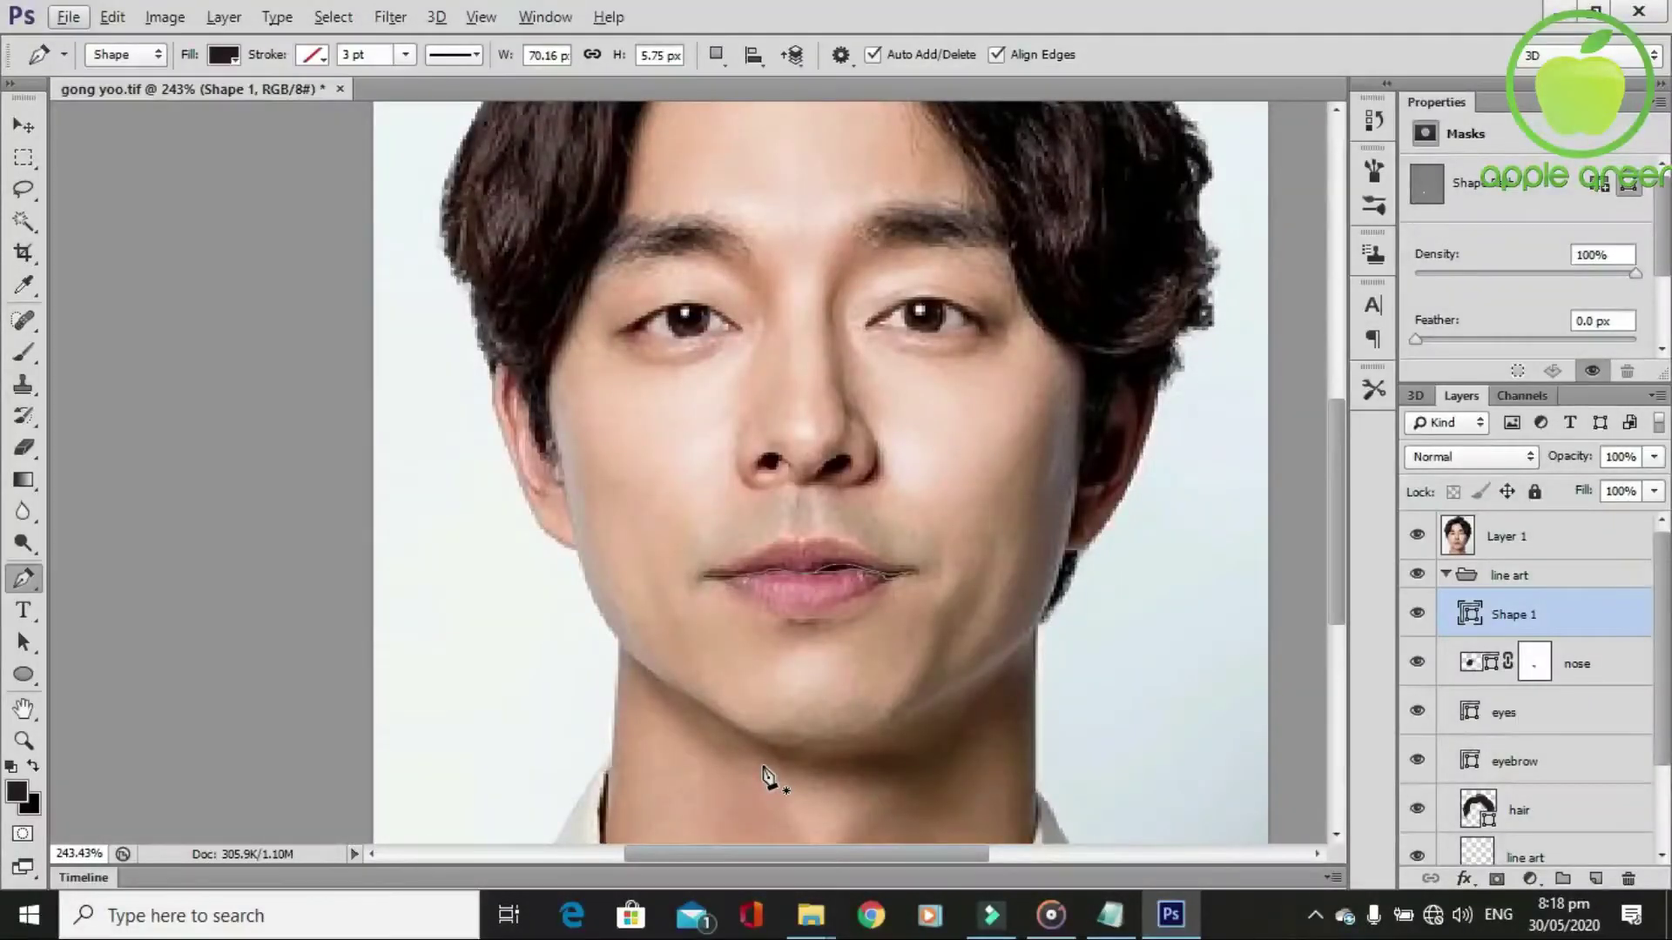
Collapse the line art group, then briefly hide and reshow the photo layer to check the lines.
scroll(766, 777, "up", 2)
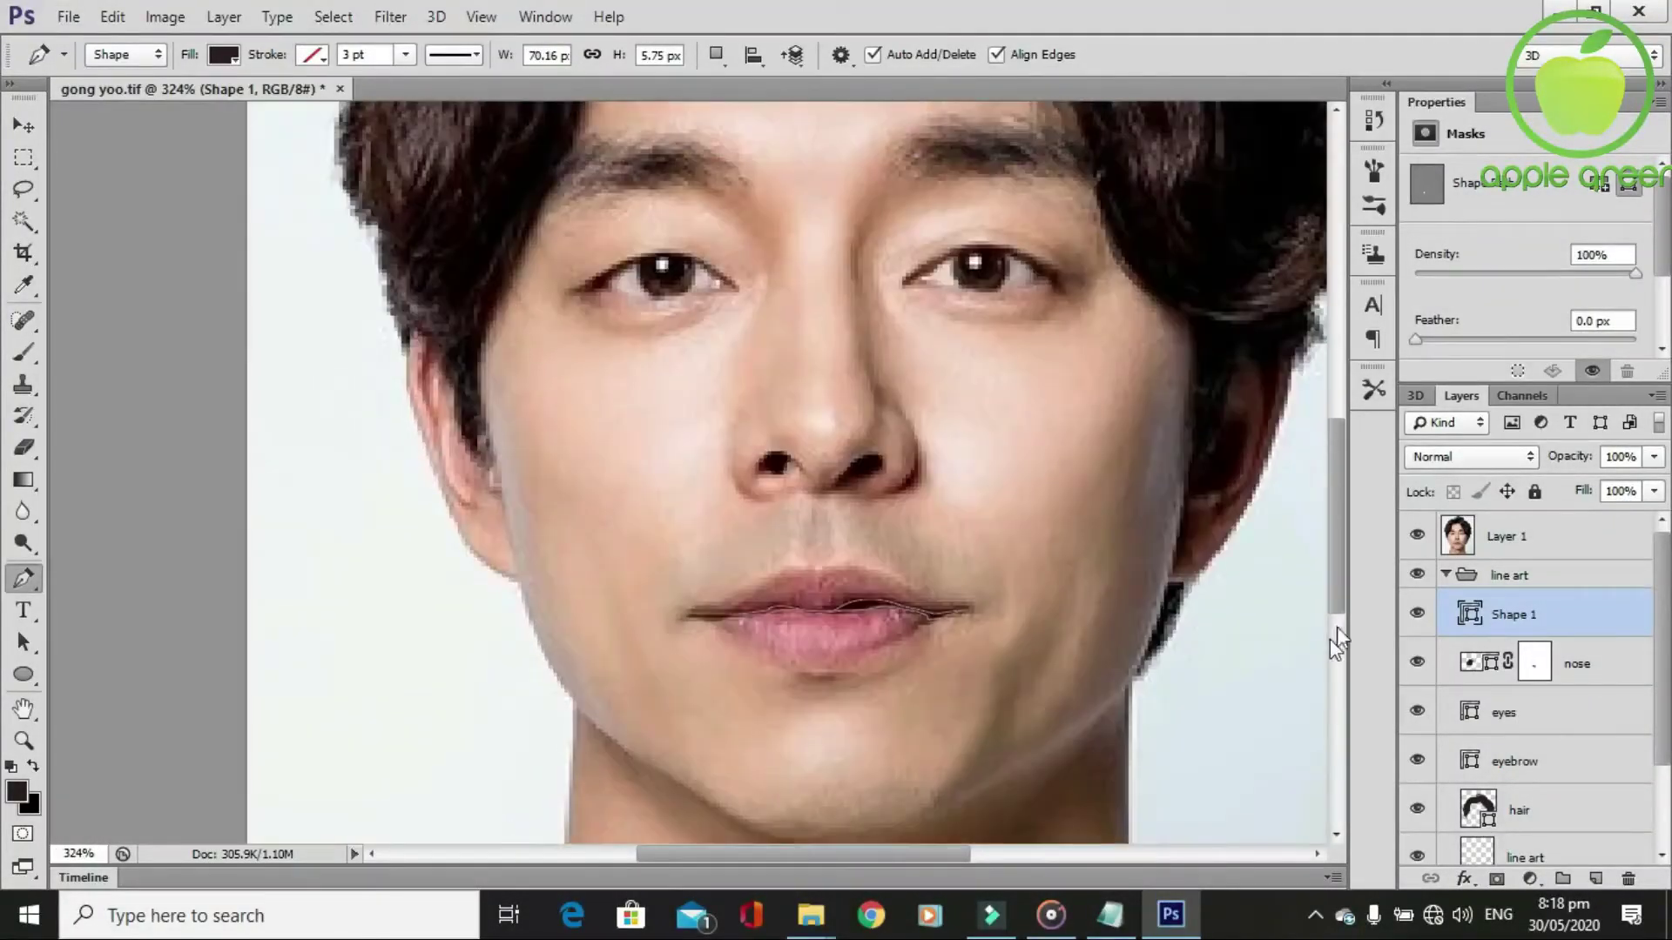
left_click(1447, 575)
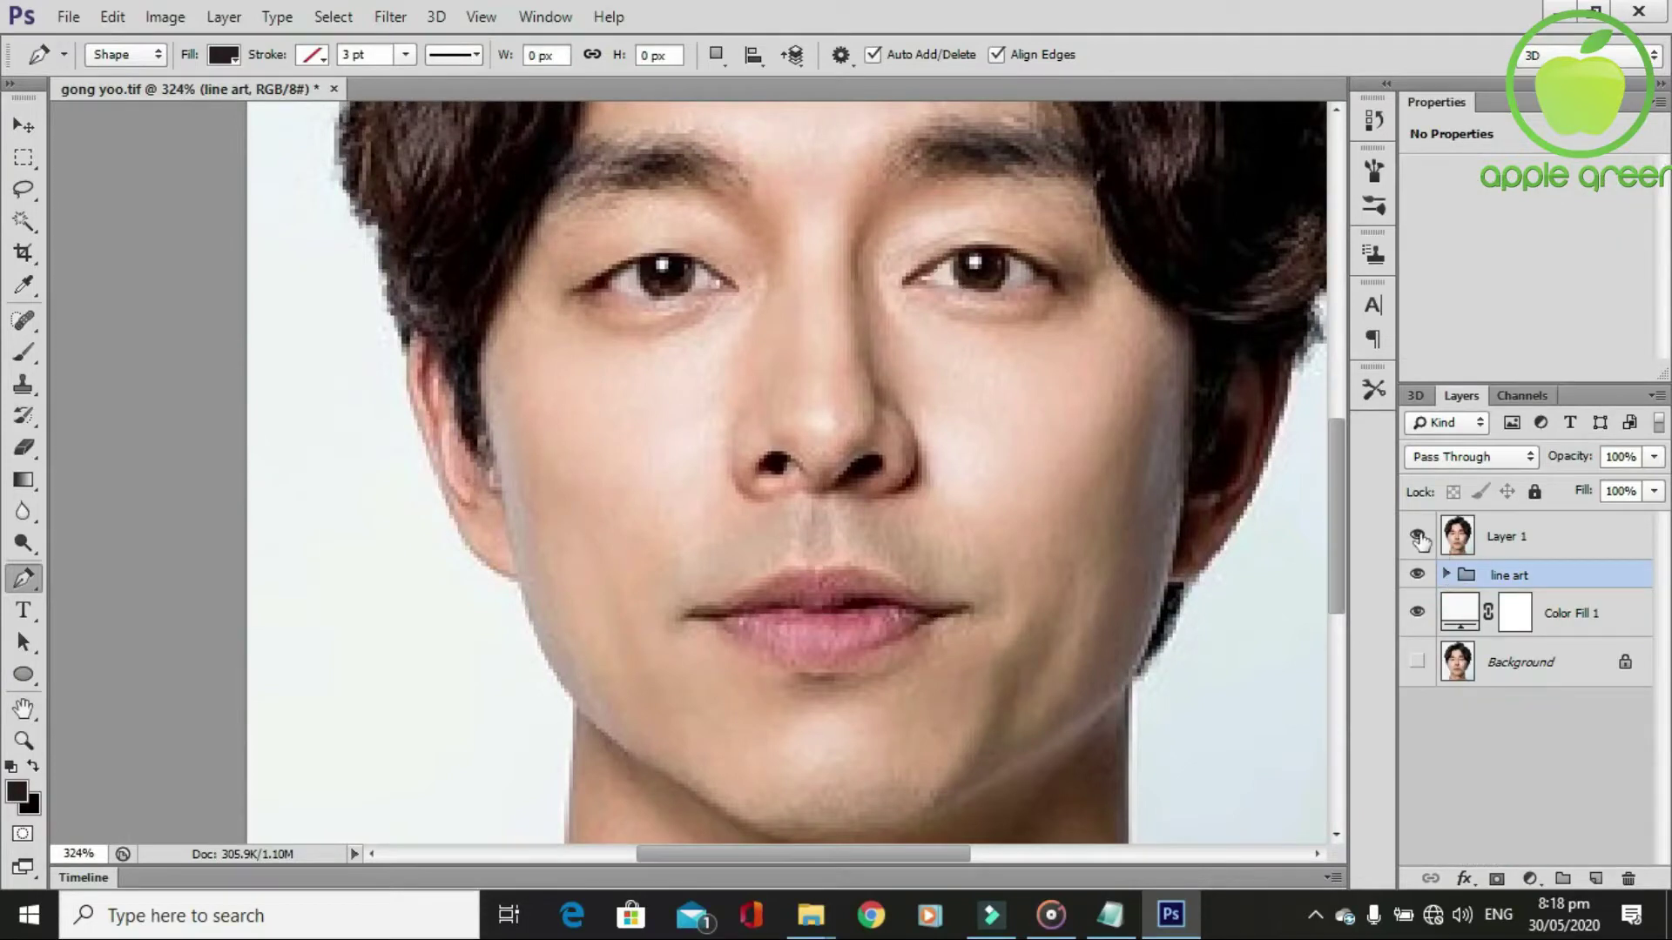
left_click(1418, 538)
left_click(1418, 538)
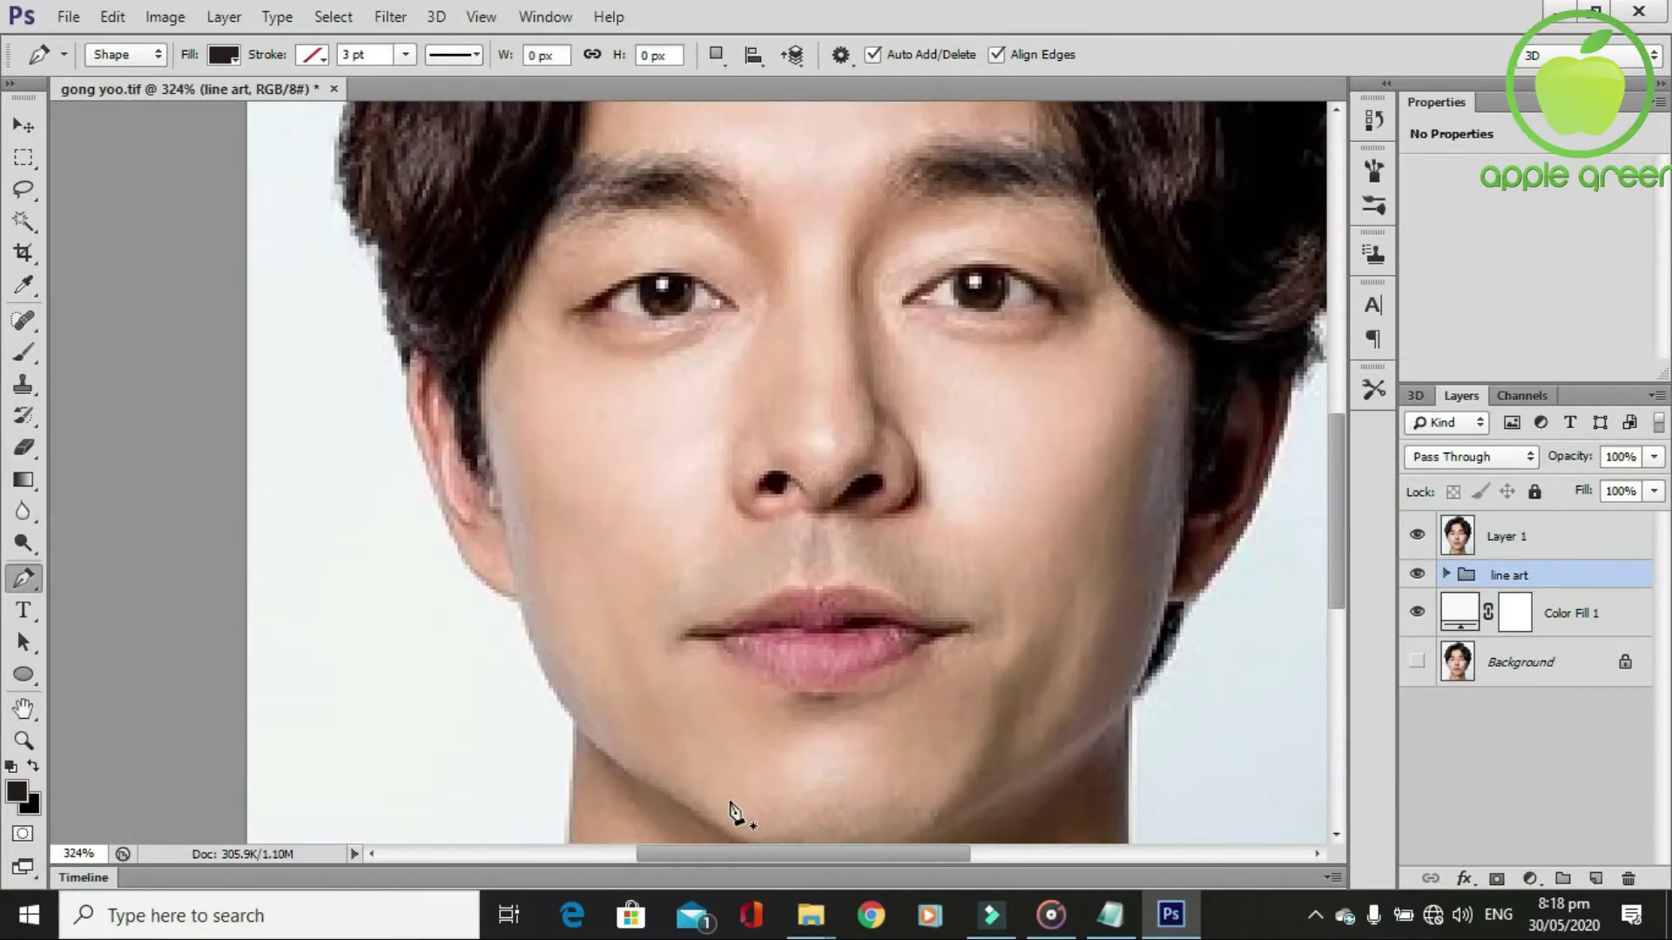
Show the Background photo and hide Layer 1 and Color Fill 1 beneath the line art.
scroll(734, 808, "down", 1)
scroll(734, 817, "up", 1)
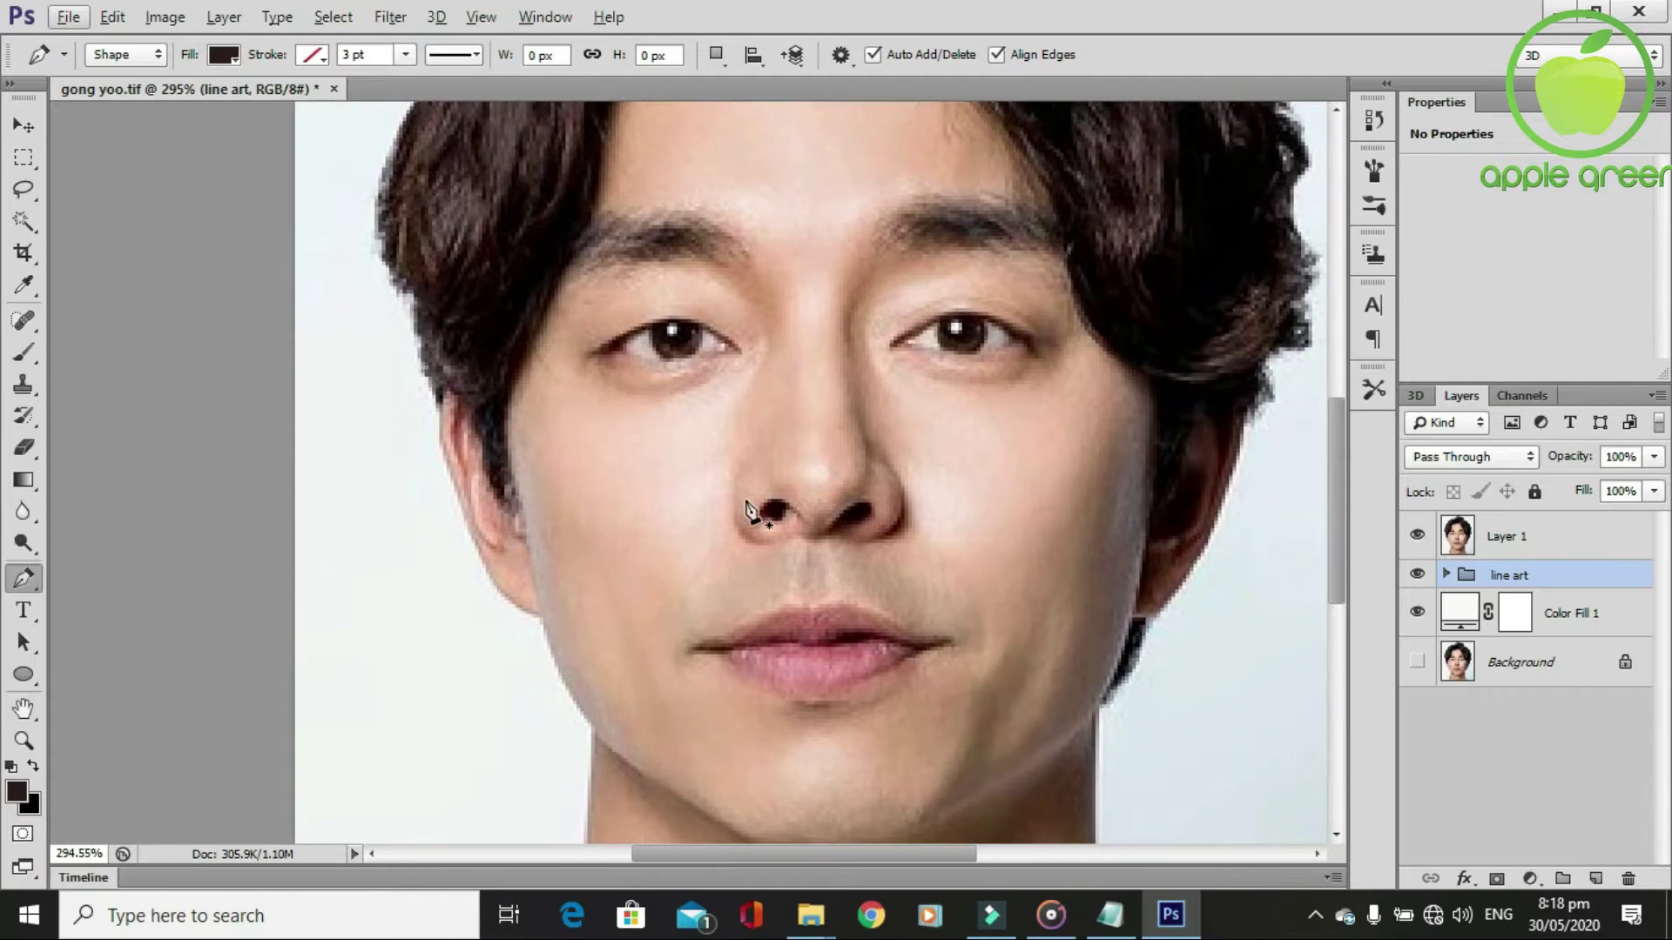
scroll(747, 508, "down", 1)
scroll(747, 508, "down", 2)
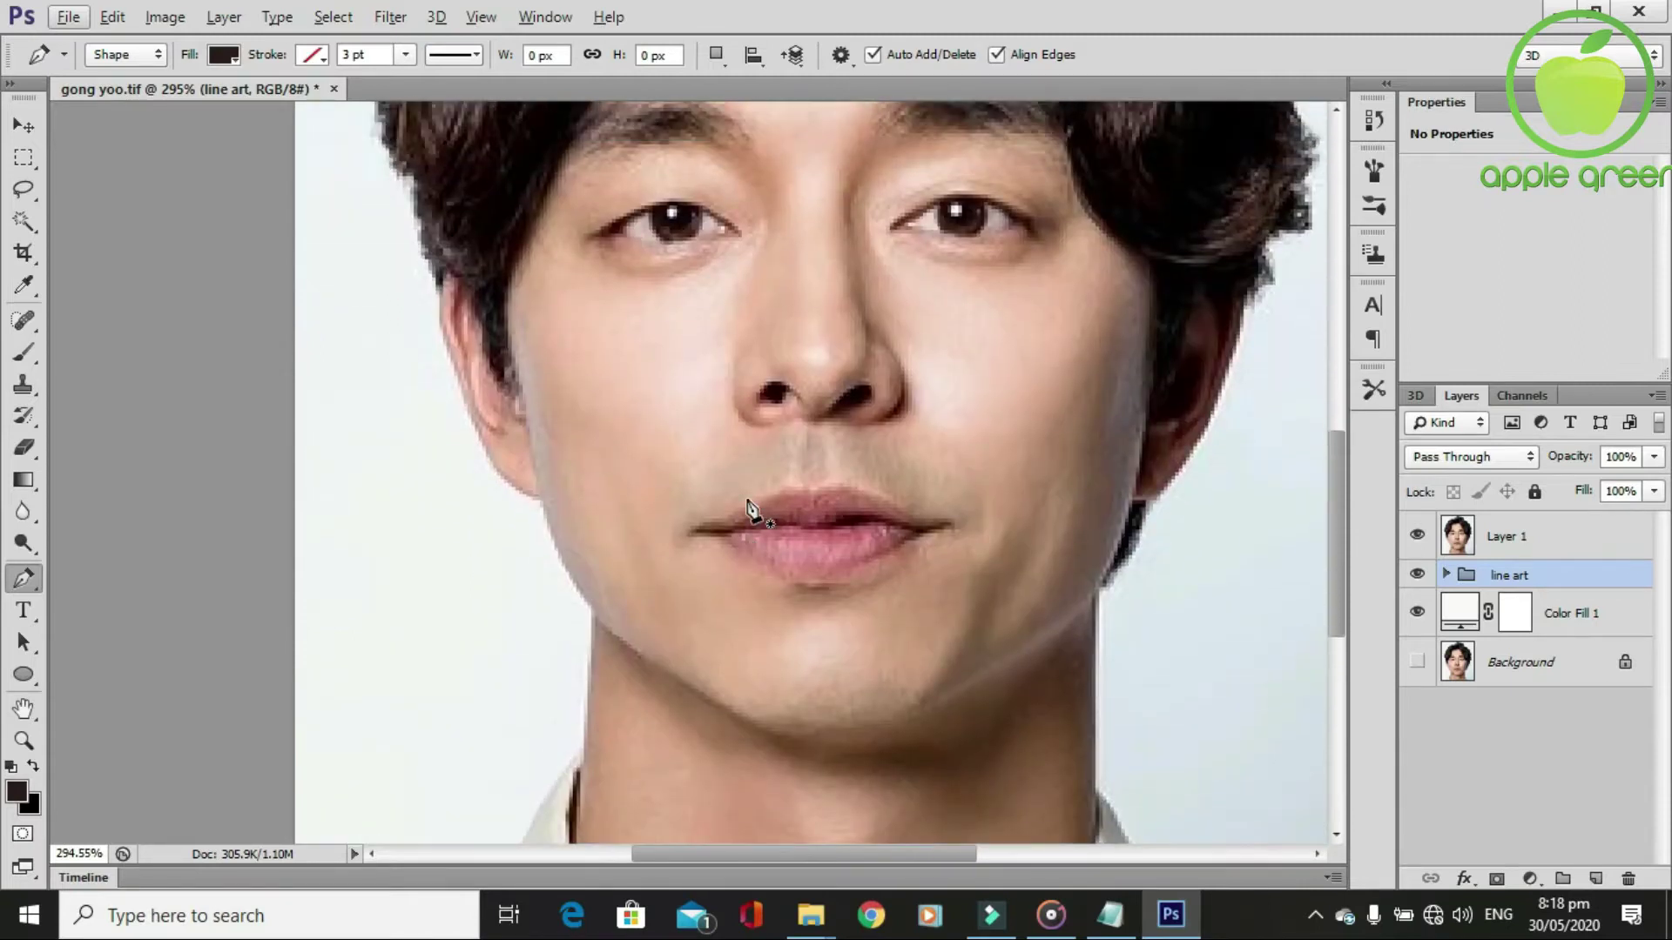
scroll(747, 507, "down", 1)
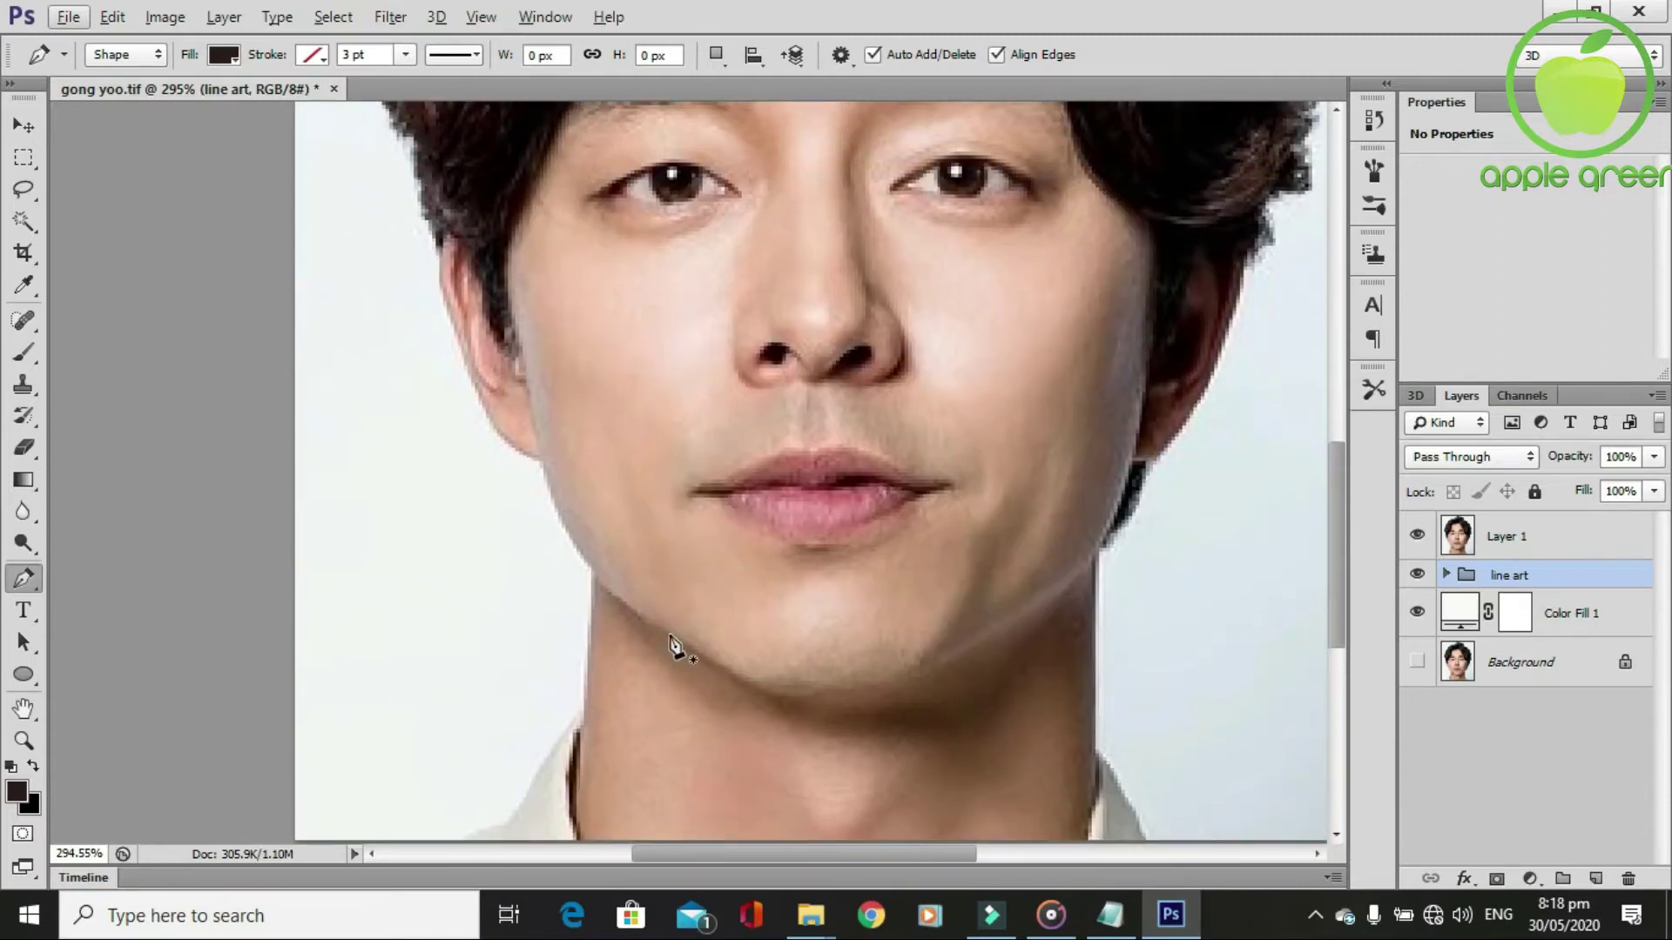
scroll(654, 727, "down", 1)
scroll(653, 721, "up", 1)
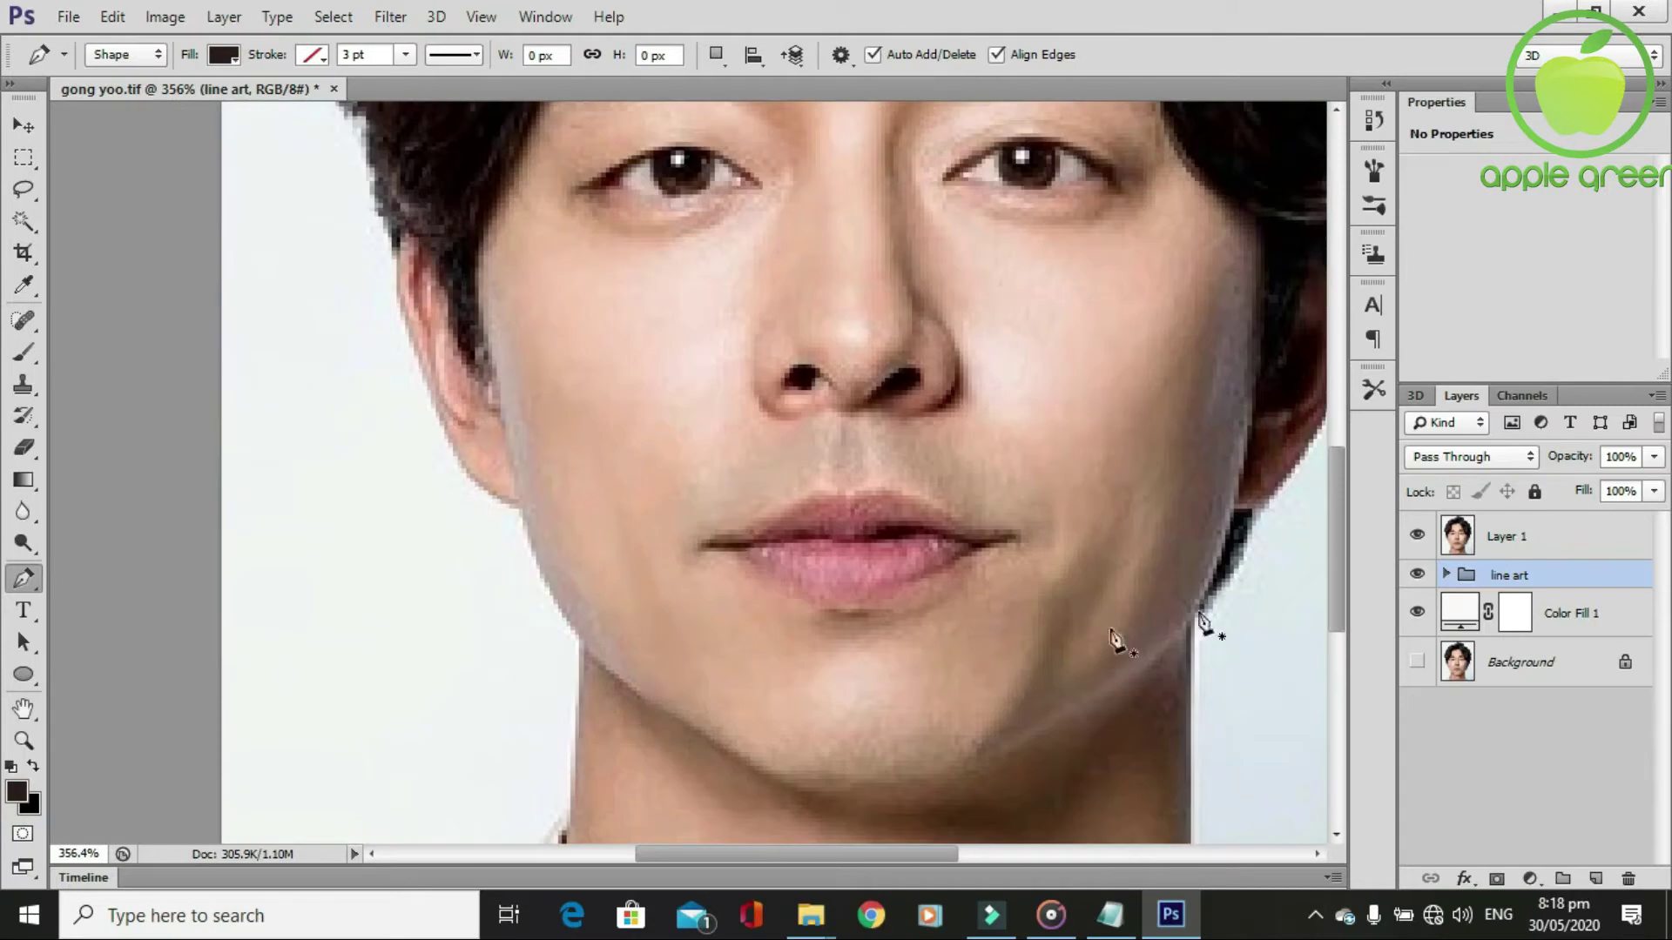
left_click(1417, 660)
left_click(1417, 534)
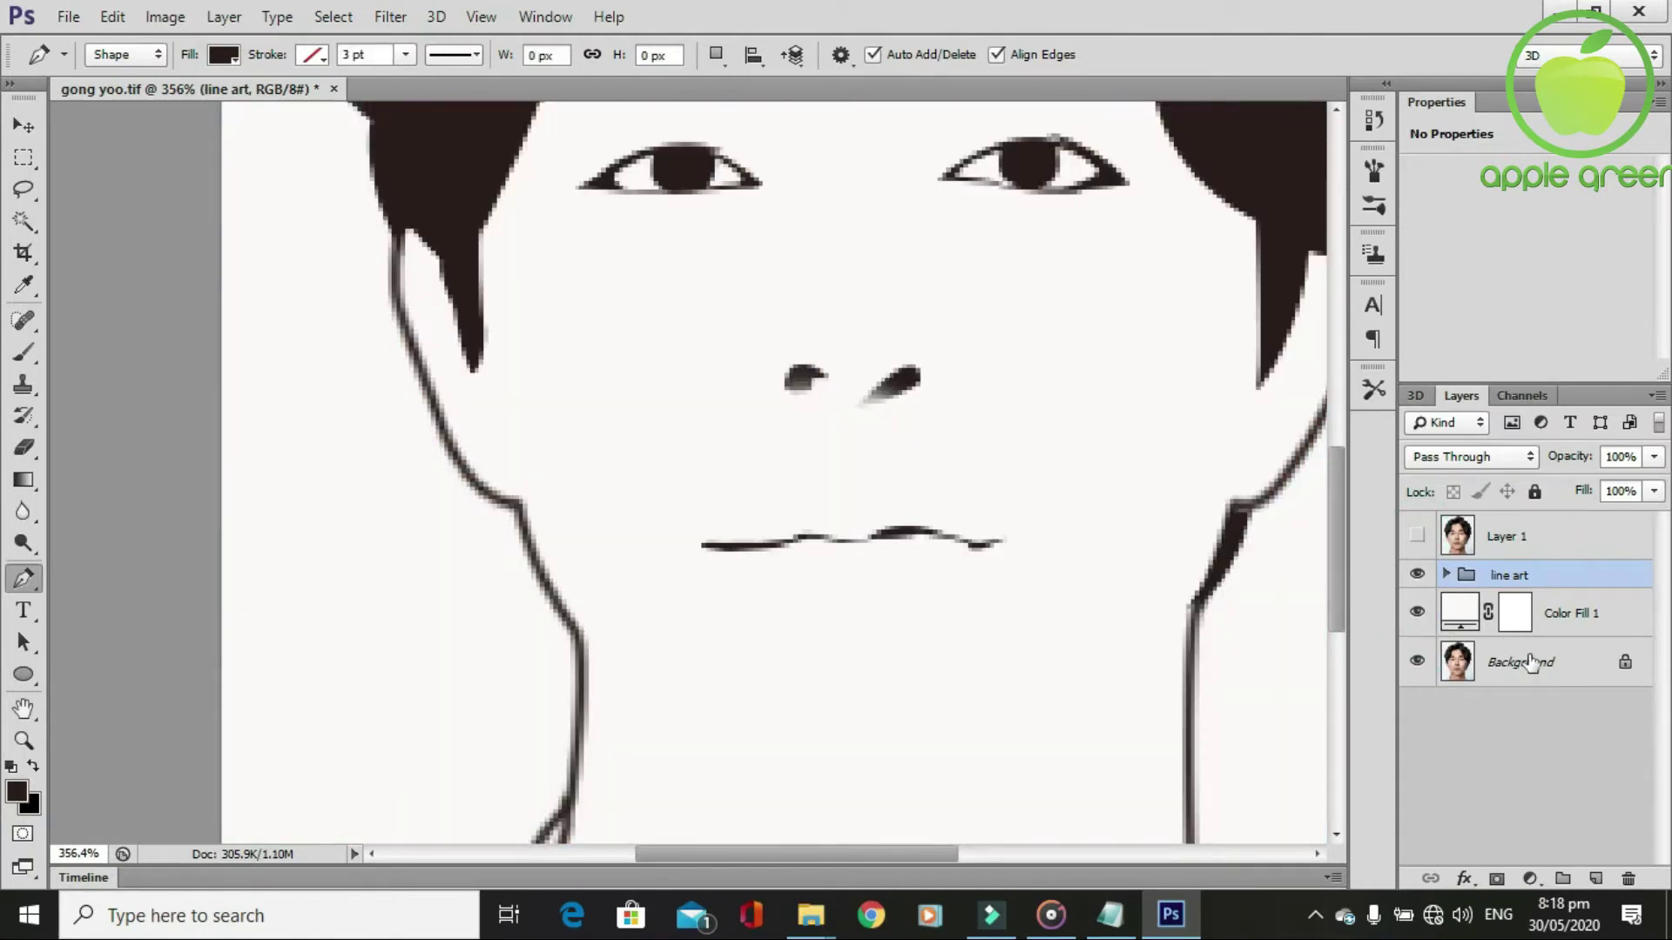
left_click(1416, 613)
scroll(536, 505, "up", 1)
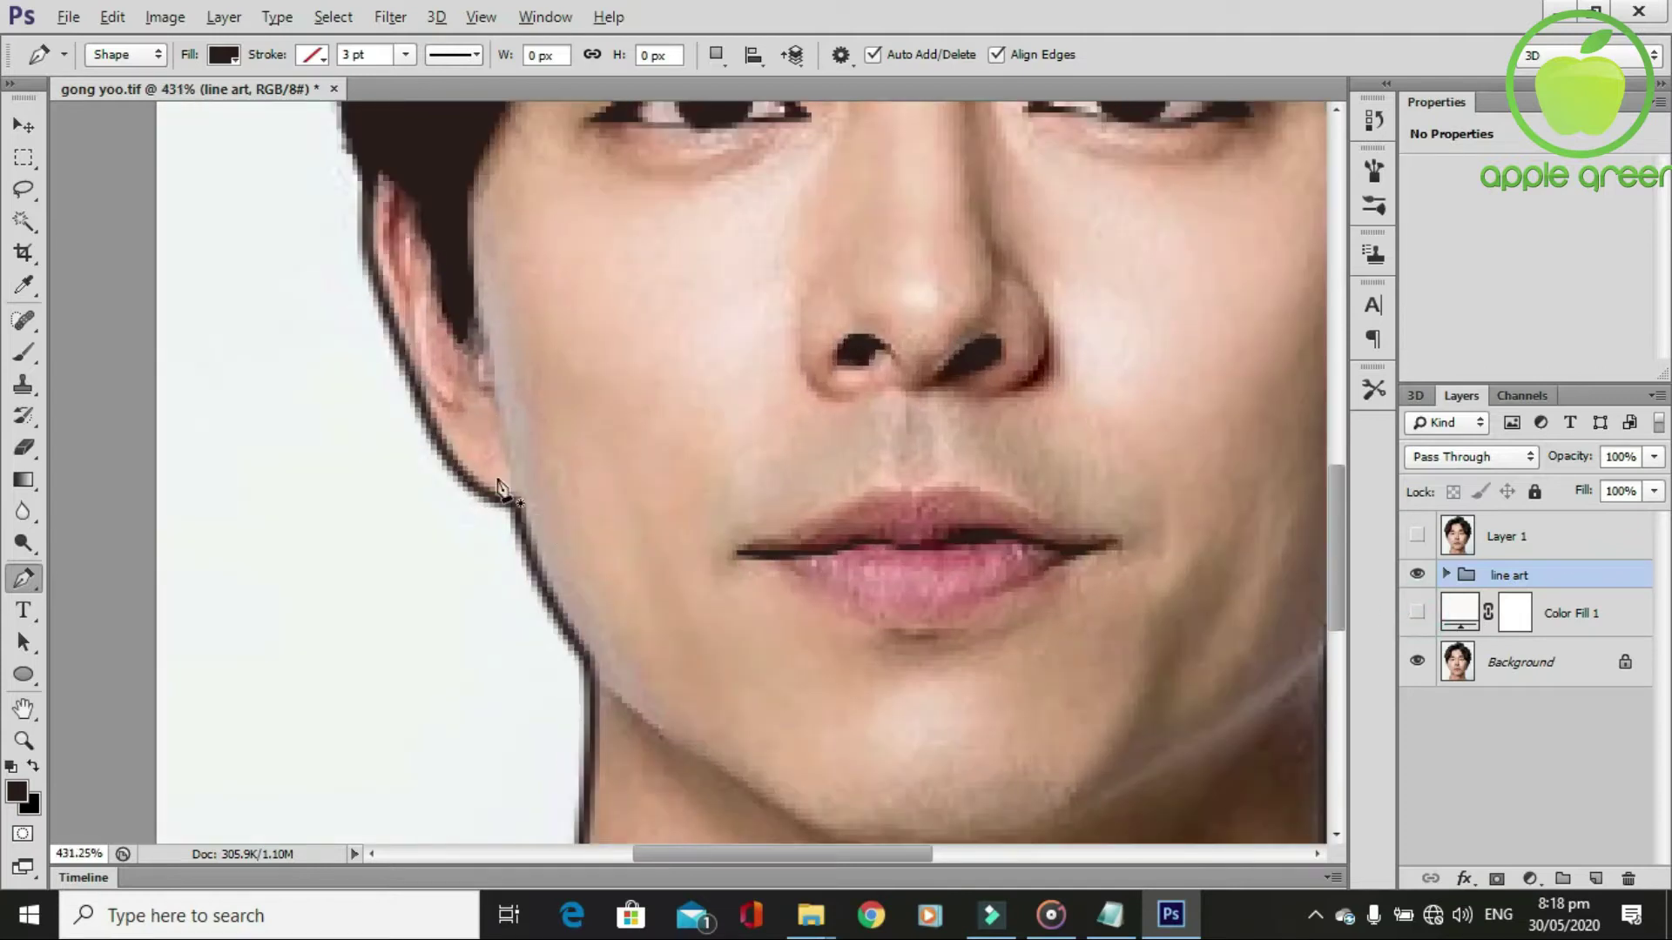
Begin a Pen shape at the ear and trace down the left side of the face and jawline.
left_click(374, 188)
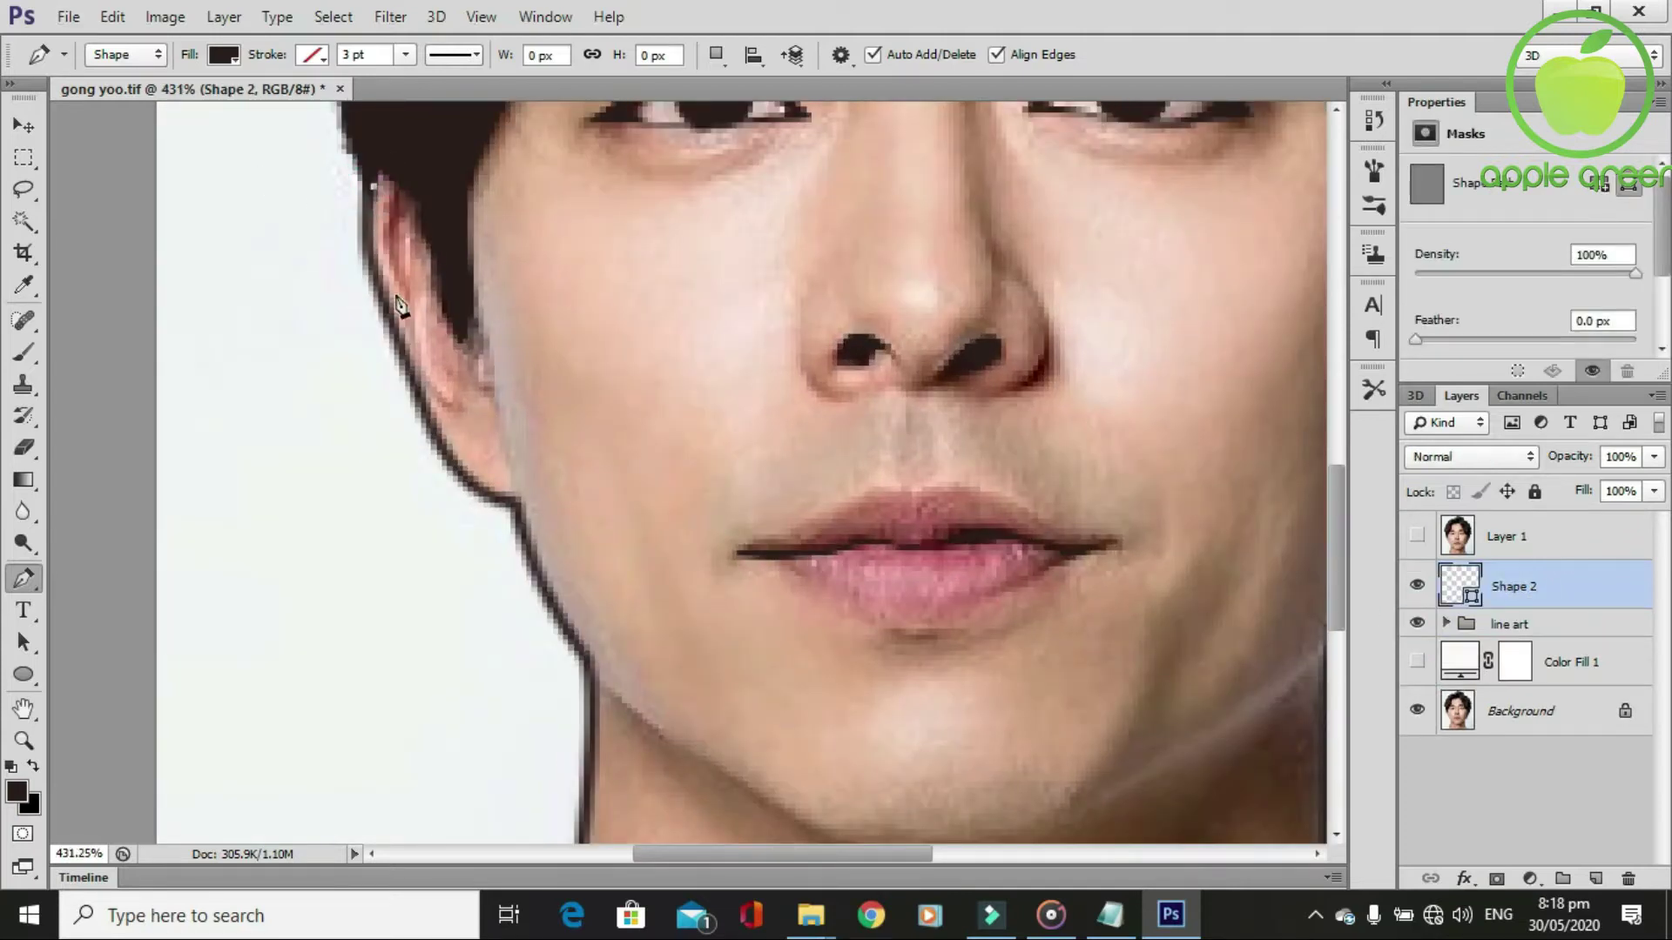
left_click_drag(378, 286, 401, 328)
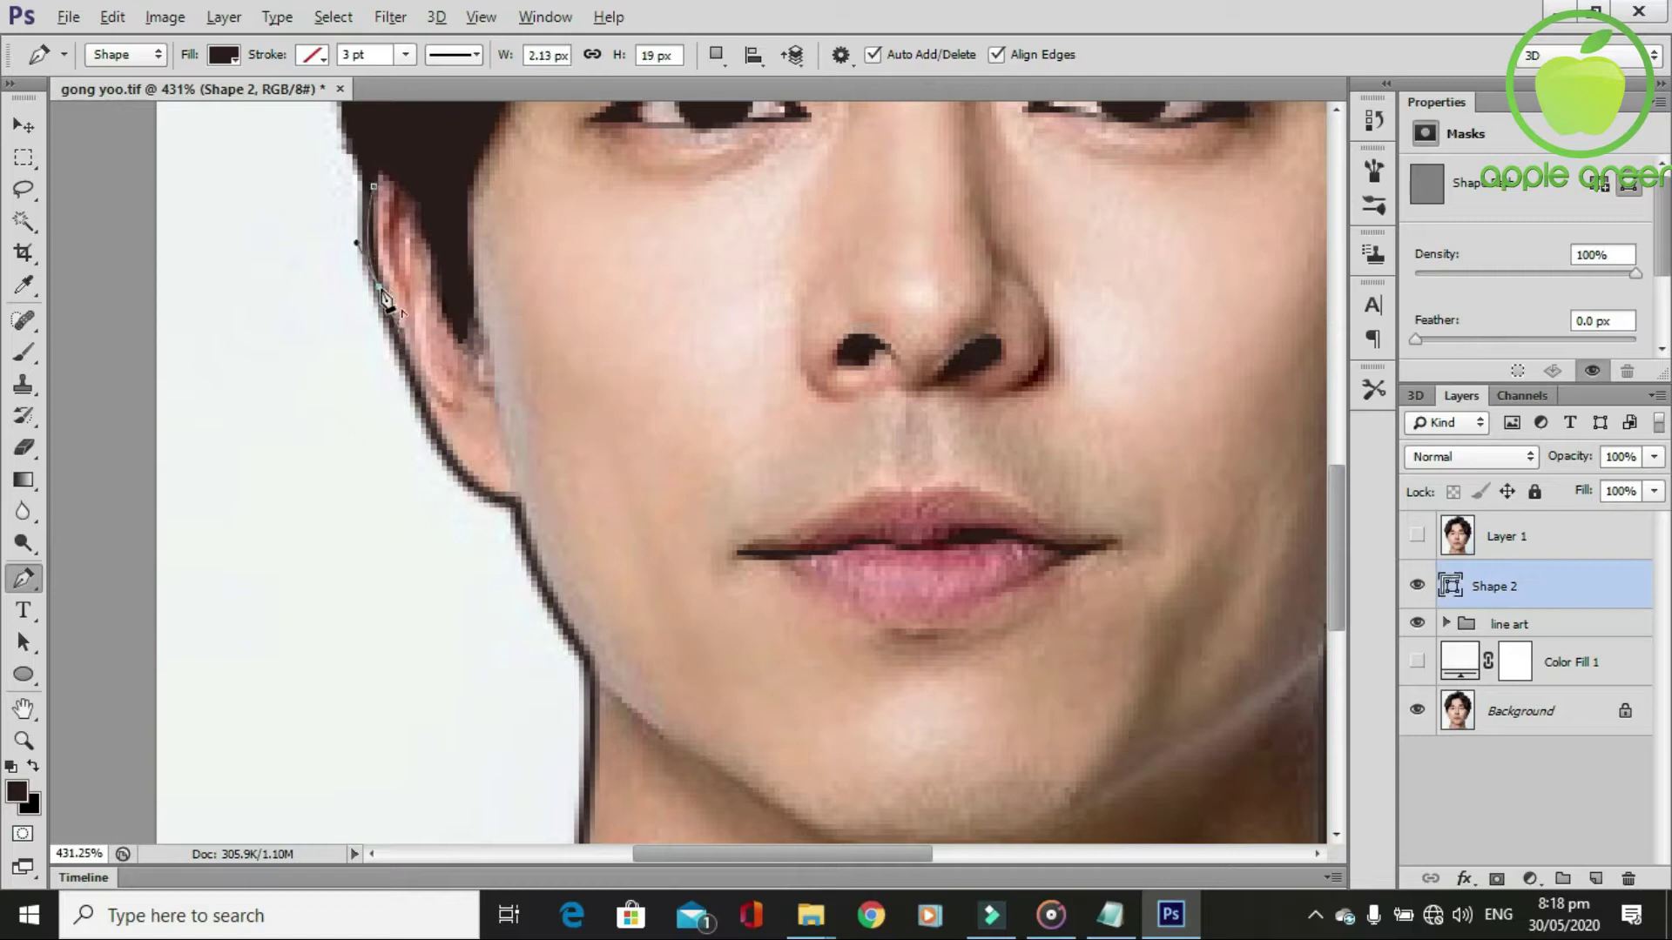
left_click(453, 466)
left_click(516, 506)
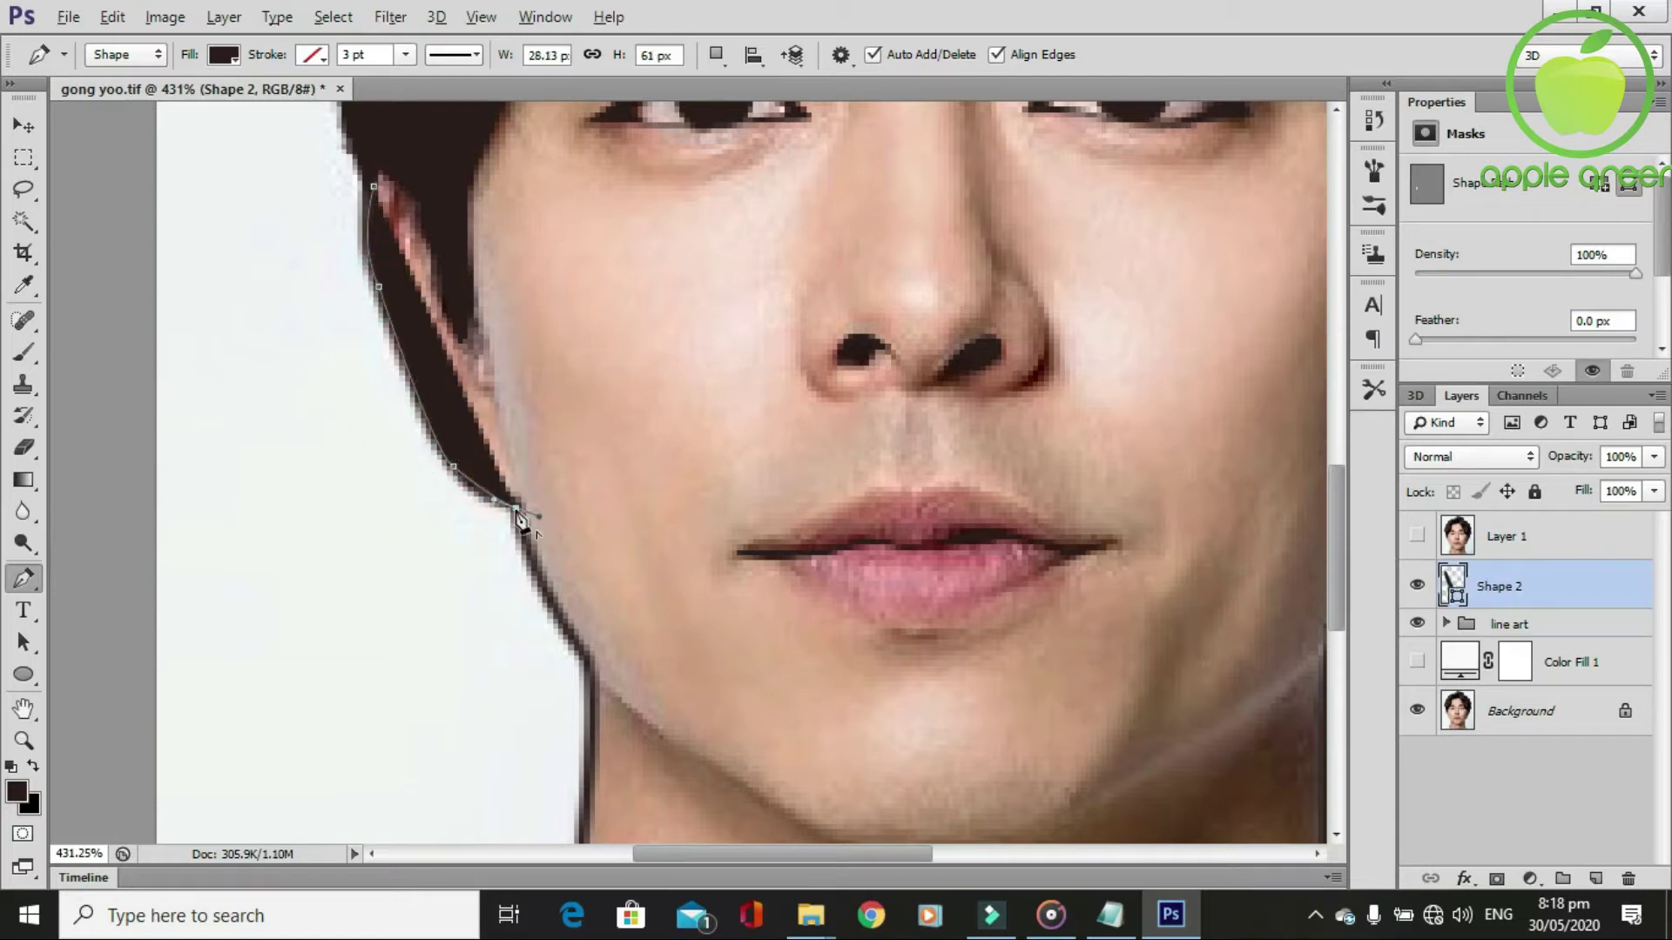
scroll(566, 540, "down", 2)
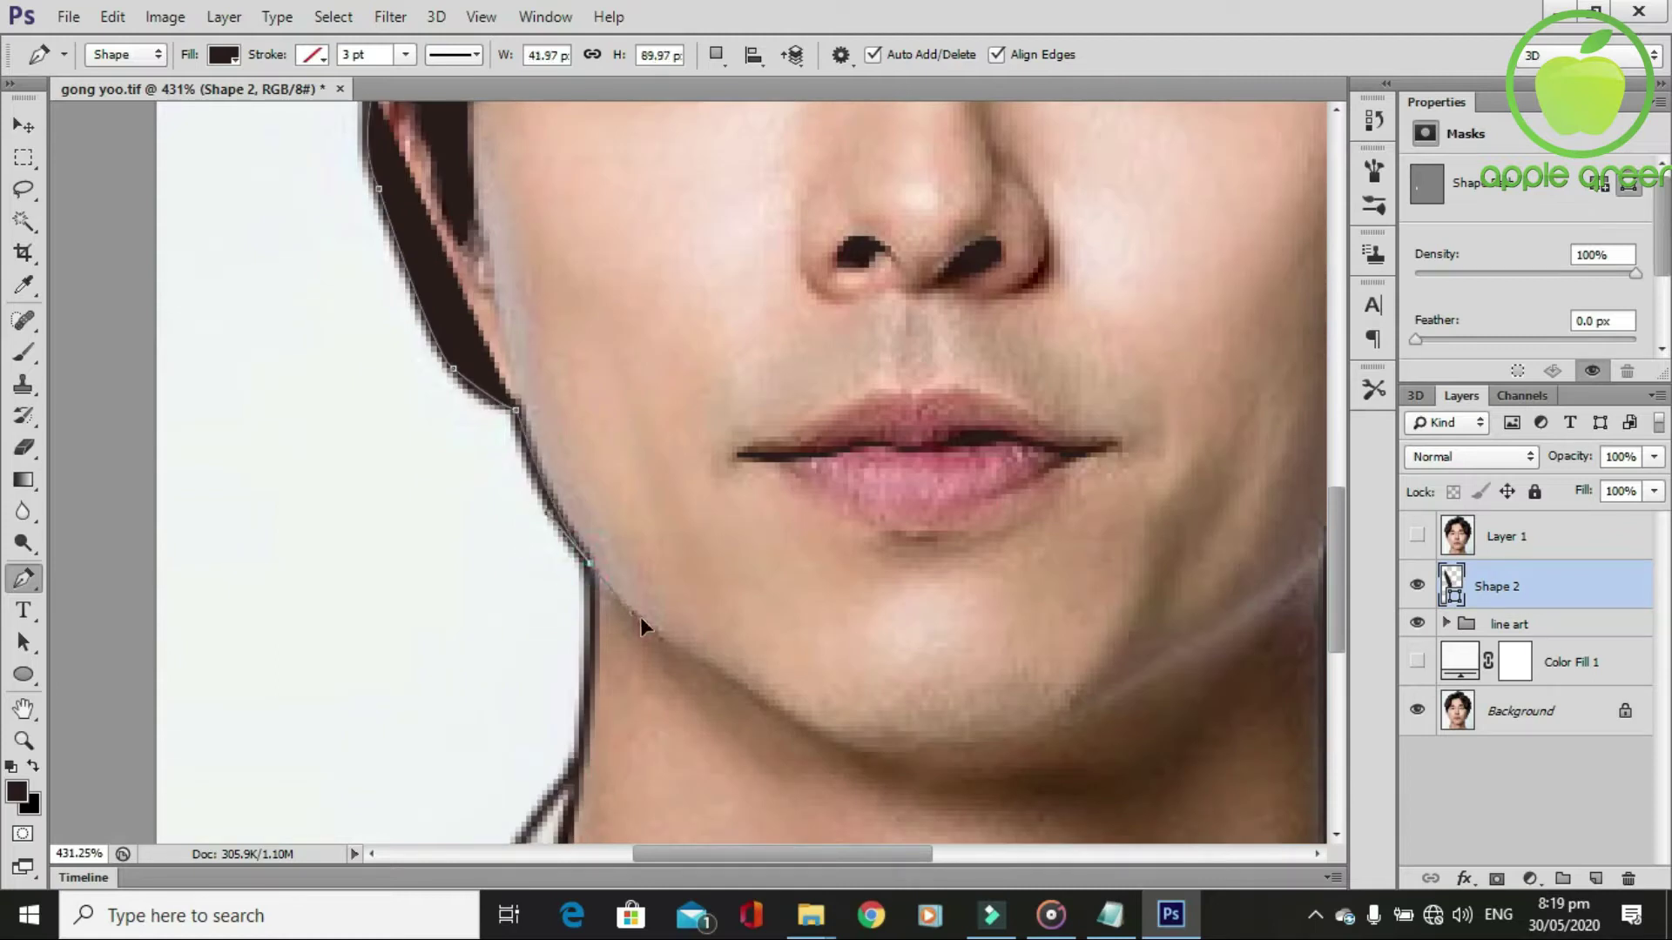
scroll(619, 579, "down", 3)
left_click(579, 628)
scroll(579, 629, "down", 5)
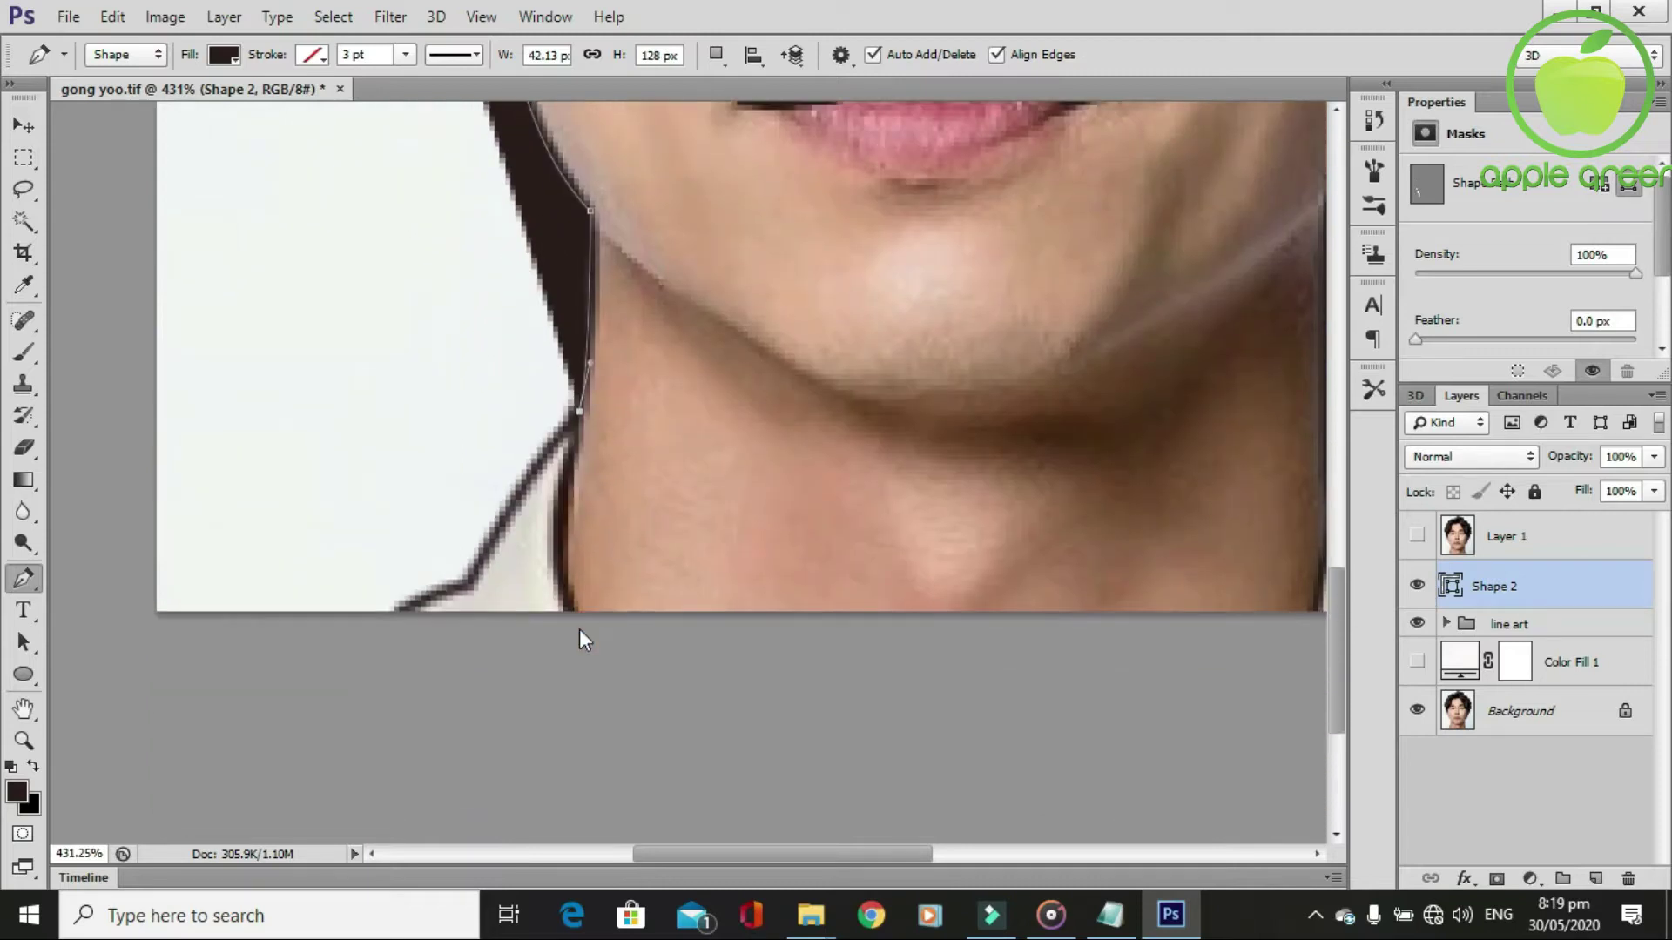
Continue the outline down the neck, across the bottom edge and up the right of the neck.
left_click(526, 564)
left_click(554, 649)
left_click(595, 680)
left_click(811, 697)
left_click(1017, 691)
left_click(1245, 677)
left_click_drag(1094, 758, 801, 786)
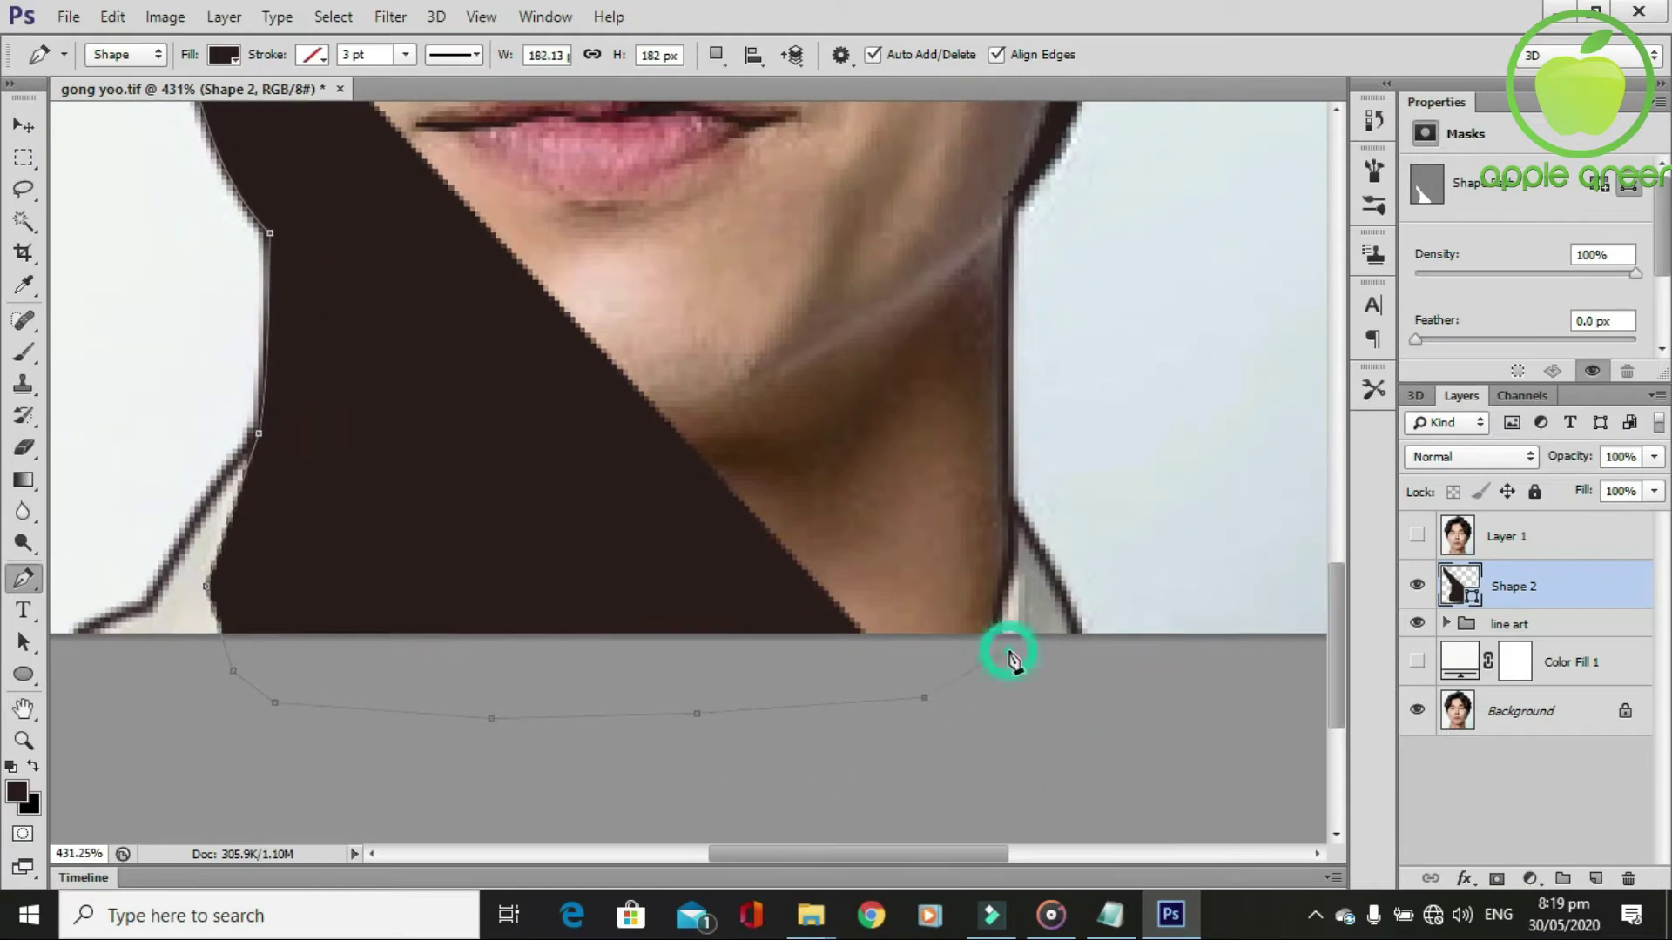
left_click(1009, 650)
left_click_drag(1012, 506, 1032, 528)
Trace up the right jaw and the right side of the head to the temple.
scroll(1018, 627, "up", 5)
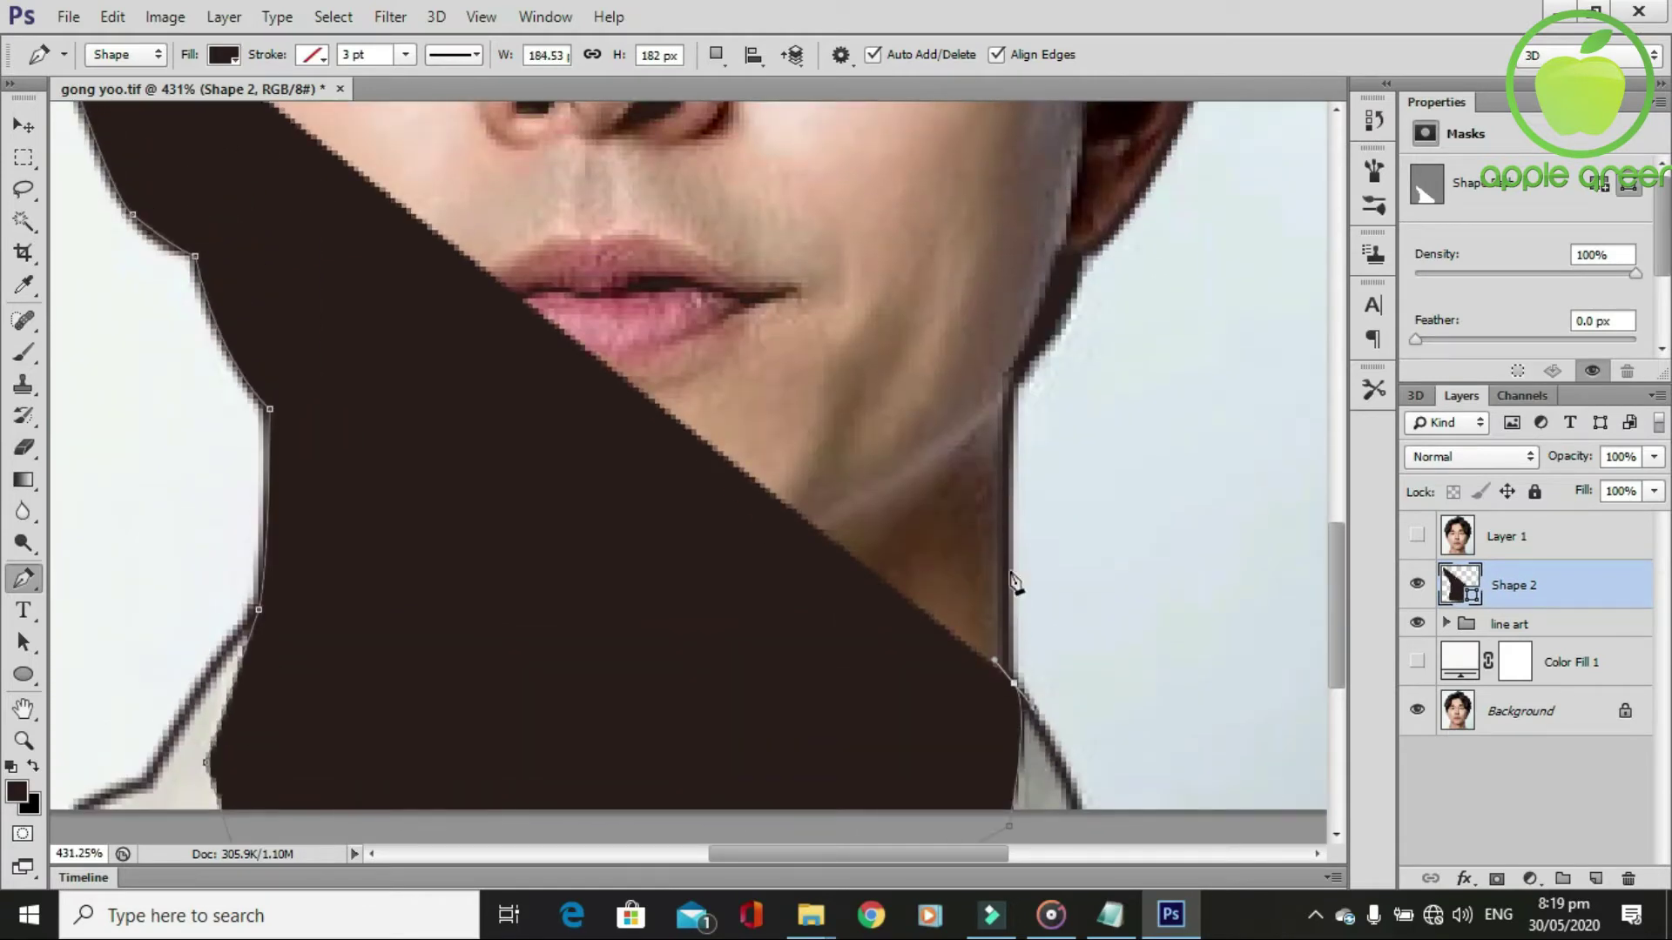
scroll(1010, 488, "up", 1)
left_click_drag(1013, 397, 1016, 421)
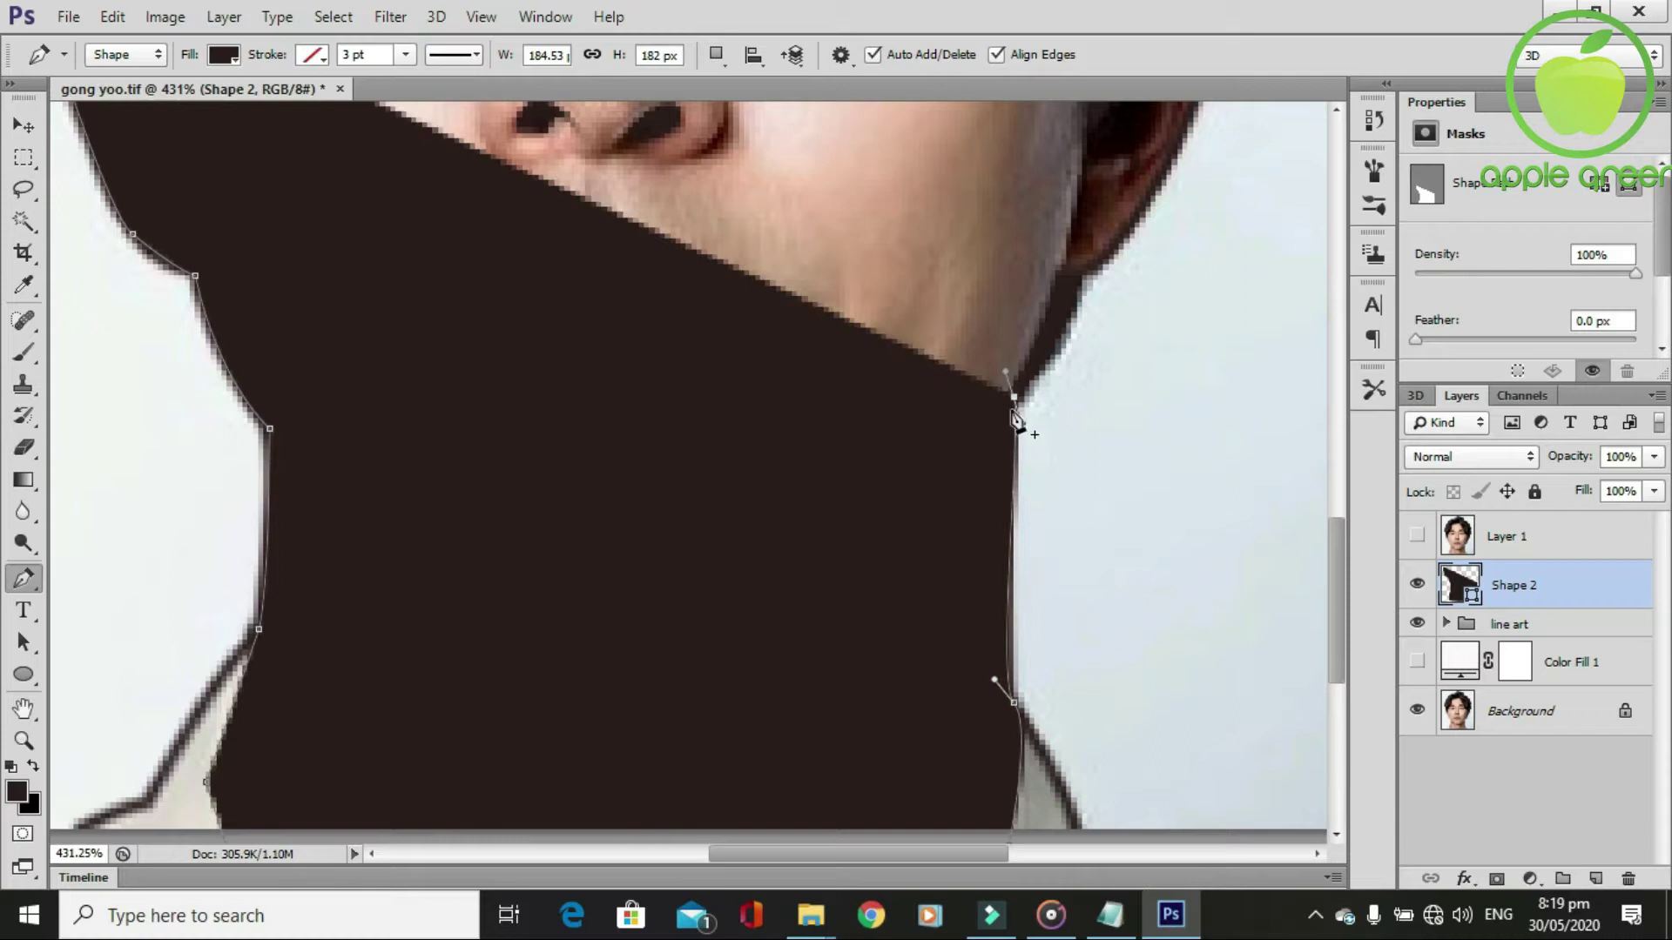
scroll(1045, 440, "up", 2)
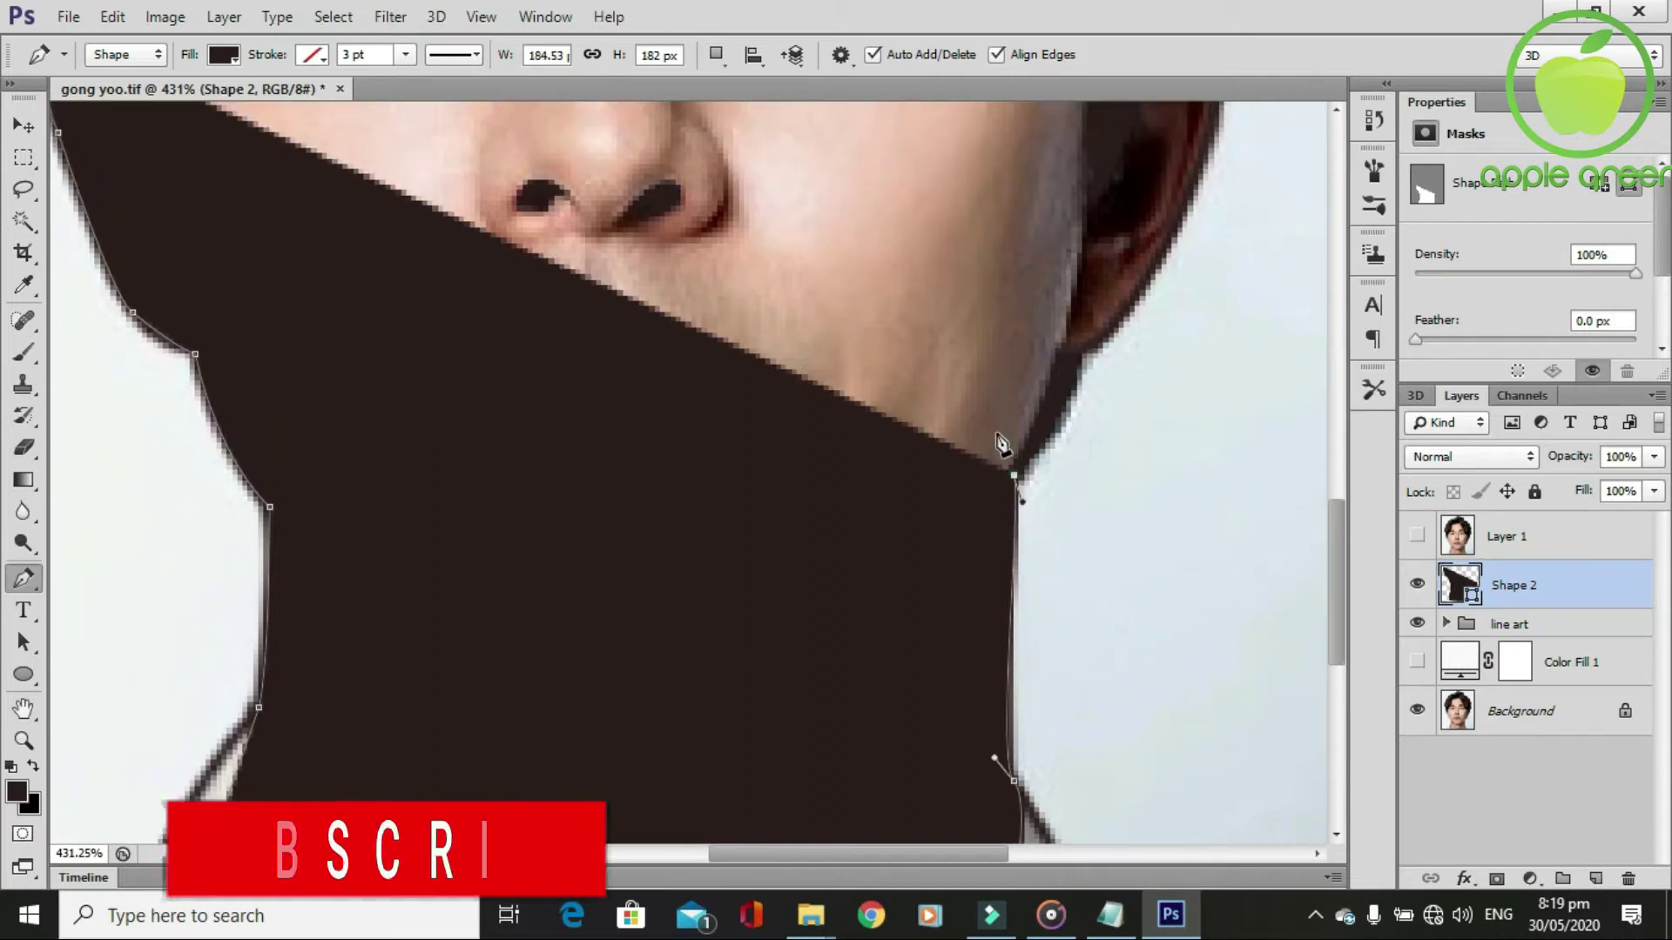
left_click(1071, 359)
scroll(1149, 418, "up", 5)
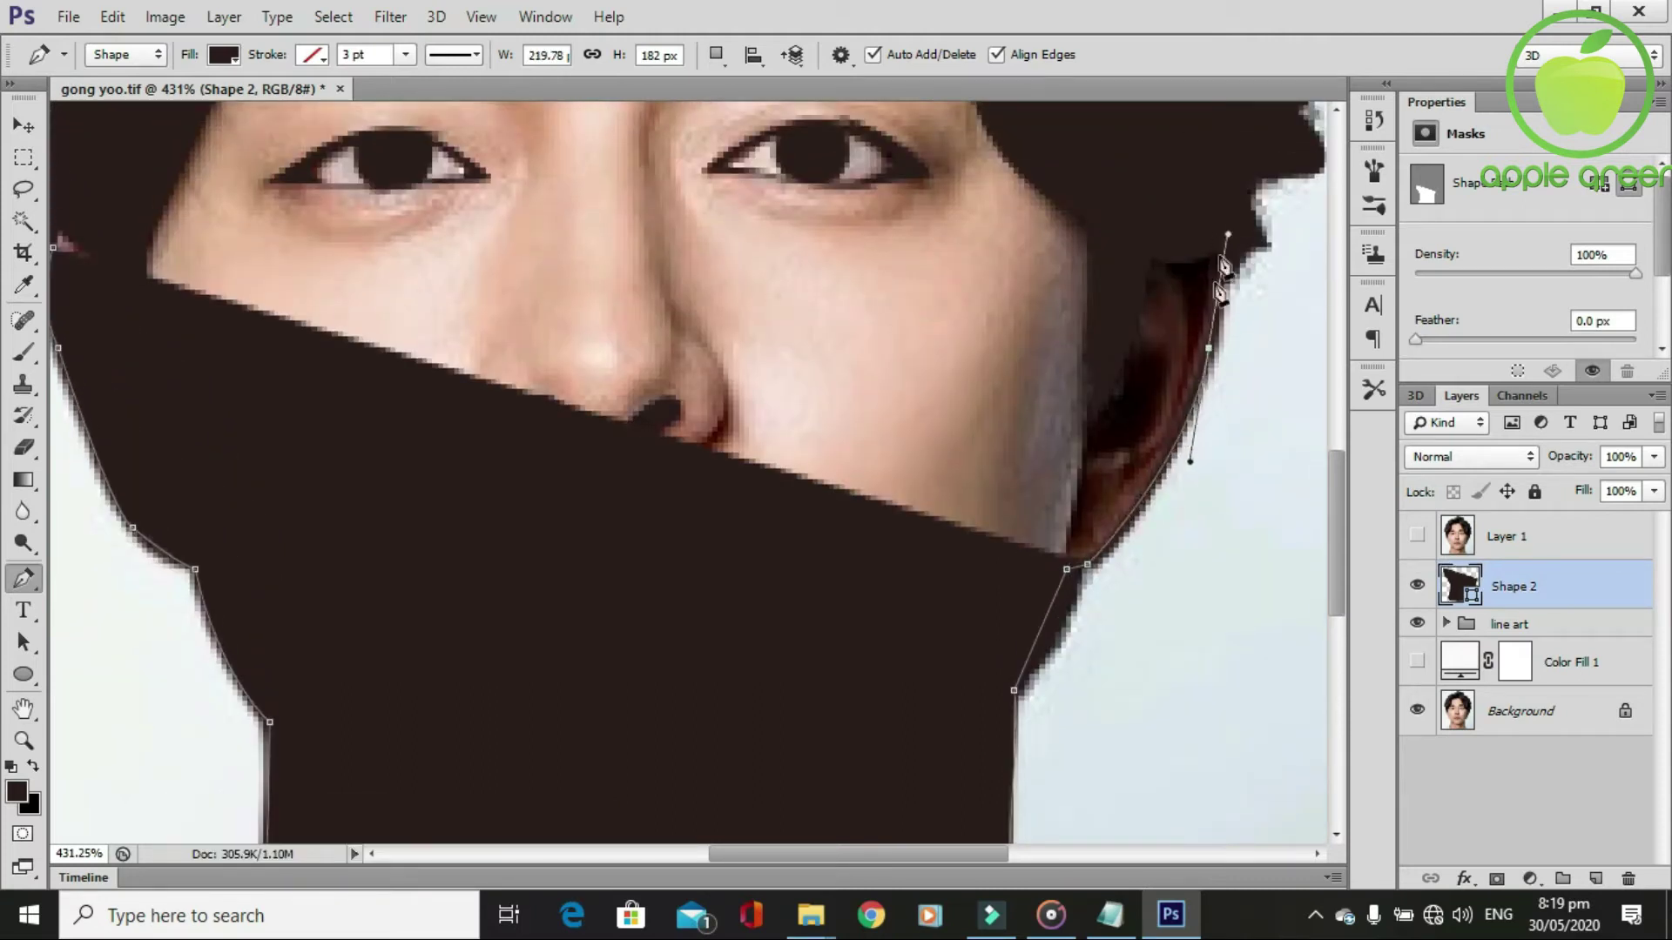
left_click(1207, 351)
left_click(1219, 249)
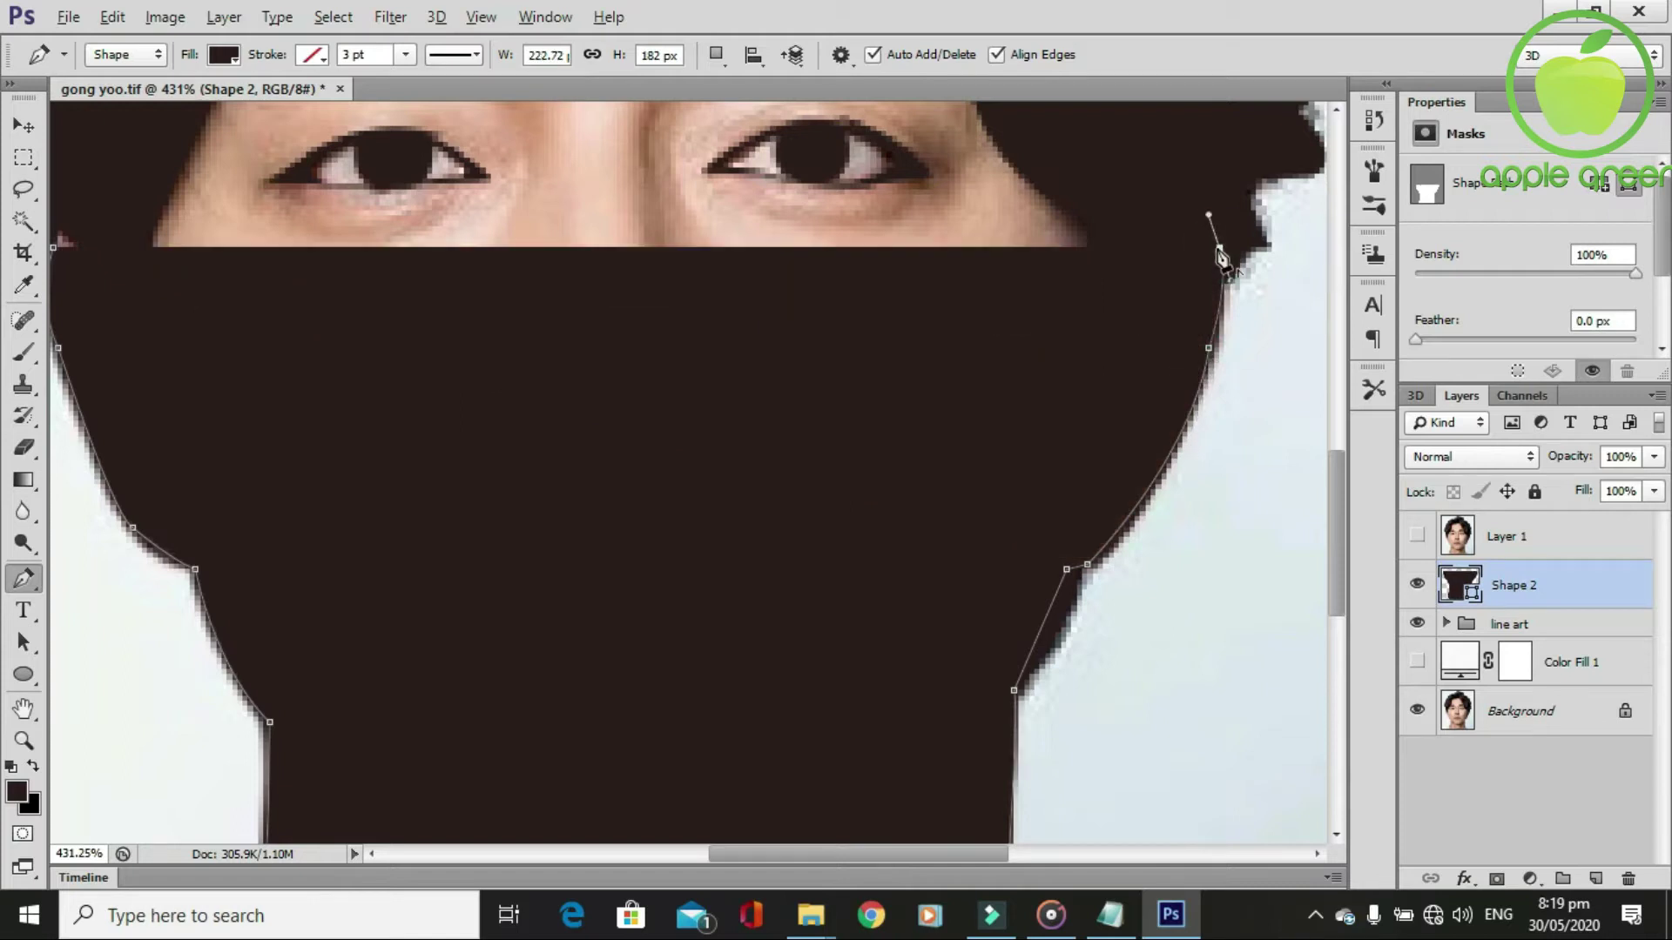
scroll(1194, 322, "up", 2)
scroll(1195, 324, "up", 1)
scroll(1167, 338, "down", 2)
scroll(1165, 343, "down", 1)
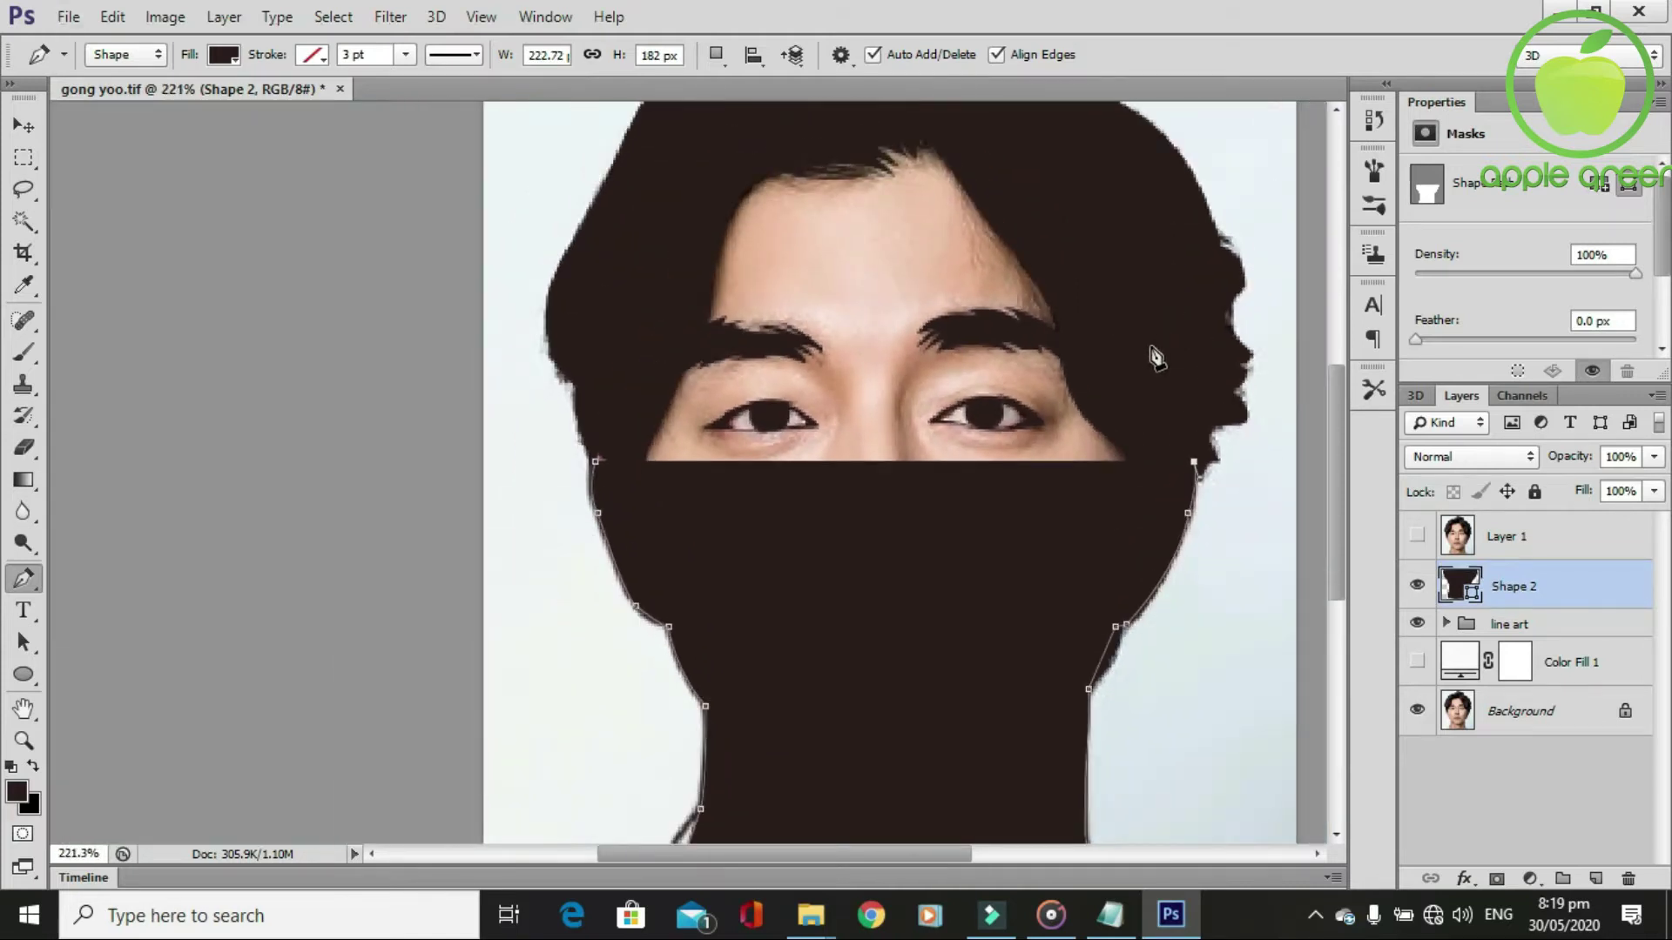
scroll(1132, 279, "down", 1)
Close the outline over the top of the hair and move Shape 2 below the line art group.
left_click(1077, 191)
left_click(1013, 132)
left_click(846, 135)
left_click(711, 193)
left_click(667, 331)
left_click(646, 453)
left_click_drag(1558, 585, 1557, 626)
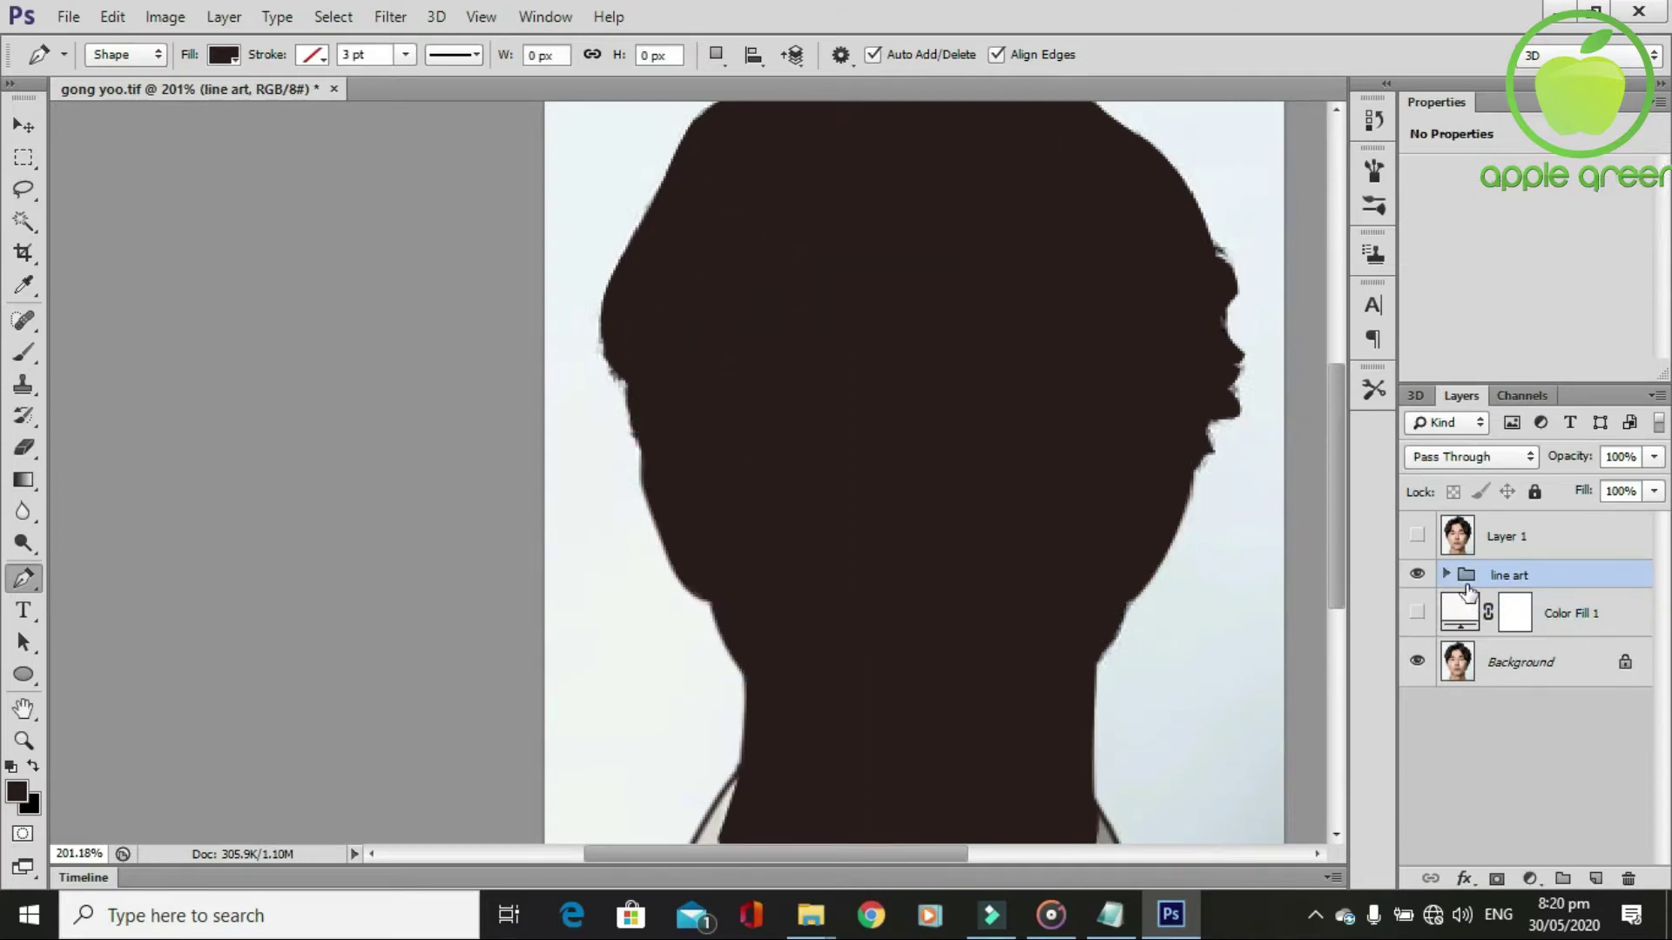
left_click_drag(1469, 592, 1471, 597)
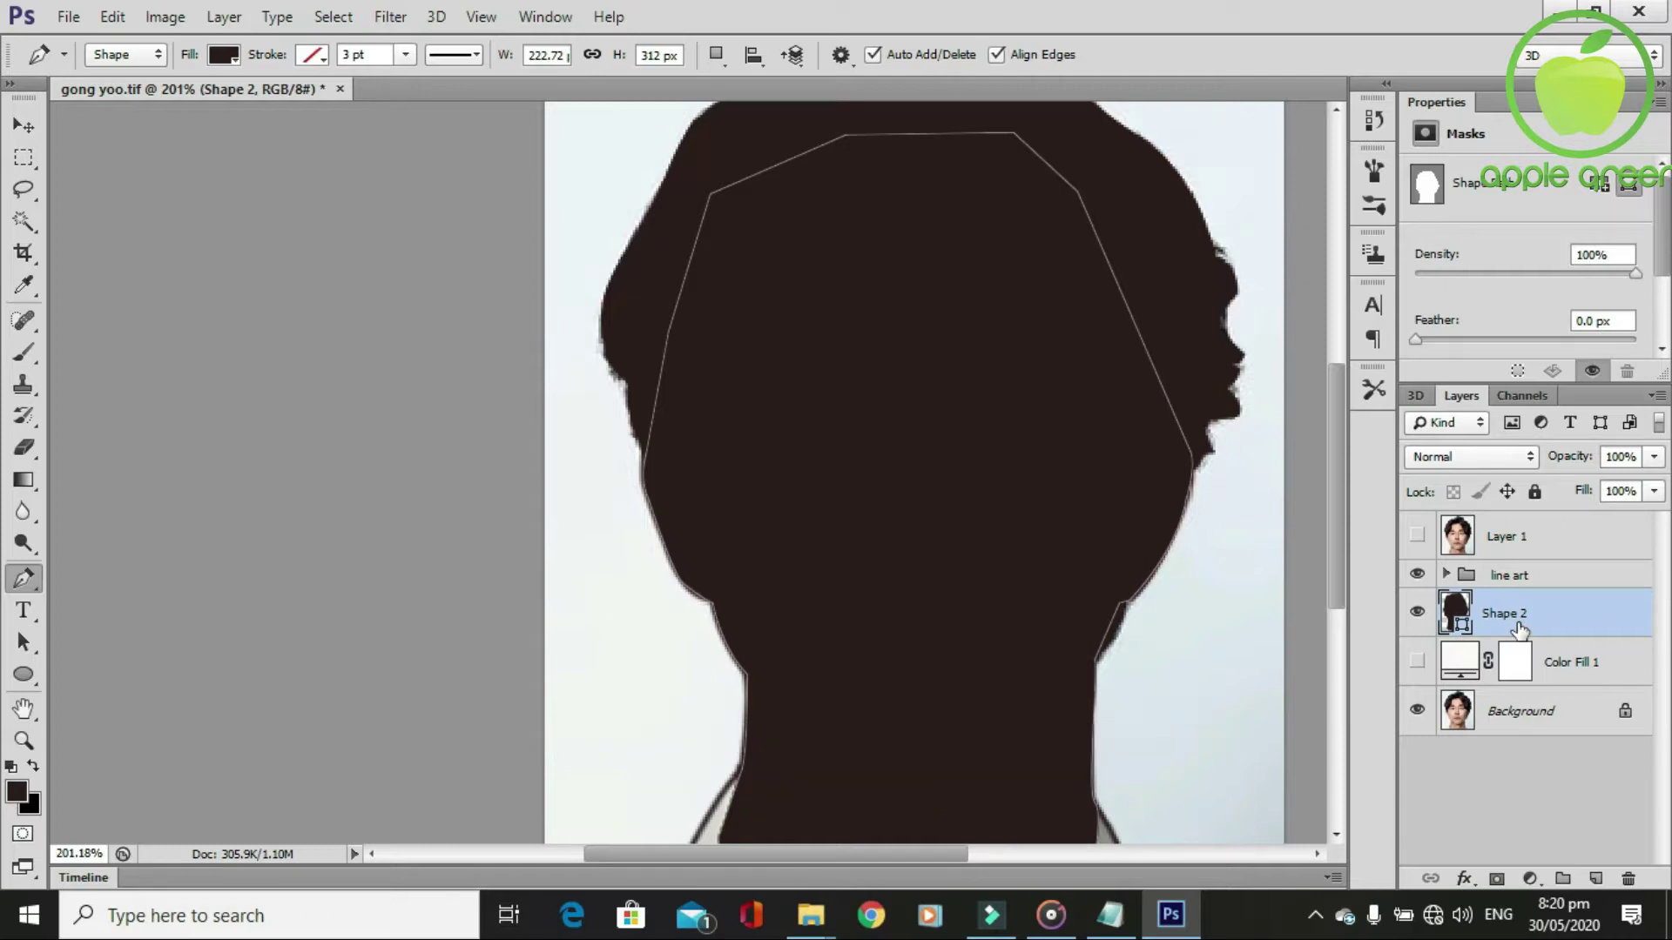
Put Shape 2 in a new group named skin.
key("ctrl+g")
double_click(1519, 603)
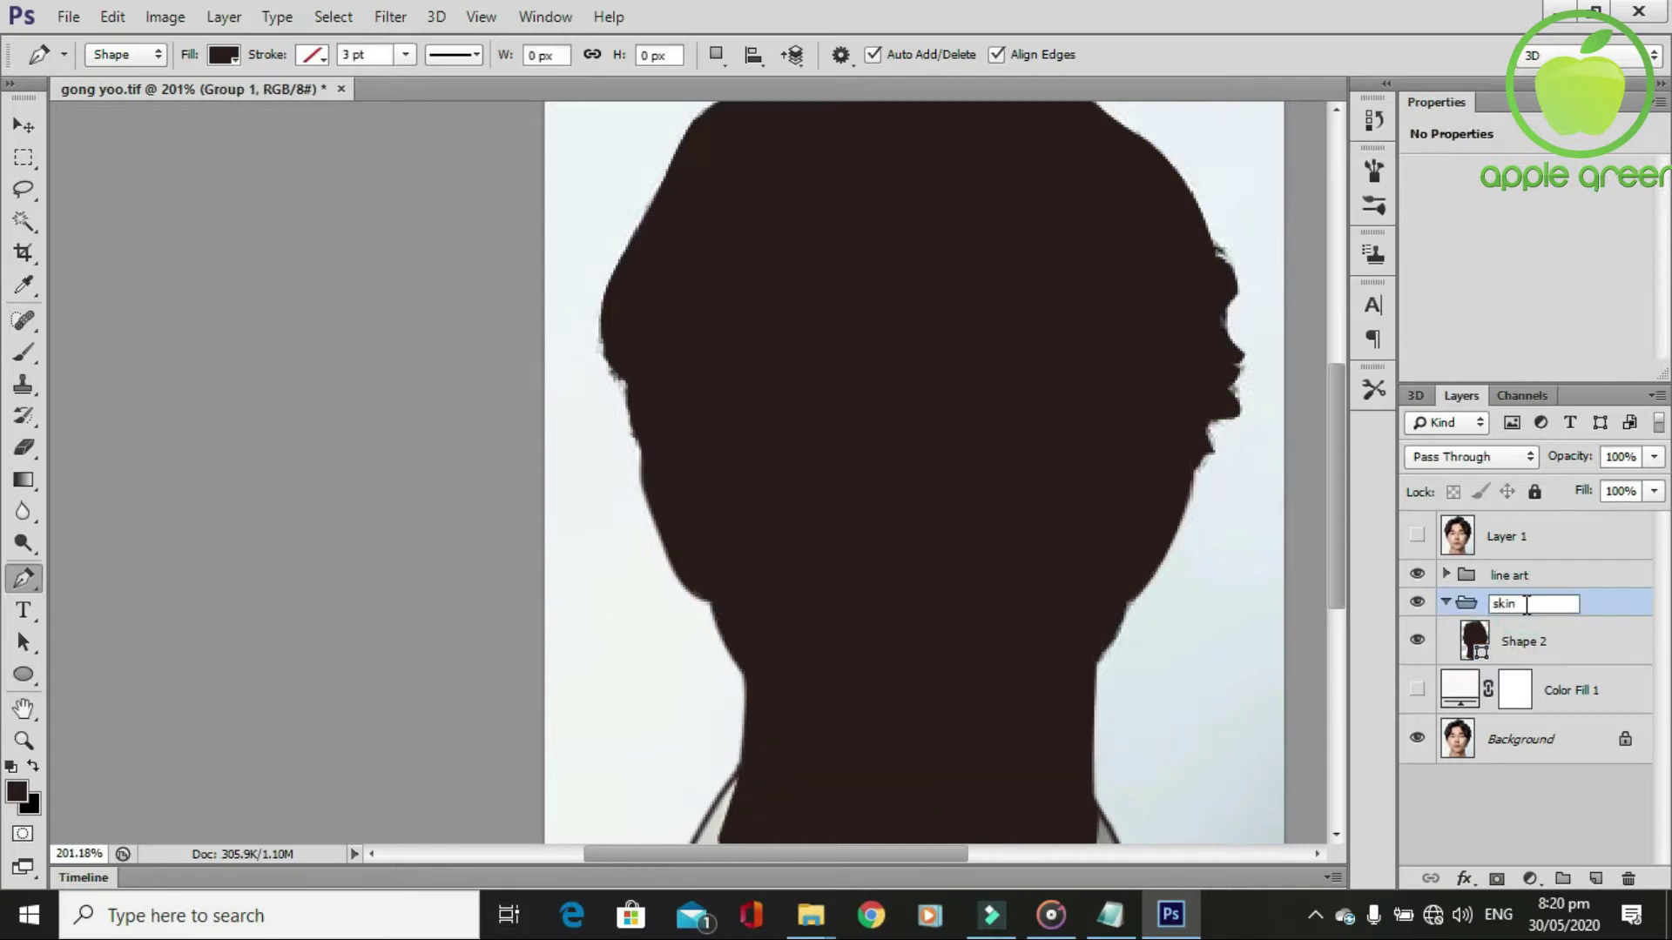
key("Return")
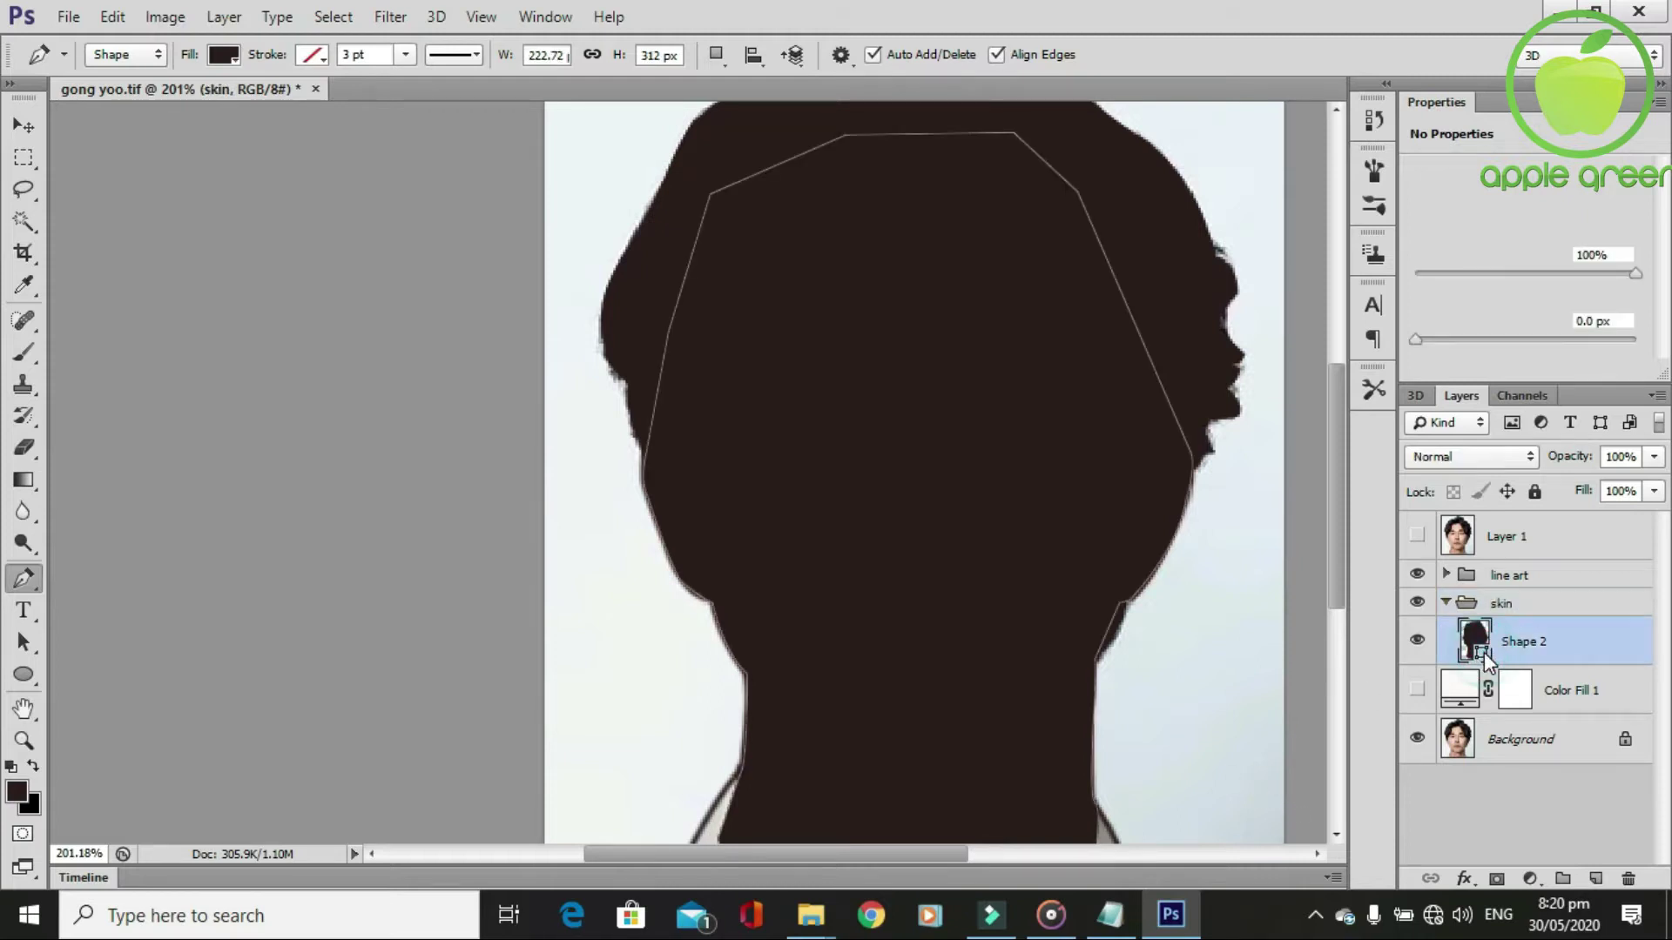
Set Shape 2's fill to peach fdd2b2, copied from the saved colour codes in Notepad.
double_click(1475, 643)
left_click(1110, 914)
left_click_drag(374, 391, 277, 386)
key("ctrl+c")
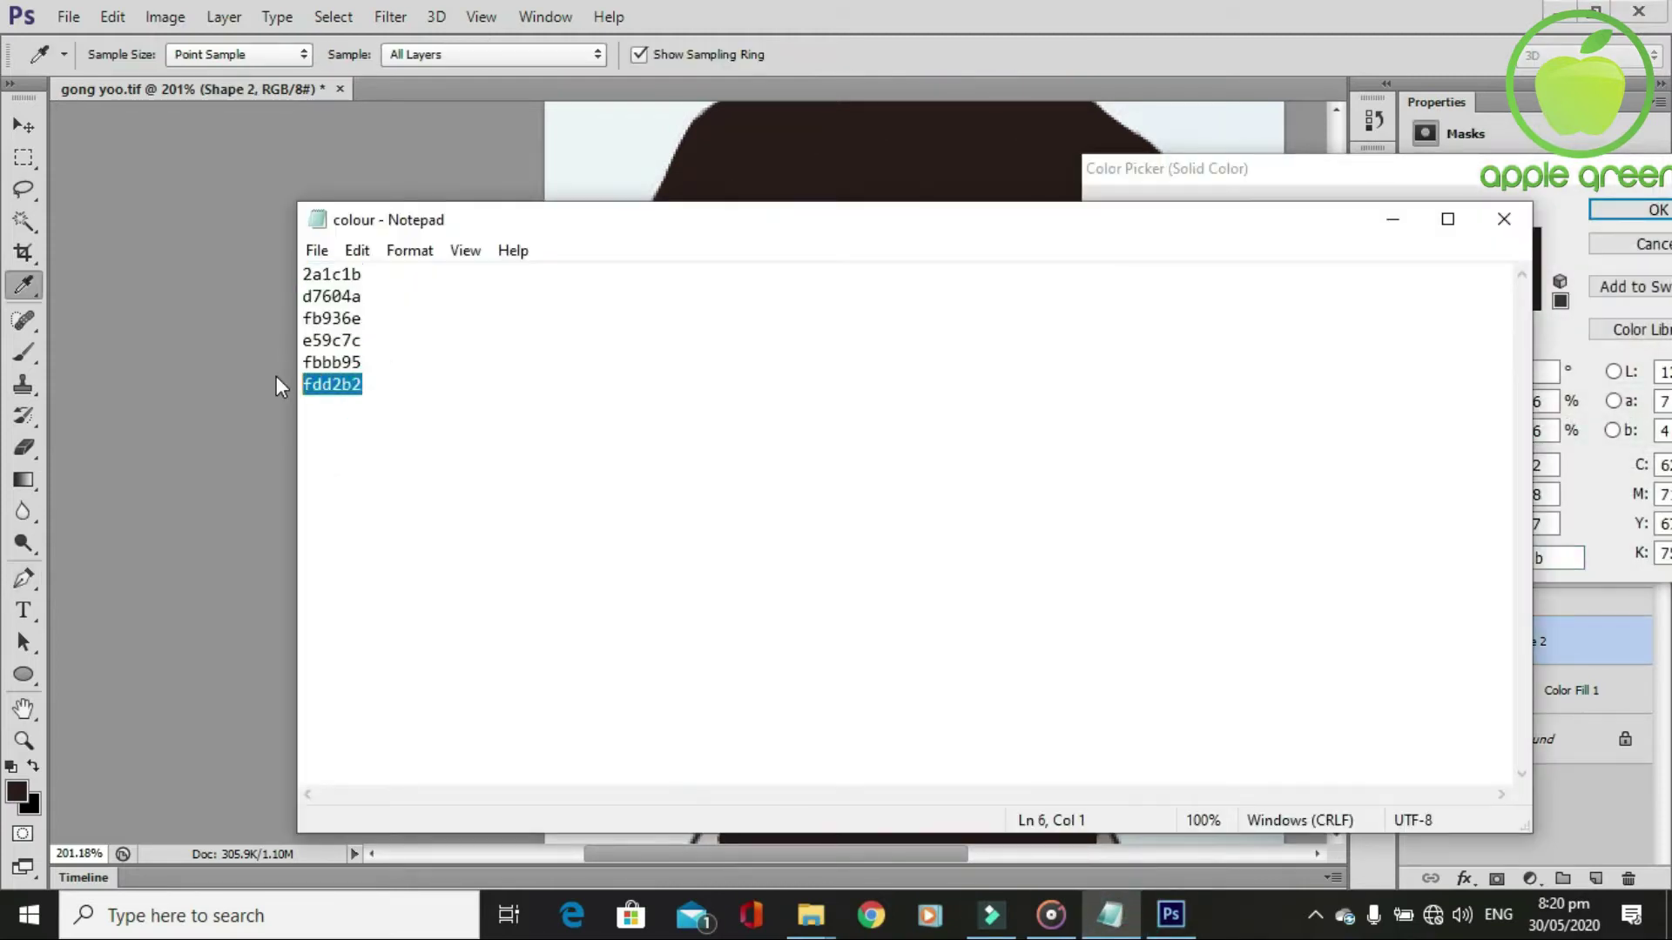
left_click(1130, 11)
key("ctrl+v")
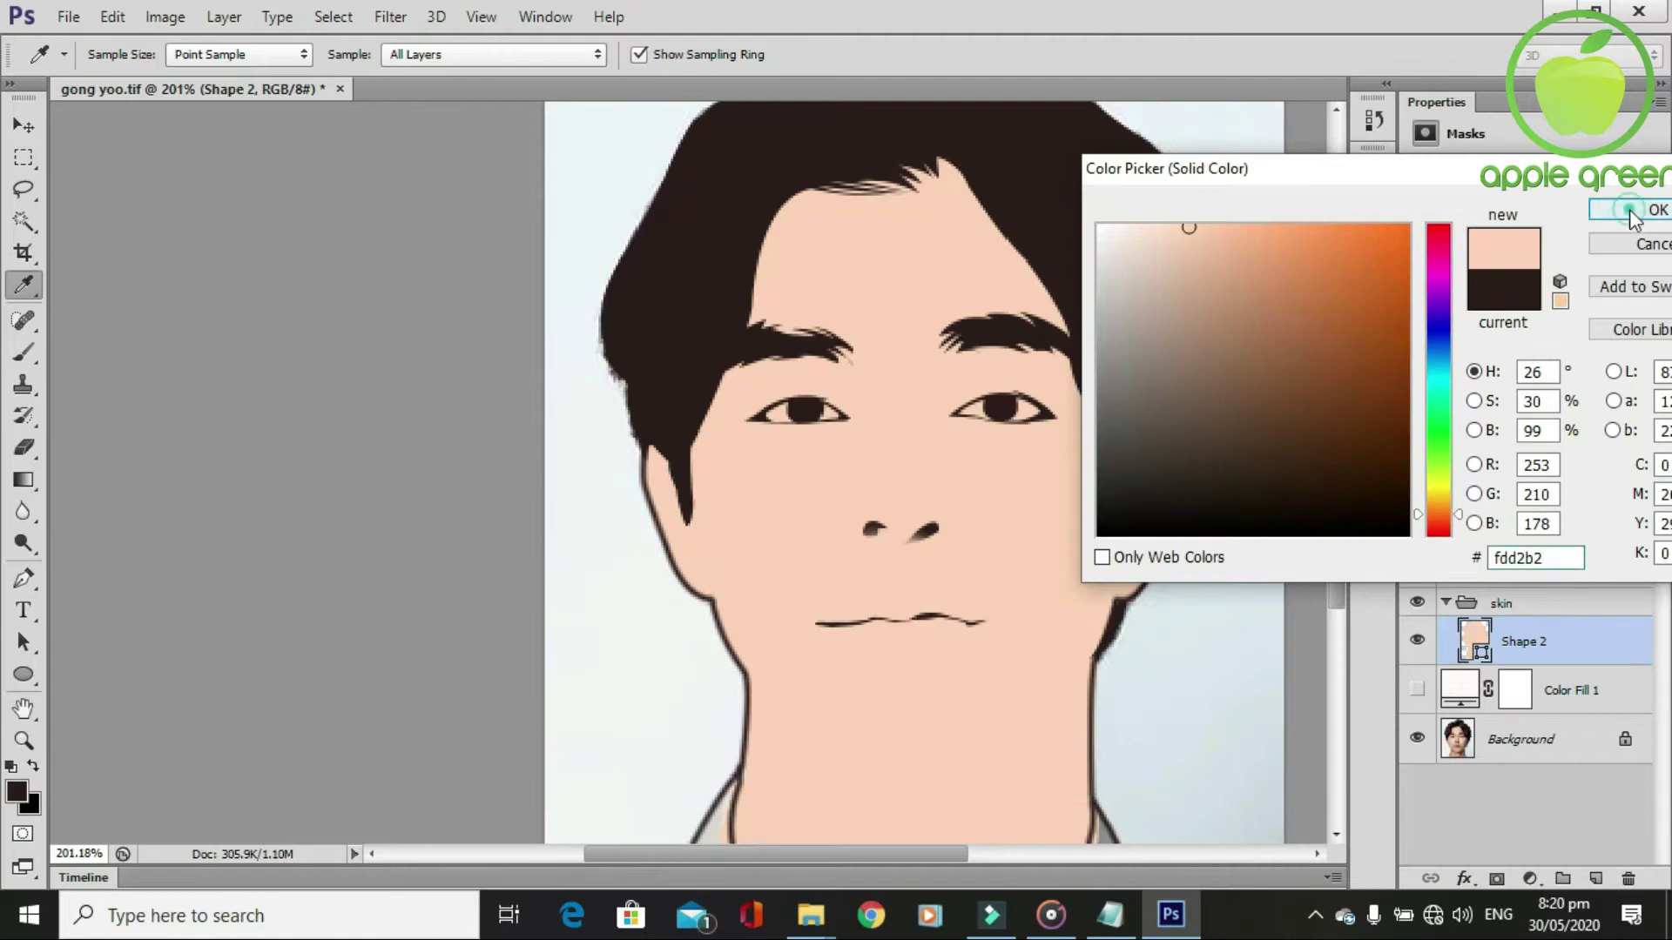
key("Return")
scroll(892, 625, "up", 1)
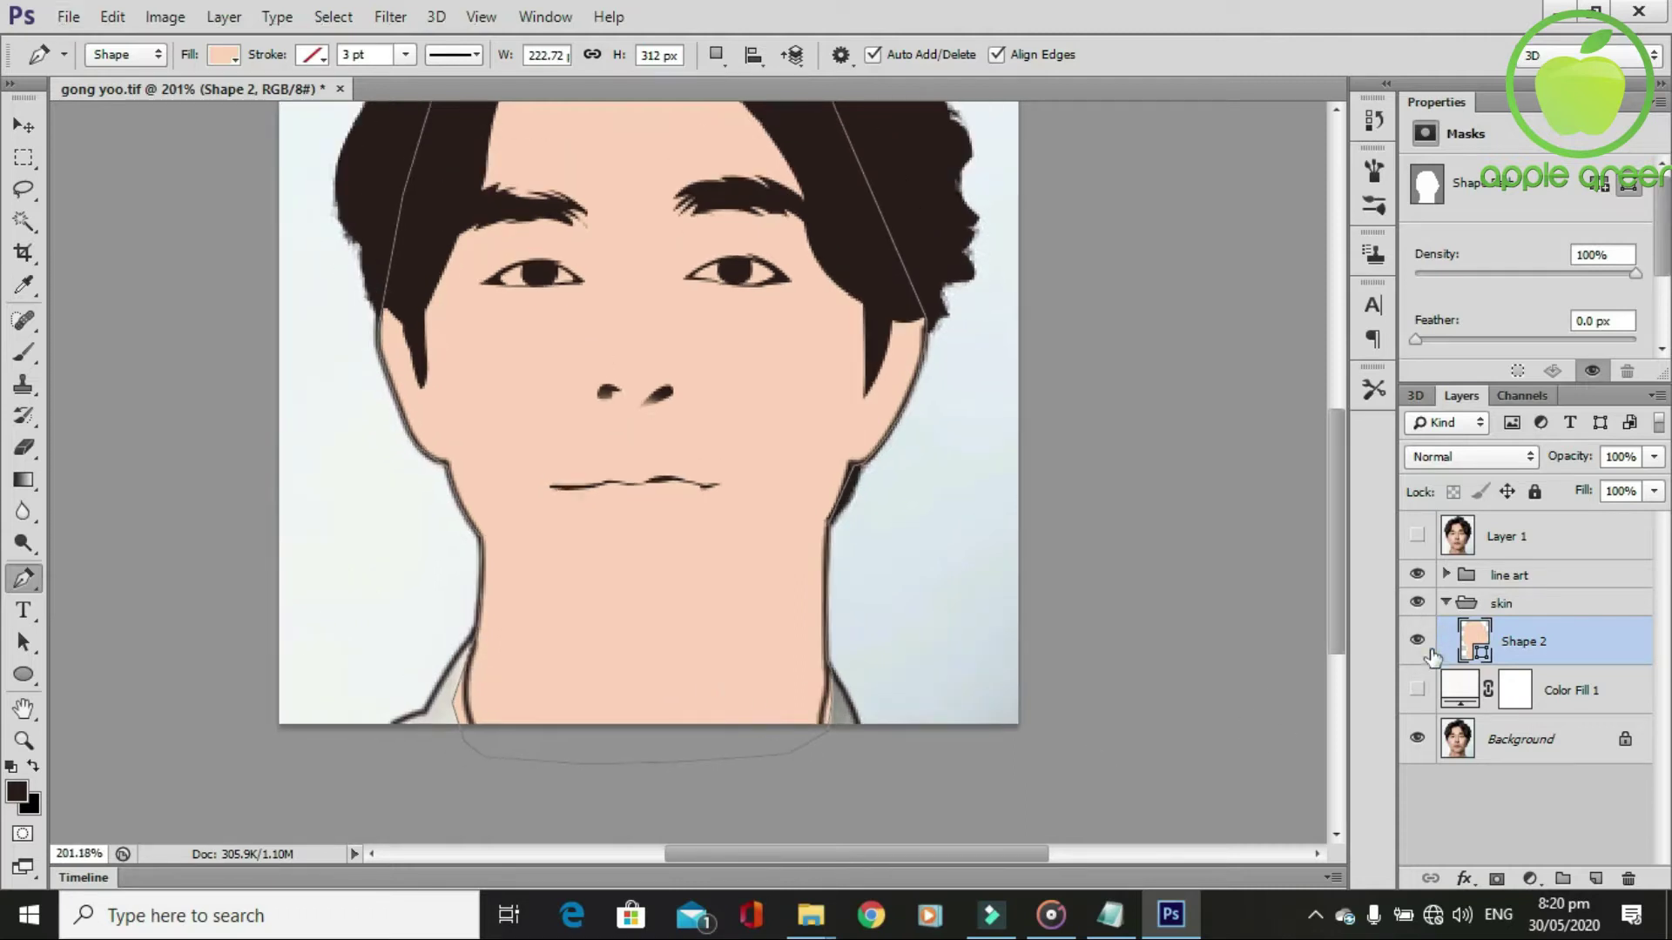
scroll(650, 597, "up", 1)
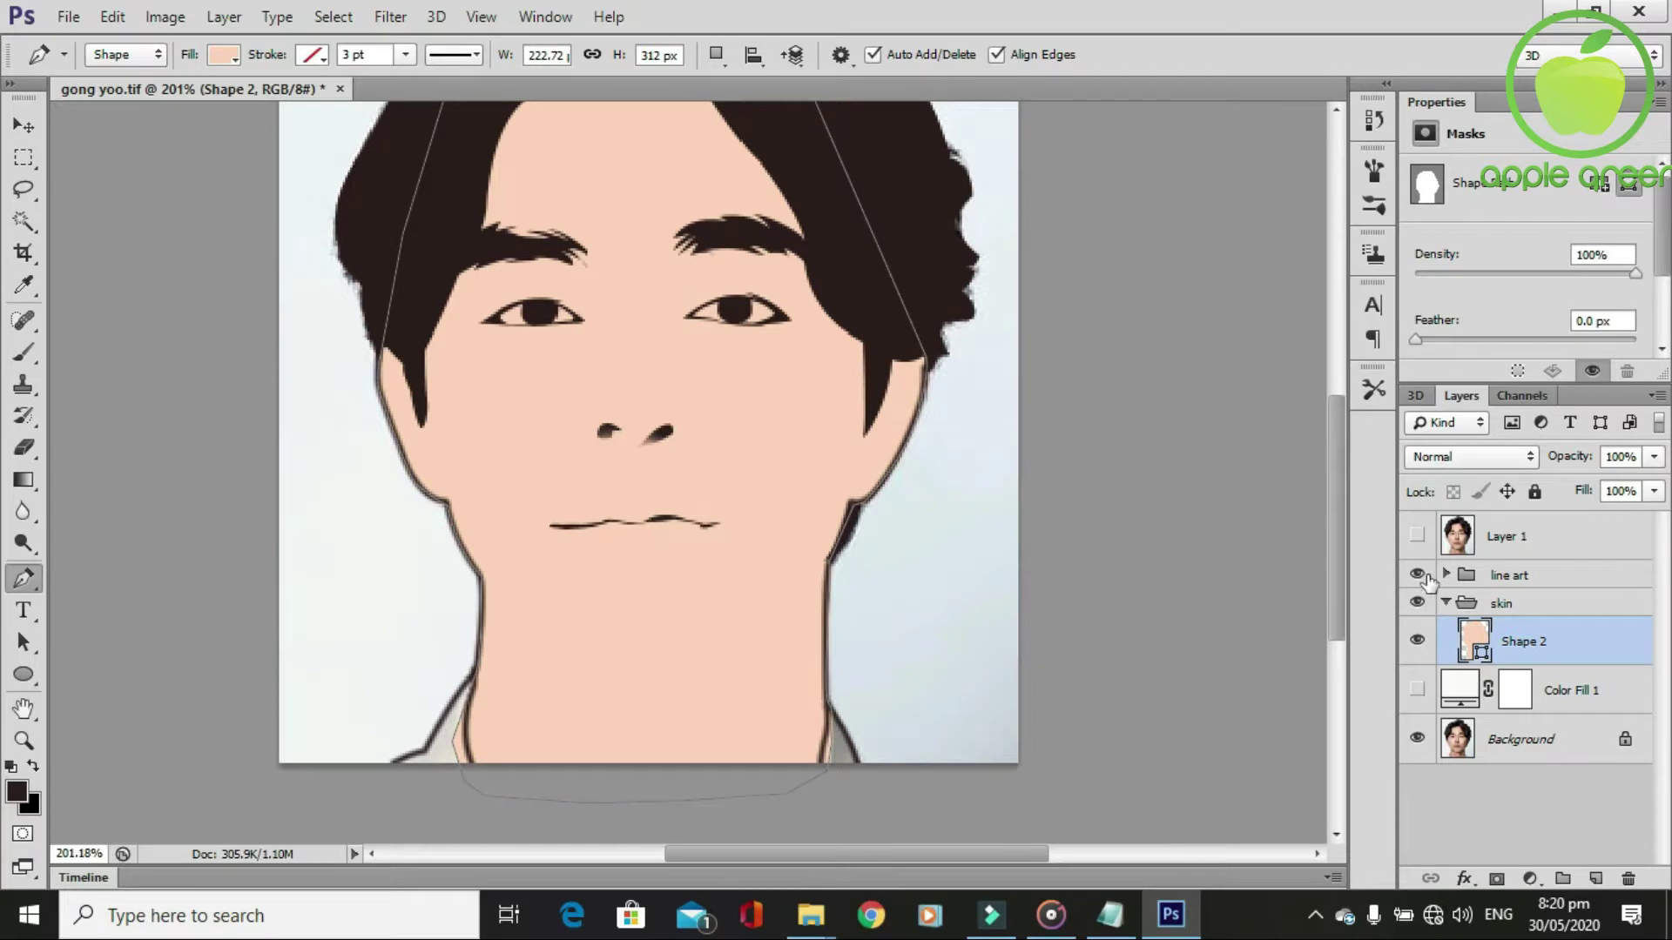
left_click(1417, 535)
scroll(478, 574, "up", 2)
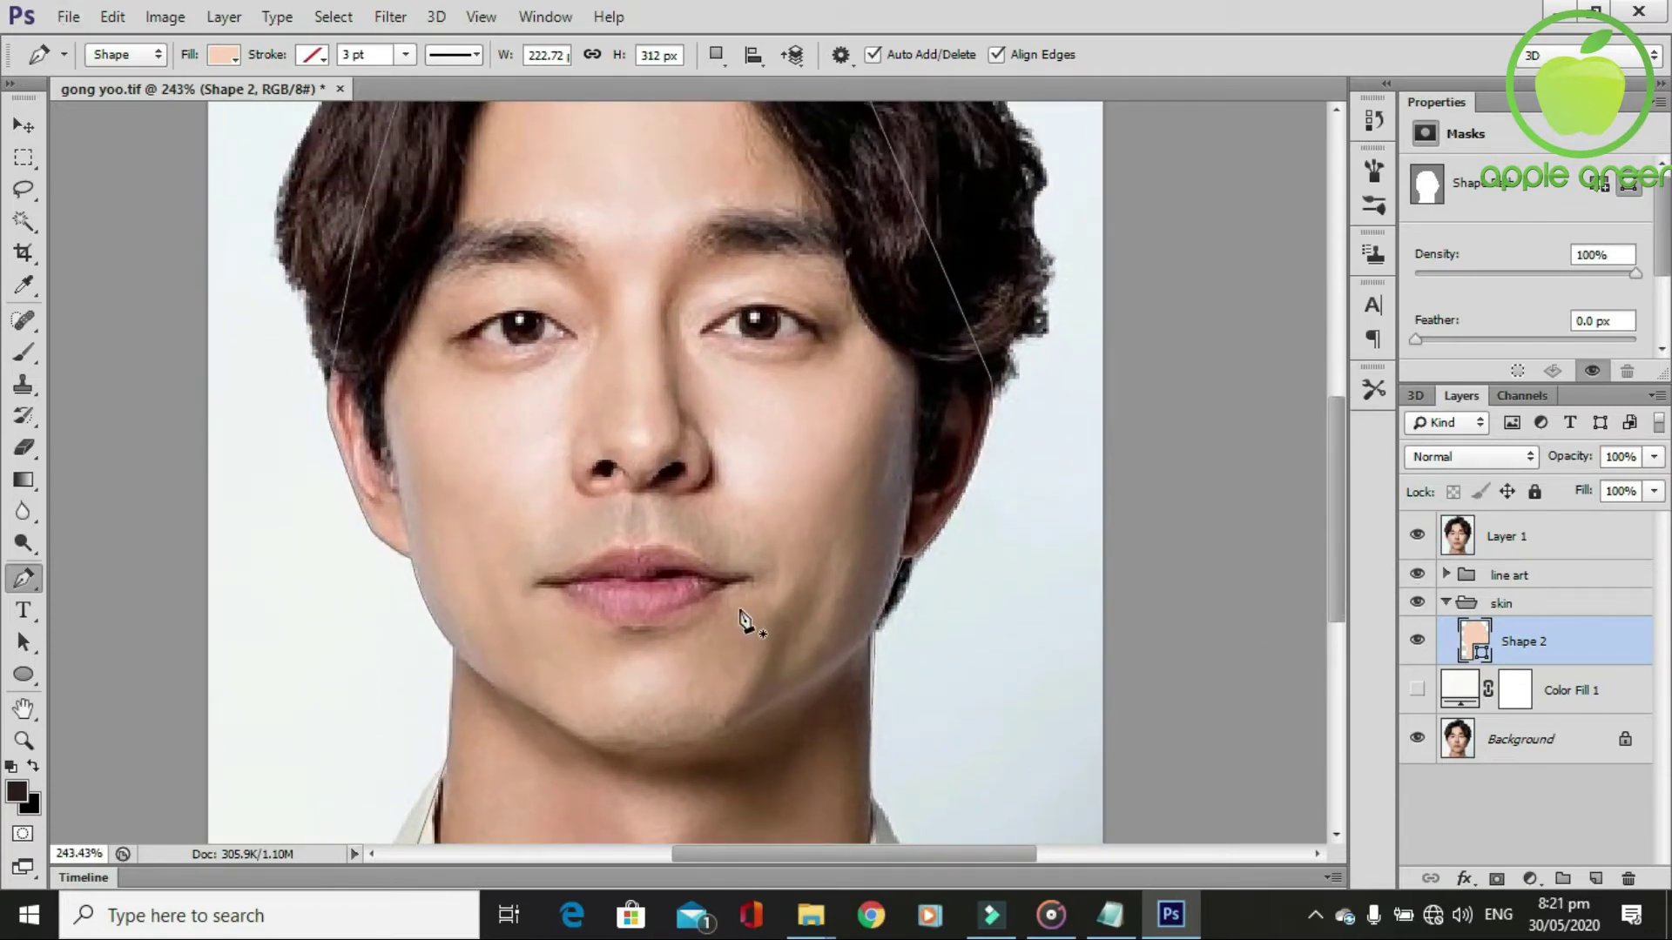
scroll(743, 610, "up", 1)
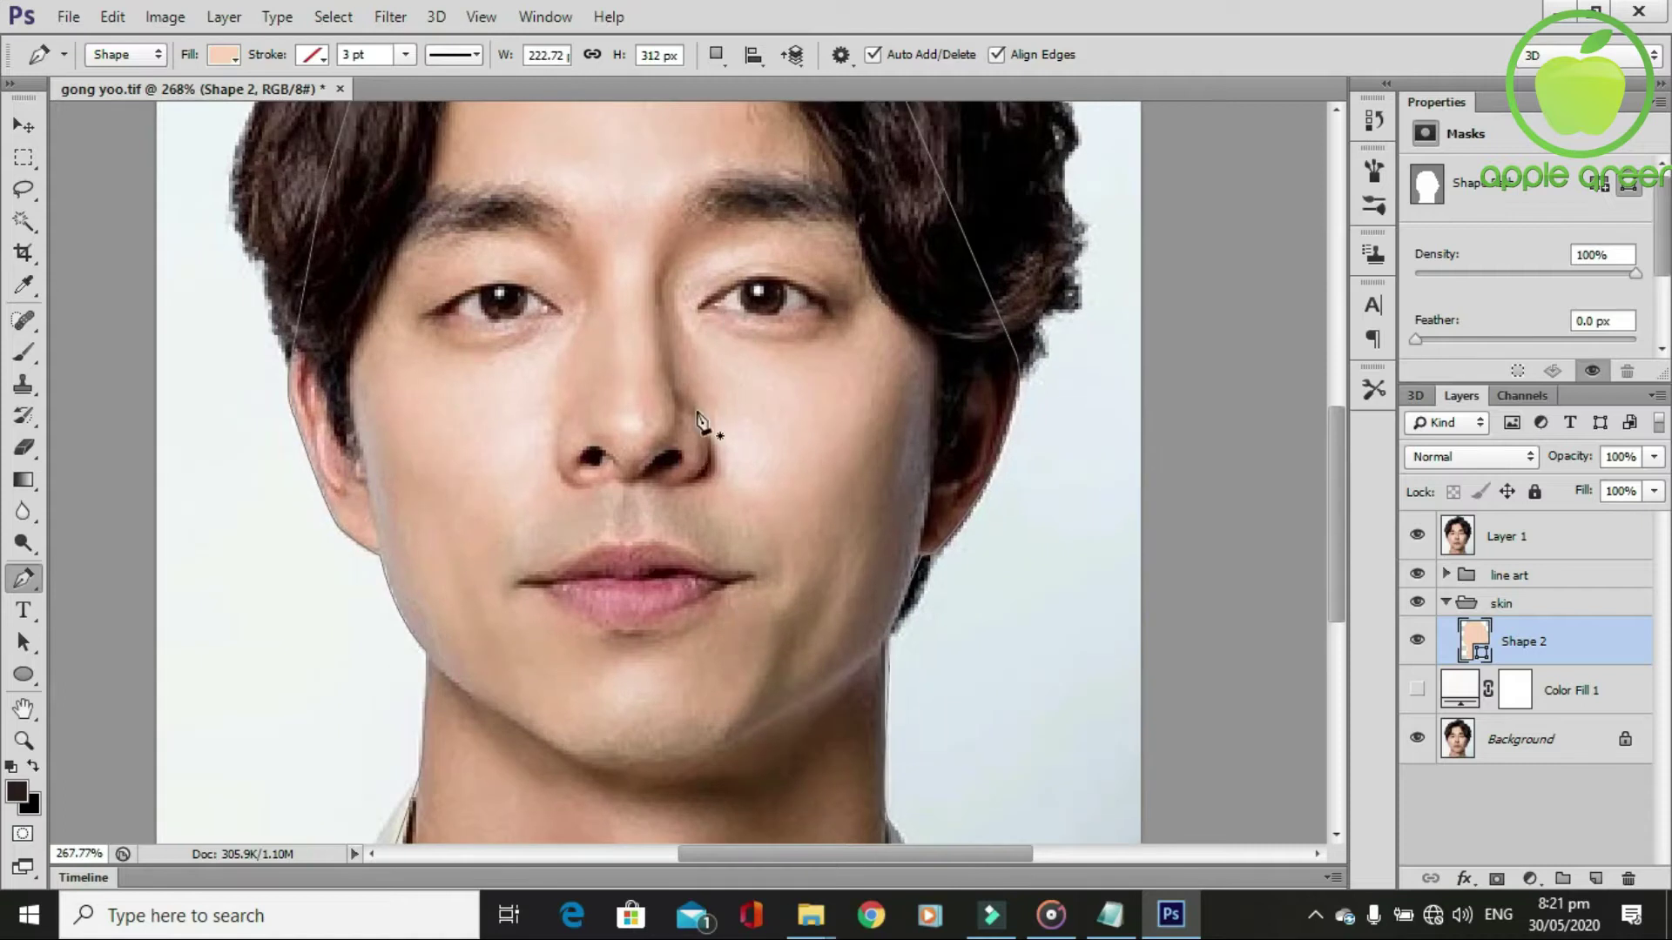
scroll(702, 422, "up", 2)
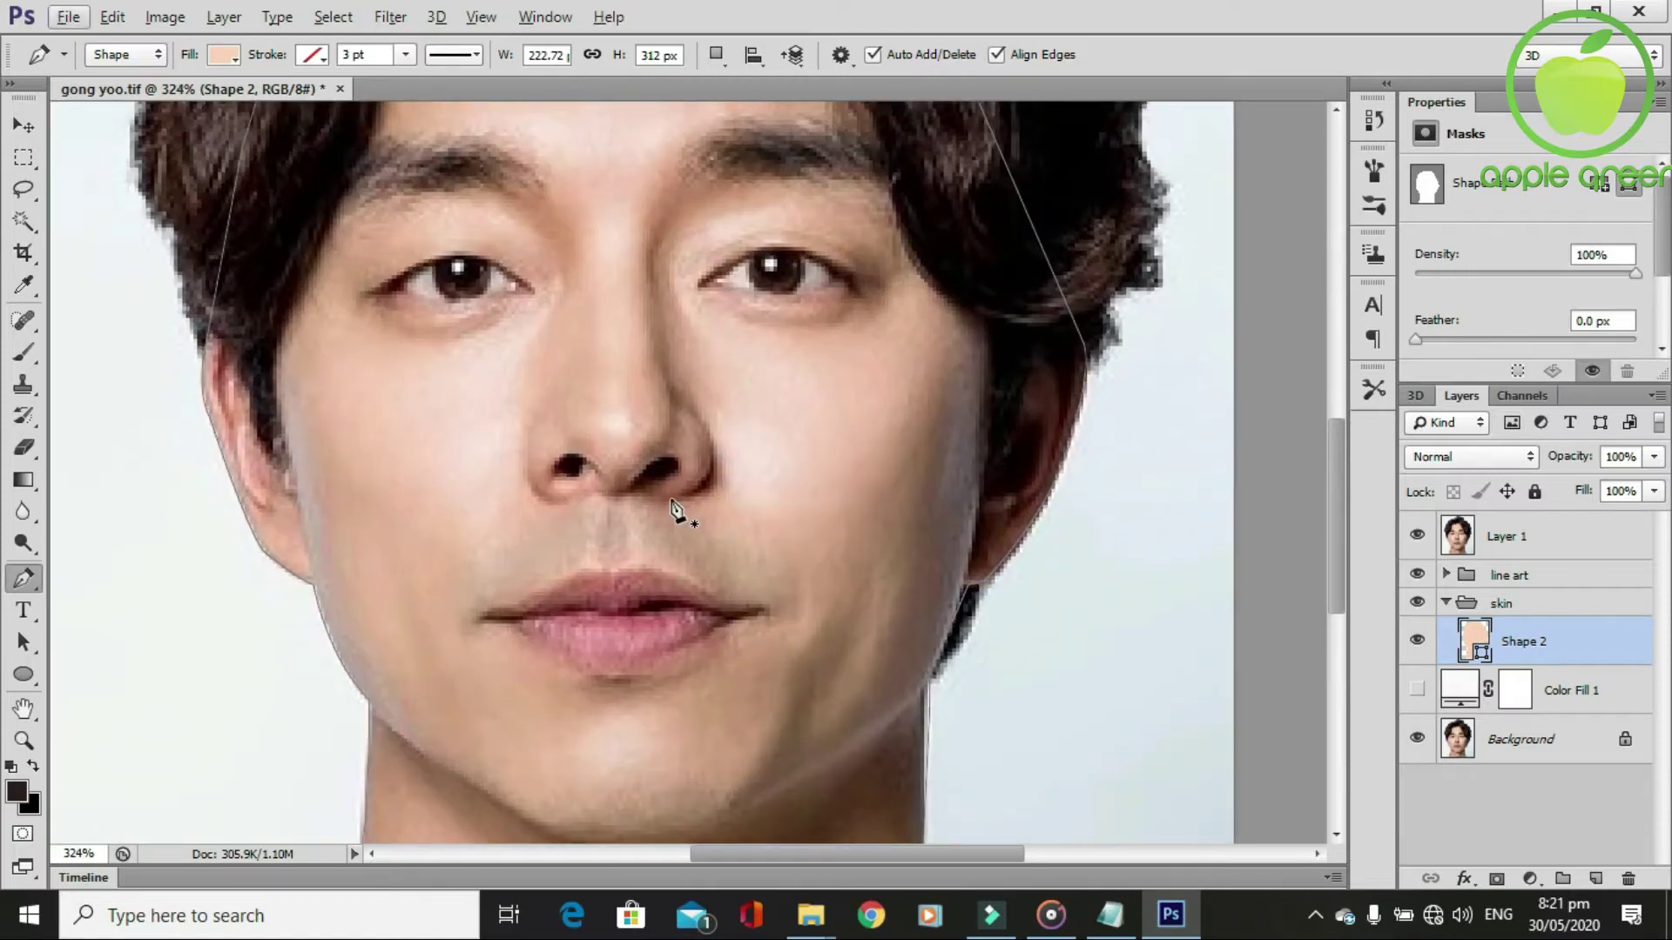
scroll(696, 436, "up", 1)
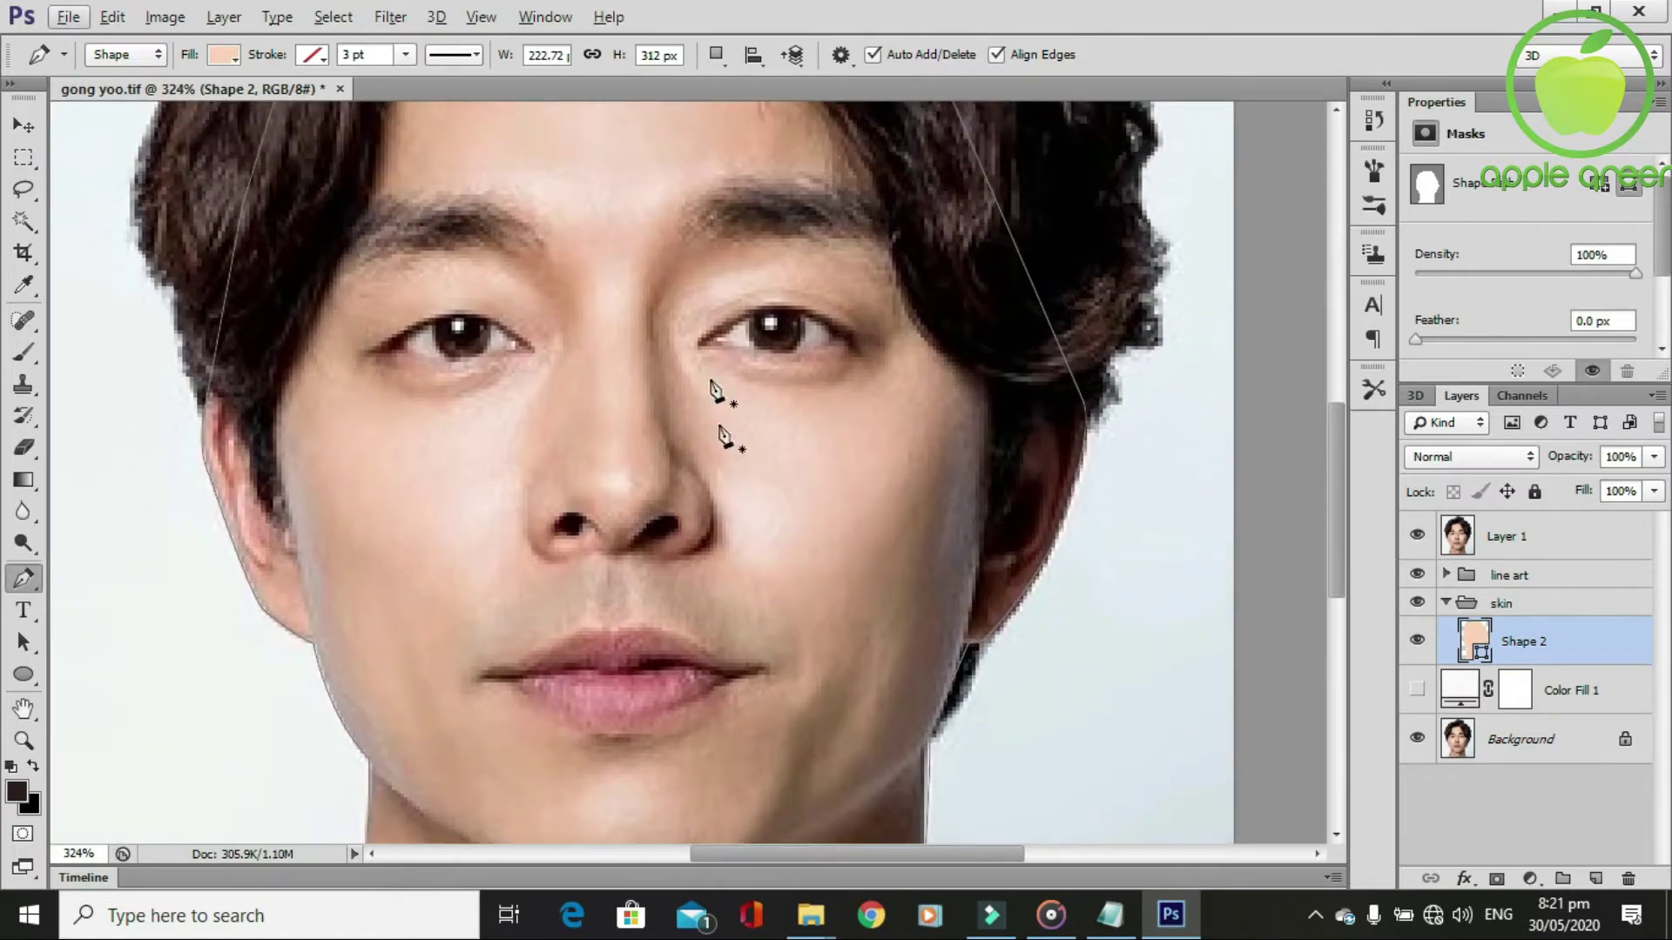
left_click(651, 509)
key("ctrl+z")
scroll(958, 612, "up", 2)
scroll(812, 505, "down", 1)
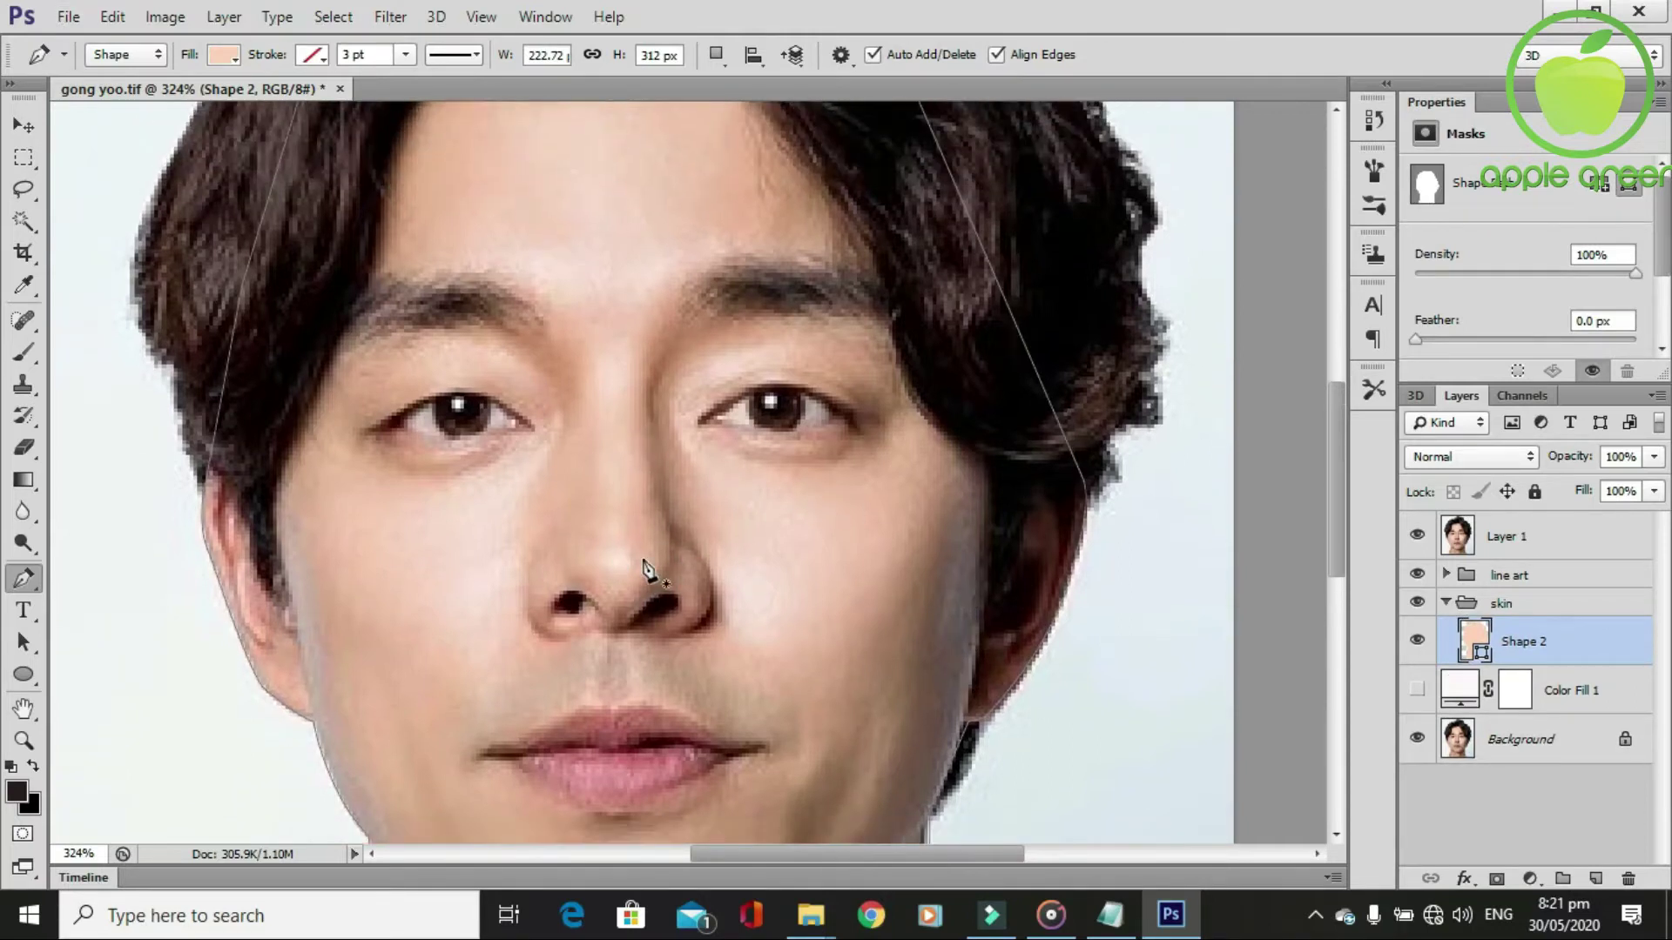
left_click(1546, 534)
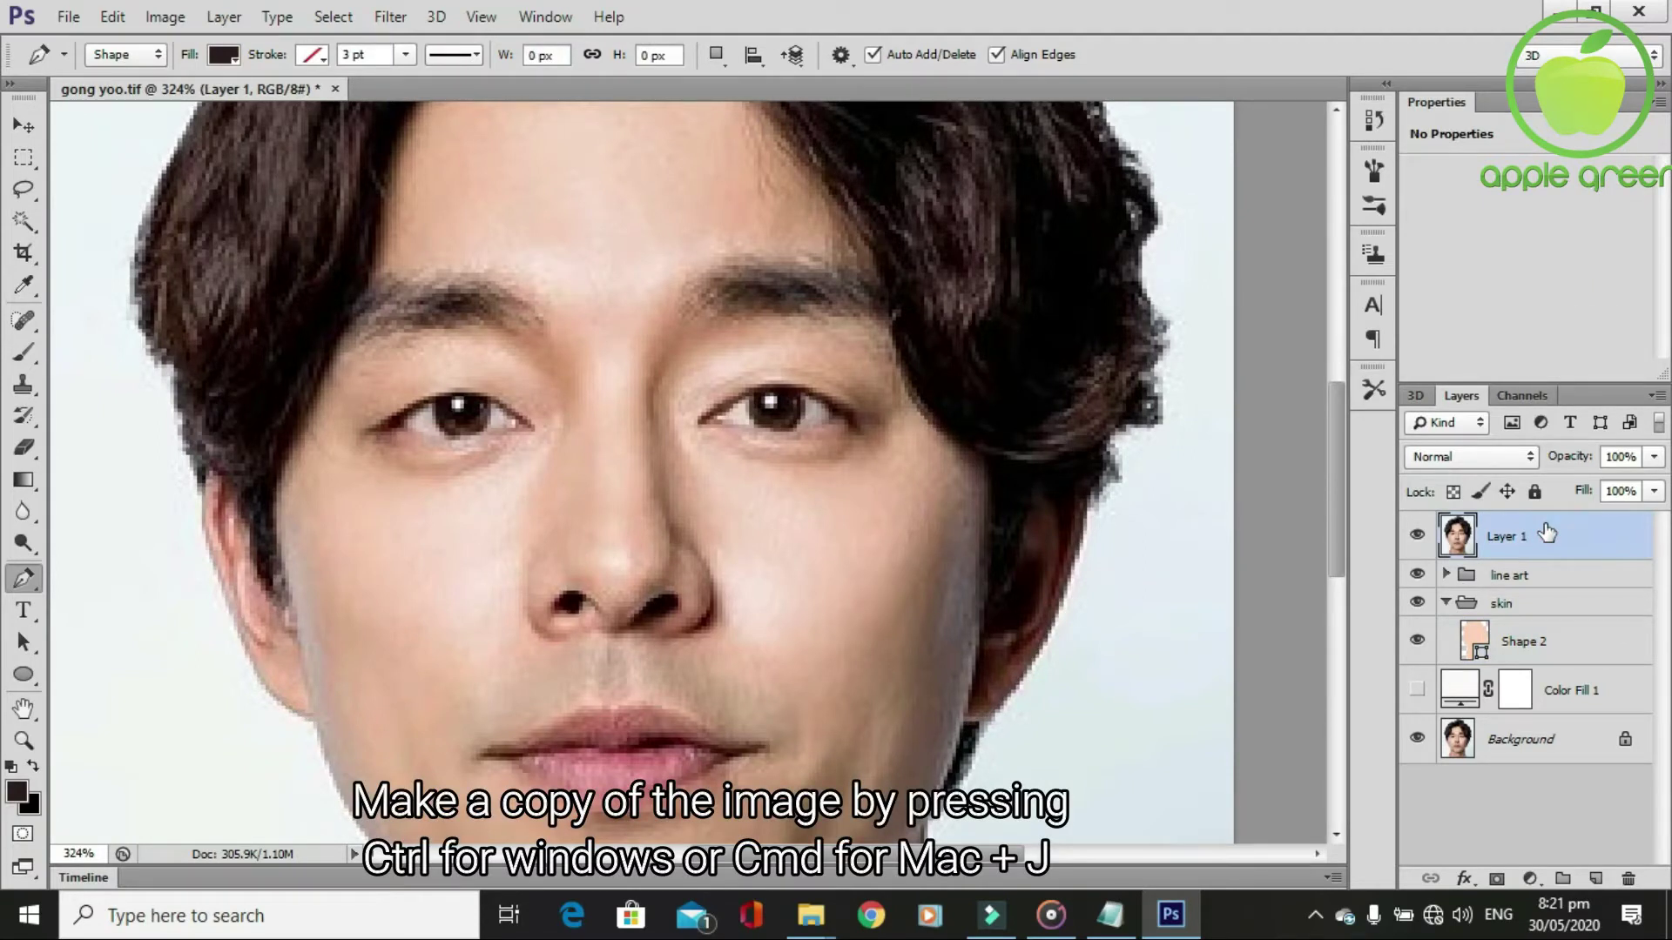
Duplicate Layer 1, clip a Posterize adjustment to the copy, and hide the original photo.
key("ctrl+j")
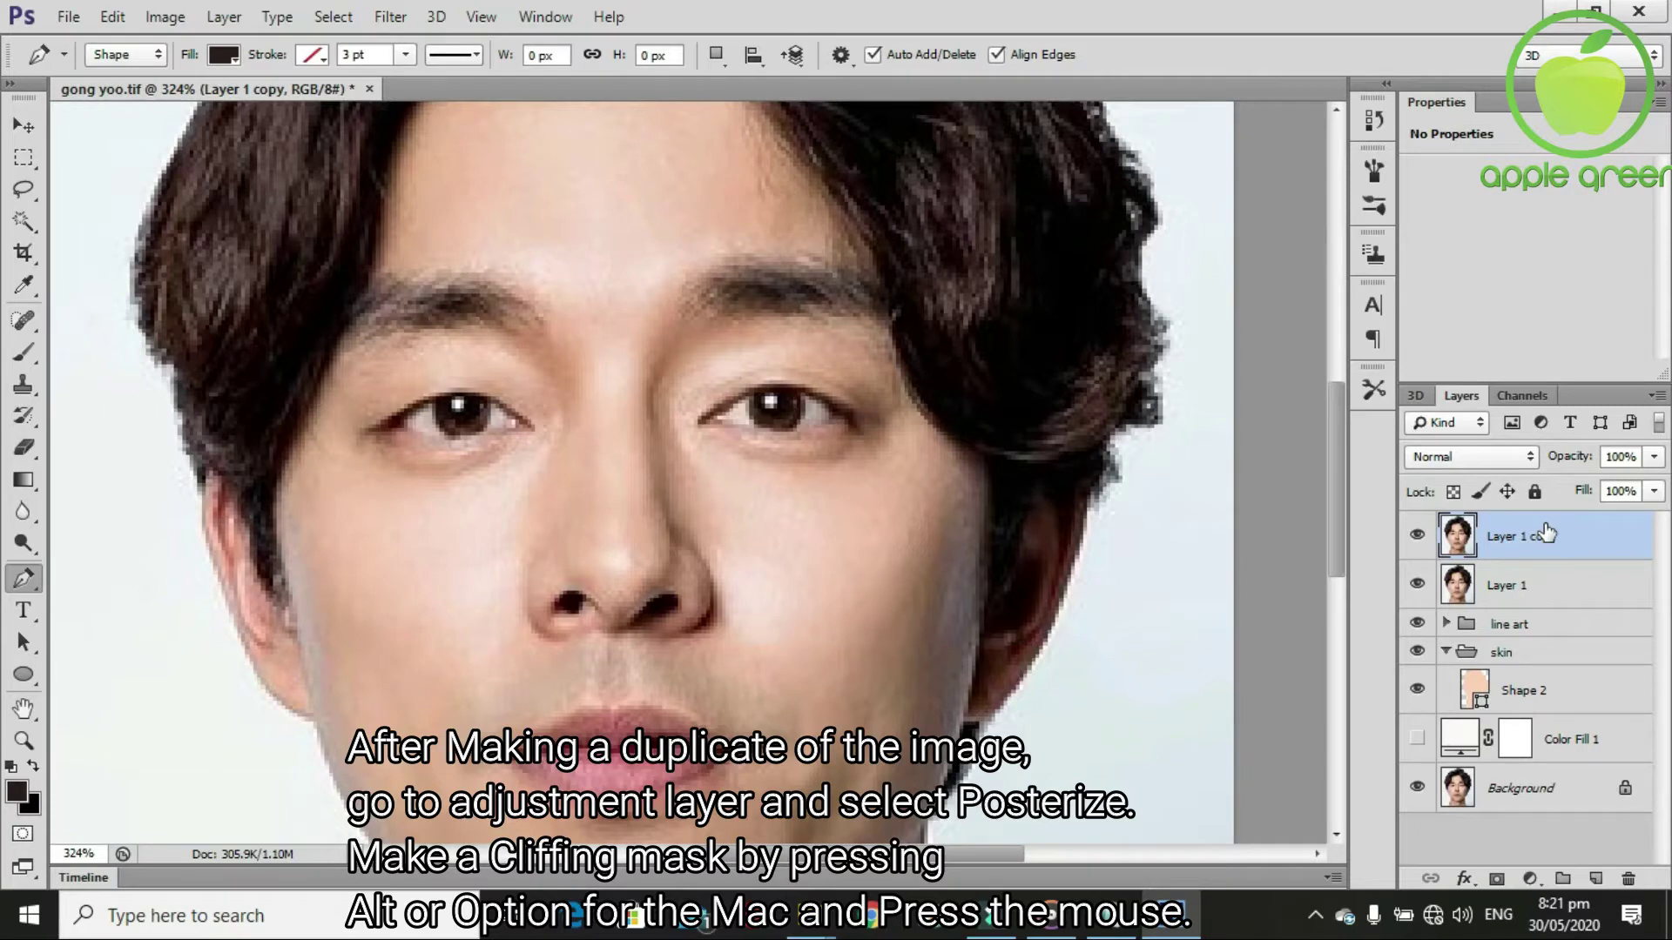
left_click(1530, 878)
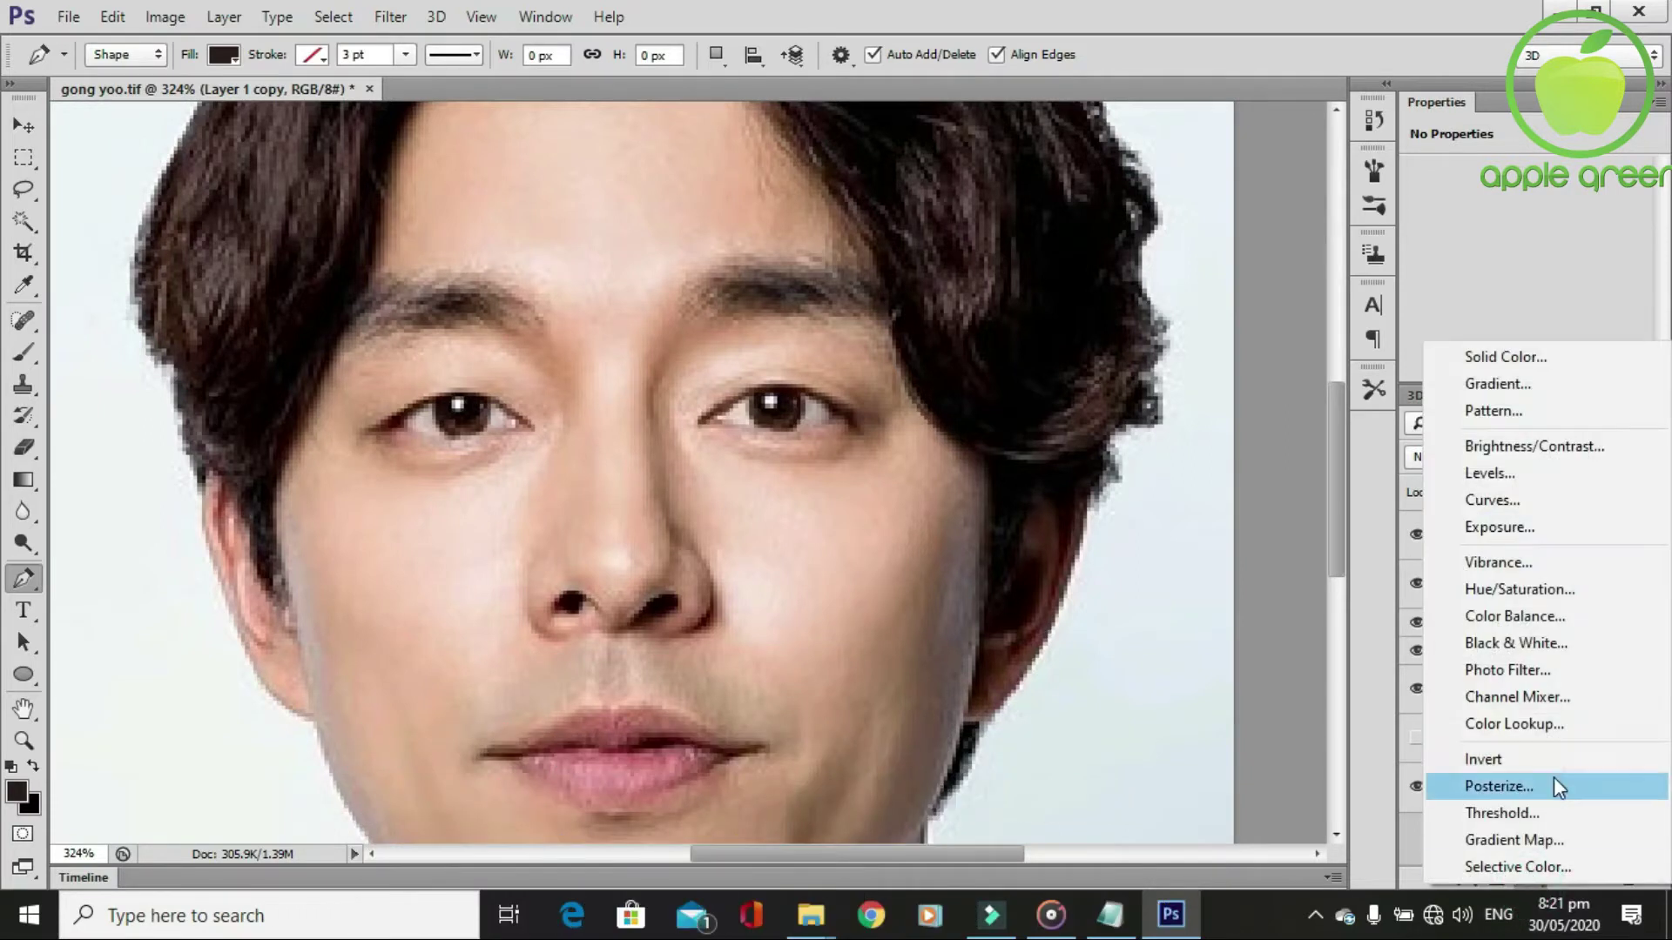
left_click(1553, 776)
left_click(1477, 557, "alt")
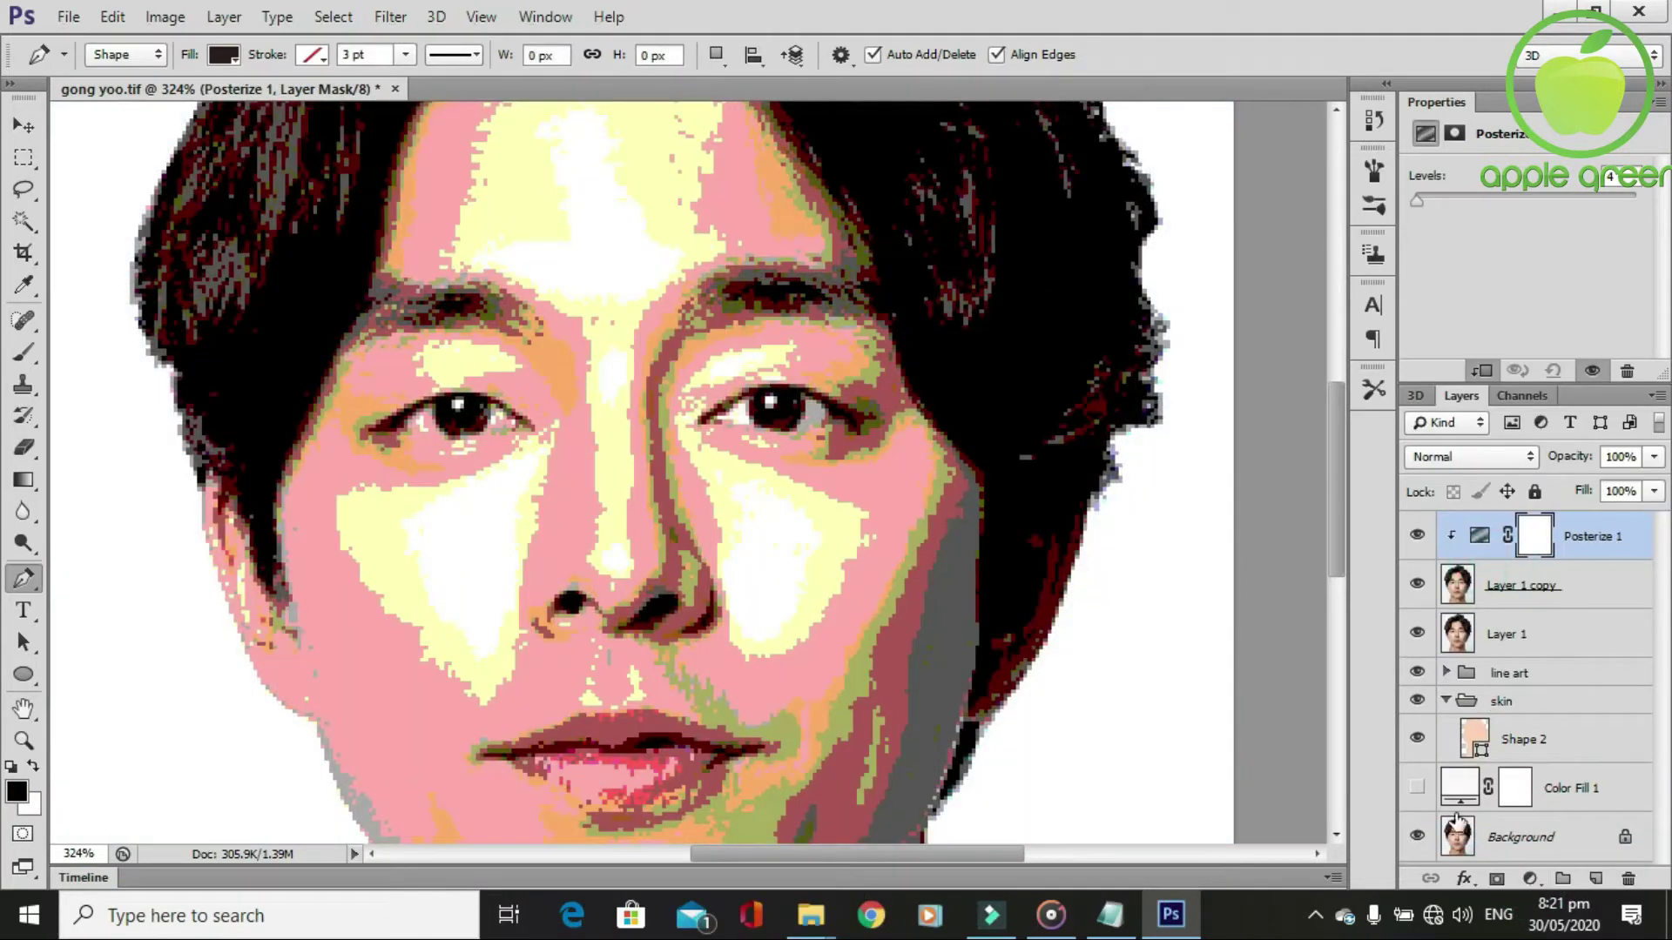
left_click(1417, 634)
Start a path at the nose, delete it, and select the skin shape layer.
scroll(574, 617, "down", 2)
scroll(574, 616, "up", 1)
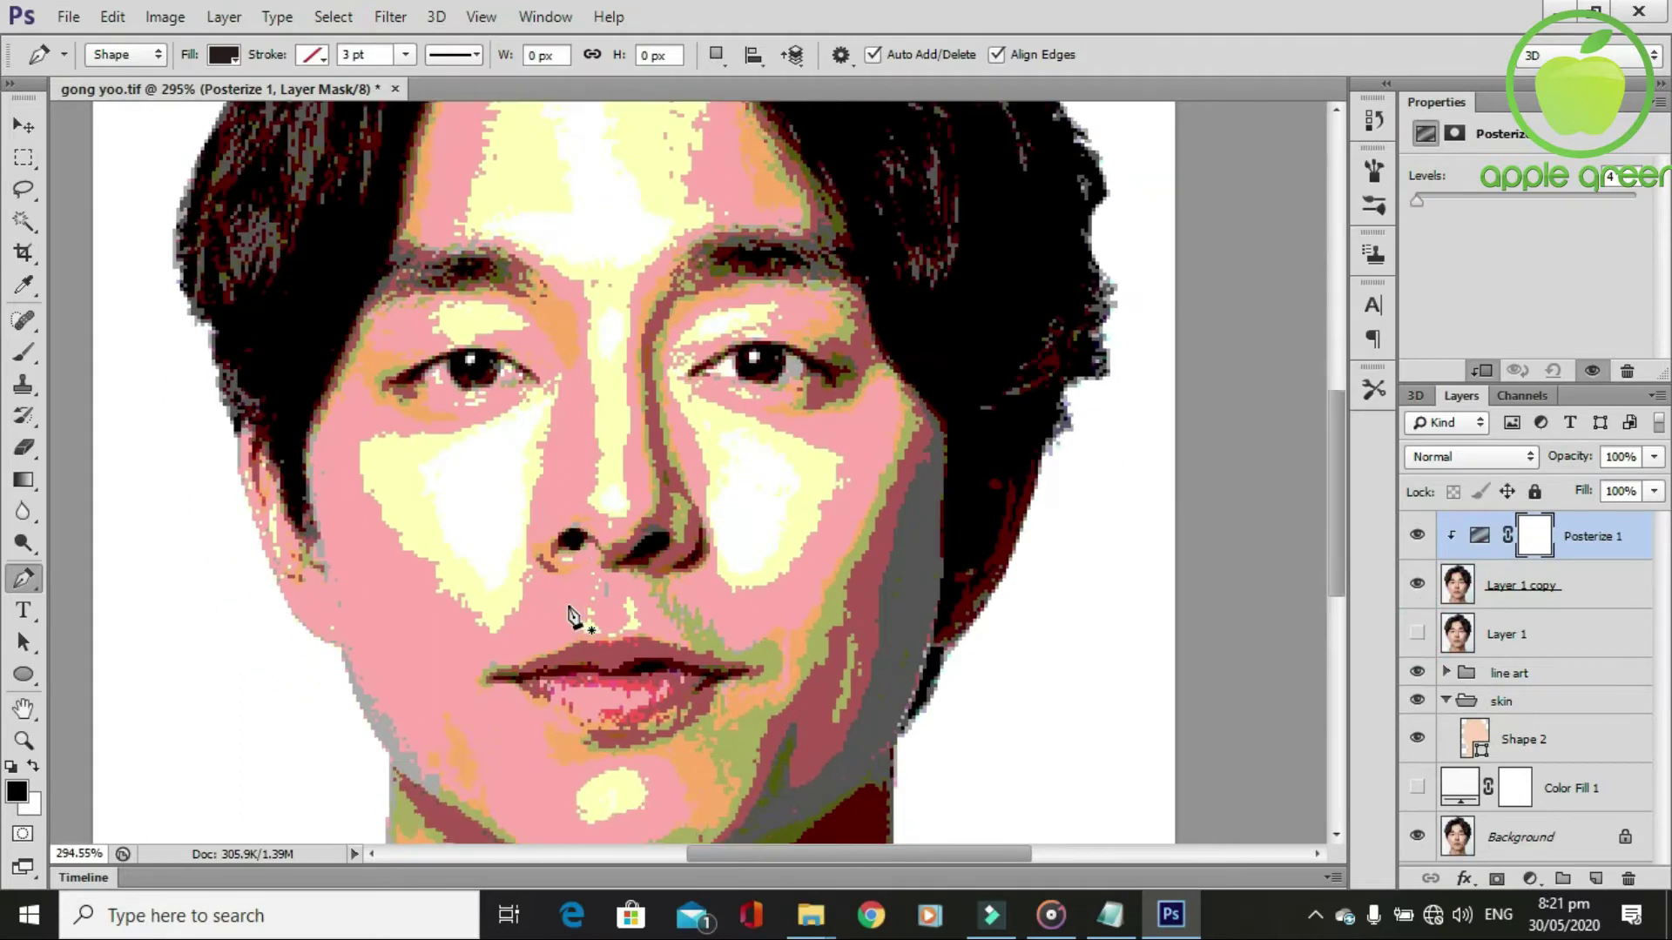
scroll(574, 617, "up", 1)
scroll(575, 616, "down", 1)
scroll(574, 616, "up", 1)
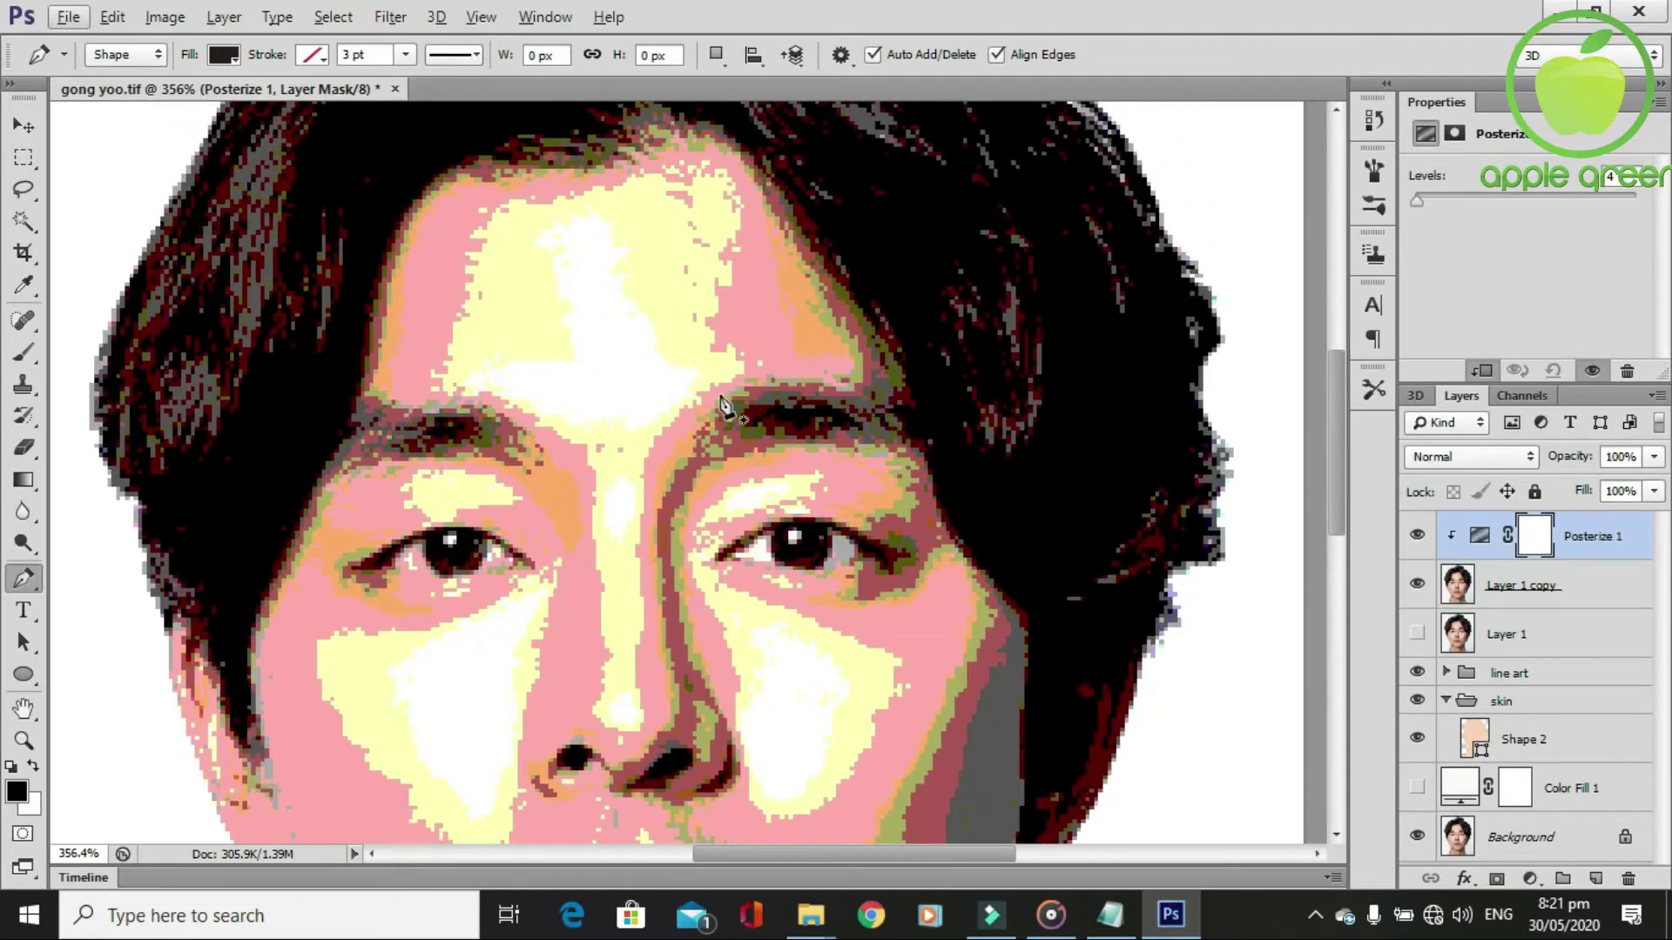
scroll(659, 520, "up", 2)
left_click(635, 517)
left_click(633, 430)
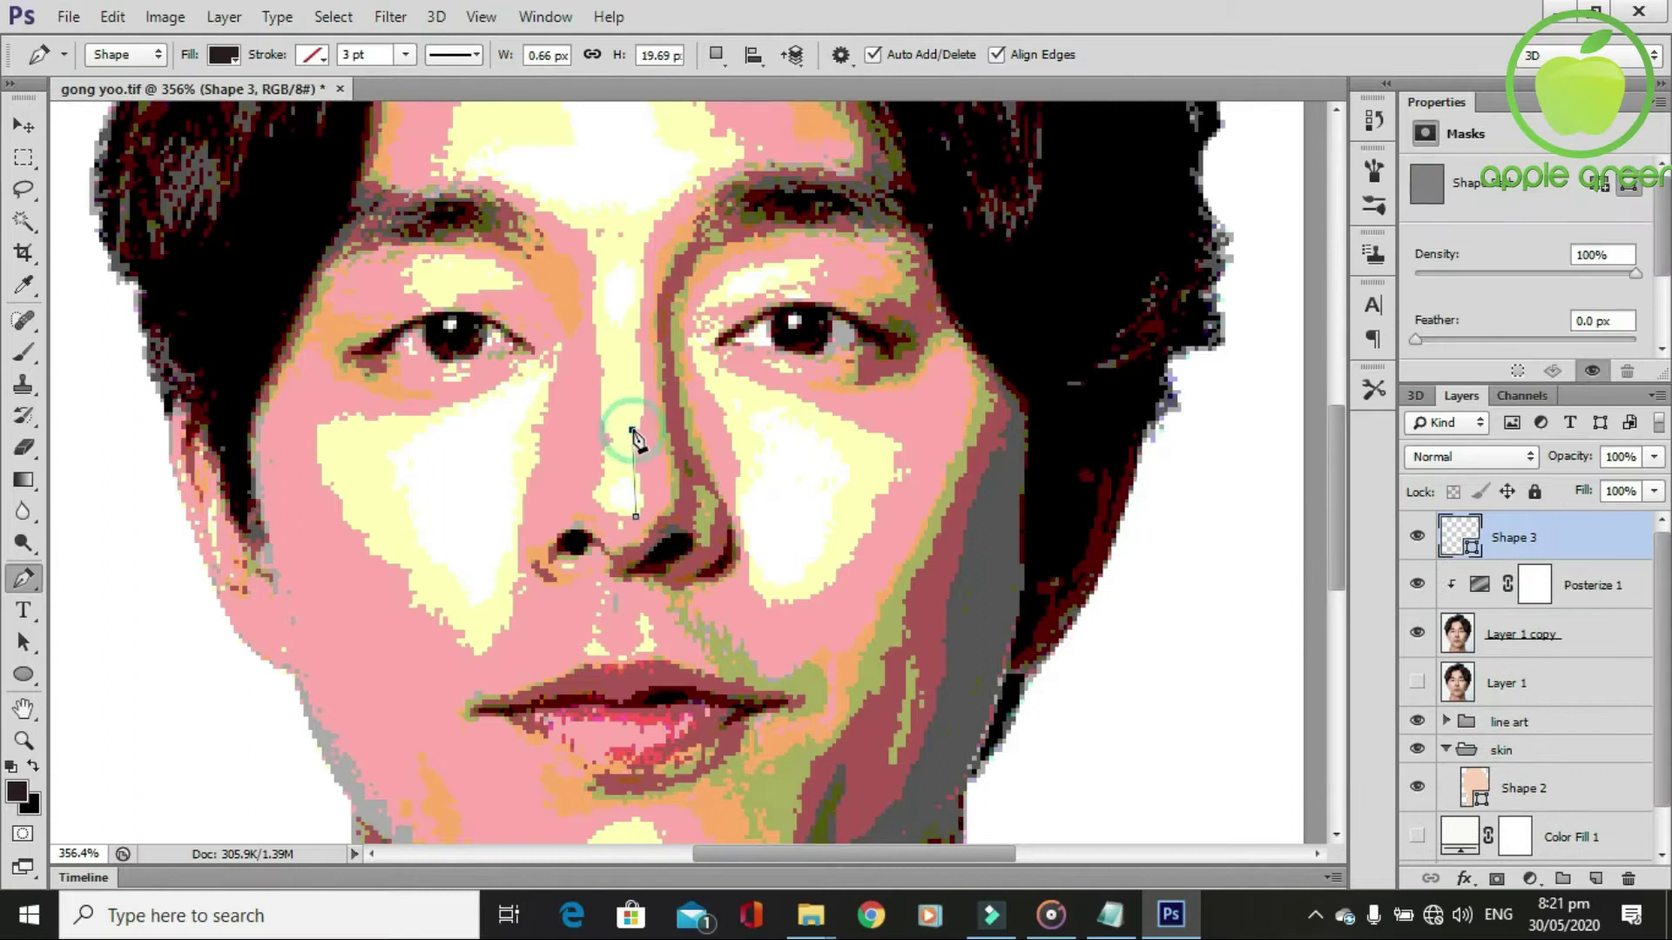
left_click(640, 470)
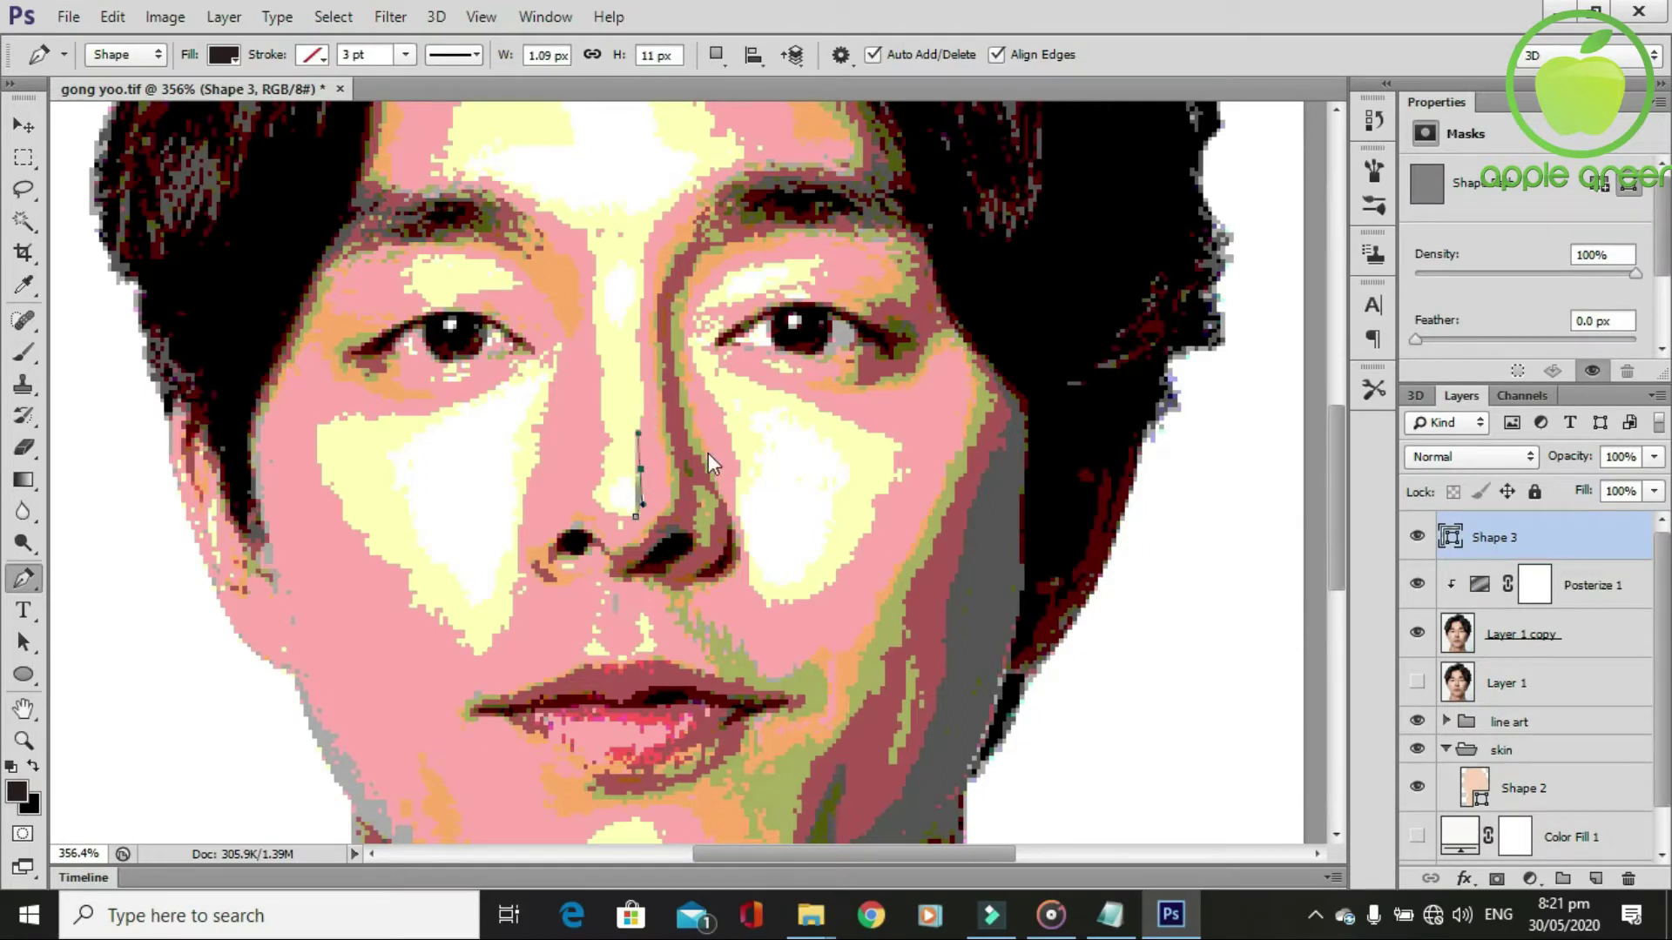
key("Delete")
key("Delete")
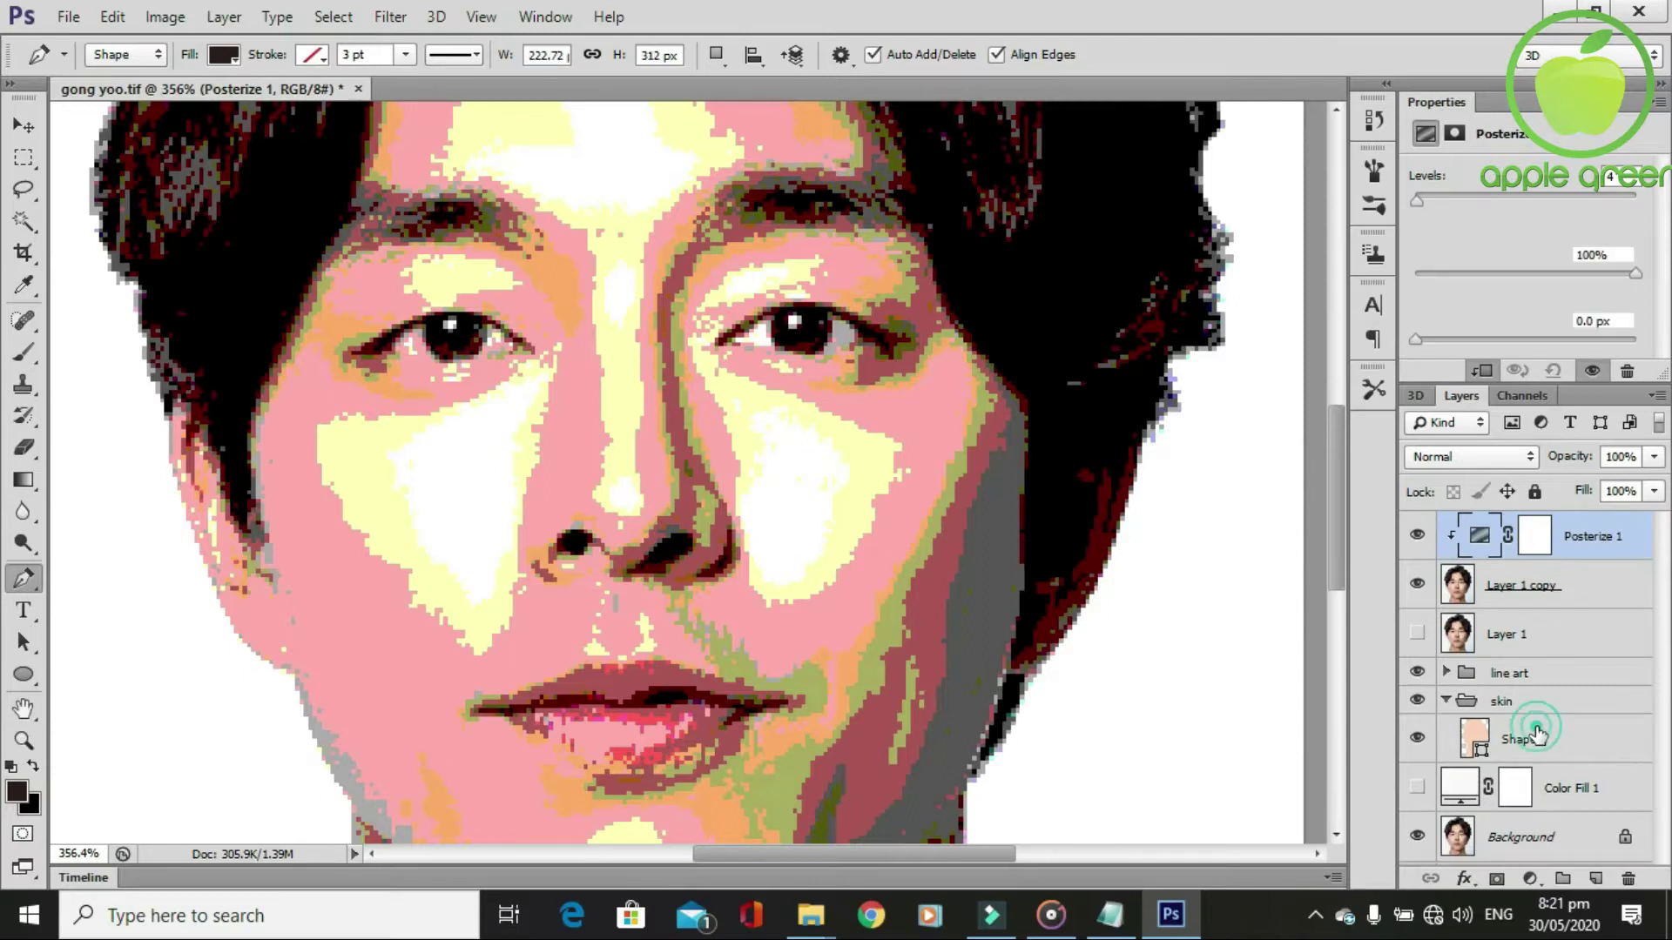
left_click(1537, 734)
scroll(604, 584, "up", 3)
Start a shading shape at the nose tip and curve it up the nose to the brow and forehead.
left_click(639, 555)
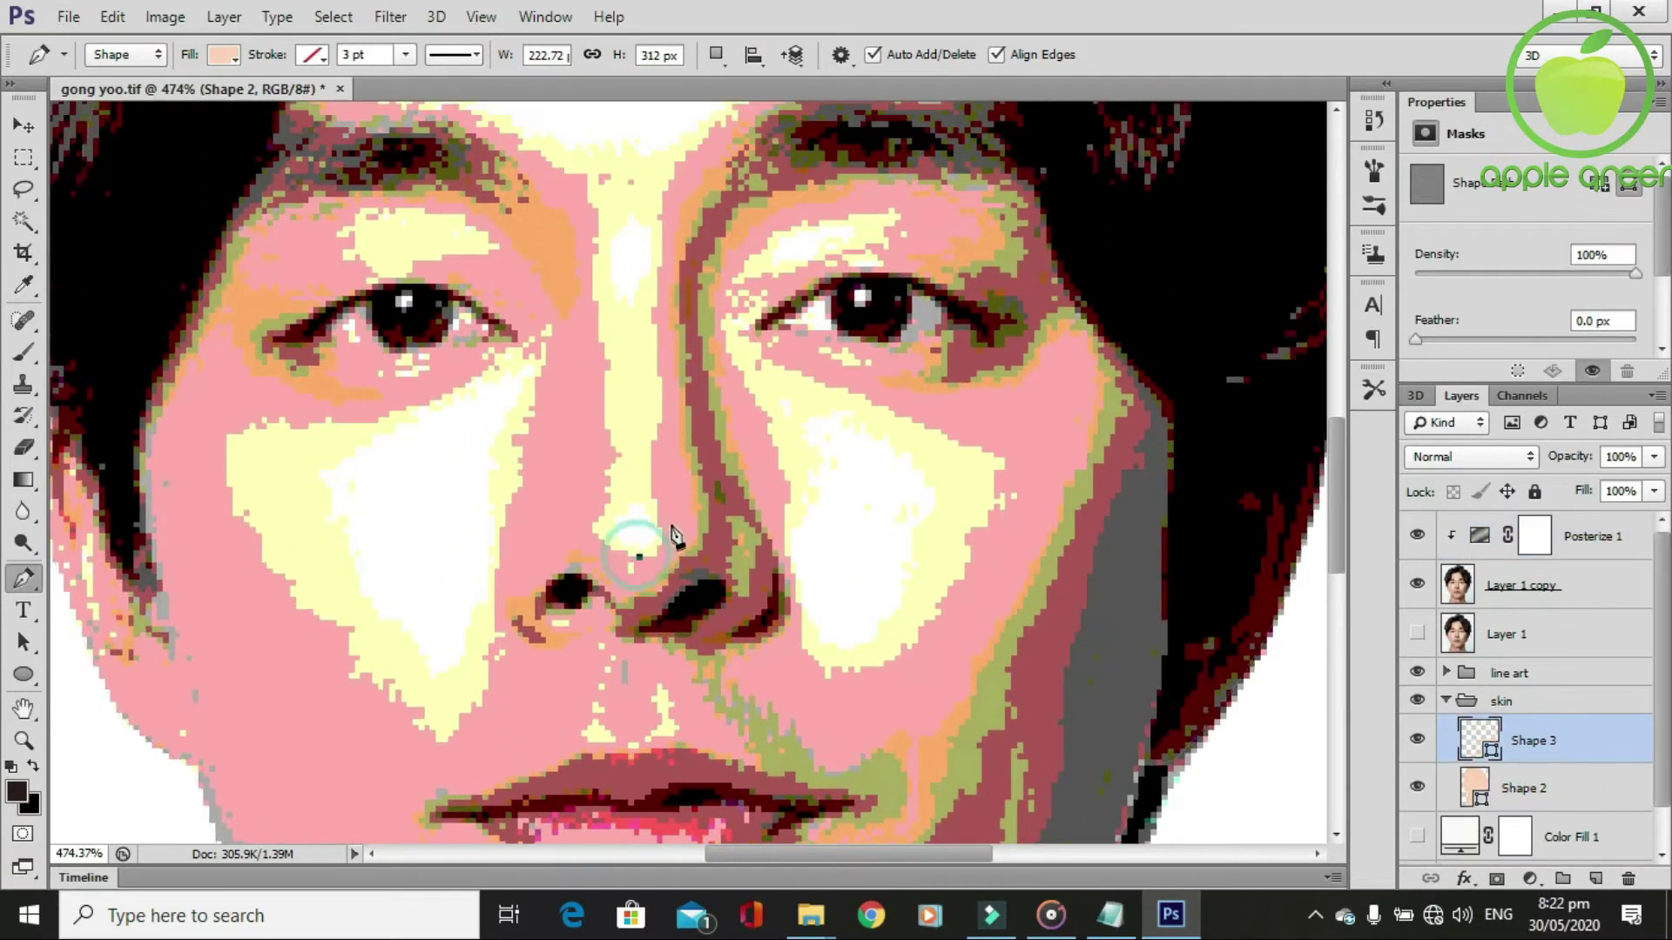
left_click(657, 516)
left_click_drag(657, 429, 665, 406)
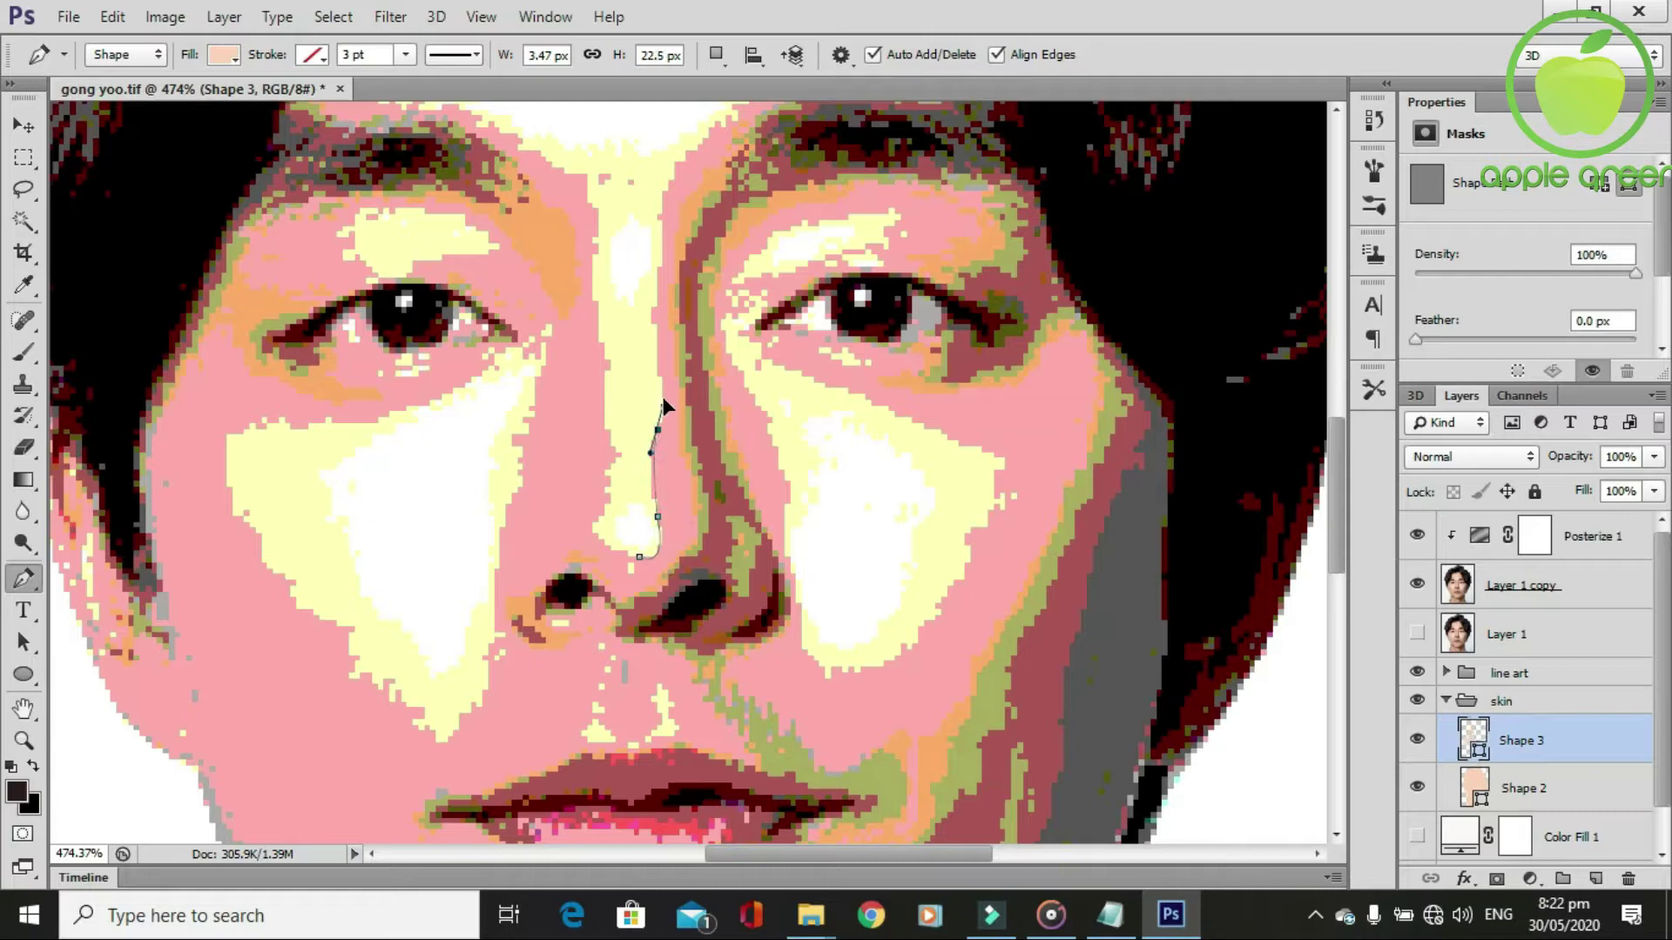
scroll(660, 343, "up", 2)
left_click_drag(658, 345, 654, 327)
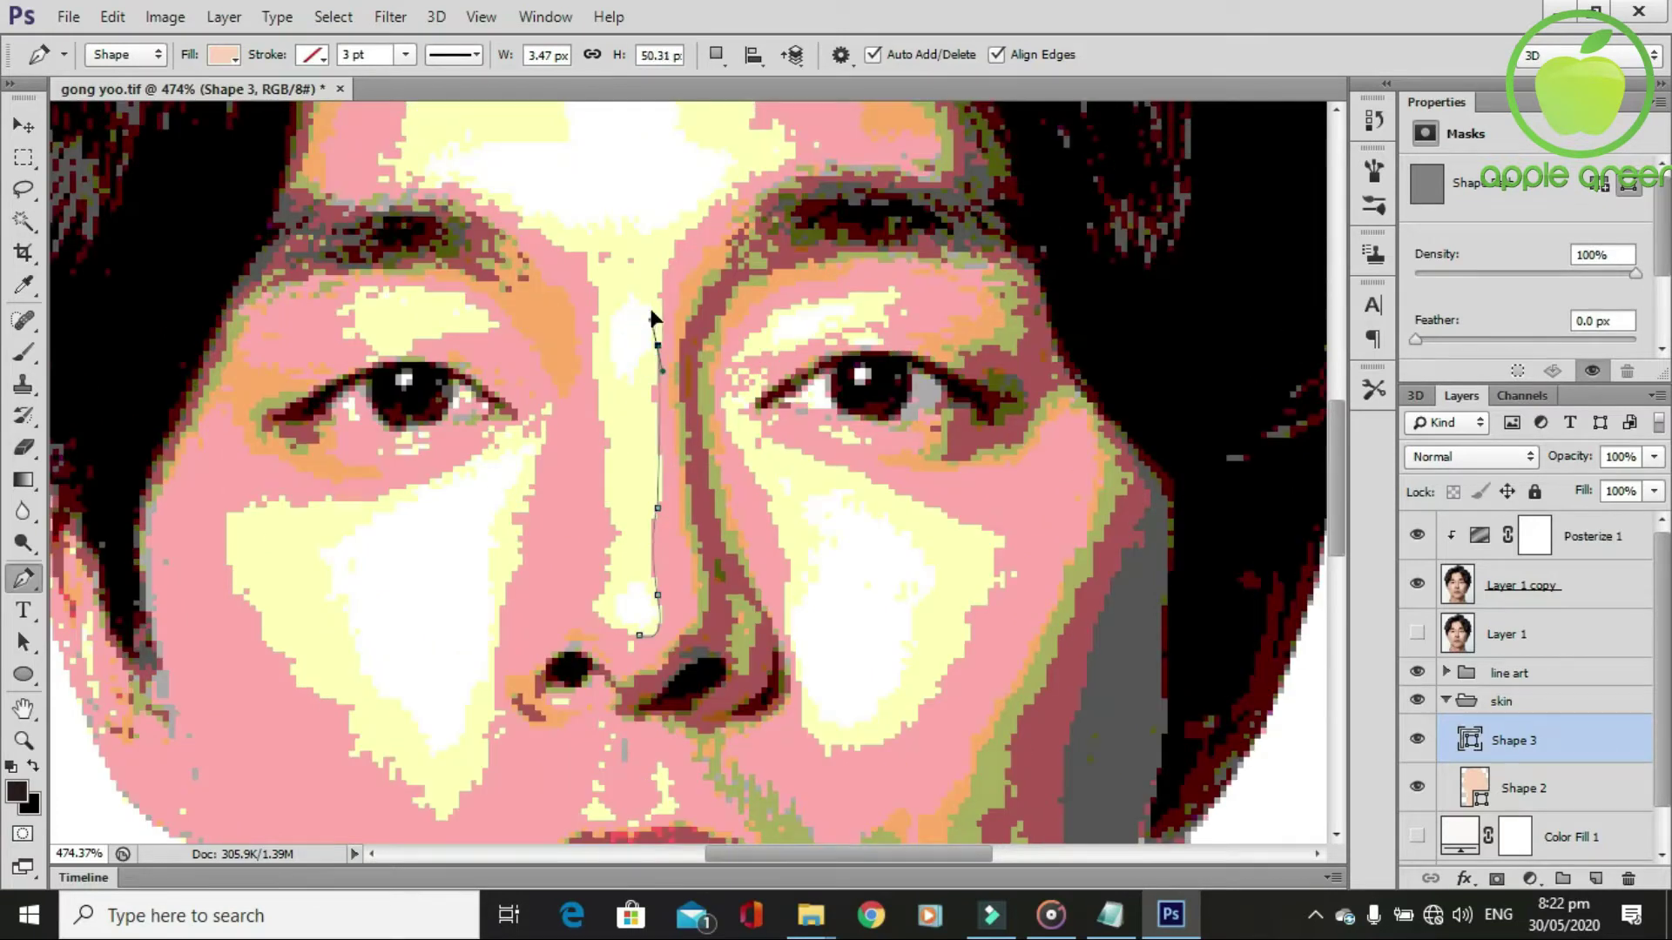
scroll(688, 301, "up", 1)
mouse_move(710, 227)
left_mouse_down()
mouse_move(749, 190)
mouse_move(833, 207)
left_mouse_up()
scroll(794, 224, "up", 1)
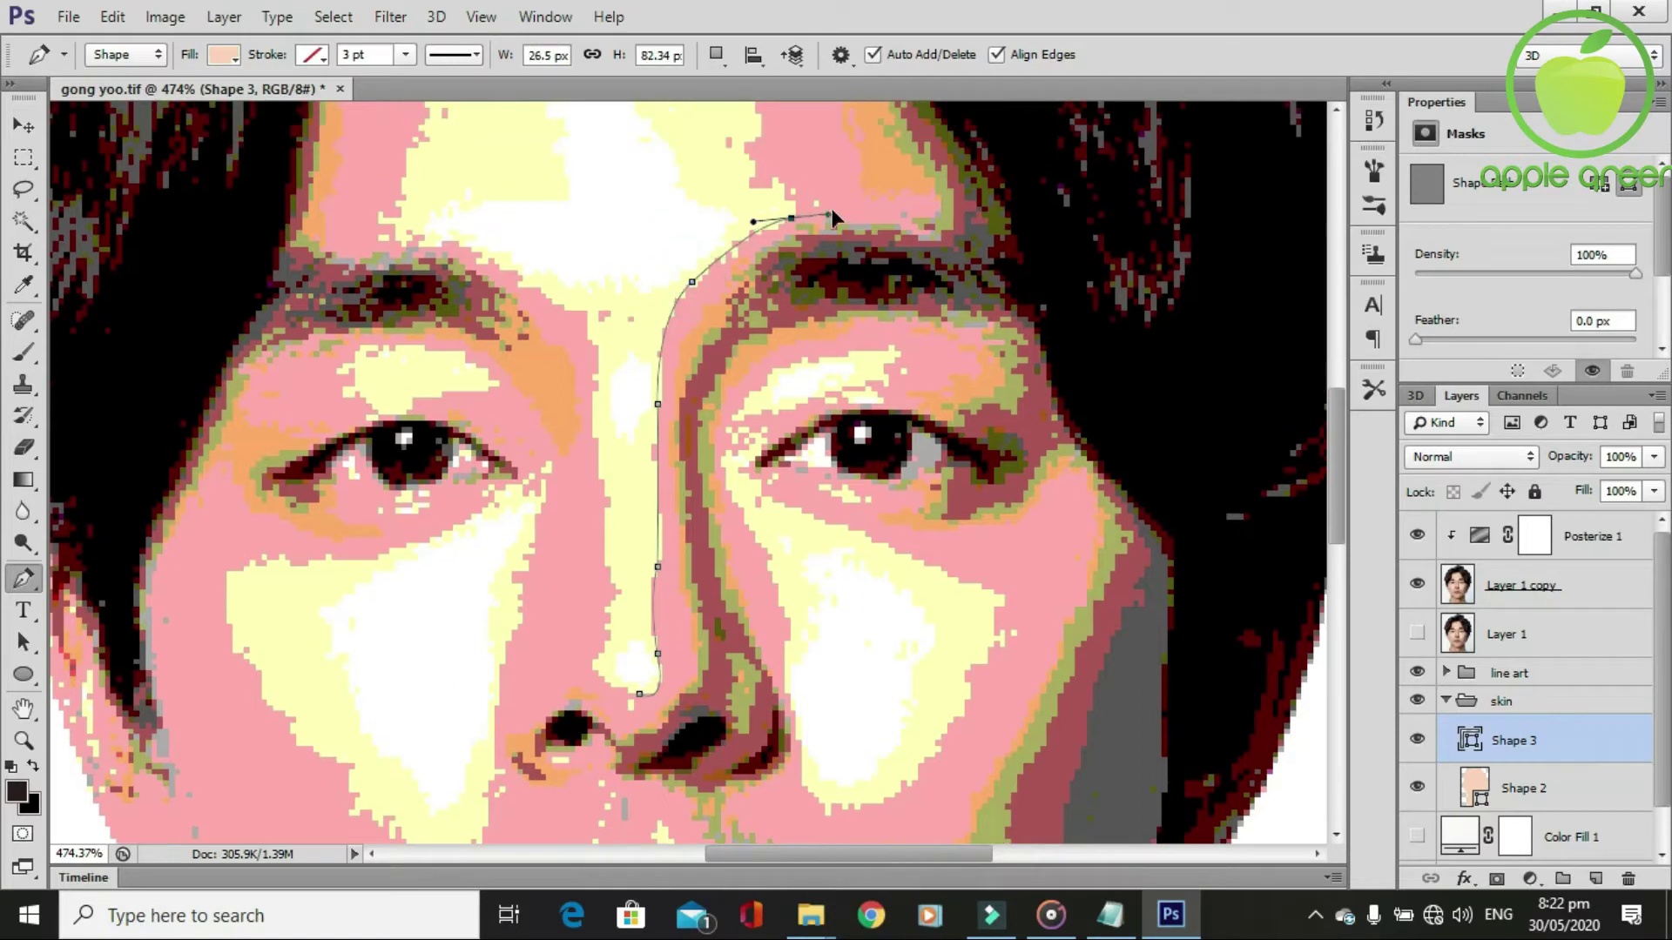
scroll(791, 259, "up", 2)
mouse_move(774, 276)
left_mouse_down()
mouse_move(747, 286)
mouse_move(782, 286)
left_mouse_up()
scroll(757, 300, "up", 3)
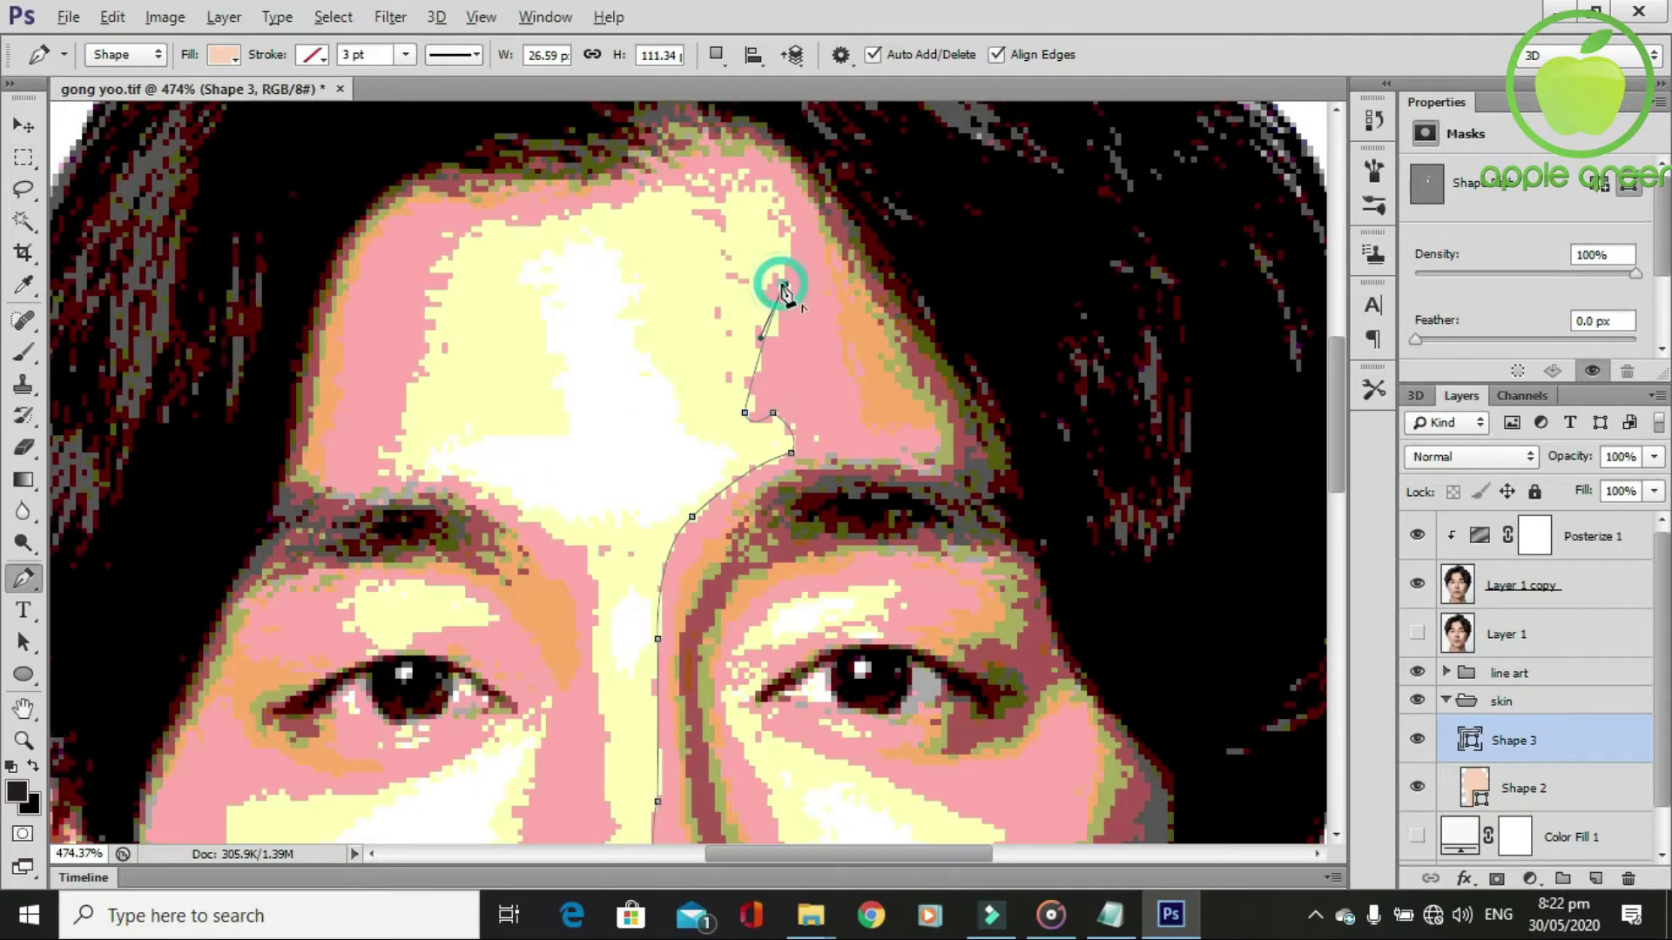
left_click_drag(762, 185, 574, 210)
scroll(605, 299, "down", 1)
scroll(604, 298, "down", 1)
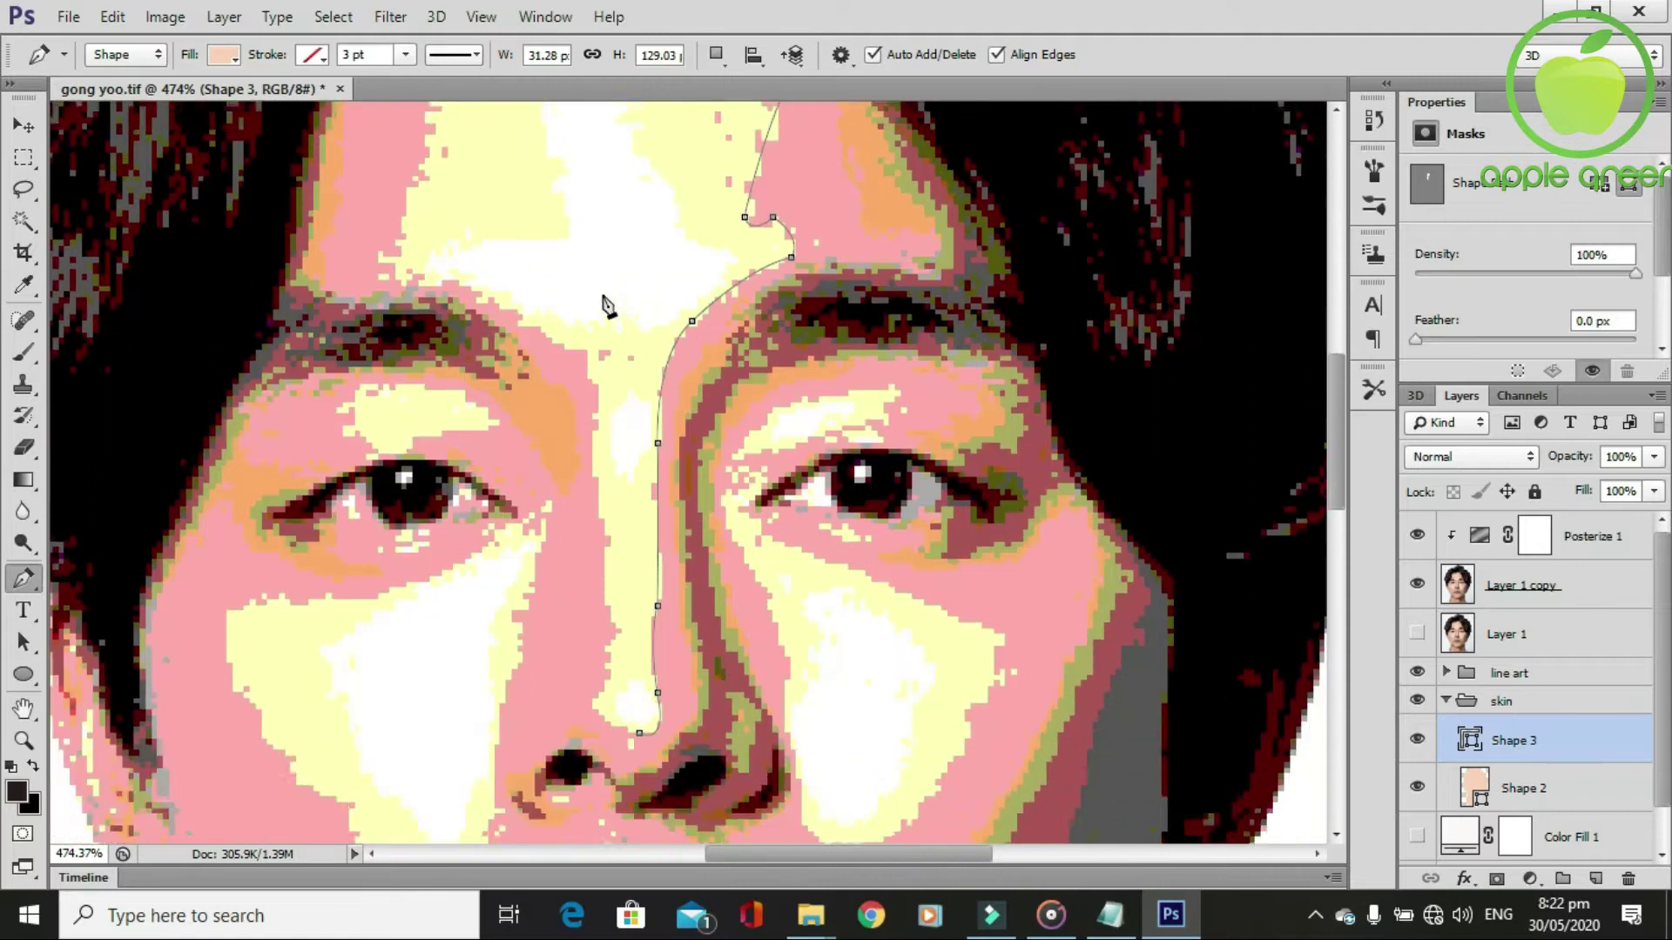
scroll(604, 306, "up", 2)
left_click(575, 130)
key("ctrl+z")
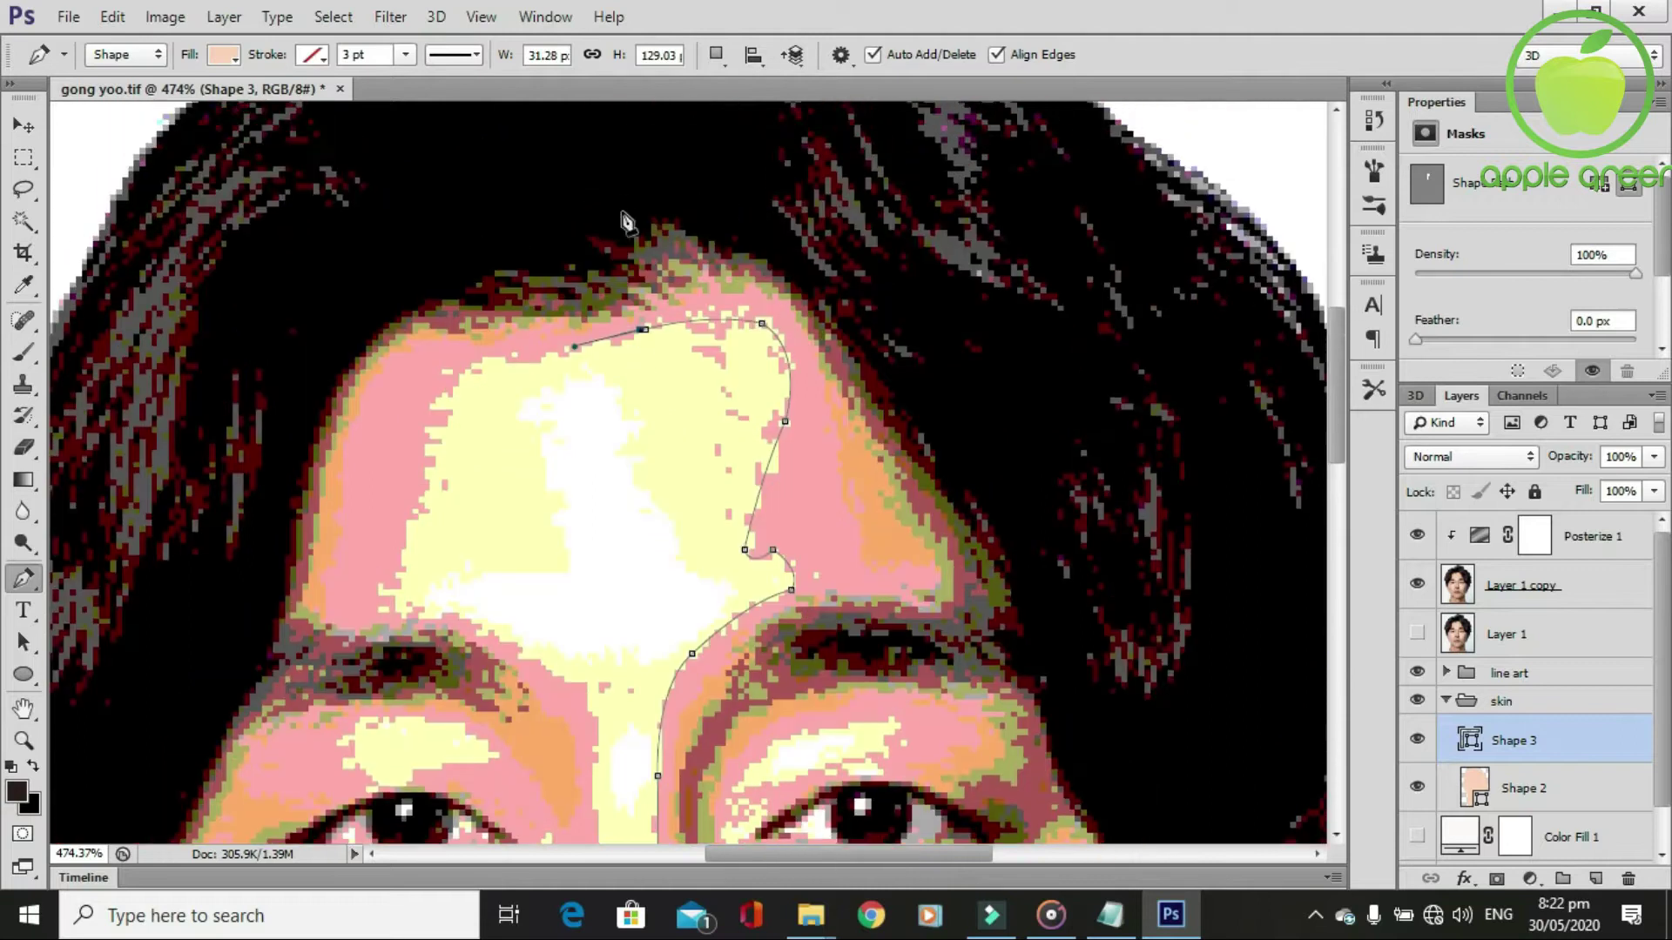
Extend the shading outline along the hairline, around the right of the hair and down the jaw.
scroll(642, 200, "up", 2)
left_click(622, 201)
left_click(663, 161)
left_click(808, 183)
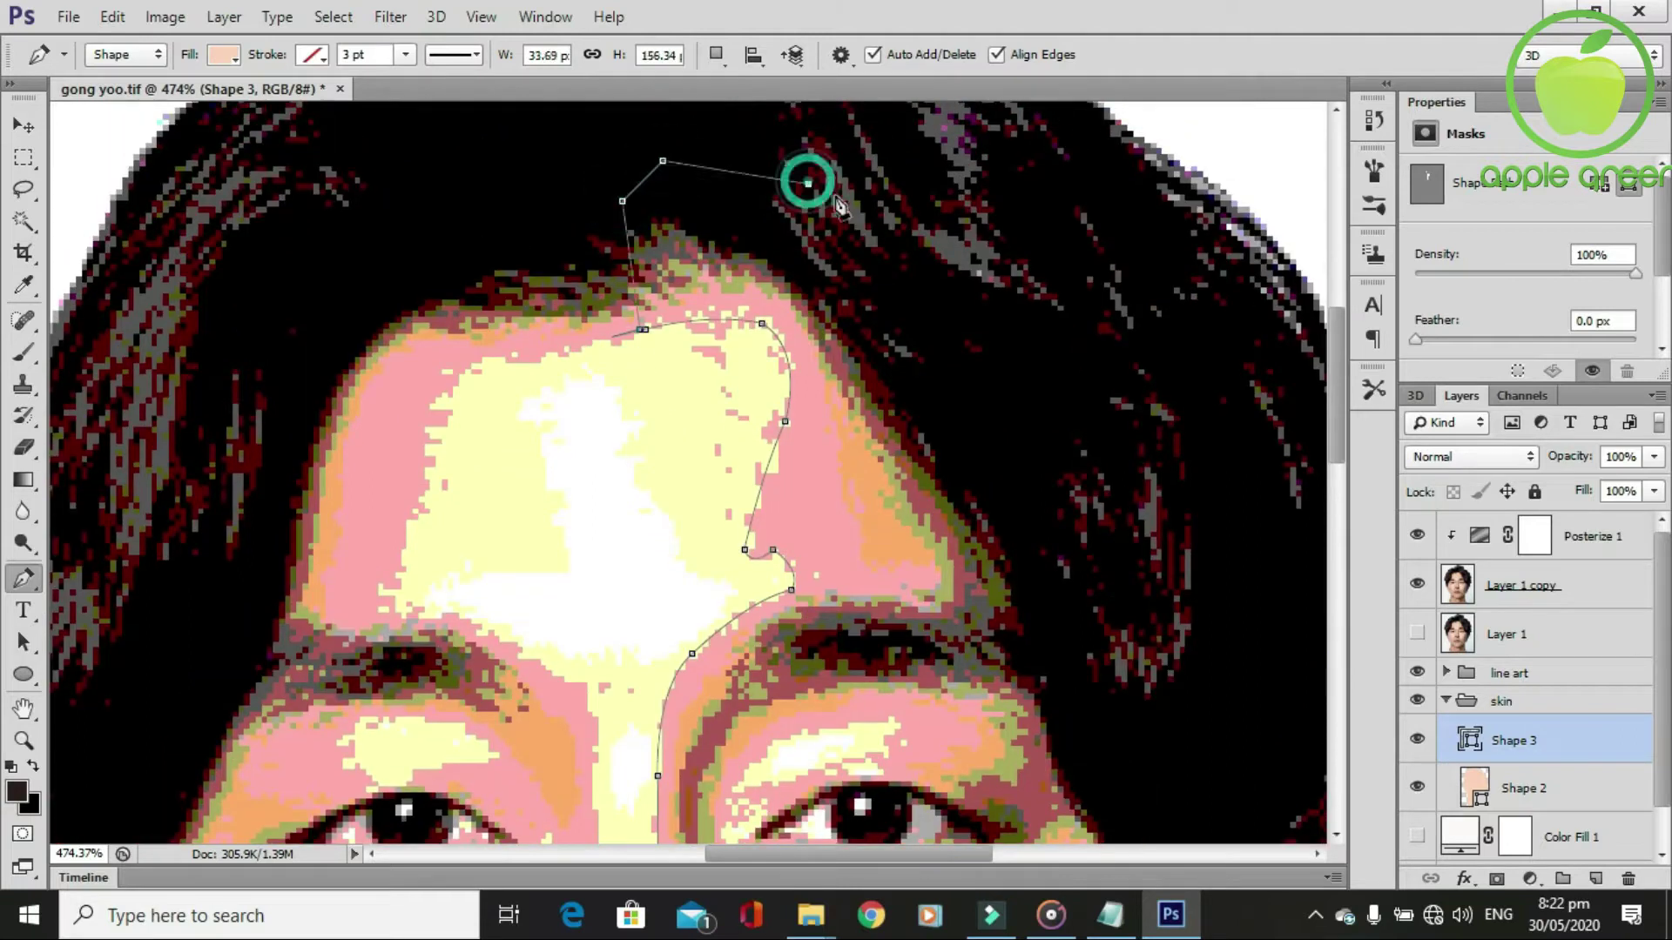
scroll(1021, 364, "down", 2)
scroll(1025, 373, "down", 1)
left_click(1176, 308)
scroll(1219, 348, "down", 1)
left_click(1234, 586)
scroll(1236, 539, "down", 2)
scroll(1240, 488, "down", 2)
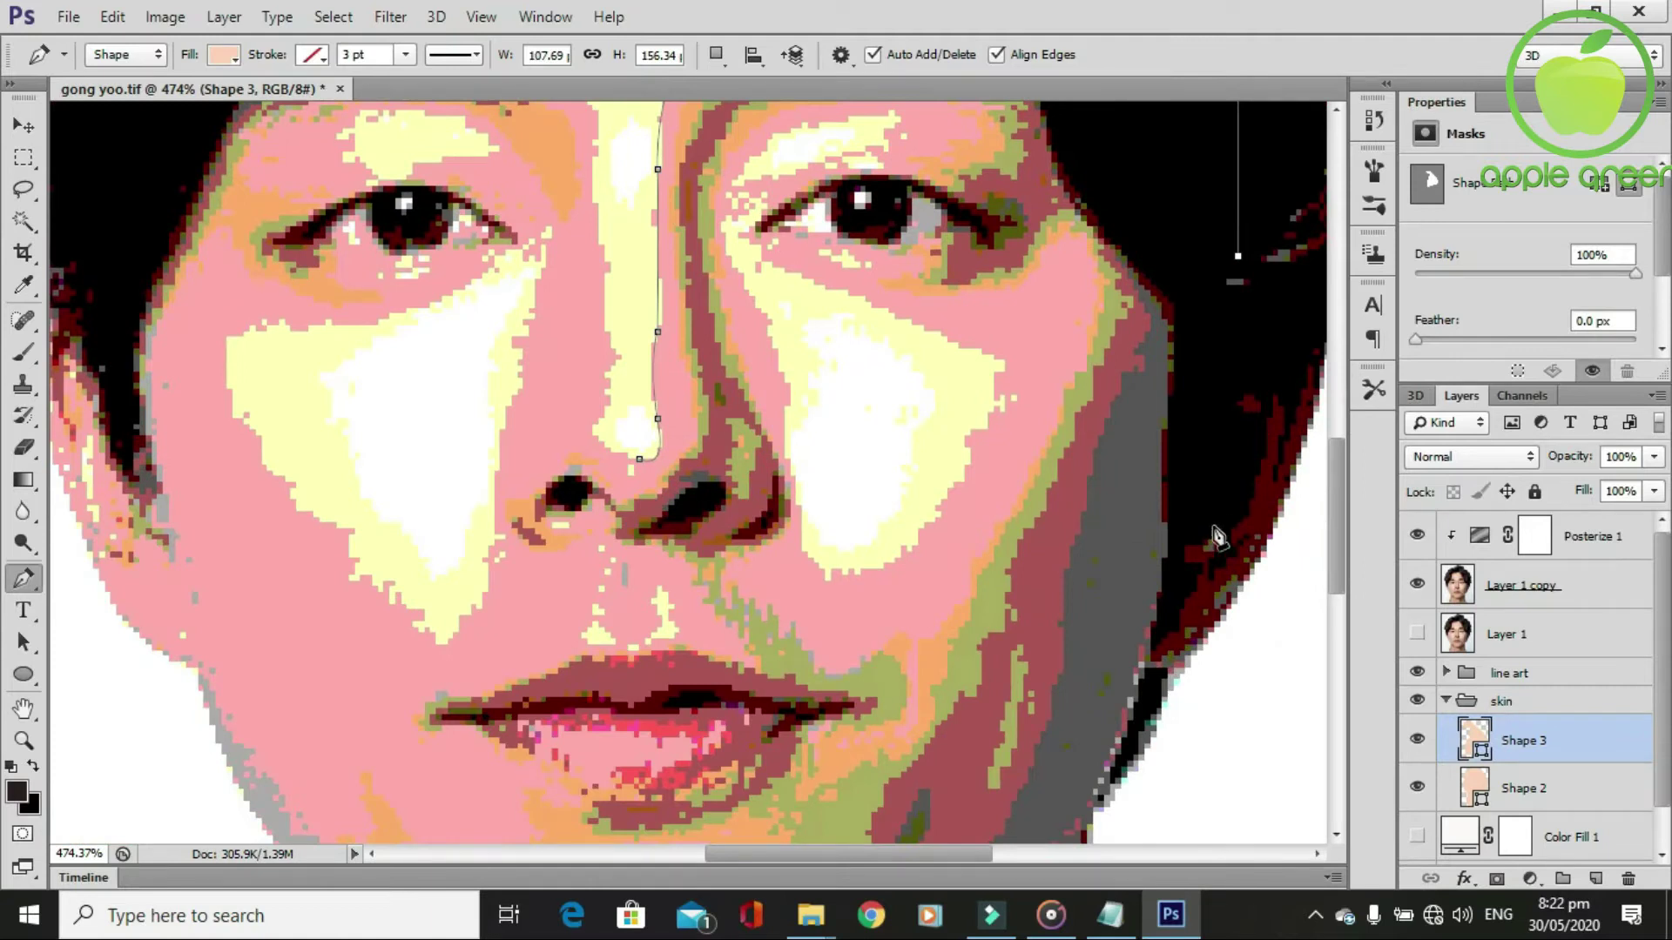
left_click(1221, 476)
scroll(1229, 487, "down", 1)
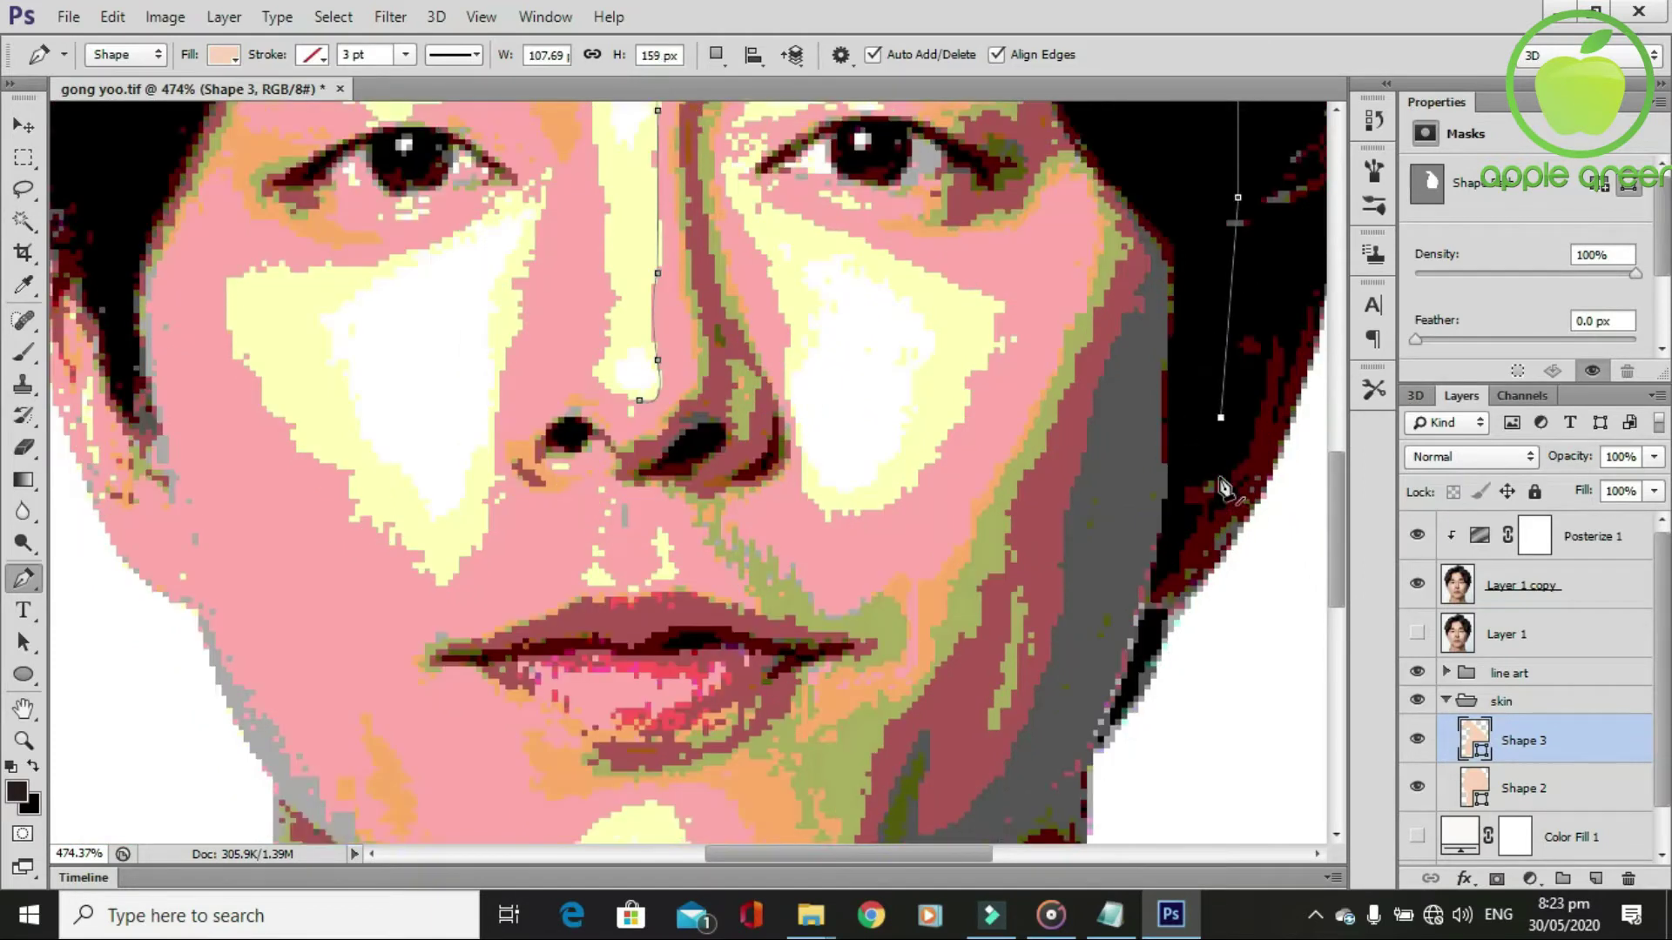
left_click(1186, 512)
left_click(1134, 604)
left_click(1024, 778)
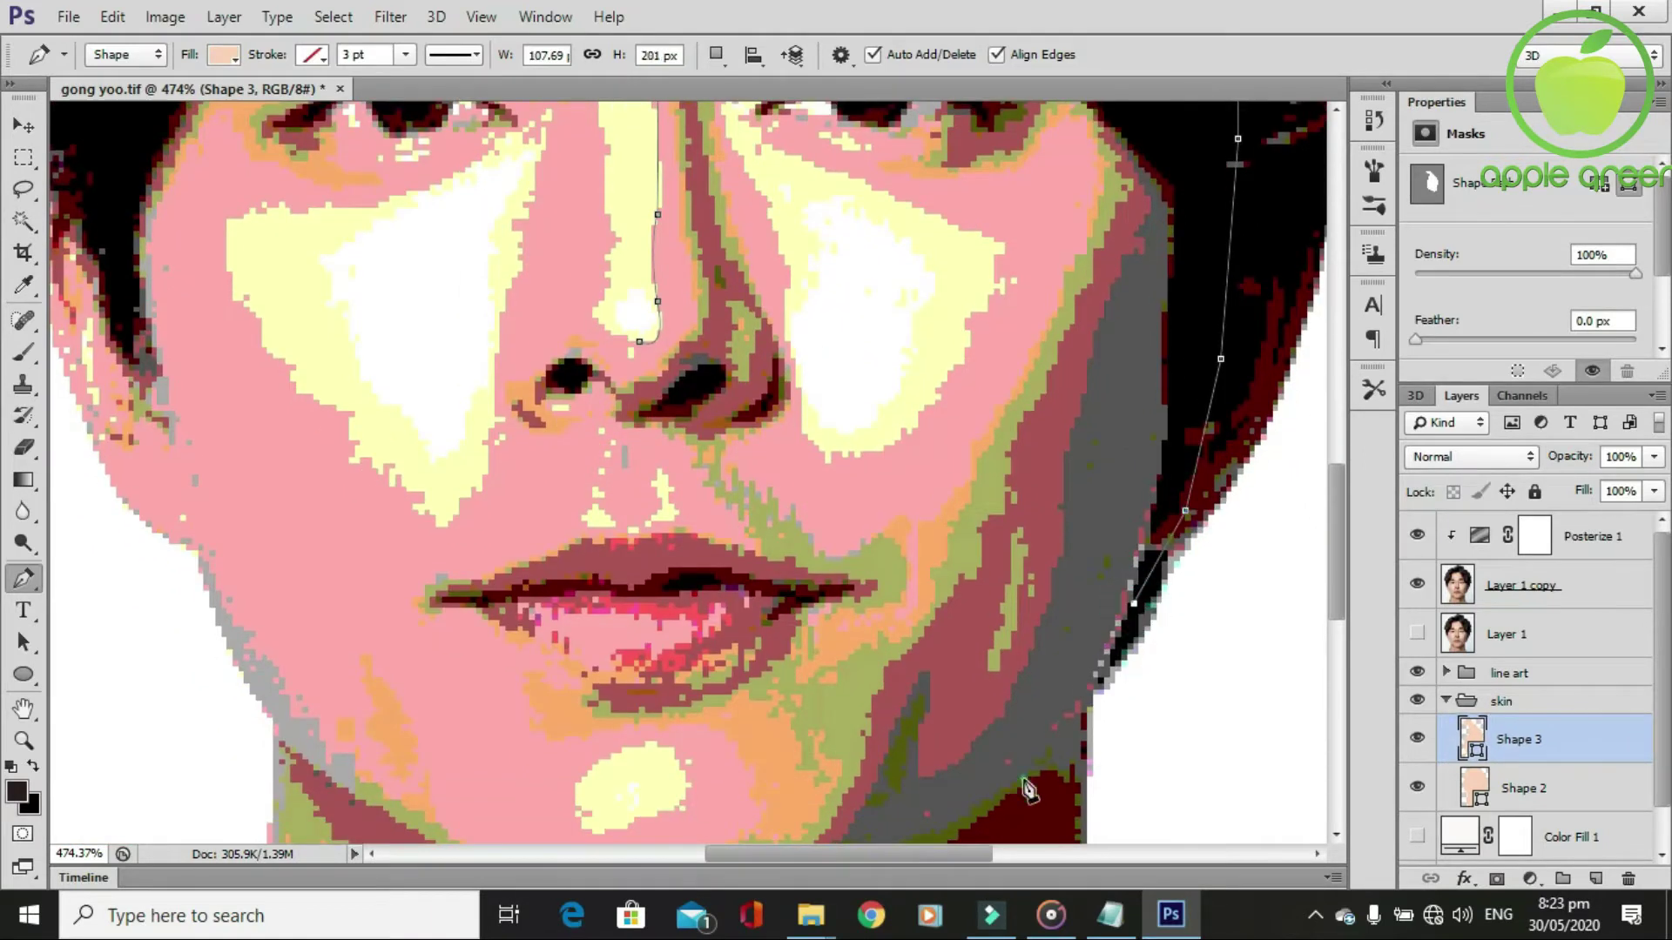
scroll(1001, 749, "down", 2)
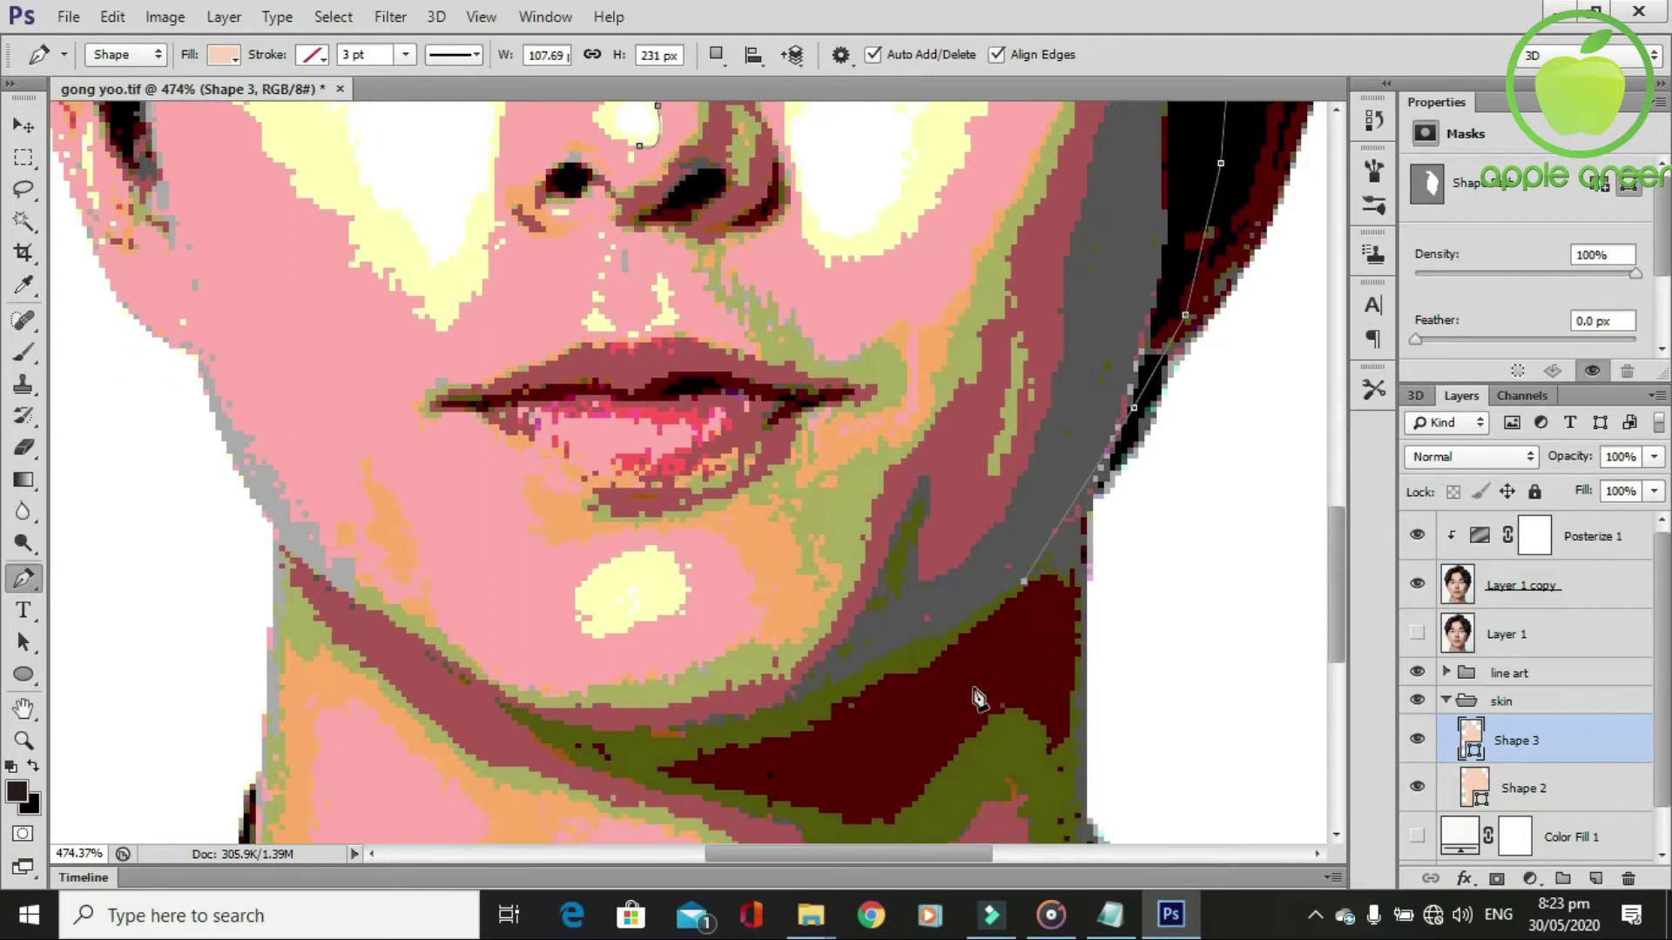
scroll(1036, 721, "up", 1)
scroll(870, 705, "down", 2)
Trace the outline around the chin and lips with corner points and close it at the nose.
left_click_drag(751, 696, 672, 703)
left_click(748, 700, "alt")
scroll(635, 581, "up", 1)
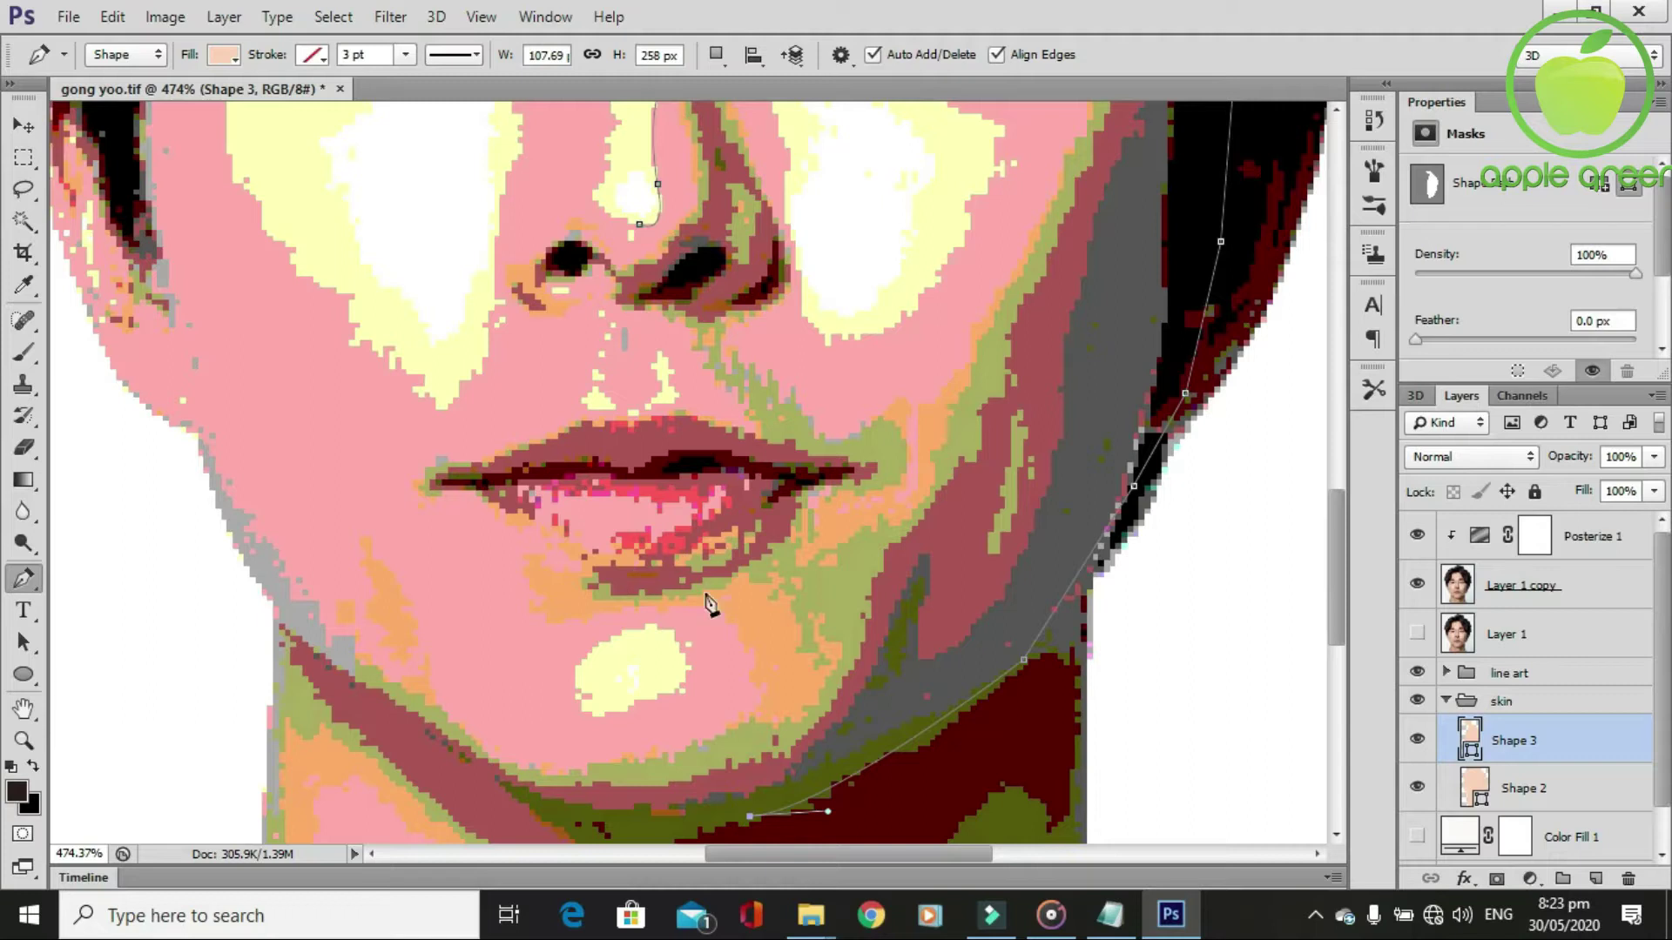
left_click_drag(674, 685, 770, 573)
left_click(675, 684, "alt")
left_click_drag(634, 629, 557, 621)
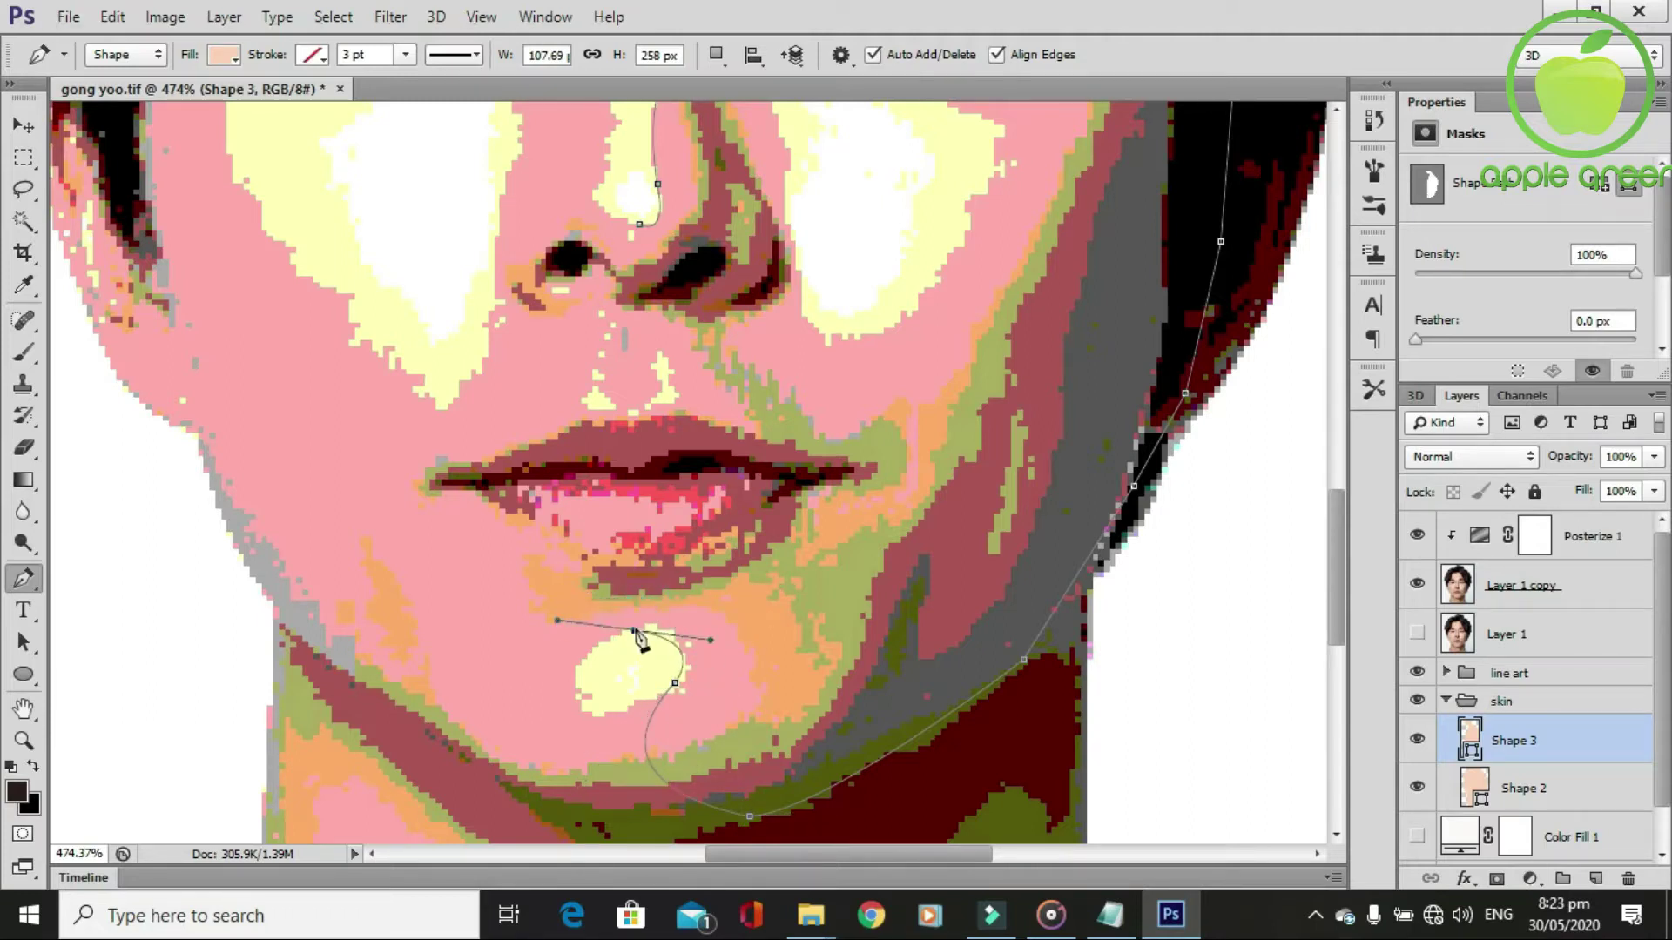
left_click(634, 628, "alt")
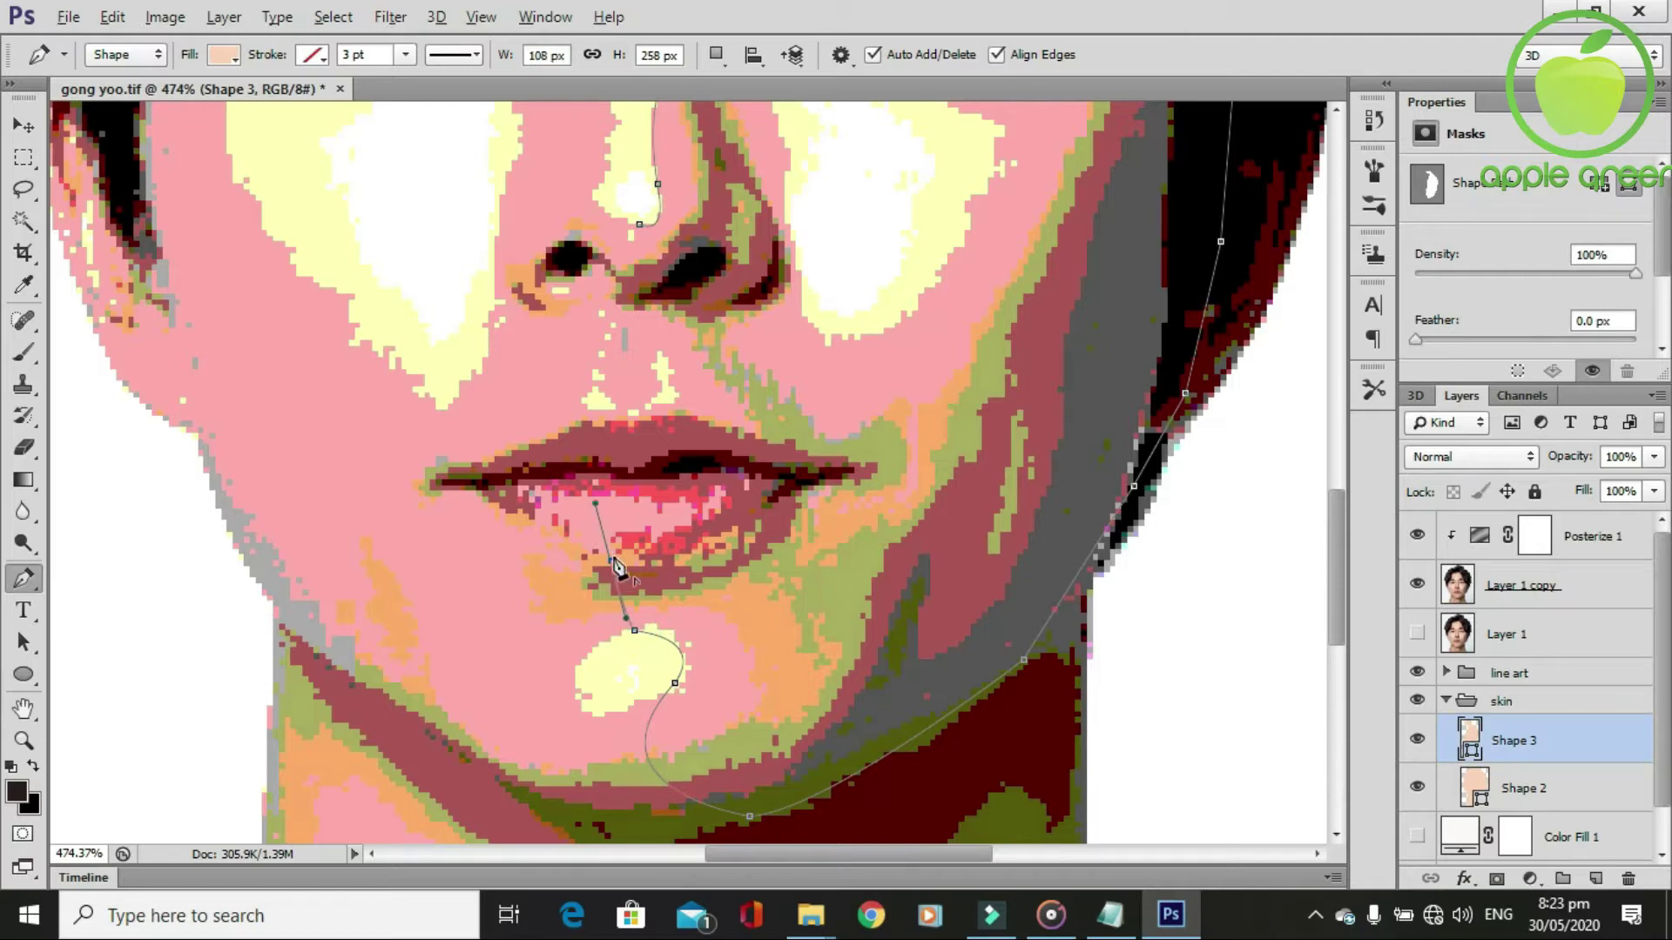
left_click(611, 559)
scroll(614, 557, "up", 1)
left_click(621, 529)
scroll(622, 531, "up", 1)
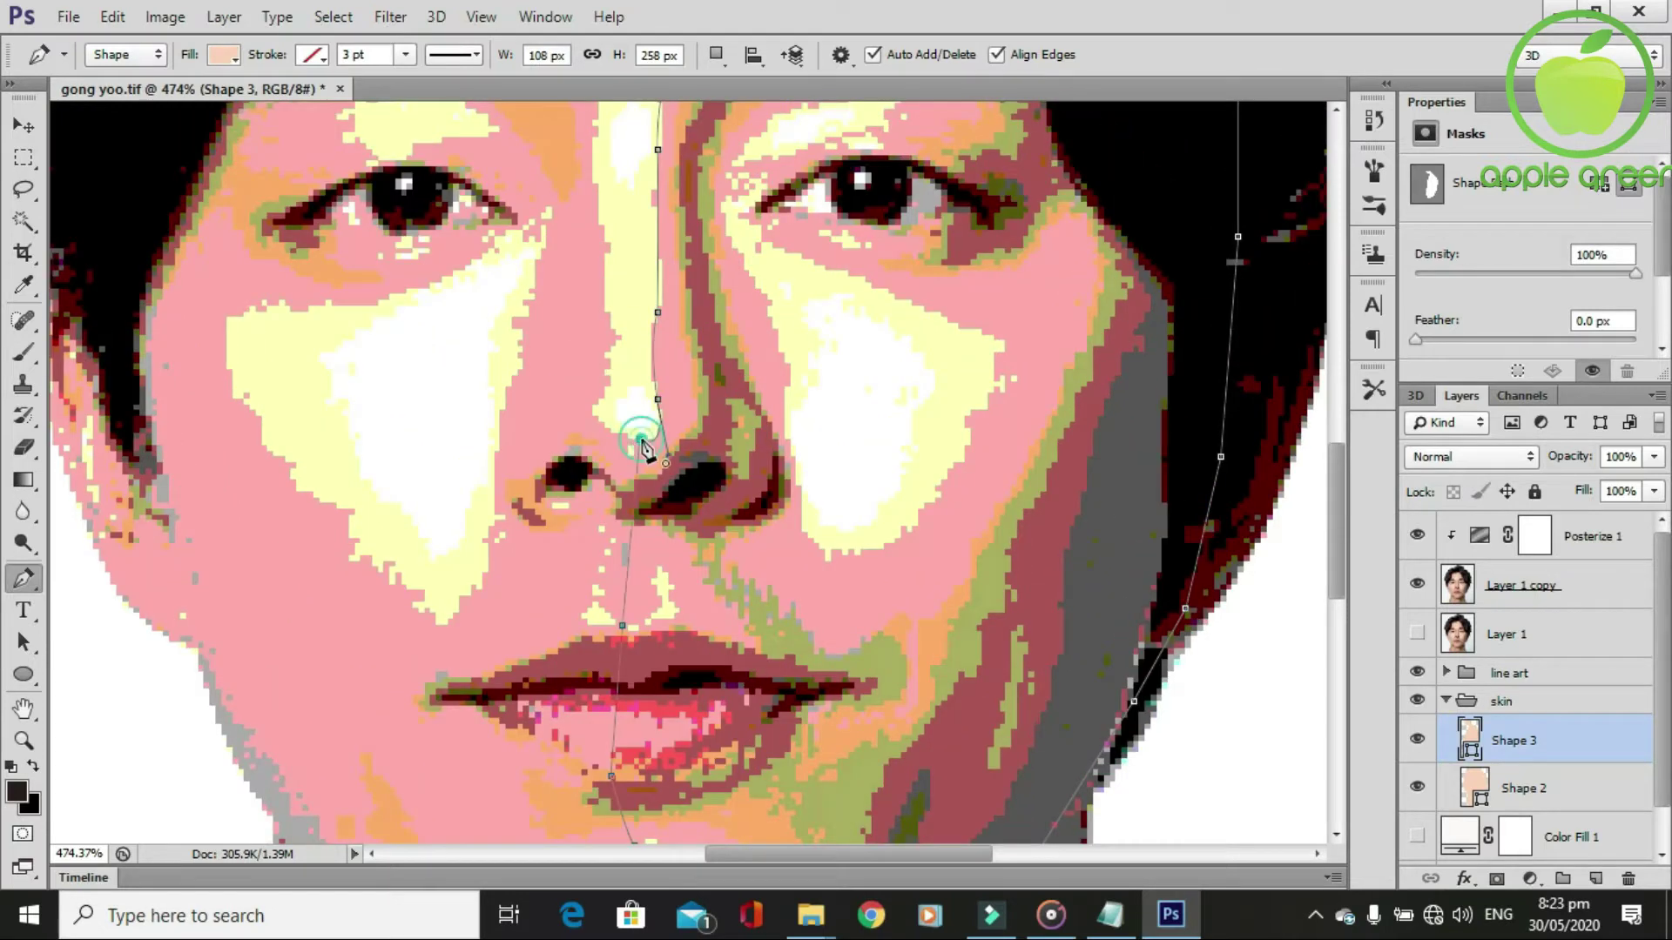
left_click(676, 436)
scroll(823, 601, "down", 1)
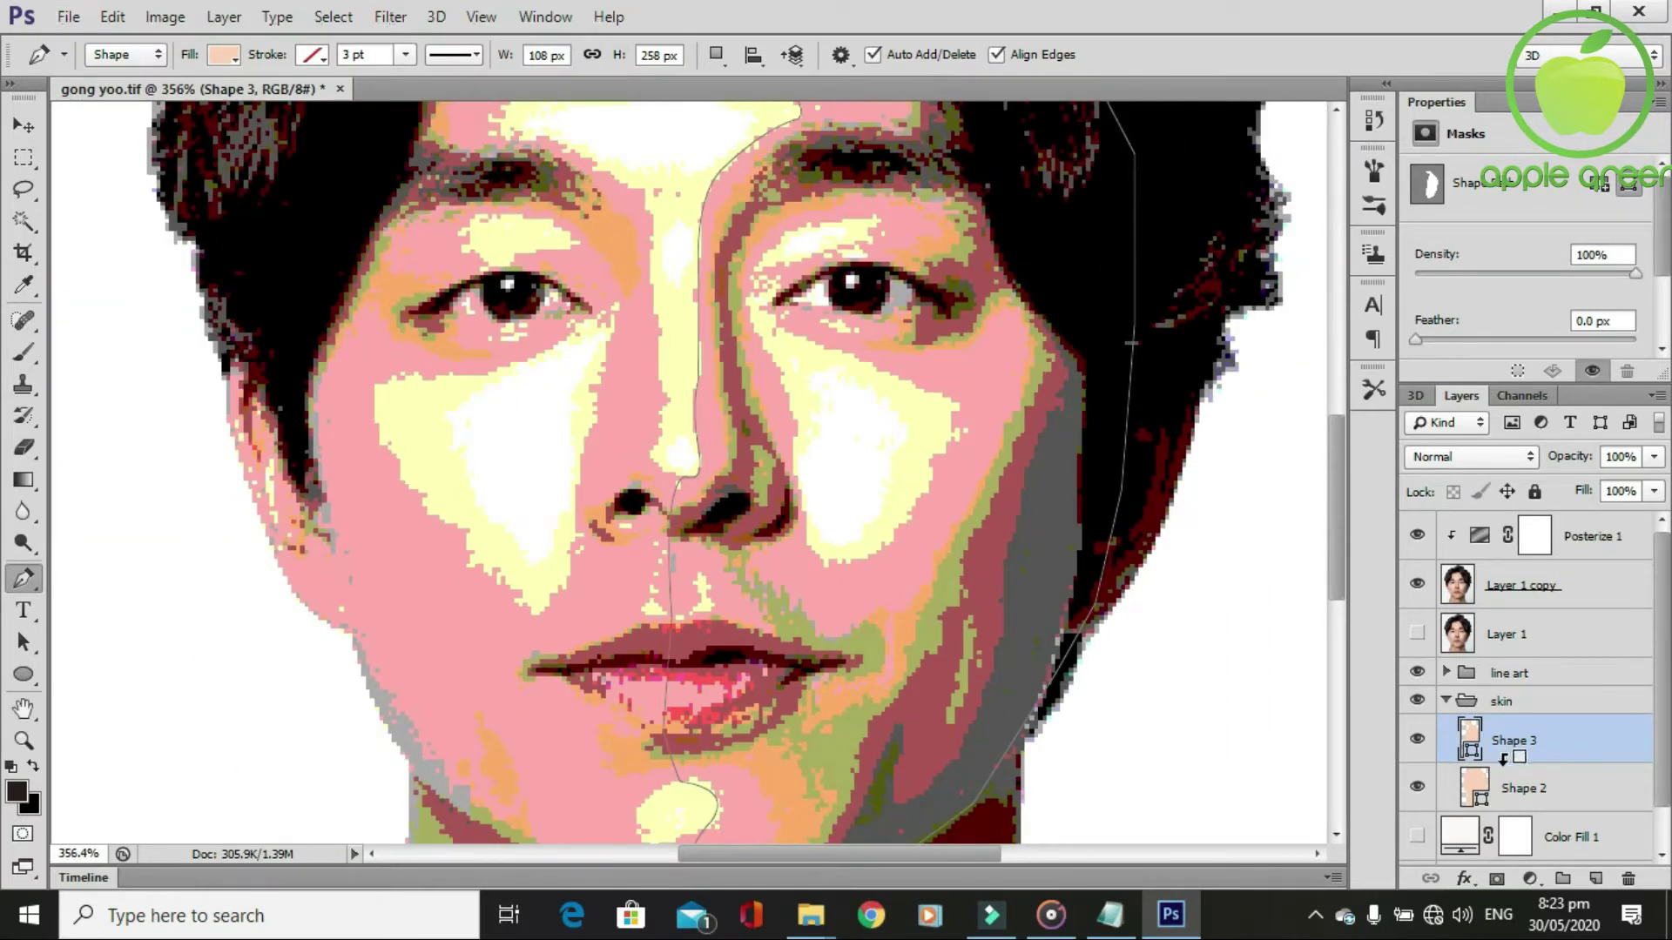
Clip Shape 3 to Shape 2, hide the posterized photo, and select colour codes fb936e and d7604a.
left_click(1501, 764, "alt")
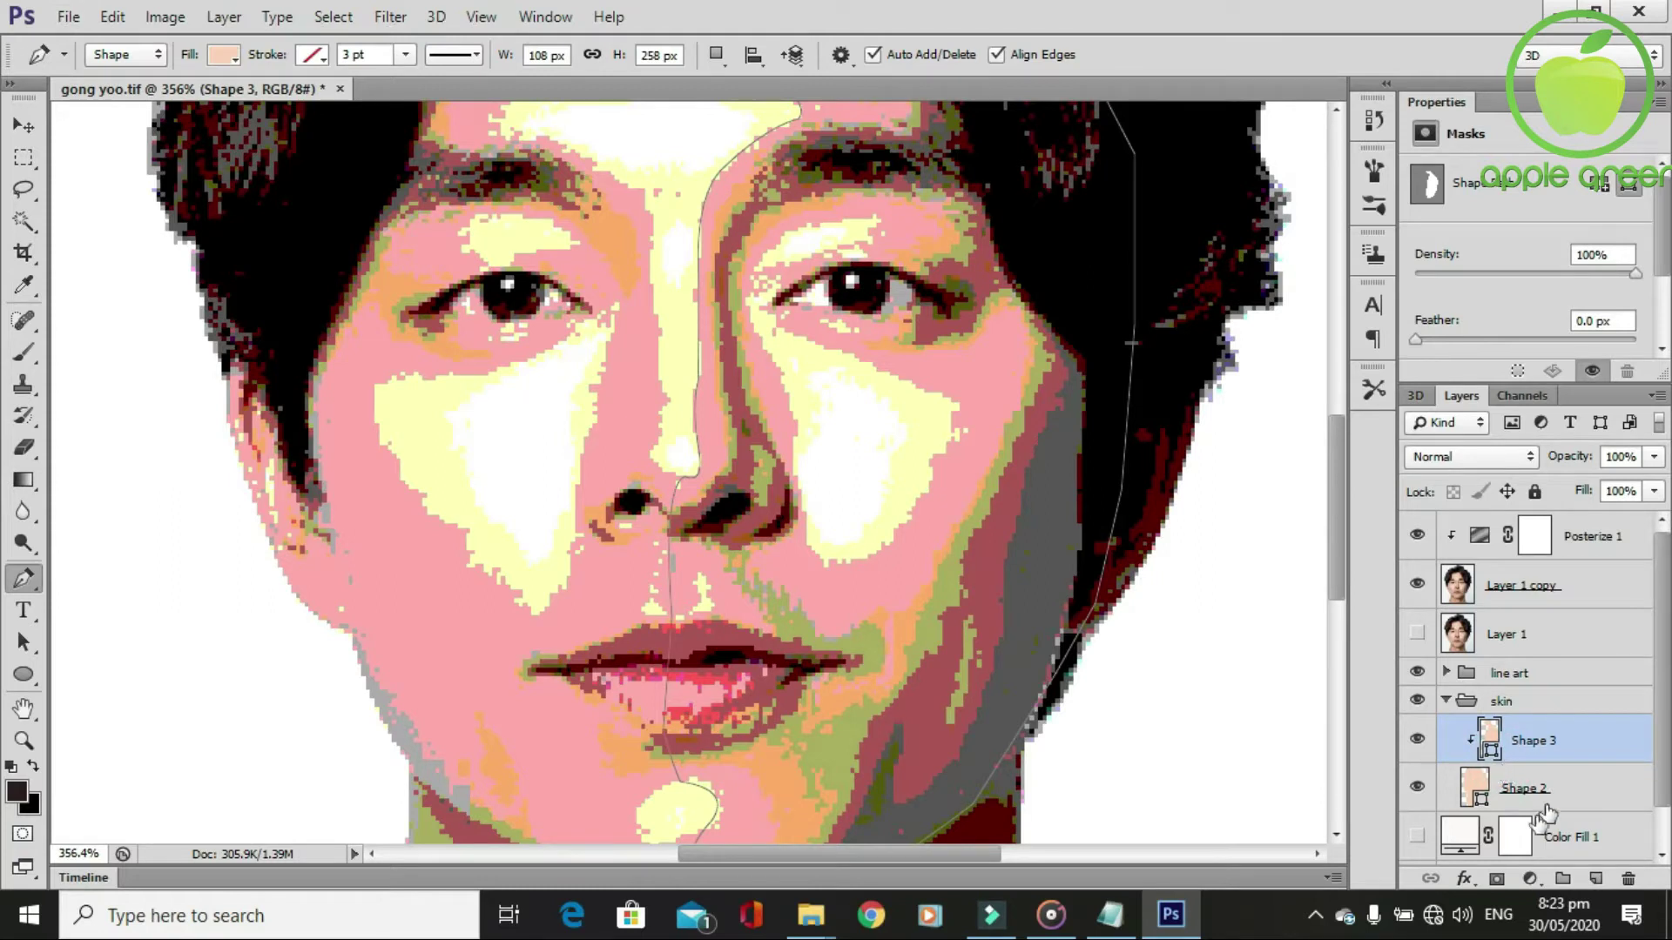
left_click(1418, 587)
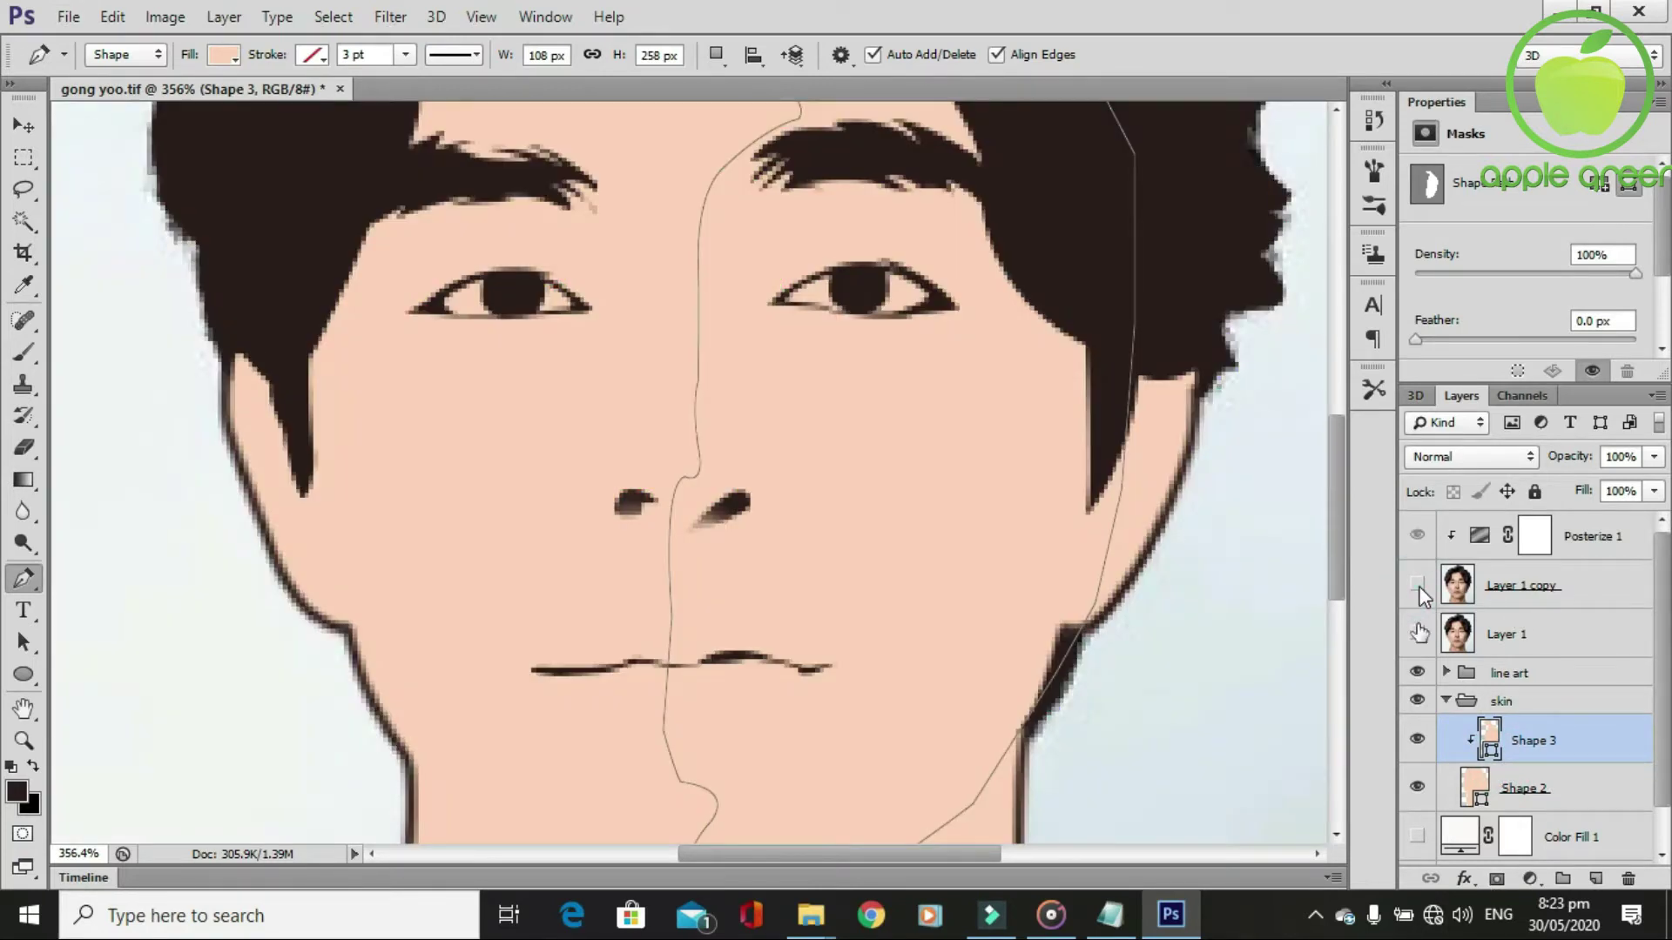
left_click(1111, 916)
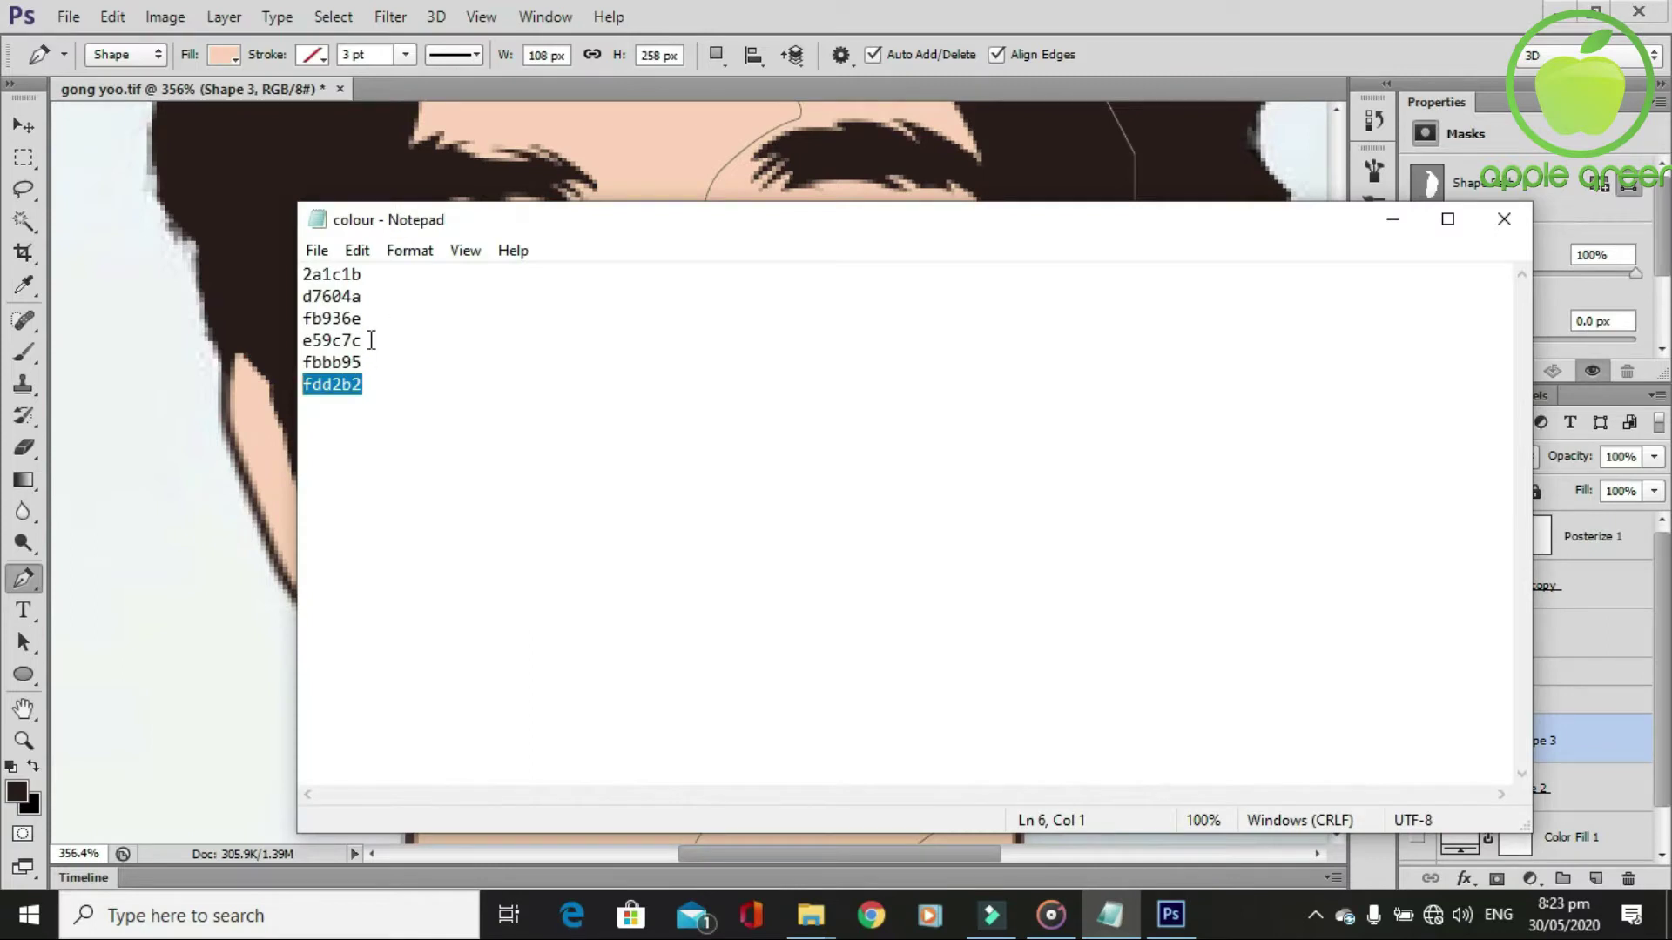
left_click_drag(363, 318, 258, 332)
key("ctrl+c")
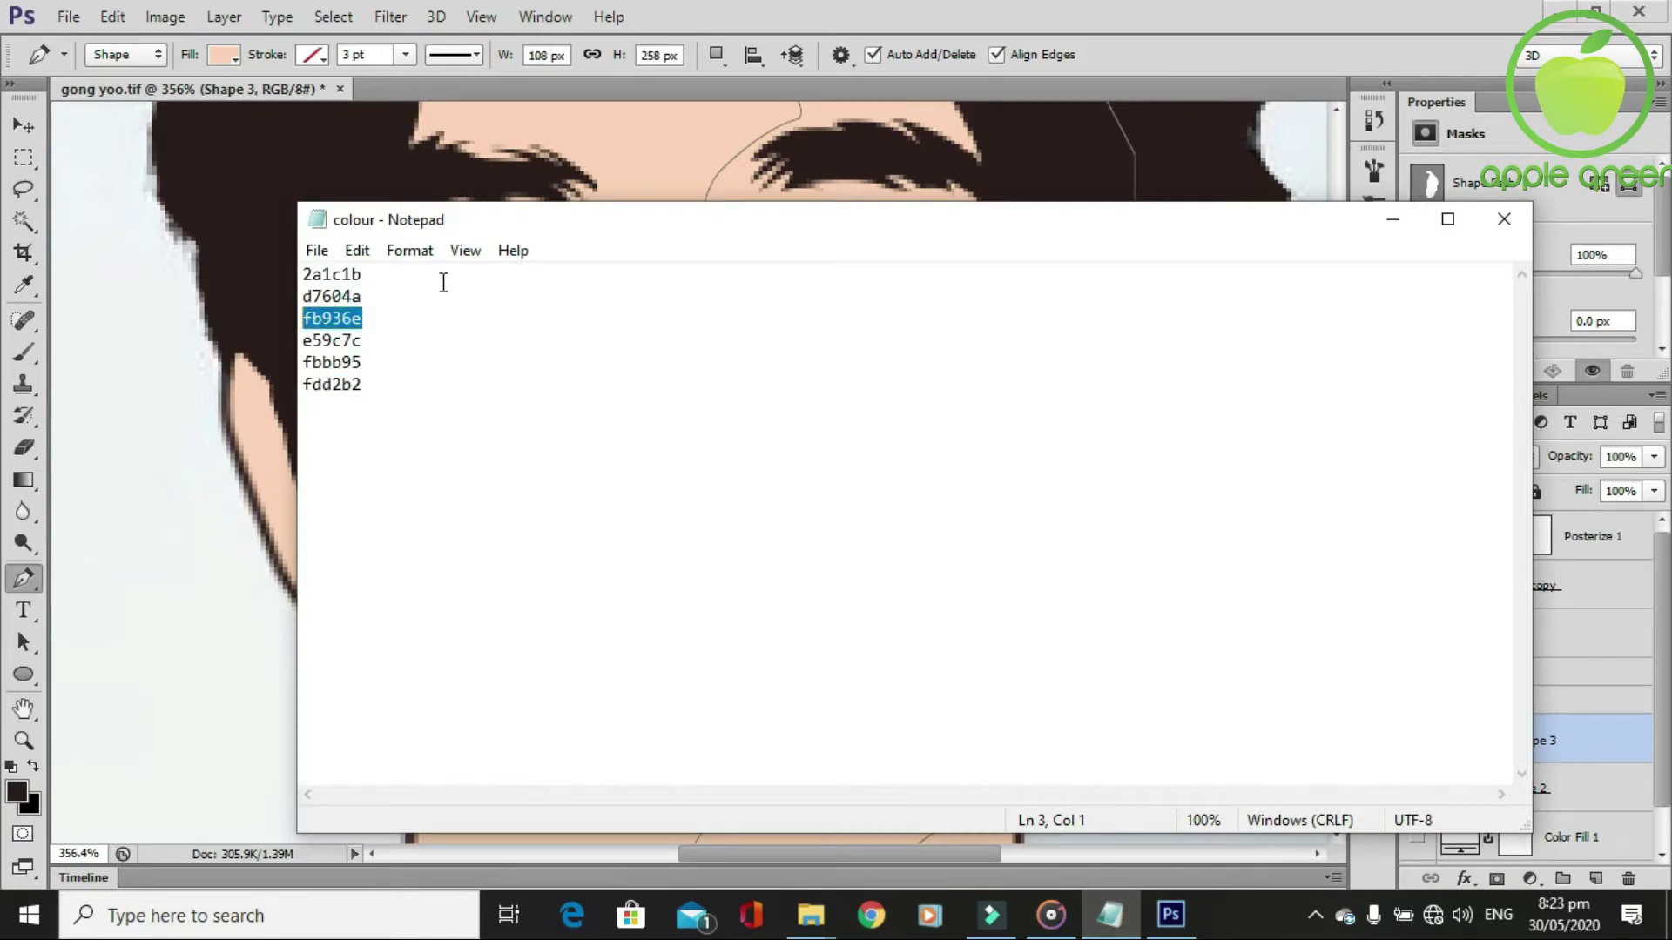
mouse_move(372, 299)
left_mouse_down()
mouse_move(296, 301)
mouse_move(299, 318)
left_mouse_up()
Fill the shading shape Shape 3 with salmon fb936e.
left_click(1528, 714)
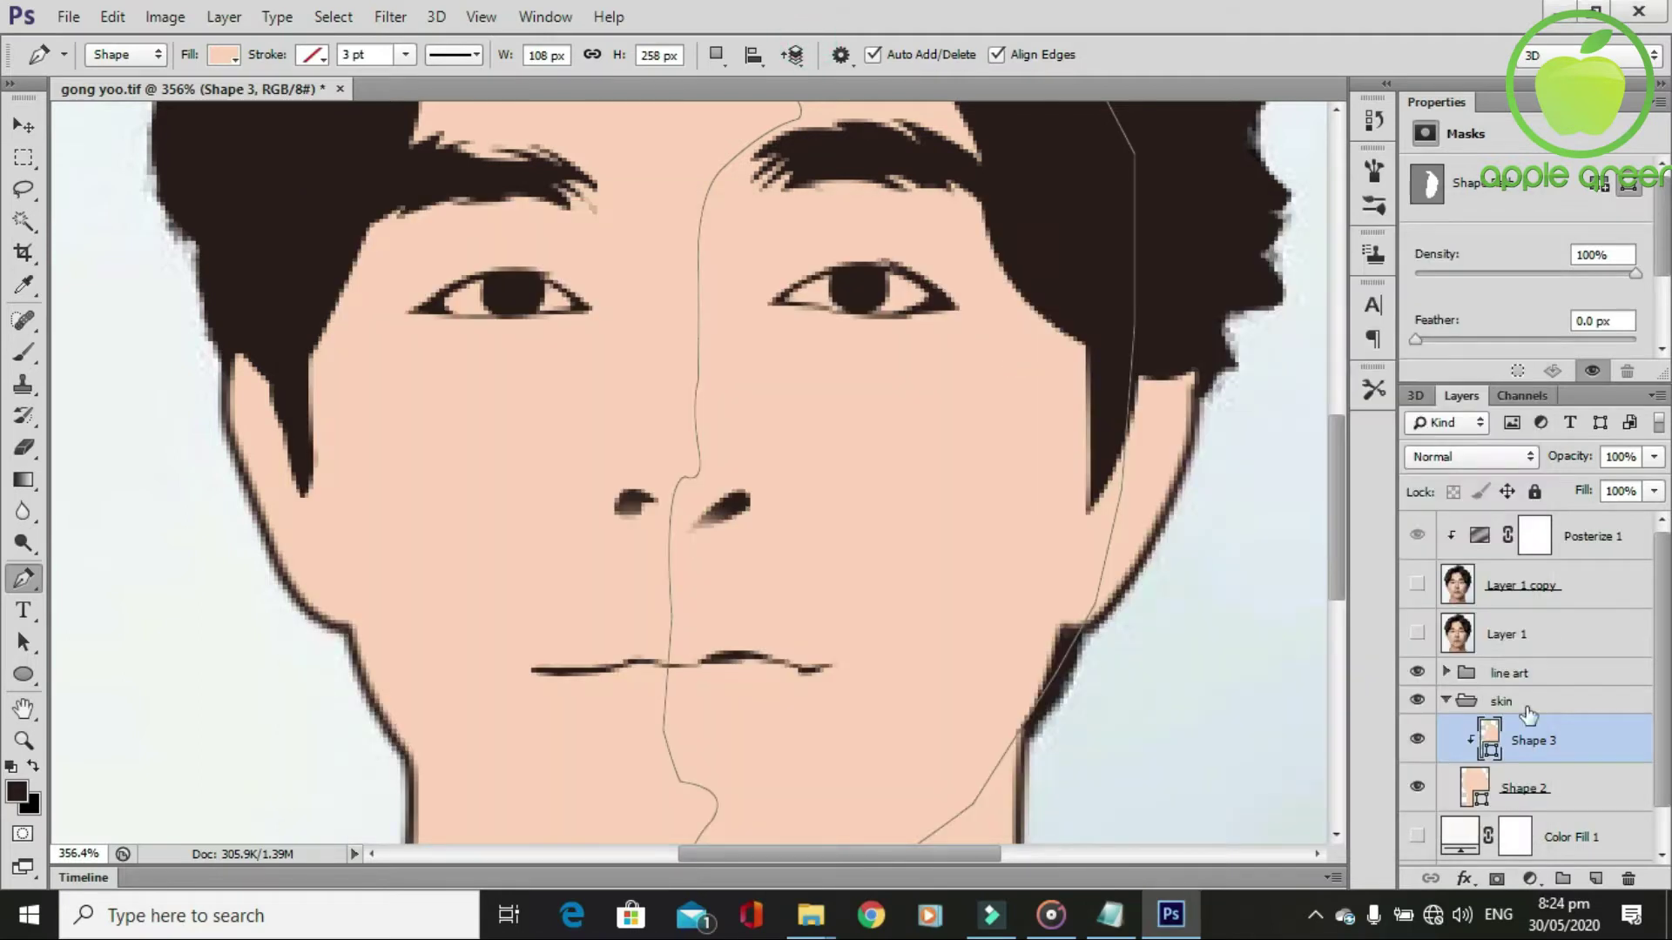
double_click(1487, 753)
key("ctrl+v")
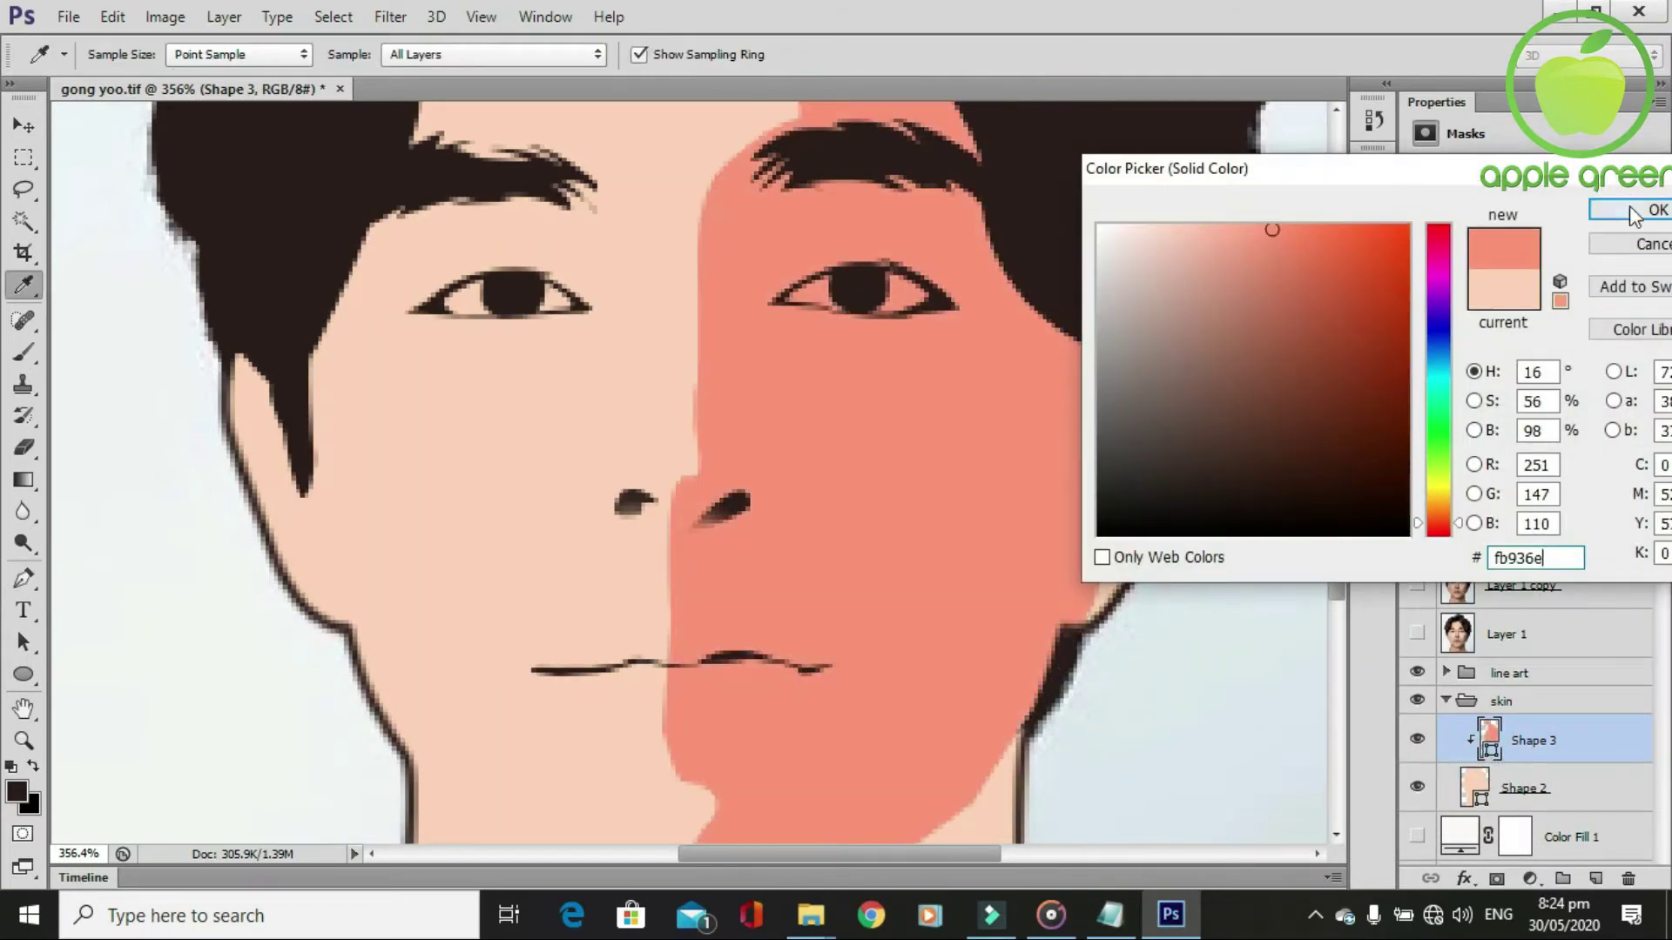
left_click(1634, 213)
scroll(952, 441, "down", 2)
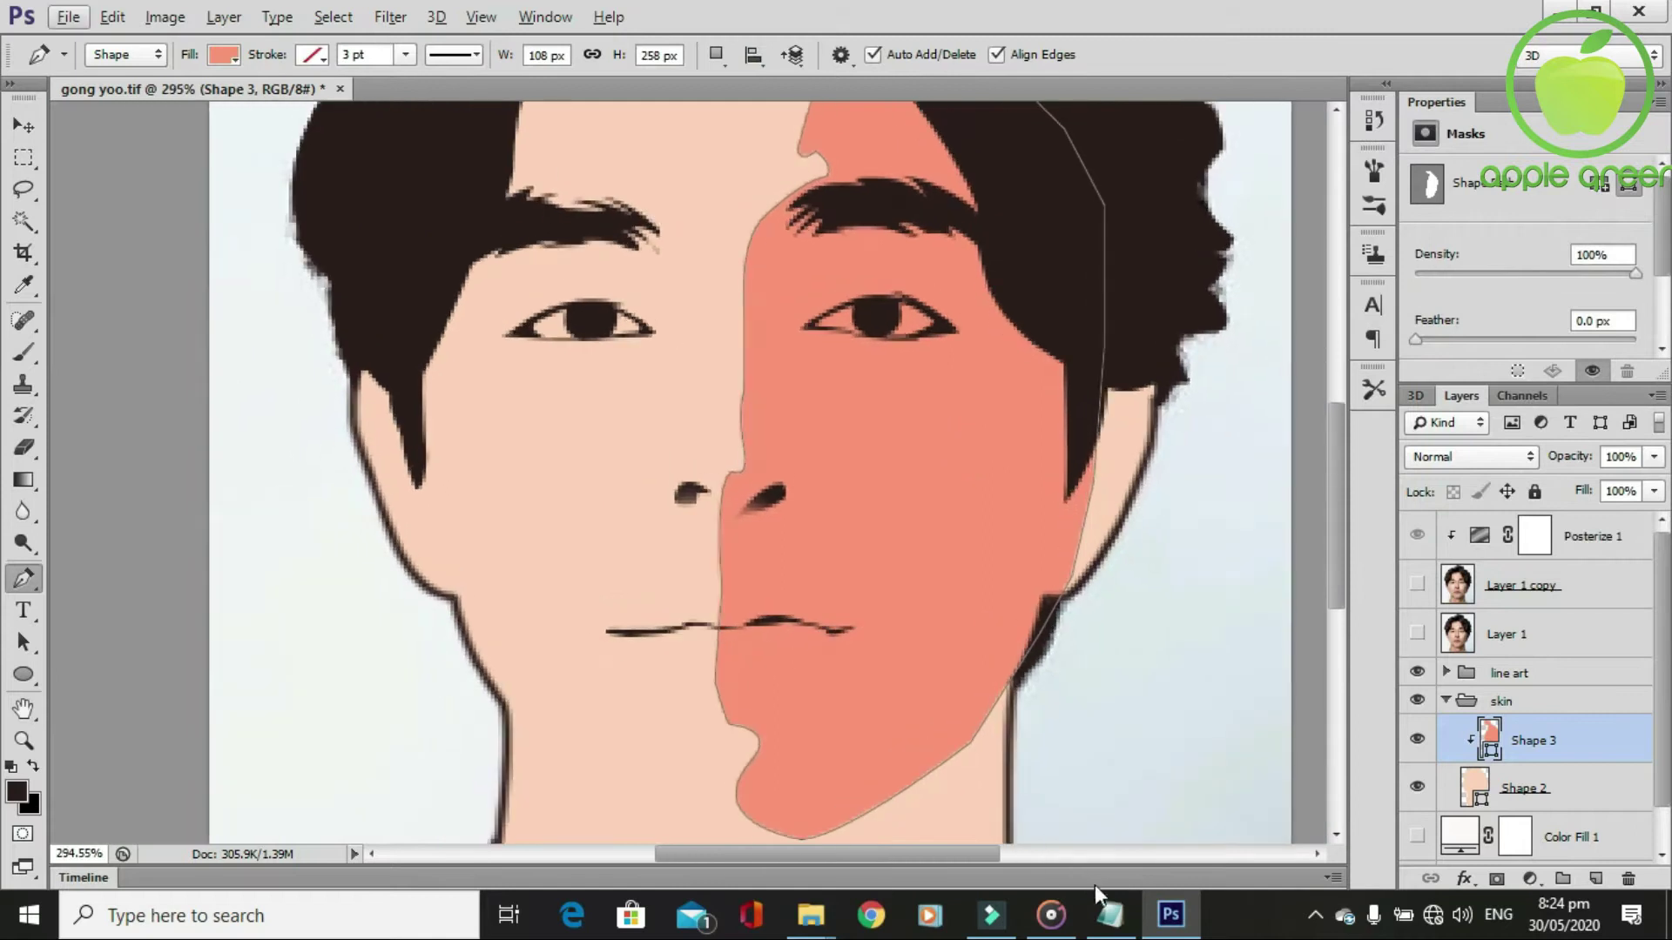
left_click(1108, 914)
left_click(1108, 915)
Lower Shape 3's layer opacity to 34%.
scroll(979, 551, "down", 1)
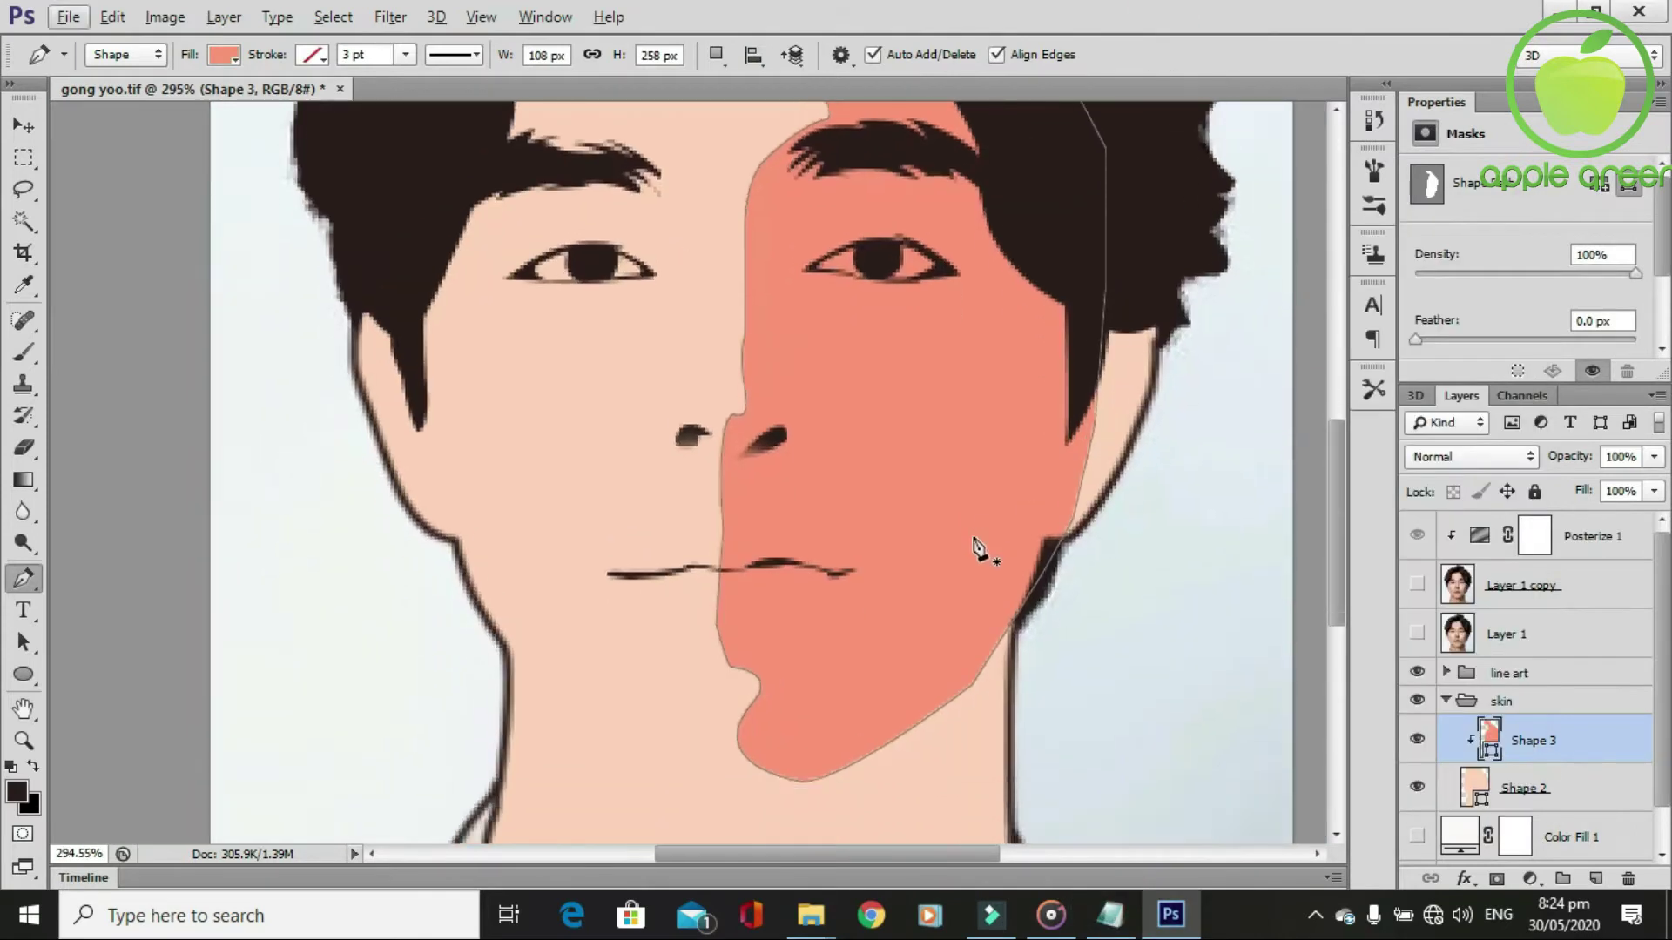
scroll(977, 550, "down", 1)
scroll(970, 560, "up", 1)
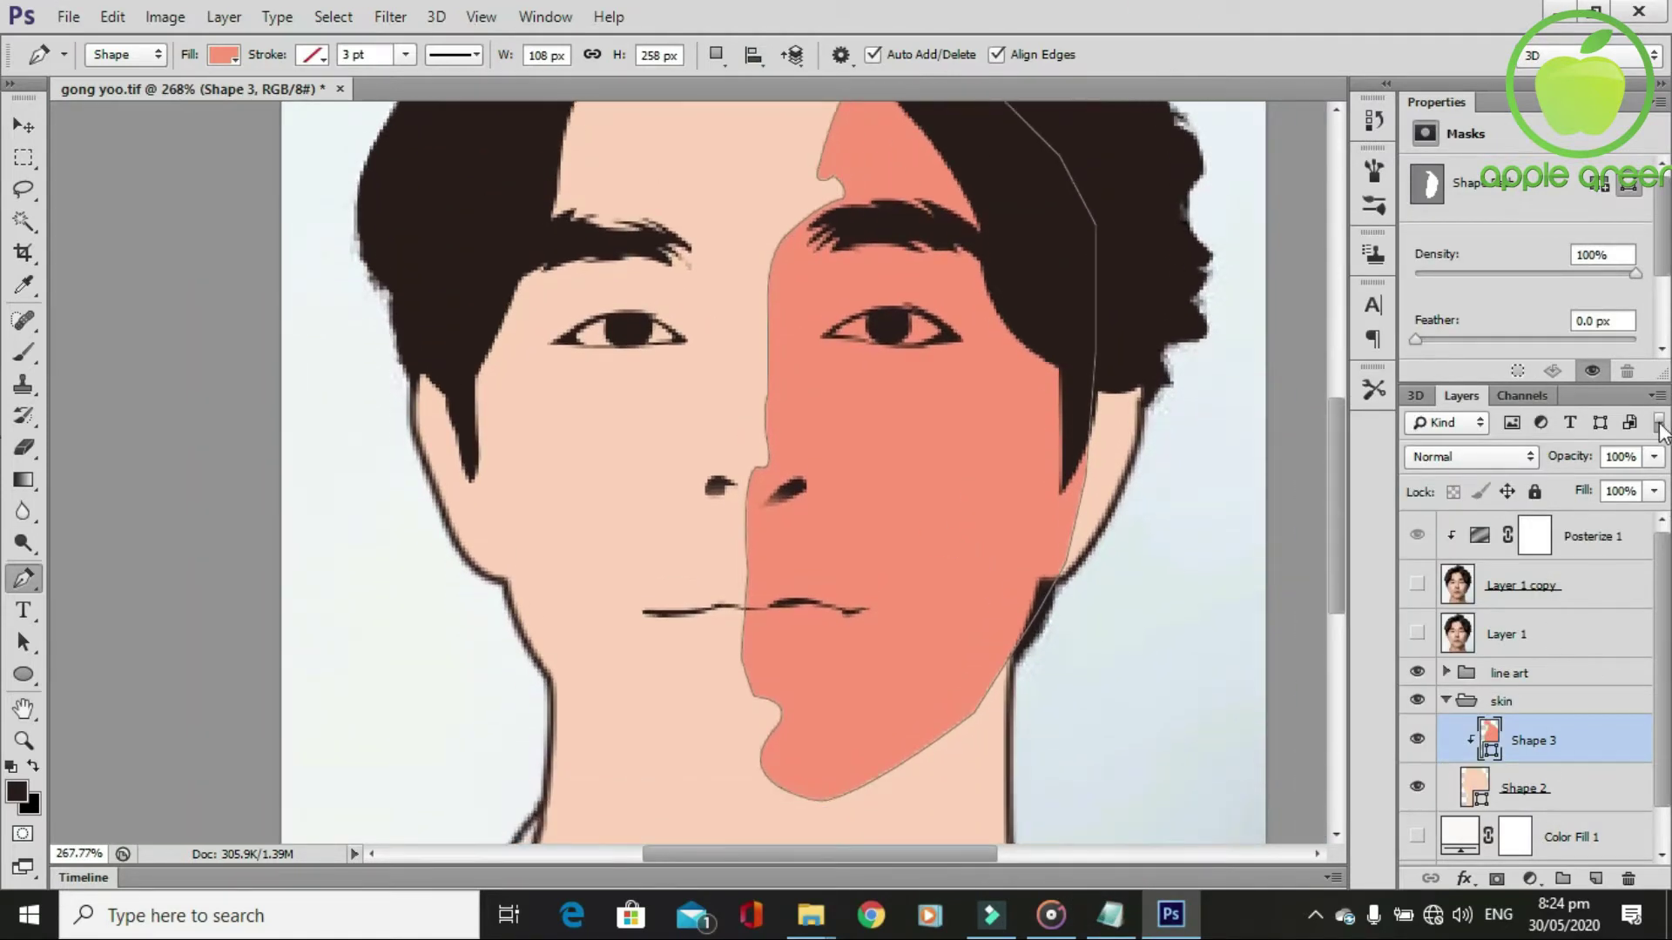
left_click_drag(1653, 456, 1606, 493)
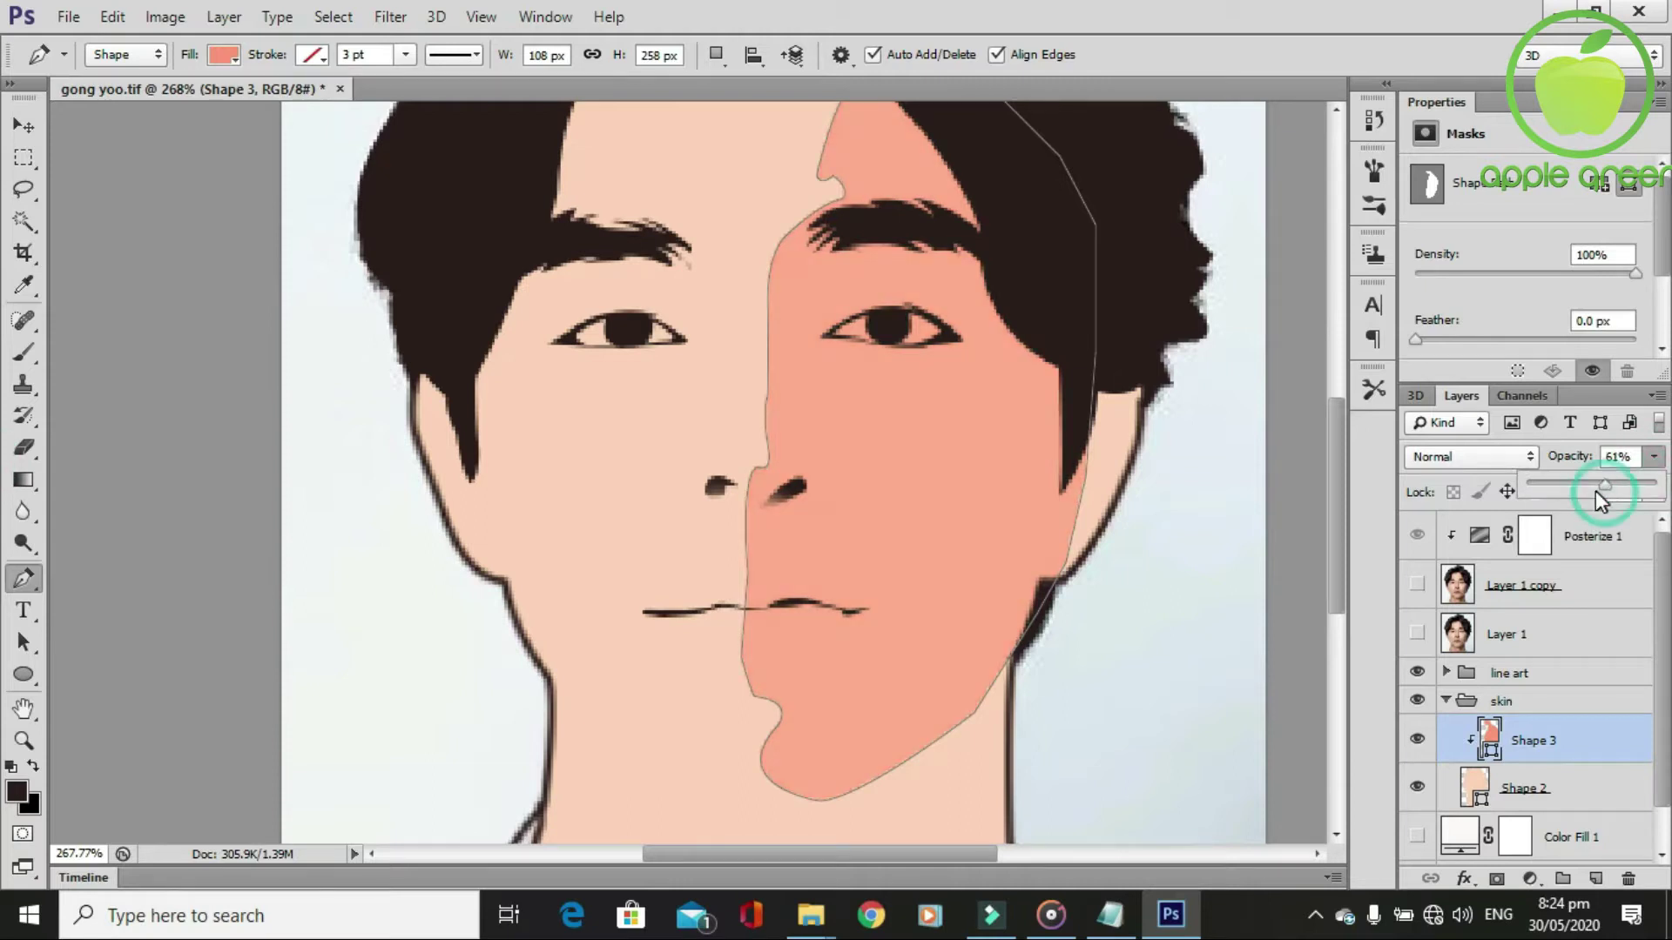
left_click_drag(1600, 483, 1581, 483)
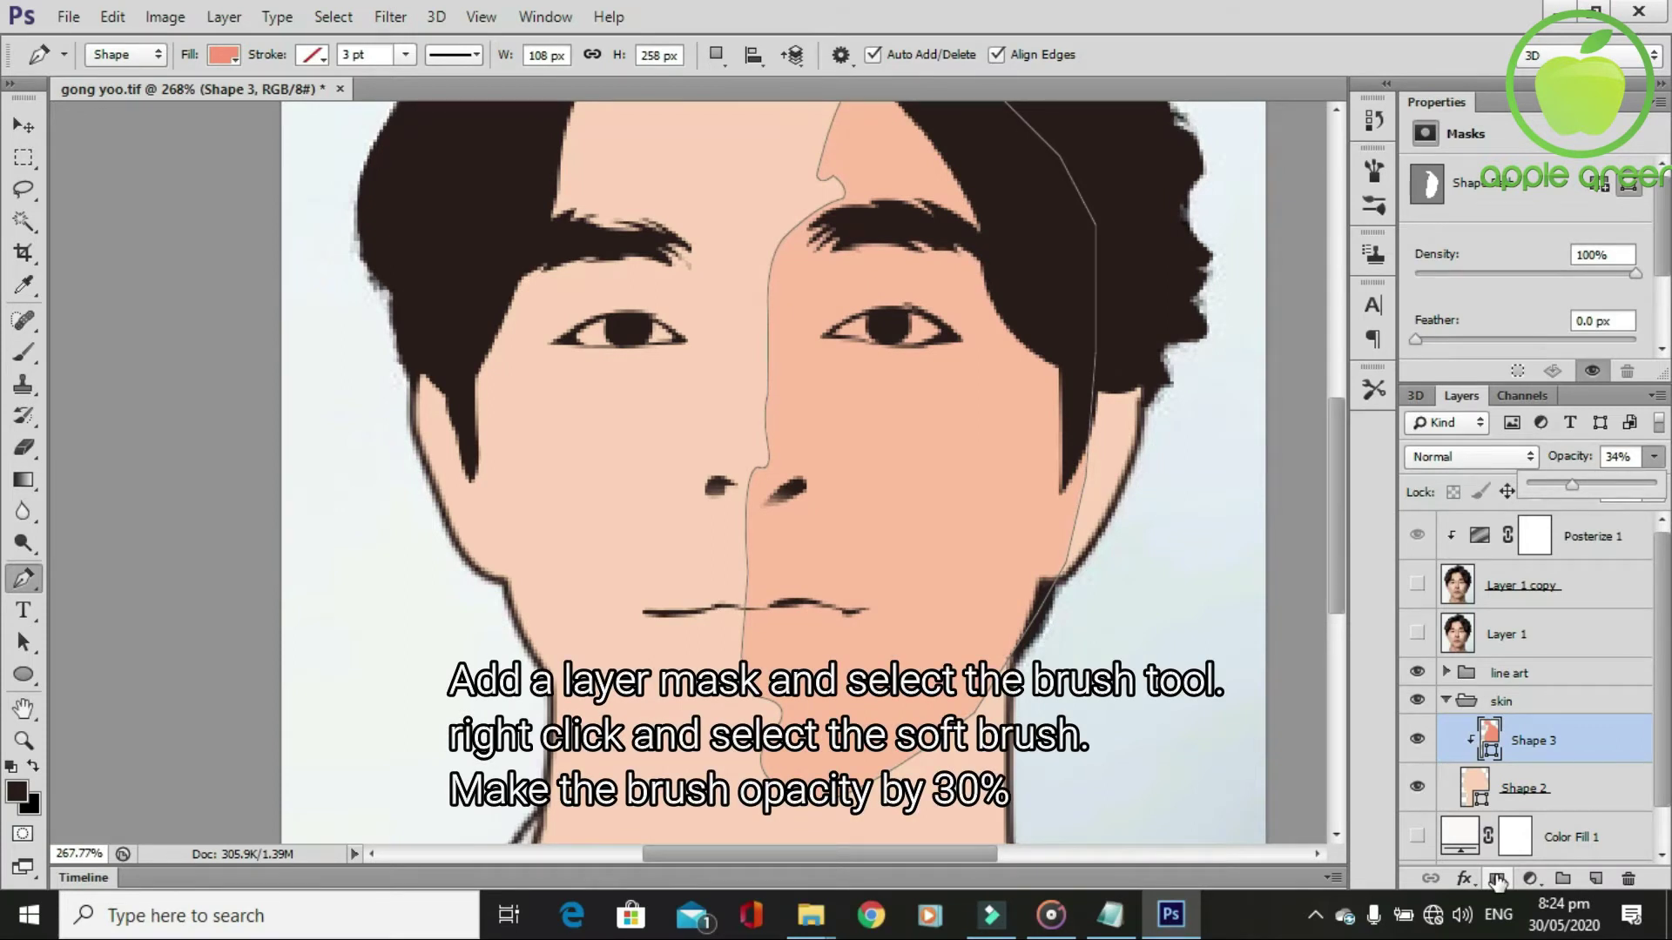
Mask Shape 3 and fade its forehead and nose-to-chin edges with a soft 40 px brush.
left_click(1495, 879)
key("b")
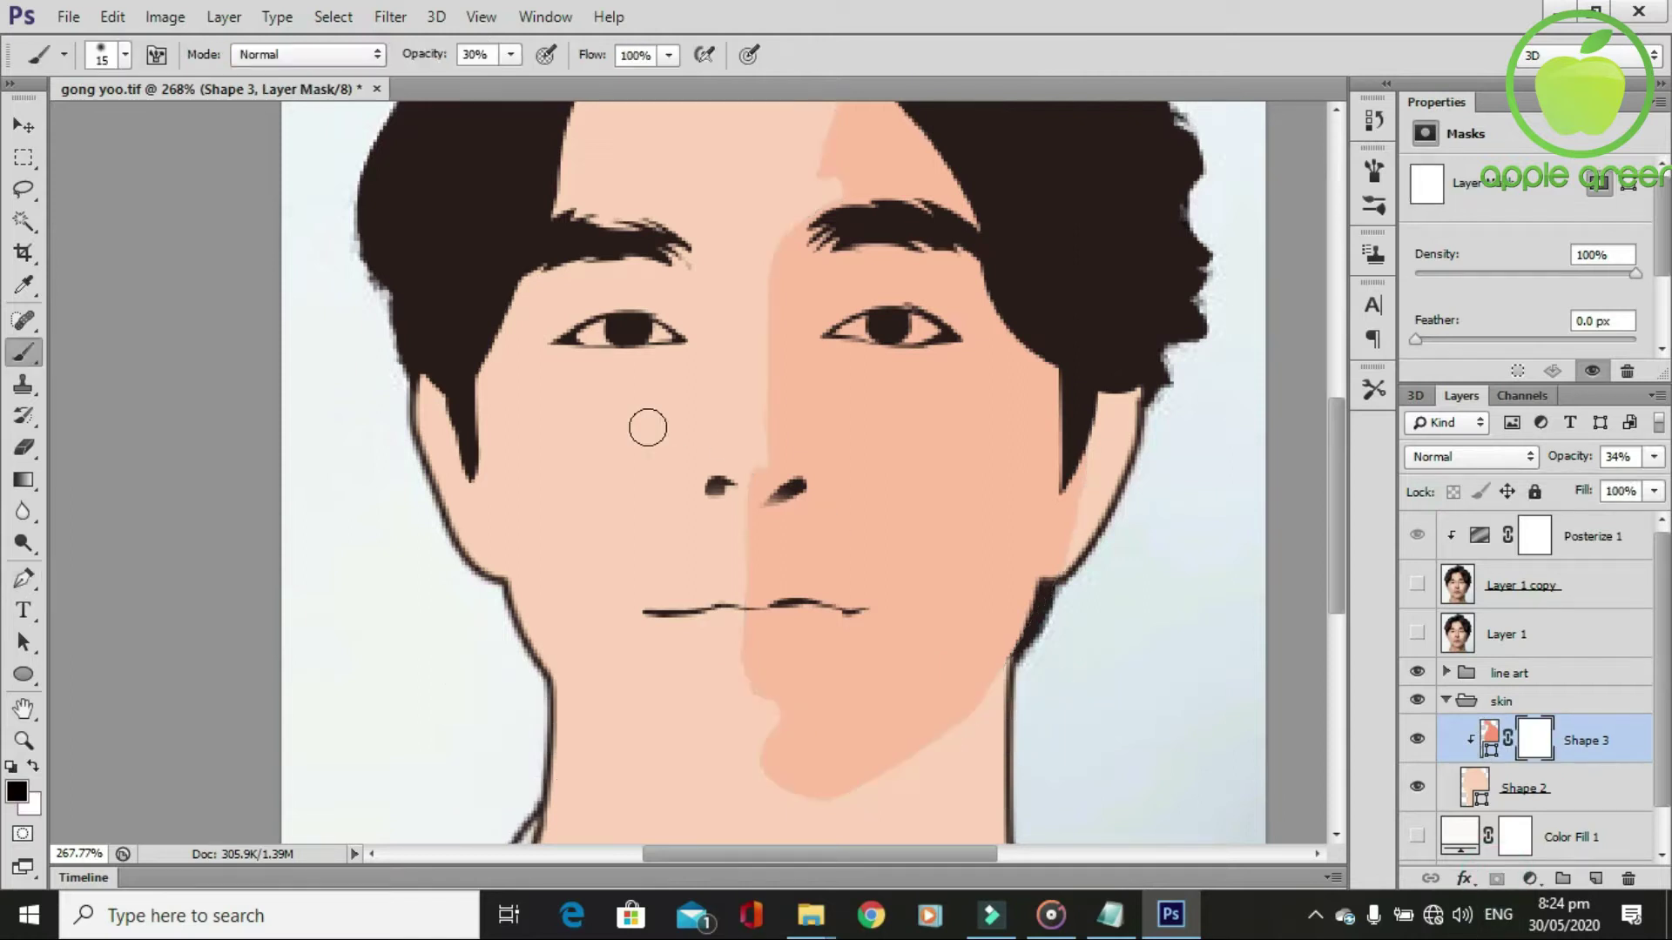
right_click(750, 374)
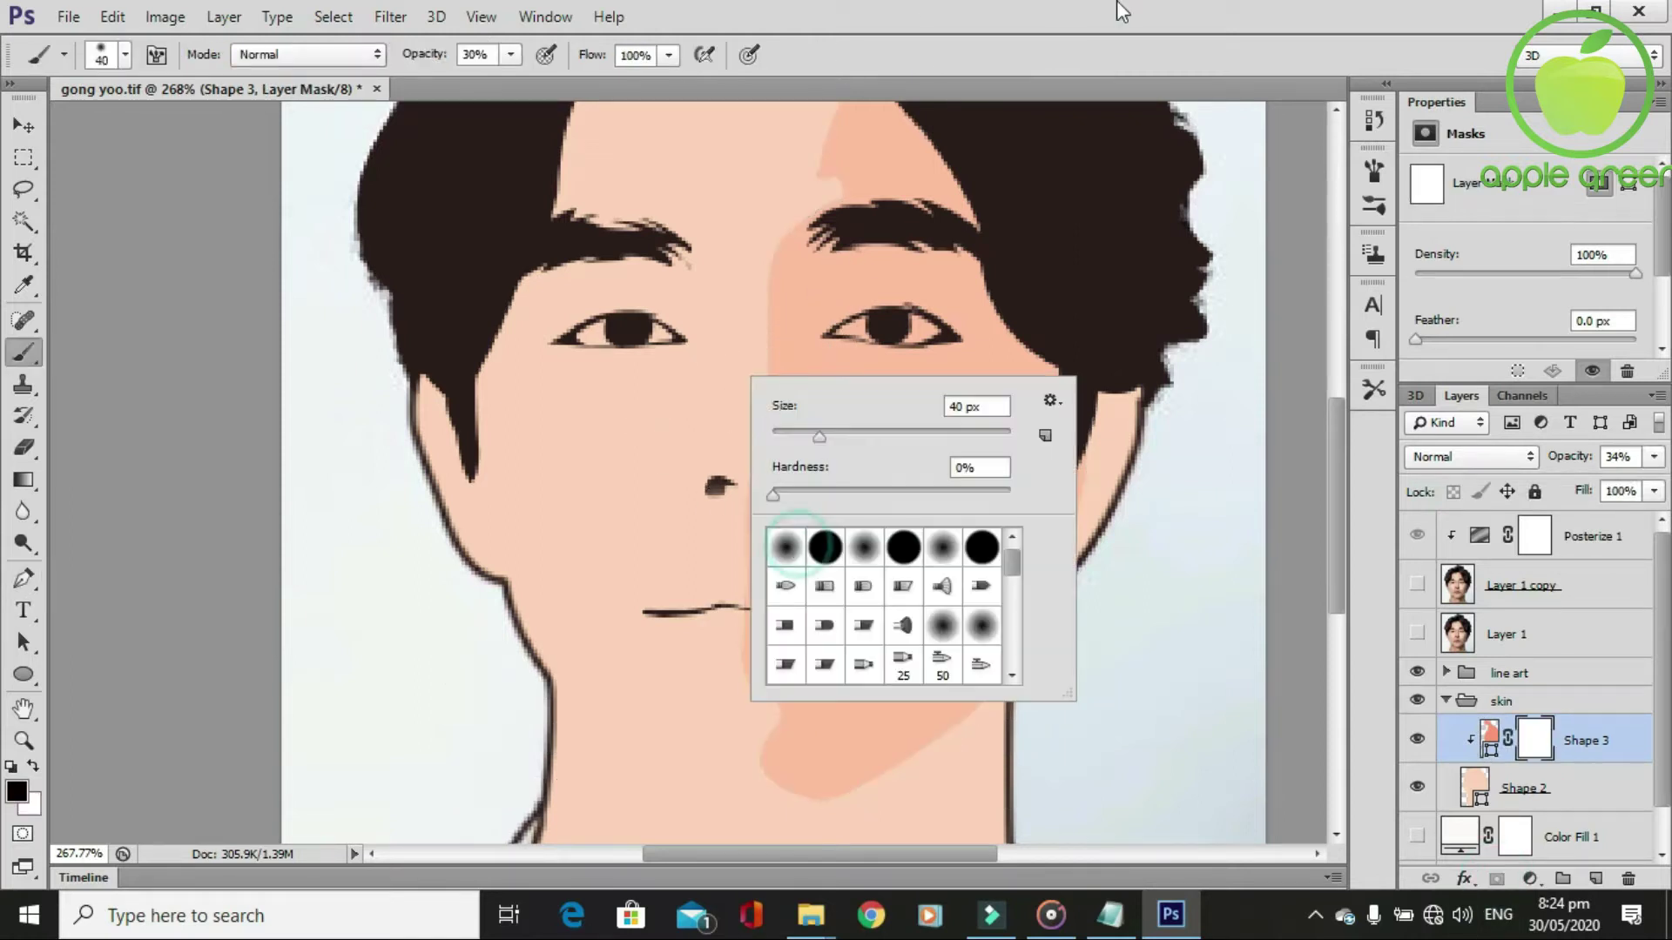
scroll(794, 291, "down", 1)
mouse_move(794, 291)
left_mouse_down()
mouse_move(828, 160)
mouse_move(806, 186)
left_mouse_up()
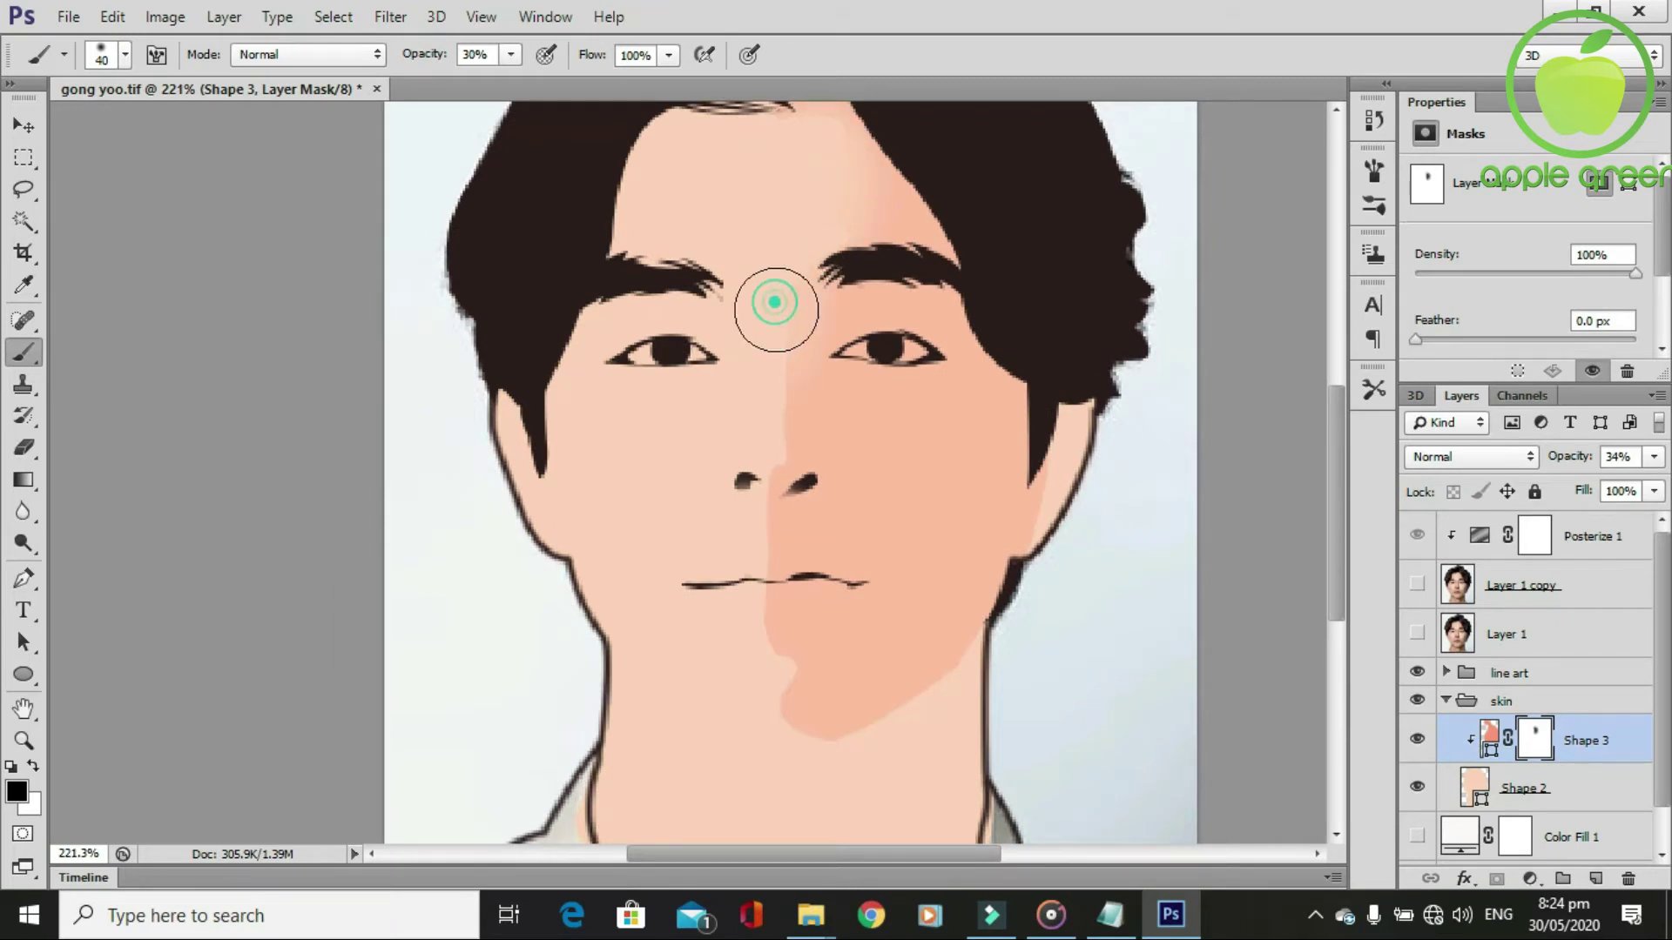
left_click_drag(753, 461, 752, 627)
left_click_drag(749, 435, 784, 746)
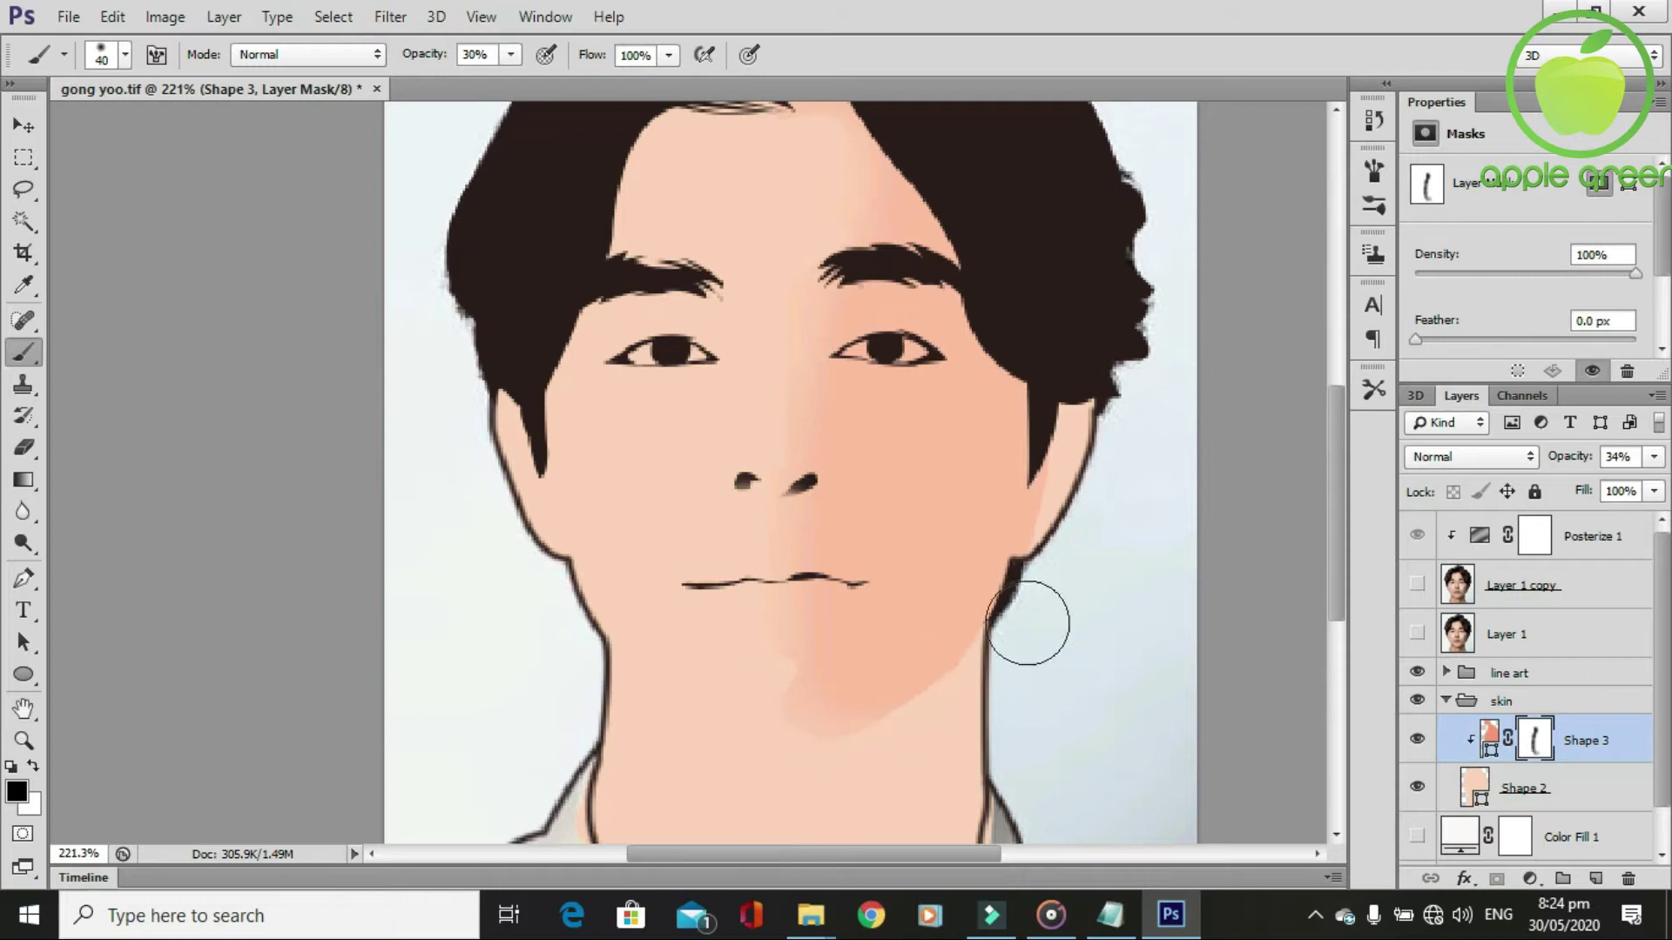
scroll(801, 334, "down", 3)
scroll(888, 539, "down", 2)
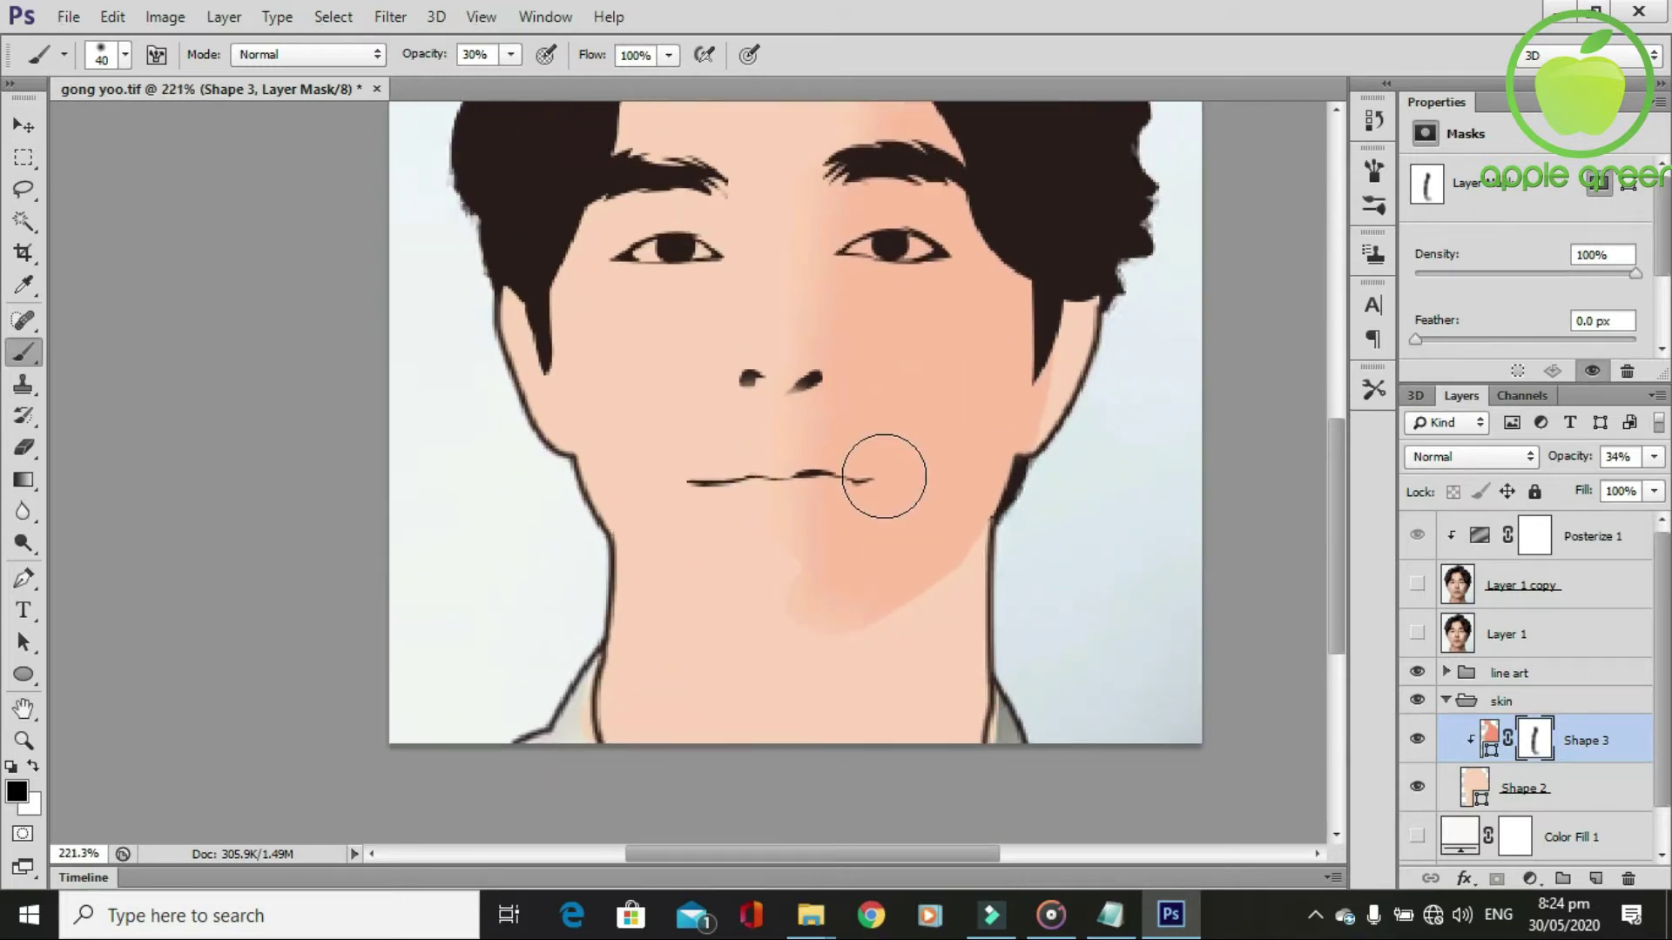
Drop Shape 3's opacity to 23%.
left_click(1653, 457)
scroll(754, 582, "right", 3)
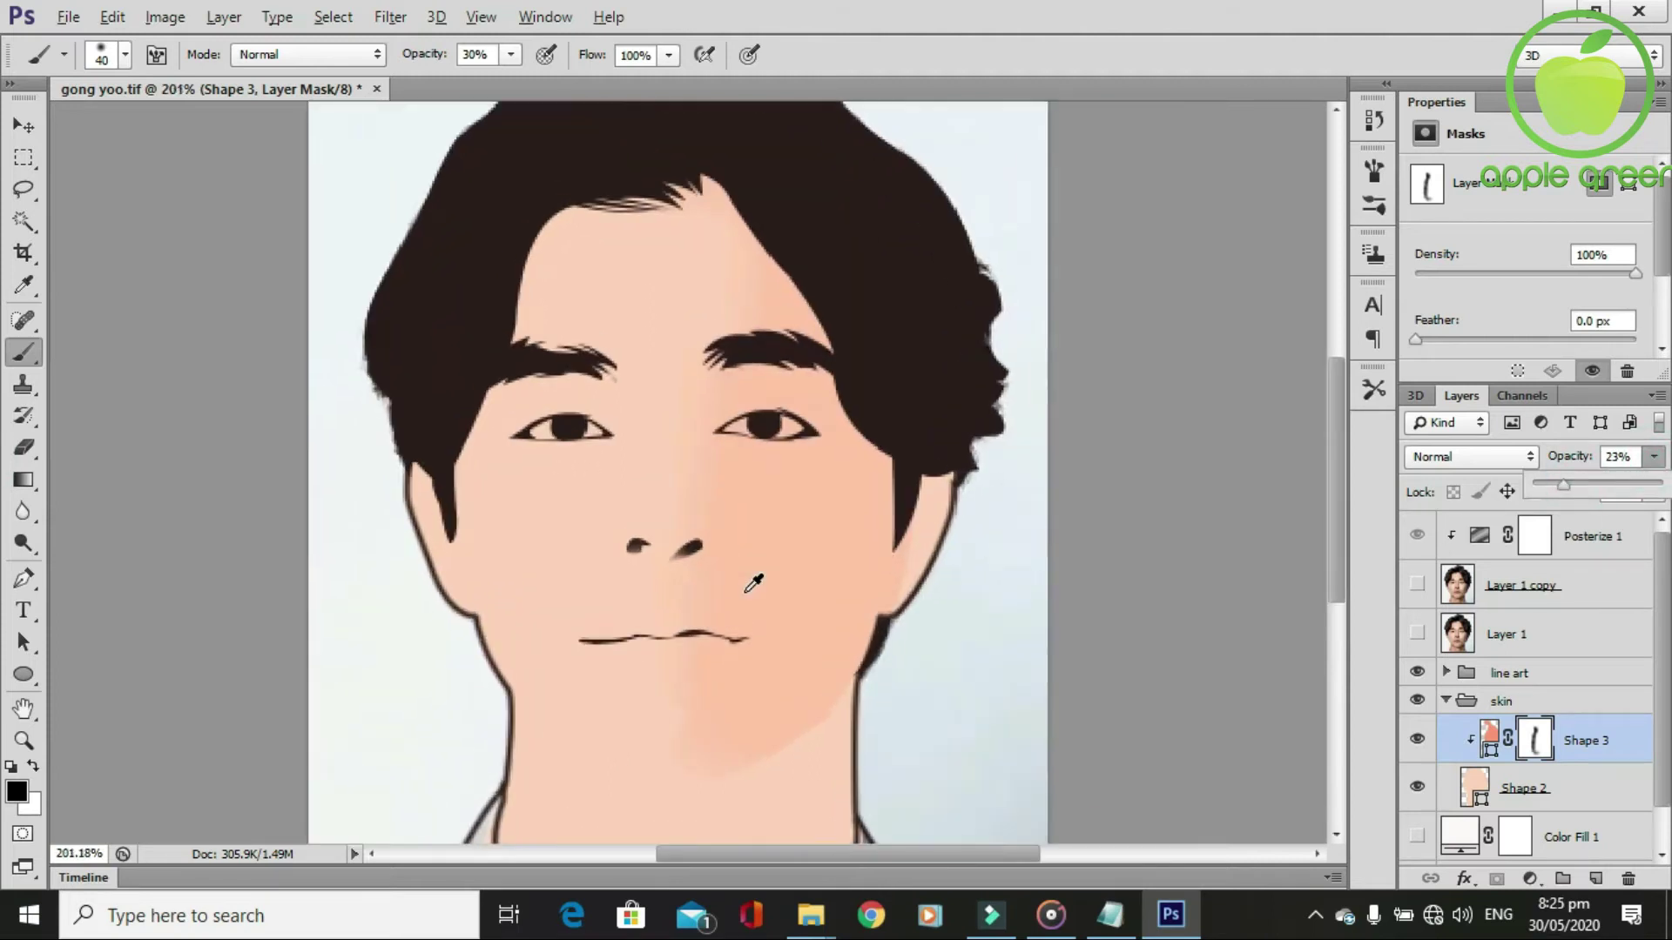
scroll(754, 582, "down", 1)
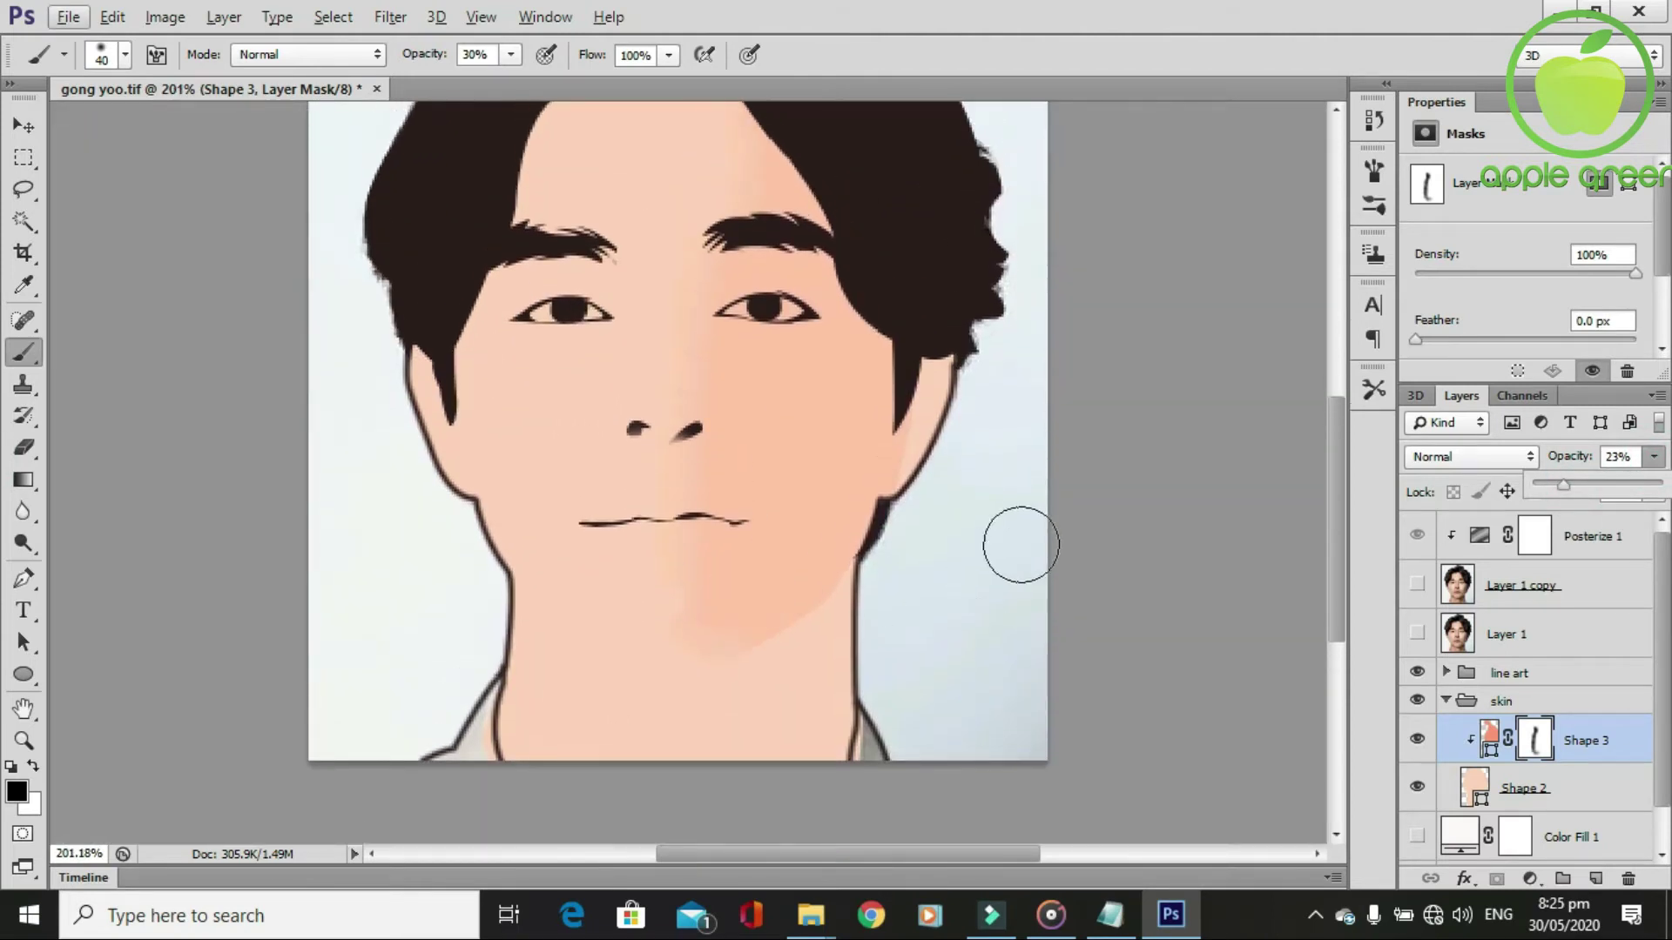
Set the Pen tool to add new paths into Shape 3, with the posterized photo visible.
key("p")
left_click(716, 54)
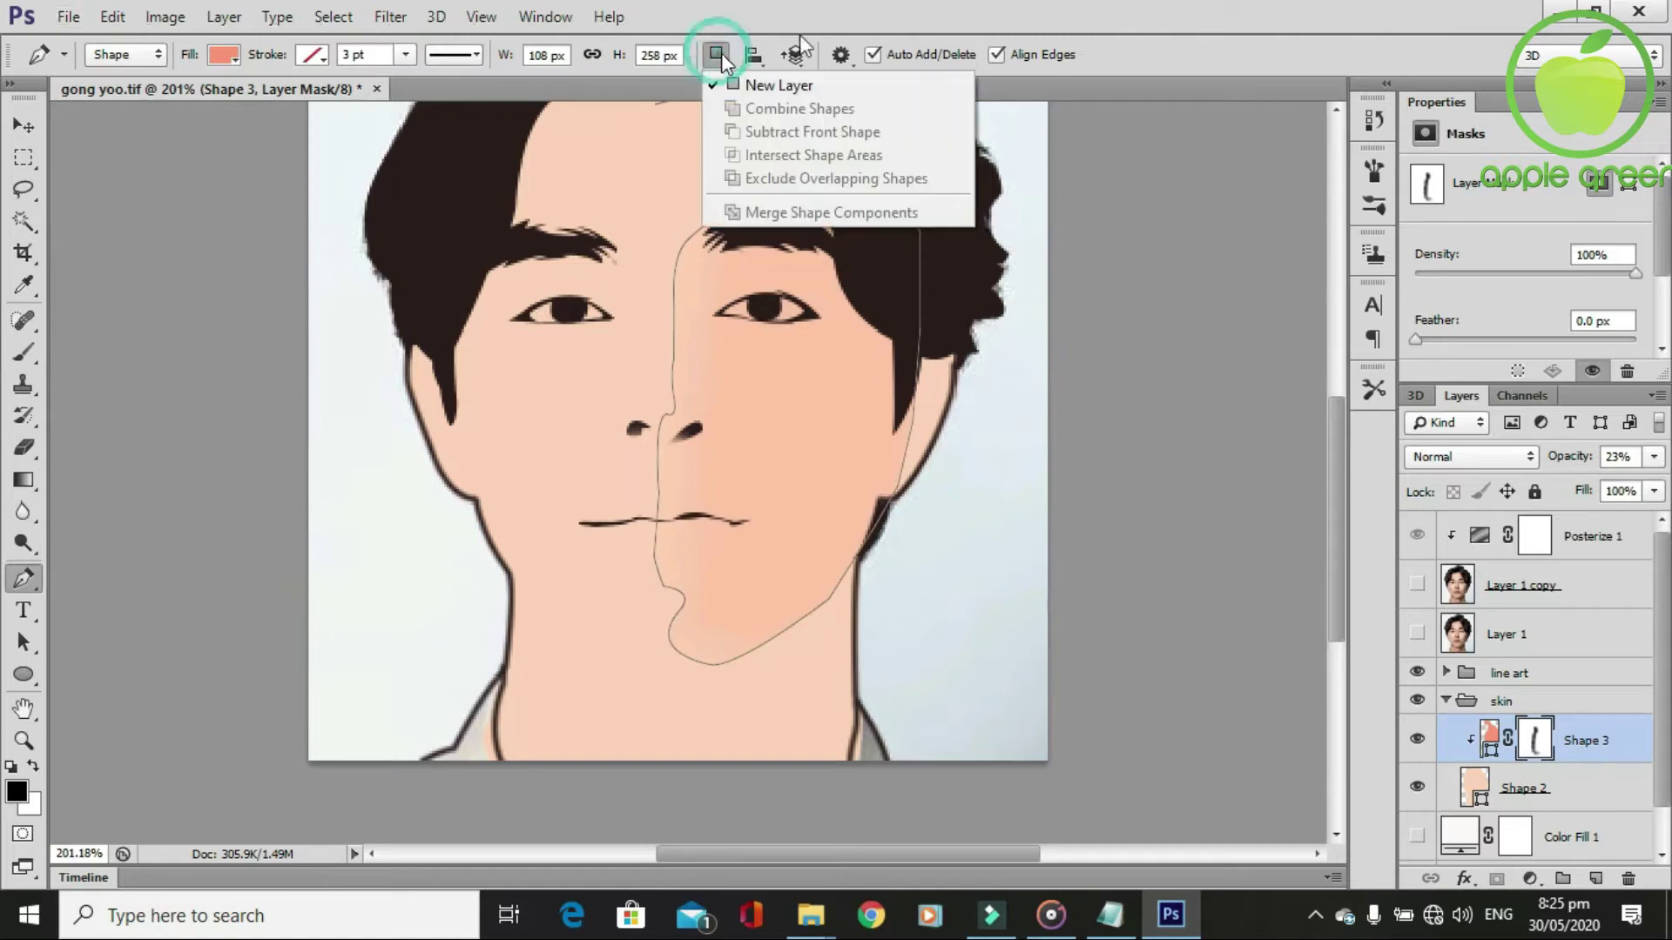
left_click(1489, 739)
left_click(716, 54)
left_click(756, 99)
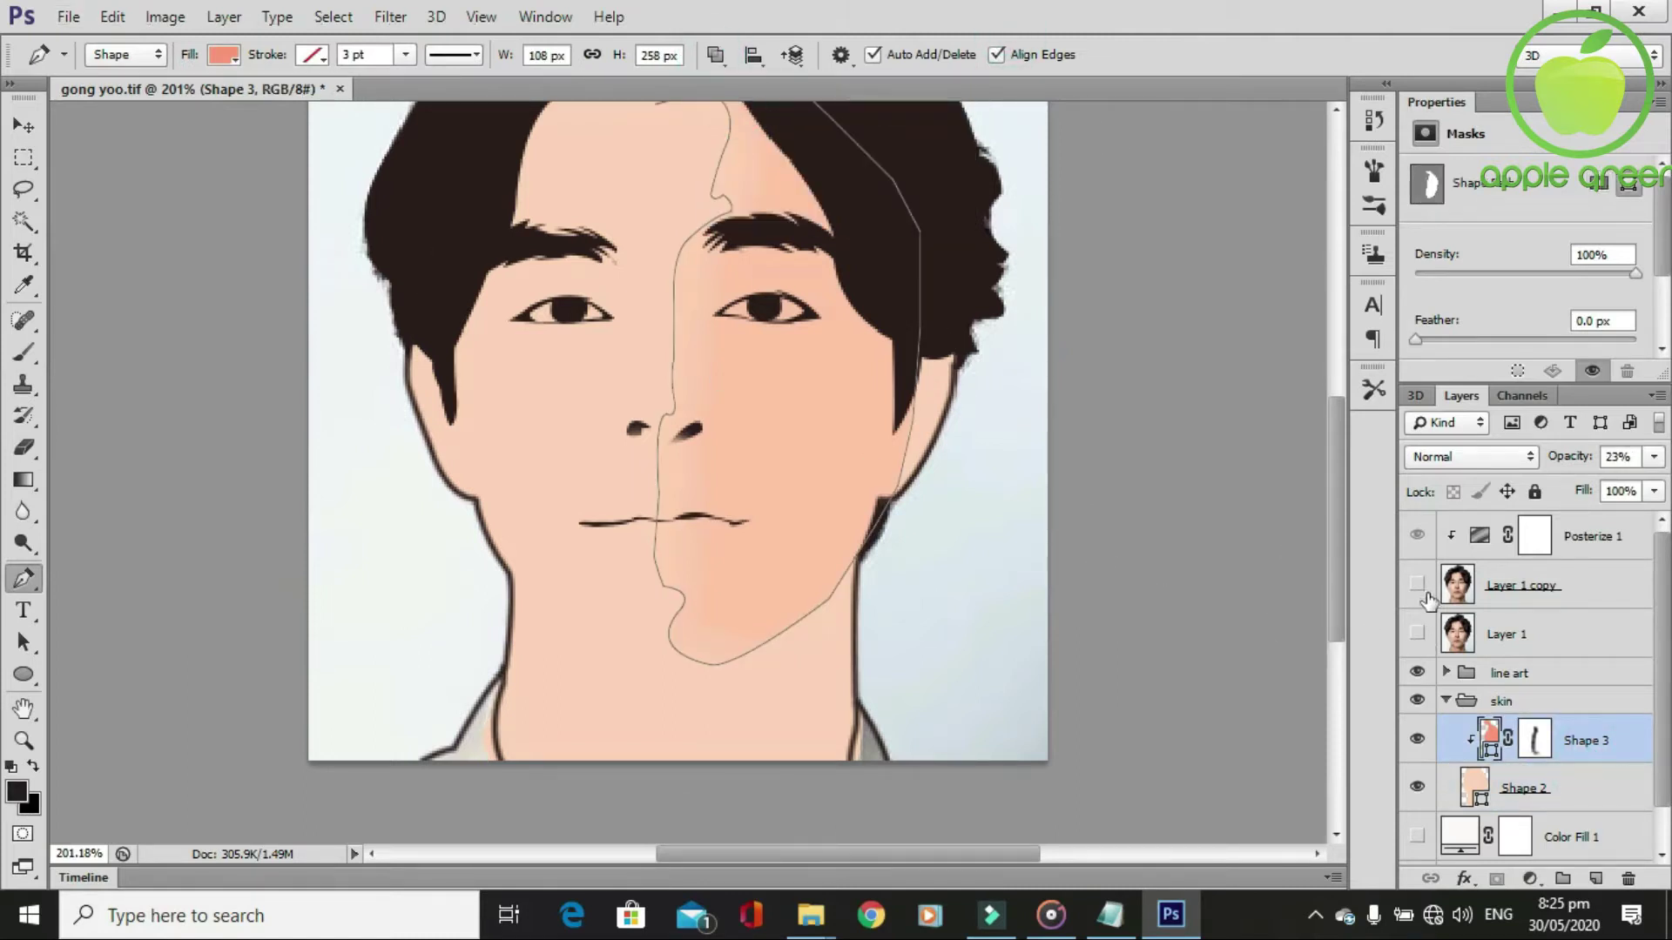
left_click(1416, 583)
scroll(670, 532, "up", 3)
scroll(675, 453, "up", 2)
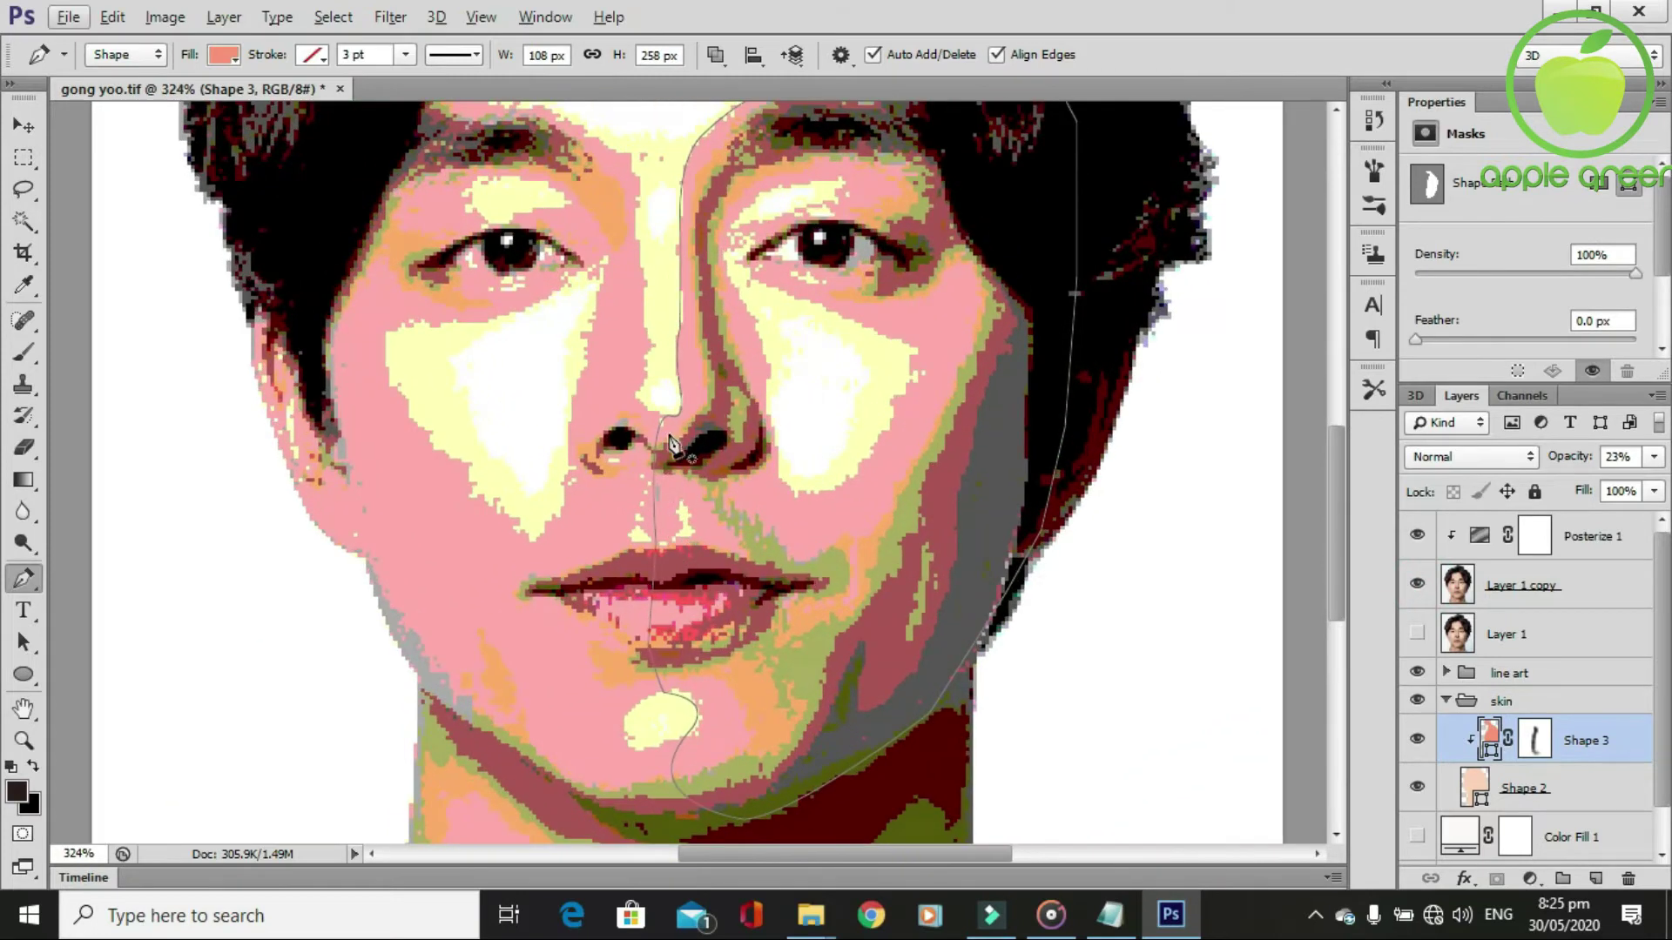
scroll(675, 445, "up", 3)
Trace the shading outline from the nose tip past the eyebrow to the forehead top.
left_click(666, 409)
mouse_move(629, 371)
left_mouse_down()
mouse_move(631, 354)
mouse_move(653, 383)
left_mouse_up()
scroll(651, 385, "up", 1)
scroll(648, 359, "up", 2)
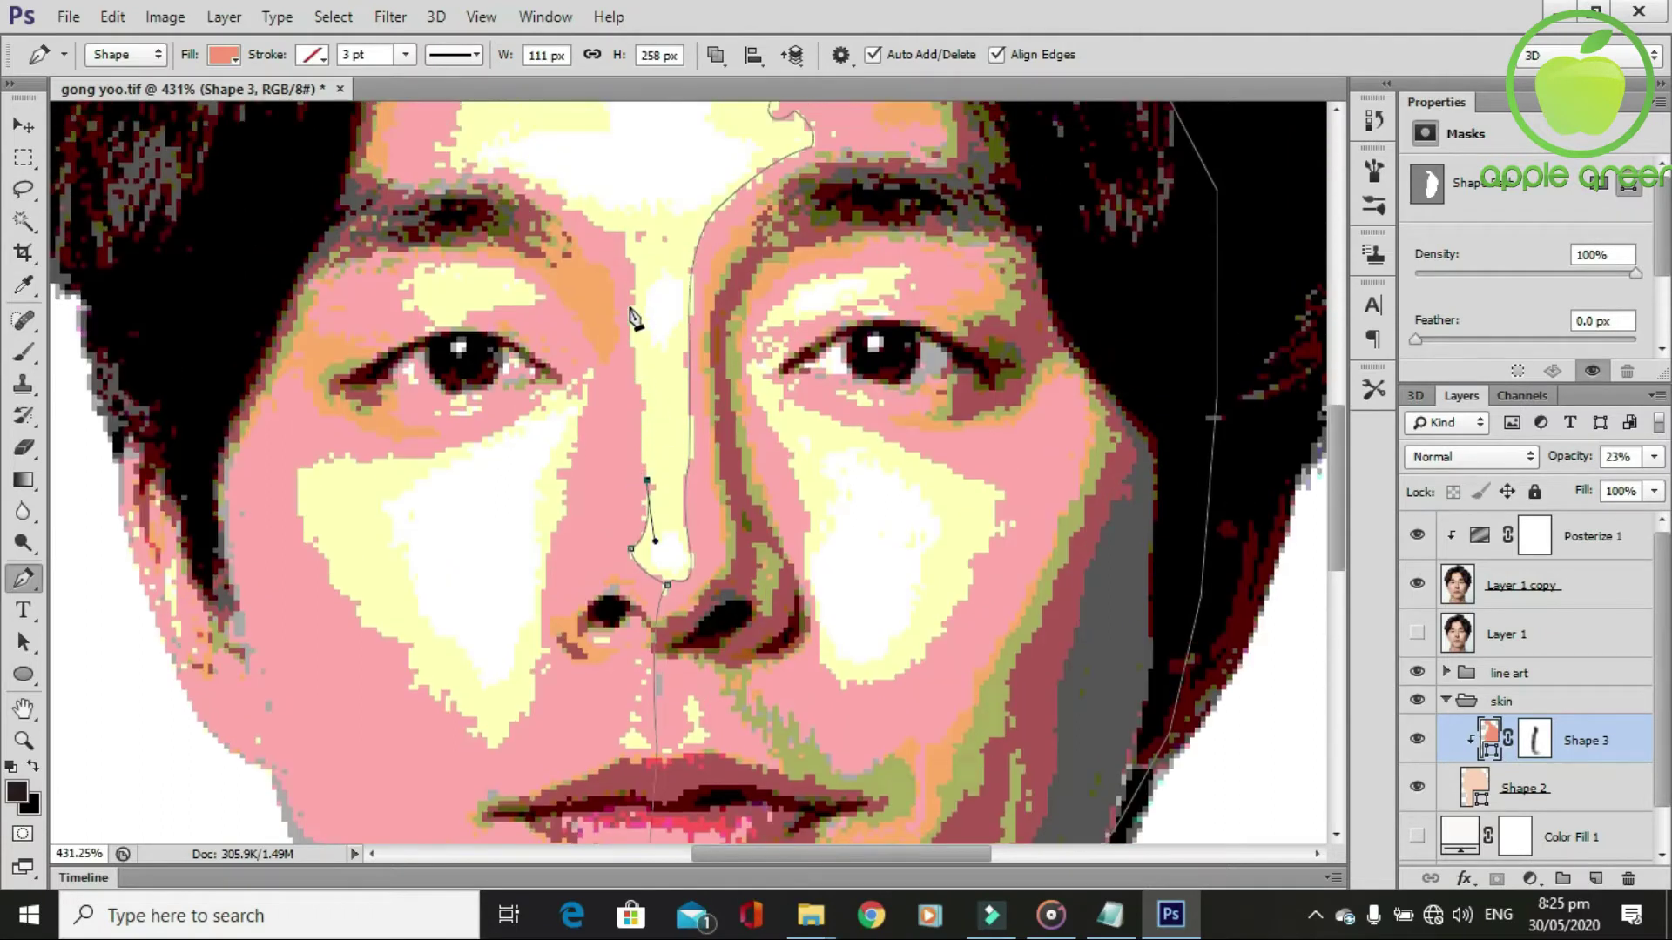
left_click(631, 305)
scroll(632, 307, "up", 1)
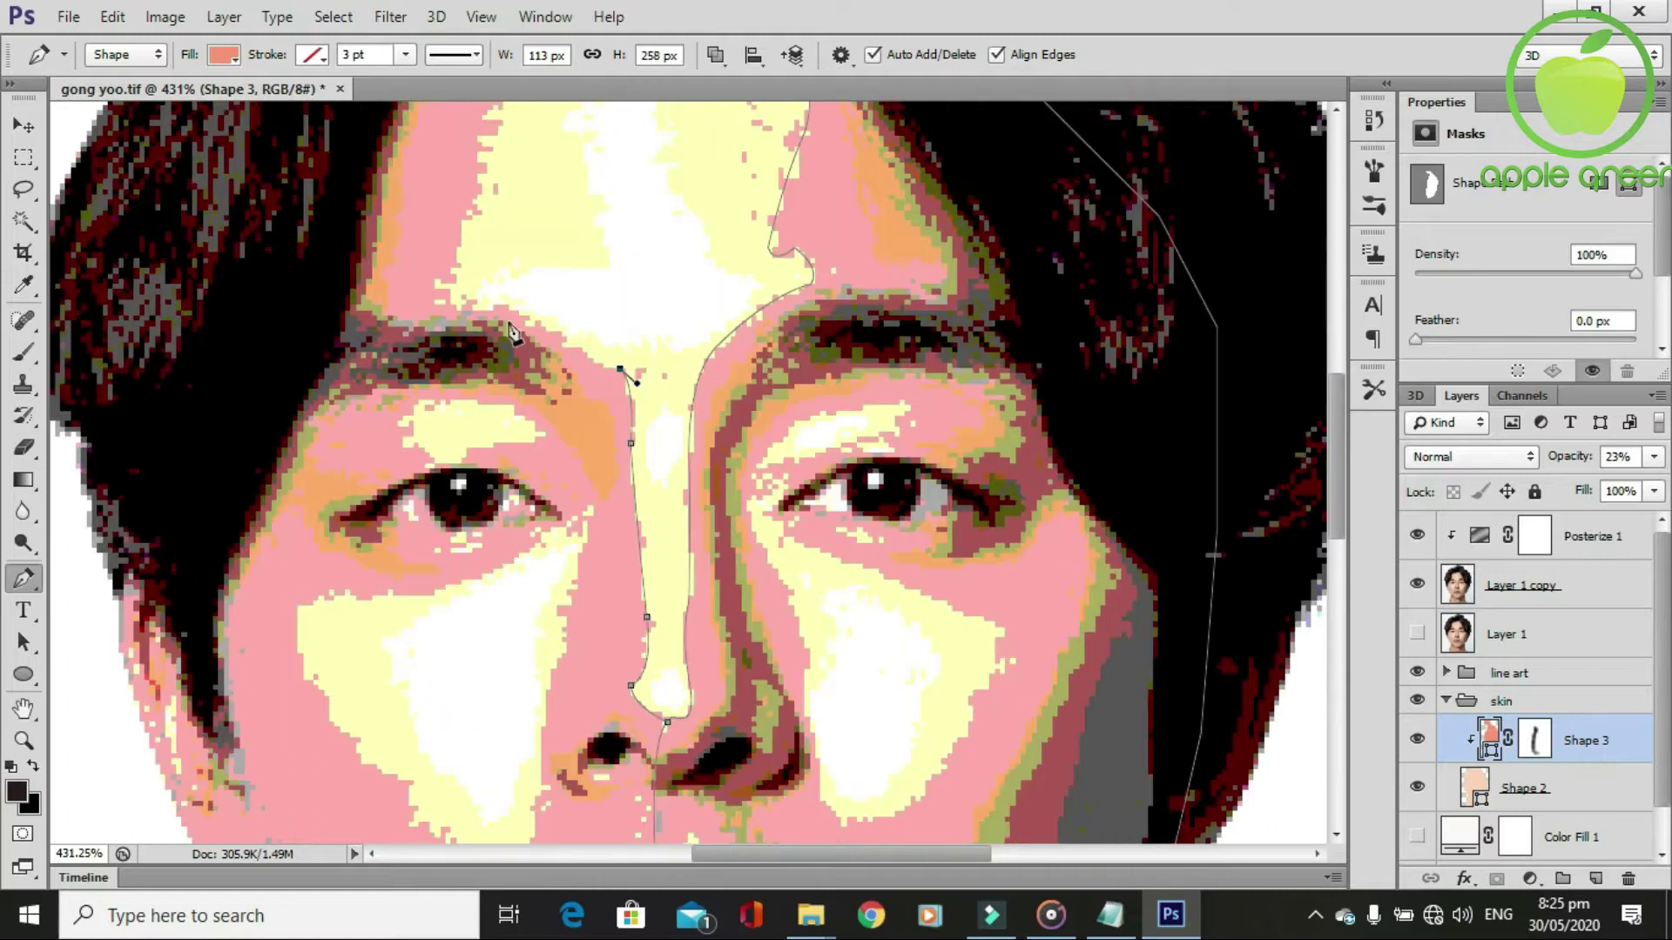
scroll(625, 300, "up", 1)
left_click_drag(450, 311, 340, 311)
left_click(450, 311, "alt")
scroll(499, 468, "up", 2)
left_click_drag(504, 255, 544, 191)
left_click(503, 256, "alt")
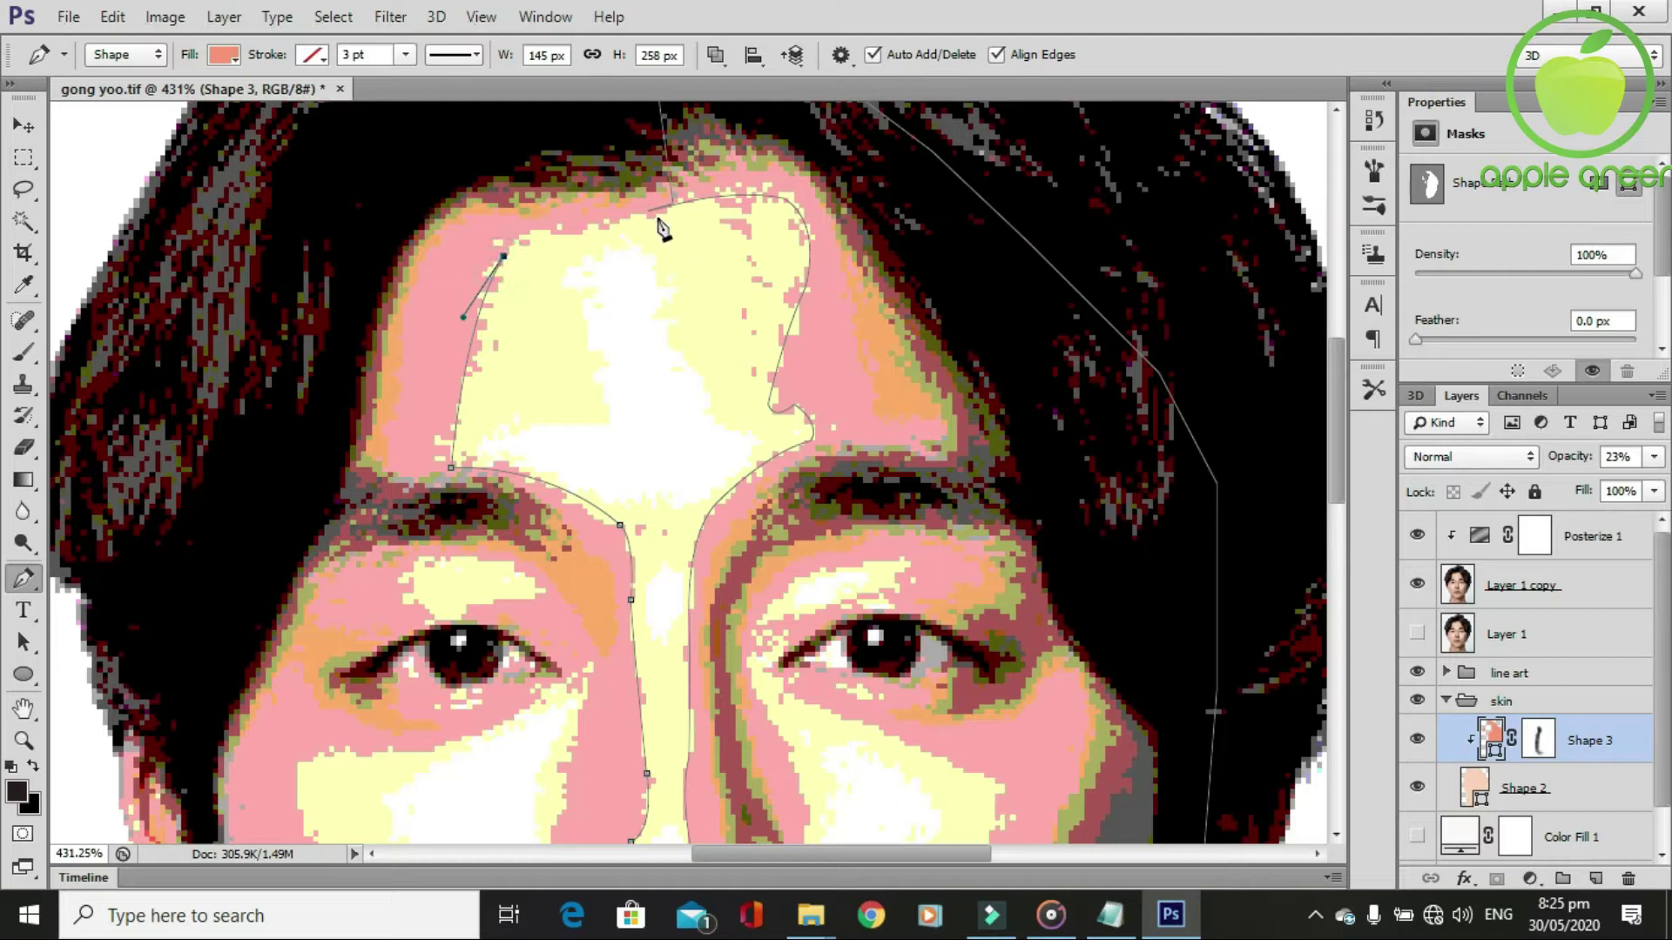
left_click_drag(663, 214, 737, 224)
Continue the outline along the hairline, down the left temple and along the jaw to the chin.
left_click(695, 108)
scroll(690, 104, "up", 2)
left_click(656, 149)
left_click(493, 180)
left_click(380, 234)
left_click(293, 407)
scroll(298, 406, "down", 6)
left_click(224, 329)
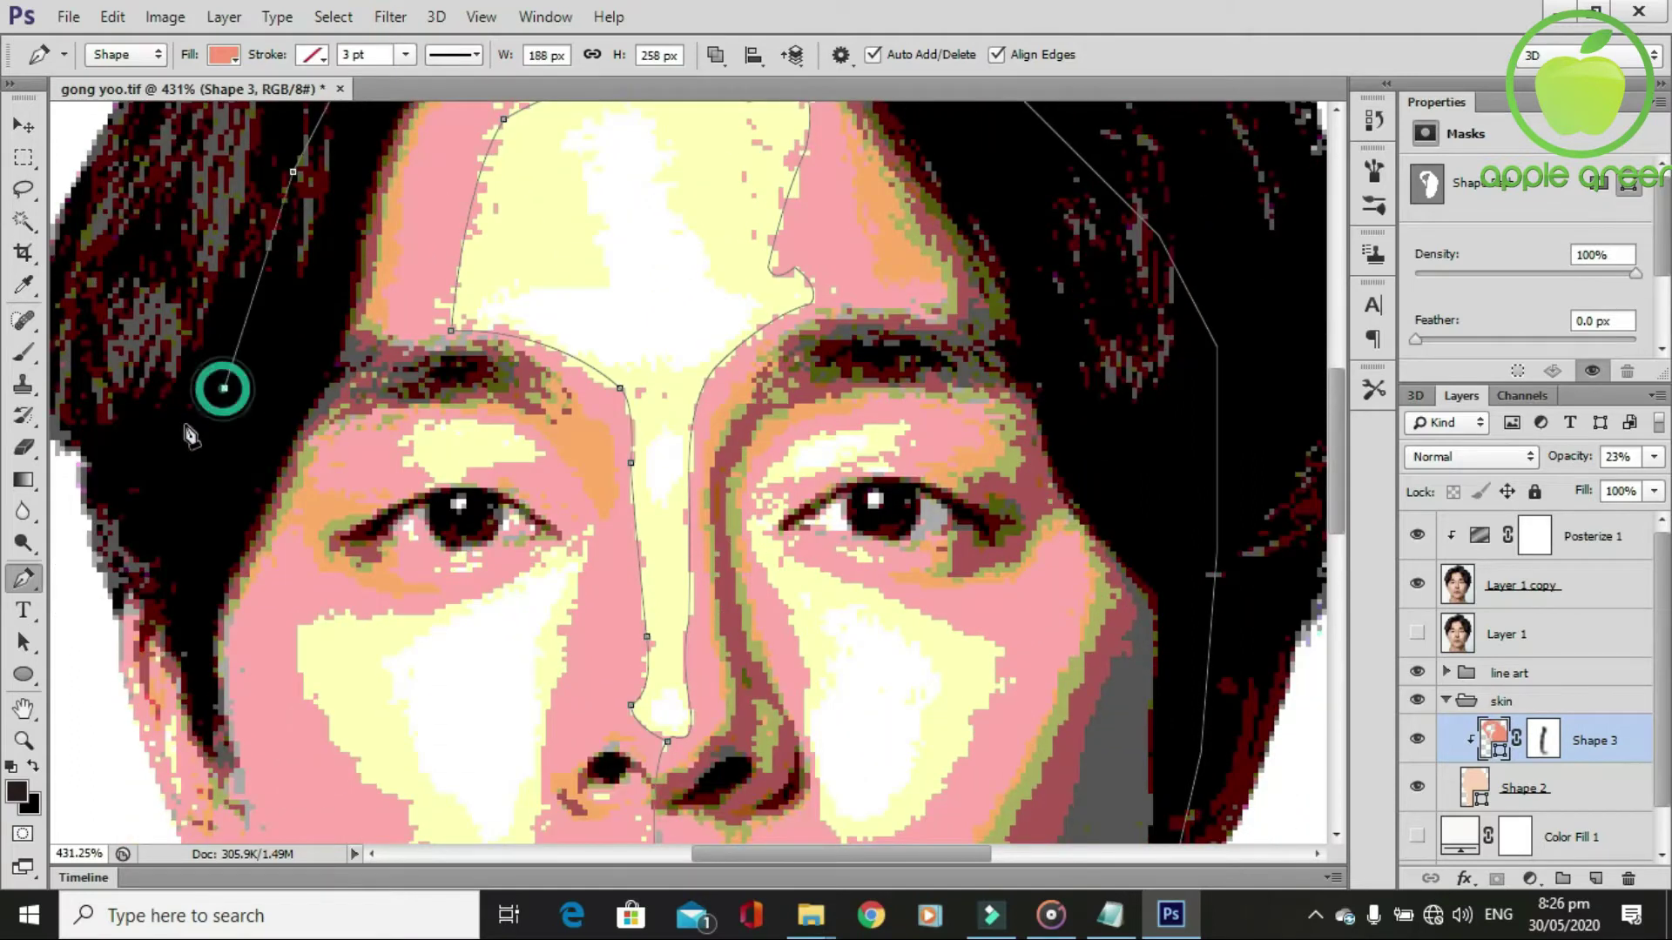
left_click(171, 434)
scroll(193, 496, "down", 2)
left_click(125, 456)
left_click_drag(181, 699, 261, 801)
scroll(264, 714, "down", 1)
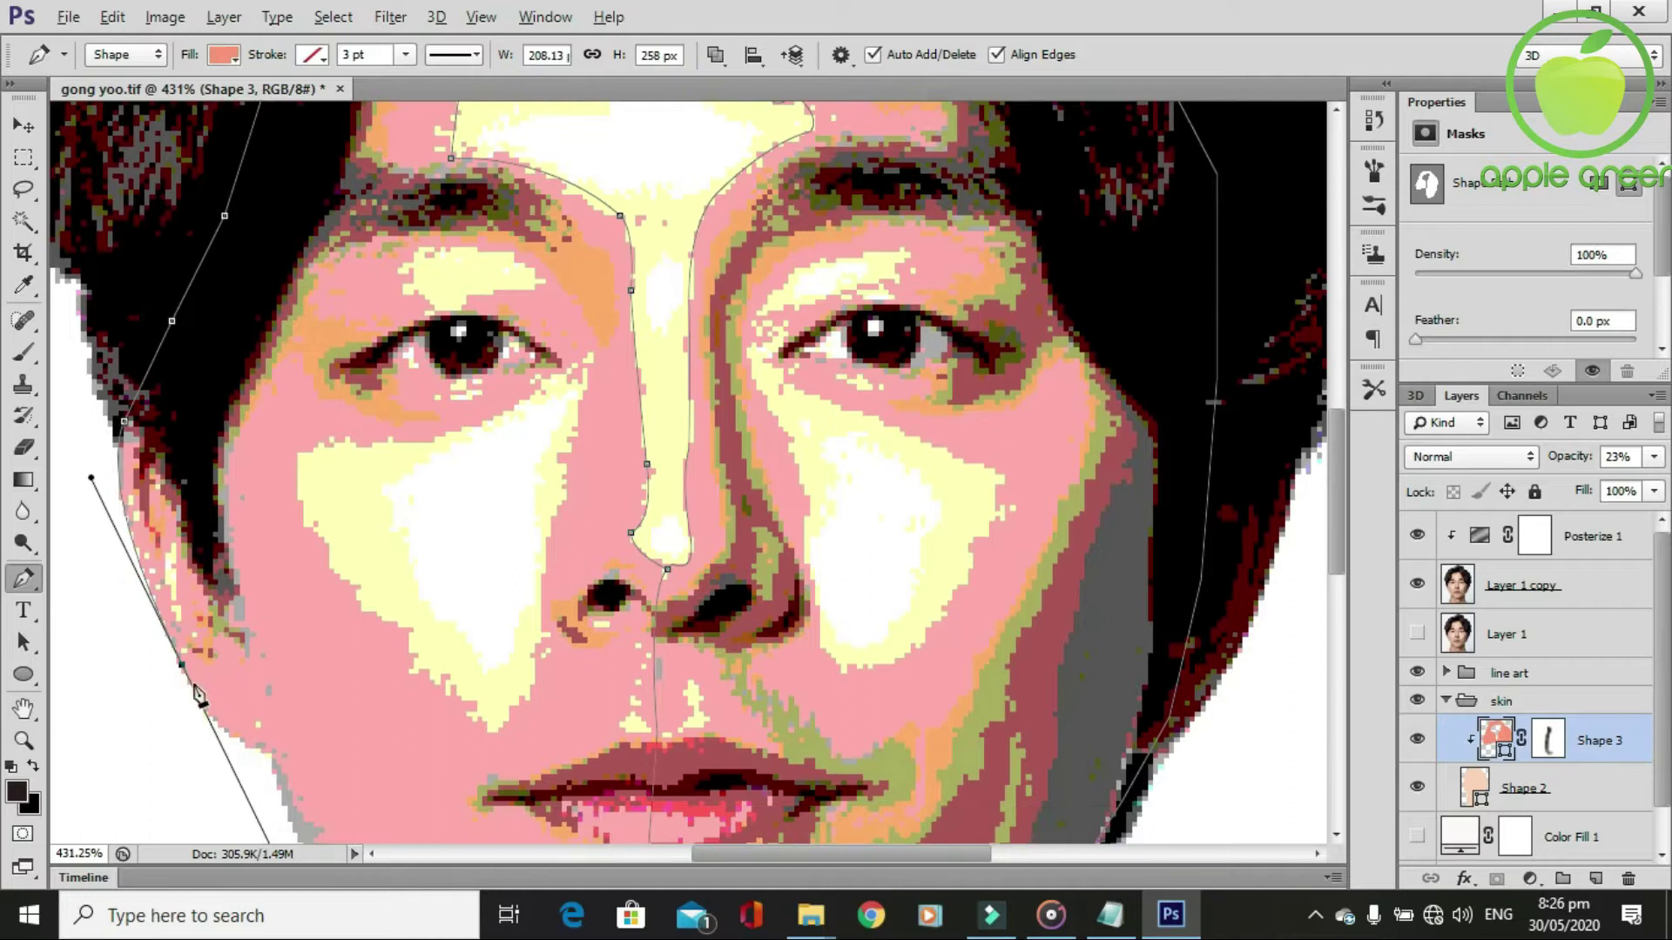
scroll(267, 693, "down", 3)
left_click_drag(272, 636, 509, 730)
scroll(279, 648, "down", 3)
scroll(375, 655, "down", 2)
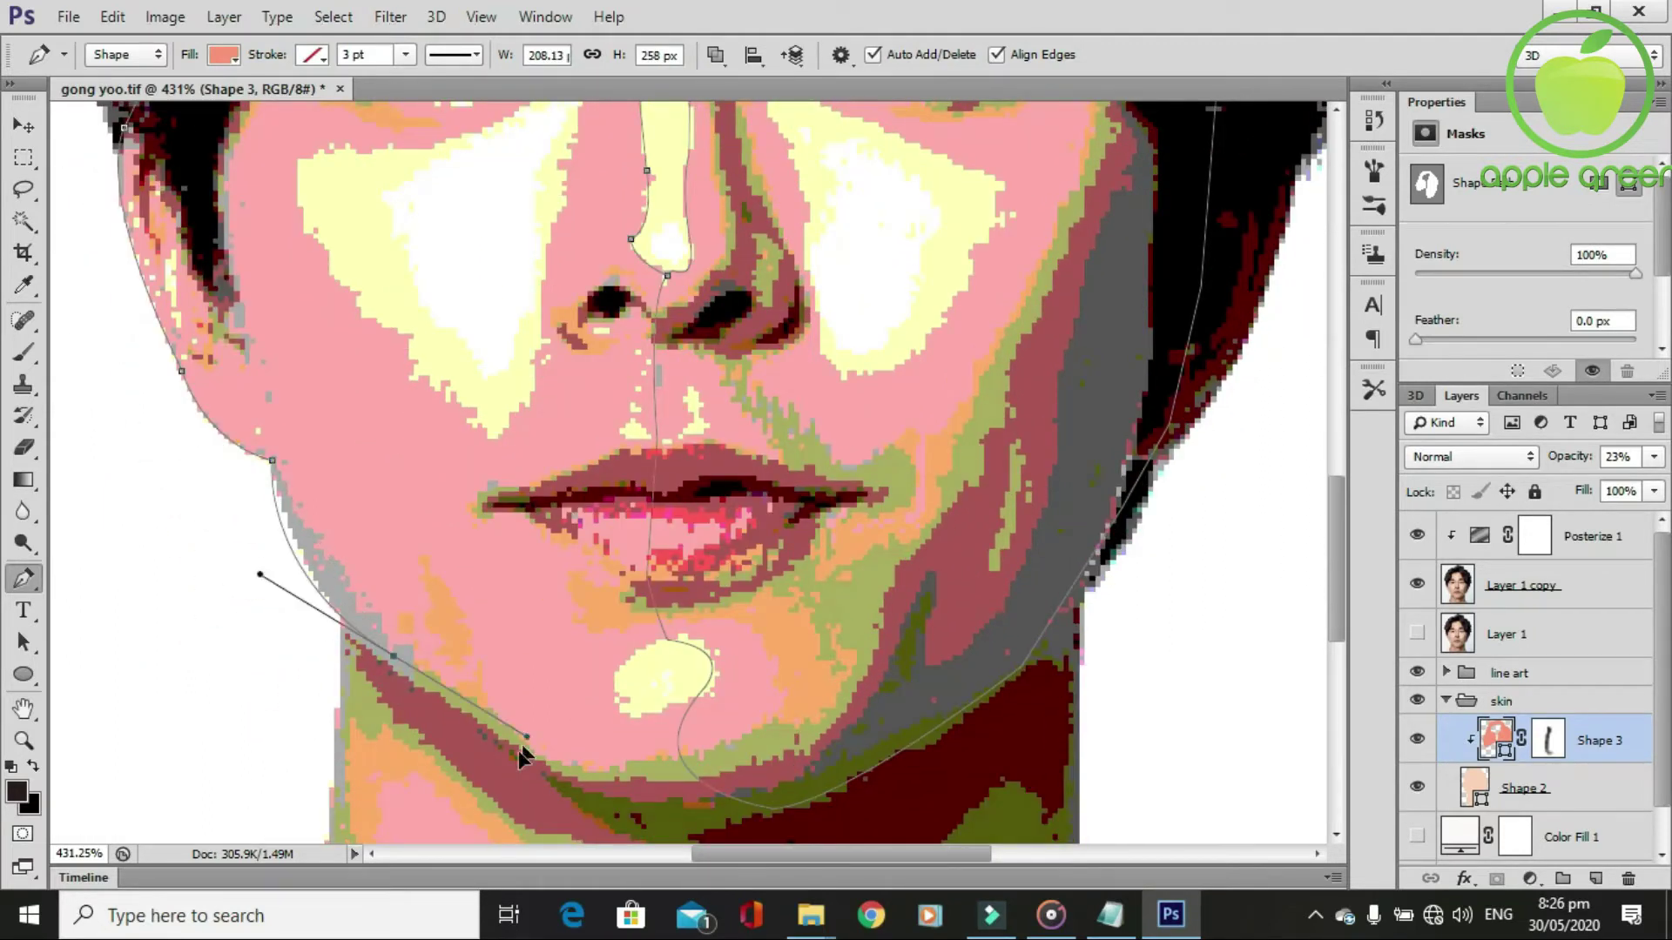
left_click(592, 784)
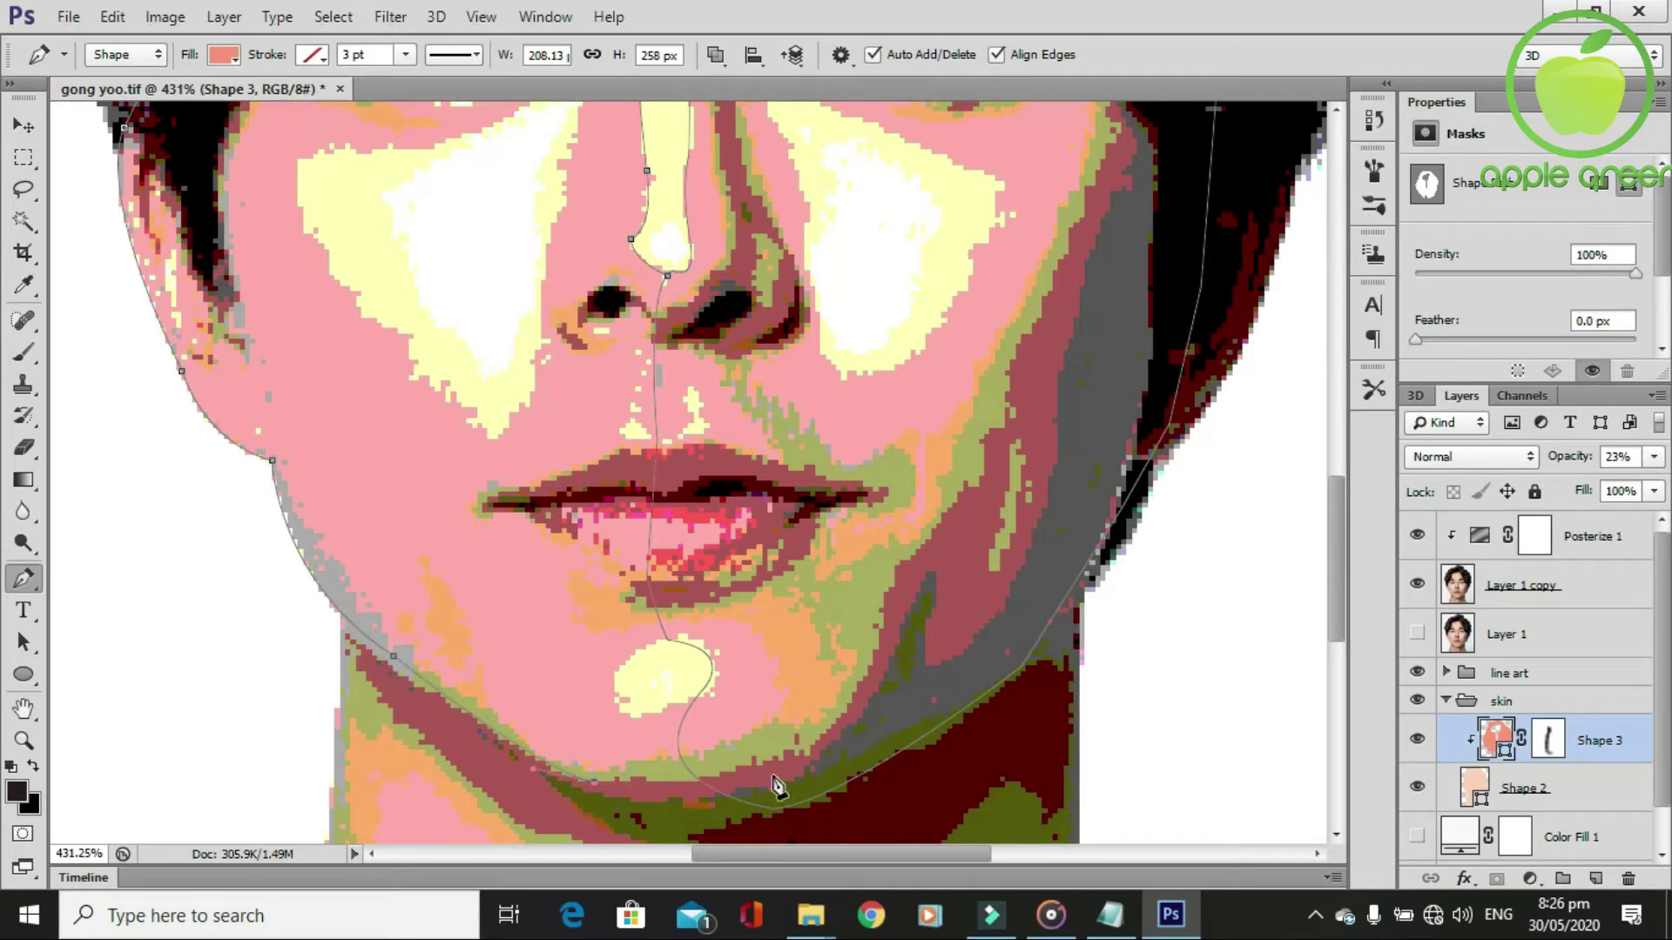
left_click_drag(884, 724, 773, 777)
scroll(809, 605, "down", 1)
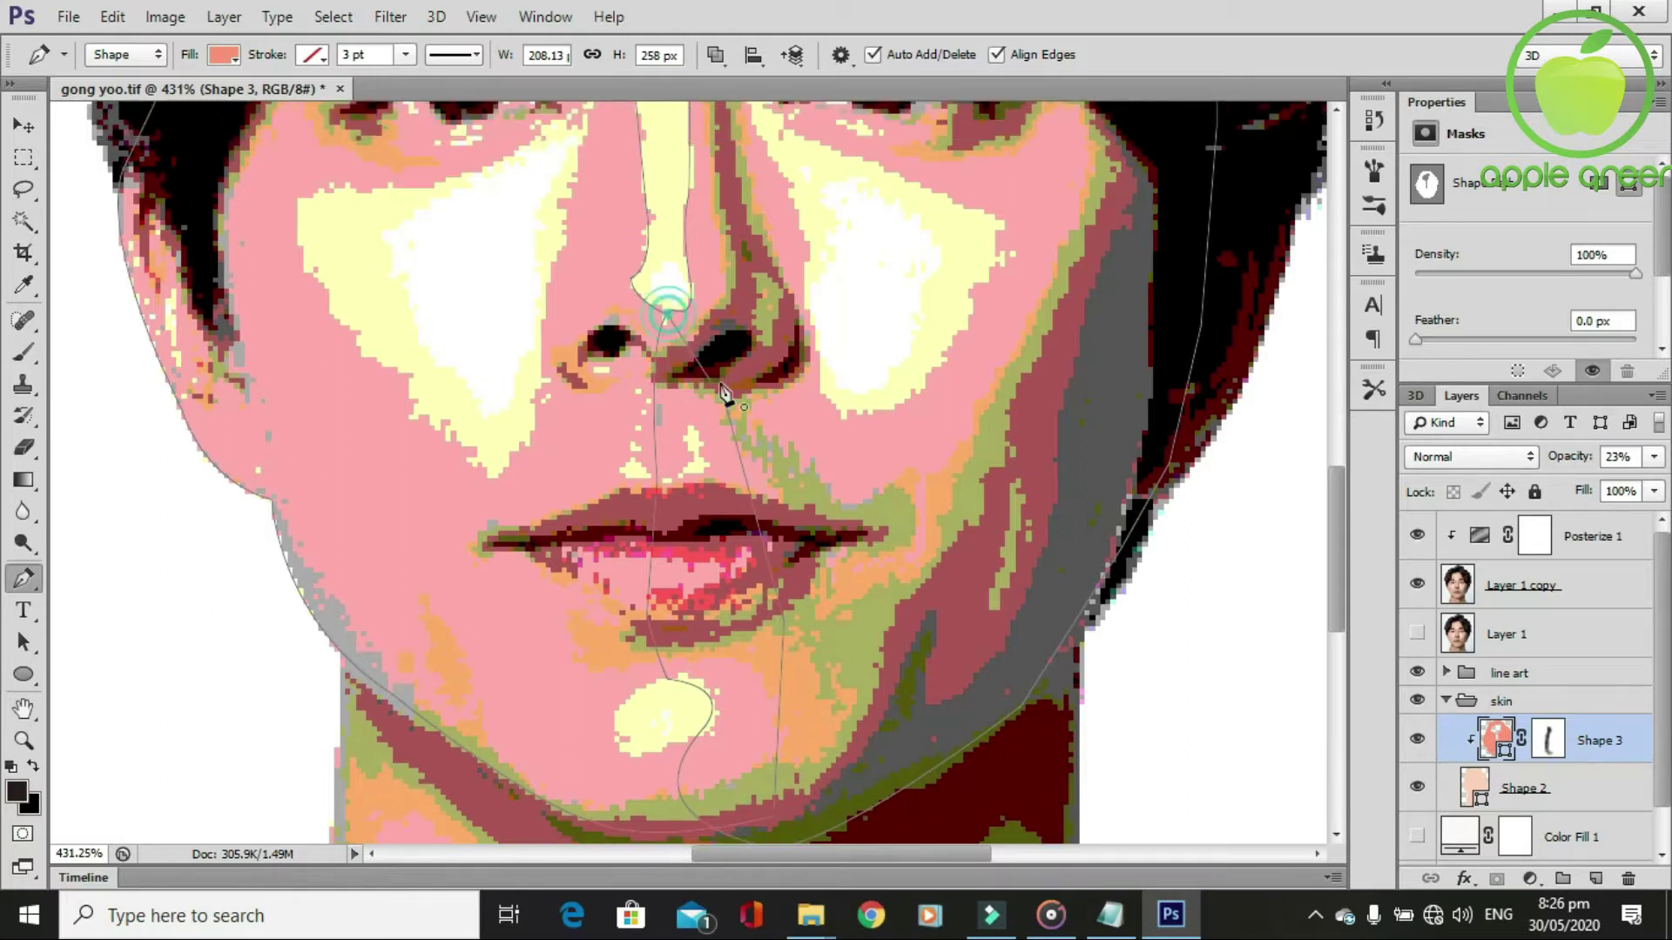
scroll(836, 612, "down", 1)
key("alt")
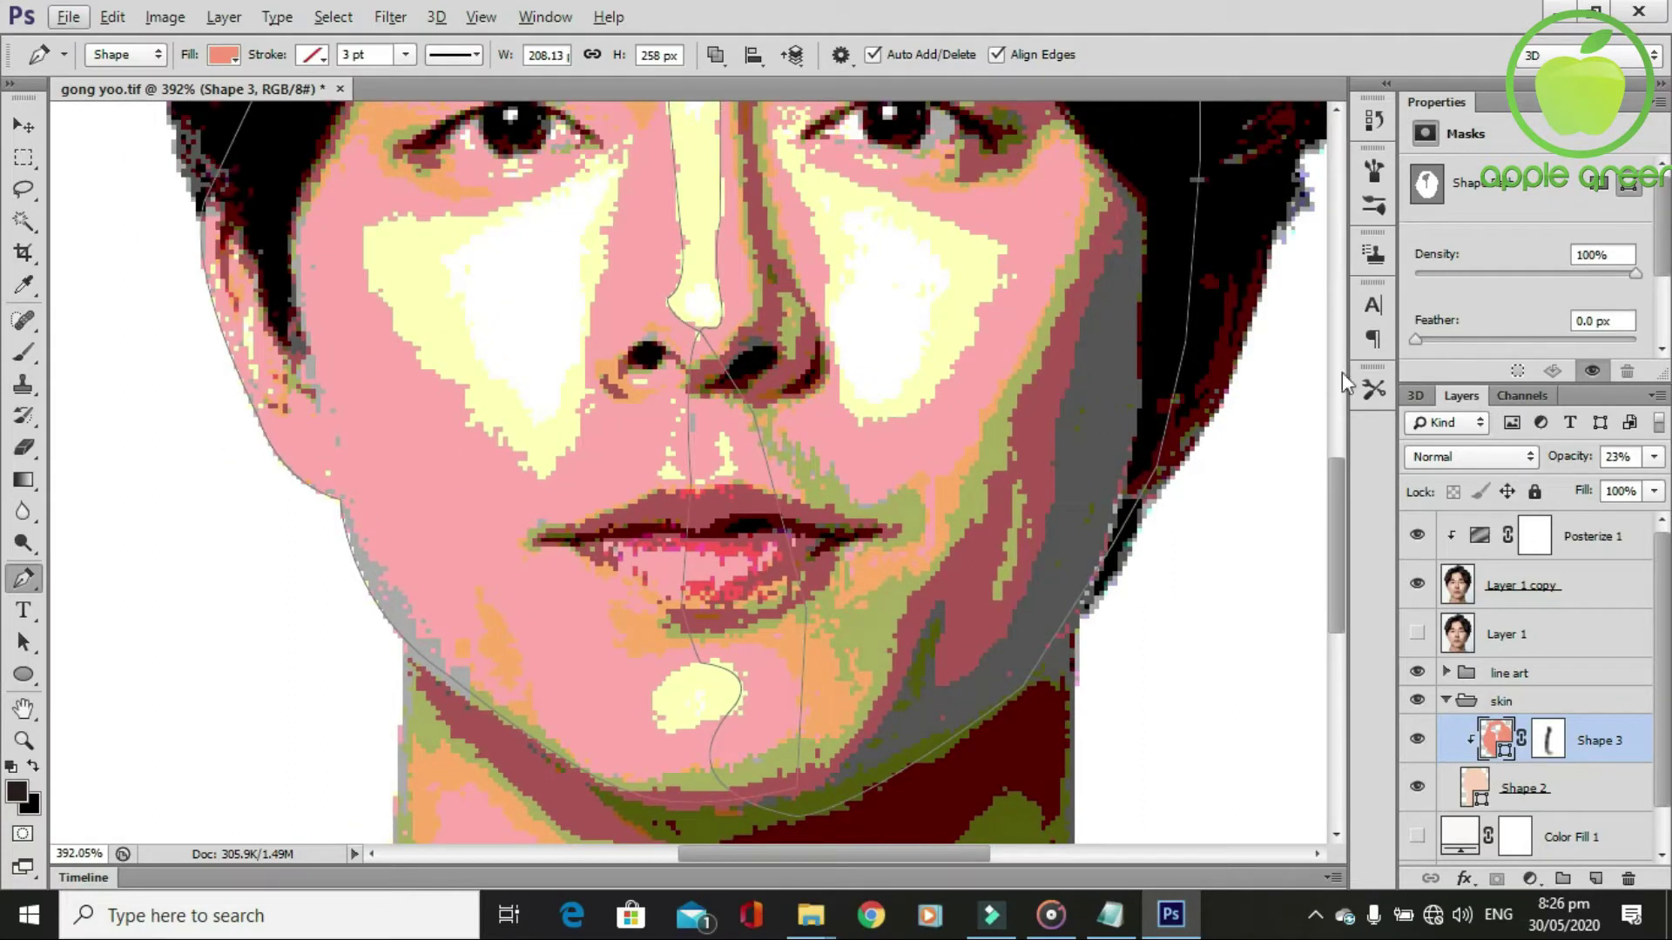
Hide the posterized photo to preview the translucent shading.
left_click(1417, 585)
scroll(709, 653, "down", 1)
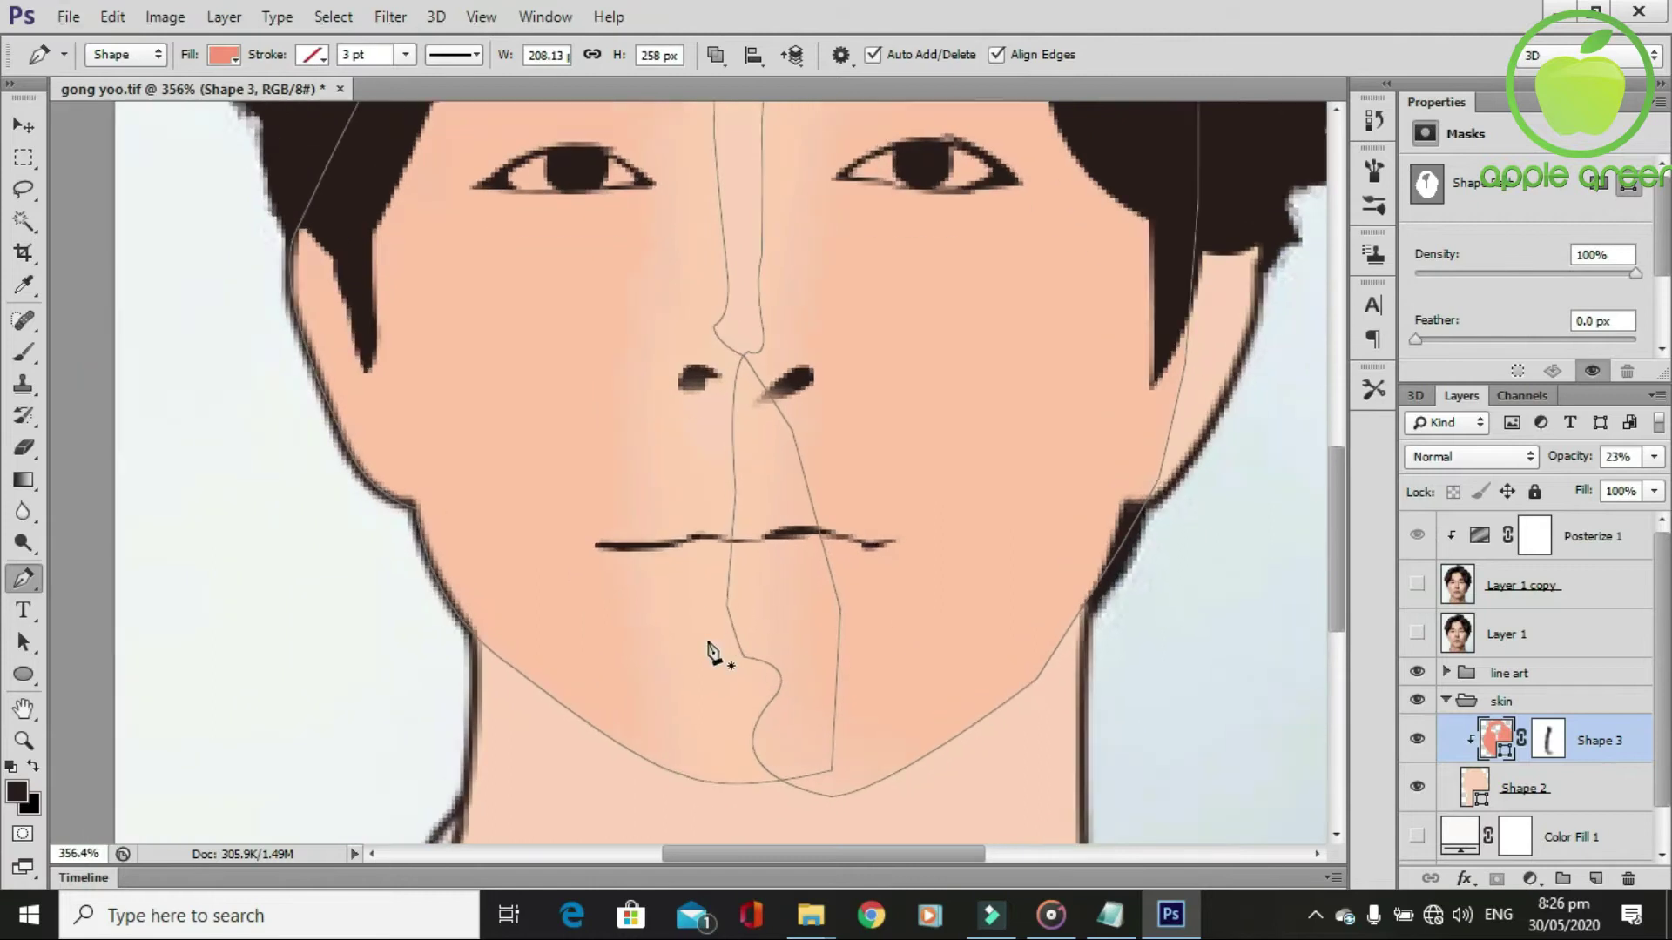
scroll(709, 653, "down", 1)
scroll(709, 653, "down", 1)
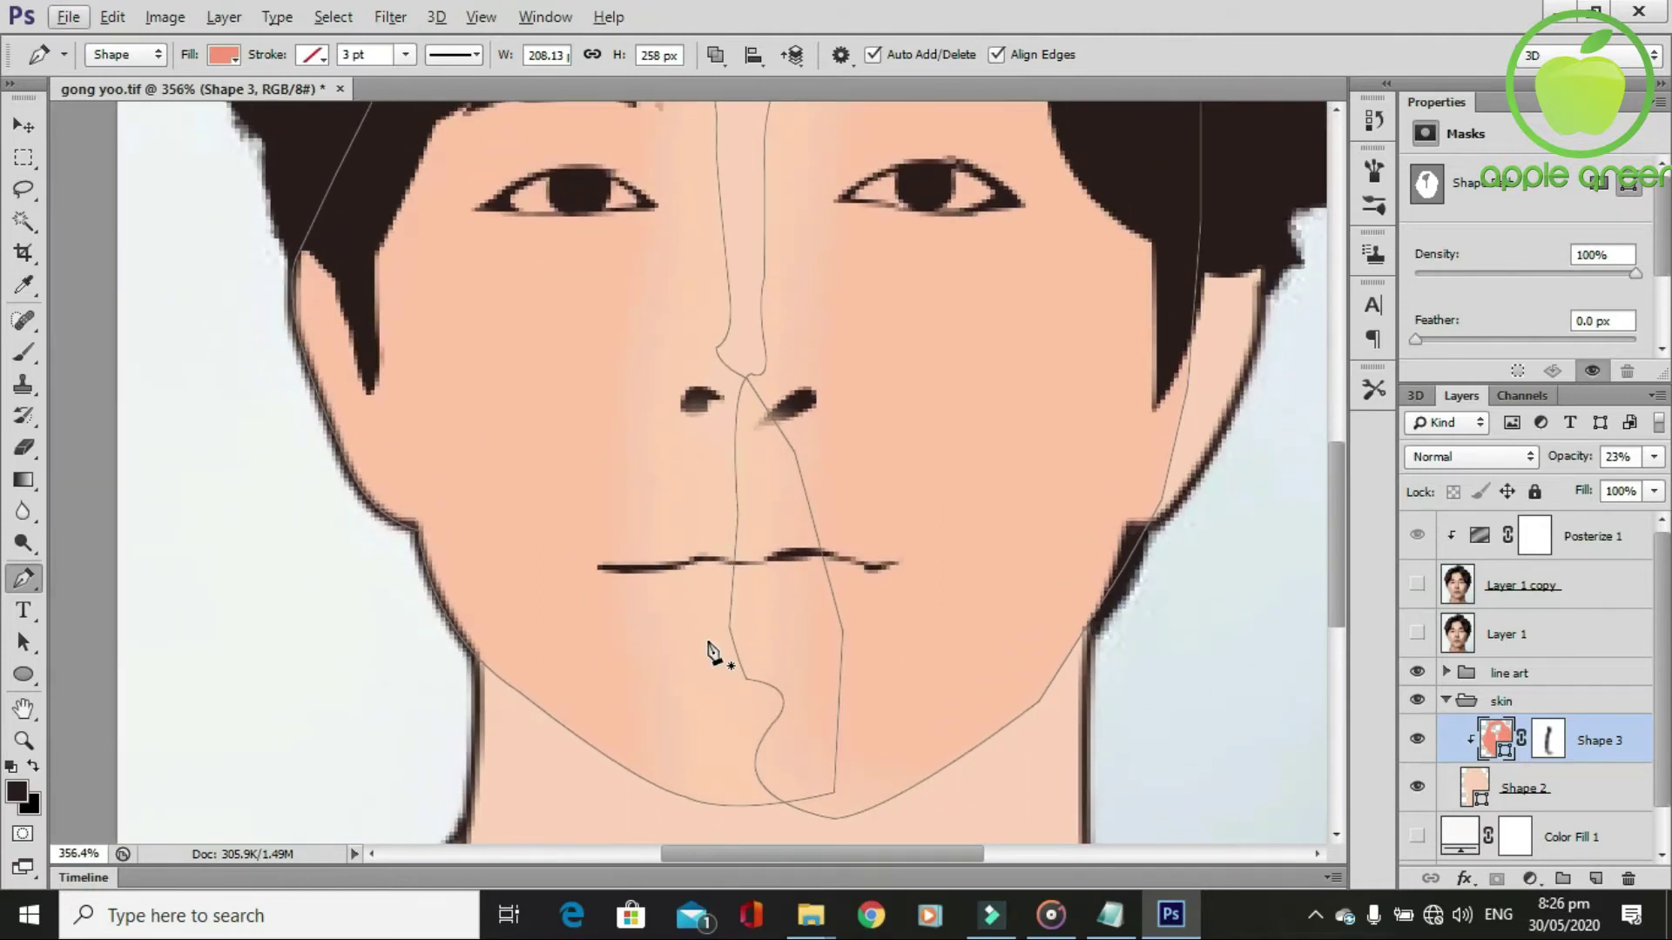
scroll(709, 653, "down", 1)
scroll(708, 653, "down", 1)
scroll(709, 653, "down", 1)
scroll(709, 653, "down", 1)
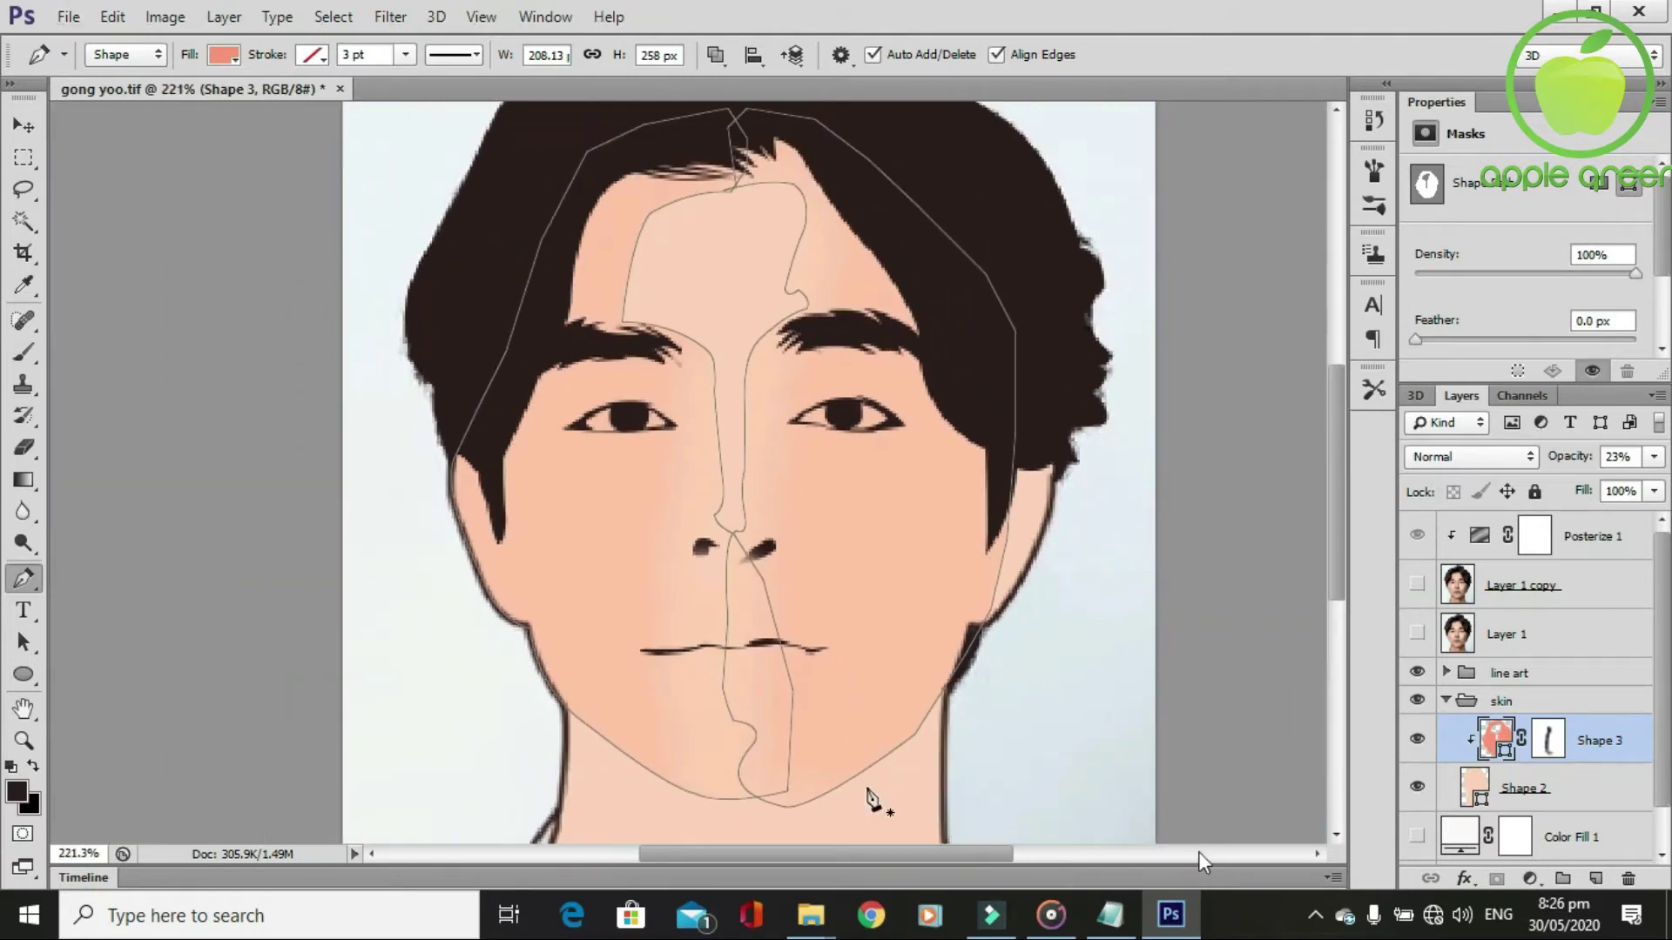
Paint Shape 3's mask with the soft brush to soften the nose bridge, forehead and chin edges.
key("b")
left_click(1547, 740)
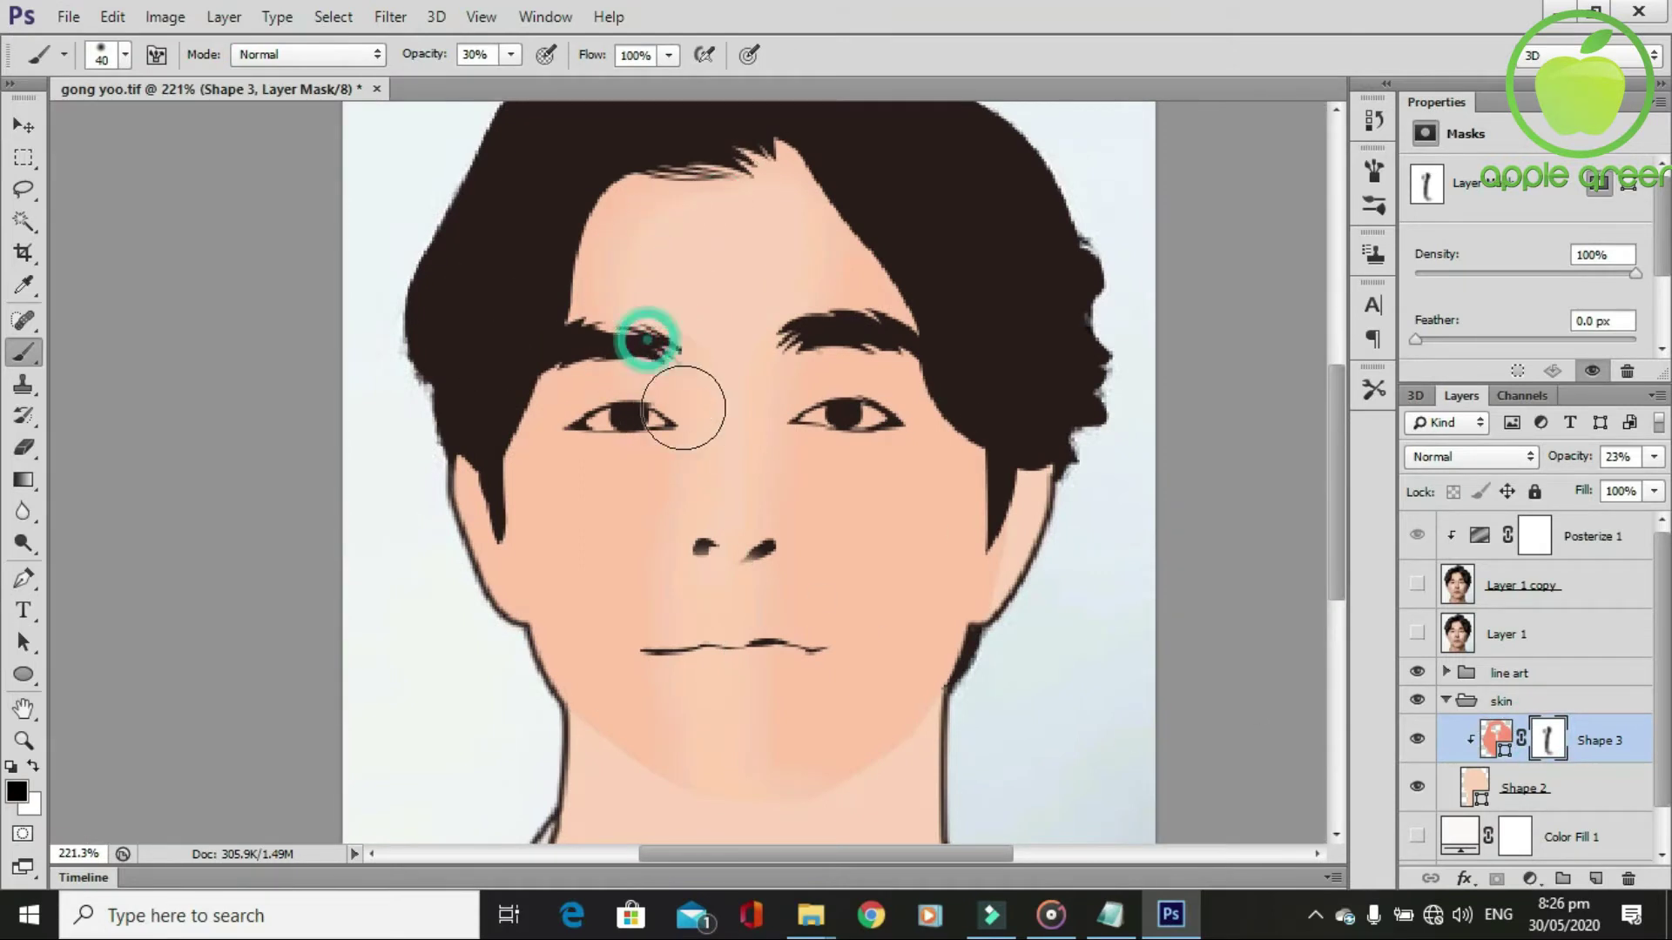
scroll(688, 448, "up", 1)
scroll(684, 536, "up", 2)
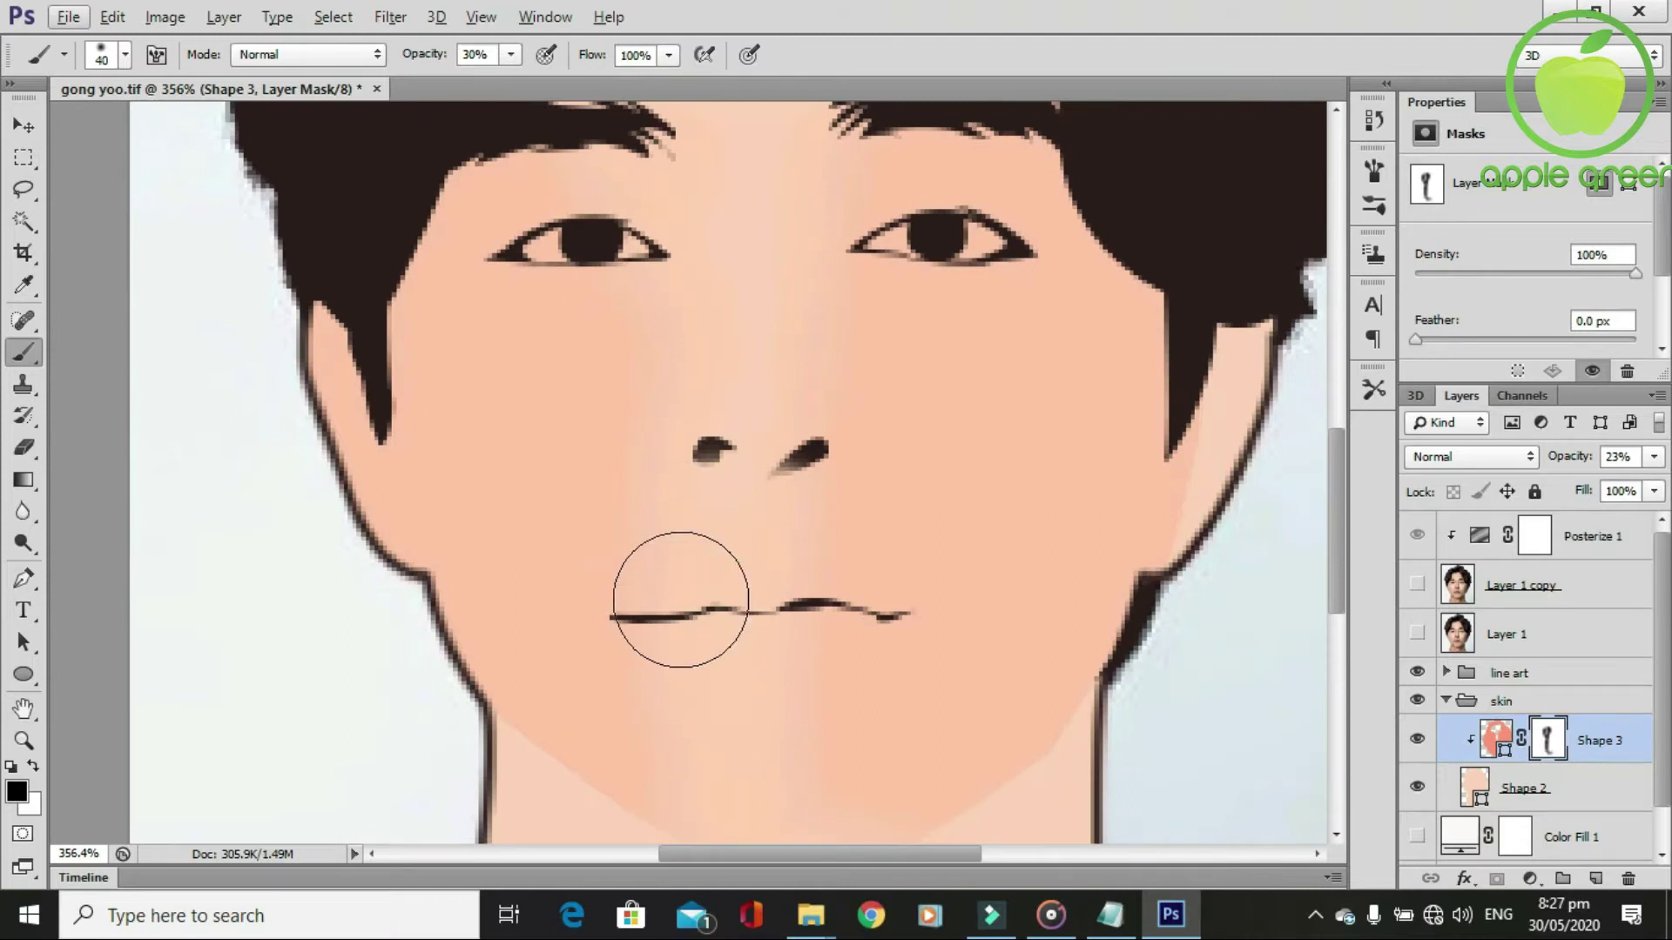
scroll(696, 506, "down", 3)
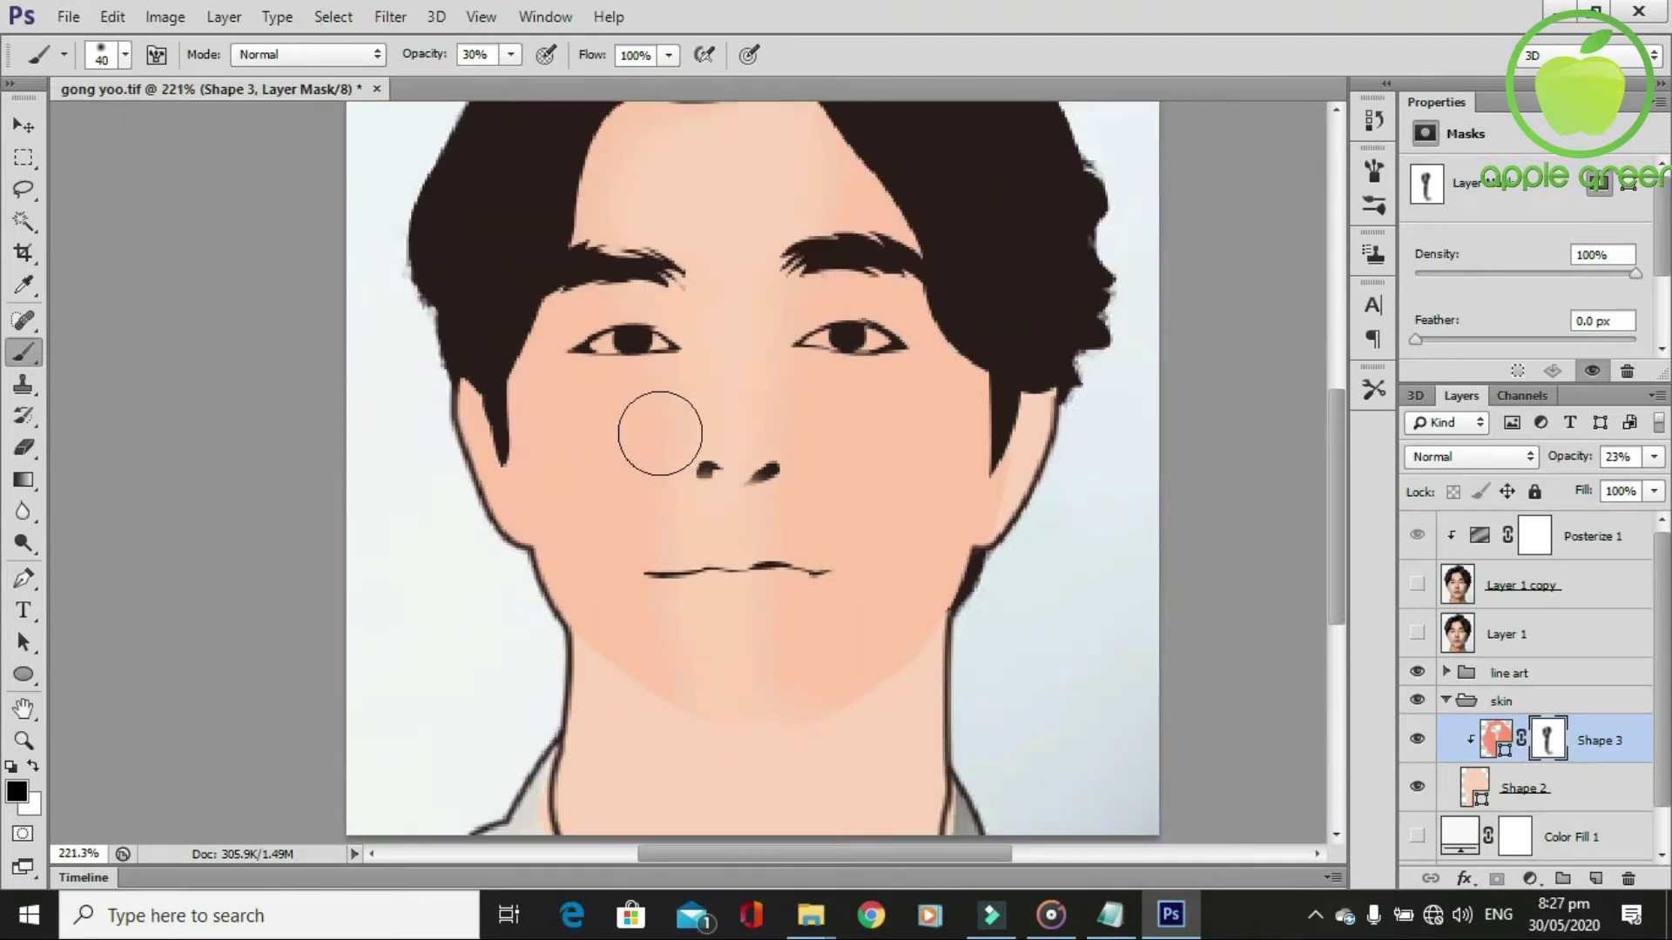
scroll(788, 601, "down", 1)
scroll(788, 600, "up", 1)
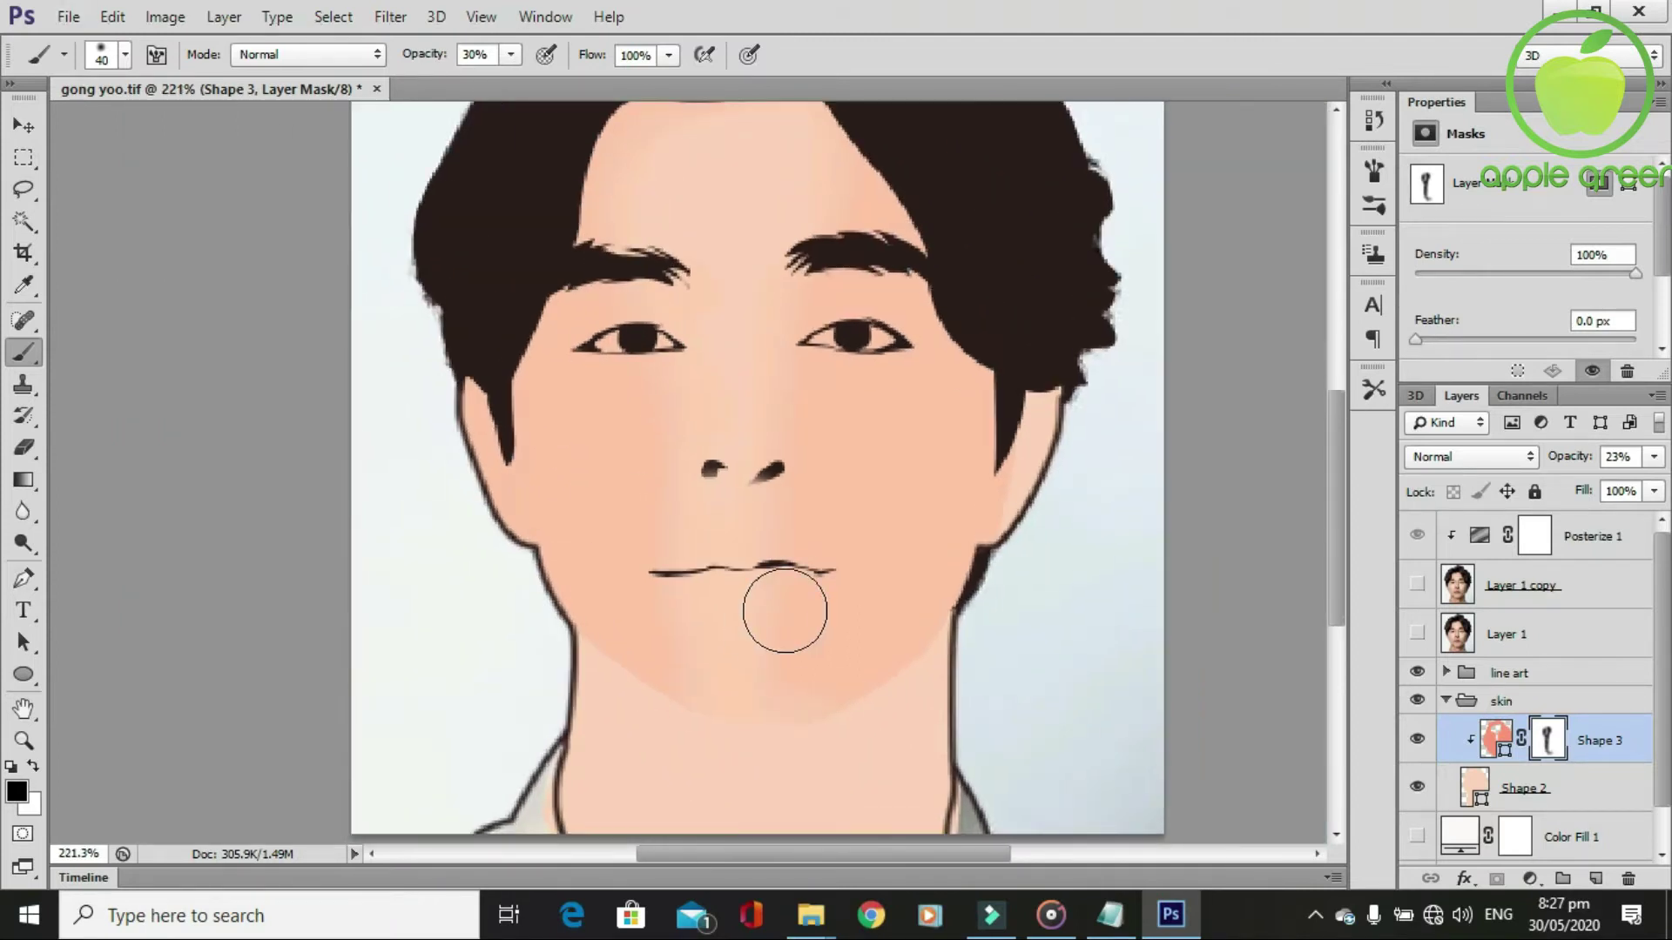
scroll(754, 470, "up", 1)
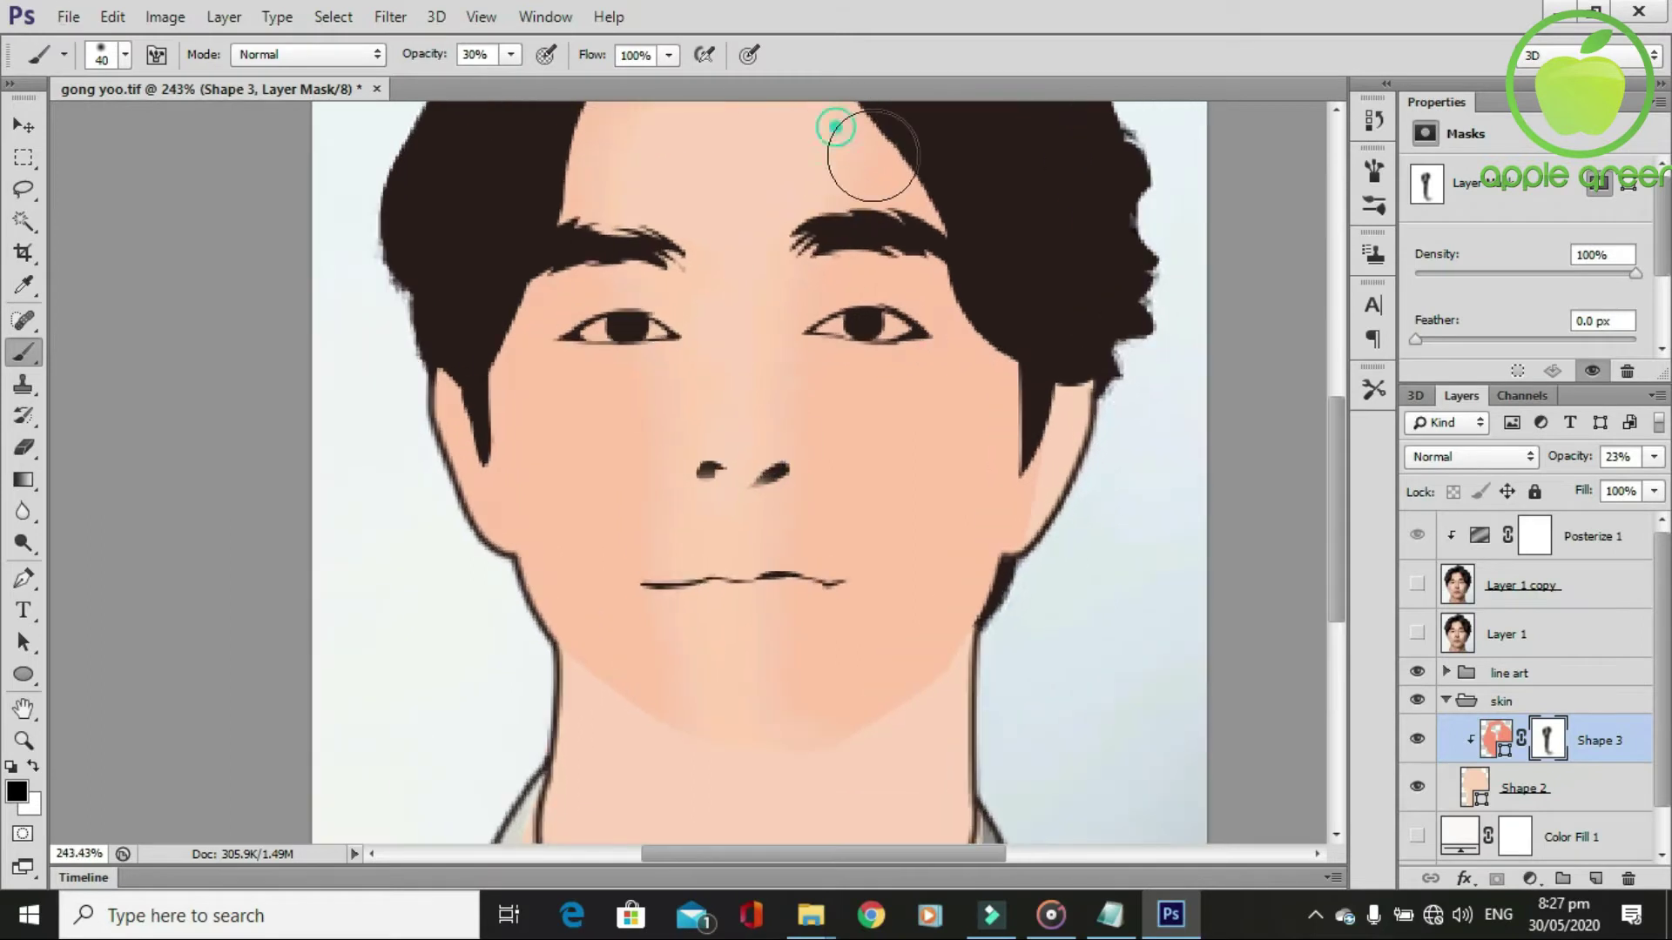
left_click(720, 336)
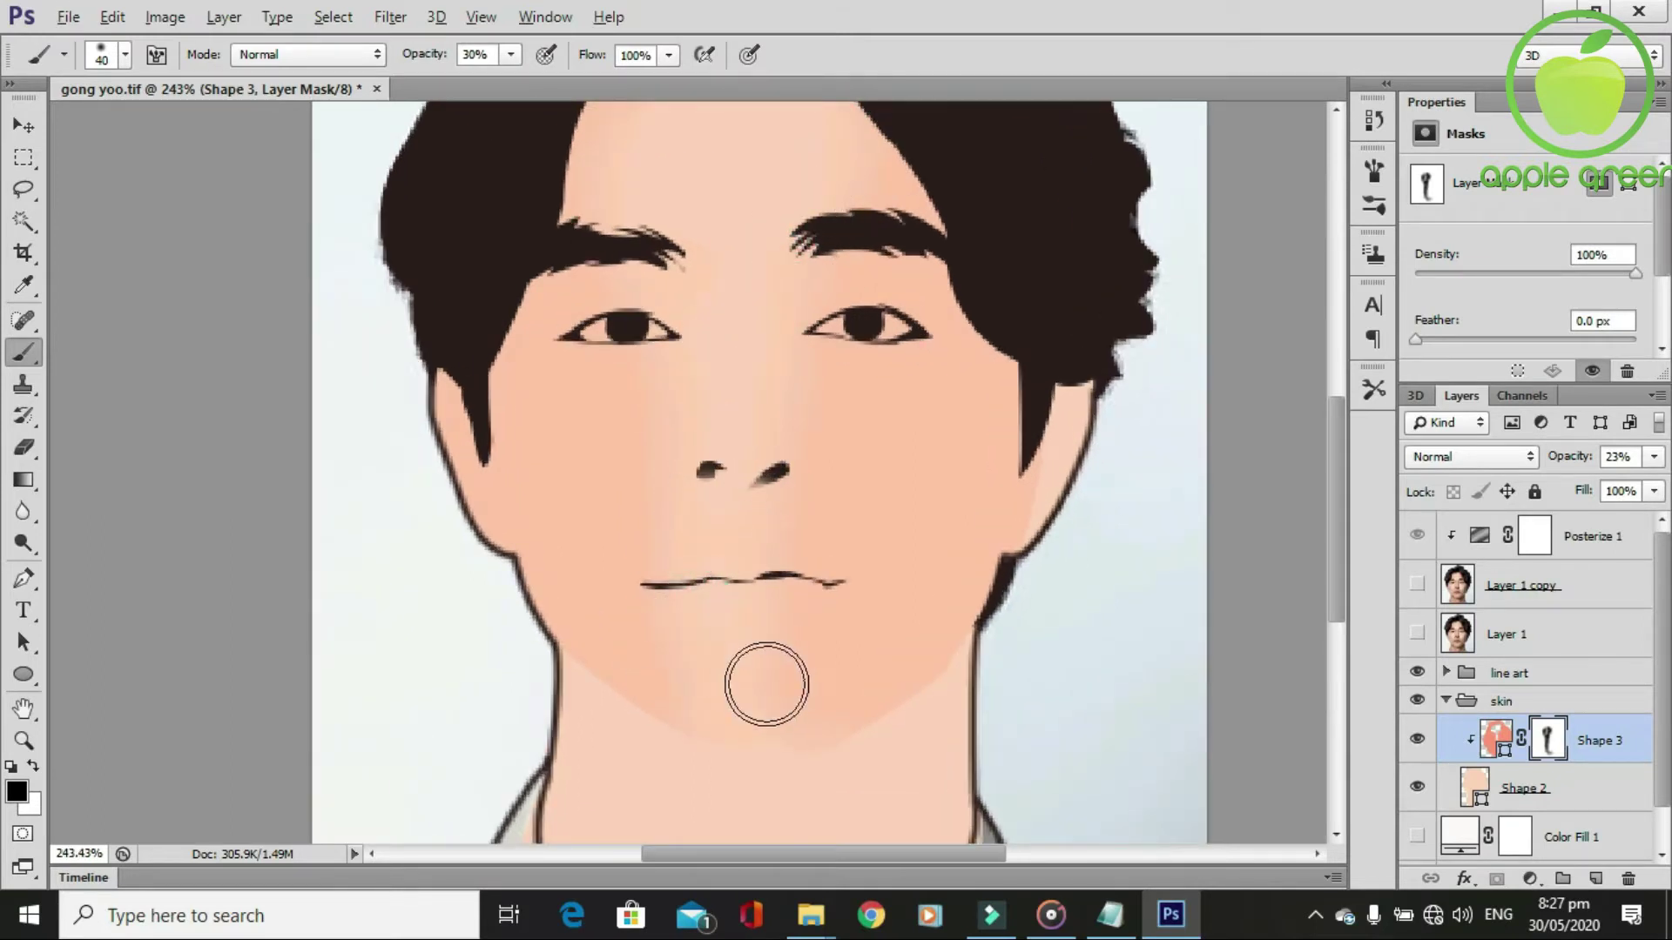
scroll(766, 684, "up", 1)
scroll(963, 567, "up", 1)
scroll(594, 641, "up", 1)
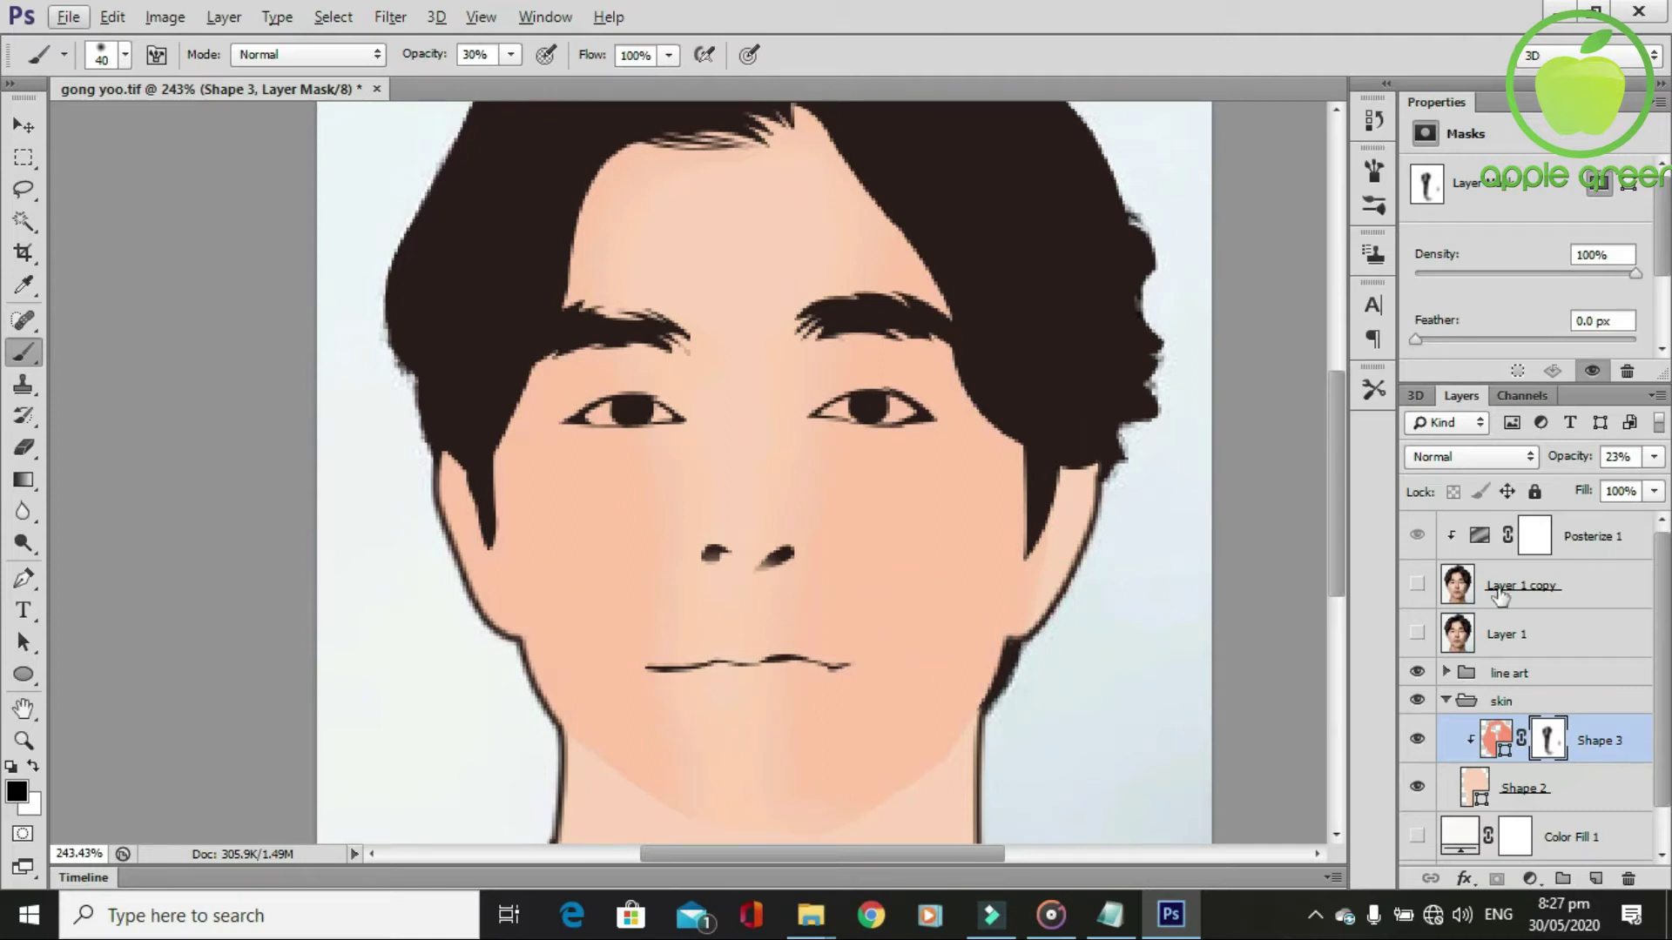
Show Layer 1 copy again and make the Shape 2 skin base the active layer, with the Pen tool active.
key("p")
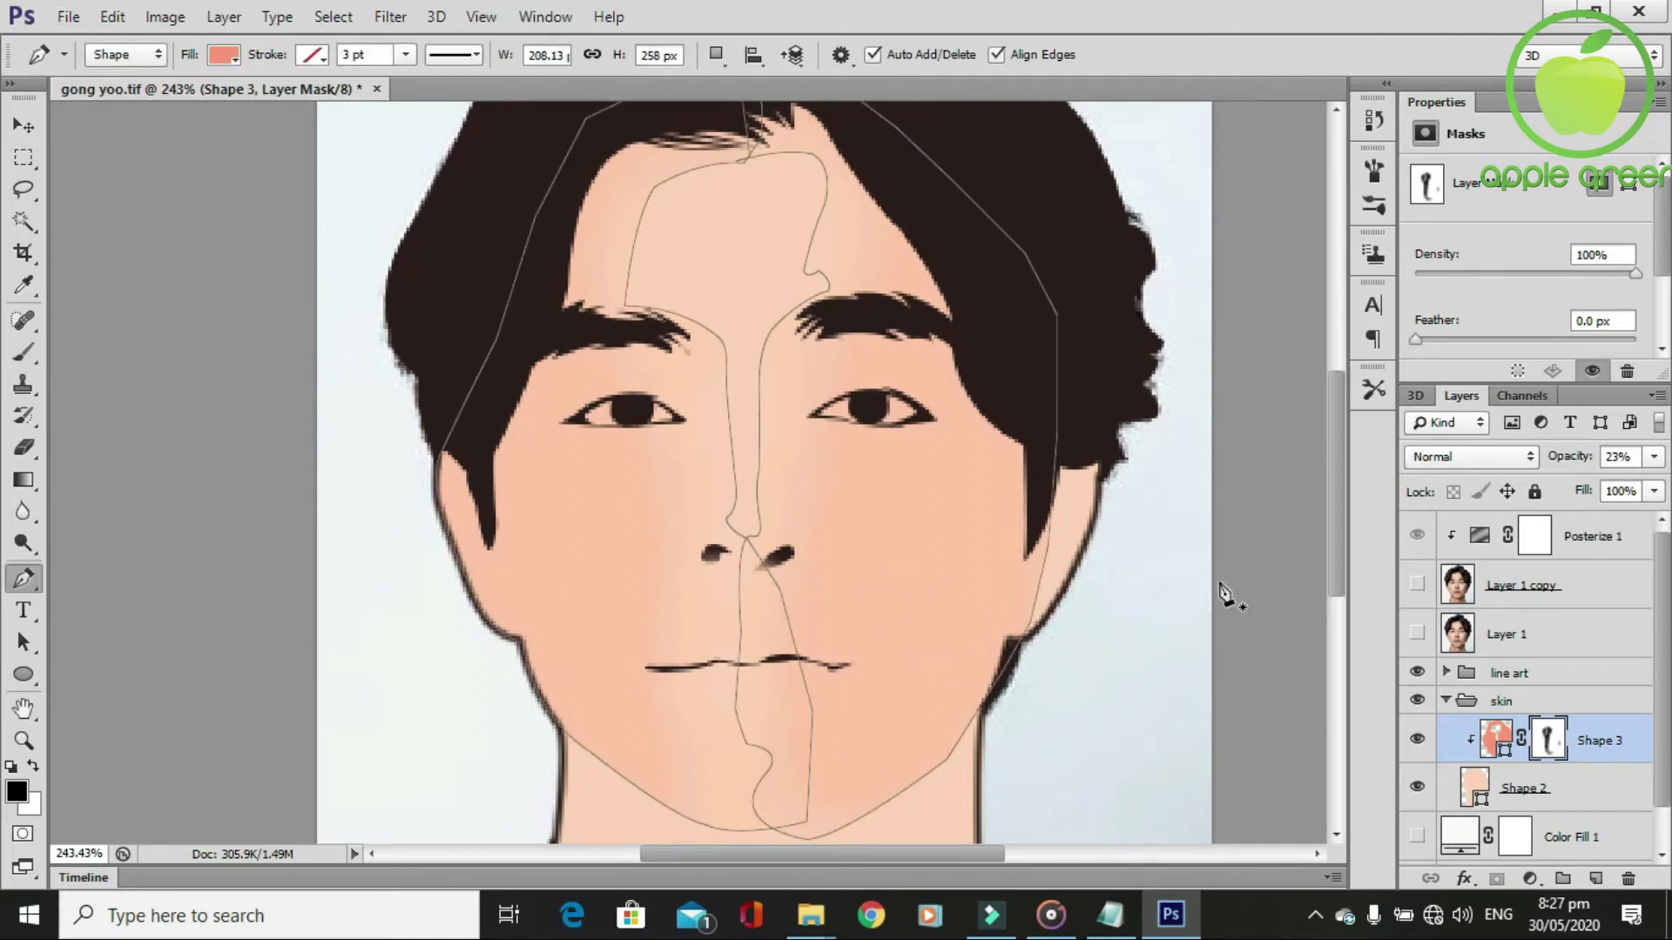
scroll(1229, 583, "down", 1)
left_click(1417, 585)
scroll(870, 642, "up", 2)
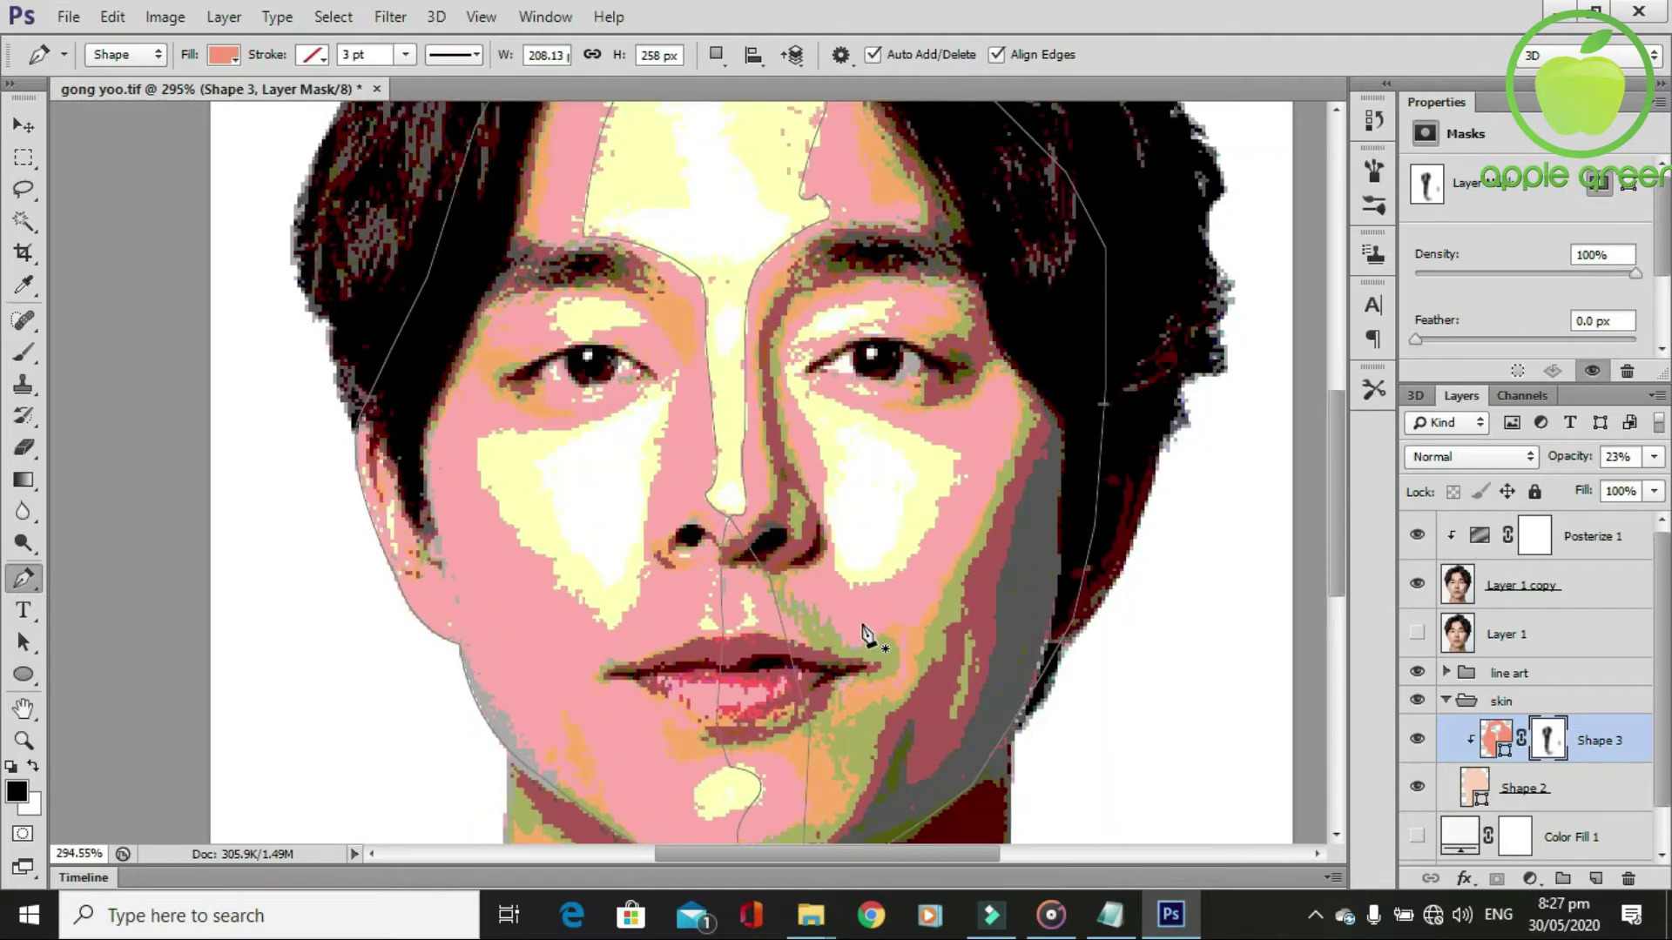
scroll(922, 608, "up", 1)
scroll(1001, 435, "up", 1)
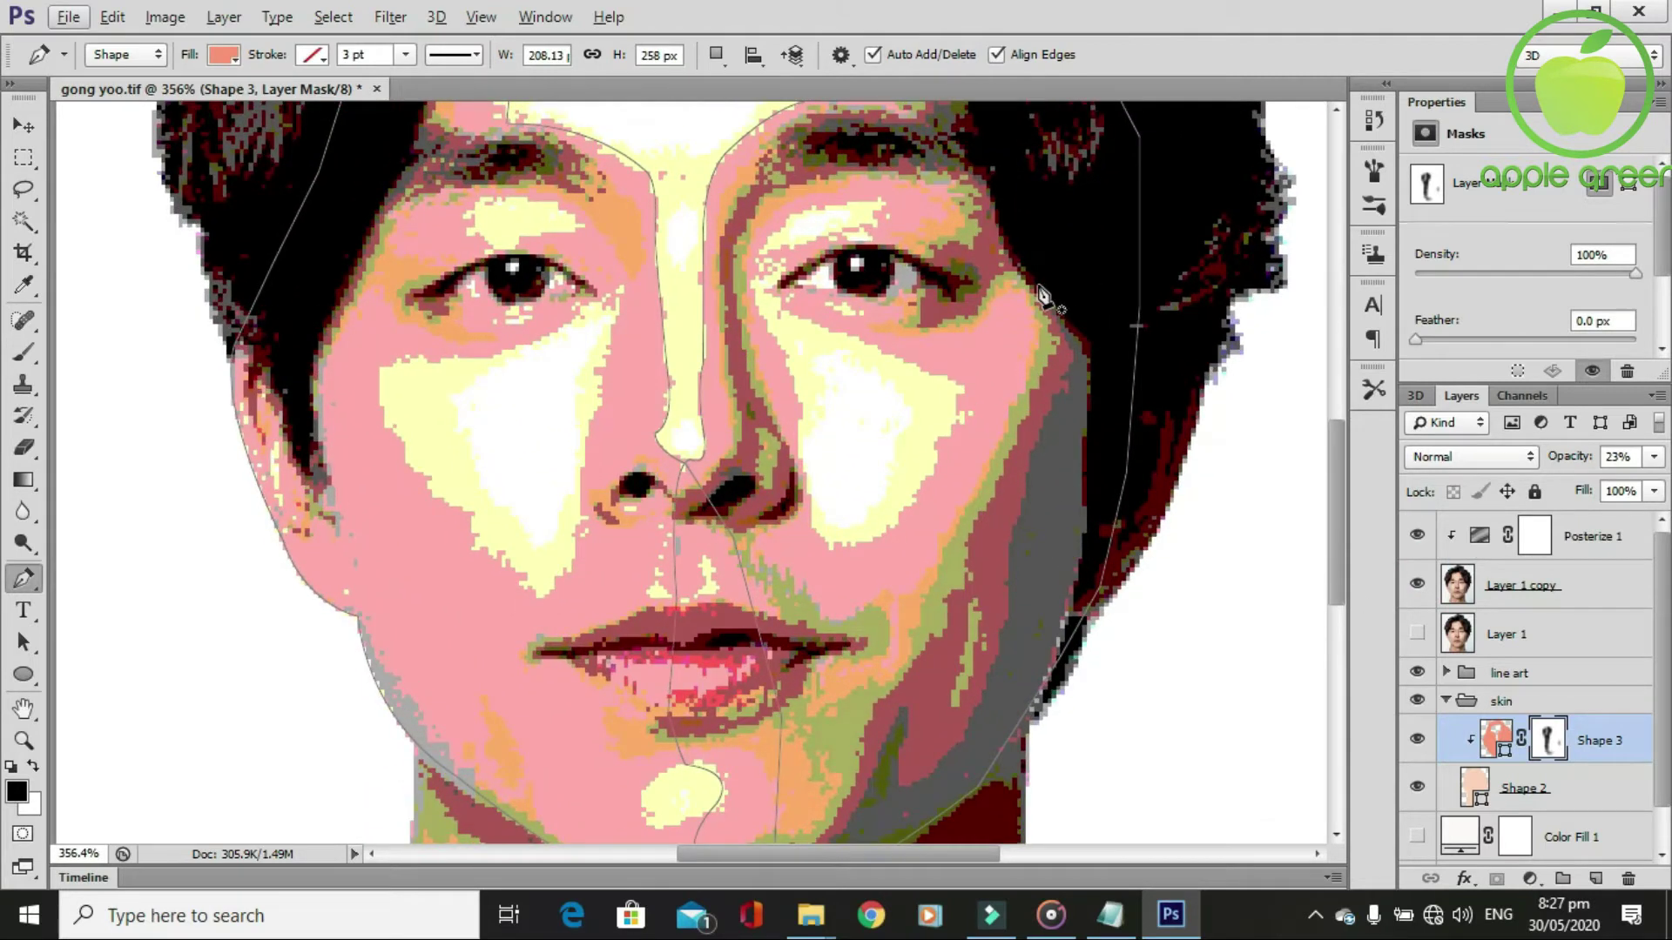
left_click(1596, 796)
left_click(715, 54)
left_click(758, 75)
scroll(1077, 375, "down", 1)
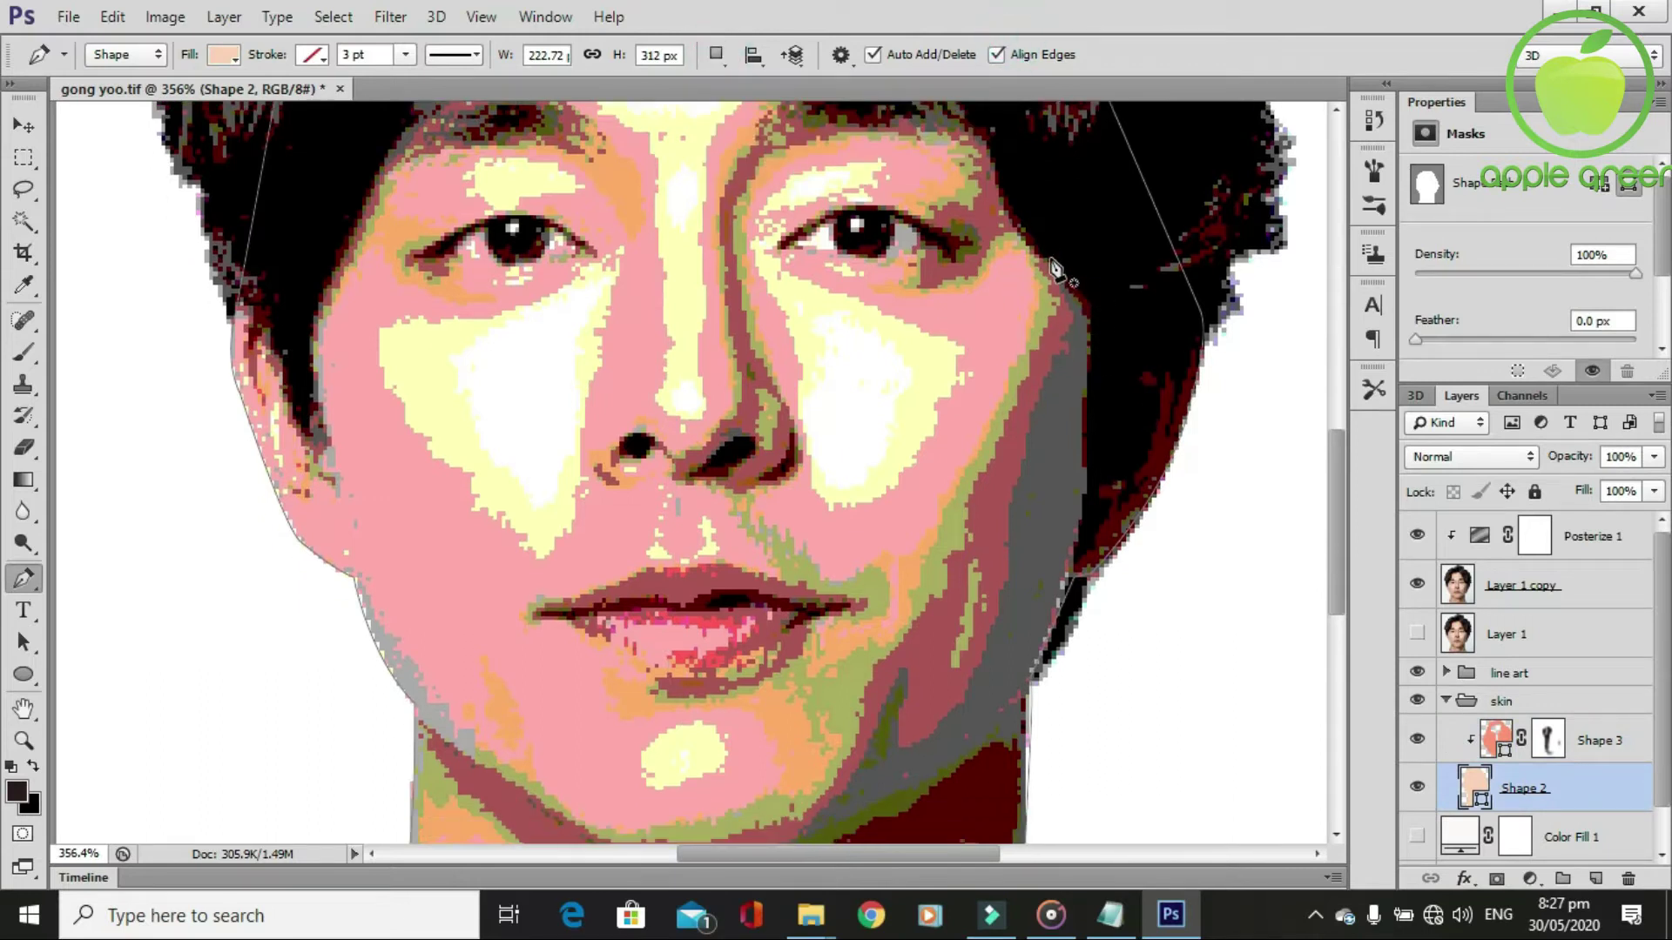
Start Shape 4 with a path down the right cheek and jaw shadow to below the chin.
left_click(1052, 258)
left_click(1073, 319)
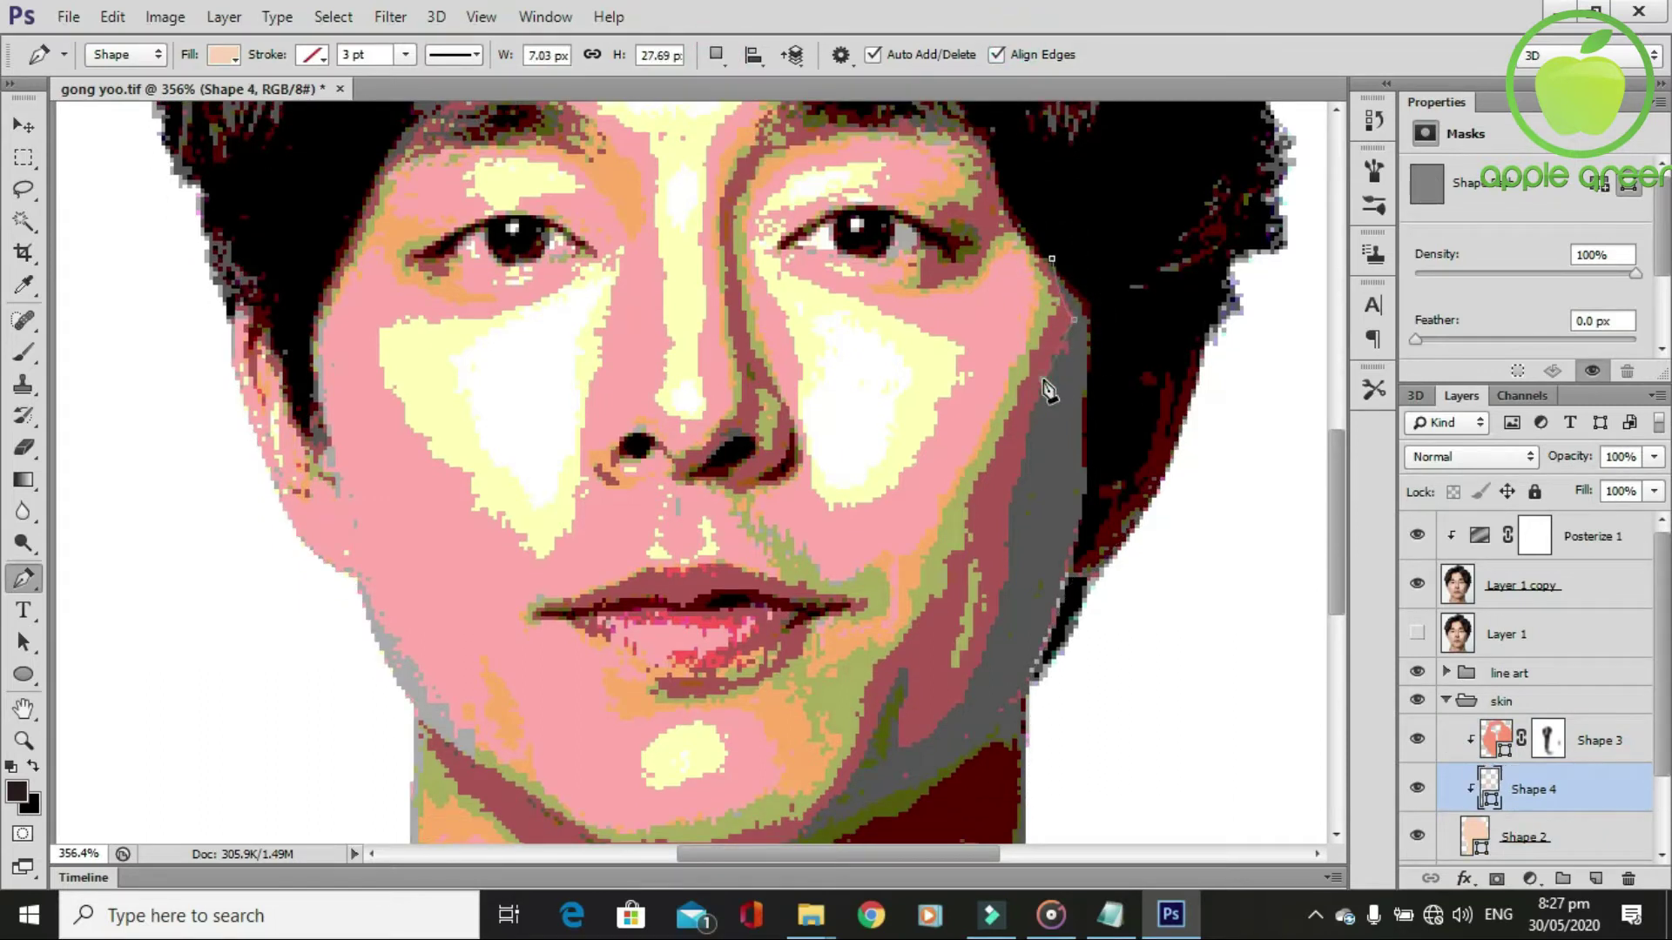
scroll(1047, 389, "down", 5)
left_click_drag(1010, 384, 1018, 441)
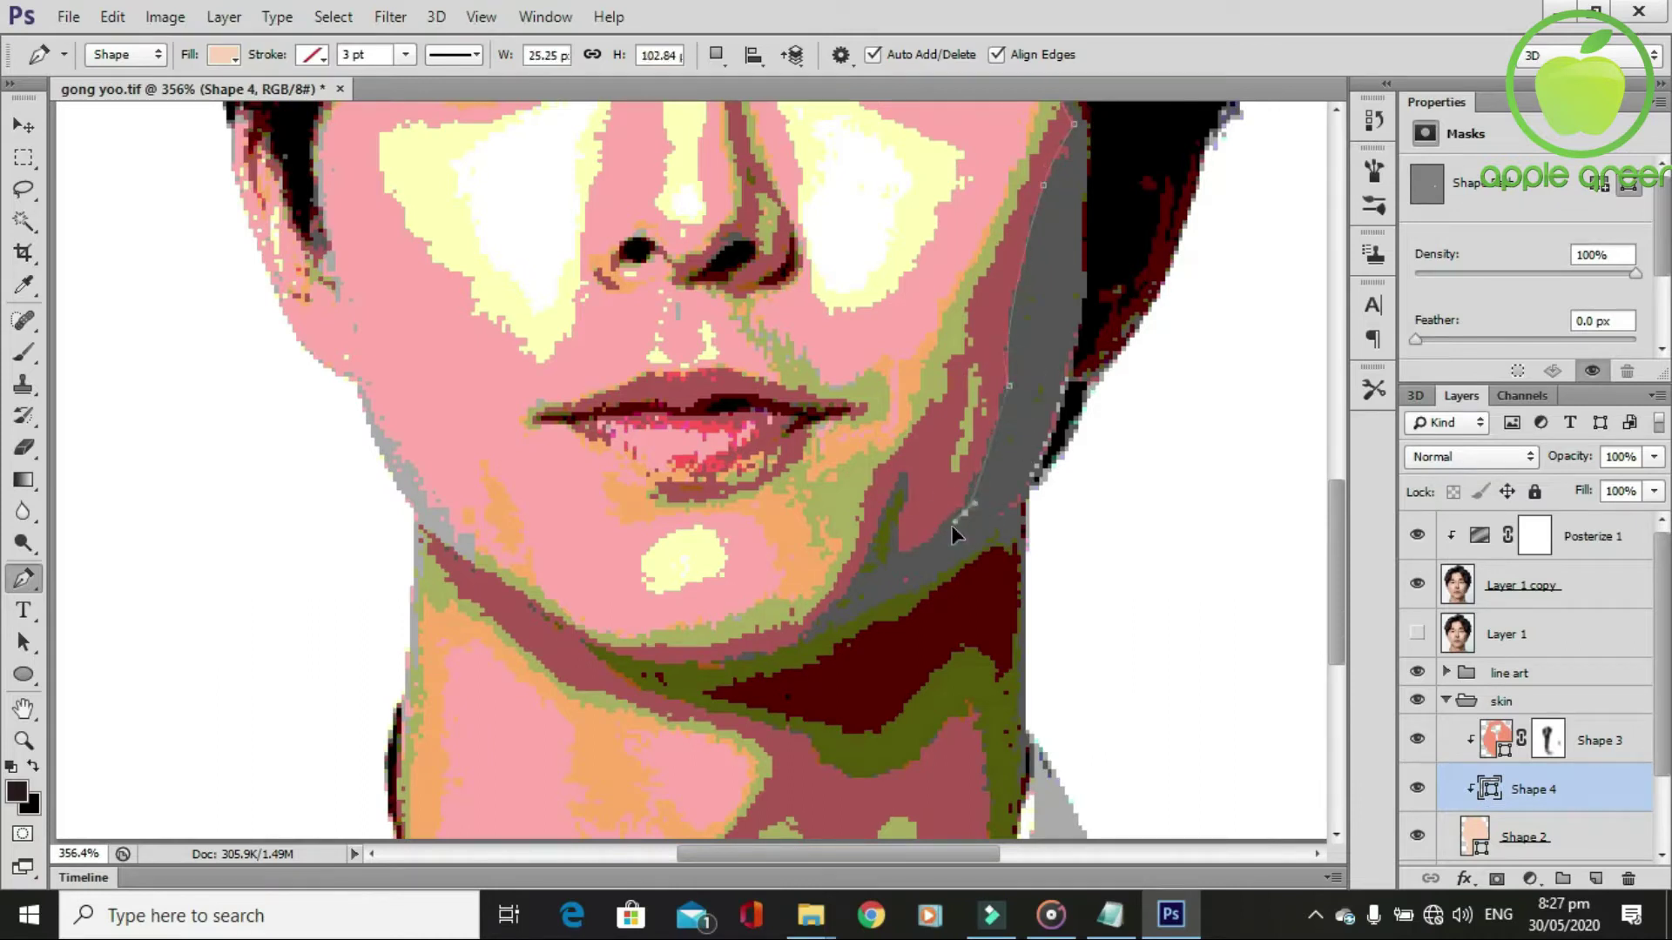
left_click(962, 511)
left_click_drag(899, 552, 872, 553)
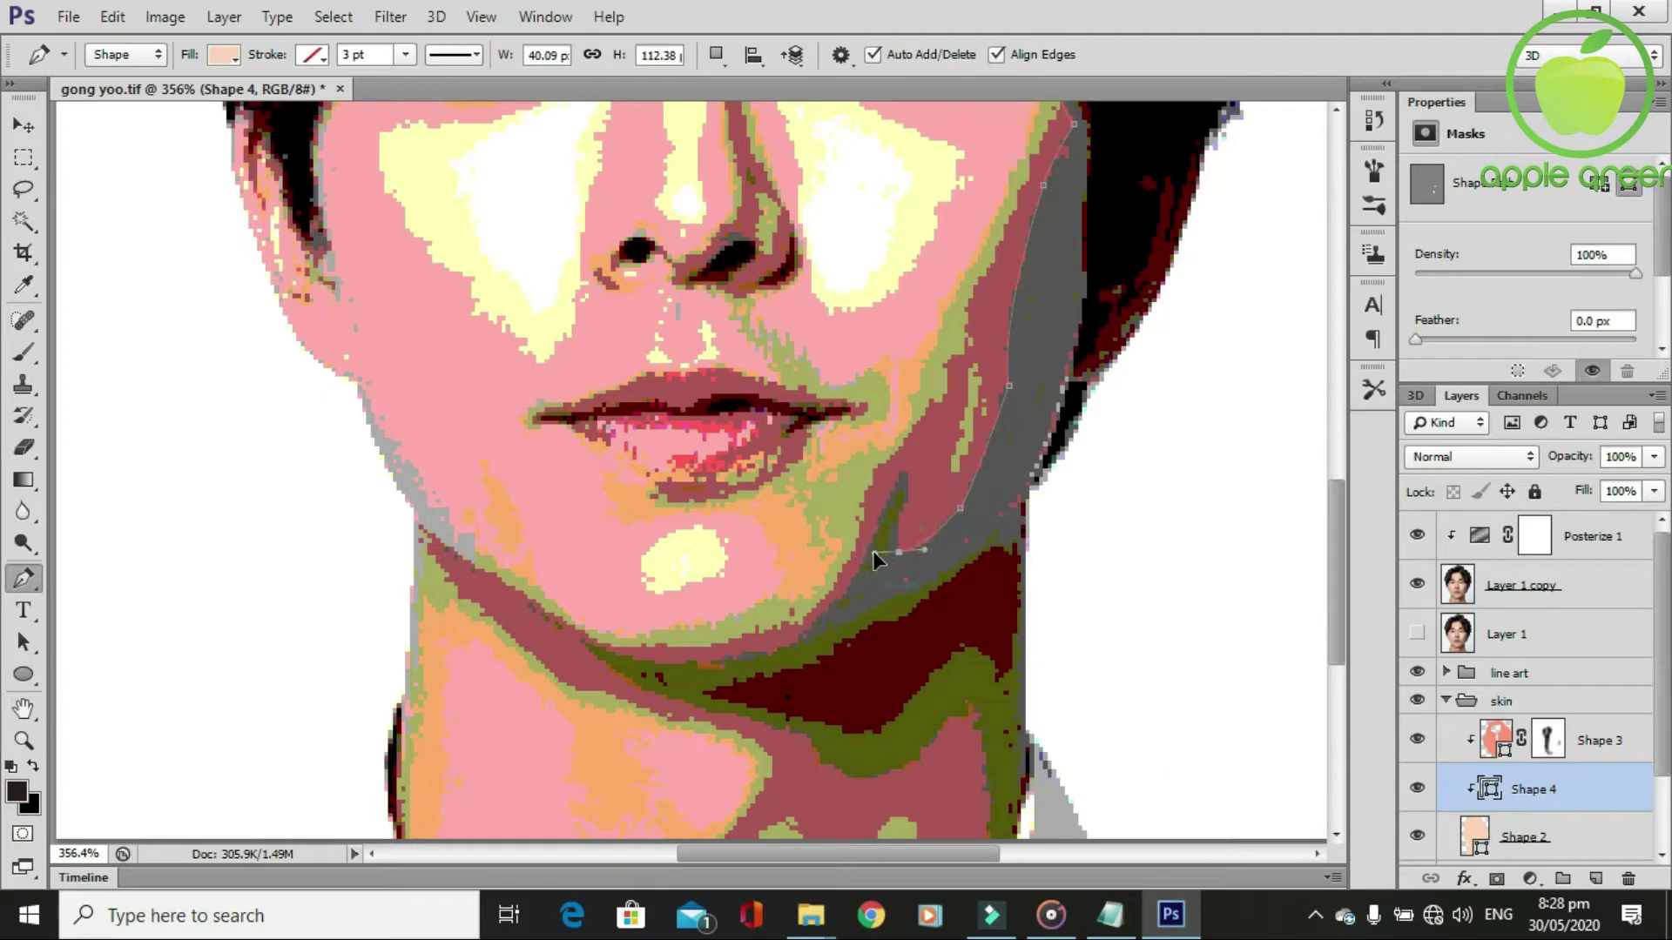
left_click(910, 470)
scroll(835, 523, "down", 2)
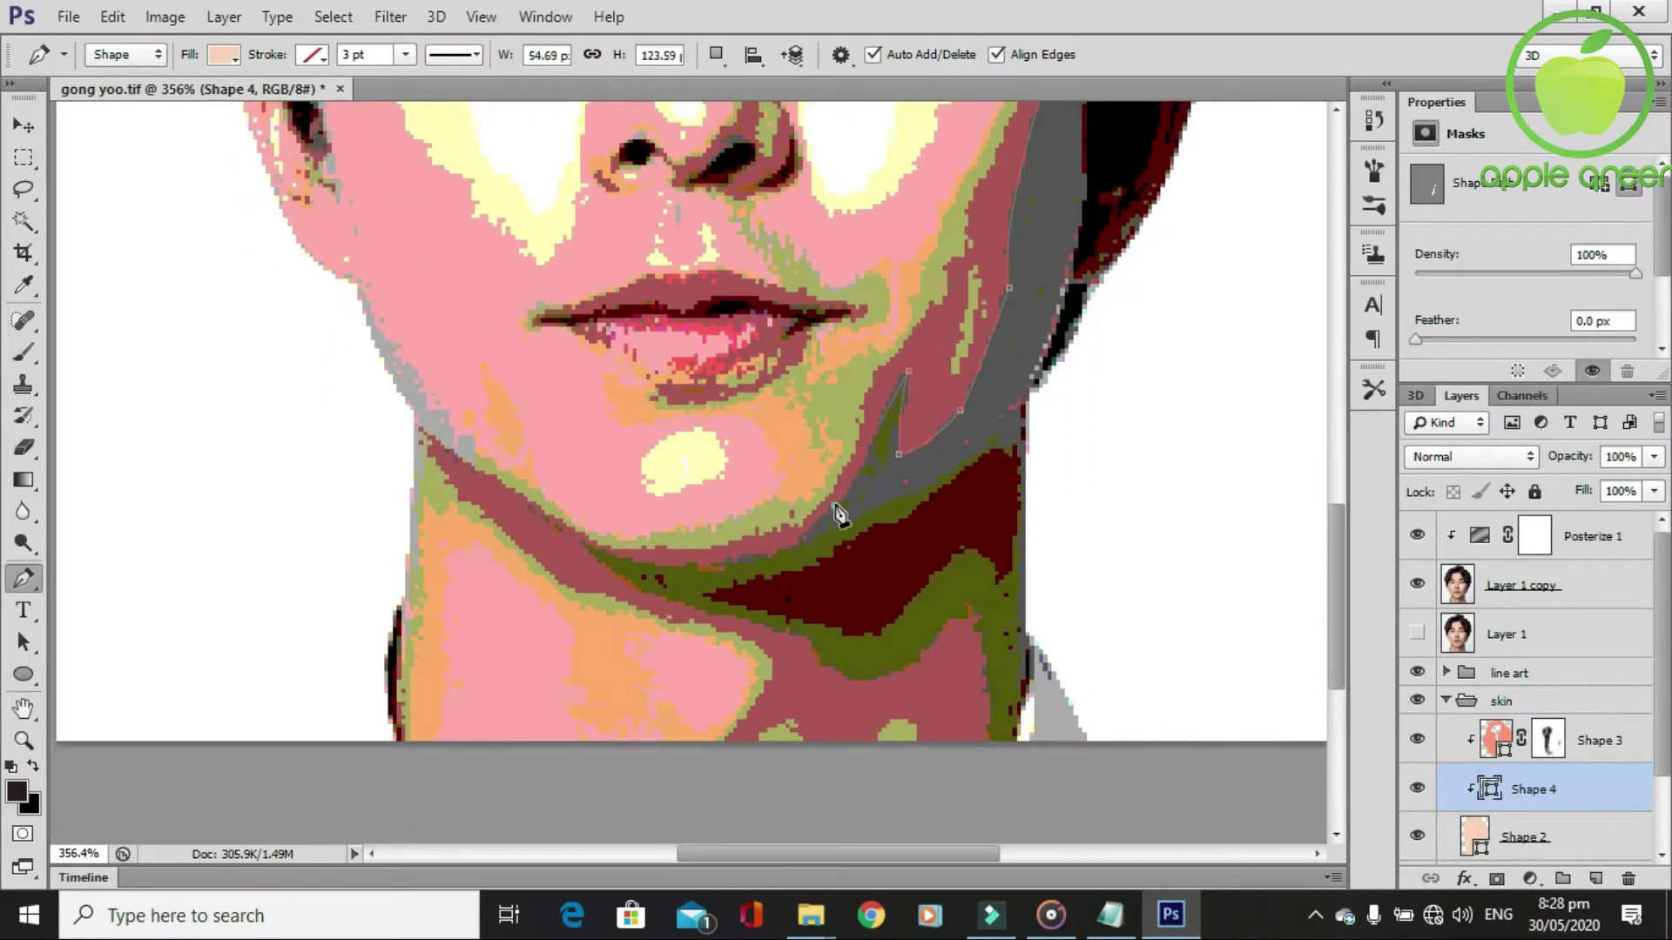
key("Return")
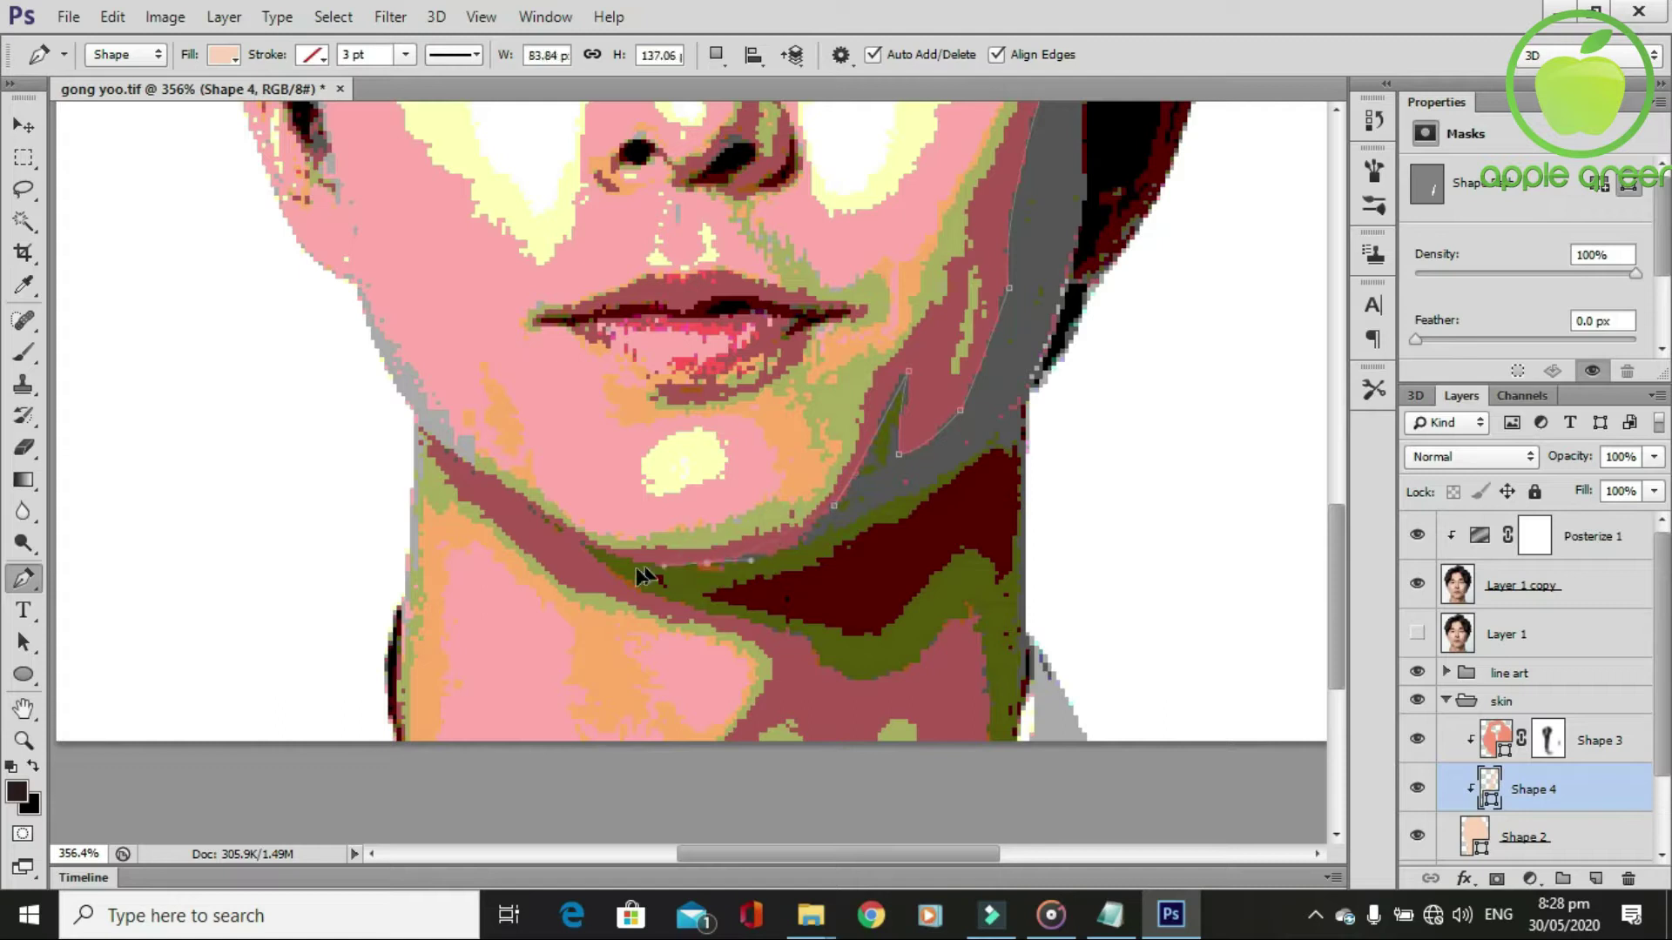
Extend the shadow outline under the chin and along the neck shadow.
left_click(701, 562)
mouse_move(912, 527)
left_mouse_down()
mouse_move(940, 514)
mouse_move(788, 581)
left_mouse_up()
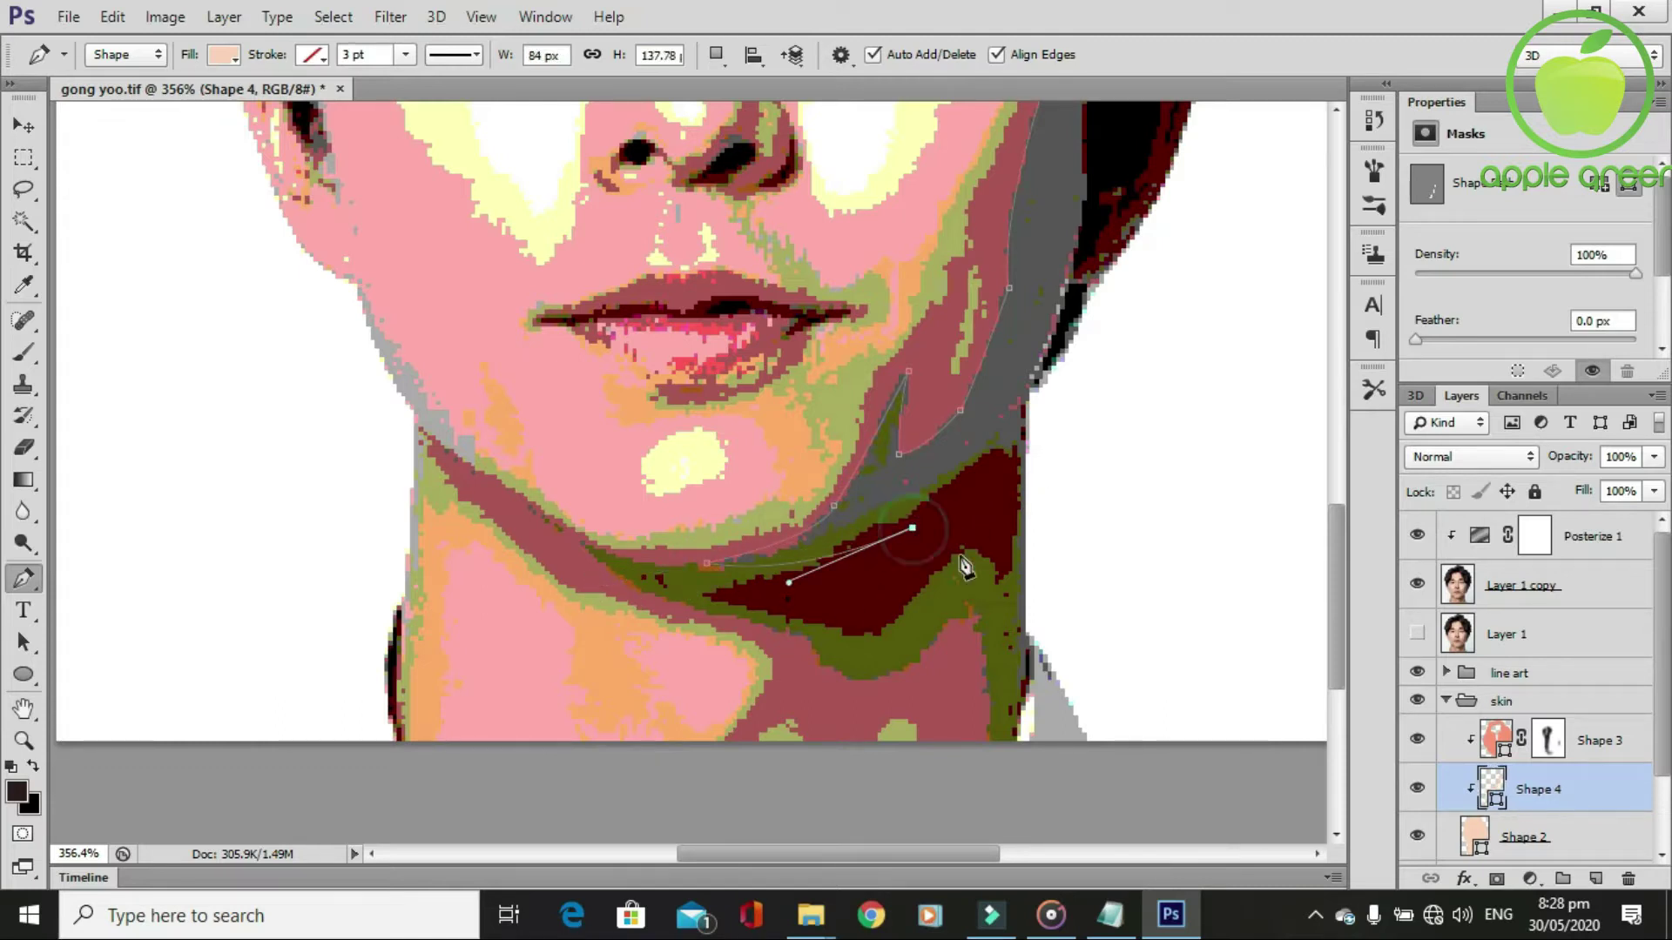
scroll(977, 572, "down", 2)
scroll(977, 572, "down", 1)
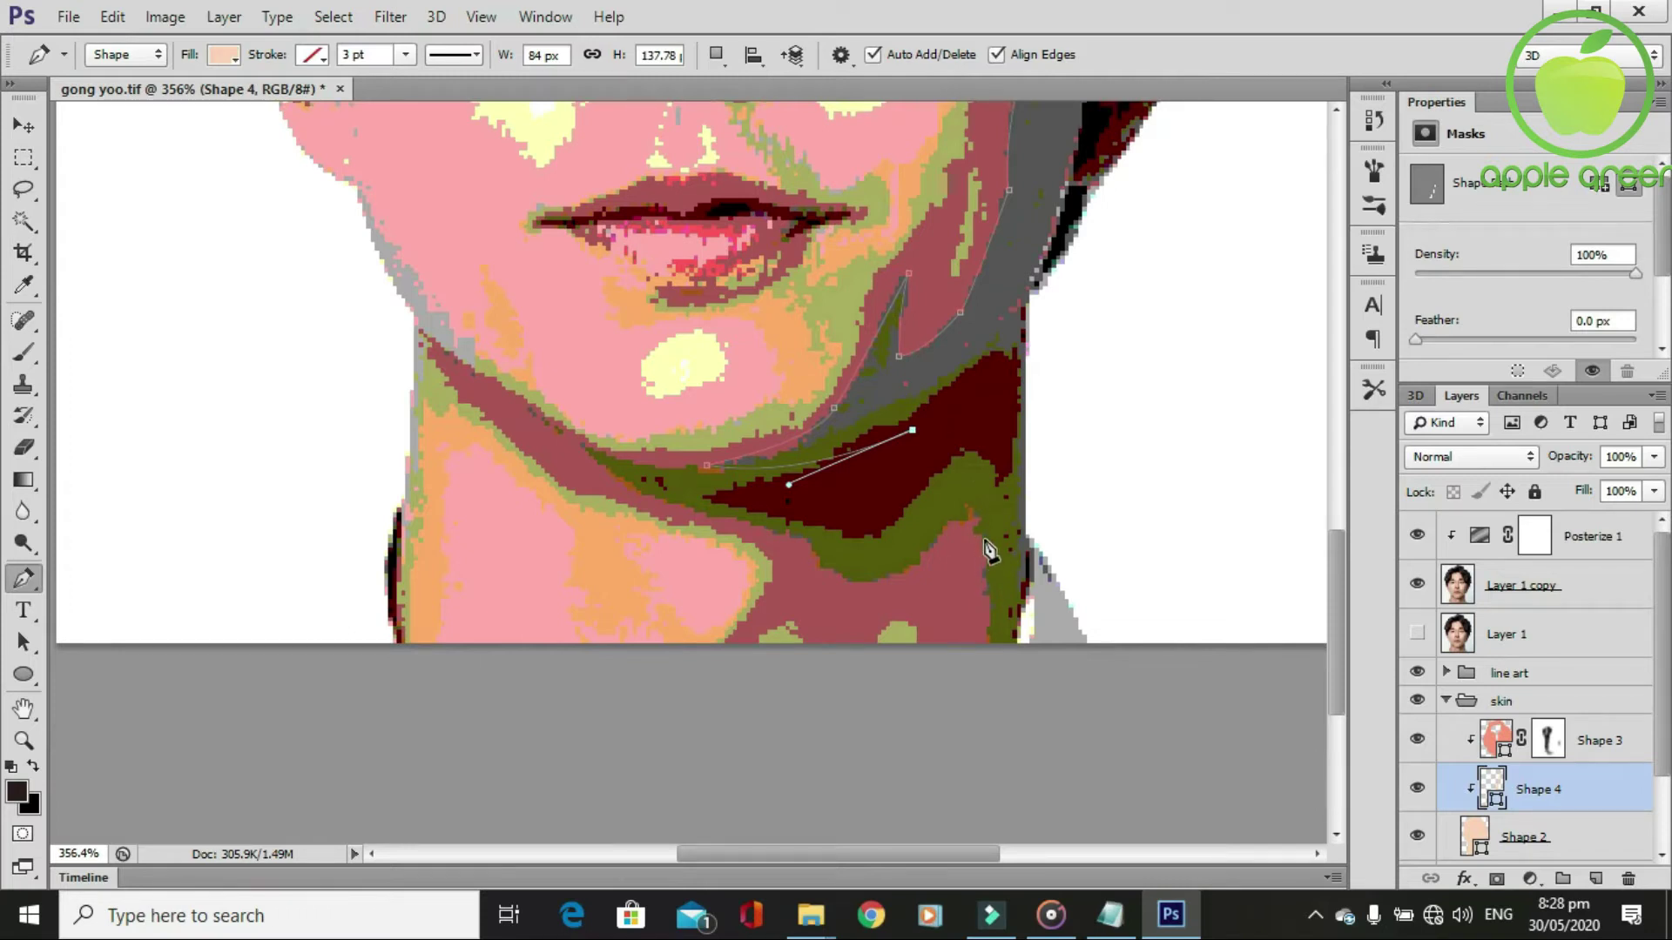
key("ctrl+z")
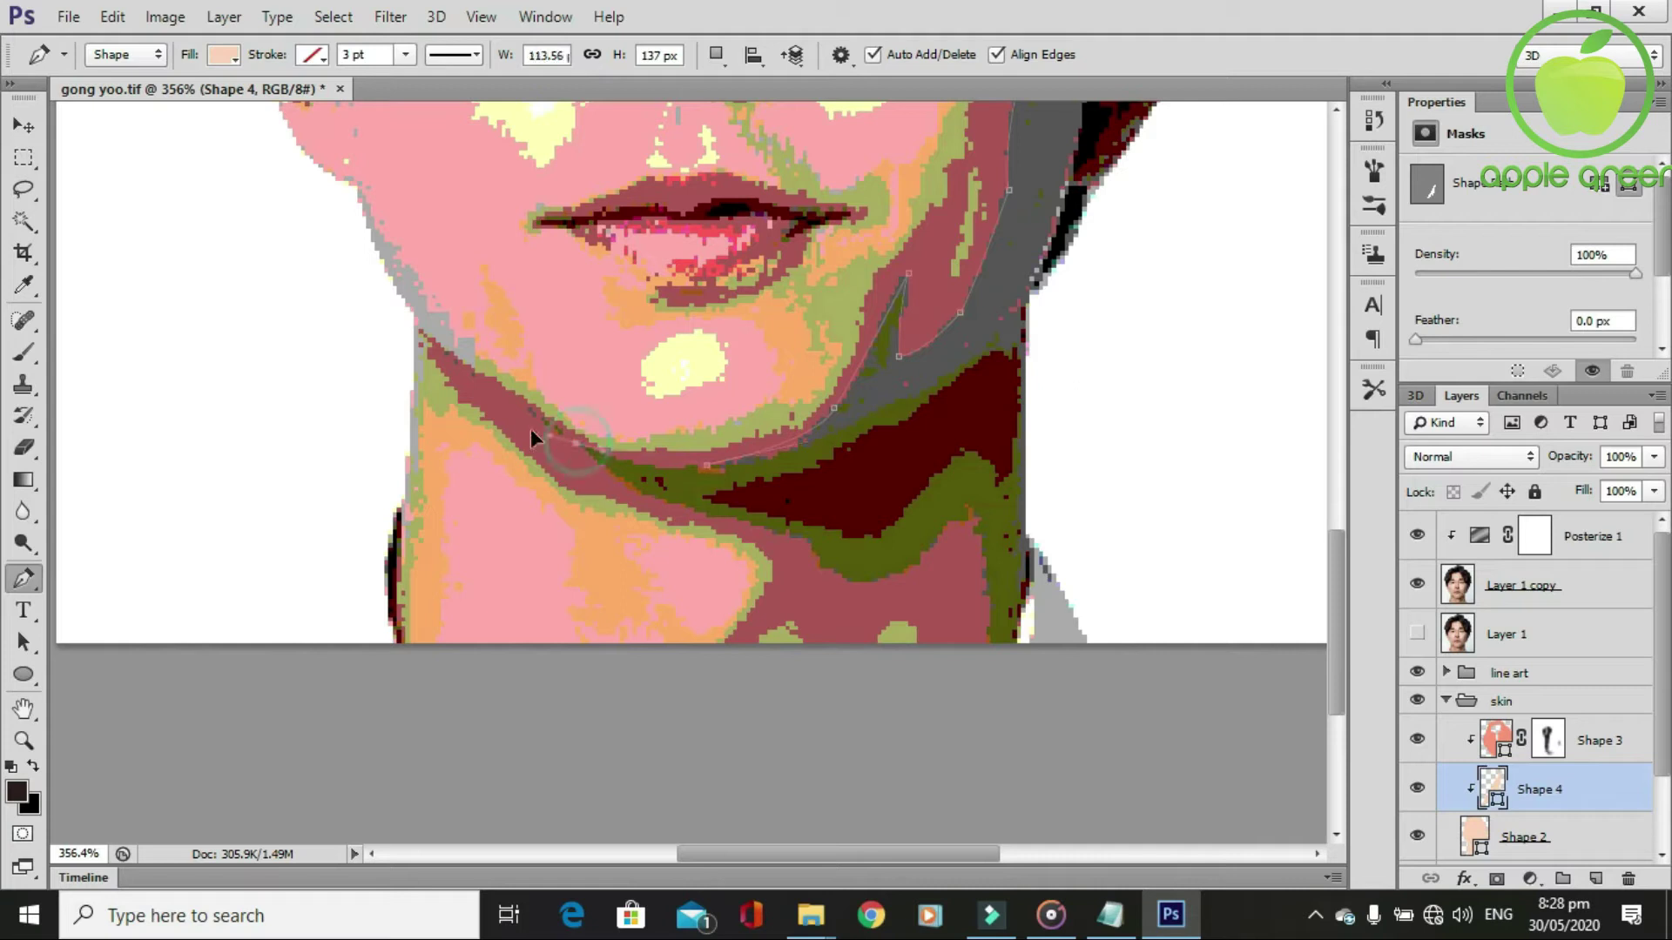
left_click(576, 442)
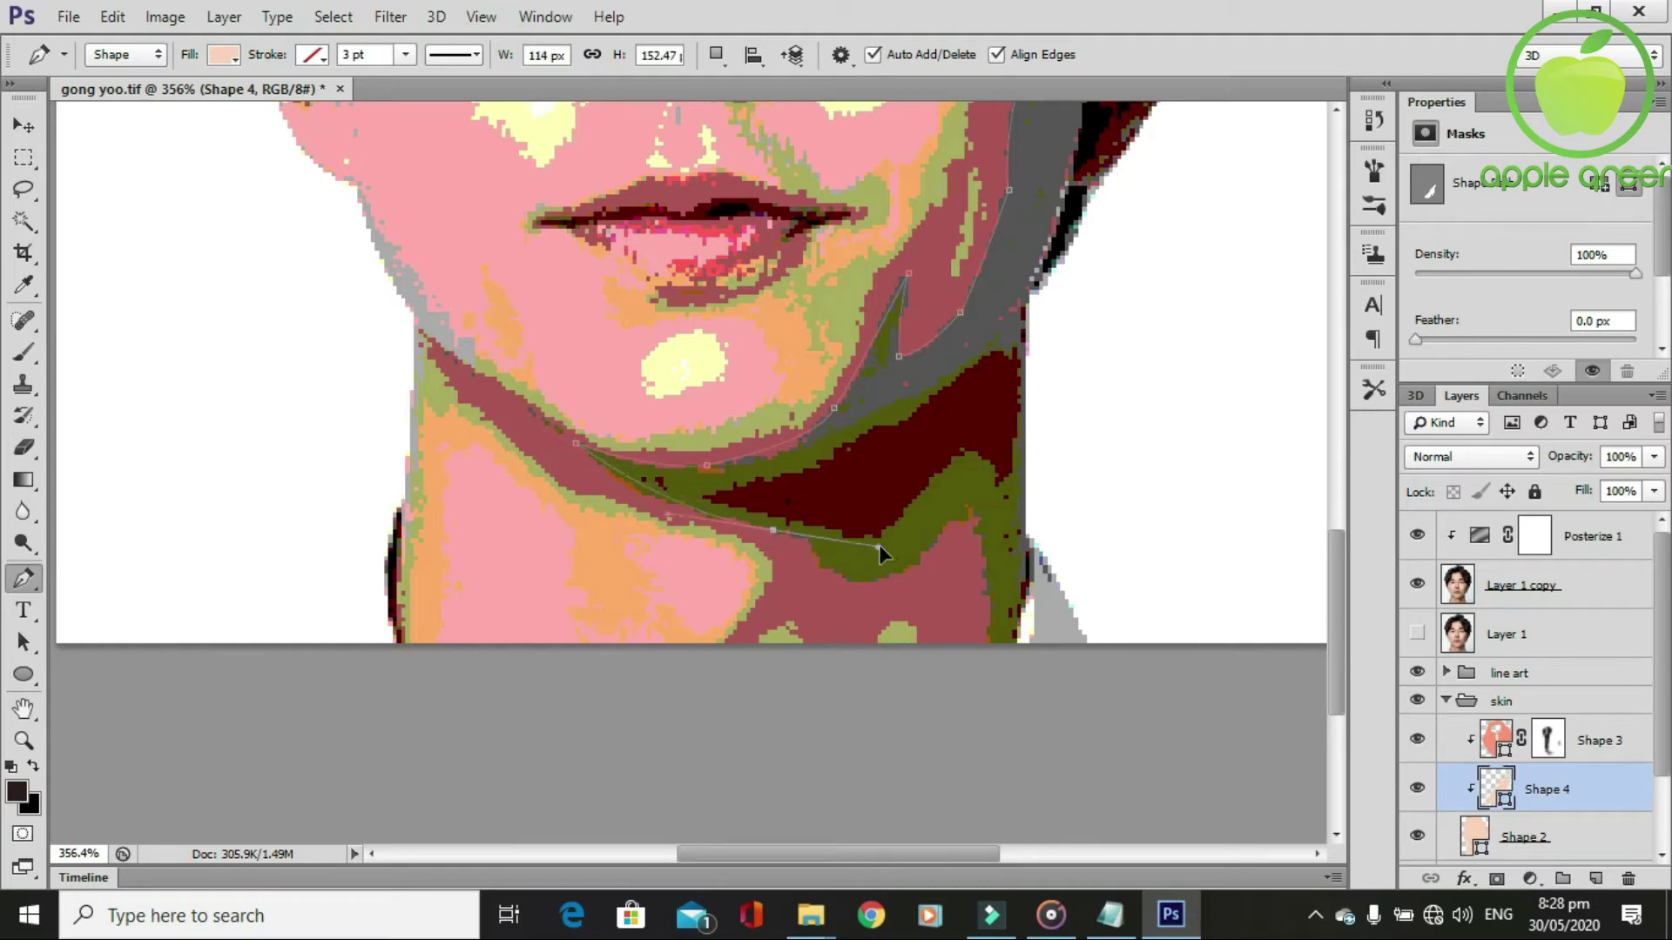
left_click(808, 533)
left_click(816, 560)
left_click_drag(920, 556, 970, 501)
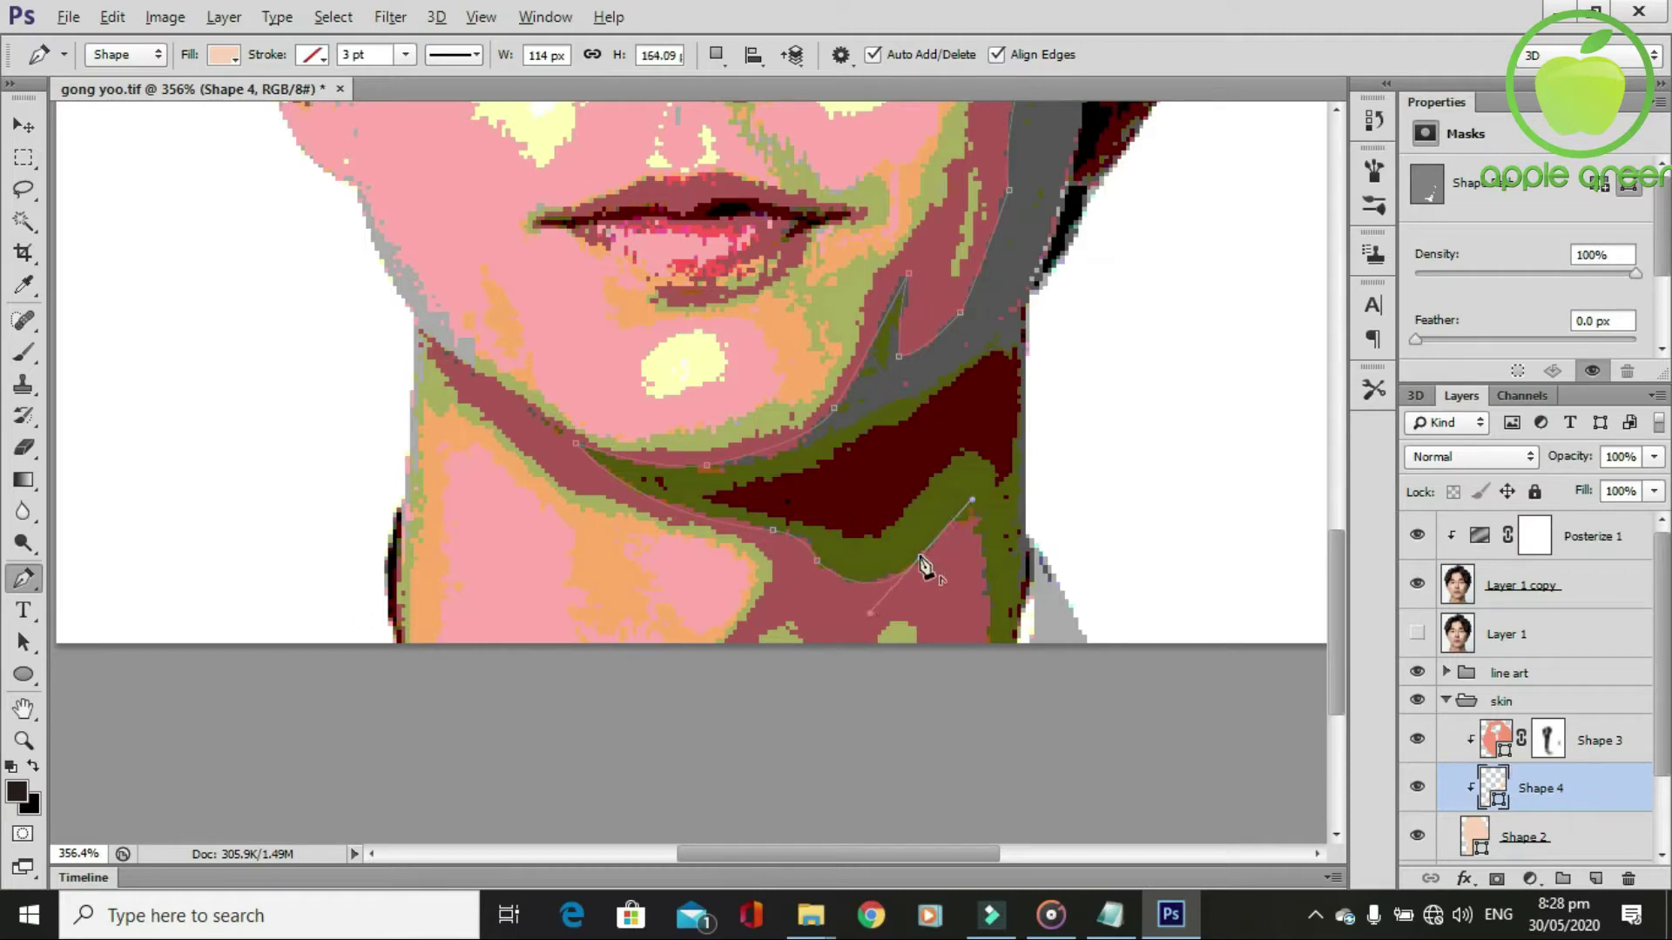
left_click(978, 516)
scroll(995, 579, "down", 2)
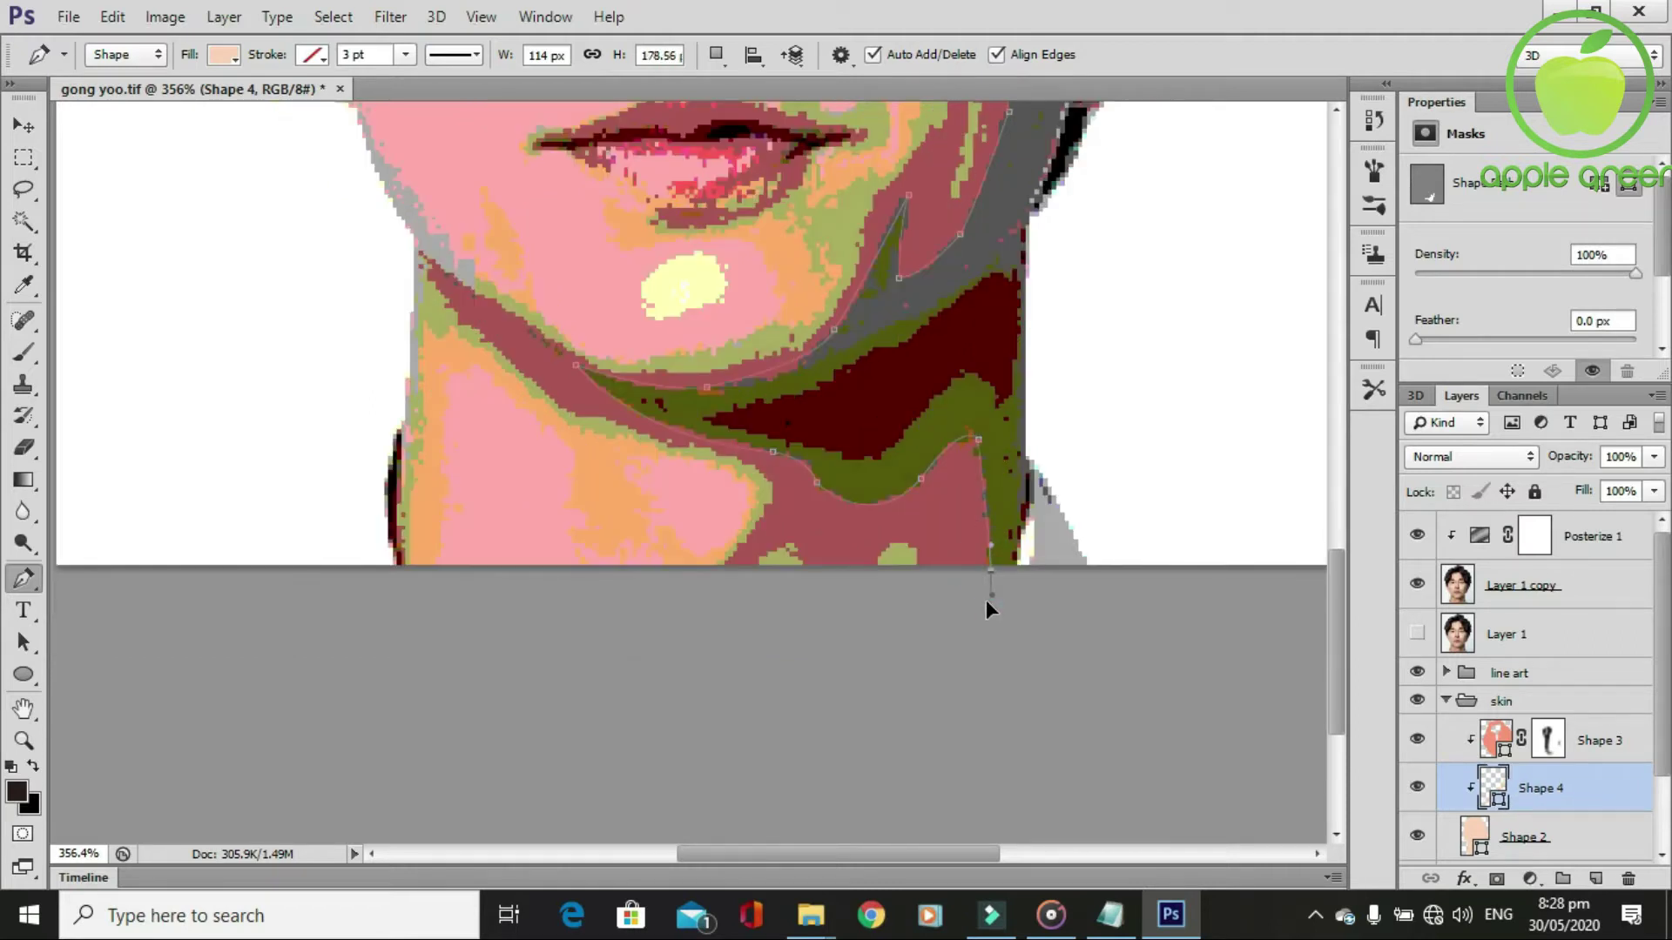
left_click(991, 571)
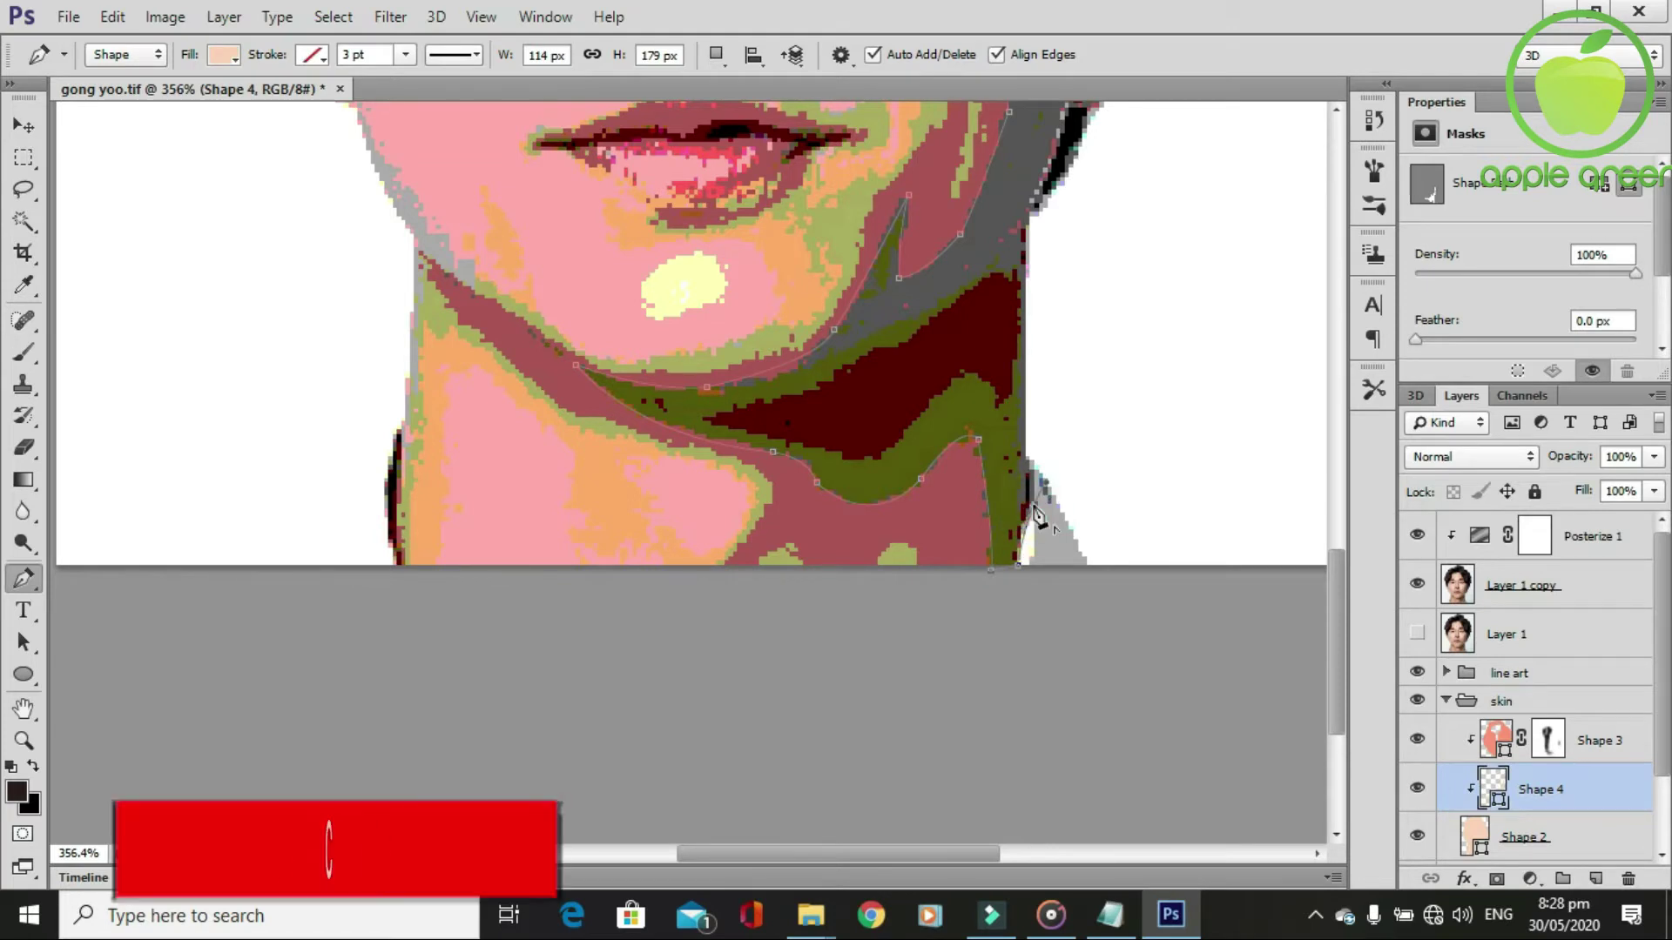
Carry the shadow outline up the right side of the neck past the ear to the hair edge.
scroll(1032, 549, "up", 2)
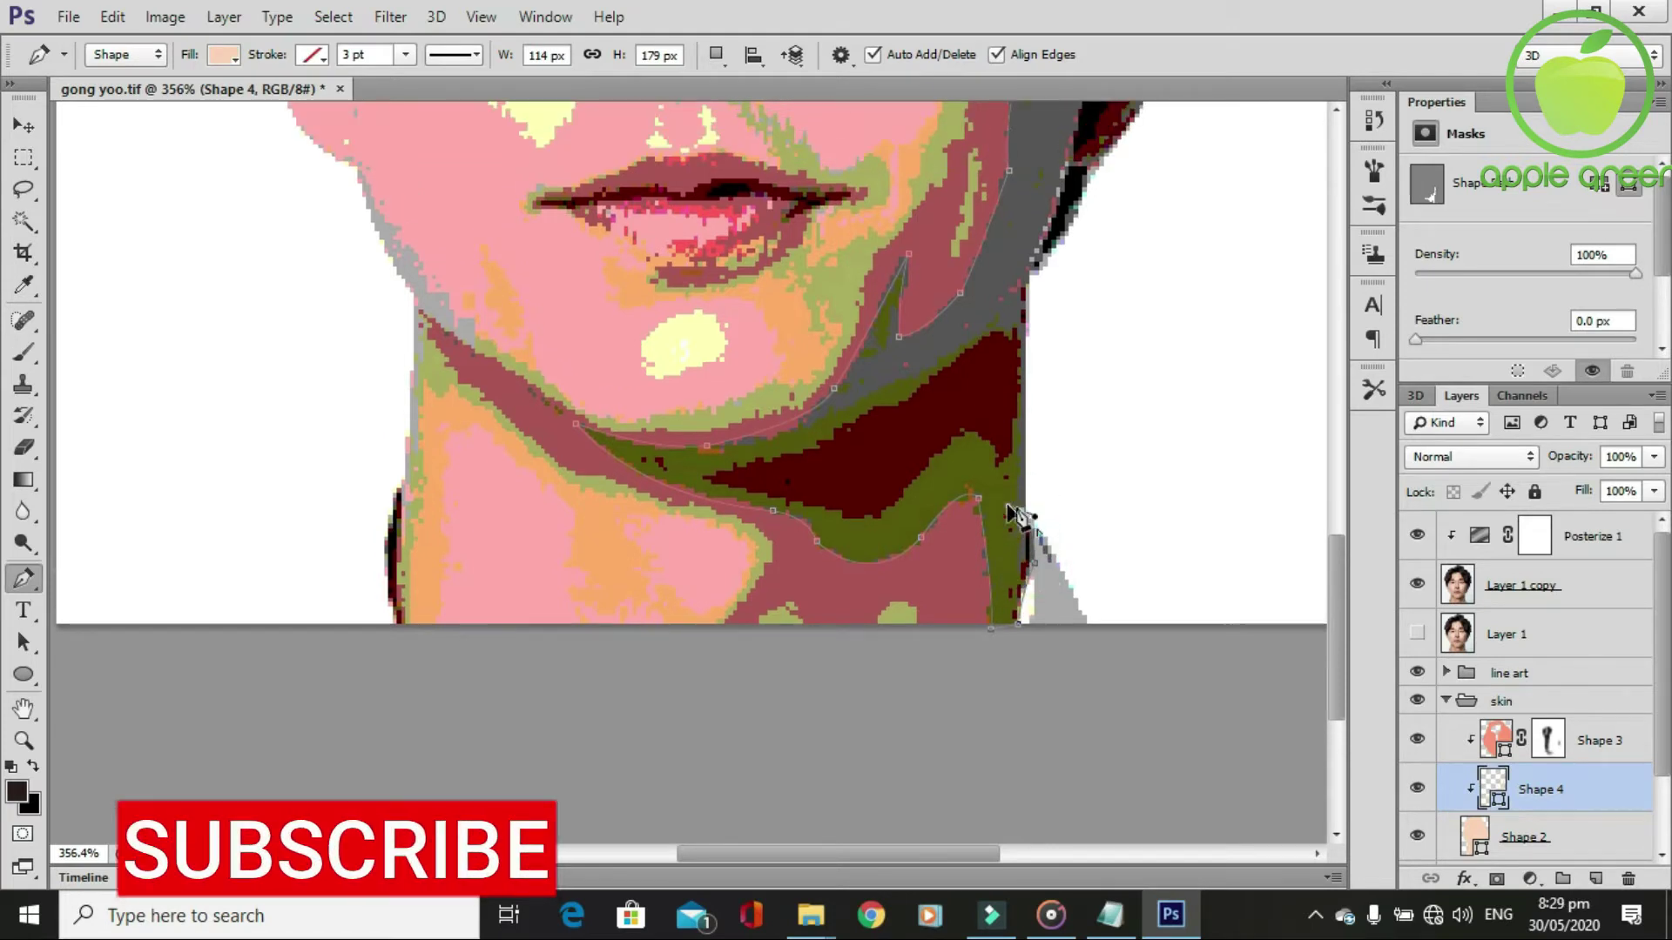
left_click(1019, 510)
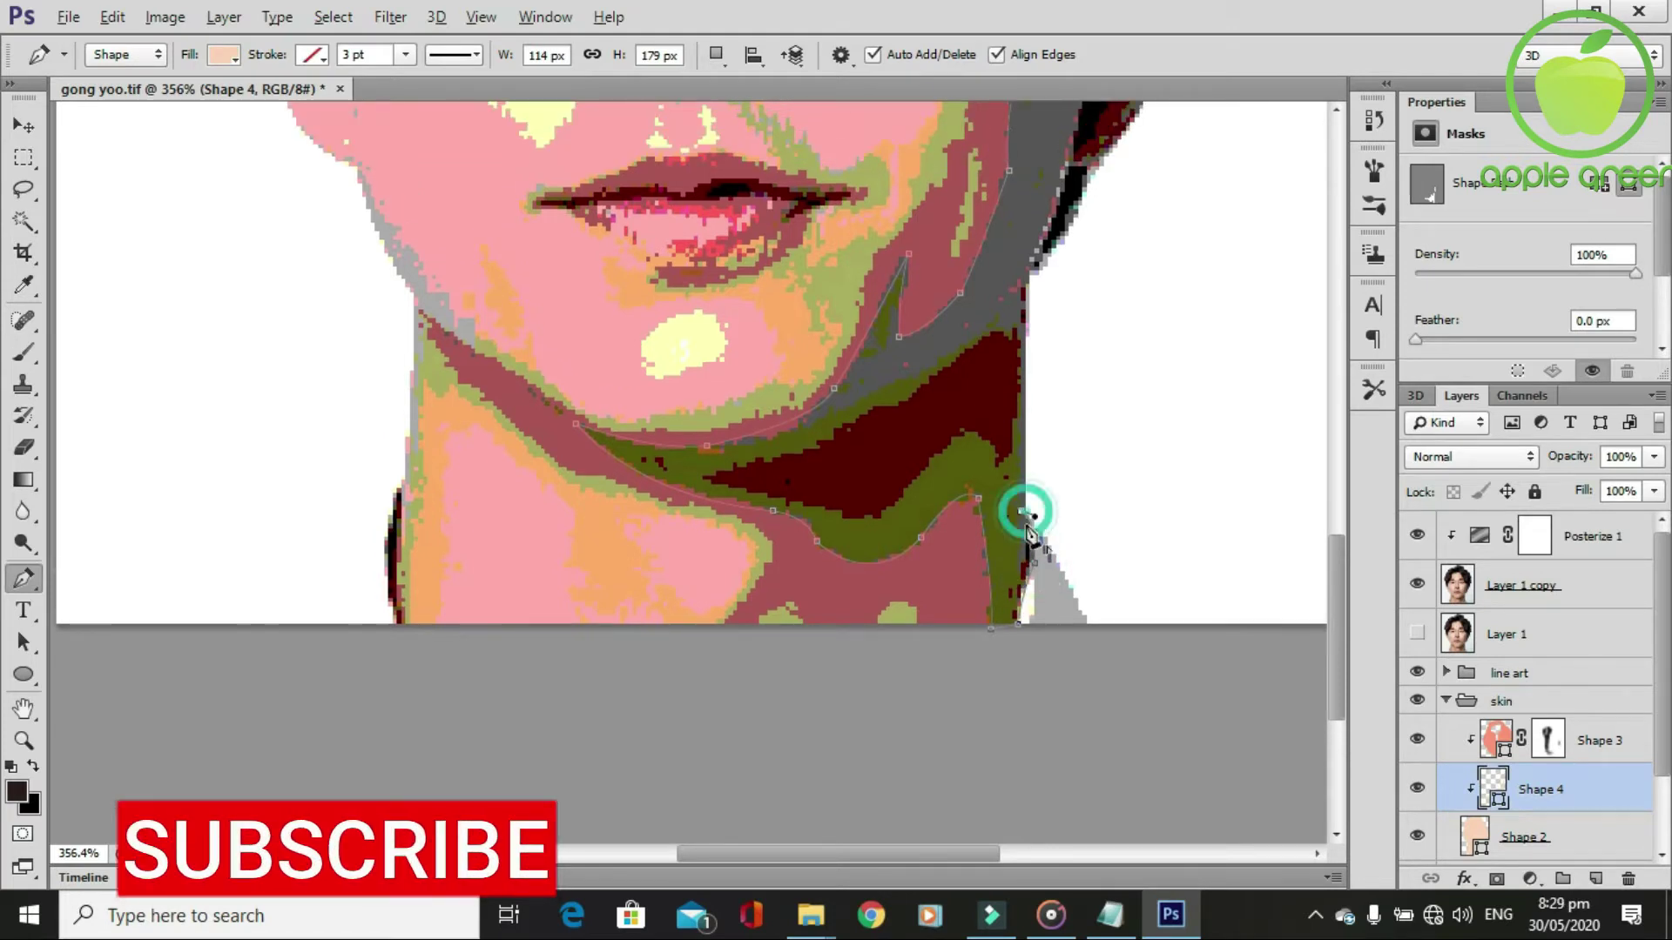
scroll(1028, 514, "up", 4)
scroll(1071, 512, "up", 5)
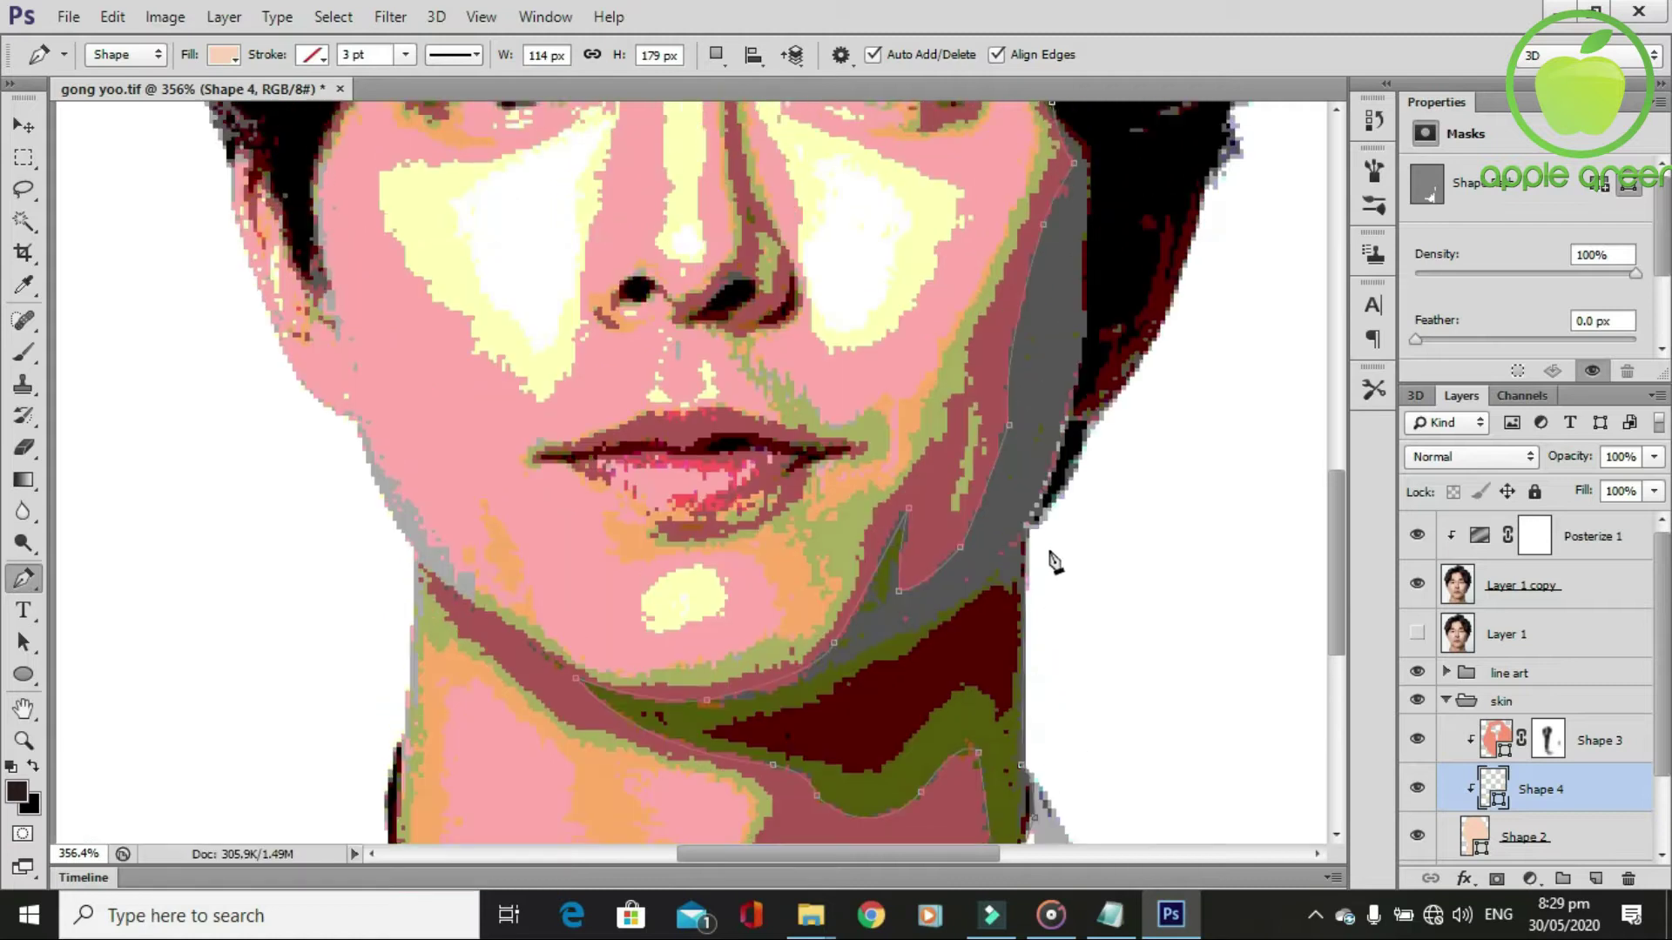
scroll(1056, 560, "up", 1)
mouse_move(1073, 457)
left_mouse_down()
mouse_move(1084, 416)
mouse_move(1120, 442)
left_mouse_up()
scroll(1088, 474, "up", 3)
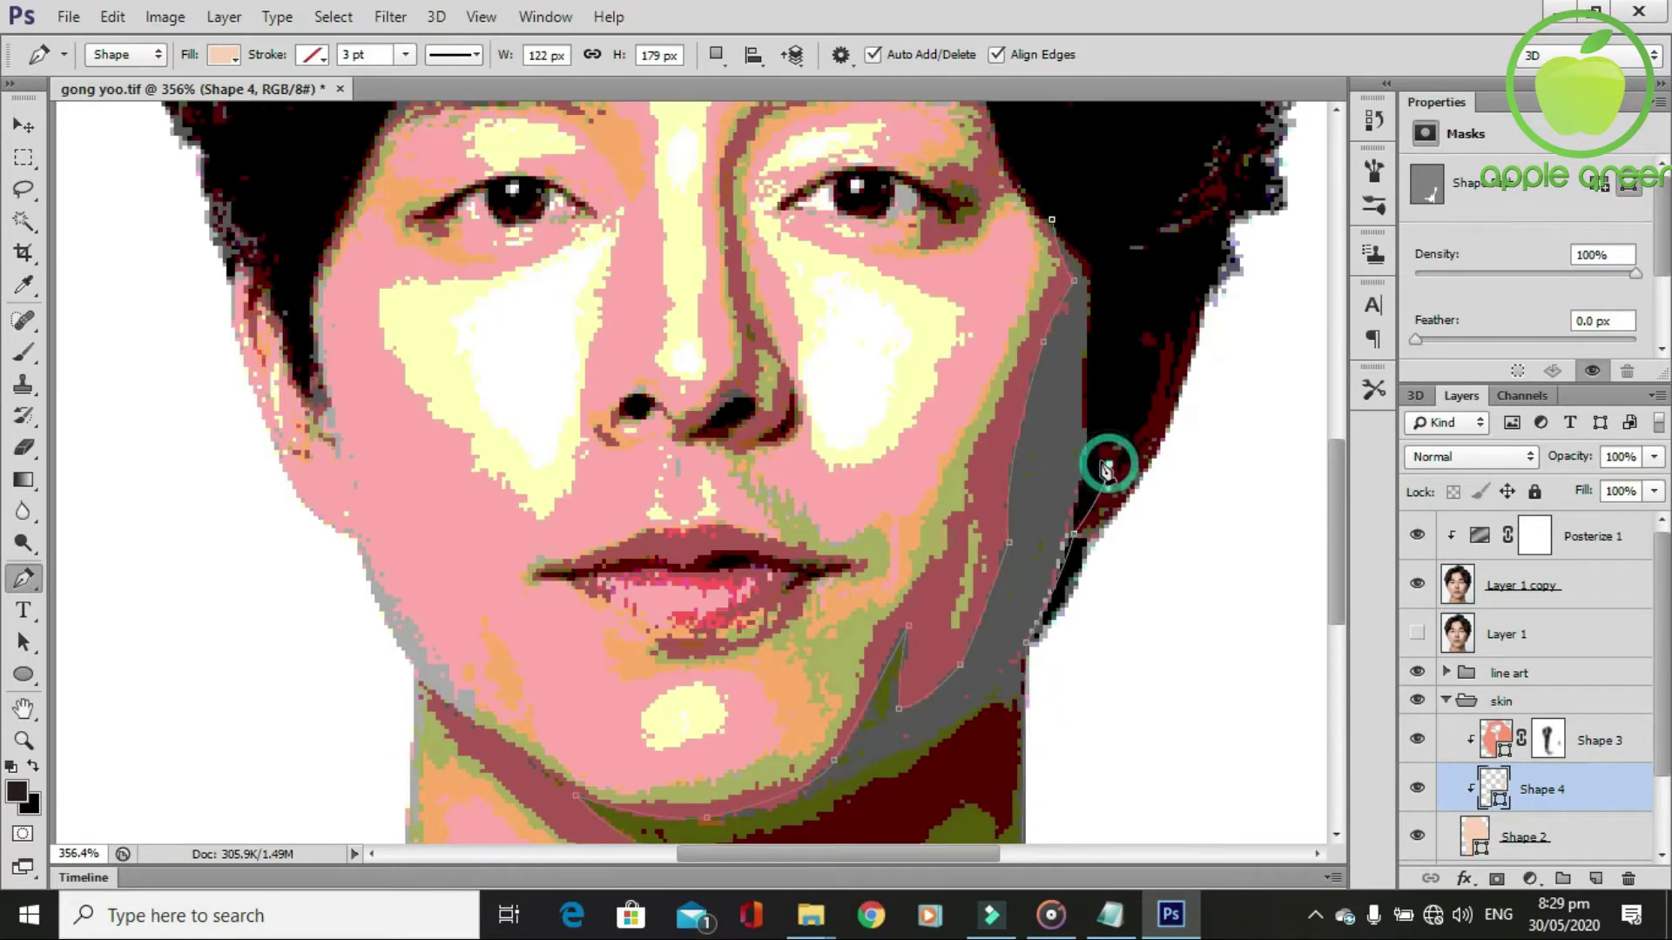
scroll(1114, 457, "up", 3)
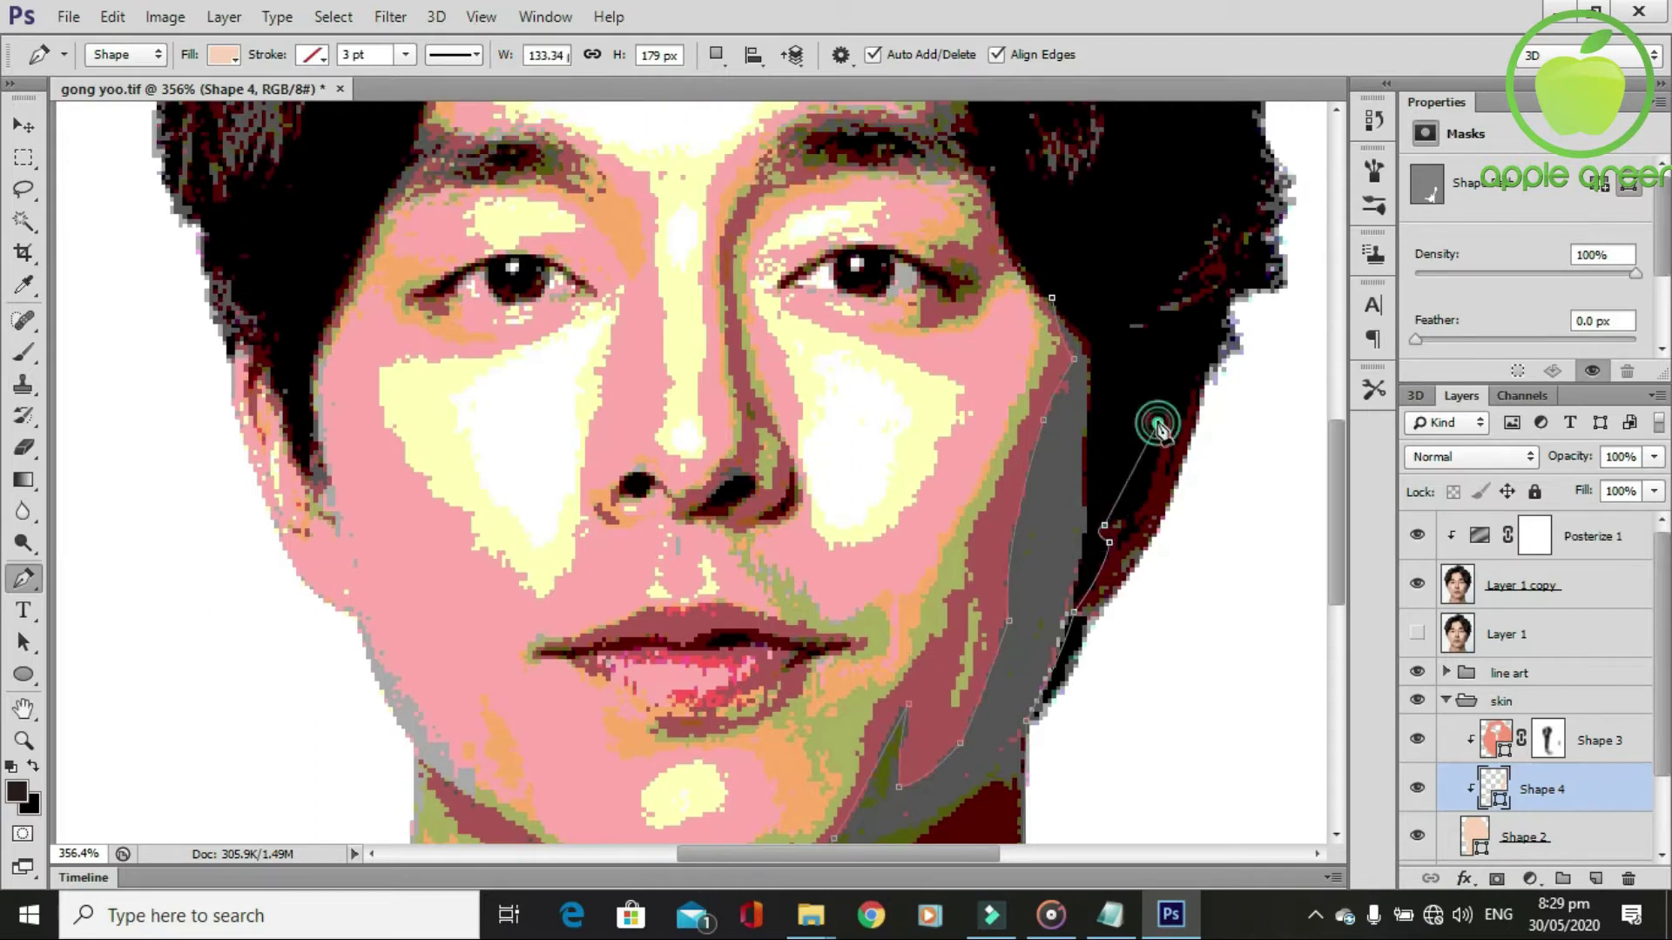
left_click_drag(1152, 473, 1159, 426)
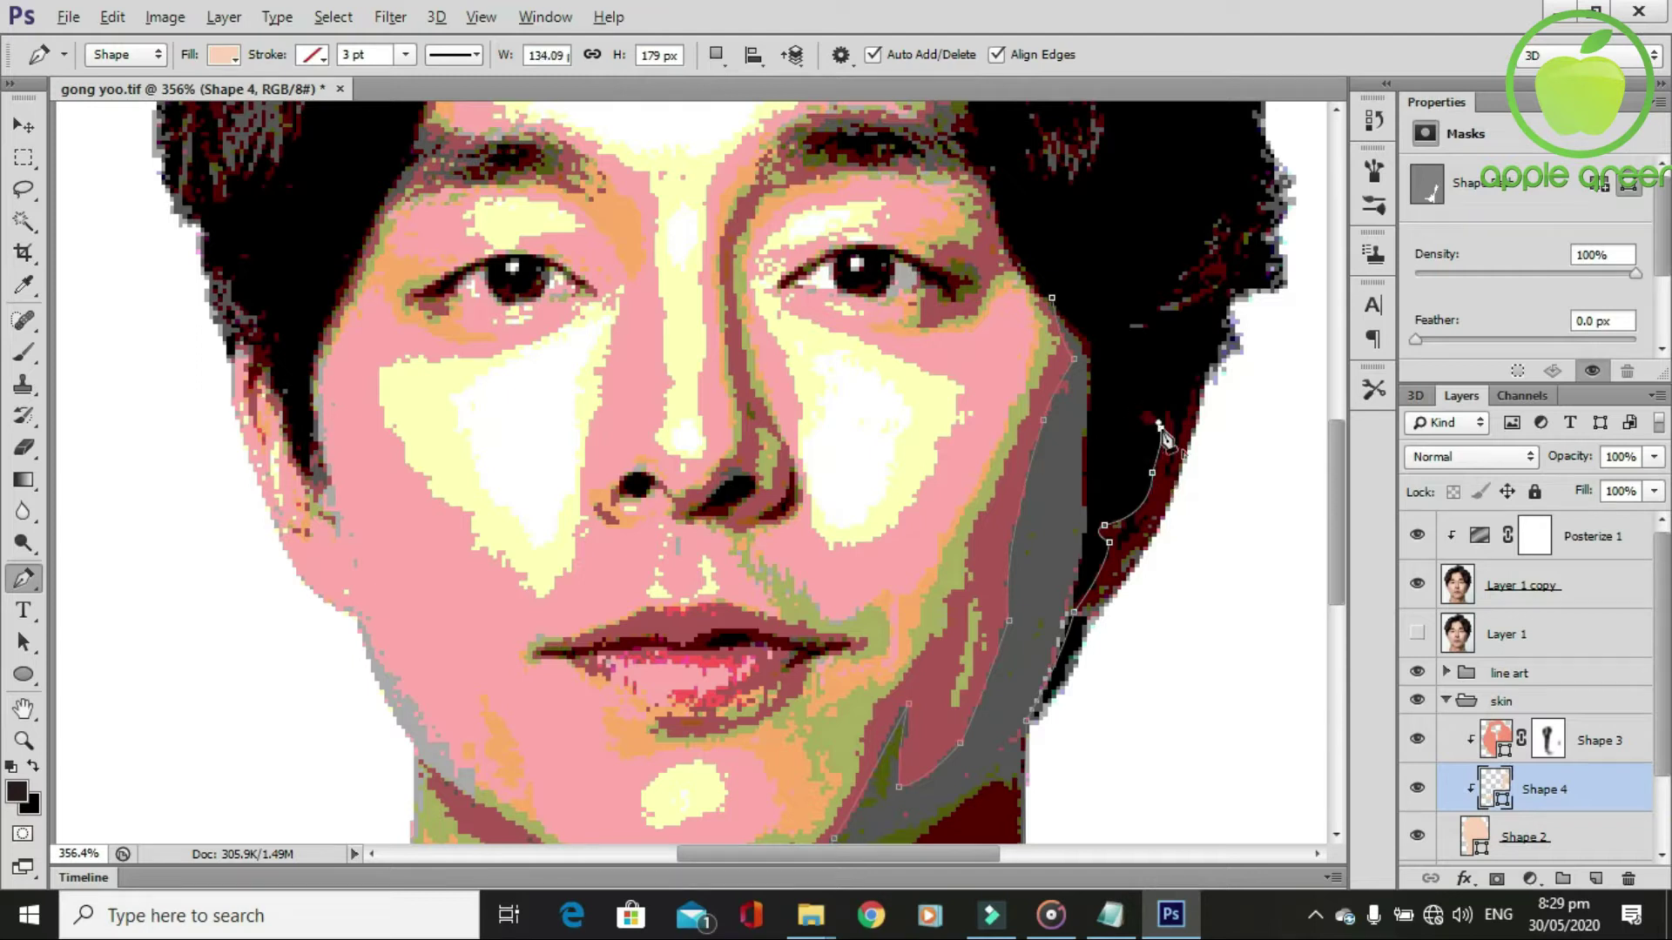
left_click_drag(1186, 424, 1177, 431)
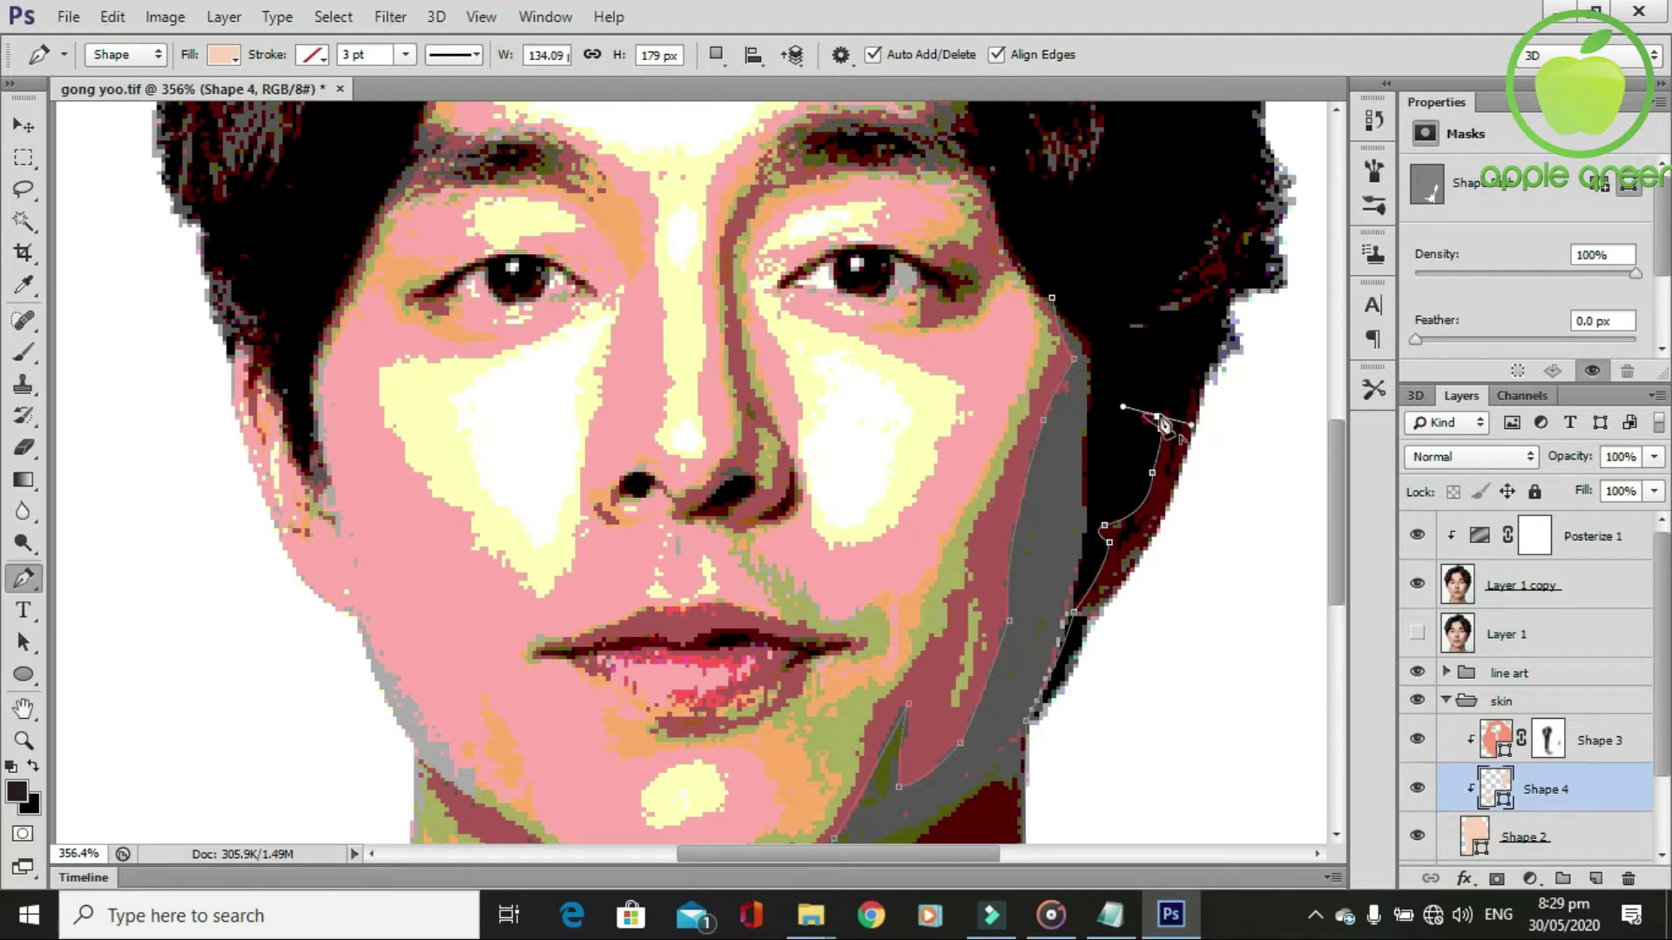
left_click(1165, 475)
left_click(1197, 386)
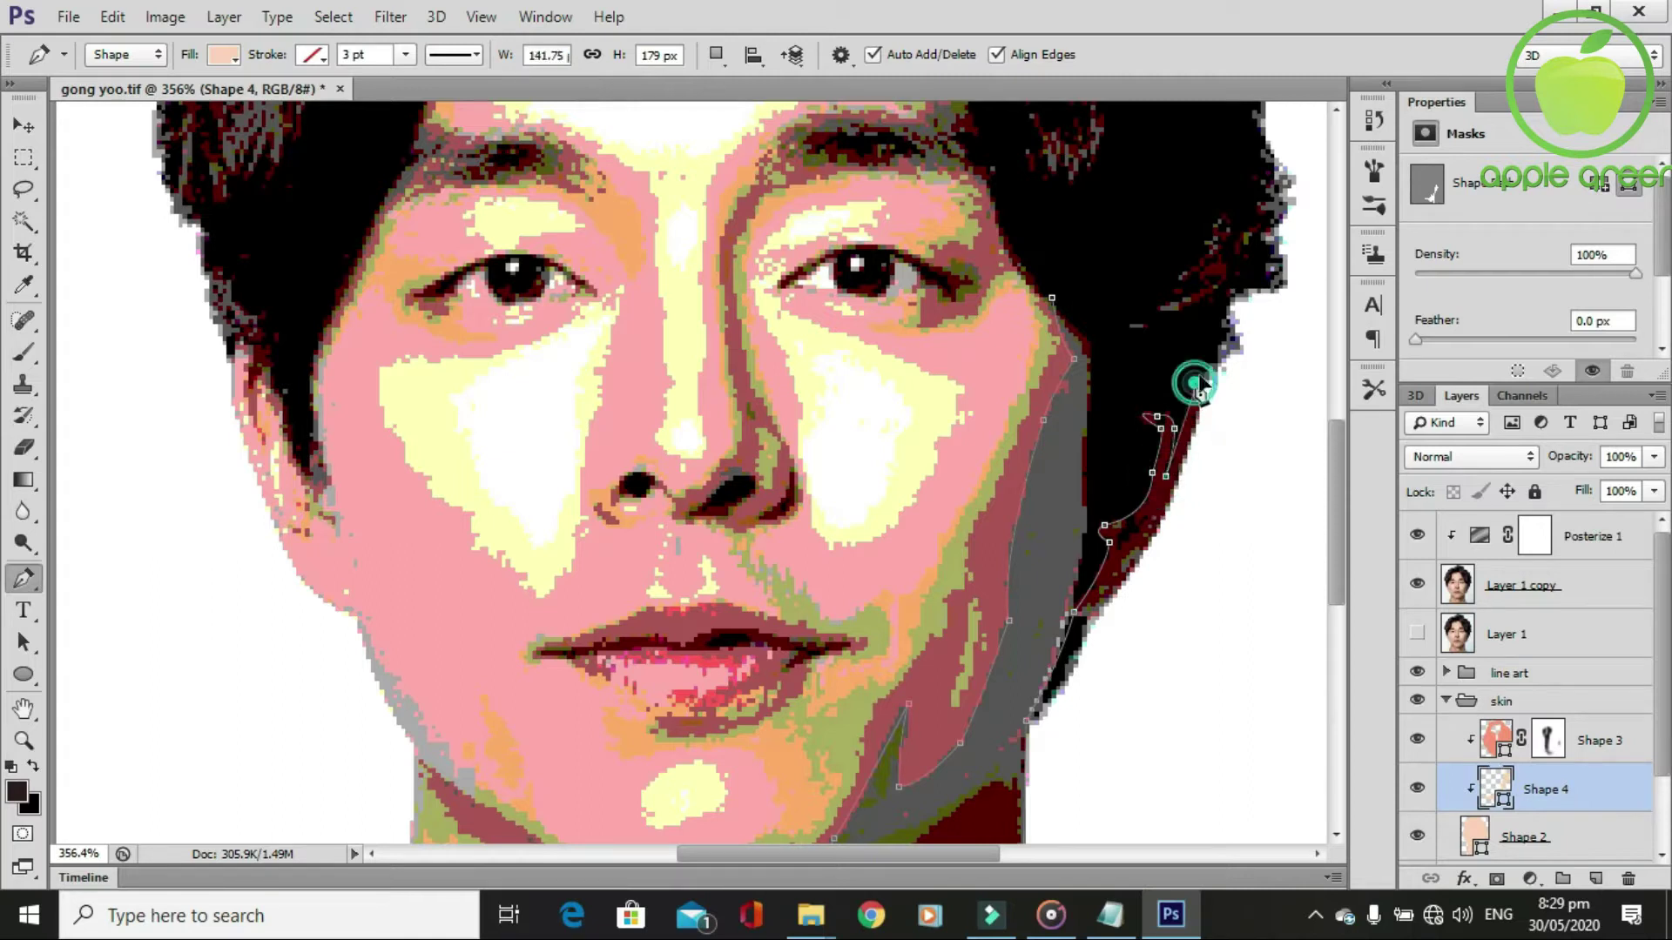
left_click(1226, 299)
scroll(1099, 272, "up", 3)
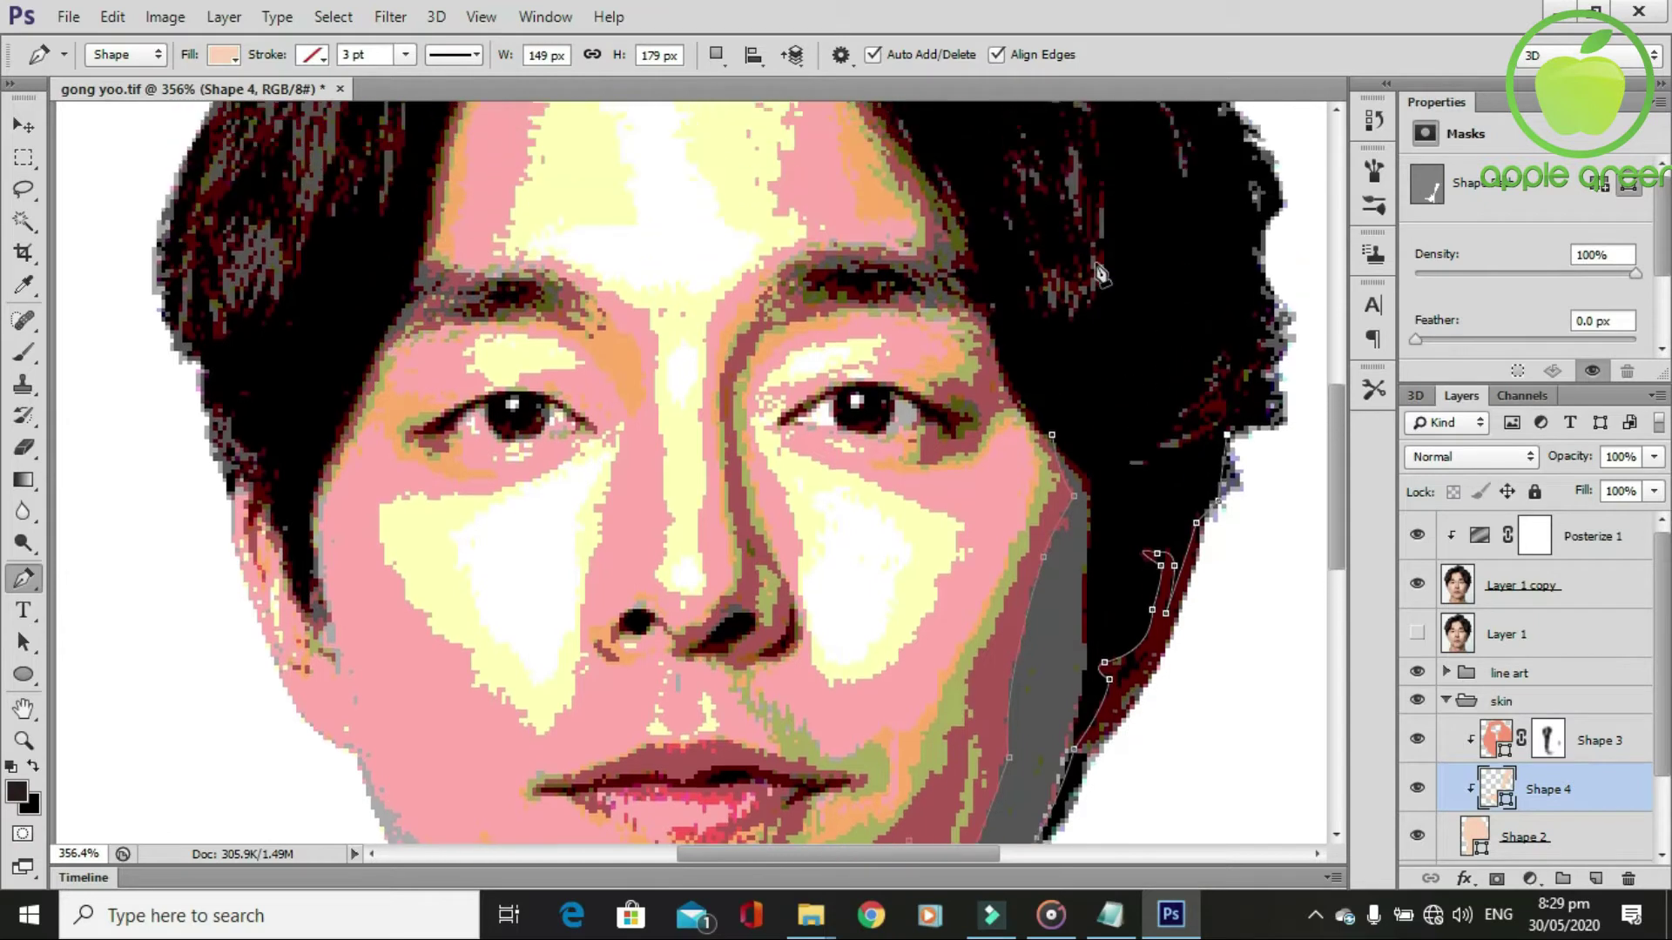
left_click(1044, 298)
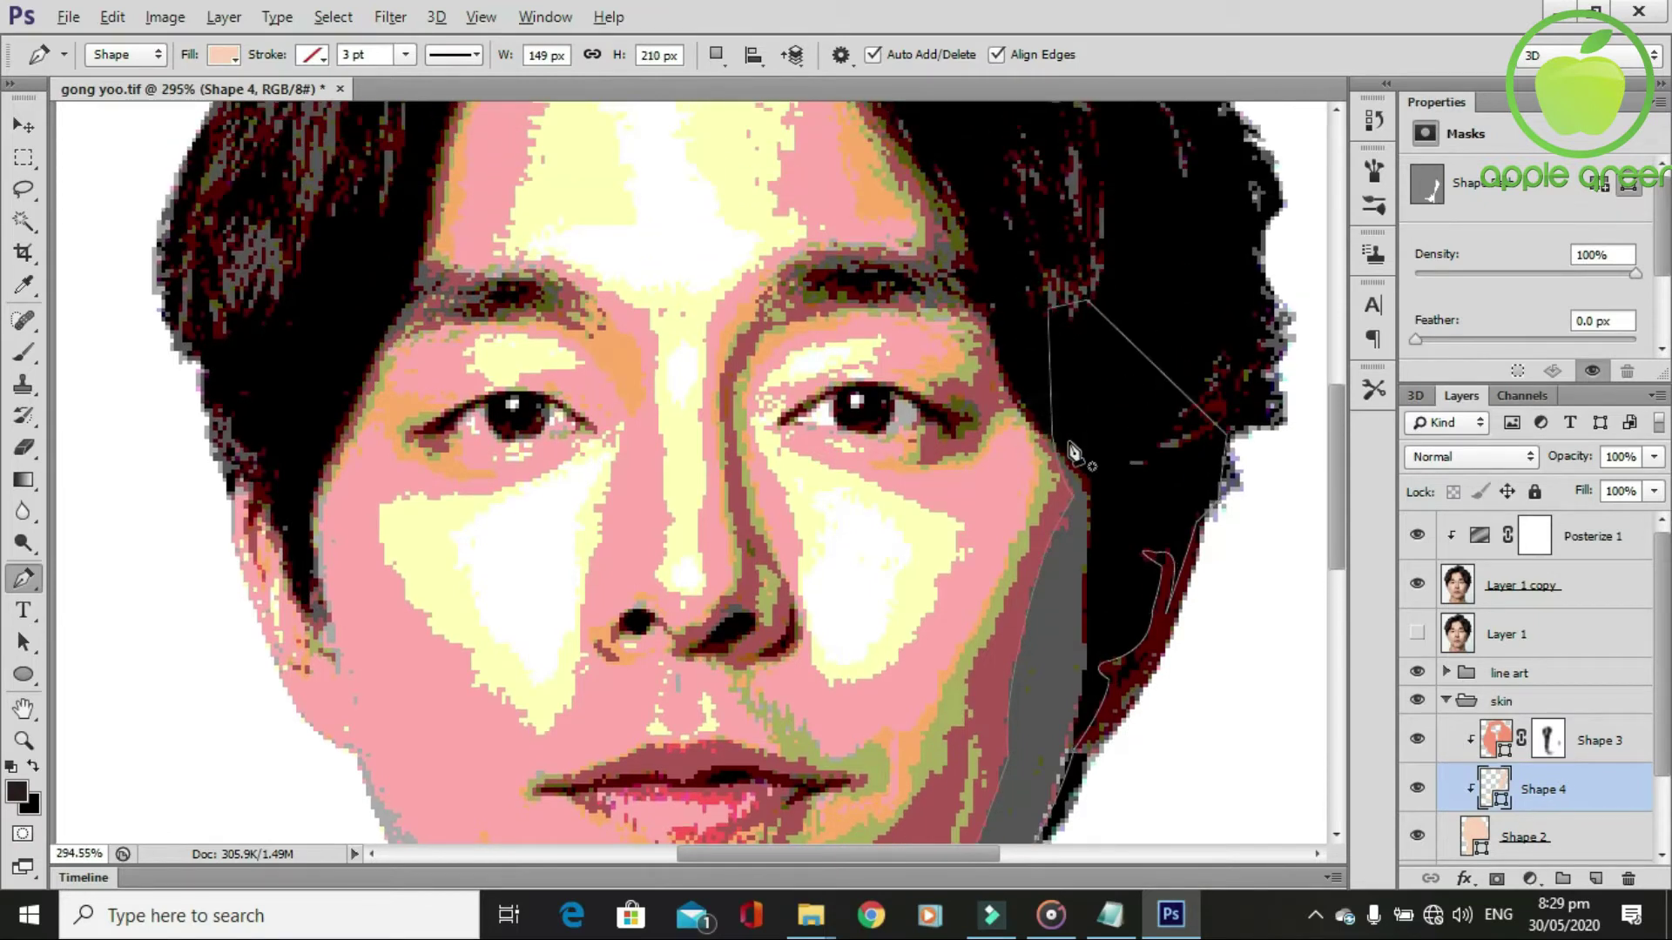
scroll(769, 578, "down", 2)
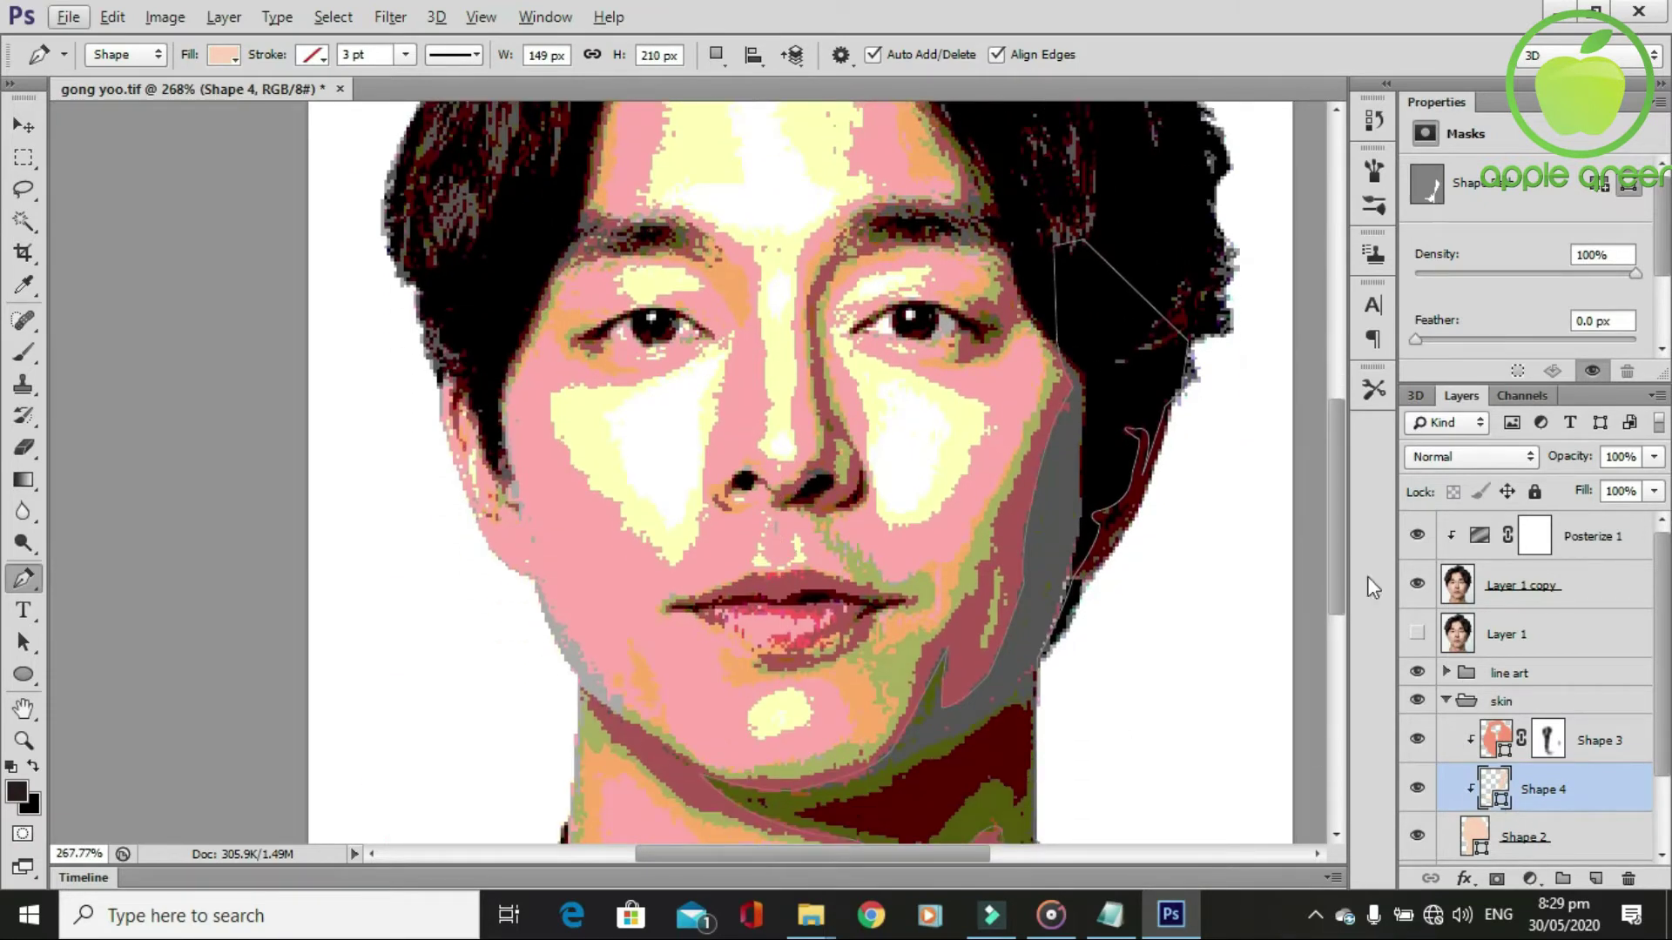
Hide Layer 1 copy to view the cartoon with the new neck shadow.
left_click(1417, 586)
scroll(940, 692, "up", 1)
scroll(941, 694, "down", 2)
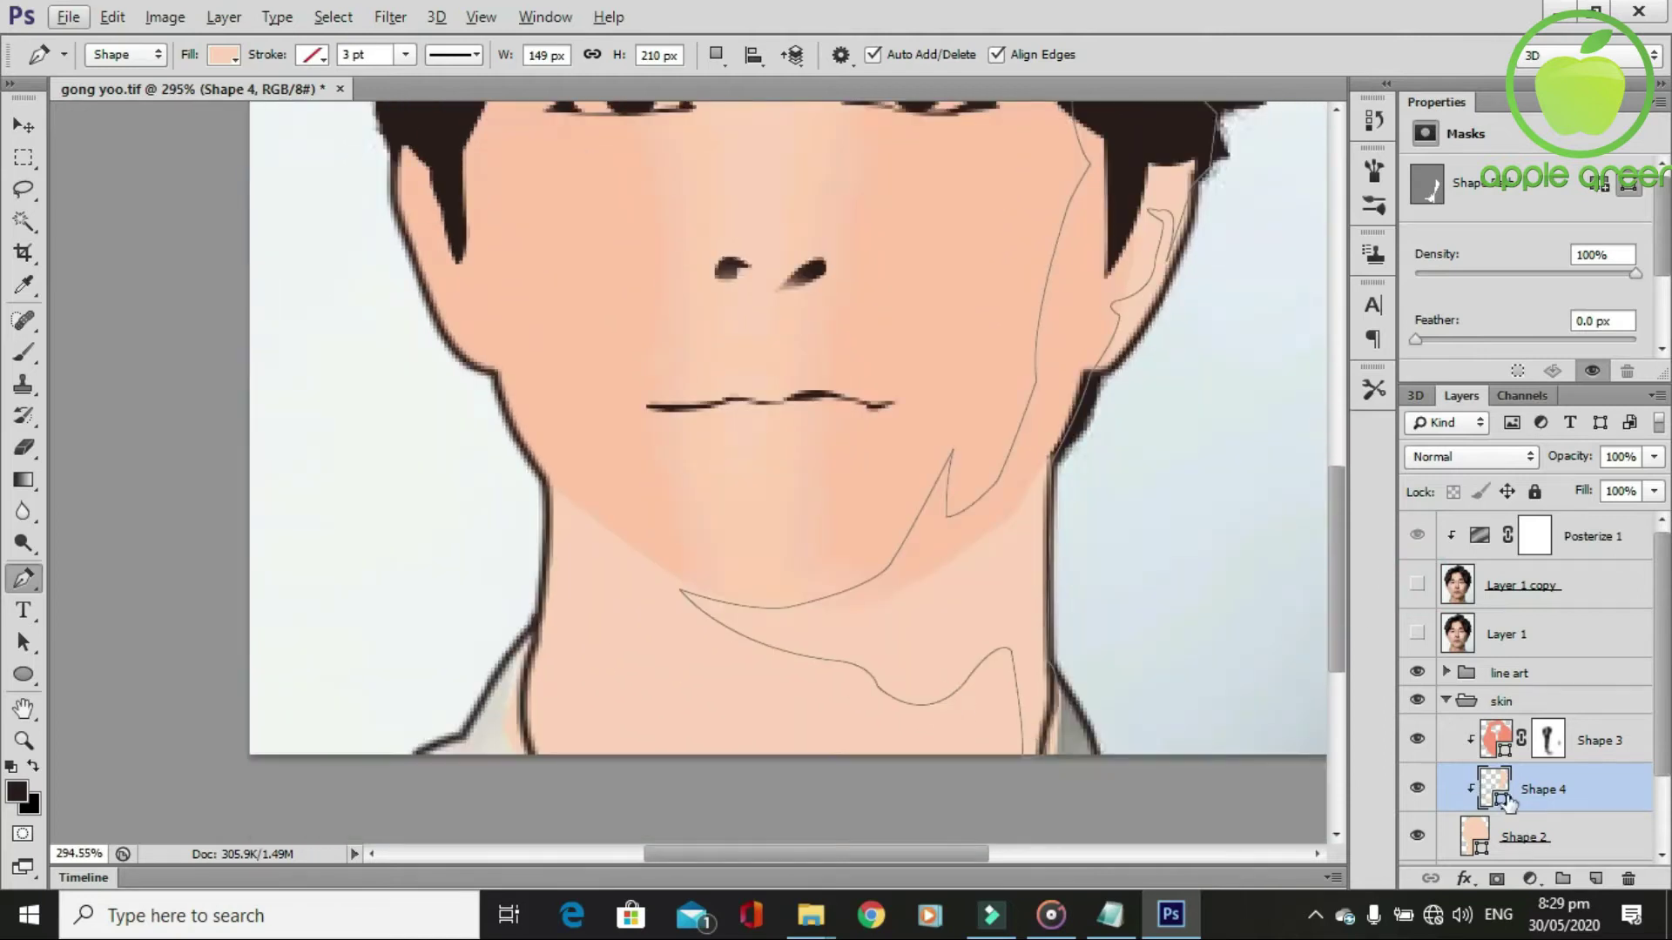
Fill Shape 4 with the reddish colour d7604a, copied from the Notepad colour list.
double_click(1499, 794)
left_click(1110, 914)
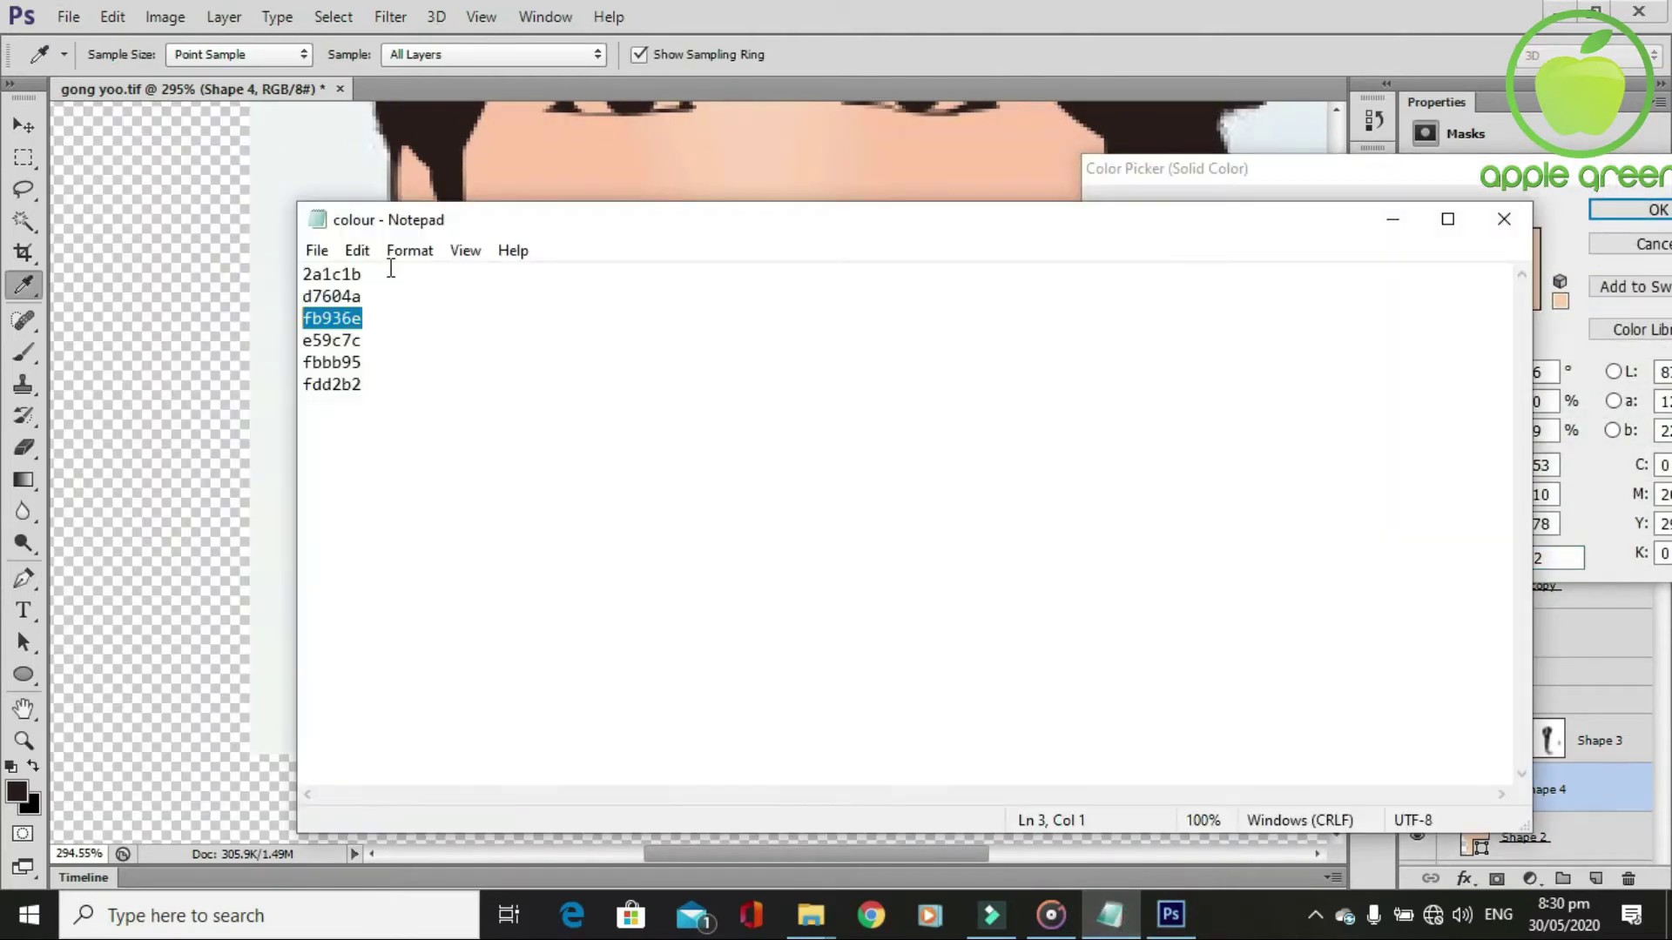
left_click_drag(364, 275, 284, 265)
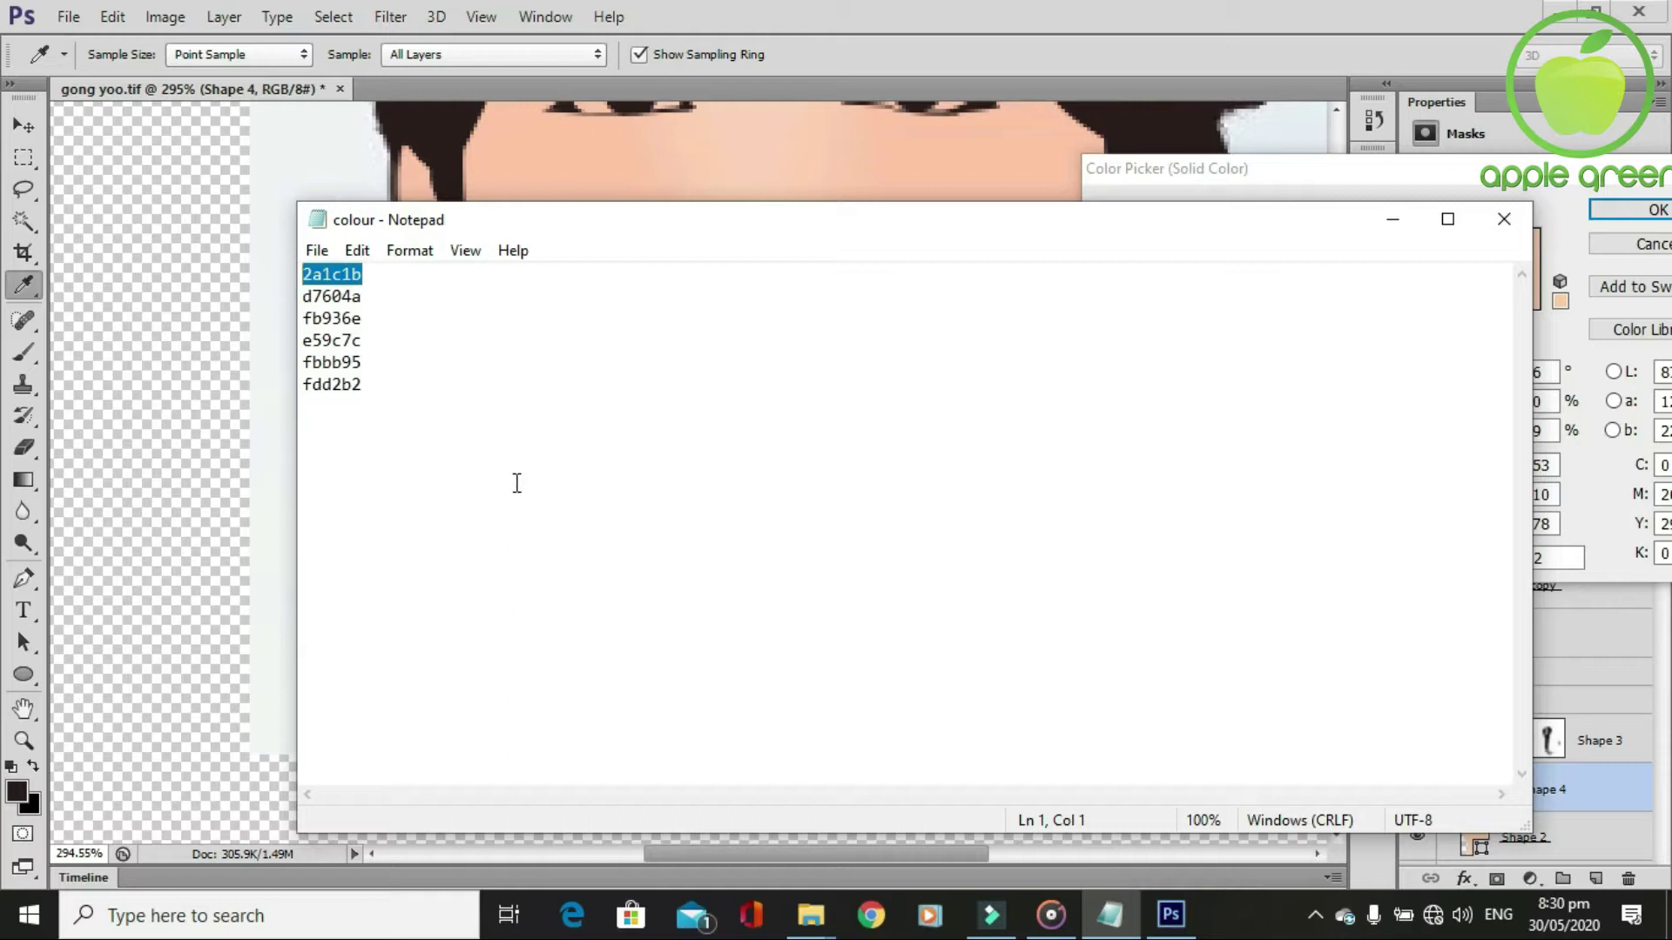
left_click_drag(366, 296, 288, 304)
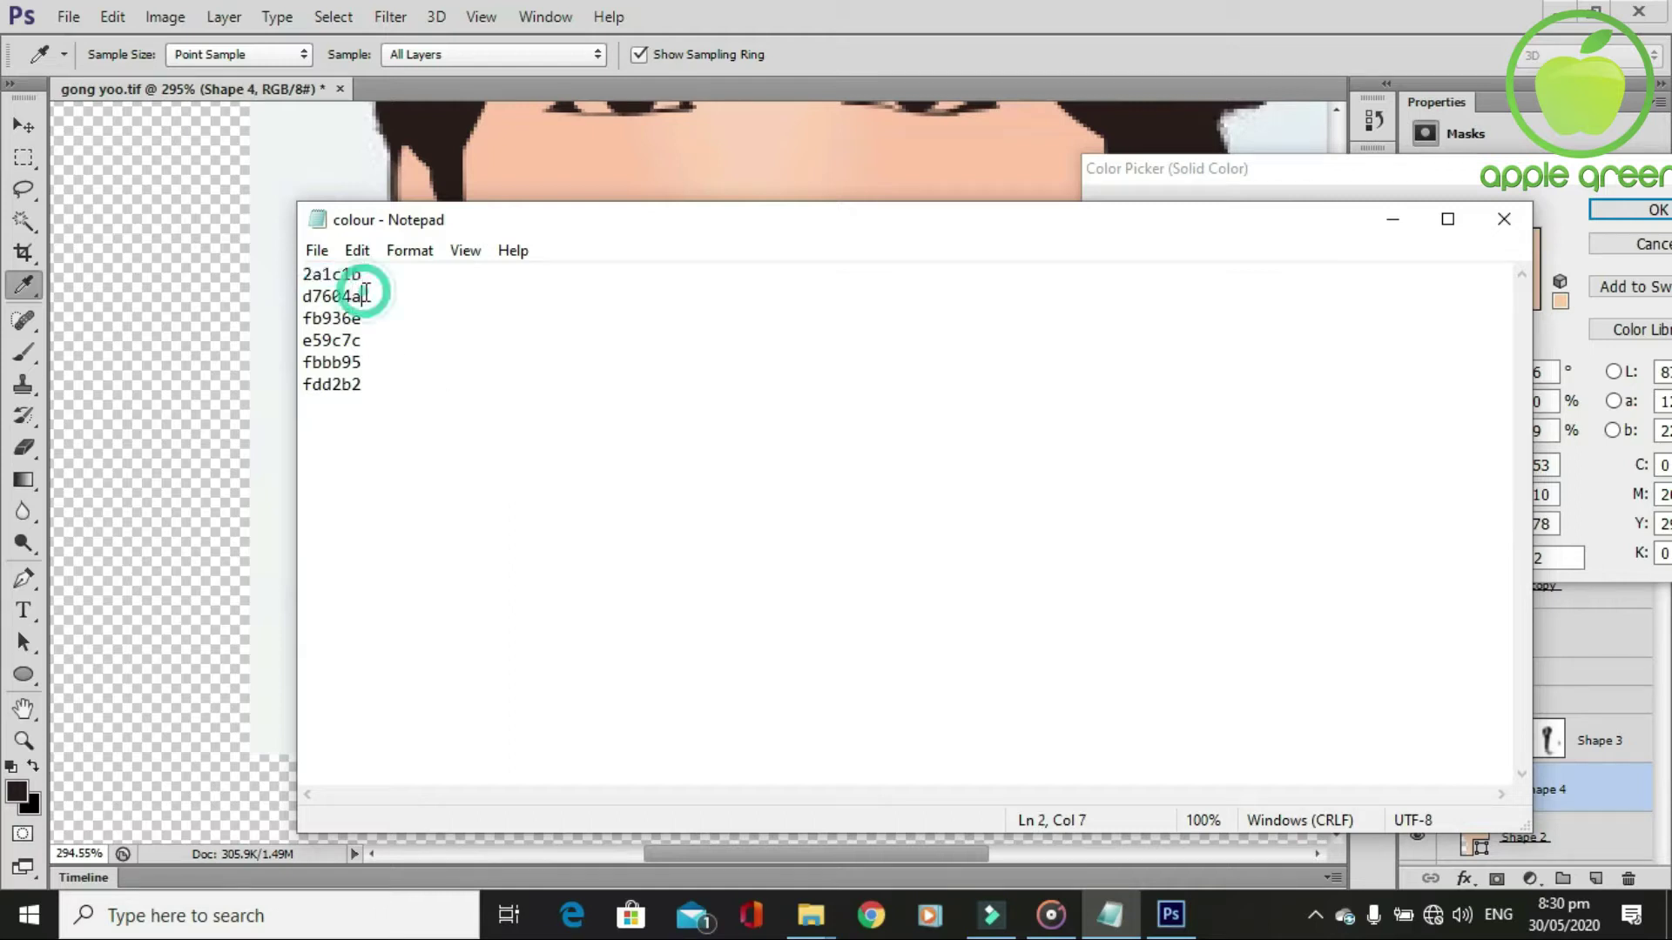
key("ctrl+c")
left_click(1435, 500)
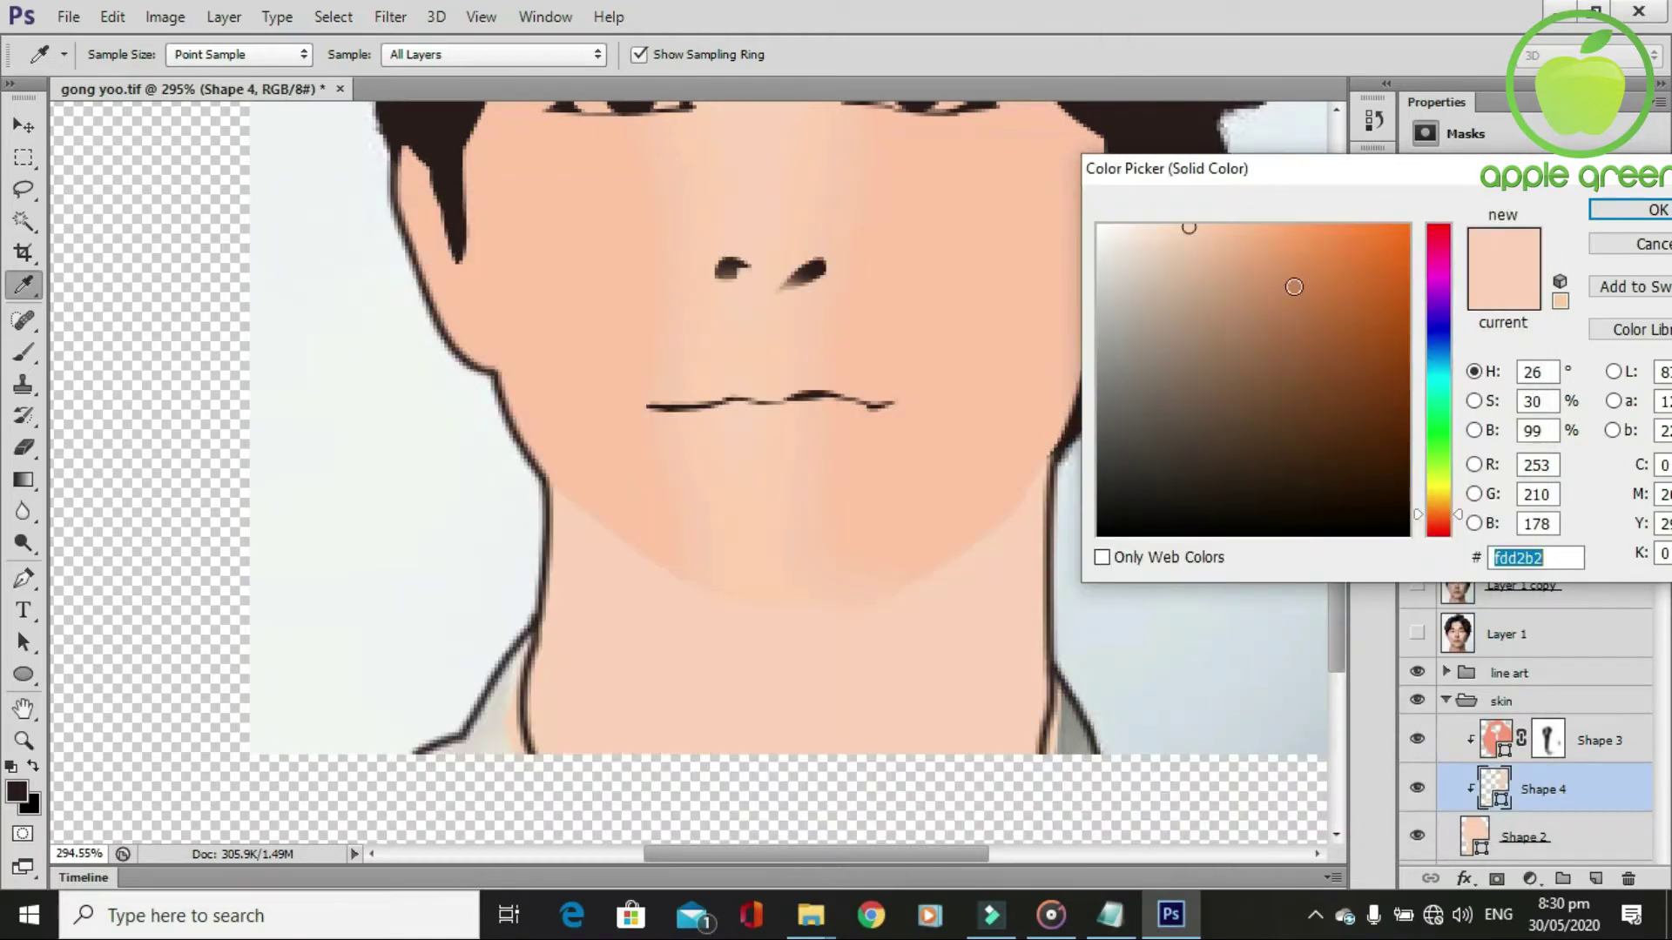
key("ctrl+v")
left_click(1635, 218)
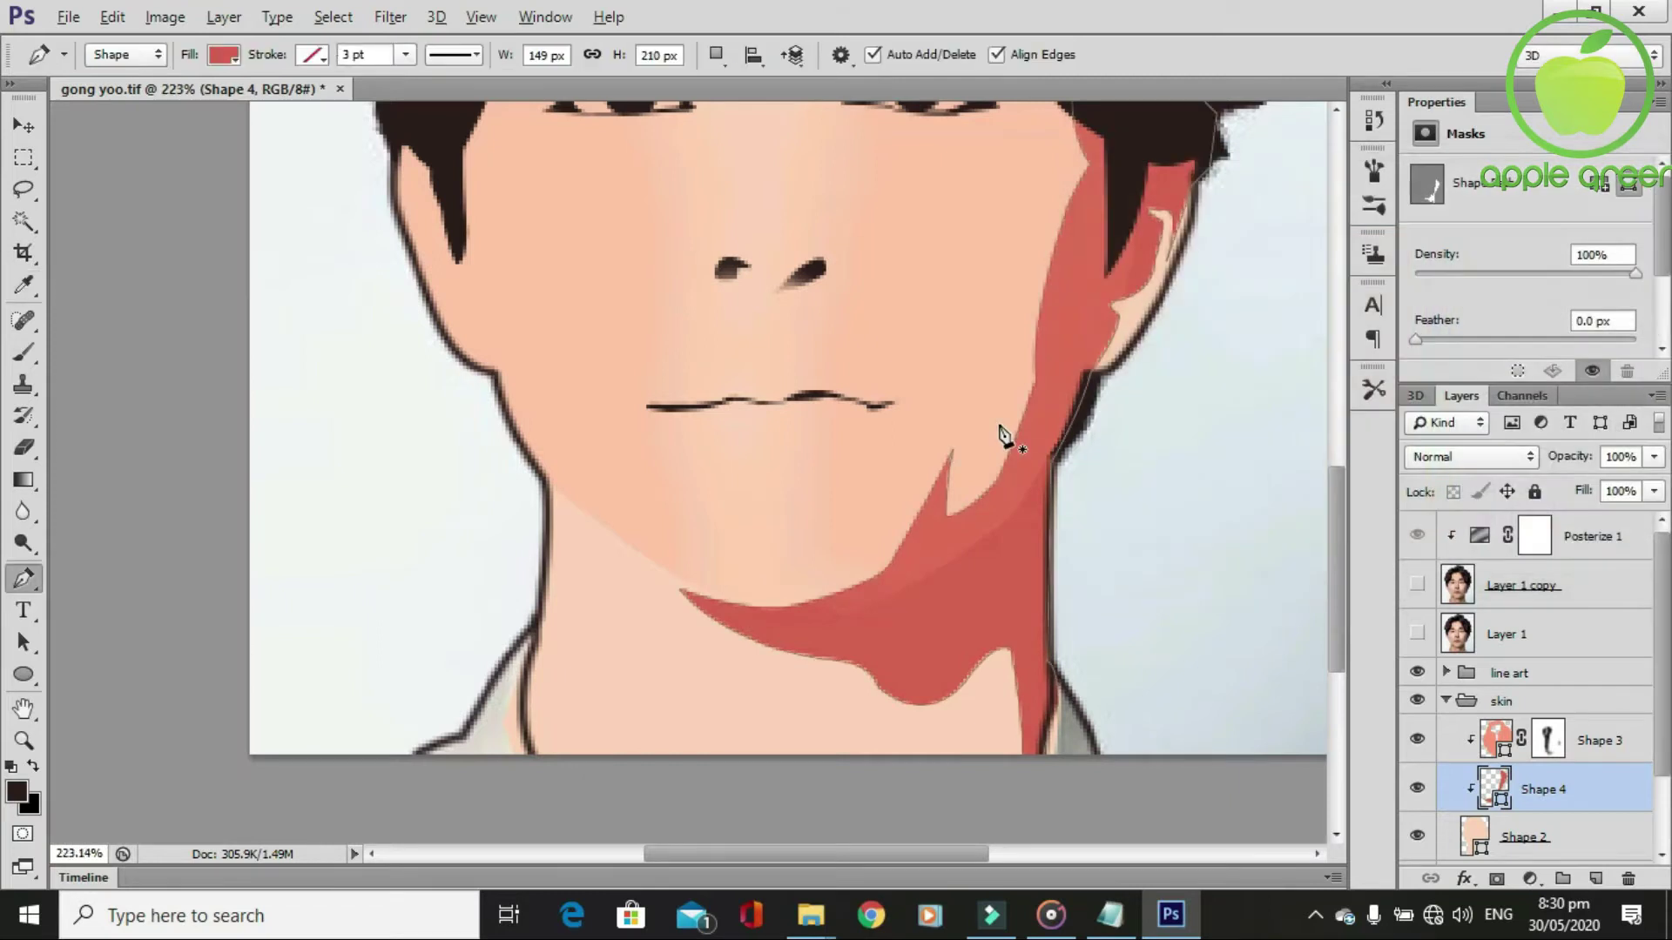
scroll(1000, 430, "down", 1)
Add a layer mask to Shape 4 and lower its opacity to 32%.
scroll(1002, 435, "up", 2)
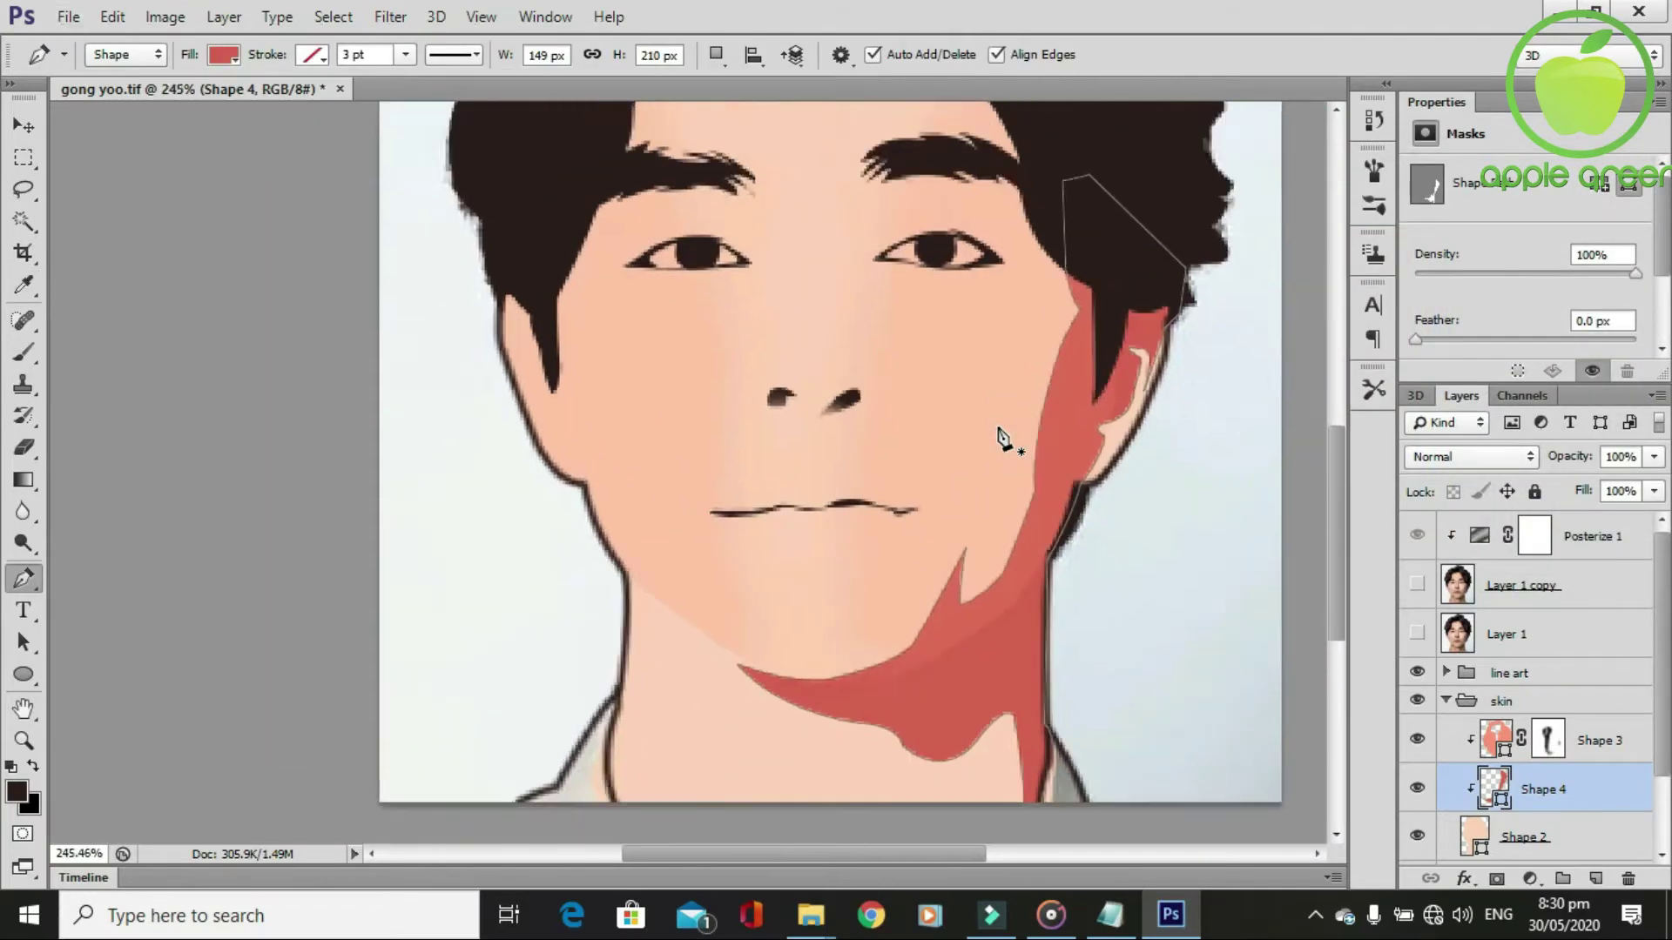
left_click(1501, 875)
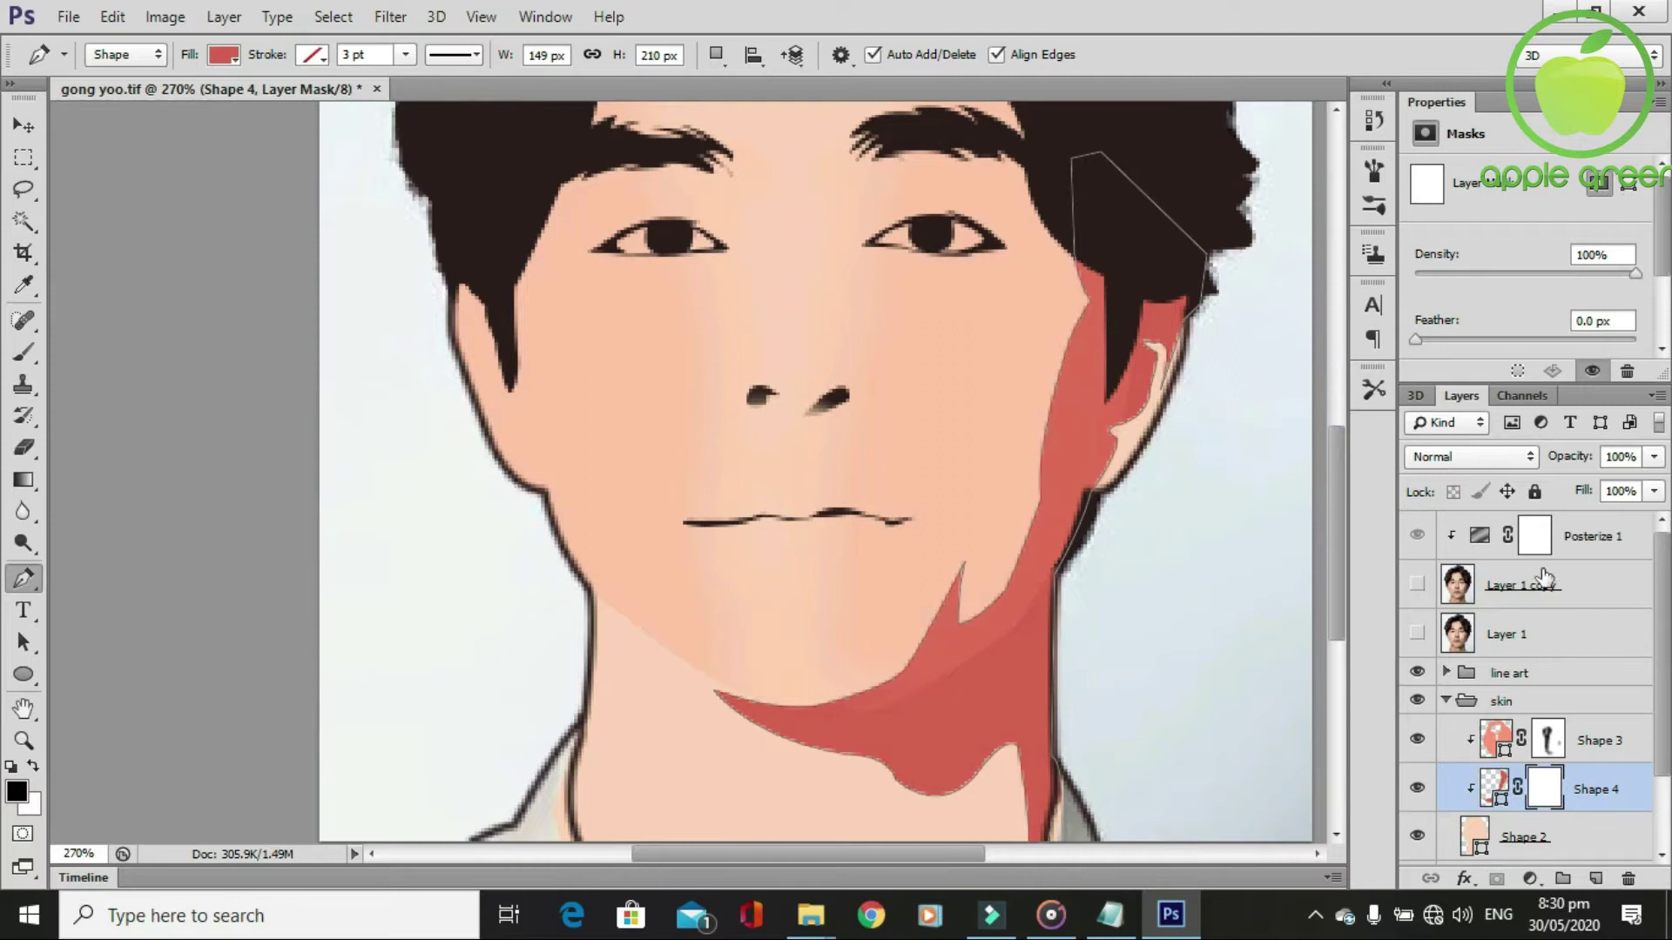
left_click(1652, 456)
left_click_drag(1608, 492, 1569, 489)
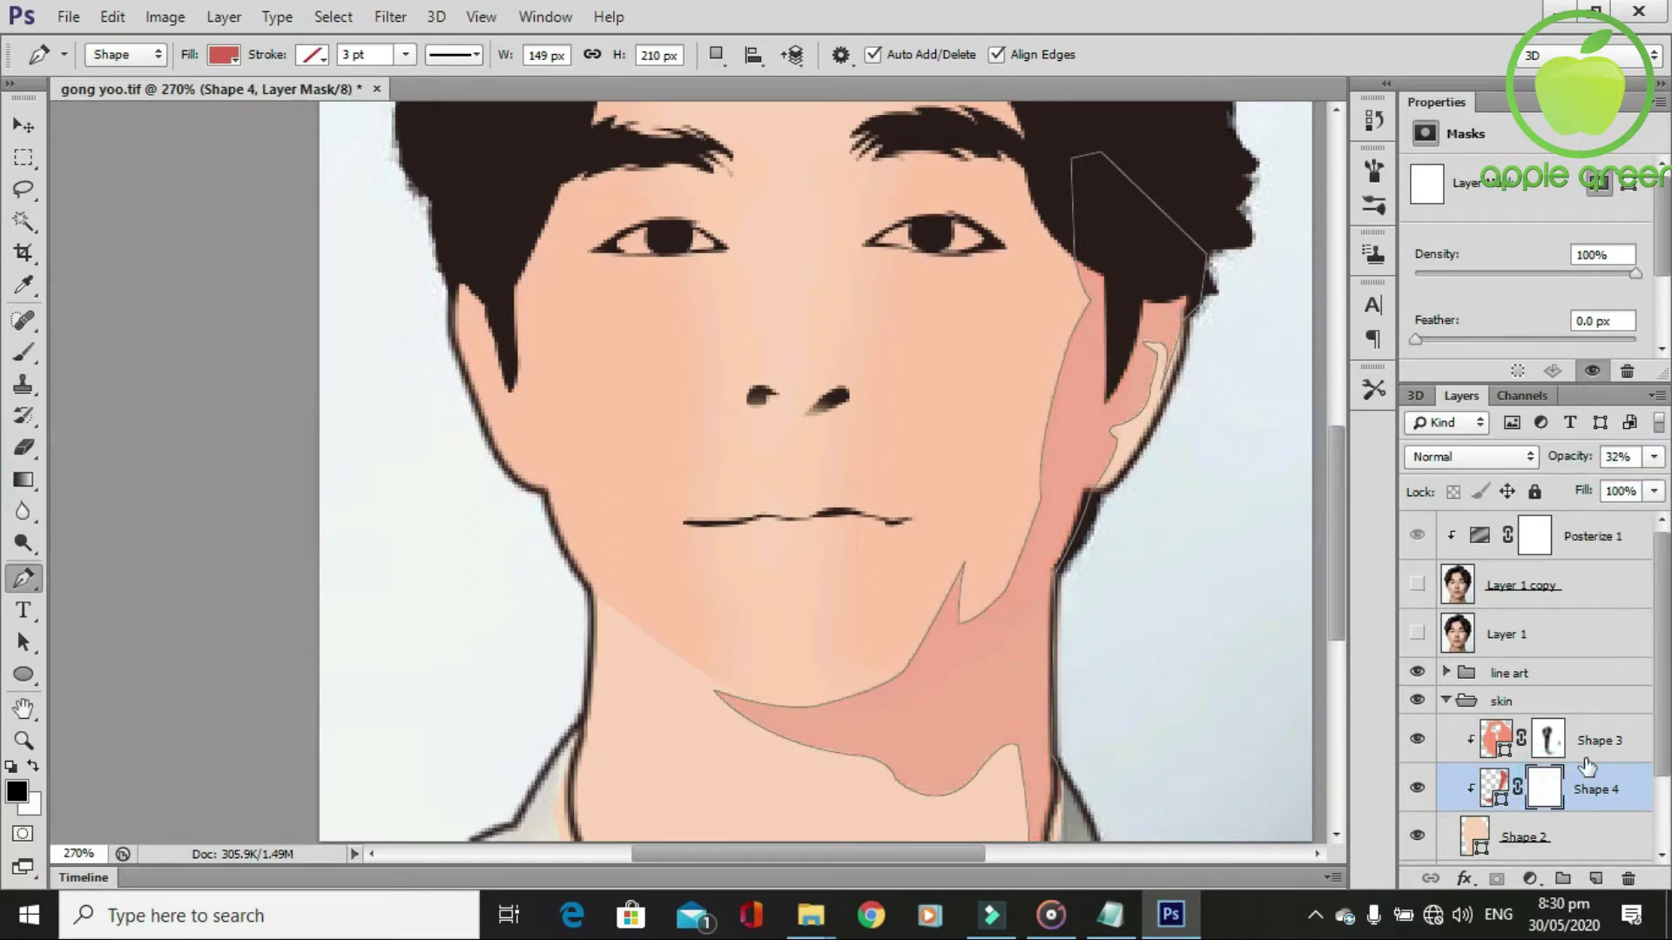
Brush the Shape 4 mask to fade the red shadow across the cheek, chin and jaw.
key("b")
mouse_move(1033, 308)
left_mouse_down()
mouse_move(1027, 365)
mouse_move(906, 615)
left_mouse_up()
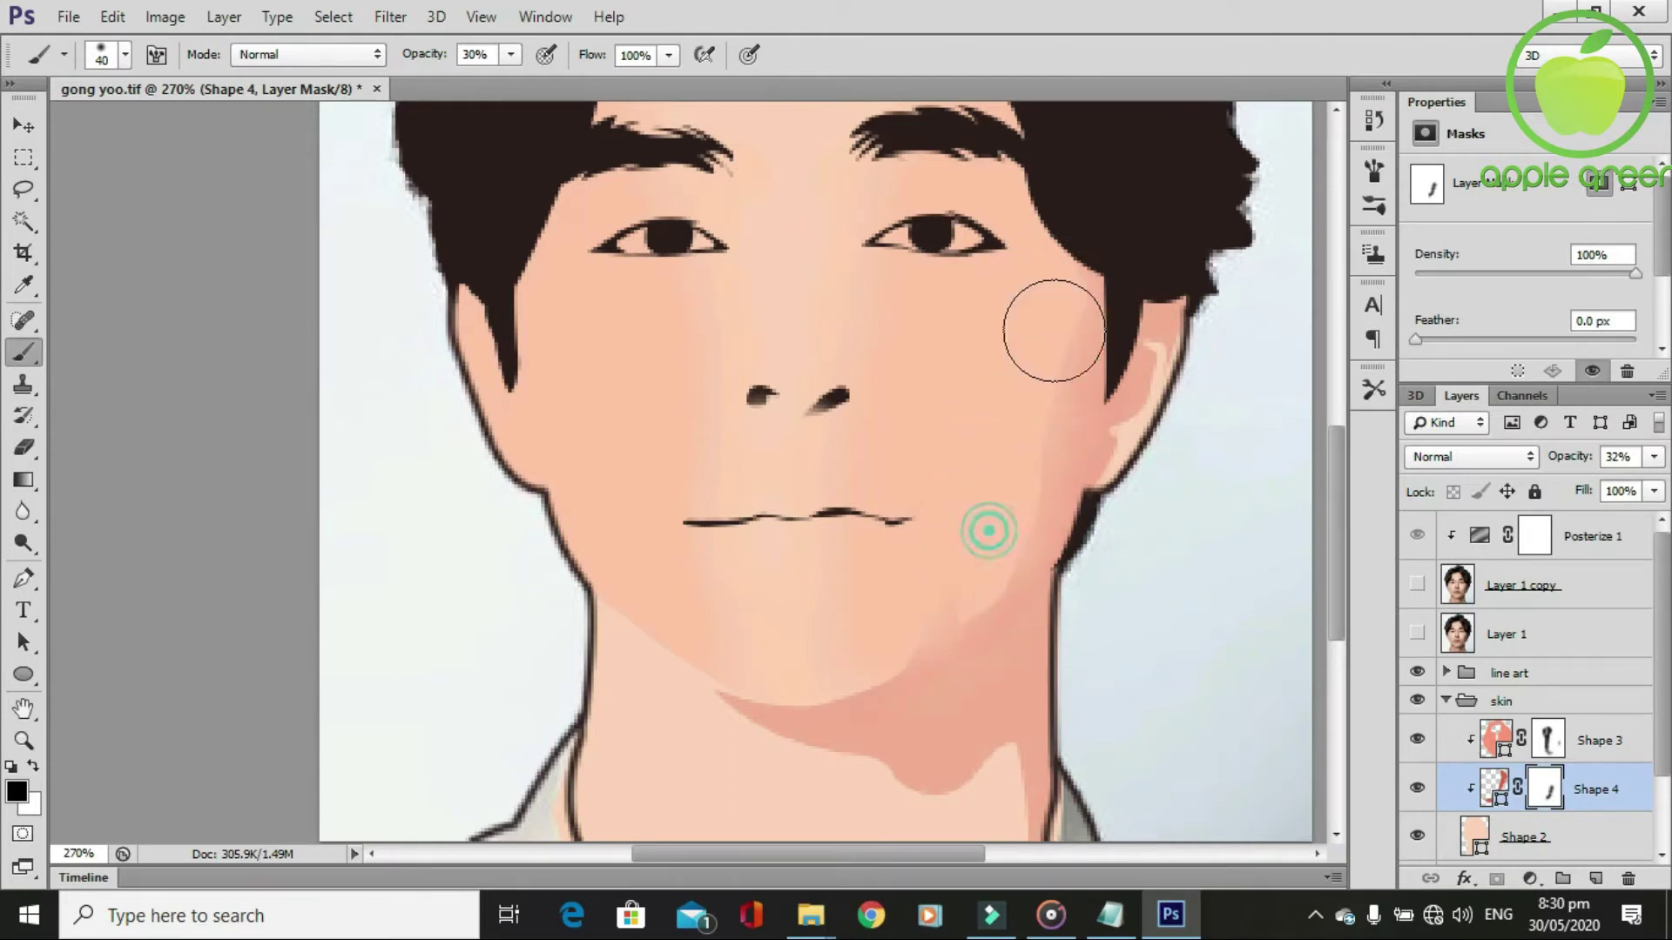
left_click_drag(905, 615, 903, 590)
mouse_move(728, 651)
left_mouse_down()
mouse_move(975, 780)
mouse_move(793, 814)
left_mouse_up()
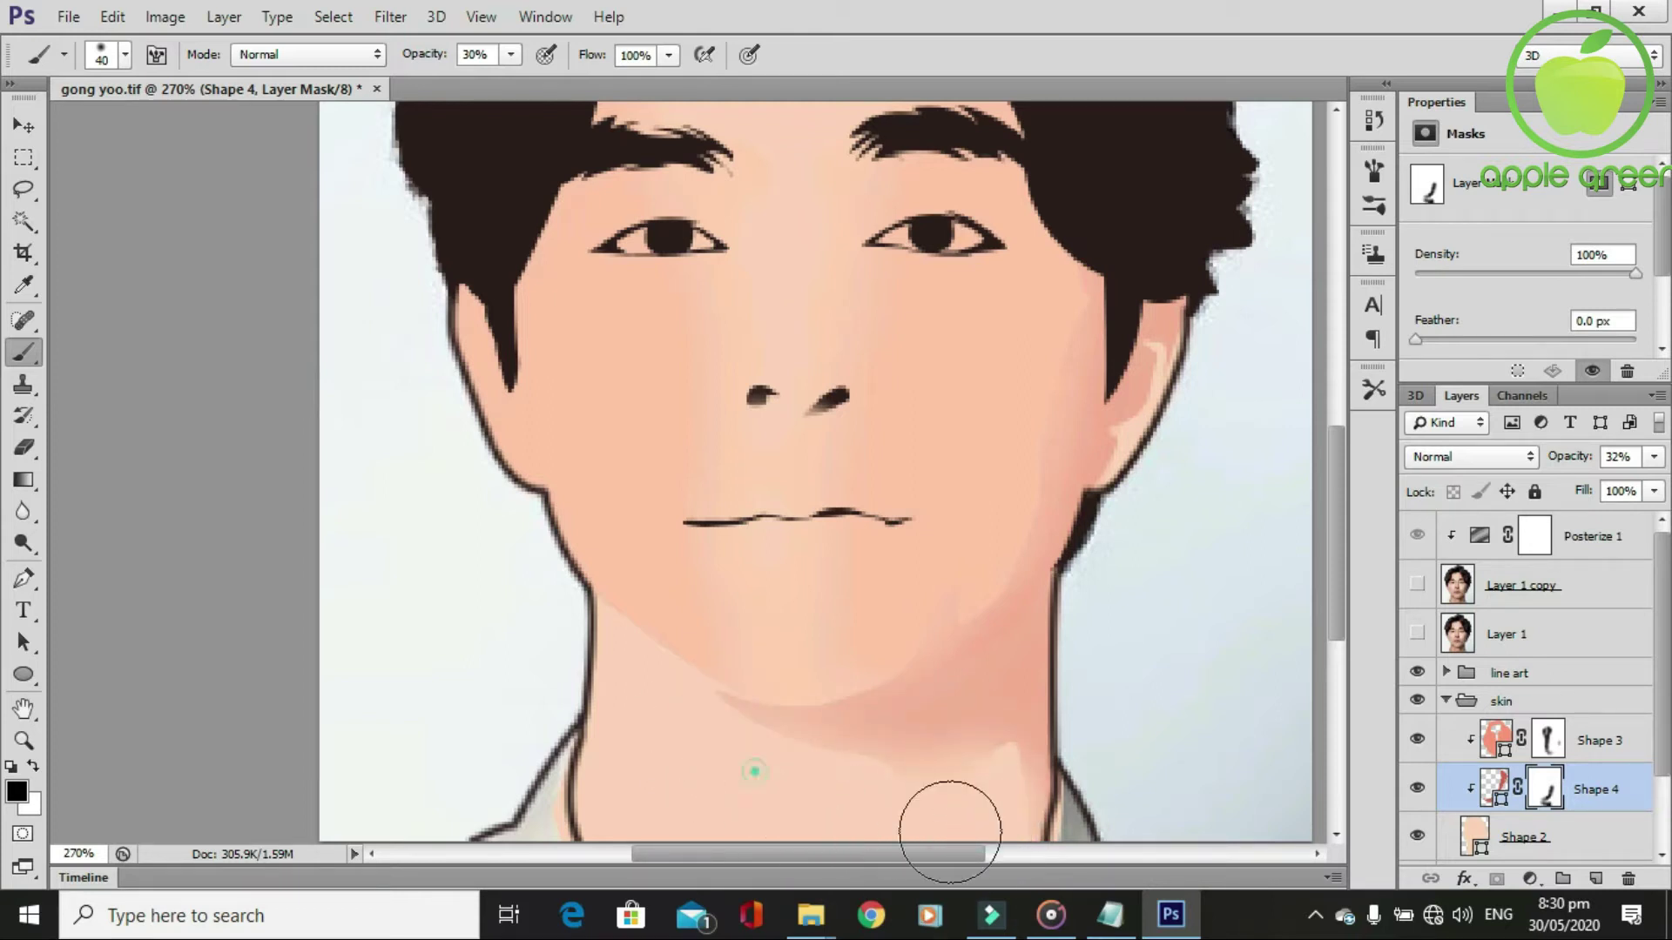
scroll(851, 776, "down", 1)
scroll(851, 773, "down", 1)
scroll(862, 771, "down", 1)
scroll(863, 769, "up", 1, "alt")
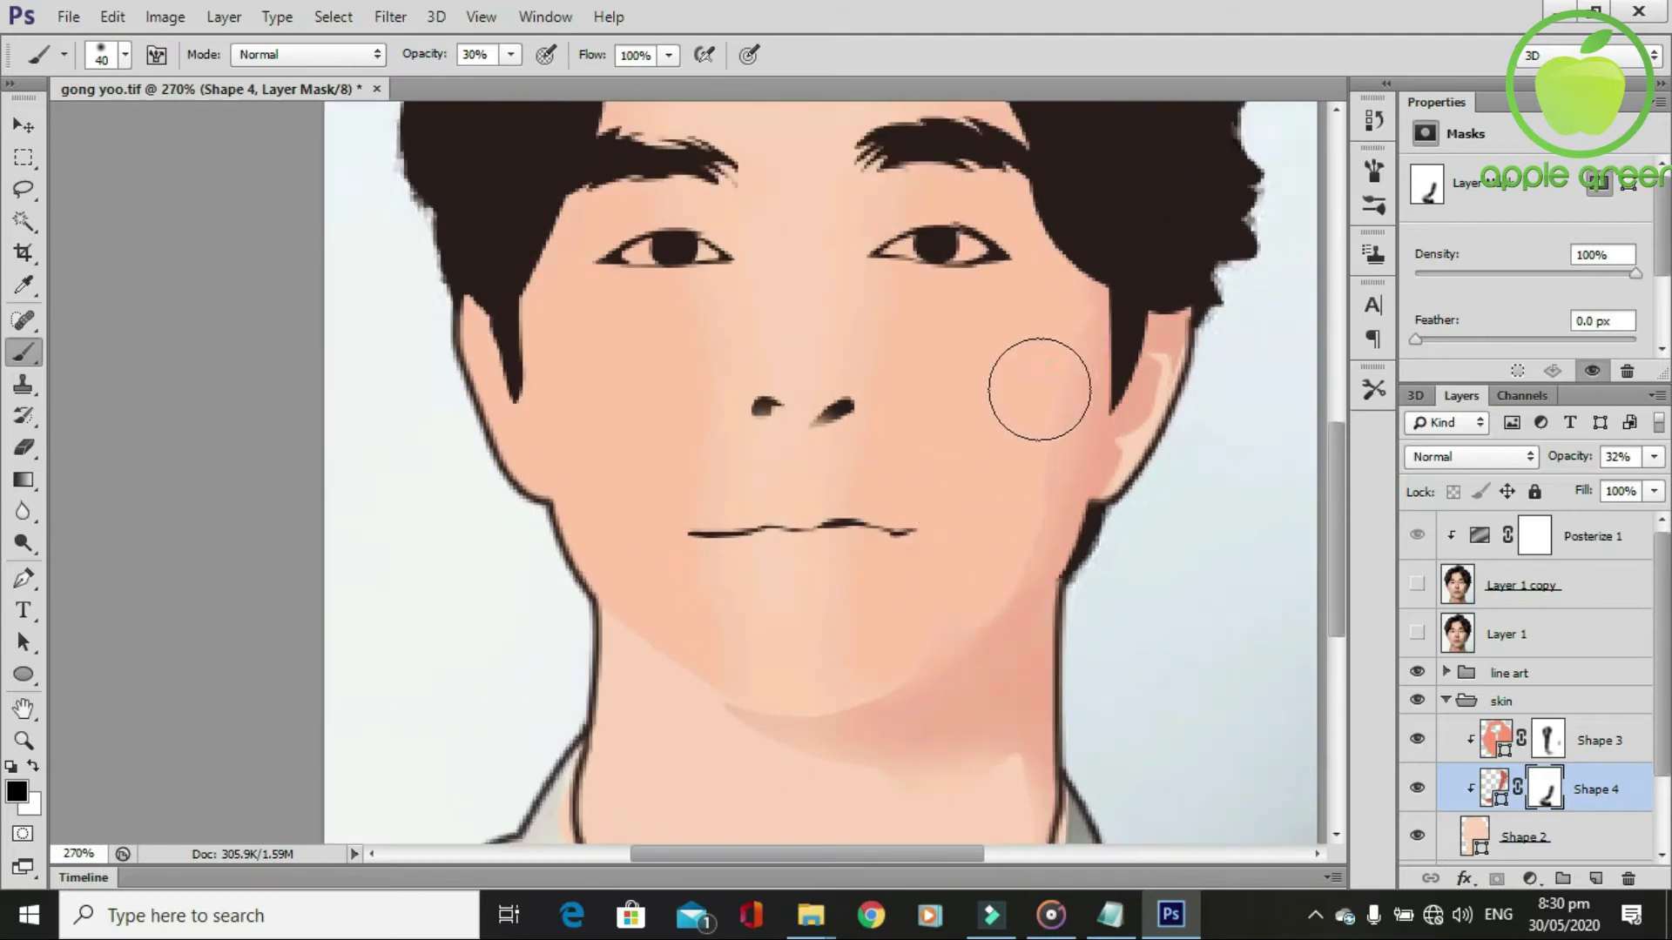
left_click_drag(735, 664, 728, 735)
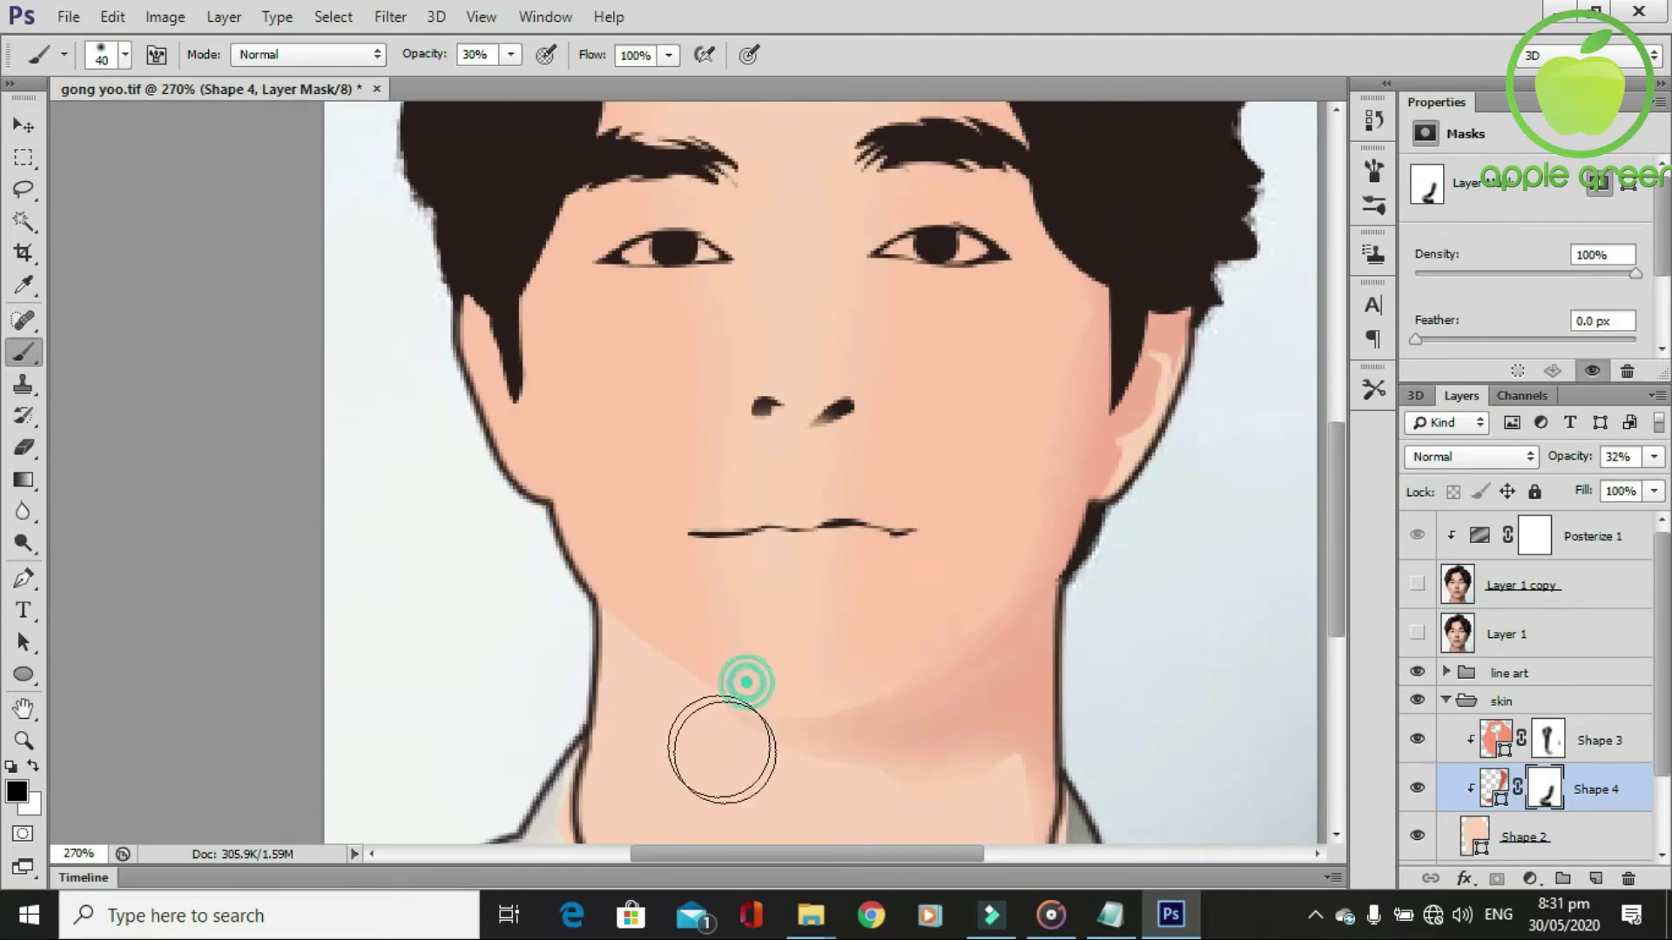
scroll(851, 739, "down", 1, "alt")
scroll(852, 739, "up", 1, "alt")
scroll(851, 739, "up", 1, "alt")
left_click_drag(1046, 371, 1000, 507)
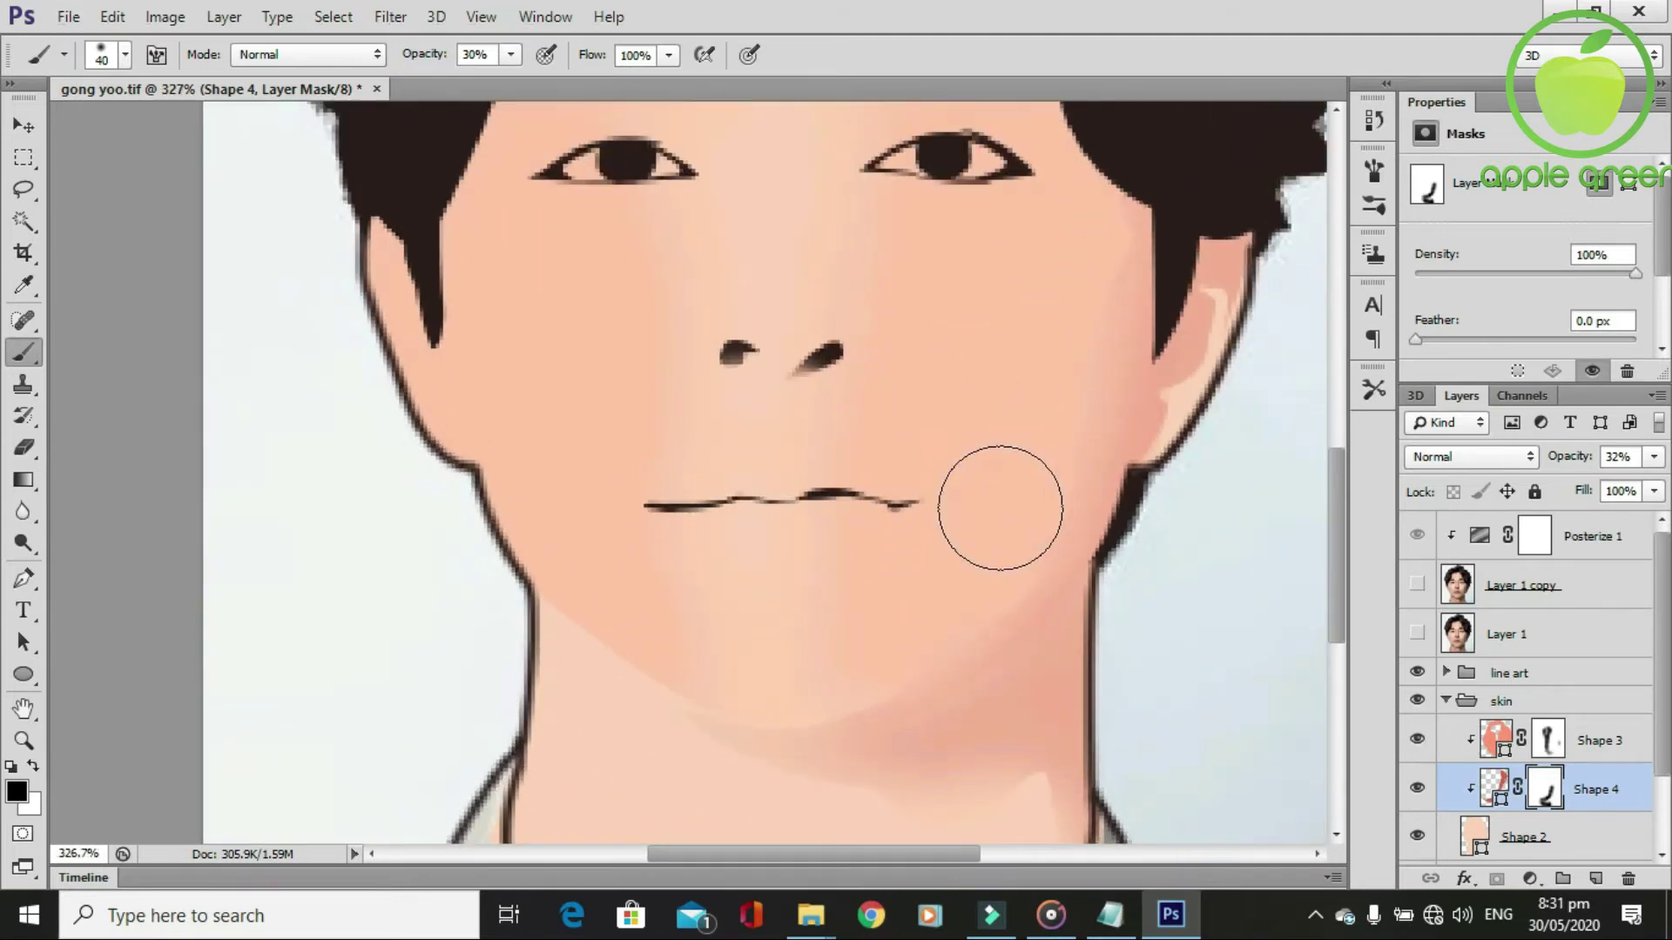
Mask the shadow around the ear with a 15 px brush, restoring some with white.
left_click_drag(1251, 341, 1254, 370)
mouse_move(1202, 440)
left_mouse_down()
mouse_move(1231, 384)
mouse_move(1262, 410)
mouse_move(1228, 444)
left_mouse_up()
key("bracketleft")
key("bracketleft")
key("bracketleft")
key("bracketleft")
key("bracketleft")
left_click_drag(1228, 324, 1234, 364)
key("x")
mouse_move(1194, 310)
left_mouse_down()
mouse_move(1143, 405)
mouse_move(1201, 287)
left_mouse_up()
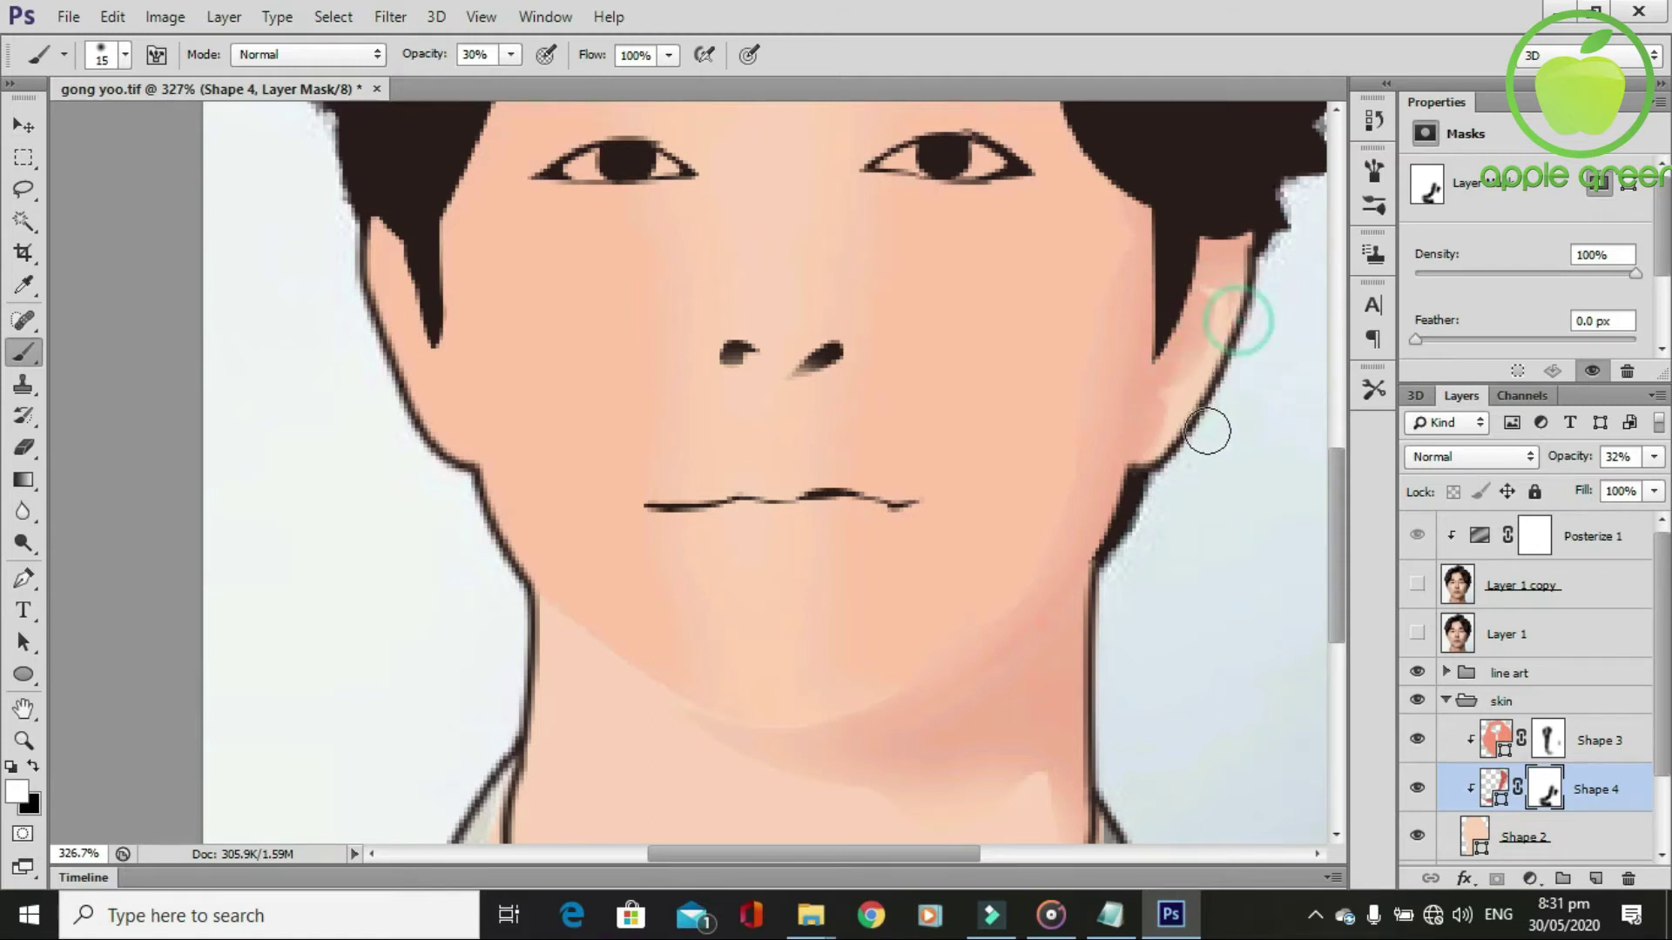
scroll(1167, 425, "down", 1)
scroll(1176, 419, "up", 2)
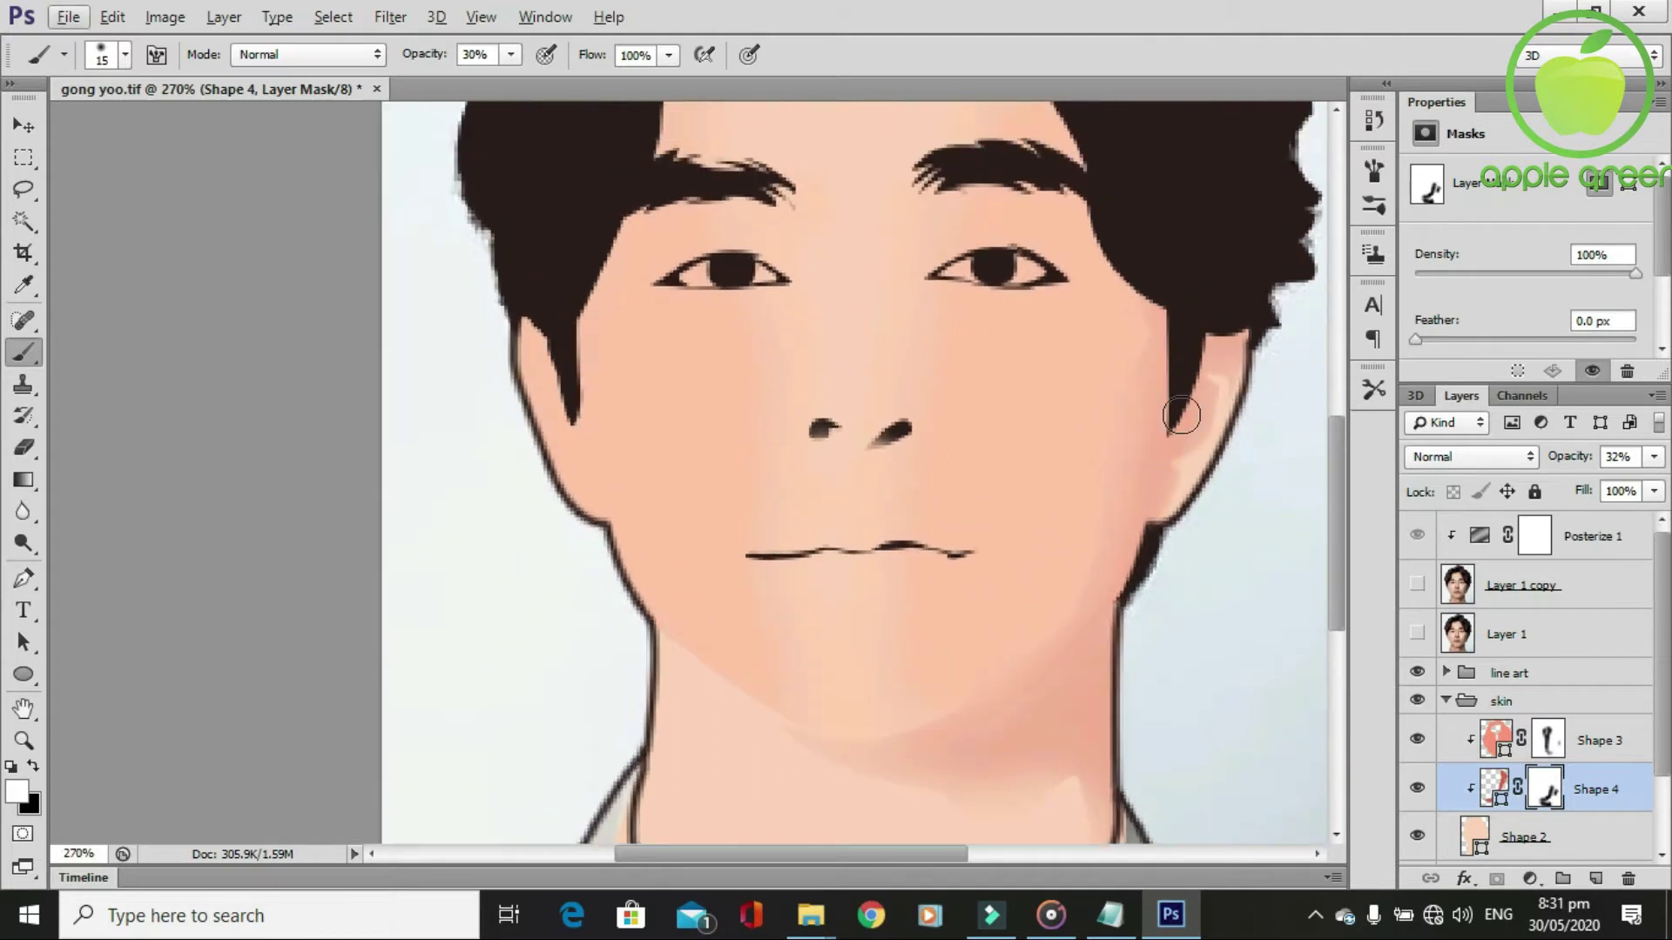
Show the posterized photo copy and switch to the Pen tool with Shape 4's content targeted.
scroll(1106, 557, "down", 1)
left_click(1417, 584)
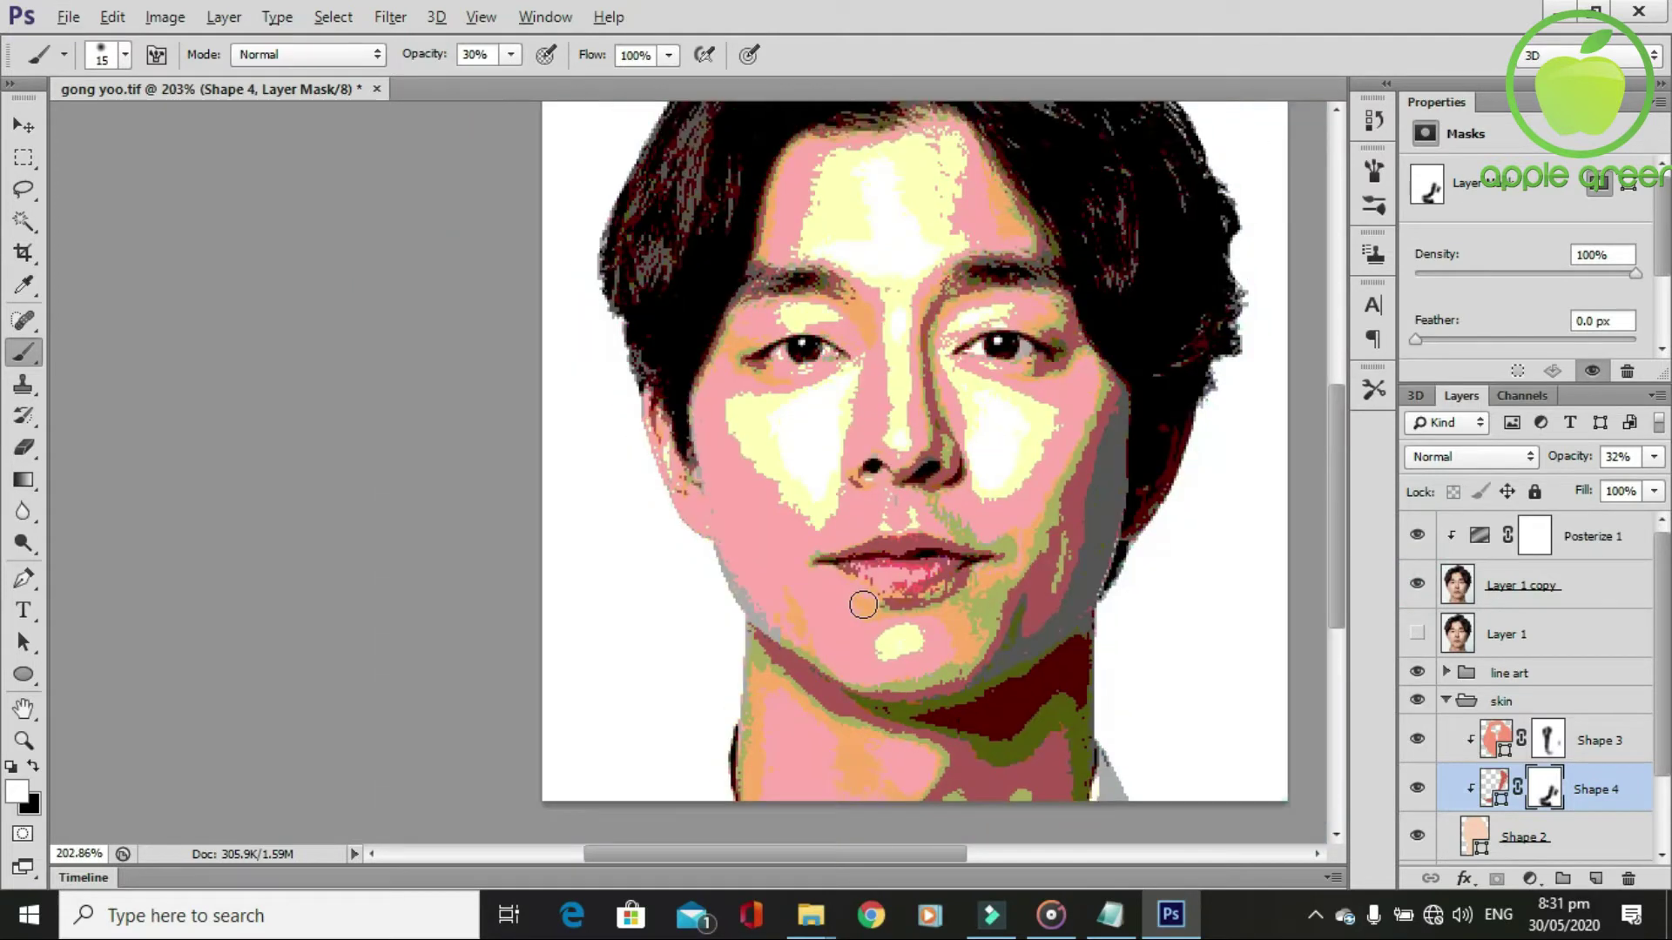
scroll(870, 596, "up", 1)
scroll(866, 599, "up", 1)
scroll(865, 601, "down", 1)
scroll(863, 605, "up", 1)
key("p")
left_click(1583, 786)
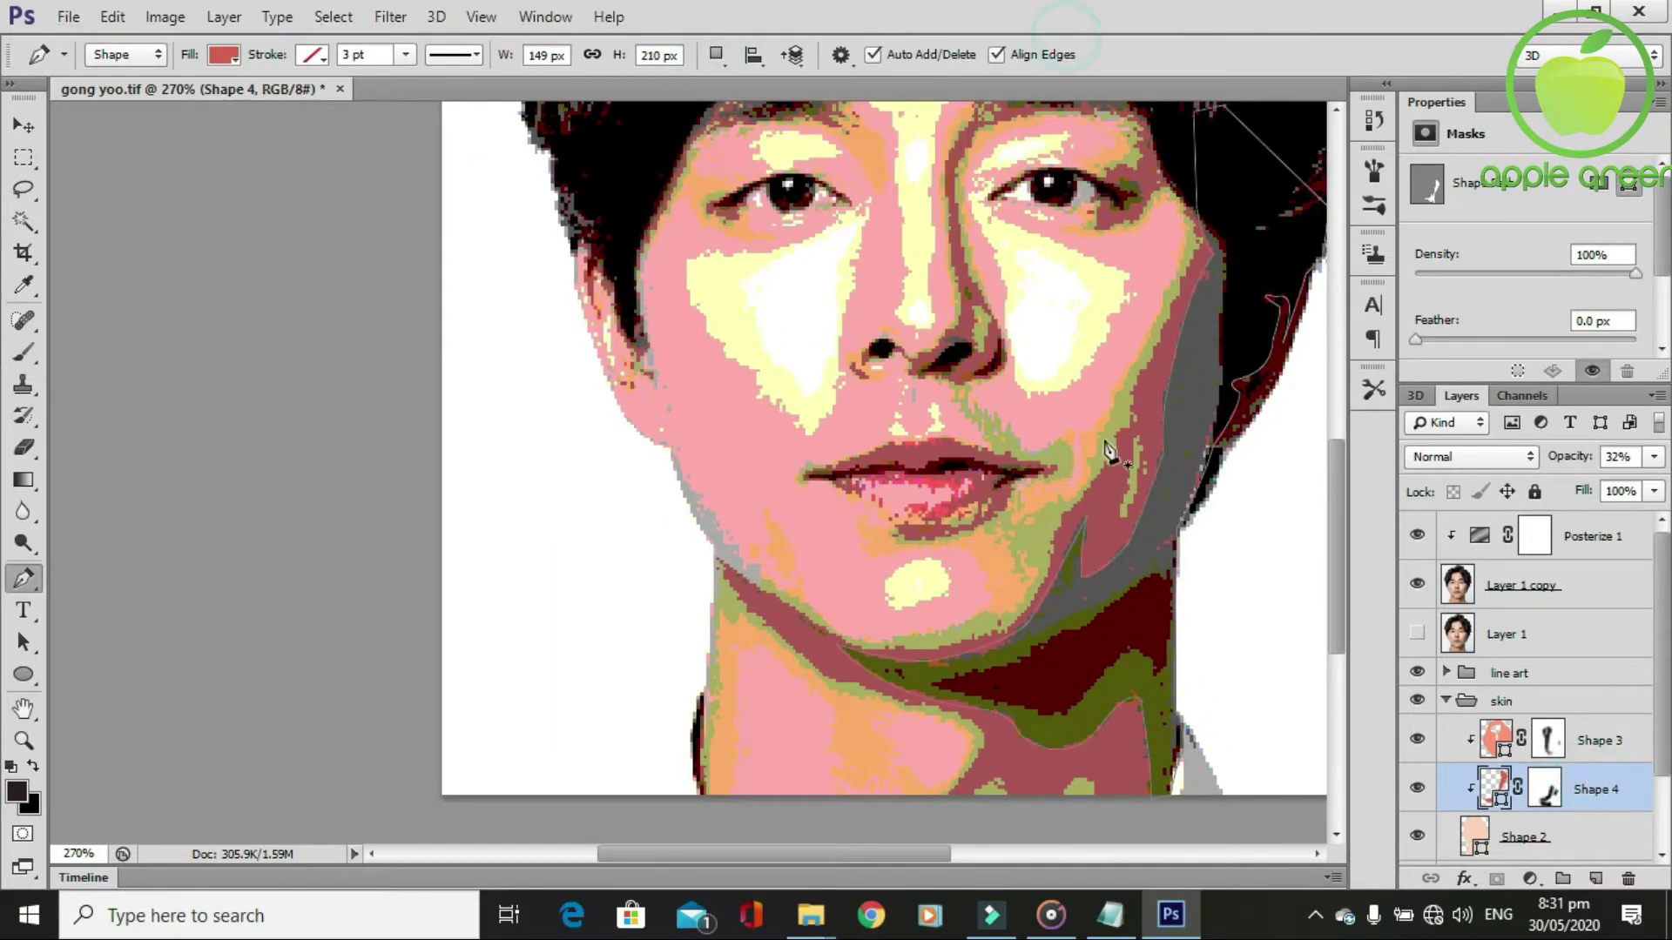
scroll(1119, 441, "up", 1)
scroll(1119, 440, "down", 1)
scroll(1123, 435, "up", 1)
scroll(1191, 270, "up", 1)
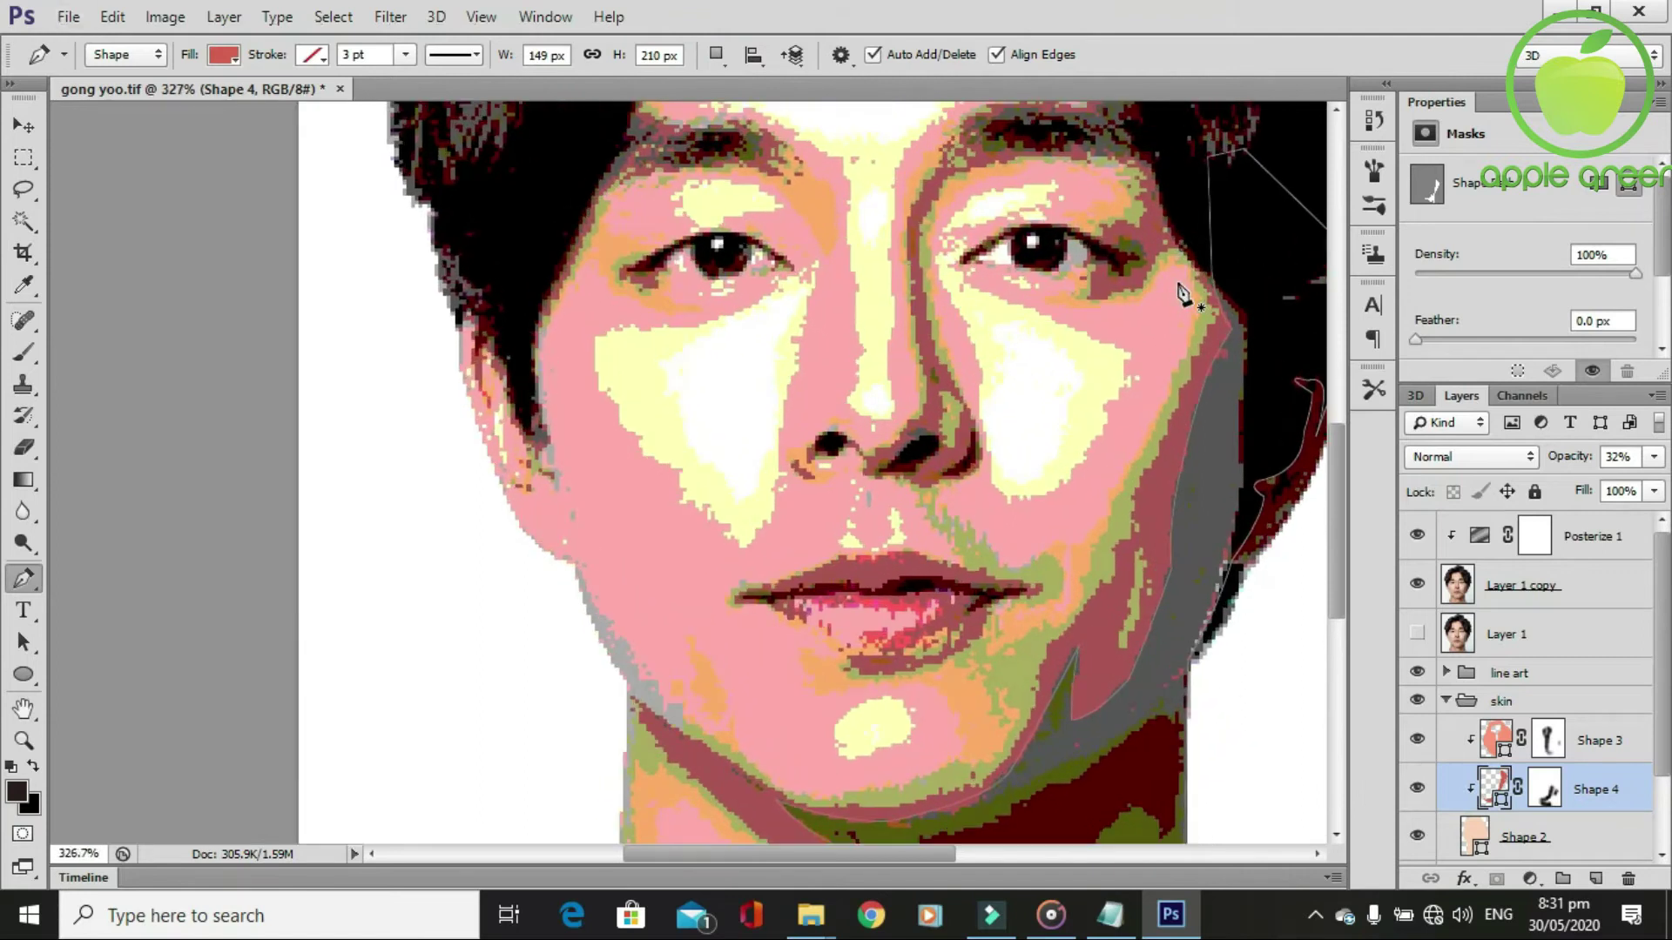
Start a new shading outline with anchors running from the right cheek down along the jaw.
left_click(1195, 253)
left_click(1214, 317)
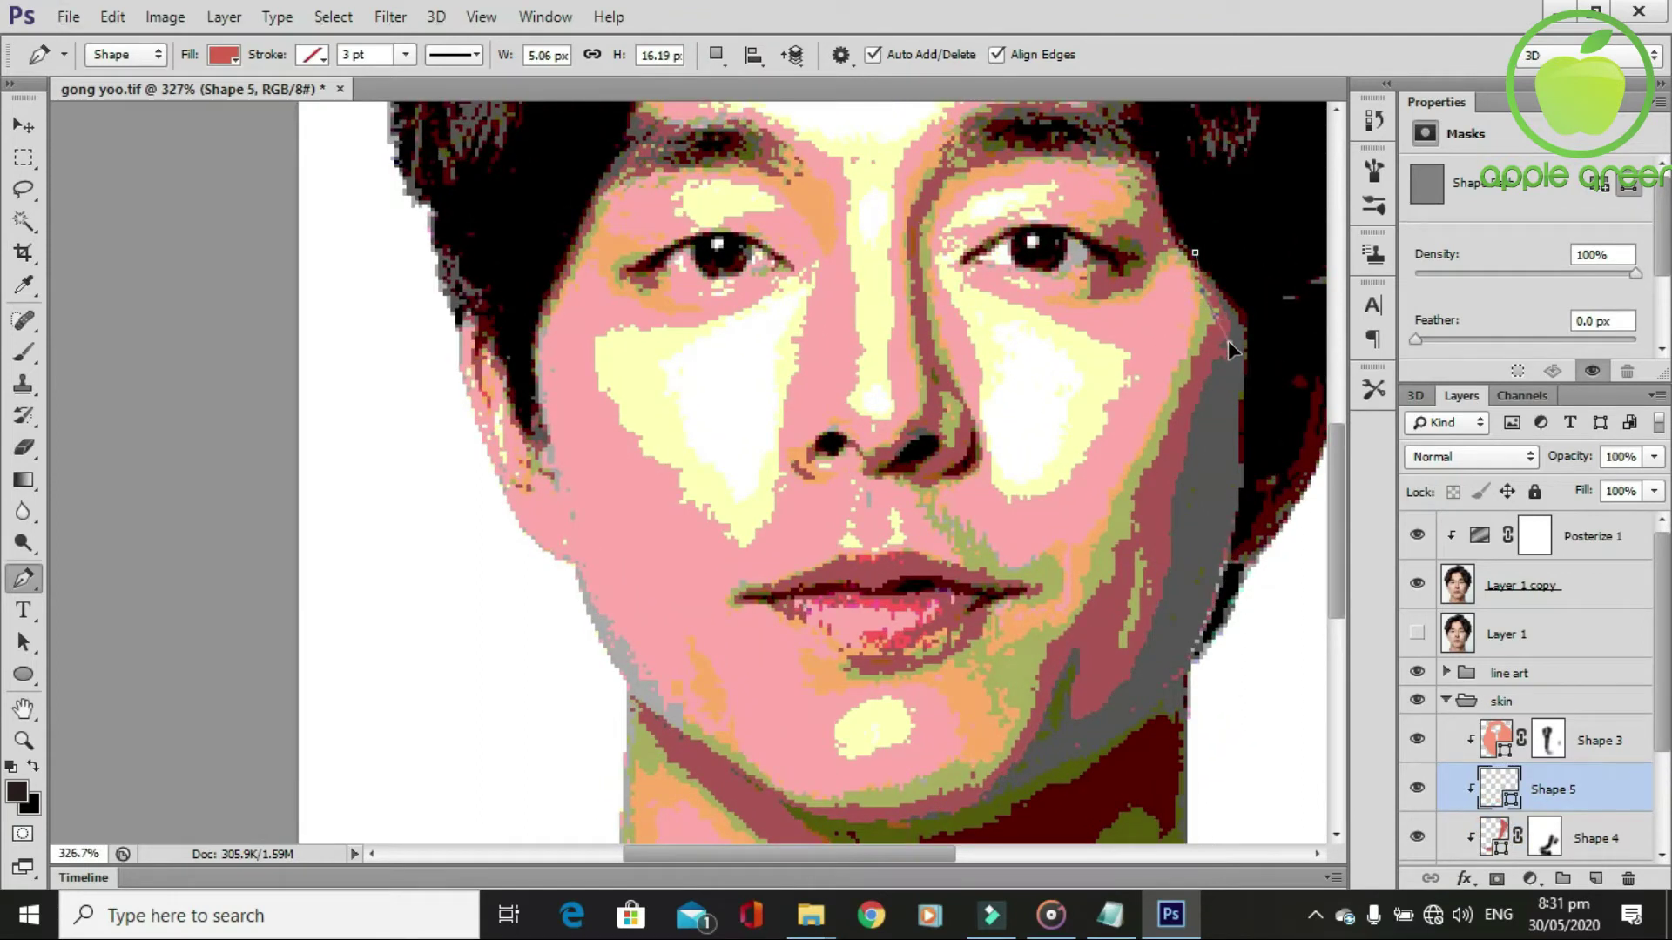
scroll(1124, 453, "down", 2)
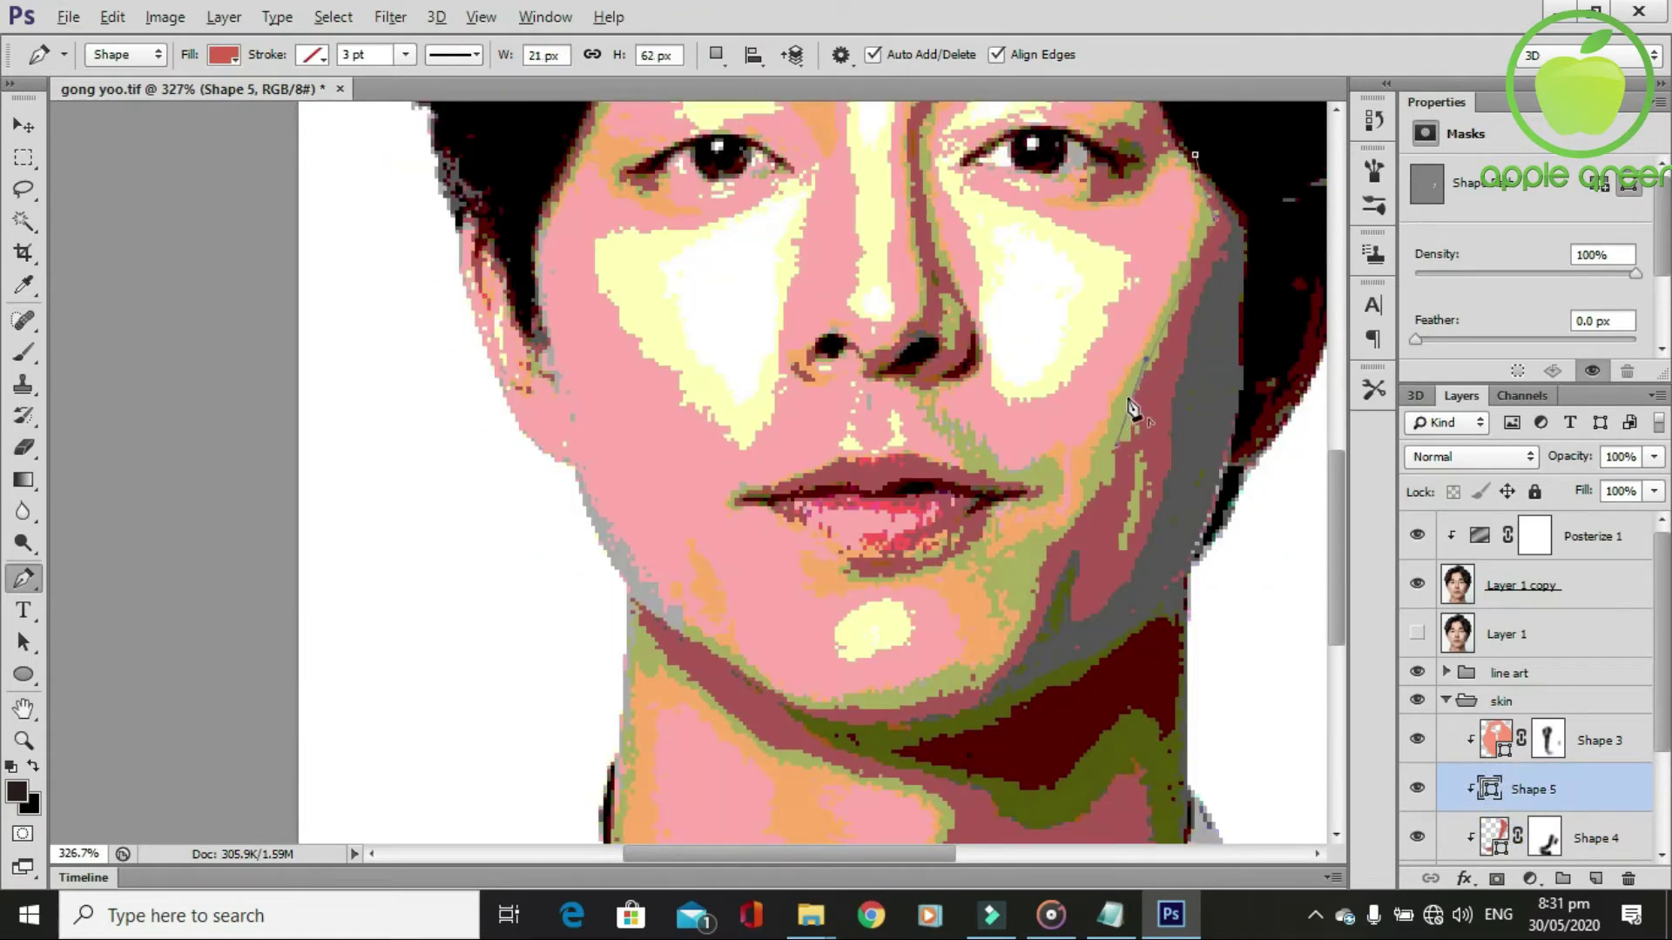
left_click(1132, 425)
left_click(1107, 490)
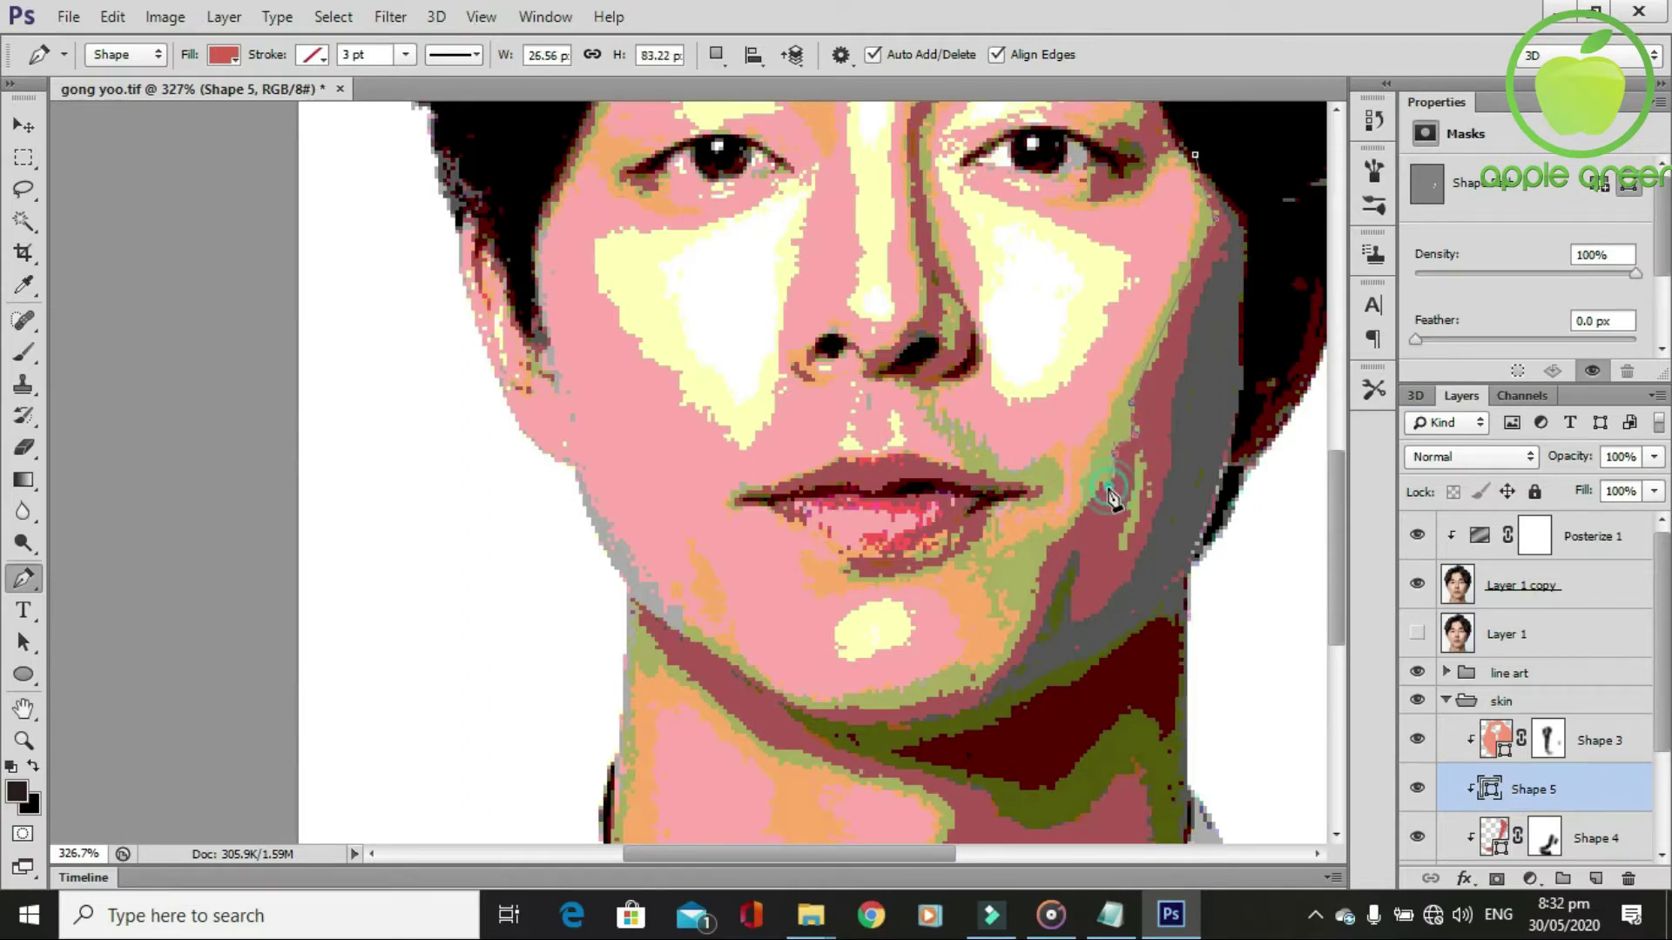
left_click(1052, 559)
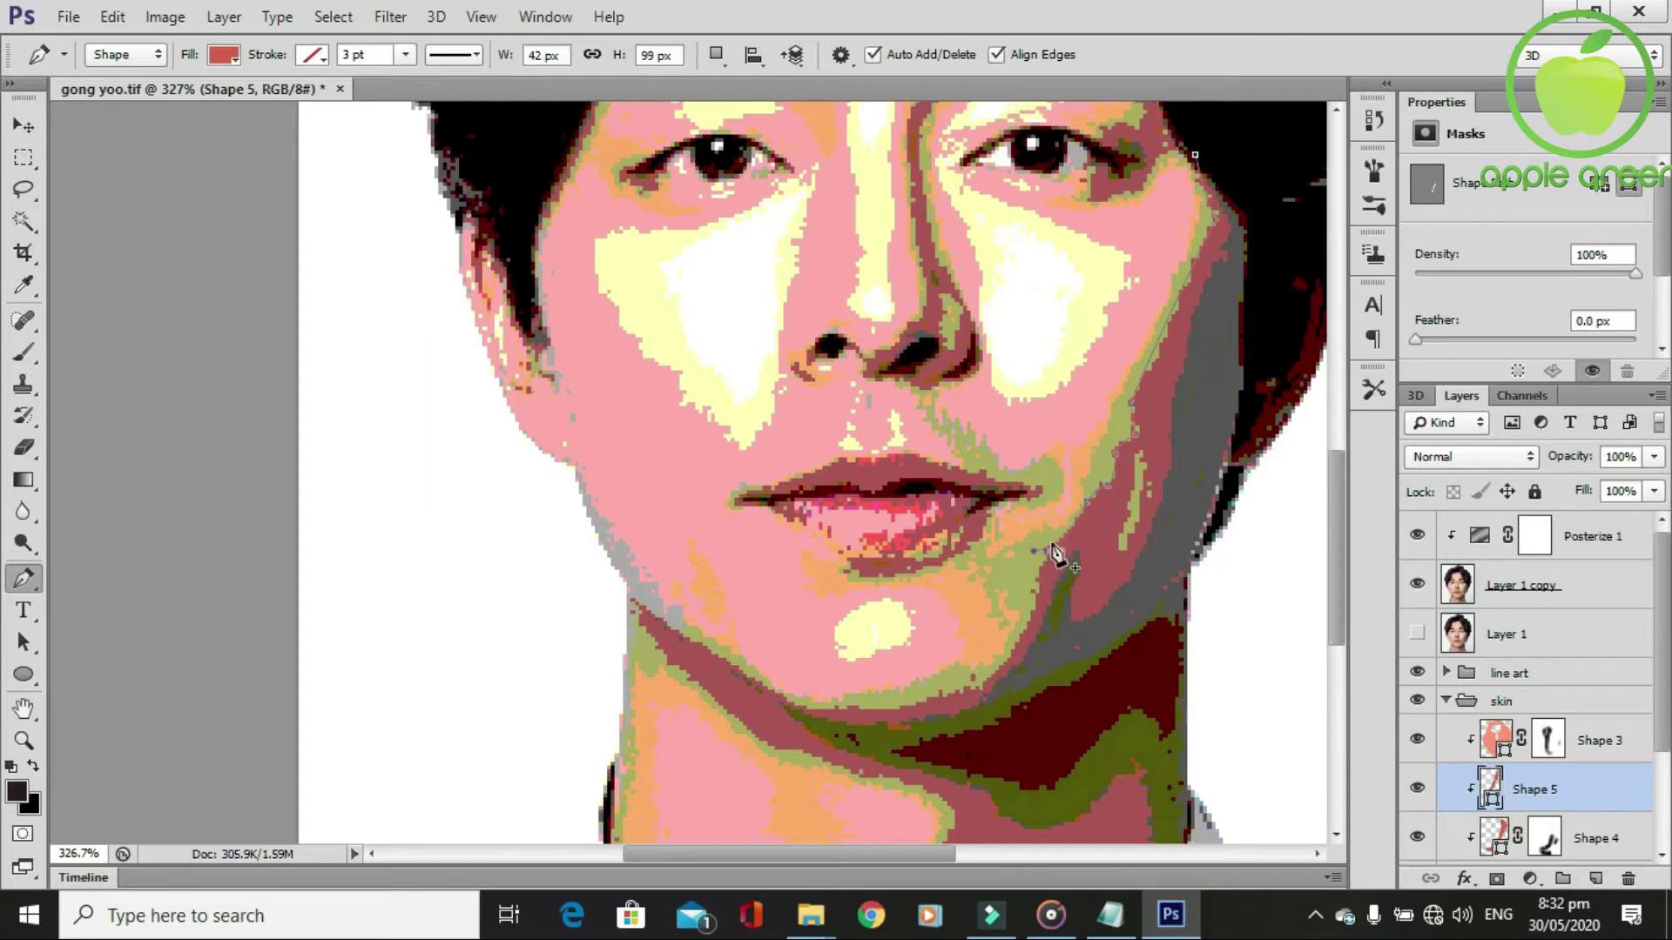
scroll(1050, 559, "down", 3)
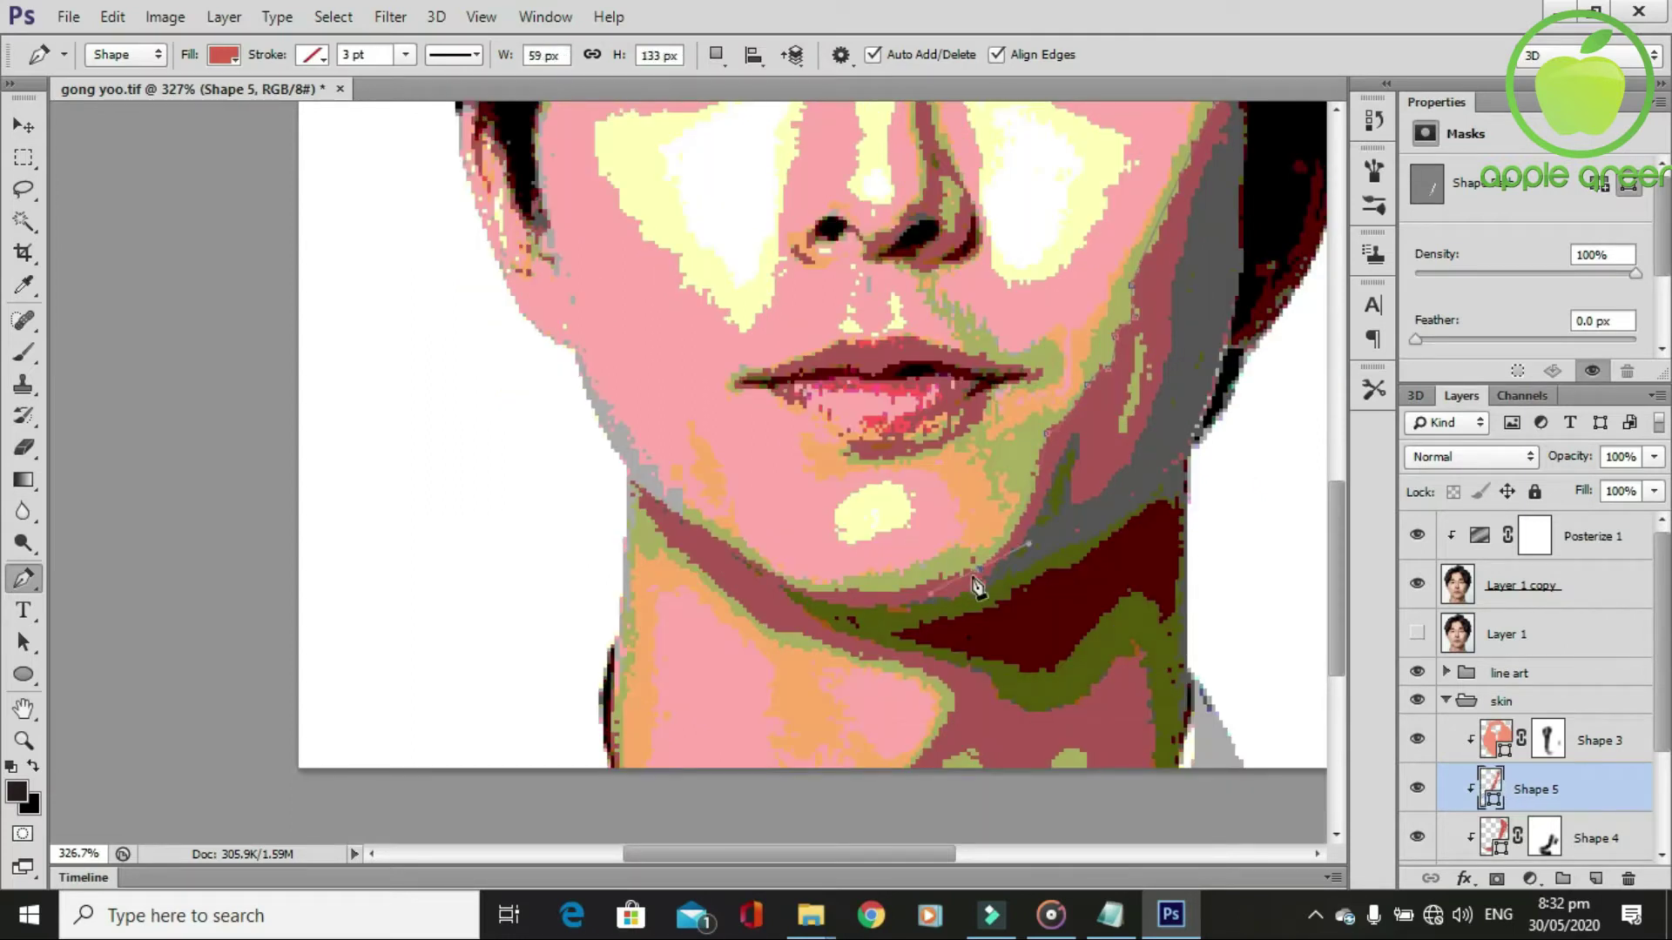
left_click(980, 573)
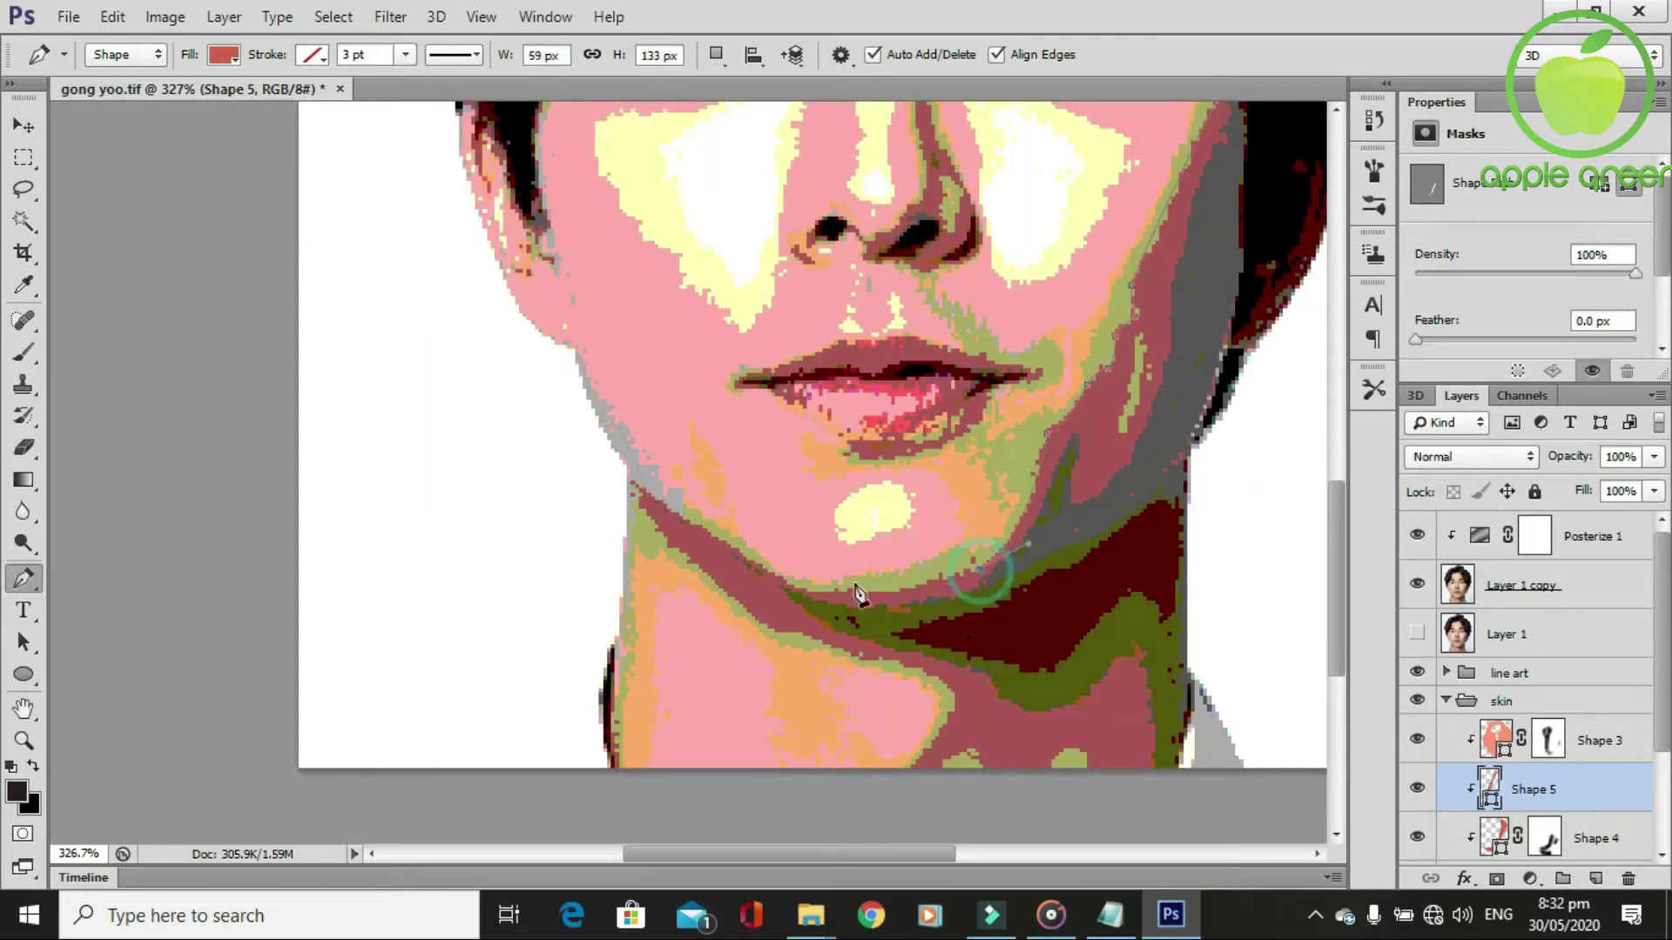
left_click(806, 594)
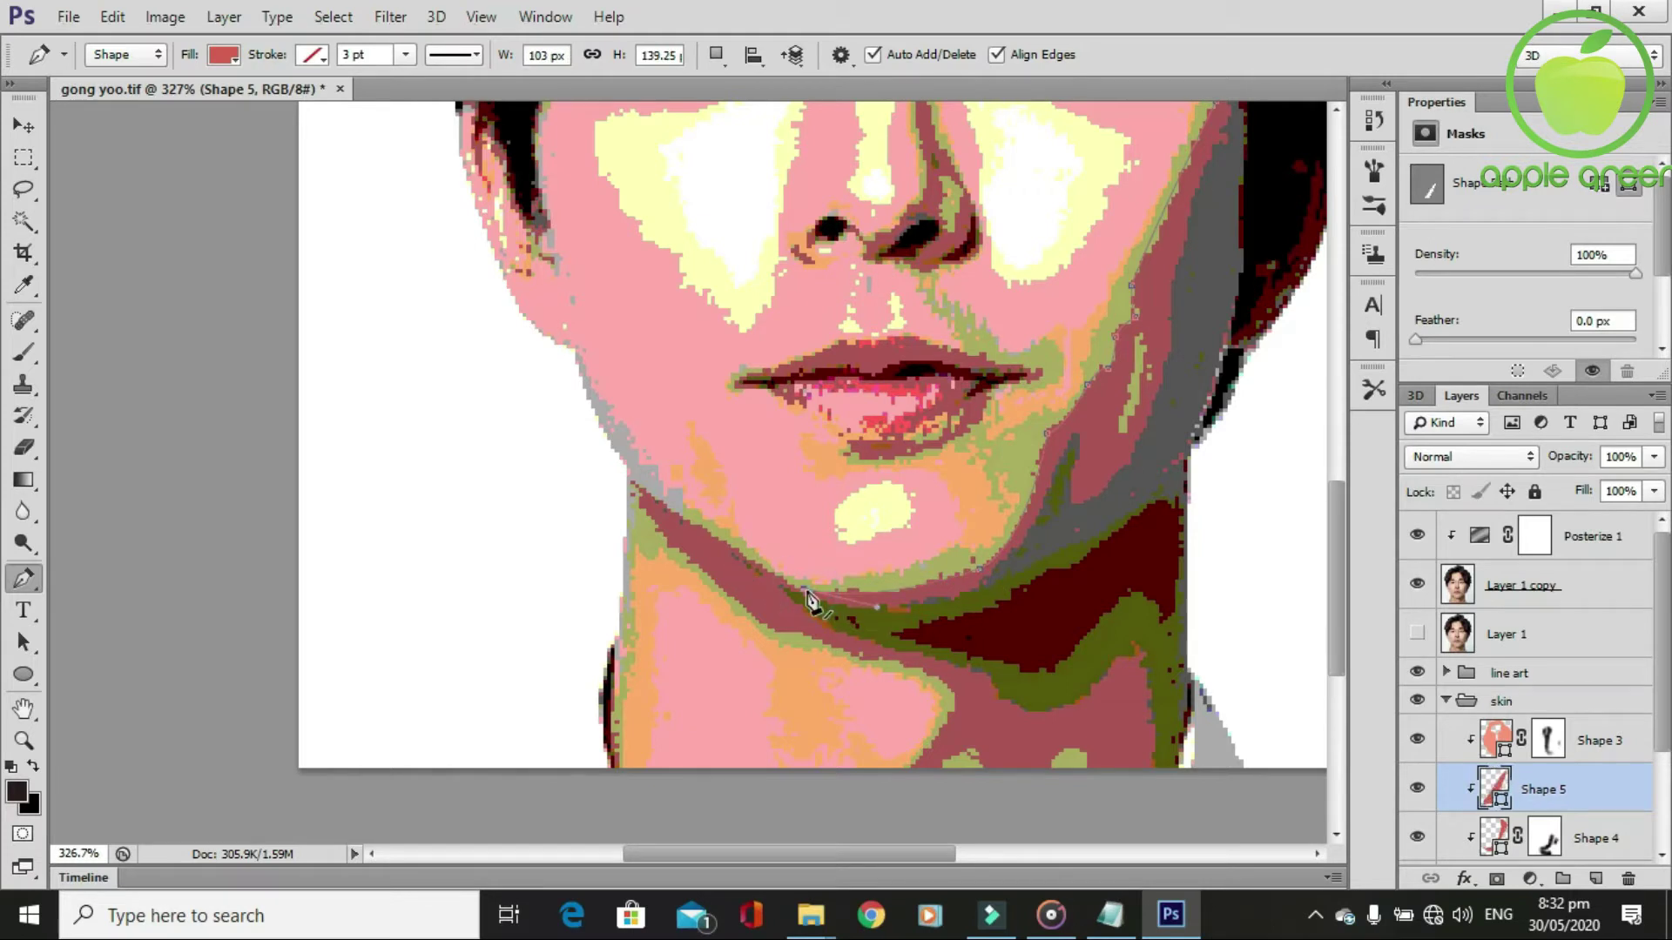
left_click_drag(596, 442, 595, 437)
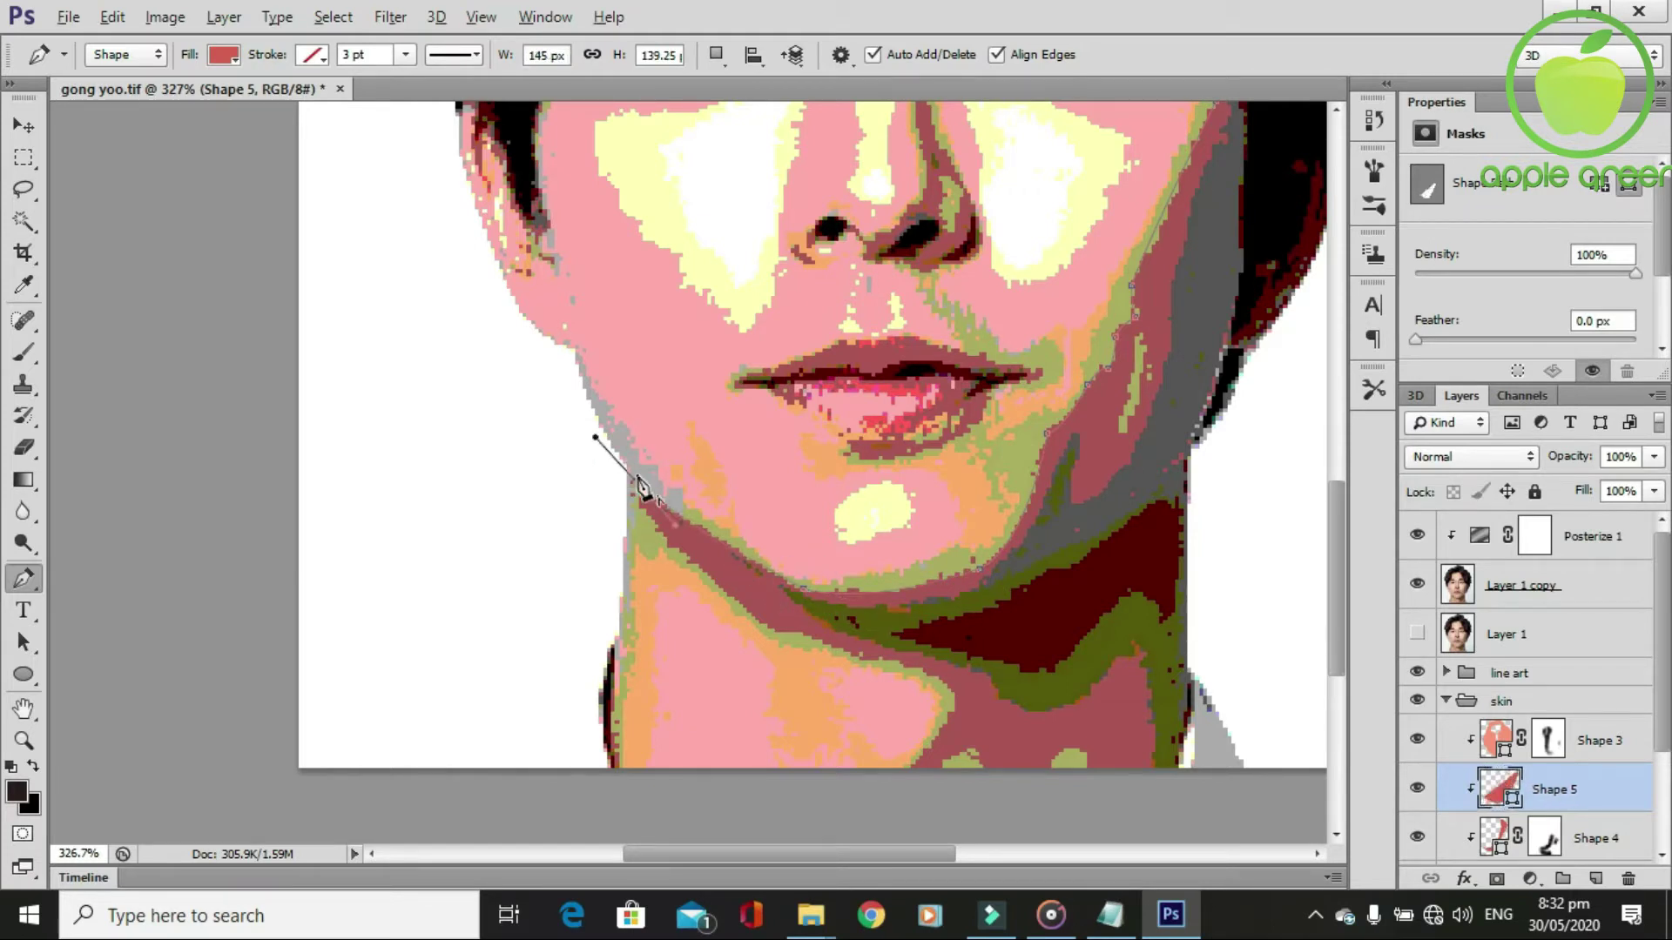
left_click(684, 556)
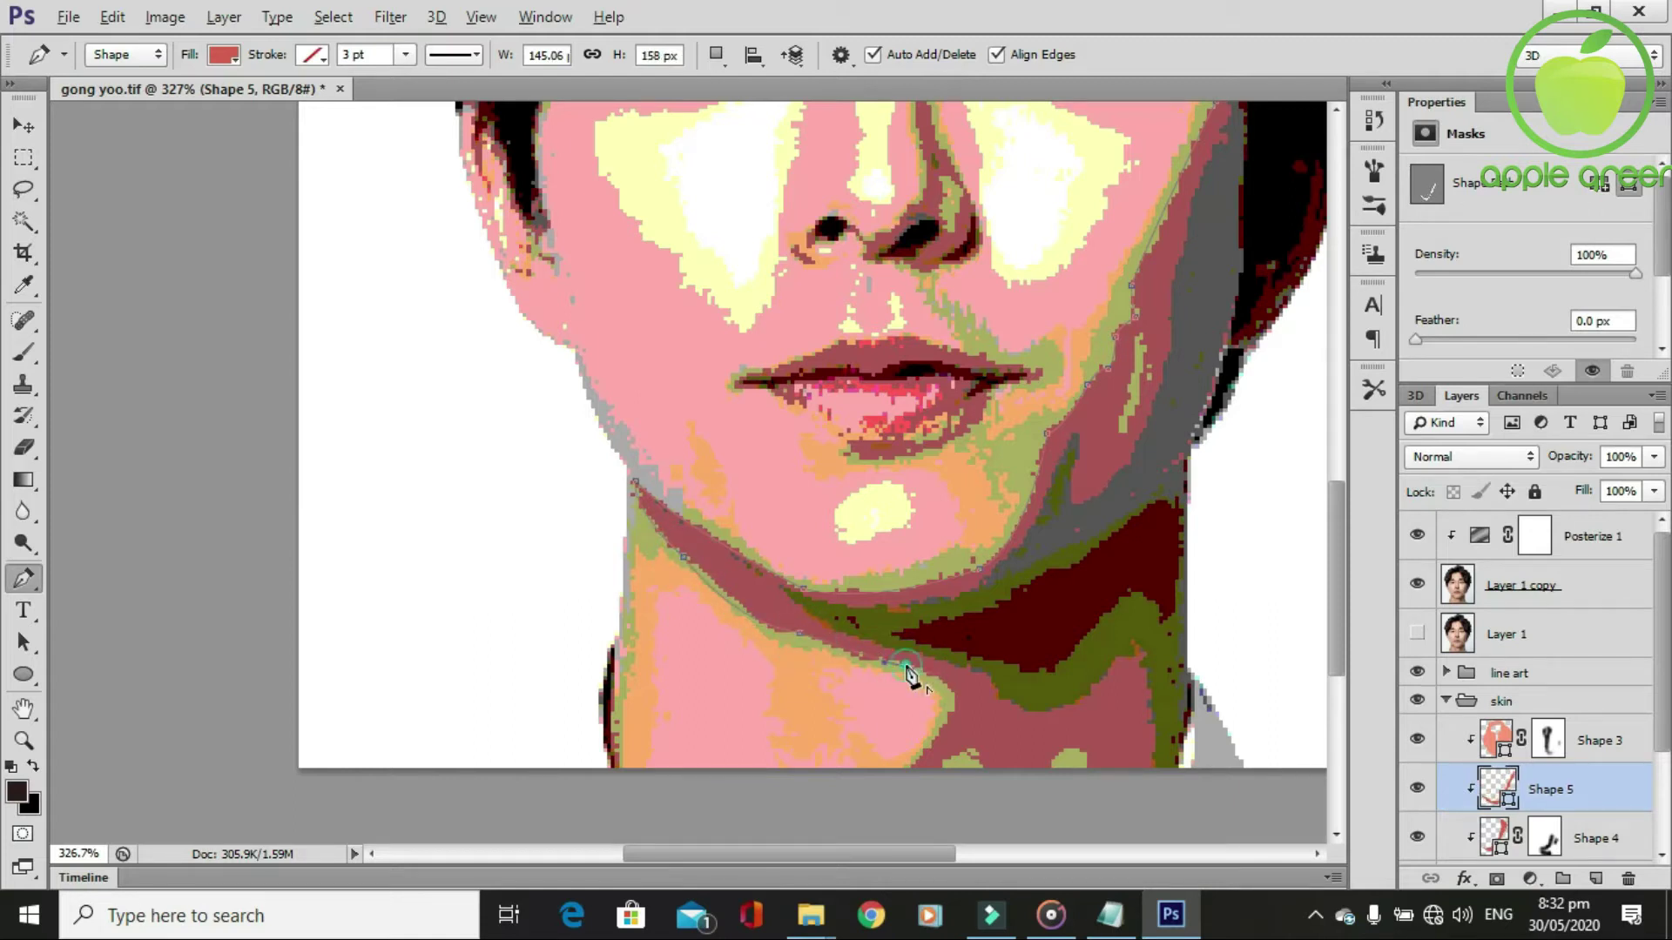
scroll(923, 653, "down", 2)
Continue the outline around the neck, with corner anchors and a curve along the right neck edge.
left_click(949, 611)
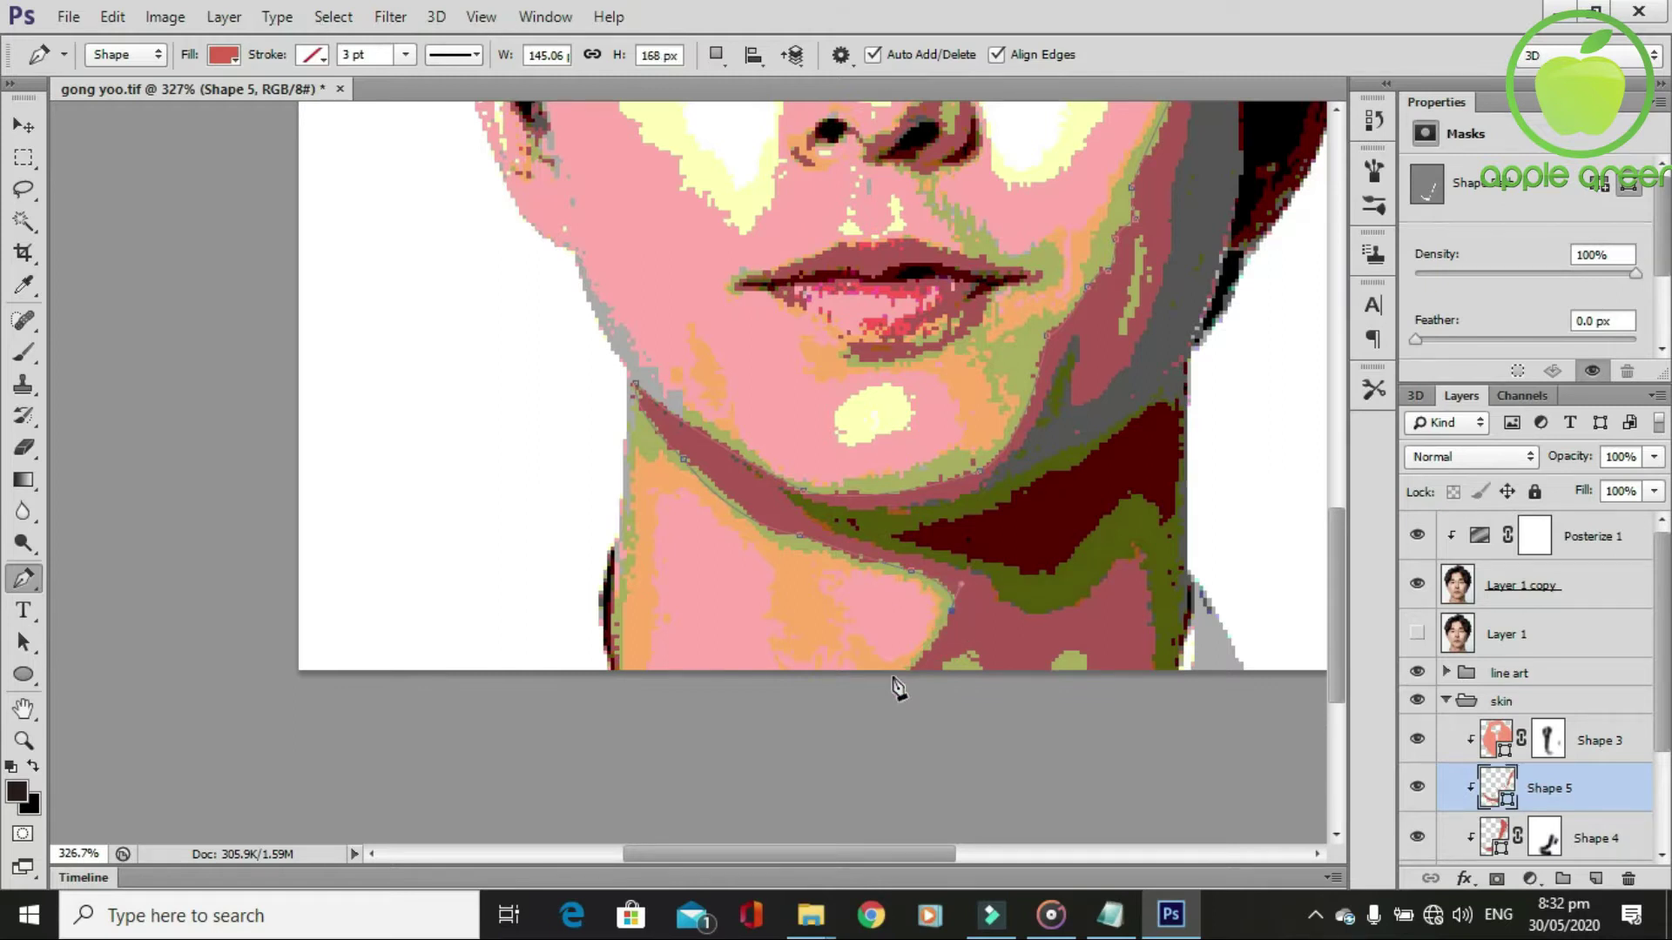
left_click(892, 678)
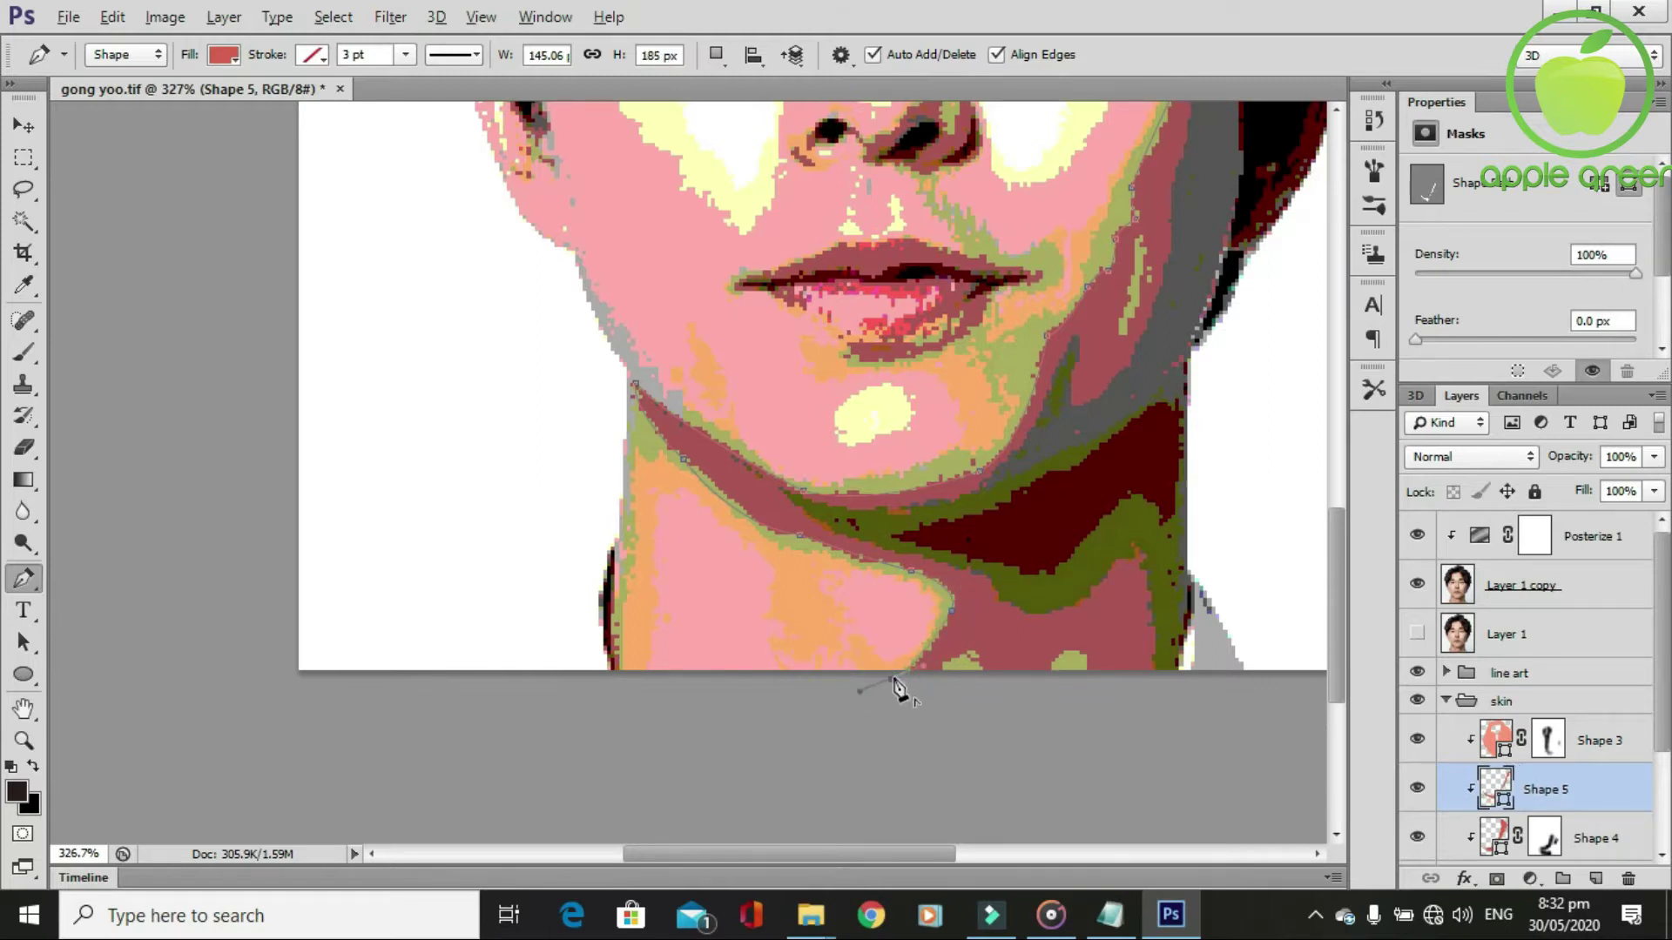
left_click(972, 657)
left_click(1168, 524)
left_click(1167, 444)
scroll(1199, 492, "up", 1)
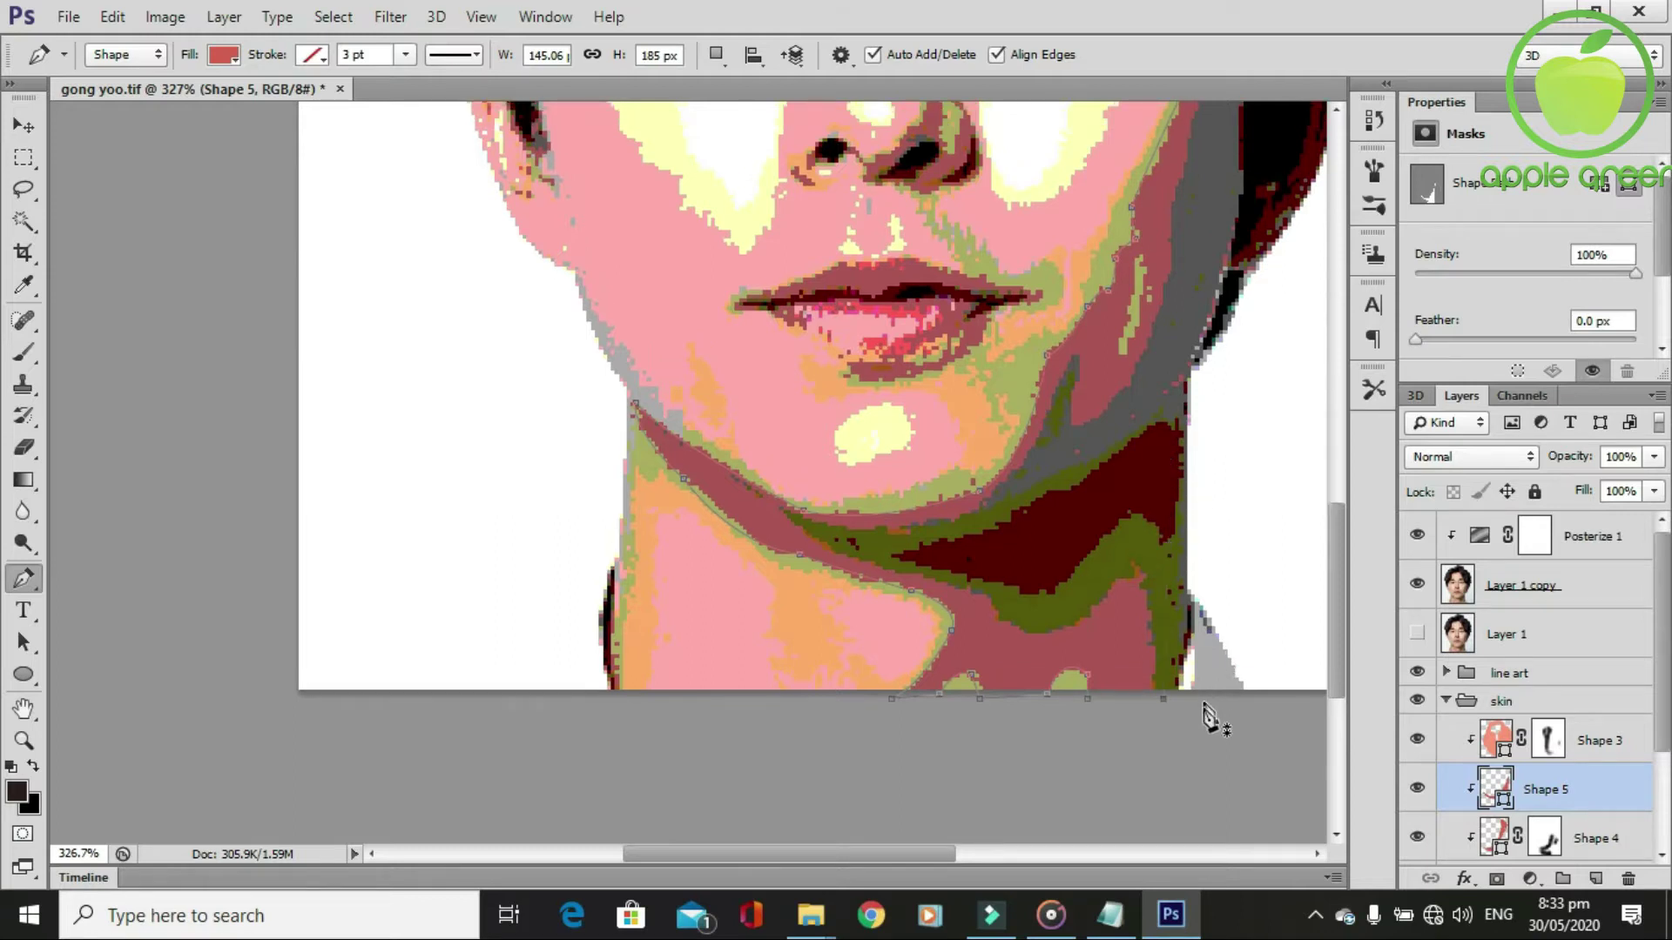
scroll(1185, 709, "up", 2)
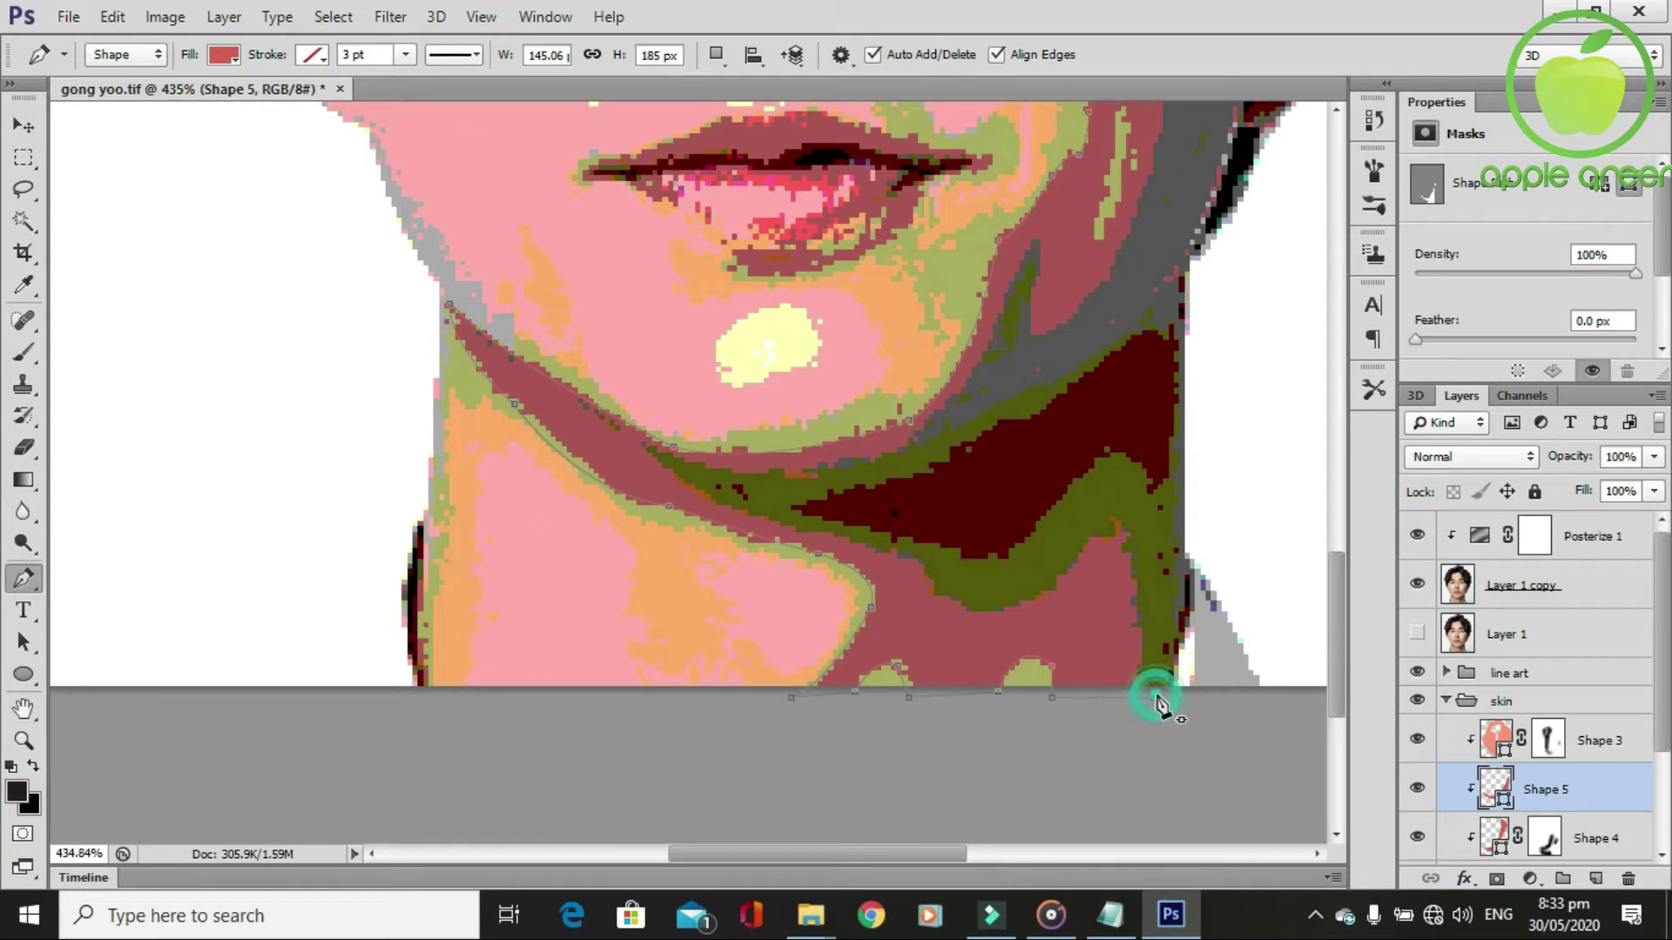
left_click(1173, 692)
left_click(1204, 586)
left_click_drag(1198, 620, 1187, 564)
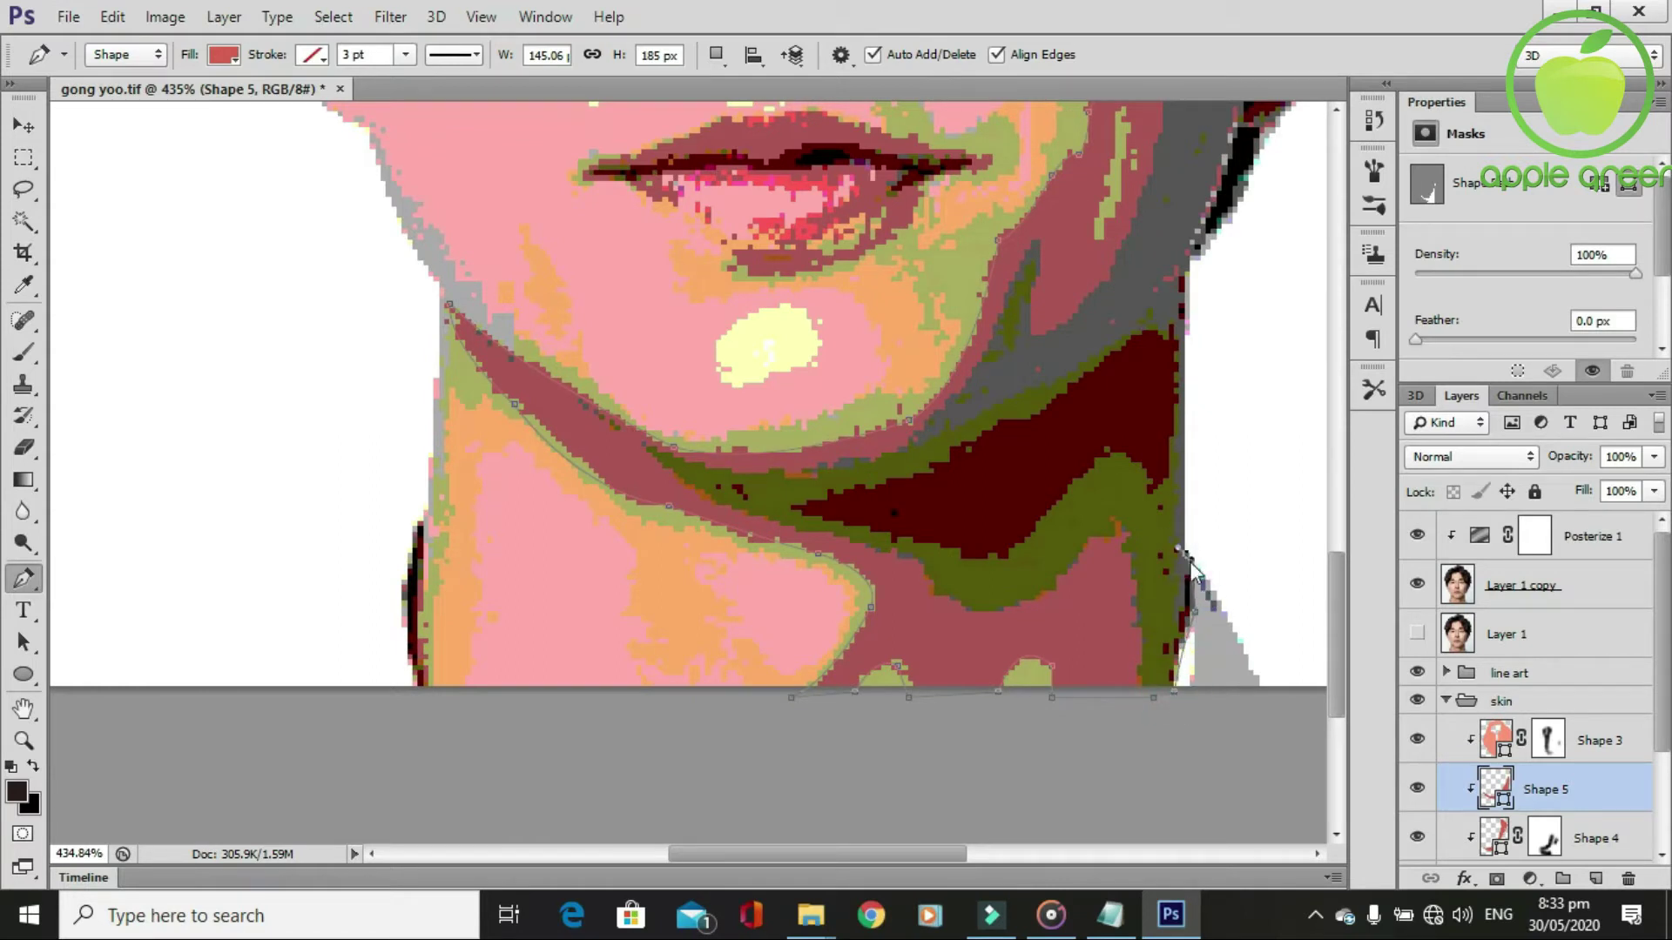
Trace the right side of the face up into the hair and close Shape 5 at its start.
scroll(1185, 565, "up", 3)
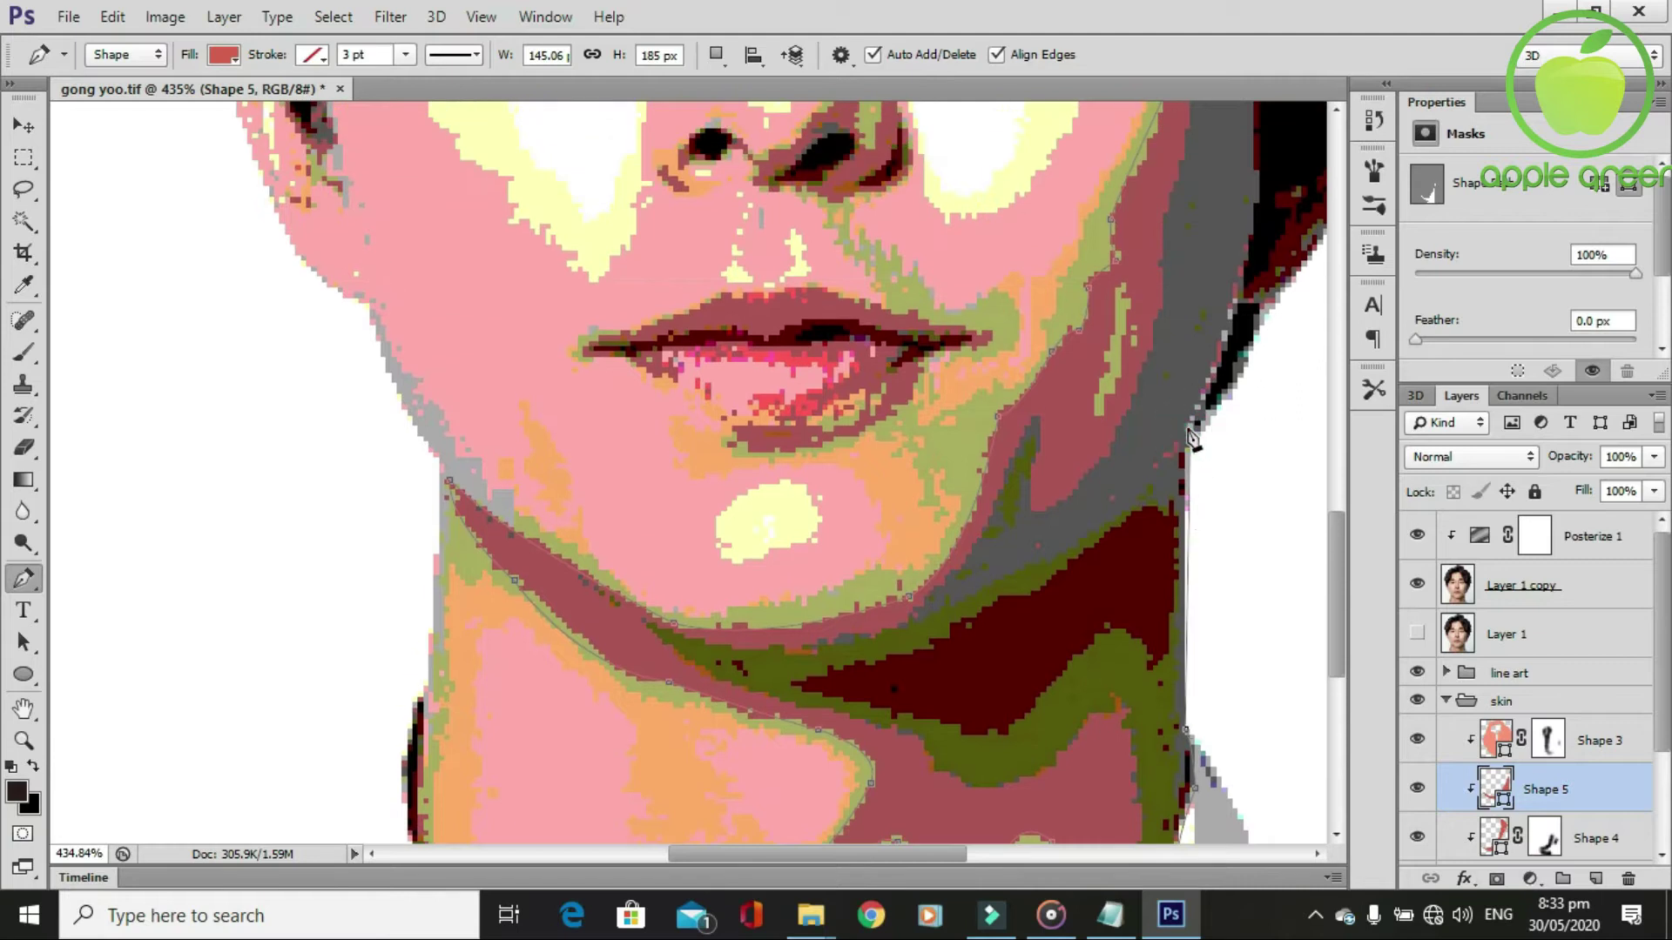
scroll(1189, 440, "up", 1)
scroll(1219, 461, "up", 1)
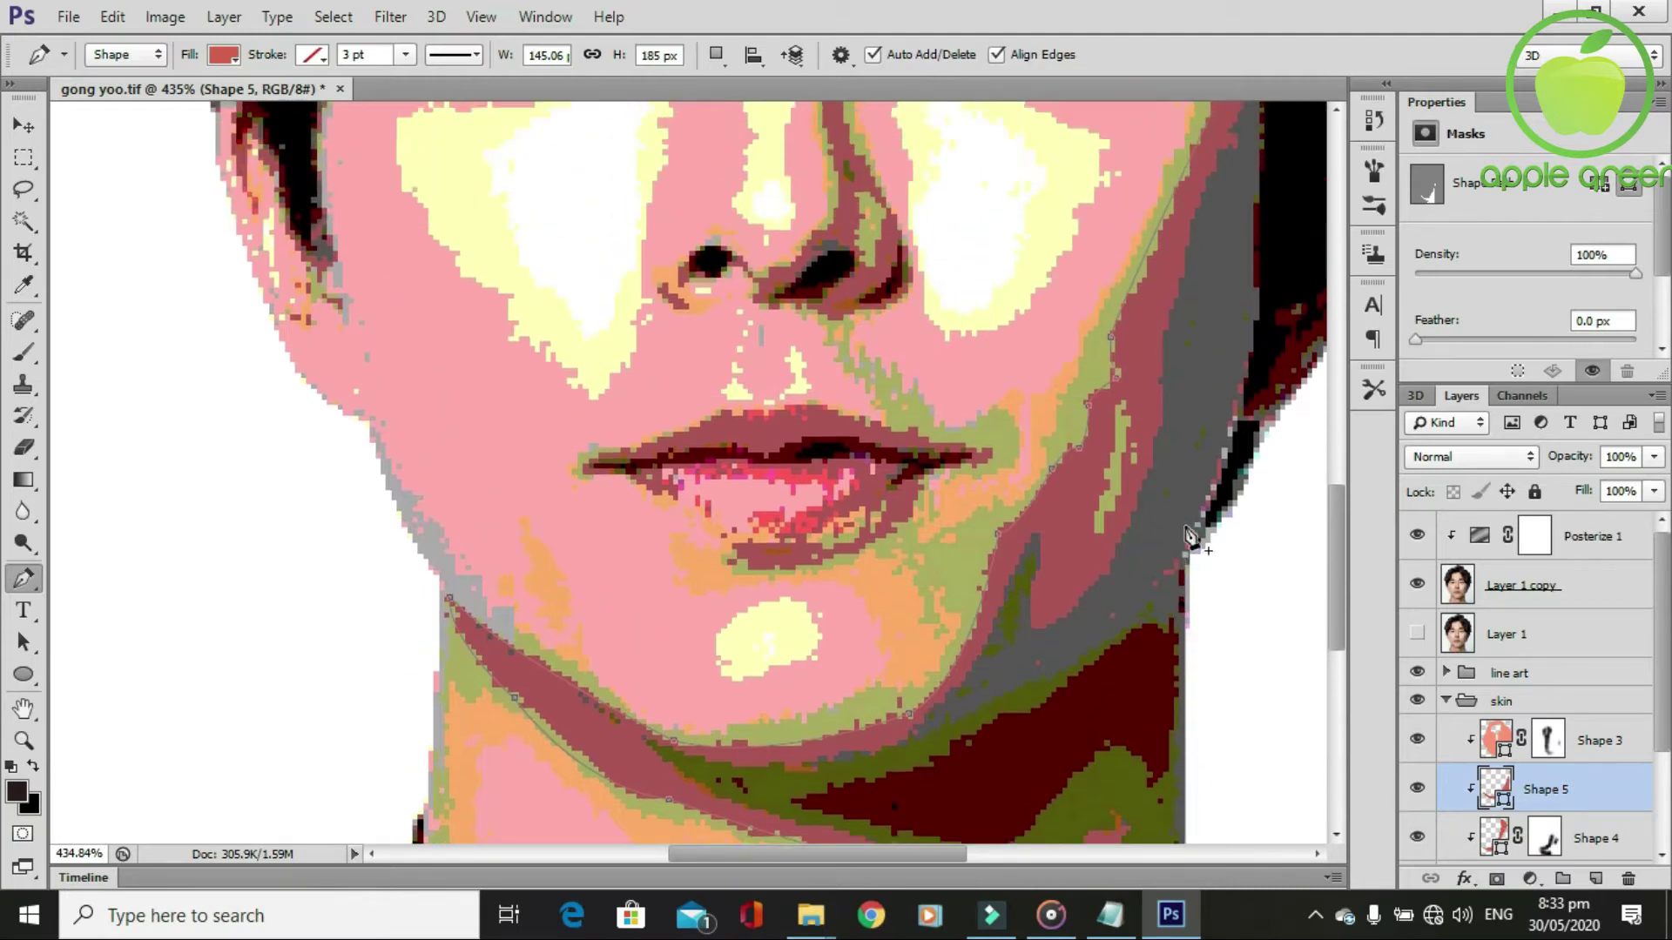
scroll(1247, 485, "up", 1)
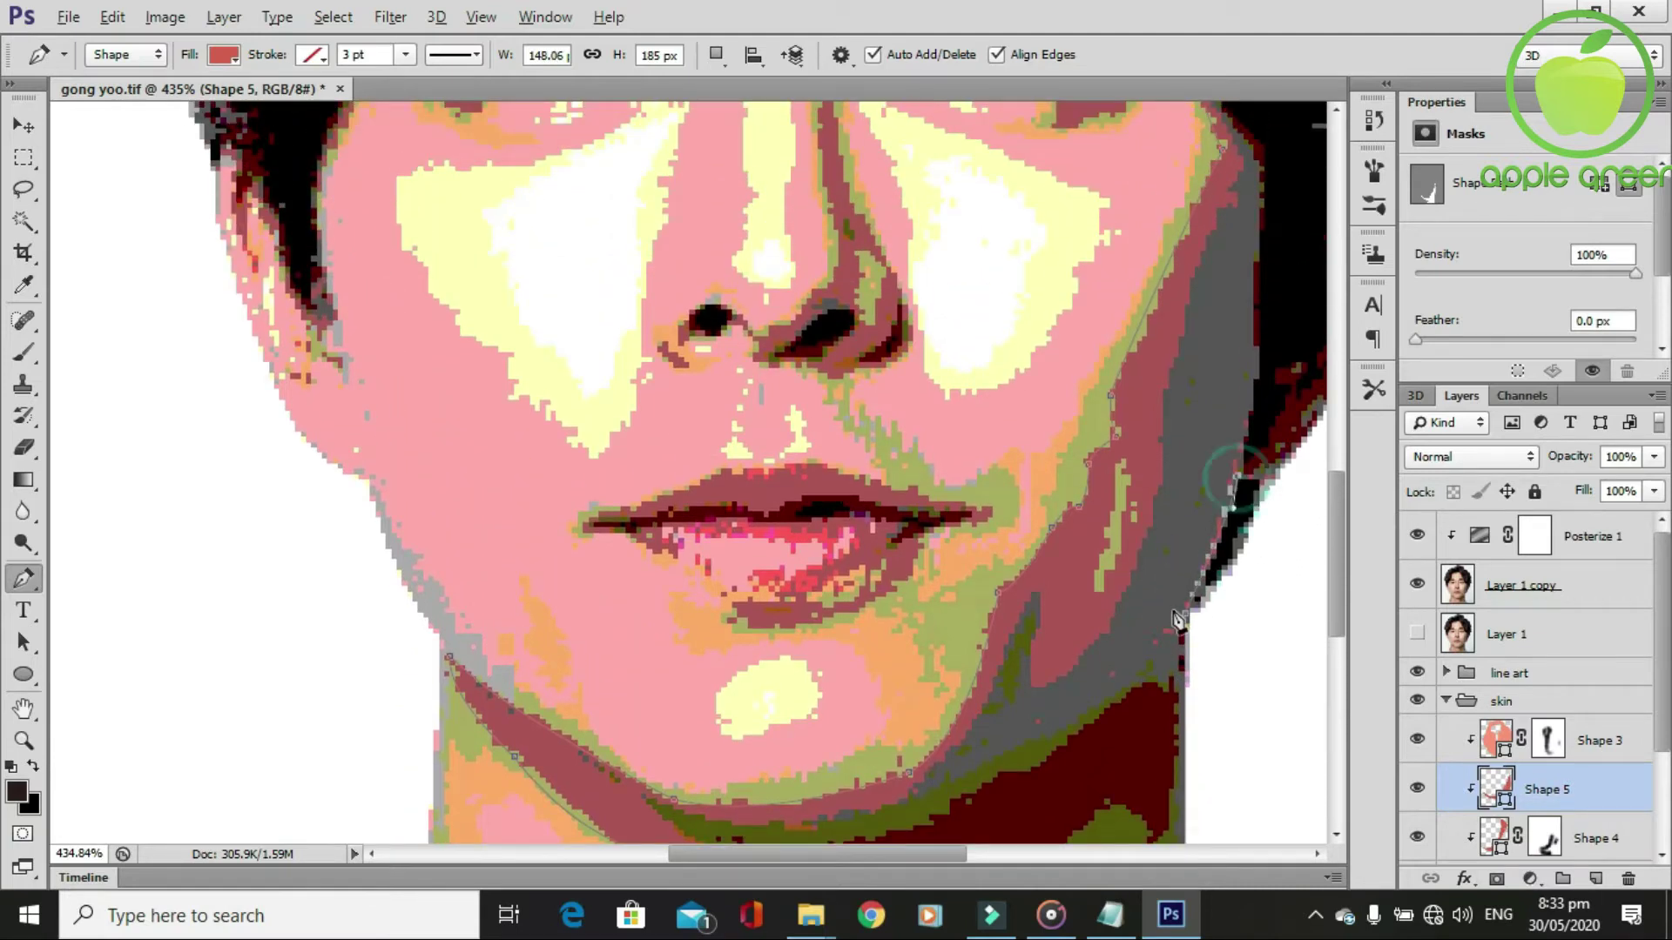
left_click_drag(1247, 477, 1045, 583)
left_click(1045, 544)
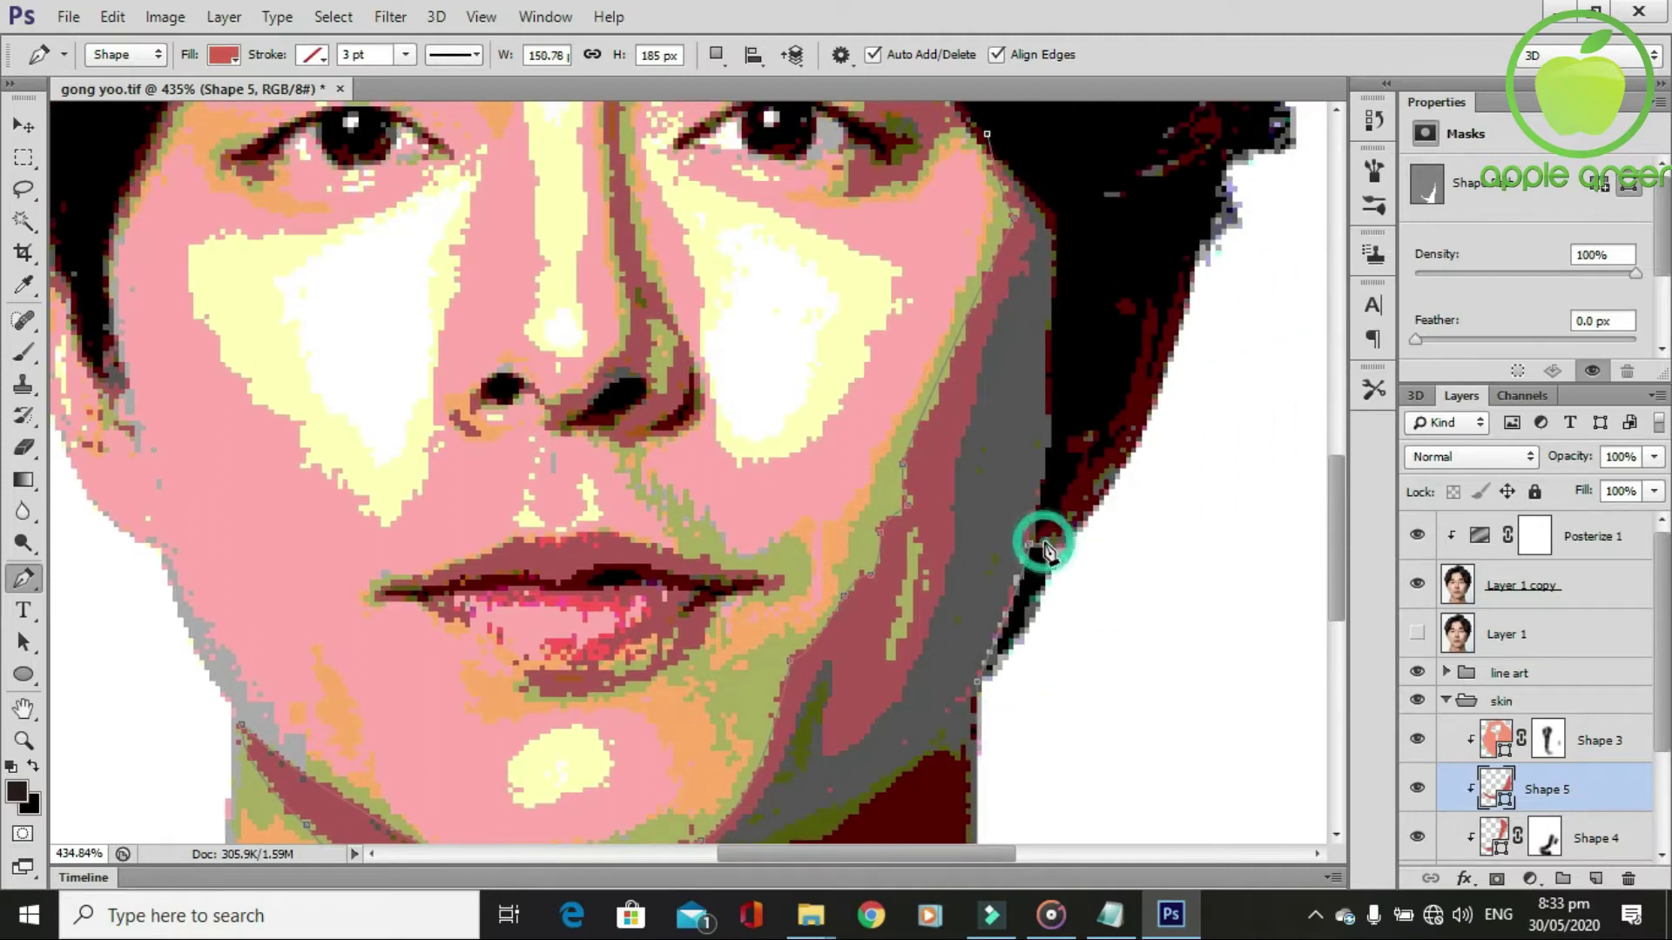
mouse_move(1107, 492)
left_mouse_down()
mouse_move(1093, 506)
mouse_move(1121, 472)
left_mouse_up()
scroll(1132, 435, "up", 2)
left_click_drag(1195, 315, 1204, 219)
left_click(1195, 315, "alt")
left_click(1128, 233)
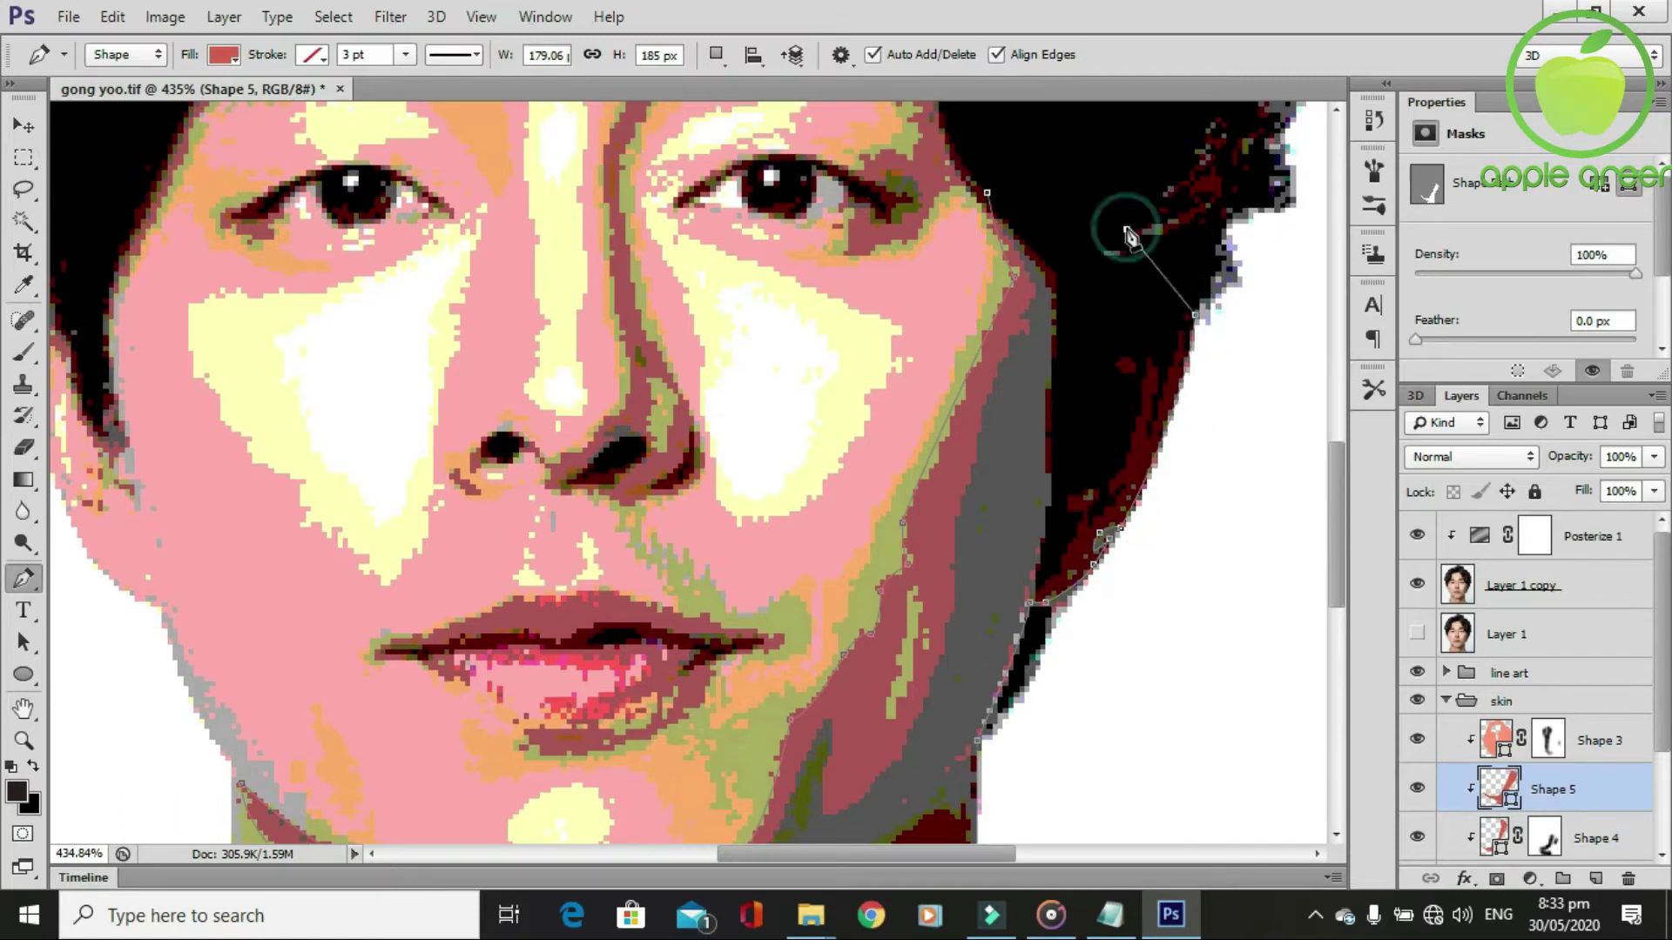
left_click(1064, 179)
scroll(1051, 384, "down", 3)
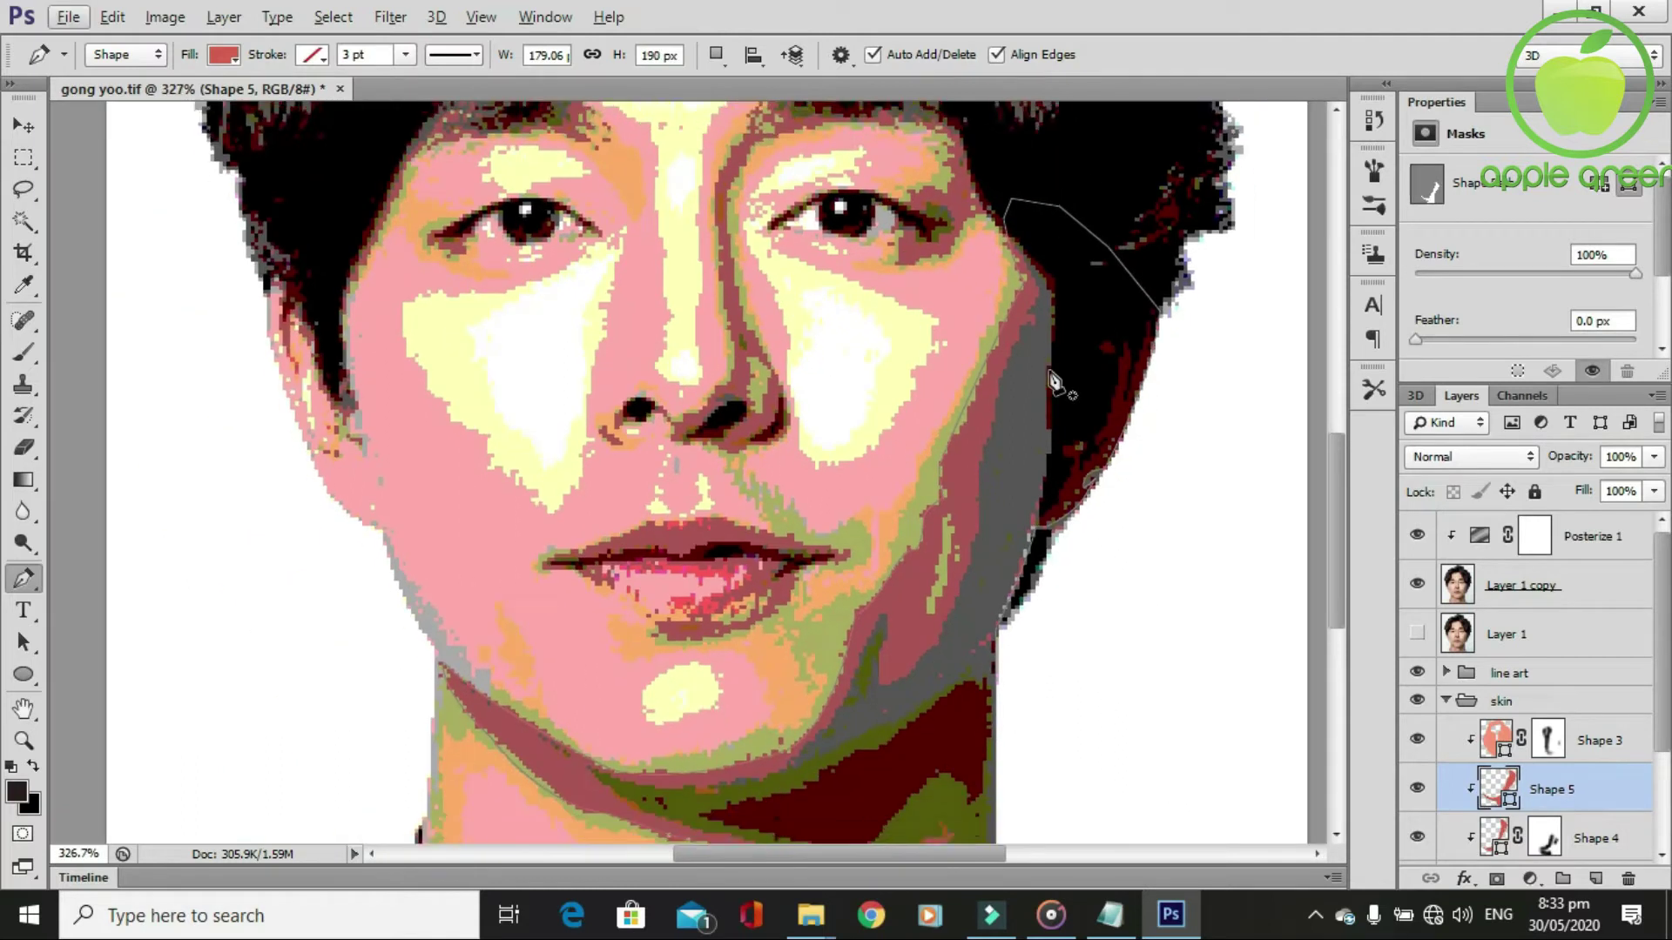
Hide the posterized photo and recolour Shape 5 to the coral f46d54.
left_click(1417, 584)
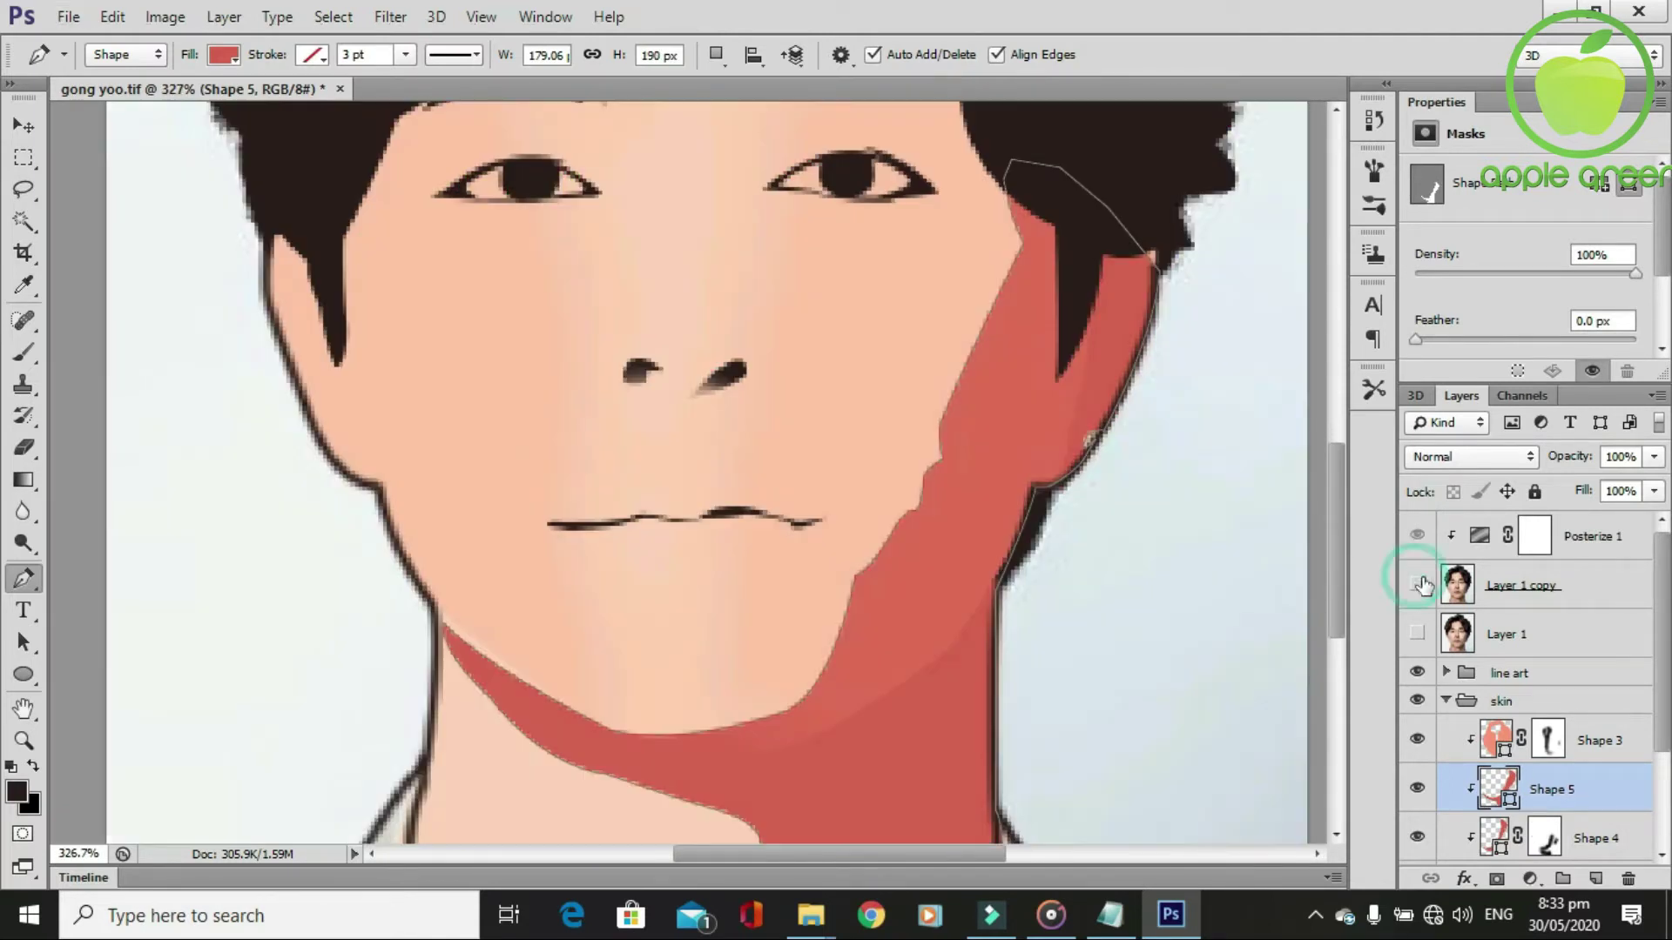
double_click(1512, 803)
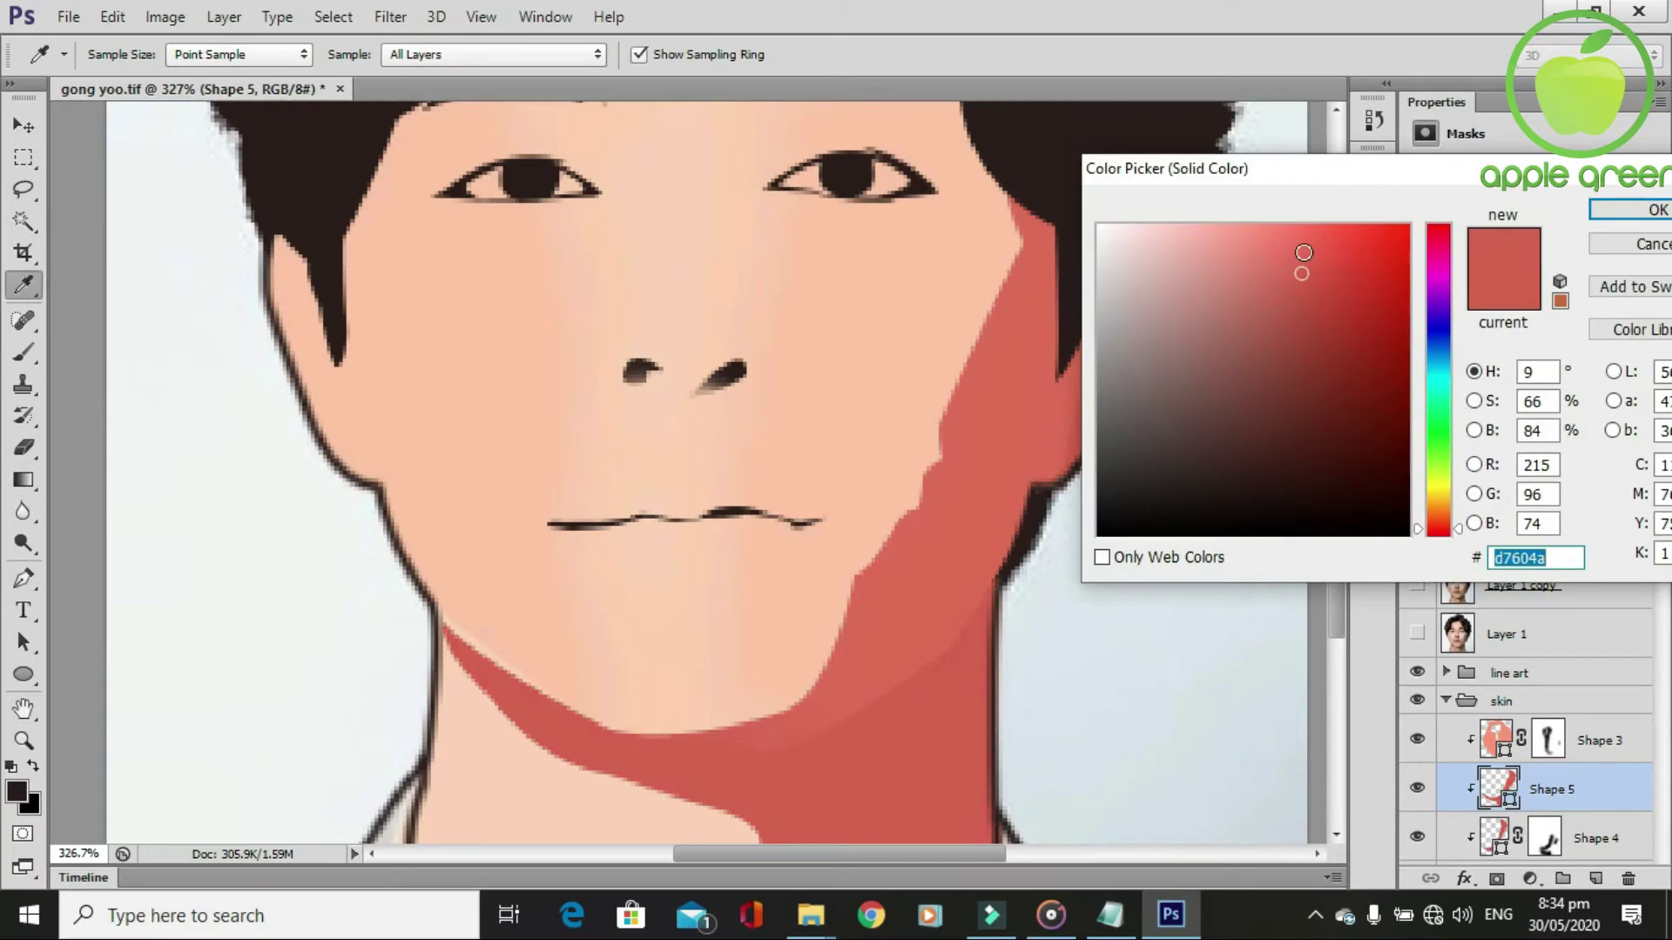
left_click(1301, 237)
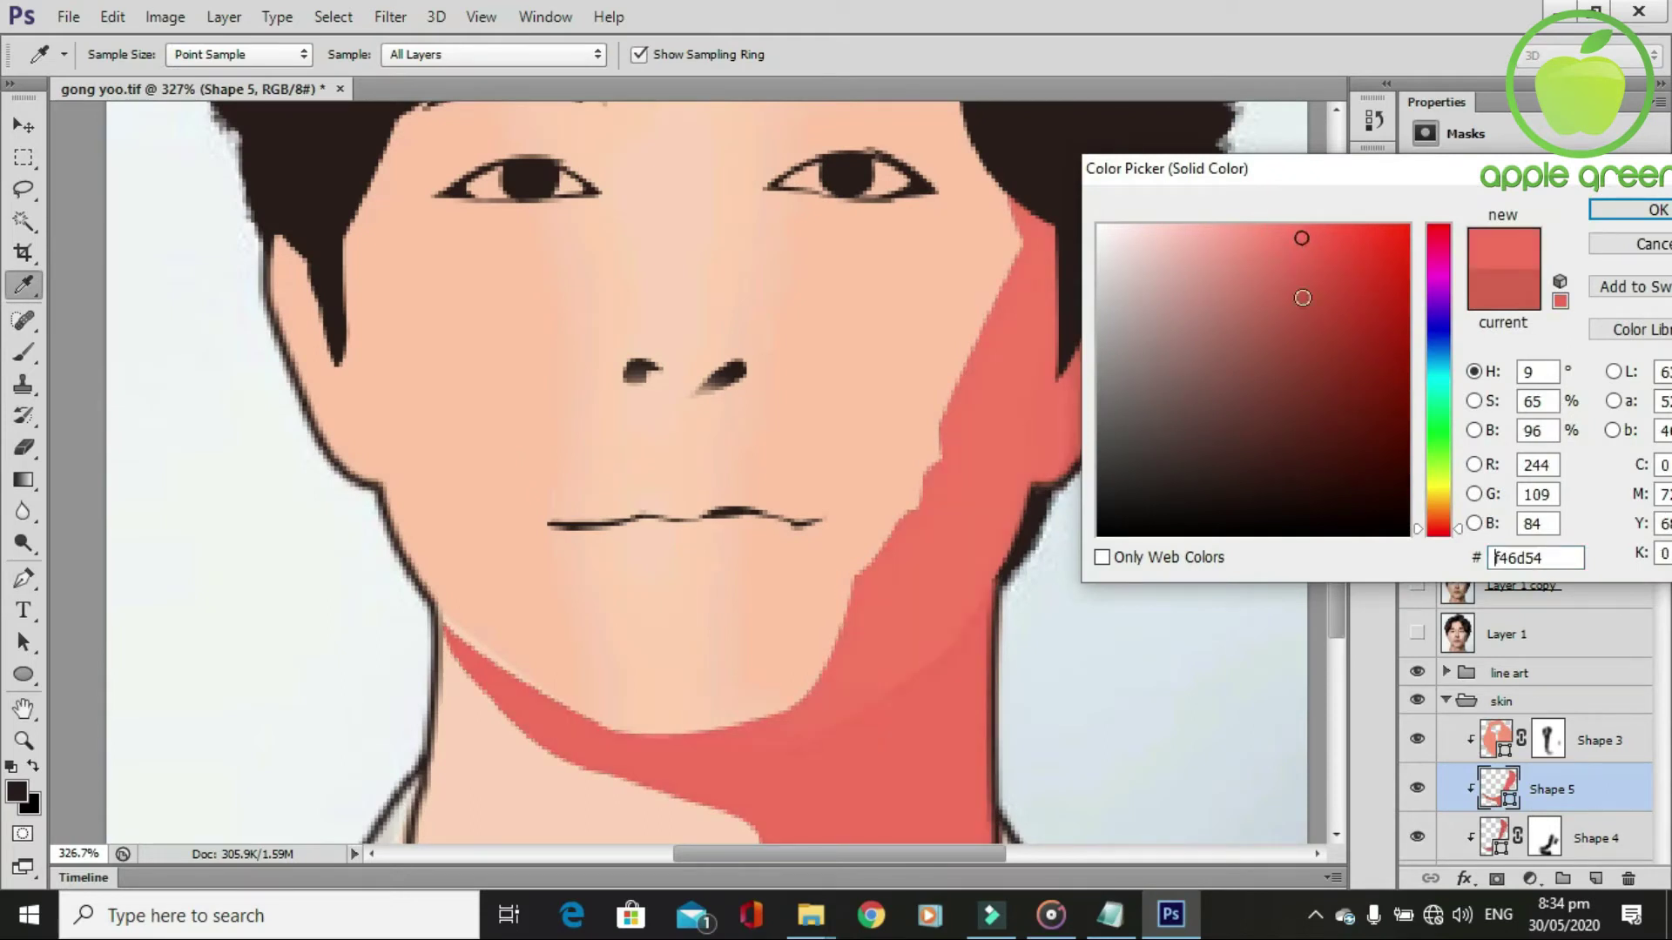
left_click(1654, 210)
Set Shape 5 to 37% opacity, add a layer mask, and paint black to fade its cheek edge.
left_click(1653, 457)
left_click_drag(1653, 484, 1576, 485)
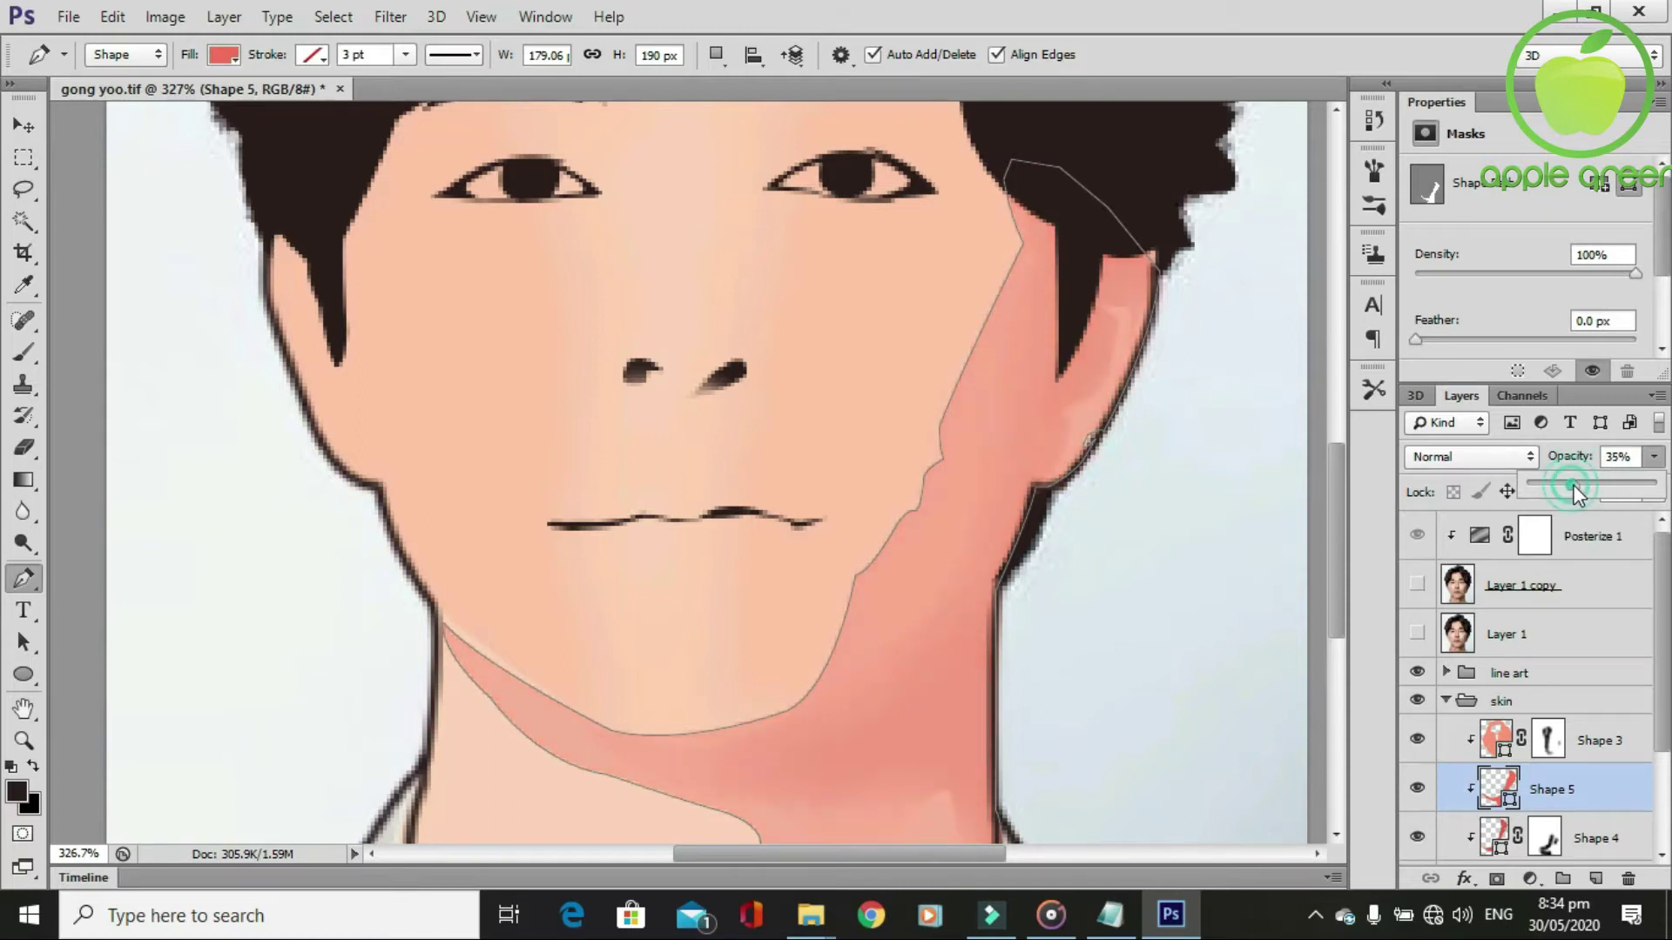
left_click(1496, 878)
key("b")
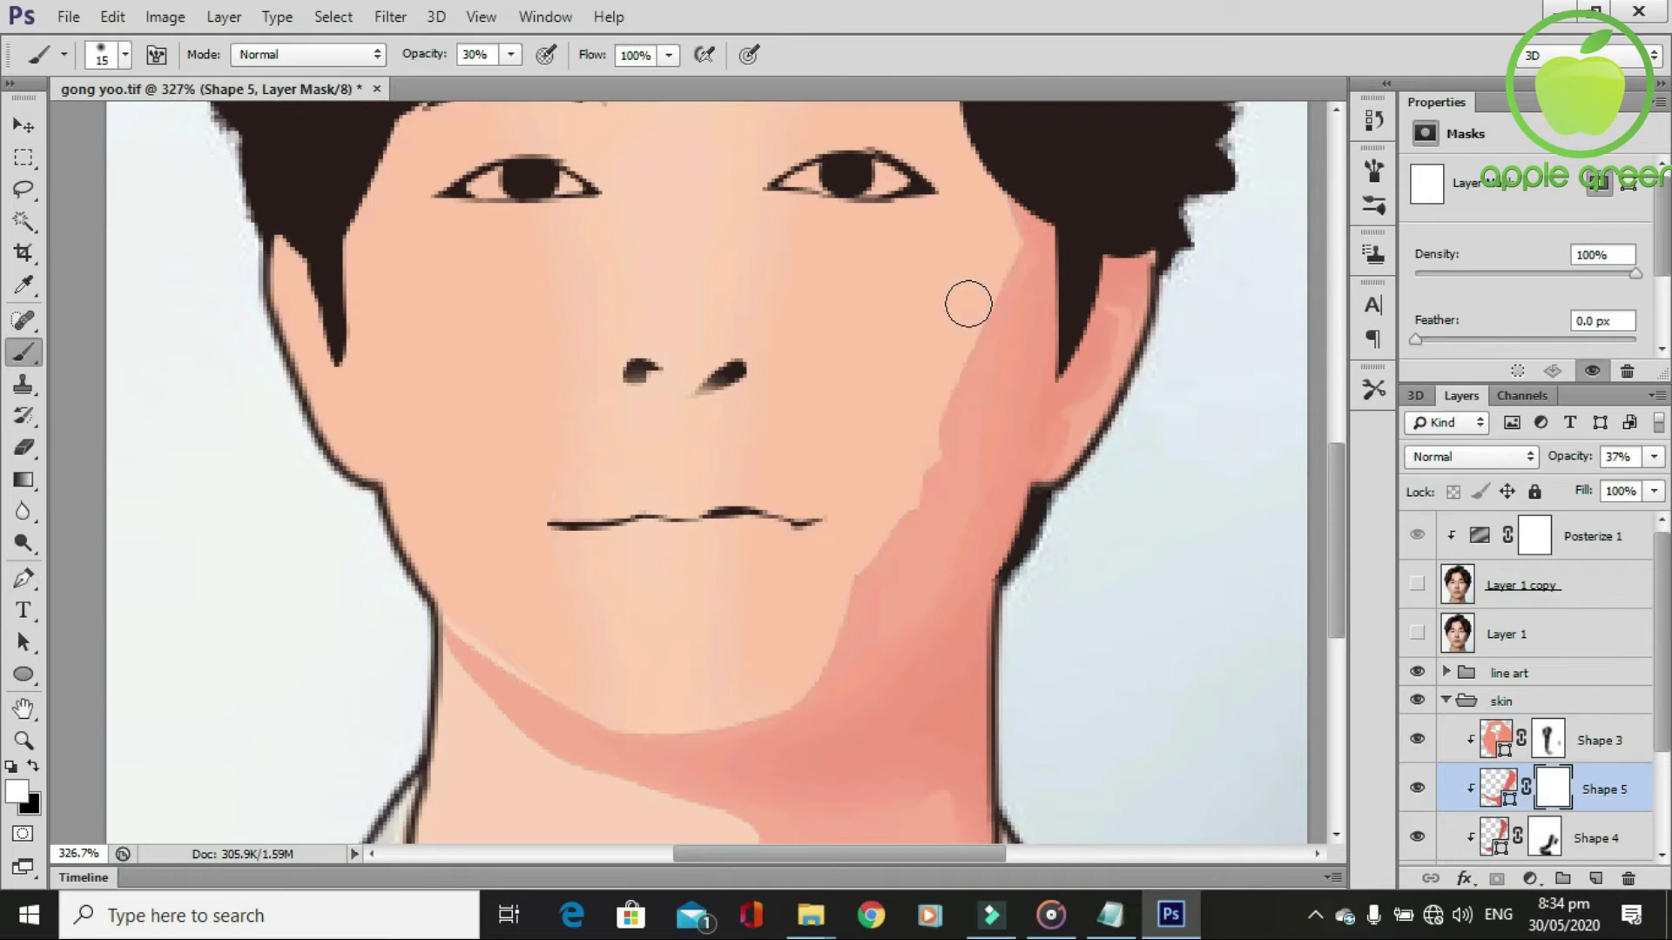
left_click_drag(978, 224, 977, 268)
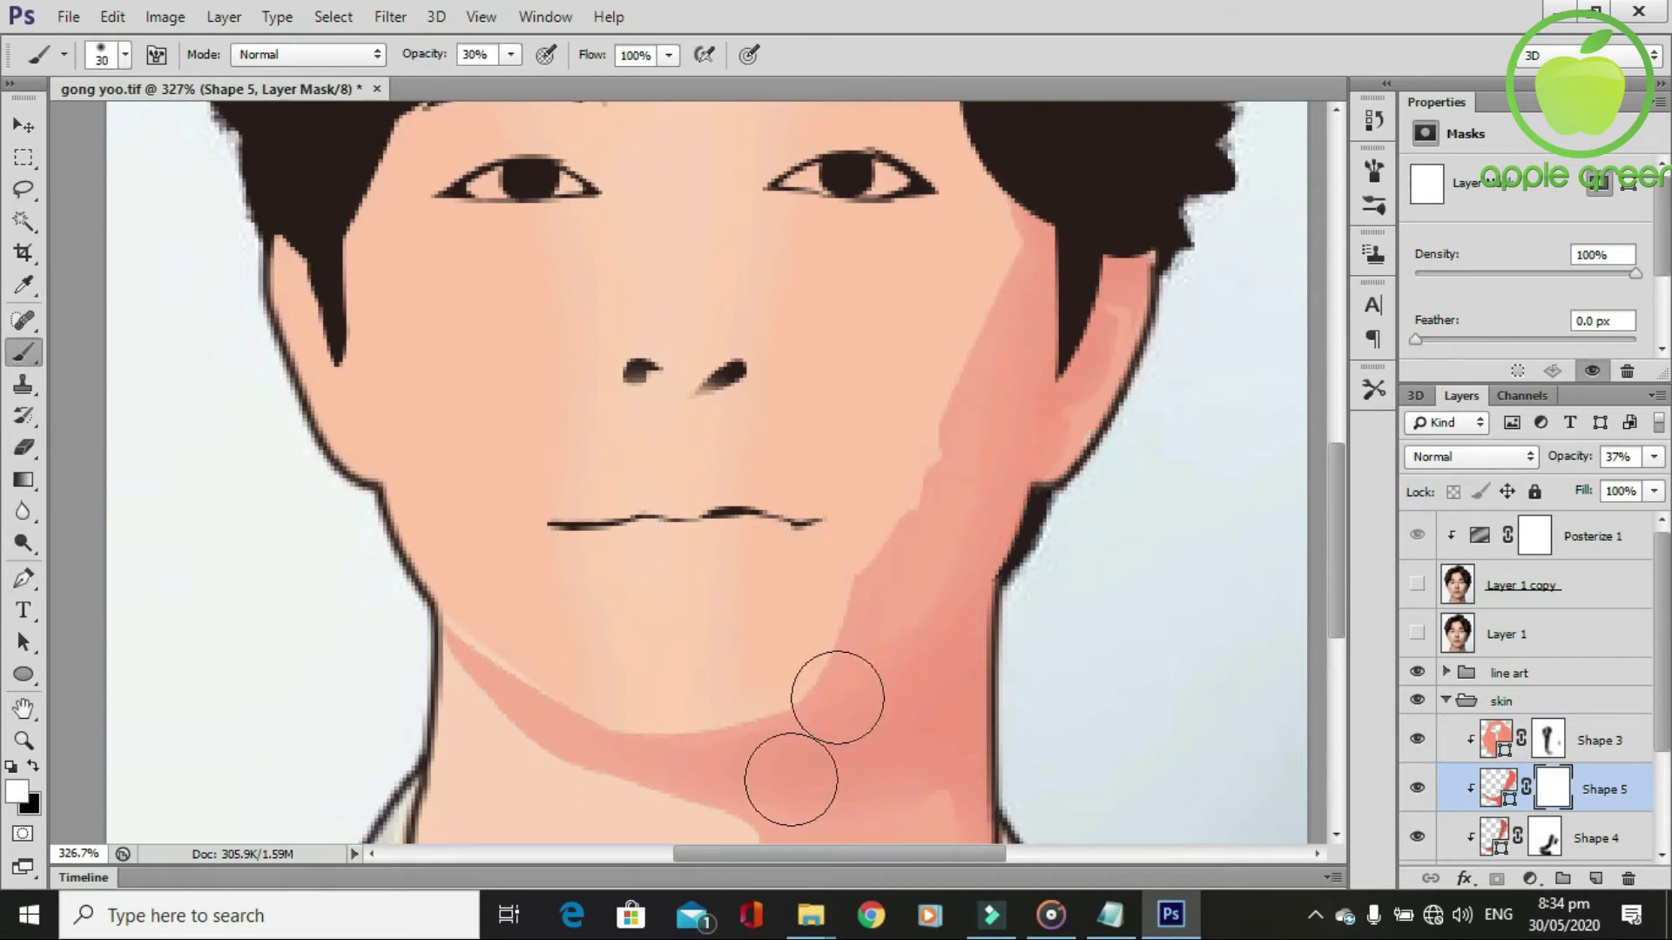
key("x")
left_click(957, 350)
mouse_move(957, 350)
left_mouse_down()
mouse_move(900, 489)
mouse_move(973, 314)
left_mouse_up()
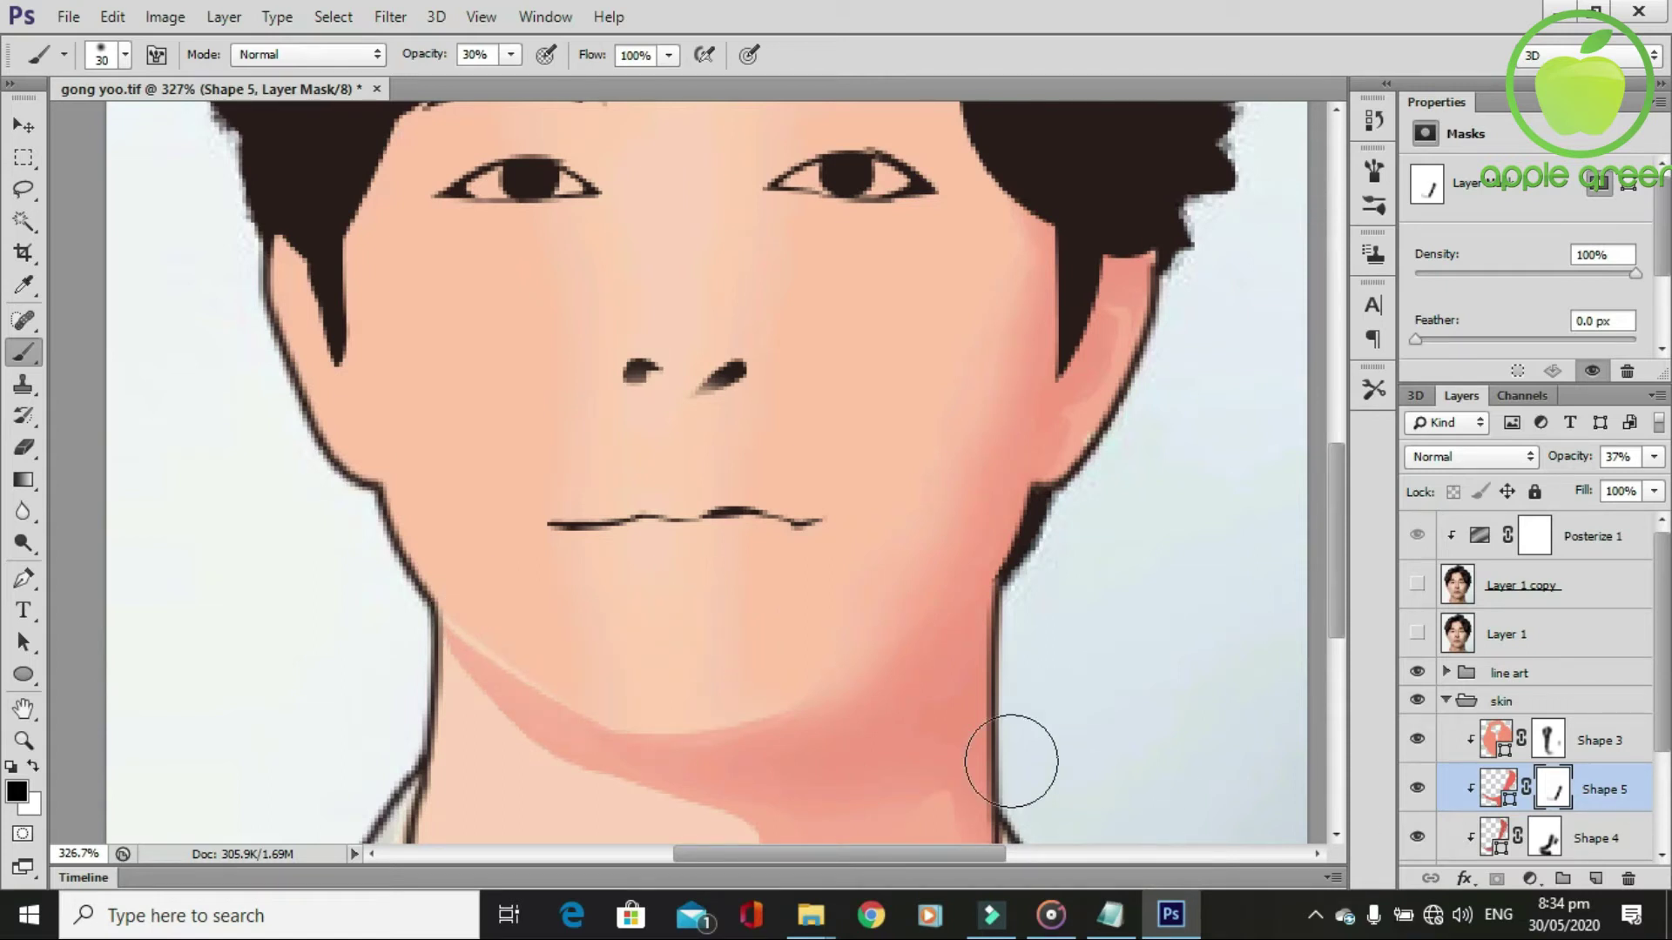
Add new chin and jaw outline anchors to the Shape 3 skin shape in add-to-shape mode.
left_click(1495, 736)
key("p")
scroll(523, 705, "up", 2)
left_click(716, 54)
left_click(766, 108)
left_click(601, 721)
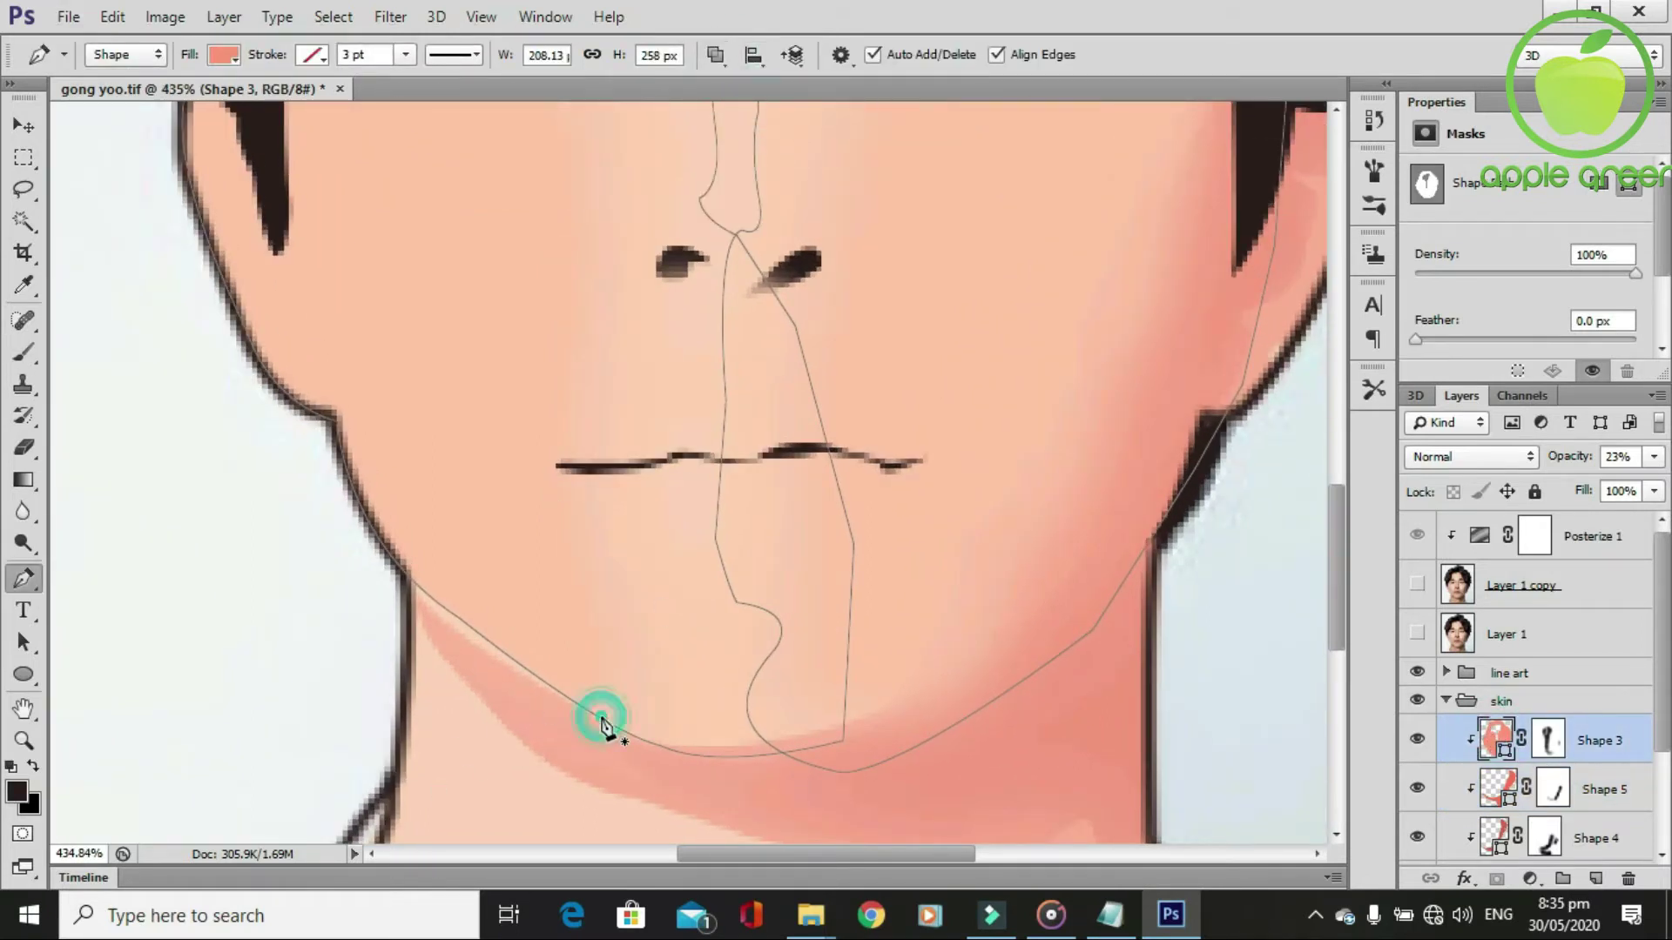
left_click_drag(395, 562, 353, 452)
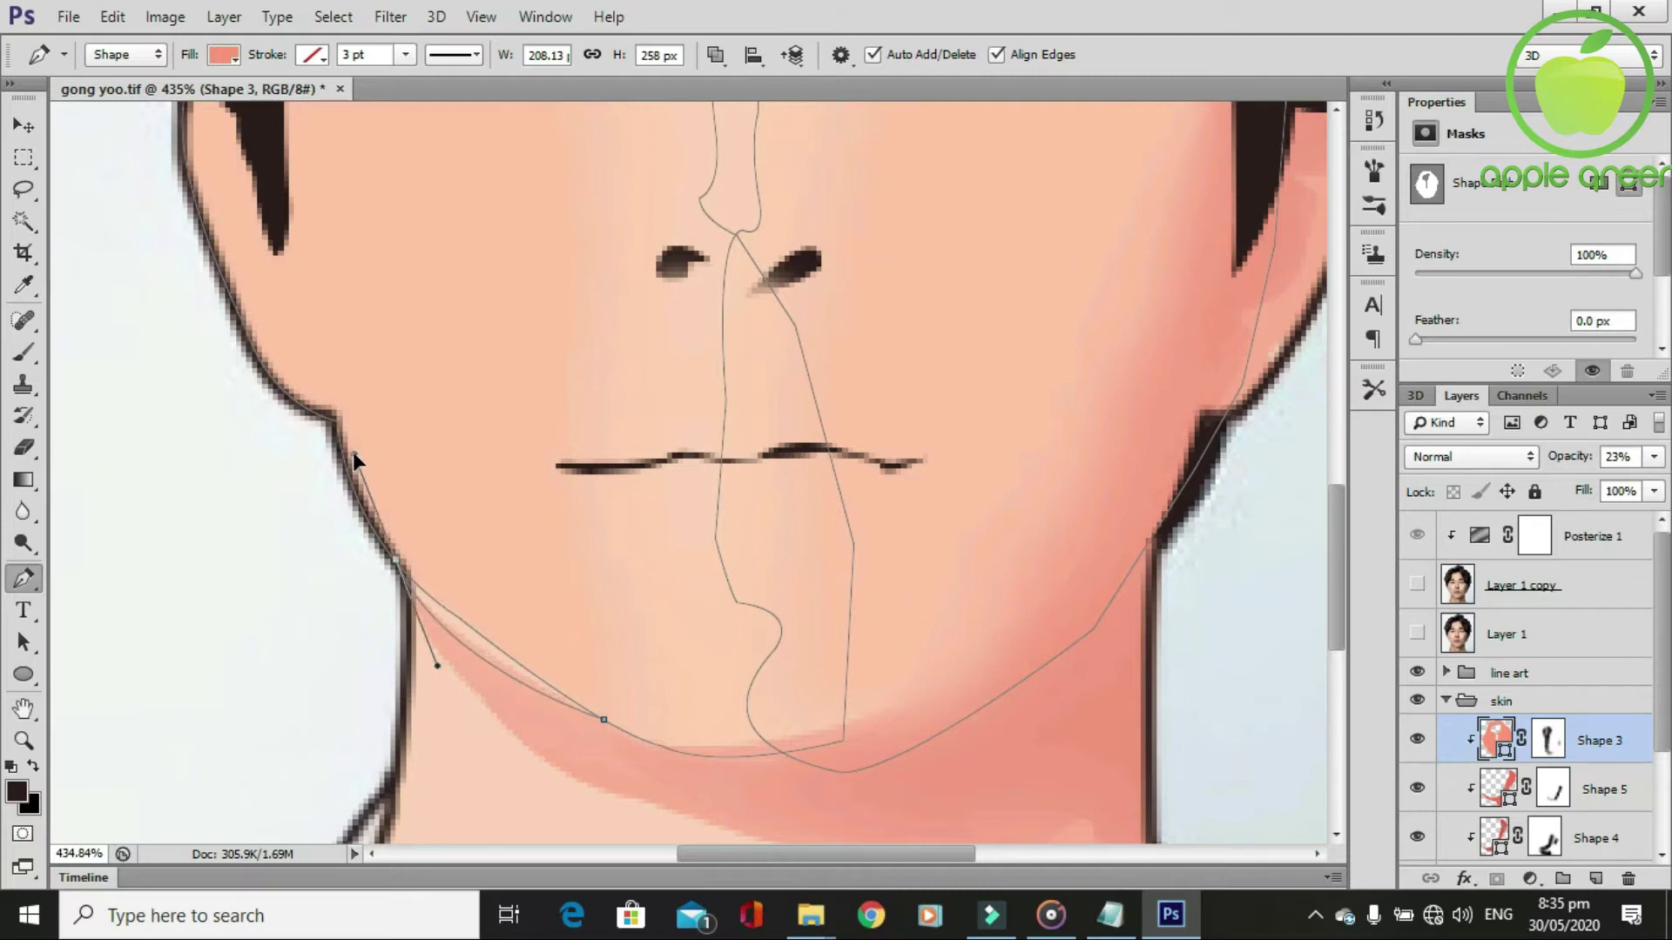
left_click(395, 562)
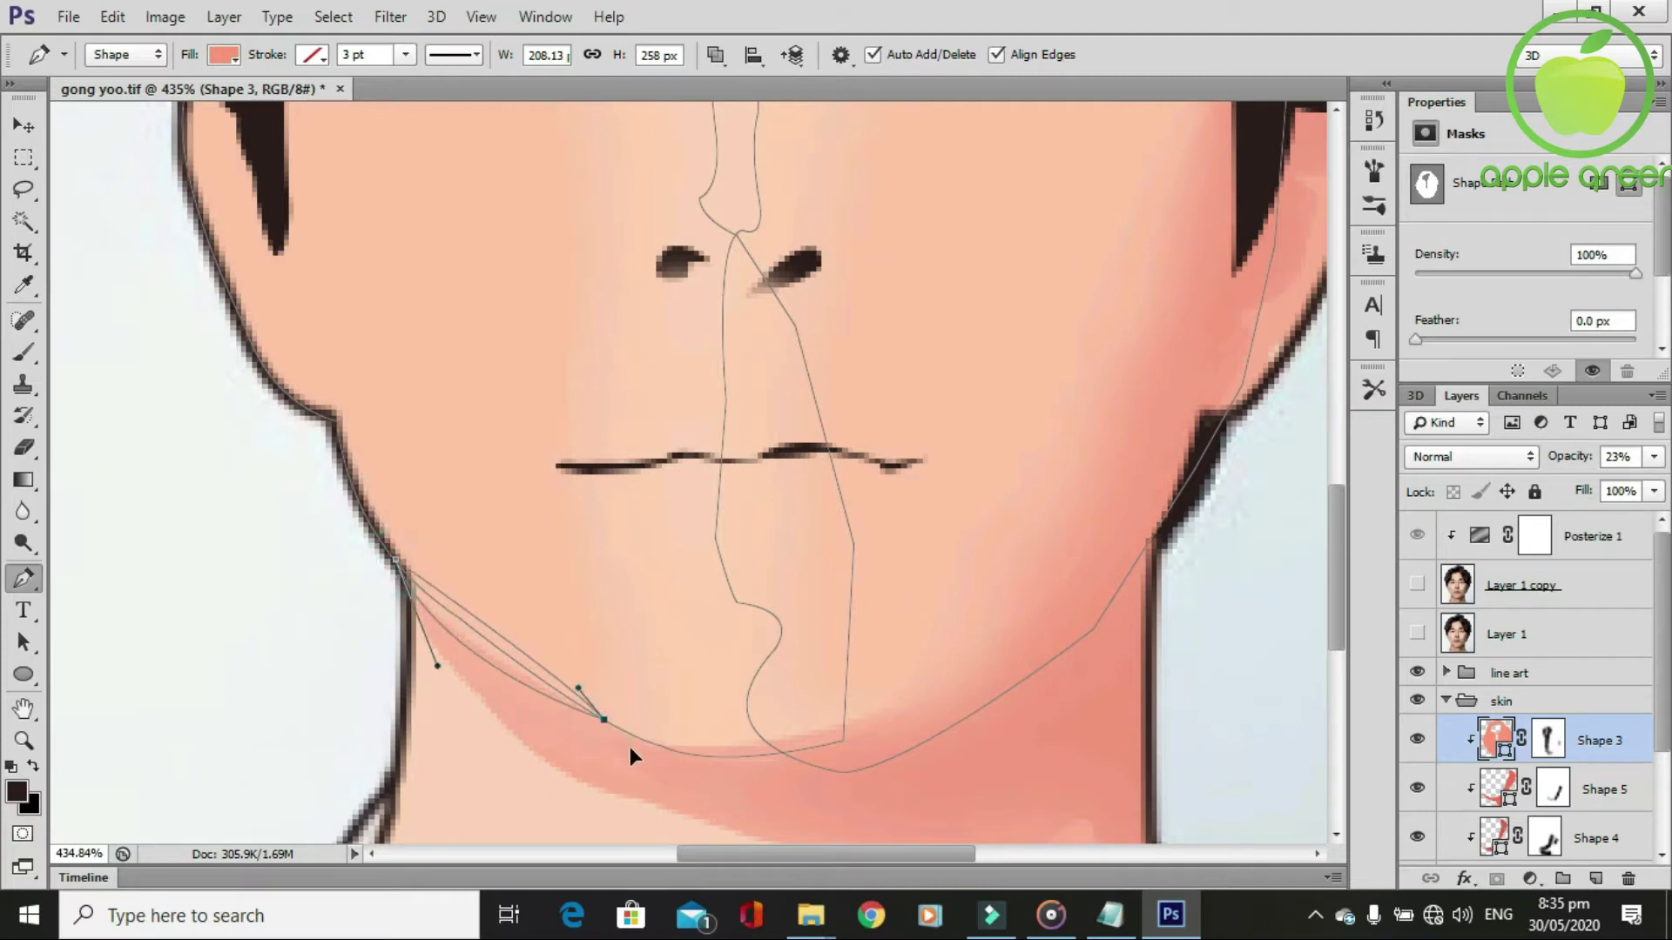
scroll(629, 754, "down", 2)
scroll(687, 758, "up", 1)
Paint on Shape 5's mask to soften the shading along the jaw and neck, finishing with a 15 px brush.
left_click(1552, 789)
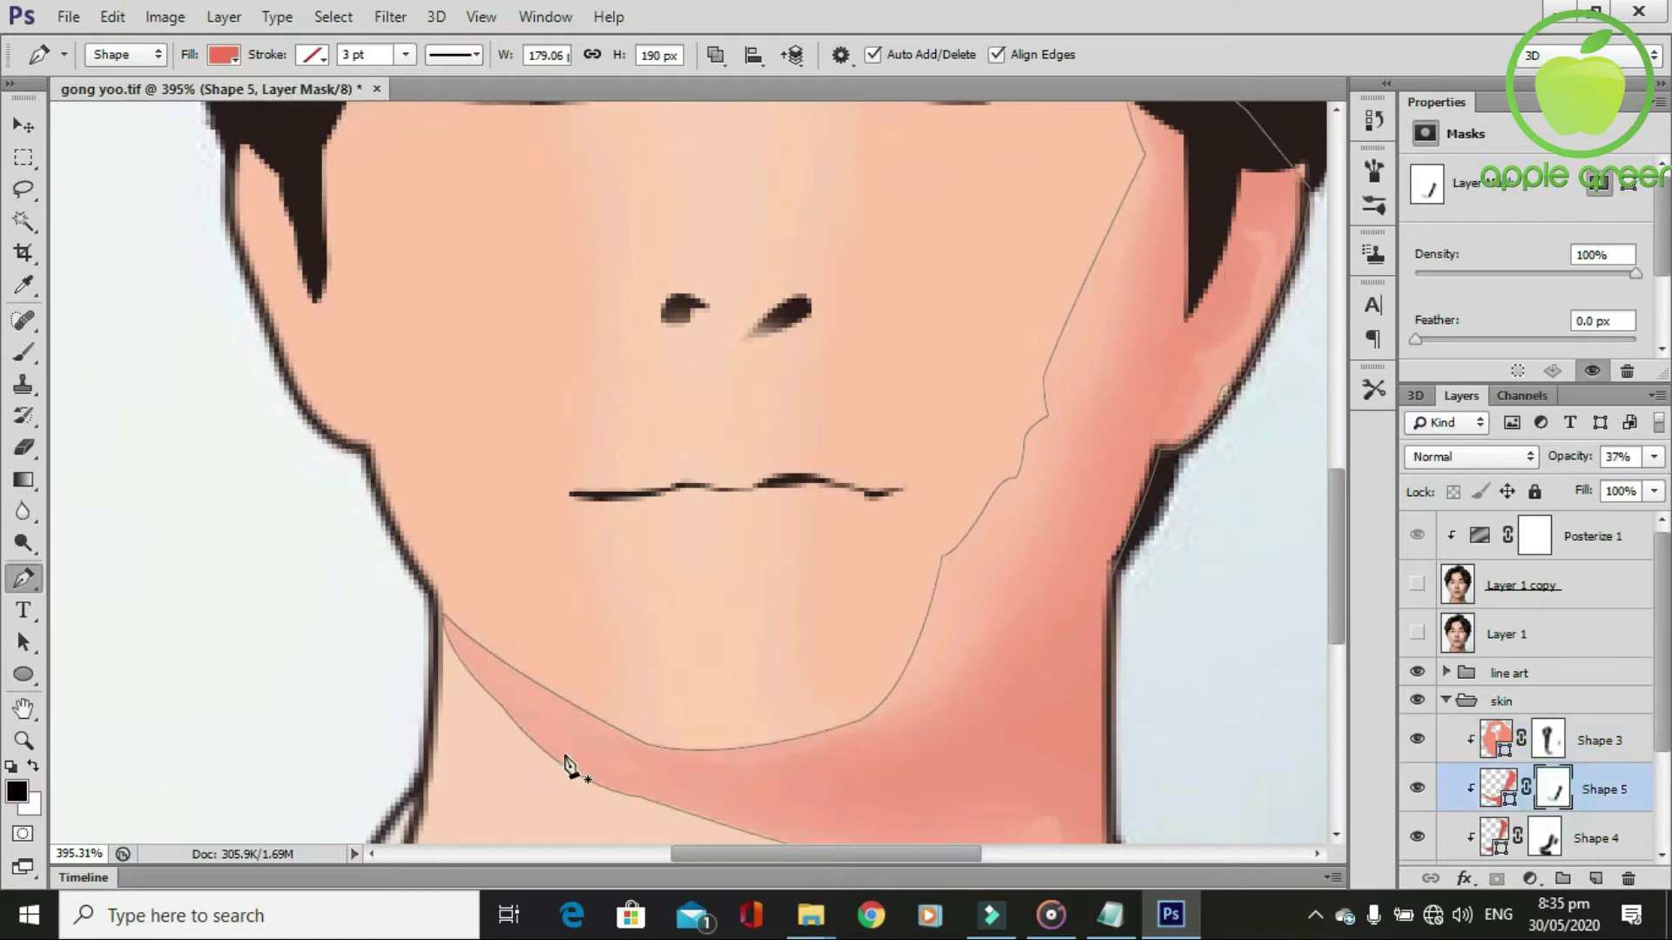
key("b")
left_click_drag(459, 740, 564, 810)
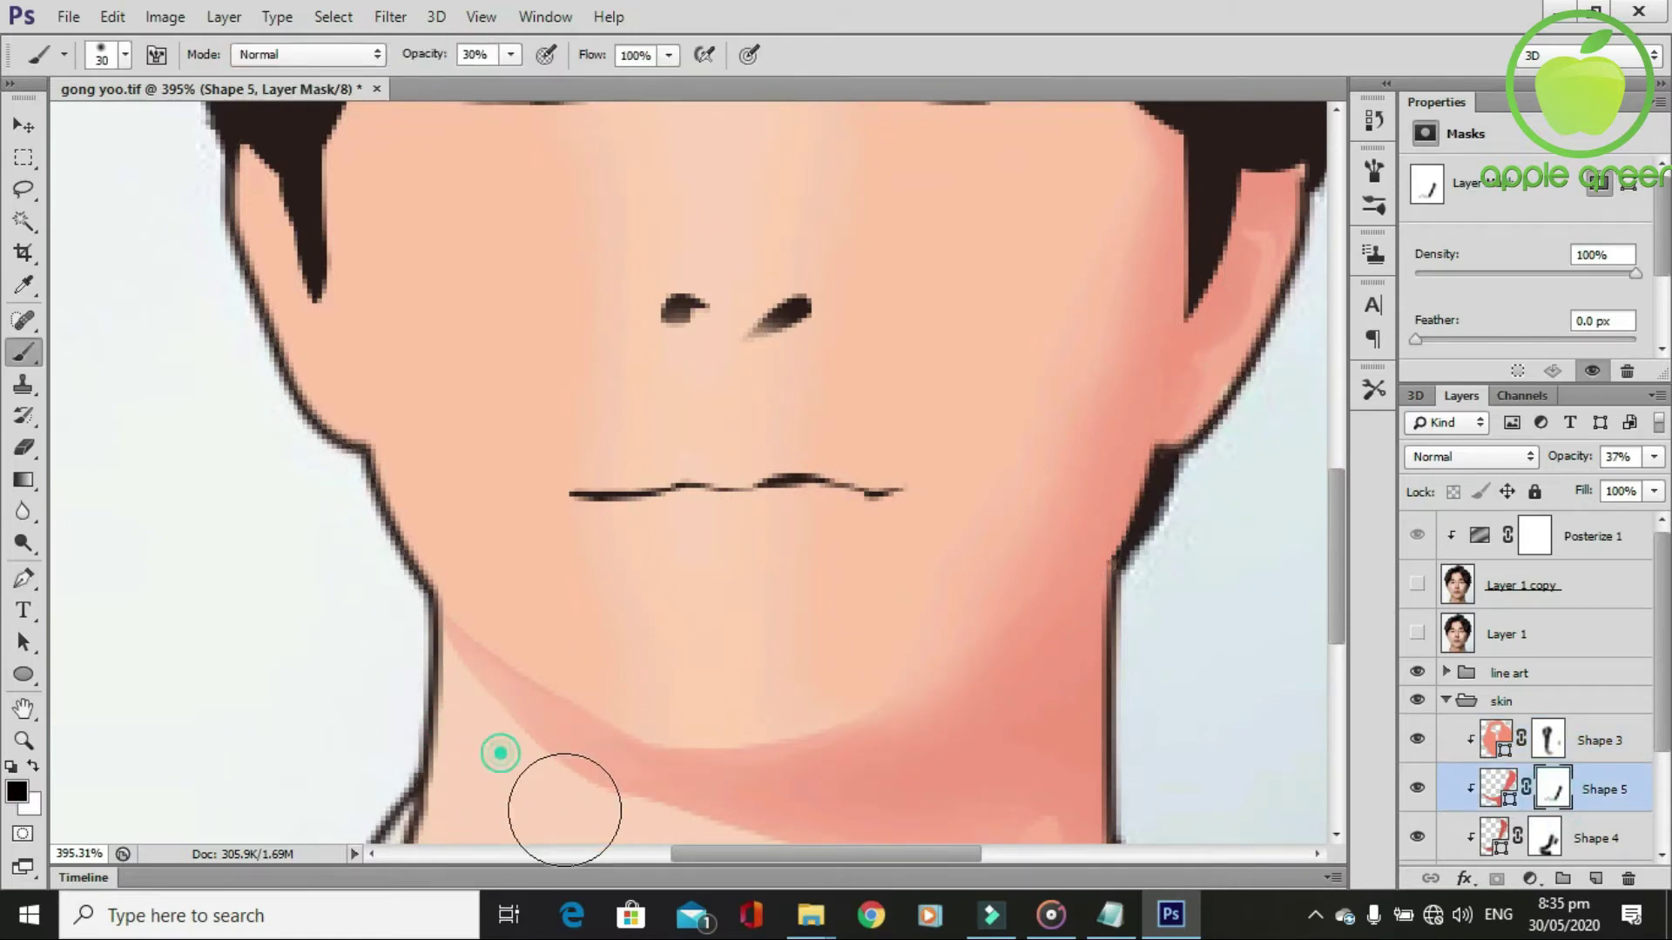
scroll(557, 784, "down", 2)
scroll(496, 653, "up", 1)
left_click_drag(432, 541, 465, 579)
left_click_drag(571, 645, 597, 653)
left_click_drag(433, 540, 455, 586)
left_click(642, 683)
key("bracketleft")
key("bracketleft")
key("bracketleft")
left_click(697, 688)
mouse_move(698, 713)
left_mouse_down()
mouse_move(706, 735)
mouse_move(670, 662)
mouse_move(722, 748)
mouse_move(836, 746)
mouse_move(837, 763)
left_mouse_up()
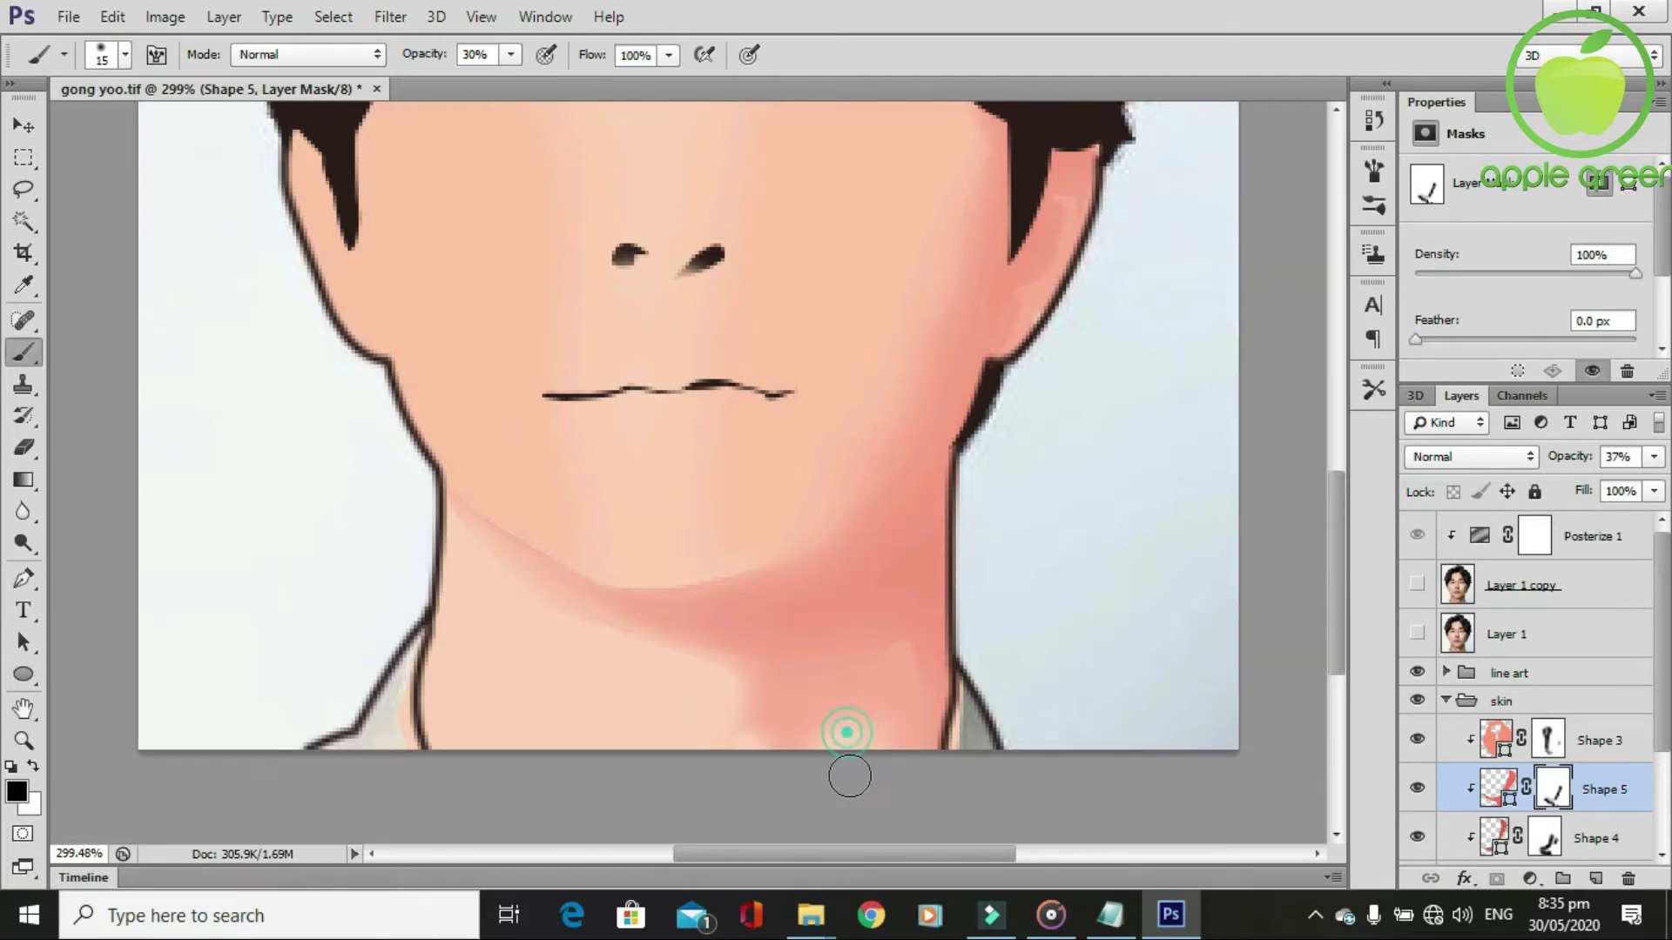
scroll(862, 766, "down", 5)
scroll(891, 791, "up", 2)
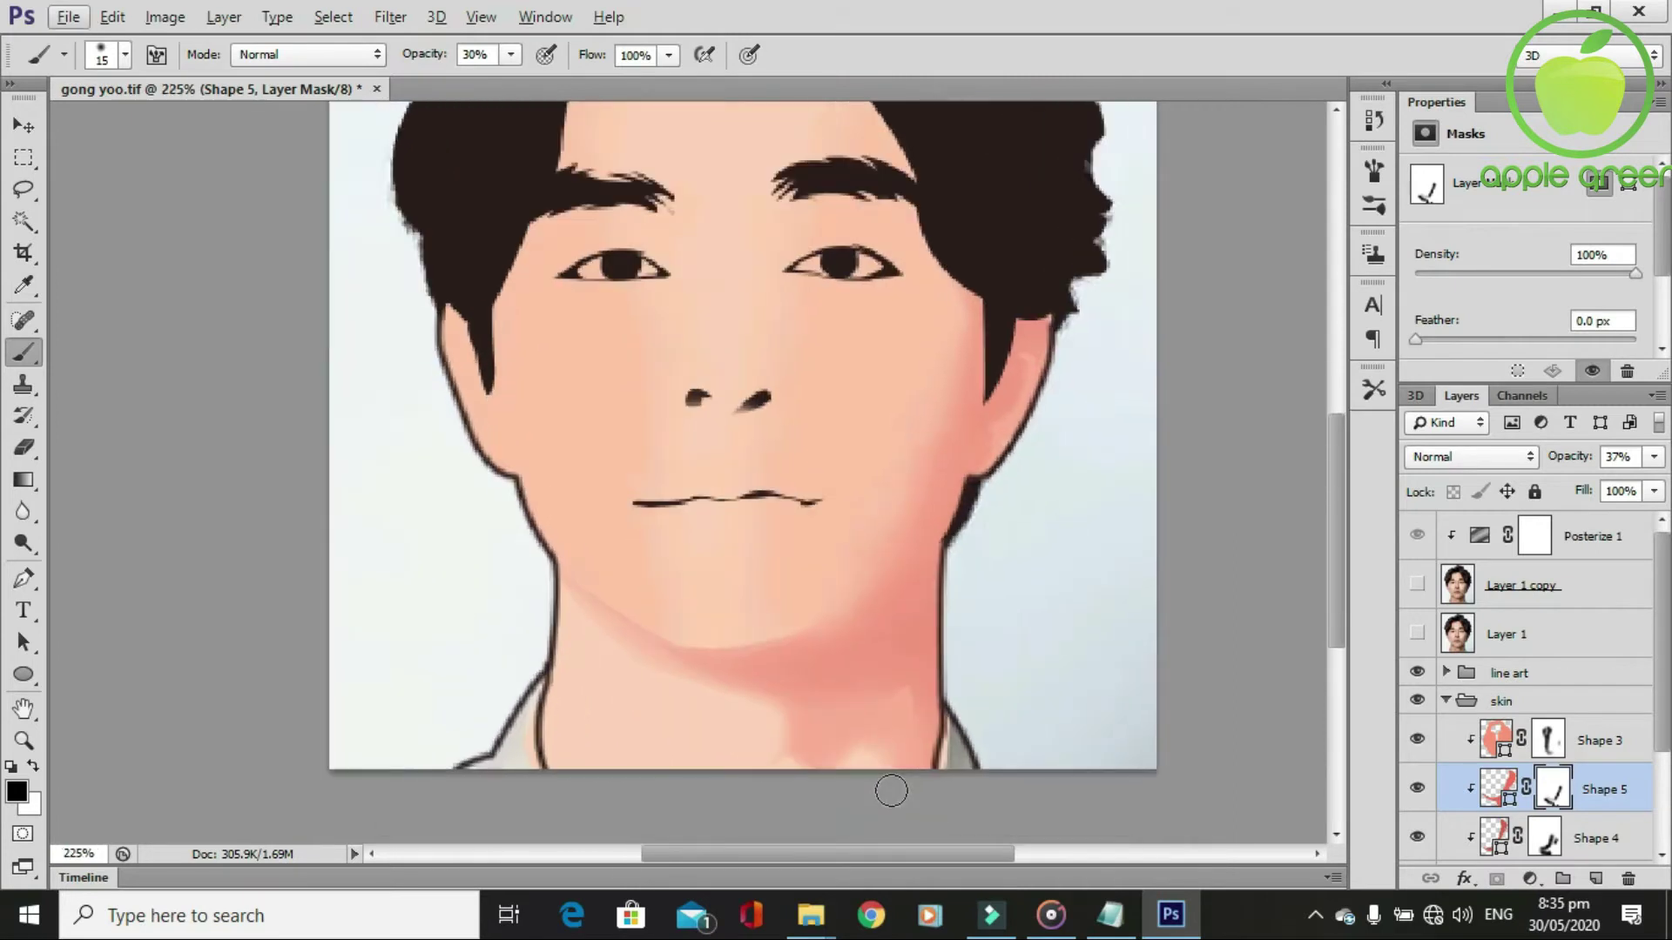
Lower Shape 5's shading opacity to 20%.
left_click(1653, 458)
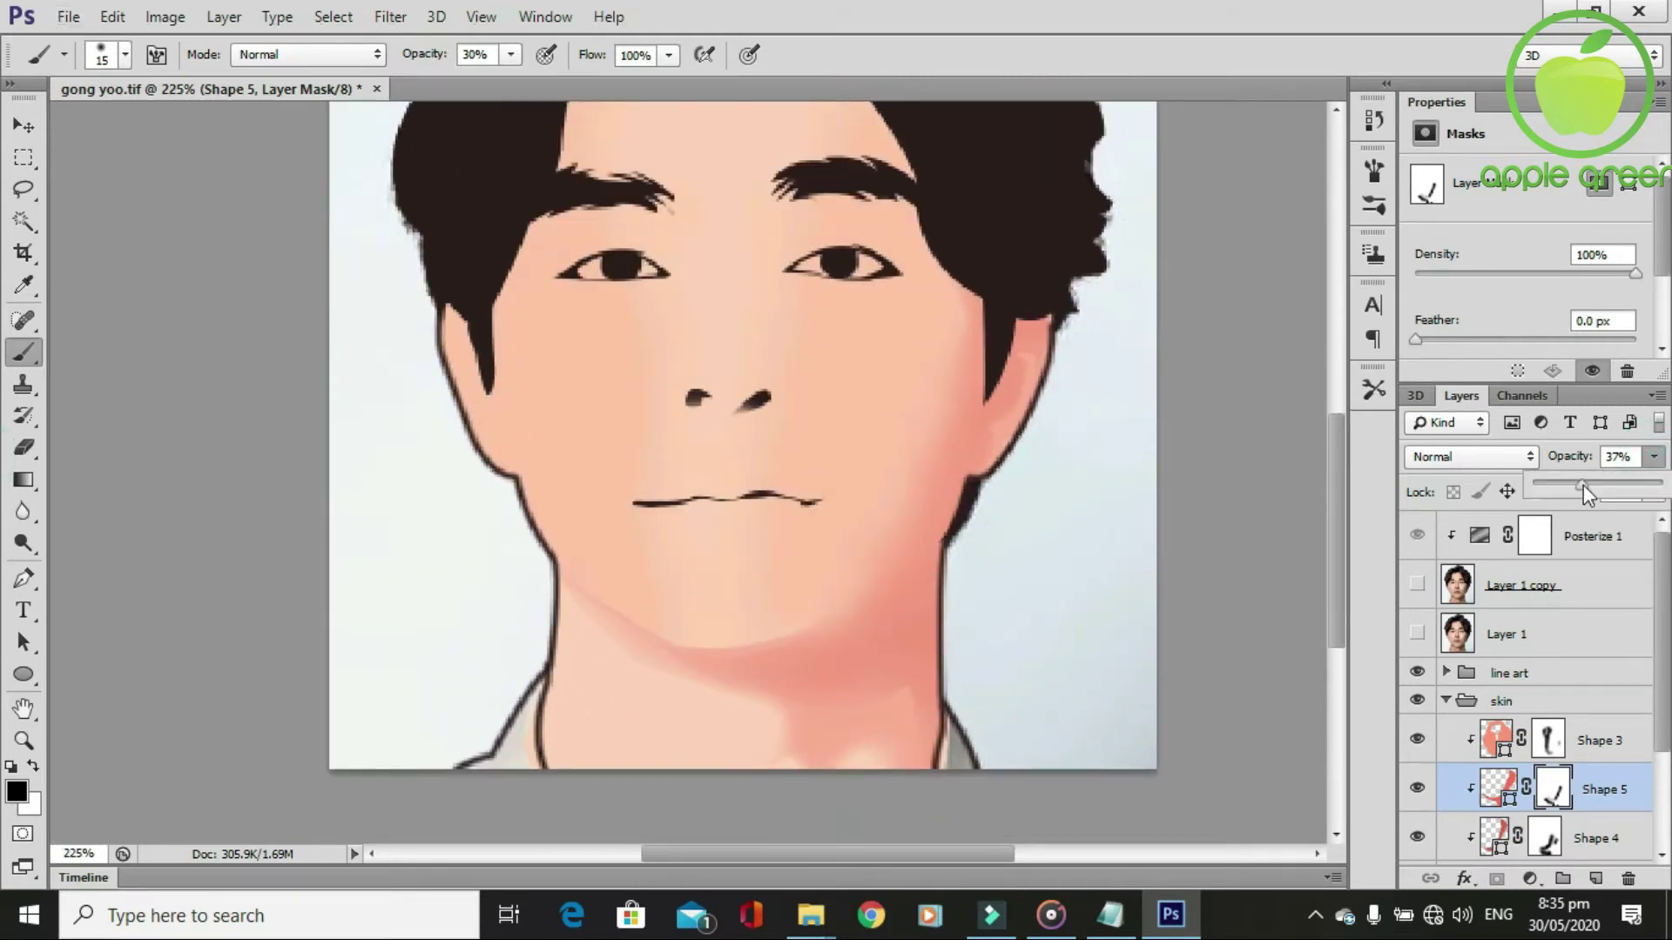
left_click_drag(1583, 484, 1560, 487)
scroll(766, 607, "down", 2)
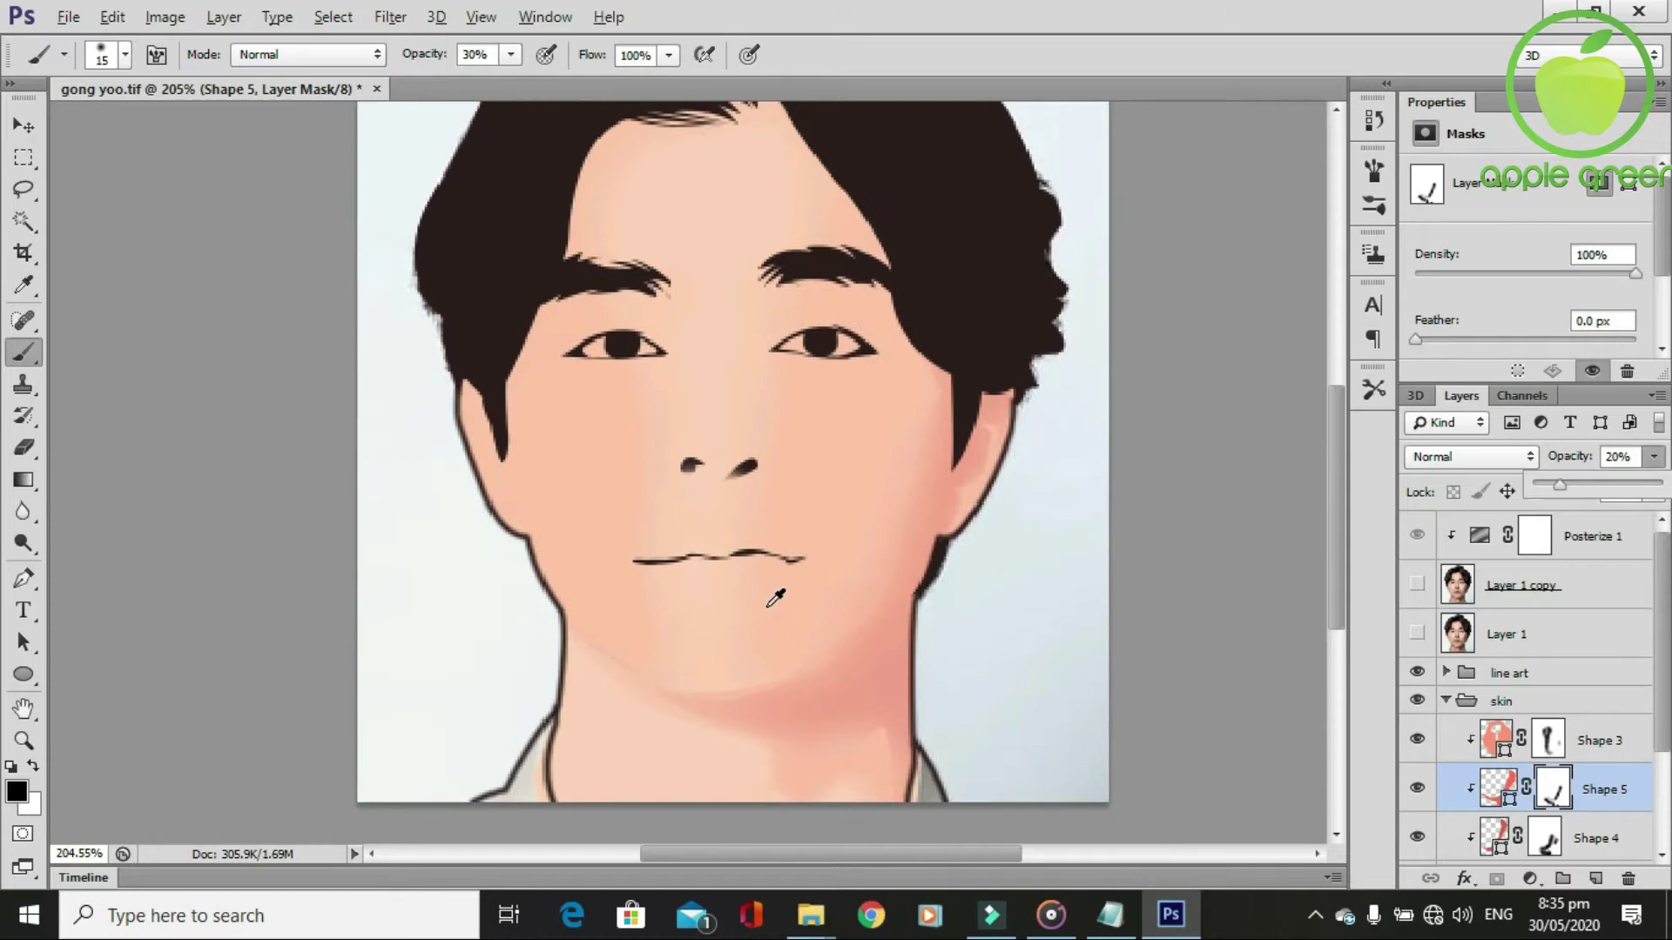
scroll(766, 607, "up", 1)
scroll(766, 607, "up", 1)
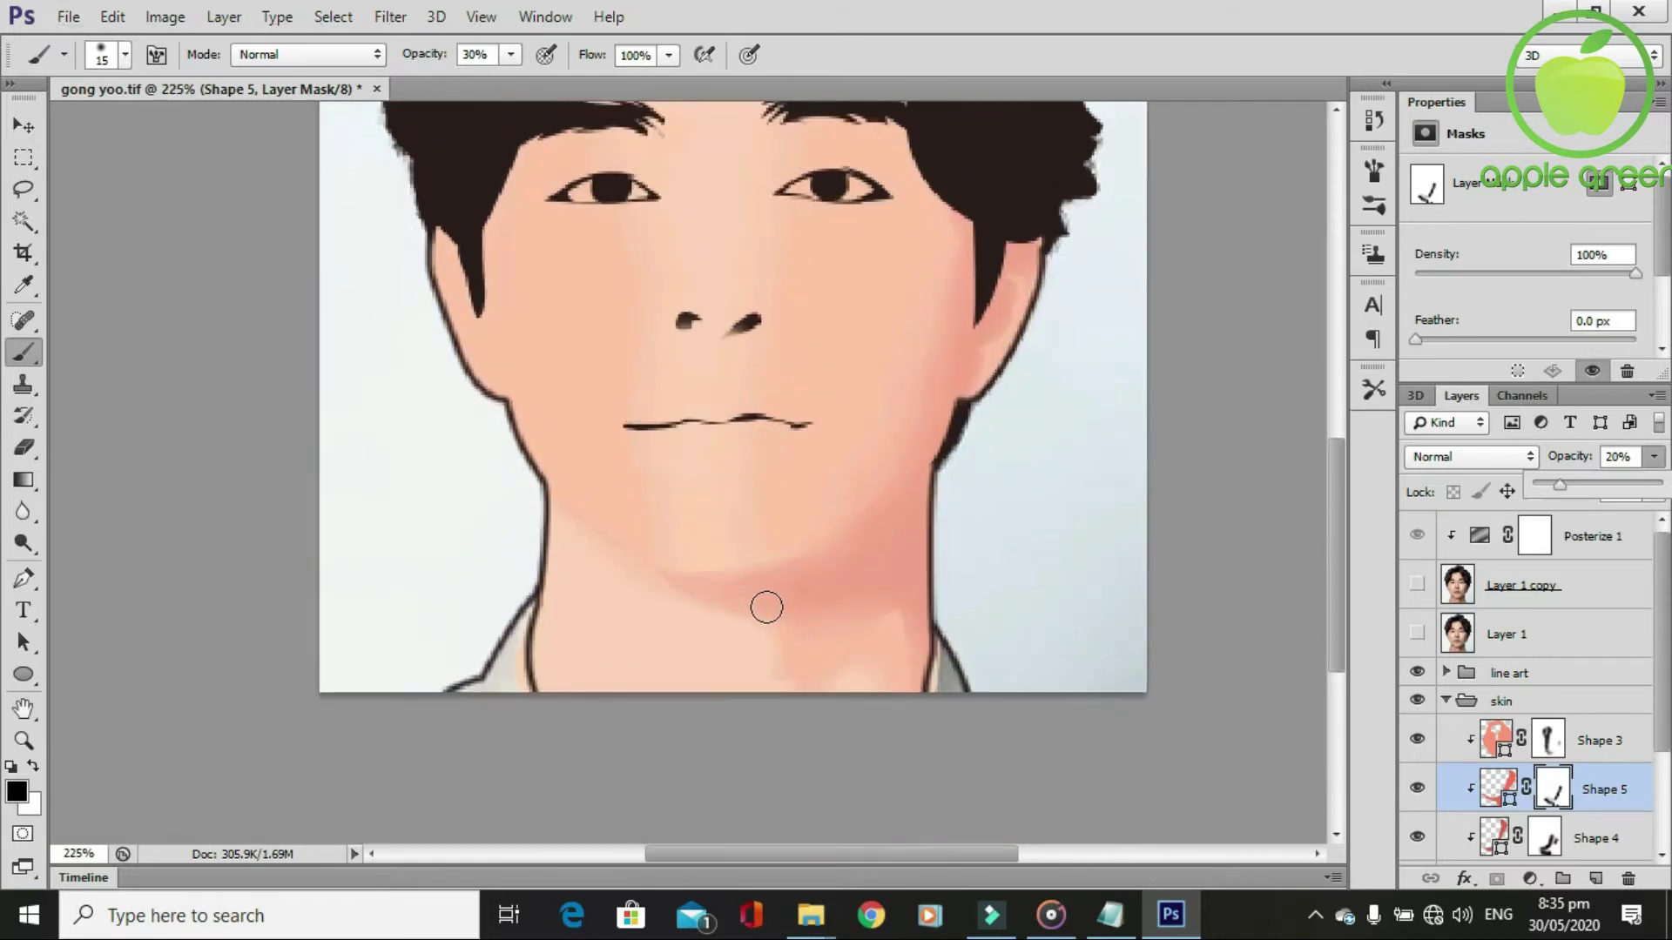
Show the posterized photo and start Shape 6's Pen outline by the eyebrow, down the nose side.
left_click(1417, 583)
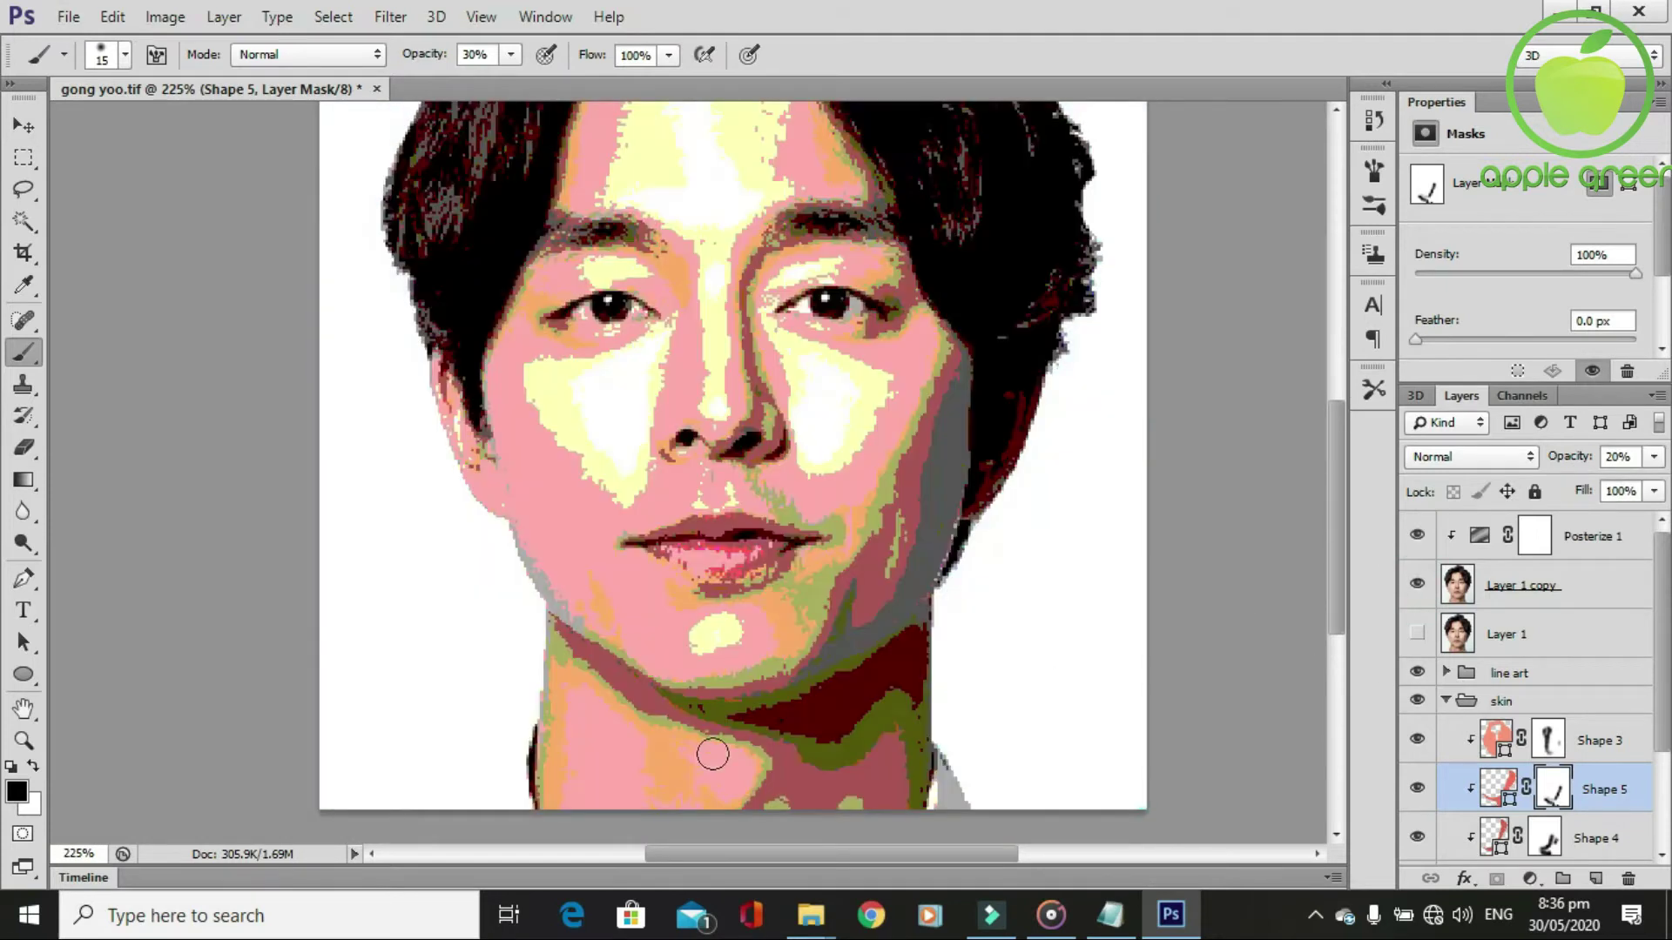
scroll(693, 768, "up", 1)
key("p")
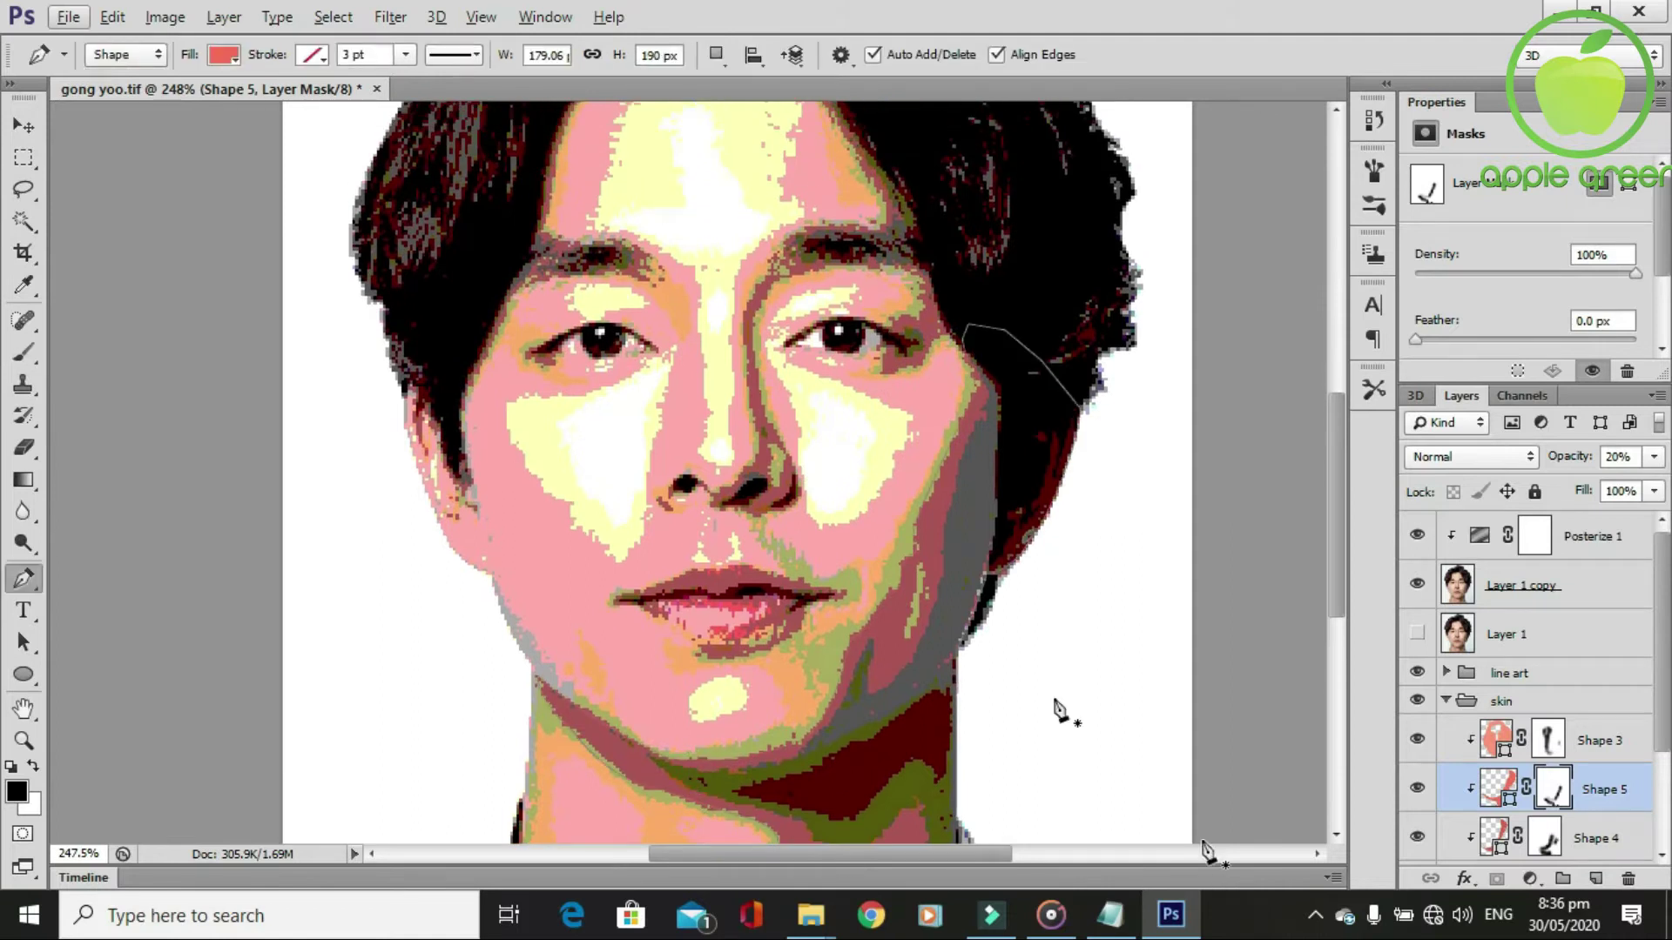
scroll(823, 448, "up", 3)
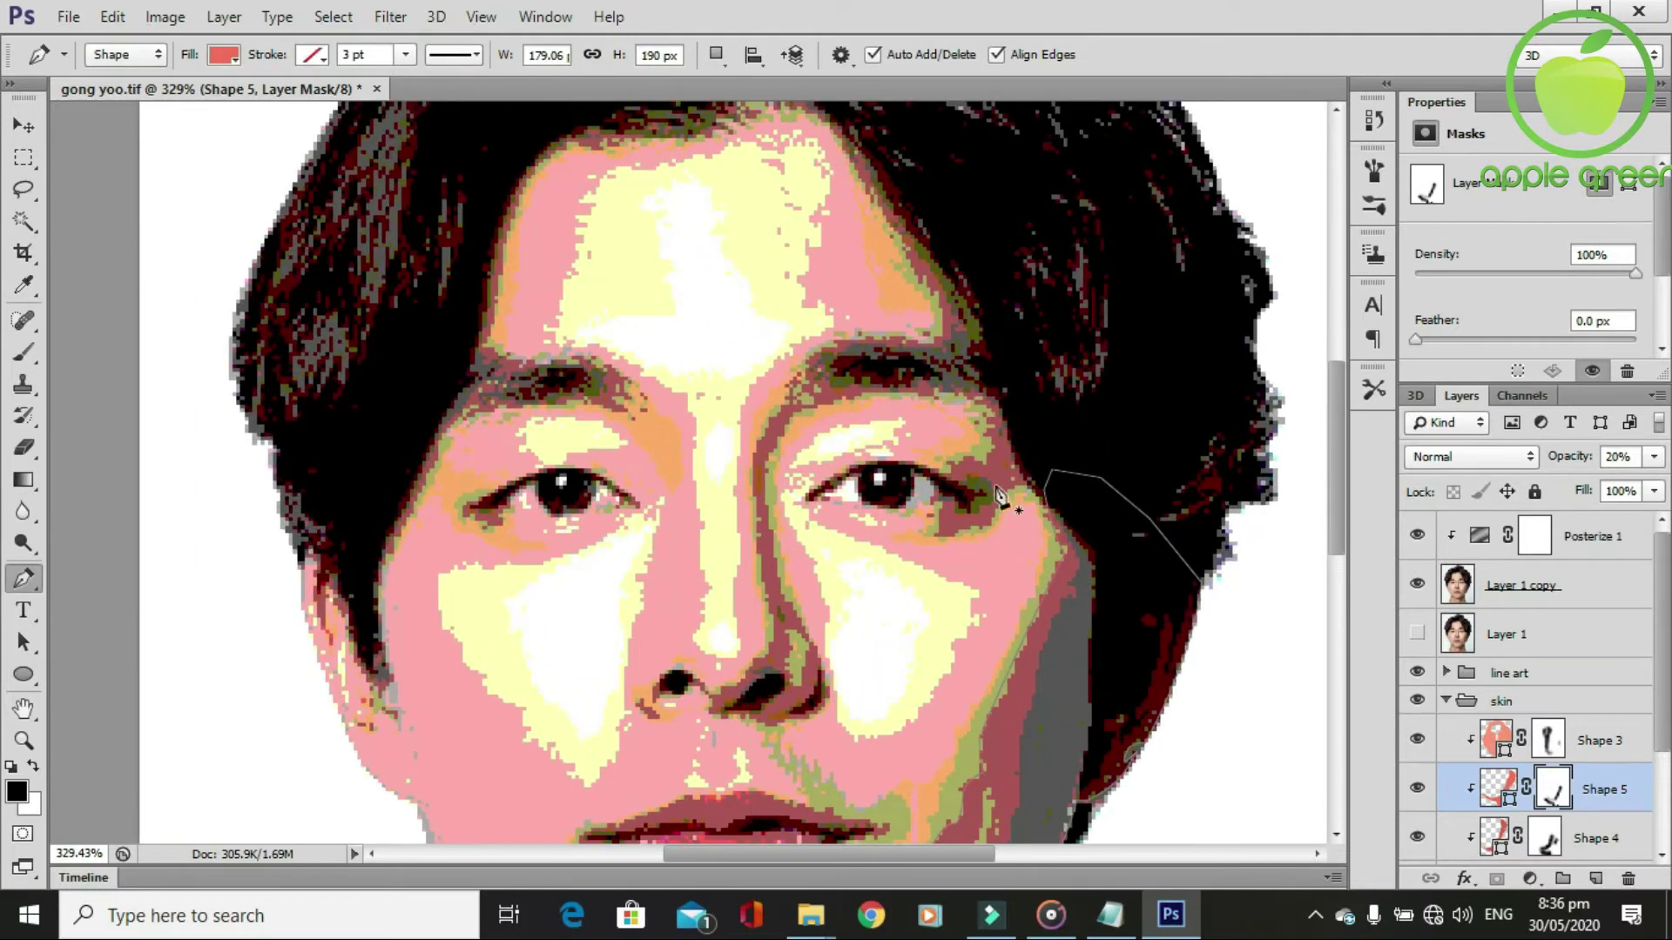
left_click(971, 405)
left_click(753, 441)
left_click(775, 538)
left_click(793, 635)
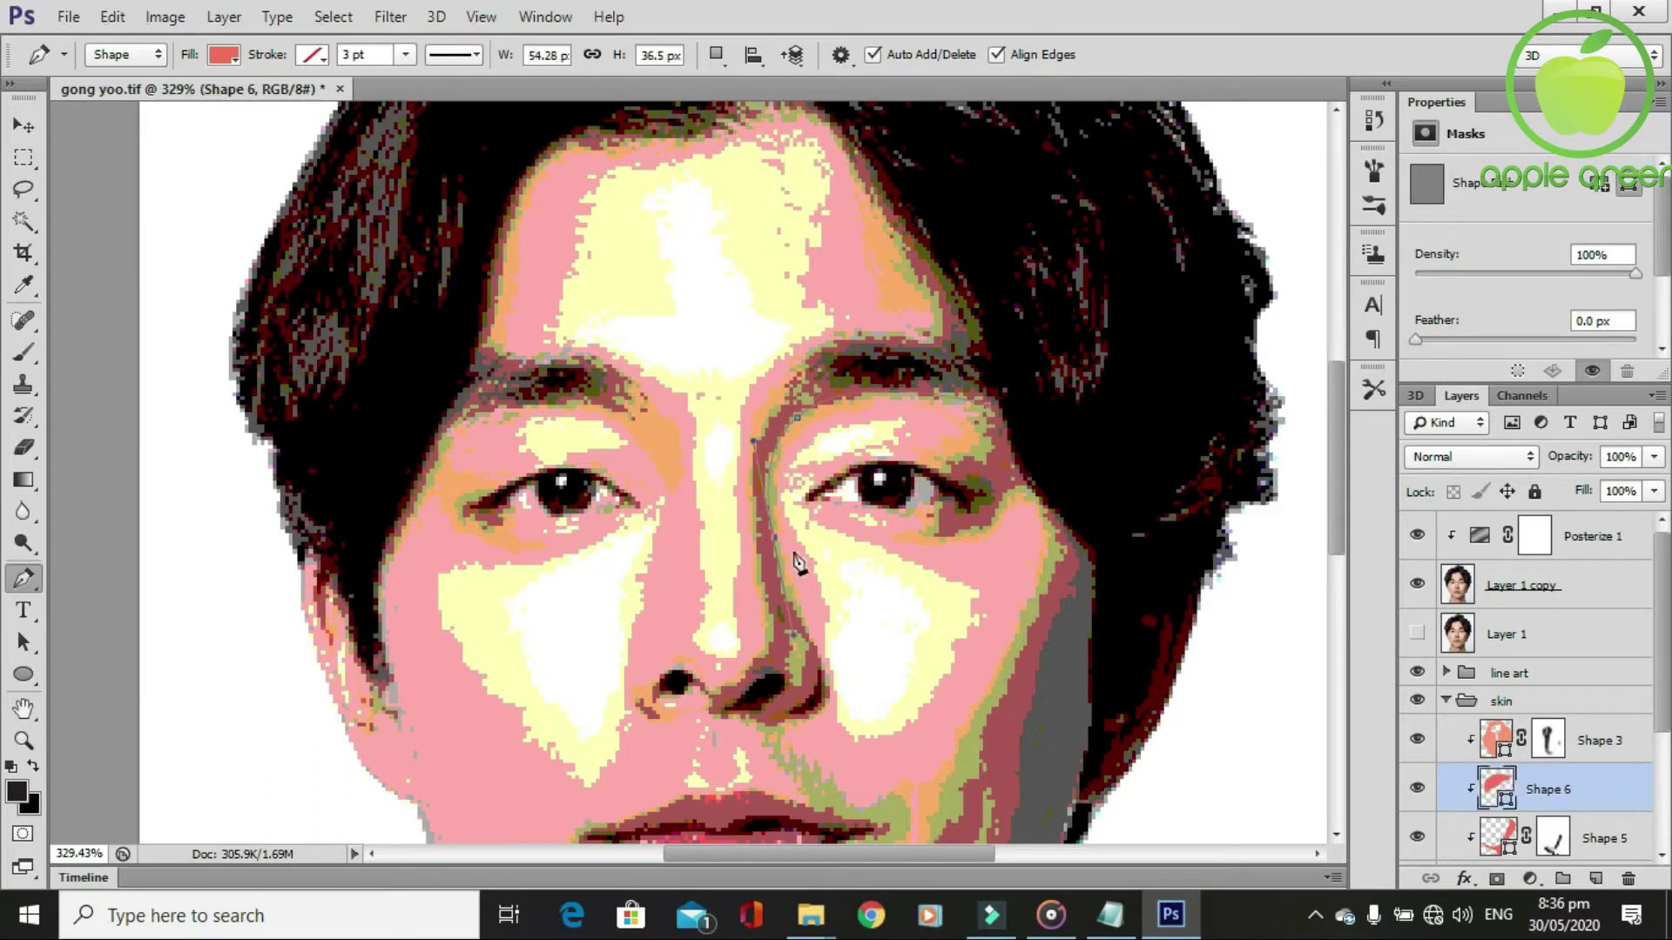
left_click(774, 538)
left_click_drag(834, 664, 842, 692)
key("ctrl+z")
Trace the outline around the nostril and back up the nose side to the eyebrow.
left_click_drag(786, 717, 714, 728)
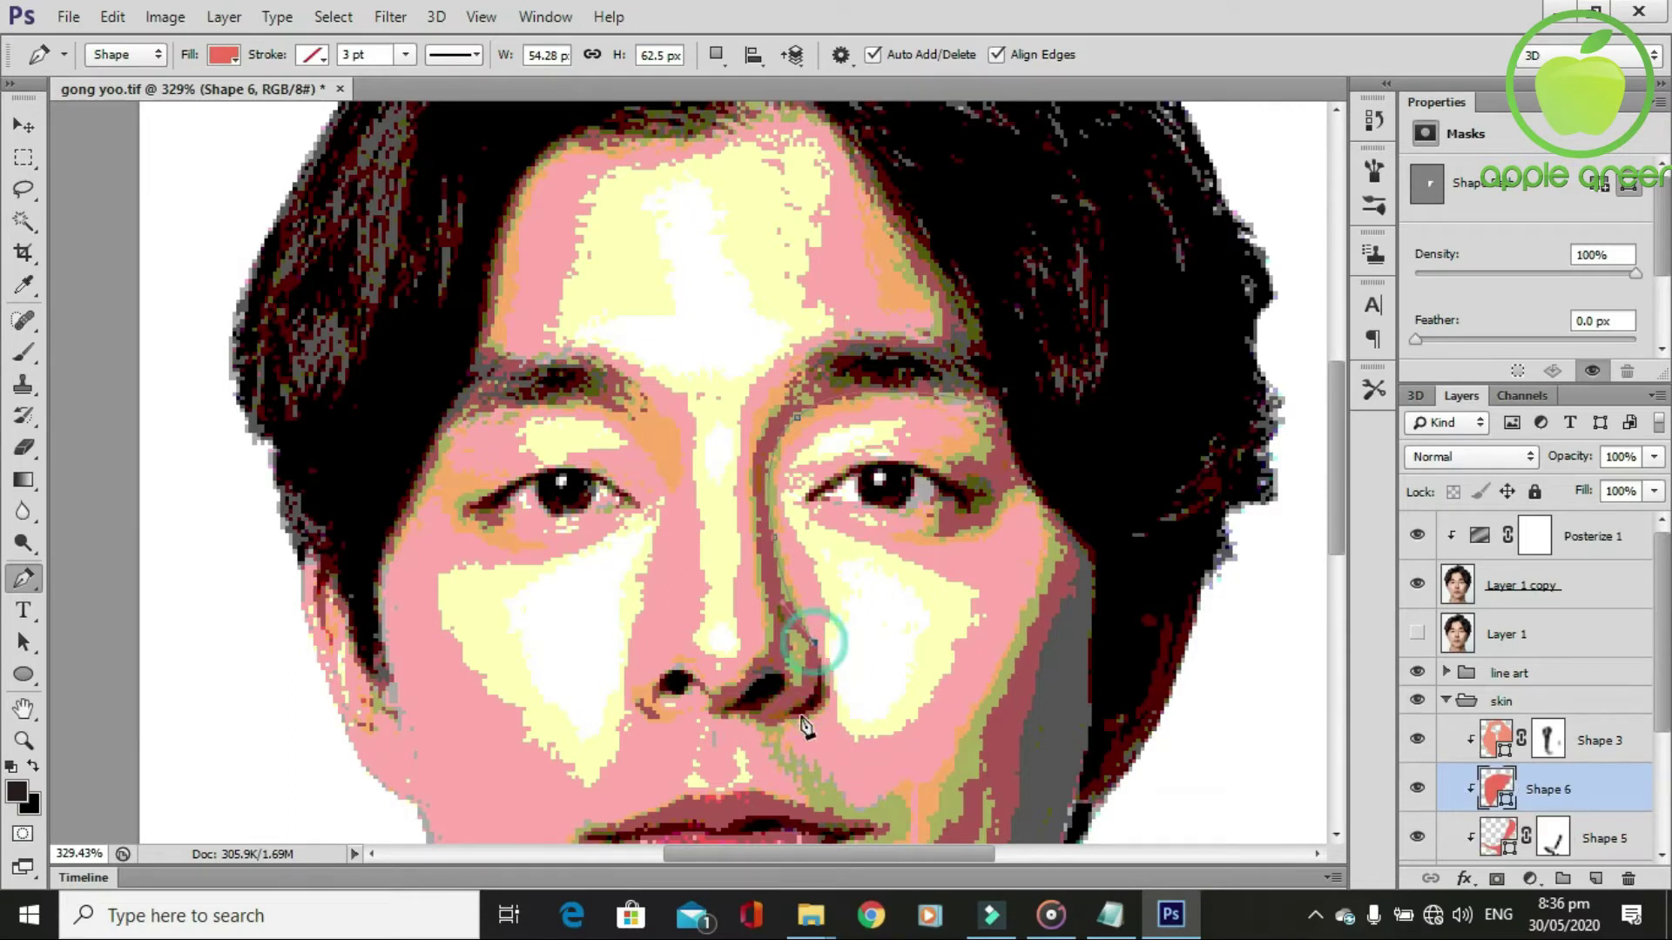
left_click(786, 718, "alt")
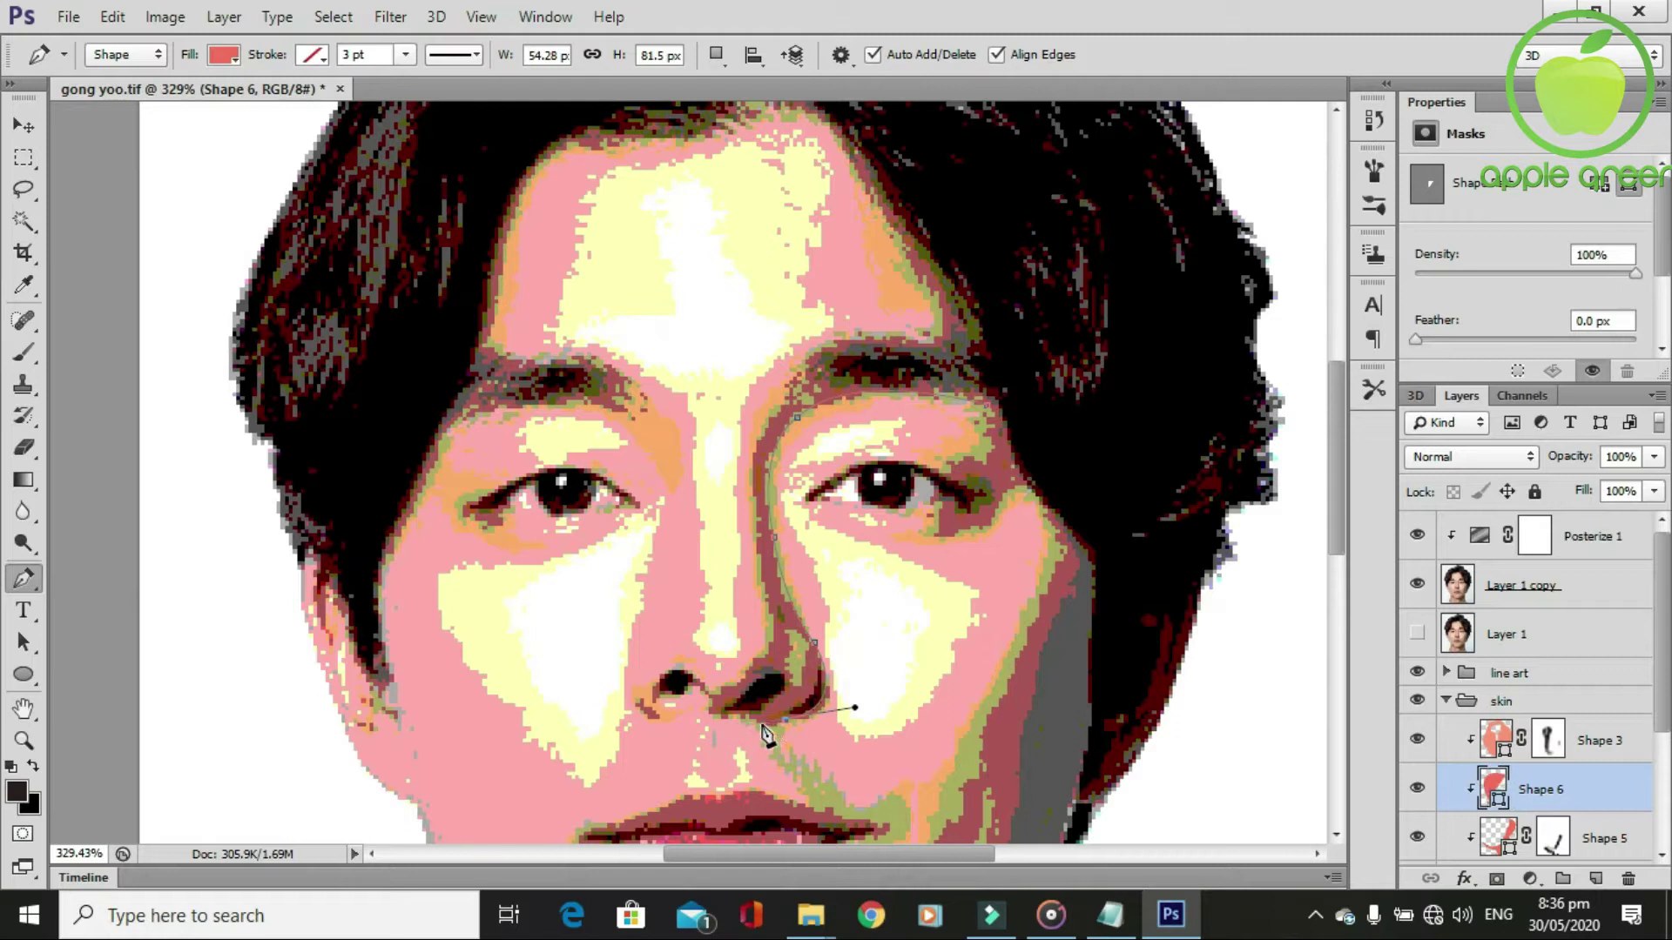
left_click(751, 722)
left_click(708, 715)
left_click_drag(733, 682, 753, 688)
left_click(755, 656)
scroll(766, 666, "up", 2)
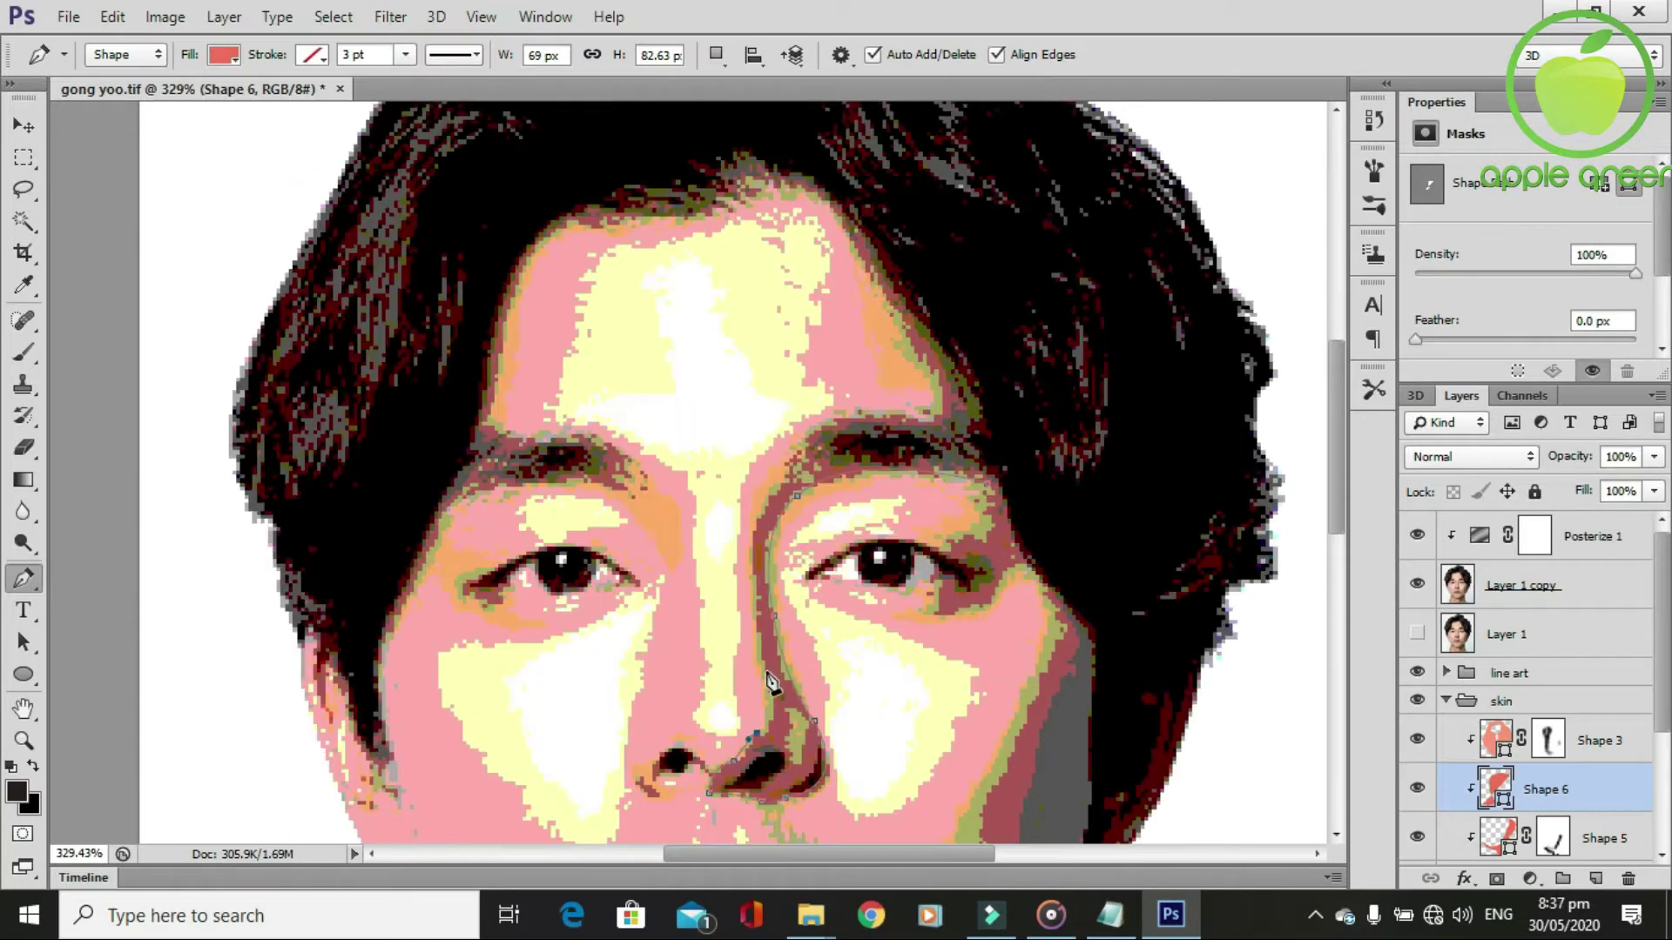
scroll(767, 653, "up", 2)
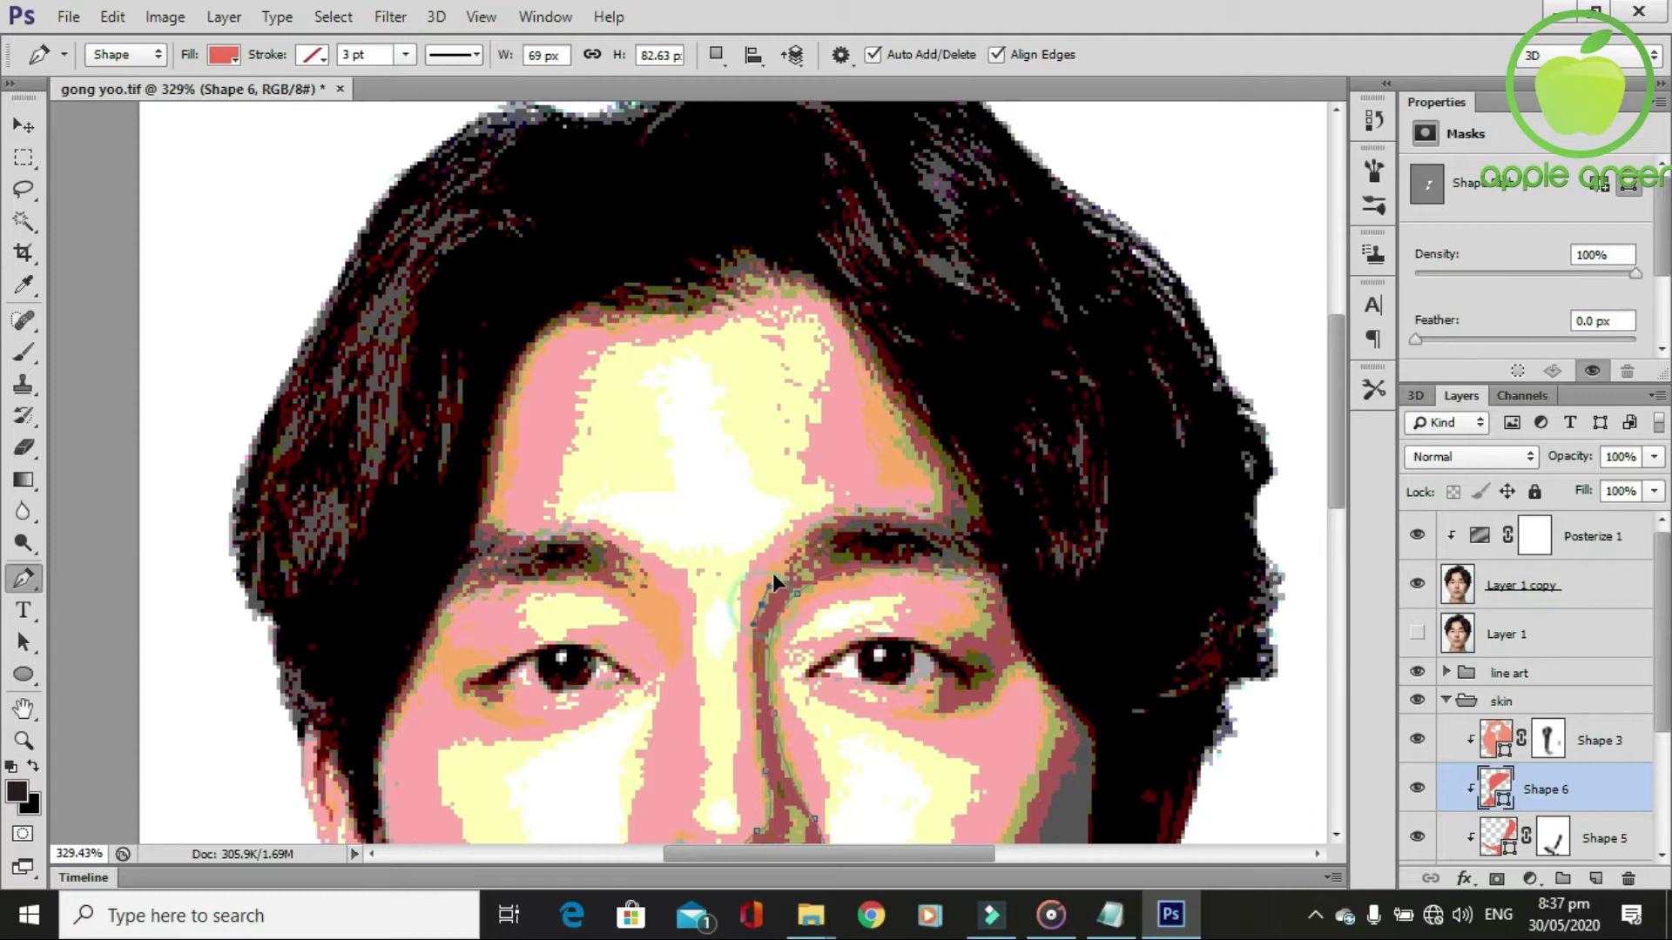
scroll(765, 613, "up", 1)
left_click_drag(797, 570, 825, 570)
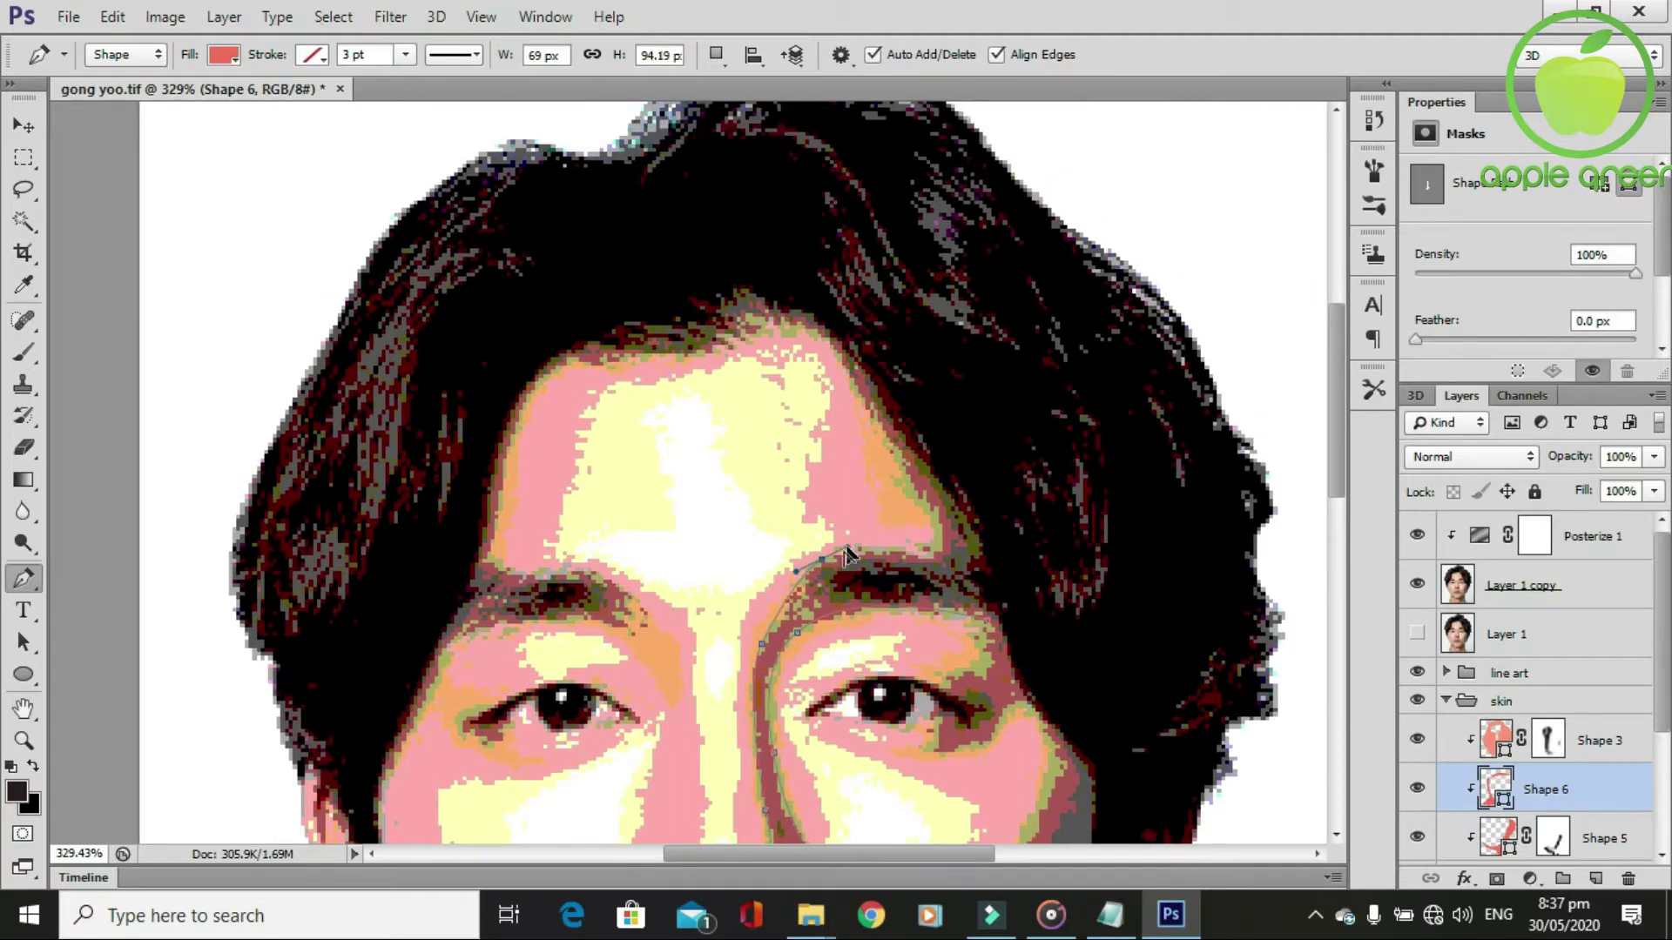
left_click_drag(939, 559, 989, 584)
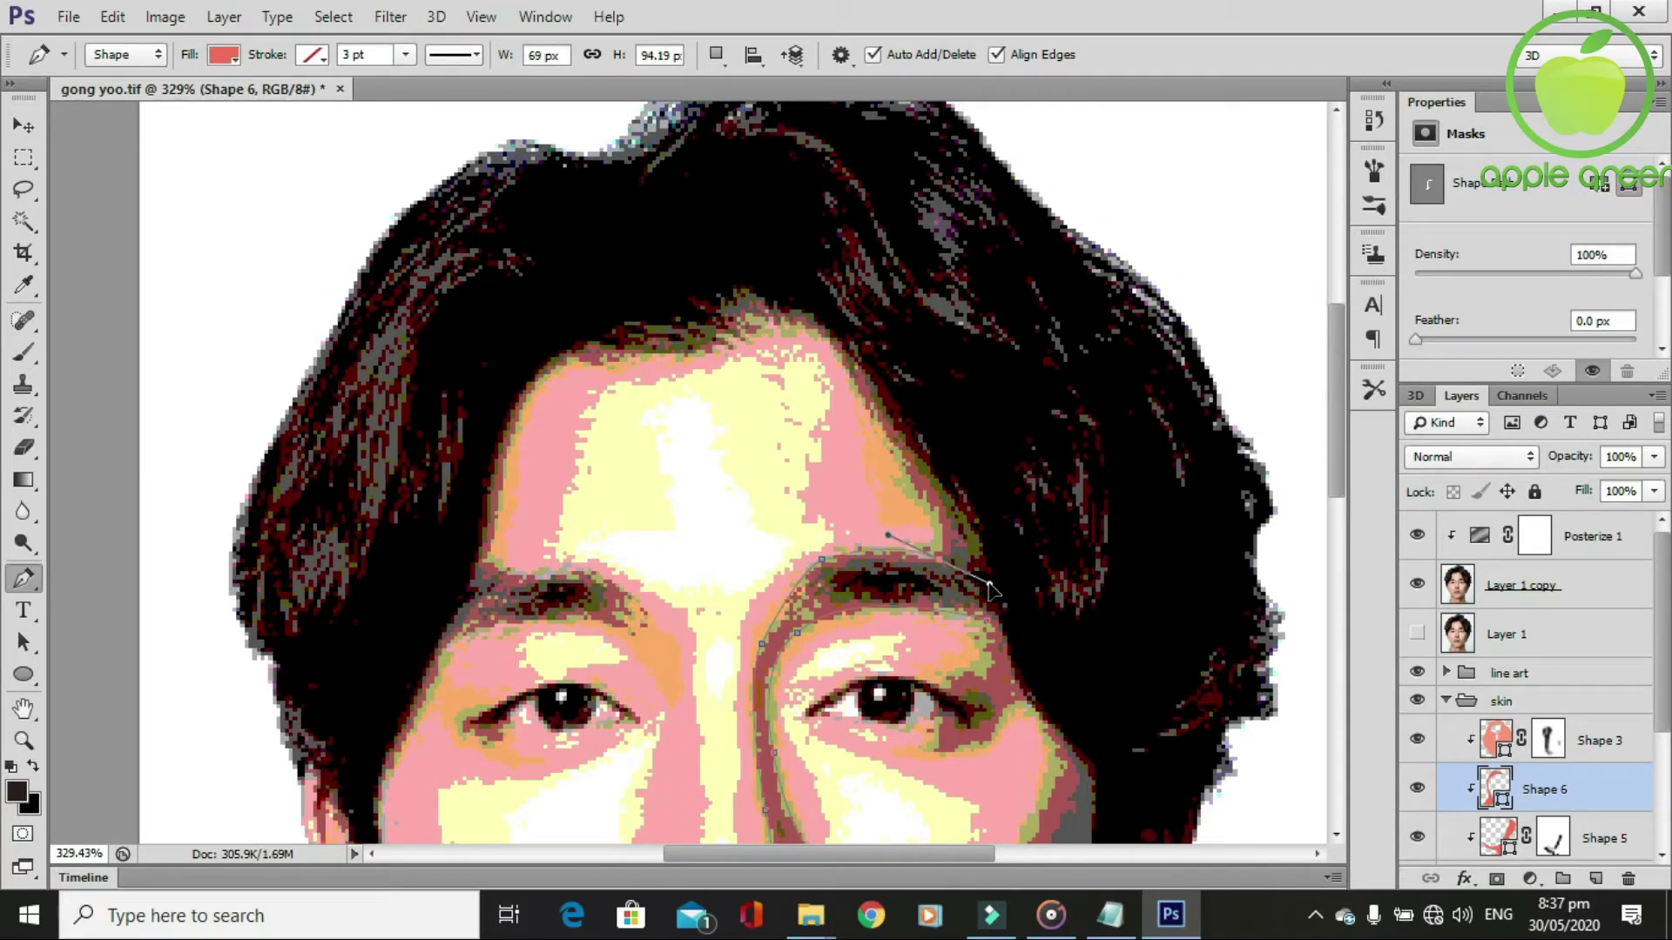
Continue the outline over the eyebrow to the forehead hairline and up into the hair.
scroll(940, 565, "down", 1)
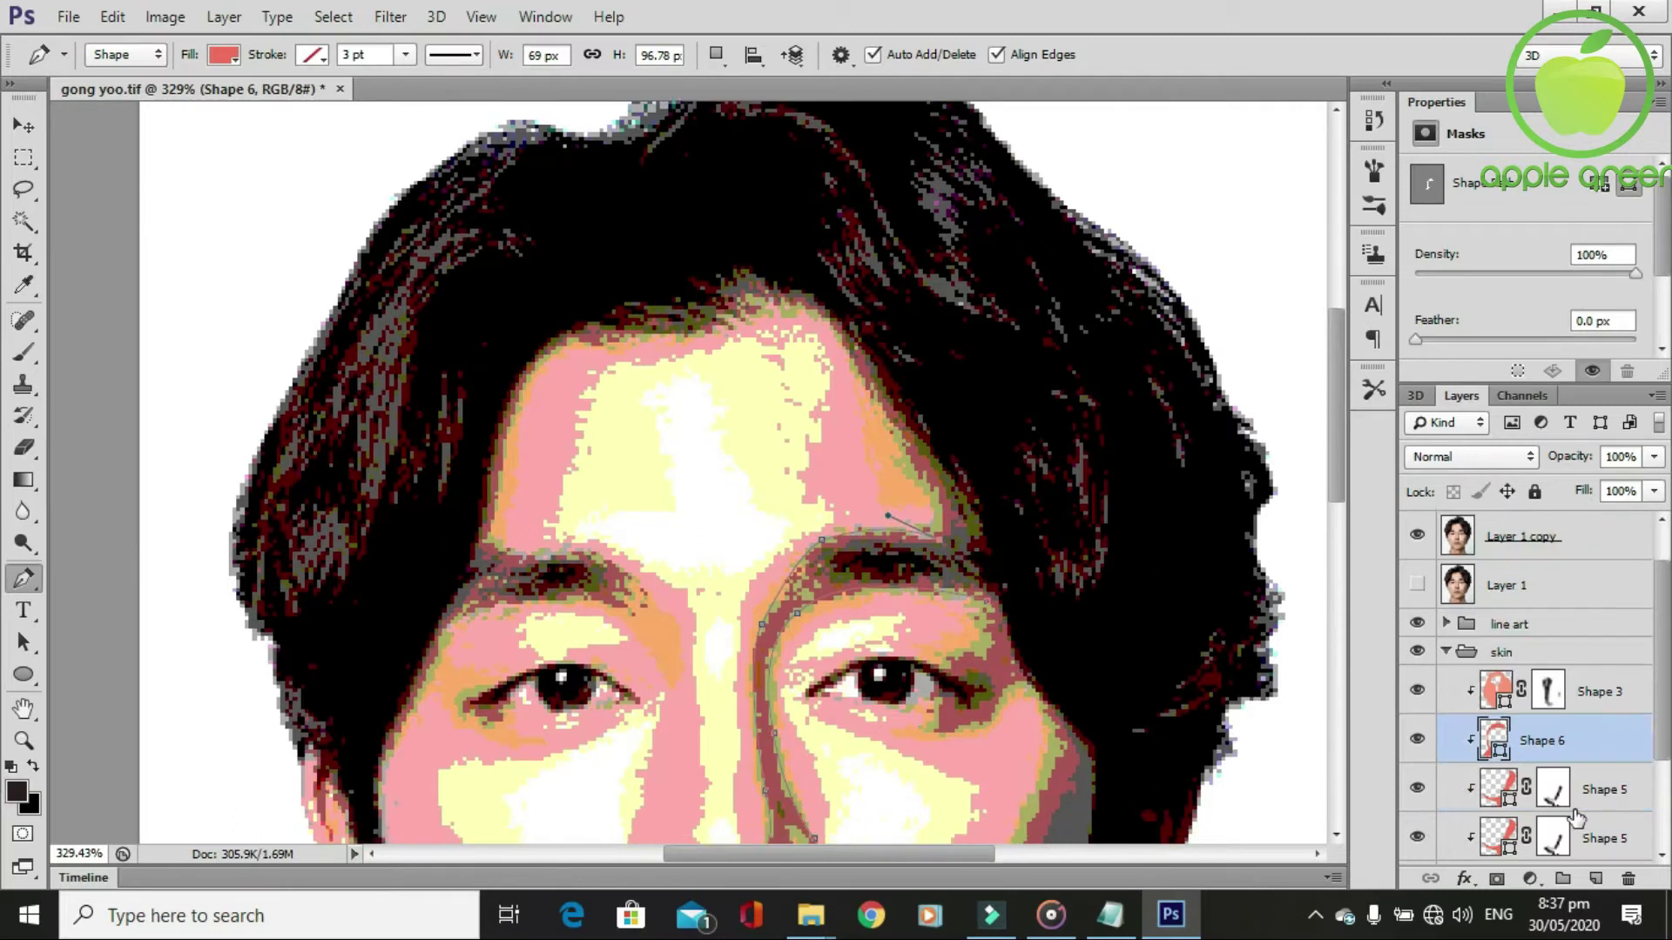
scroll(1576, 816, "down", 2)
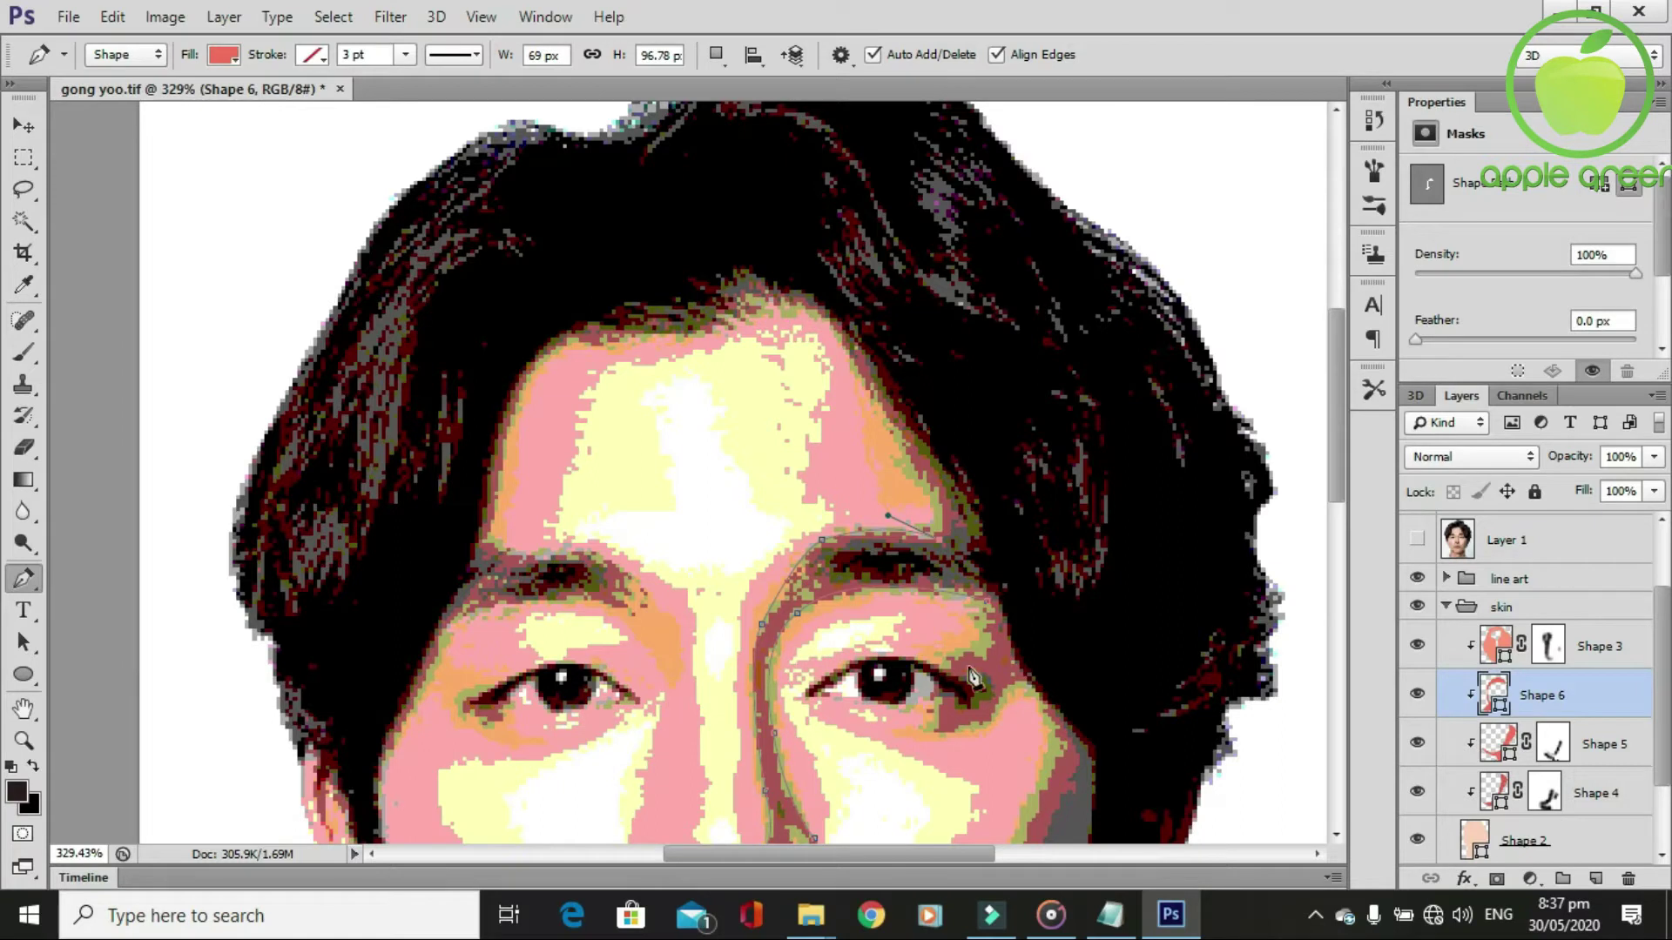
scroll(974, 677, "up", 3)
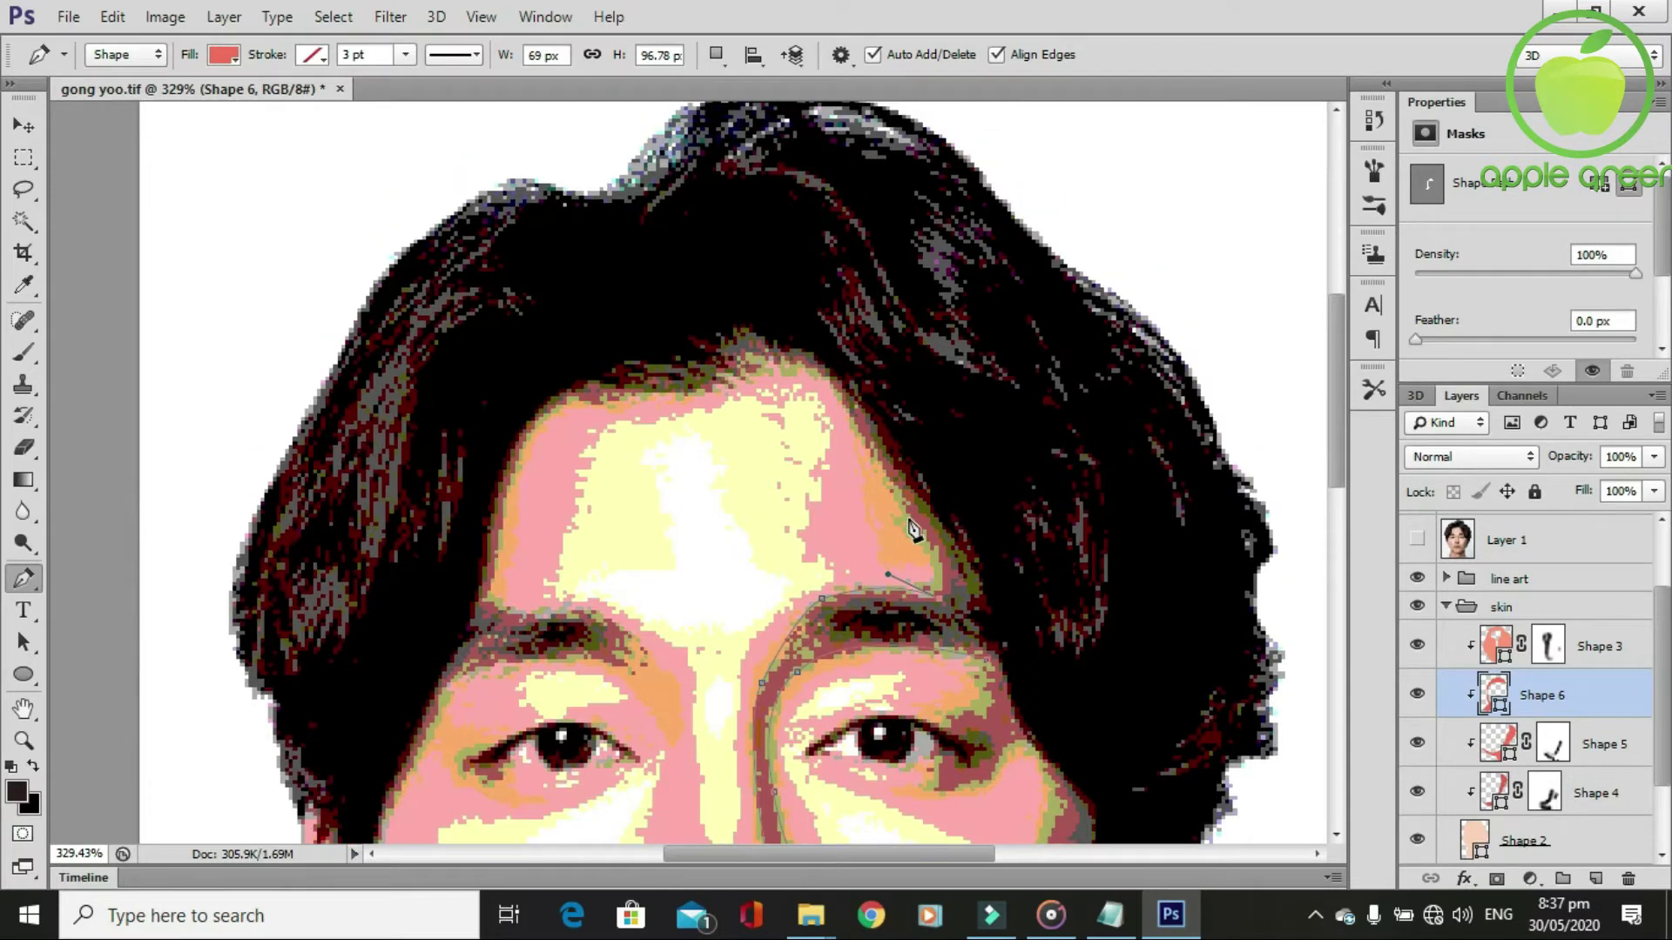
mouse_move(913, 531)
left_mouse_down()
mouse_move(867, 488)
mouse_move(878, 525)
left_mouse_up()
scroll(865, 503, "up", 3)
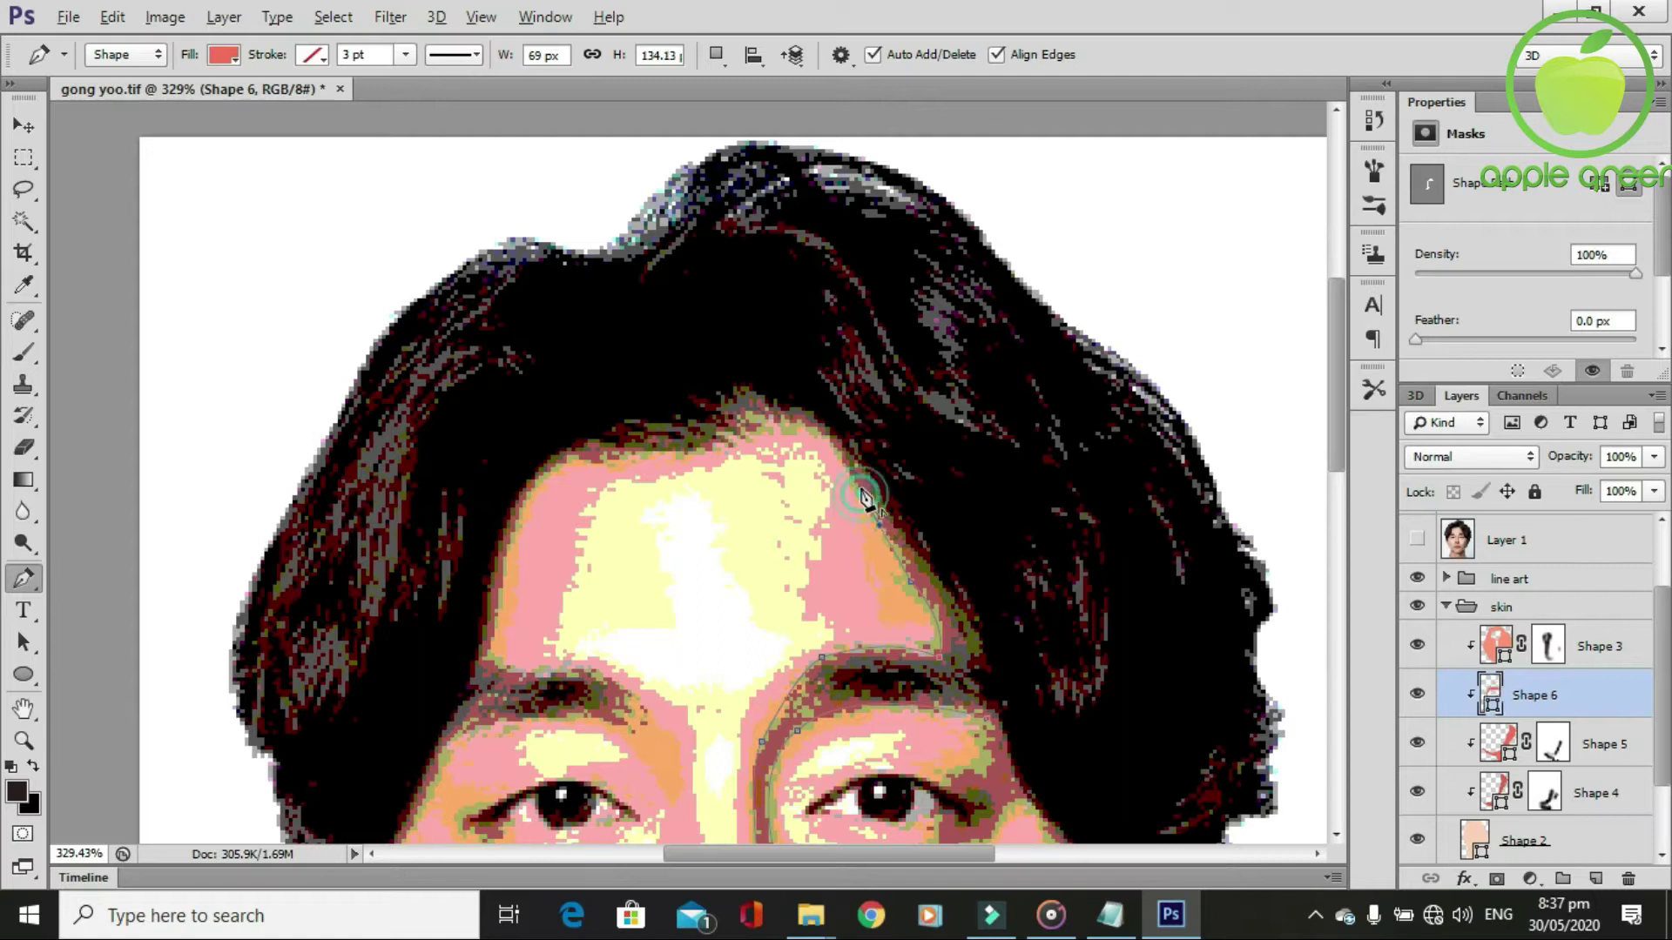
left_click_drag(714, 444, 653, 478)
left_click(714, 445, "alt")
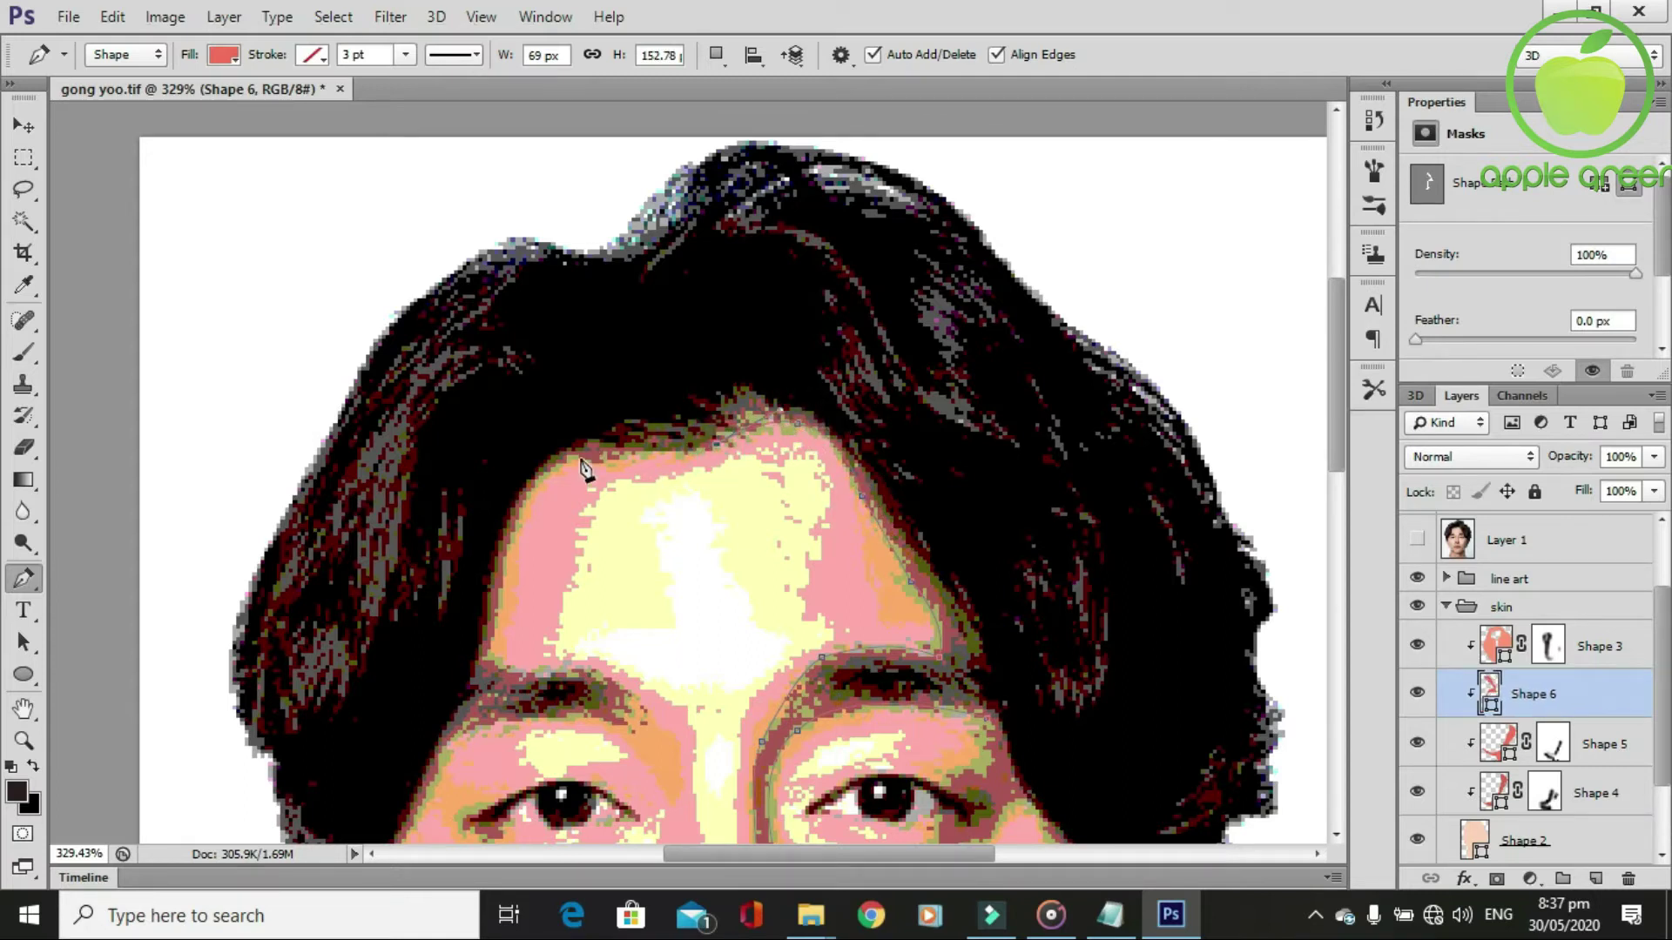
left_click(517, 404)
left_click(576, 355)
left_click(750, 319)
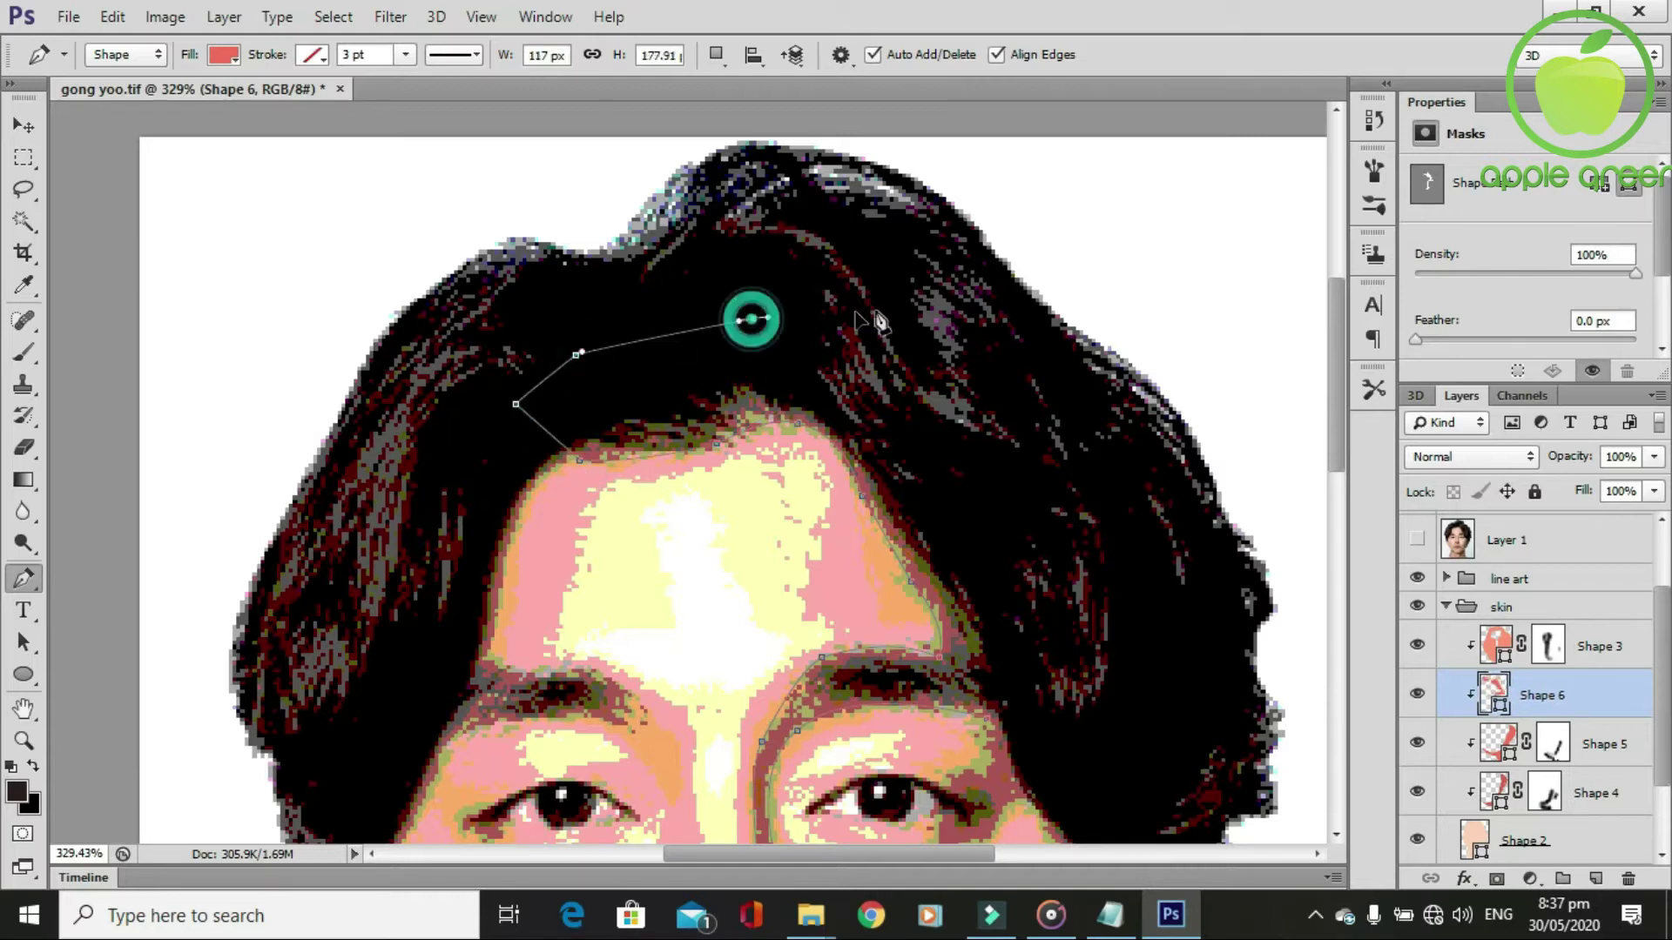
left_click(959, 427)
Extend the outline across the hair and down the right temple.
scroll(1101, 440, "down", 2)
left_click(1109, 439)
scroll(1112, 446, "down", 2)
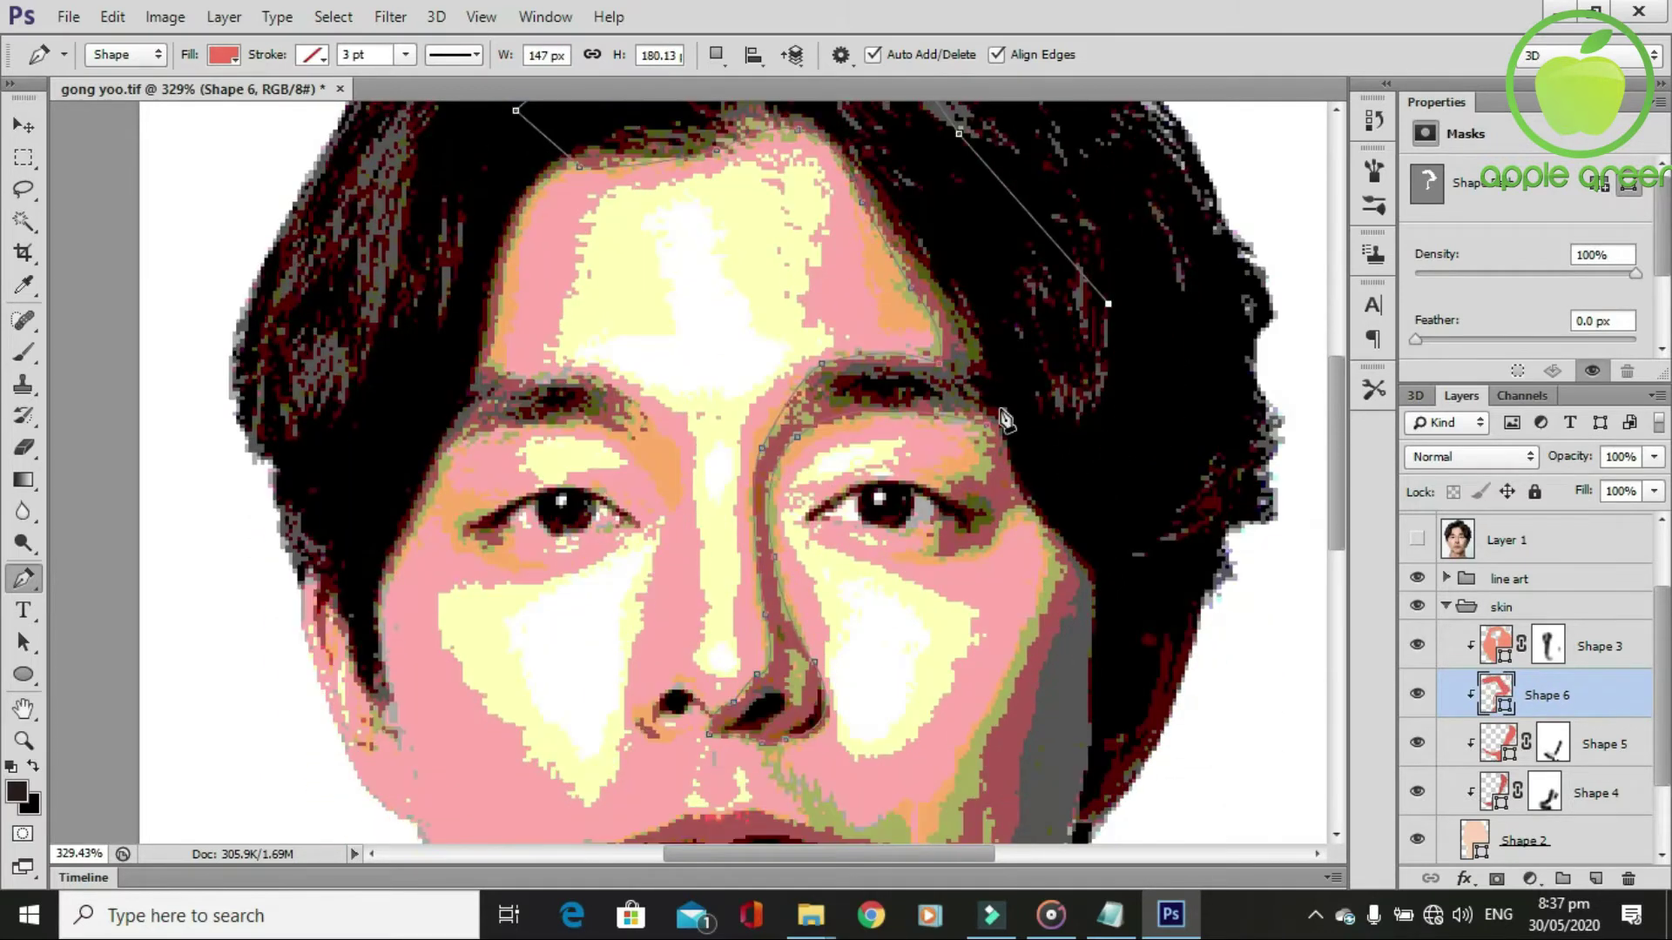
left_click(1028, 397)
scroll(1079, 540, "down", 2)
scroll(1422, 575, "up", 2)
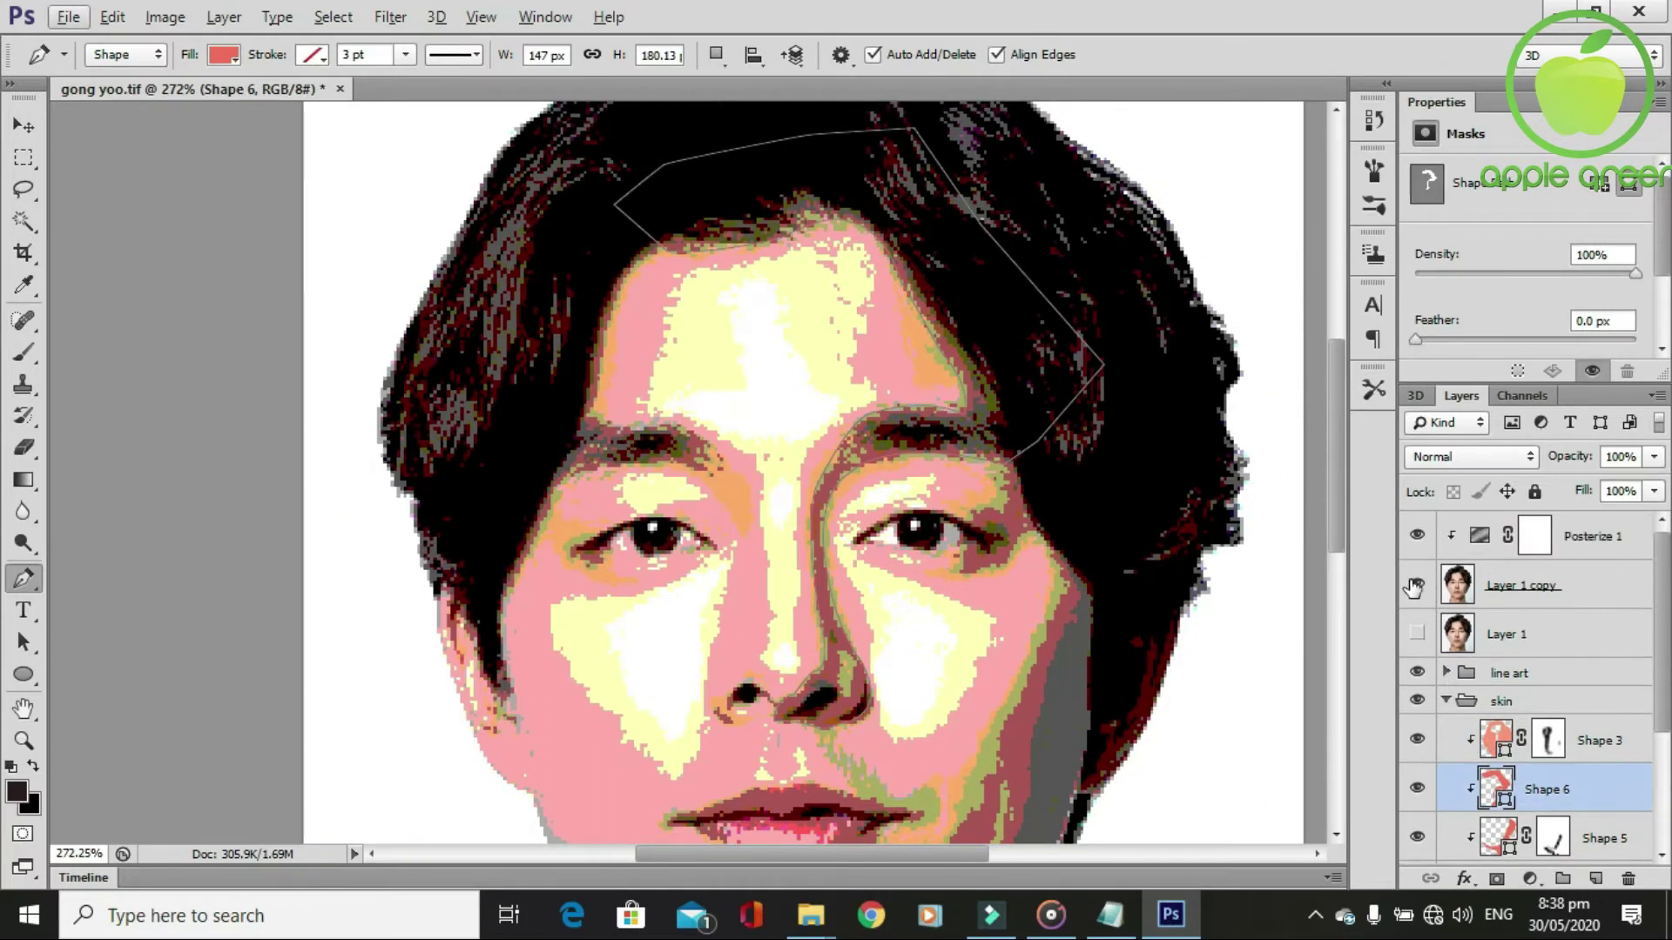
Toggle the posterized photo to check Shape 6, leaving the photo hidden.
left_click(1415, 585)
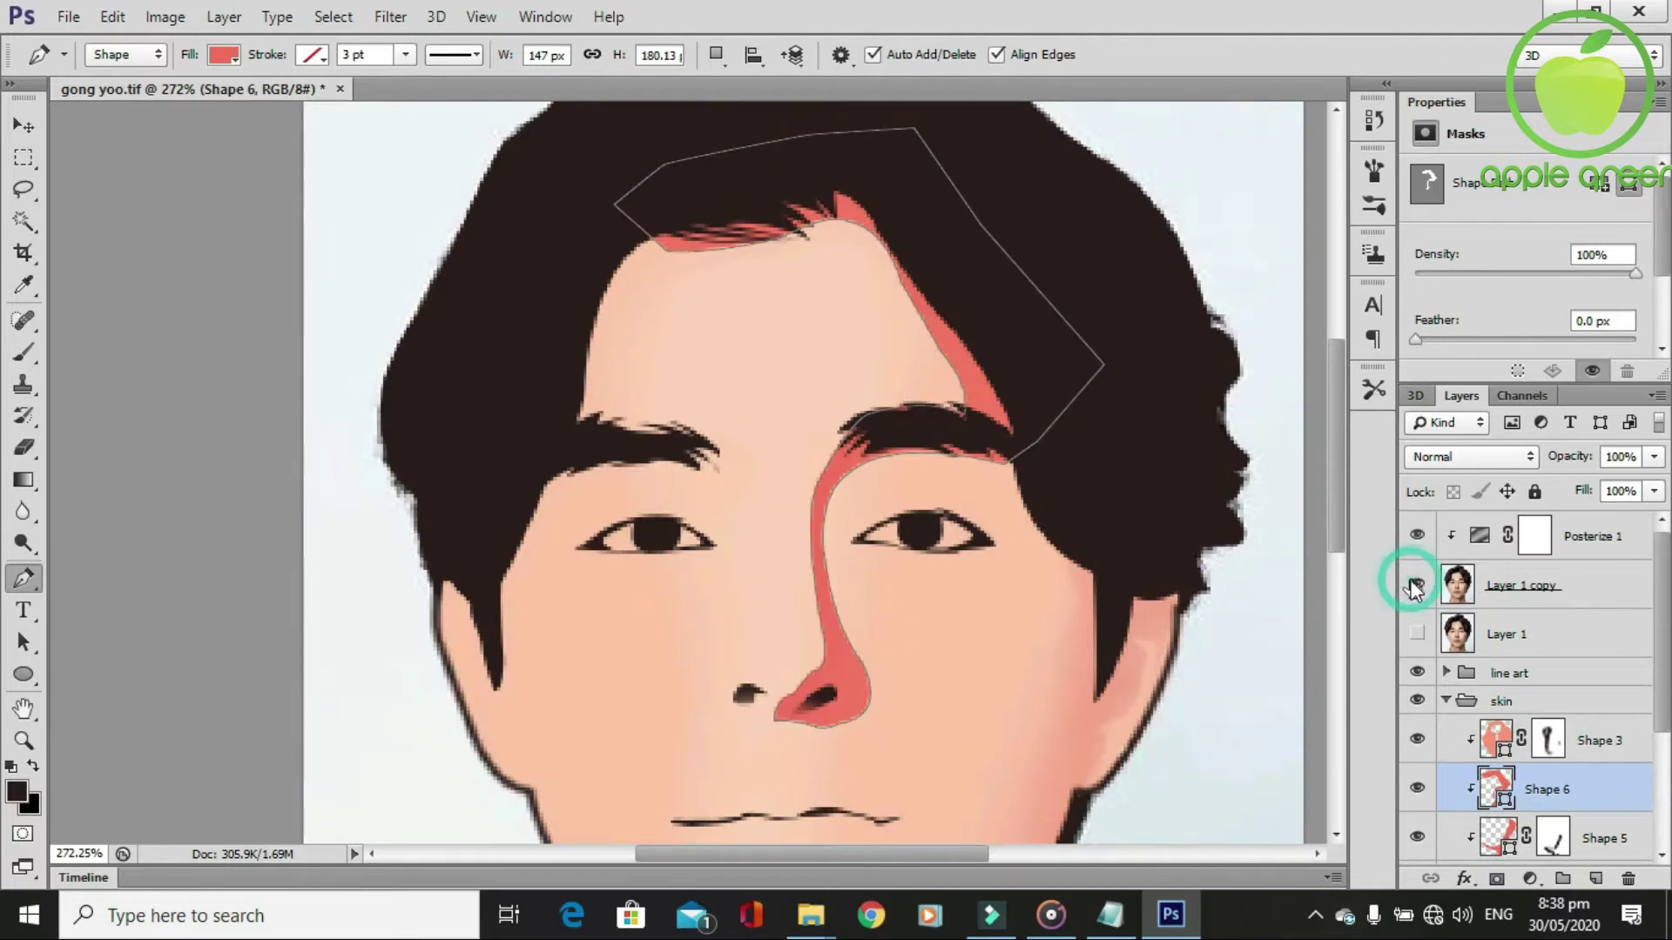
left_click(1414, 586)
scroll(1541, 742, "down", 1)
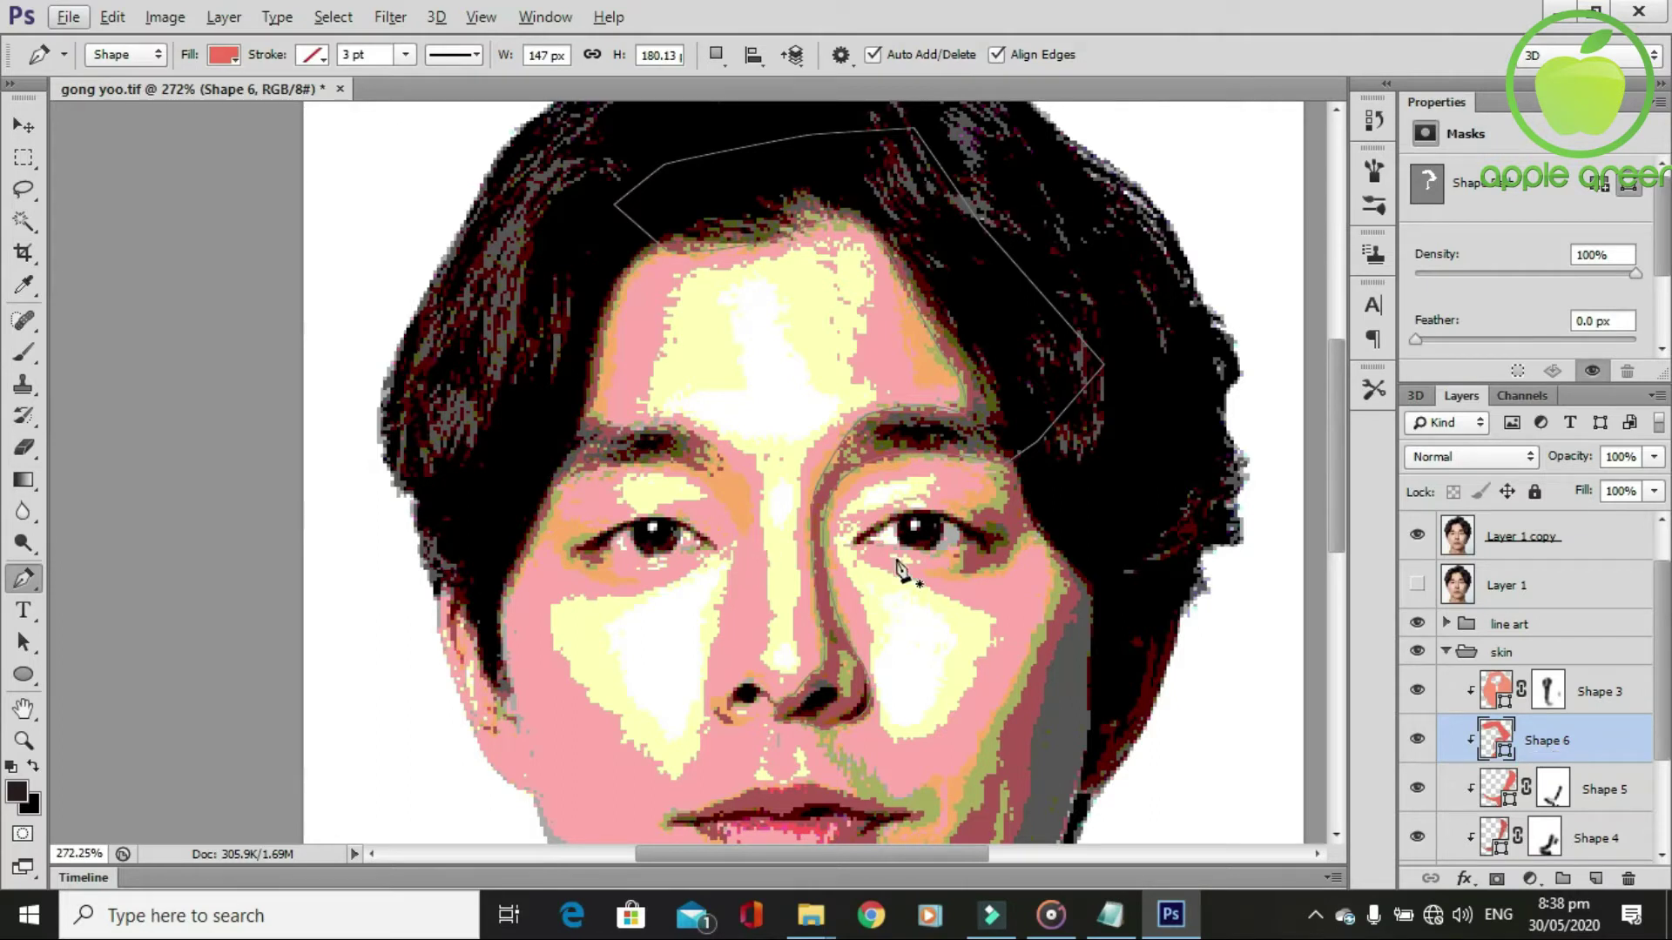
left_click(1417, 535)
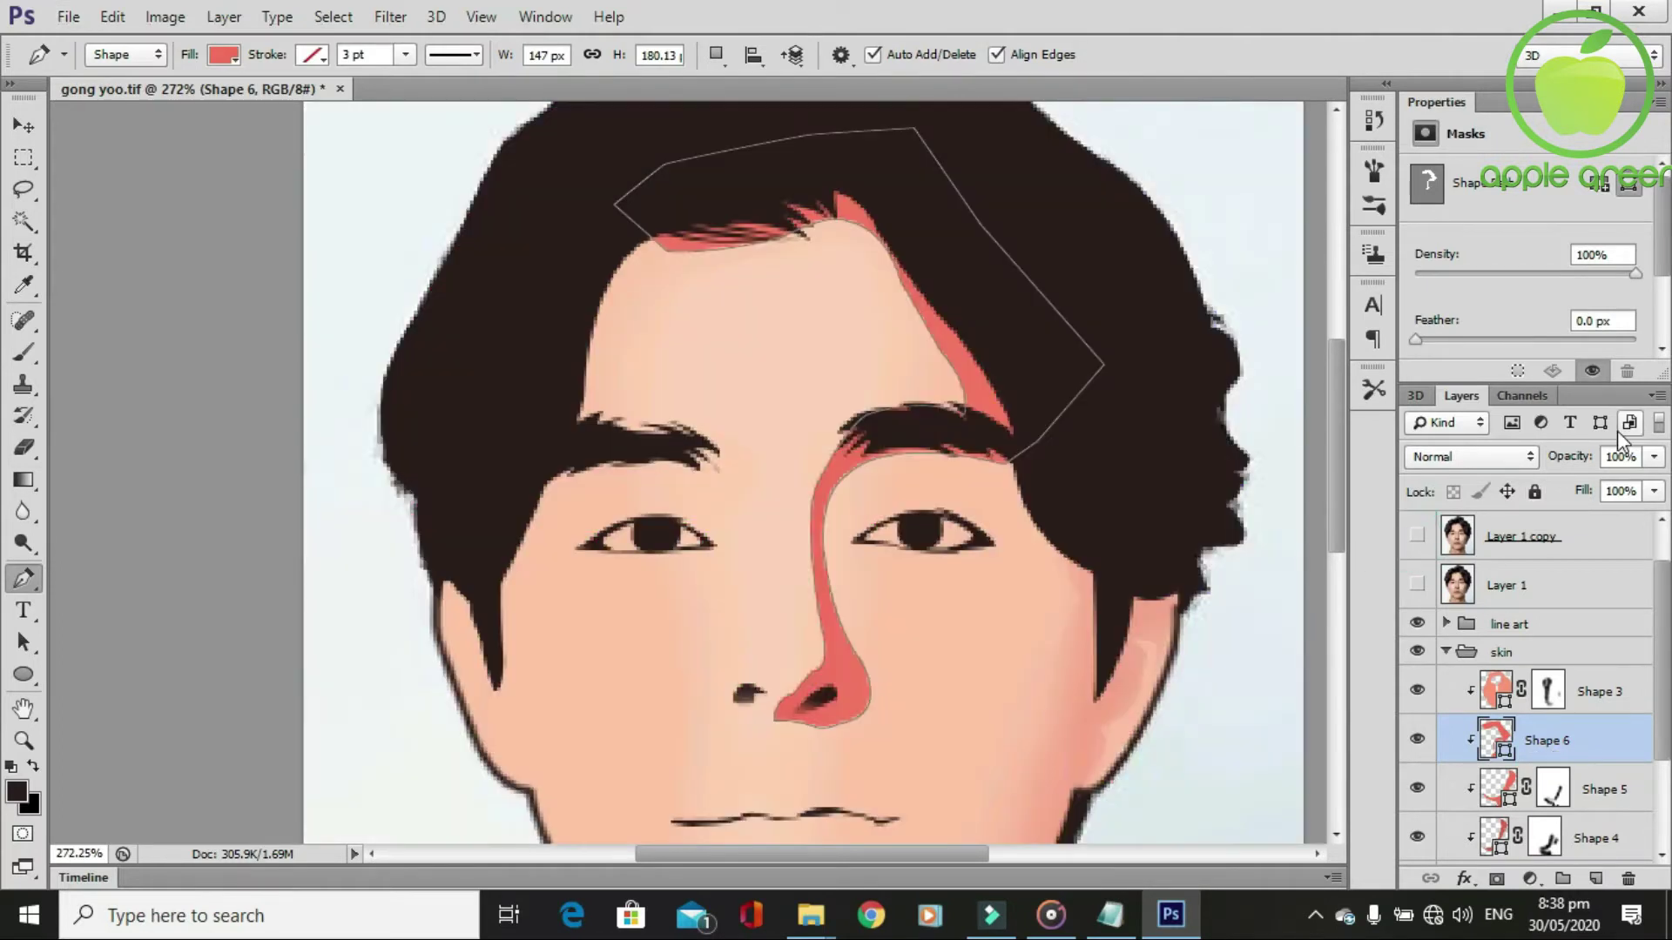
Lower Shape 6's opacity to 24%, comparing it against Shape 5.
left_click(1653, 457)
left_click_drag(1653, 483, 1598, 487)
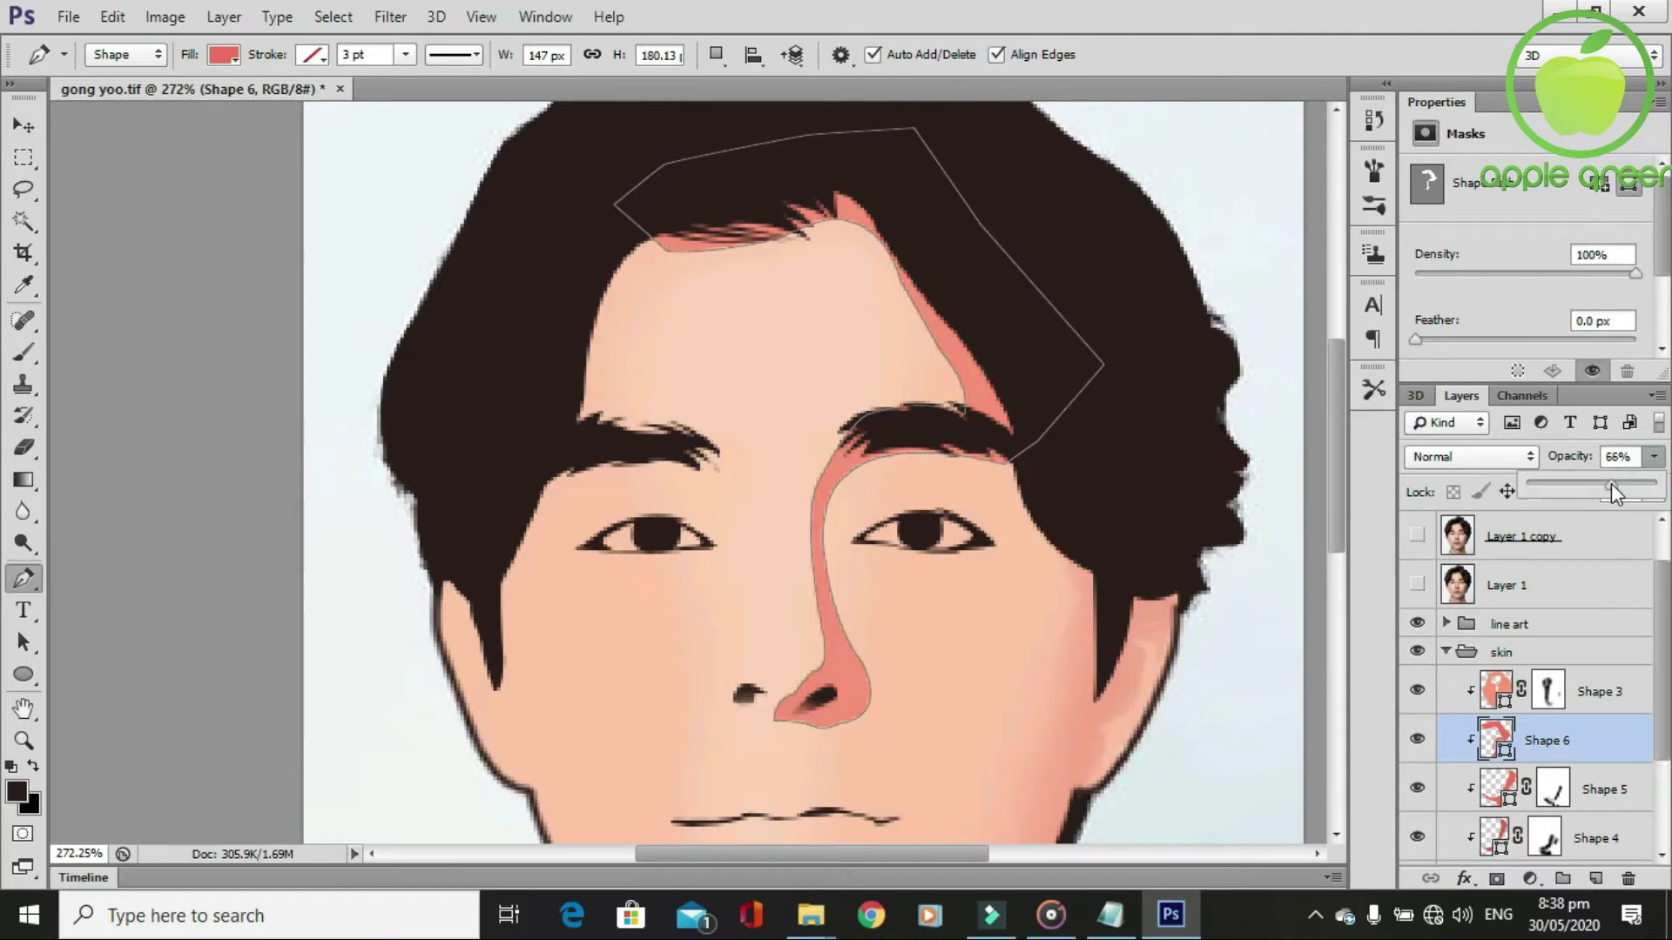
left_click(1607, 797)
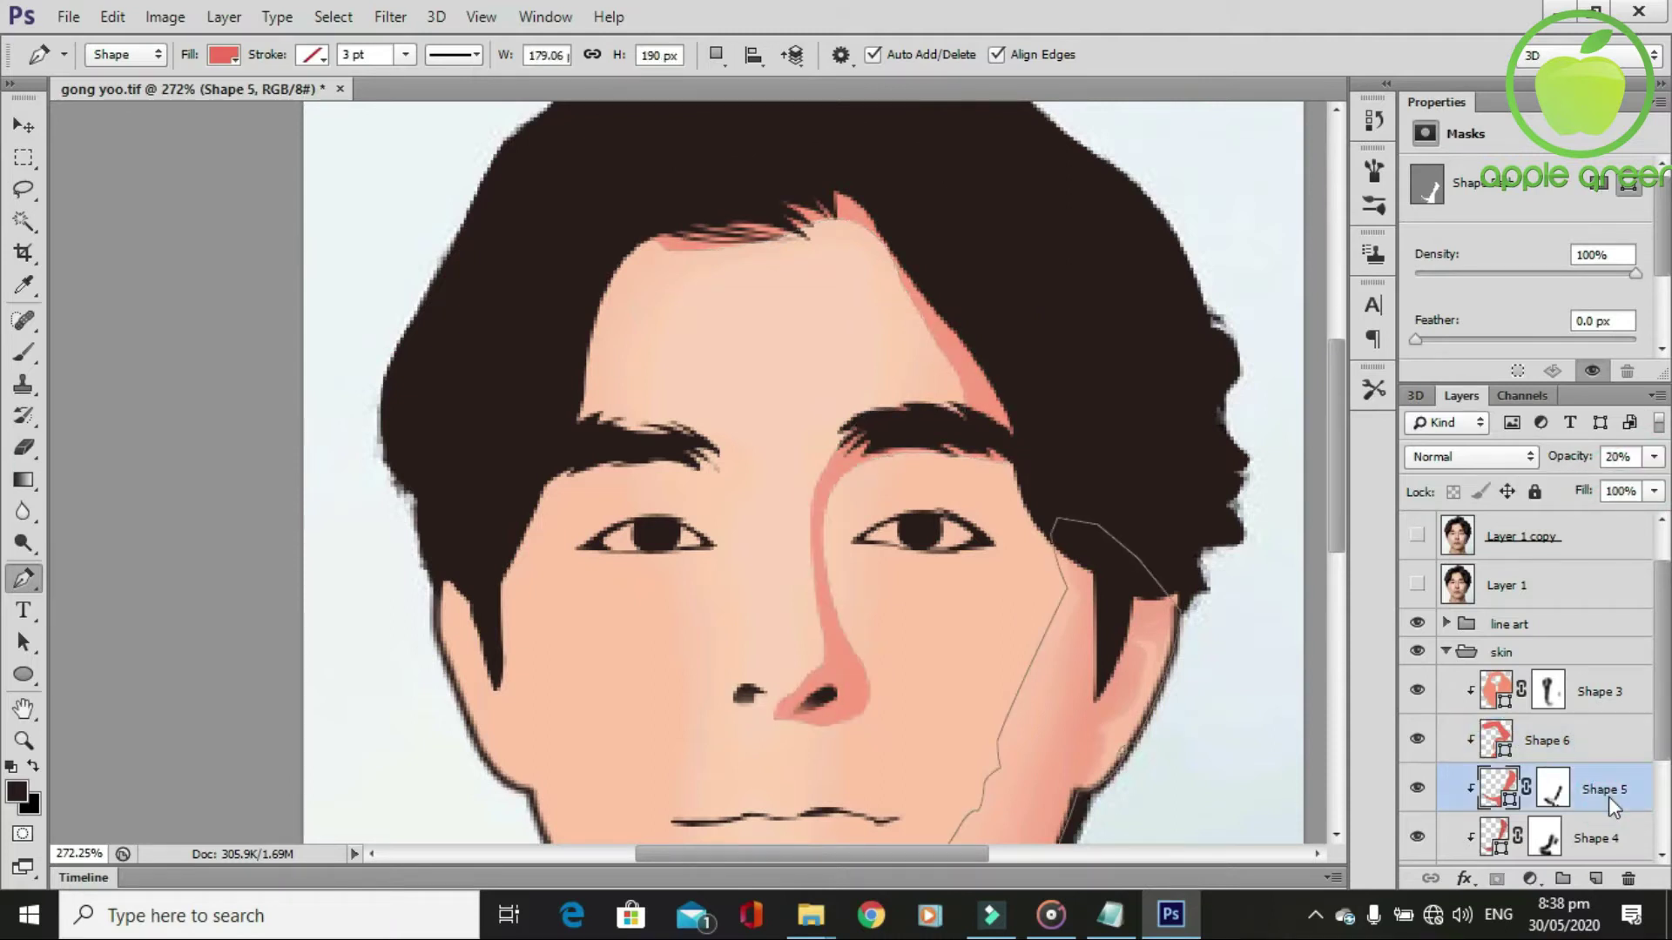
left_click(1616, 747)
left_click(1653, 458)
left_click_drag(1580, 488, 1564, 490)
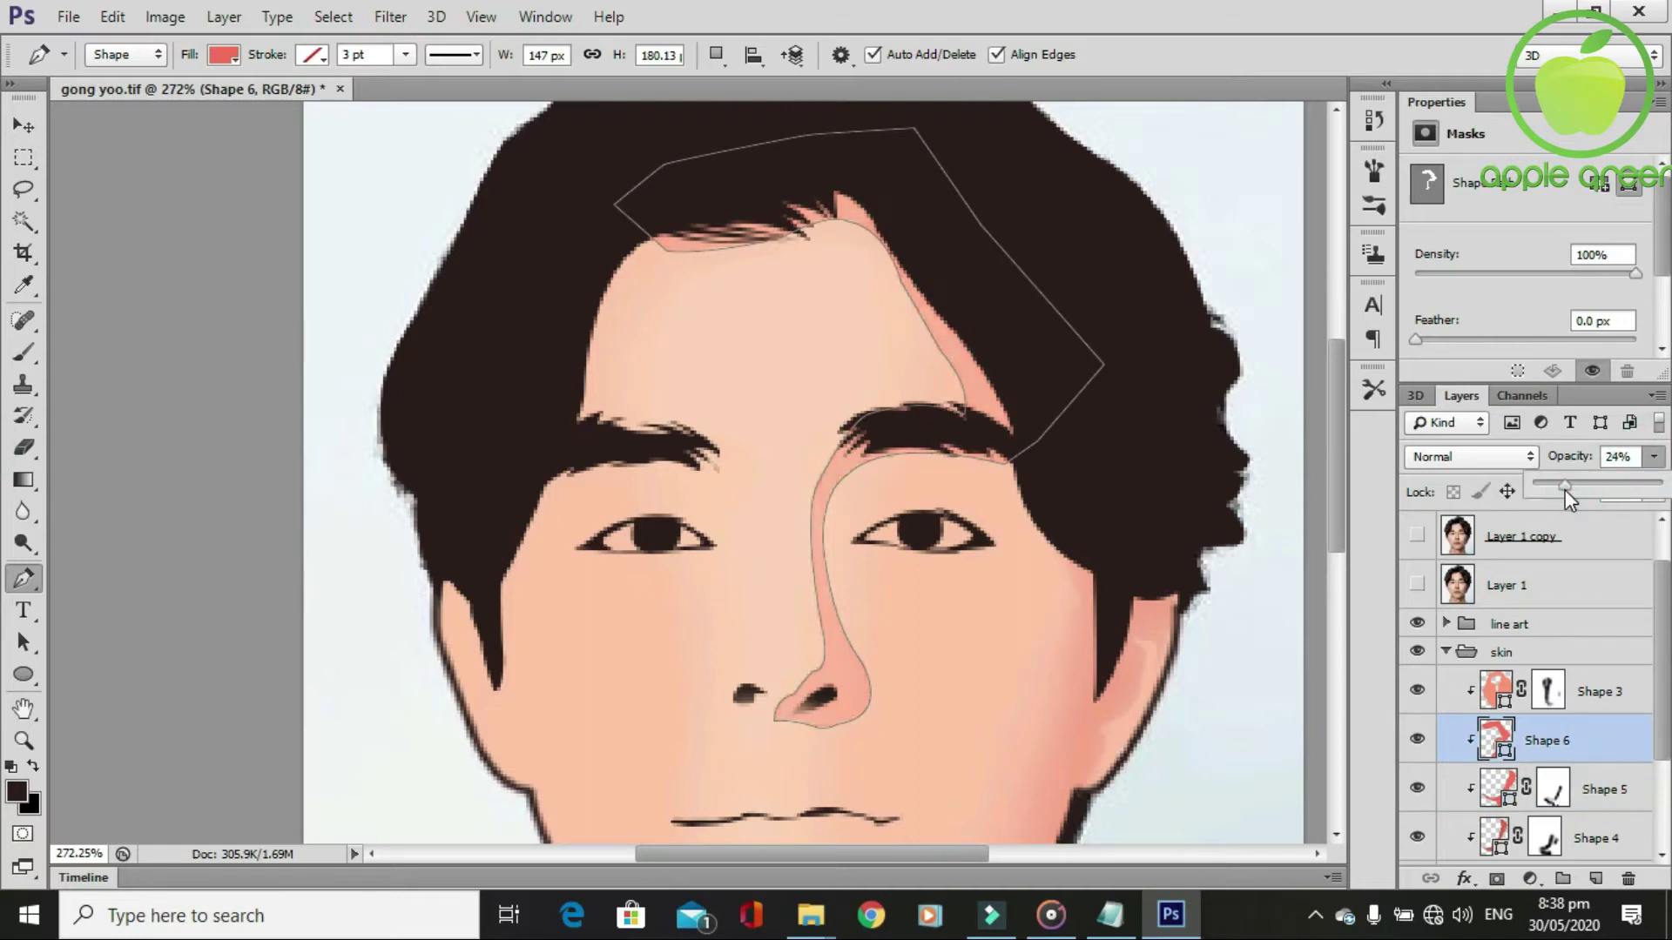
scroll(905, 592, "down", 2)
Add a layer mask to Shape 6 and paint out shading along the hairline and nose bridge with a size-25 brush.
key("b")
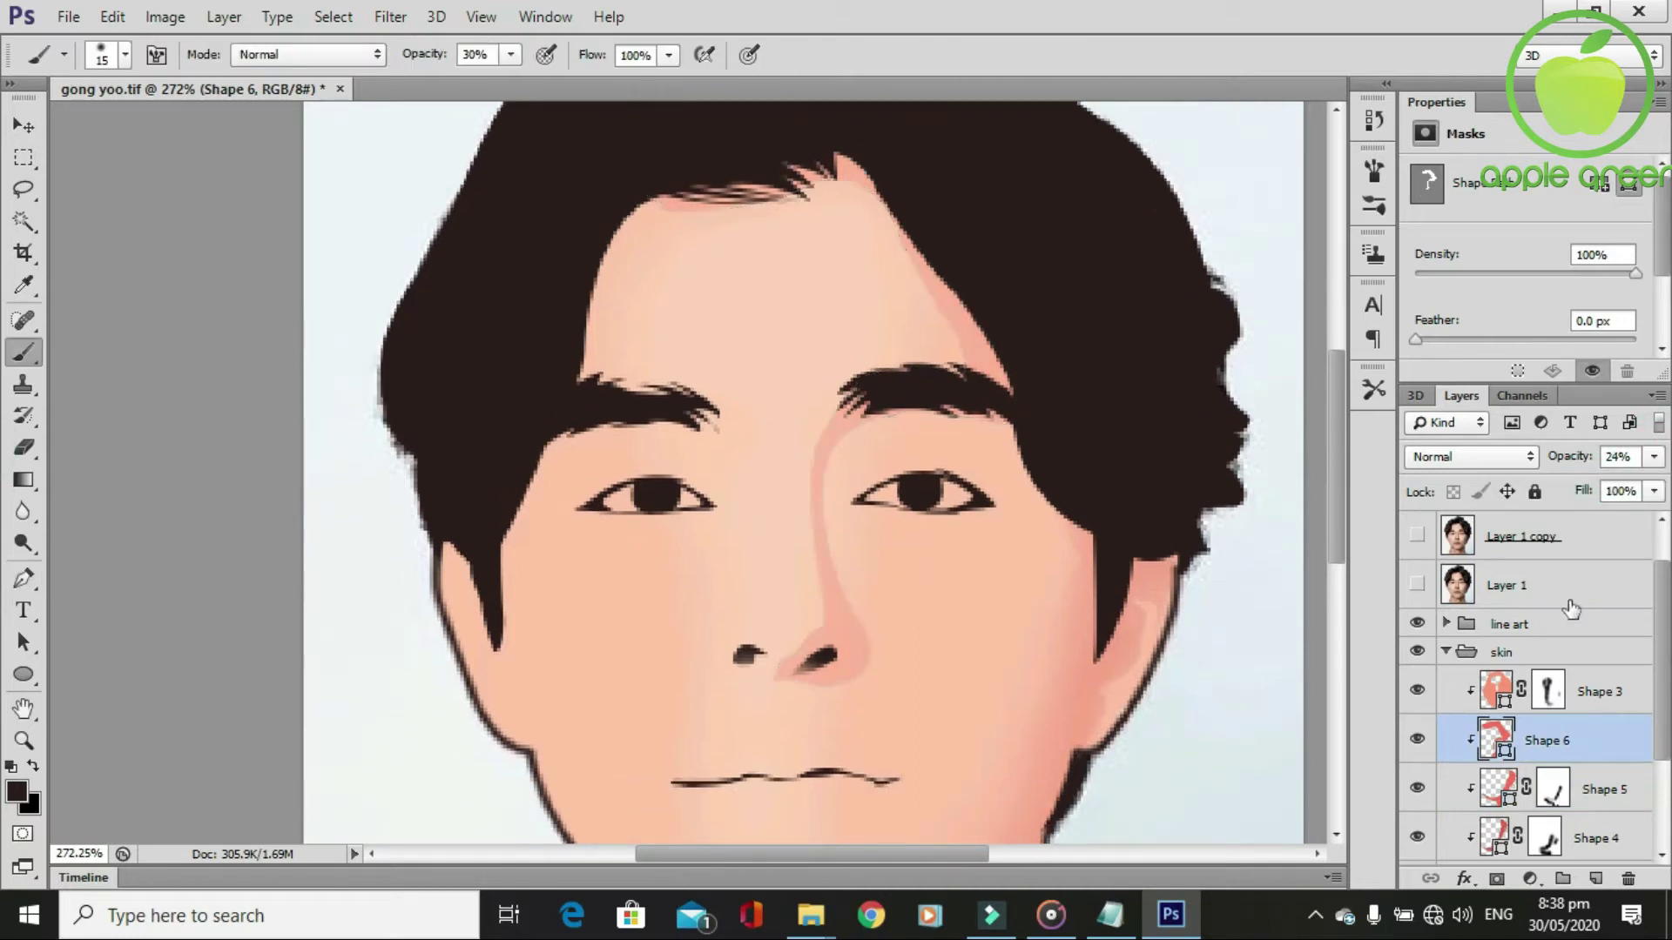
left_click(1497, 879)
scroll(956, 592, "up", 2)
key("bracketright")
scroll(968, 515, "up", 1)
left_click_drag(898, 376, 831, 265)
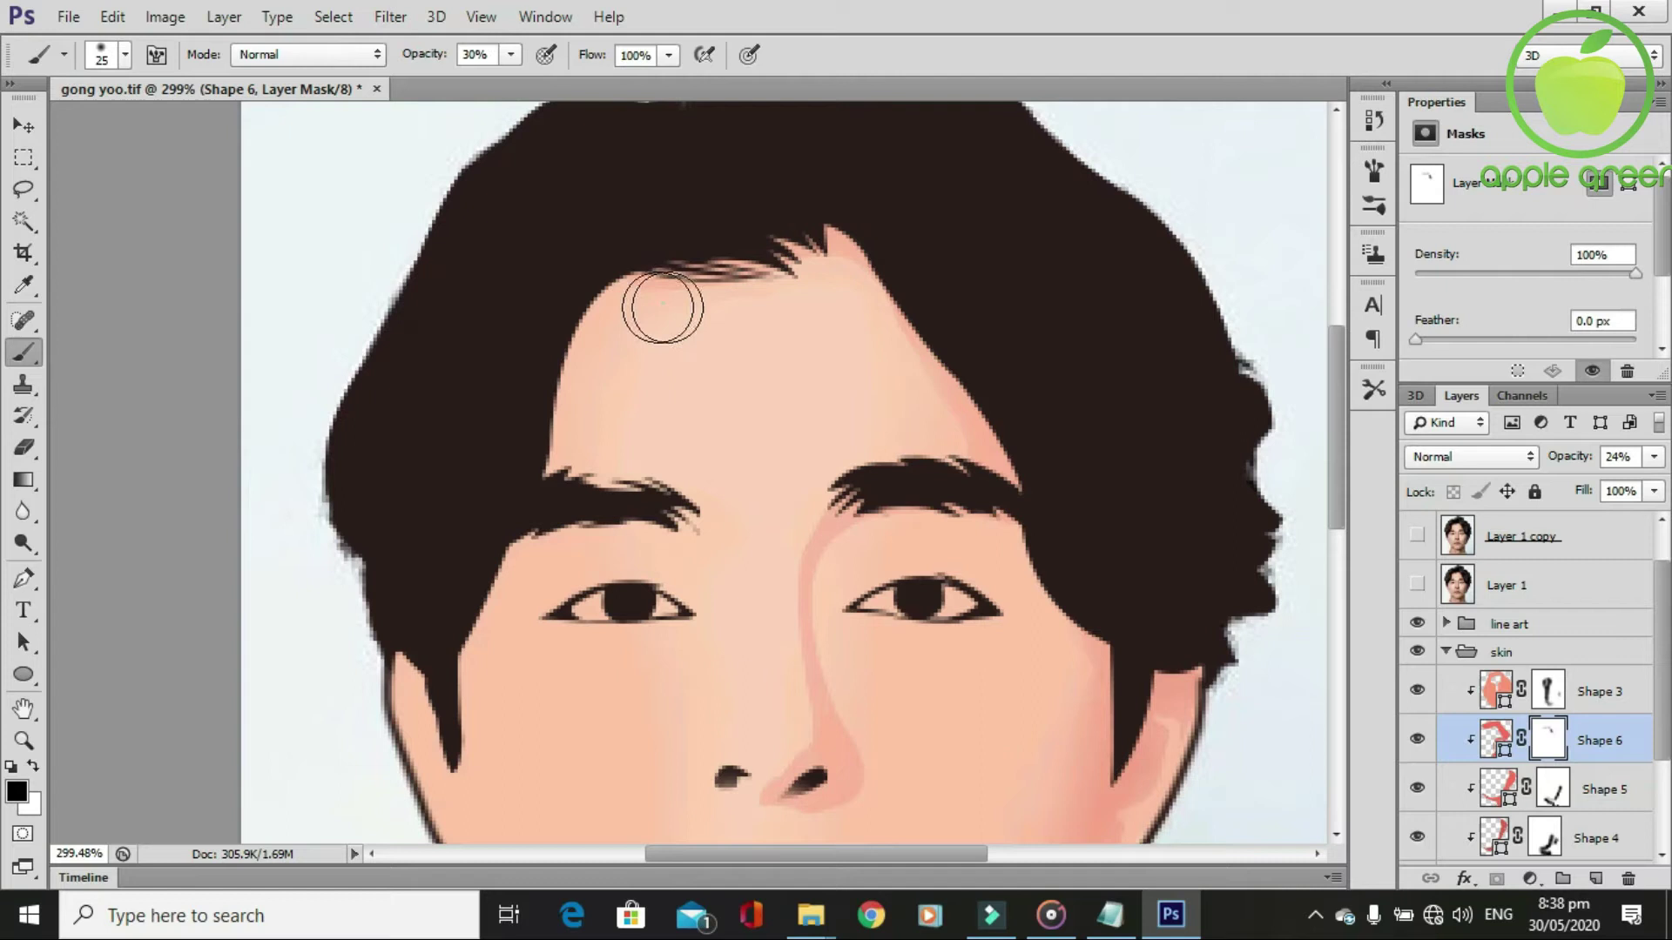
scroll(871, 435, "up", 1)
scroll(905, 392, "down", 3)
left_click_drag(911, 380, 895, 299)
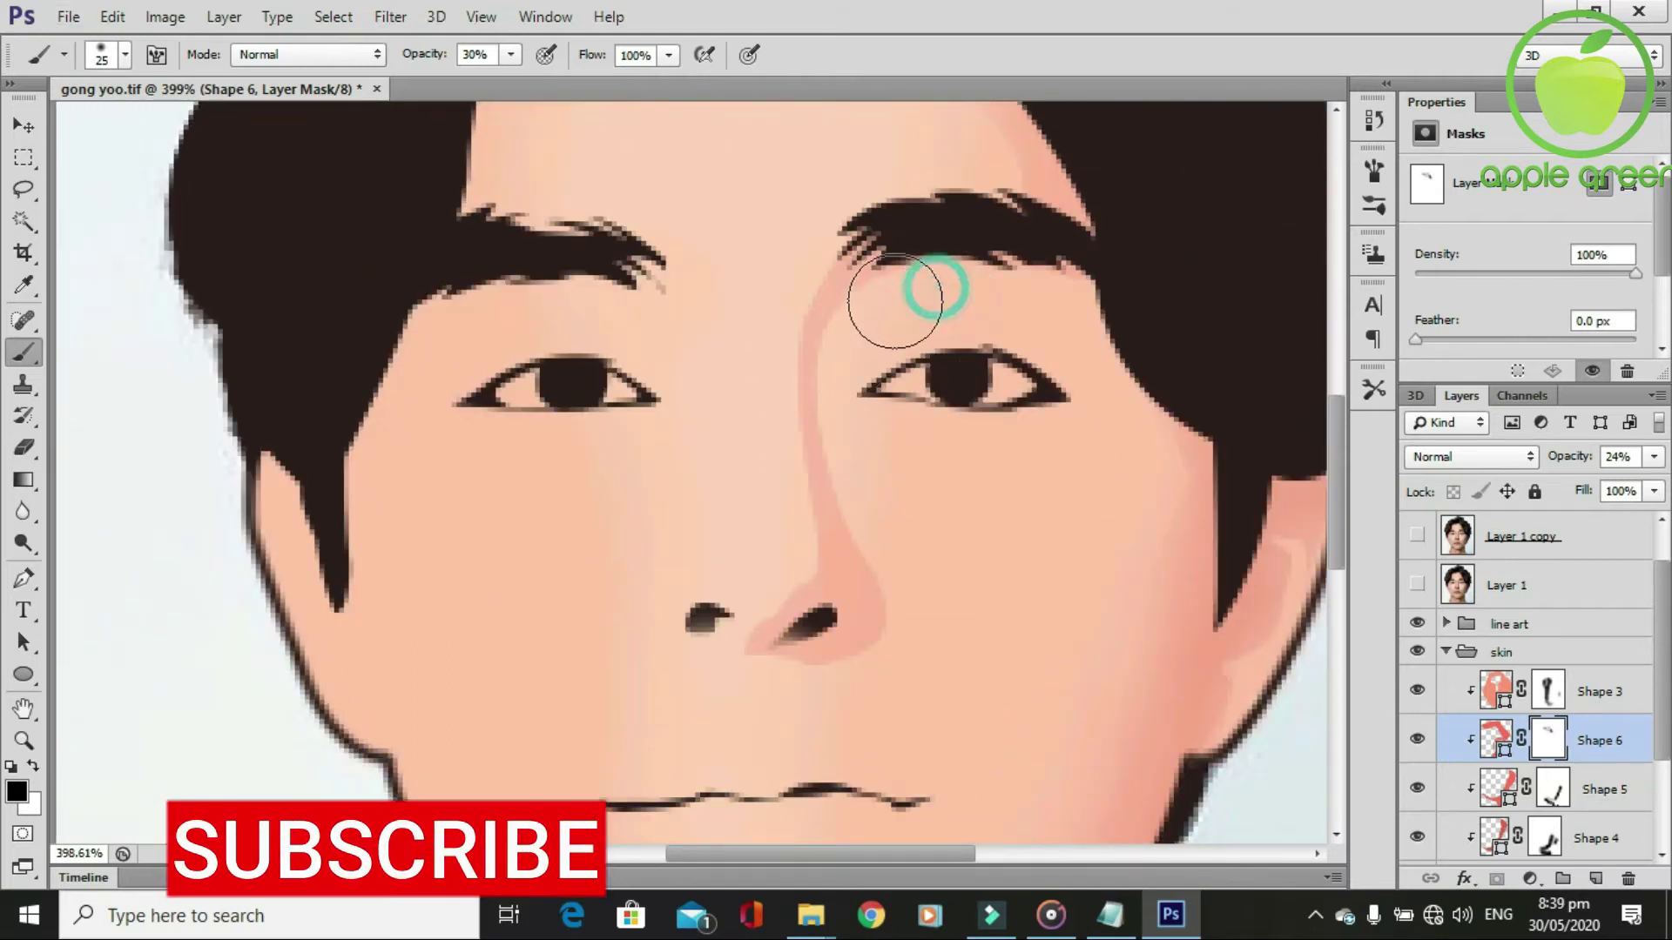
left_click_drag(869, 362, 906, 504)
mouse_move(798, 248)
left_mouse_down()
mouse_move(769, 311)
mouse_move(757, 456)
left_mouse_up()
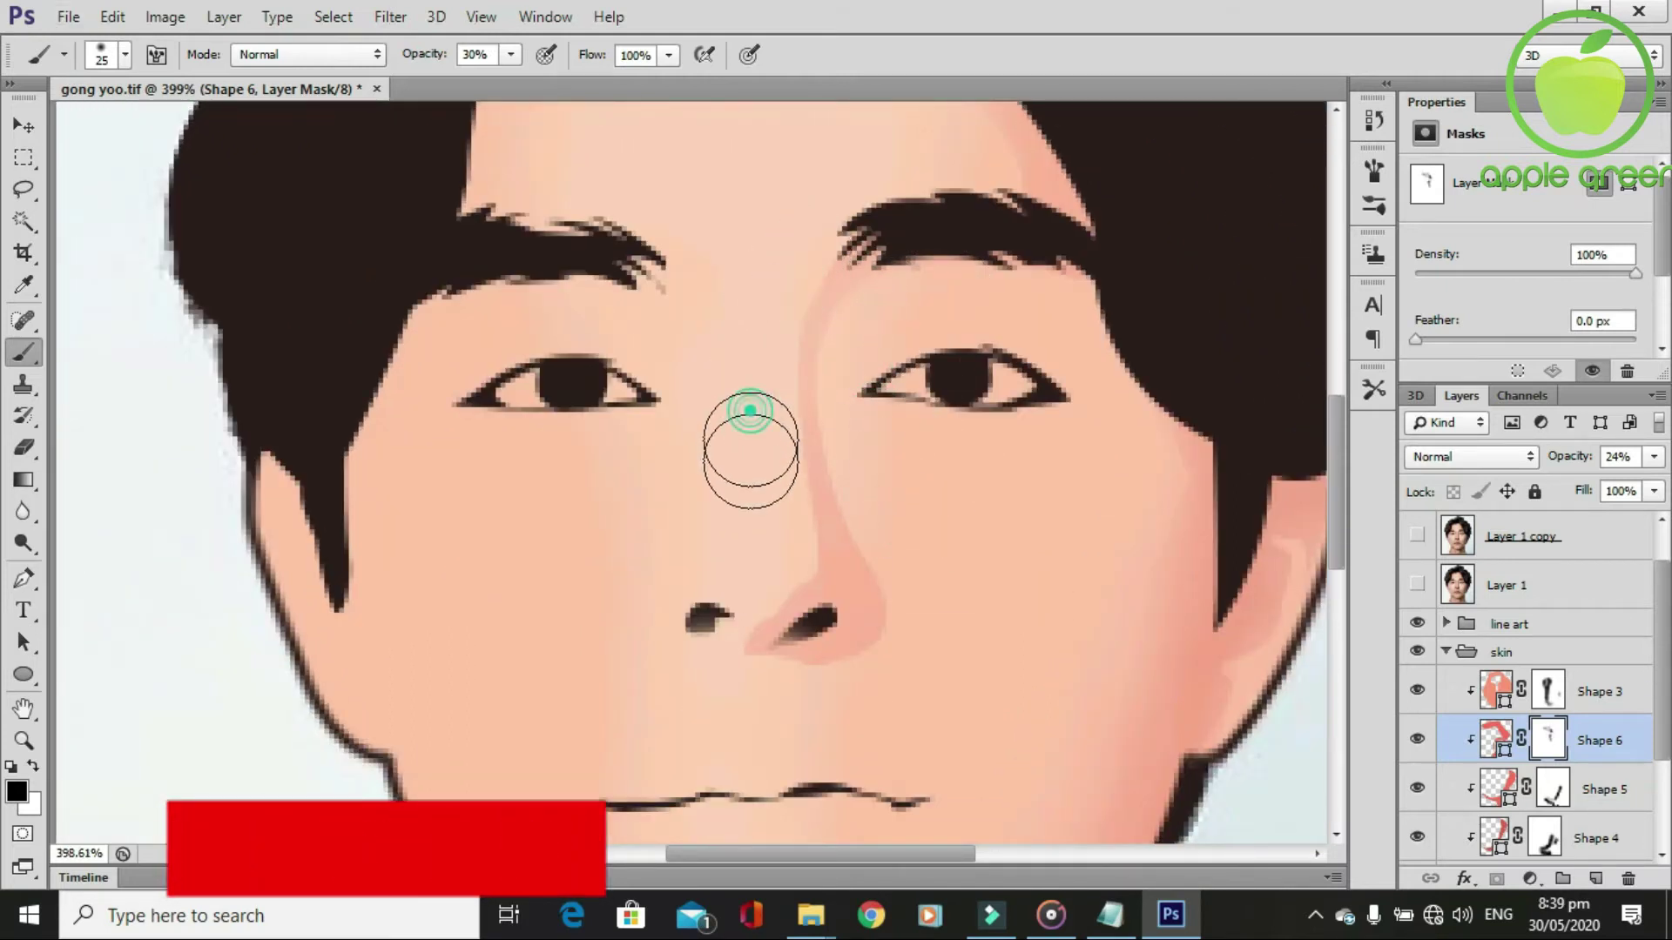
With a size-10 brush, fade the masked shading down the nose toward the nostril and from the brow.
key("bracketleft")
key("bracketleft")
left_click_drag(799, 520, 735, 656)
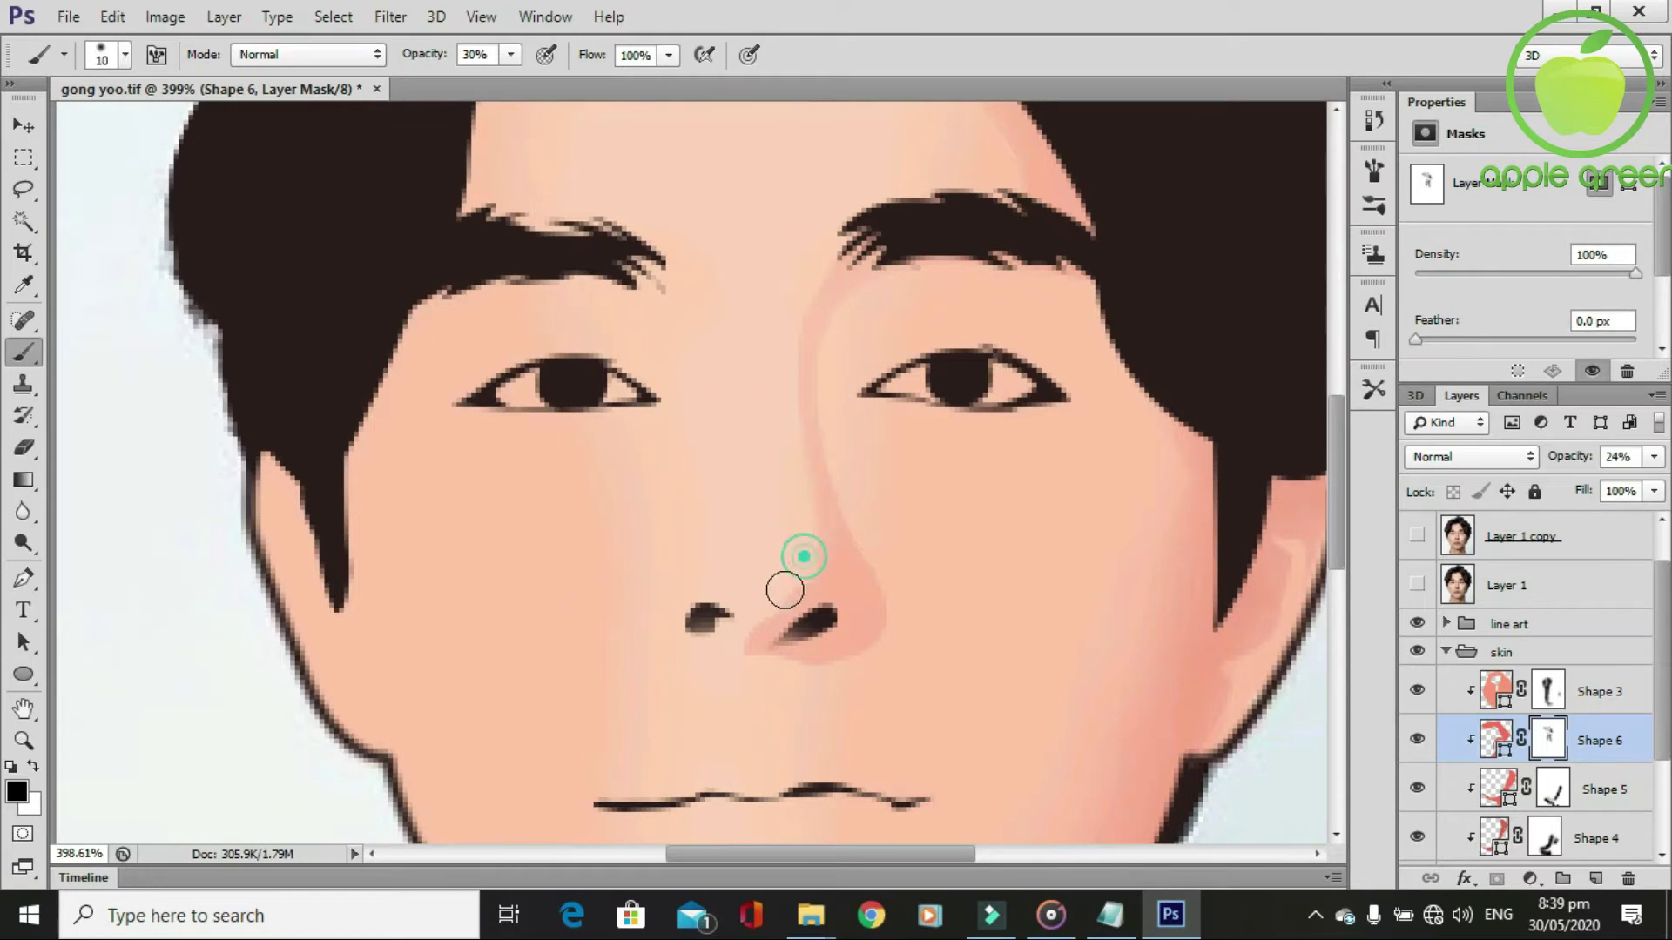
left_click(782, 319)
left_click_drag(857, 415, 841, 673)
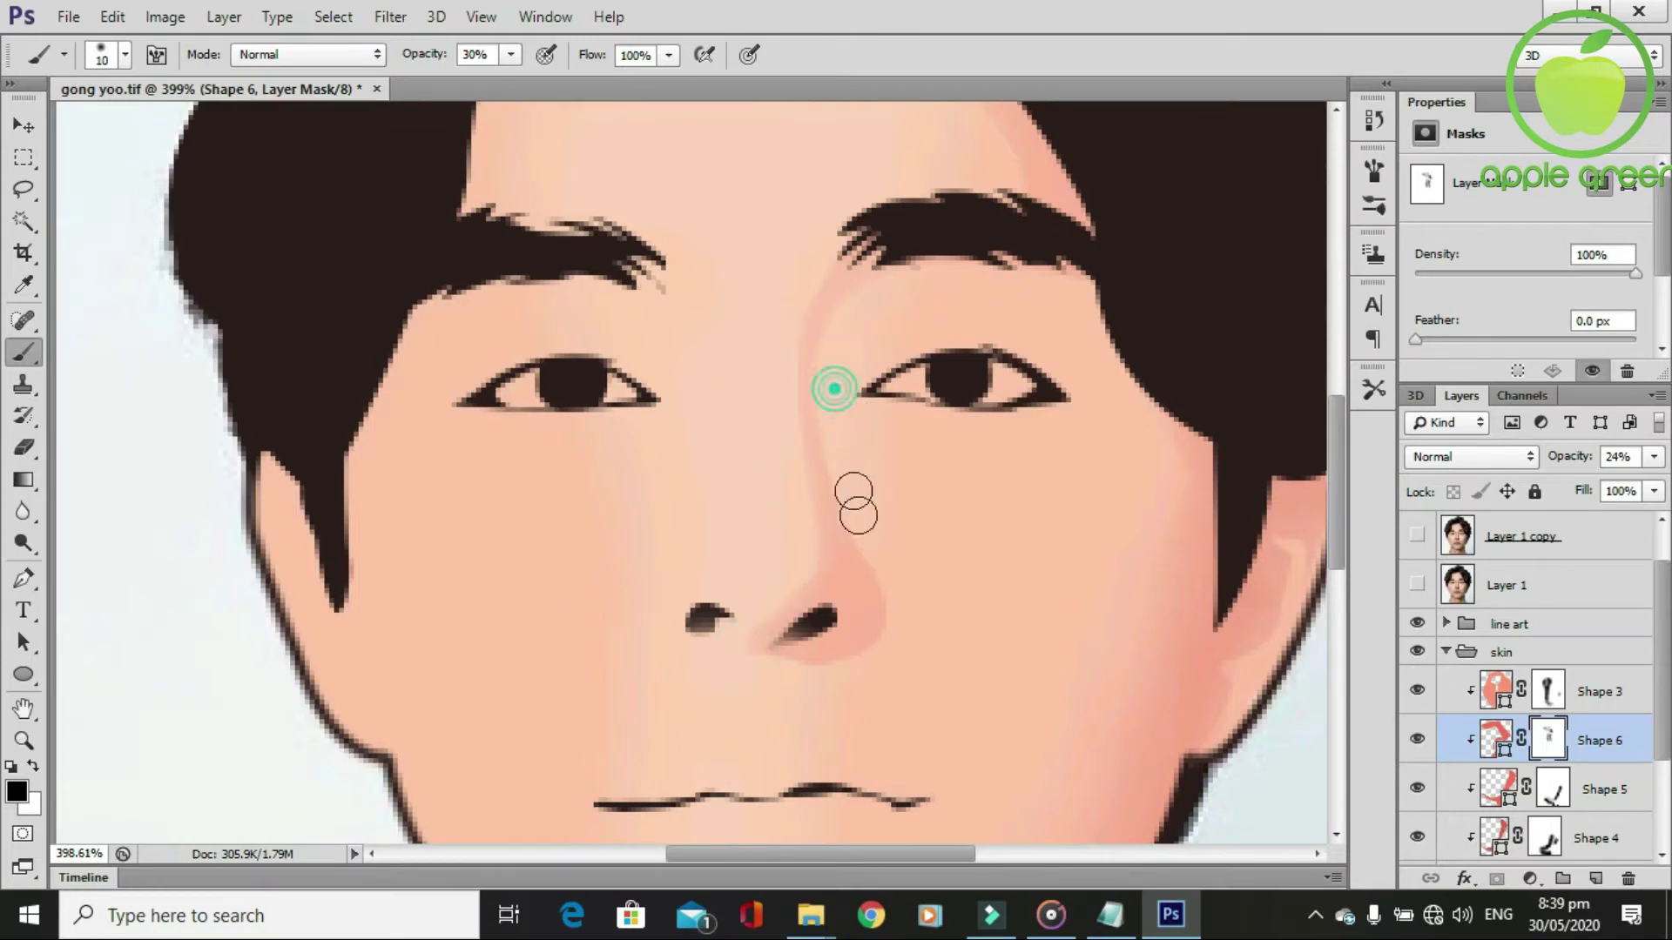
scroll(896, 665, "down", 1, "alt")
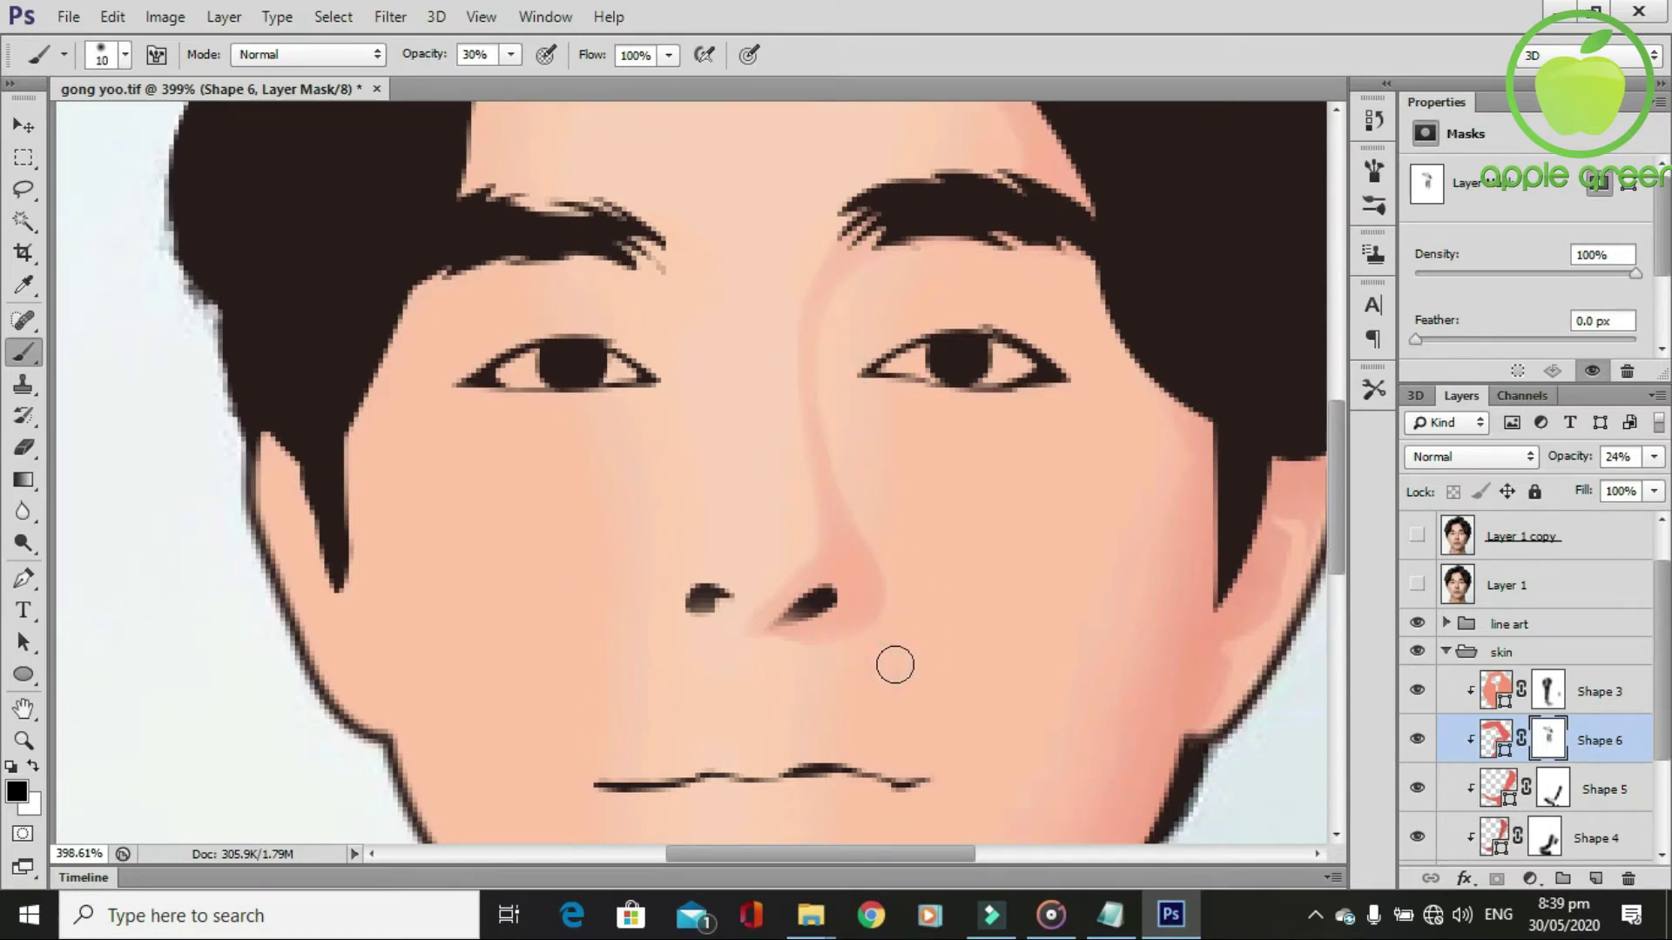
scroll(896, 665, "down", 1, "alt")
scroll(899, 642, "down", 1, "alt")
scroll(928, 498, "up", 5)
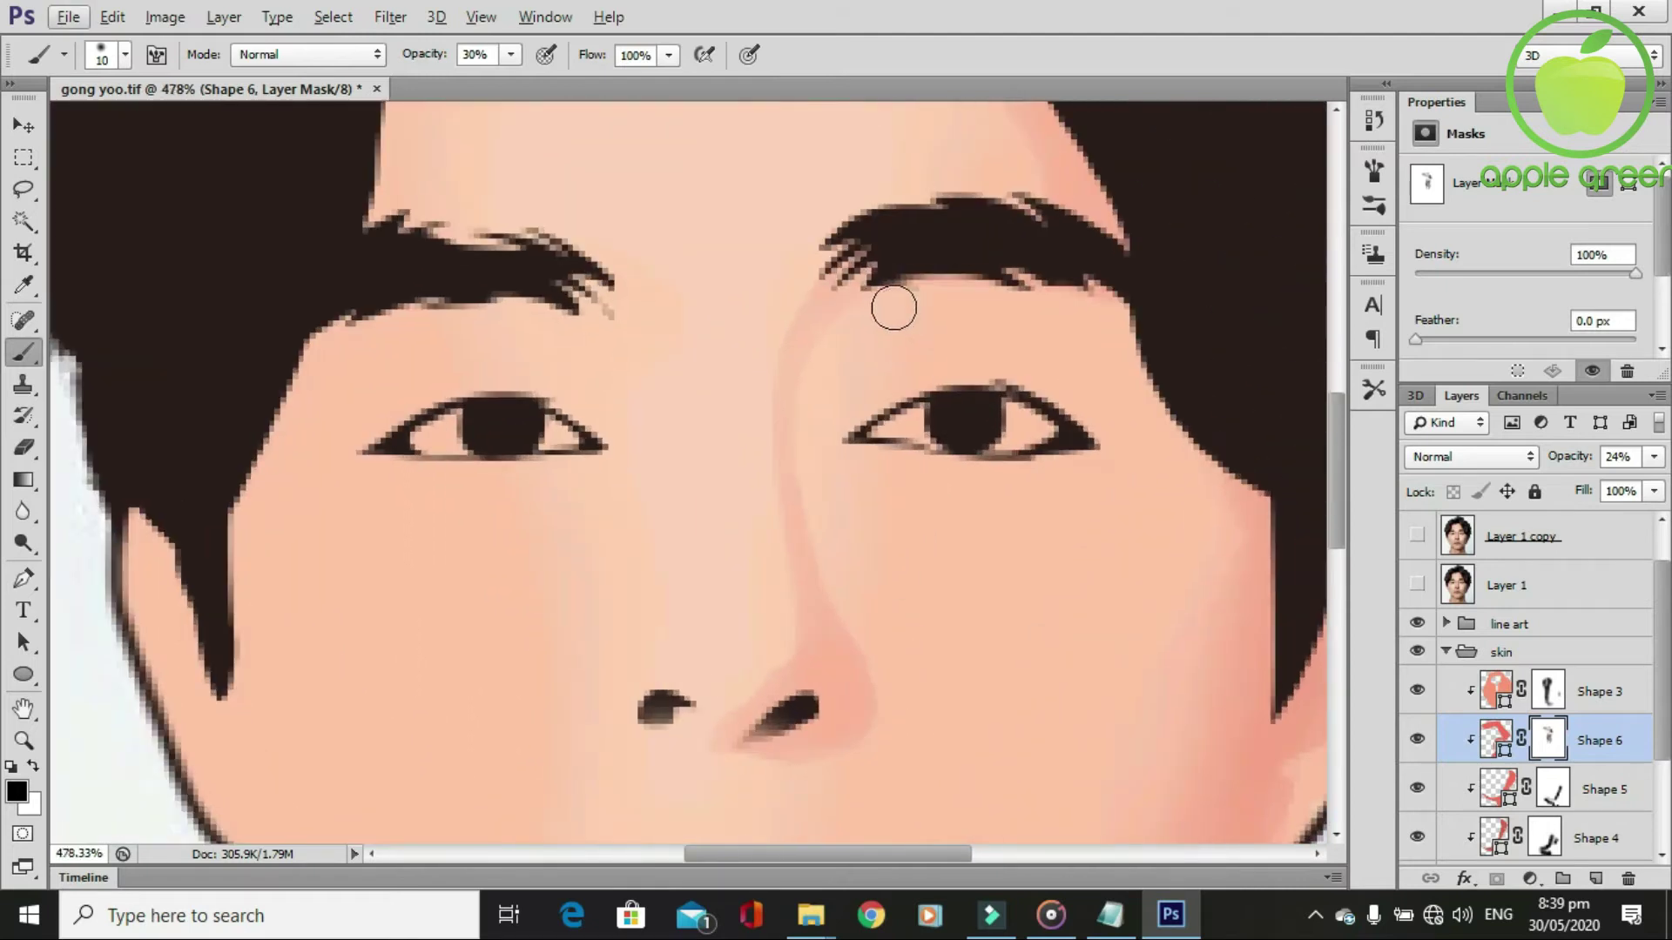
mouse_move(828, 239)
left_mouse_down()
mouse_move(740, 554)
mouse_move(764, 686)
left_mouse_up()
scroll(940, 691, "down", 2, "alt")
scroll(940, 691, "down", 1)
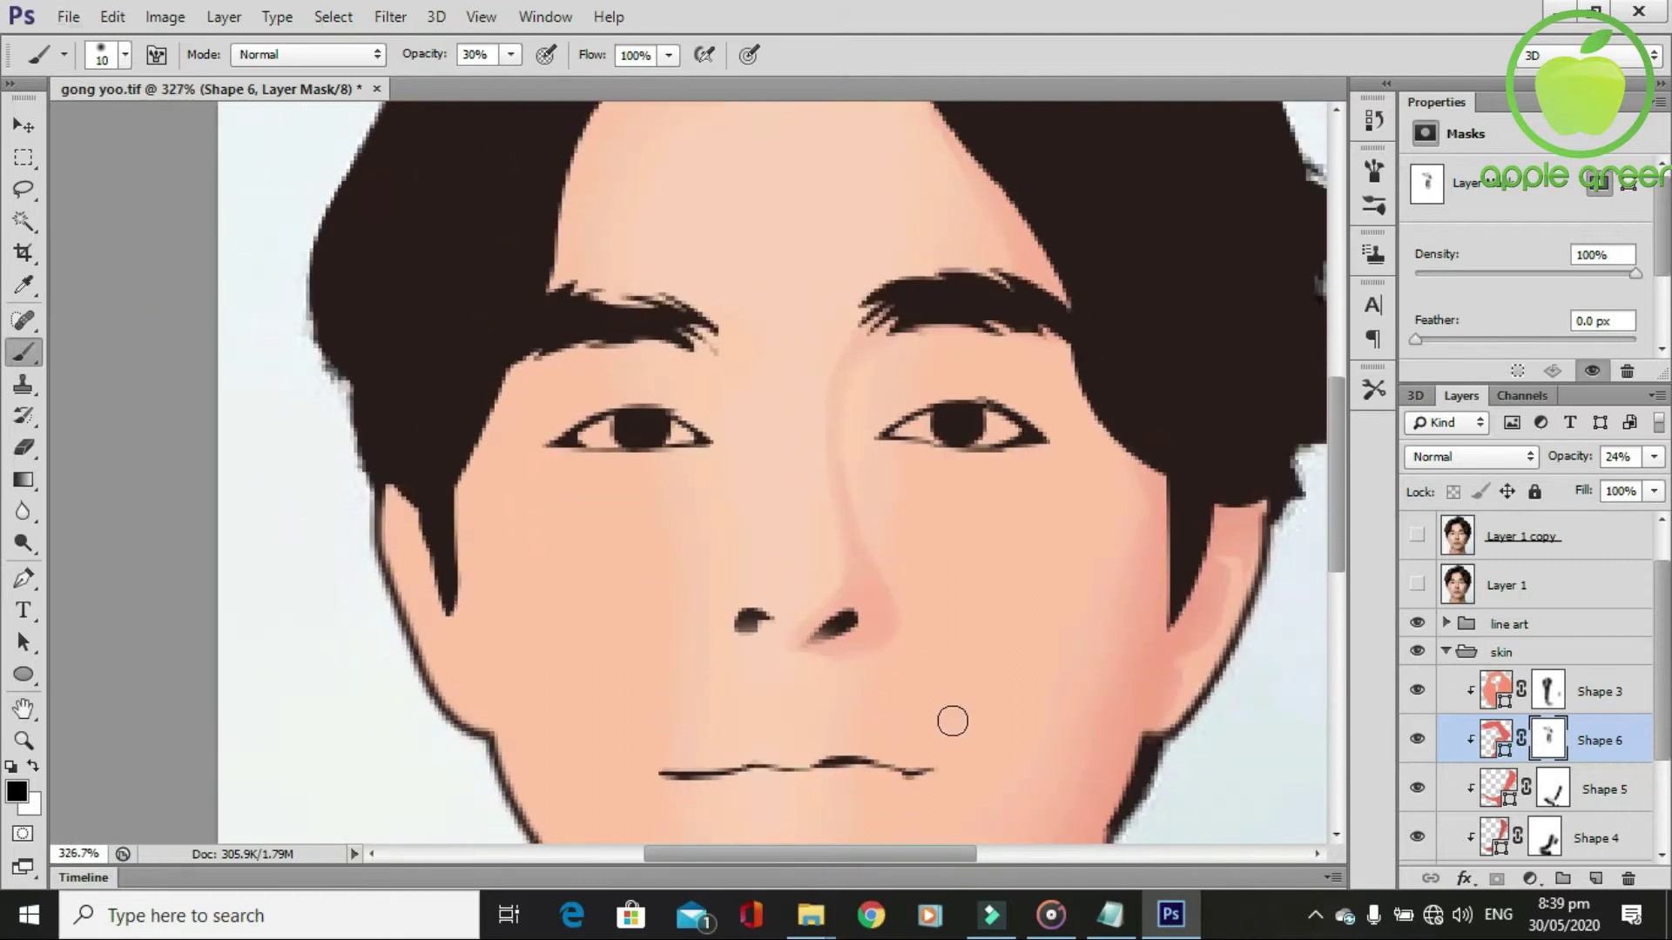
scroll(906, 679, "down", 2)
scroll(952, 702, "up", 2)
Show the posterized photo and set the Pen to Combine Shapes on Shape 6's path.
left_click(1416, 535)
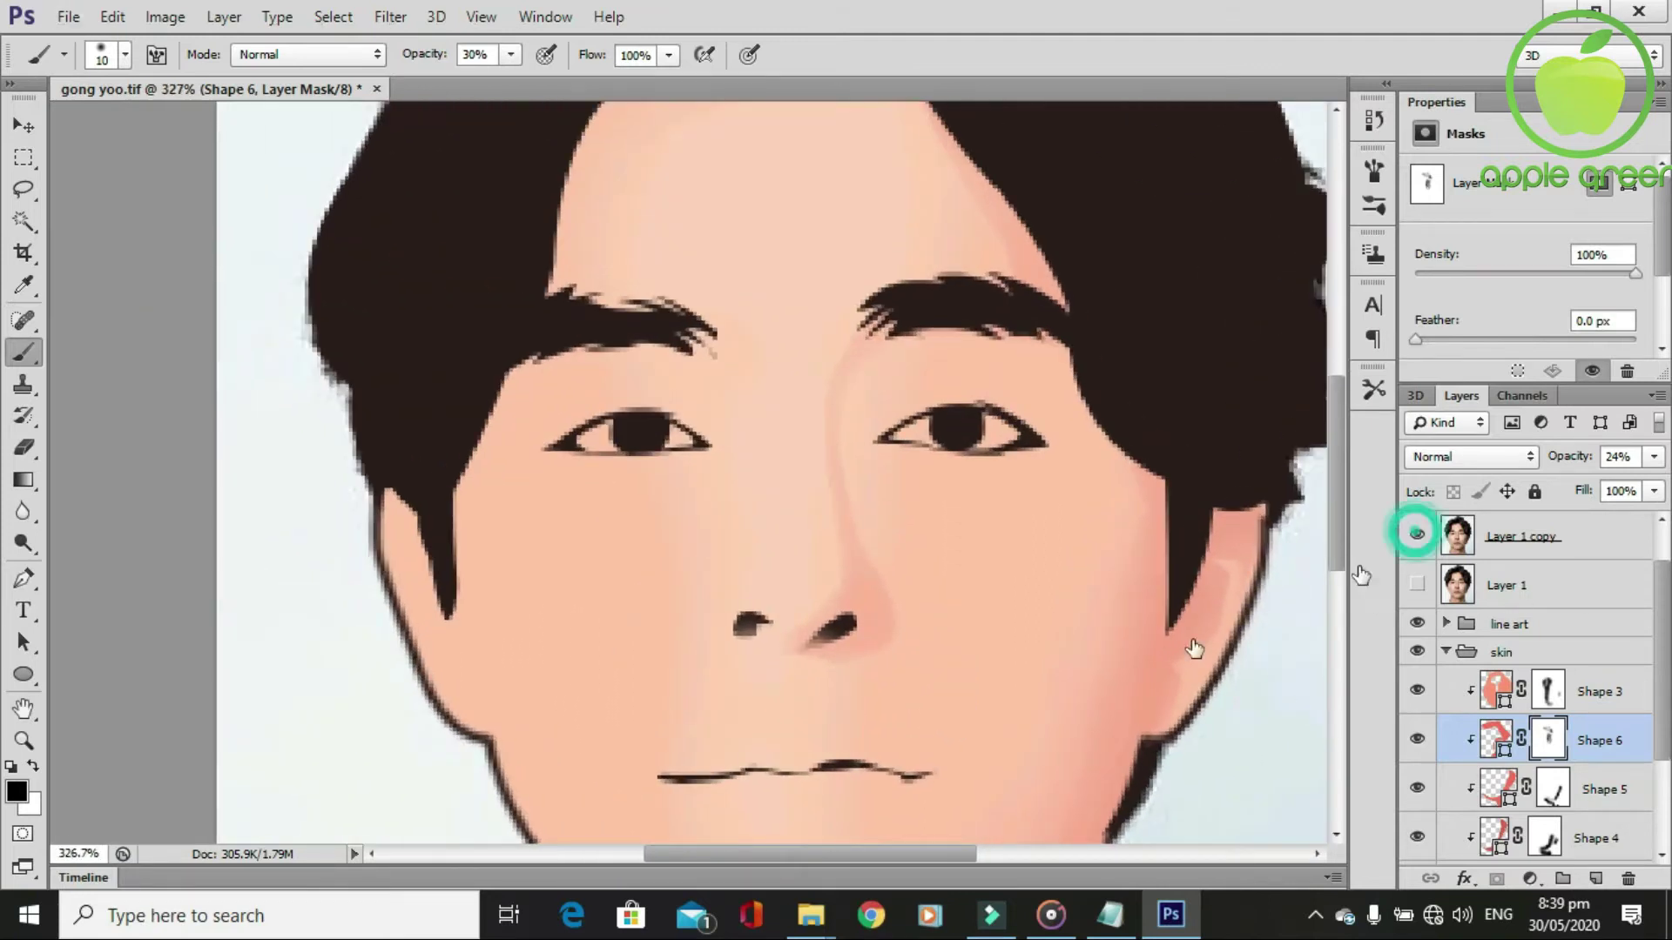
scroll(871, 714, "up", 1)
key("p")
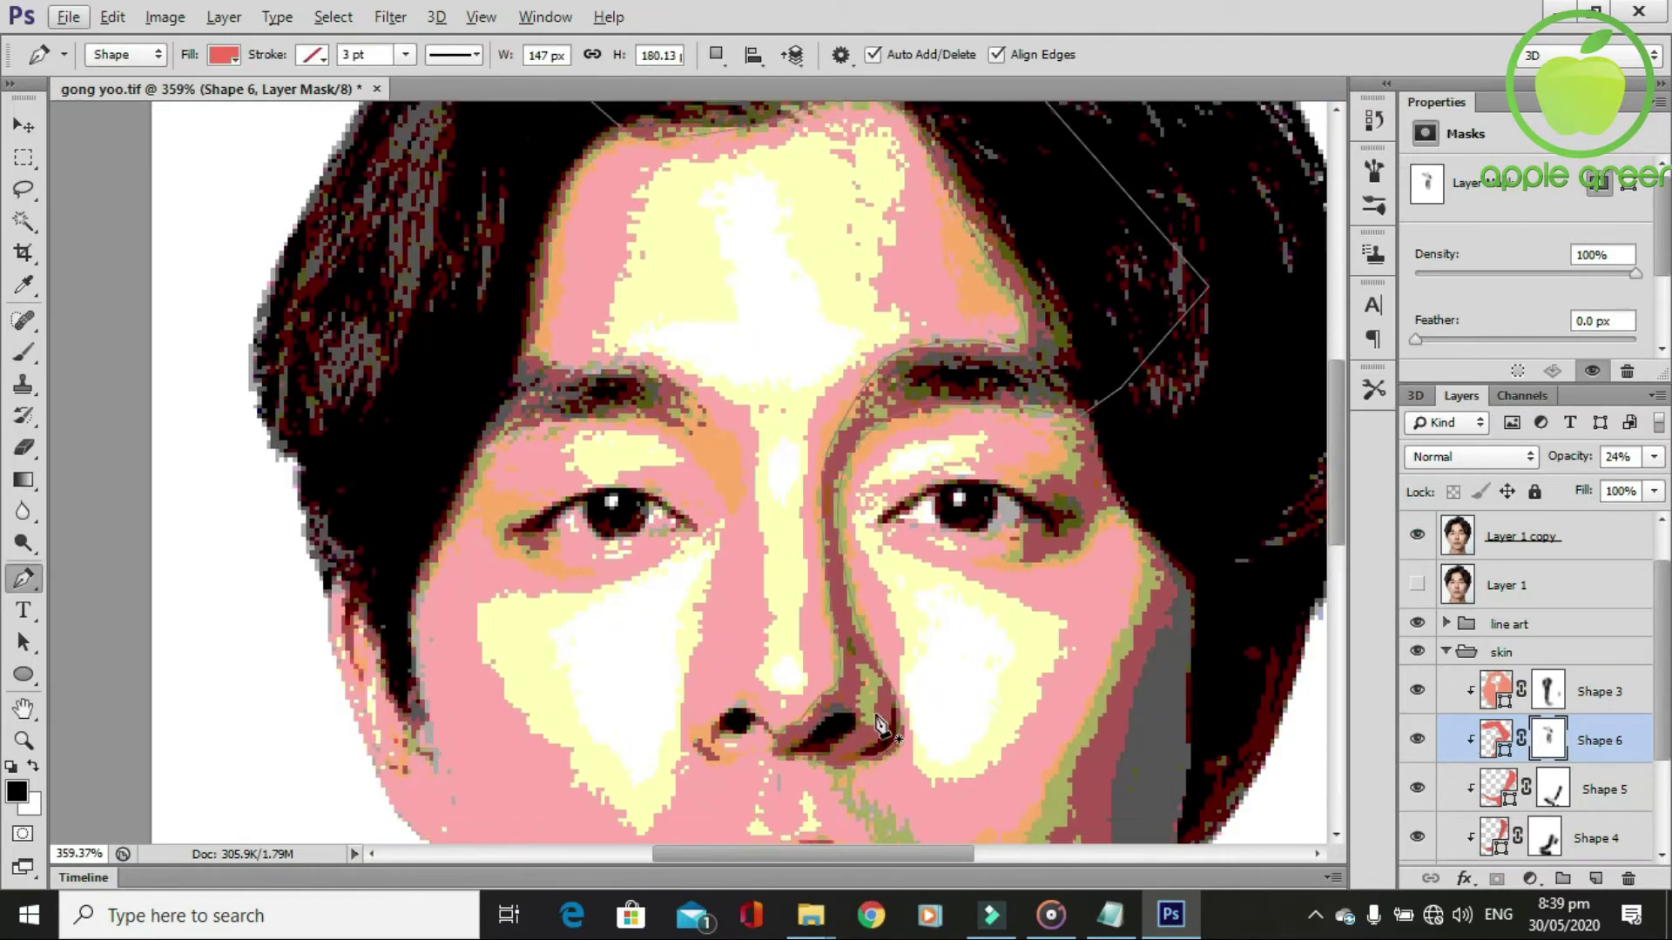
scroll(878, 797, "up", 1)
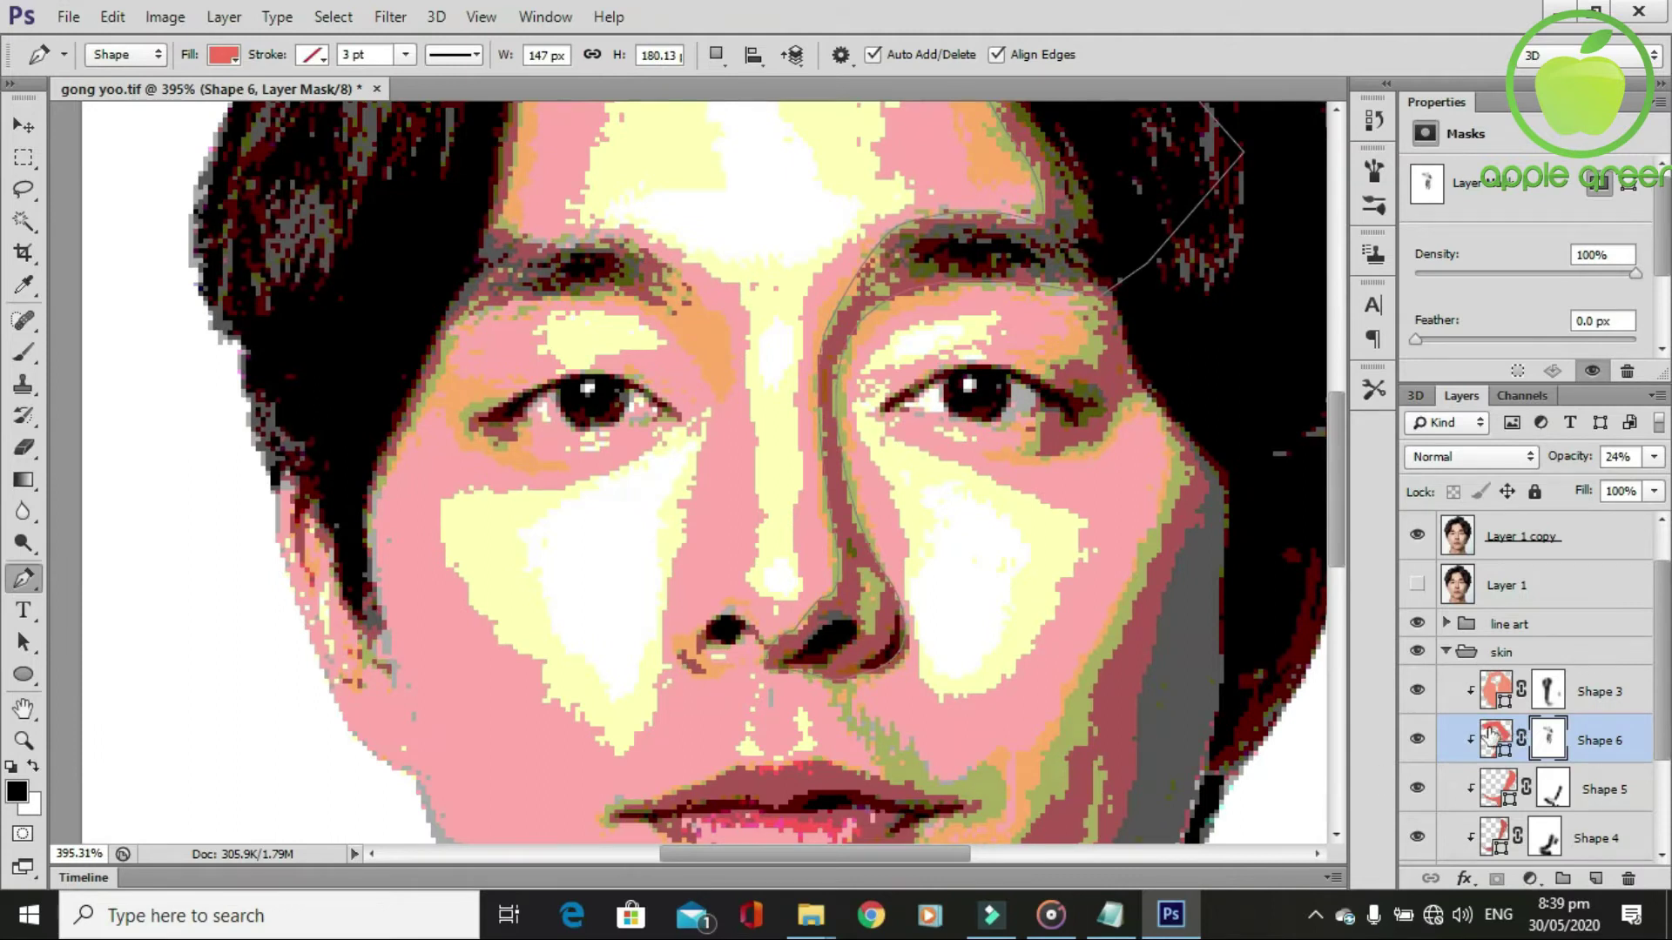
left_click(716, 54)
left_click(1564, 788)
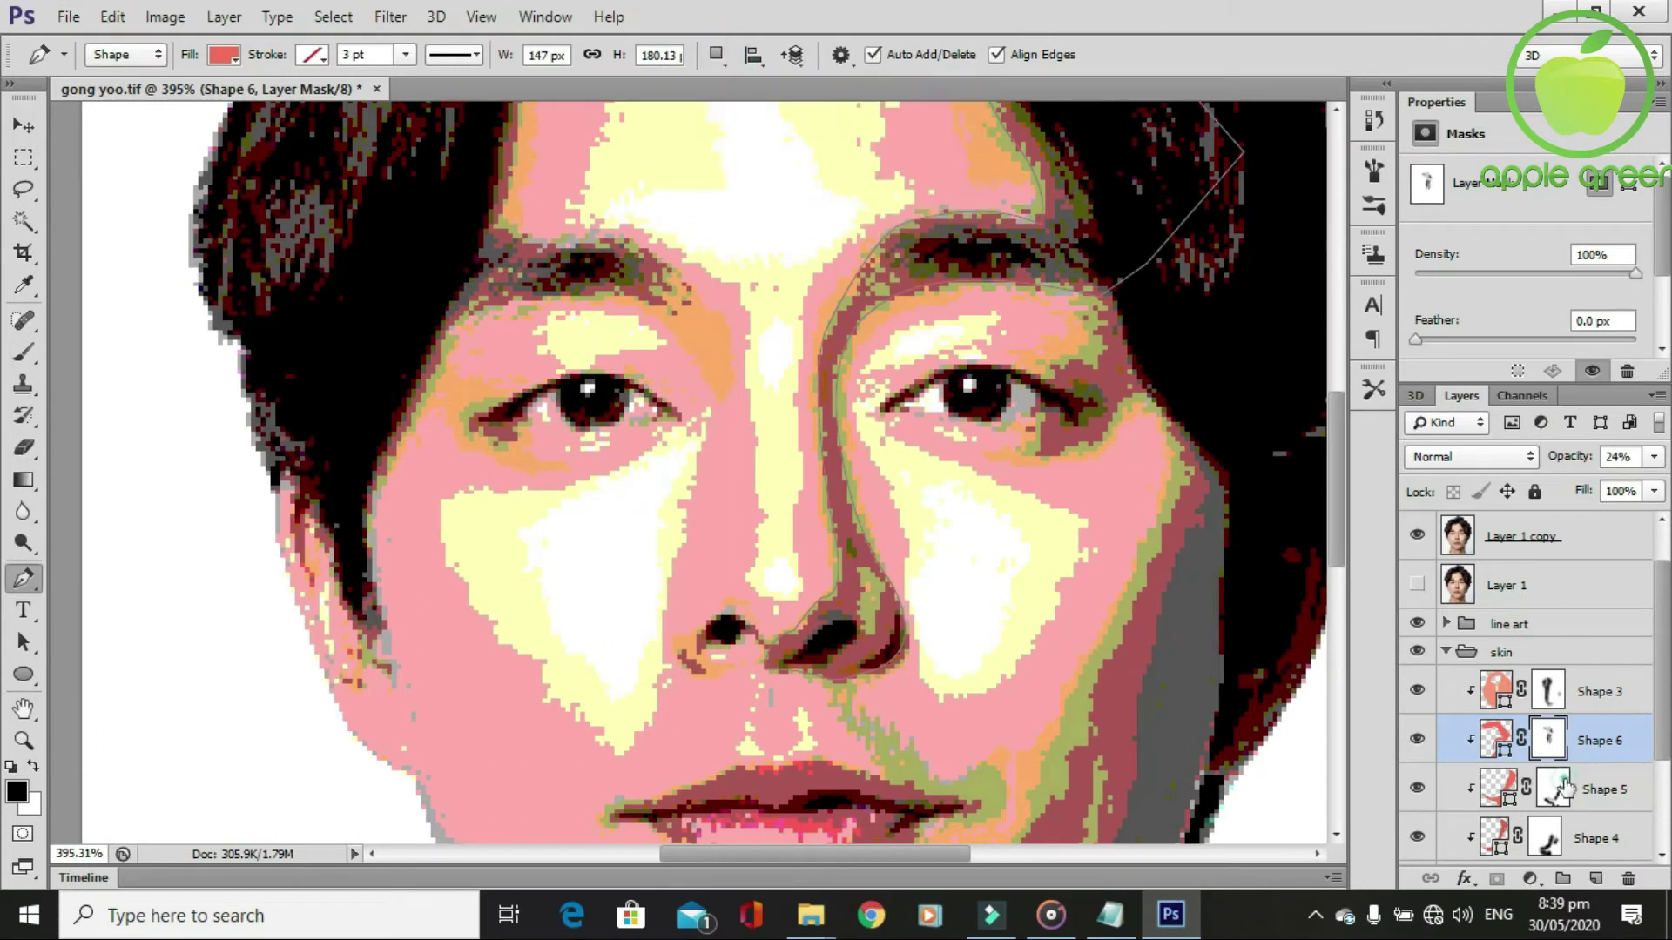
left_click(1609, 741)
left_click(716, 54)
left_click(757, 98)
scroll(897, 597, "up", 2)
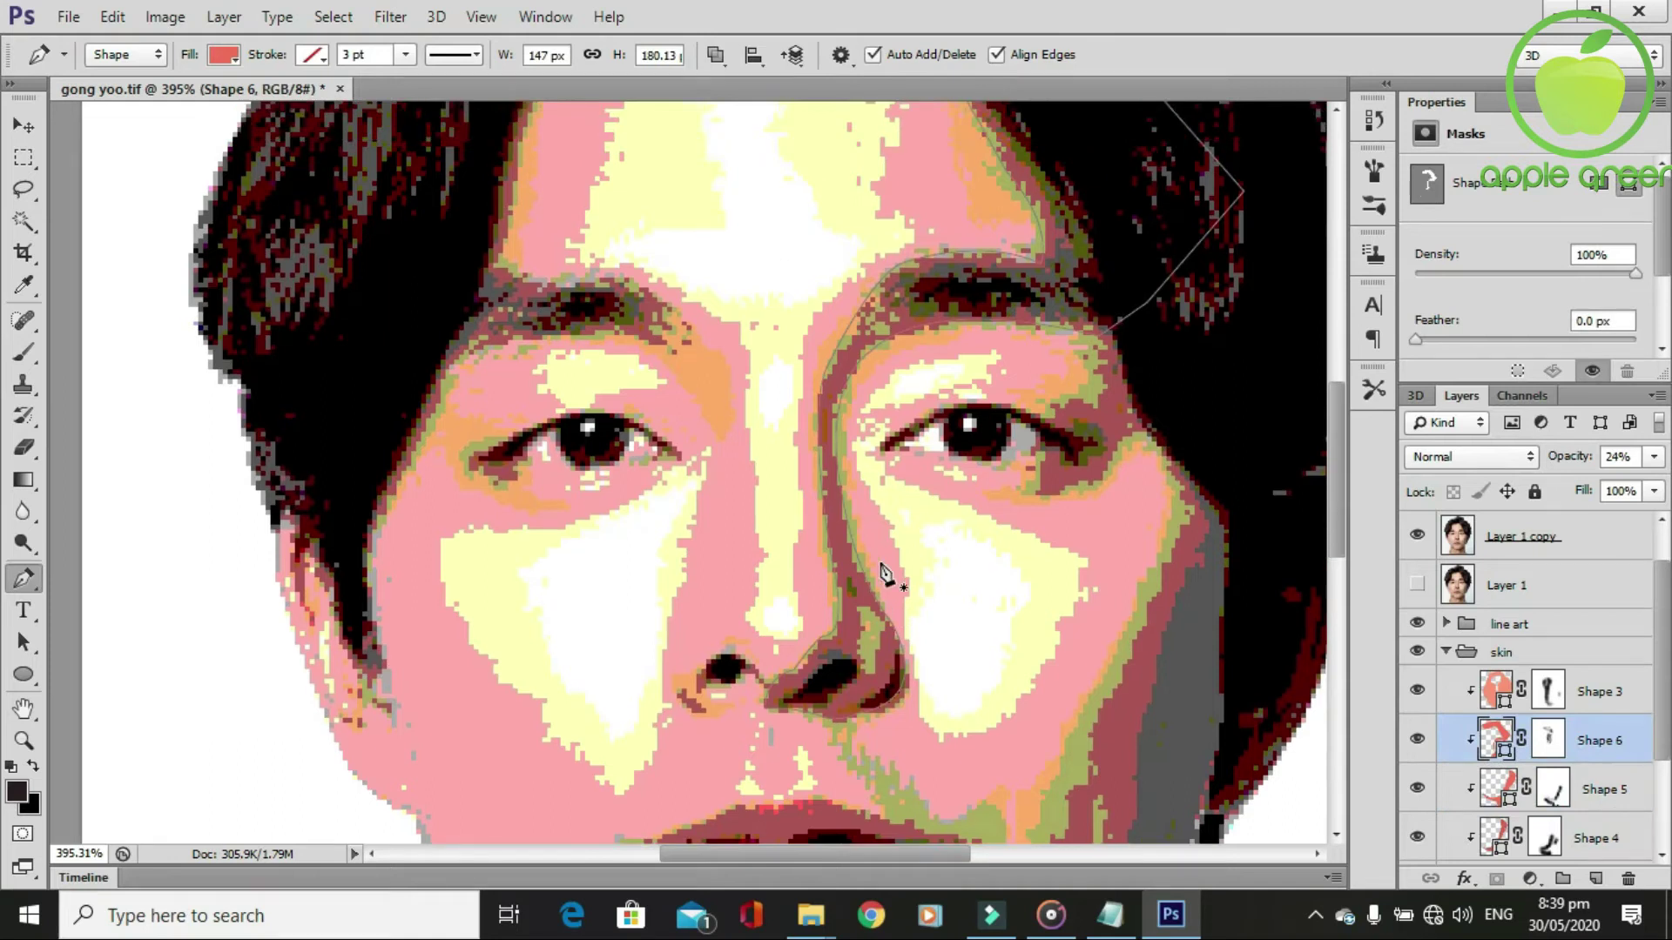
scroll(896, 579, "up", 1)
scroll(974, 600, "up", 2)
scroll(1053, 599, "up", 2)
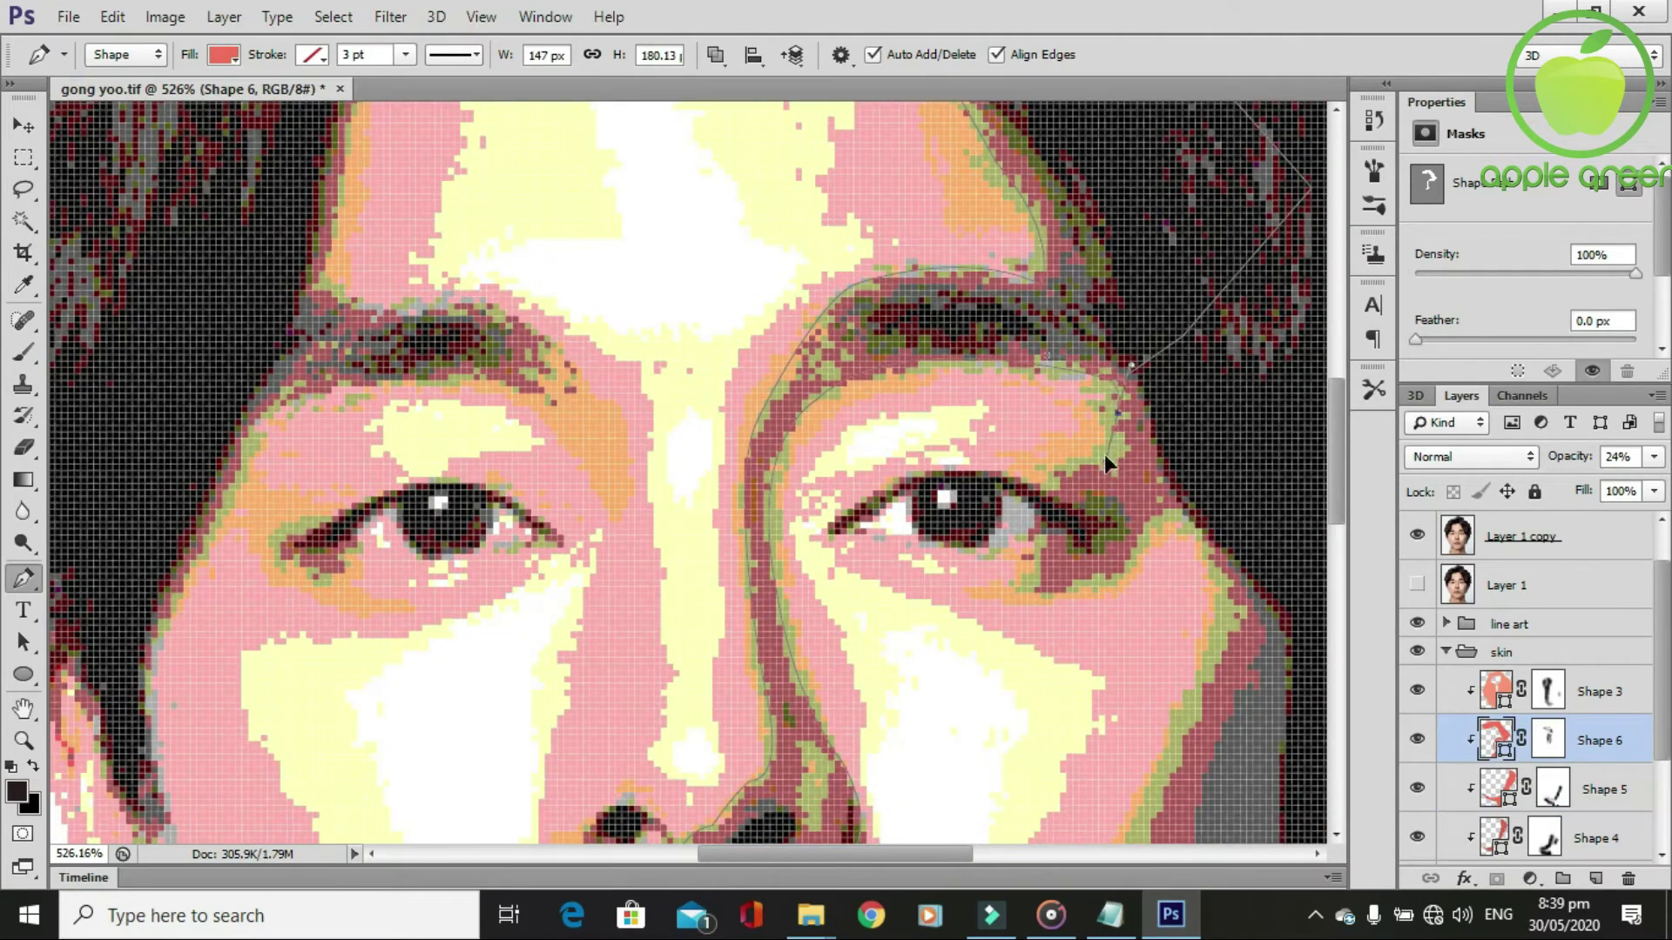
scroll(1124, 426, "down", 3)
Trace a shading subpath below the right eye and down the right cheek.
left_click_drag(1105, 448, 1073, 484)
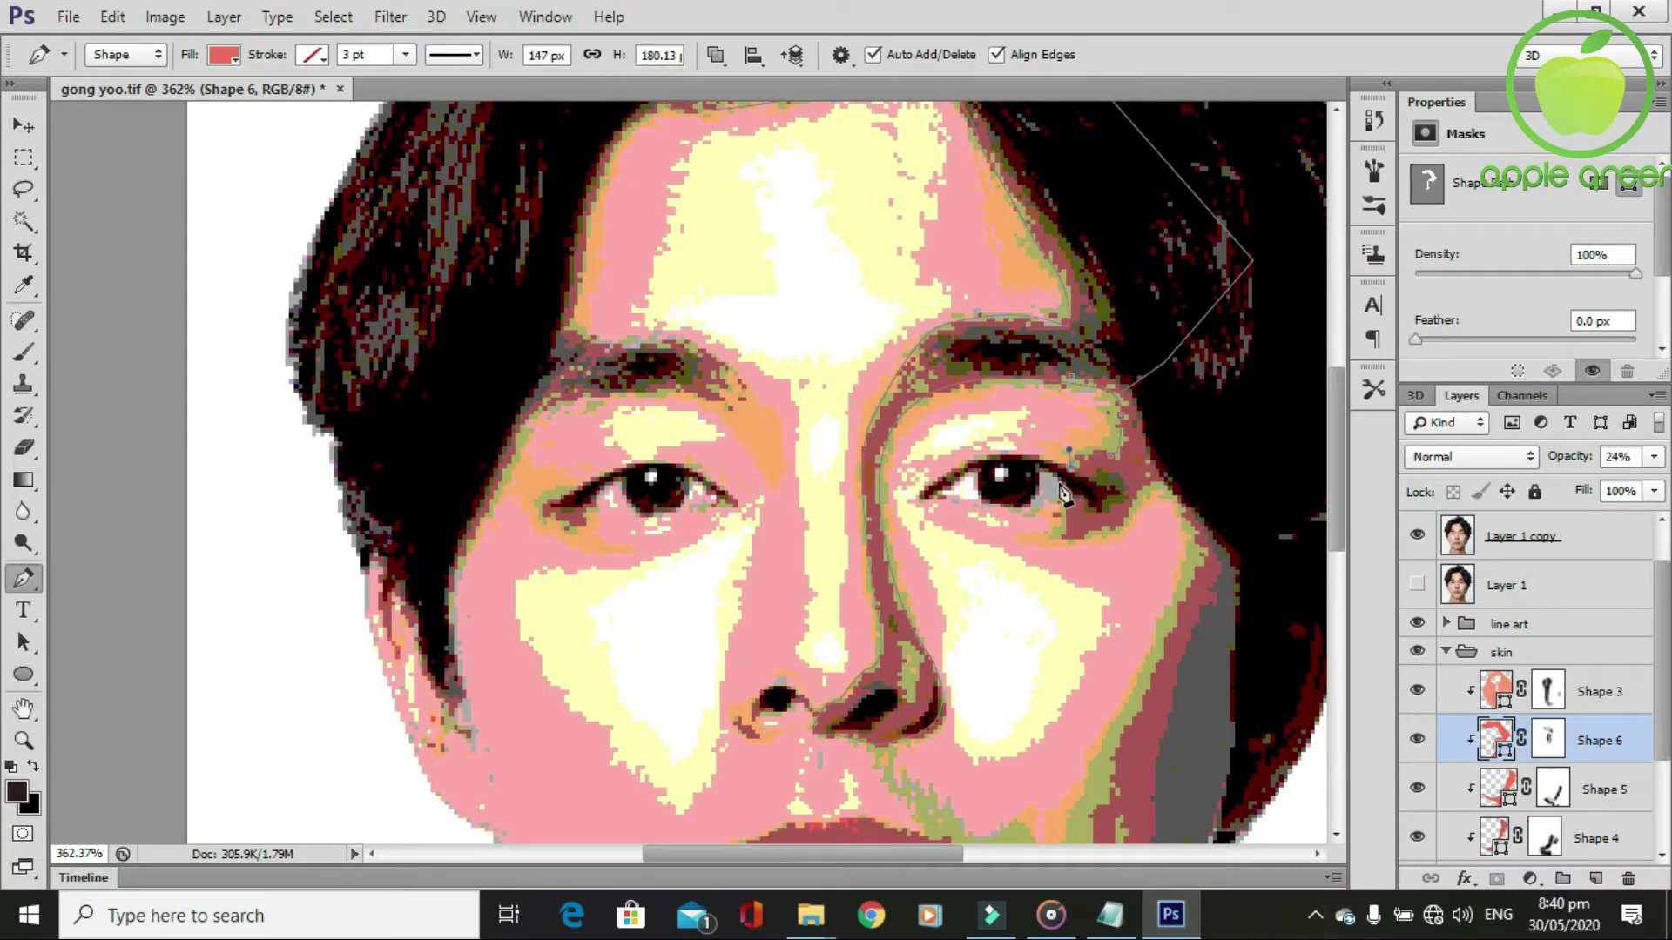
left_click_drag(1052, 508, 1069, 516)
left_click(1062, 538)
left_click_drag(1125, 522, 1201, 522)
left_click(1222, 518)
left_click(1252, 455)
left_click_drag(1248, 389, 1168, 327)
scroll(1132, 548, "down", 2, "alt")
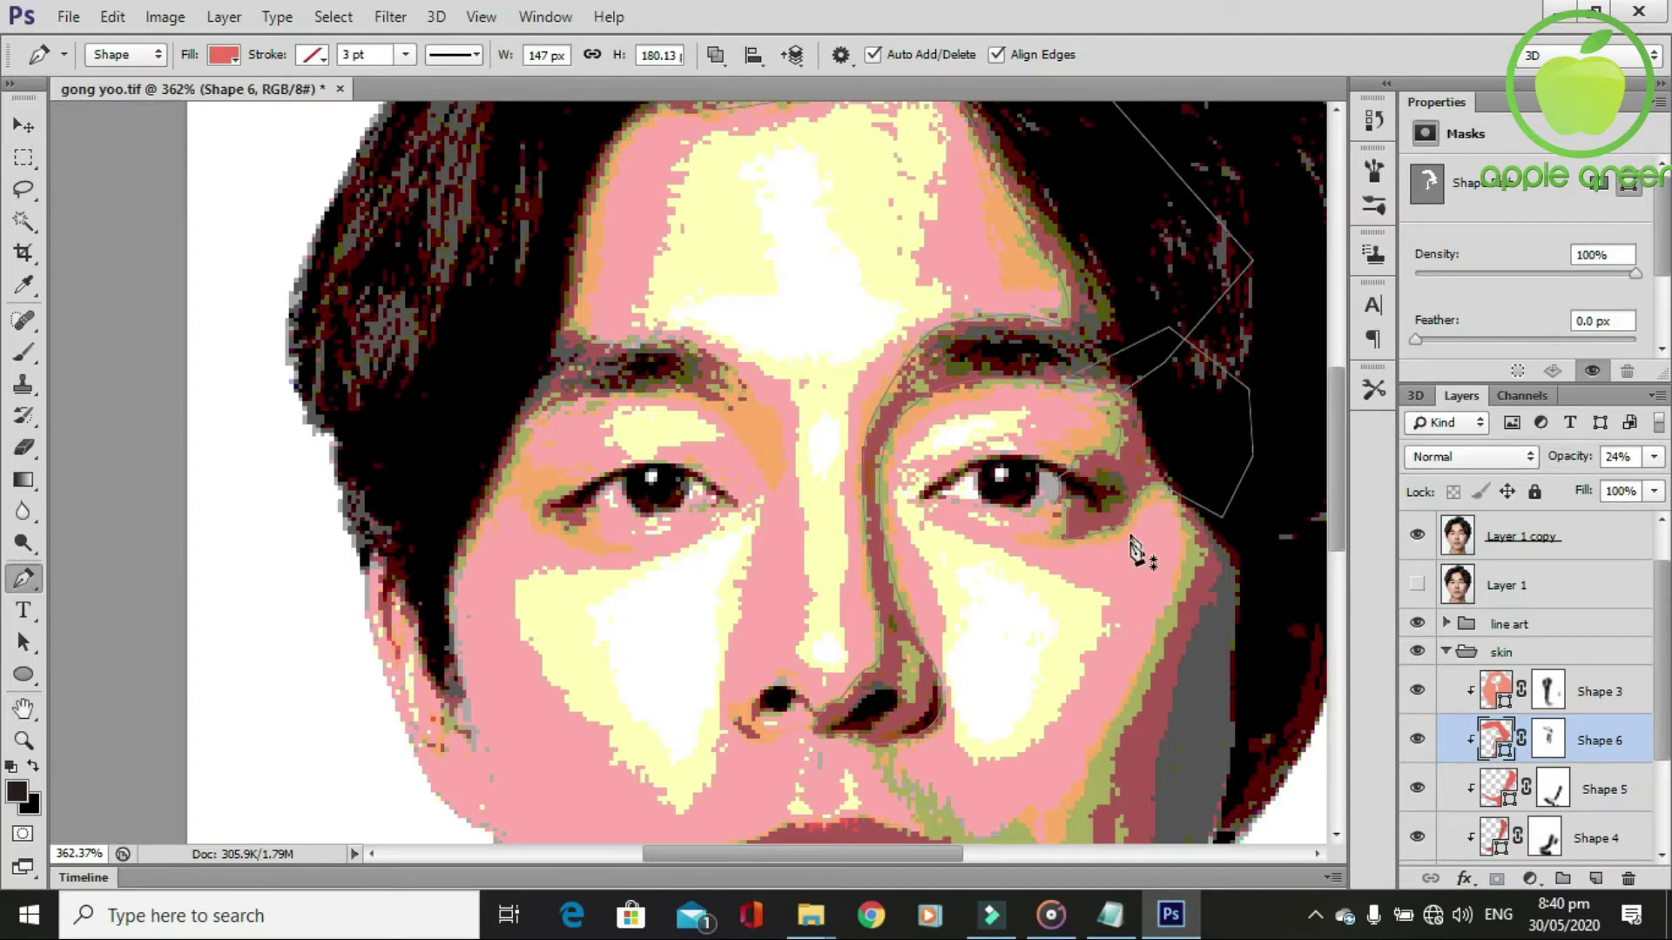
scroll(1094, 578, "up", 1, "alt")
scroll(1088, 583, "down", 1)
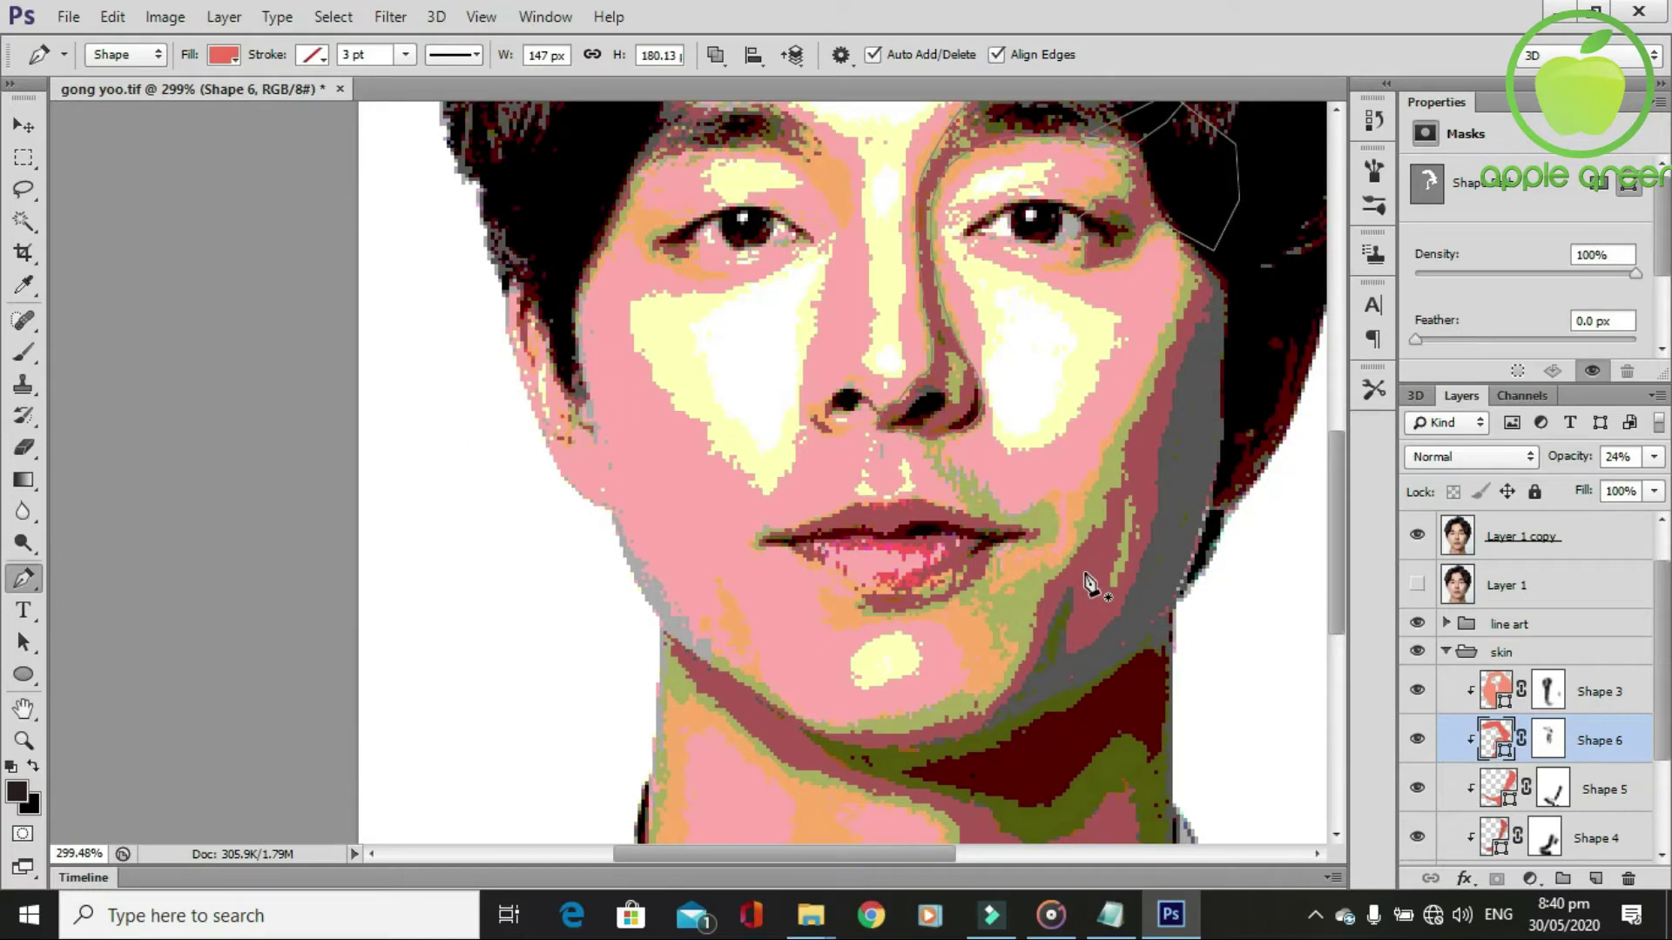
scroll(1088, 584, "up", 1, "alt")
scroll(914, 566, "up", 2)
scroll(881, 503, "up", 1, "alt")
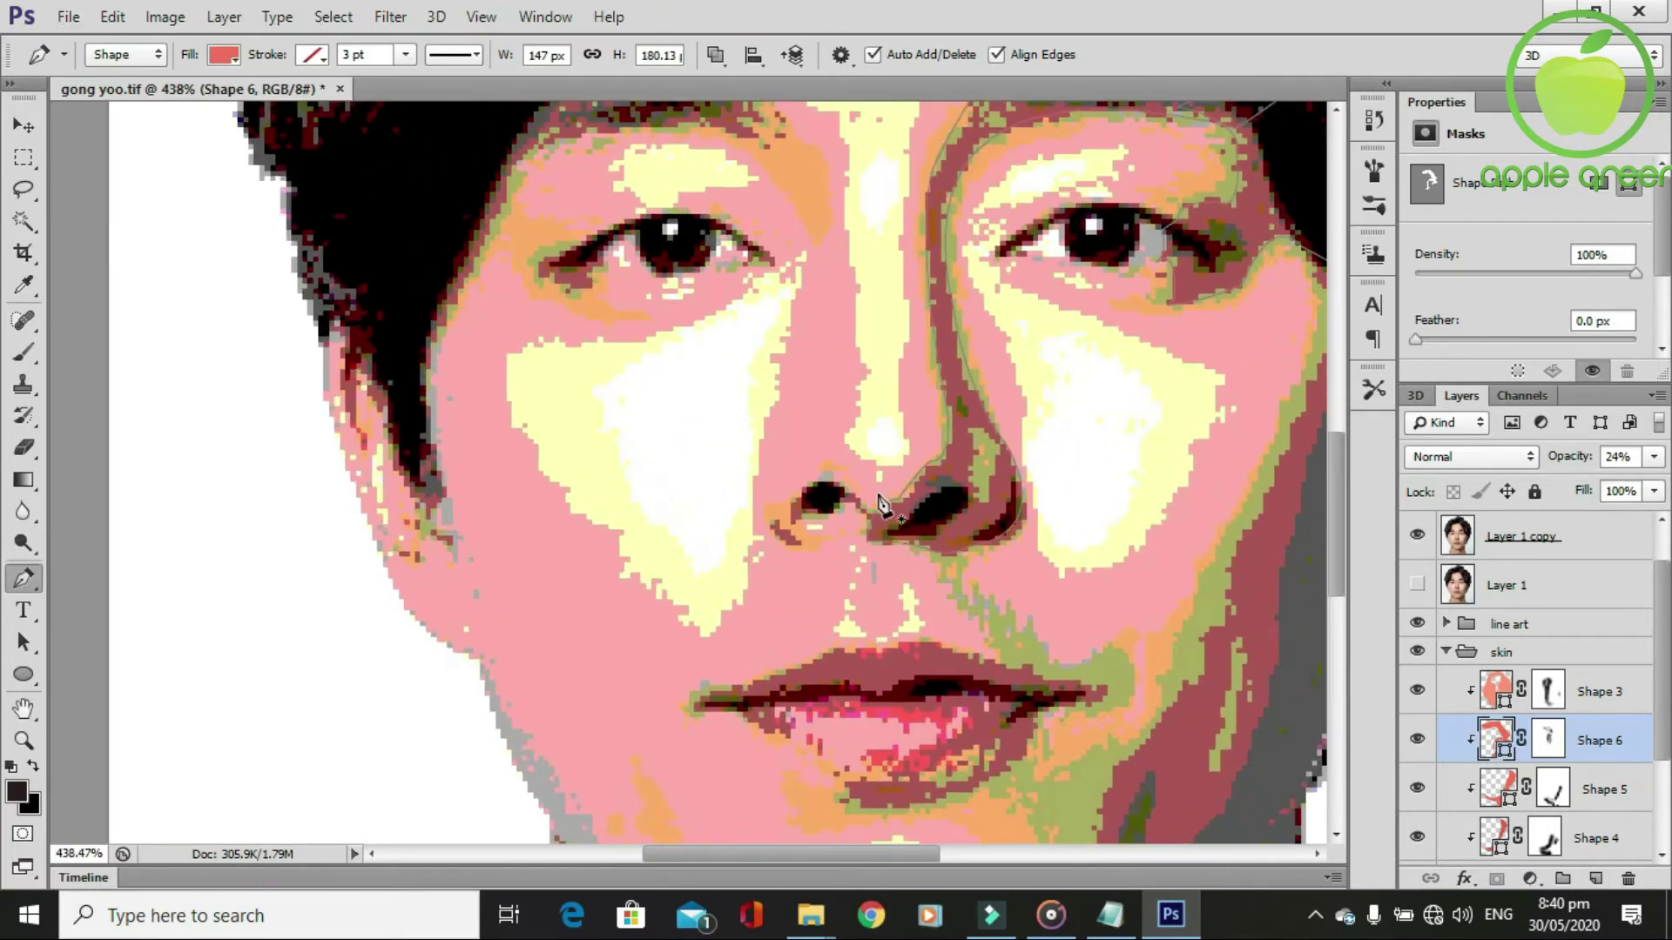
Trace and close a shading outline around the nostril.
left_click_drag(881, 519, 827, 468)
left_click(801, 494)
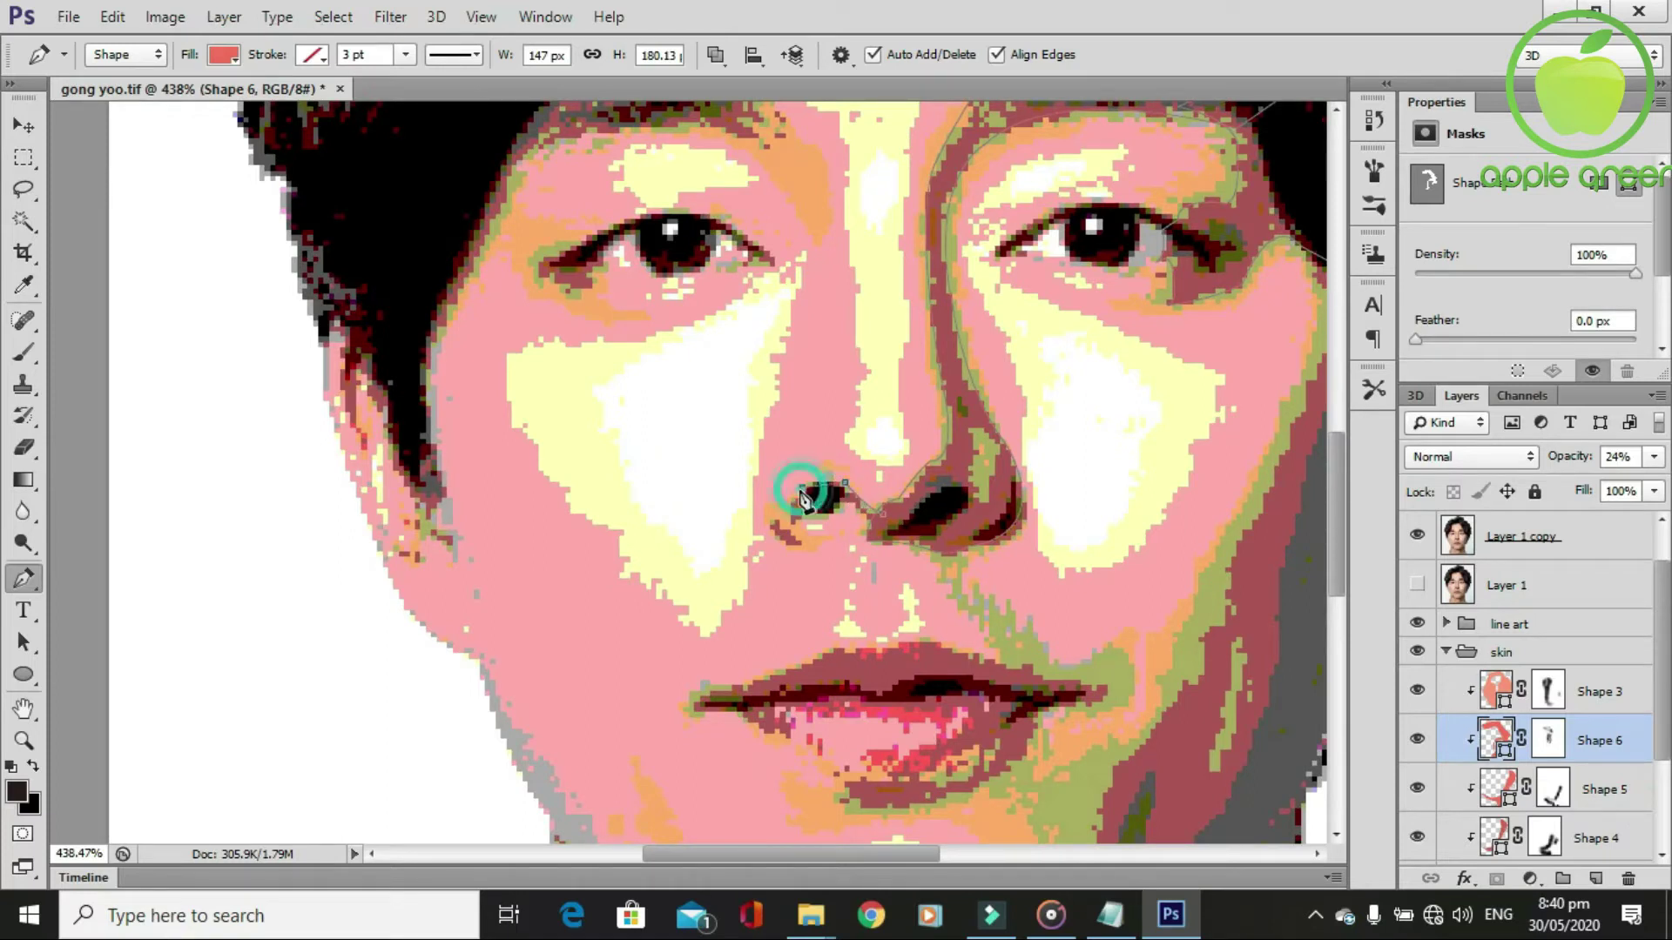
left_click(789, 526)
mouse_move(821, 512)
left_mouse_down()
mouse_move(845, 521)
mouse_move(846, 494)
left_mouse_up()
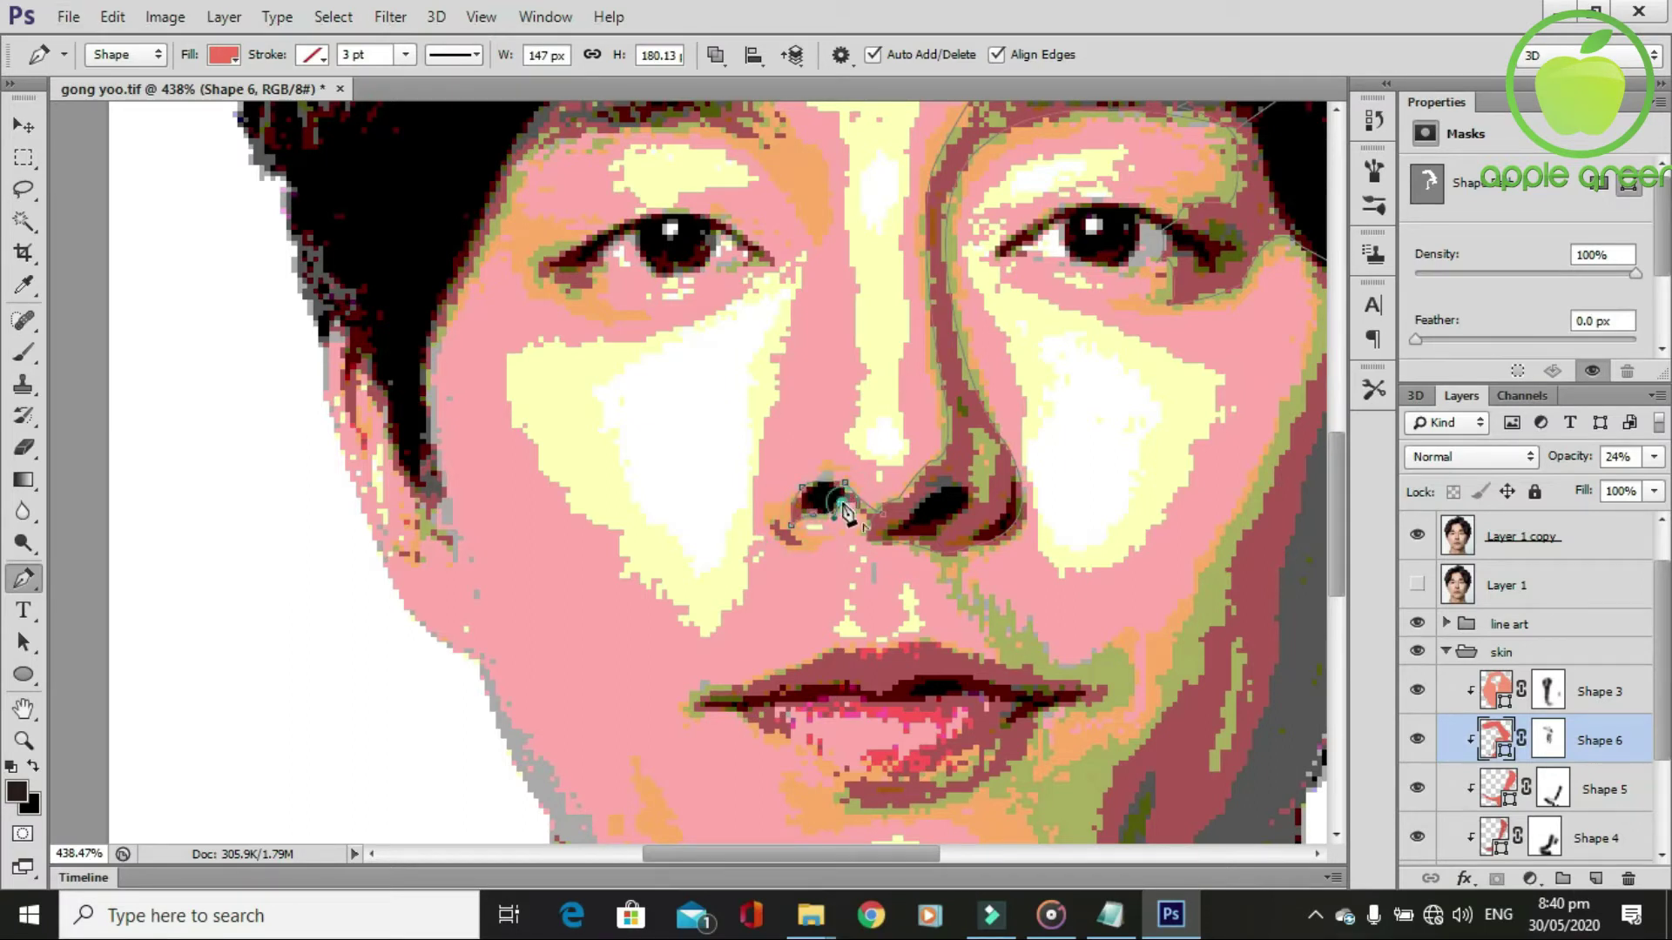
left_click(869, 521)
left_click(872, 523)
scroll(901, 614, "down", 1)
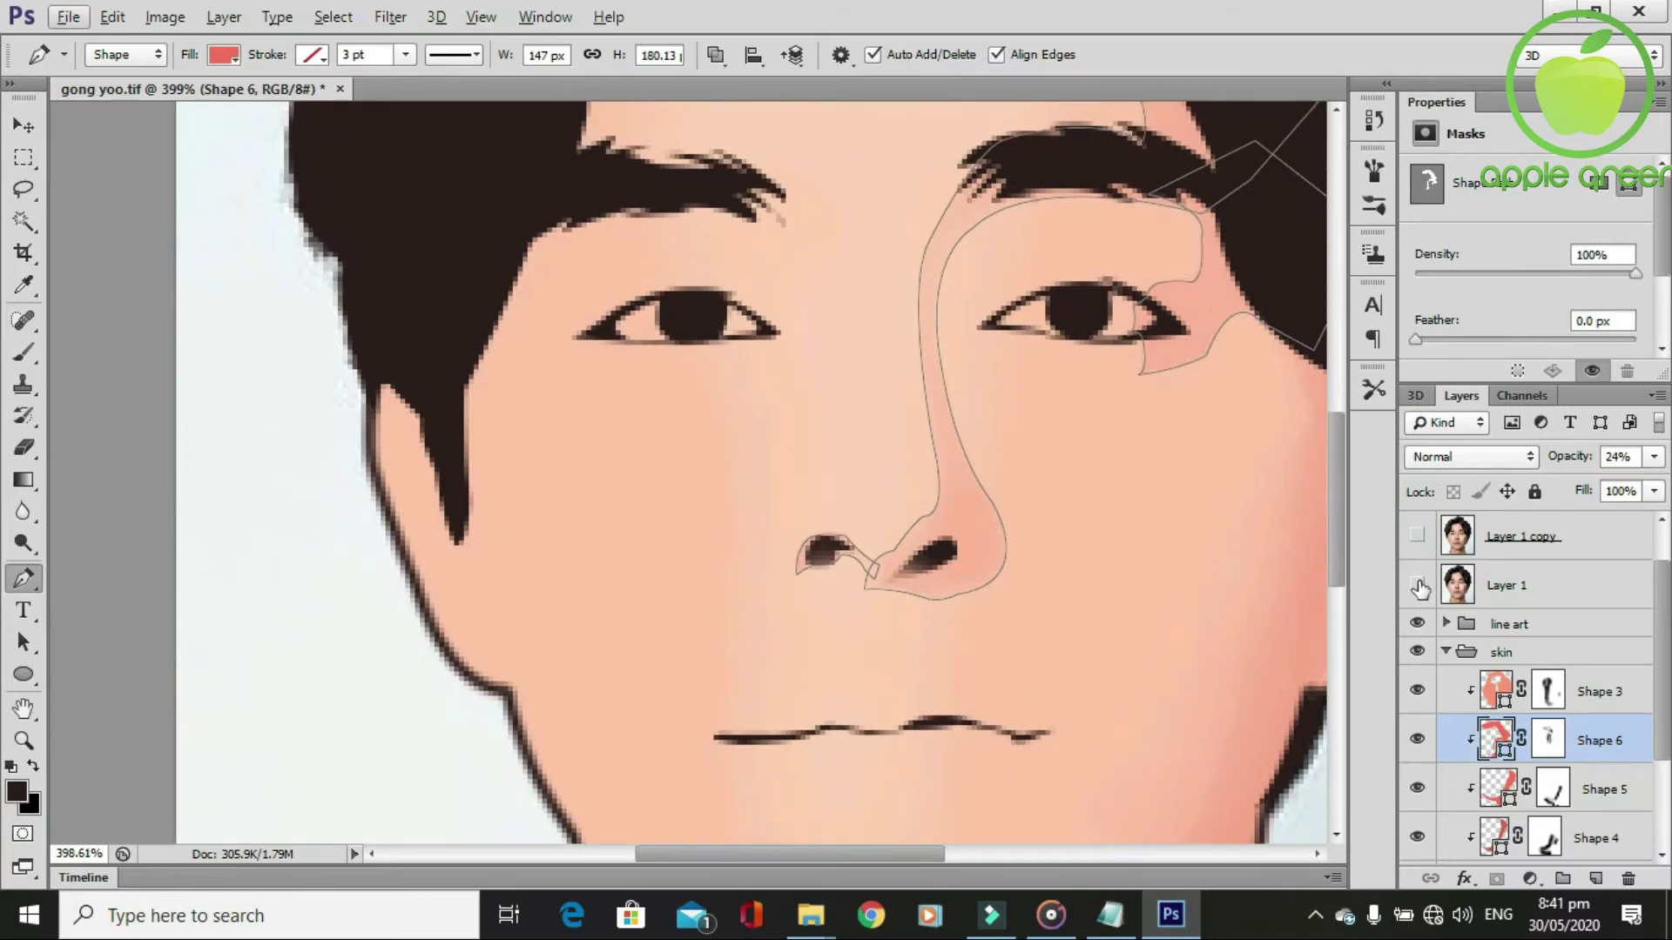
Check the jaw shading shape, reselect Shape 6 and show the posterized photo reference.
scroll(989, 651, "down", 1)
scroll(990, 653, "up", 1)
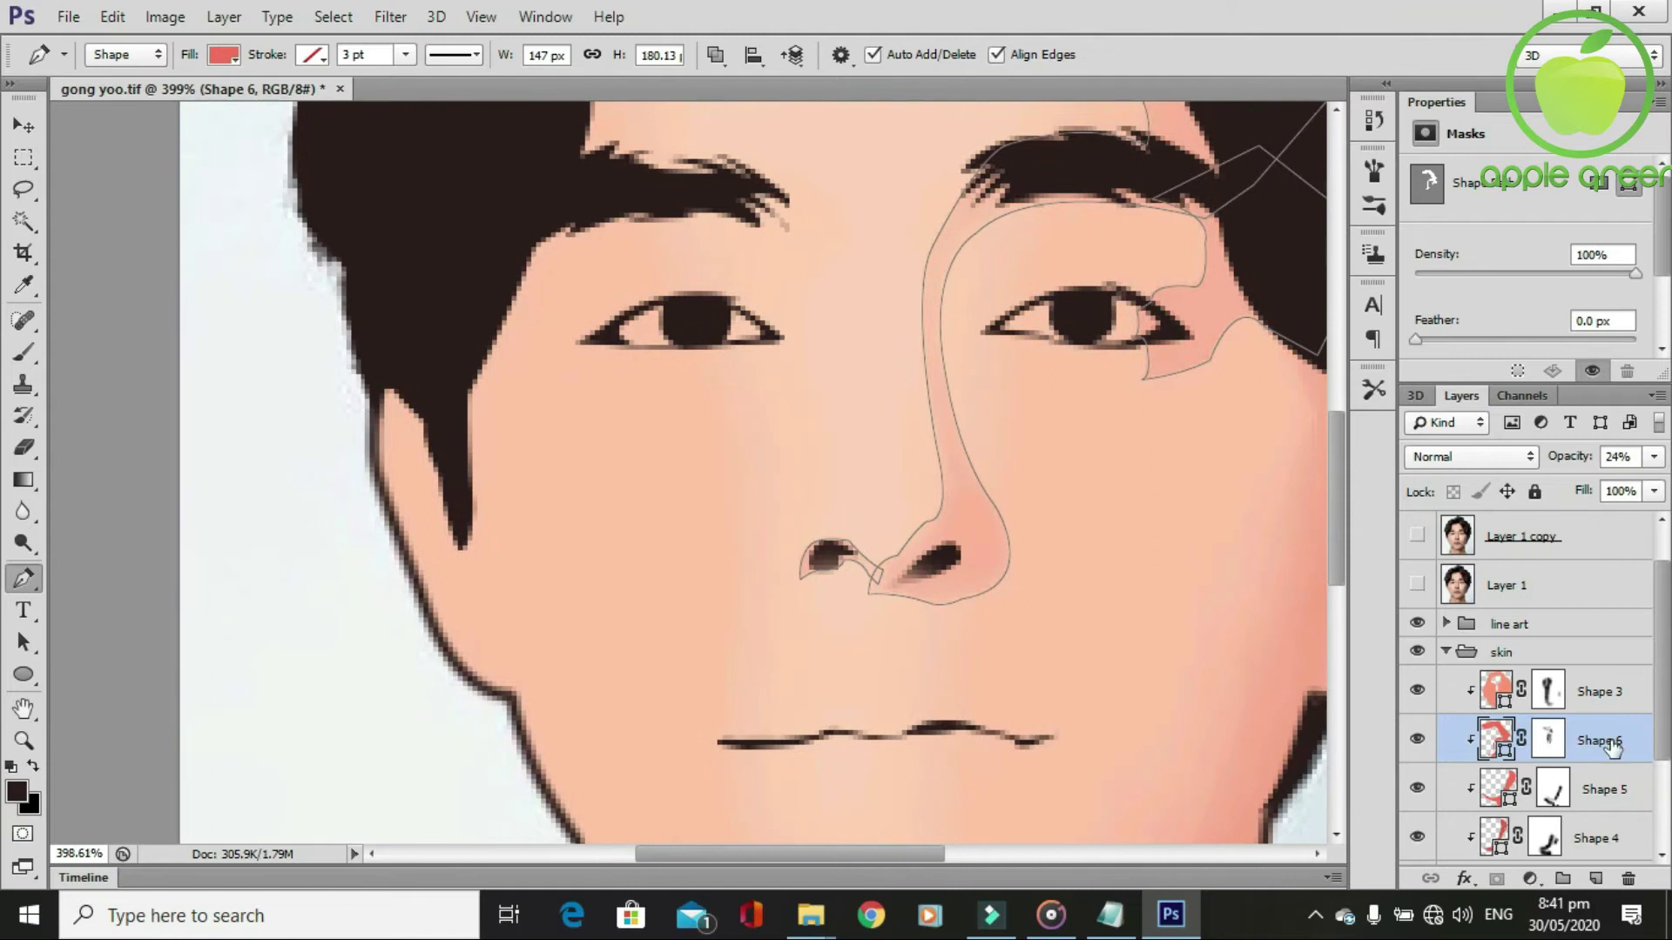
left_click(1607, 794)
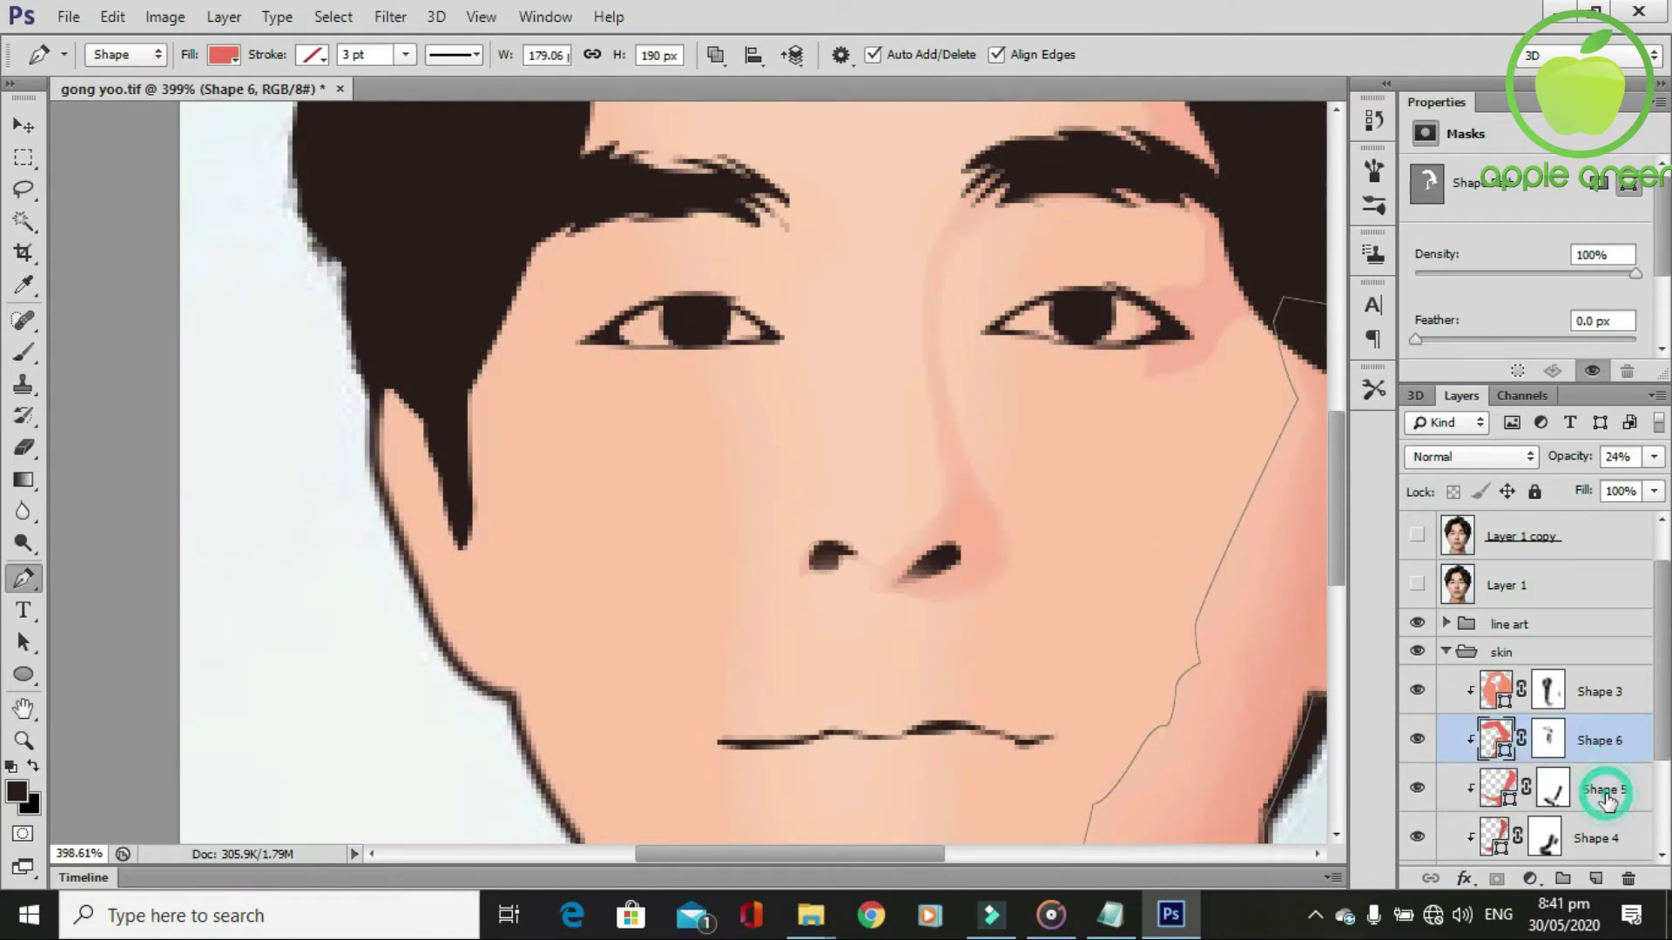
left_click(1607, 745)
scroll(976, 712, "up", 1)
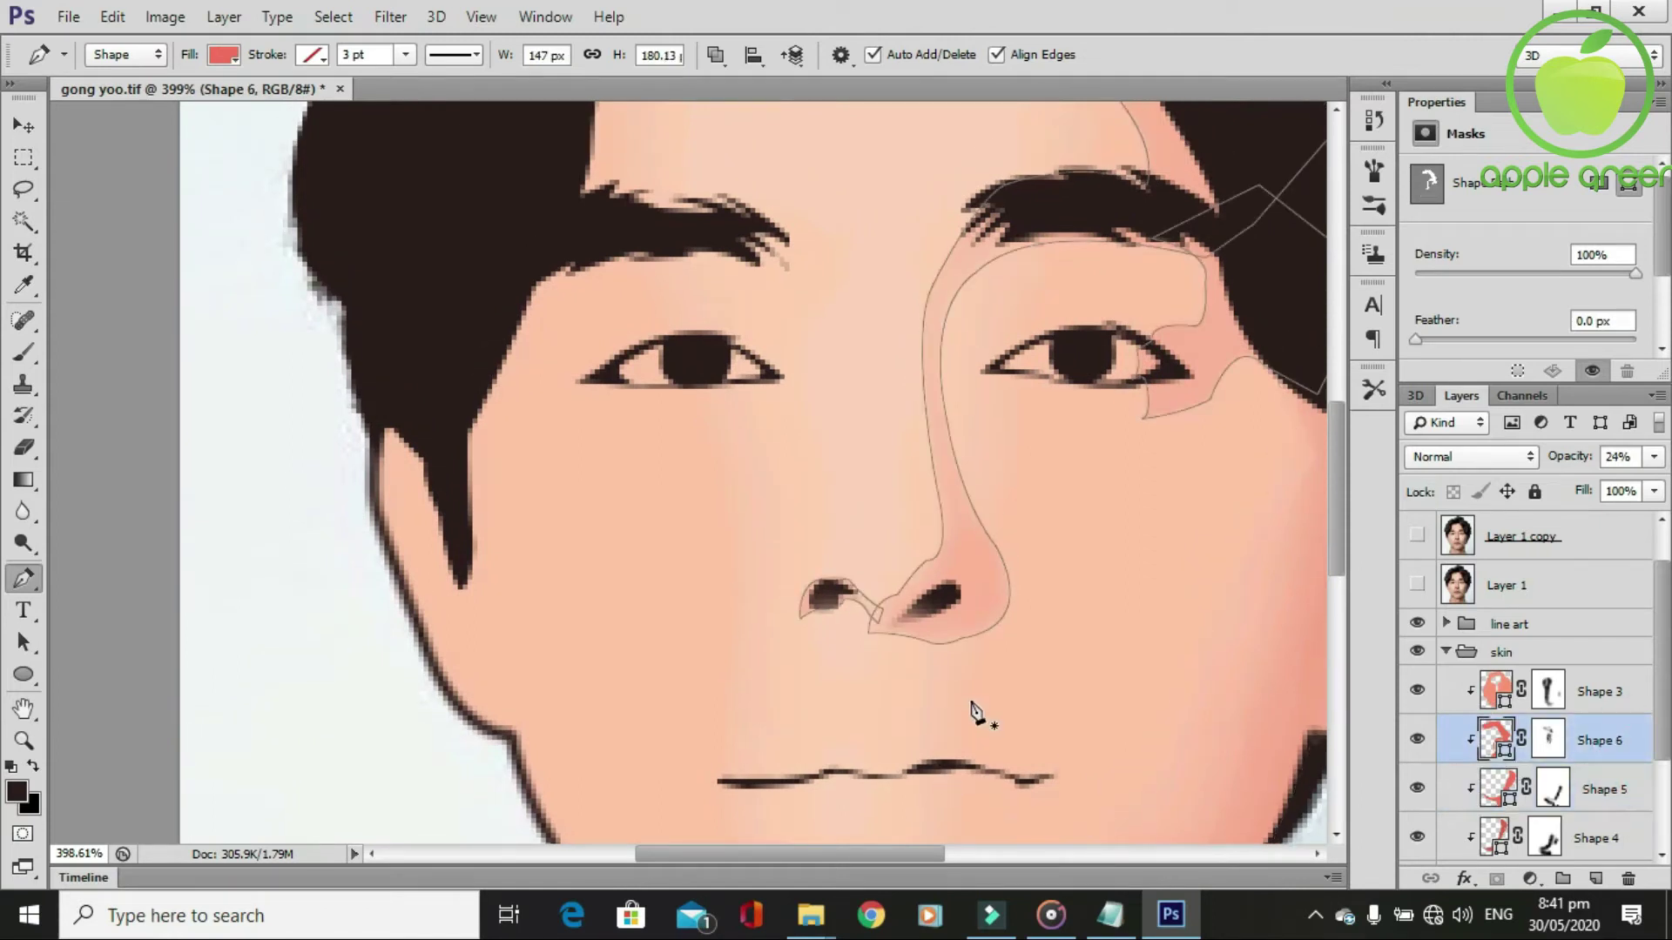
scroll(973, 712, "down", 1)
left_click(1417, 535)
scroll(875, 696, "up", 2)
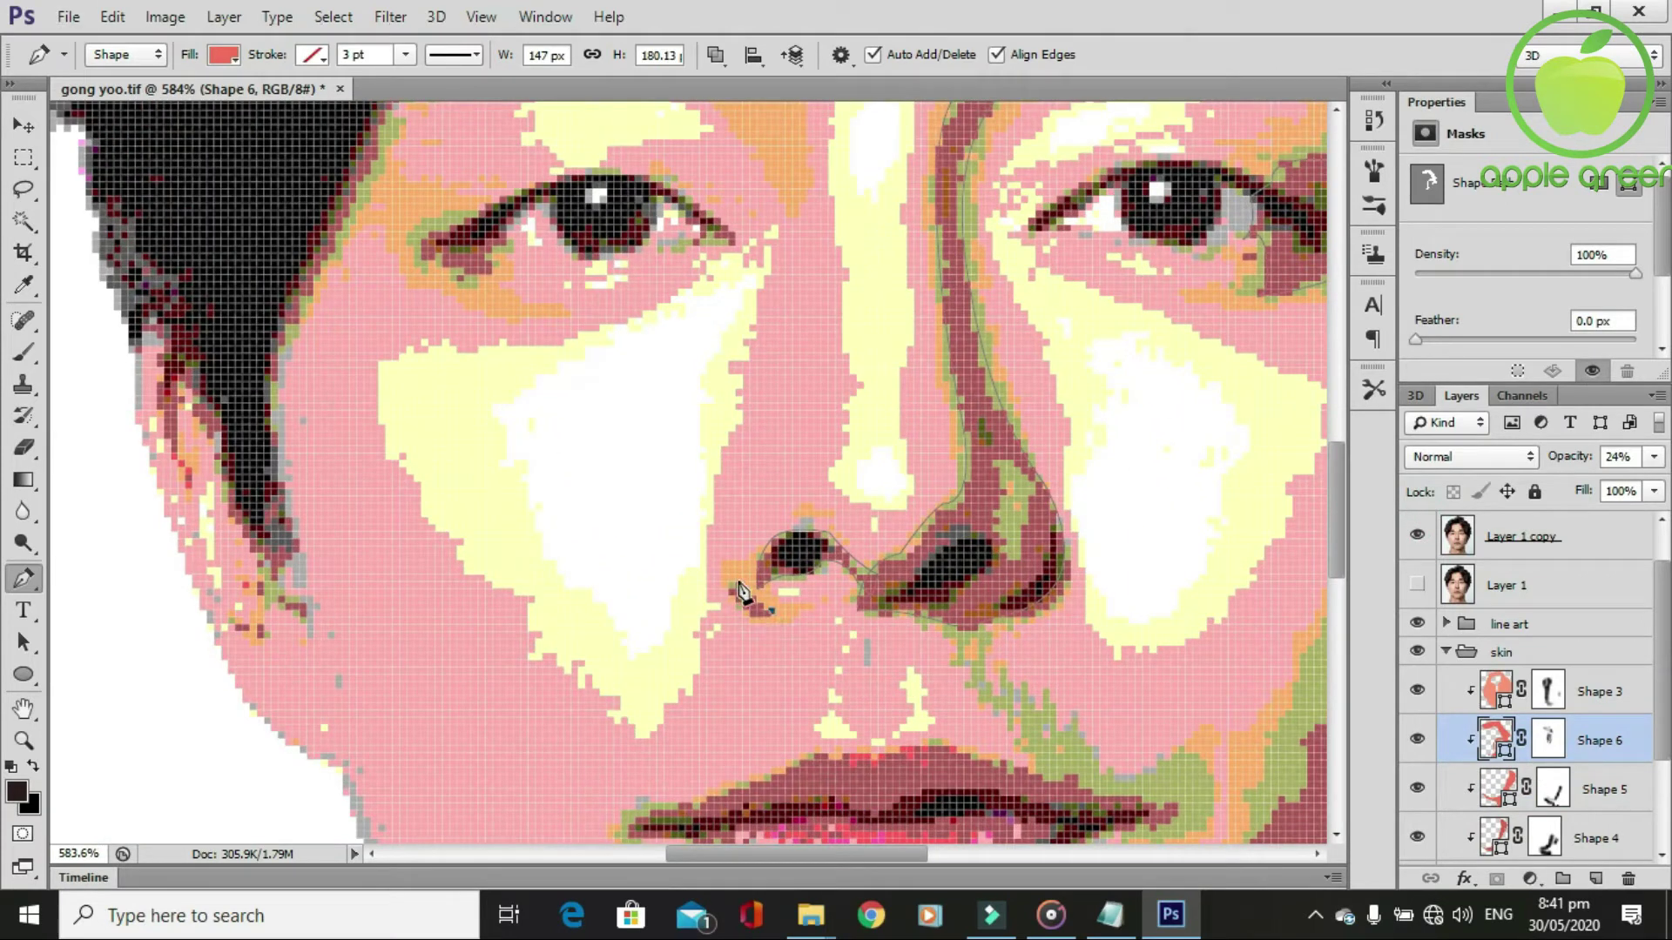
scroll(732, 582, "down", 1)
scroll(741, 574, "up", 2)
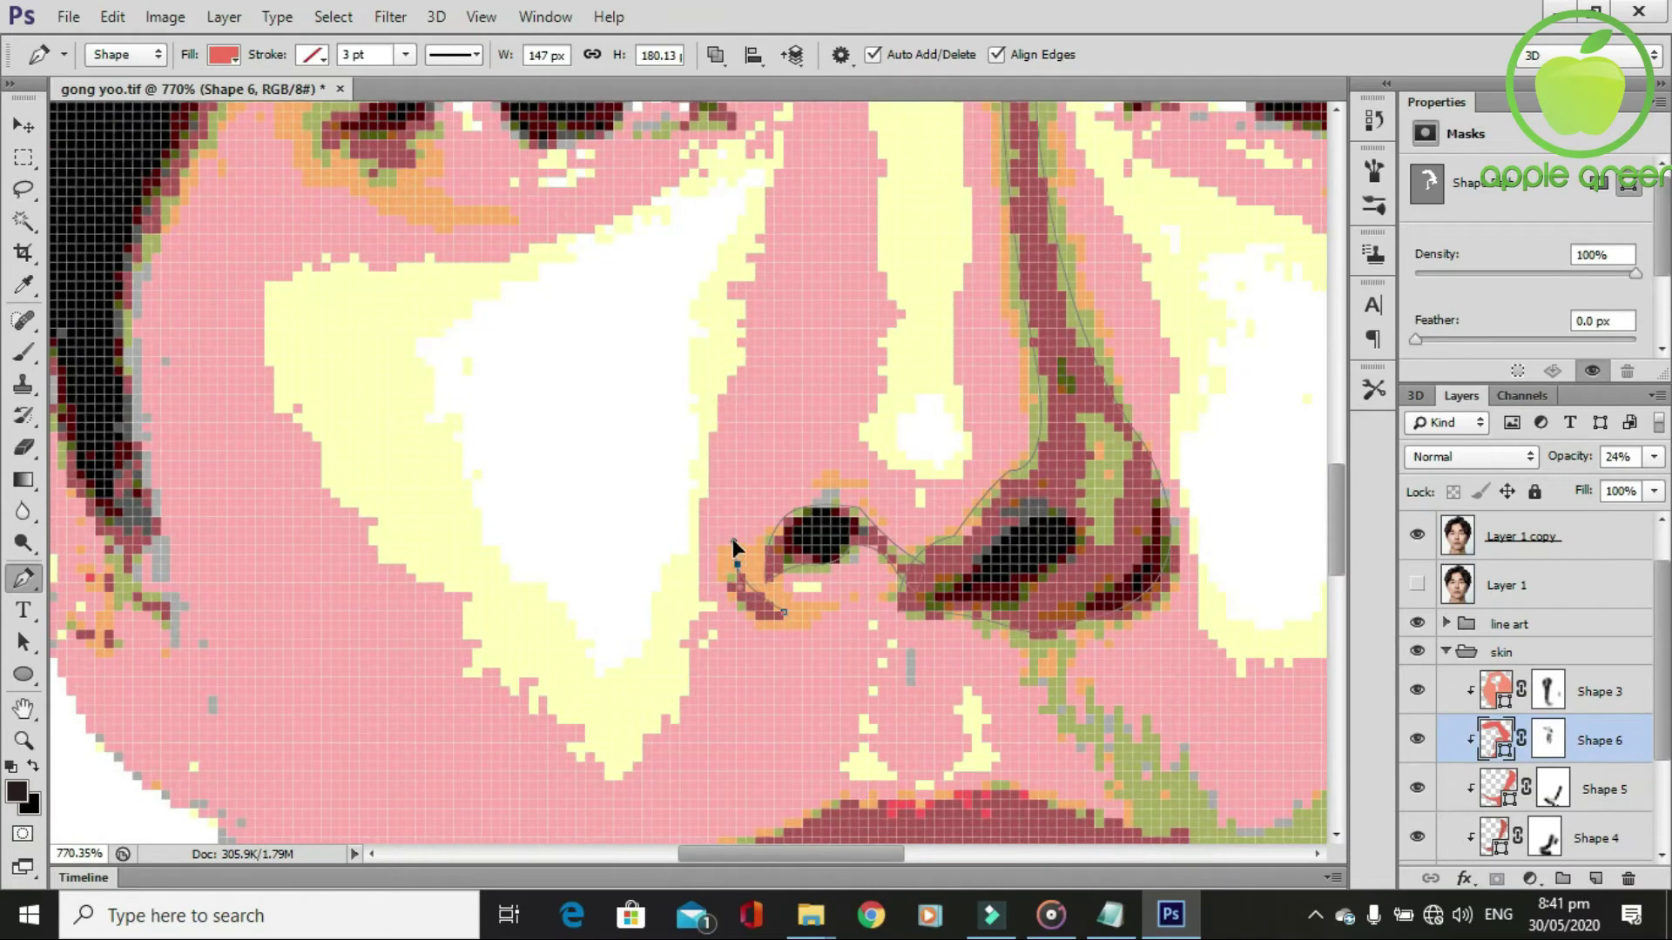
Extend the nostril outline with a new corner point.
left_click_drag(775, 621, 835, 632)
left_click(775, 621)
scroll(775, 566, "down", 3)
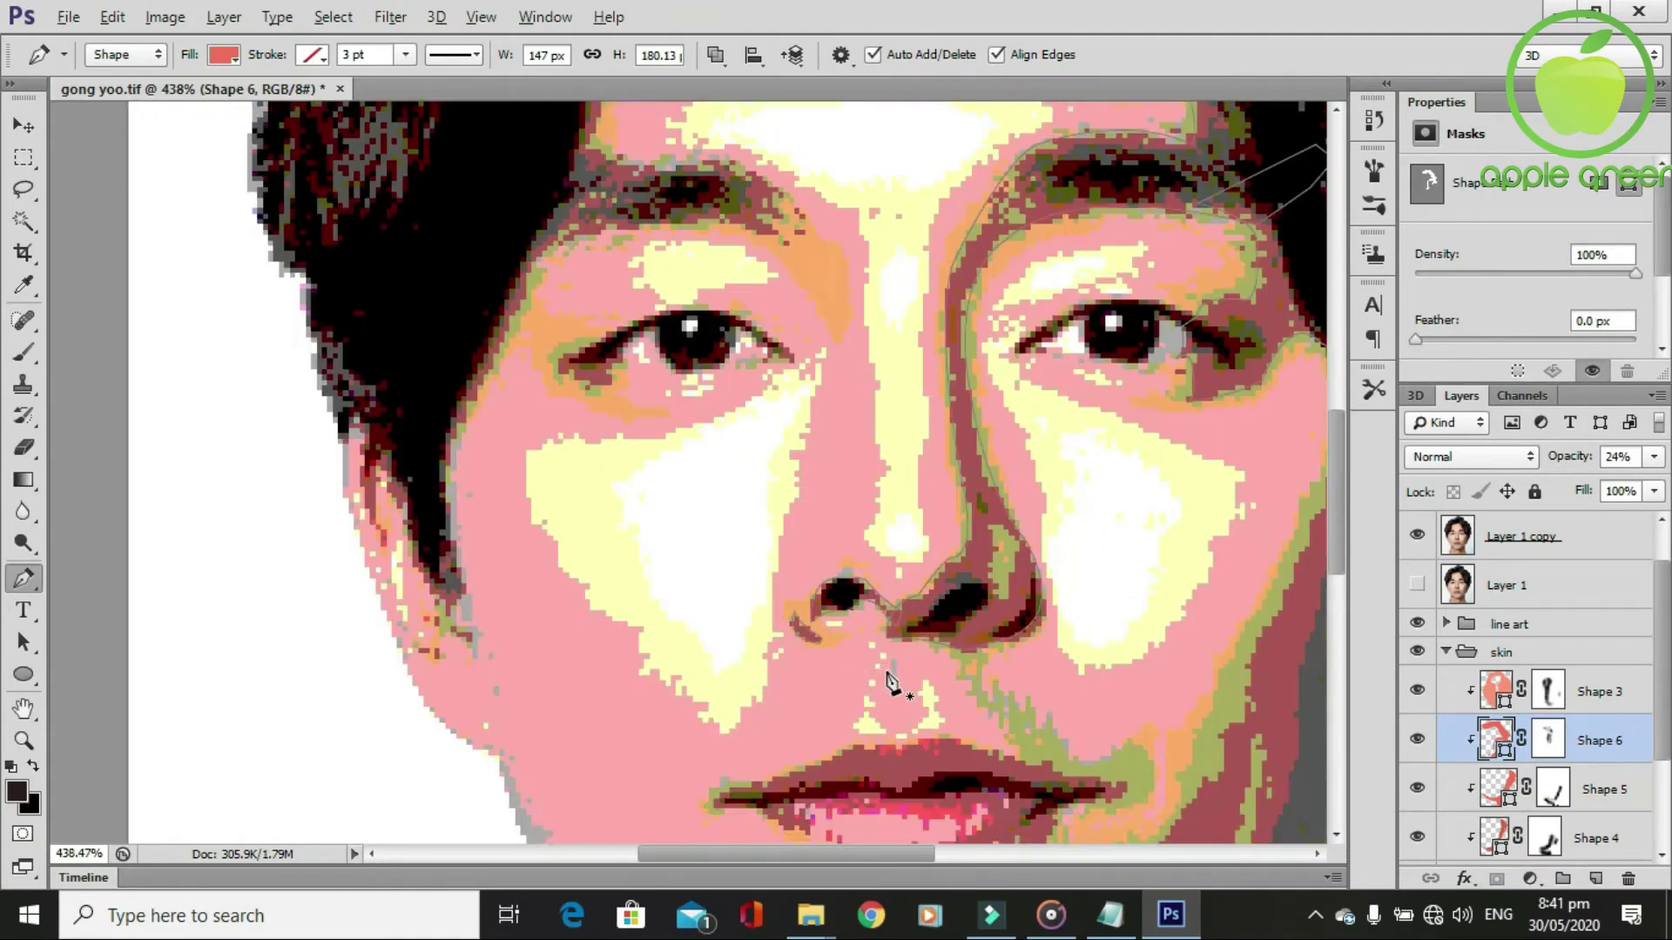
scroll(767, 542, "up", 1)
scroll(766, 542, "up", 1)
scroll(766, 540, "up", 1)
scroll(766, 542, "up", 1)
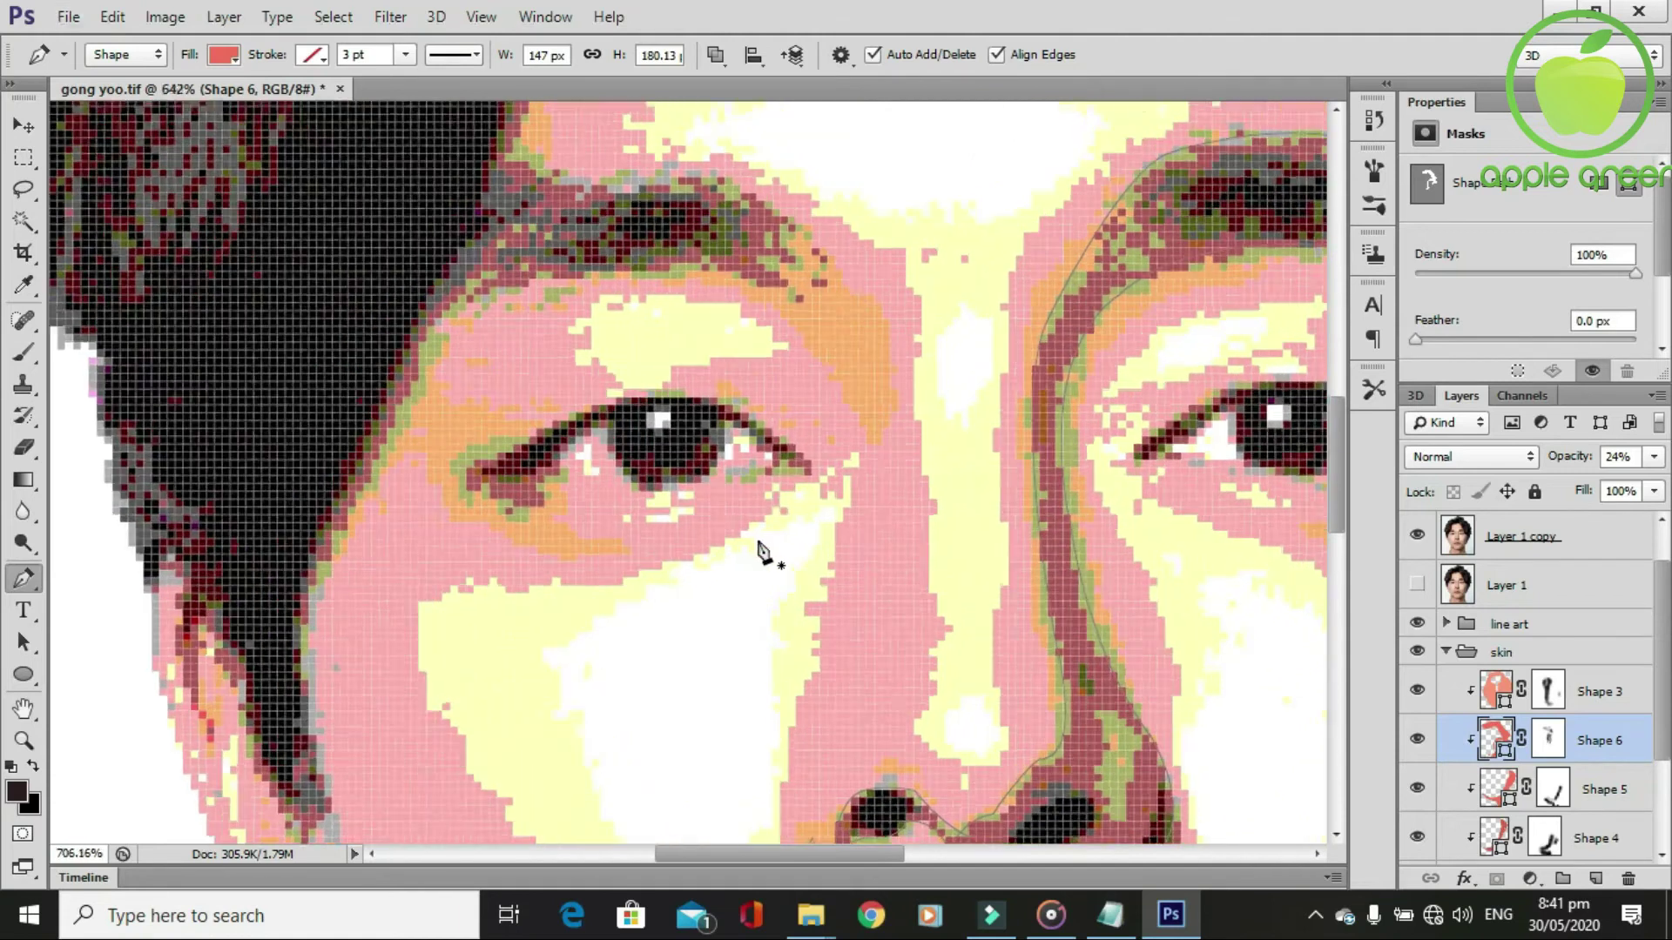
scroll(759, 547, "up", 1)
Trace a new shading outline around the left eye, over the eyelid and its outer corner.
left_click(819, 462)
left_click_drag(636, 375, 511, 378)
left_click_drag(471, 454, 409, 506)
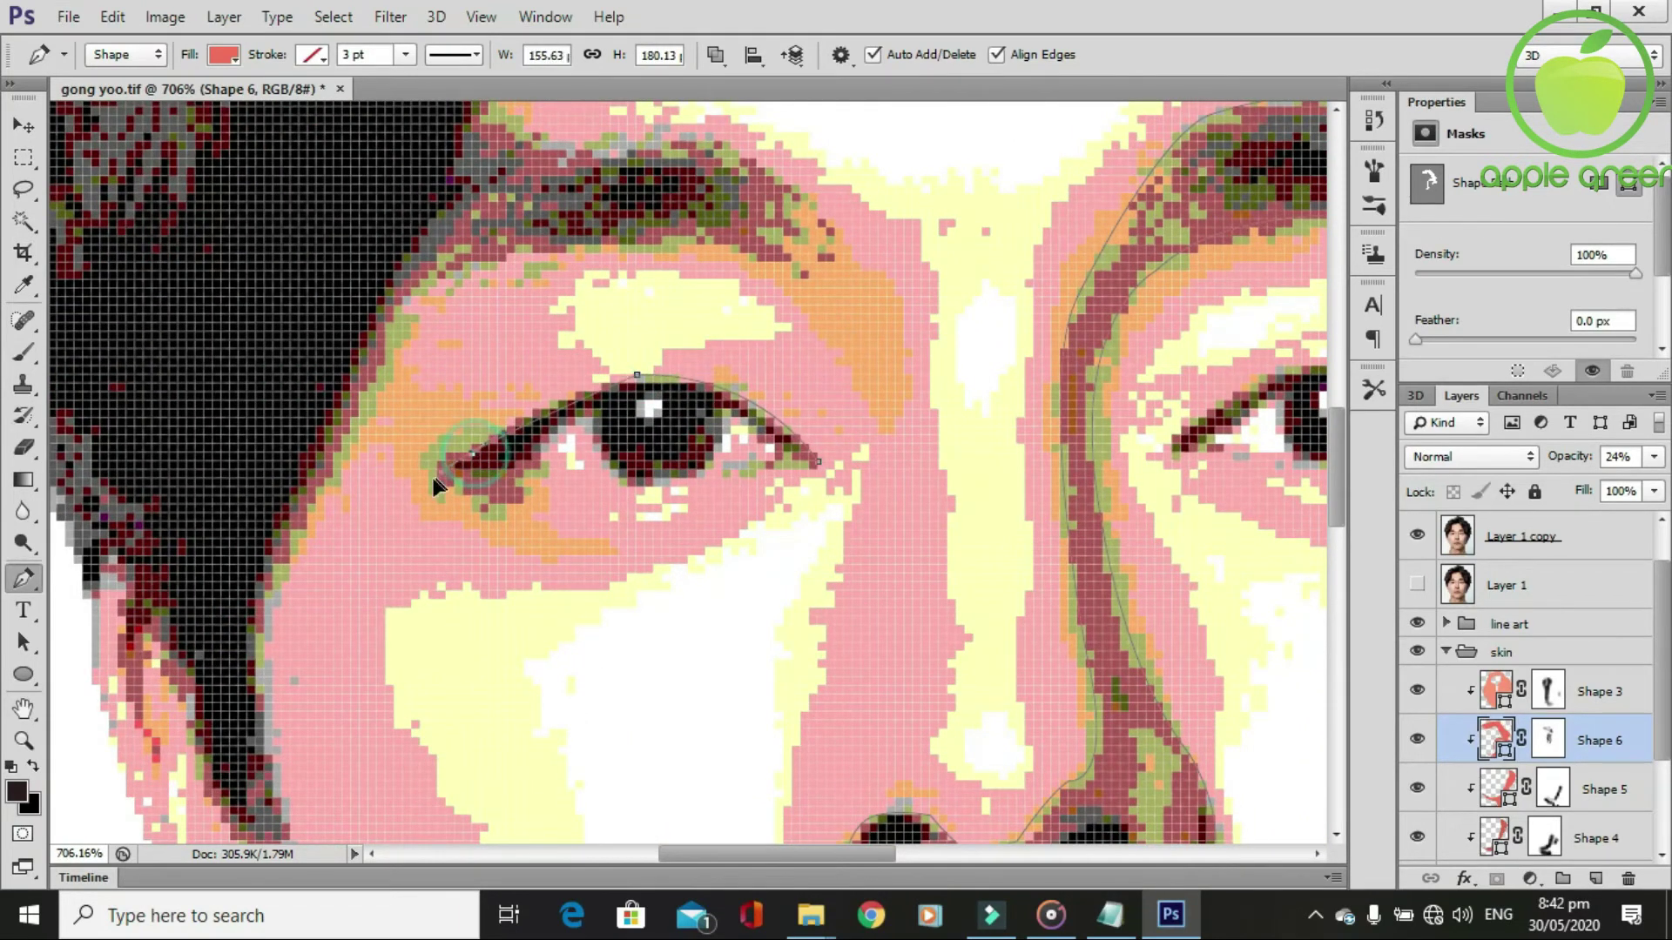
left_click(471, 453, "alt")
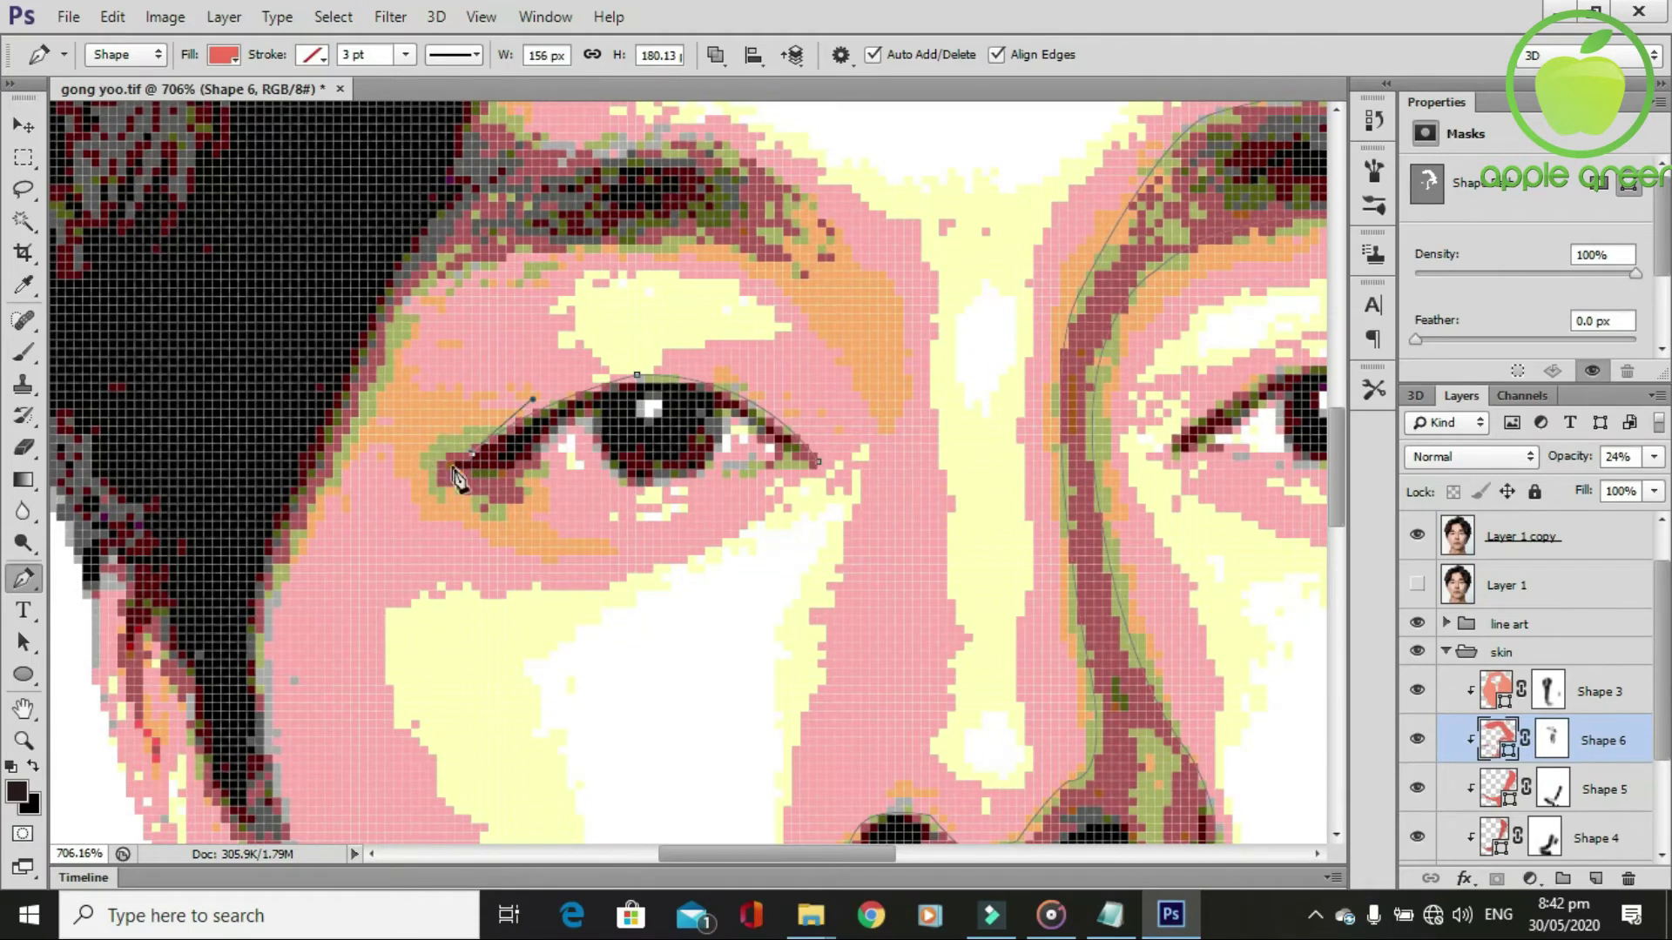
mouse_move(429, 460)
left_mouse_down()
mouse_move(443, 467)
mouse_move(429, 460)
left_mouse_up()
left_click_drag(542, 509, 533, 496)
left_click(545, 461)
left_click_drag(535, 427, 613, 418)
left_click(599, 426)
left_click_drag(783, 452, 838, 523)
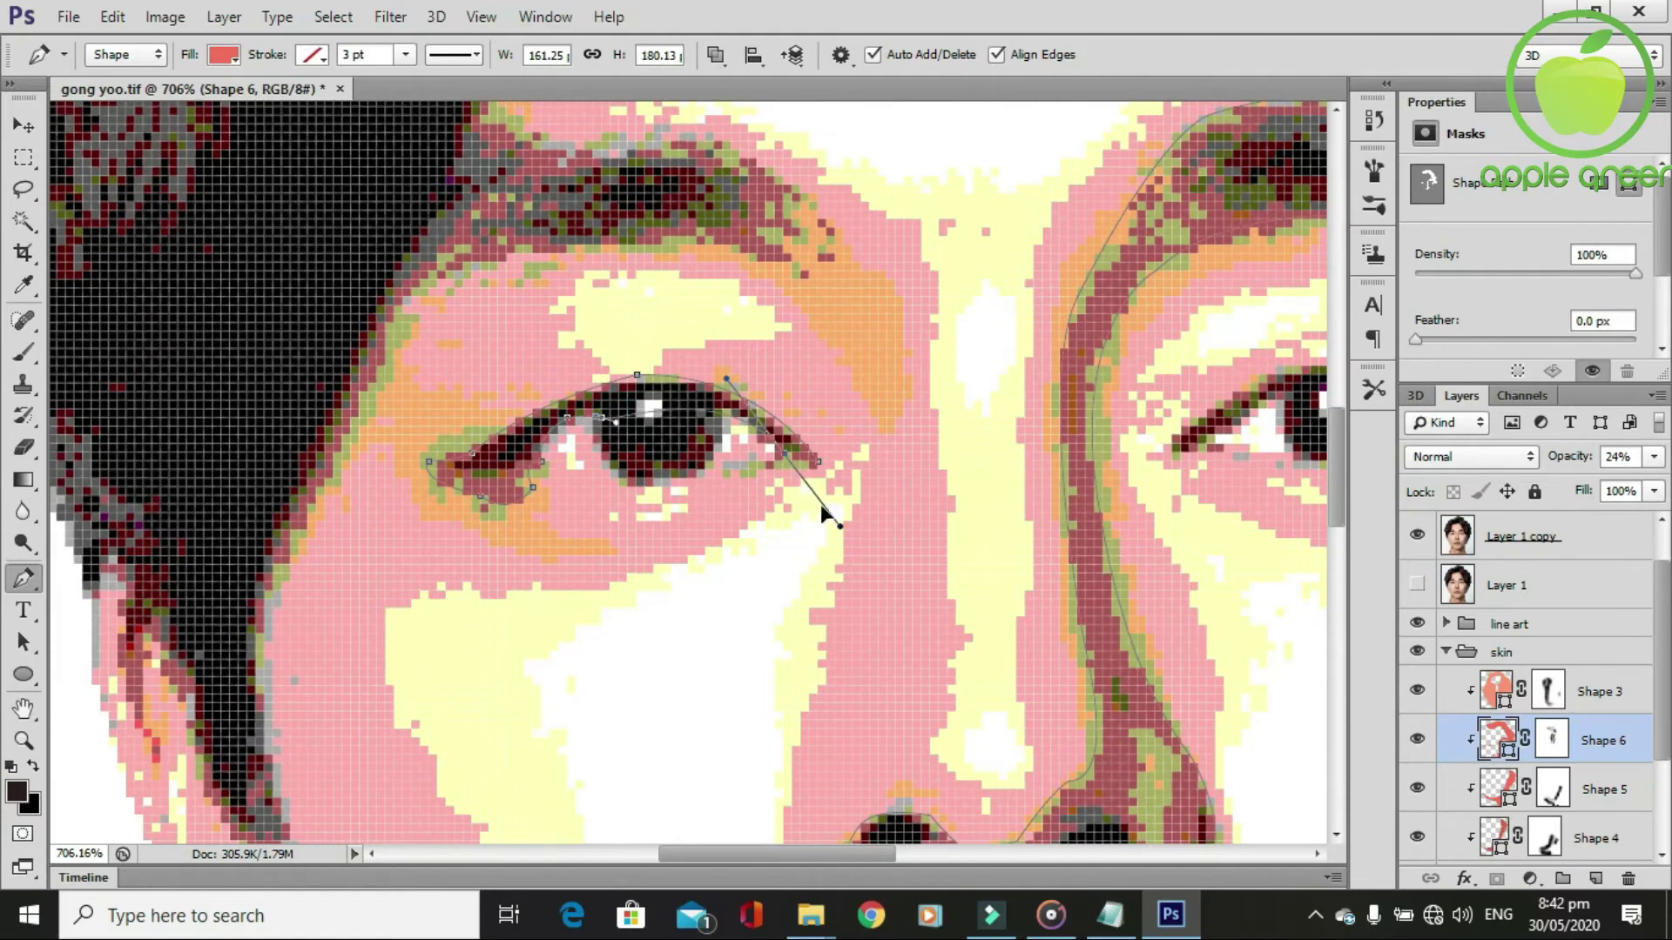
left_click(785, 454, "alt")
scroll(934, 607, "down", 3)
scroll(934, 607, "down", 1)
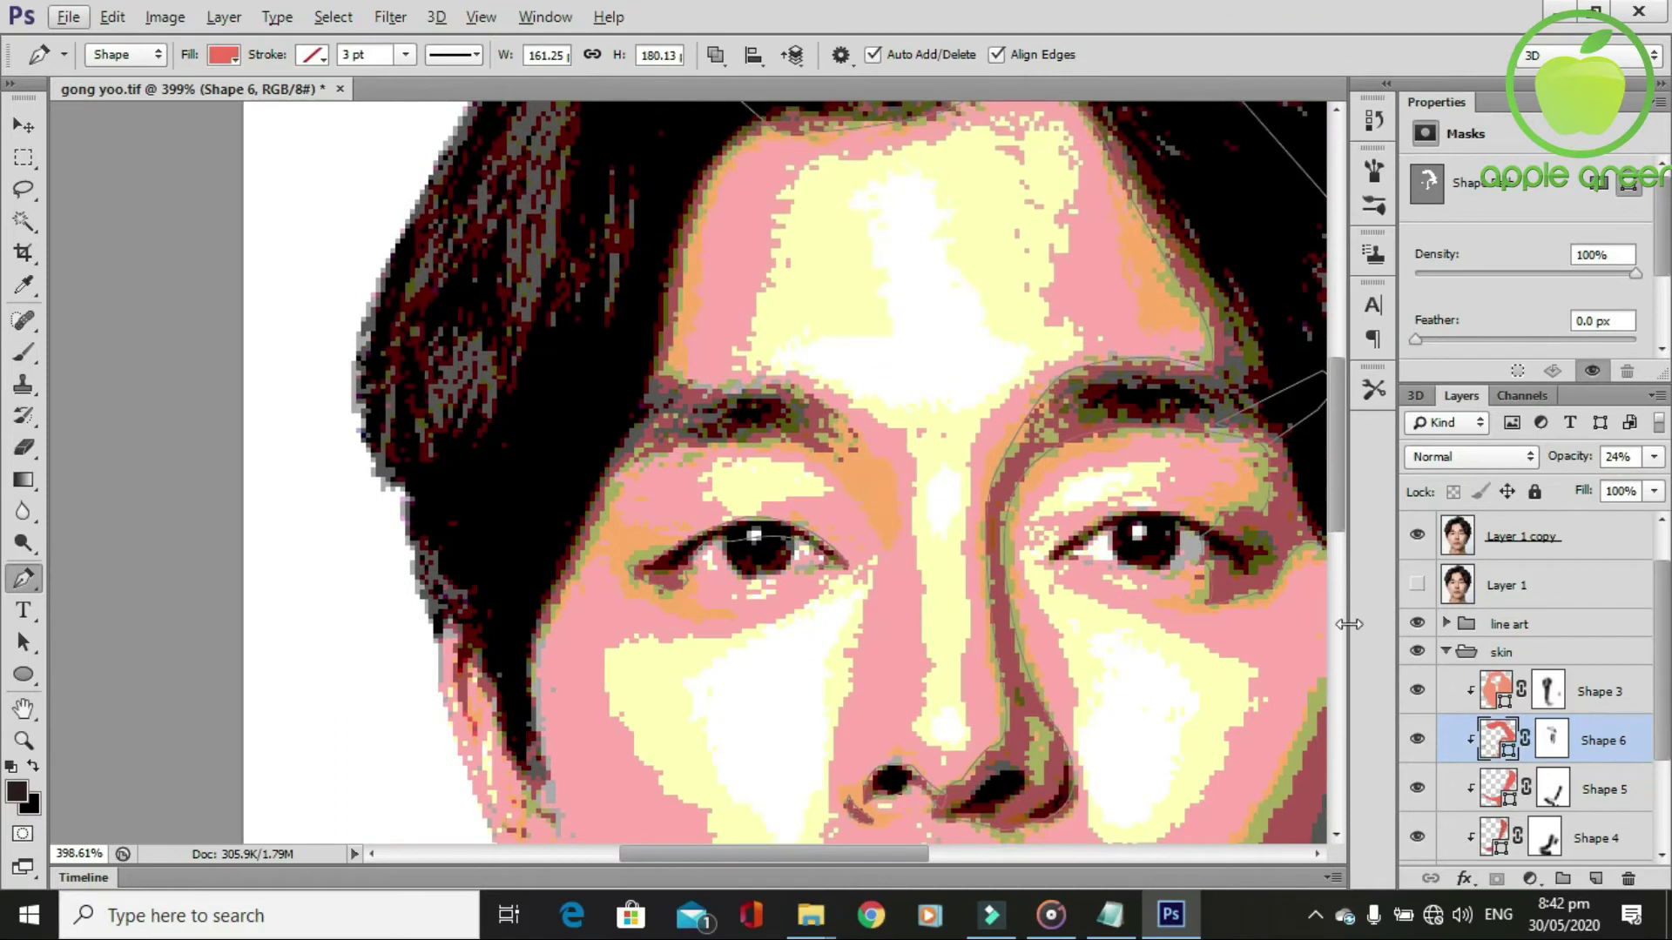
Hide the photo layer and raise Shape 6's opacity to 37%, leaving its colour unchanged.
left_click(1417, 534)
scroll(798, 664, "down", 1)
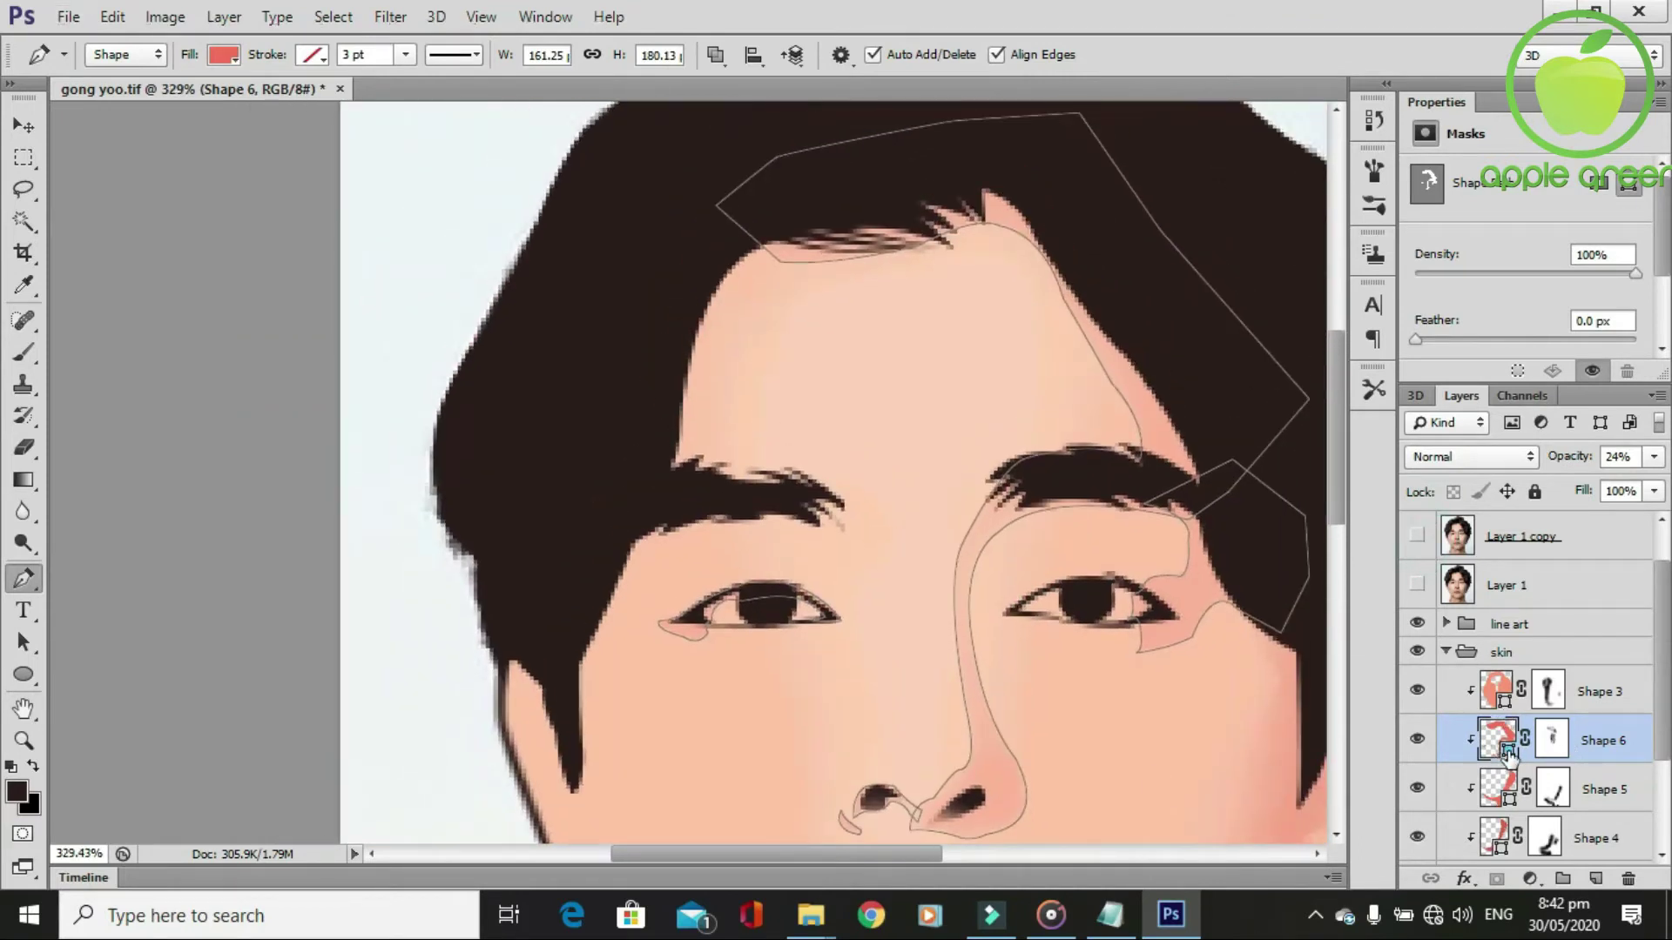
double_click(1509, 756)
left_click(1619, 233)
left_click(1653, 456)
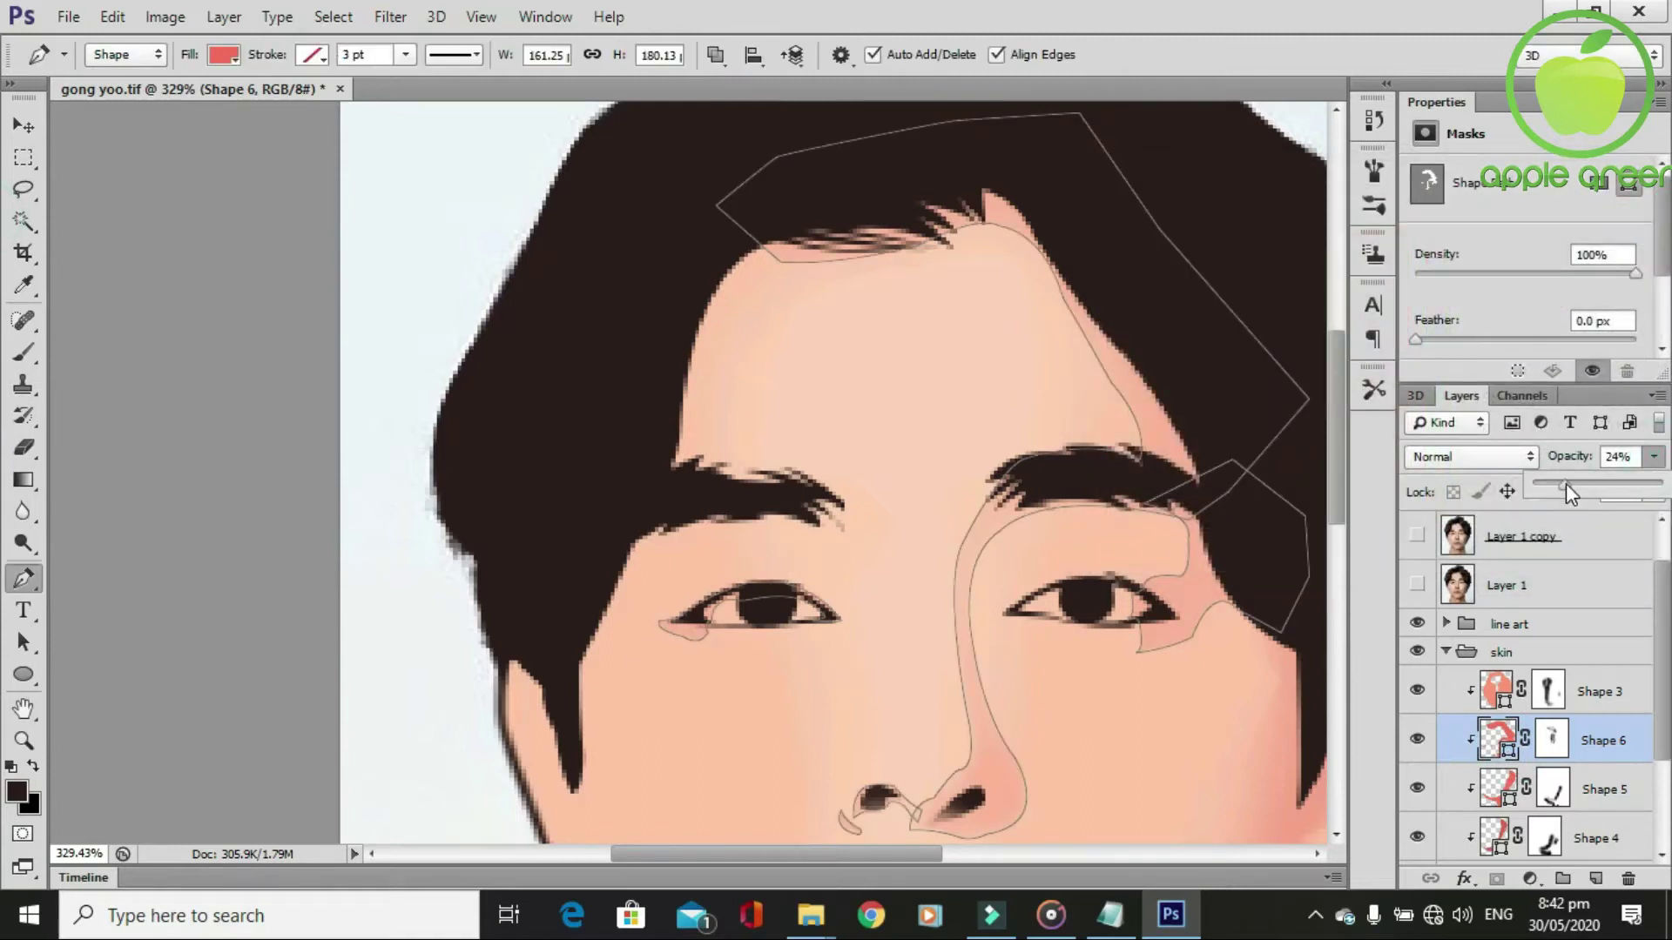
left_click_drag(1578, 484, 1581, 484)
Paint Shape 6's mask with a soft brush near the left eye, right eyebrow and nose bridge.
scroll(1094, 636, "down", 2)
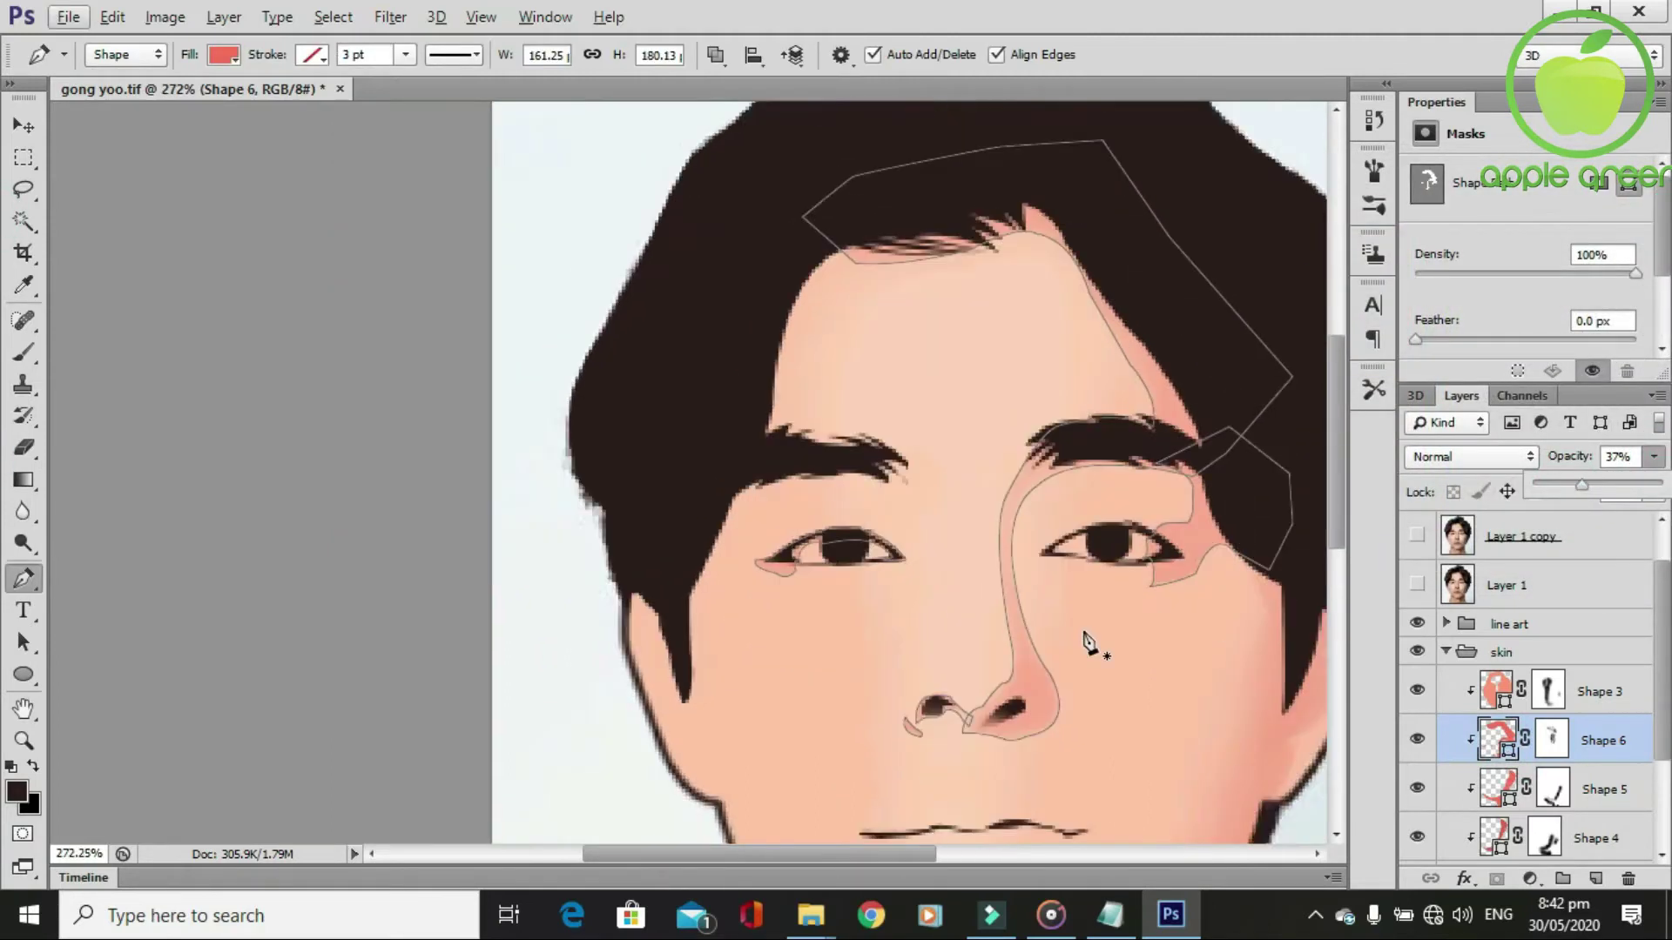
scroll(1093, 633, "down", 3)
left_click(1549, 741)
key("b")
left_click(690, 461)
scroll(958, 614, "up", 1)
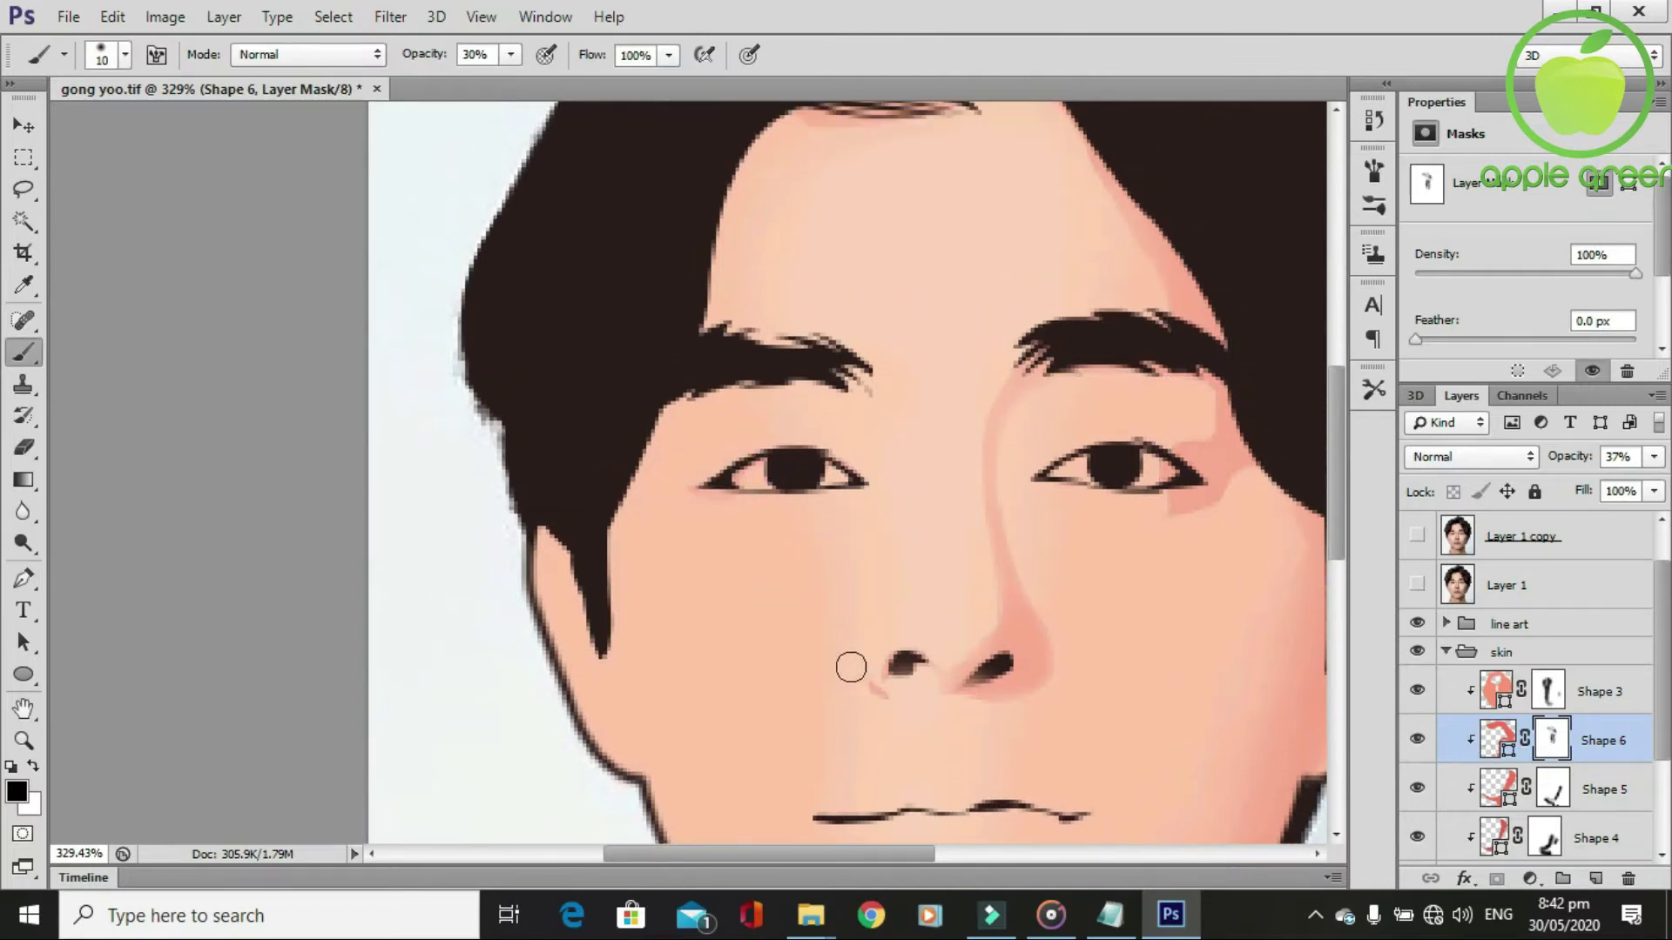
scroll(1078, 660, "down", 2)
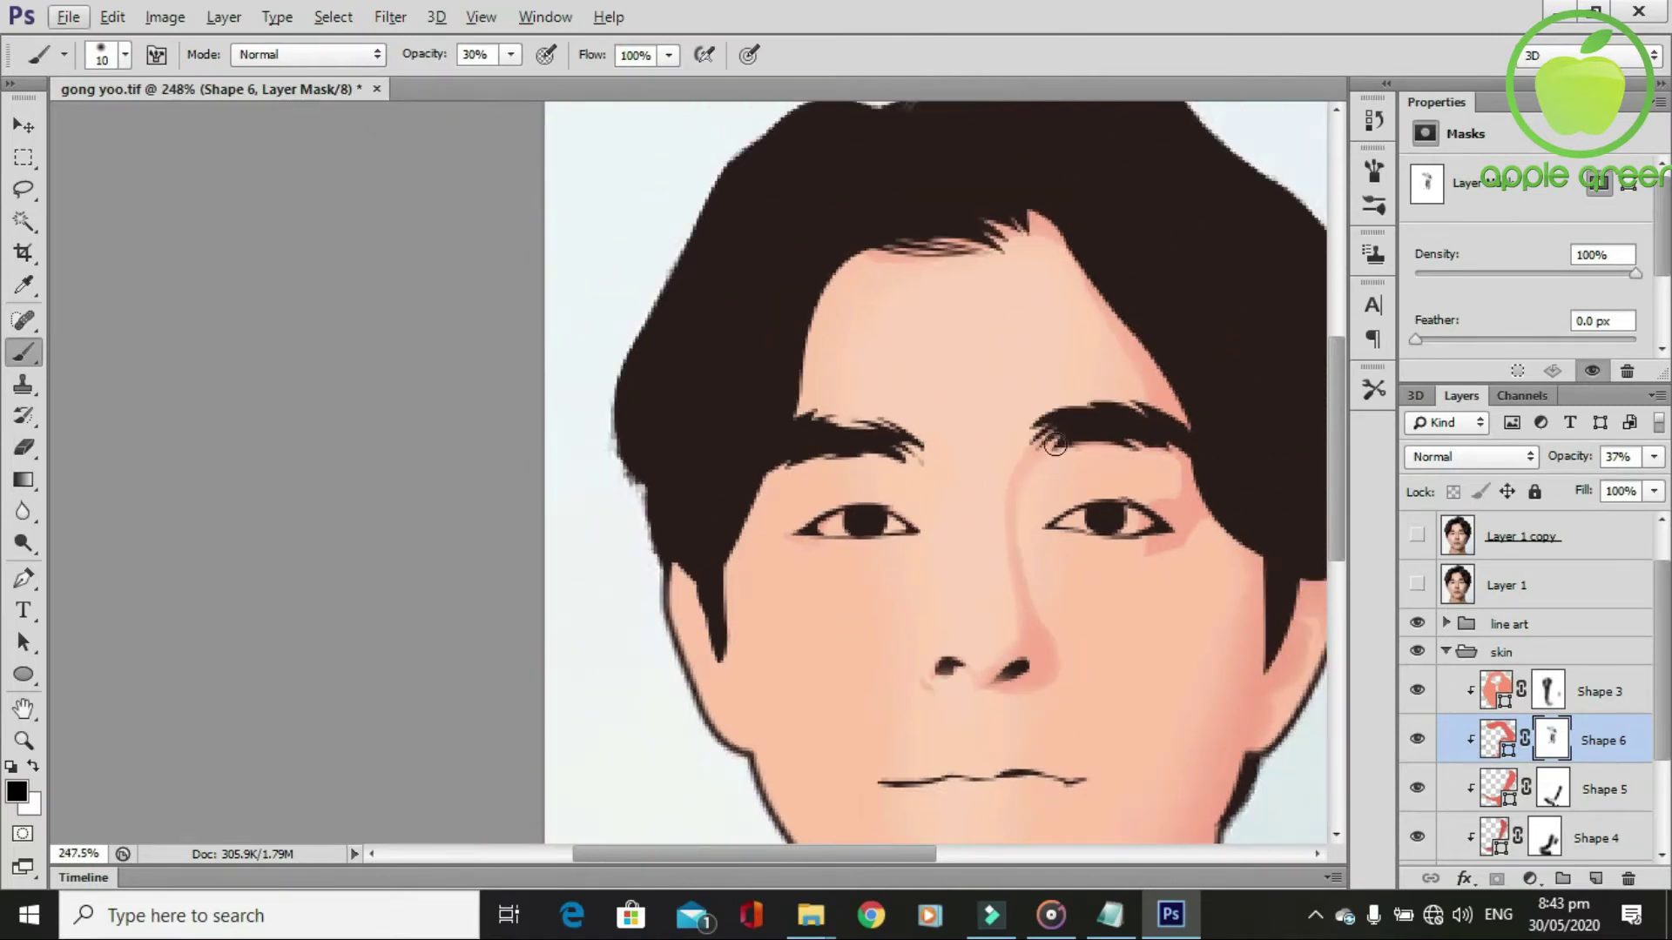
left_click_drag(1056, 452, 1032, 455)
left_click(1010, 510)
Fade the Shape 6 shading around the right eyebrow, upper eyelid and outer eye corner.
scroll(1135, 623, "up", 1)
scroll(1136, 623, "up", 1)
left_click(1192, 349)
left_click(1194, 404)
left_click_drag(1140, 438, 1143, 464)
left_click_drag(1152, 520, 1180, 511)
left_click(1231, 463)
left_click(1245, 460)
scroll(1252, 515, "up", 1)
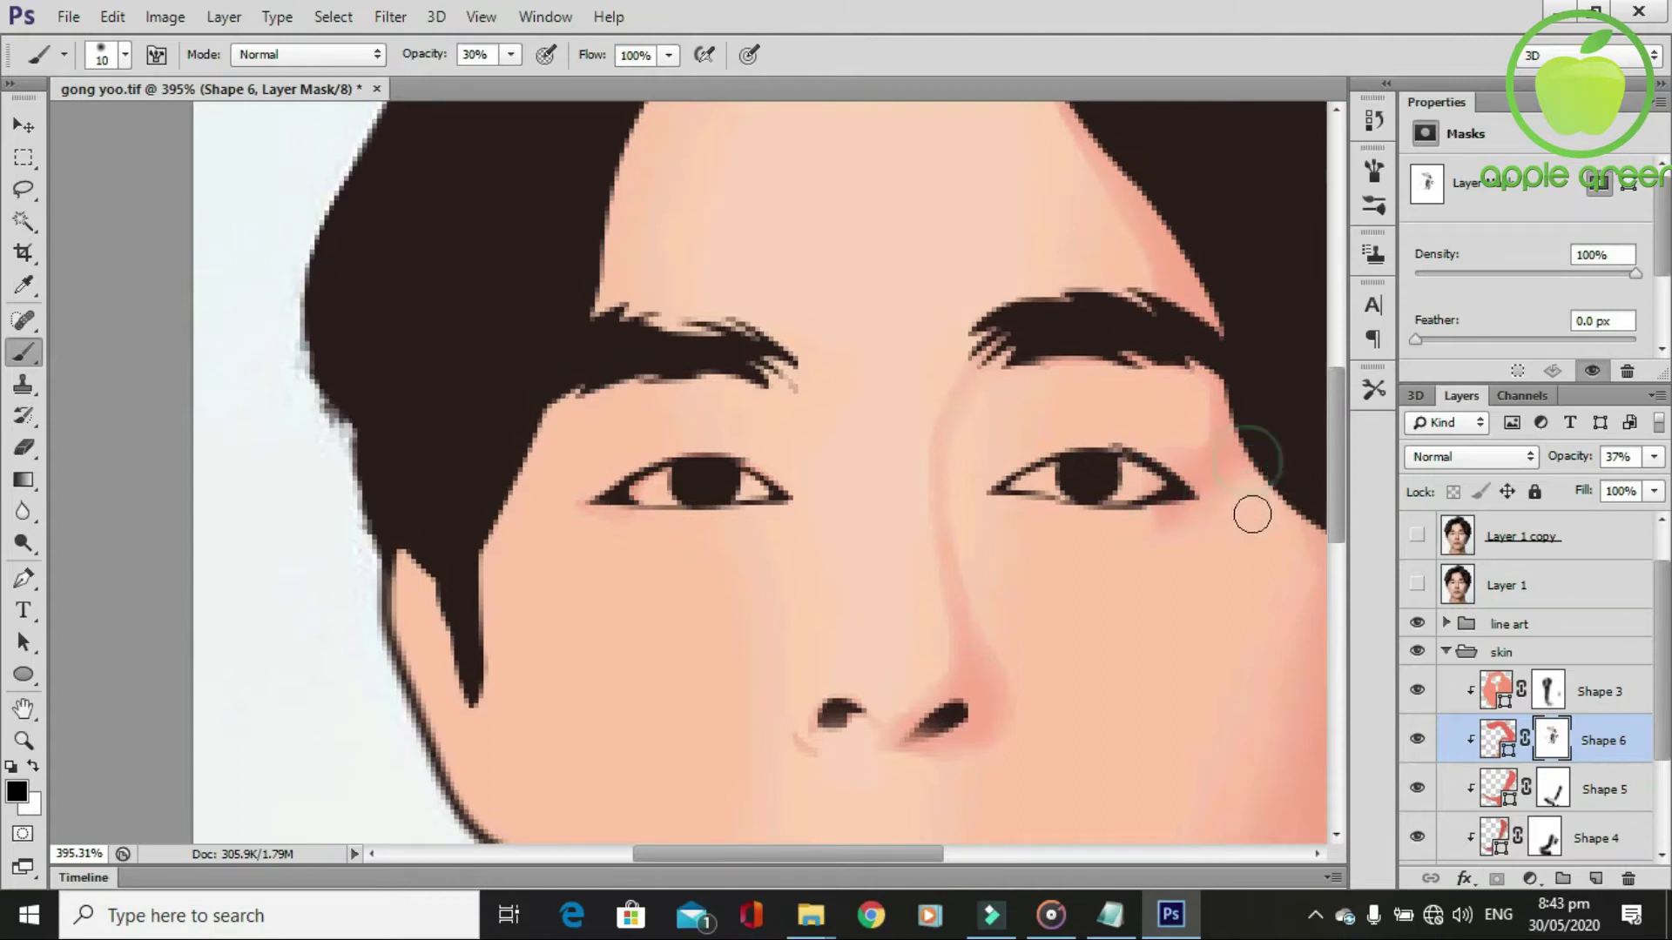
scroll(1219, 492, "up", 2)
scroll(1194, 455, "up", 1)
scroll(1150, 392, "up", 1)
left_click(1114, 332)
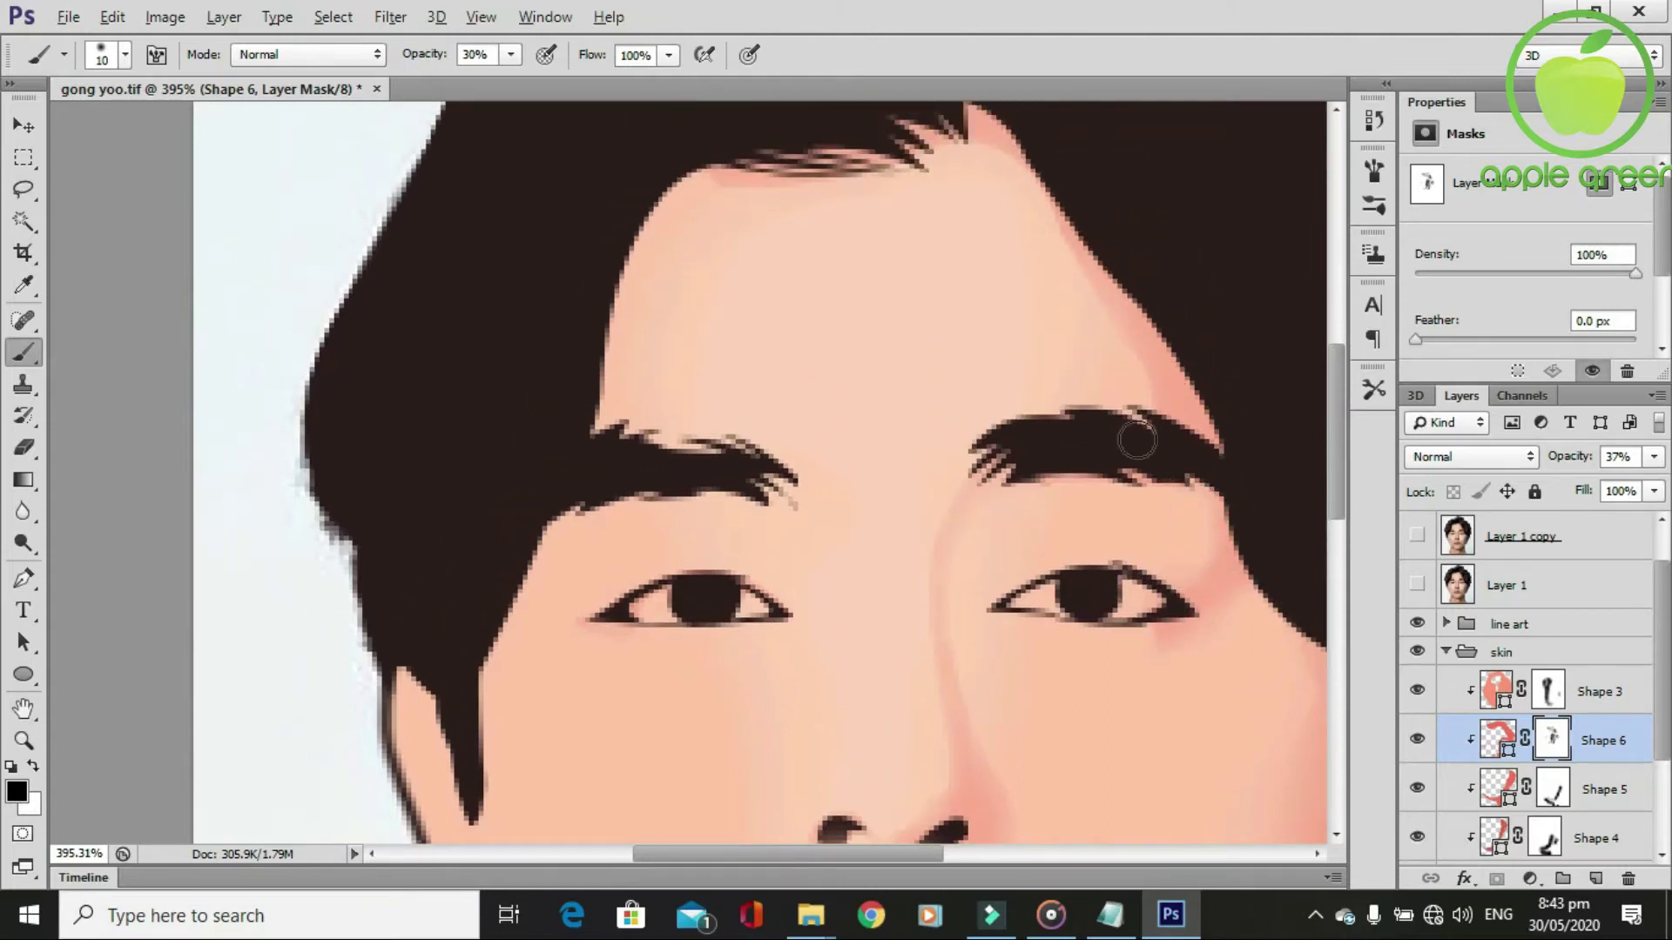
scroll(1137, 442, "down", 1)
scroll(992, 384, "up", 1)
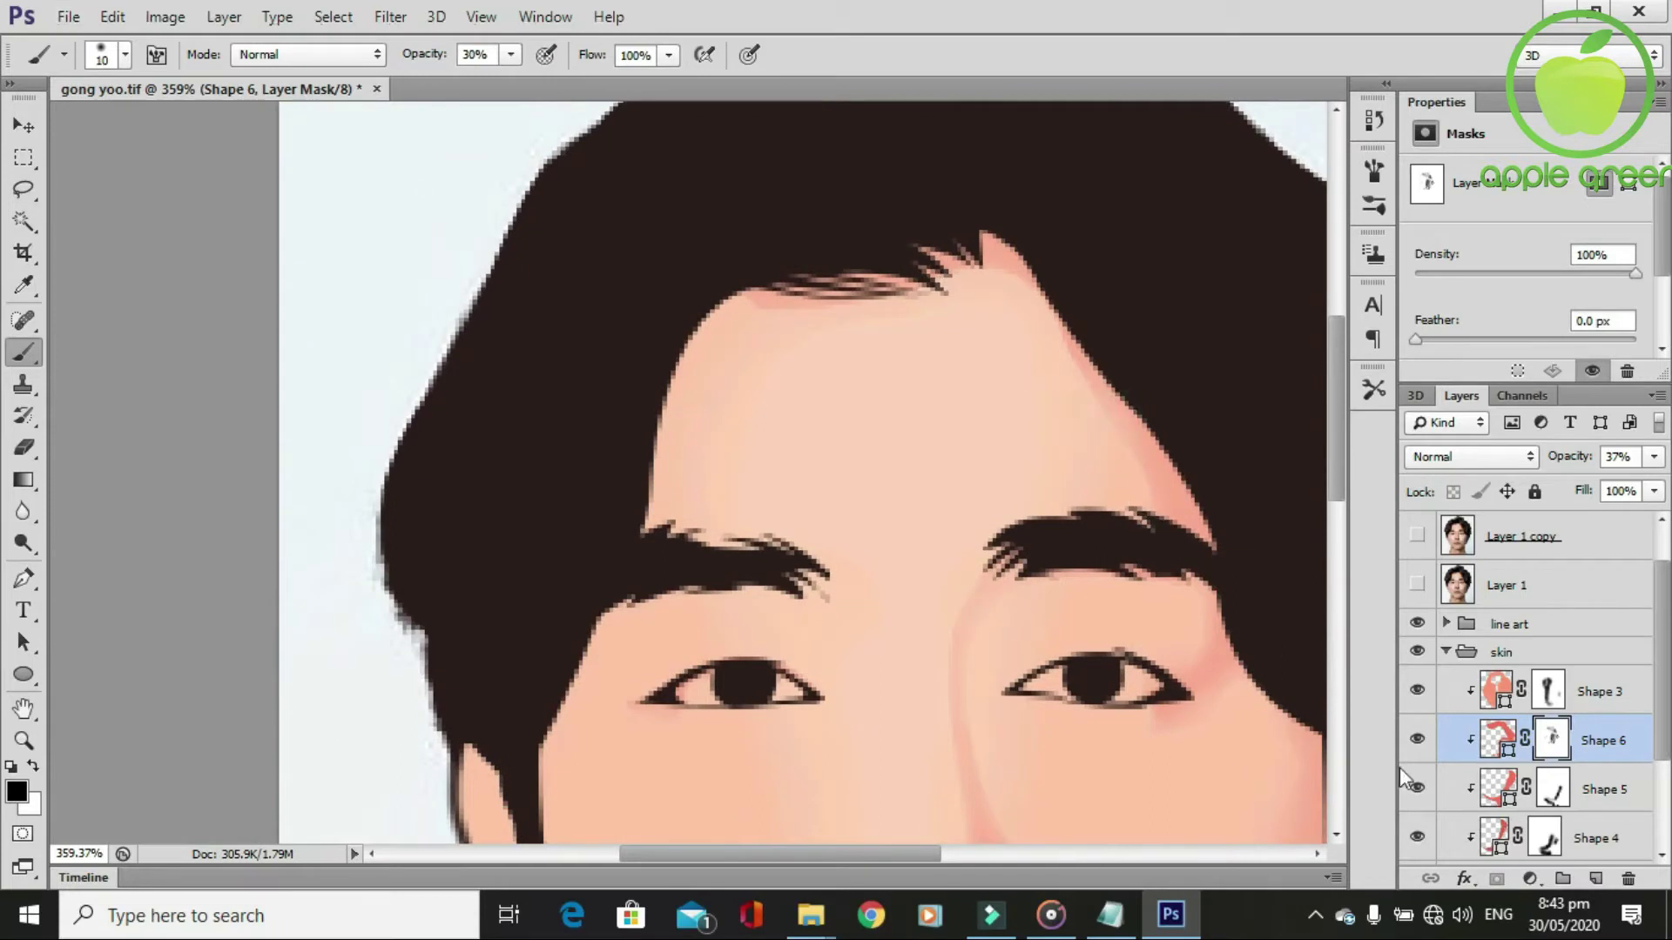
Compare against the Shape 5 and Shape 4 shading, then soften Shape 6 along the forehead hairline.
left_click(1552, 788)
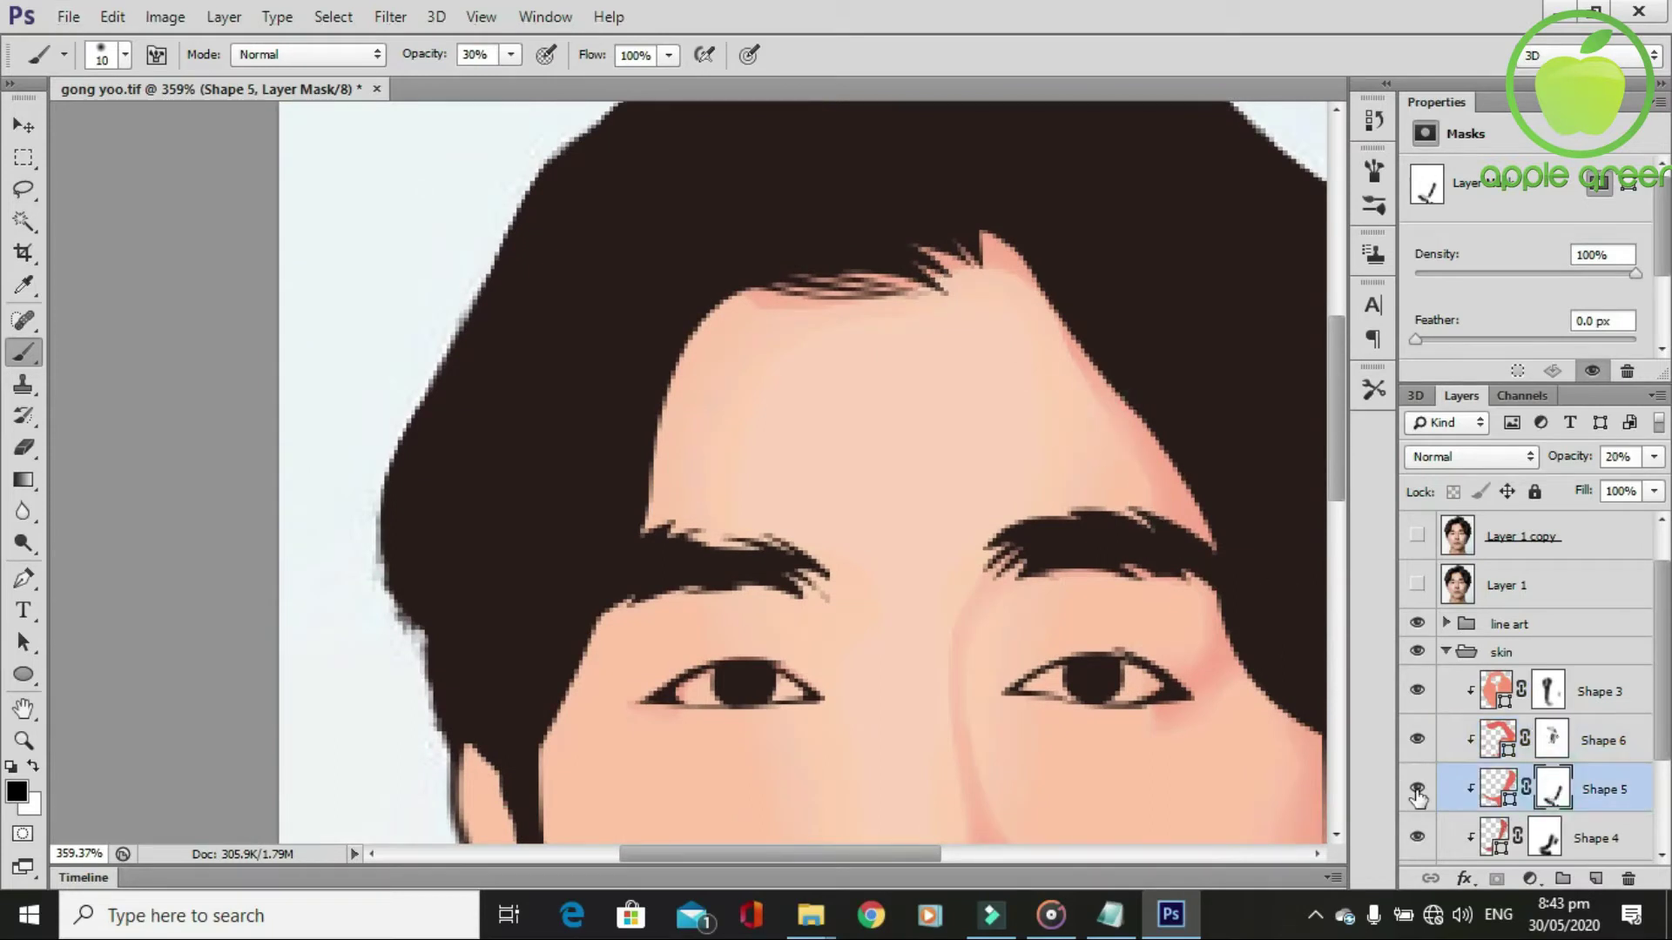
scroll(1620, 775, "down", 1)
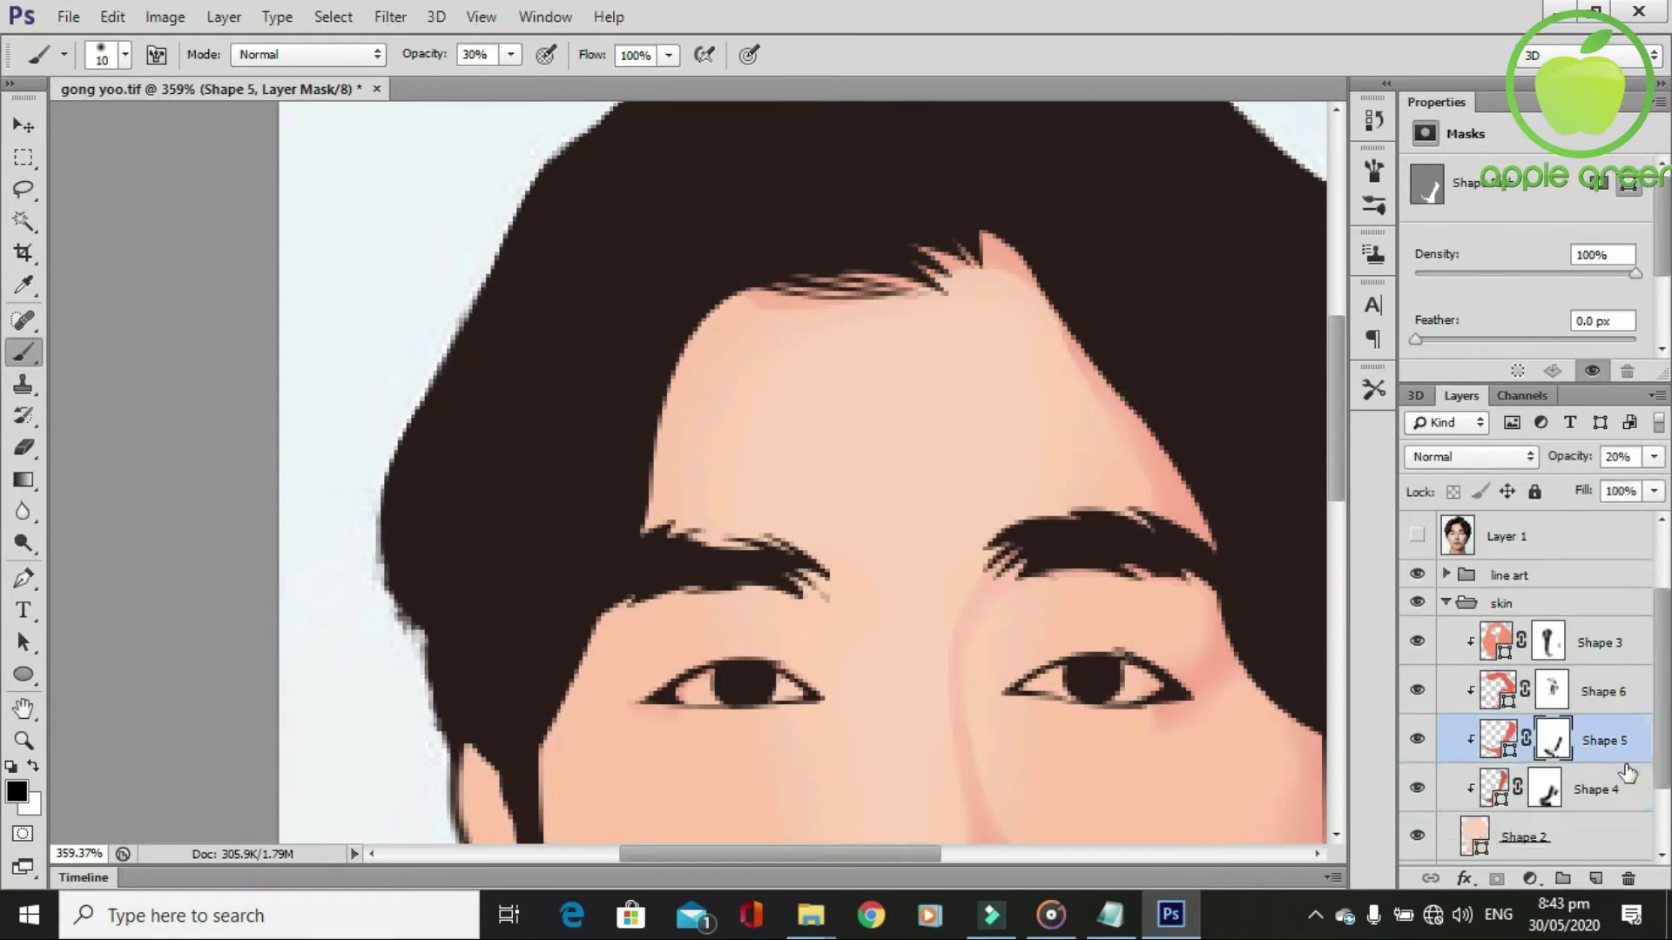
left_click(1416, 791)
left_click(1549, 692)
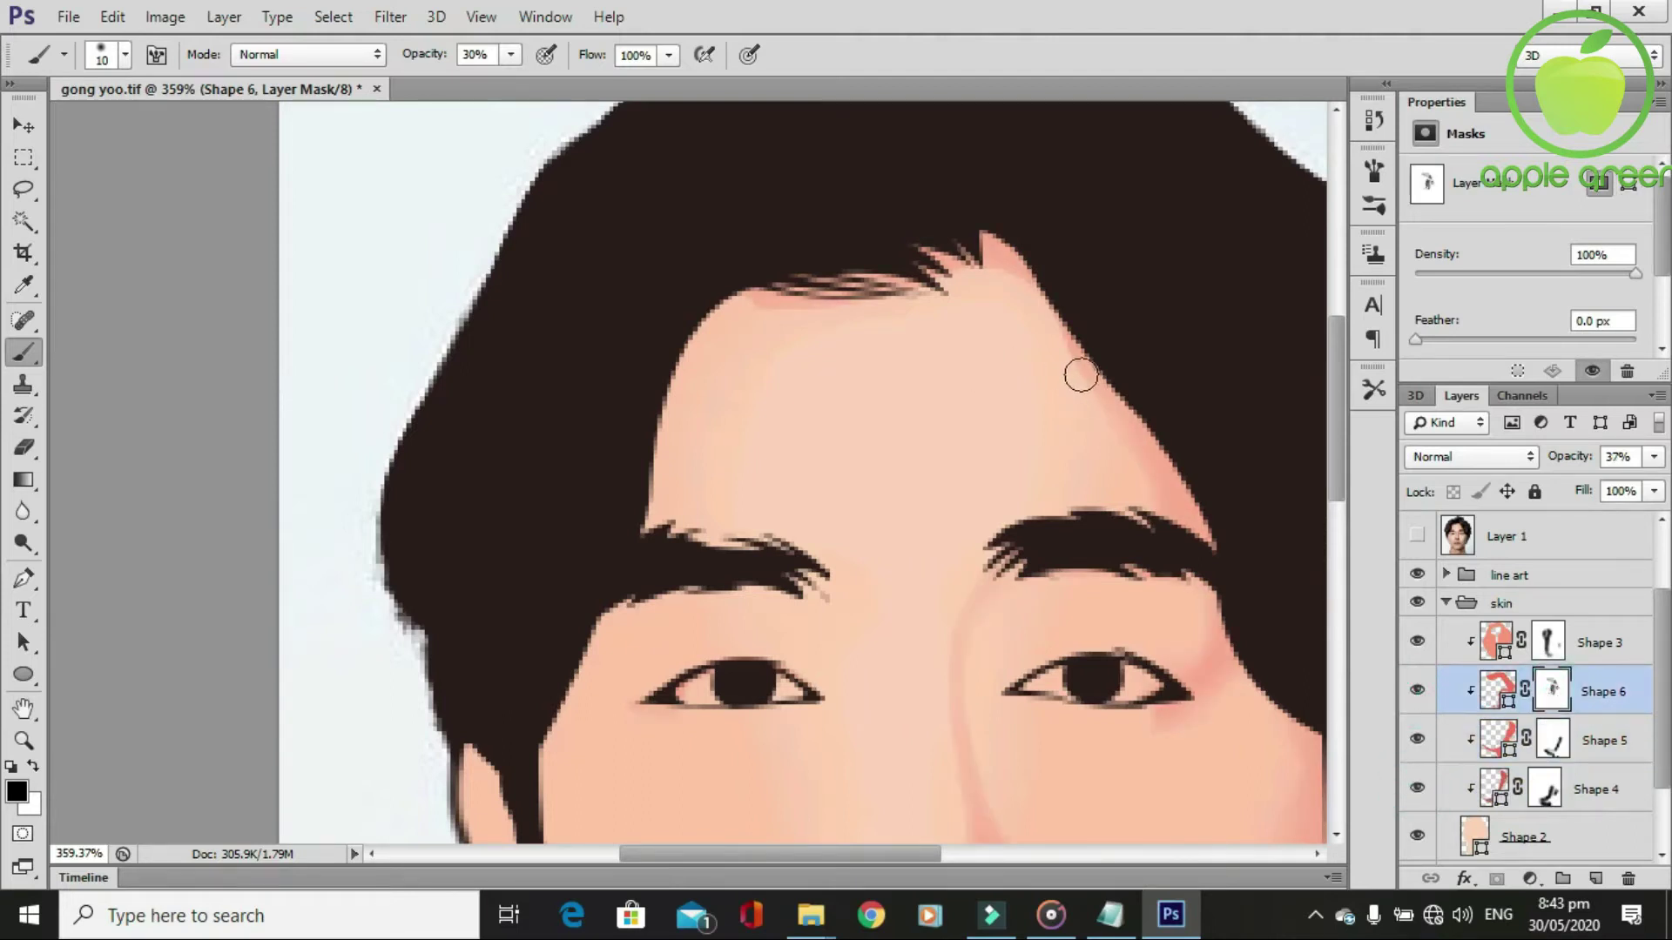
left_click_drag(976, 261, 902, 291)
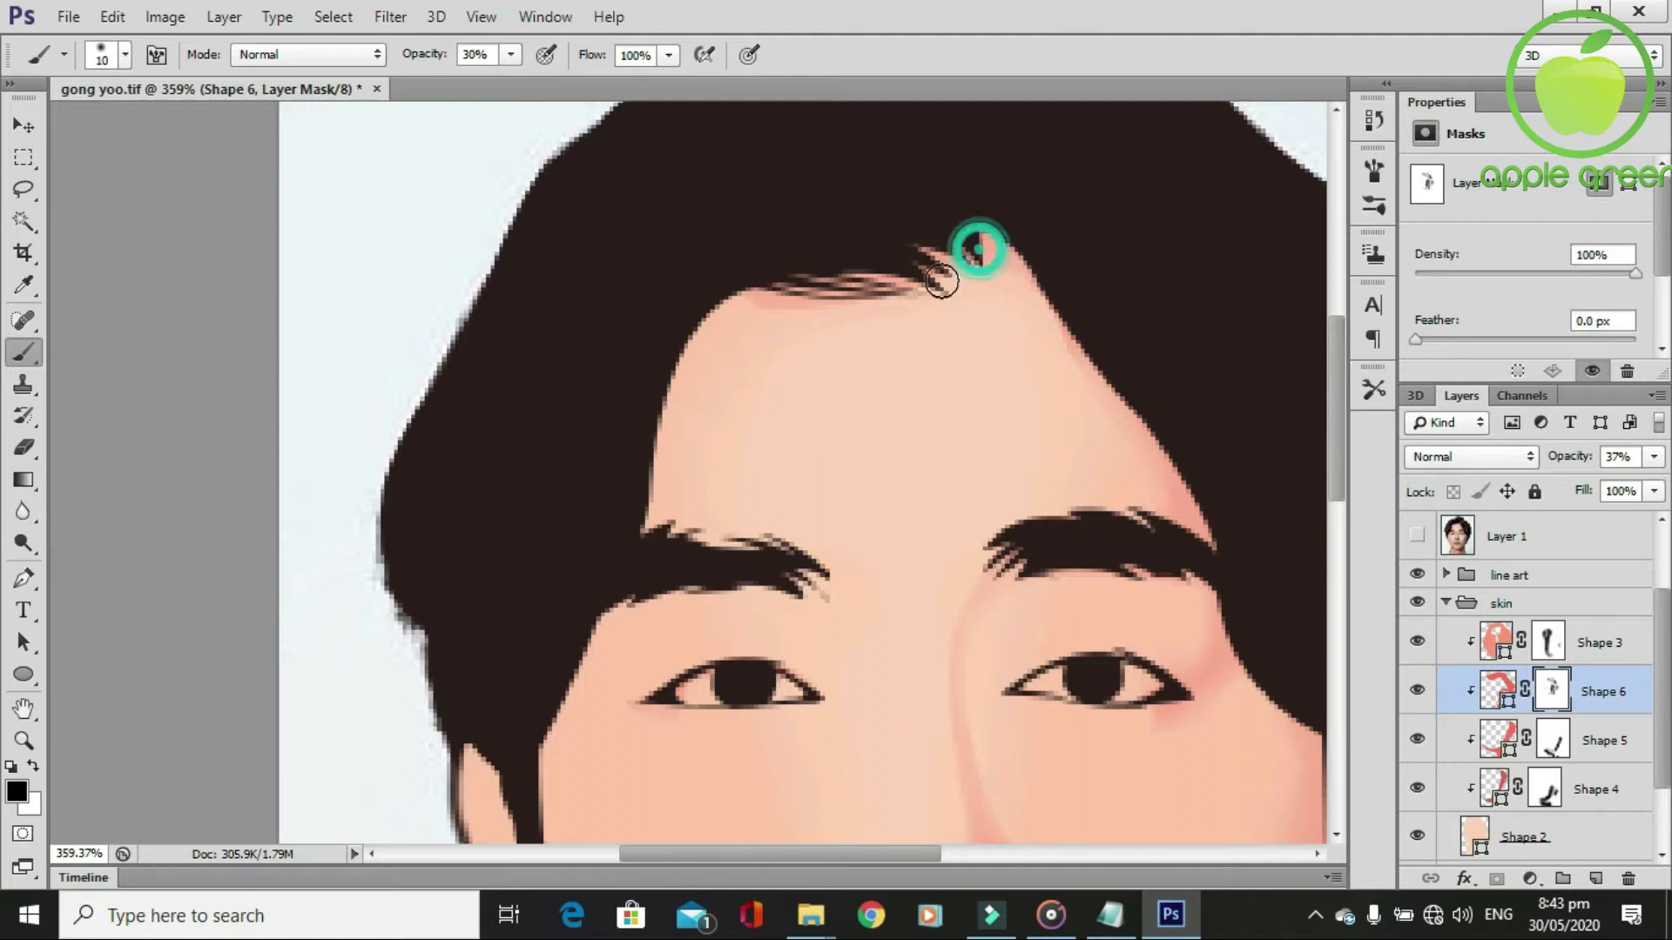
scroll(958, 318, "down", 2)
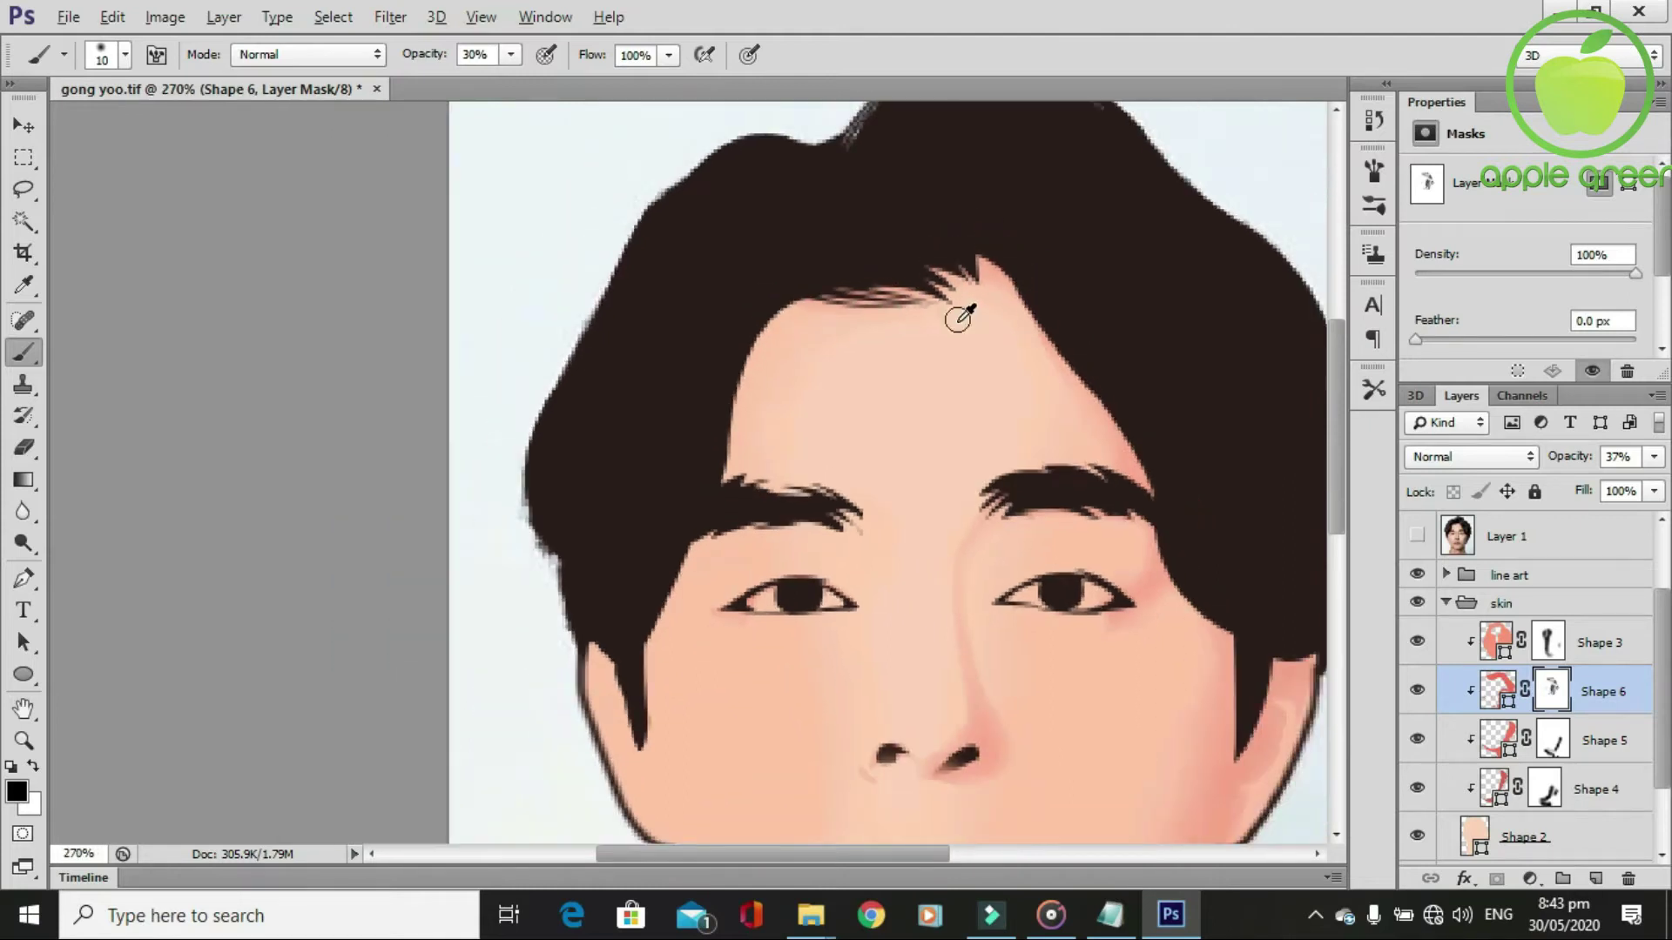
scroll(963, 653, "down", 2)
scroll(963, 549, "up", 2)
scroll(966, 548, "up", 1)
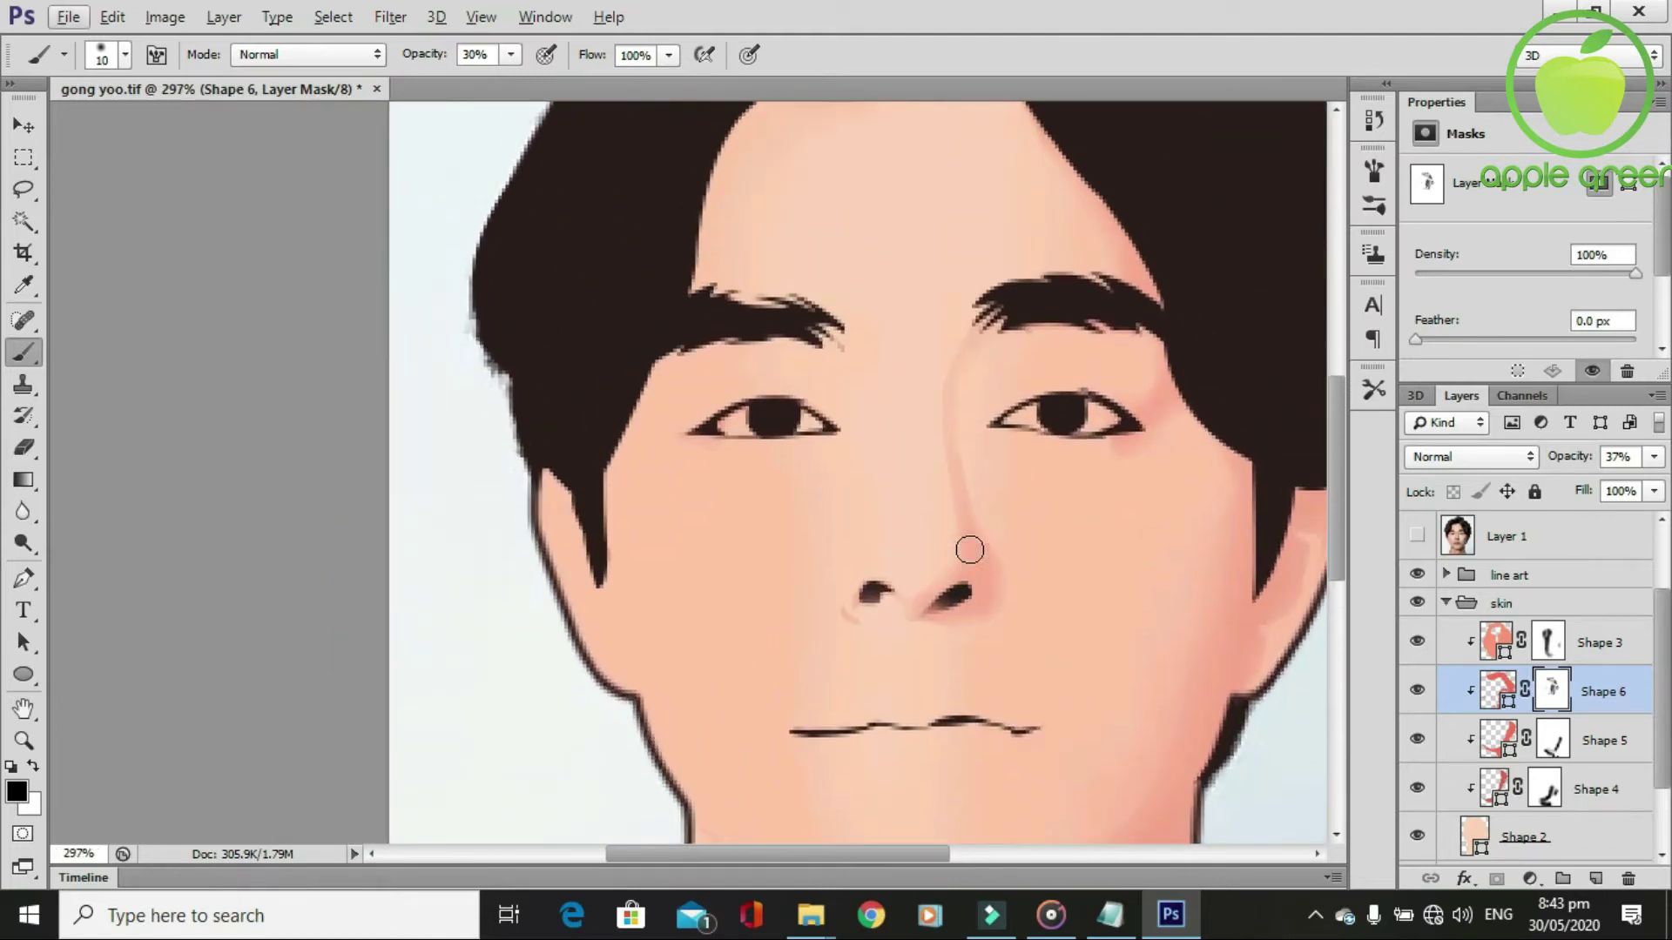
scroll(825, 486, "up", 1)
Show the posterized photo and set the Pen tool to Combine Shapes into Shape 6.
left_click(1418, 583)
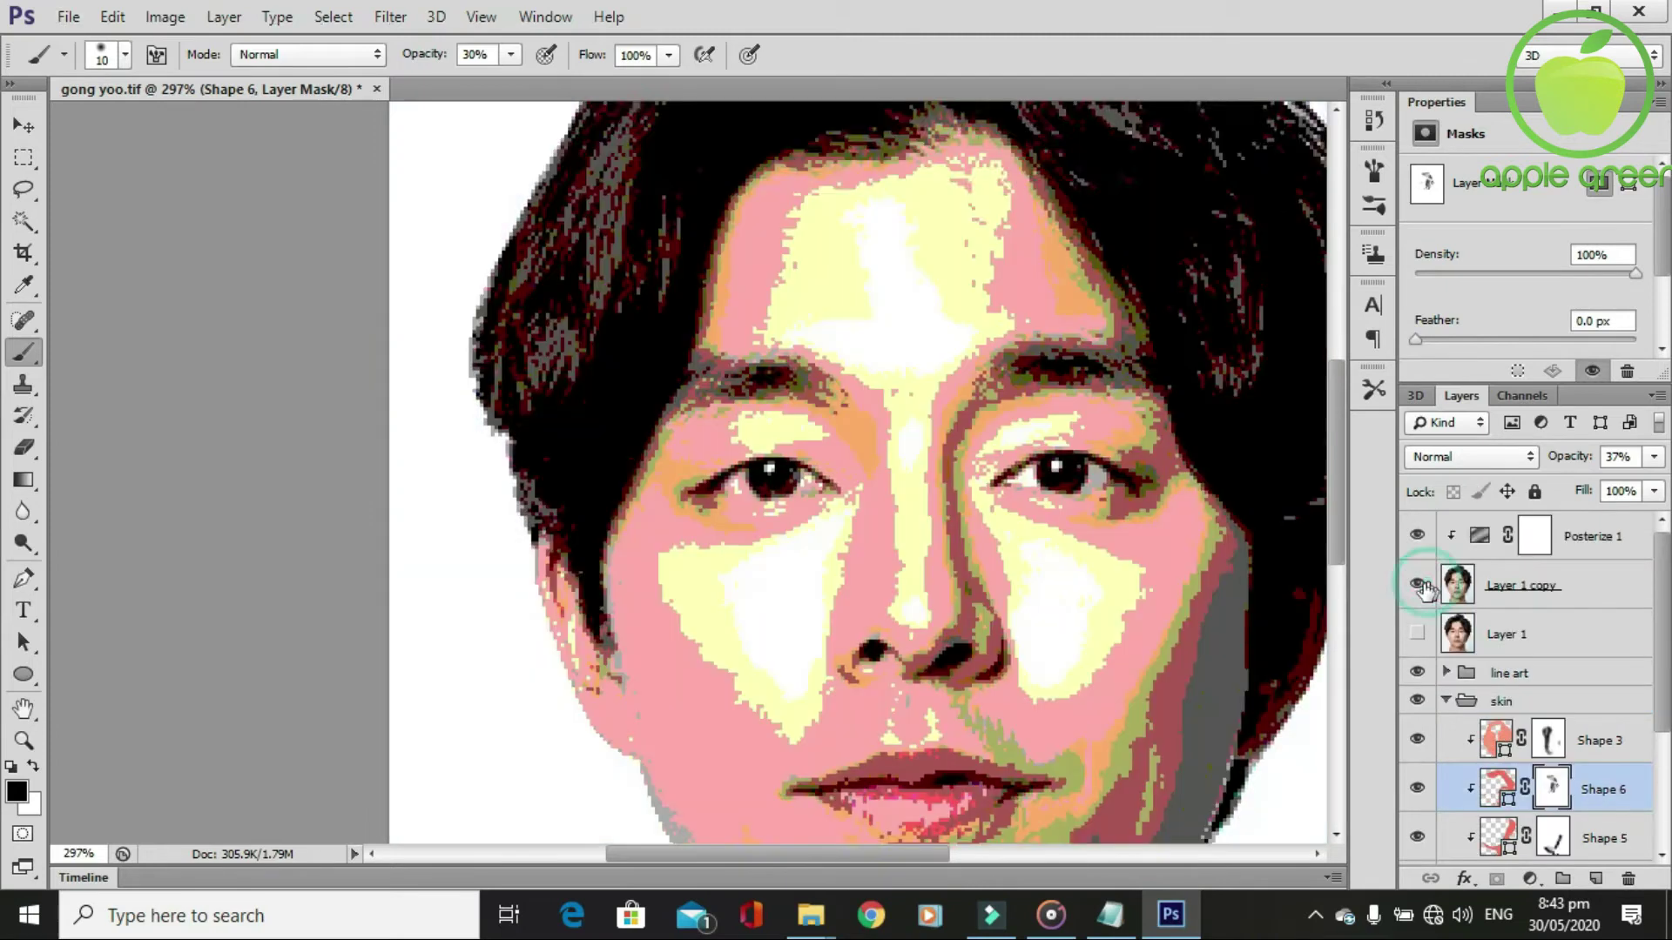
scroll(739, 618, "up", 1)
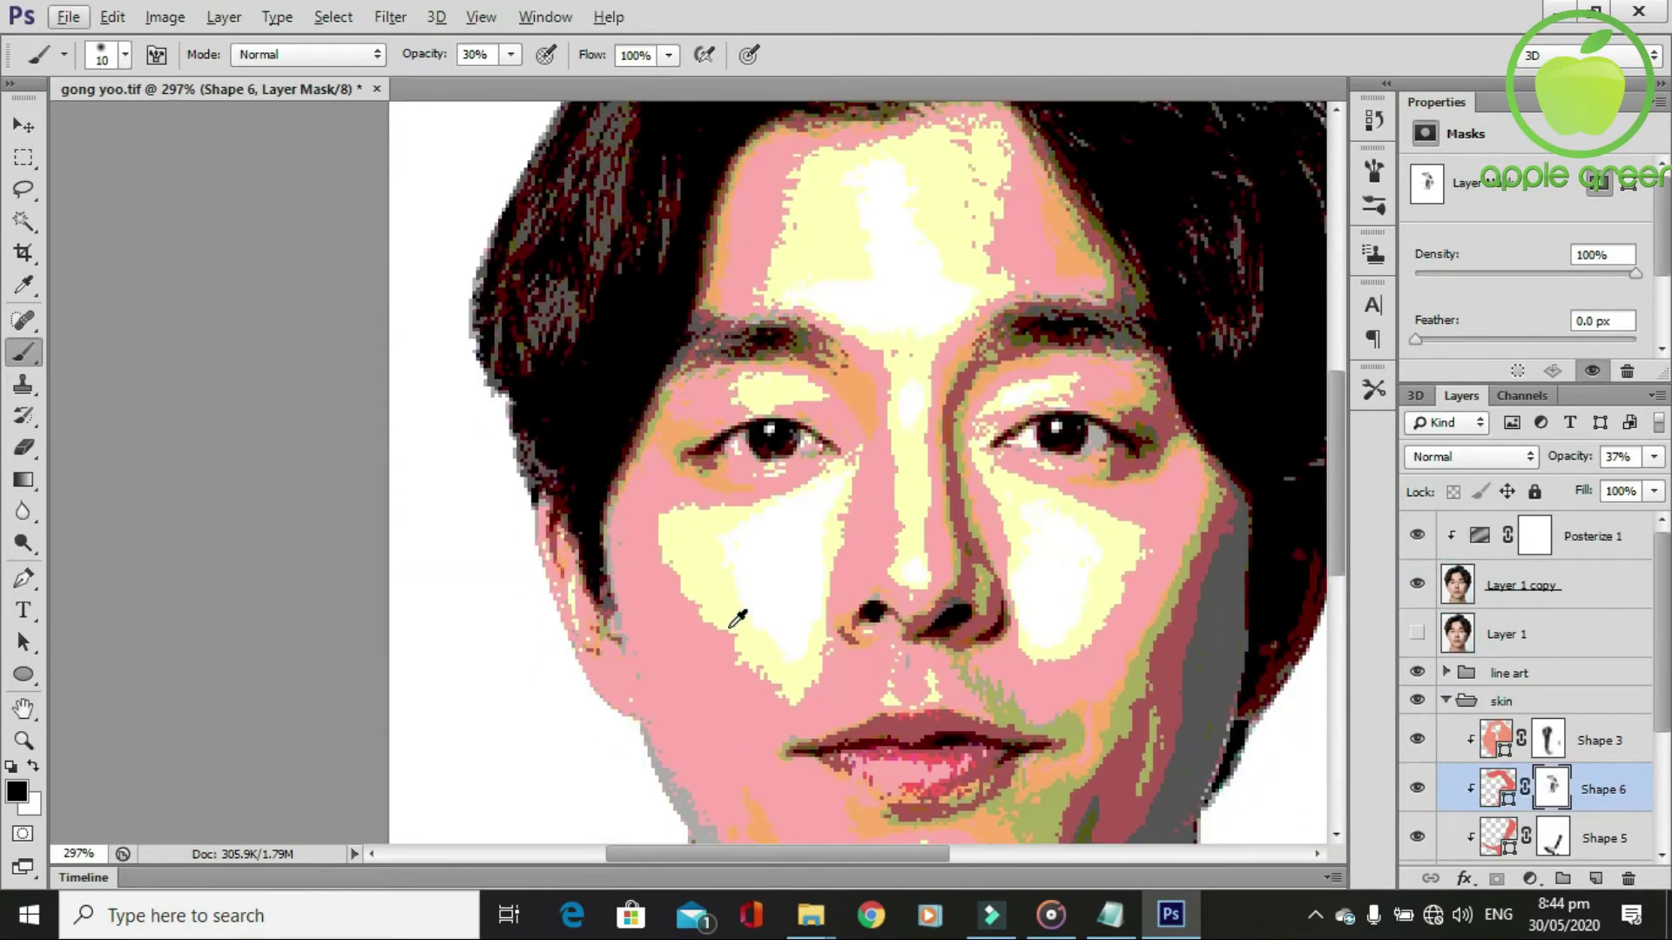
scroll(1625, 766, "down", 2)
key("p")
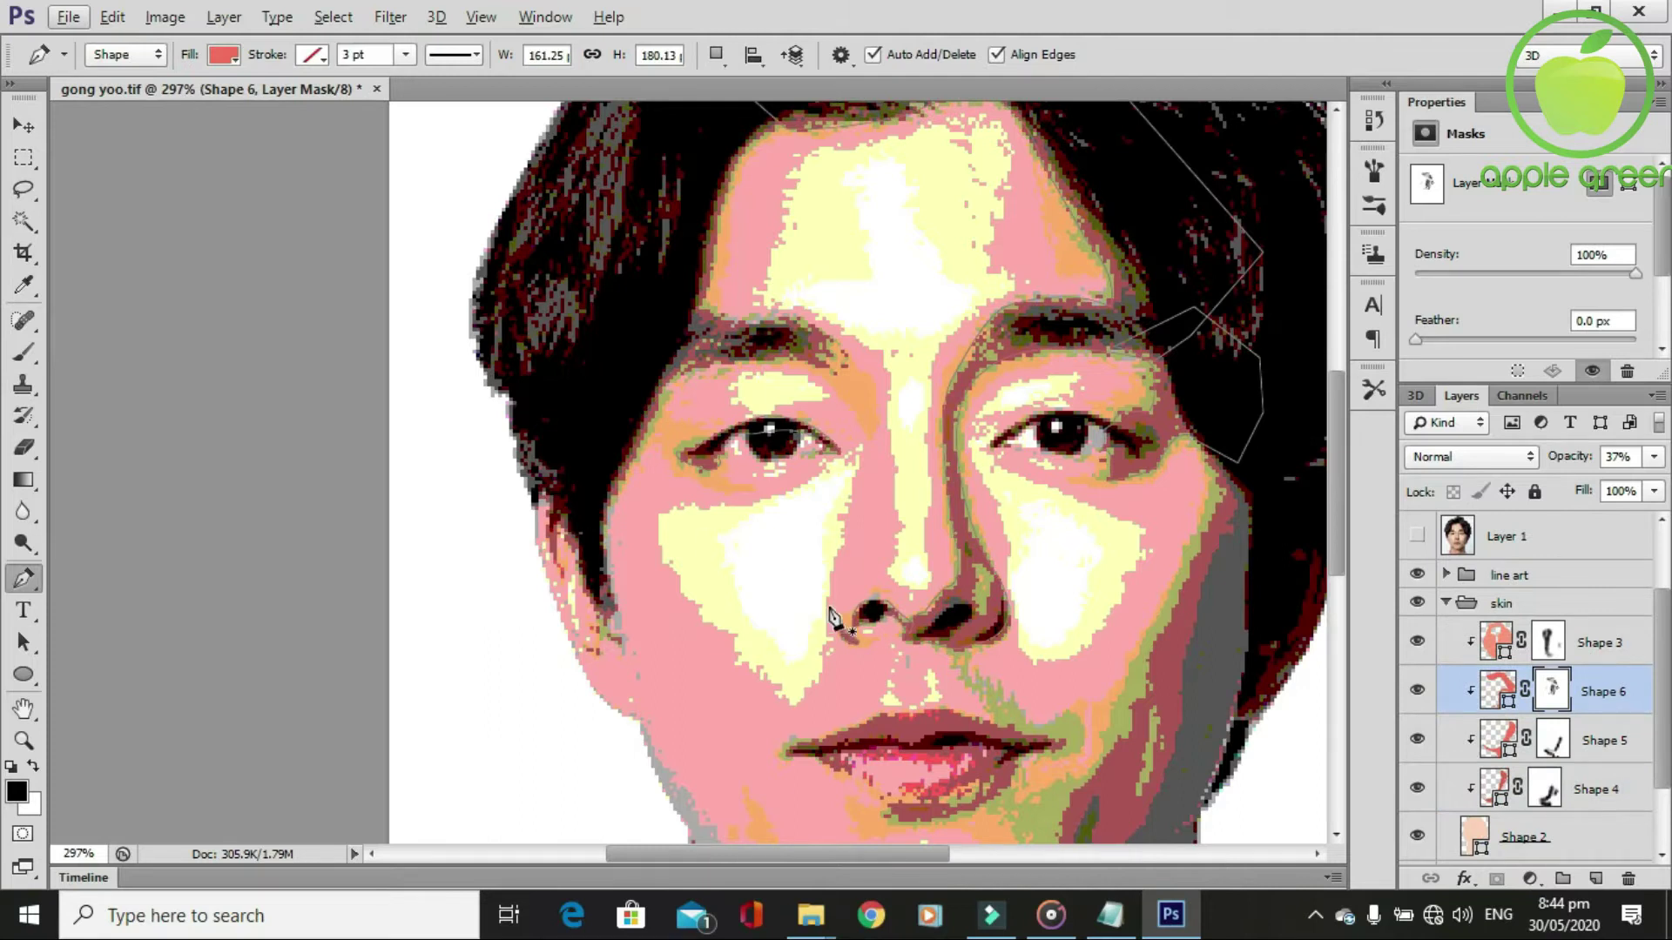
scroll(834, 619, "up", 1)
scroll(813, 590, "up", 1)
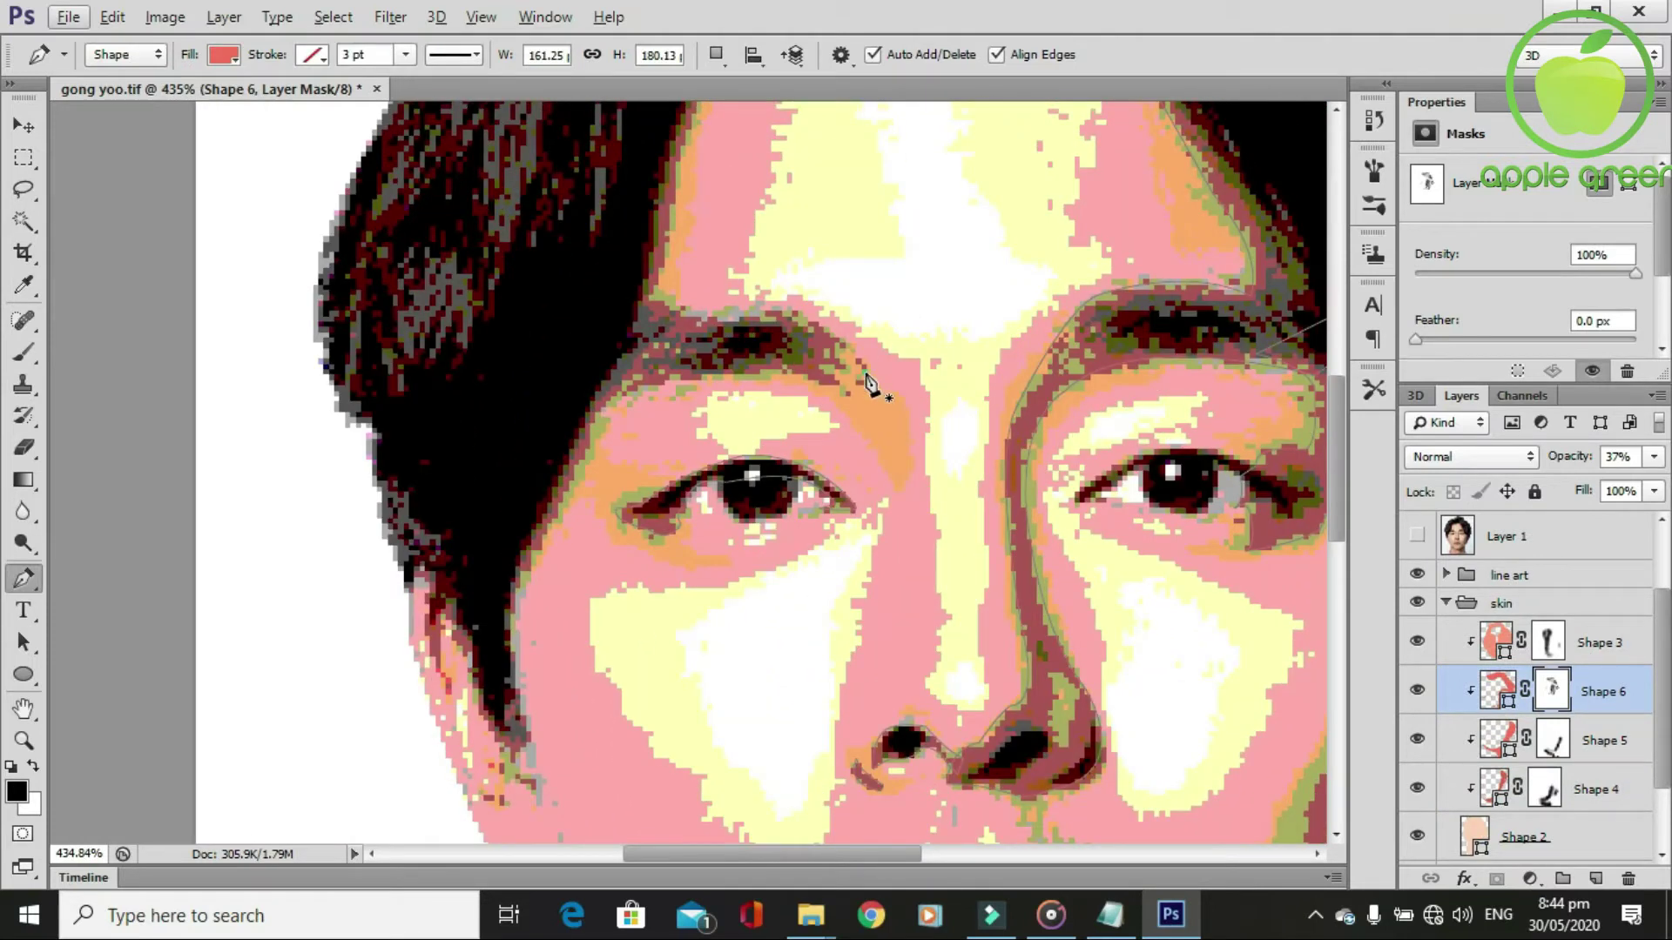
left_click(868, 383)
key("ctrl+z")
left_click(715, 54)
left_click(801, 105)
Trace shading anchors along the left eyebrow and left hairline.
left_click_drag(754, 321, 754, 315)
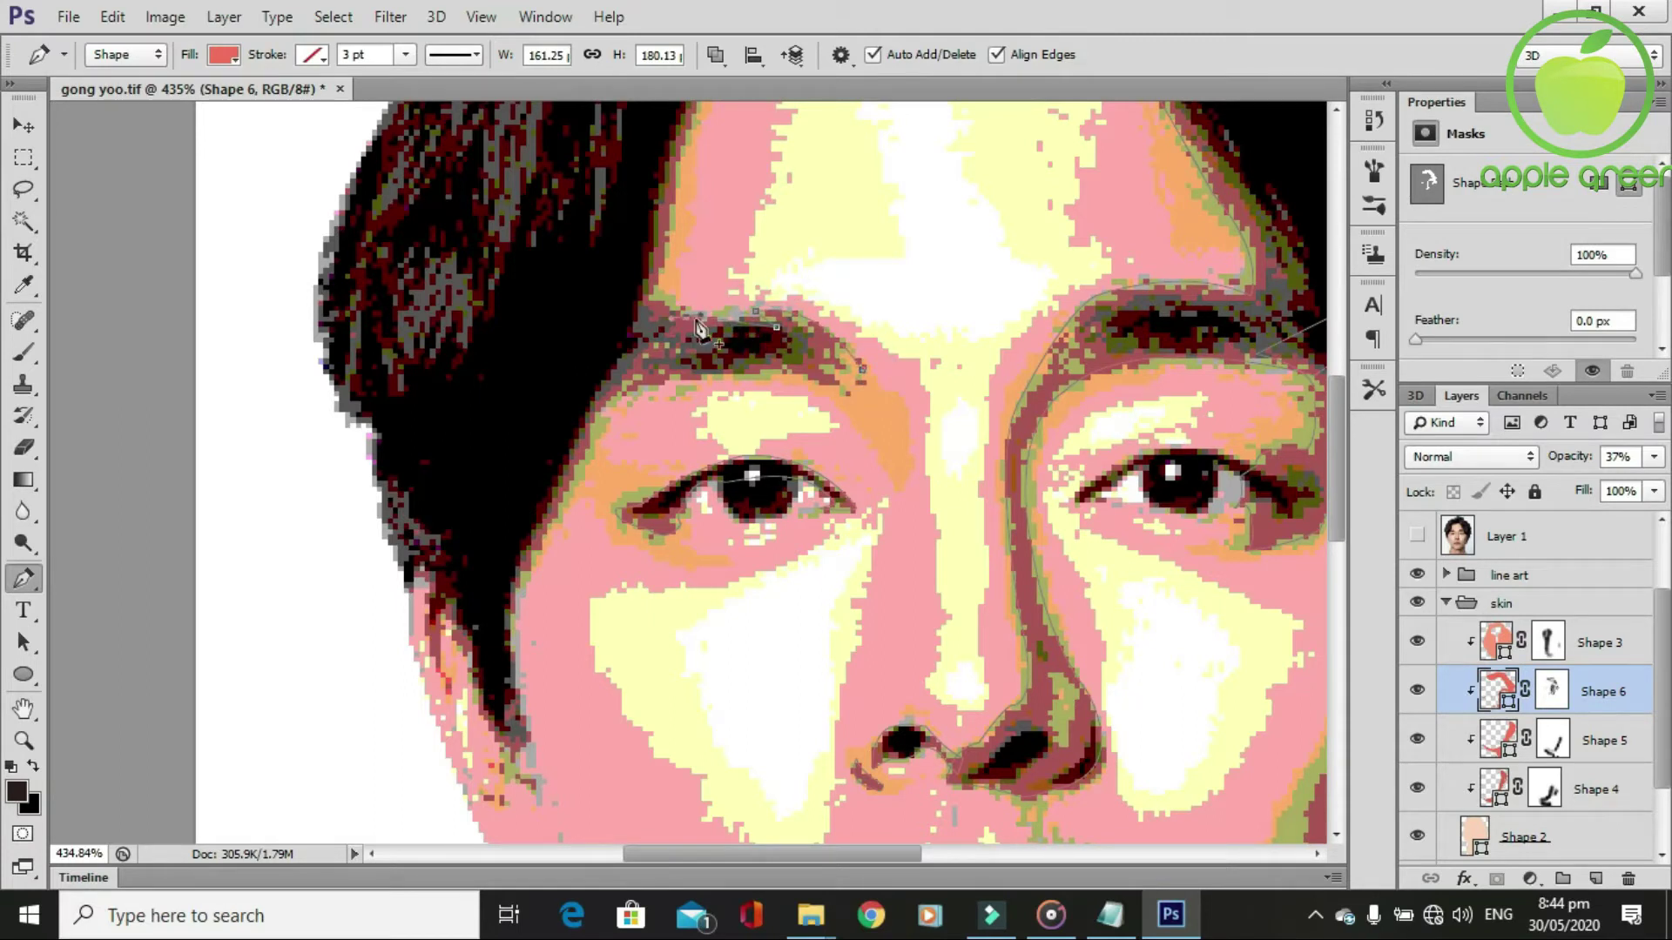
left_click(649, 294)
scroll(710, 444, "up", 3)
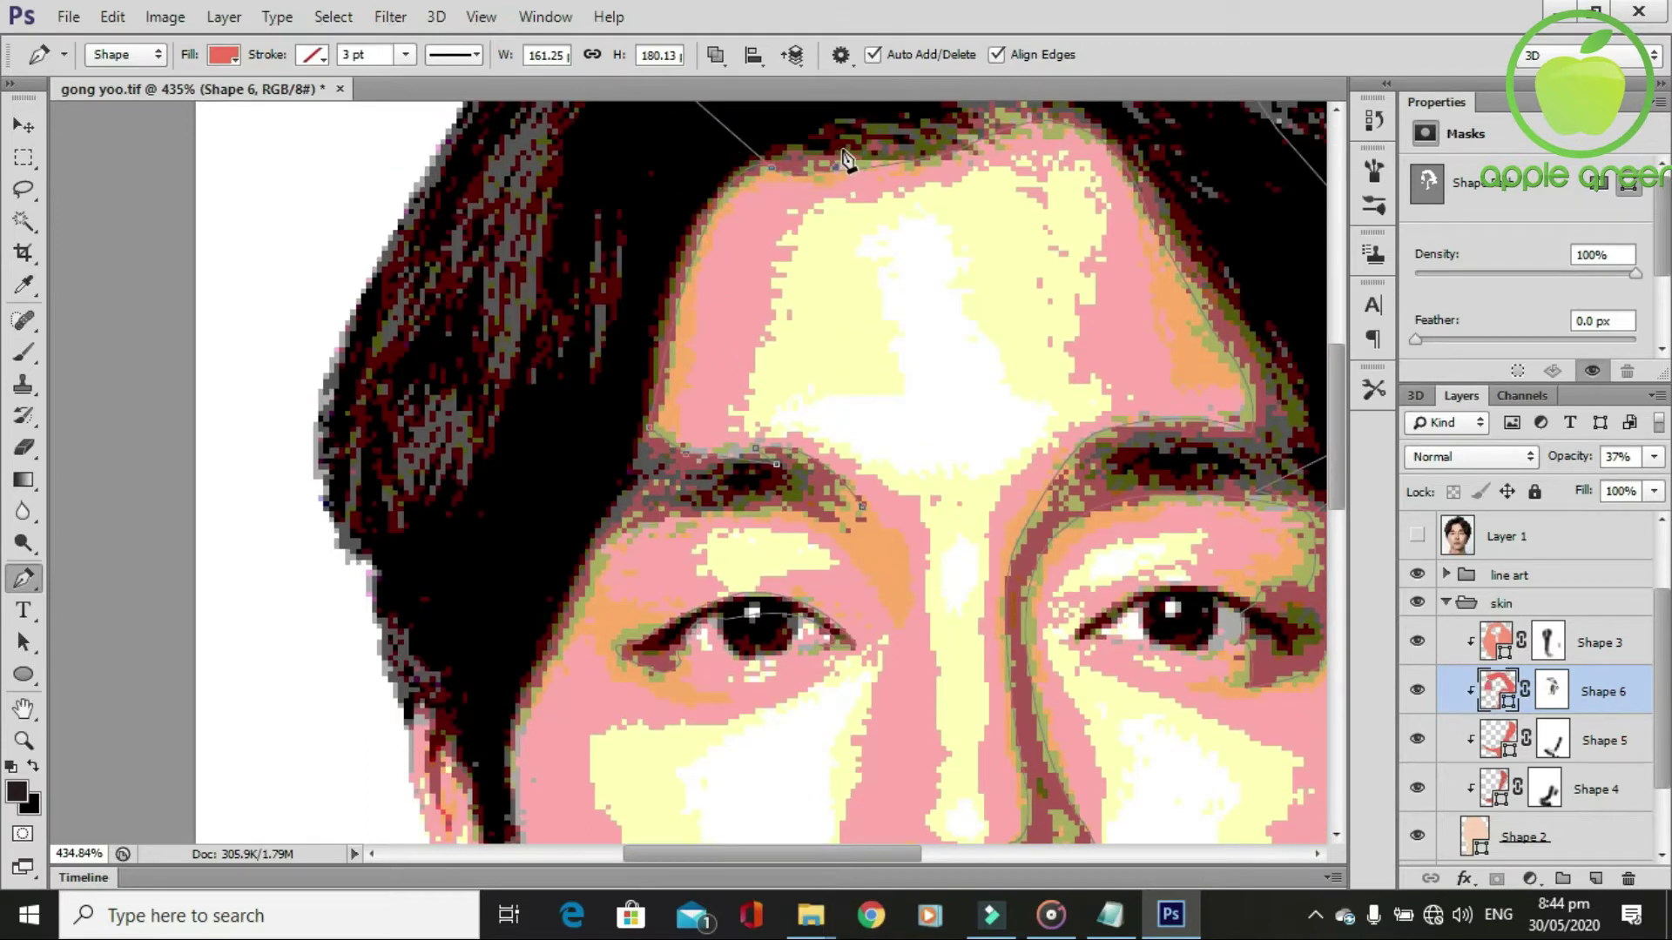
scroll(845, 159, "up", 2)
left_click(585, 279)
left_click(522, 485)
scroll(522, 485, "down", 2)
left_click(475, 529)
scroll(478, 530, "down", 2)
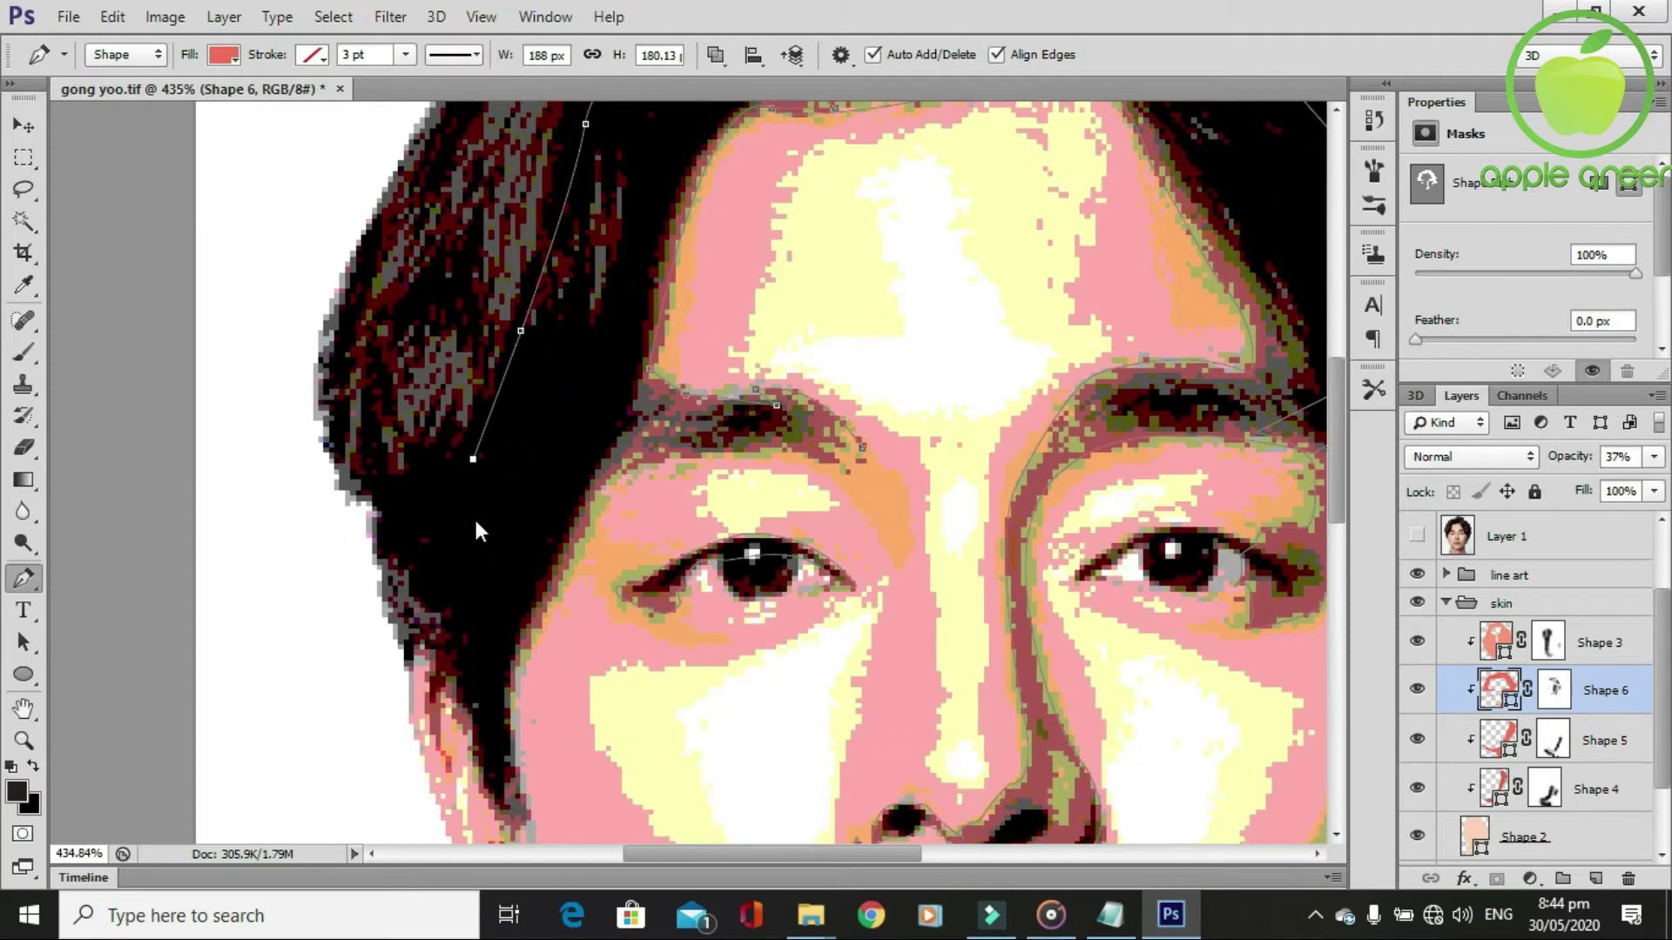
scroll(477, 530, "down", 2)
Continue the outline with curved anchors down the left temple and side of the face.
left_click(430, 531)
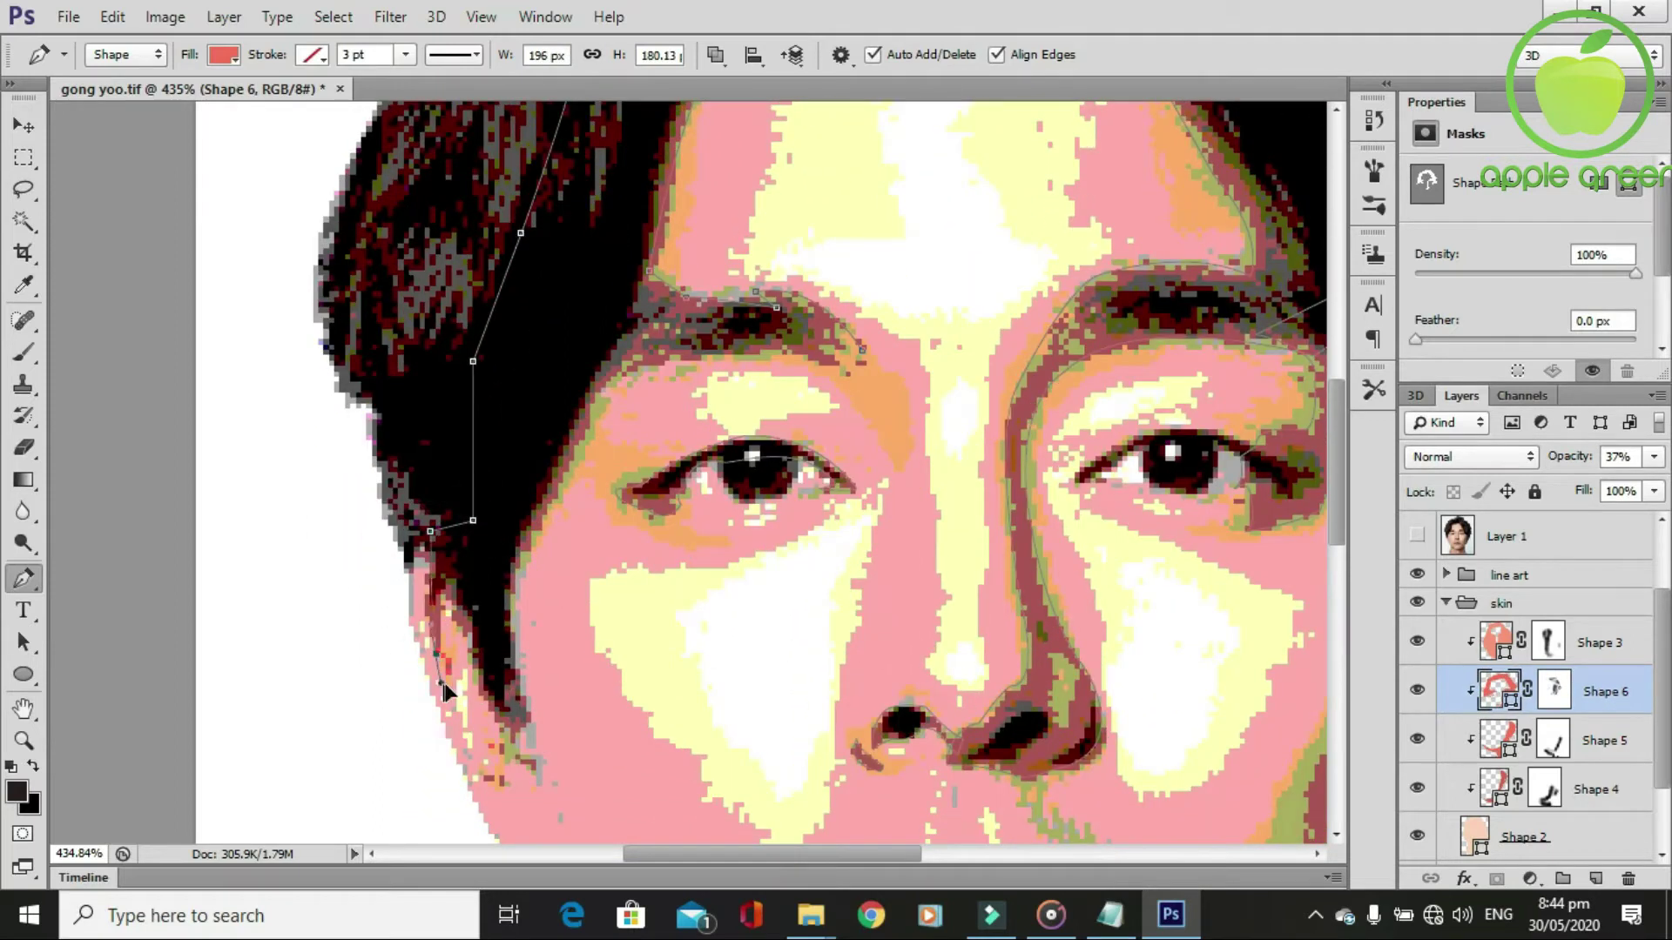
left_click_drag(441, 669, 444, 672)
mouse_move(447, 589)
left_mouse_down()
mouse_move(459, 583)
mouse_move(456, 610)
left_mouse_up()
scroll(475, 643, "down", 2)
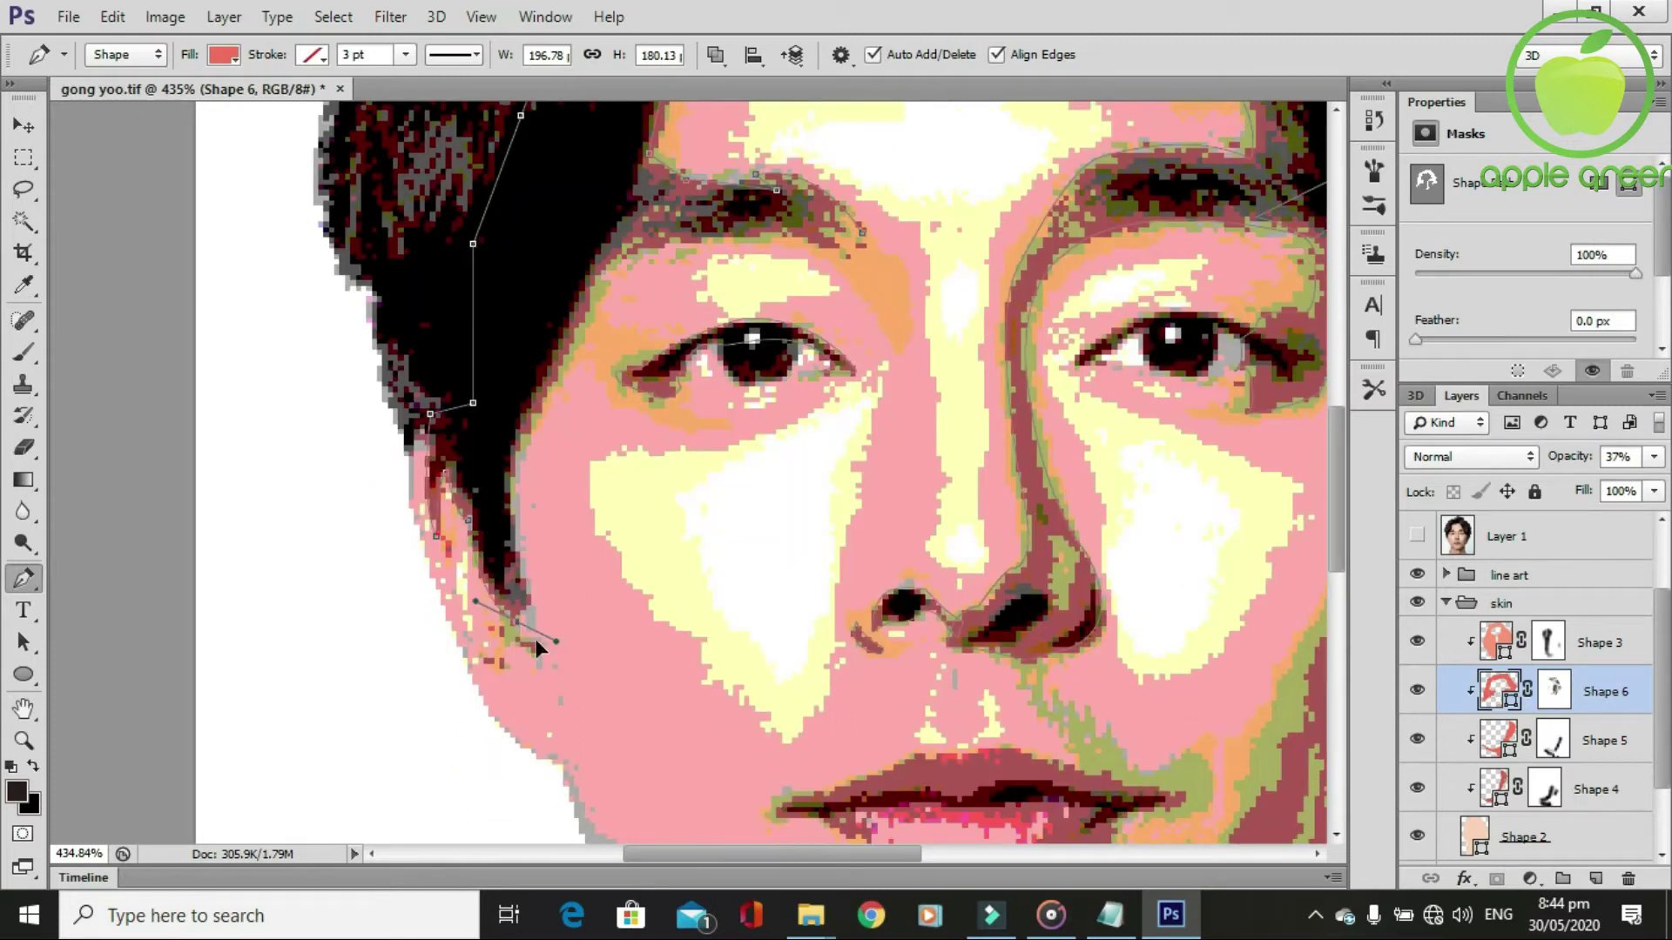
scroll(531, 601, "up", 1)
left_click_drag(516, 513, 527, 476)
scroll(575, 559, "up", 2)
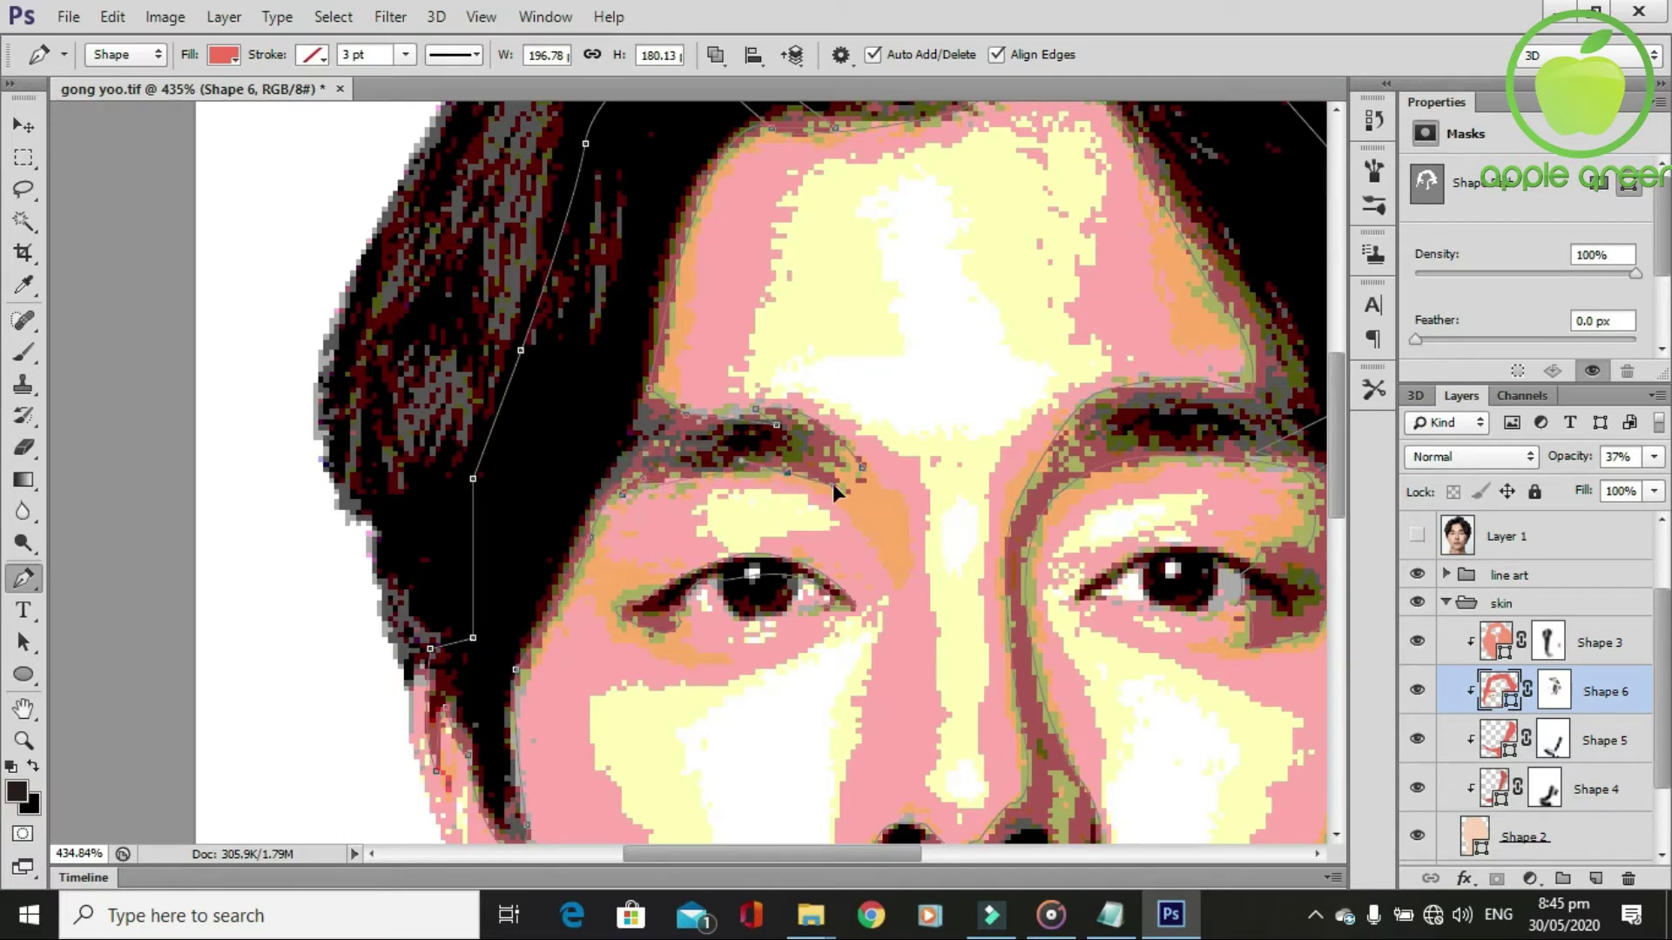
Add a brow anchor to the shading path and hide the posterized reference photo.
left_click(787, 474)
scroll(958, 566, "down", 2)
scroll(933, 579, "down", 1)
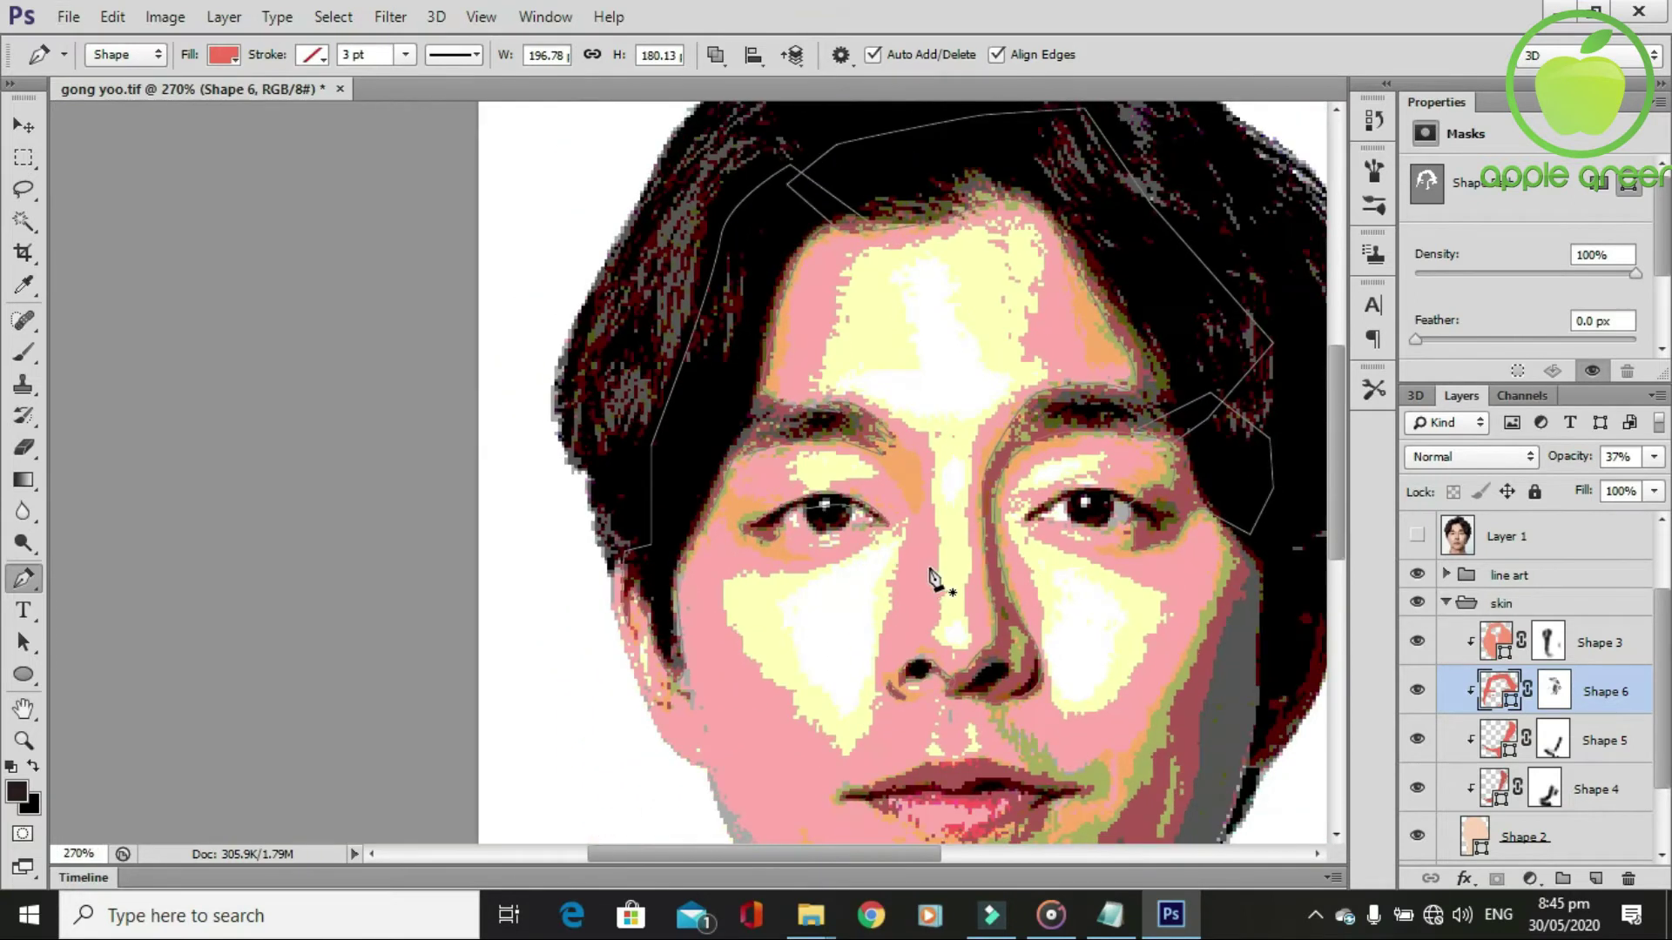
scroll(1421, 577, "up", 1)
left_click(1417, 584)
scroll(962, 627, "down", 1)
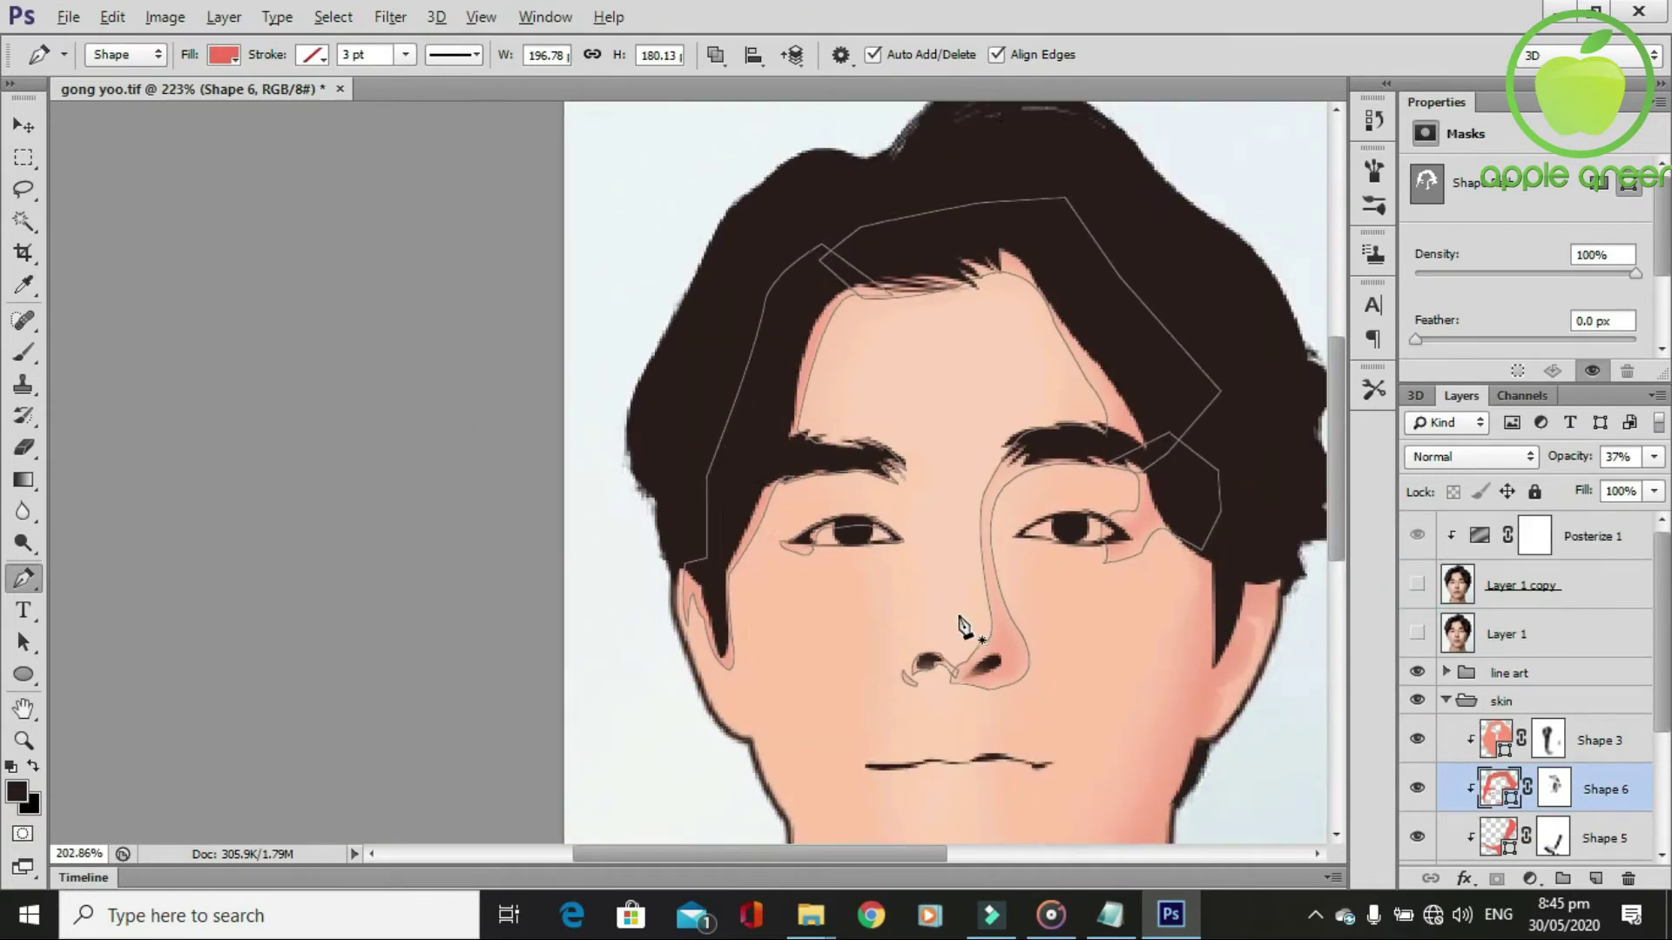
scroll(961, 626, "up", 1)
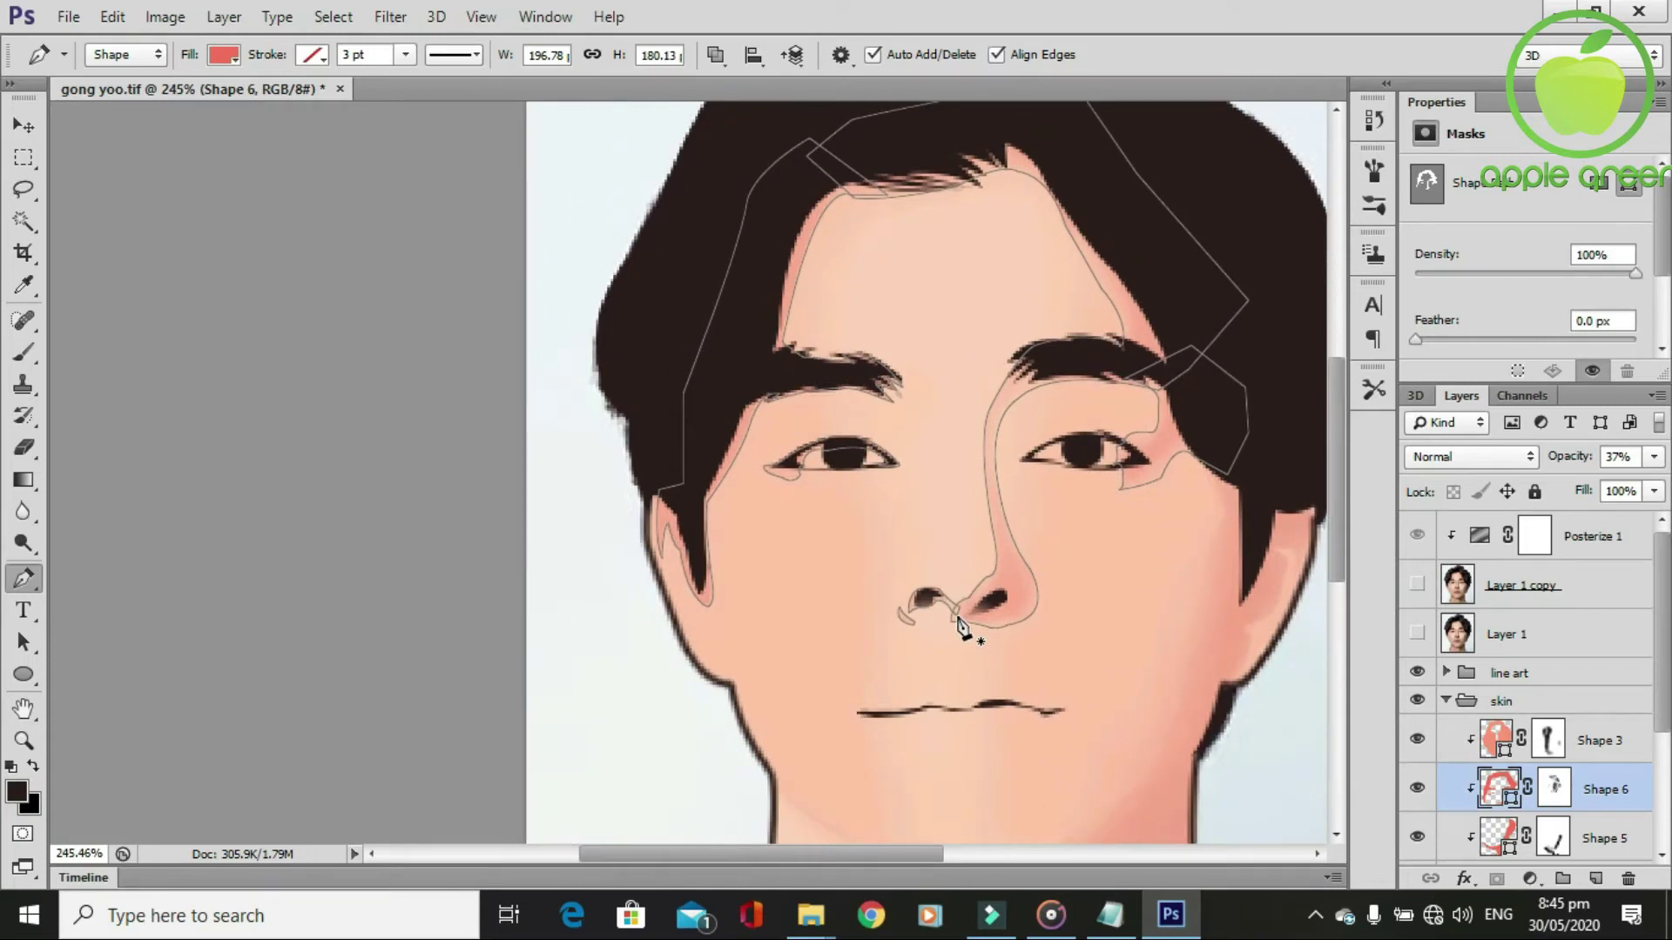
Target Shape 6's layer mask with a 20 px black brush at 30% opacity.
key("b")
scroll(929, 486, "up", 1)
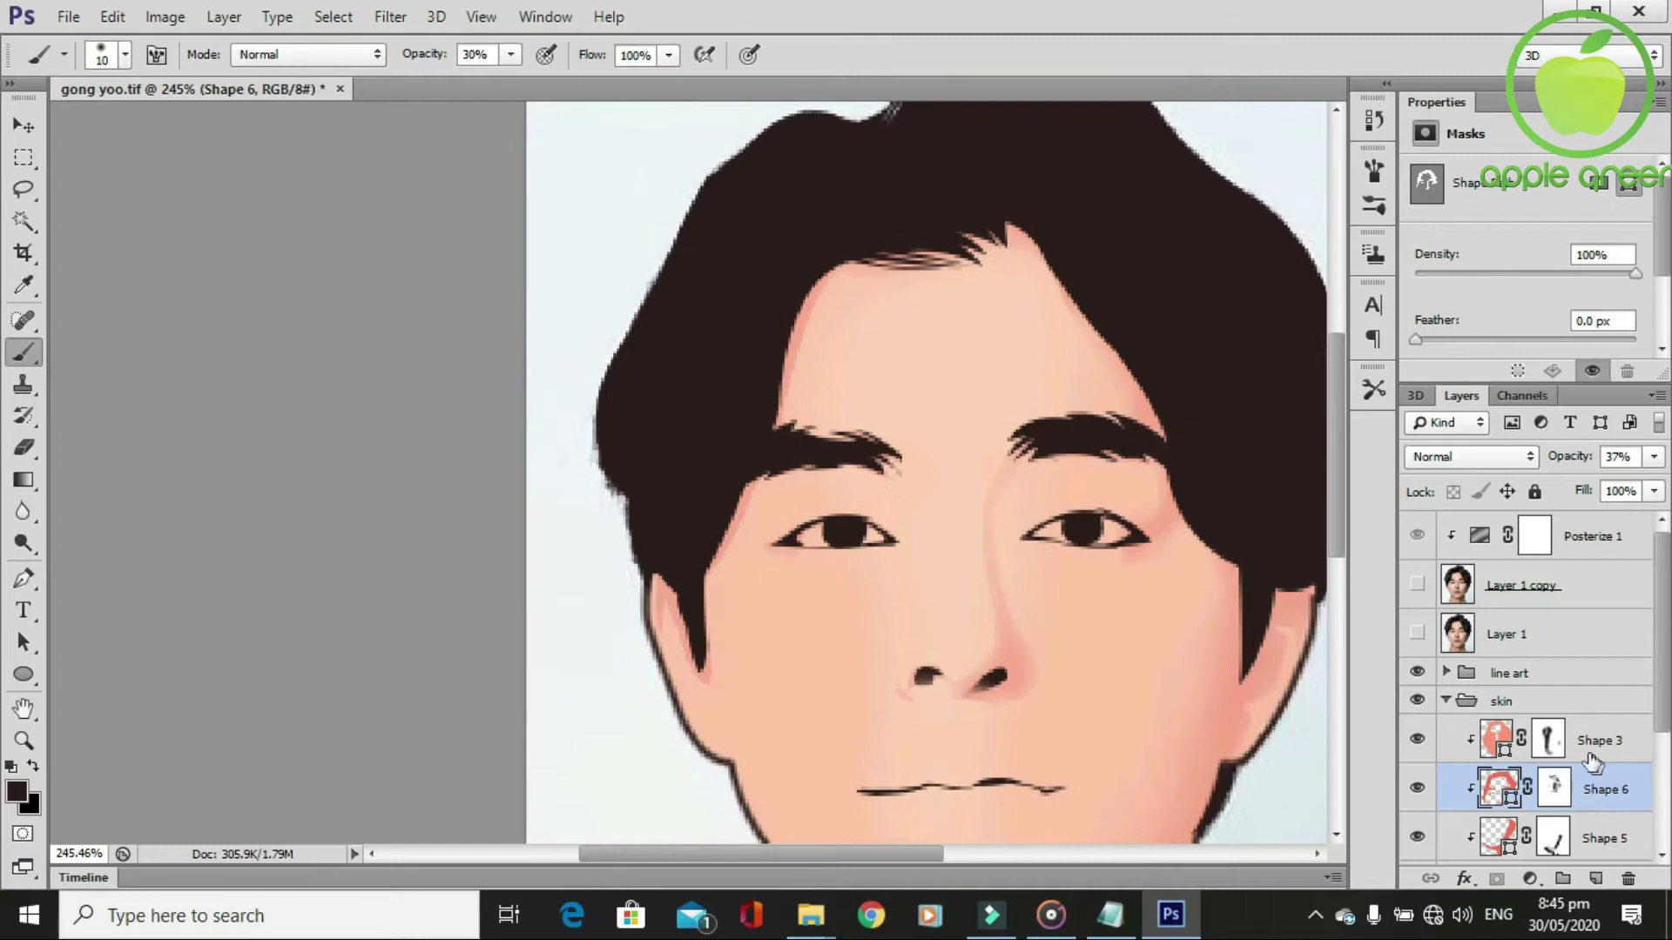
scroll(1554, 799, "down", 1)
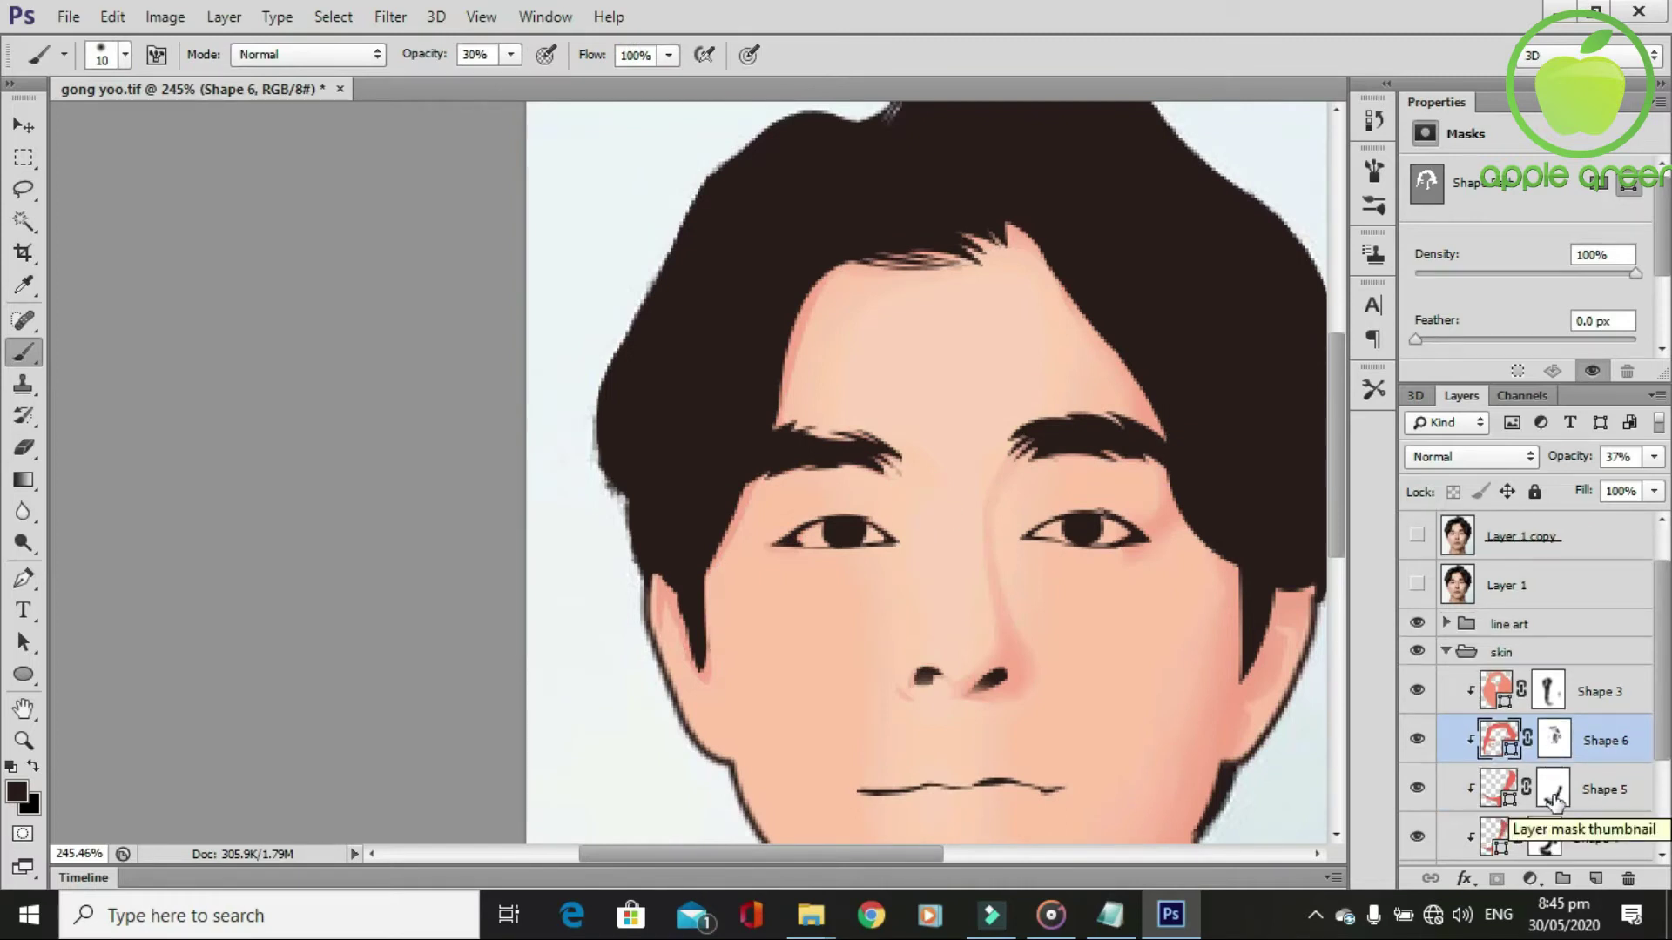
left_click(1418, 740)
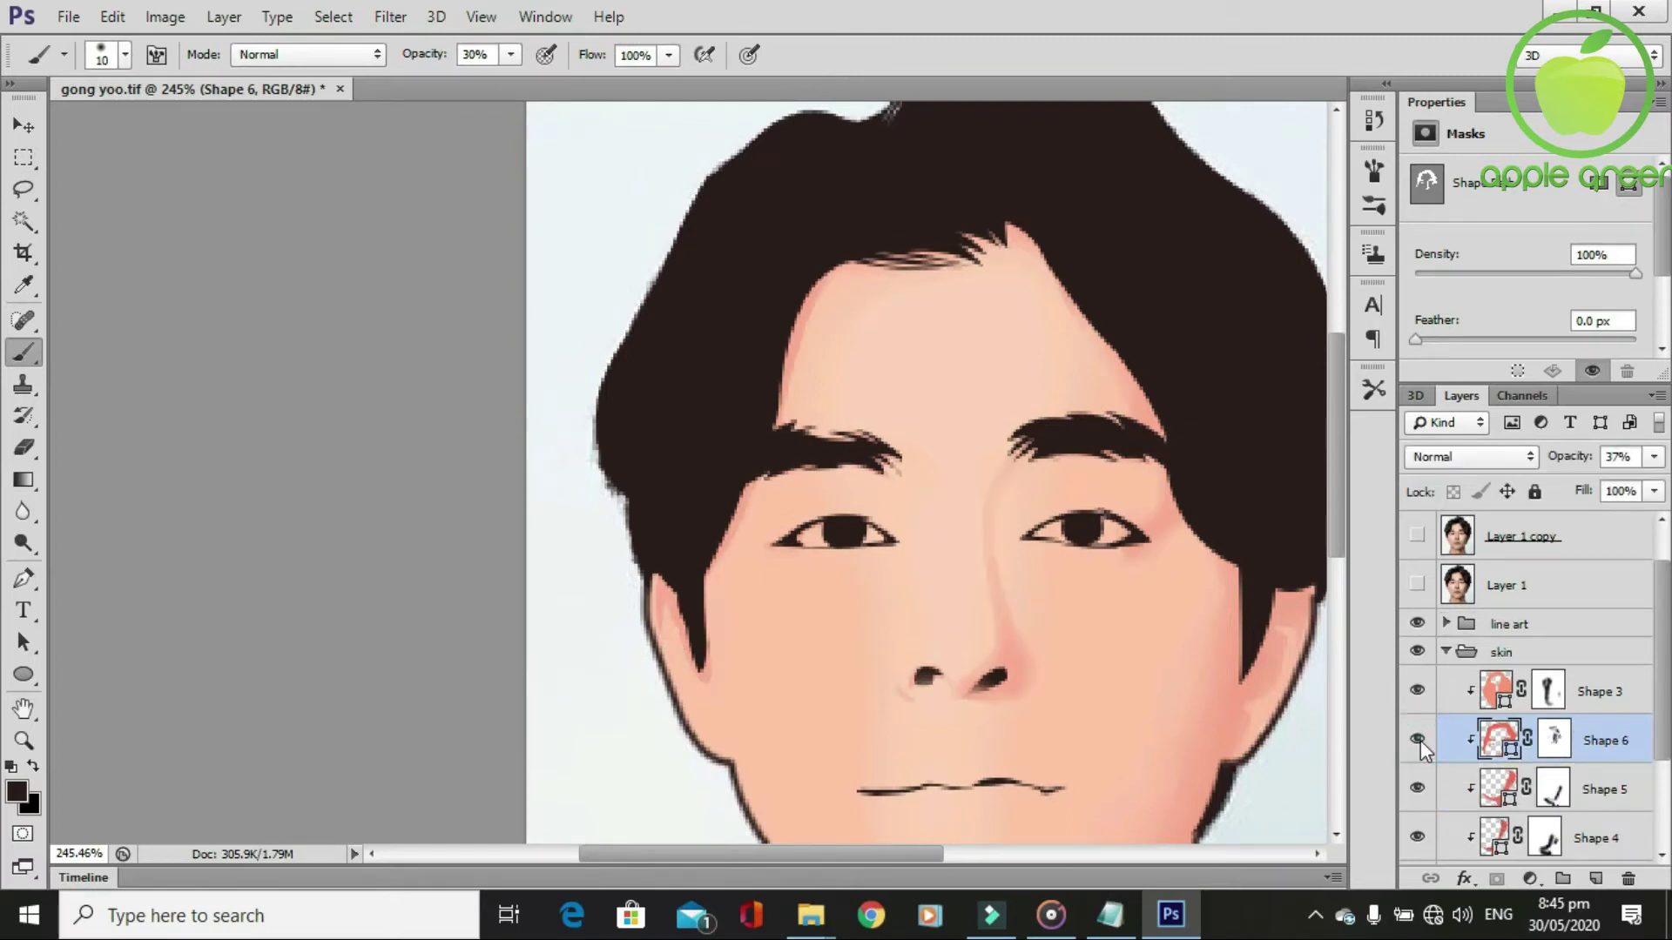
left_click(1554, 740)
scroll(873, 418, "up", 2)
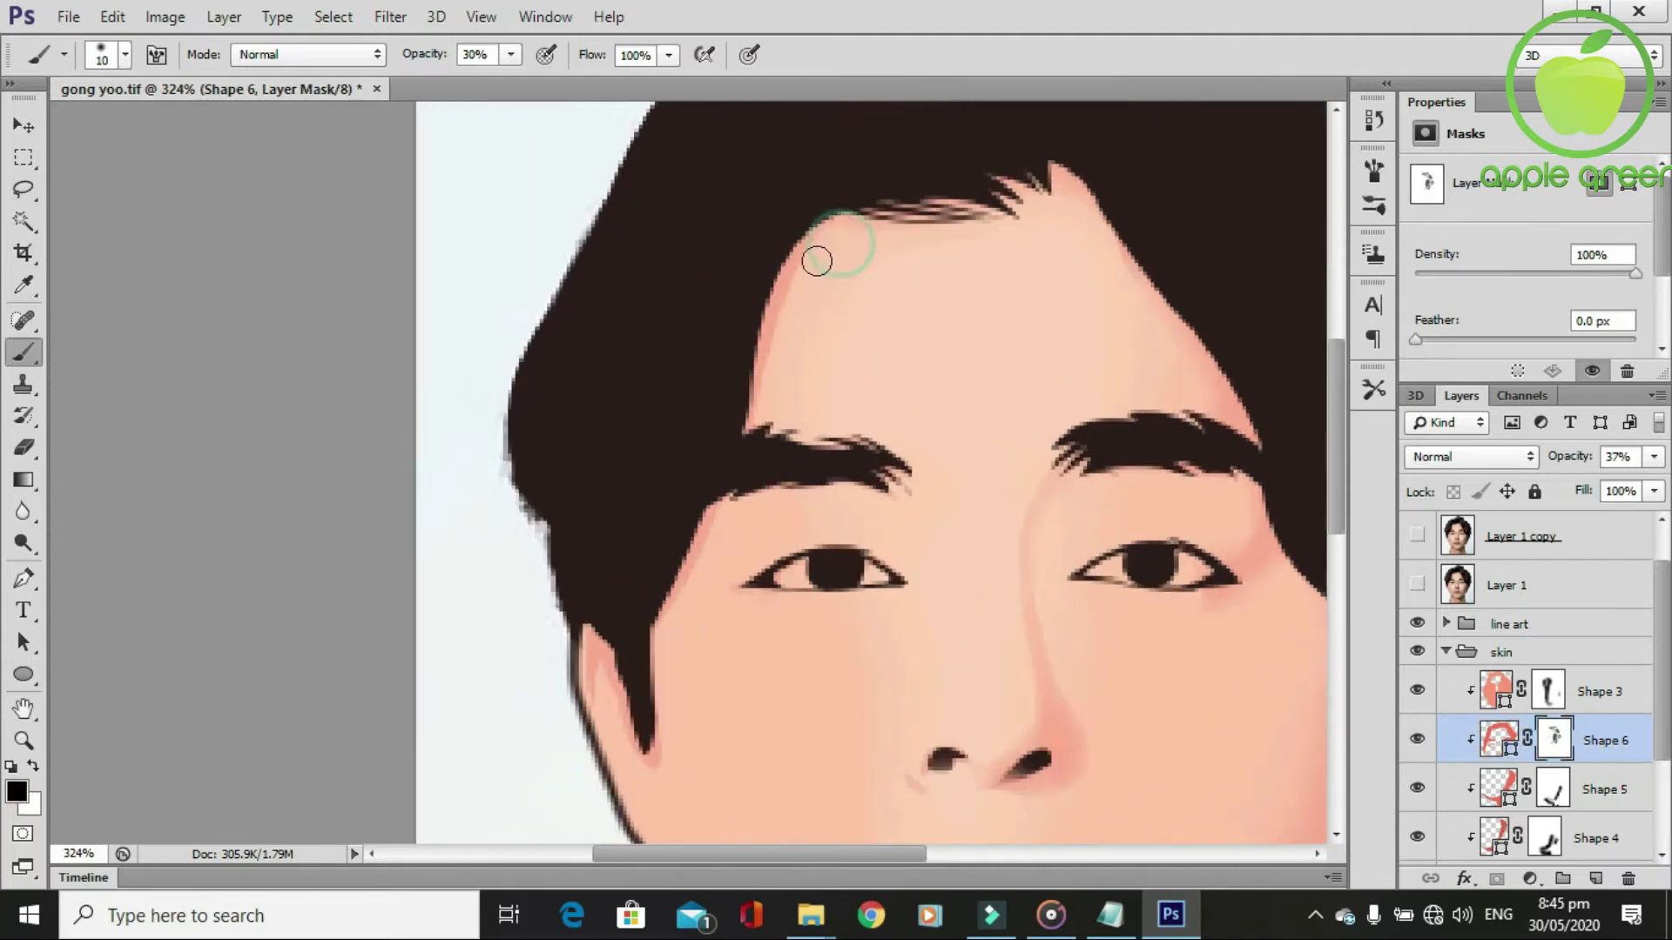
key("bracketright")
Paint Shape 6's mask to soften shading edges on forehead, cheek and jaw.
mouse_move(809, 296)
left_mouse_down()
mouse_move(803, 329)
mouse_move(940, 457)
mouse_move(747, 597)
left_mouse_up()
scroll(747, 597, "down", 2)
mouse_move(747, 496)
left_mouse_down()
mouse_move(688, 677)
mouse_move(600, 653)
left_mouse_up()
scroll(849, 649, "down", 1)
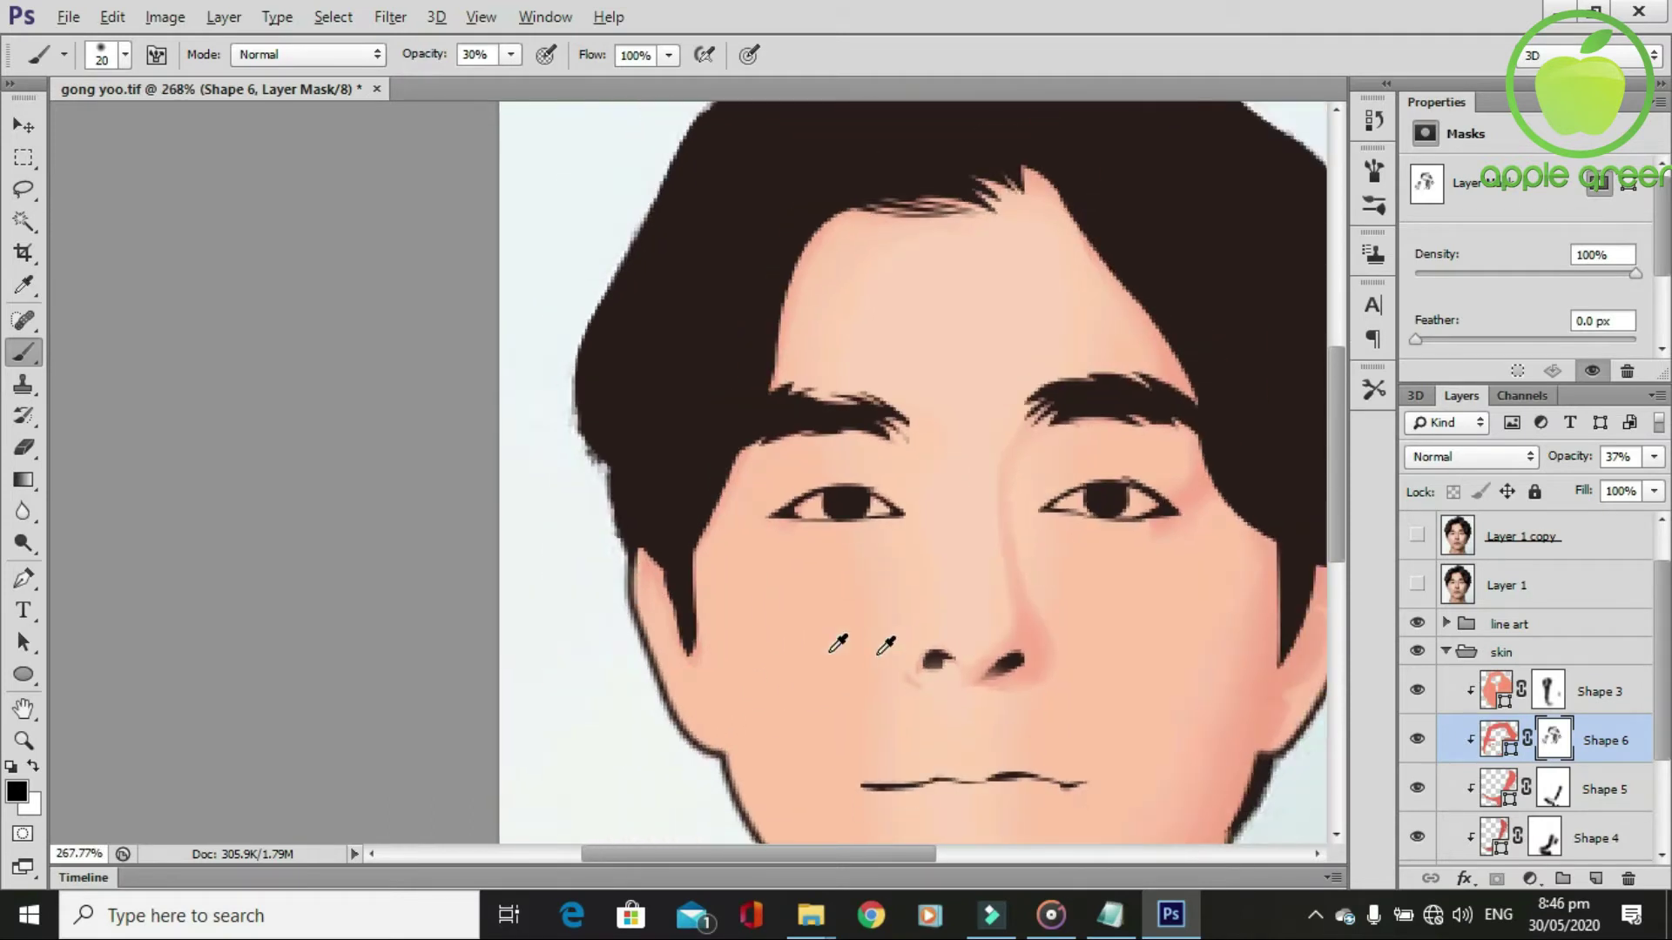
scroll(832, 650, "down", 1)
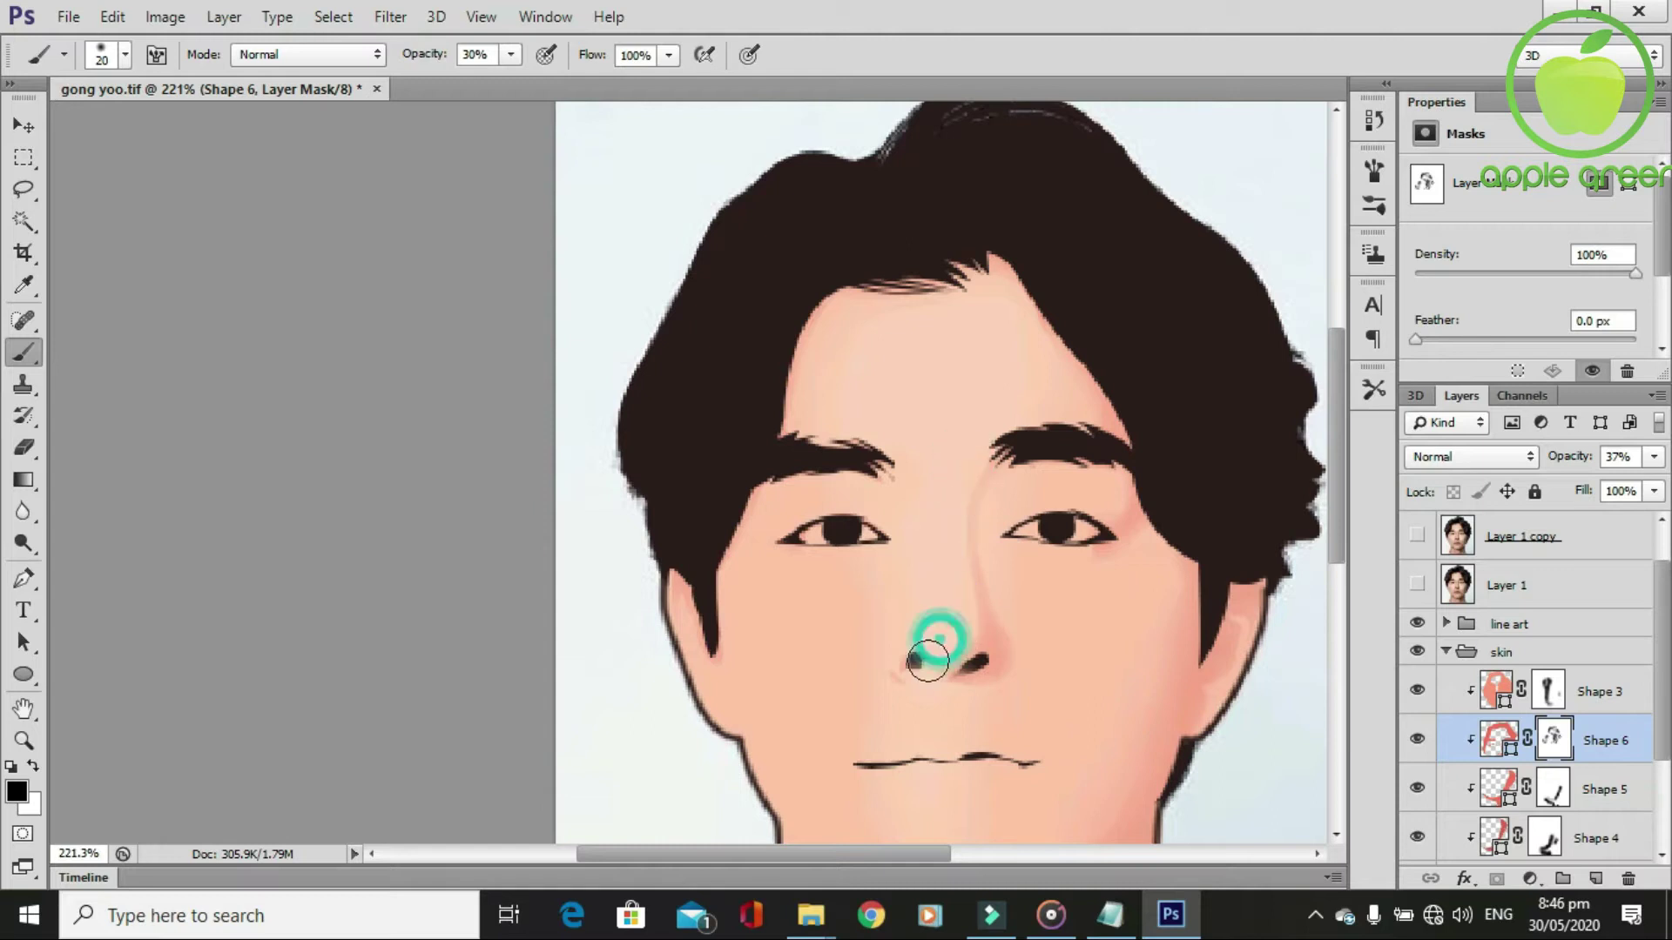
scroll(1075, 683, "down", 1)
scroll(1083, 674, "up", 3)
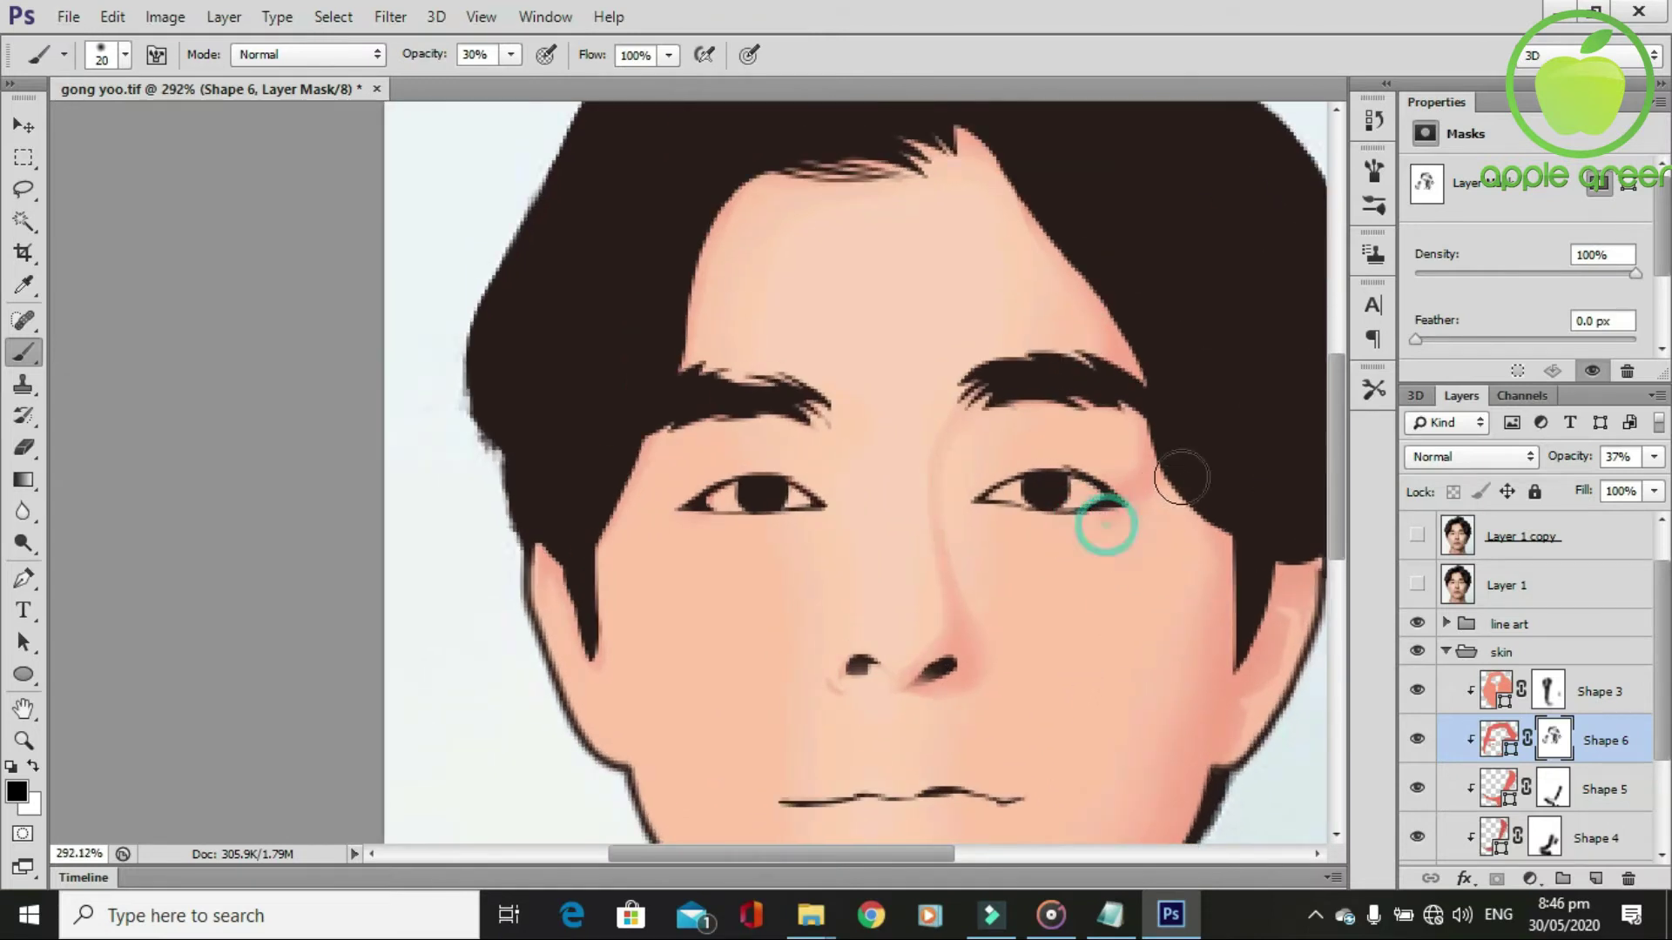
key("alt")
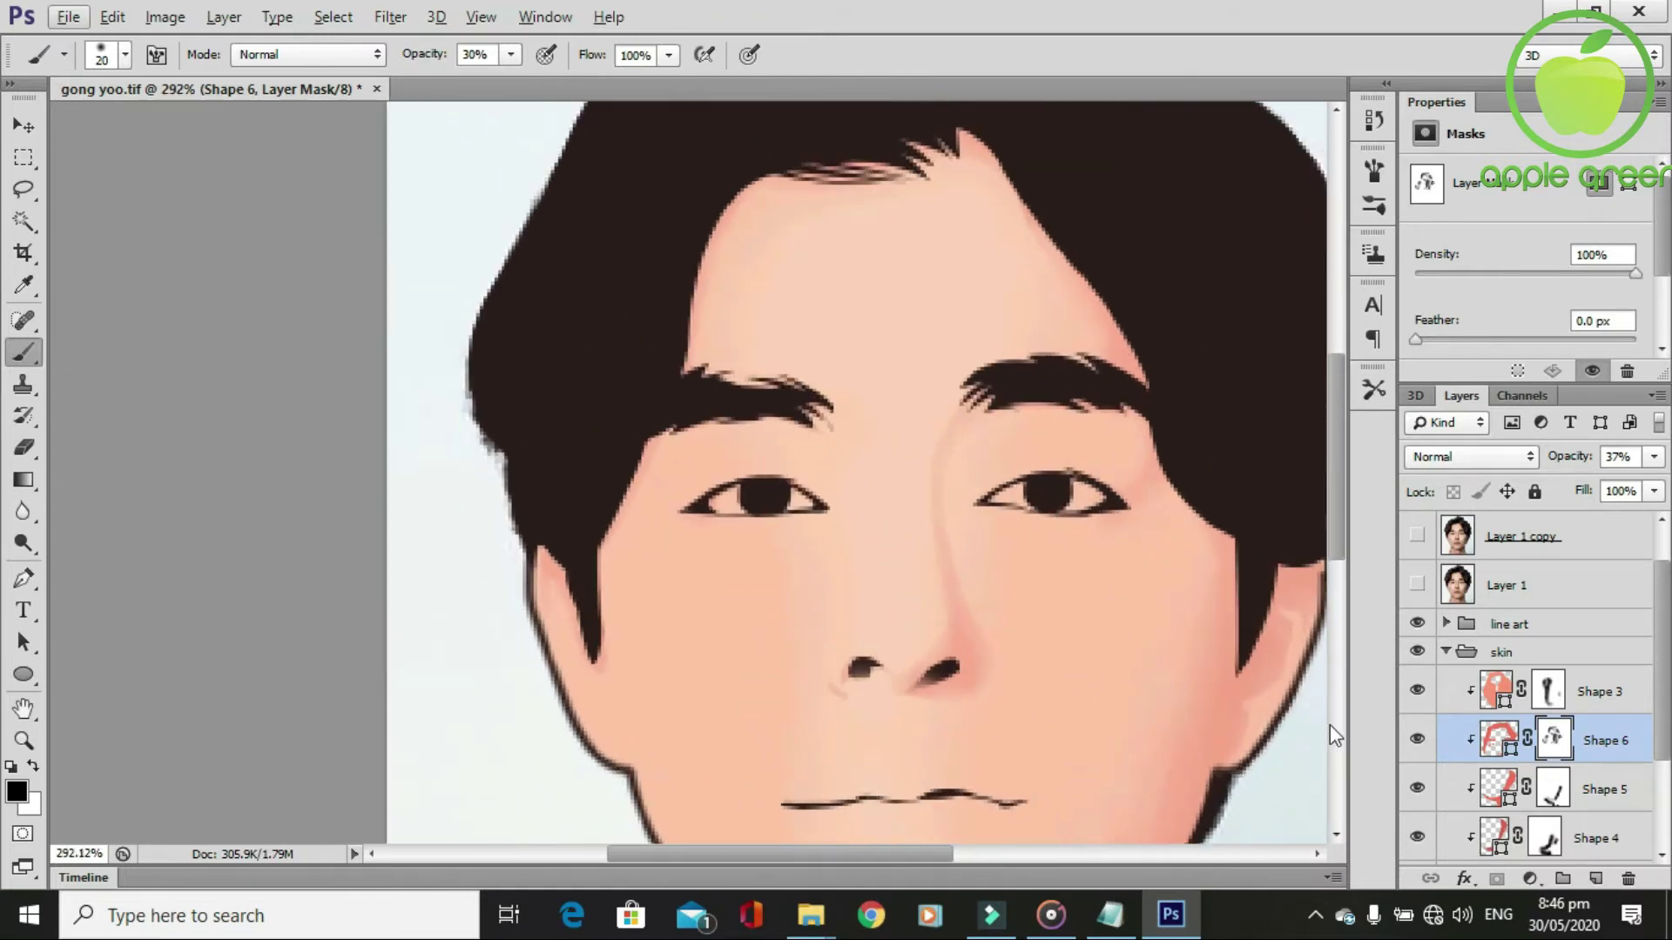
Compare the art by toggling the reference photos and Shape 3, leaving the posterized reference visible.
left_click(1417, 536)
scroll(1001, 697, "up", 2)
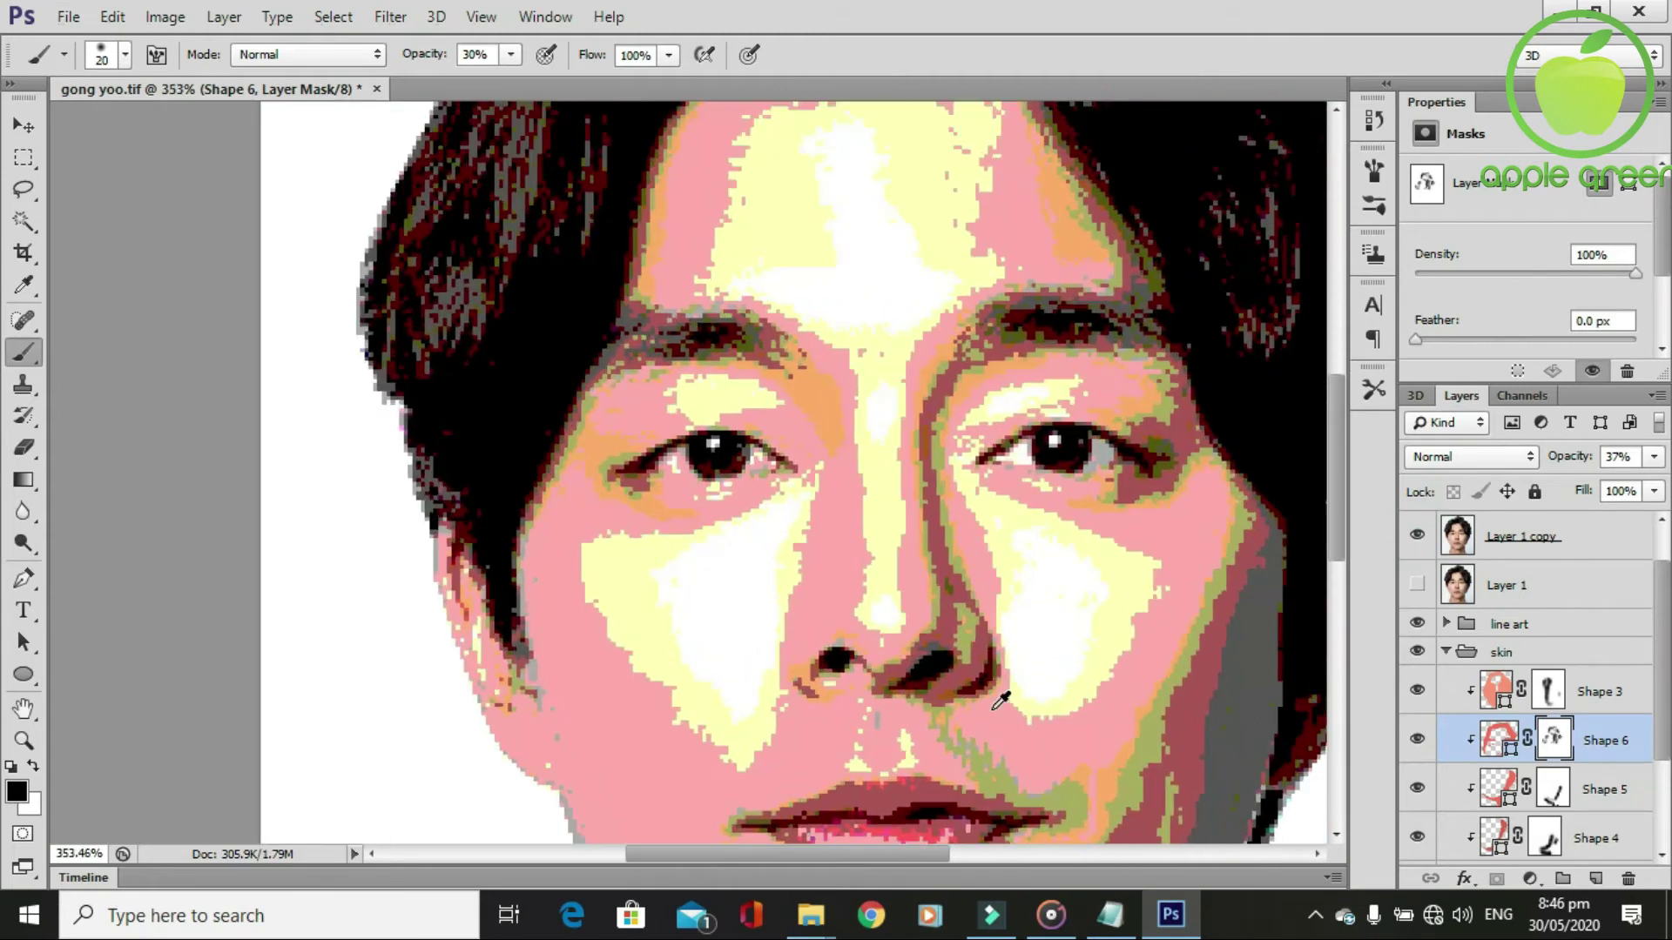
scroll(1001, 702, "up", 1)
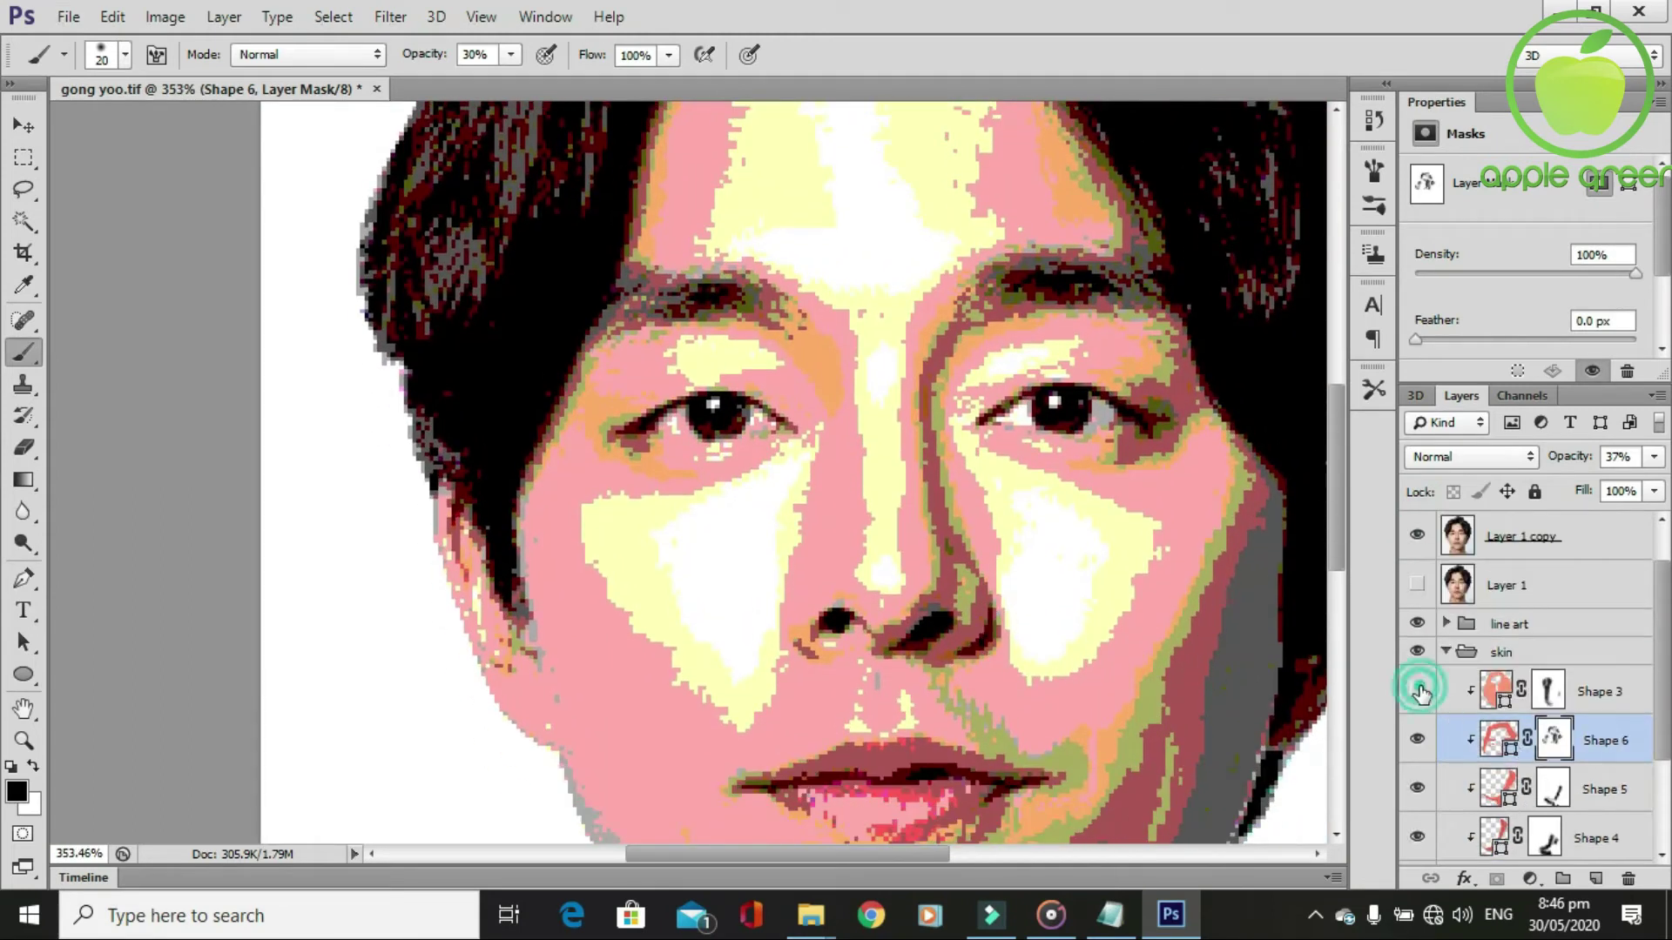
left_click(1417, 536)
left_click(1418, 699)
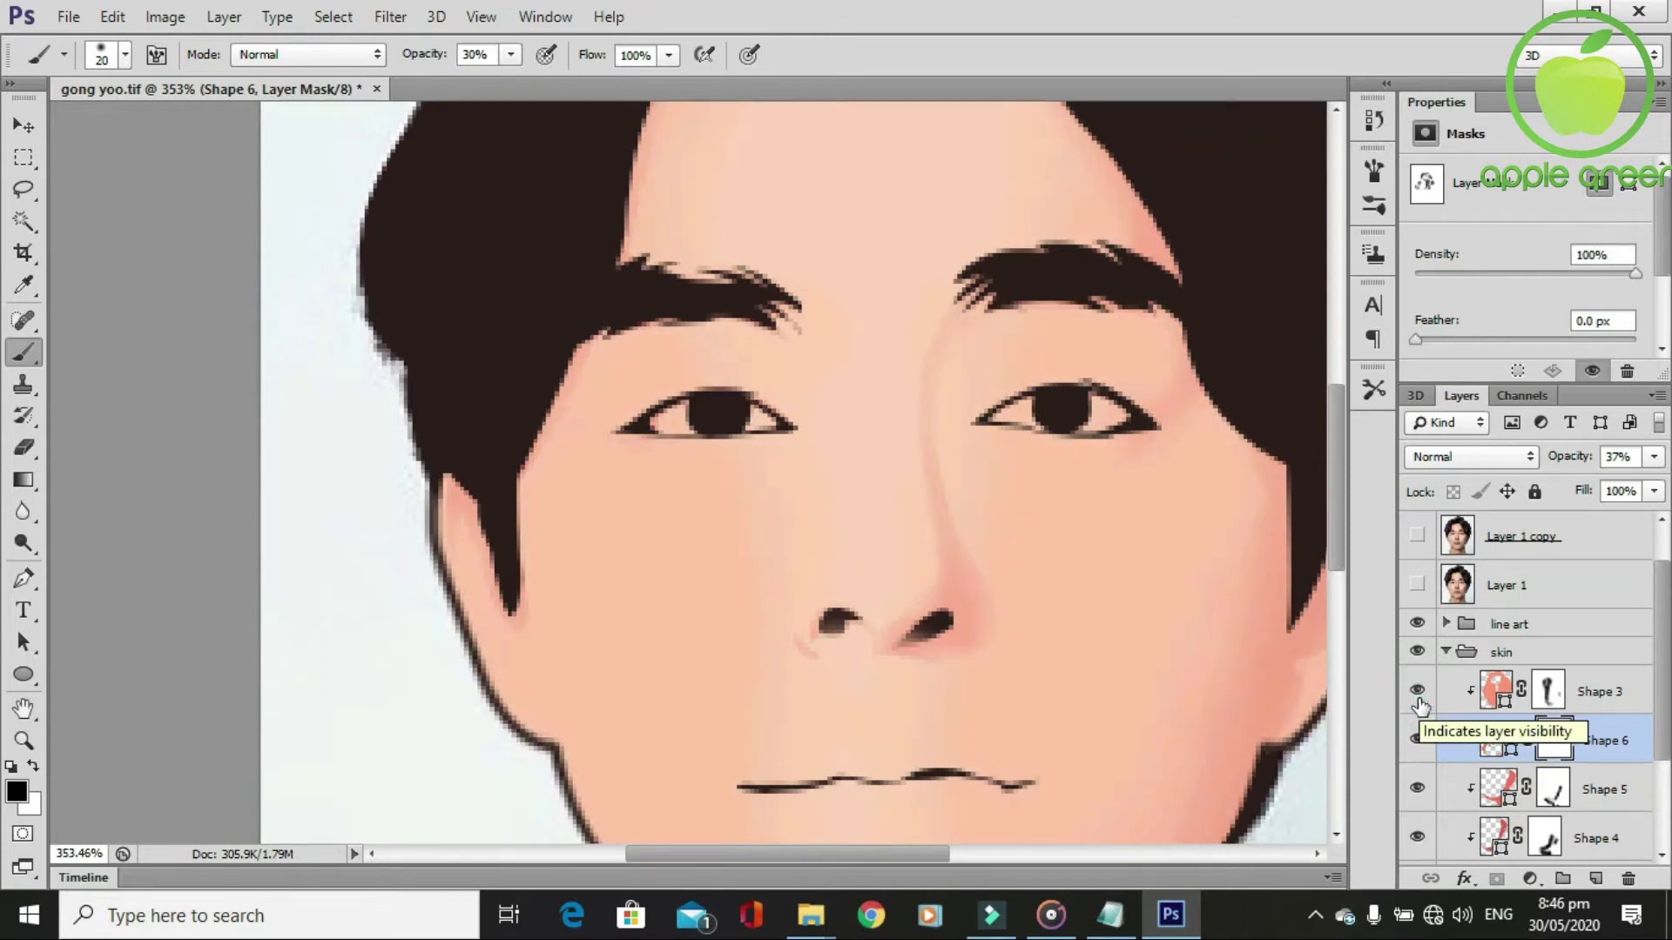
left_click(1418, 585)
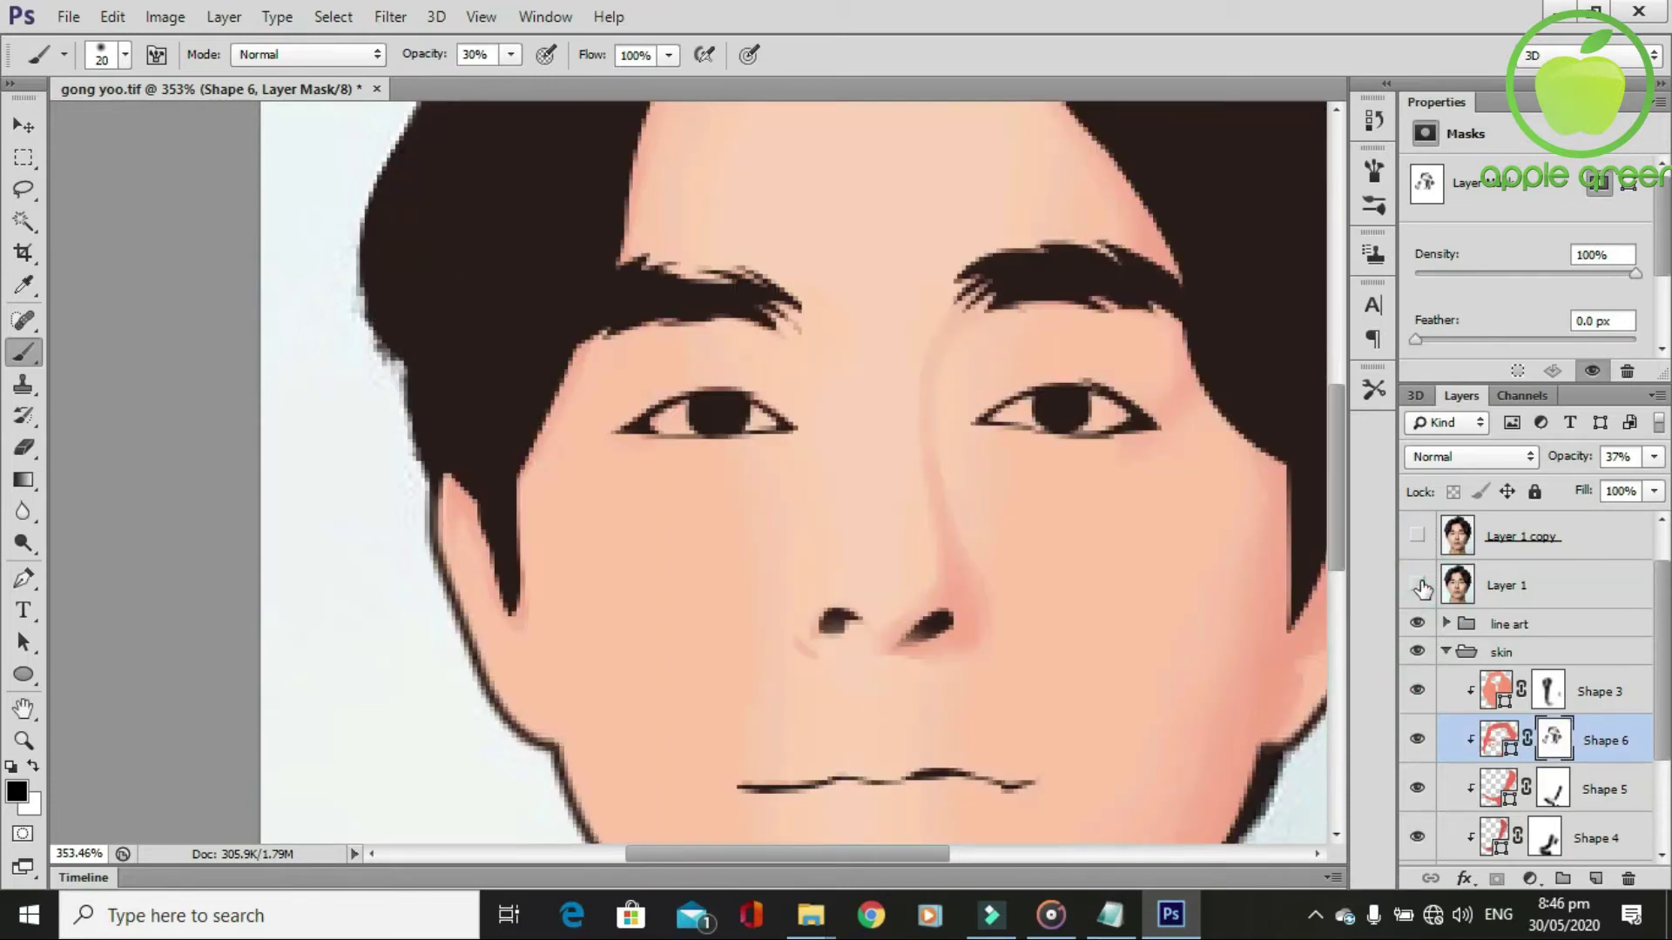
left_click(1417, 535)
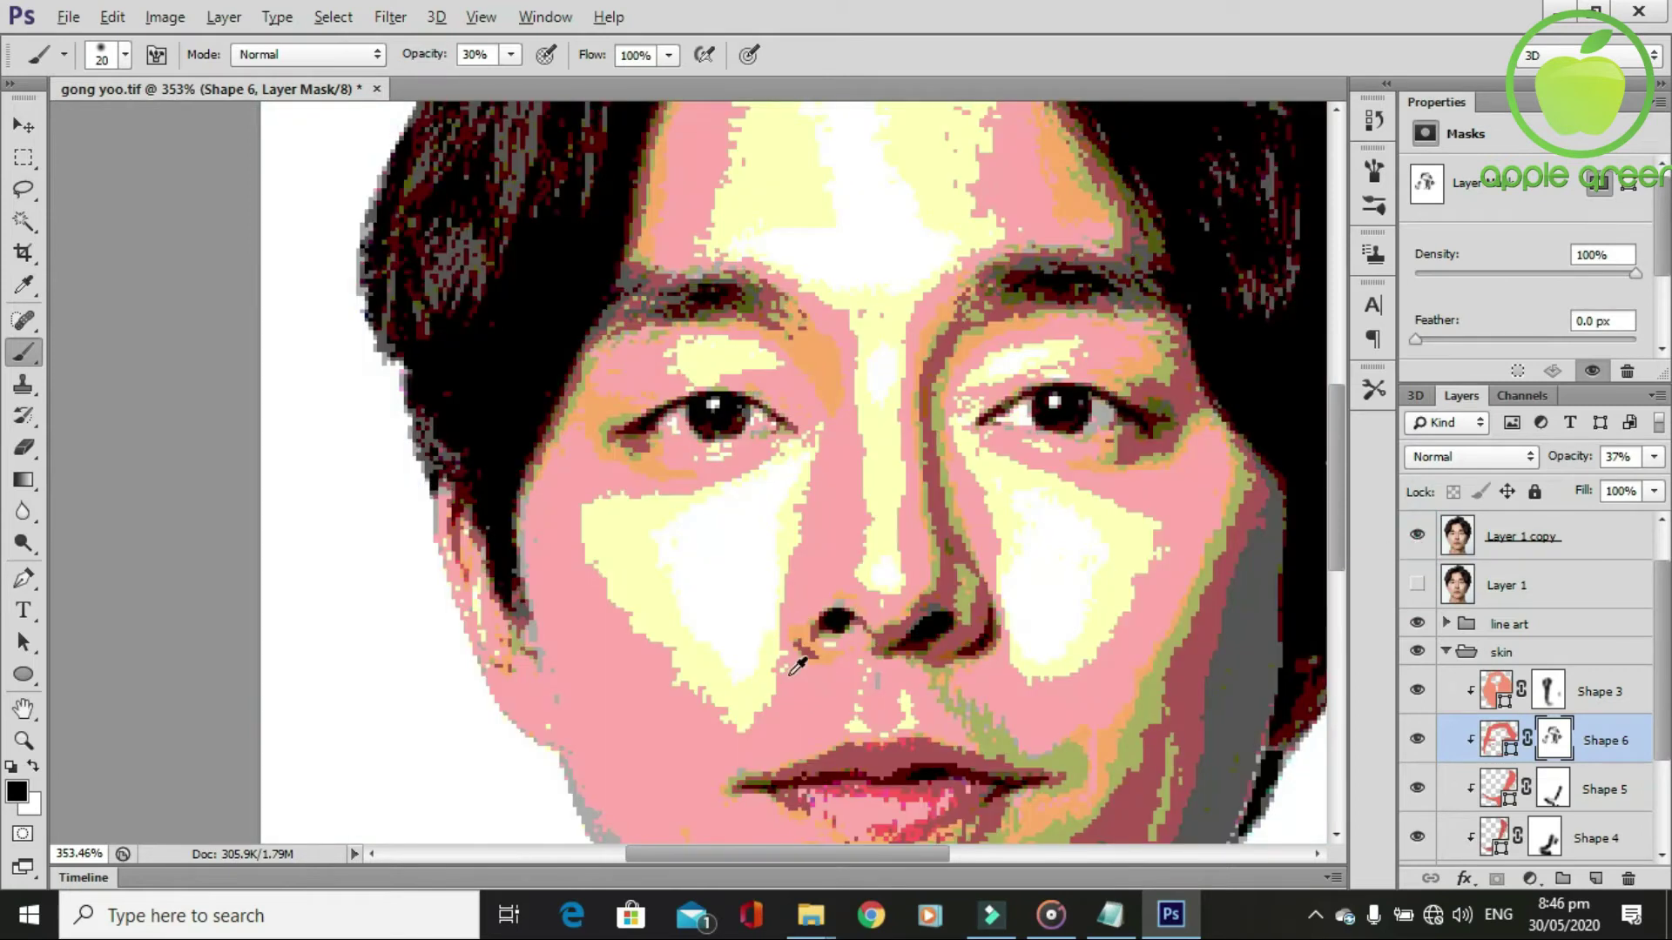
scroll(797, 667, "up", 1)
Draw a new Shape 7 eyelid highlight path above the left eye above Shape 3.
key("p")
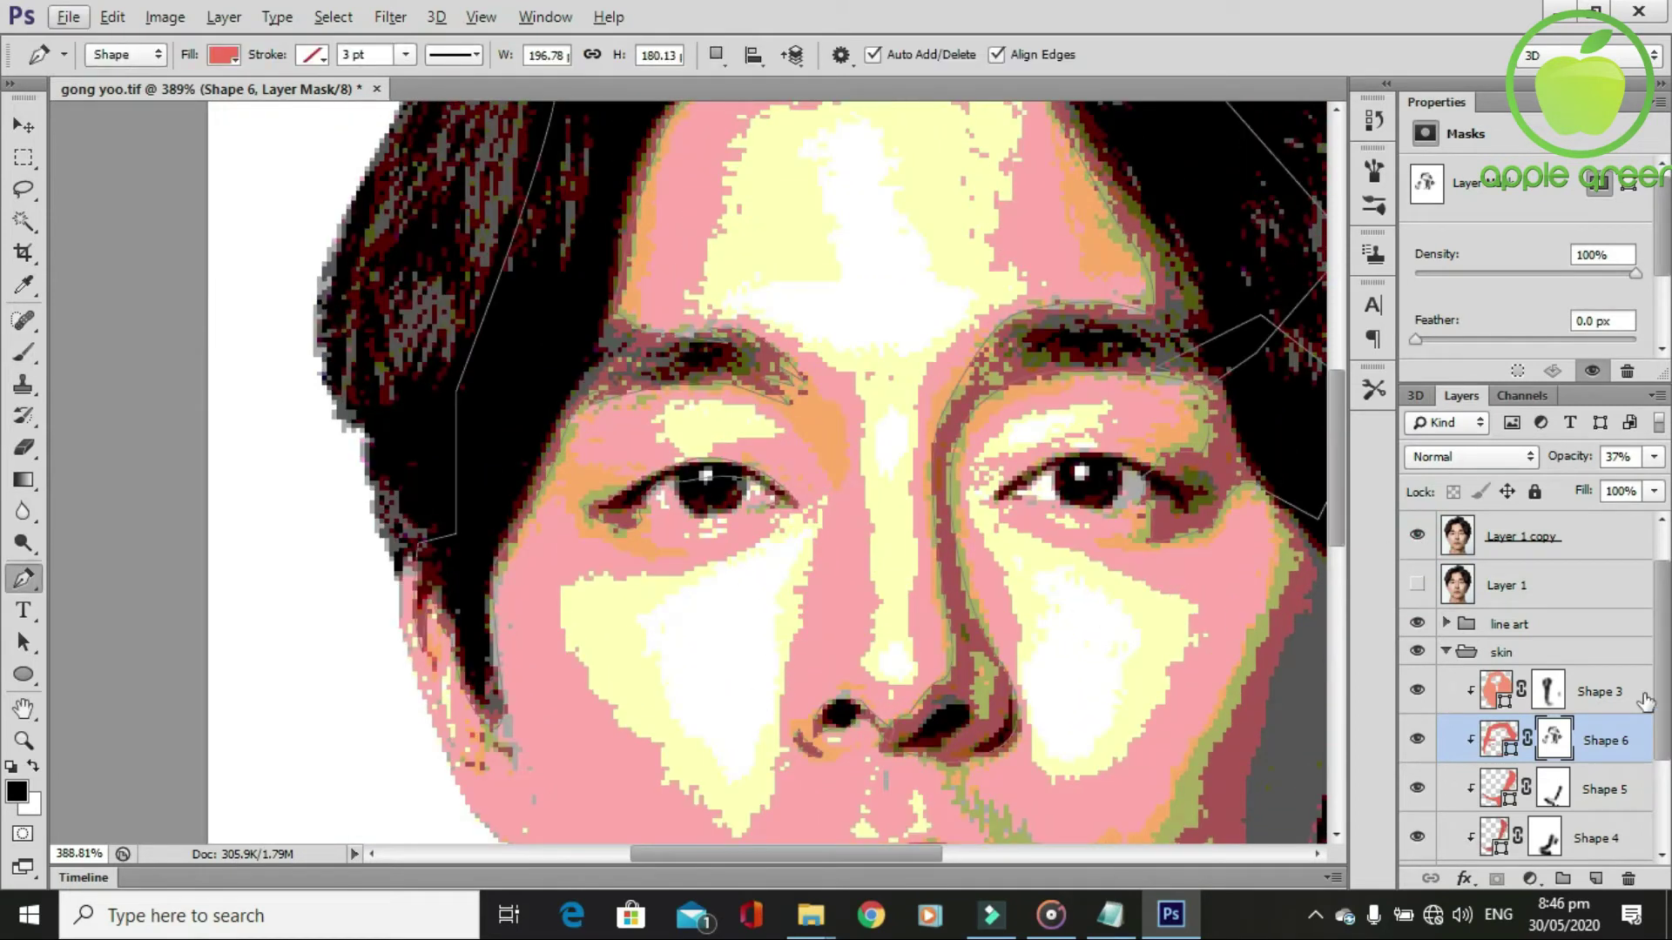
left_click(1602, 692)
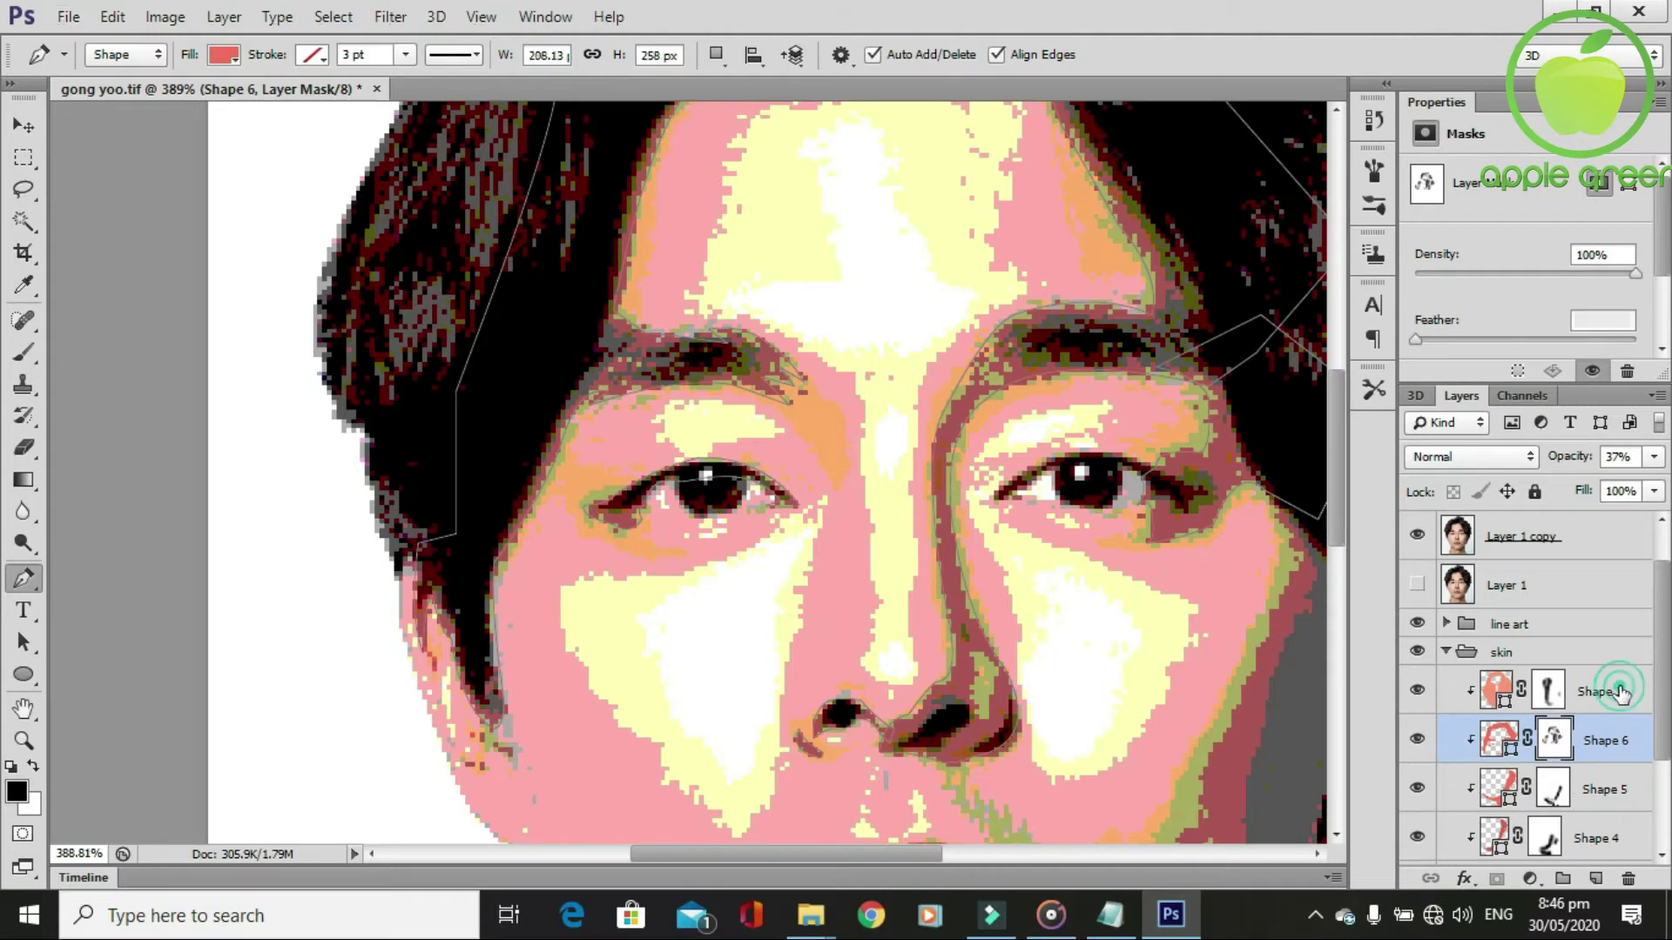
scroll(906, 688, "up", 1)
scroll(897, 688, "up", 1)
scroll(892, 688, "up", 1)
scroll(893, 688, "down", 3)
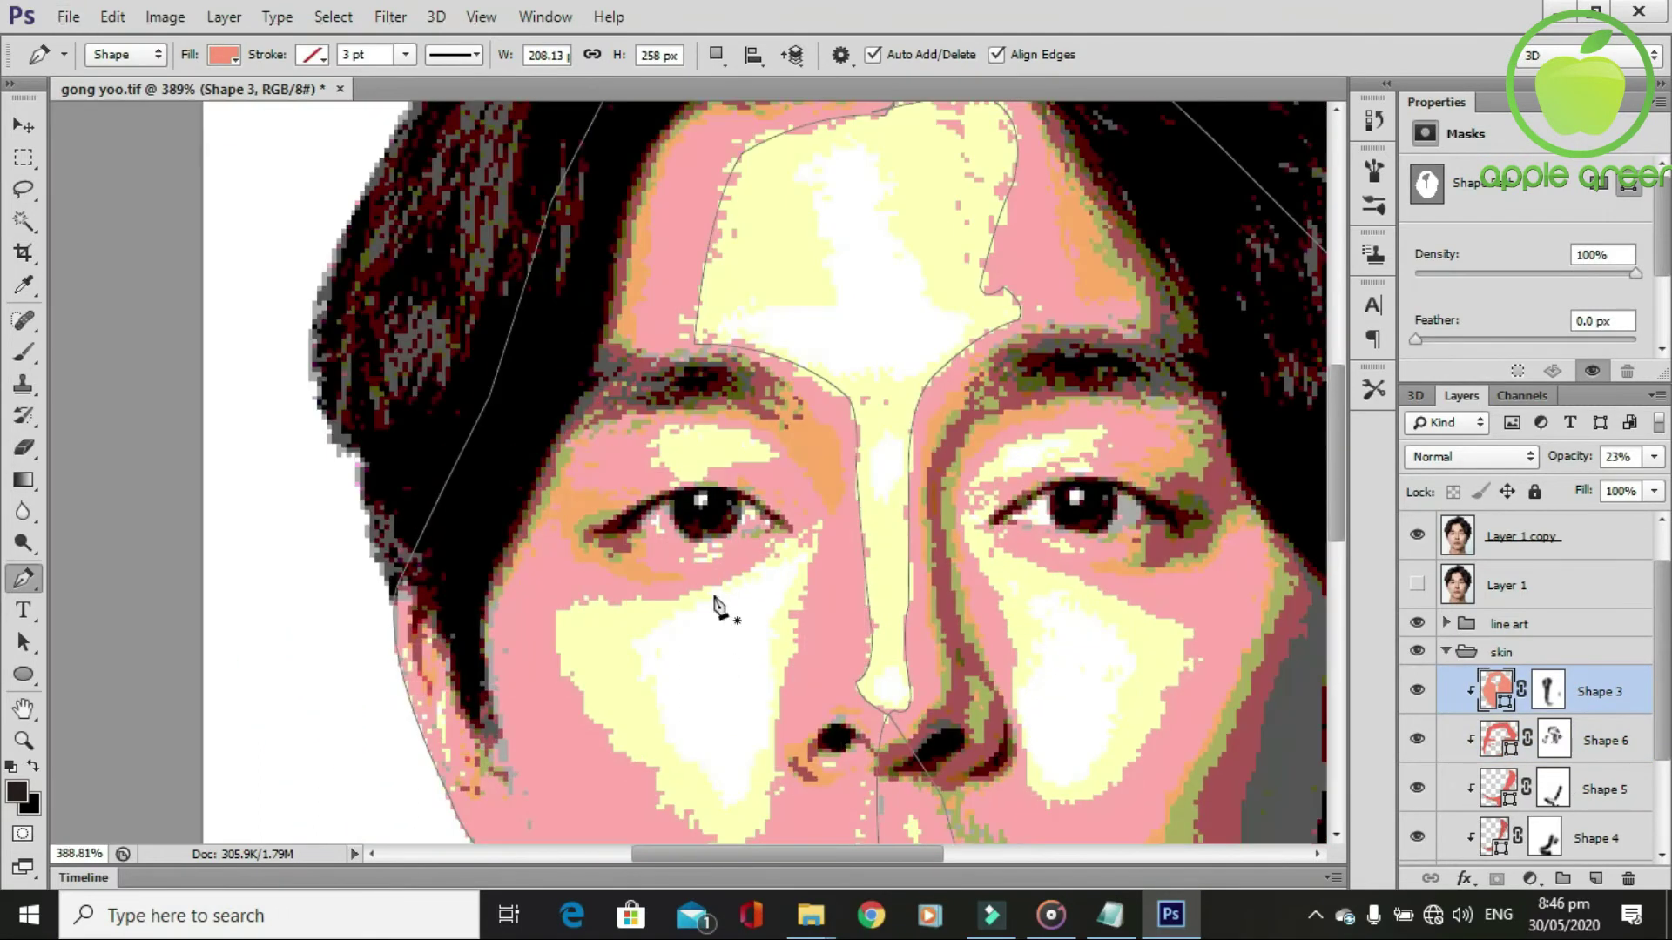
left_click(785, 457)
left_click_drag(597, 452, 588, 453)
left_click_drag(690, 490, 734, 507)
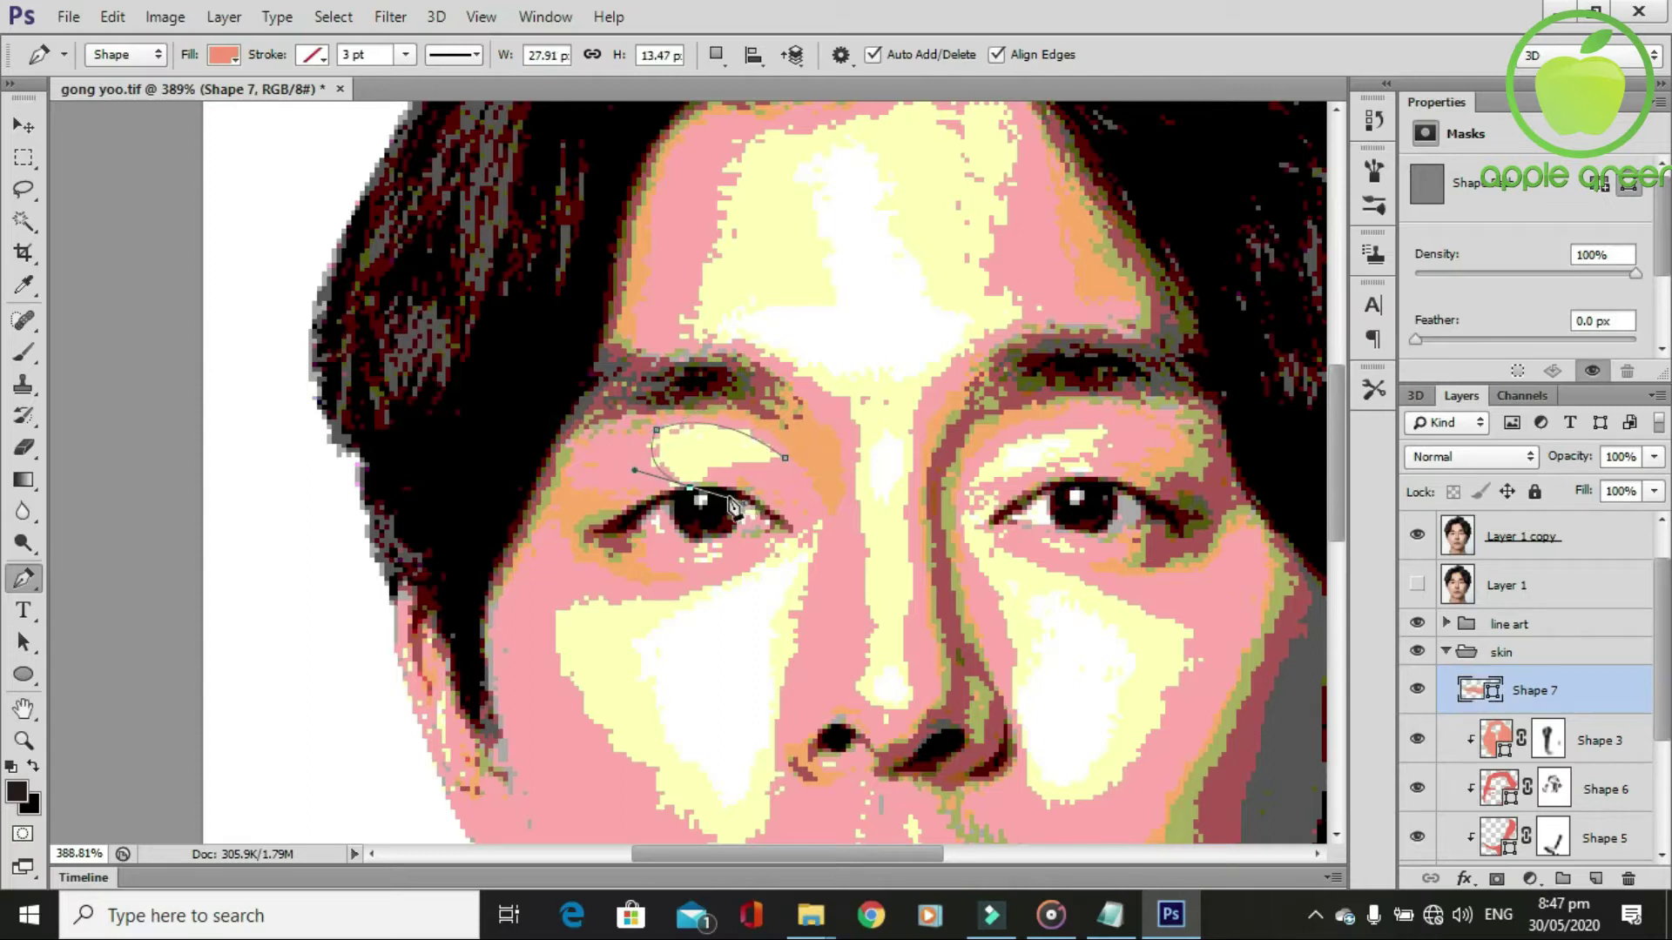
left_click(690, 489, "alt")
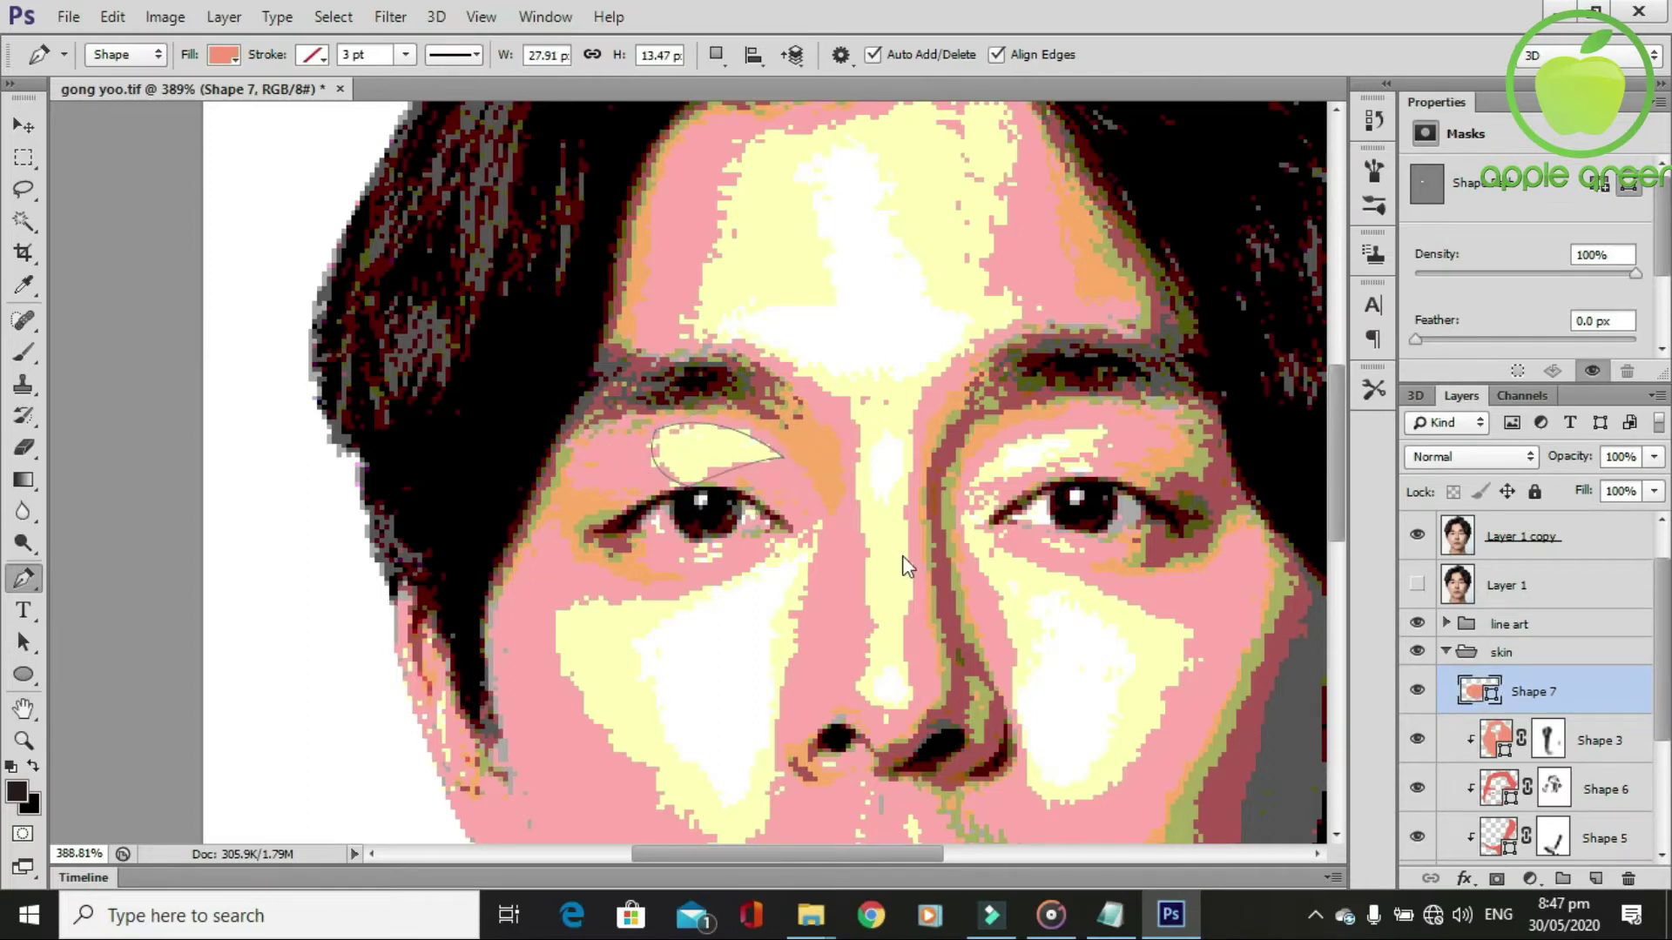
Clip Shape 7 to the skin layer, fill it white and set opacity to 54%.
scroll(923, 575, "down", 1)
left_click(1512, 712, "alt")
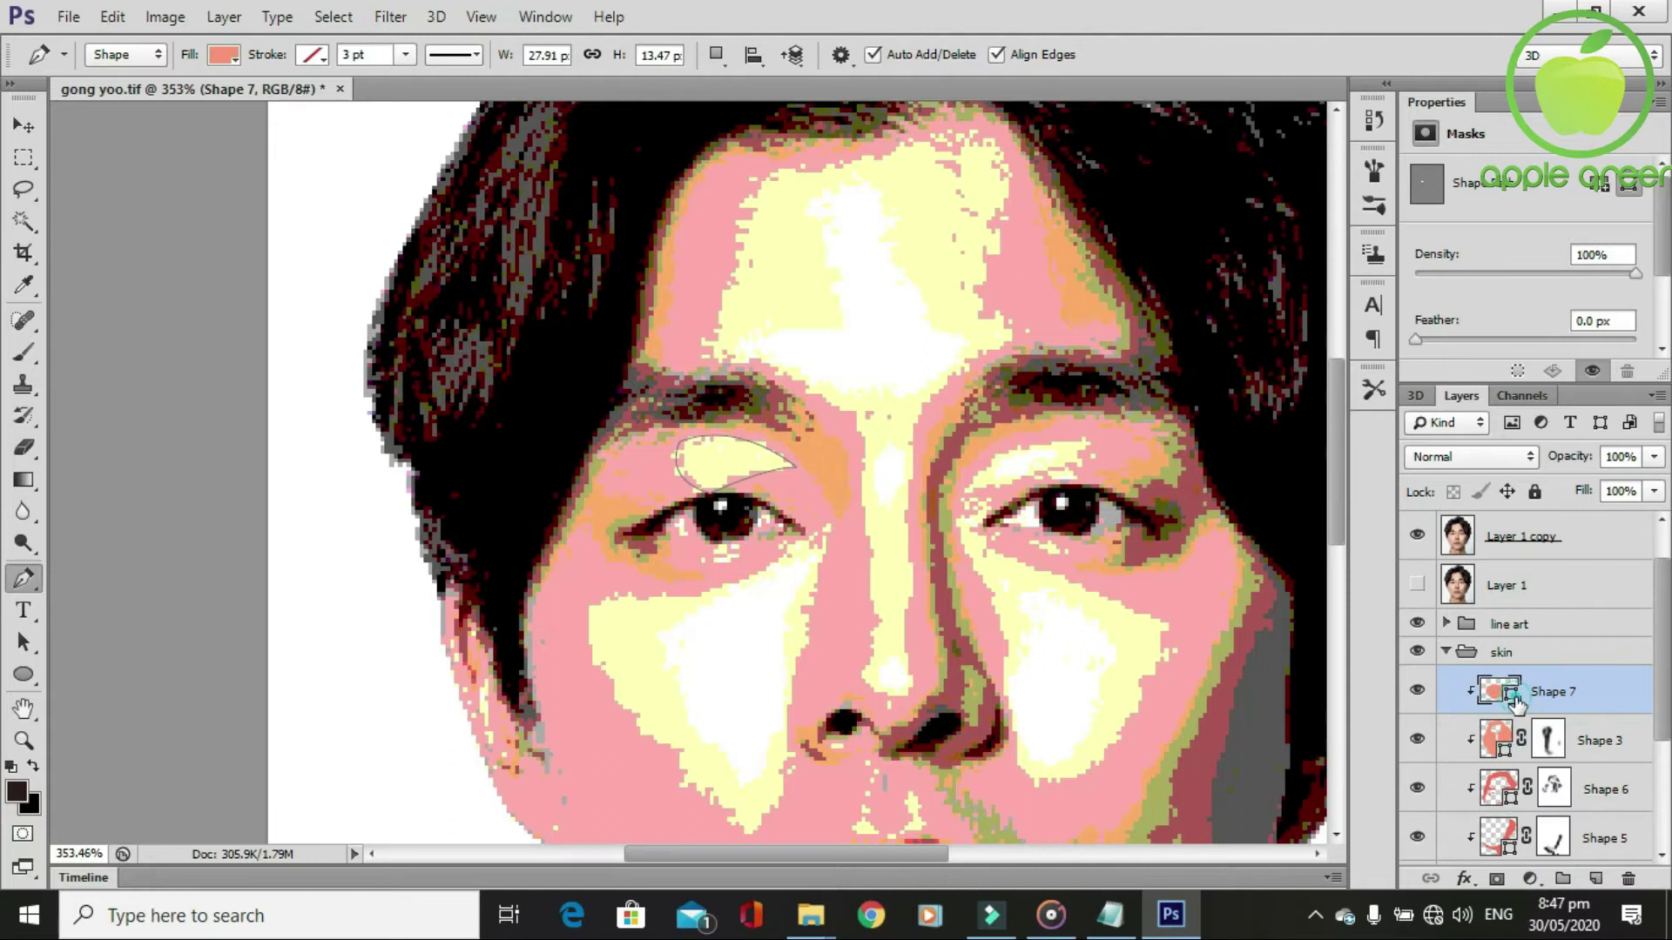
double_click(1515, 703)
left_click(1621, 215)
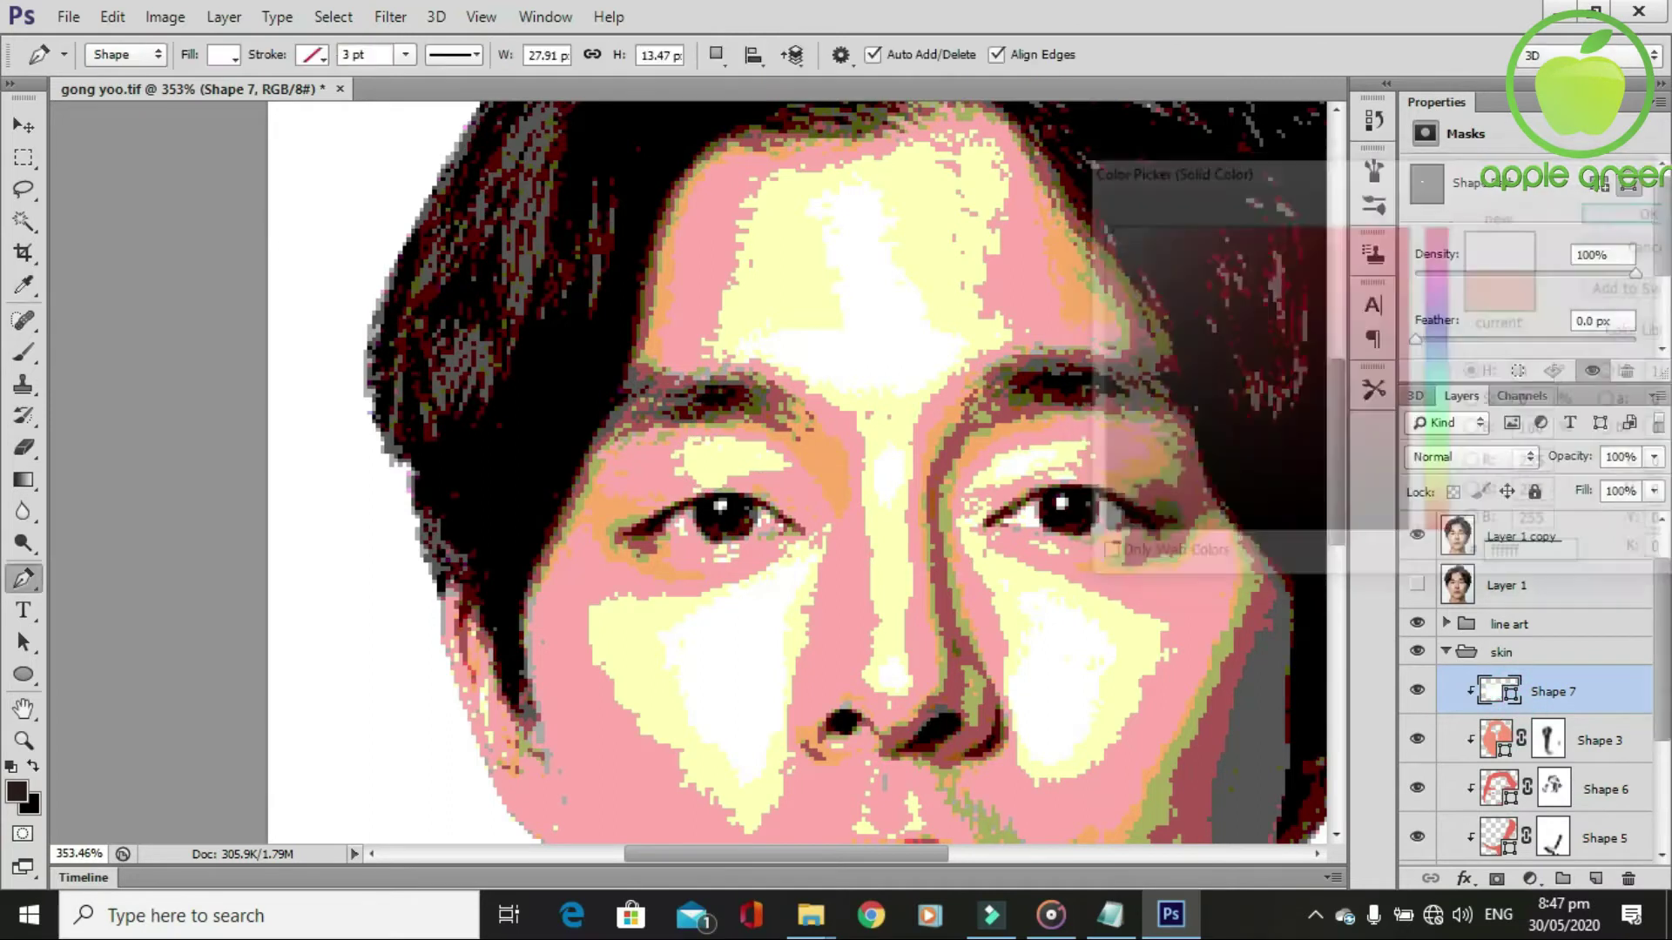
left_click(1417, 534)
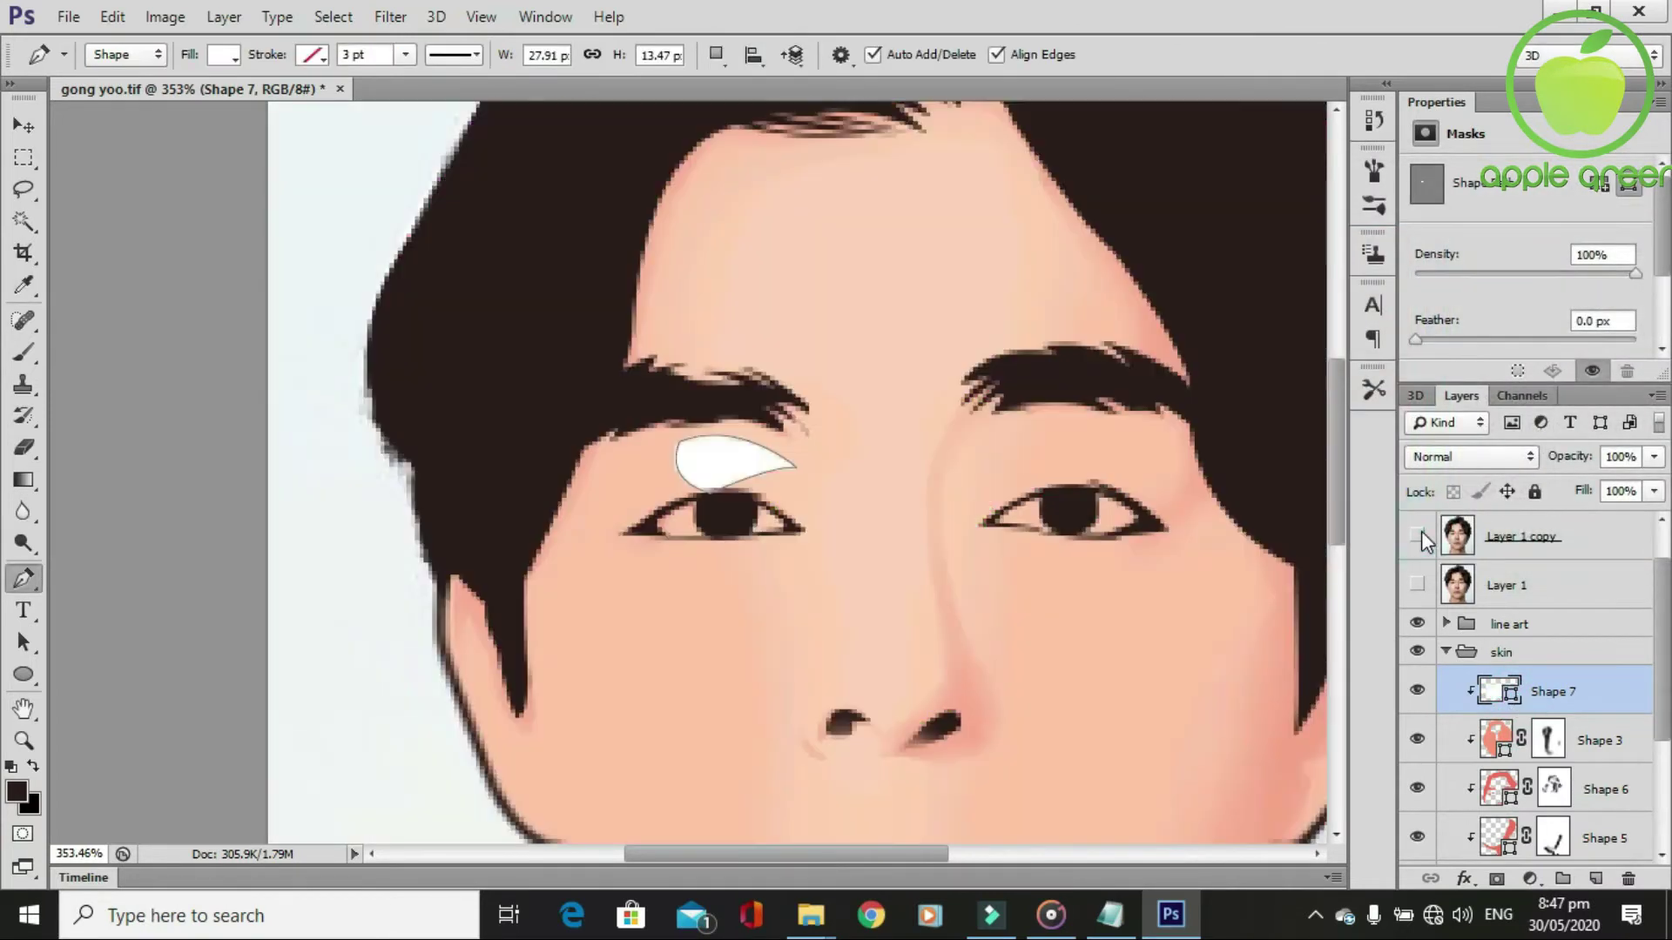
left_click(1654, 458)
left_click_drag(1617, 503, 1596, 493)
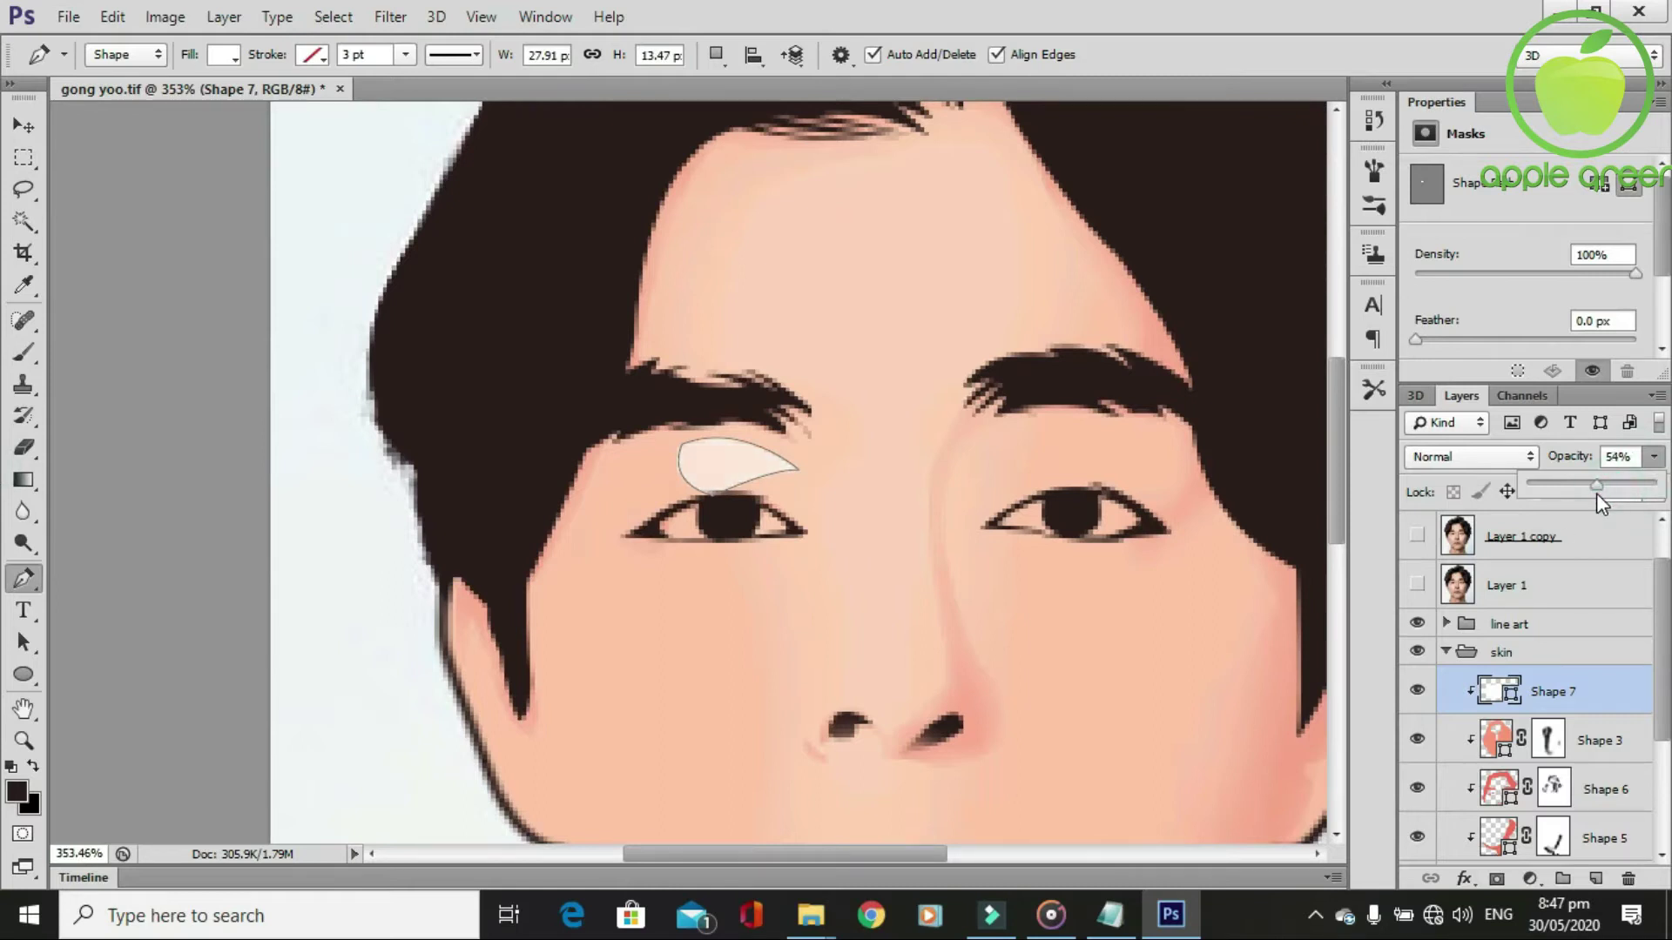
Add a layer mask to Shape 7 and brush-fade the highlight above the left eye.
left_click(1497, 879)
key("b")
mouse_move(709, 510)
left_mouse_down()
mouse_move(779, 498)
mouse_move(750, 429)
mouse_move(821, 440)
mouse_move(634, 436)
mouse_move(659, 503)
mouse_move(700, 413)
left_mouse_up()
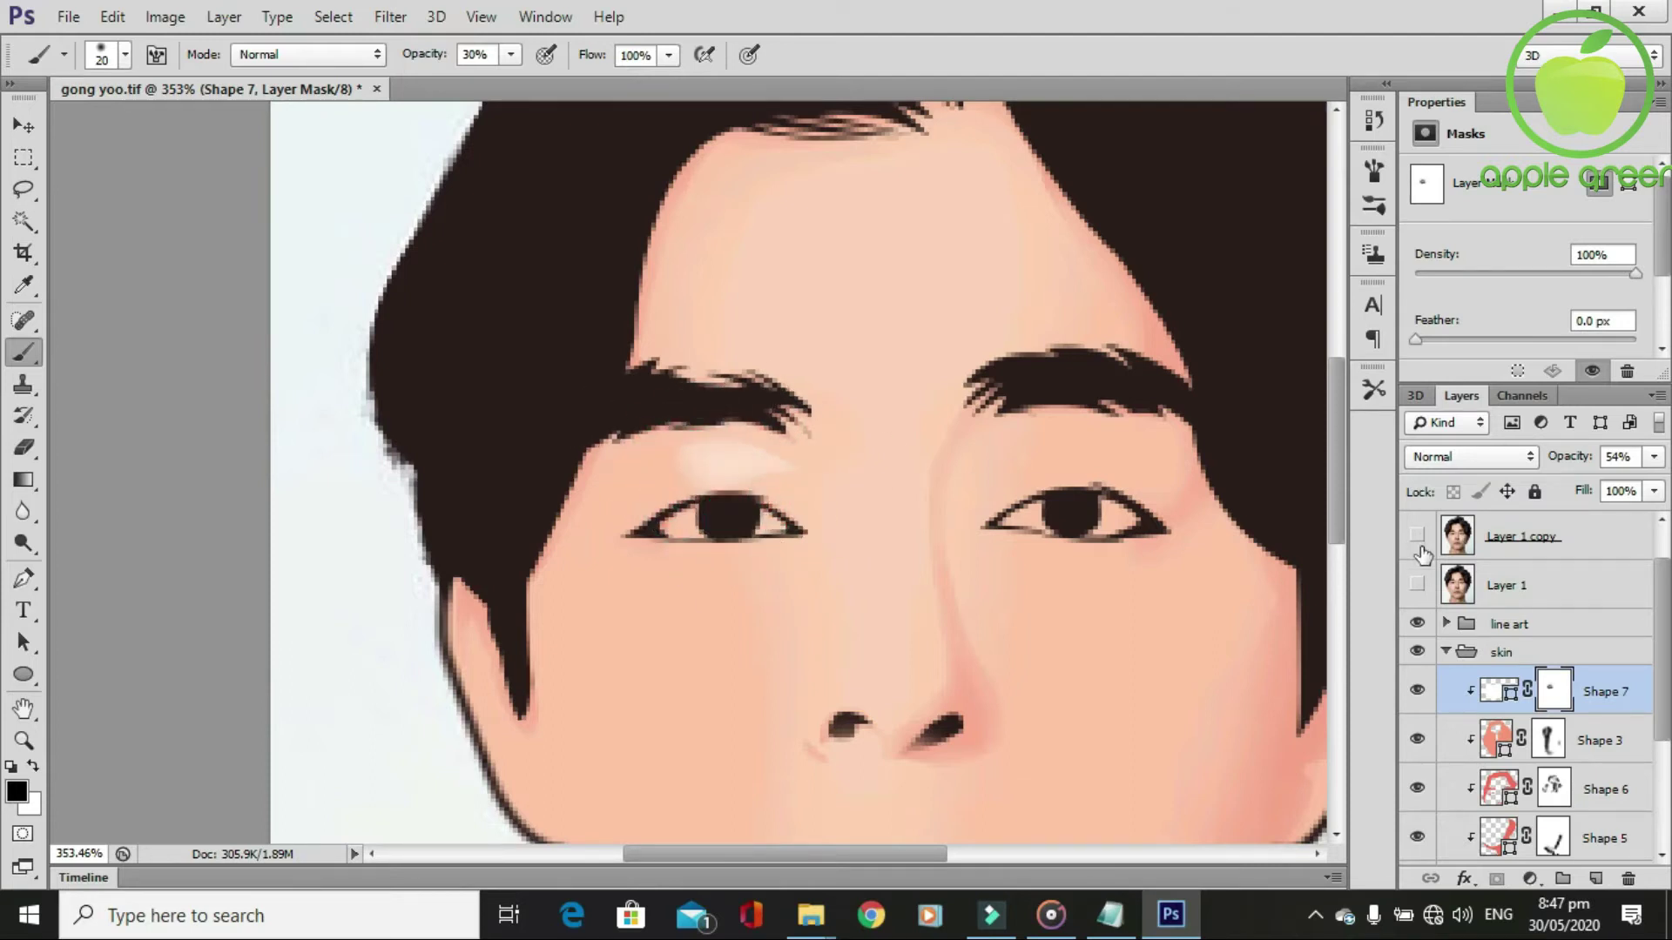
left_click(1417, 585)
left_click(1417, 585)
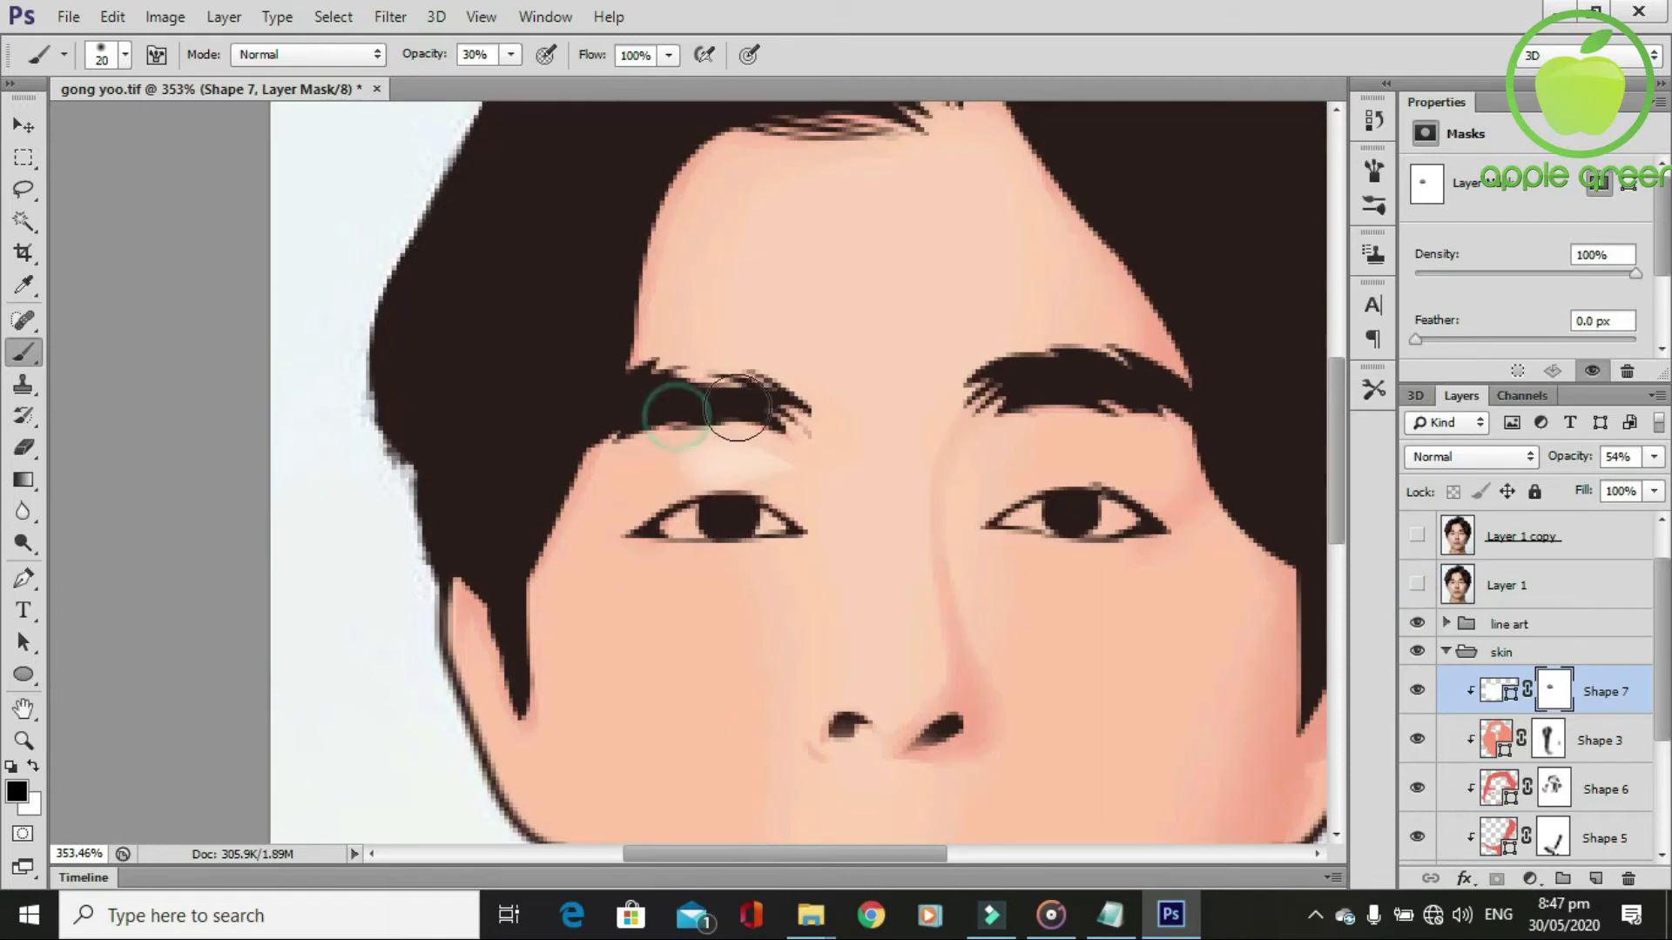
left_click_drag(795, 452, 721, 515)
Dab the highlight once more and show the posterized reference photo again.
scroll(836, 683, "down", 2)
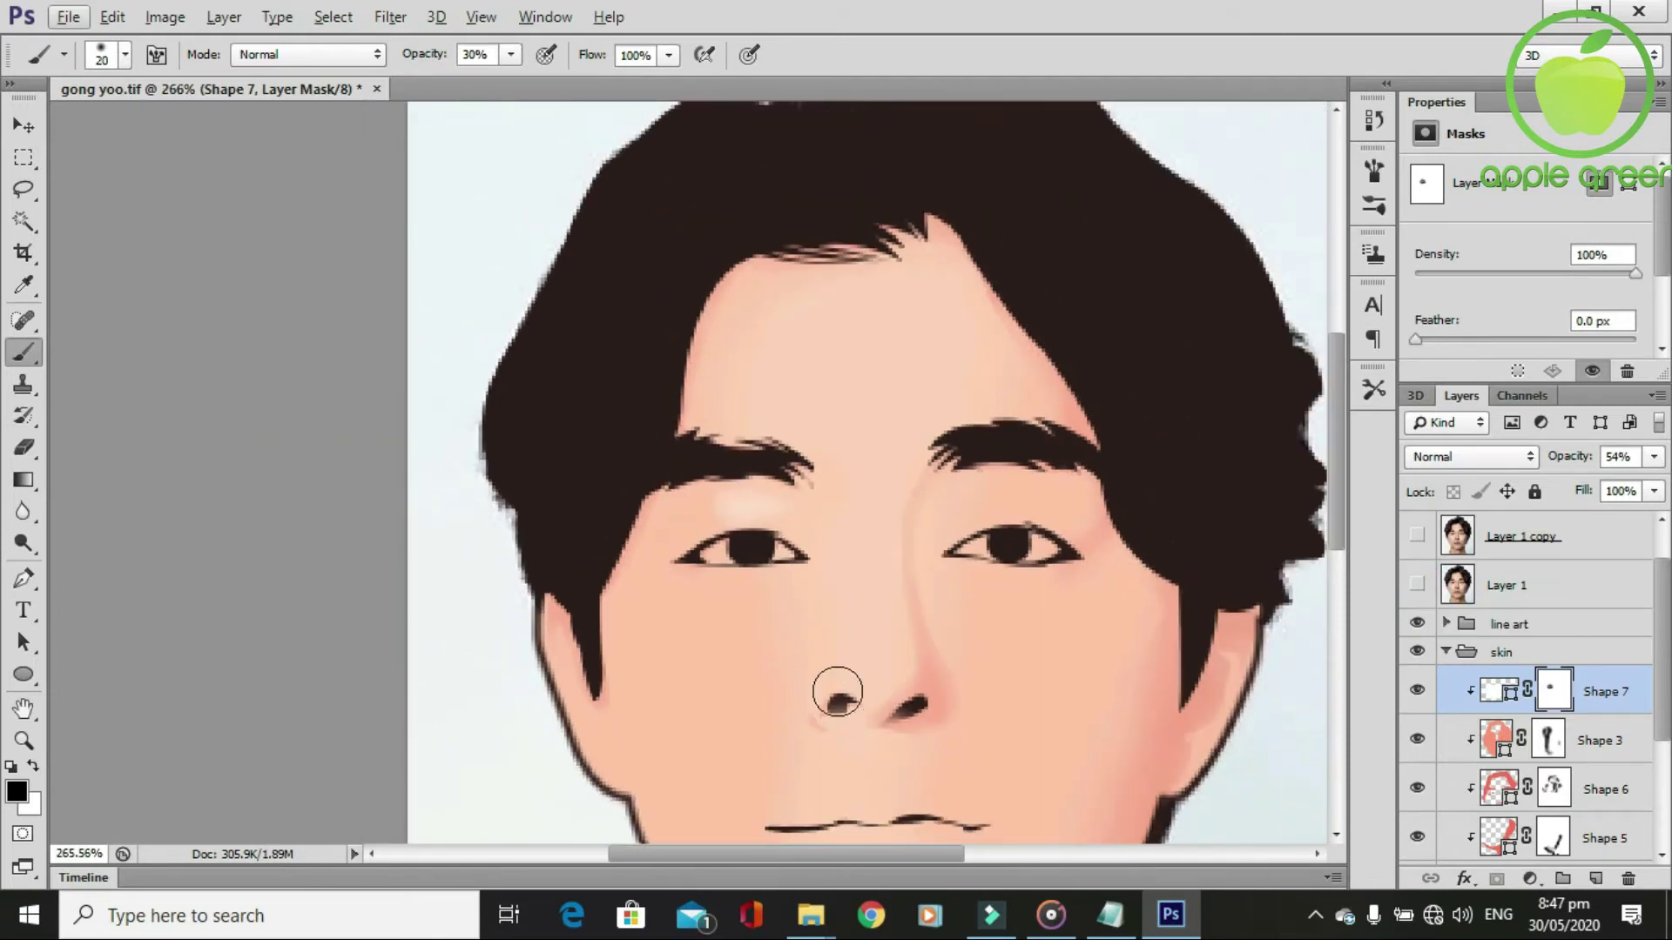
scroll(653, 479, "up", 3)
scroll(692, 475, "down", 2)
scroll(978, 758, "down", 1)
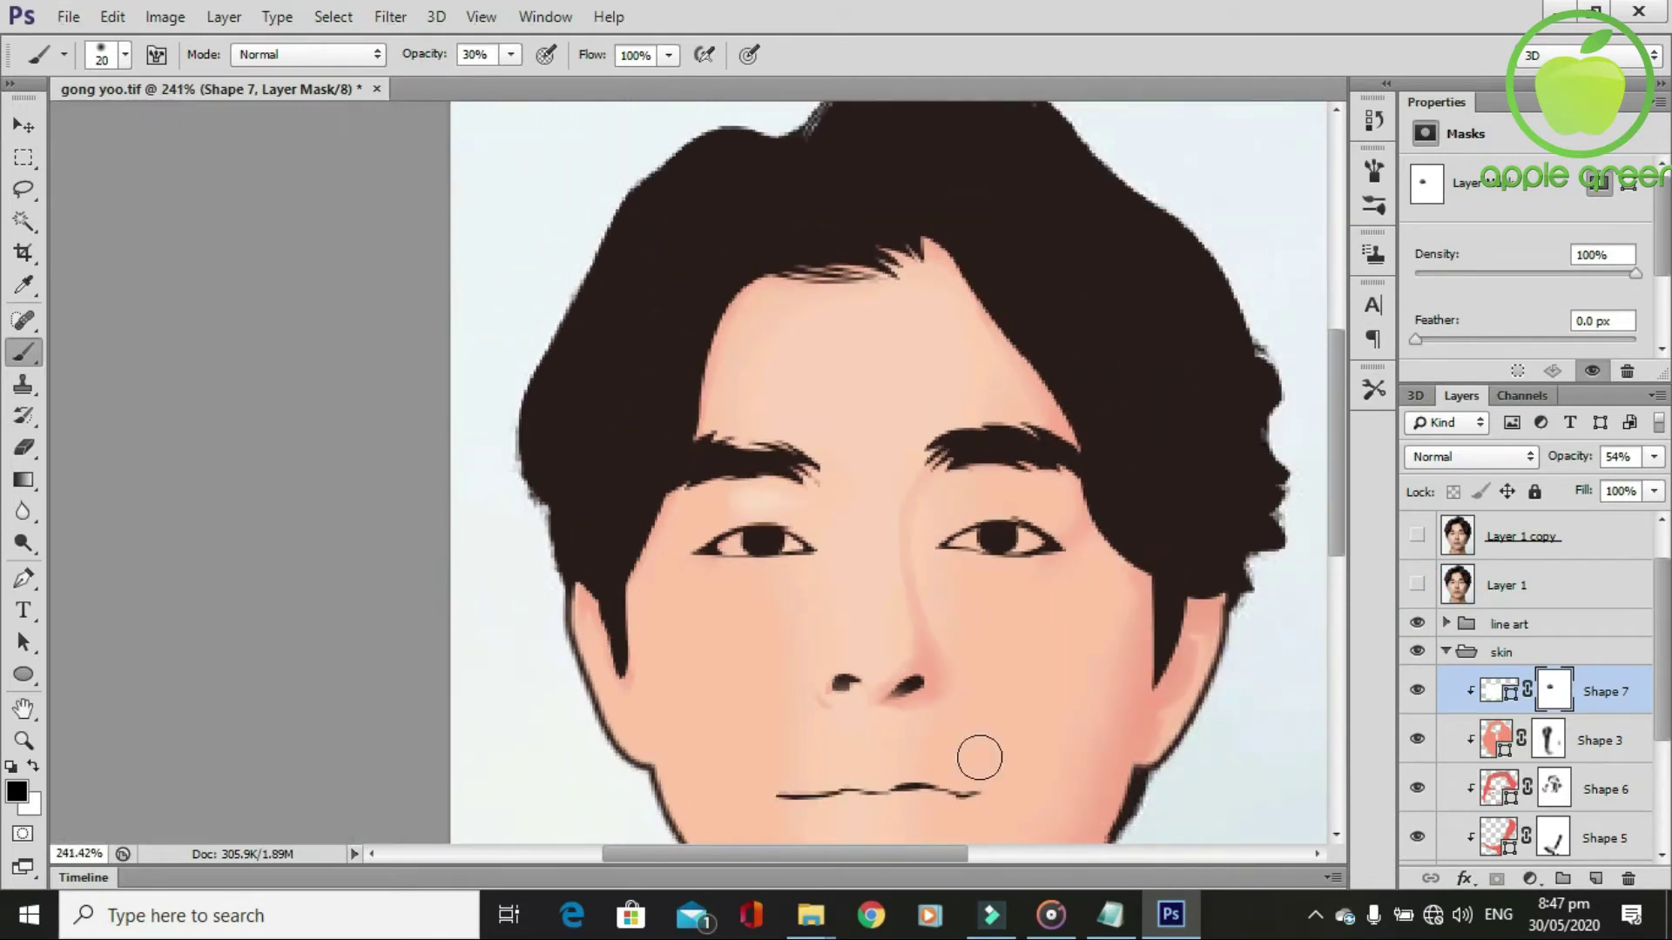
scroll(978, 757, "up", 1)
left_click(695, 484)
scroll(1019, 623, "up", 1)
scroll(1019, 623, "up", 1)
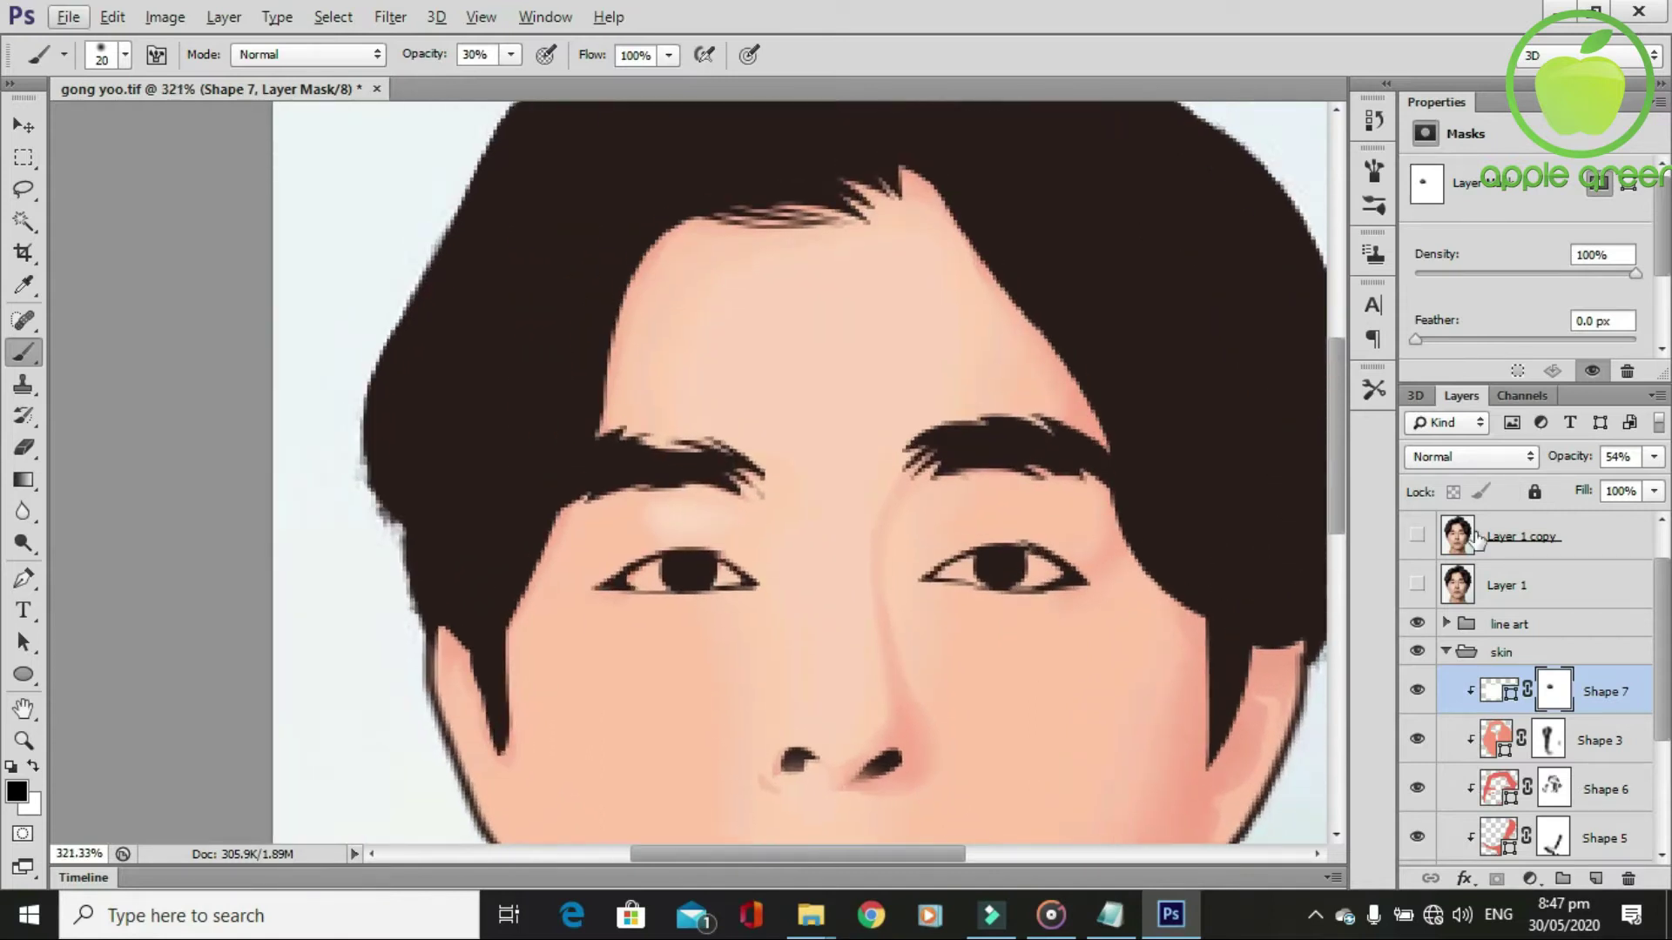
left_click(1417, 535)
scroll(852, 610, "up", 1)
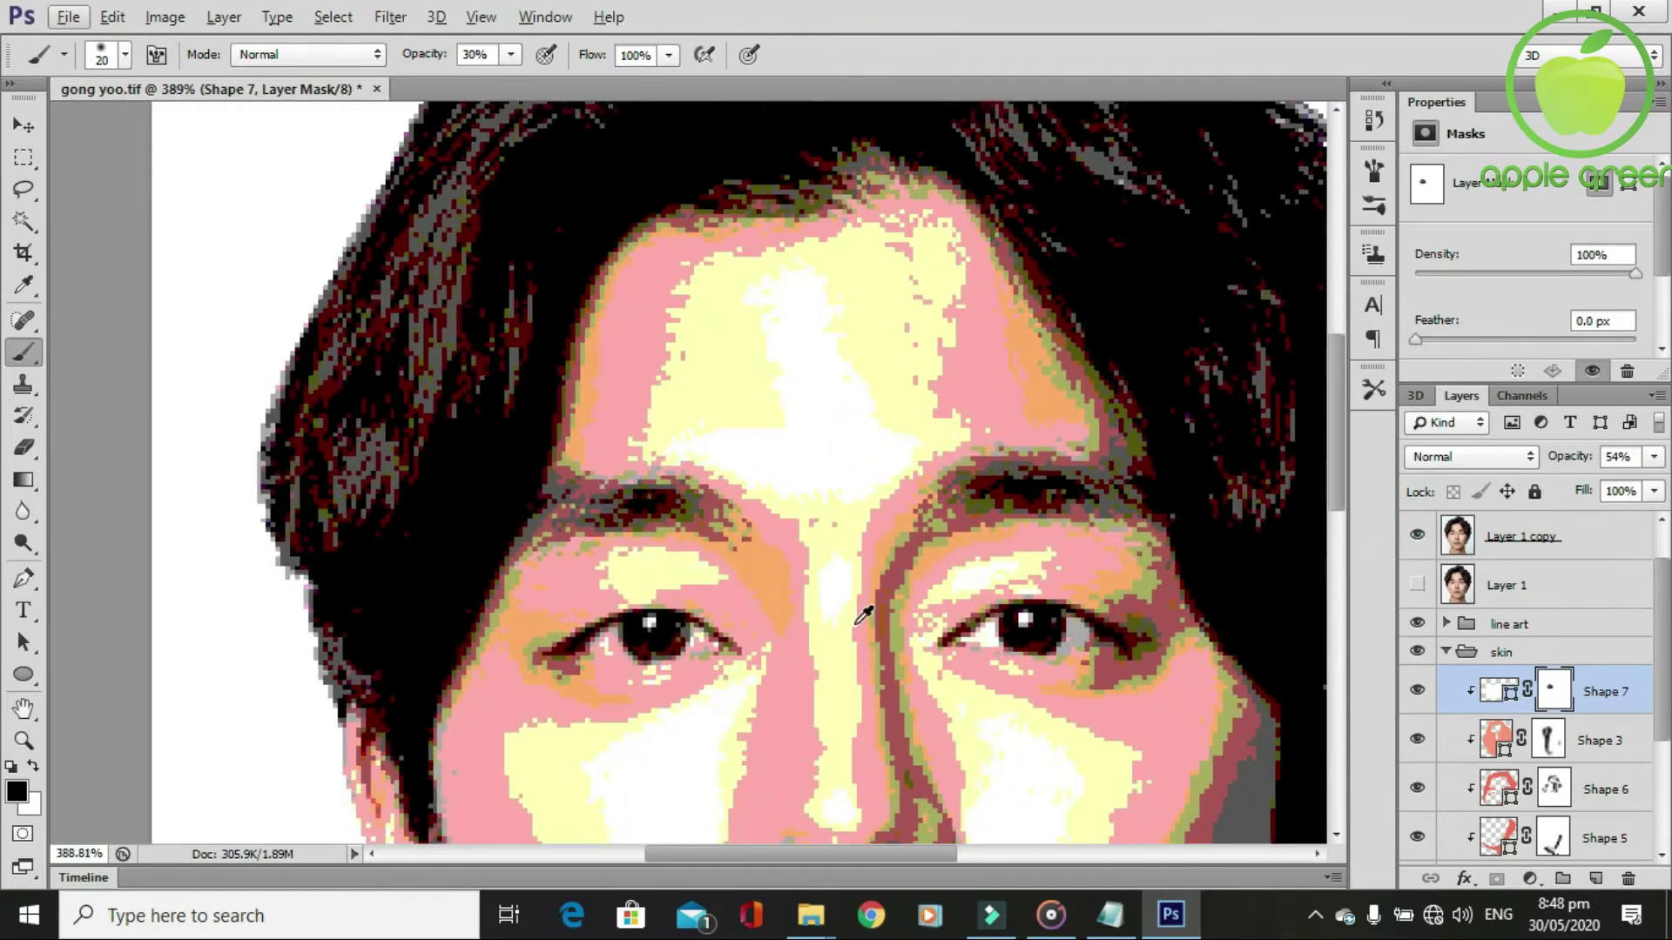
Trace a closed nose-bridge highlight shape with the Pen tool.
key("p")
scroll(853, 631, "up", 1)
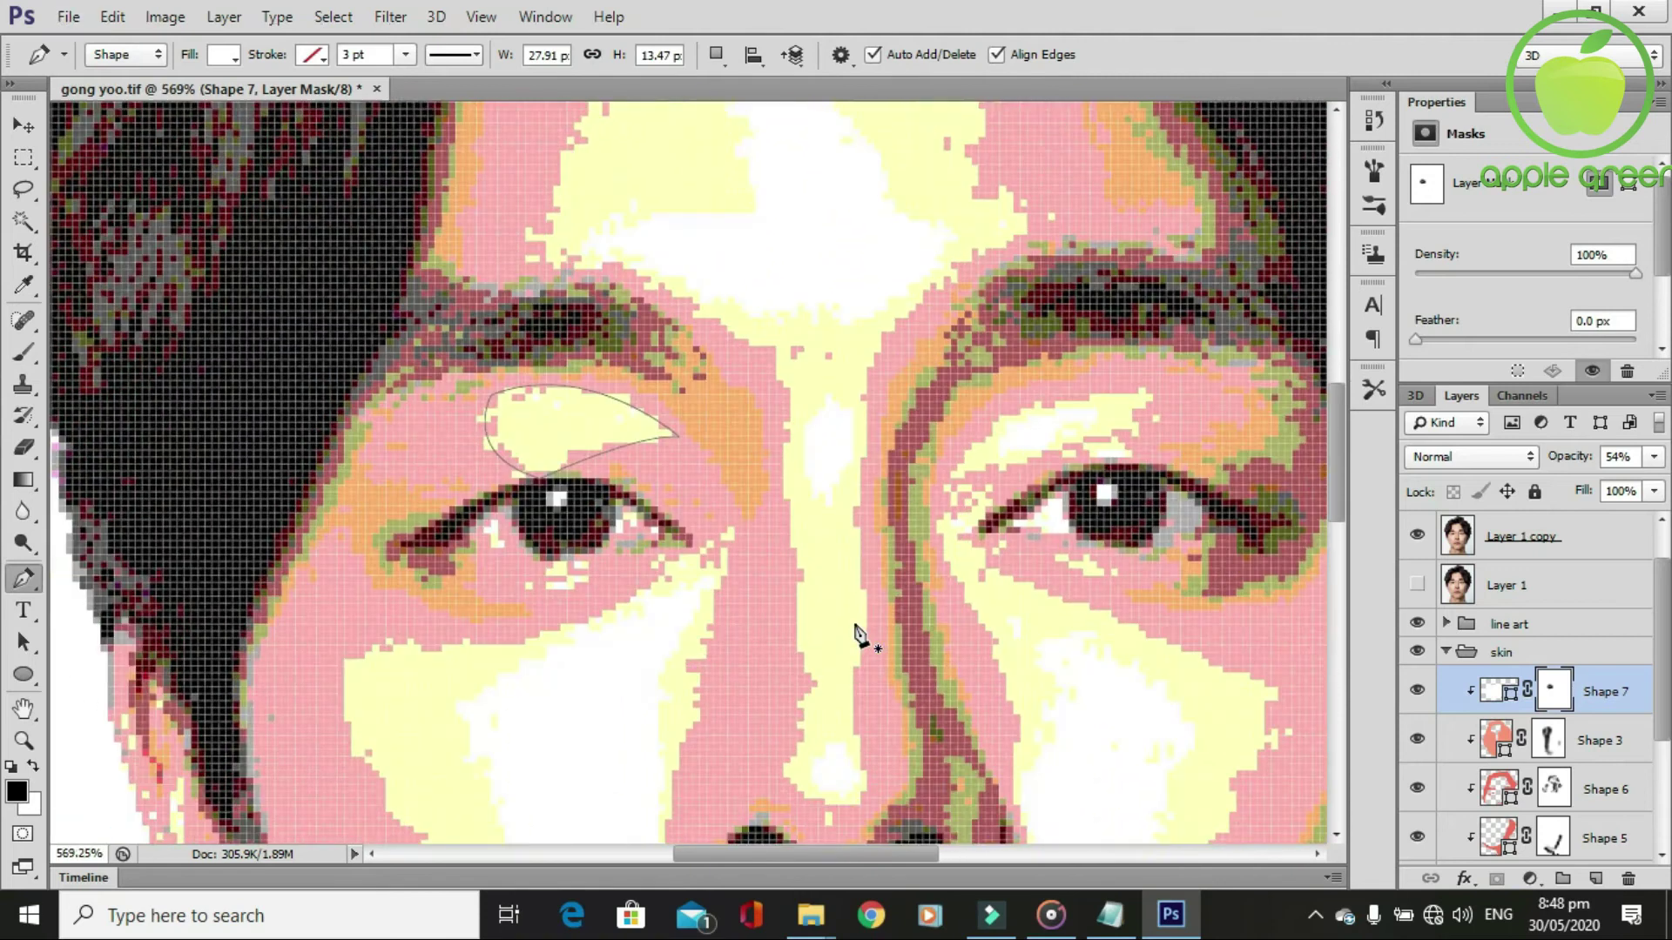
scroll(858, 631, "up", 1)
left_click(829, 451)
left_click(862, 414)
left_click(836, 363)
left_click(811, 388)
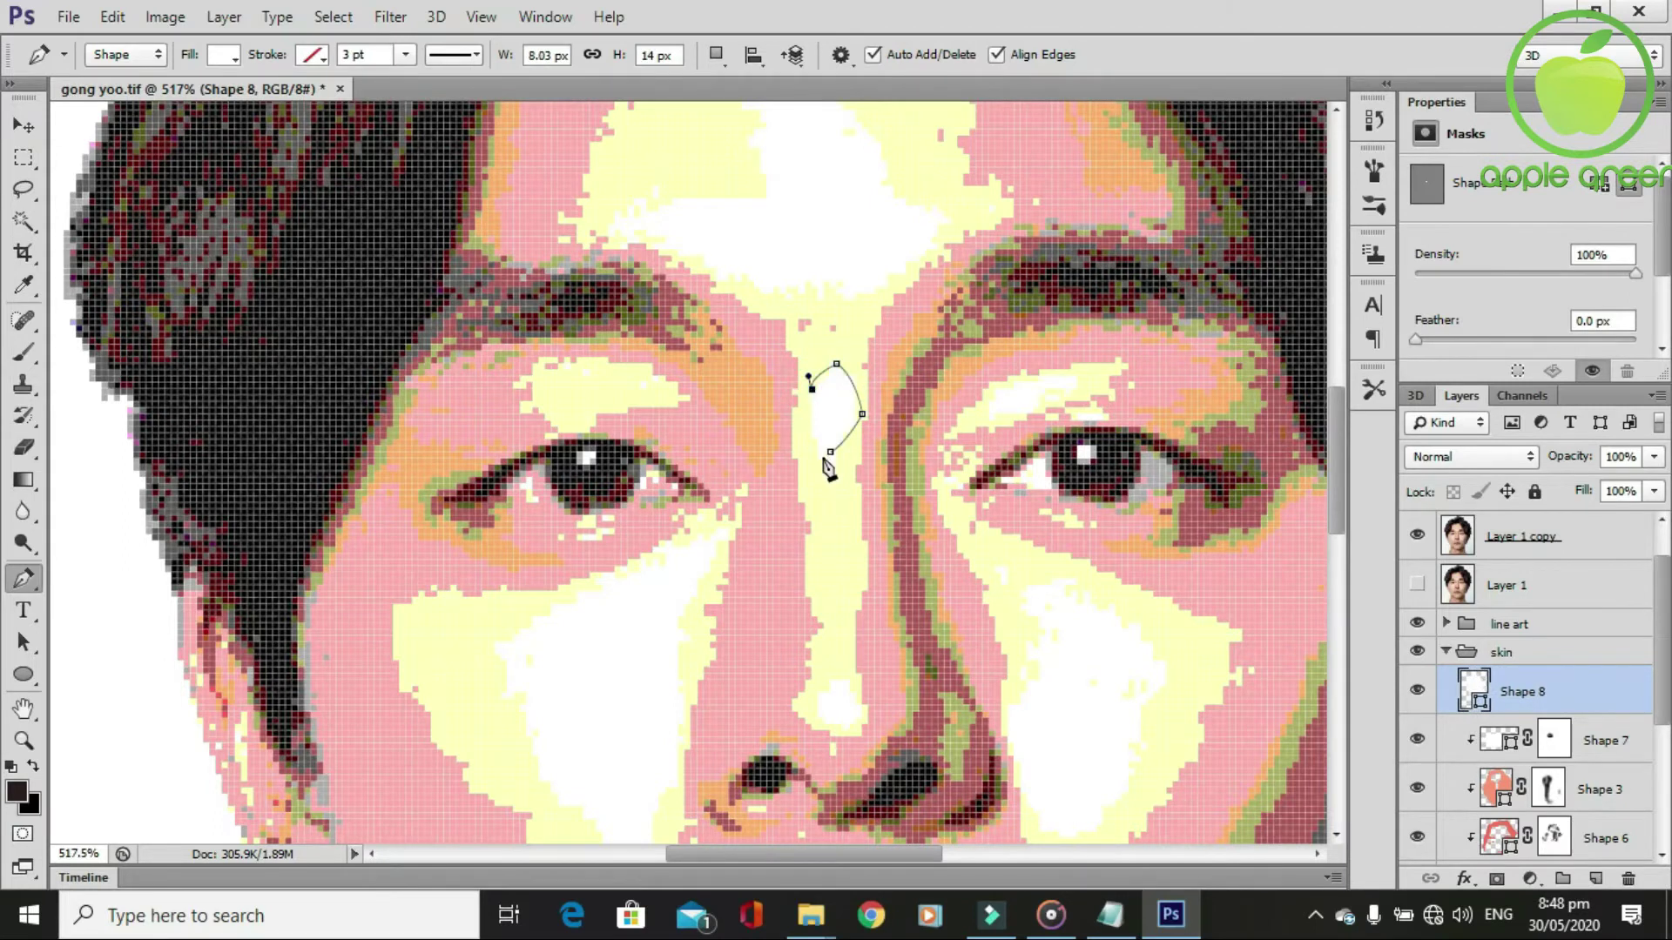
left_click_drag(828, 454, 854, 475)
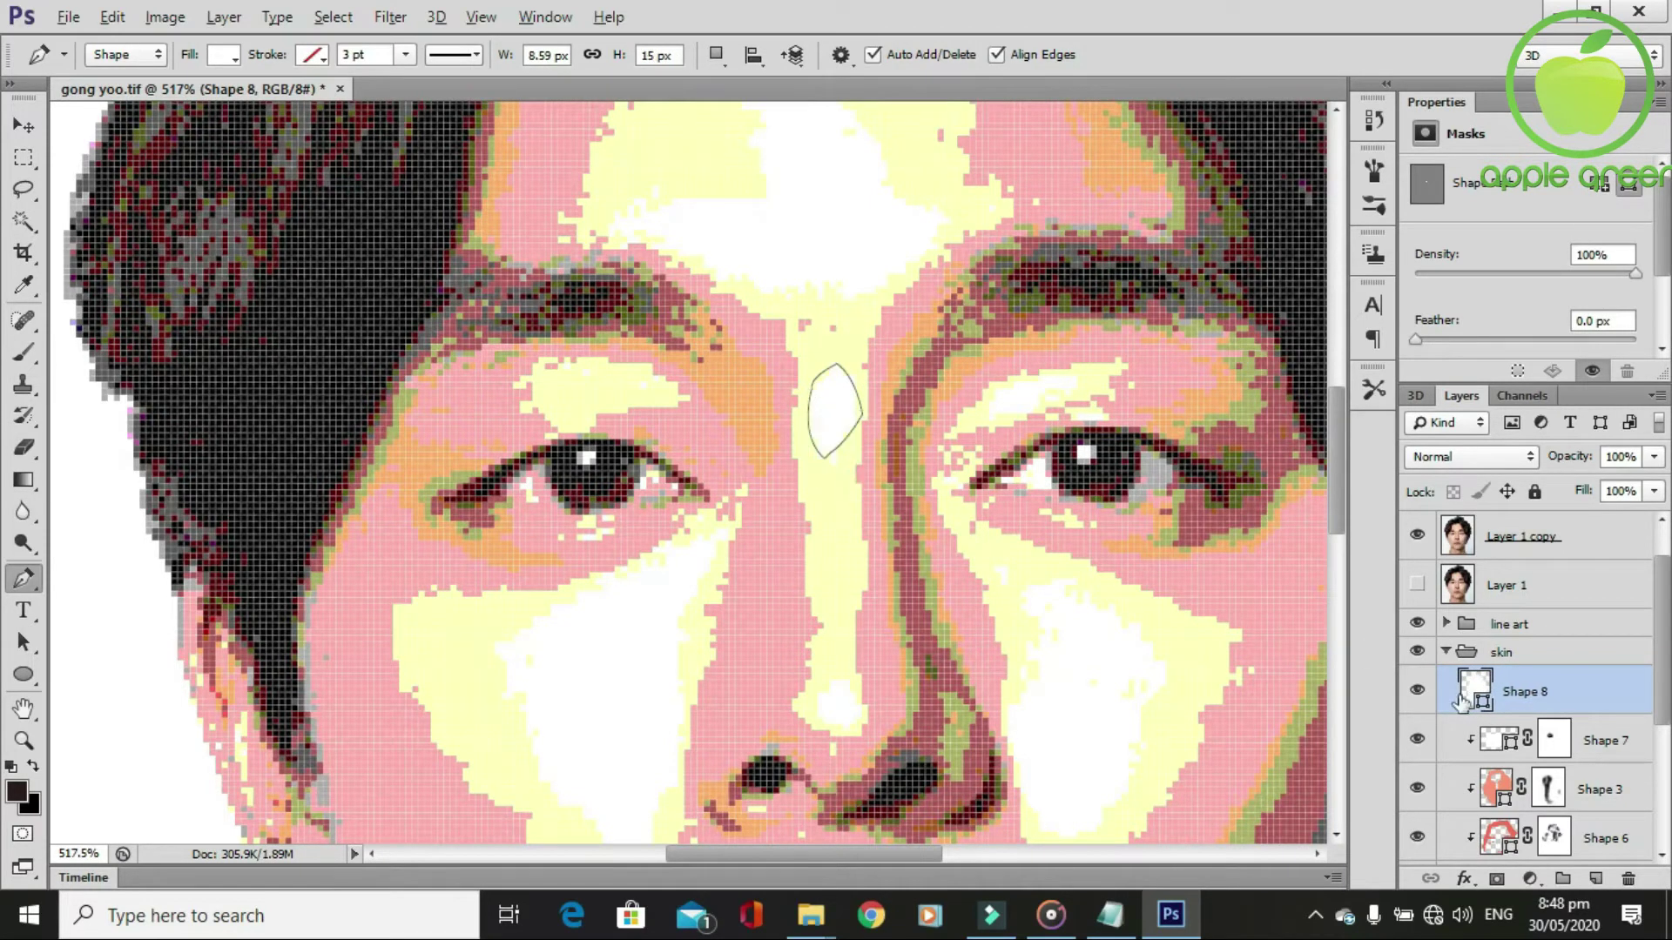
Clip the nose highlight, merge it with Shape 7 into Shape 8, and add a mask.
left_click(1512, 697, "alt")
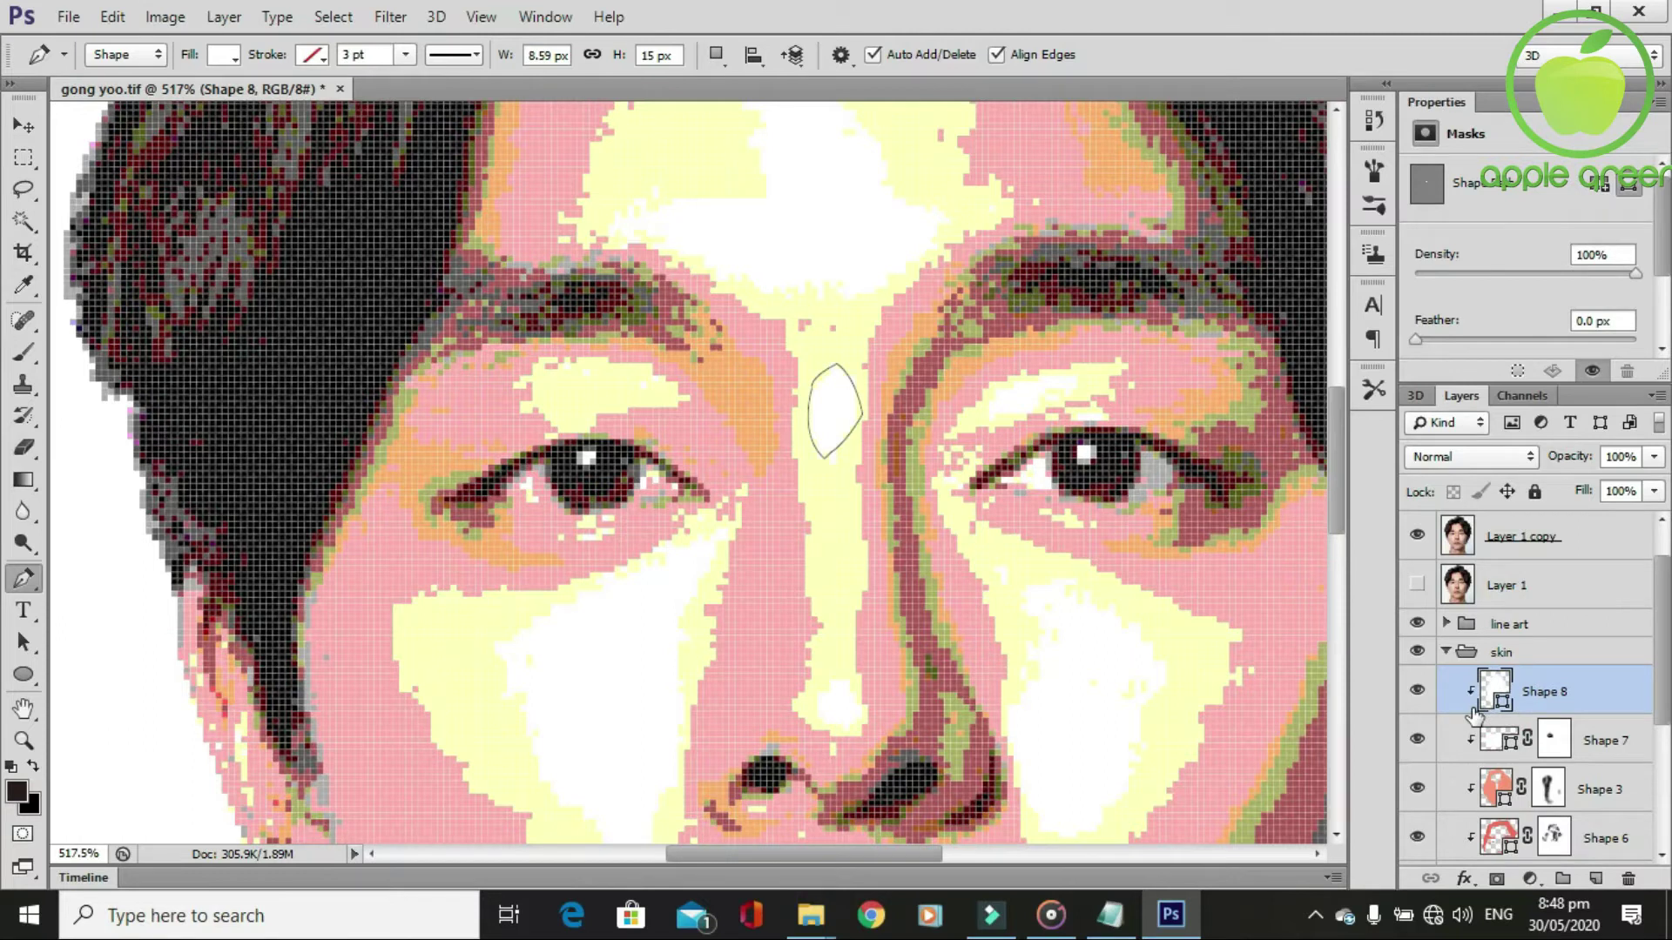
key("ctrl+e")
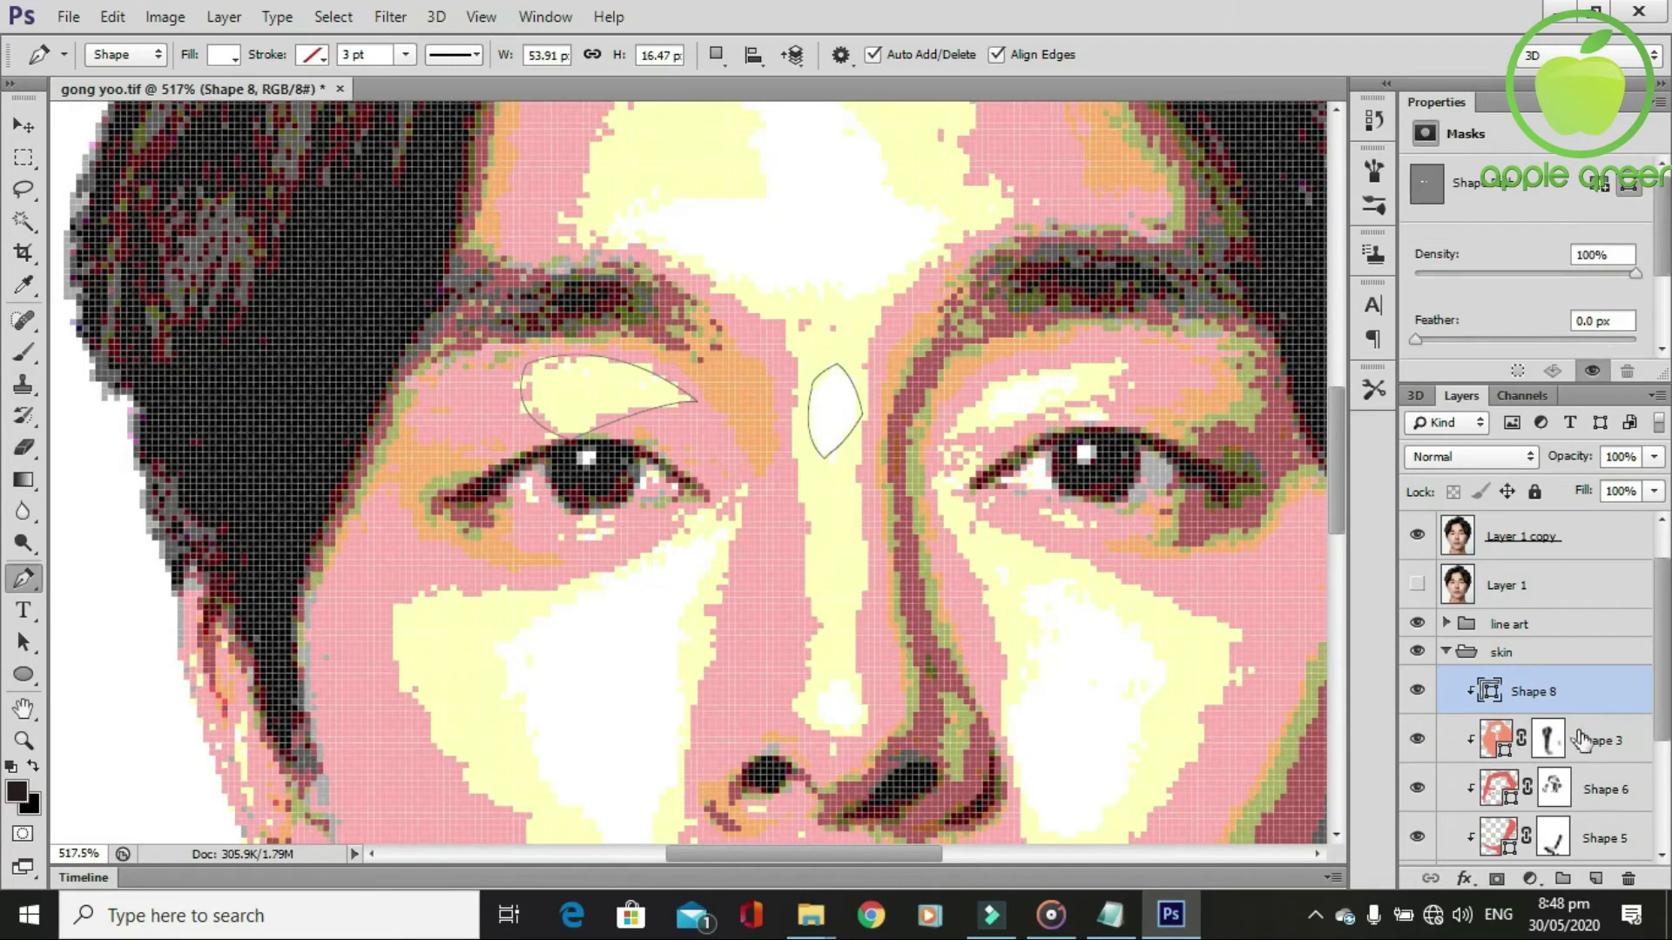
left_click(1416, 537)
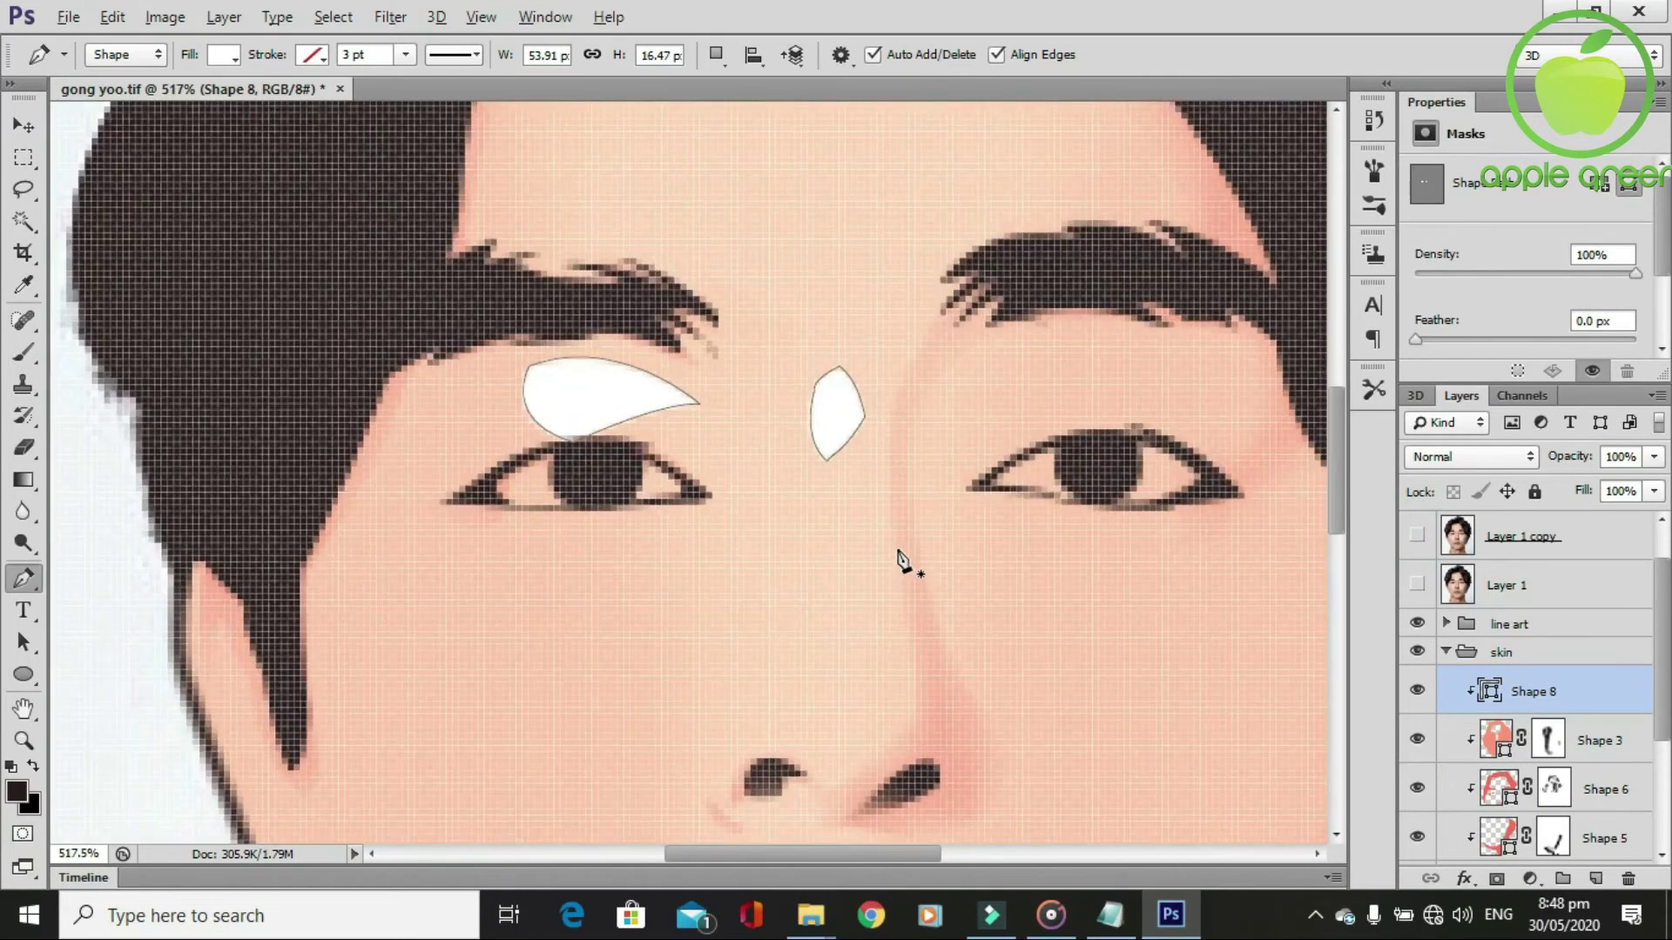
left_click(1497, 878)
key("b")
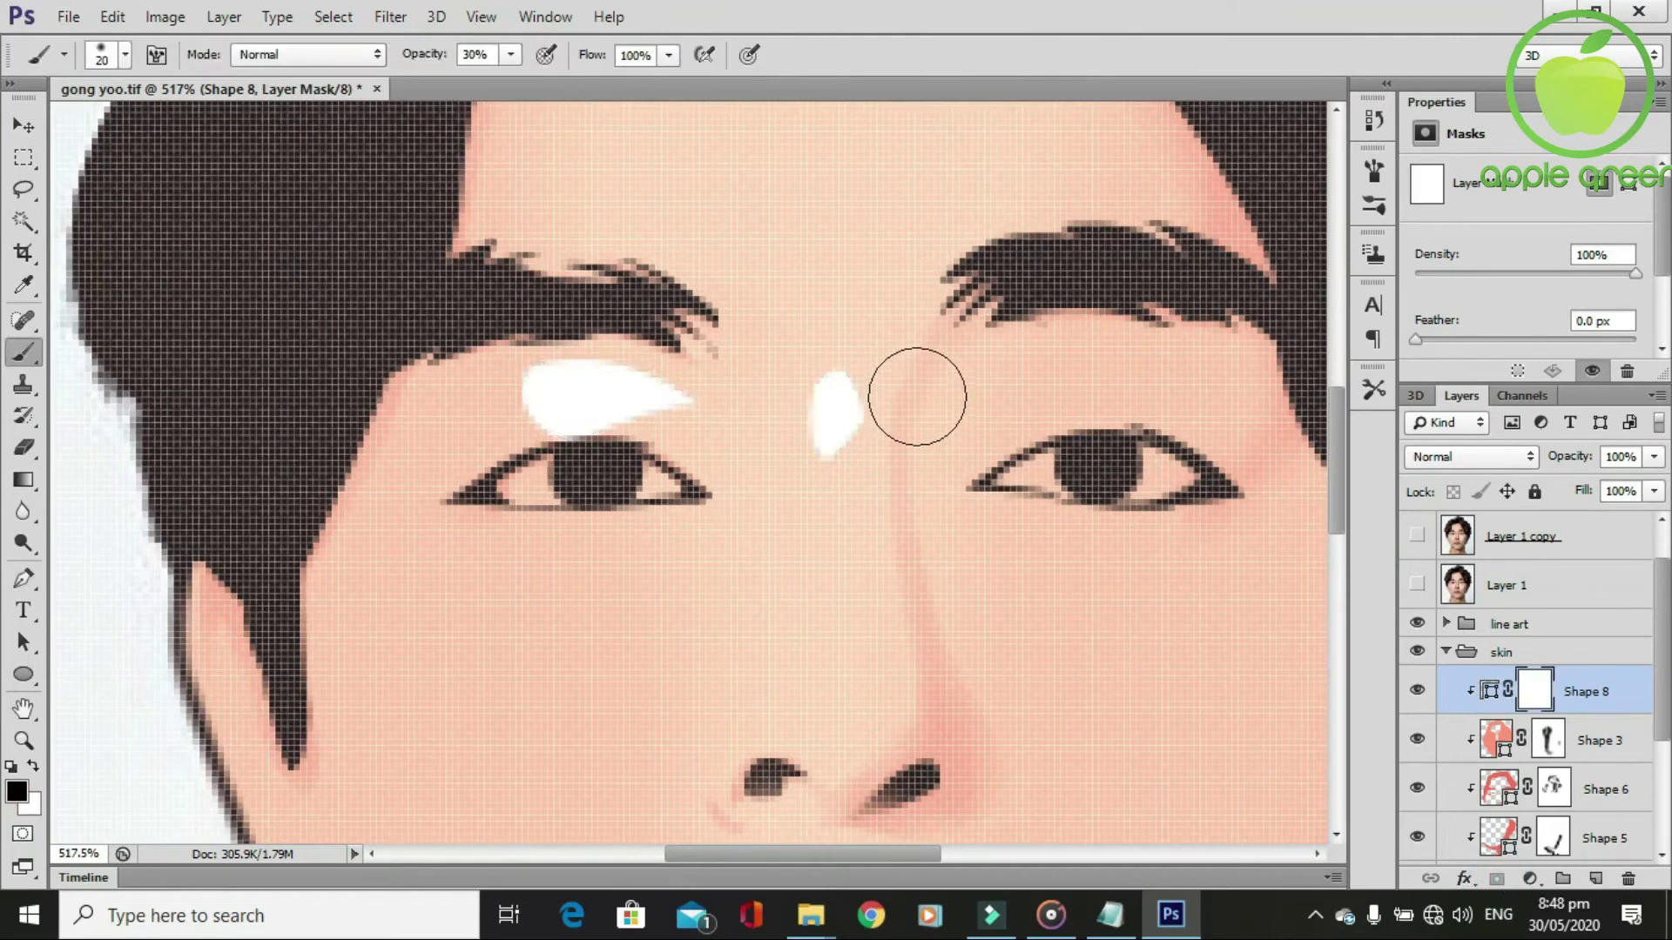
left_click(1655, 458)
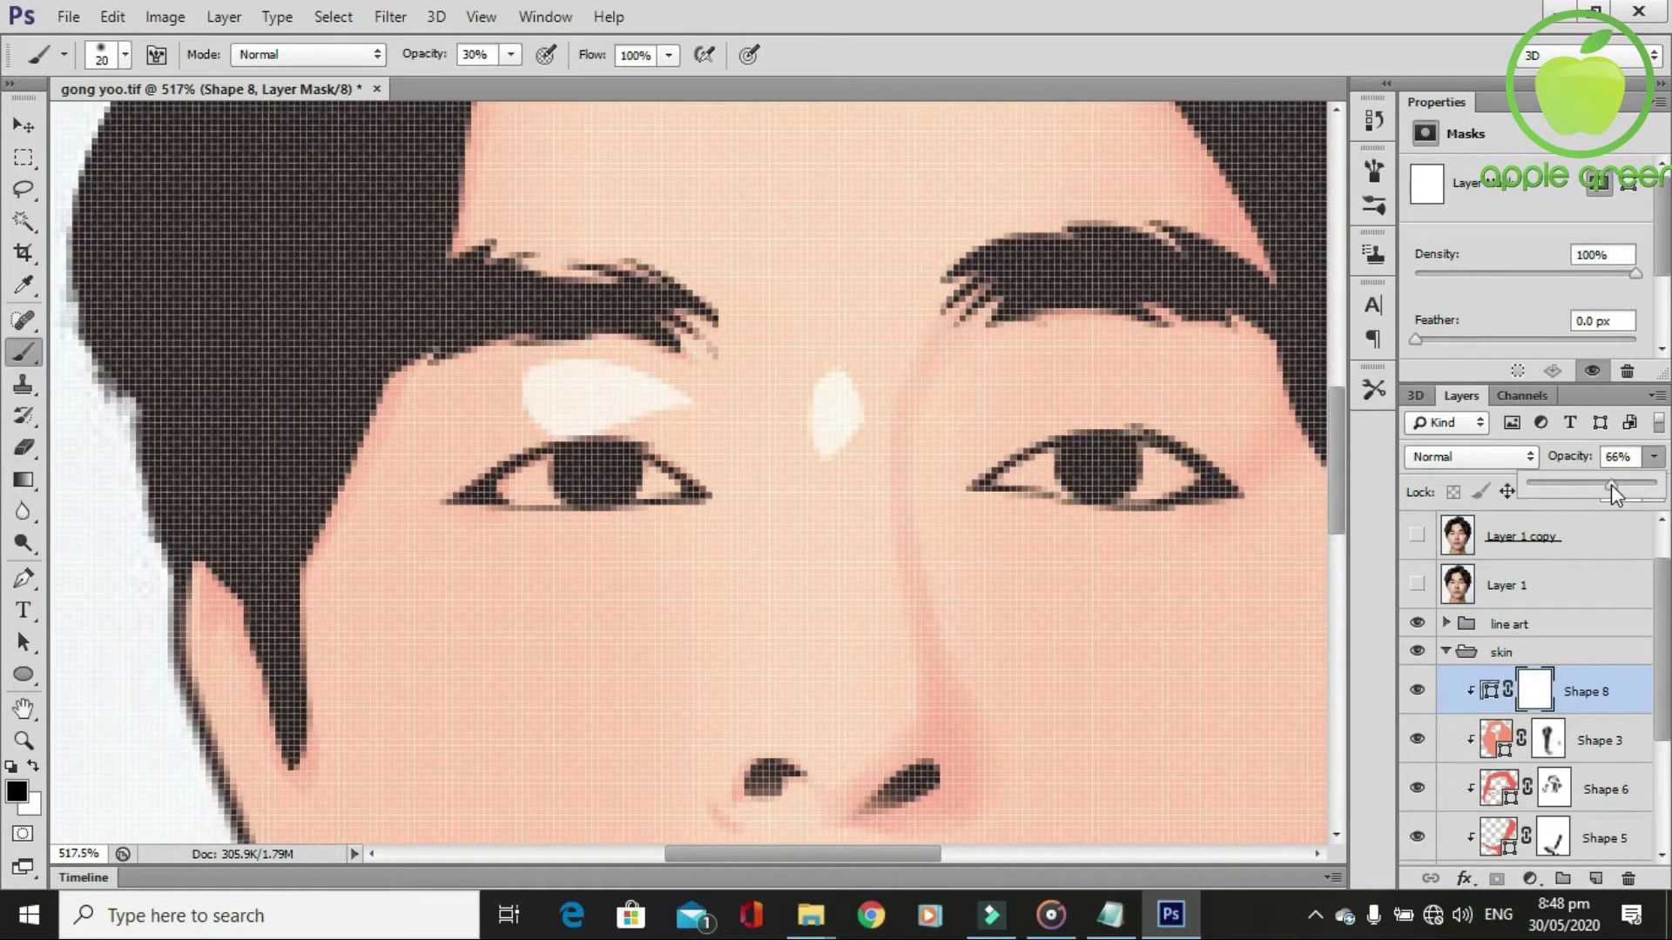
left_click_drag(888, 453, 794, 383)
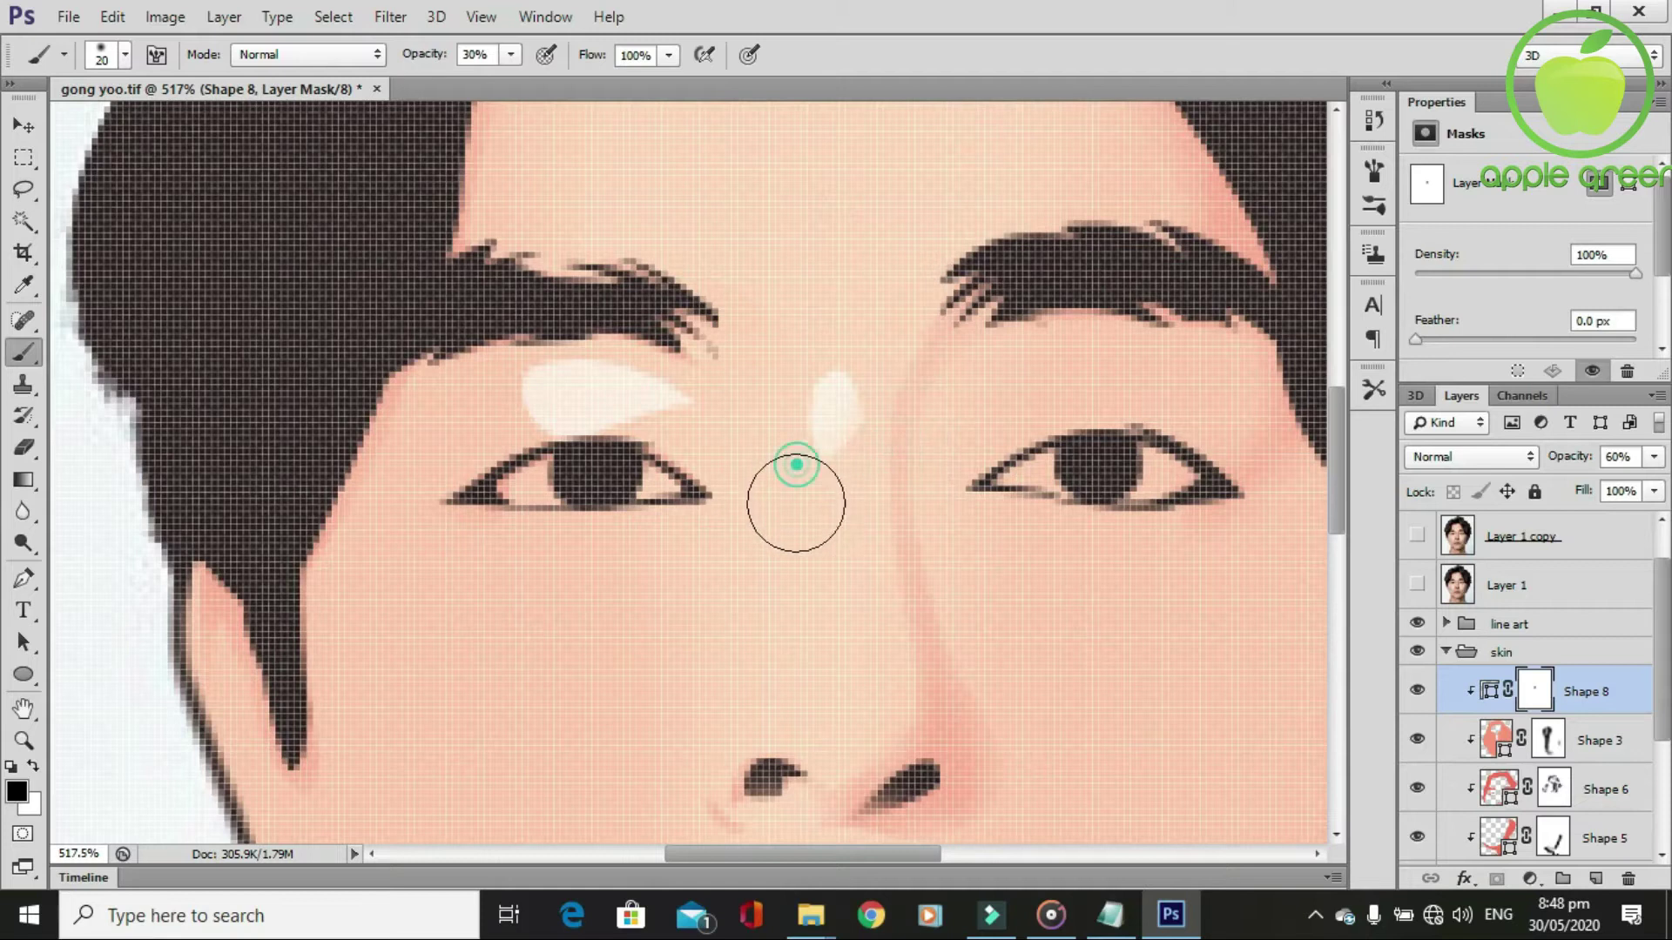
With a smaller brush, soften the brow, left-eye and nose-bridge highlight edges on the mask.
key("bracketleft")
key("bracketleft")
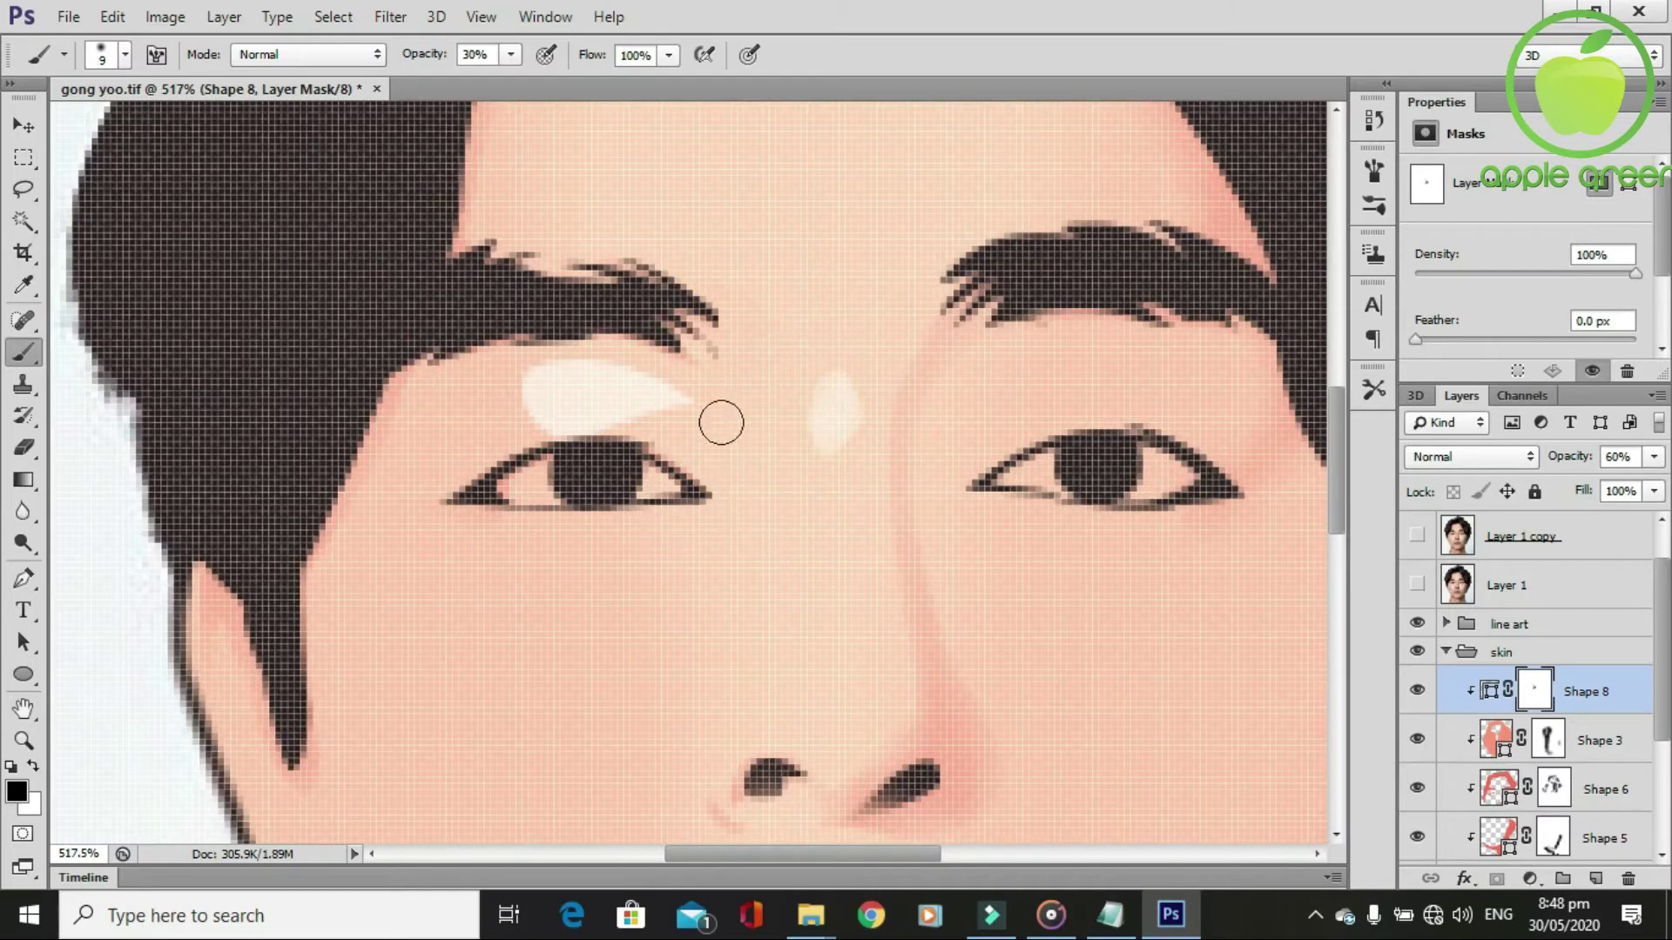
left_click_drag(680, 419, 527, 434)
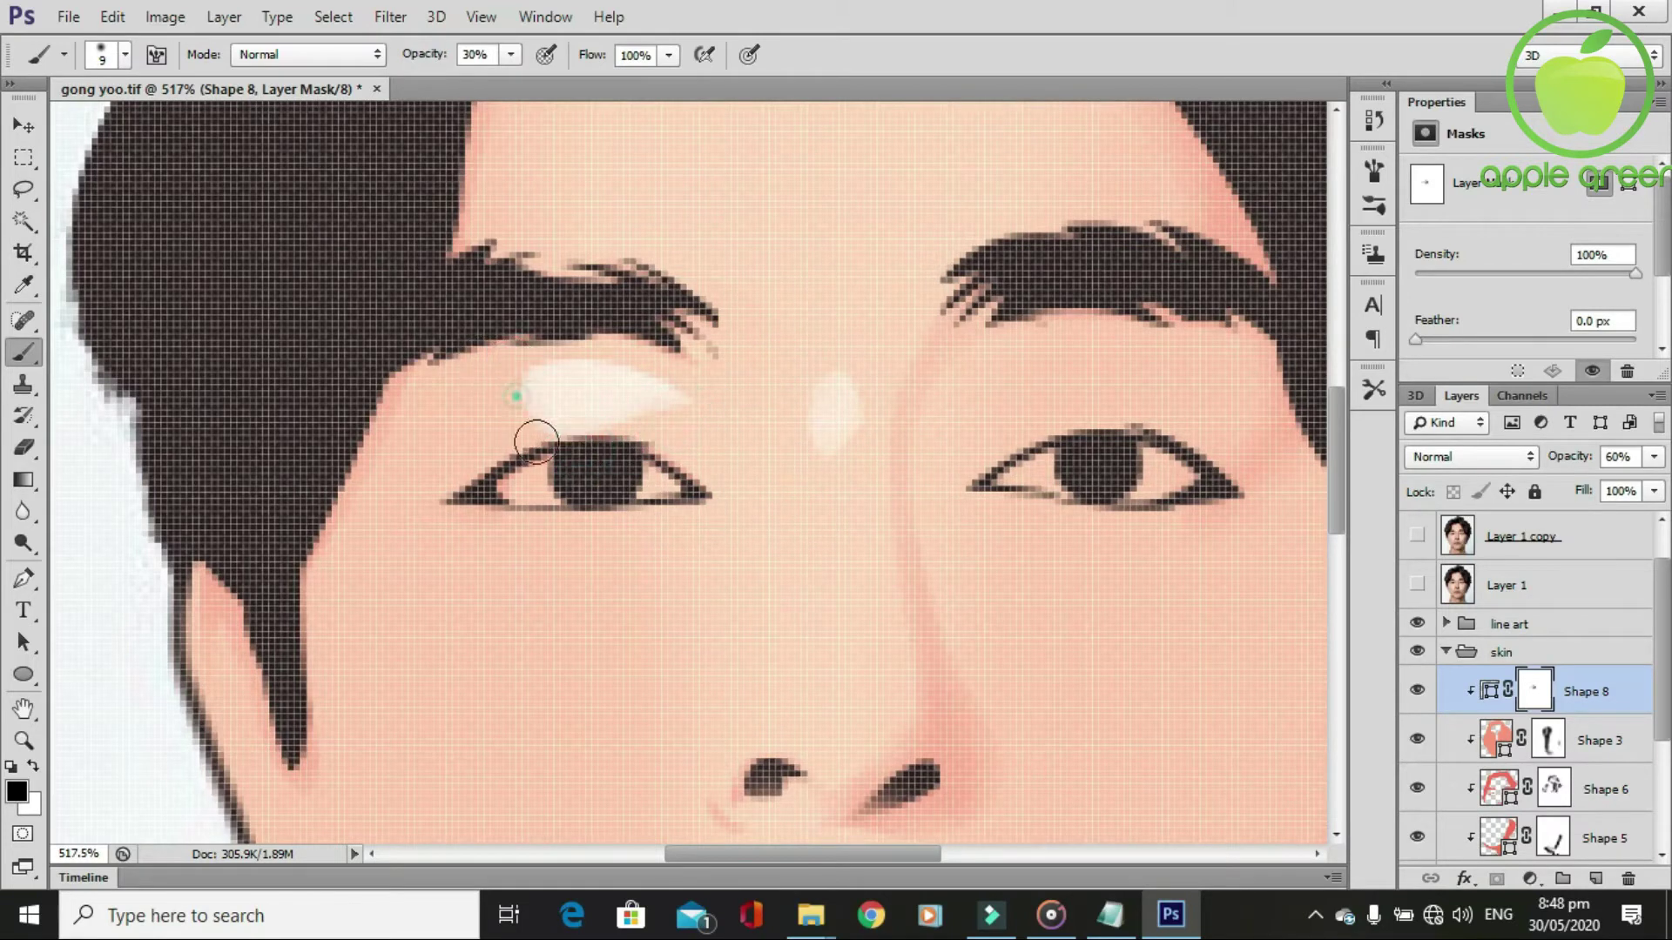
left_click_drag(523, 362, 683, 377)
left_click_drag(576, 355, 727, 387)
left_click(597, 440)
left_click(545, 434)
left_click(814, 397)
scroll(779, 617, "down", 2, "alt")
scroll(788, 610, "down", 2, "alt")
scroll(837, 664, "up", 3, "alt")
scroll(825, 392, "up", 2, "alt")
left_click(793, 426)
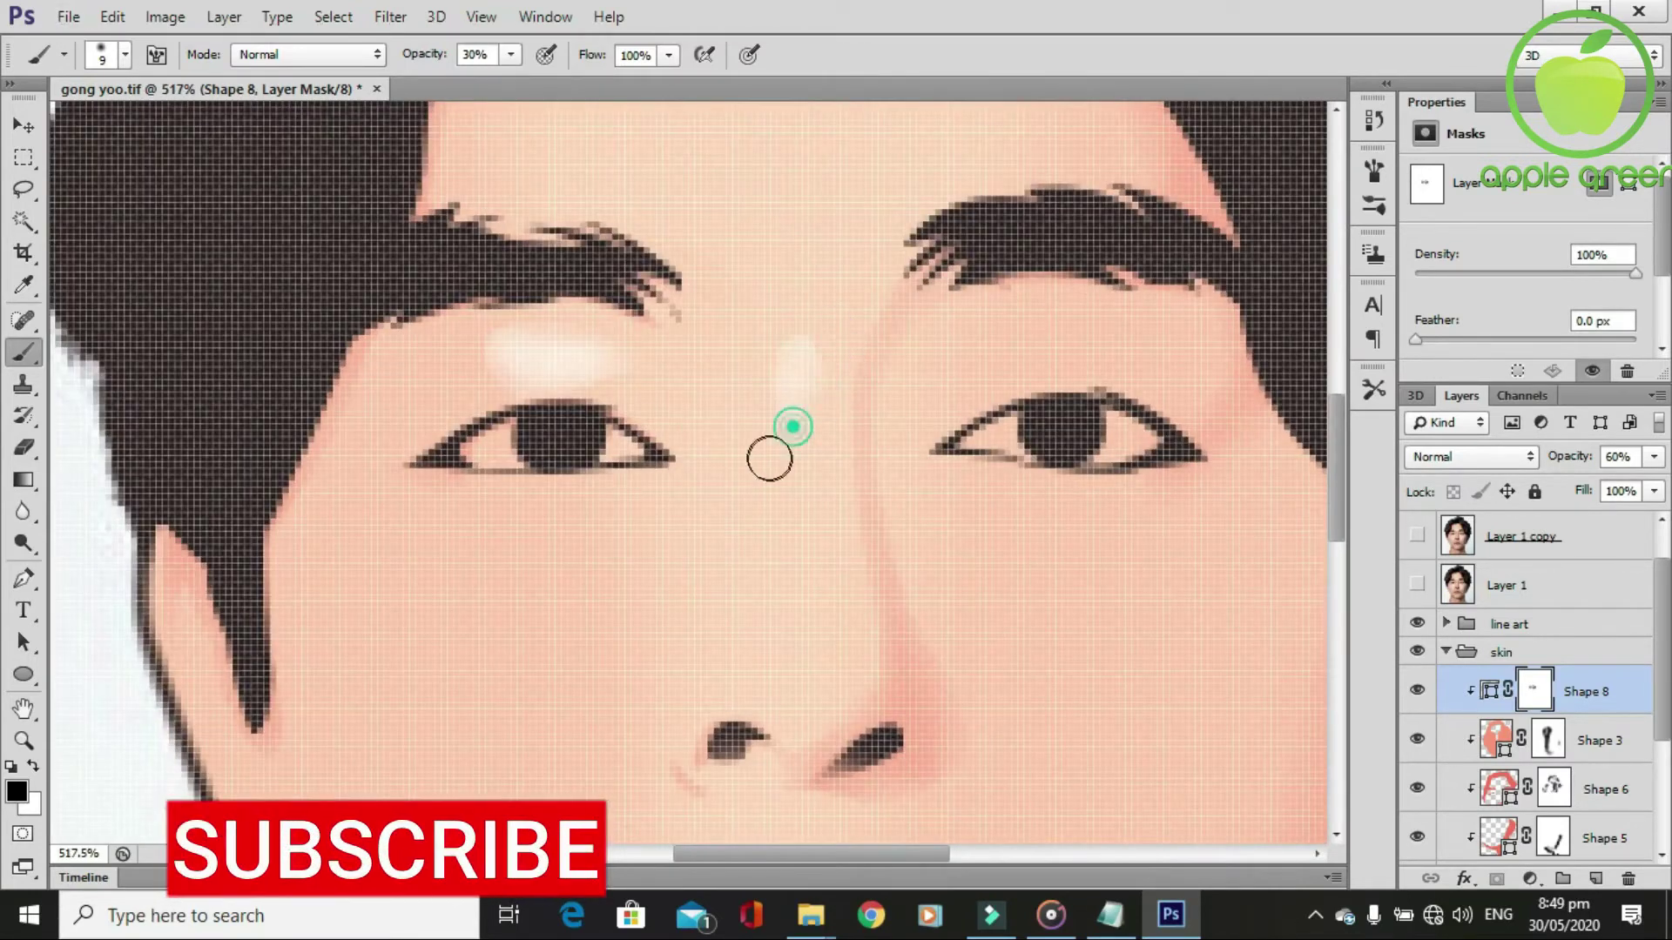
Lower Shape 8's opacity to 35%.
scroll(671, 440, "down", 3, "alt")
left_click(1654, 457)
left_click_drag(1596, 488, 1587, 497)
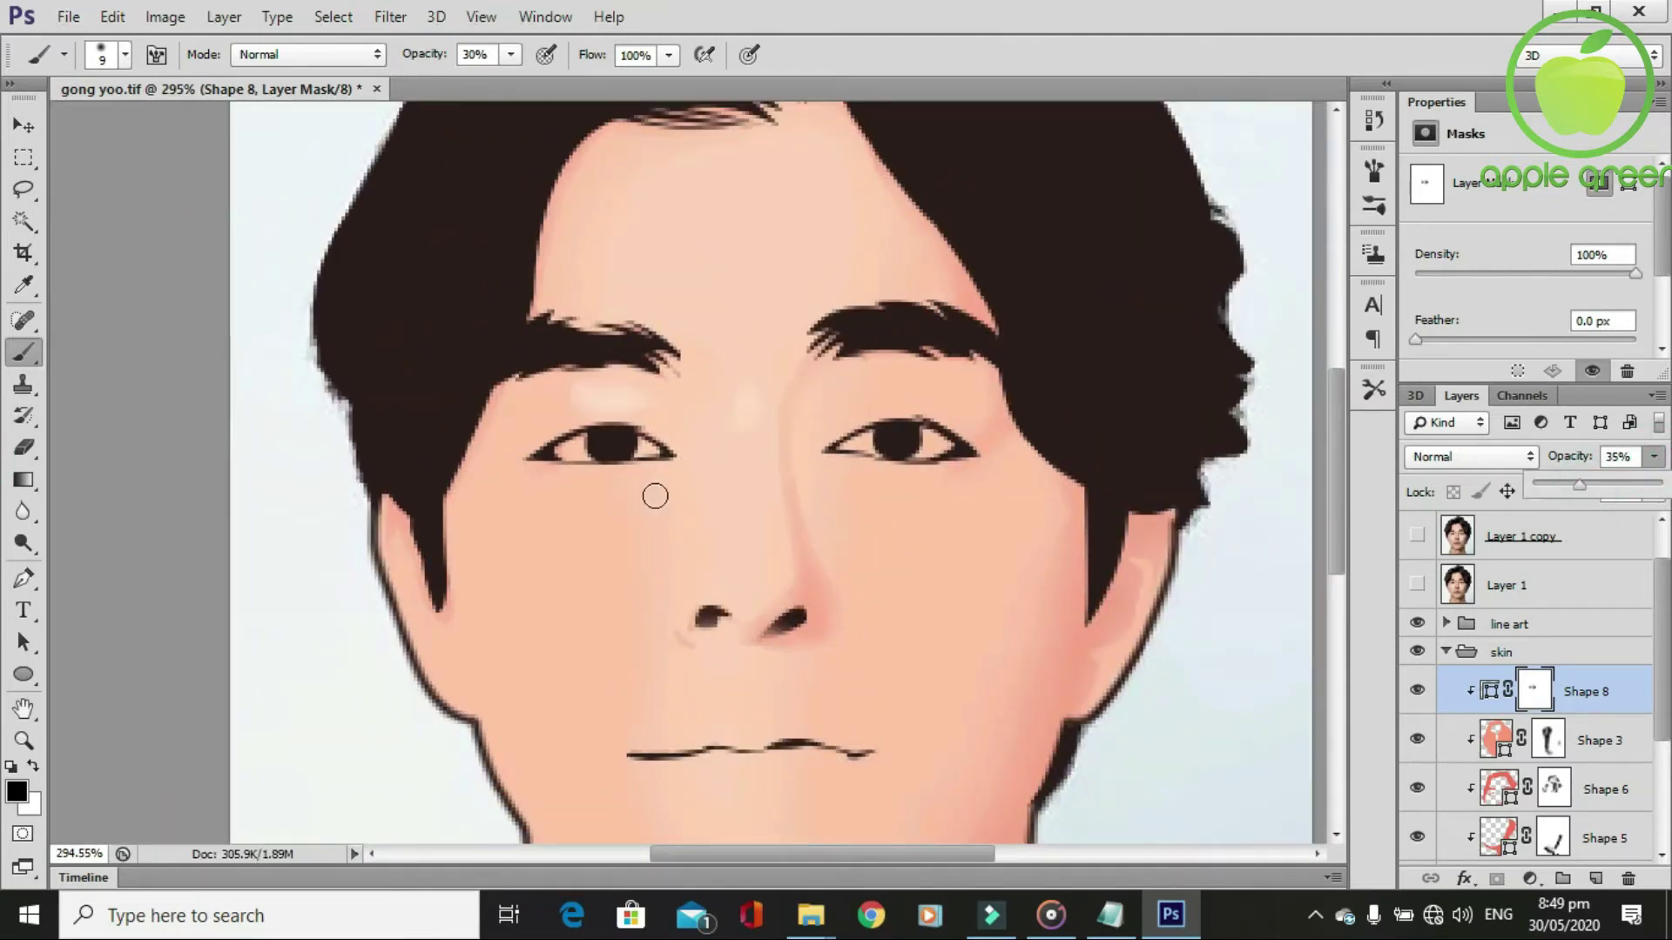
left_click(595, 426)
scroll(840, 694, "down", 1, "alt")
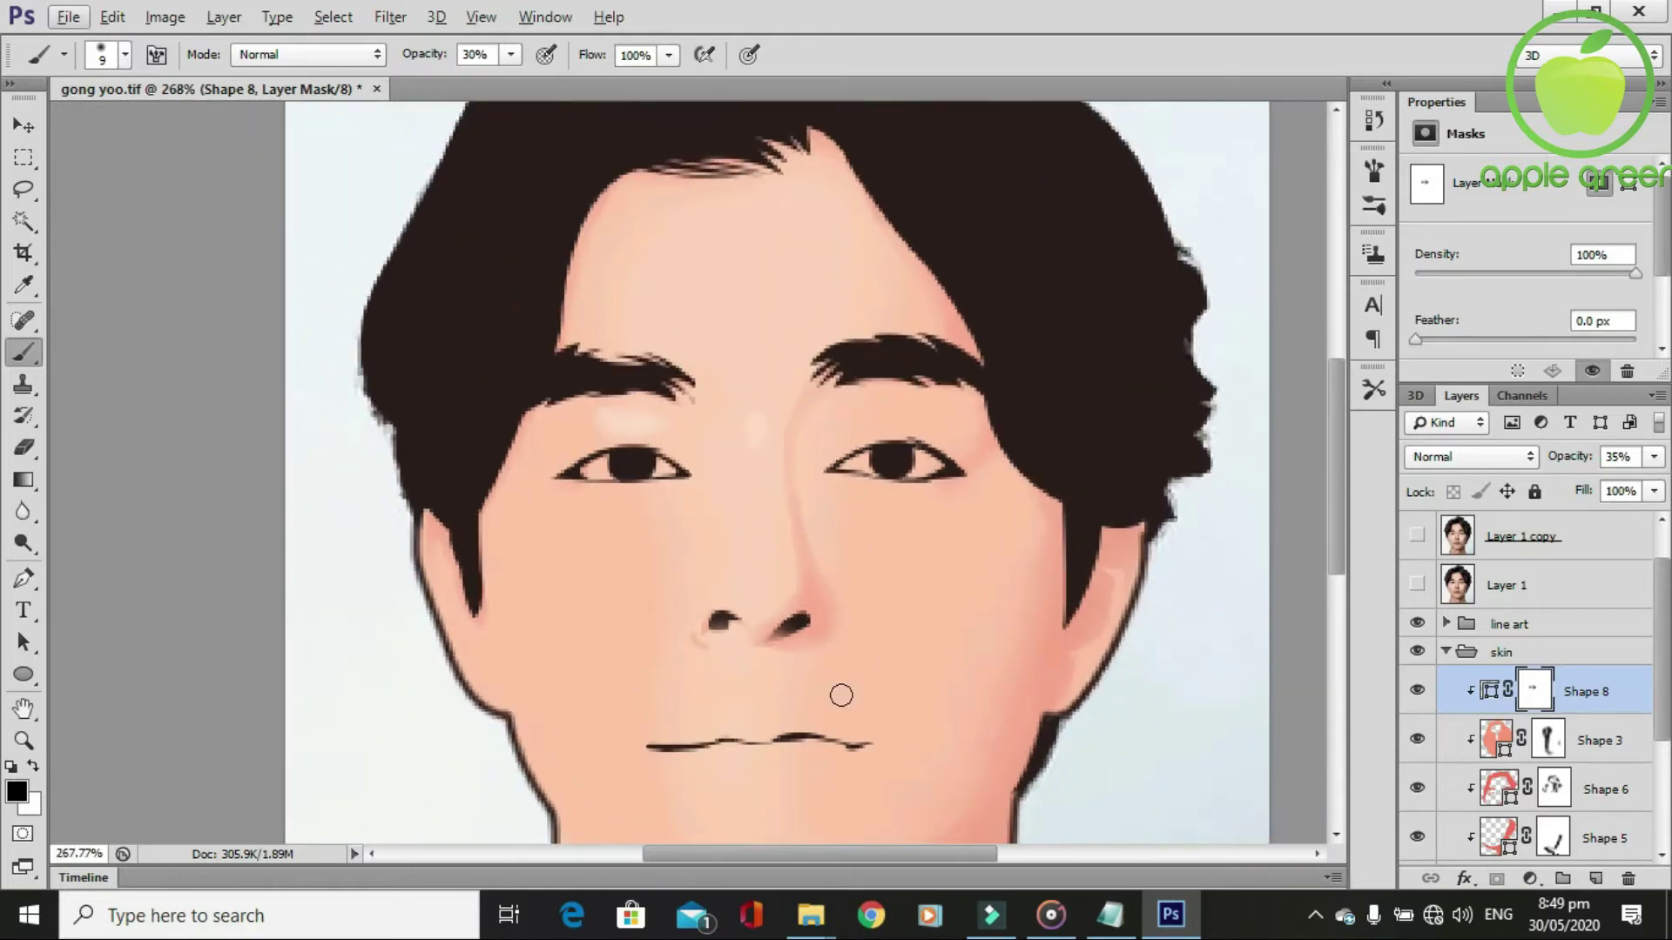
Set the Pen to Combine Shapes on Shape 8 and show the reference photo.
key("p")
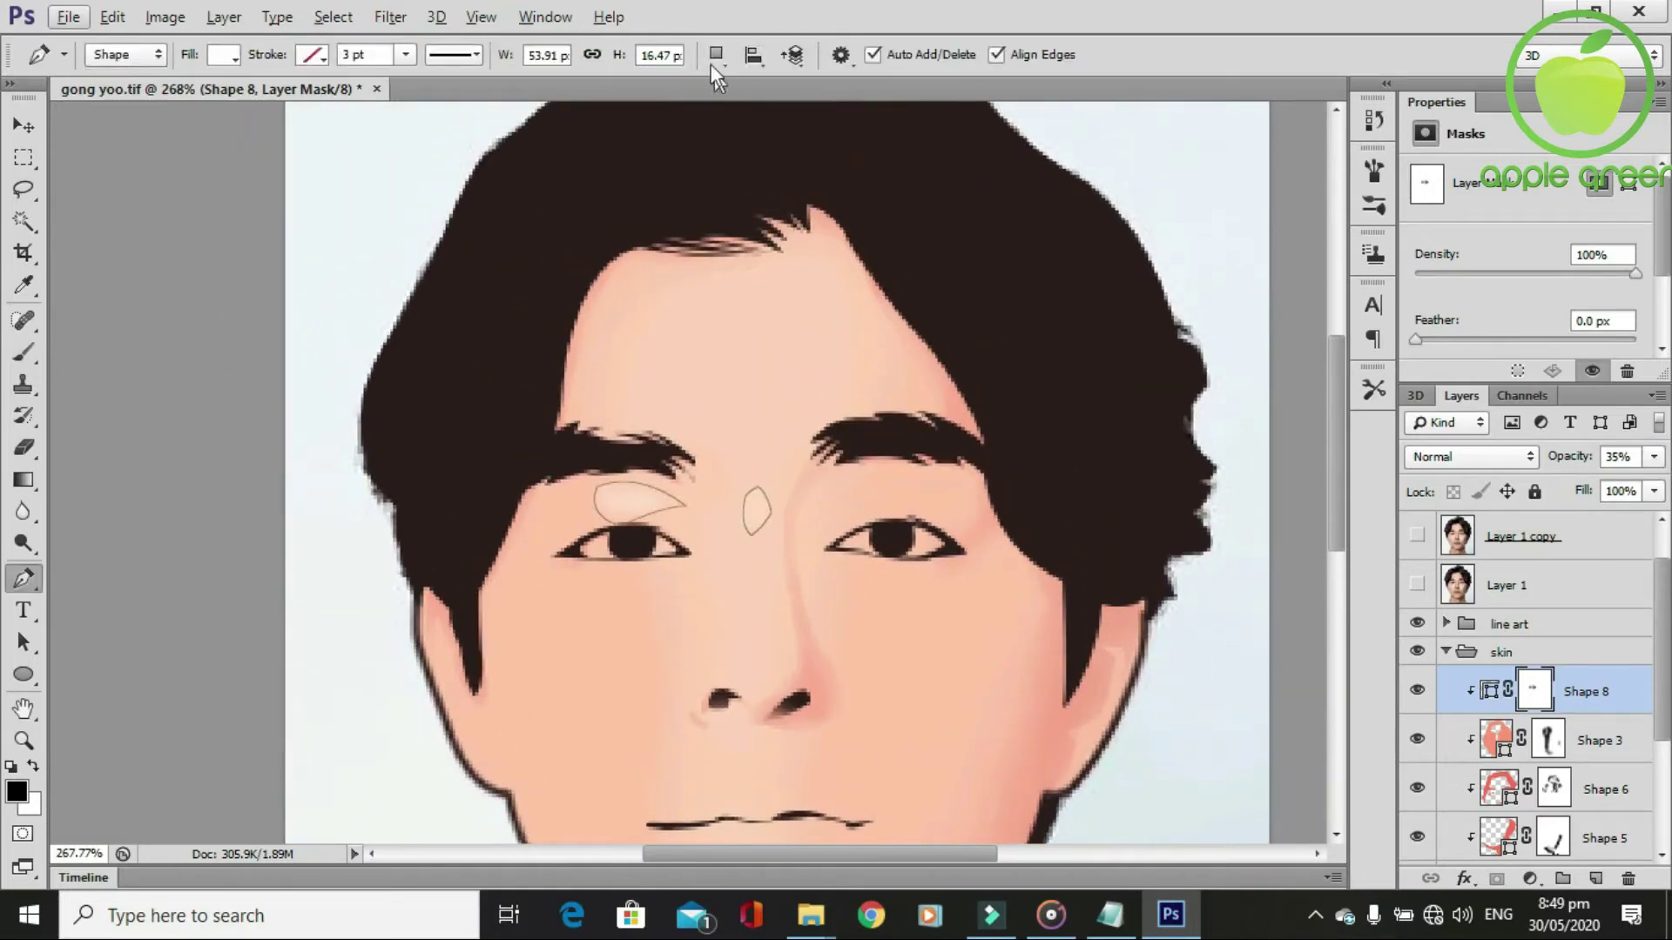
left_click(711, 65)
left_click(1593, 745)
left_click(1621, 698)
left_click(715, 54)
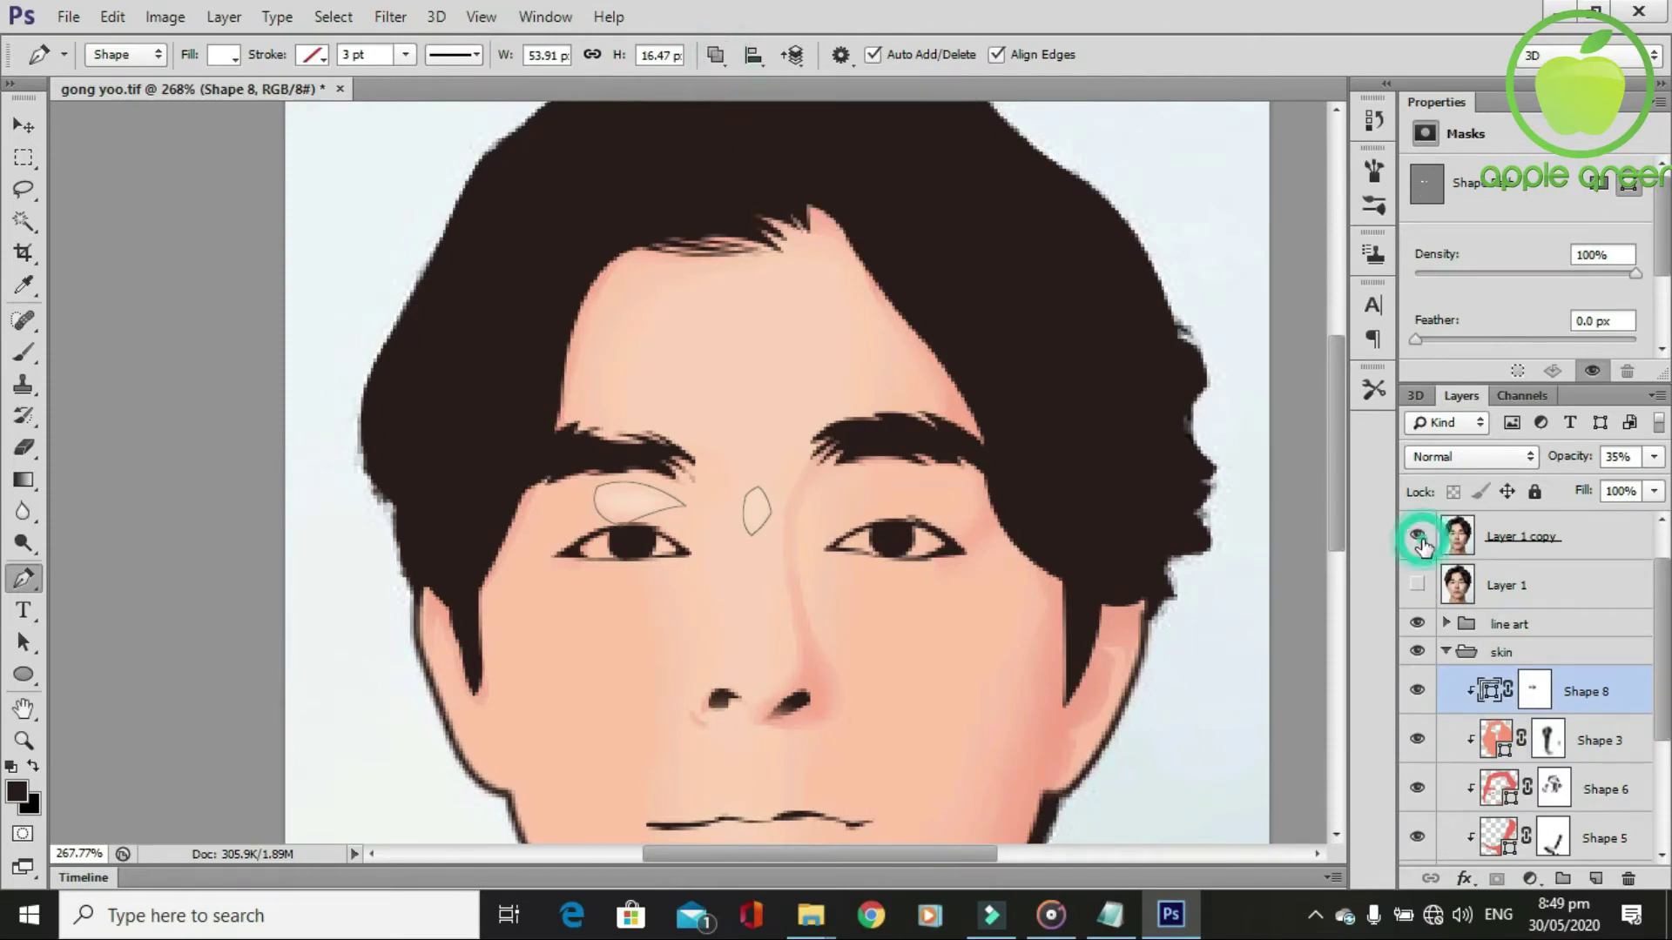
left_click(1417, 536)
scroll(810, 432, "up", 2, "alt")
Trace and close the centre-forehead highlight, then hide the reference photo.
left_click_drag(826, 412, 777, 392)
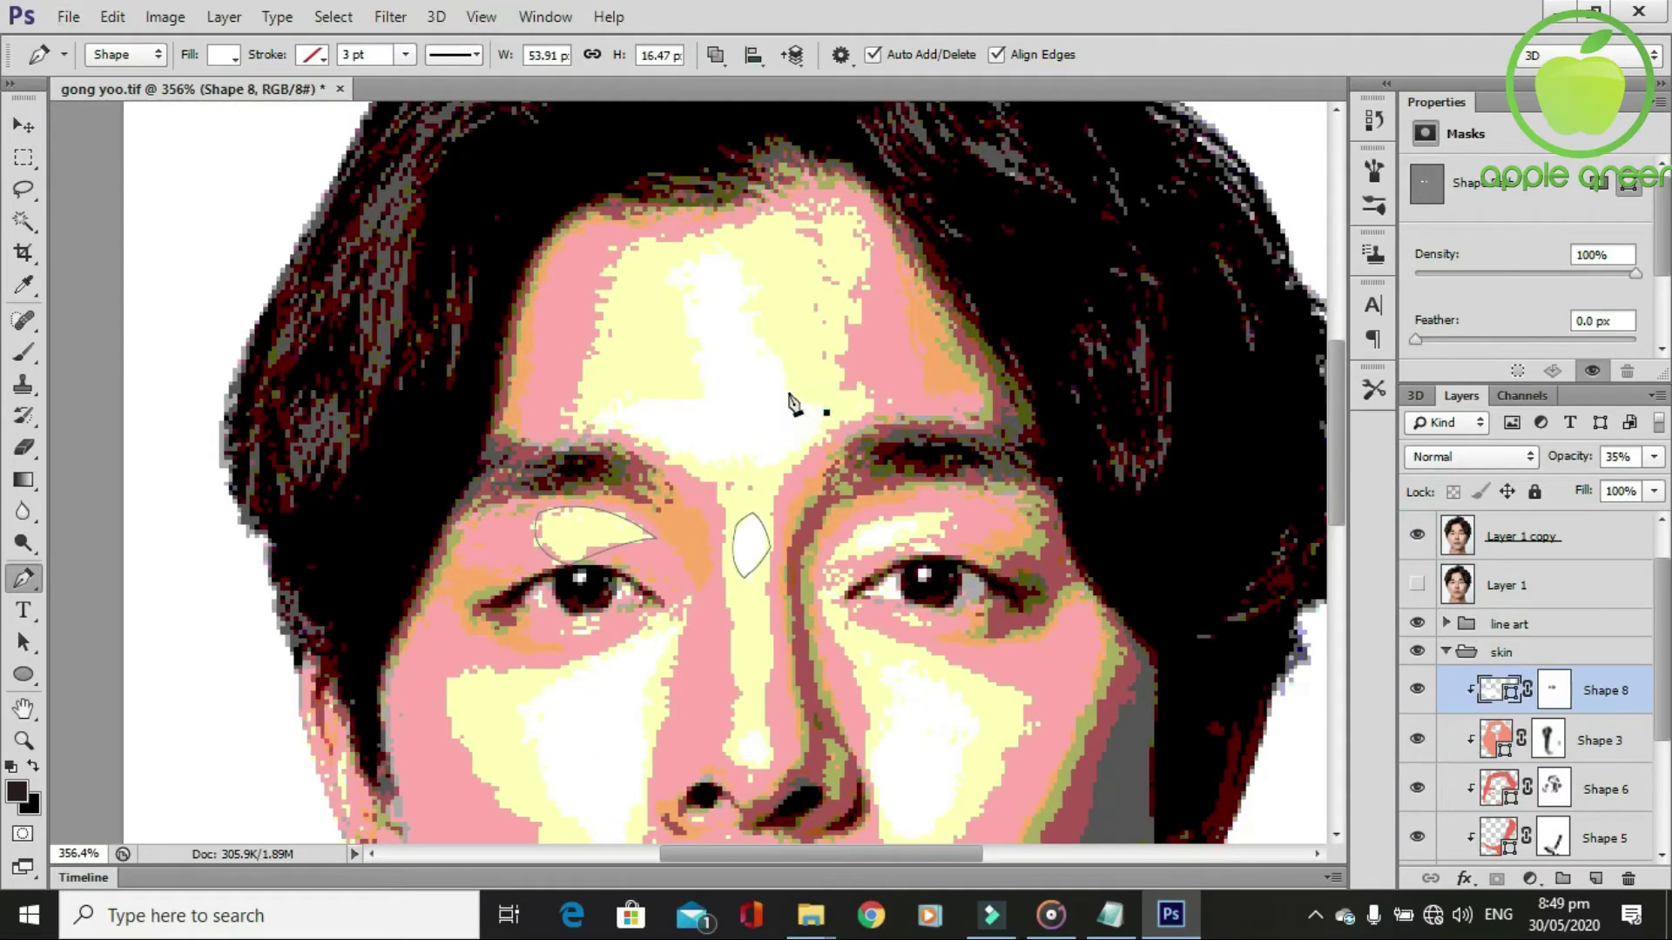
left_click(783, 369)
left_click(752, 334)
left_click_drag(753, 281, 671, 263)
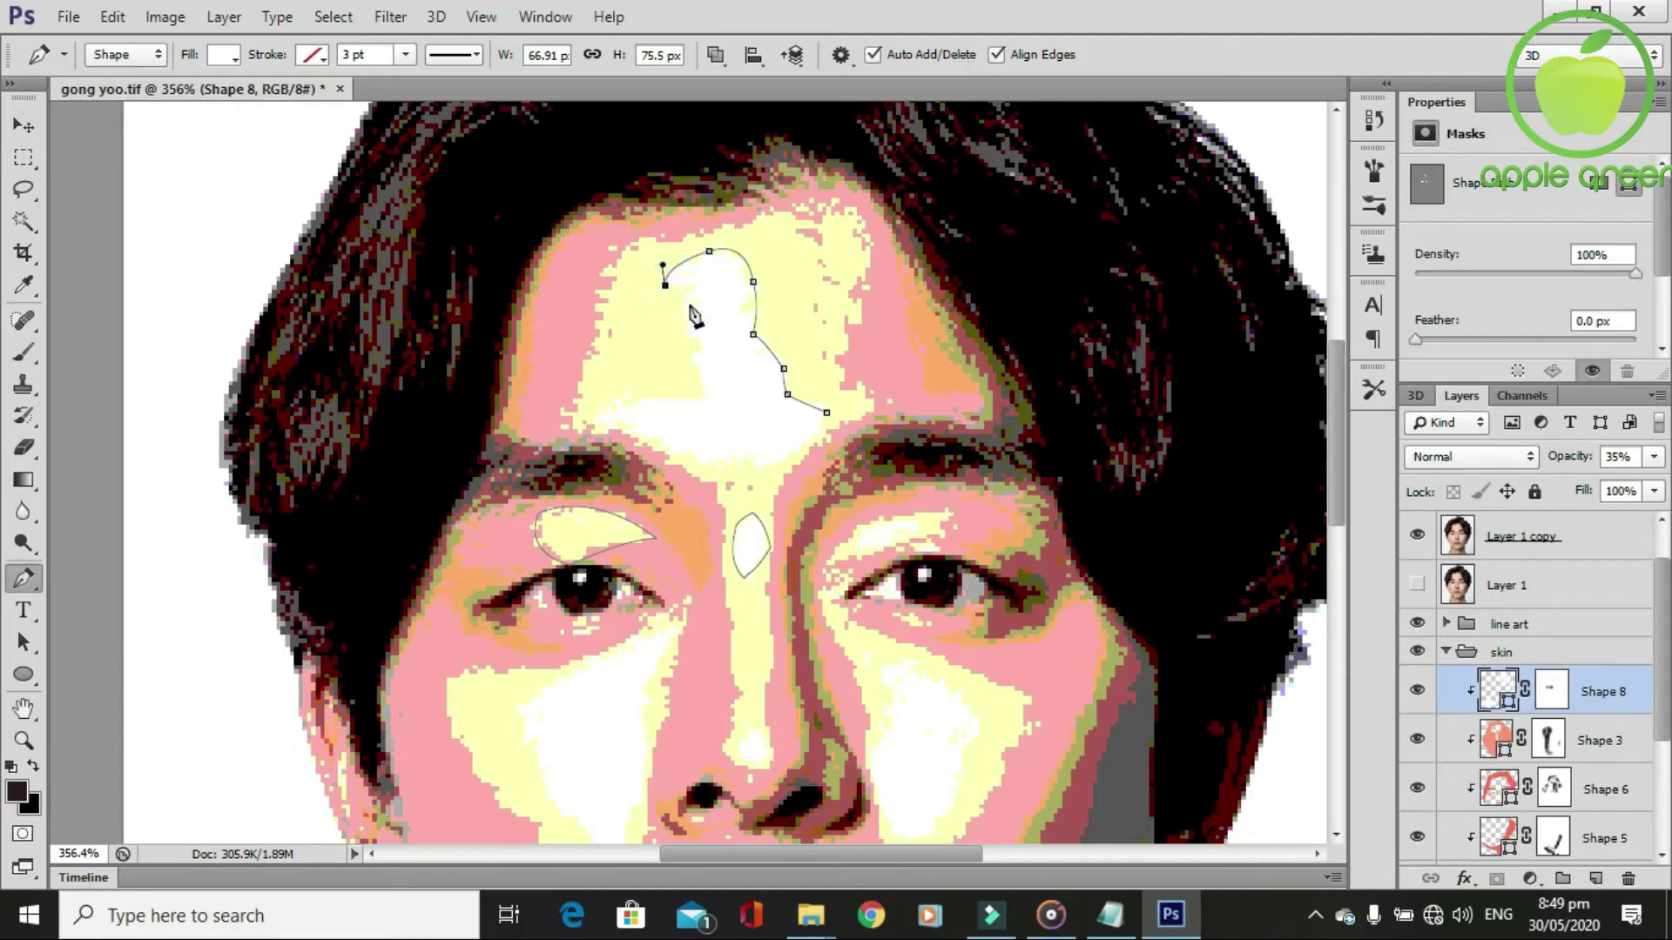
left_click(696, 390)
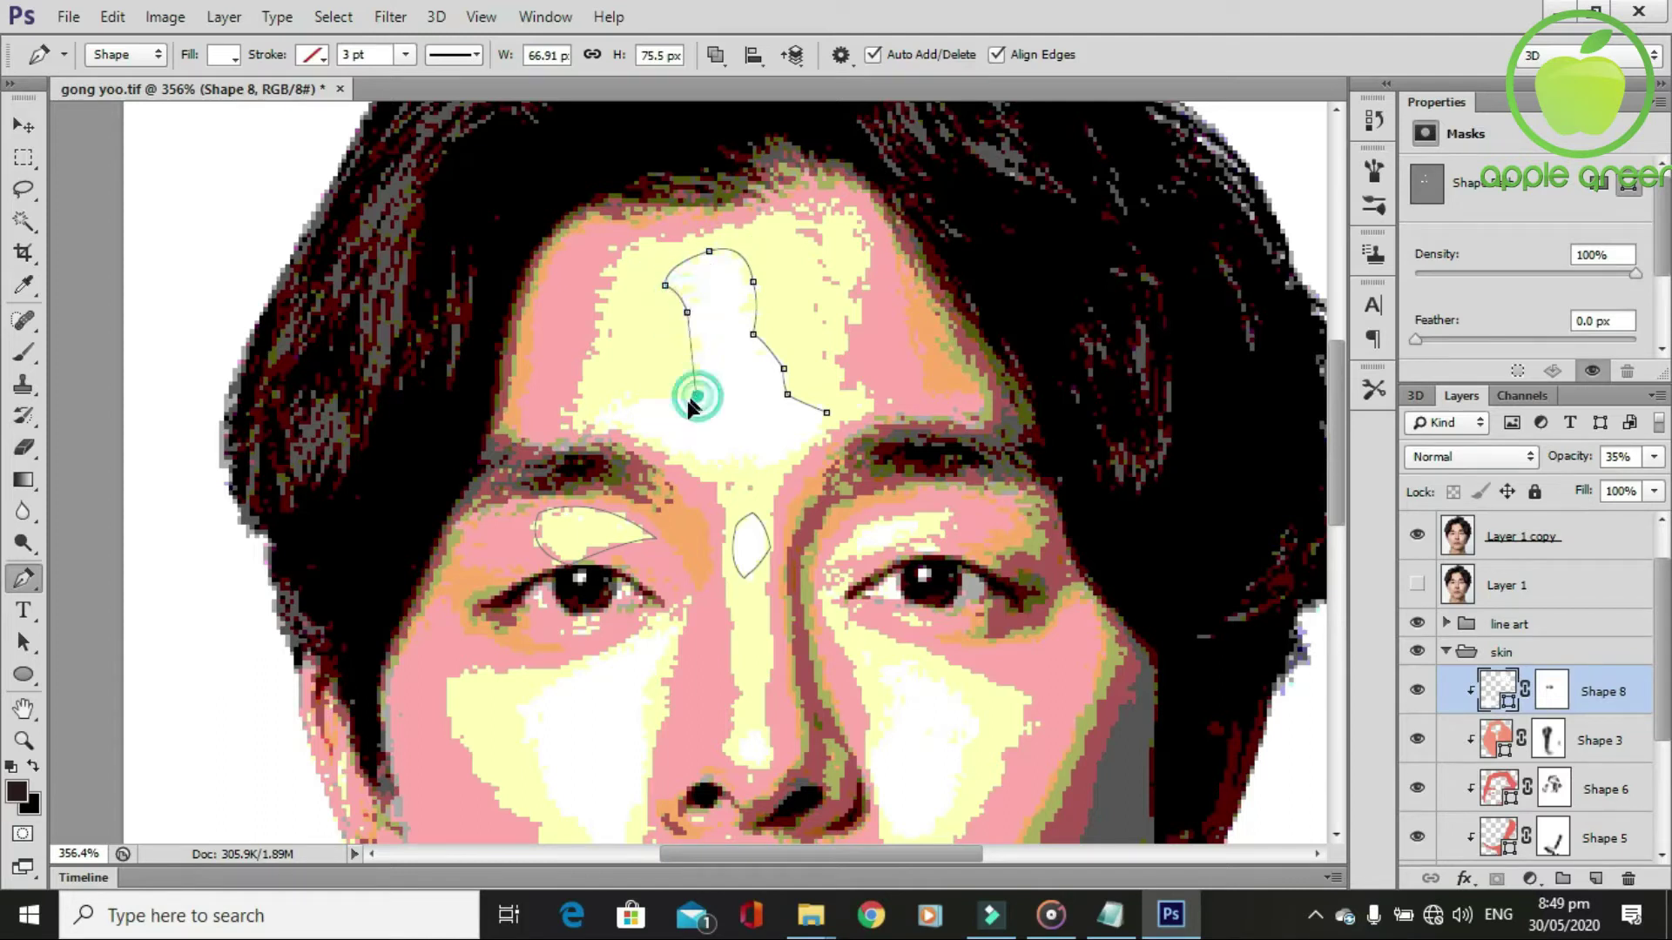
left_click(583, 427)
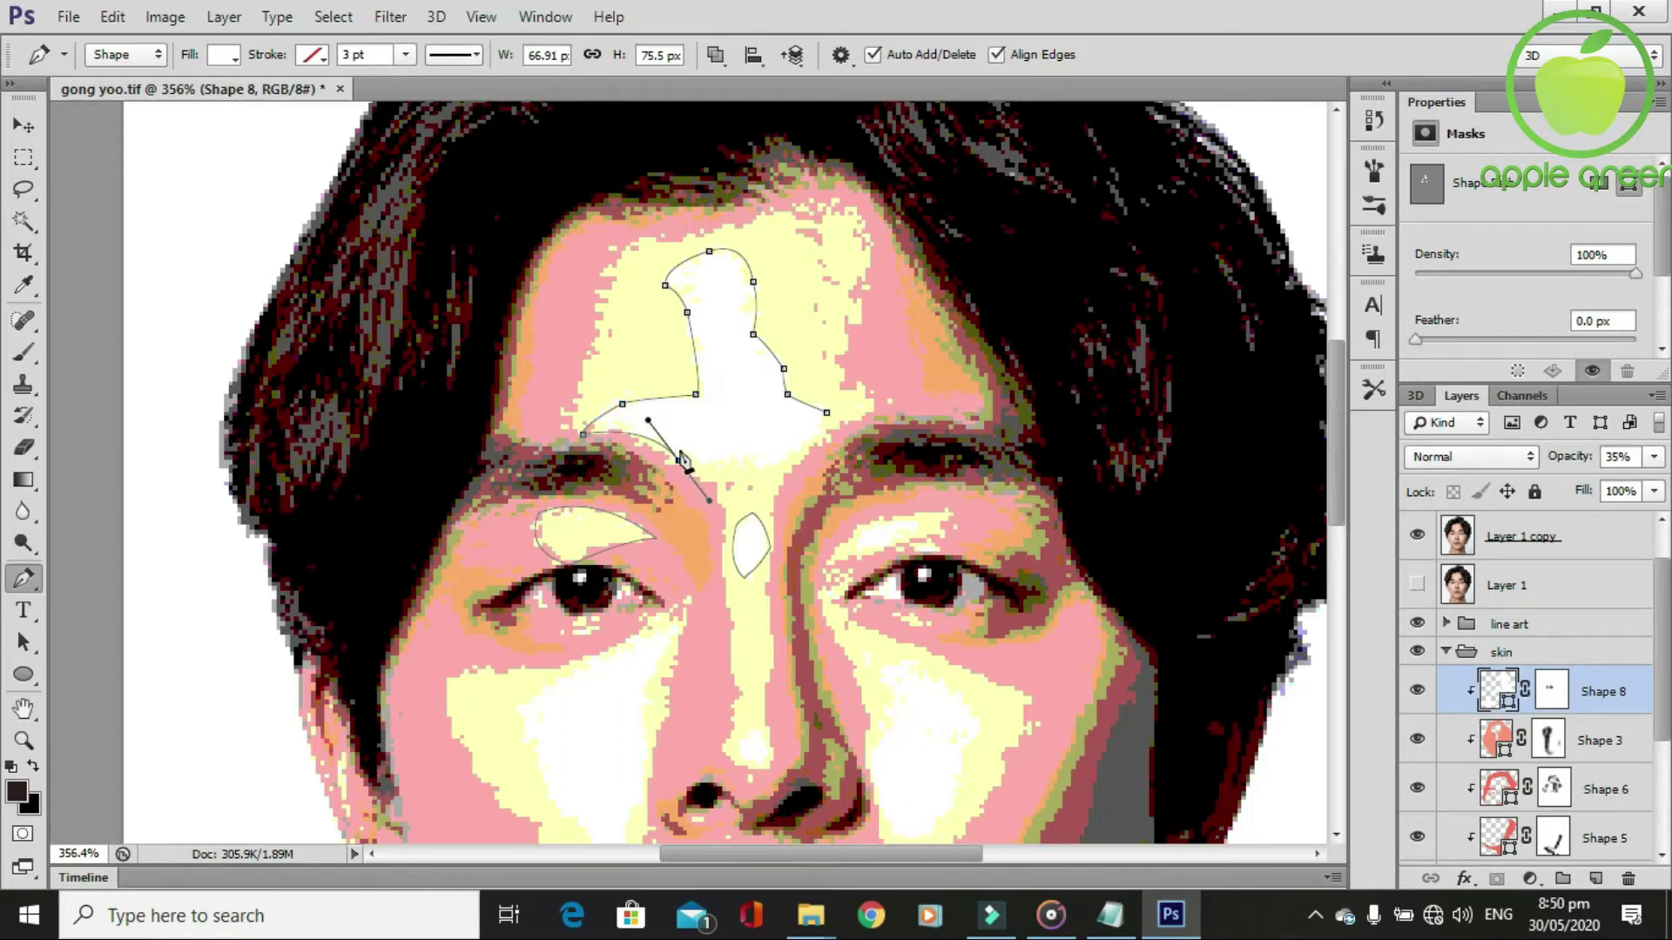
left_click_drag(790, 454, 813, 433)
left_click(825, 412)
scroll(972, 558, "down", 2)
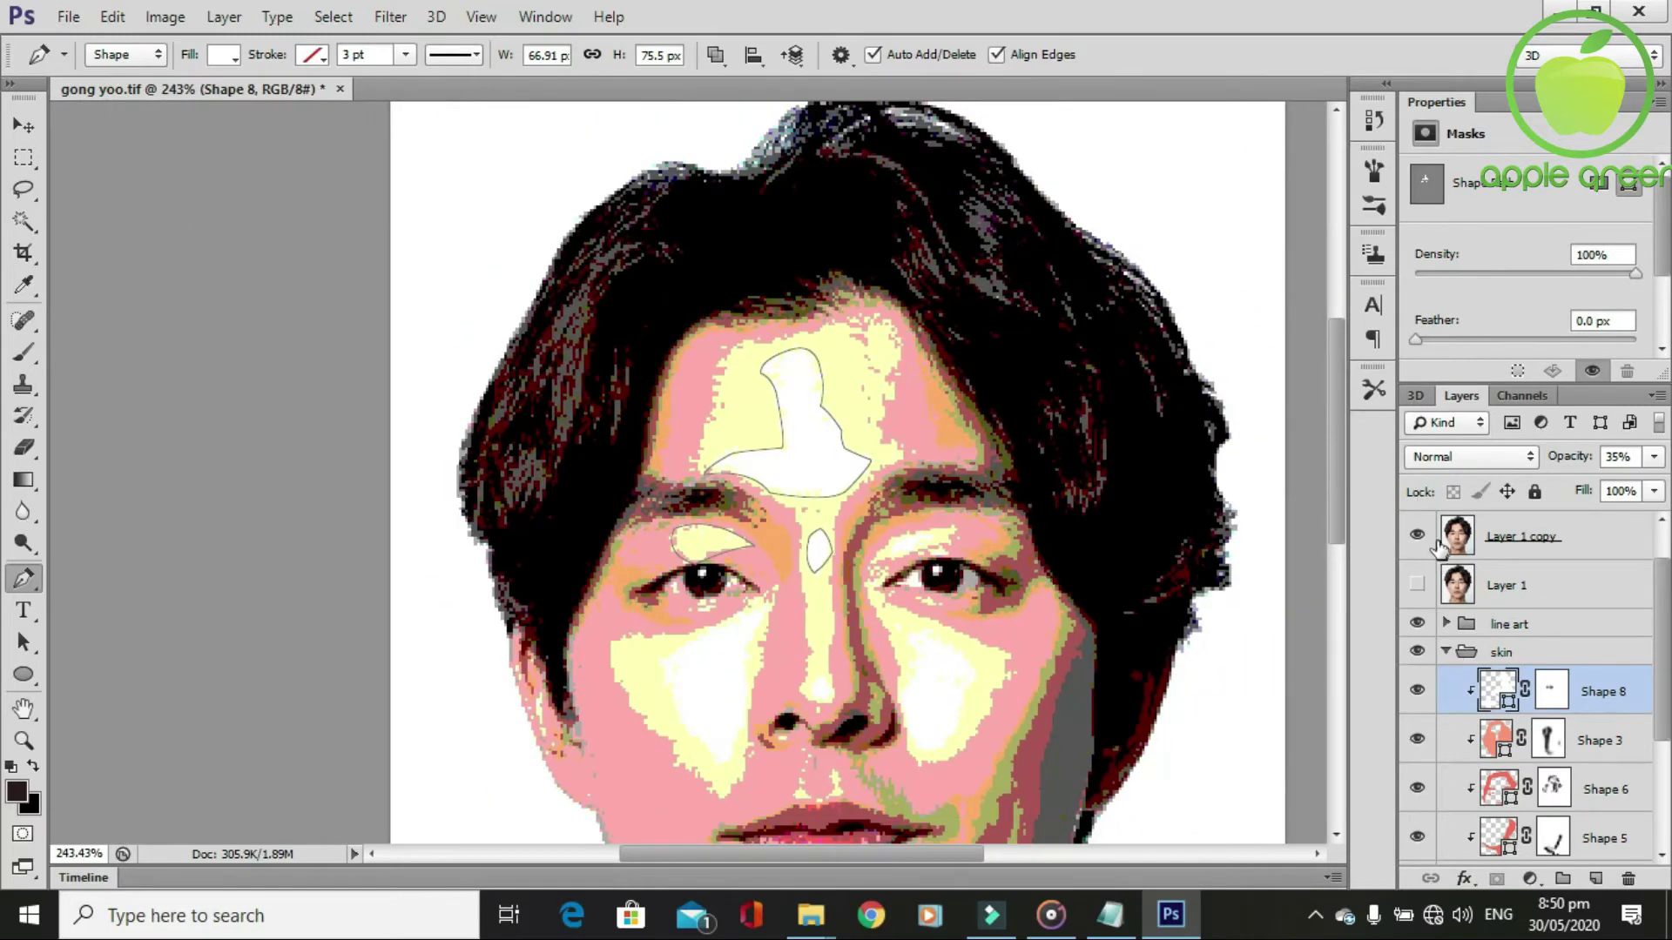
left_click(1417, 535)
Brush Shape 8's mask to soften the forehead highlight near the brows.
key("b")
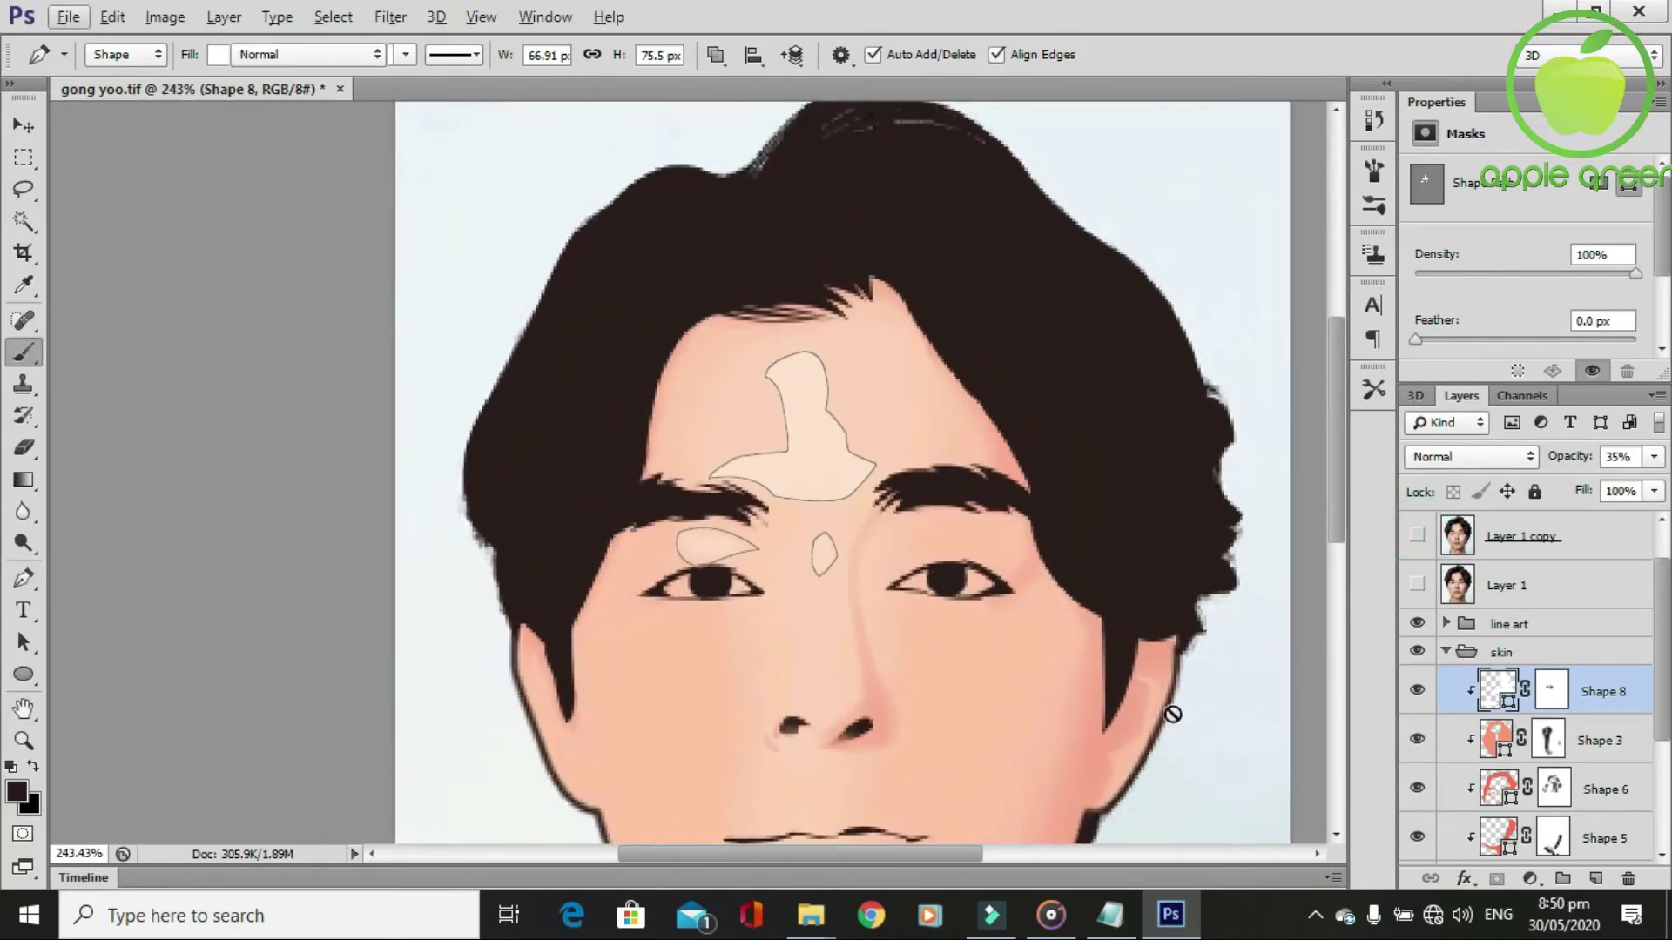
left_click(1551, 689)
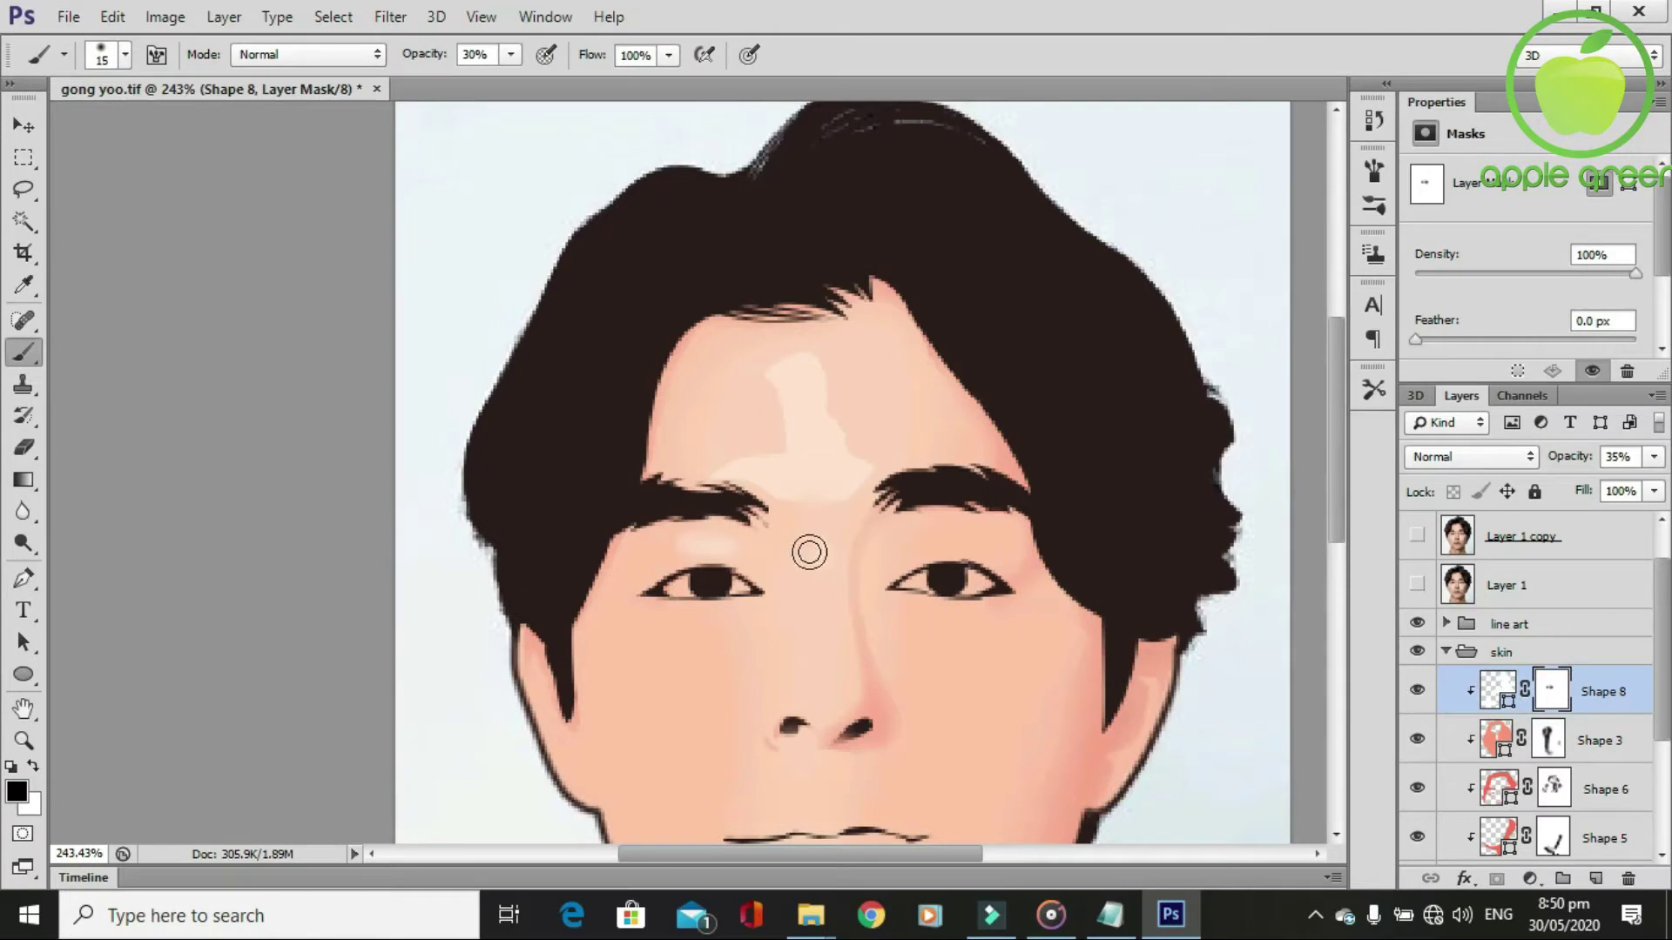
scroll(890, 485, "up", 1)
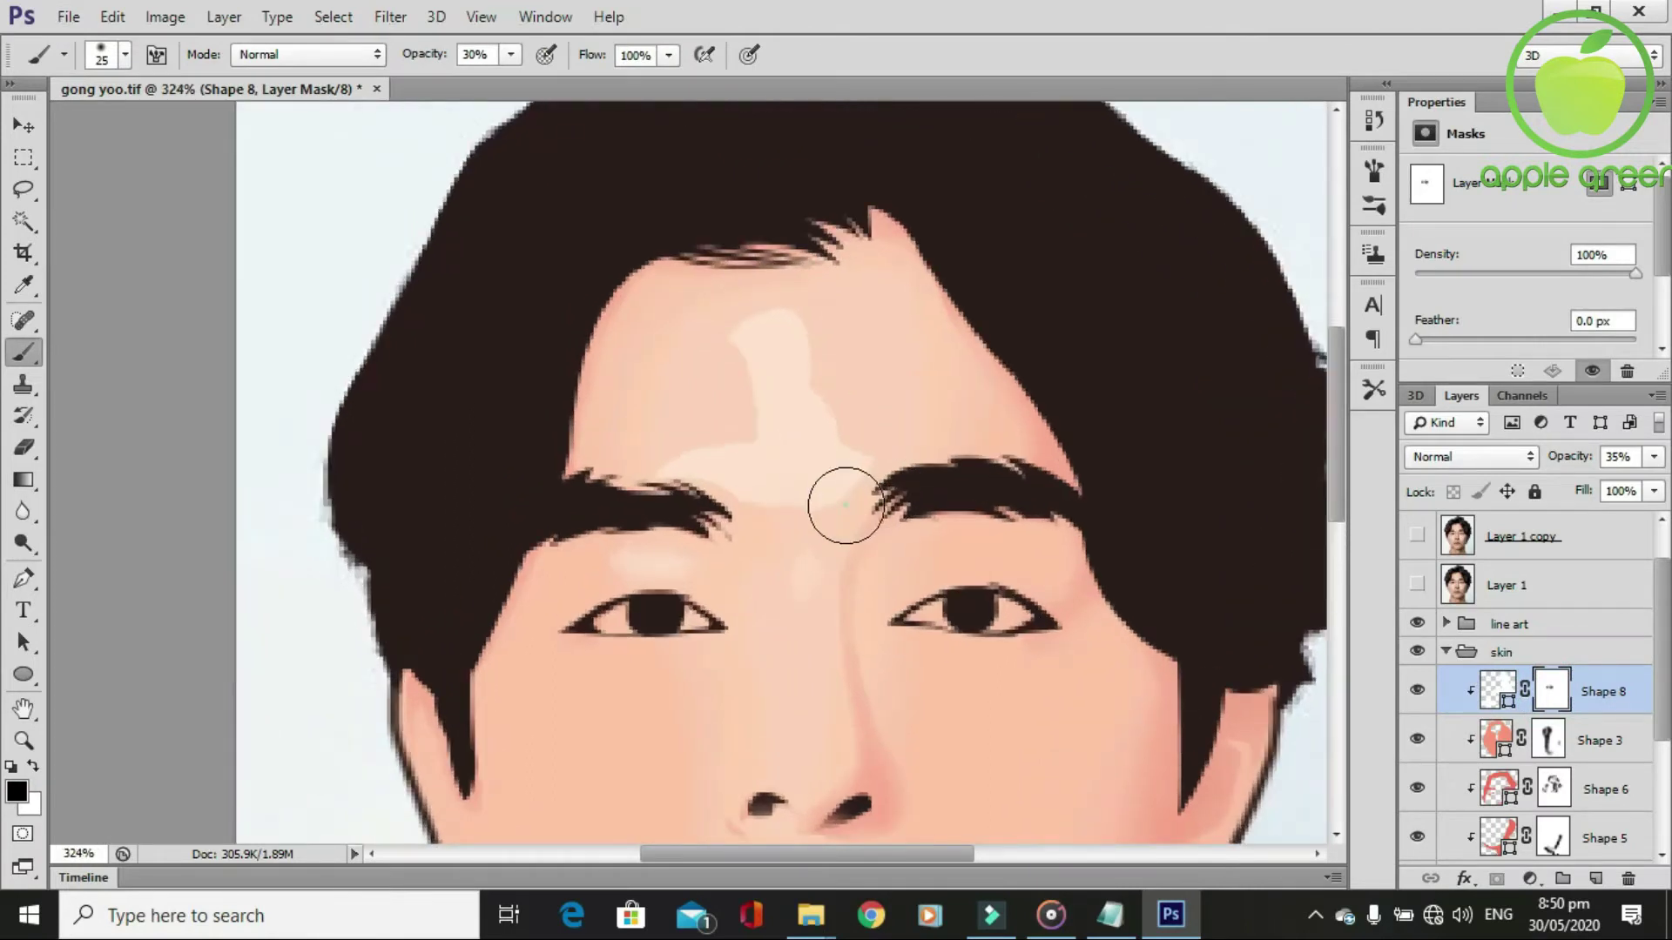
mouse_move(847, 377)
left_mouse_down()
mouse_move(822, 319)
mouse_move(729, 377)
mouse_move(688, 440)
mouse_move(754, 421)
mouse_move(761, 389)
left_mouse_up()
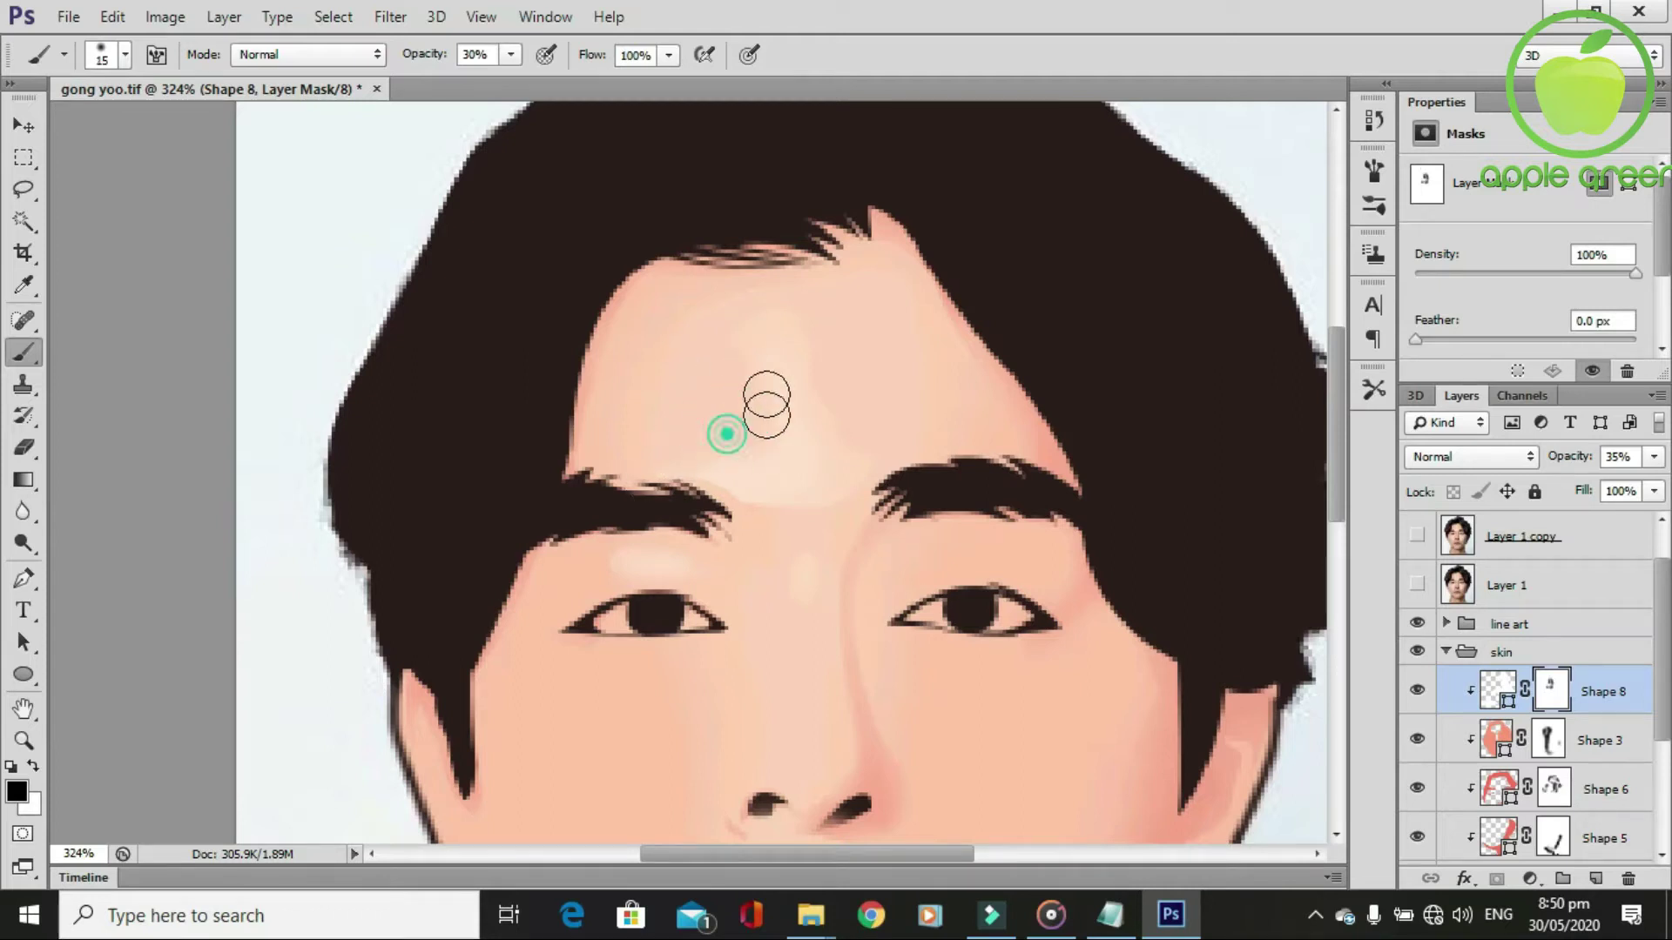
left_click_drag(712, 493, 759, 505)
left_click(836, 505)
left_click_drag(828, 392, 851, 433)
scroll(934, 444, "down", 2)
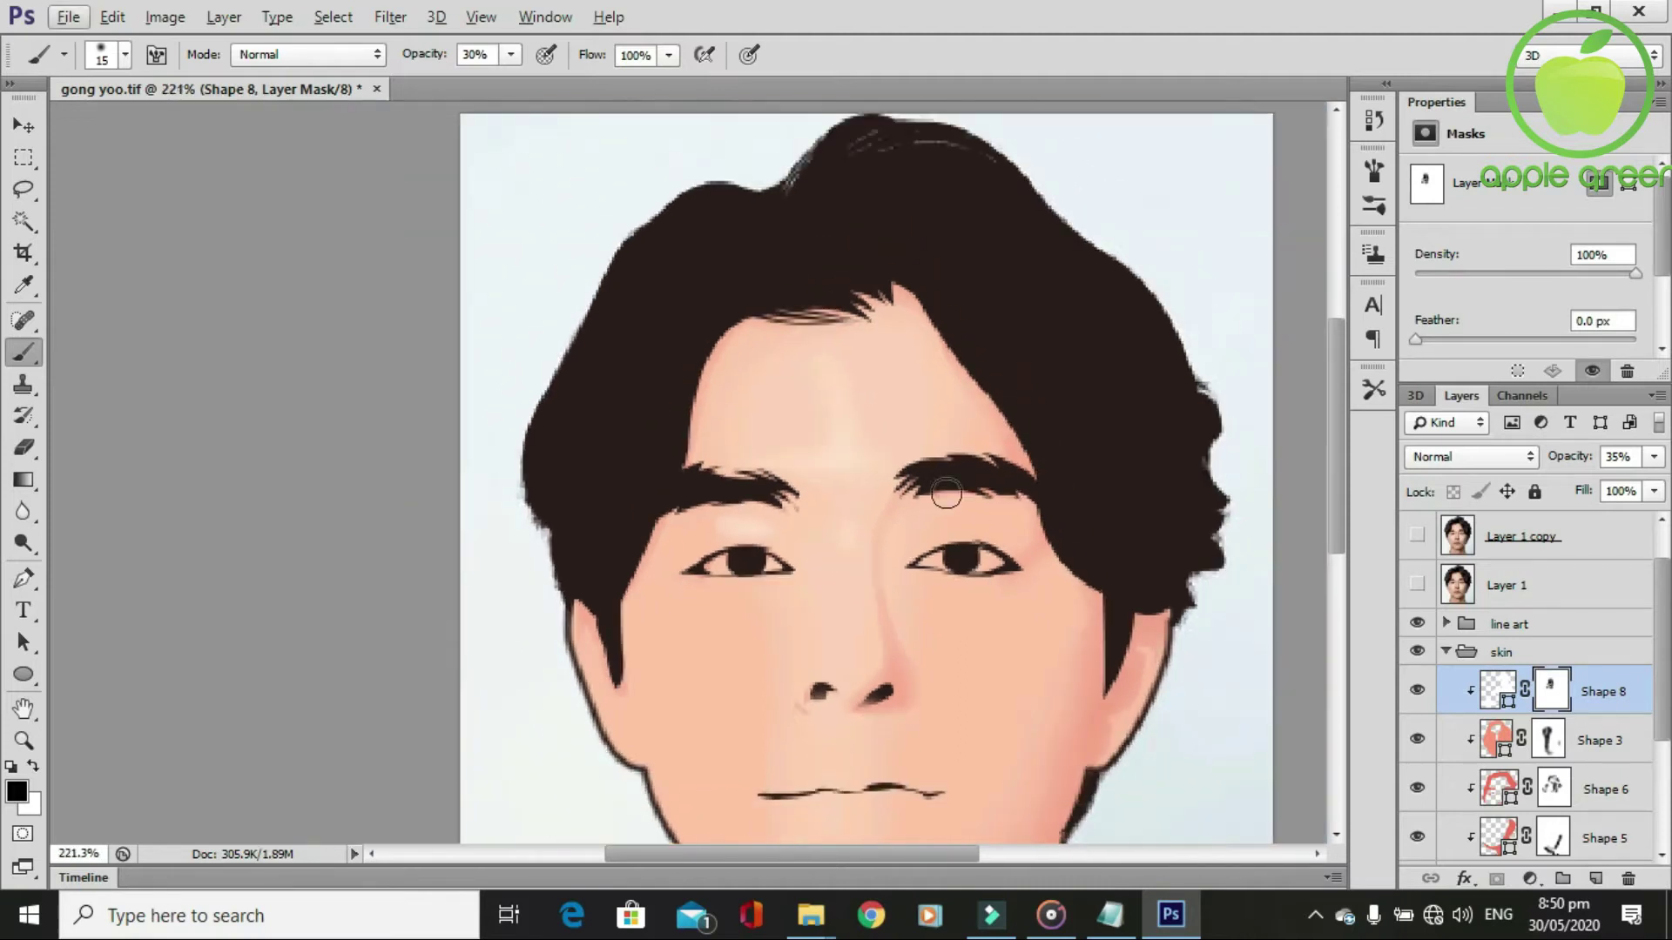
scroll(934, 444, "down", 1)
scroll(935, 444, "up", 2)
Lower Shape 8's opacity to 19% and show the posterized reference photo.
left_click(1653, 456)
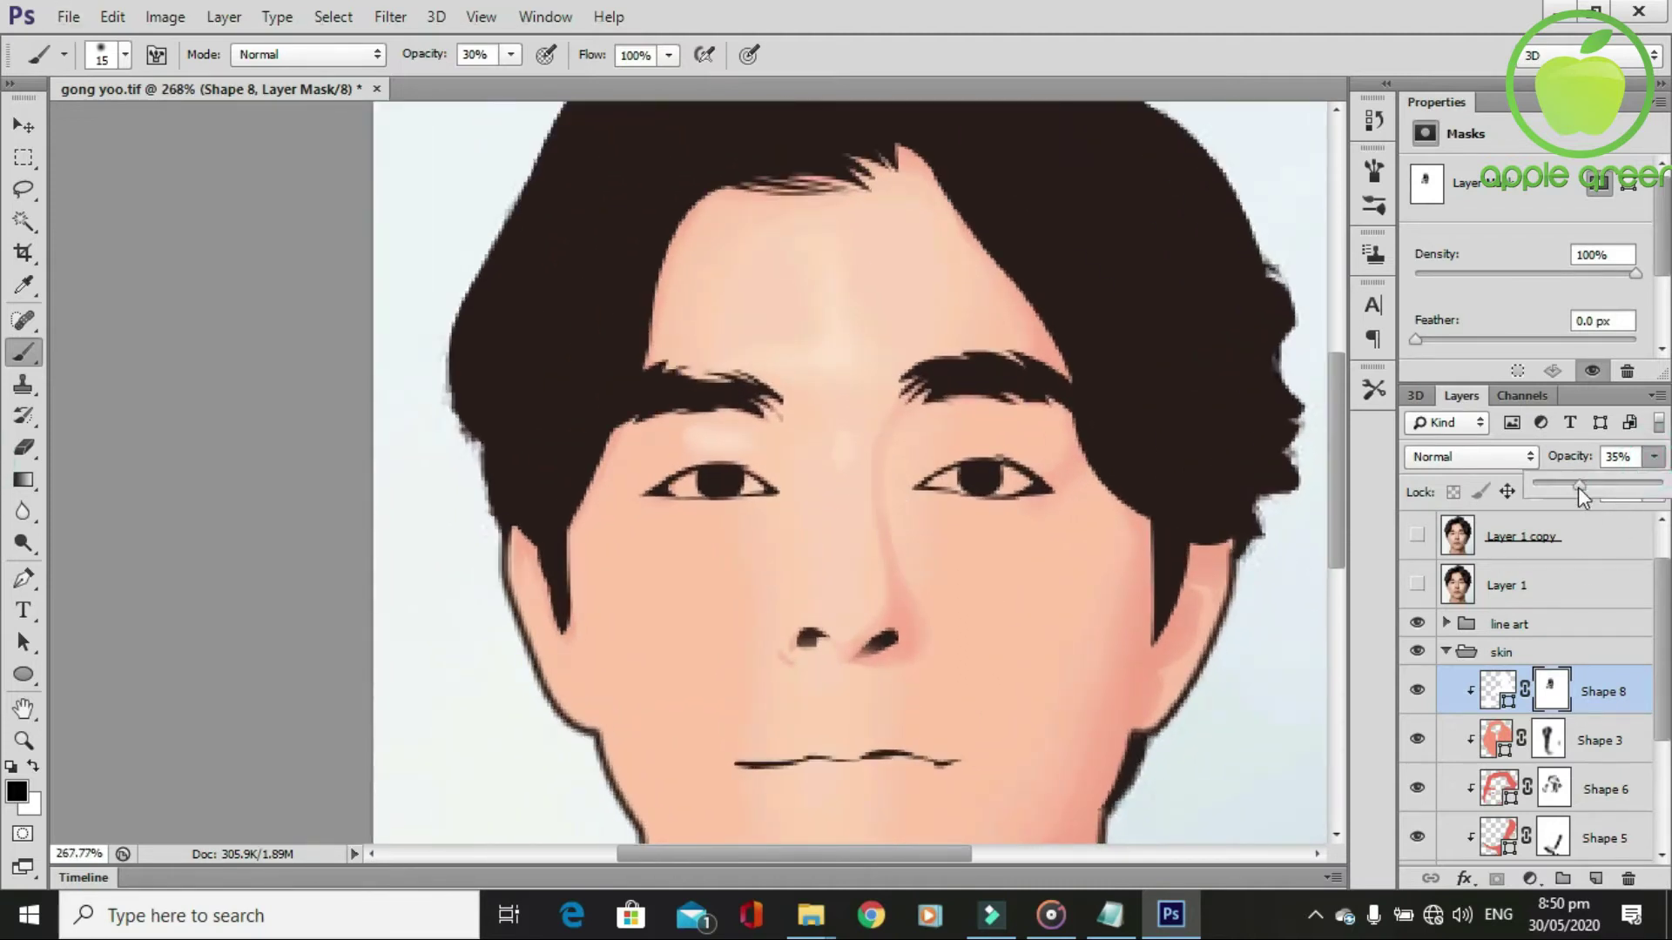
scroll(897, 661, "down", 1)
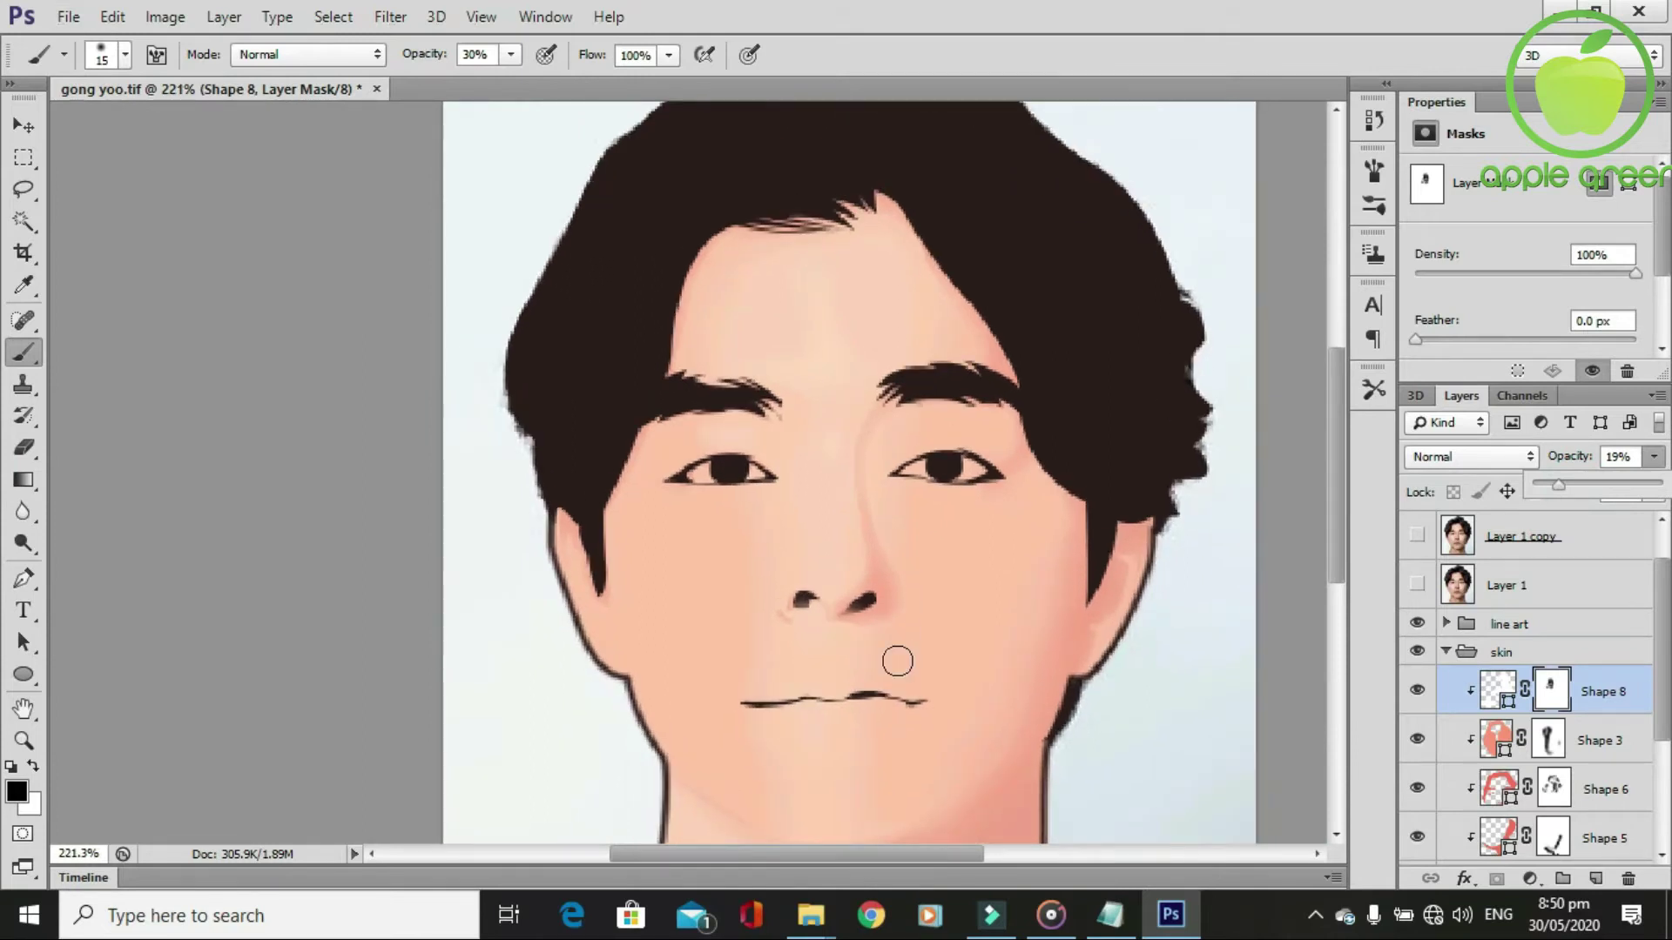
scroll(897, 662, "up", 1)
left_click(1416, 535)
scroll(672, 624, "up", 1)
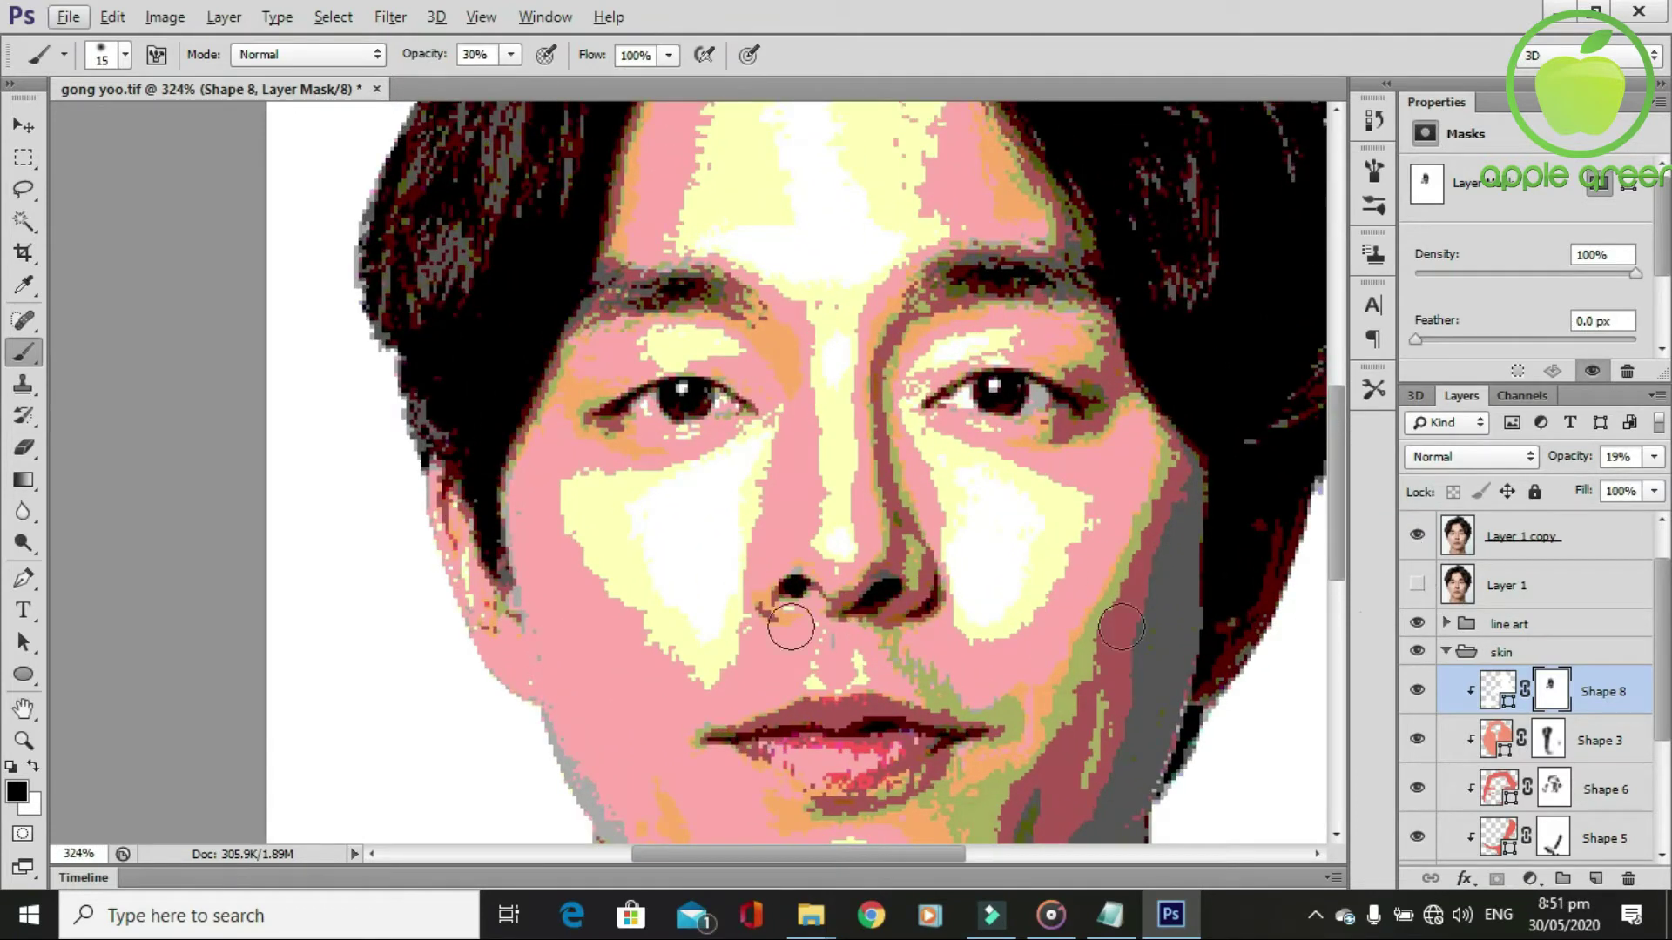
key("p")
scroll(1026, 533, "up", 1)
scroll(966, 579, "up", 1)
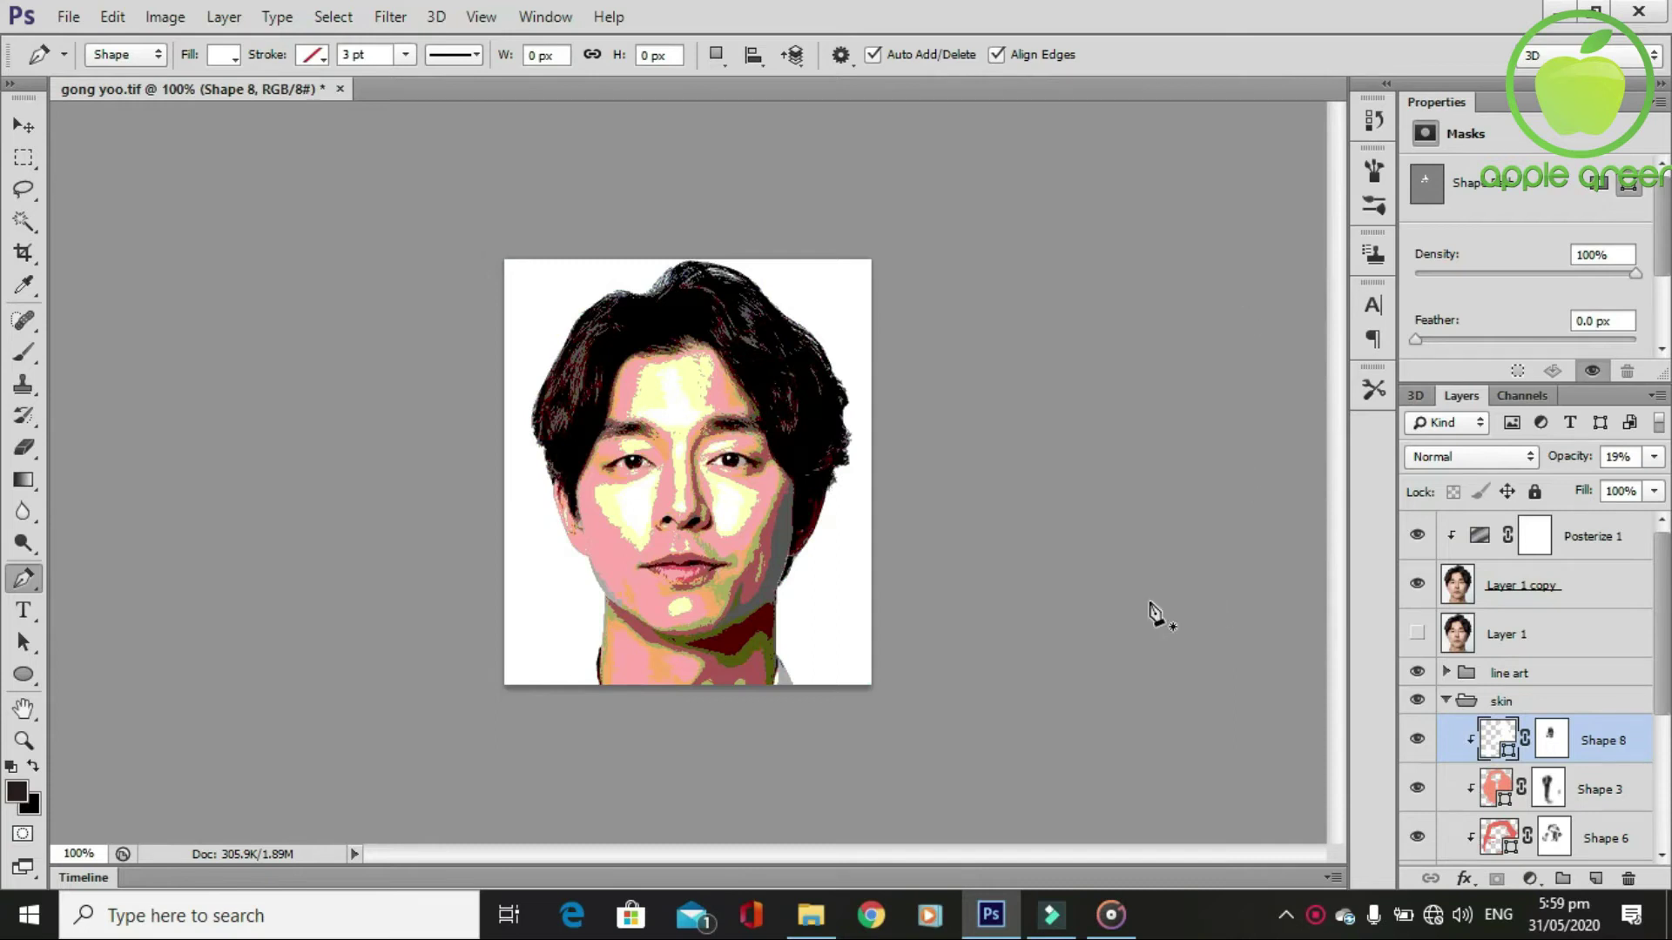
Hide and re-show the posterized reference photo to check the cartoon.
scroll(629, 571, "up", 4)
scroll(629, 571, "up", 1)
scroll(629, 571, "down", 1)
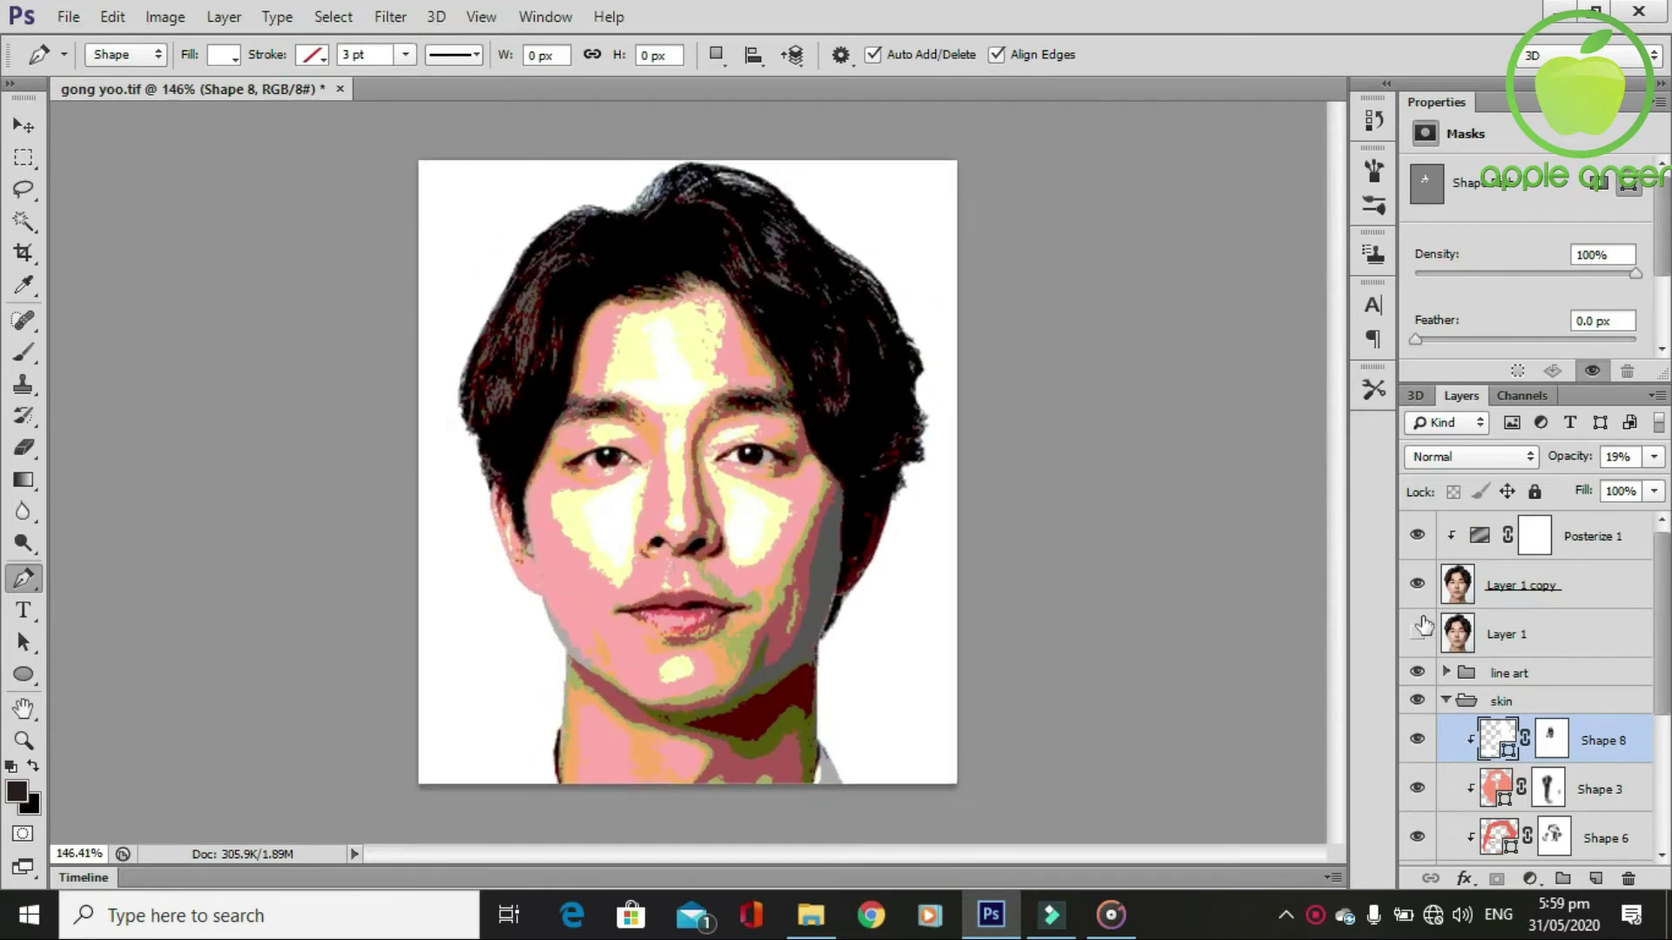
left_click(1417, 584)
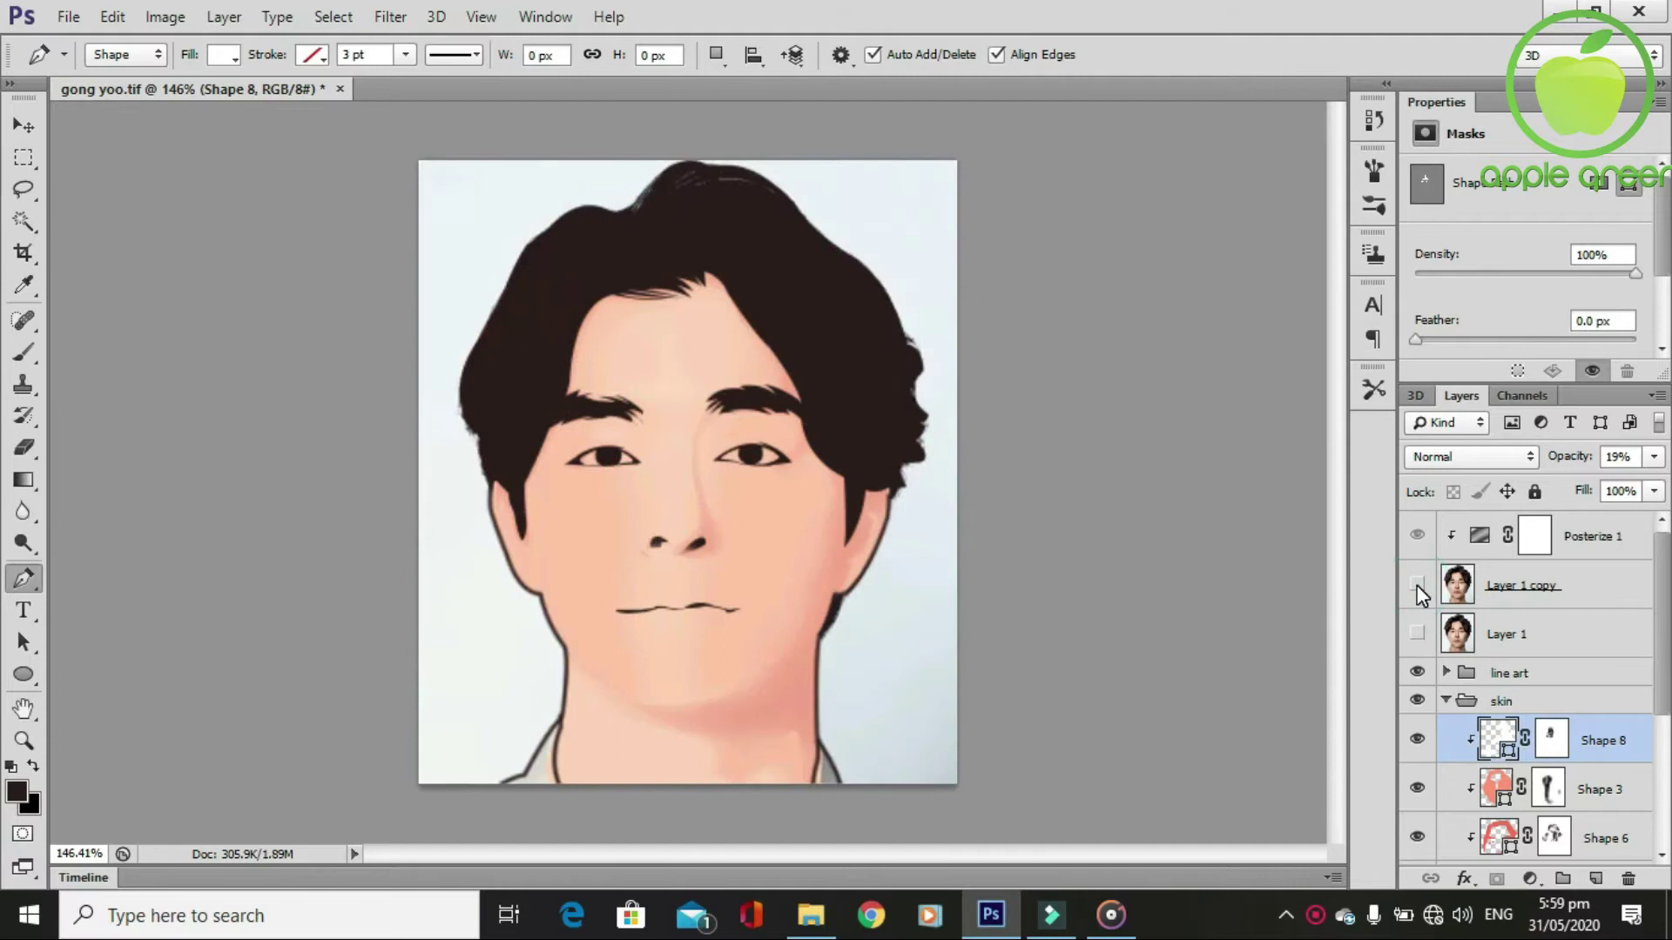
left_click(1417, 584)
scroll(953, 642, "up", 2)
scroll(829, 616, "up", 2)
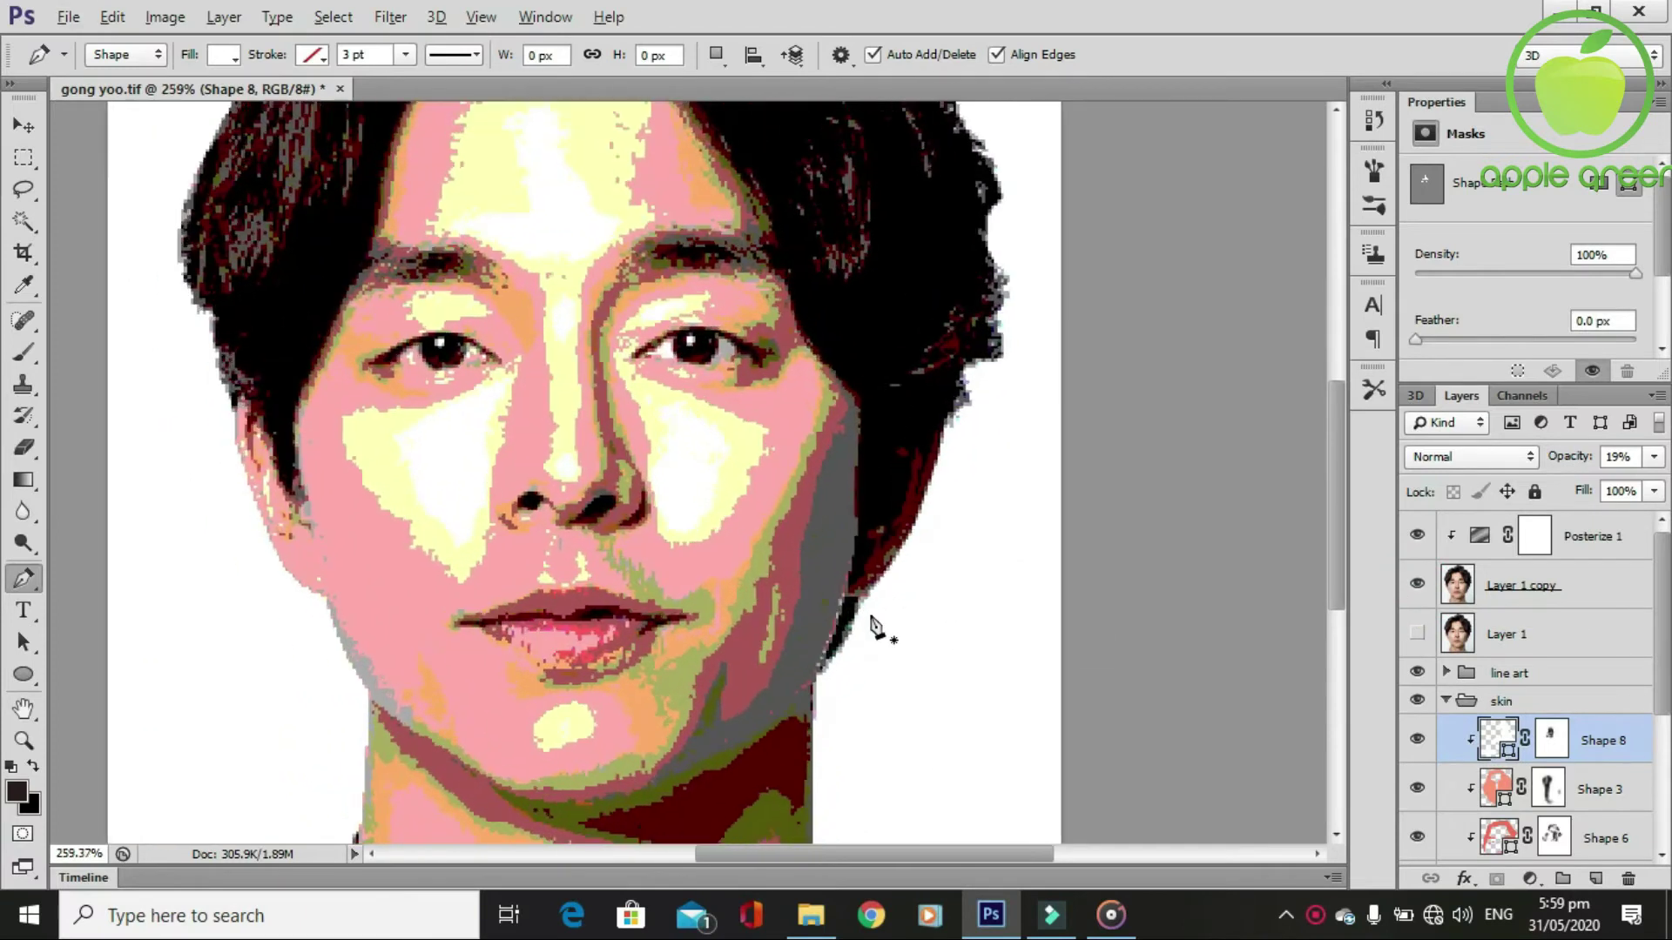
scroll(874, 625, "up", 1)
Pen-draw Shape 9 over the right eyelid and clip it to Shape 8.
left_click(688, 281)
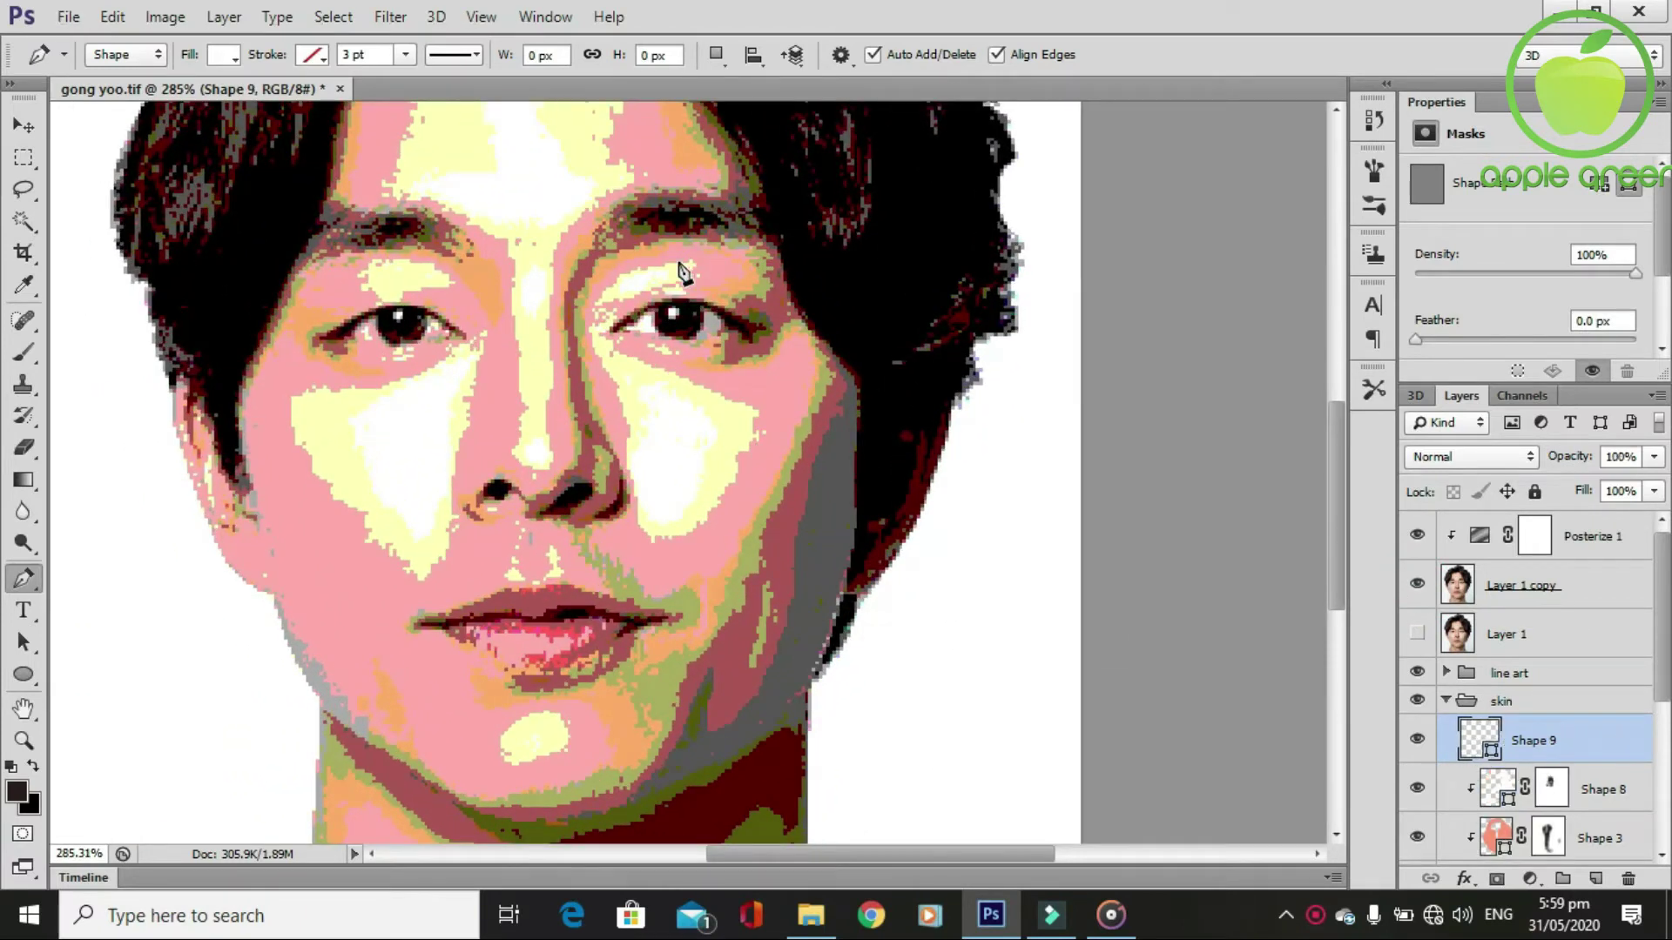
left_click(592, 303)
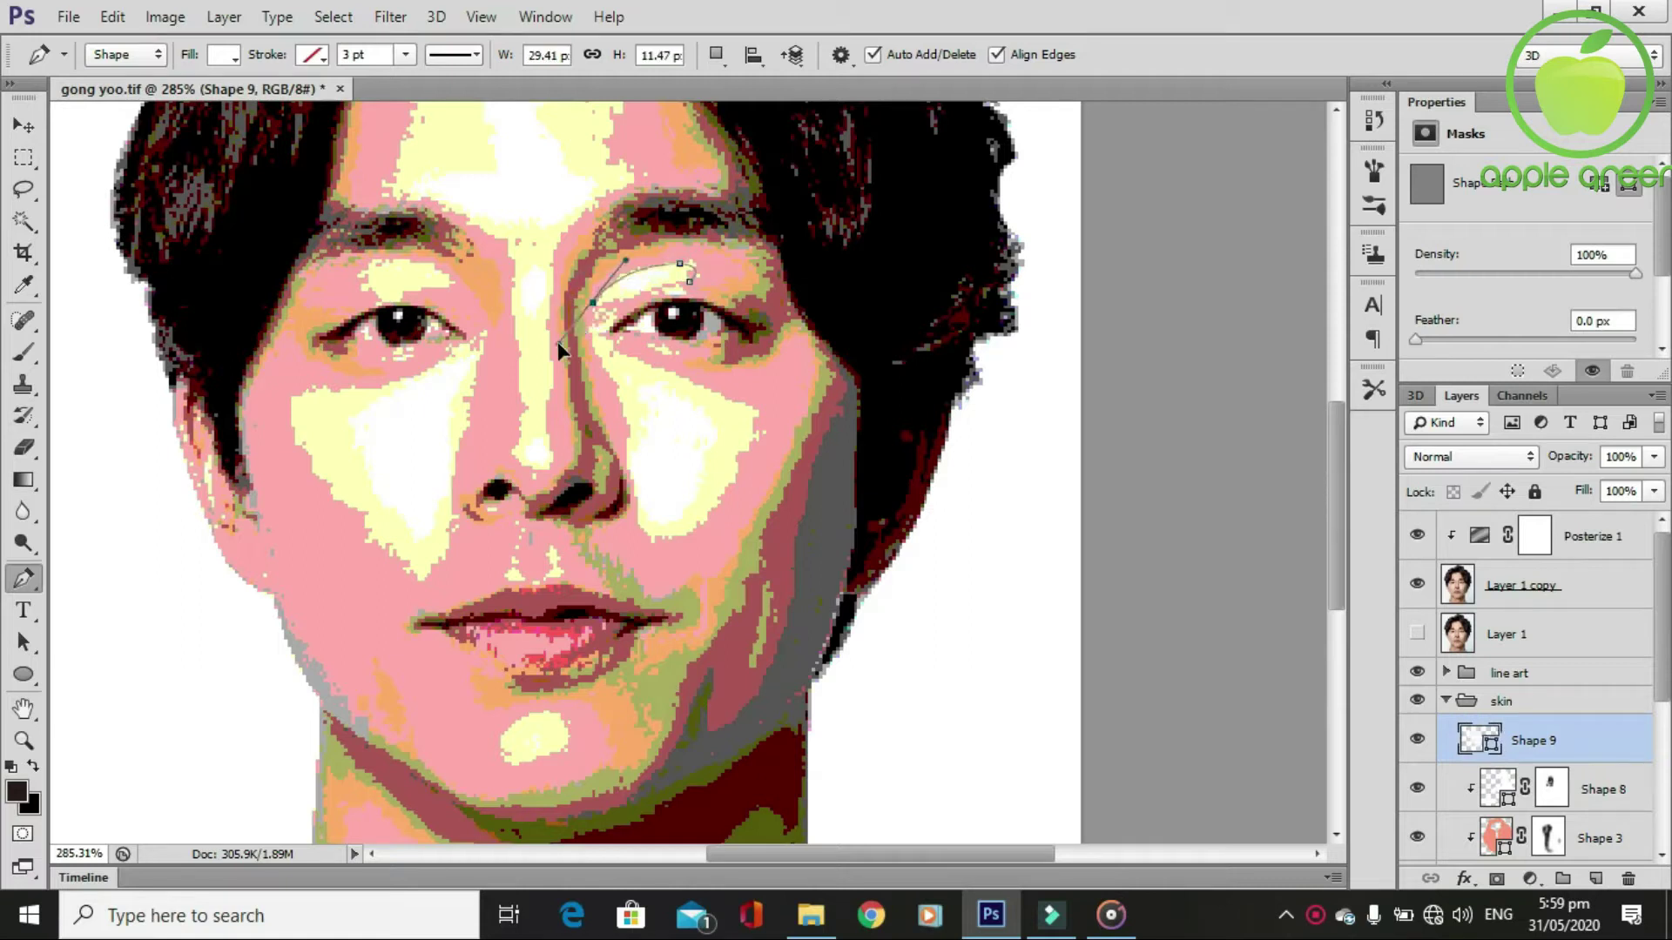
left_click(593, 305, "alt")
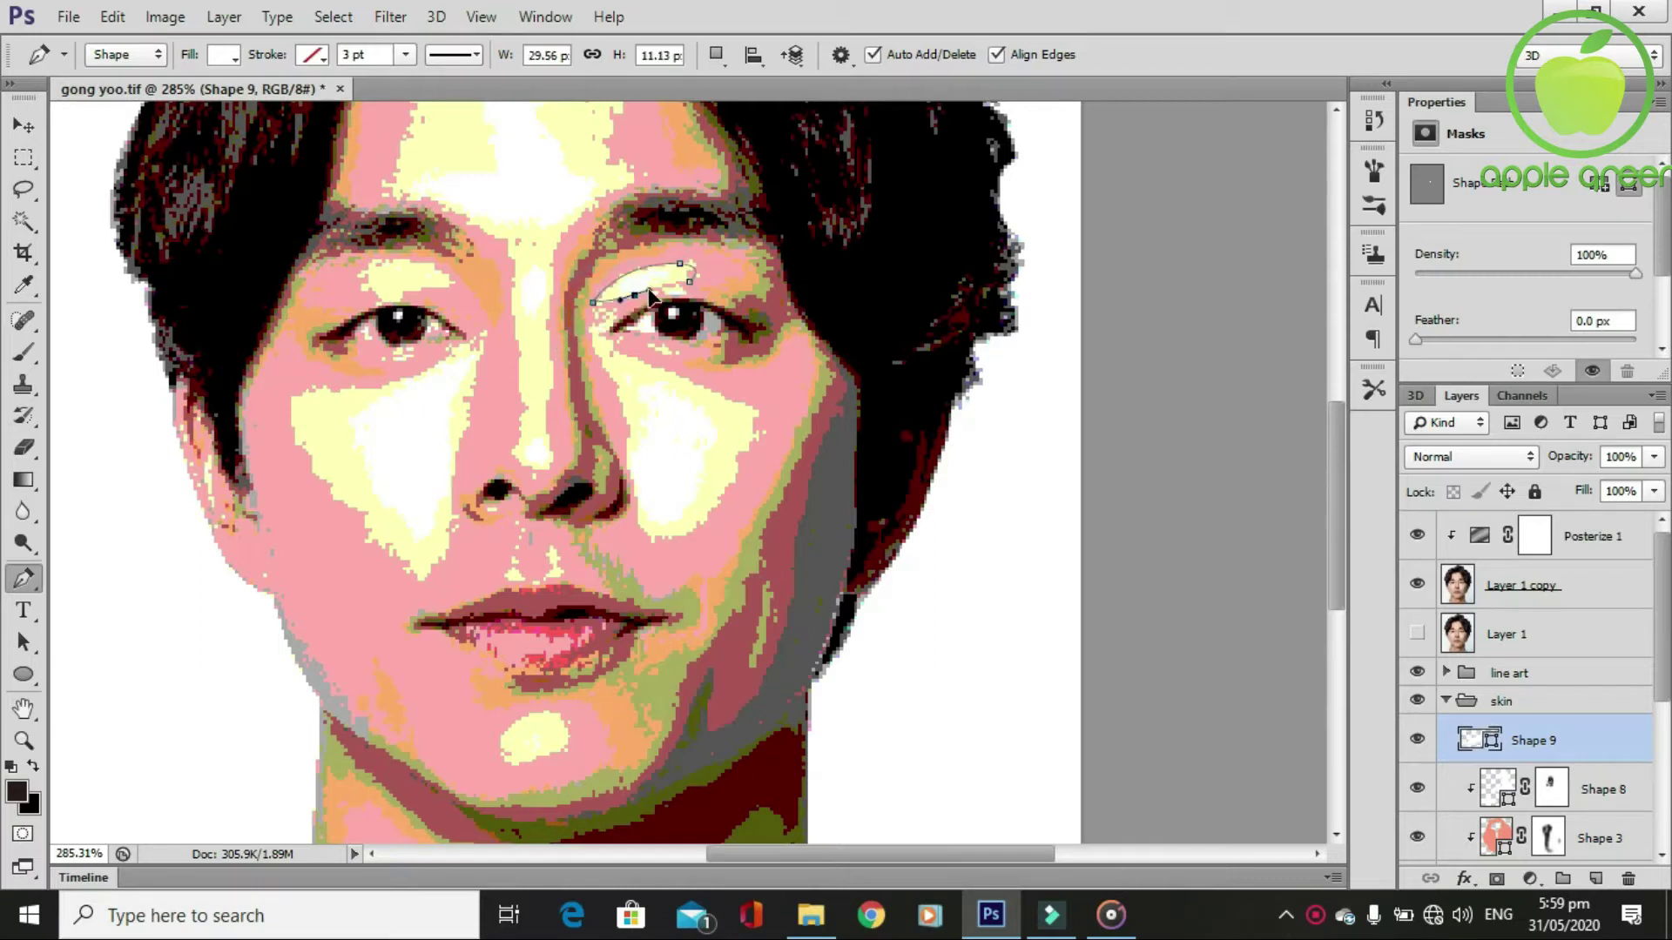
left_click(689, 282)
scroll(688, 366, "down", 1)
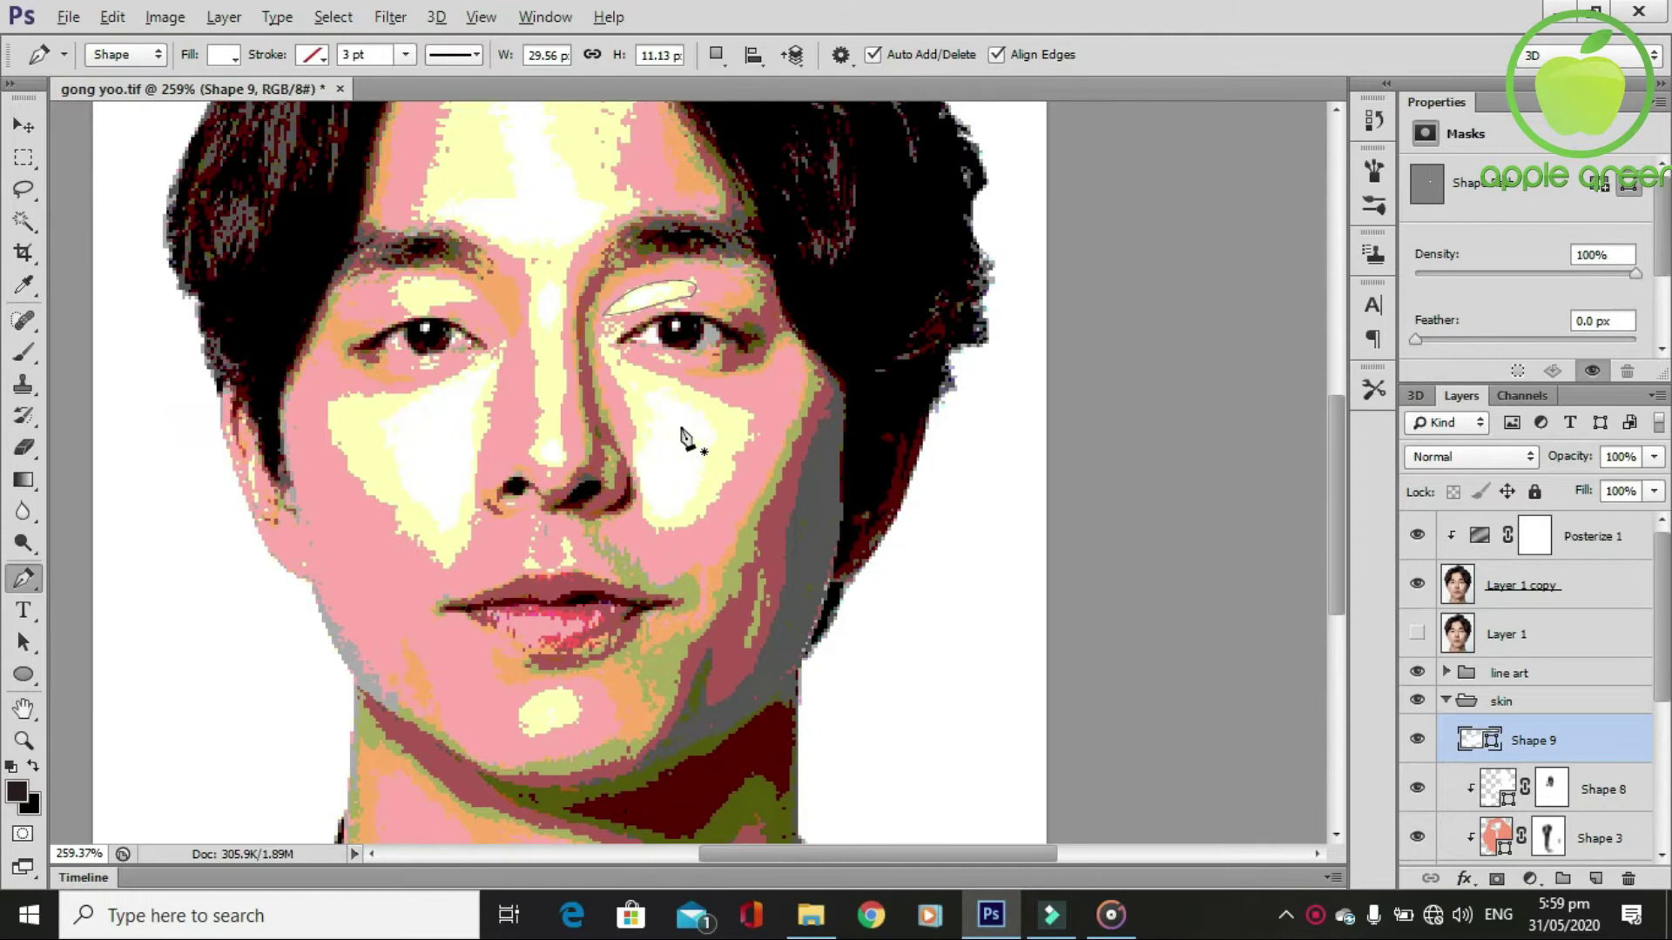
left_click(1521, 758, "alt")
left_click(1417, 583)
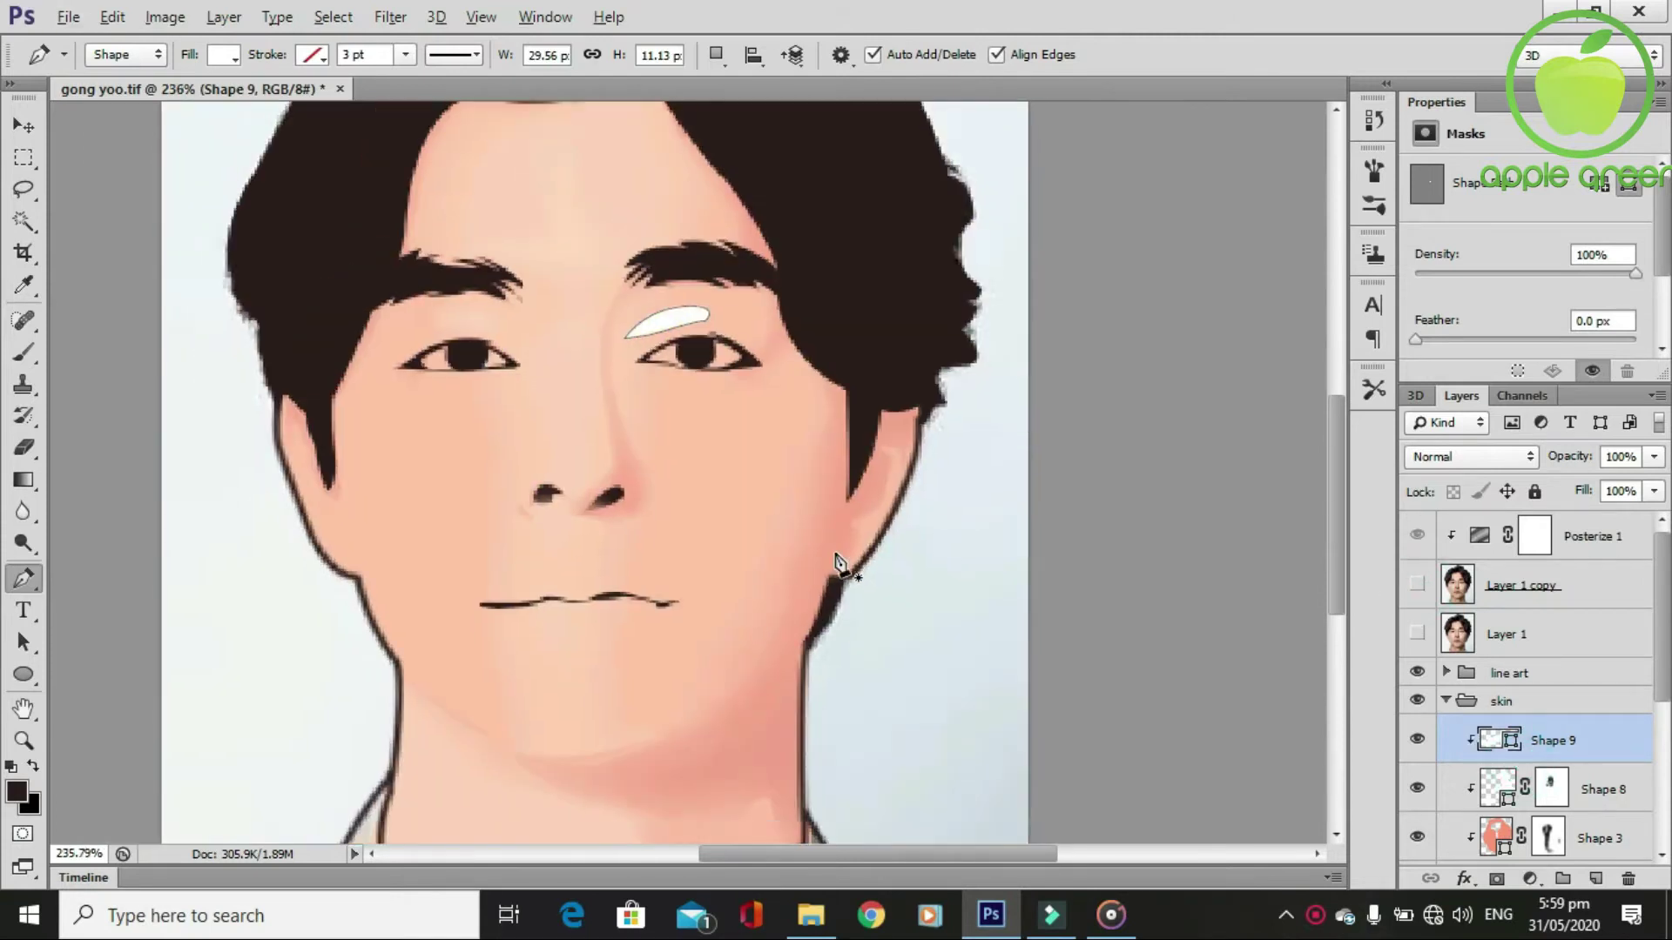
Set Shape 9 to 48% opacity and brush its layer mask to soften the edges.
left_click(1653, 456)
left_click_drag(1654, 484, 1589, 488)
left_click(1496, 878)
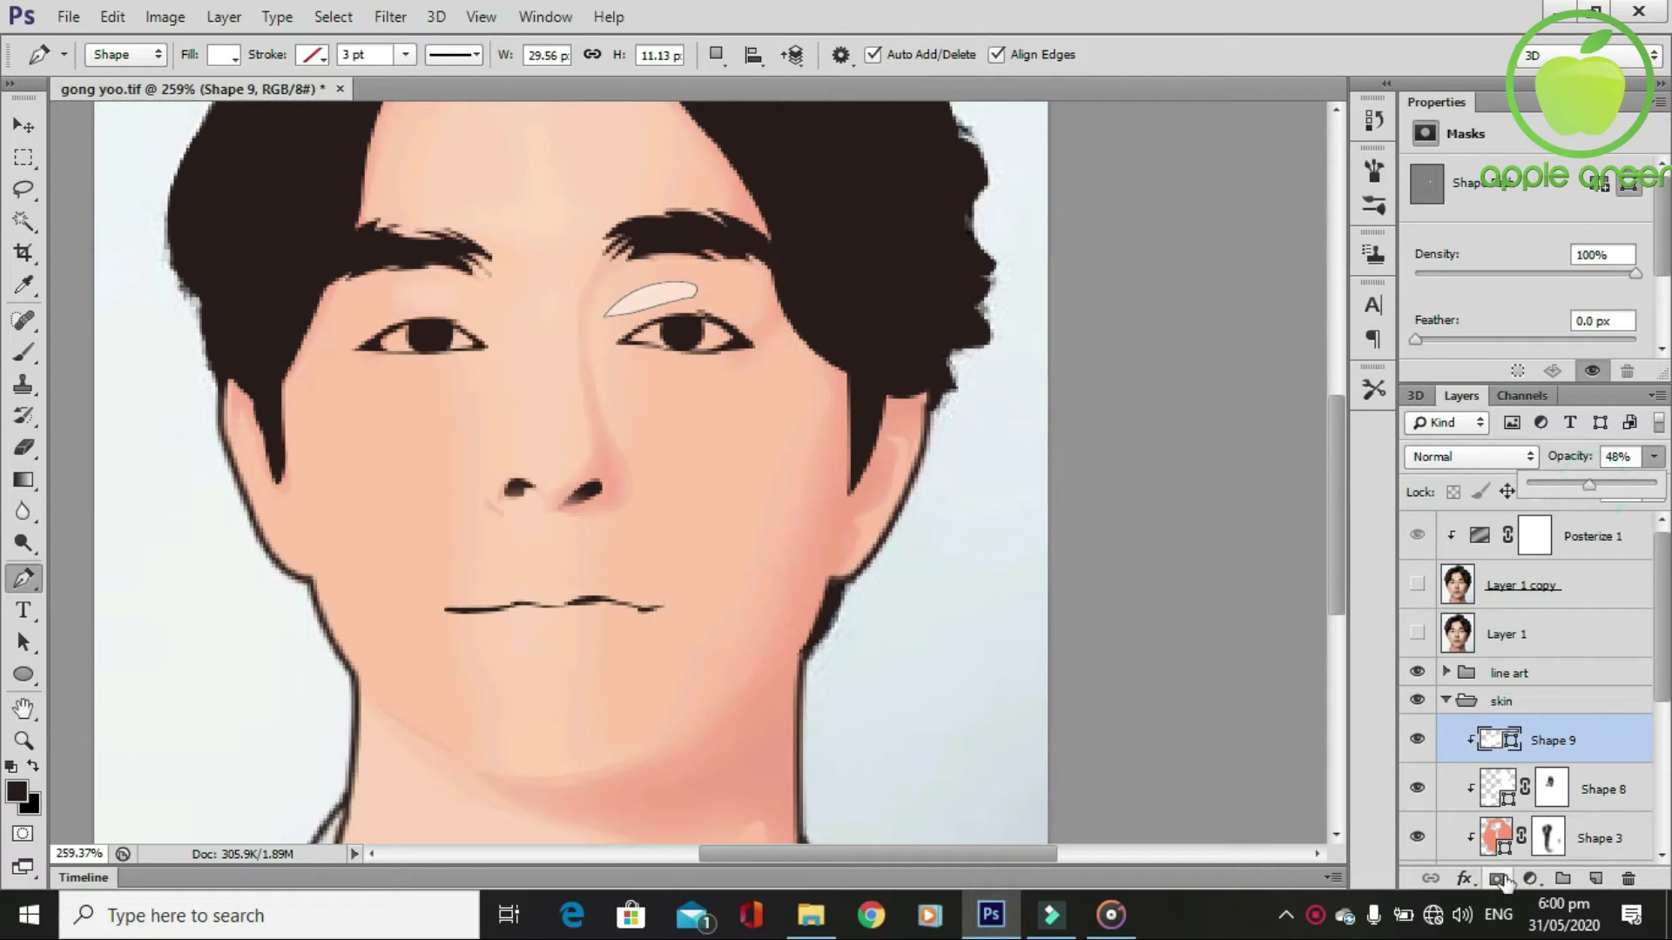
key("b")
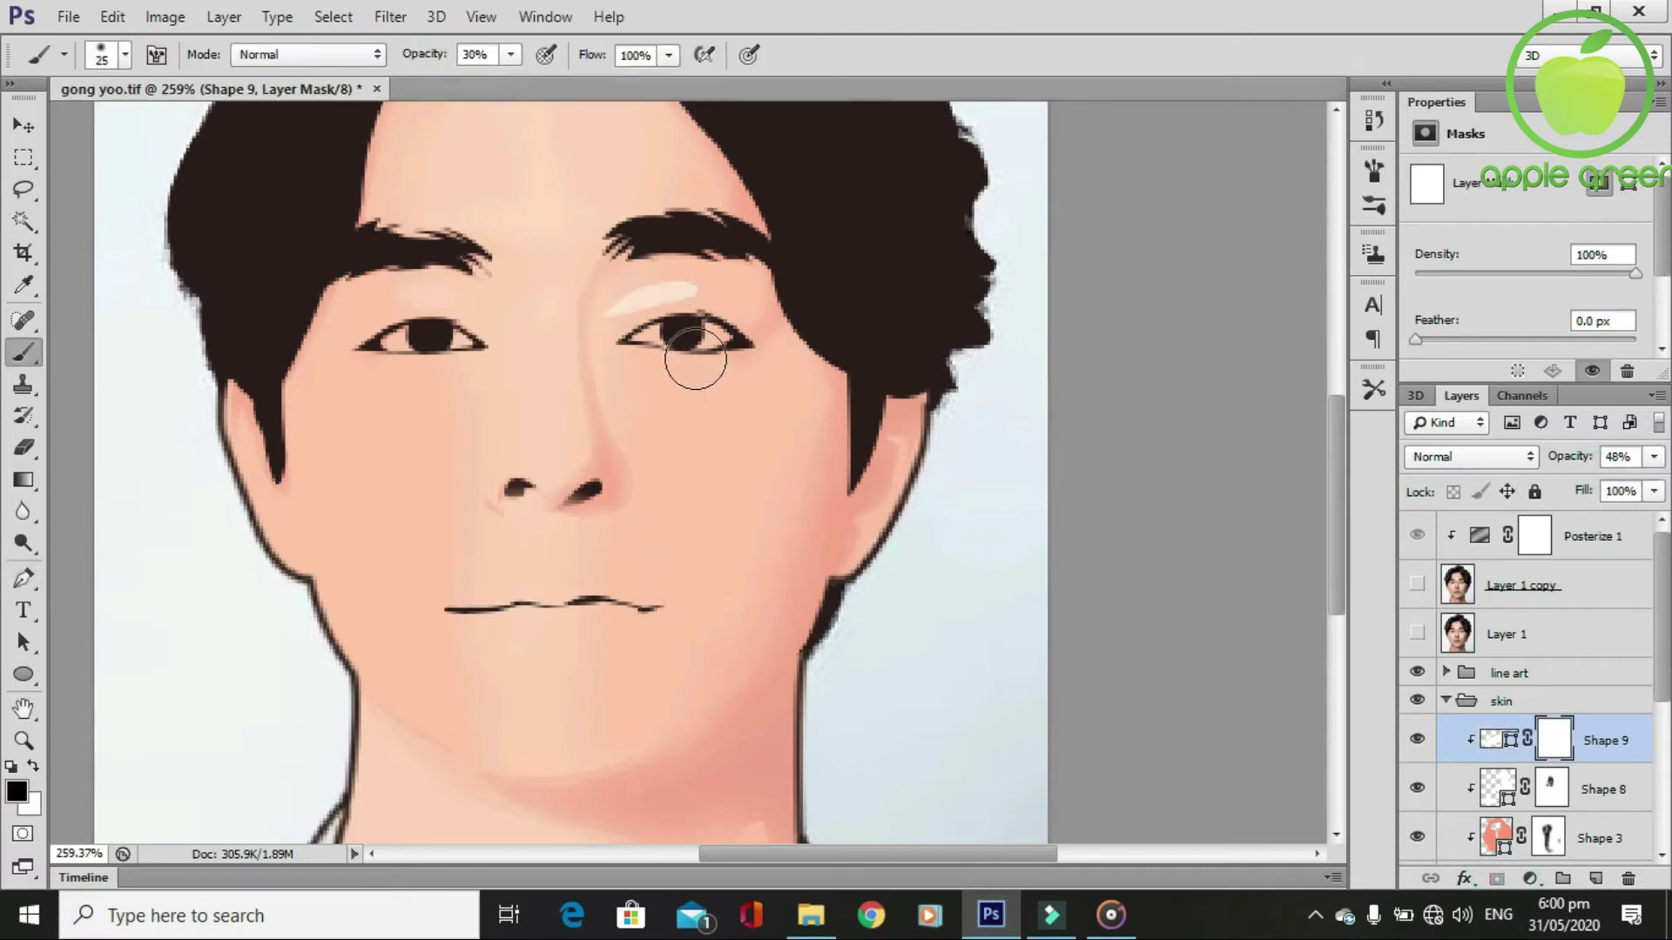
scroll(695, 359, "up", 1)
left_click_drag(672, 318, 653, 245)
left_click_drag(567, 291, 623, 298)
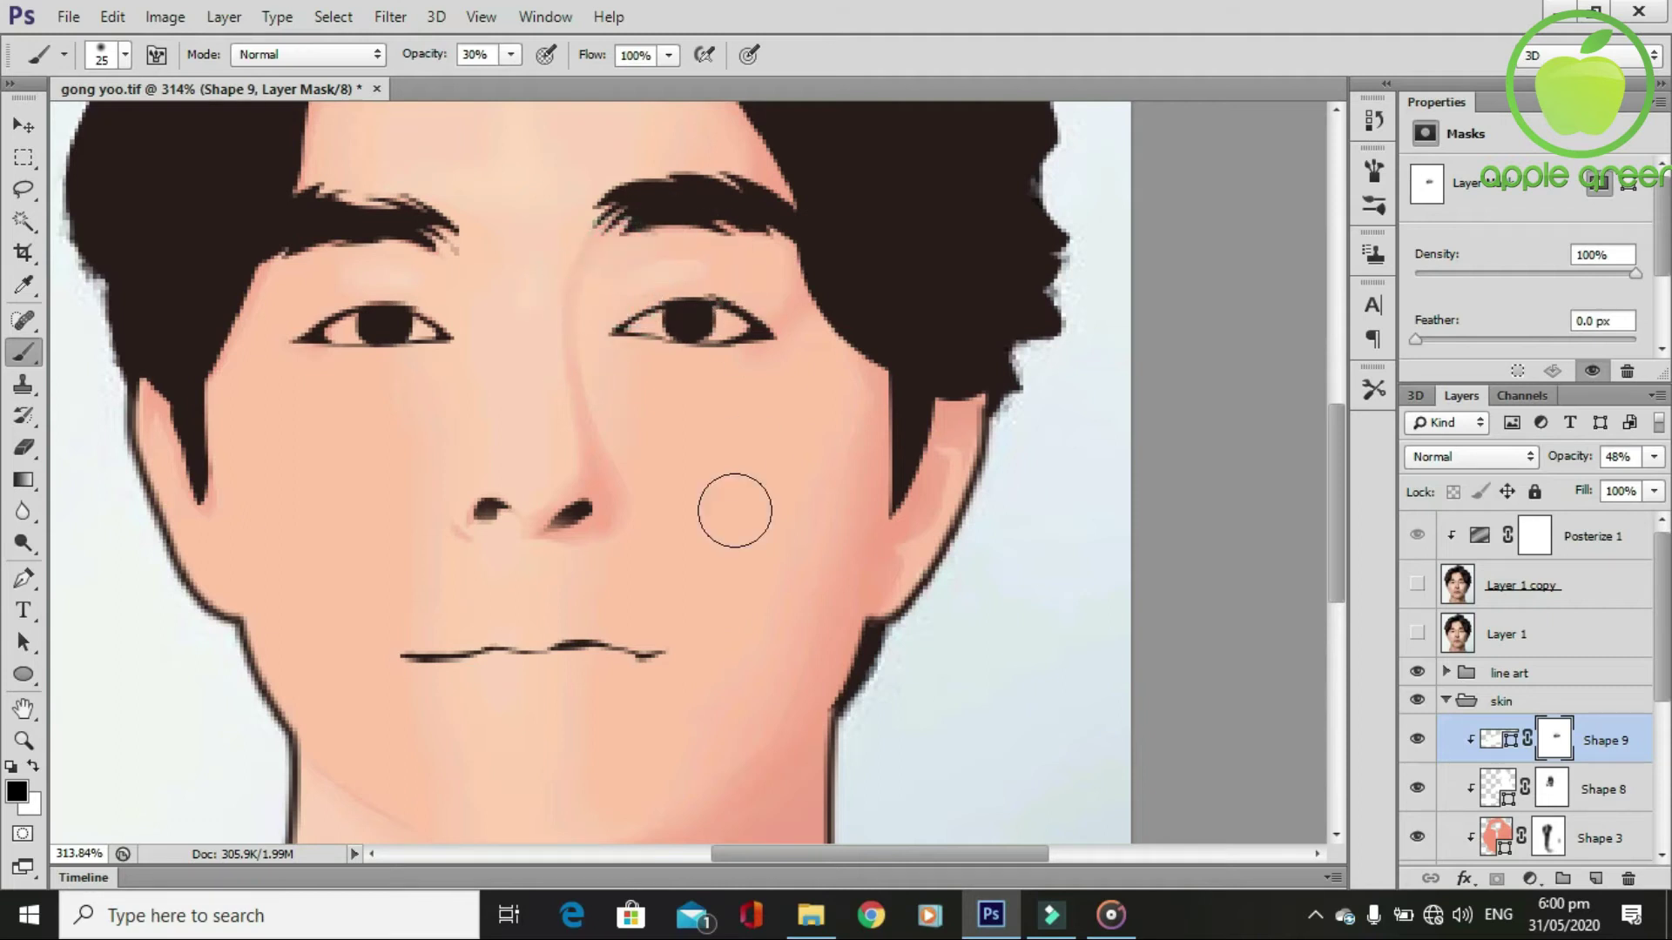
Show the posterized reference photo again.
scroll(734, 511, "down", 2)
scroll(746, 552, "up", 1)
scroll(739, 545, "up", 1)
left_click(1417, 634)
left_click(1416, 584)
scroll(710, 601, "up", 1)
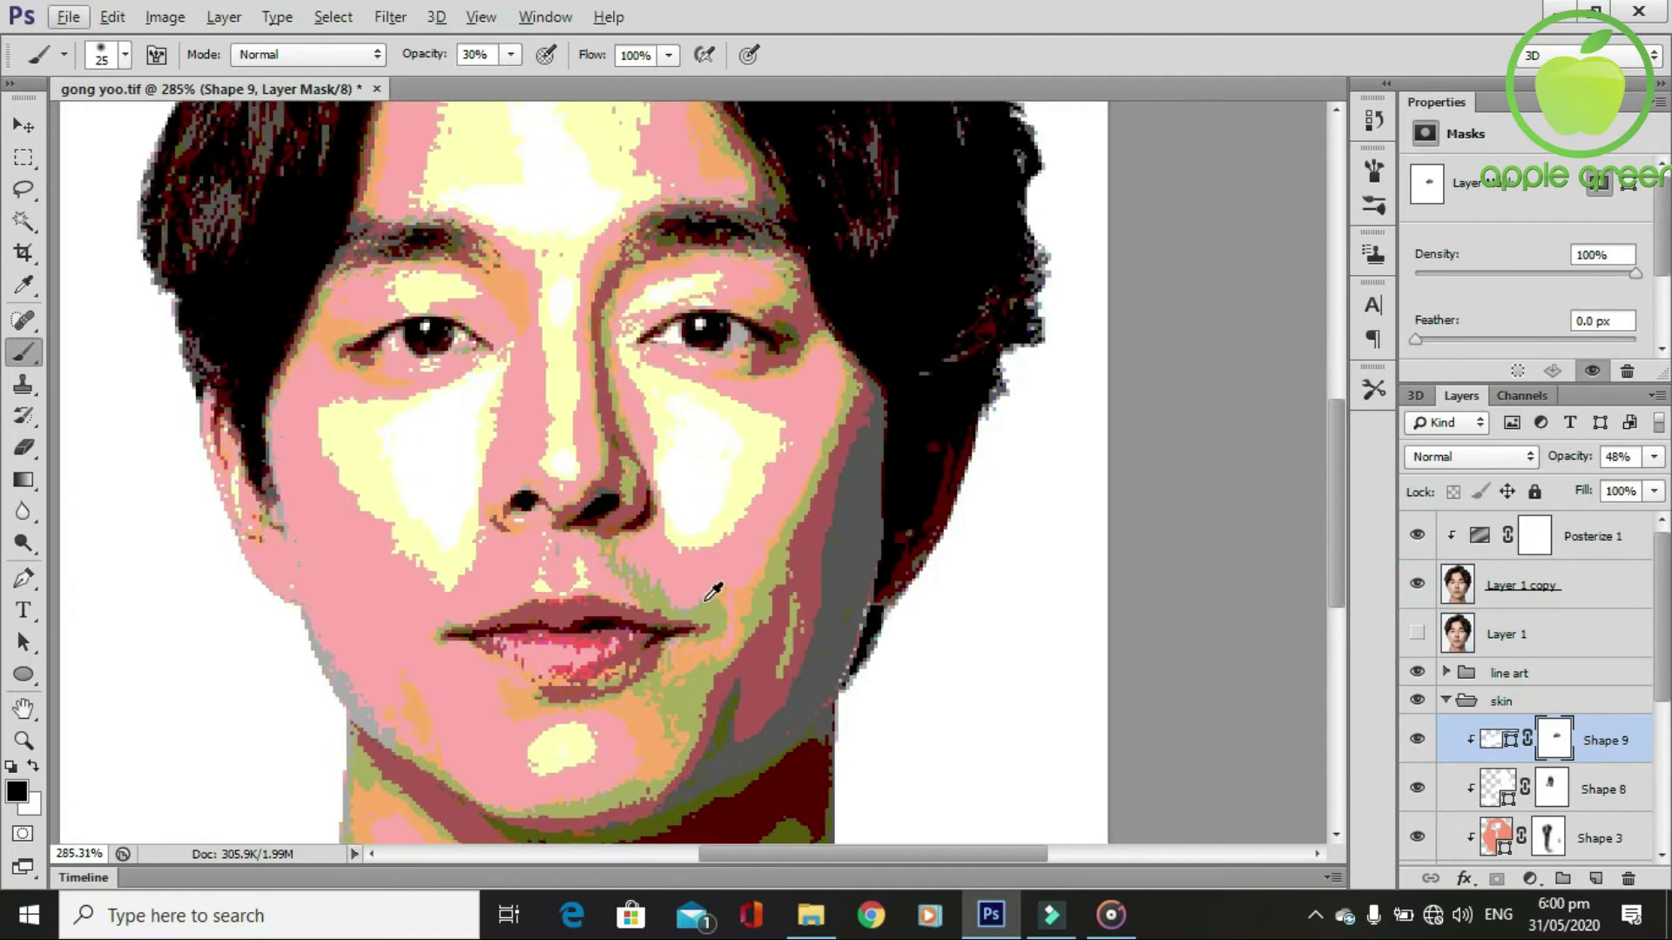
key("p")
scroll(614, 605, "up", 2)
Pen-draw Shape 10 over the left eyelid and clip it to the layer below.
scroll(539, 458, "up", 1)
scroll(430, 280, "up", 1)
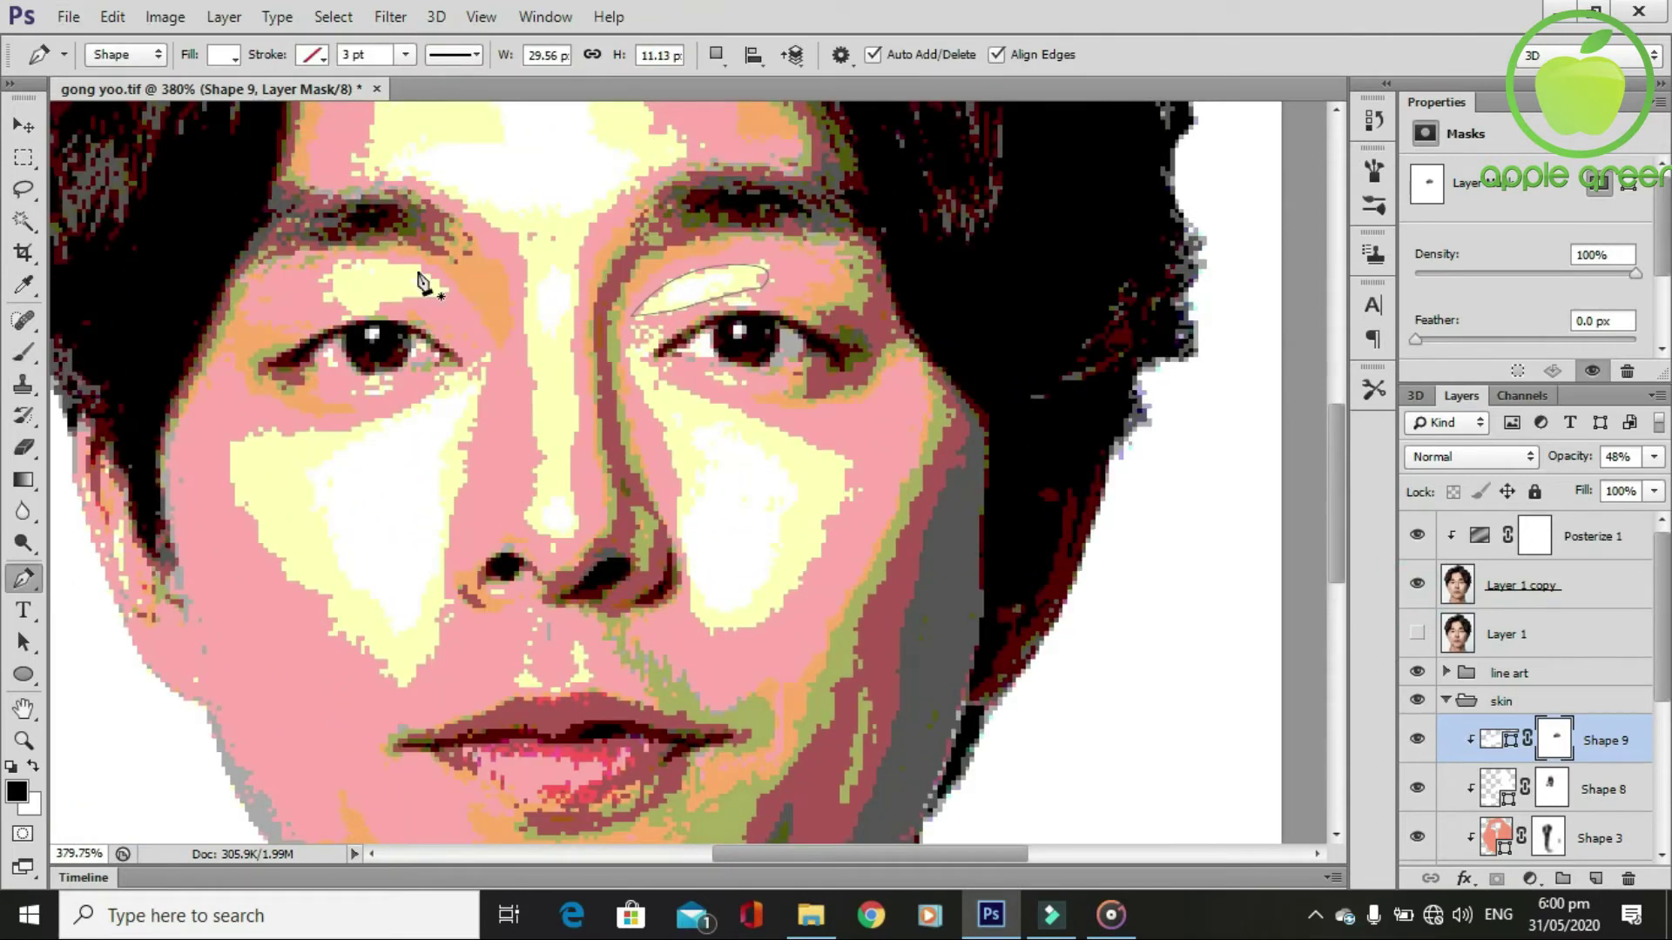
left_click(449, 288)
mouse_move(301, 265)
left_mouse_down()
mouse_move(390, 334)
mouse_move(384, 306)
left_mouse_up()
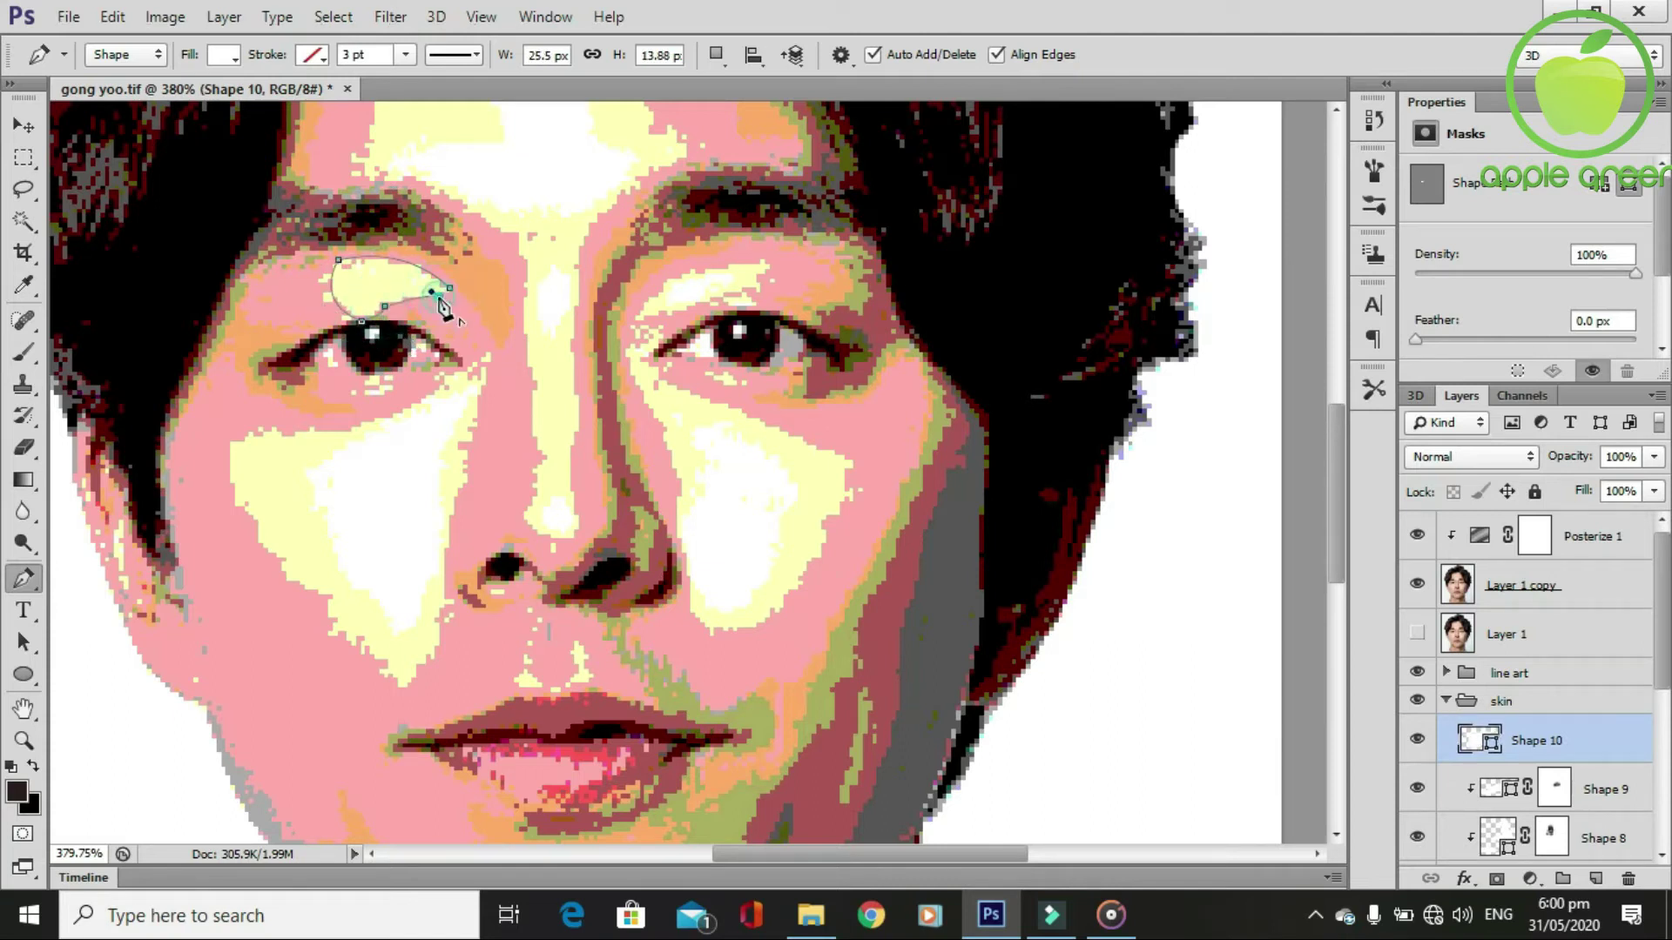
left_click(1494, 766, "alt")
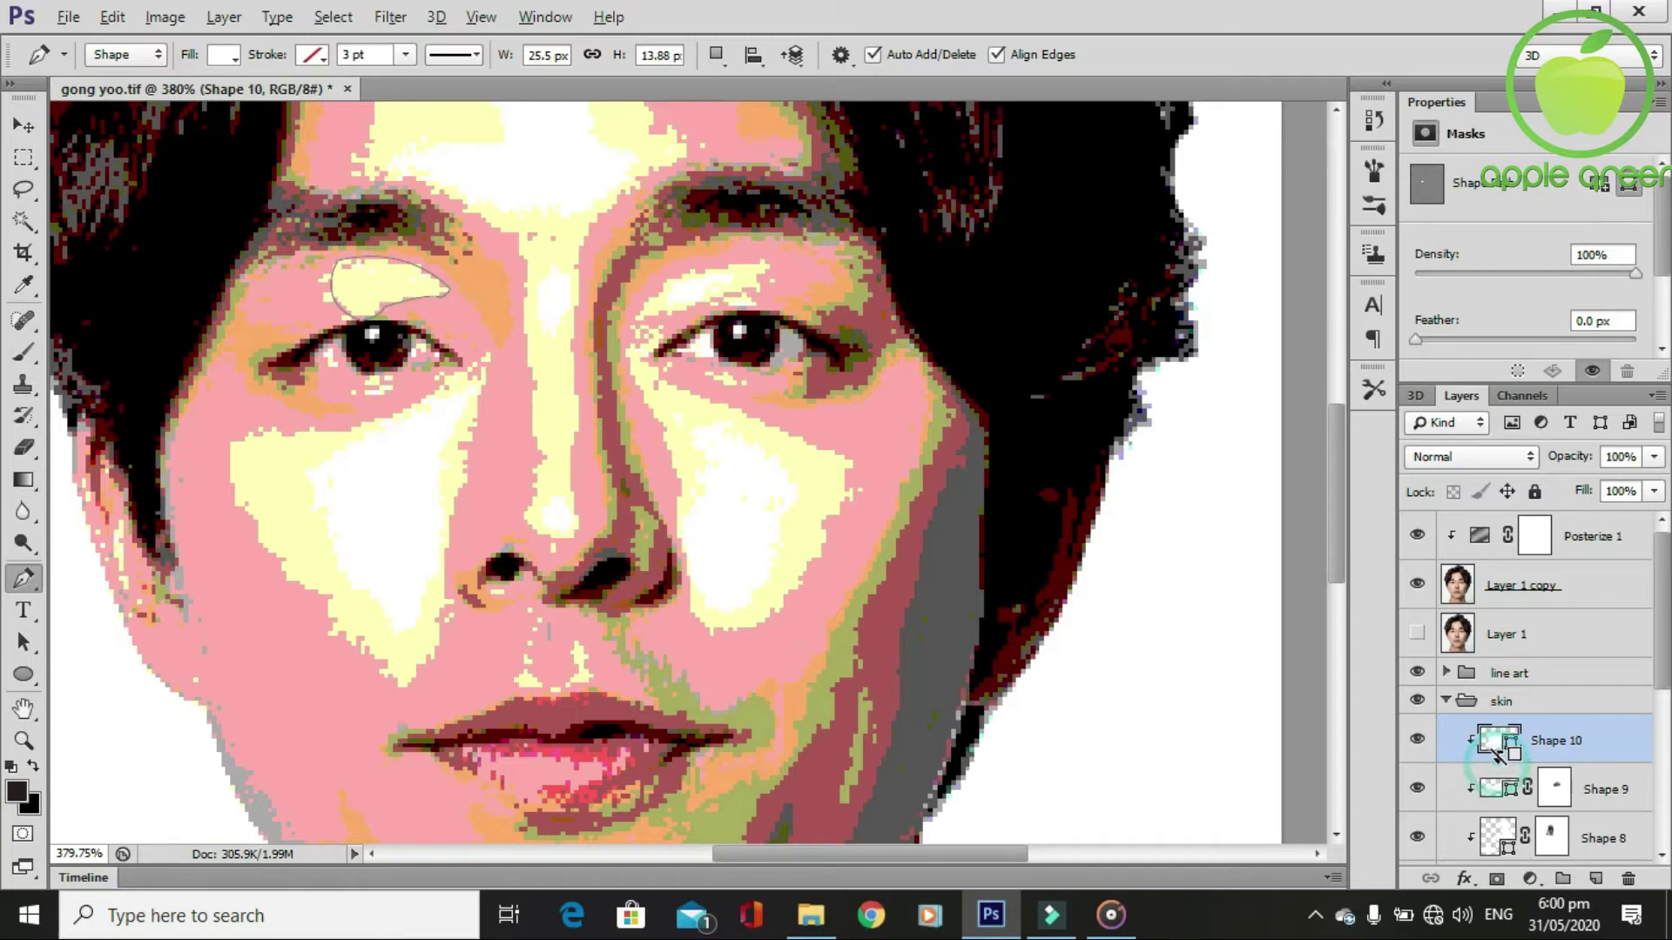
left_click(1599, 790)
left_click(1602, 740)
left_click(1418, 584)
key("alt")
Set Shape 10's opacity to 48% and add a layer mask.
left_click(1626, 457)
type("8")
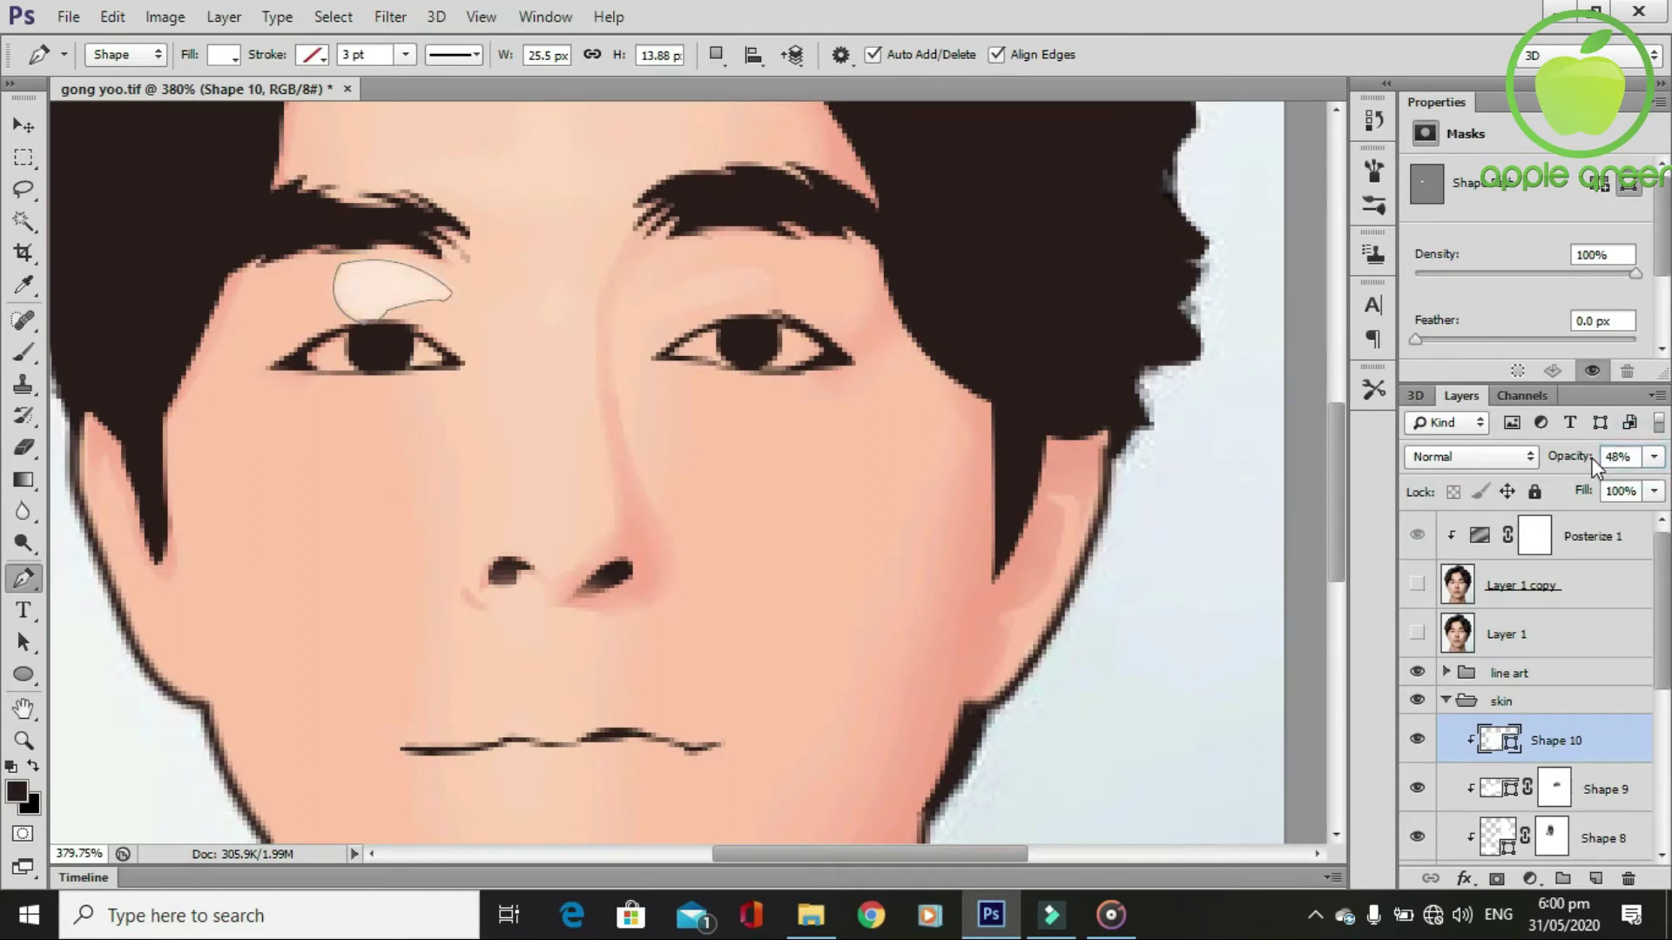
left_click(1491, 880)
key("b")
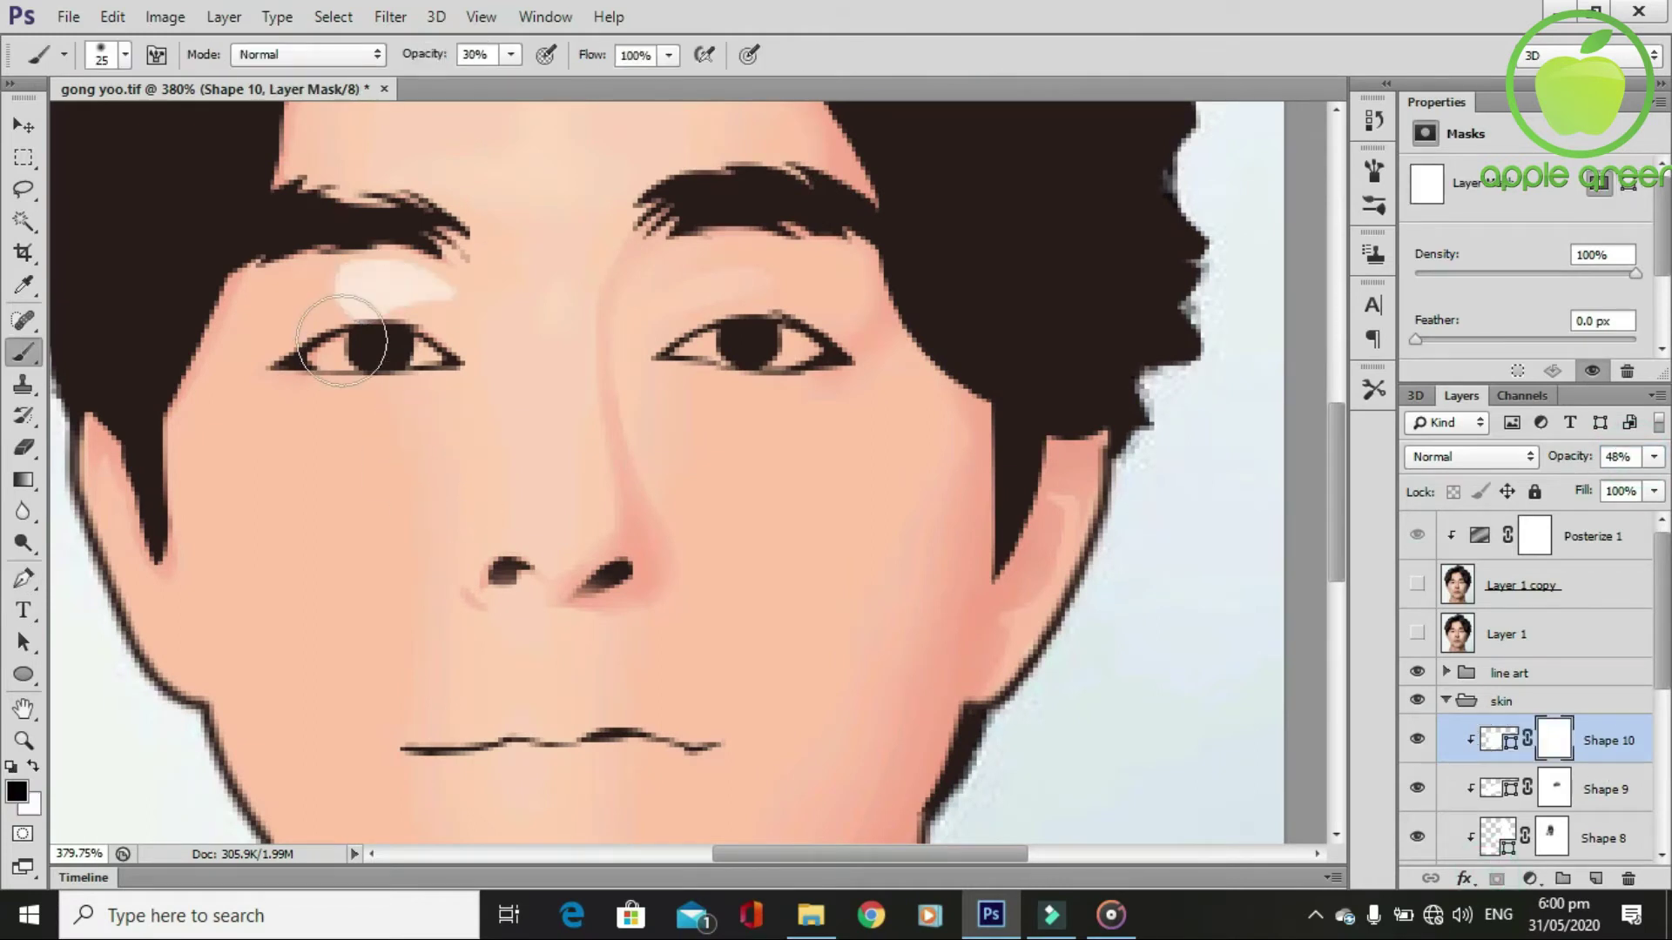
Paint the mask with a 30% black brush to fade the left-eye highlight.
left_click(390, 329)
mouse_move(390, 330)
left_mouse_down()
mouse_move(336, 243)
mouse_move(440, 231)
mouse_move(492, 284)
left_mouse_up()
left_click_drag(356, 234, 334, 272)
left_click(373, 342)
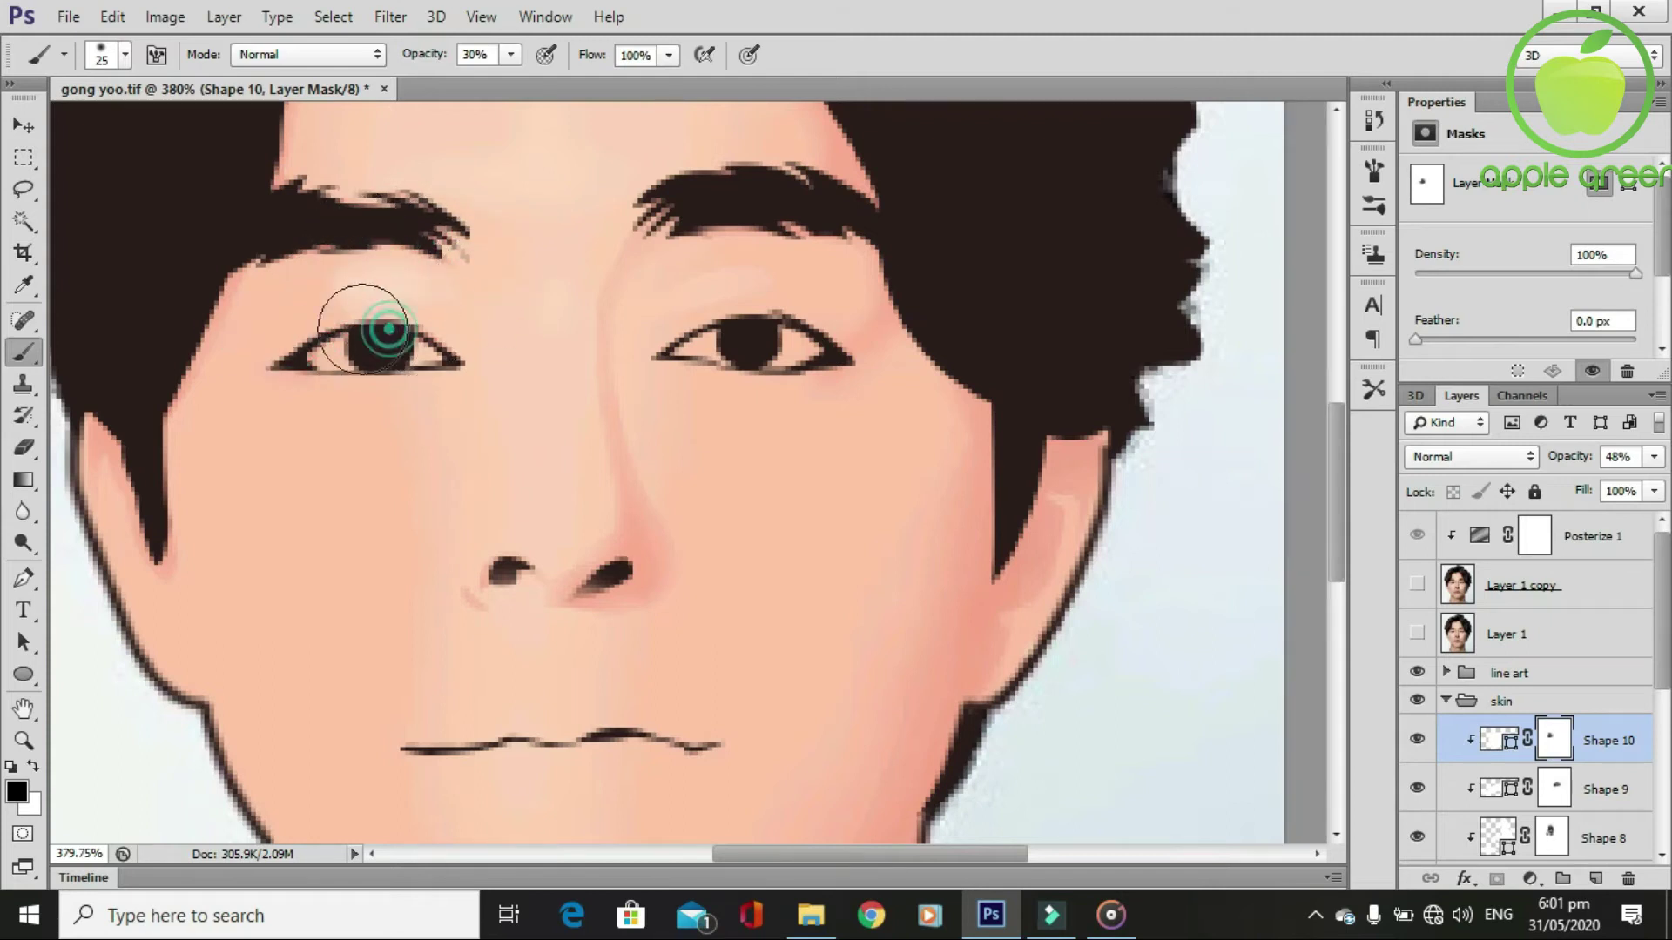
scroll(519, 416, "down", 3)
scroll(515, 488, "up", 1)
scroll(515, 489, "down", 1)
scroll(518, 491, "up", 1)
Hide the posterized Layer 1 copy and show the original Layer 1 photo.
key("p")
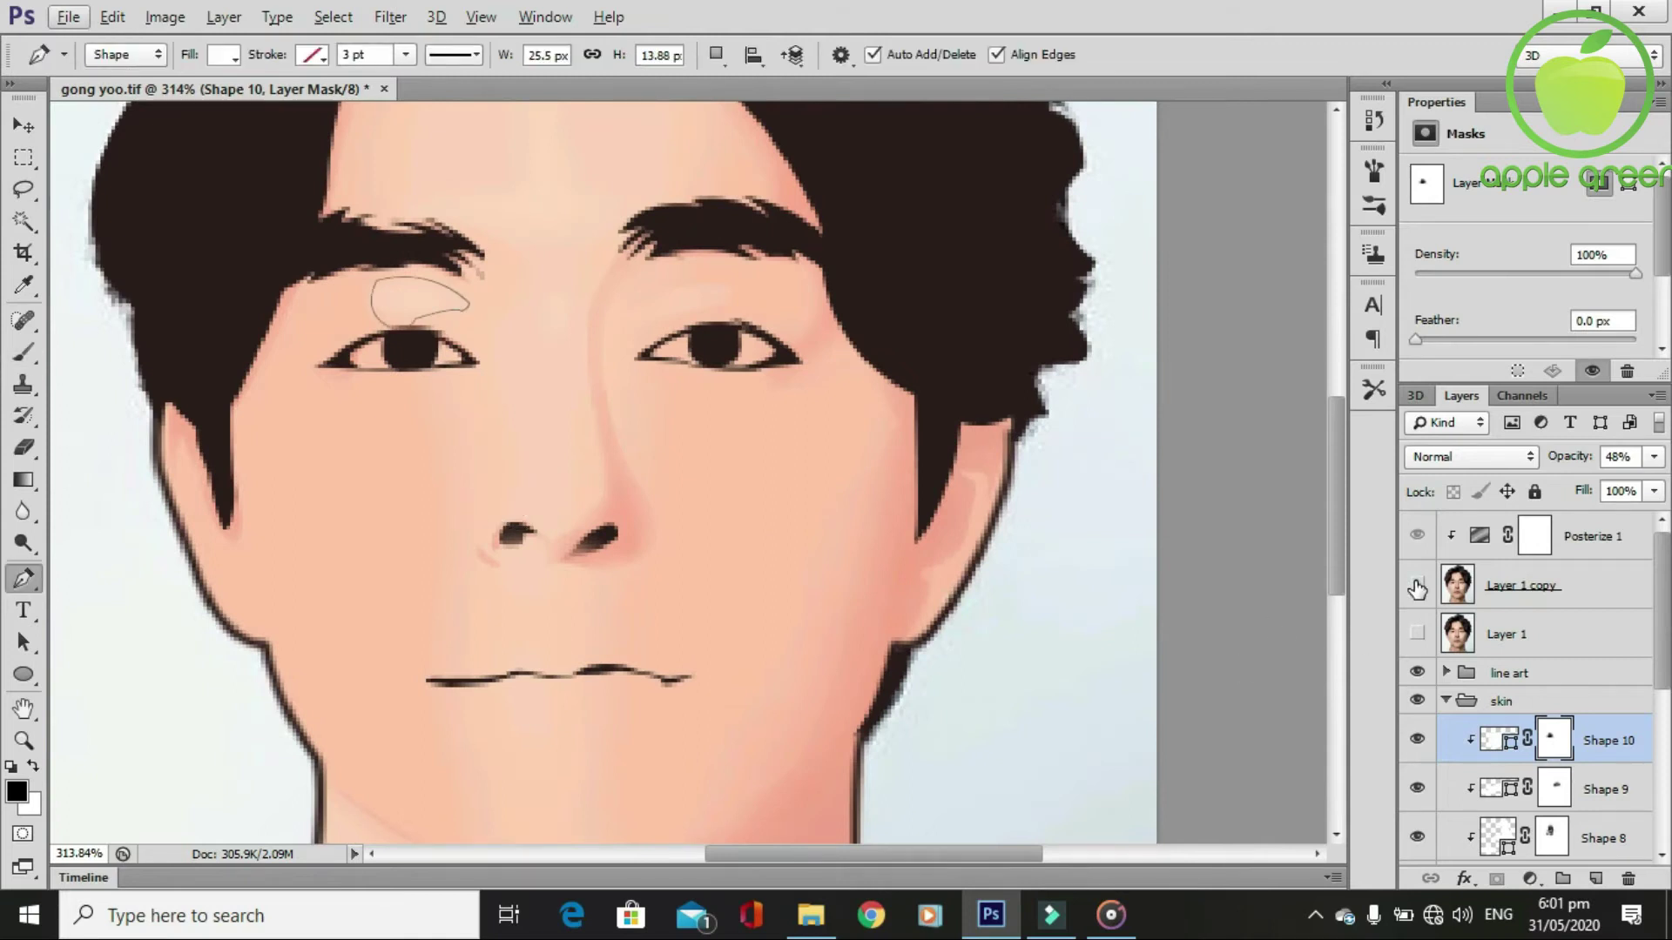
left_click(1417, 589)
left_click(1416, 588)
scroll(658, 691, "down", 1)
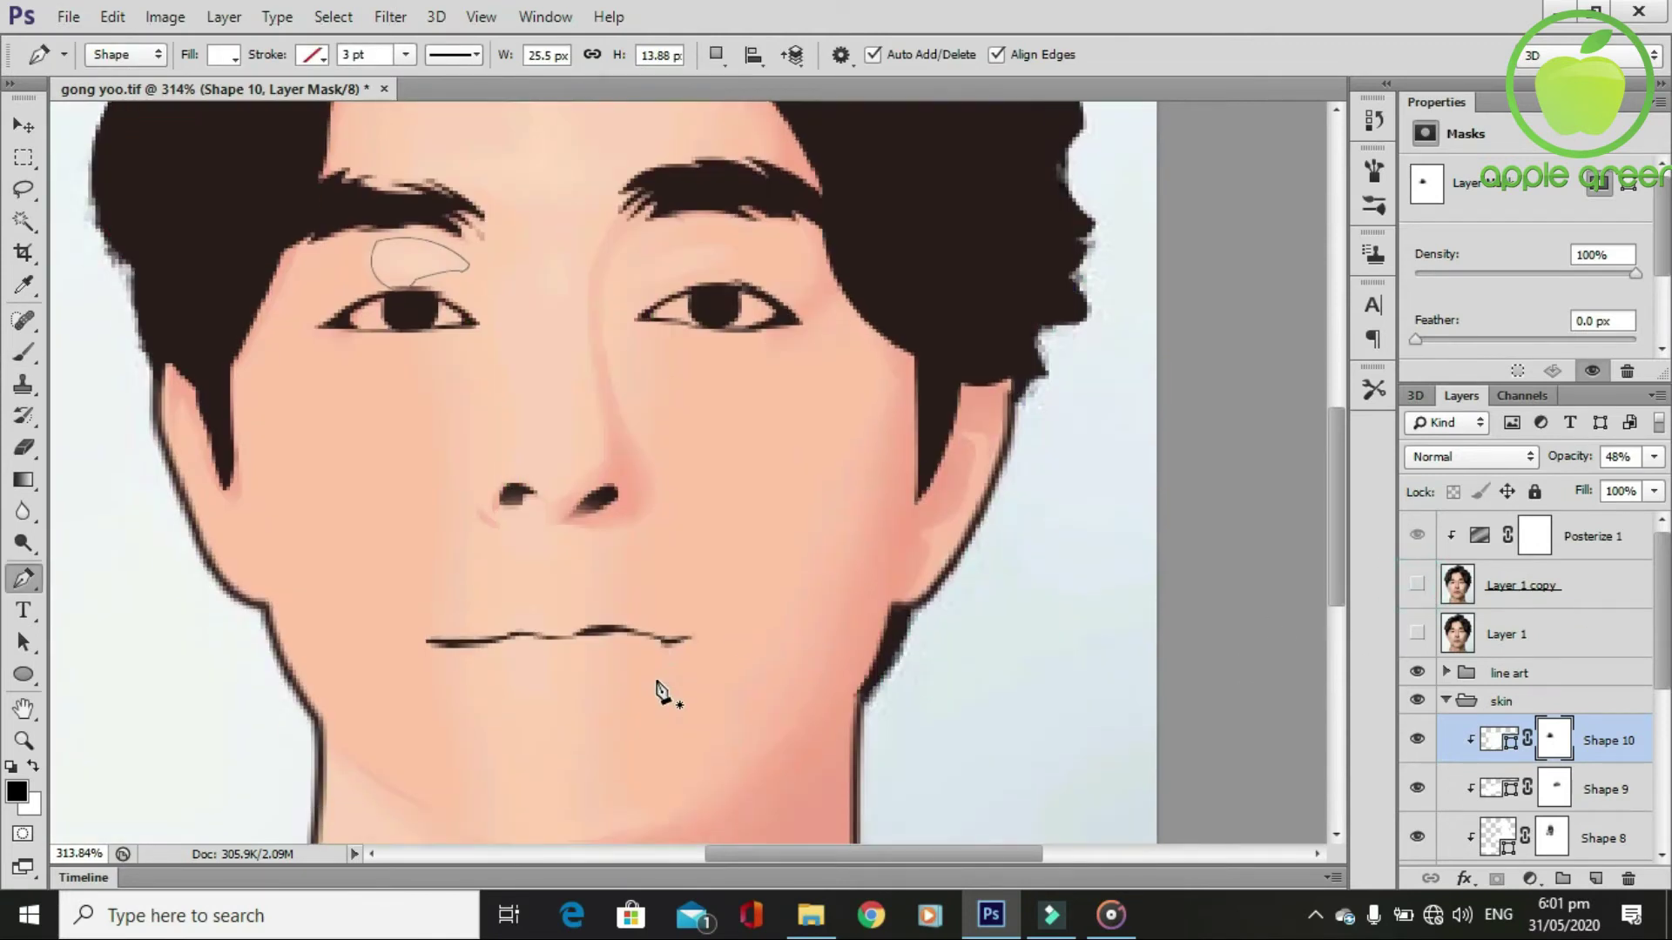
left_click(1417, 589)
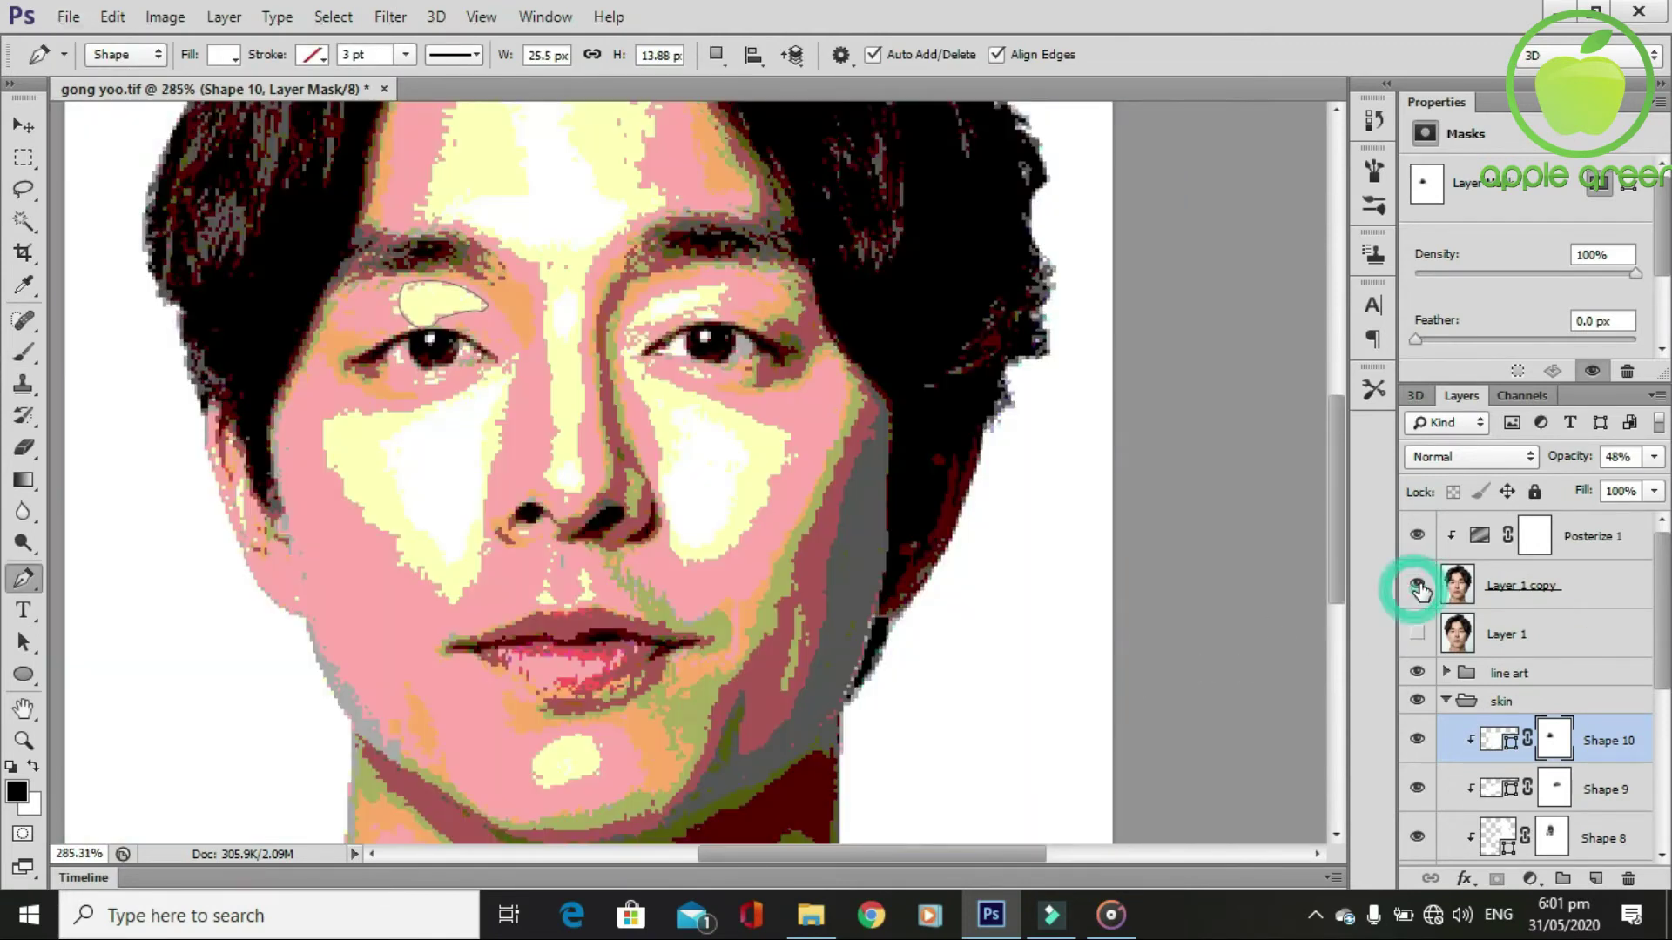
left_click(1417, 632)
scroll(448, 664, "up", 1)
scroll(440, 604, "up", 1)
scroll(672, 578, "up", 1)
scroll(414, 648, "up", 1)
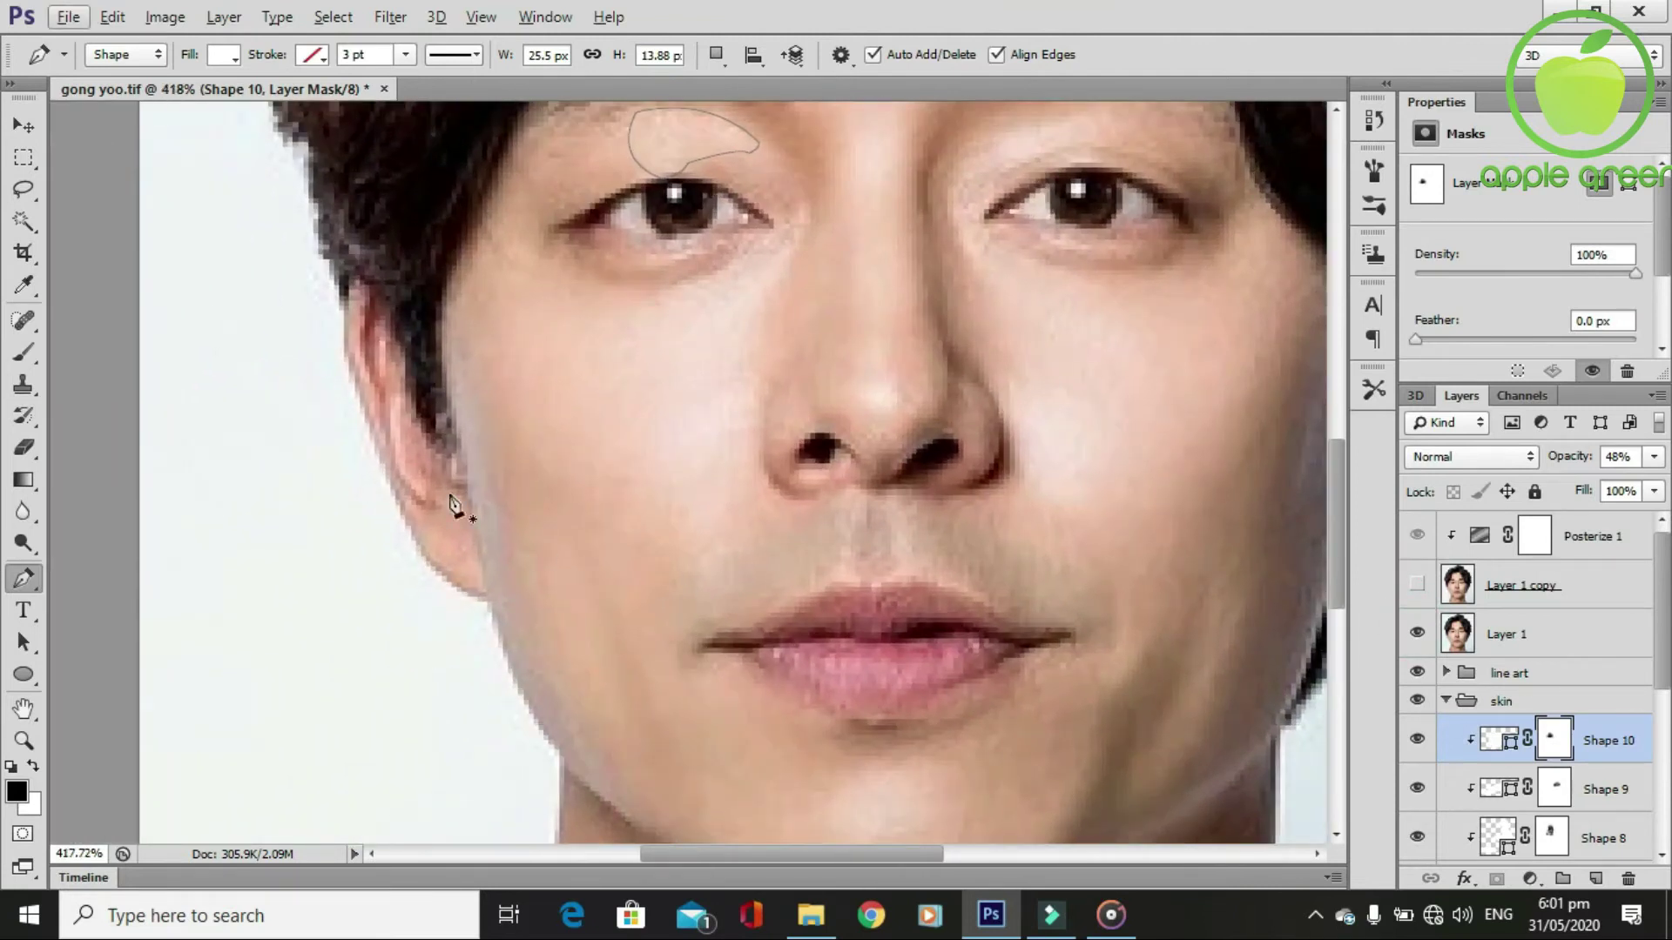
Trace Shape 11 along the ear's top edge and clip it into the skin stack.
left_click(370, 286)
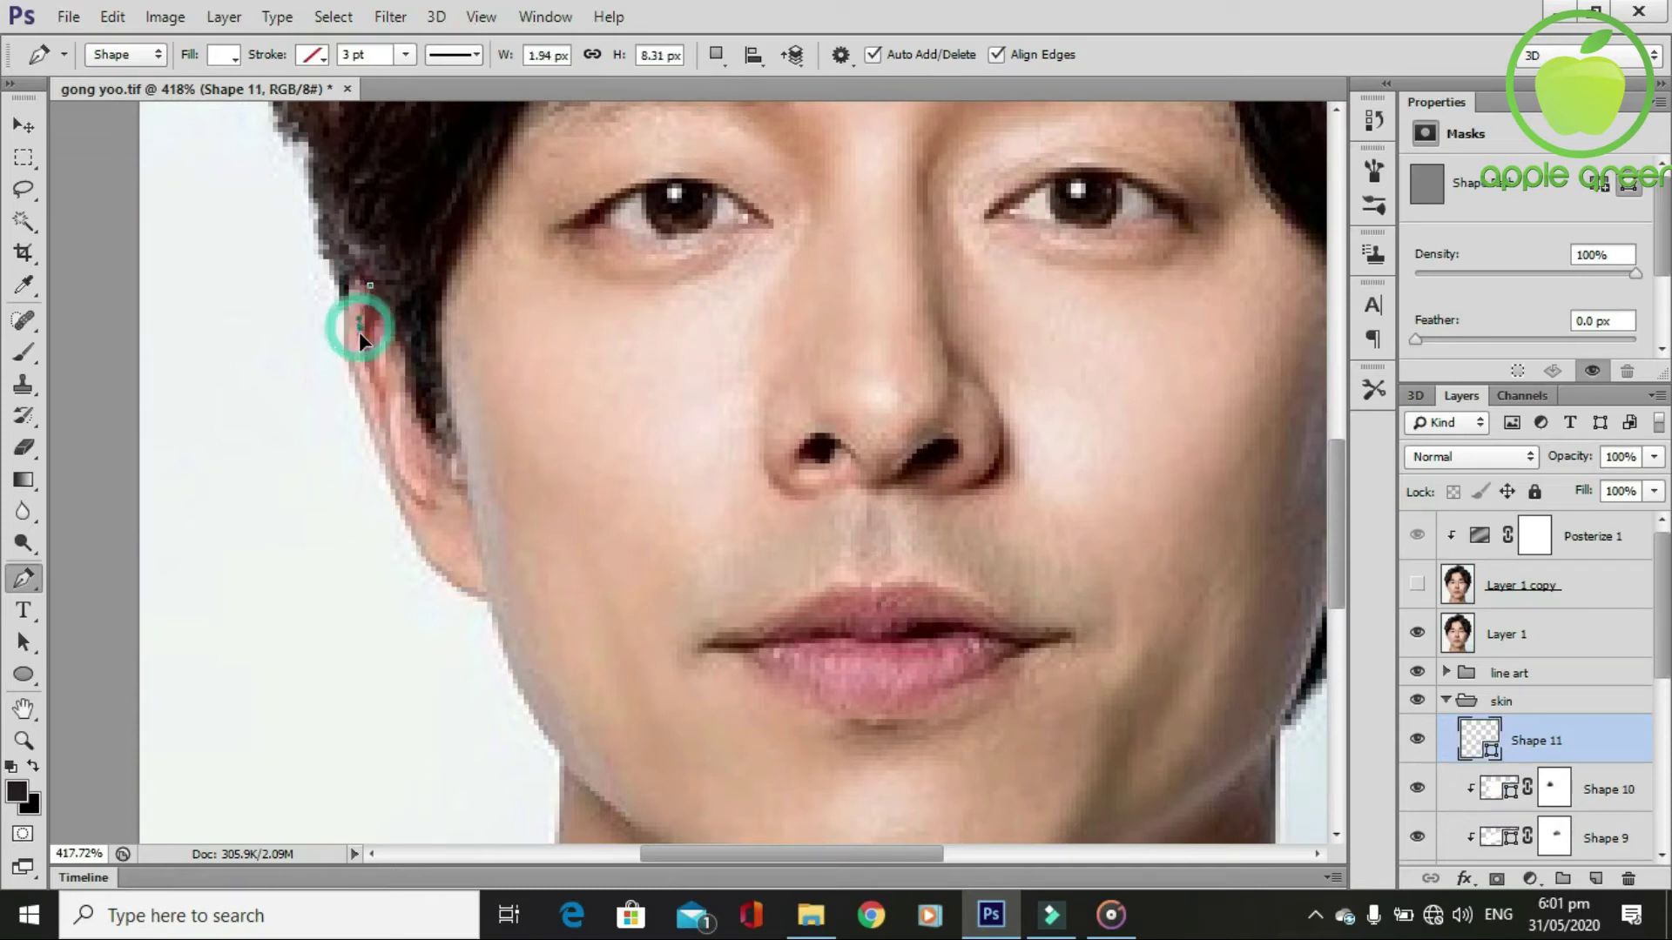
left_click(365, 342)
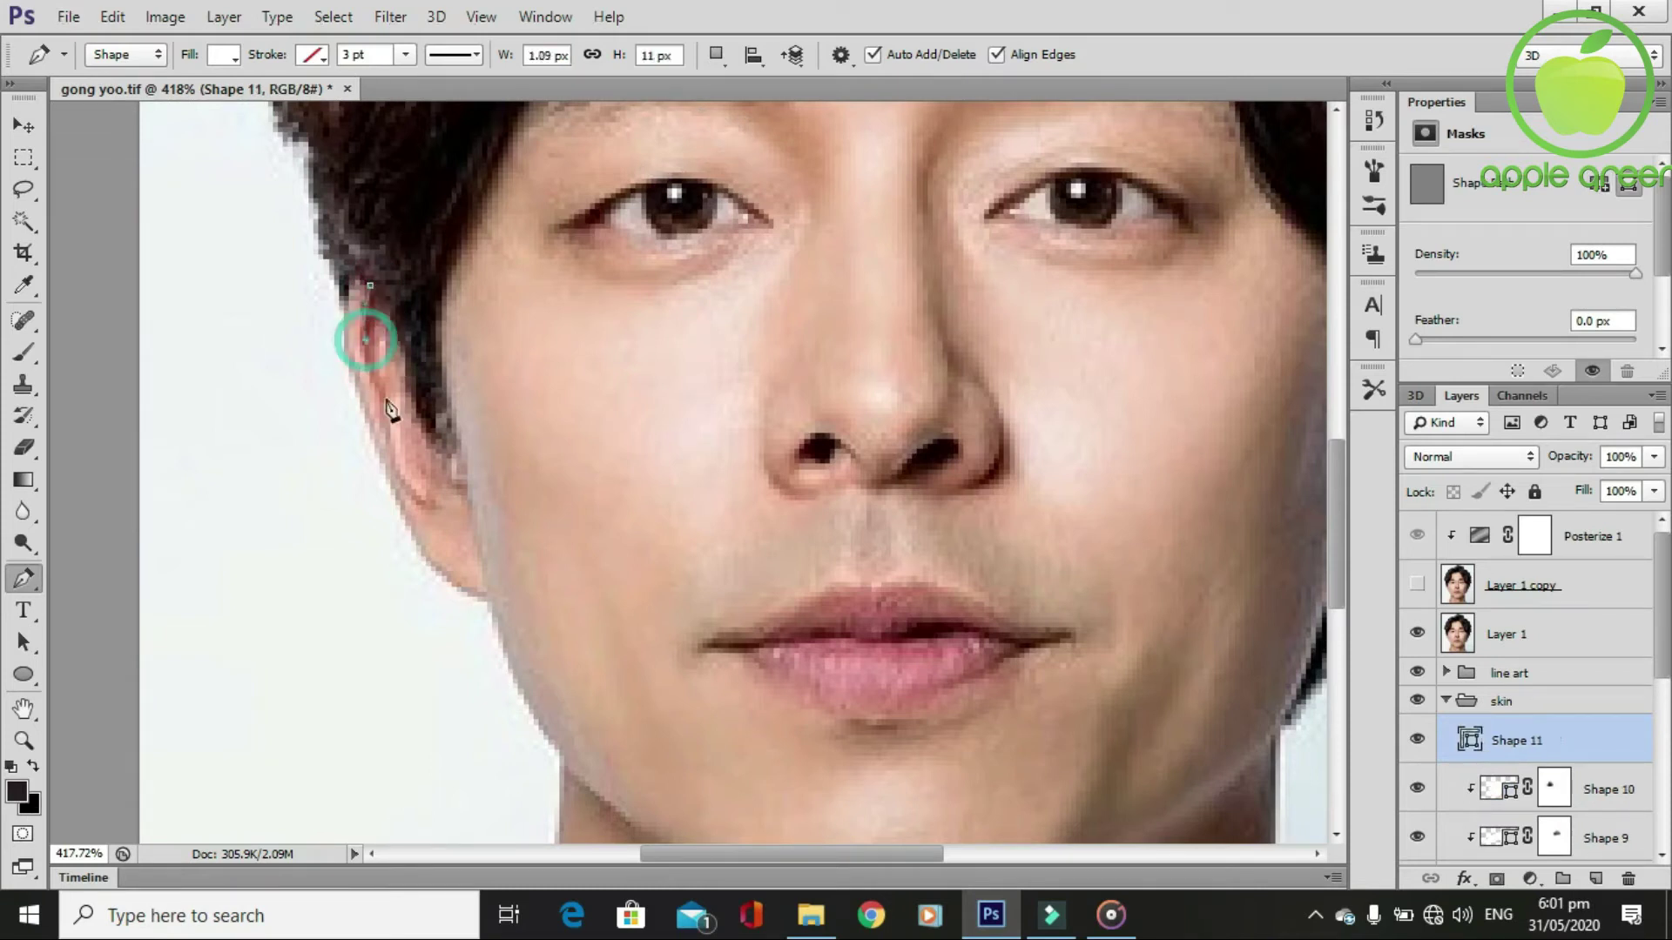
left_click(396, 308)
left_click(370, 285)
scroll(514, 405, "down", 1)
left_click(1504, 756, "alt")
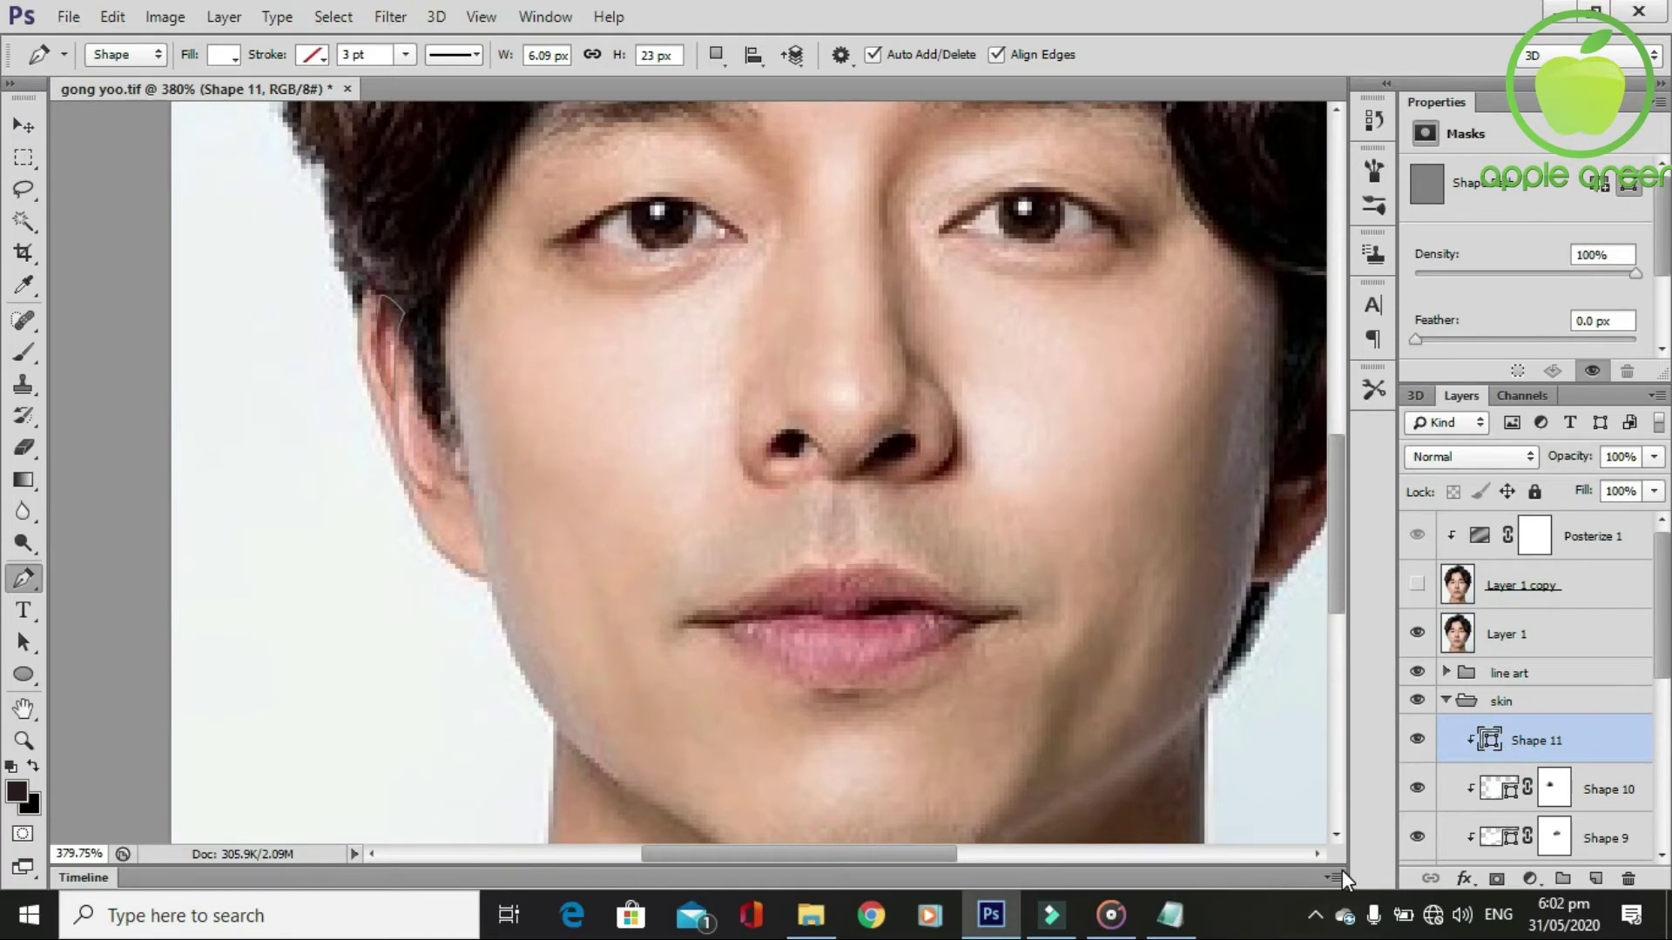
double_click(1489, 739)
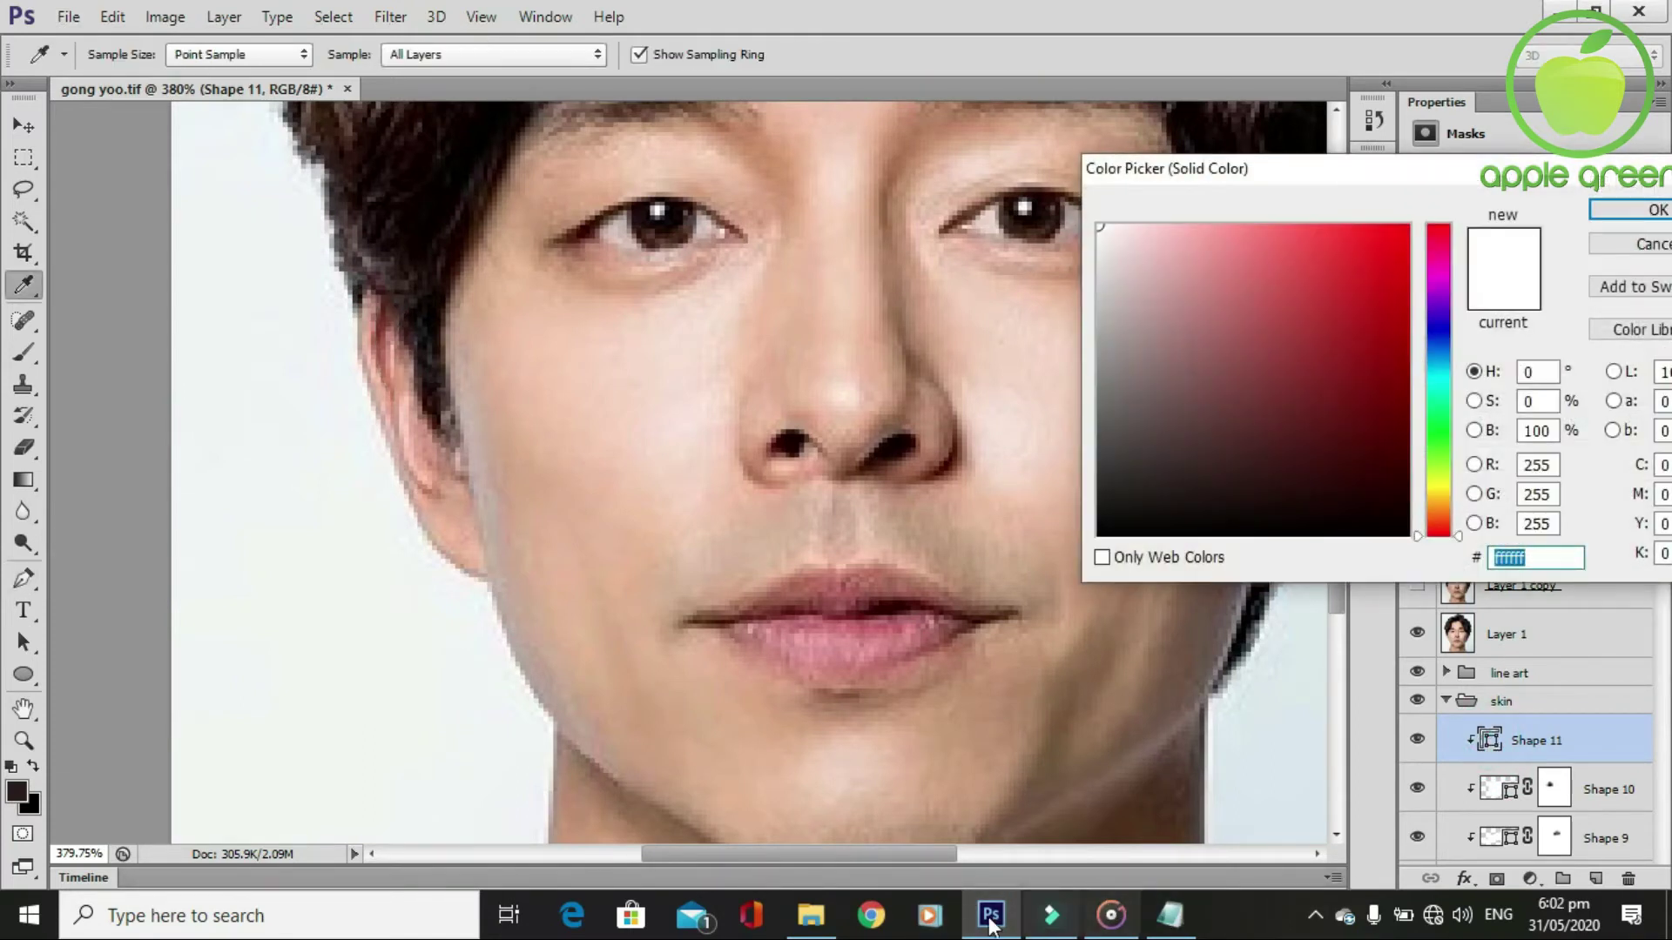
Fill Shape 11 with salmon fb936e copied from the Notepad colour list.
left_click(1169, 914)
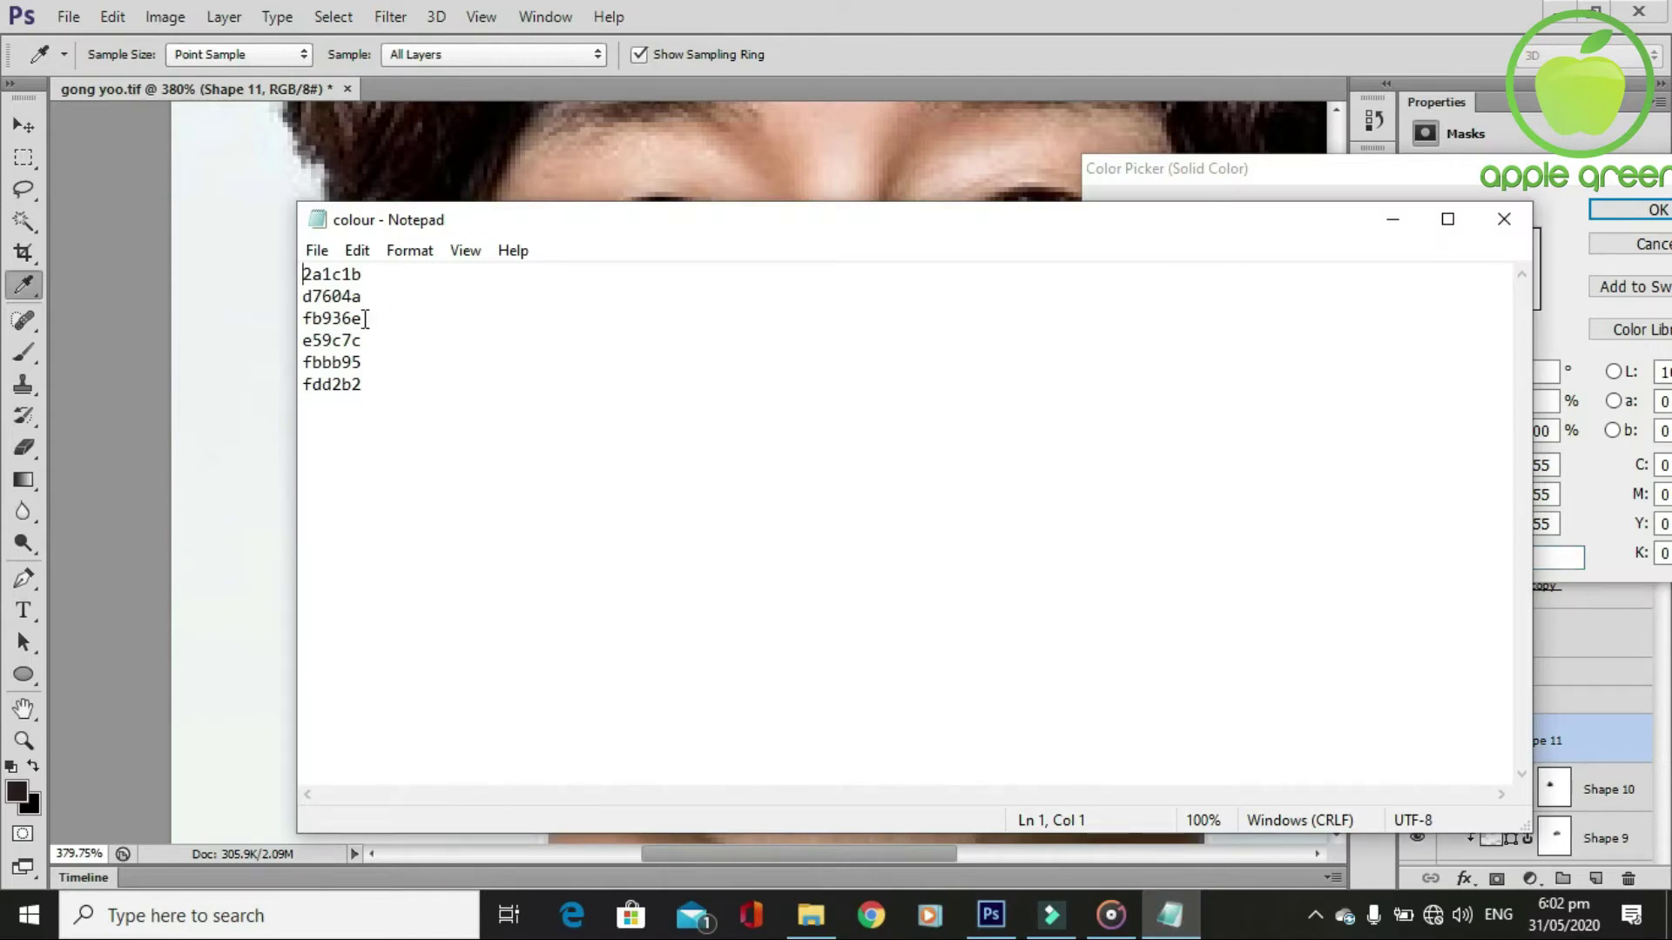
left_click_drag(366, 318, 288, 306)
key("ctrl+c")
key("alt+Tab")
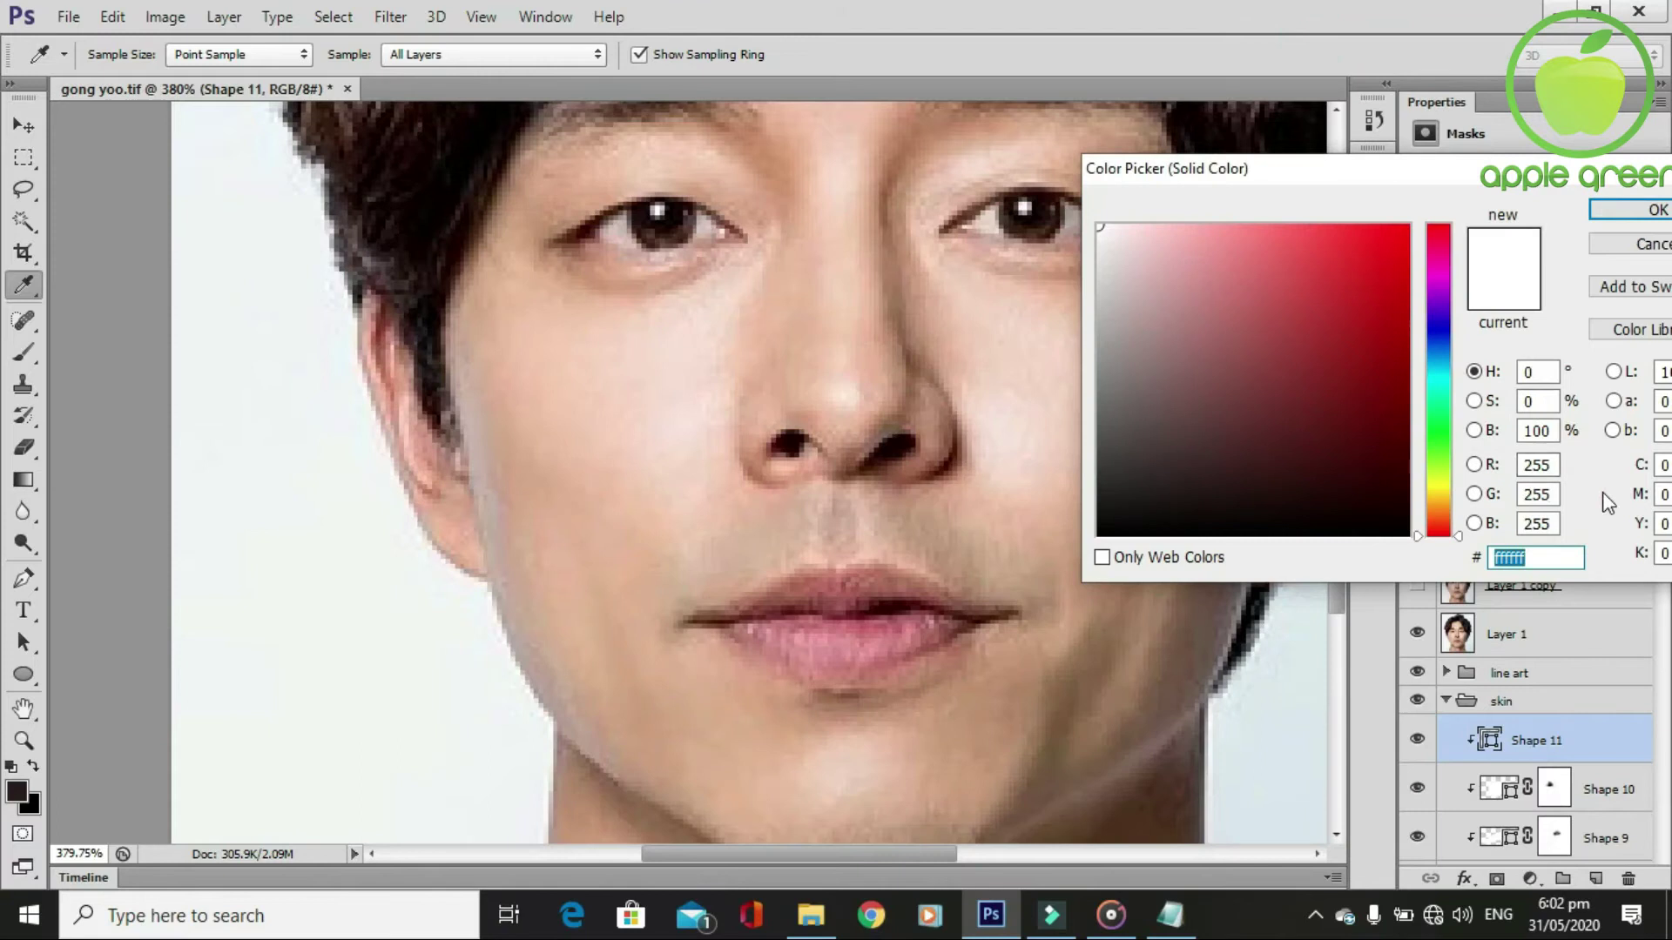
key("ctrl+v")
left_click(1643, 209)
Hide the reference photo and soften Shape 11's edge with a 30% brush on a layer mask.
left_click(1417, 634)
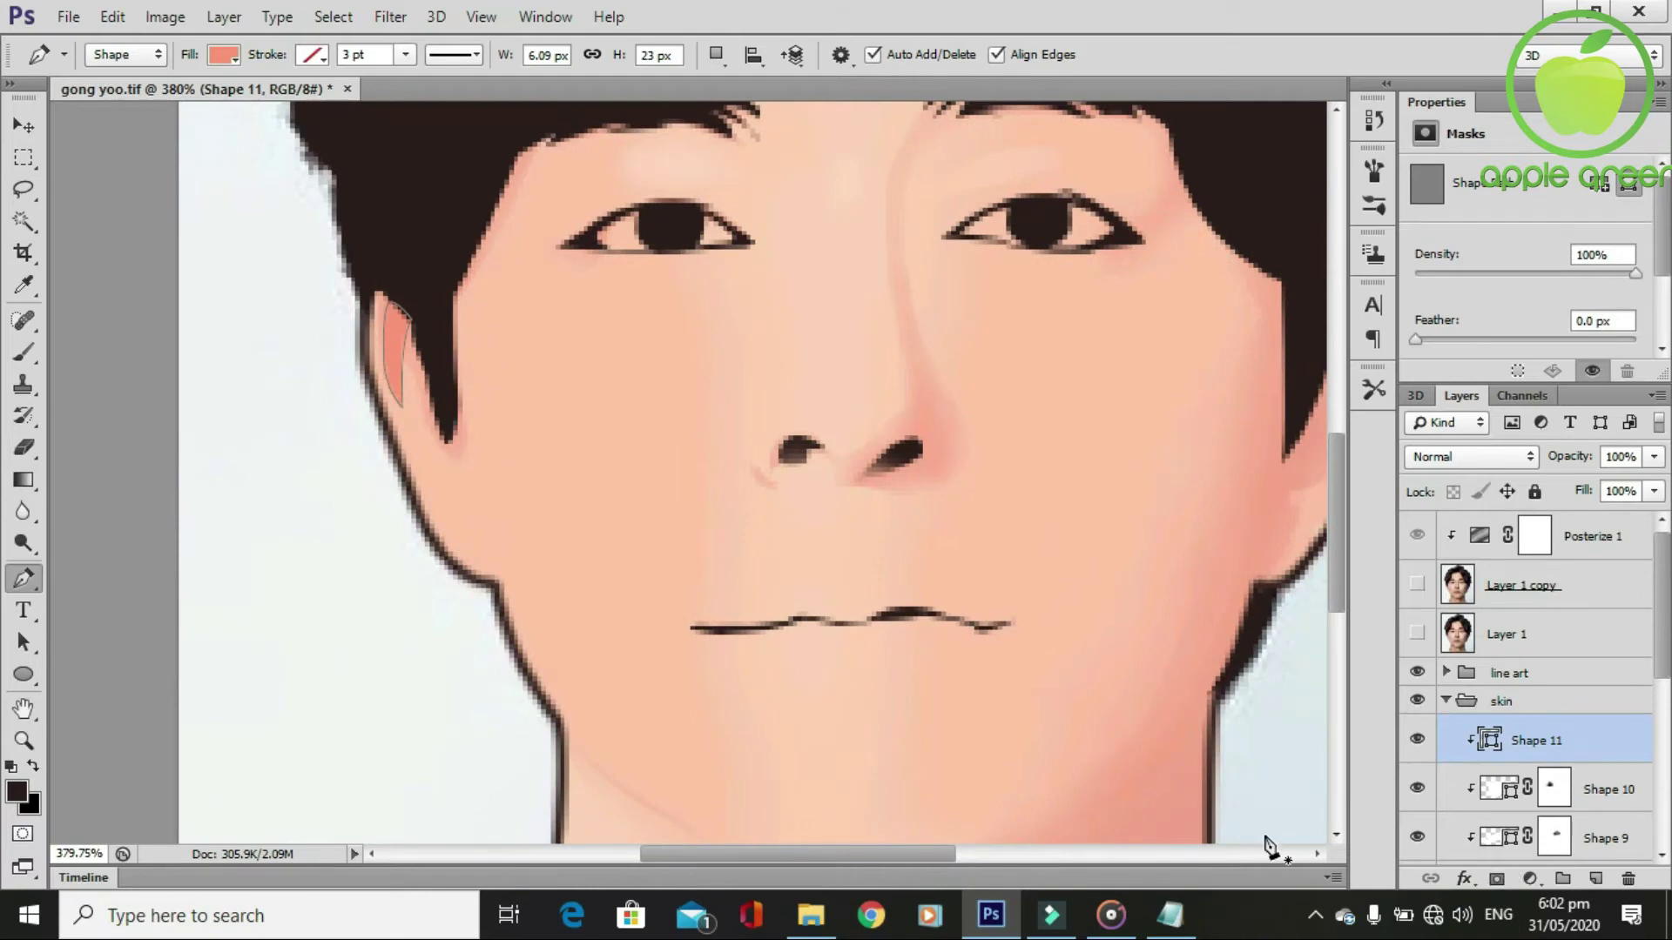
key("b")
left_click(1494, 881)
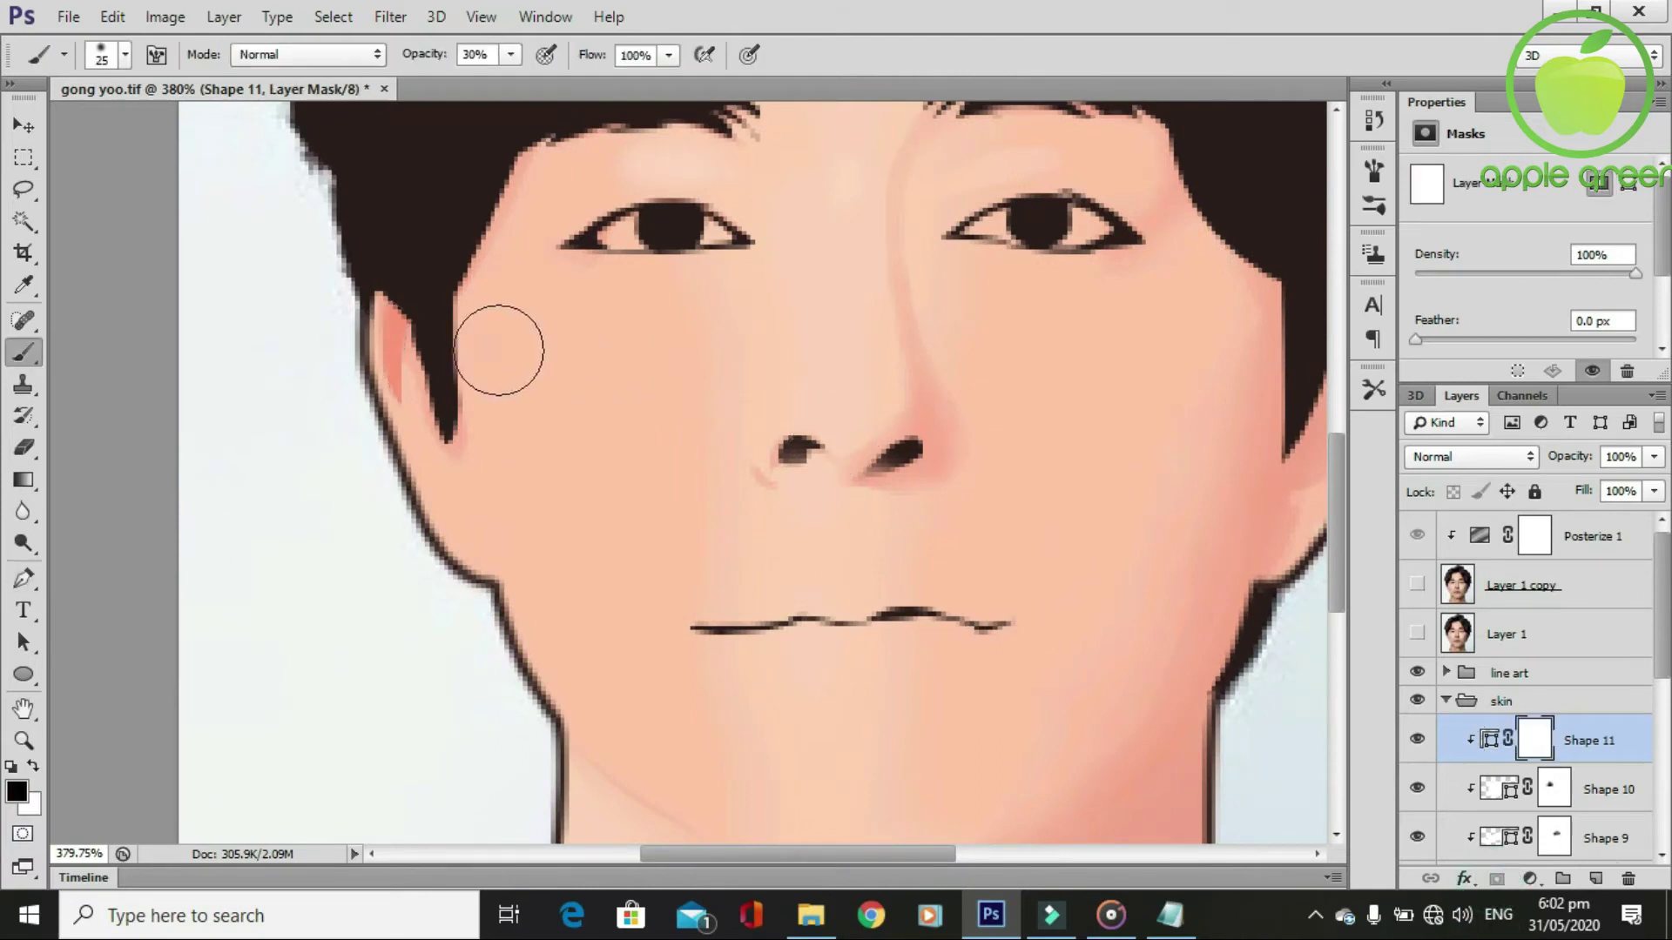
left_click_drag(440, 328, 441, 403)
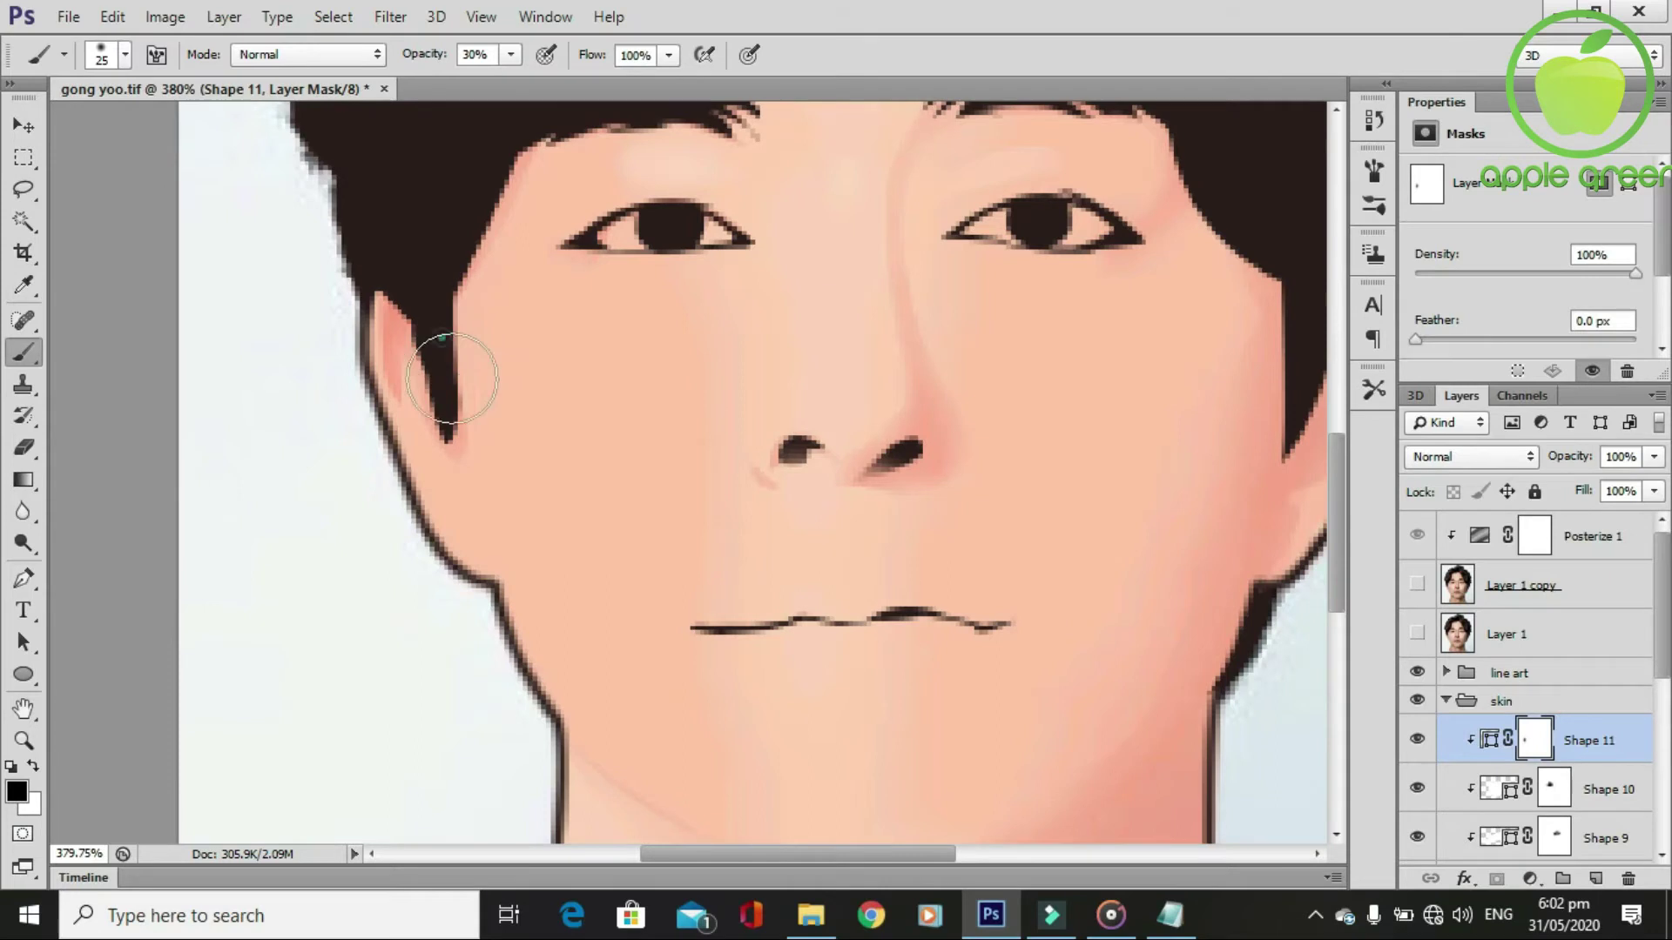
scroll(603, 558, "down", 2)
scroll(603, 558, "up", 2)
left_click_drag(459, 410, 448, 336)
scroll(560, 523, "up", 1)
key("p")
scroll(560, 551, "up", 1)
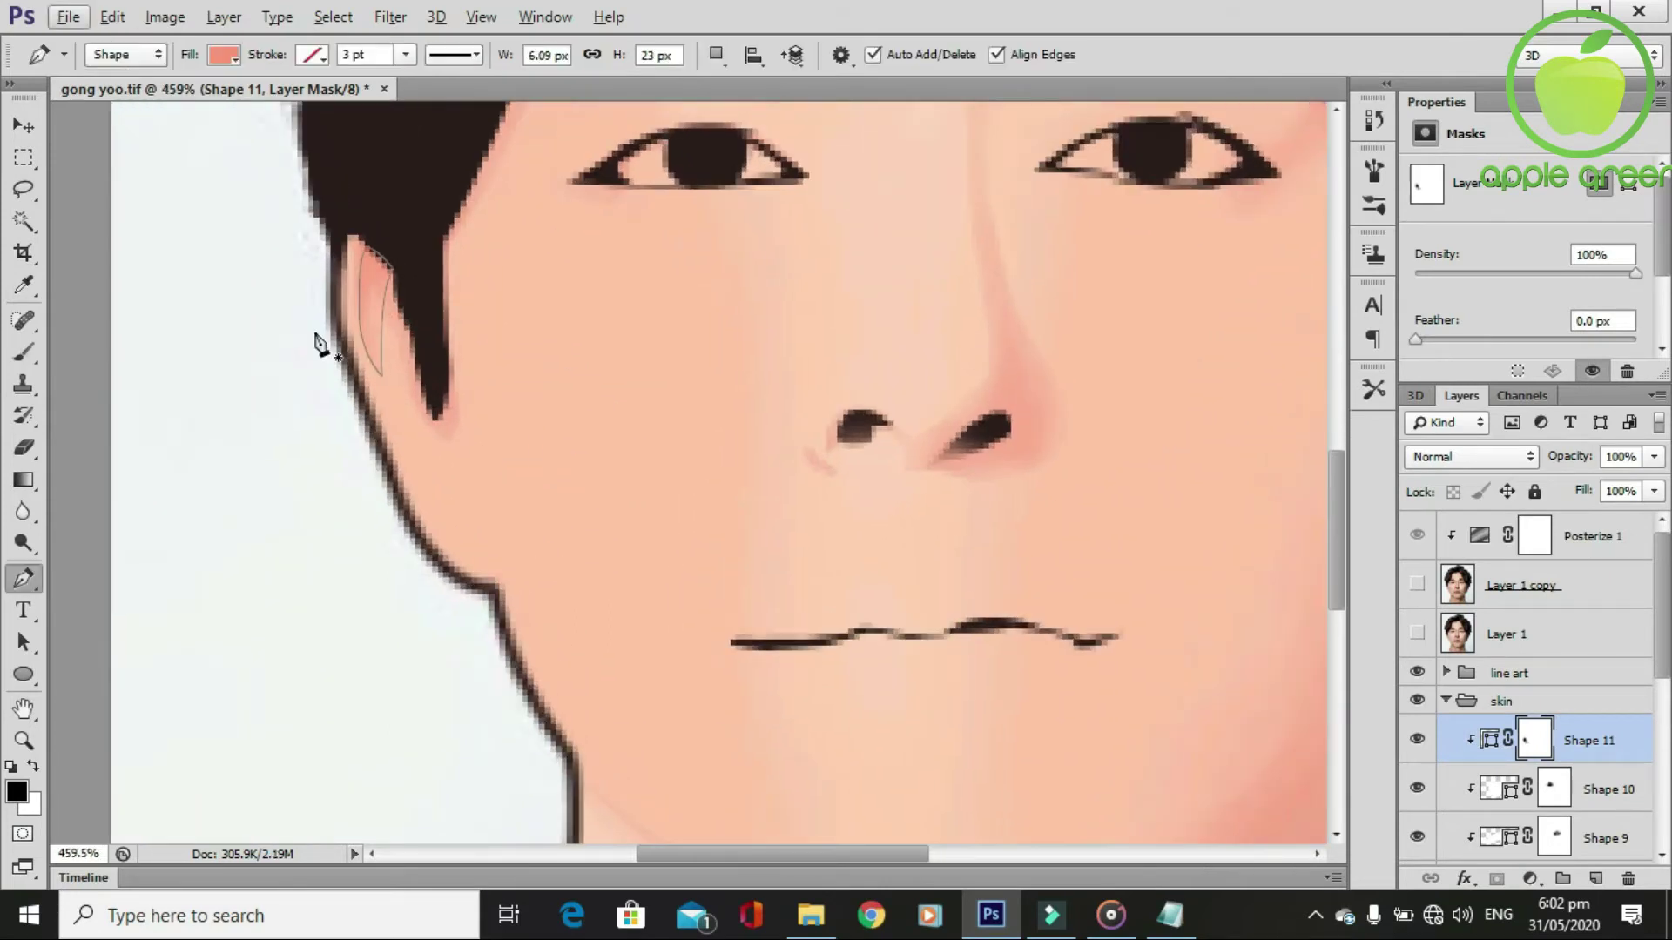
Pen-draw the inner-ear Shape 12 and clip it above the ear shape.
left_click(396, 286)
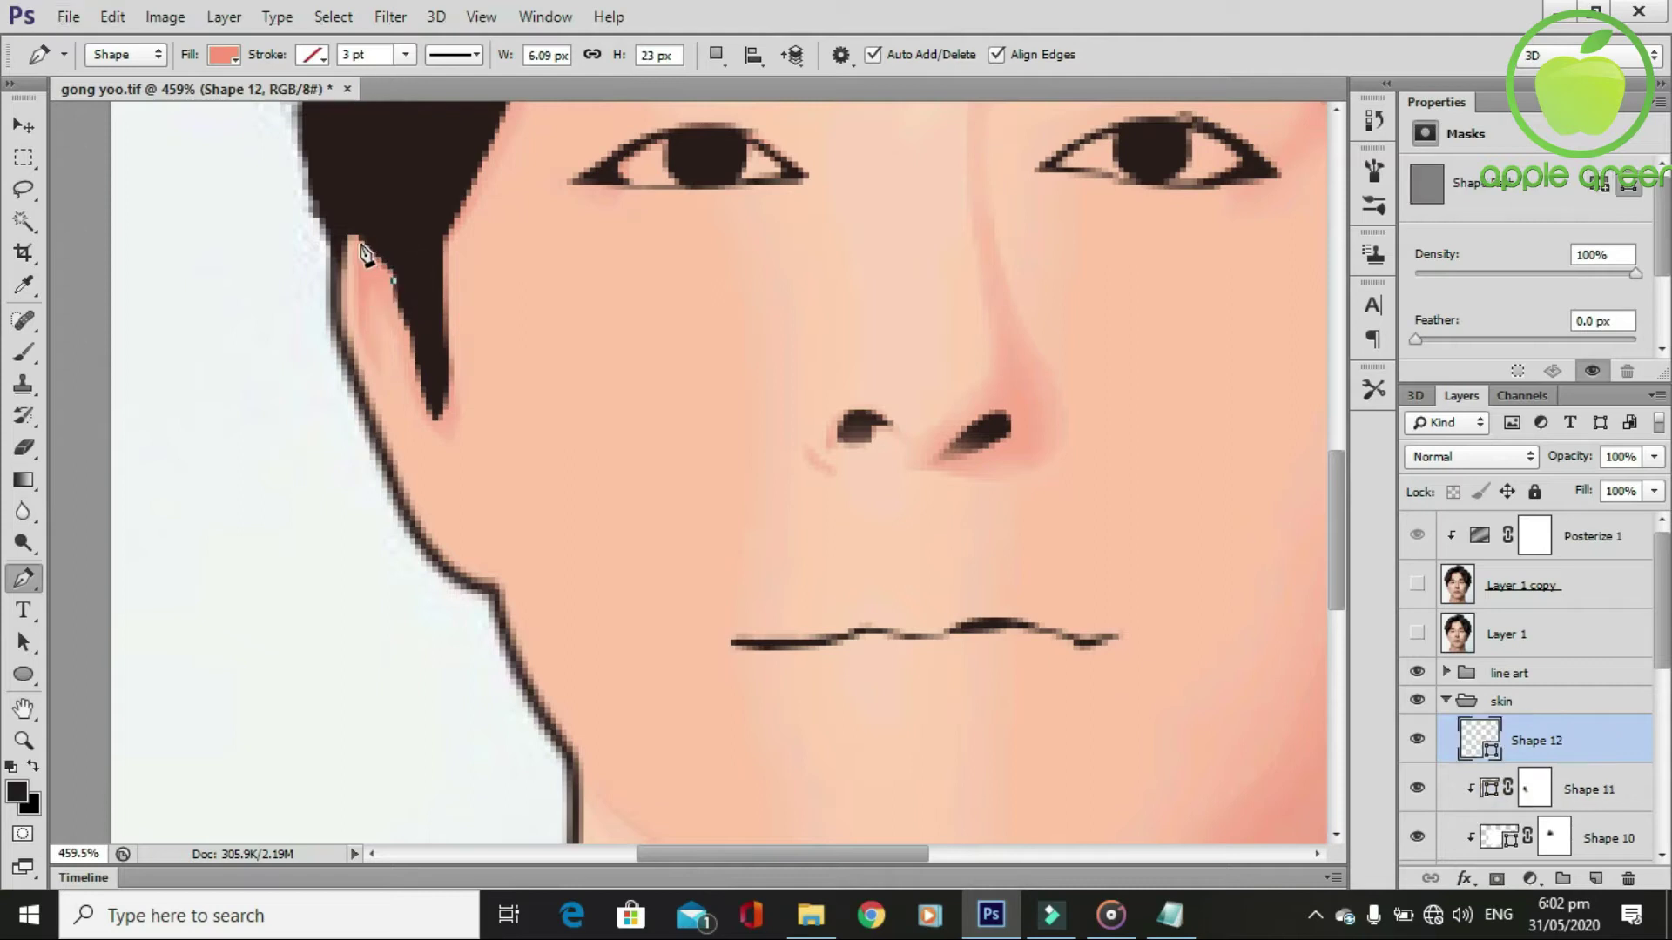
left_click_drag(329, 244, 359, 253)
left_click_drag(377, 354, 388, 364)
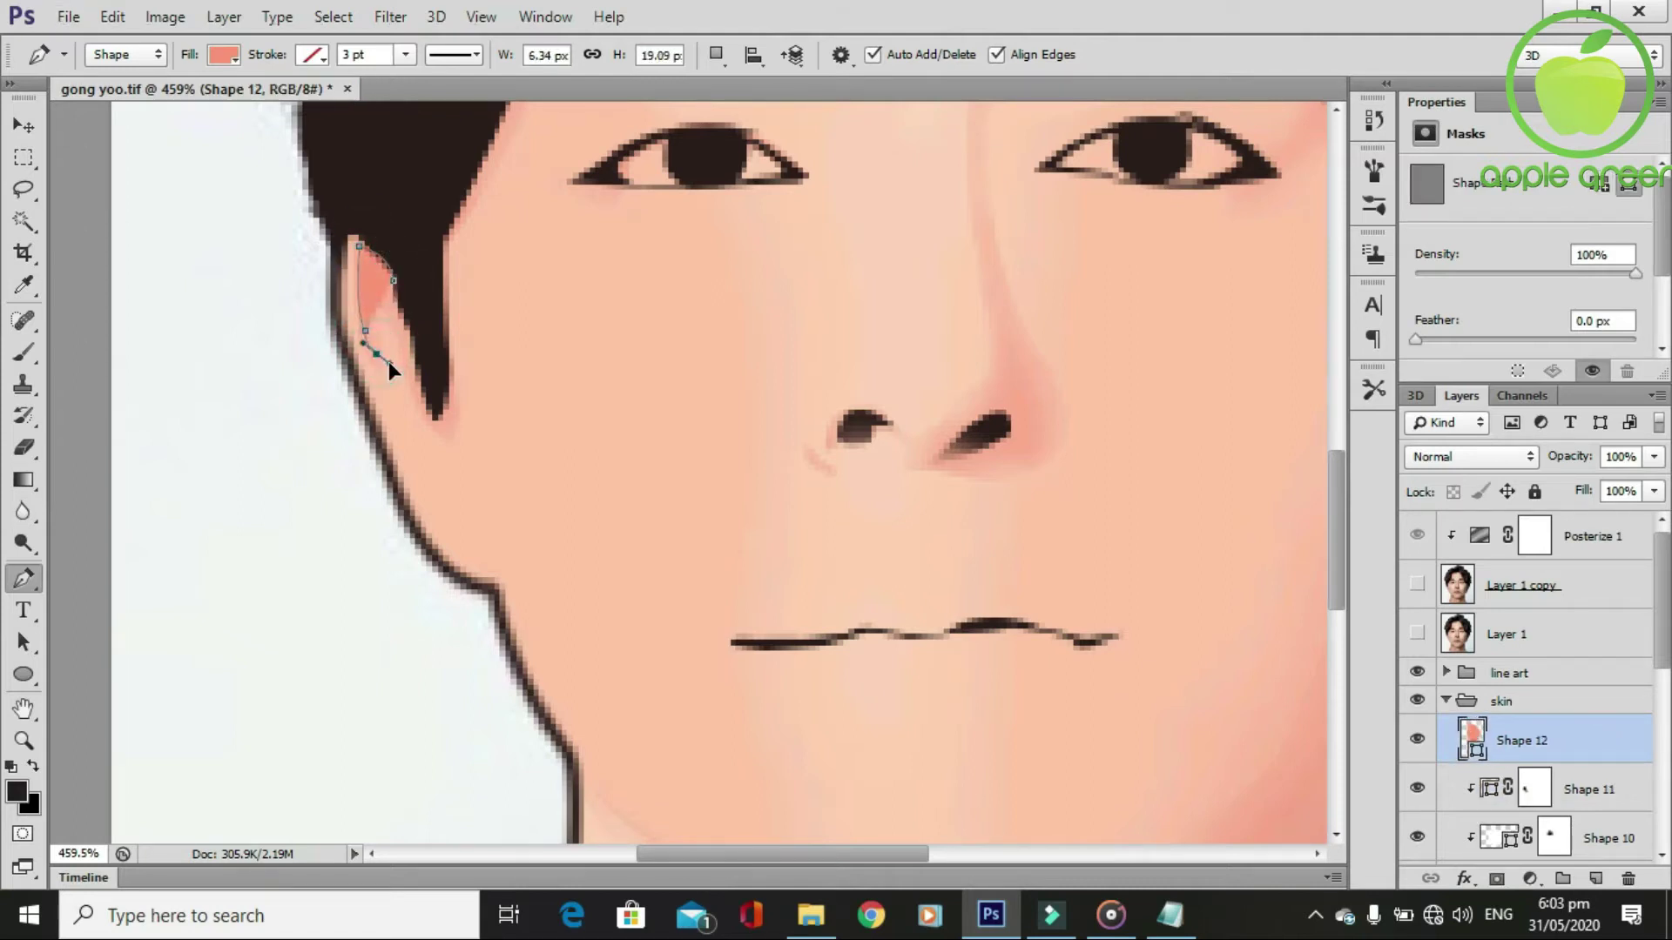
scroll(506, 357, "down", 2)
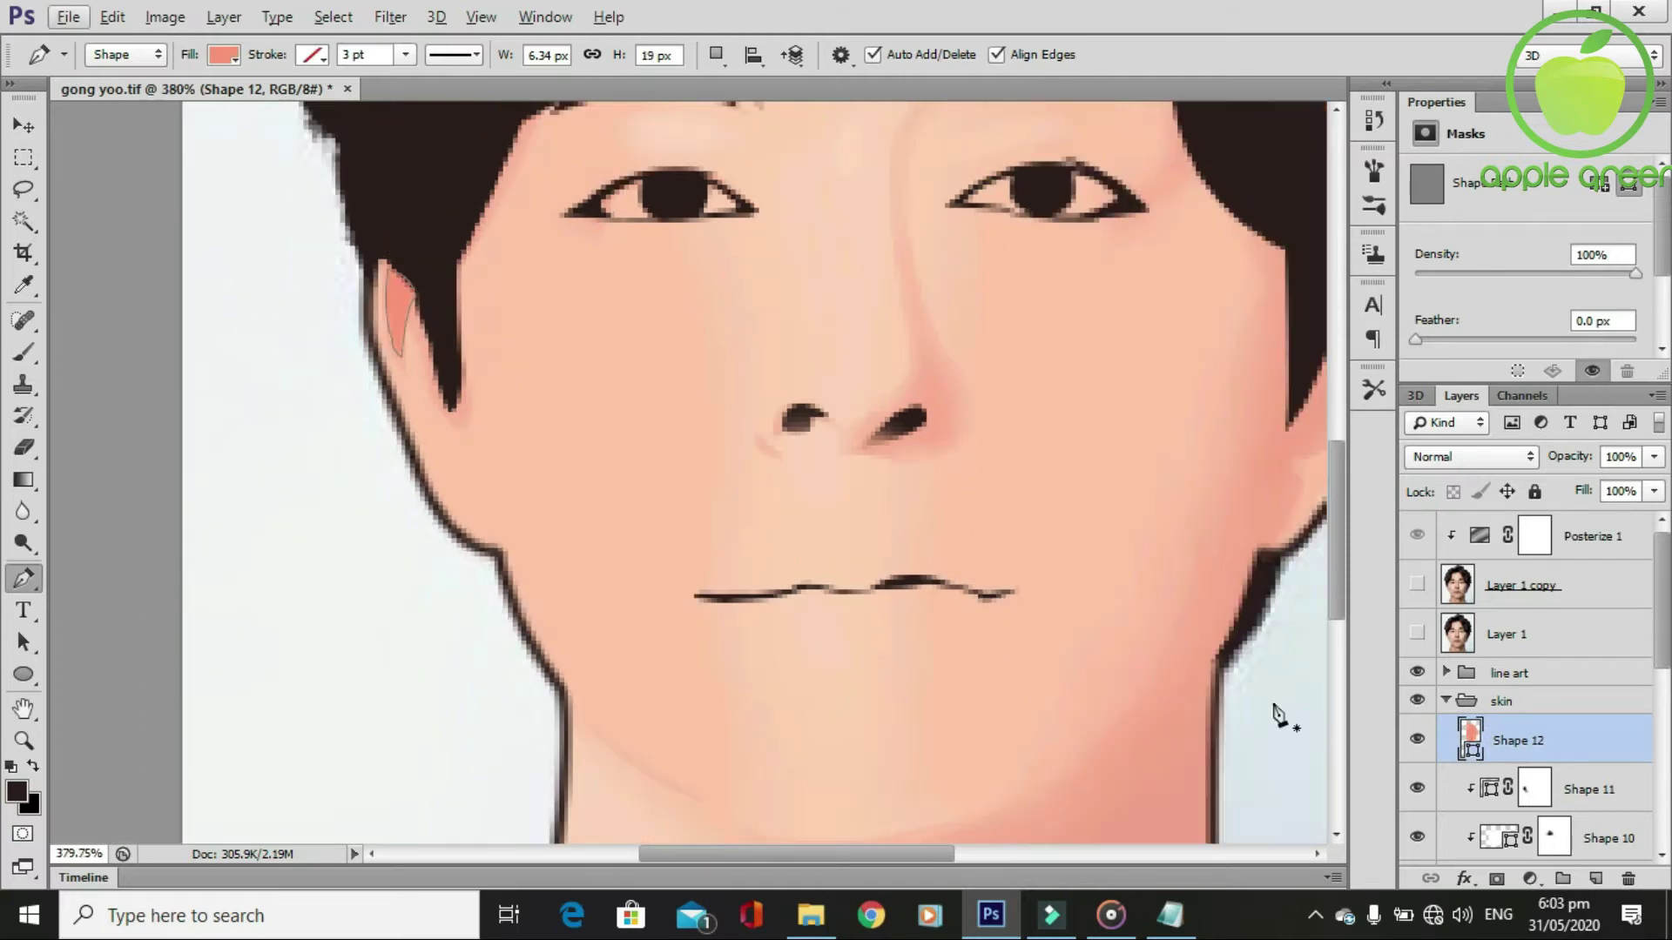
left_click(1507, 763, "alt")
Add a layer mask to Shape 12 and brush it at 30% to soften the shading.
left_click(1496, 878)
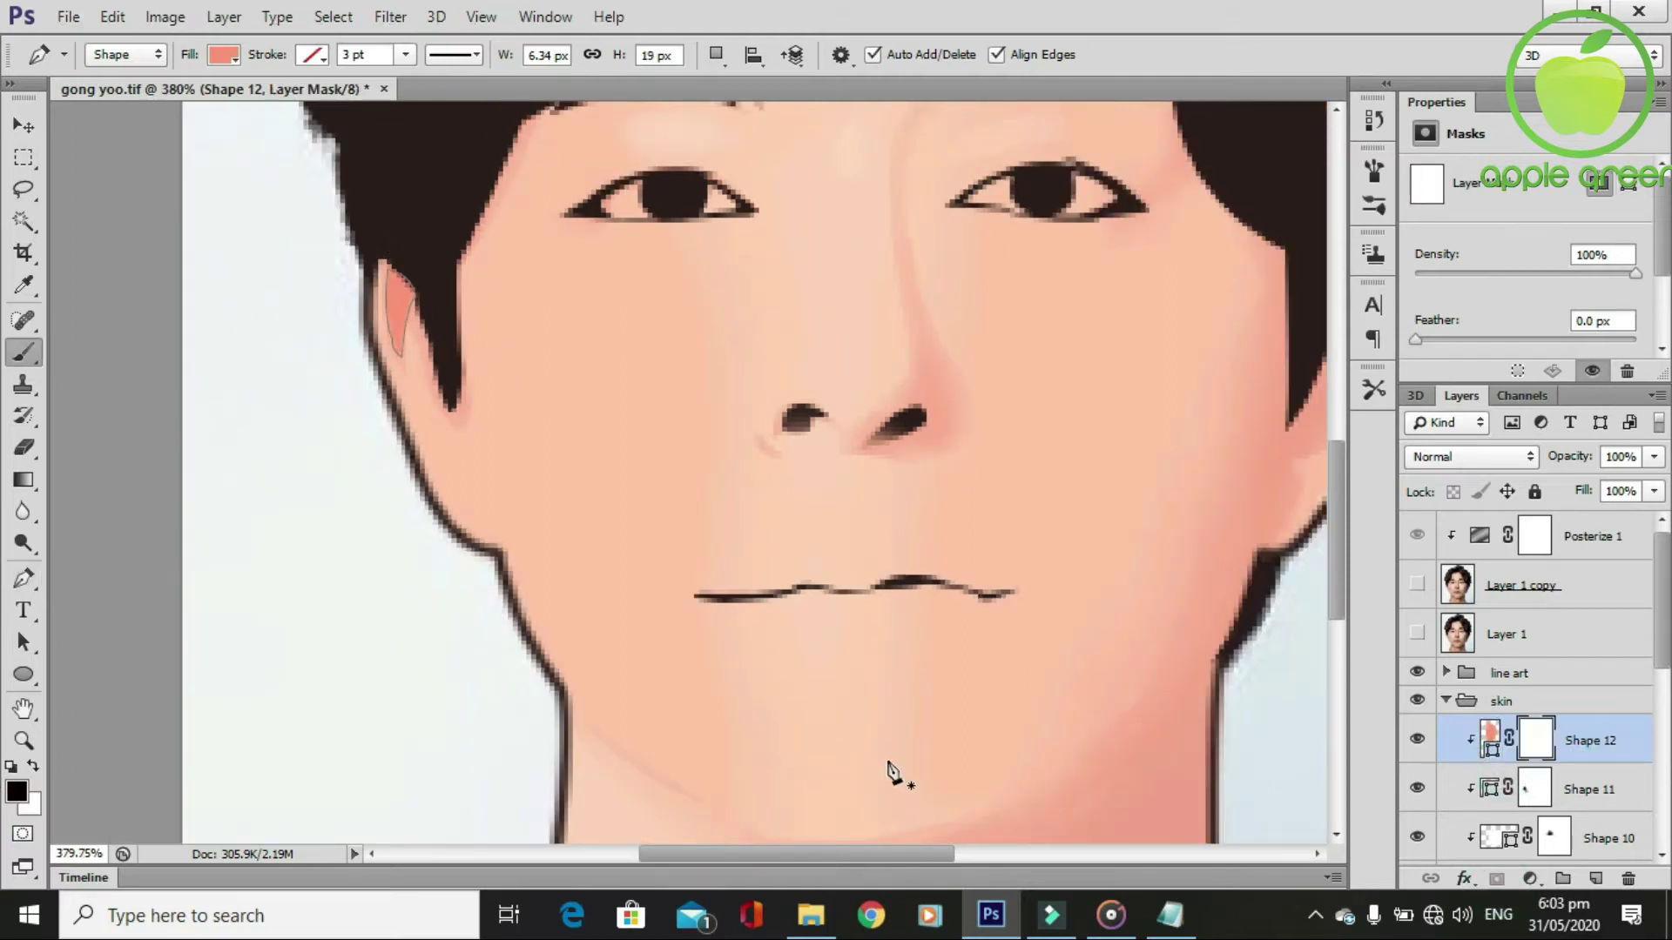
key("b")
left_click_drag(448, 291, 443, 326)
scroll(444, 326, "down", 2)
scroll(795, 616, "down", 2)
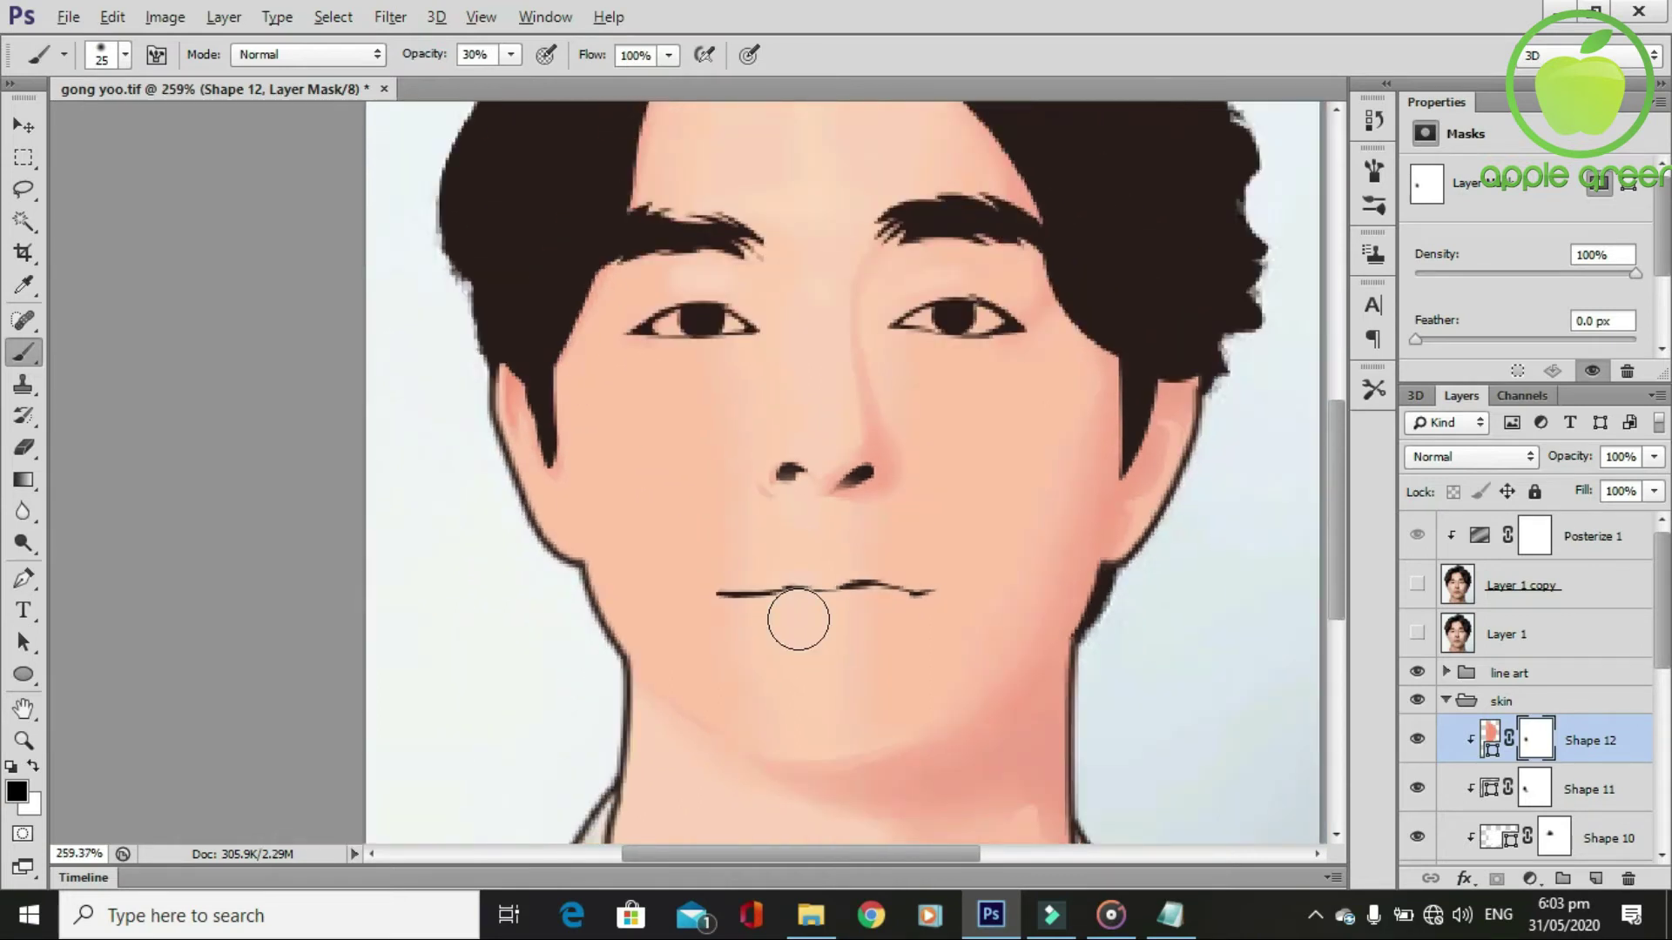
scroll(553, 448, "up", 3)
scroll(538, 358, "up", 1)
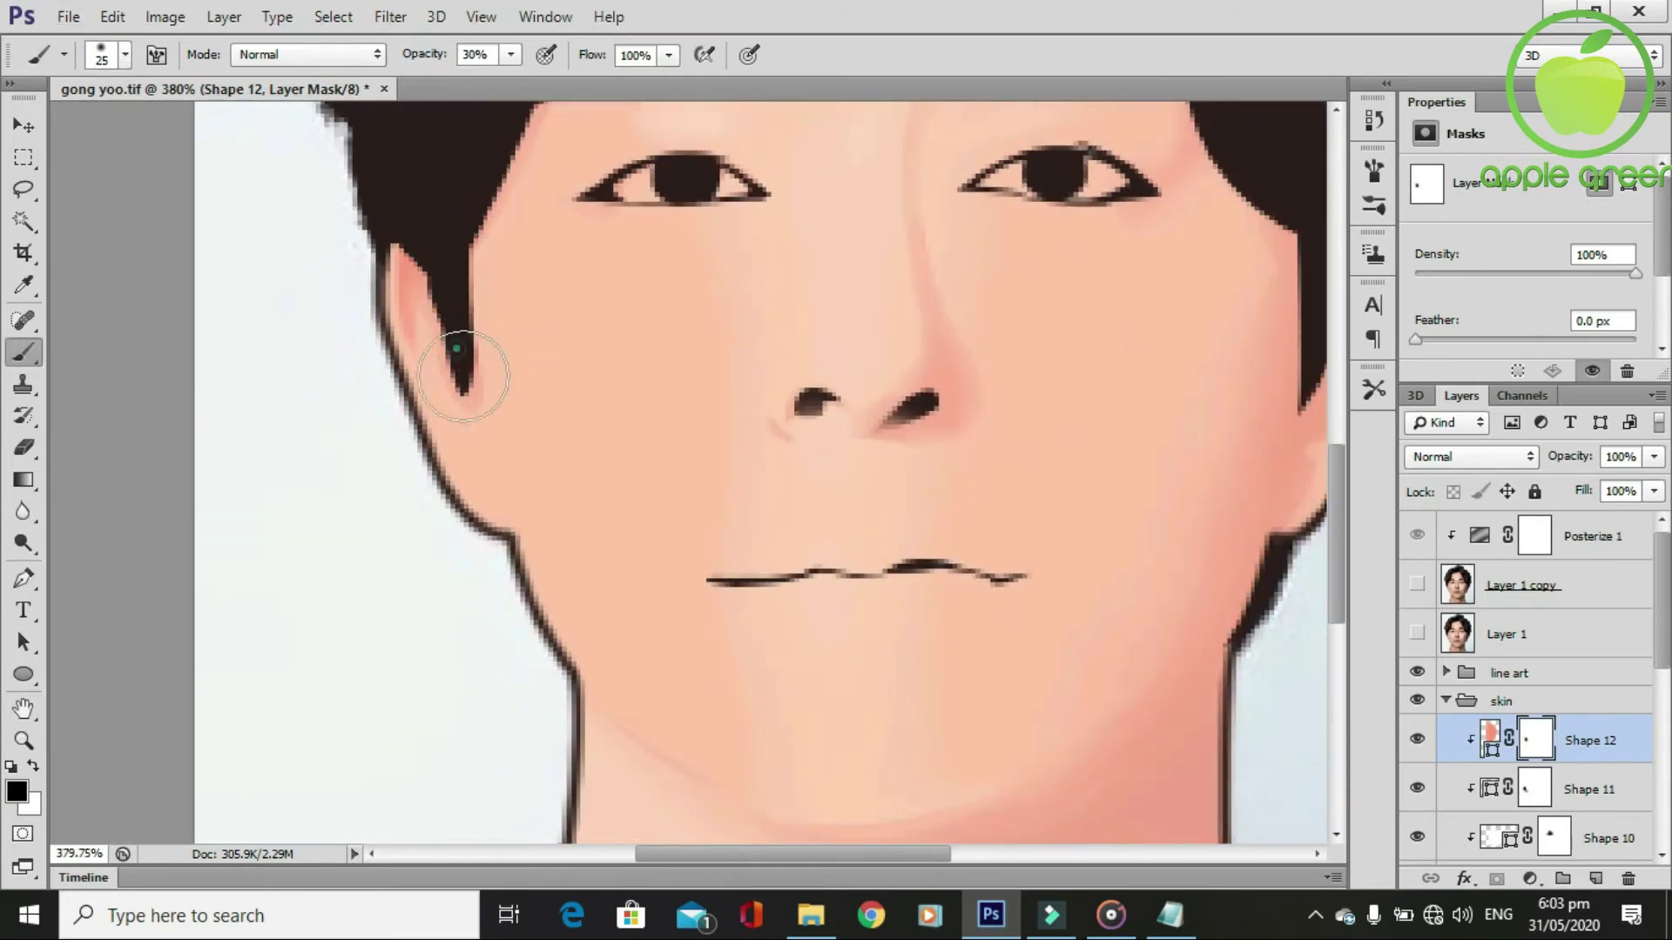
scroll(607, 453, "down", 2)
Compare briefly against the artwork, then show the original Layer 1 photo again.
left_click(1418, 635)
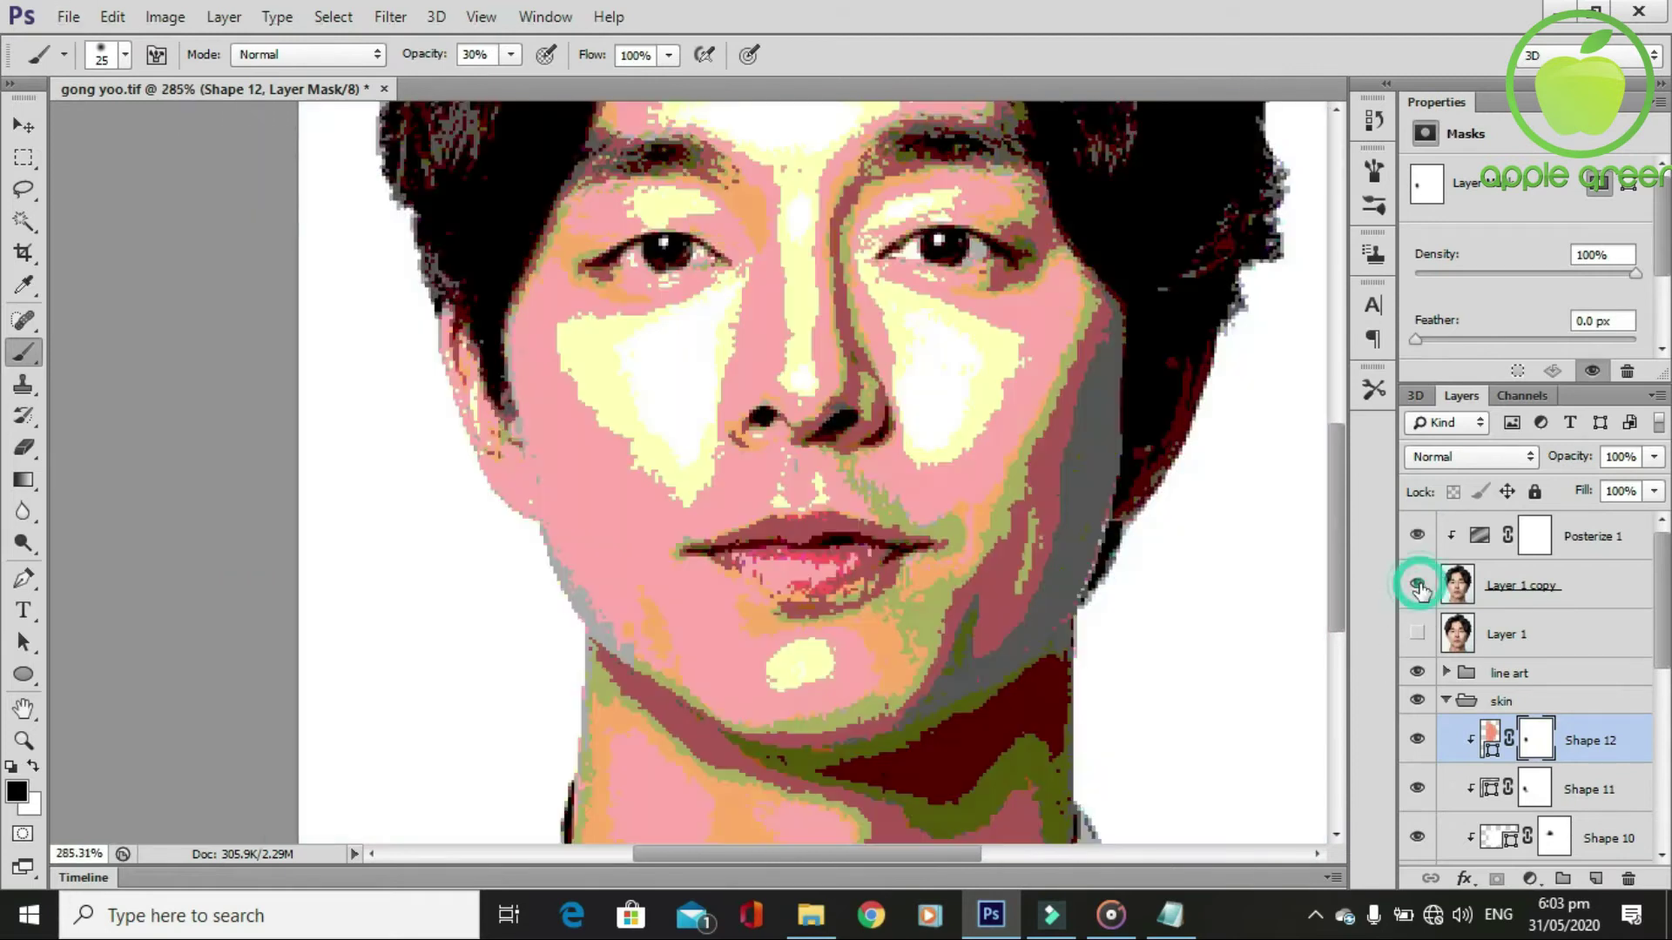
left_click(1417, 634)
key("p")
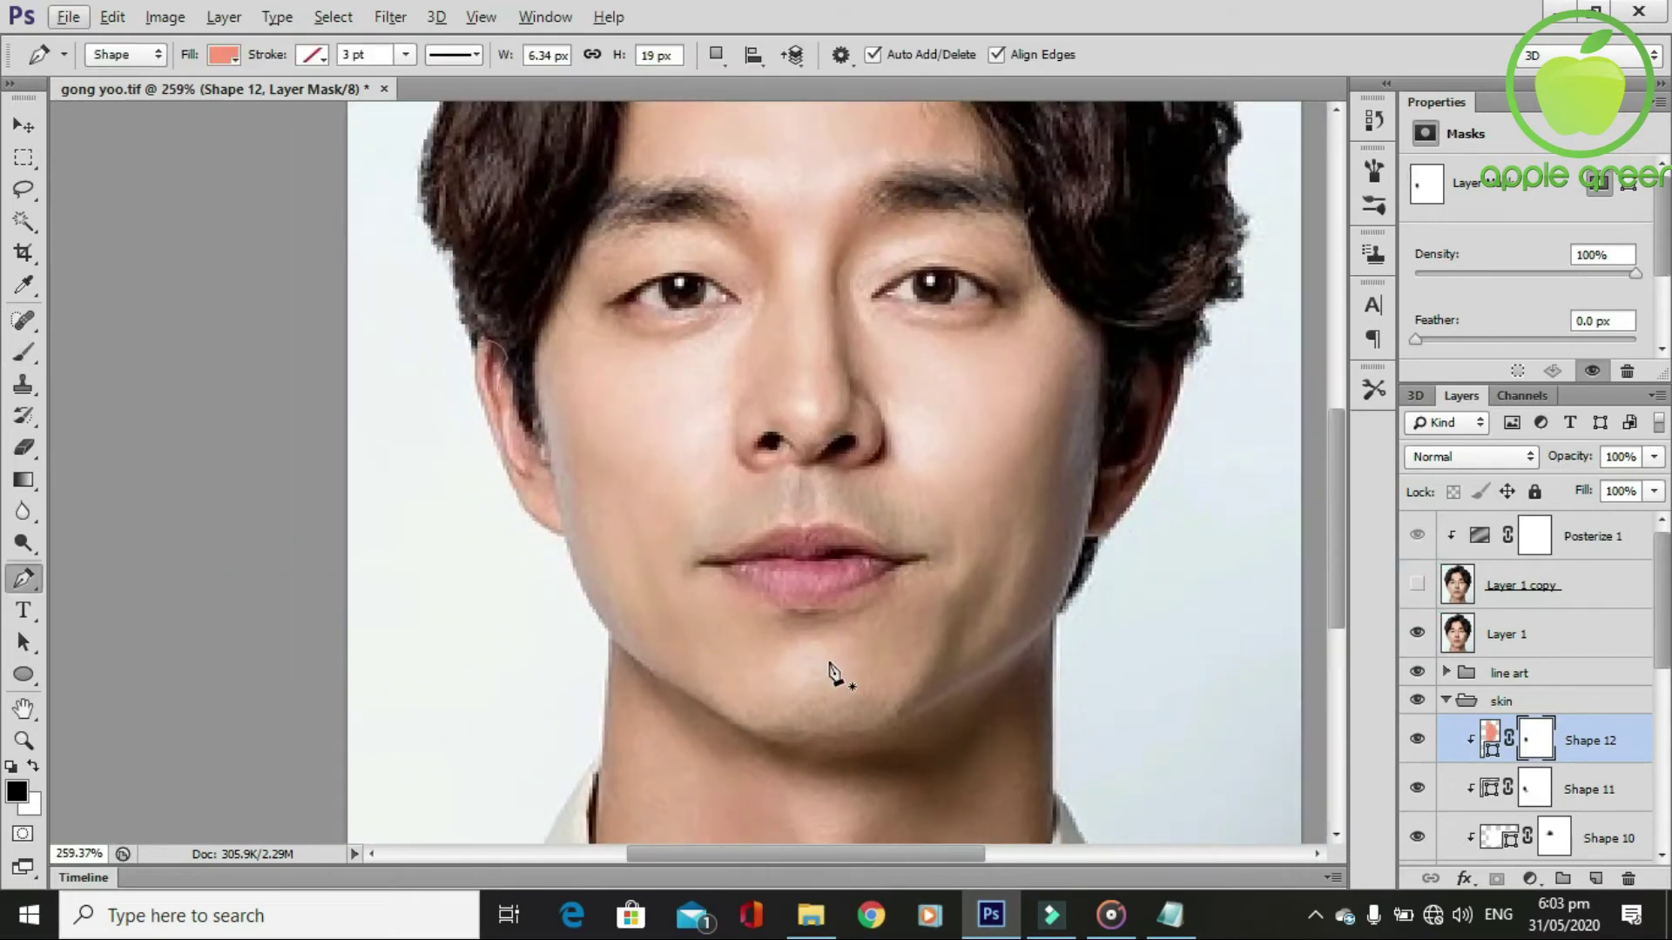
scroll(828, 672, "up", 2)
scroll(512, 565, "up", 1)
scroll(512, 564, "up", 1)
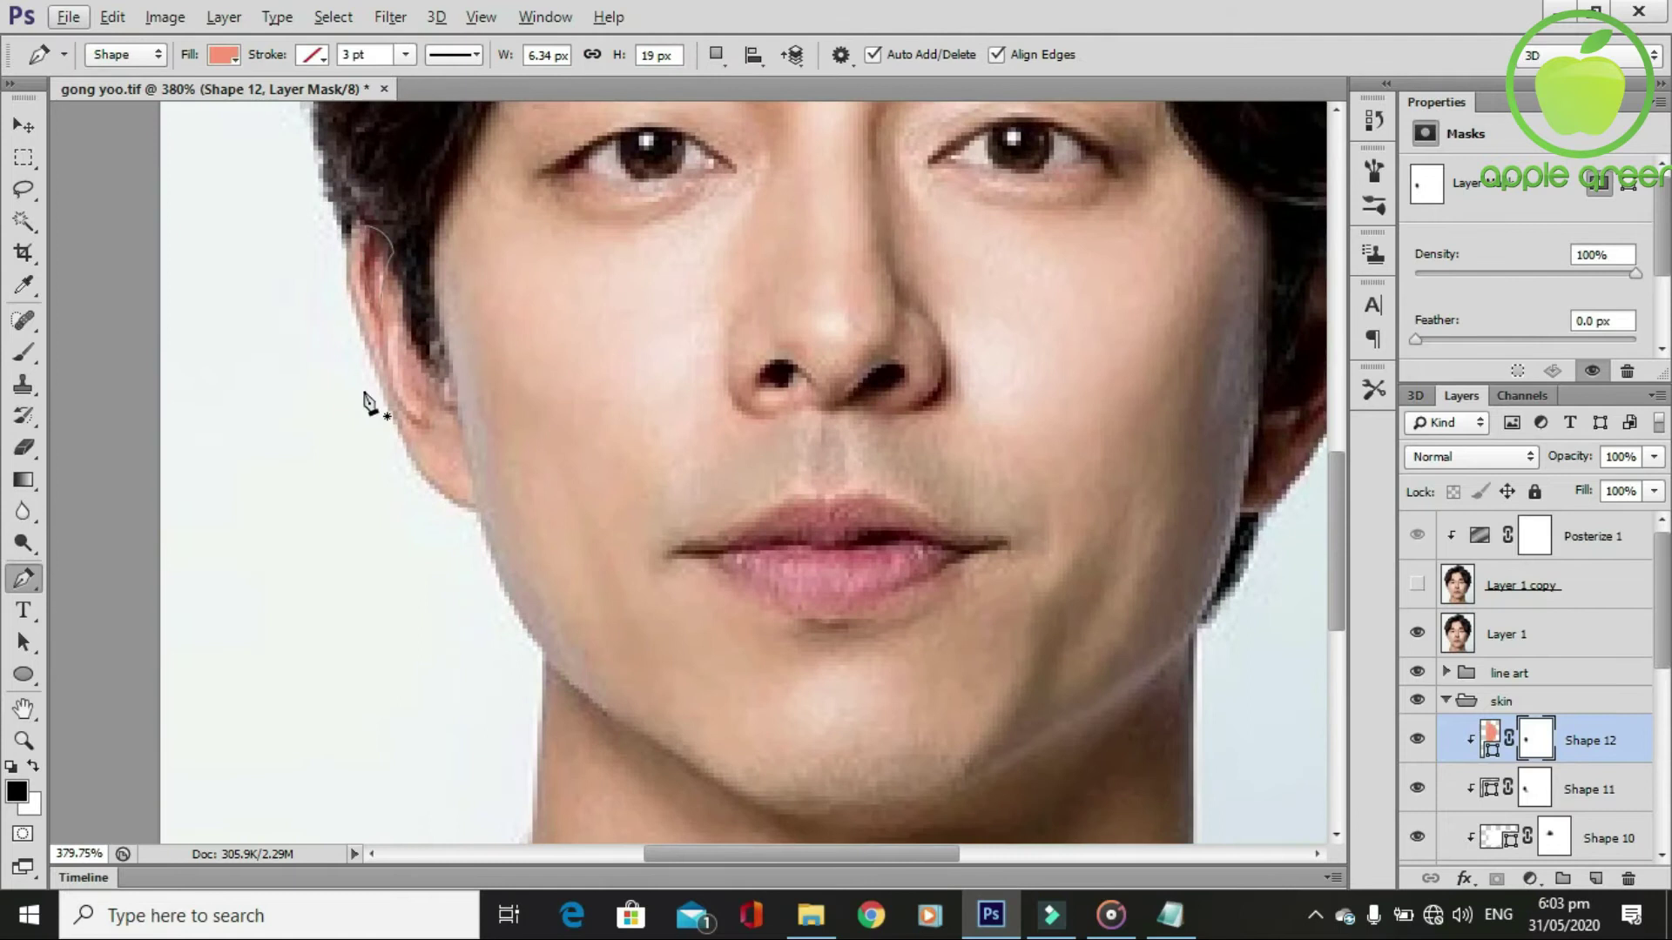
Pen-draw the ear highlight Shape 13 and clip it into Shape 12.
left_click(383, 322)
left_click_drag(484, 426, 483, 426)
left_click(430, 424, "alt")
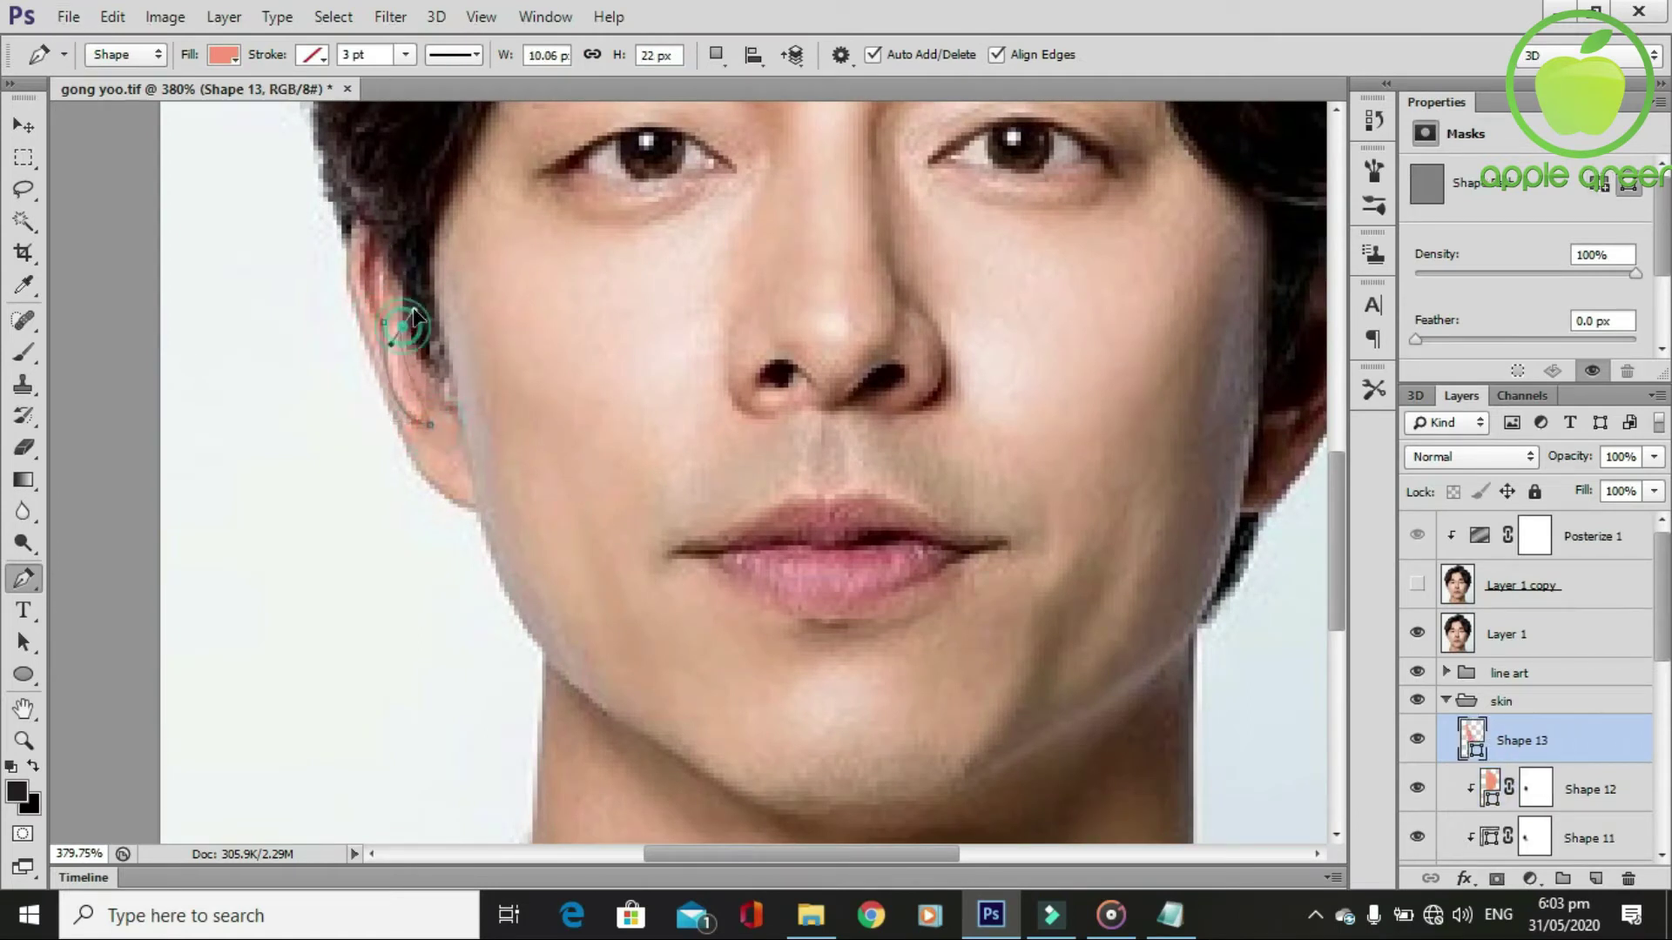
left_click_drag(399, 263, 405, 275)
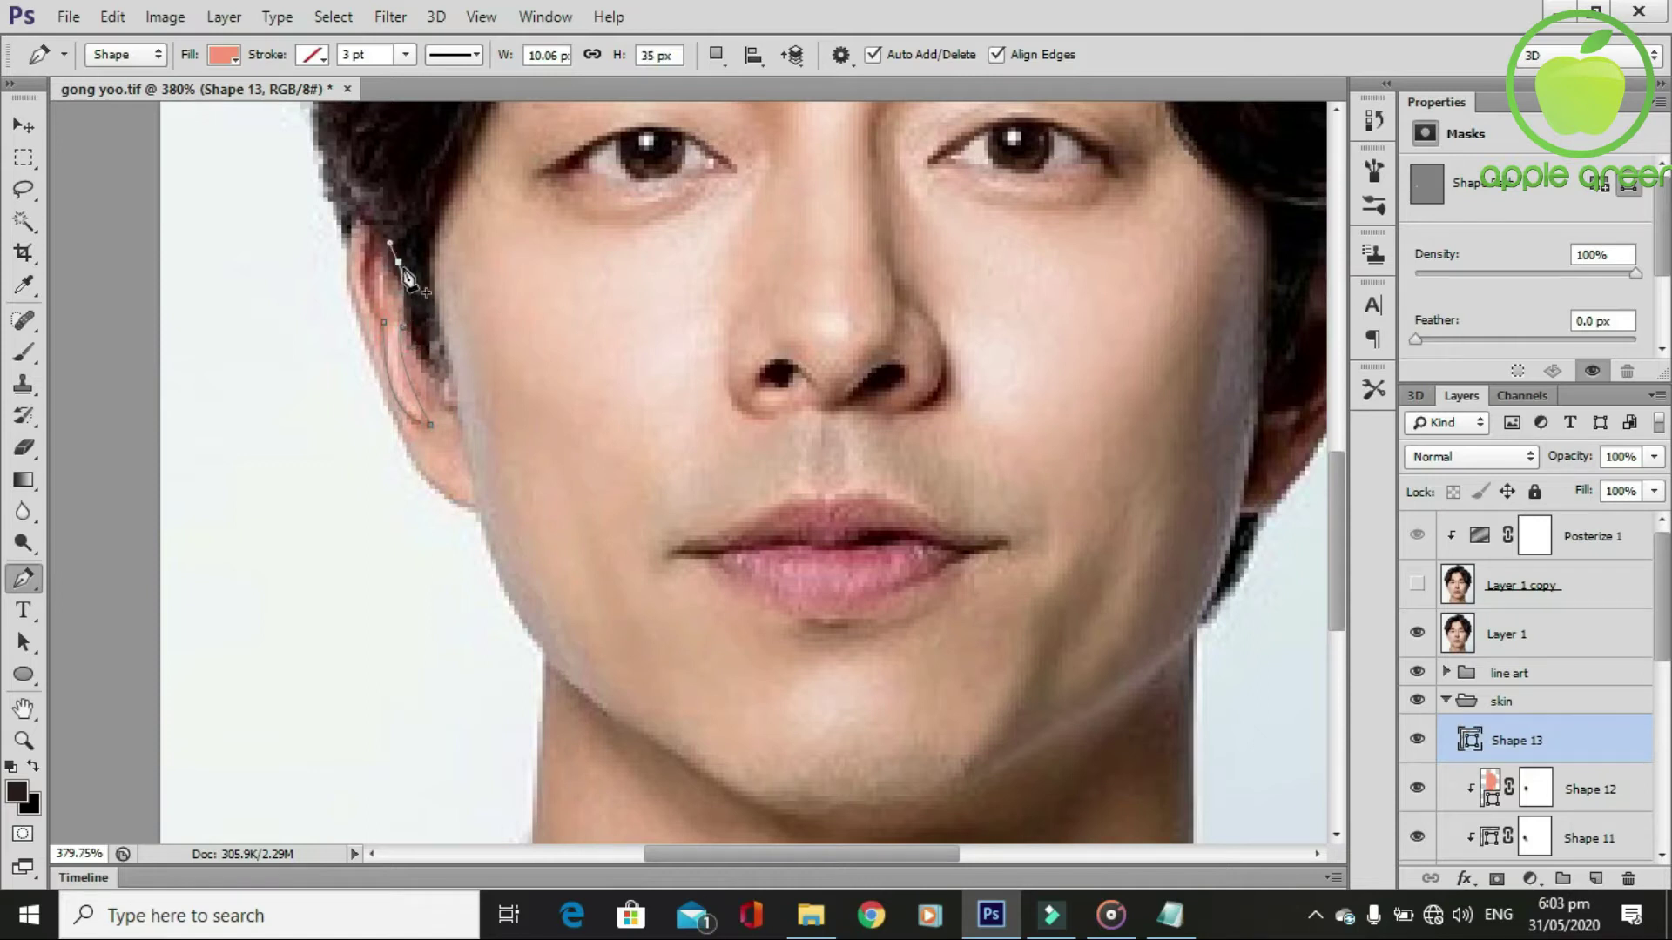
left_click(383, 332)
scroll(714, 453, "down", 1)
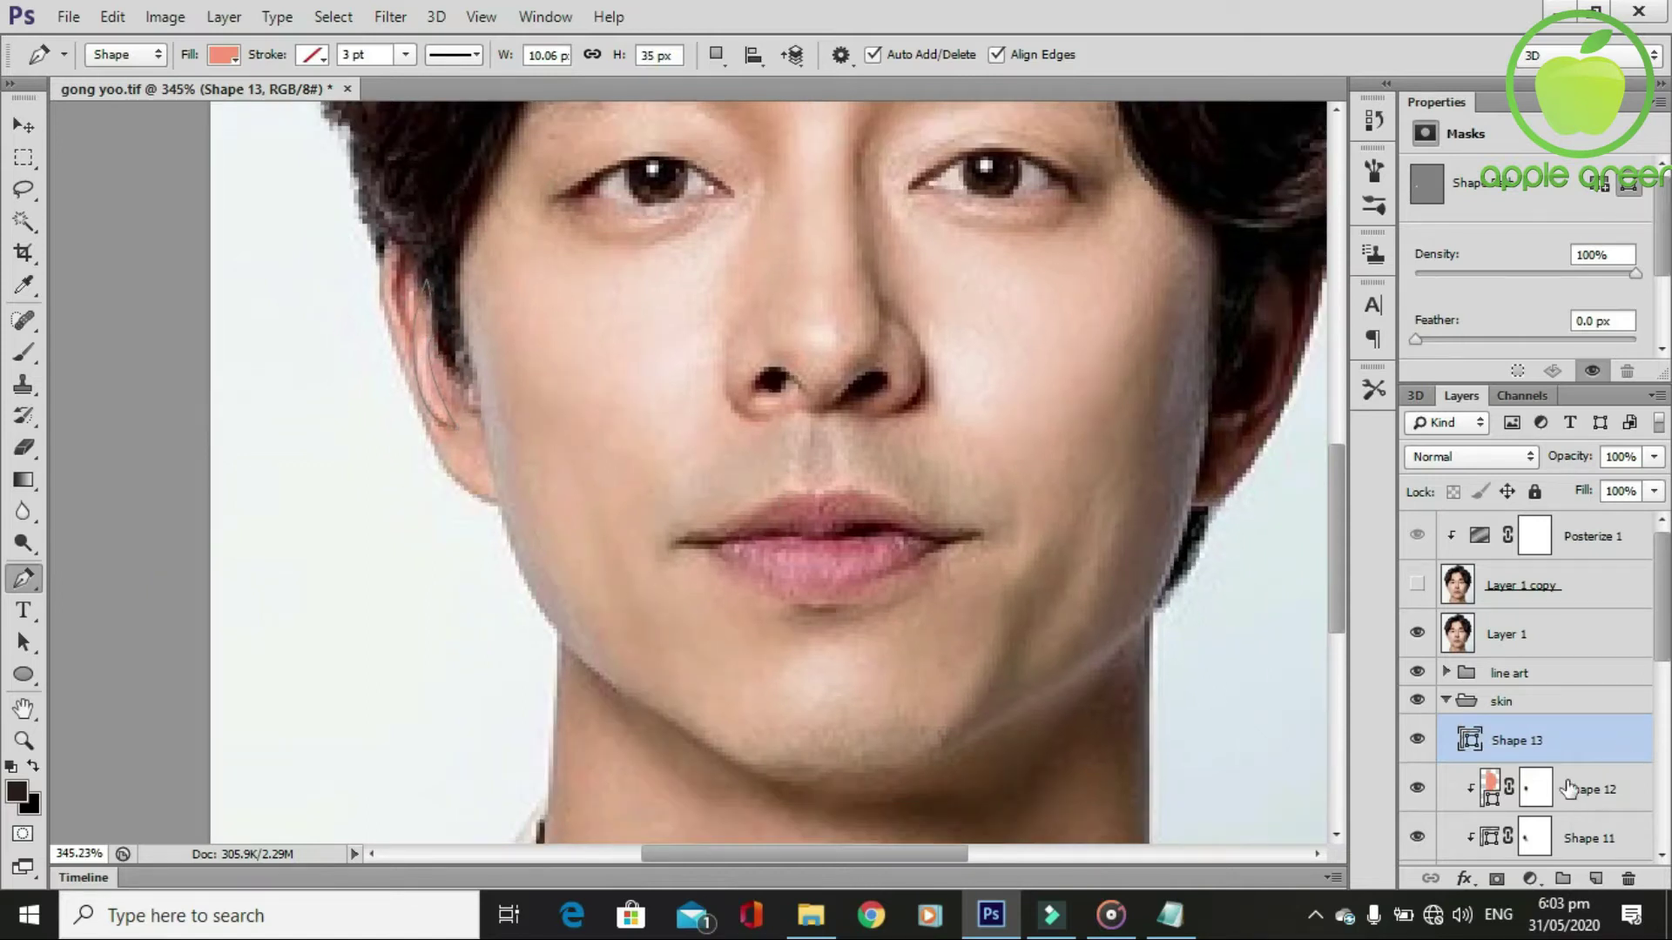
left_click(1494, 761, "alt")
Fill Shape 13 with white ffffff and set its opacity to 50%.
left_click(1418, 634)
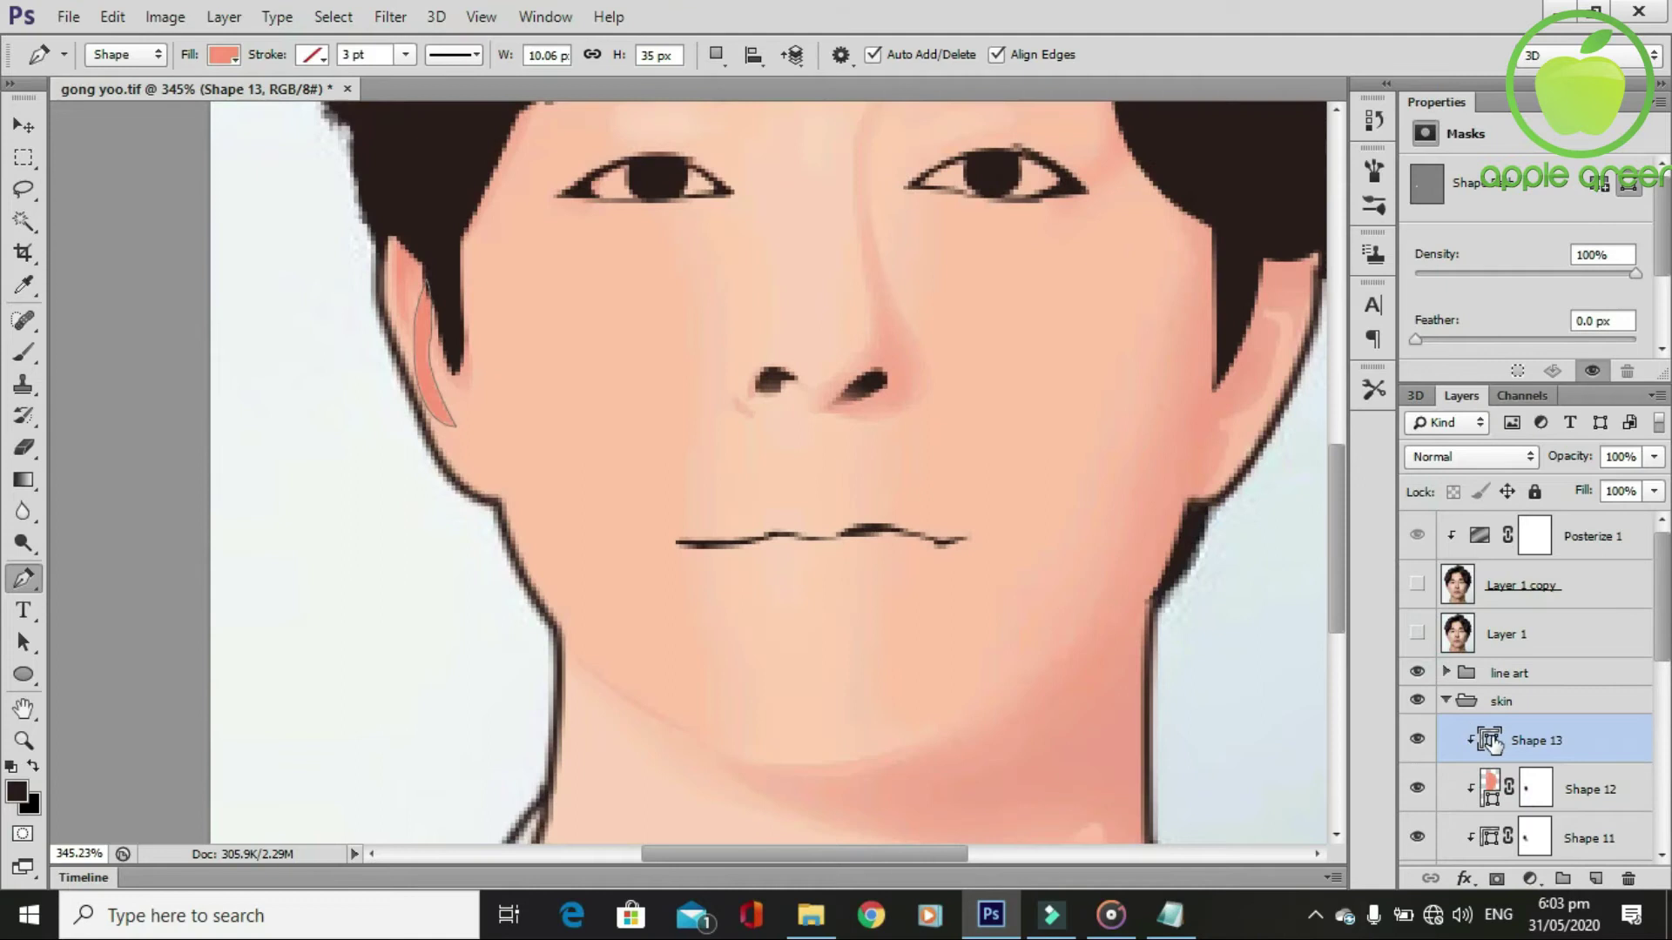
double_click(1490, 740)
type("ffffff")
key("Return")
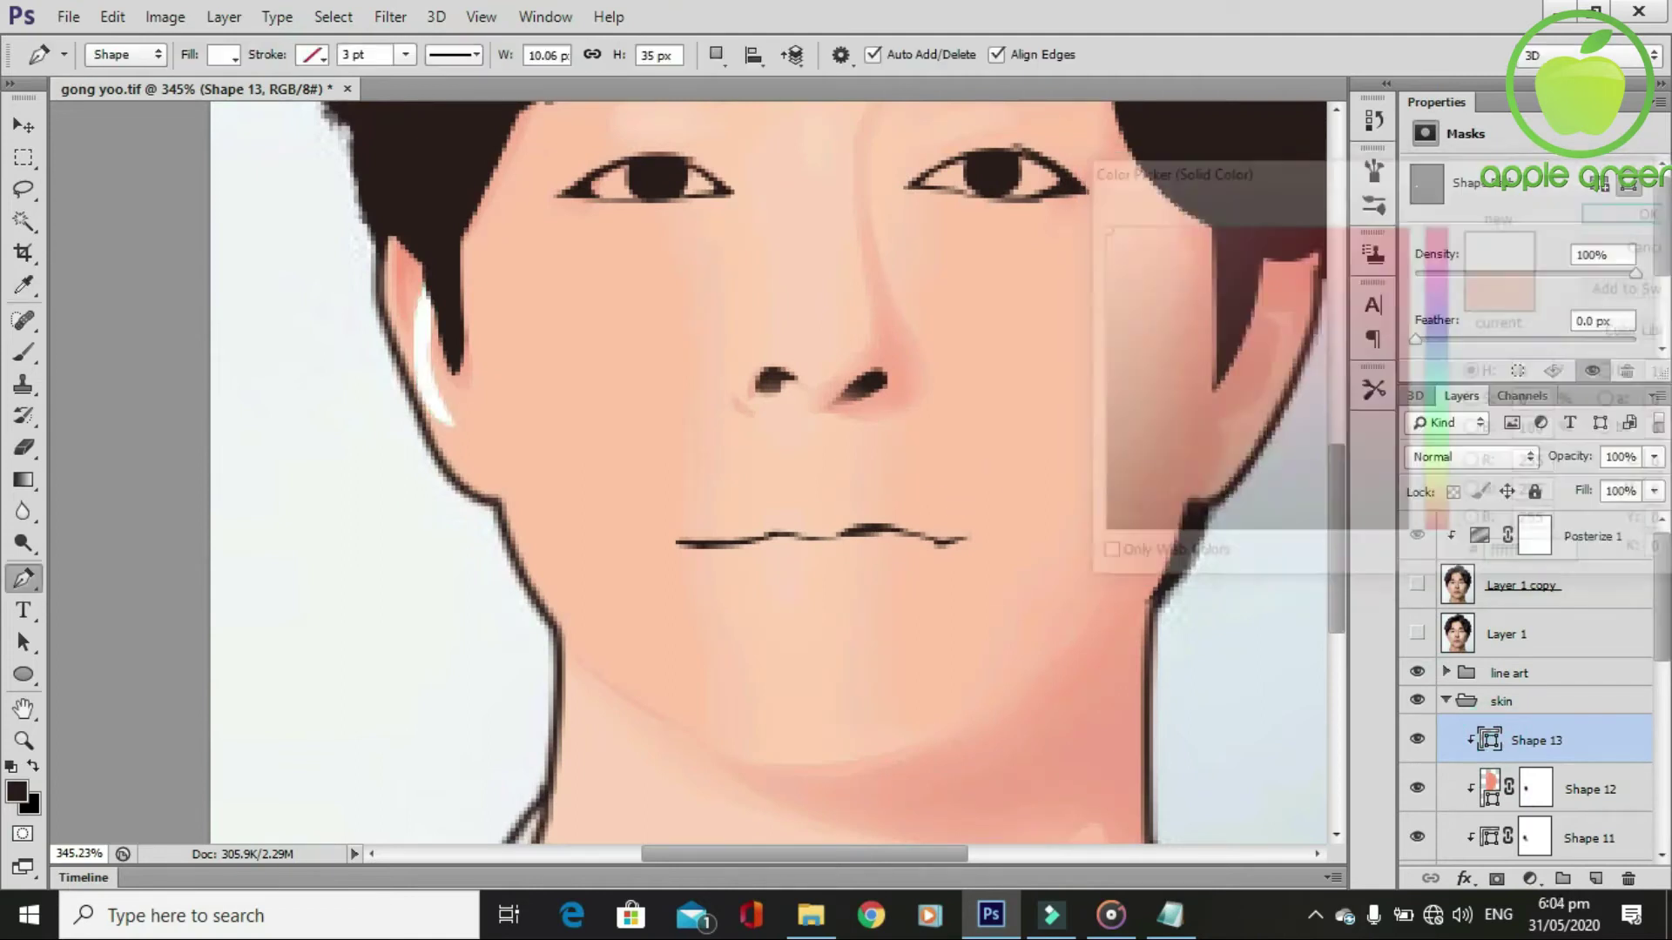
left_click(1657, 457)
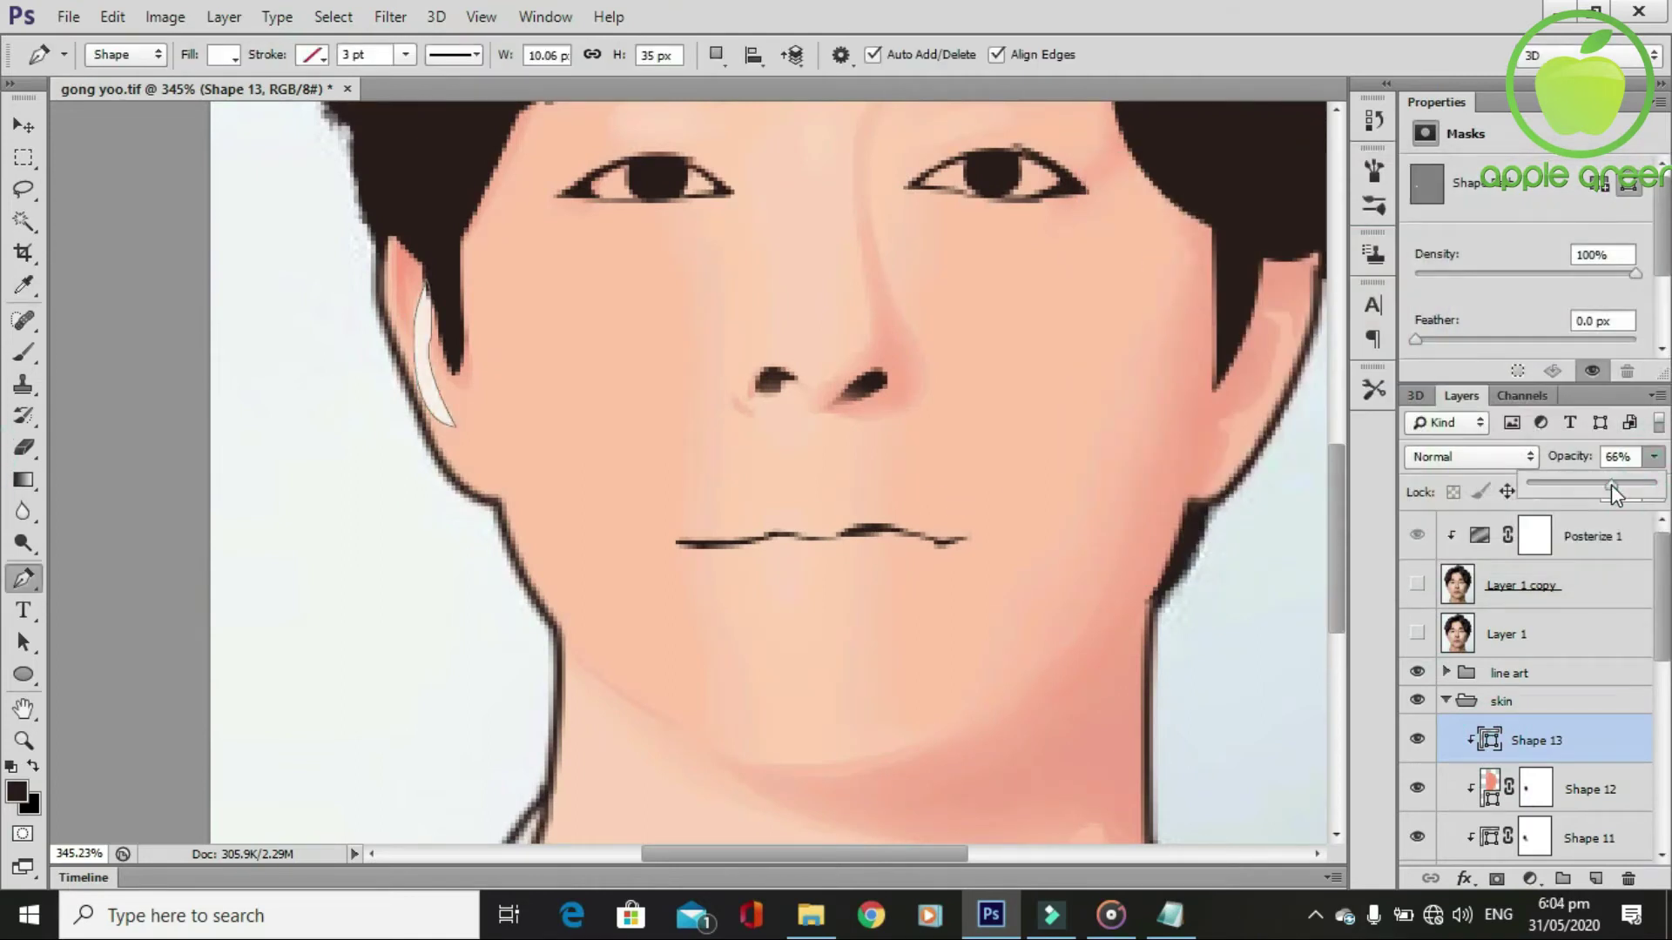
Add a layer mask to Shape 13 and brush black along the ear edge to fade it.
left_click(1496, 877)
key("b")
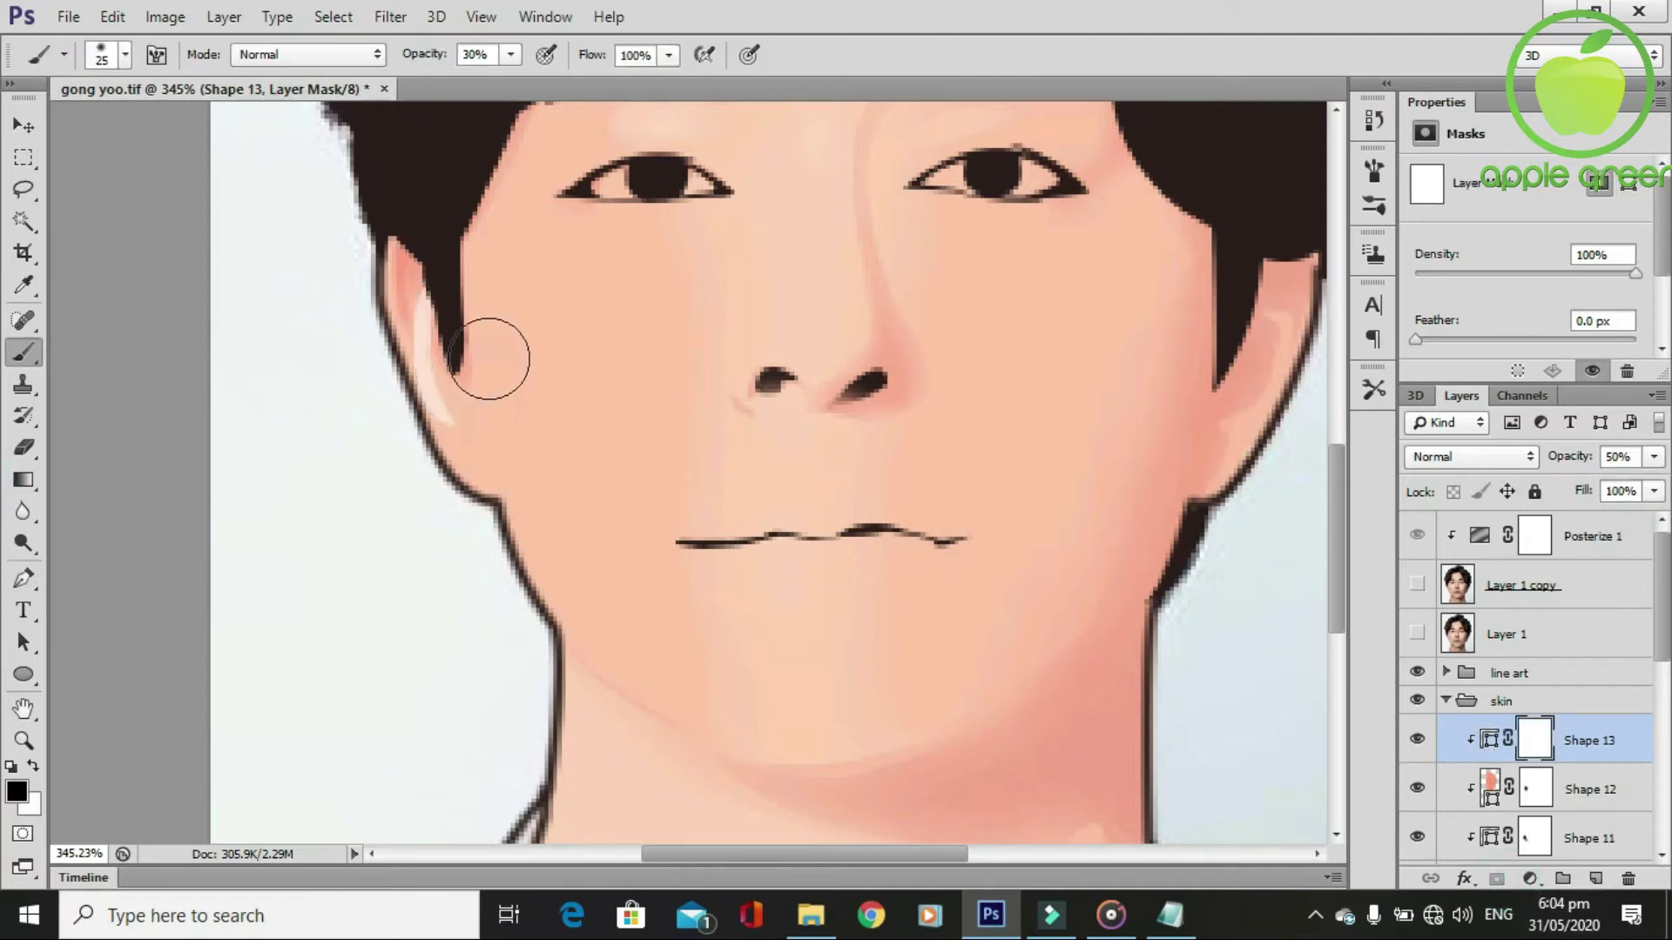
left_click_drag(387, 407, 380, 361)
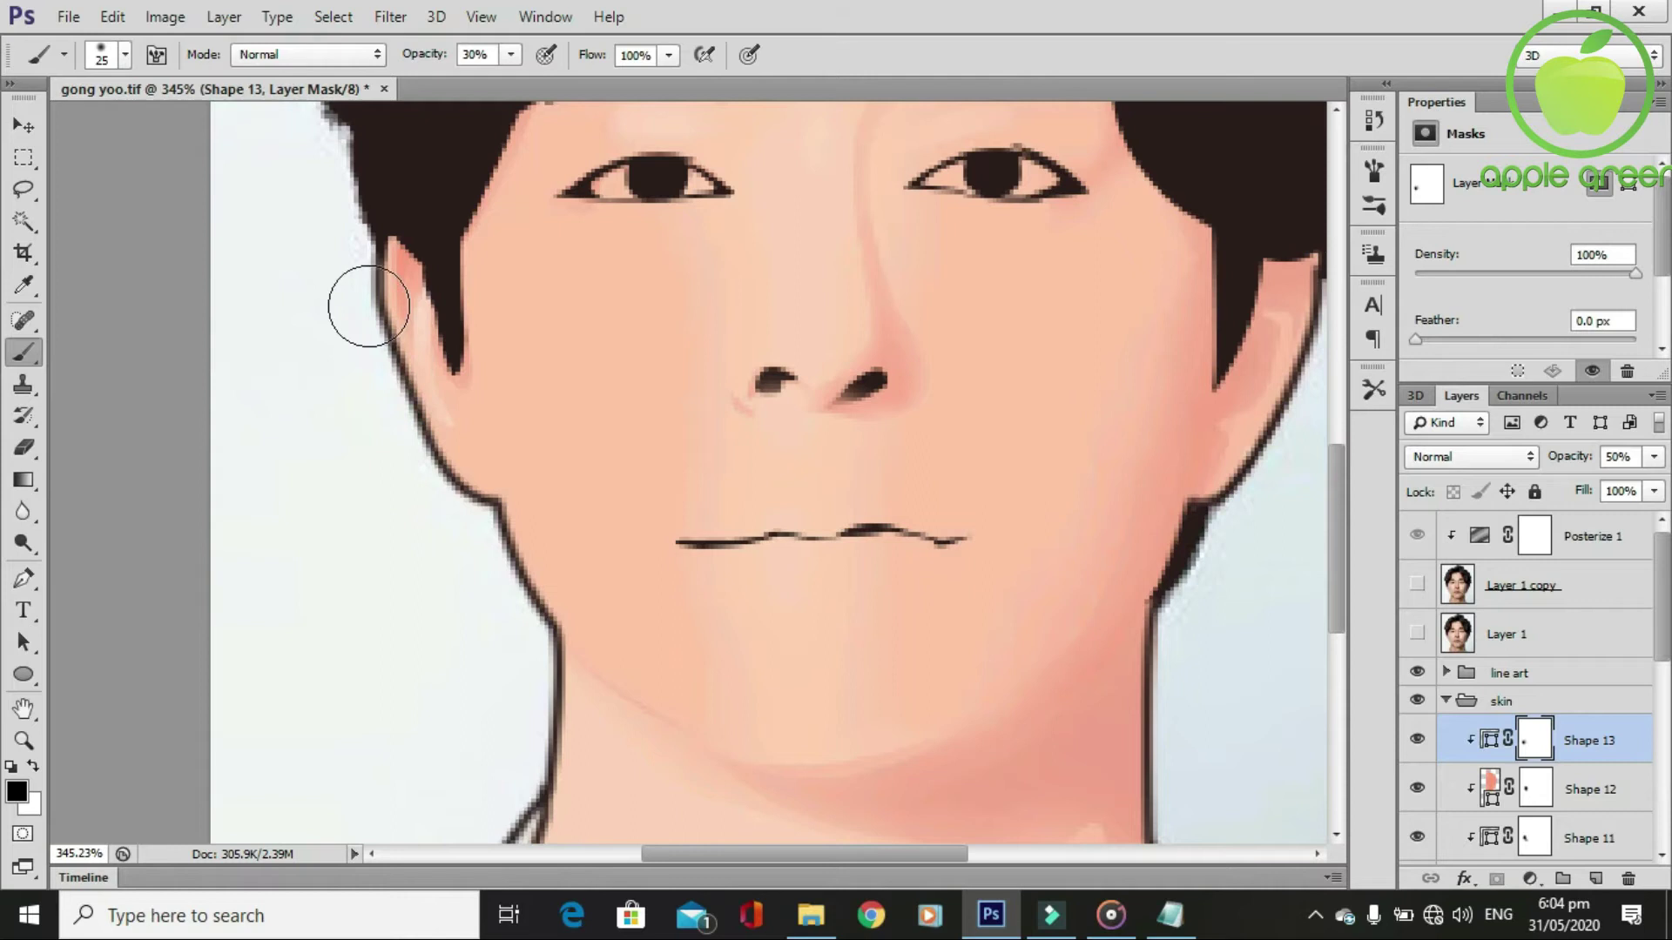
left_click(393, 291)
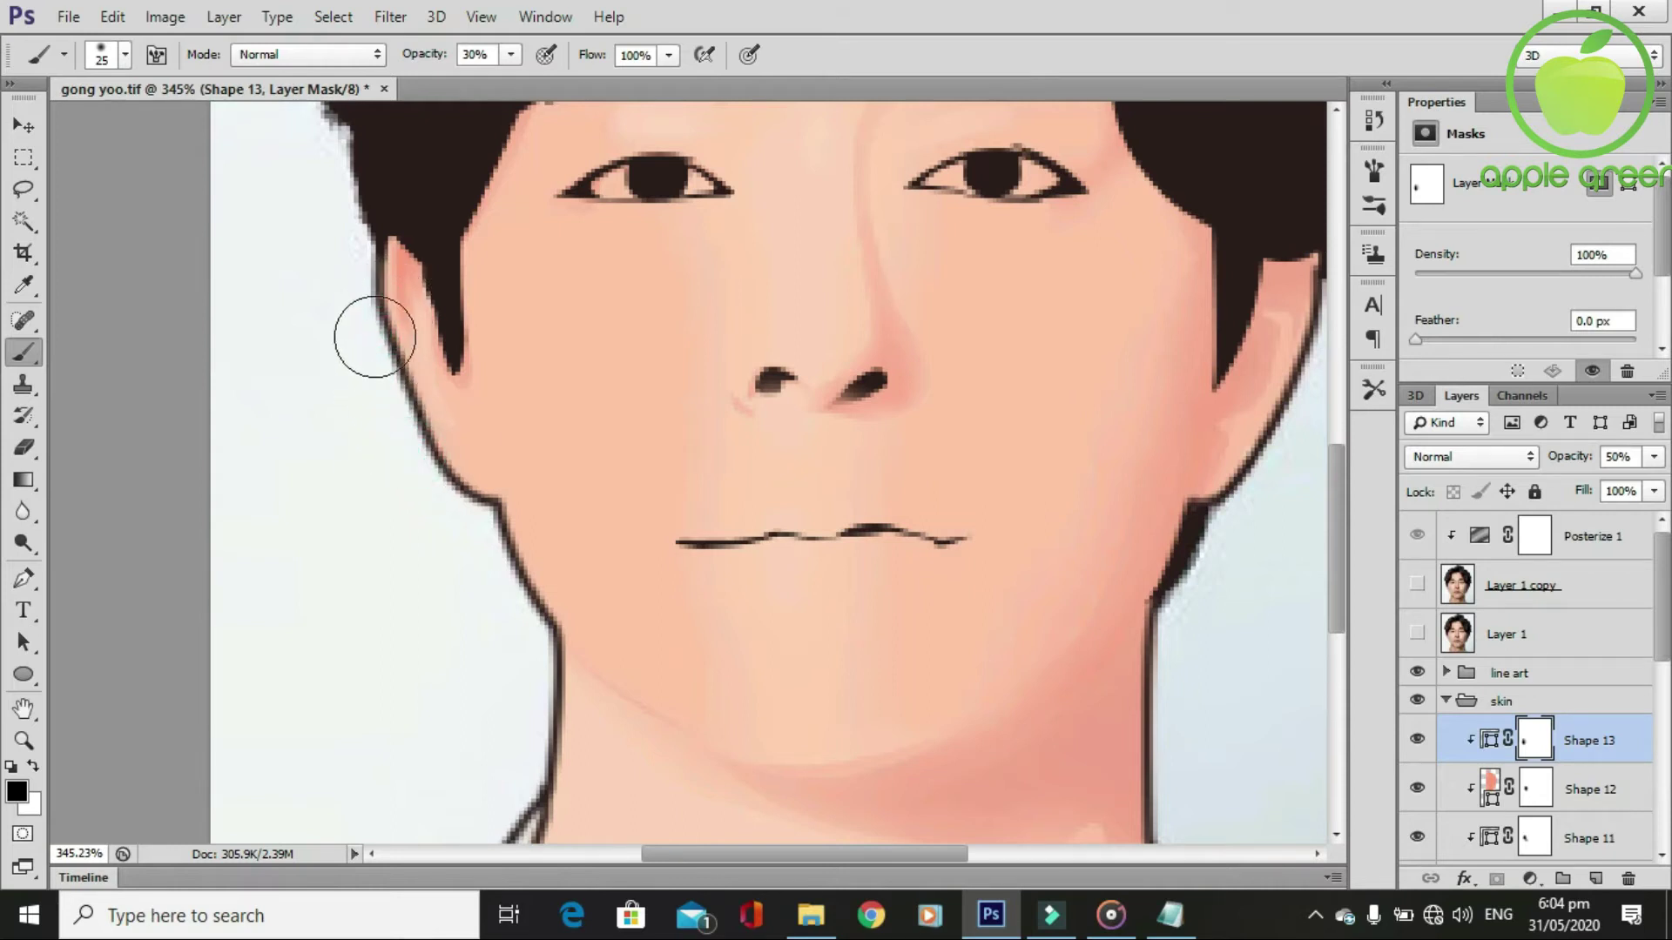
scroll(513, 631, "down", 2)
scroll(440, 616, "up", 3)
scroll(440, 615, "down", 1)
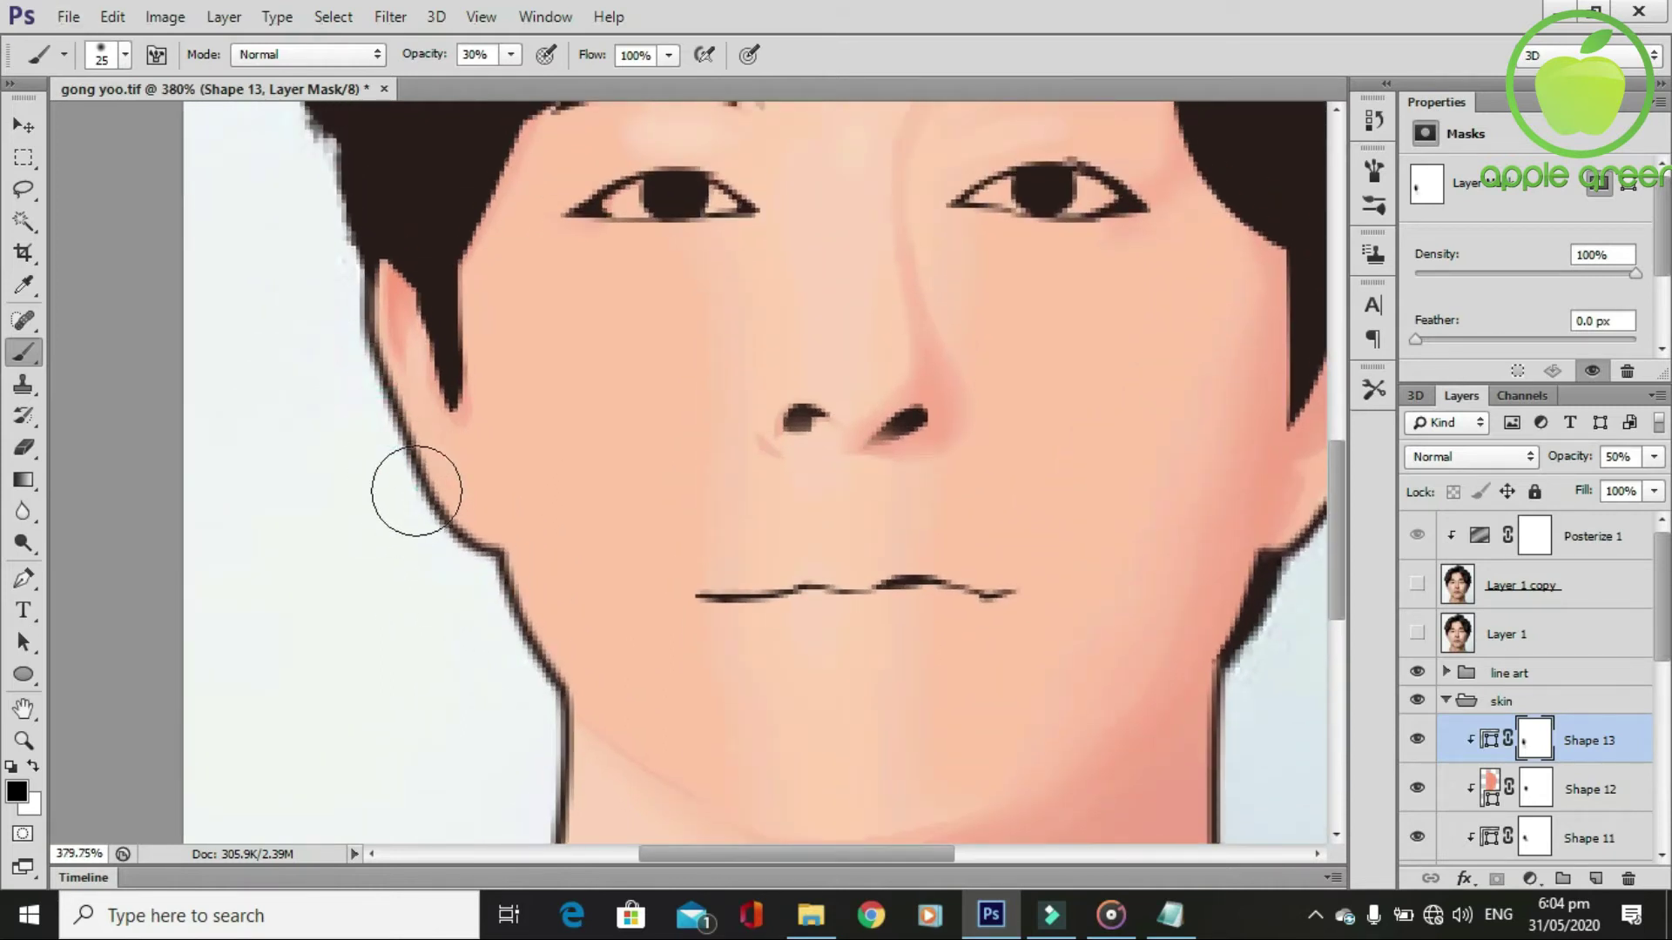
Show the original Layer 1 photo again.
left_click(1417, 632)
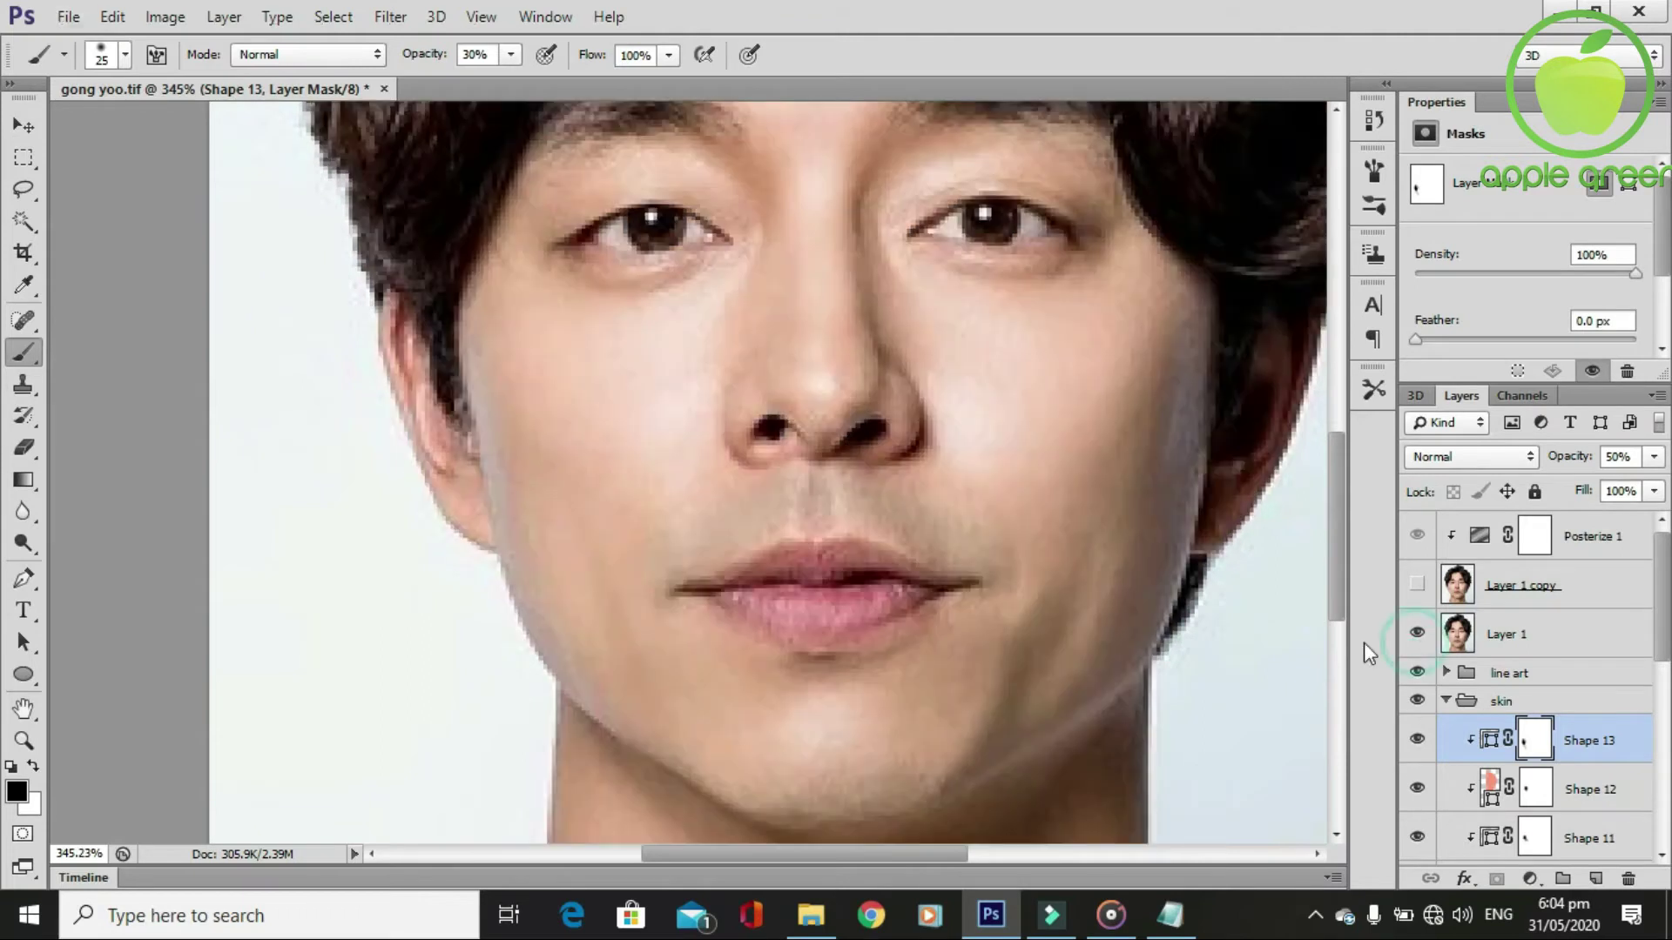
scroll(843, 634, "up", 1)
key("p")
scroll(701, 616, "up", 2)
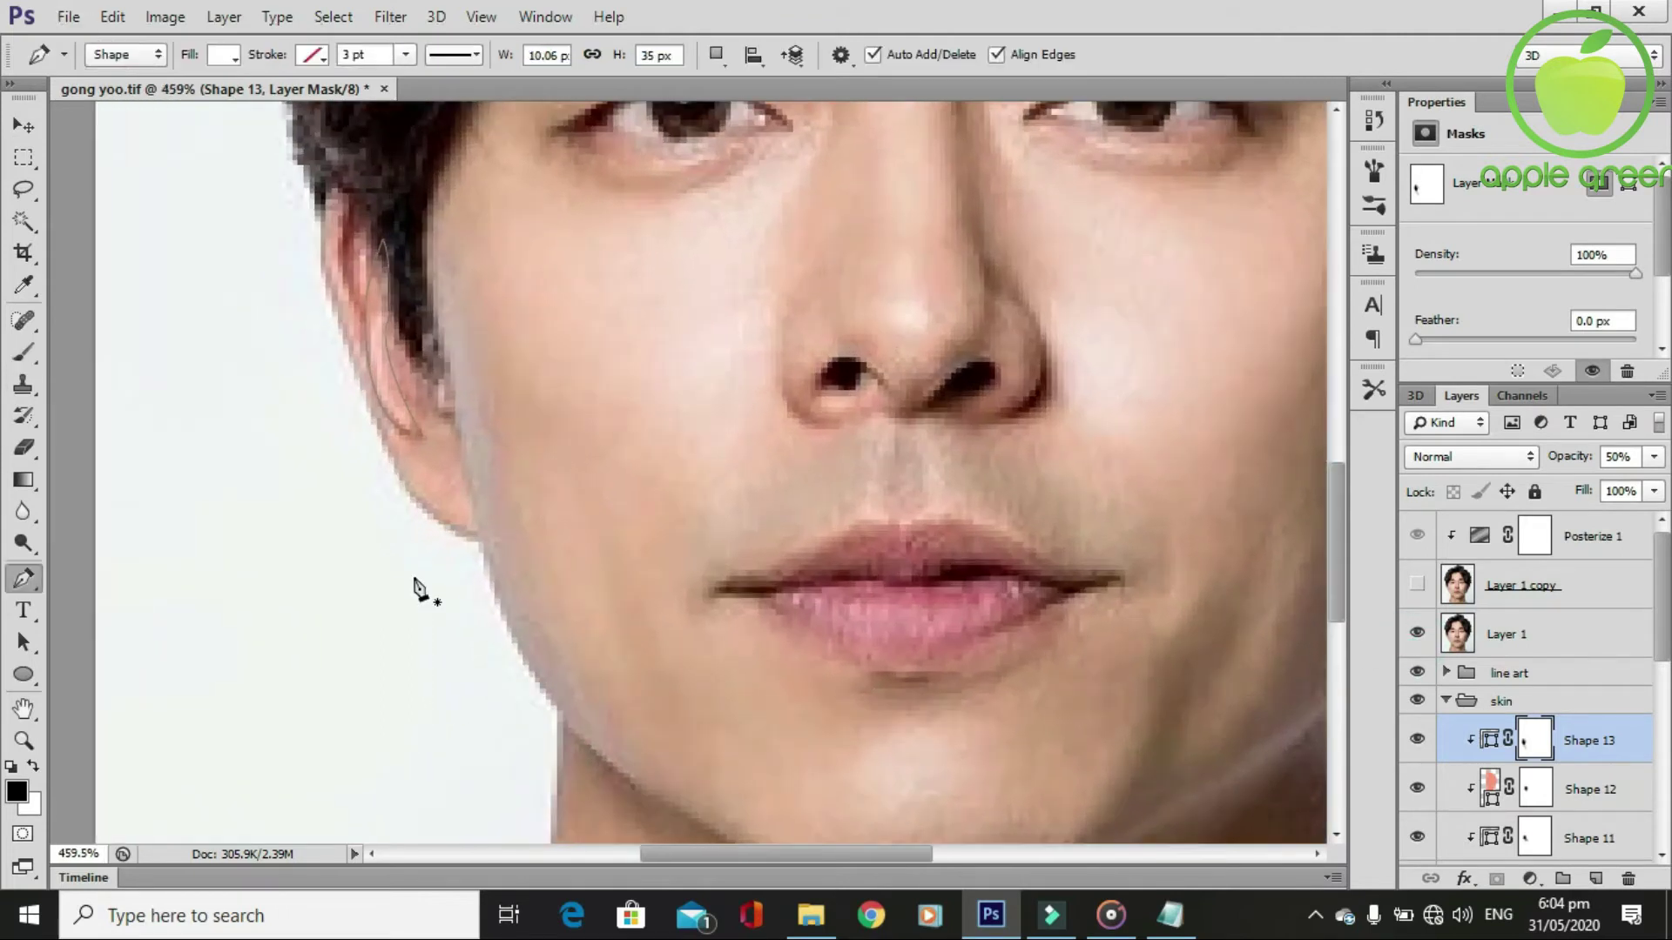
Draw the white Shape 14 highlight path from the ear lobe up along the ear edge.
left_click(419, 437)
mouse_move(384, 322)
left_mouse_down()
mouse_move(384, 258)
mouse_move(399, 279)
left_mouse_up()
left_click(367, 324)
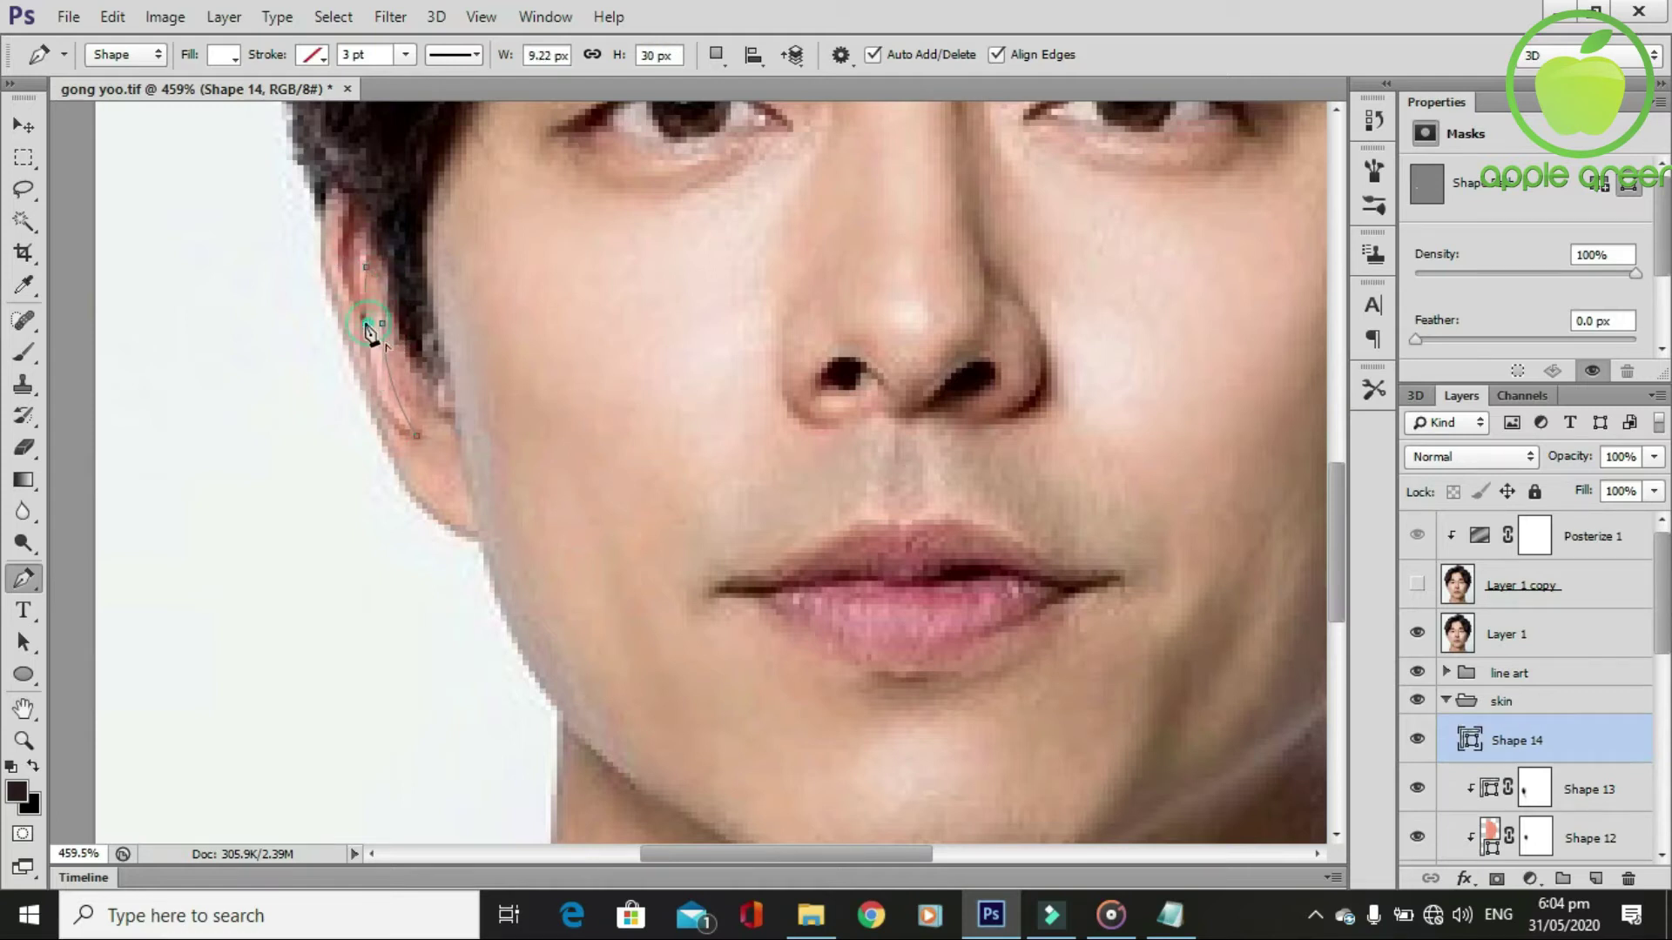
scroll(468, 447, "down", 1)
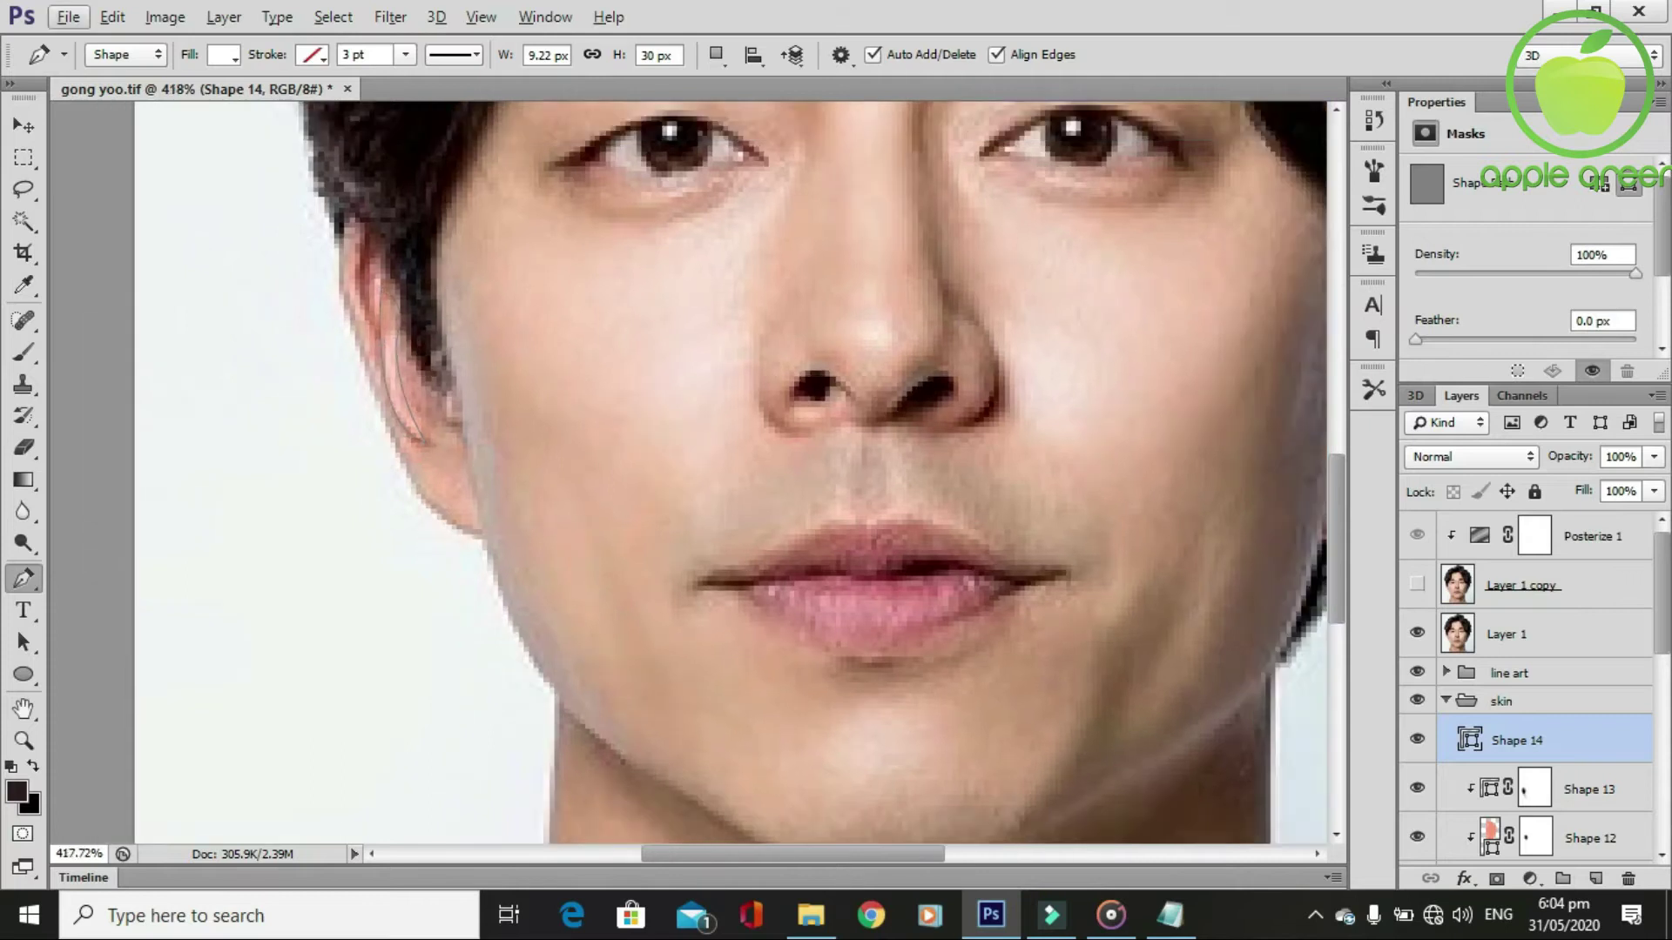
Clip Shape 14 to the skin below, hide Layer 1, and add a layer mask.
left_click(1516, 749, "alt")
left_click(1417, 634)
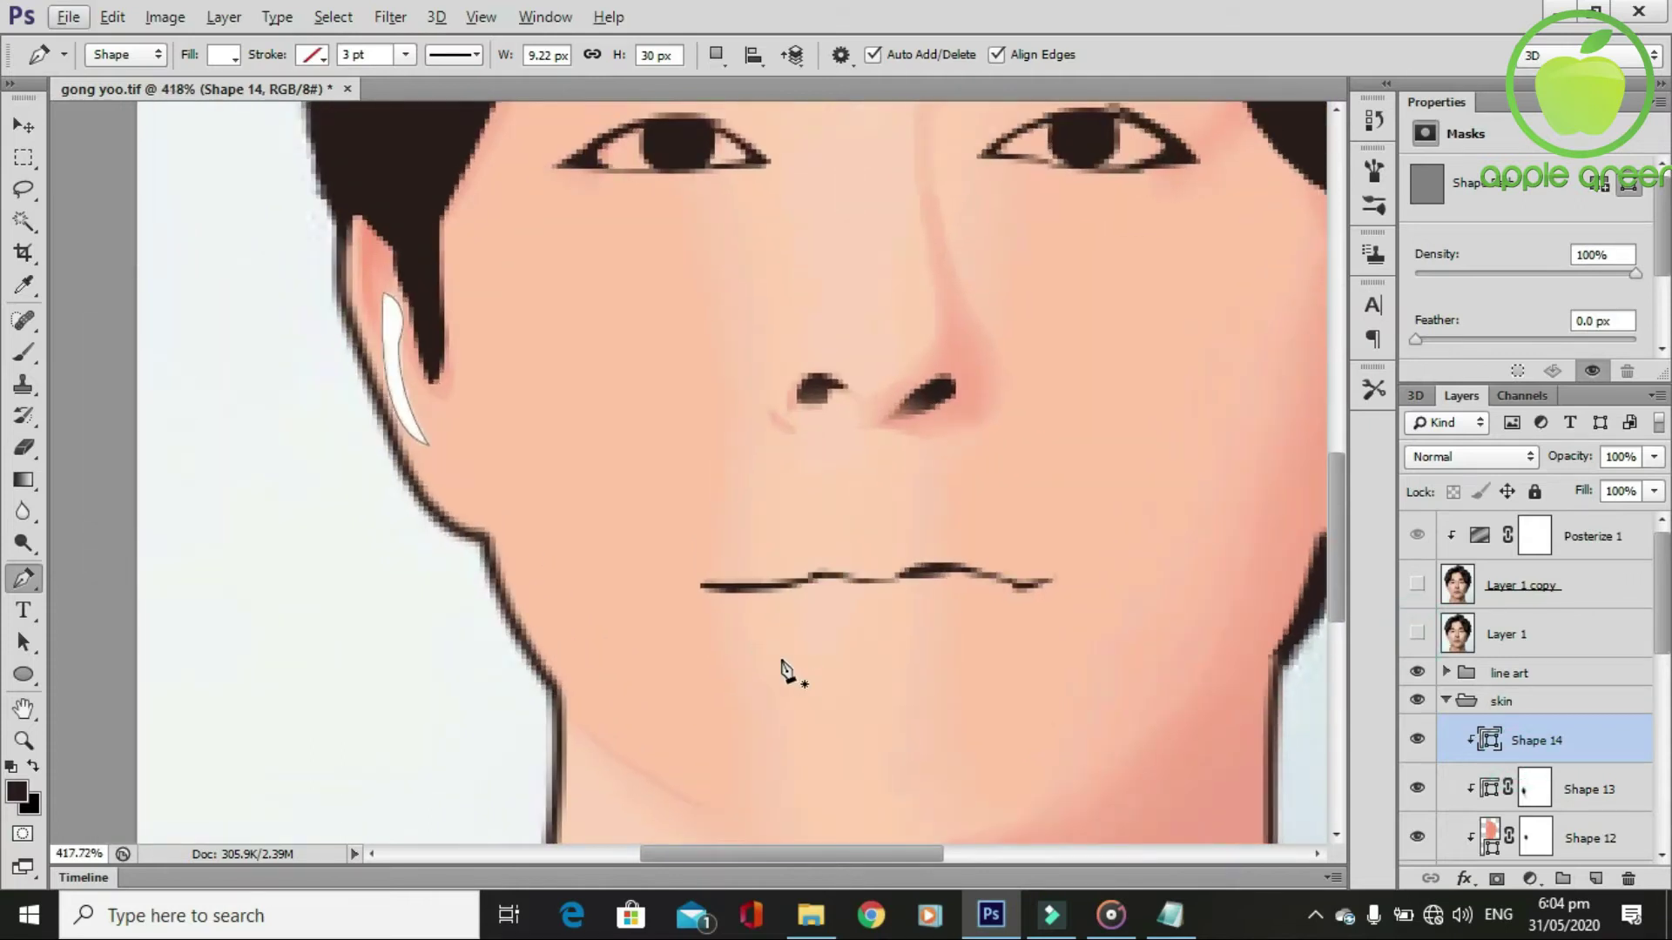
left_click(1497, 879)
key("d")
key("b")
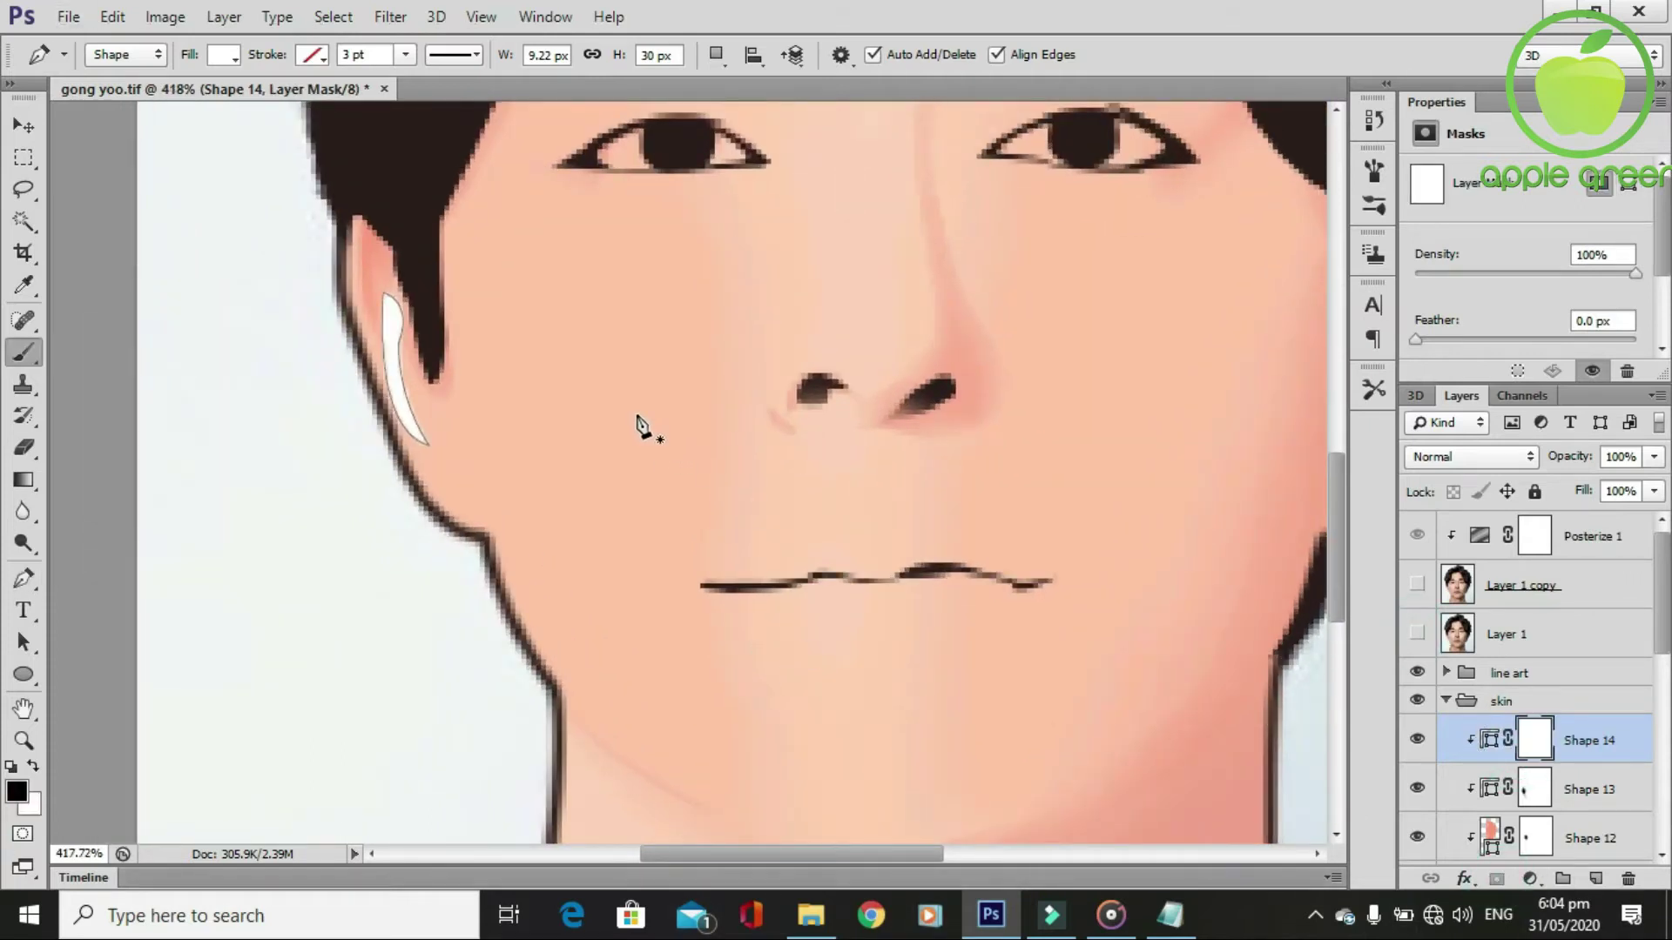
Paint black at 30% on the mask to fade most of the ear highlight.
left_click_drag(409, 410, 446, 315)
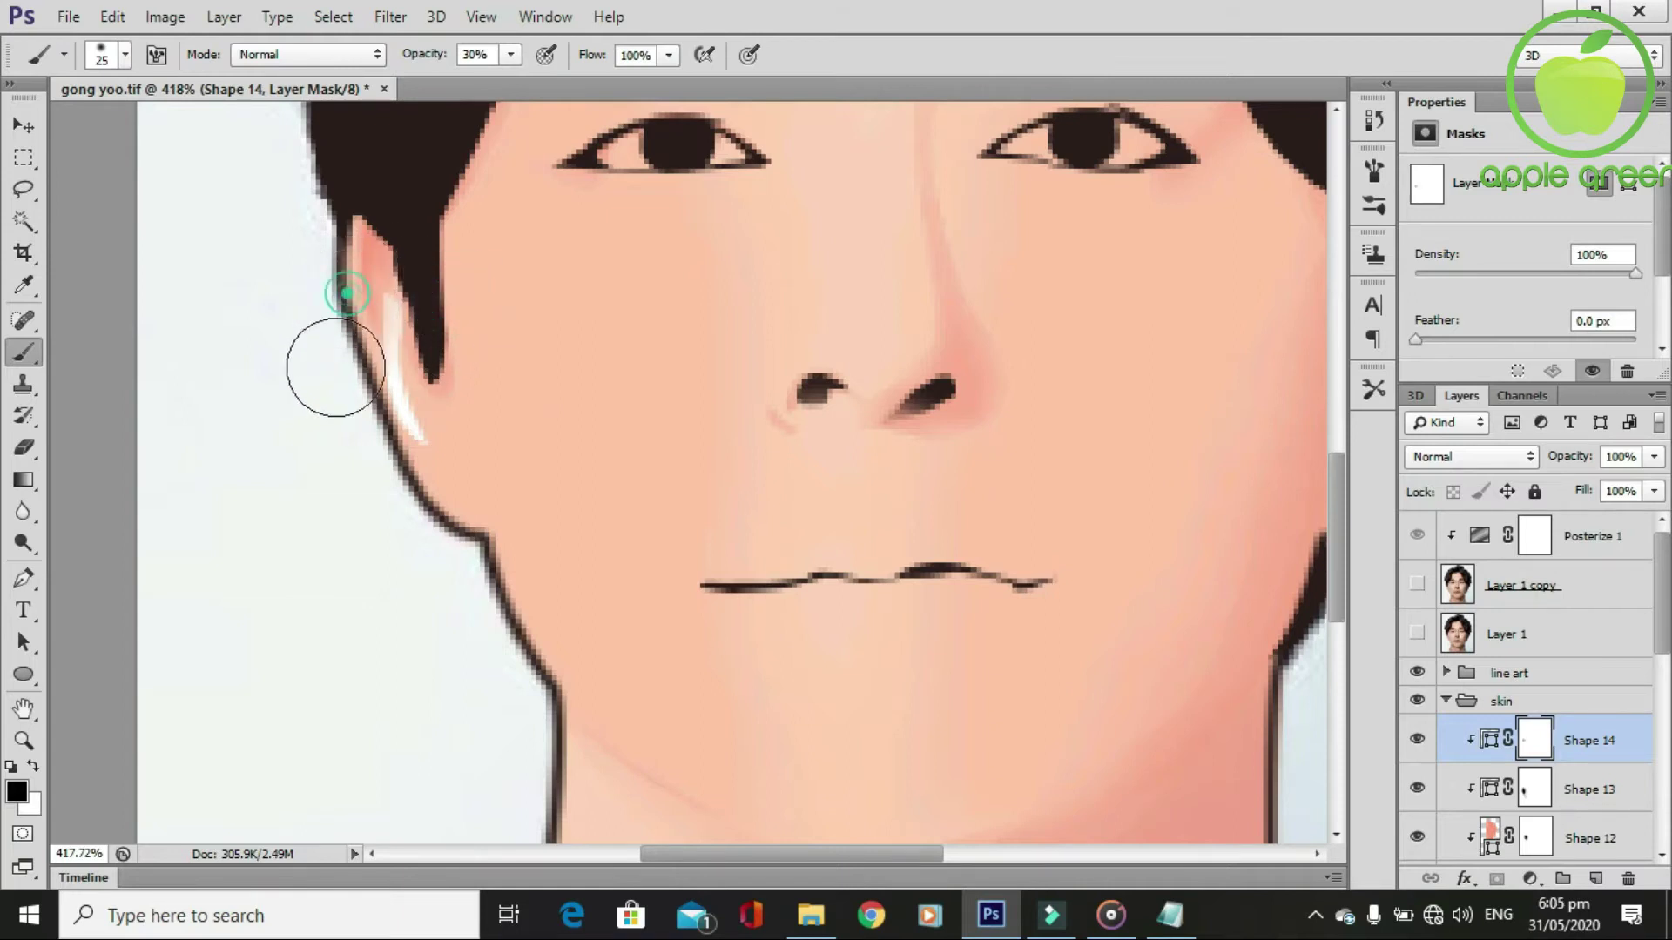
mouse_move(345, 345)
left_mouse_down()
mouse_move(362, 436)
mouse_move(347, 395)
left_mouse_up()
left_click_drag(339, 302, 319, 411)
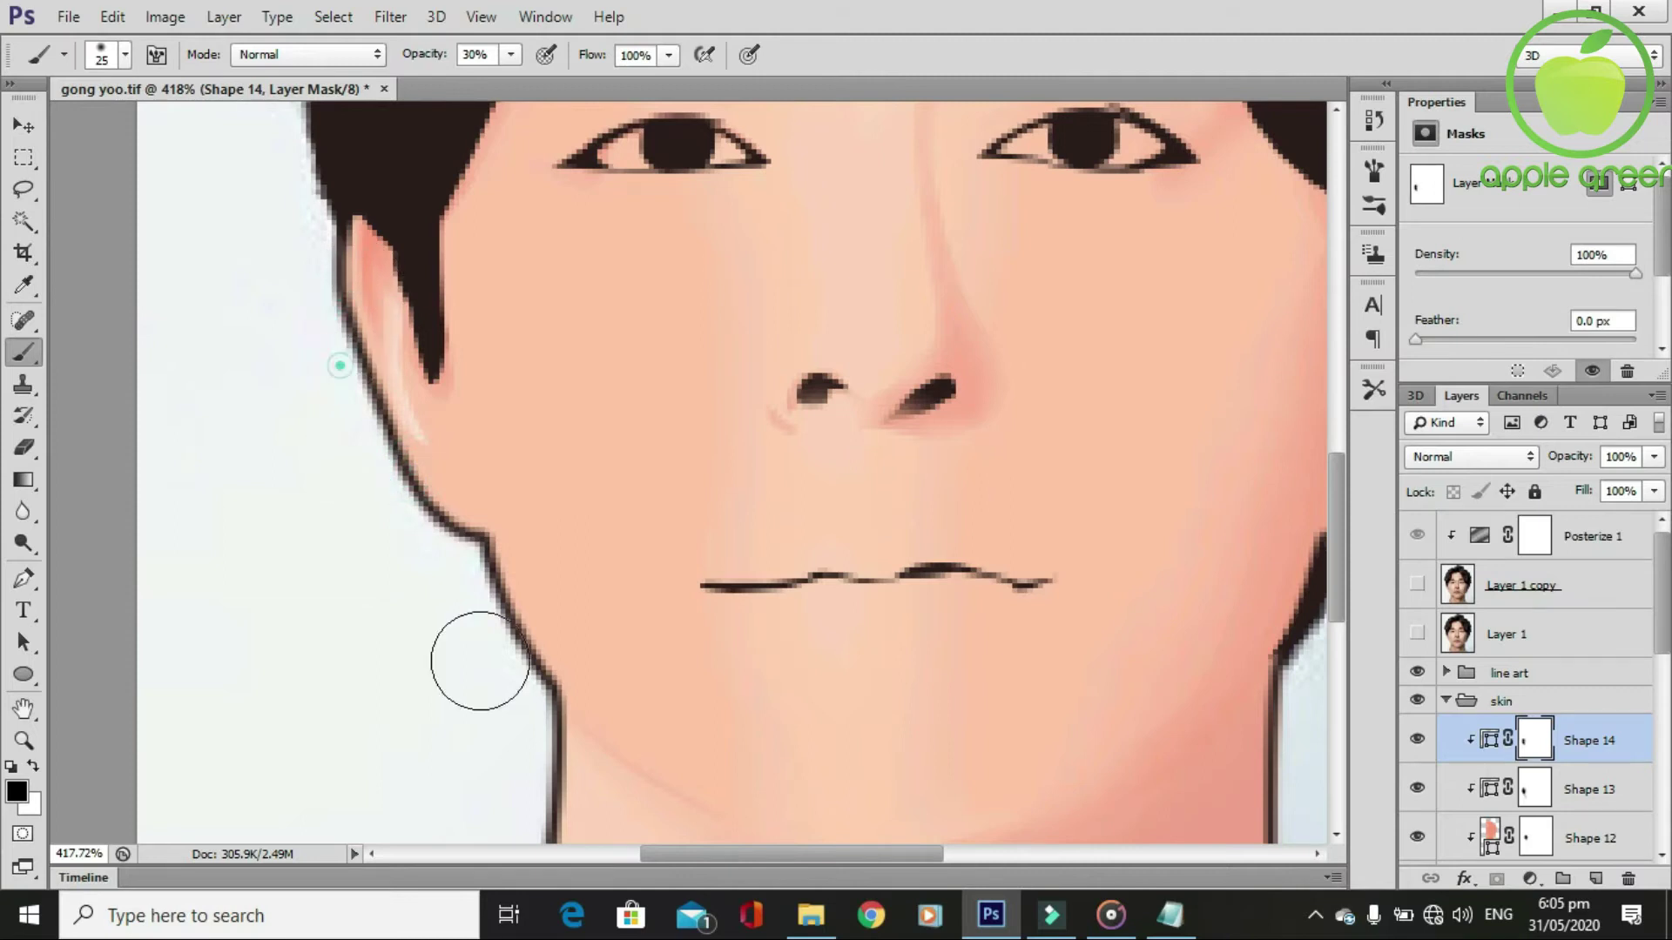
scroll(589, 695, "down", 3)
scroll(589, 695, "up", 3)
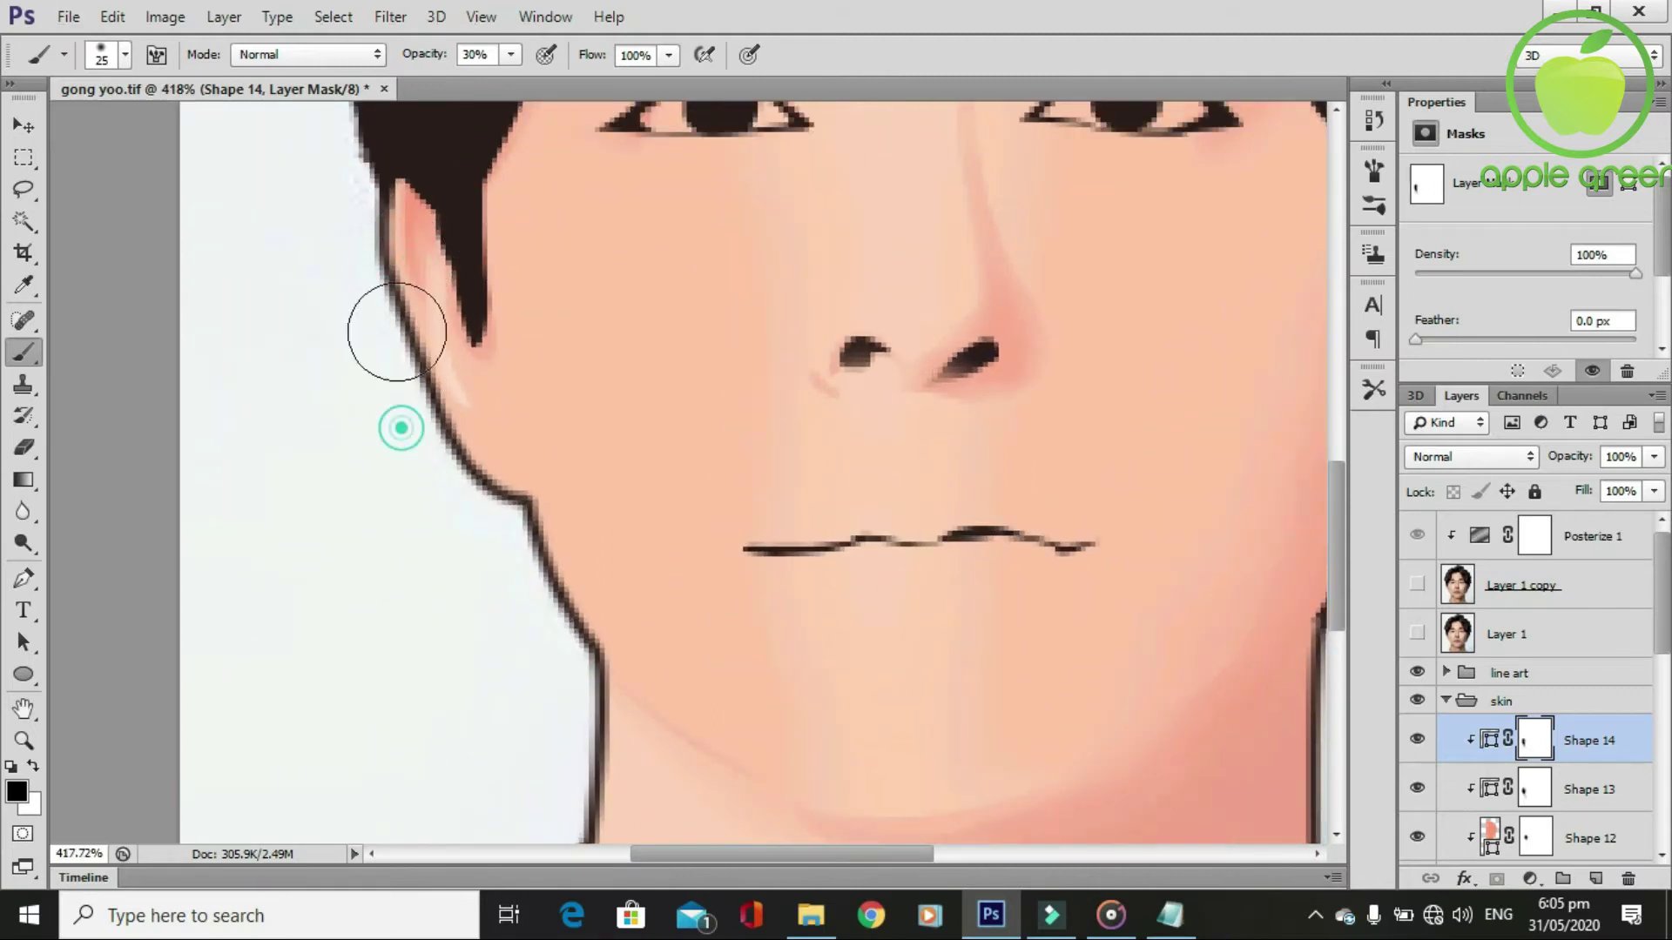
scroll(383, 348, "down", 1)
scroll(665, 586, "down", 3)
scroll(437, 310, "up", 2)
scroll(601, 579, "down", 4)
Show the Layer 1 reference photo again with the Pen tool active.
key("p")
left_click(1417, 634)
scroll(642, 534, "up", 2)
scroll(635, 533, "up", 2)
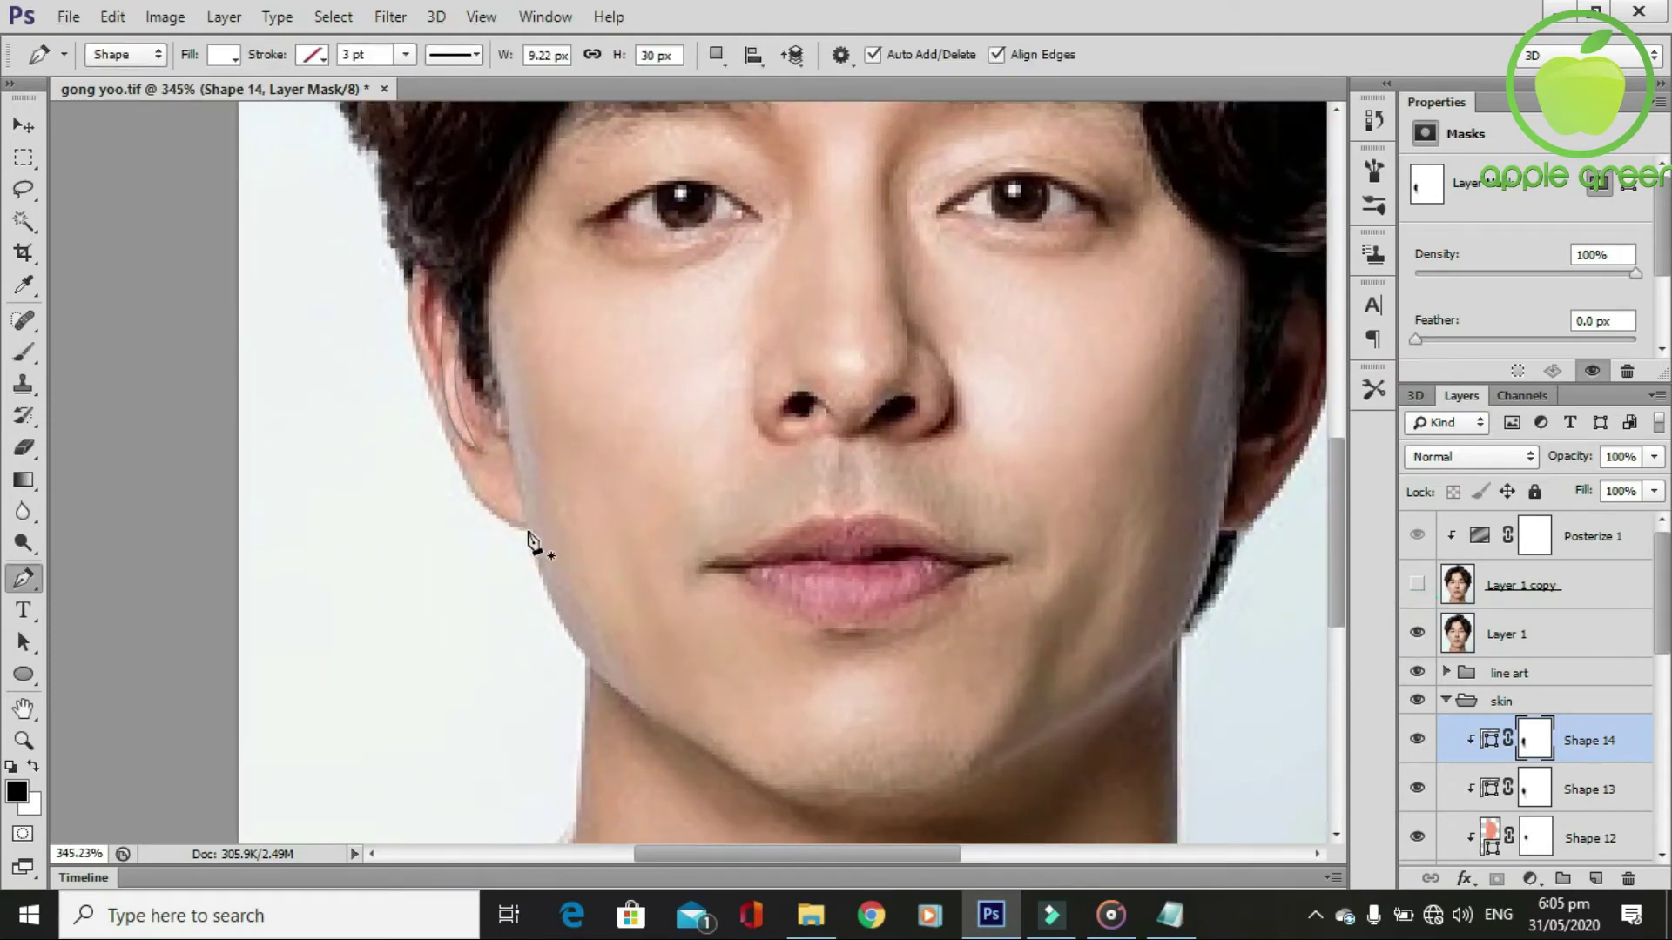
Trace a closed Shape 15 path along the ear's lower edge and jaw.
left_click(1416, 634)
left_click(527, 522)
left_click_drag(467, 446, 431, 435)
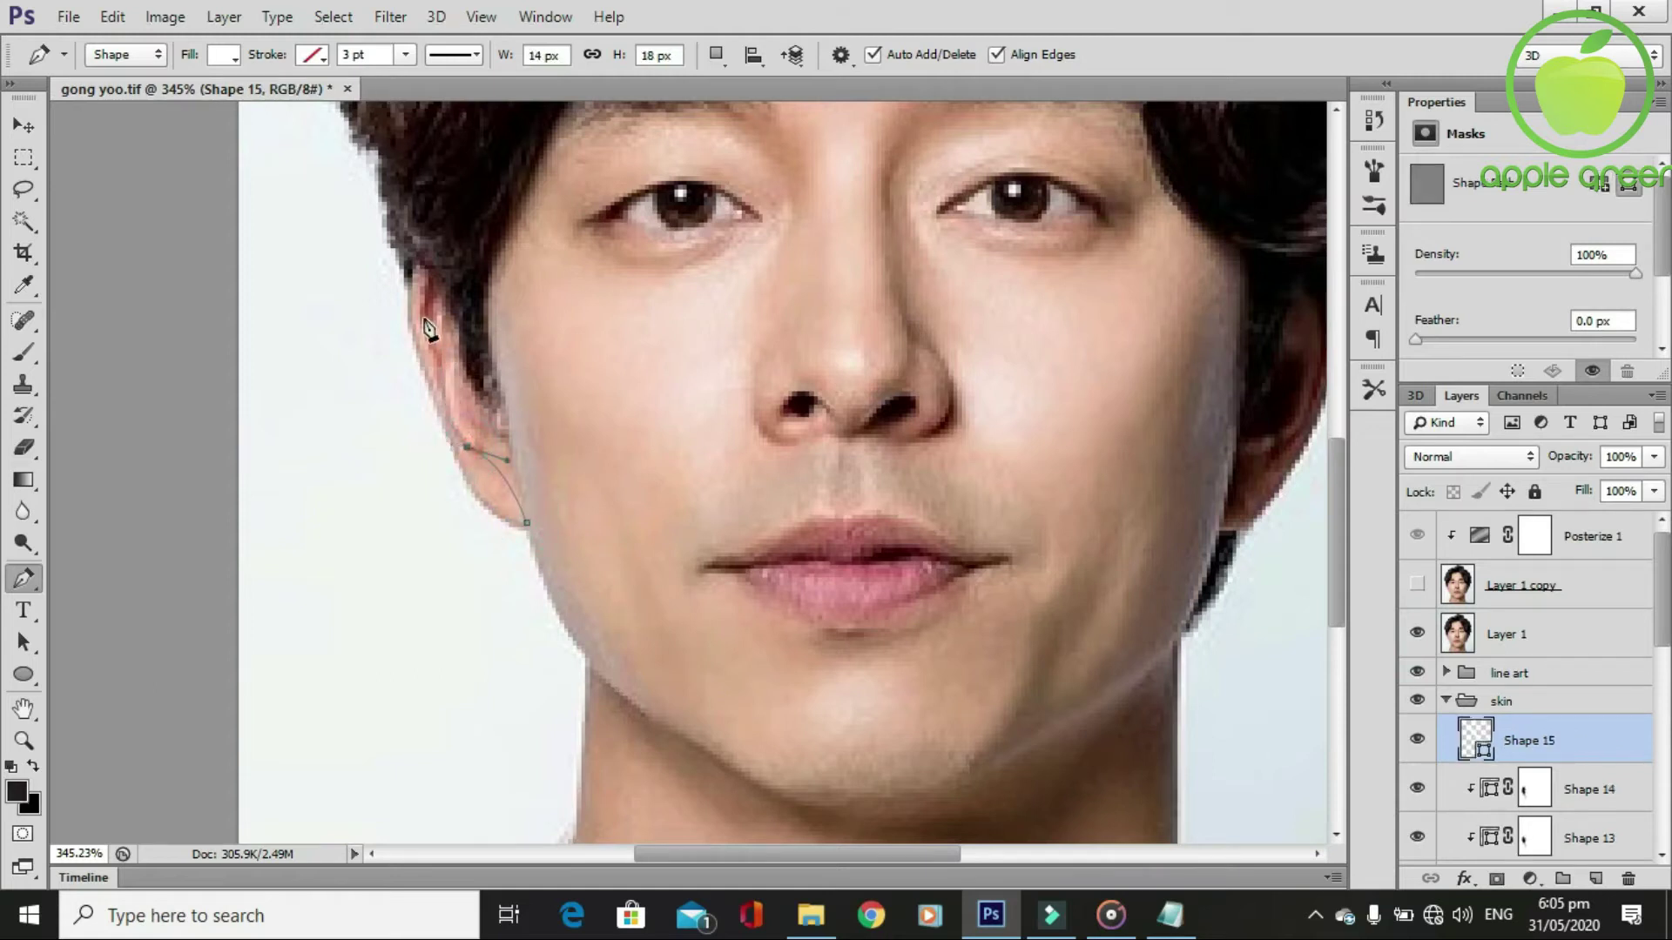
mouse_move(451, 281)
left_mouse_down()
mouse_move(475, 282)
mouse_move(415, 250)
left_mouse_up()
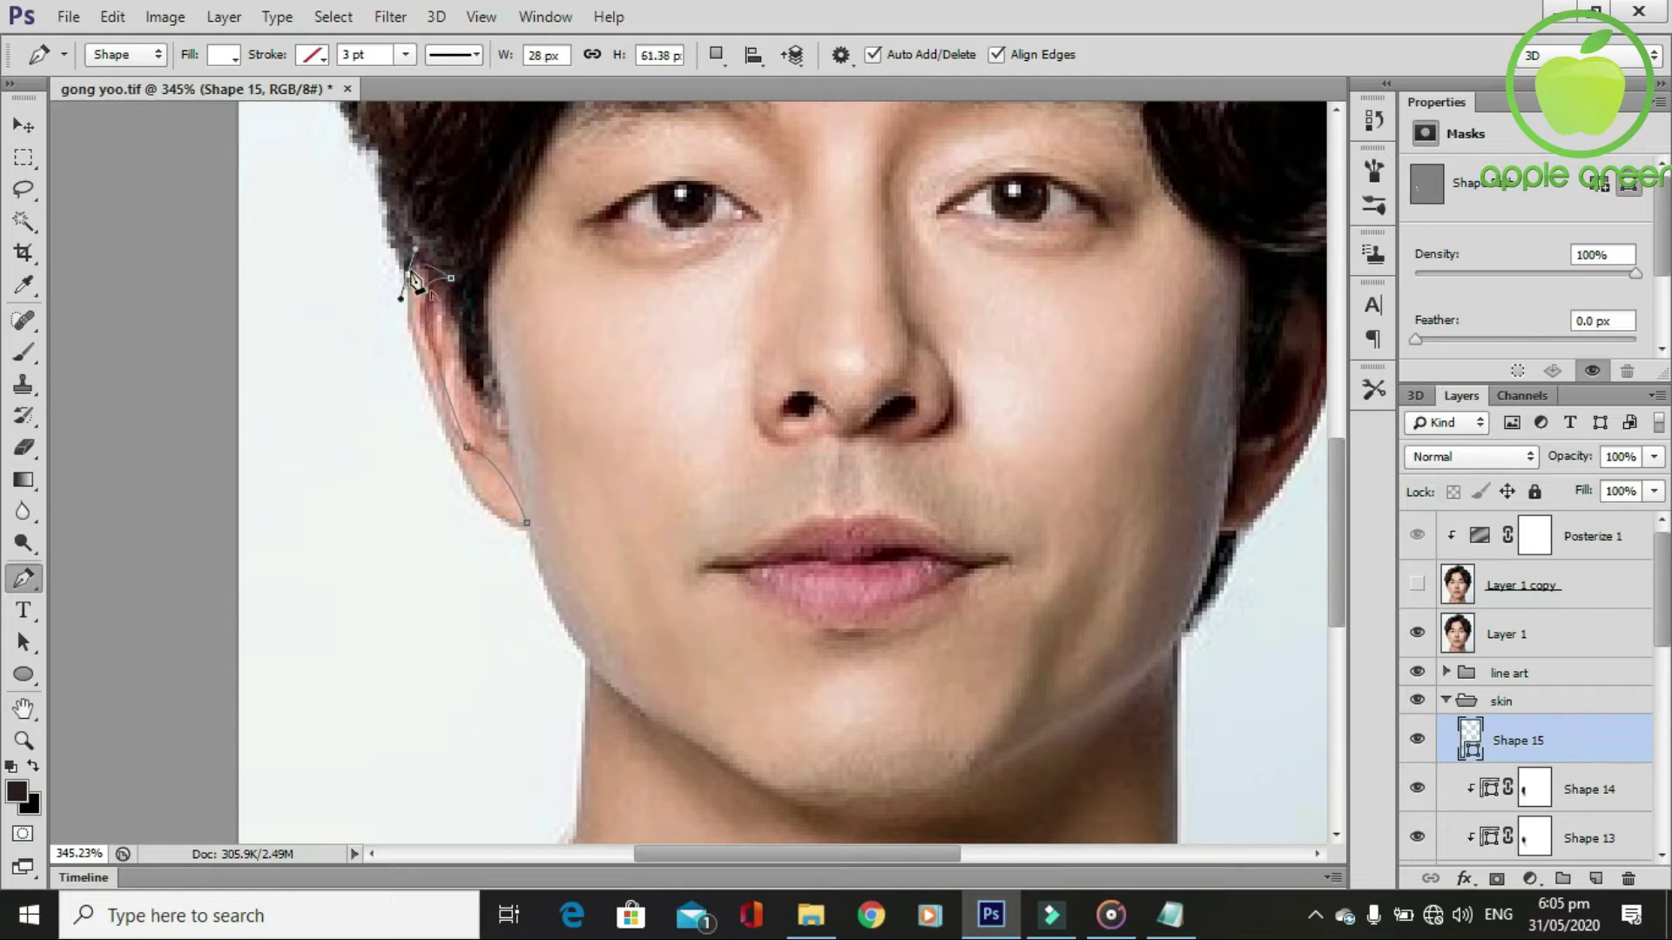
left_click(435, 400)
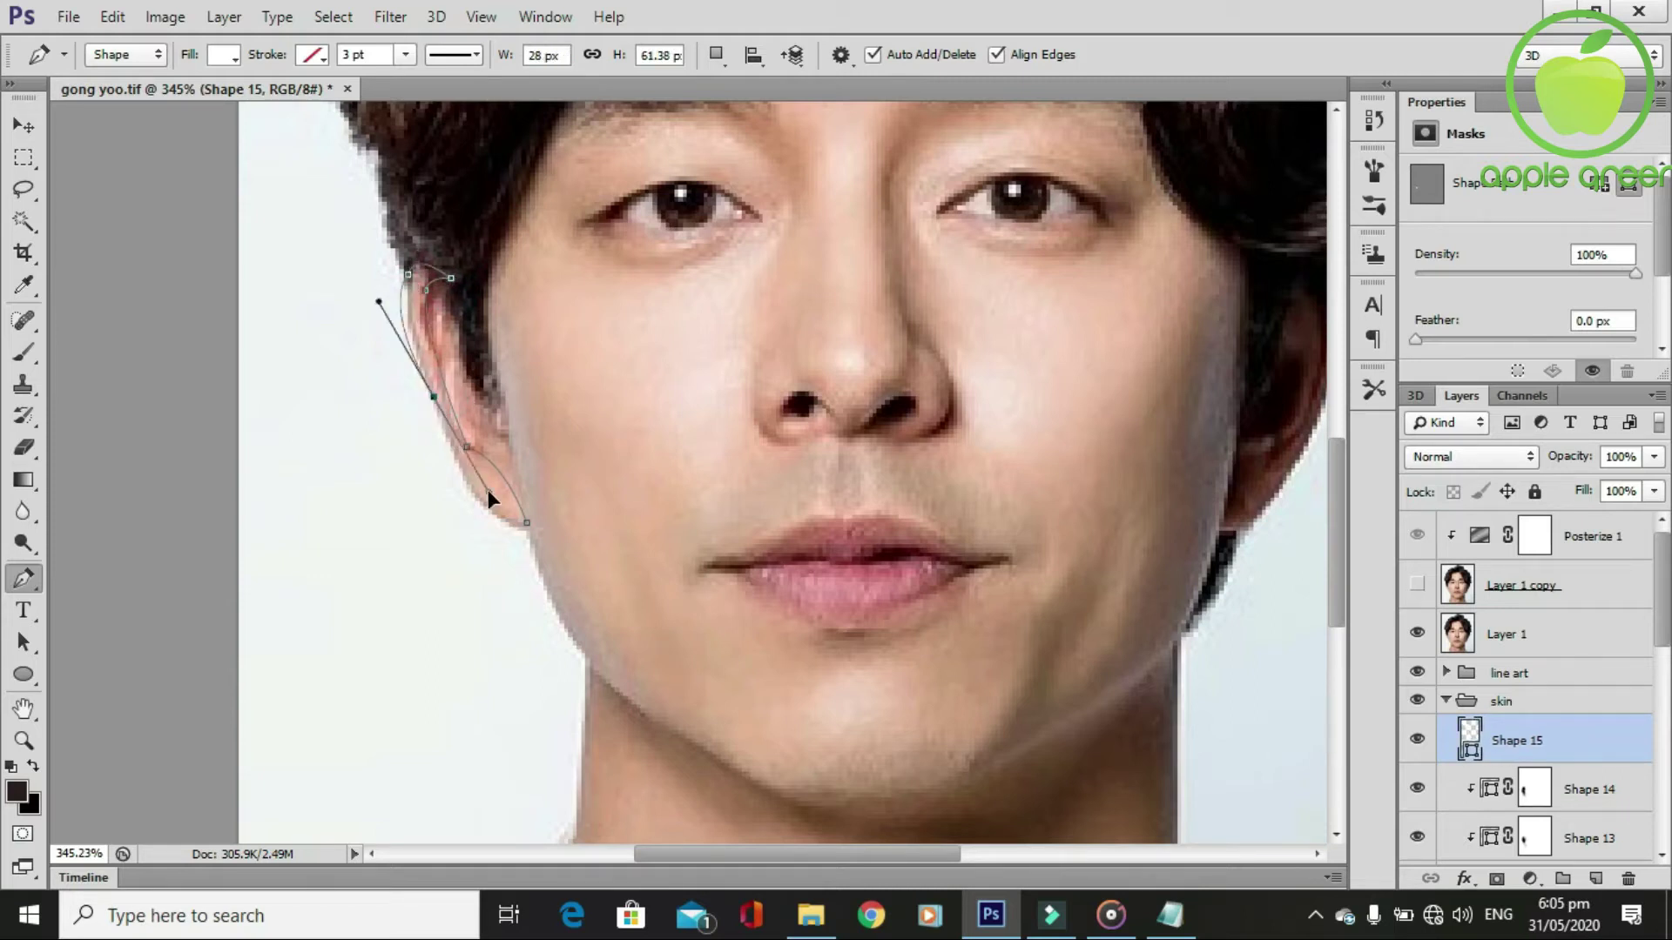
left_click_drag(433, 401, 448, 443)
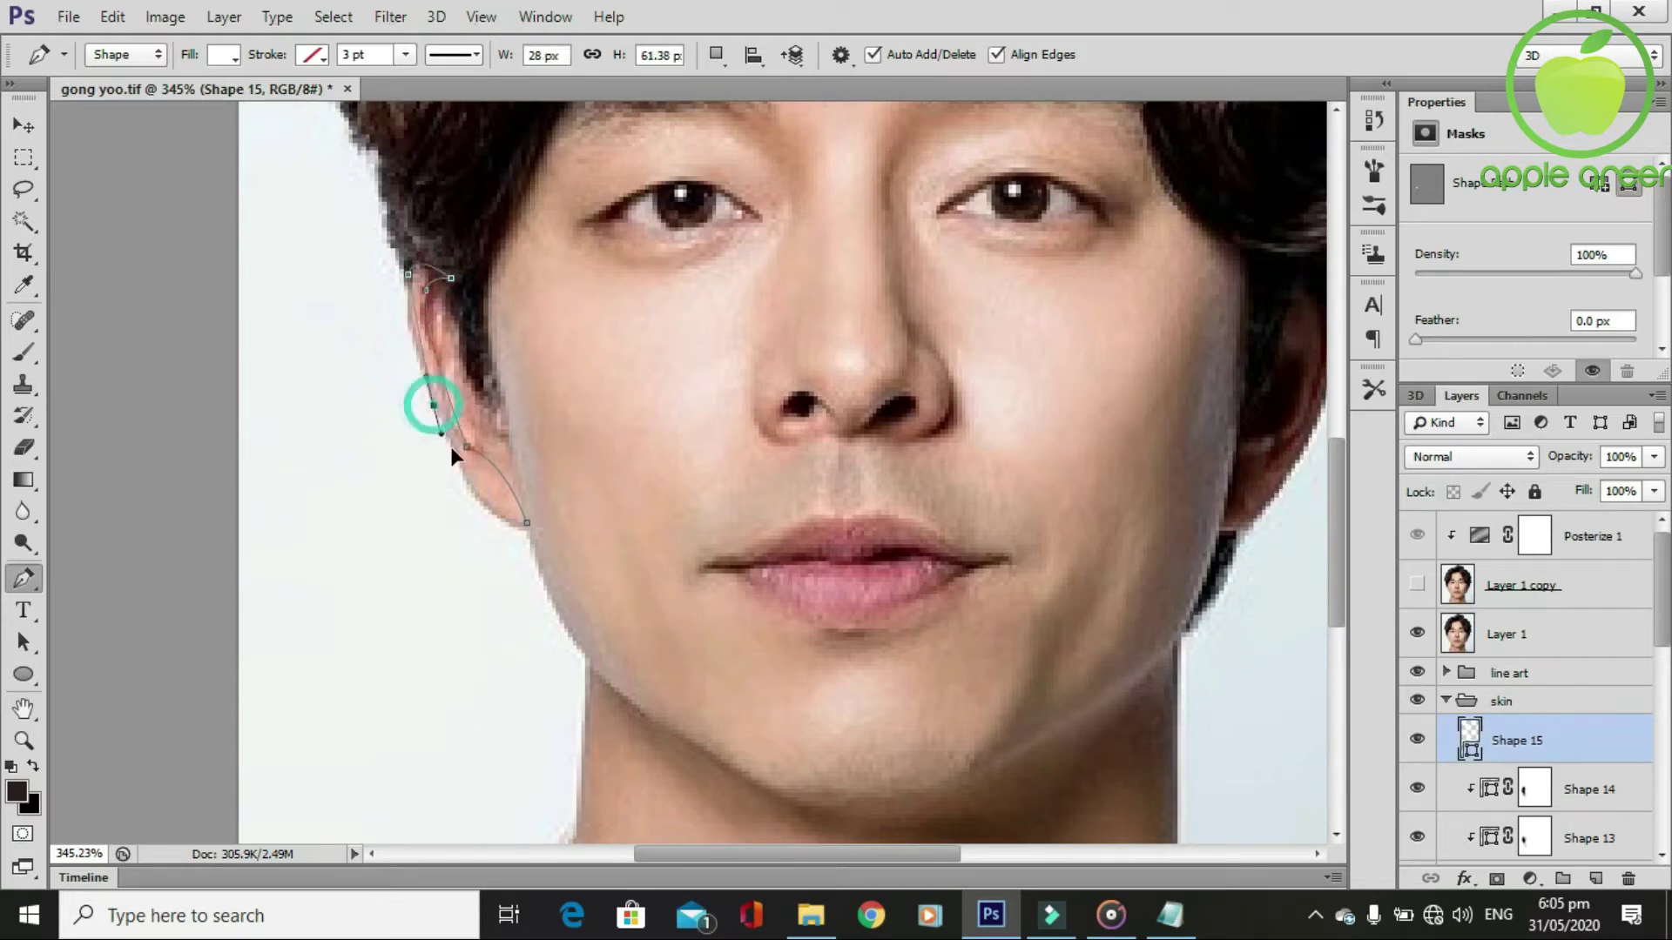
left_click(526, 524)
key("Return")
Clip Shape 15 to the shape below, hide the photo, and fill it salmon #fb936e.
key("alt")
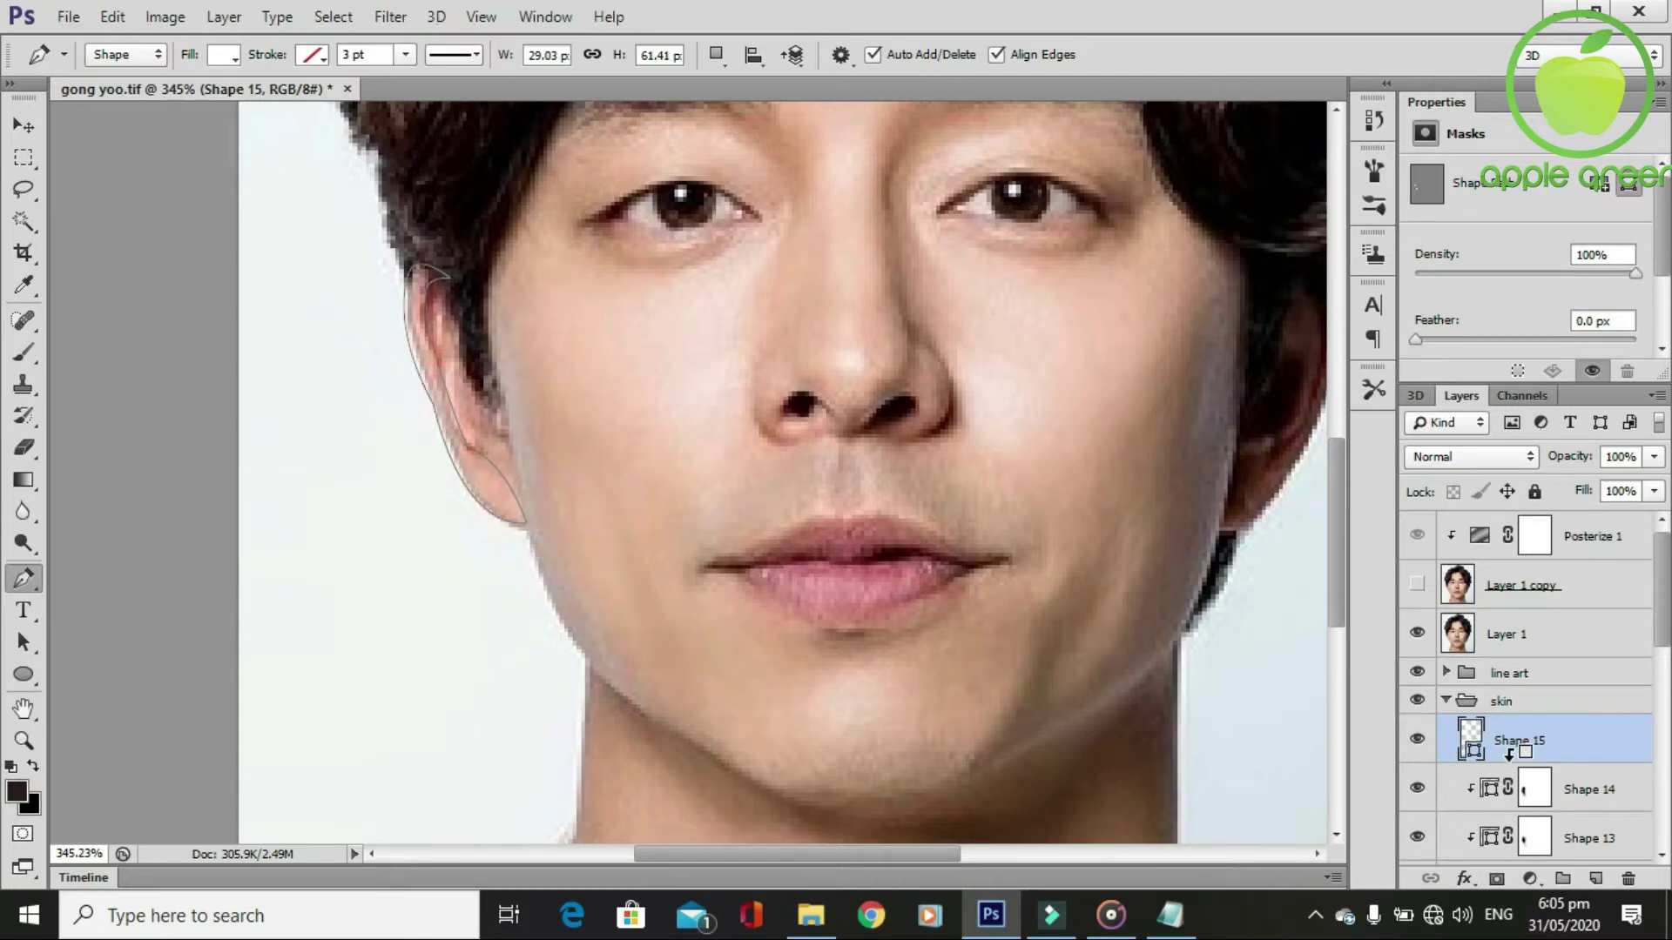
left_click(1511, 749, "alt")
left_click(1418, 633)
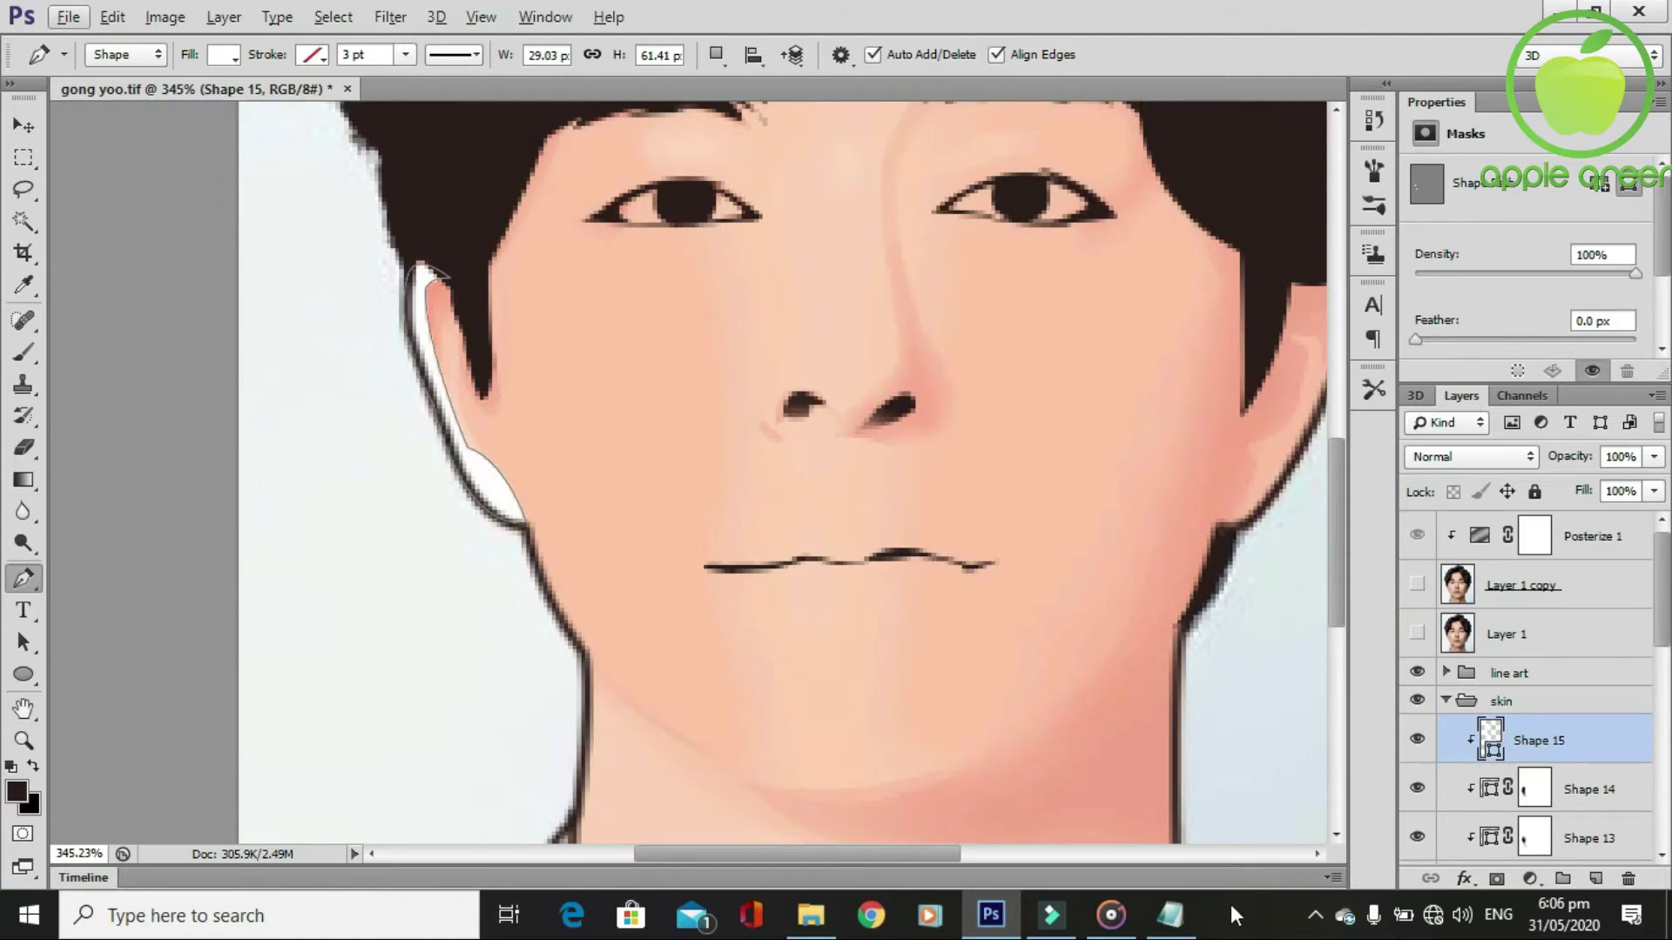
left_click(1170, 915)
left_click(862, 10)
double_click(1492, 746)
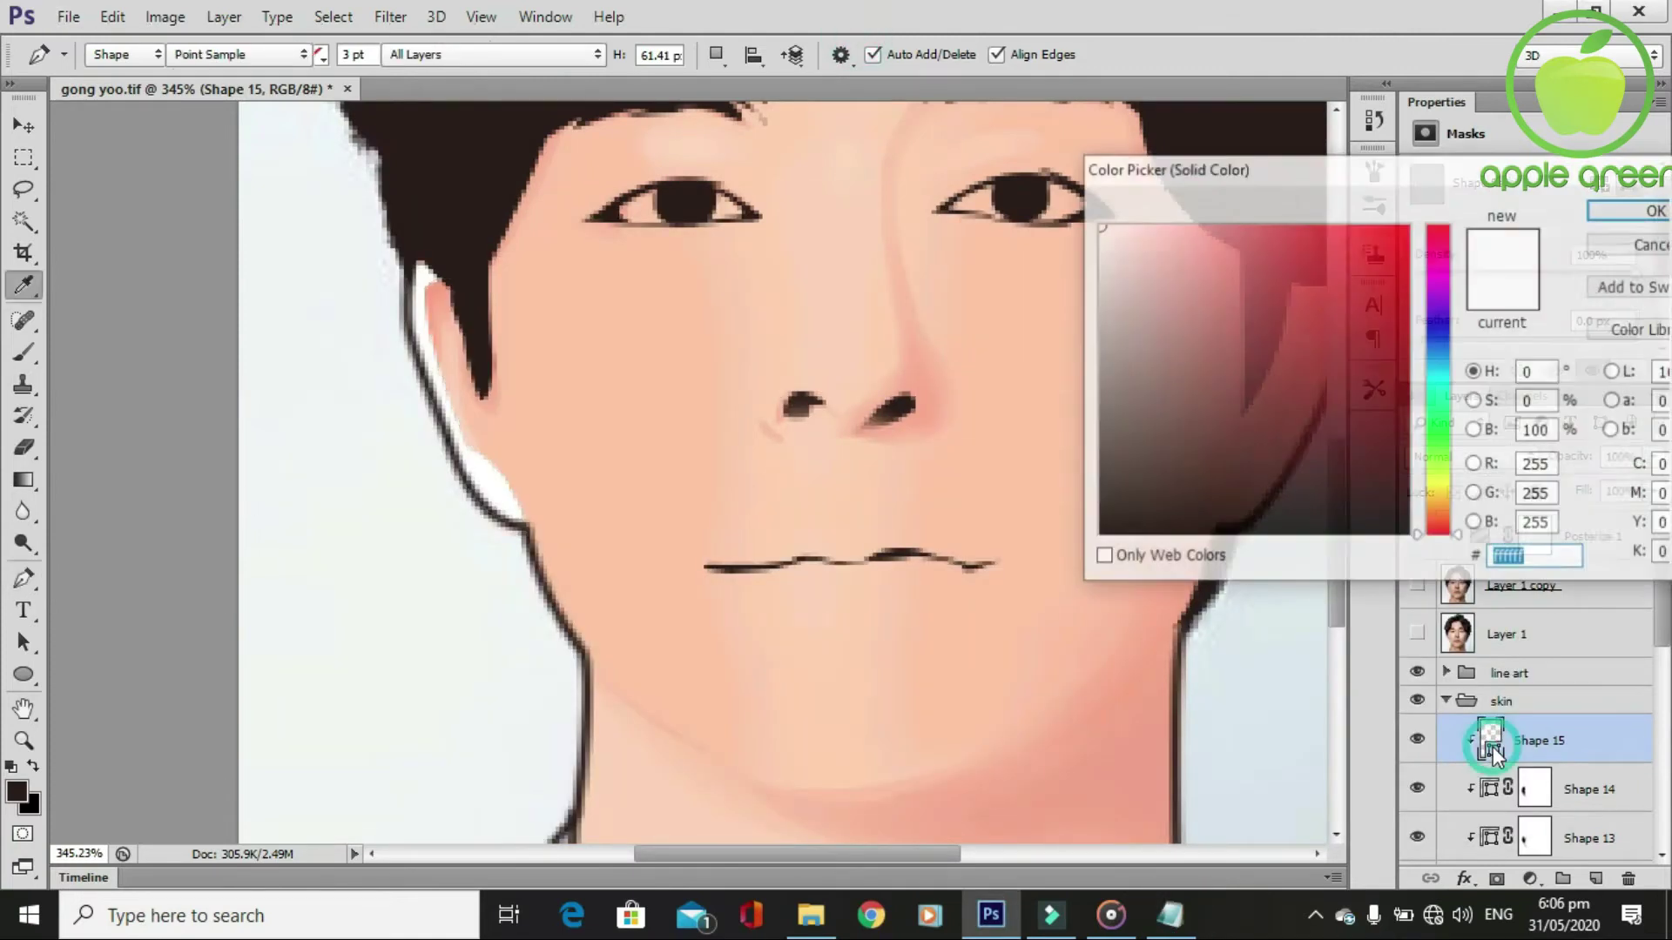
type("fb936e")
left_click(1594, 225)
Give Shape 15 a layer mask, 68% opacity, and brush its ear-and-jaw edge soft.
left_click(1496, 880)
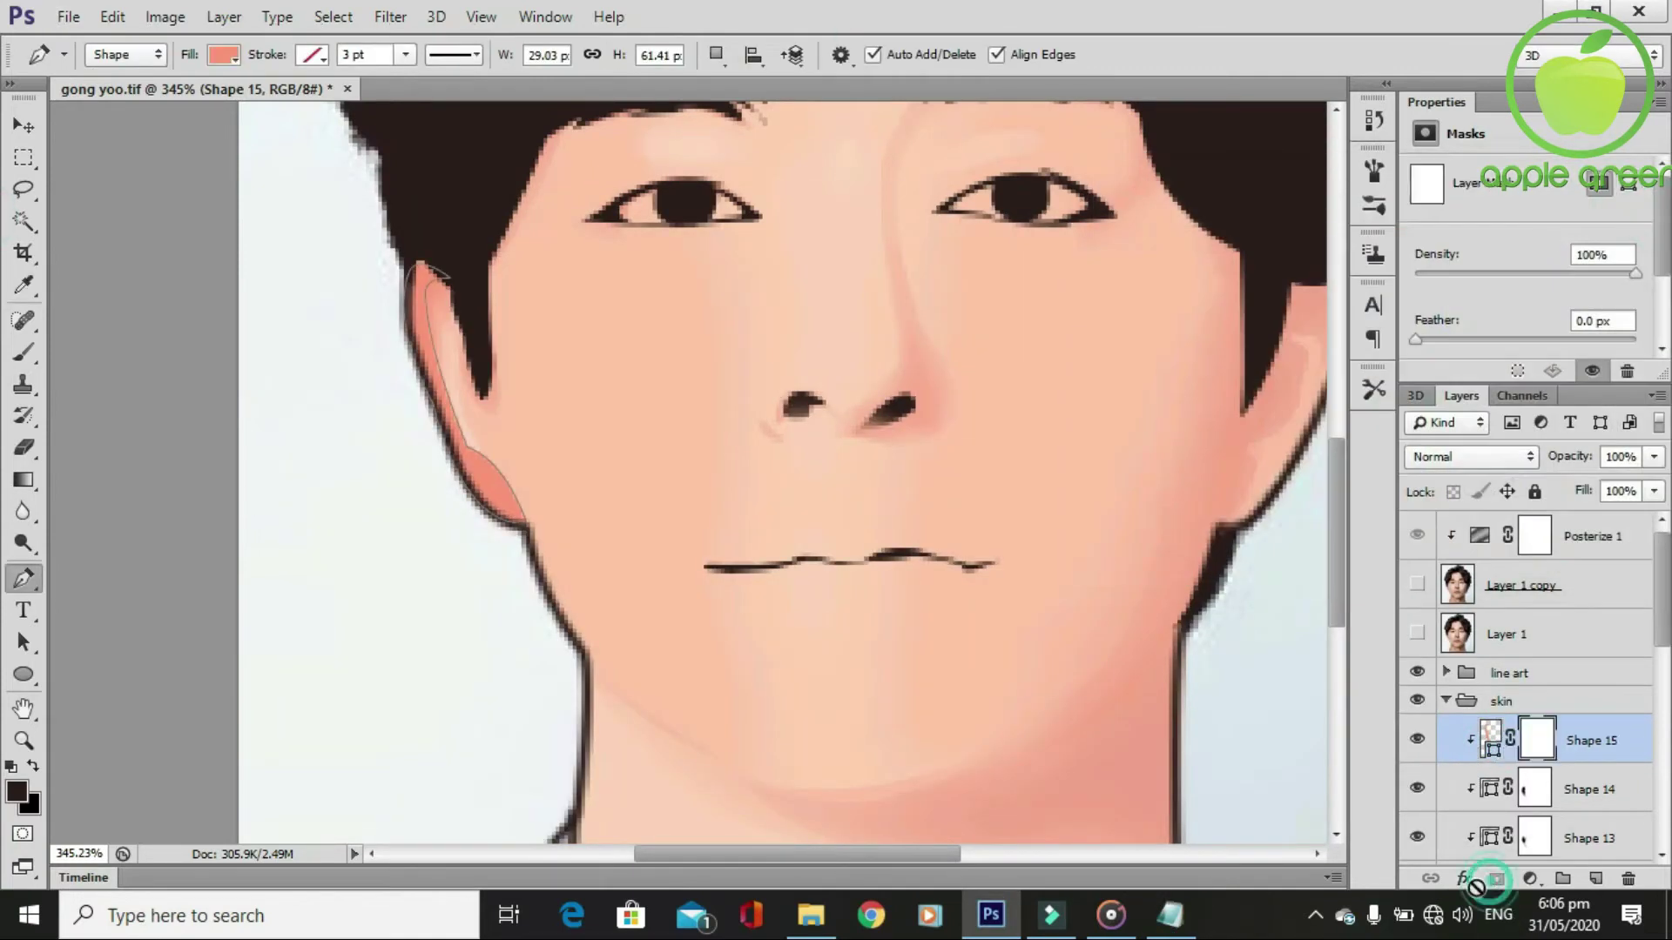
left_click(1654, 457)
left_click_drag(1646, 490, 1612, 486)
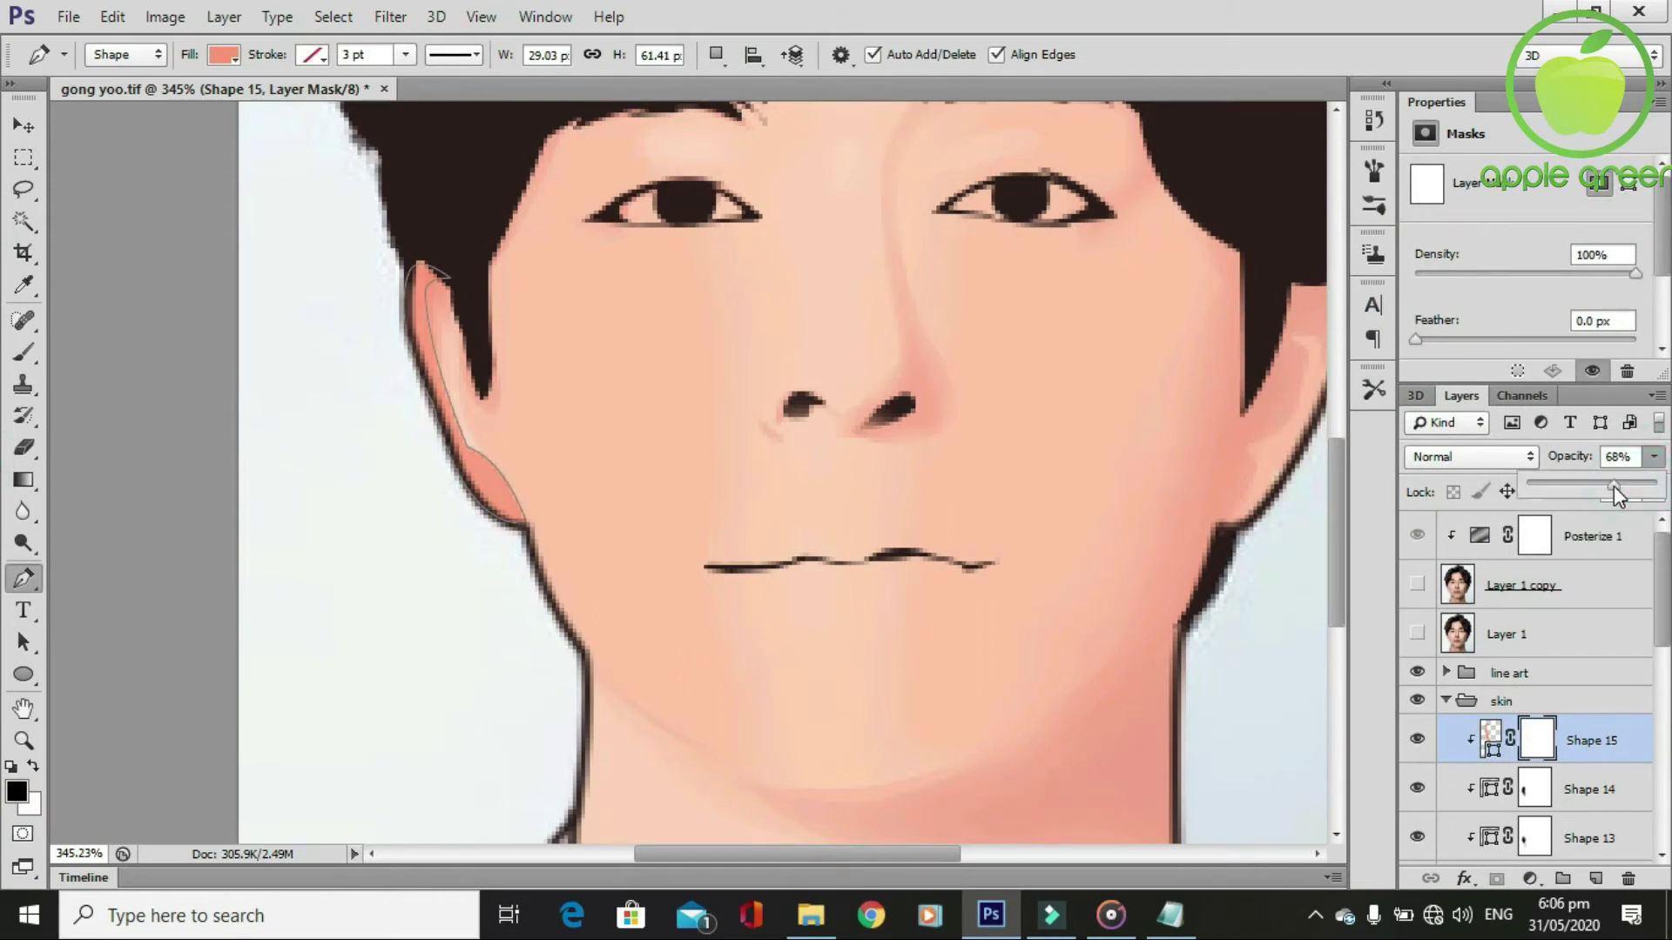
key("b")
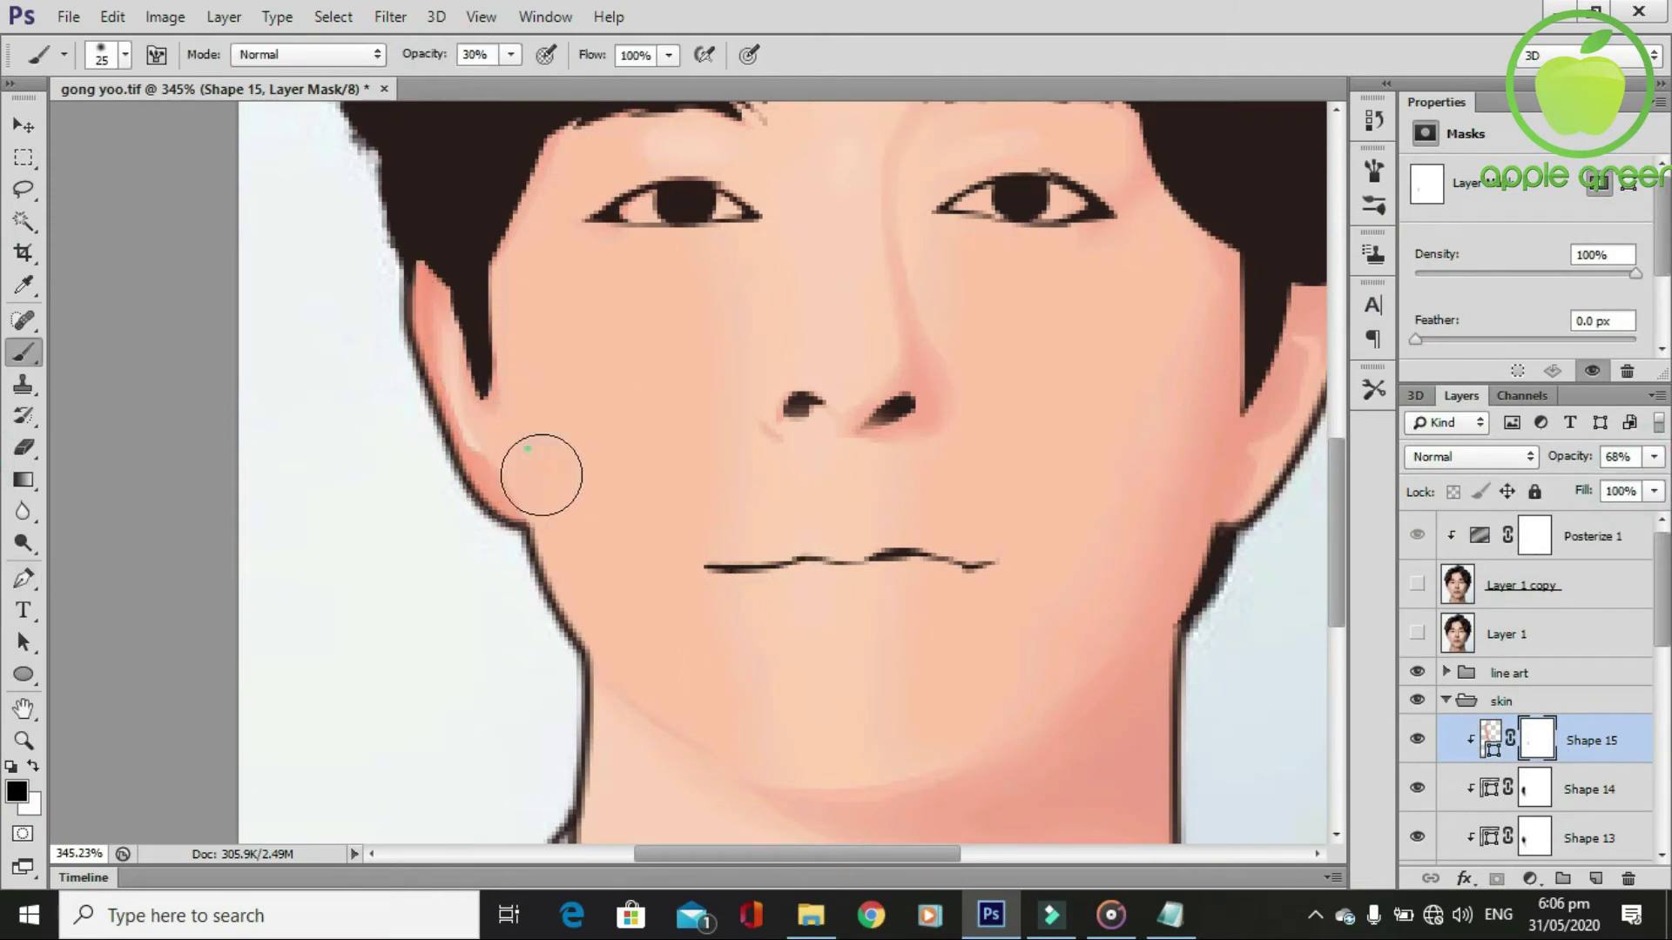
left_click_drag(485, 317, 512, 467)
left_click_drag(485, 305, 474, 474)
Step through the Shape 13 and Shape 14 layers, then turn Layer 1's photo back on.
scroll(871, 534, "down", 3)
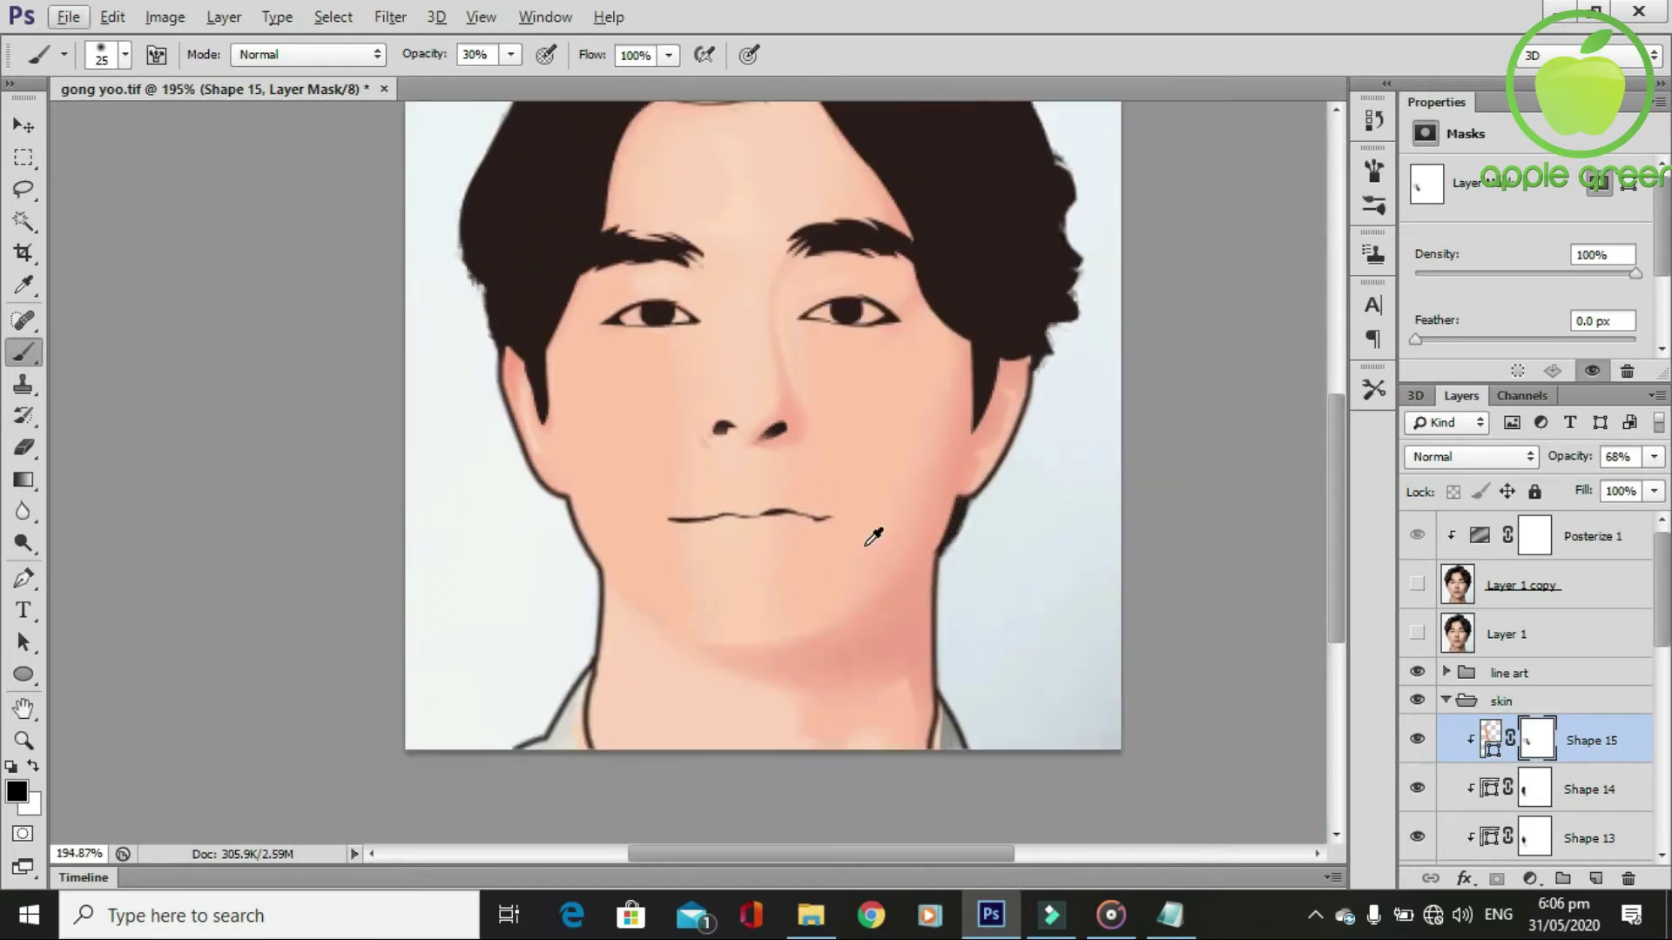
scroll(864, 547, "up", 2)
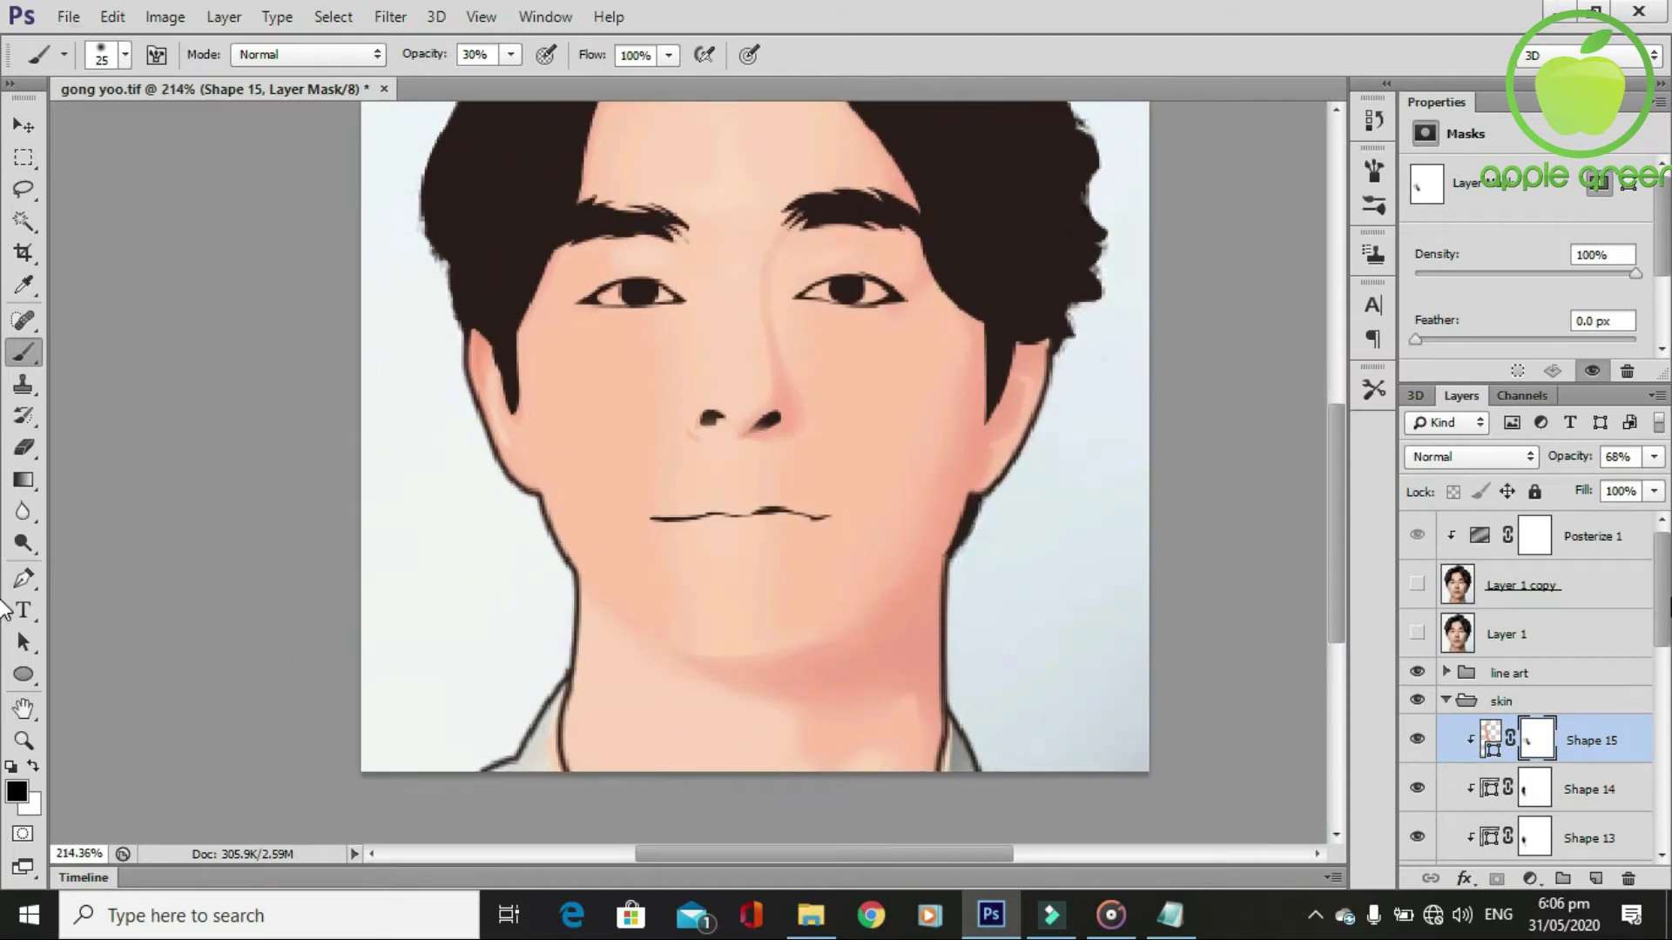
key("alt+bracketleft")
key("alt+bracketleft")
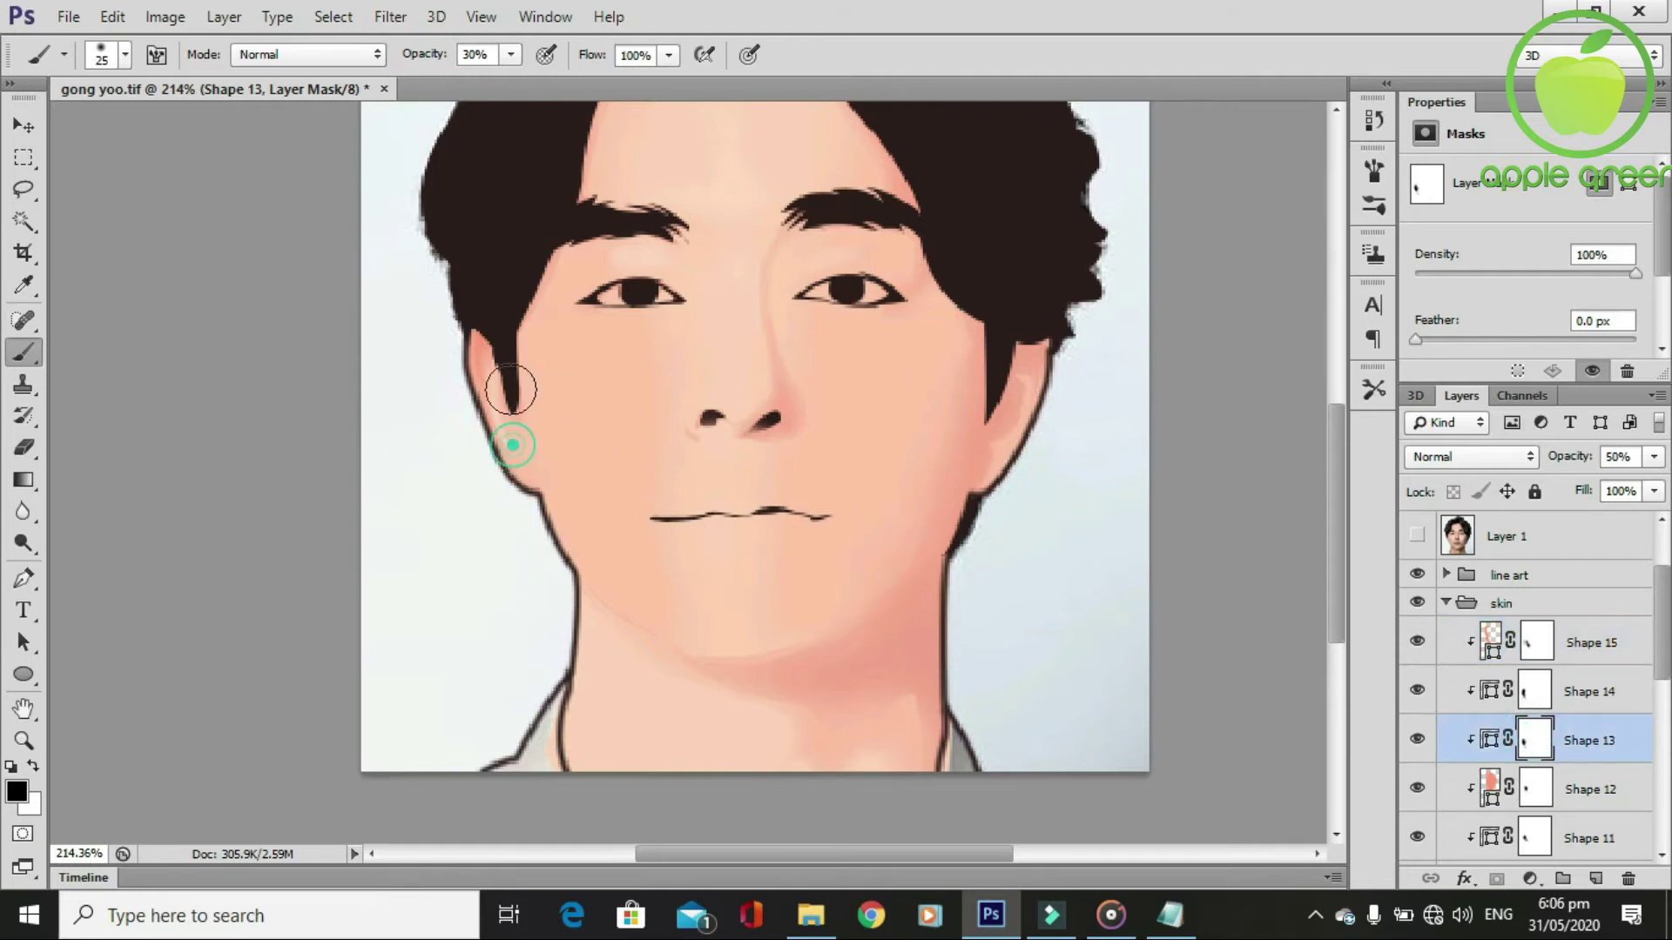
left_click(1494, 690)
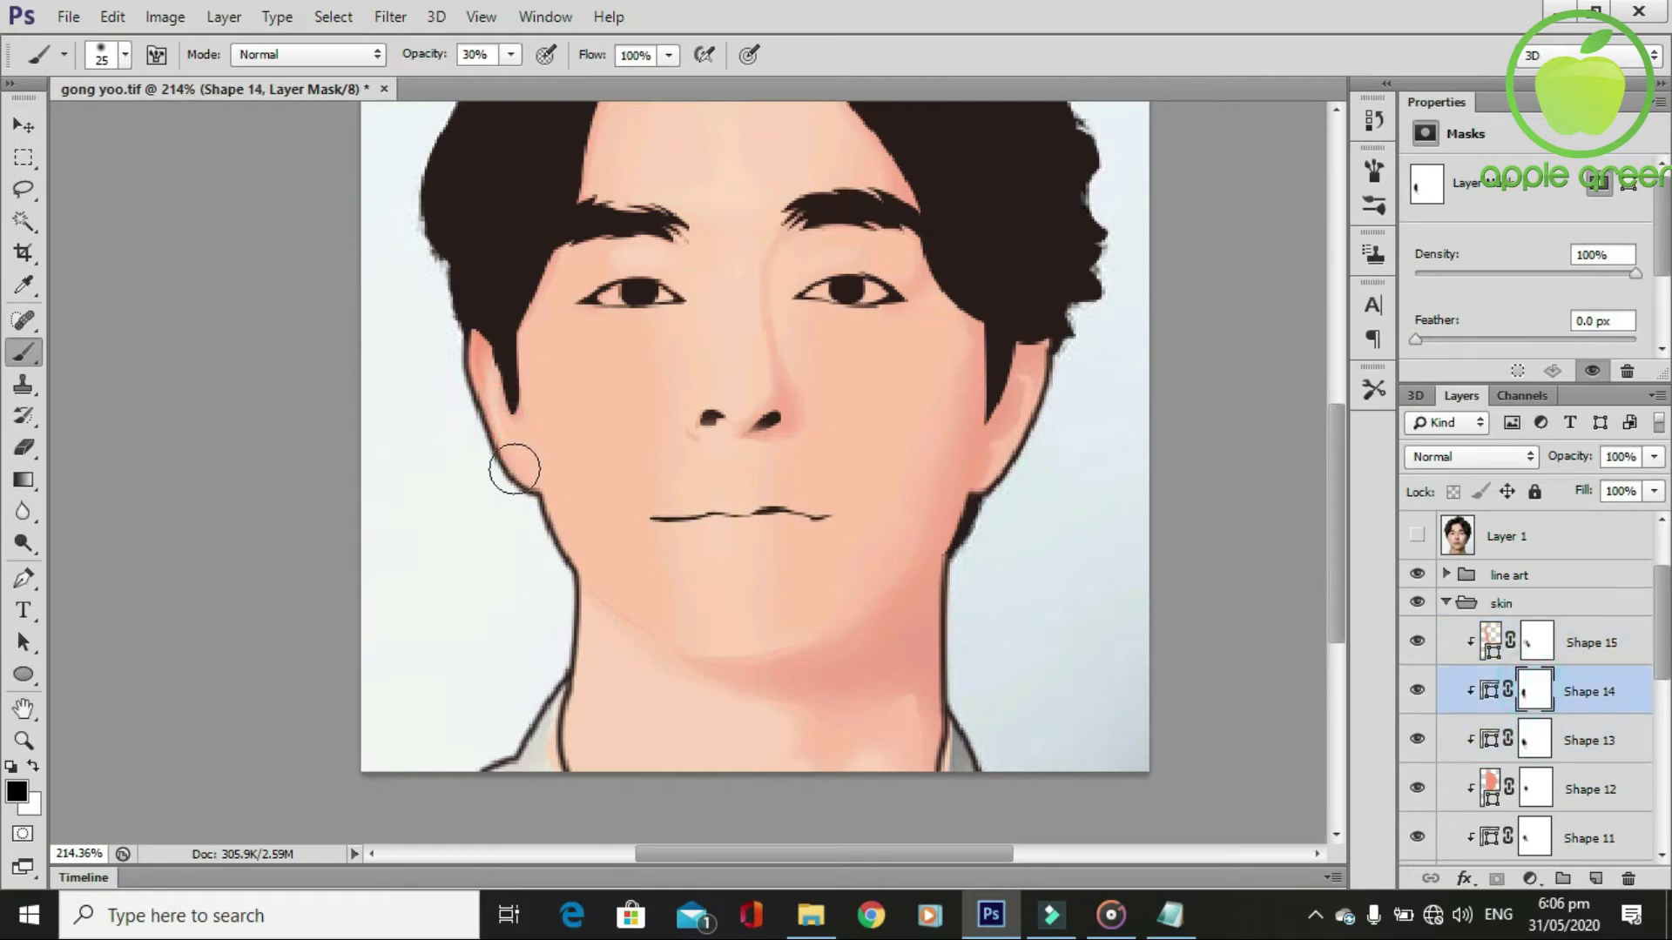
scroll(610, 509, "down", 2)
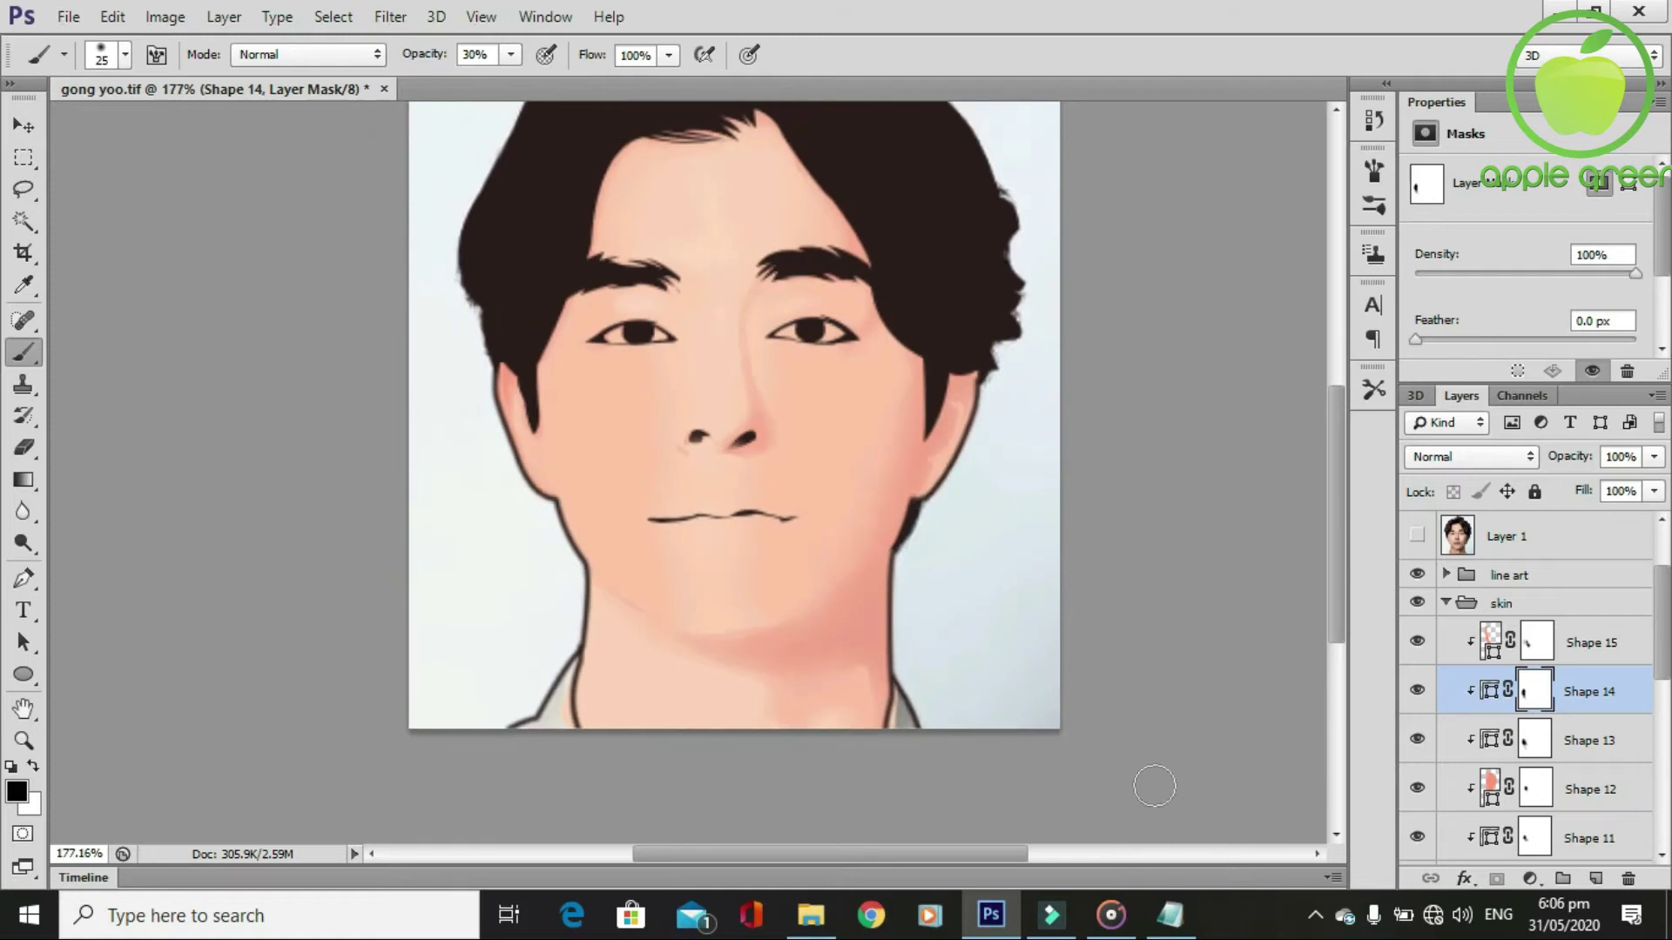
left_click(1417, 542)
scroll(697, 523, "up", 1)
Above Shape 15, pen-draw a new Shape 16 path beside the ear.
key("p")
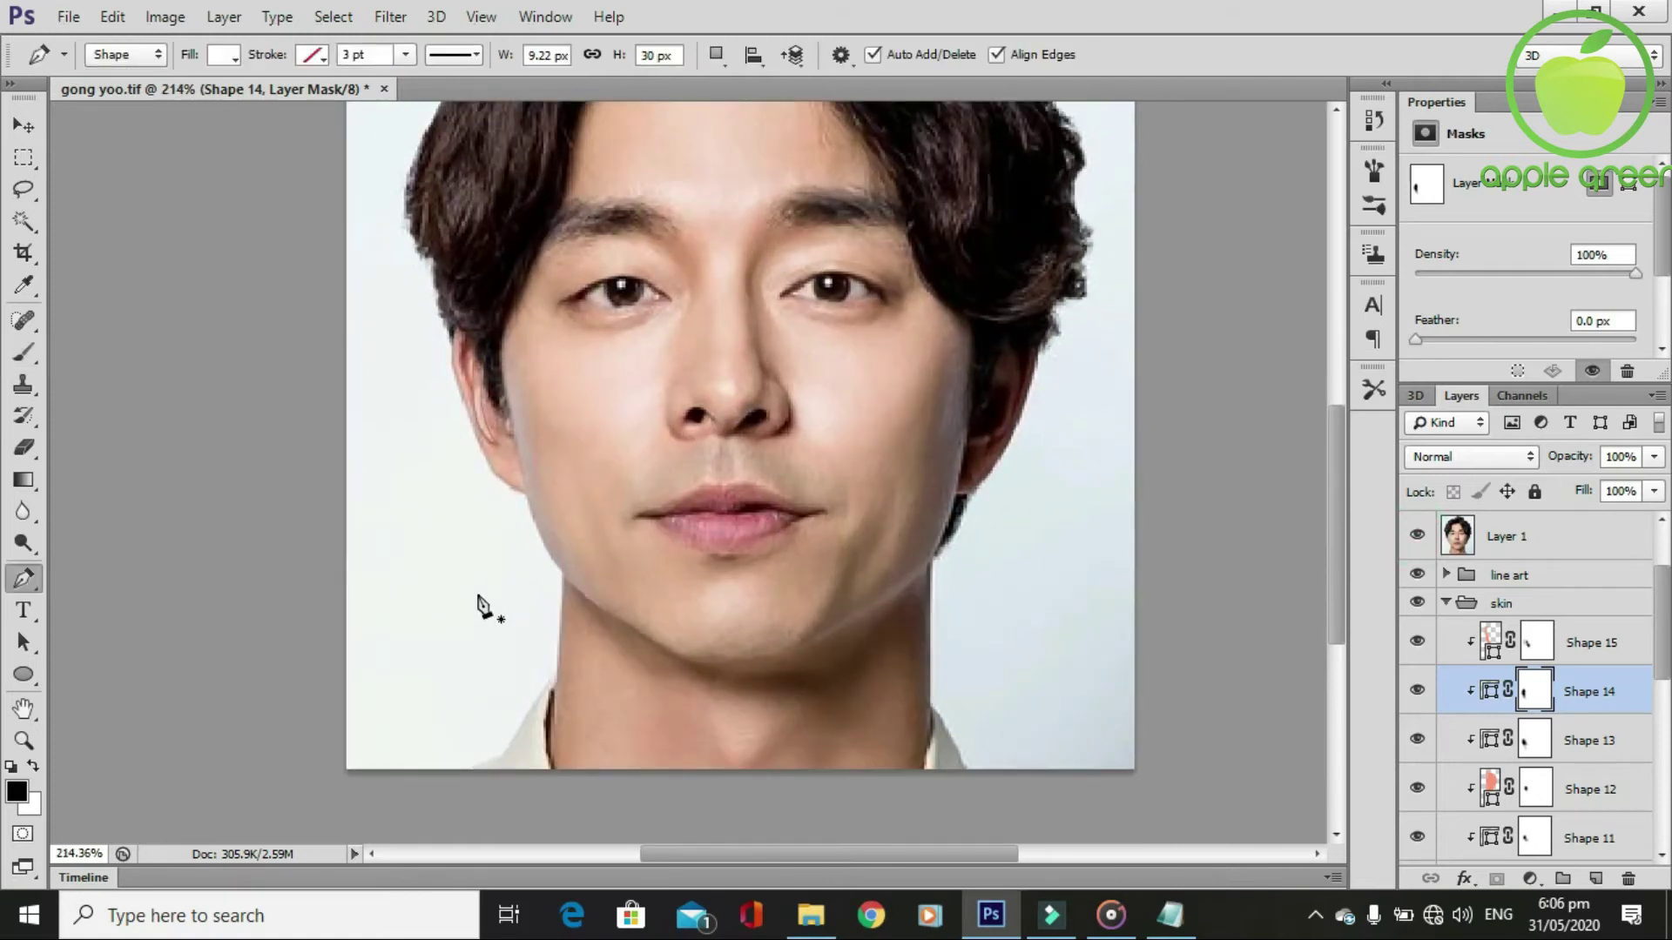
scroll(797, 614, "up", 1)
left_click(1603, 643)
scroll(466, 342, "up", 1)
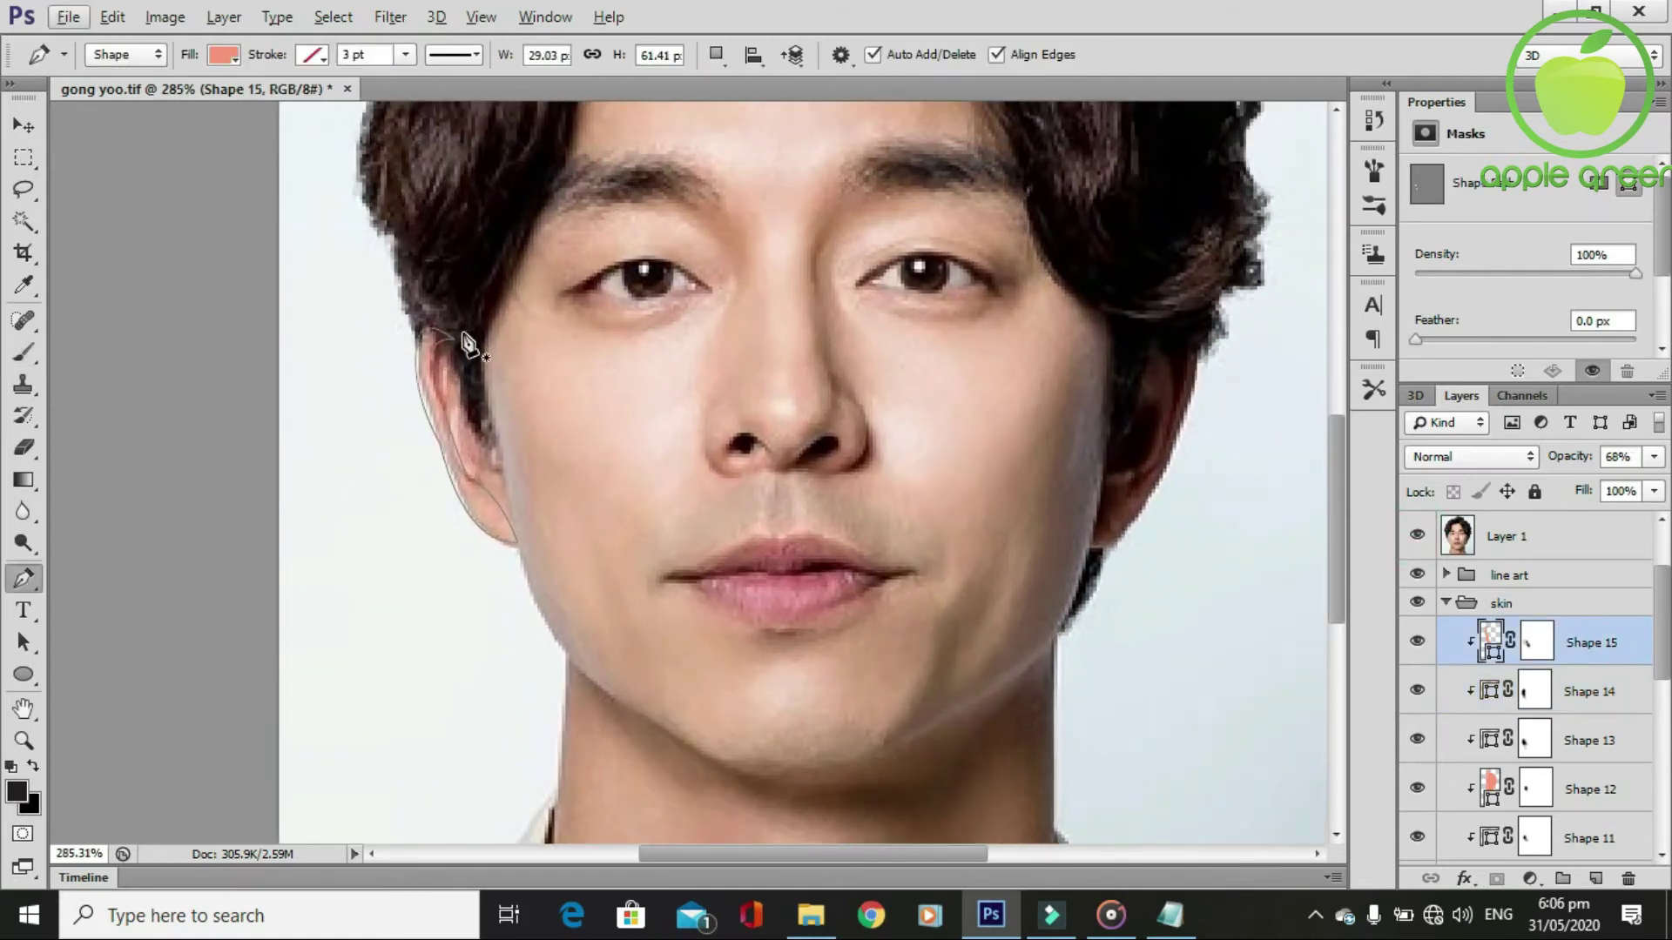
left_click(446, 425)
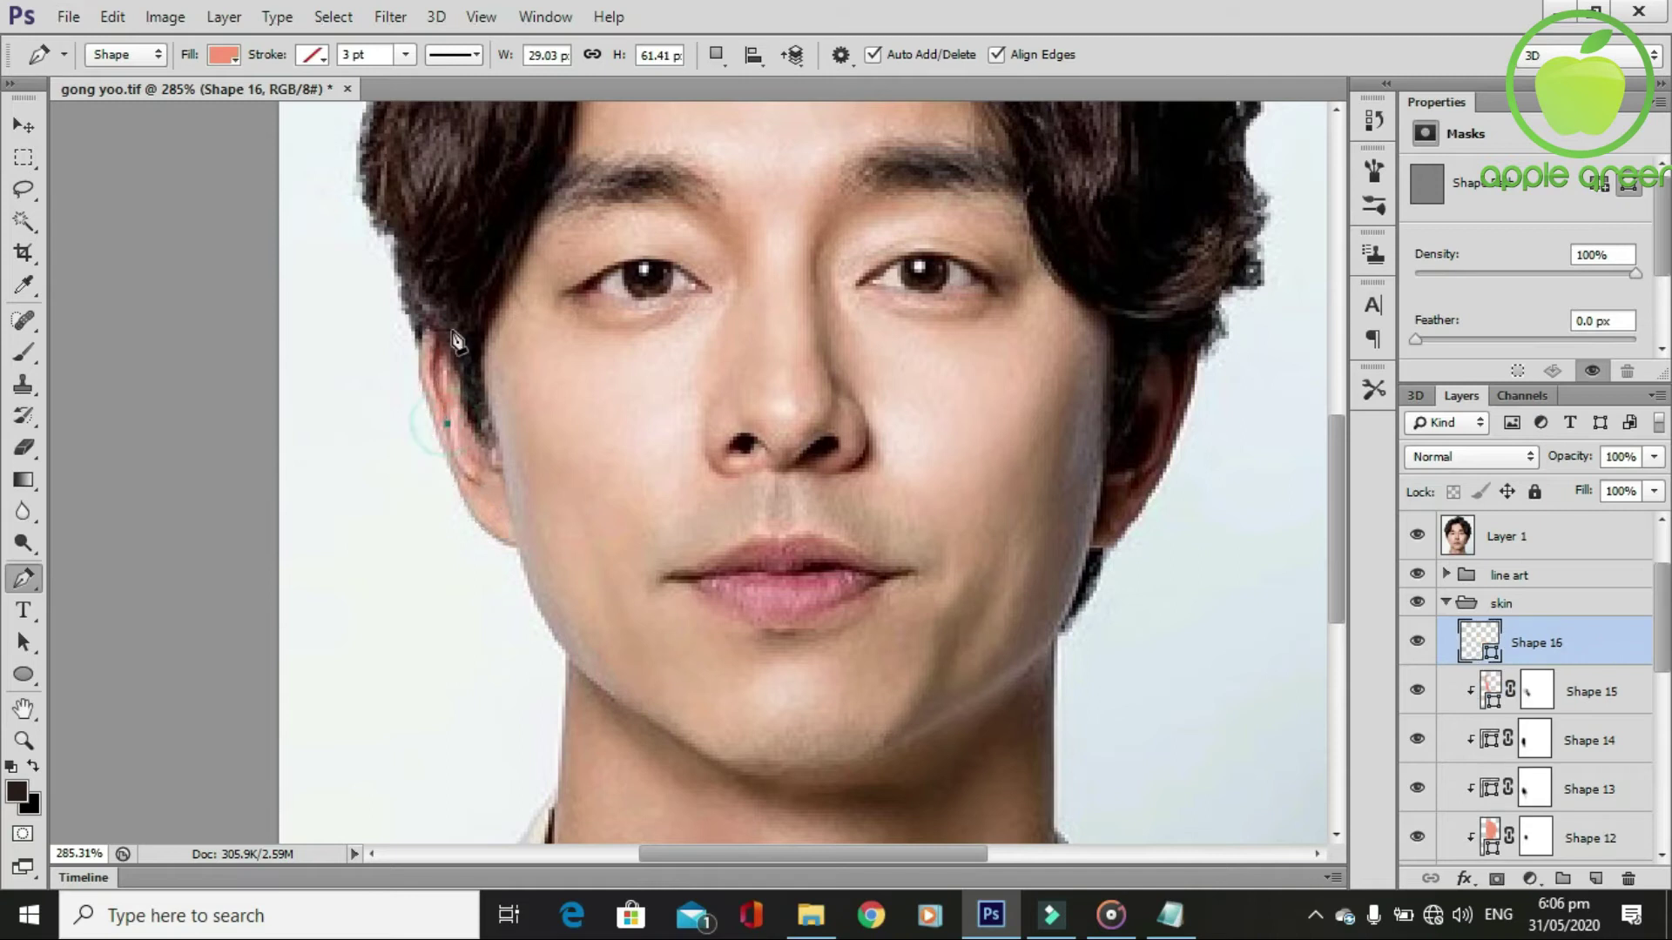
left_click(438, 288)
left_click_drag(438, 333, 444, 338)
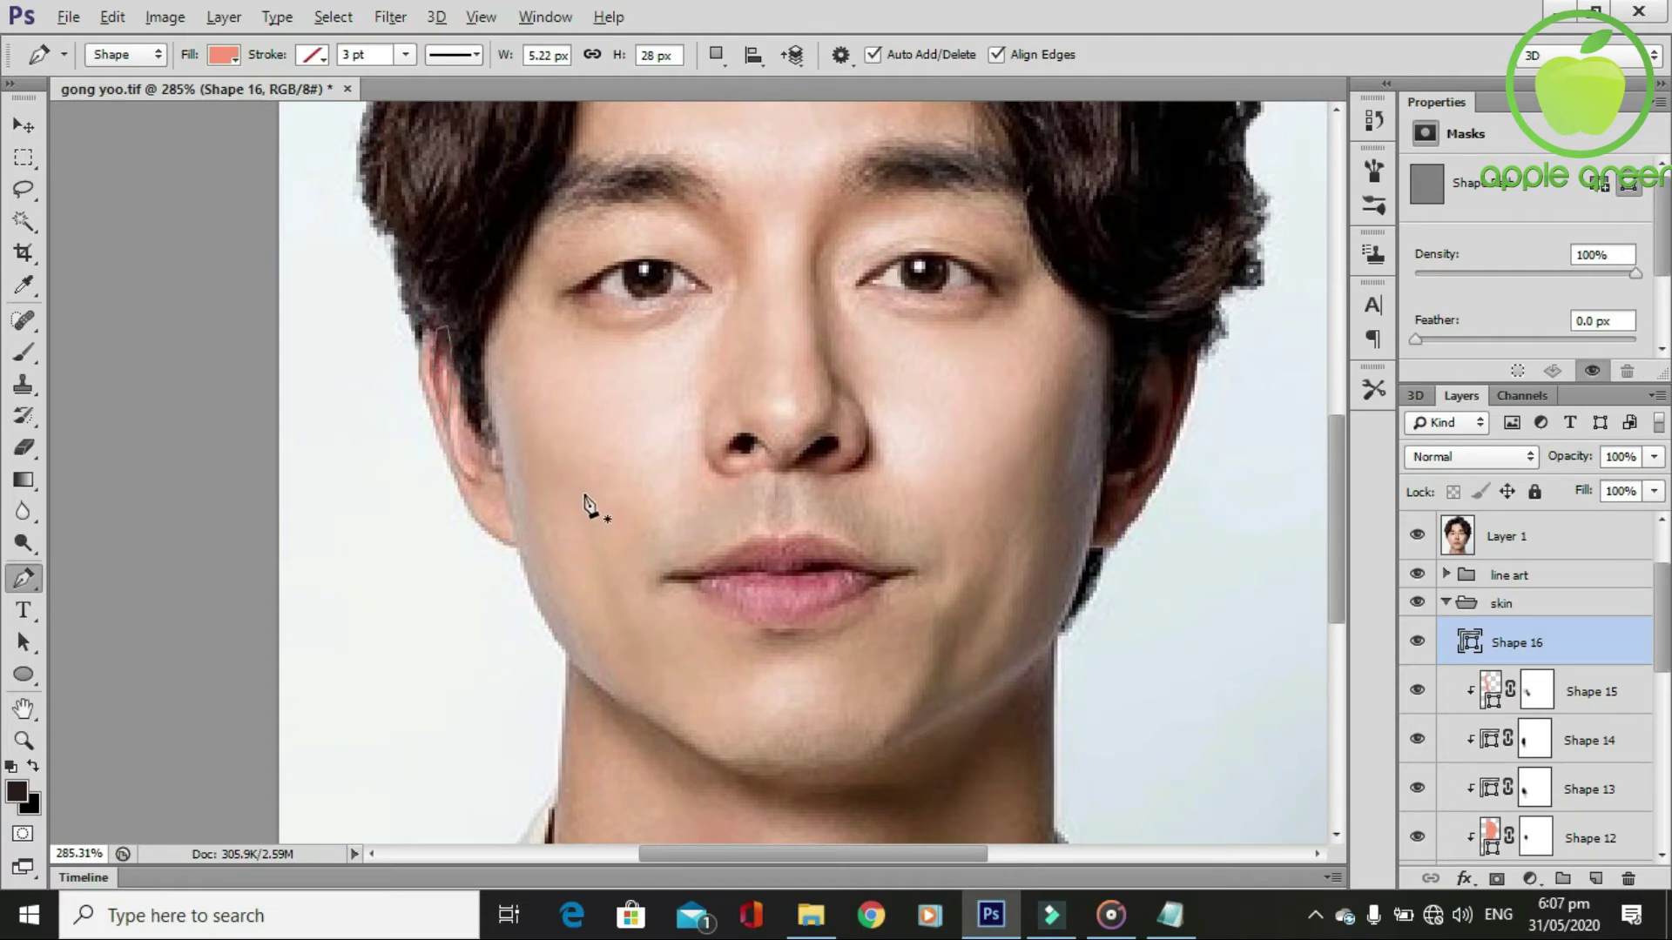
scroll(585, 505, "down", 1)
Hide the photo, give Shape 16 a new fill colour, and add a layer mask.
left_click(1417, 531)
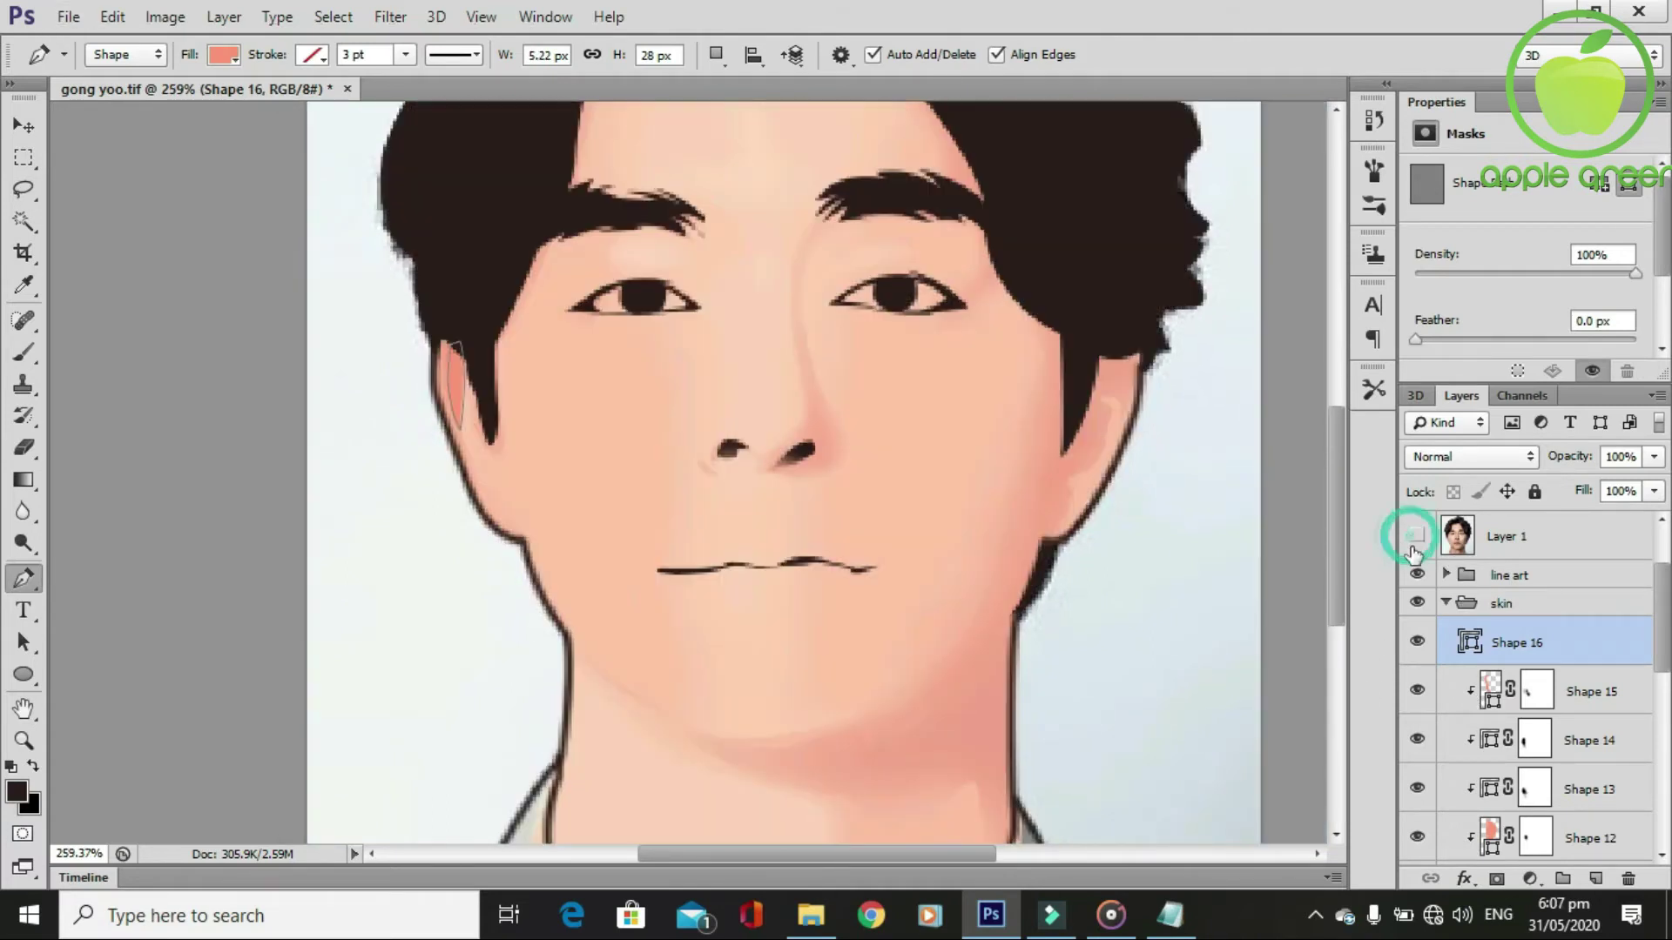
double_click(1489, 642)
left_click(1293, 225)
key("Return")
left_click(1497, 880)
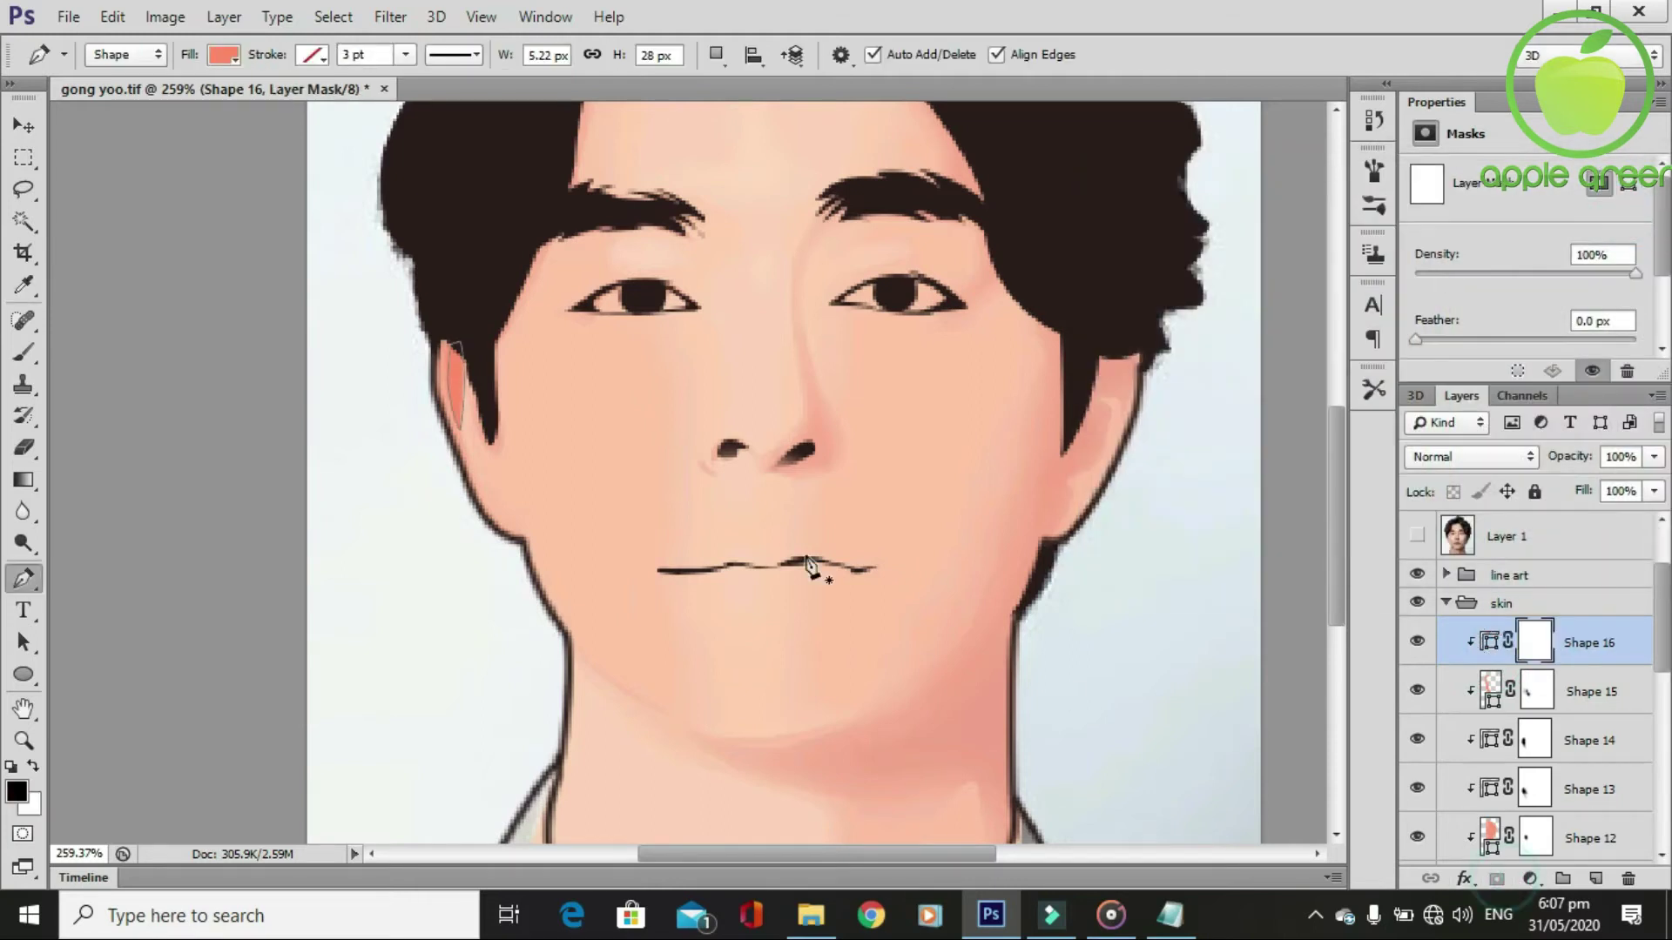
Brush the Shape 16 mask along the cheek and hair strand, then show the photo again.
key("b")
left_click(495, 368)
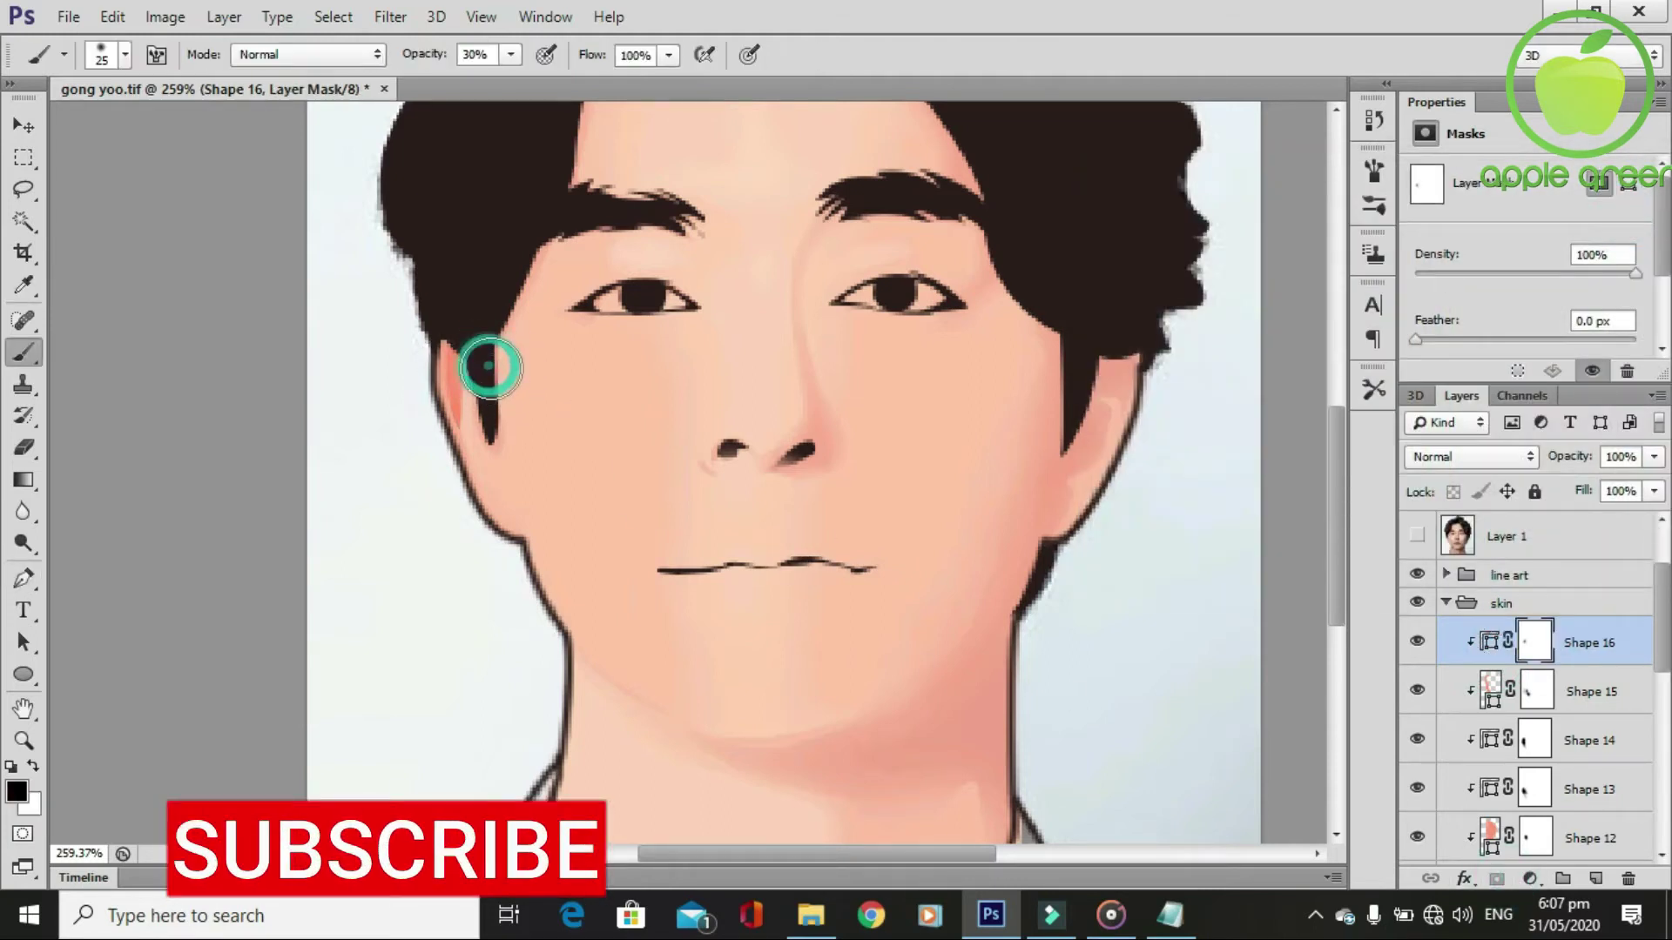
left_click_drag(494, 368, 488, 436)
mouse_move(484, 362)
left_mouse_down()
mouse_move(495, 405)
mouse_move(478, 411)
left_mouse_up()
scroll(697, 498, "down", 2)
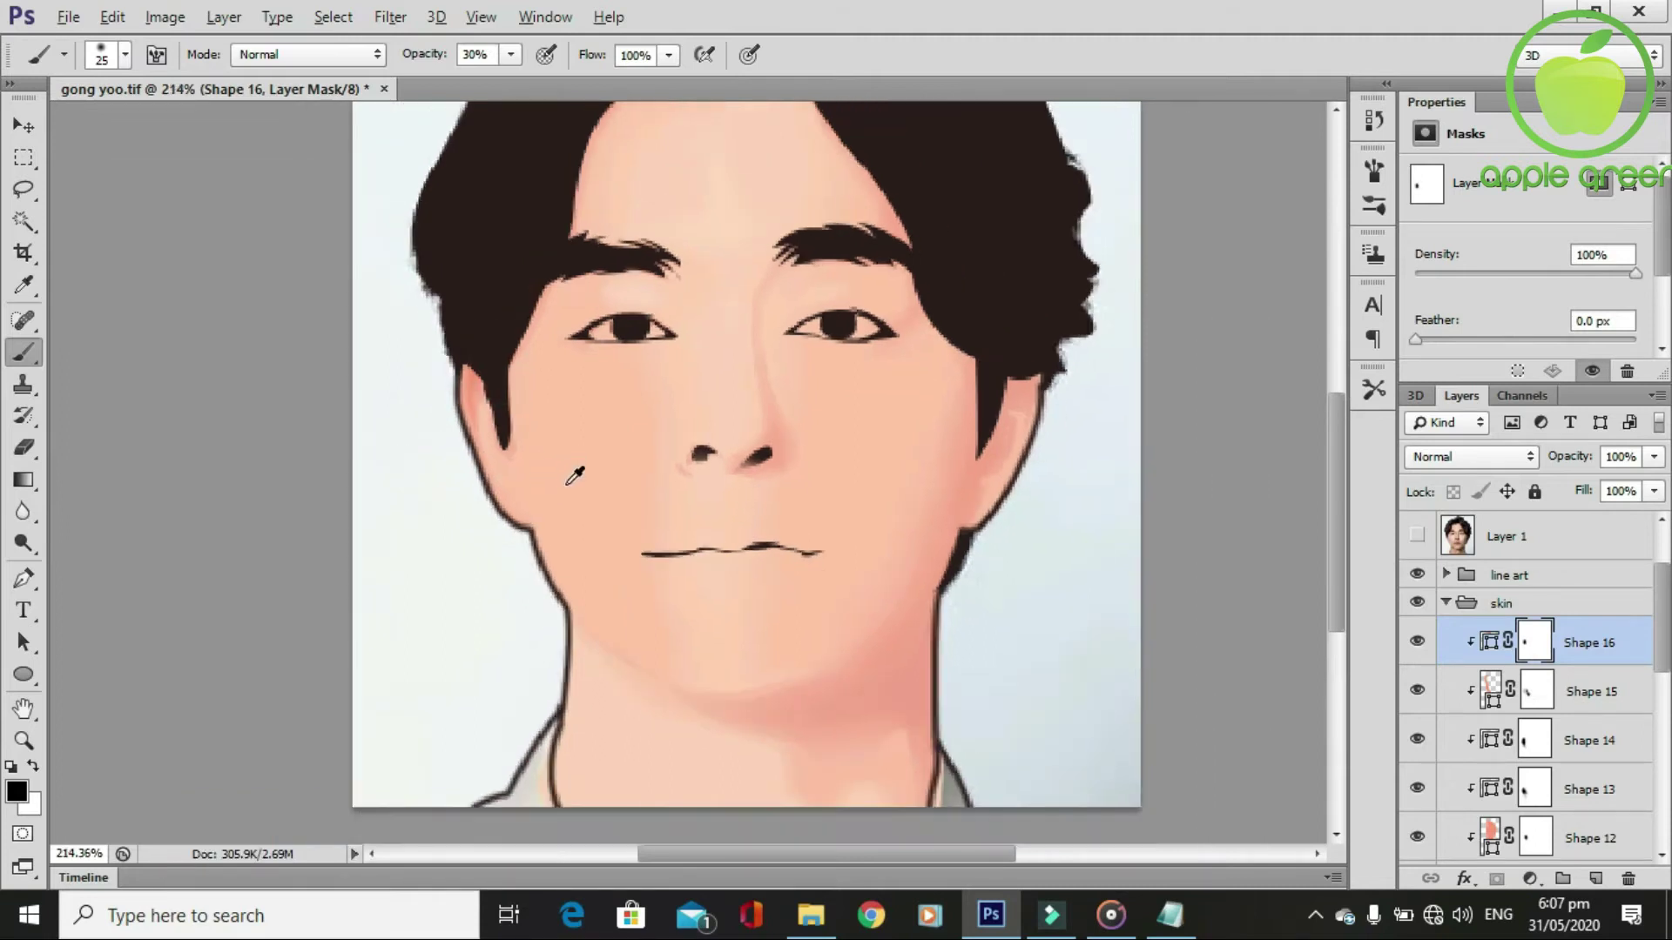
key("p")
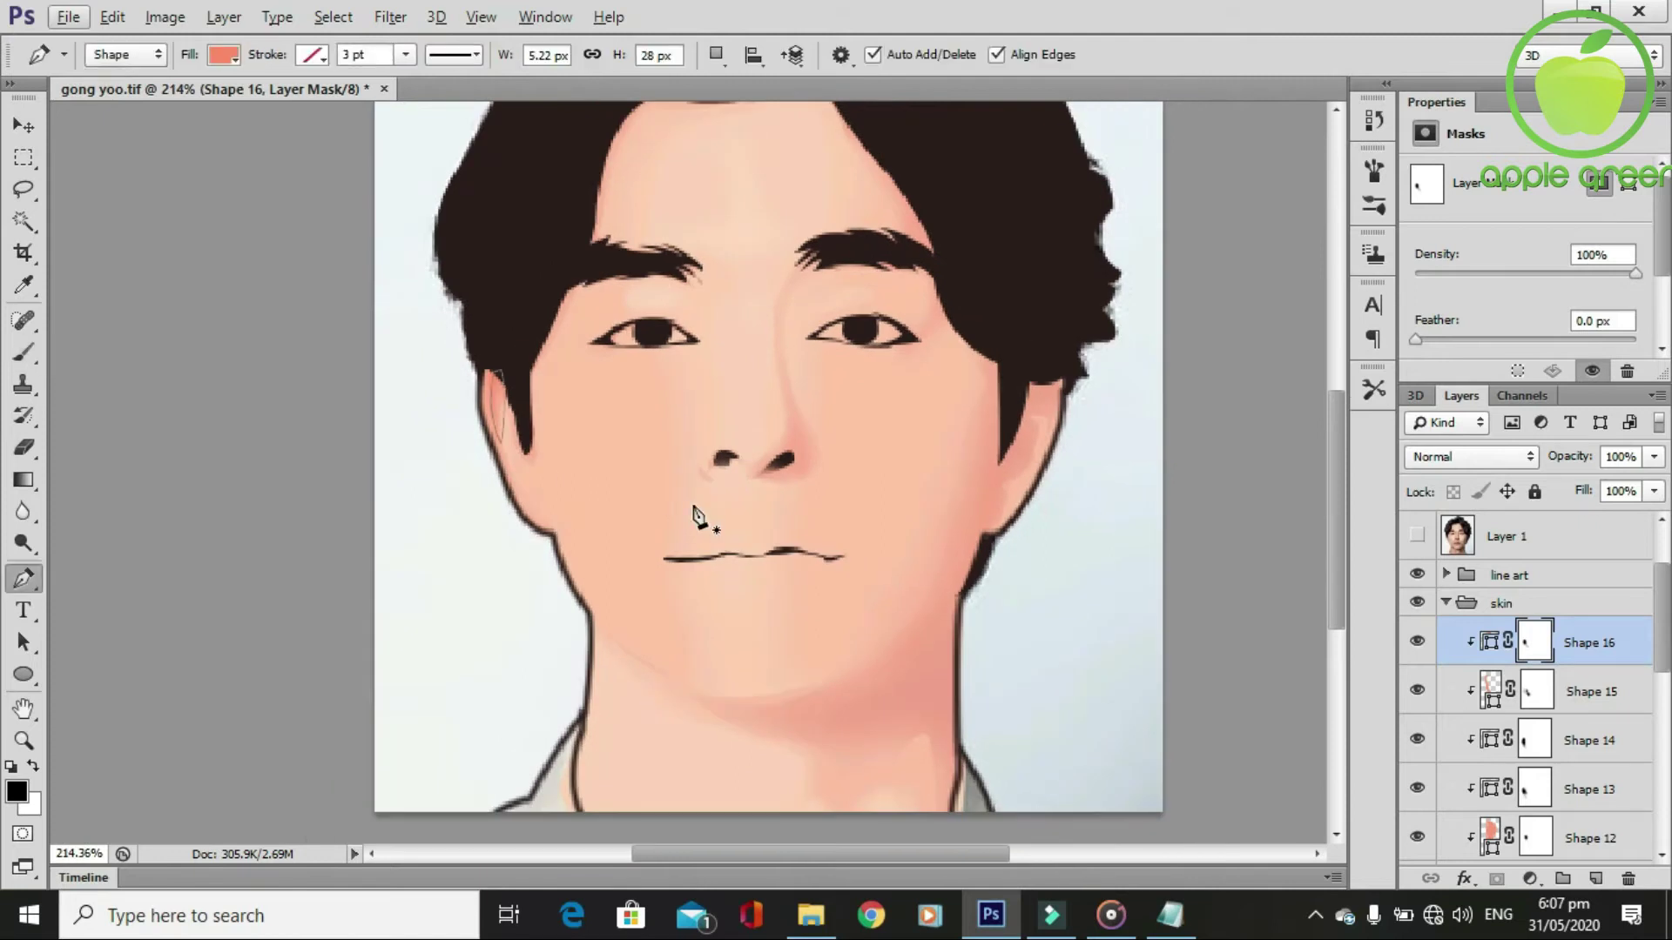
left_click(1417, 535)
scroll(640, 601, "up", 3)
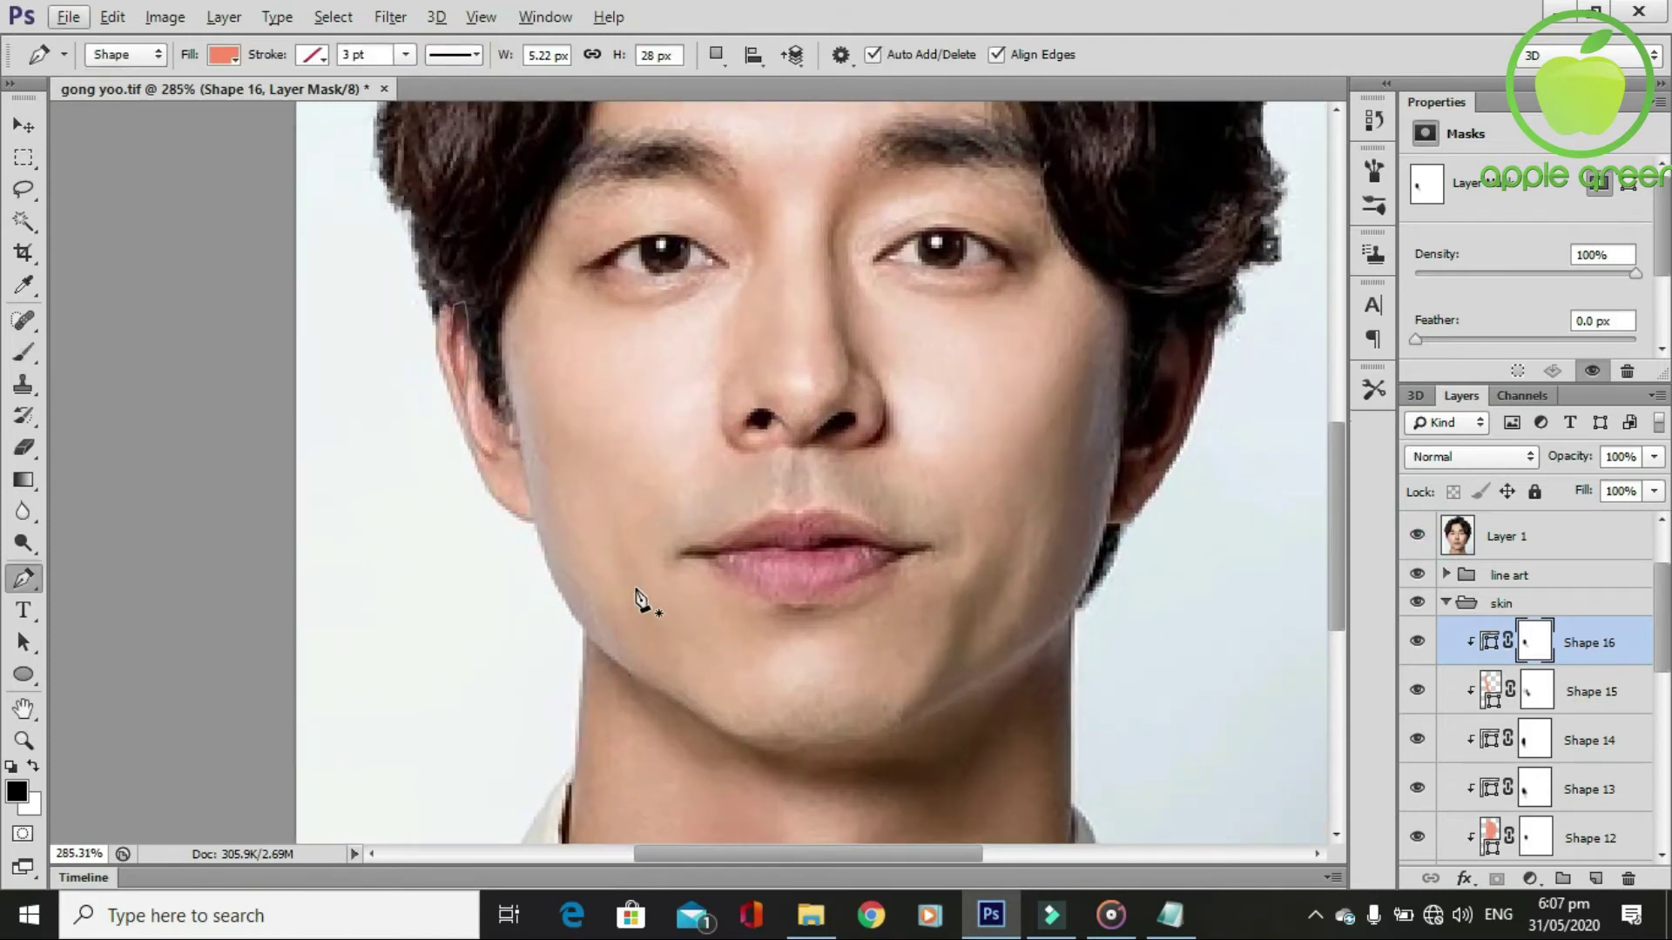
Pen-draw the Shape 17 shading strip along the ear up to its top.
left_click(469, 364)
left_click_drag(519, 466, 523, 471)
left_click(499, 459)
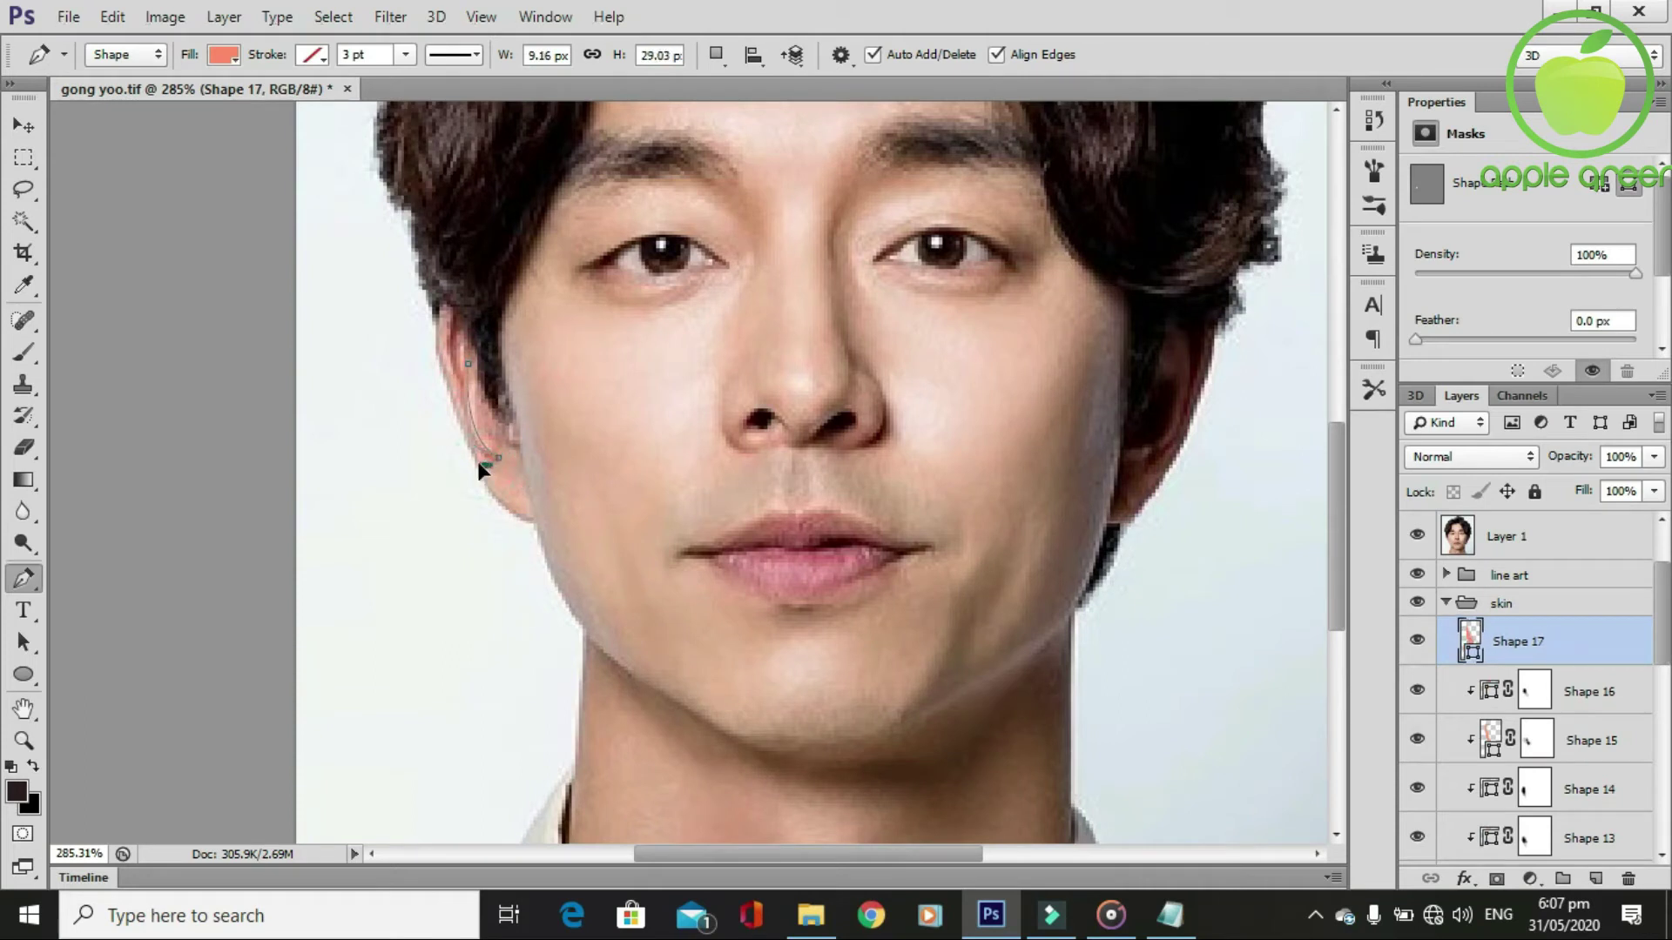
left_click(455, 373)
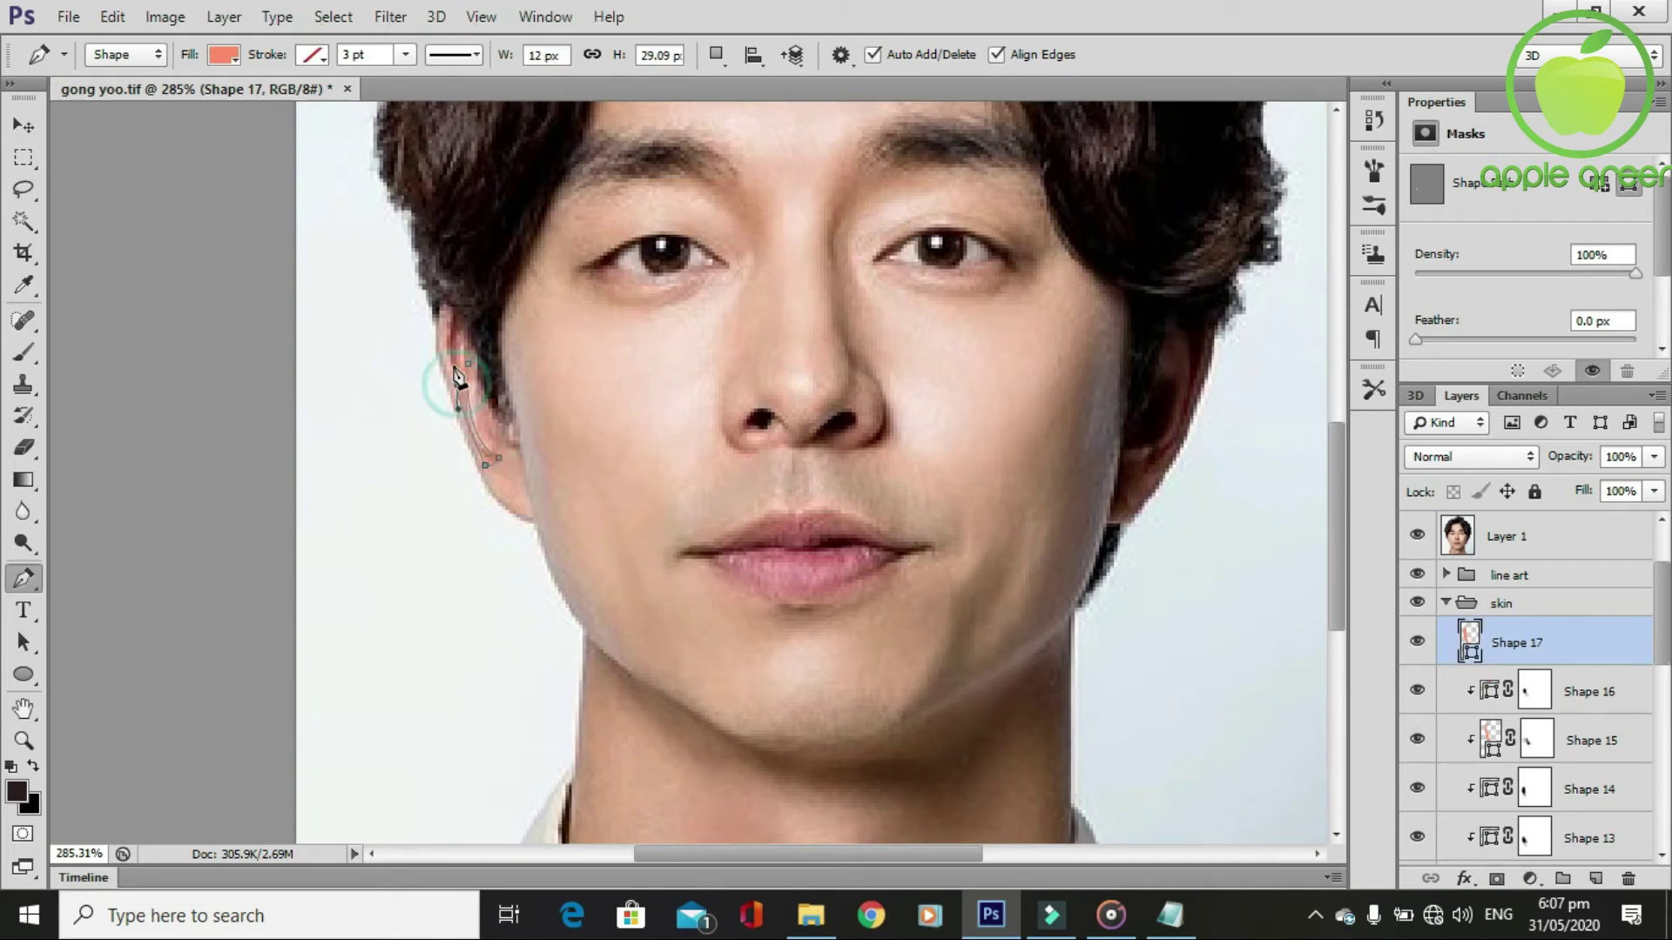
left_click_drag(454, 311, 462, 280)
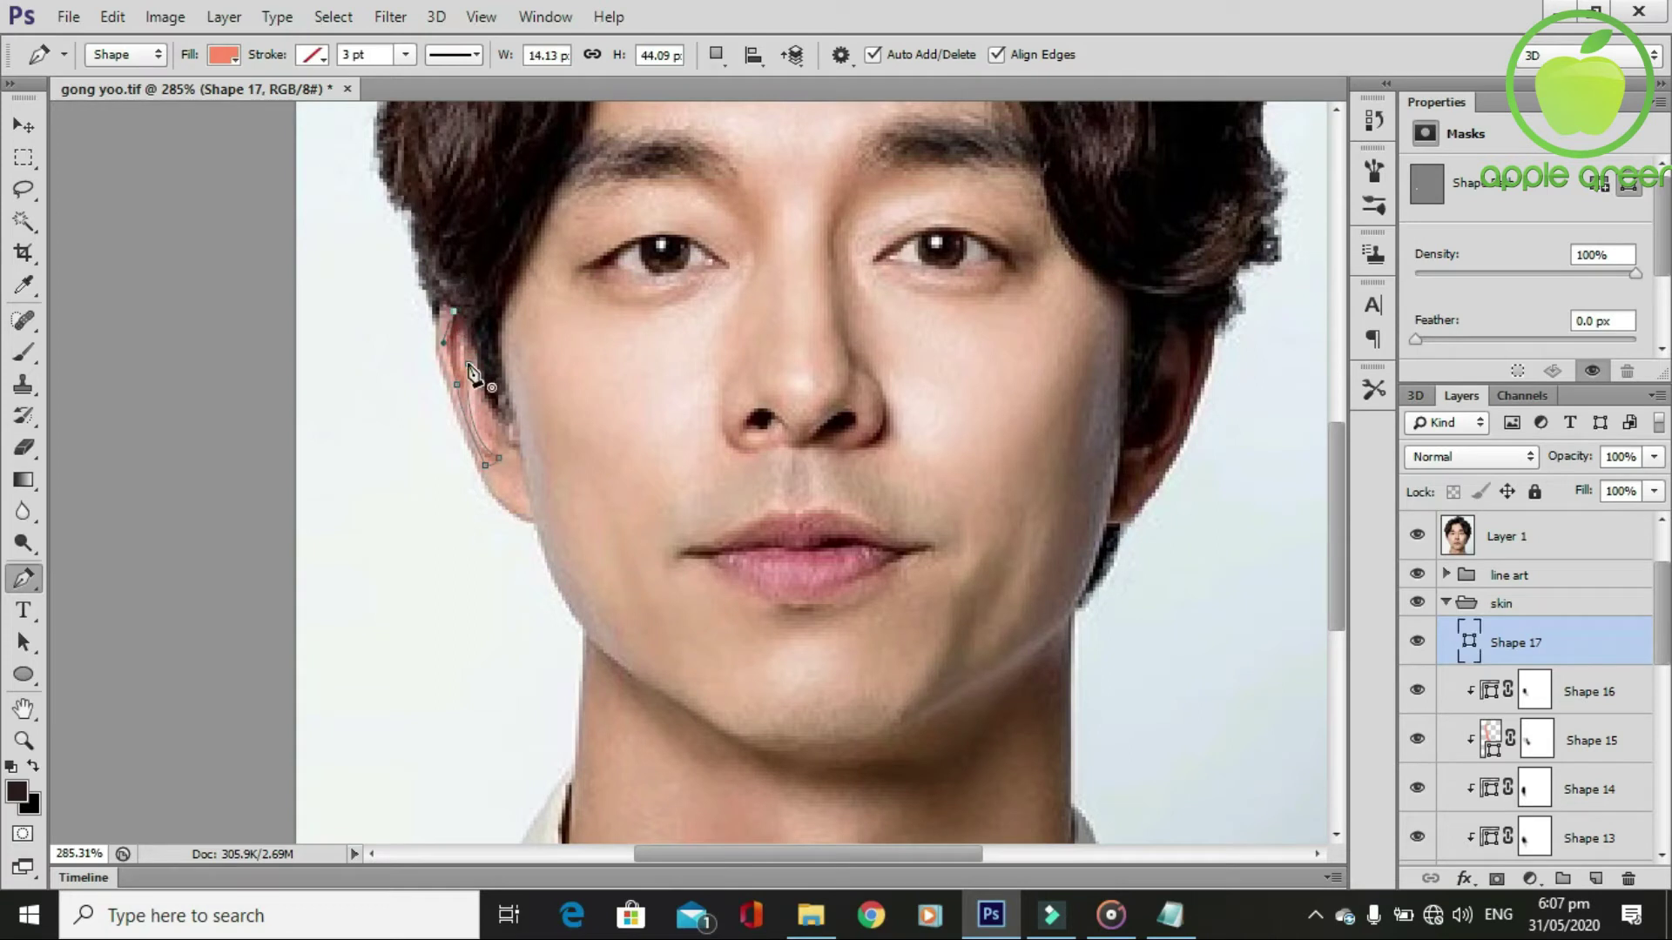
Hide Layer 1, clip Shape 17 to the skin beneath, and add a layer mask.
left_click(1417, 536)
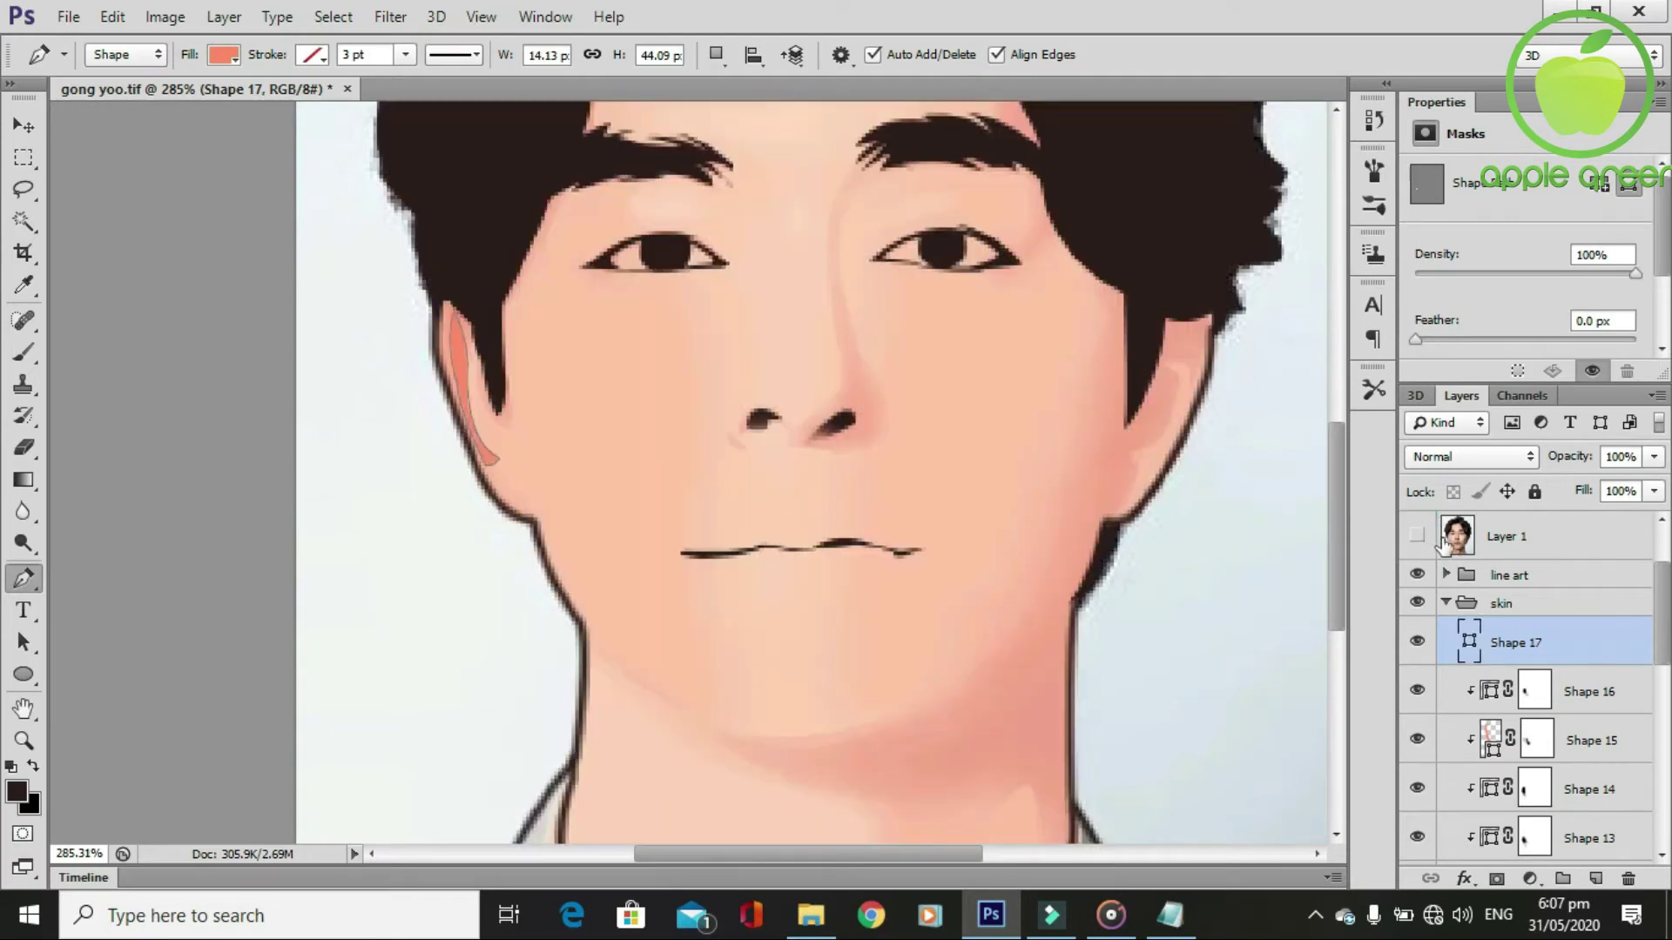
left_click(1497, 655, "alt")
left_click(1497, 879)
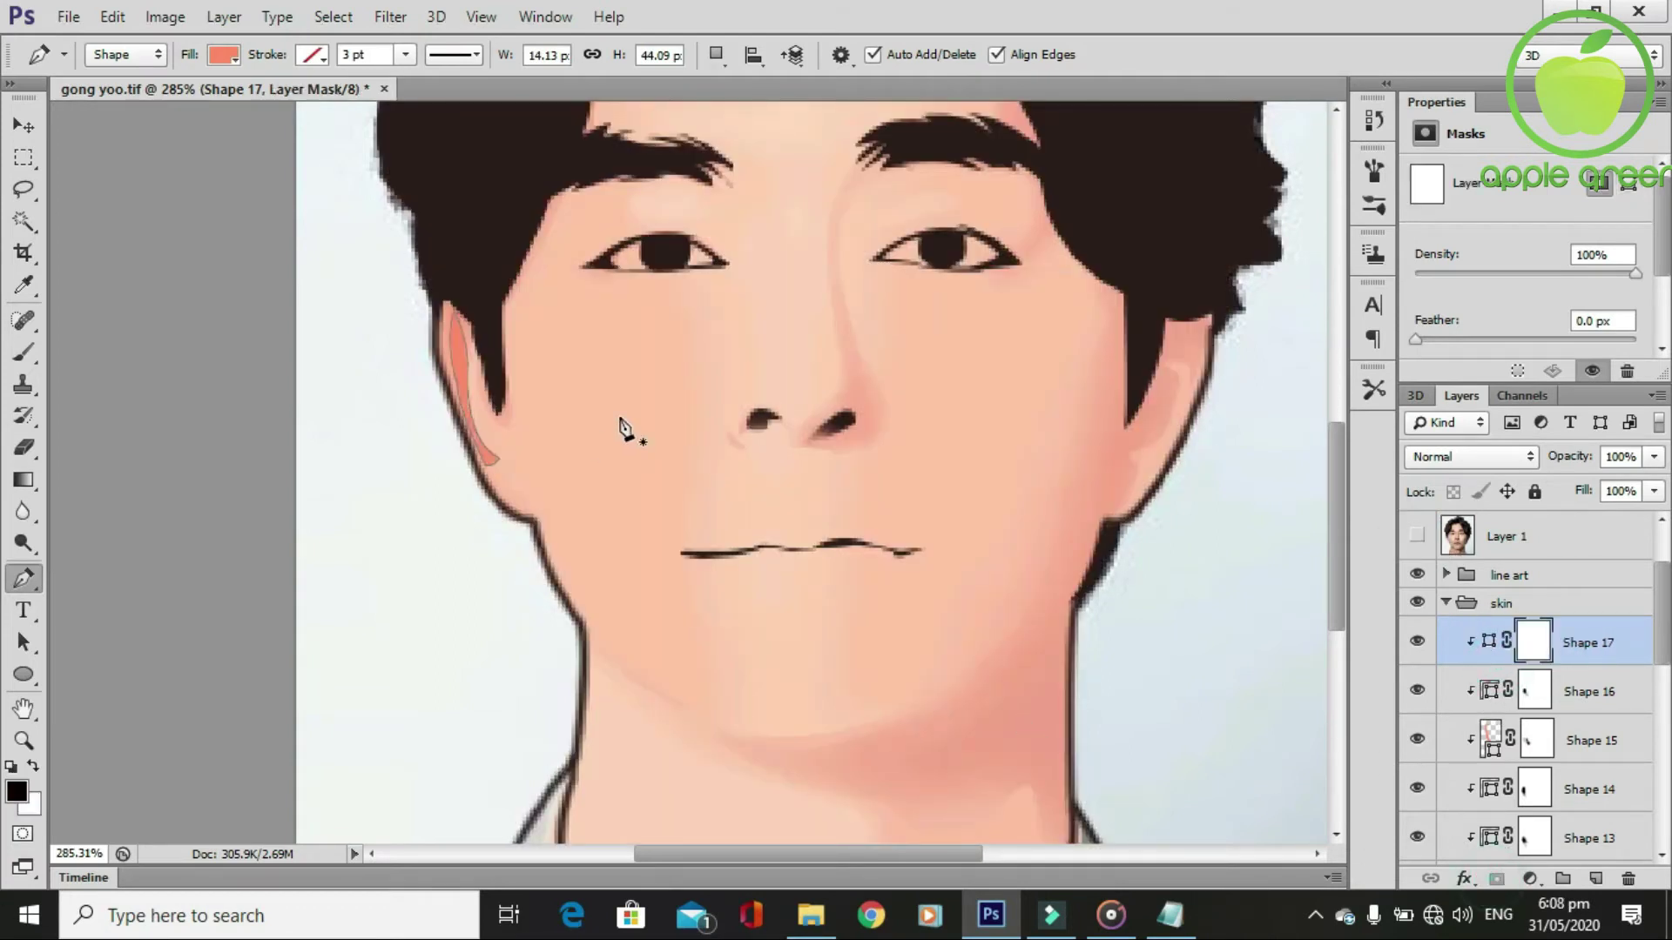
key("b")
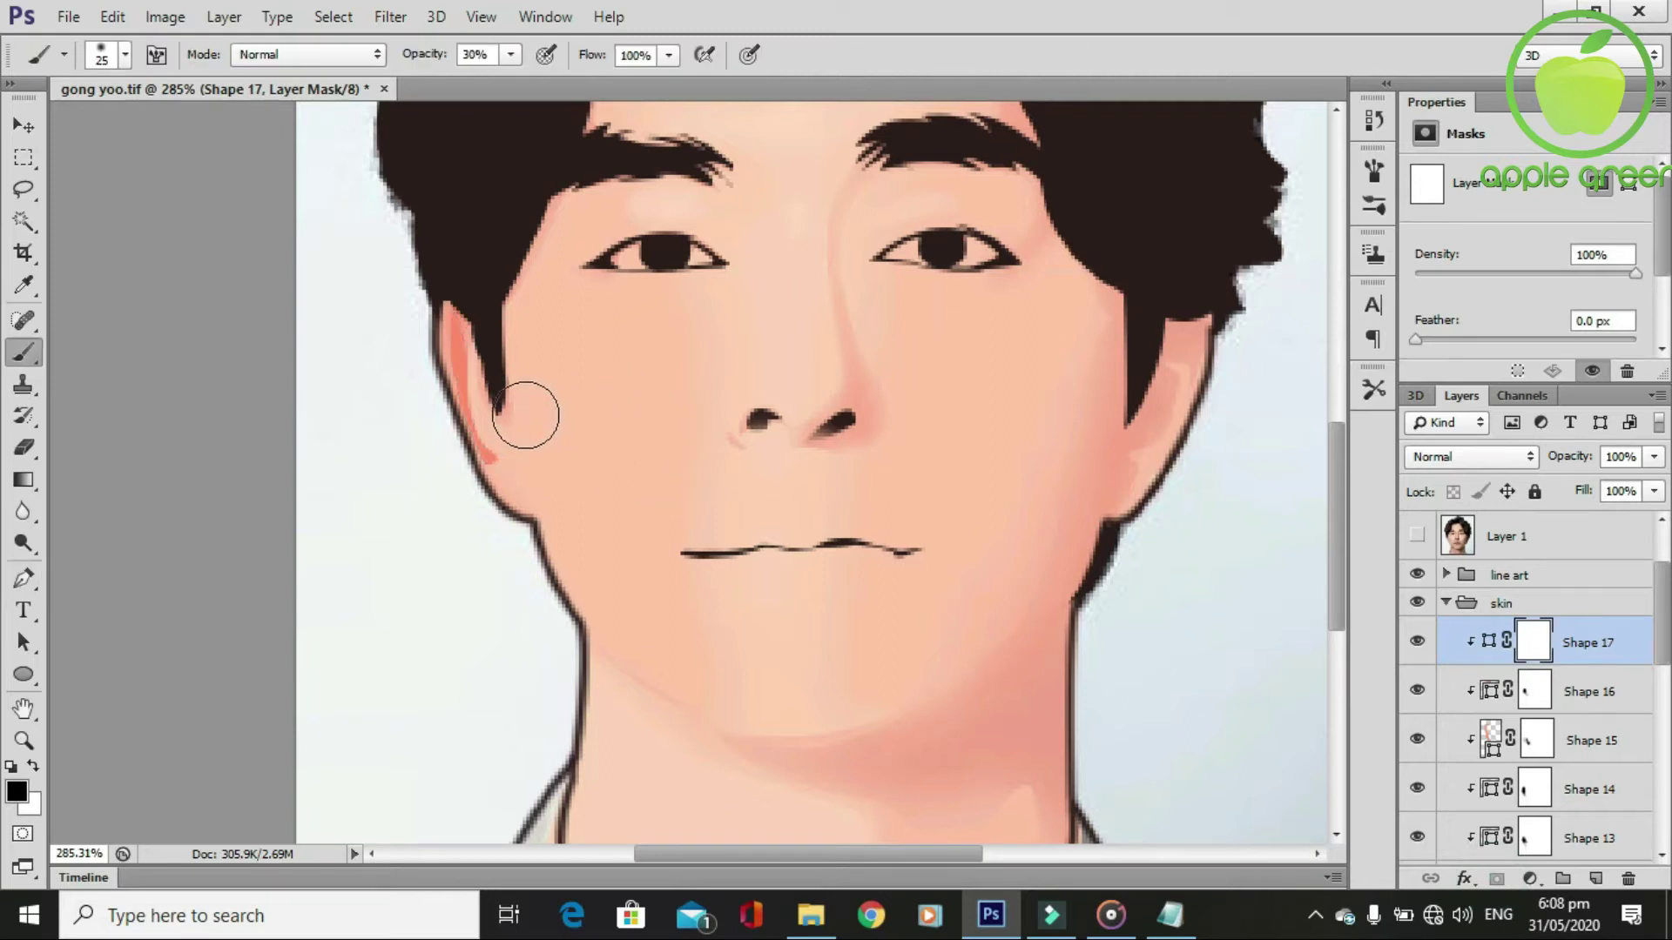
Brush black at 30% to soften Shape 17 near the ear and hair, then reshow the photo.
mouse_move(515, 442)
left_mouse_down()
mouse_move(513, 380)
mouse_move(503, 431)
left_mouse_up()
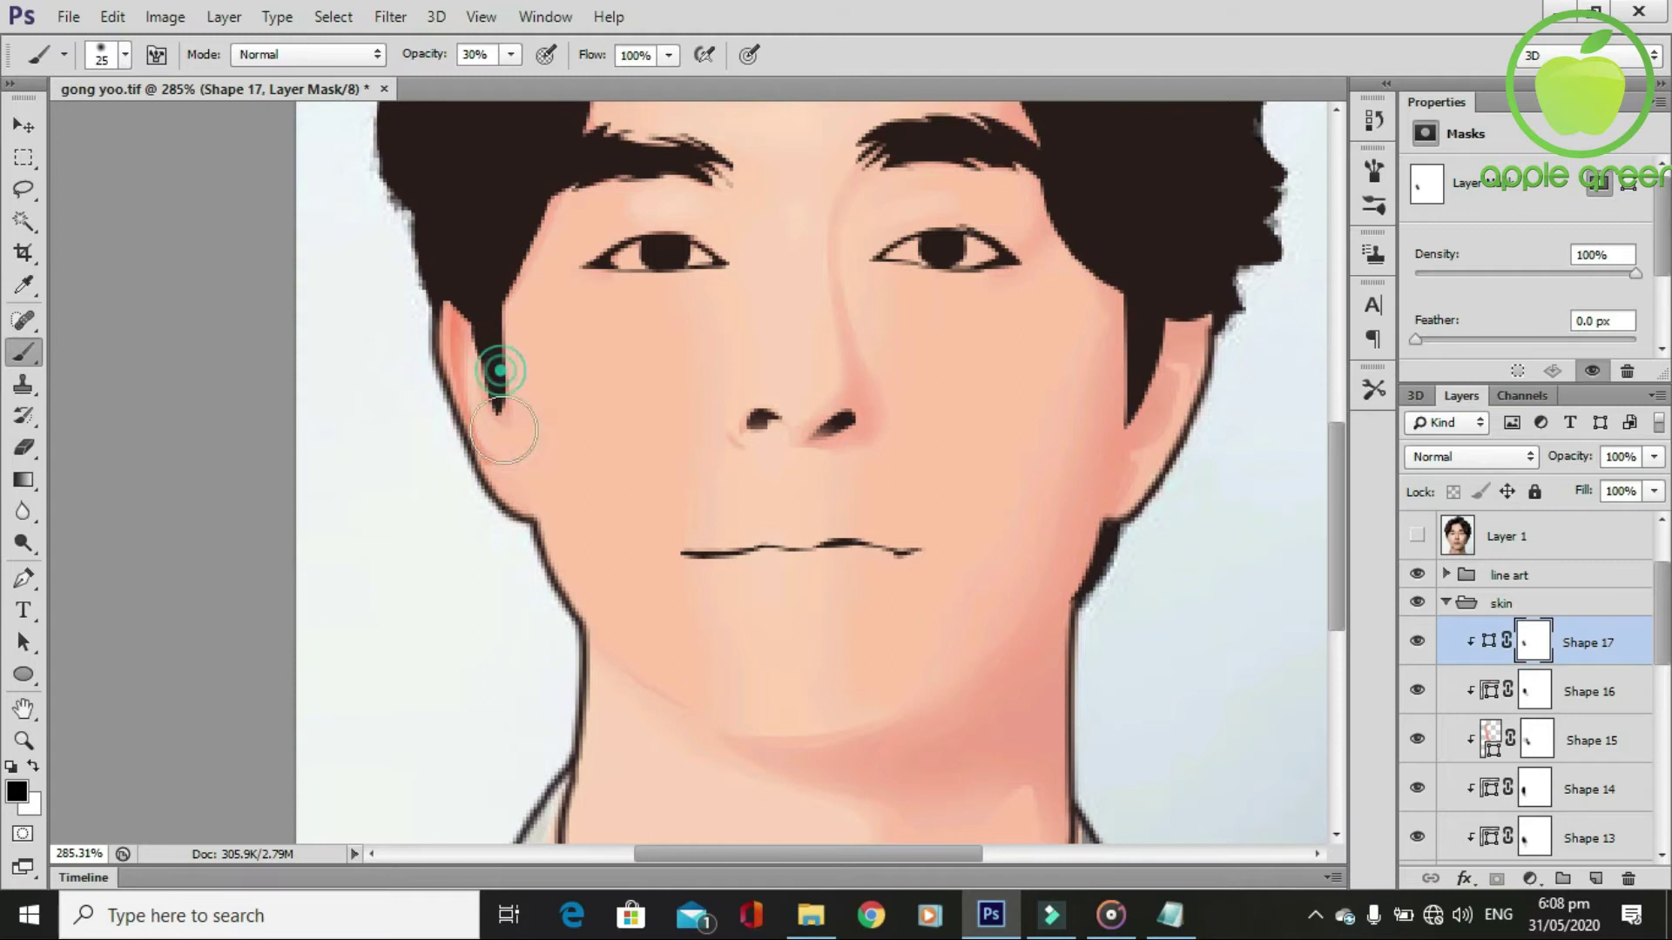
mouse_move(494, 362)
left_mouse_down()
mouse_move(504, 393)
mouse_move(498, 353)
left_mouse_up()
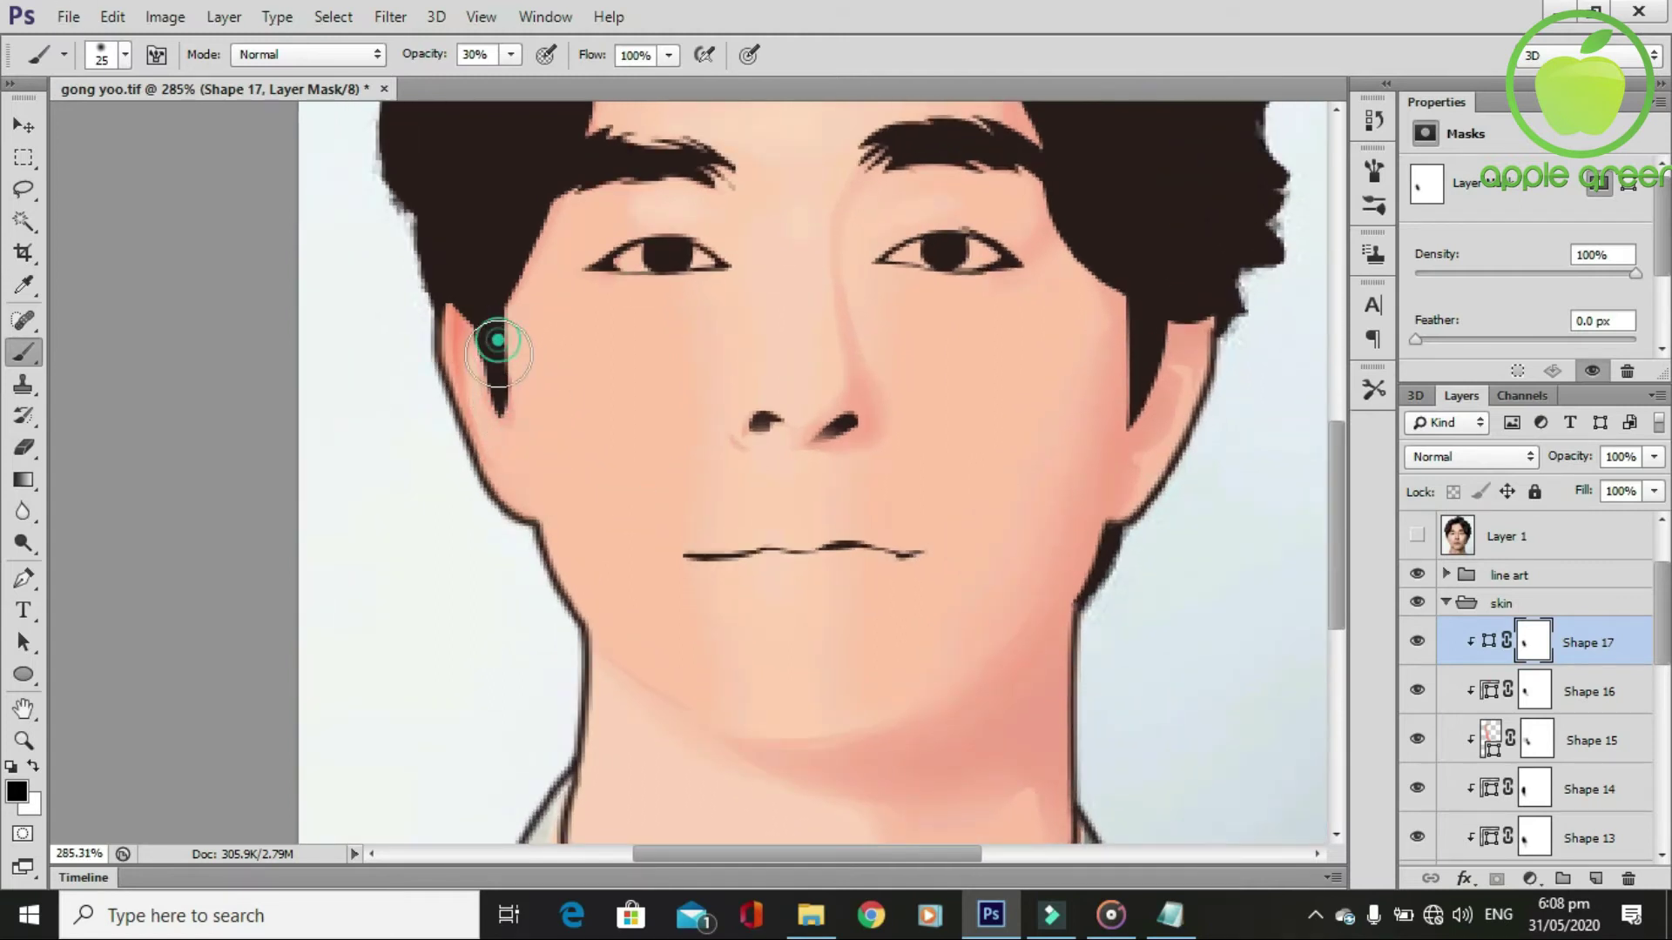
scroll(653, 478, "down", 3)
scroll(653, 478, "up", 2)
key("p")
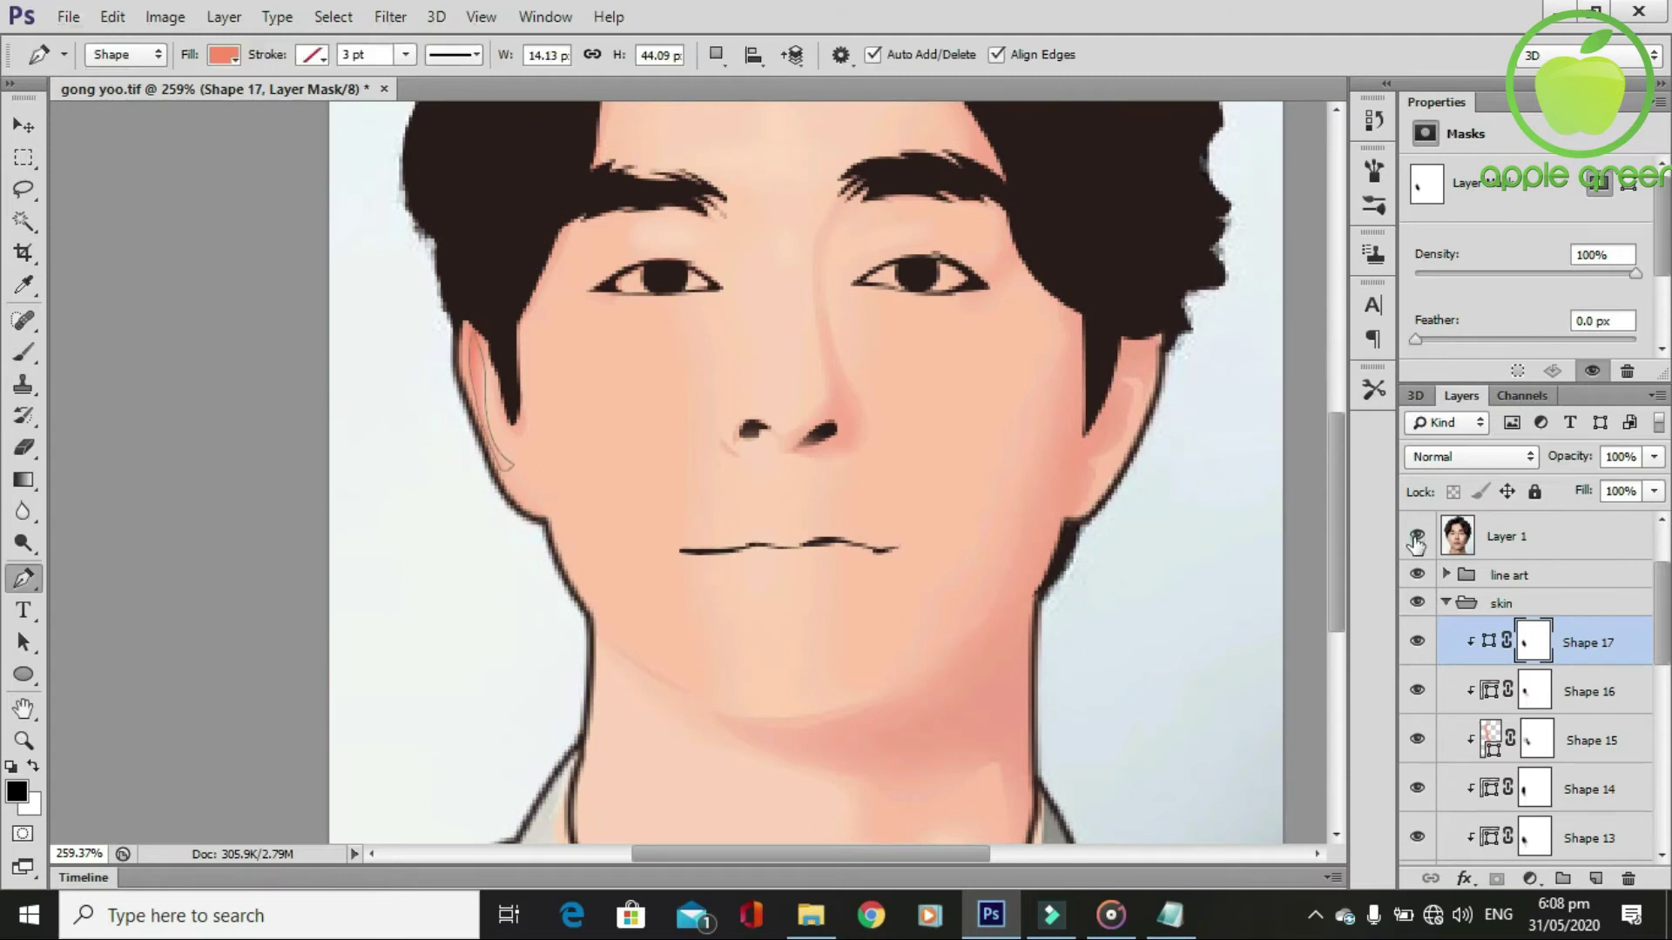
left_click(1417, 537)
scroll(564, 571, "up", 4)
Draw a small salmon Shape 18 patch inside the ear and hide the photo.
left_click(514, 411)
left_click(484, 401)
left_click(469, 343)
left_click_drag(538, 374, 526, 373)
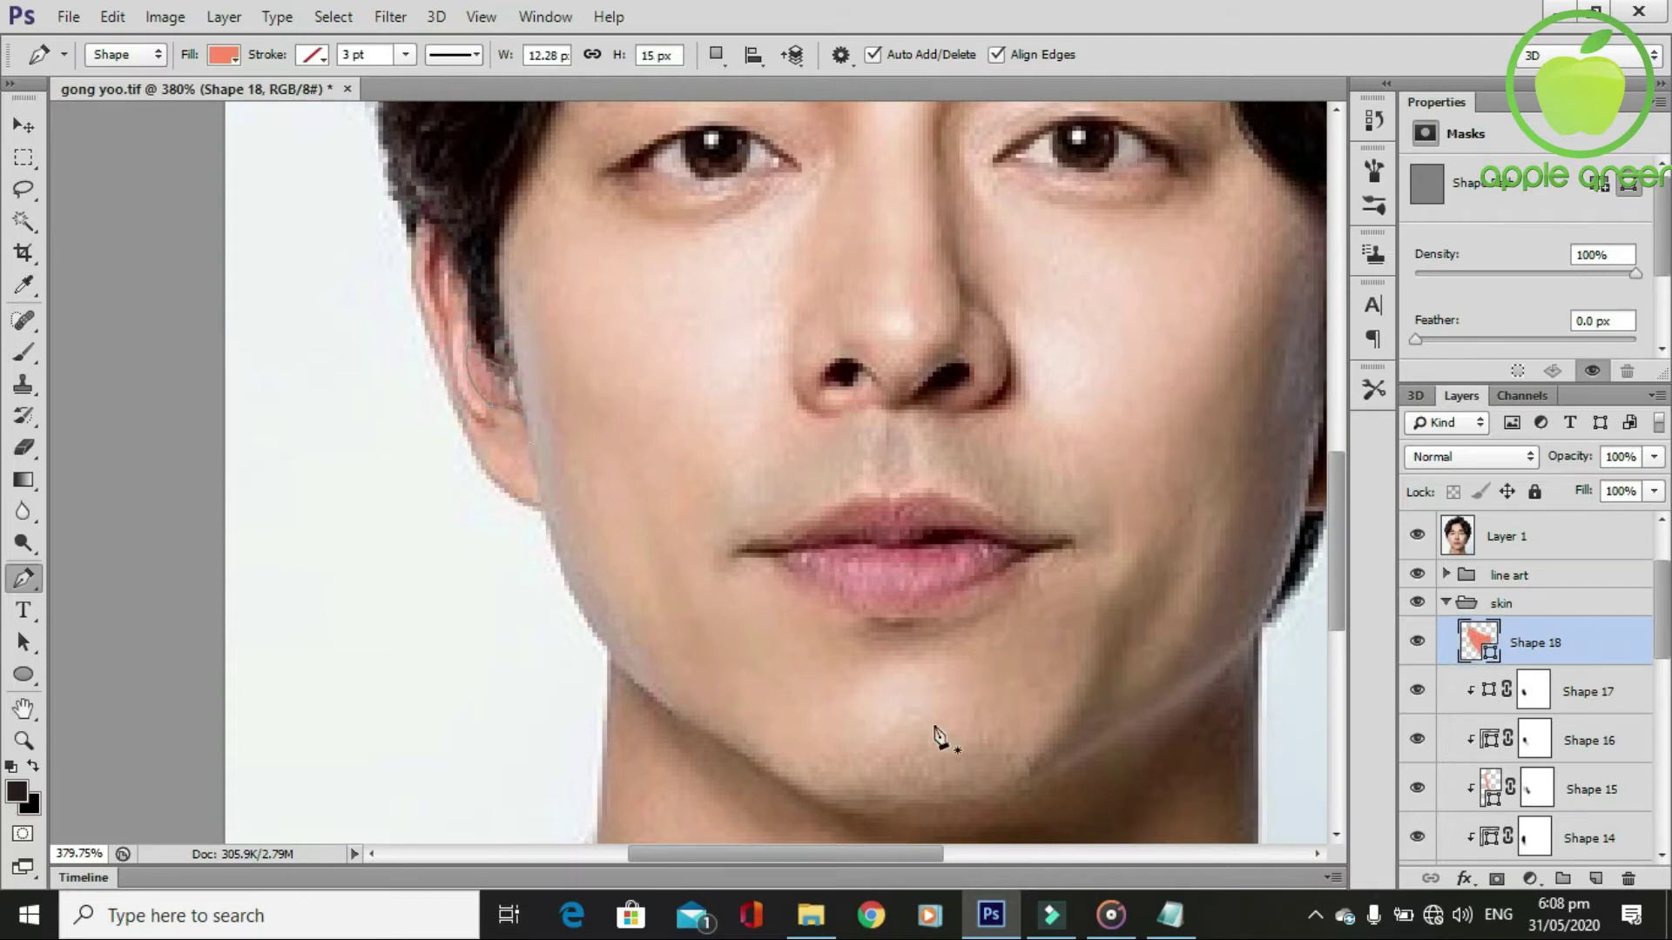
left_click(1420, 534)
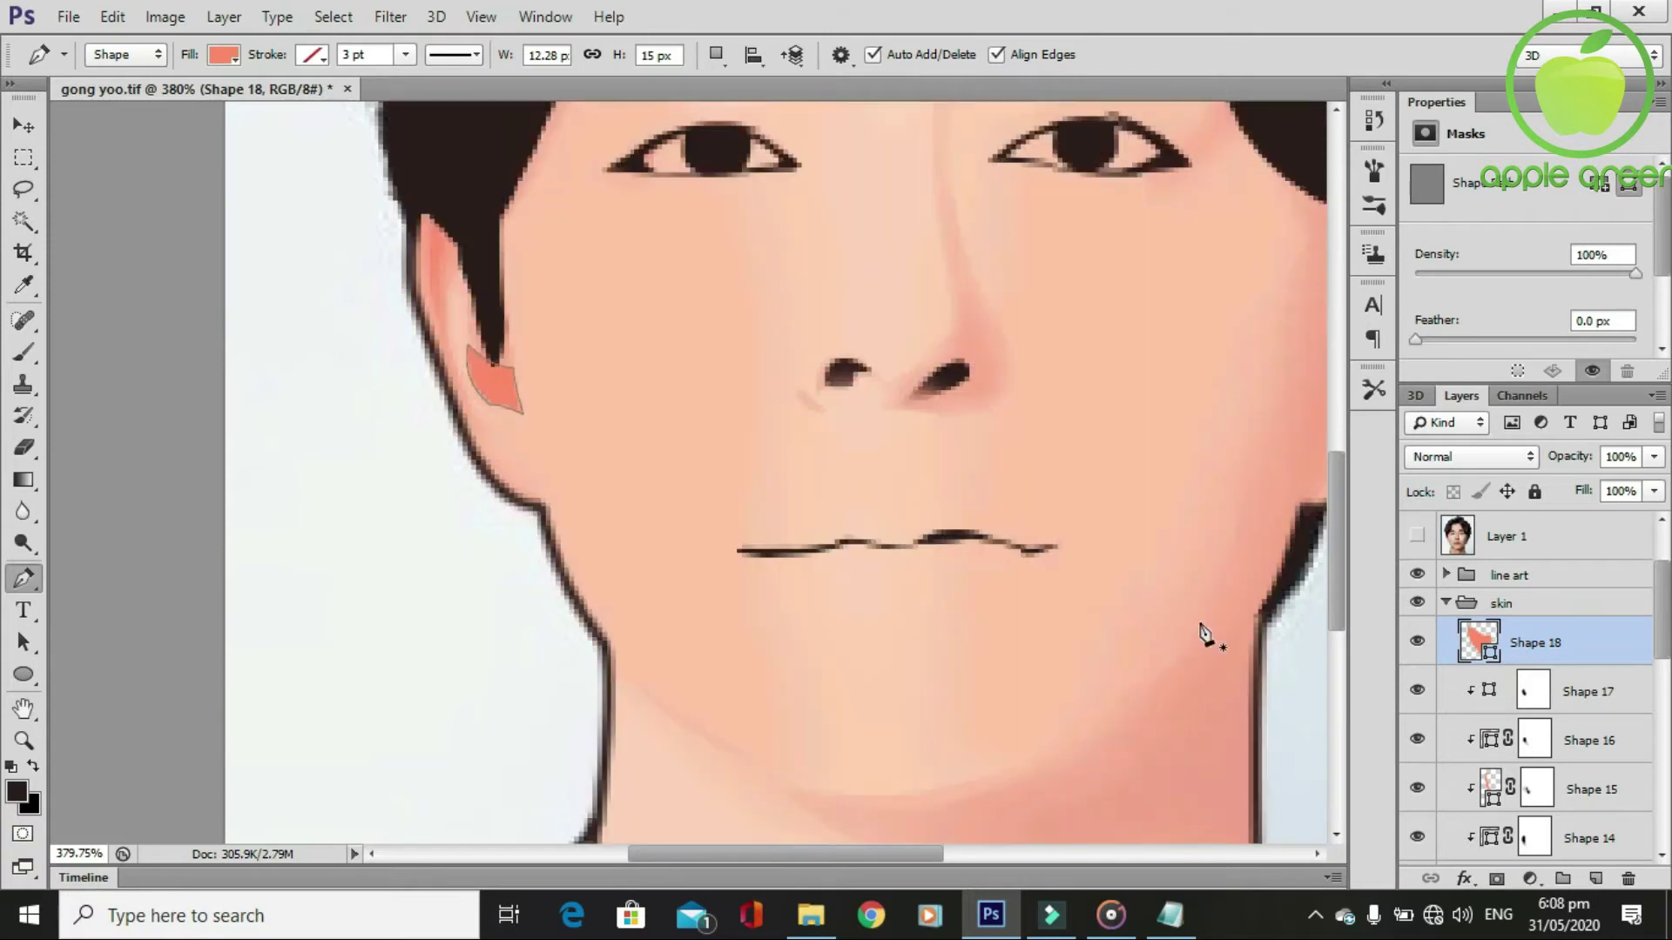
Mask Shape 18 and paint it partly out with a smaller 20 px brush.
key("b")
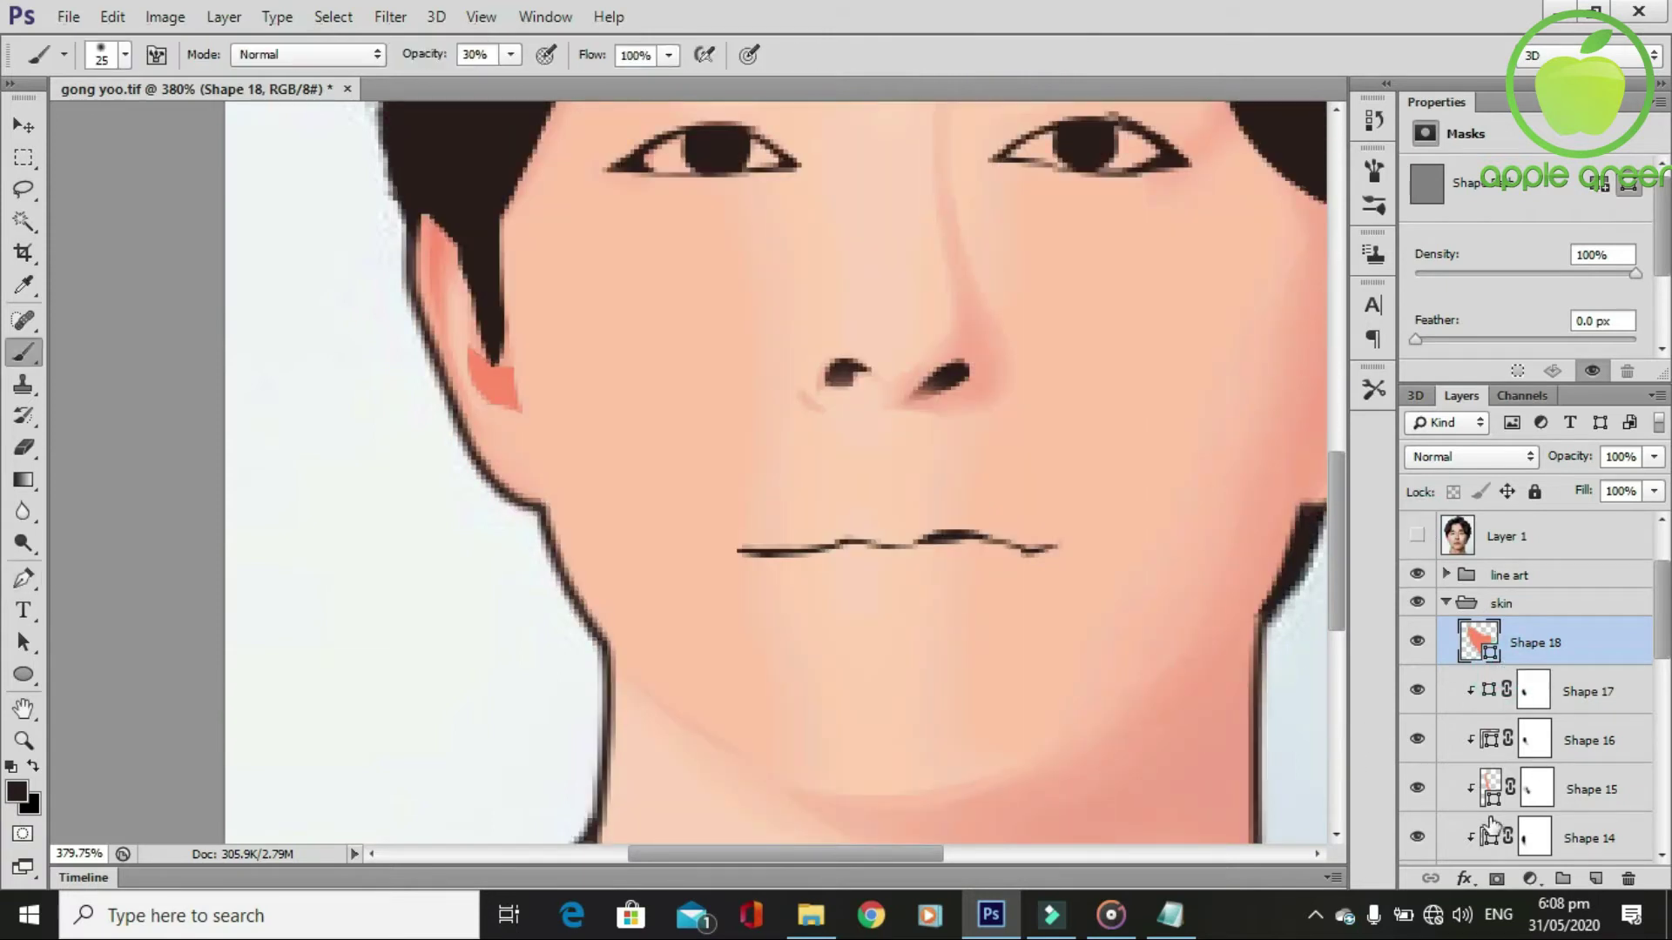
left_click(1497, 879)
key("bracketleft")
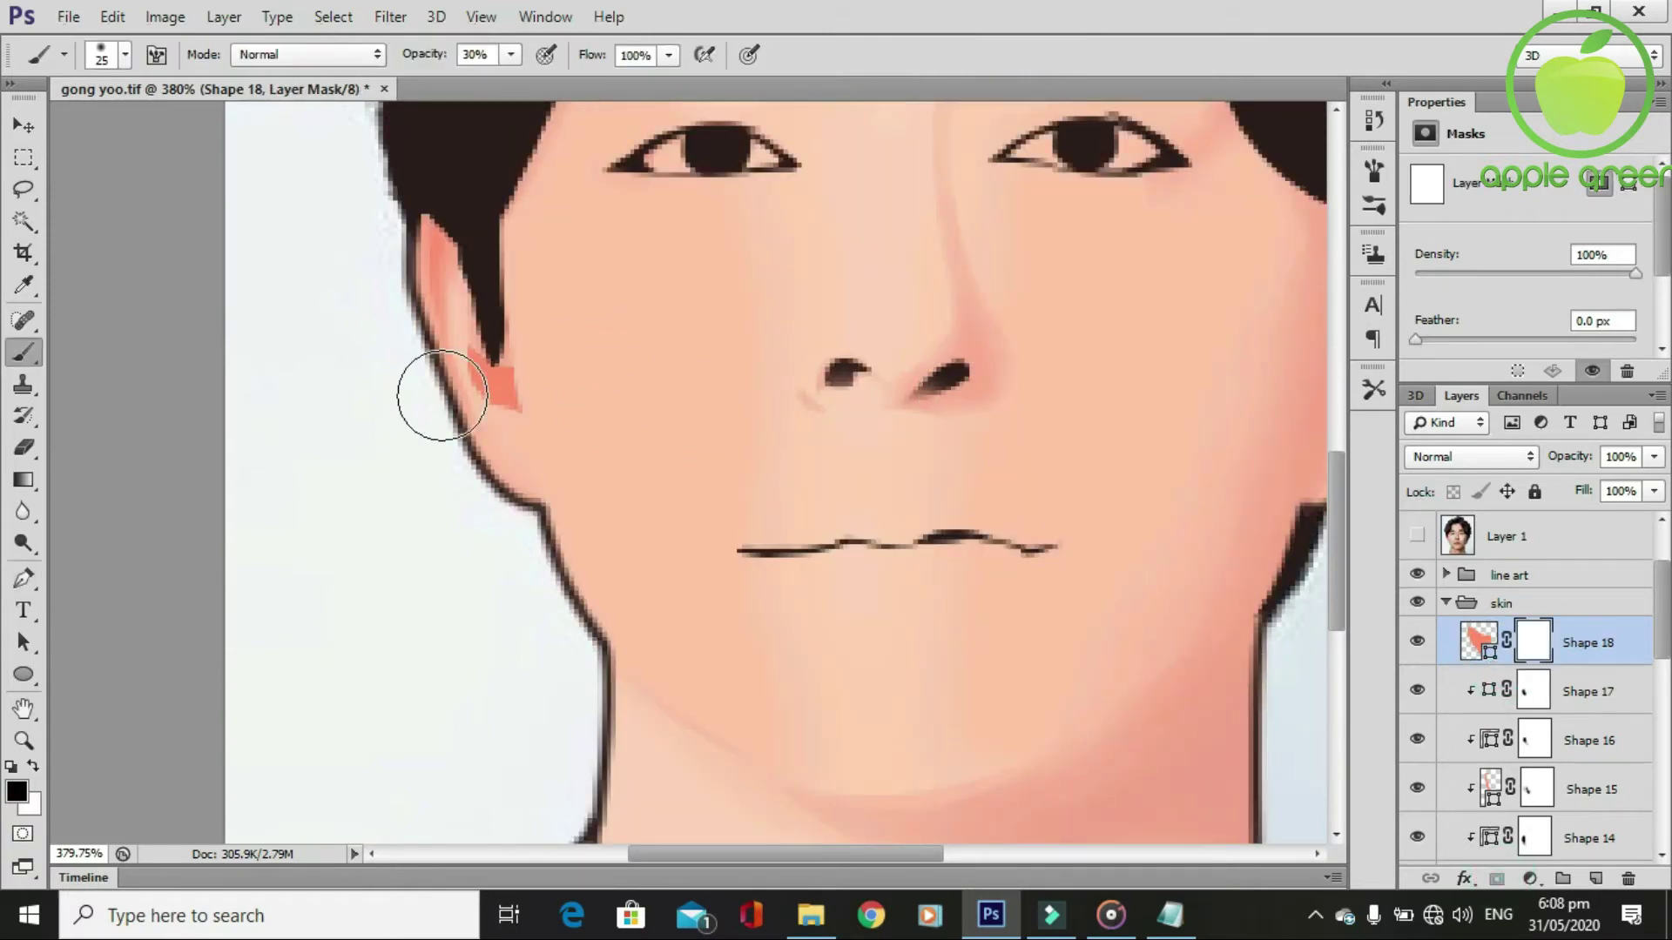
mouse_move(439, 366)
left_mouse_down()
mouse_move(486, 431)
mouse_move(467, 400)
left_mouse_up()
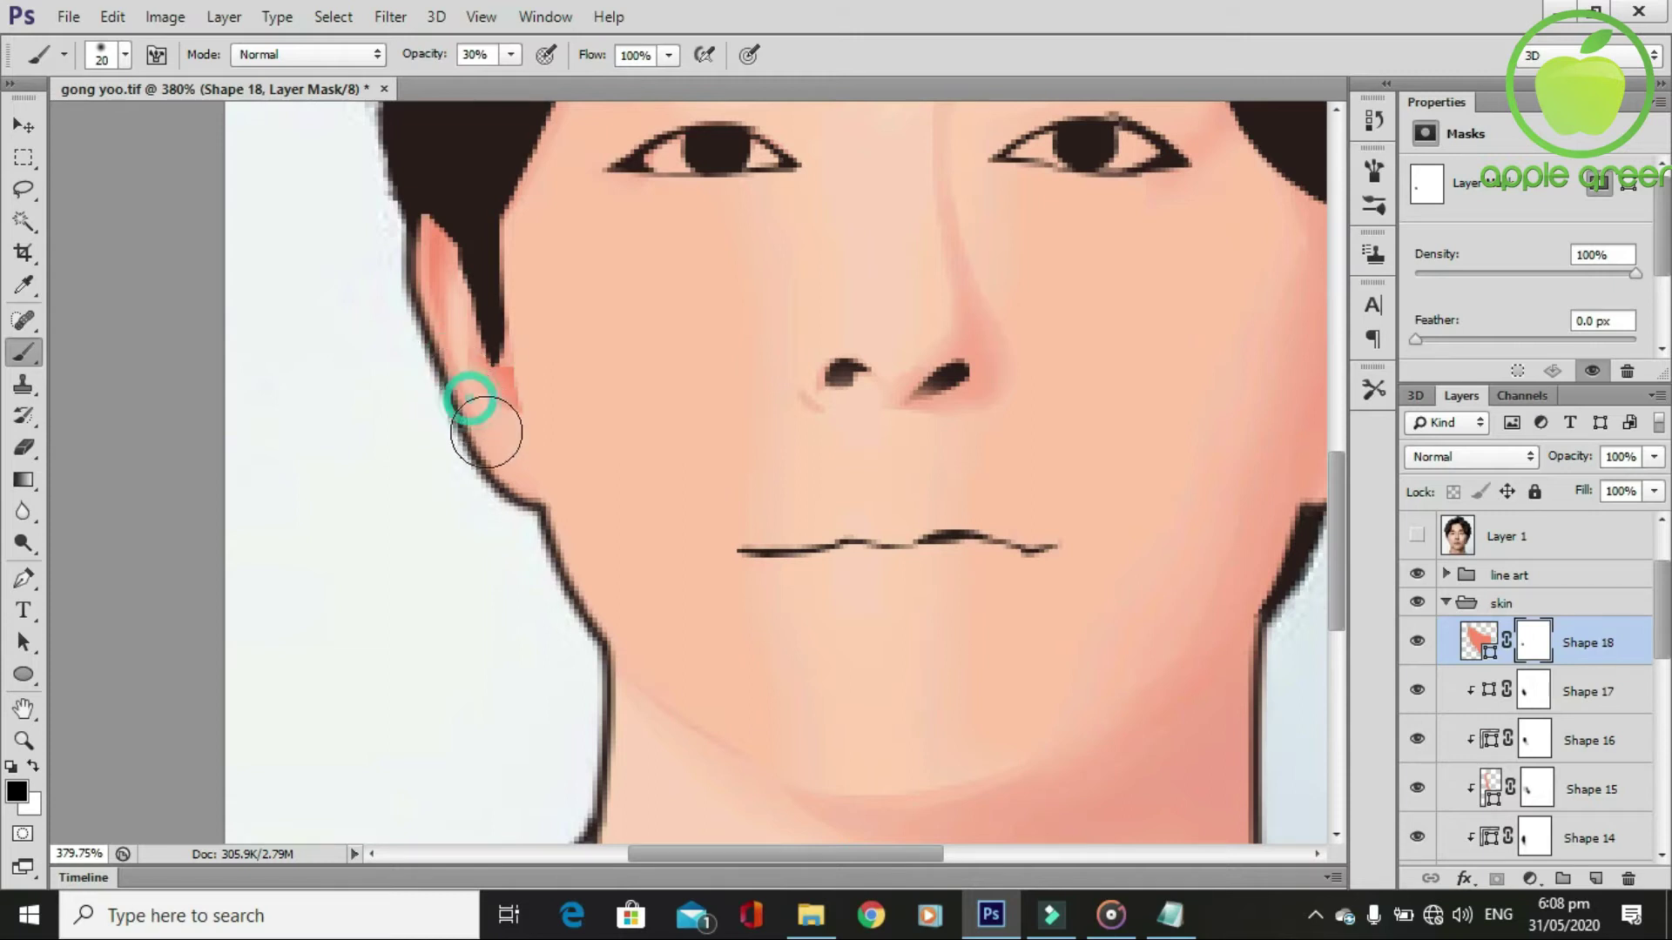
left_click_drag(460, 463, 466, 366)
scroll(765, 570, "down", 2)
key("p")
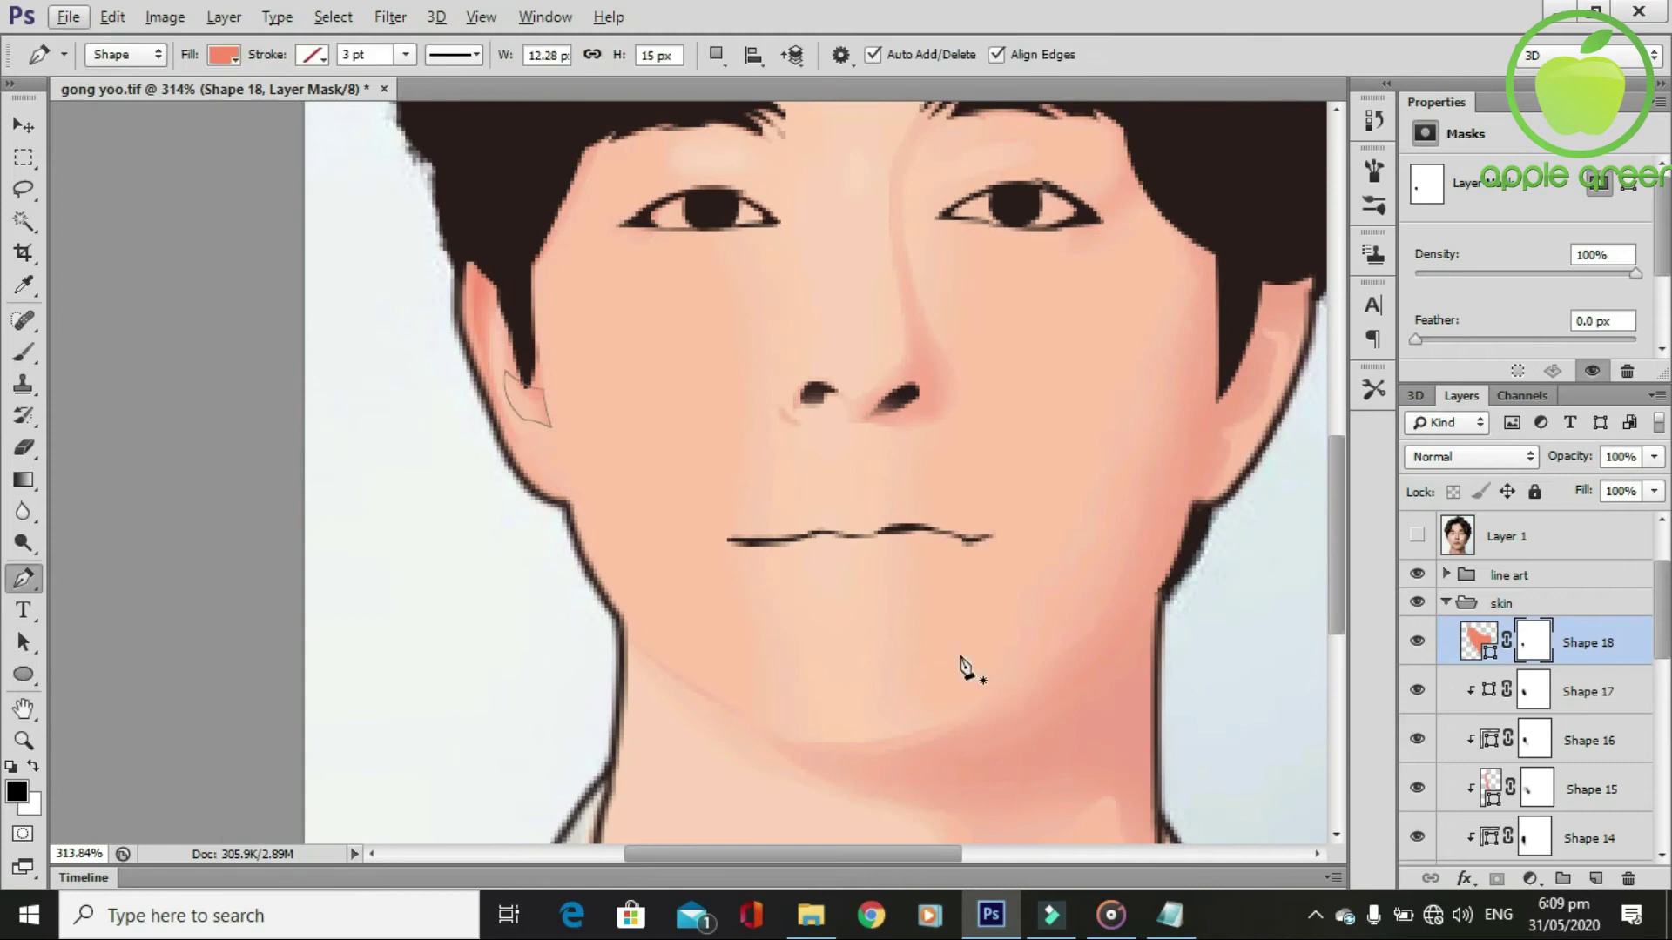
scroll(596, 644, "up", 1)
Draw a closed Shape 19 shading patch beside the ear.
left_click(544, 428)
left_click(509, 413)
left_click(545, 471)
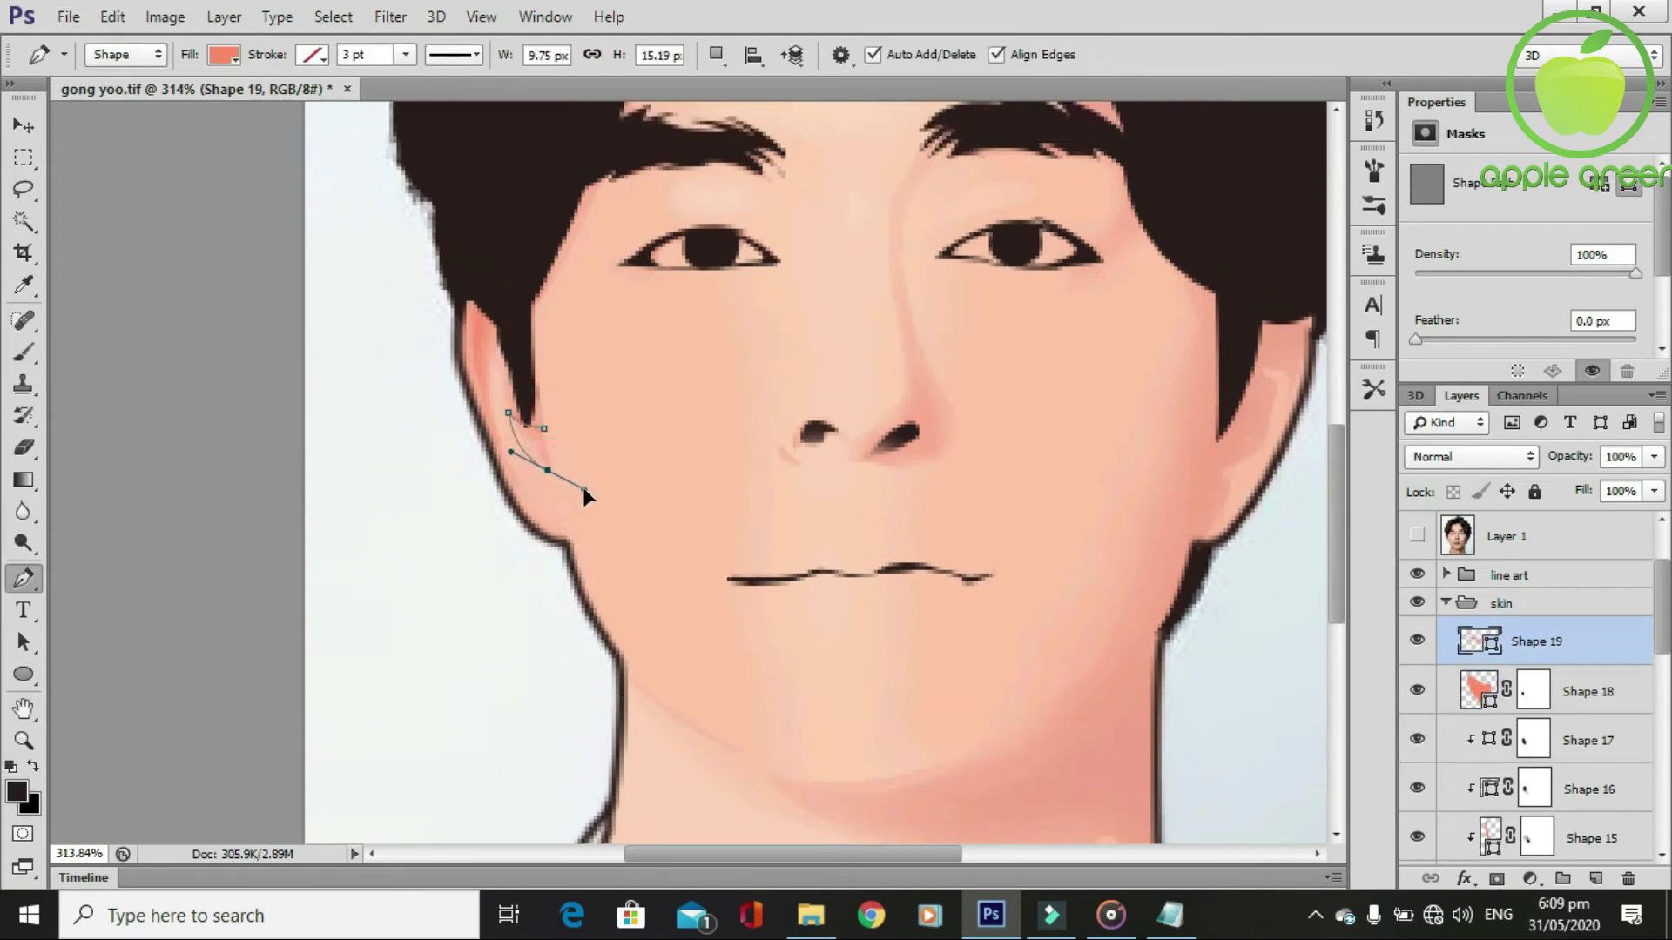
left_click(542, 425)
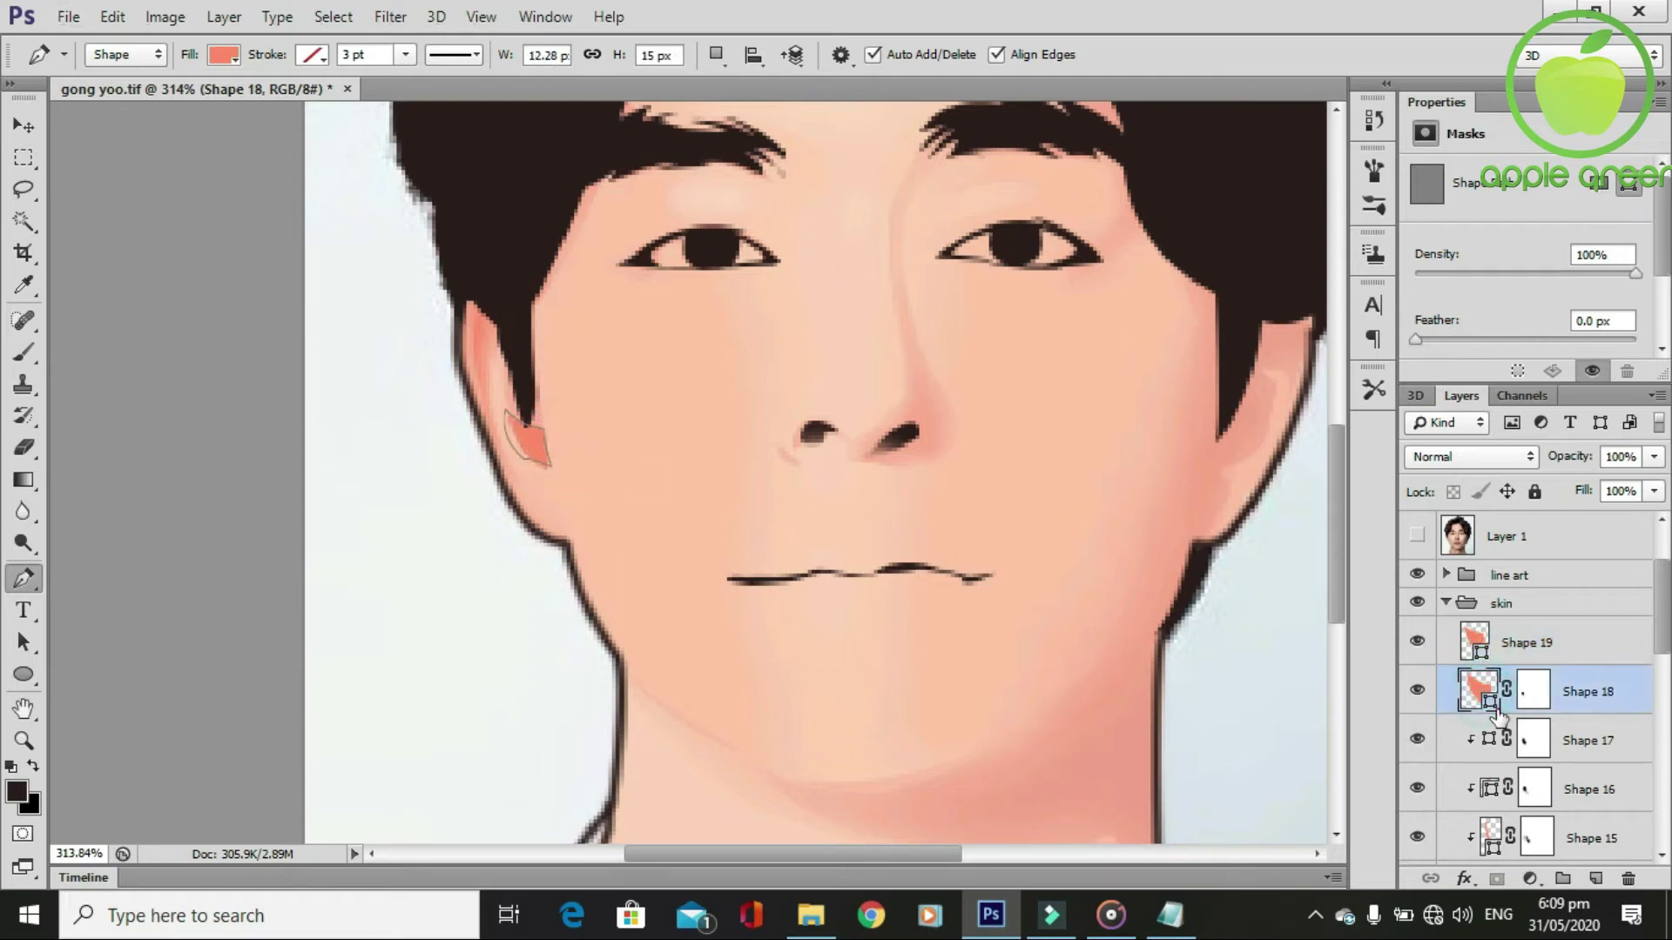
Clip Shapes 18 and 19 to the skin, mask Shape 19, and brush its red patch faded.
left_click(1509, 659, "alt")
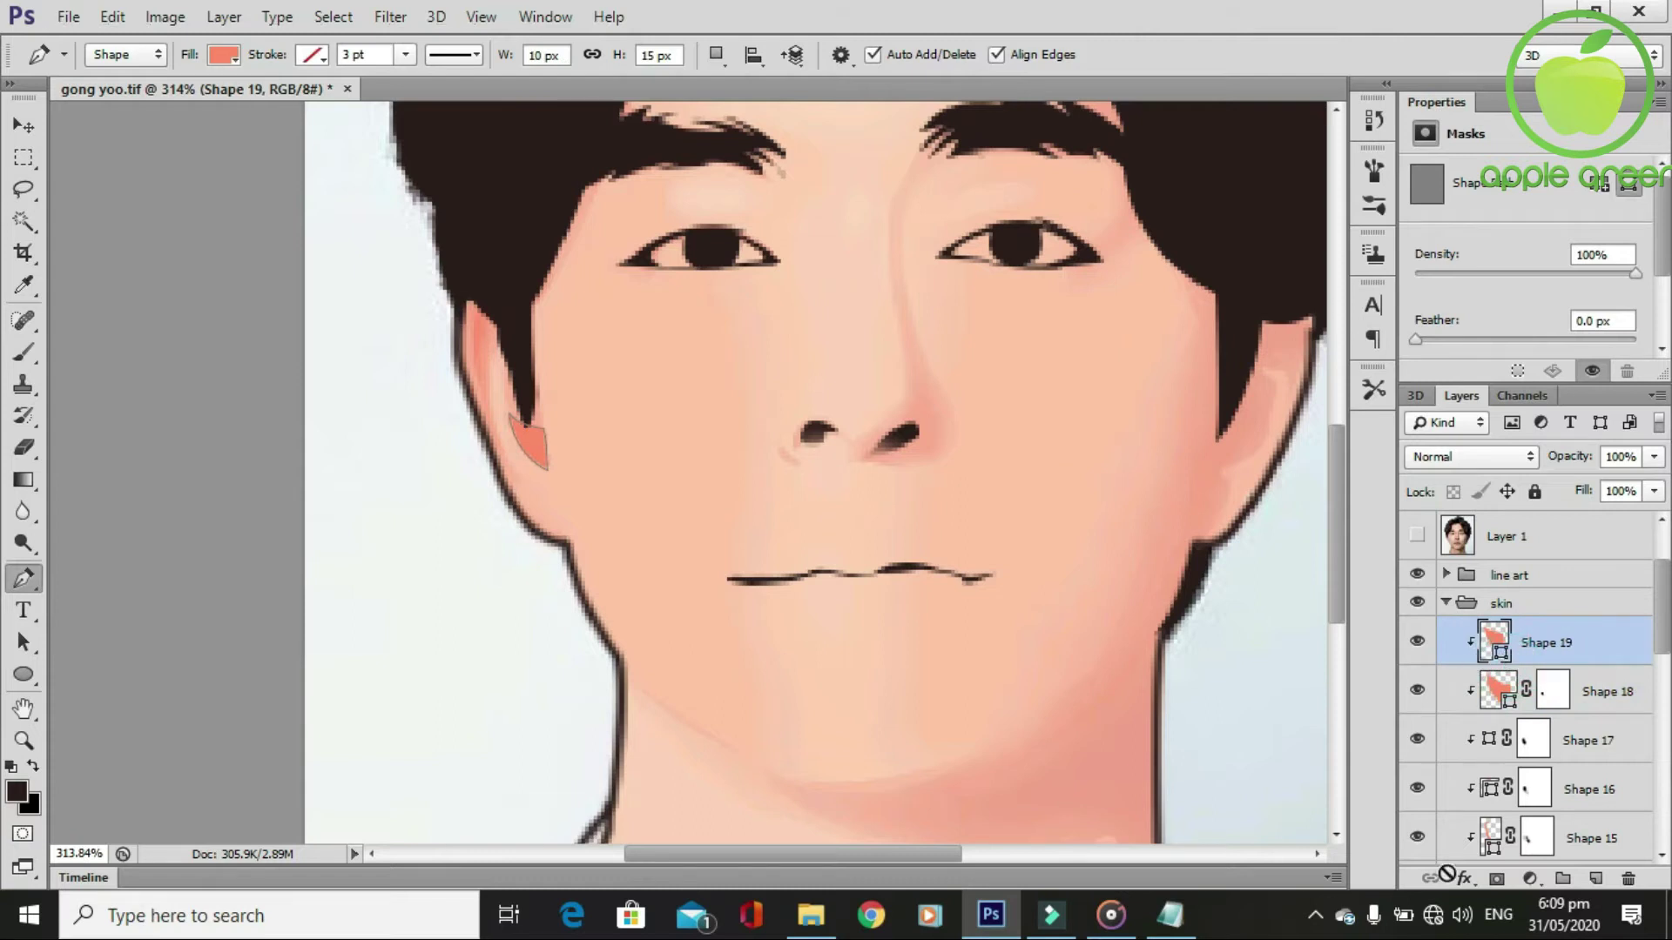
left_click(1496, 882)
key("b")
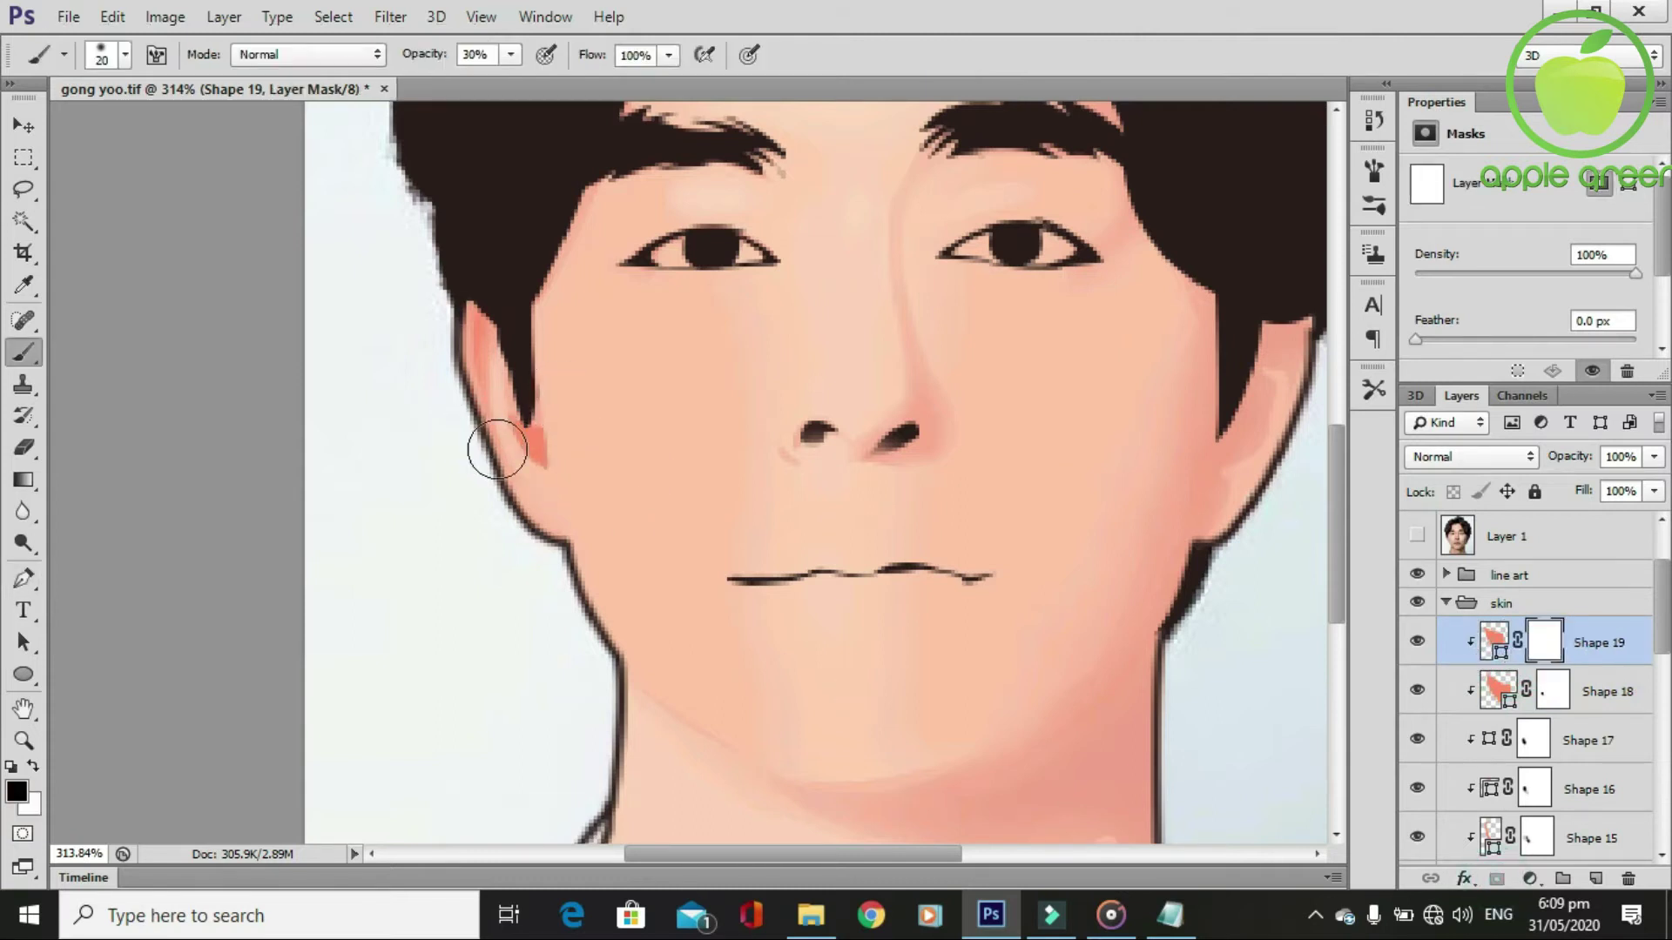
mouse_move(567, 421)
left_mouse_down()
mouse_move(567, 467)
mouse_move(485, 436)
mouse_move(511, 477)
left_mouse_up()
scroll(671, 610, "down", 2)
scroll(522, 374, "up", 2)
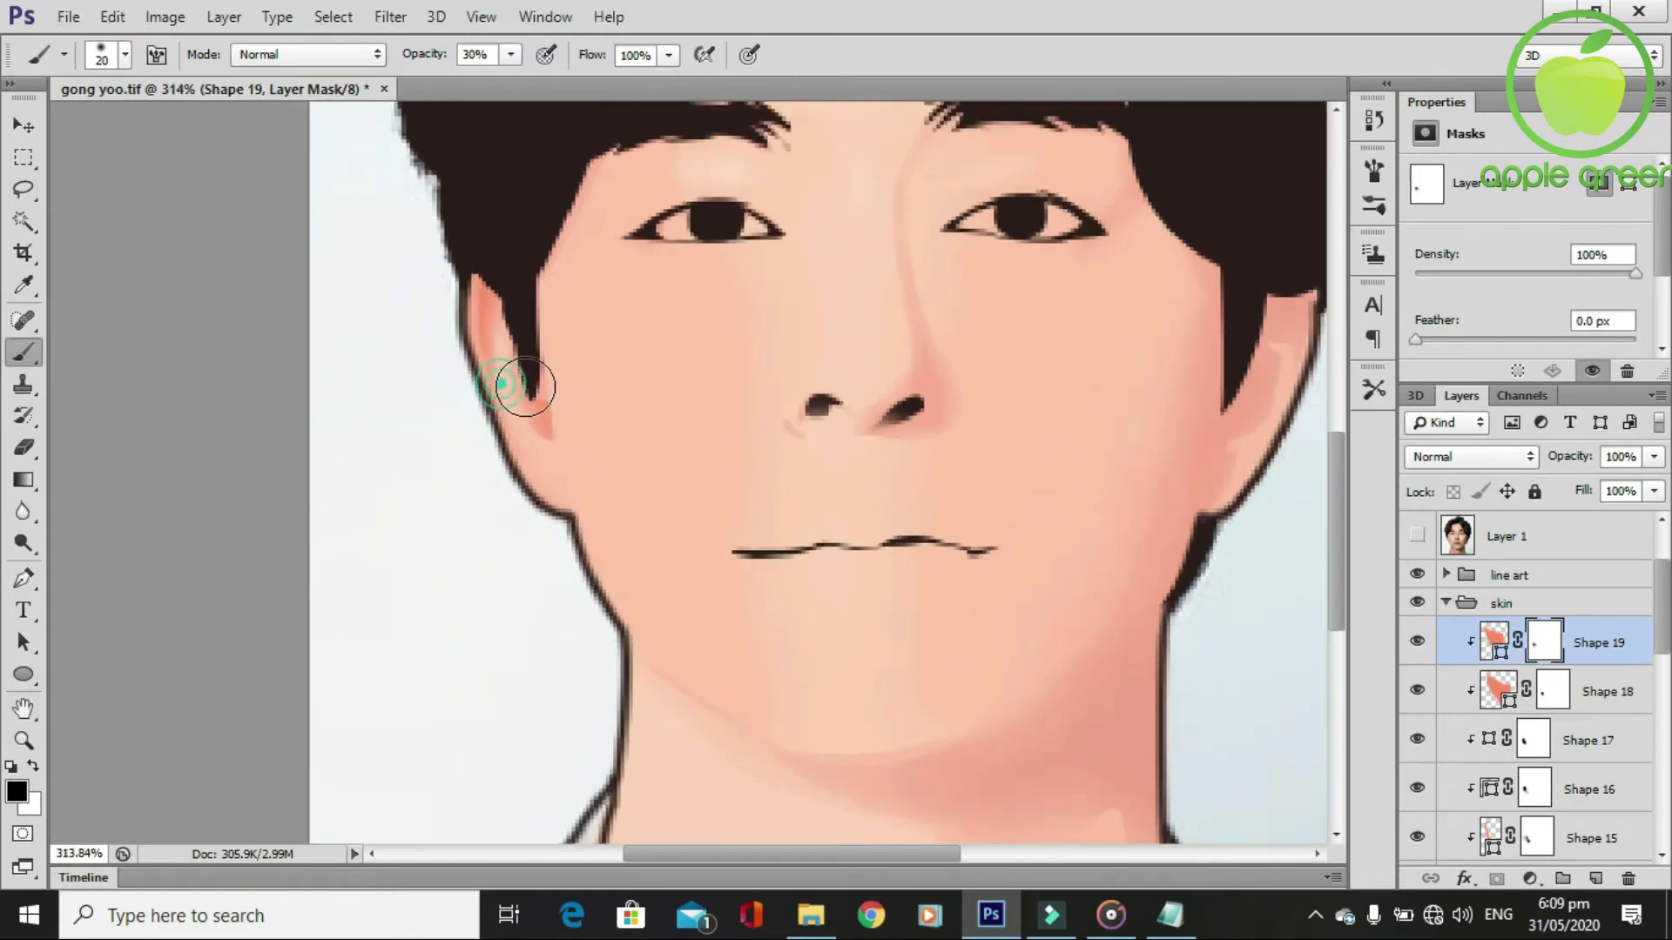
scroll(642, 526, "down", 2)
scroll(642, 531, "down", 1)
scroll(727, 547, "down", 1)
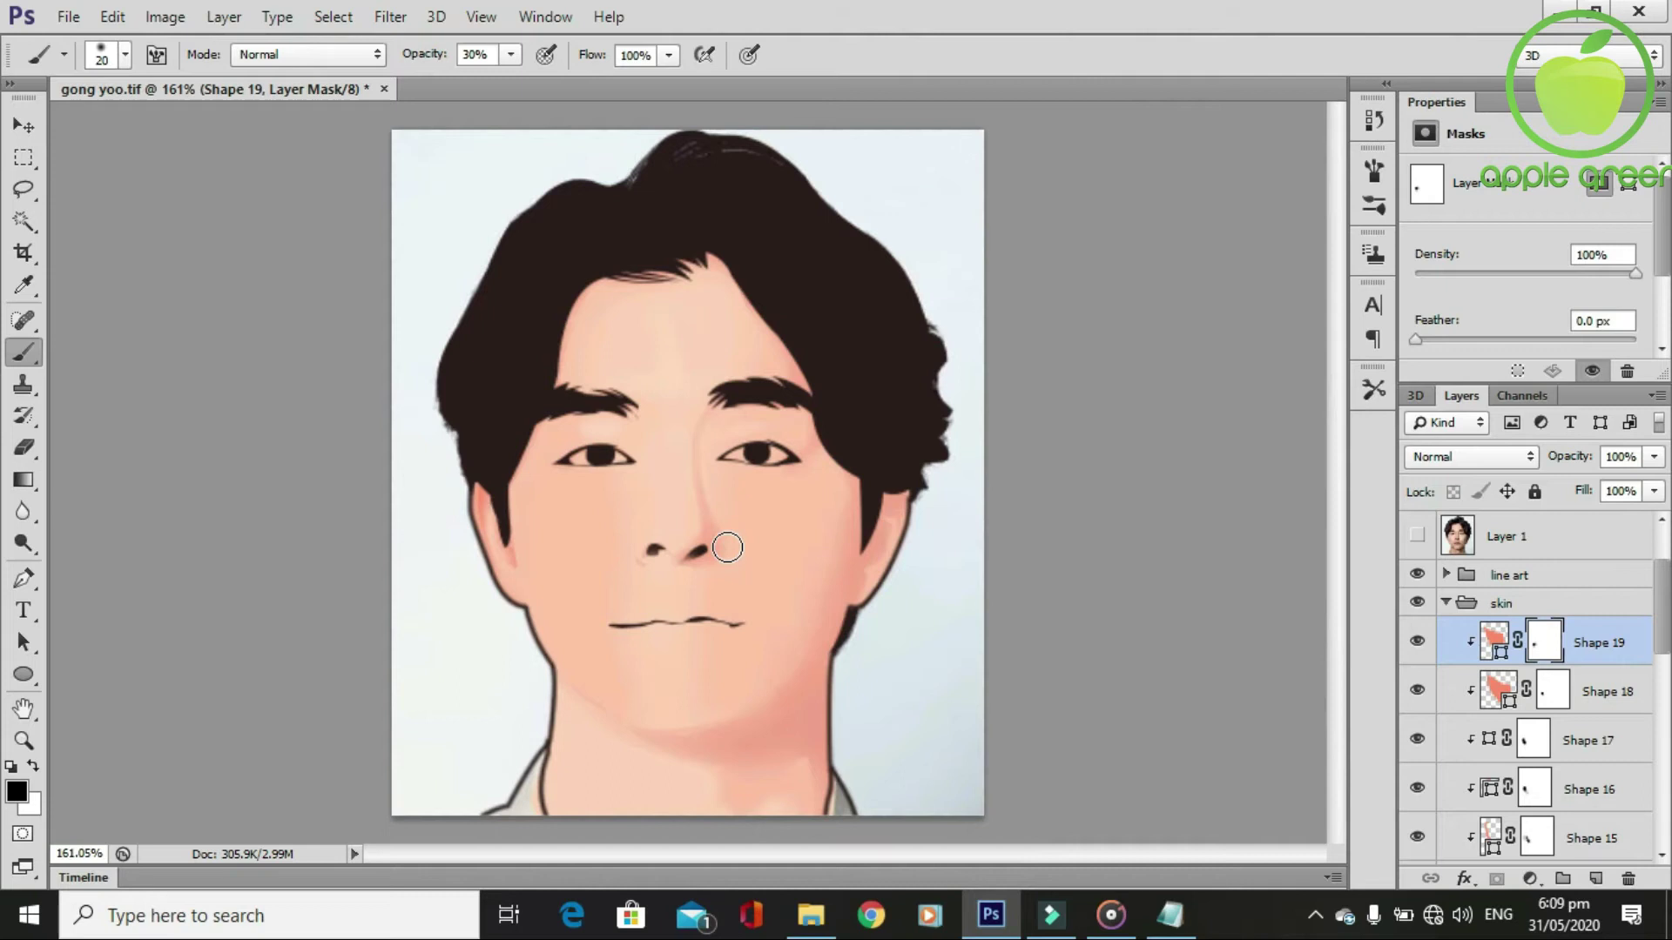
scroll(736, 537, "up", 1)
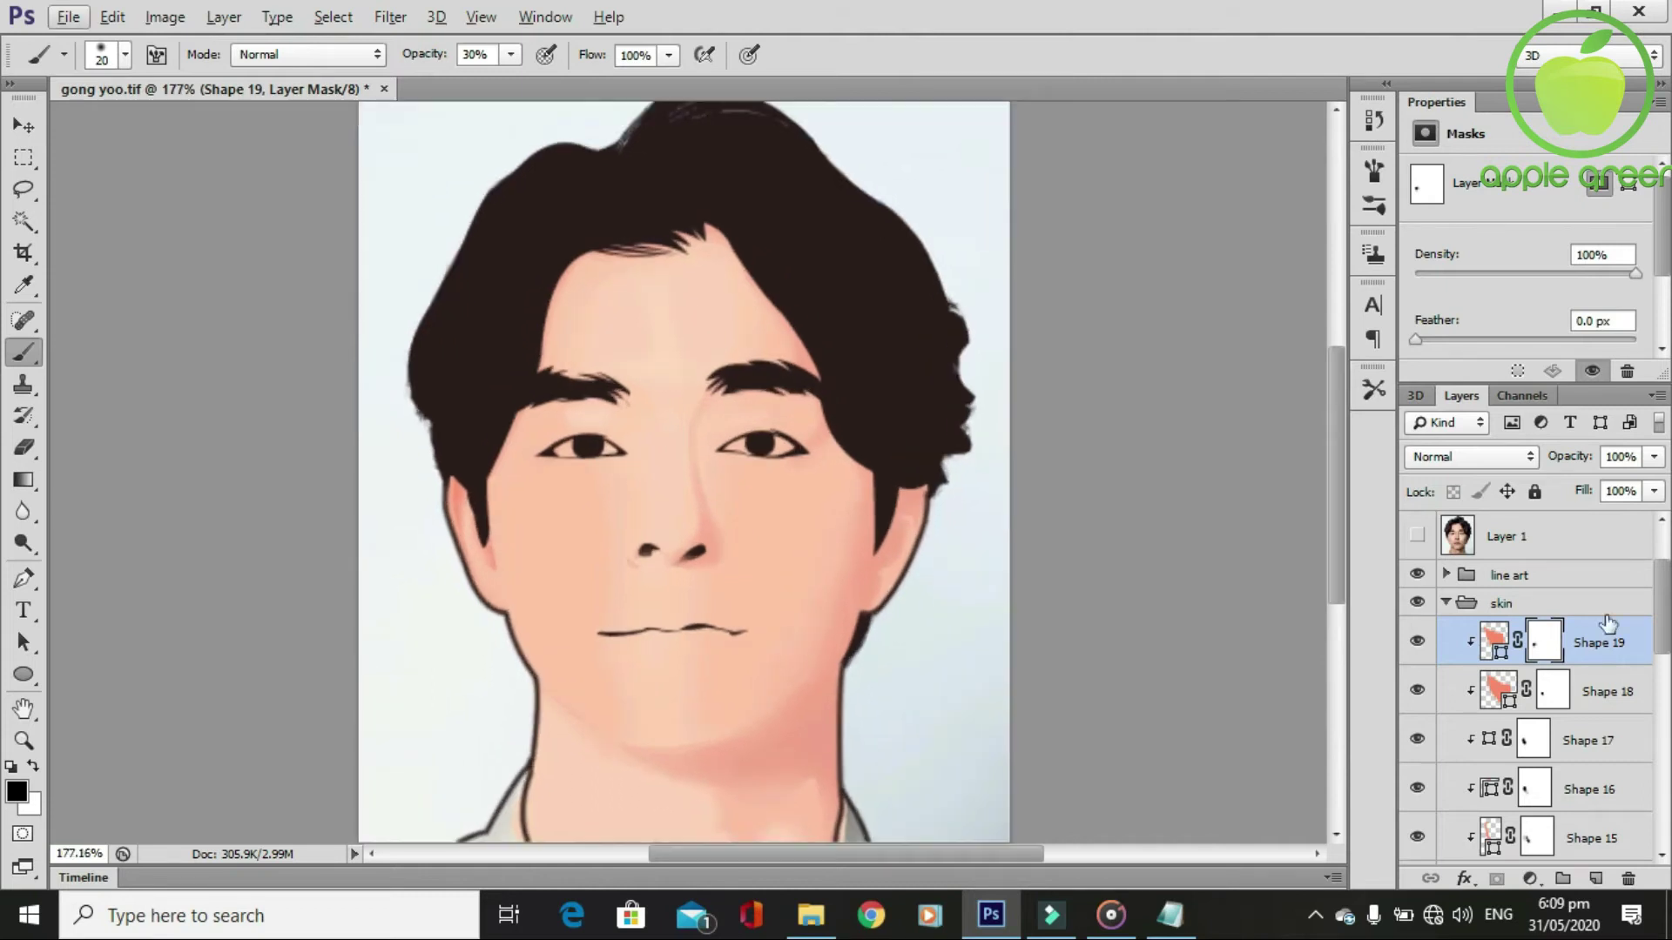
Toggle Layer 1's reference photo to compare, leaving it showing over the cartoon.
left_click(1415, 538)
scroll(886, 614, "up", 1)
scroll(906, 636, "down", 1)
left_click(1417, 535)
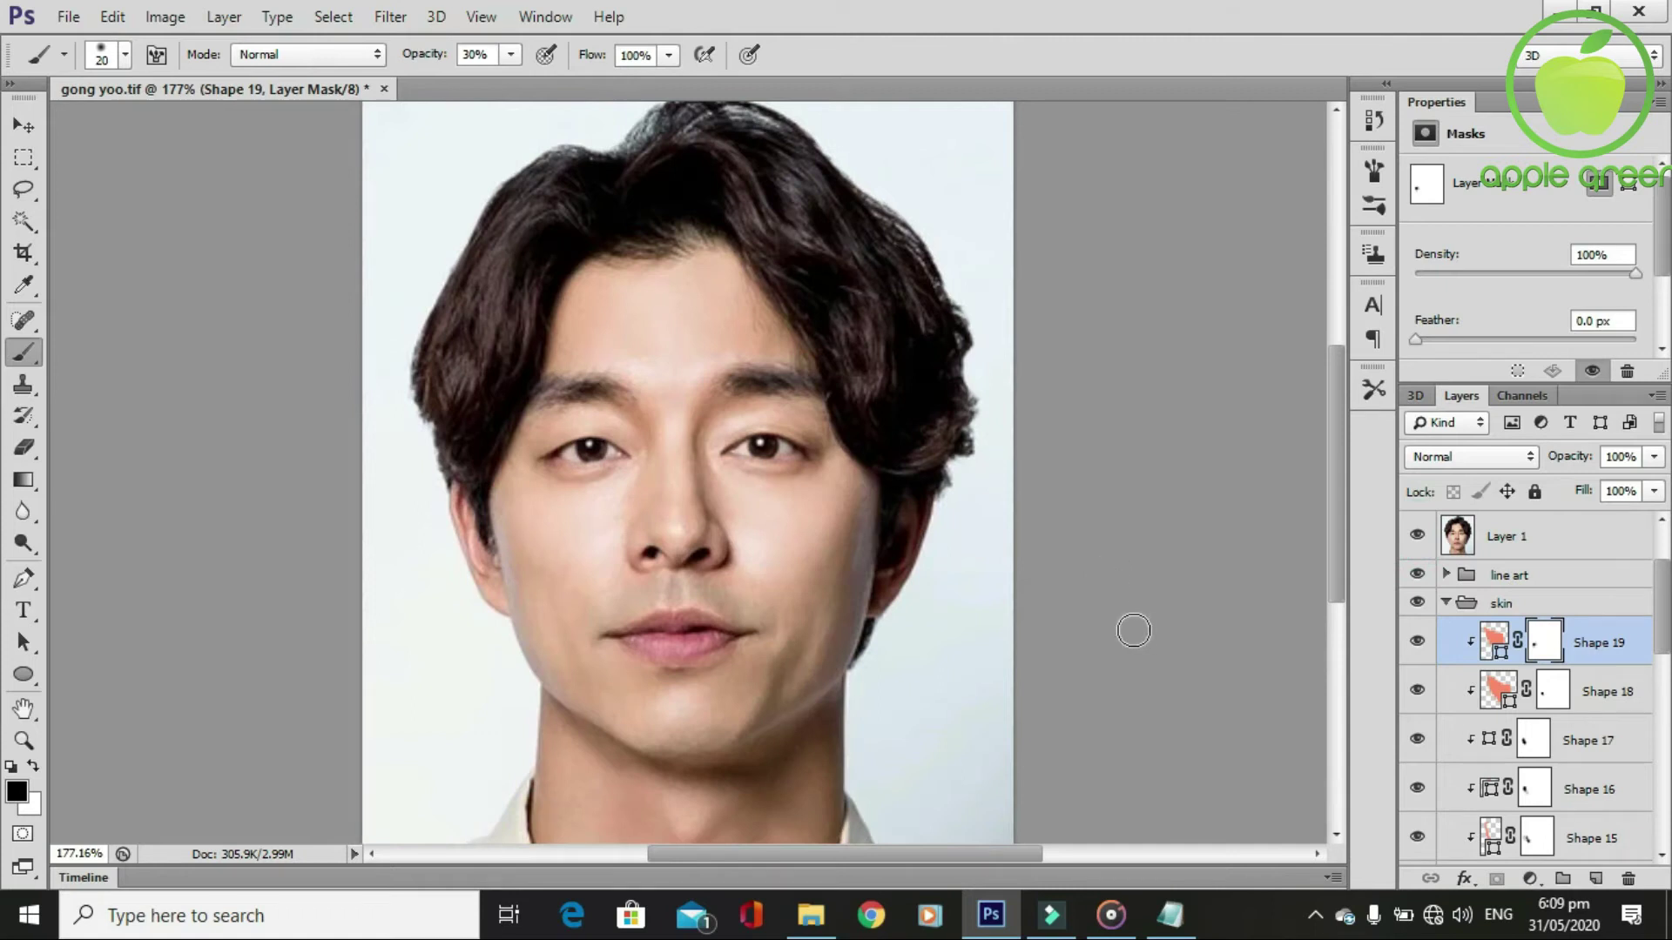
key("p")
scroll(636, 653, "up", 2)
Trace the Shape 20 outline from the cheek down along the right jaw's underside.
left_click(919, 410)
left_click_drag(862, 570, 814, 608)
left_click_drag(805, 665, 783, 726)
scroll(808, 669, "down", 3)
scroll(808, 668, "down", 1)
left_click(752, 624)
left_click_drag(658, 642, 610, 646)
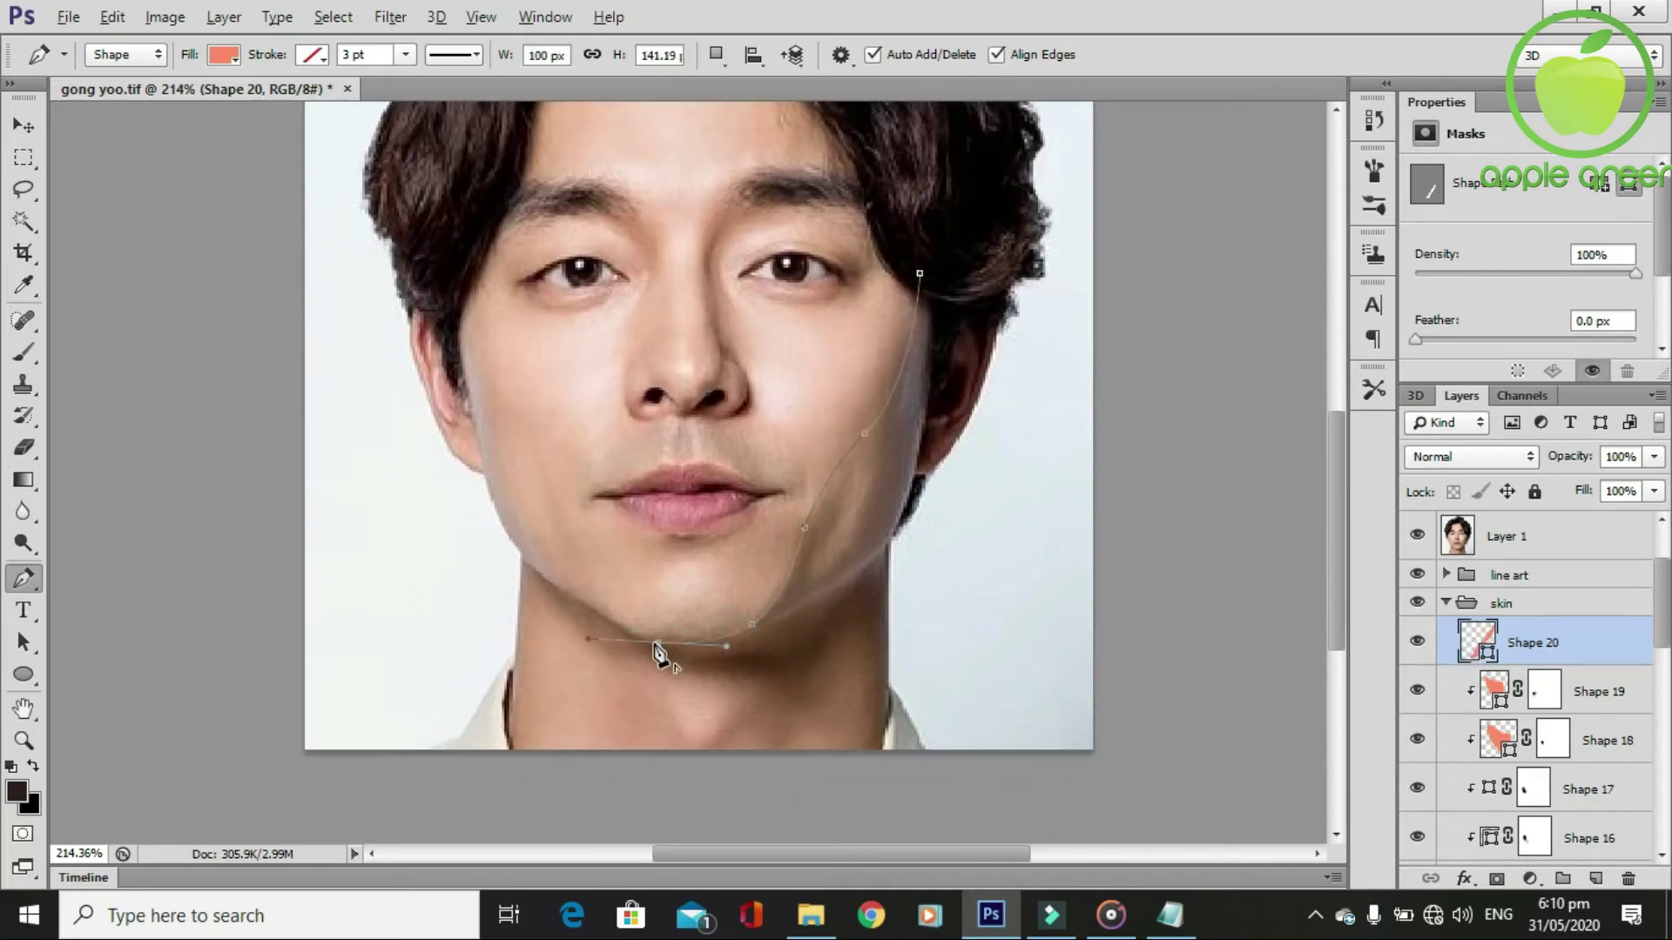
left_click_drag(789, 679, 923, 687)
left_click(790, 679, "alt")
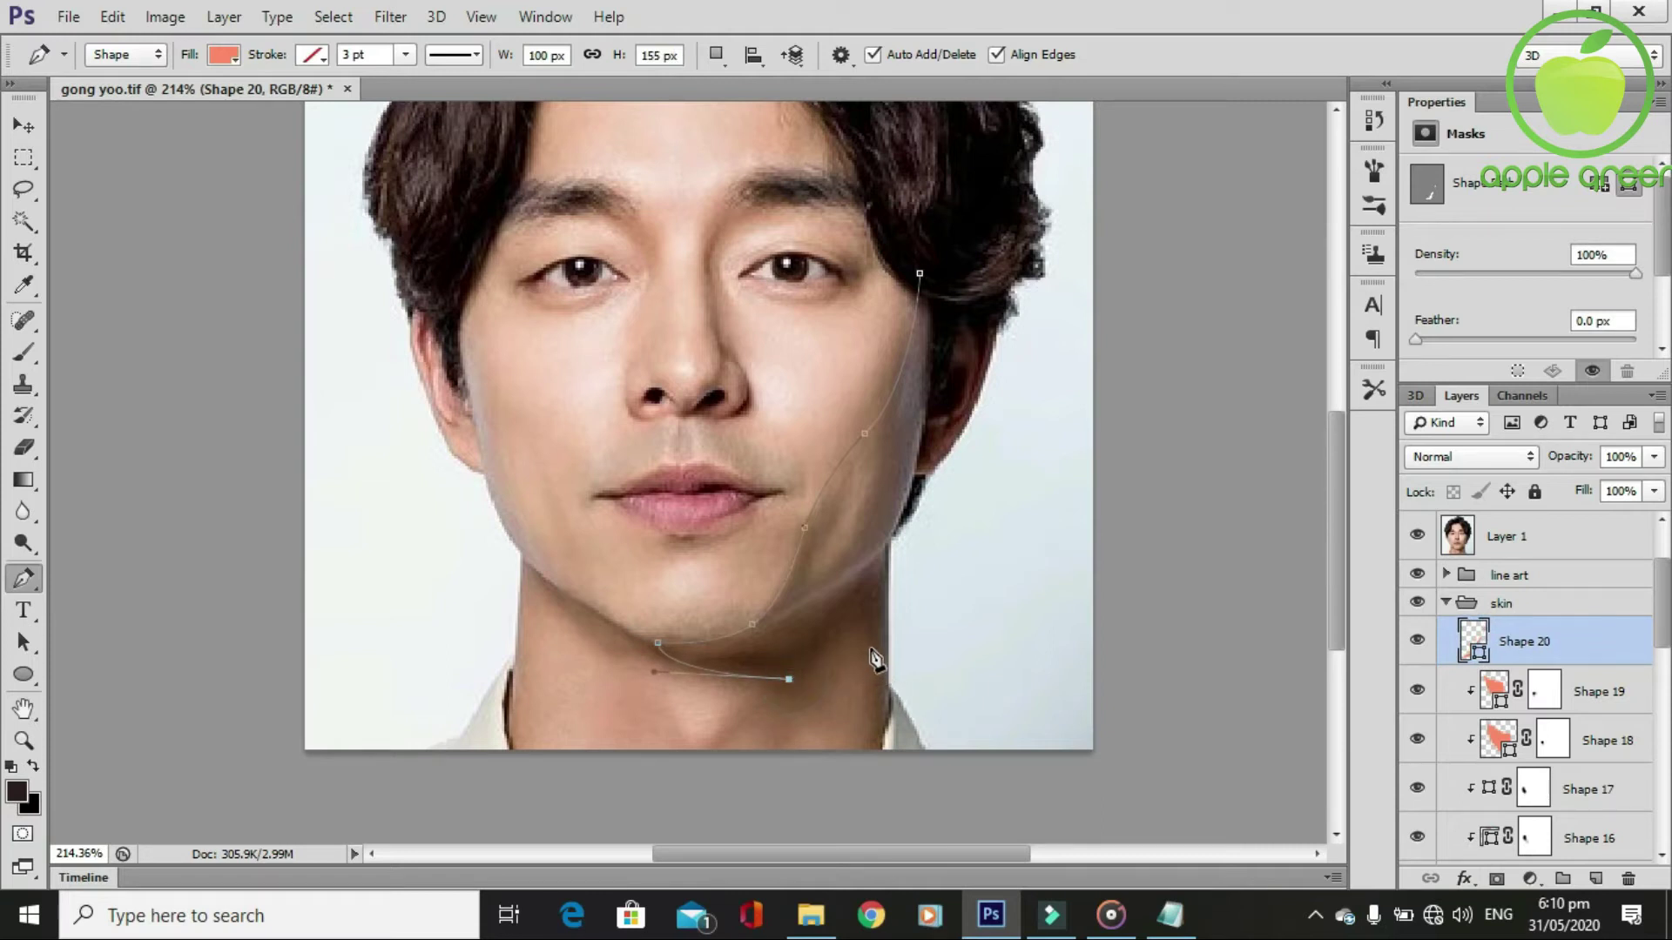
Extend the outline down the neck, close it at the cheek, and clip it below.
left_click(862, 633)
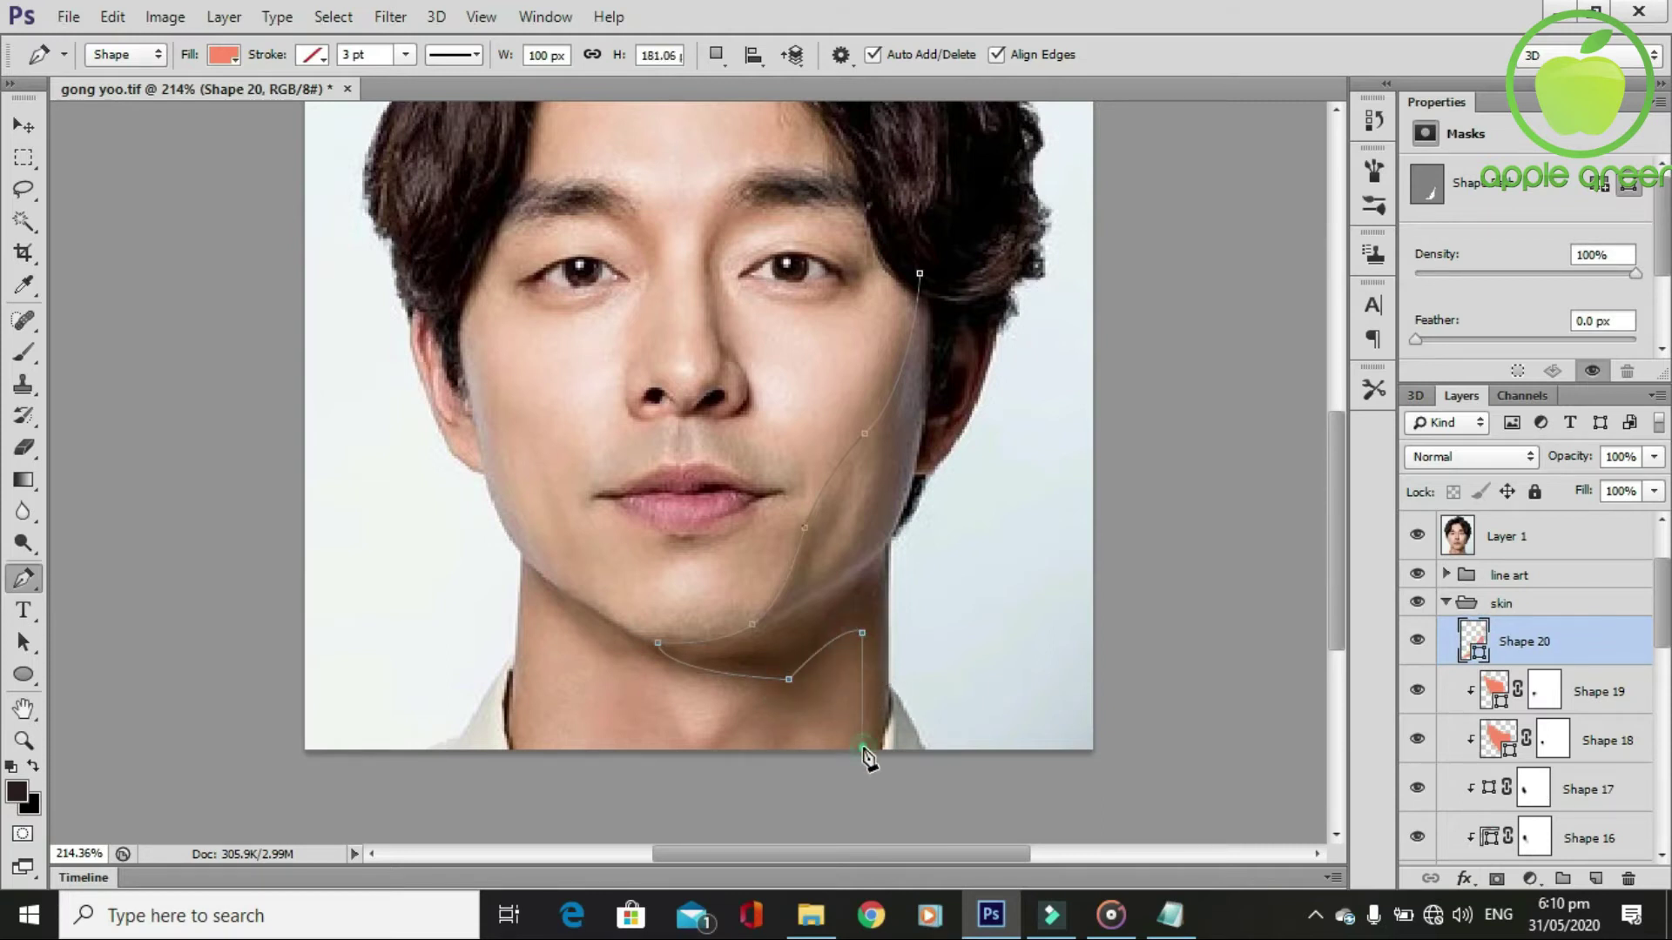
left_click_drag(862, 747, 883, 750)
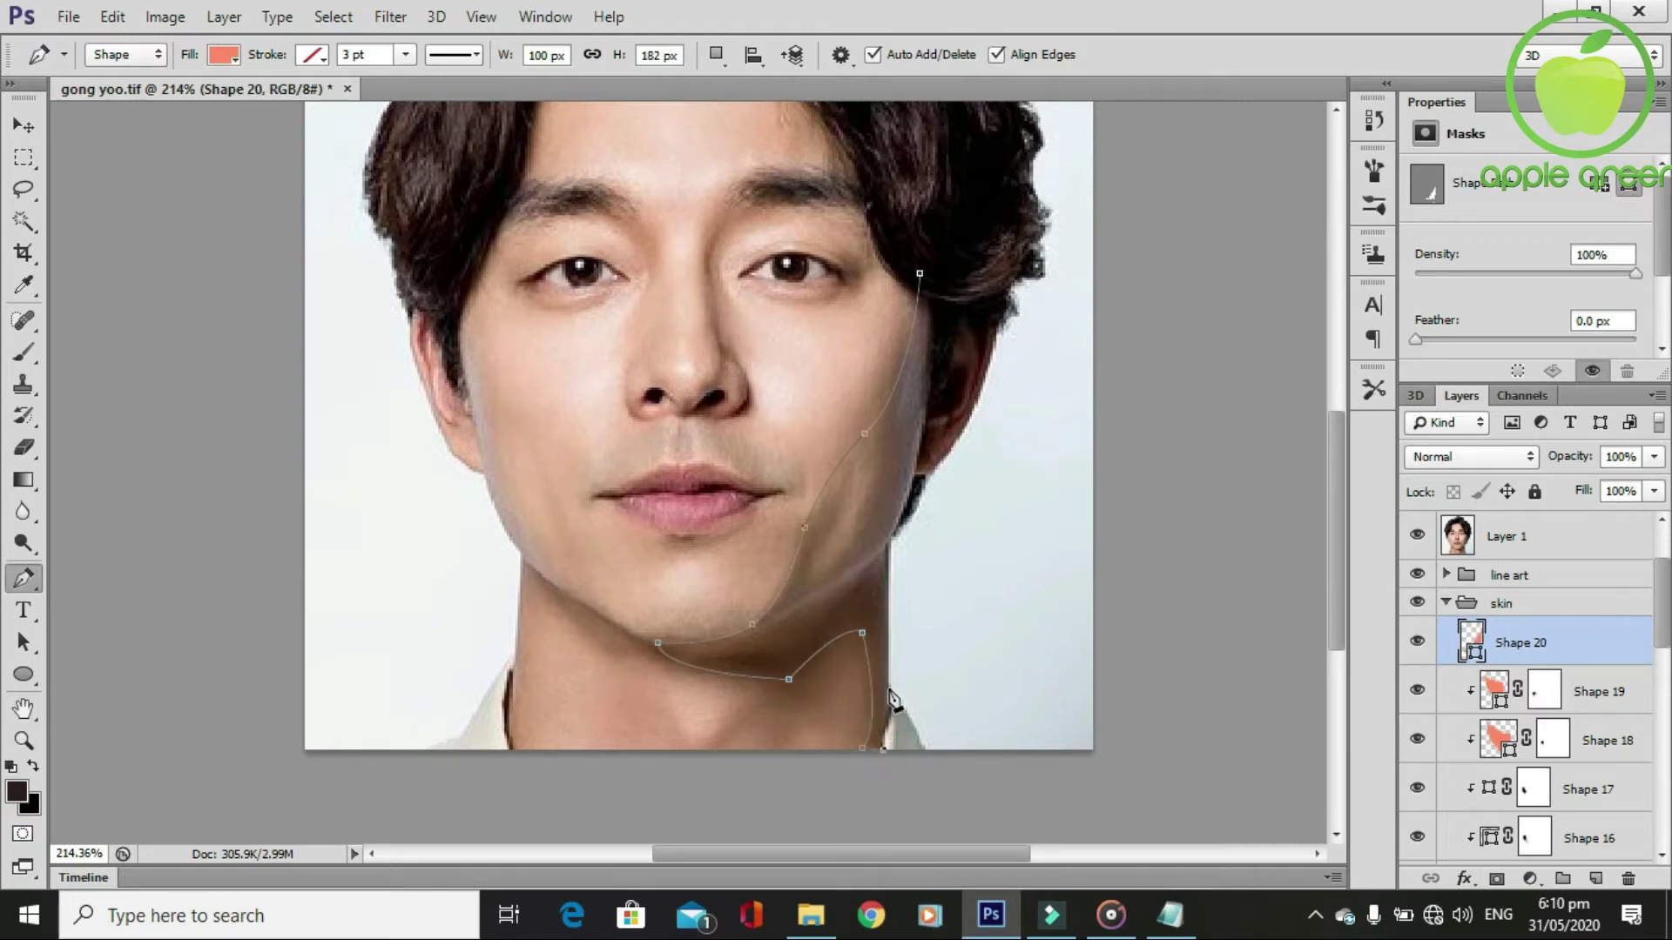
scroll(897, 688, "up", 2)
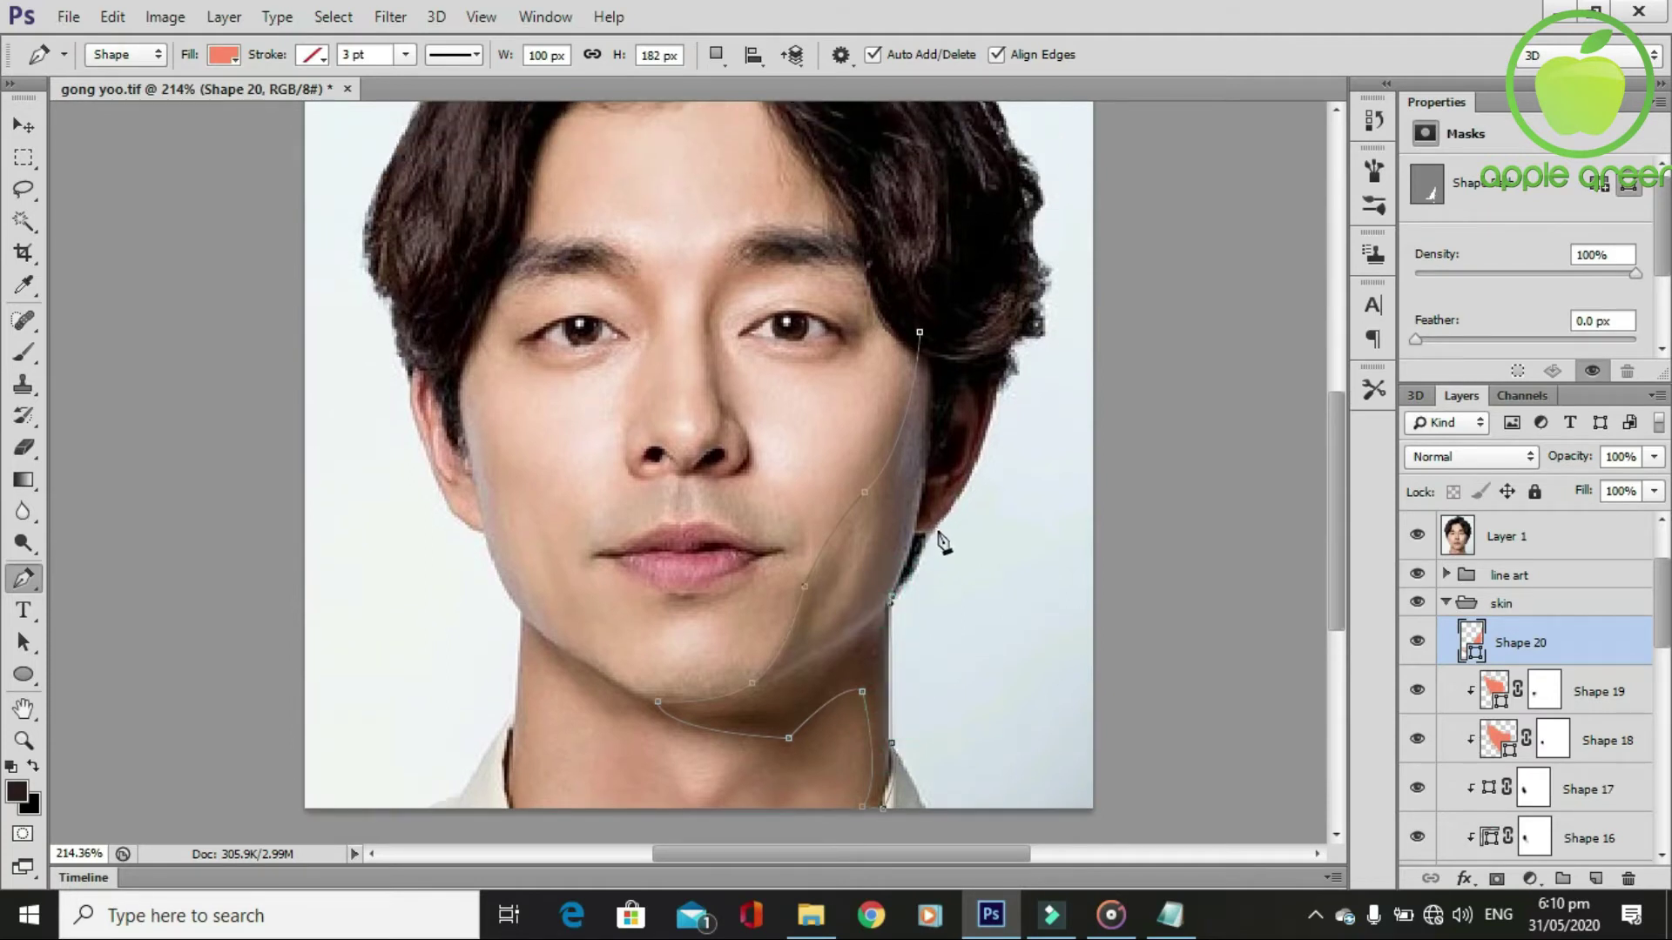
scroll(1003, 454, "up", 2)
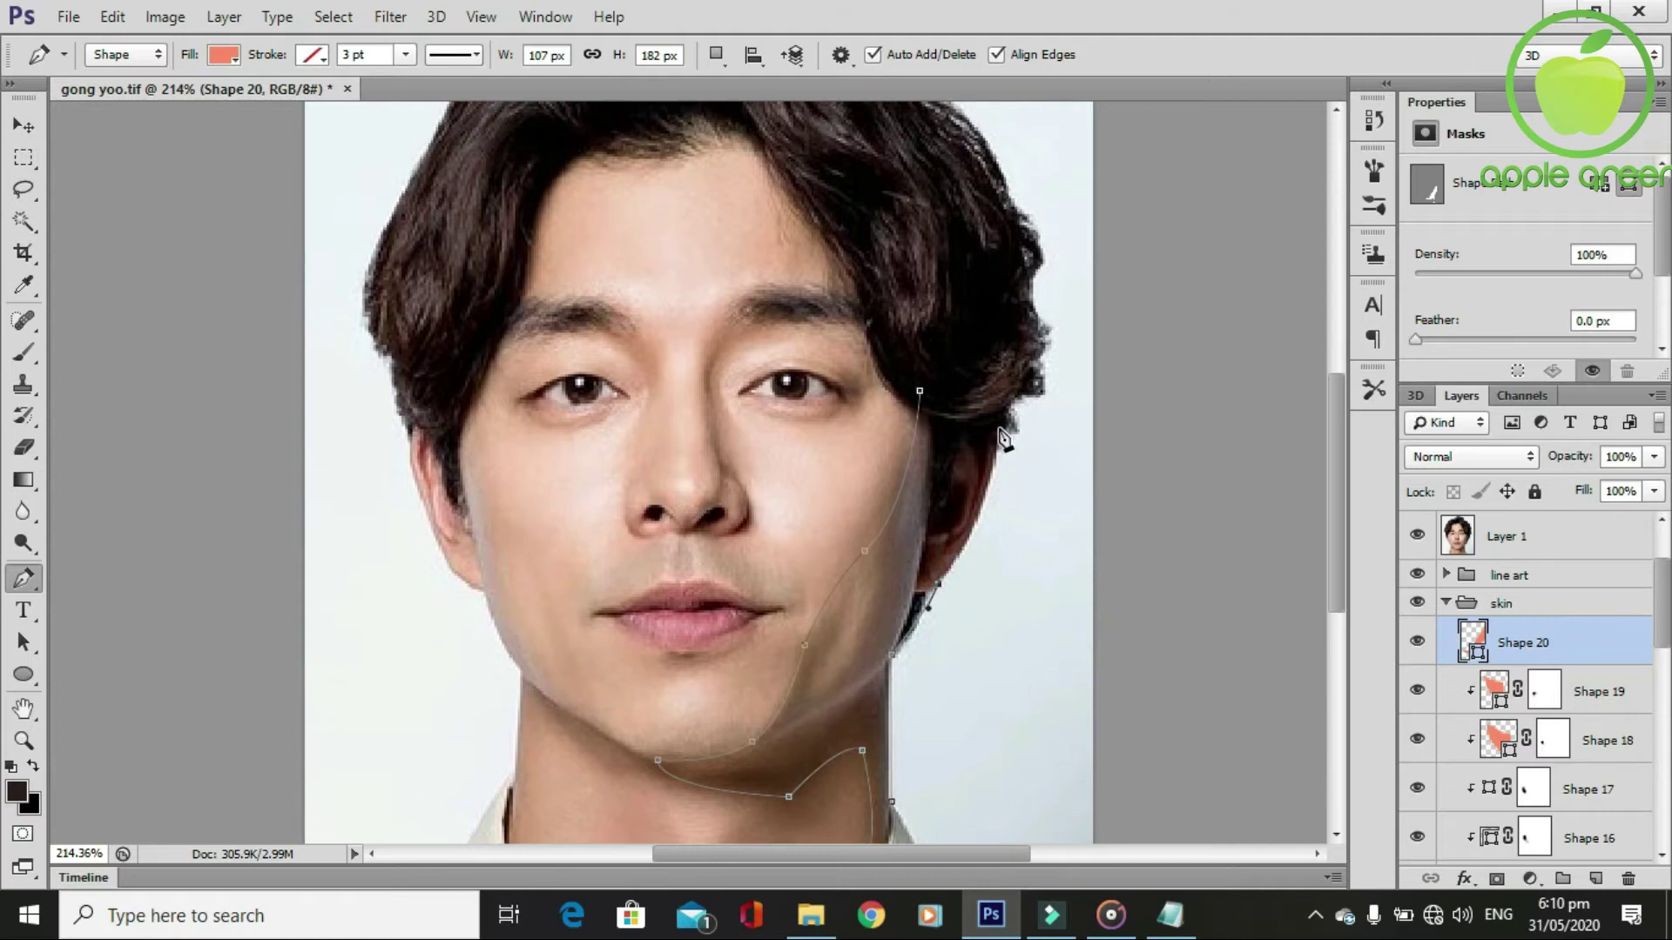
left_click_drag(1001, 426, 934, 338)
left_click(922, 390)
left_click(1495, 659, "alt")
Fill Shape 20 with d7604a copied from the colour list and set its opacity to 49%.
left_click(1414, 538)
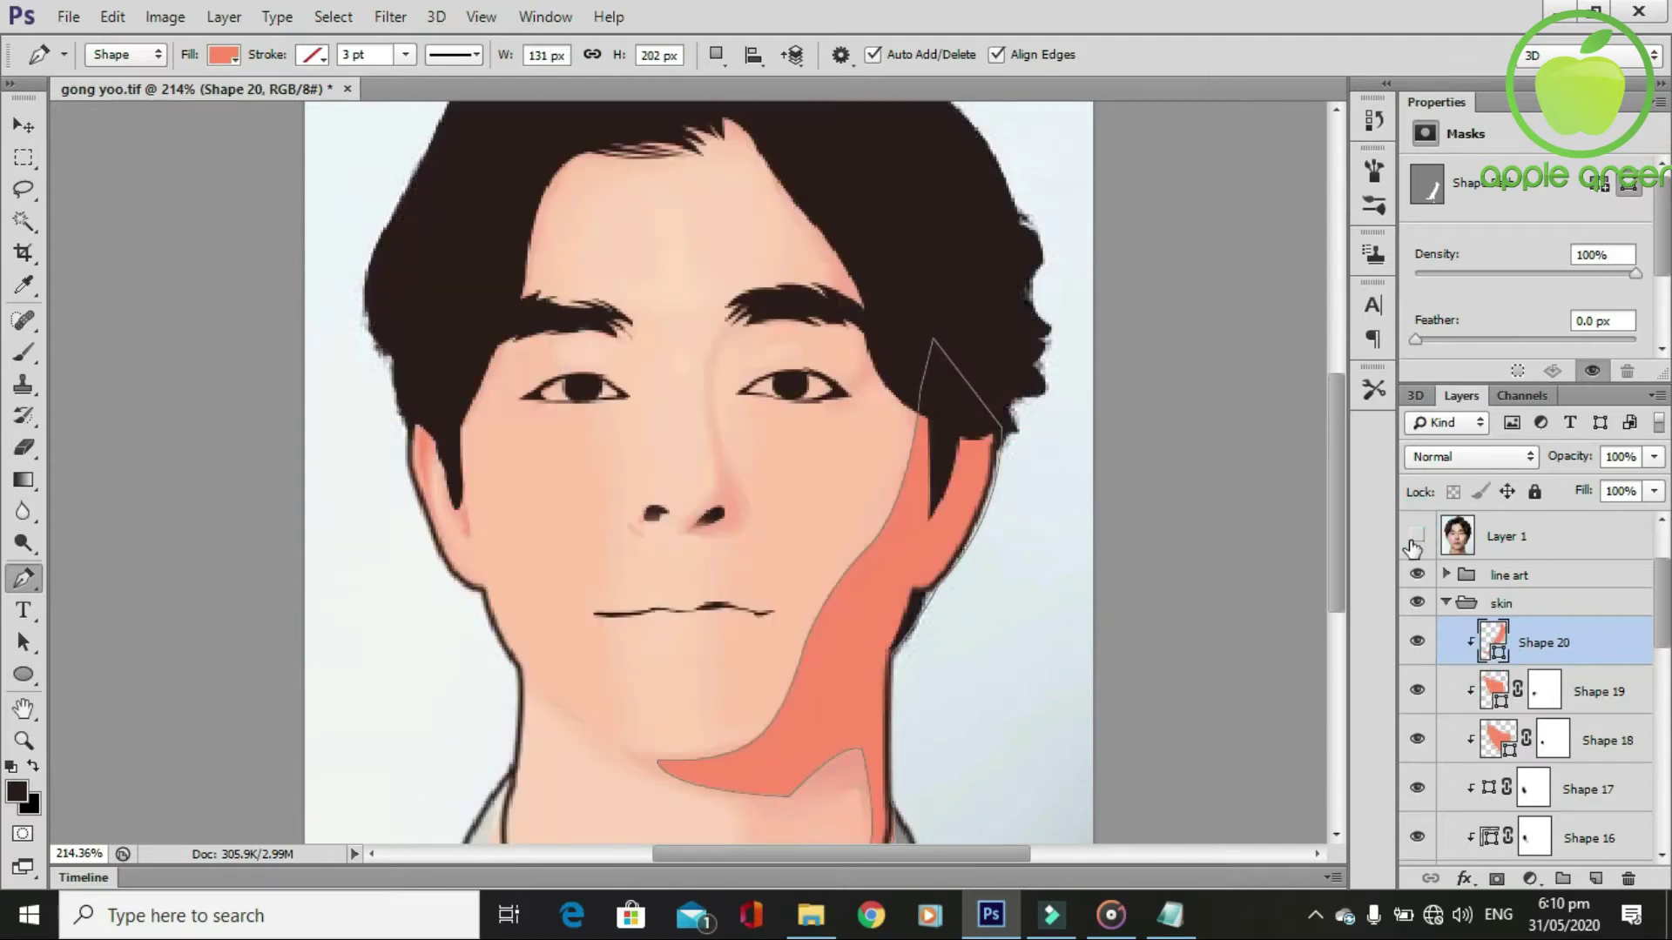
left_click(1170, 915)
left_click_drag(362, 296, 302, 296)
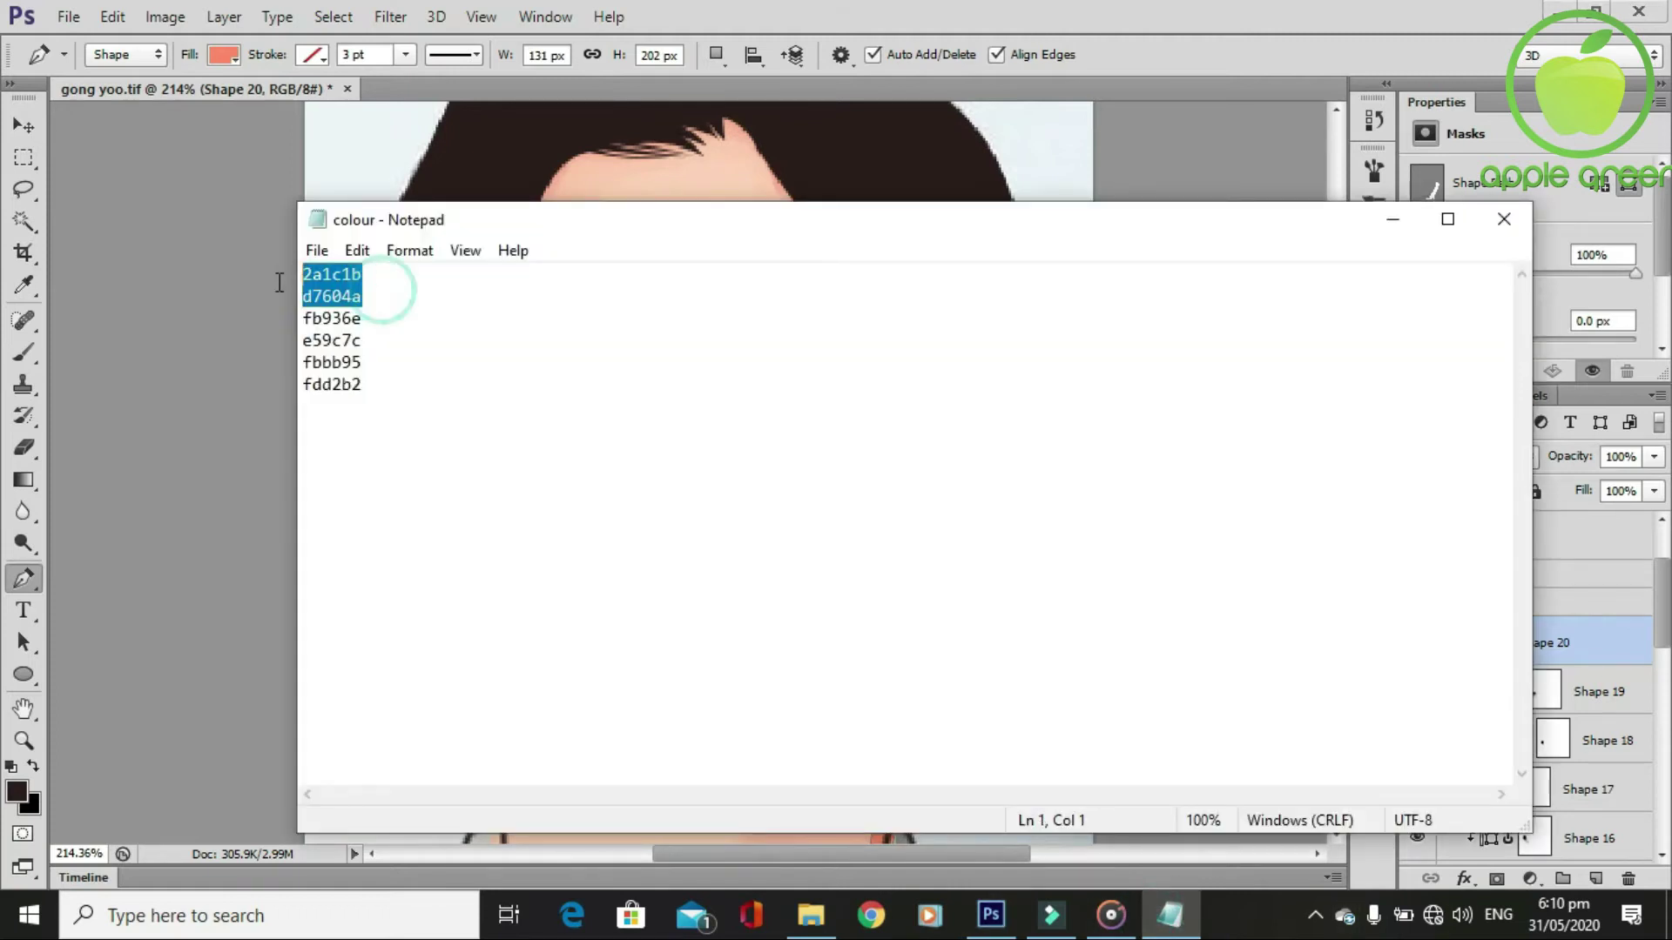
left_click(899, 35)
double_click(1495, 645)
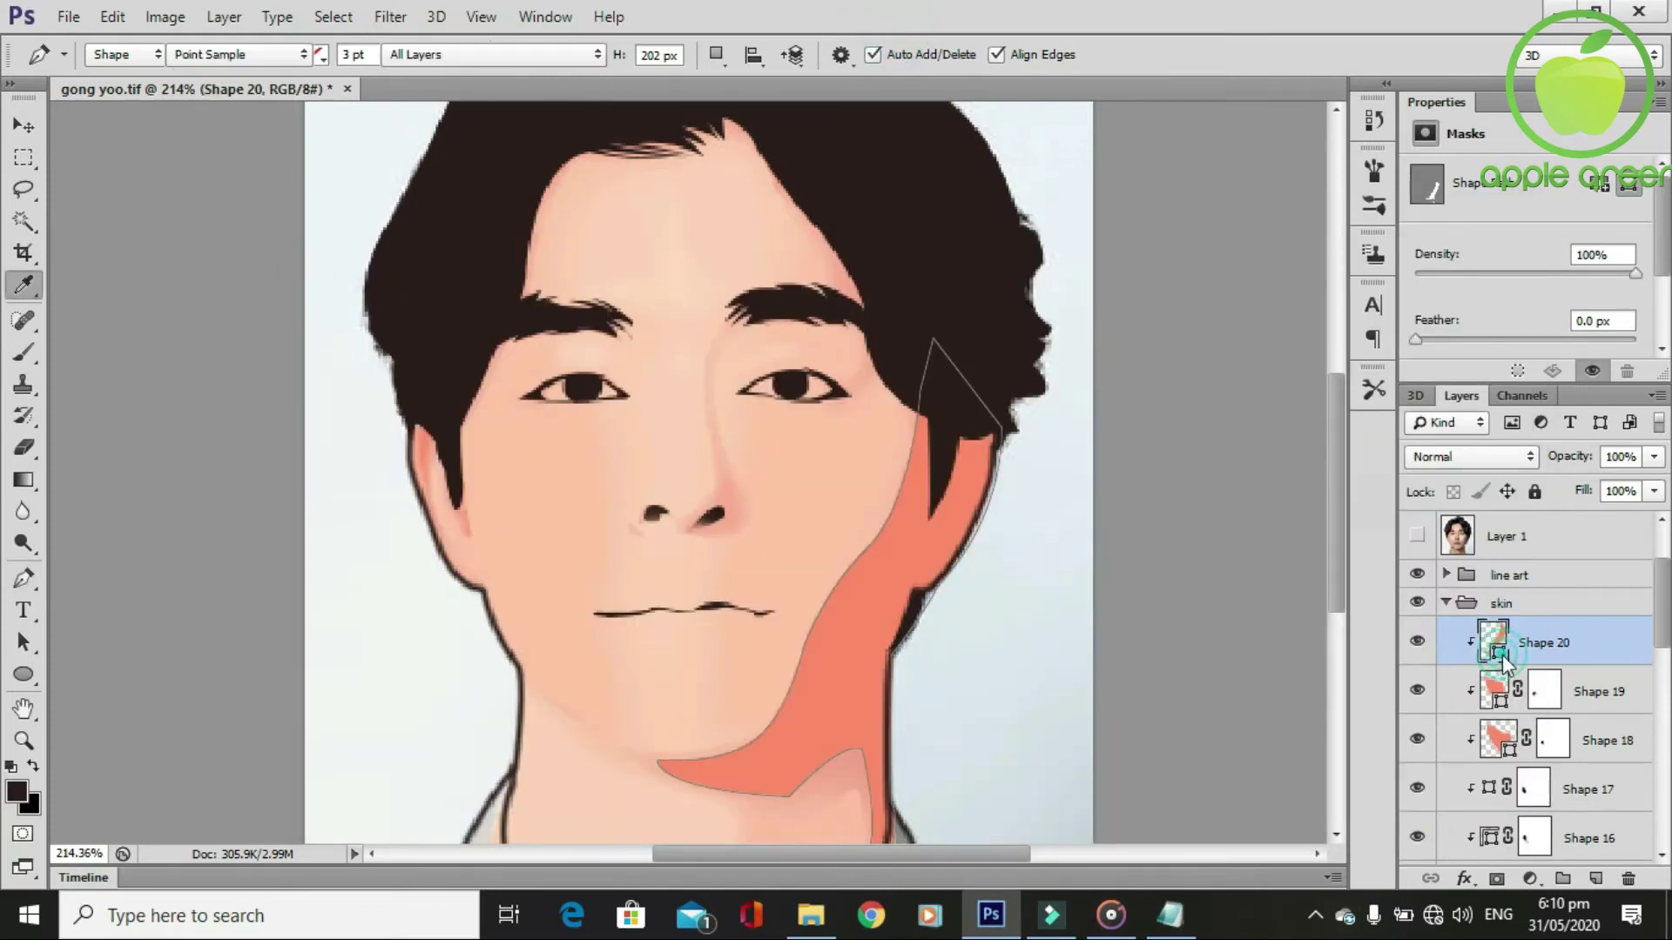
key("ctrl+v")
key("Return")
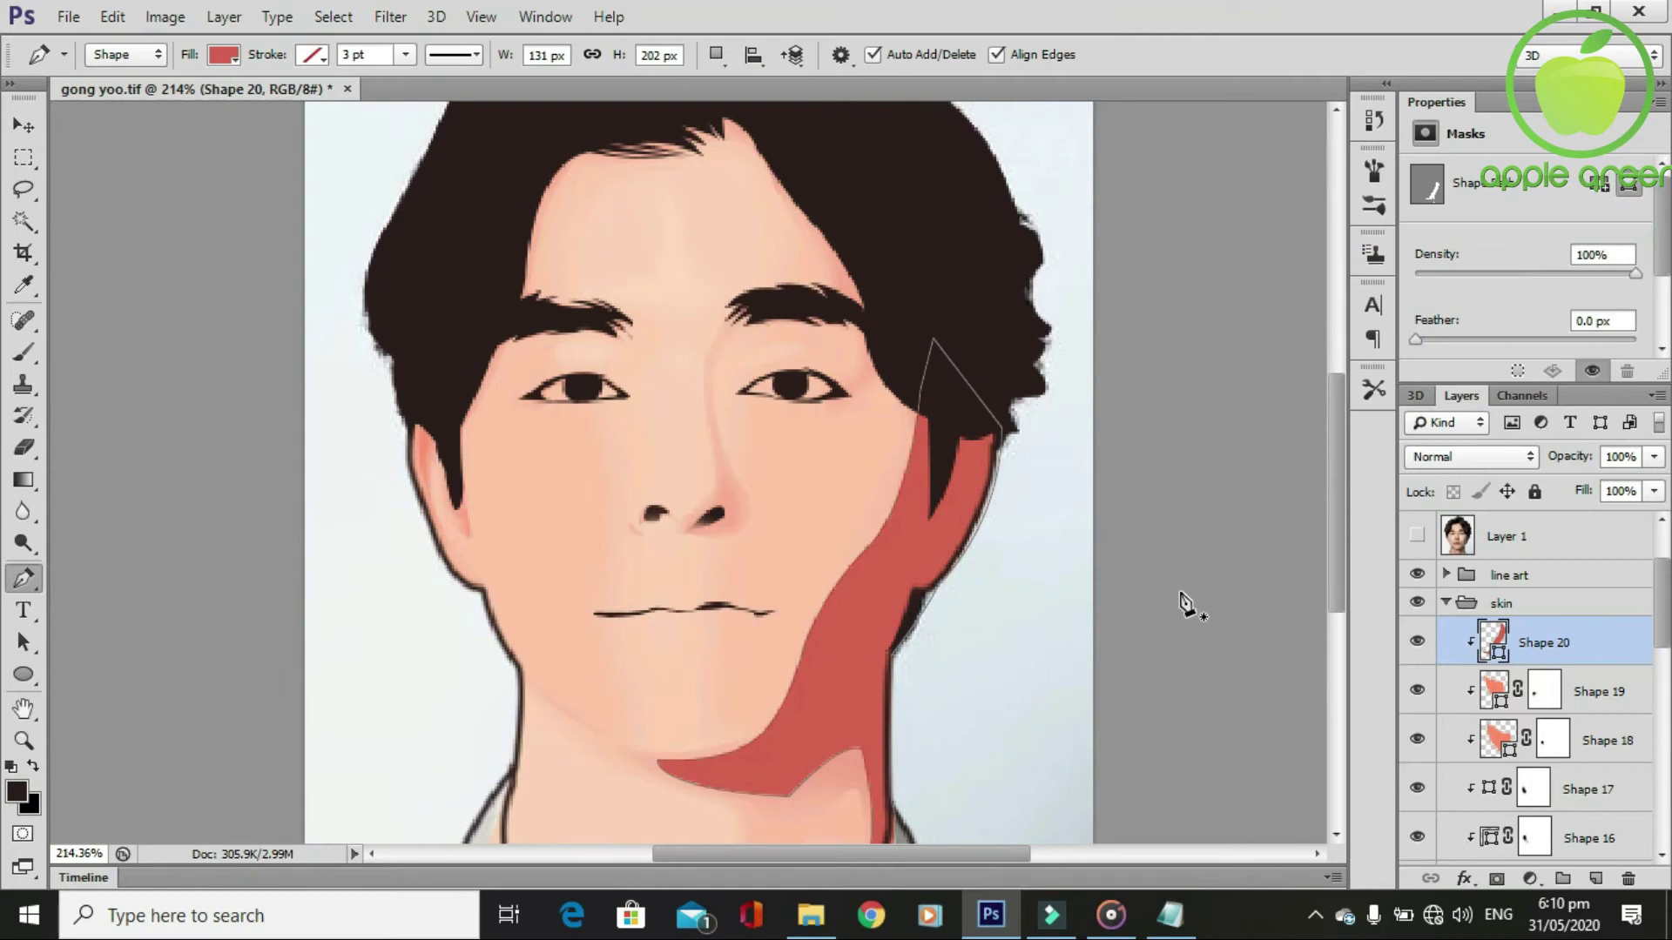
mouse_move(1659, 457)
left_mouse_down()
mouse_move(1652, 485)
mouse_move(1607, 487)
left_mouse_up()
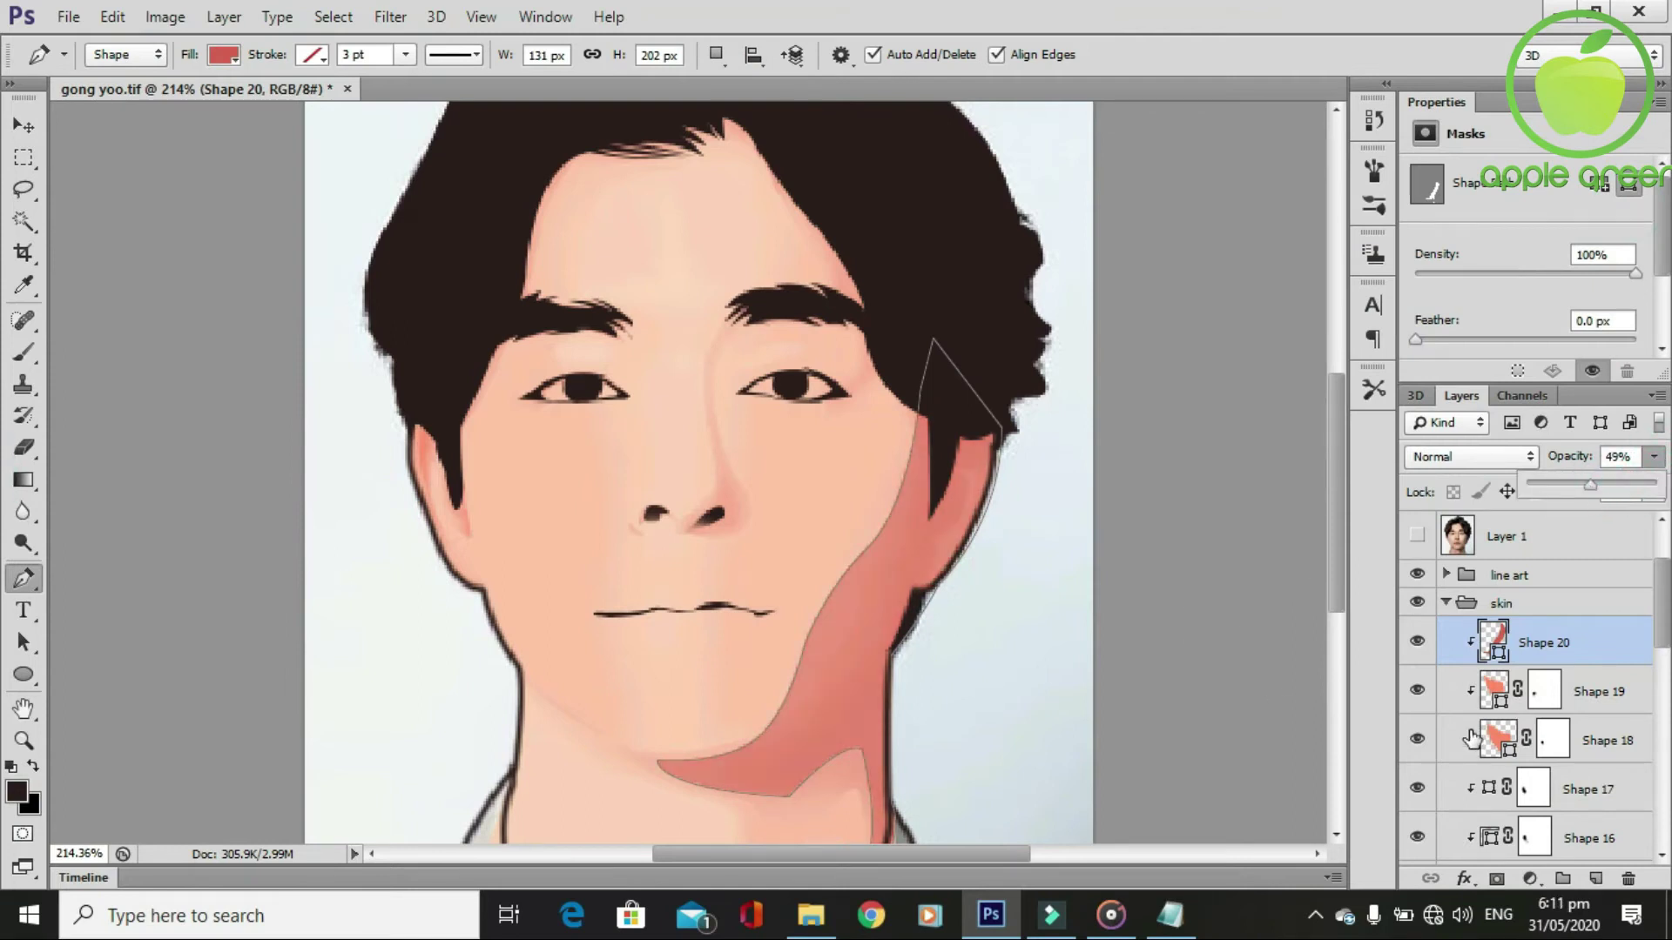
Add a layer mask and brush the shading soft over the cheek and under the chin.
left_click(1497, 878)
key("b")
mouse_move(889, 424)
left_mouse_down()
mouse_move(813, 616)
mouse_move(828, 578)
left_mouse_up()
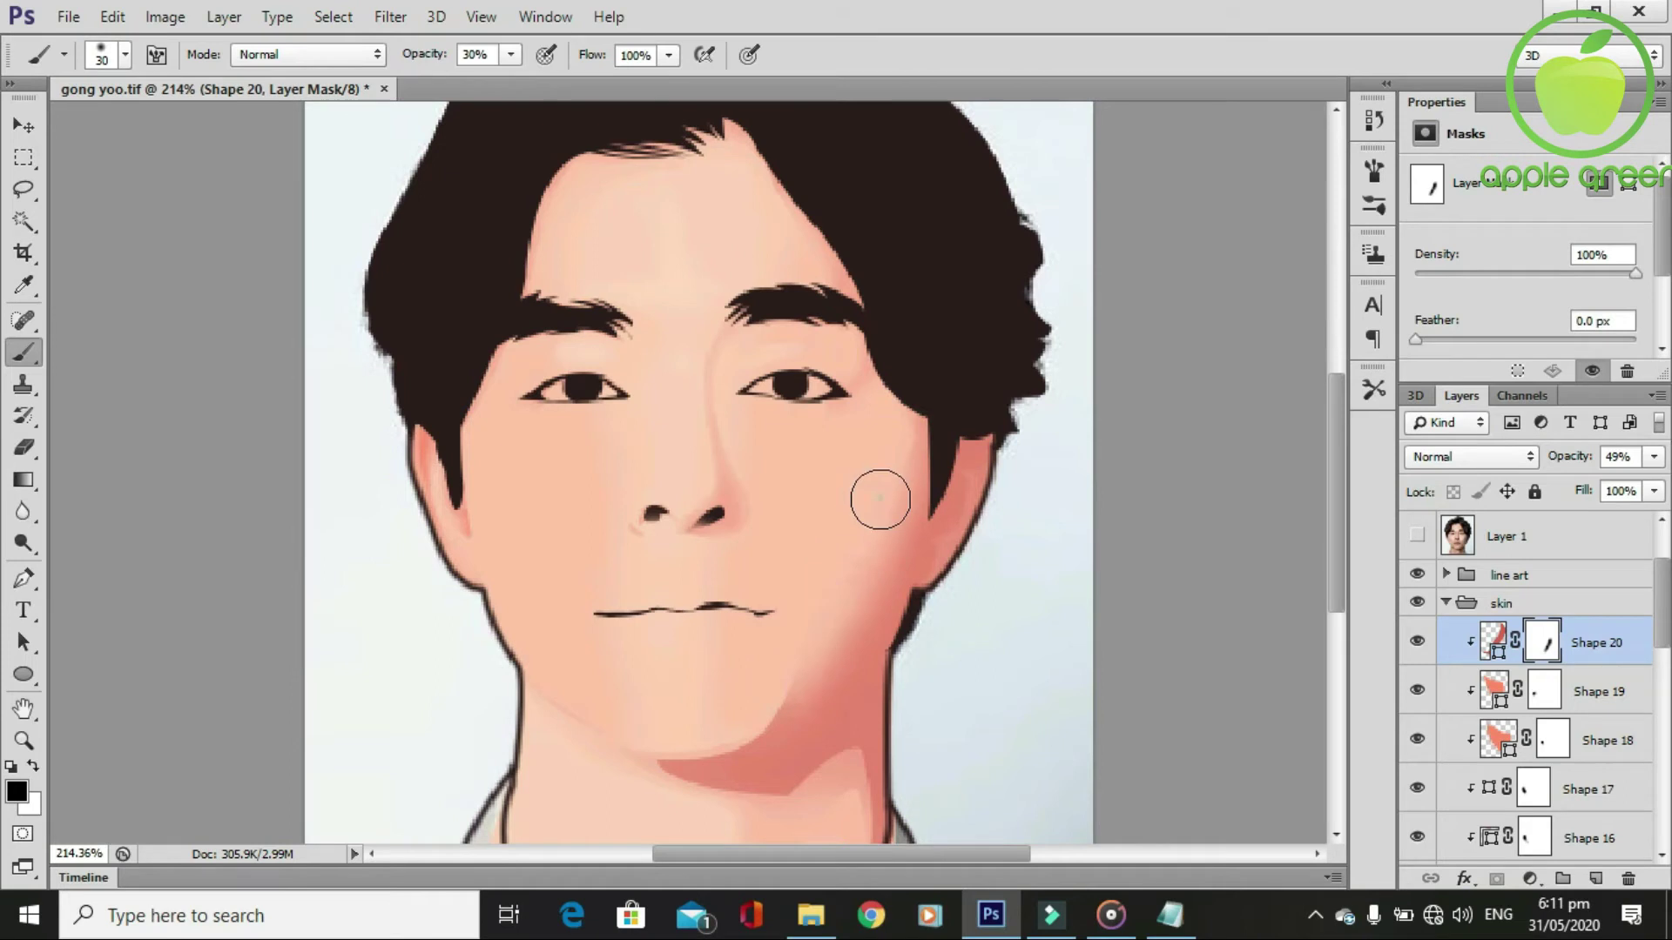
mouse_move(720, 728)
left_mouse_down()
mouse_move(645, 723)
mouse_move(619, 742)
left_mouse_up()
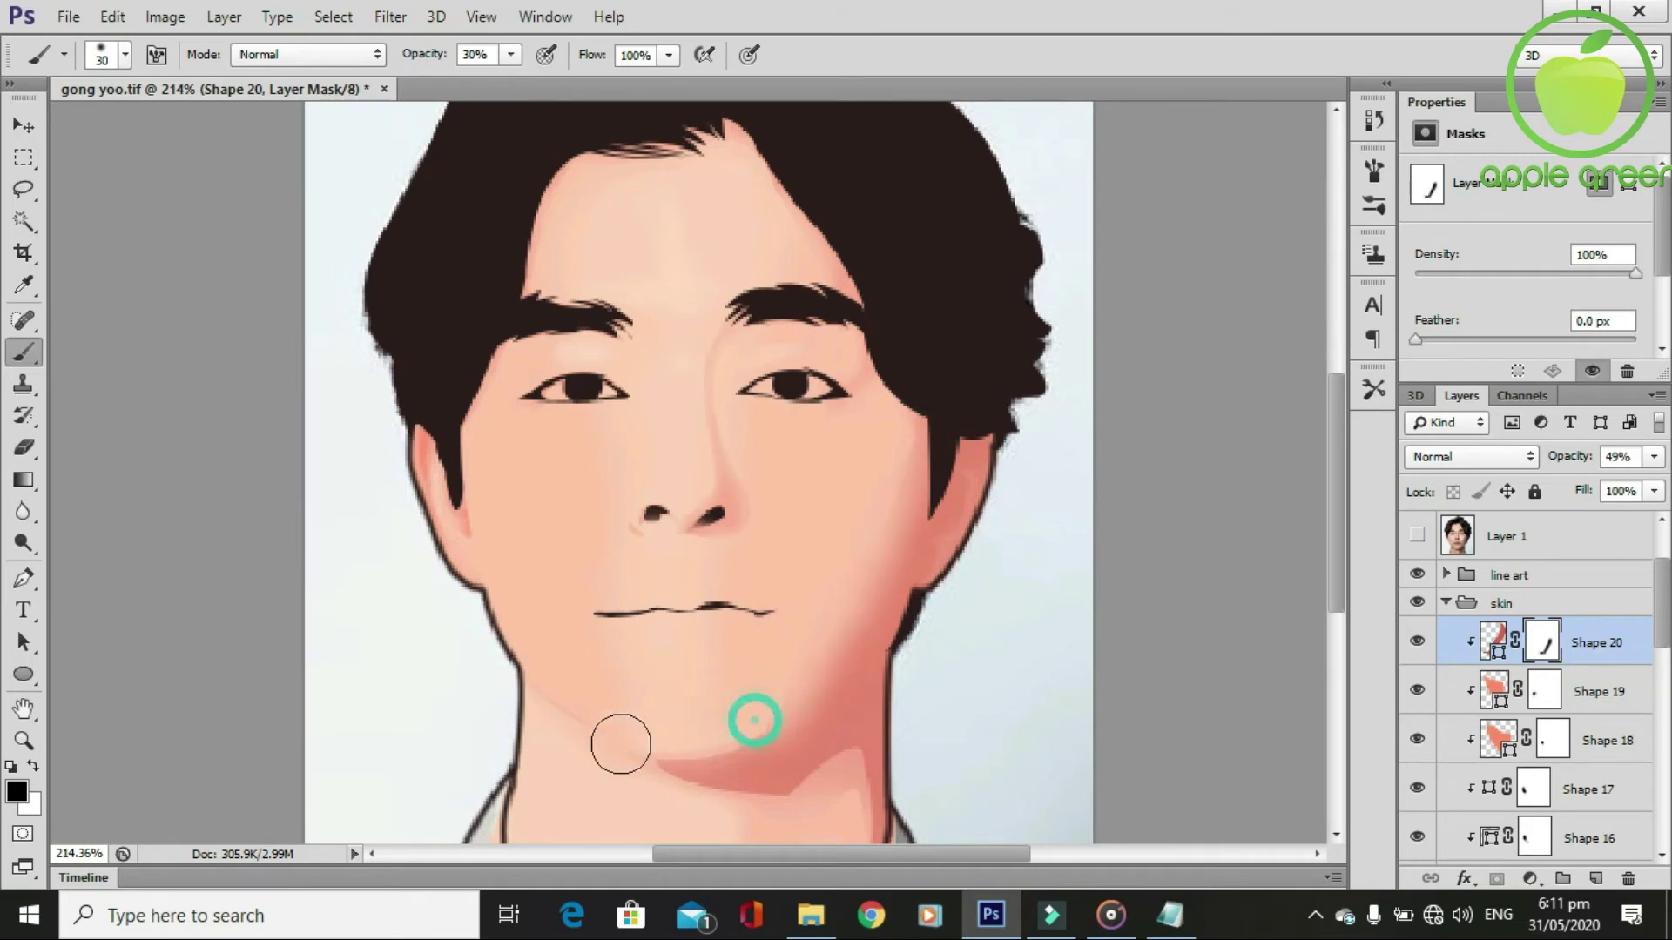
mouse_move(686, 803)
left_mouse_down()
mouse_move(757, 829)
mouse_move(862, 775)
mouse_move(839, 776)
mouse_move(853, 785)
left_mouse_up()
Lightly fade the jaw shading below the mouth on the mask.
scroll(854, 785, "down", 3)
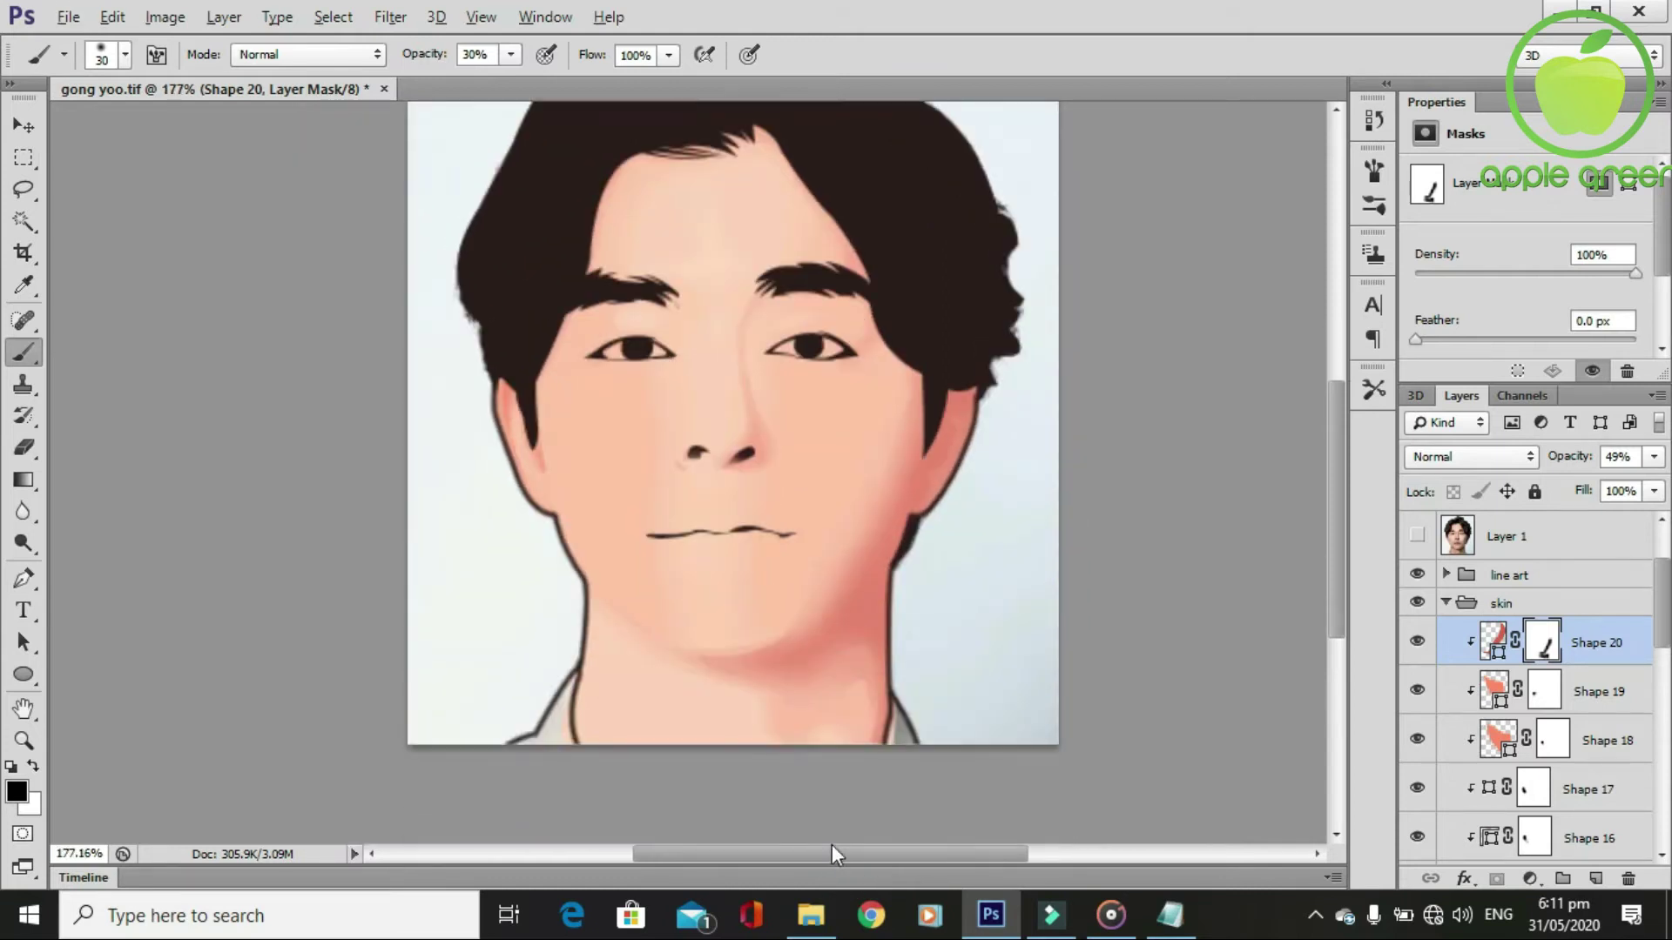
scroll(1002, 670, "up", 4)
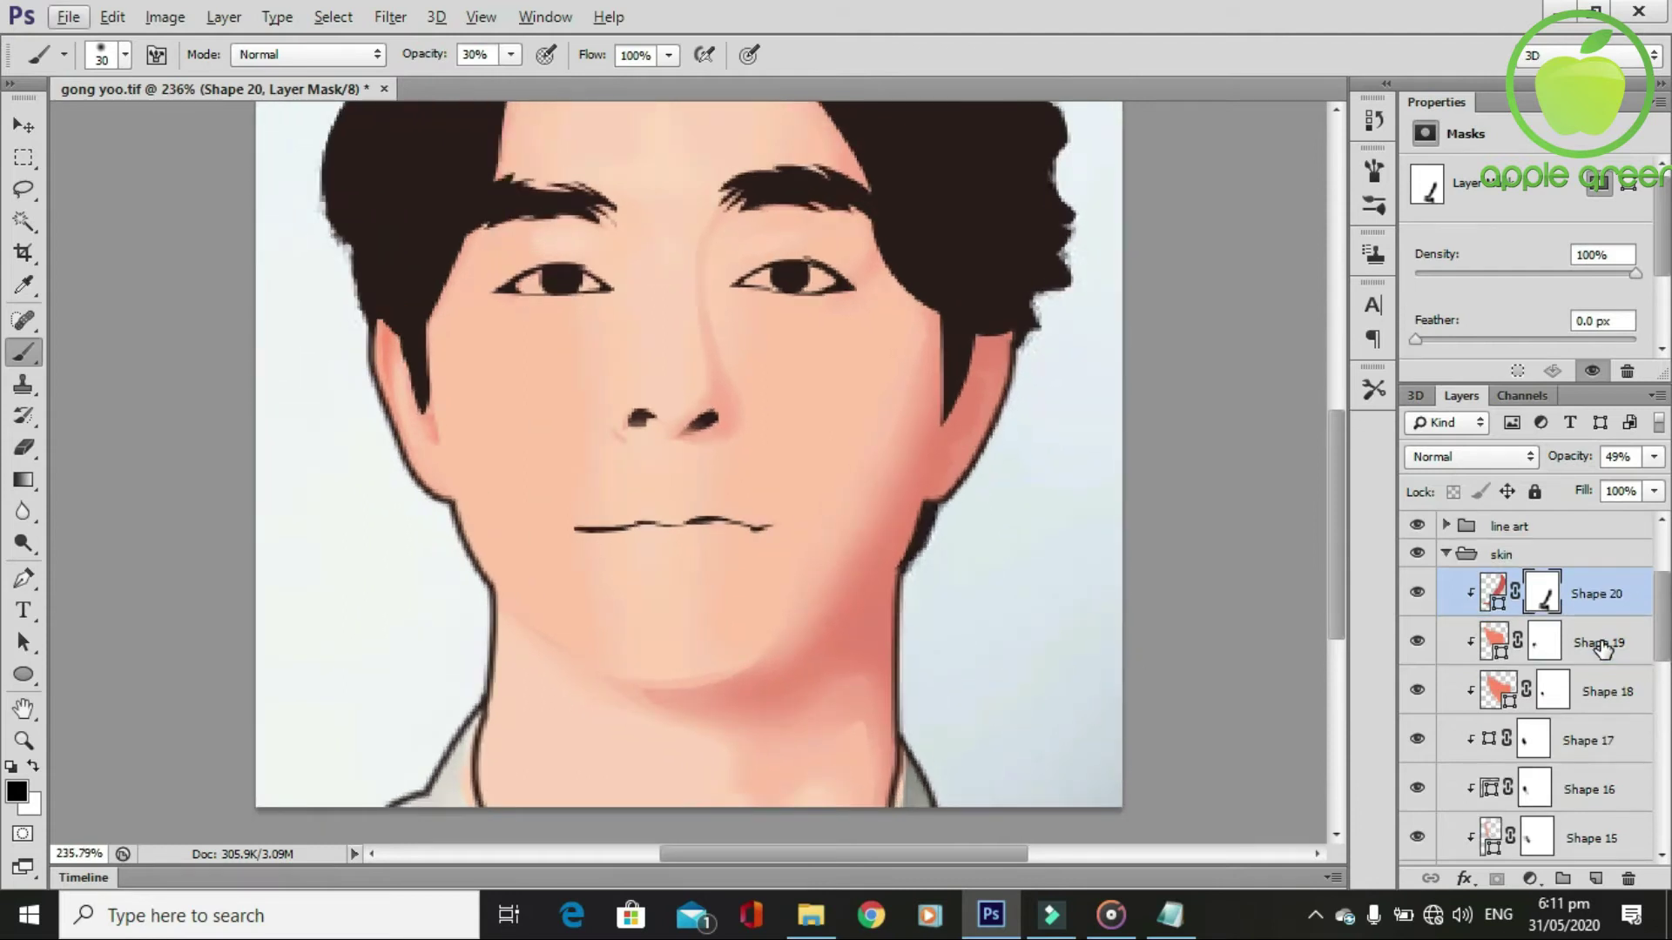
scroll(1613, 648, "down", 2)
scroll(1602, 649, "up", 4)
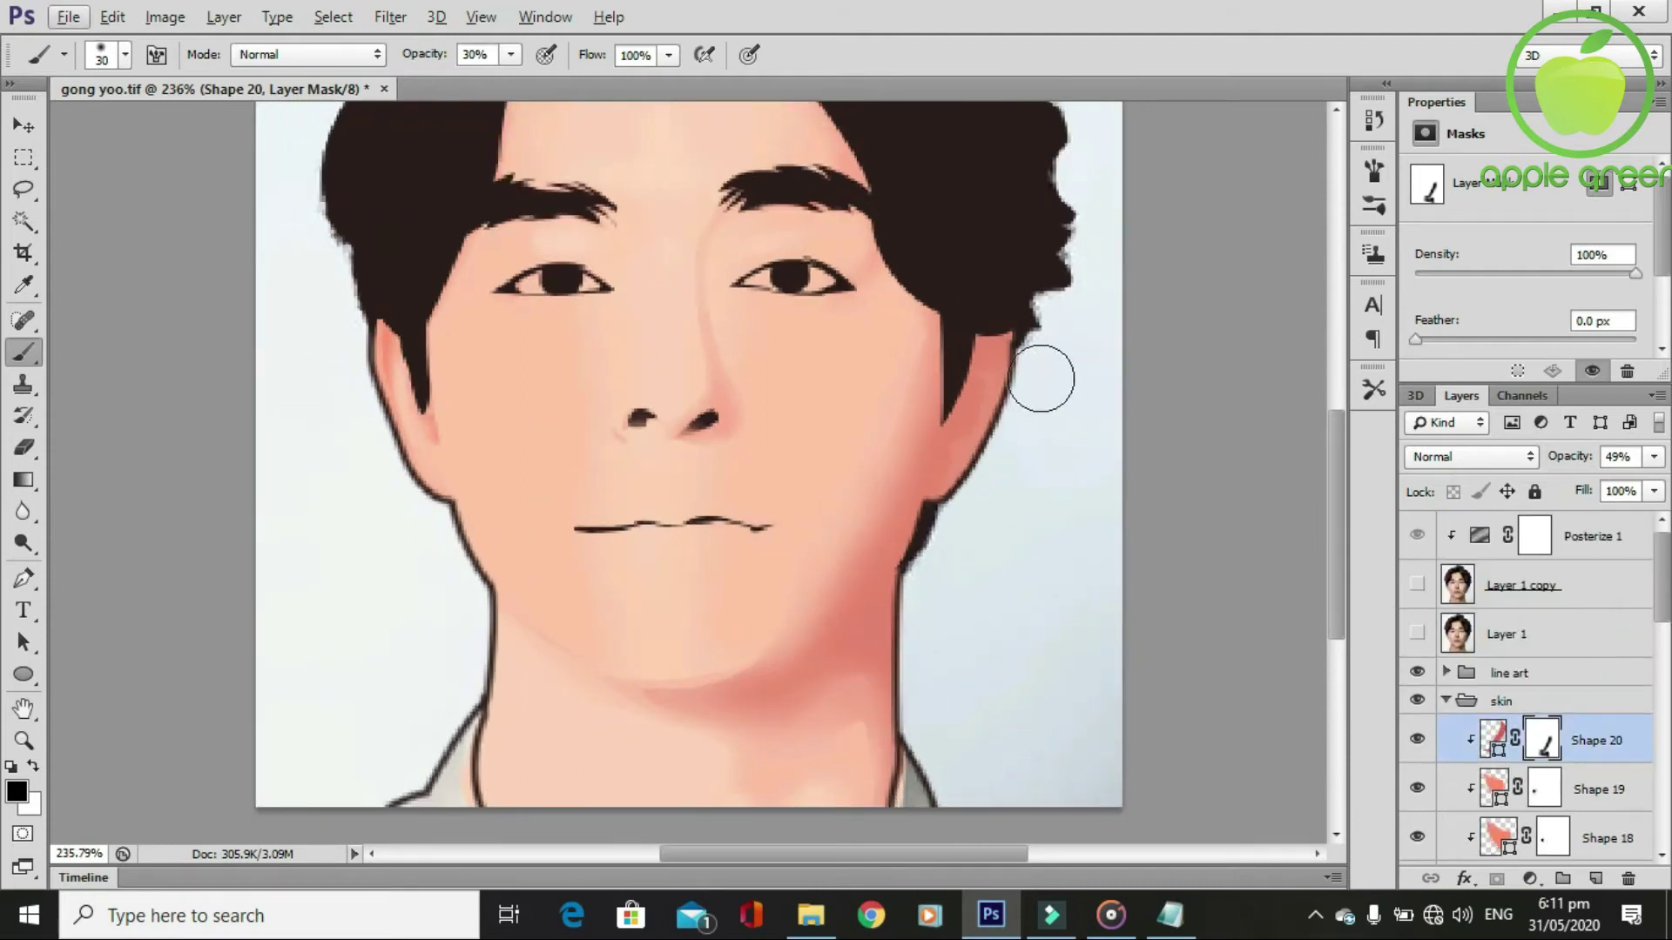
scroll(1004, 503, "down", 1)
scroll(985, 582, "down", 1)
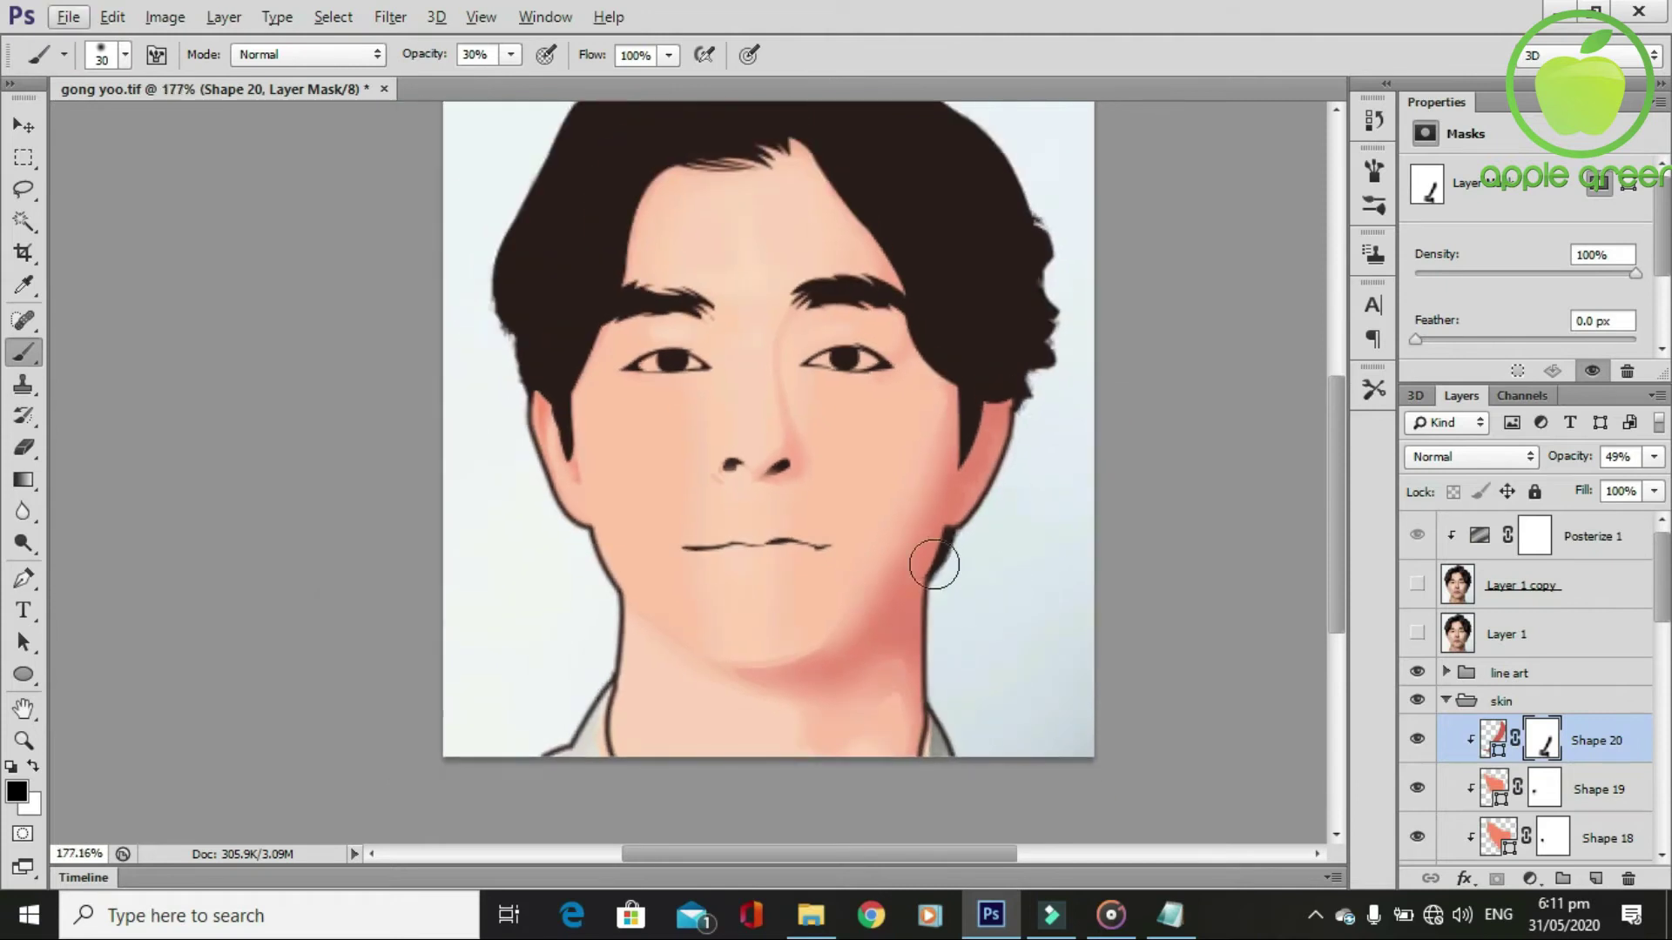
scroll(934, 565, "up", 1)
left_click_drag(908, 401, 904, 421)
left_click(802, 573)
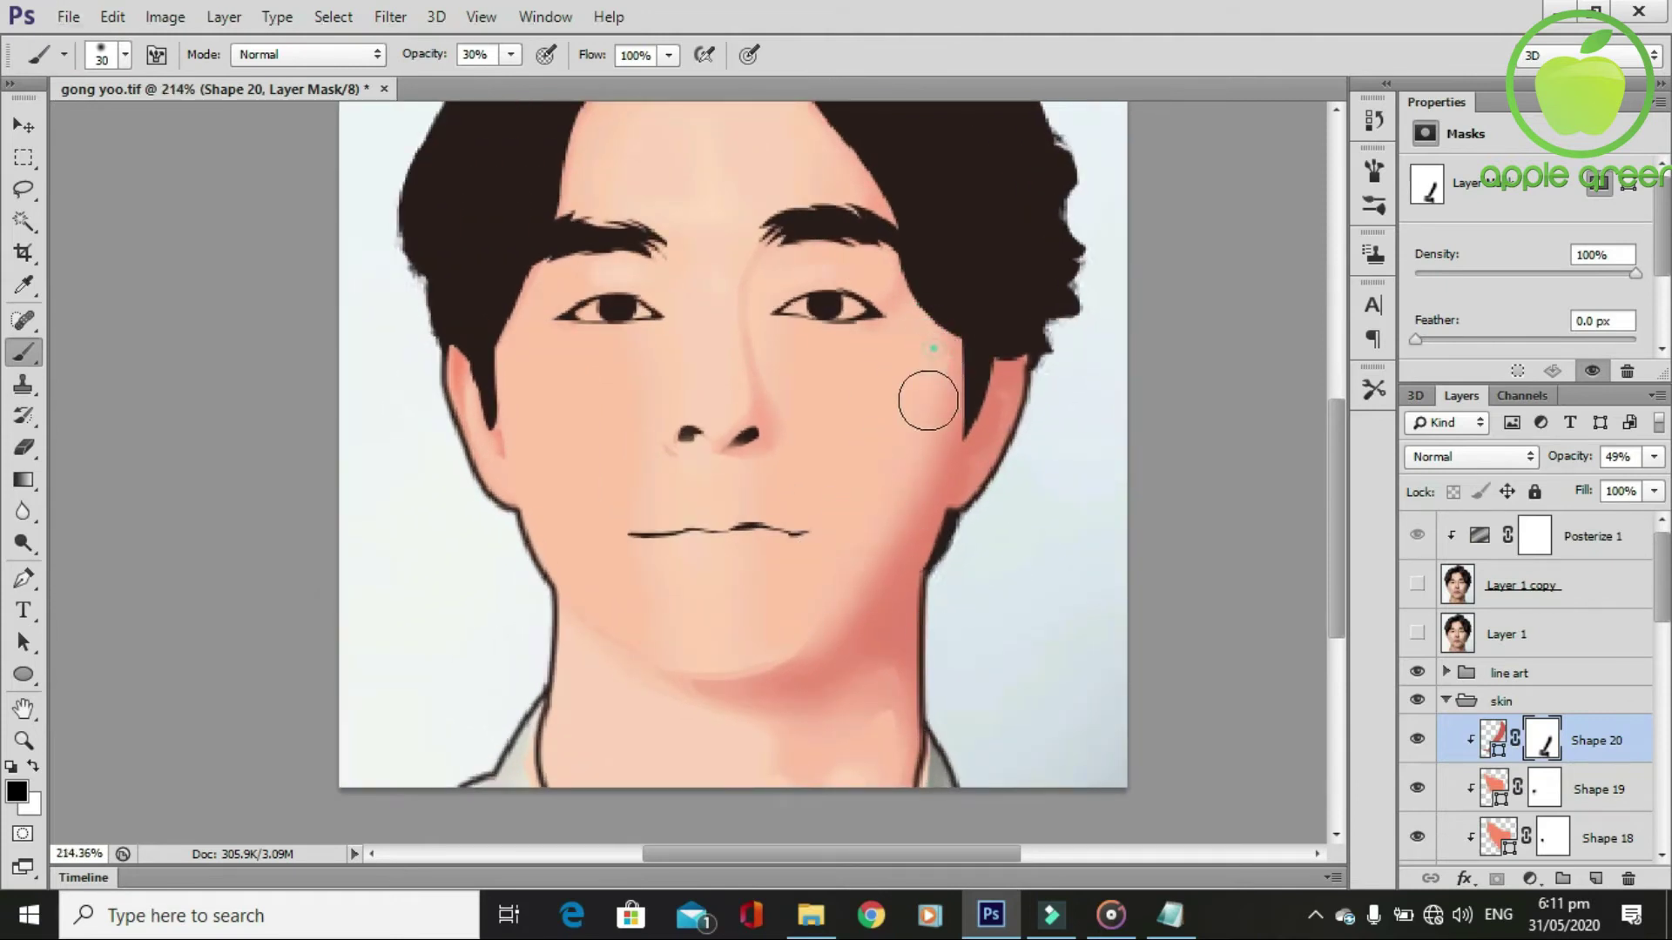
scroll(877, 634, "down", 1)
scroll(875, 649, "up", 1)
scroll(871, 661, "down", 1)
scroll(870, 662, "up", 1)
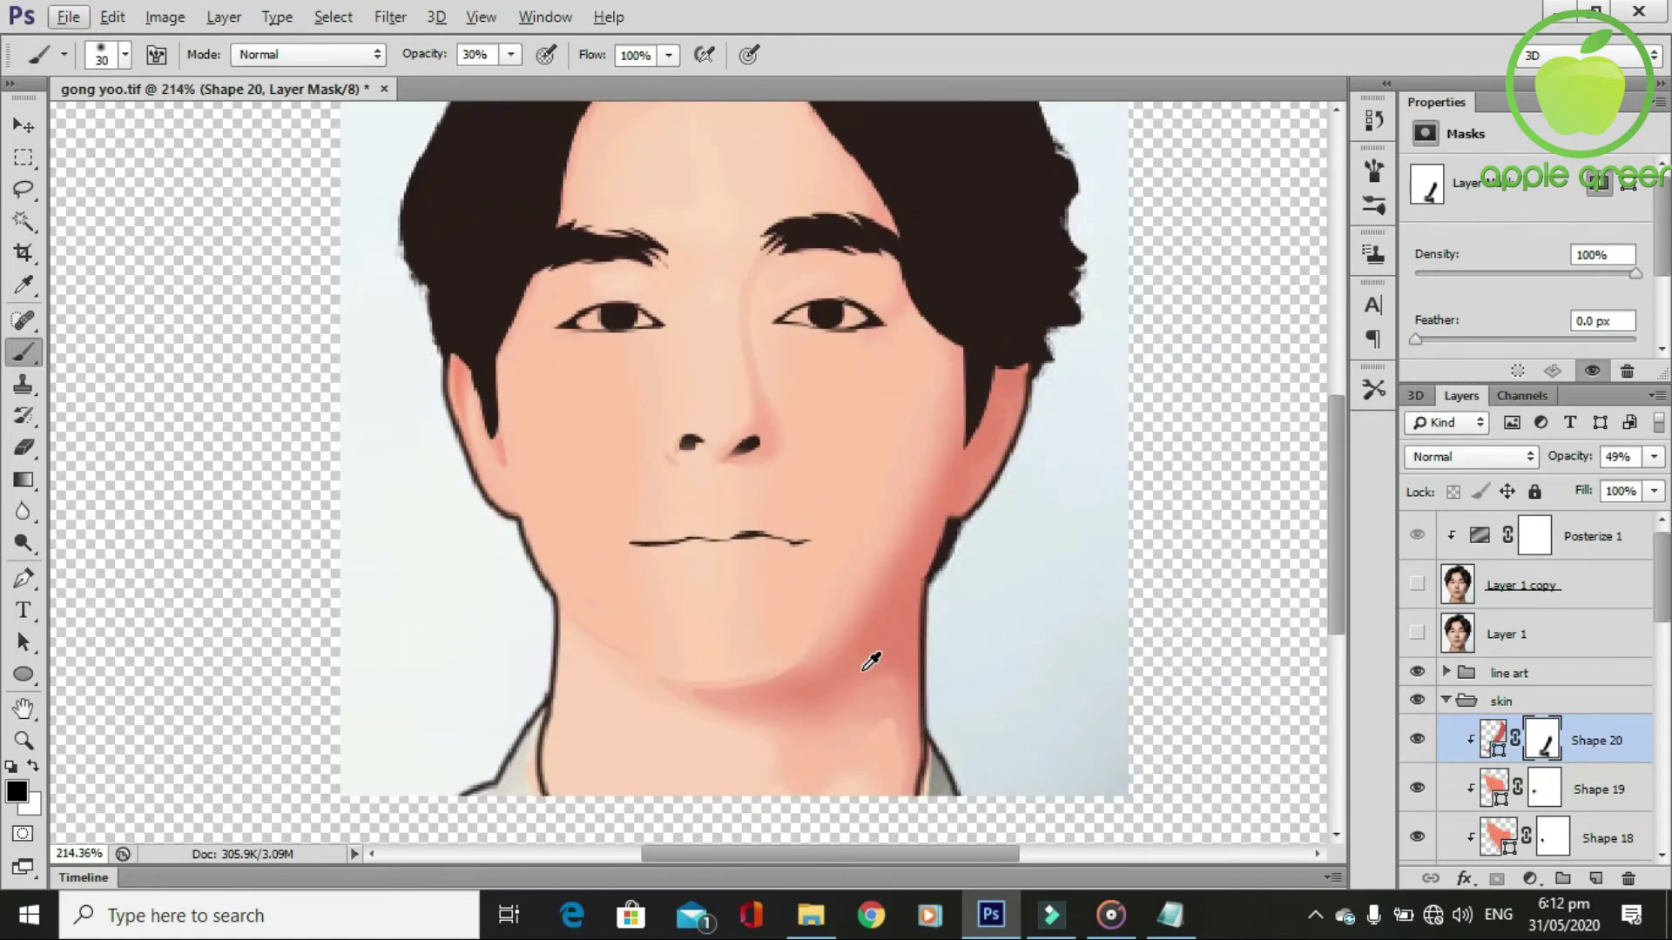
scroll(862, 670, "up", 1)
With the photo visible, draw a shading shape by the ear and clip it to the layer below.
key("p")
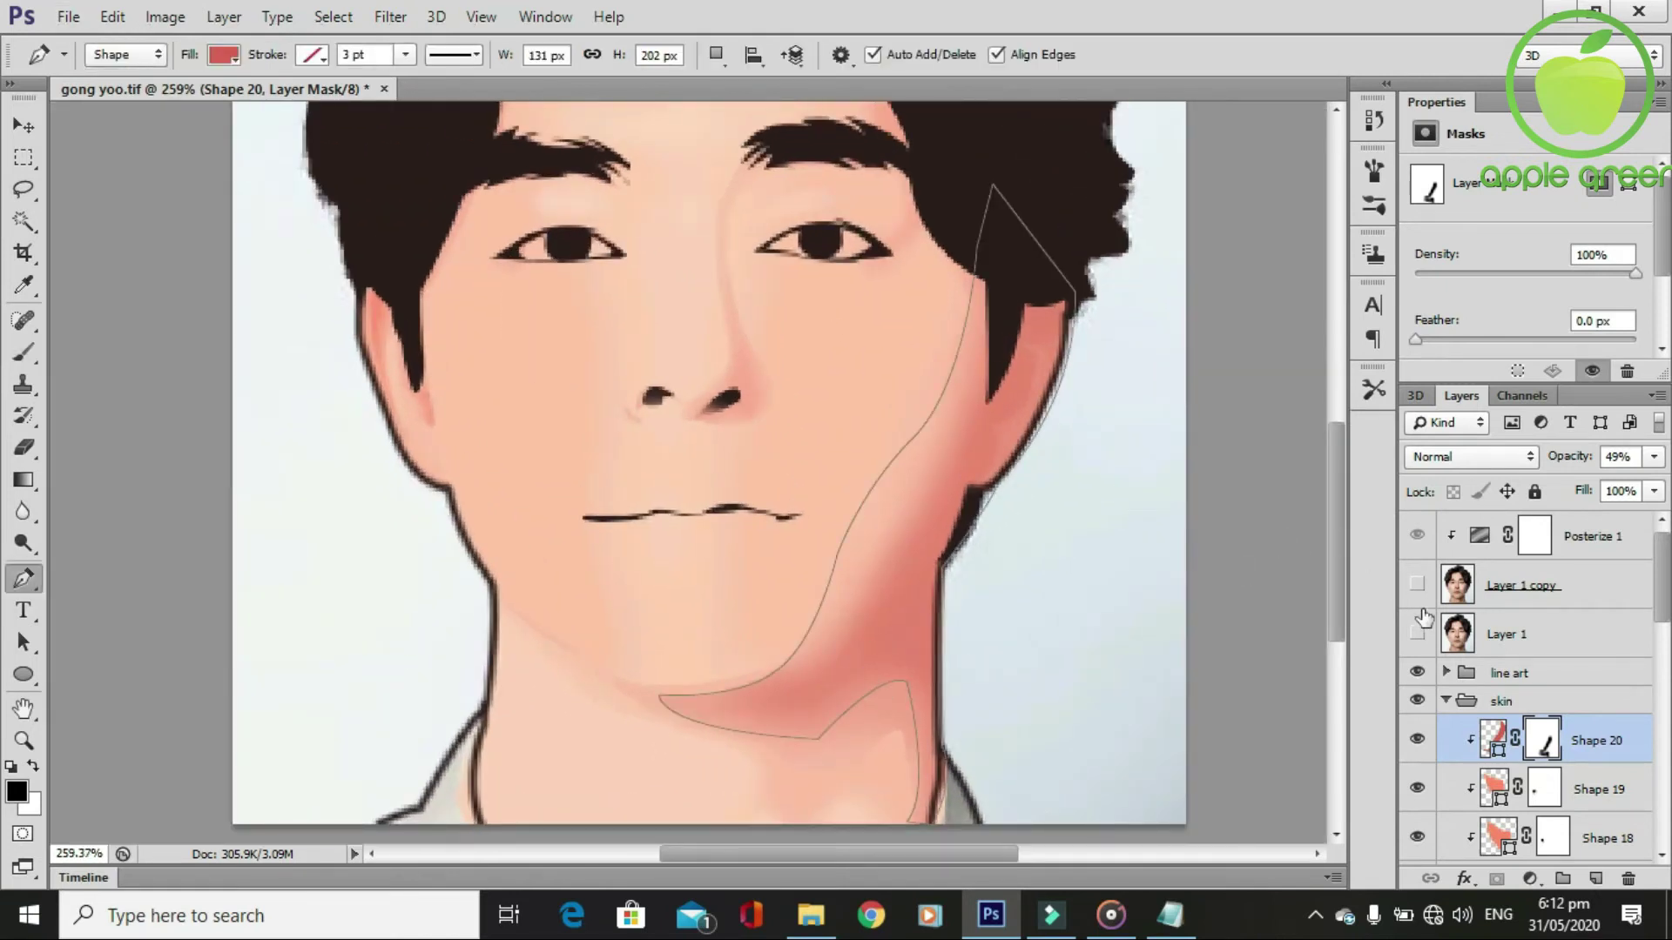
left_click(1417, 633)
scroll(1007, 269, "up", 1)
left_click(996, 253)
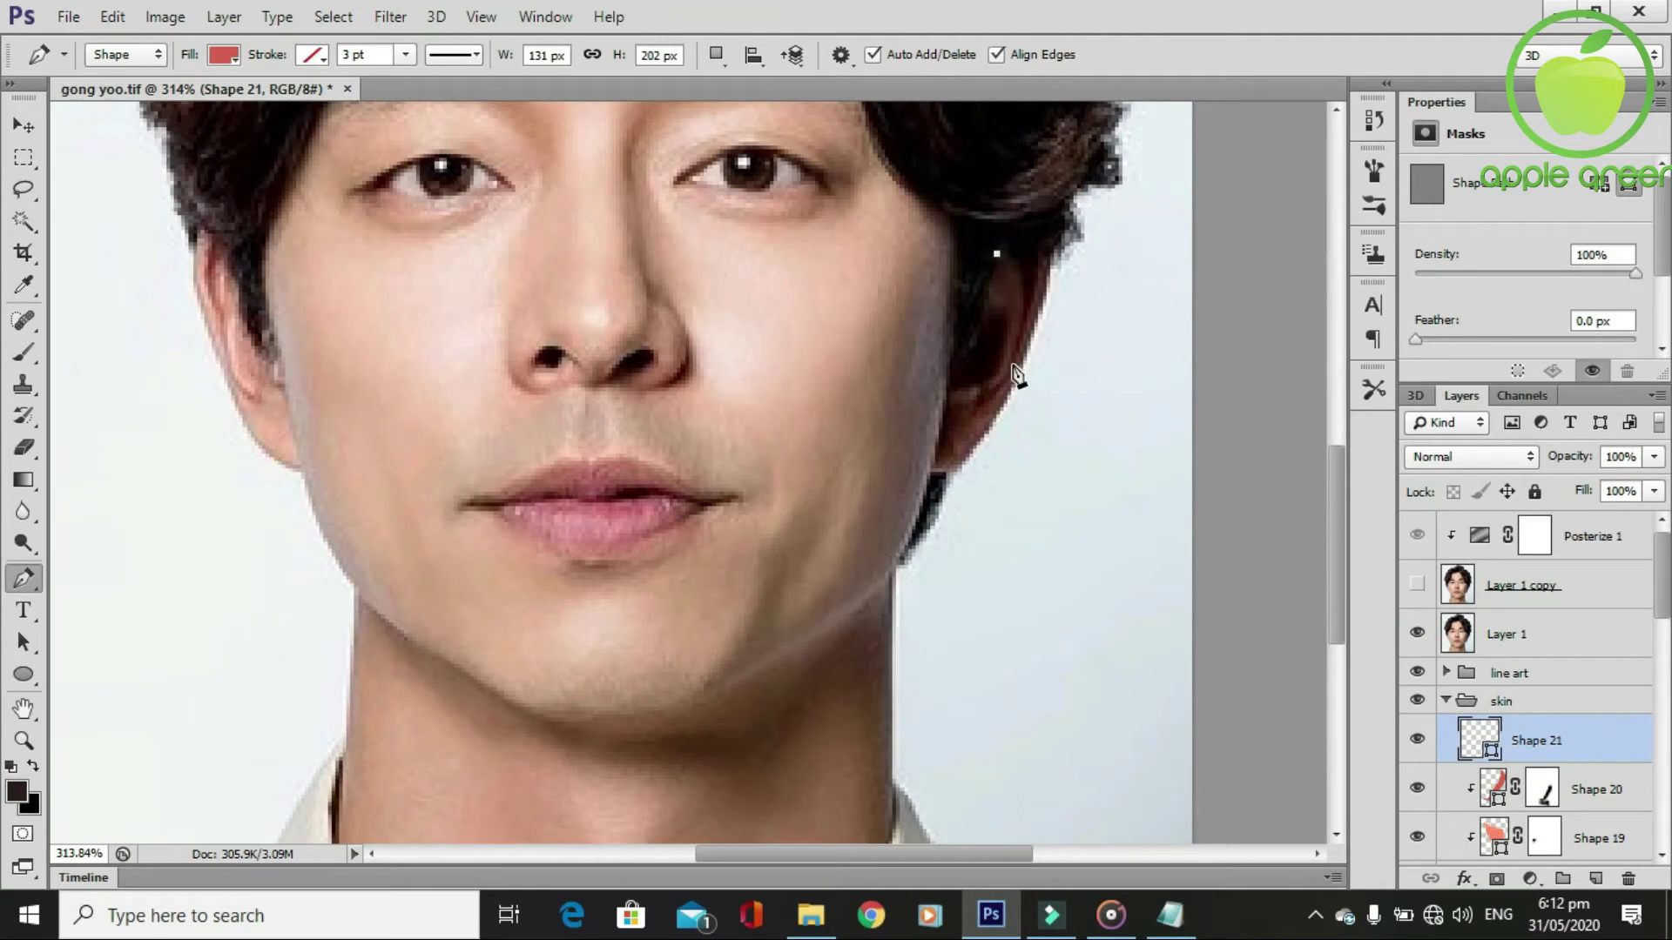
left_click_drag(1011, 364, 1044, 253)
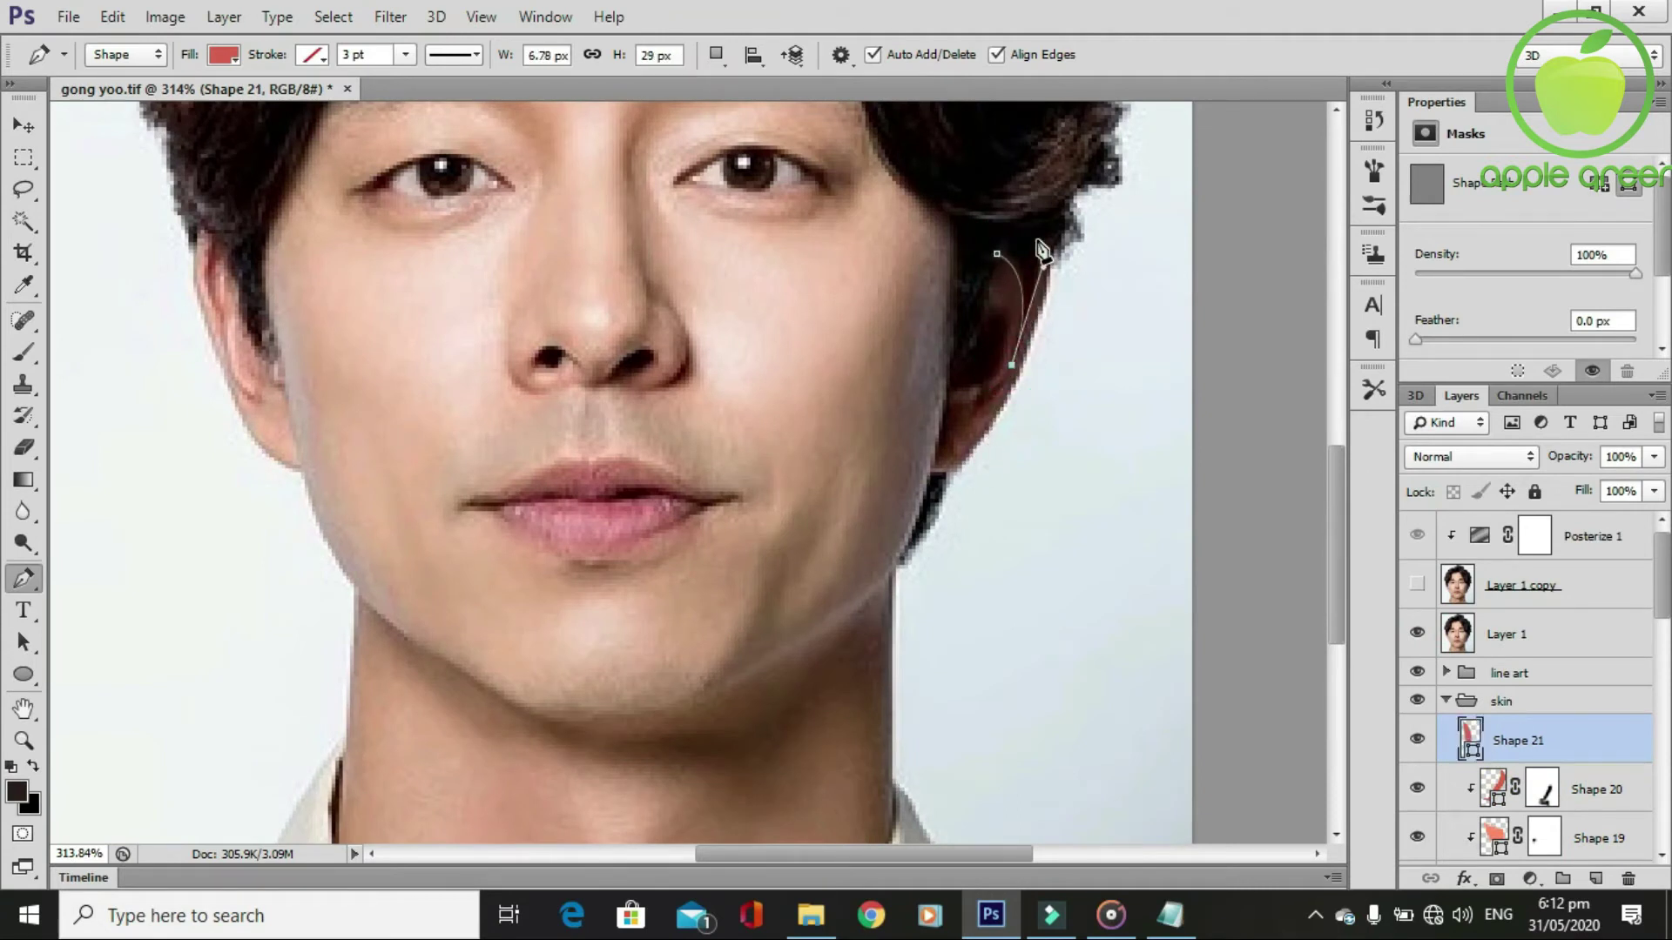
left_click(997, 253)
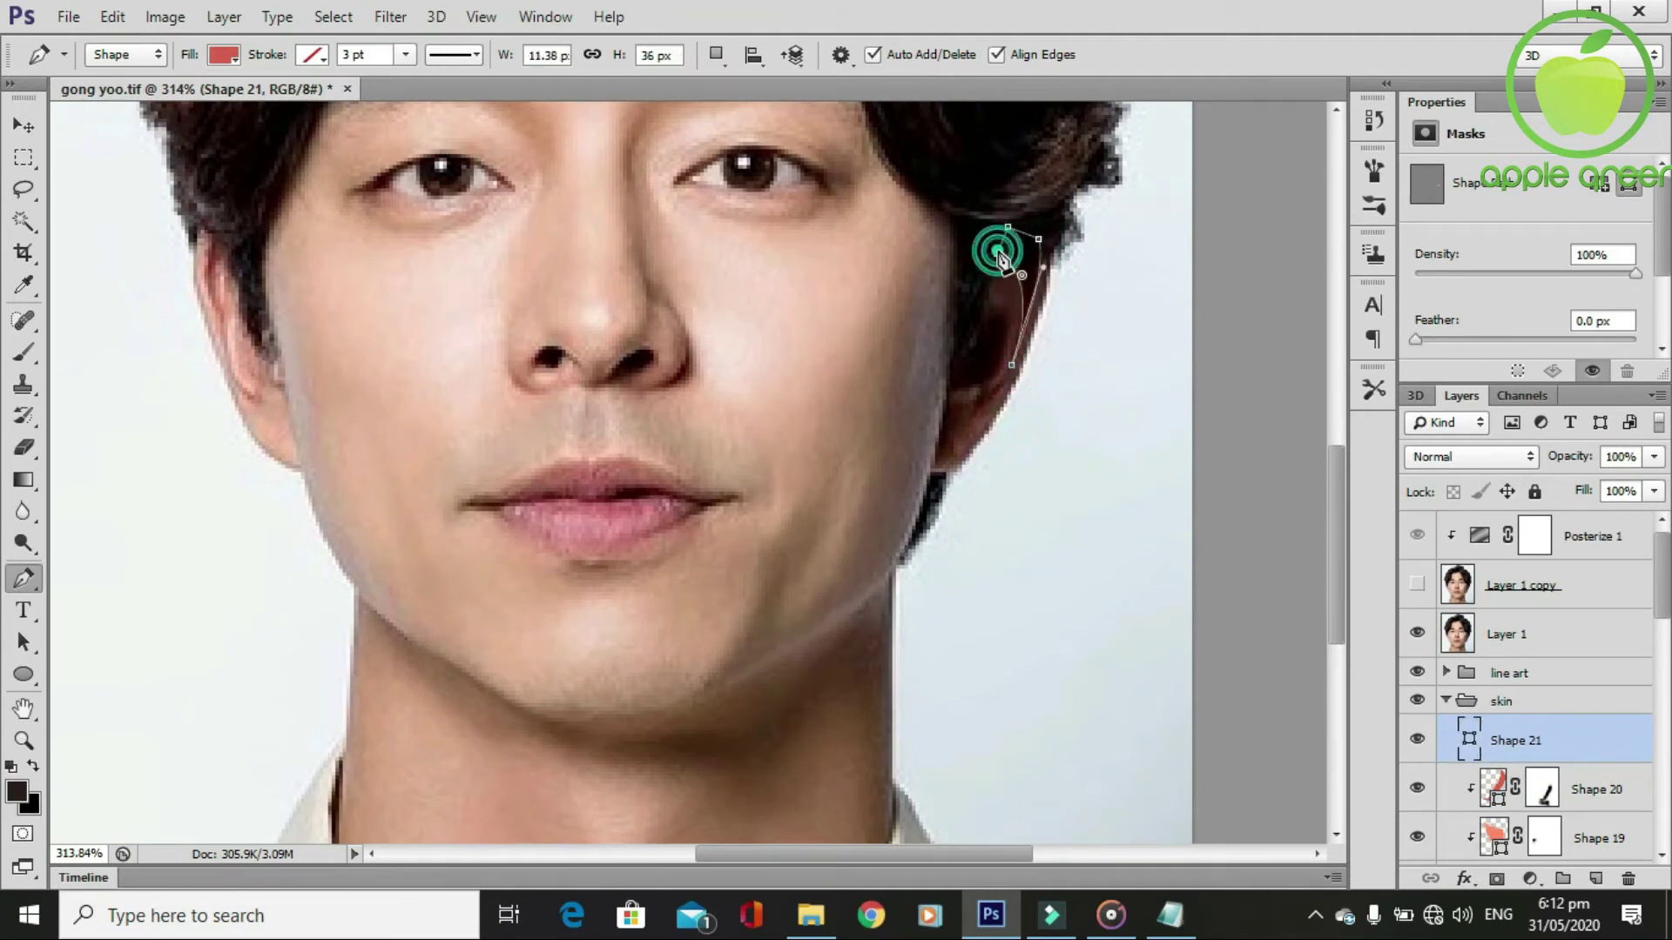
left_click(1491, 763, "alt")
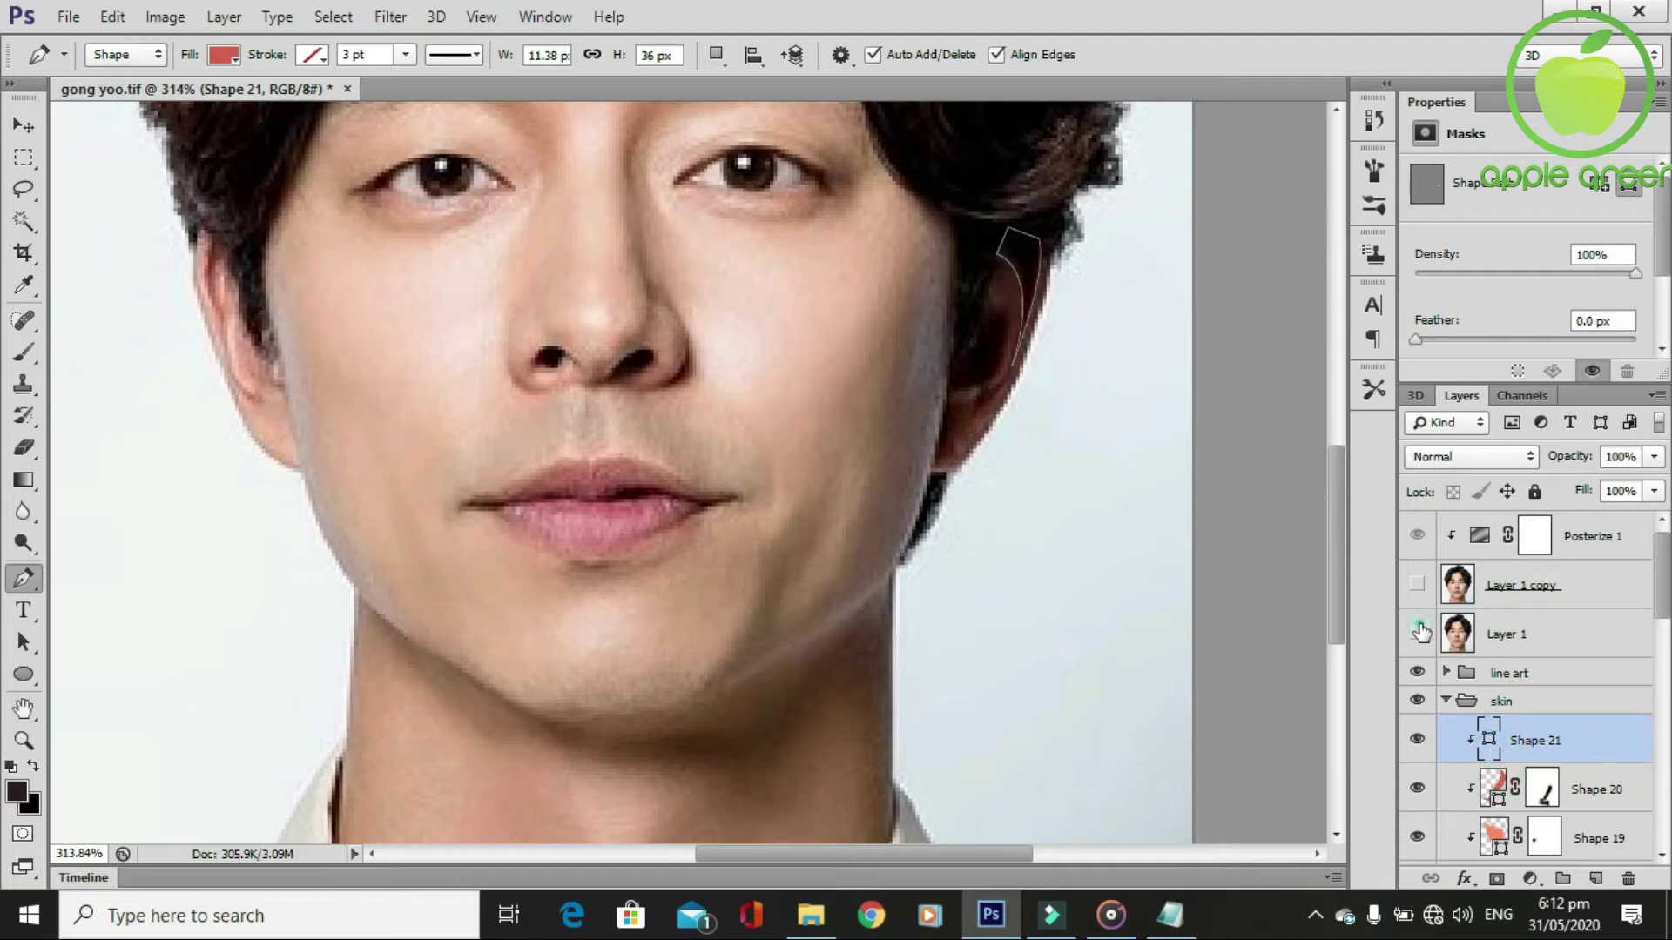
Give the ear shading a slightly darker red fill and soften it with the brush.
left_click(1419, 632)
double_click(1491, 747)
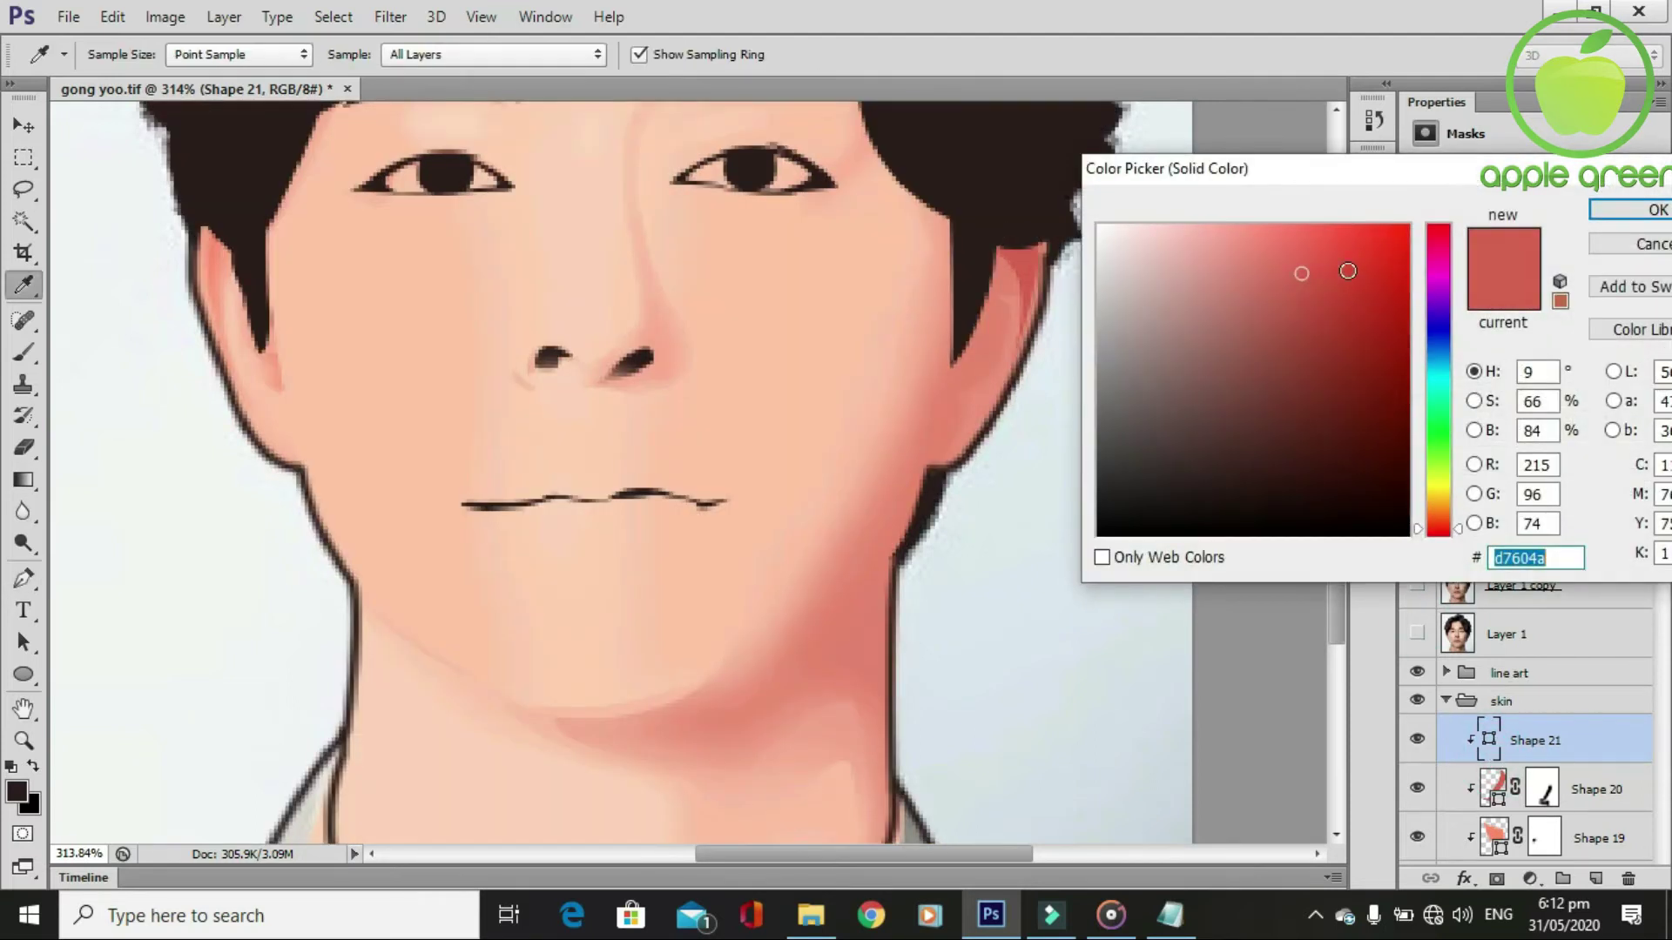
left_click(1317, 285)
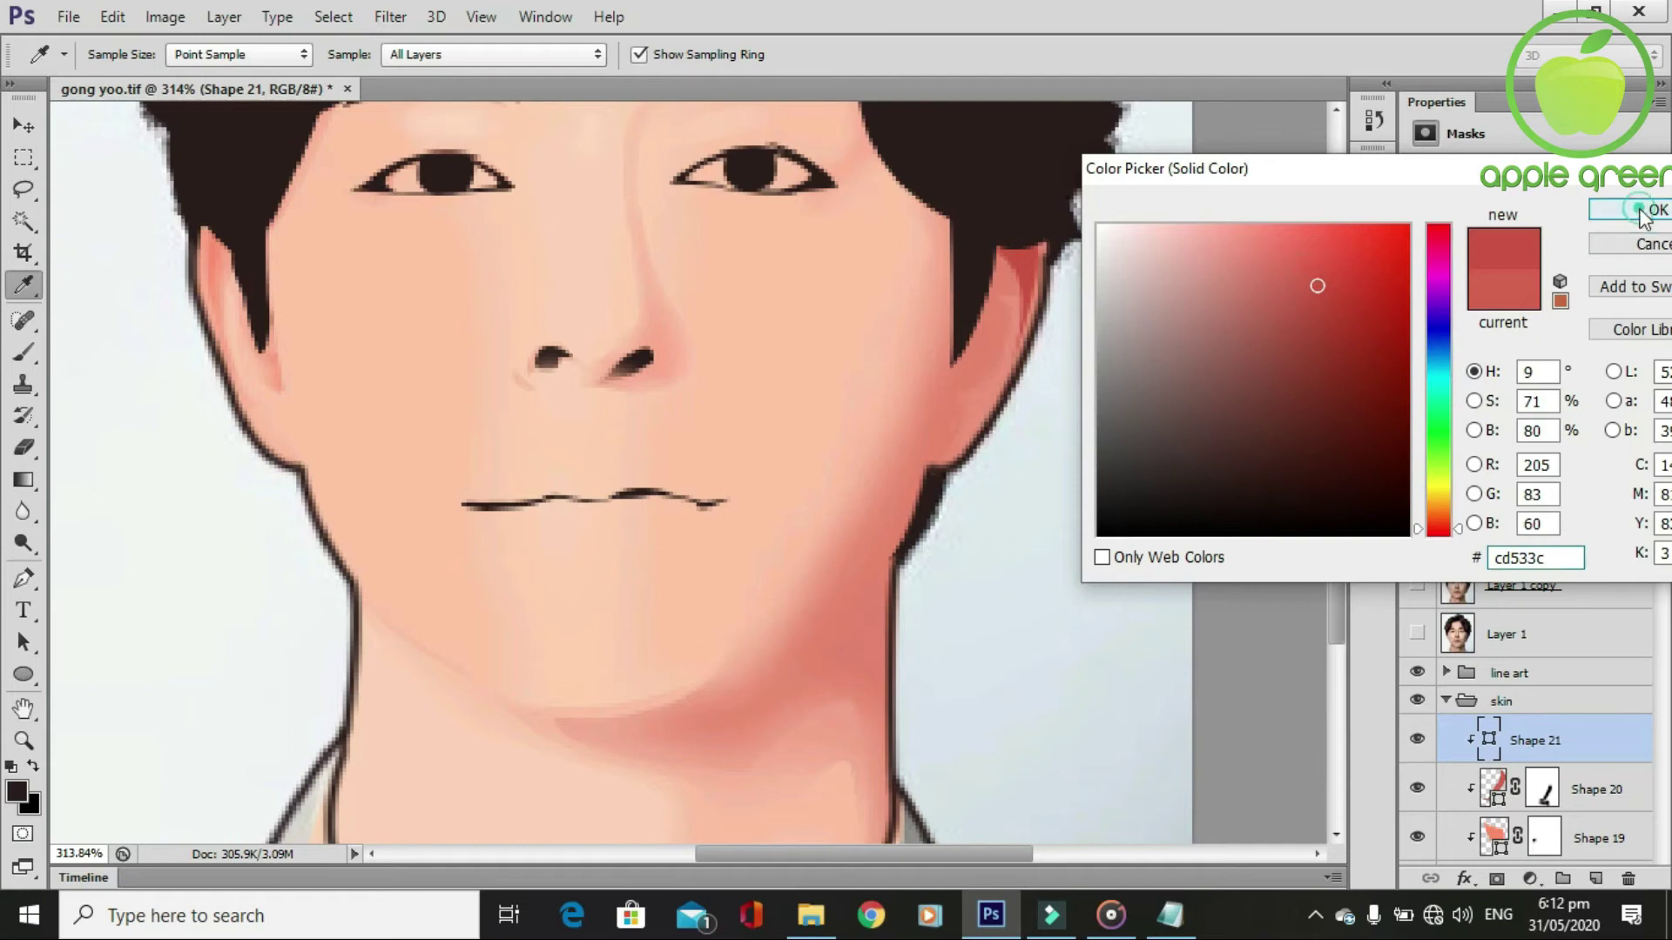
left_click(1626, 210)
key("b")
mouse_move(933, 269)
left_mouse_down()
mouse_move(974, 269)
mouse_move(978, 328)
mouse_move(985, 307)
mouse_move(970, 324)
left_mouse_up()
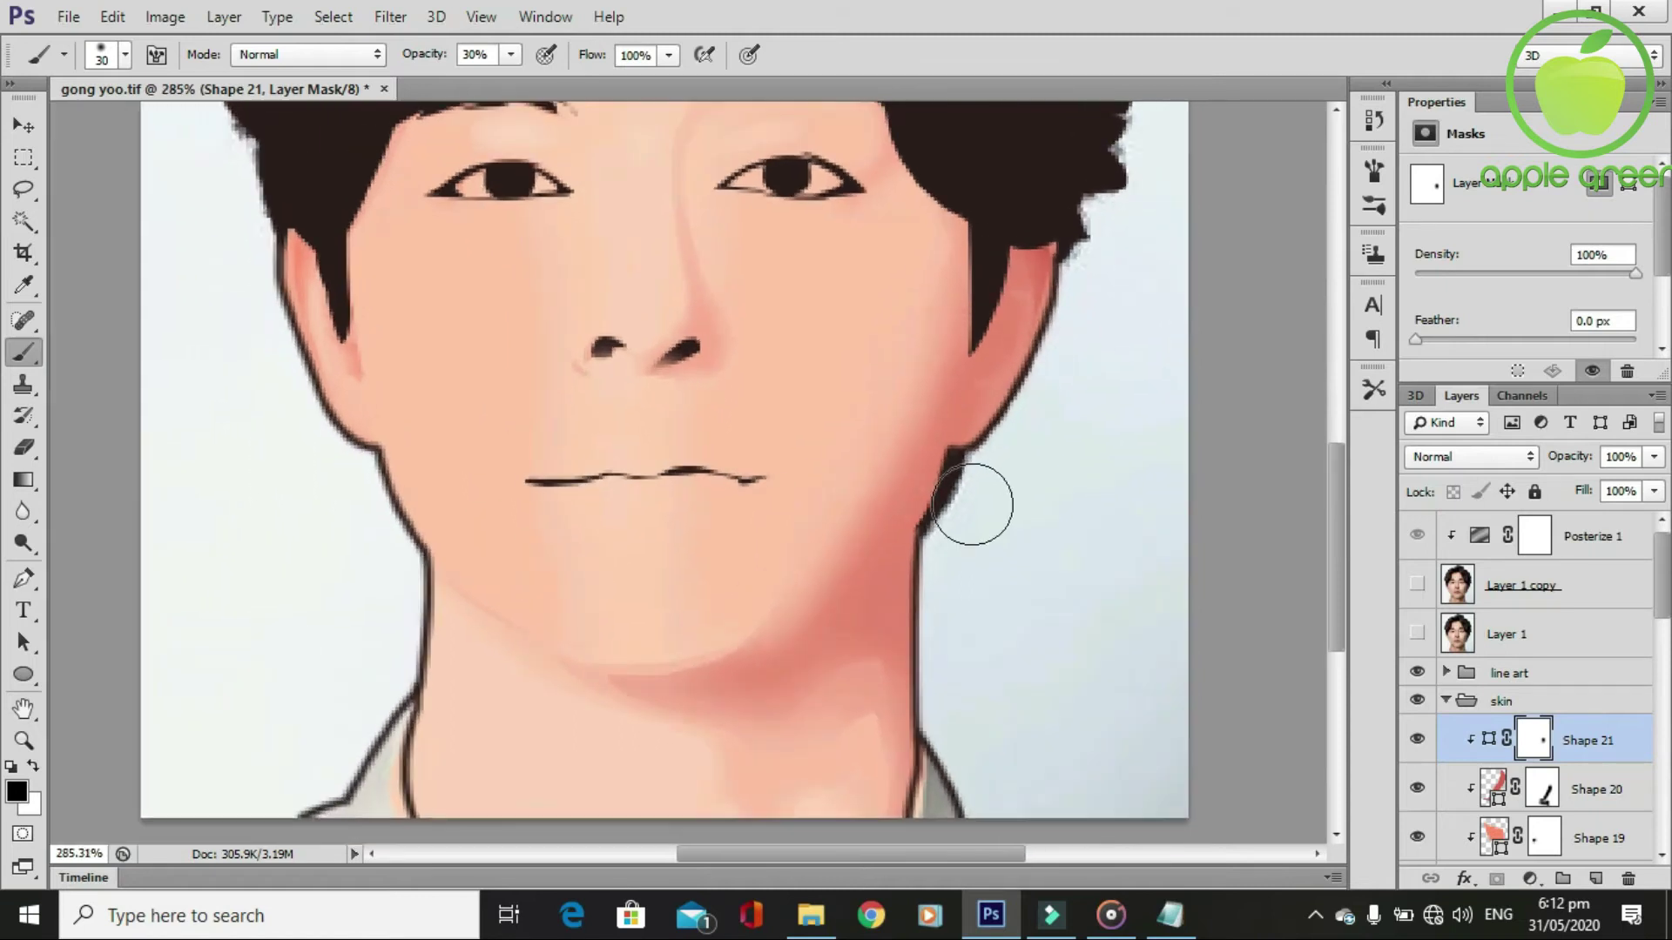
Draw a small Shape 22 at the top of the ear and clip it to the shape below.
key("p")
scroll(1058, 401, "up", 1, "alt")
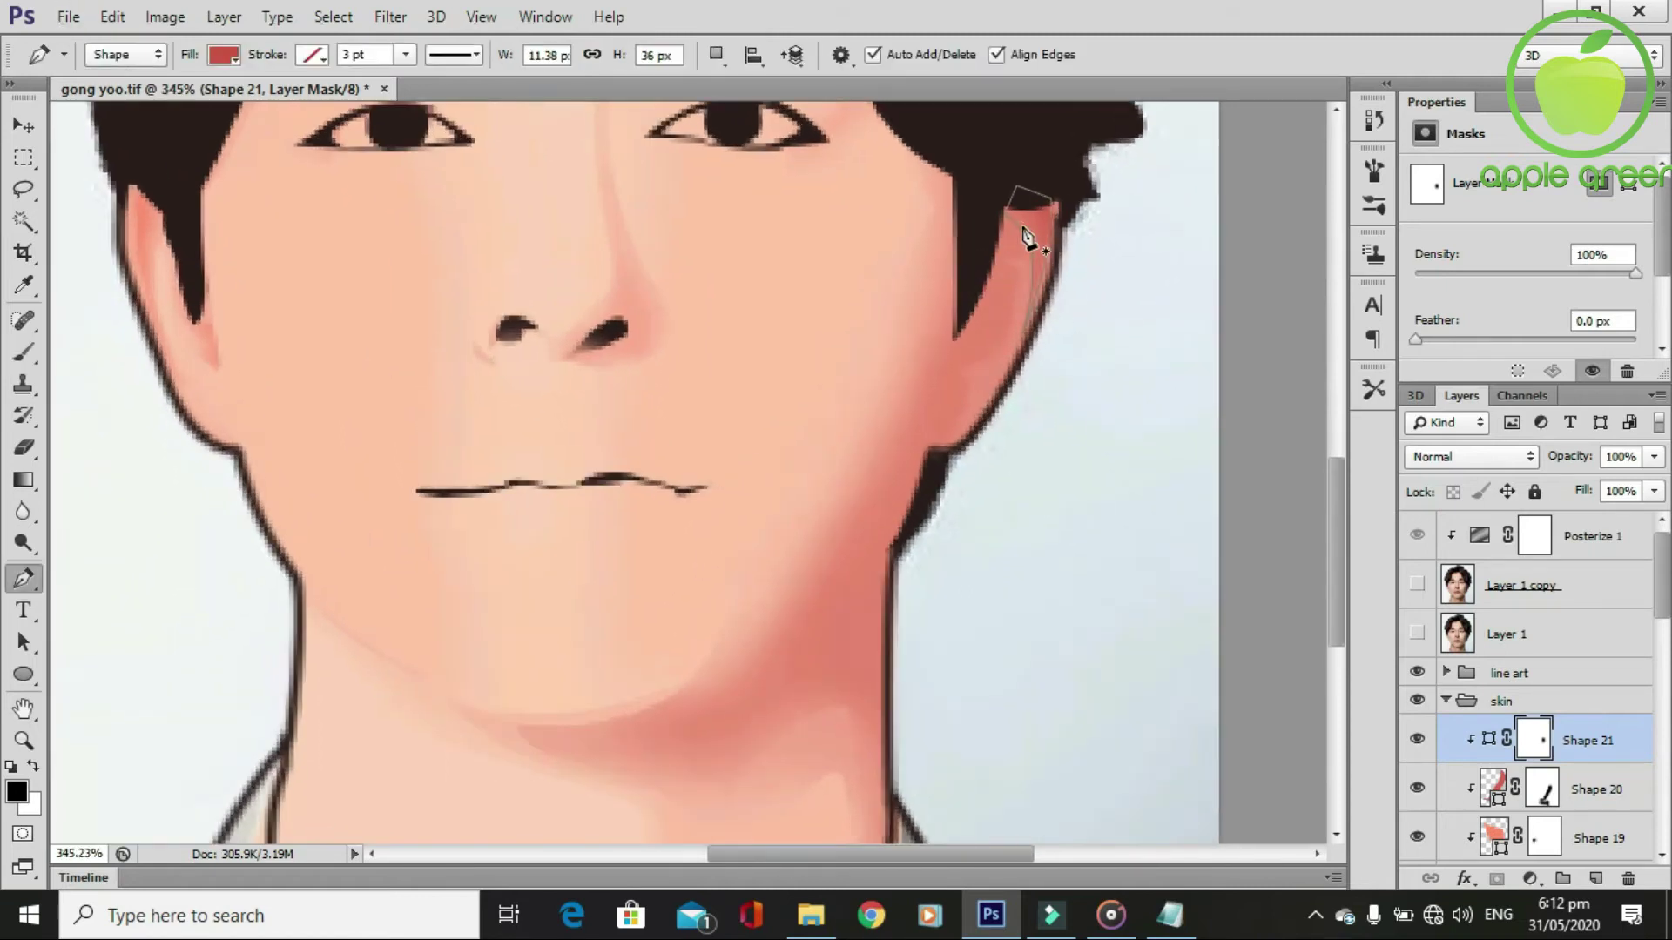
left_click(1004, 214)
left_click(1020, 181)
left_click(1051, 208)
left_click_drag(1013, 344, 1011, 342)
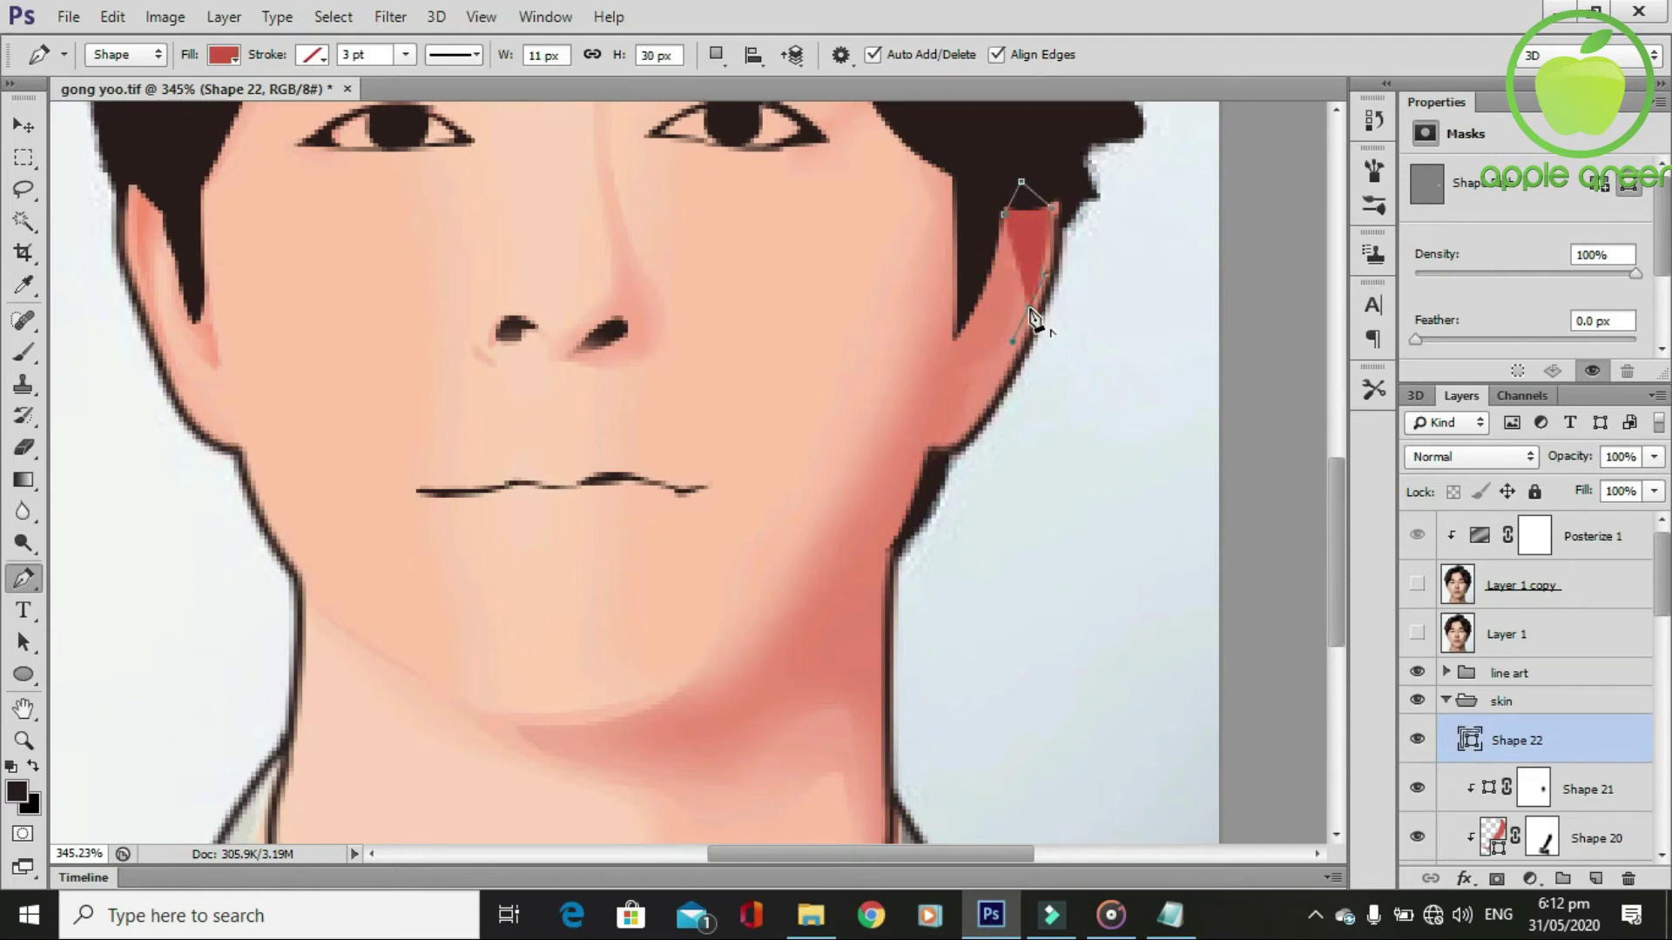
left_click(1009, 224)
scroll(1014, 262, "down", 1, "alt")
left_click(1506, 761, "alt")
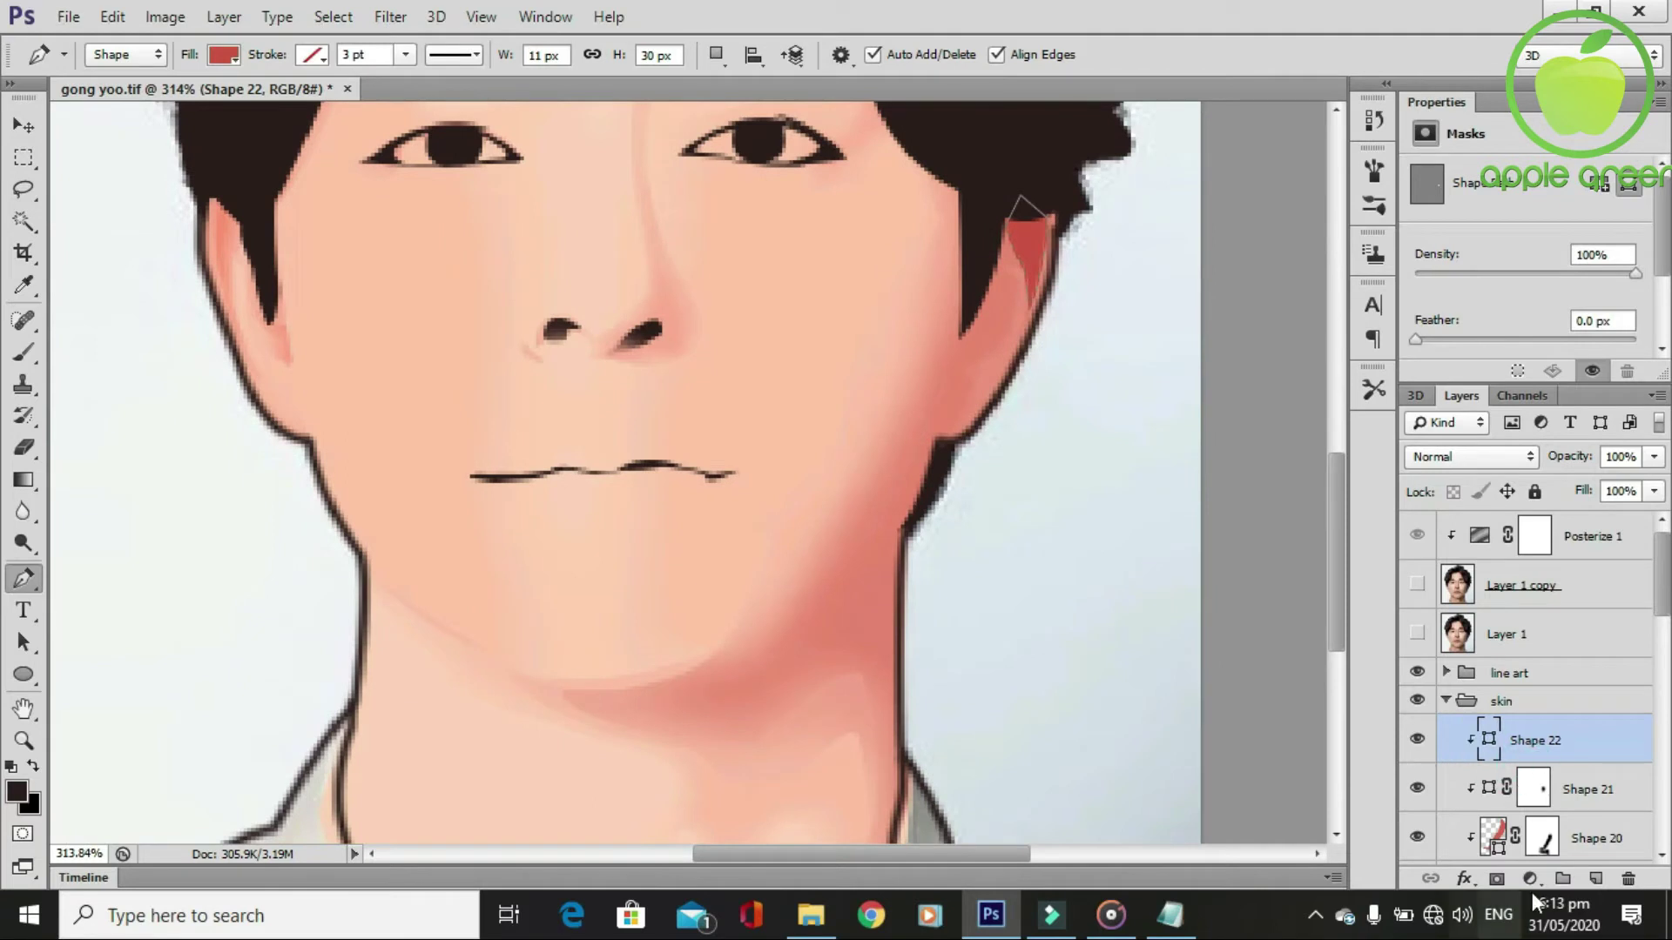
Mask Shape 22 and paint out its shading near the hair, then show the photo again.
left_click(1497, 879)
key("b")
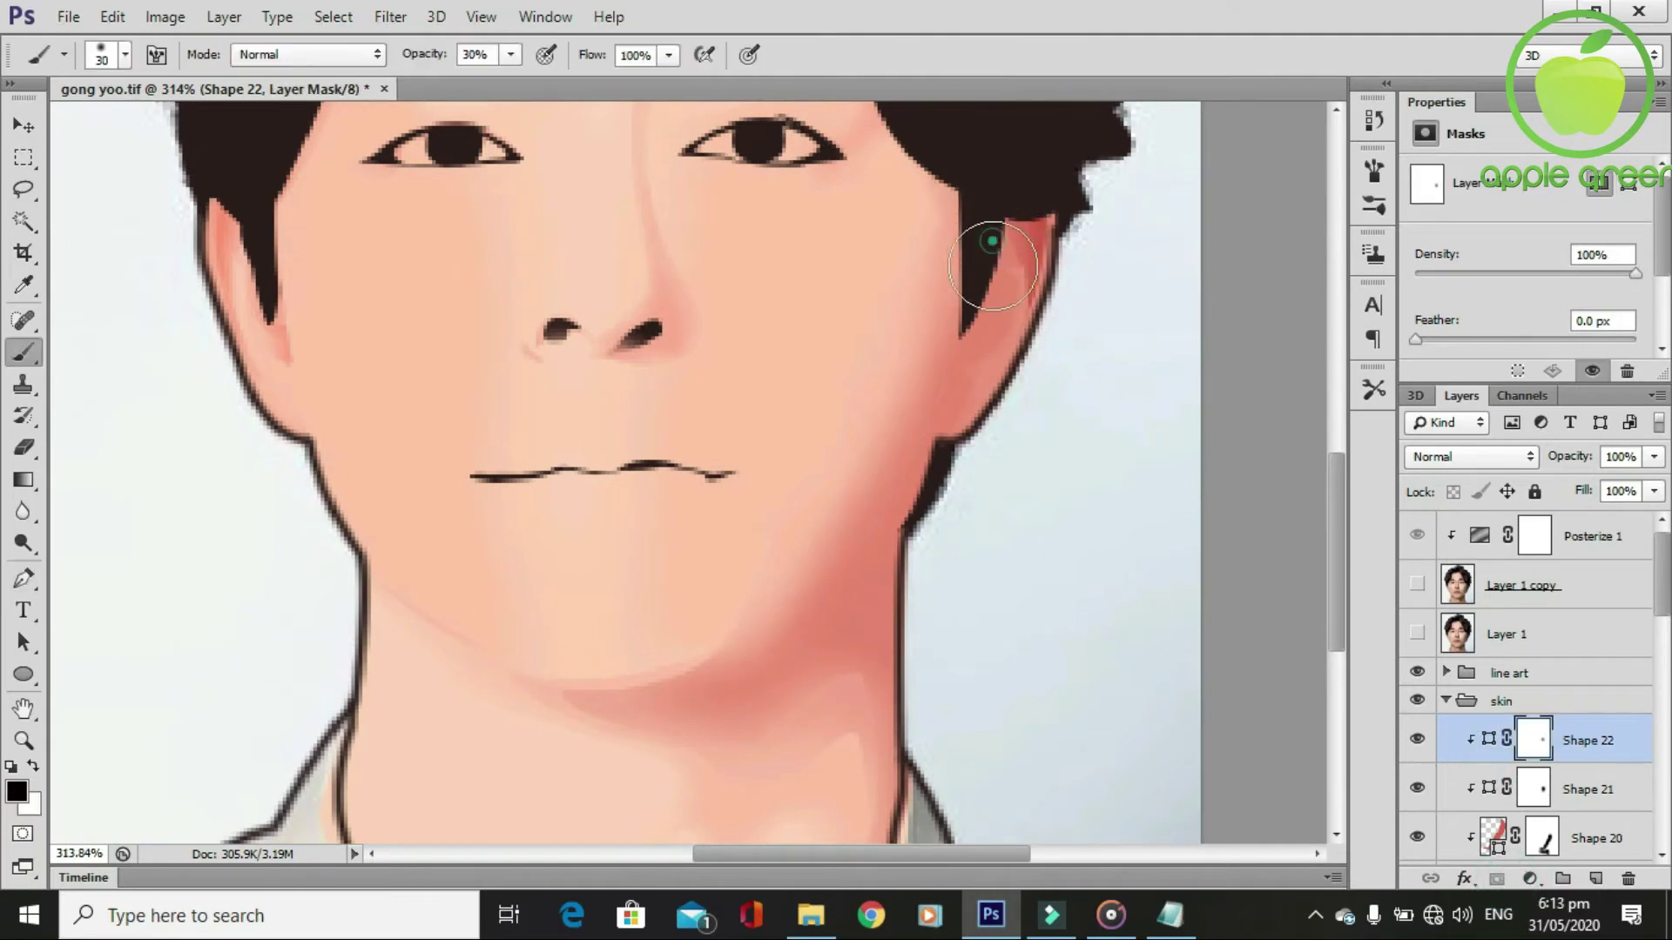
left_click_drag(983, 240, 980, 288)
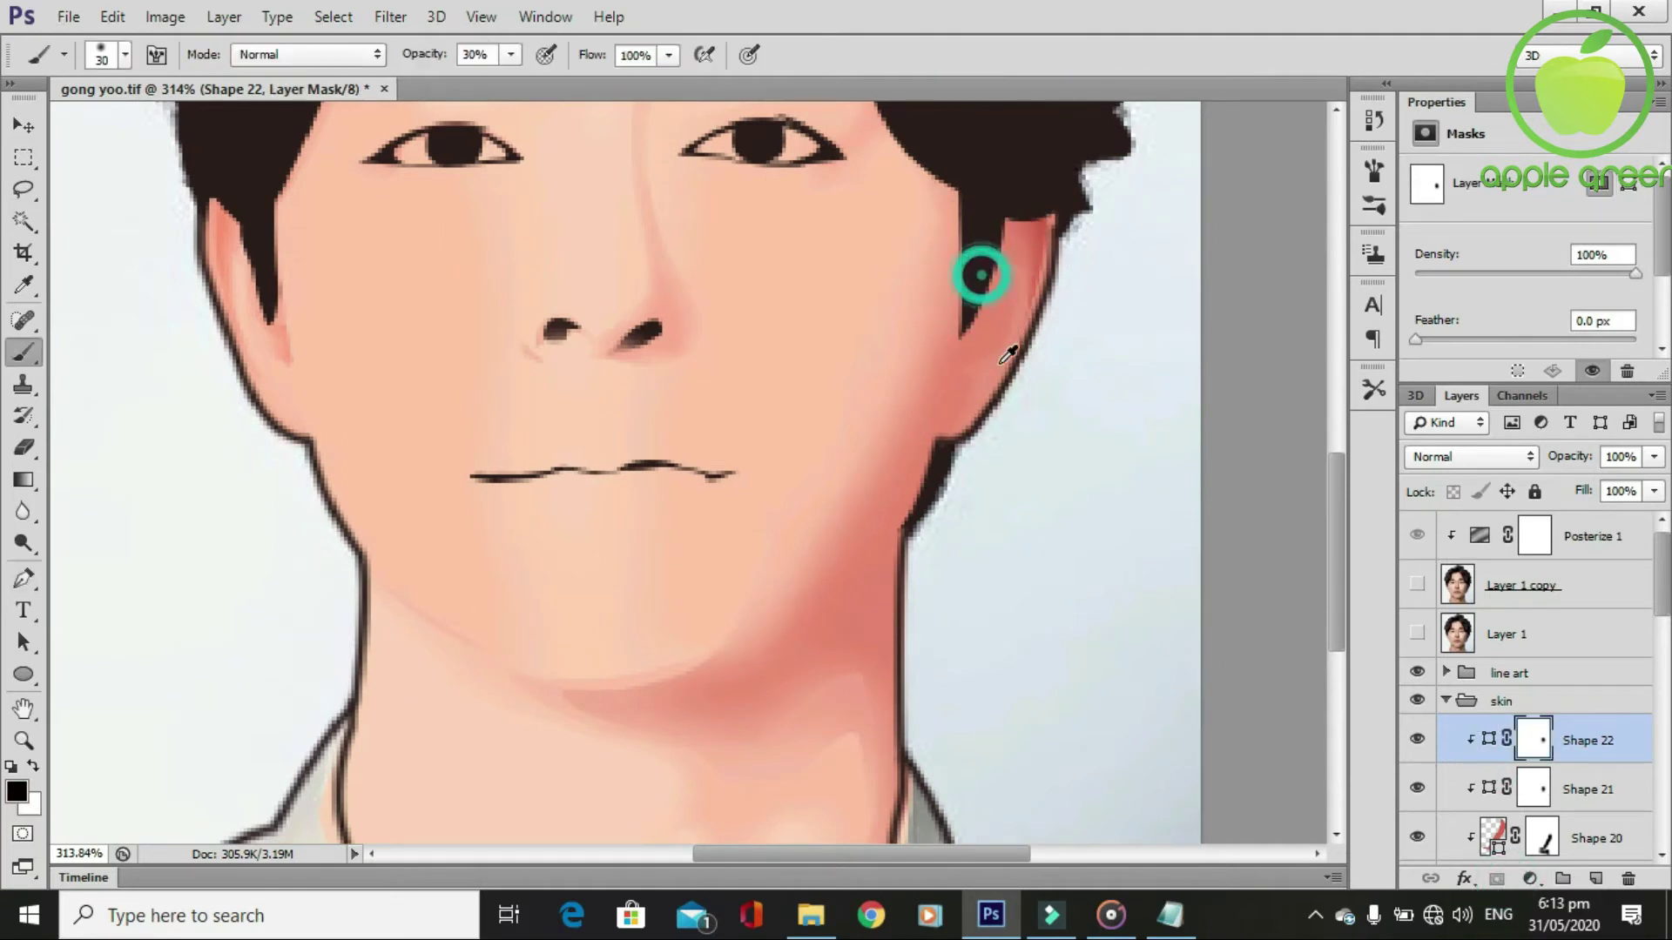
scroll(981, 270, "down", 3)
left_click(993, 296)
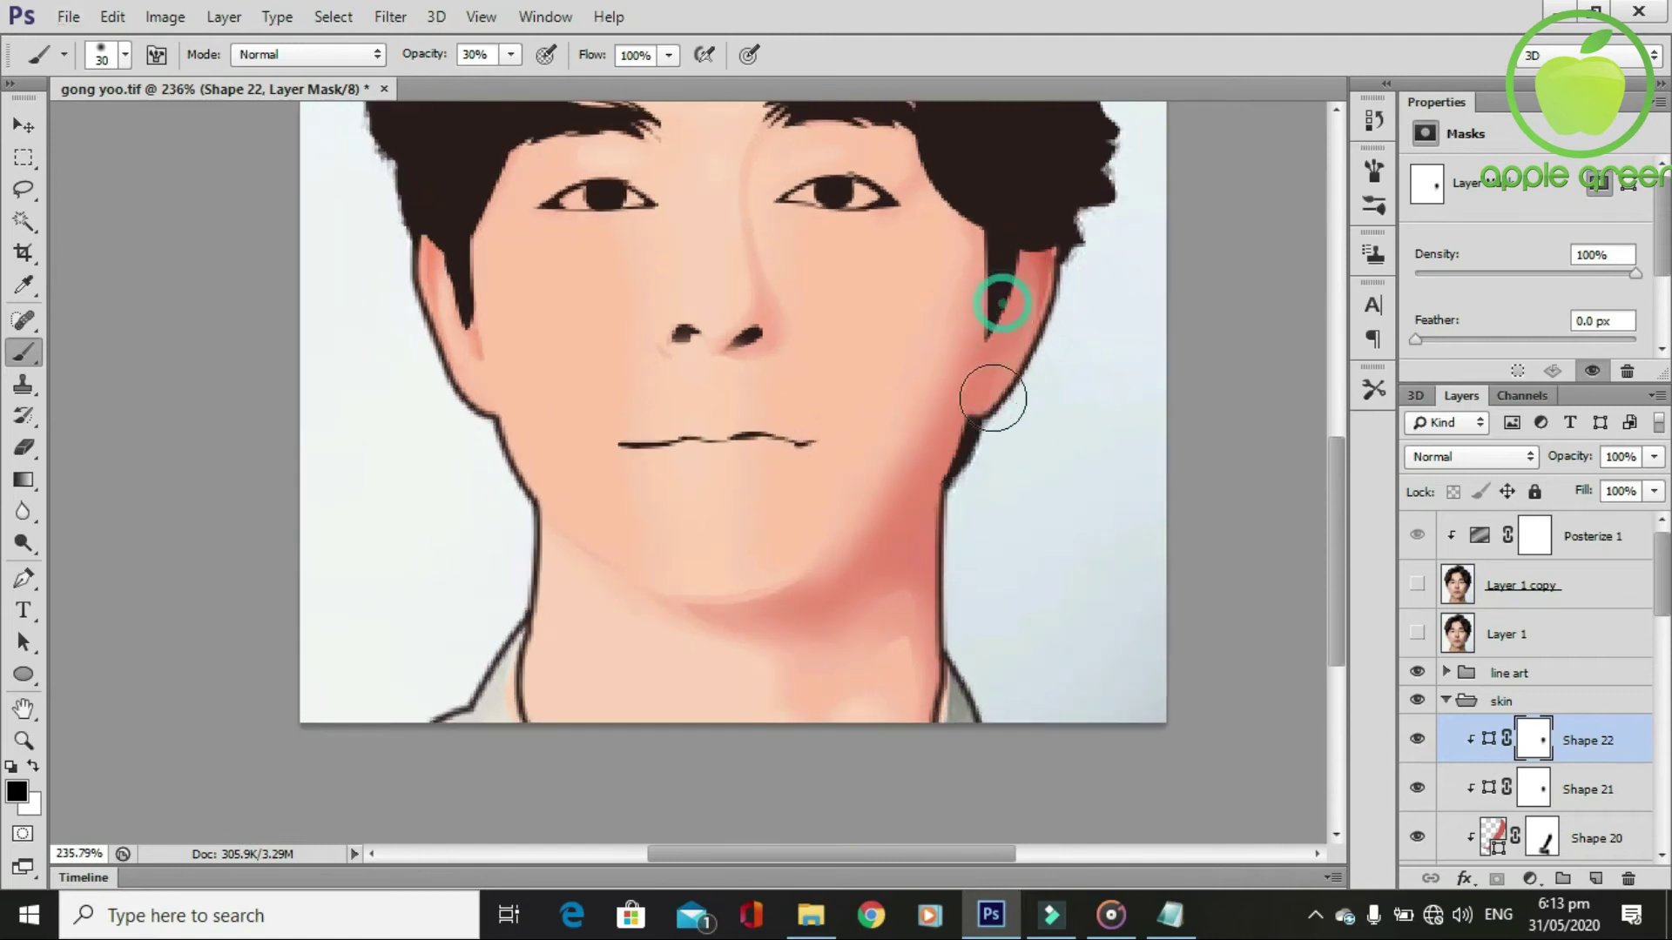
left_click(1418, 631)
Trace a closed Pen outline around the ear as Shape 23.
key("p")
scroll(958, 534, "up", 1)
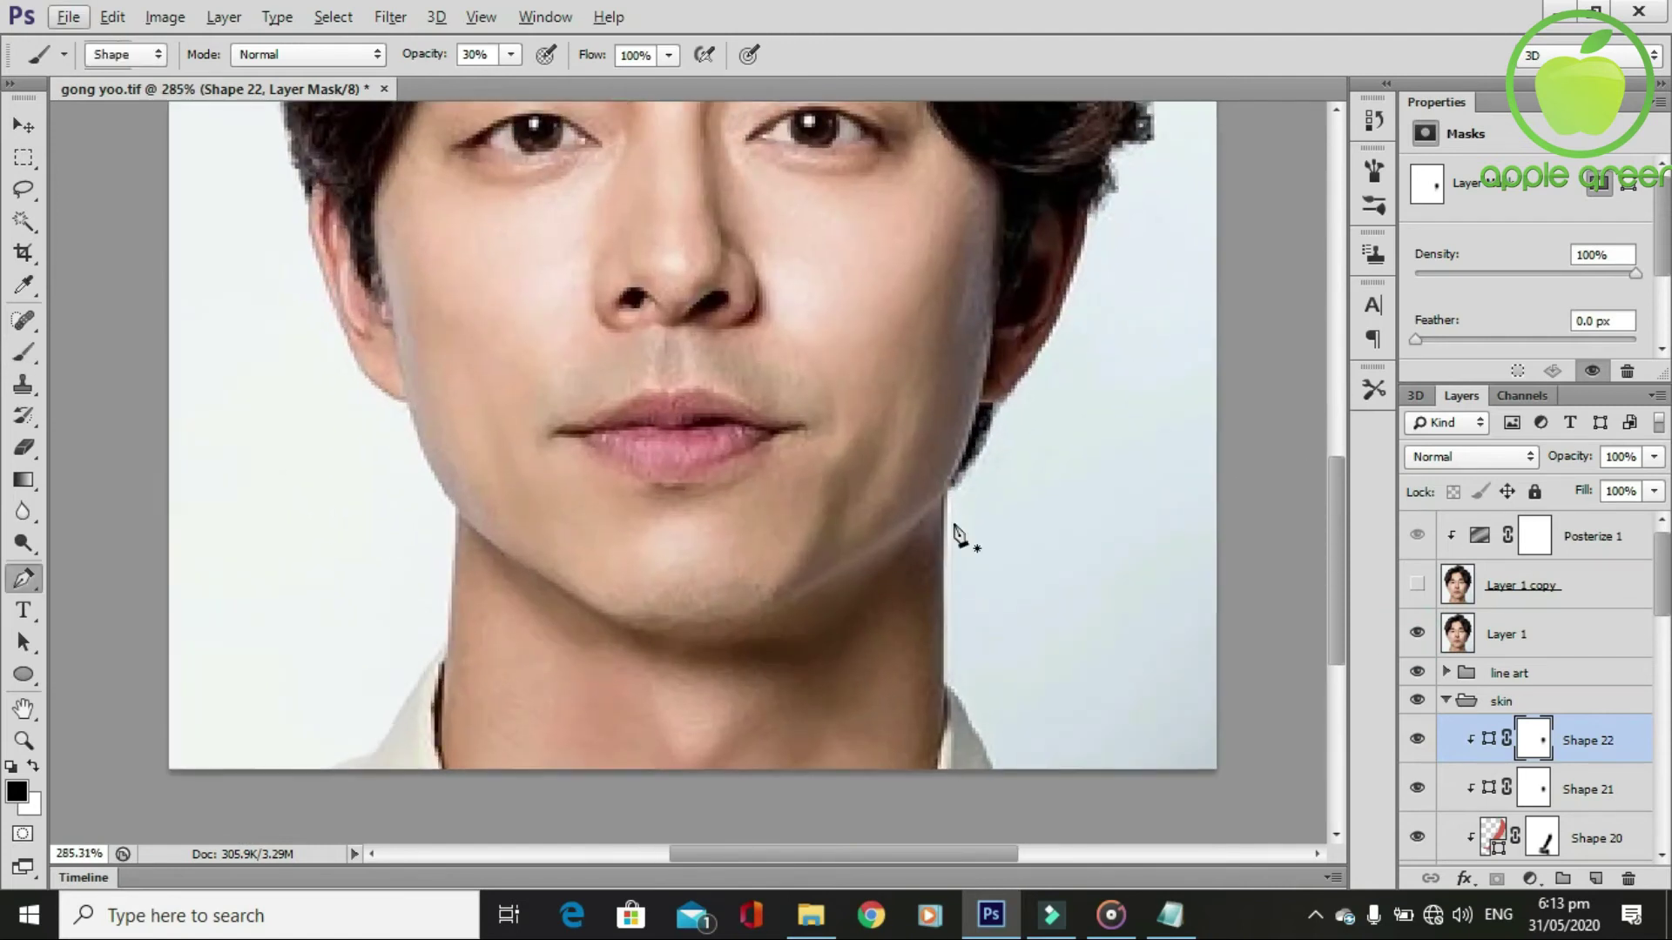
scroll(957, 534, "up", 1)
scroll(1058, 410, "up", 2)
left_click(1058, 276)
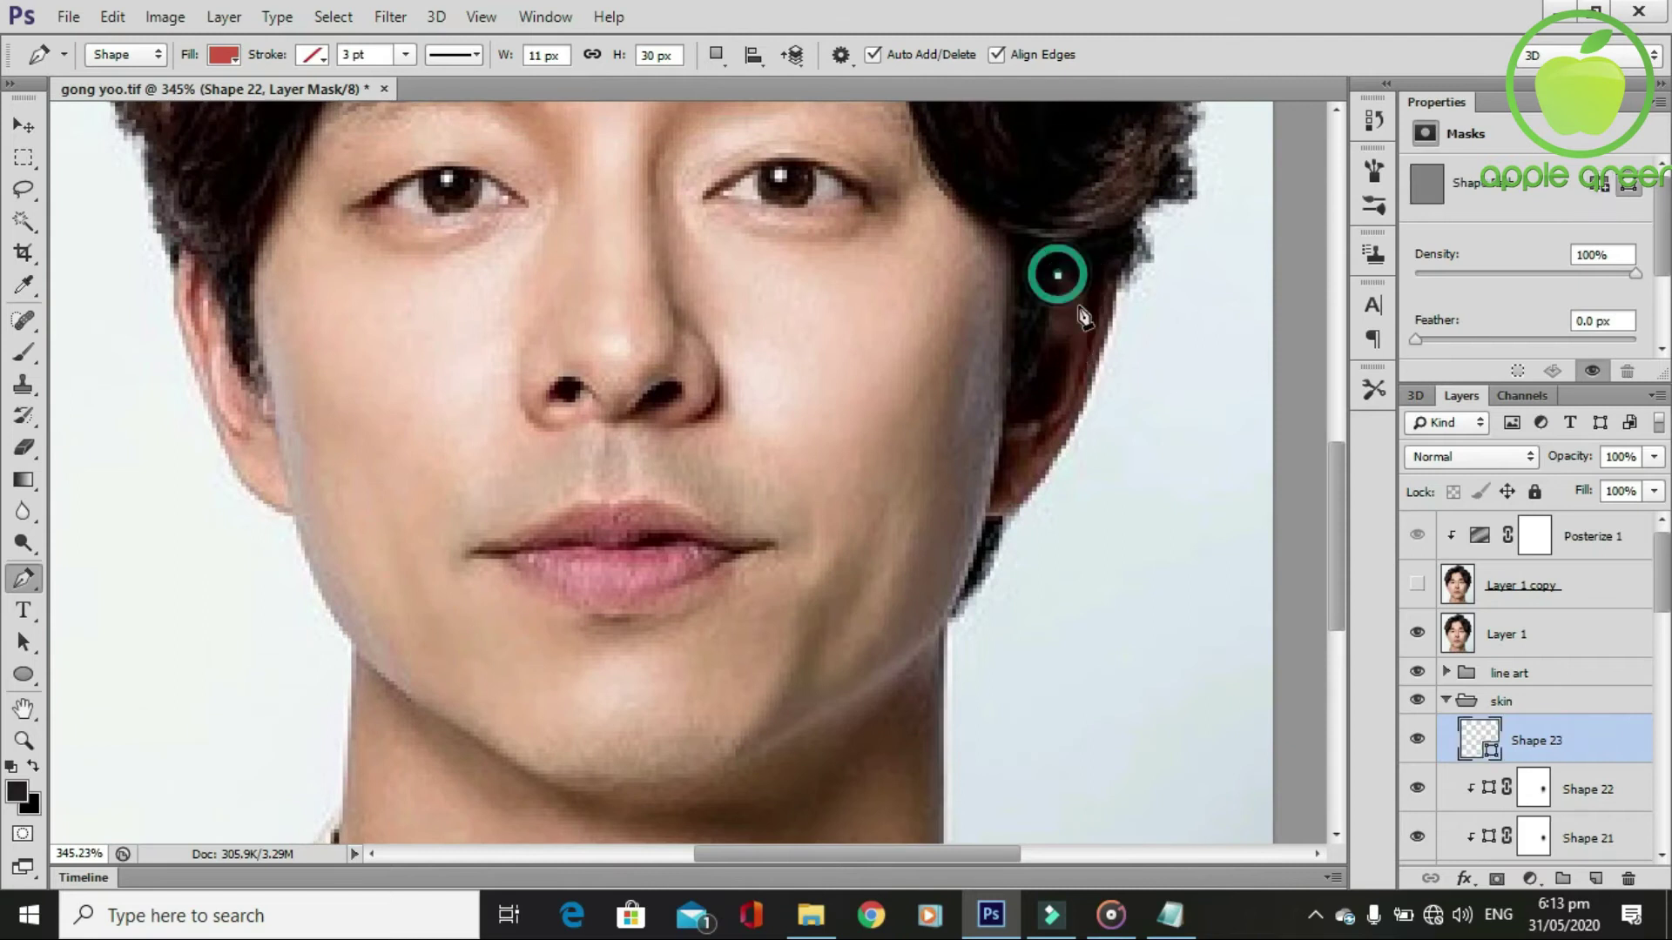
left_click(1080, 302)
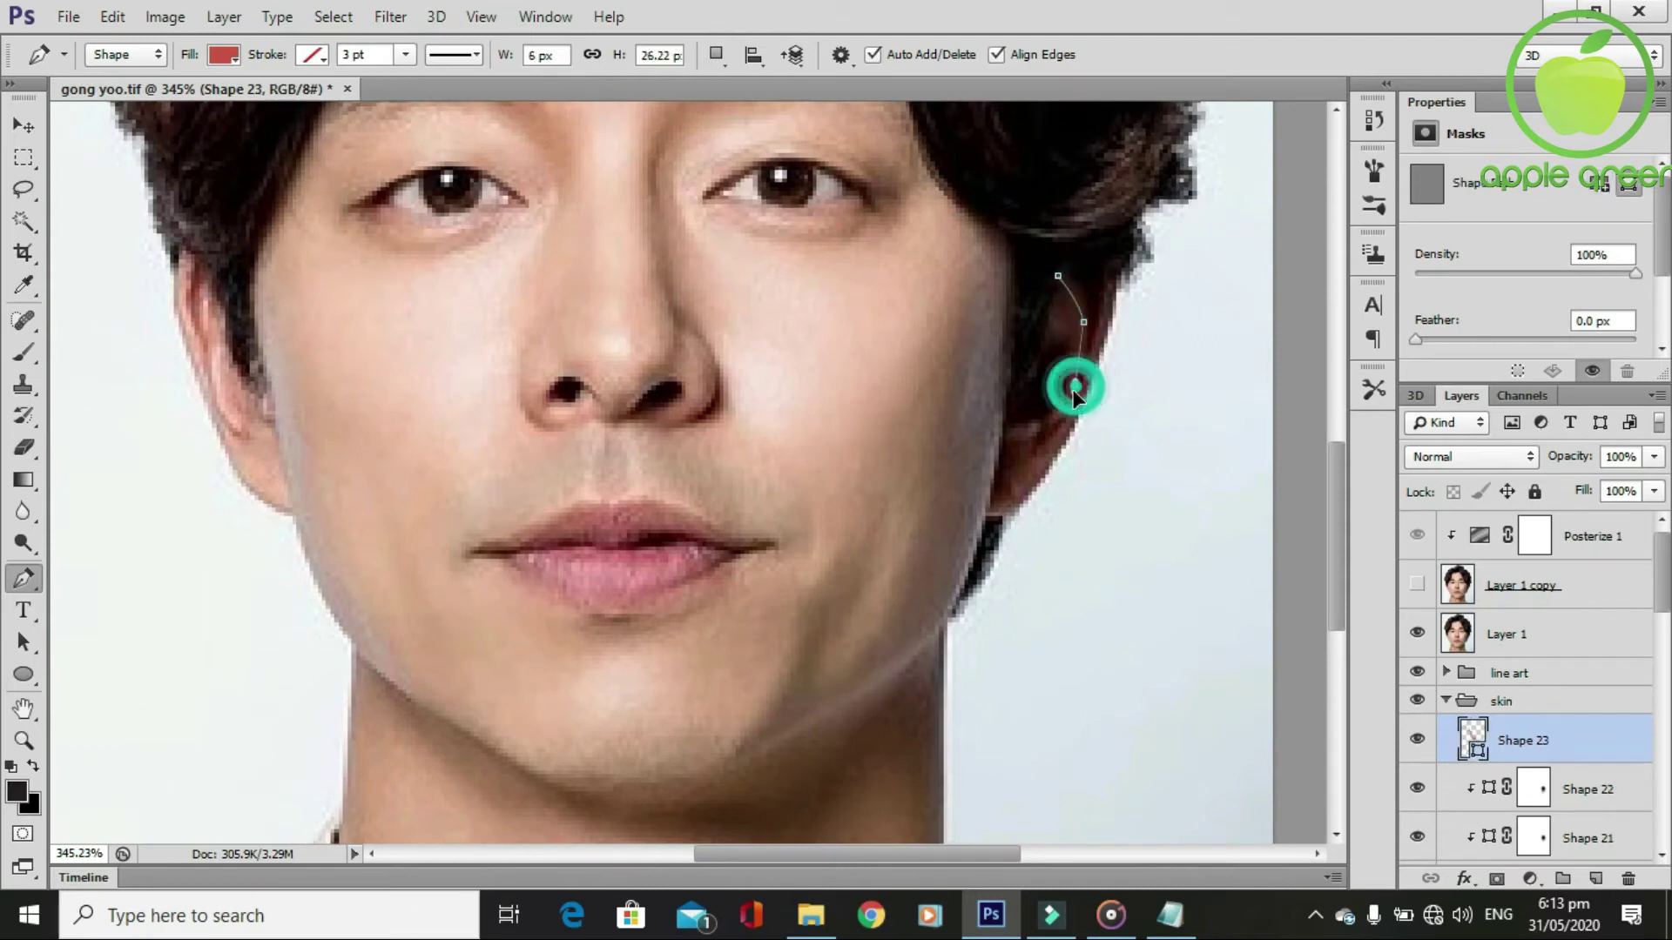
left_click_drag(1045, 424, 1017, 437)
left_click(1045, 424, "alt")
left_click_drag(1032, 461, 1071, 415)
scroll(1132, 390, "up", 2)
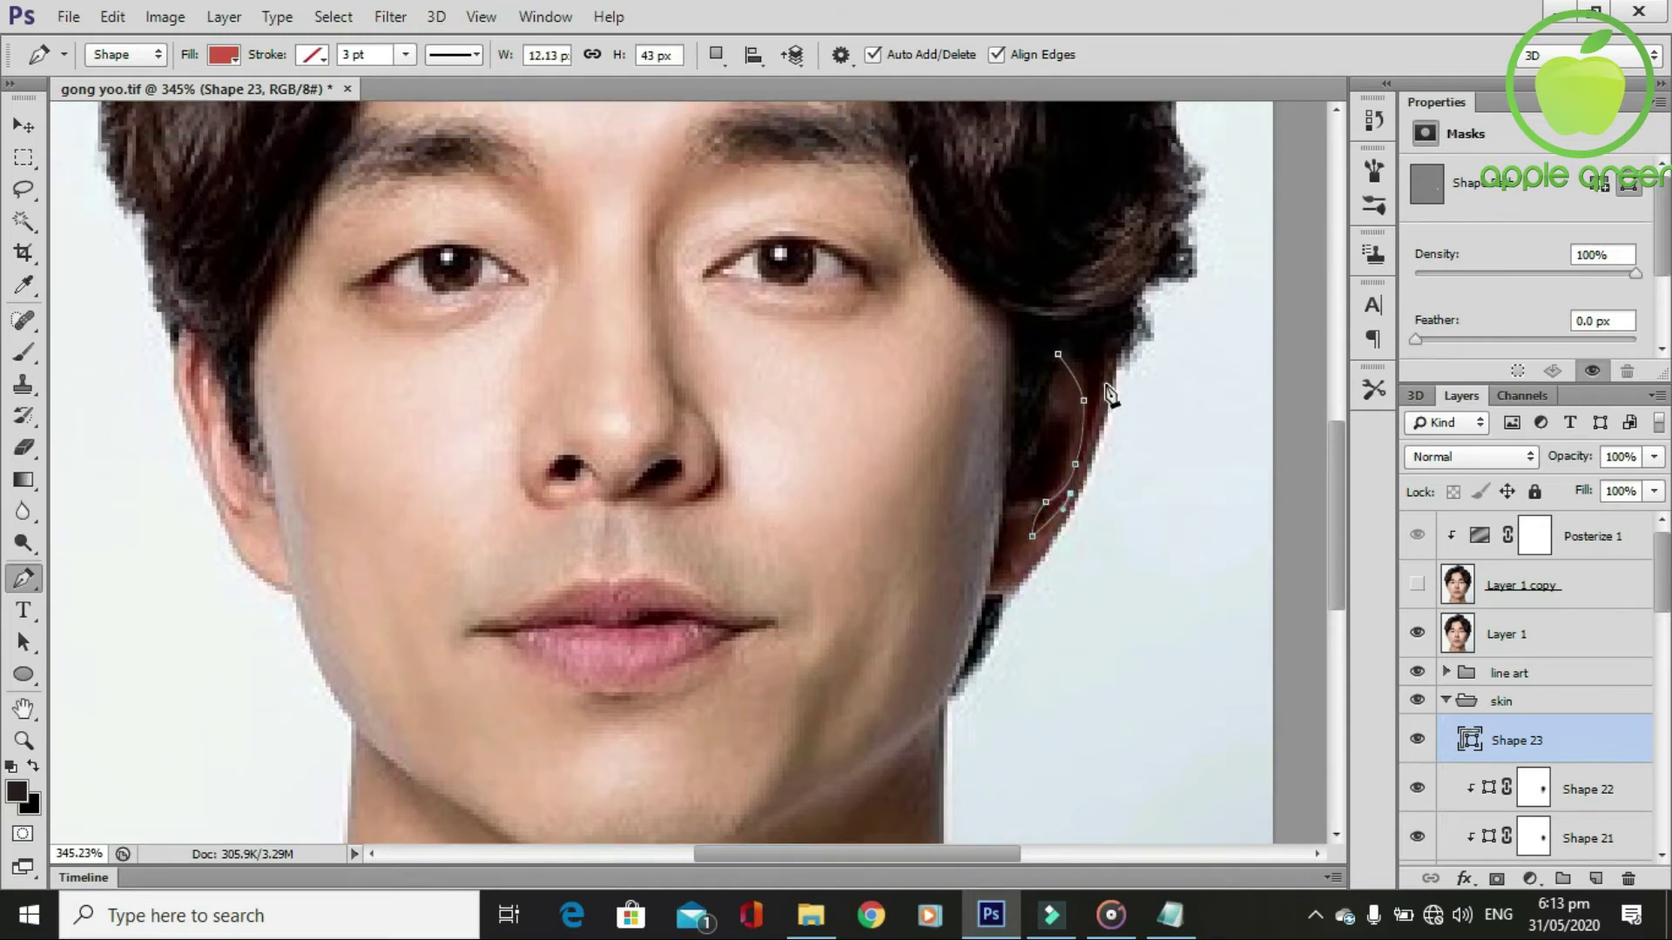
left_click(1104, 385)
left_click_drag(1111, 333, 1112, 338)
left_click(1059, 353)
Clip Shape 23, add a layer mask and soften its shading with brush strokes.
left_click(1486, 758, "alt")
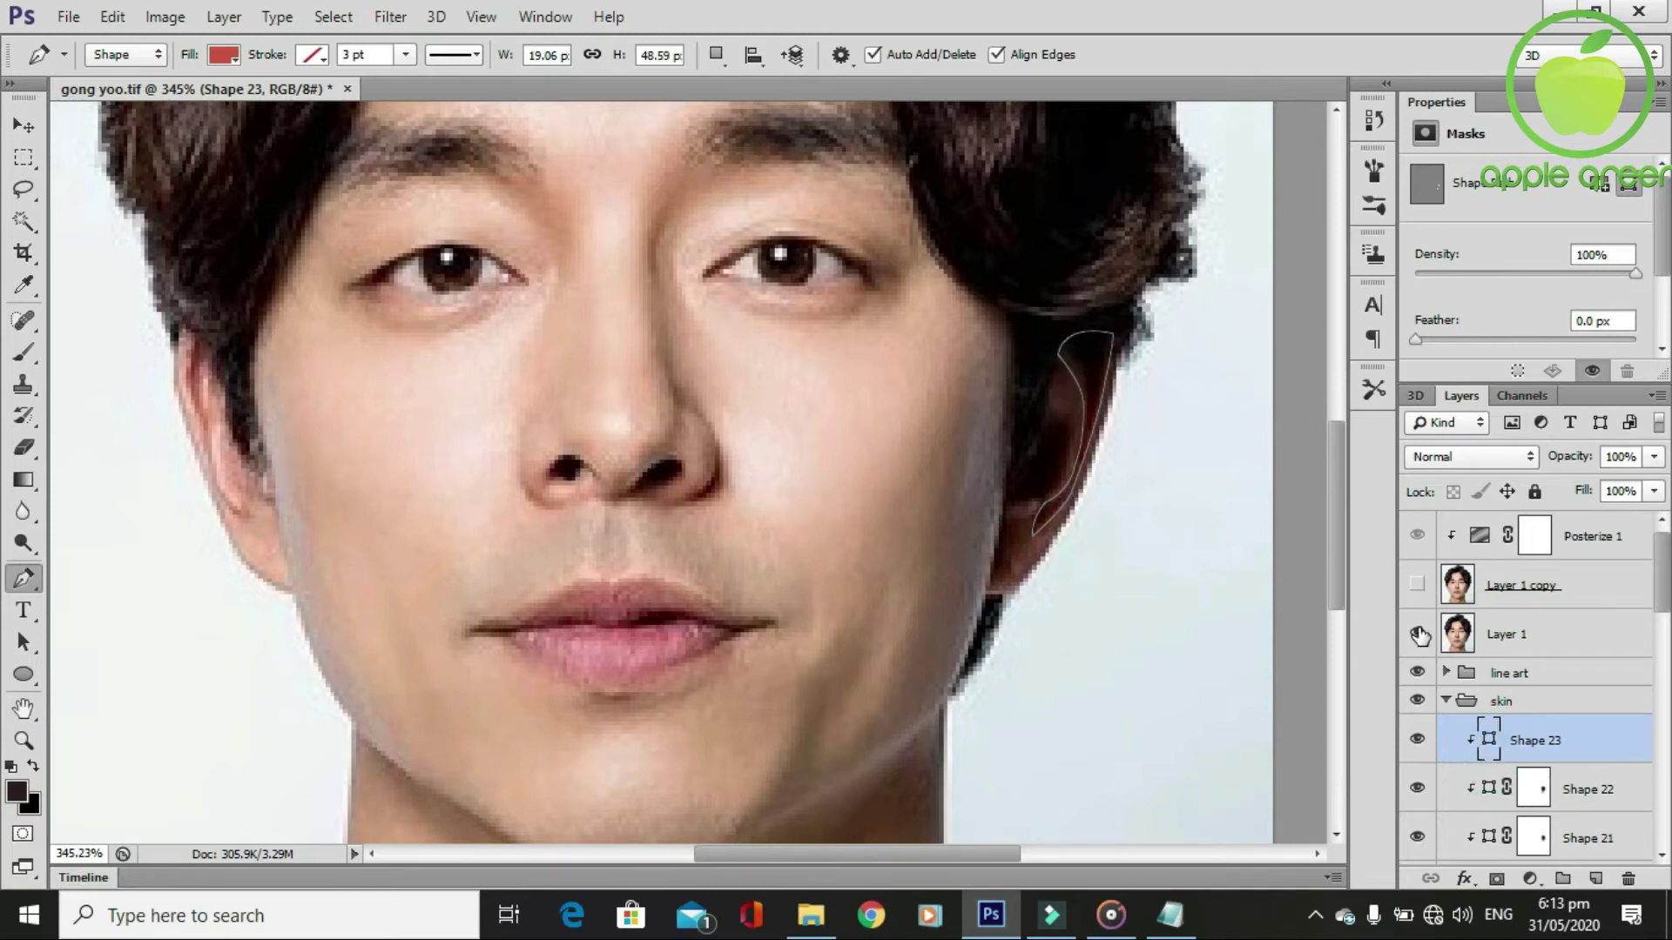
left_click(1416, 633)
left_click(1497, 884)
key("b")
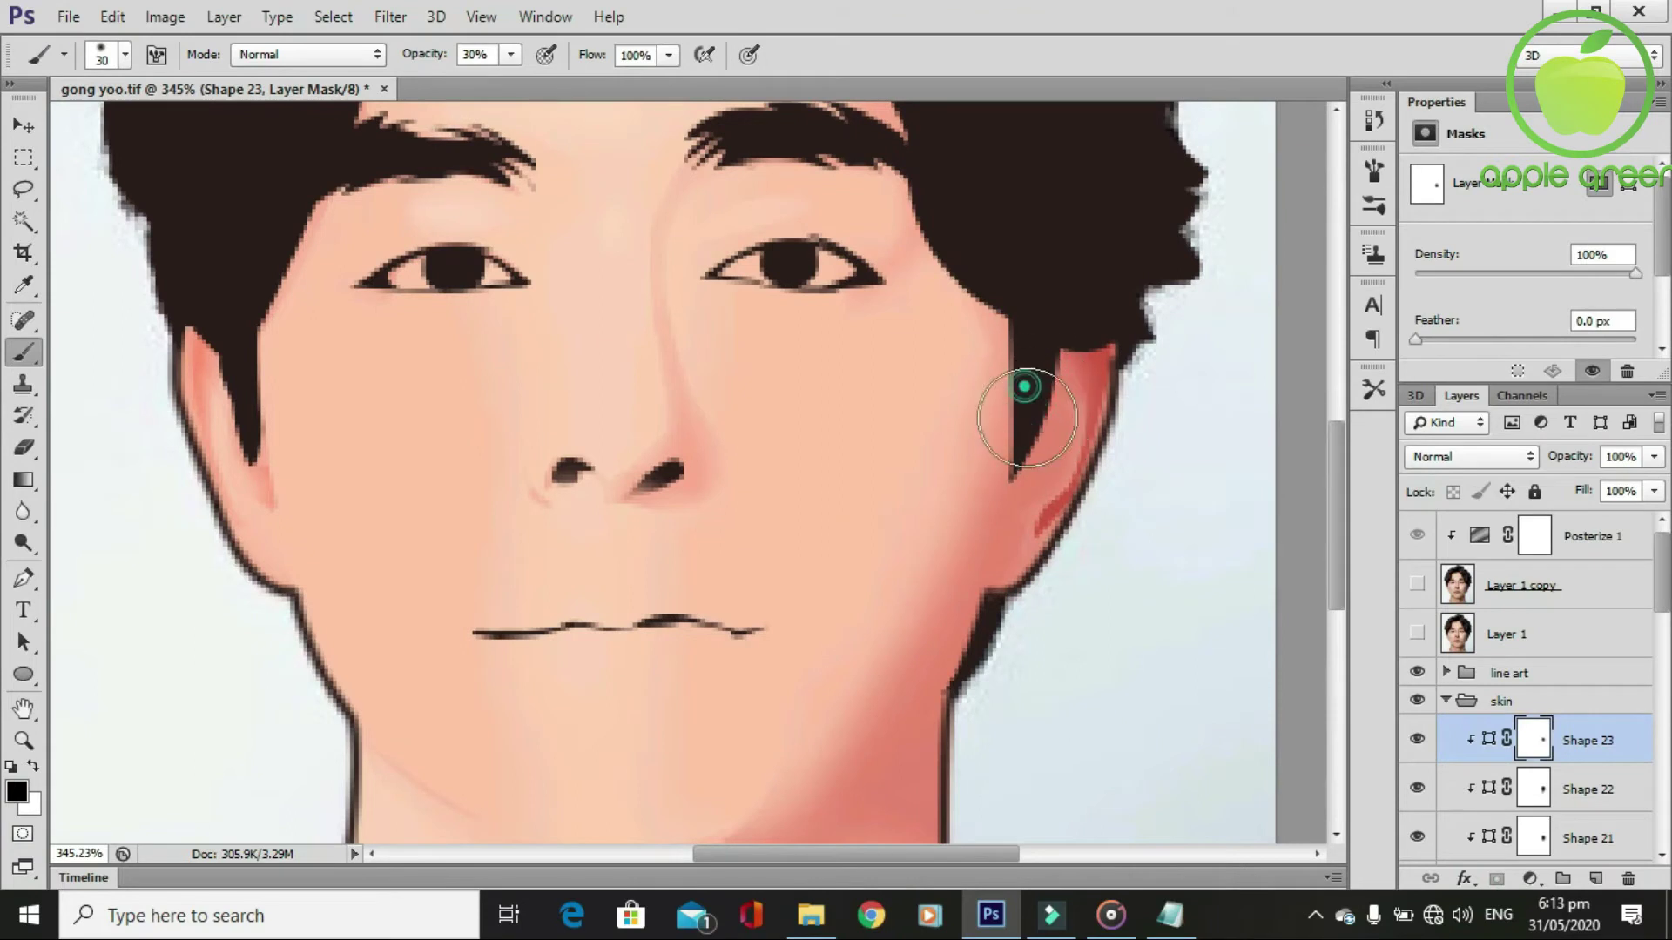
mouse_move(1037, 405)
left_mouse_down()
mouse_move(1011, 472)
mouse_move(1036, 409)
mouse_move(1027, 362)
mouse_move(1019, 437)
left_mouse_up()
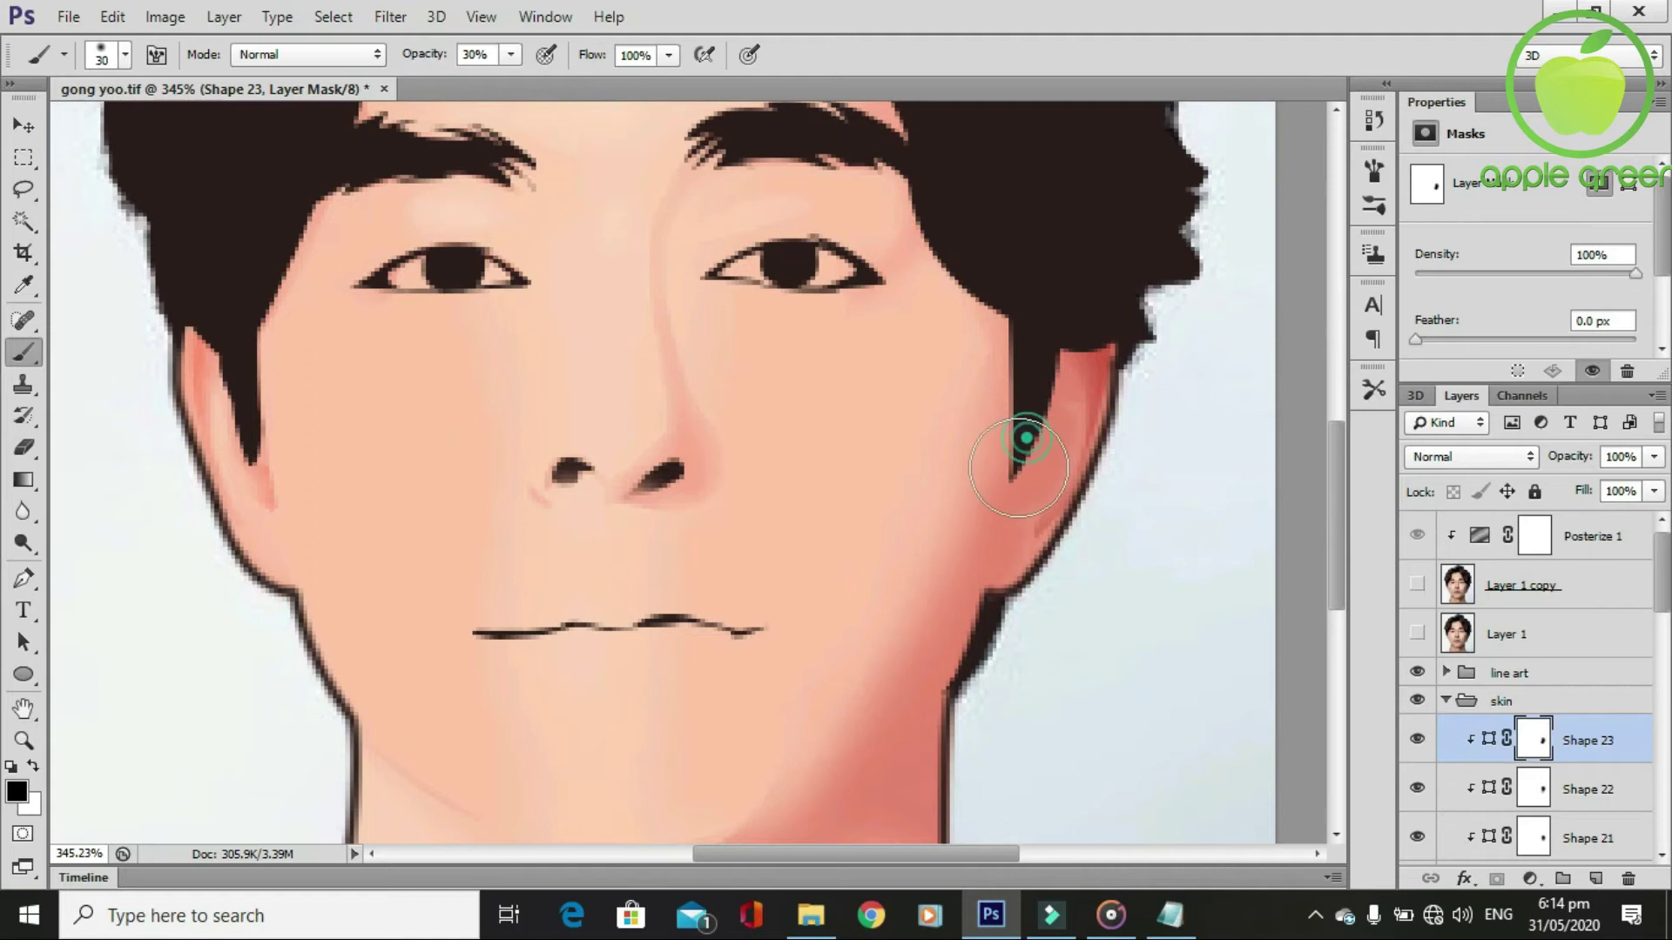
Review the softened ear shading and show the original photo again.
scroll(1010, 487, "down", 3)
scroll(990, 591, "up", 2)
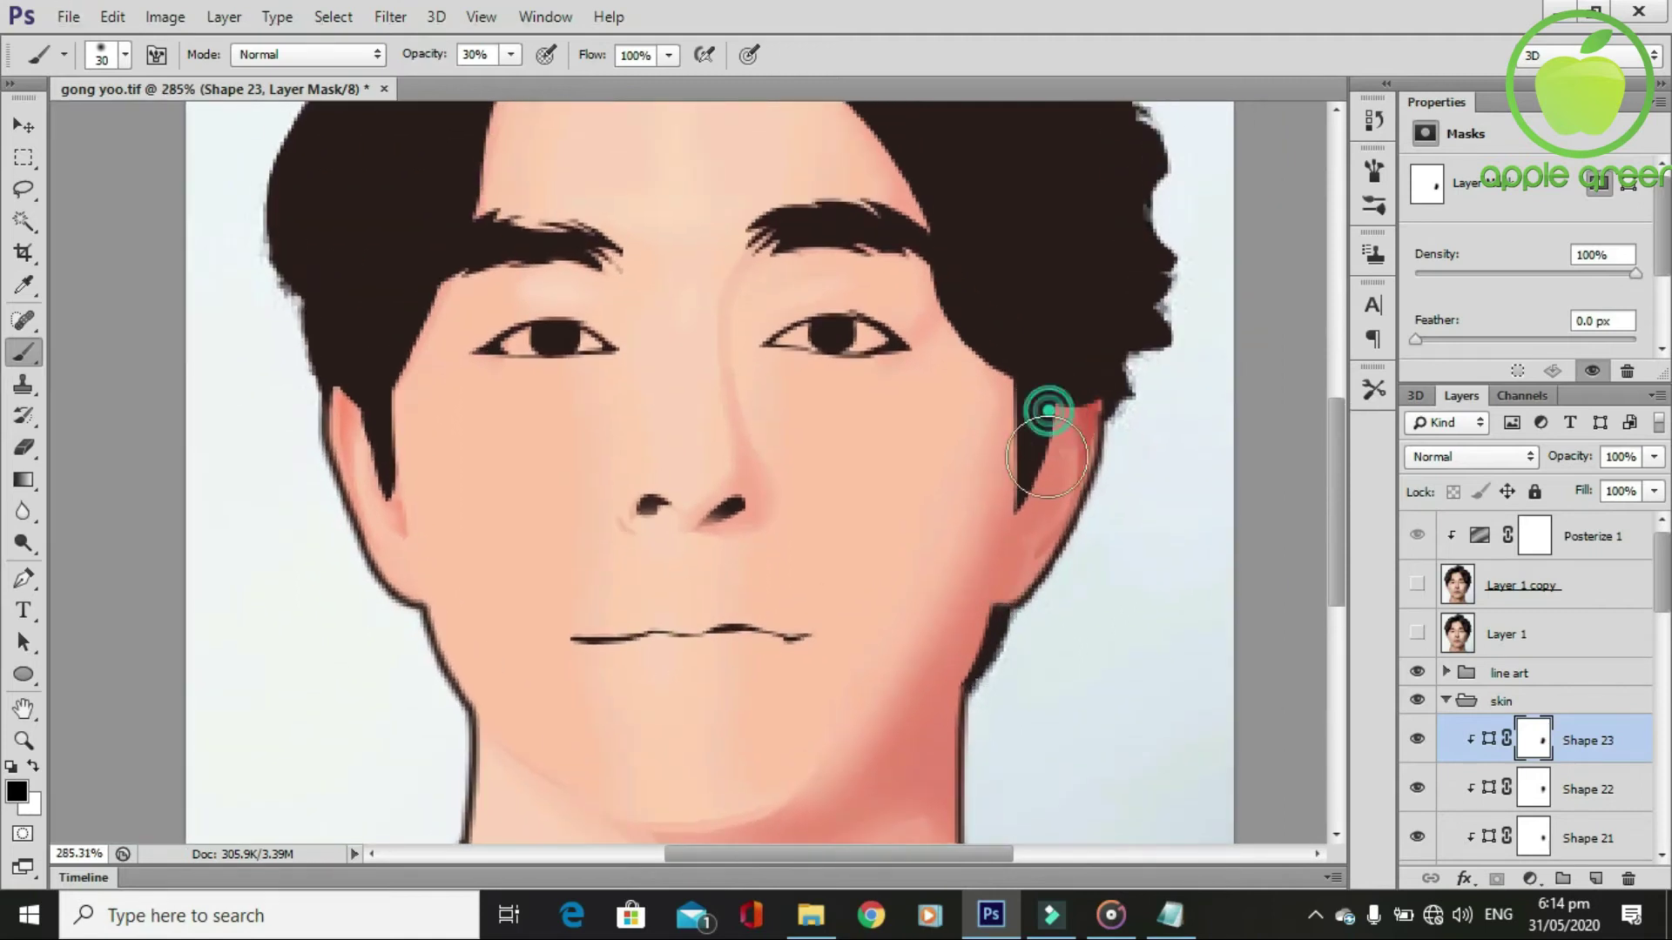
scroll(1019, 505, "down", 2)
scroll(1002, 535, "down", 1)
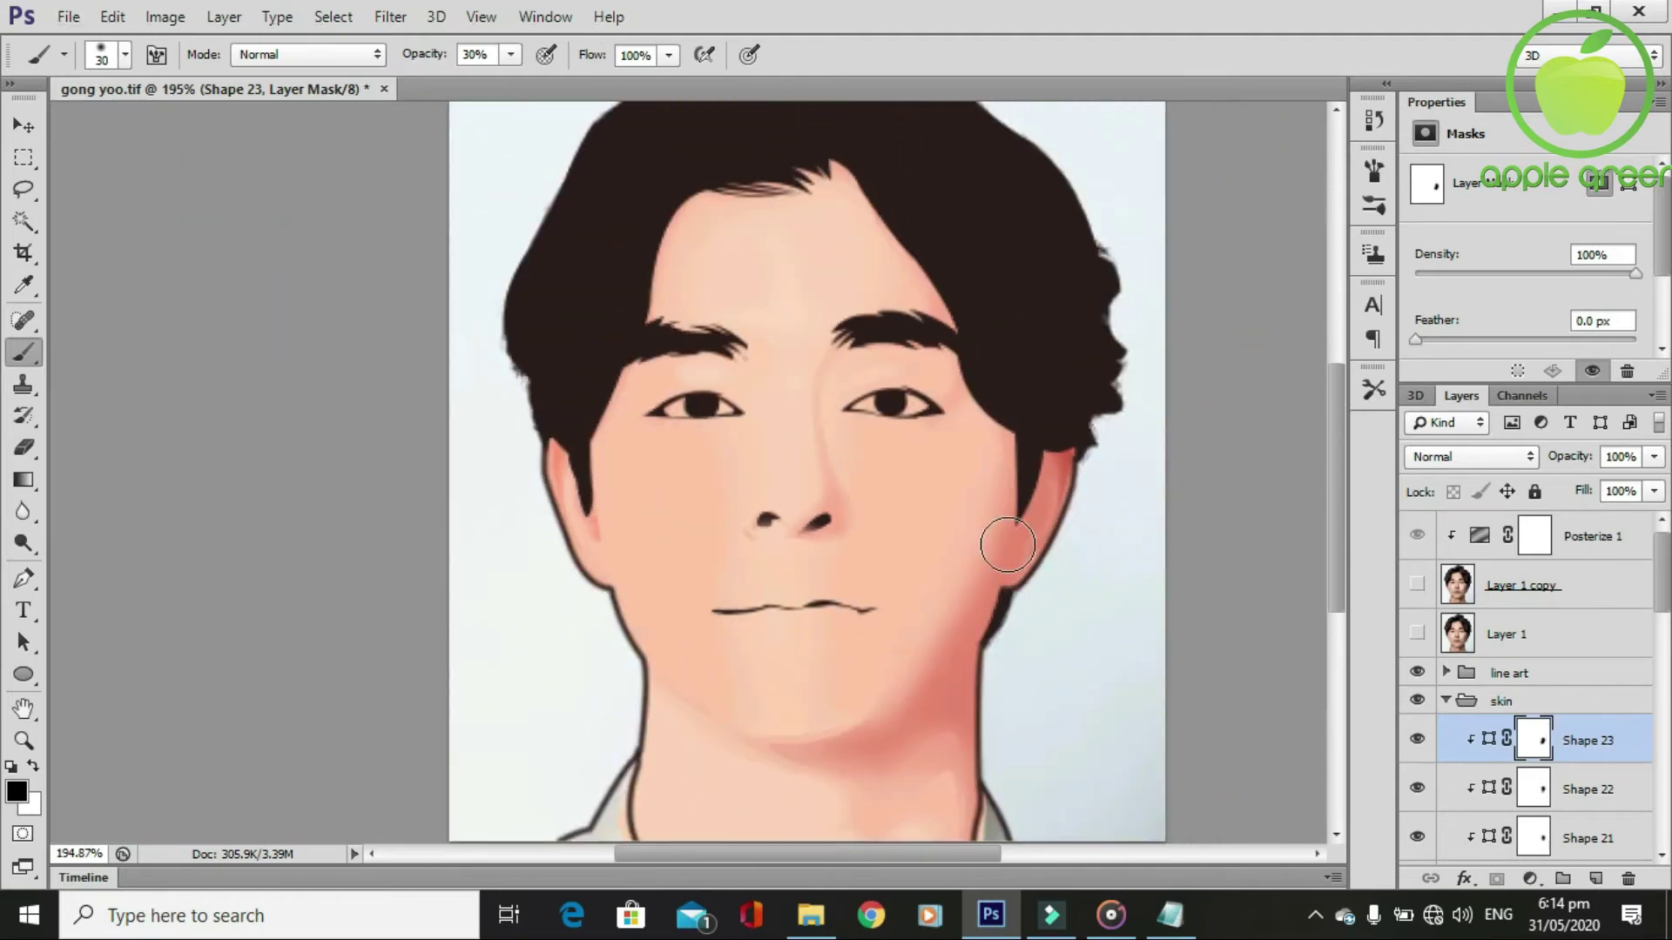
scroll(1007, 545, "down", 1)
scroll(1007, 545, "up", 1)
key("p")
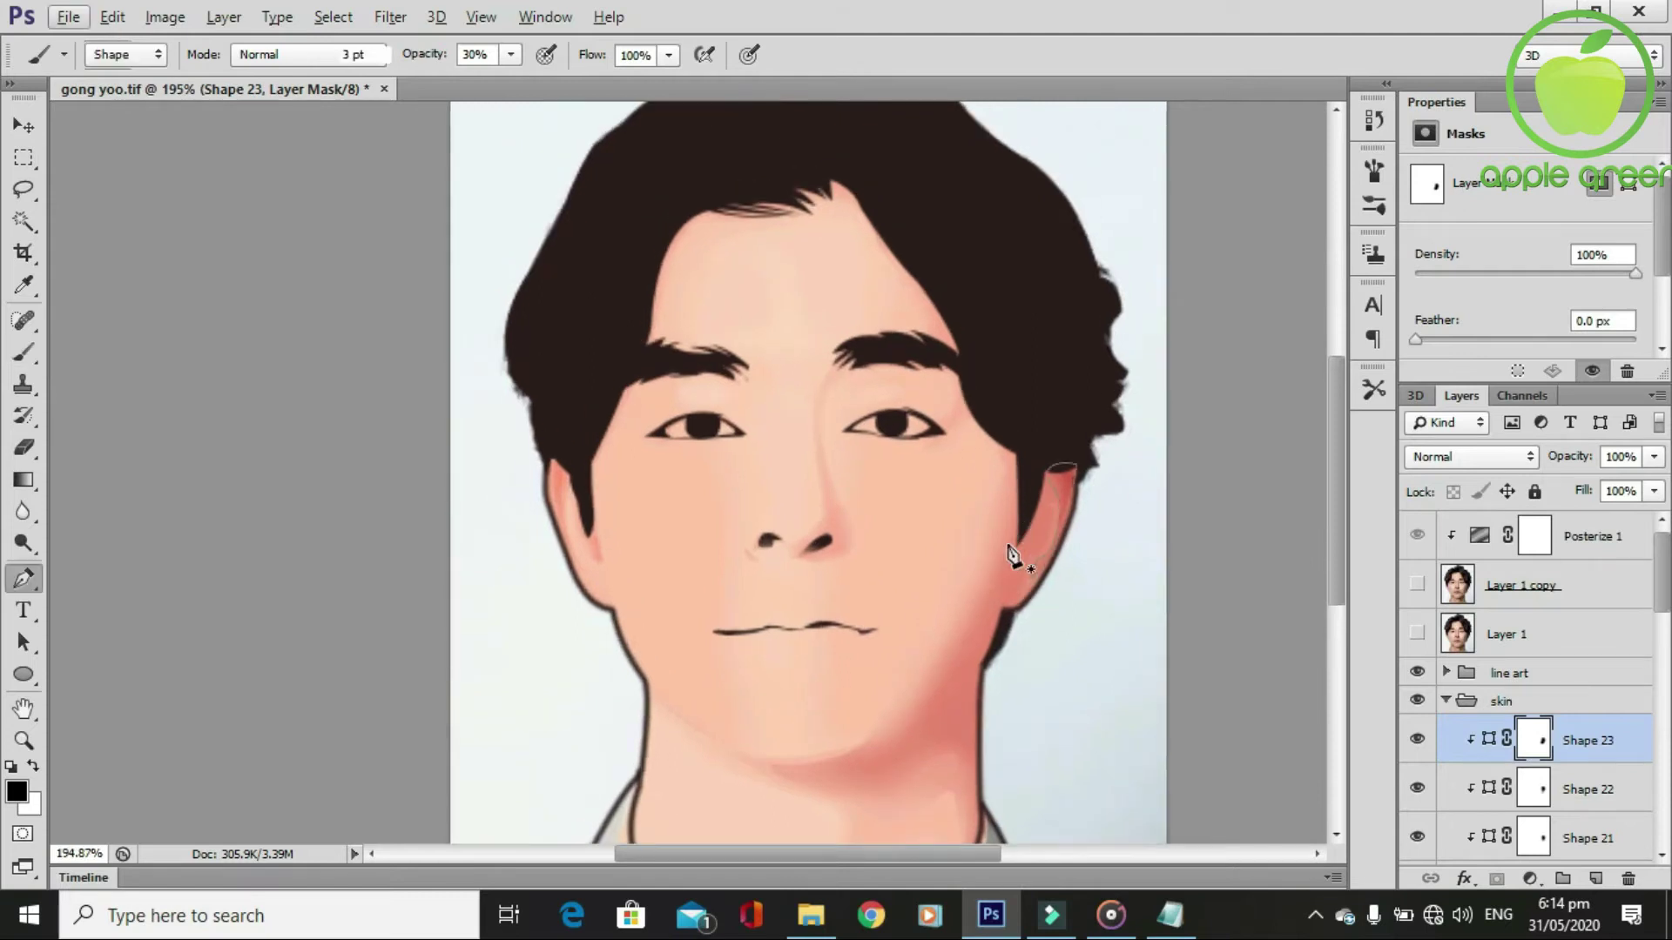
left_click(1418, 635)
Draw Shape 24 along the lower ear and clip it to the layer below.
scroll(1071, 649, "up", 2)
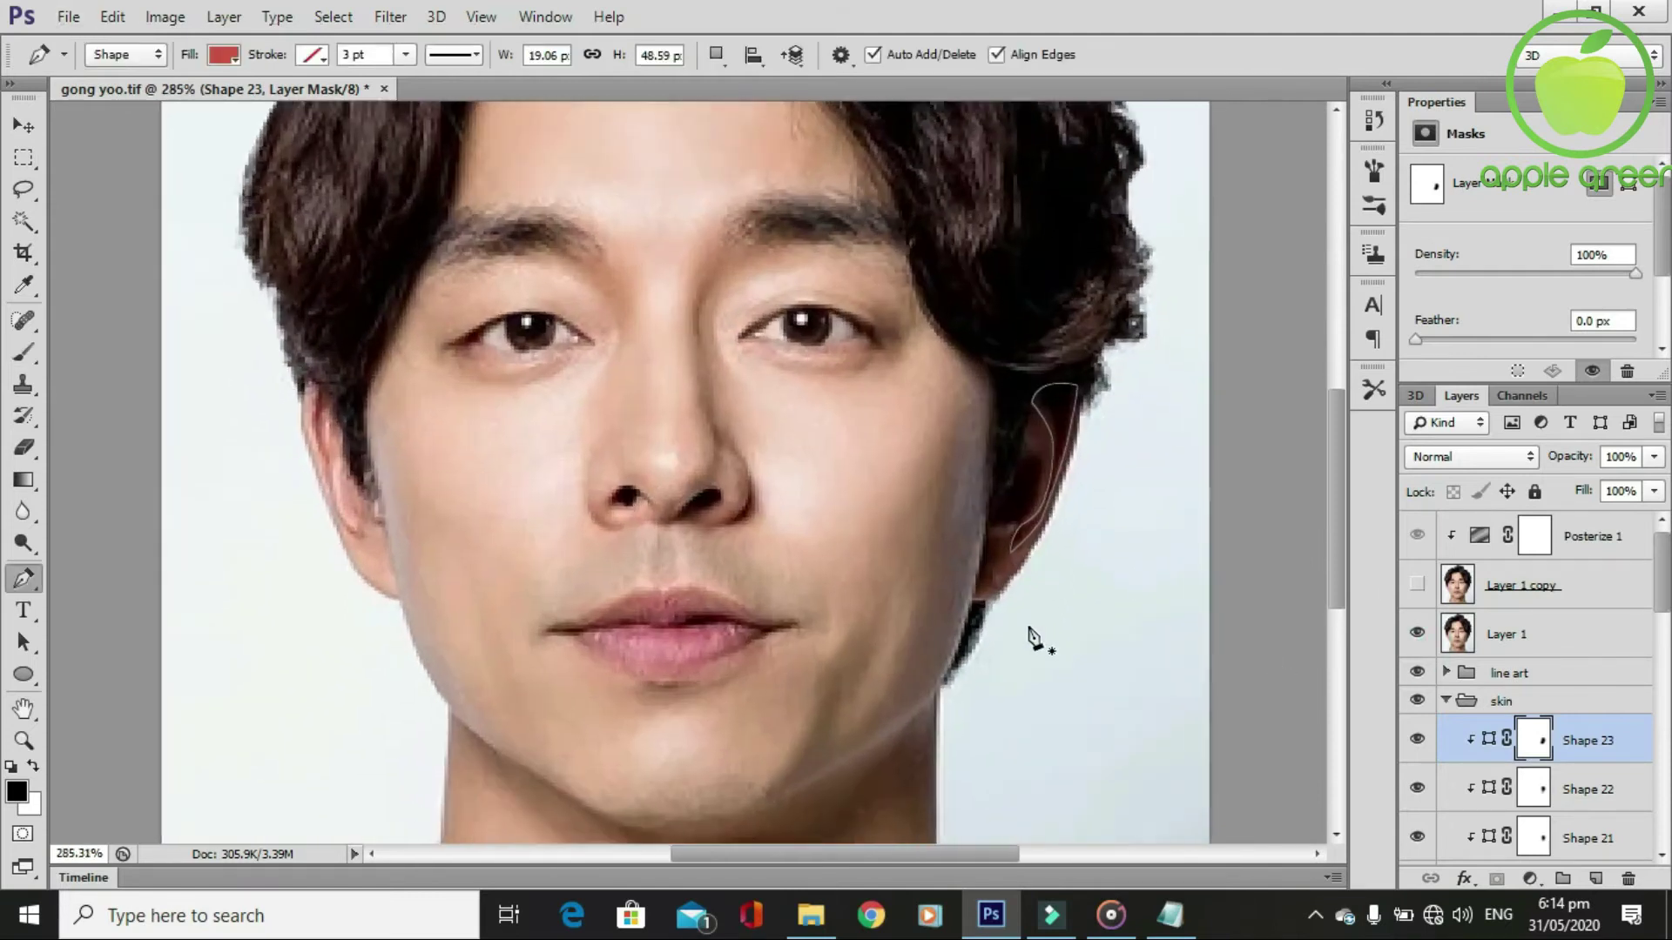
scroll(1032, 592, "up", 1)
left_click(1012, 442)
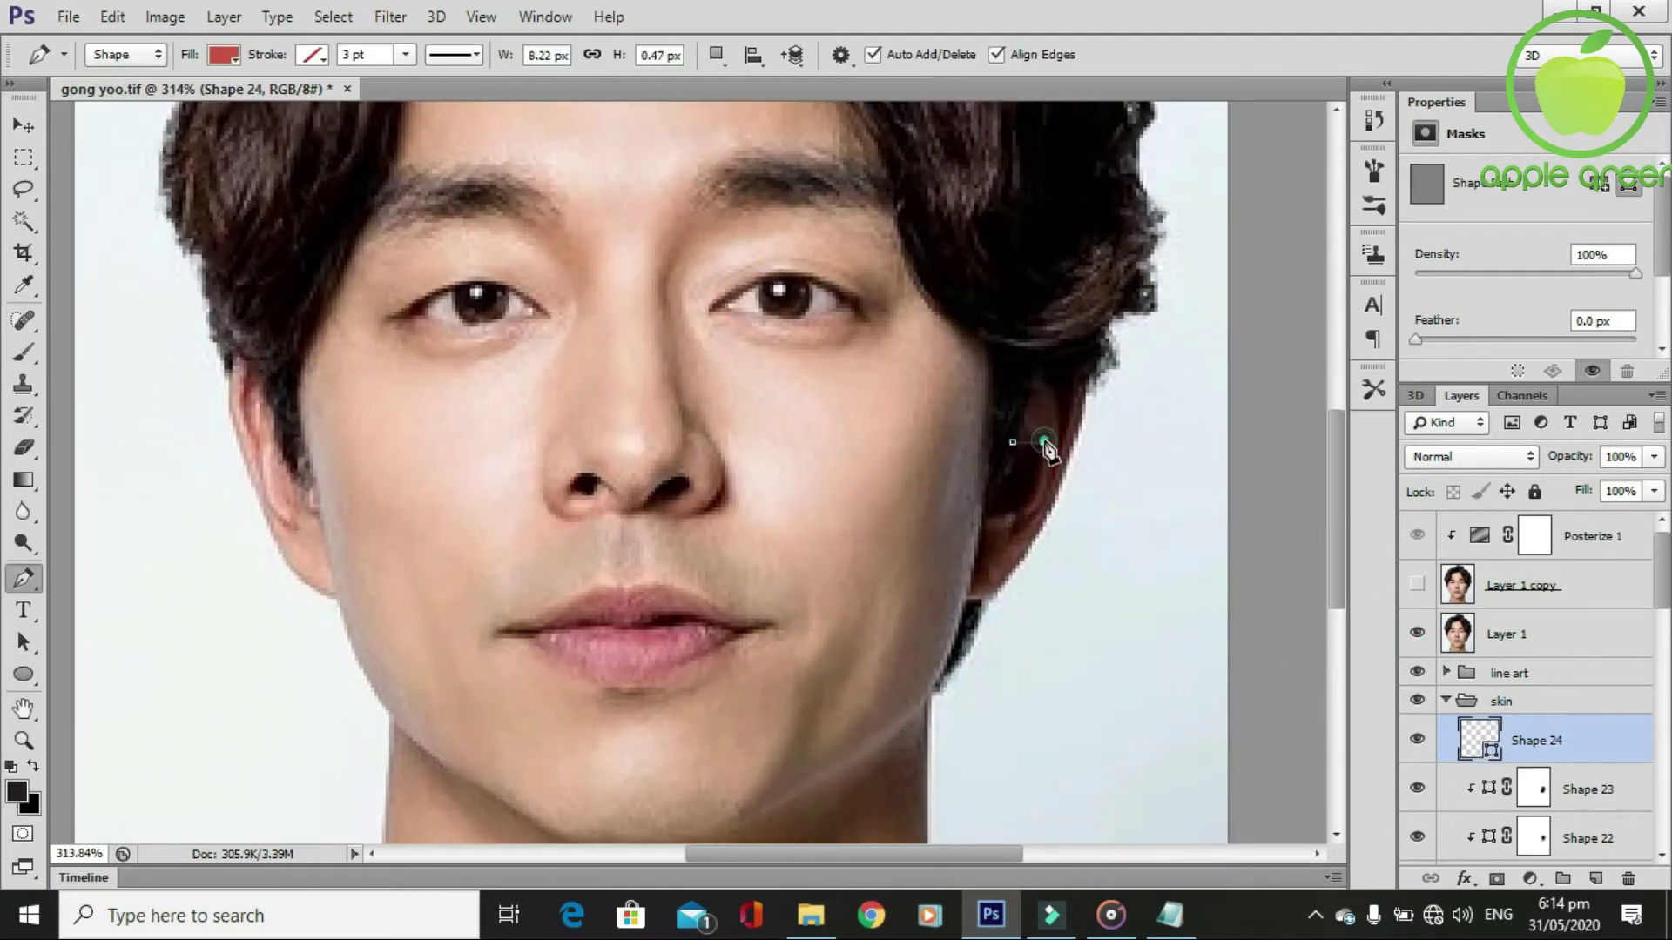
left_click_drag(1015, 513, 1007, 519)
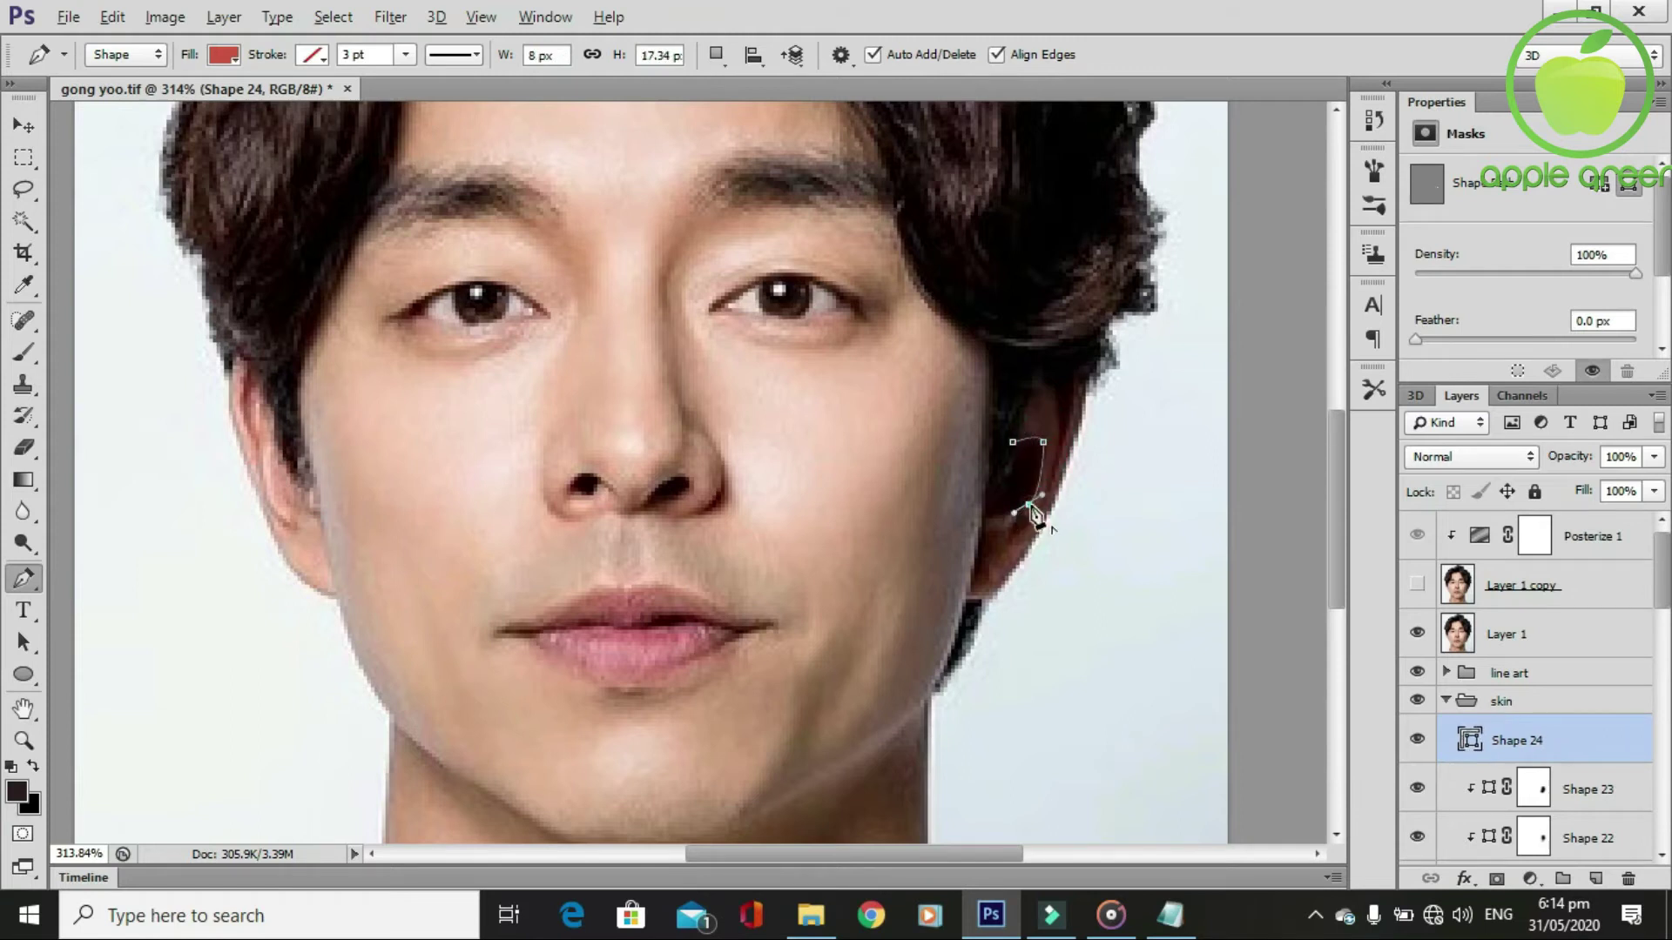
left_click(983, 523)
left_click(1012, 442)
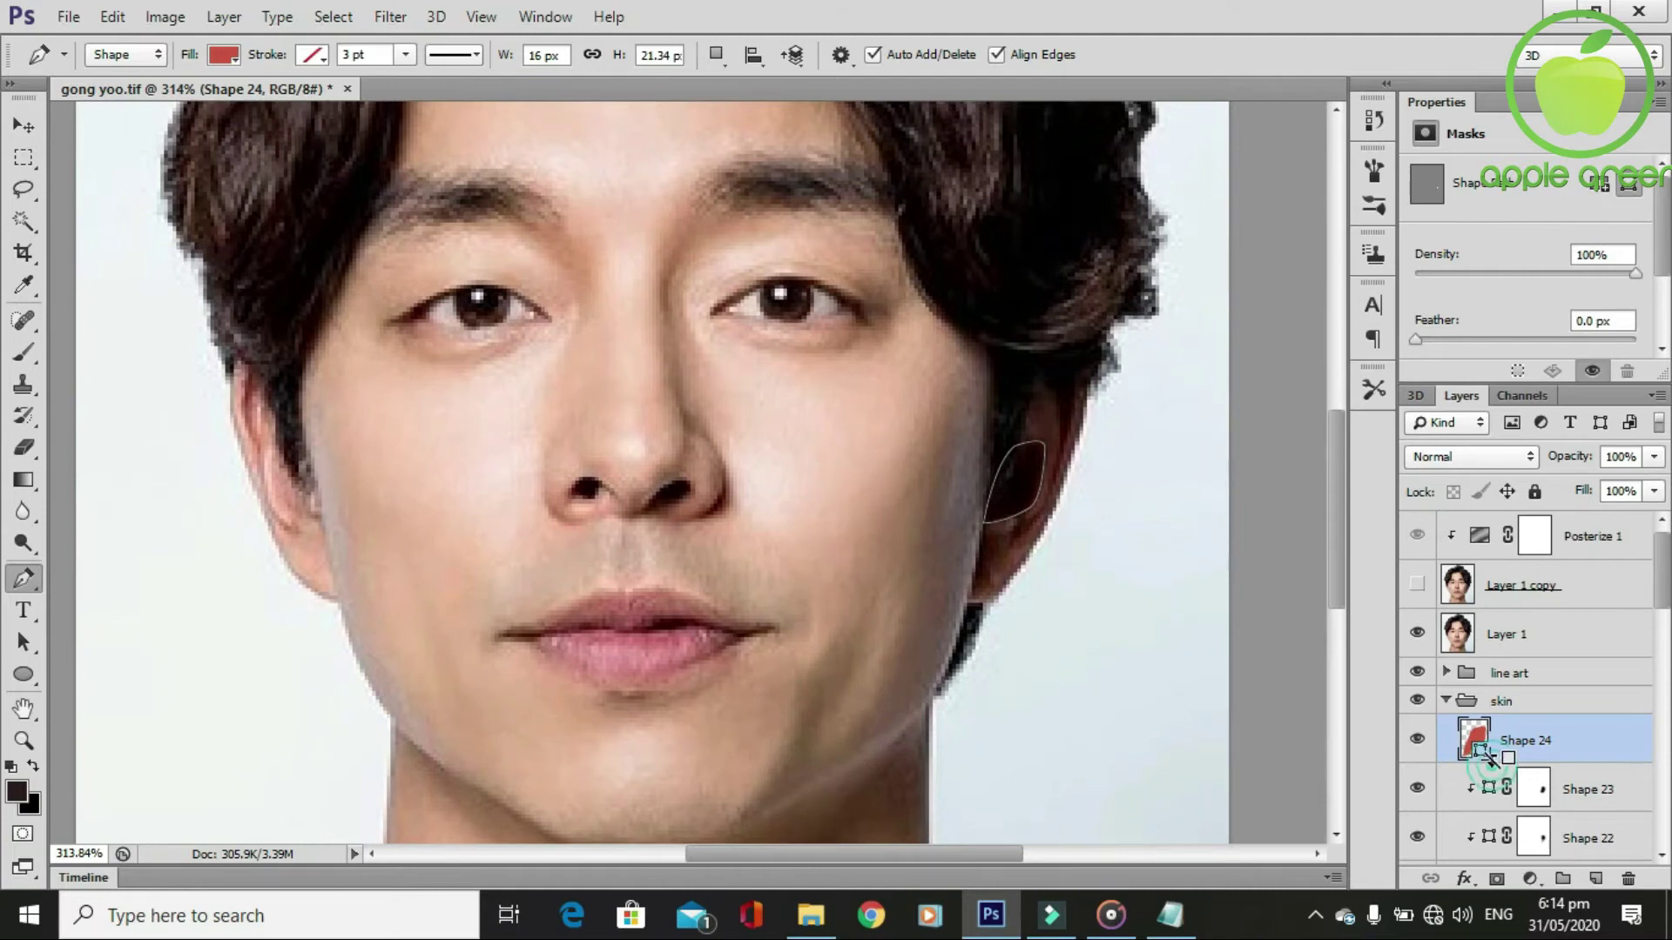
left_click(1487, 762, "alt")
Hide the photo and brush Shape 24's edges soft on its mask.
left_click(1416, 633)
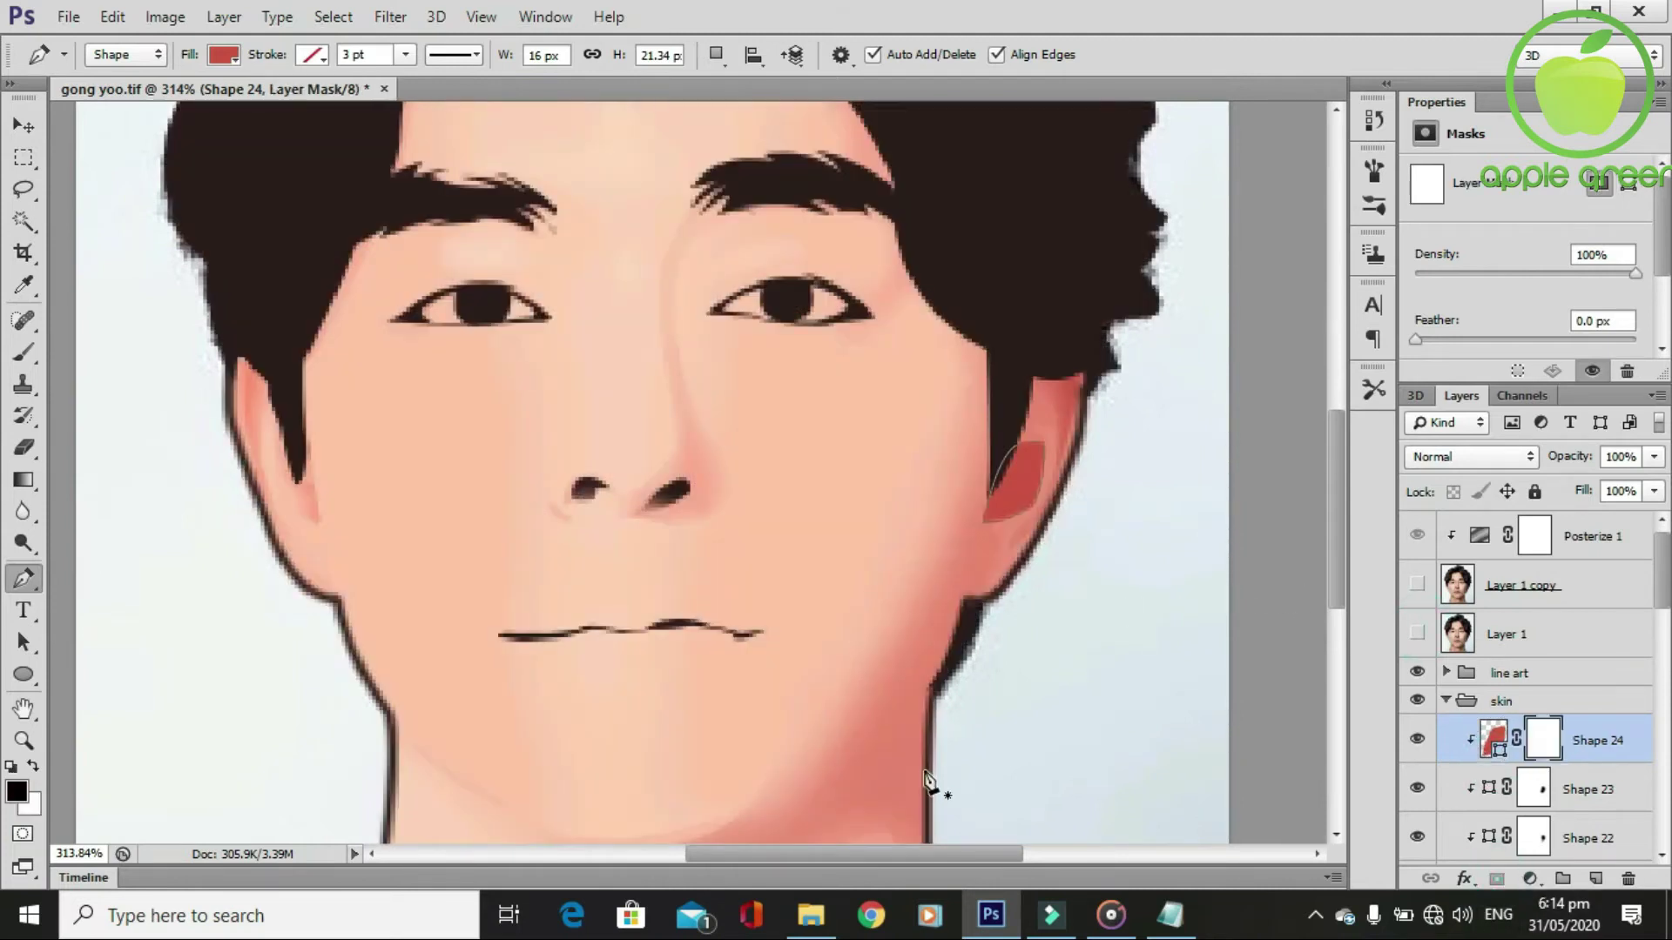
key("b")
mouse_move(1070, 496)
left_mouse_down()
mouse_move(1007, 552)
mouse_move(1083, 410)
mouse_move(1027, 541)
mouse_move(1075, 438)
mouse_move(977, 549)
mouse_move(1063, 523)
mouse_move(989, 616)
left_mouse_up()
scroll(1071, 627, "down", 1)
scroll(1071, 627, "up", 1)
left_click(1057, 525)
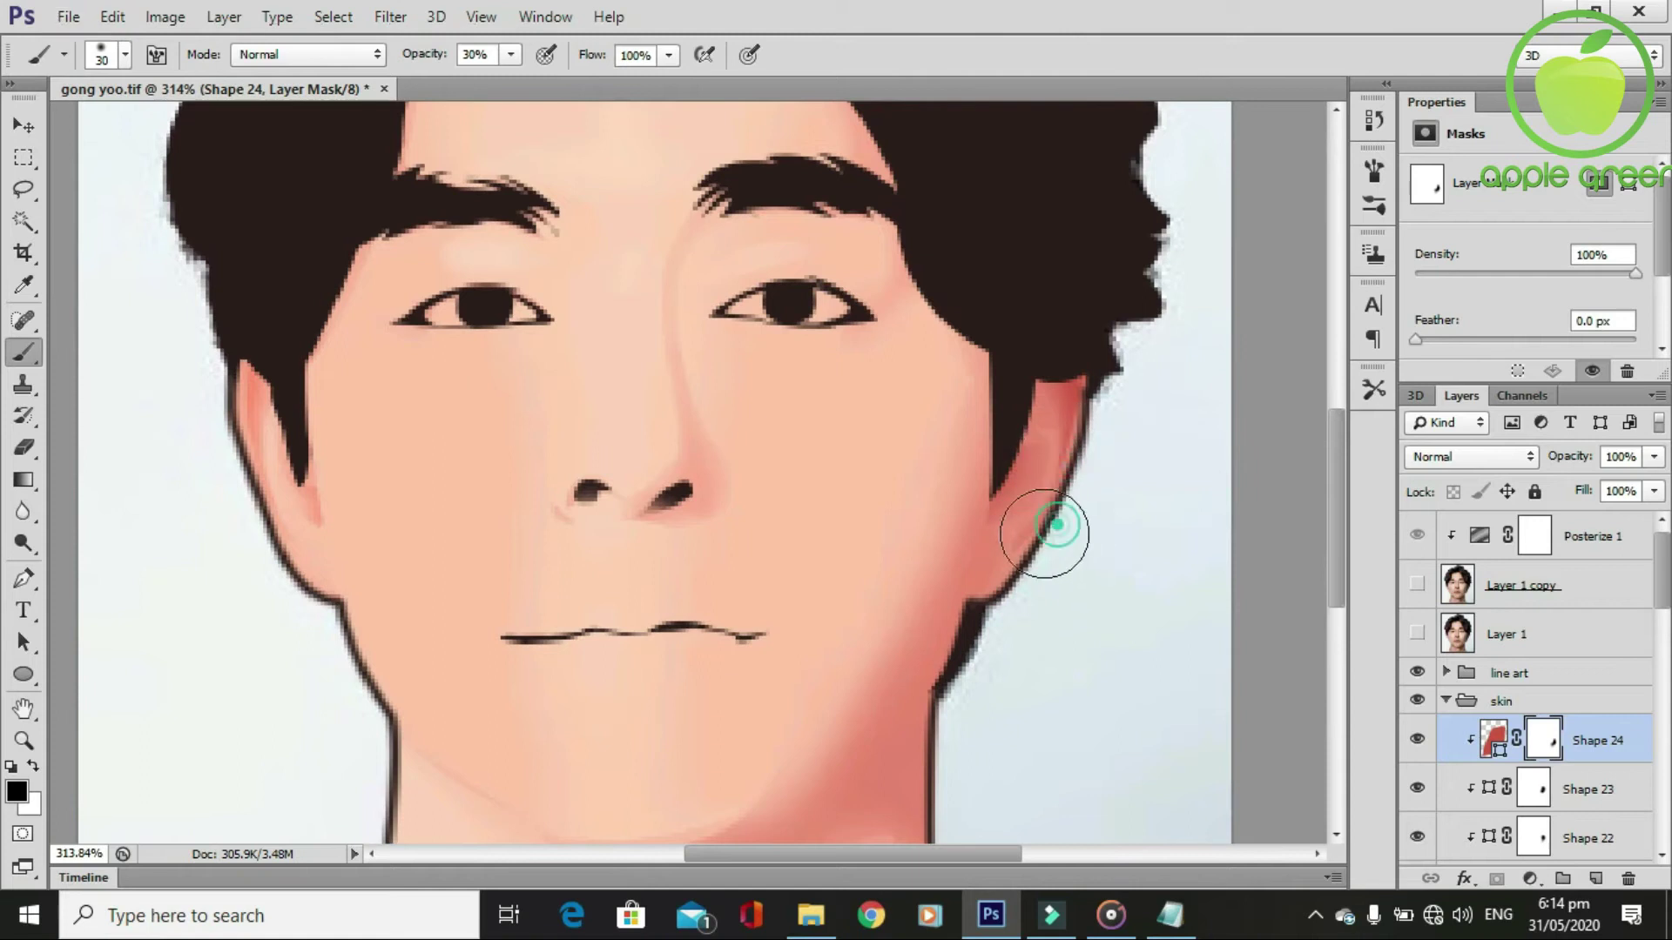
Show the photo again and start a new Shape 25 outline on the ear.
left_click(1416, 633)
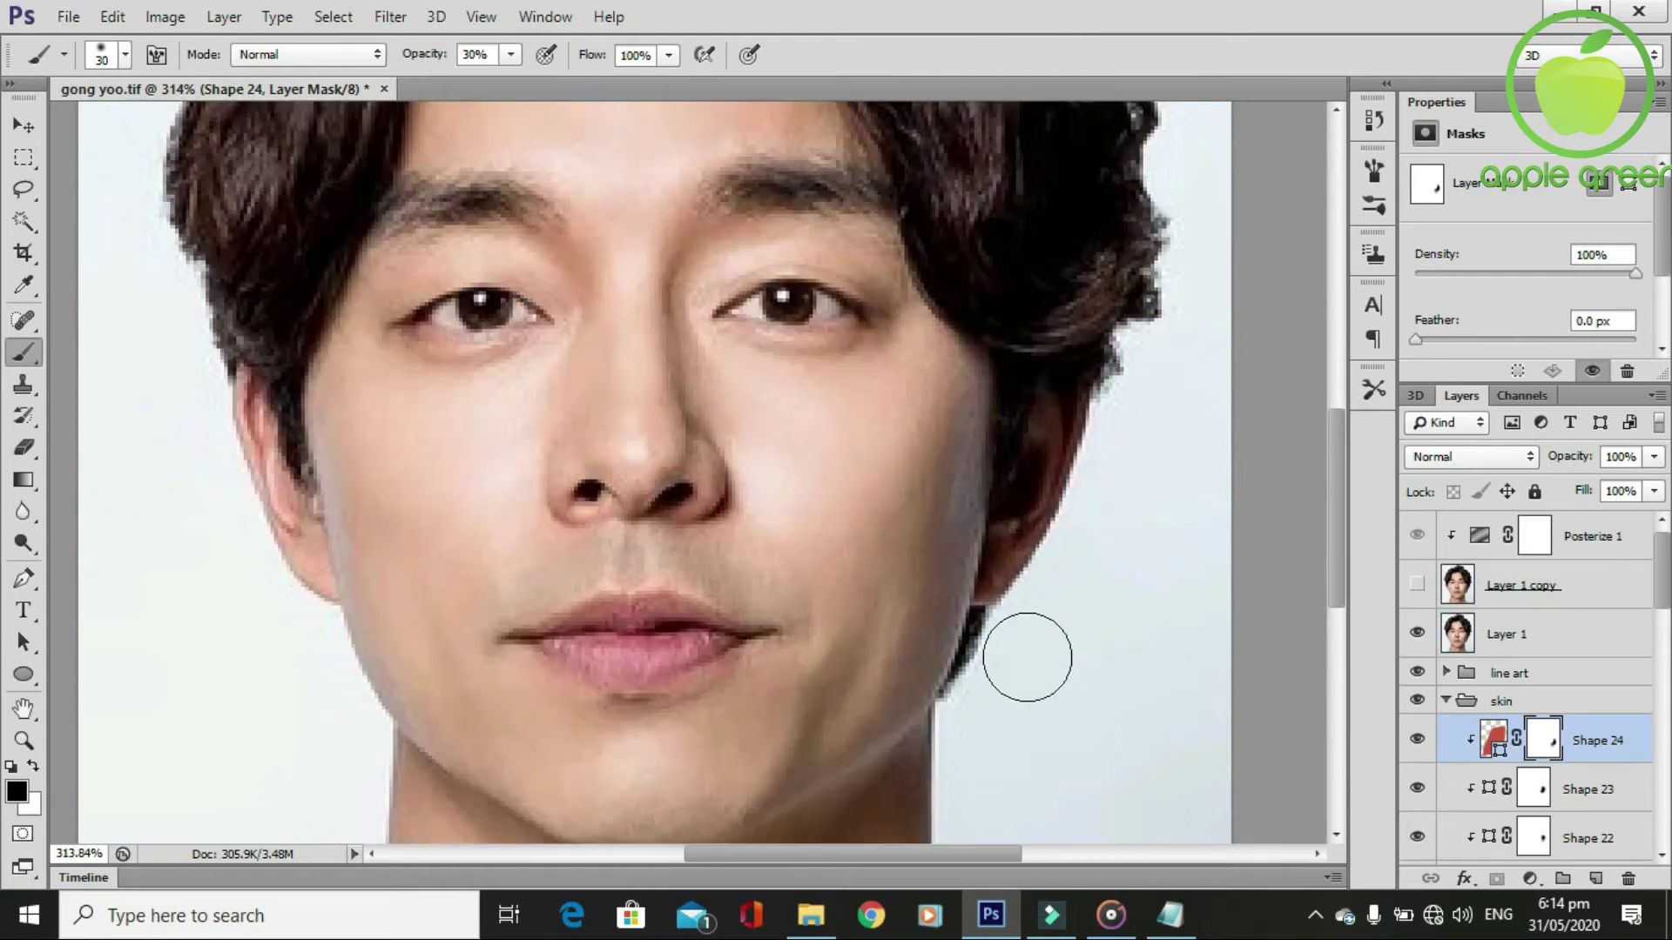
key("p")
scroll(993, 627, "up", 1)
left_click(1007, 437)
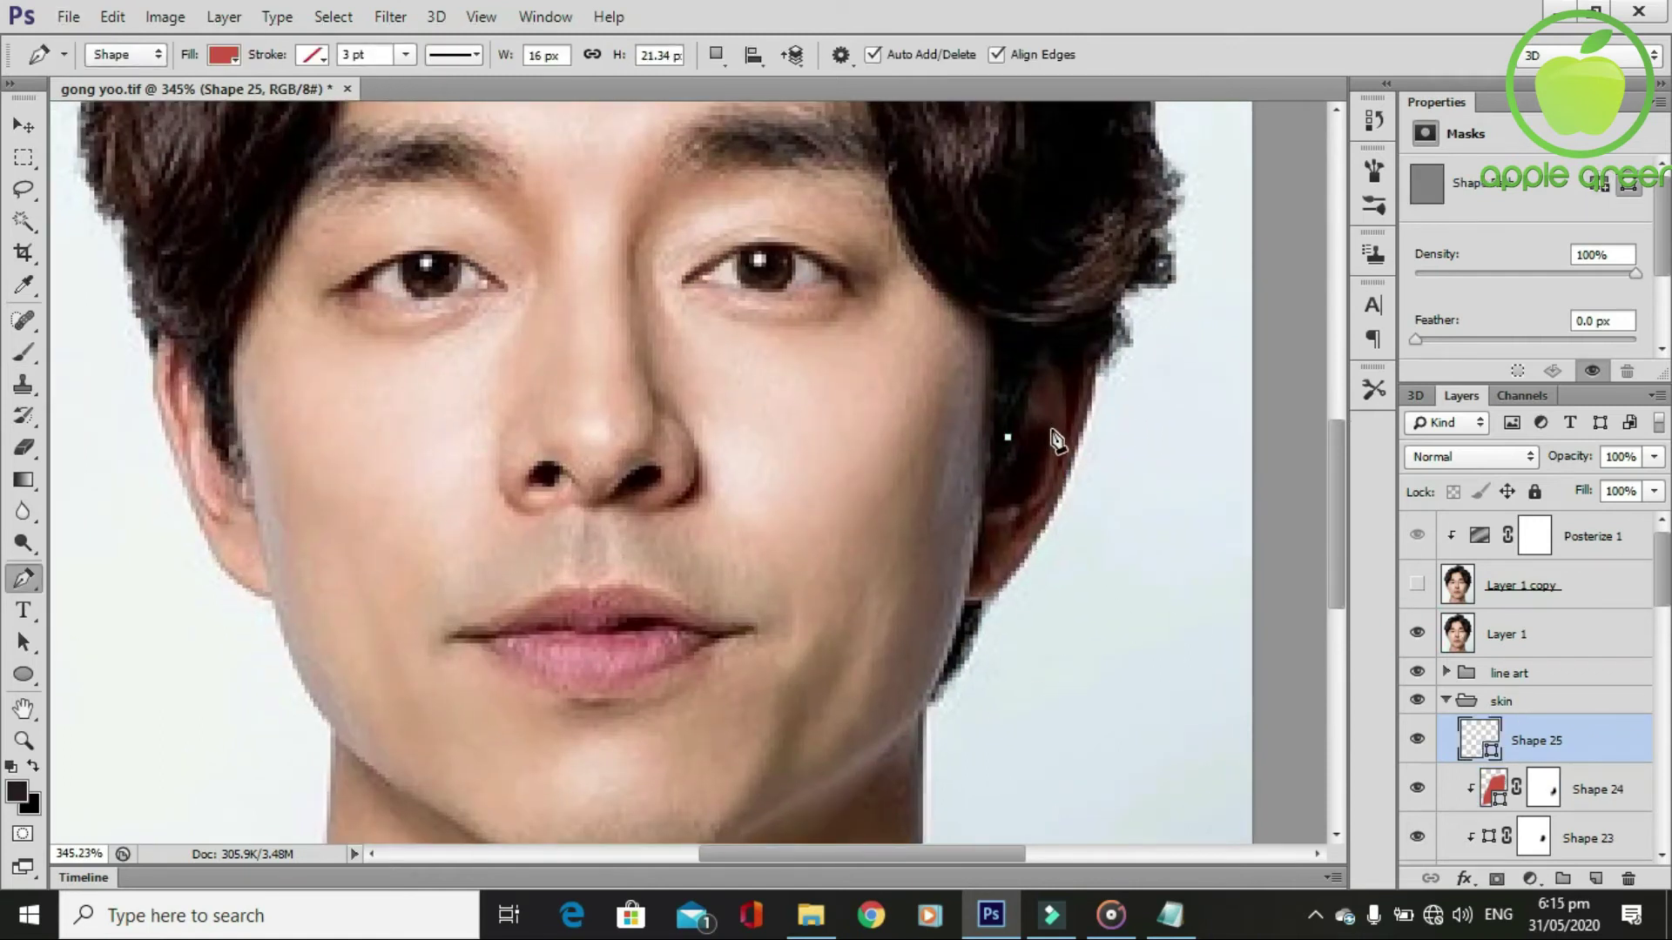
Finish and close Shape 25's outline on the ear, undoing a misplaced anchor.
left_click_drag(1052, 448, 1051, 460)
key("ctrl+z")
left_click(1037, 493)
left_click_drag(982, 514, 954, 512)
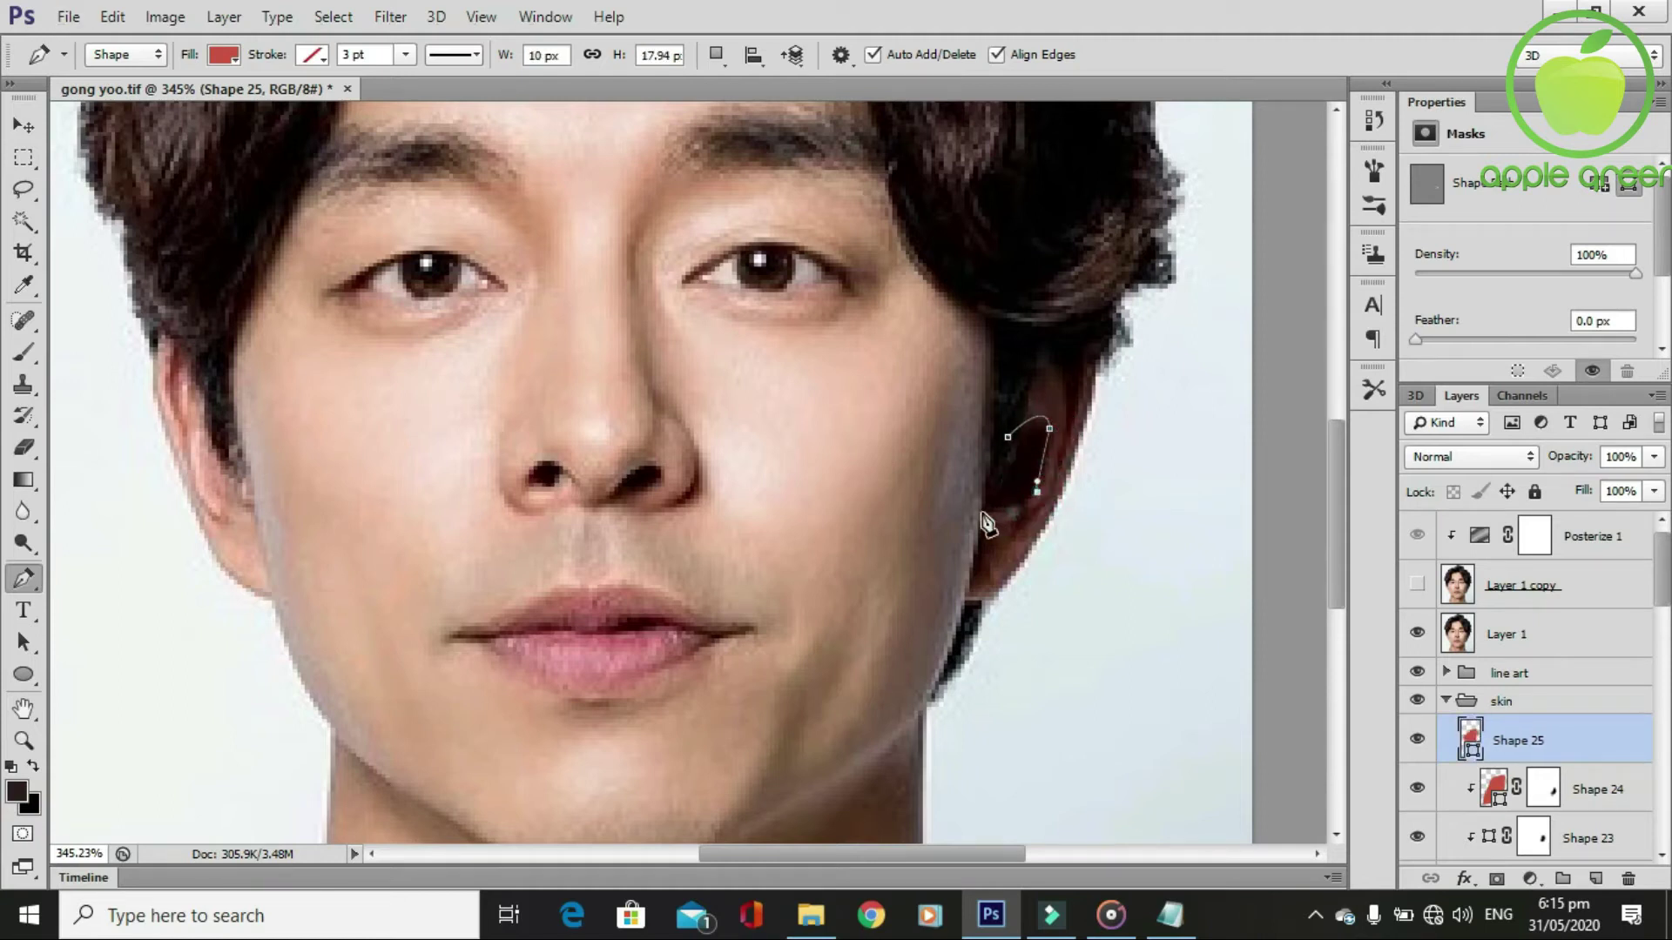
left_click(1007, 437)
scroll(1080, 614, "down", 1)
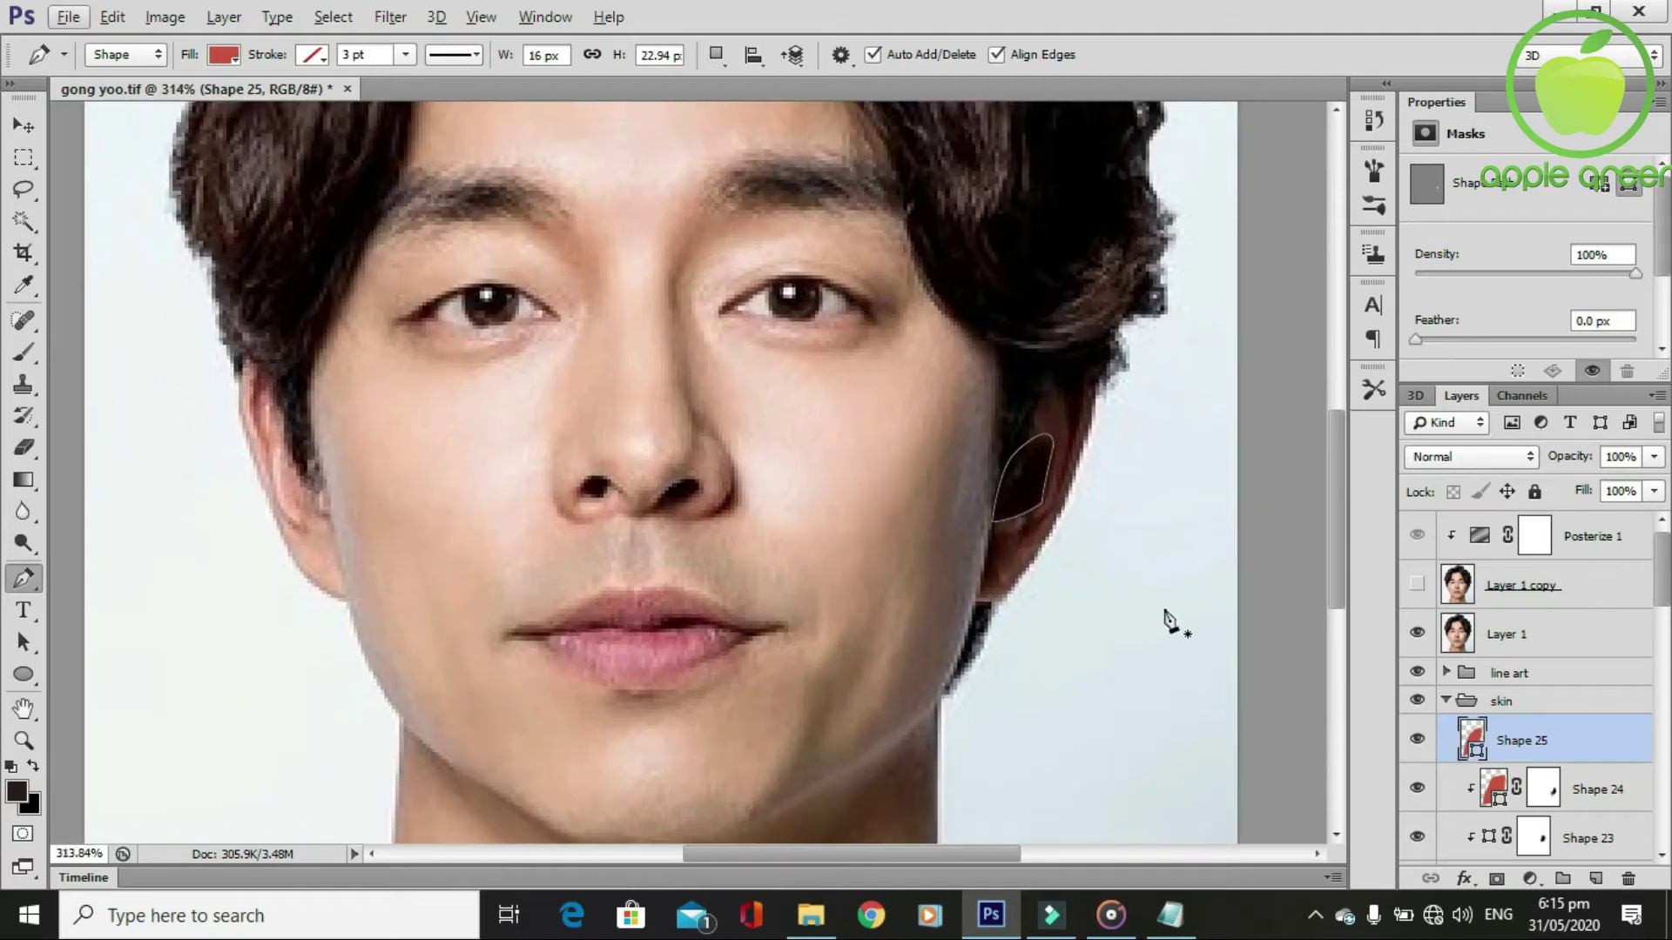
Hide the photo, clip Shape 25, add a mask and fade the ear patch with the brush.
left_click(1419, 631)
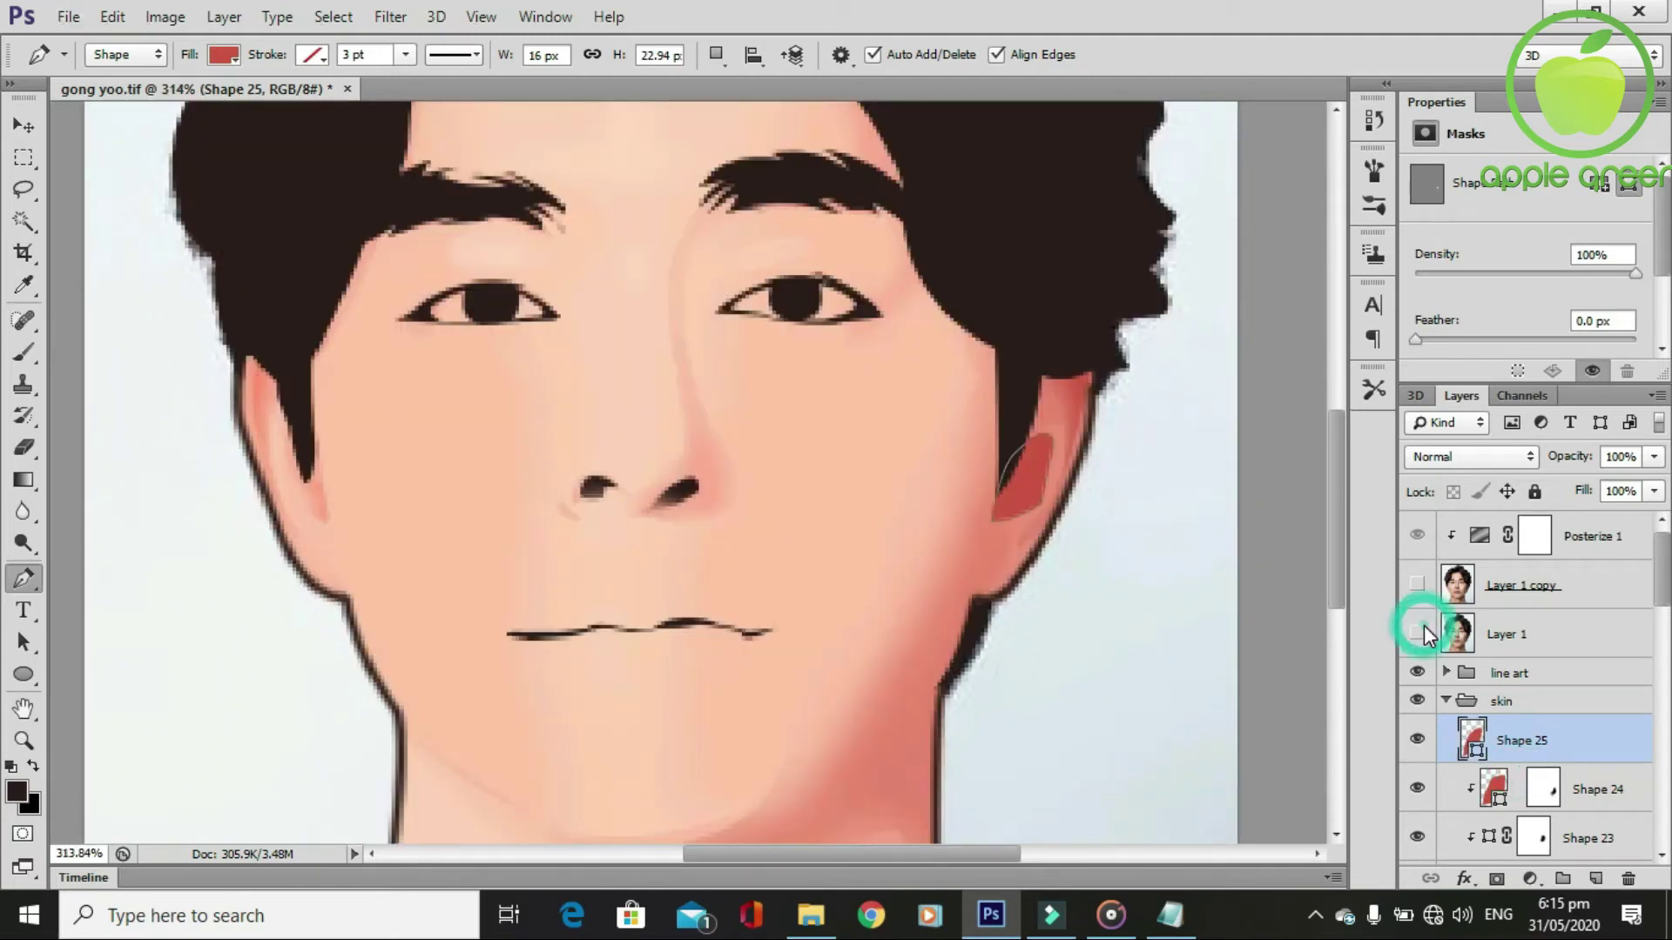
left_click(1496, 754, "alt")
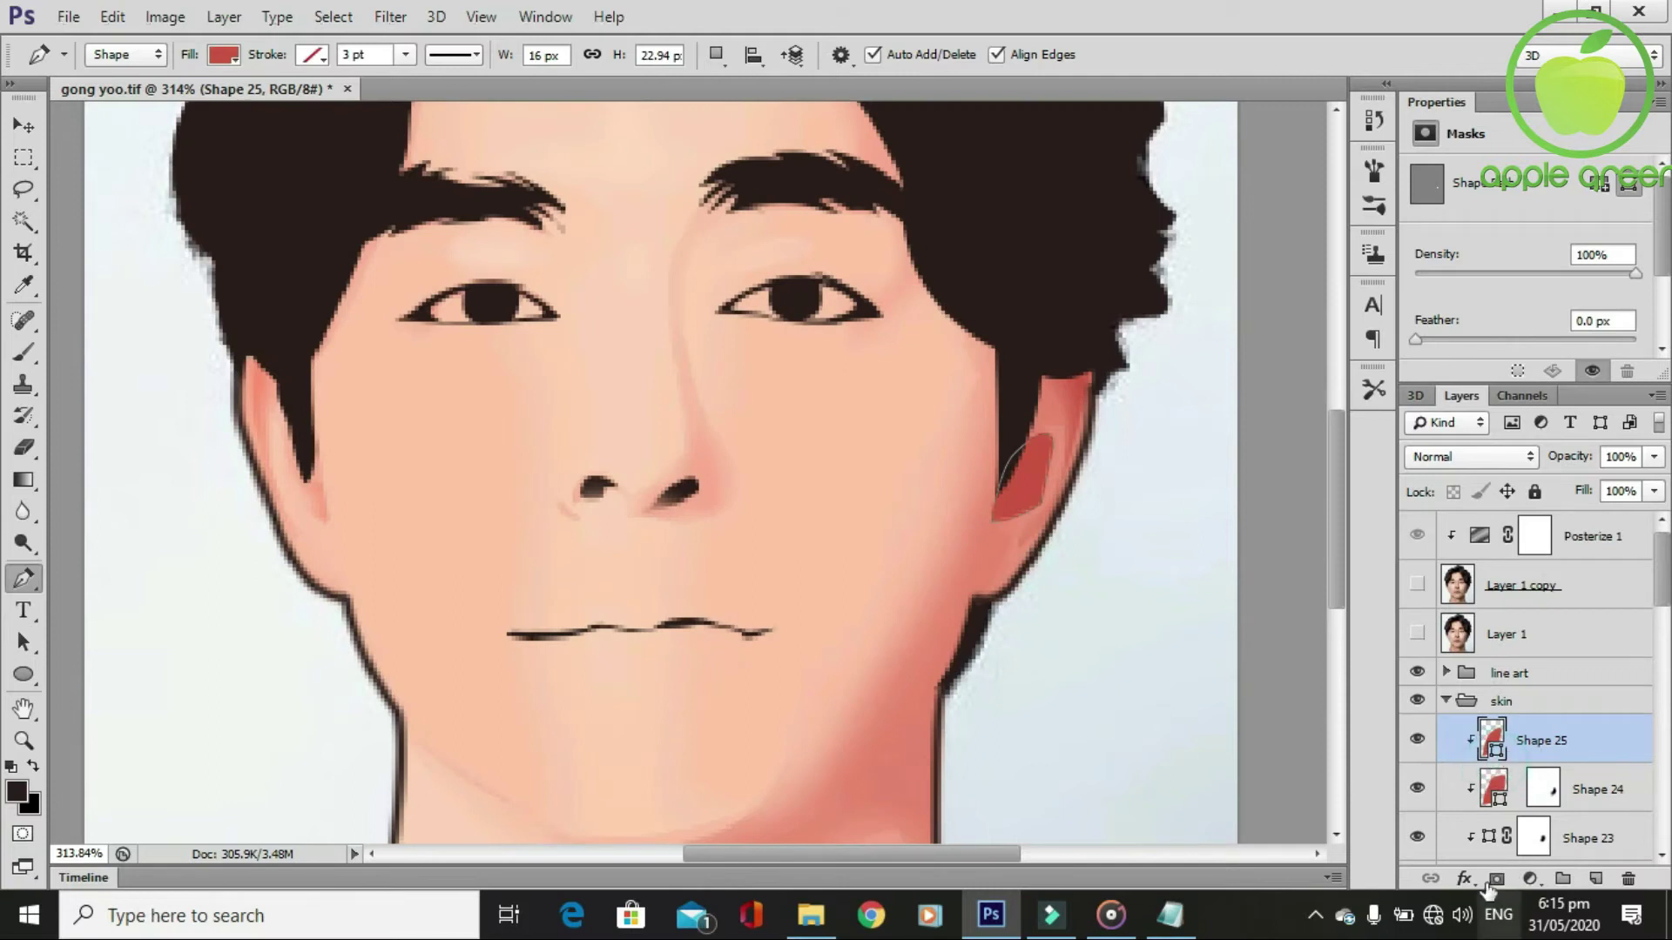
left_click(1496, 880)
key("b")
mouse_move(1065, 526)
left_mouse_down()
mouse_move(1089, 436)
mouse_move(1063, 496)
mouse_move(972, 442)
left_mouse_up()
left_click_drag(953, 504, 979, 418)
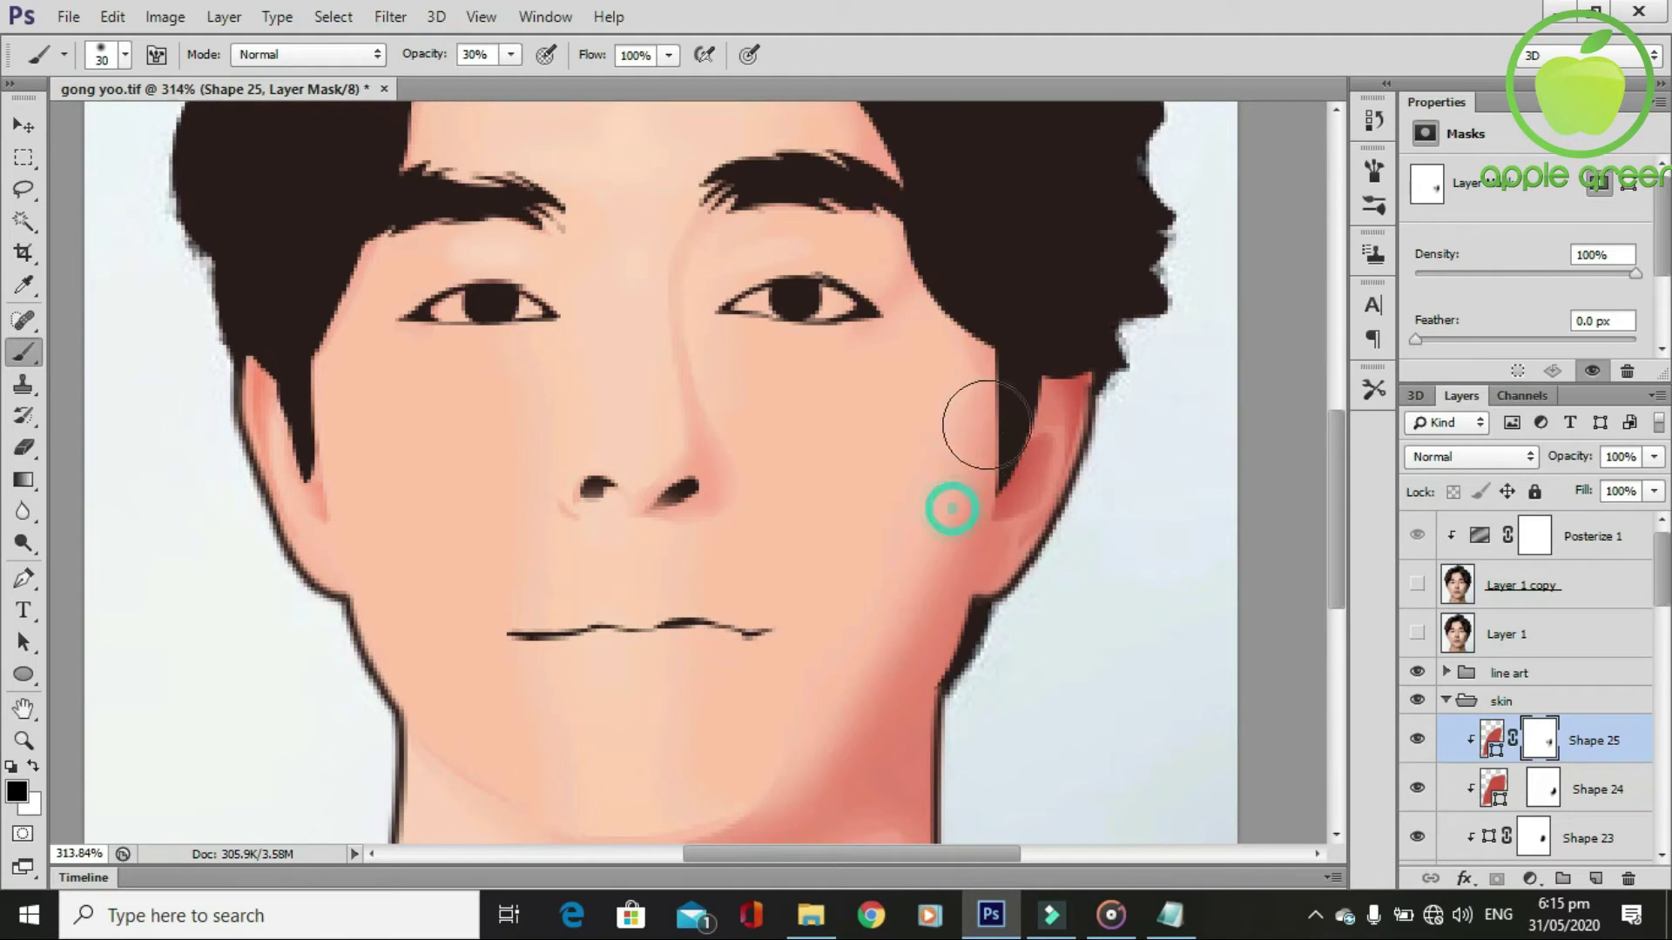
scroll(1123, 714, "down", 4, "alt")
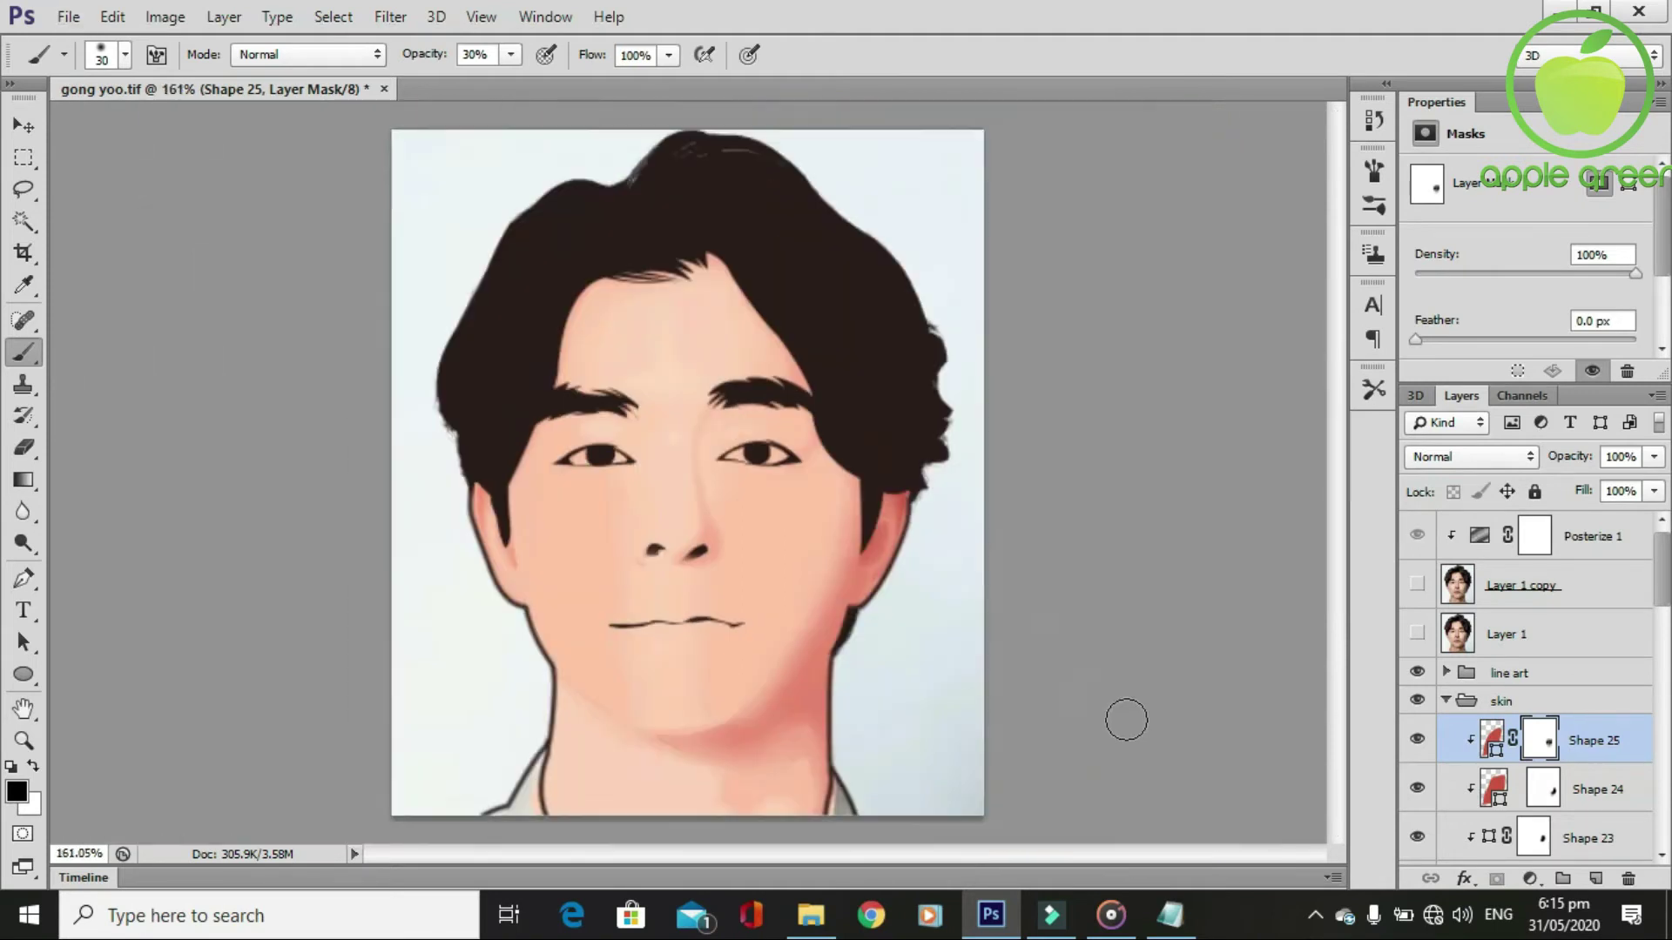
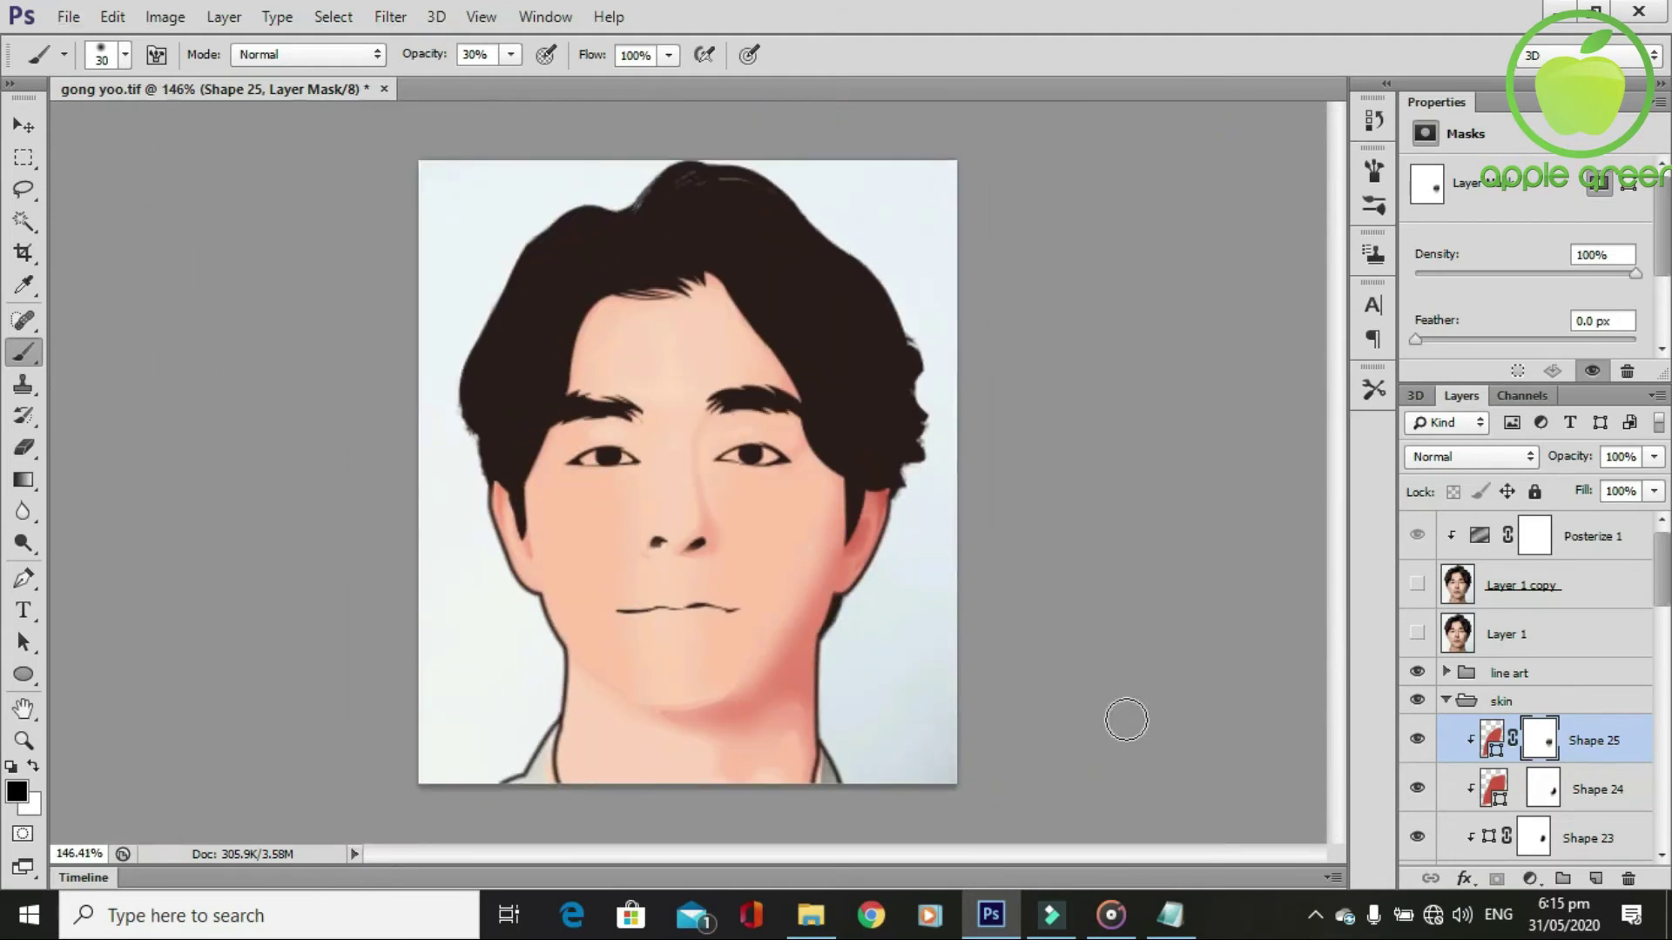
Select the skin group and hide the Background layer.
scroll(898, 687, "up", 2, "alt")
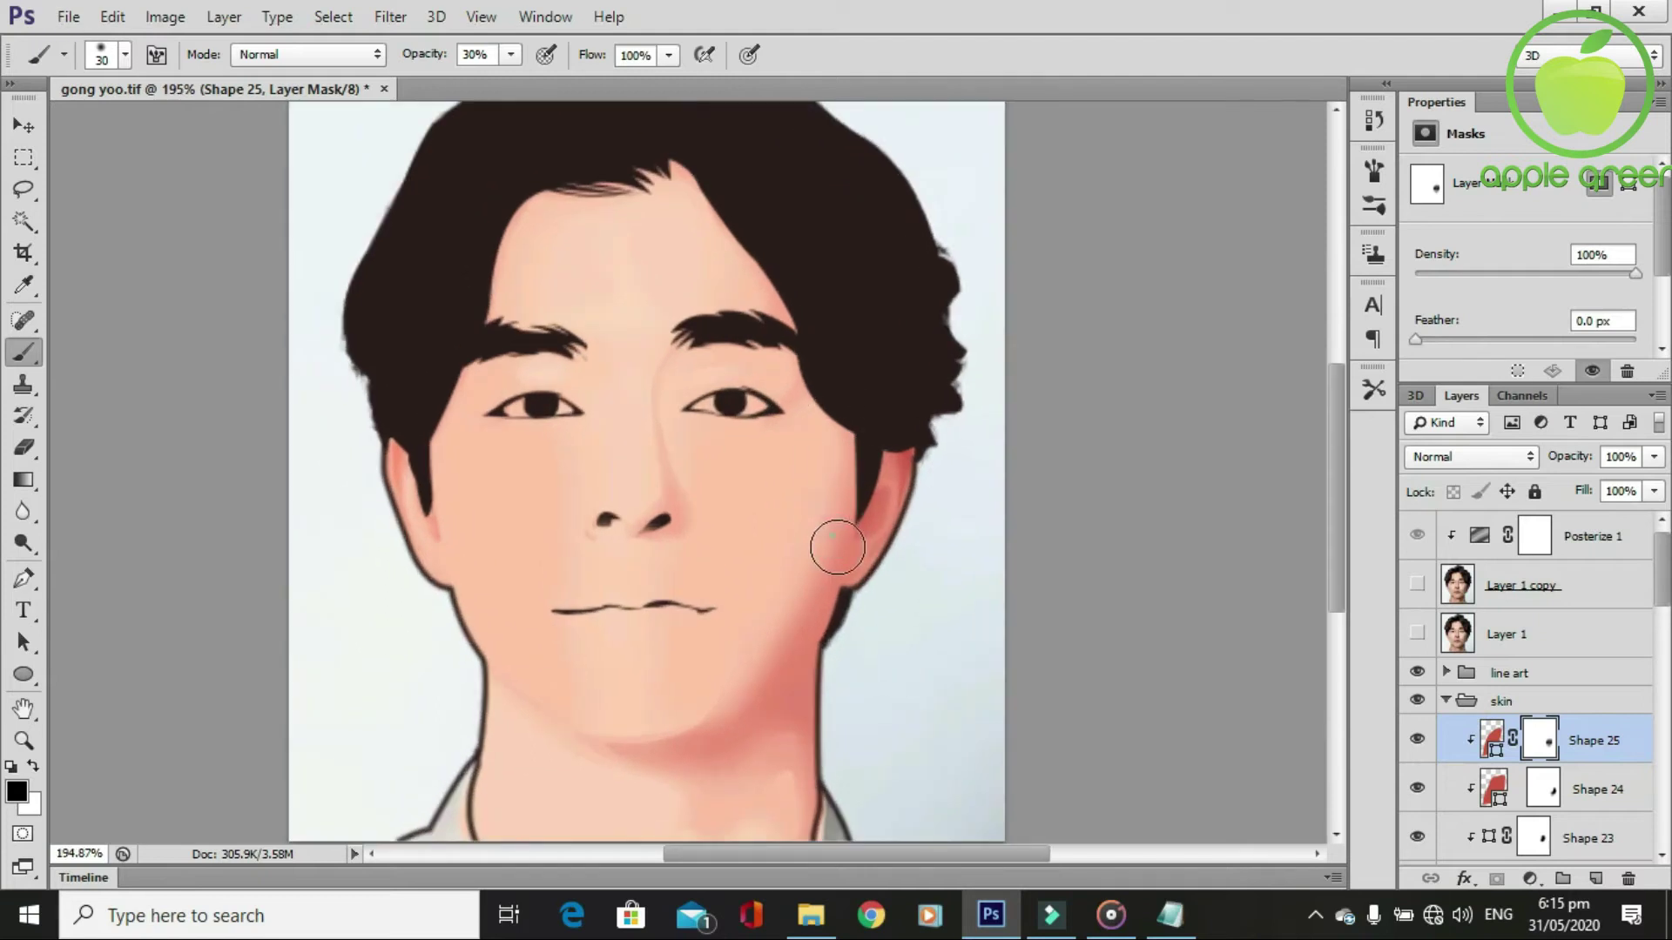
scroll(897, 575, "up", 1, "alt")
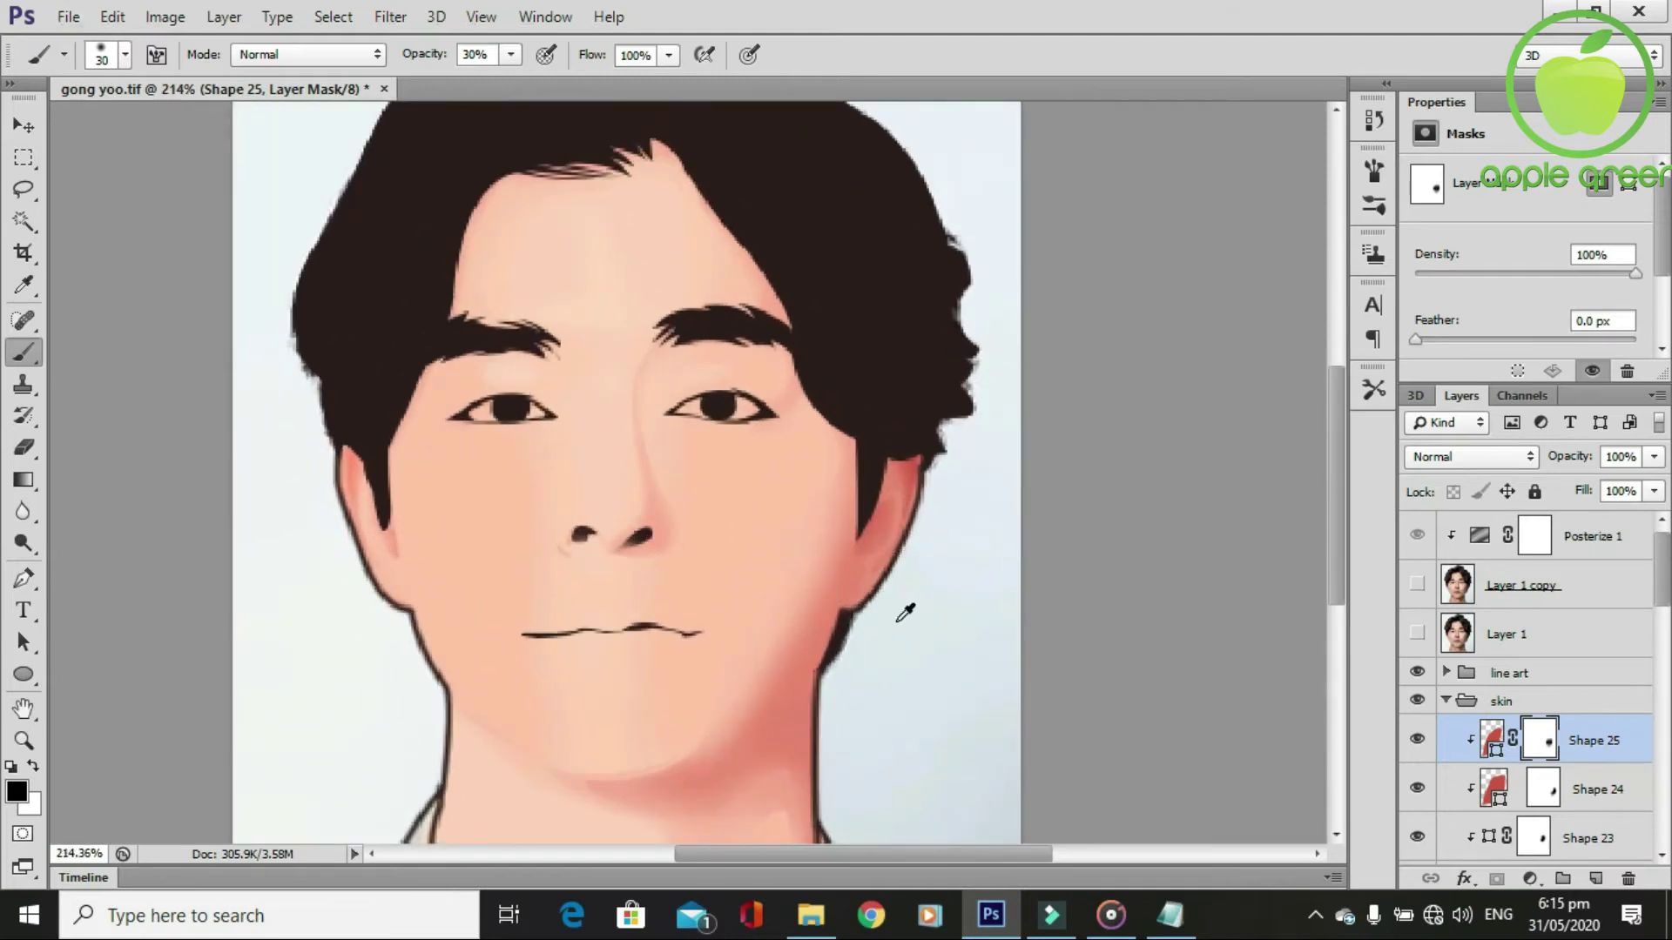
scroll(936, 597, "down", 4, "alt")
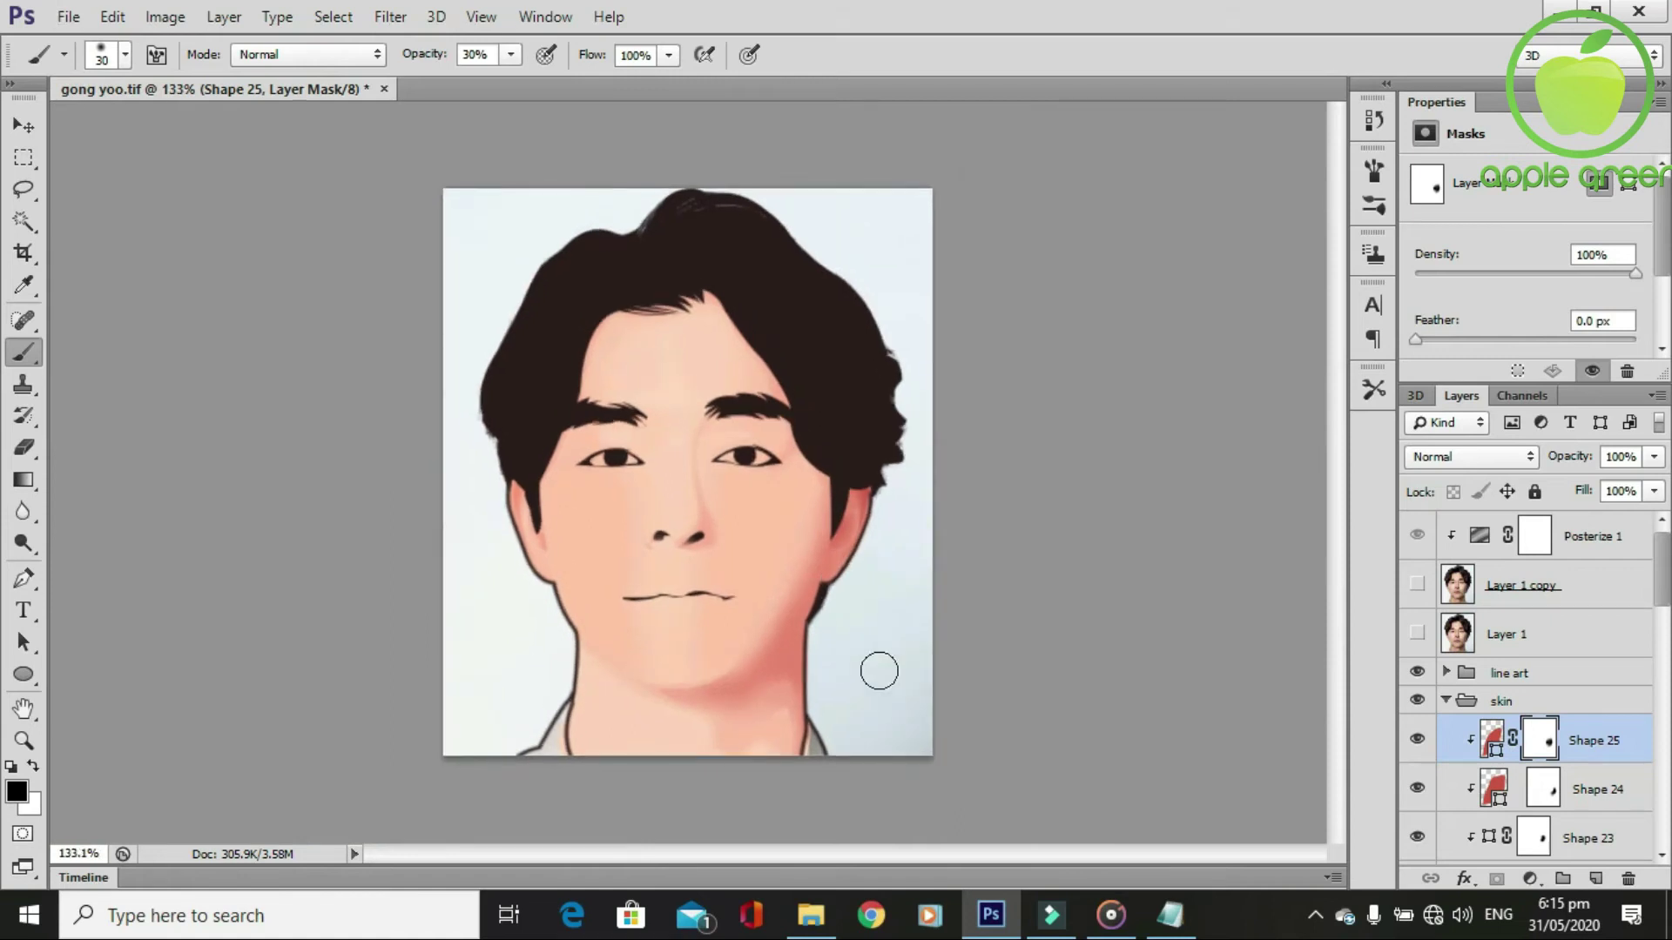
scroll(736, 642, "up", 1, "alt")
scroll(740, 638, "up", 1, "alt")
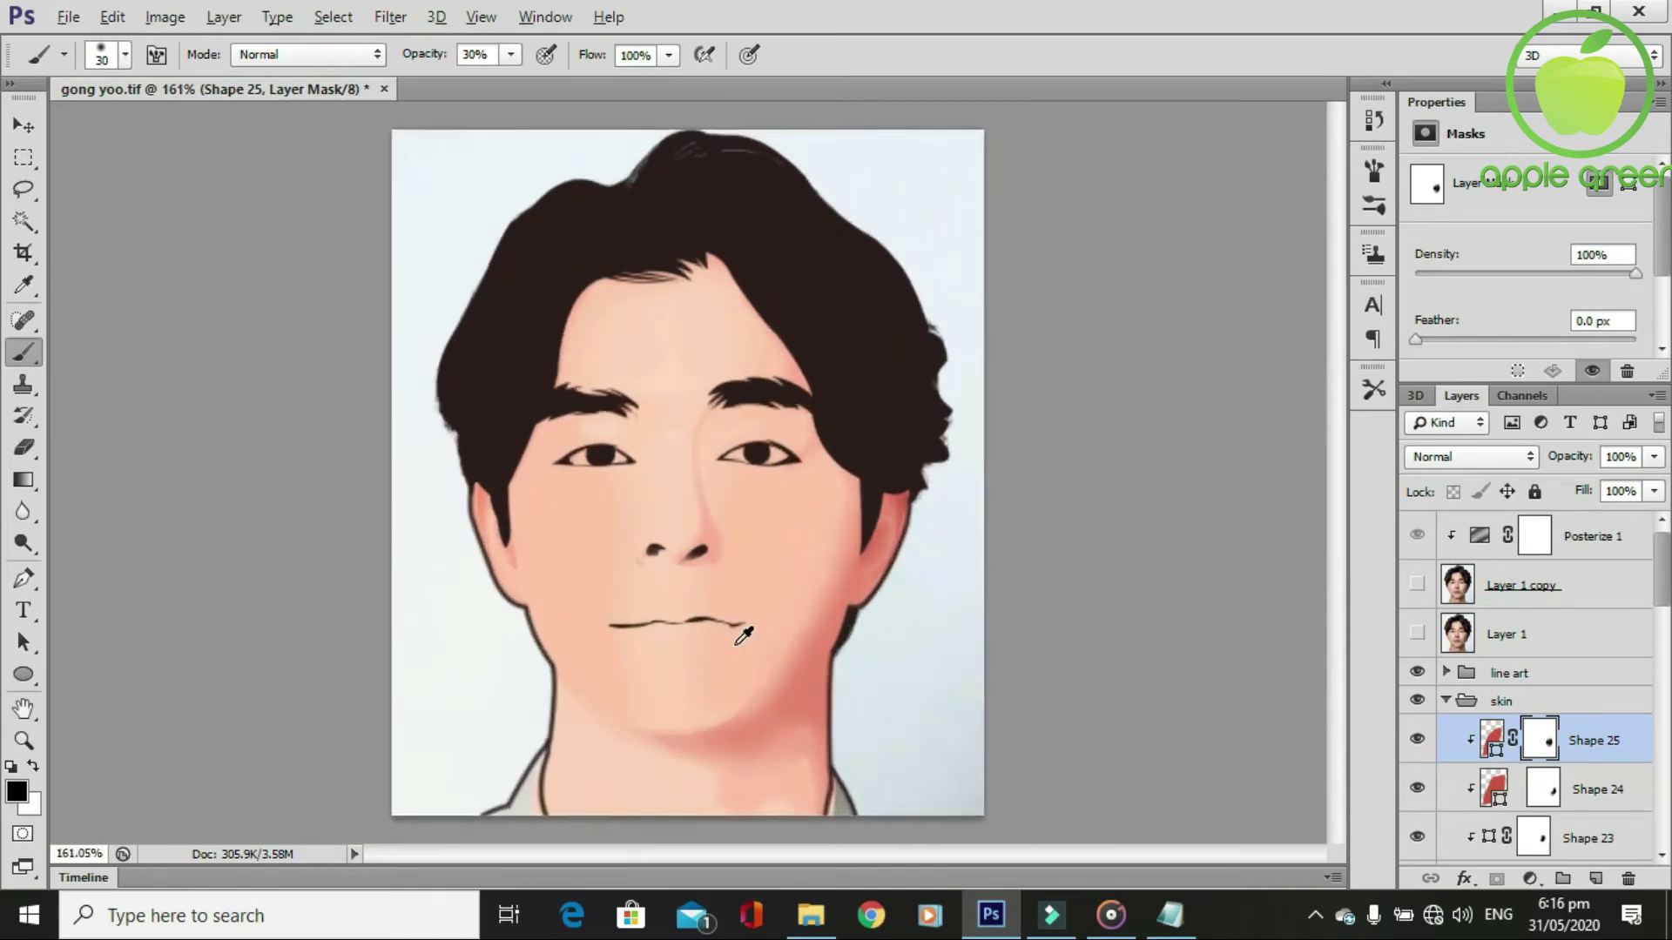
scroll(736, 644, "up", 1, "alt")
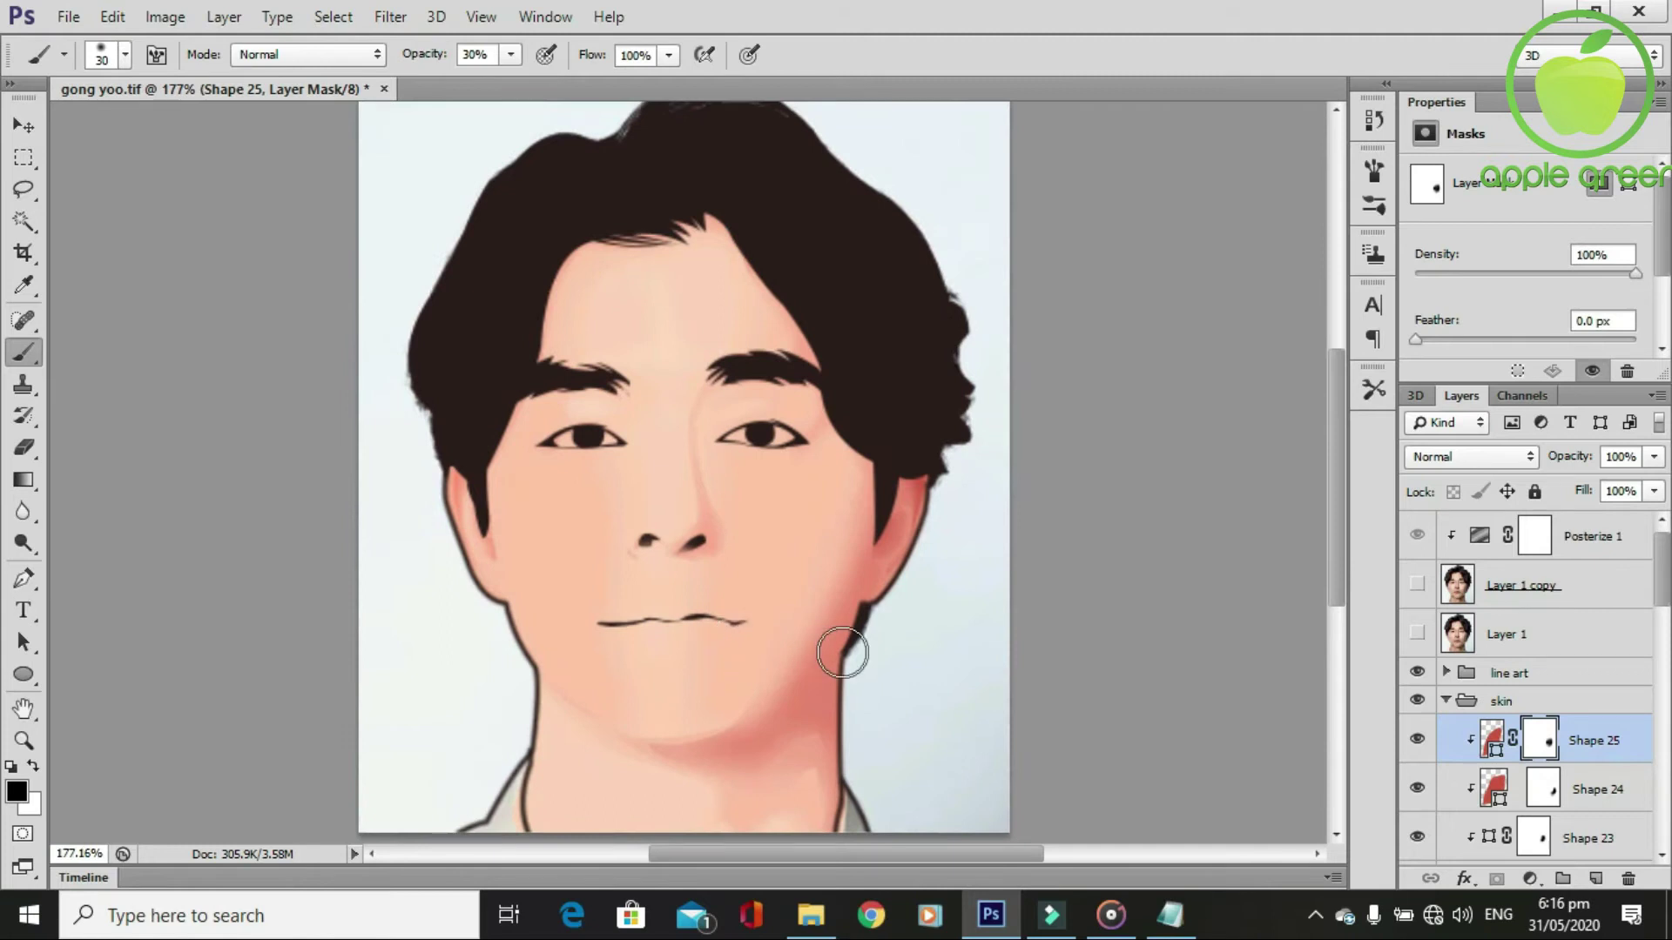
scroll(841, 653, "down", 3)
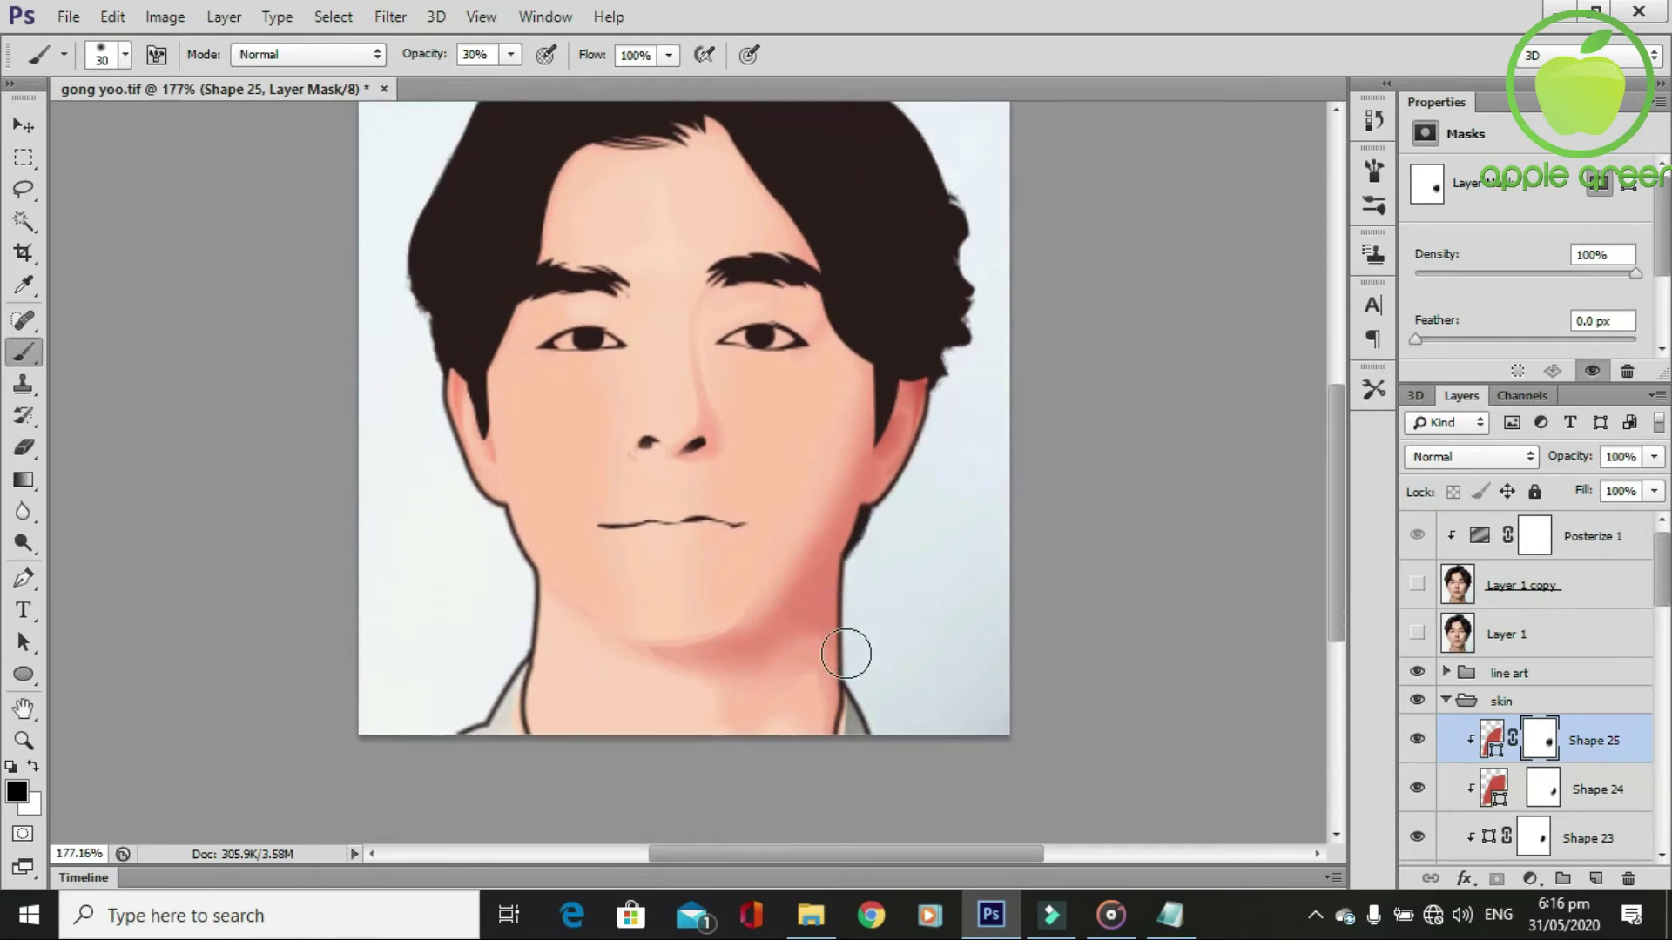
left_click(1448, 700)
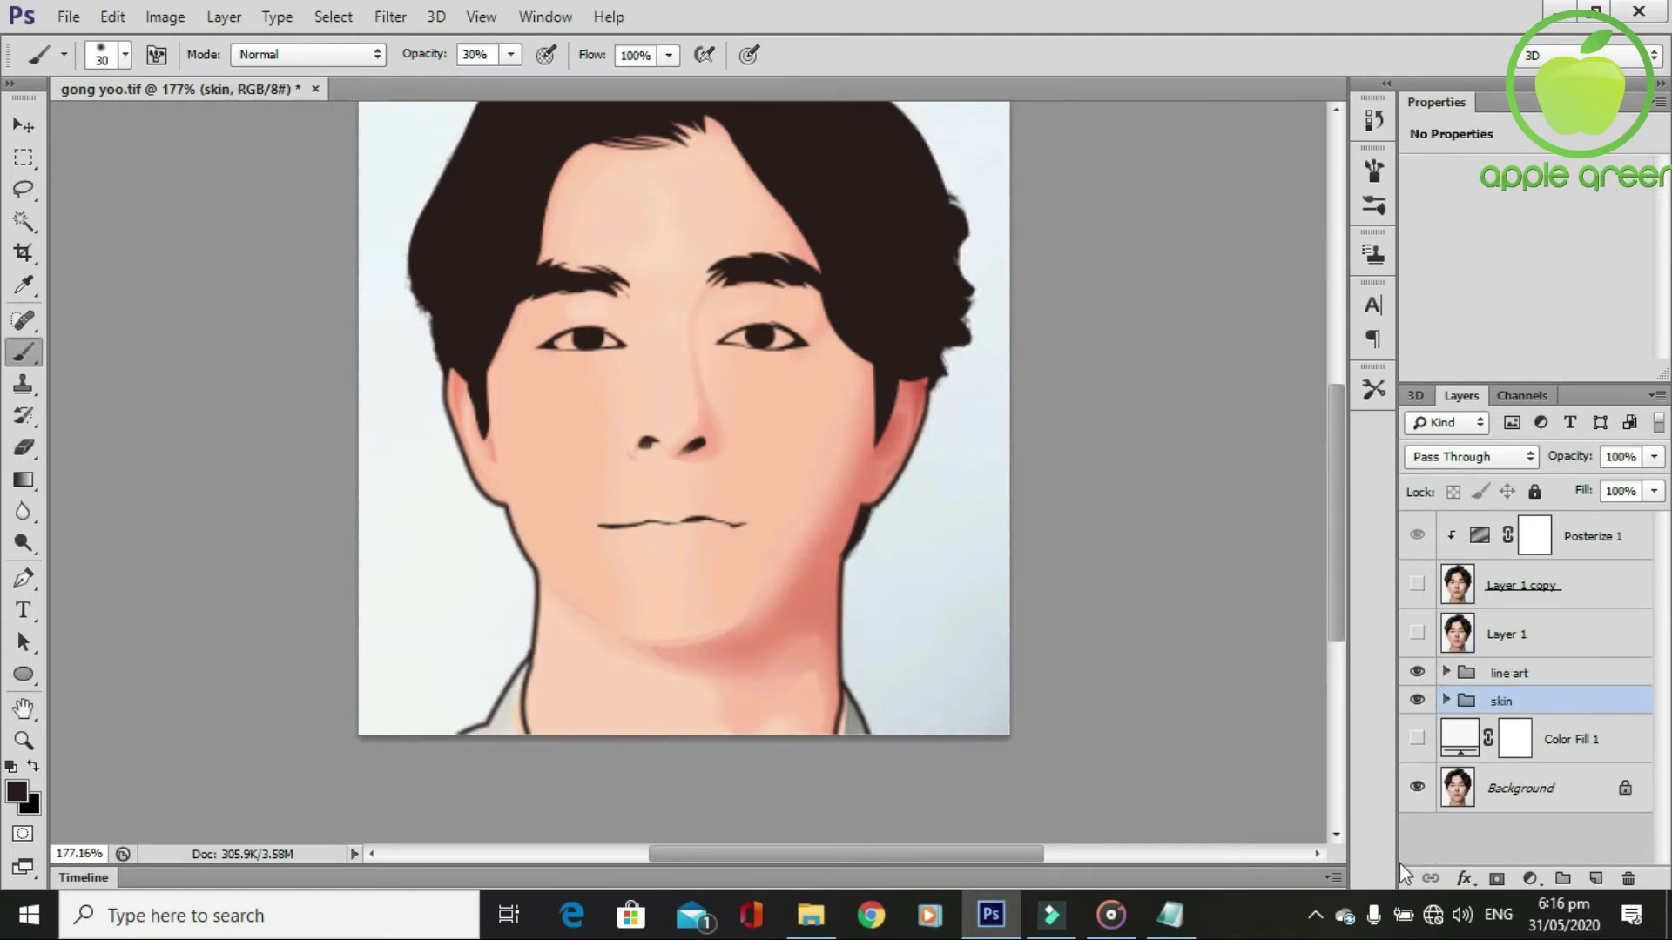
left_click(1418, 788)
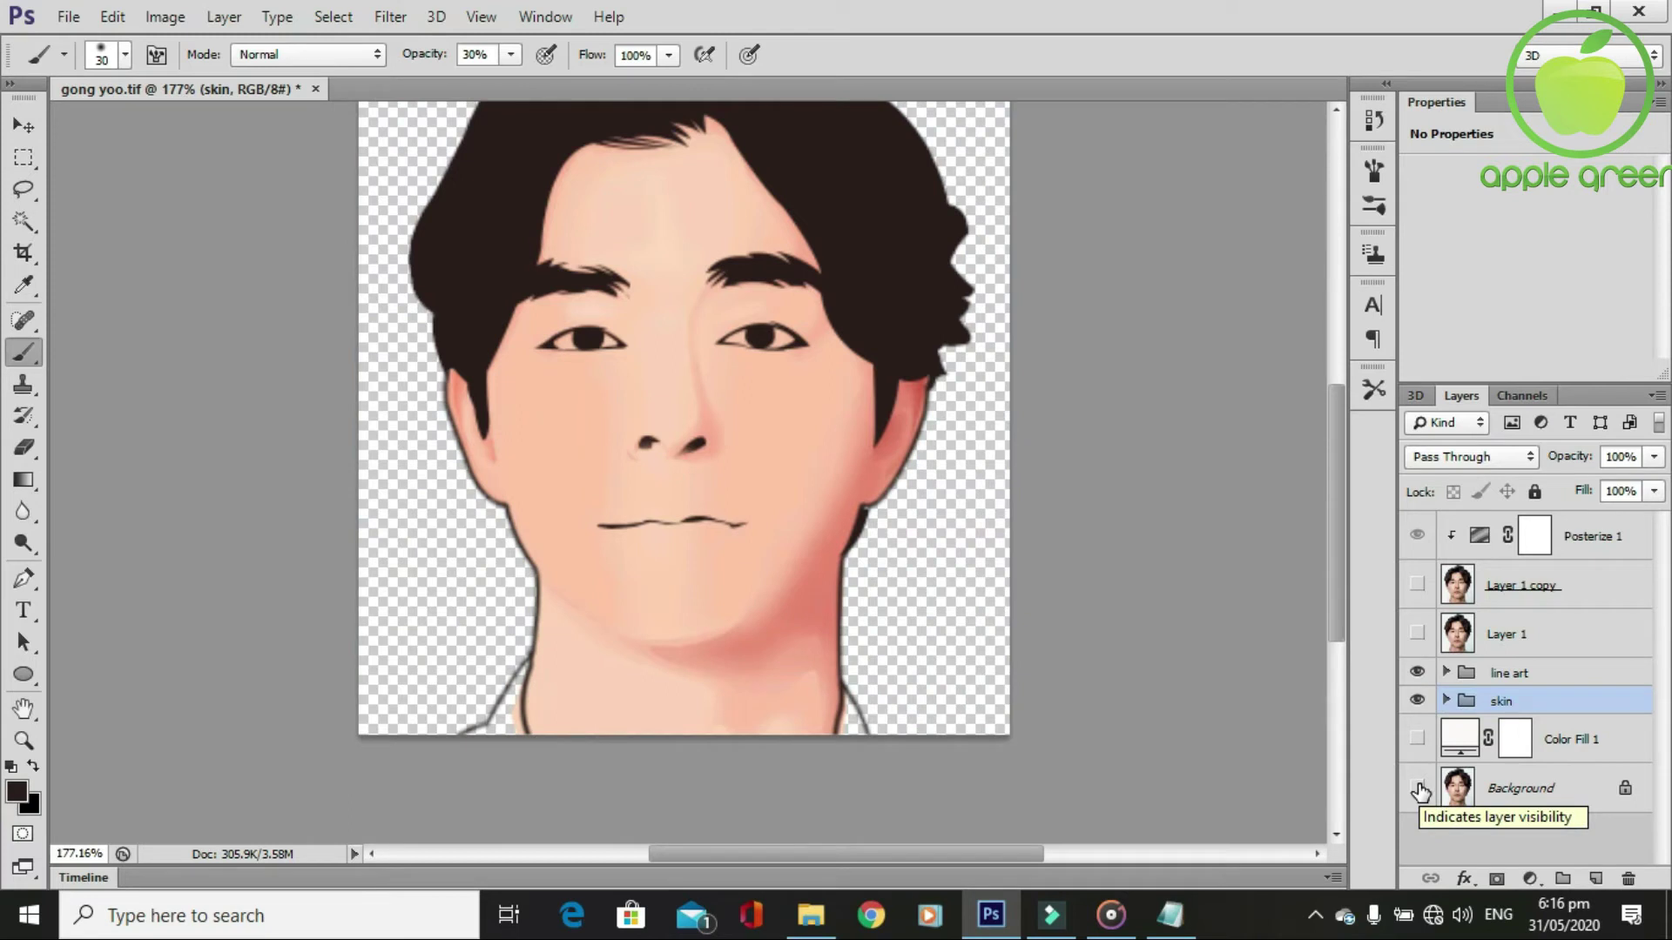
Show the original photo (Layer 1) and expand the skin group.
left_click(1417, 634)
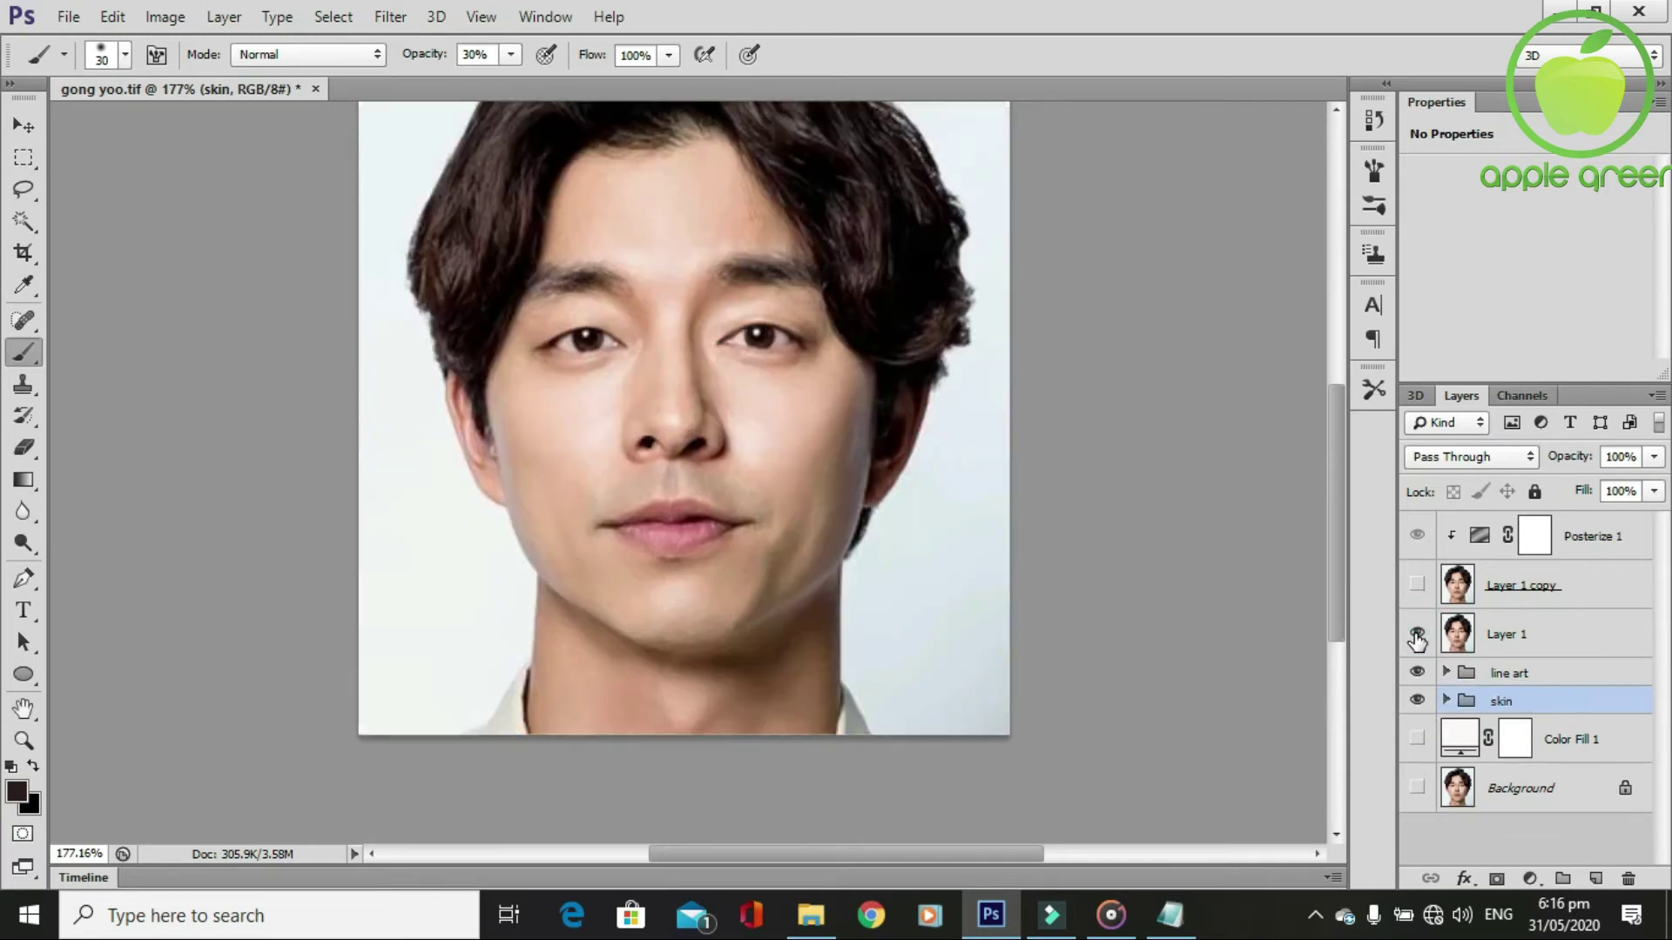
scroll(884, 597, "up", 2)
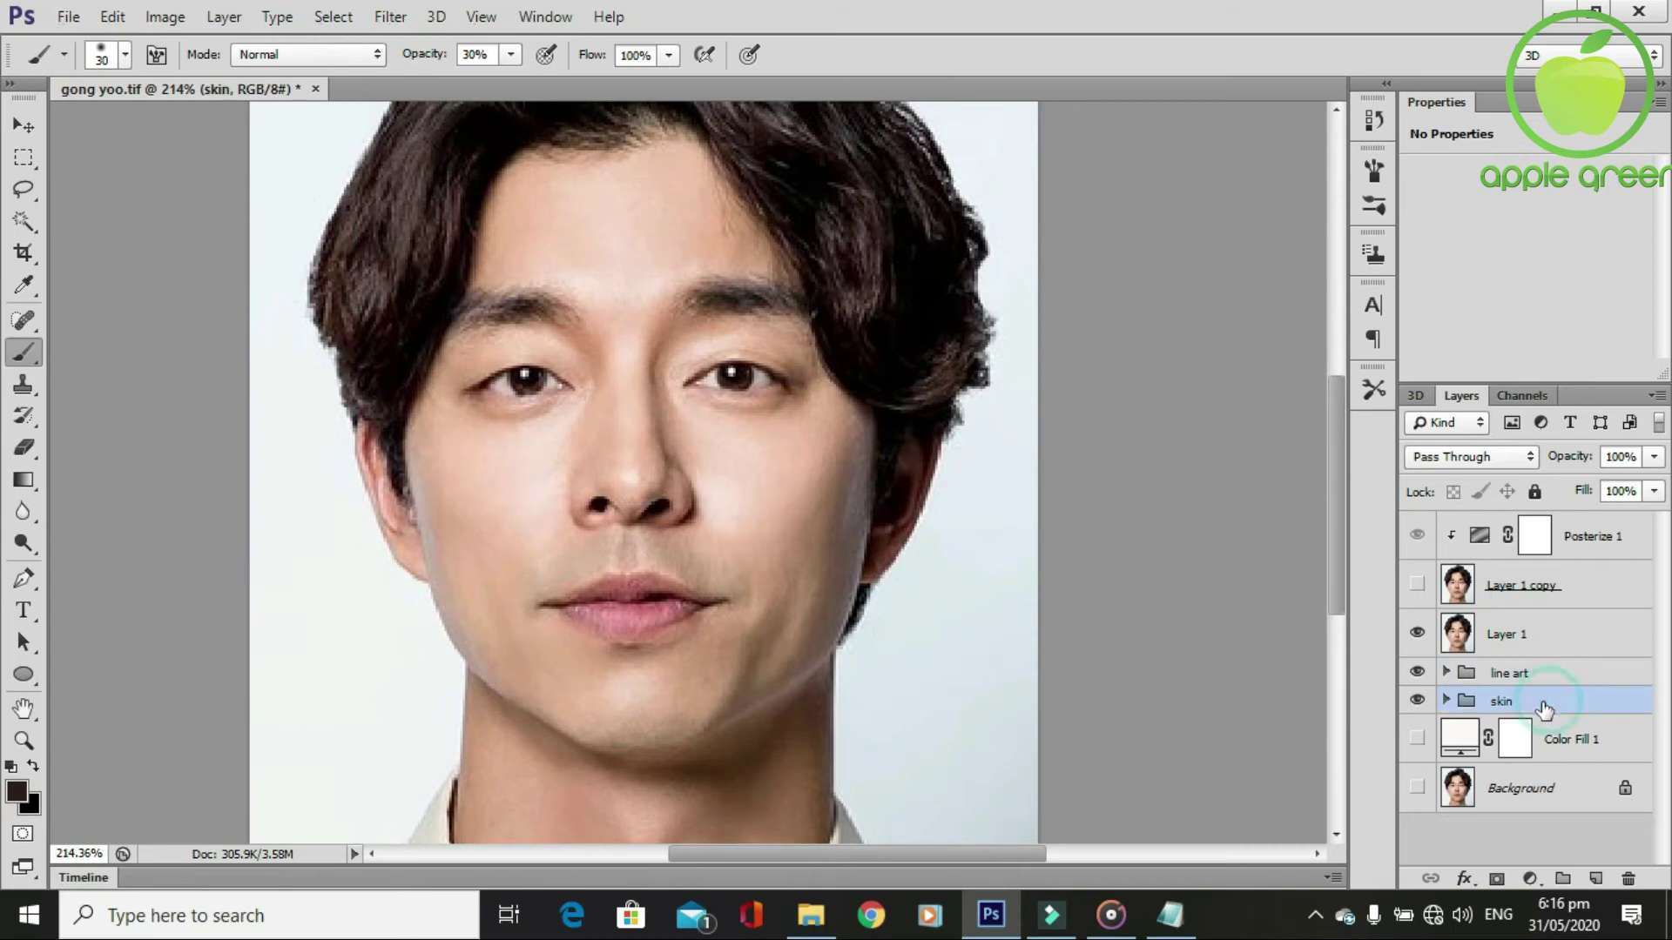
scroll(798, 728, "down", 3)
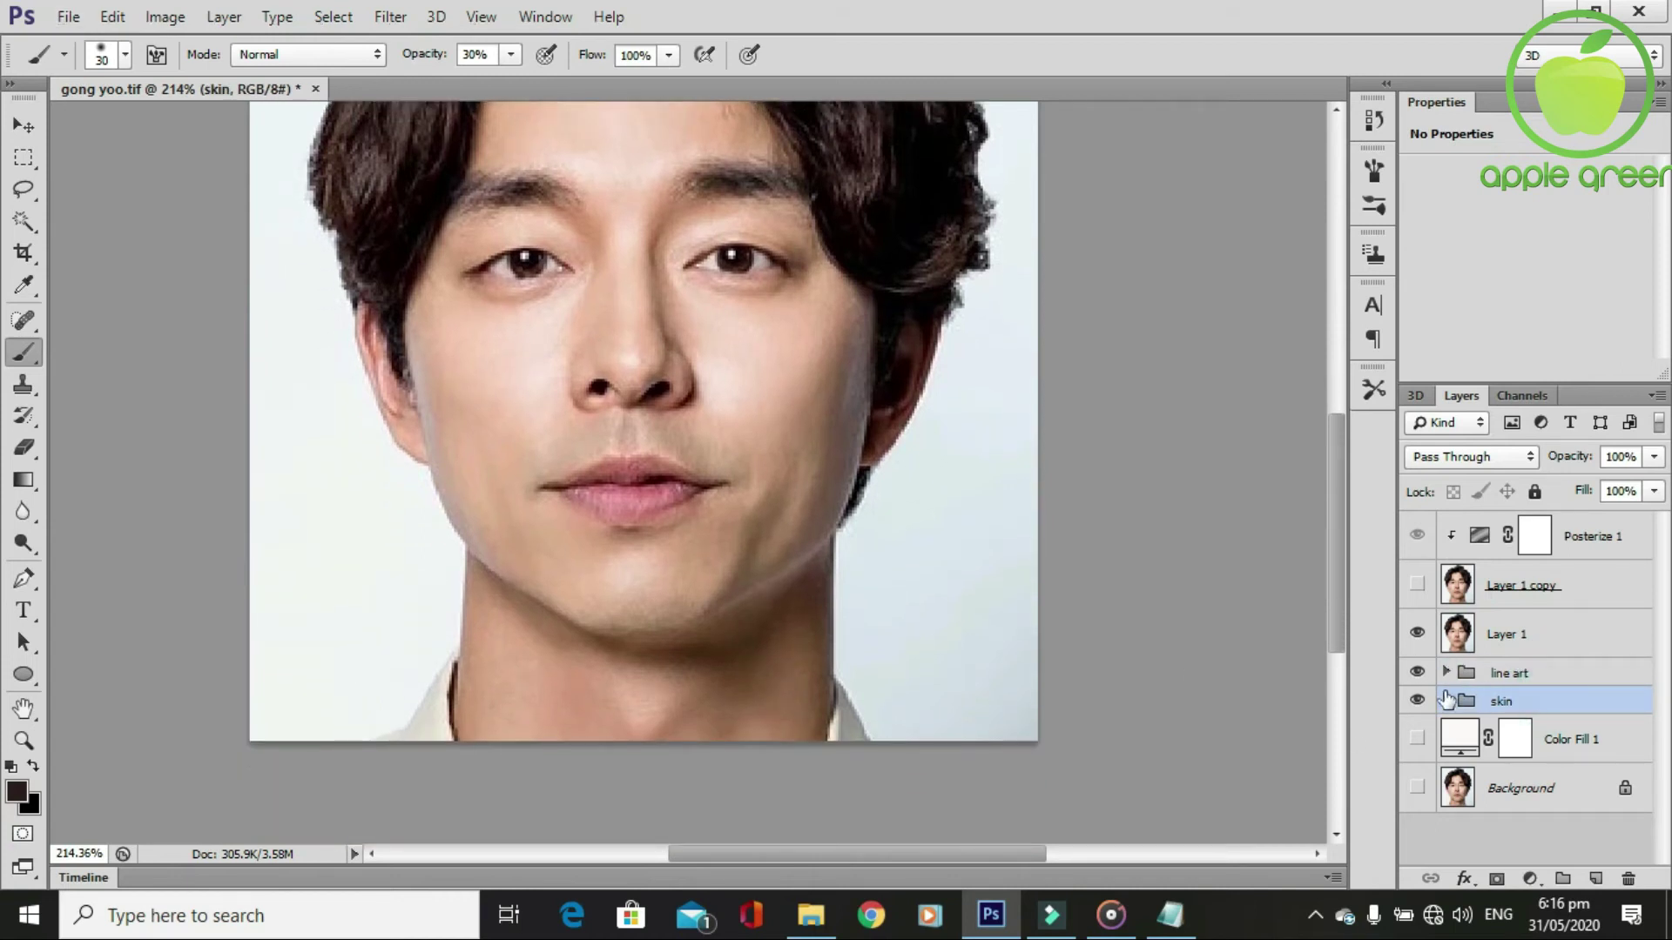
left_click(1446, 700)
scroll(1263, 712, "down", 1)
Pen-draw a triangular highlight shape at the neck's base above Shape 25.
key("p")
left_click(1598, 740)
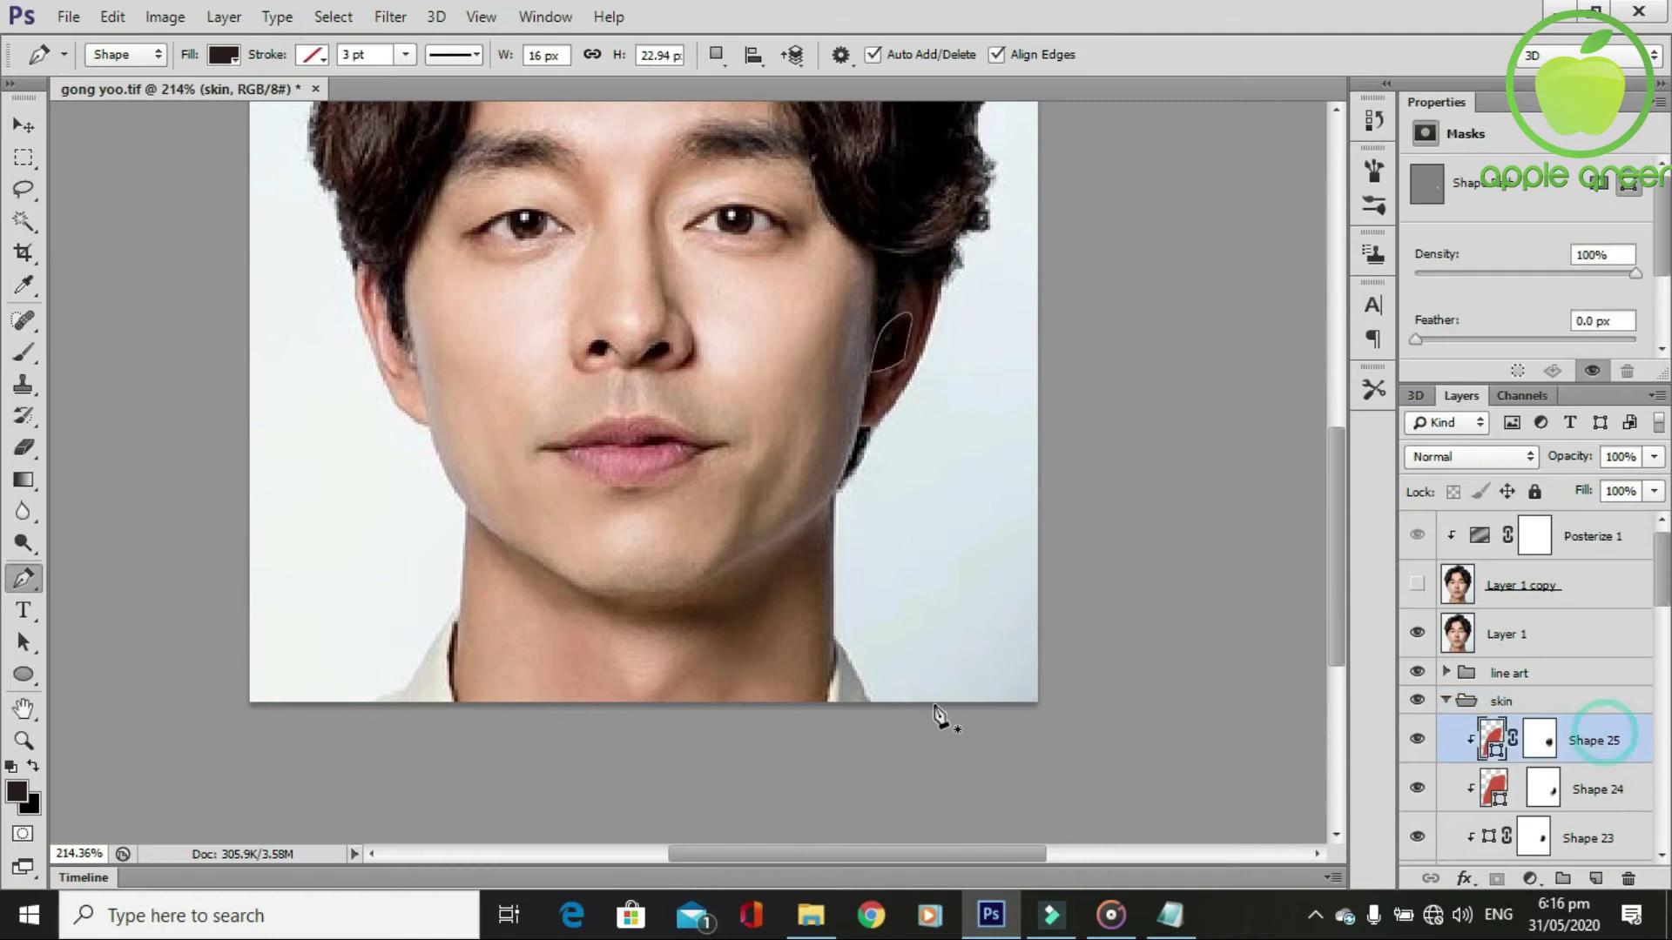
scroll(731, 673, "up", 1)
left_click(566, 515)
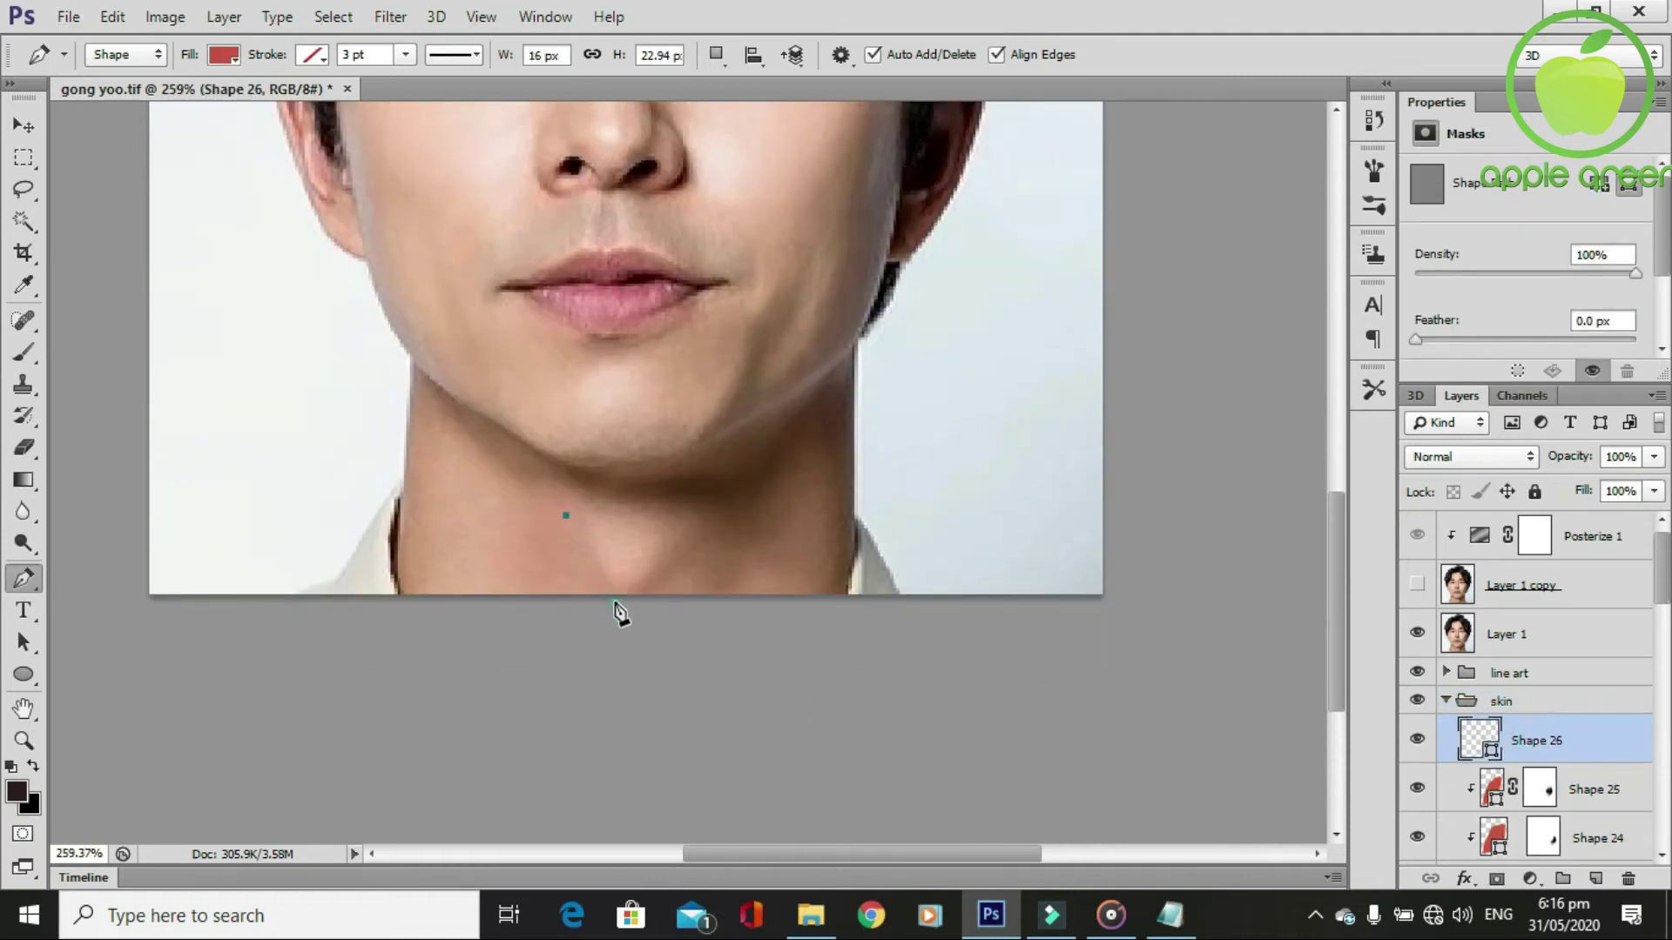
left_click(614, 601)
left_click(684, 542)
key("ctrl+z")
left_click(644, 601)
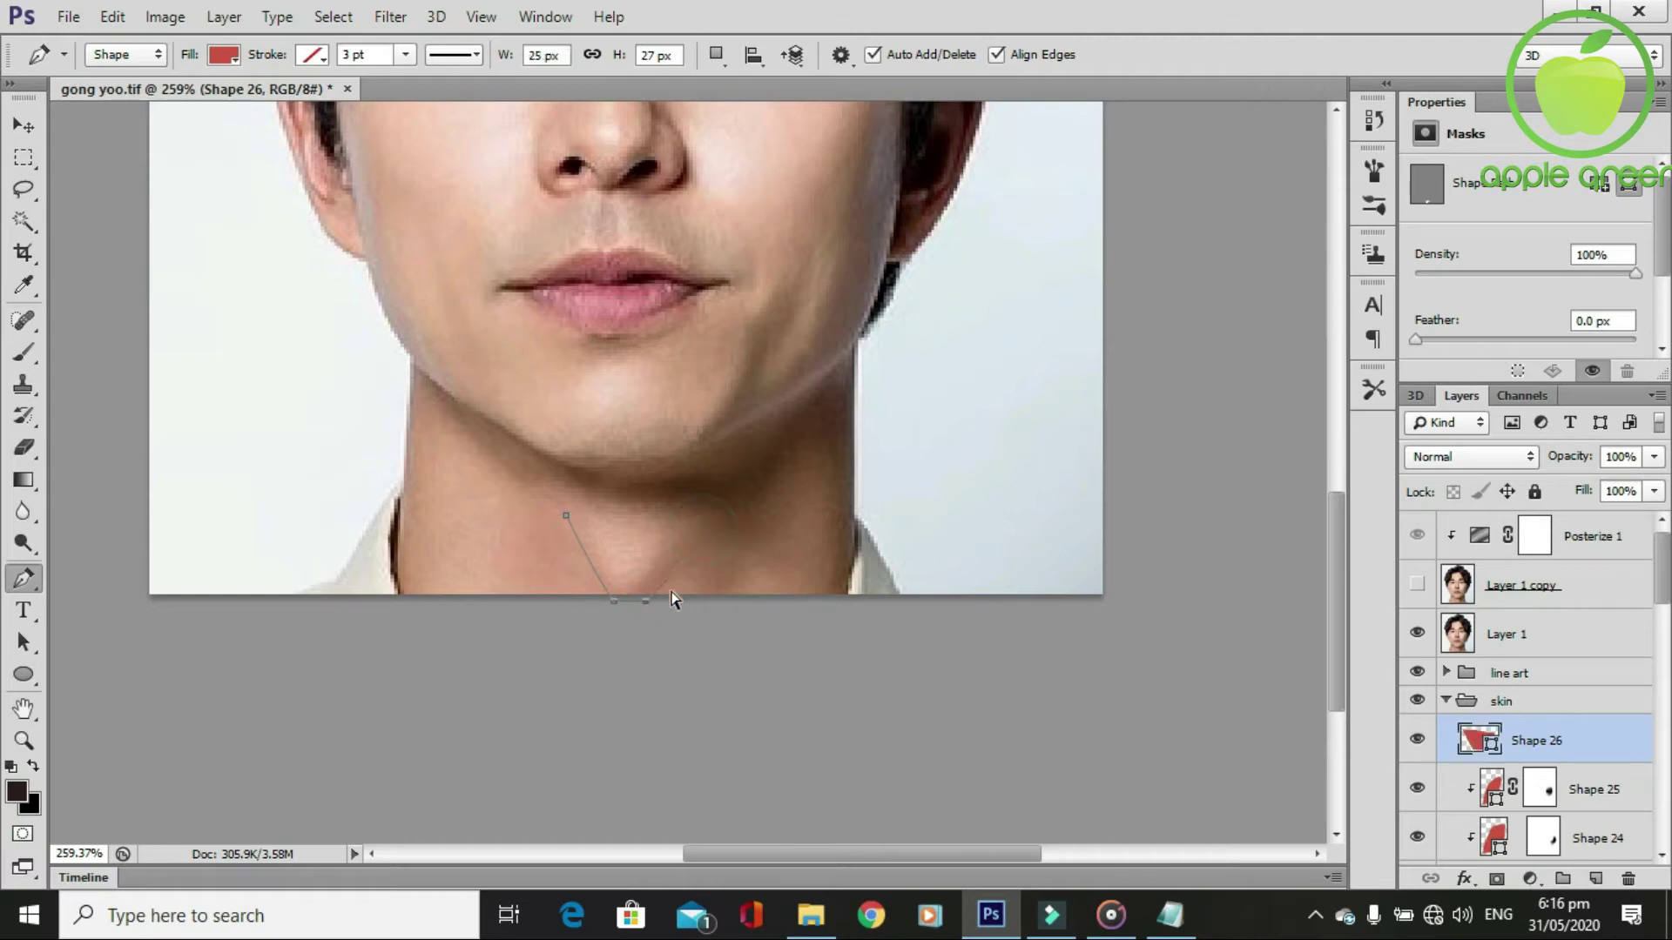
left_click(705, 531)
left_click(594, 516)
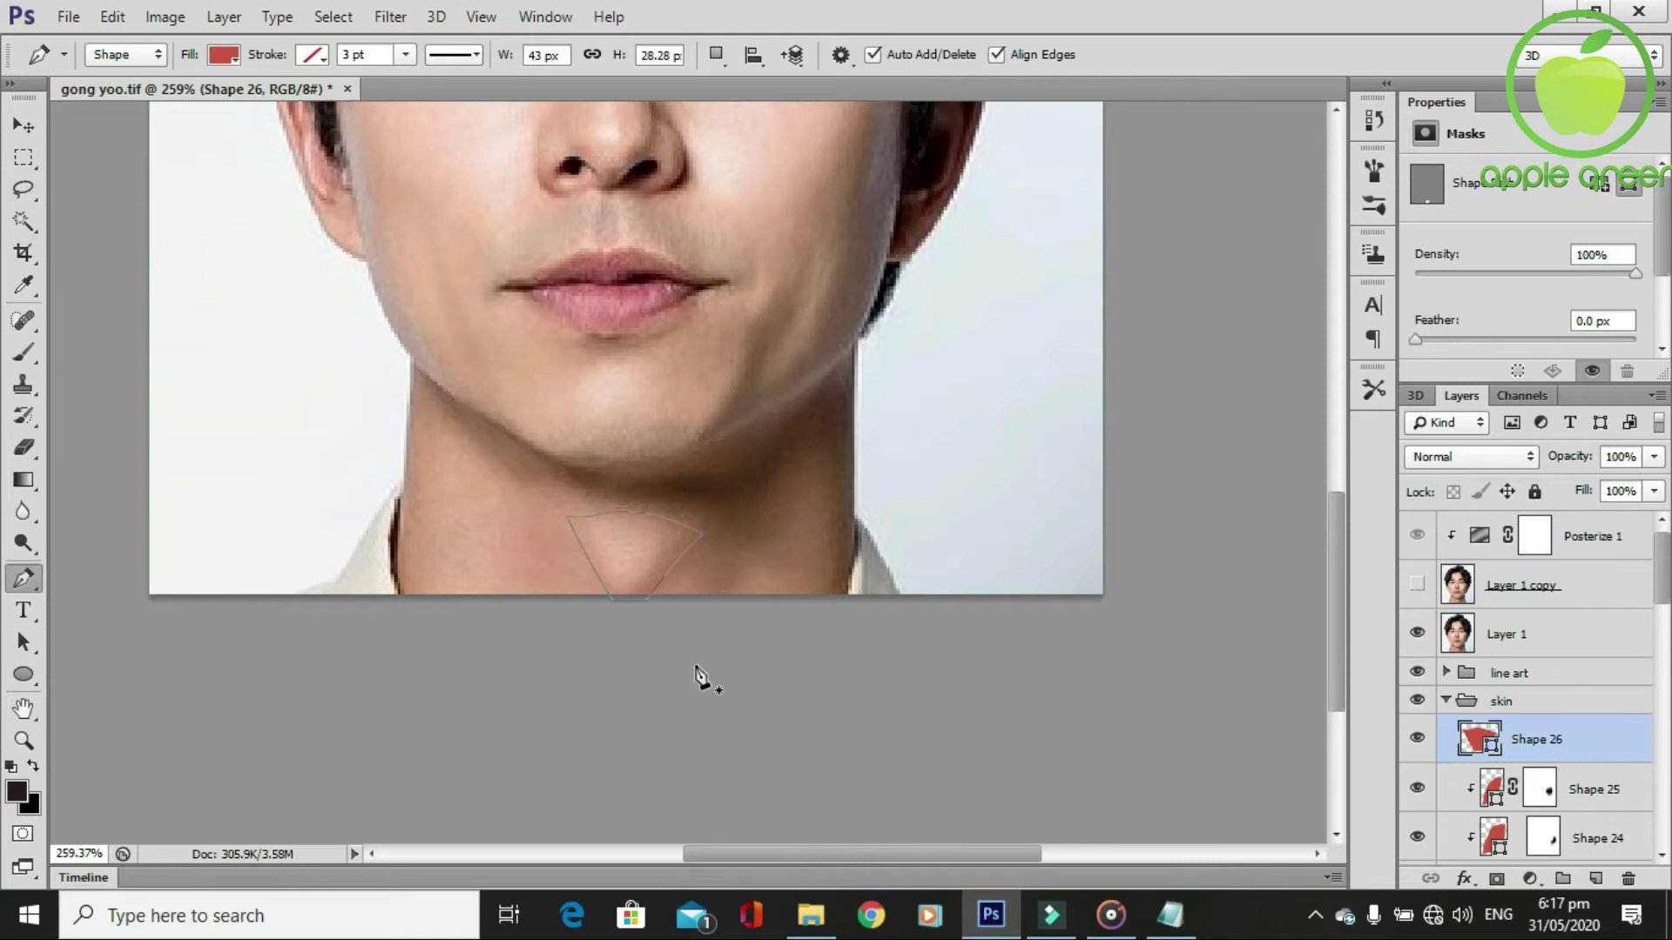
scroll(755, 666, "down", 1)
Clip the new shape to the skin and fill it white (#ffffff).
left_click(1487, 747, "alt")
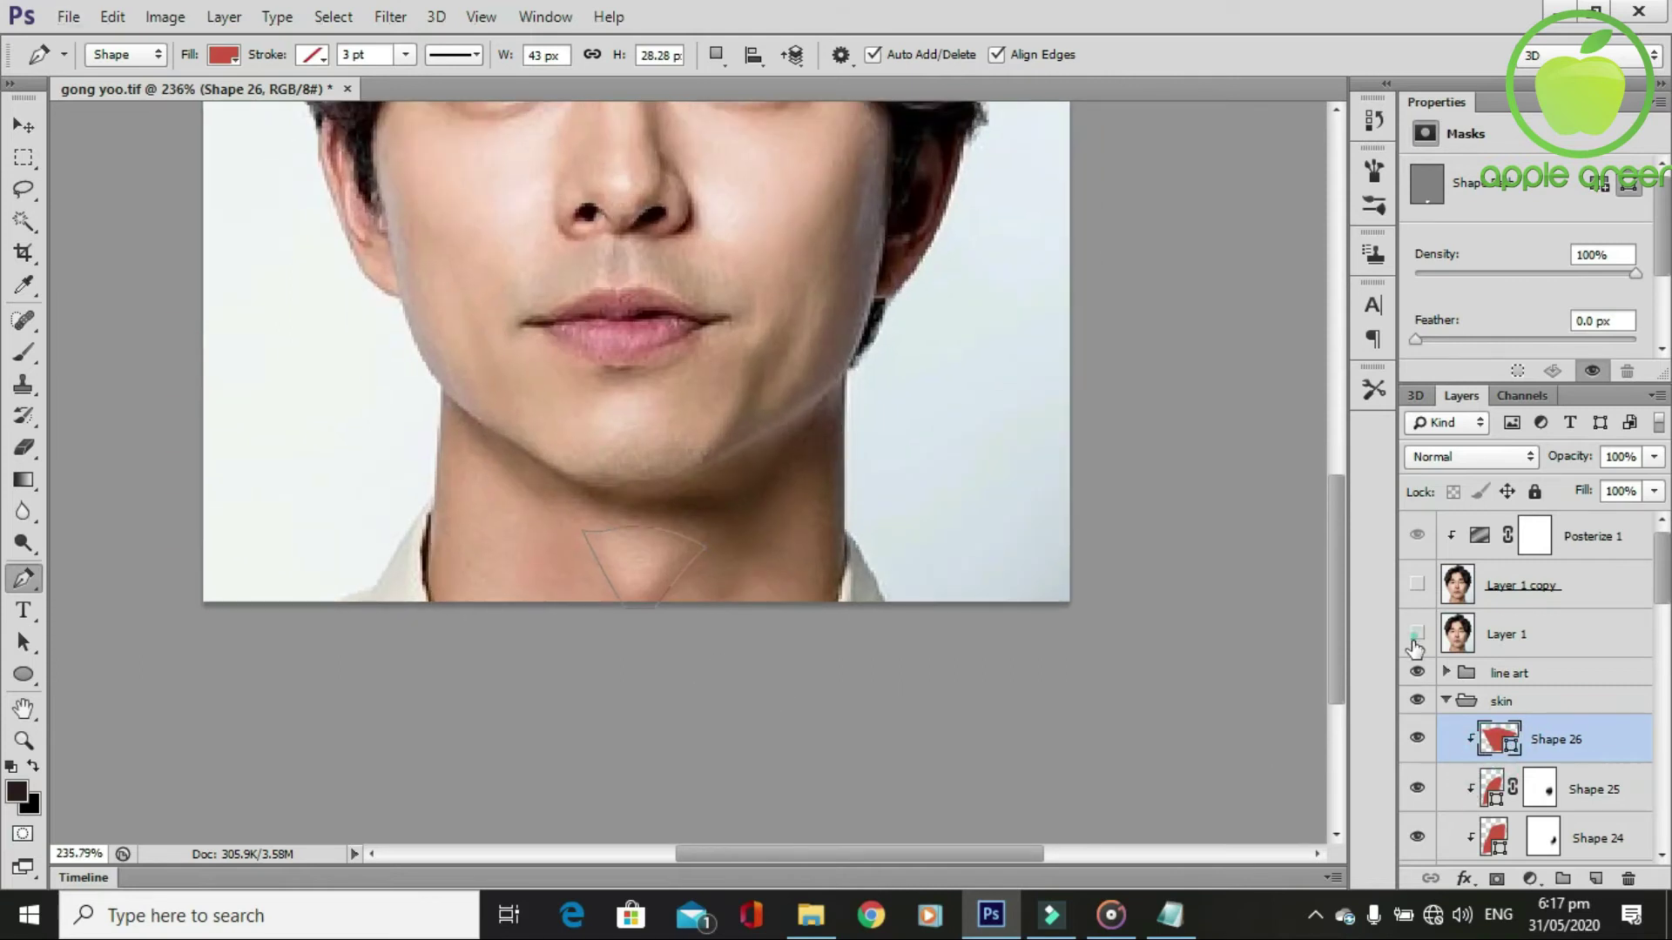
left_click(1416, 636)
double_click(1515, 750)
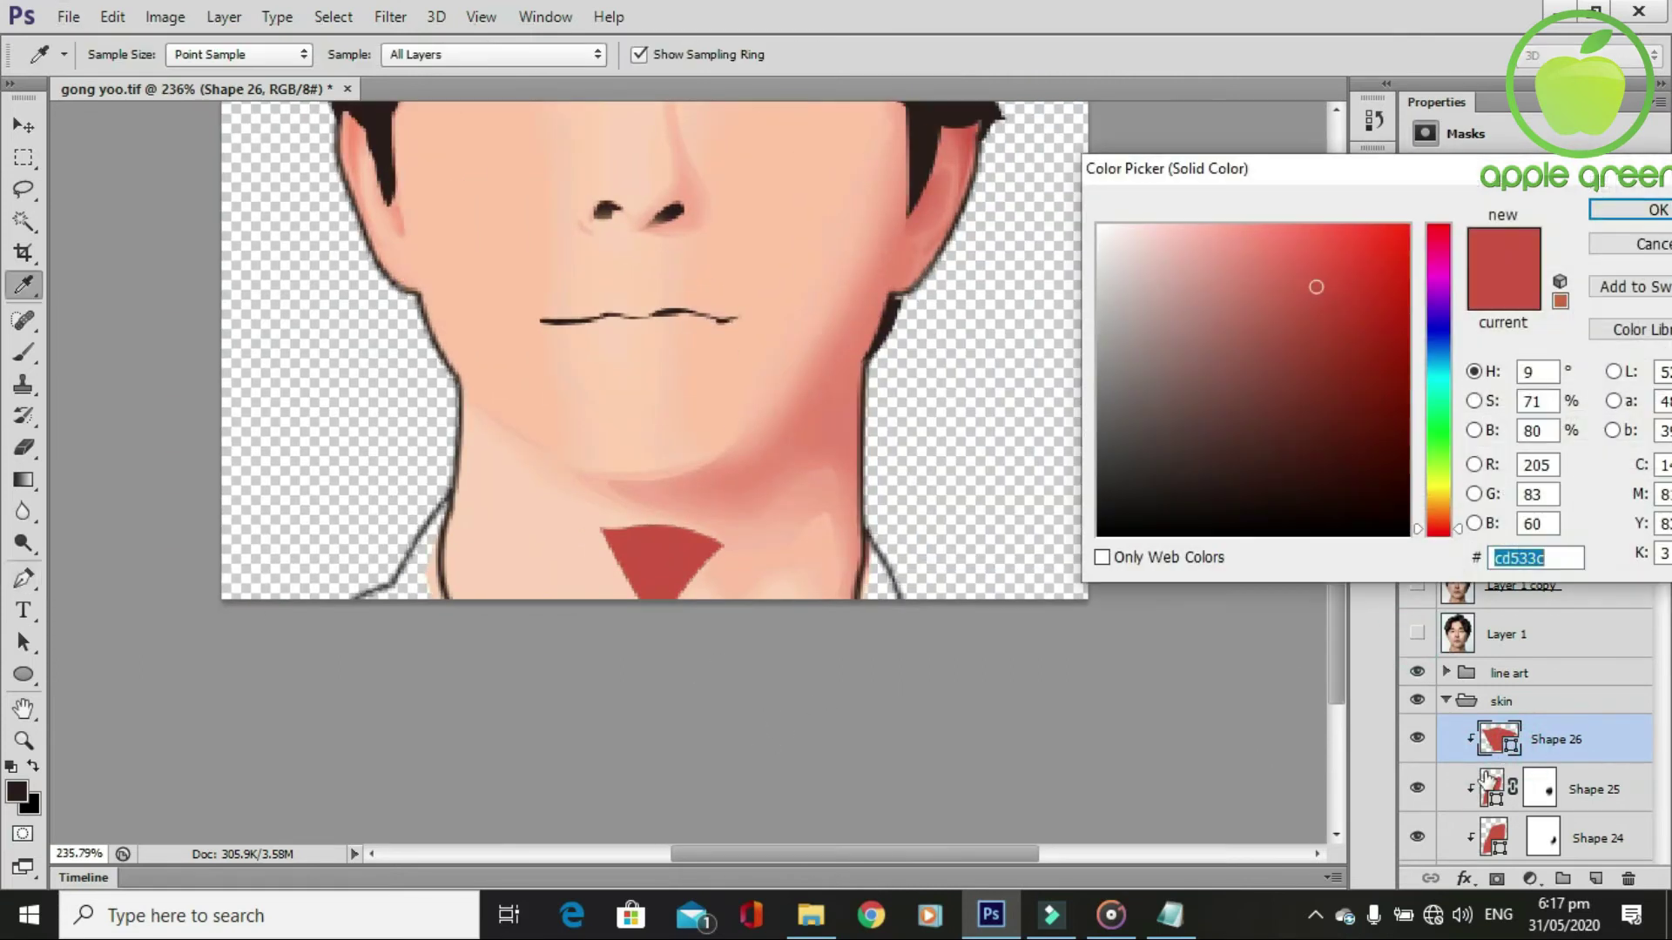
type("ffffff")
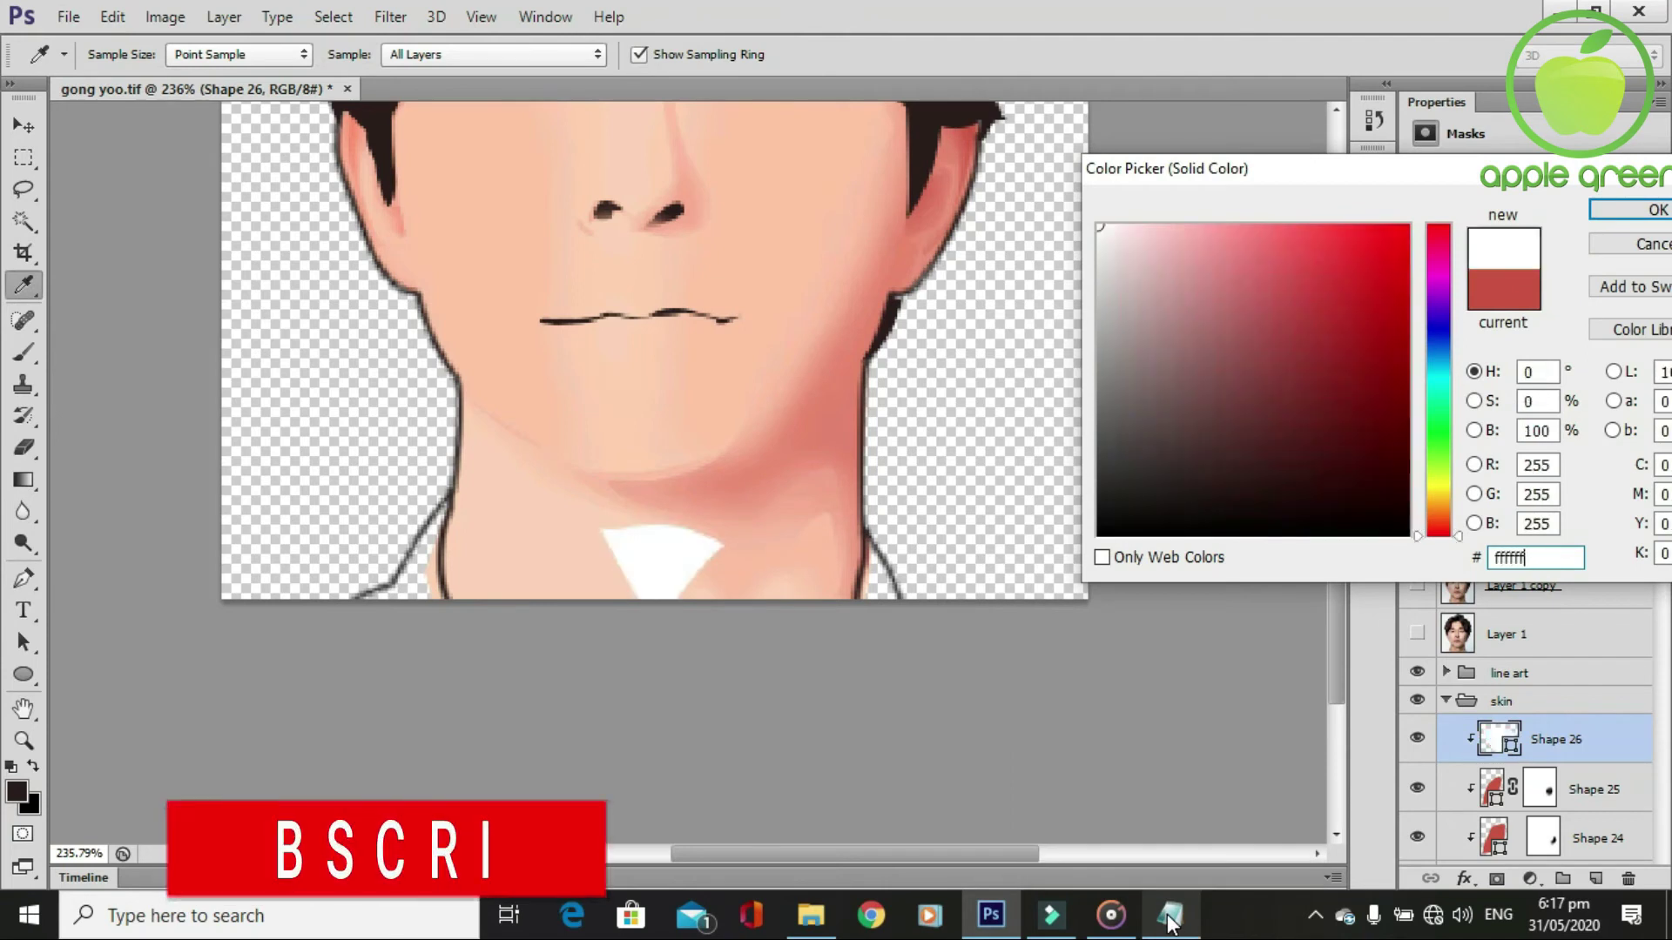
key("Return")
scroll(857, 688, "down", 1)
scroll(858, 688, "up", 1)
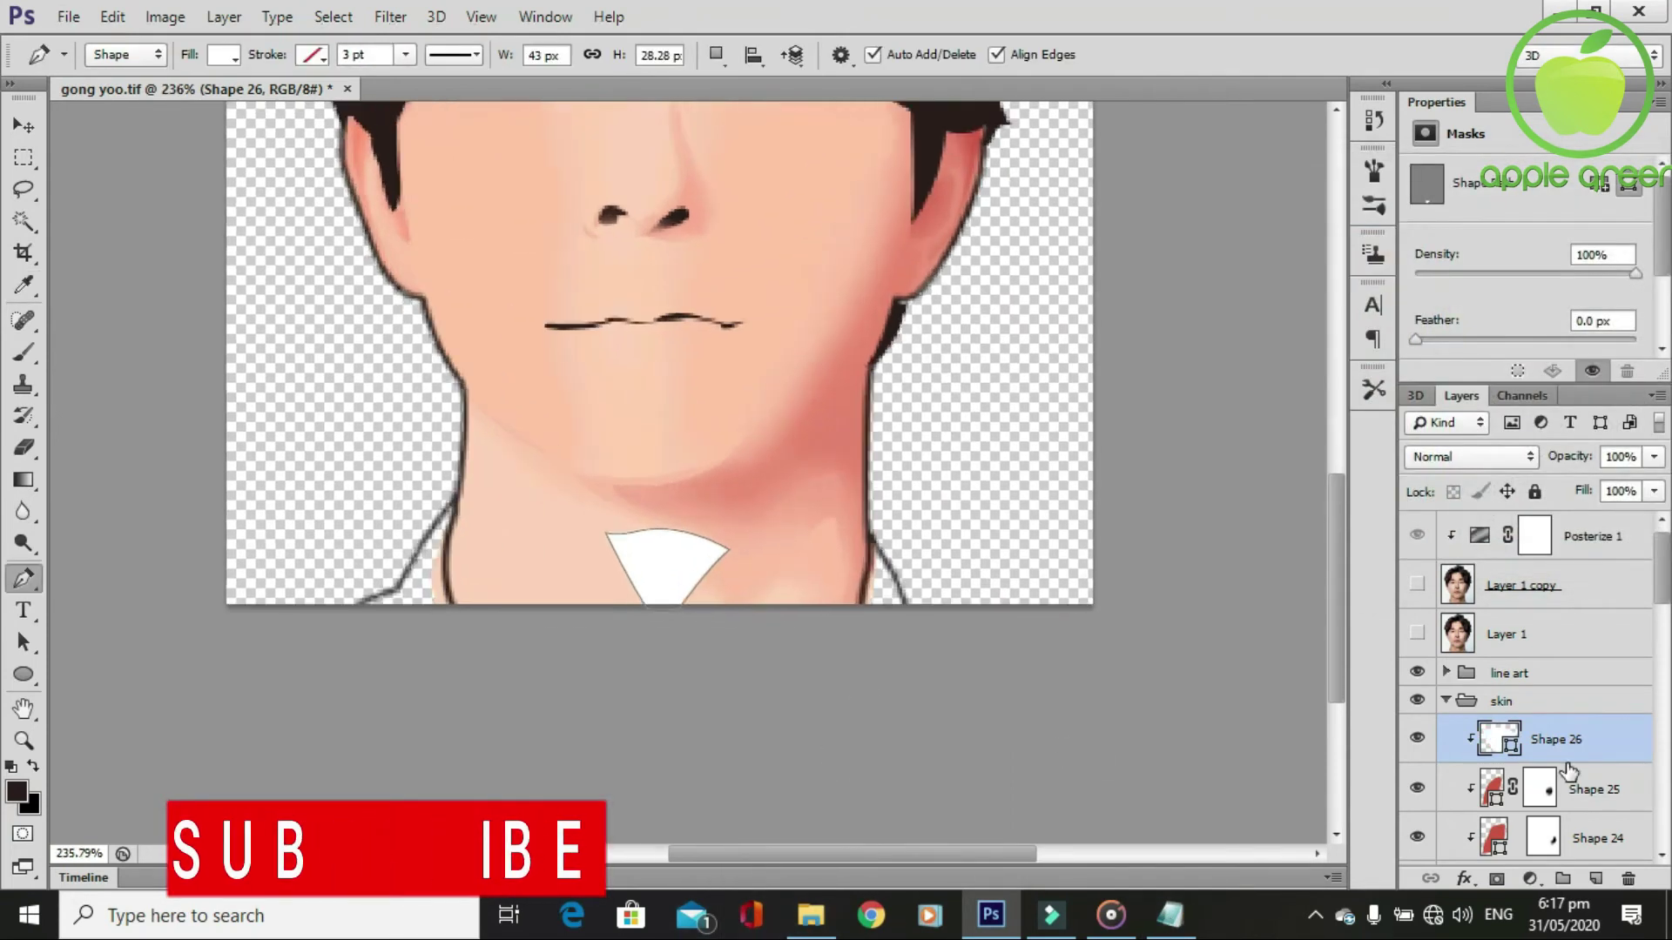
Mask the white shape, set its opacity to 62%, and brush-soften its edges.
left_click(1498, 880)
key("b")
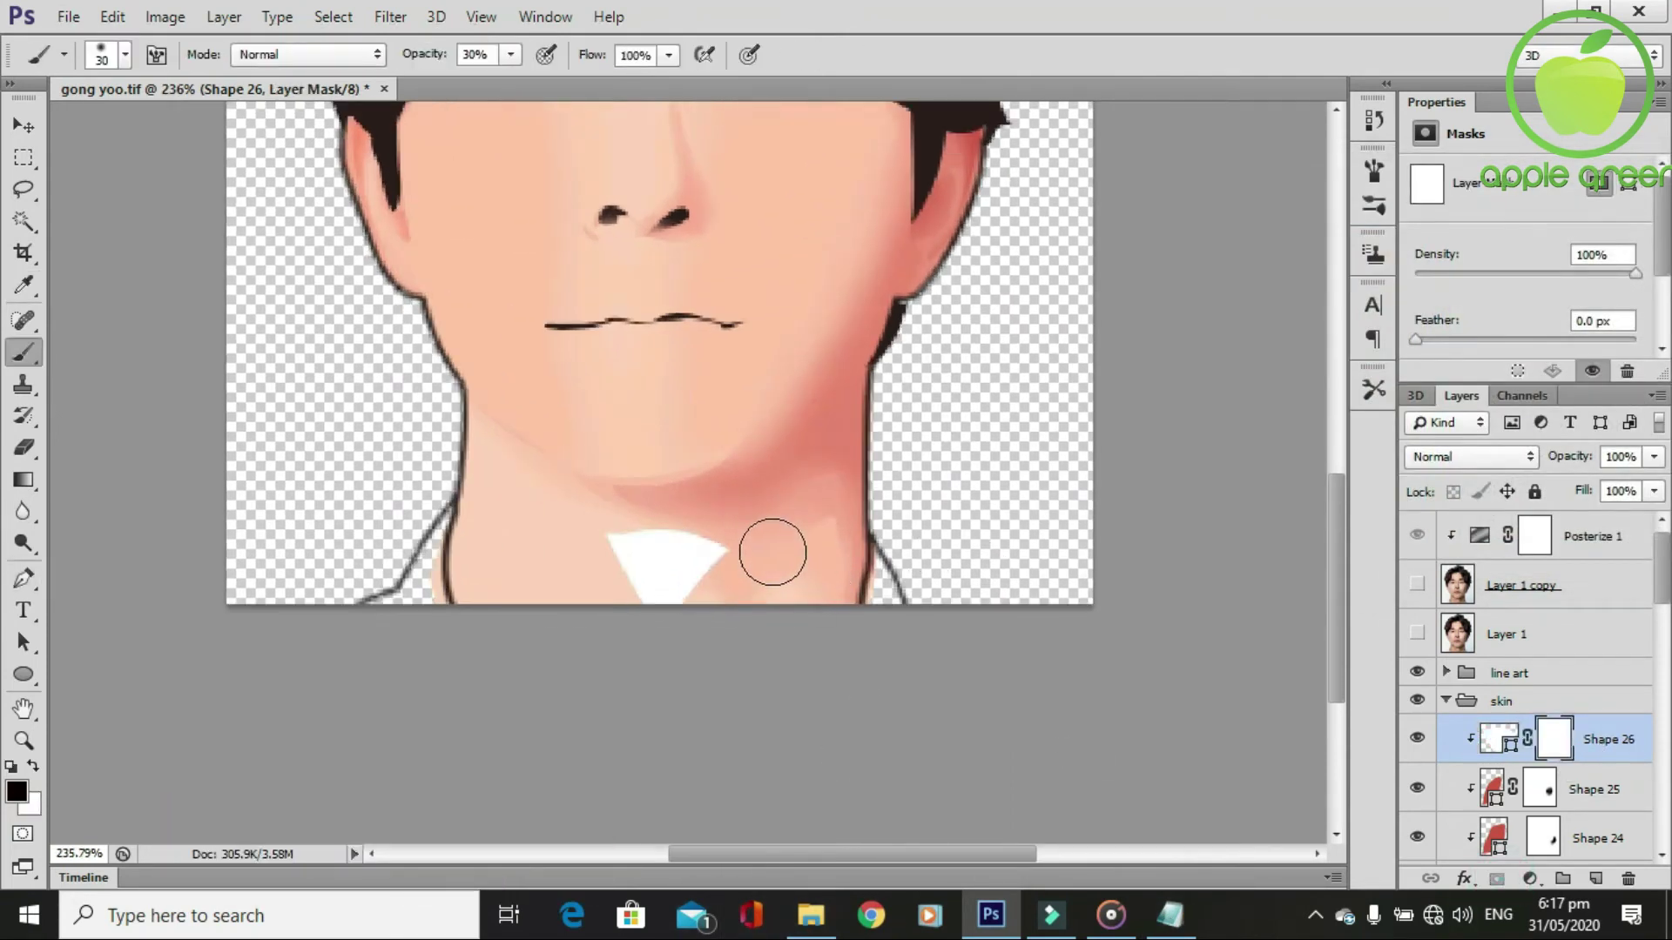
left_click(1653, 459)
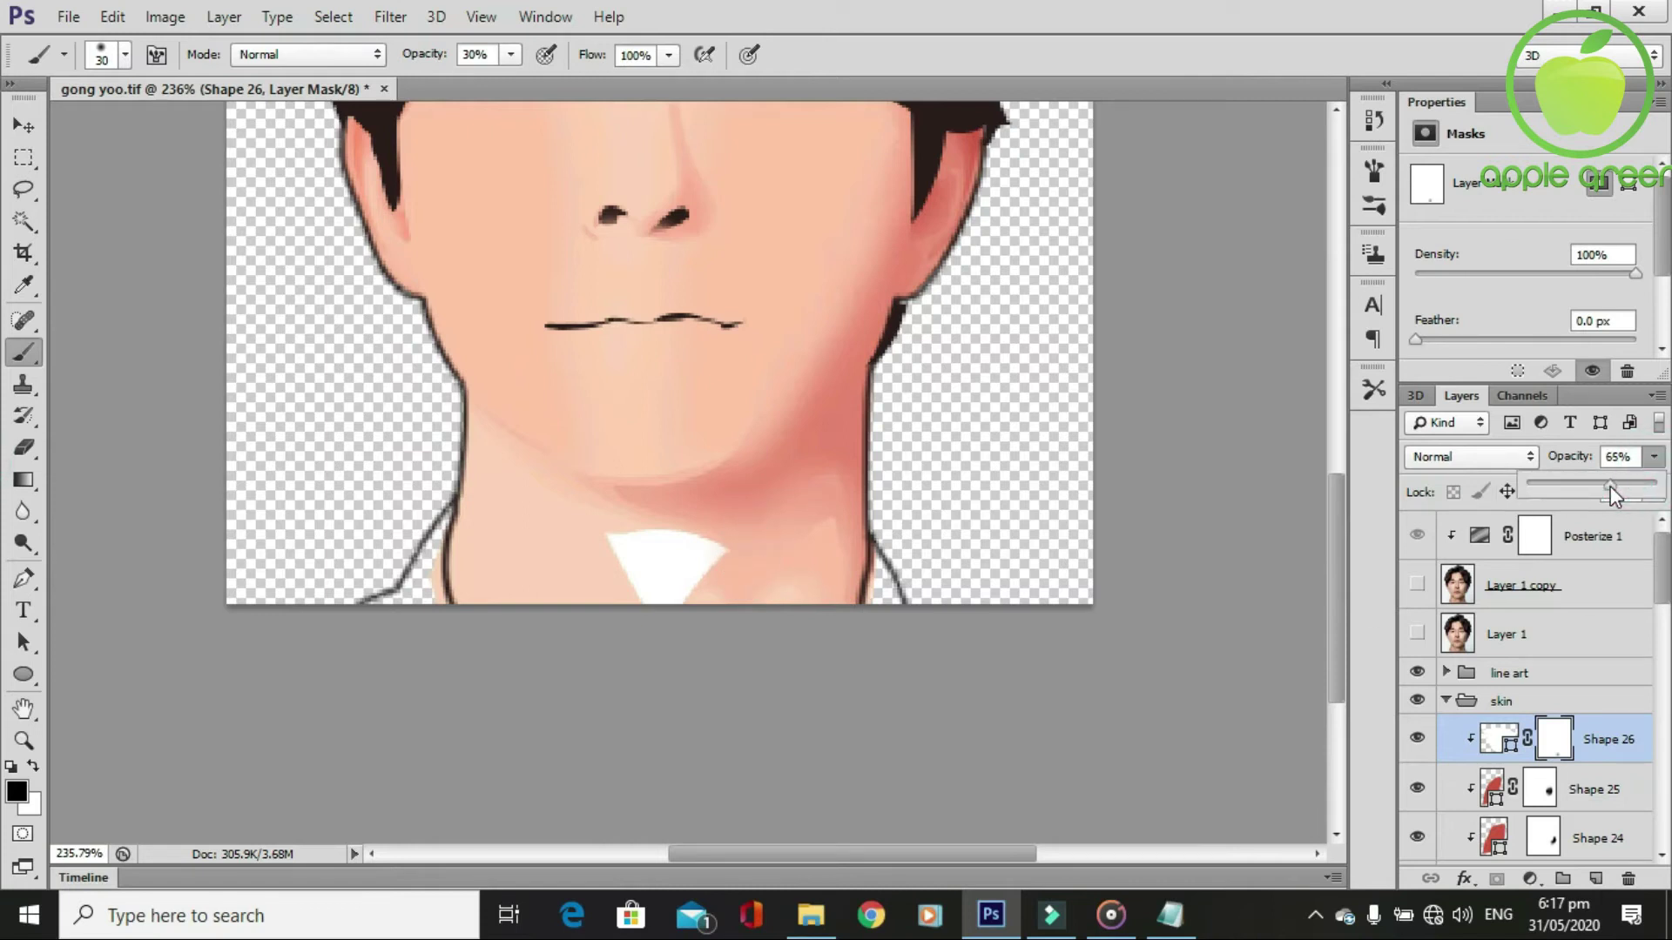
left_click_drag(1611, 486, 1607, 485)
left_click(735, 559)
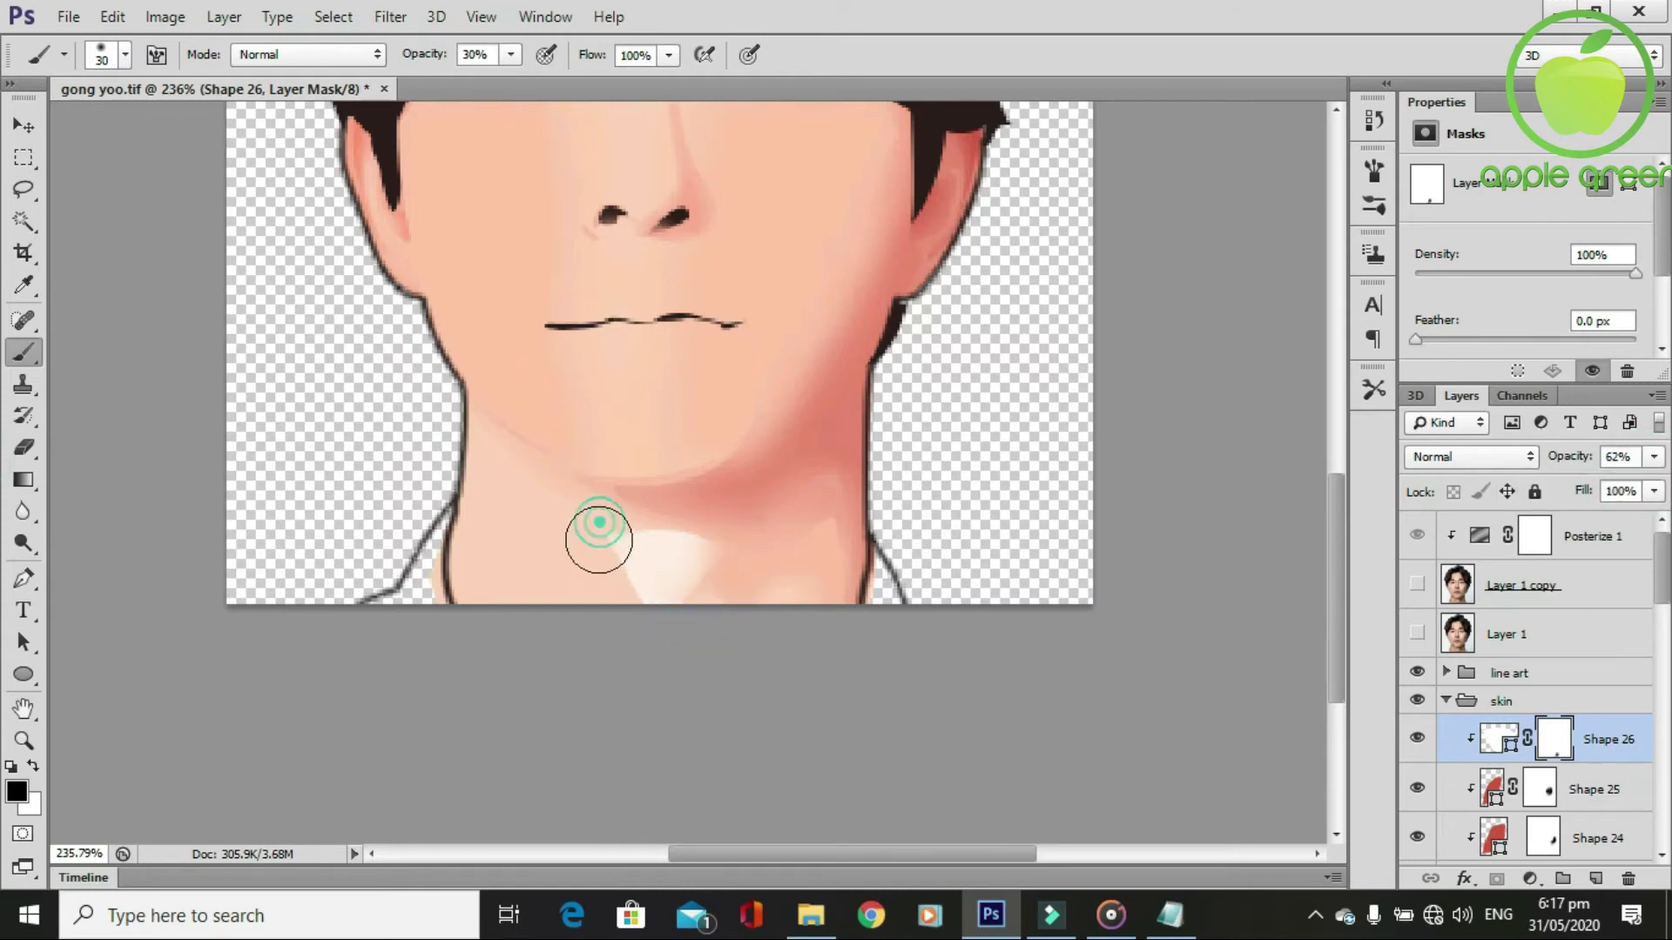
left_click_drag(598, 539, 638, 616)
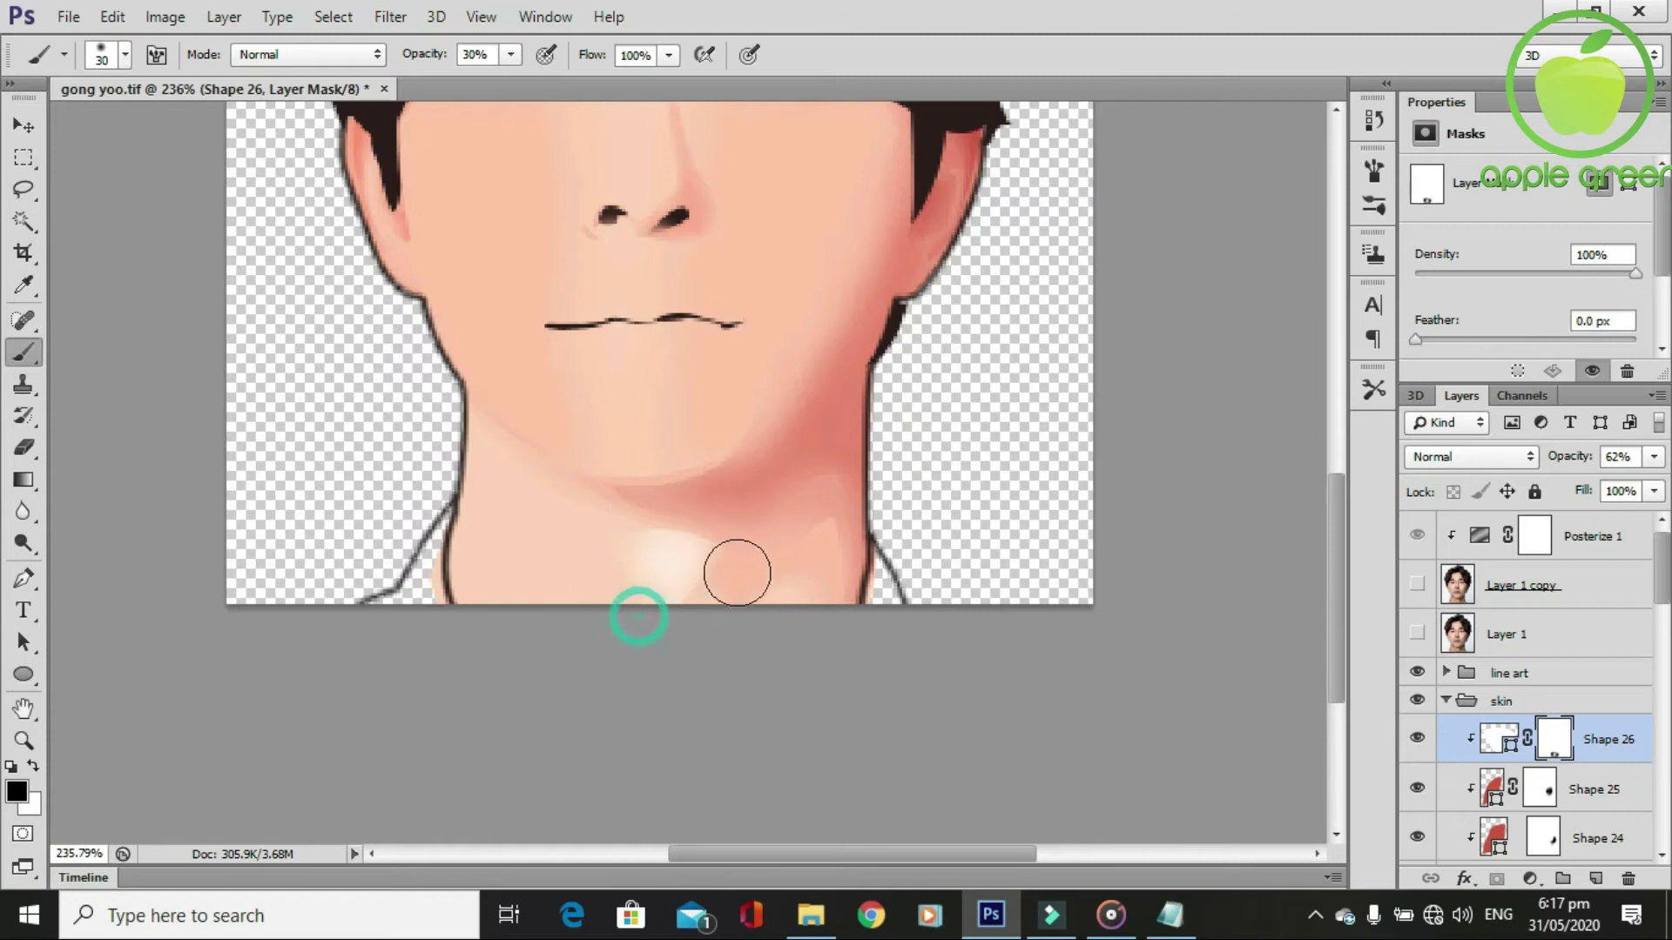
left_click_drag(732, 572, 630, 604)
scroll(716, 588, "down", 2)
scroll(725, 661, "up", 2)
Reselect Shape 25 and show the reference photo again.
left_click(1567, 789)
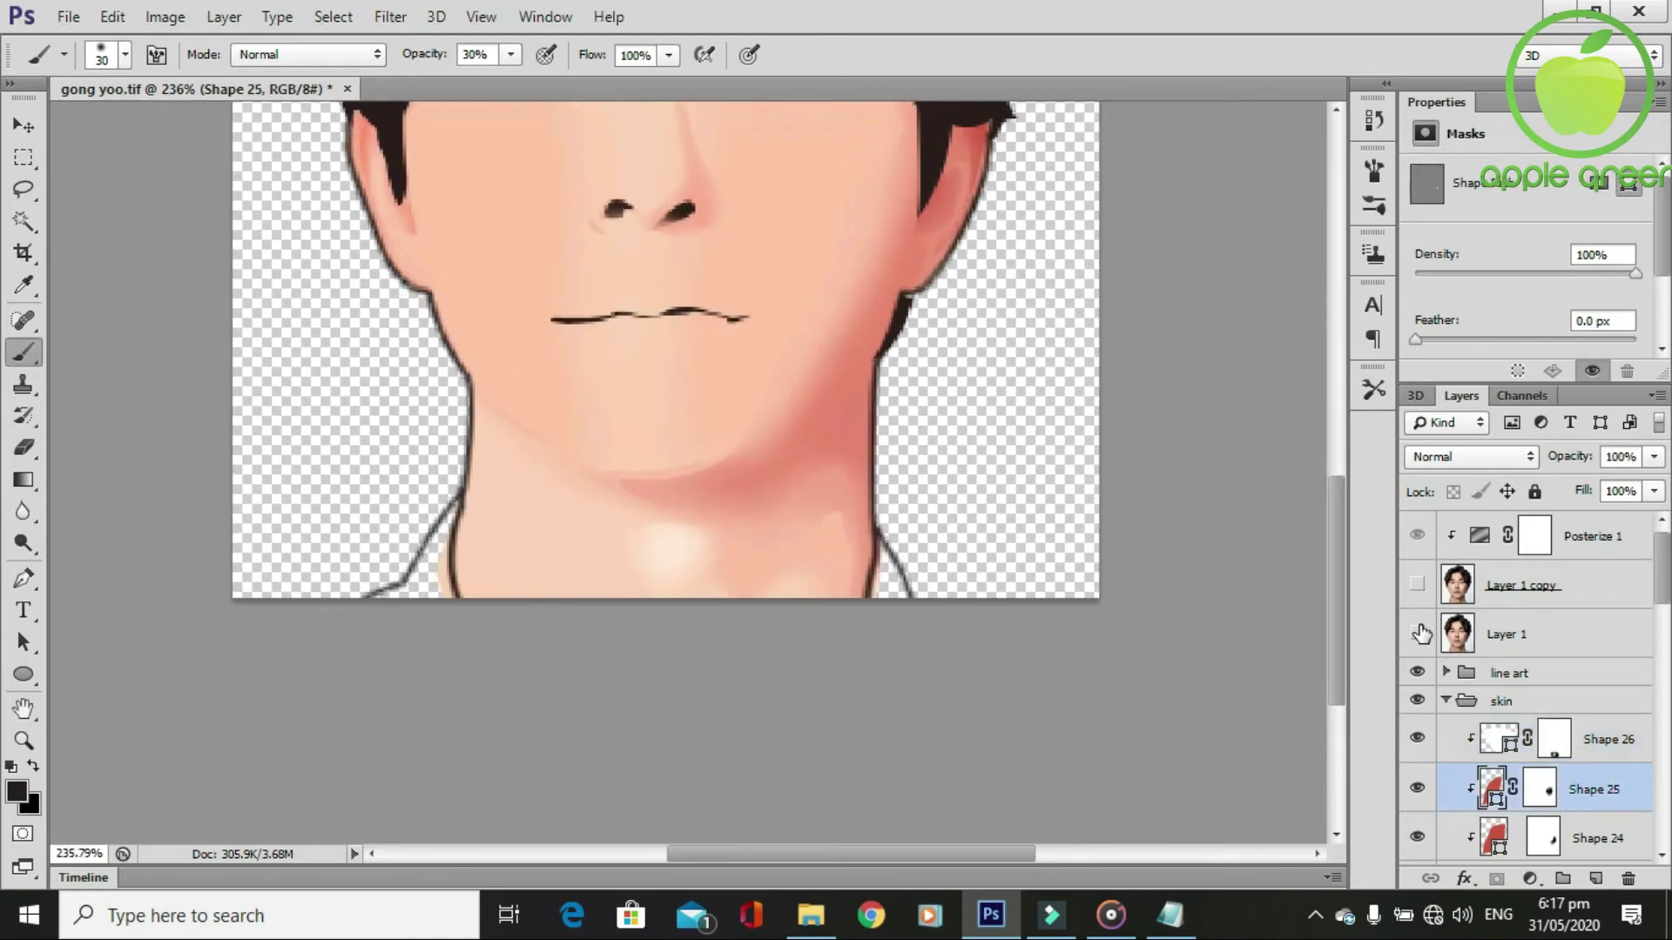
left_click(1421, 633)
scroll(799, 635, "up", 1)
key("p")
scroll(792, 661, "up", 1)
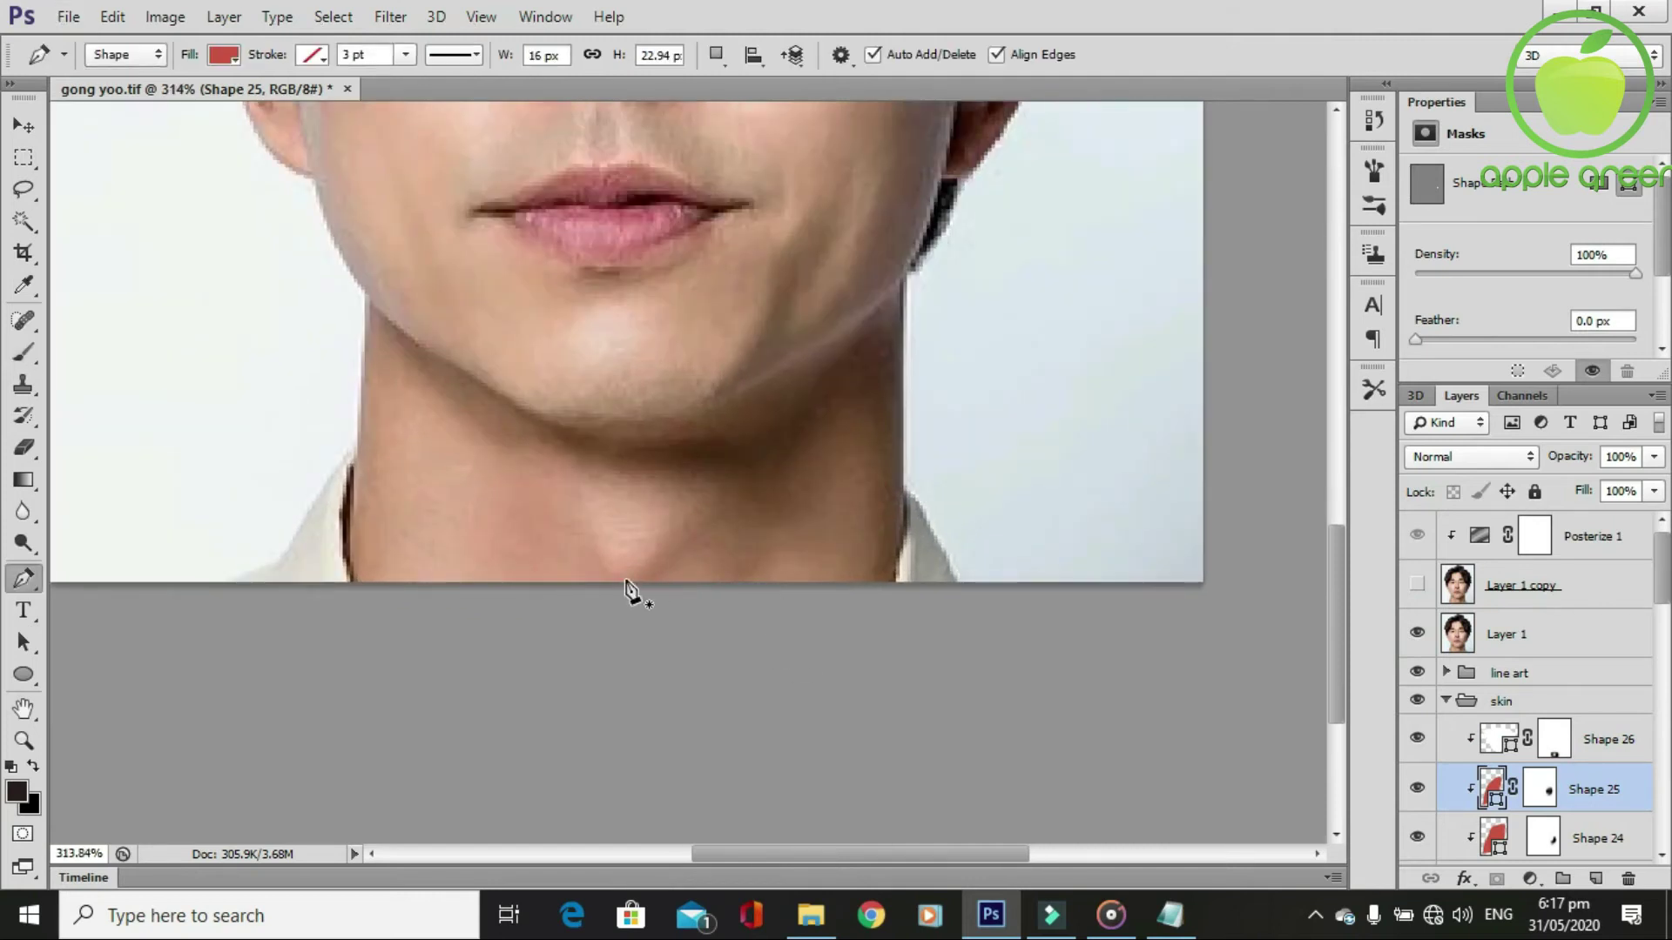
Pen-draw the Shape 27 neck patch below the chin, then hide the photo.
left_click(627, 583)
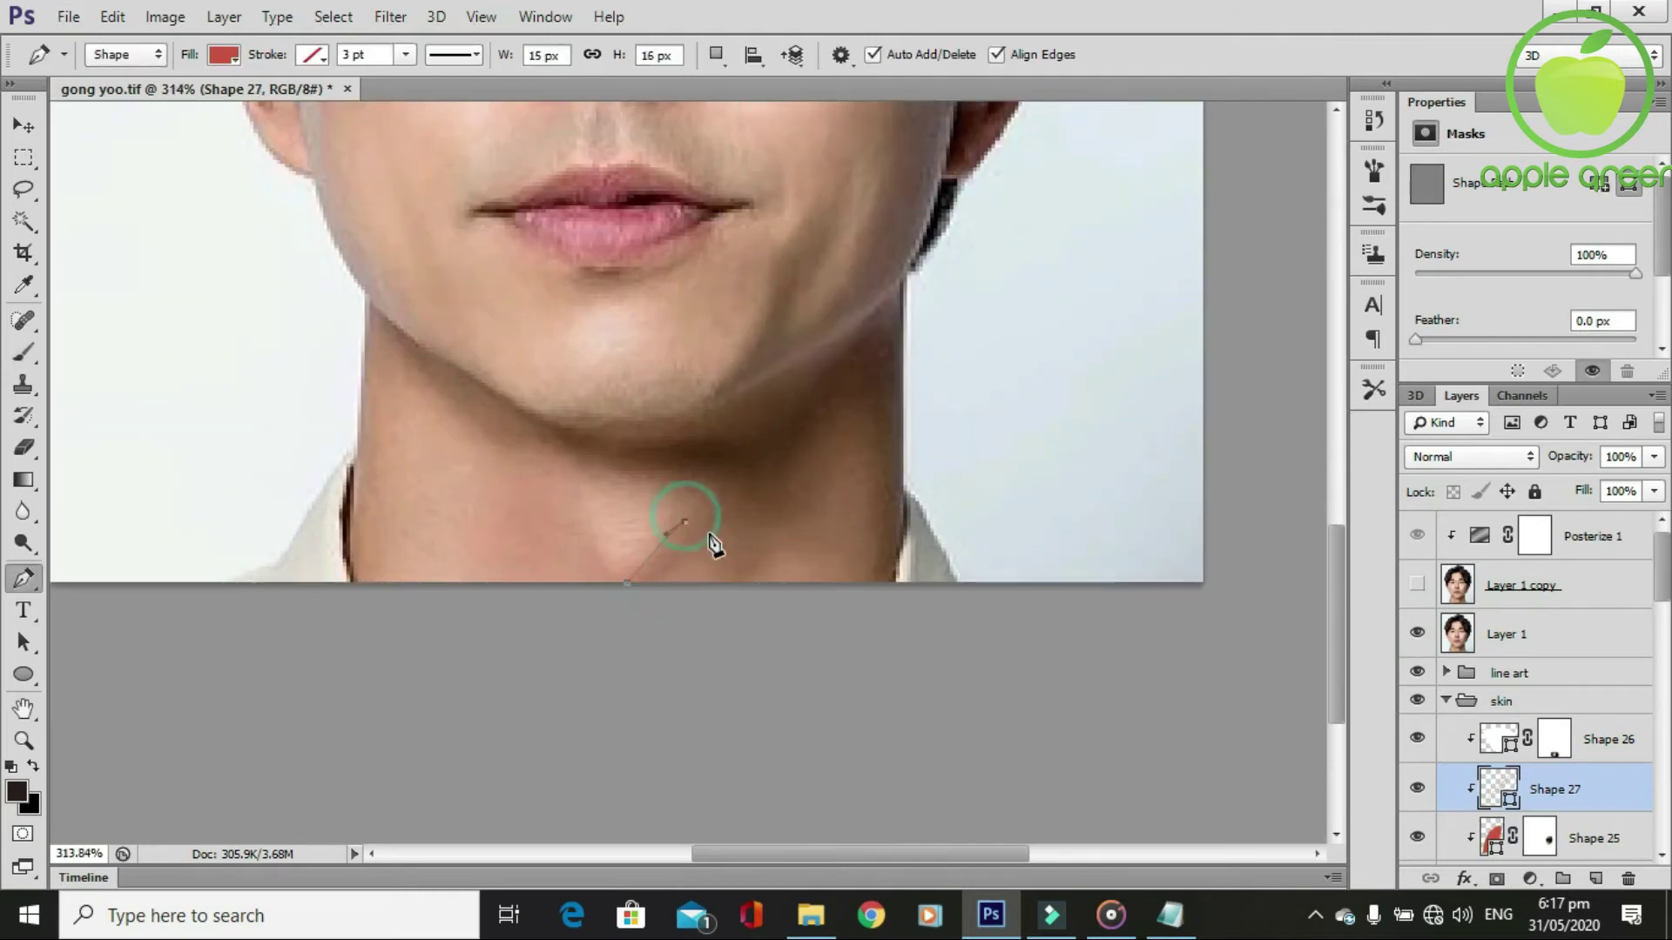
left_click(707, 484)
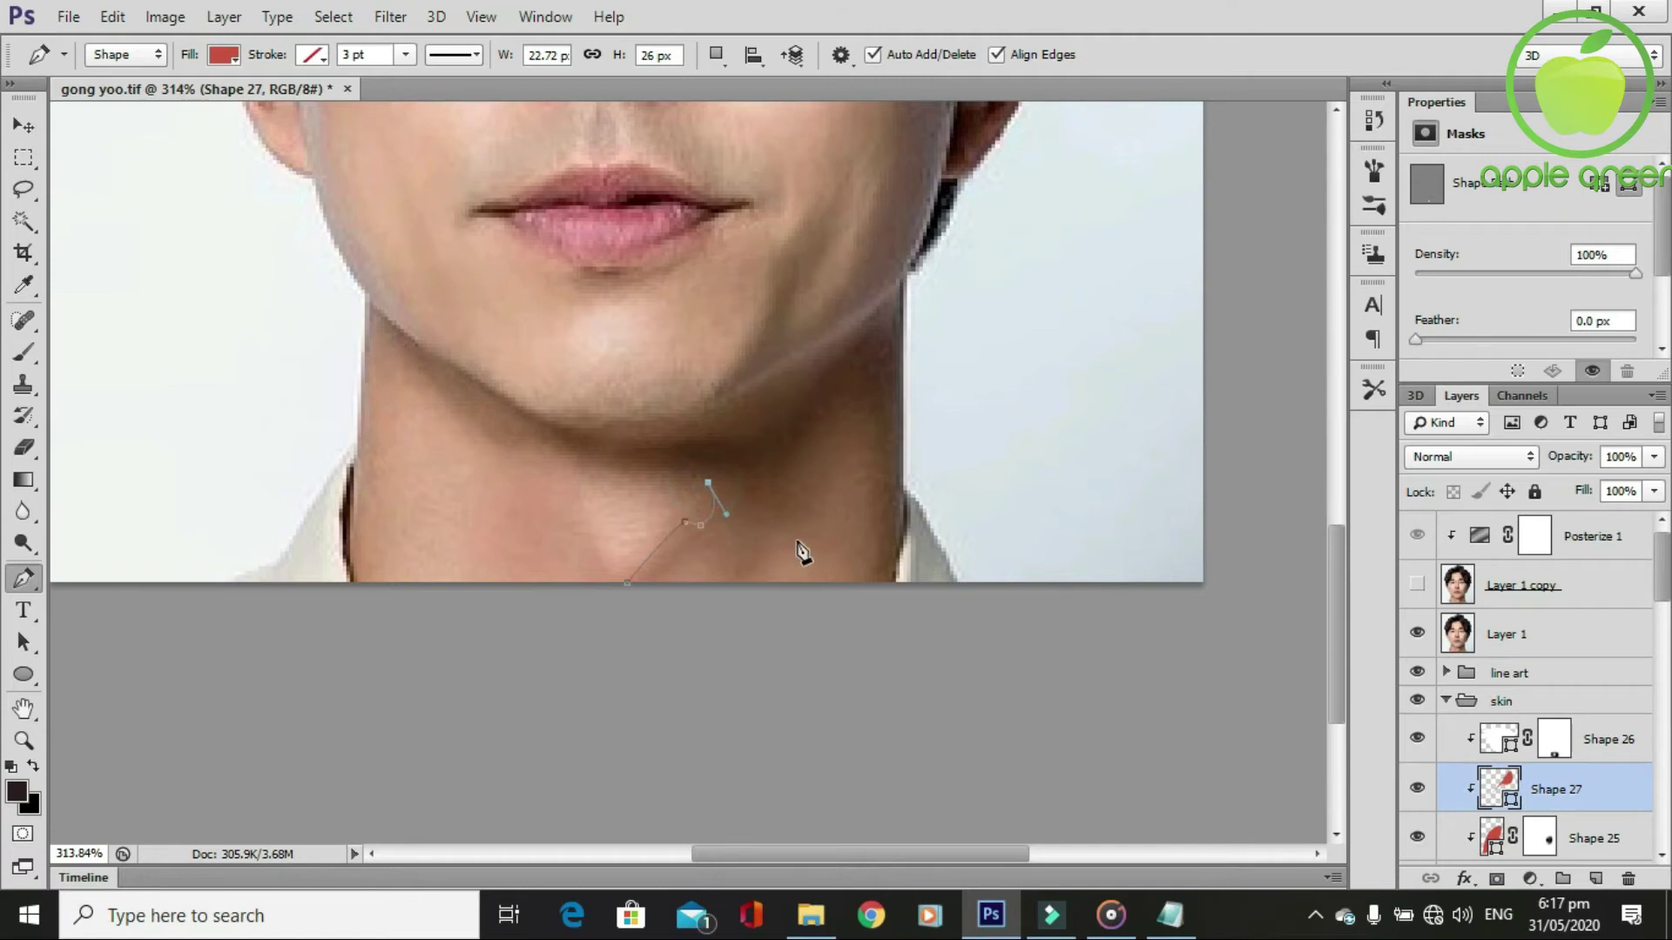
left_click(815, 579)
left_click(745, 586)
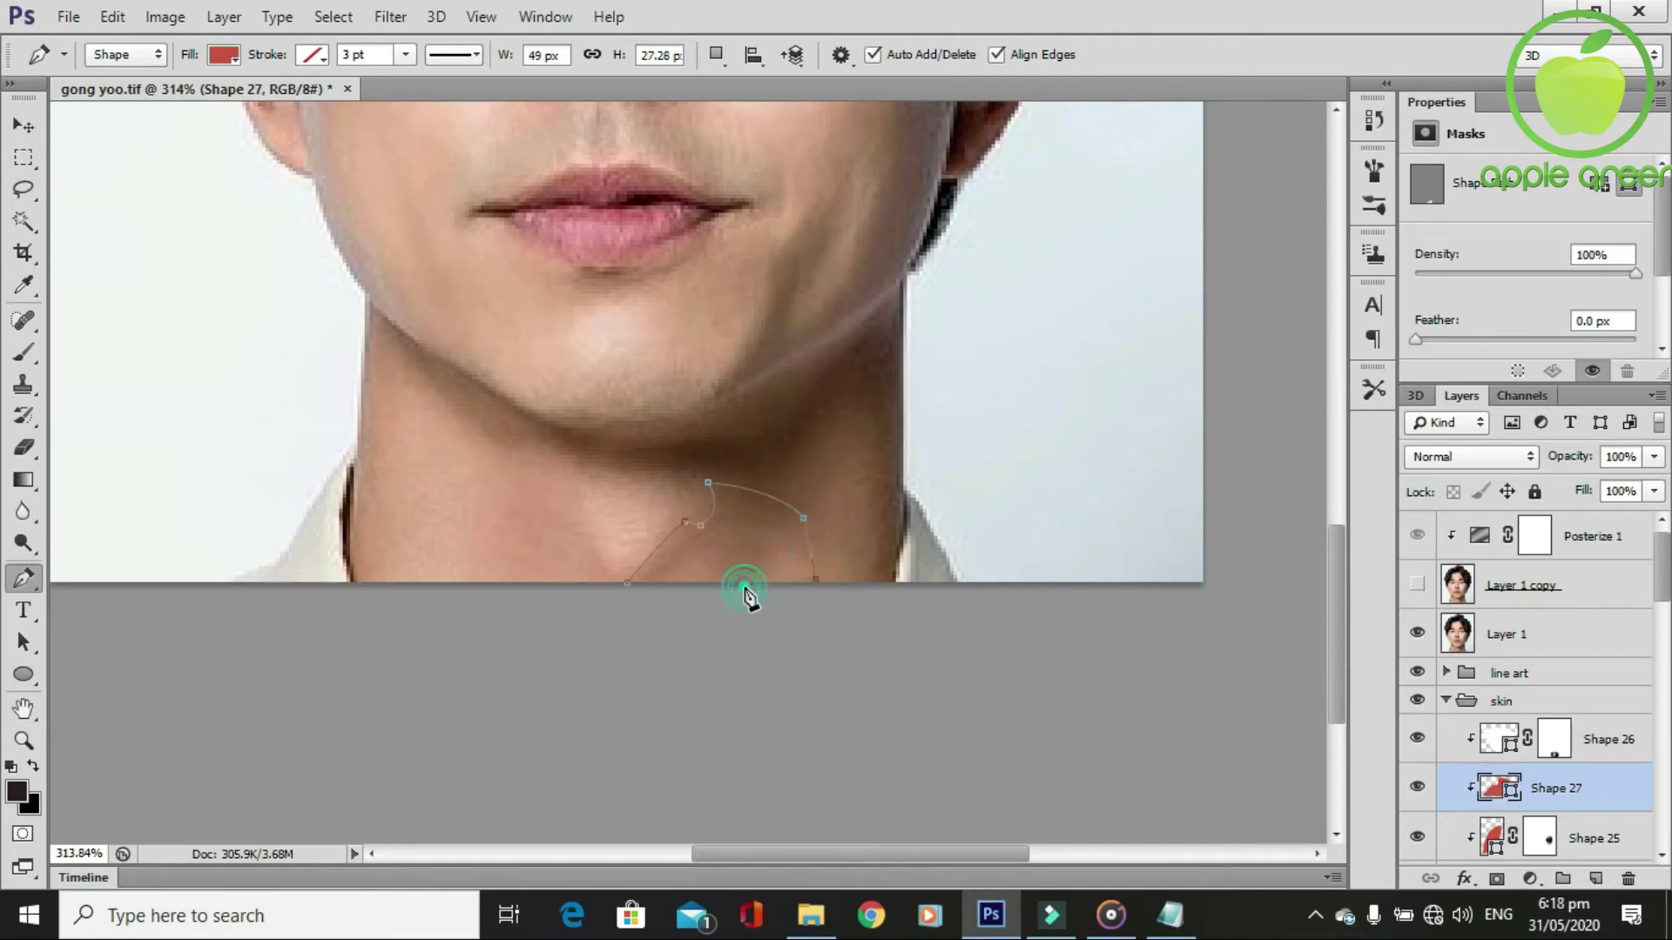
left_click(628, 585)
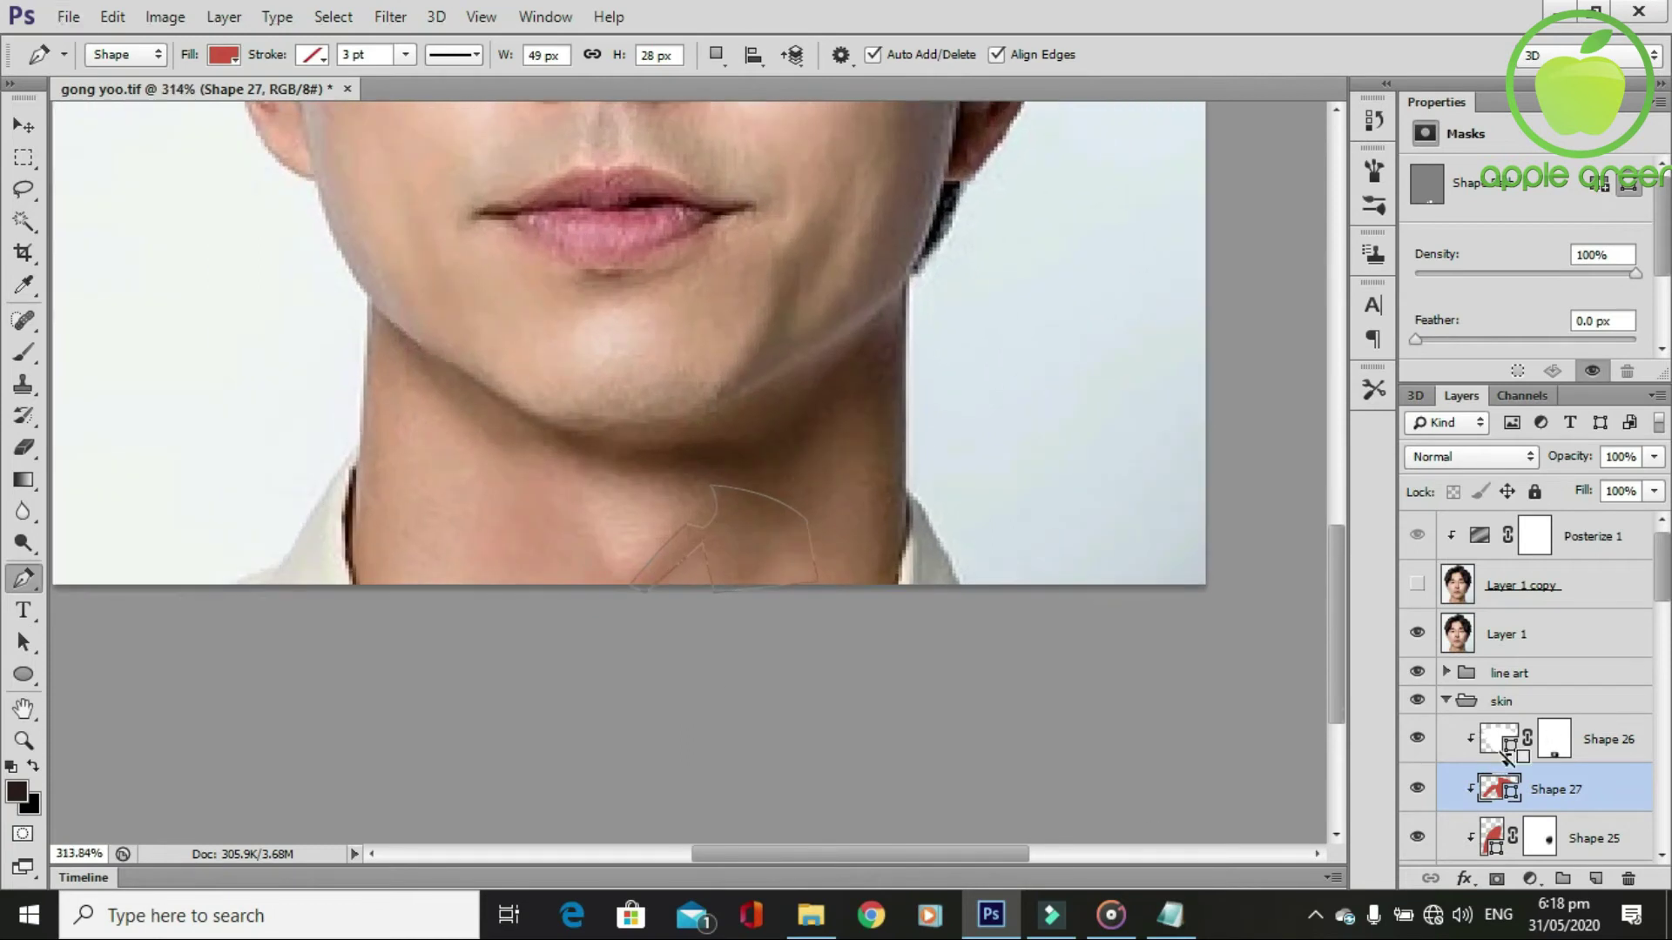
left_click(1417, 634)
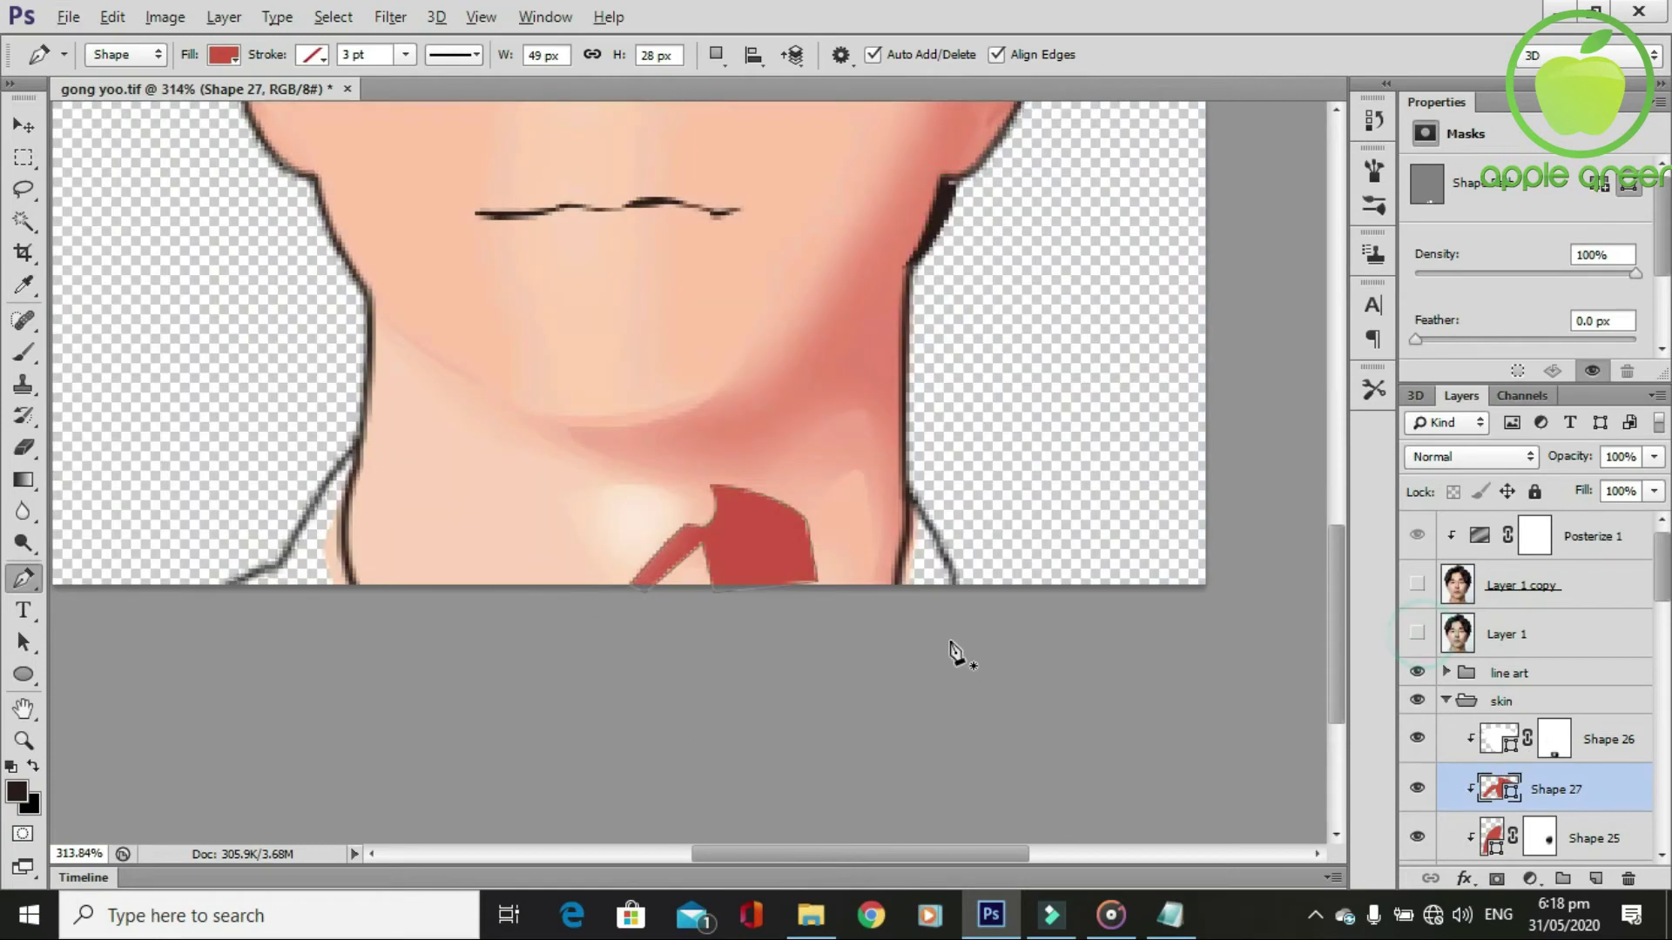
scroll(896, 636, "down", 2)
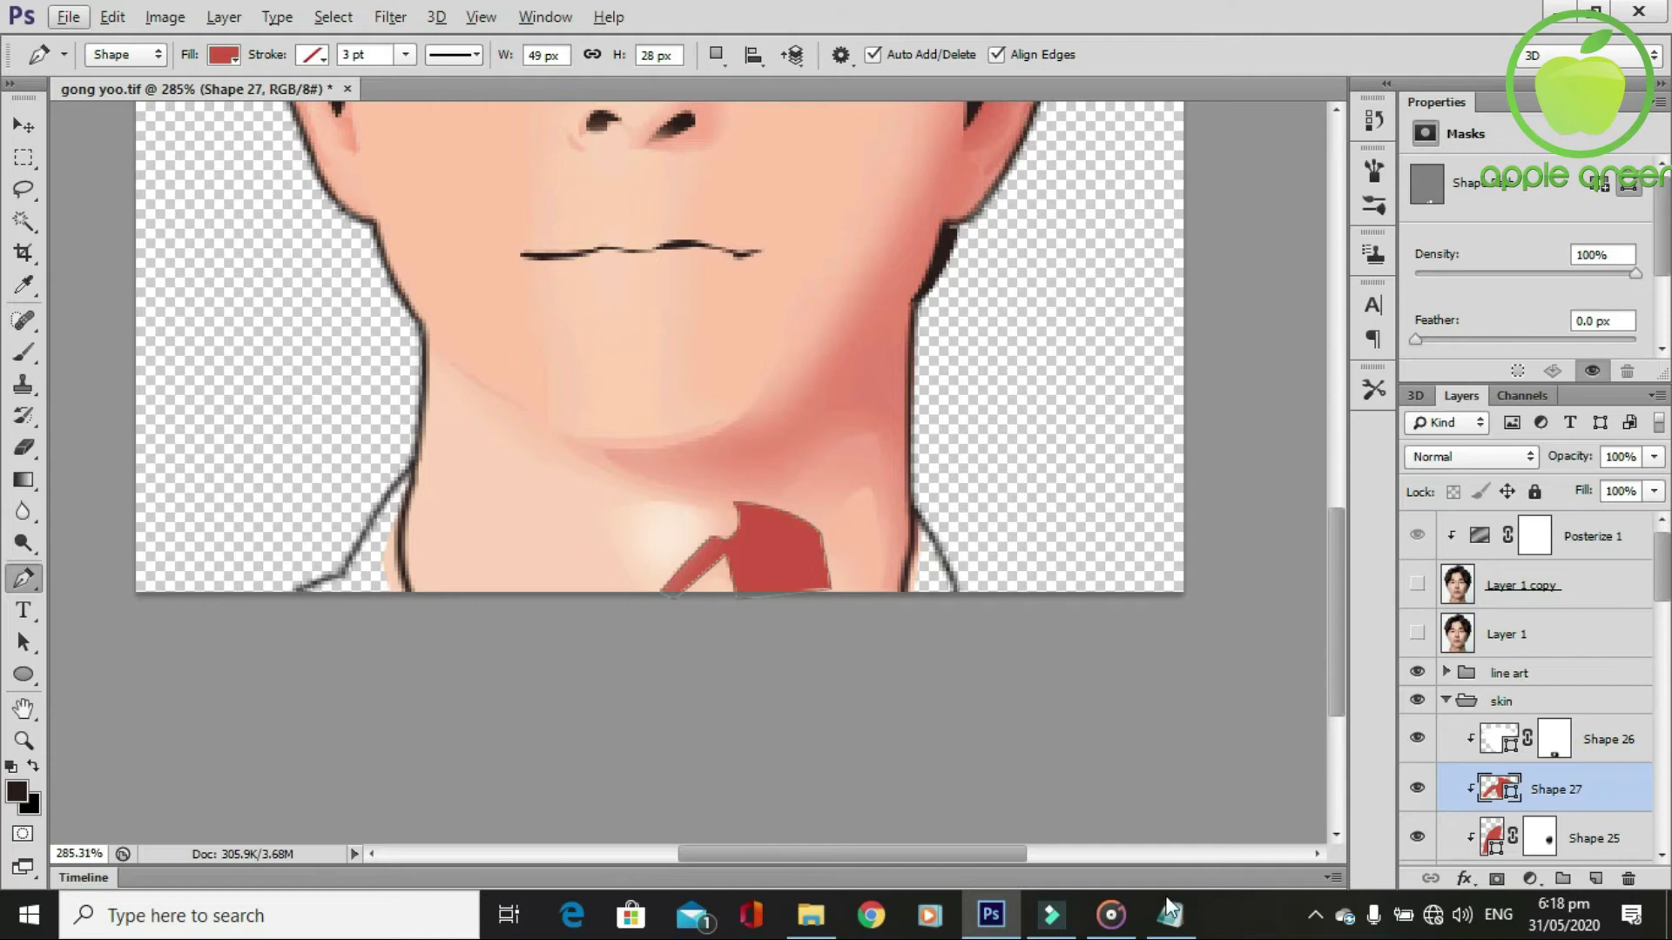
Fill Shape 27 with salmon fb936e copied from the saved colour list.
left_click(1169, 909)
left_click_drag(376, 320, 282, 313)
key("ctrl+c")
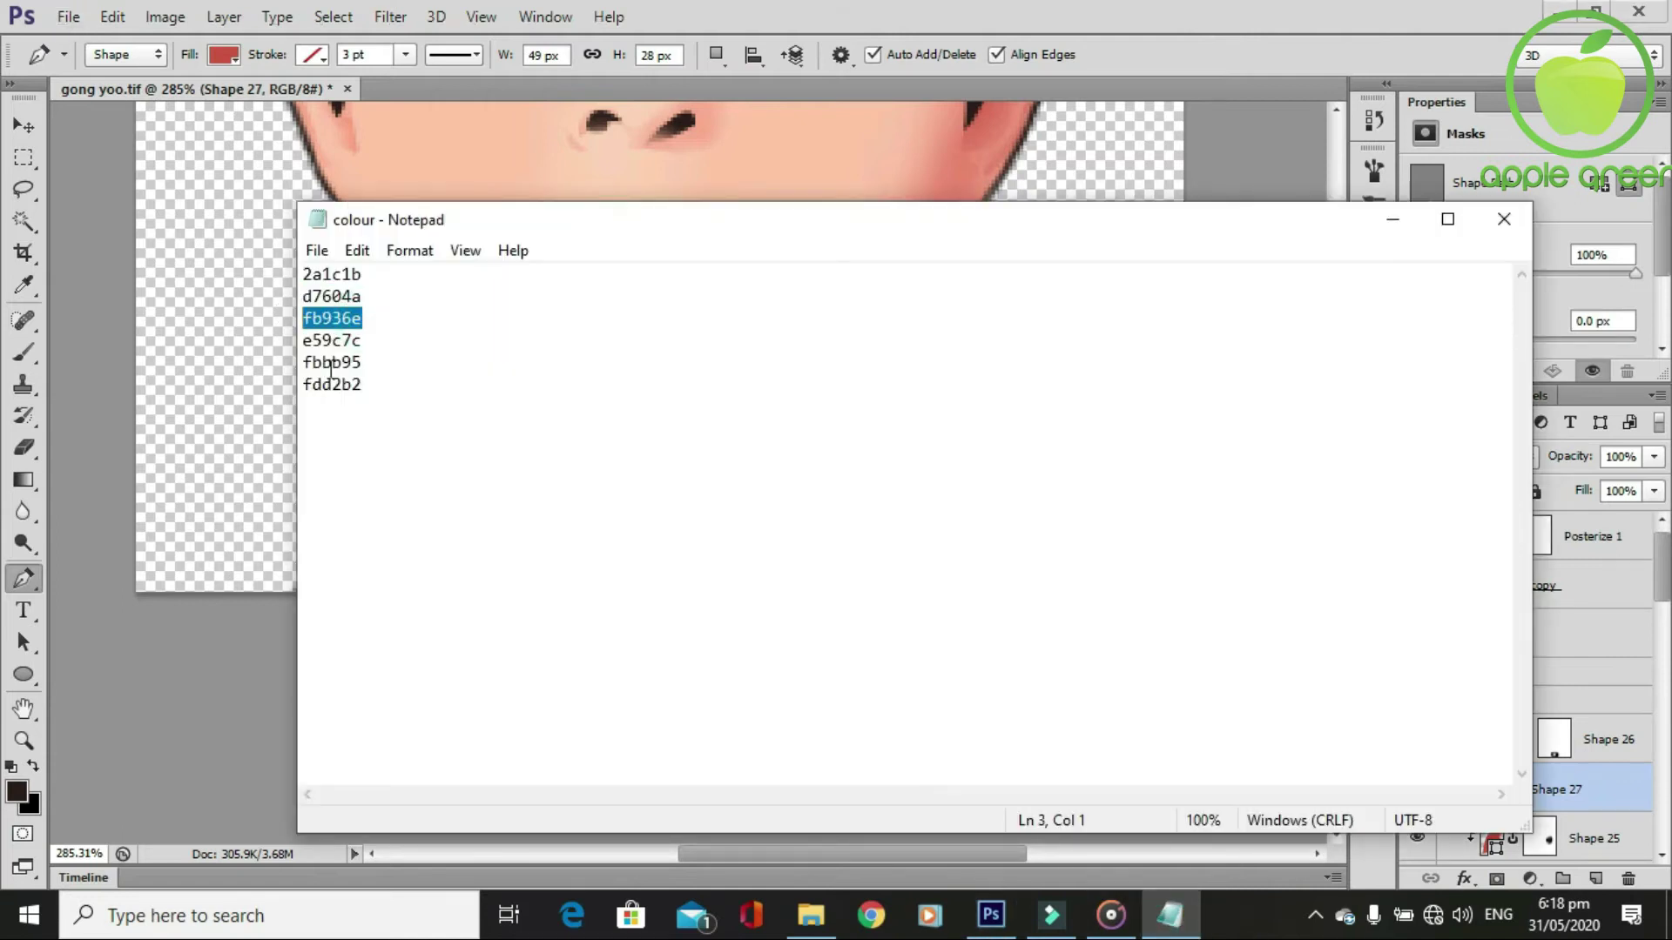
left_click(1499, 885)
double_click(1515, 790)
key("ctrl+v")
key("Return")
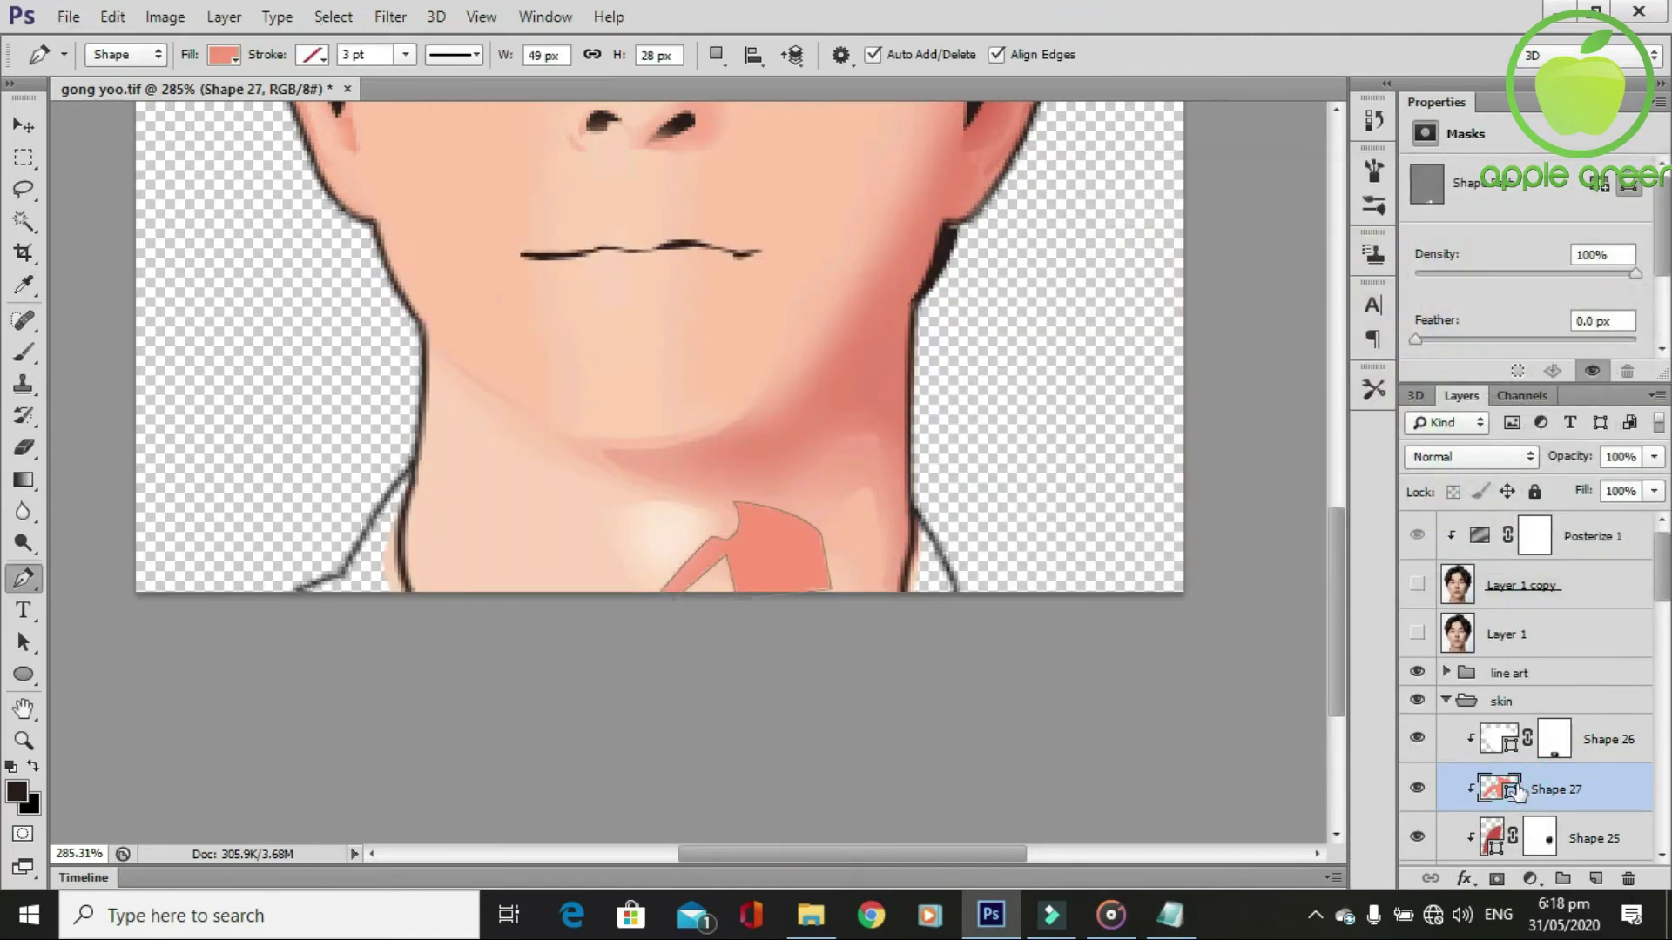
Mask Shape 27, brush its neck-notch shading softly, and show the photo again.
left_click(1500, 880)
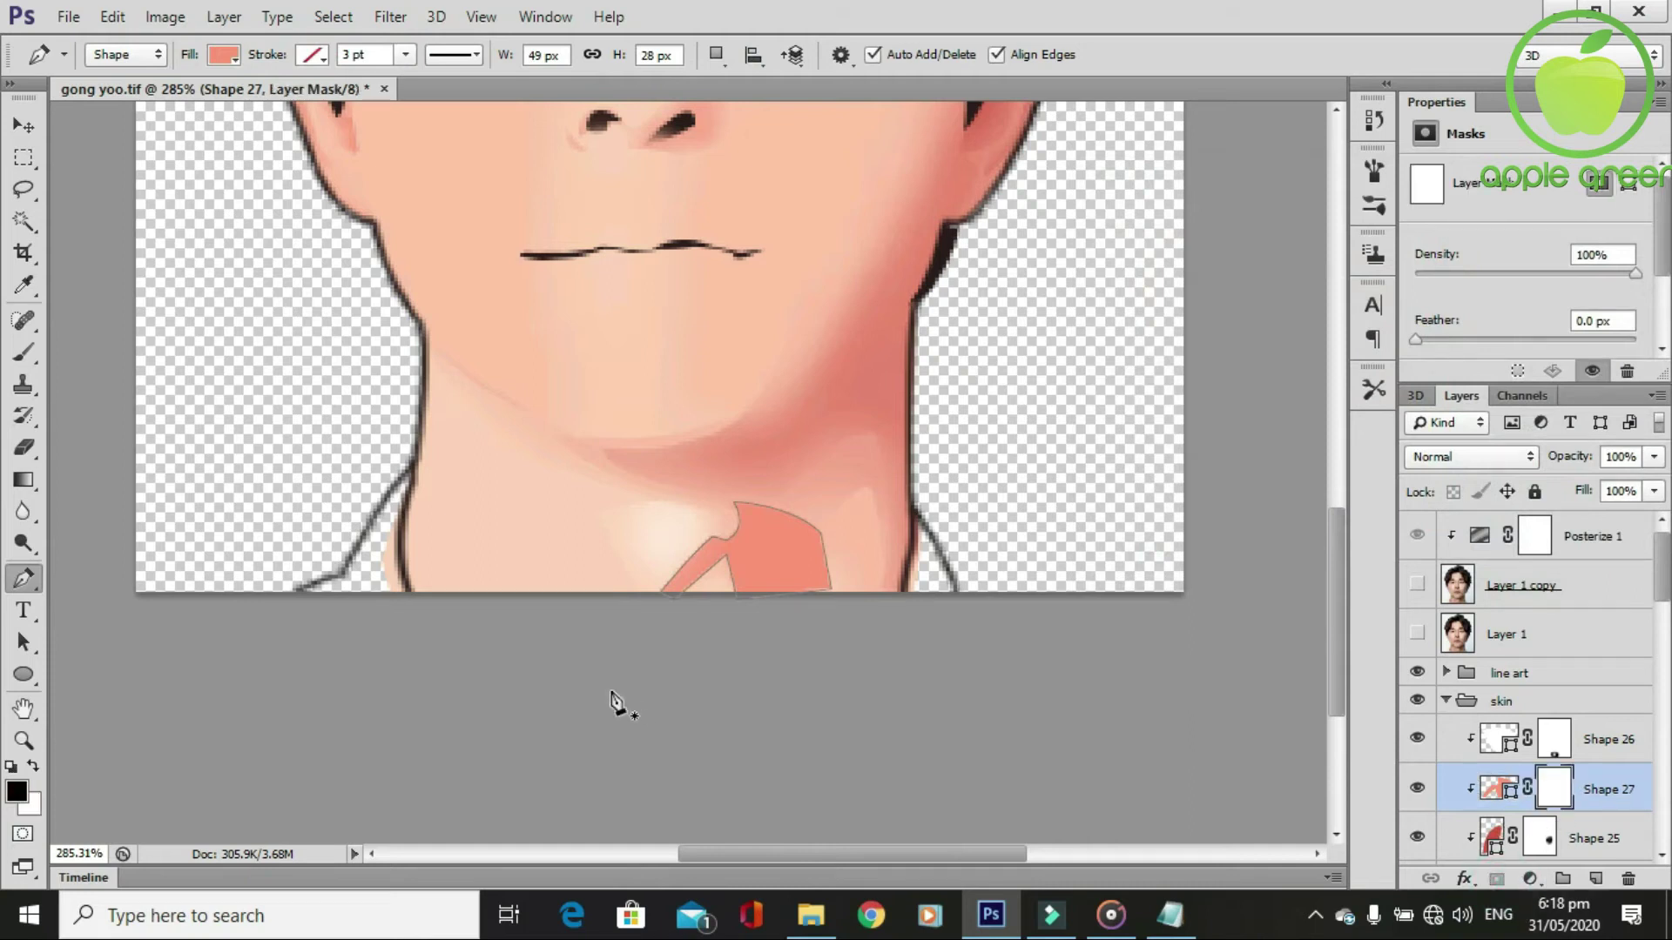
key("b")
mouse_move(797, 554)
left_mouse_down()
mouse_move(783, 511)
mouse_move(776, 589)
mouse_move(717, 613)
mouse_move(772, 504)
mouse_move(735, 578)
mouse_move(792, 526)
mouse_move(746, 534)
mouse_move(720, 604)
left_mouse_up()
left_click(740, 572)
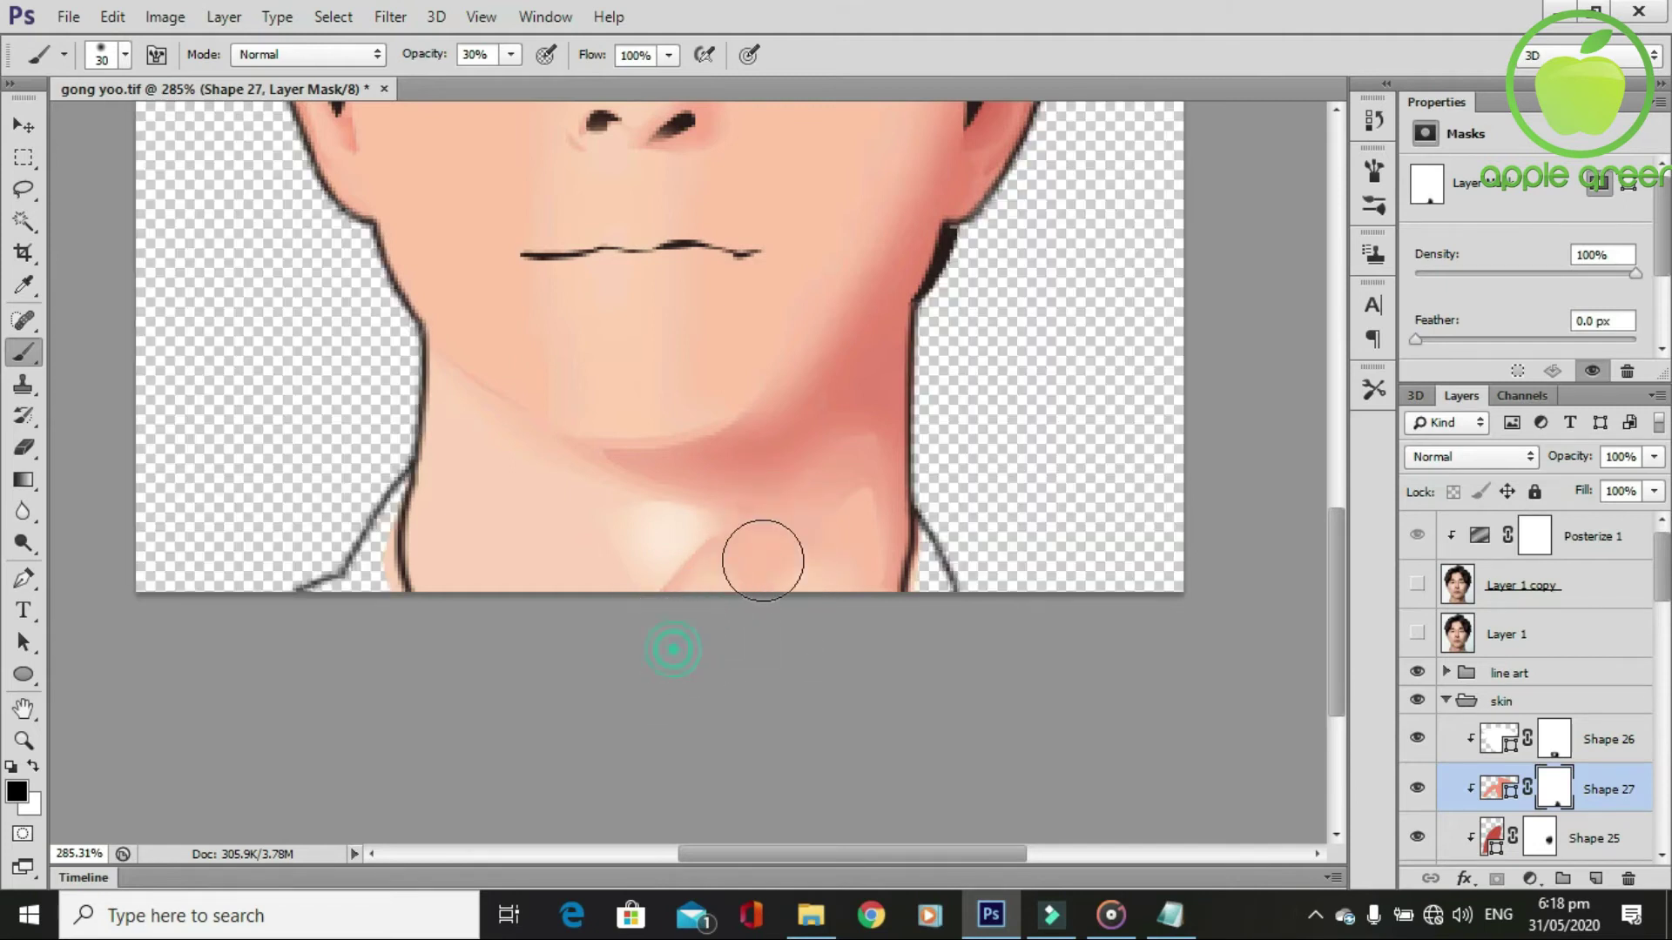
left_click_drag(720, 575, 784, 516)
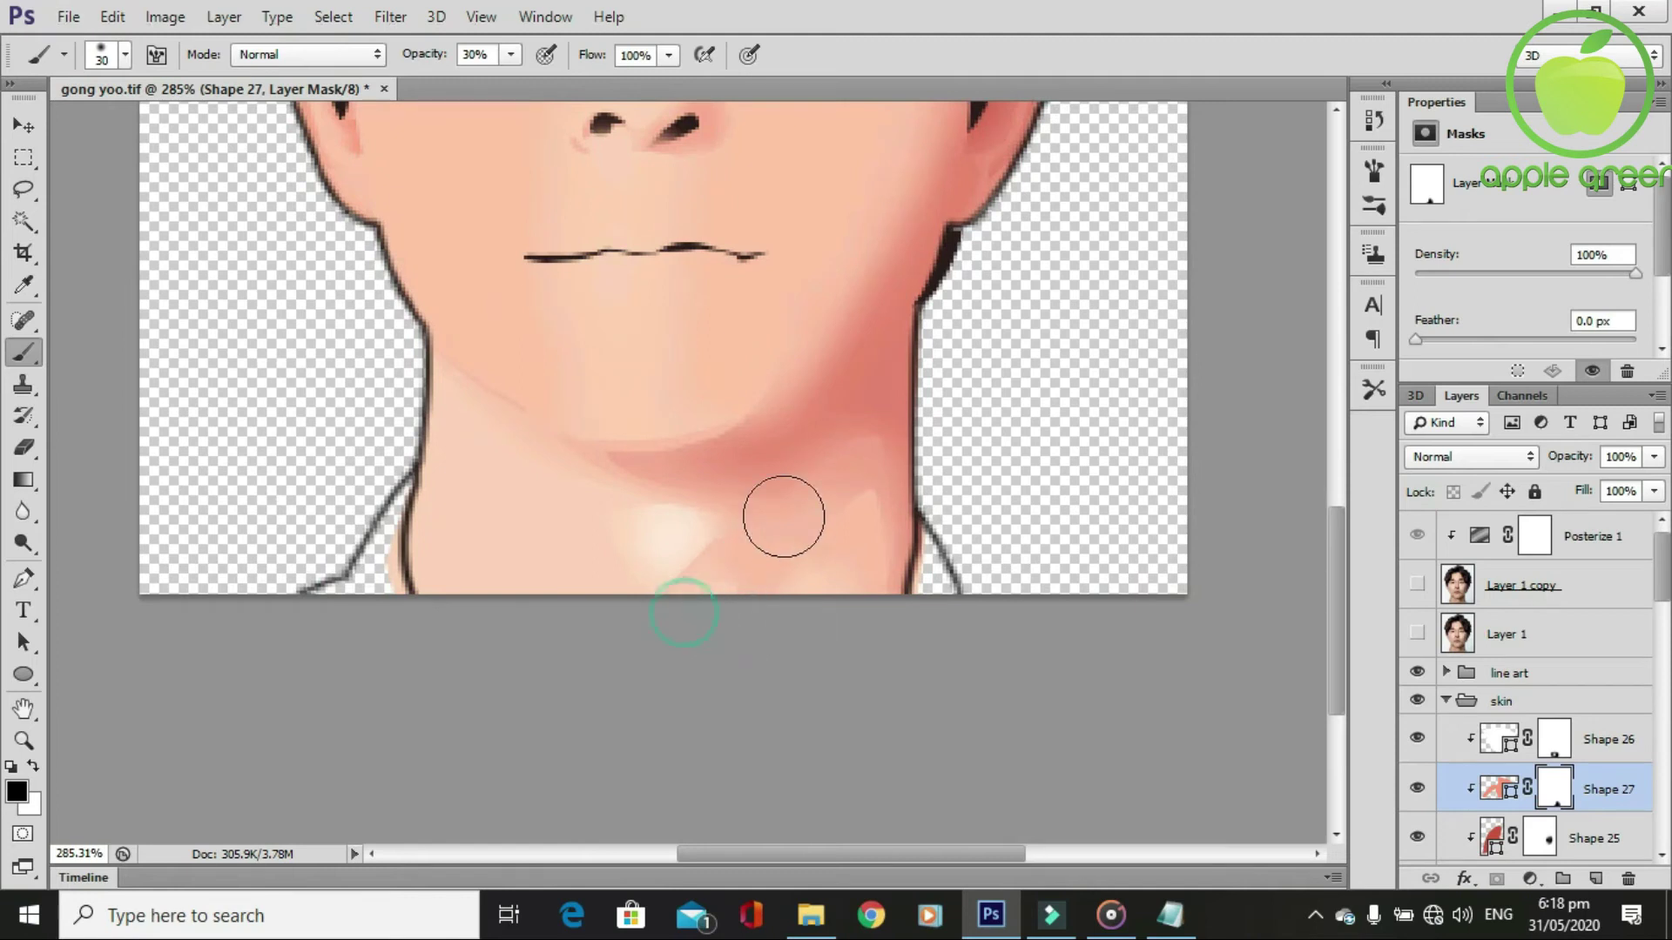
scroll(788, 632, "down", 1)
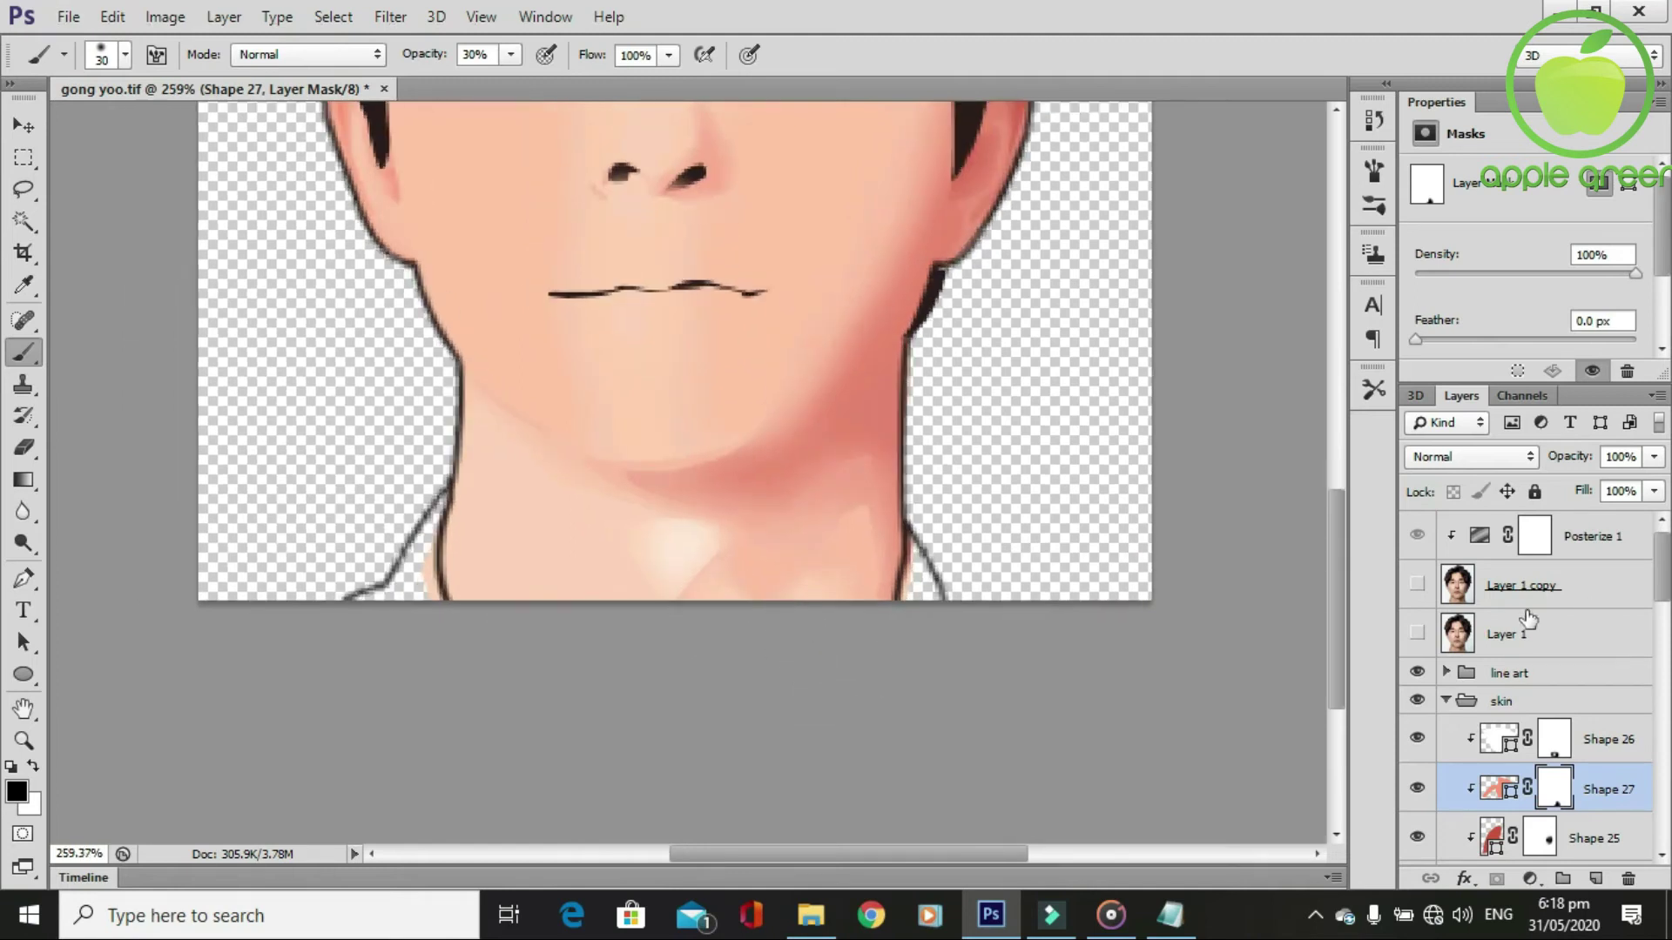
left_click(1416, 634)
key("p")
scroll(738, 721, "up", 3)
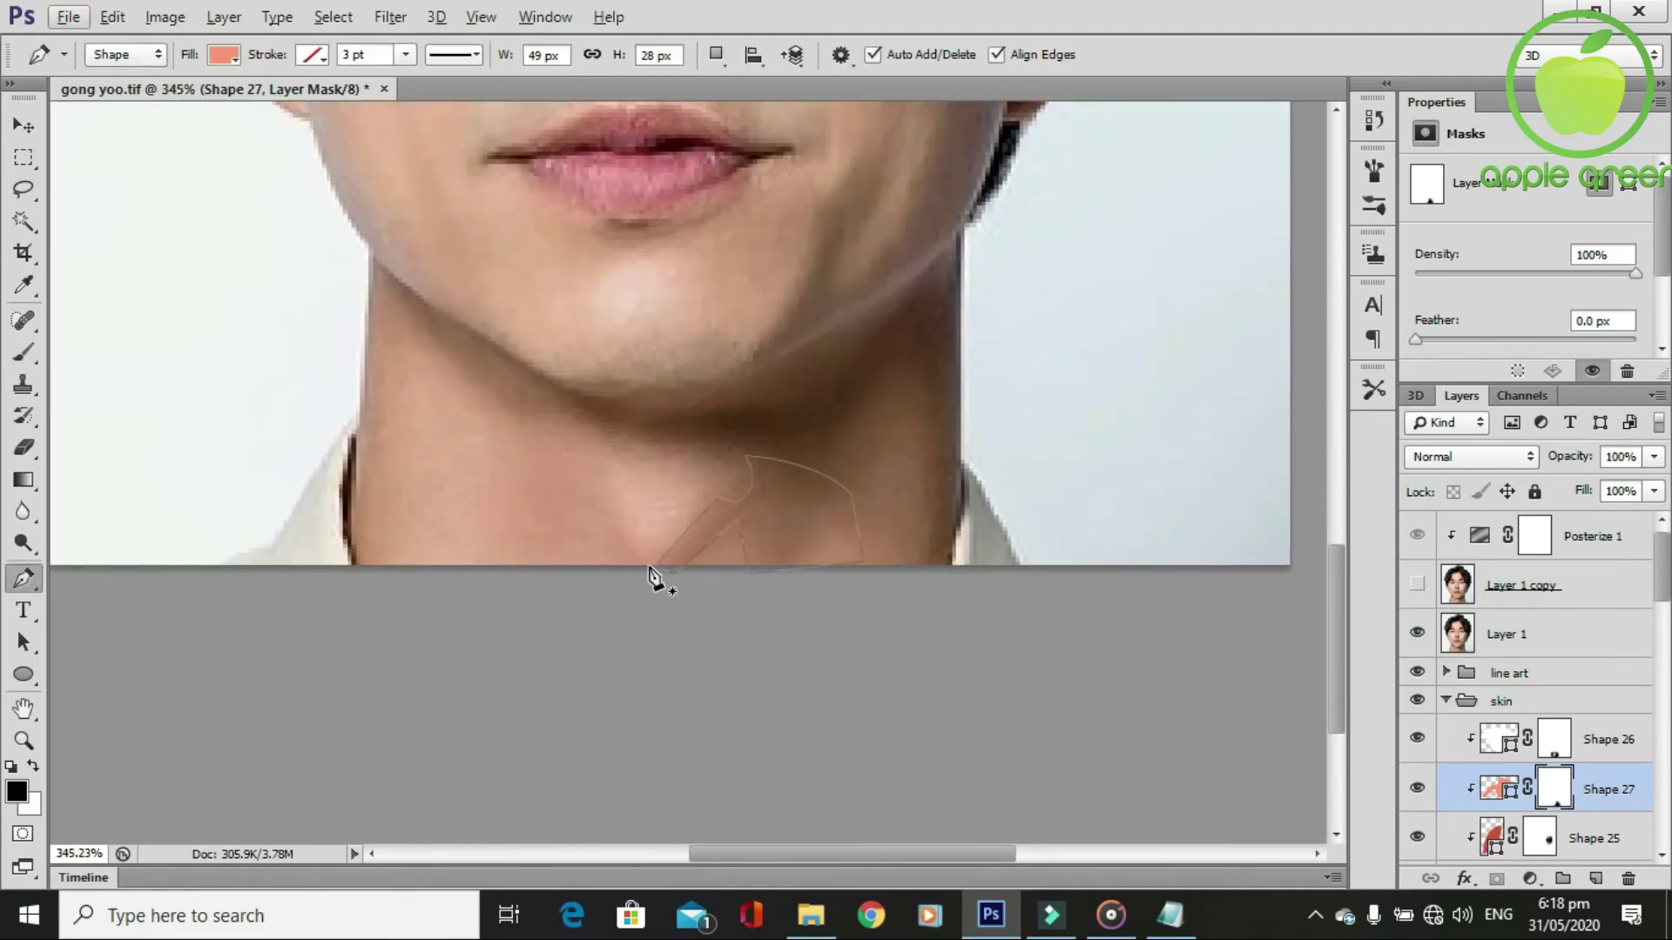
Trace and close salmon Shape 28 along the left side of the neck under the chin.
left_click(652, 563)
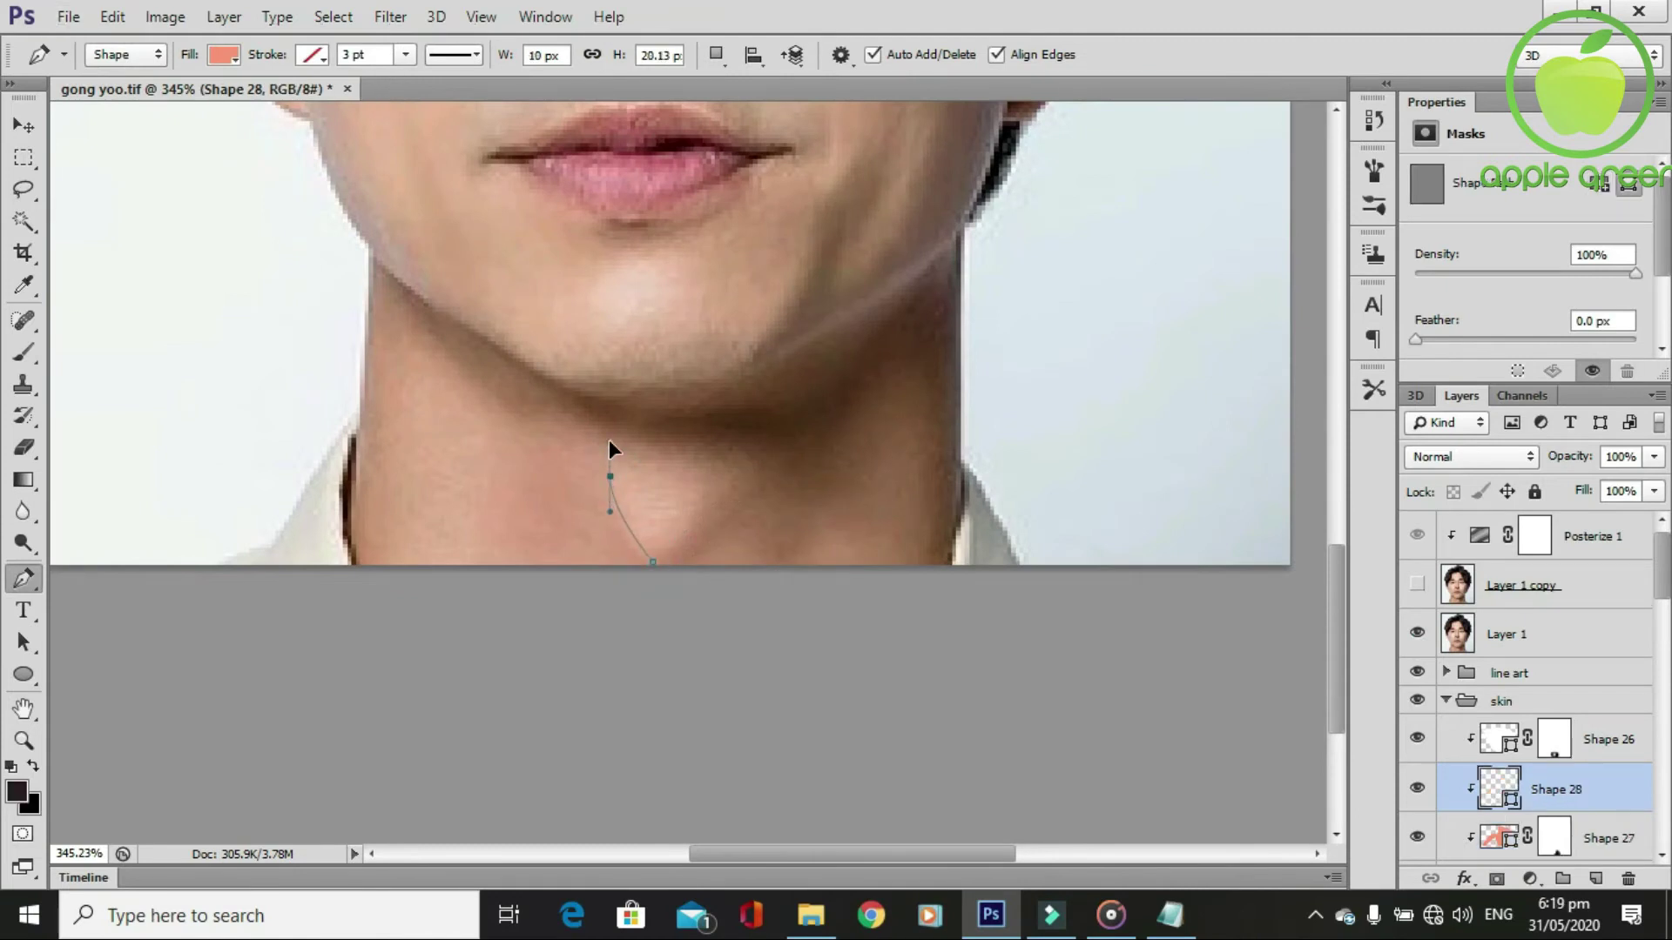
left_click(610, 476, "alt")
left_click_drag(492, 400, 521, 410)
left_click_drag(545, 615, 523, 585)
left_click(653, 563)
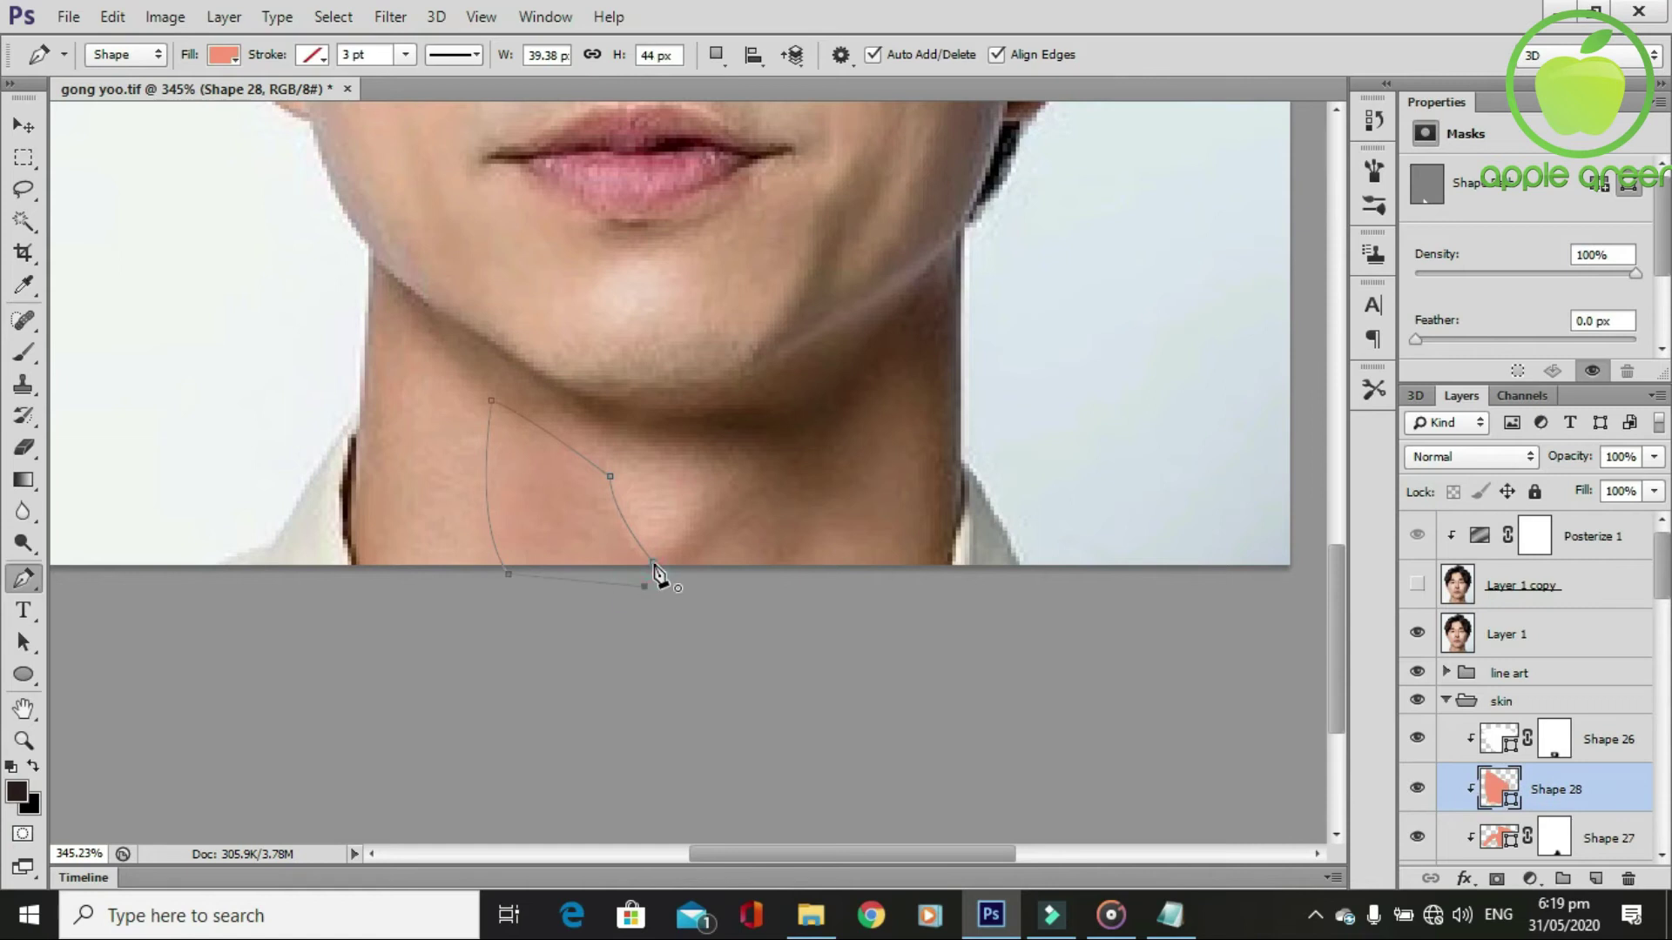
scroll(744, 643, "down", 1)
scroll(744, 643, "up", 1)
Mask Shape 28, set its opacity to 78%, and fade its top and lower edges.
left_click(1418, 633)
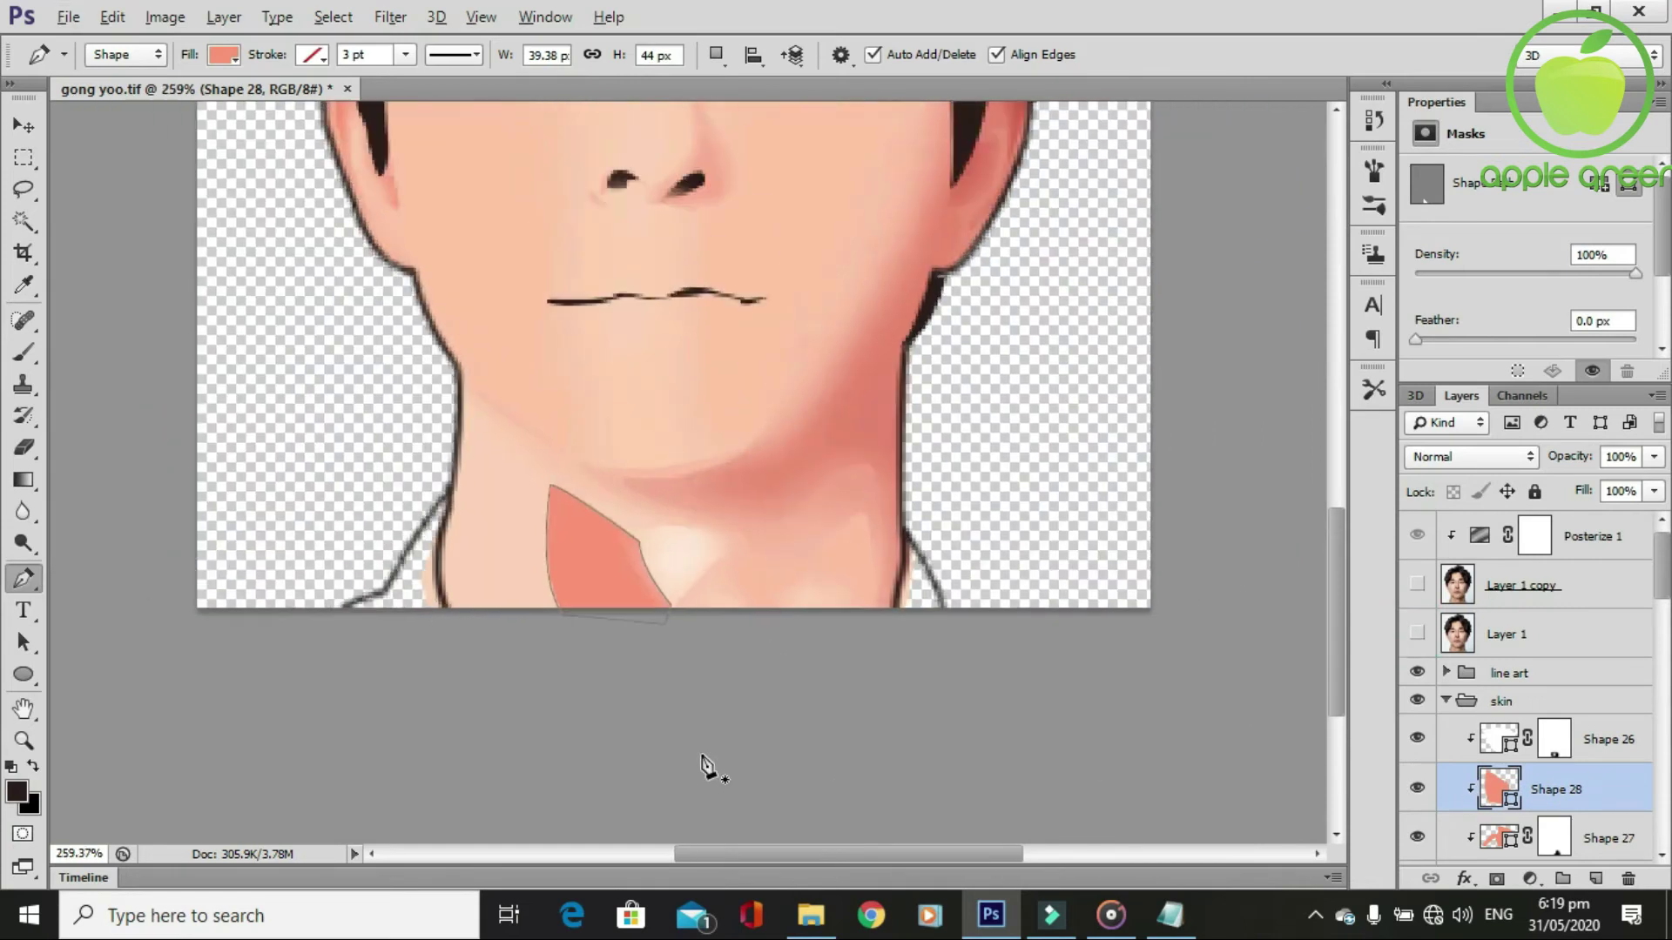
scroll(702, 766, "down", 1)
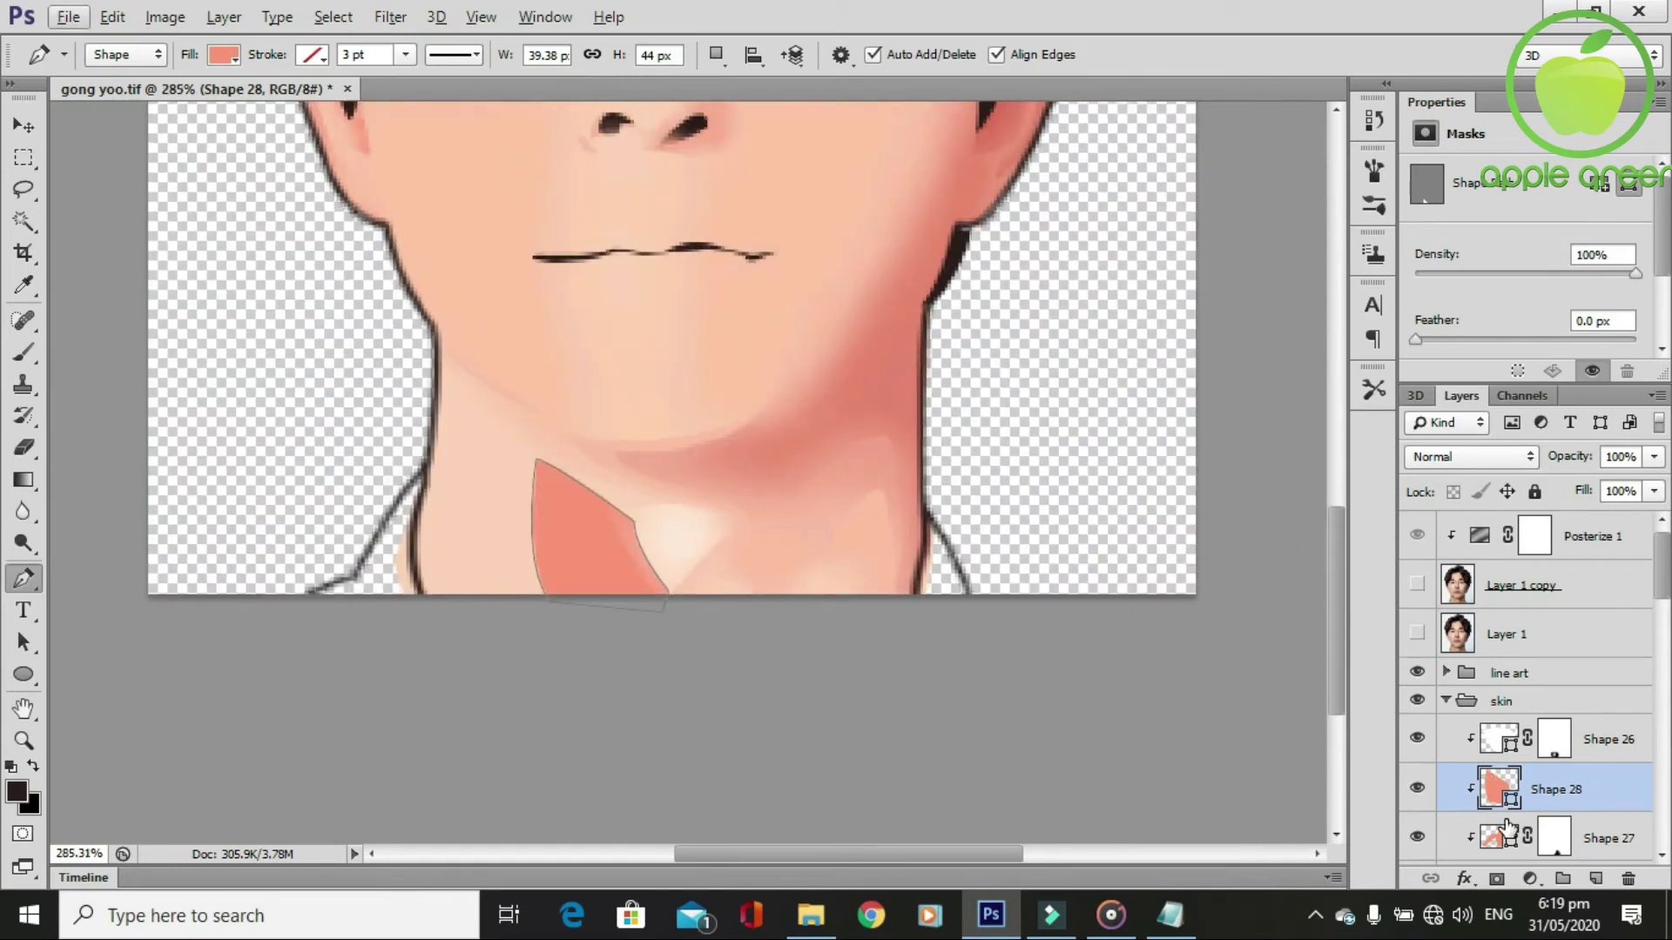
left_click(1497, 880)
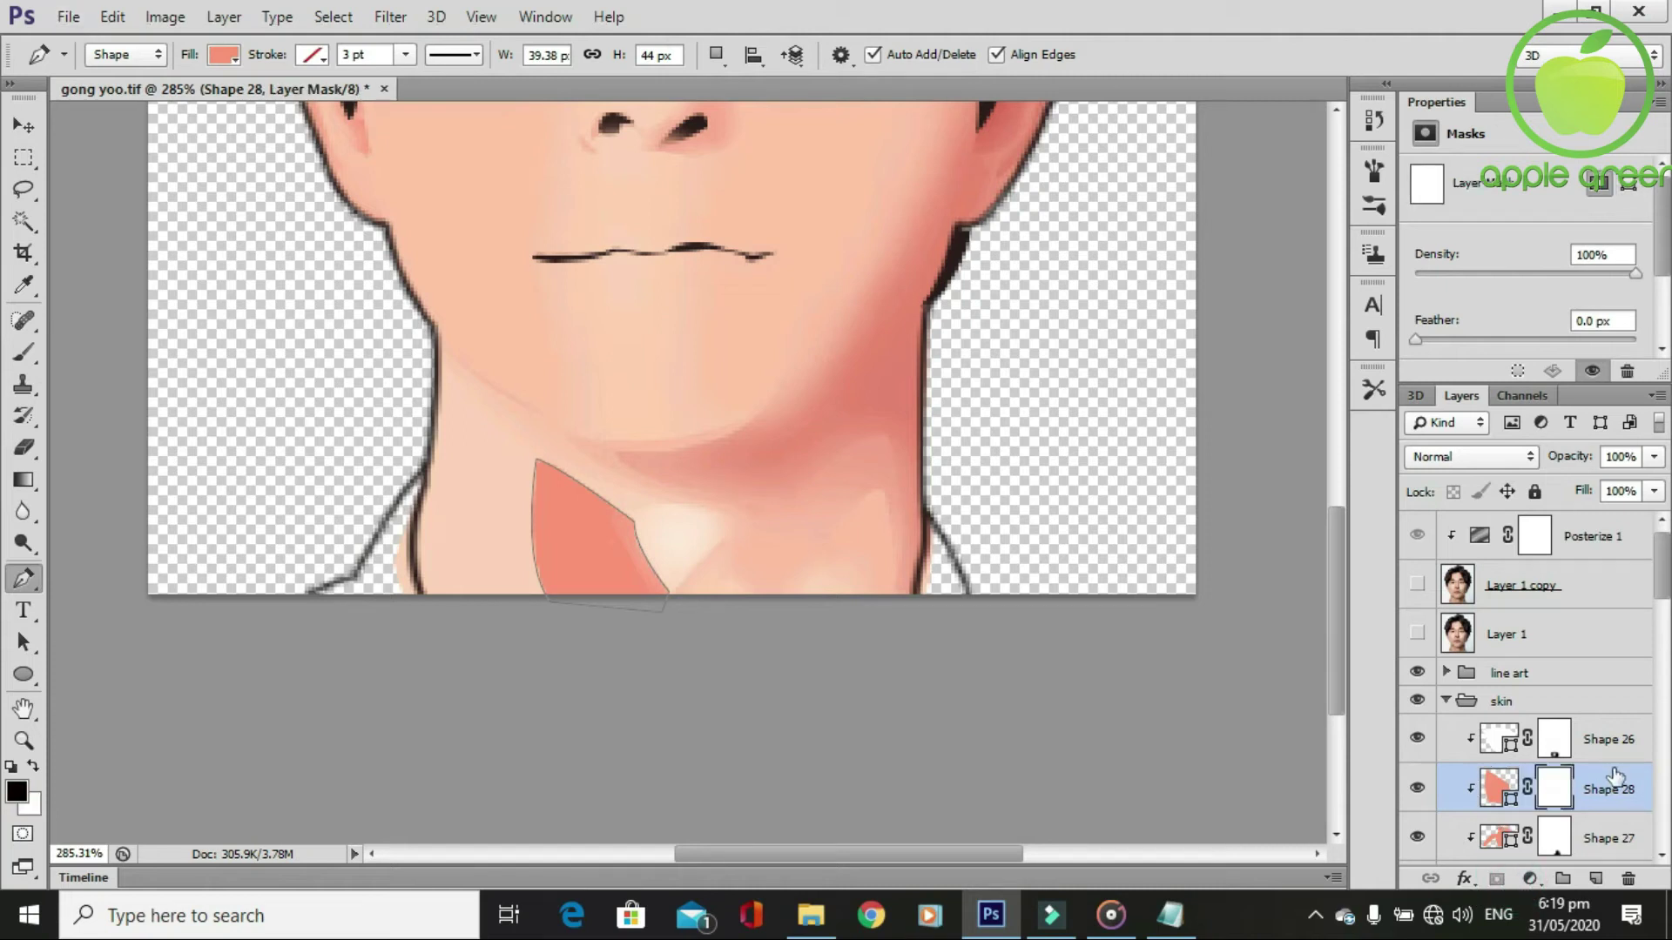
key("b")
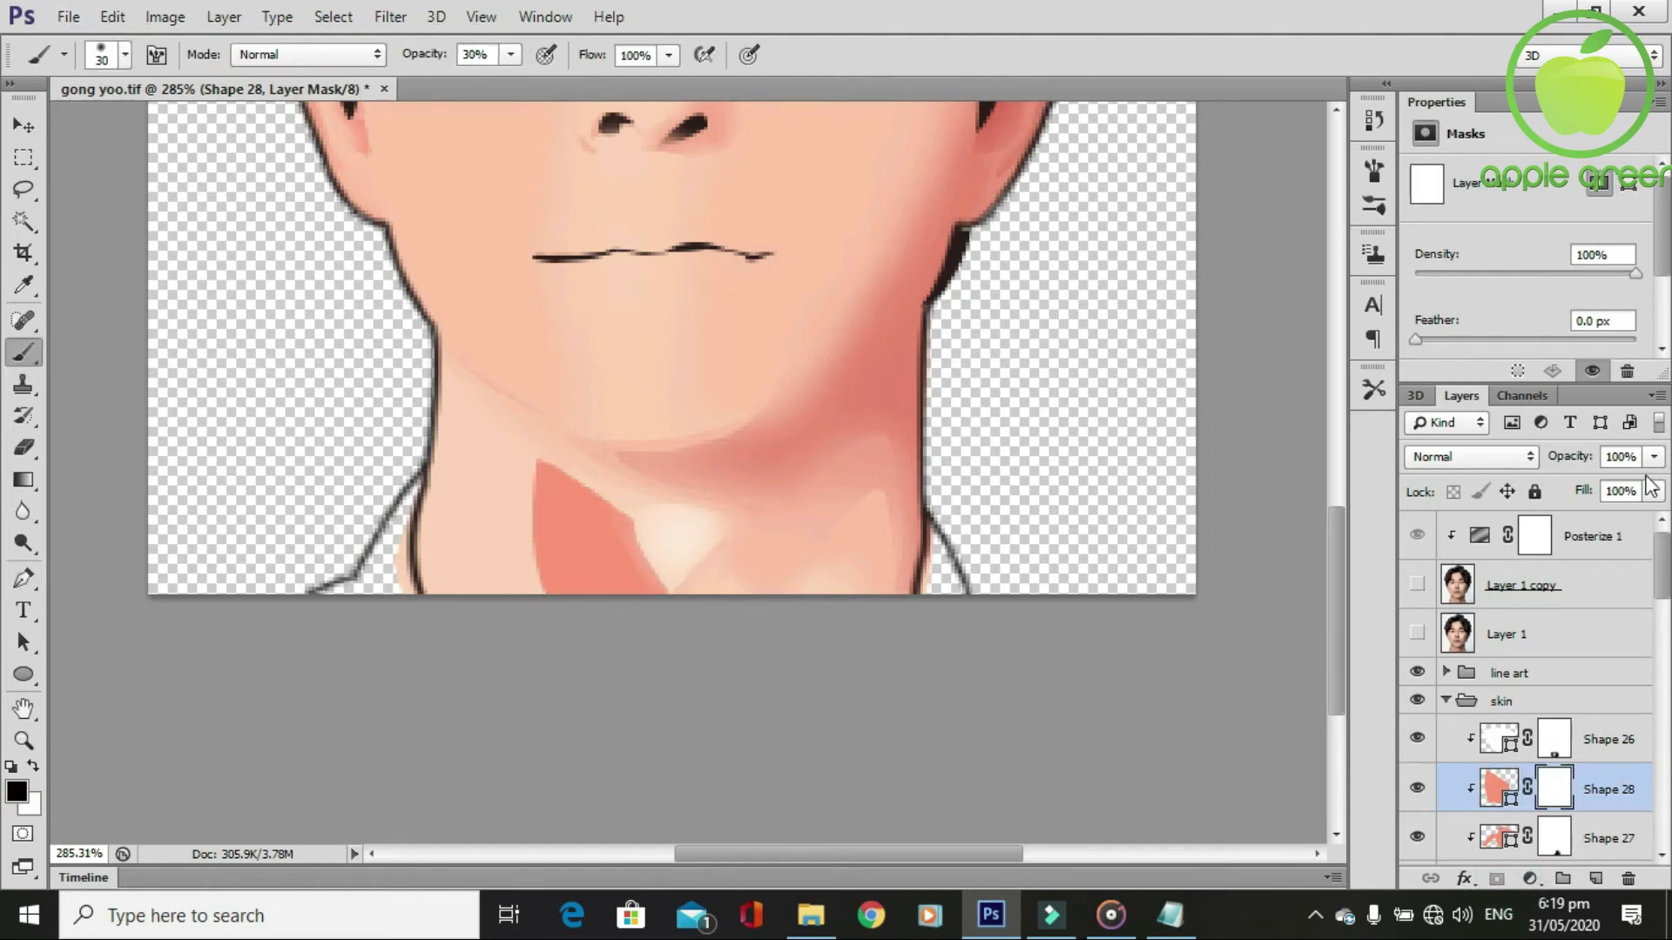
left_click_drag(1654, 457, 1628, 486)
mouse_move(541, 470)
left_mouse_down()
mouse_move(564, 495)
mouse_move(519, 489)
mouse_move(541, 616)
mouse_move(579, 511)
mouse_move(608, 614)
mouse_move(578, 478)
mouse_move(619, 604)
mouse_move(590, 566)
mouse_move(634, 664)
mouse_move(586, 496)
left_mouse_up()
left_click_drag(618, 616, 561, 537)
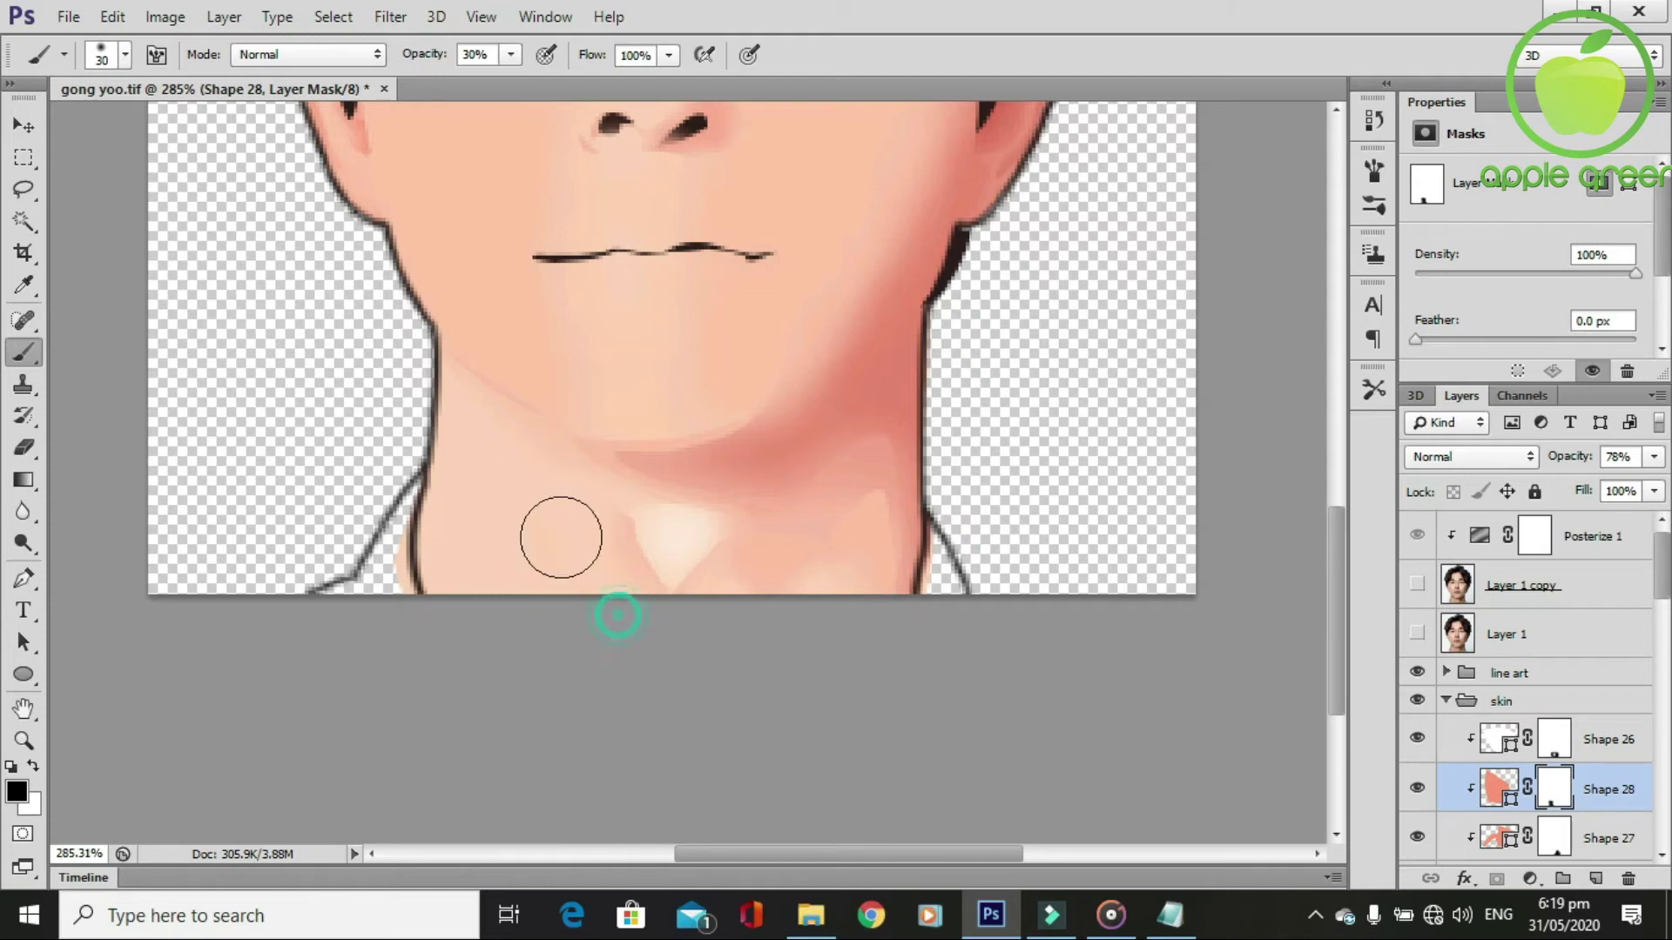
Show the reference photo again for further tracing.
scroll(746, 697, "down", 2)
scroll(698, 660, "up", 1)
scroll(787, 725, "up", 1)
left_click(1417, 634)
scroll(840, 626, "up", 1)
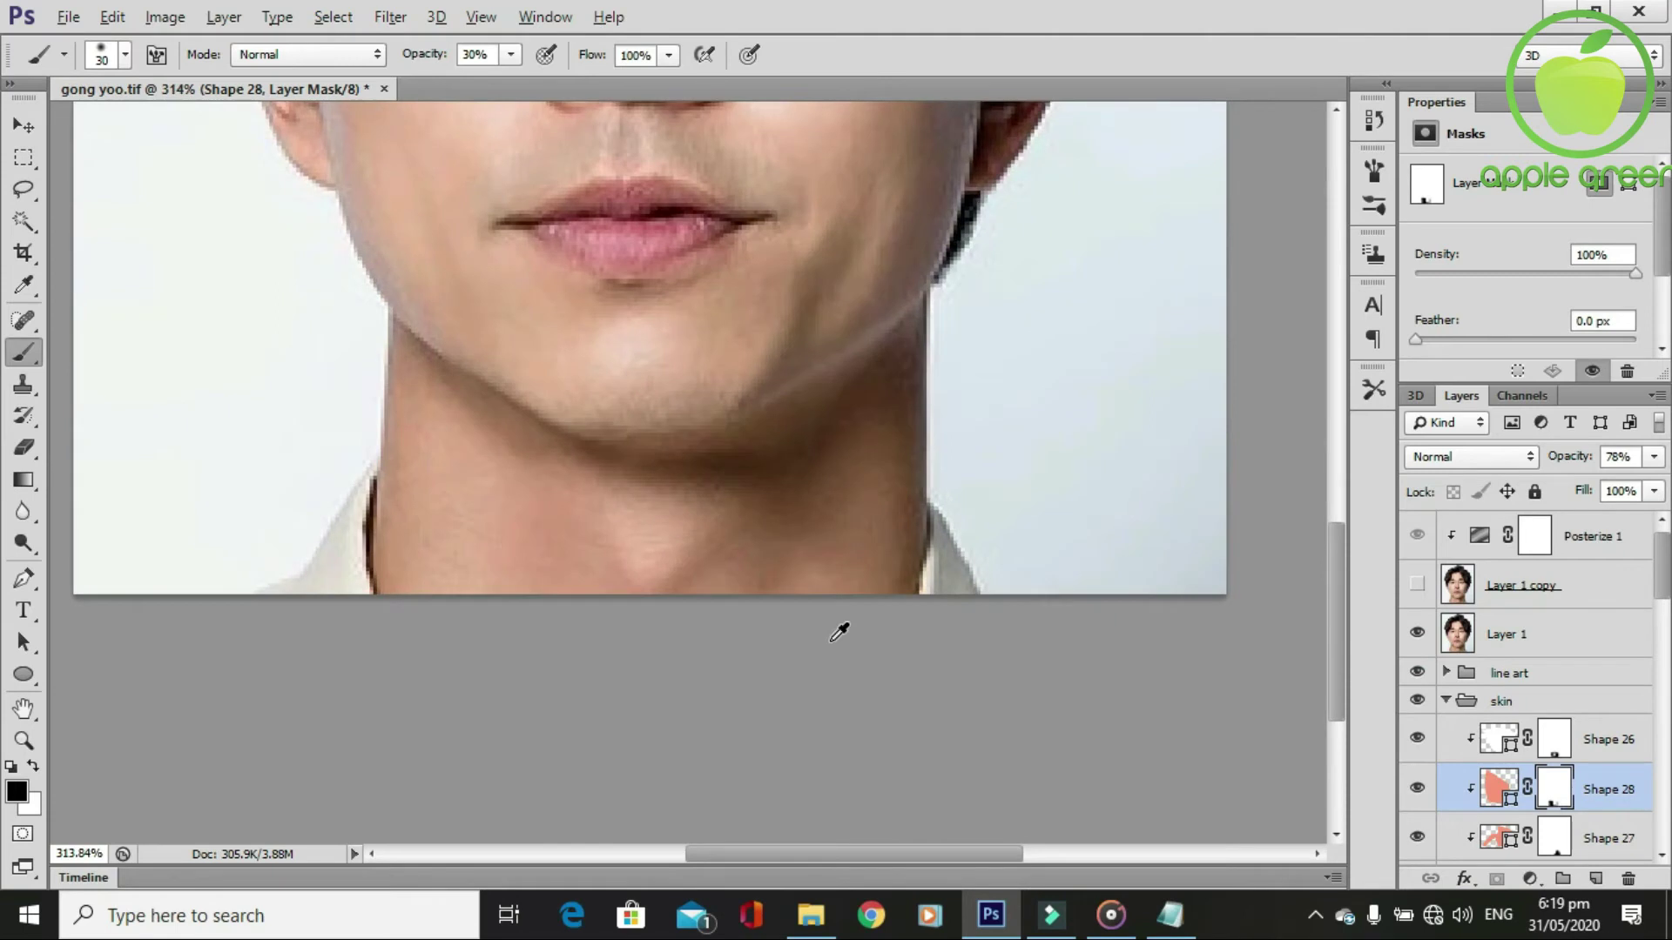
scroll(795, 690, "up", 2)
key("p")
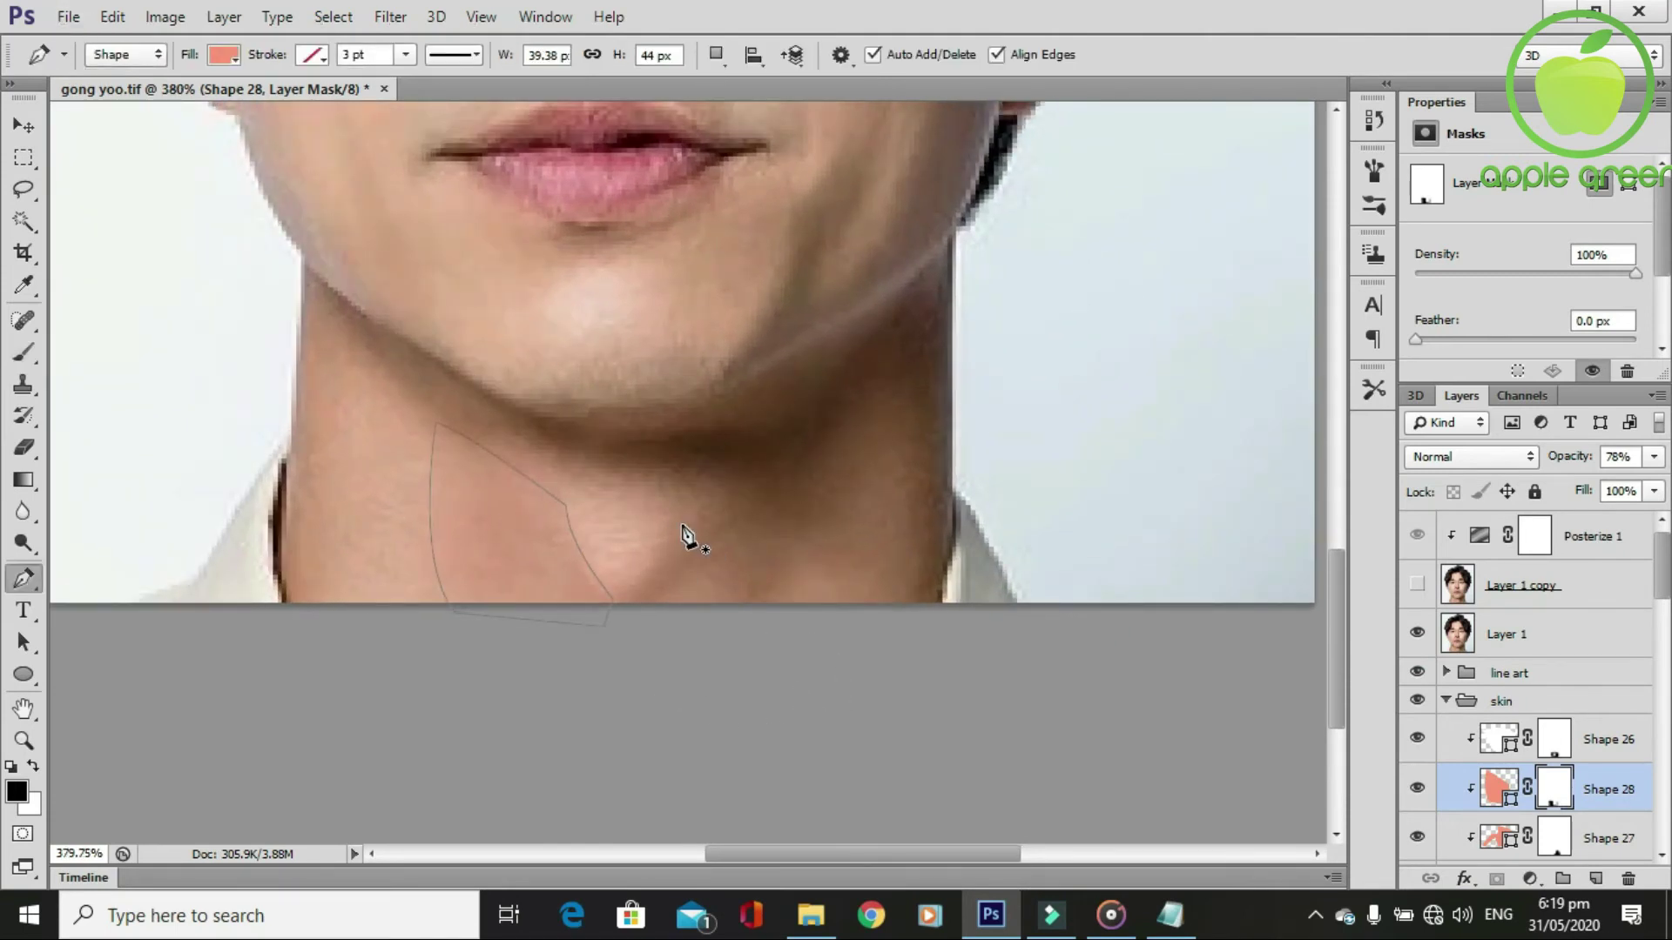
Pen-draw highlight Shape 29 over the neck notch above Shape 26.
left_click(1603, 741)
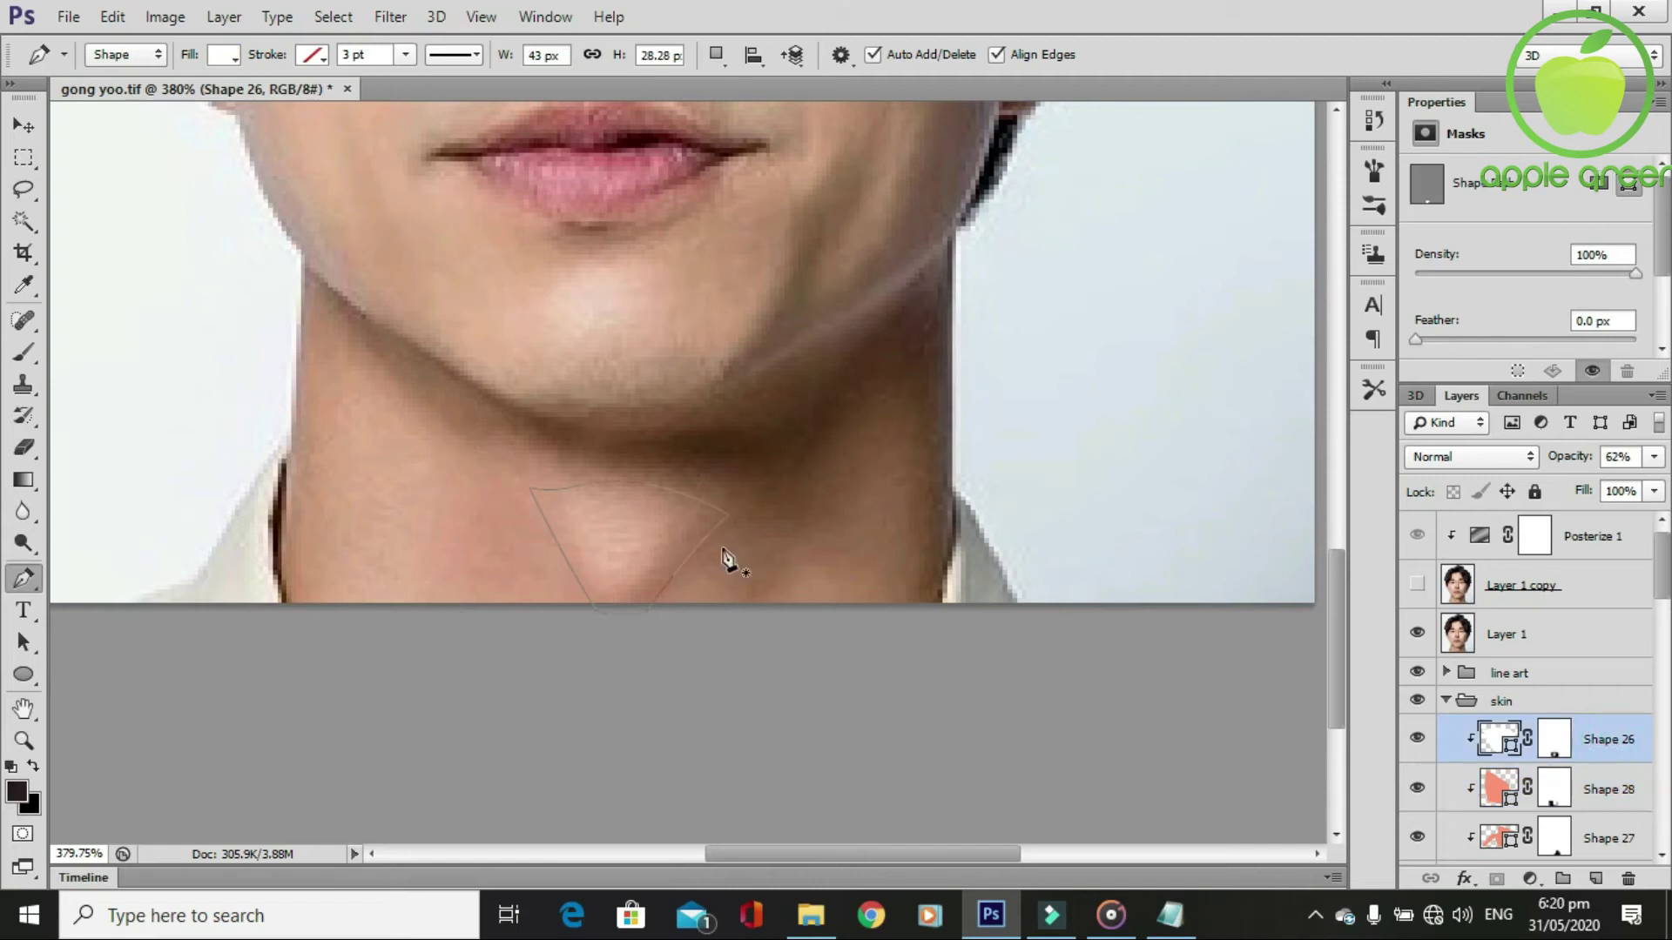
left_click(704, 501)
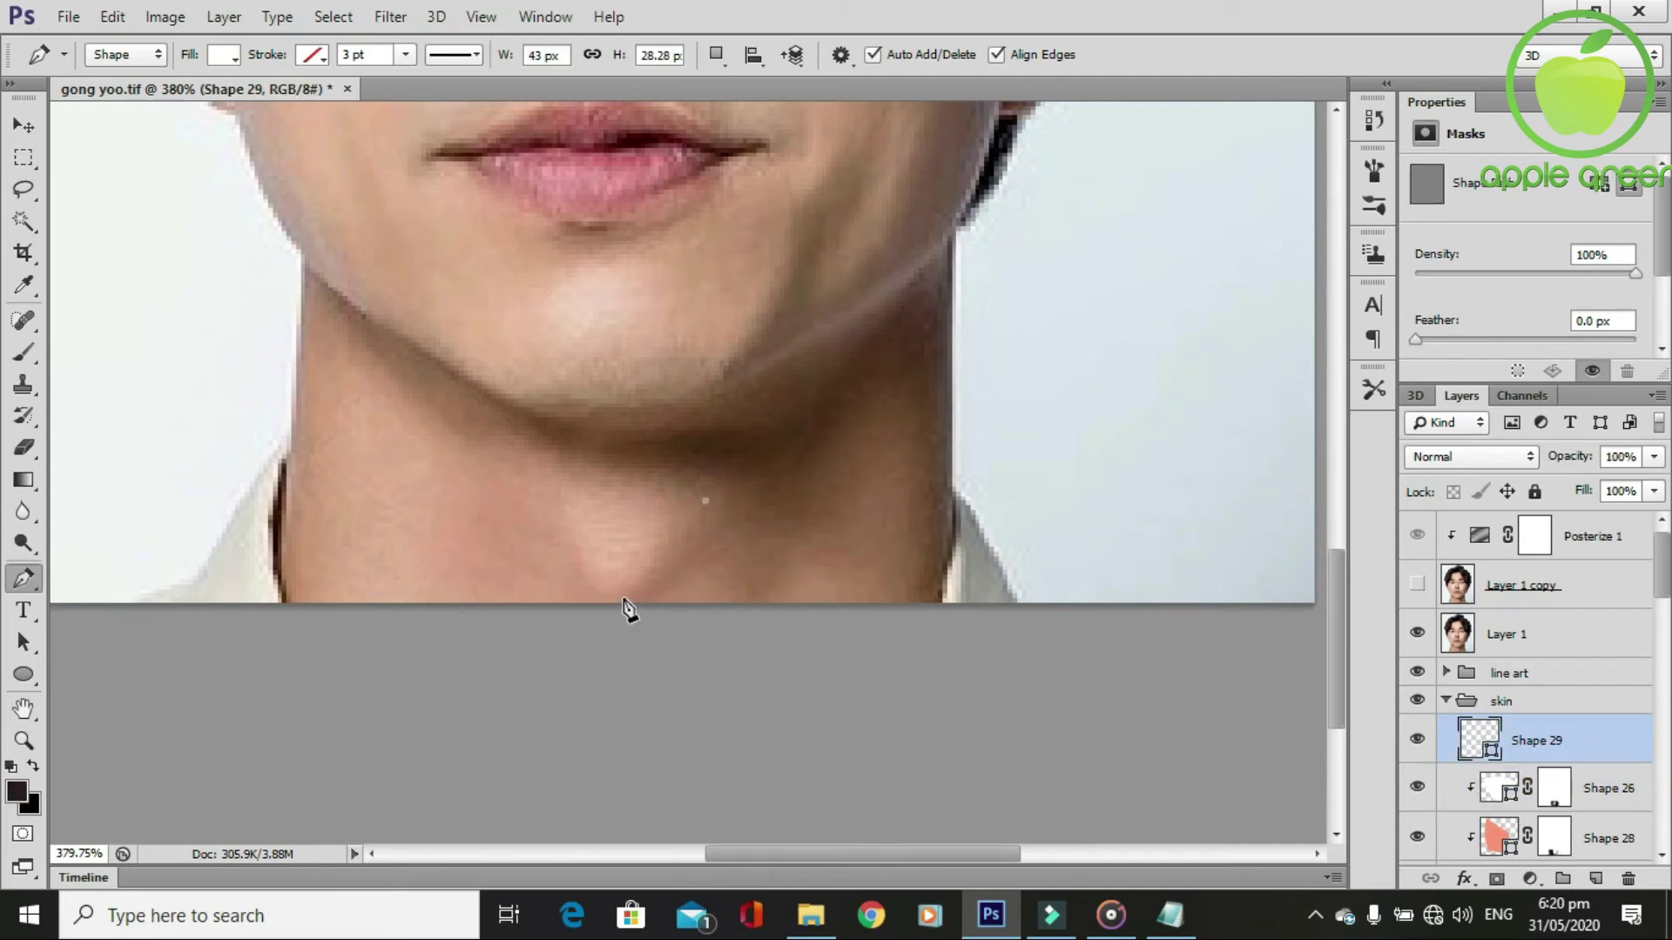
left_click(623, 600, "alt")
key("ctrl+z")
left_click_drag(575, 546, 572, 498)
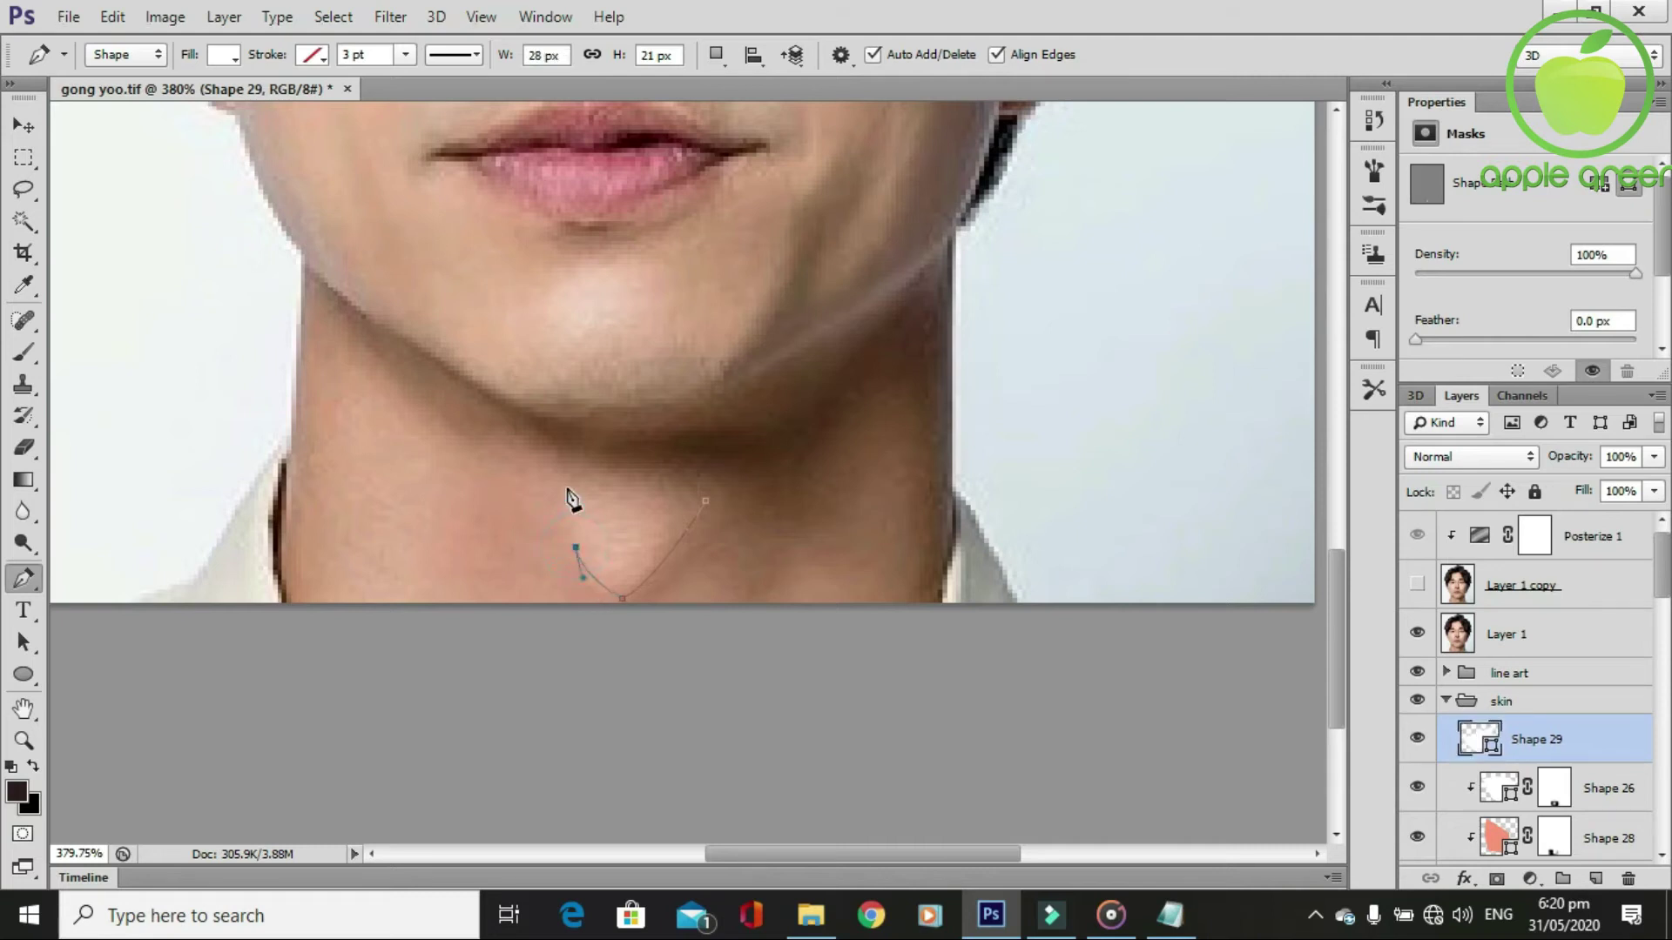
left_click(576, 546, "alt")
left_click(584, 494)
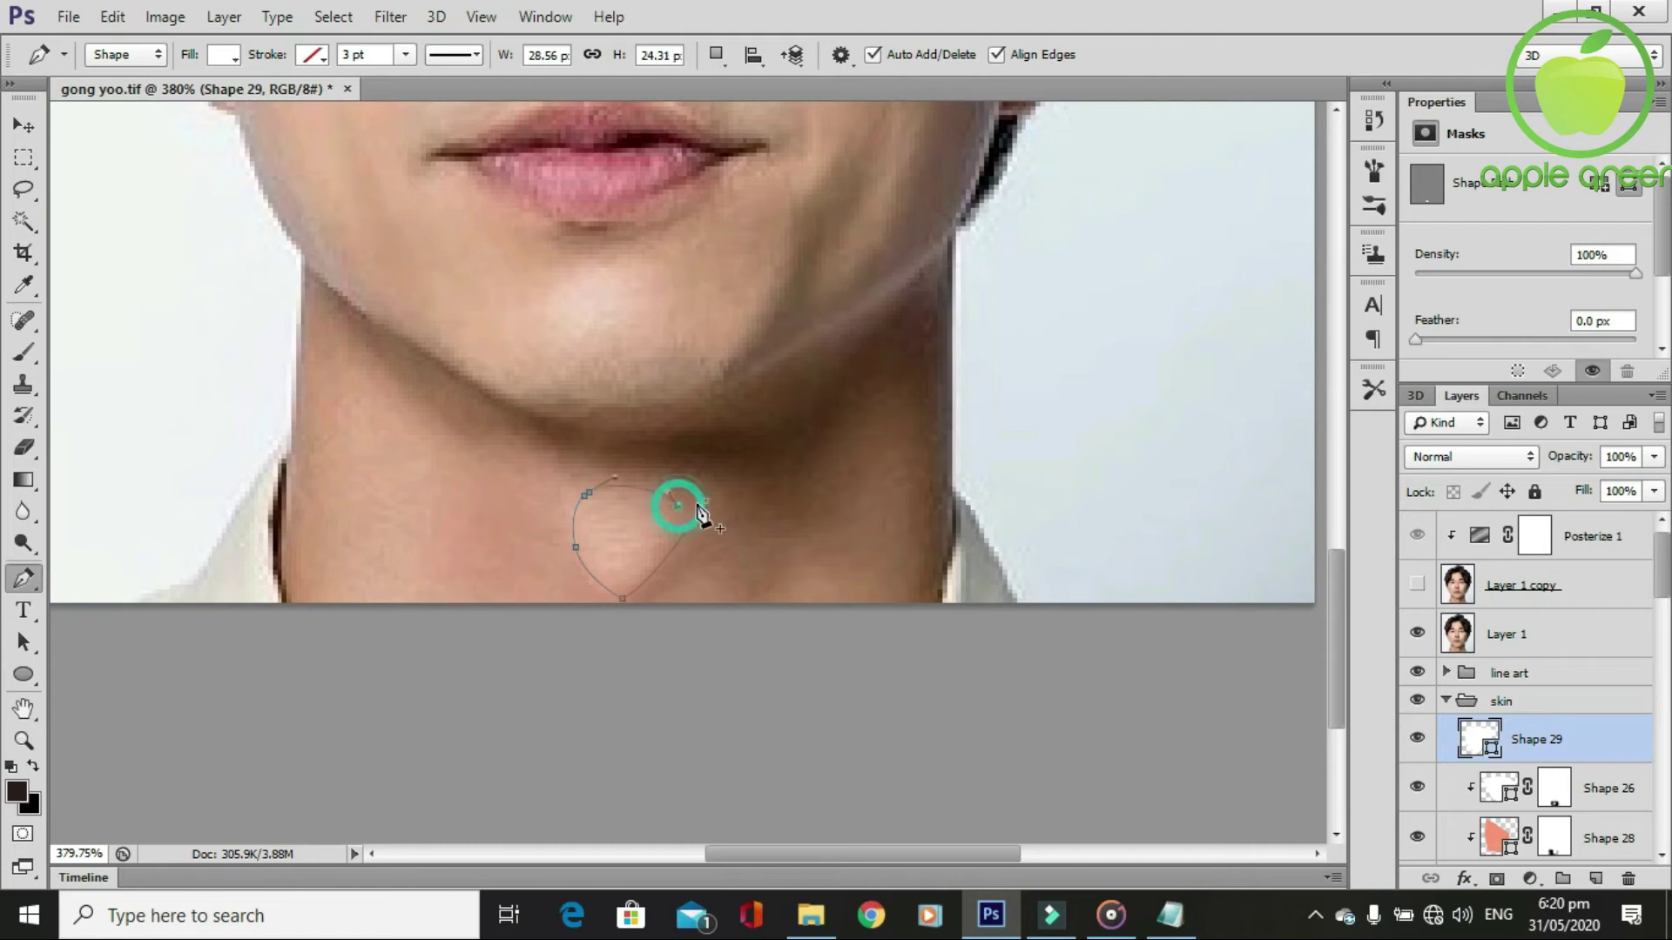
Clip Shape 29 to the skin, hide the photo, set 56% opacity, and add a mask.
scroll(708, 500, "down", 1)
left_click(1498, 747, "alt")
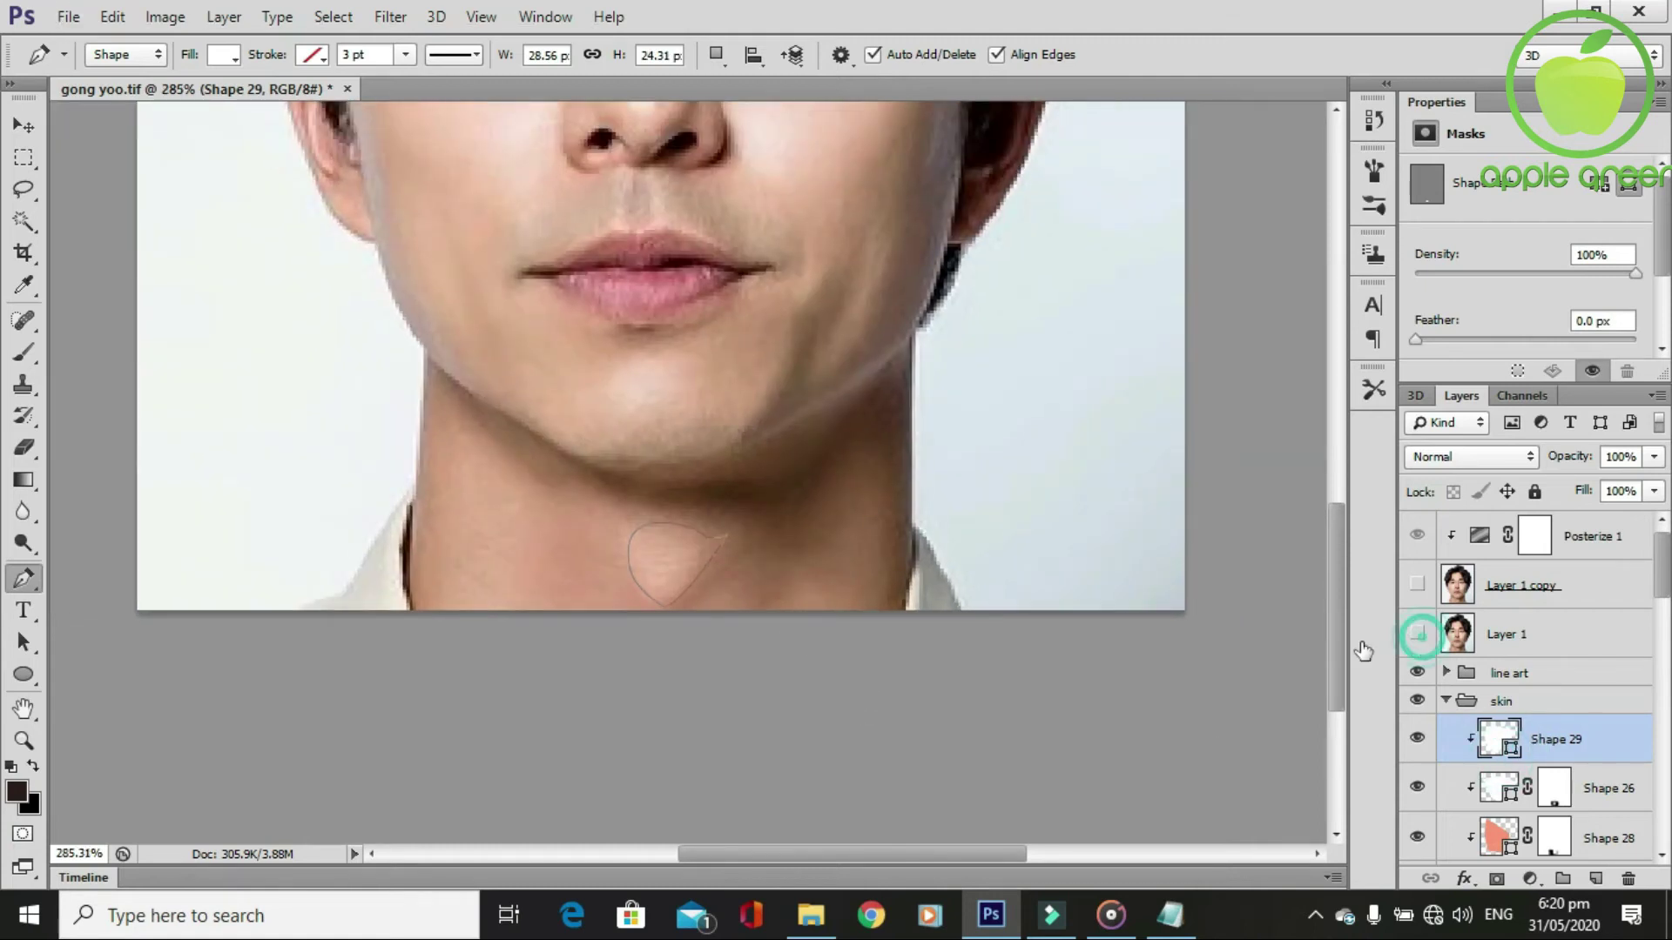
left_click(1417, 634)
left_click_drag(1652, 457, 1608, 487)
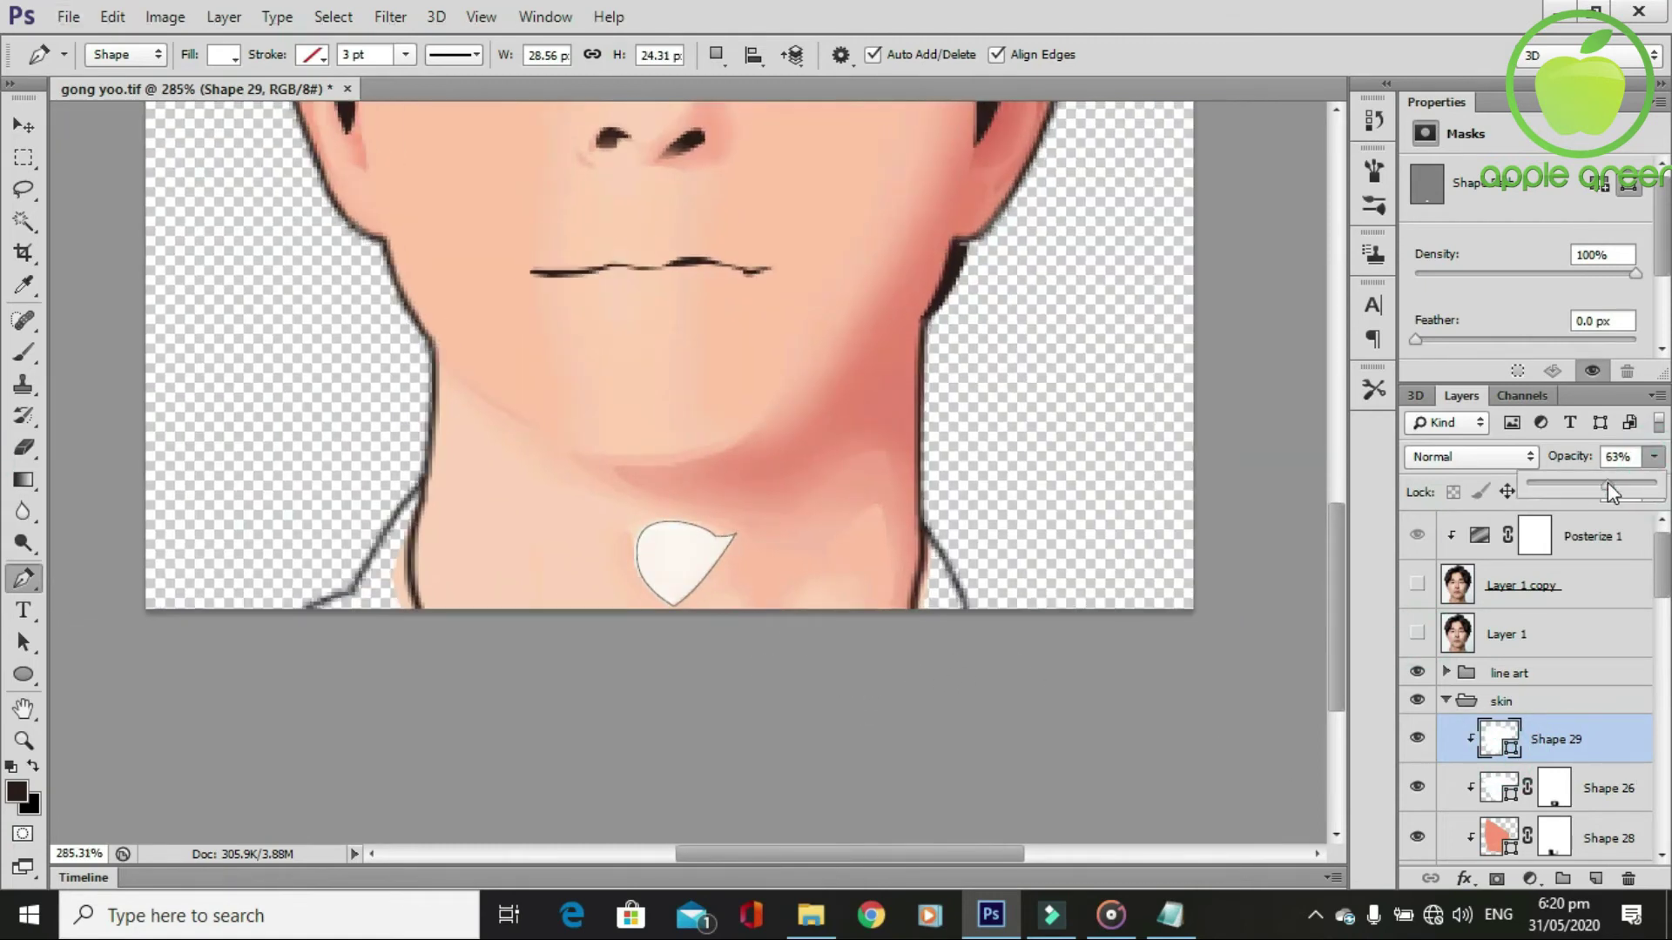
left_click(1498, 876)
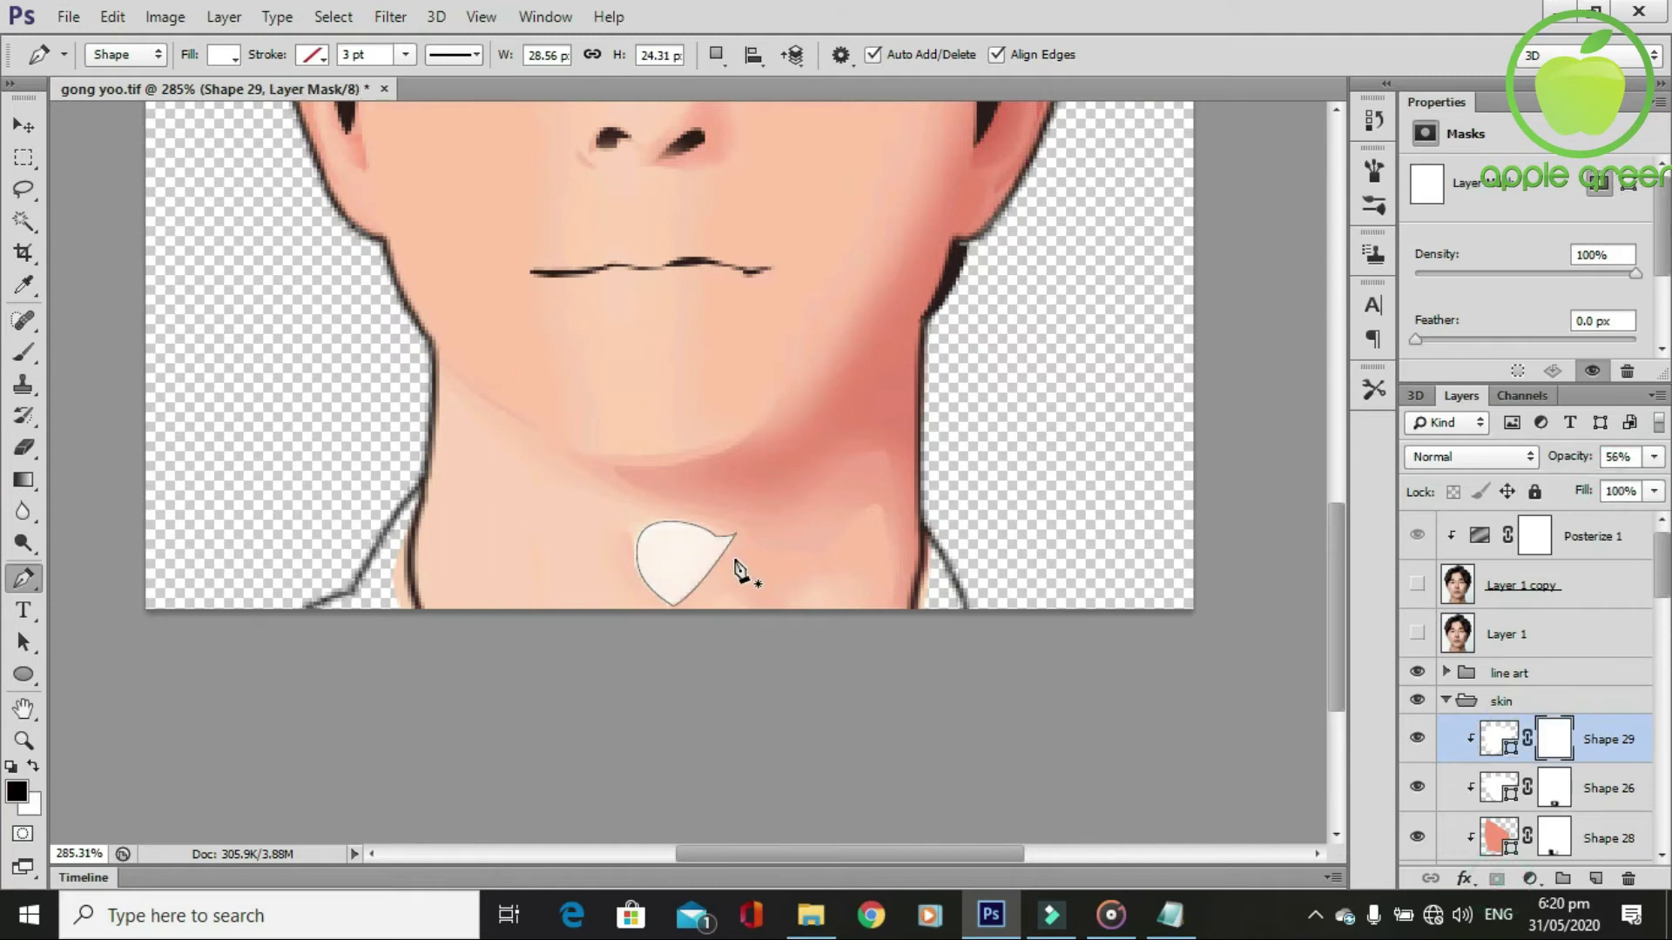
Brush Shape 29's mask to soften and fade the throat highlight's edges.
key("b")
mouse_move(757, 570)
left_mouse_down()
mouse_move(727, 607)
mouse_move(609, 545)
mouse_move(738, 575)
left_mouse_up()
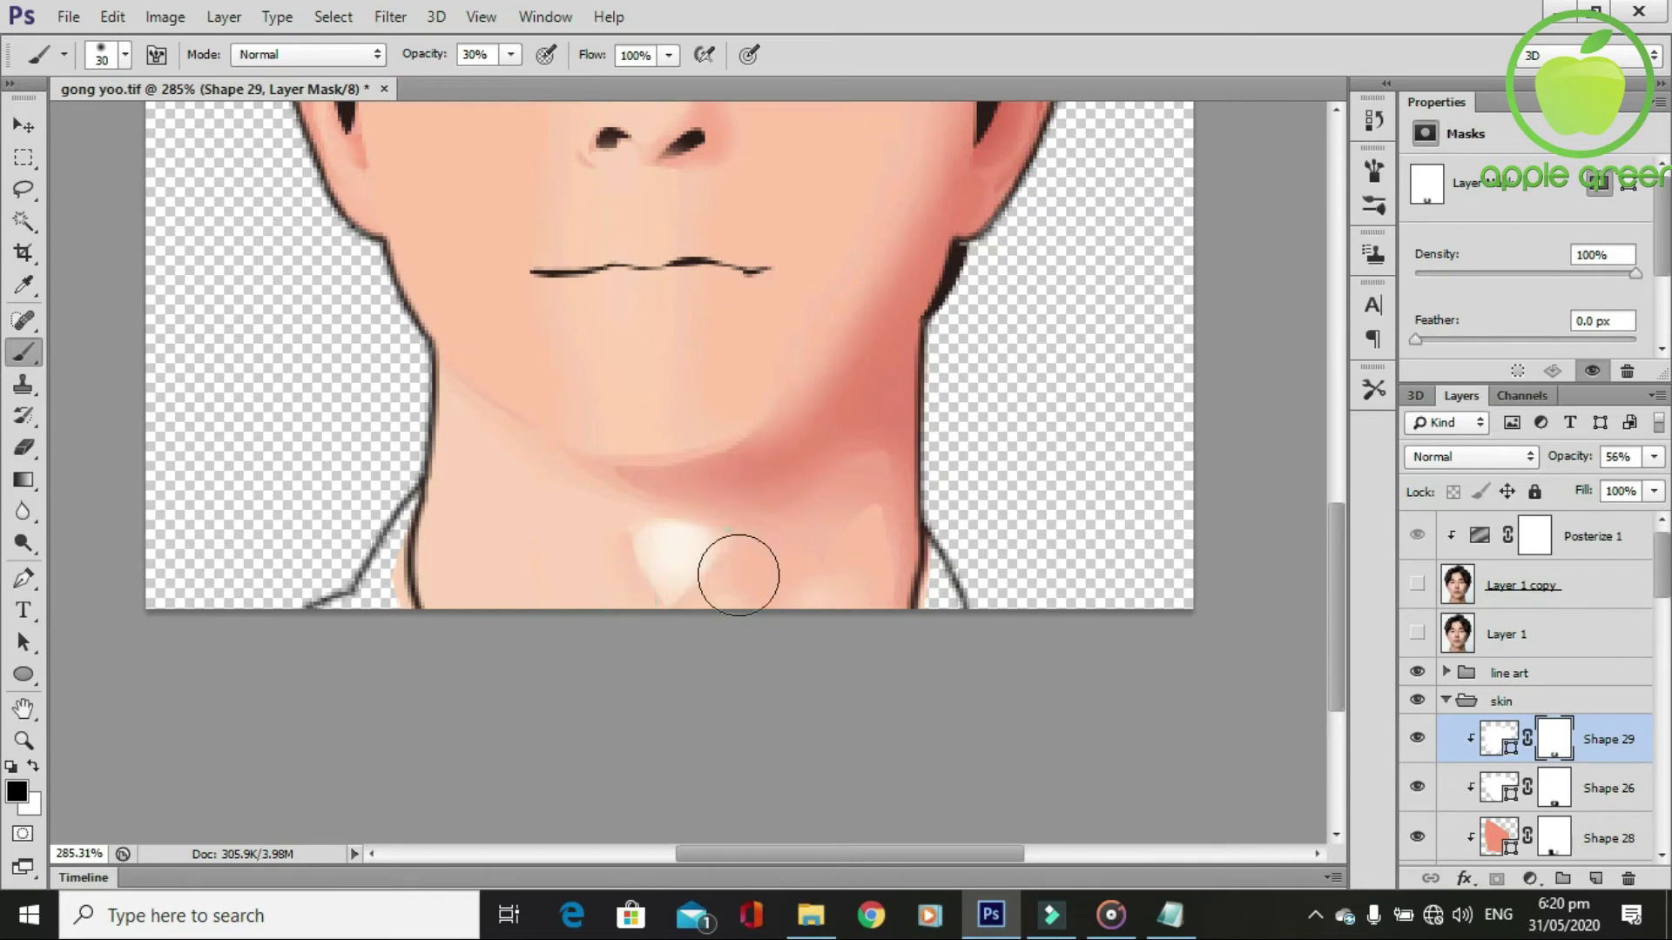
scroll(738, 574, "down", 3)
scroll(821, 653, "up", 3)
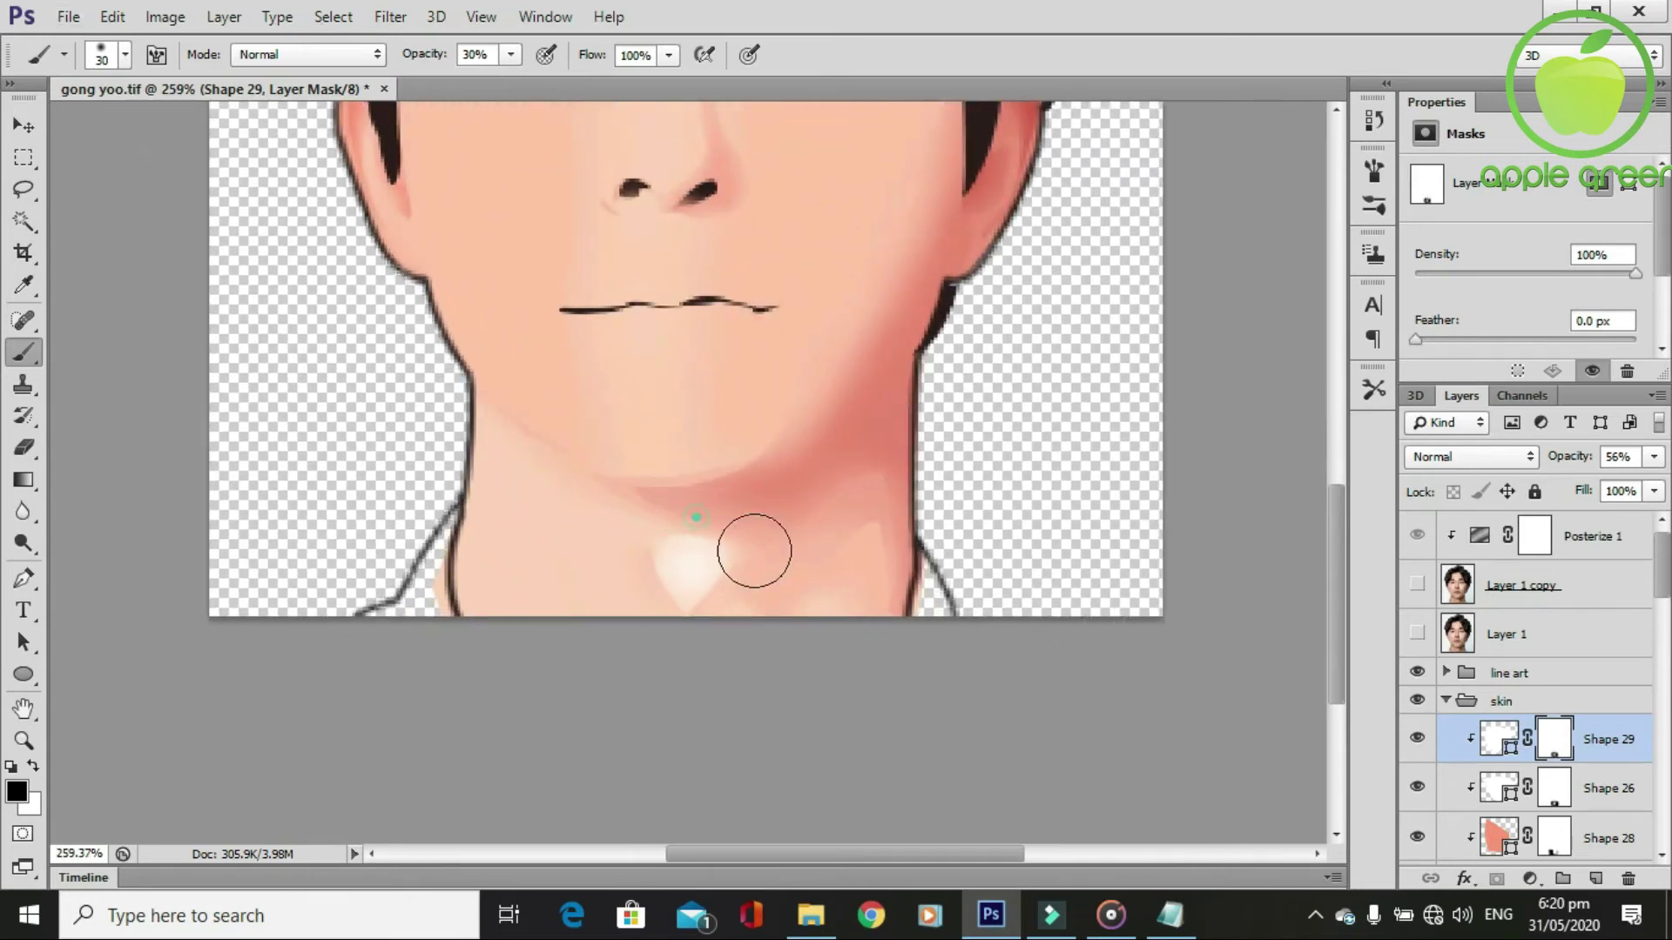
mouse_move(755, 551)
left_mouse_down()
mouse_move(744, 566)
mouse_move(634, 530)
mouse_move(836, 581)
left_mouse_up()
left_click(645, 604)
left_click(749, 525)
Step through the masks of Shapes 26, 29, 28 and 27 to review them.
left_click(1540, 800)
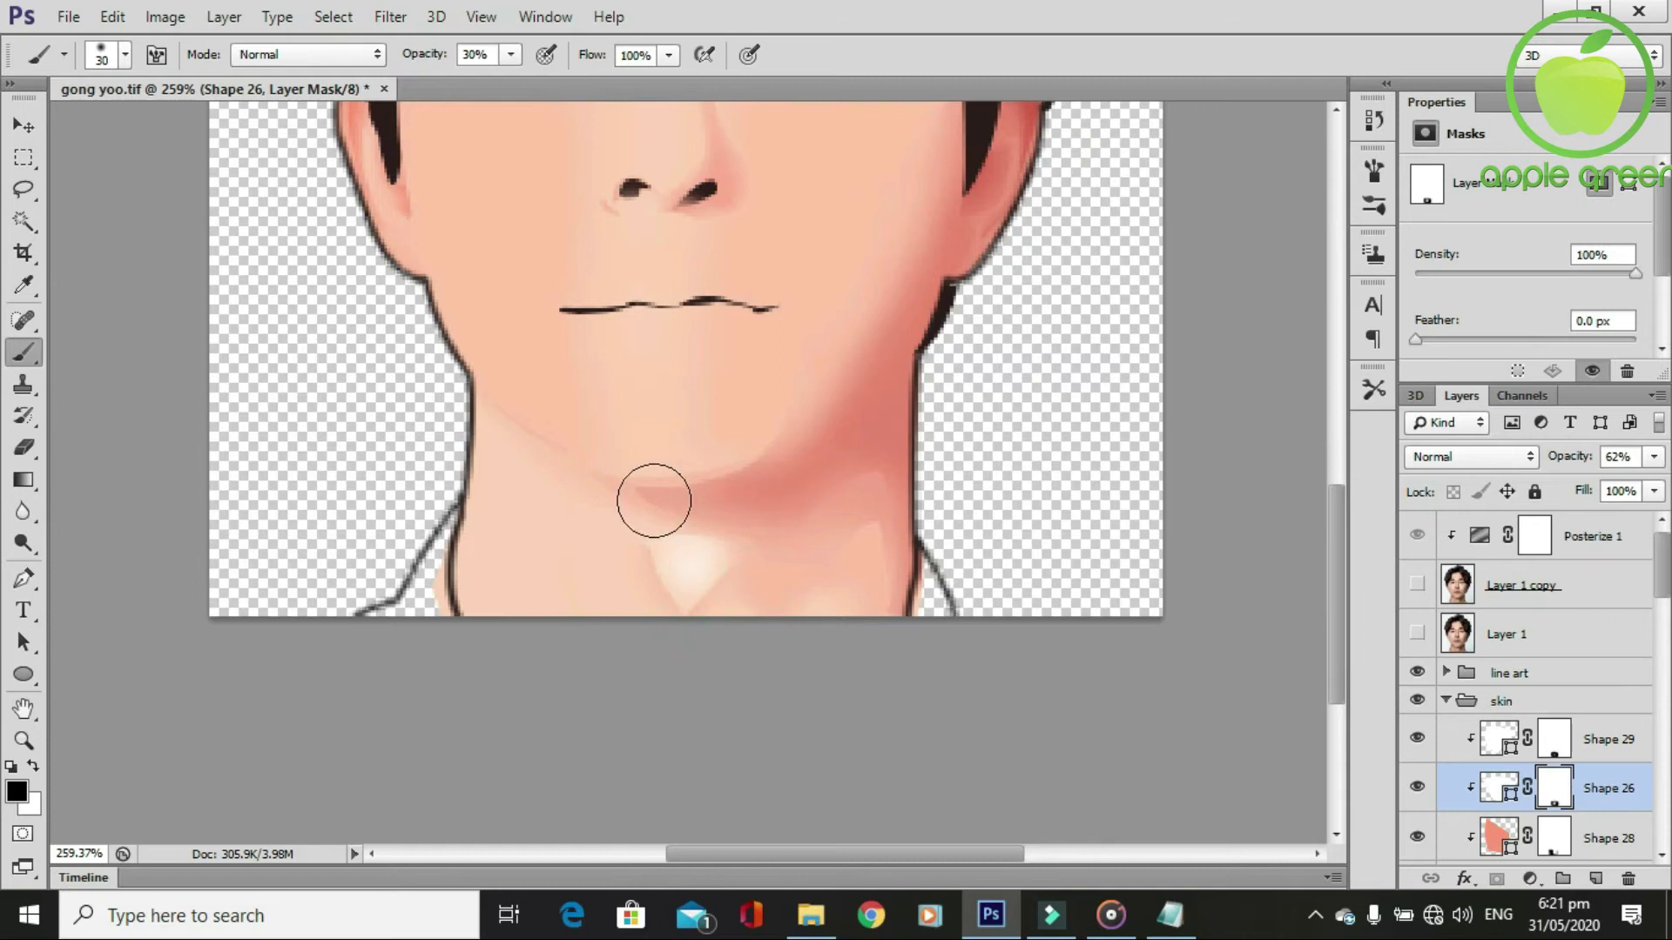
left_click(1554, 735)
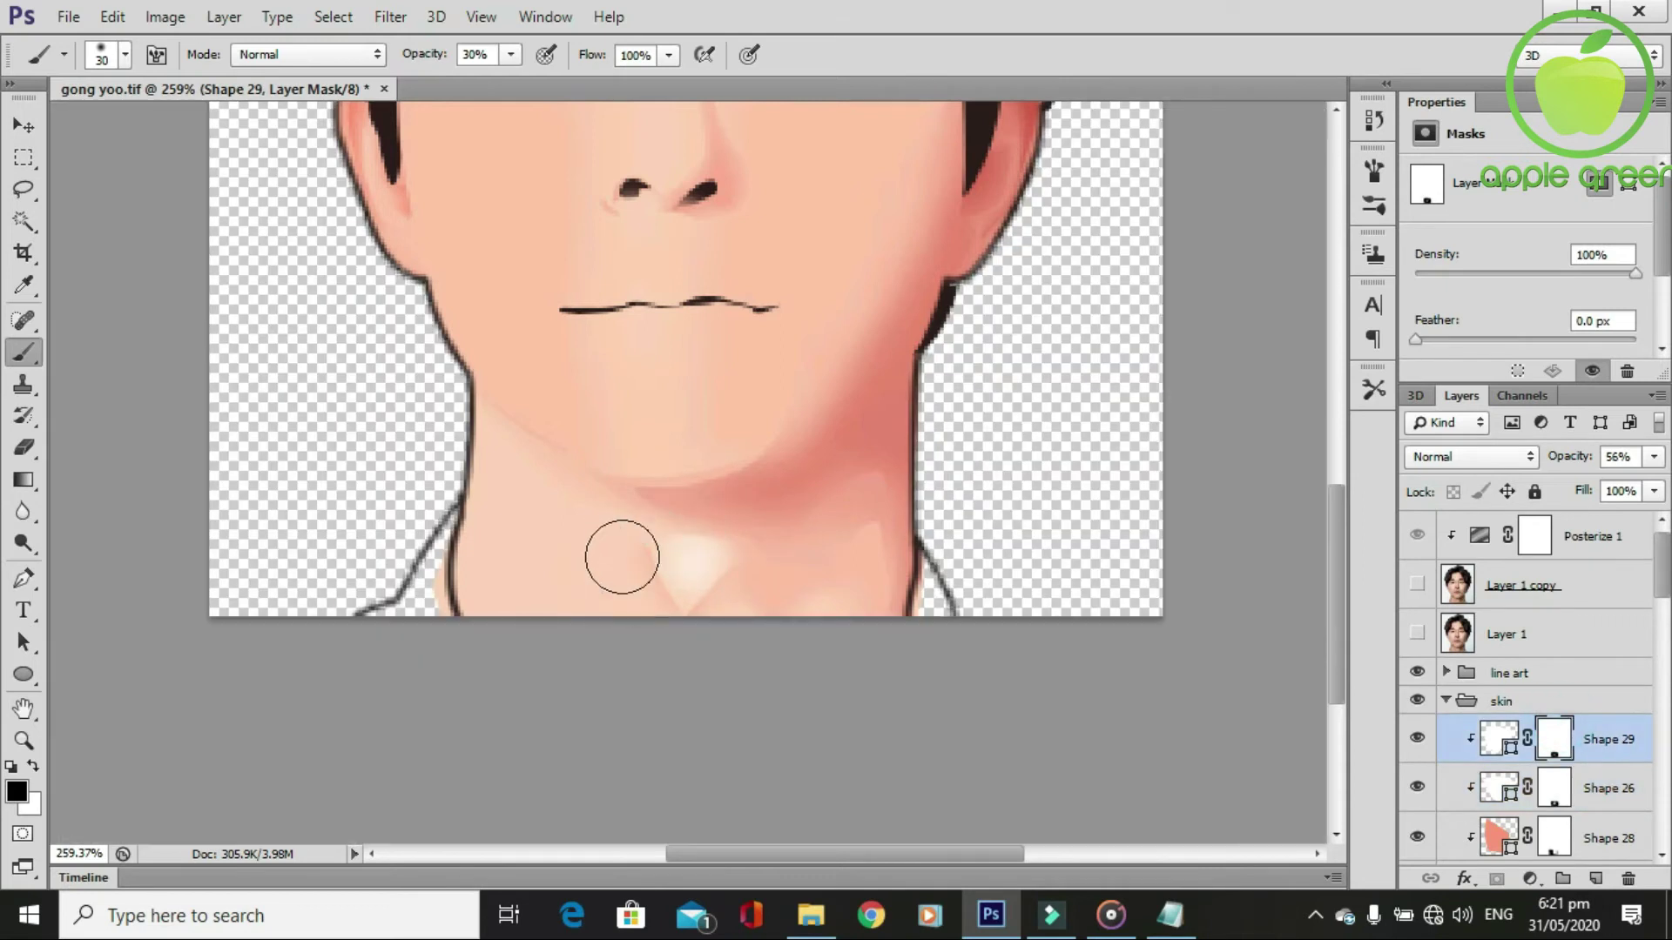
left_click(1553, 838)
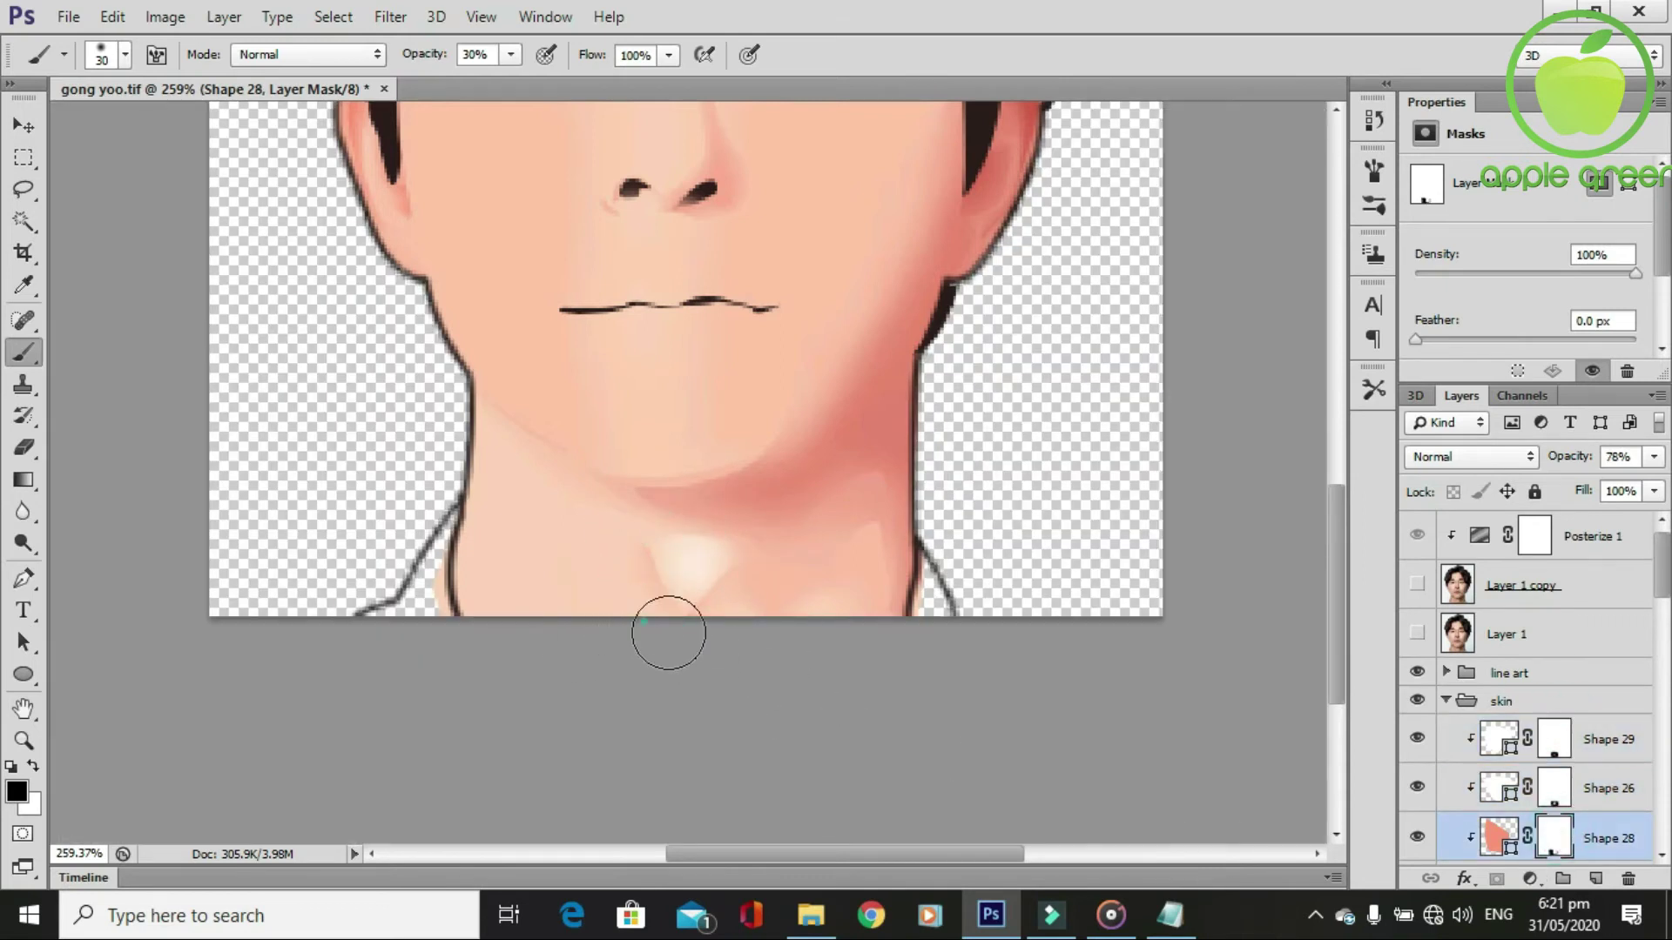
key("alt+bracketleft")
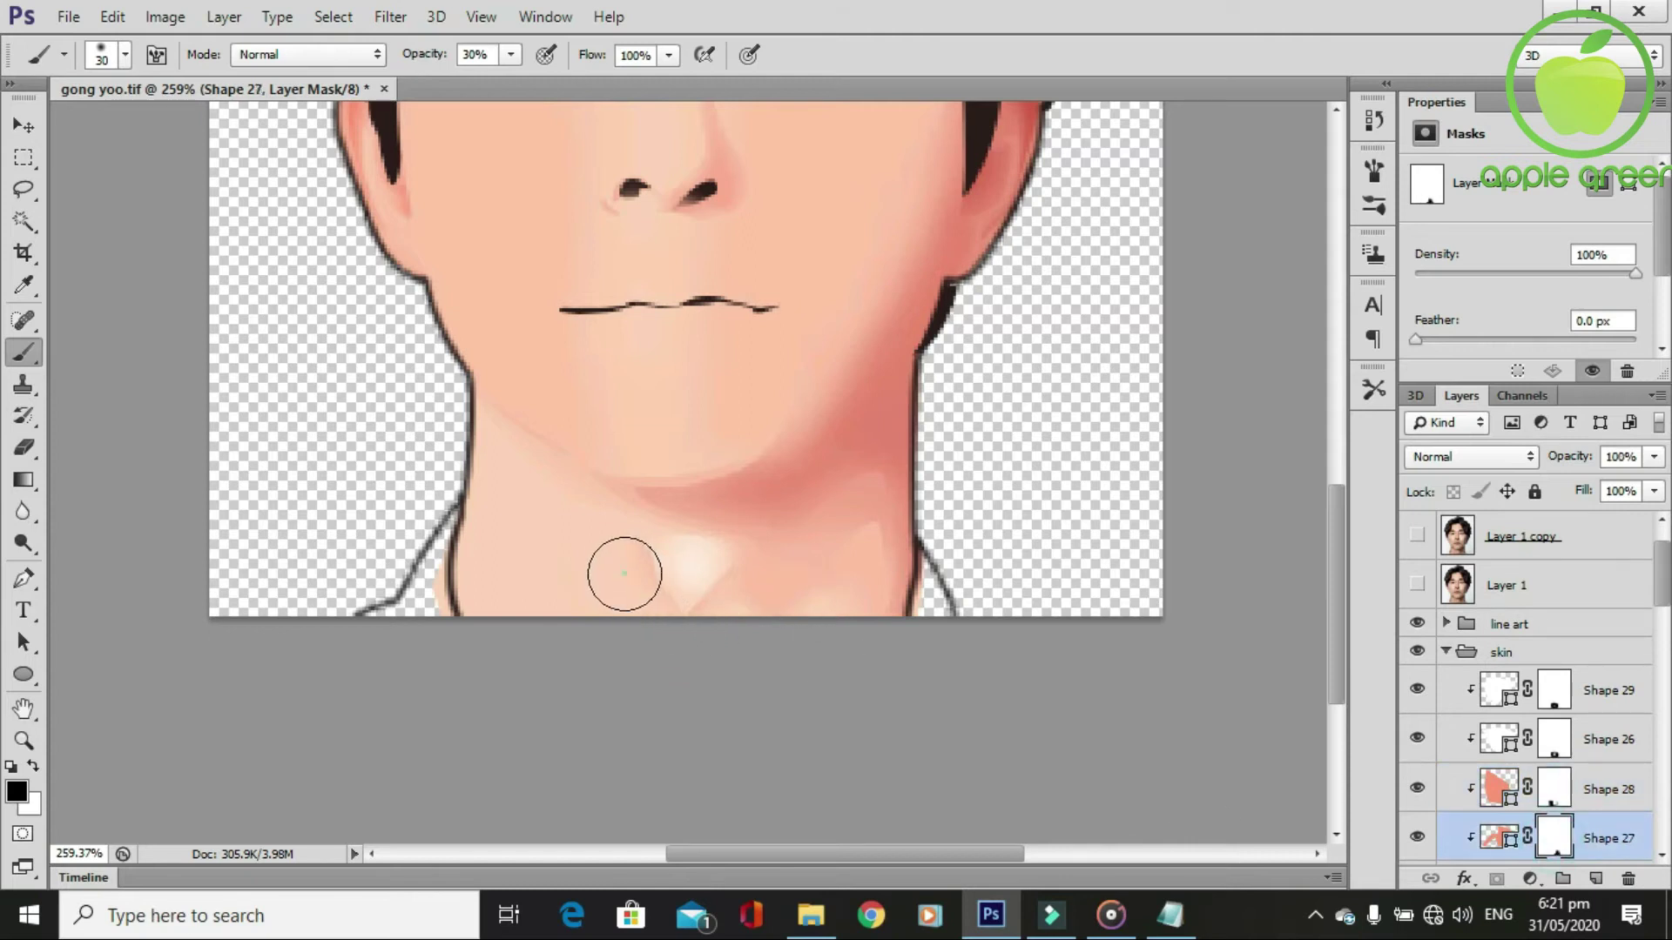
scroll(829, 683, "down", 2)
scroll(766, 701, "up", 1)
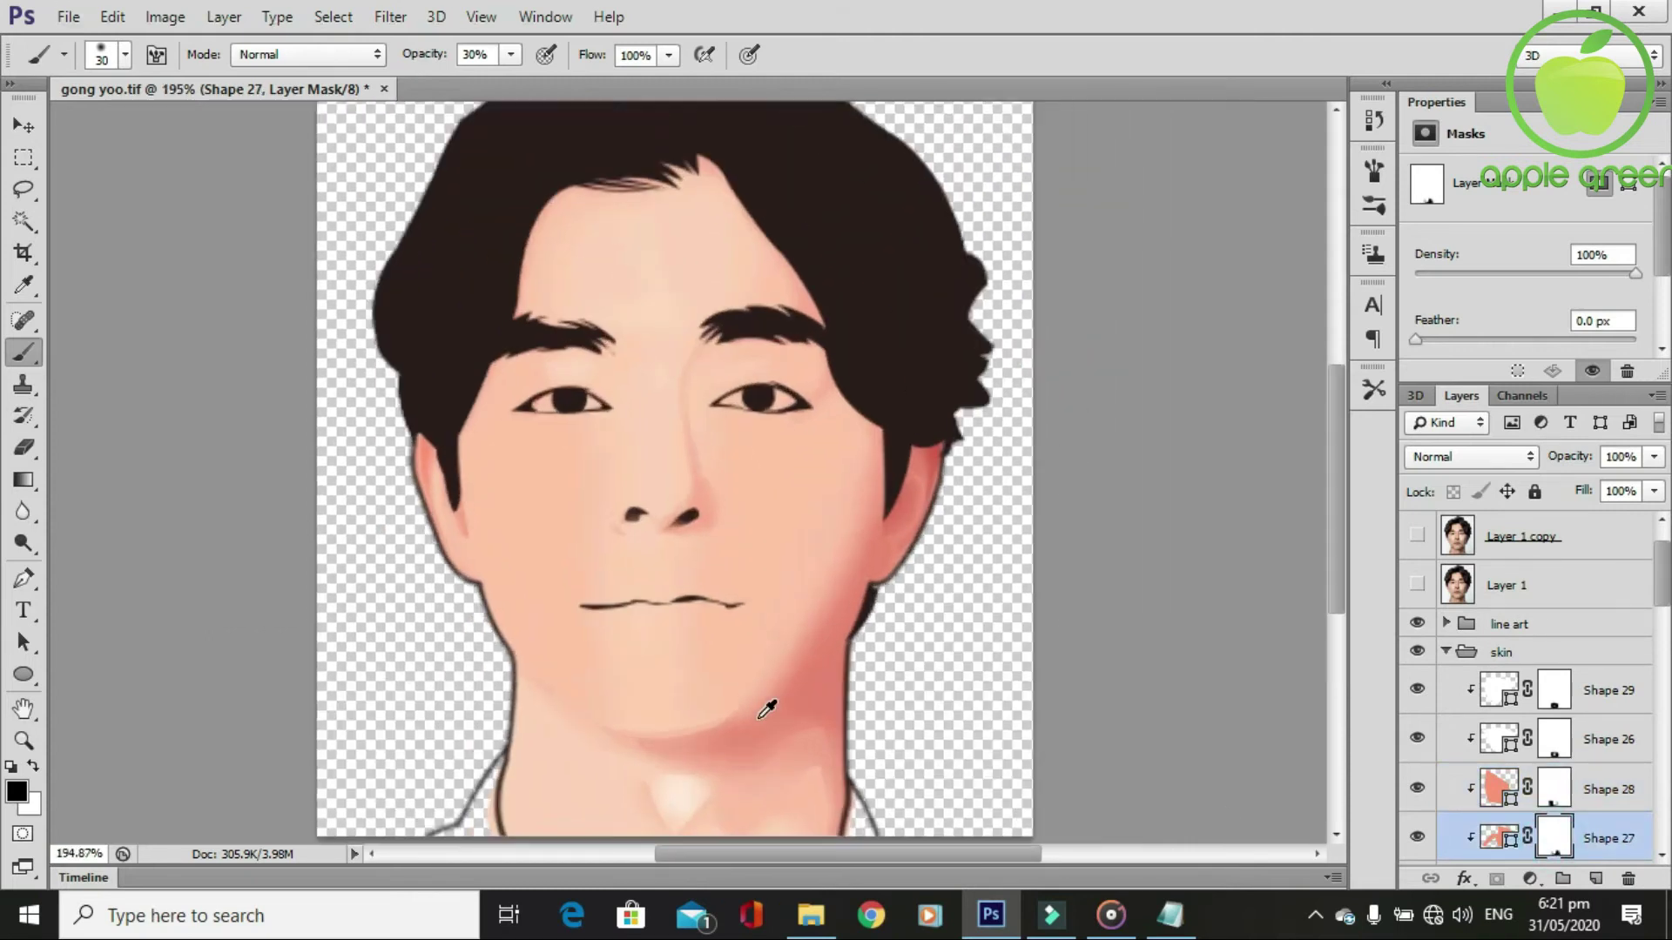
scroll(754, 713, "up", 1)
scroll(766, 710, "down", 1)
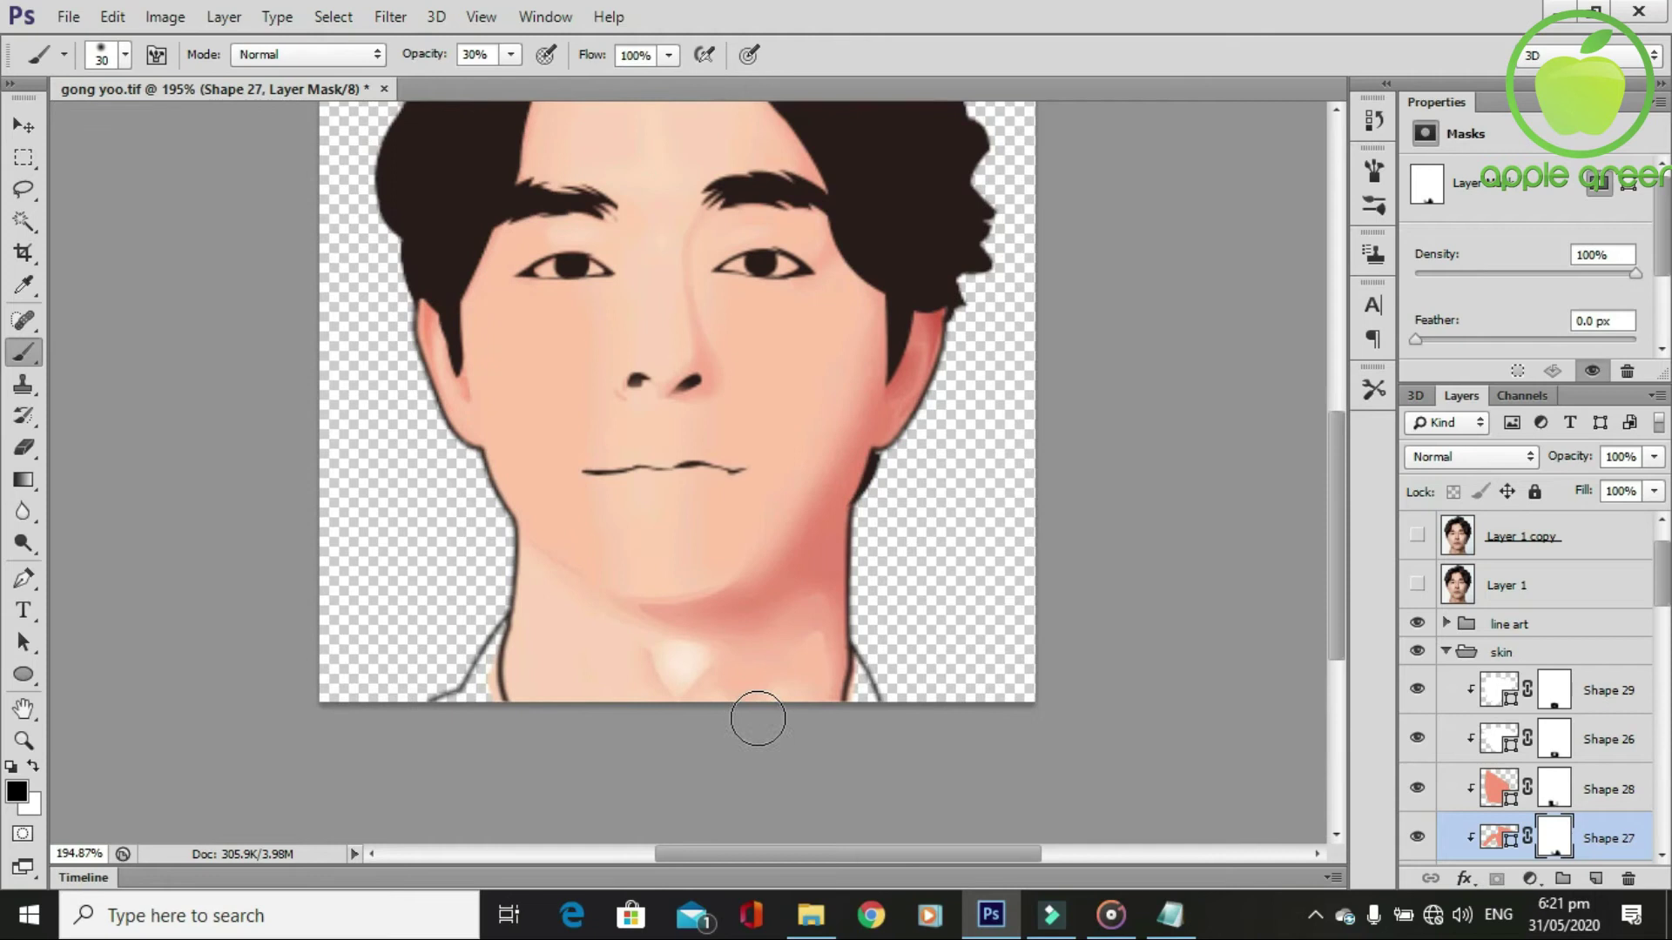
scroll(757, 718, "down", 1)
scroll(754, 713, "up", 1)
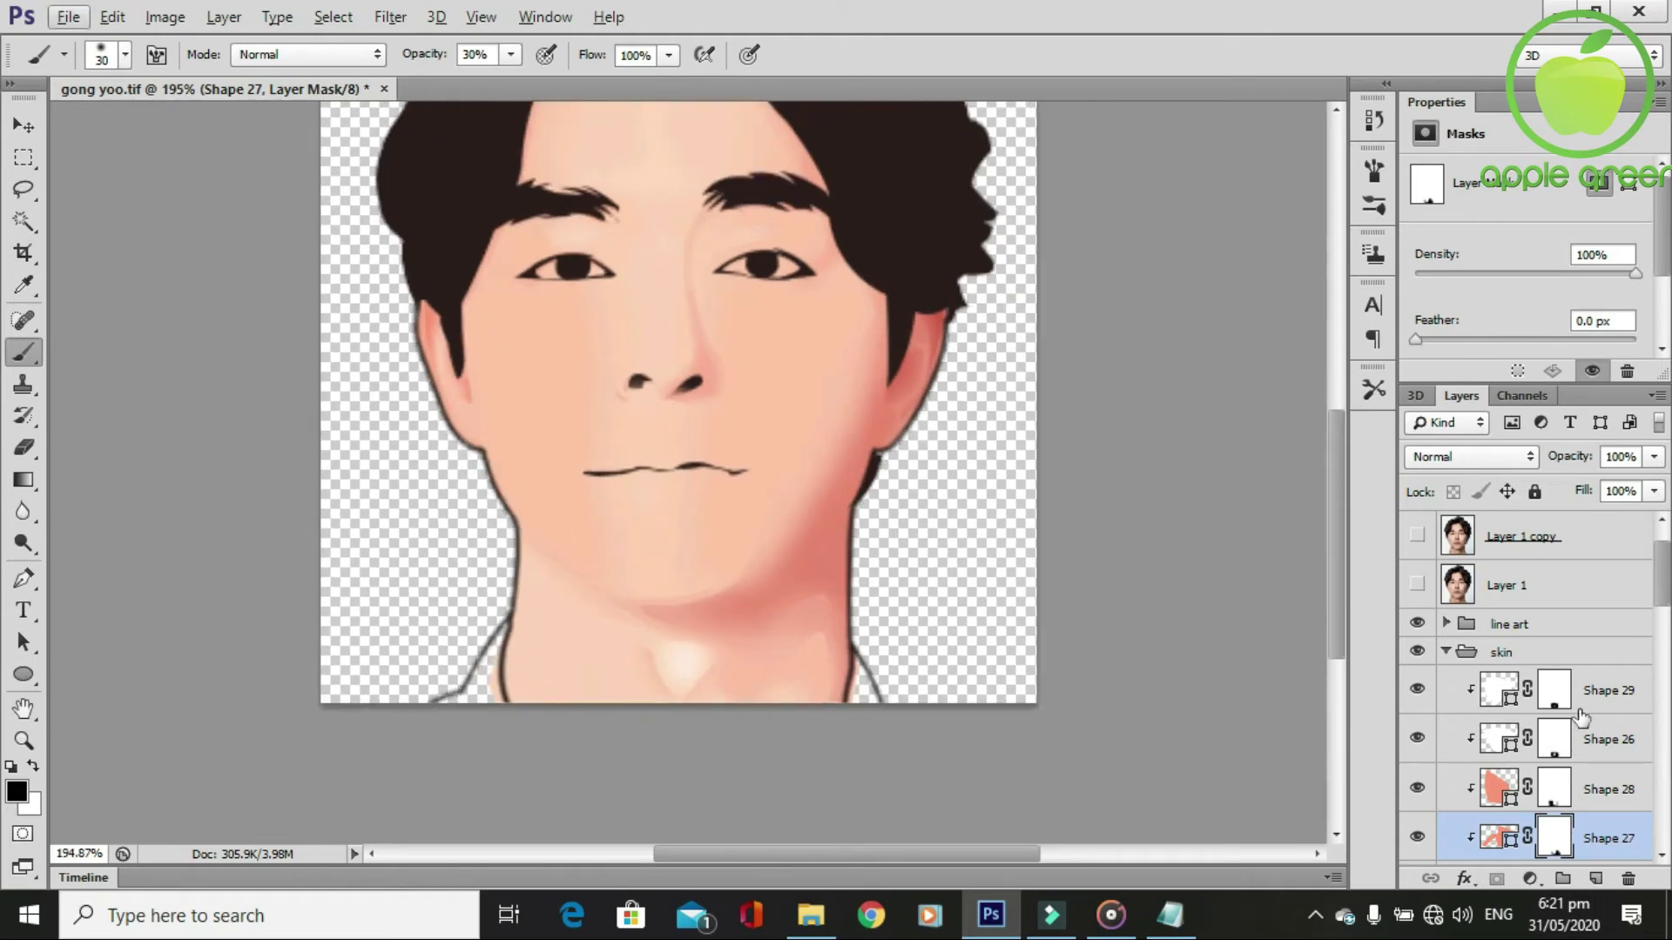
Toggle the reference photo on to compare it with the cartoon.
left_click(1416, 584)
scroll(508, 626, "up", 1)
left_click(1417, 585)
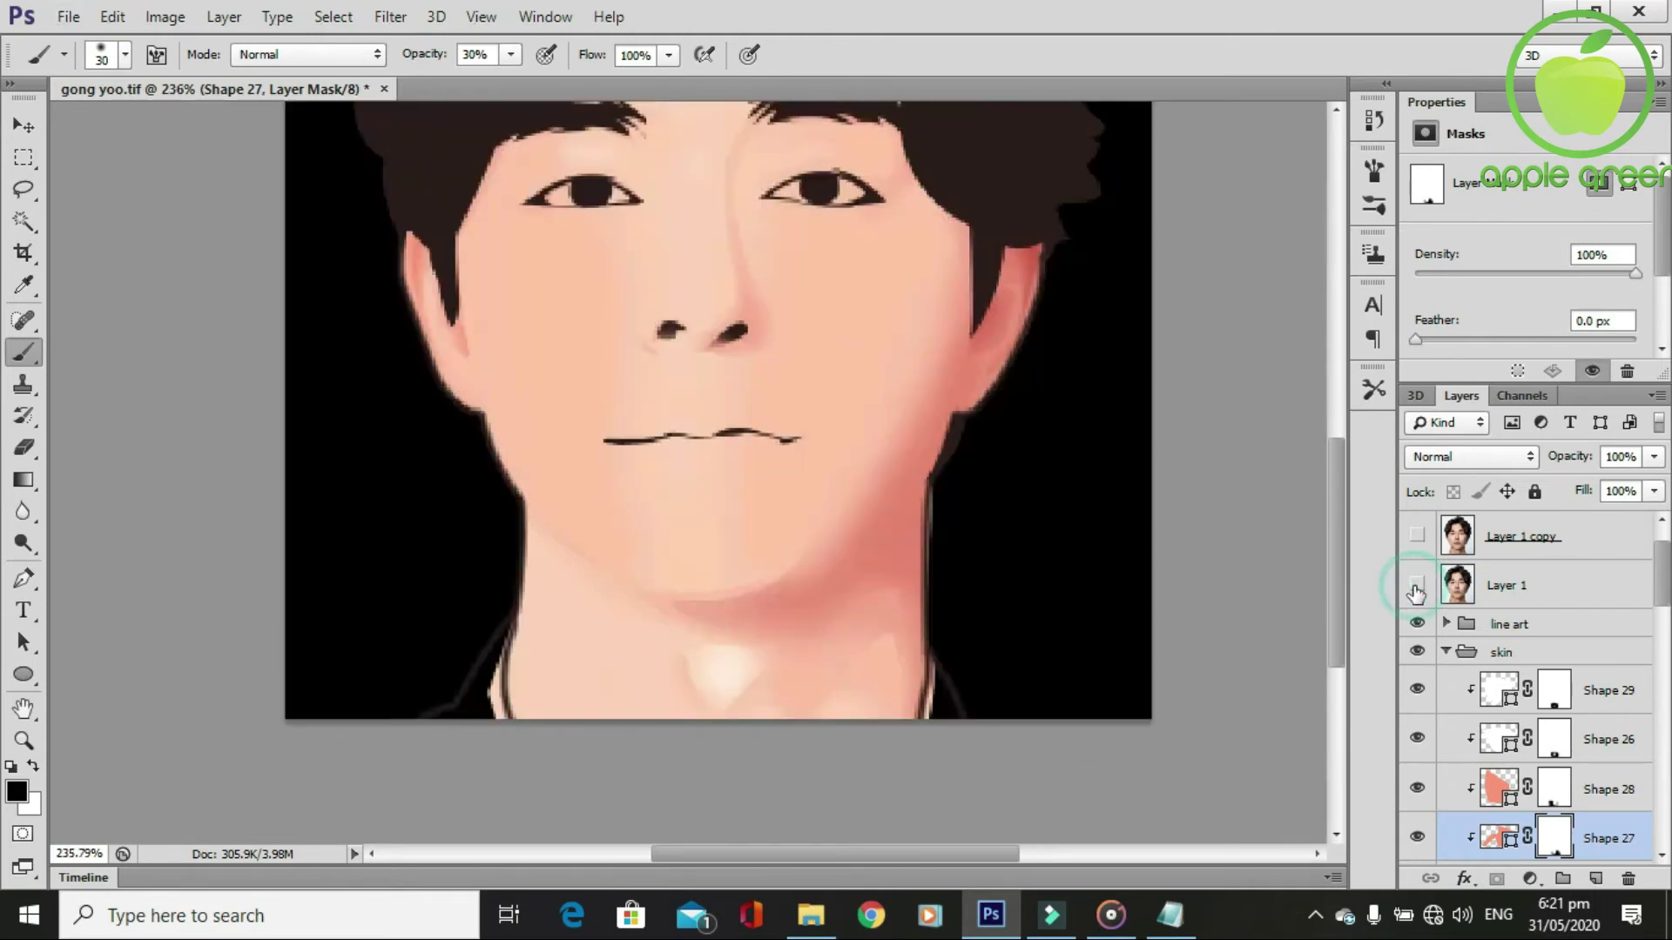
Pen-draw a shadow shape along the left jaw and under the chin, above Shape 29.
key("p")
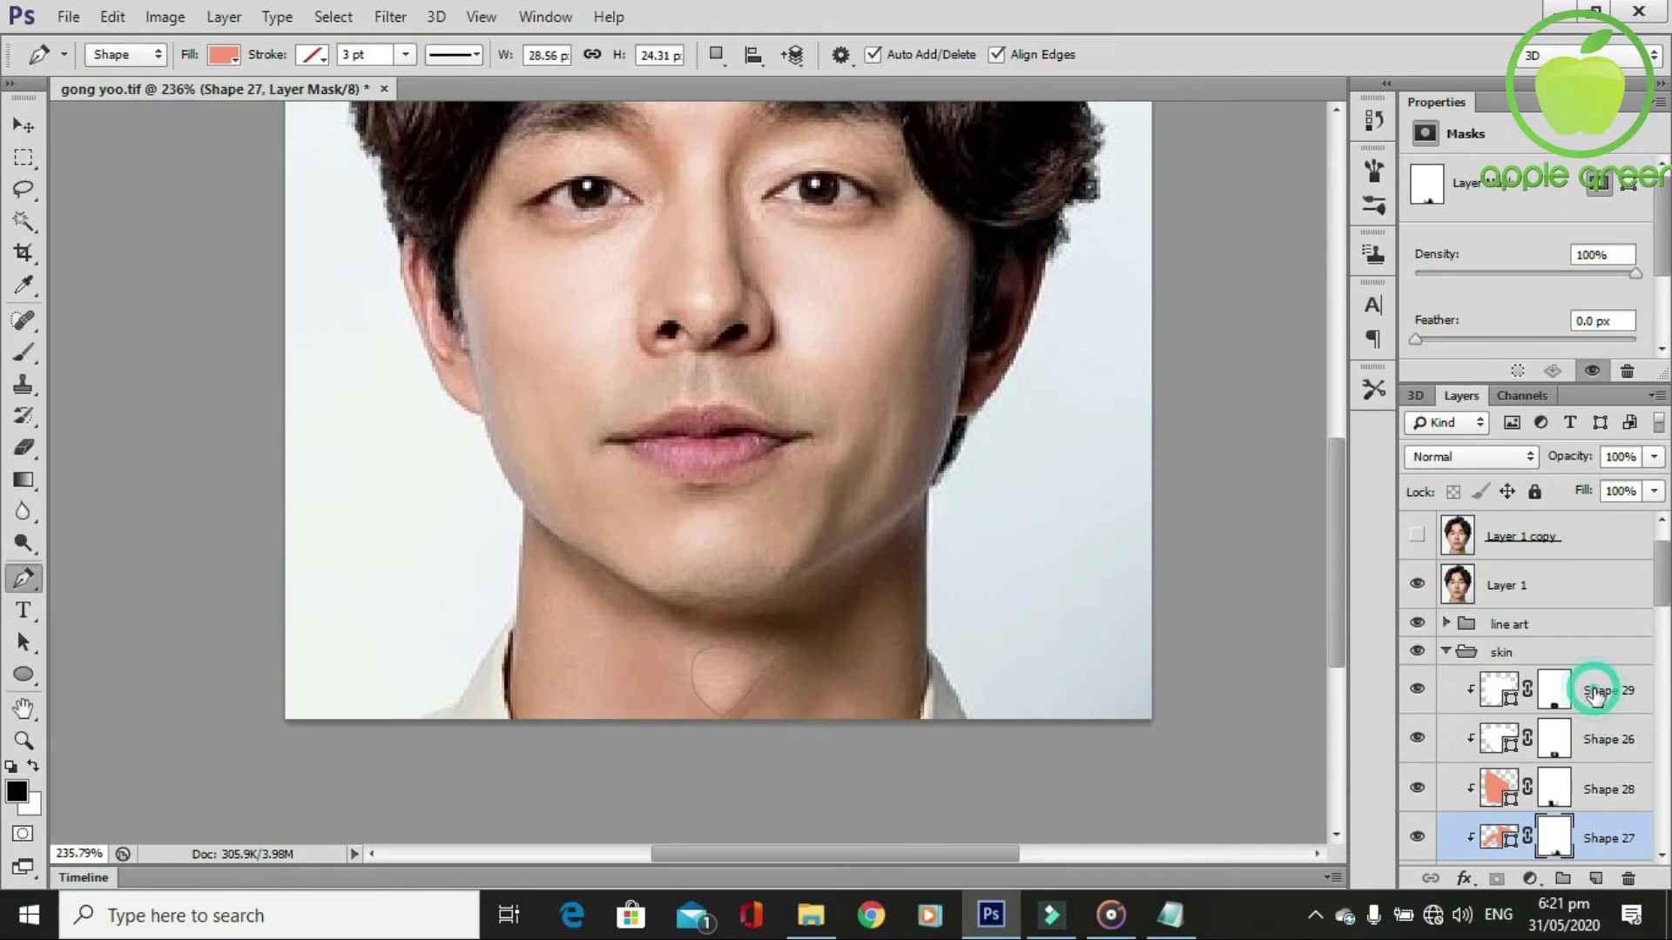
left_click(1584, 690)
left_click(523, 505)
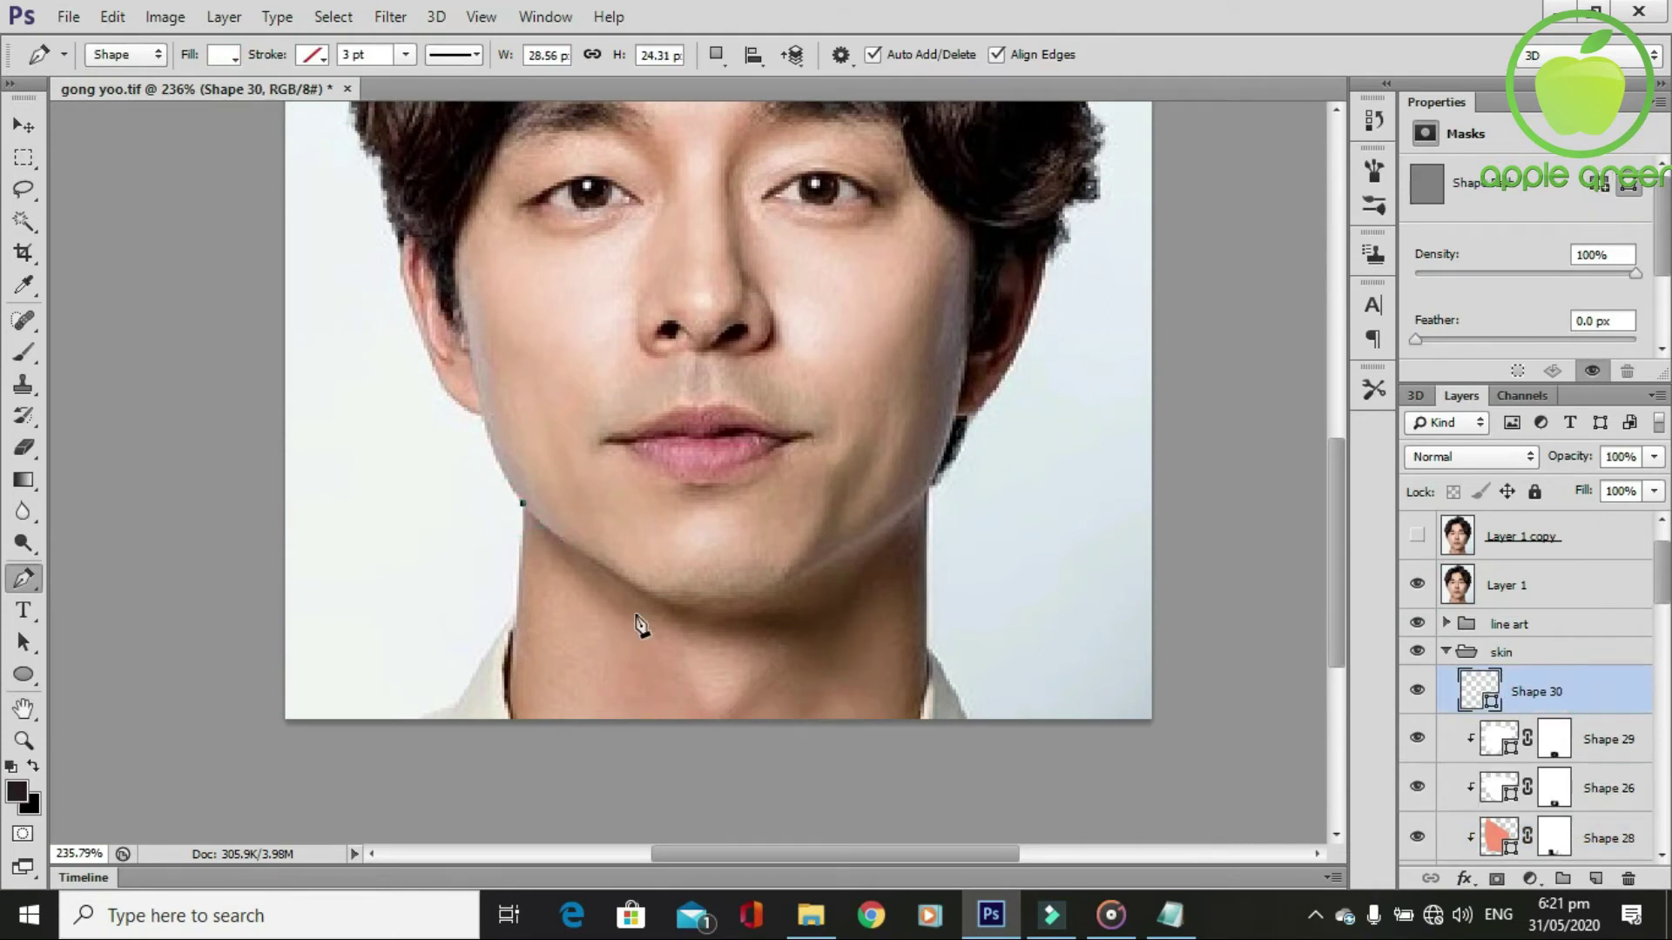
left_click_drag(688, 643, 732, 654)
left_click(641, 624)
left_click(694, 628, "alt")
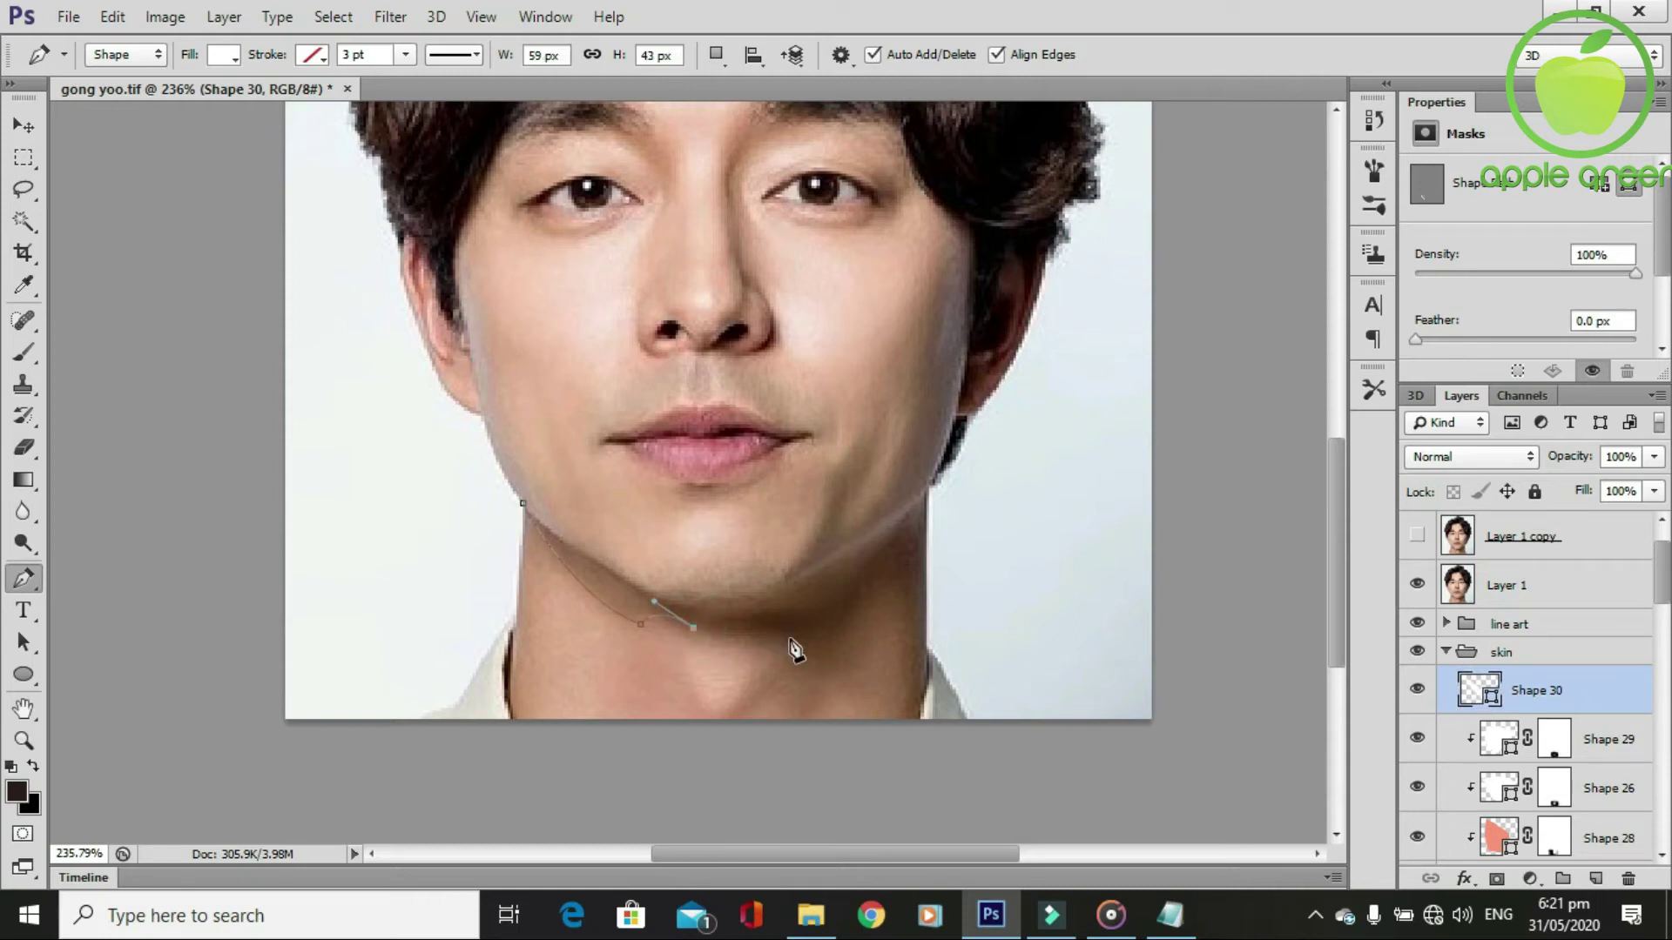
left_click(725, 596)
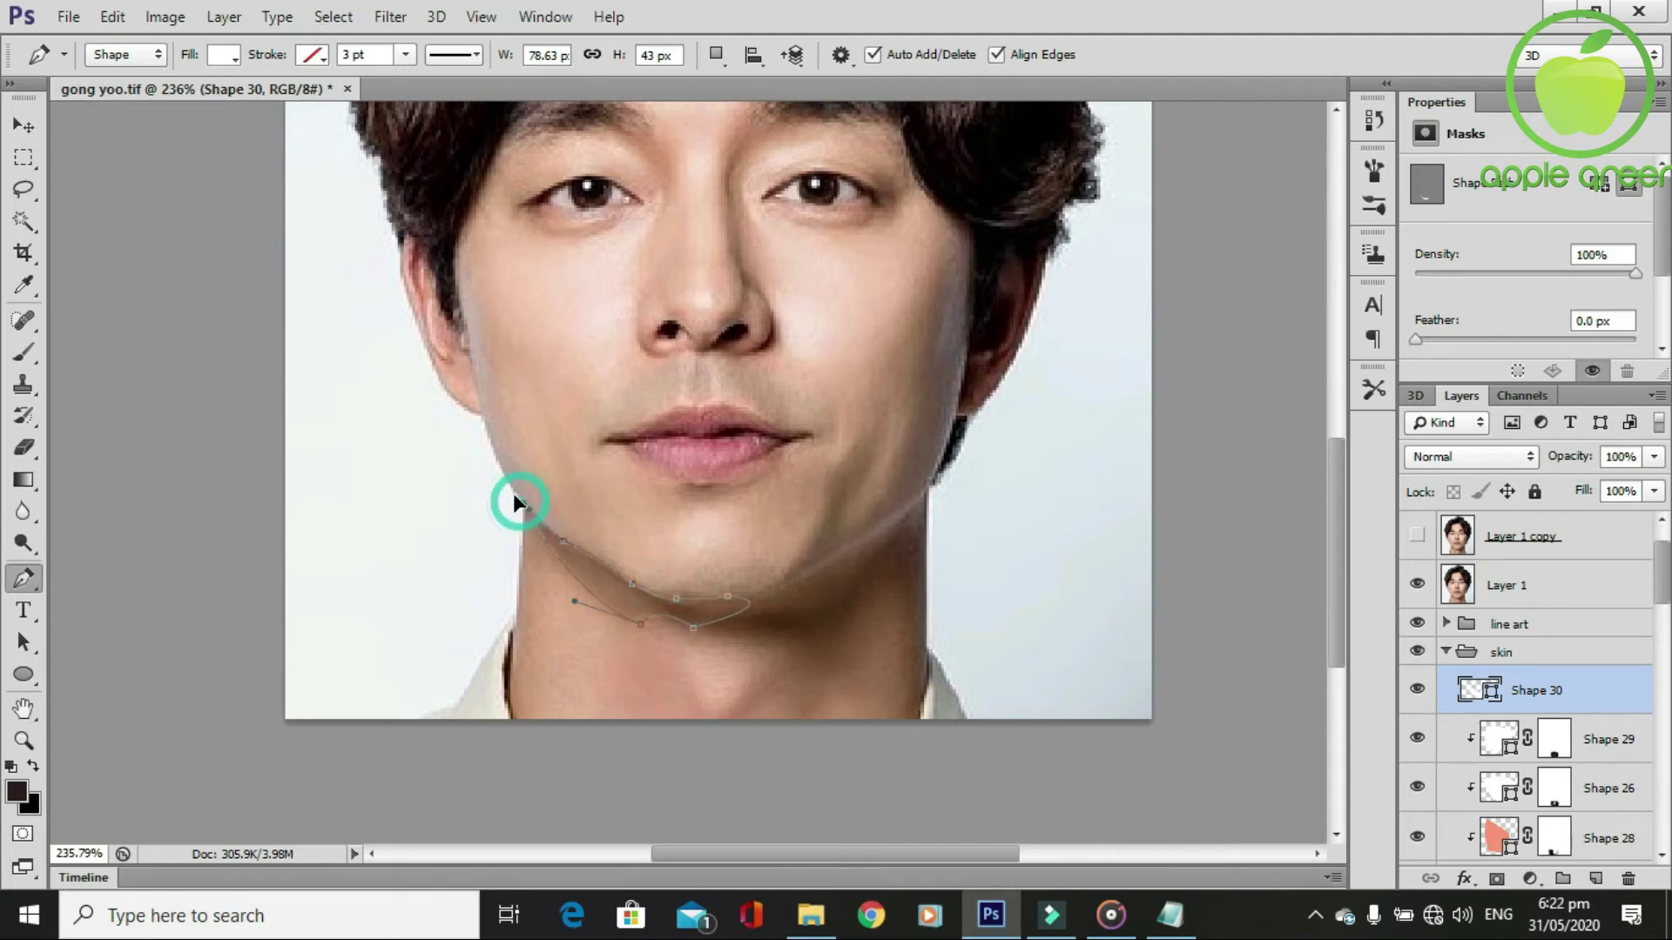
scroll(726, 659, "down", 2)
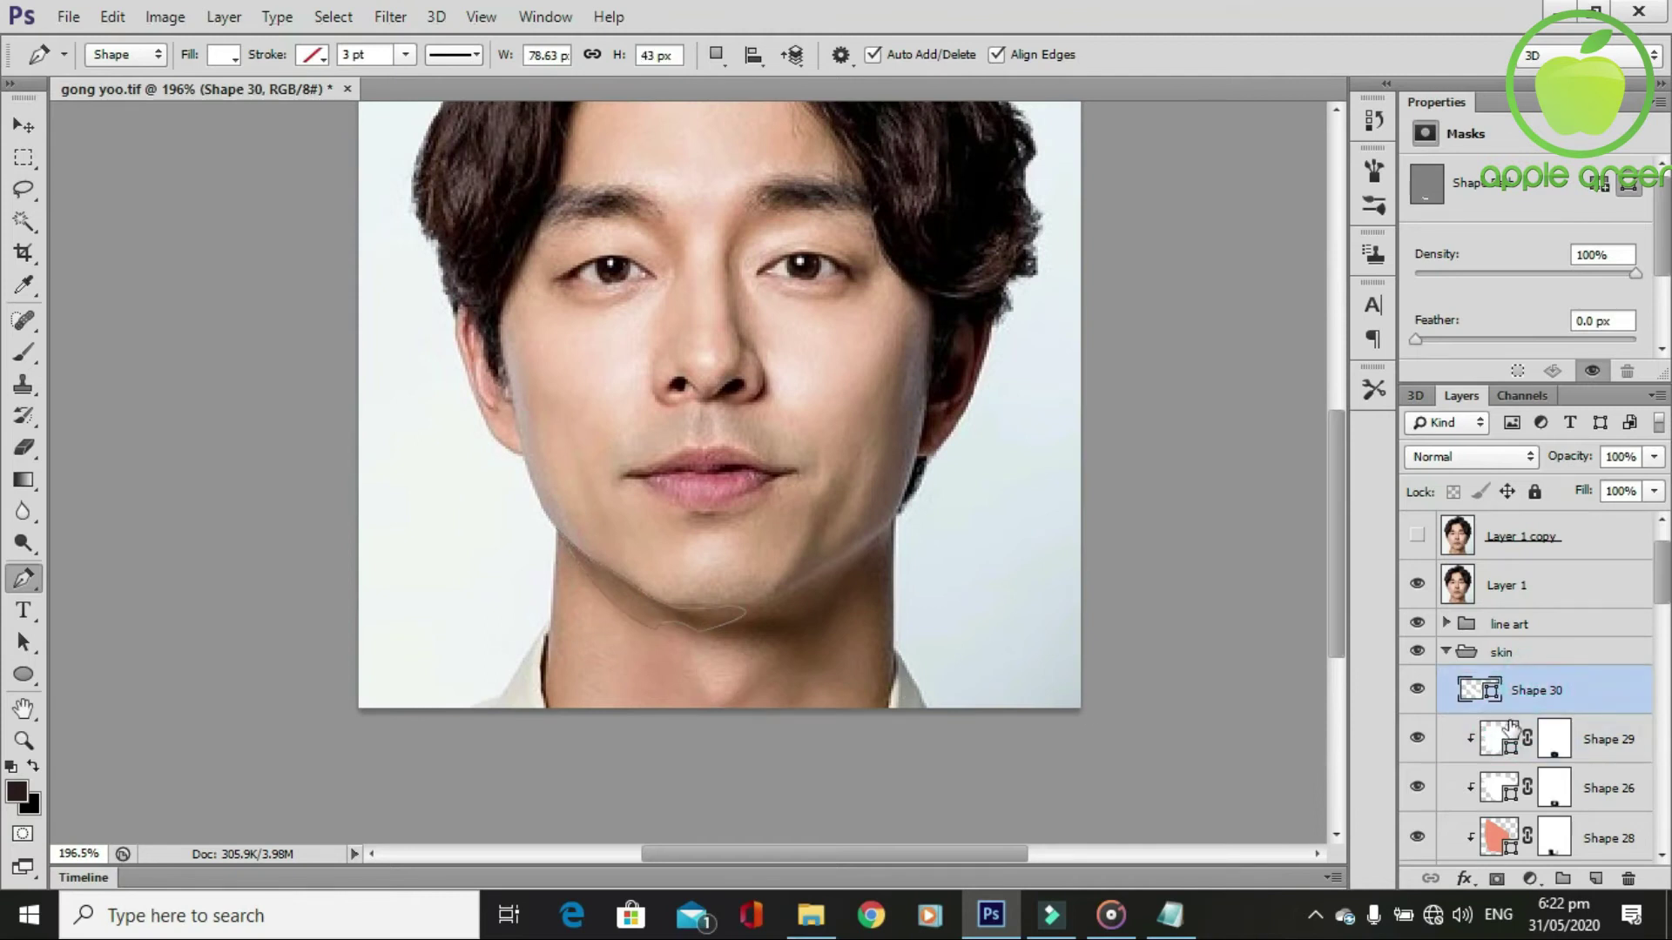
Clip the jaw shadow to the skin and fill it with salmon fb936e.
left_click(1514, 707, "alt")
left_click(1416, 584)
scroll(635, 653, "up", 3)
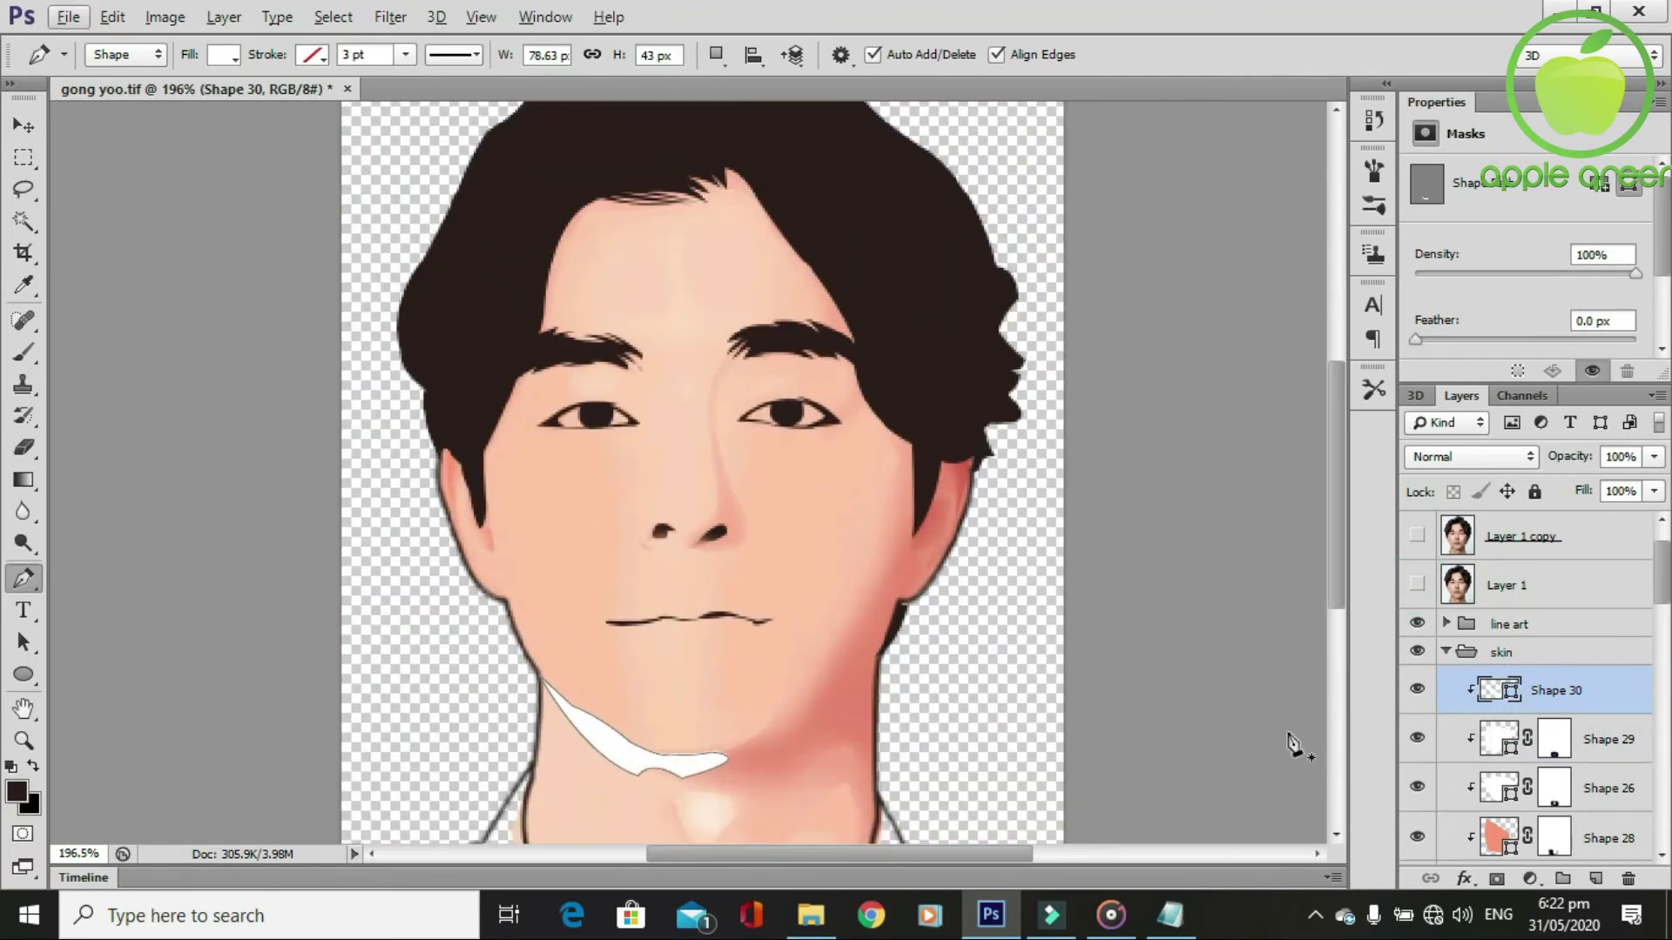
double_click(1513, 690)
left_click(1171, 914)
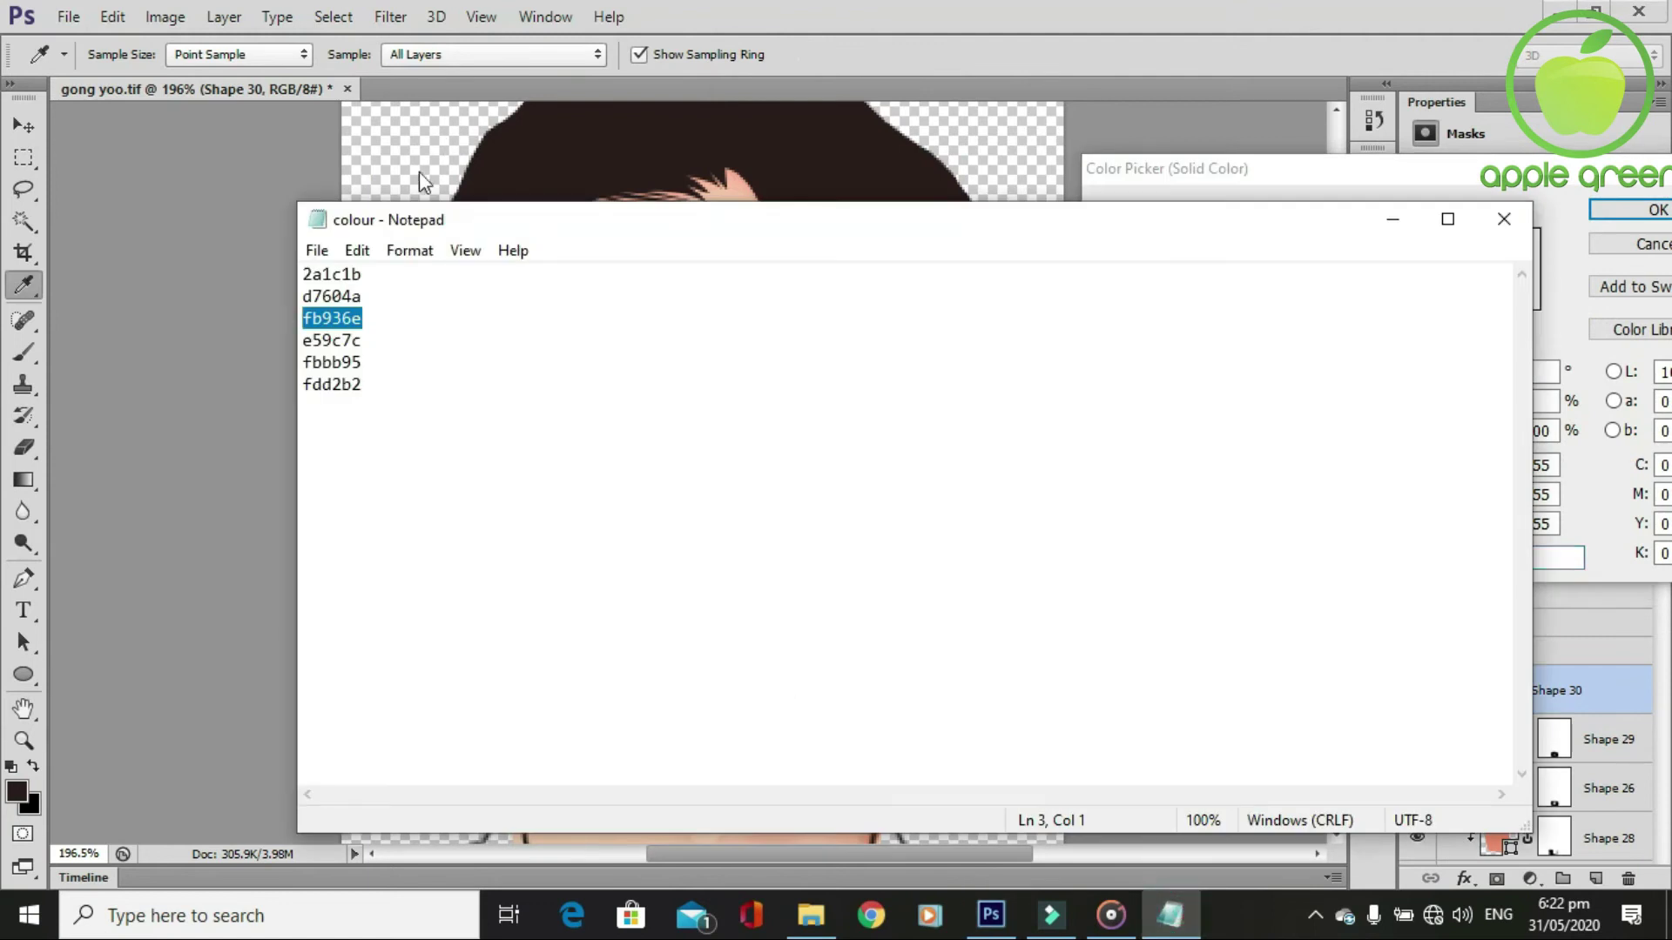
left_click(1028, 11)
type("fb936e")
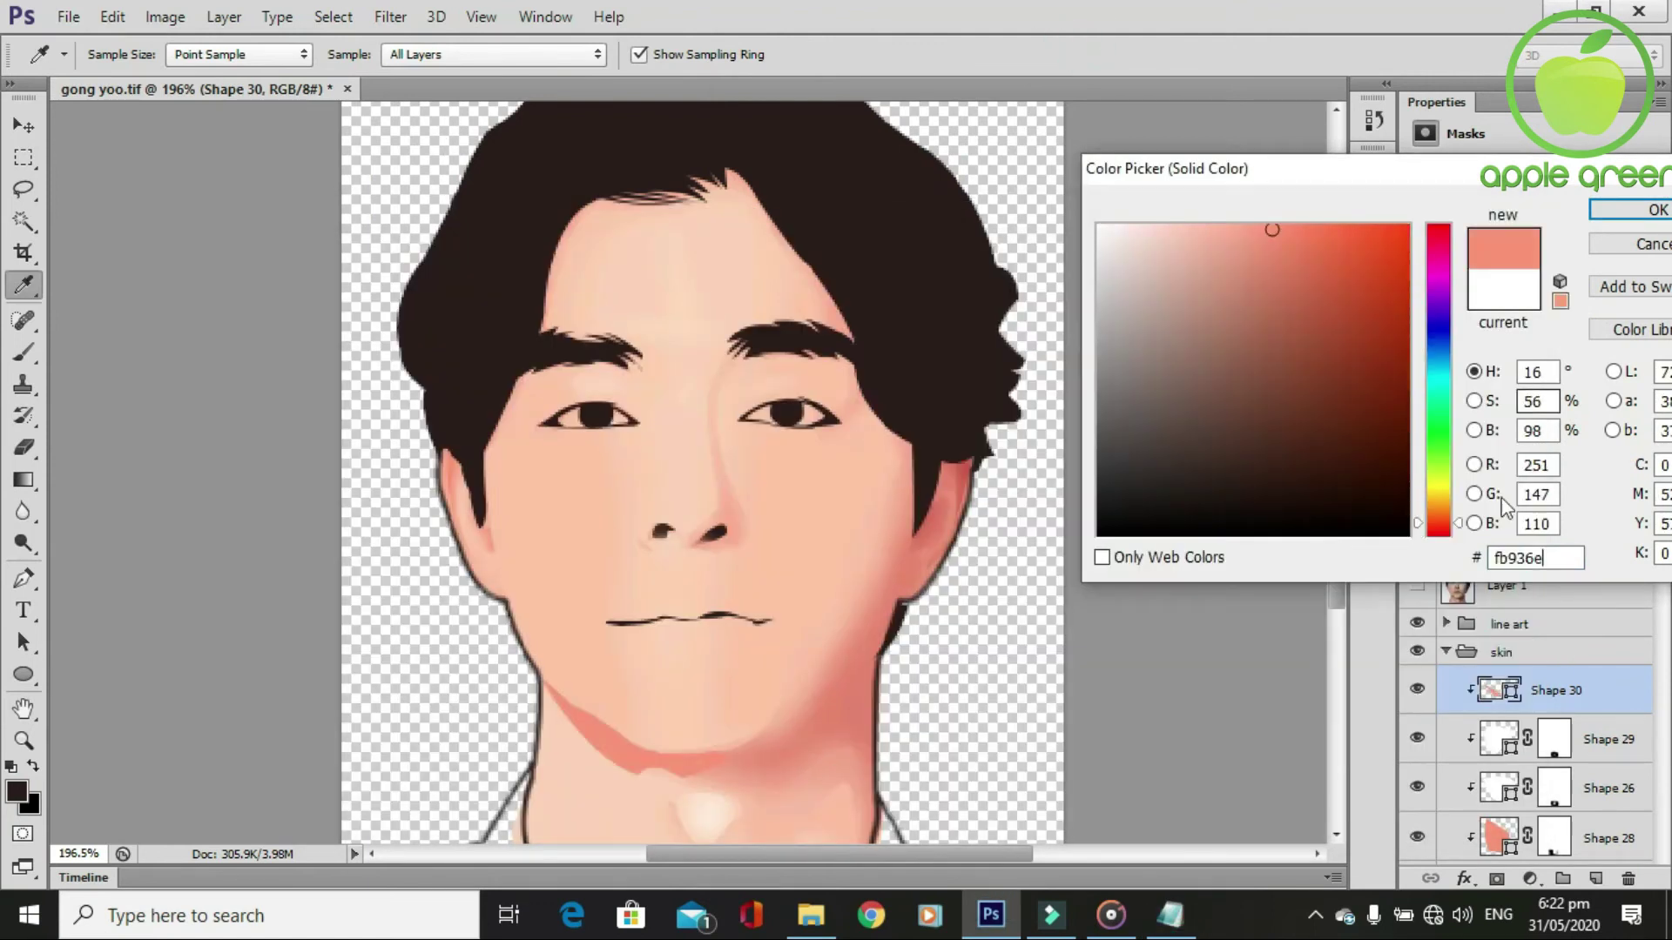
left_click(1606, 214)
Lower the jaw shadow's opacity to 59%.
scroll(821, 635, "down", 2, "alt")
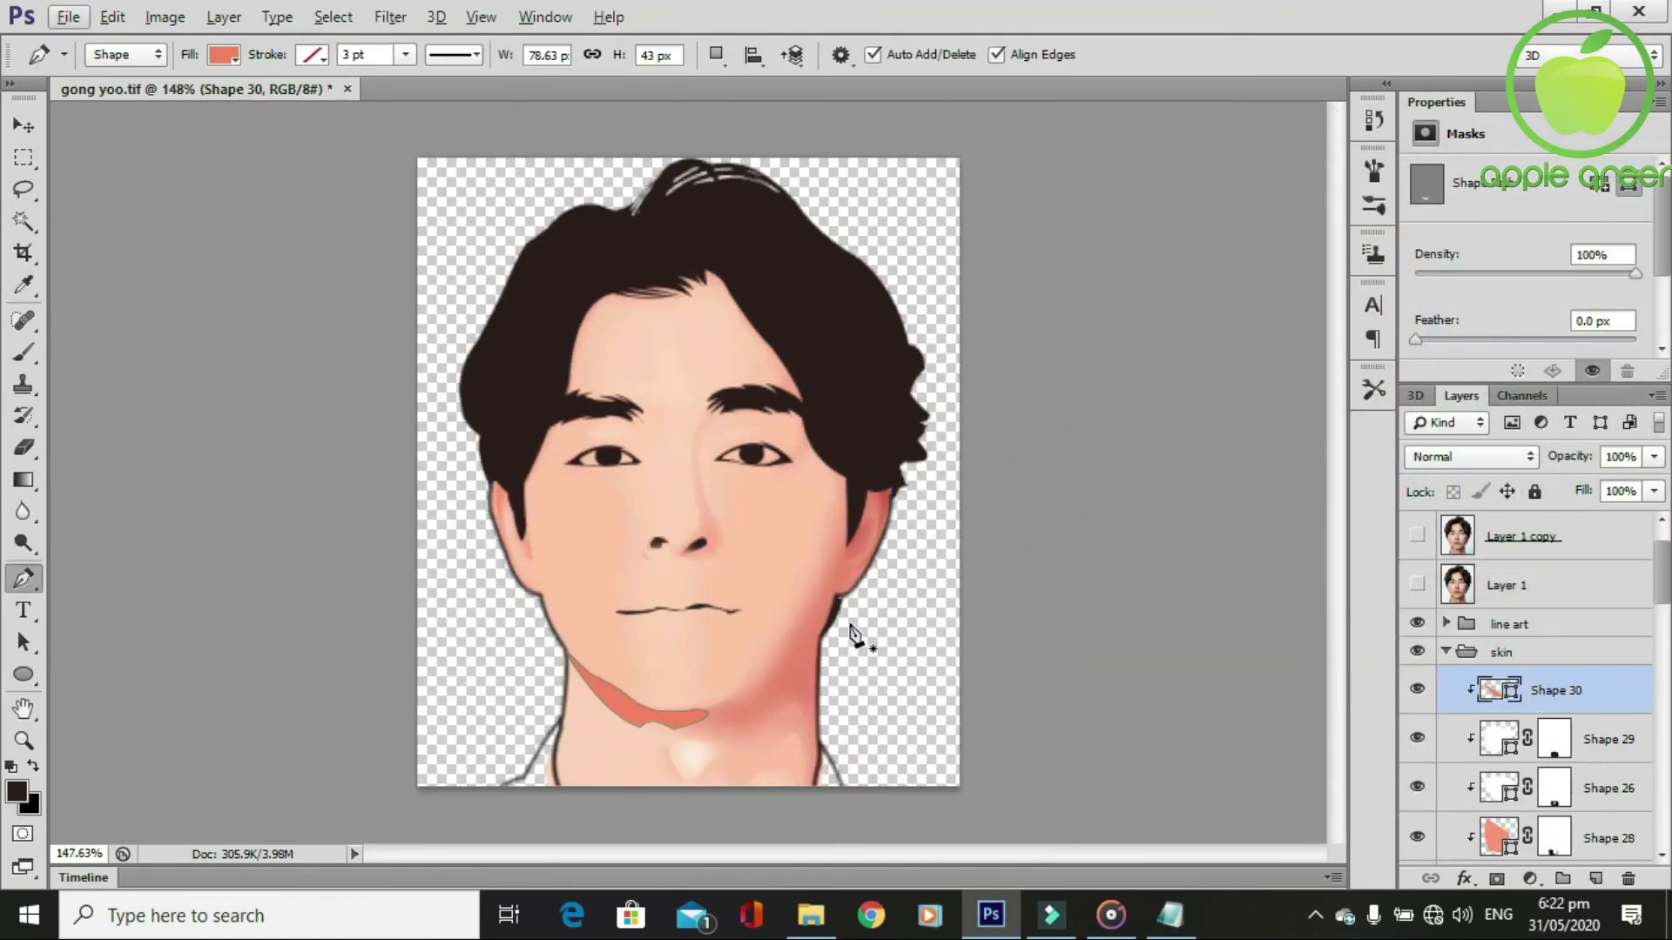
scroll(784, 641, "up", 2, "alt")
mouse_move(1653, 456)
left_mouse_down()
mouse_move(1626, 496)
mouse_move(1602, 493)
left_mouse_up()
Add a layer mask to Shape 30 and brush black with a soft 30% brush under the chin.
left_click(1497, 877)
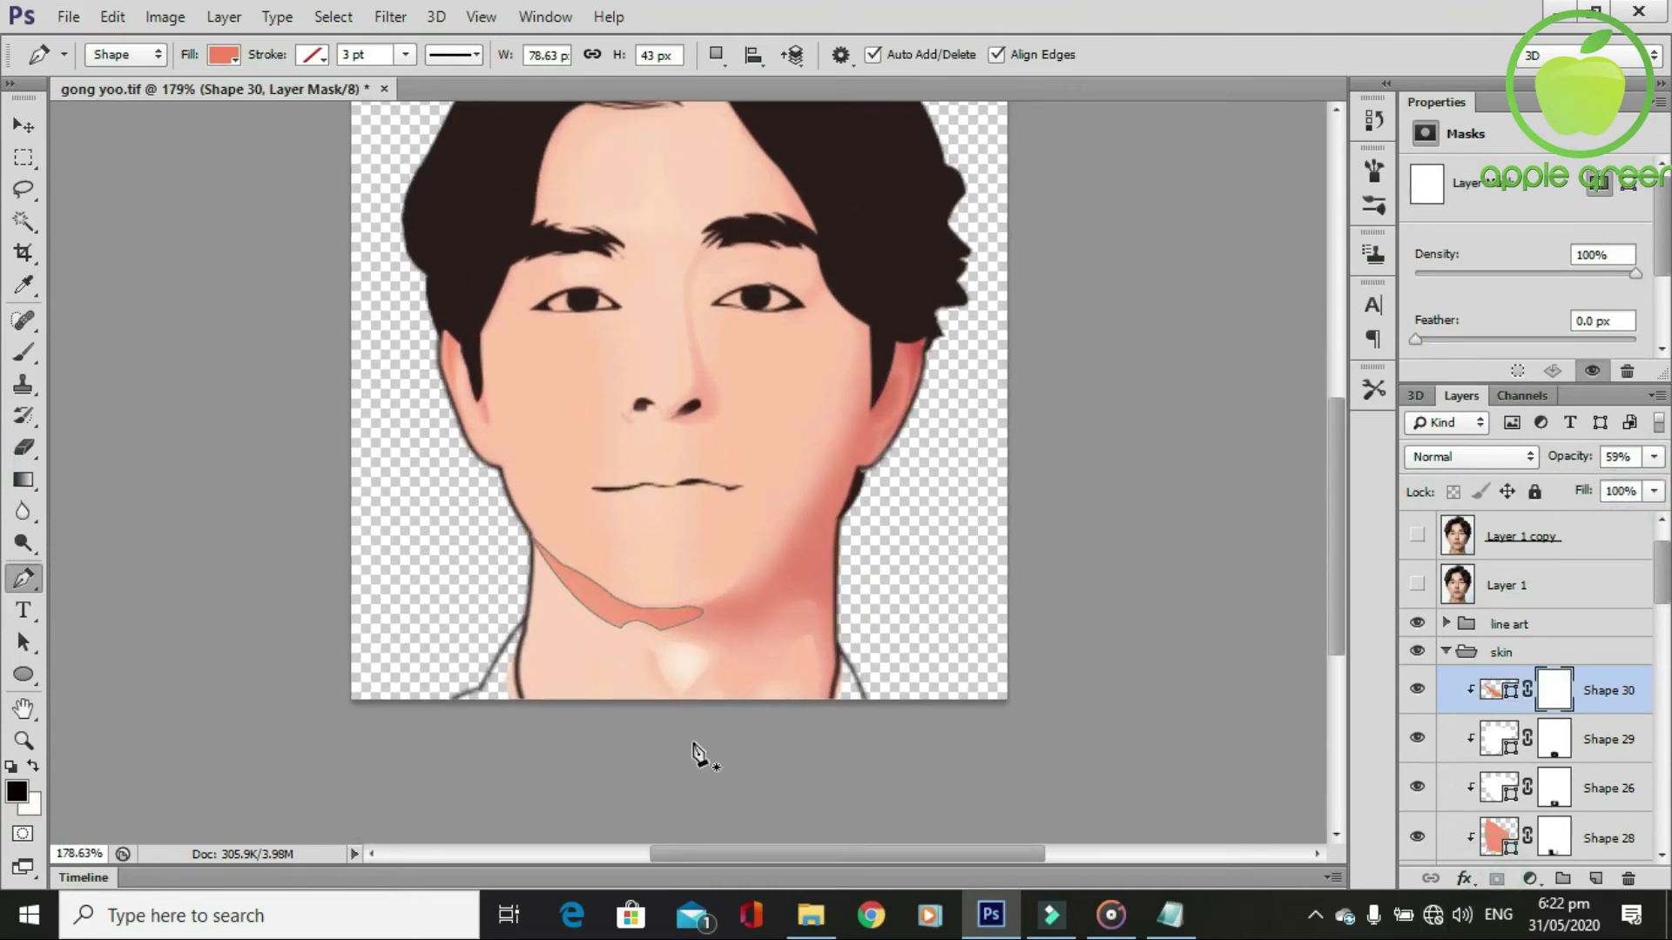
key("b")
left_click_drag(610, 636, 714, 633)
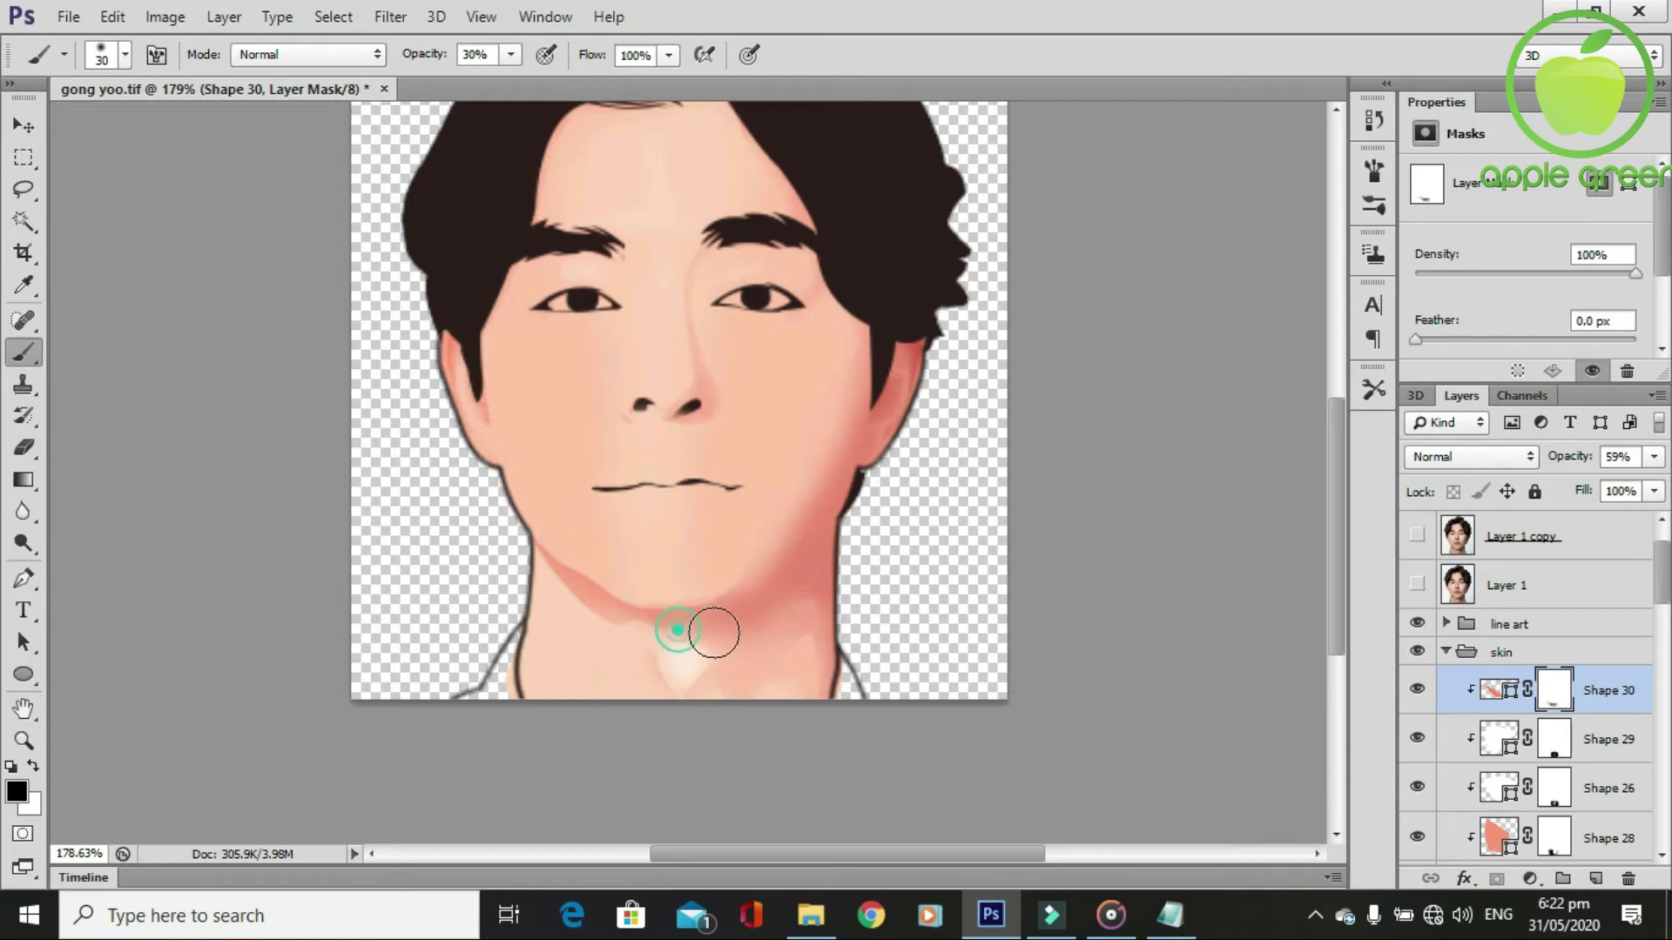
left_click_drag(505, 551, 543, 595)
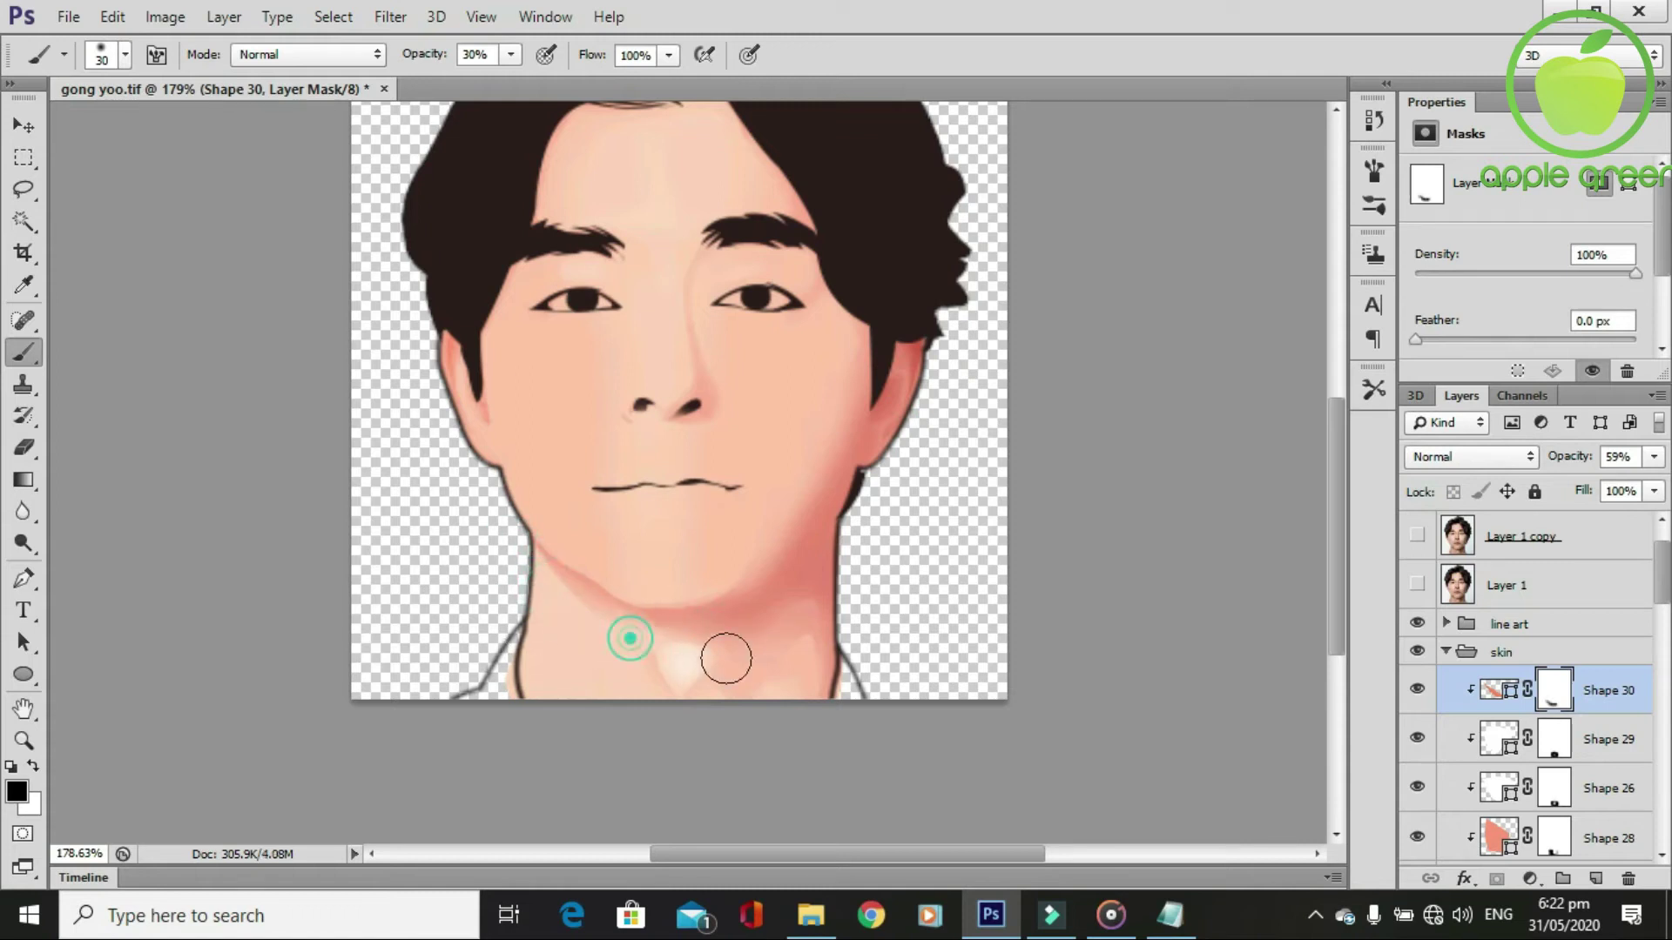
Turn Layer 1's reference photo back on over the cartoon.
scroll(543, 594, "down", 4)
scroll(697, 733, "up", 3)
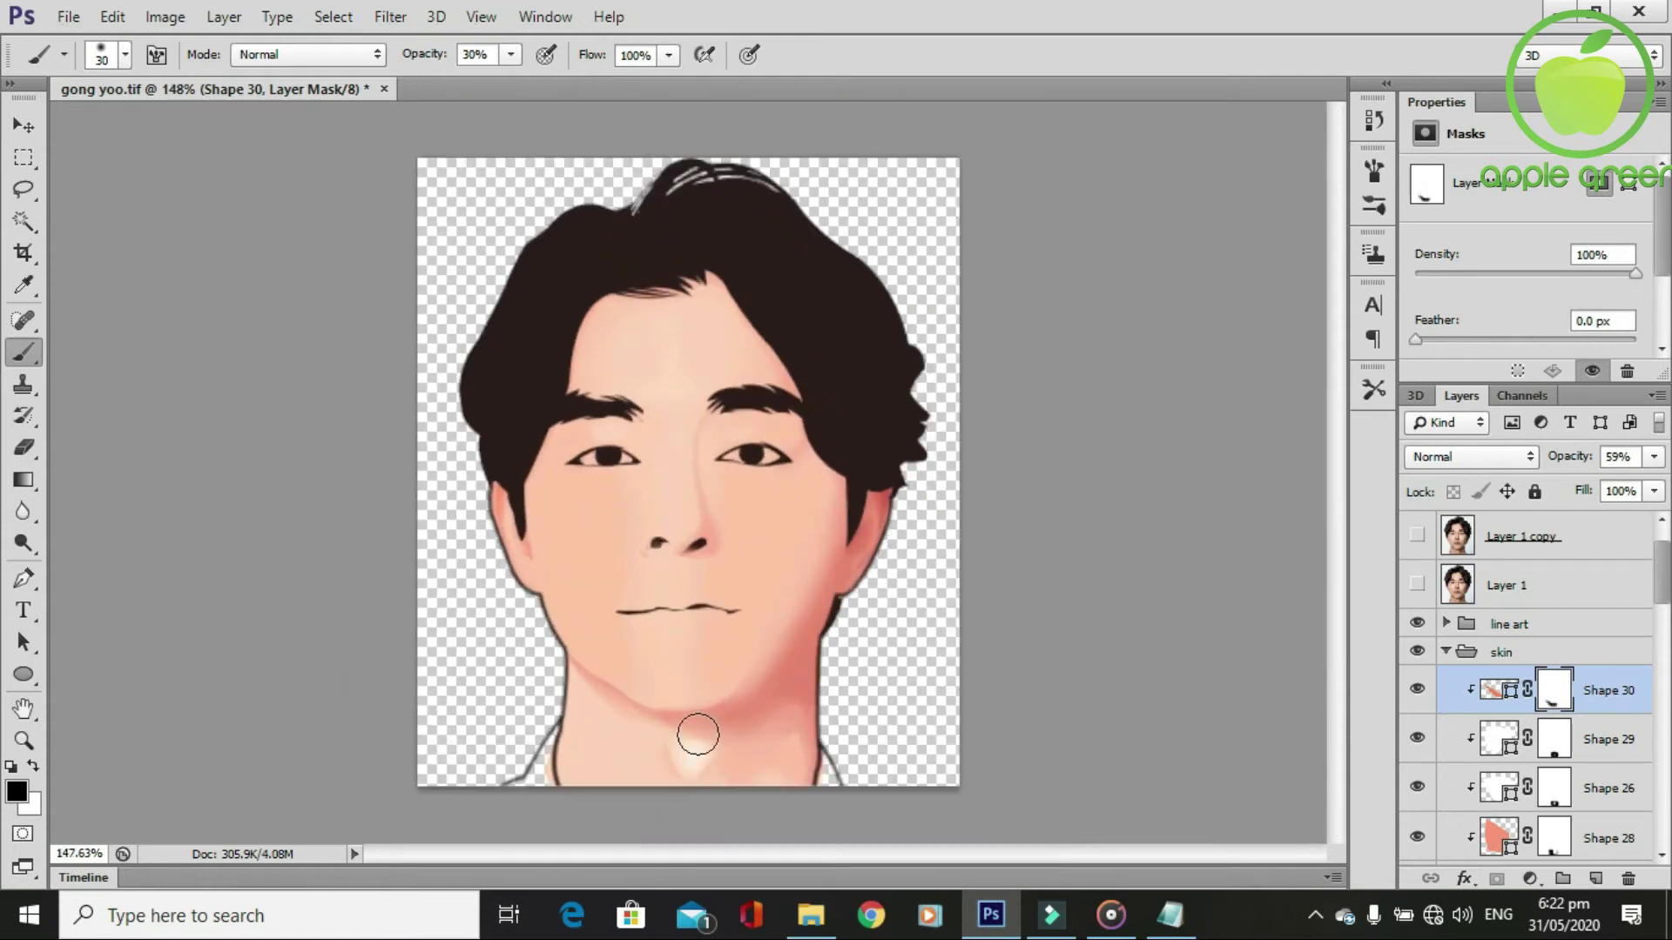
scroll(697, 734, "up", 1)
scroll(697, 734, "up", 1)
scroll(711, 741, "up", 1)
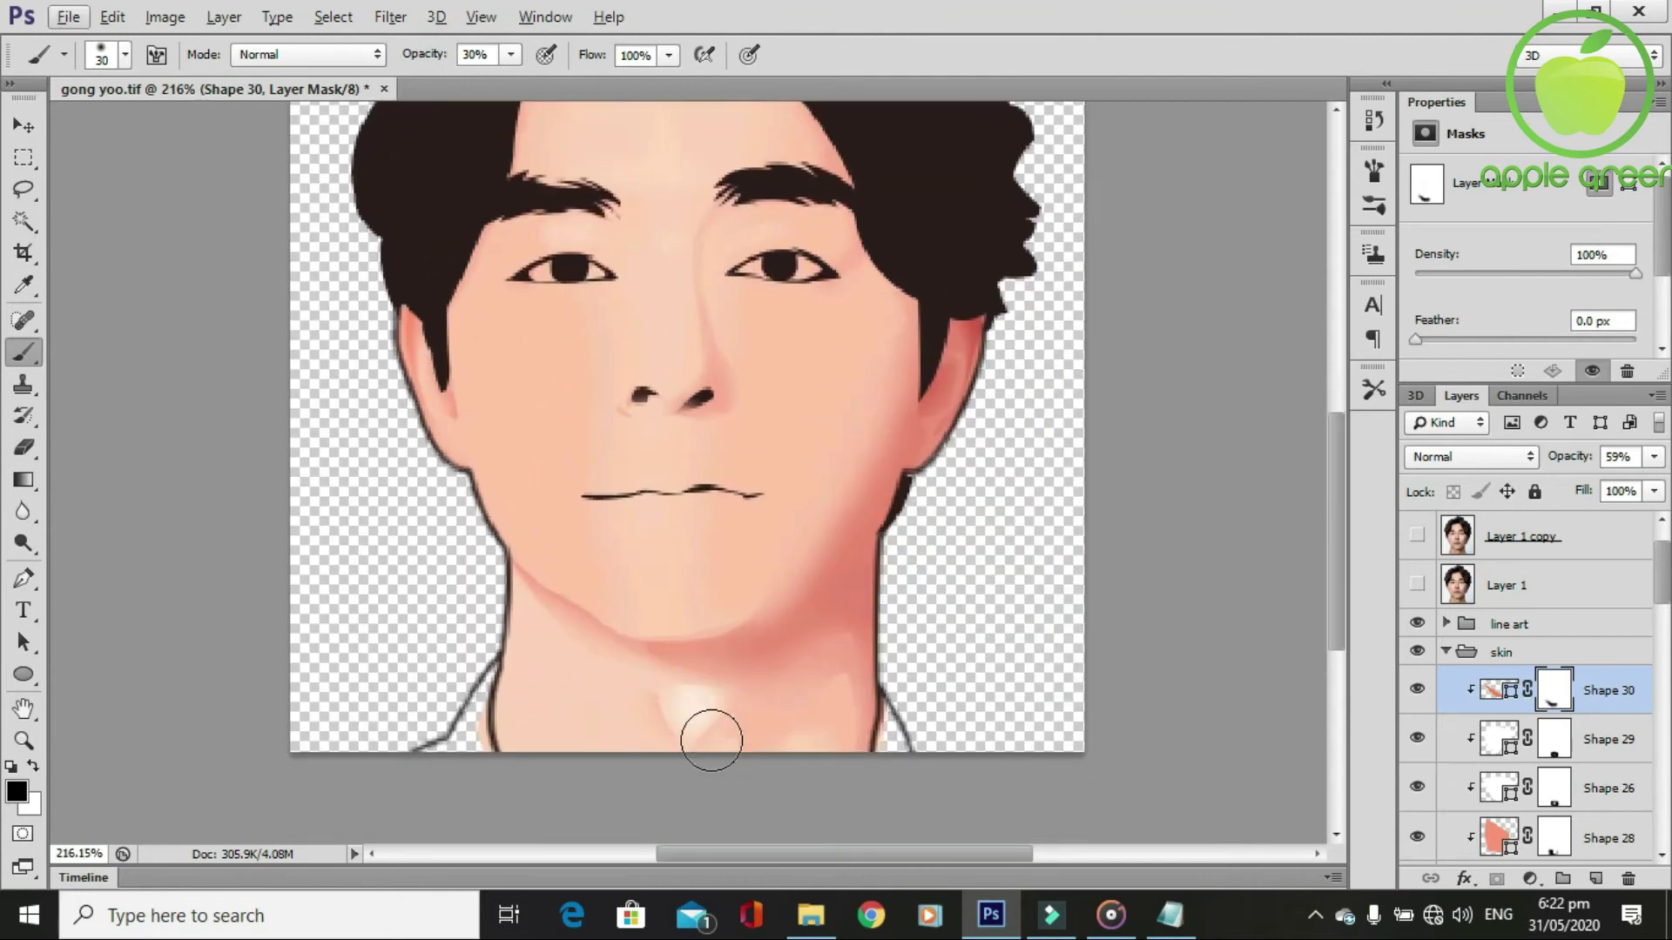
scroll(754, 749, "down", 1)
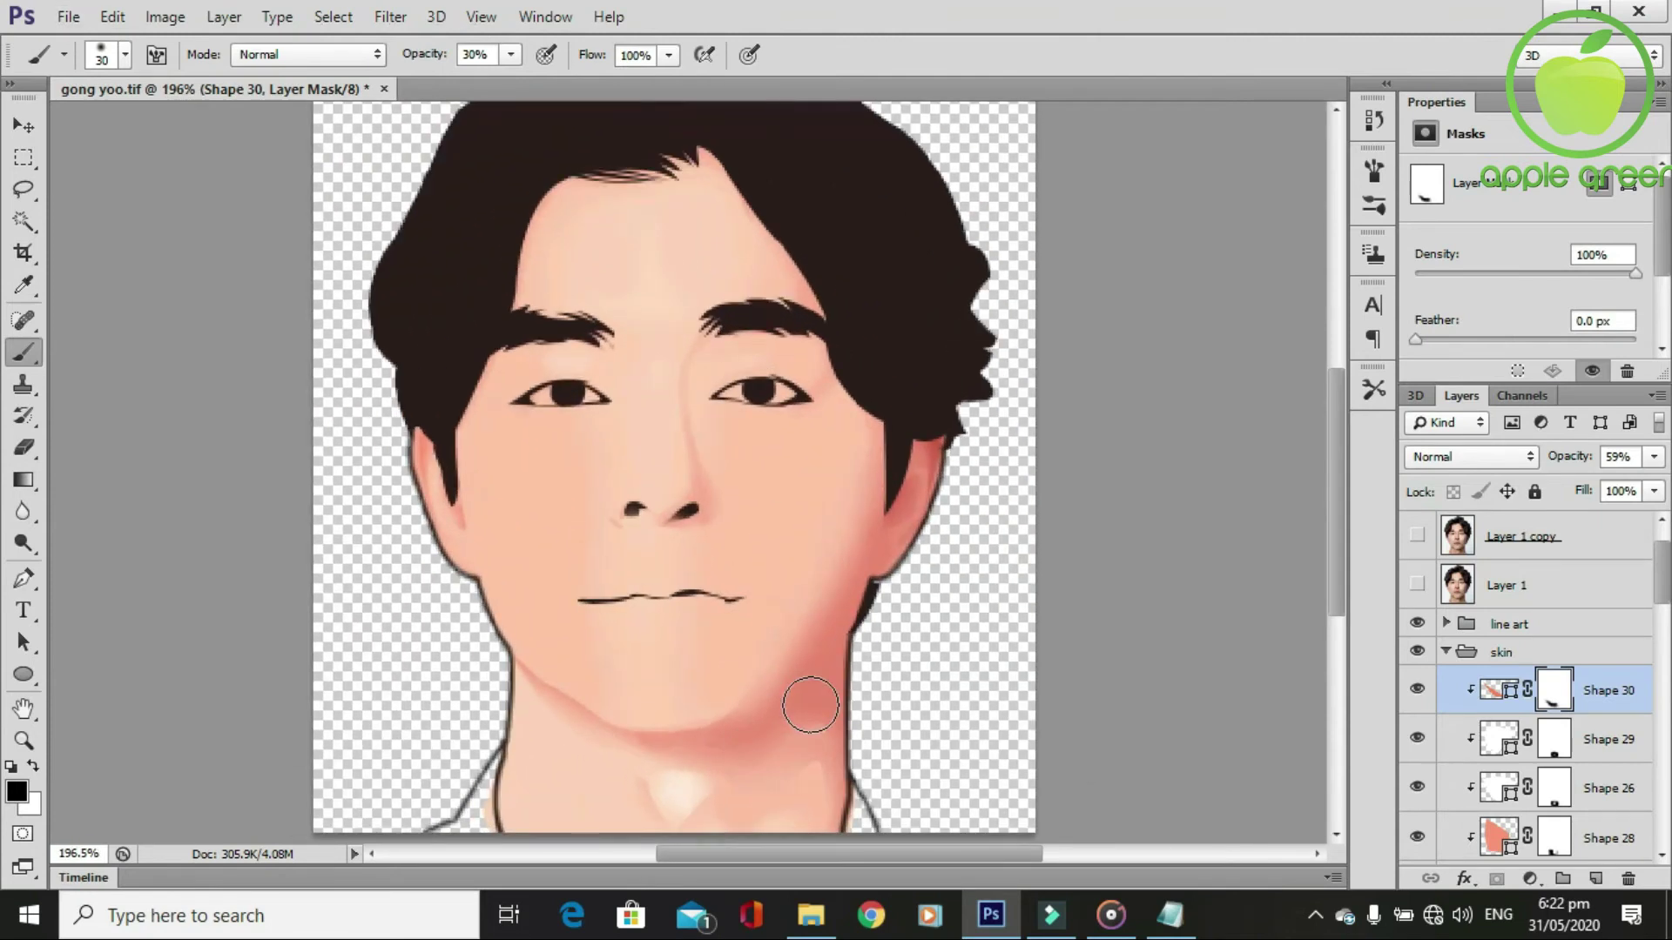
left_click(1416, 585)
scroll(675, 614, "up", 1)
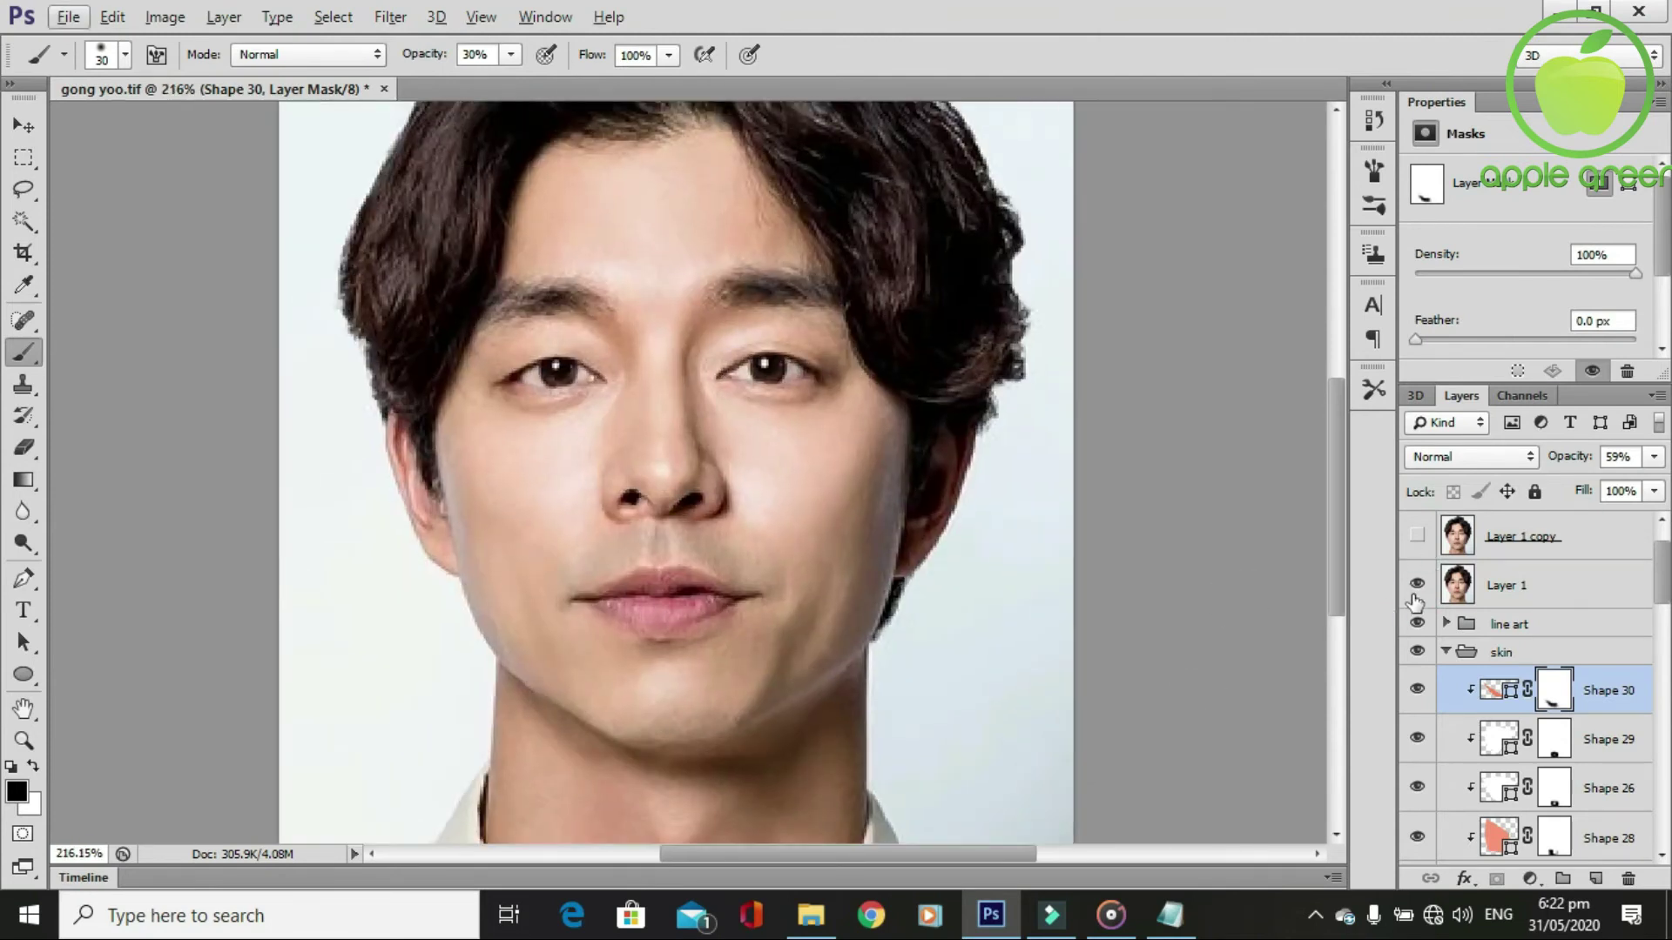
Pen-draw a highlight shape from below the left eye down beside the nose.
key("p")
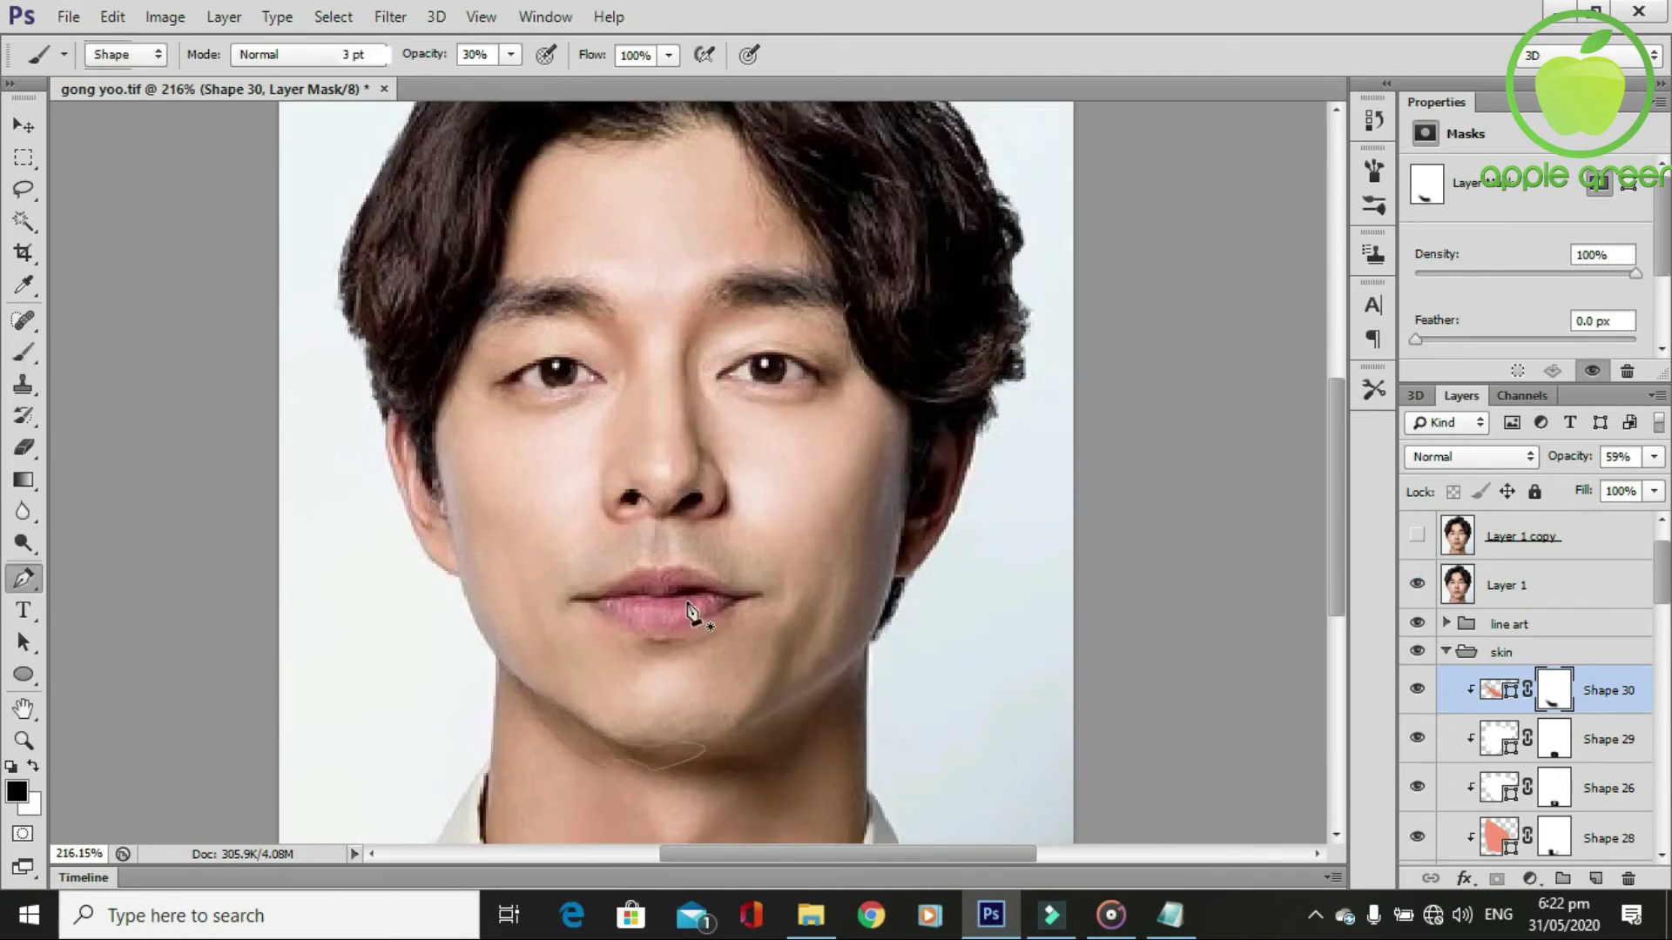
left_click(521, 430)
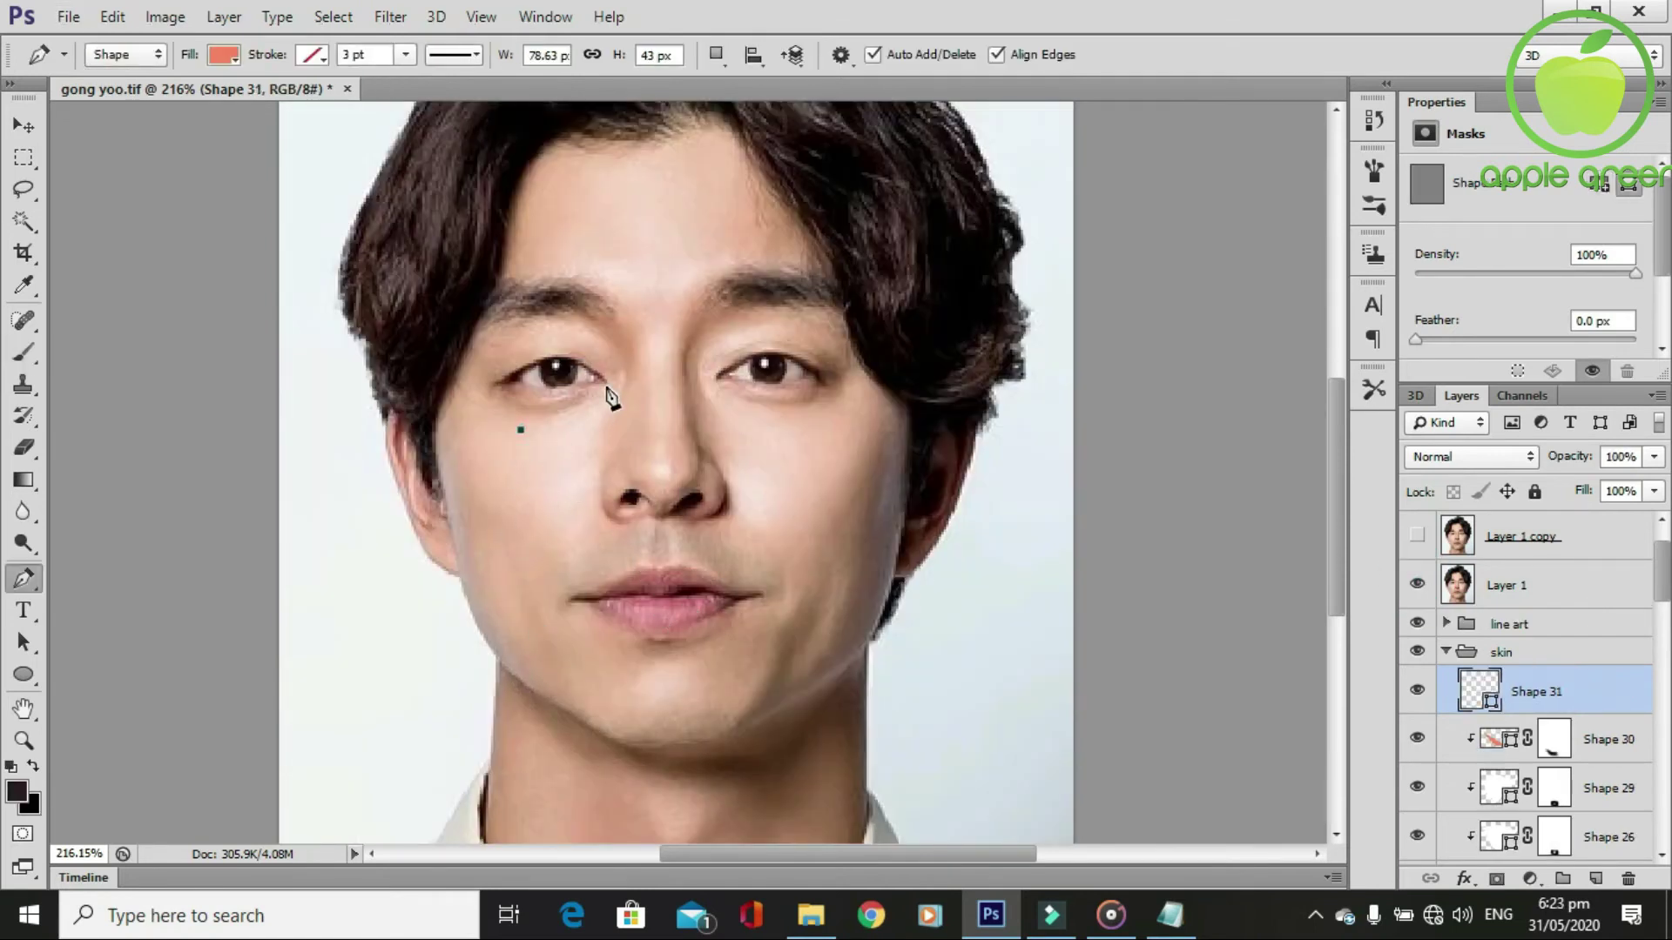
left_click_drag(605, 386, 622, 371)
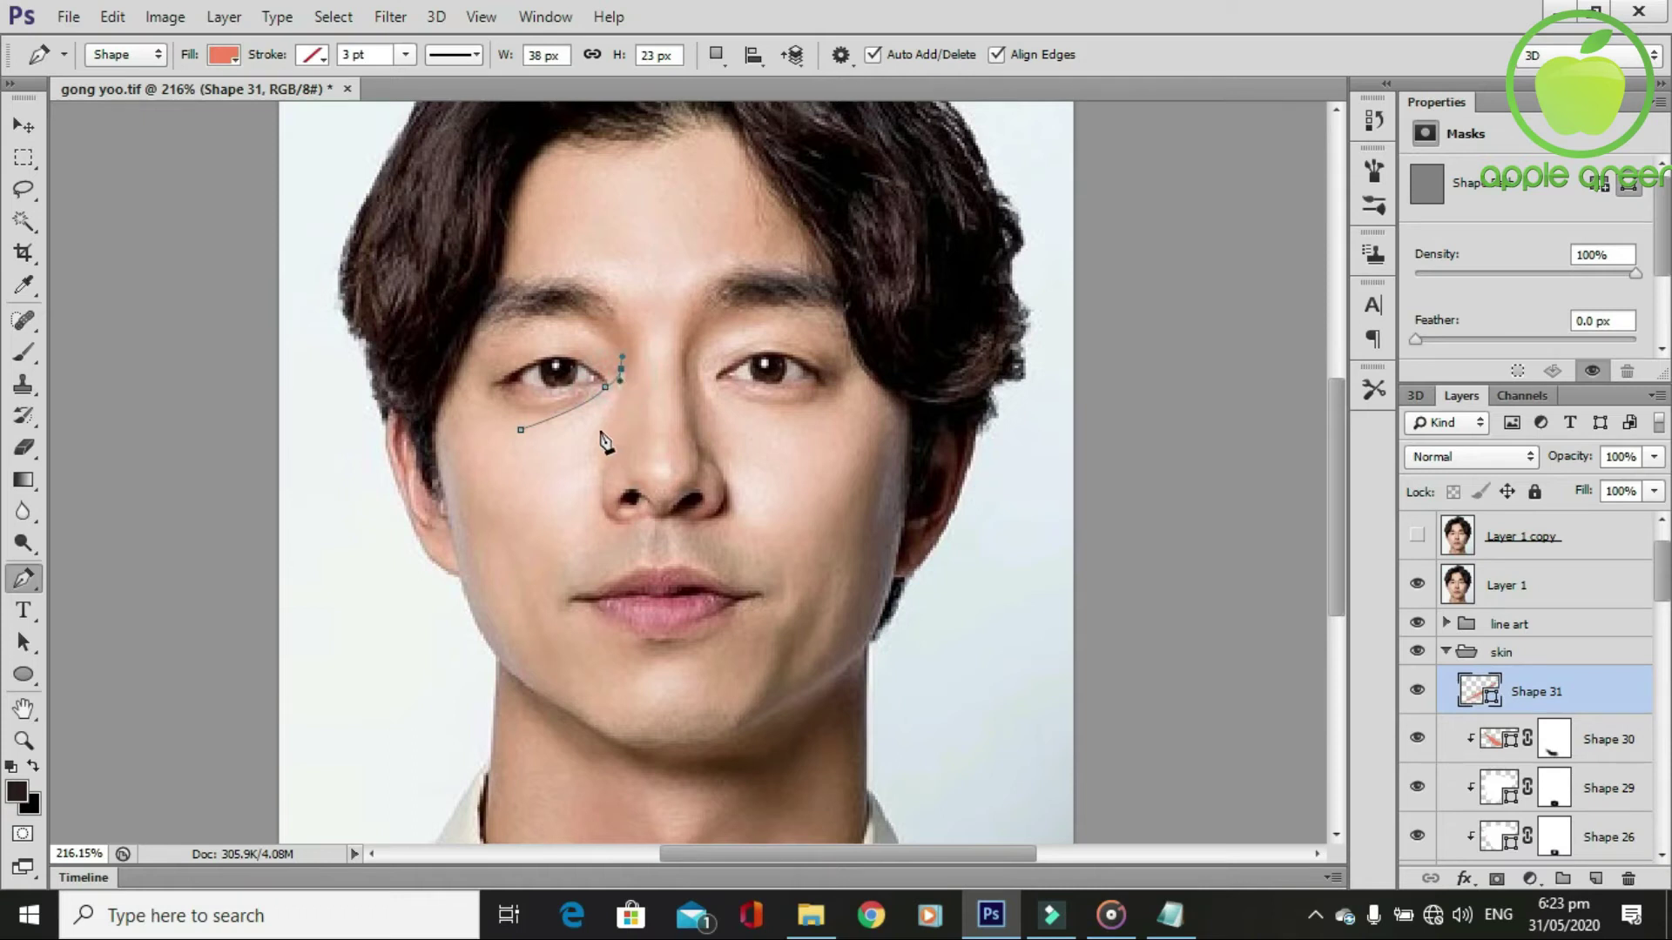
left_click_drag(597, 476, 540, 540)
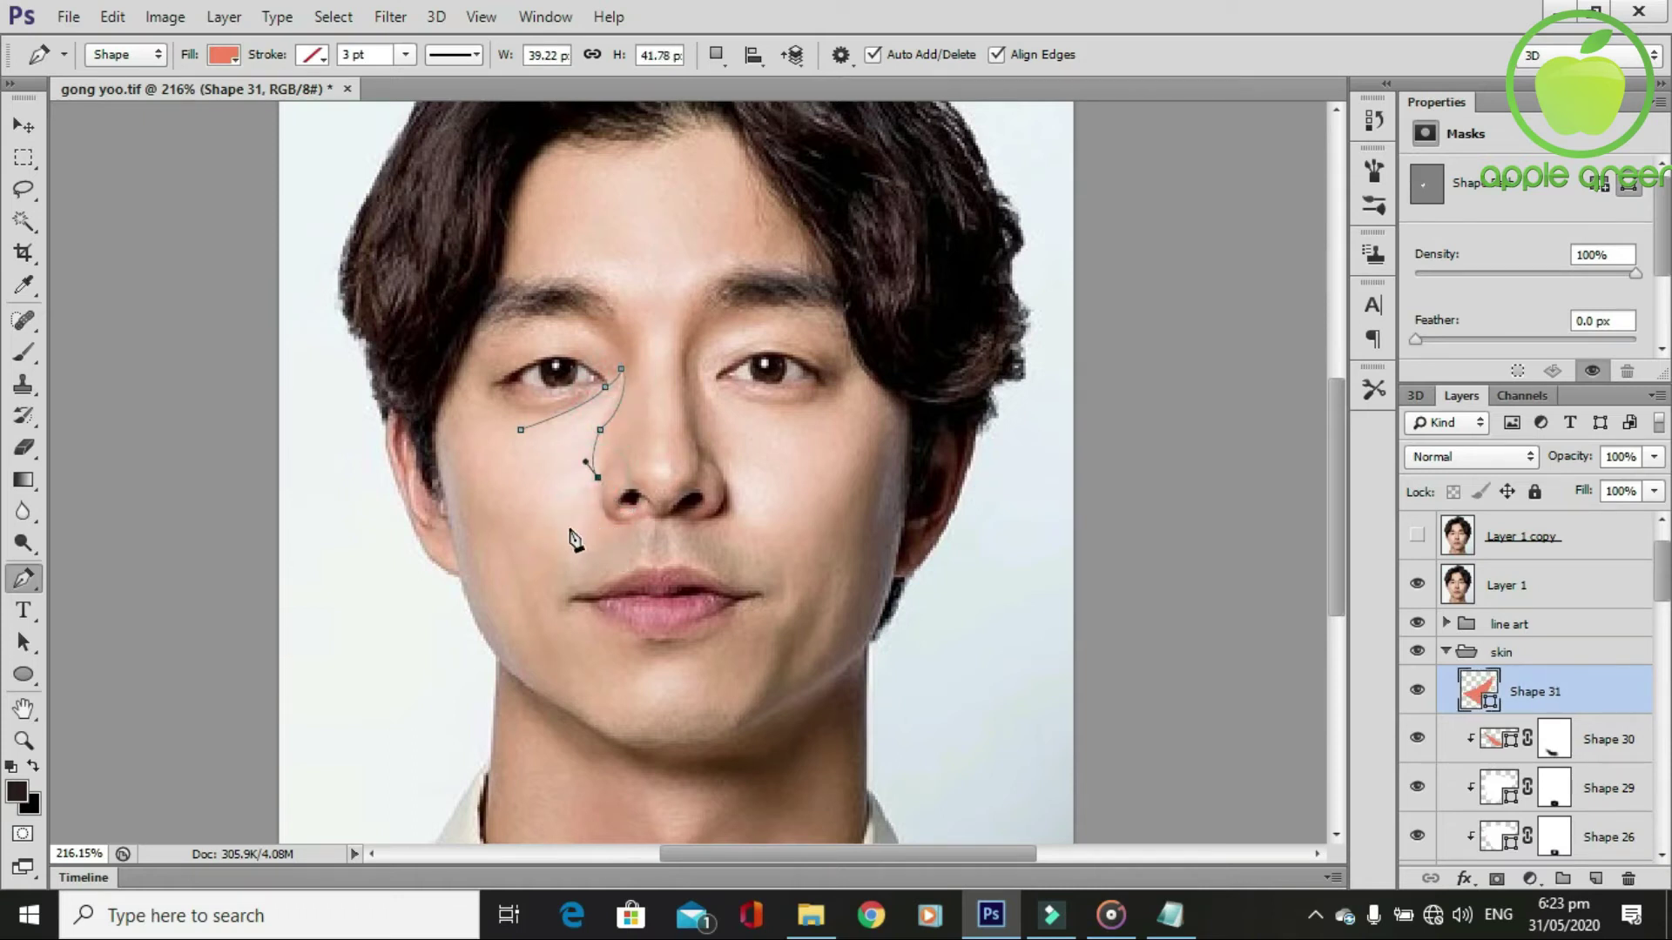
left_click(571, 530, "alt")
left_click(521, 429)
left_click(1481, 705)
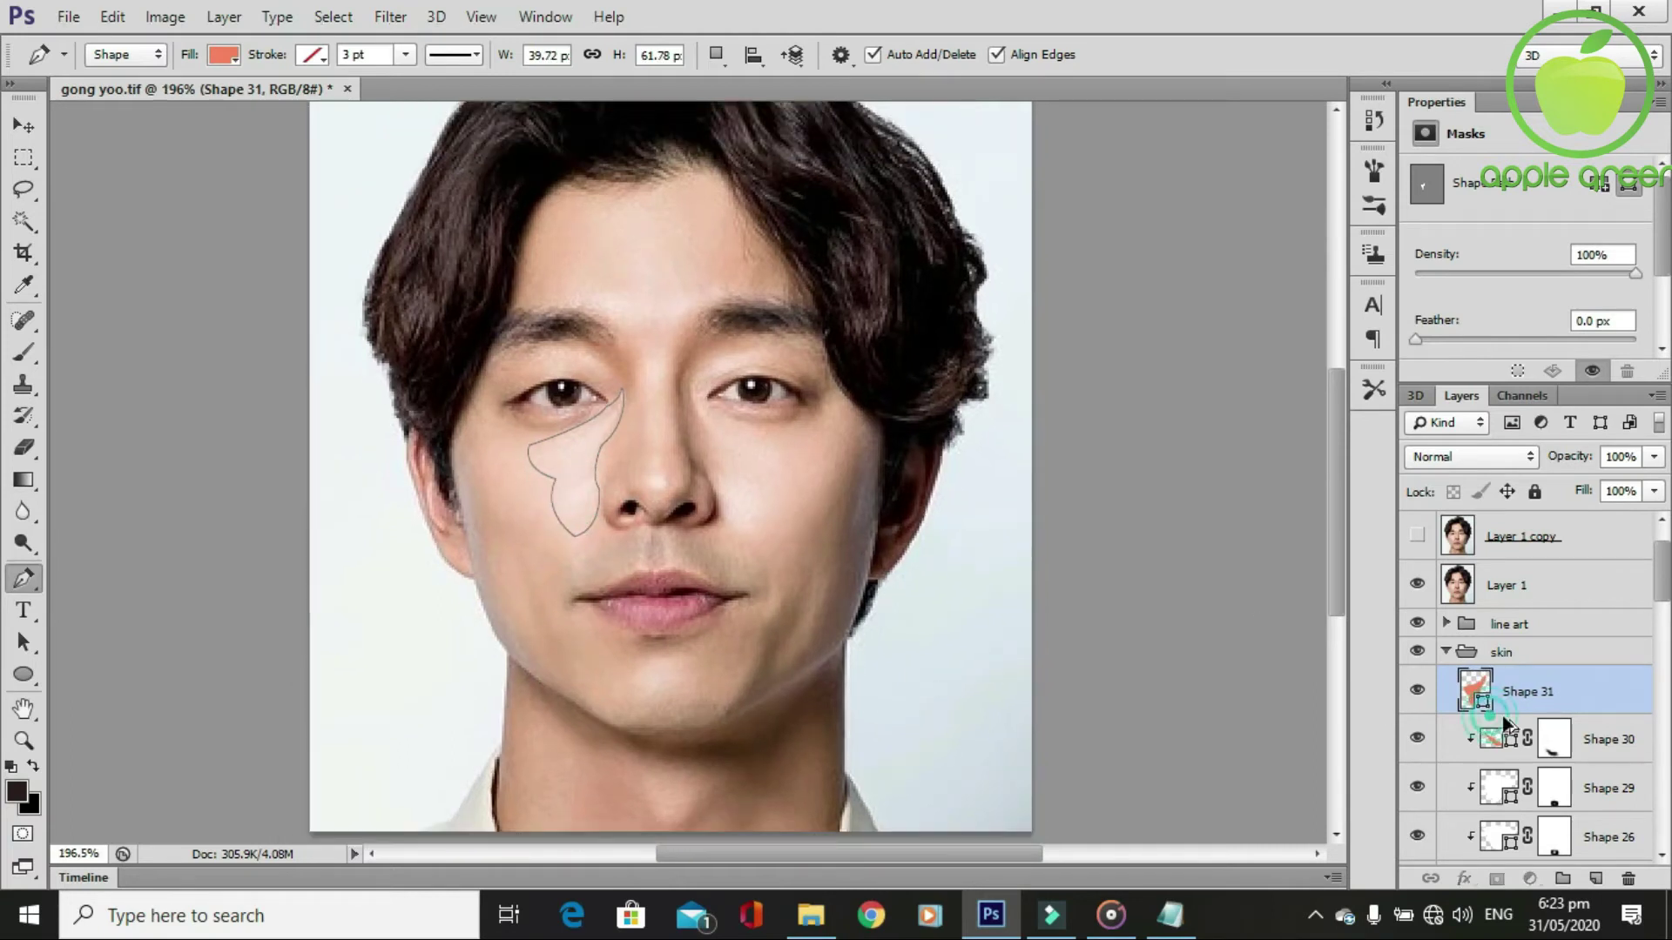
Duplicate the Shape 30 jaw shadow and clip the duplicate and the highlight to the skin.
left_click(1504, 723)
key("ctrl+j")
left_click(1490, 760, "alt")
left_click(1542, 693)
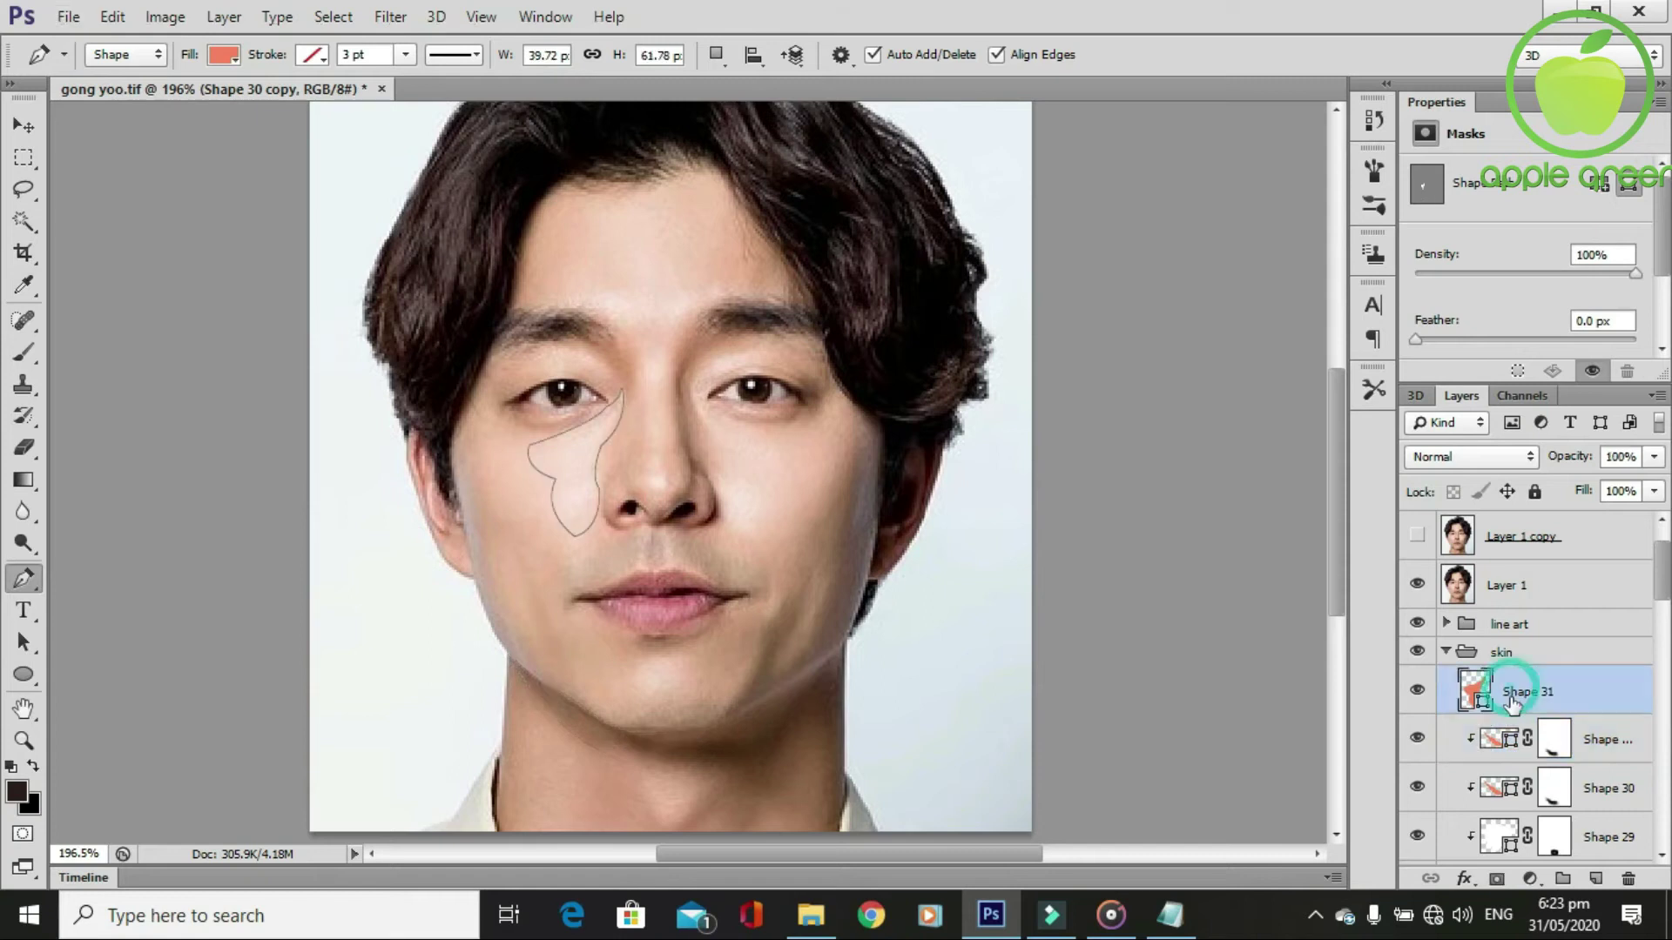
left_click(1491, 714, "alt")
left_click(1416, 585)
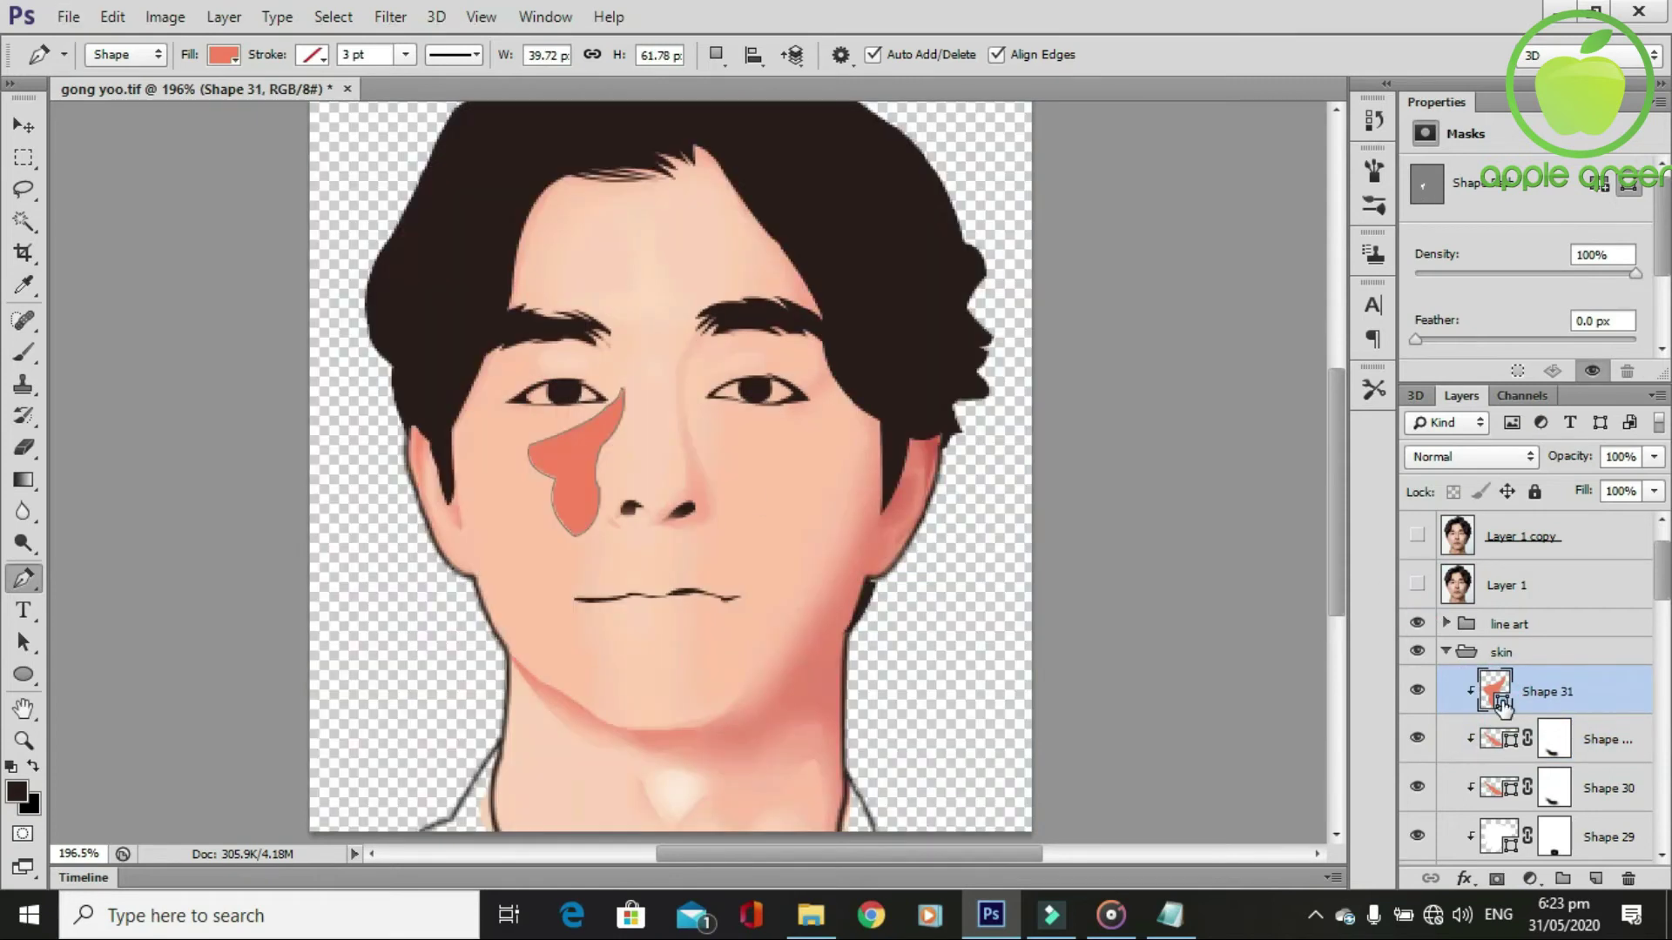
Fill the nose highlight white, lower its opacity, and brush most of it away on a mask.
double_click(1502, 707)
key("Return")
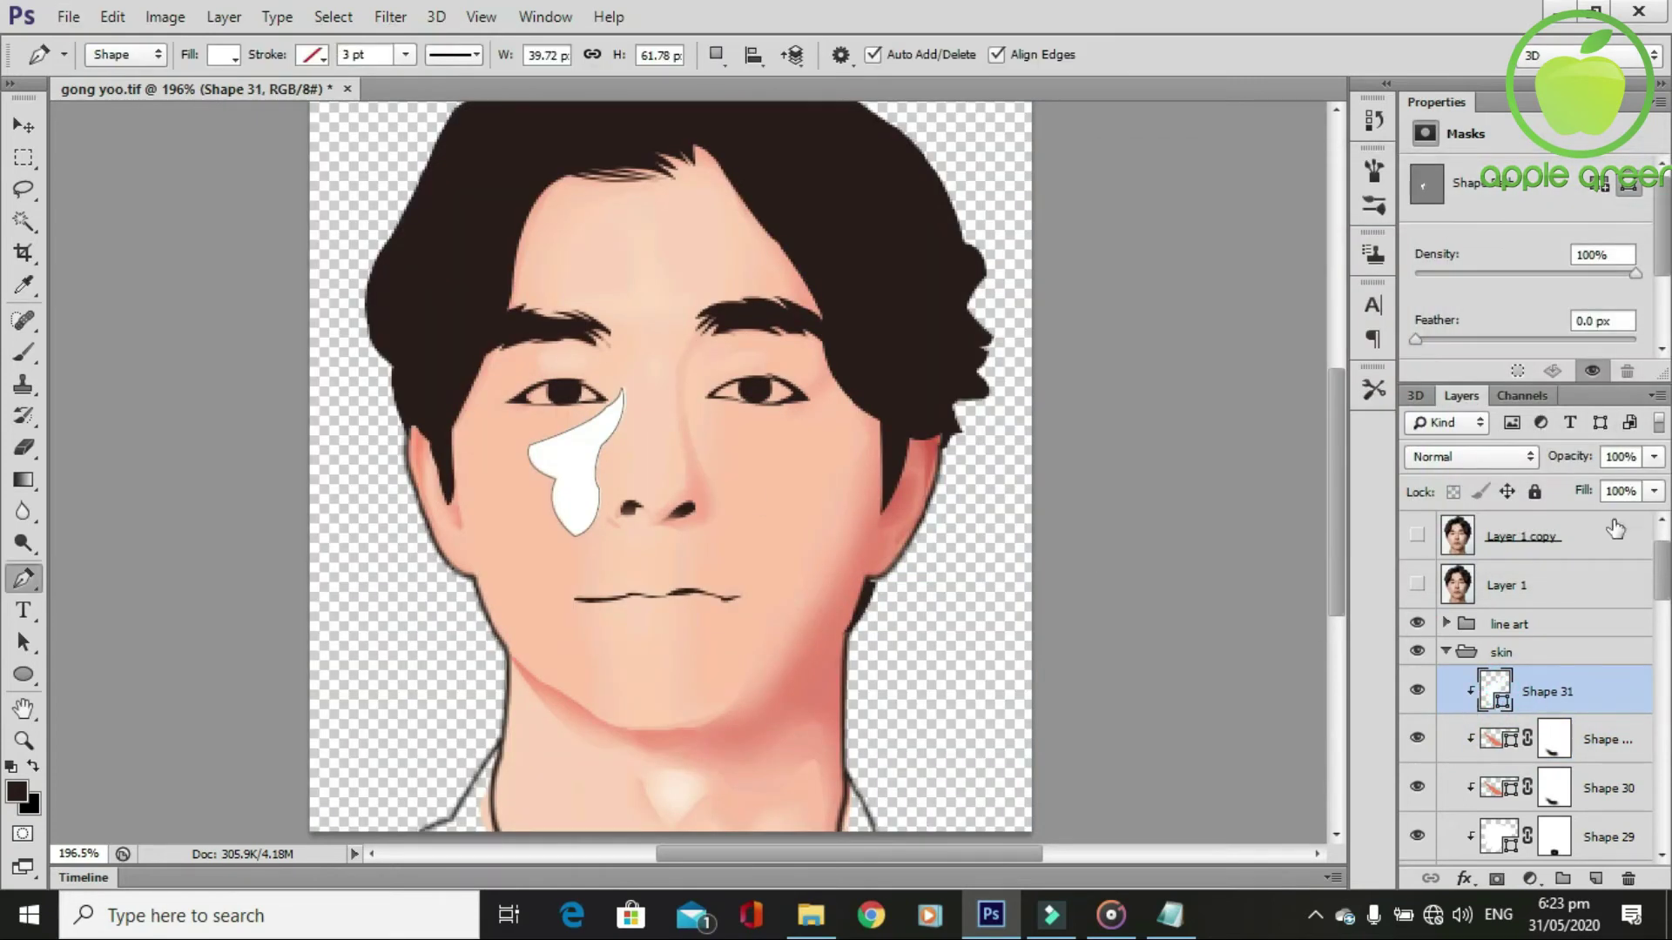
left_click(1654, 456)
mouse_move(1611, 493)
left_mouse_down()
mouse_move(1593, 505)
mouse_move(1576, 480)
left_mouse_up()
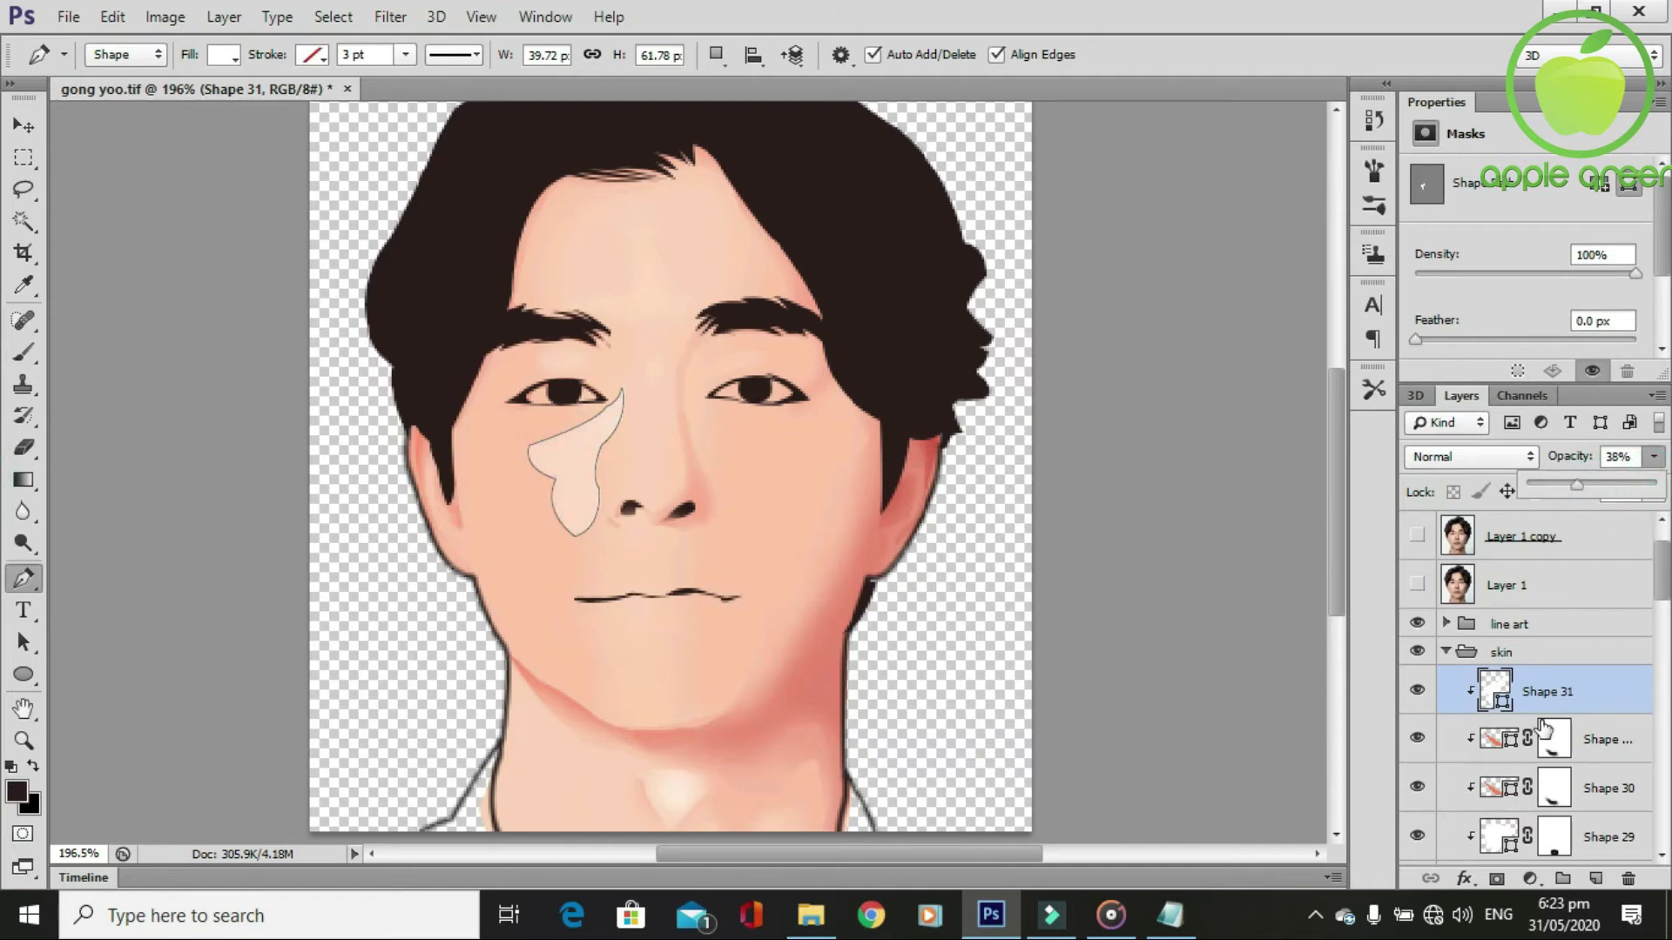
left_click(1498, 879)
key("b")
mouse_move(638, 389)
left_mouse_down()
mouse_move(616, 474)
mouse_move(550, 548)
mouse_move(534, 469)
mouse_move(560, 403)
mouse_move(538, 487)
mouse_move(627, 440)
mouse_move(557, 444)
left_mouse_up()
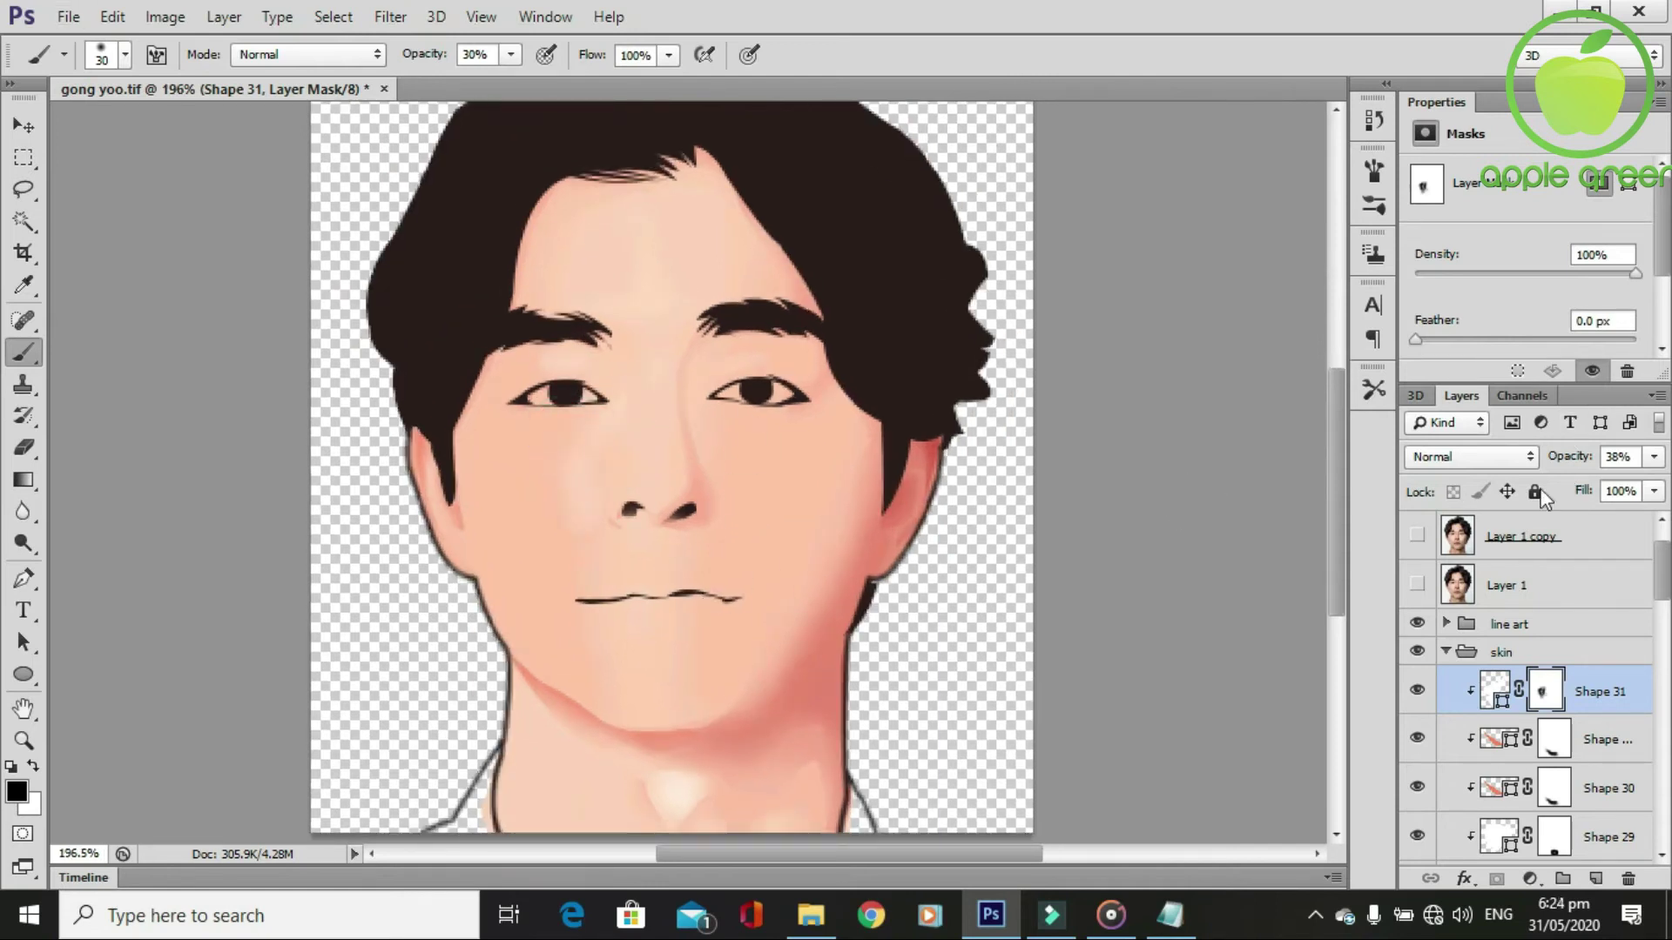
Set the nose highlight to 28% opacity and show the reference photo again.
left_click(1654, 456)
left_click_drag(1583, 485, 1573, 485)
scroll(688, 568, "down", 2)
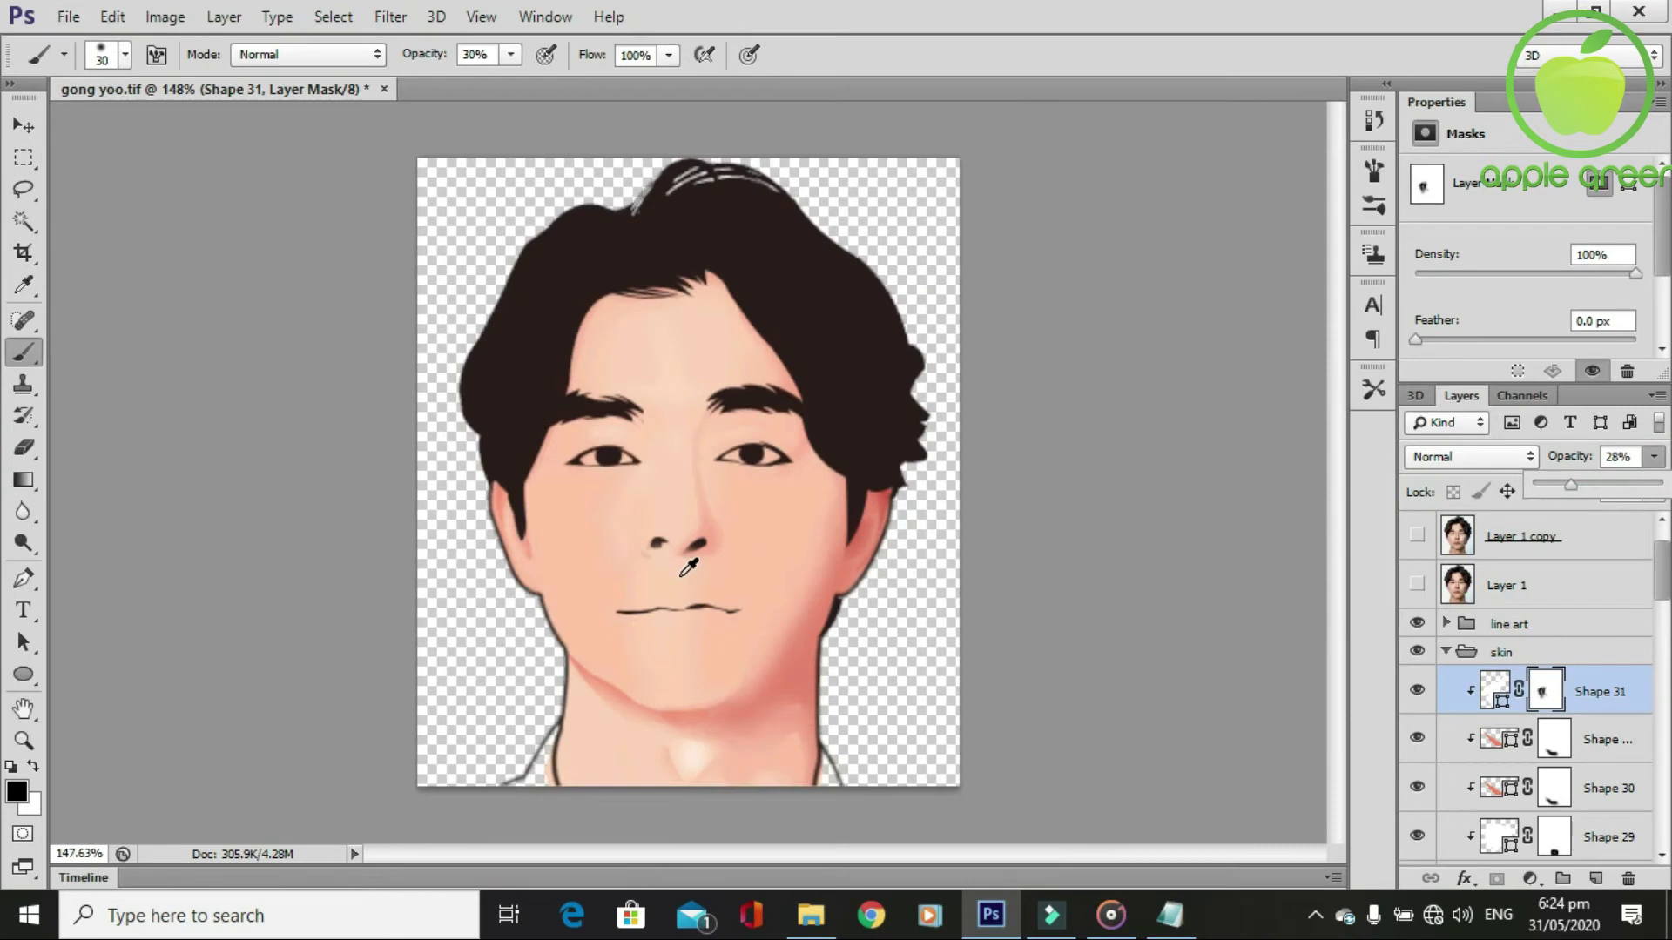
scroll(688, 568, "up", 2)
left_click(1417, 584)
scroll(779, 561, "up", 2)
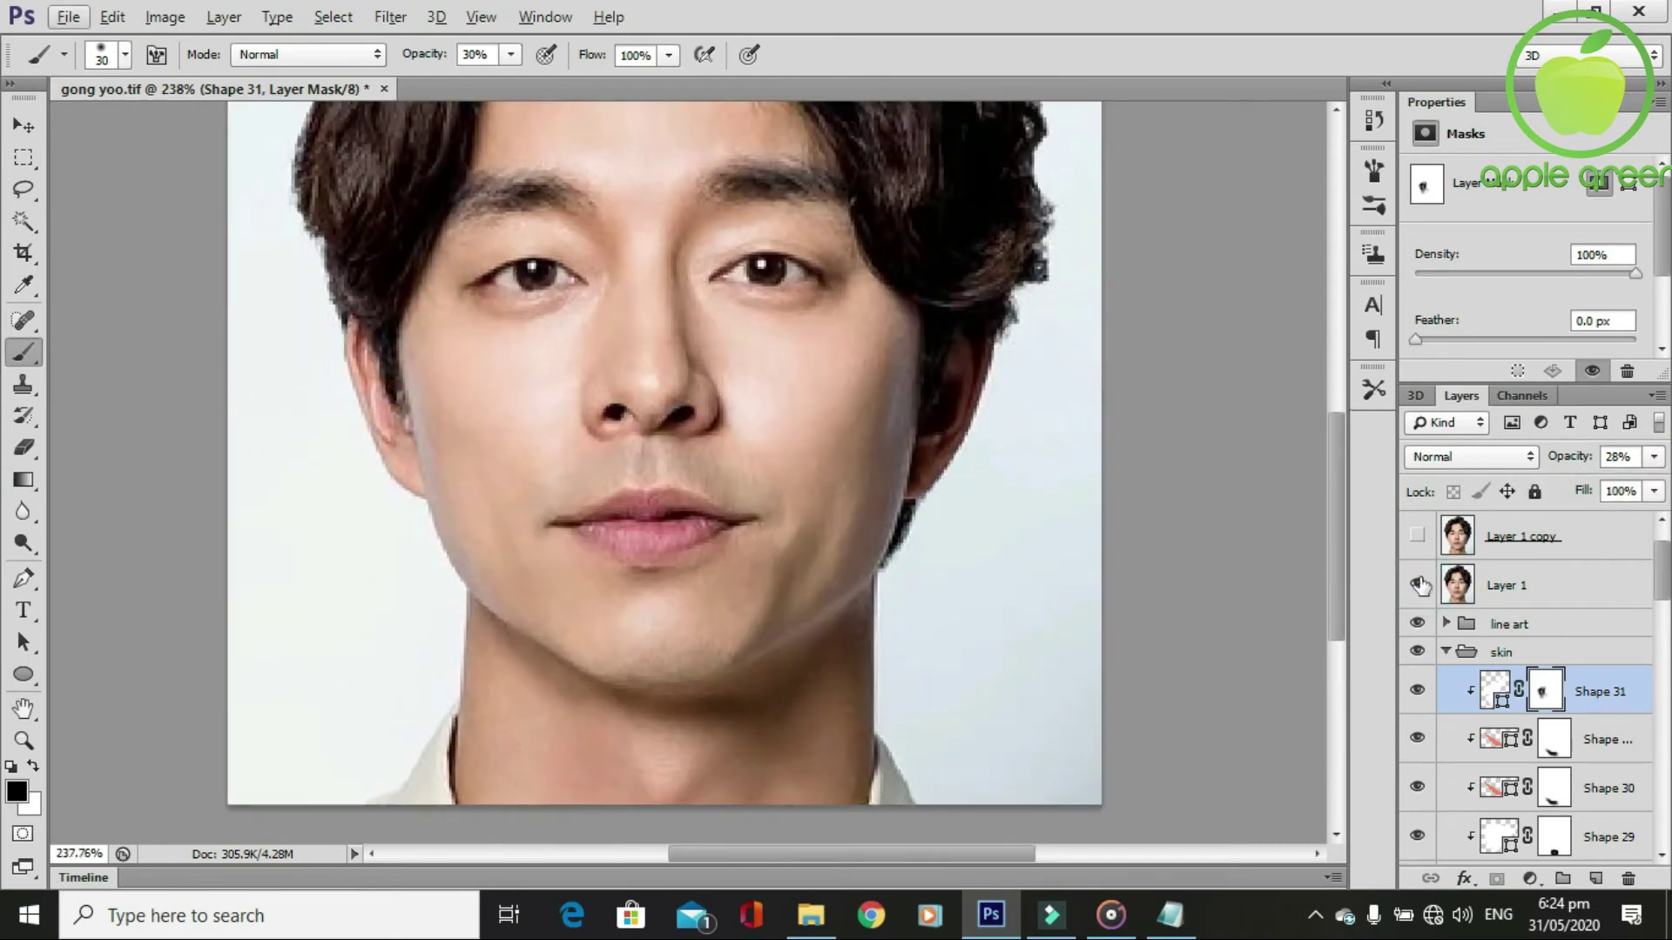
Pen-draw a crescent shape curving around the left nostril wing.
left_click(1417, 585)
scroll(739, 545, "up", 1)
key("p")
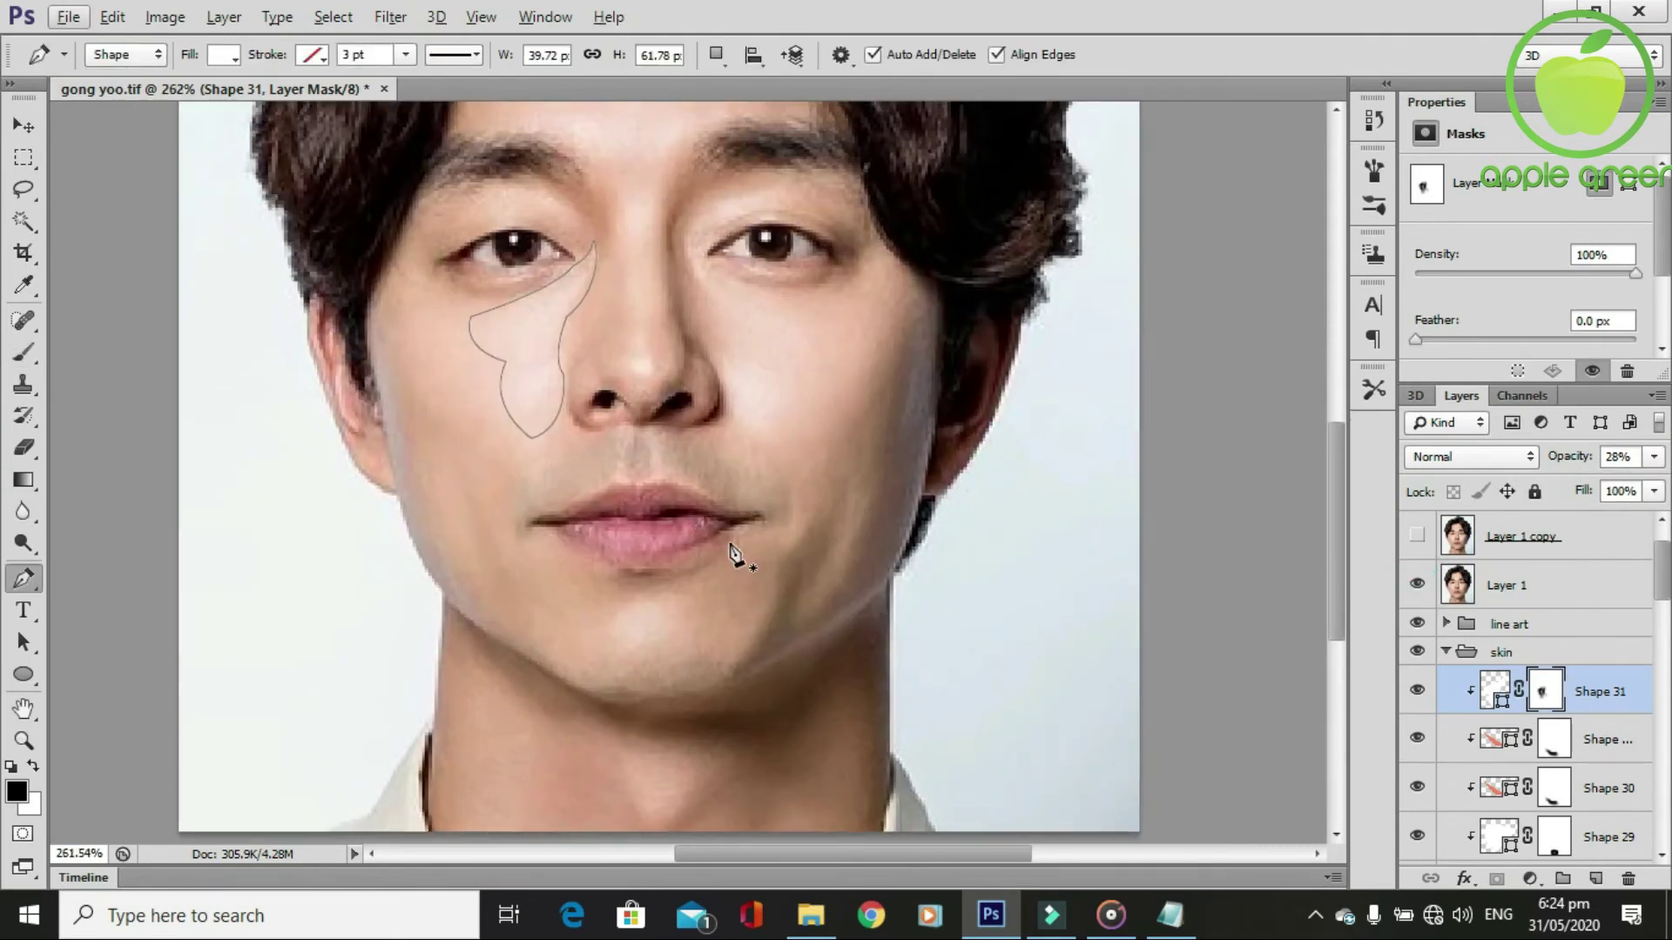
scroll(788, 570, "up", 2)
scroll(567, 405, "up", 1)
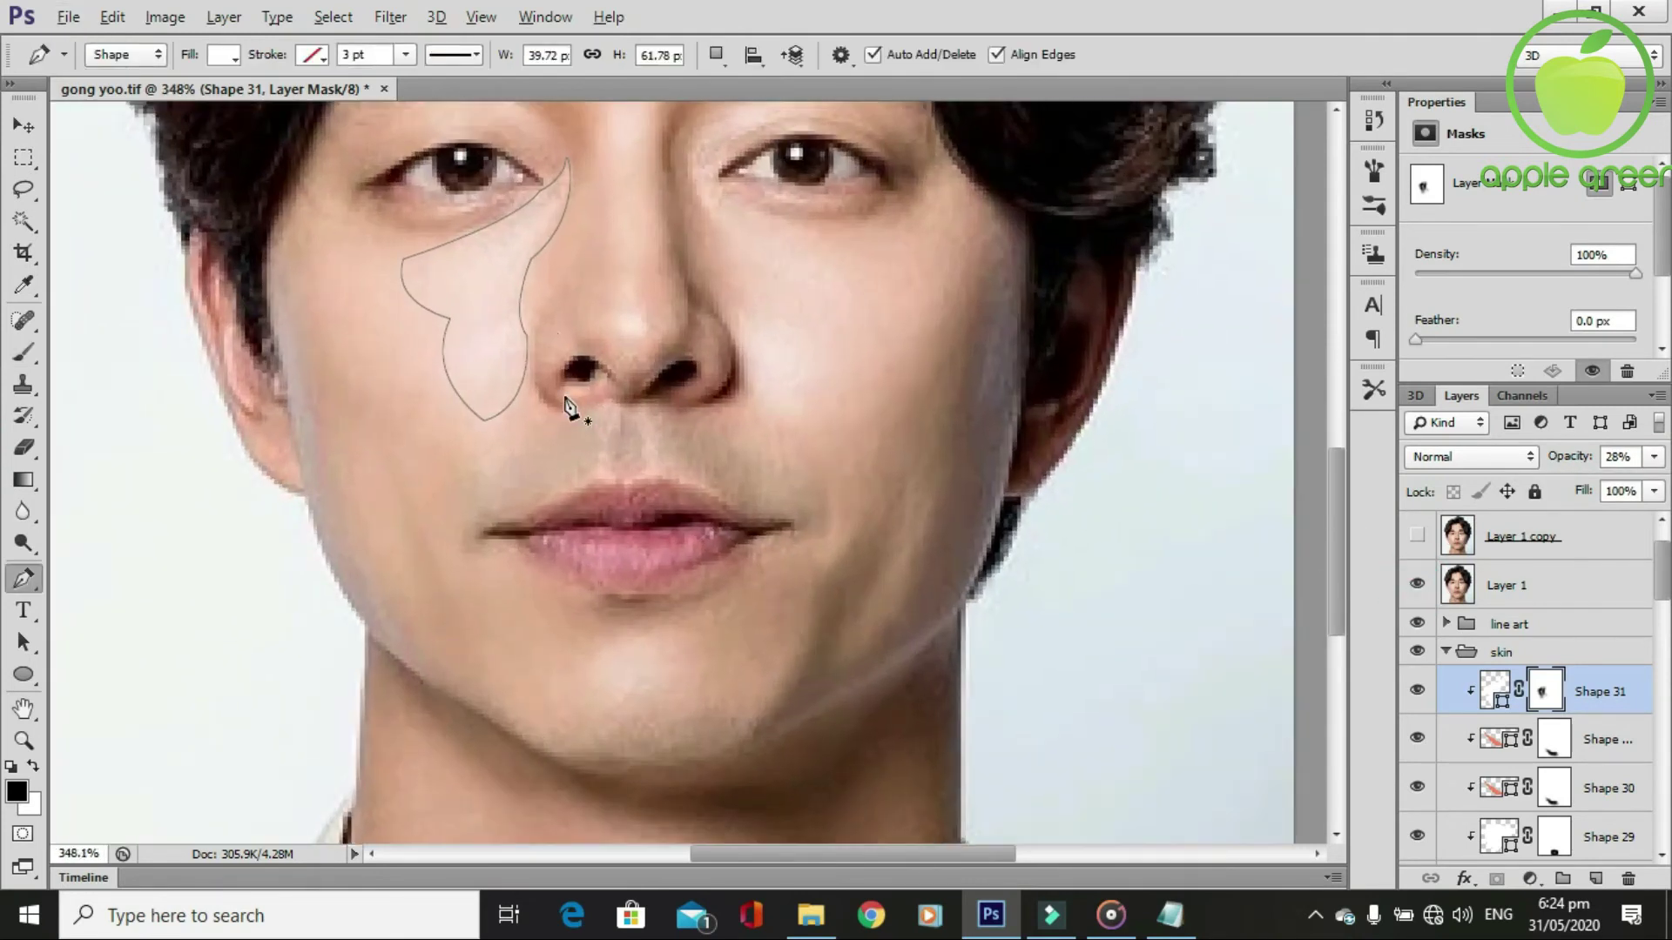
left_click(570, 301)
left_click_drag(540, 371, 600, 403)
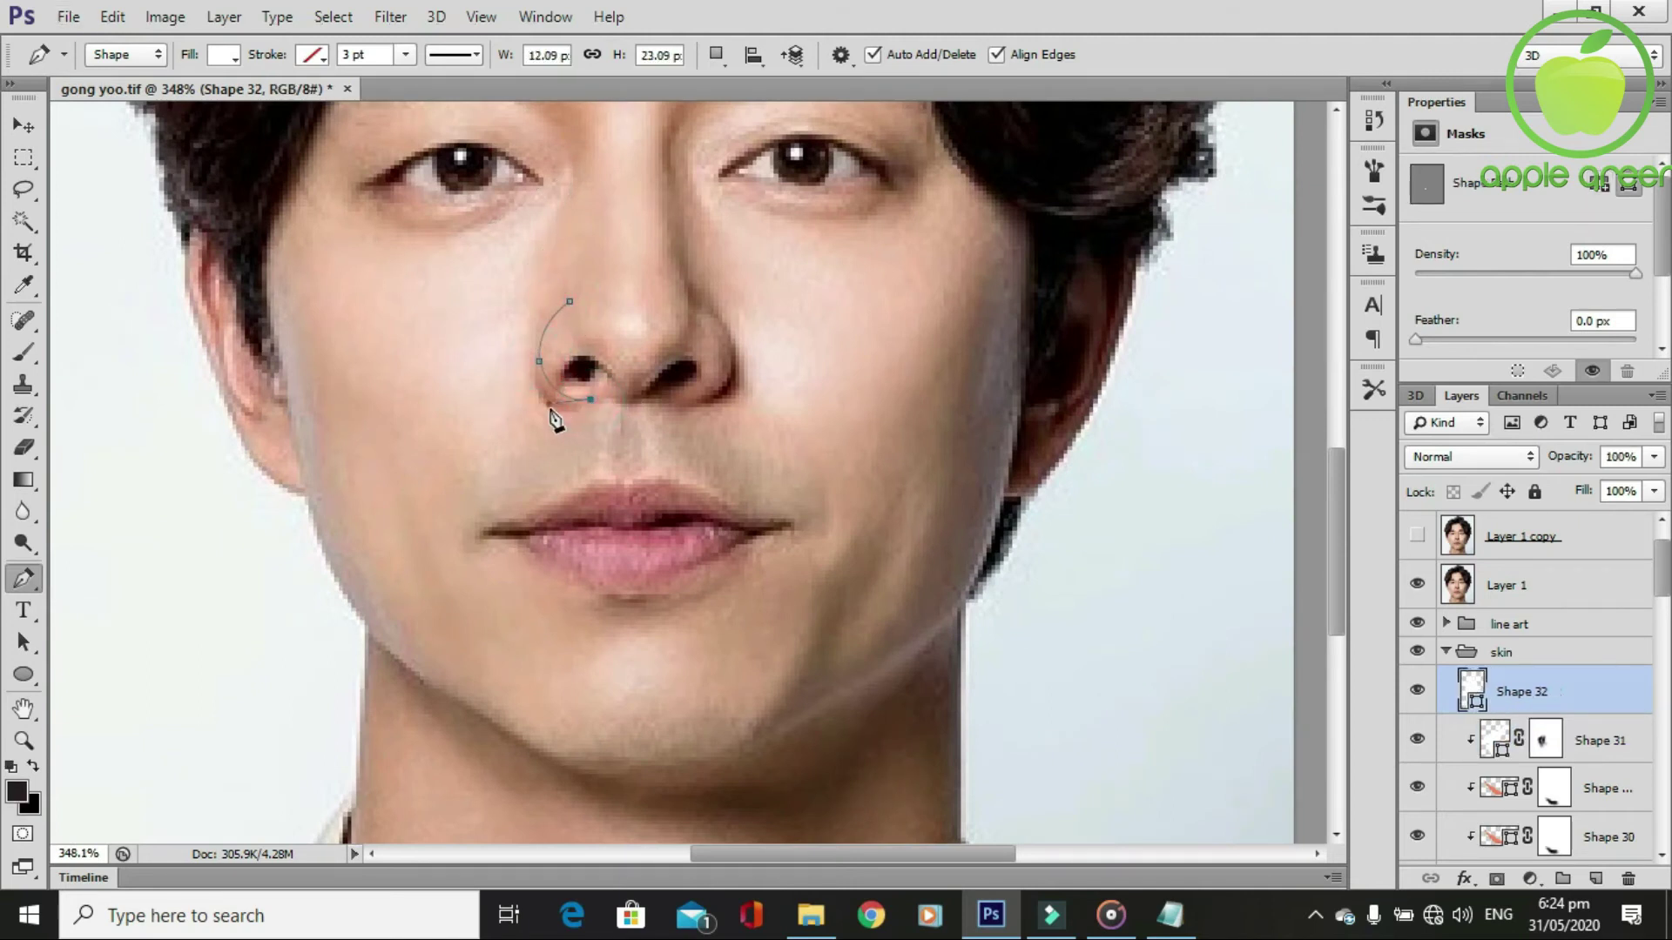
left_click(548, 406)
left_click(530, 352)
left_click(531, 355)
Clip the crescent to the skin and give it a pasted salmon fill.
scroll(839, 483, "down", 1)
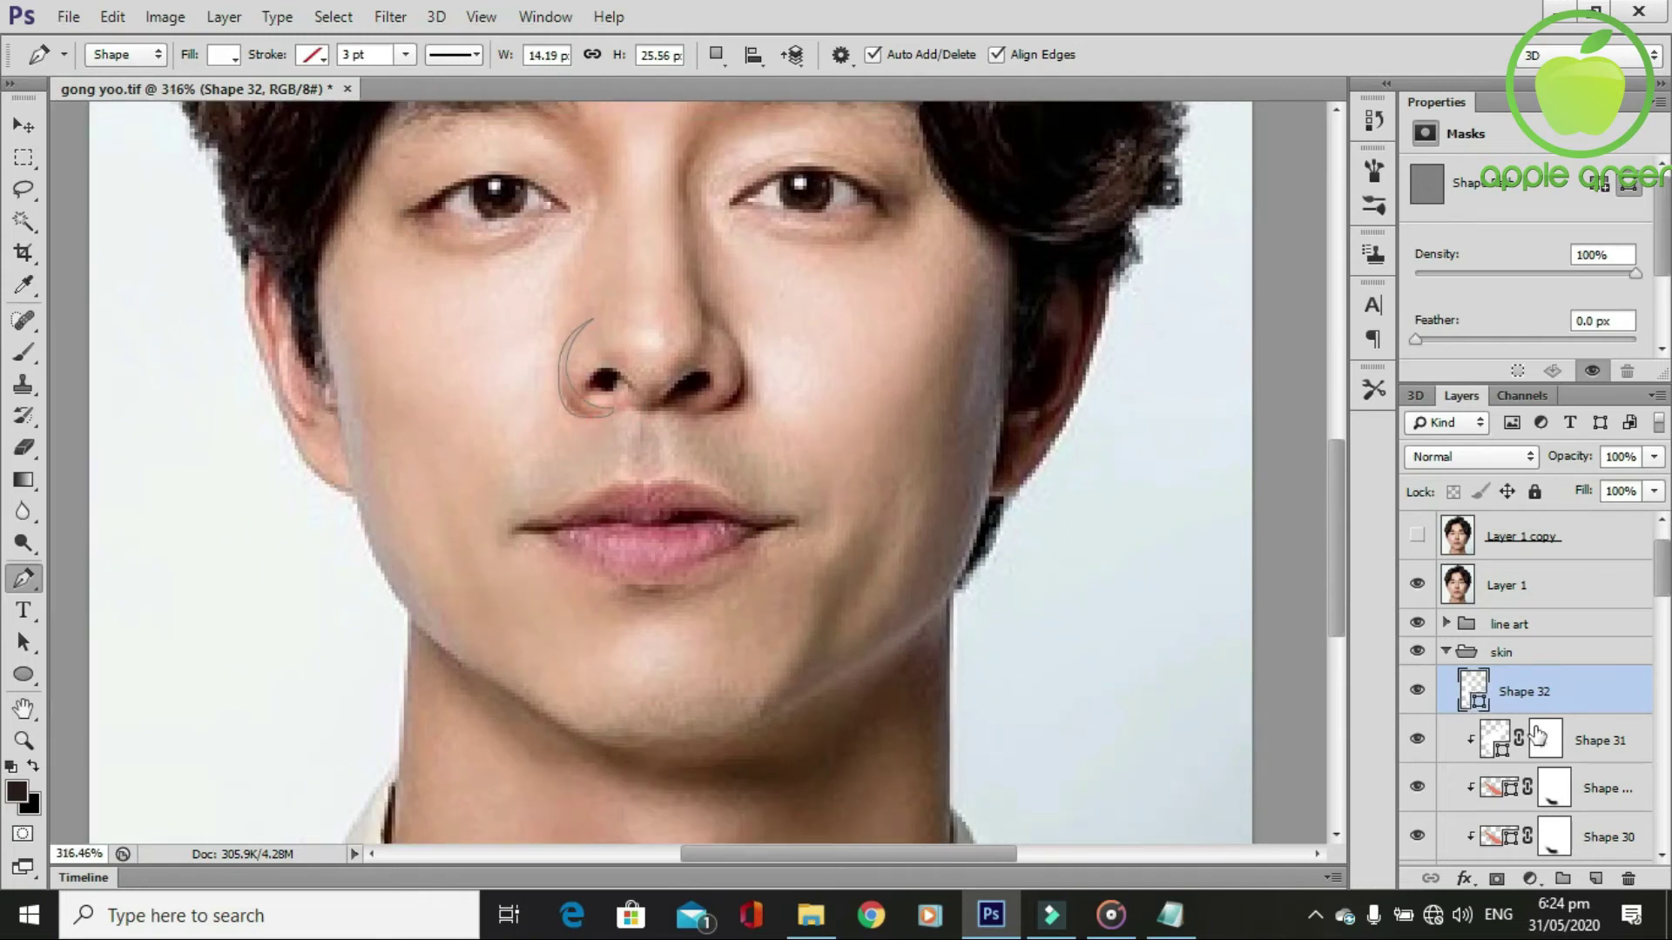
left_click(1524, 714, "alt")
left_click(1418, 585)
left_click(1170, 914)
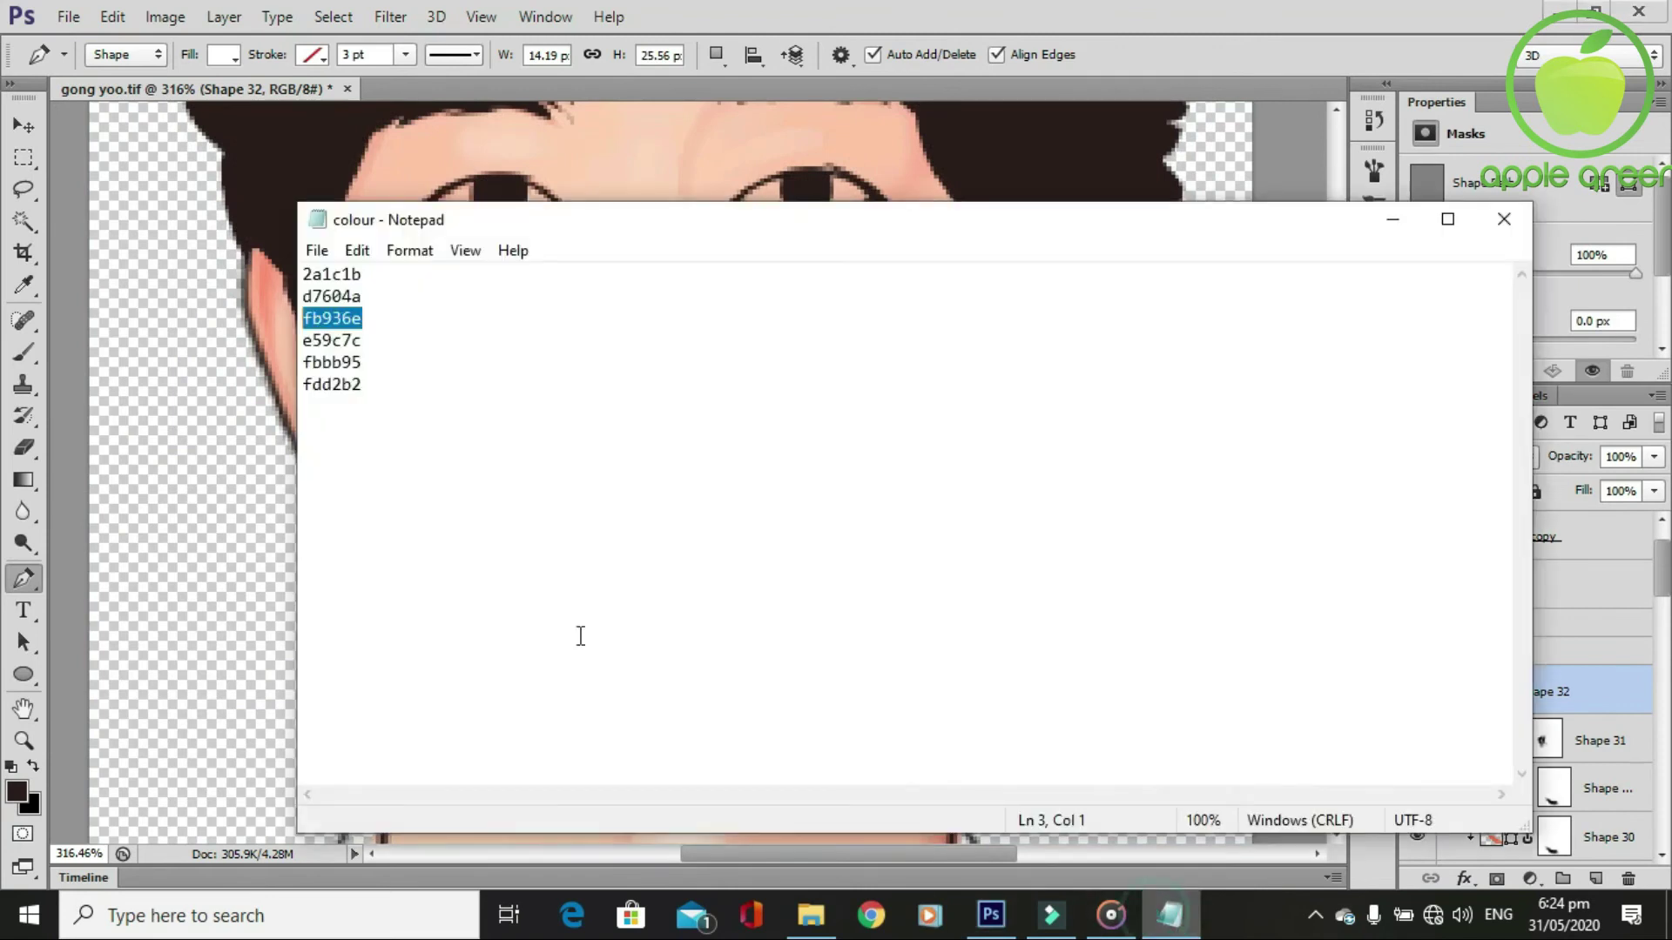
left_click(966, 11)
double_click(1498, 704)
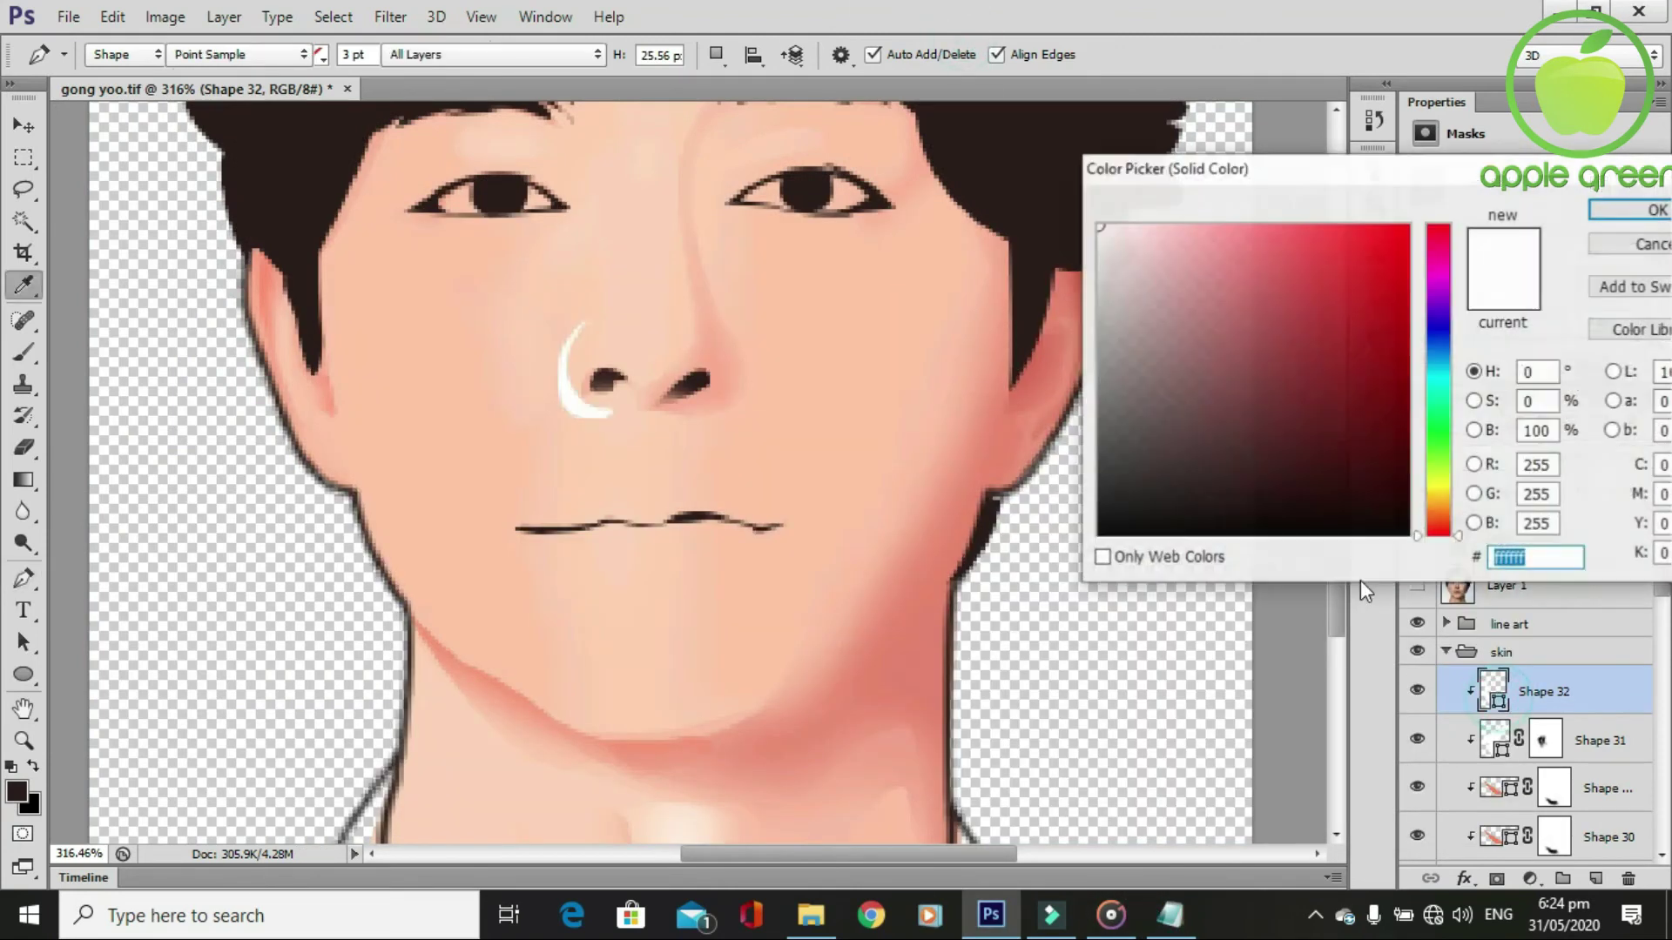
type("fb936e")
key("Return")
scroll(788, 505, "down", 1)
scroll(788, 505, "up", 1)
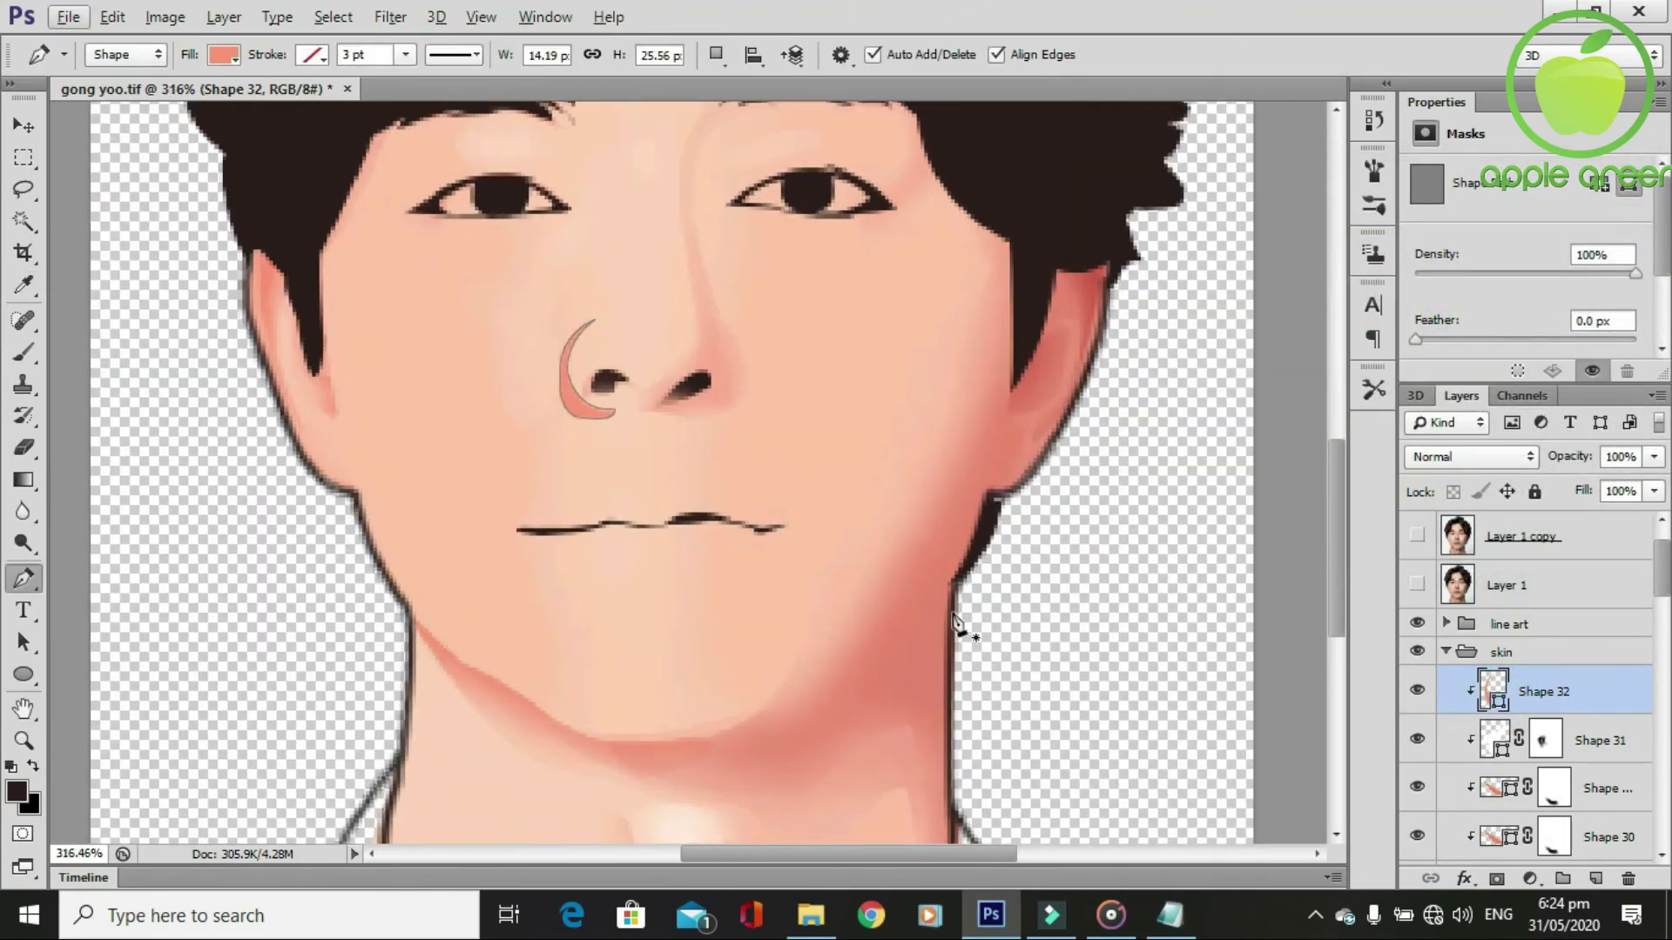
Change the crescent's fill to dark red d7604a and add a layer mask.
double_click(1498, 704)
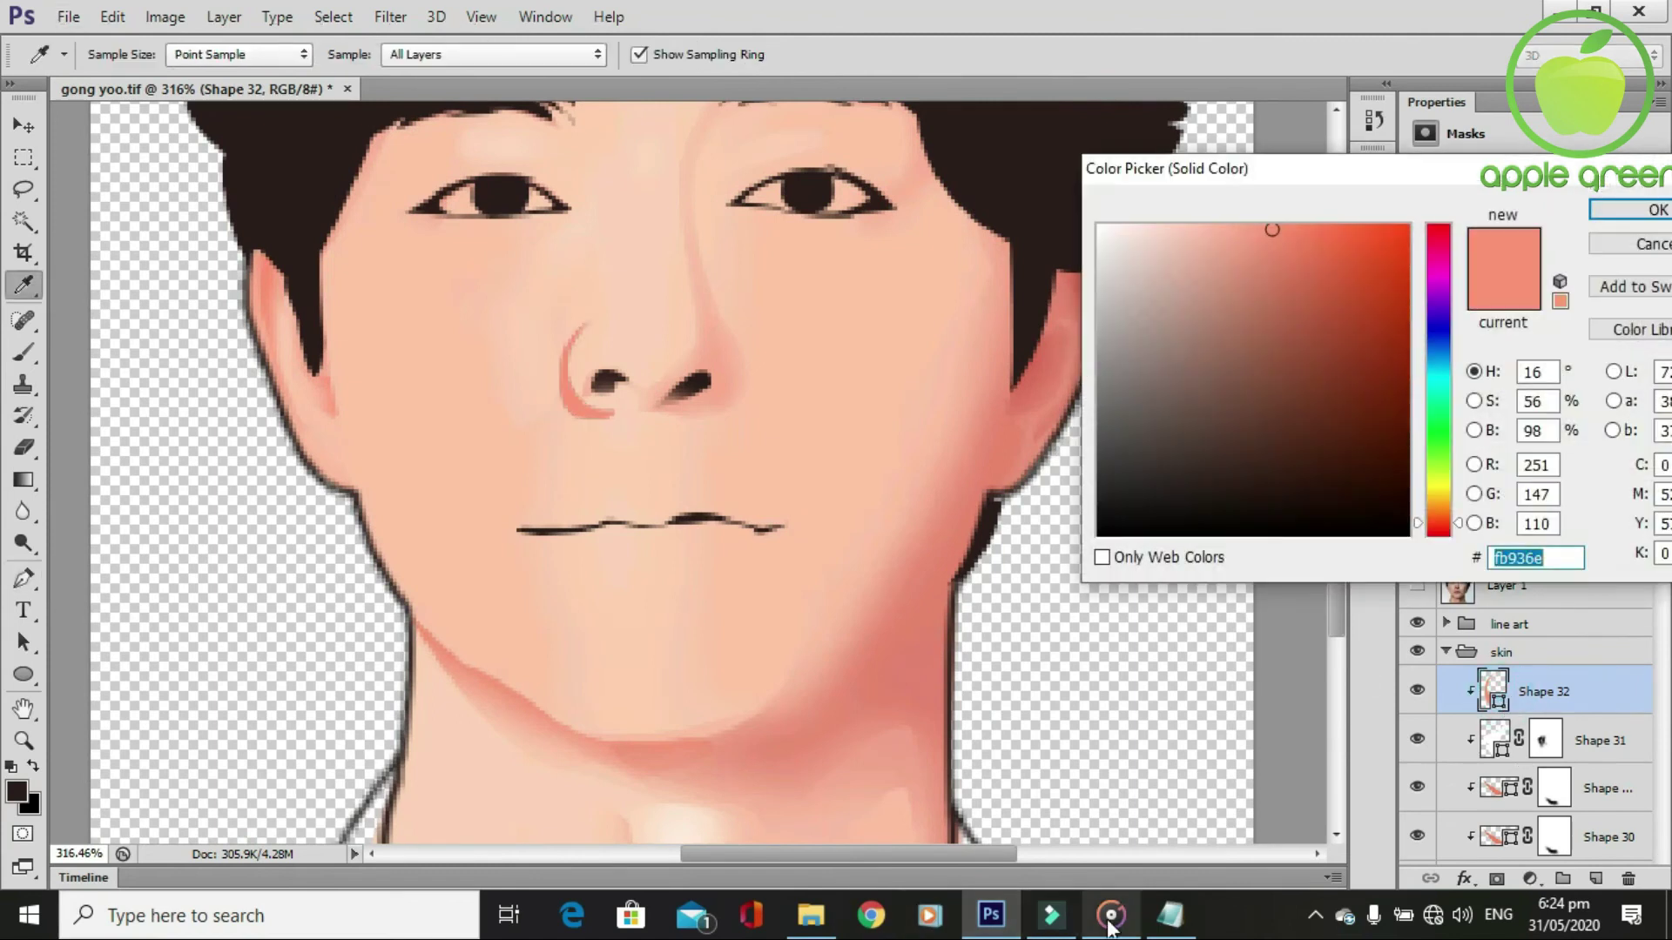
left_click(1169, 914)
double_click(331, 296)
key("ctrl+c")
left_click(716, 13)
key("ctrl+v")
left_click(1613, 213)
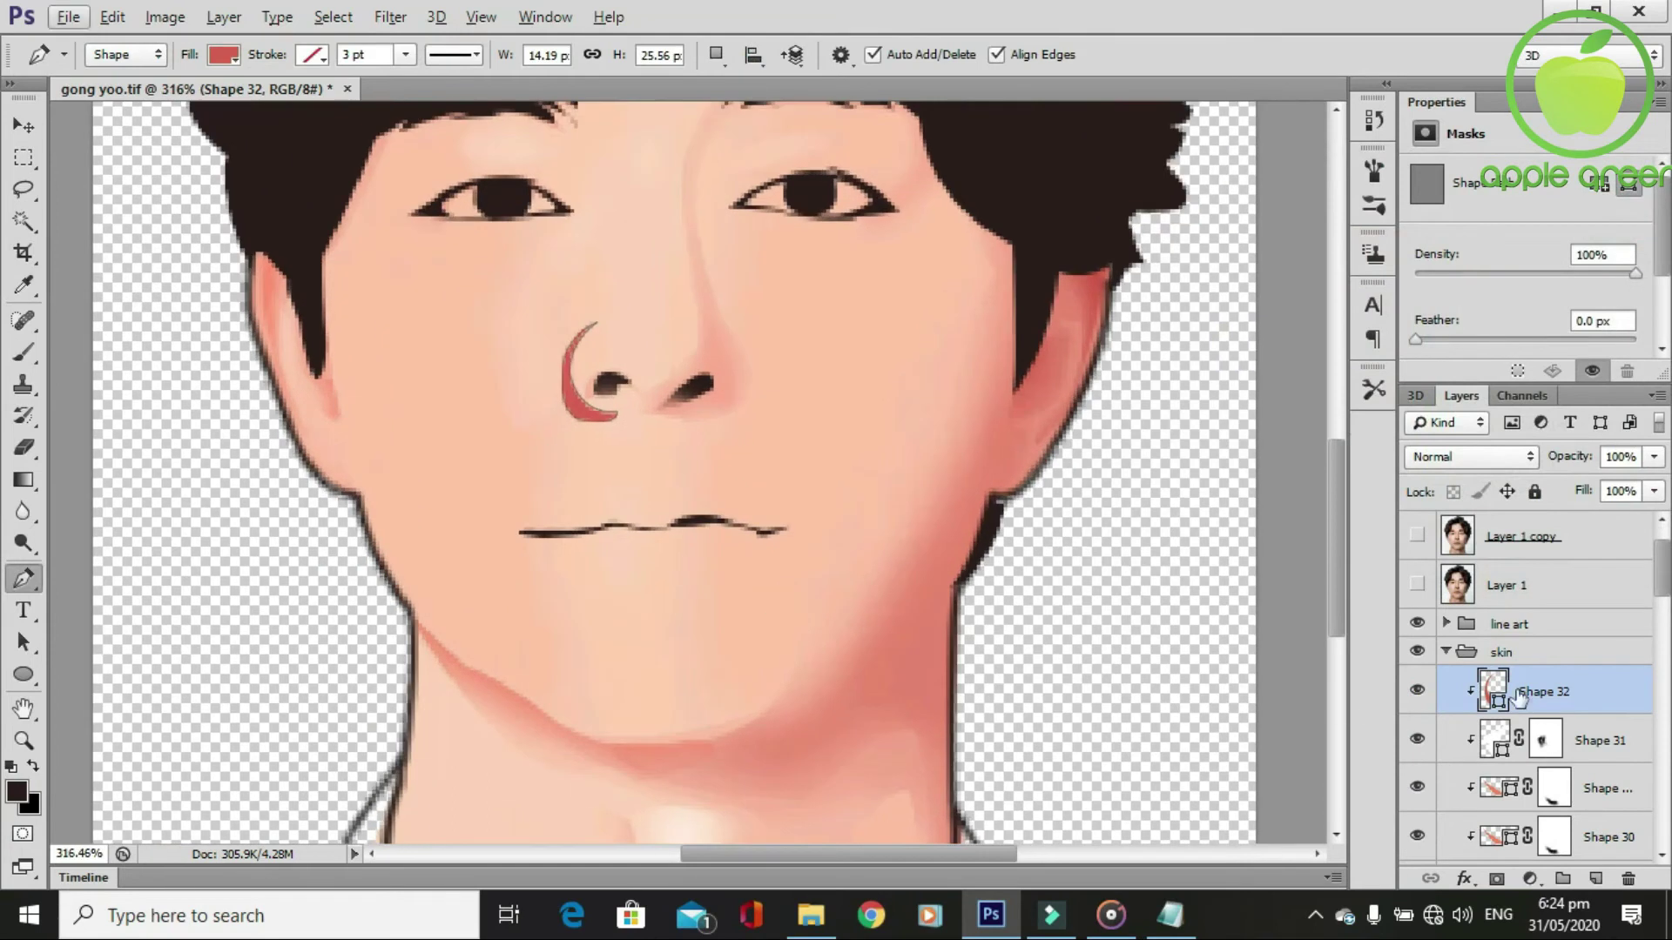
left_click(1498, 879)
Set Shape 32 to 65% opacity and brush black on its mask to fade the nostril curve.
key("b")
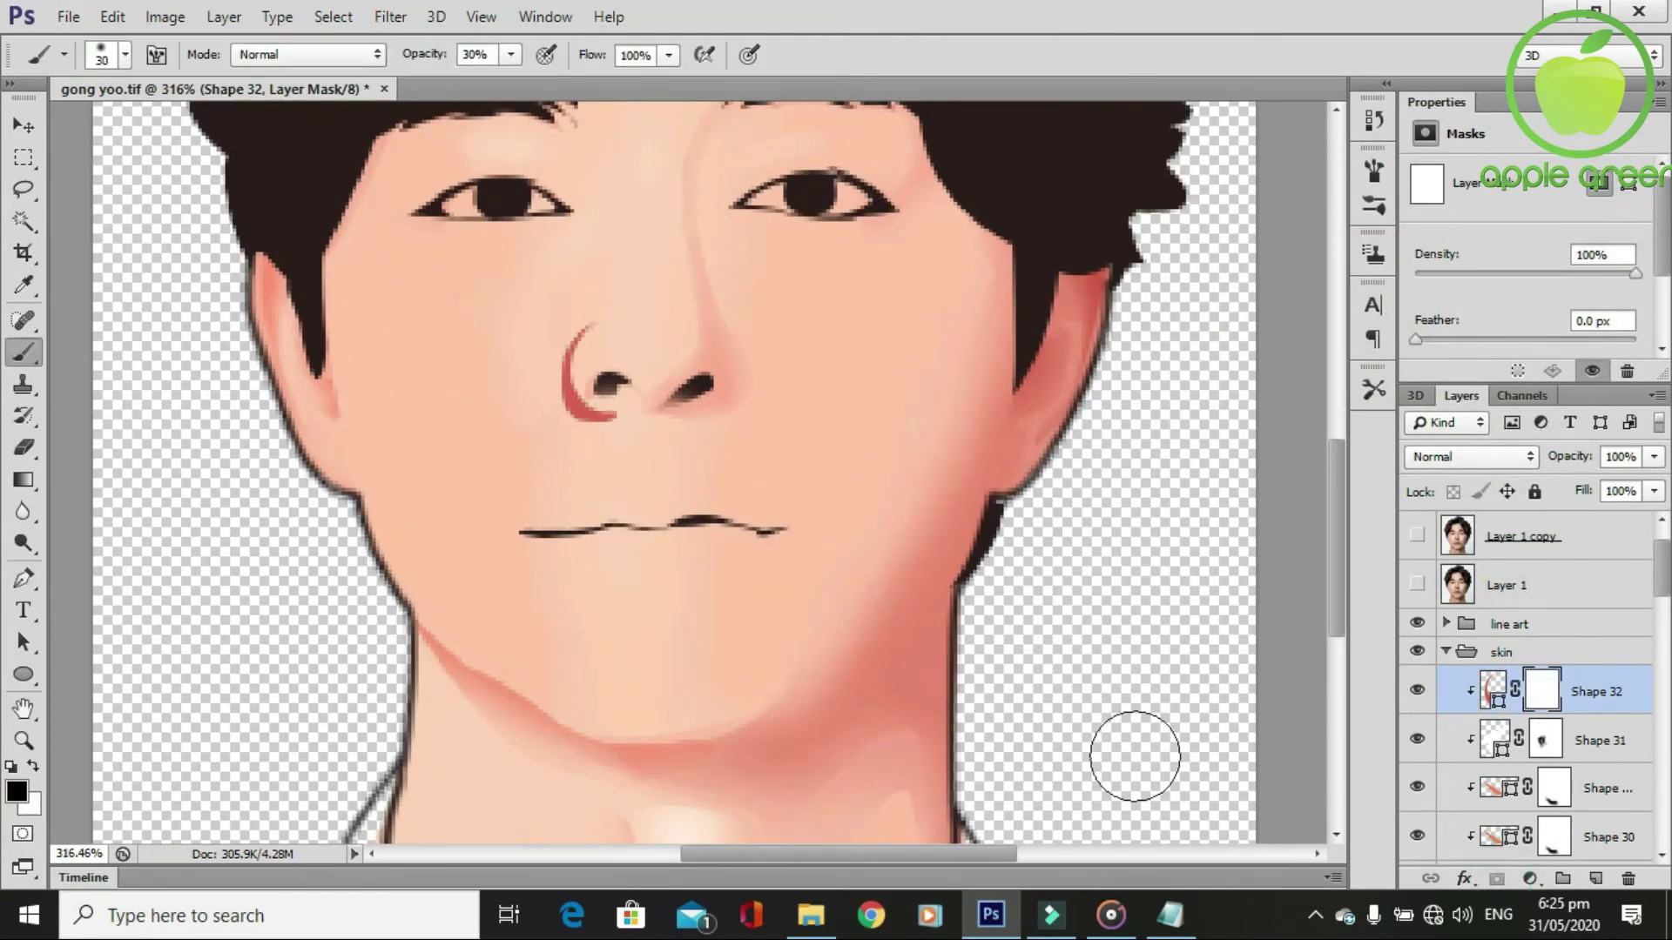
left_click(1654, 456)
left_click_drag(1657, 484, 1610, 484)
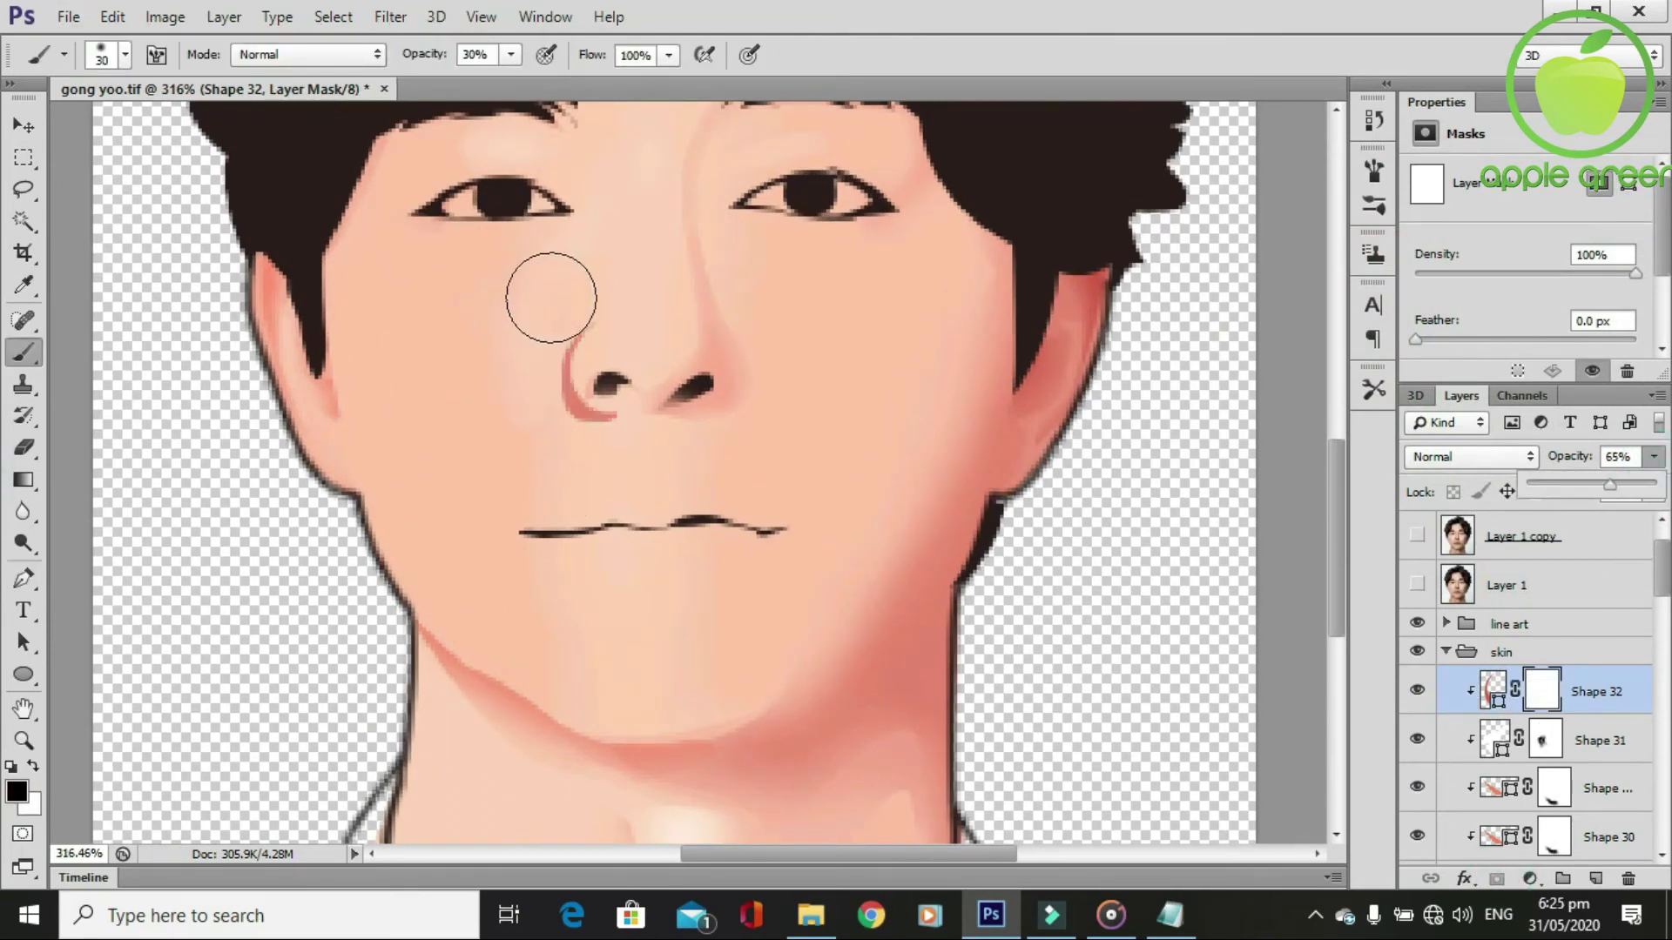
left_click(514, 370)
mouse_move(519, 433)
left_mouse_down()
mouse_move(616, 447)
mouse_move(552, 466)
mouse_move(520, 348)
left_mouse_up()
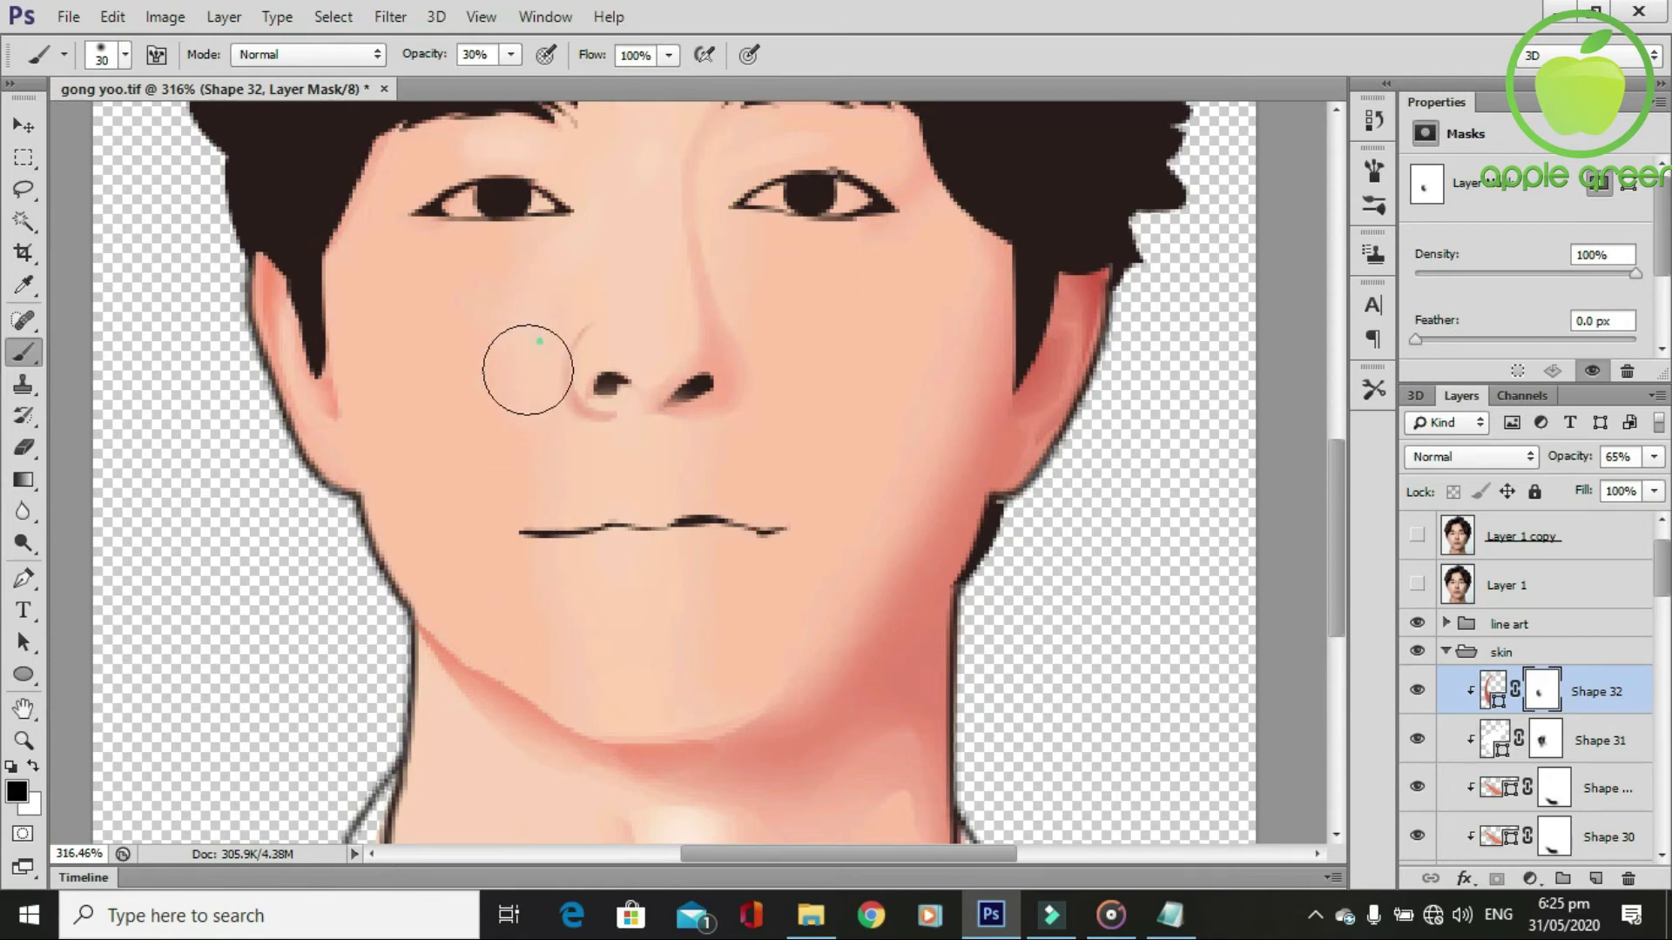
Turn the reference photo back on to compare with the cartoon.
scroll(531, 383, "down", 2)
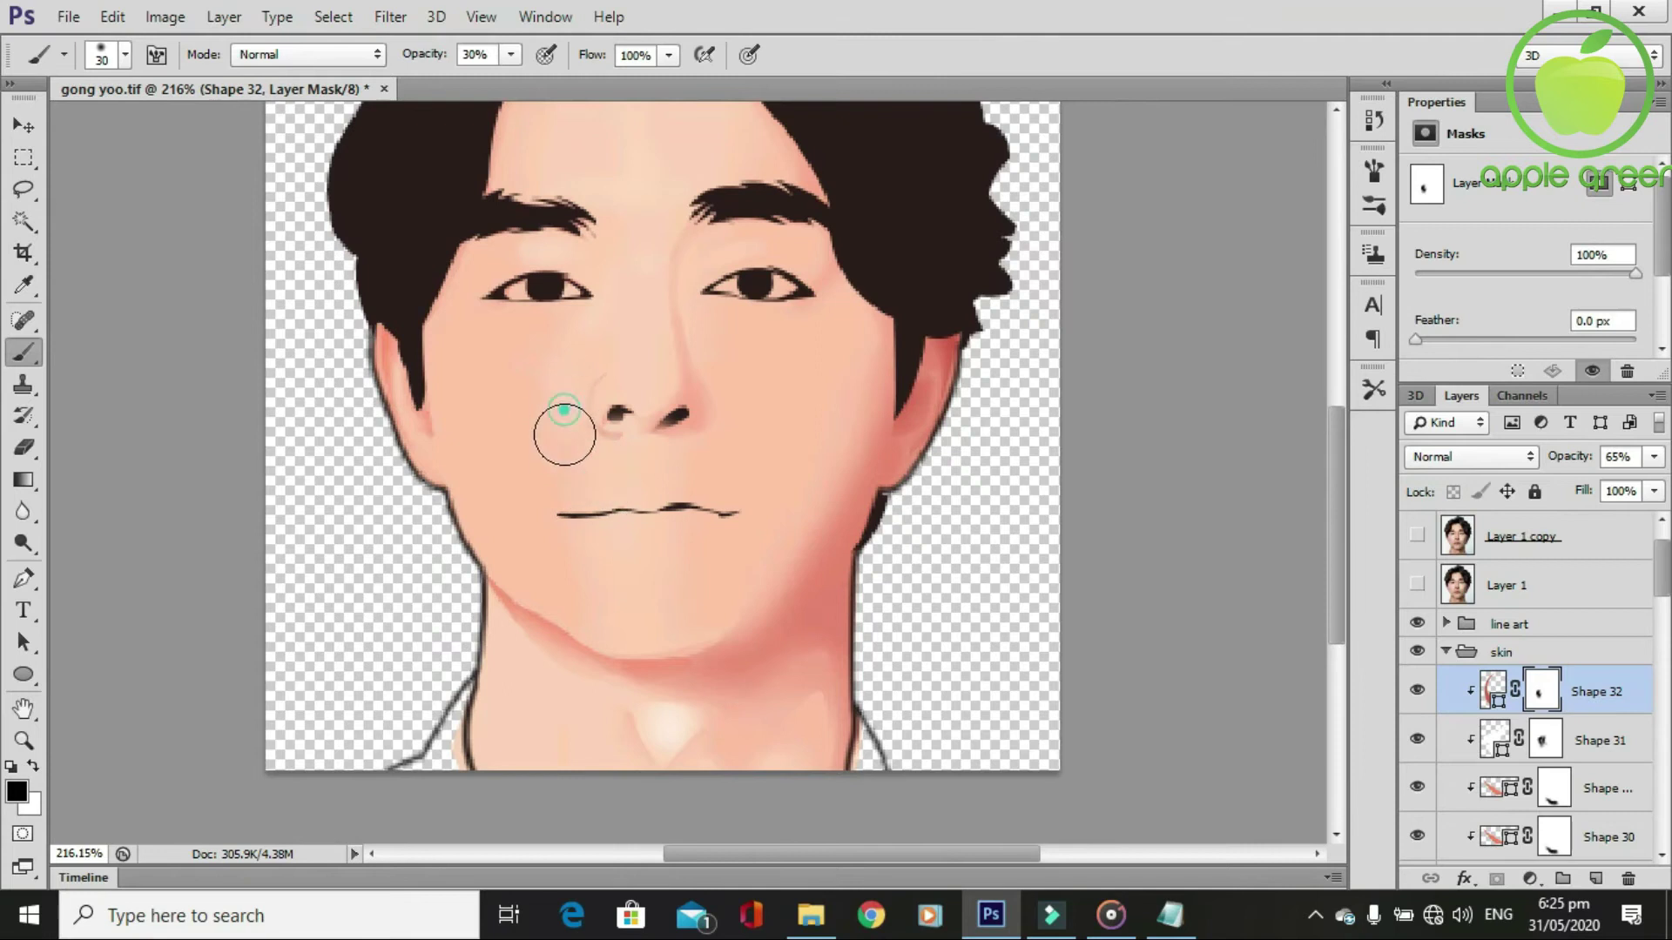
scroll(720, 522, "up", 1)
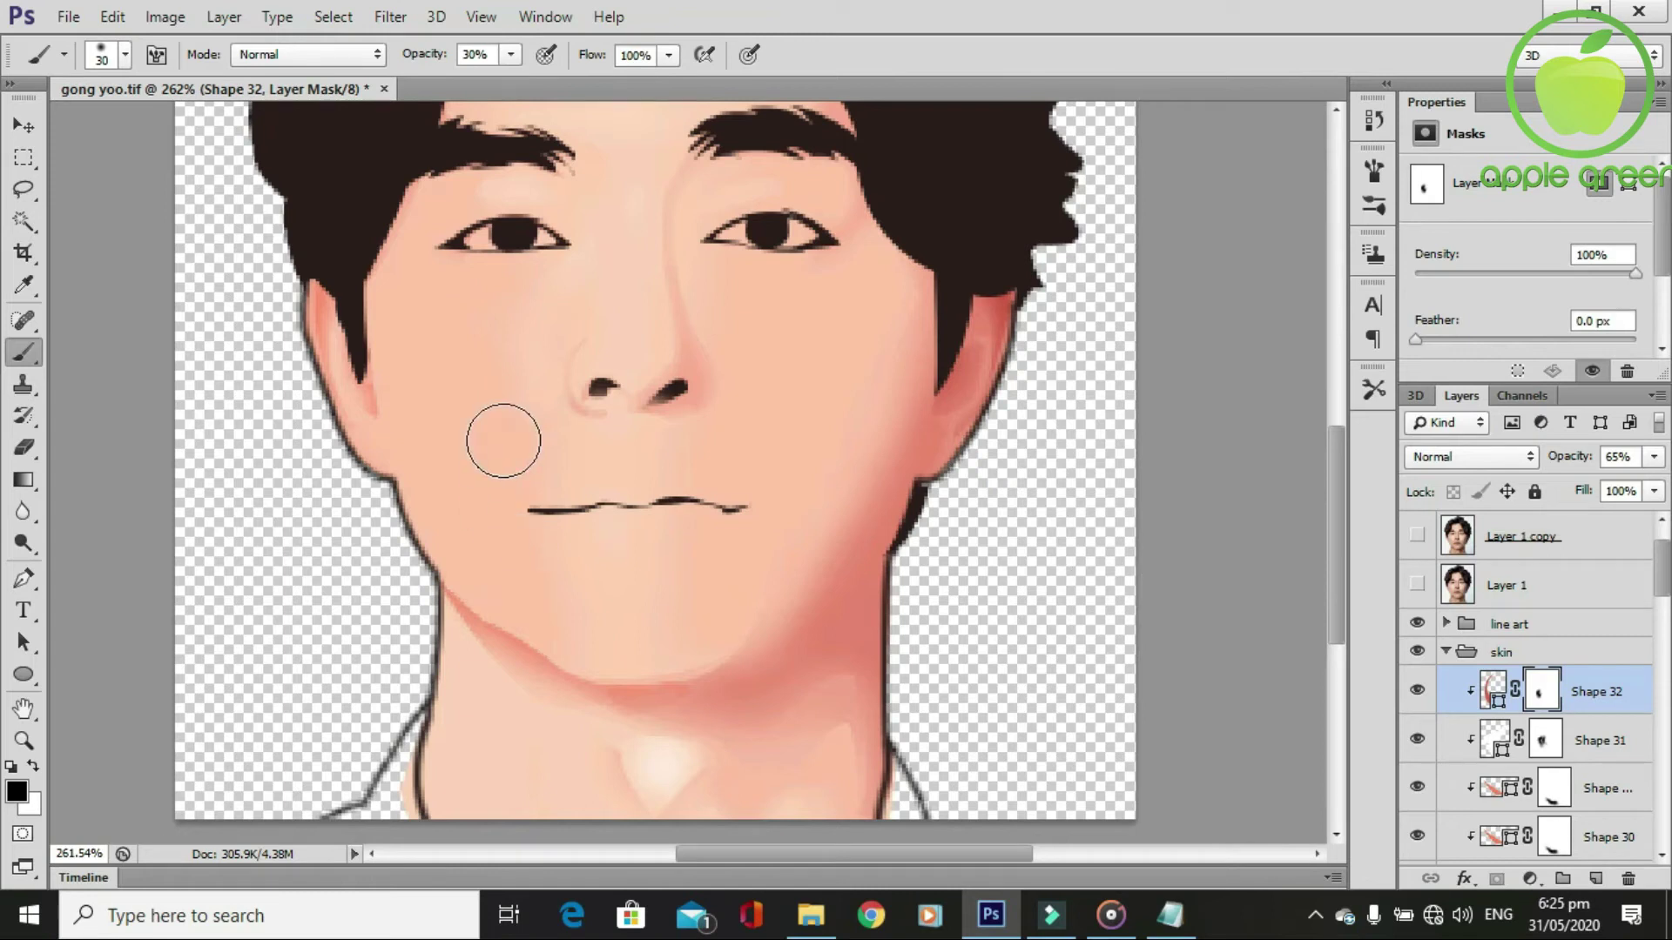
left_click(1417, 583)
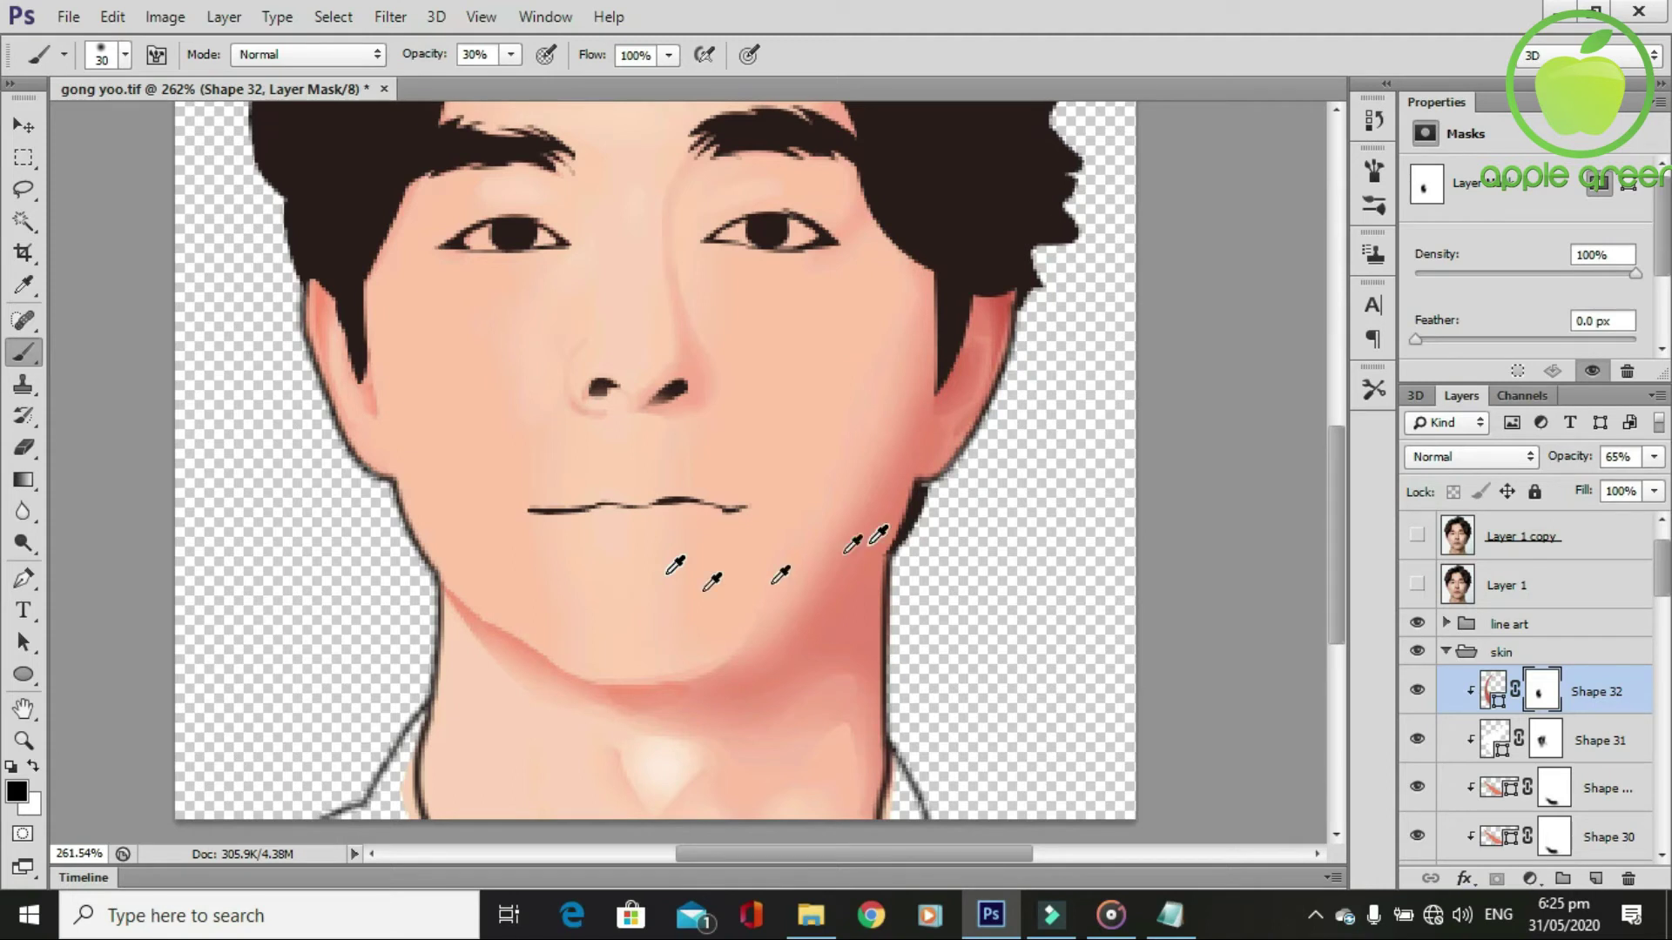
scroll(641, 560, "down", 1, "alt")
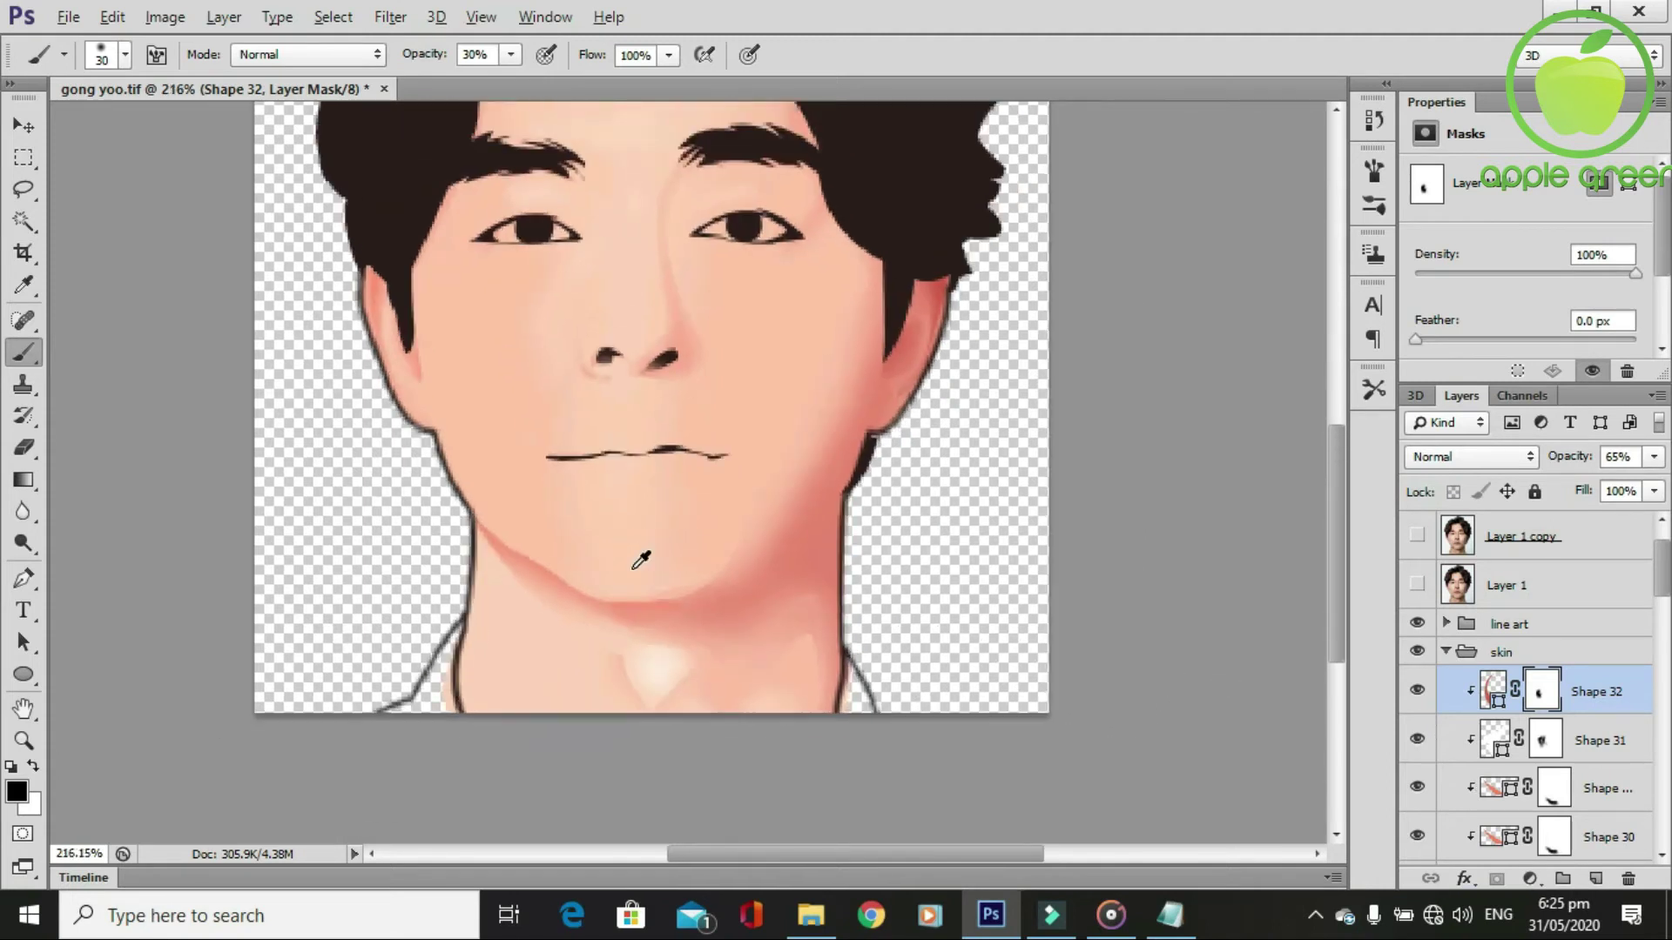
scroll(641, 560, "up", 1, "alt")
scroll(642, 552, "up", 1, "alt")
Pen-trace Shape 33 from the nose bridge down the left nose side to the nostril.
left_click(1417, 585)
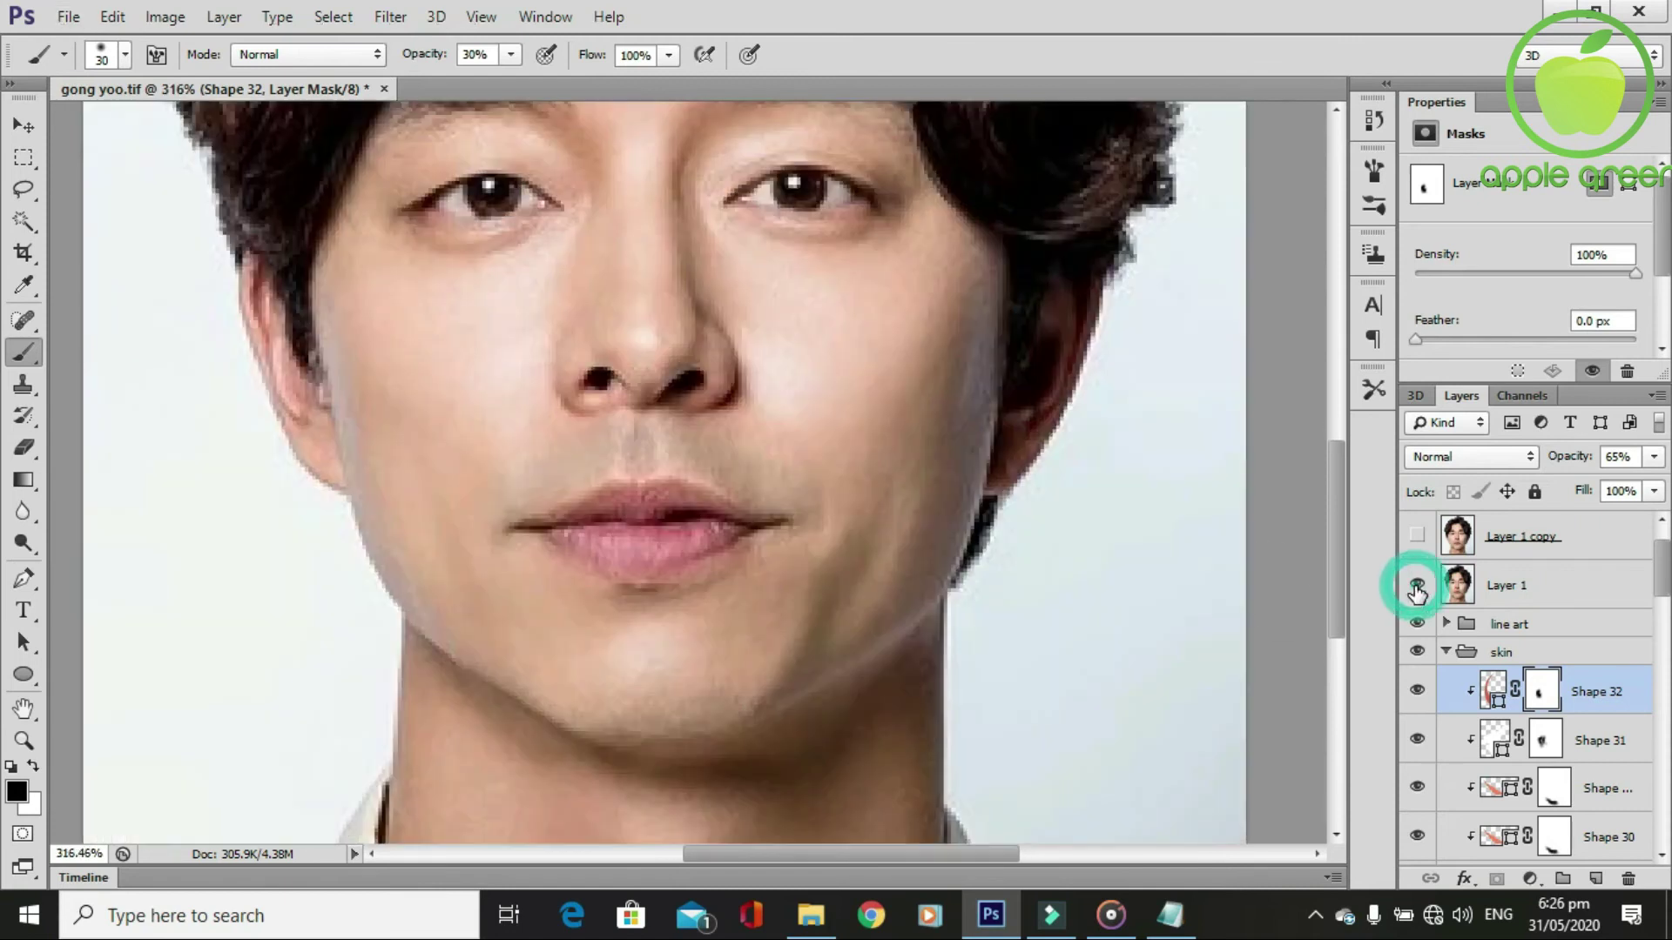
left_click(1416, 585)
key("p")
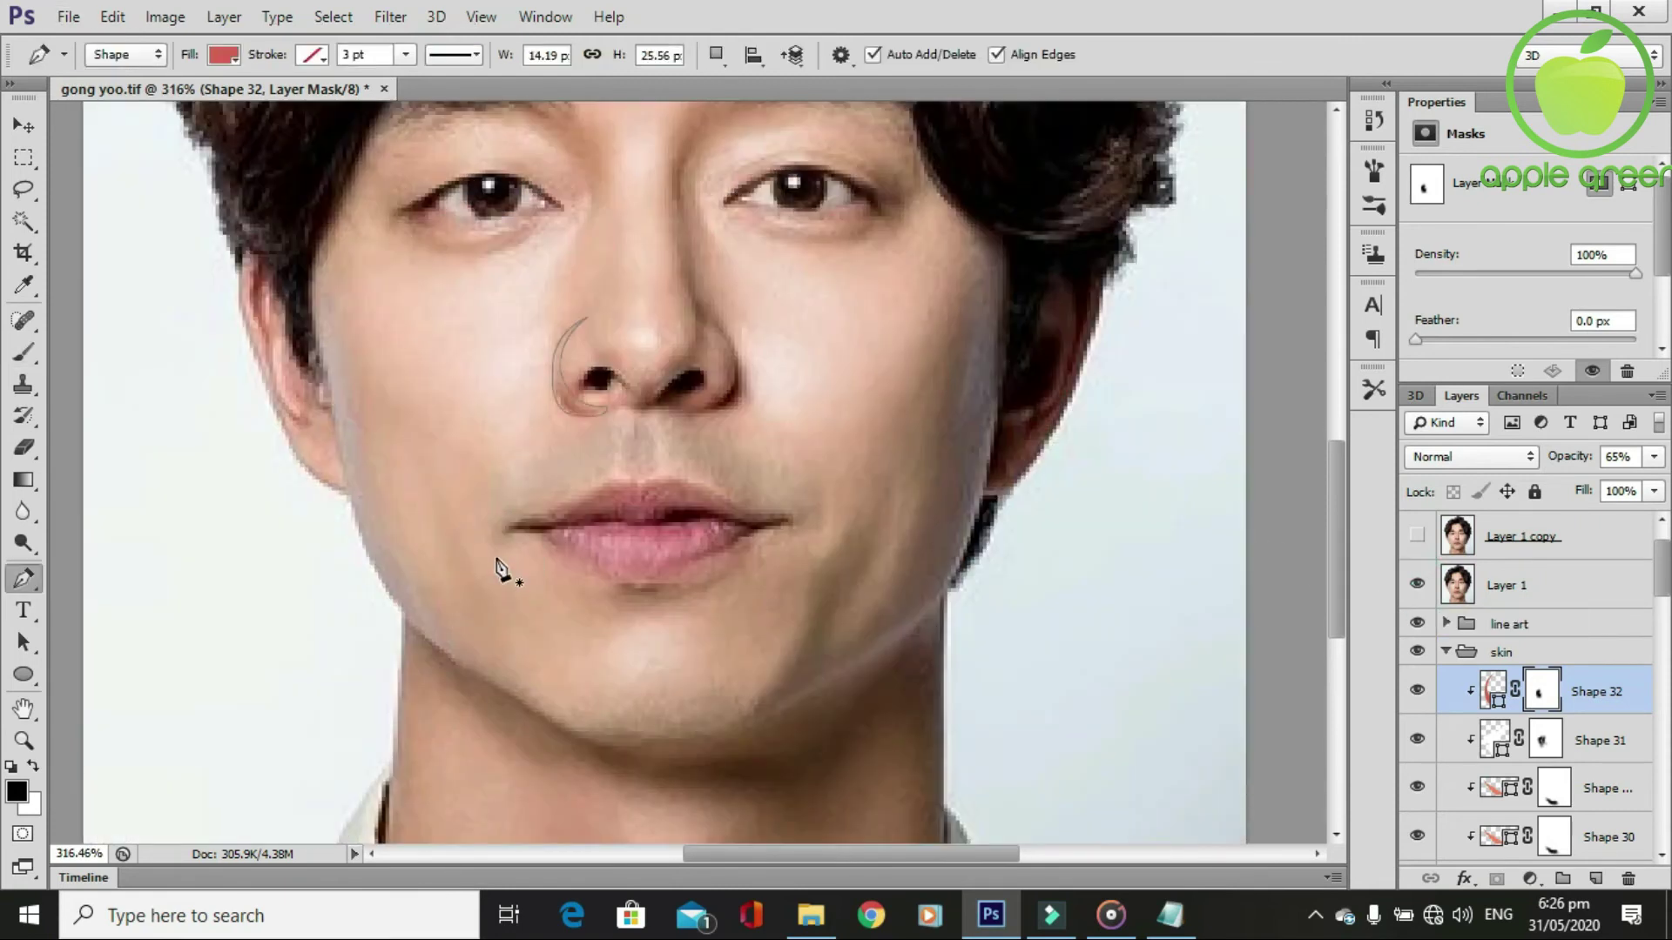
left_click(1417, 586)
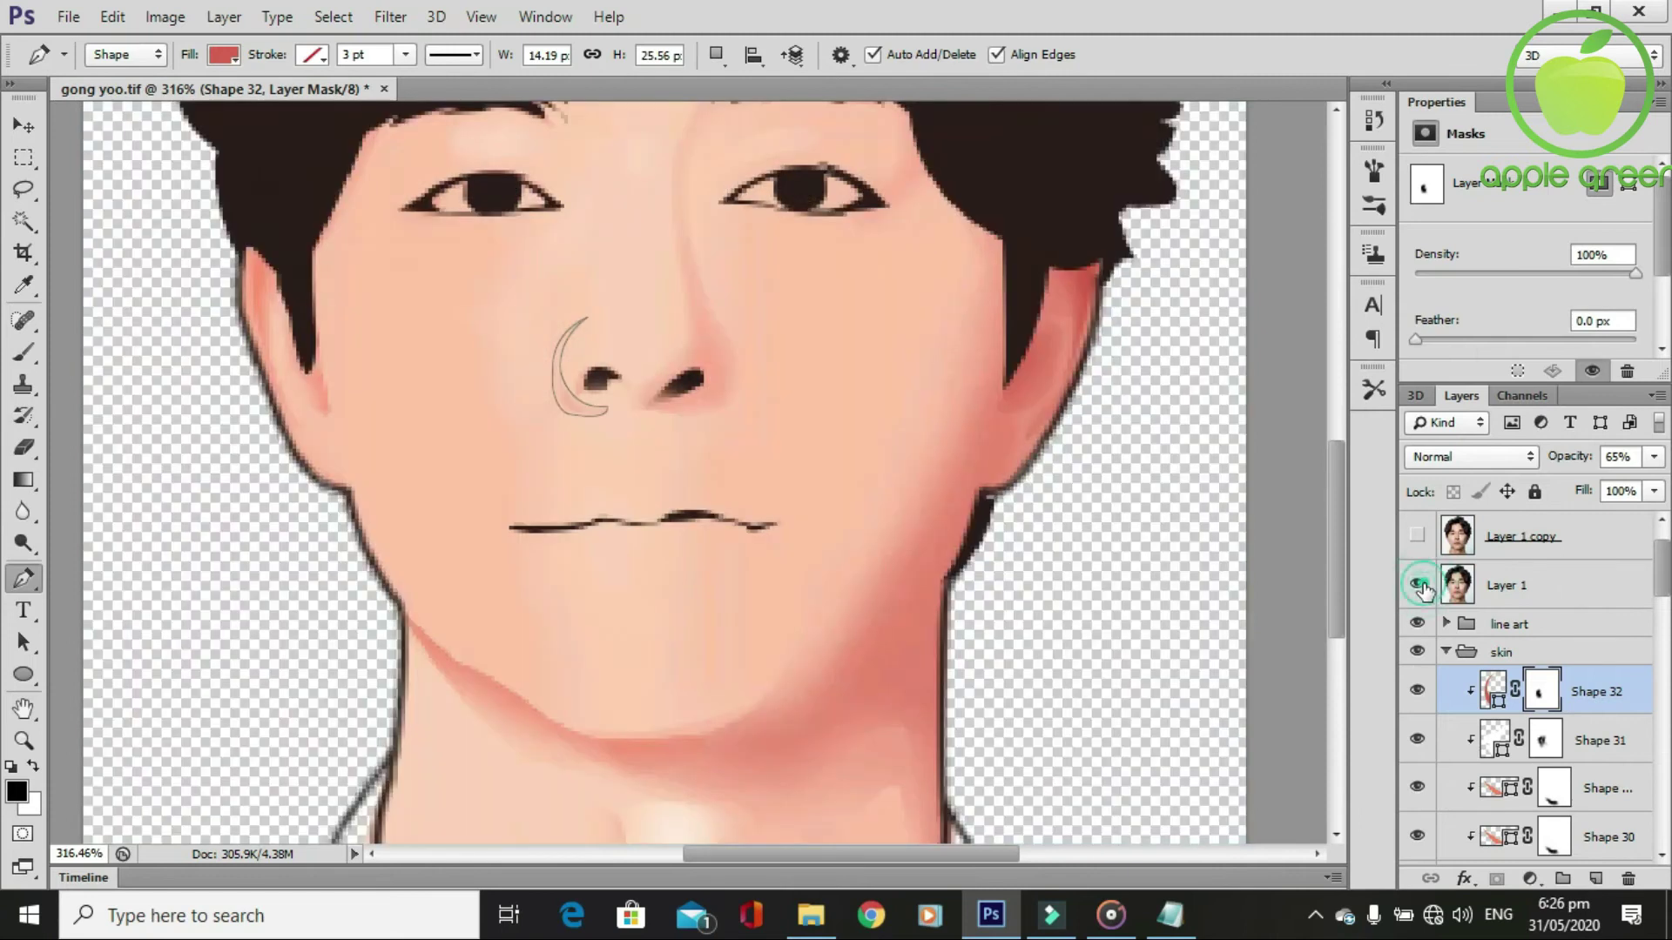
scroll(632, 255, "up", 2)
left_click(615, 273)
left_click_drag(615, 417, 618, 425)
mouse_move(638, 508)
left_mouse_down()
mouse_move(579, 522)
mouse_move(588, 376)
left_mouse_up()
left_click(615, 471)
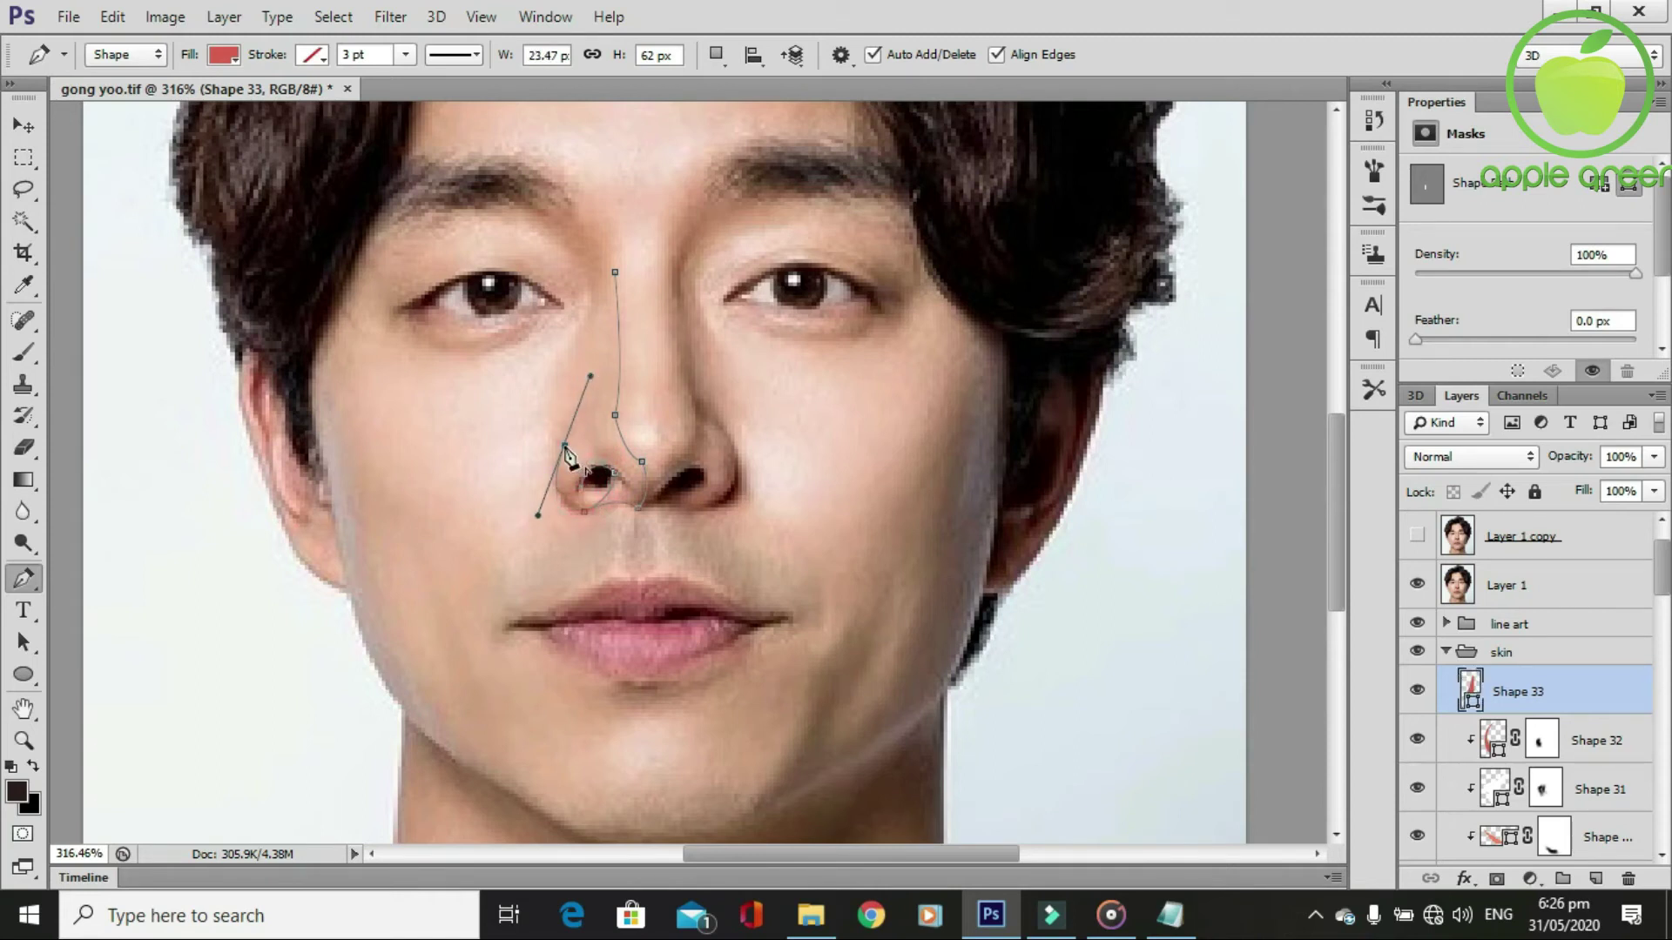
left_click(615, 272)
Clip Shape 33 to the skin with Ctrl+Alt+G, add a mask, and fill it lighter salmon.
left_click(1417, 585)
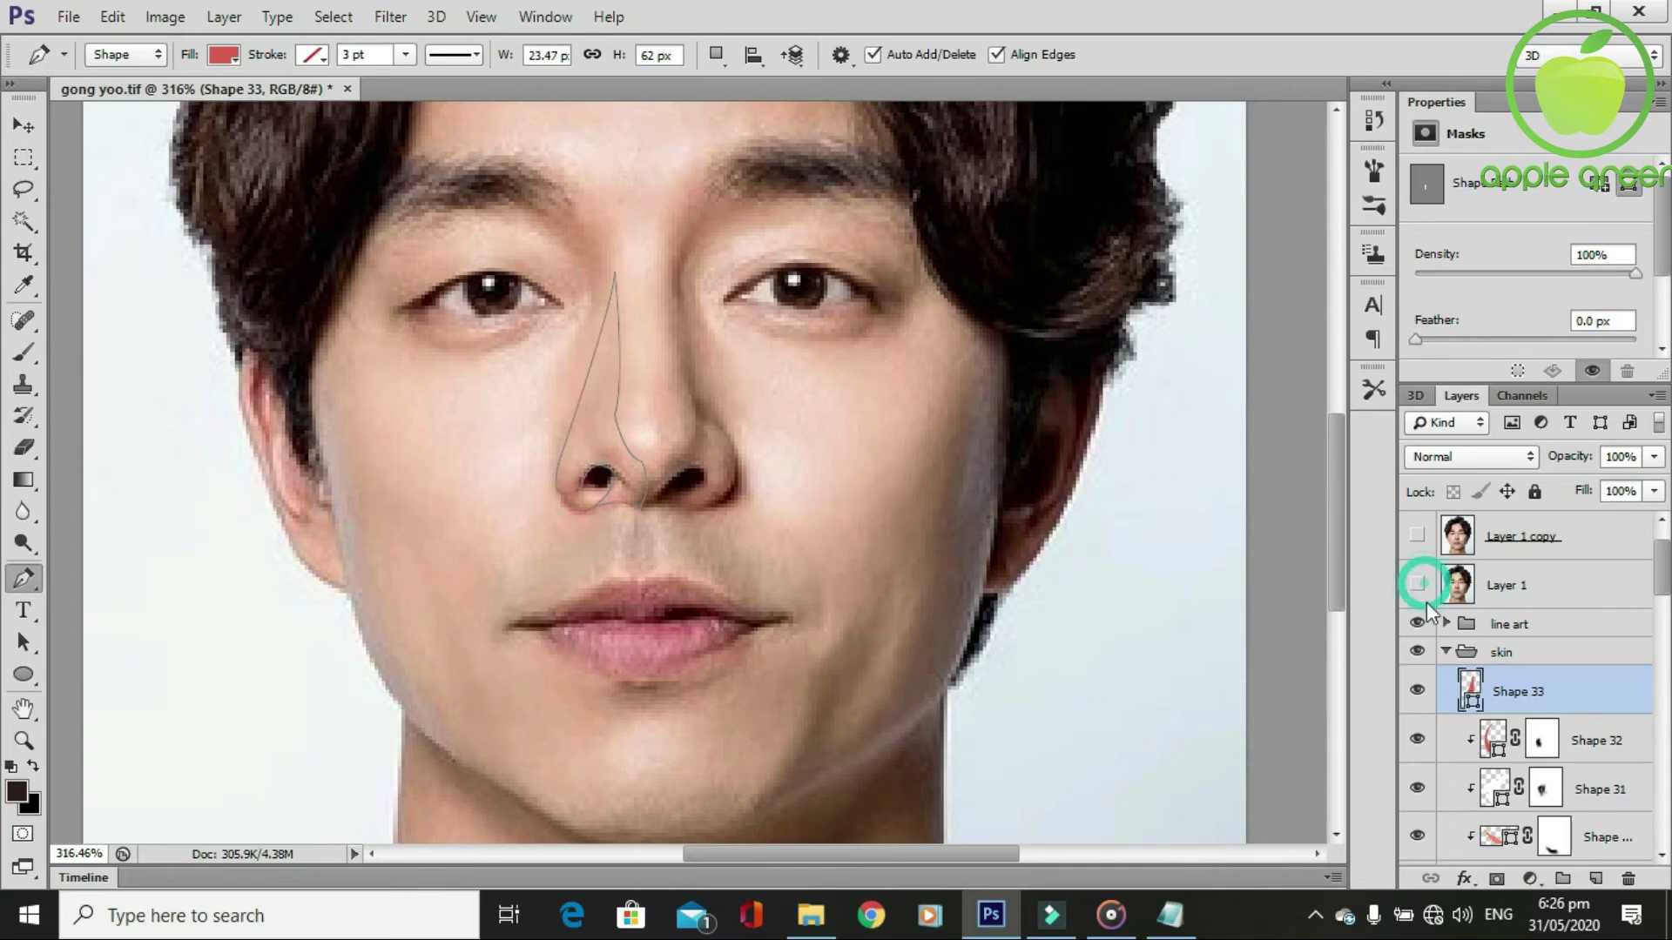
key("ctrl+alt+g")
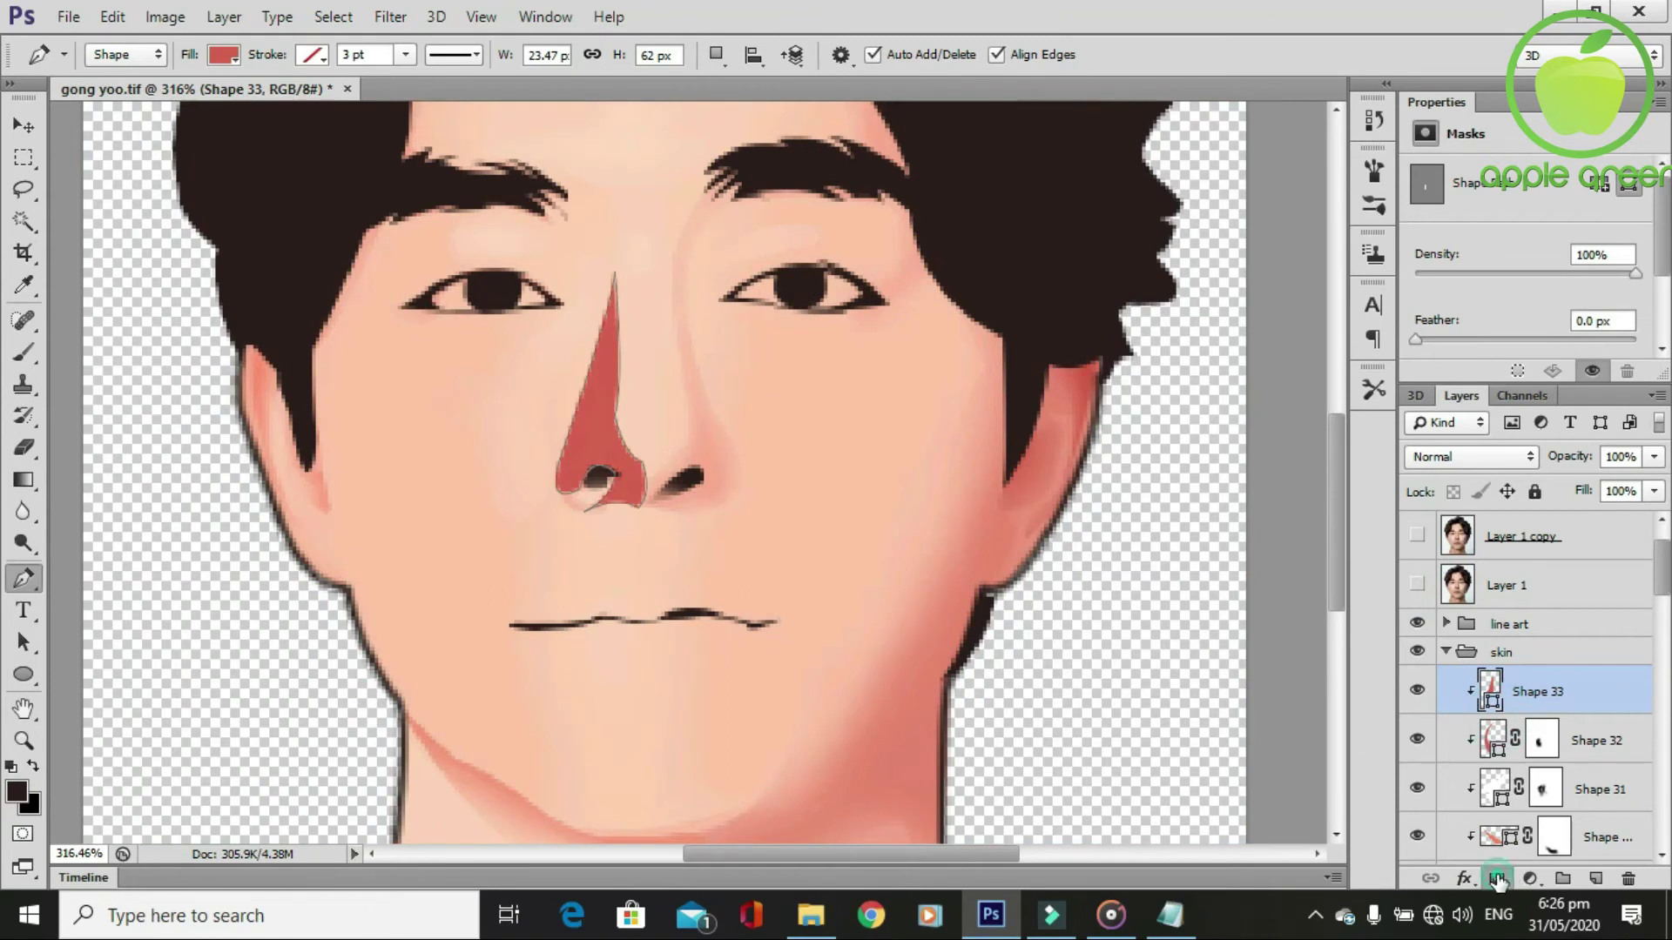
left_click(1497, 879)
left_click(1170, 914)
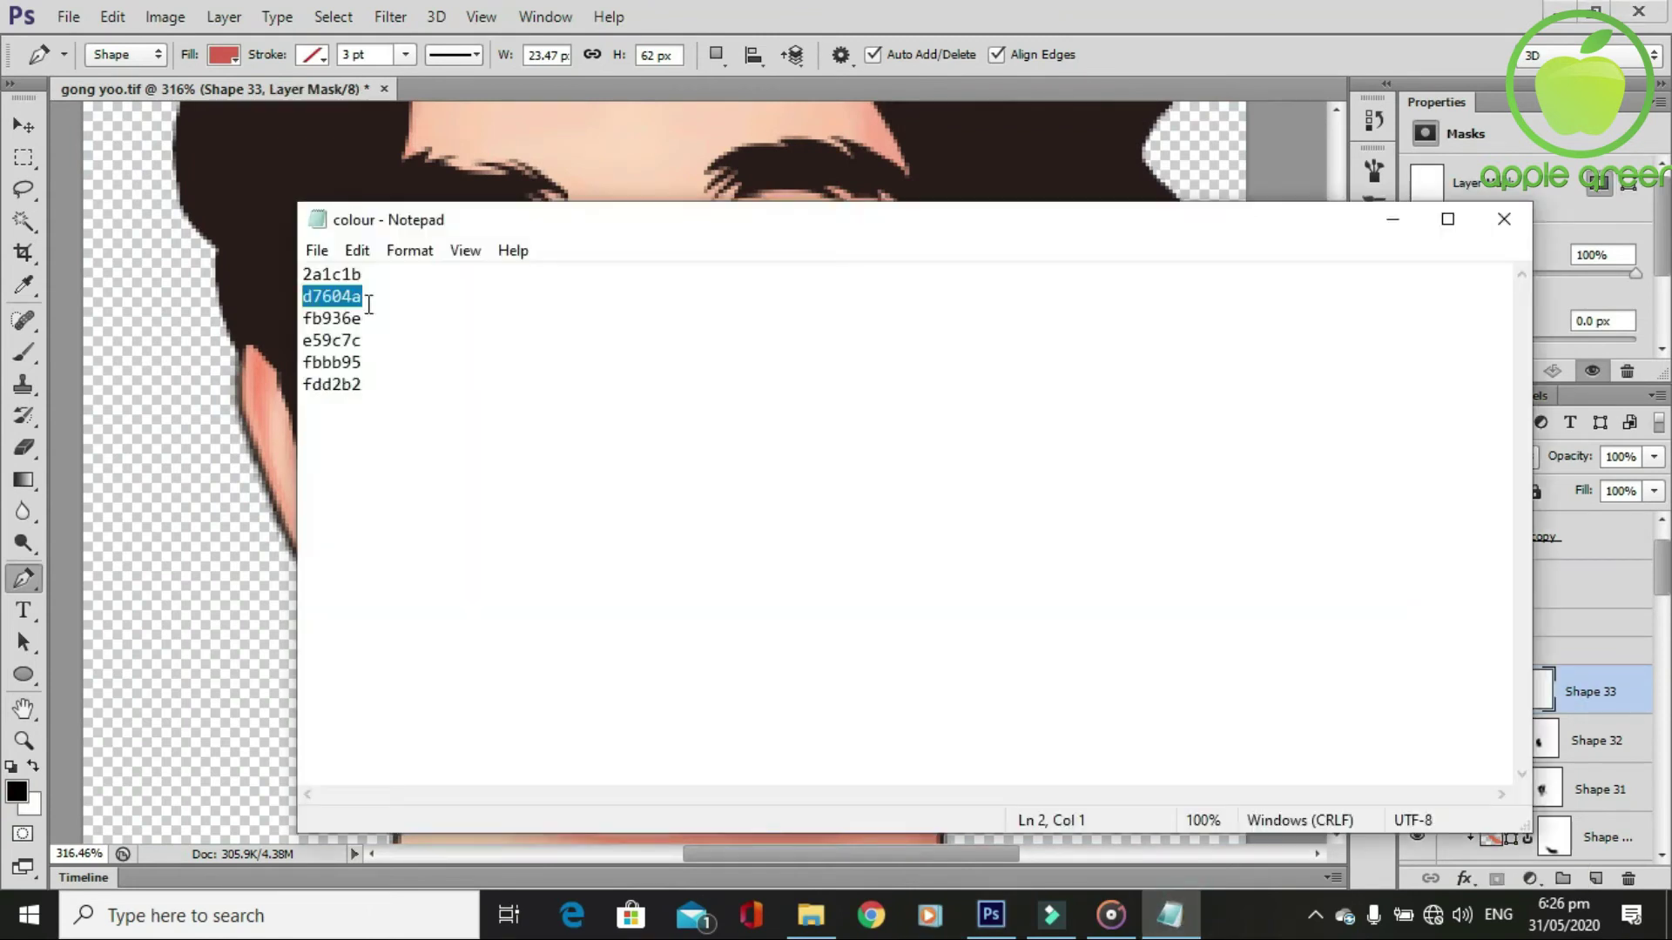
left_click(1169, 914)
double_click(1492, 693)
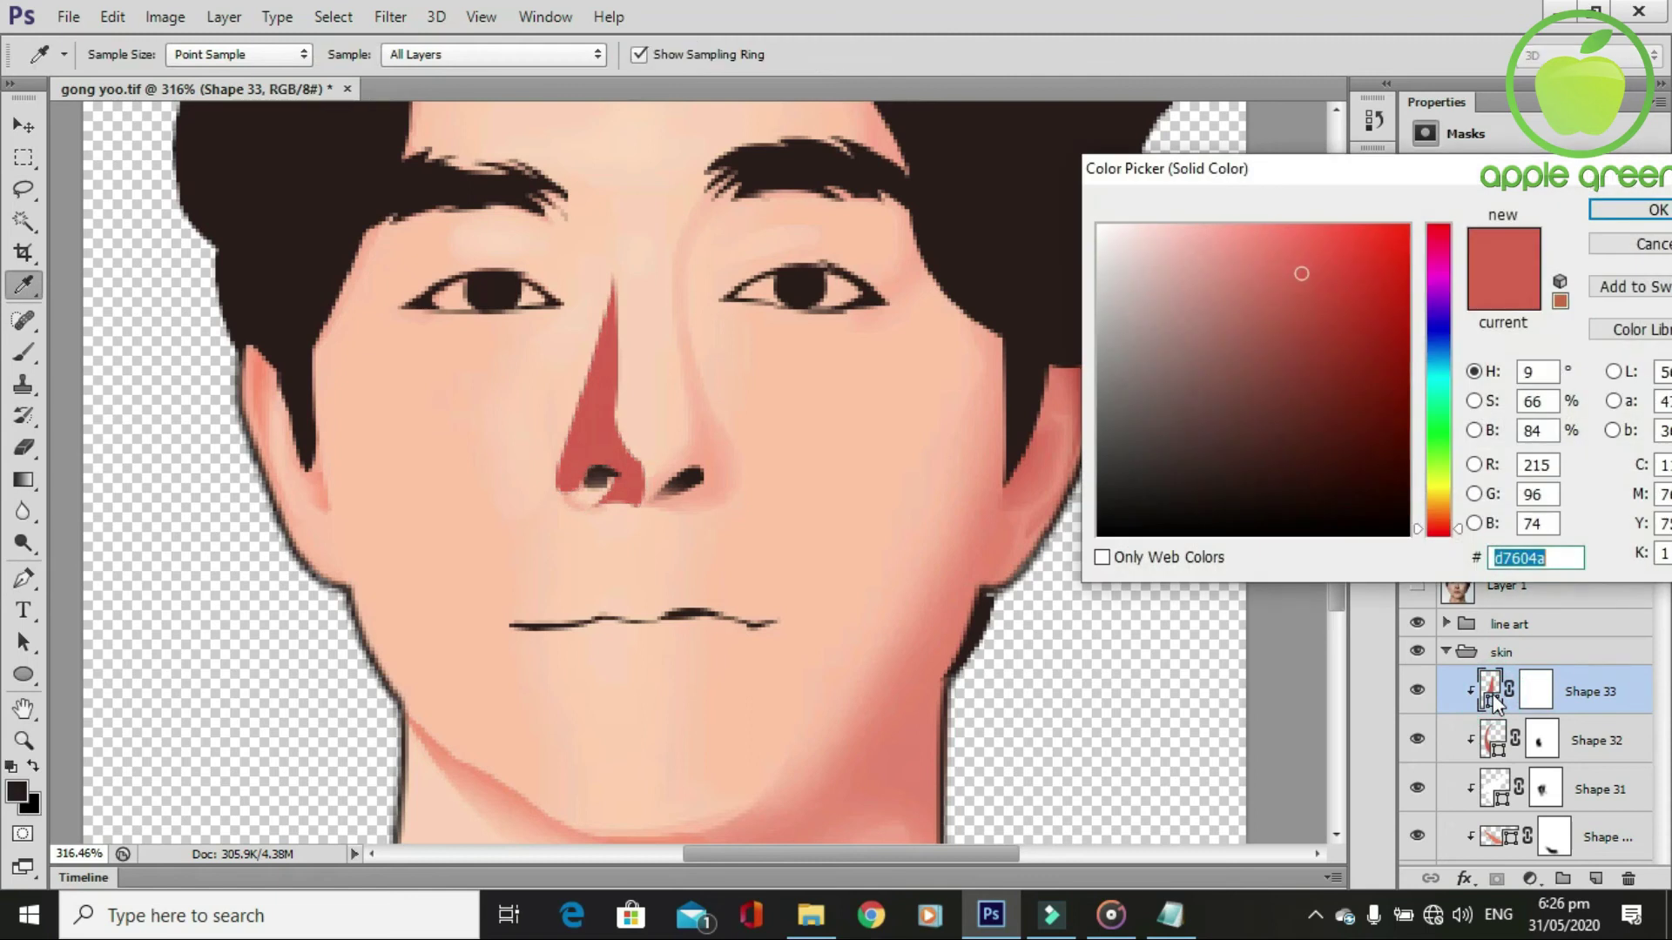
type("fb936e")
key("Return")
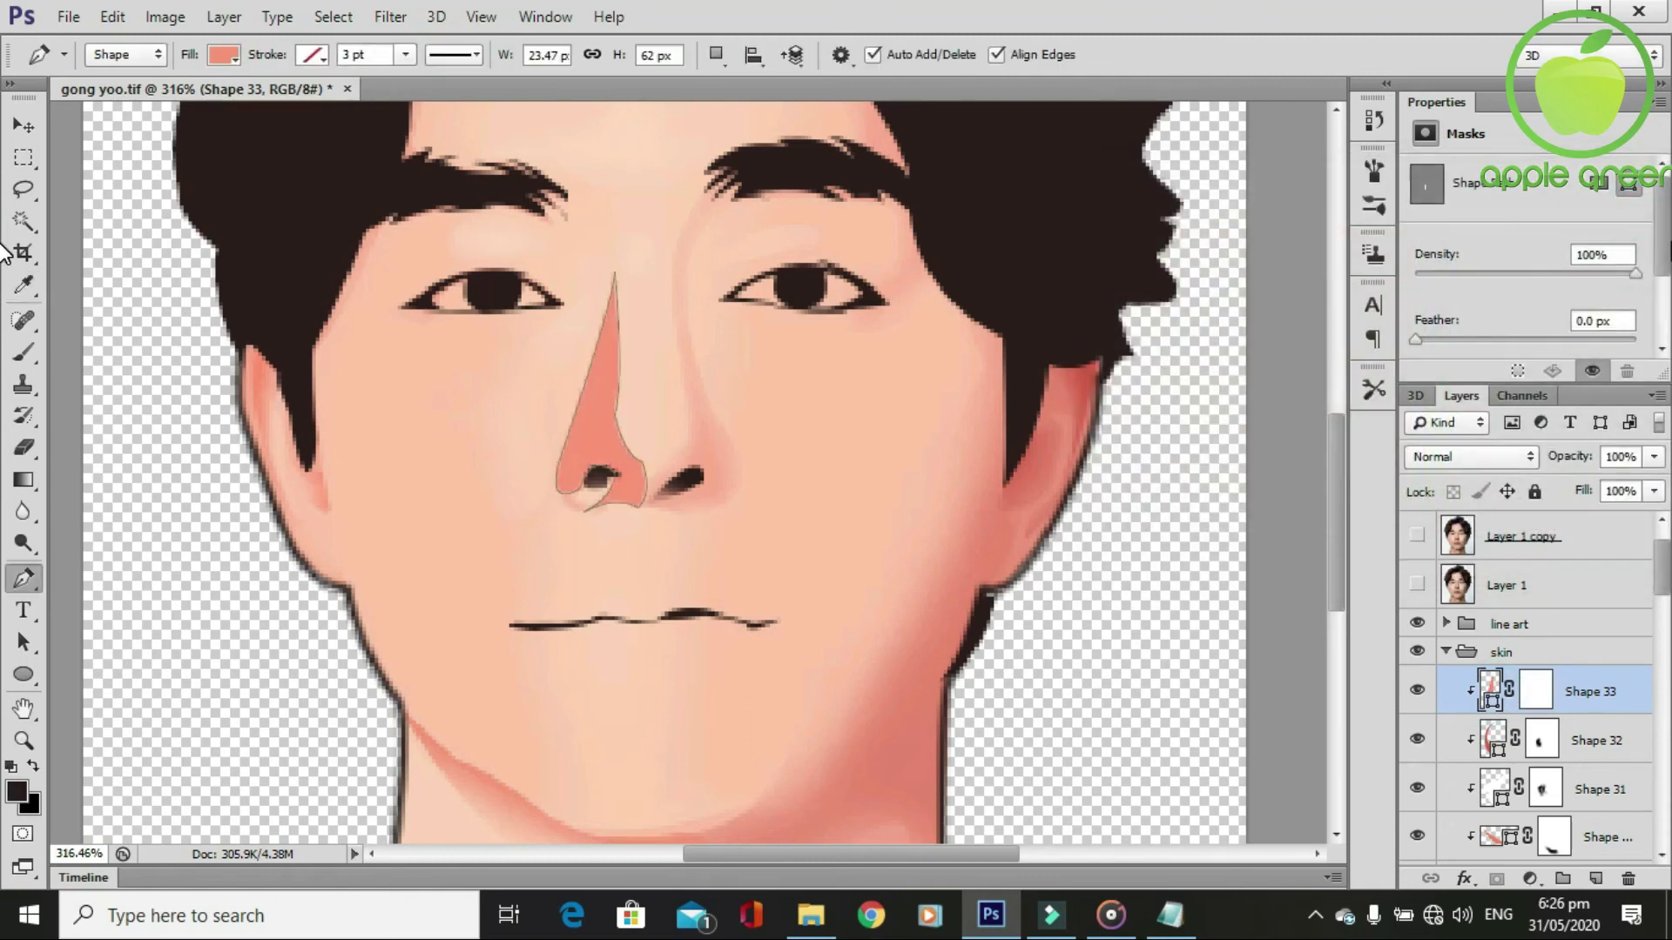
Lower Shape 33 to 45% opacity and brush black on its mask along the left edge.
left_click(1653, 457)
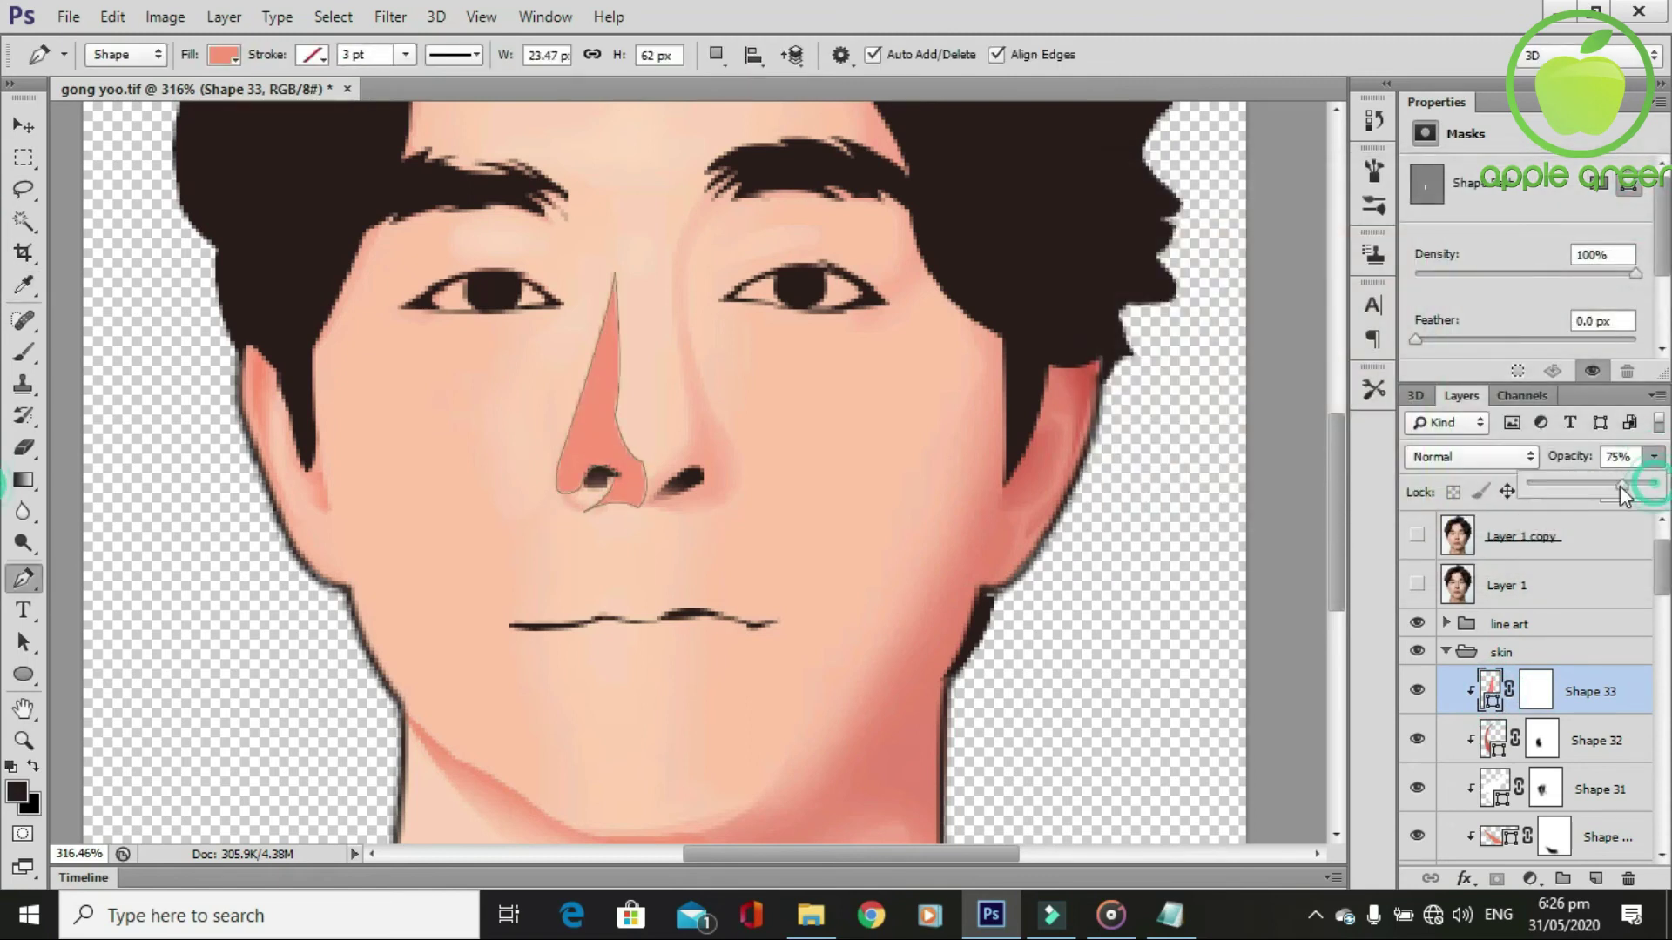
left_click_drag(1620, 486, 1607, 486)
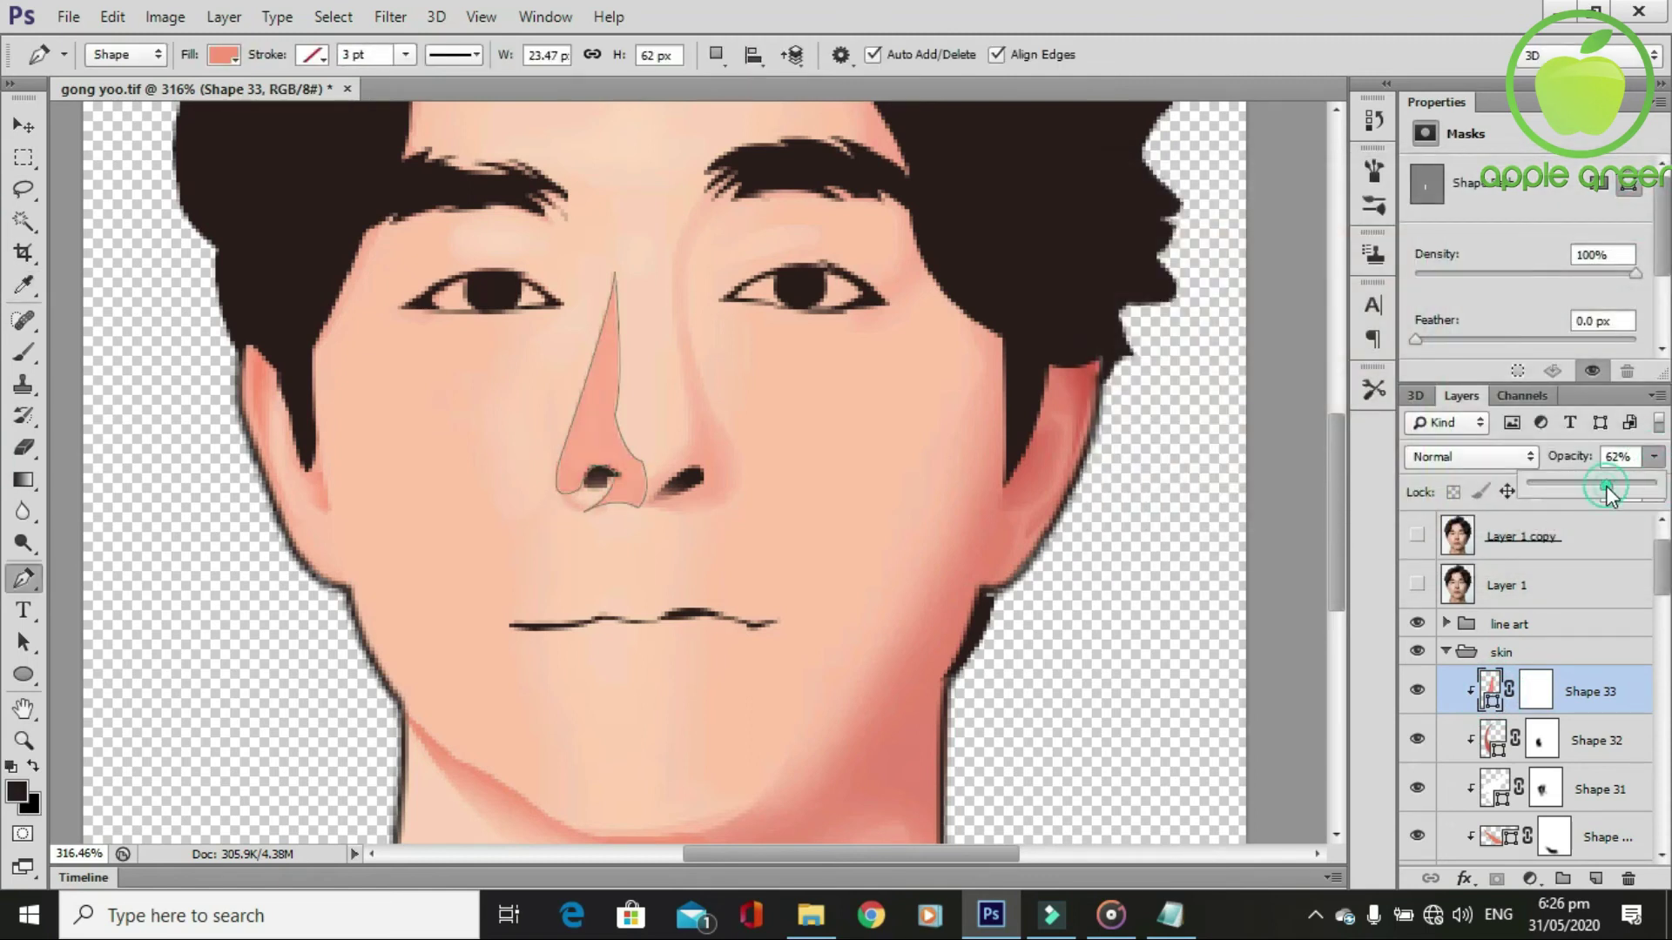
left_click(1535, 691)
key("b")
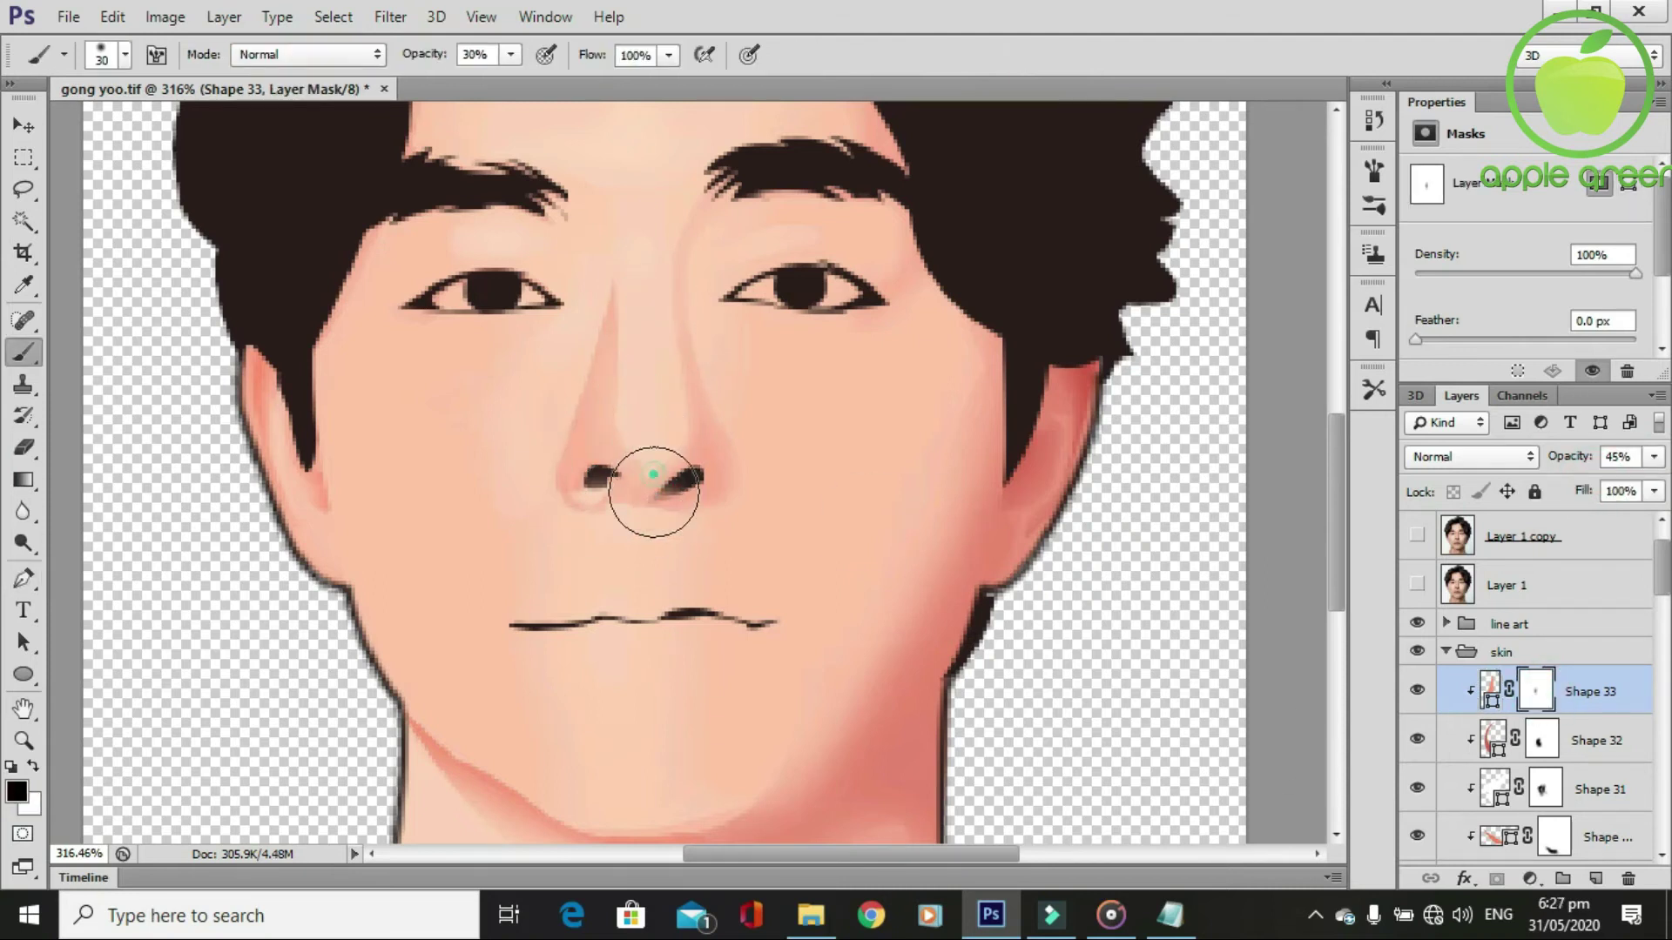
mouse_move(627, 279)
left_mouse_down()
mouse_move(545, 399)
mouse_move(527, 475)
mouse_move(609, 287)
mouse_move(642, 451)
left_mouse_up()
scroll(757, 626, "down", 2)
scroll(758, 627, "up", 2)
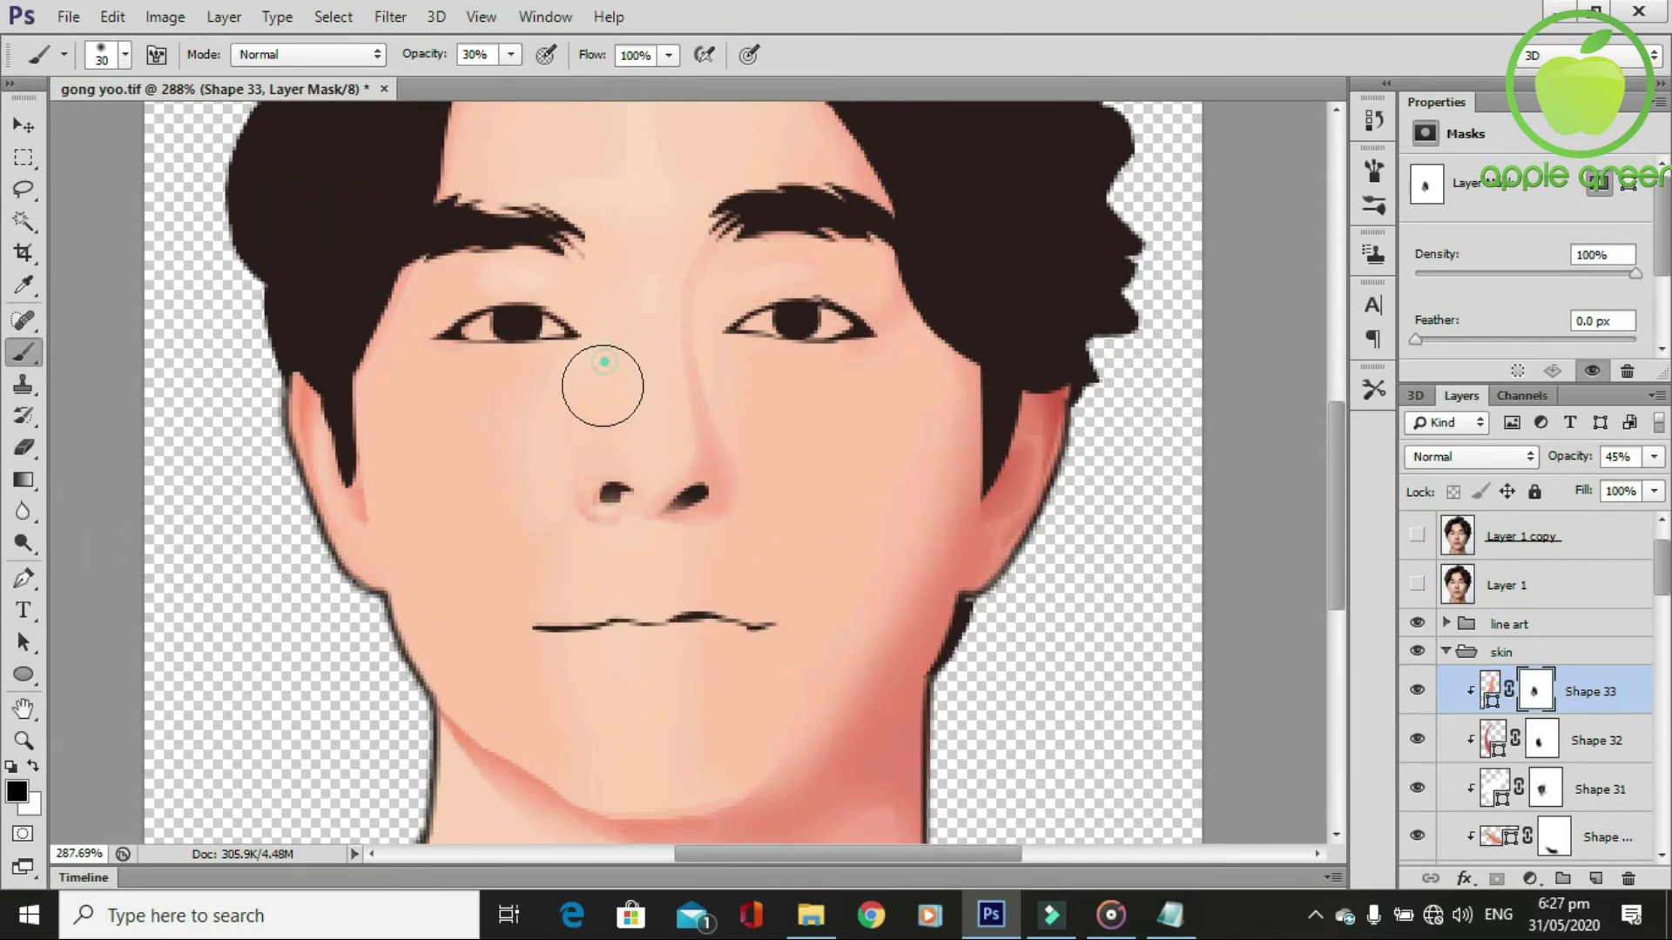
scroll(750, 676, "down", 2)
scroll(761, 664, "up", 2)
scroll(761, 671, "up", 1)
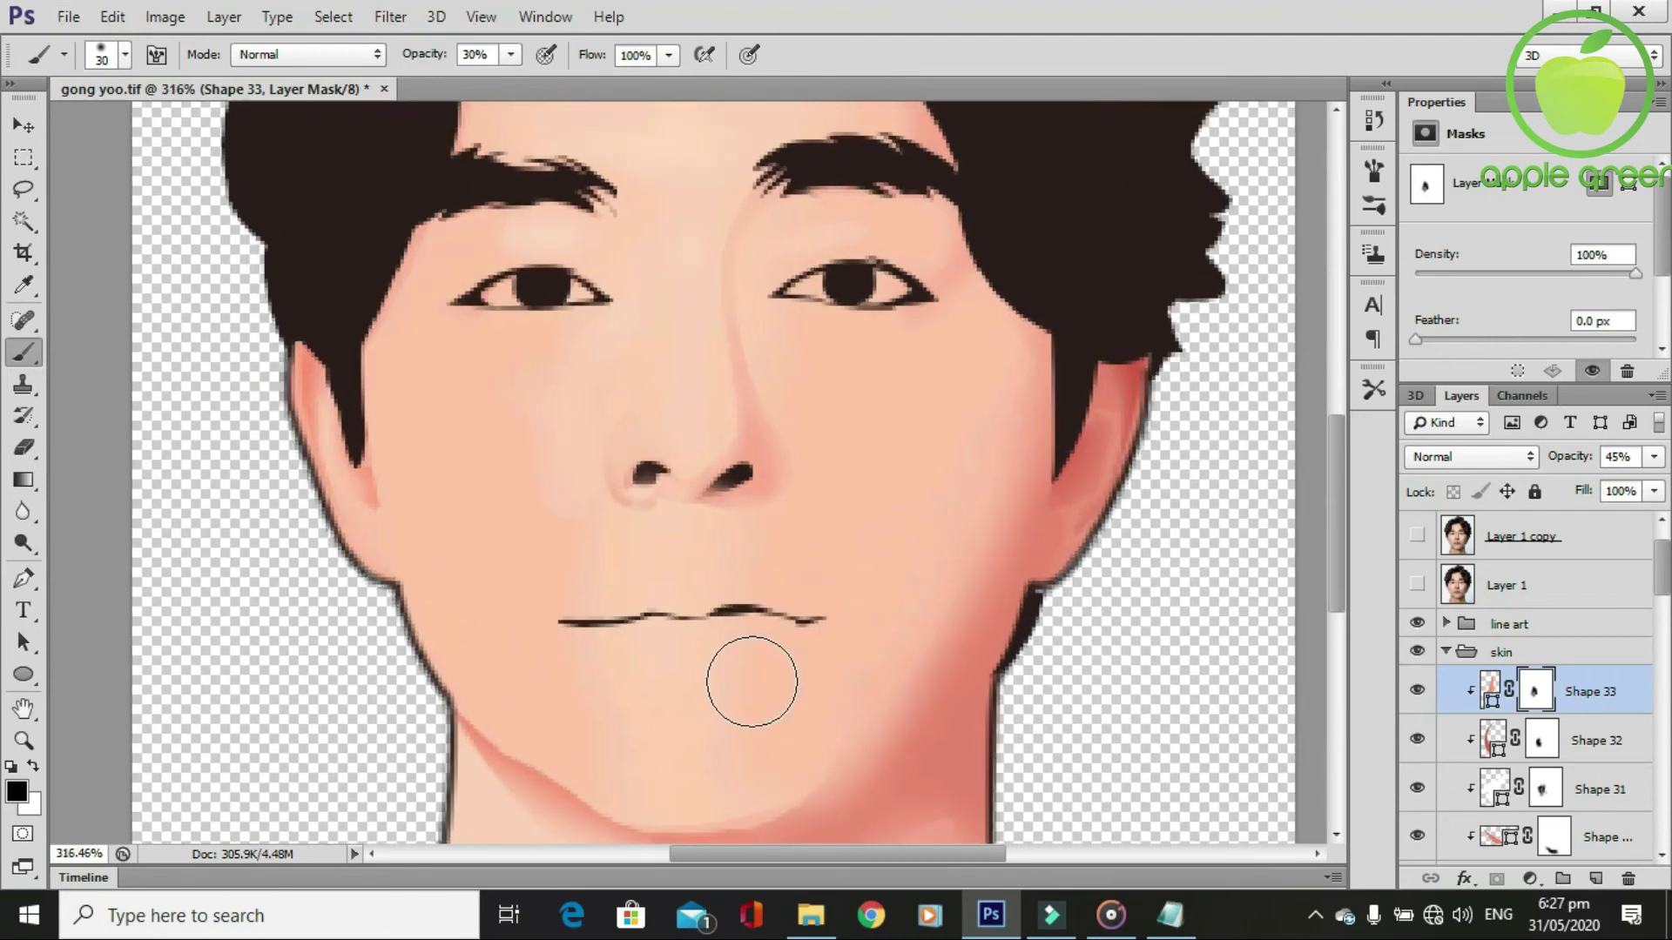
key("p")
left_click(1418, 586)
Start Shape 34 at the nostril and curve its outline up the nose side above the eyebrow.
left_click(1417, 585)
left_click(1417, 585)
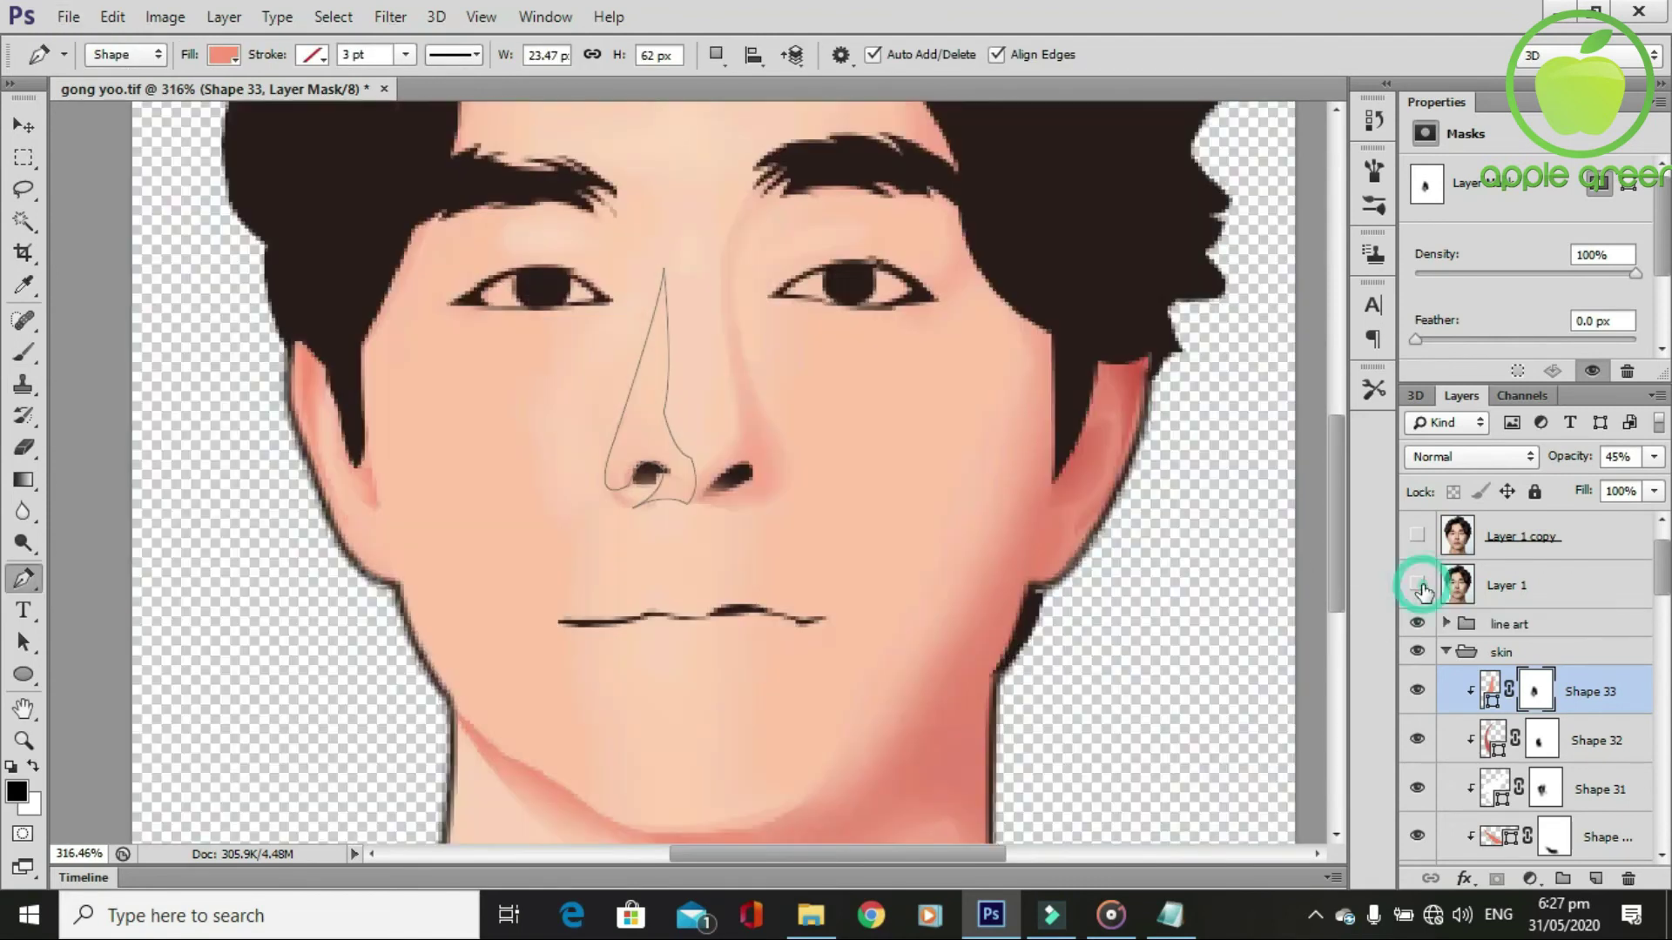
left_click(628, 507)
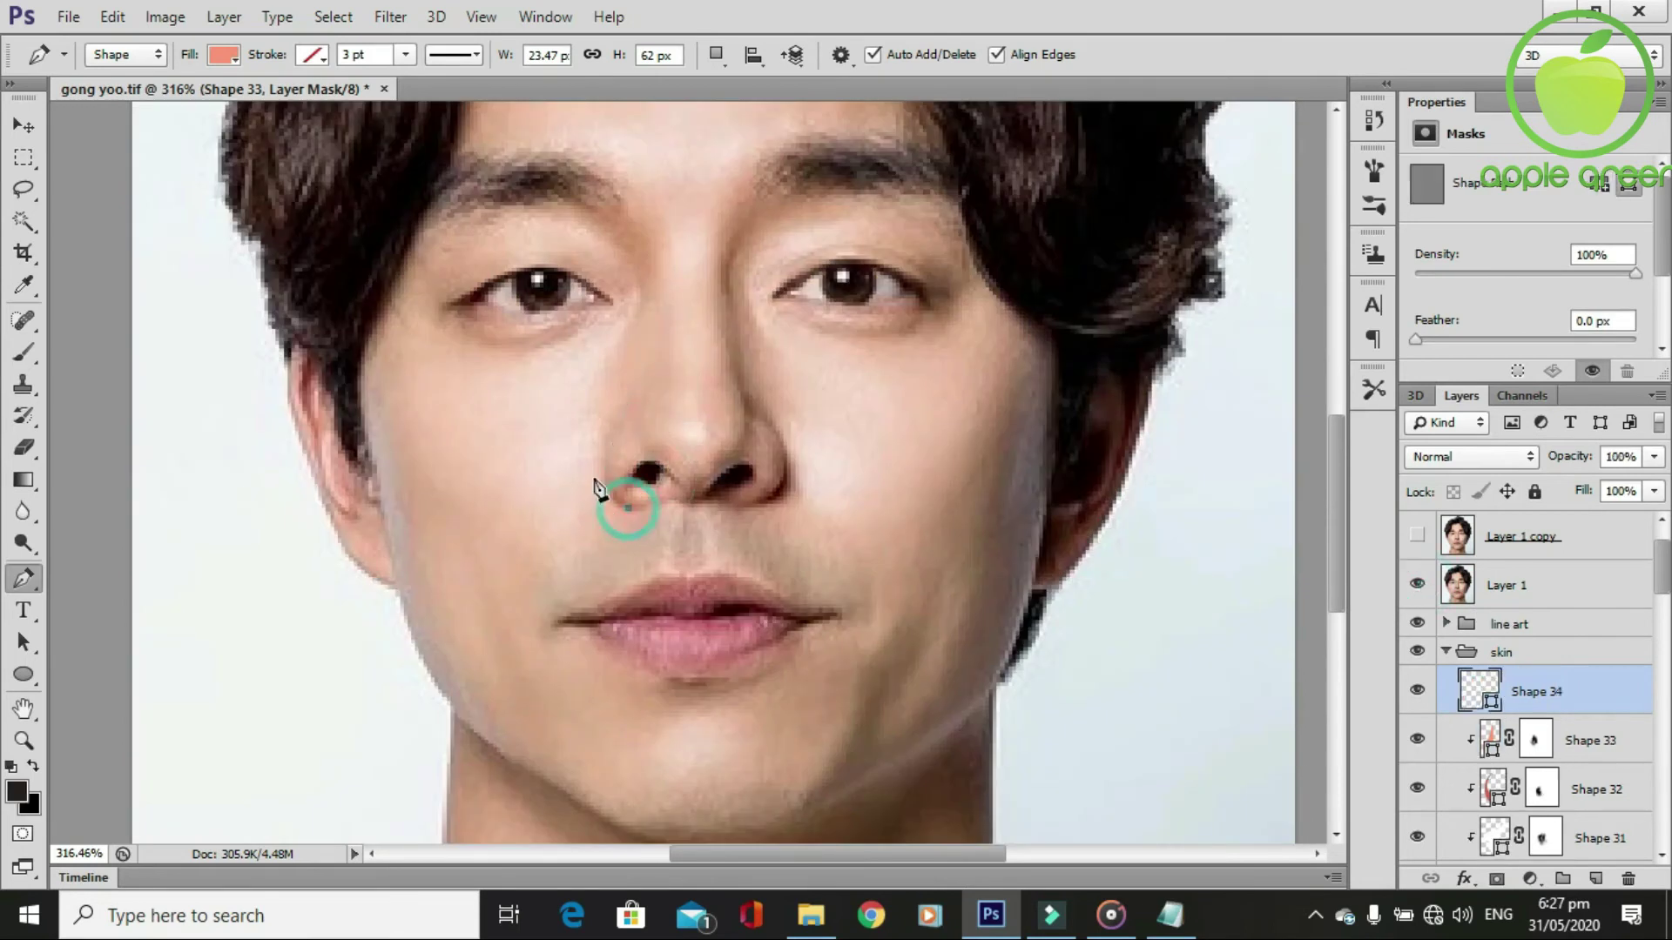
left_click_drag(598, 453, 617, 425)
left_click_drag(638, 310, 709, 243)
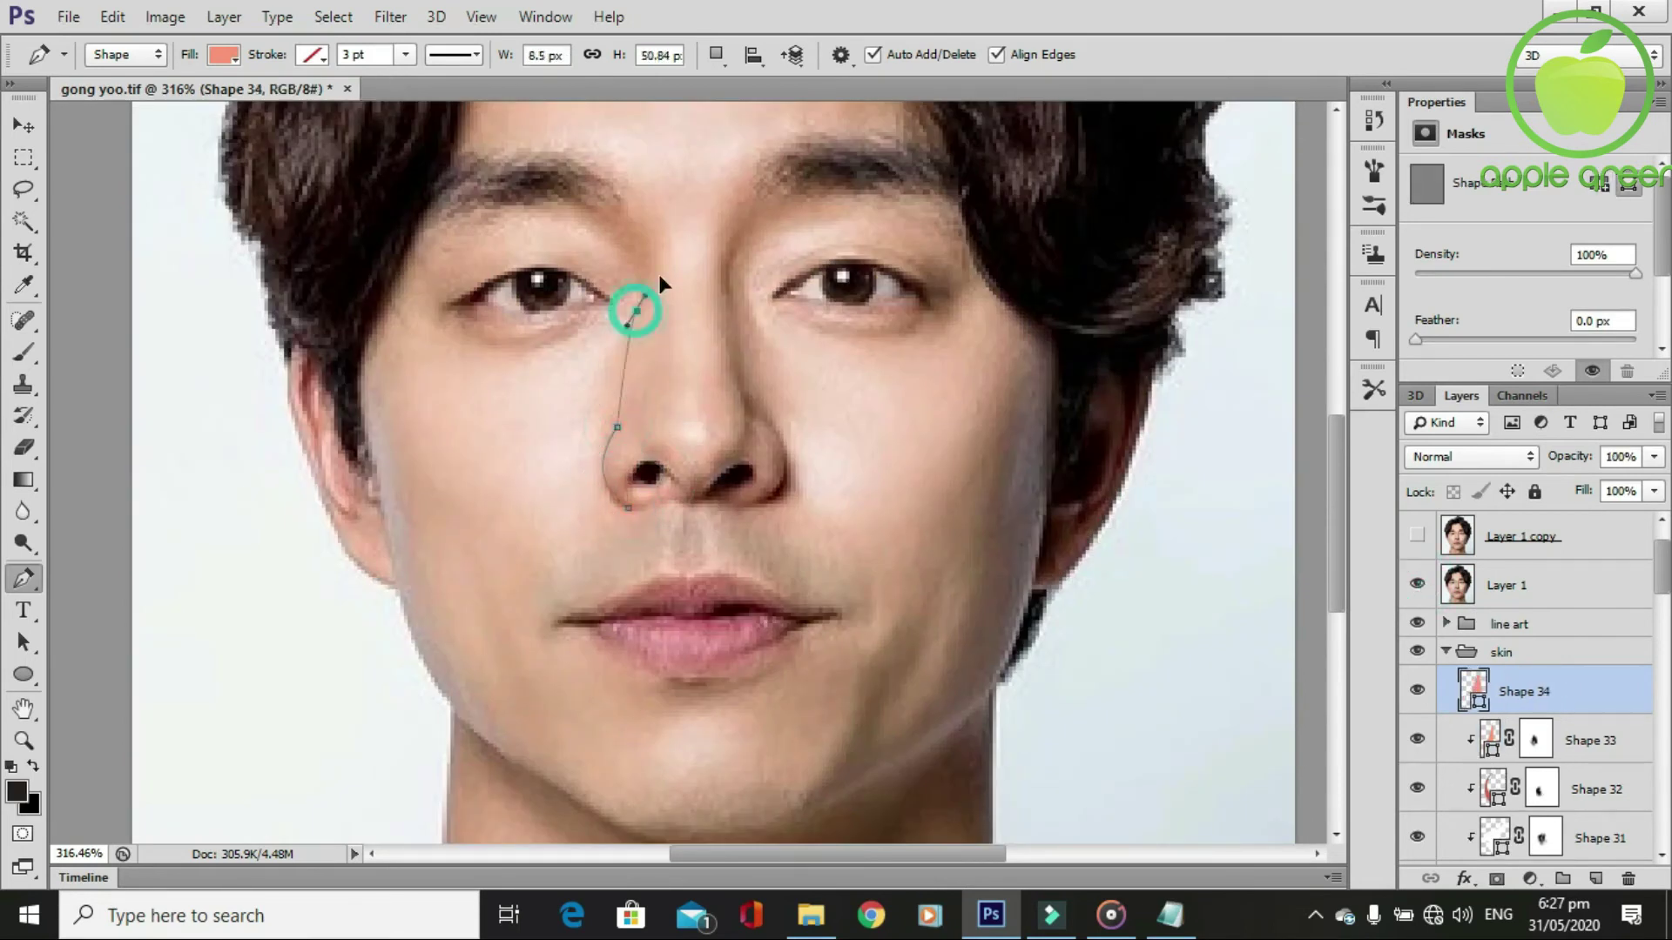
left_click_drag(551, 209, 458, 171)
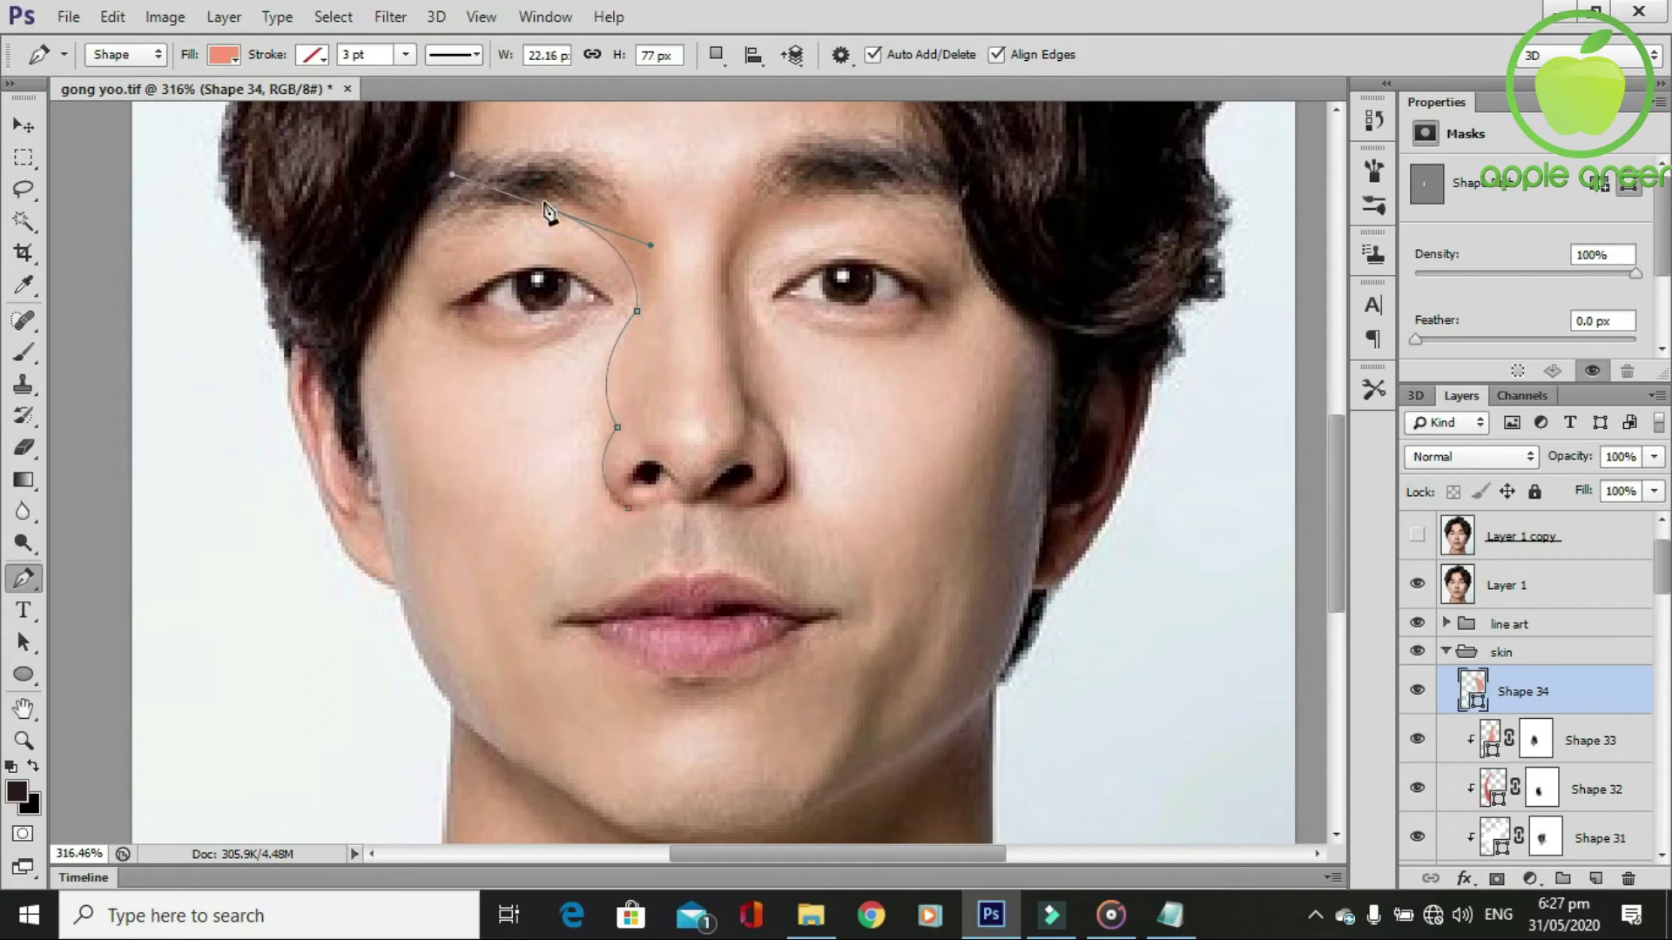
left_click_drag(588, 157, 592, 166)
Bring Shape 34's outline back down the nose bridge, around the nose tip and along the nostril.
left_click_drag(668, 264, 684, 202)
left_click_drag(675, 398, 675, 430)
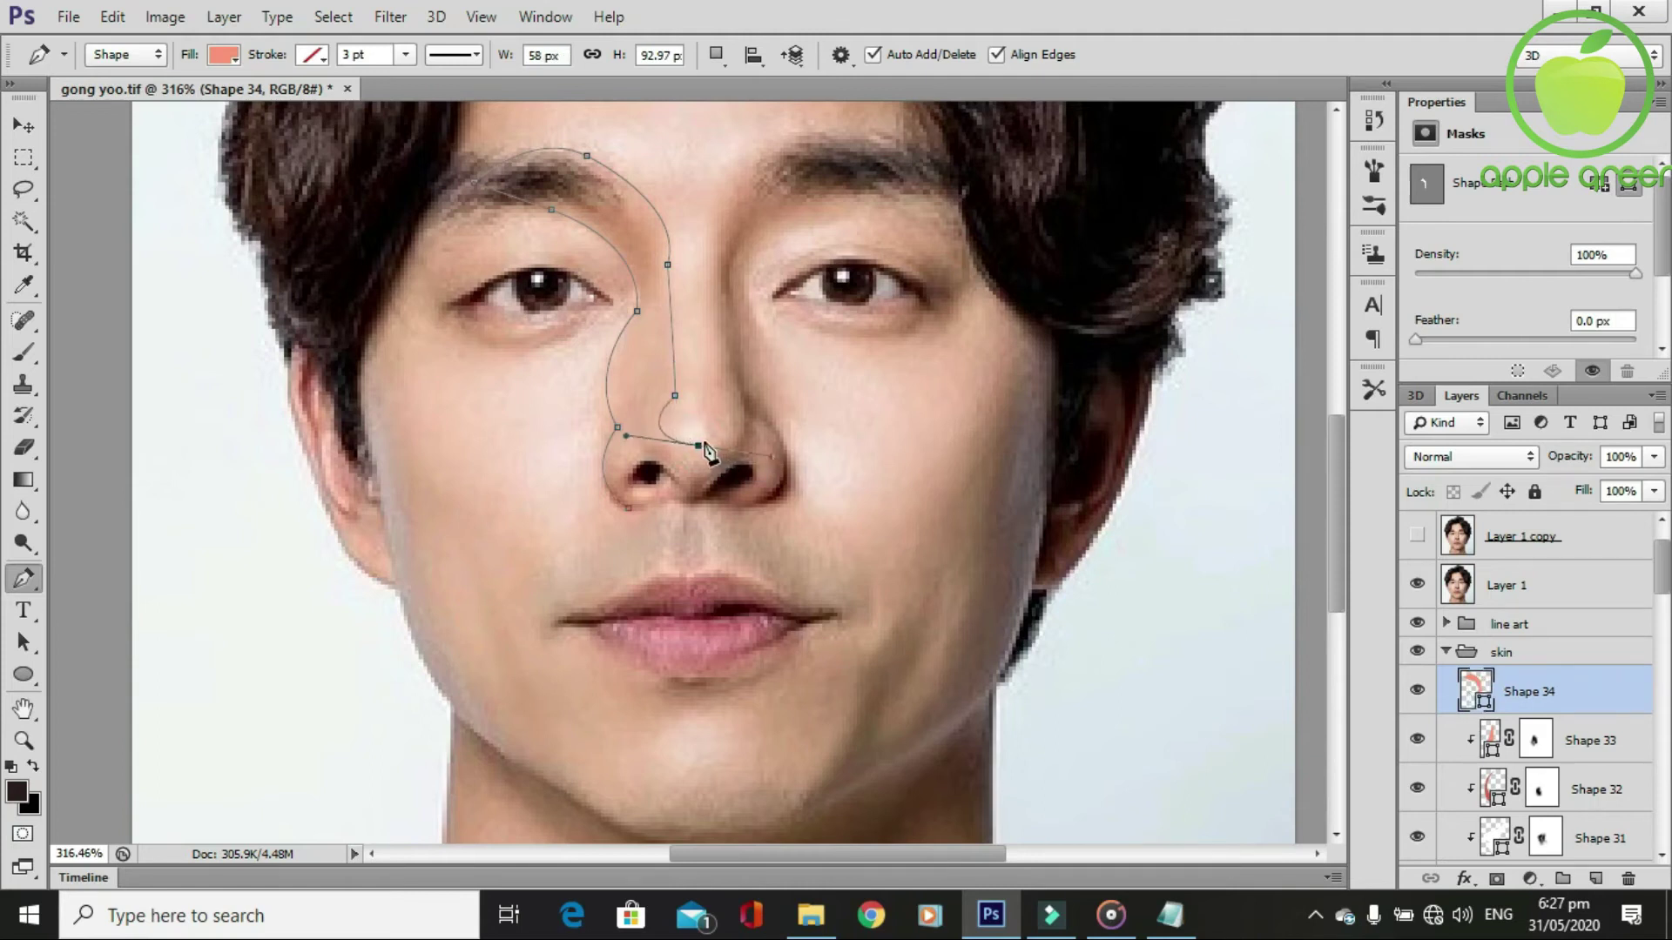
left_click_drag(698, 446, 731, 430)
left_click(761, 452)
left_click_drag(693, 516, 679, 514)
mouse_move(640, 458)
left_mouse_down()
mouse_move(604, 478)
mouse_move(671, 496)
left_mouse_up()
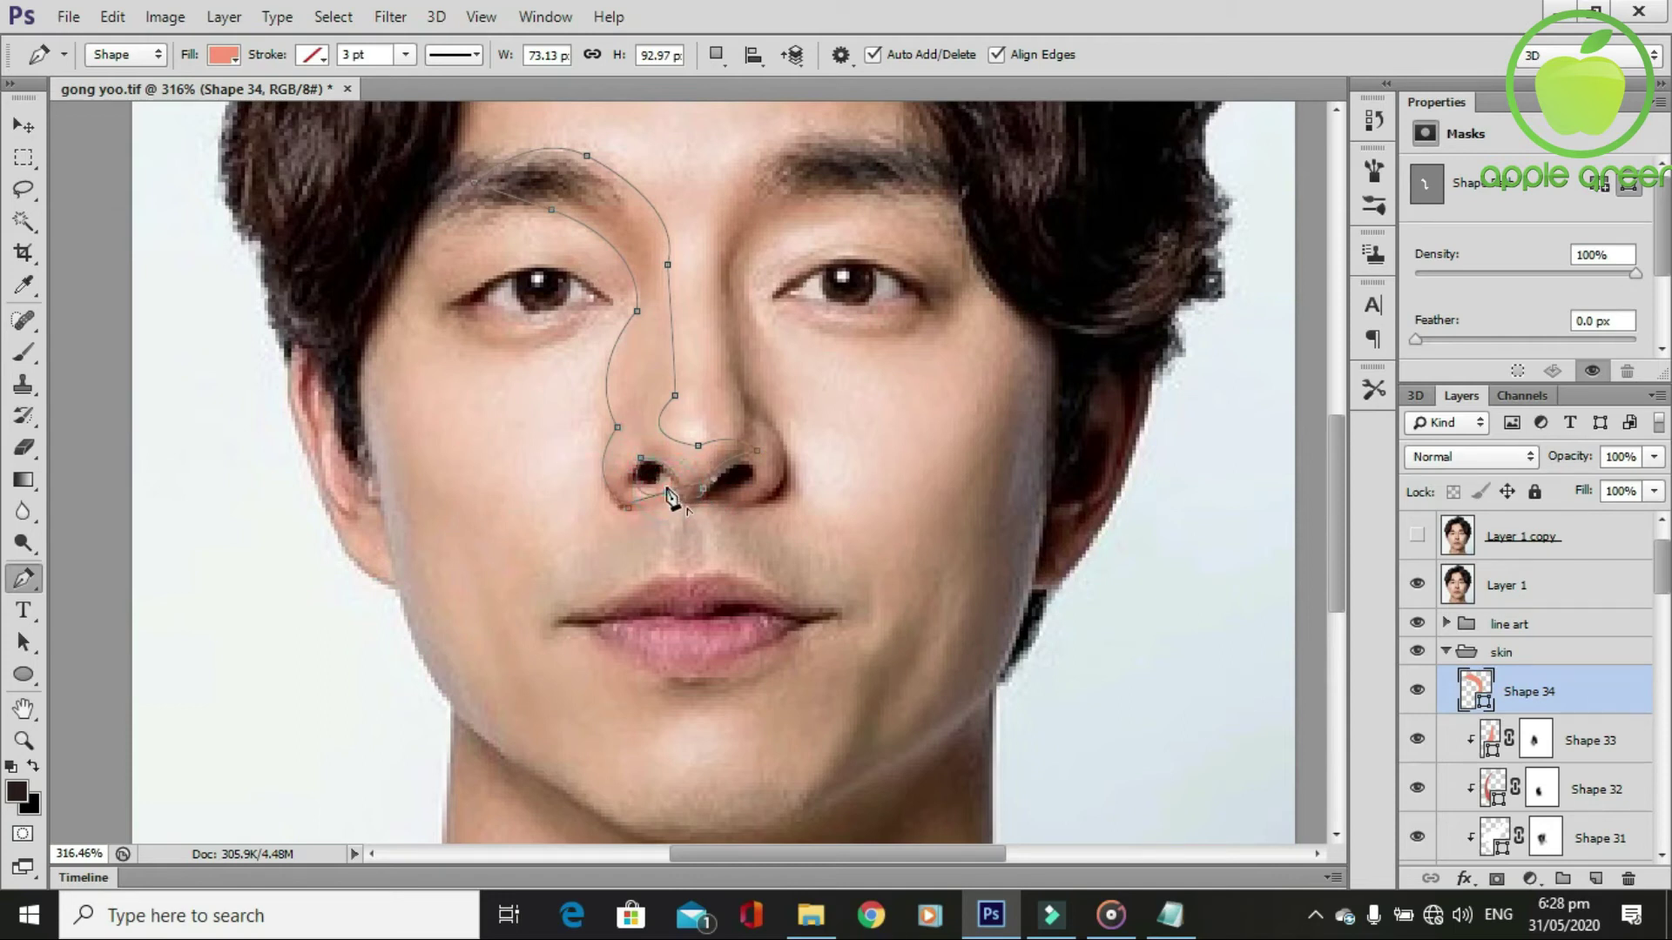
scroll(790, 554, "down", 2)
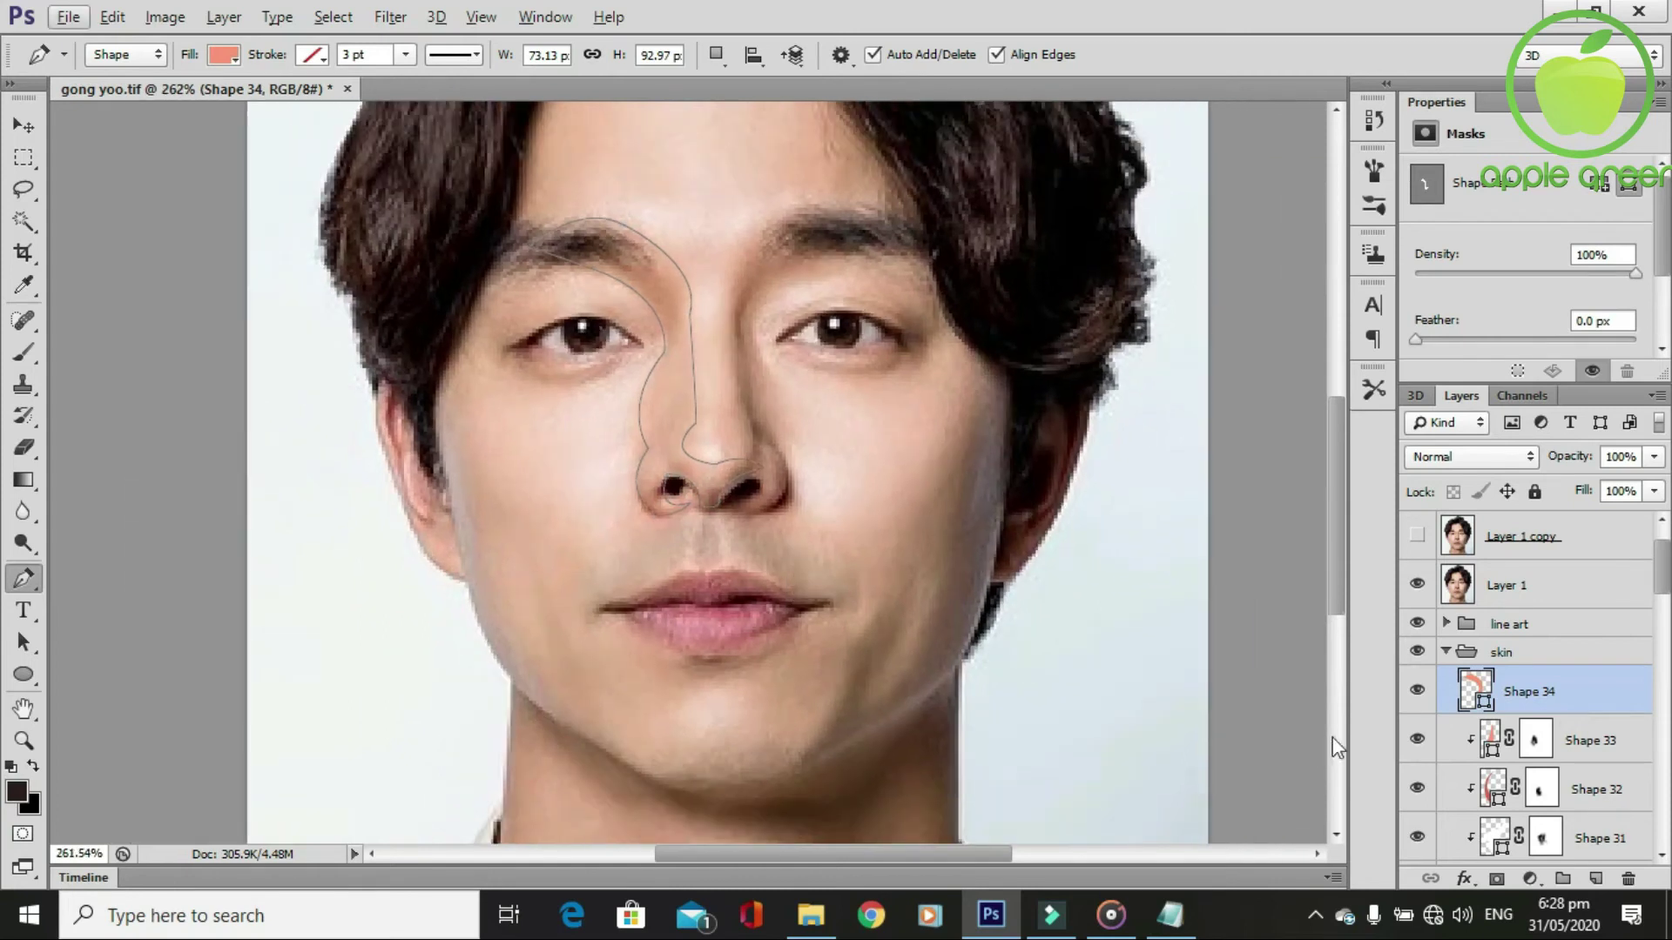
Clip Shape 34 to the skin and set its opacity to 46%.
left_click(1484, 715, "alt")
left_click(1417, 585)
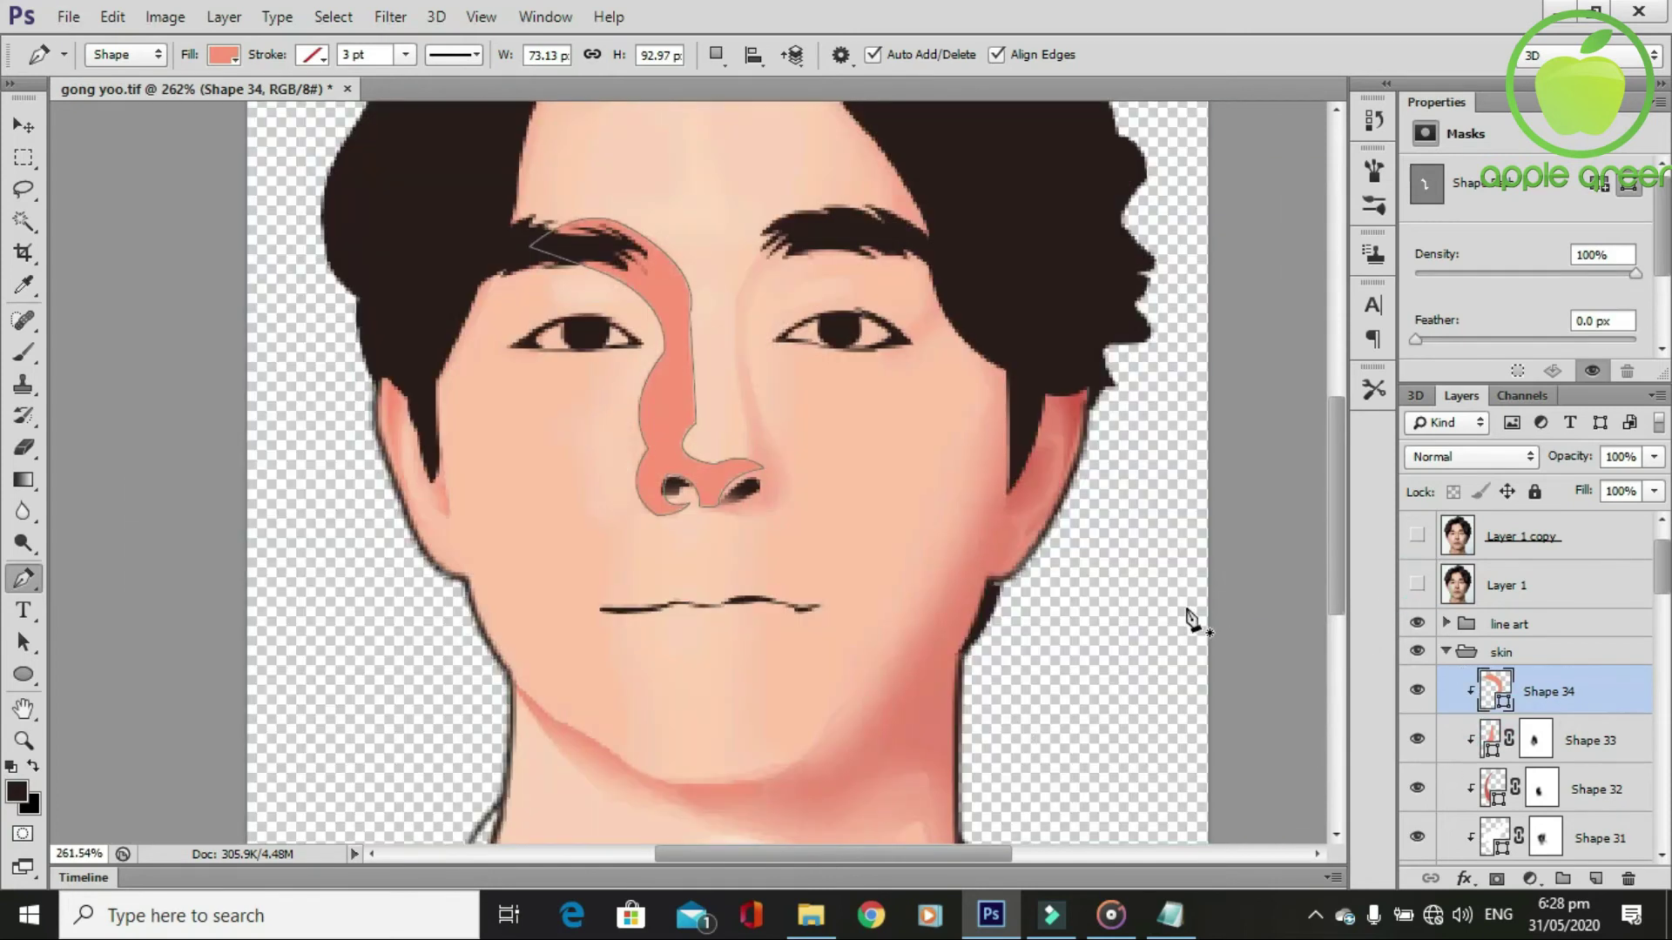
left_click(1654, 457)
left_click_drag(1652, 484, 1587, 485)
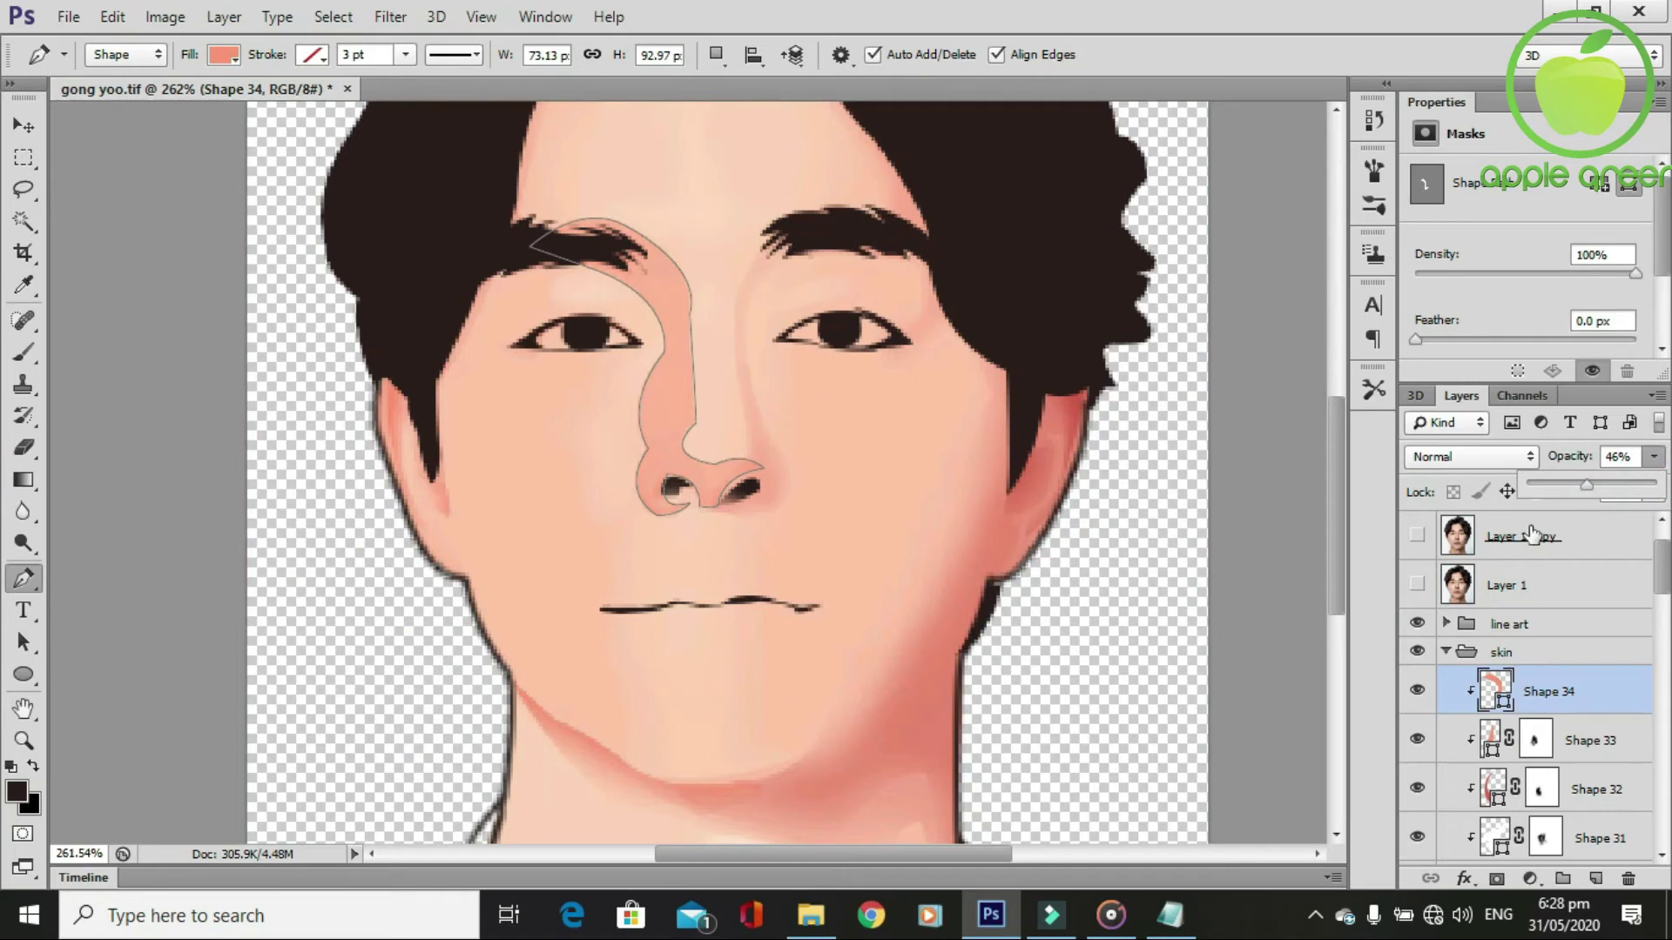
Add a layer mask to Shape 34 and brush away the harsh nose shading at 30%.
left_click(1524, 875)
key("b")
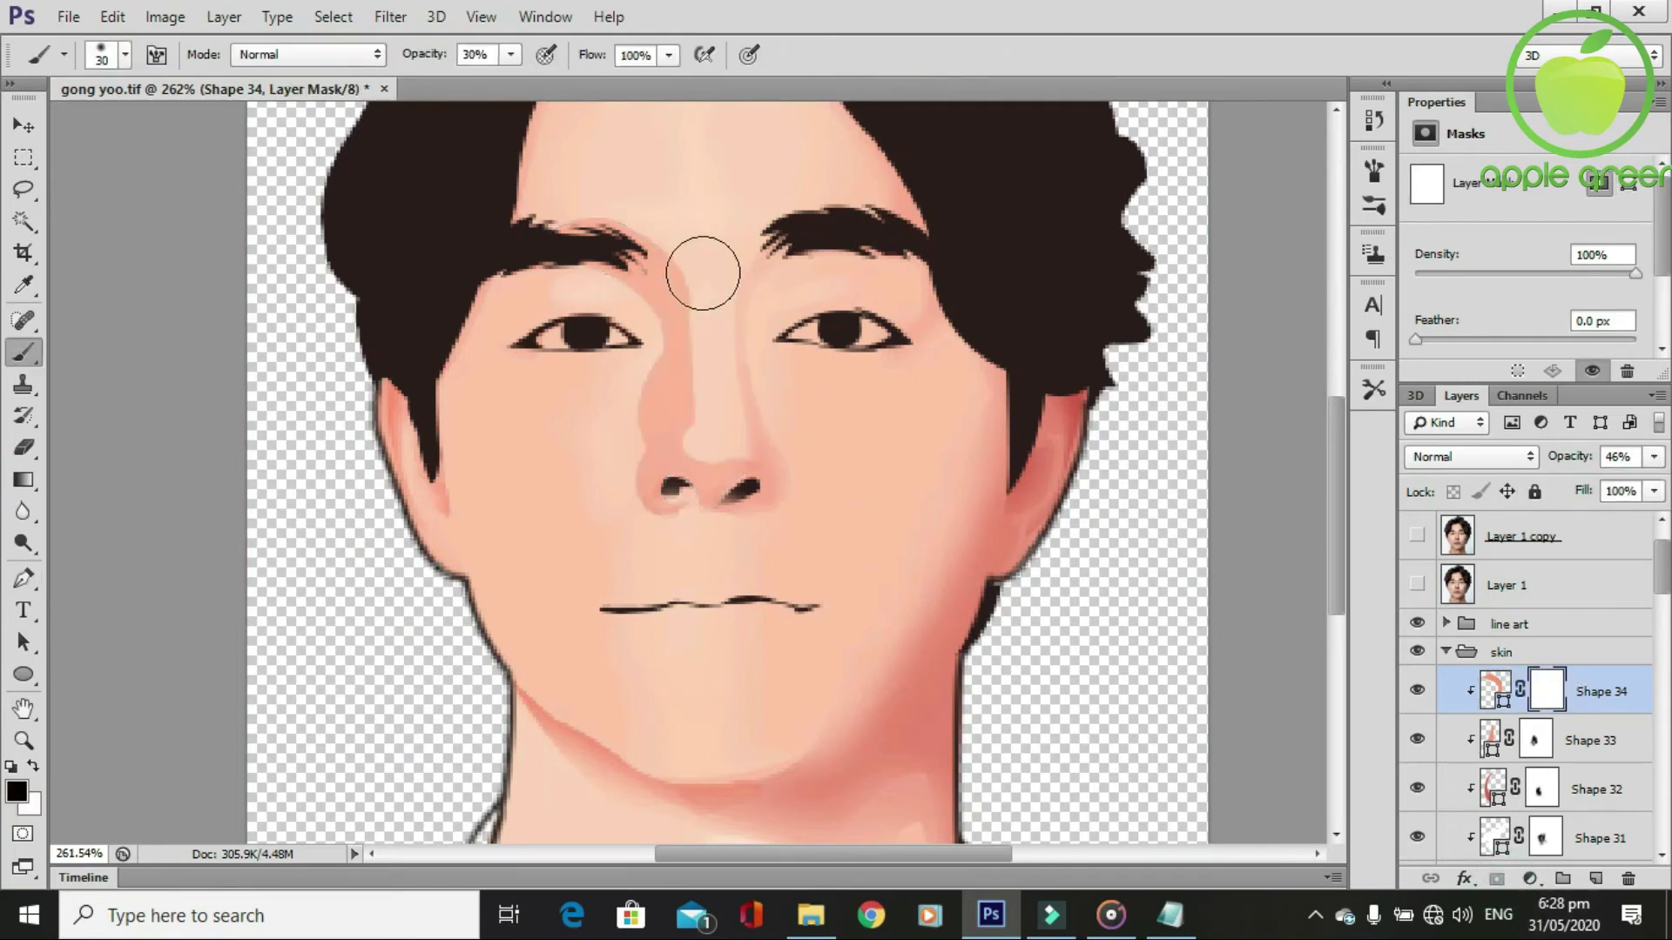
mouse_move(707, 408)
left_mouse_down()
mouse_move(709, 430)
mouse_move(776, 452)
mouse_move(750, 496)
mouse_move(758, 476)
mouse_move(615, 448)
mouse_move(635, 522)
mouse_move(627, 418)
mouse_move(649, 337)
mouse_move(608, 444)
mouse_move(623, 212)
mouse_move(676, 239)
mouse_move(572, 236)
mouse_move(597, 447)
mouse_move(615, 478)
mouse_move(683, 448)
mouse_move(597, 494)
left_mouse_up()
scroll(688, 296, "up", 1)
scroll(654, 548, "down", 2)
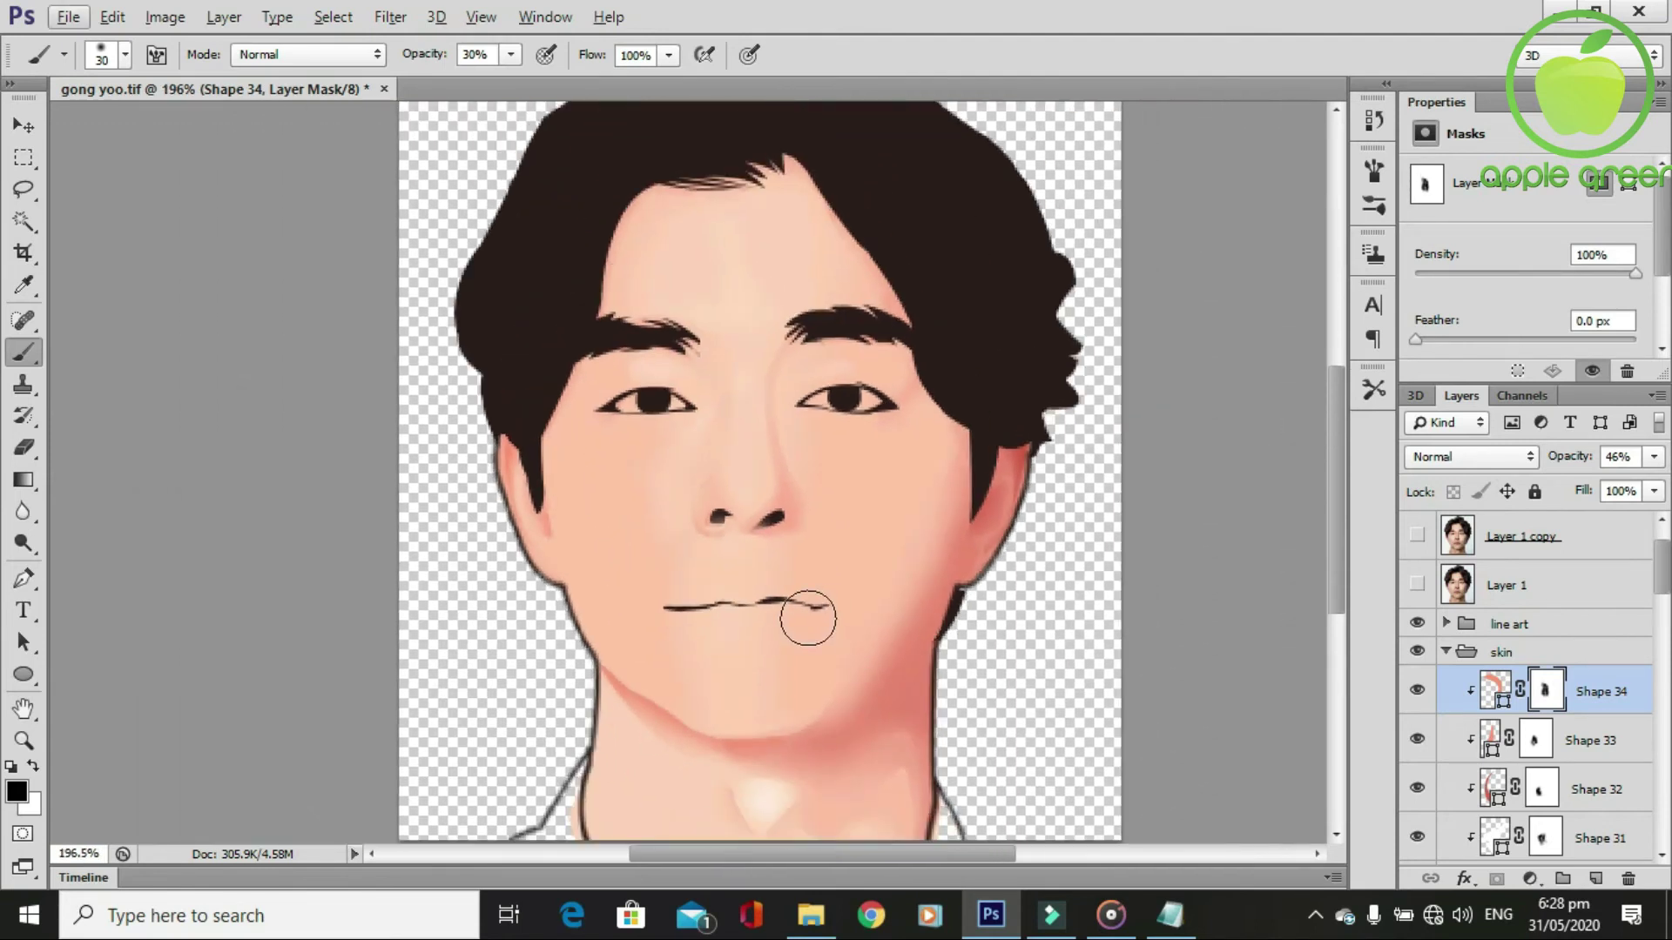
scroll(783, 635, "down", 1)
scroll(746, 467, "up", 1)
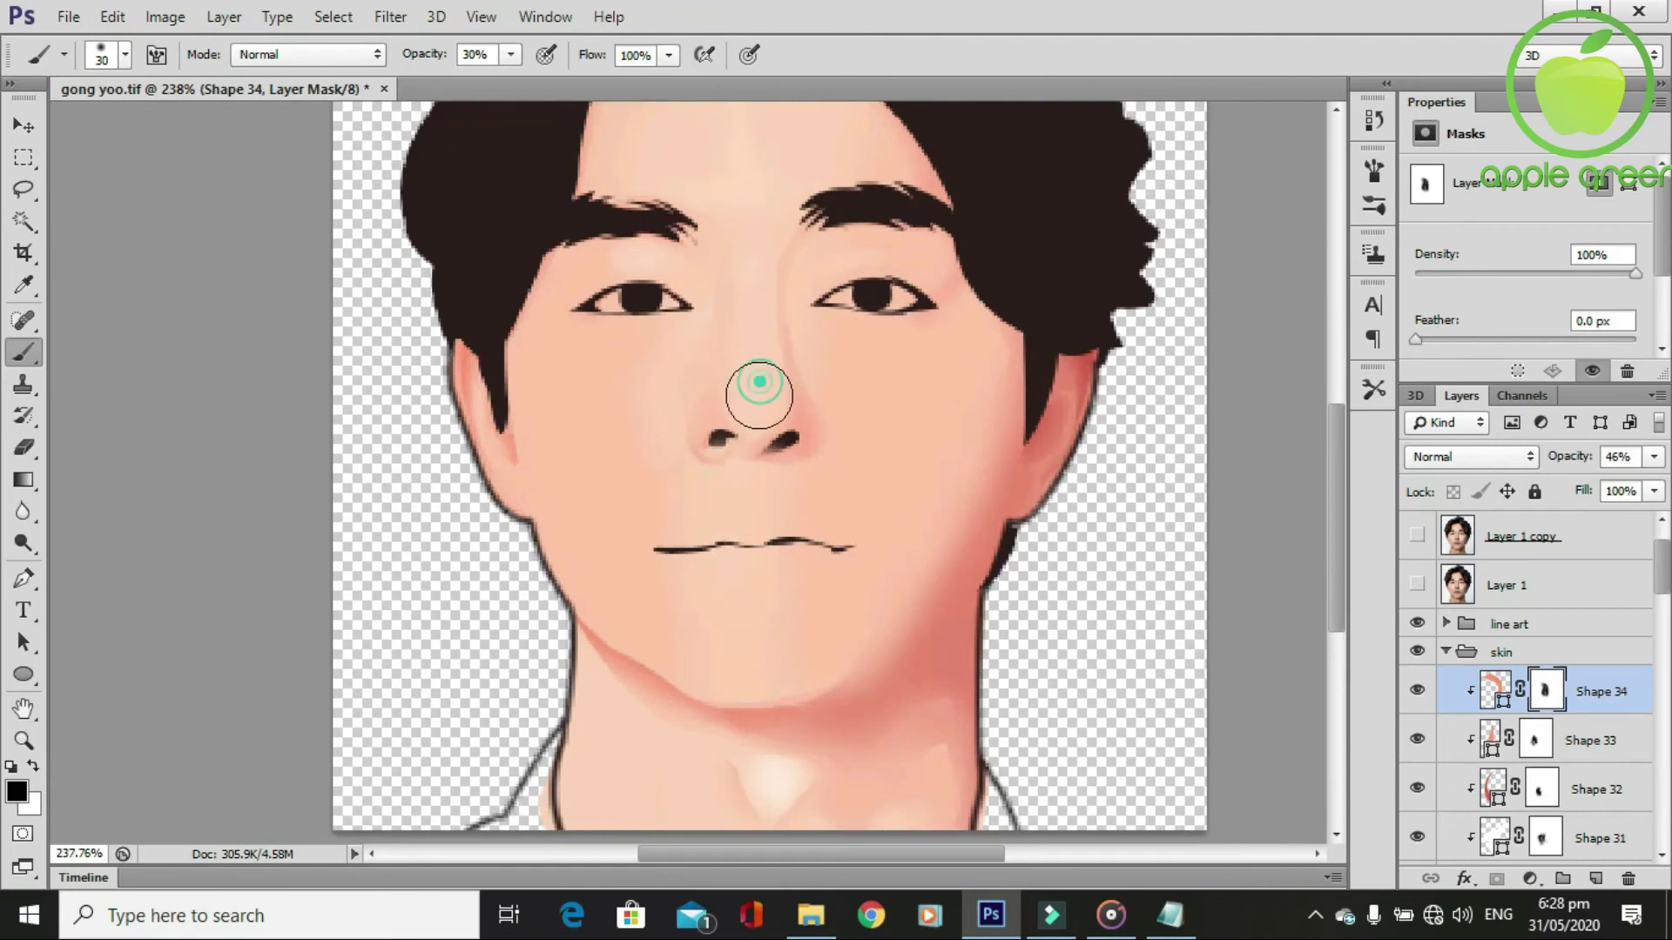
scroll(854, 575, "down", 1)
scroll(723, 566, "up", 2)
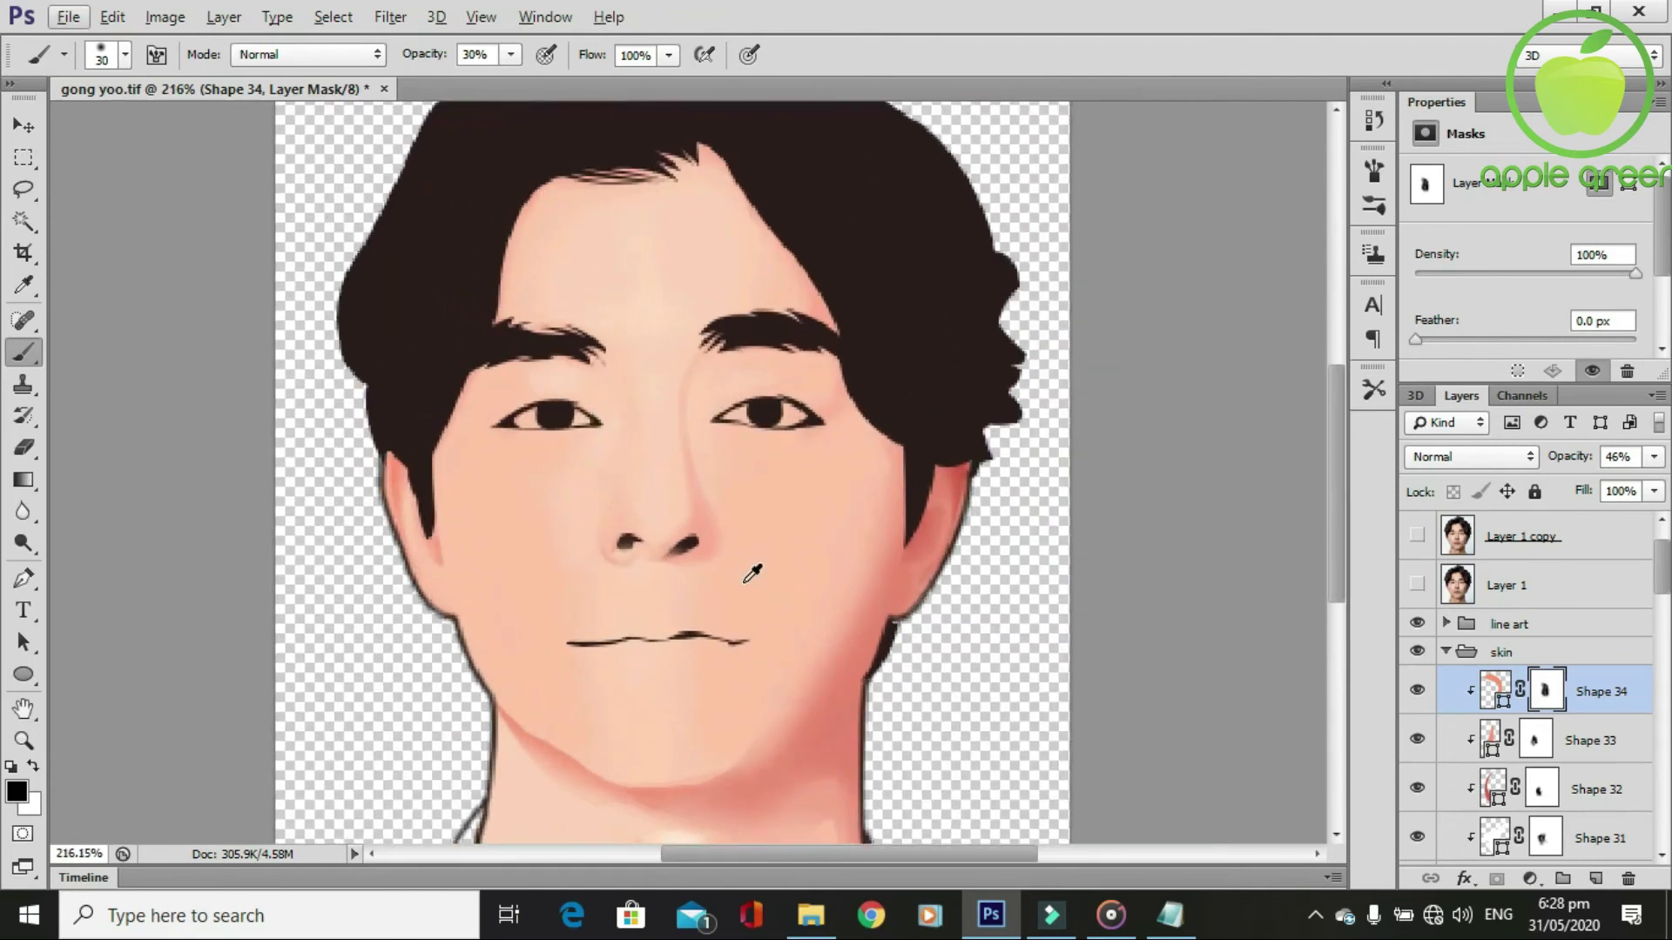
scroll(690, 328, "down", 1)
scroll(802, 485, "down", 1)
scroll(790, 503, "up", 1)
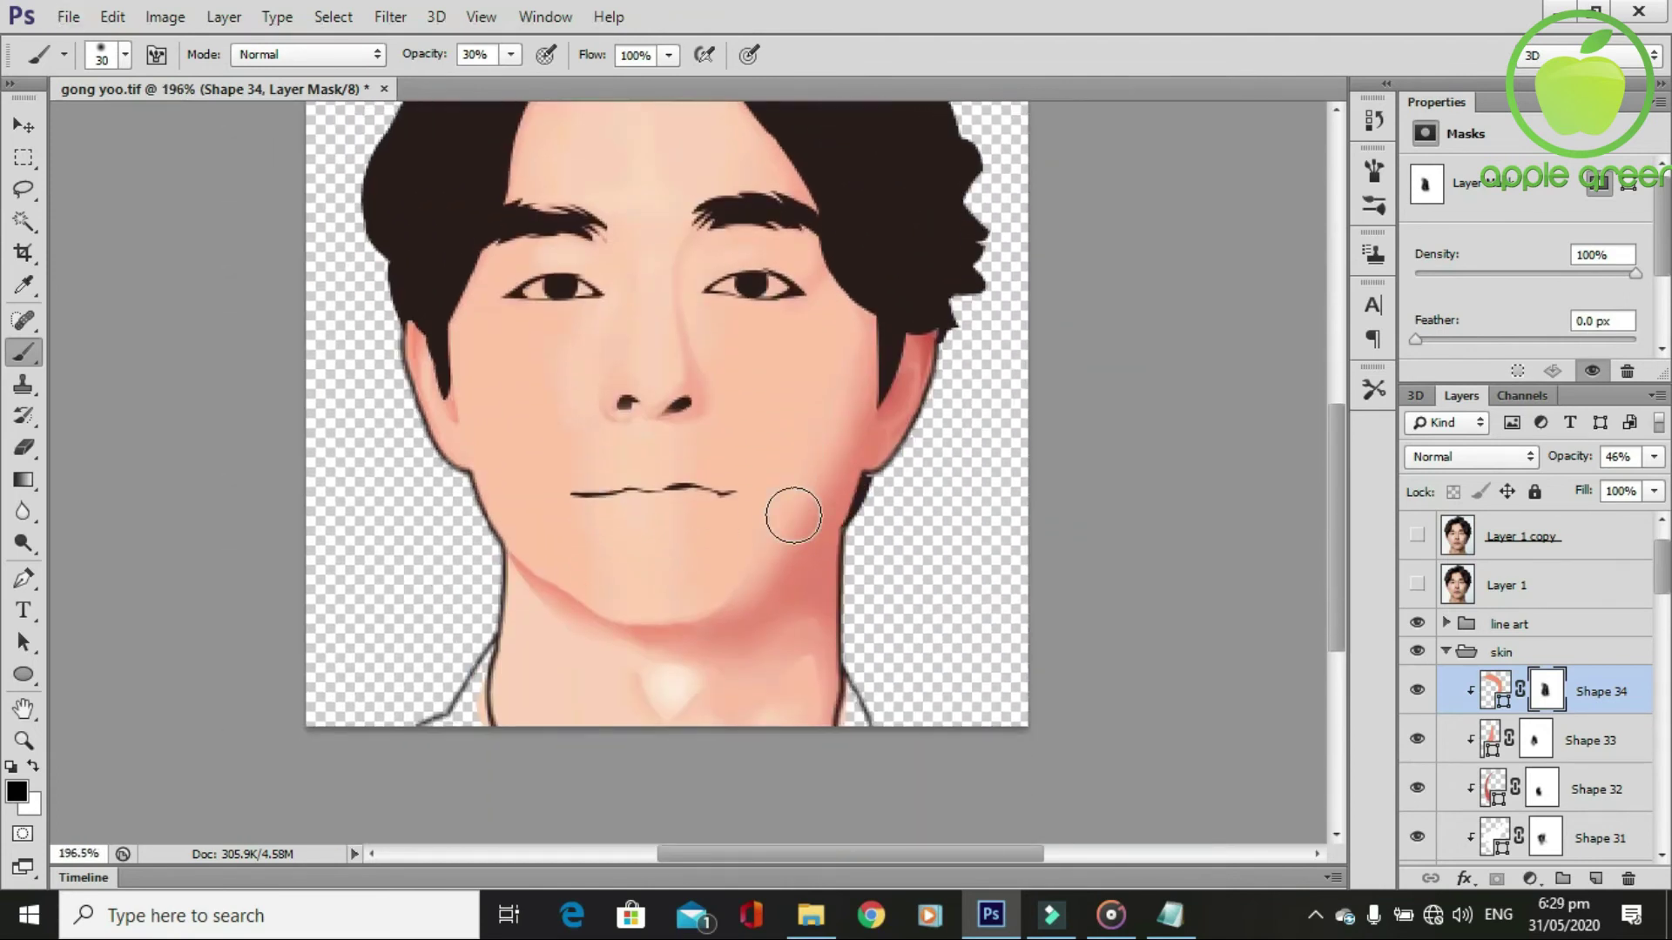
scroll(808, 505, "up", 1)
key("p")
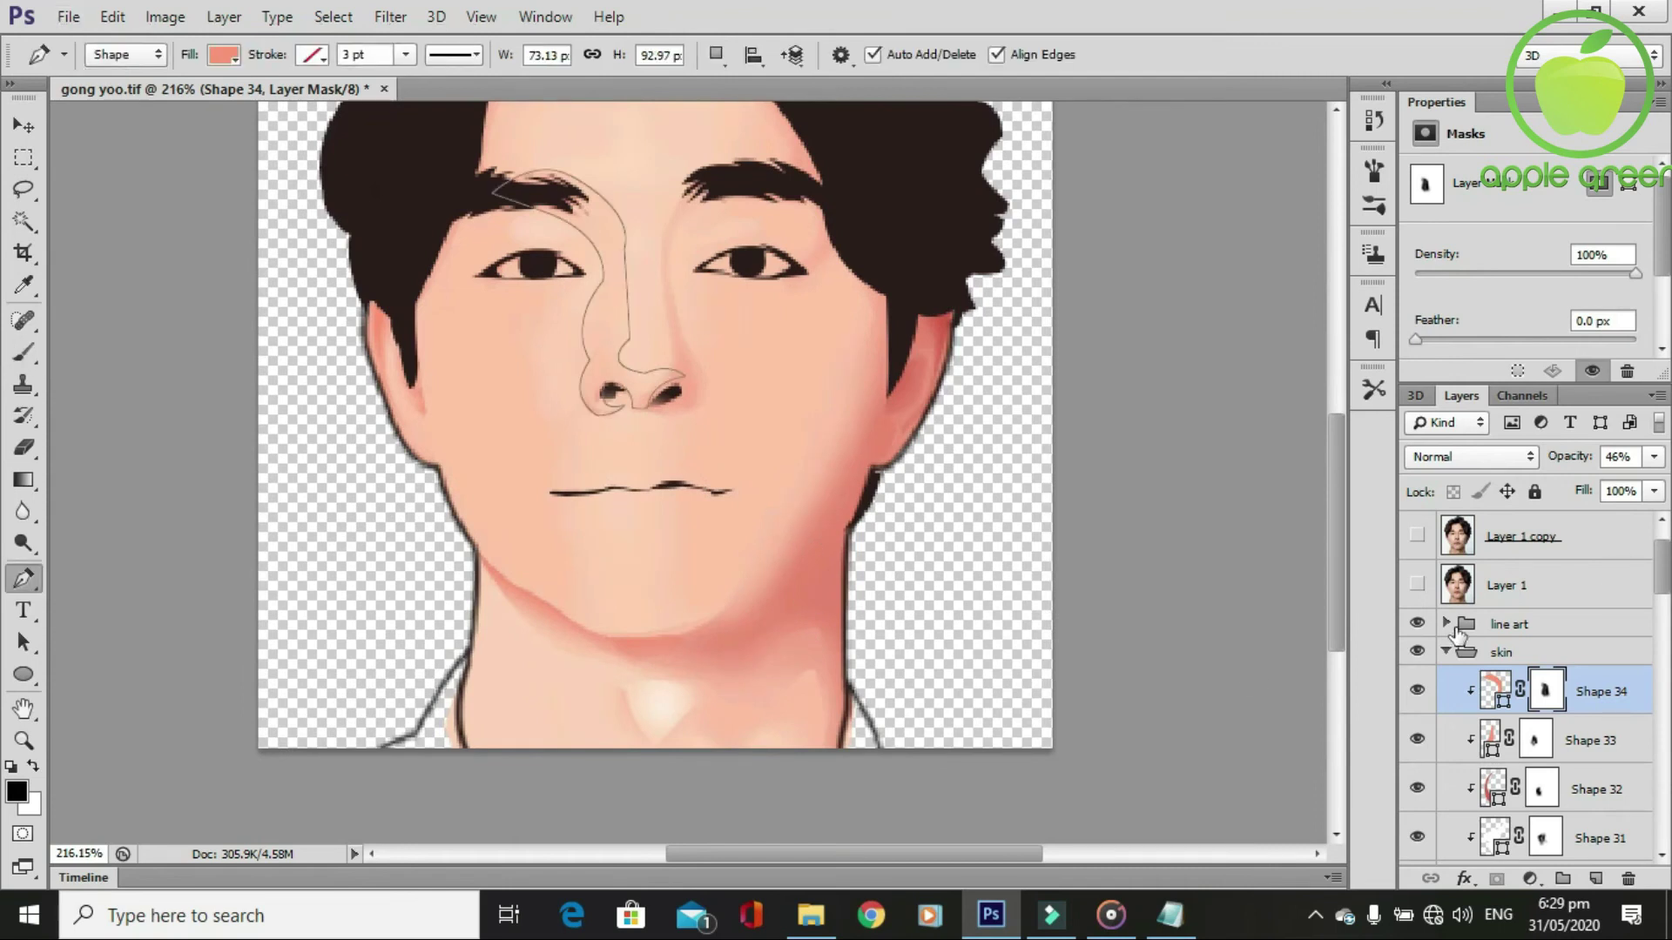
Collapse the skin group, show the reference photo, zoom to the mouth, and select the standard Pen tool.
left_click(1446, 653)
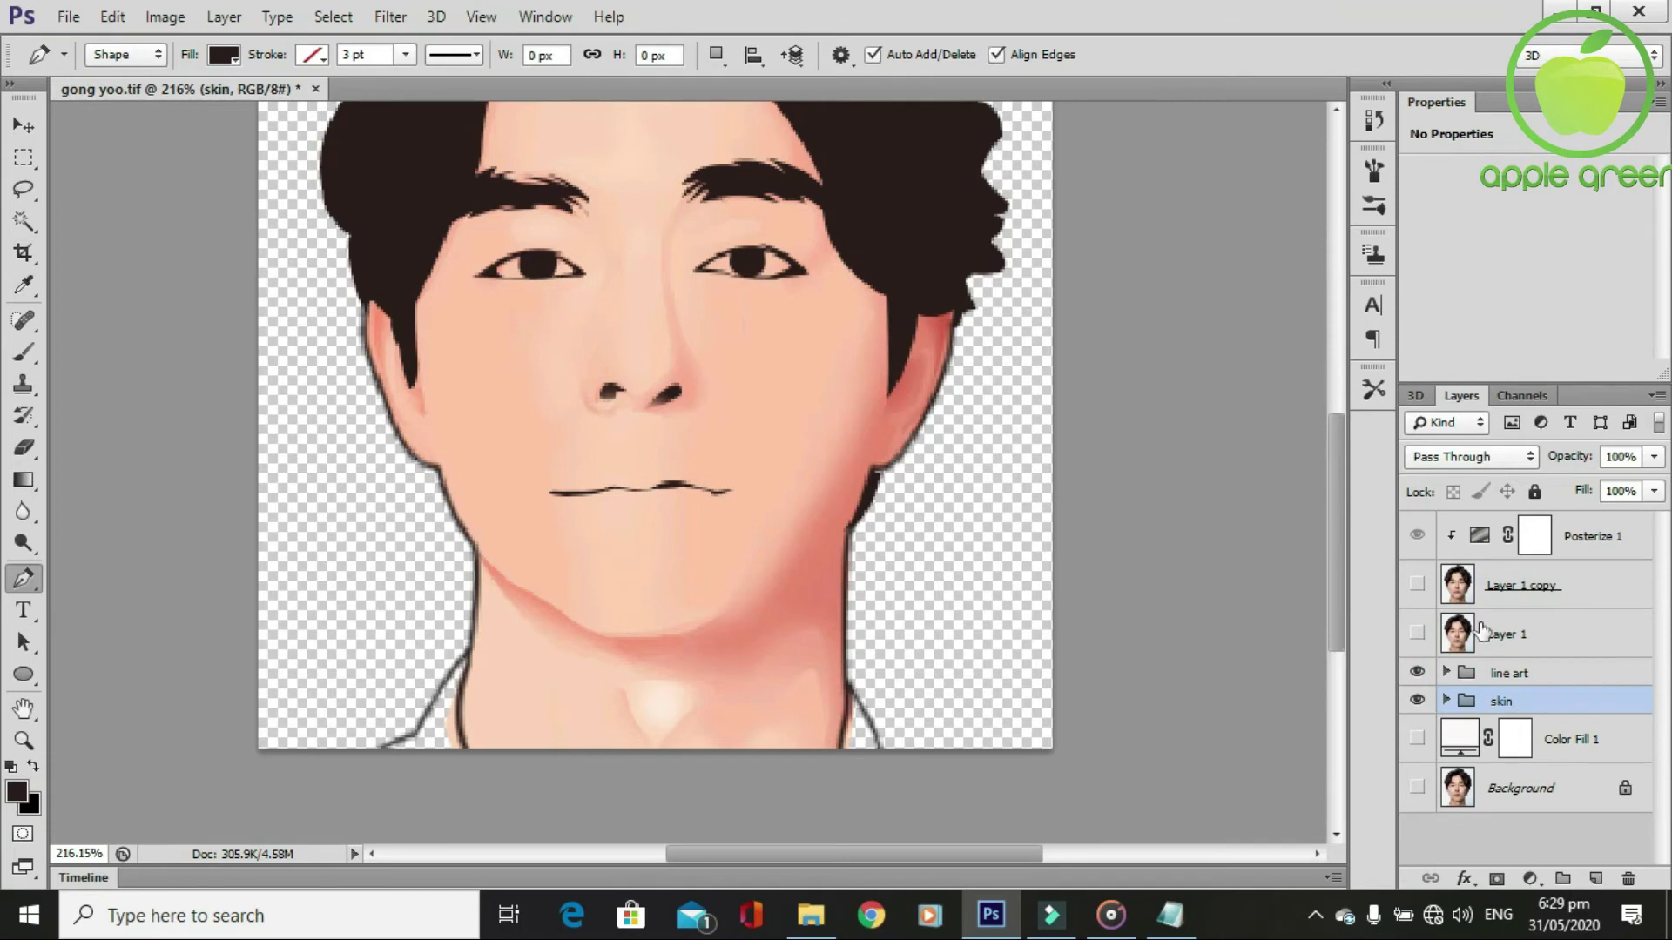
left_click(1417, 633)
scroll(795, 552, "up", 1)
scroll(635, 627, "up", 1)
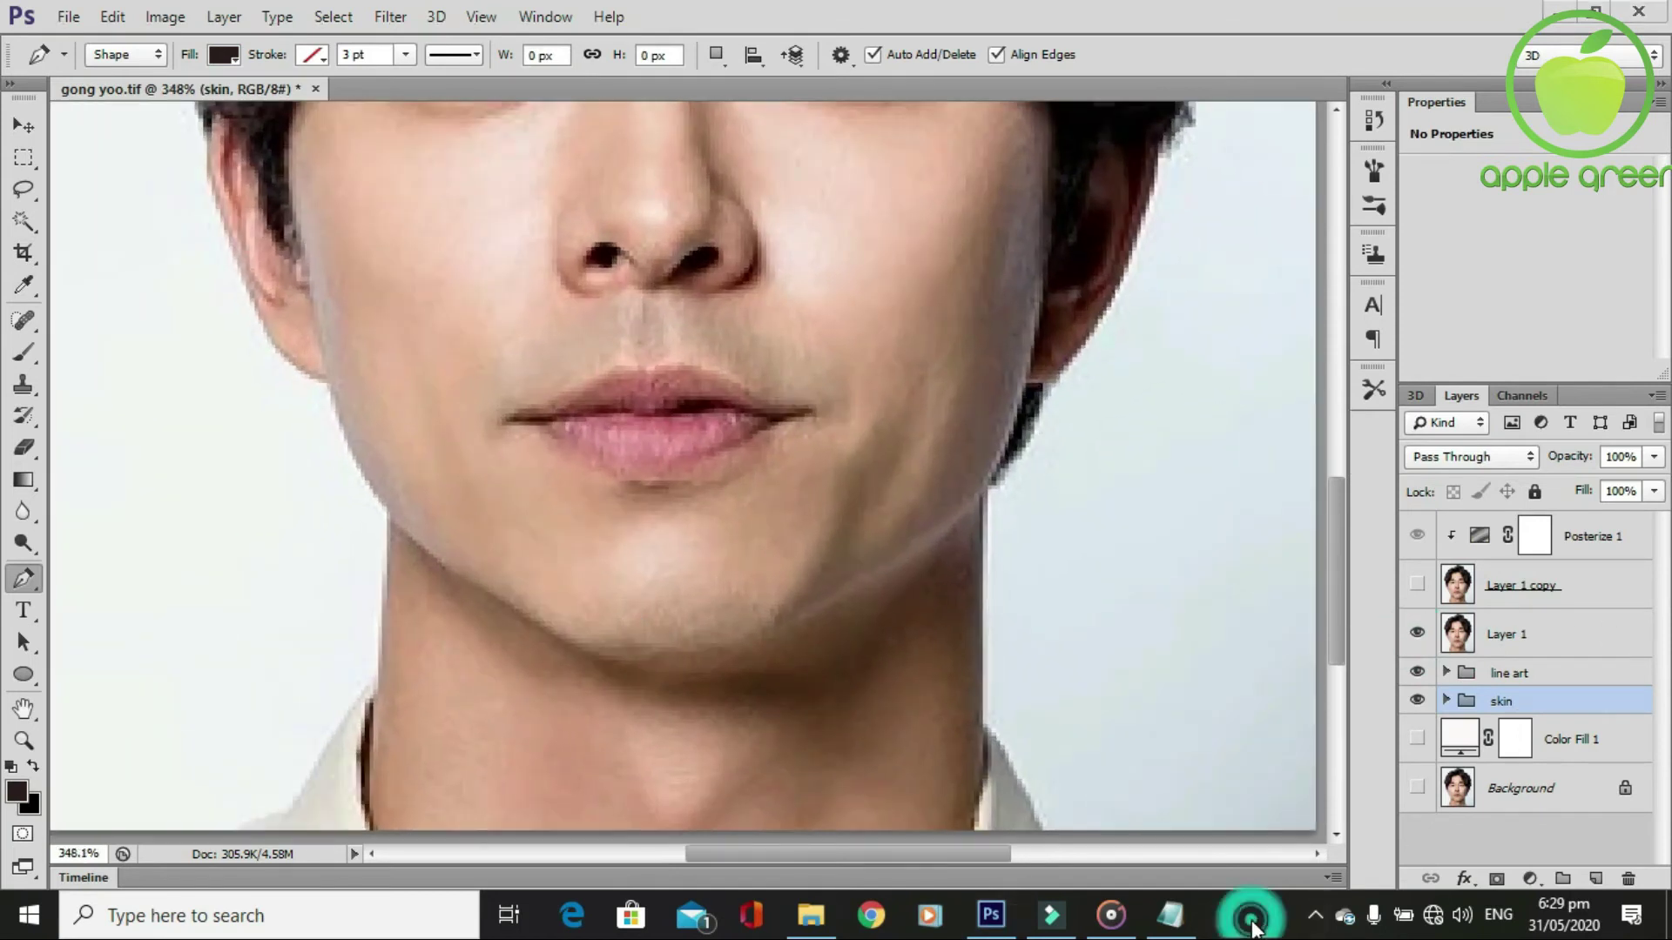
scroll(777, 704, "up", 2)
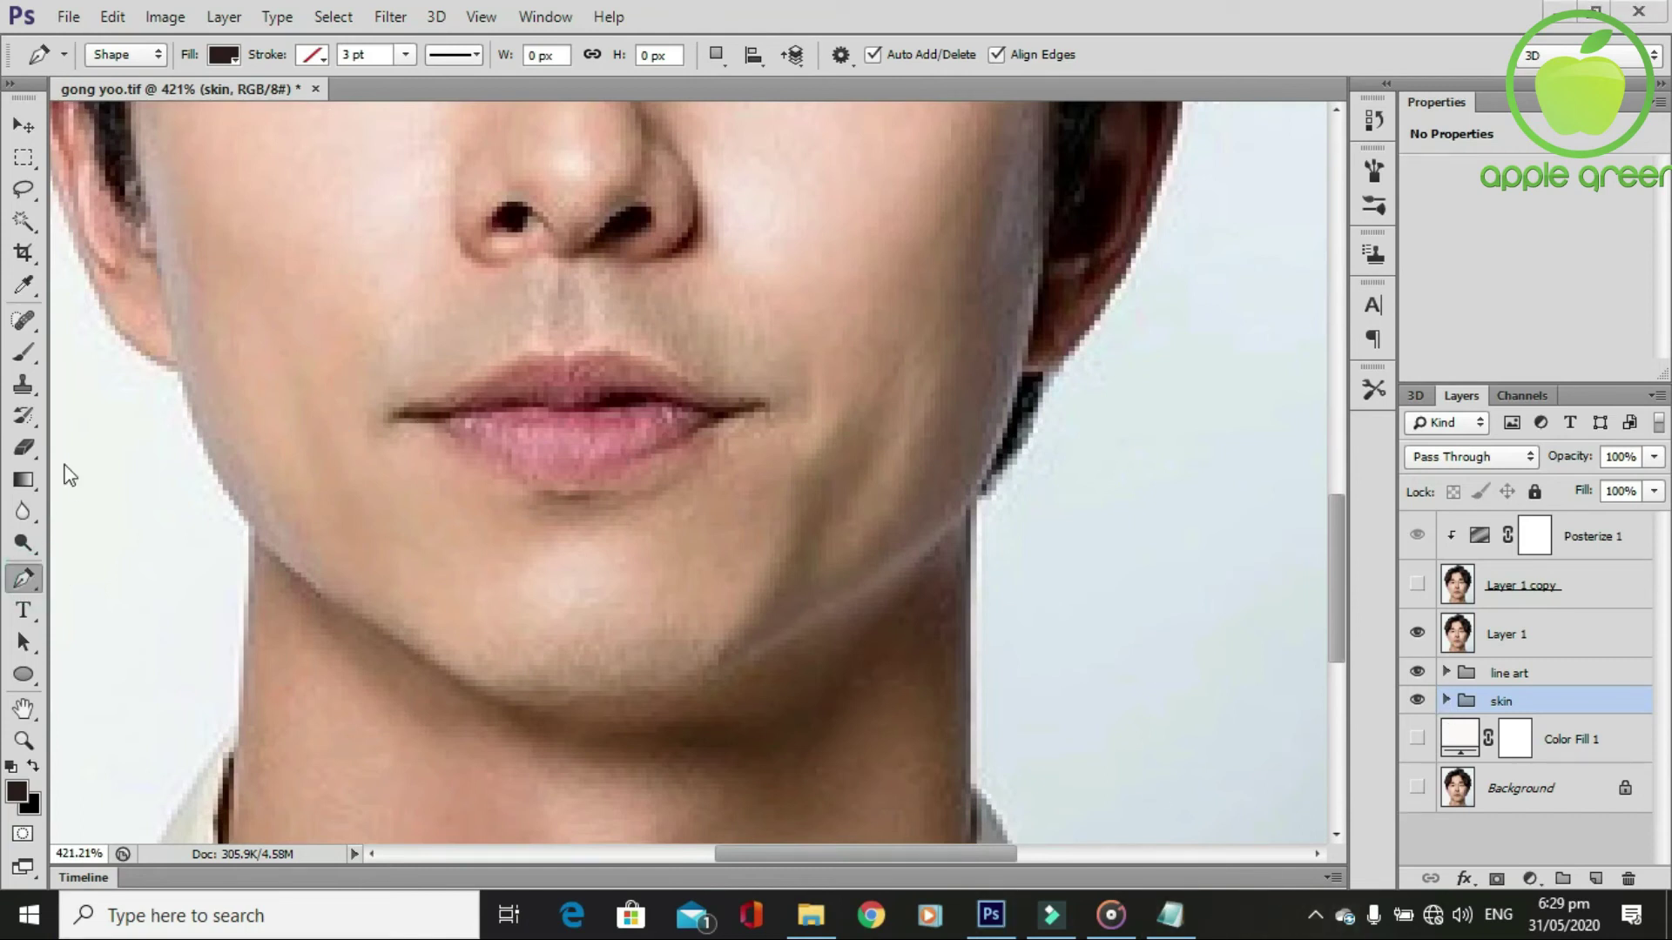
right_click(24, 577)
left_click(105, 557)
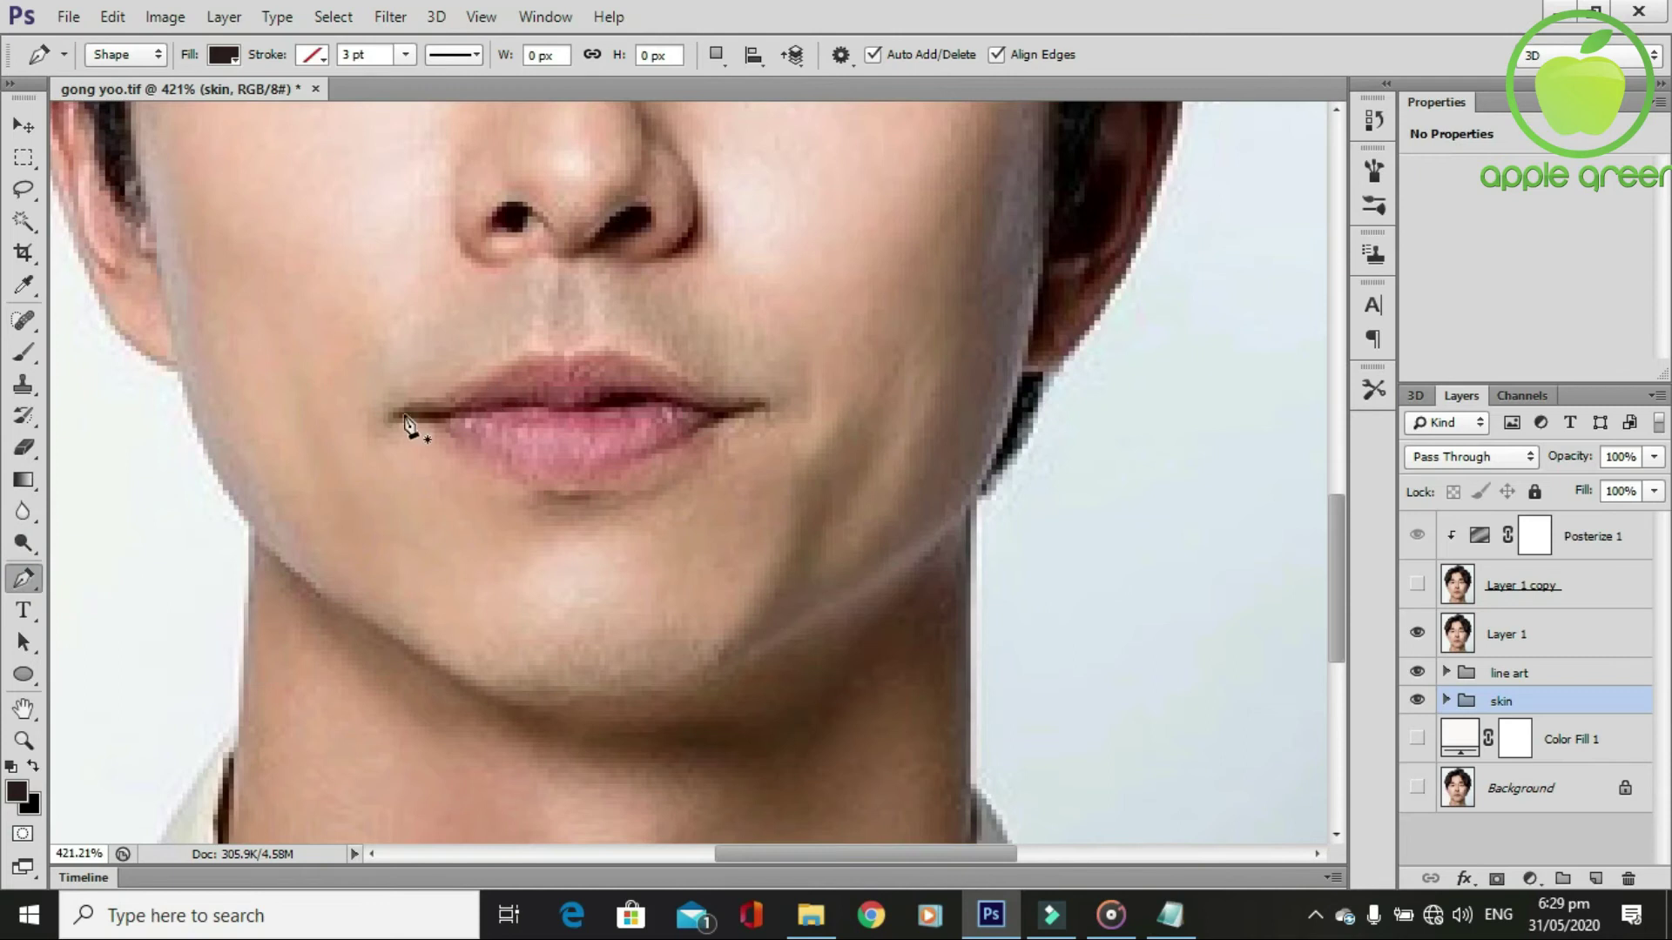
Trace the upper lip outline from the left corner across to the right corner.
left_click(387, 415)
left_click(421, 400)
left_click(447, 393)
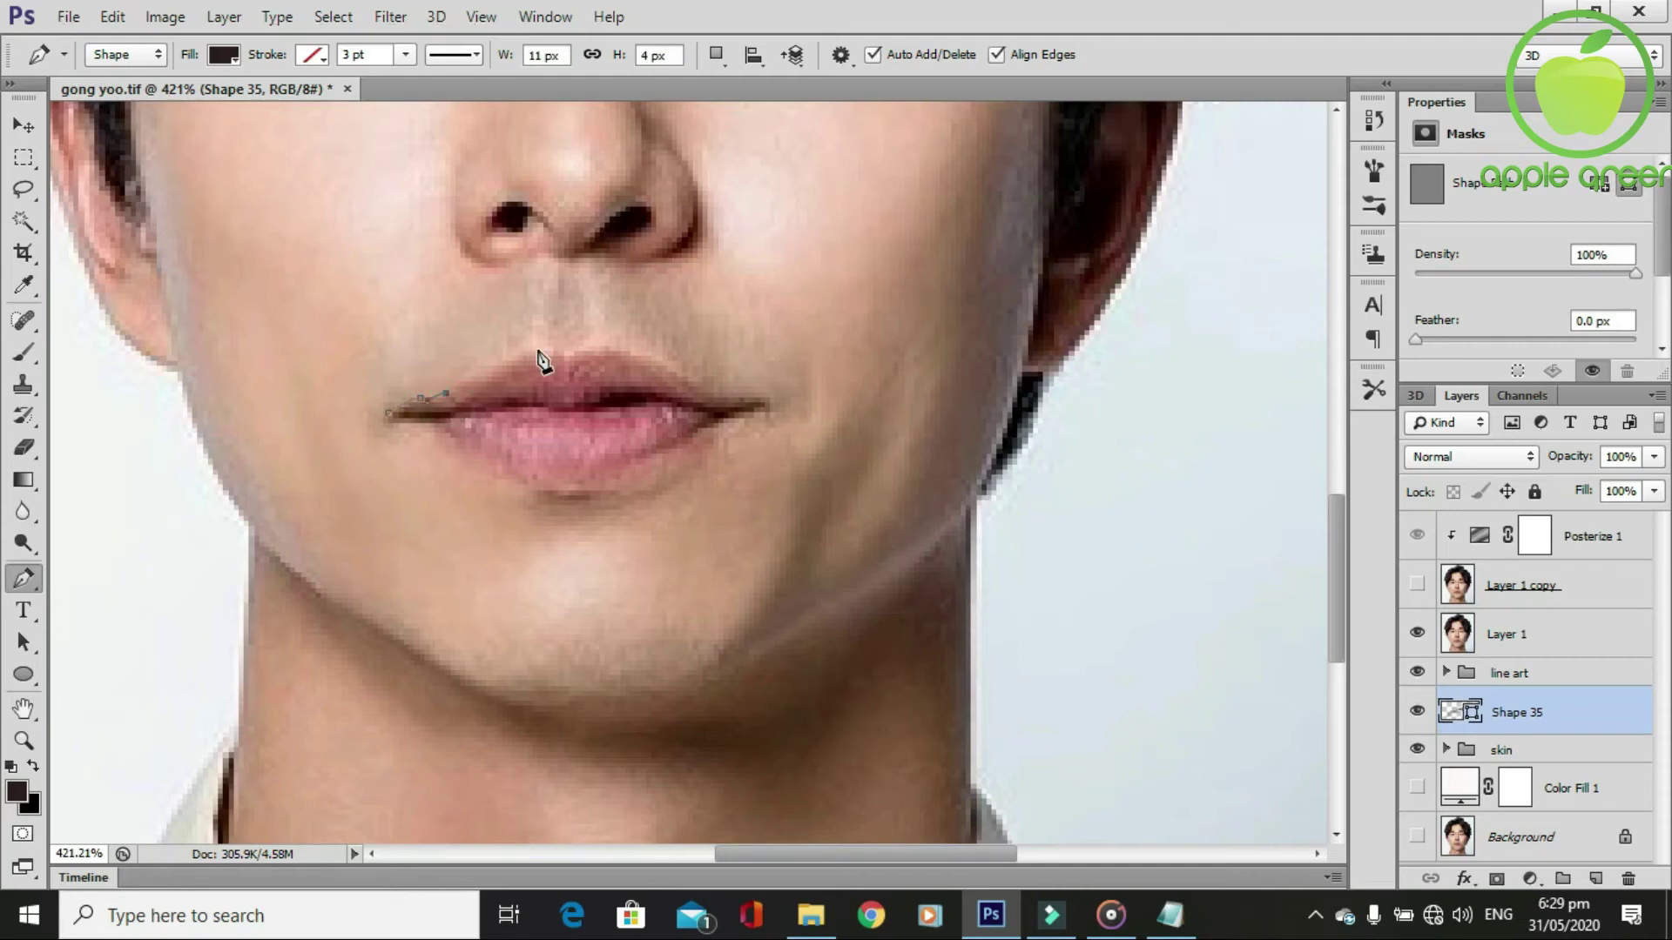
key("ctrl+z")
left_click(529, 353)
left_click(558, 355)
left_click(626, 355)
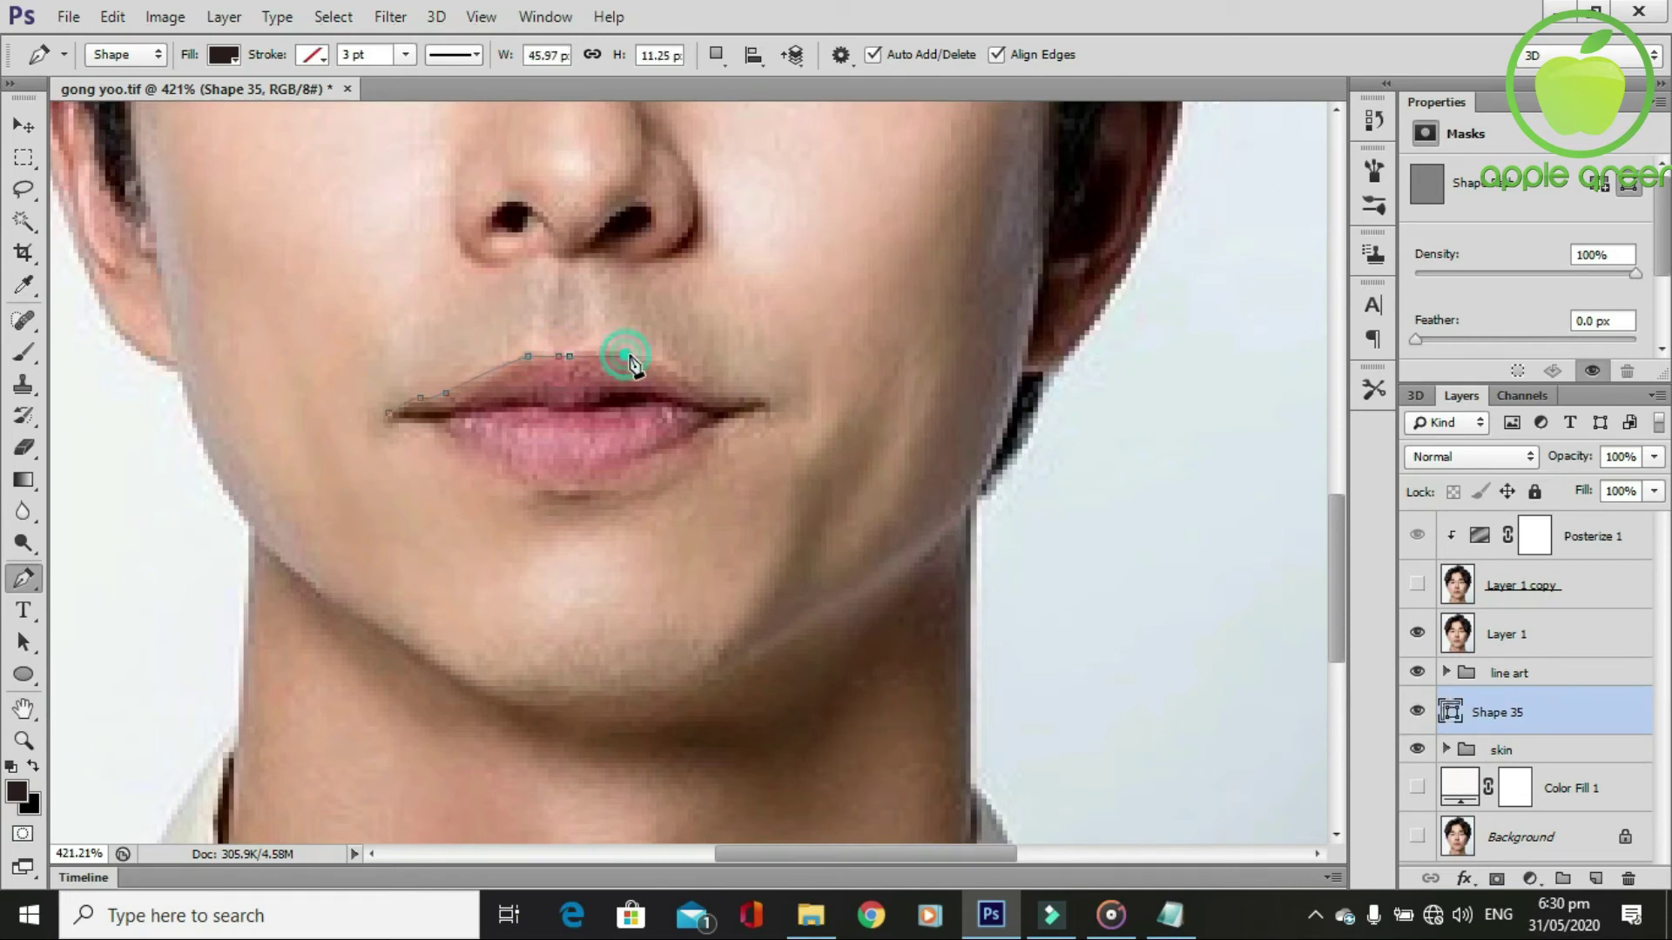
left_click_drag(650, 366, 627, 361)
key("ctrl+z")
left_click(652, 361)
left_click(714, 402)
Complete the Shape 35 outline around the right corner and along the lower lip to the left corner.
left_click(652, 360)
left_click_drag(713, 403, 728, 412)
left_click(714, 403, "alt")
key("ctrl+z")
left_click(651, 361)
left_click(765, 393)
key("ctrl+z")
left_click(761, 403)
left_click(709, 424)
left_click(703, 431)
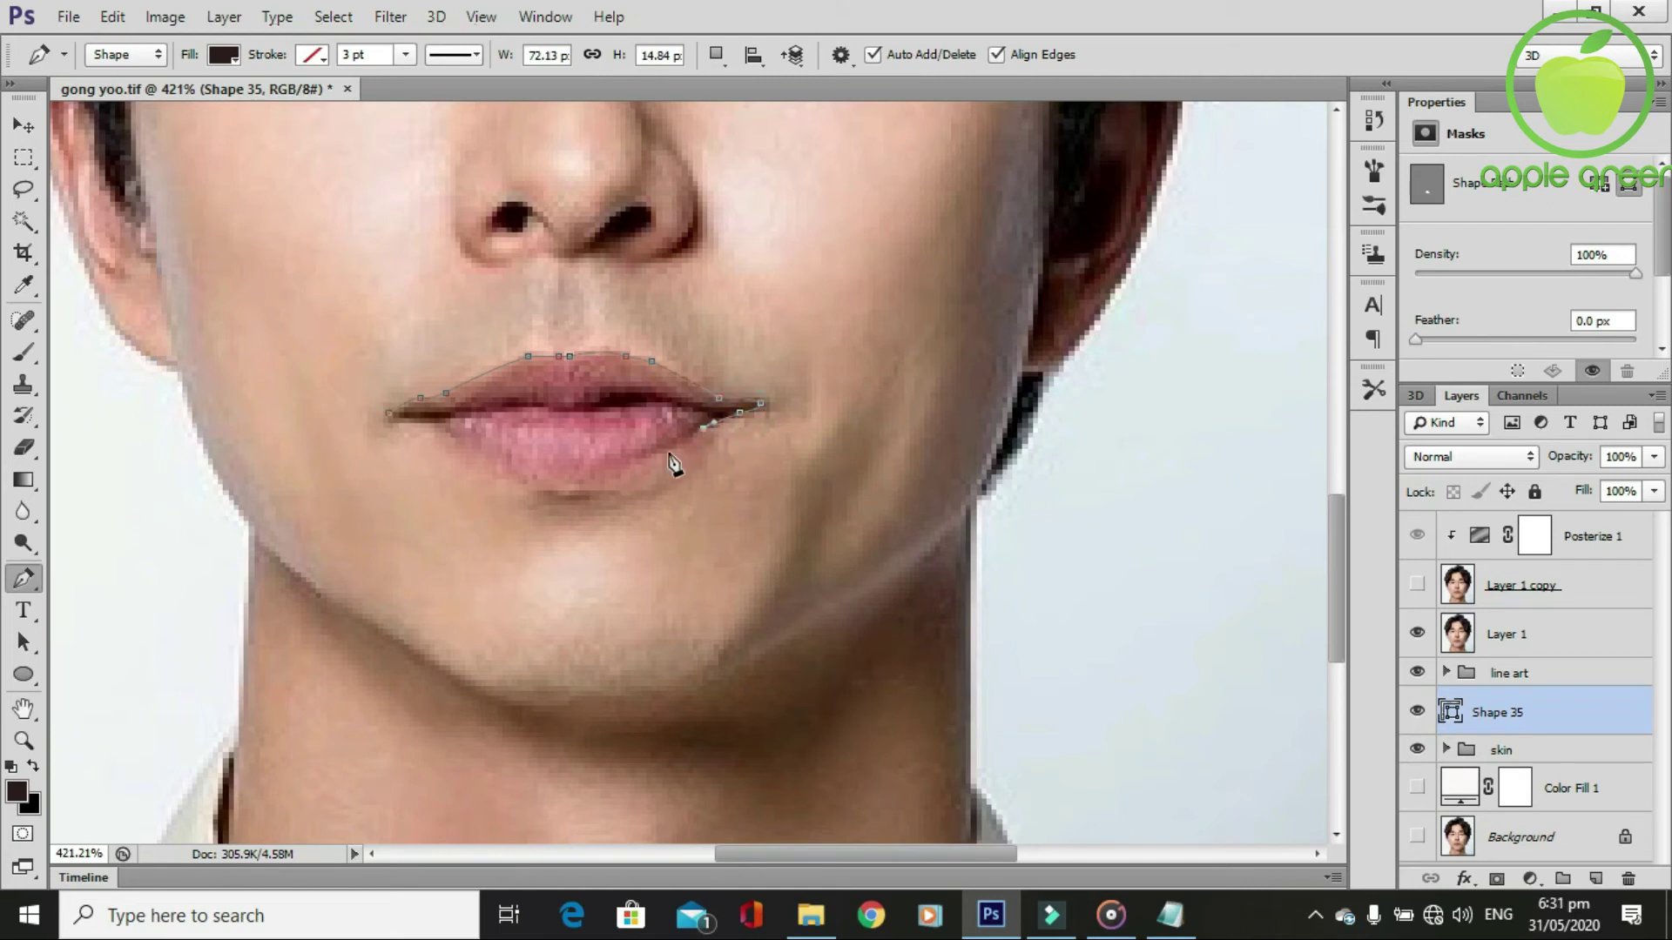
left_click(611, 471)
left_click_drag(435, 422, 413, 406)
left_click(434, 423)
Put Shape 35 into a new group named lips.
scroll(627, 541, "down", 5)
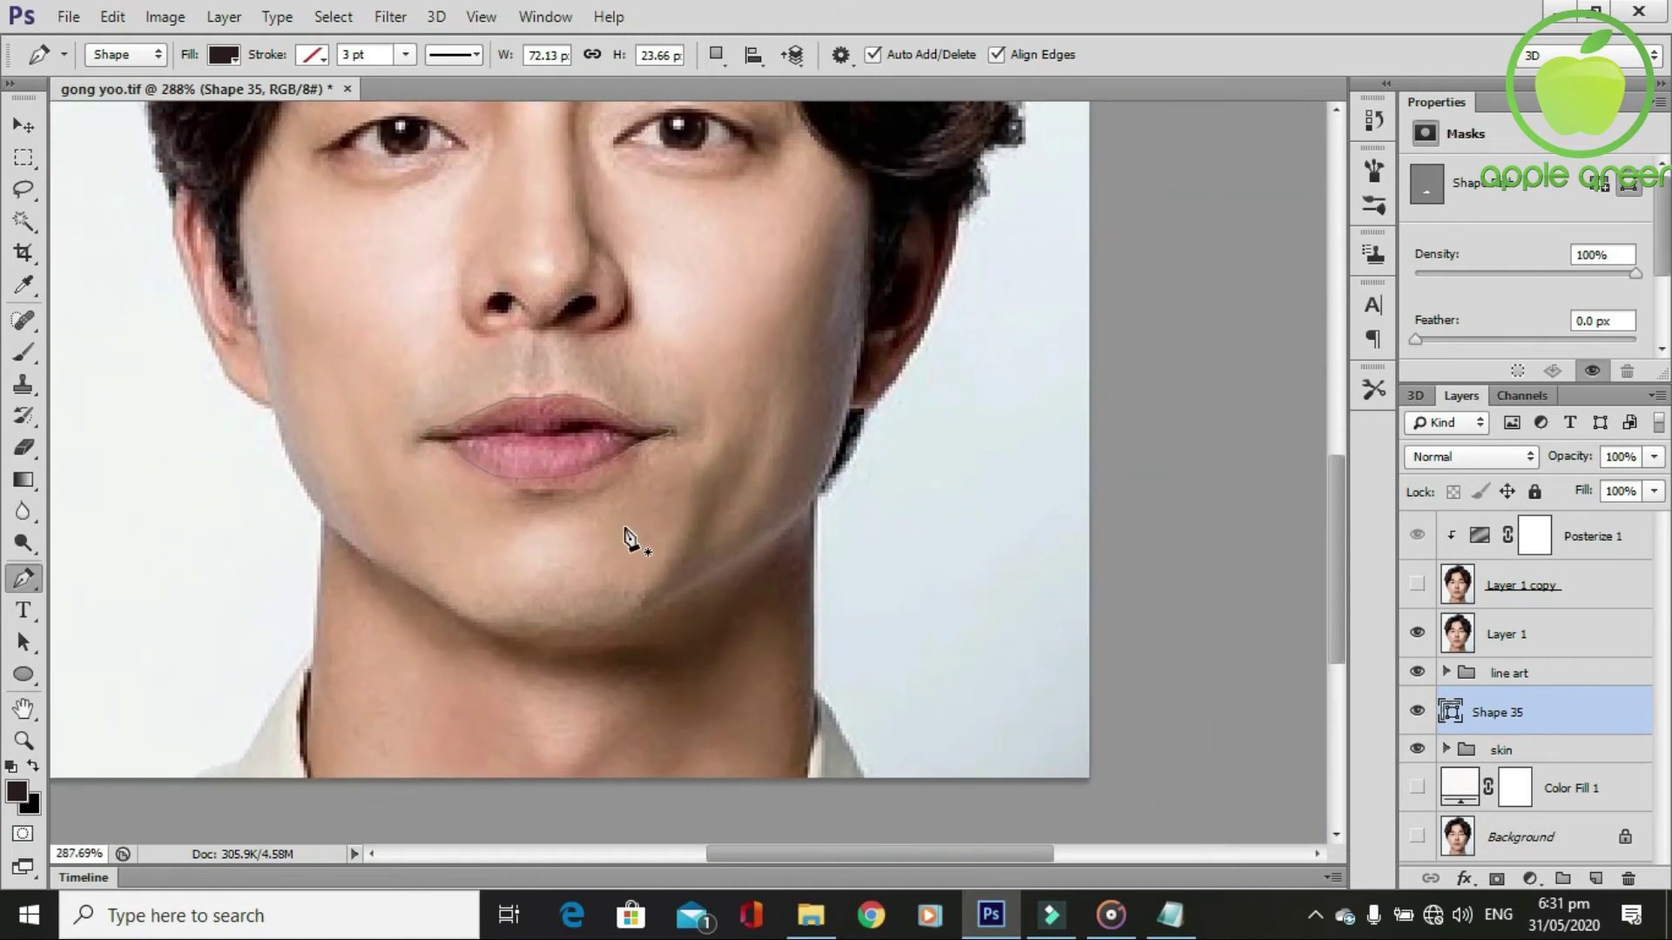
scroll(627, 540, "up", 3)
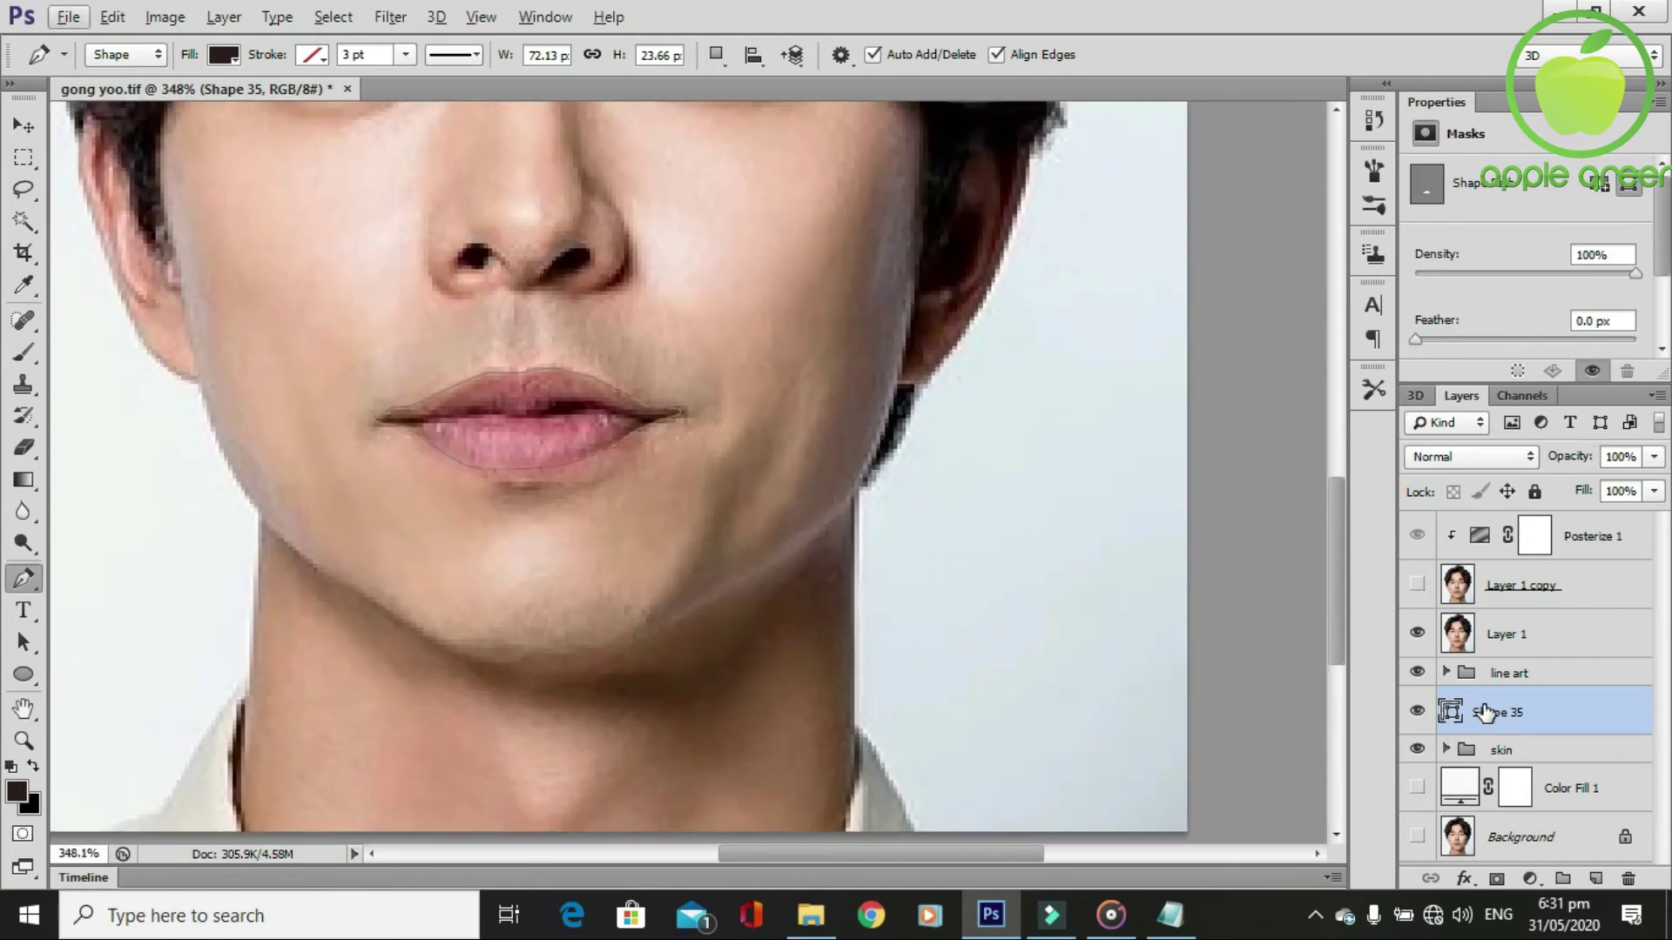
double_click(1494, 712)
left_click(1468, 714)
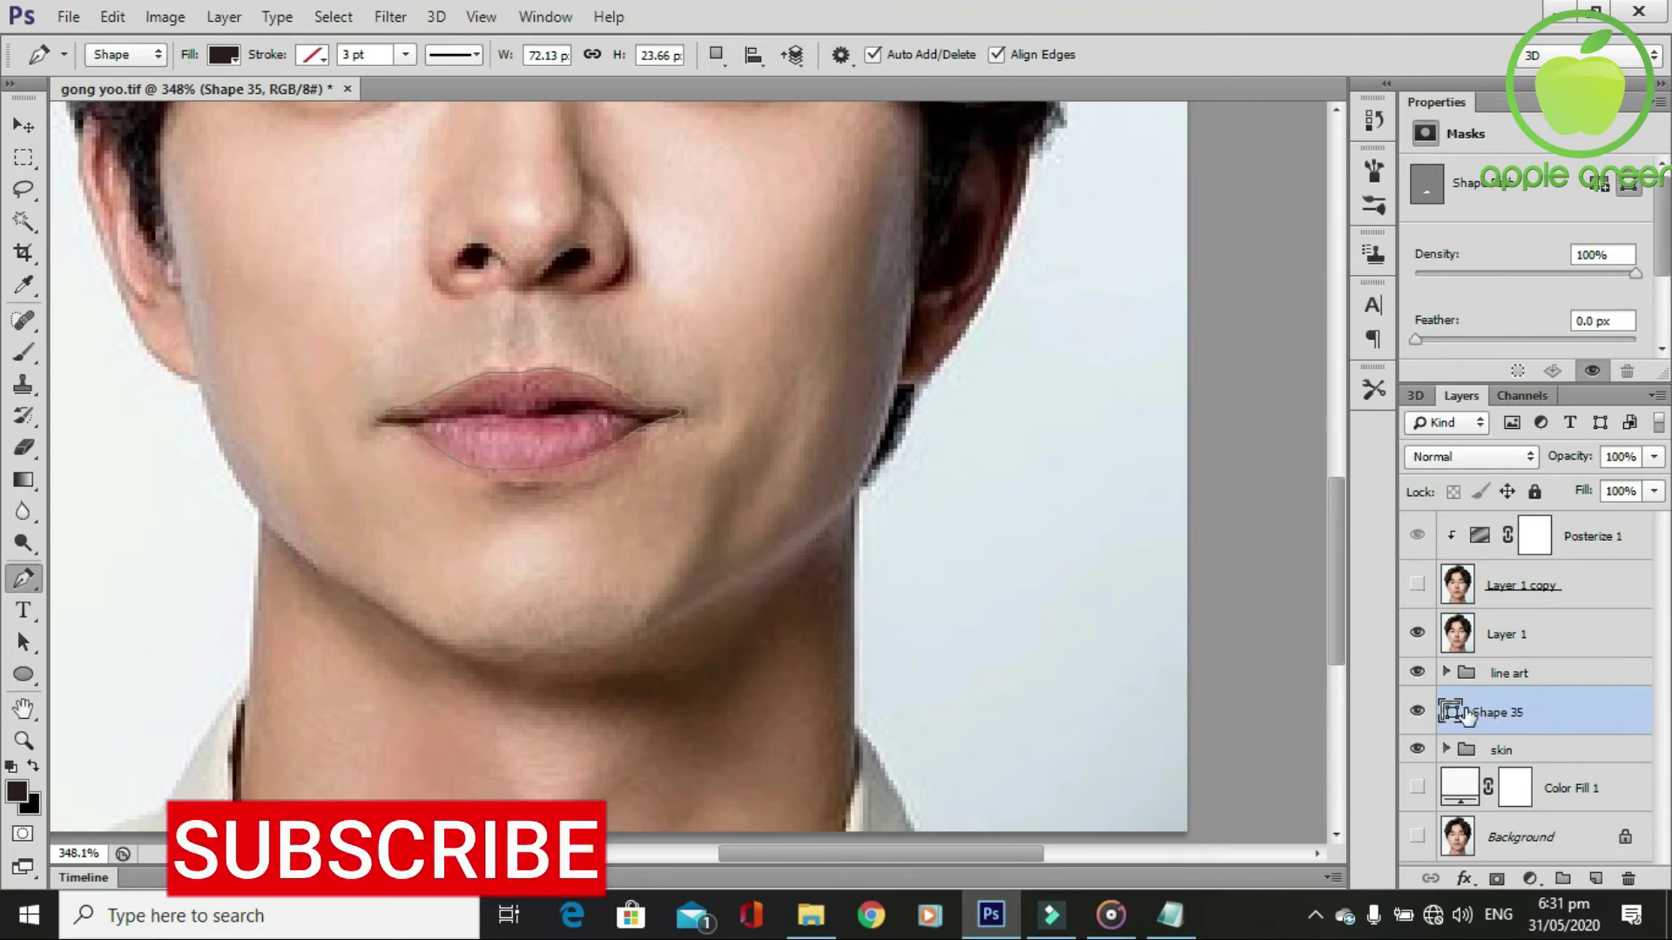
key("ctrl+g")
double_click(1509, 698)
type("lips")
key("Return")
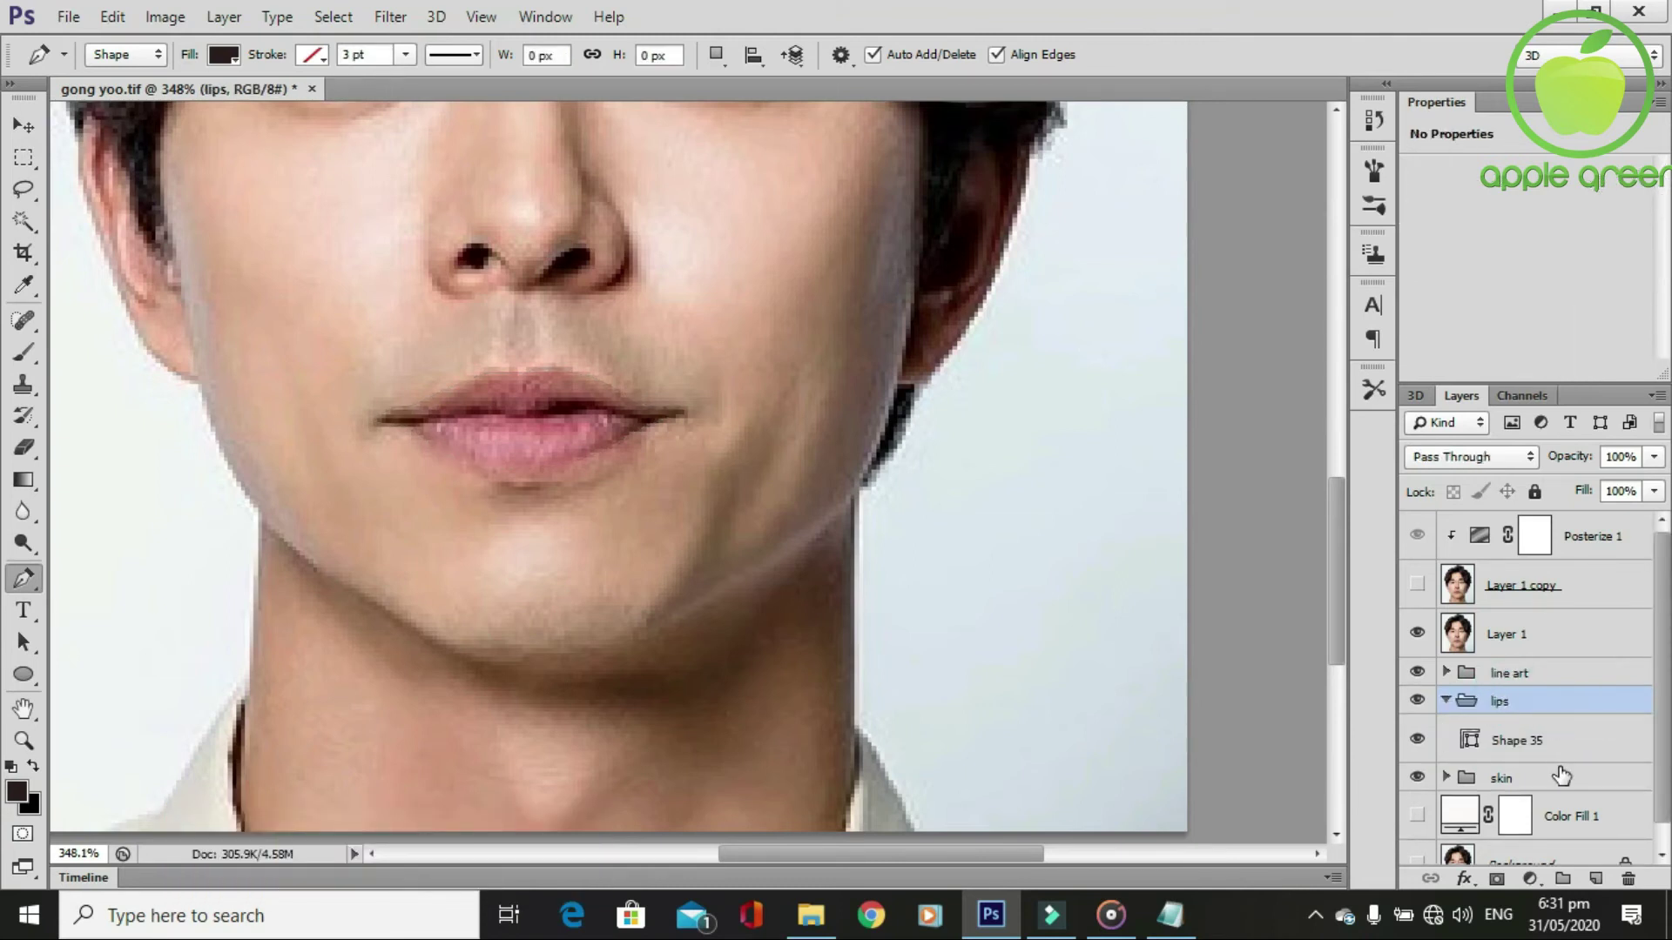
Fill Shape 35 with pink #ce6f77 sampled from the photo's lips.
left_click(1571, 745)
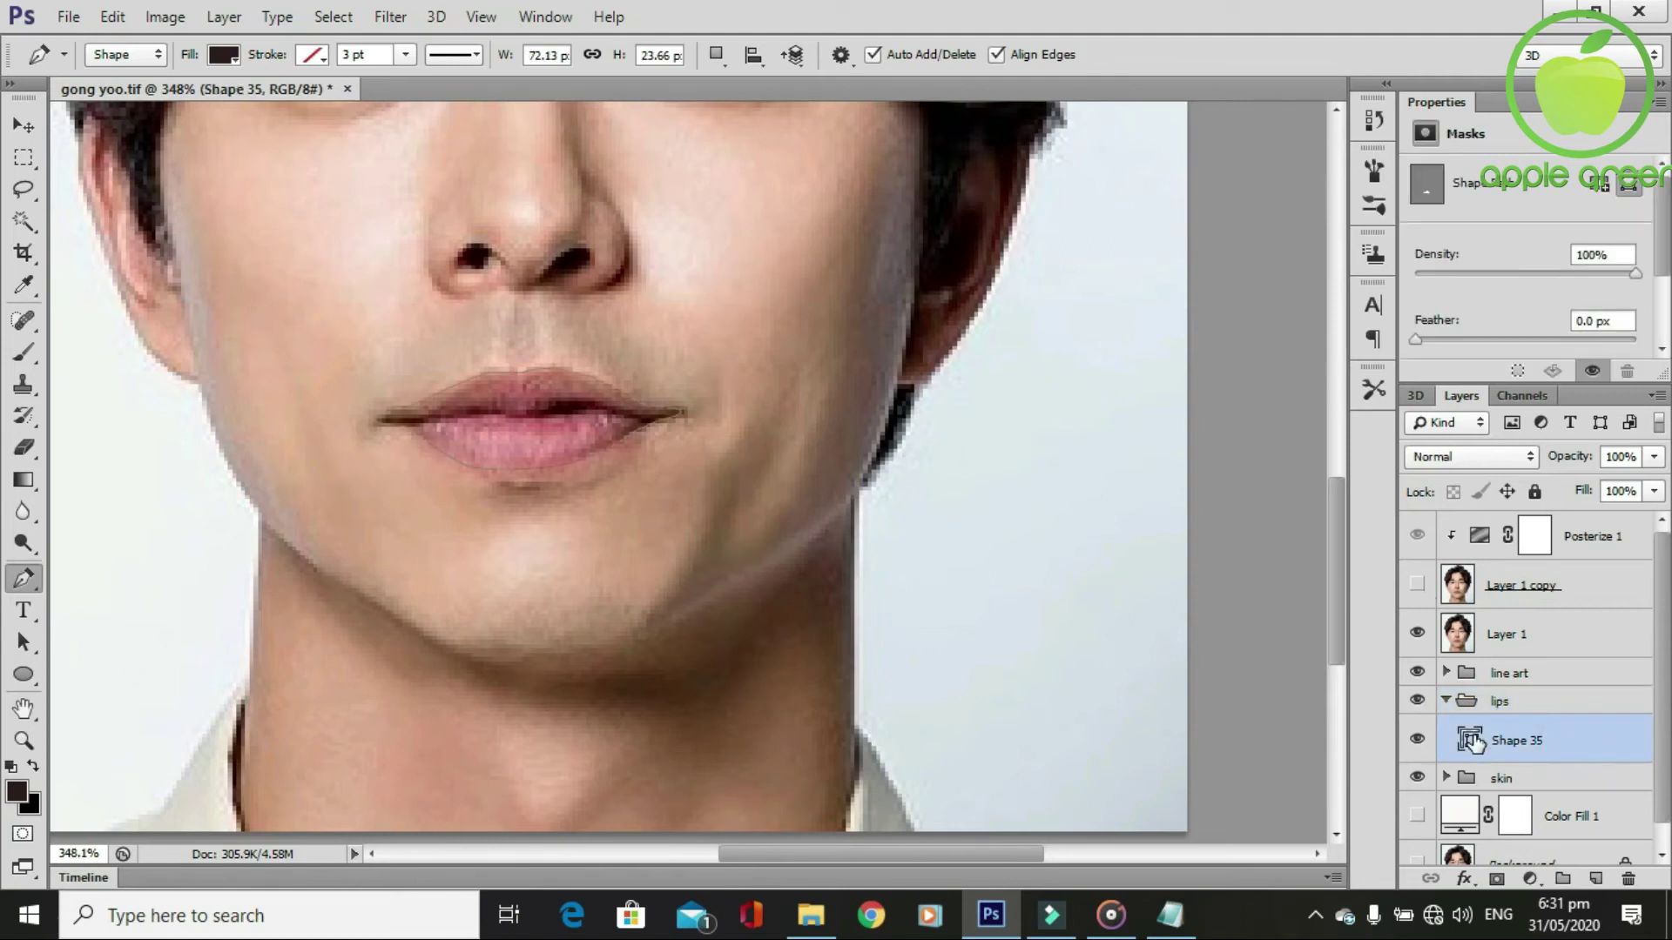
double_click(1471, 740)
left_click(558, 422)
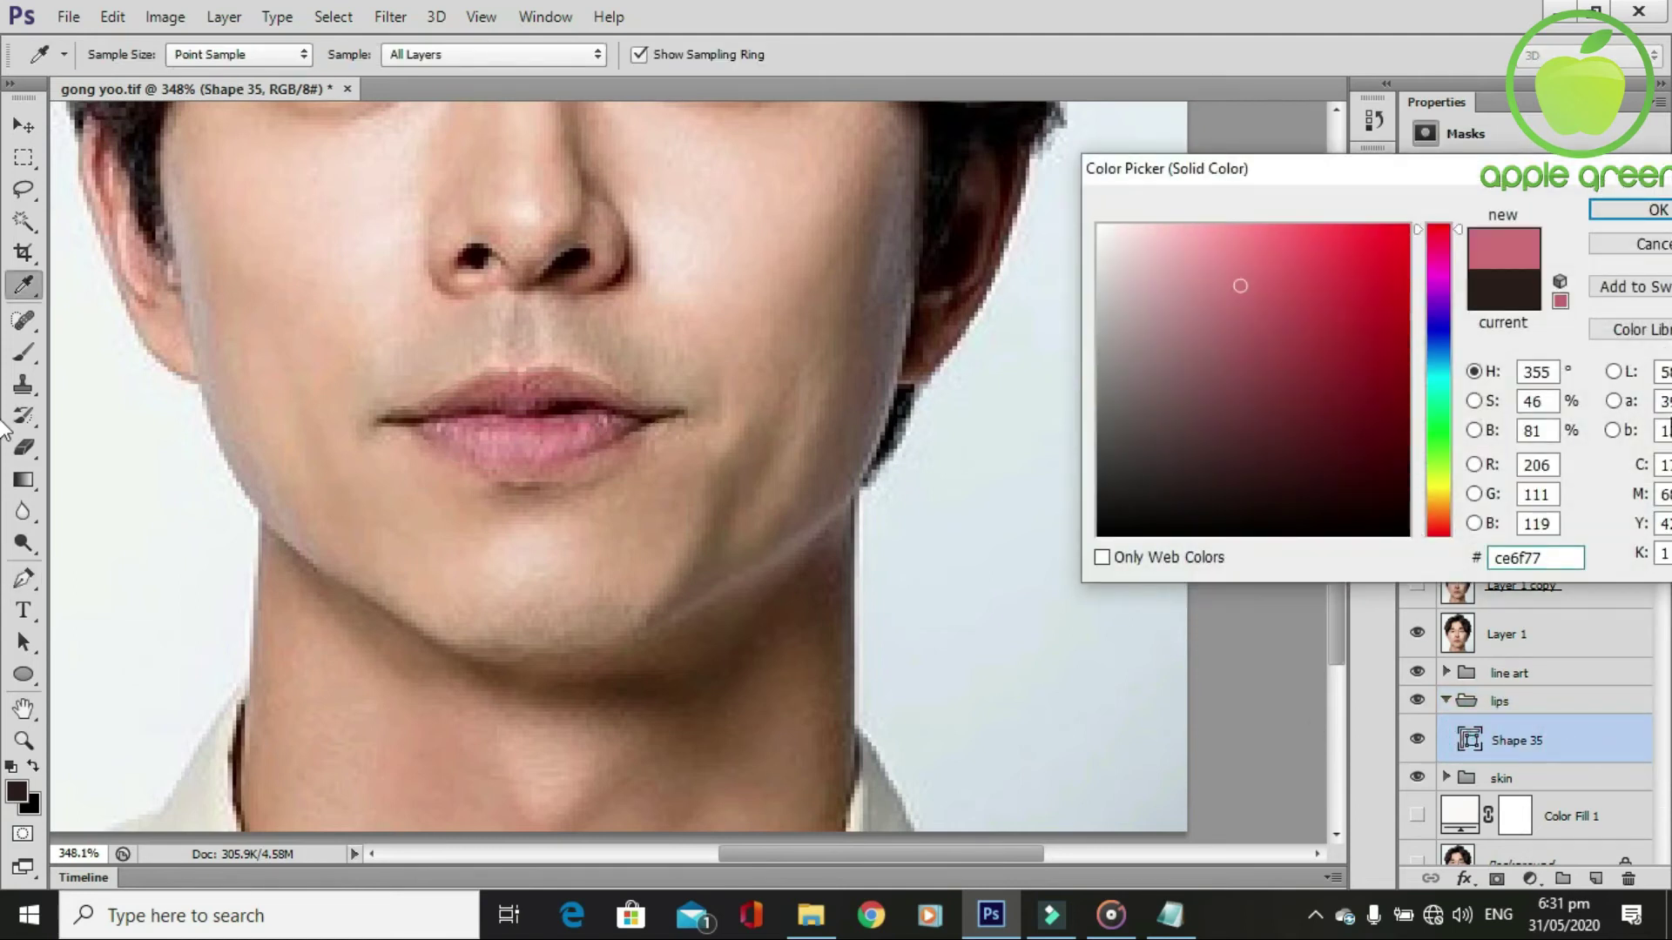
key("Return")
Toggle the reference photo to compare it with the cartoon lips, leaving it visible.
left_click(1418, 634)
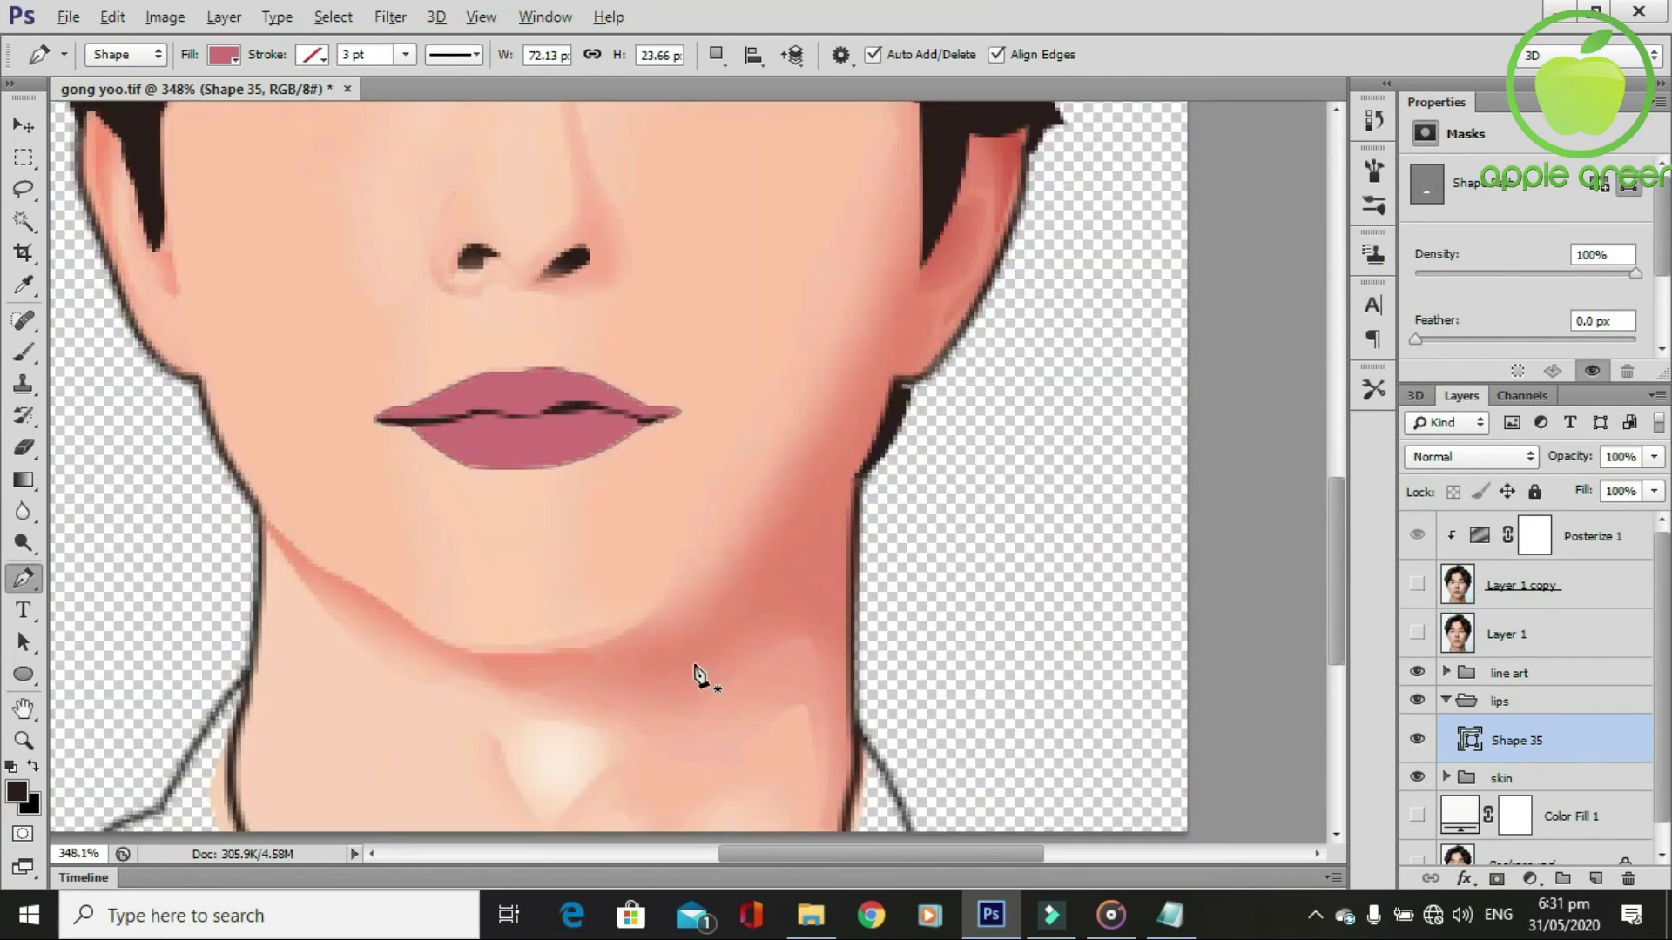
scroll(697, 671, "down", 3)
scroll(696, 670, "up", 2)
scroll(701, 674, "up", 1)
scroll(701, 674, "up", 1)
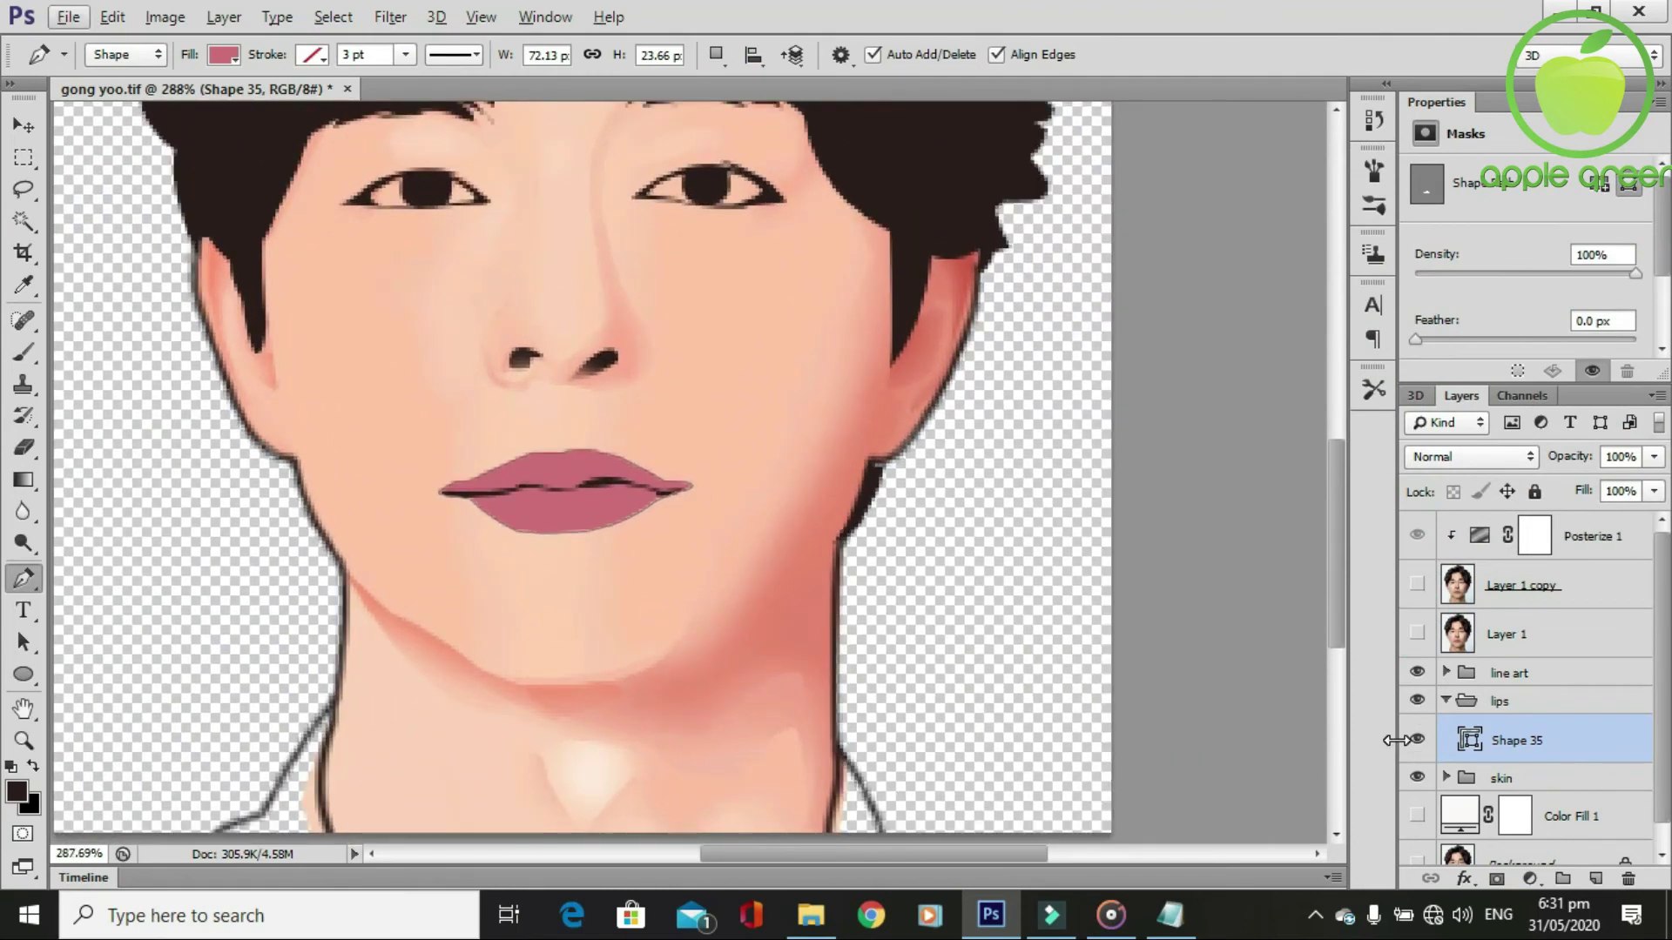
left_click(1417, 634)
left_click(1417, 634)
left_click(1417, 633)
scroll(644, 627, "up", 3)
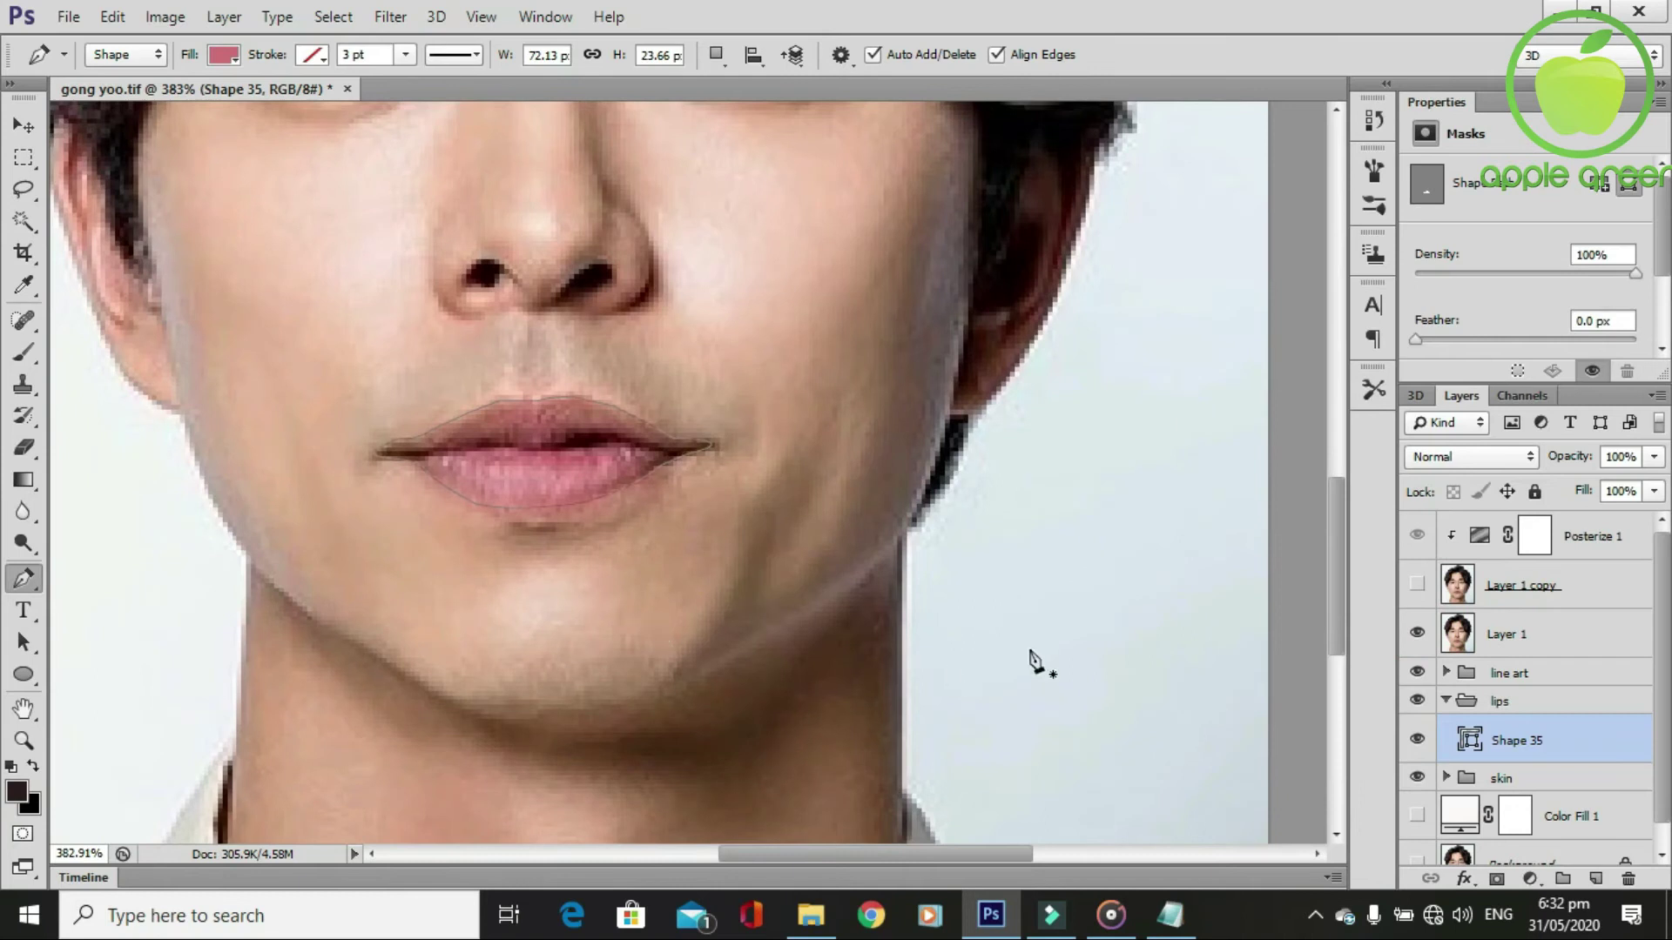
scroll(497, 496, "up", 1)
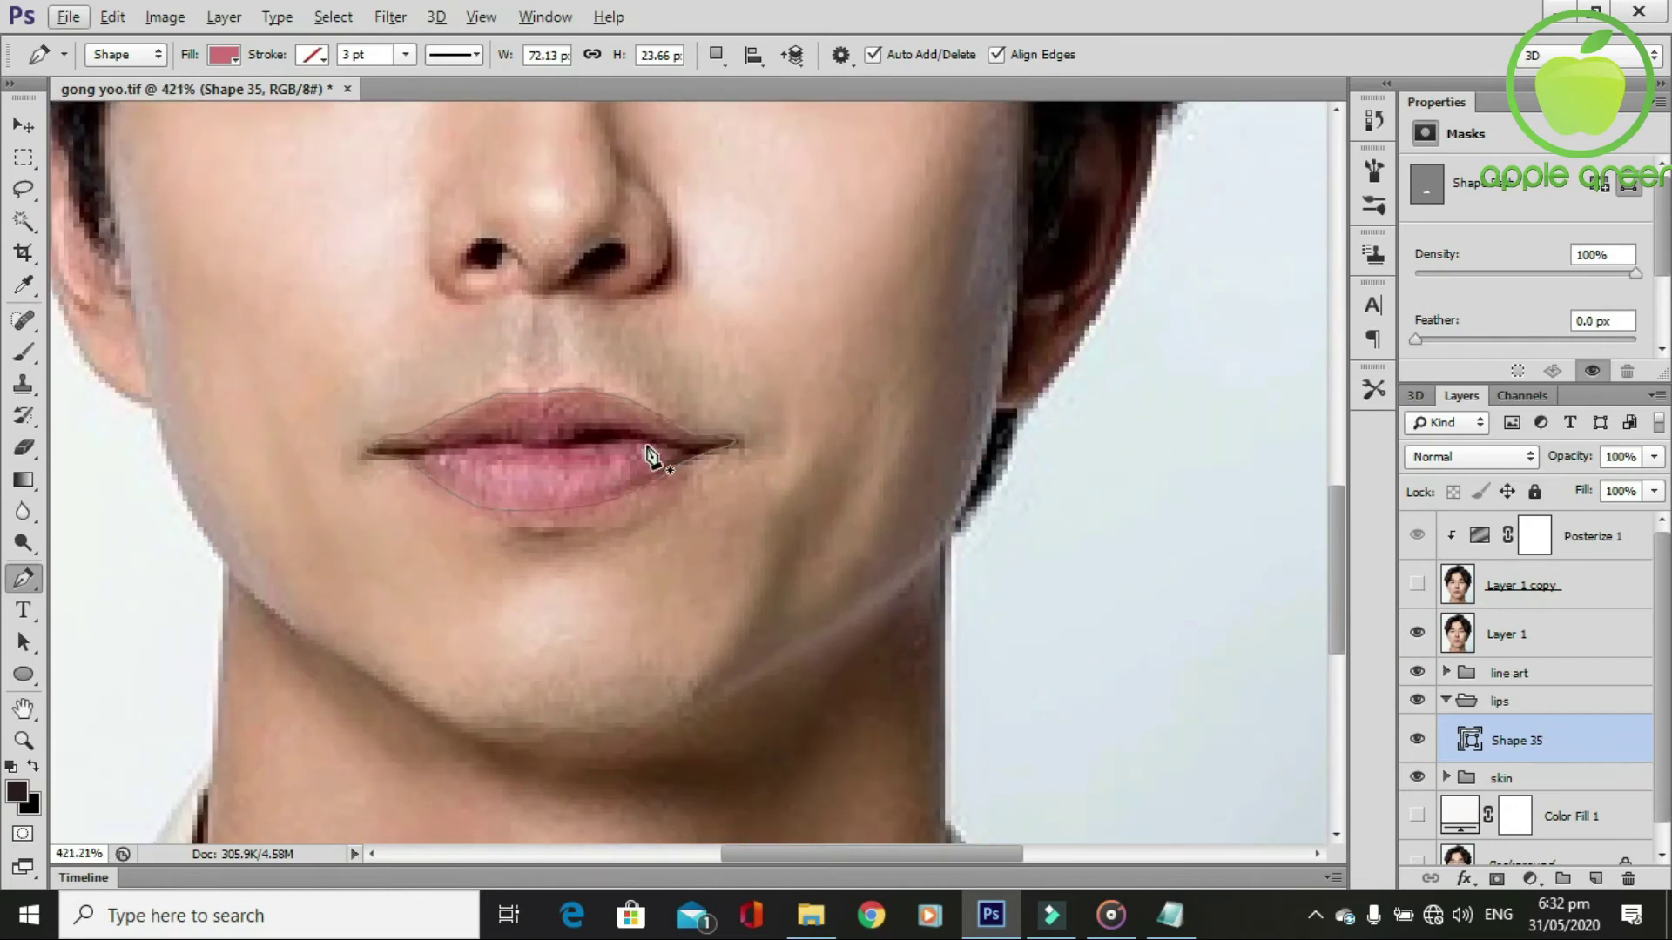
Trace Shape 36, a thin shape along the line between the lips.
left_click(644, 446)
left_click_drag(459, 449, 421, 446)
key("Return")
left_click(422, 451)
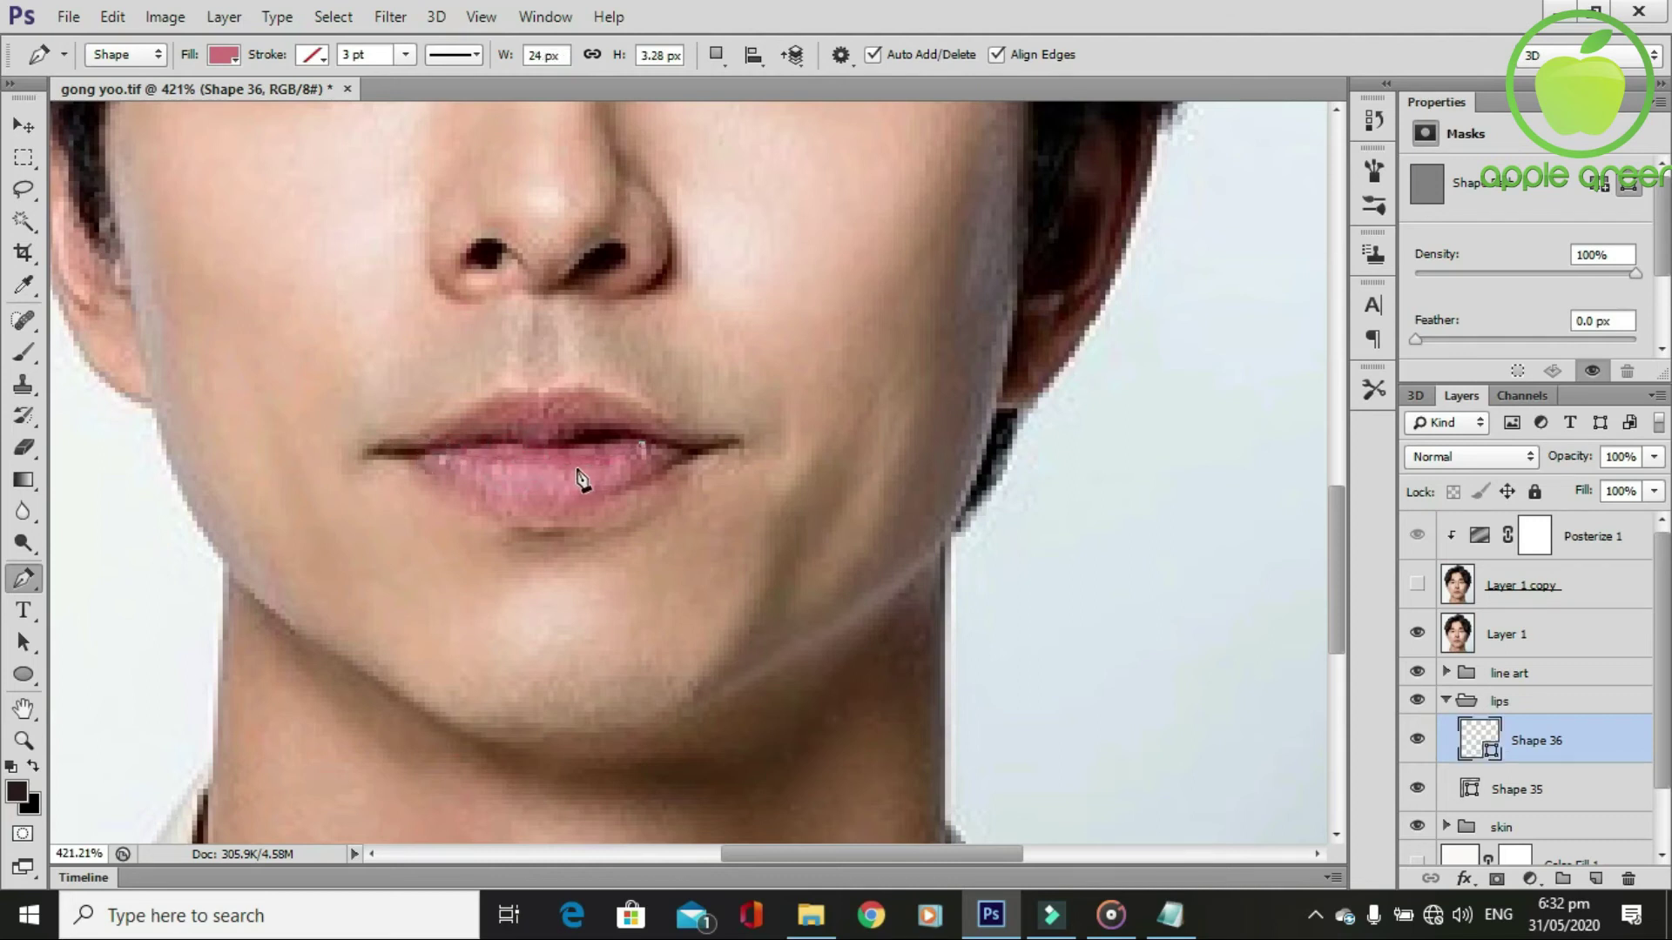
left_click_drag(525, 468, 519, 471)
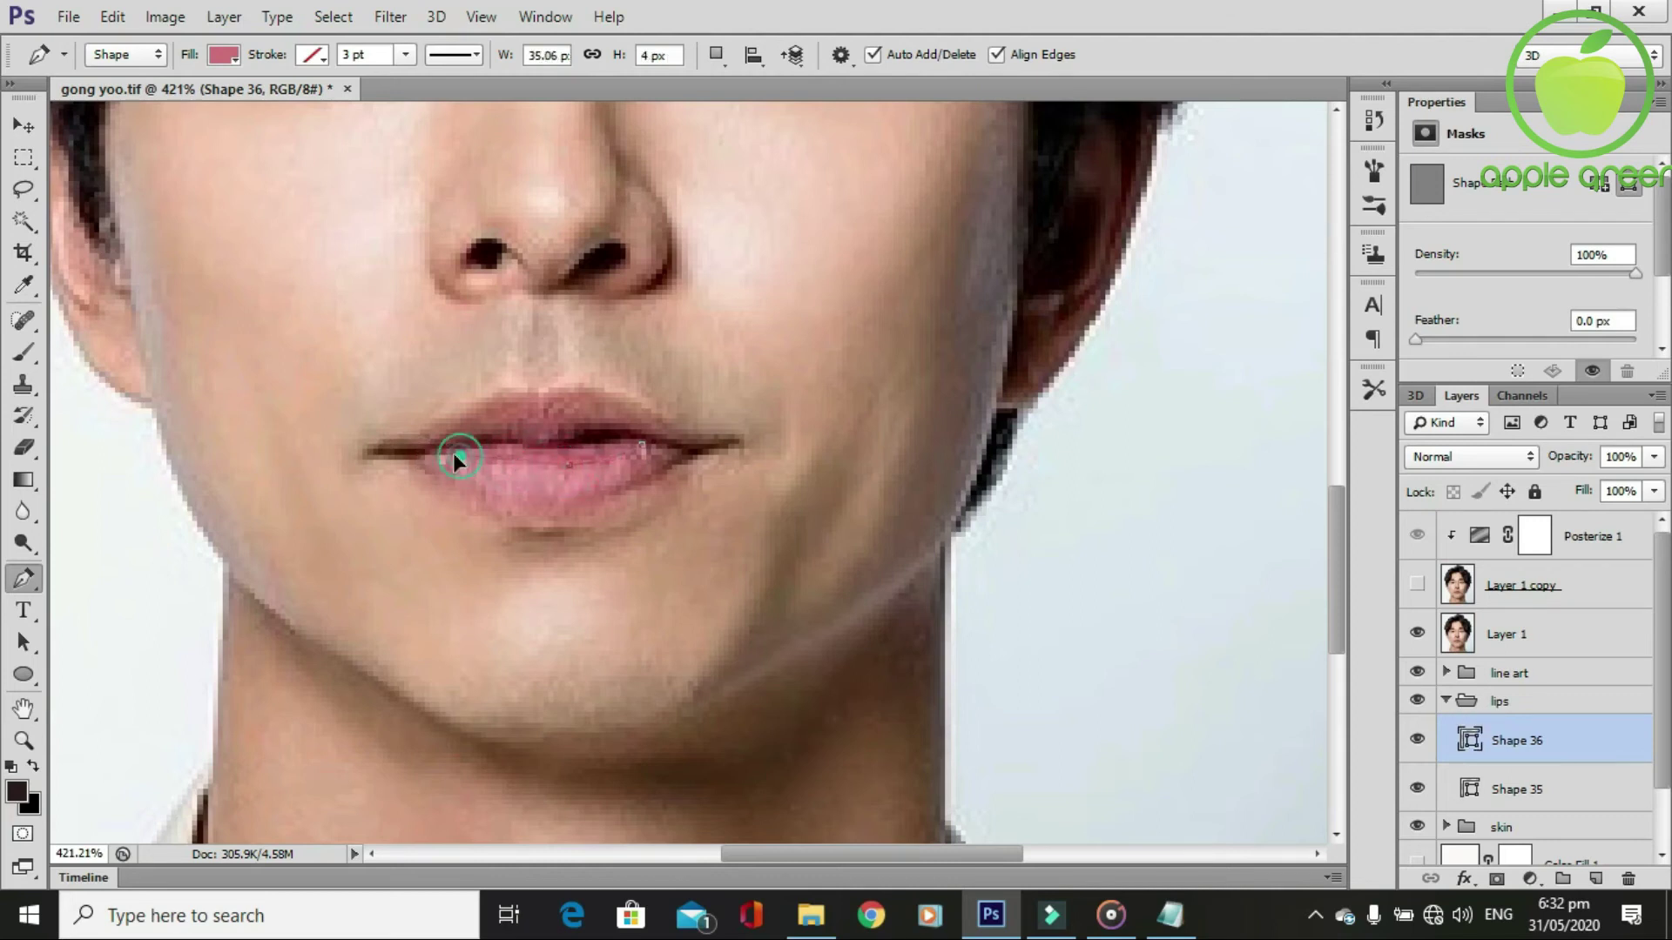
left_click(420, 451)
left_click_drag(523, 444, 545, 448)
left_click(642, 444)
Clip Shape 36 to the lips shape and hide the reference photo.
scroll(655, 452, "down", 1)
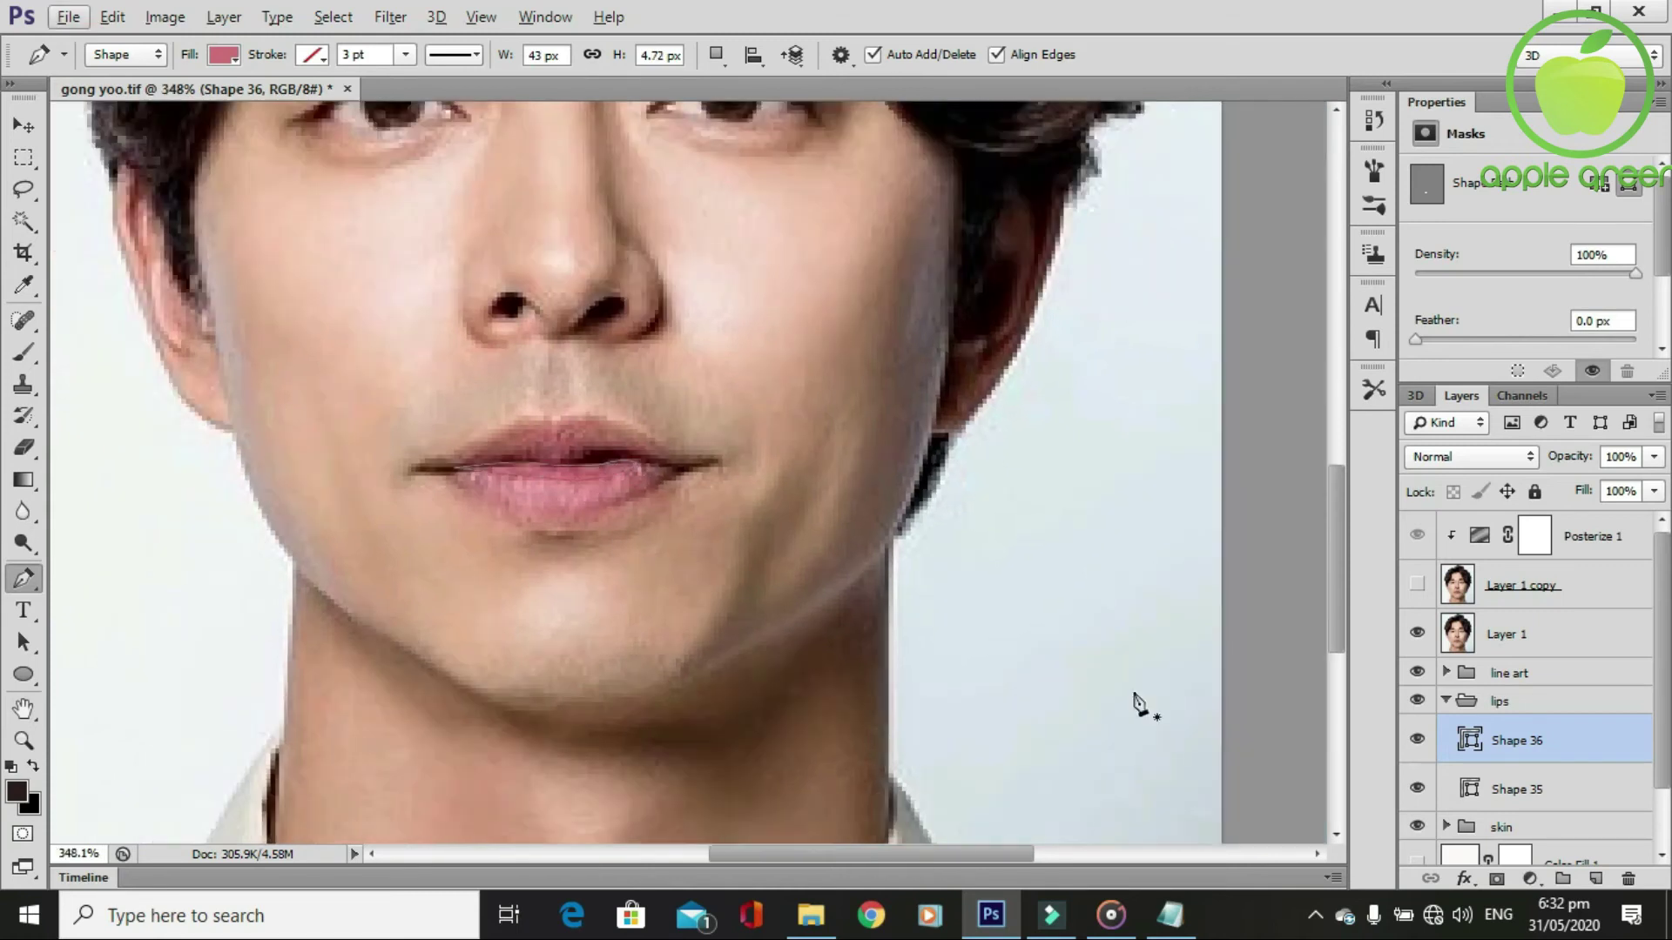
left_click(1513, 760, "alt")
left_click(1417, 634)
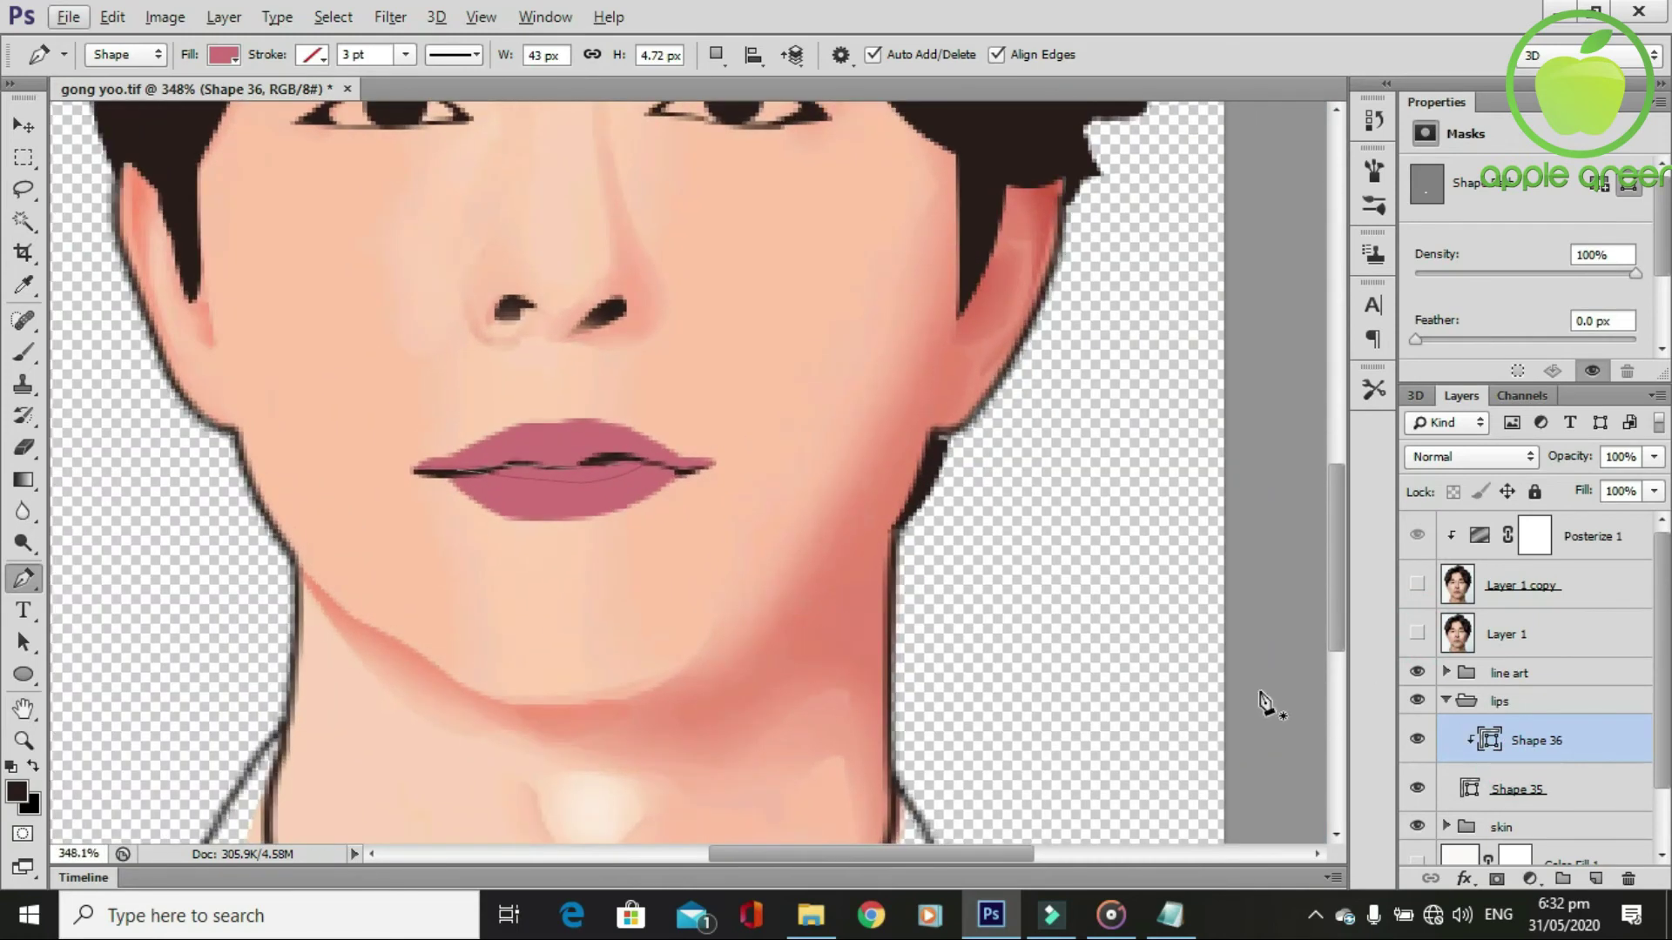
Change Shape 36's fill to the deeper pink cc5862.
double_click(1489, 741)
left_click_drag(1240, 296, 1252, 314)
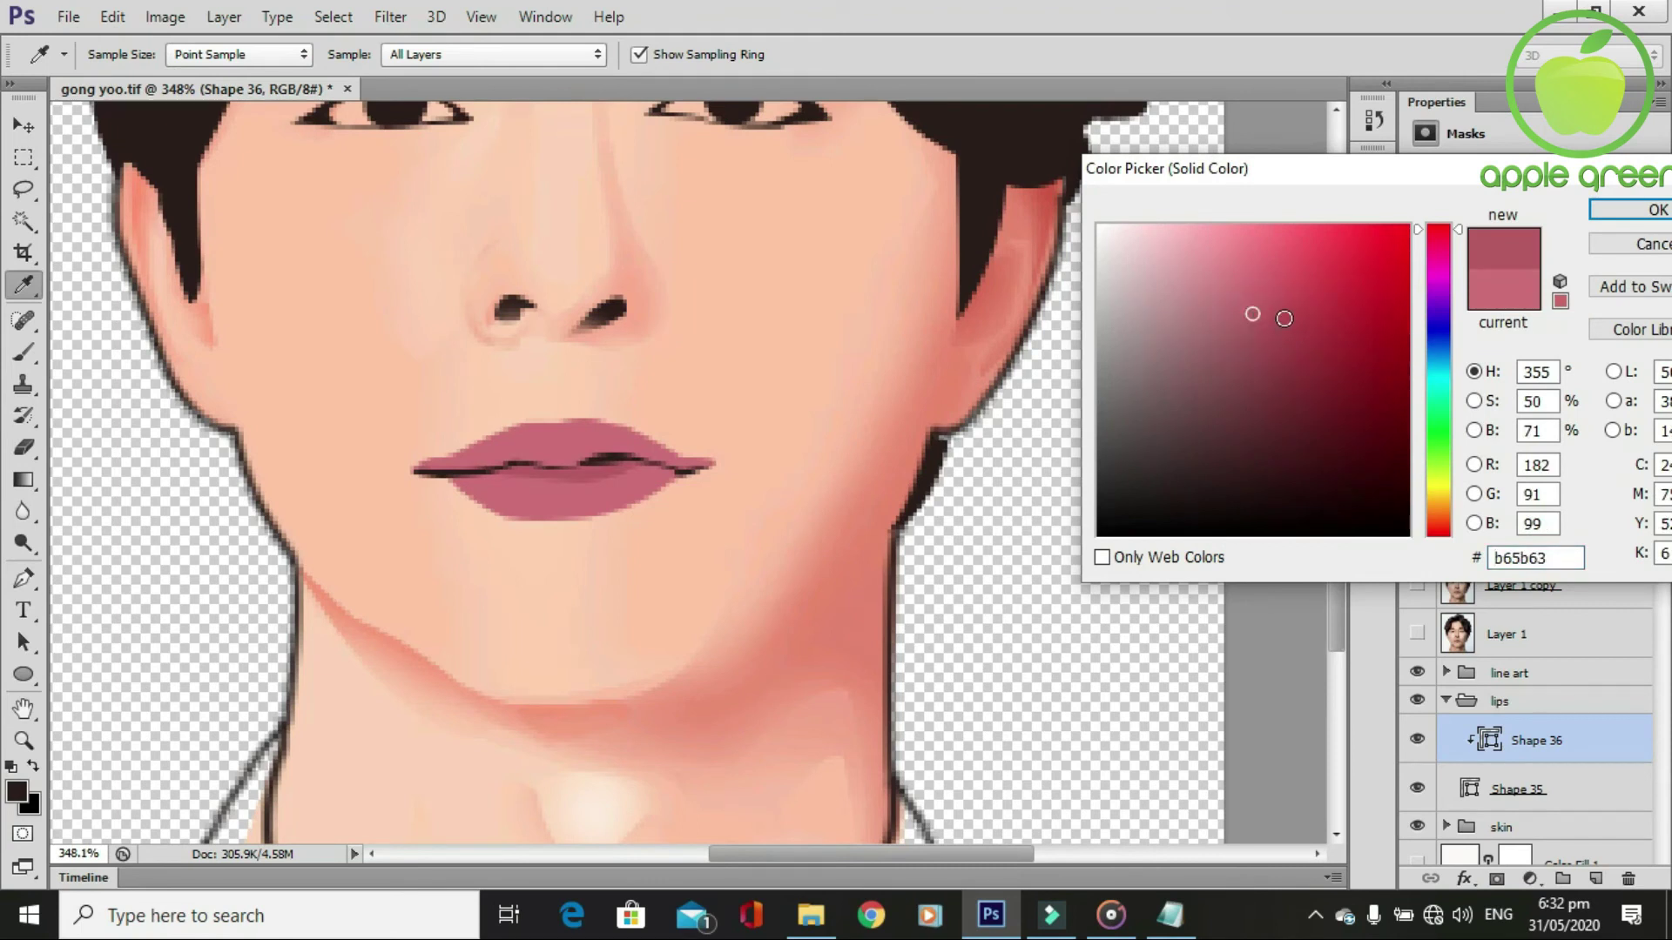
left_click(1240, 285)
left_click(1261, 287)
left_click(1274, 286)
left_click(1611, 210)
Add a layer mask to Shape 36, shrink the brush, and darken its pink slightly.
scroll(656, 567, "up", 2)
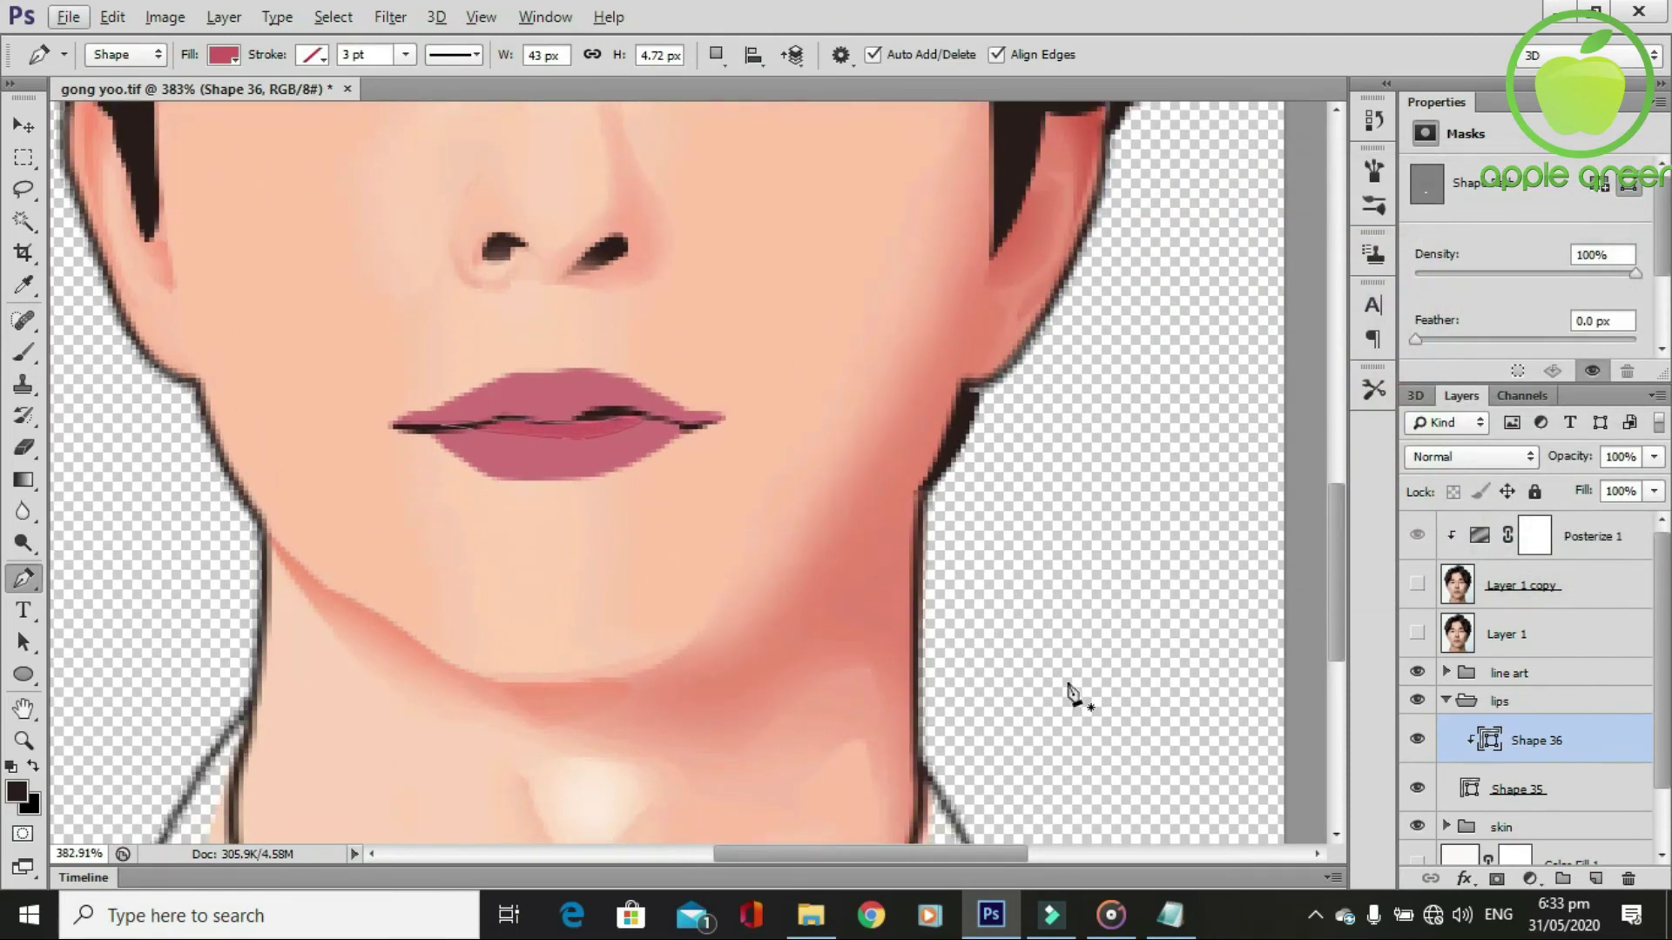
left_click(1485, 881)
key("b")
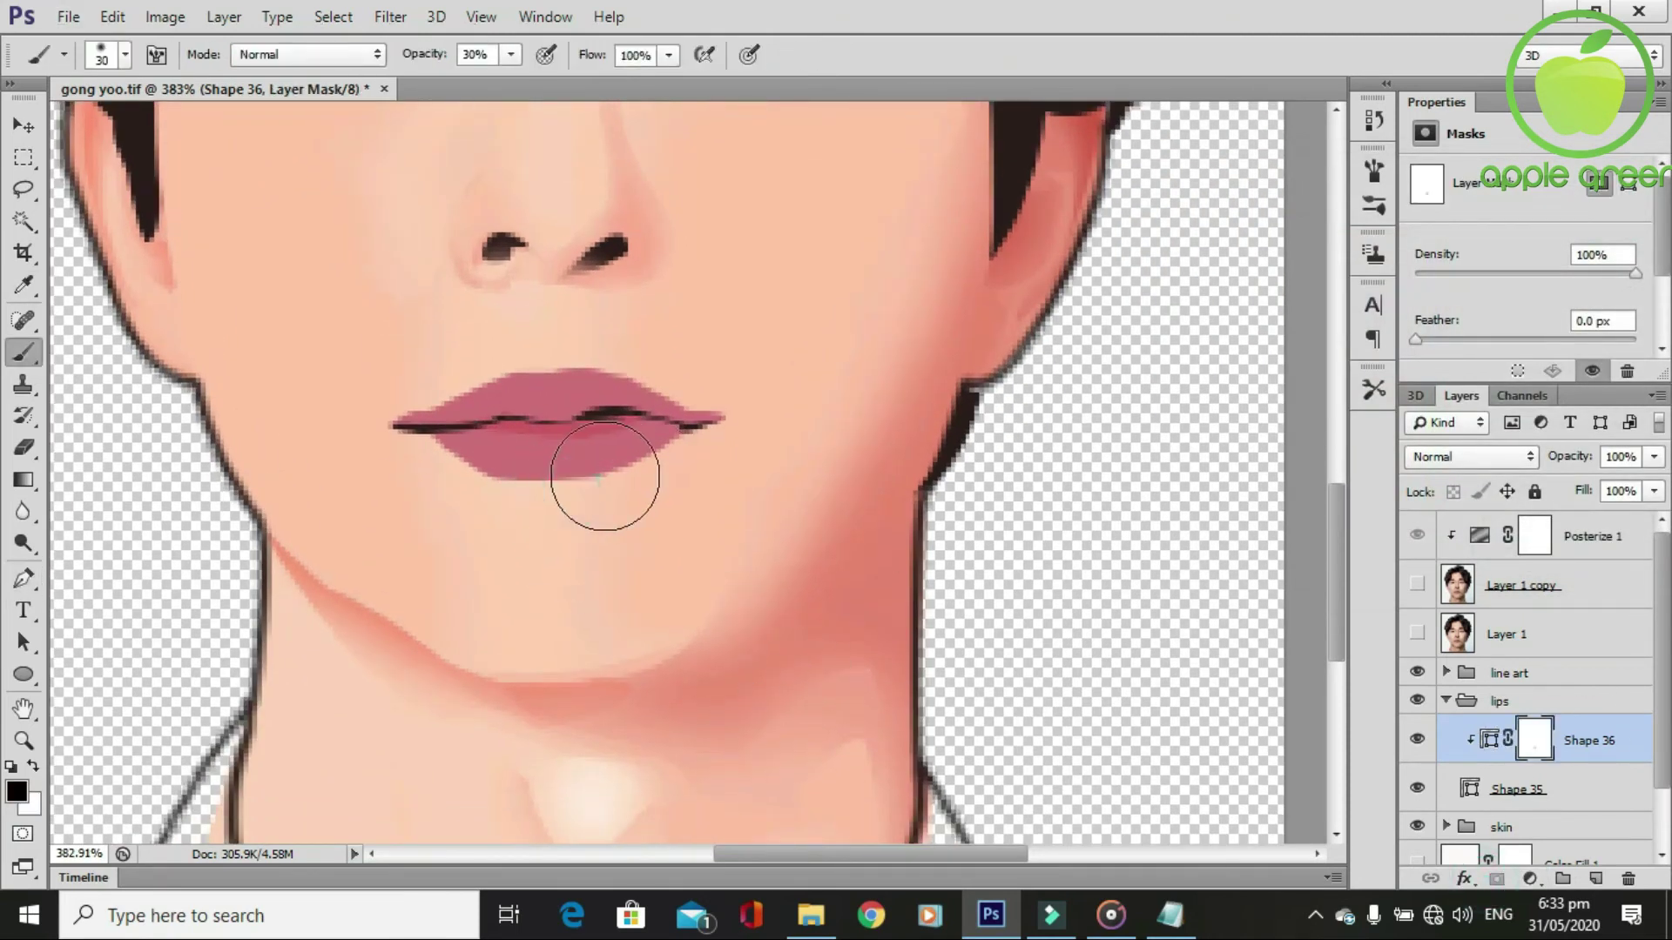
key("bracketleft")
key("bracketleft")
key("bracketleft")
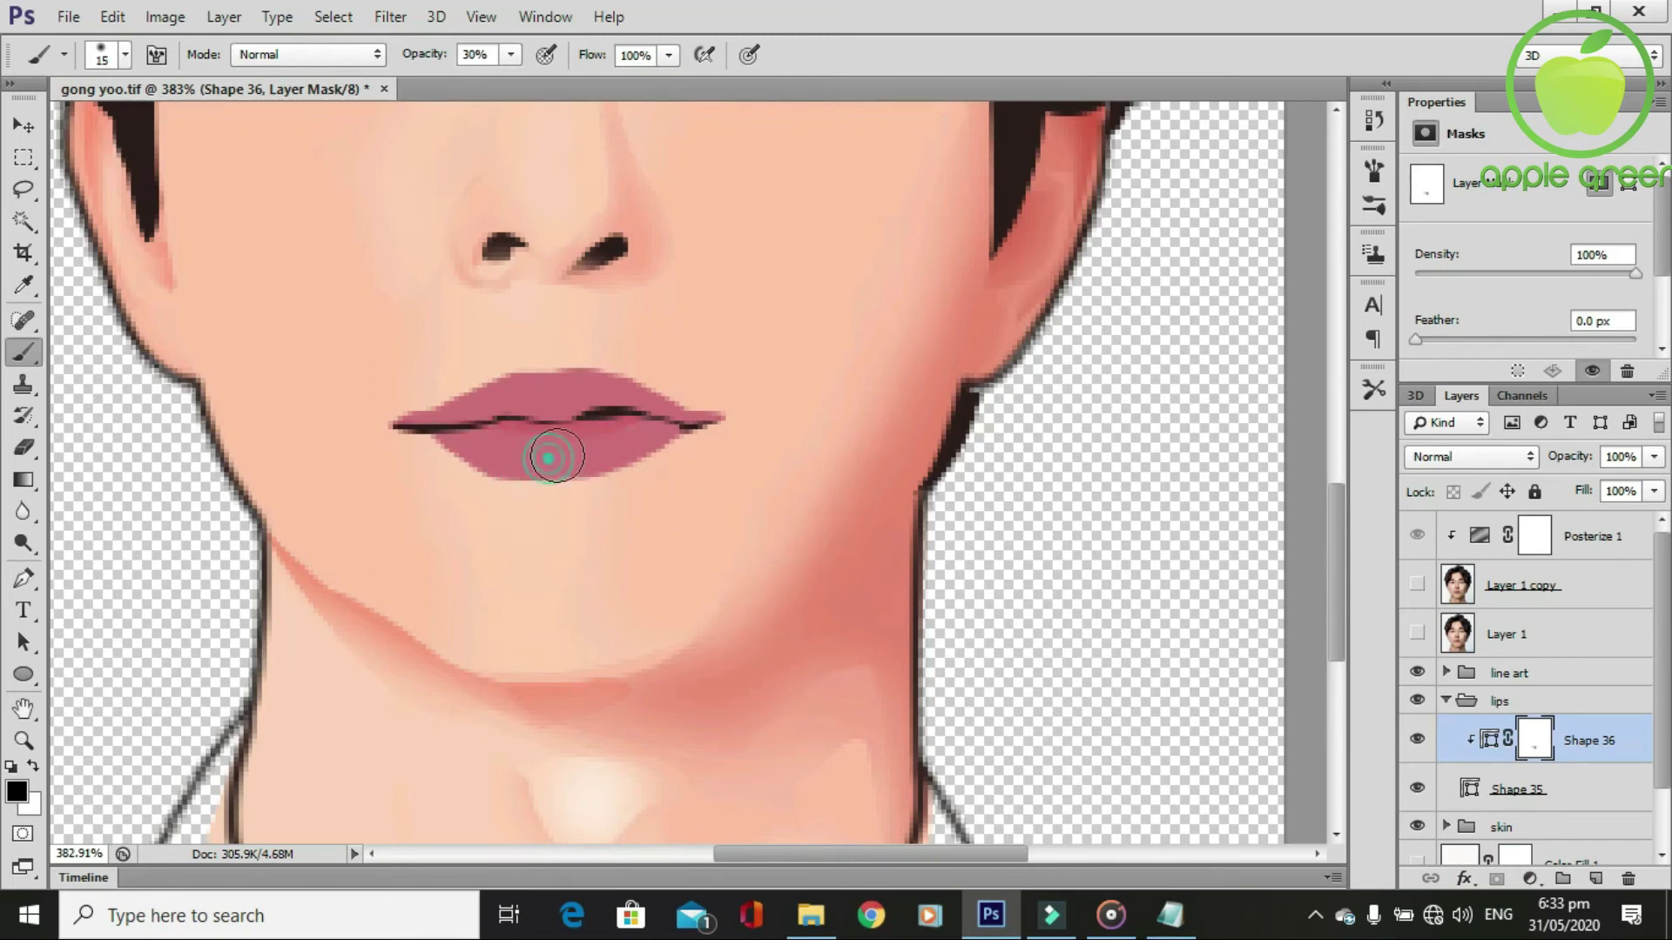
double_click(1490, 740)
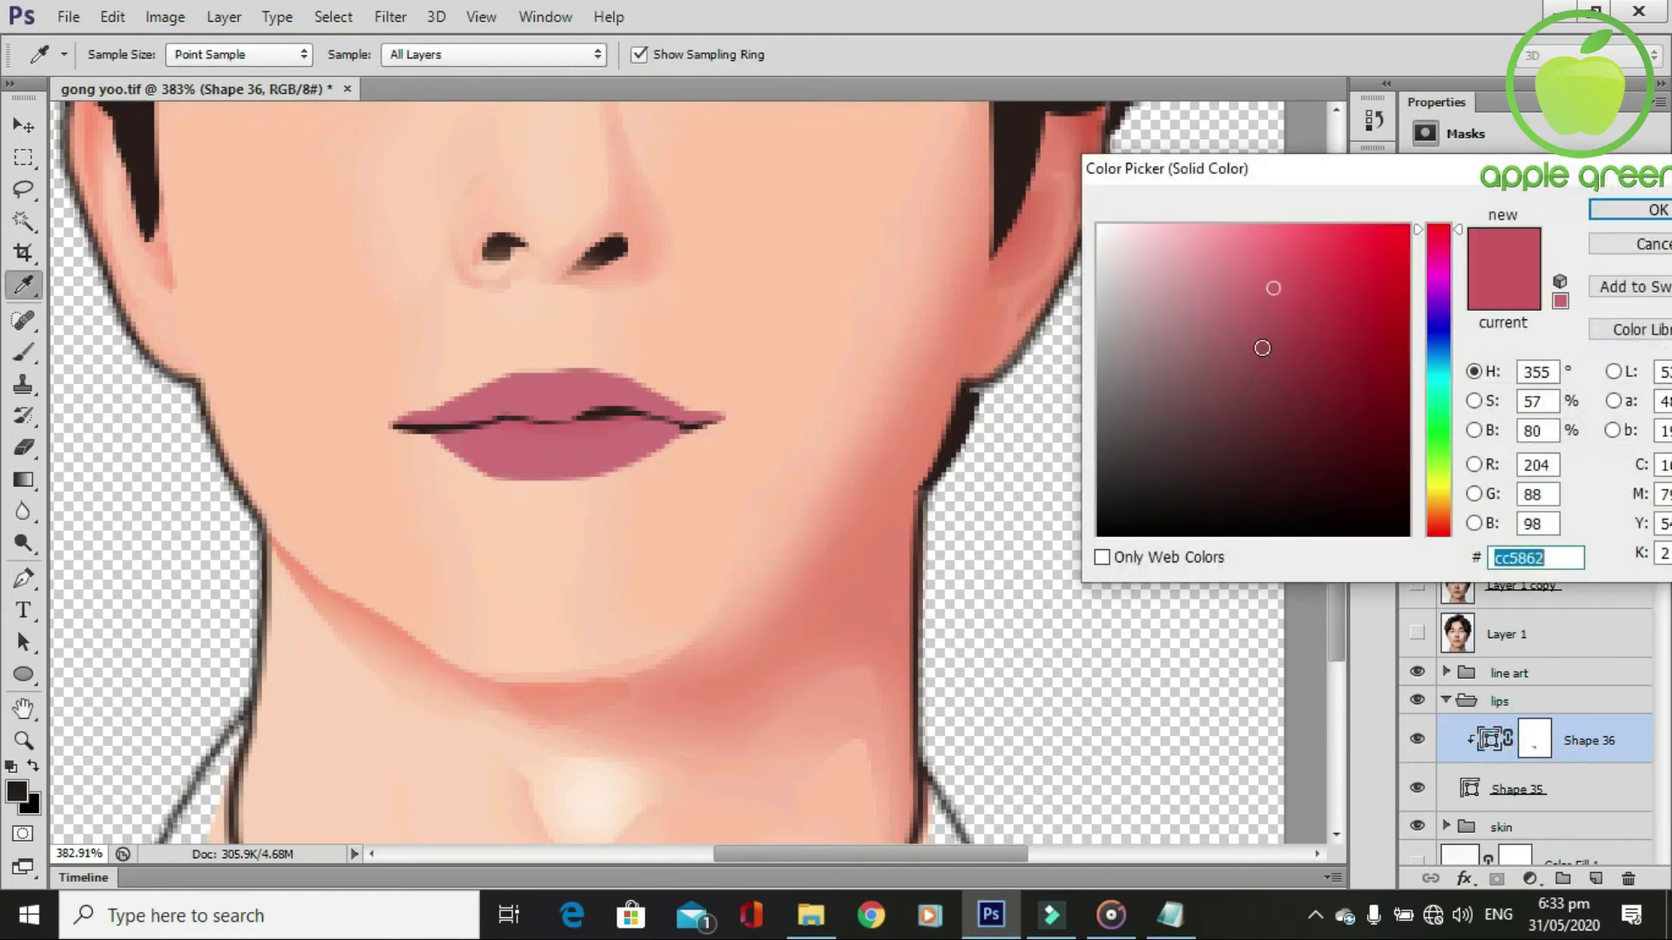
left_click(1274, 313)
left_click(1628, 210)
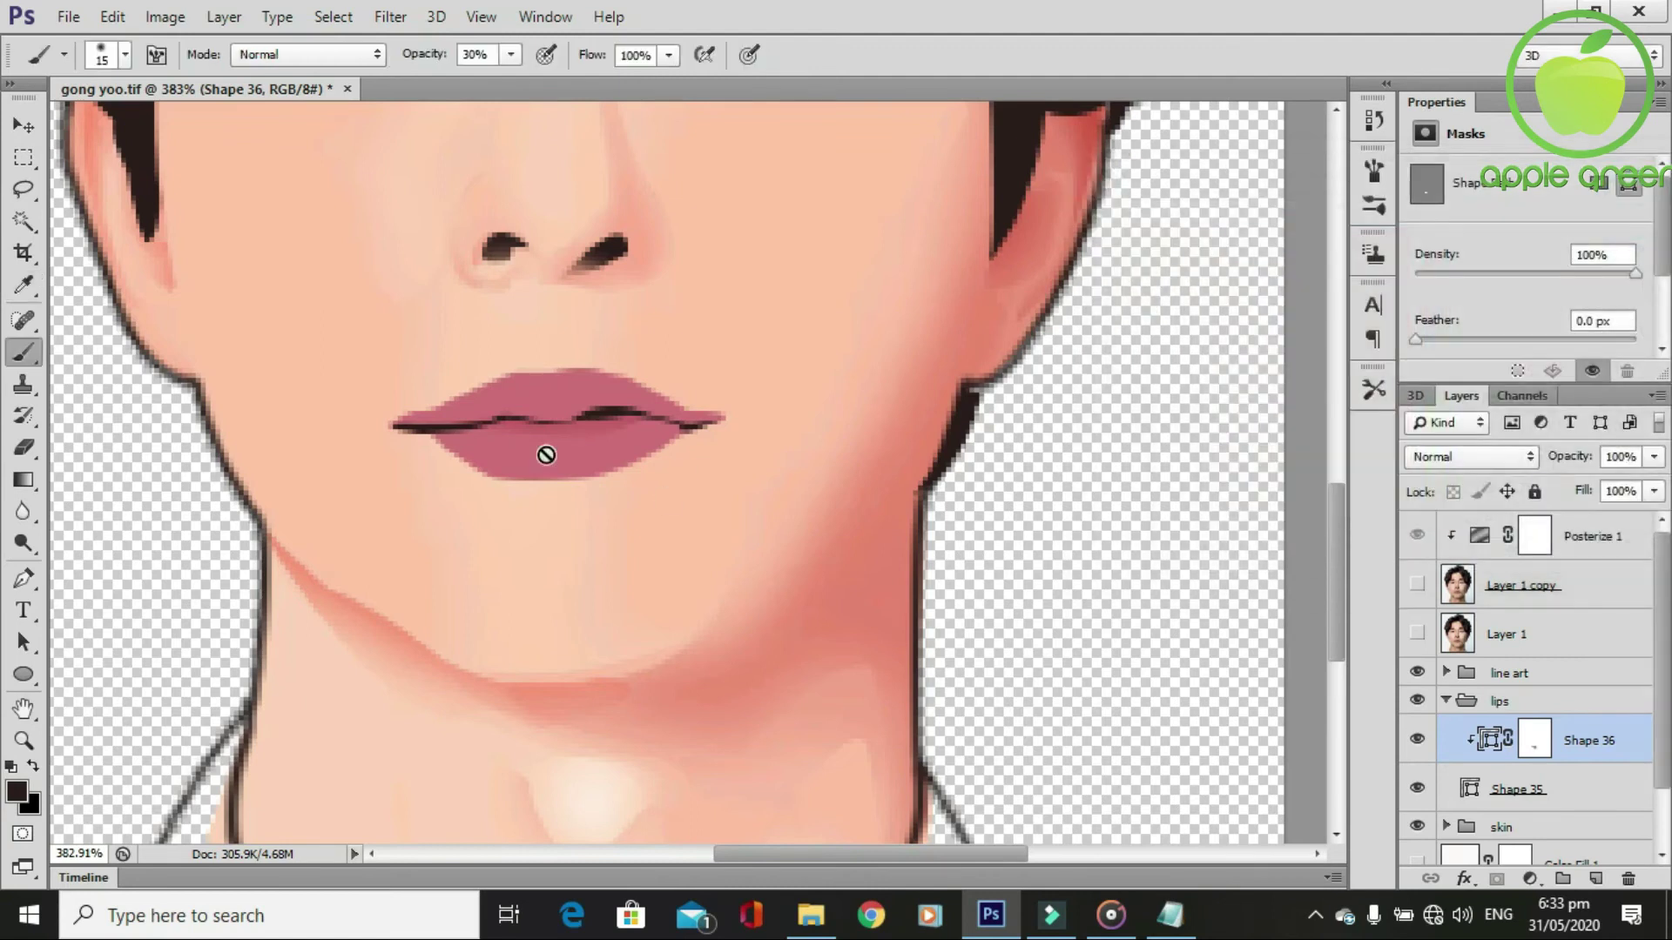
Target Shape 36's layer mask and show the reference photo again.
left_click(1531, 739)
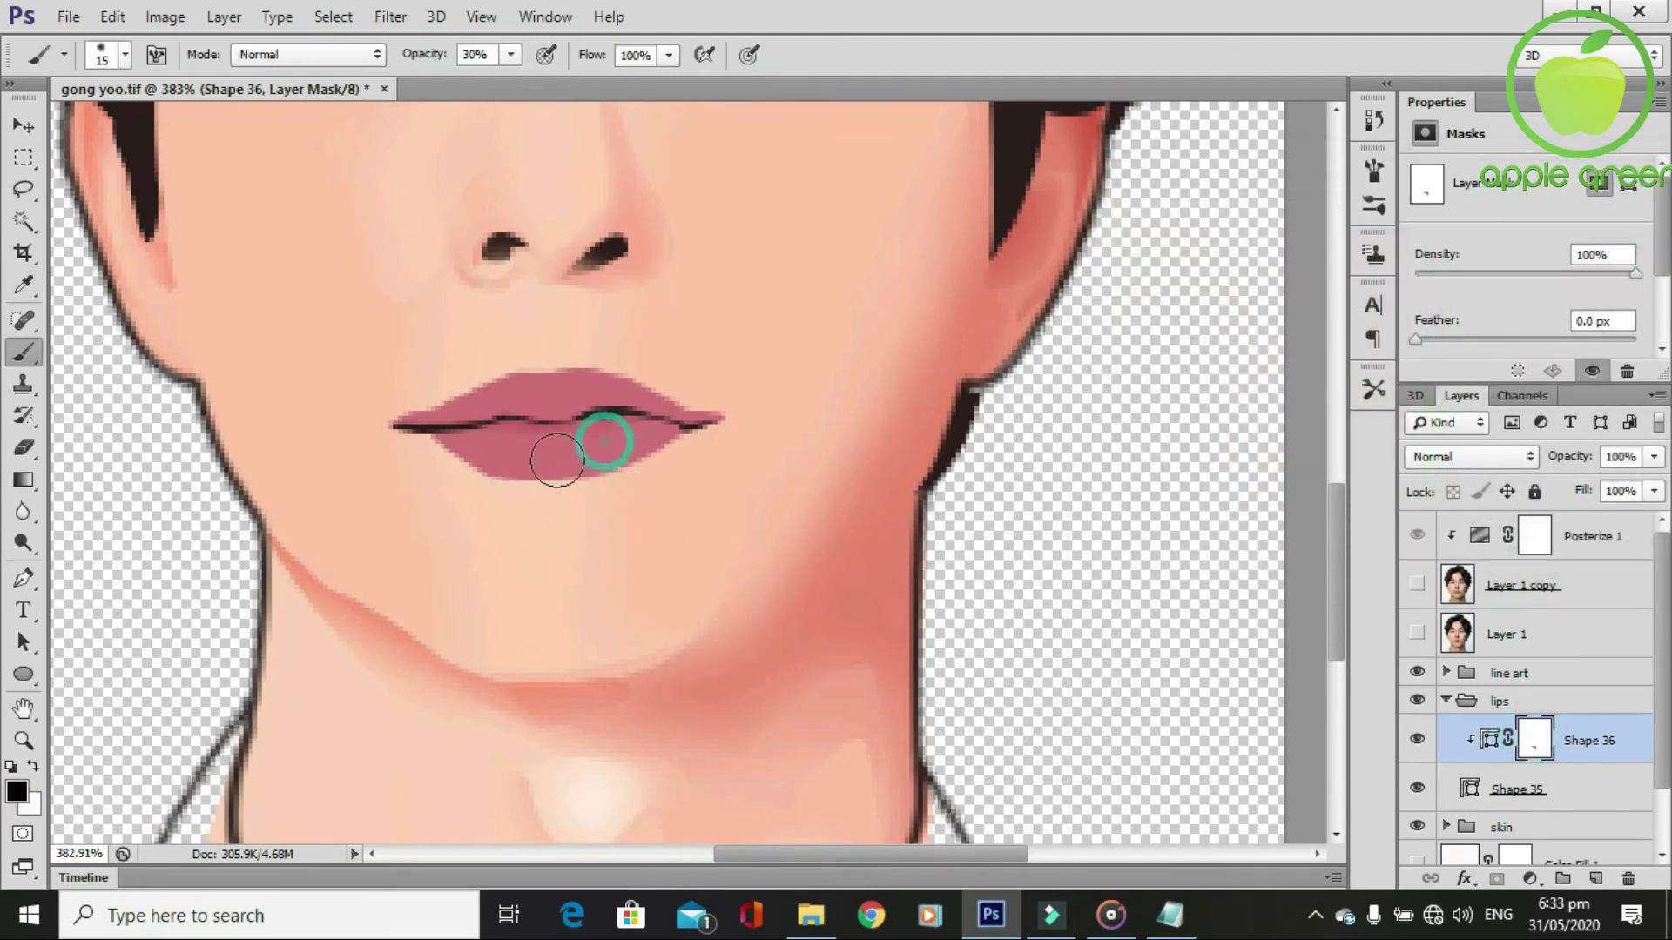
scroll(568, 654, "up", 1)
scroll(568, 655, "down", 1)
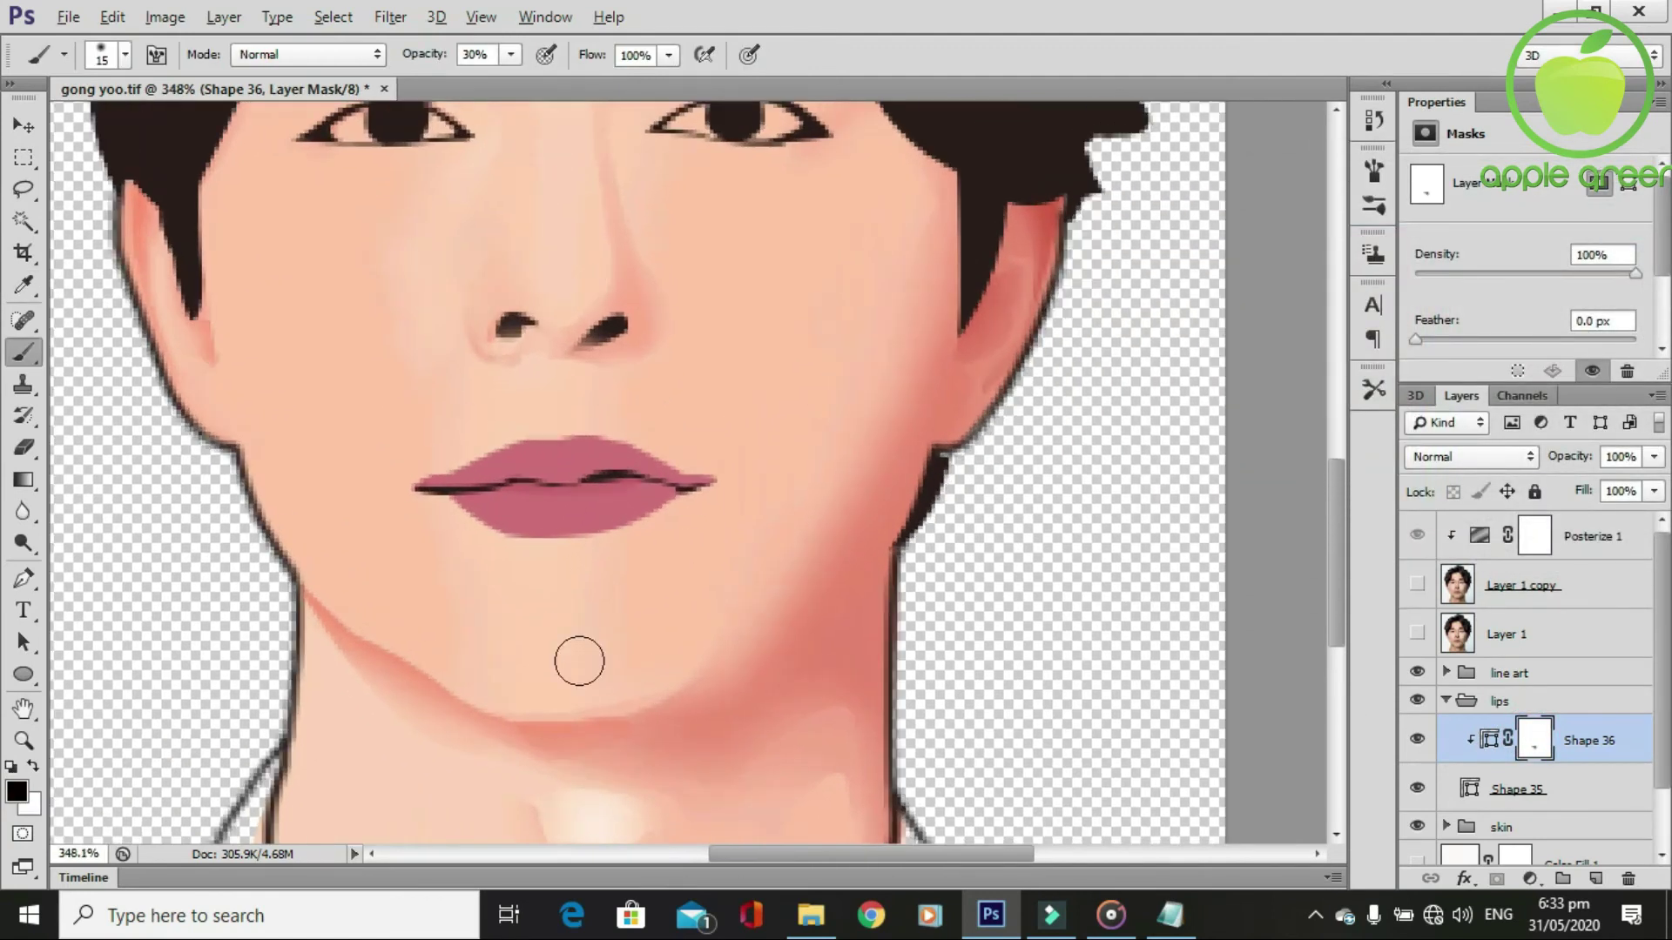
left_click(1417, 633)
scroll(683, 646, "up", 1)
Draw Shape 37, a highlight shape along the lower lip, with the Pen tool.
key("p")
scroll(684, 657, "up", 1)
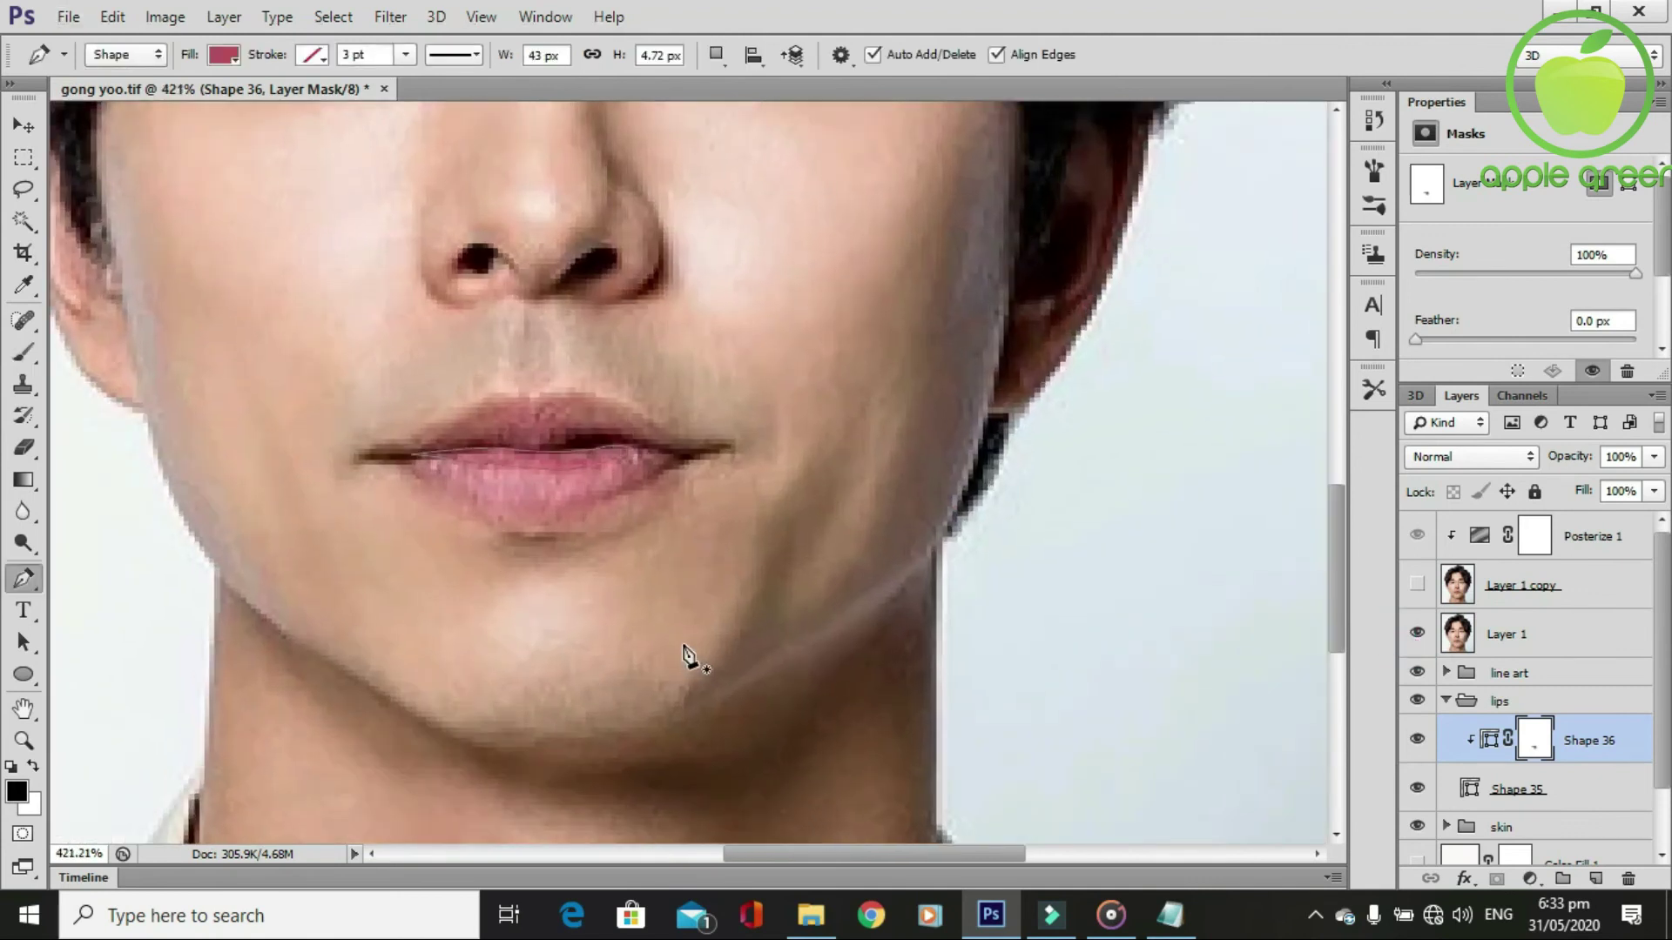
scroll(684, 658, "up", 1)
left_click(386, 443)
left_click_drag(488, 488, 539, 484)
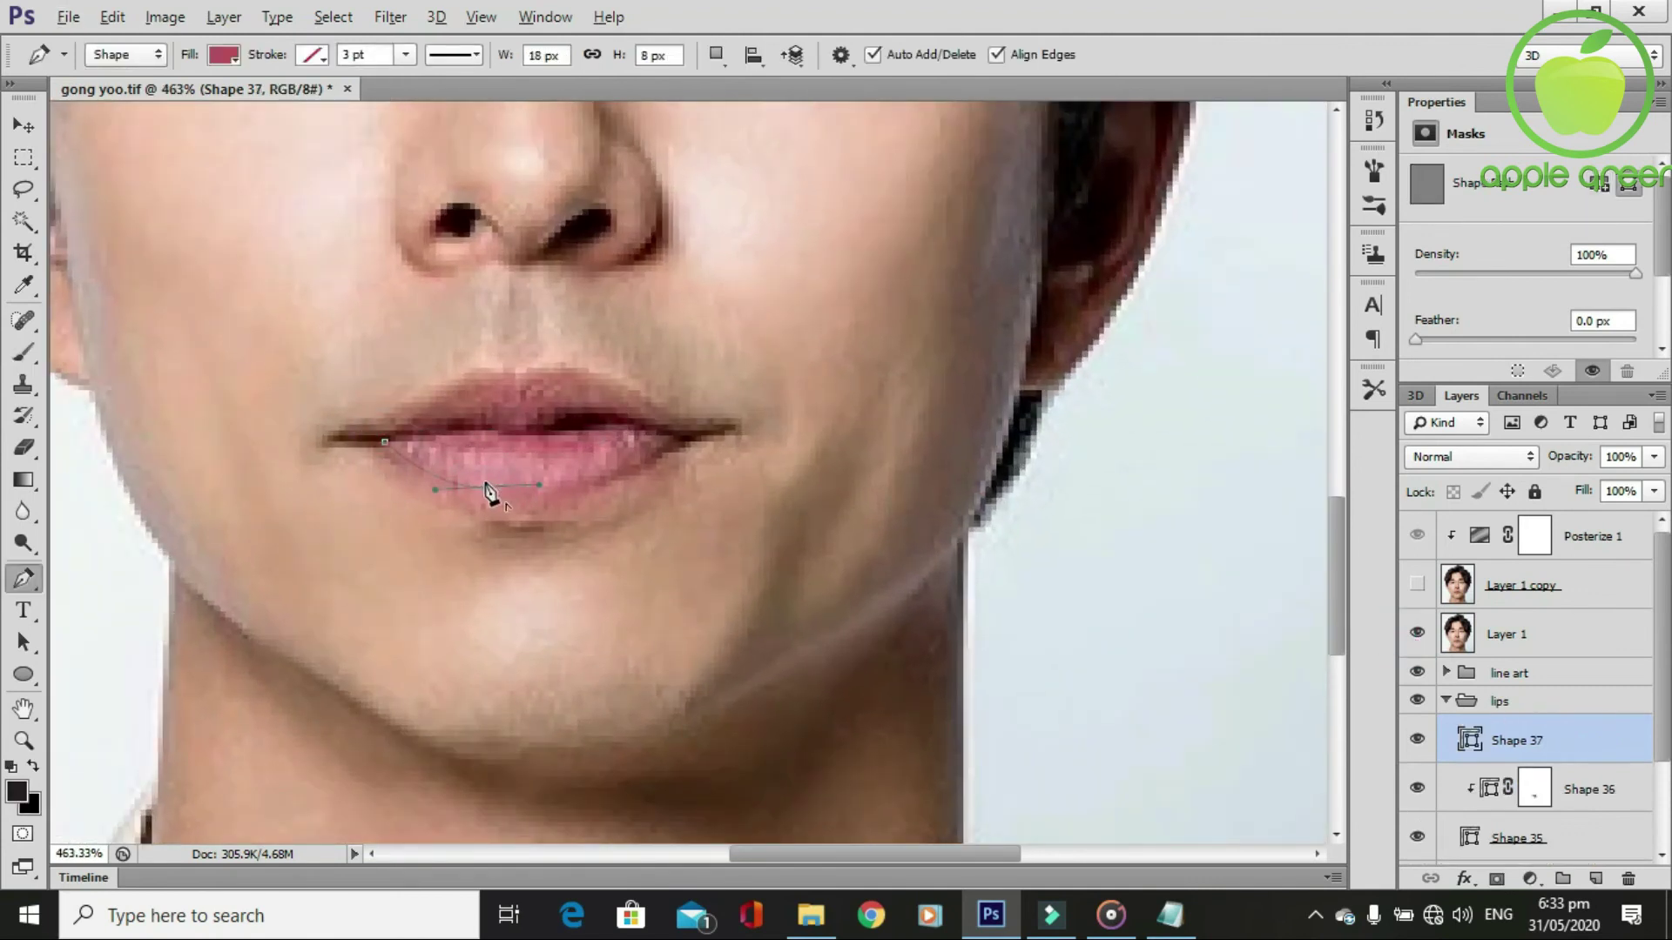
left_click_drag(640, 459, 714, 418)
left_click(673, 435)
mouse_move(583, 432)
left_mouse_down()
mouse_move(529, 448)
mouse_move(461, 426)
left_mouse_up()
left_click(485, 431, "alt")
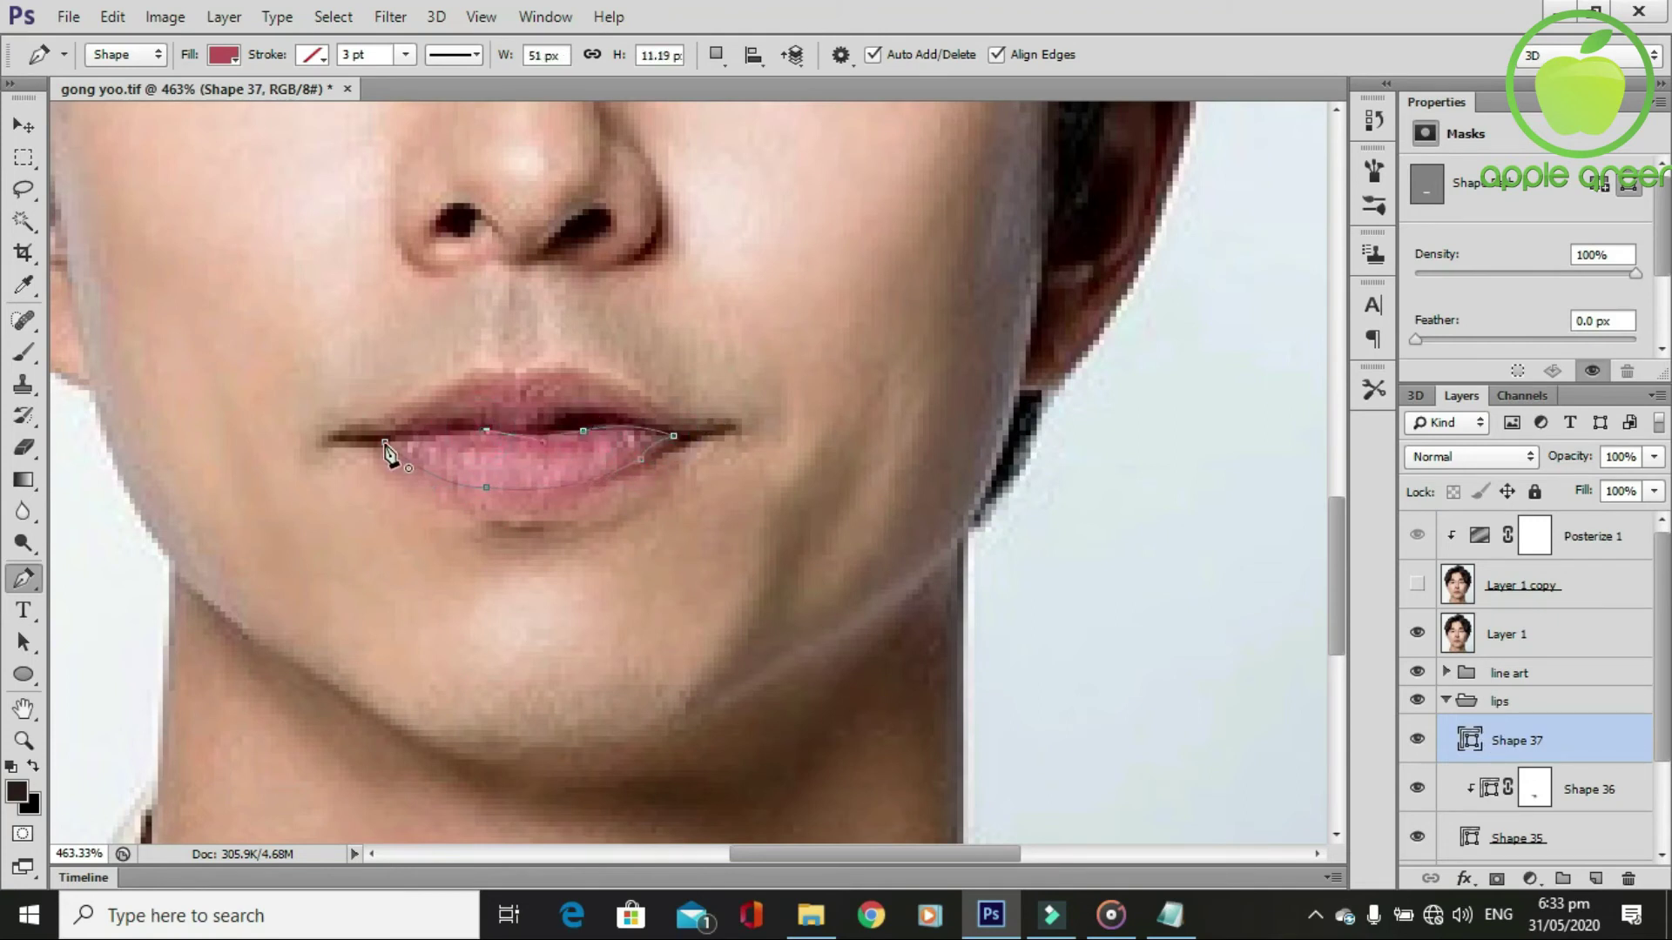
Clip Shape 37, fill it white #ffffff, and lower its opacity to 59%.
left_click(1487, 757, "alt")
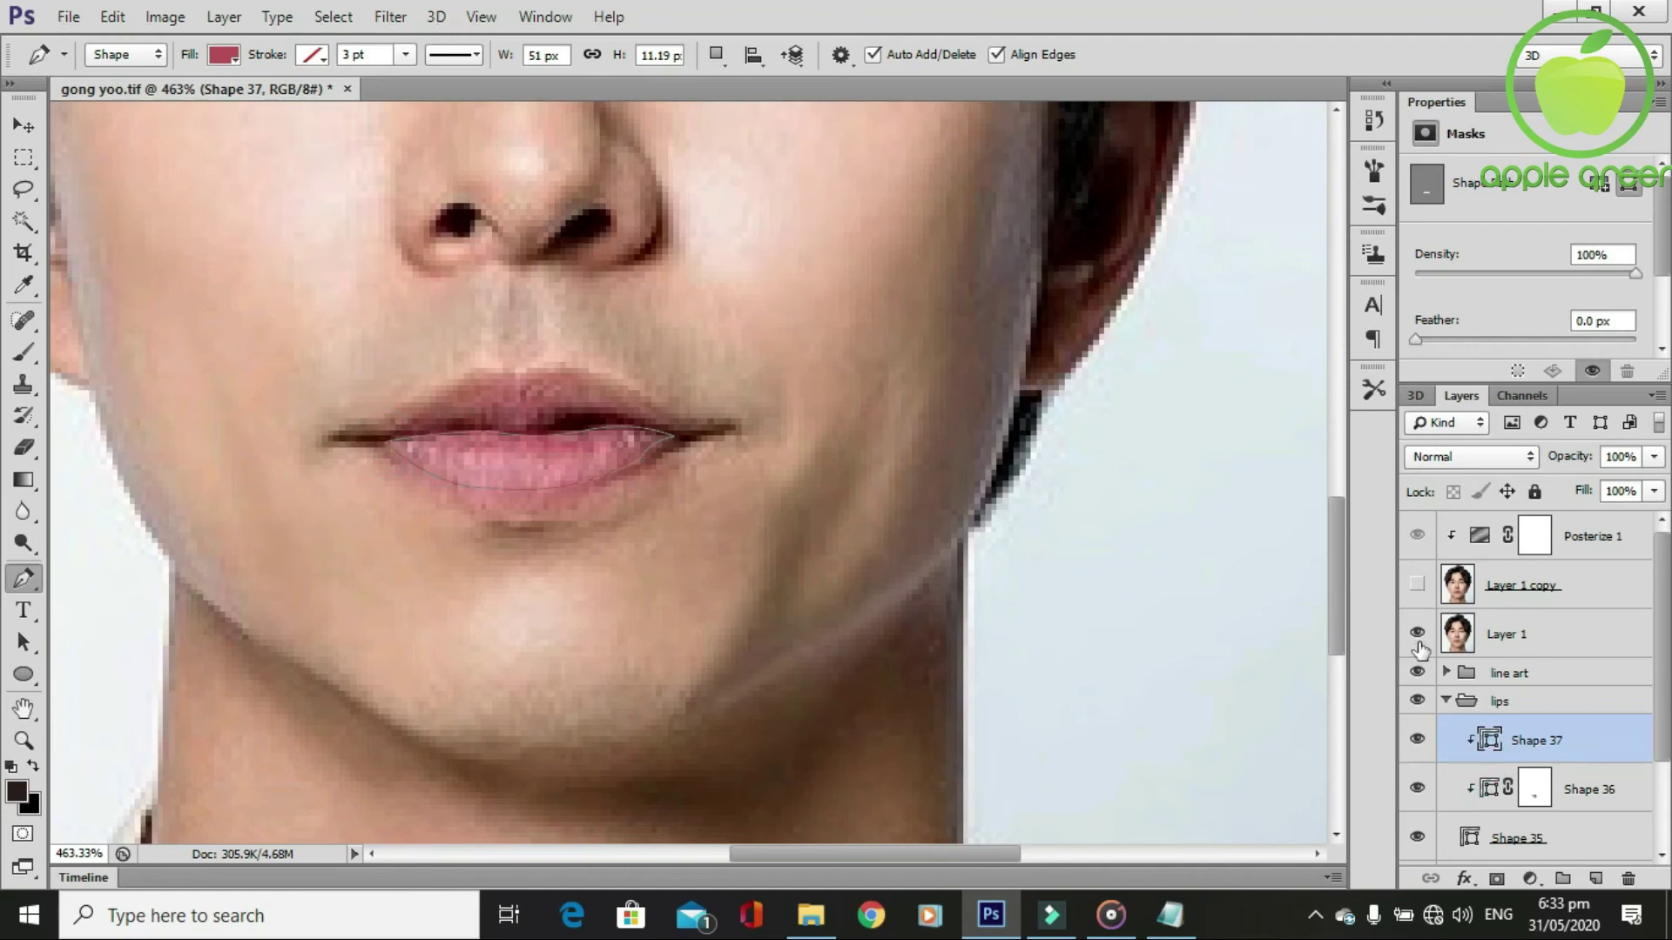
left_click(1417, 633)
double_click(1489, 740)
type("ffffff")
key("Return")
left_click(1653, 456)
left_click_drag(1654, 485, 1602, 489)
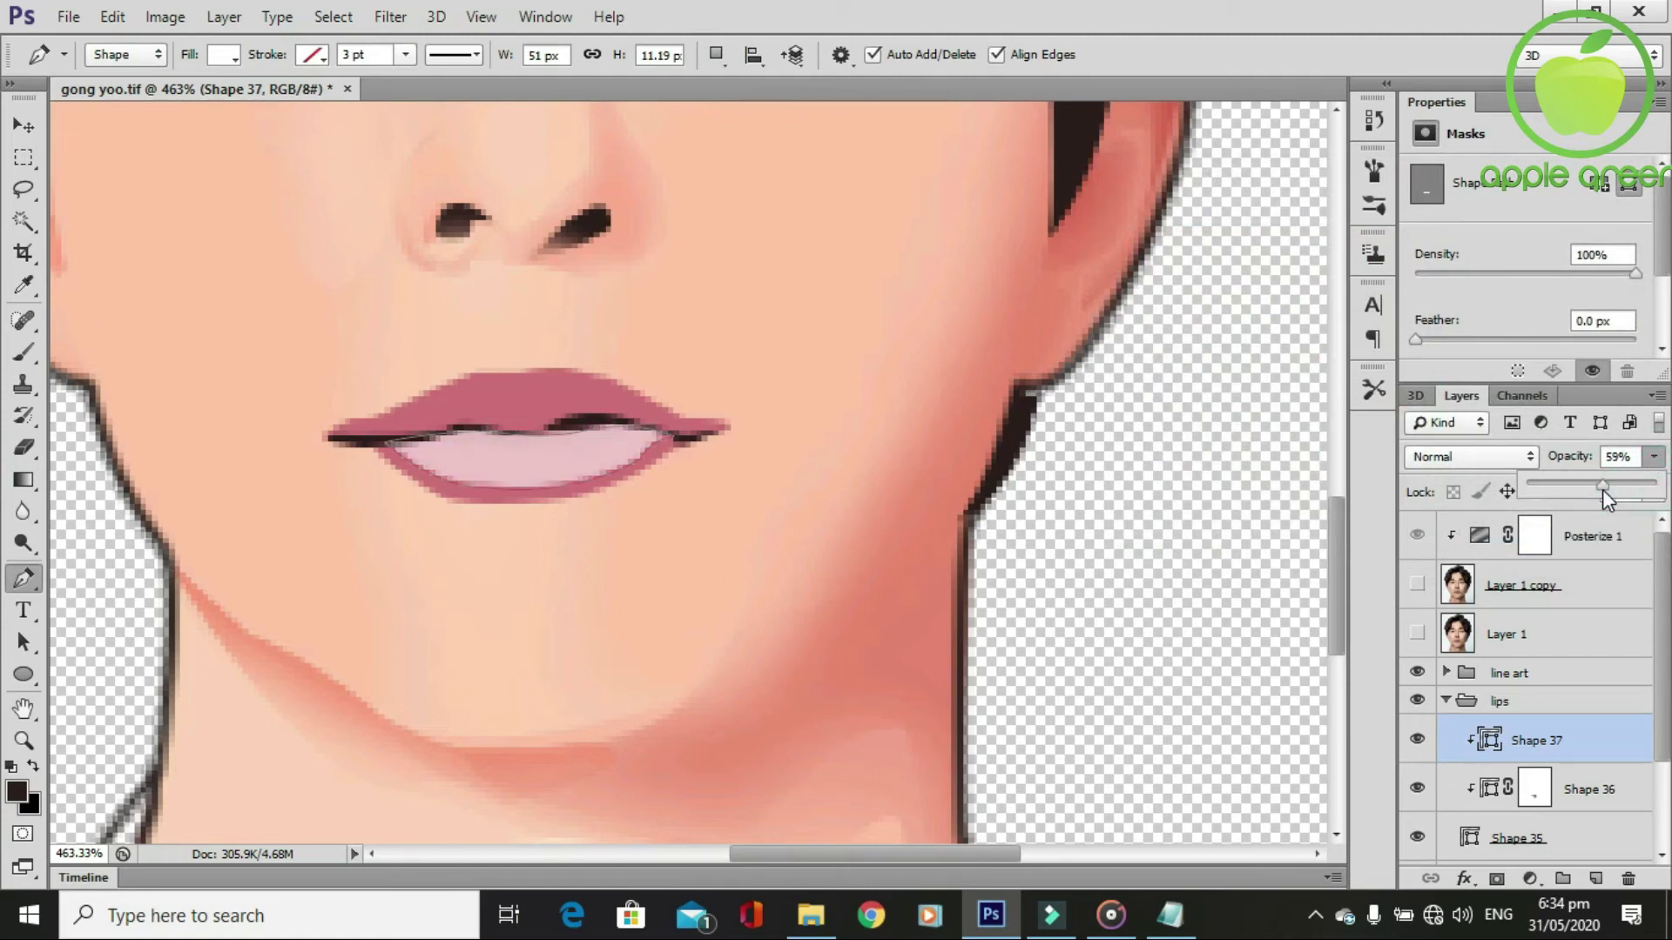
Add a layer mask to Shape 37, brush away its edges, and show the photo again.
left_click(1494, 877)
key("b")
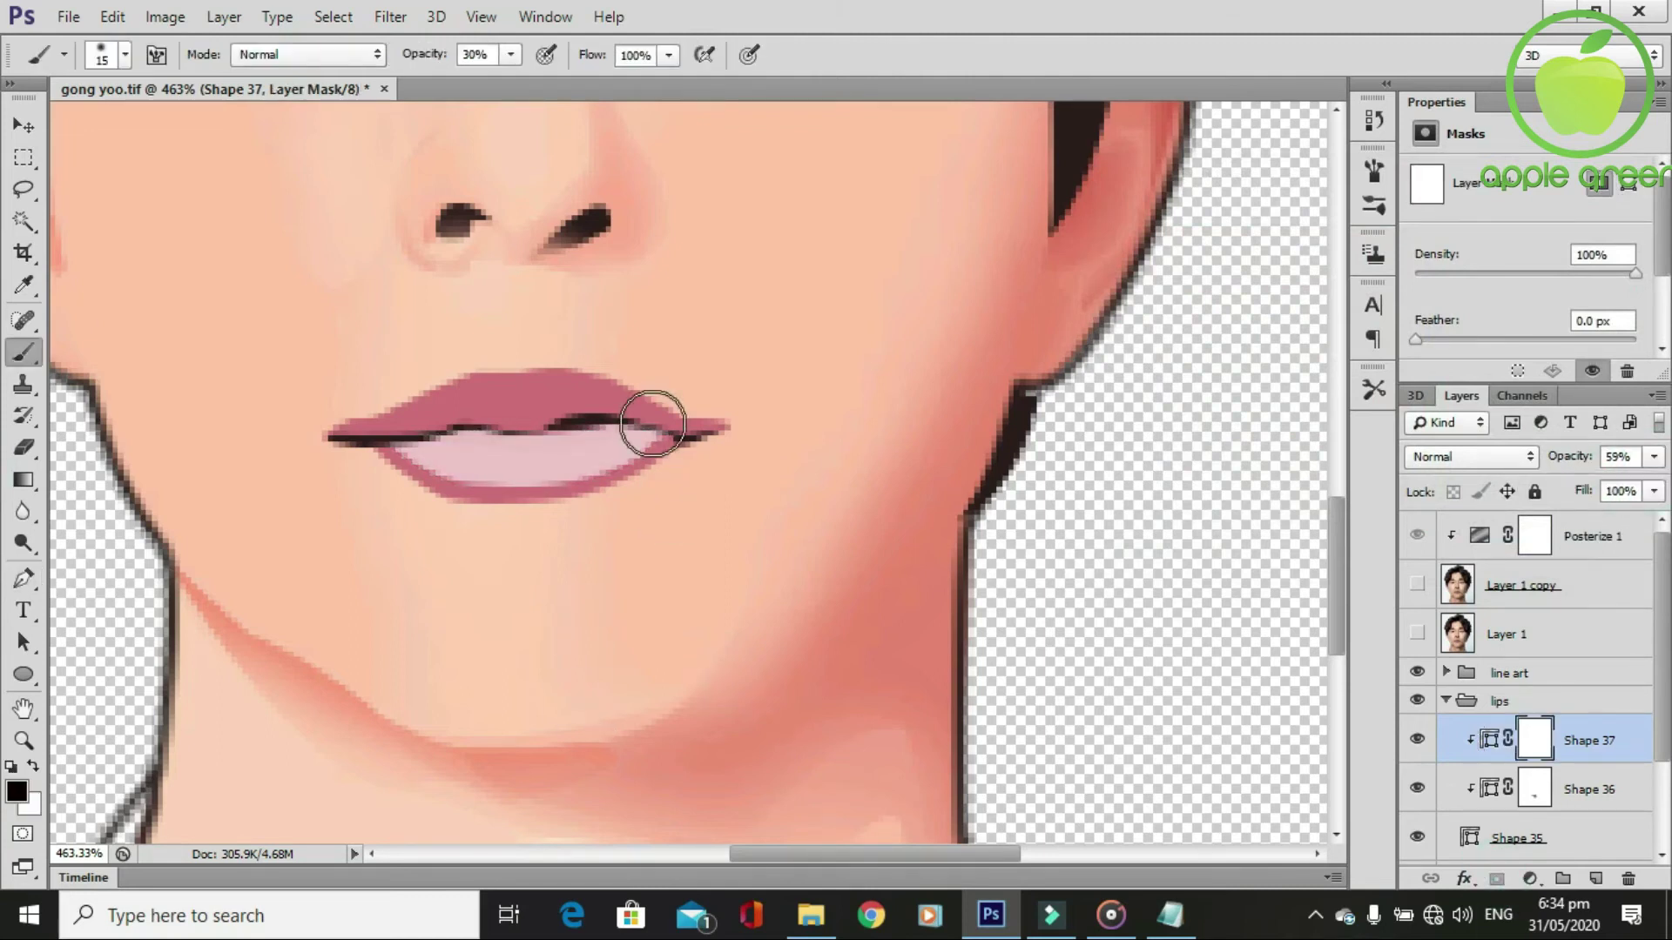
mouse_move(574, 404)
left_mouse_down()
mouse_move(506, 528)
mouse_move(645, 484)
mouse_move(416, 427)
left_mouse_up()
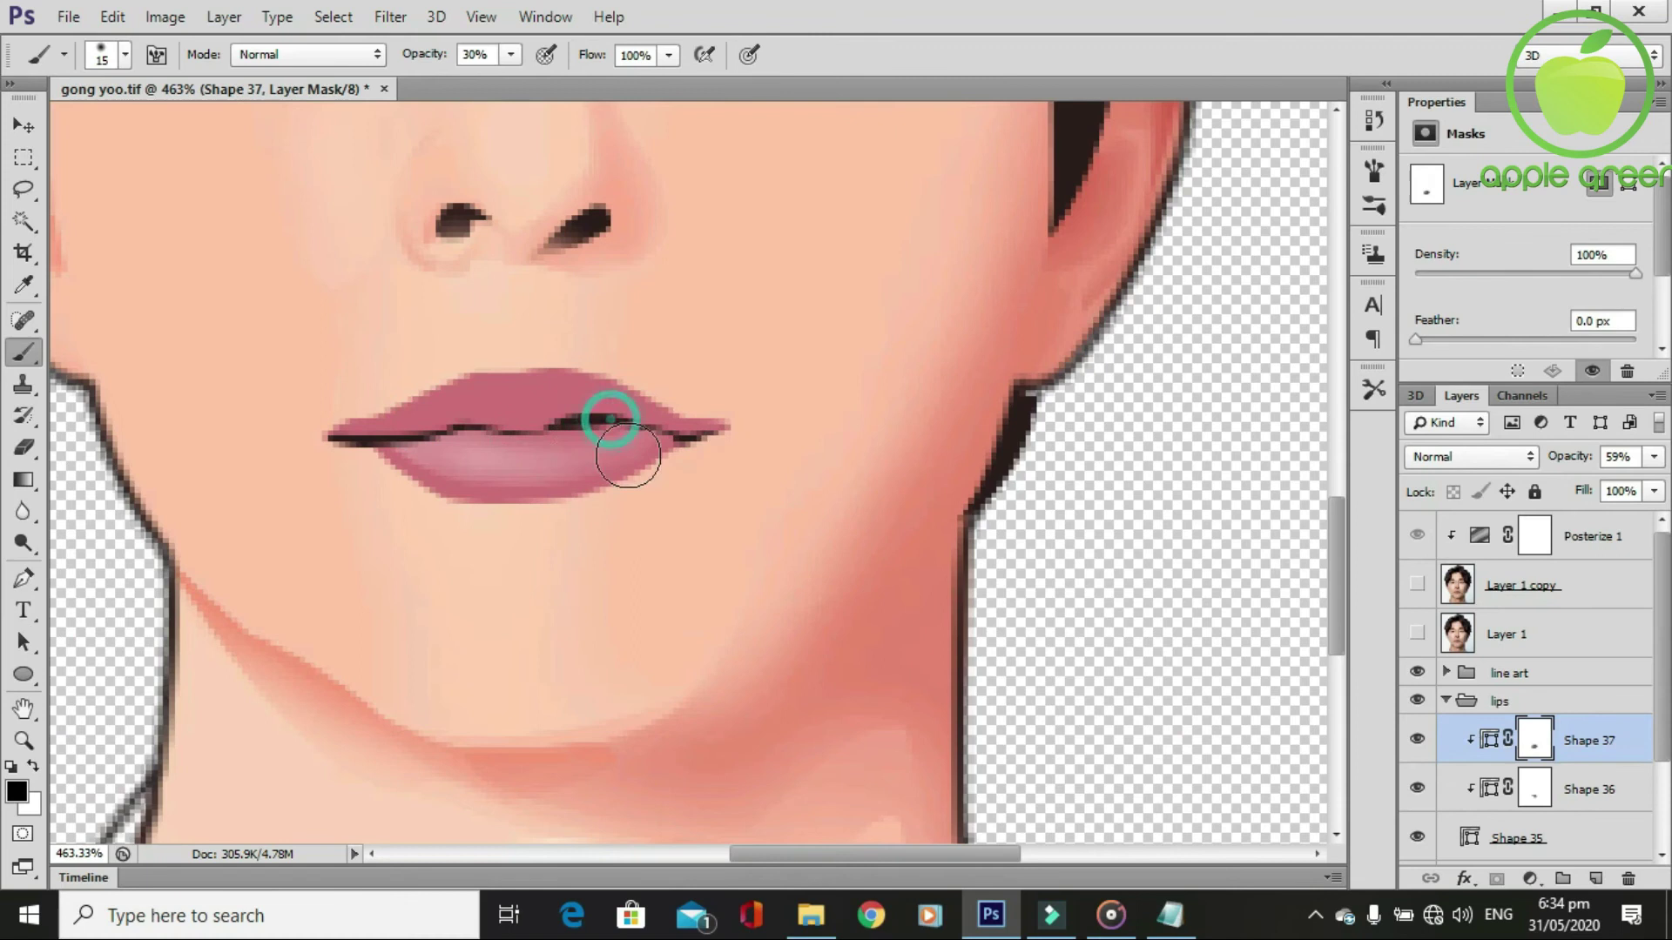
left_click_drag(416, 427, 639, 510)
scroll(639, 509, "down", 3)
scroll(671, 589, "up", 2)
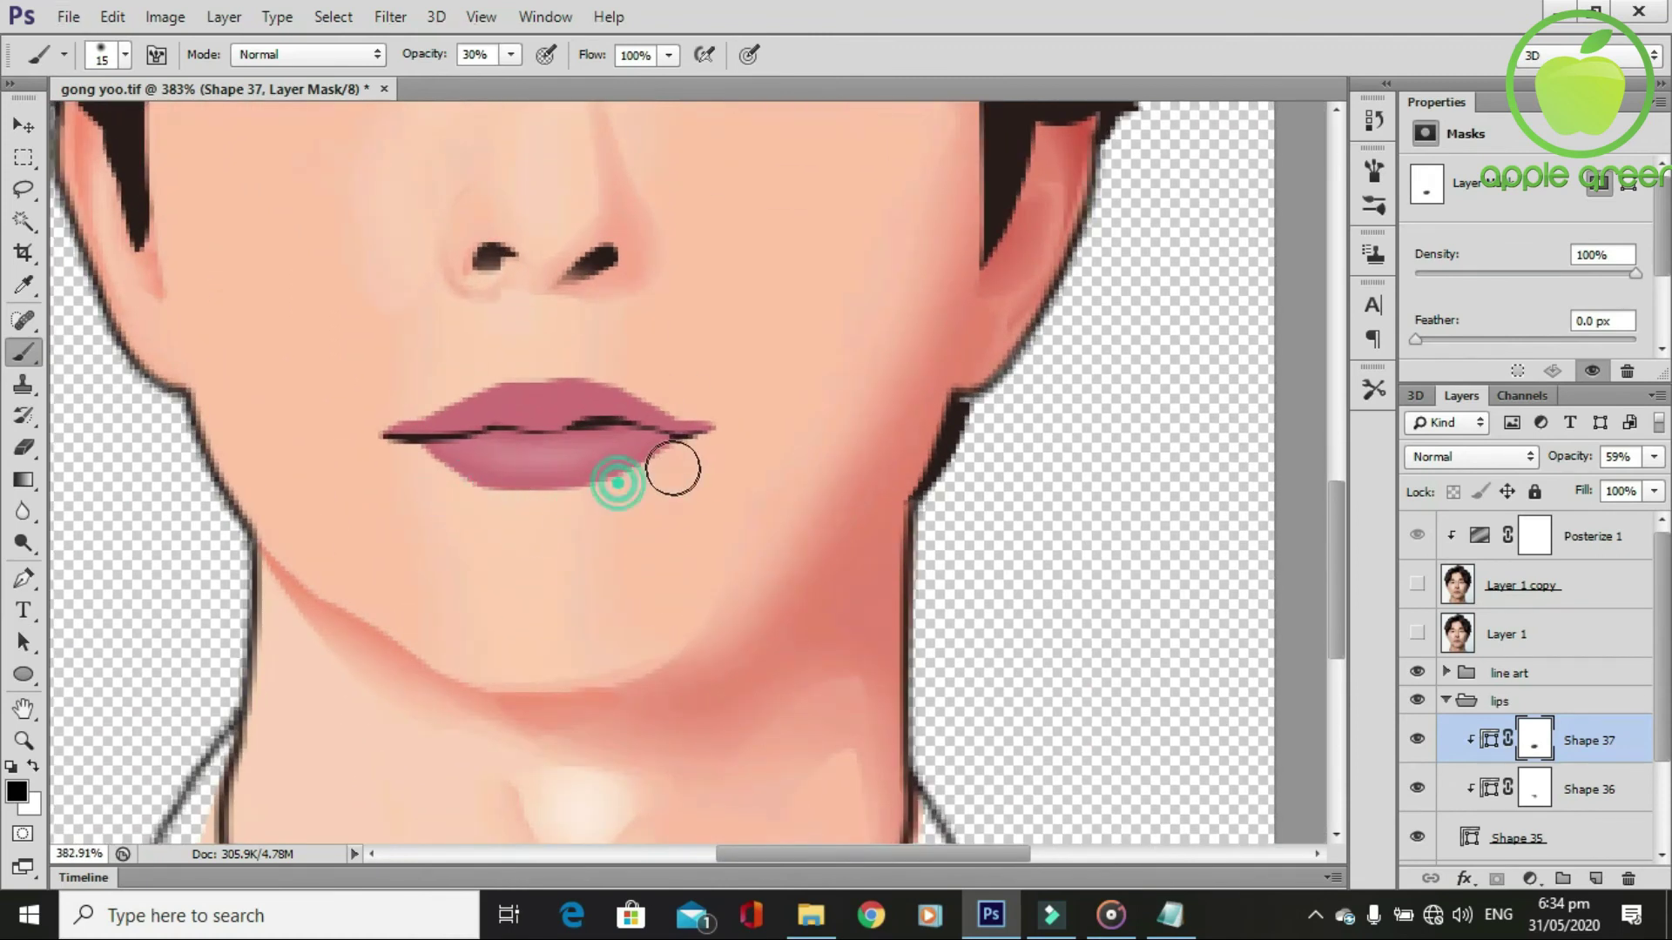
scroll(682, 615, "down", 1)
scroll(682, 614, "up", 1)
key("p")
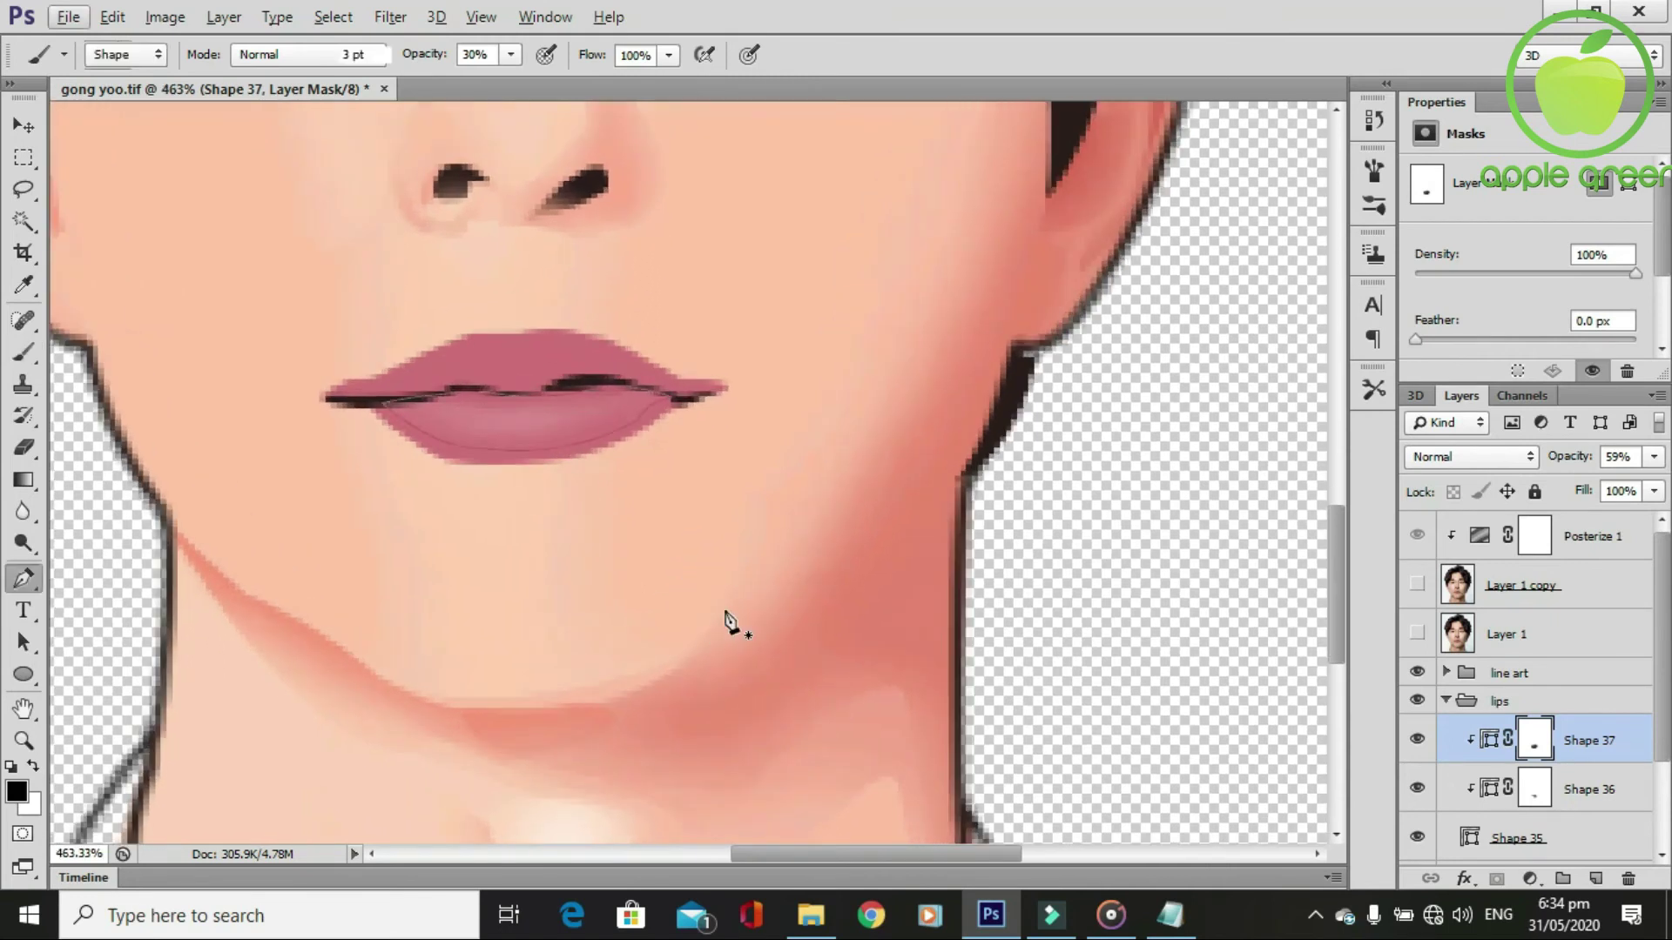
scroll(661, 501, "up", 1)
left_click(1417, 634)
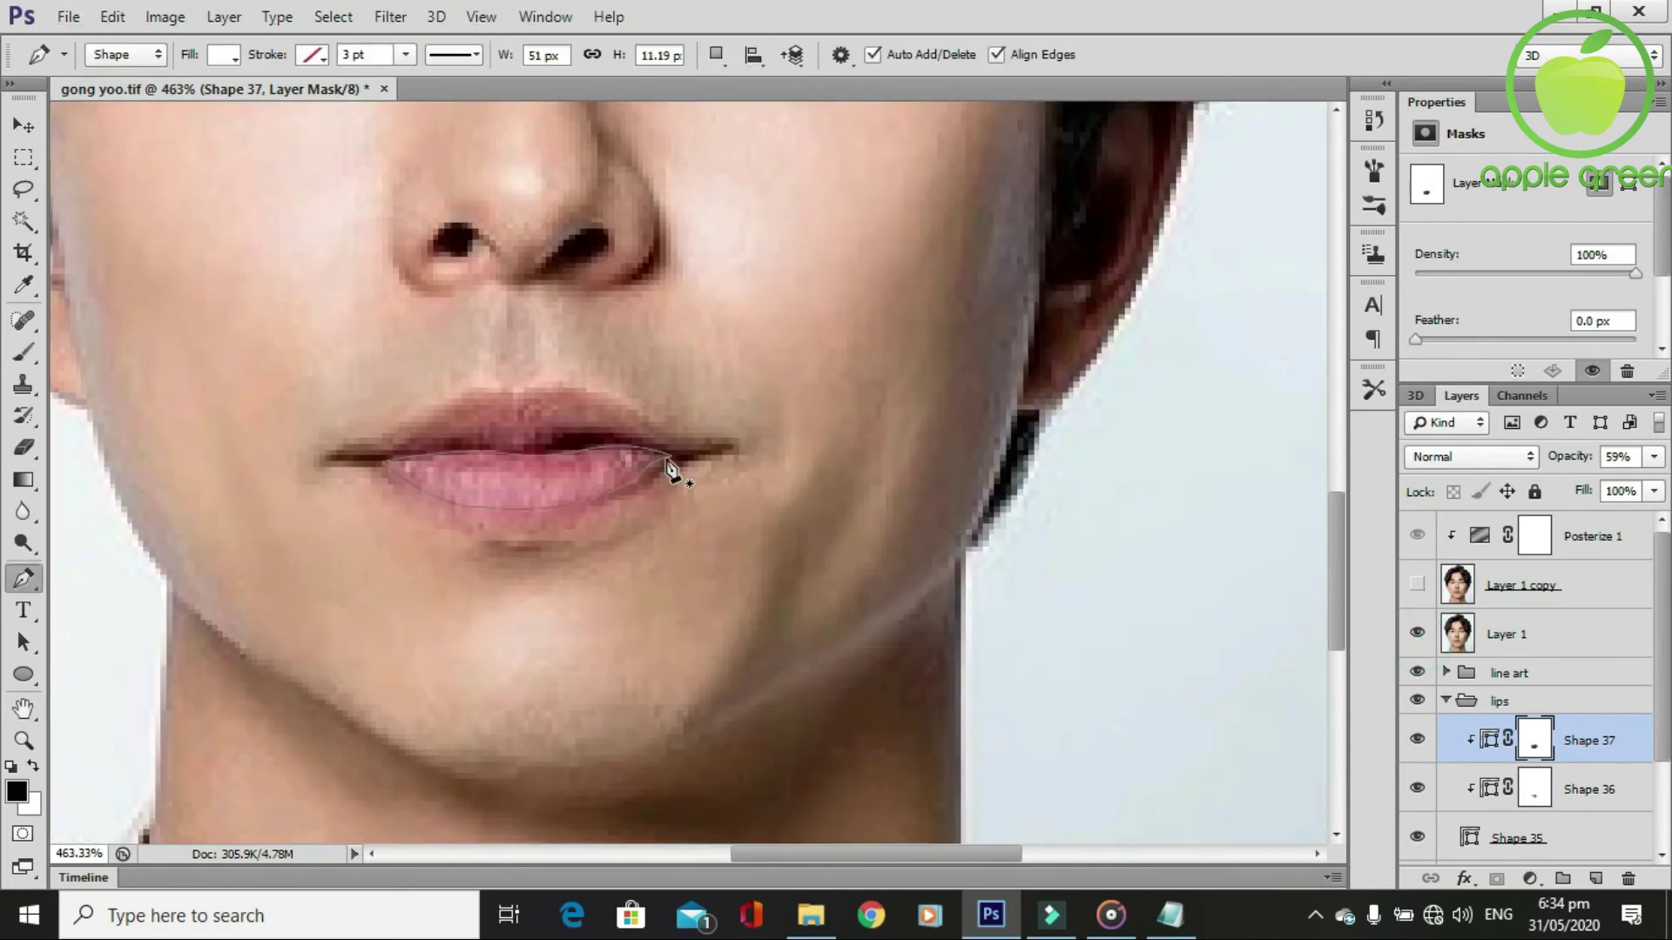
Draw Shape 38, another lower-lip highlight, and hide the reference photo.
left_click(672, 456)
mouse_move(568, 450)
left_mouse_down()
mouse_move(458, 471)
mouse_move(453, 451)
left_mouse_up()
left_click(478, 450, "alt")
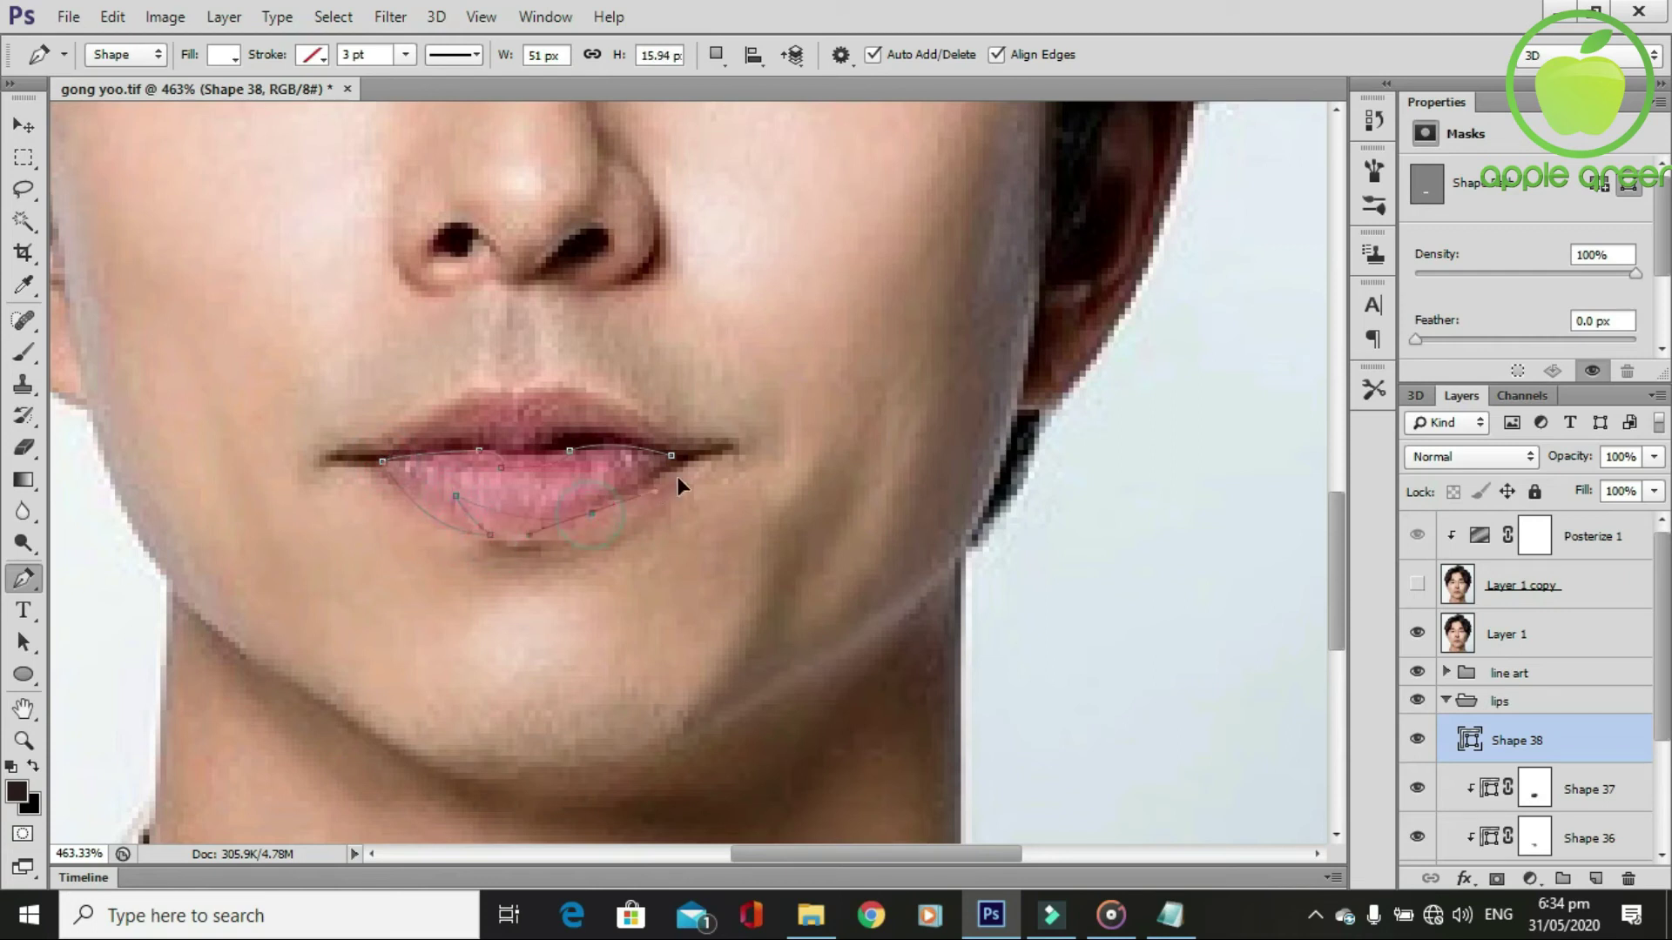
left_click_drag(591, 513, 634, 499)
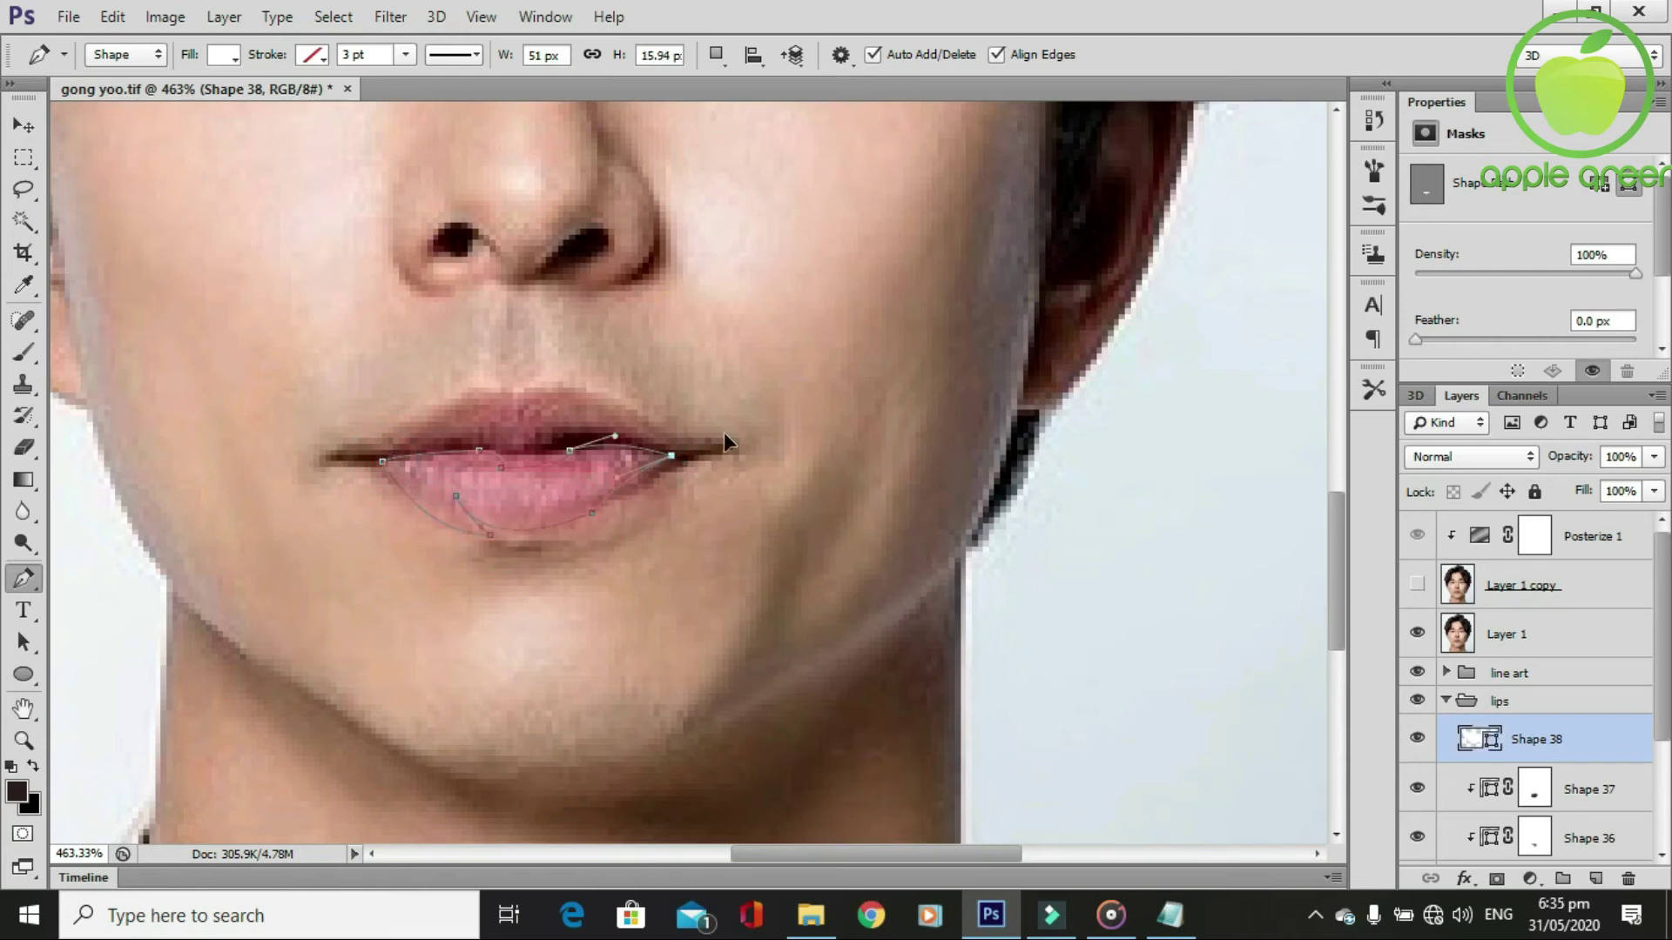
scroll(723, 432, "down", 4)
scroll(738, 560, "up", 3)
left_click(1418, 630)
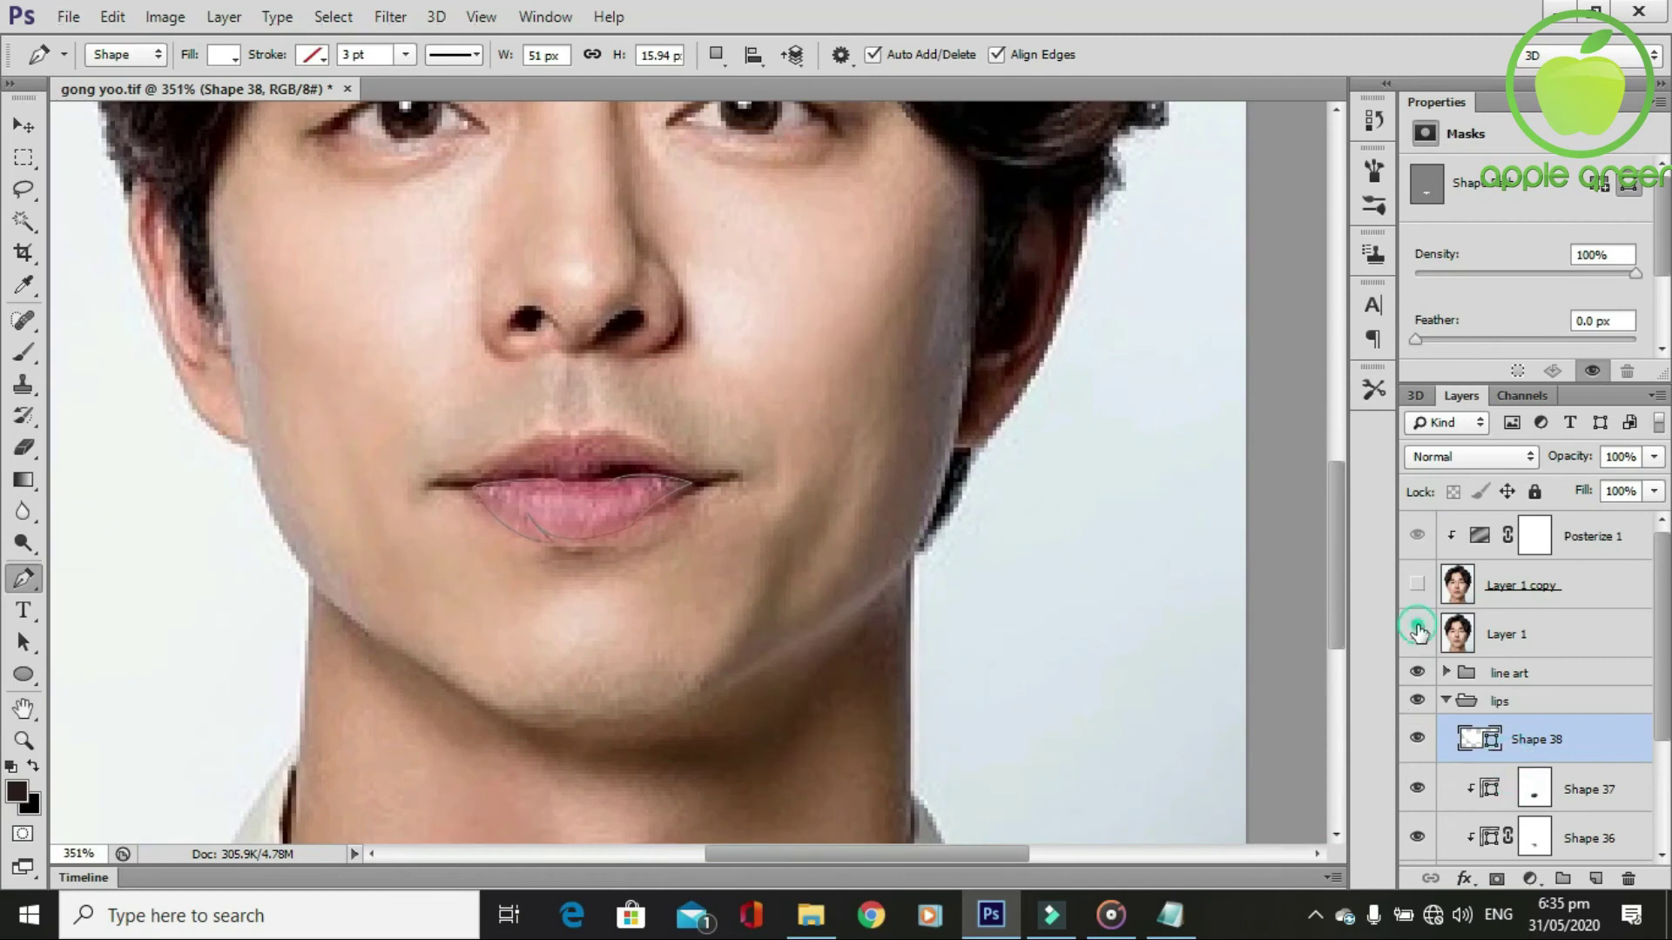
scroll(879, 636, "down", 1)
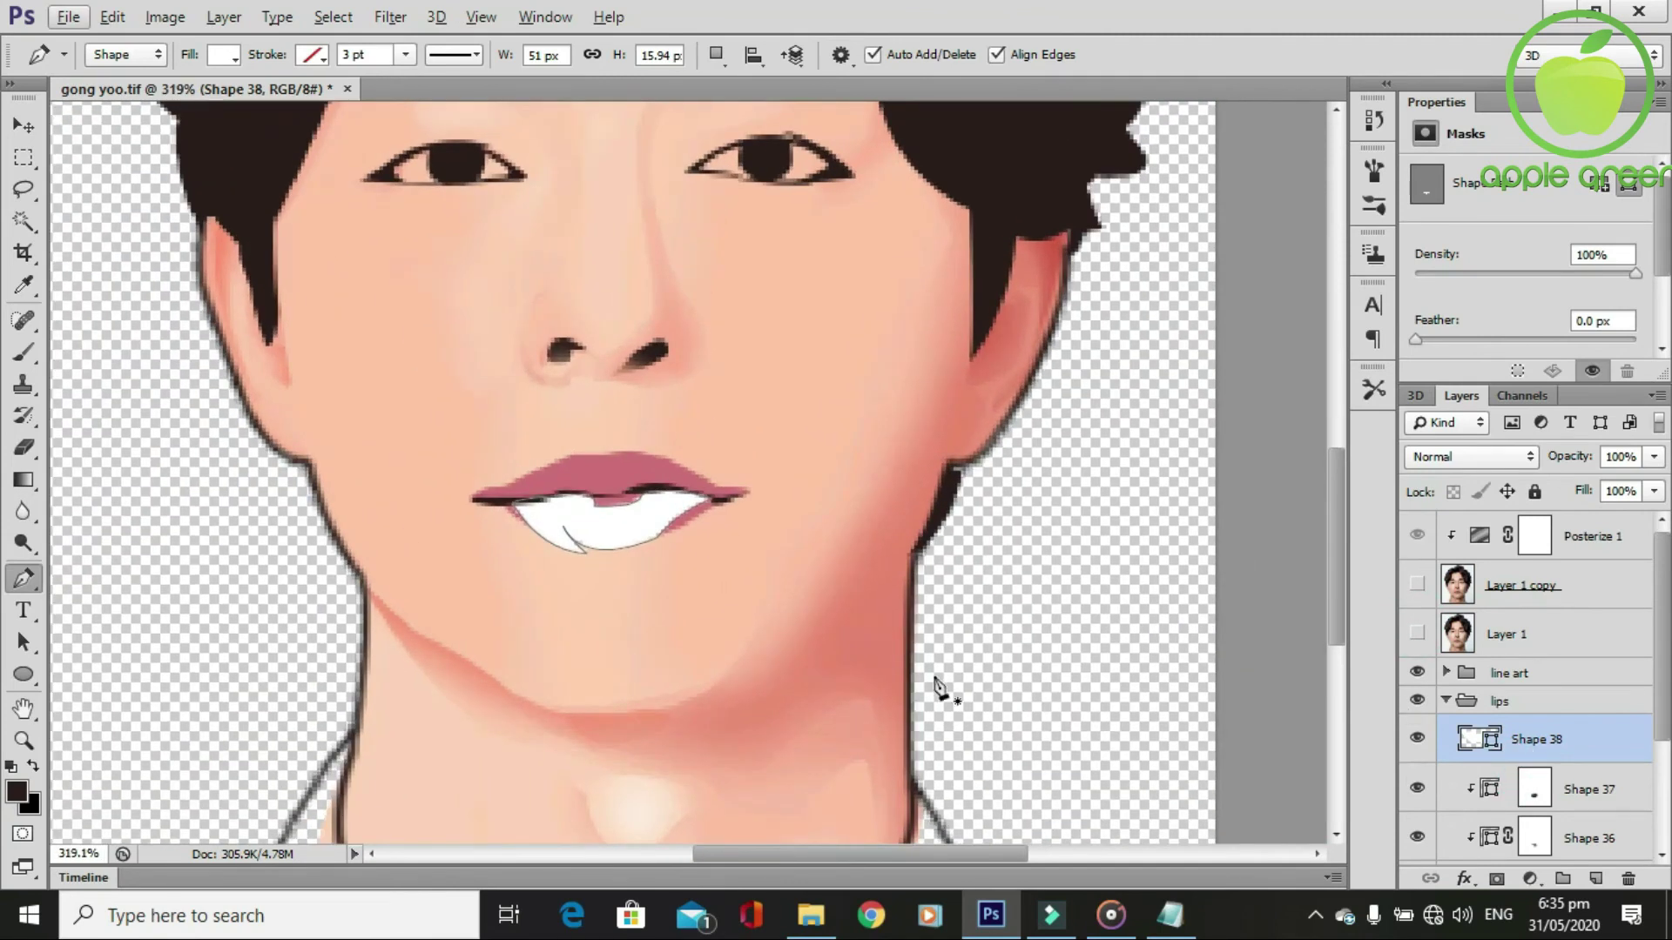
Add a layer mask to Shape 38, clip it, and brush its edges into the pink.
left_click(1501, 879)
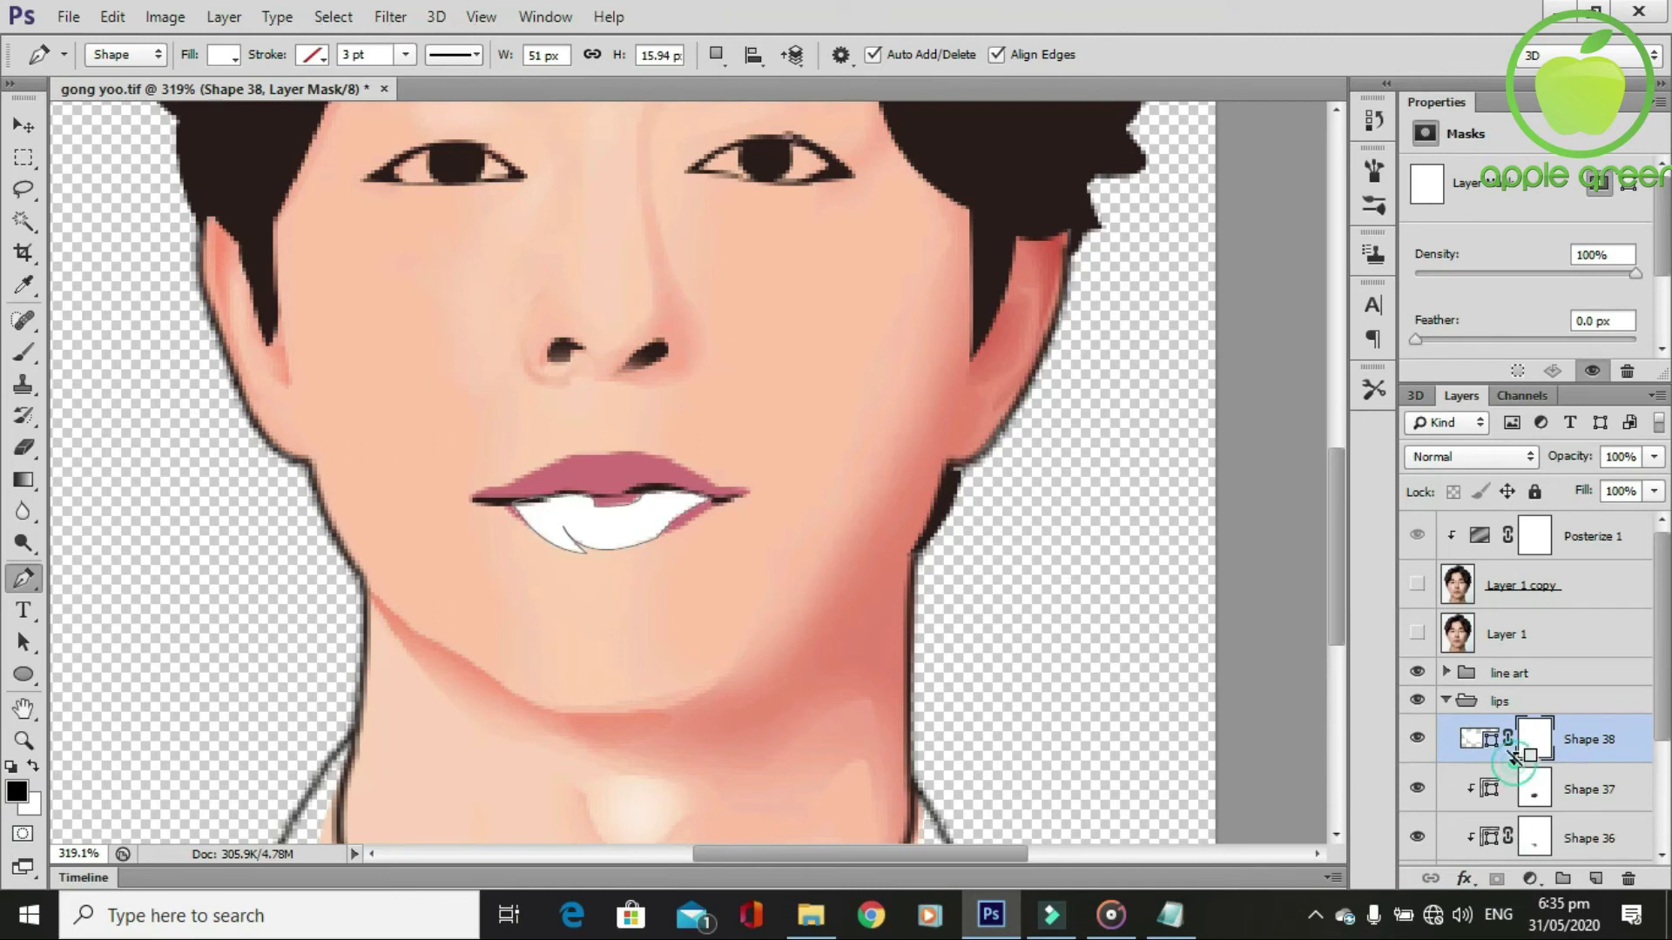
left_click(1513, 758, "alt")
key("b")
key("bracketright")
mouse_move(497, 553)
left_mouse_down()
mouse_move(588, 560)
mouse_move(728, 519)
left_mouse_up()
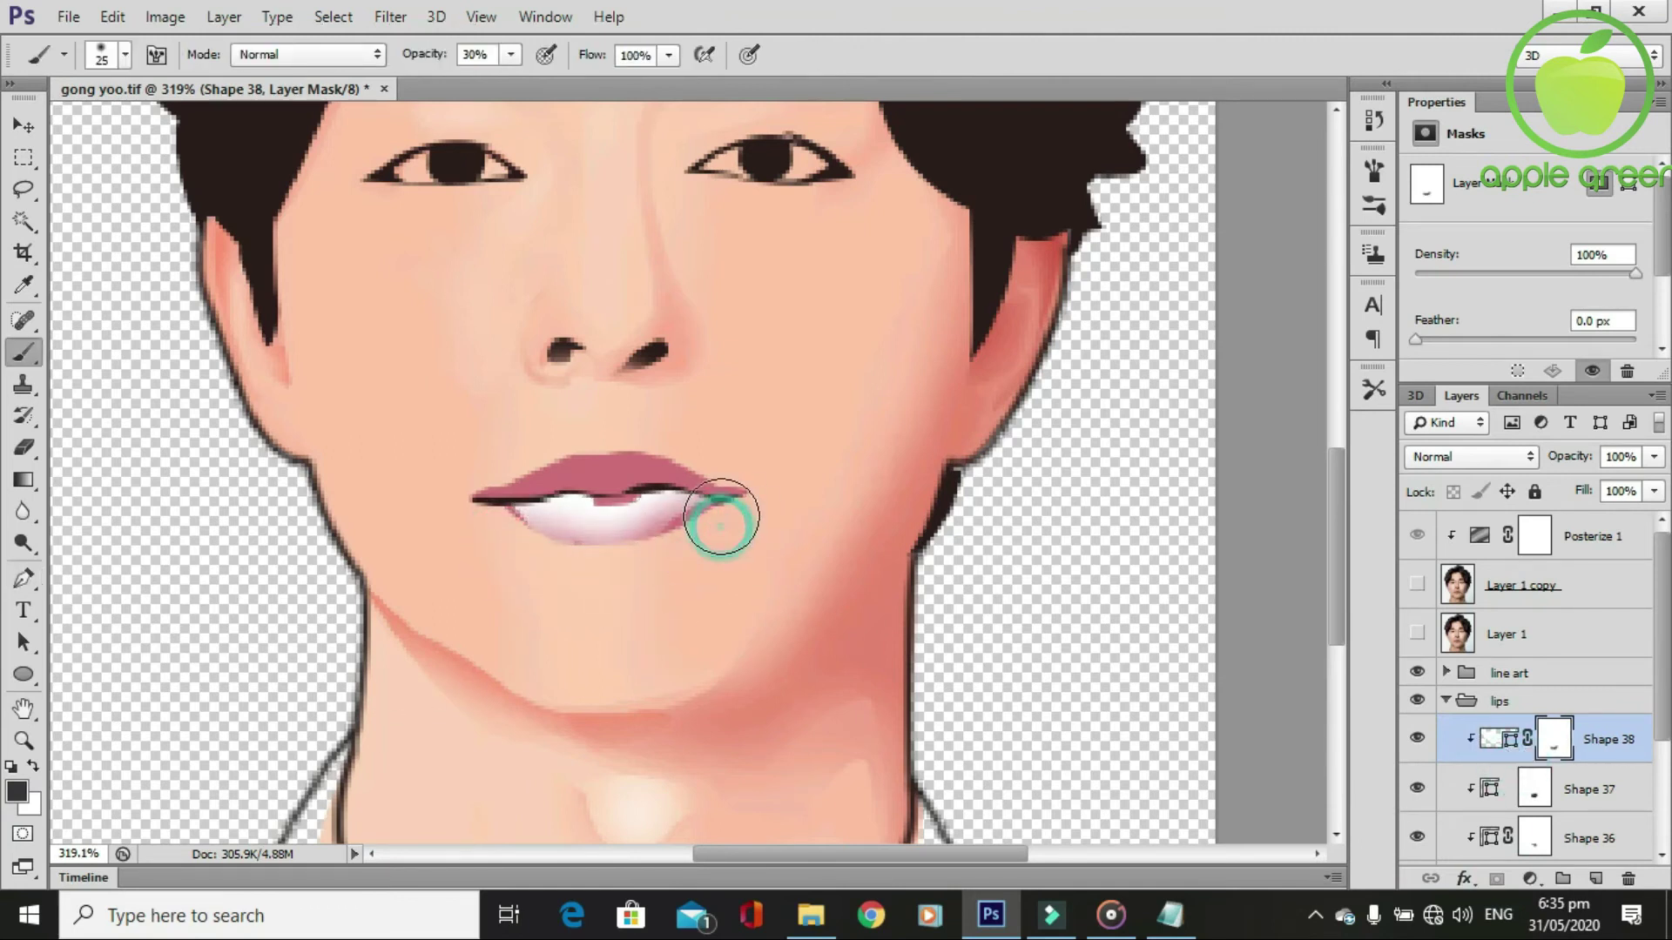
mouse_move(741, 536)
left_mouse_down()
mouse_move(547, 554)
mouse_move(597, 568)
left_mouse_up()
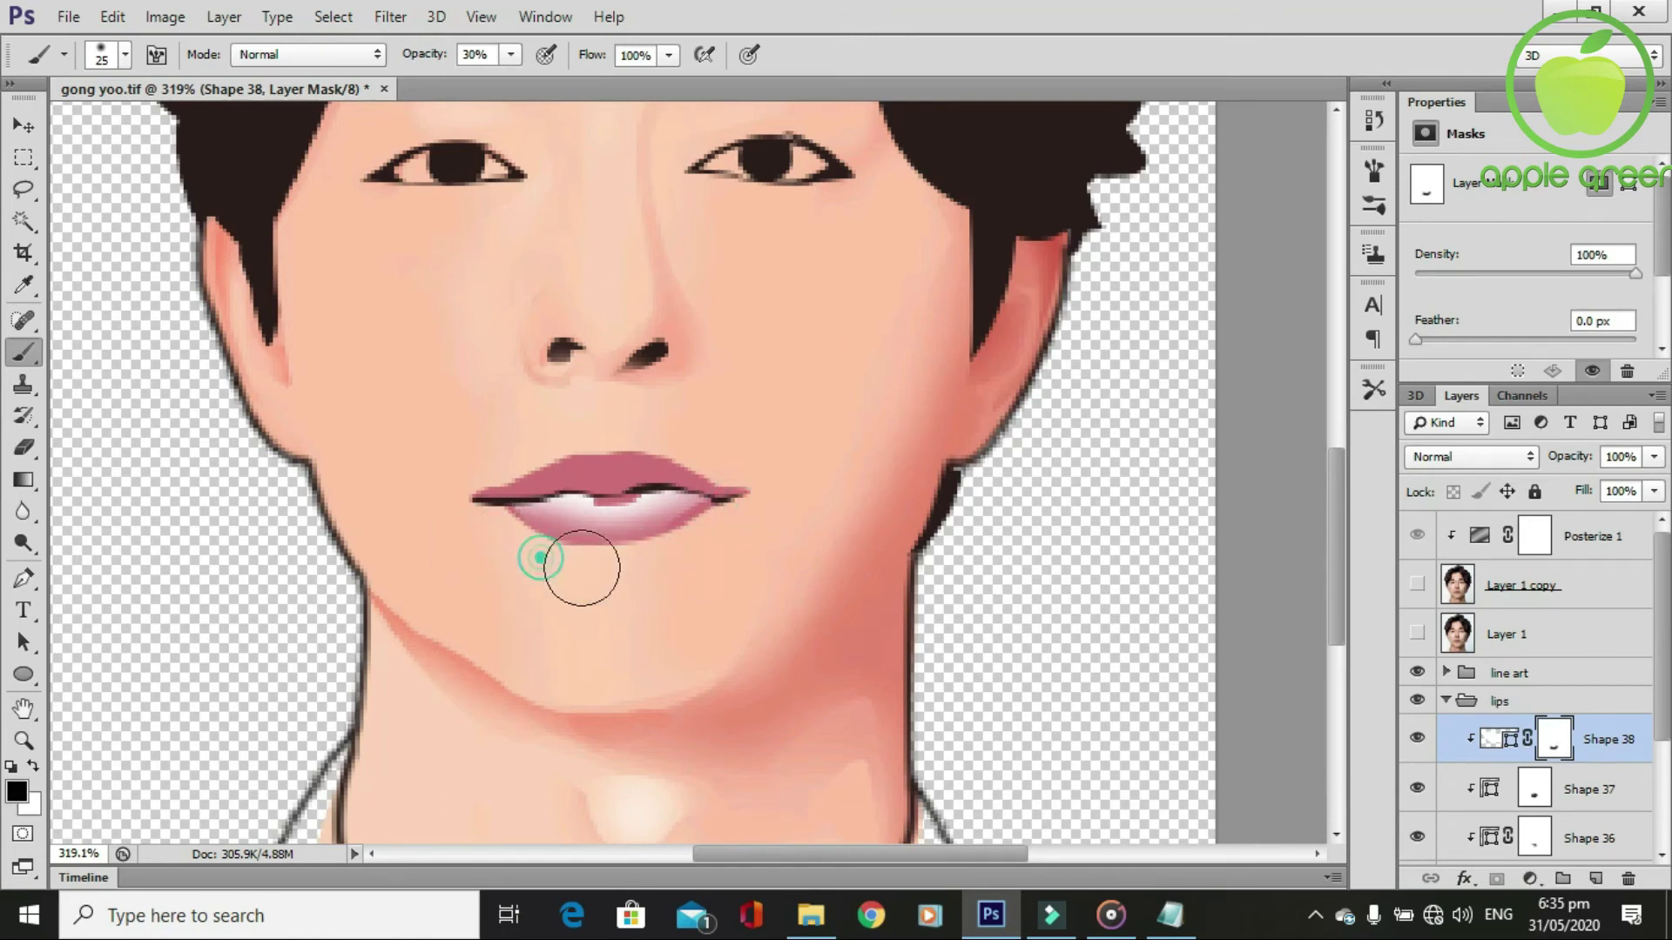
mouse_move(720, 483)
left_mouse_down()
mouse_move(535, 462)
mouse_move(709, 478)
mouse_move(672, 466)
left_mouse_up()
Zoom out to review the lips and turn the reference photo back on.
scroll(753, 625, "down", 1, "alt")
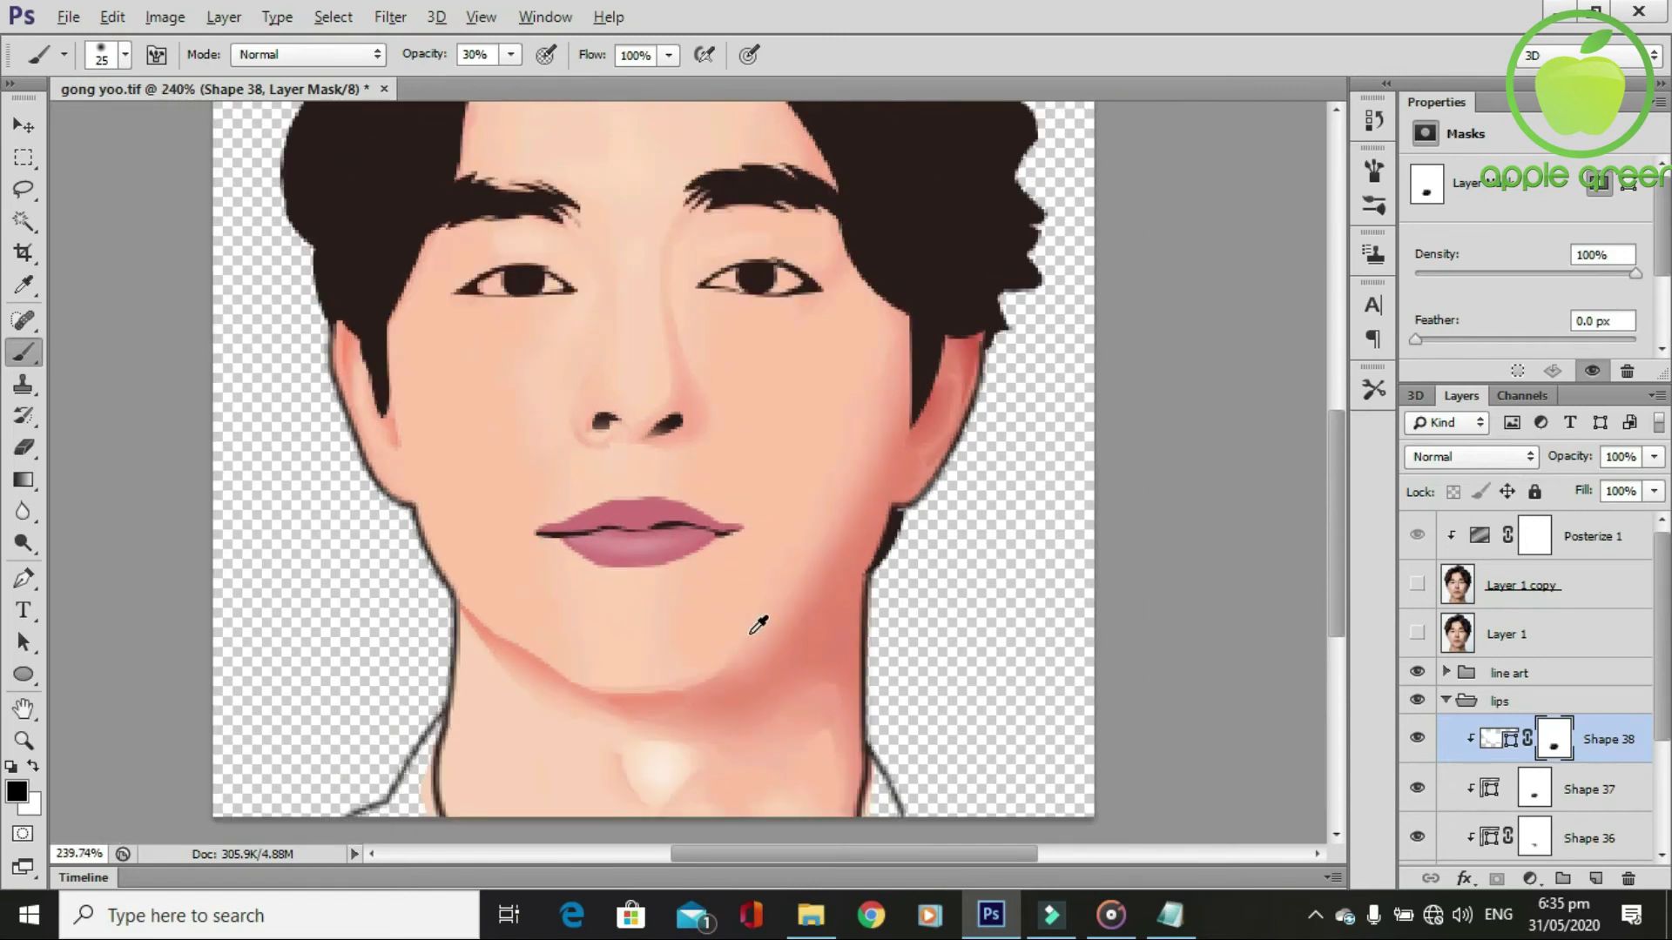
scroll(747, 634, "down", 1)
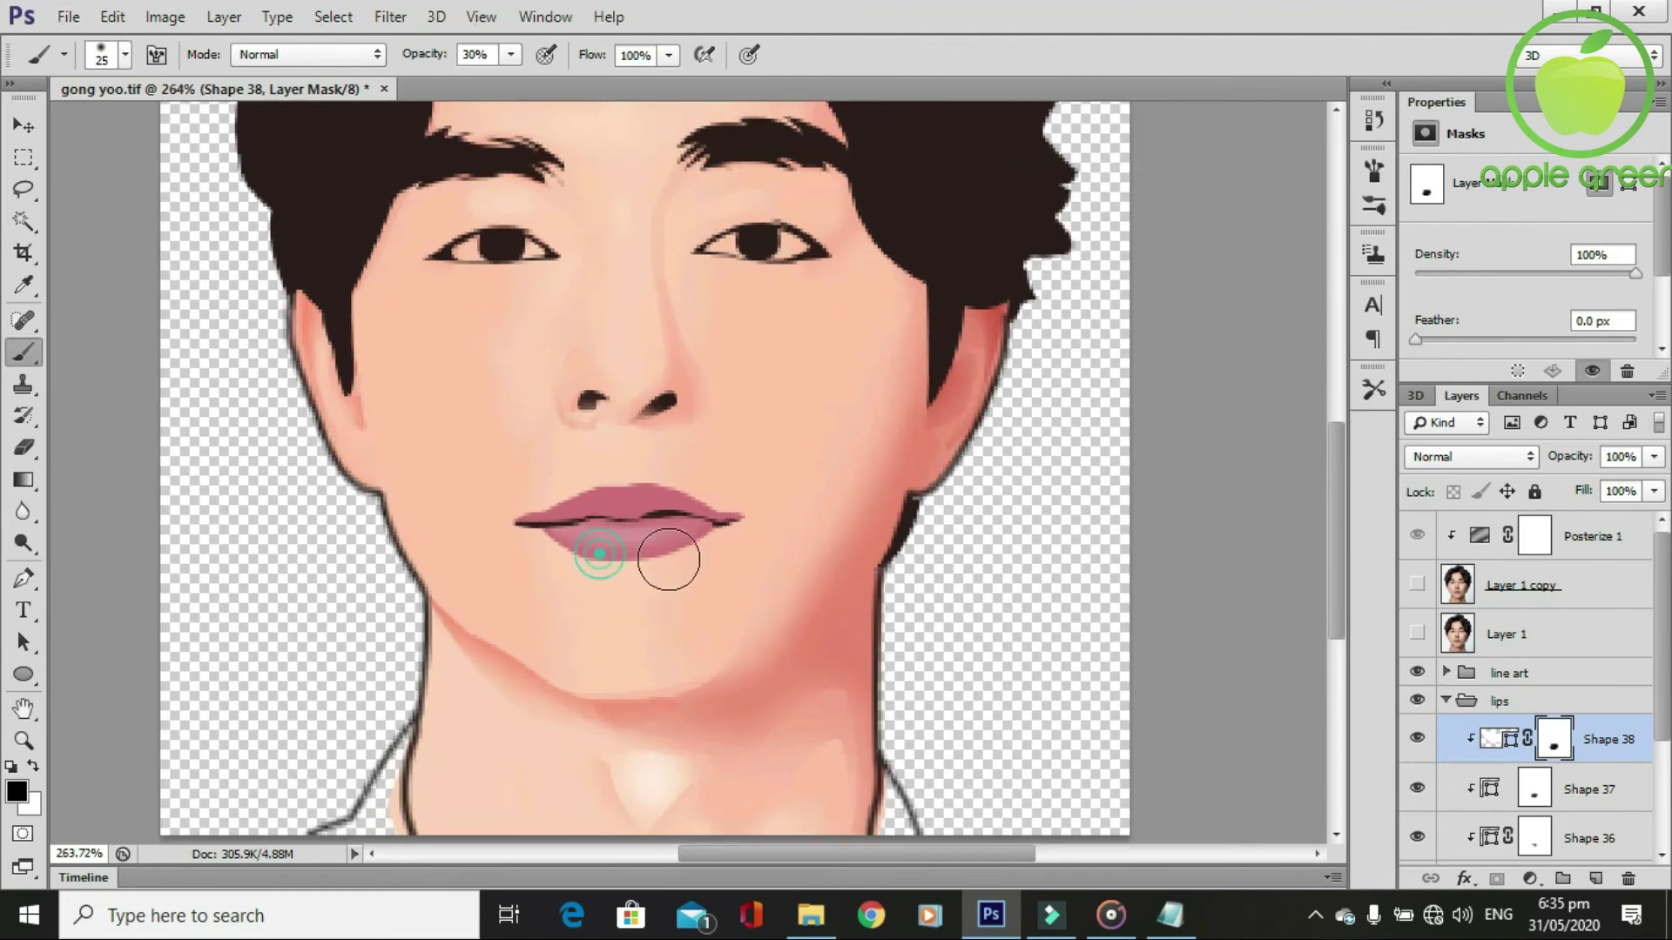
scroll(779, 583, "down", 1)
scroll(775, 592, "up", 2)
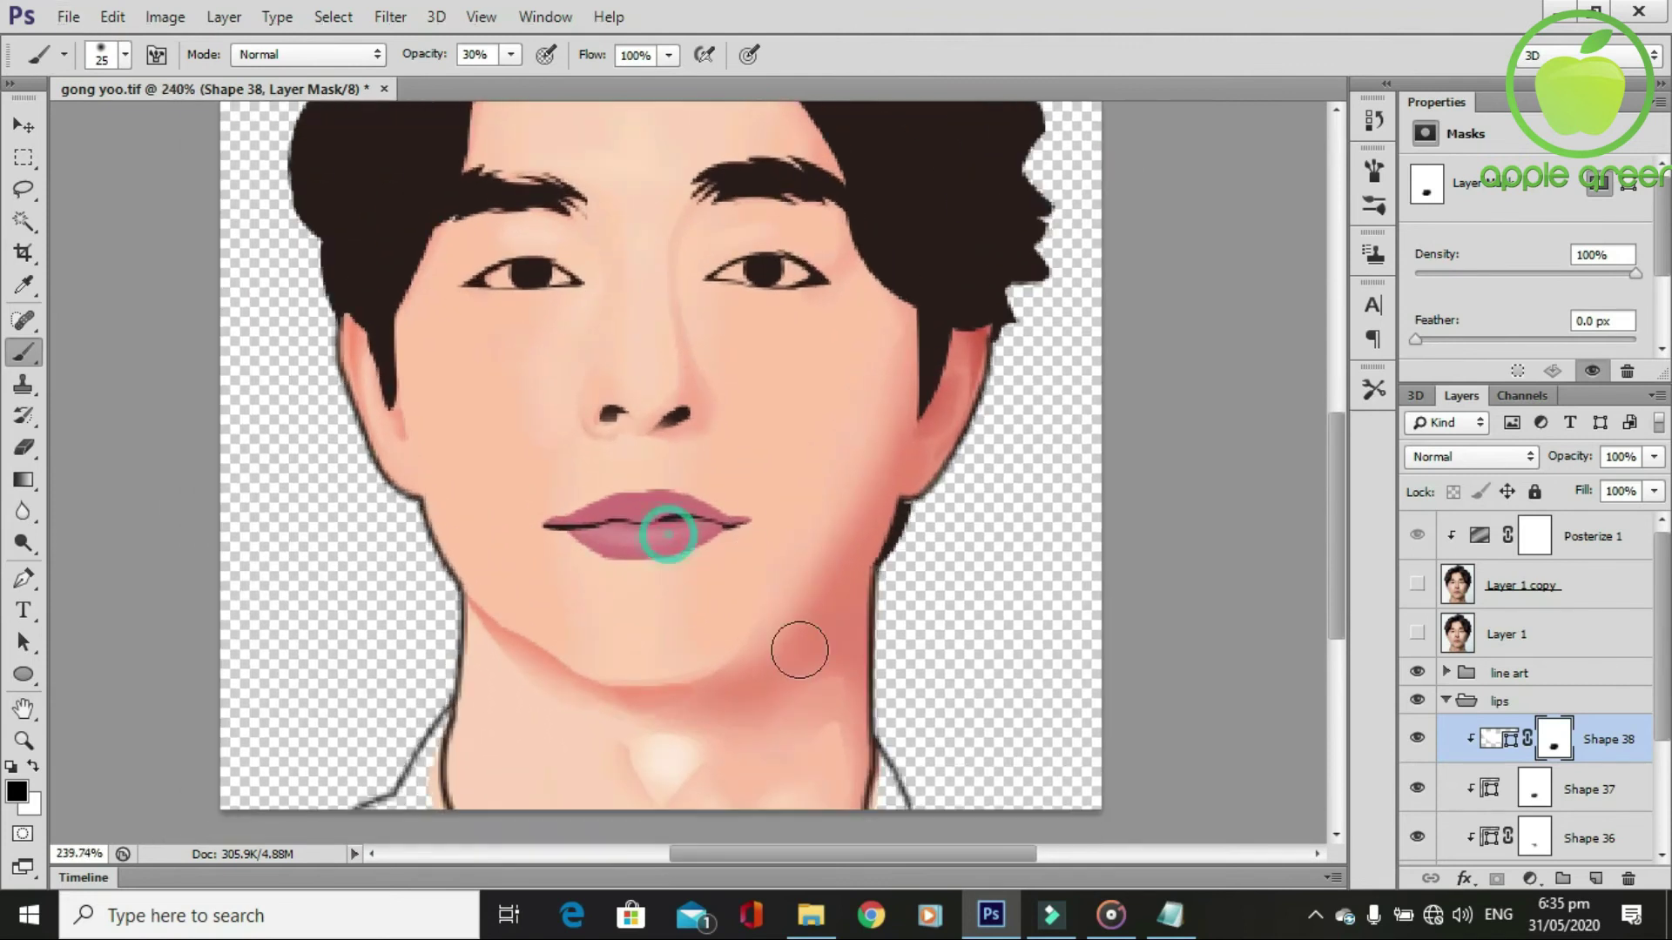
scroll(795, 653, "up", 1)
left_click(1416, 634)
scroll(751, 645, "up", 1)
Pen-draw Shape 39 as a curved shape along the mouth line from the right lip corner.
key("p")
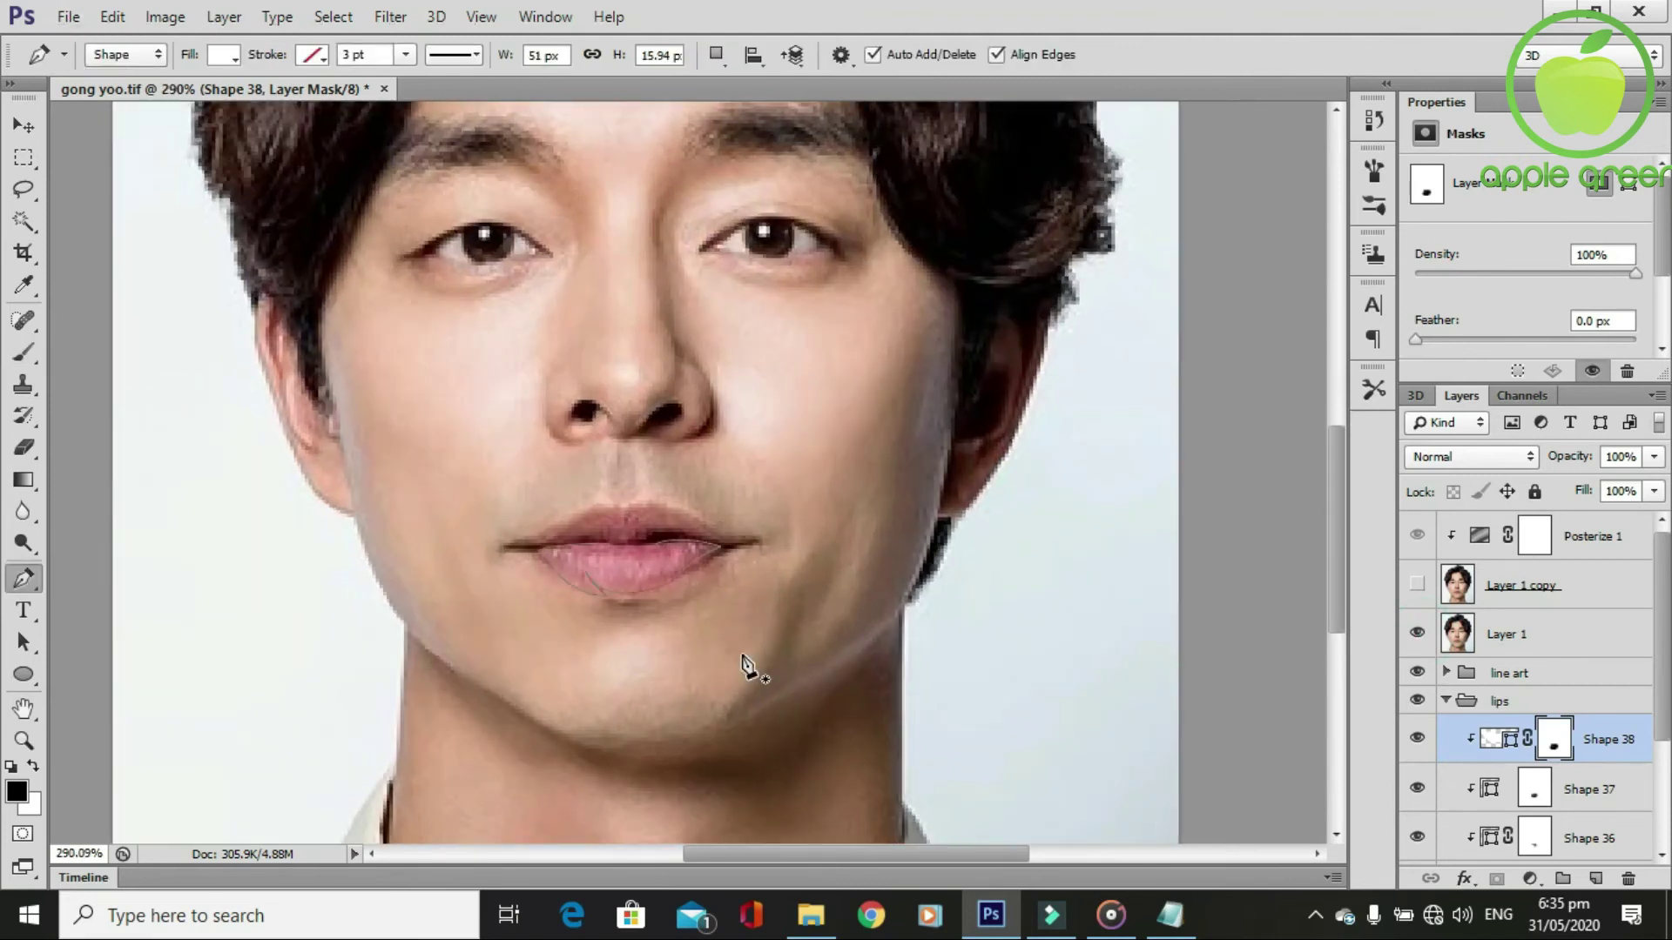
scroll(747, 665, "up", 1)
left_click(763, 530)
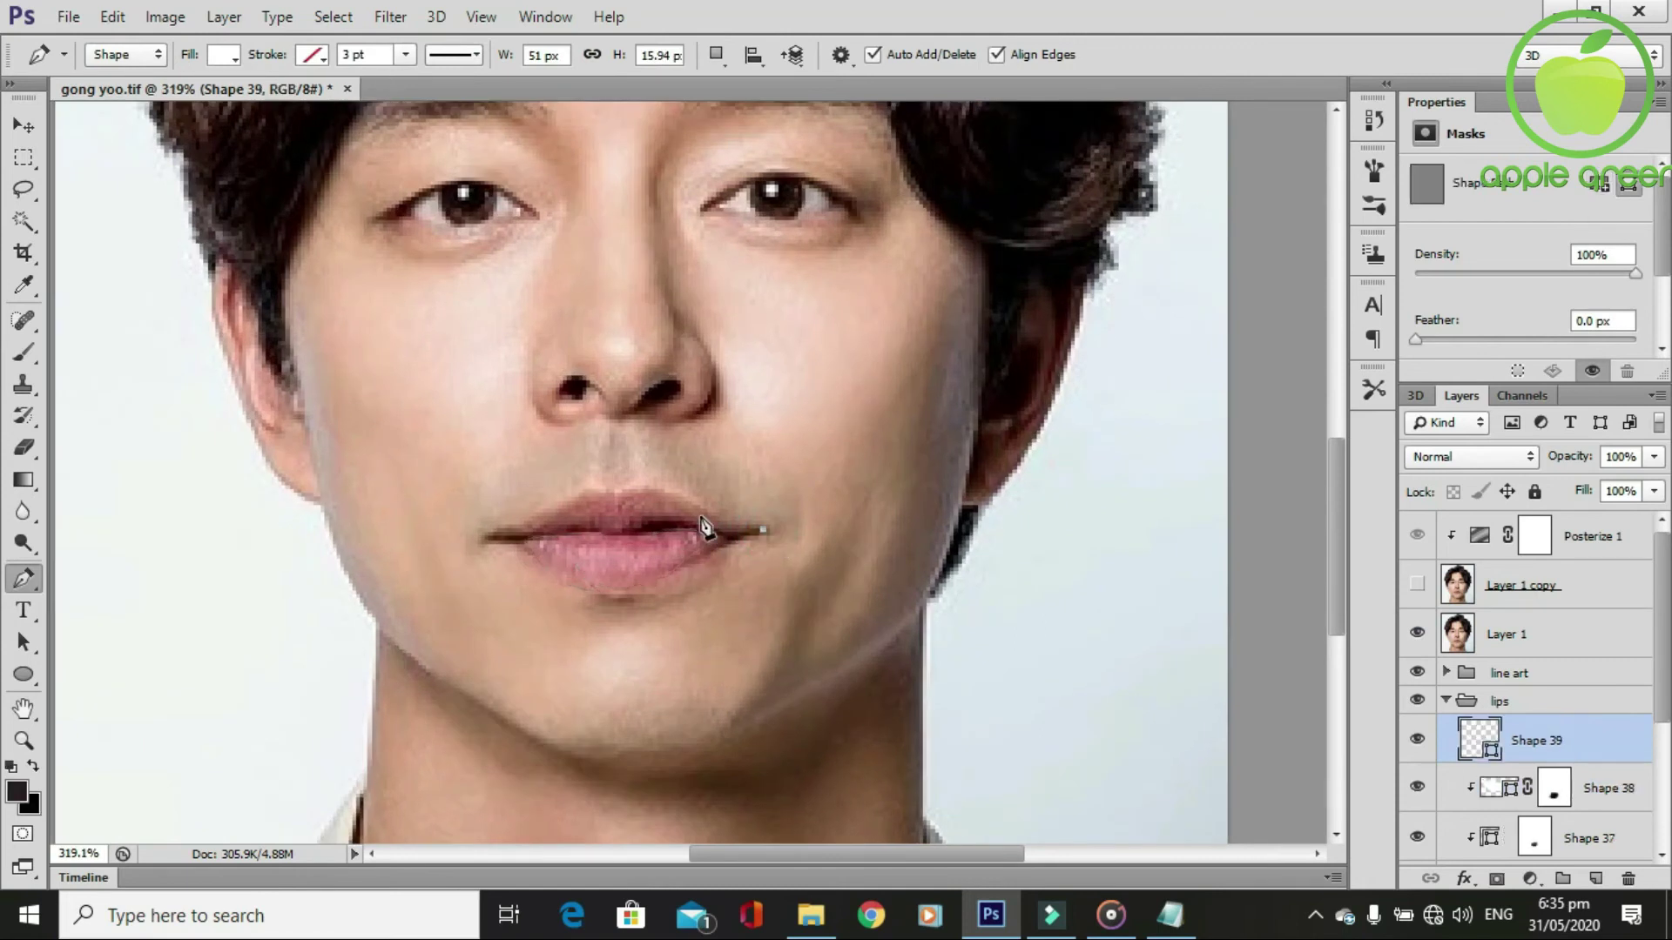
left_click(665, 497)
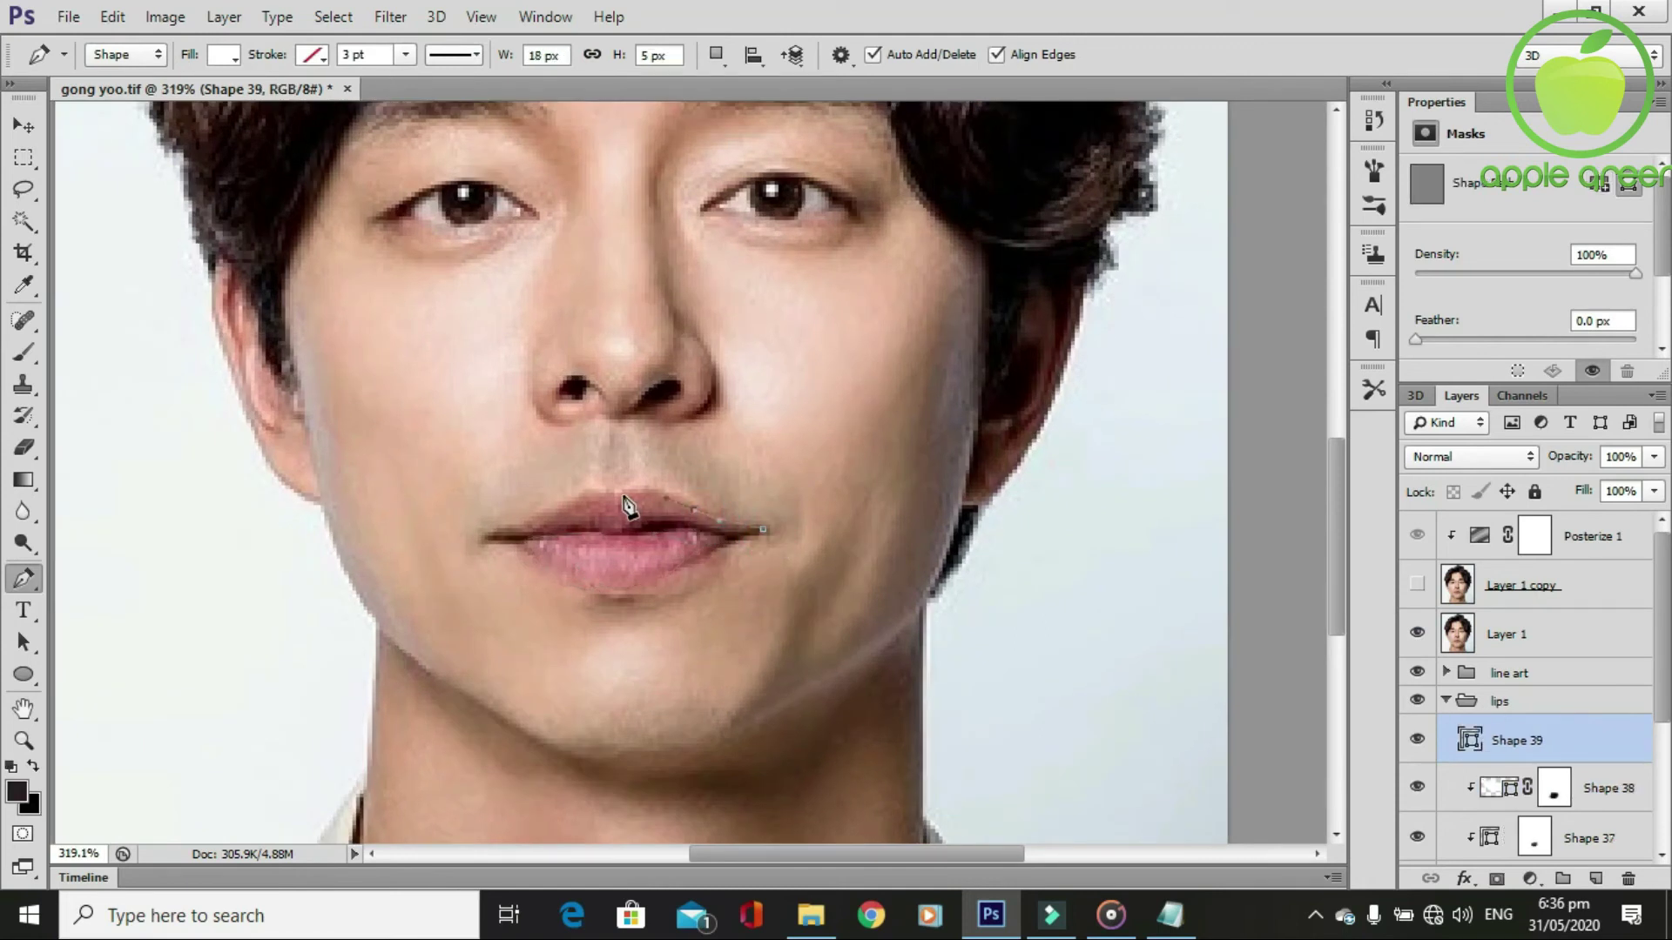
left_click_drag(629, 494, 618, 529)
left_click_drag(576, 533, 651, 535)
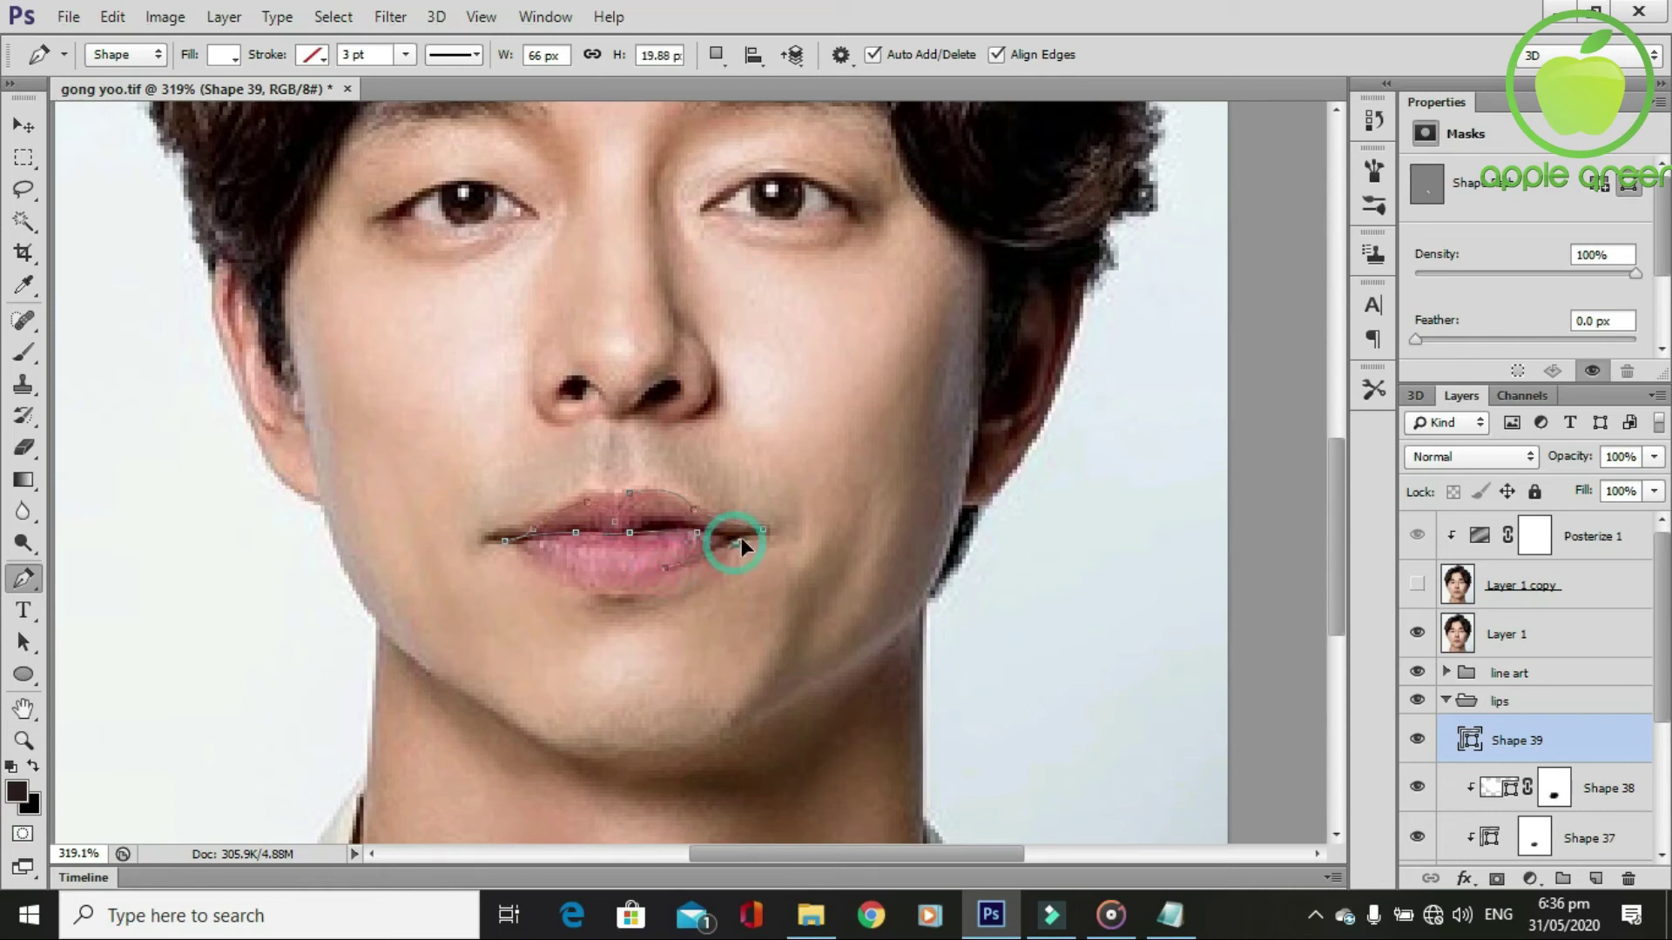
left_click_drag(736, 553, 765, 542)
scroll(826, 604, "down", 1)
Clip Shape 39 to the lips, hide the photo, and fill it with the dark hair colour.
left_click(1518, 756, "alt")
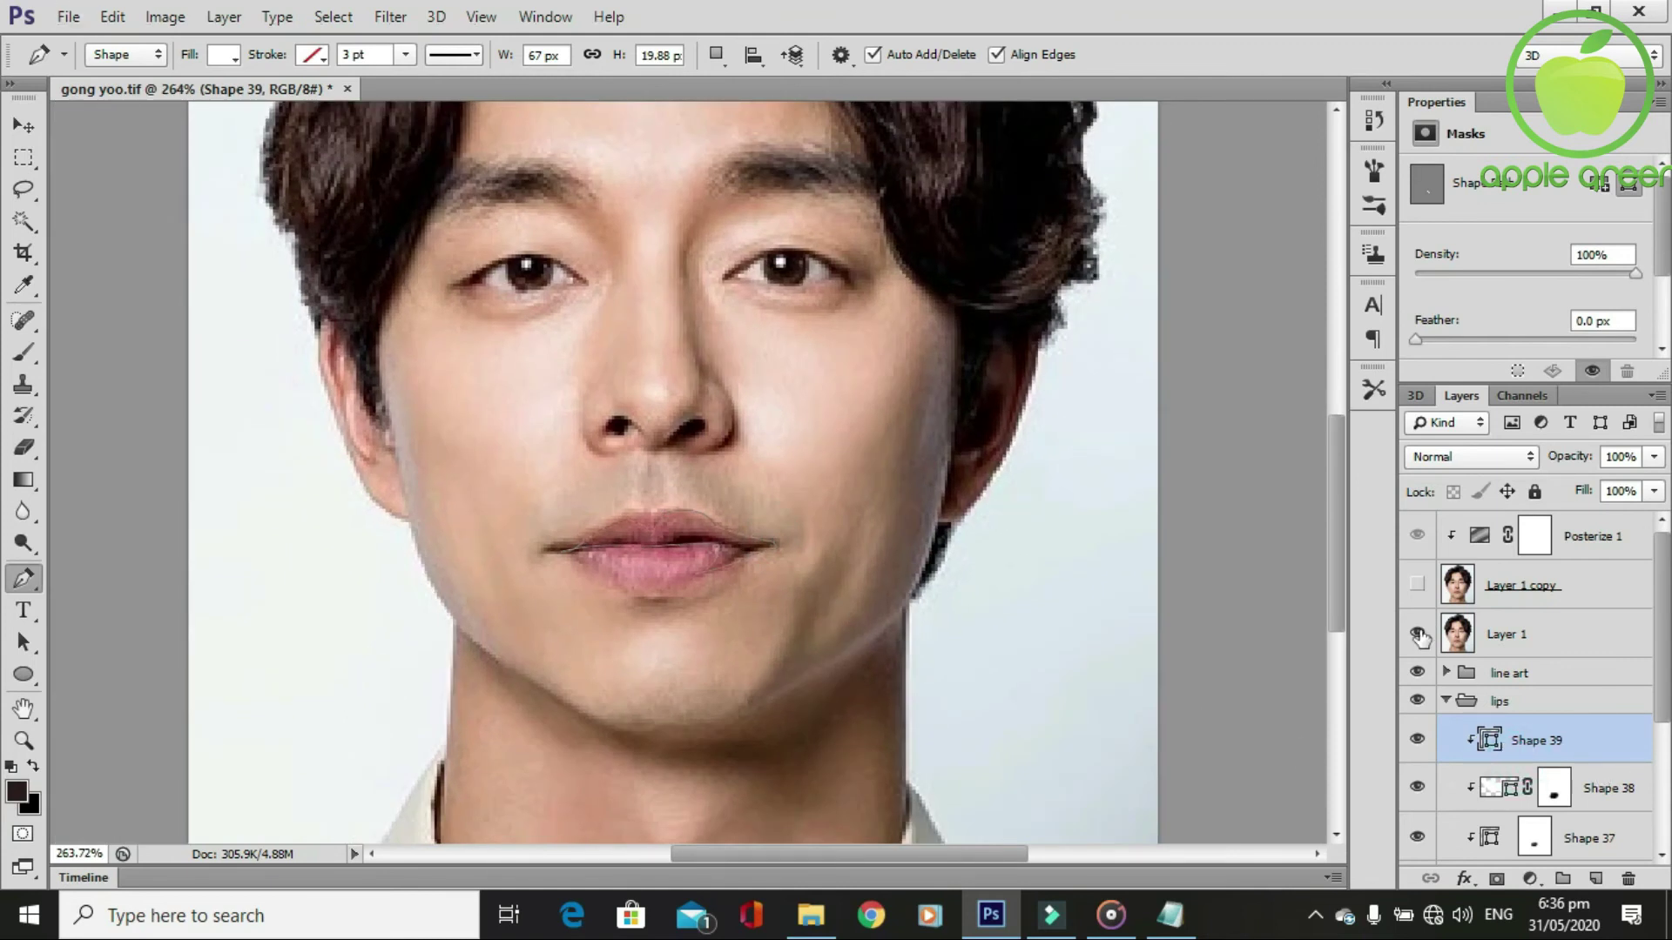
left_click(1418, 634)
scroll(664, 728, "up", 1)
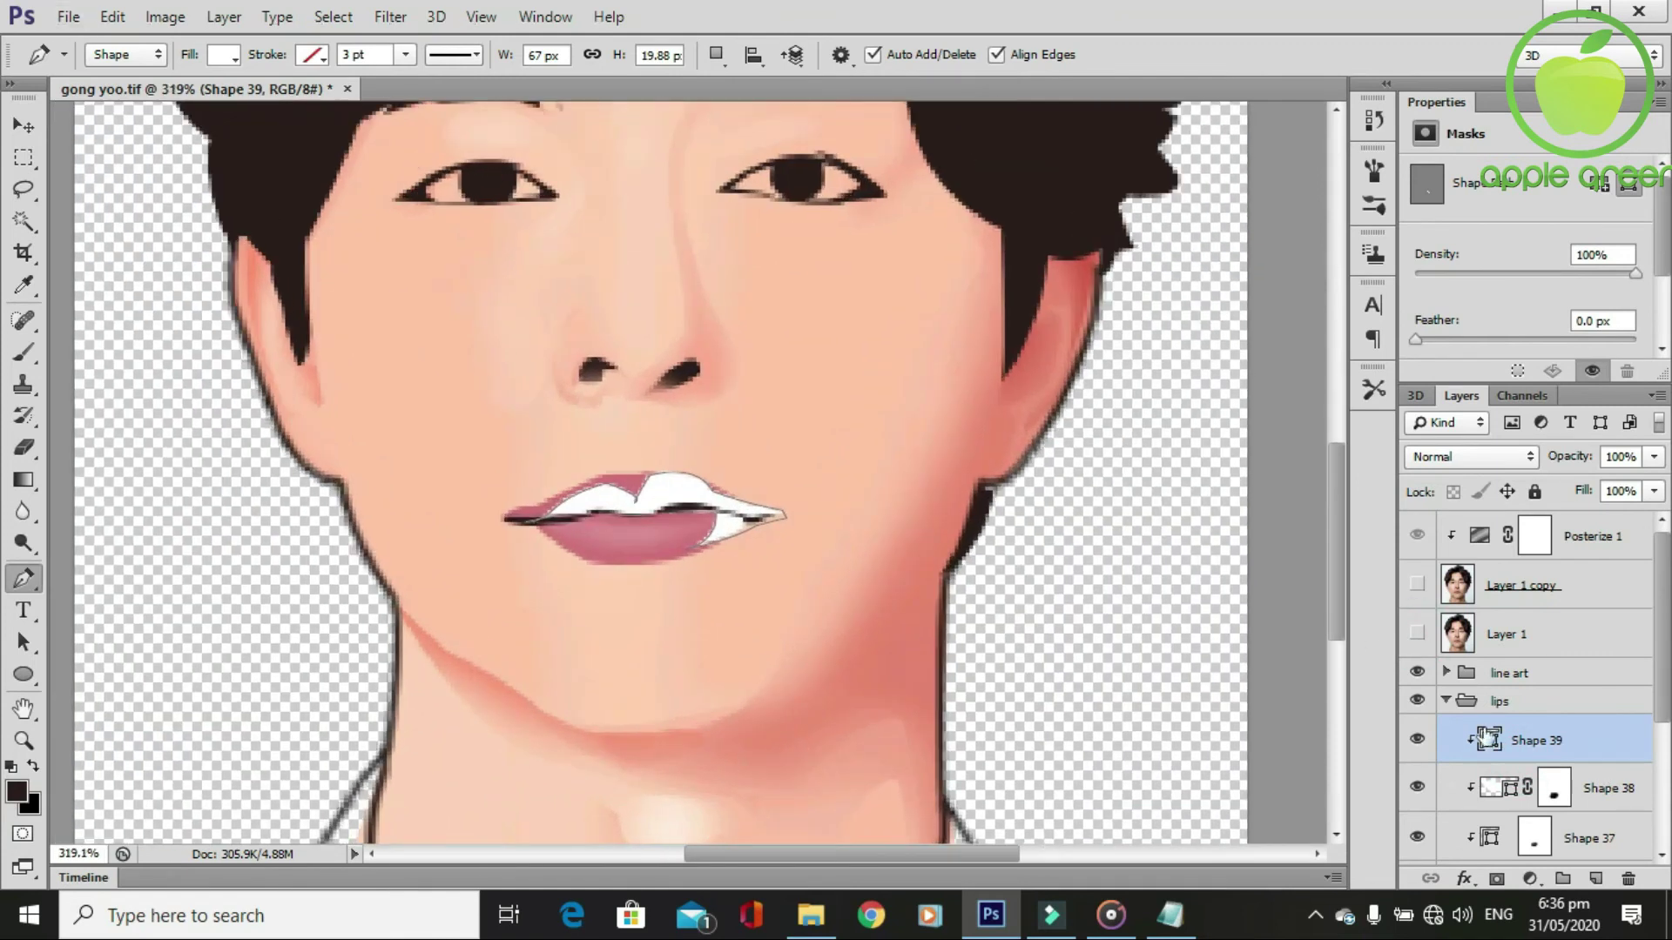
double_click(1489, 740)
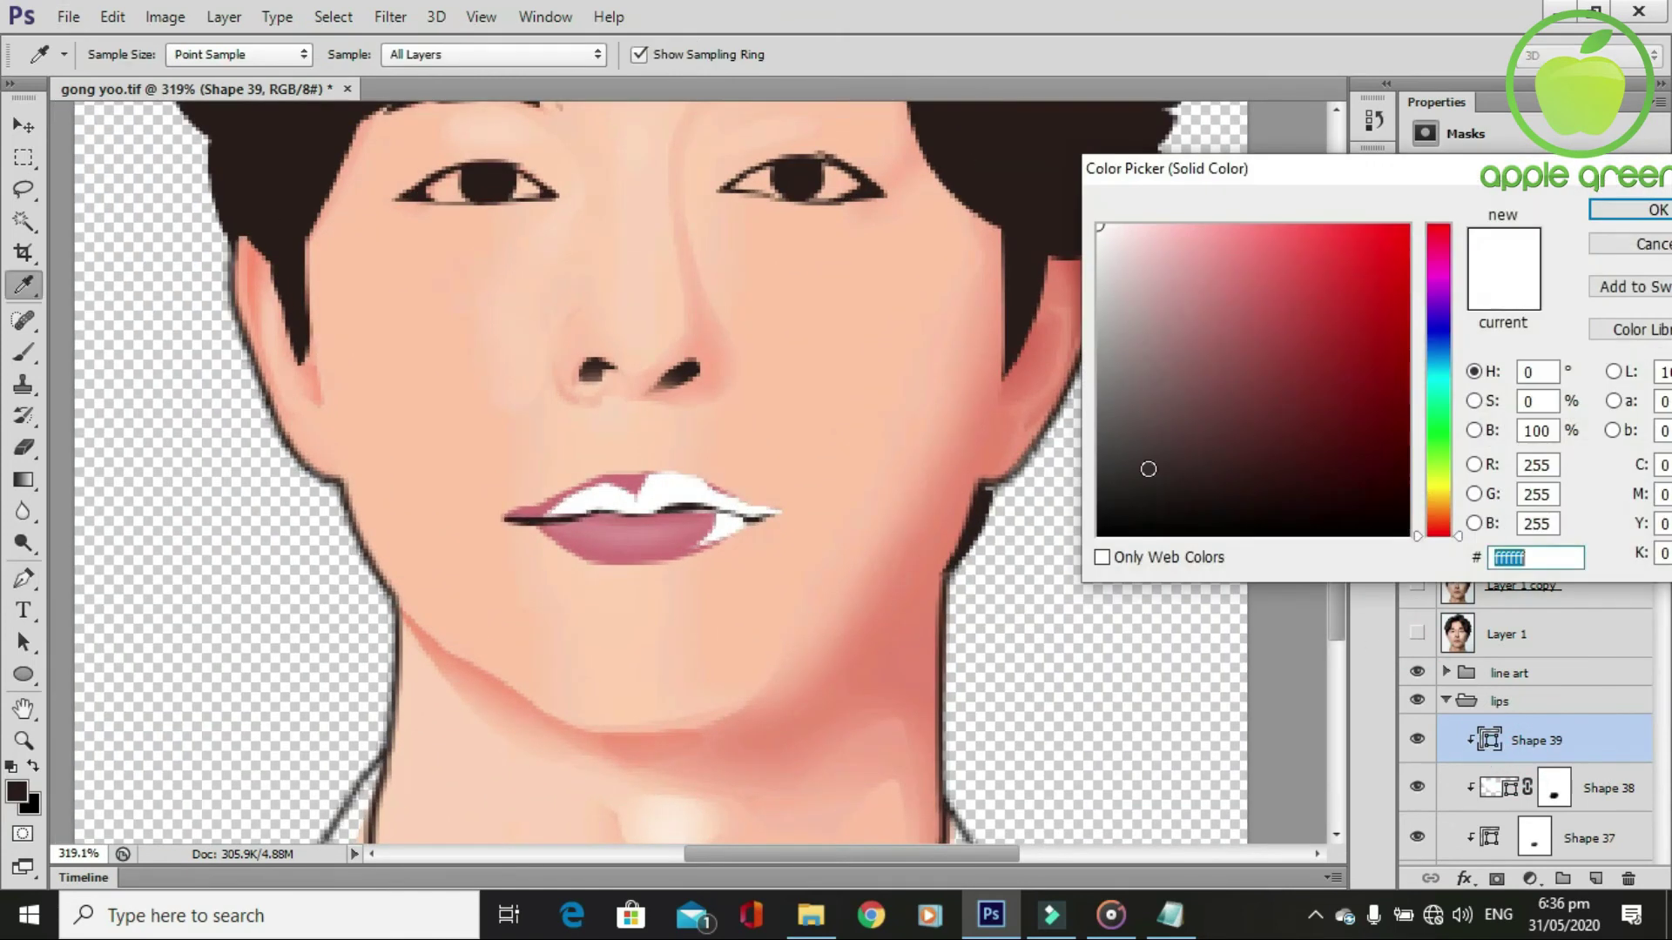
left_click(1010, 167)
key("Return")
Mask Shape 39 and brush it soft along the upper lip, then show the reference photo.
scroll(945, 639, "up", 1)
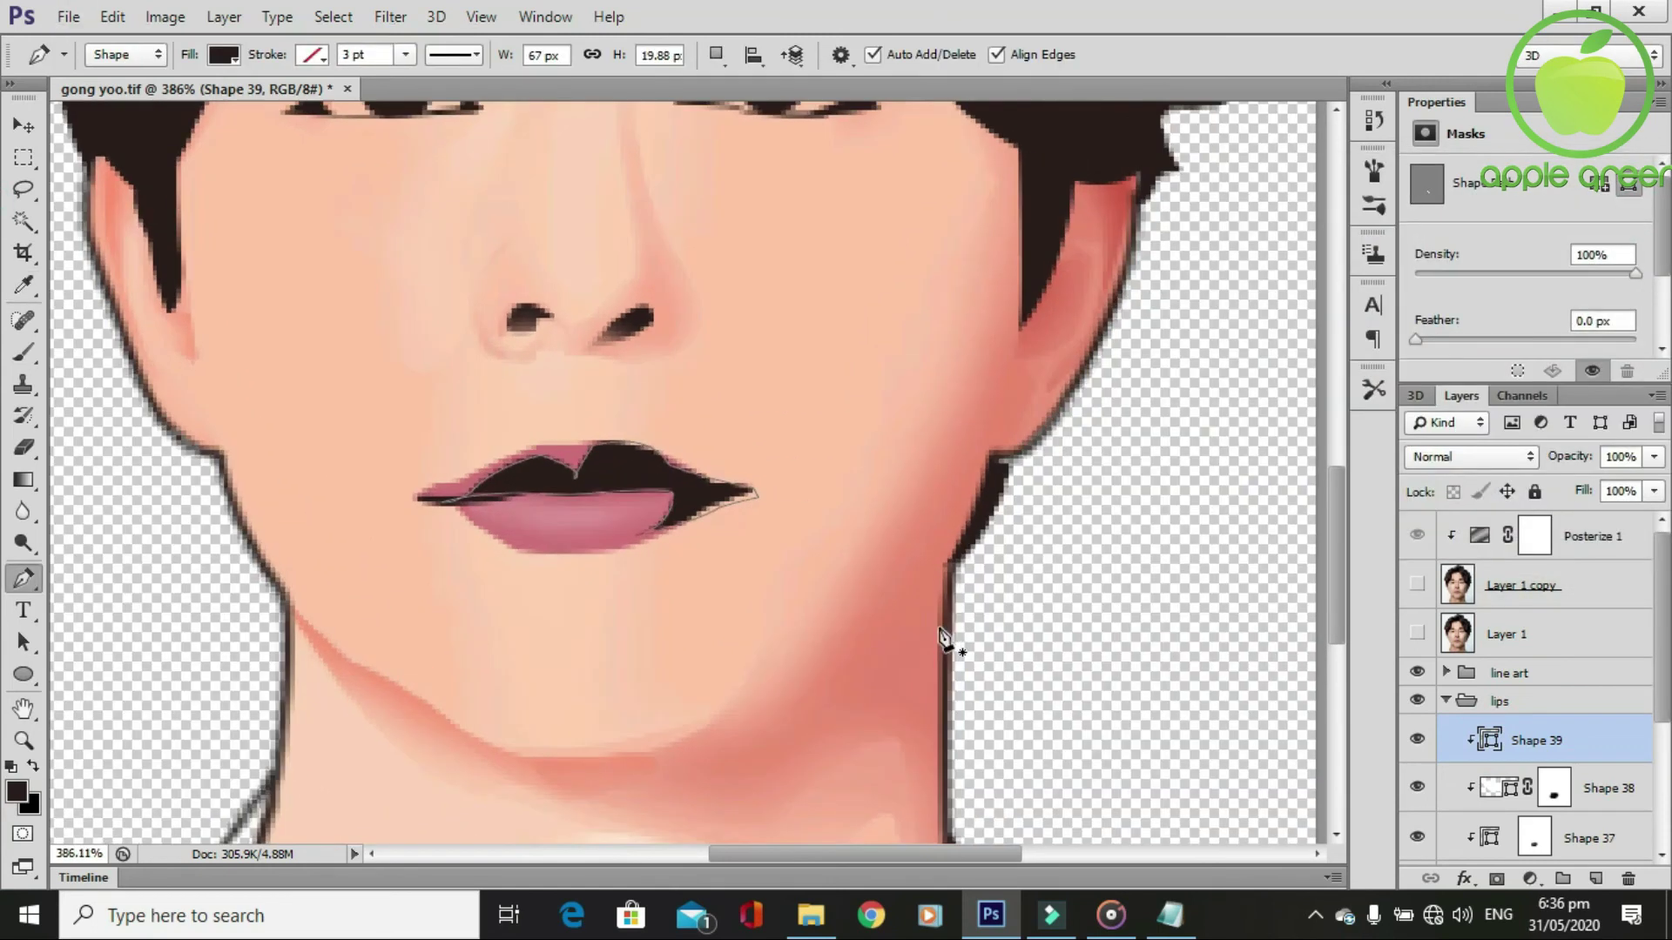
left_click(1496, 879)
scroll(697, 523, "up", 1)
key("b")
mouse_move(496, 488)
left_mouse_down()
mouse_move(385, 538)
mouse_move(522, 474)
mouse_move(709, 478)
mouse_move(467, 504)
mouse_move(746, 496)
mouse_move(709, 597)
mouse_move(761, 571)
mouse_move(693, 600)
mouse_move(671, 634)
mouse_move(709, 523)
mouse_move(707, 585)
left_mouse_up()
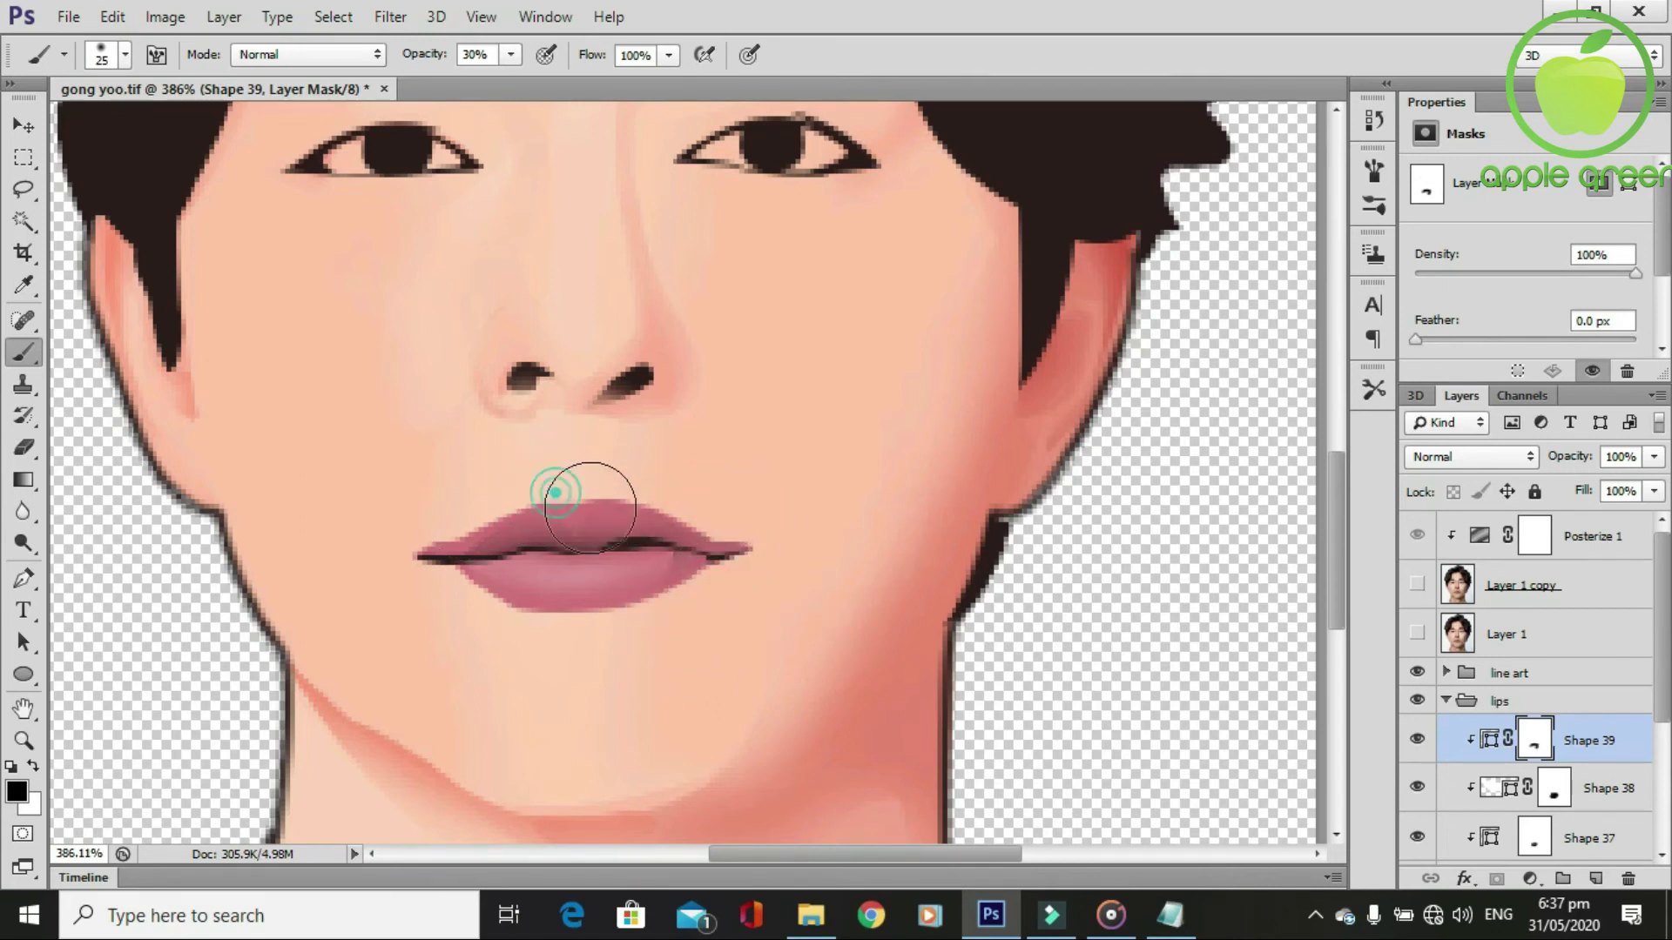
scroll(823, 671, "down", 3)
scroll(723, 685, "up", 2)
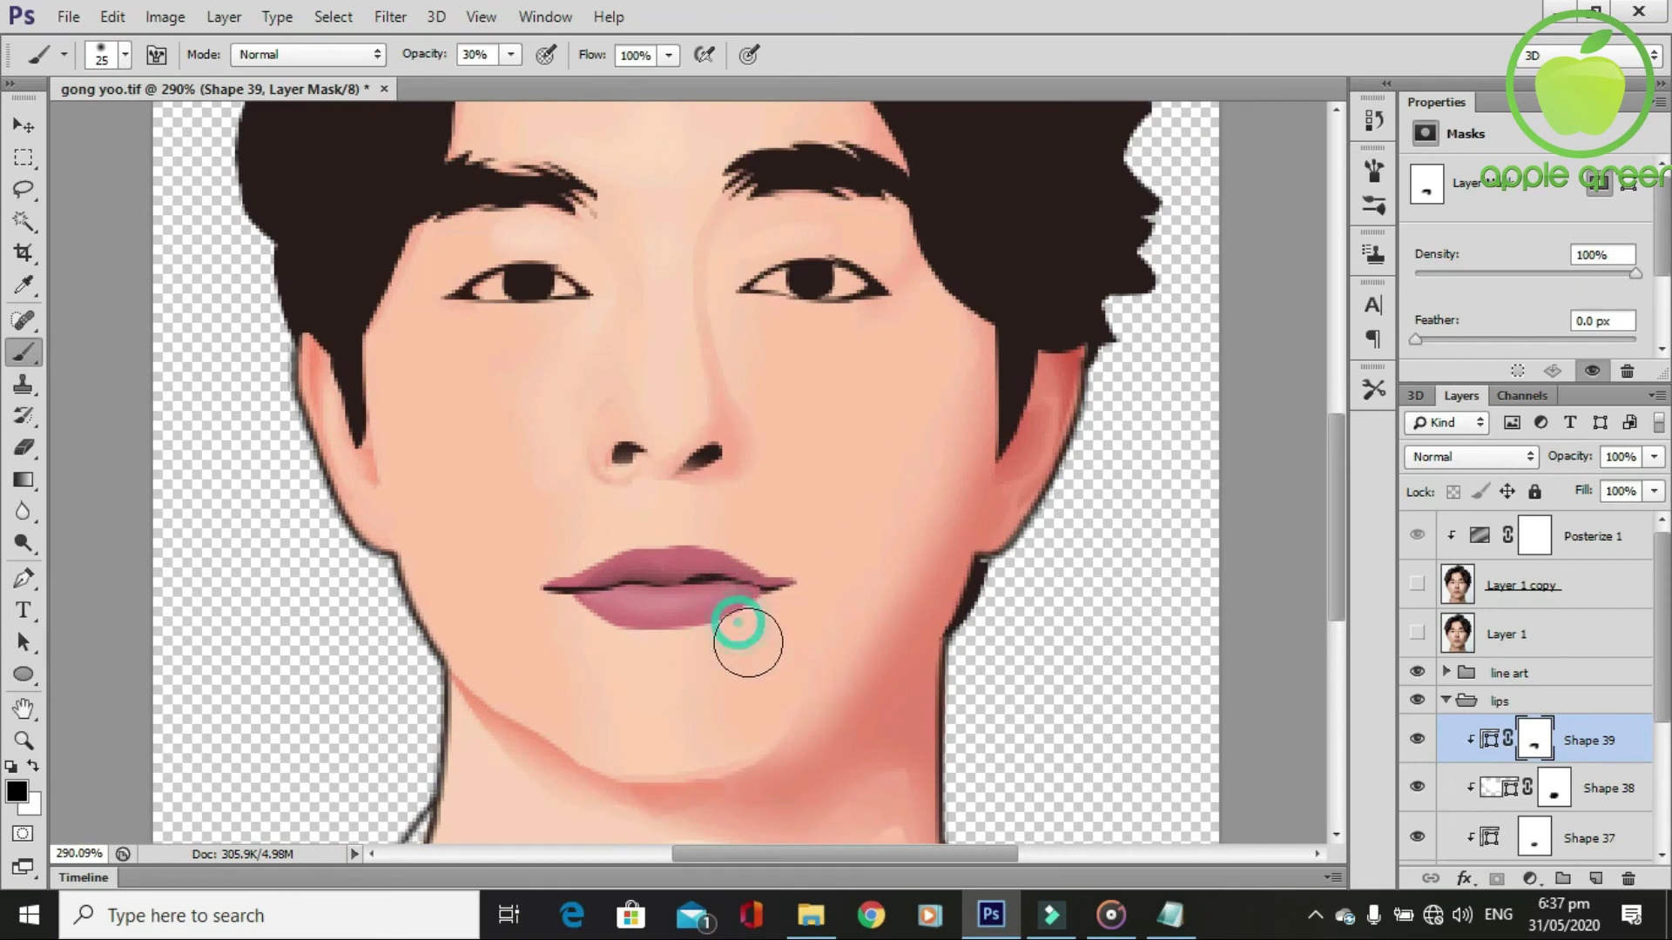
scroll(732, 670, "down", 3)
scroll(732, 671, "up", 1)
scroll(684, 691, "down", 1)
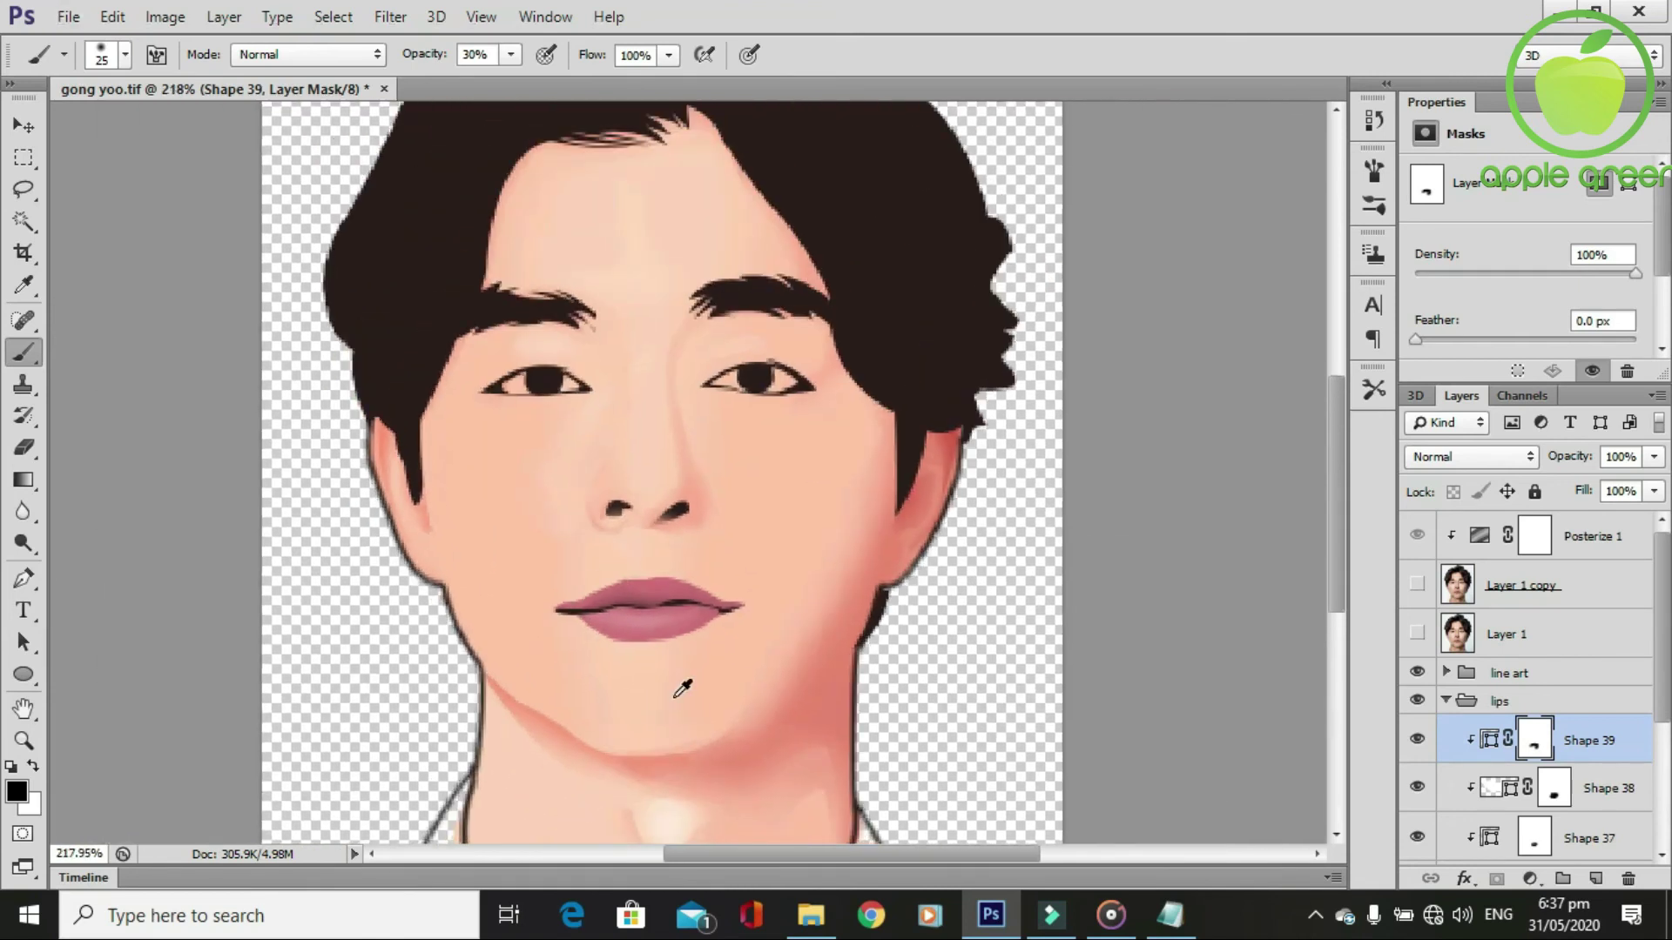
scroll(699, 679, "up", 1)
scroll(697, 672, "up", 2)
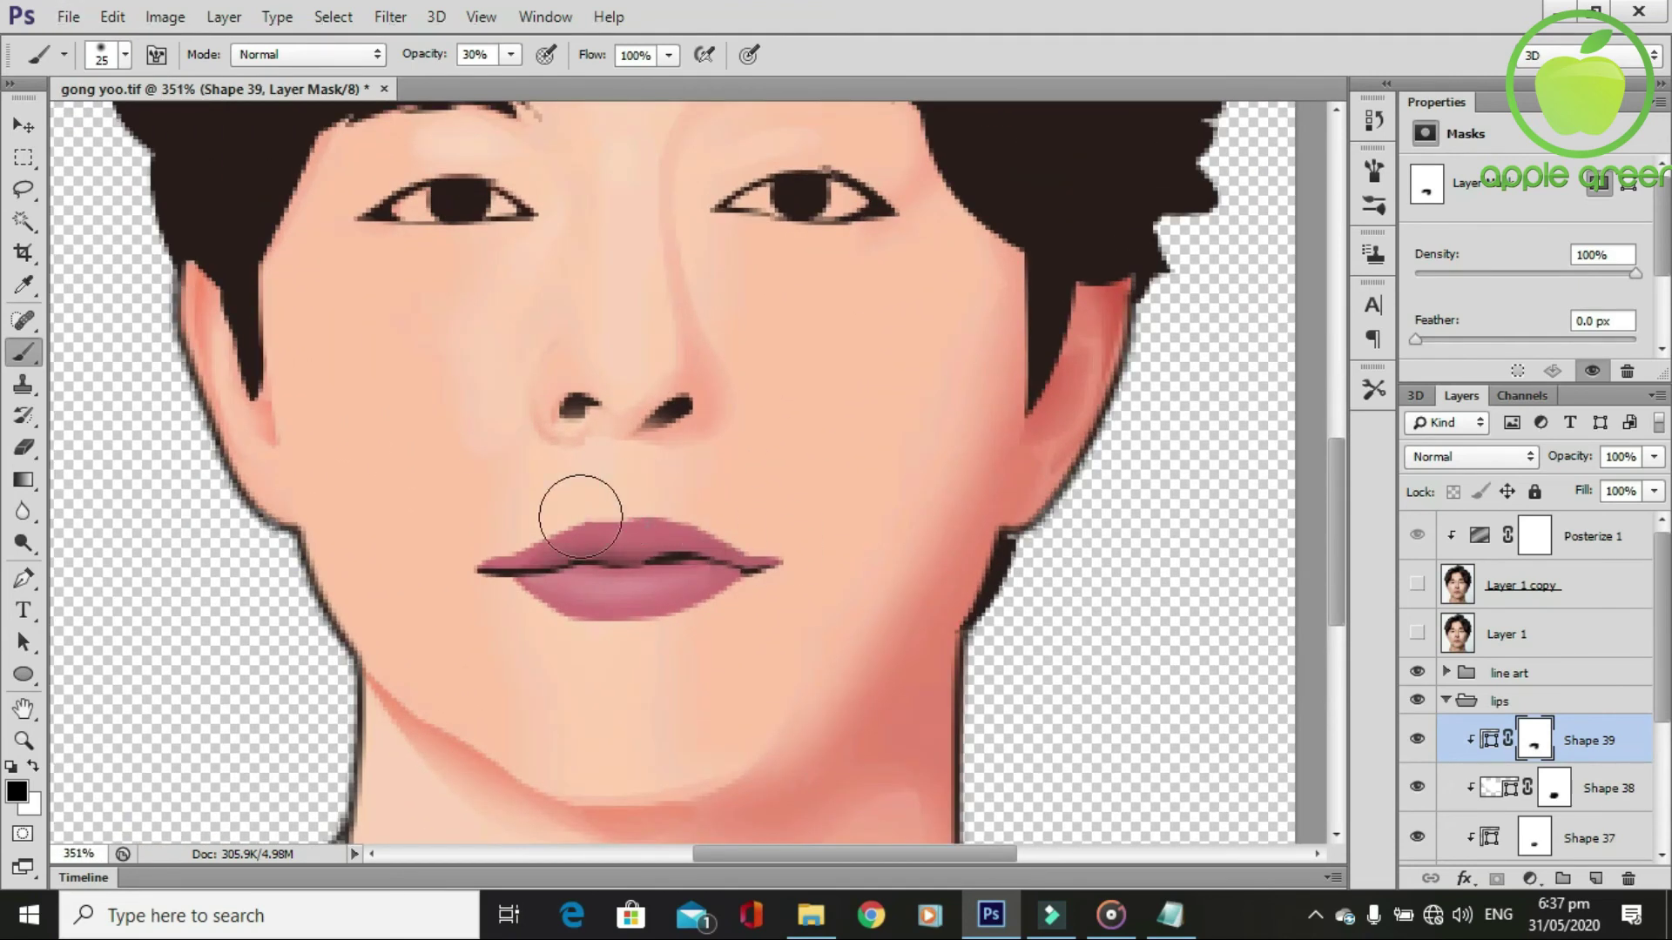
scroll(467, 551, "down", 2)
left_click(1417, 634)
Start Shape 40 with Pen anchors across the upper lip to the left lip corner.
scroll(508, 615, "up", 2)
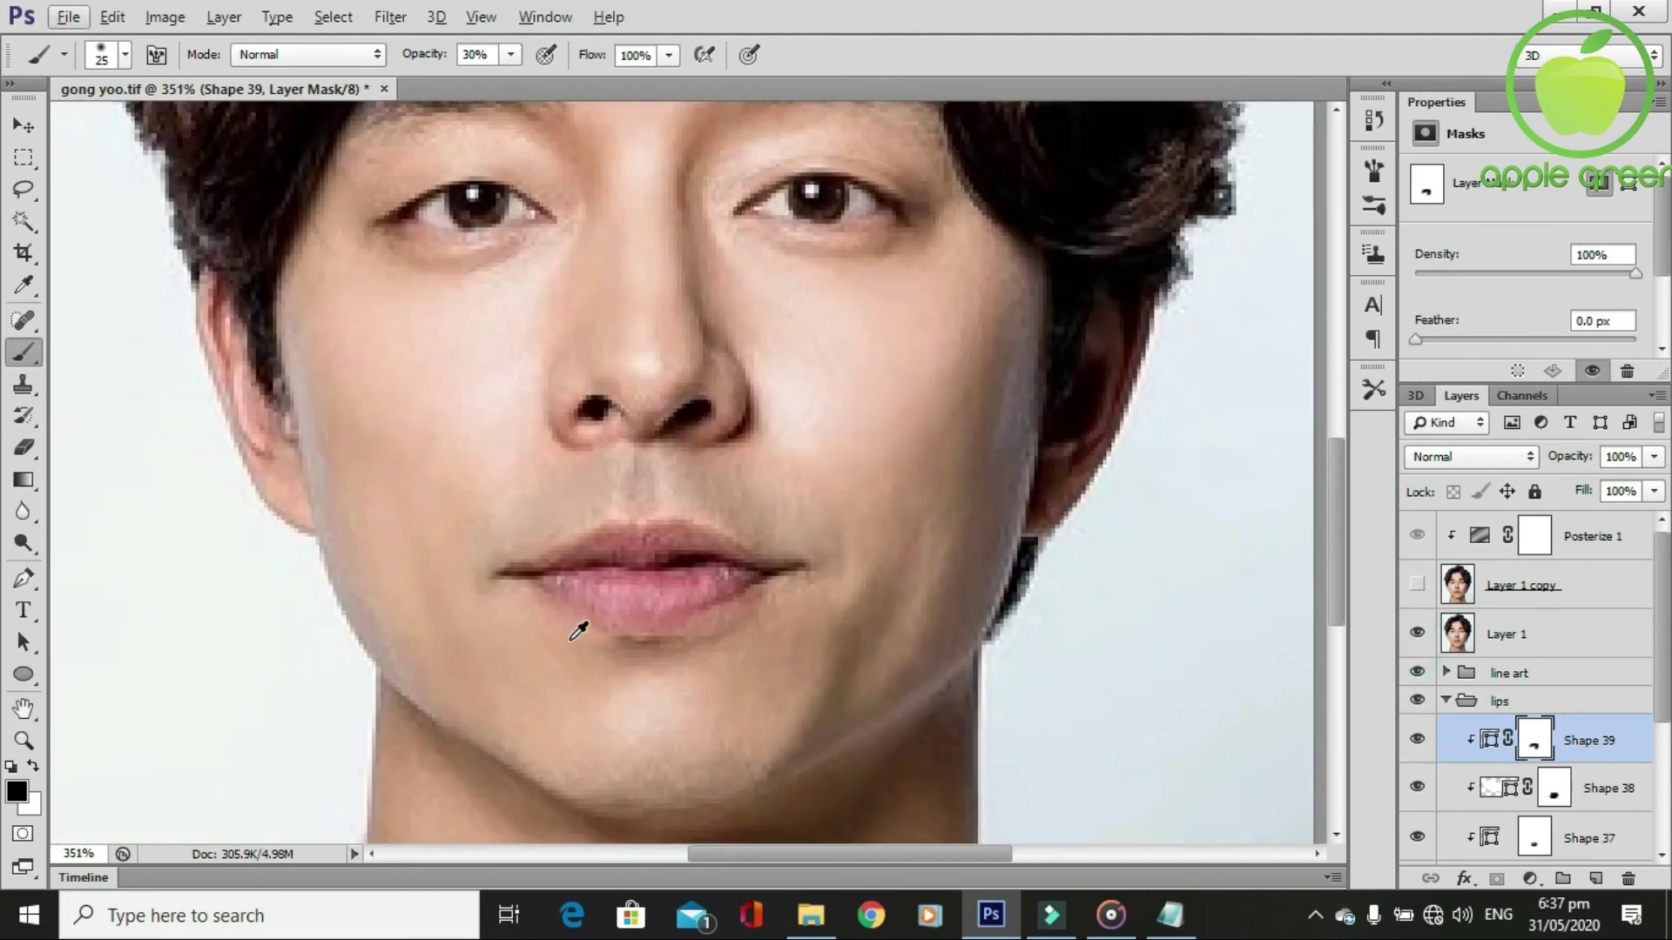
key("p")
scroll(575, 652, "up", 1)
left_click(668, 533)
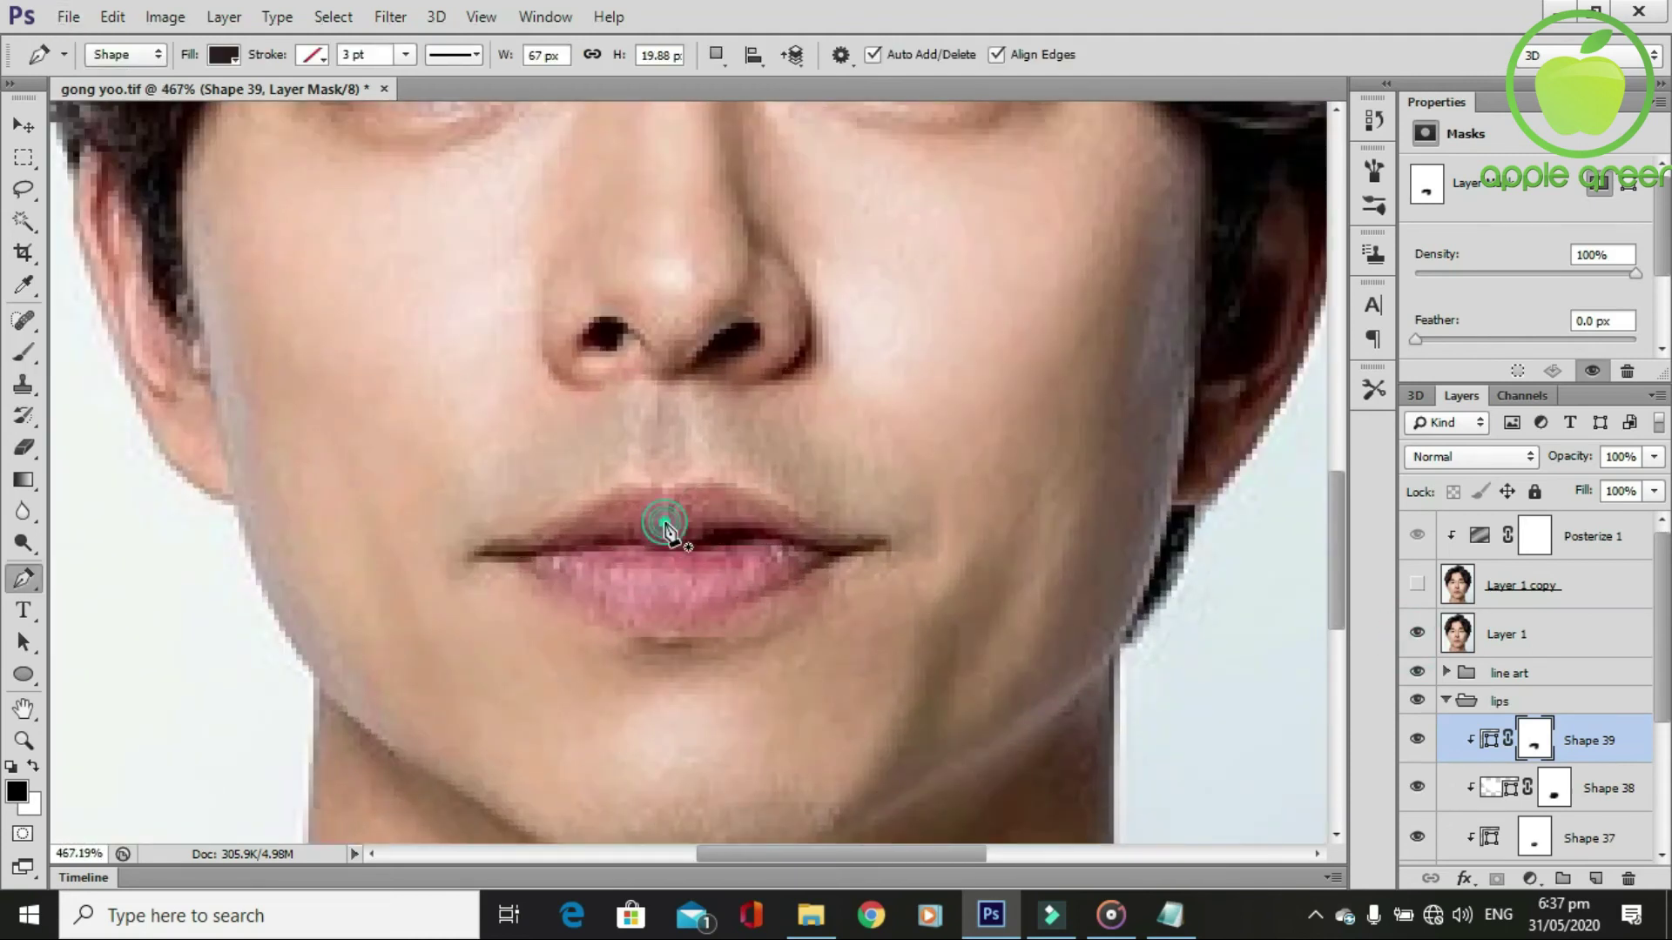
left_click(592, 519)
left_click(539, 541)
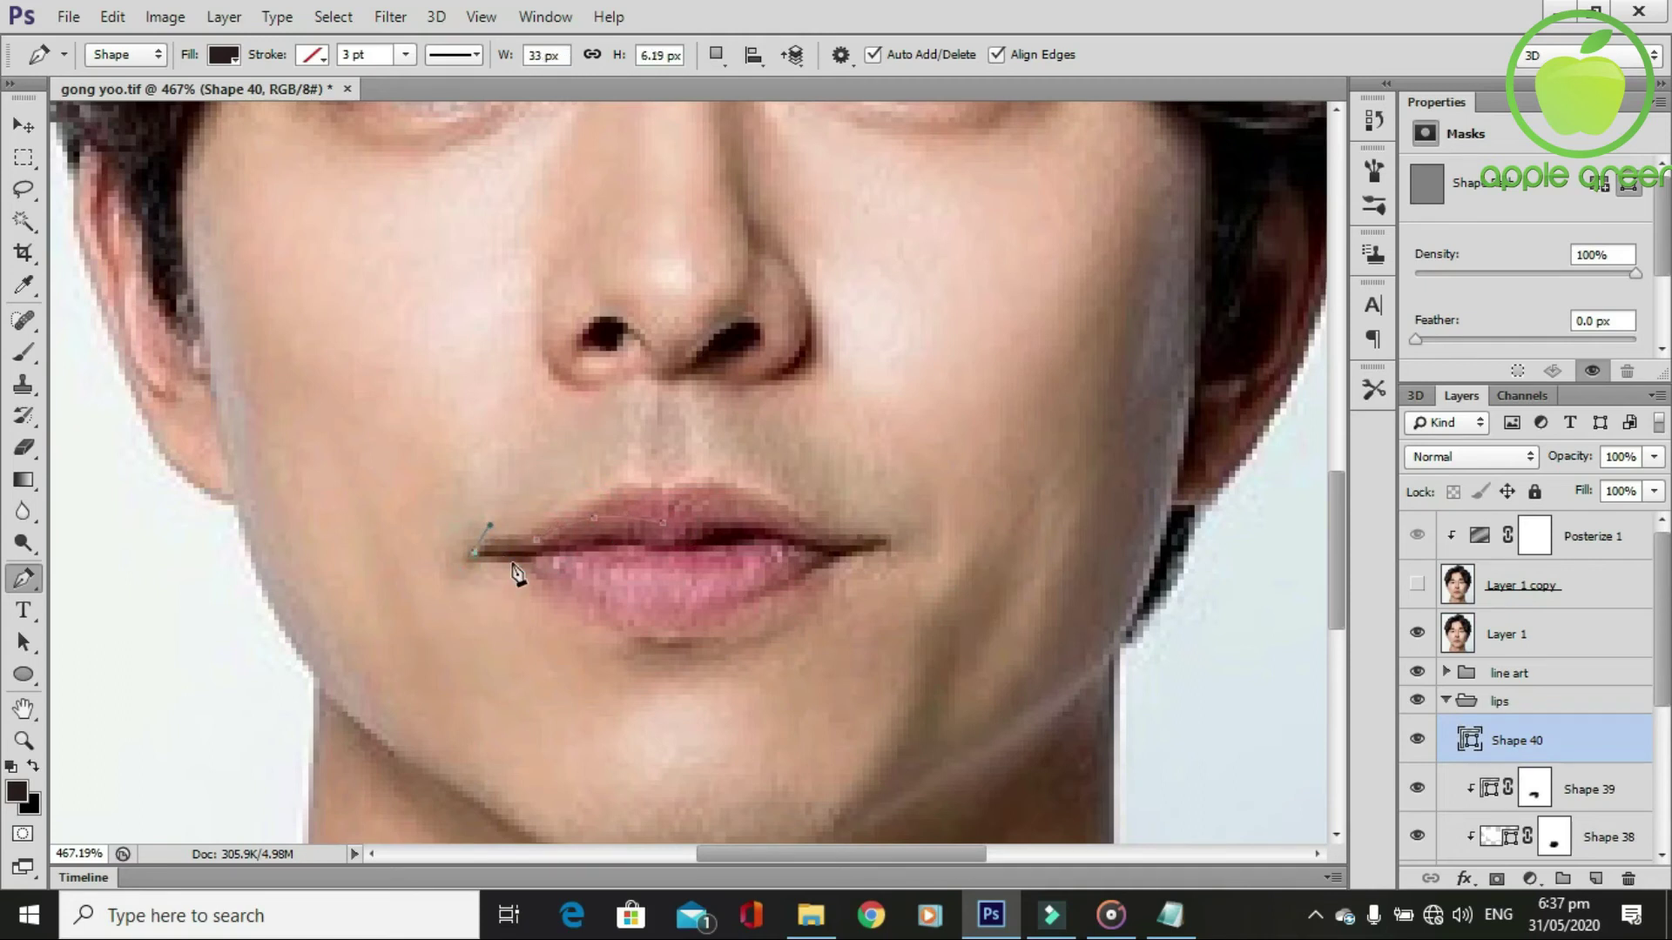
left_click(560, 552)
left_click(572, 554)
Extend Shape 40 along the mouth line to the right corner and close the path.
left_click(737, 546)
left_click(813, 562)
left_click_drag(862, 557, 890, 564)
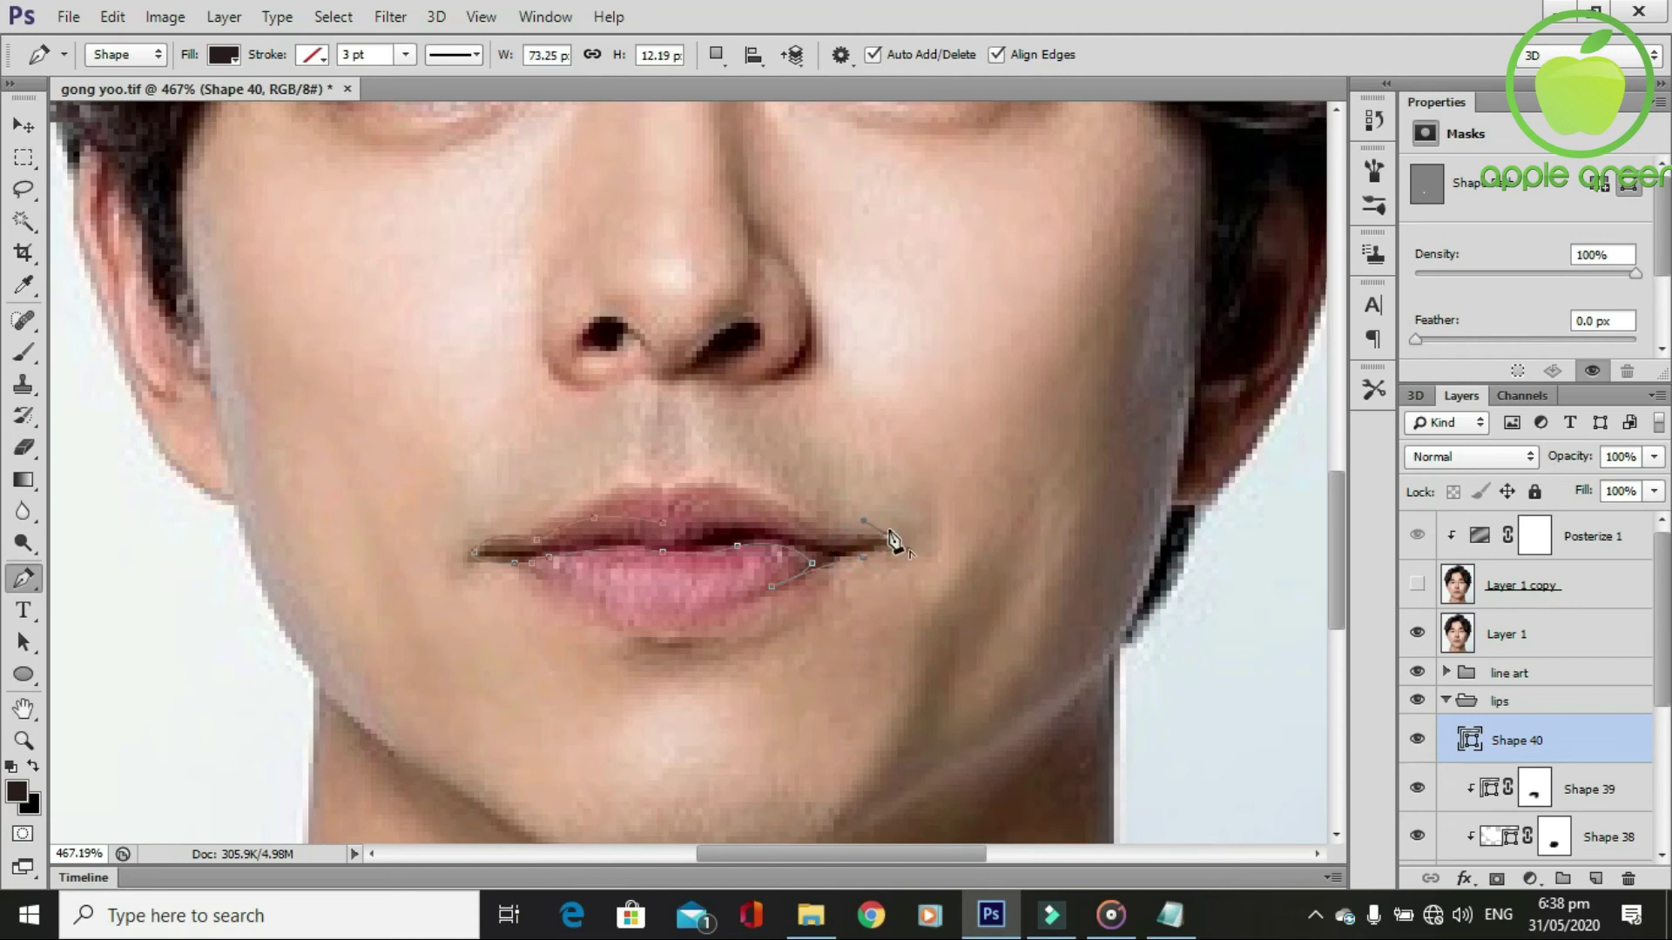
left_click_drag(821, 537, 830, 538)
left_click_drag(664, 558, 696, 531)
key("Return")
Clip Shape 40 to the lips, hide the photo, and set its opacity to 55%.
left_click(1489, 756, "alt")
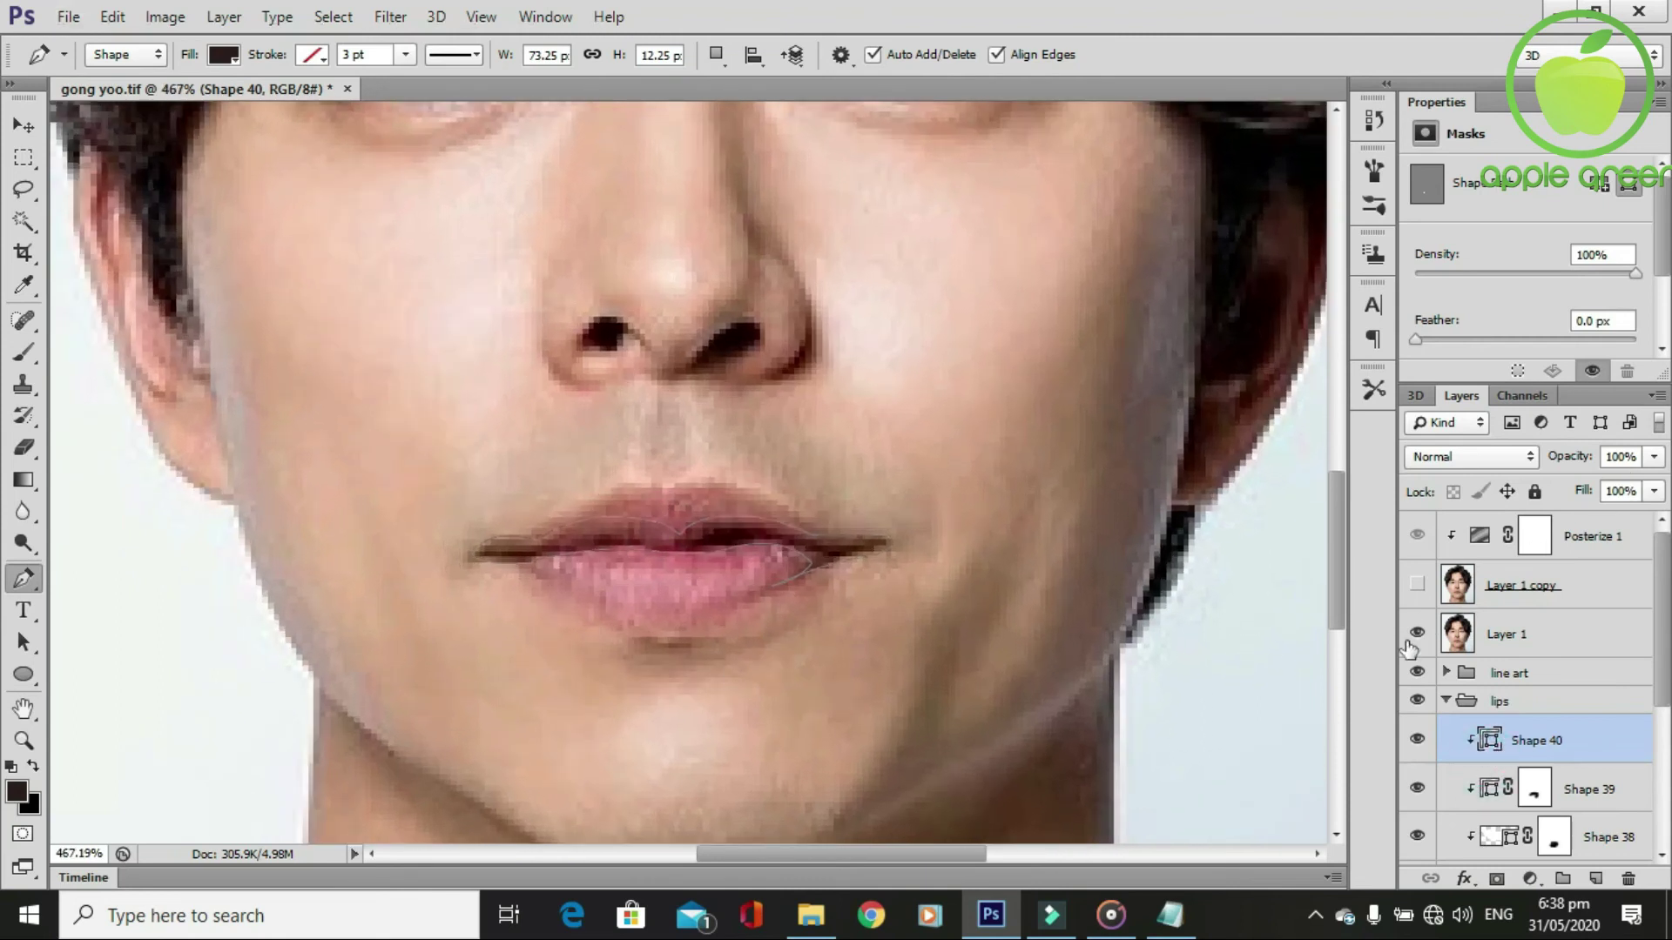
left_click(1415, 635)
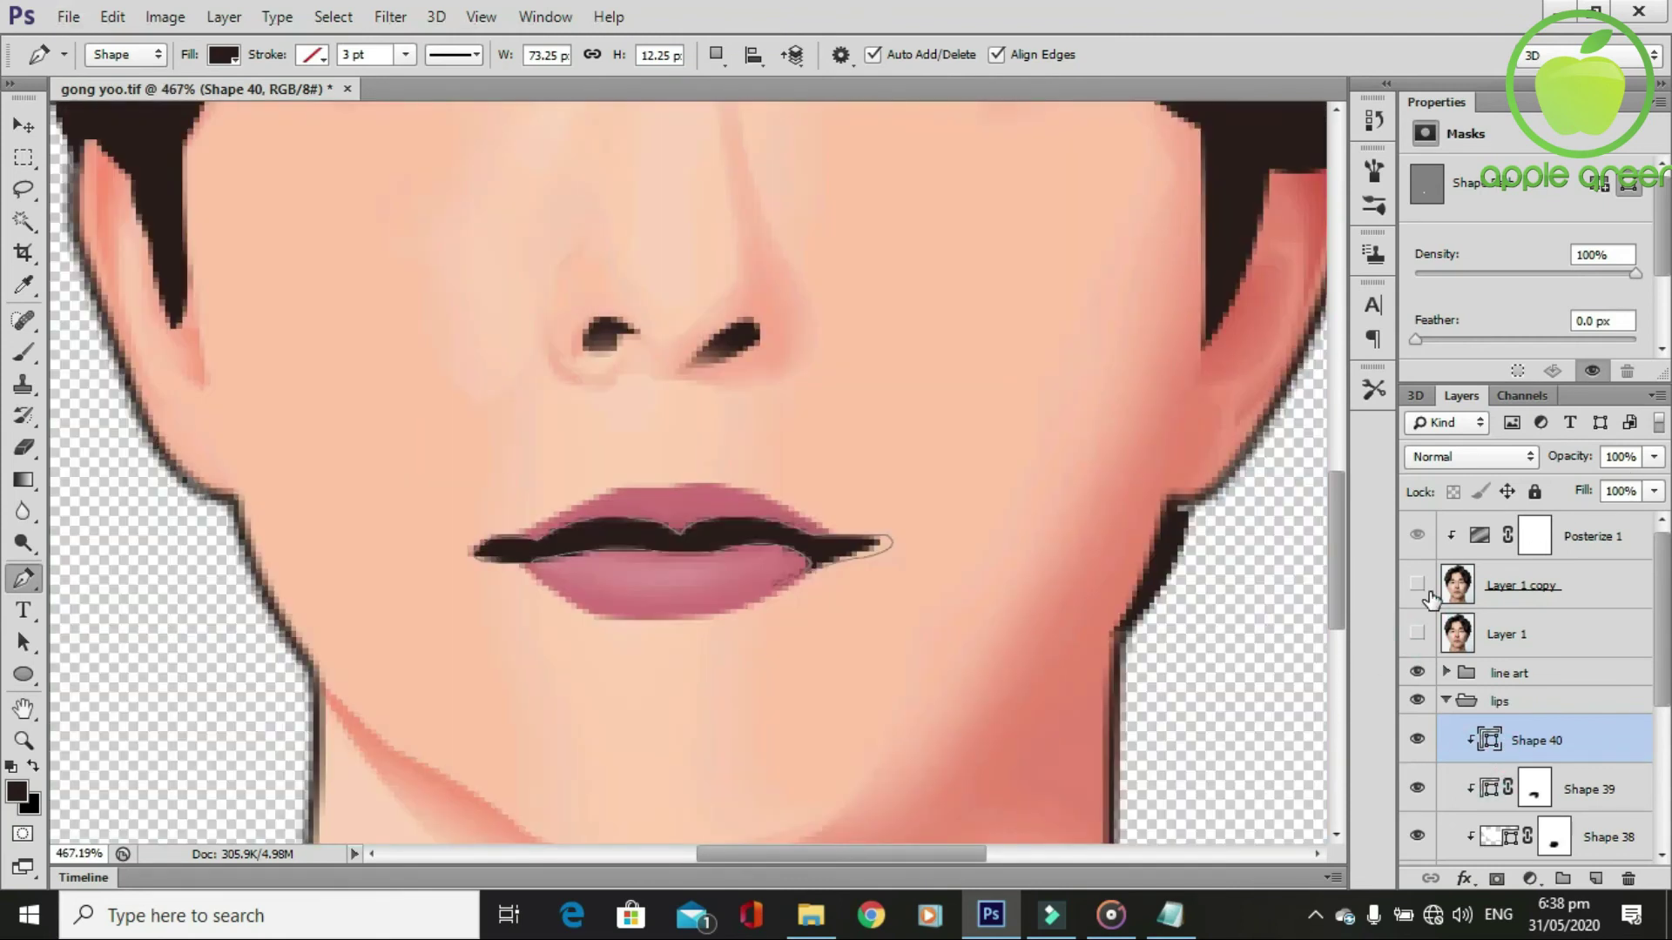
left_click(1654, 457)
left_click_drag(1654, 484, 1602, 487)
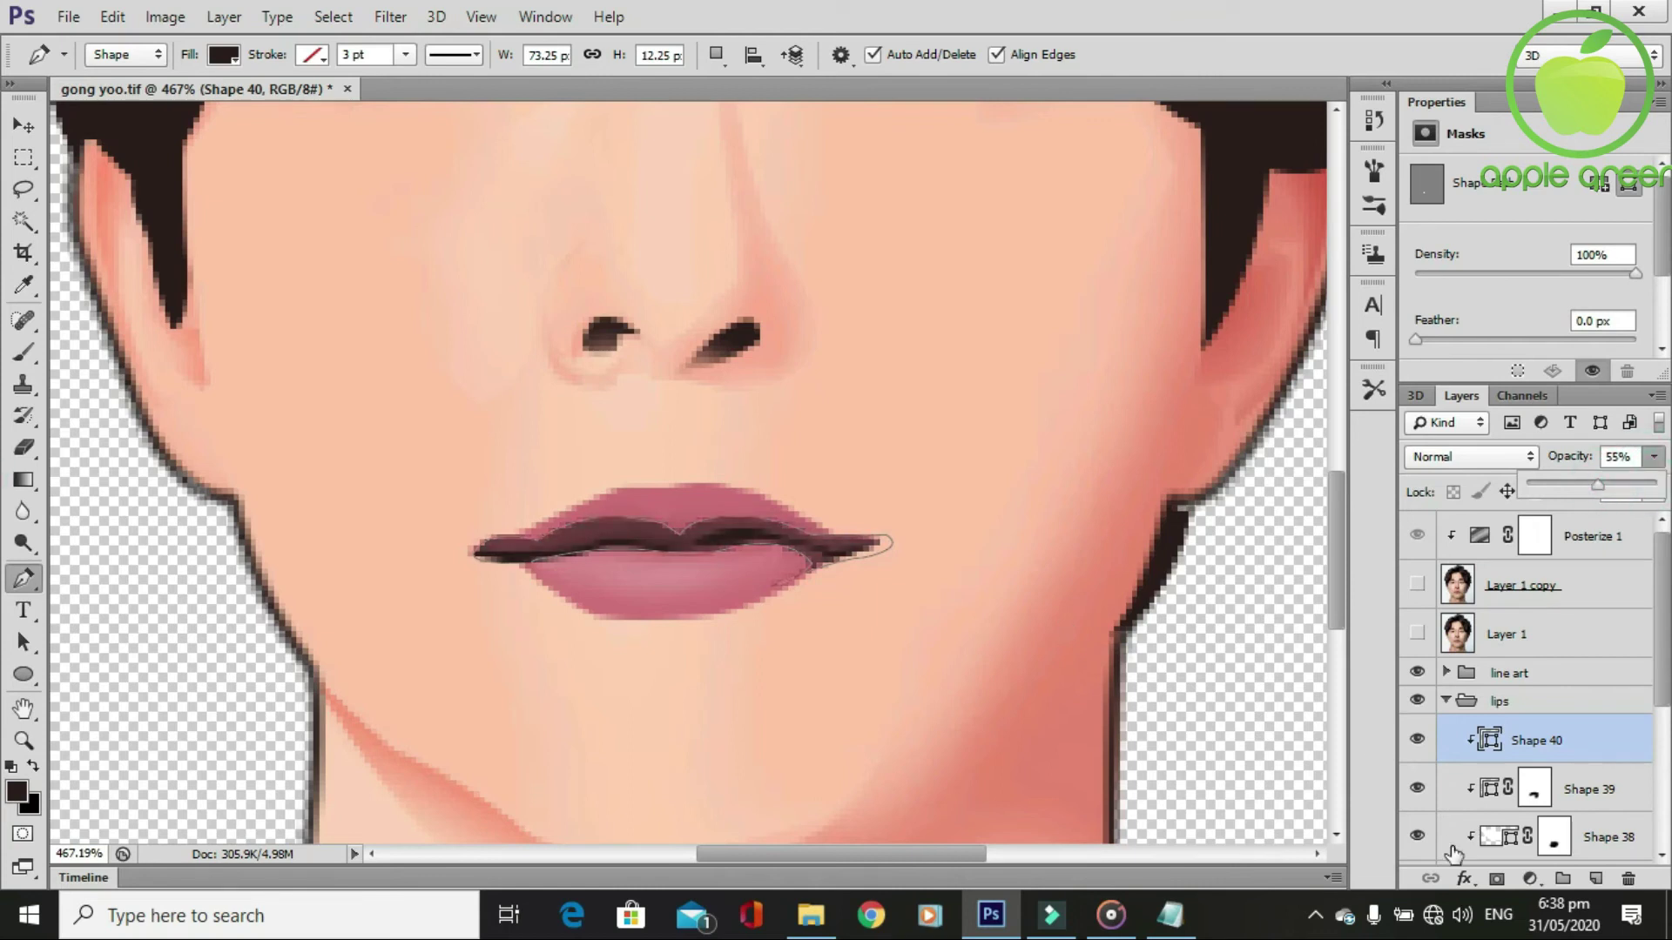
Add a layer mask to Shape 40 and brush away its dark shading on the upper lip.
left_click(1497, 879)
key("b")
mouse_move(589, 480)
left_mouse_down()
mouse_move(690, 478)
mouse_move(887, 563)
left_mouse_up()
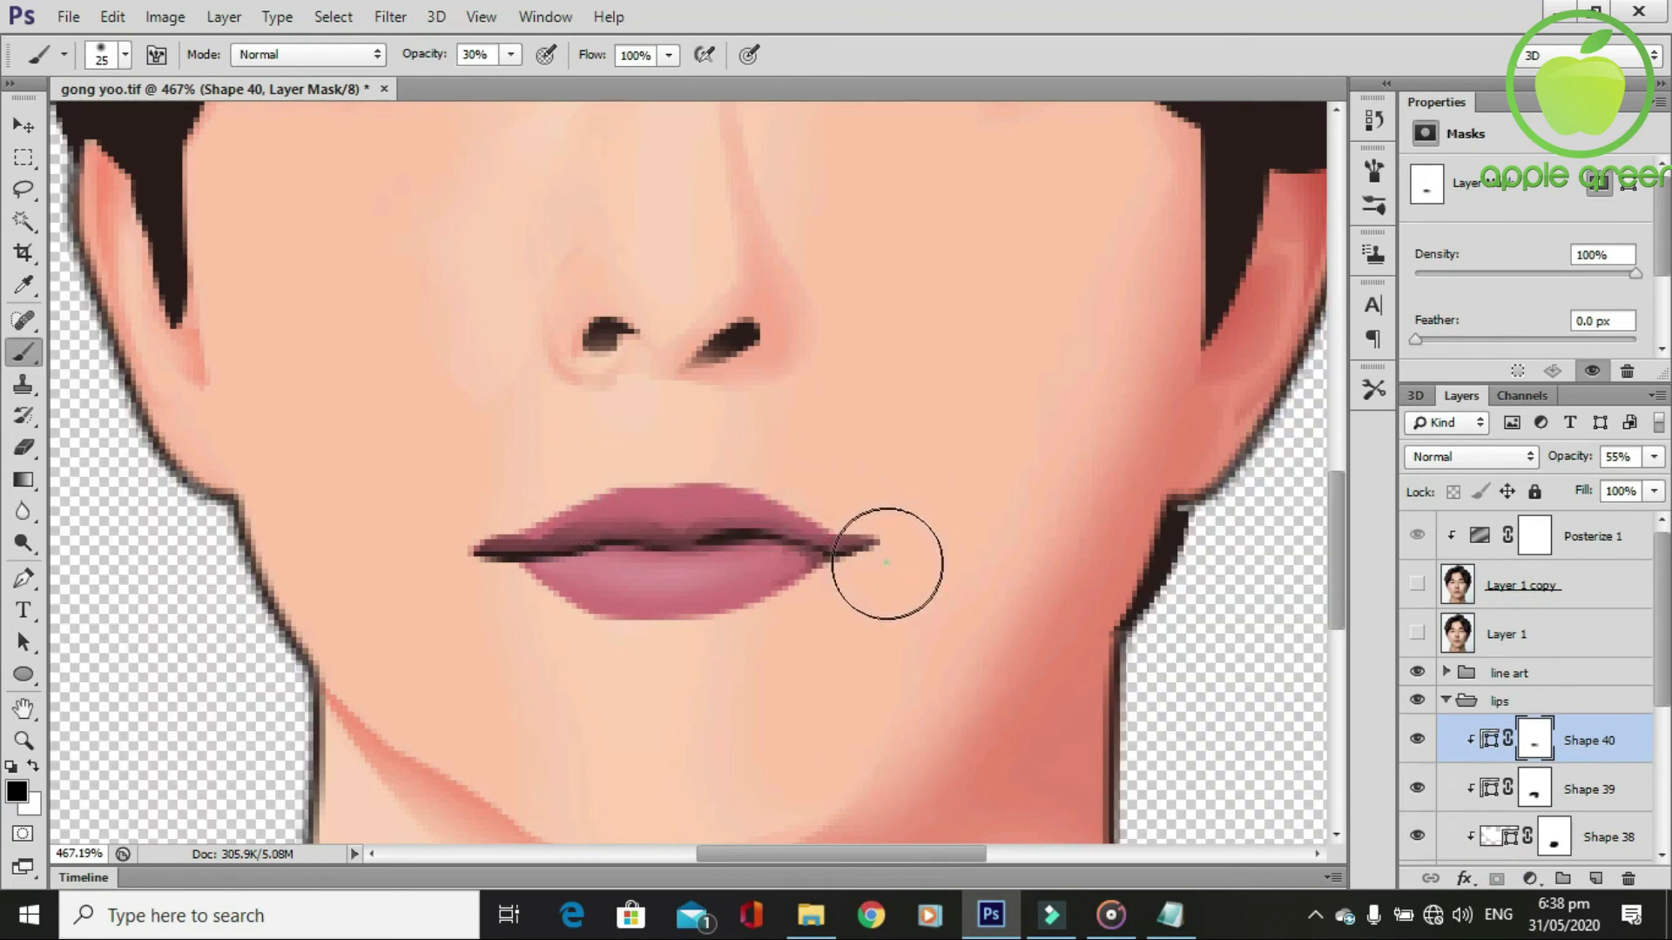
scroll(909, 565, "down", 2)
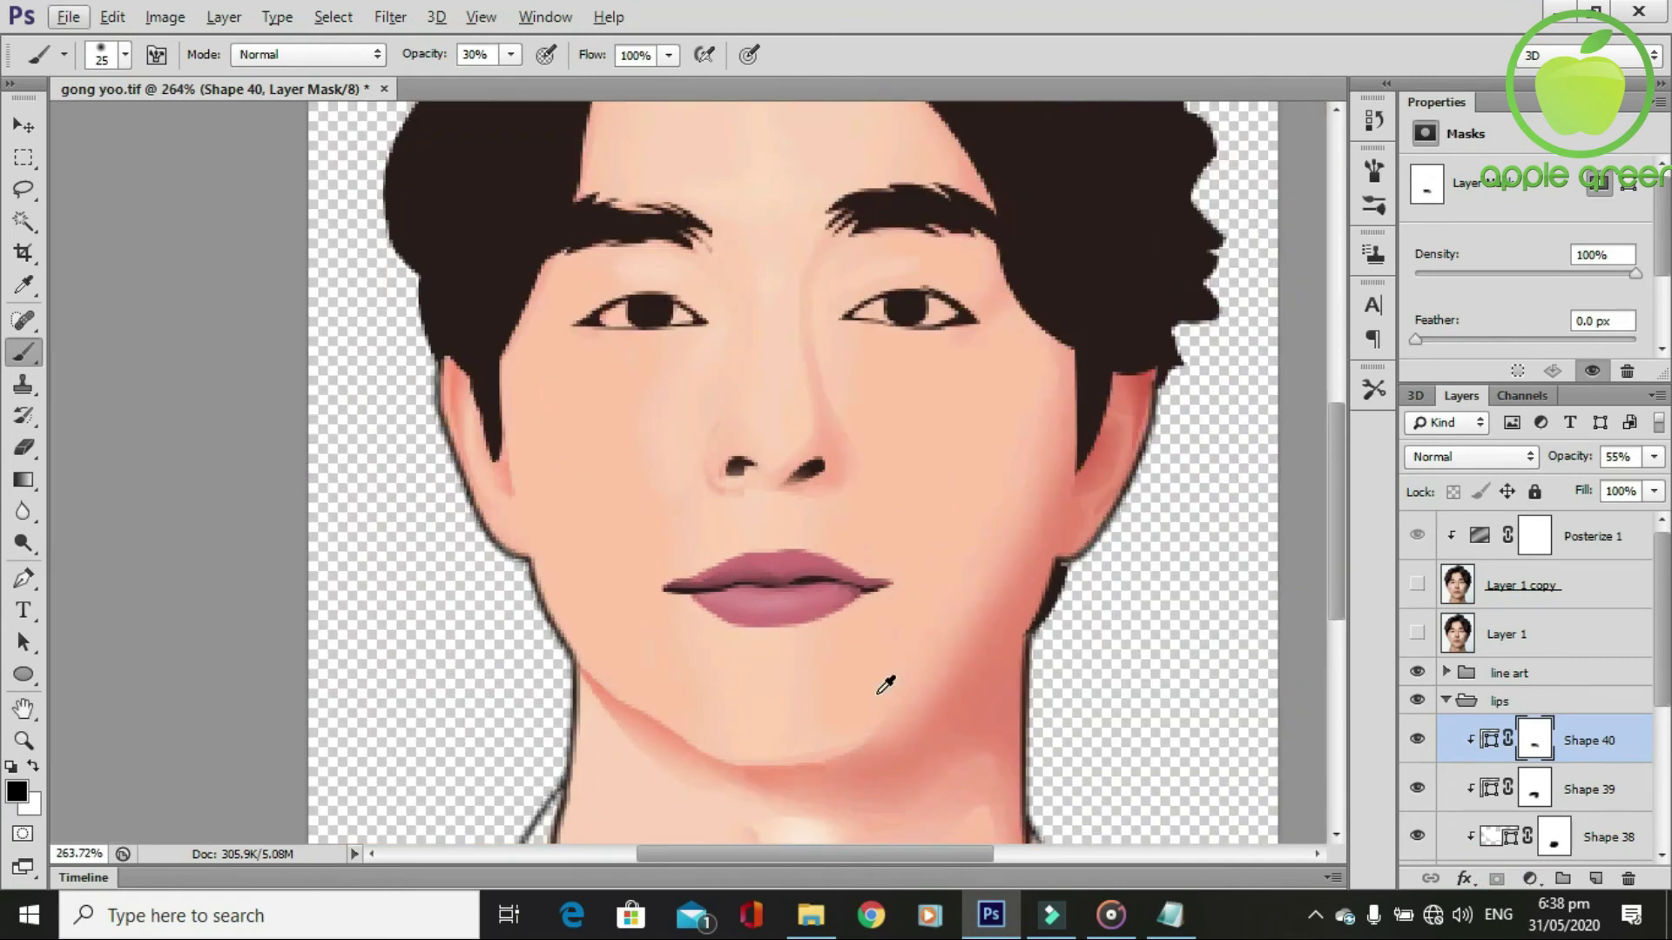
scroll(883, 679, "down", 2)
scroll(884, 679, "up", 3)
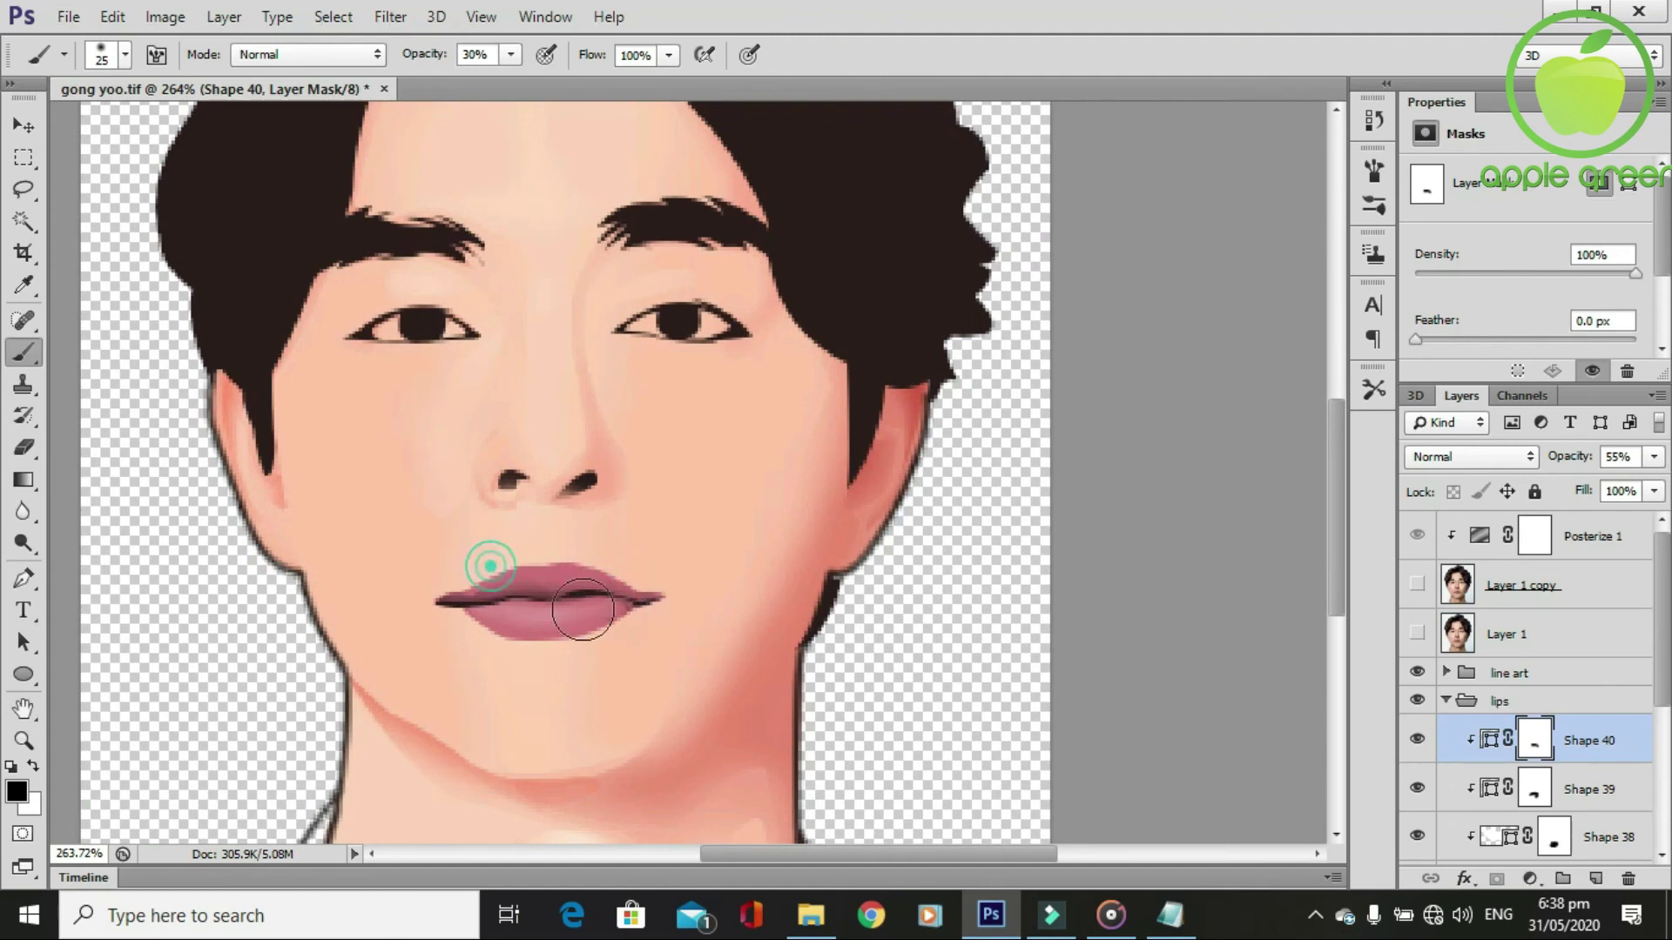
scroll(605, 649, "up", 1)
left_click_drag(658, 649, 760, 692)
scroll(559, 541, "down", 1)
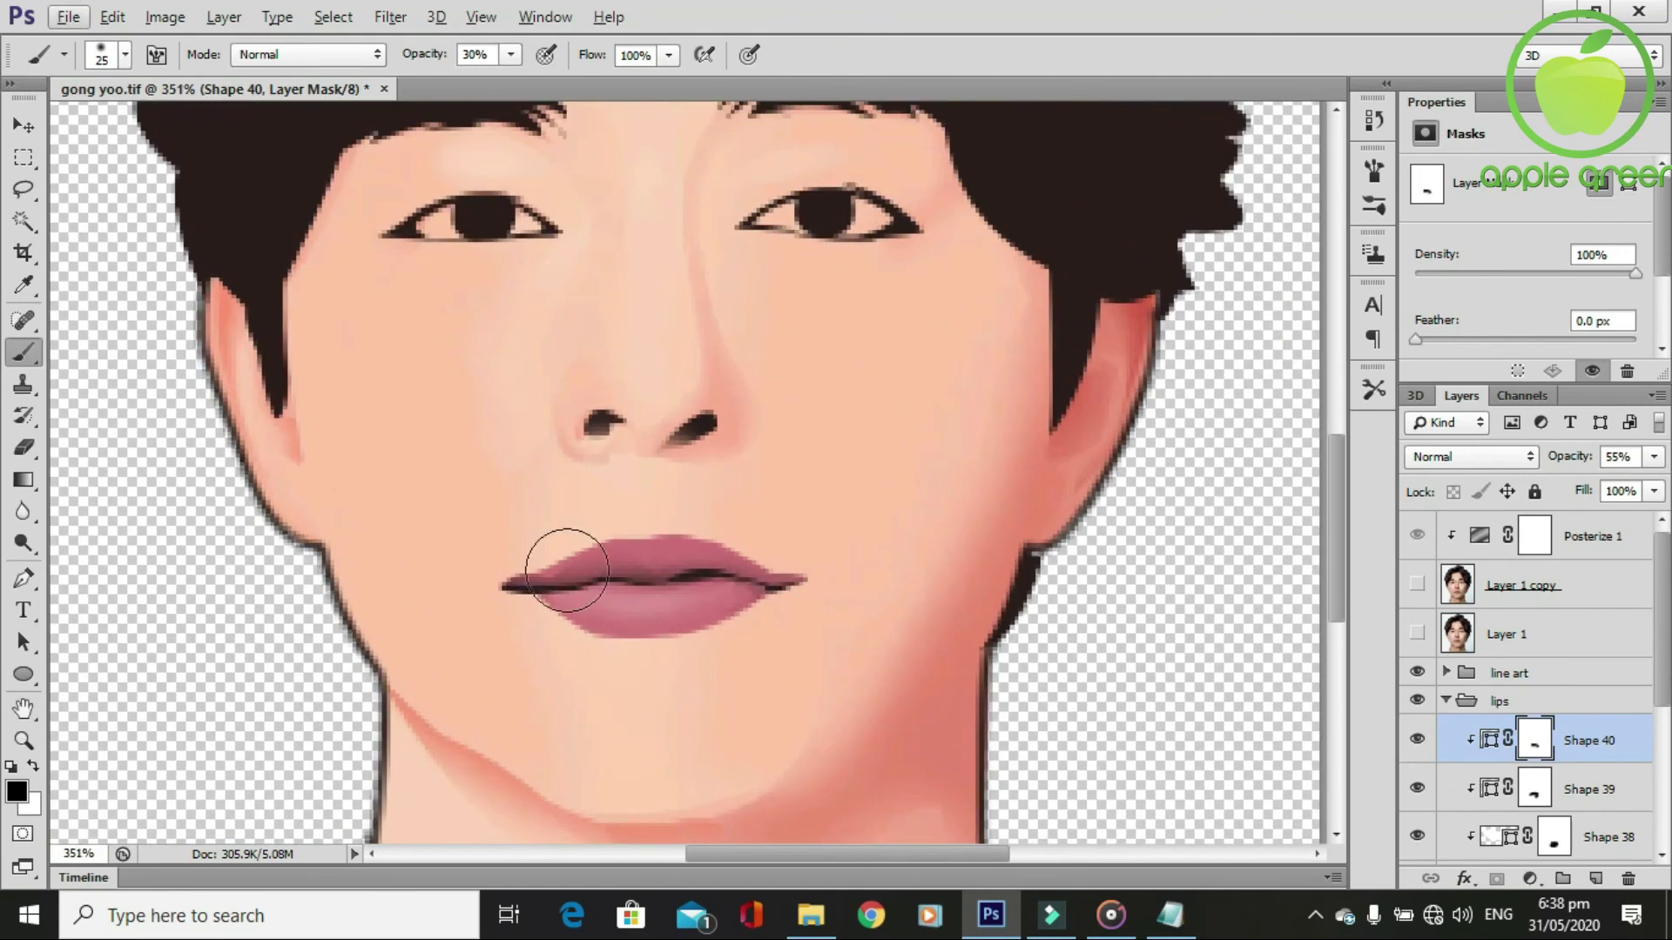
scroll(621, 758, "up", 2)
left_click(608, 496)
left_click(522, 534)
left_click(526, 504)
scroll(647, 707, "up", 1)
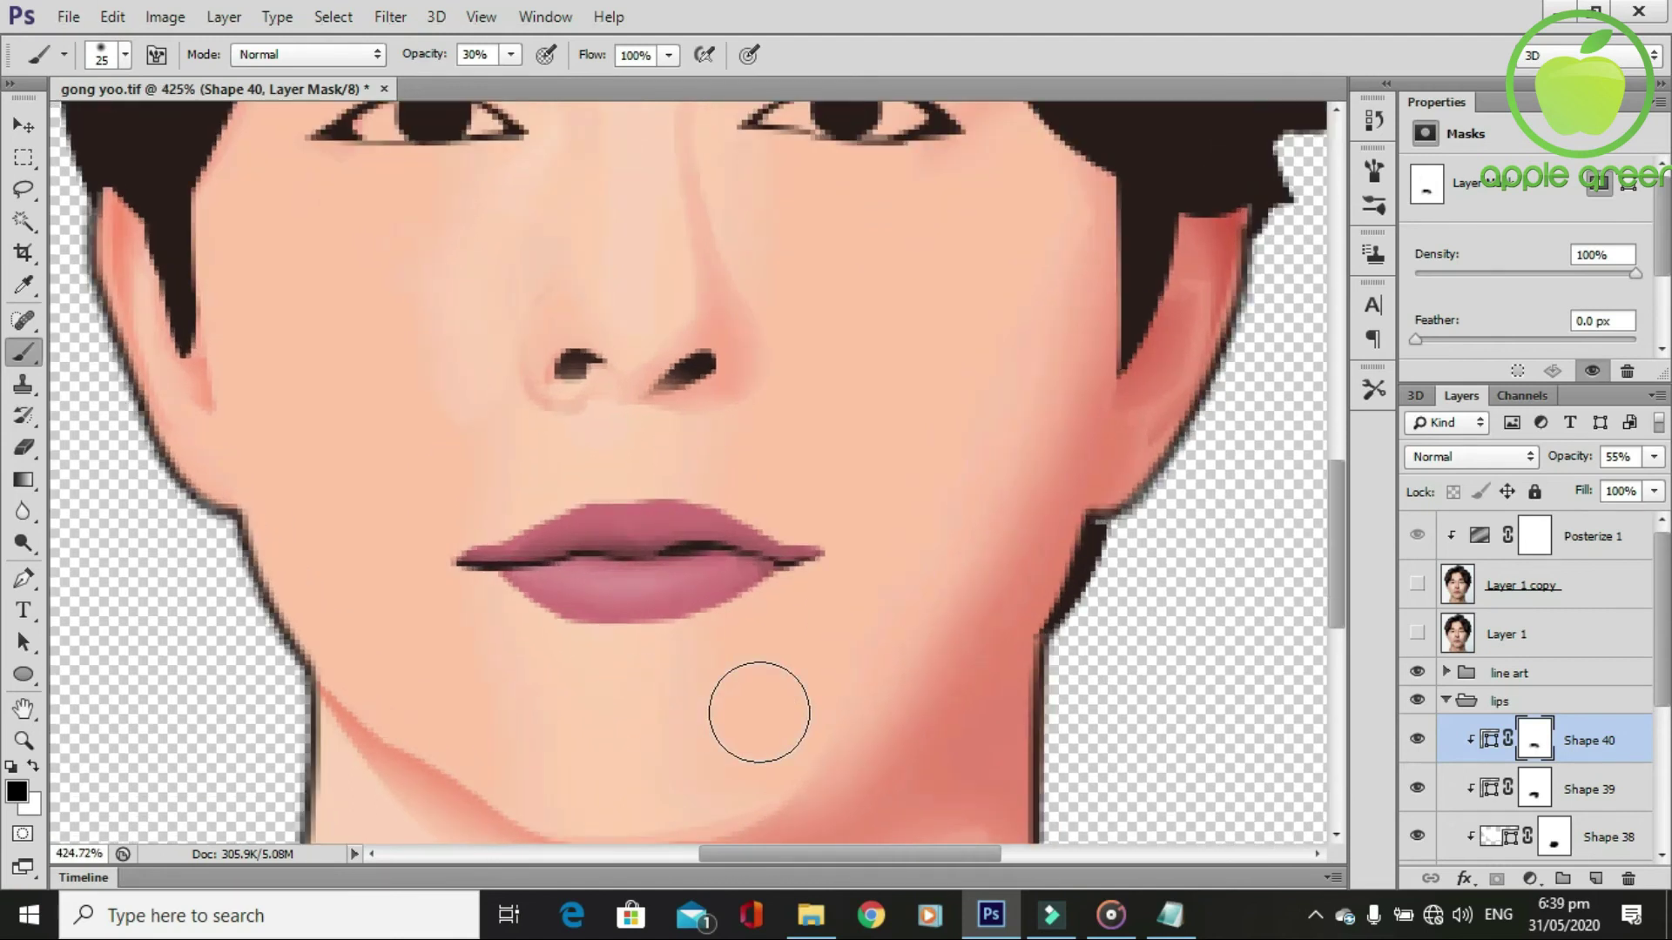
Pen-draw Shape 41, a small curved accent at the left mouth corner, over the reference photo.
key("p")
left_click(1420, 633)
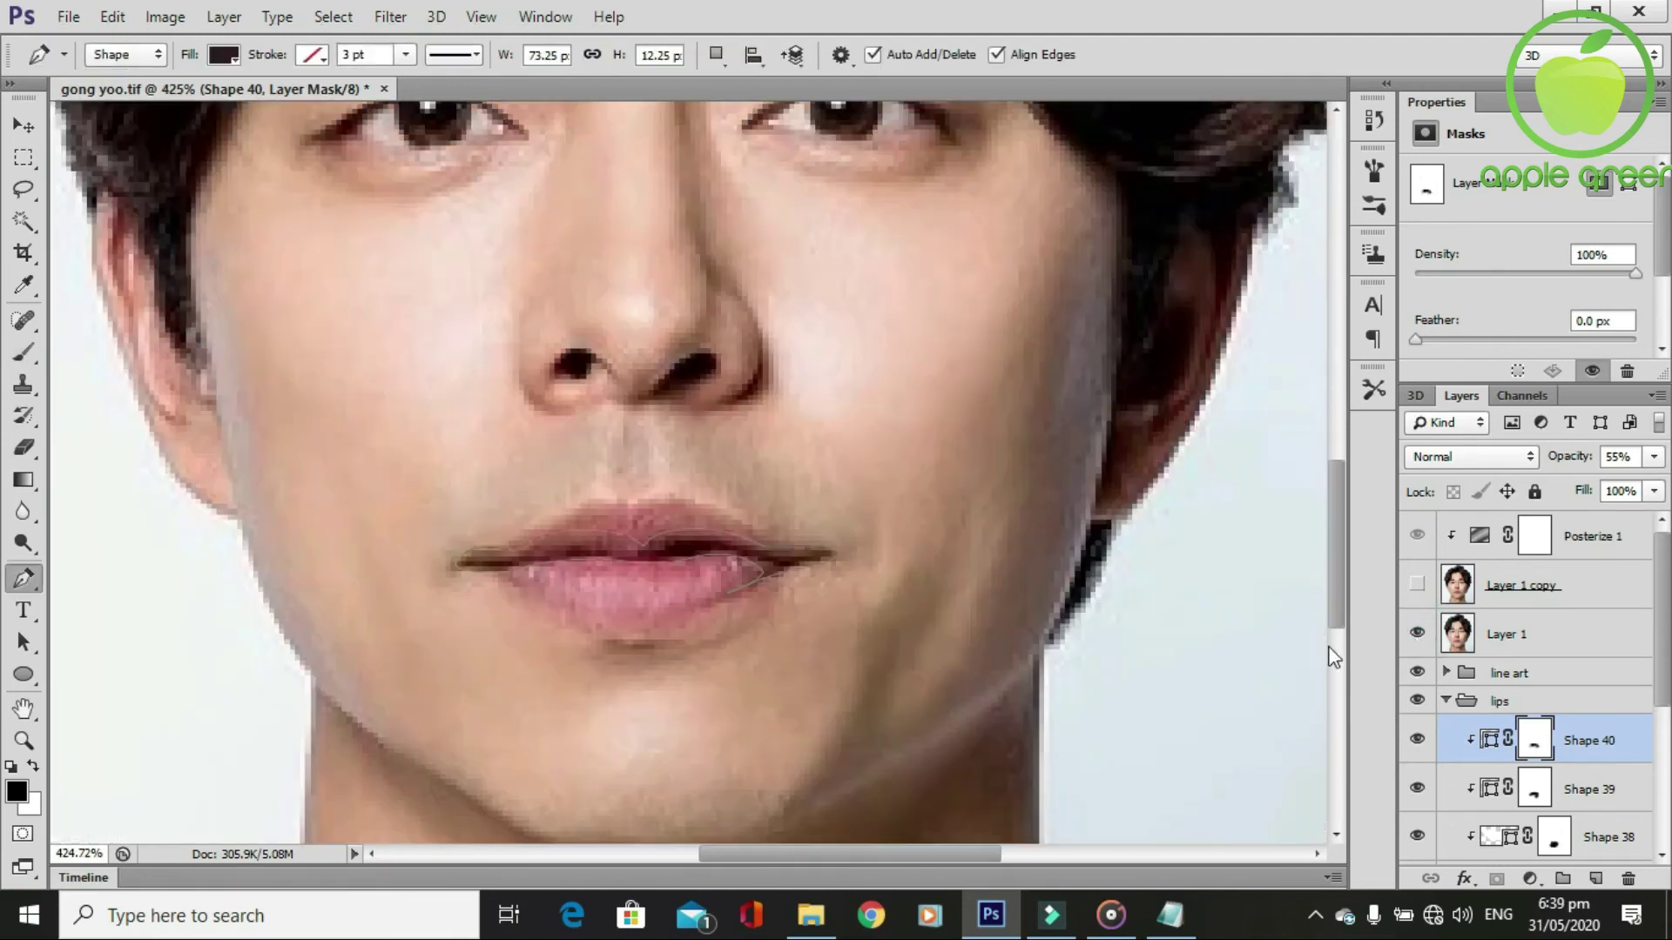
scroll(869, 658, "up", 1)
left_click(491, 547)
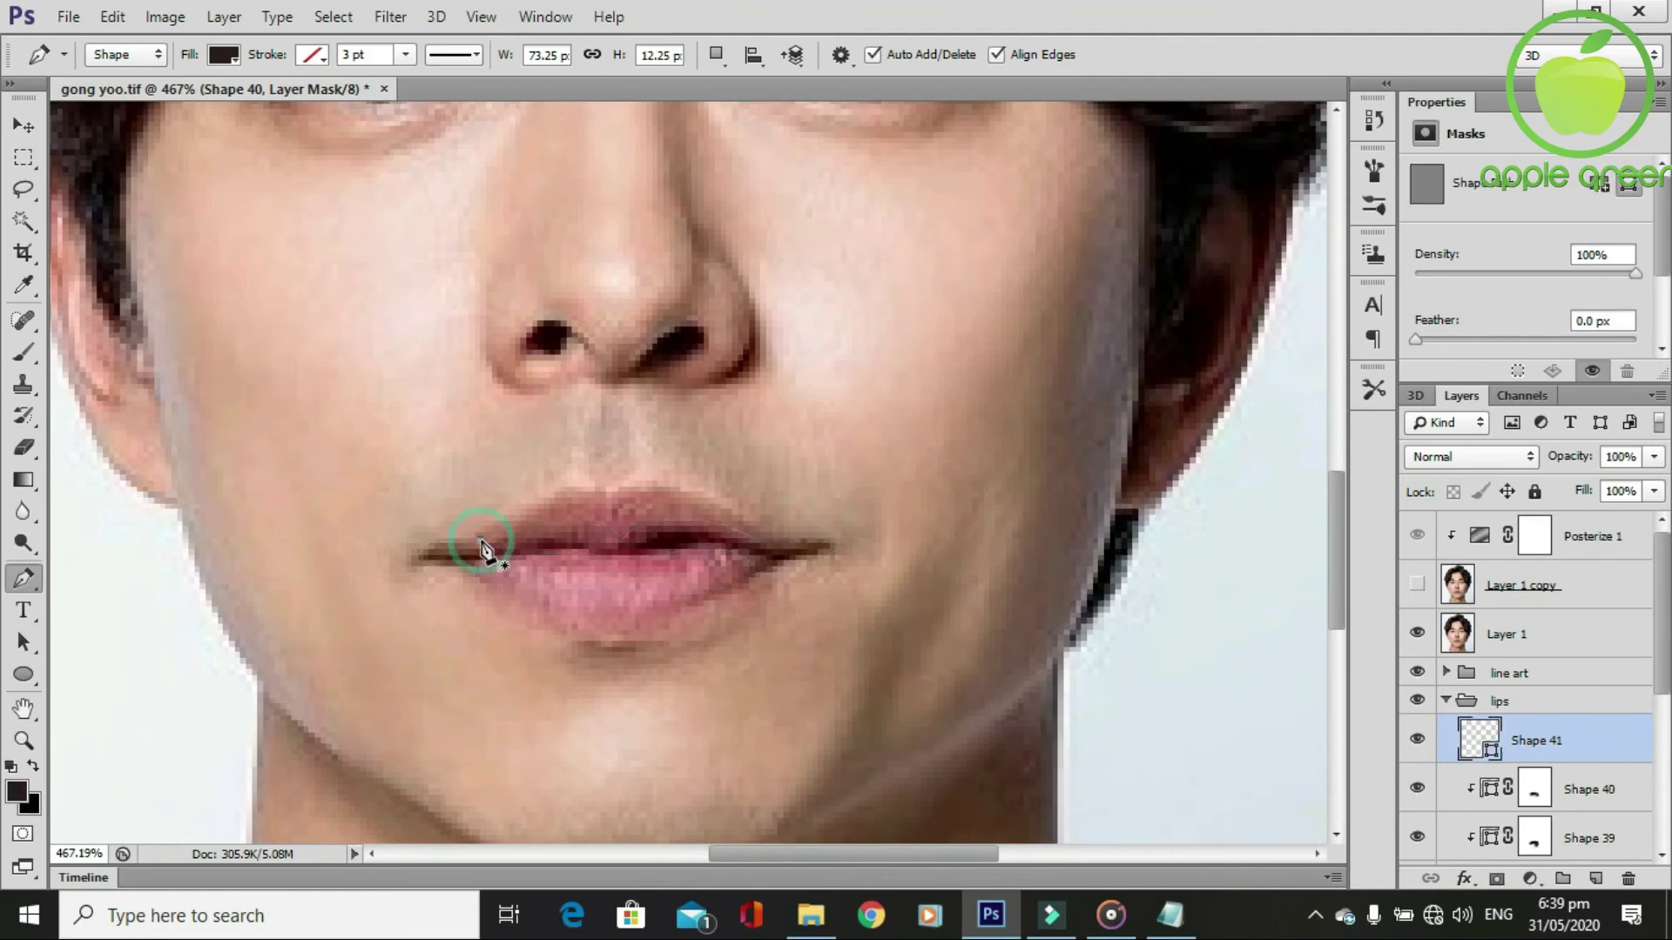
left_click(421, 555)
left_click(420, 554)
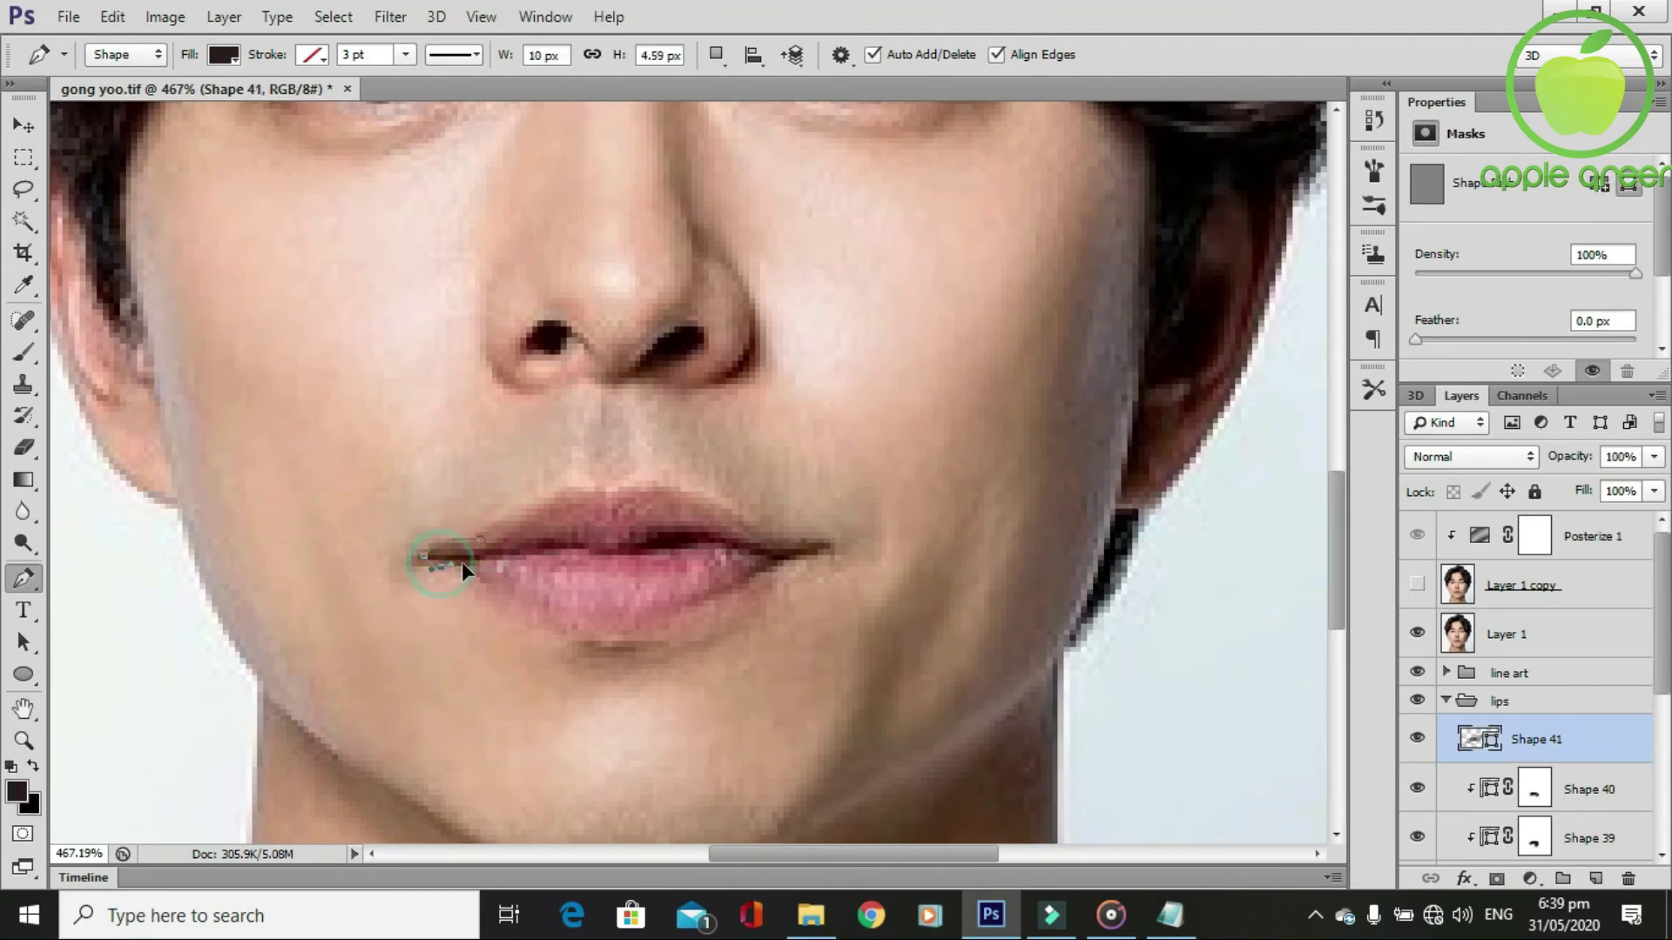
left_click(493, 556)
left_click_drag(498, 562, 538, 555)
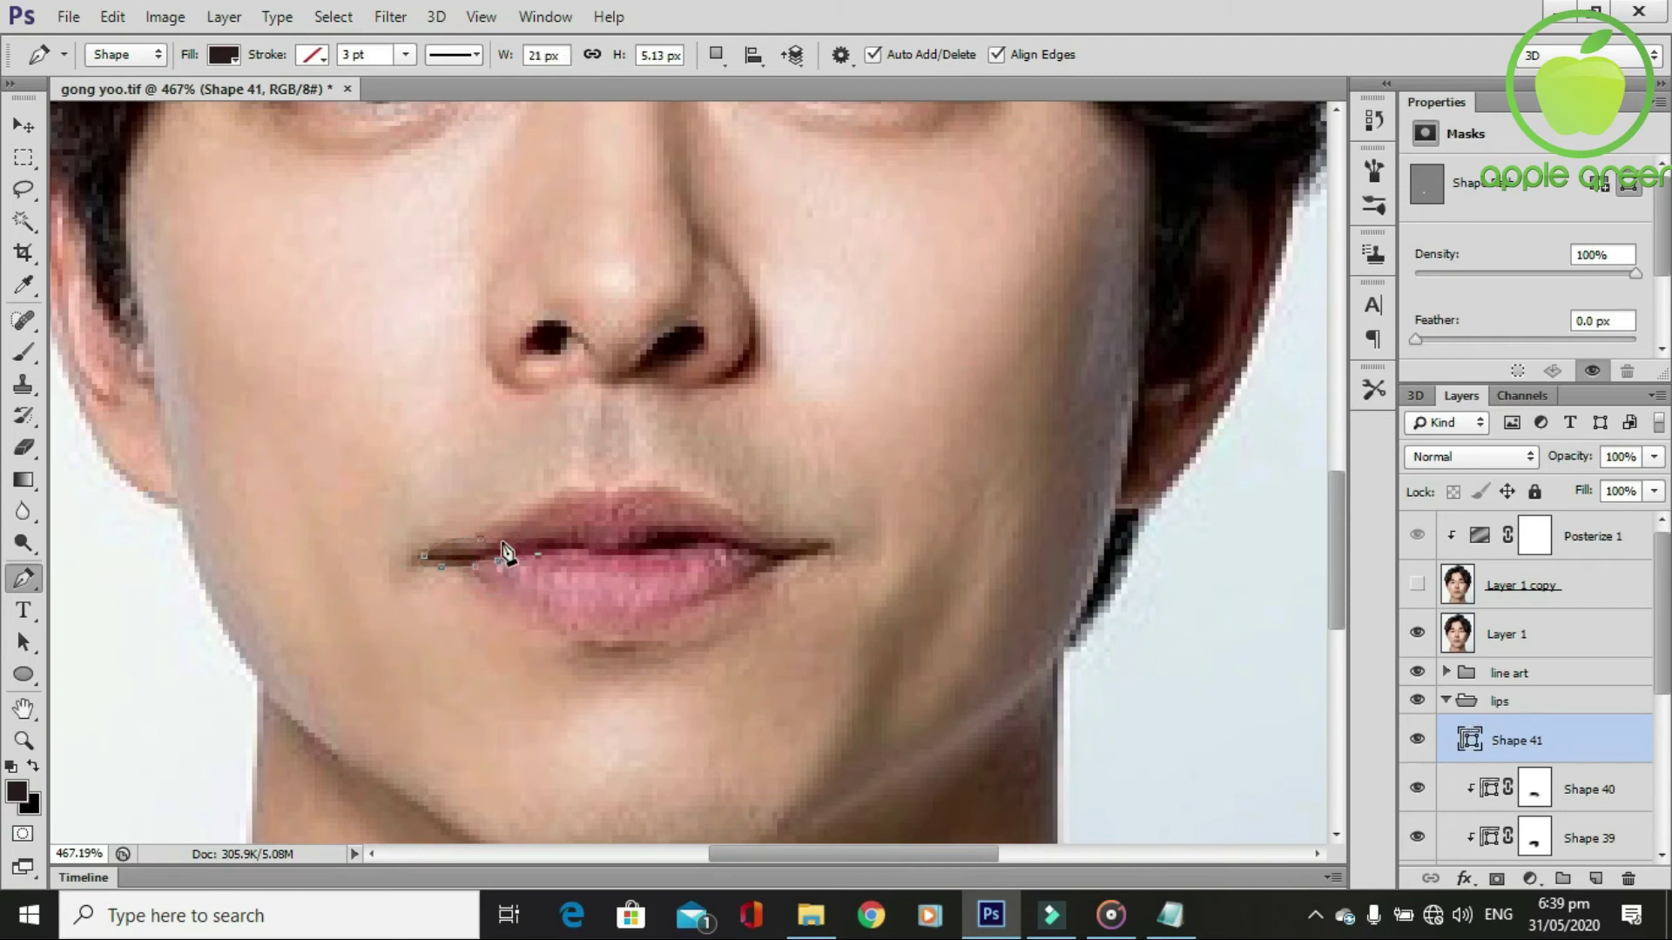
left_click(514, 539)
Clip Shape 41 to the lips, set it to 60% opacity, and add a layer mask.
scroll(482, 548, "down", 1)
left_click(1495, 760, "alt")
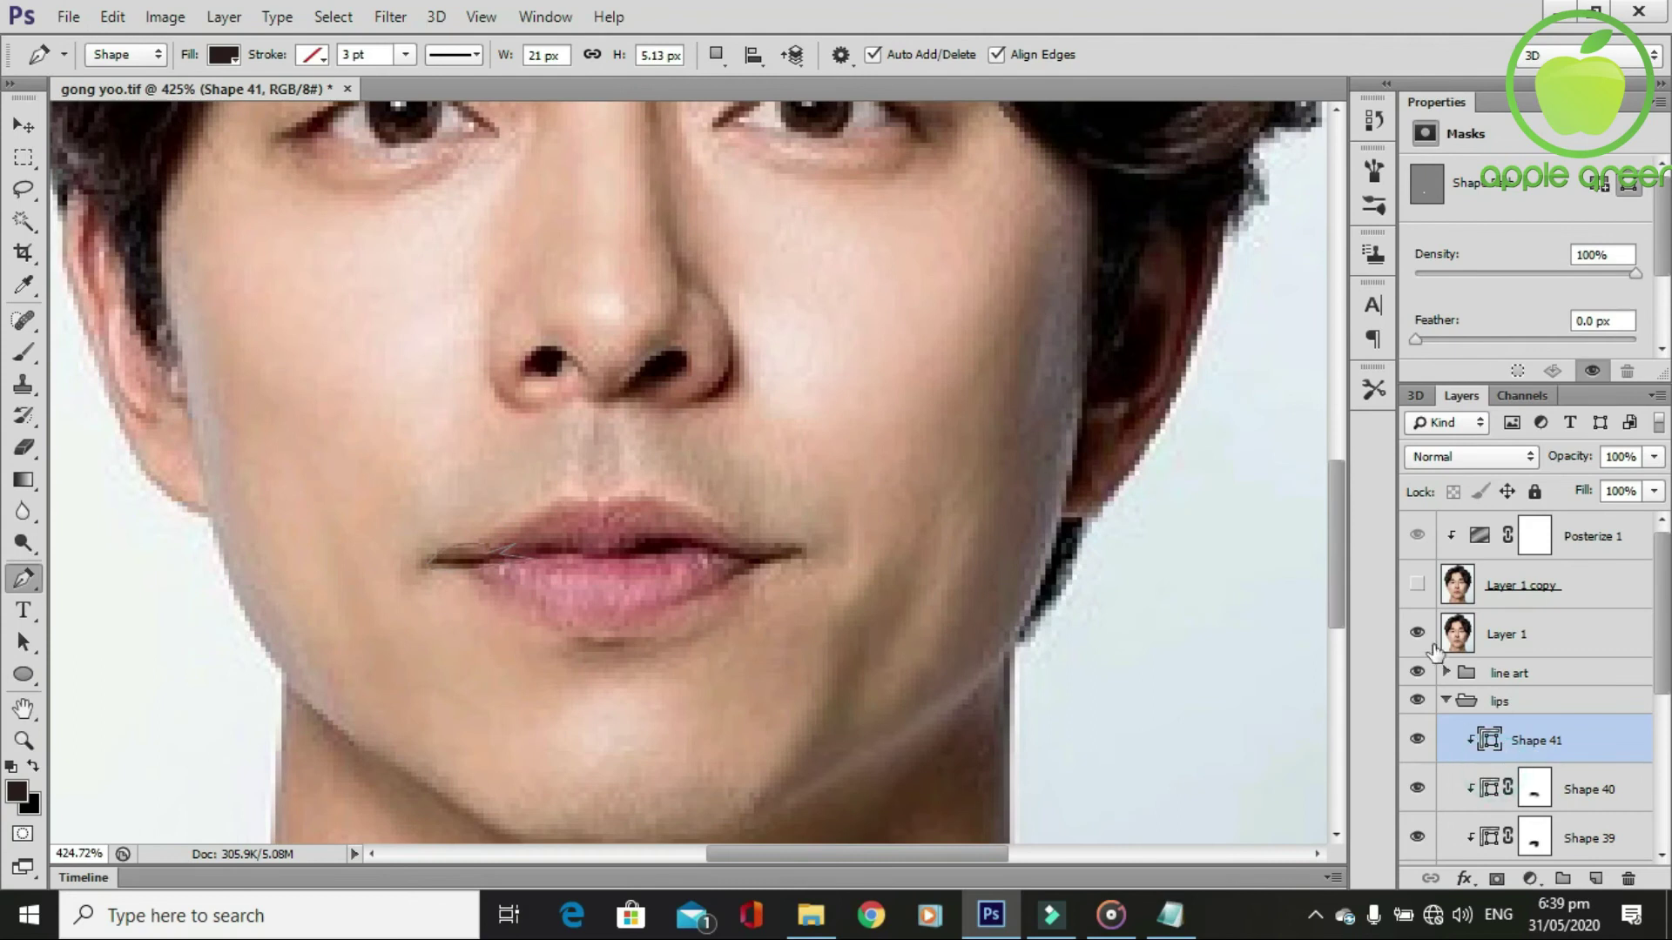
left_click(1417, 633)
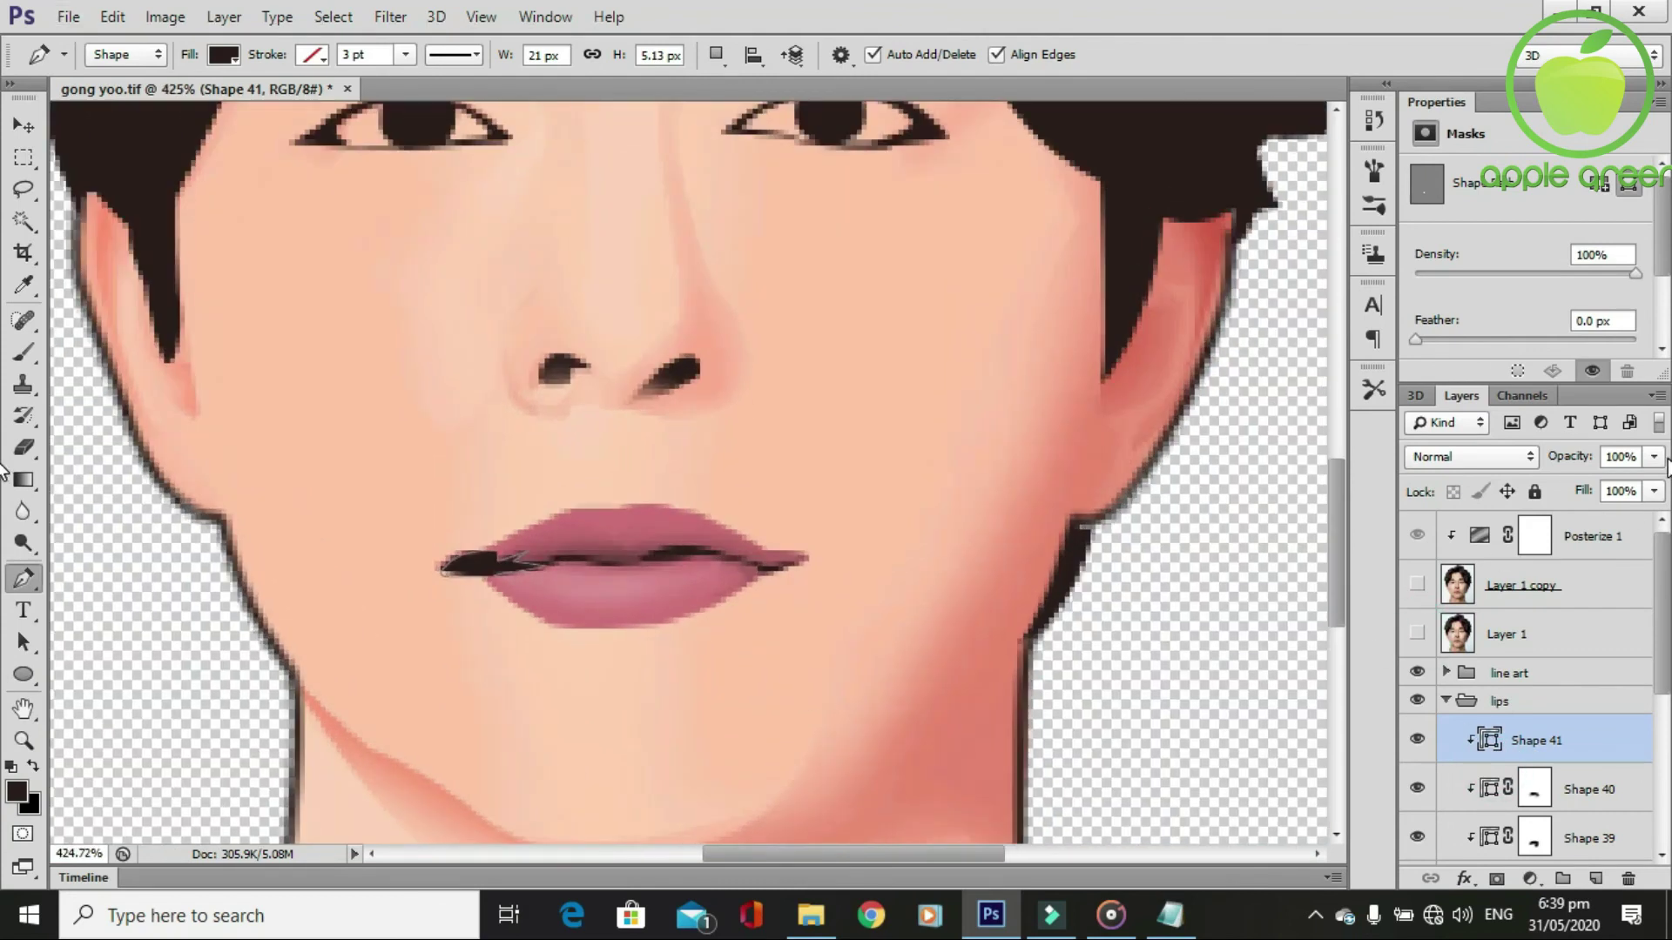
left_click(1653, 459)
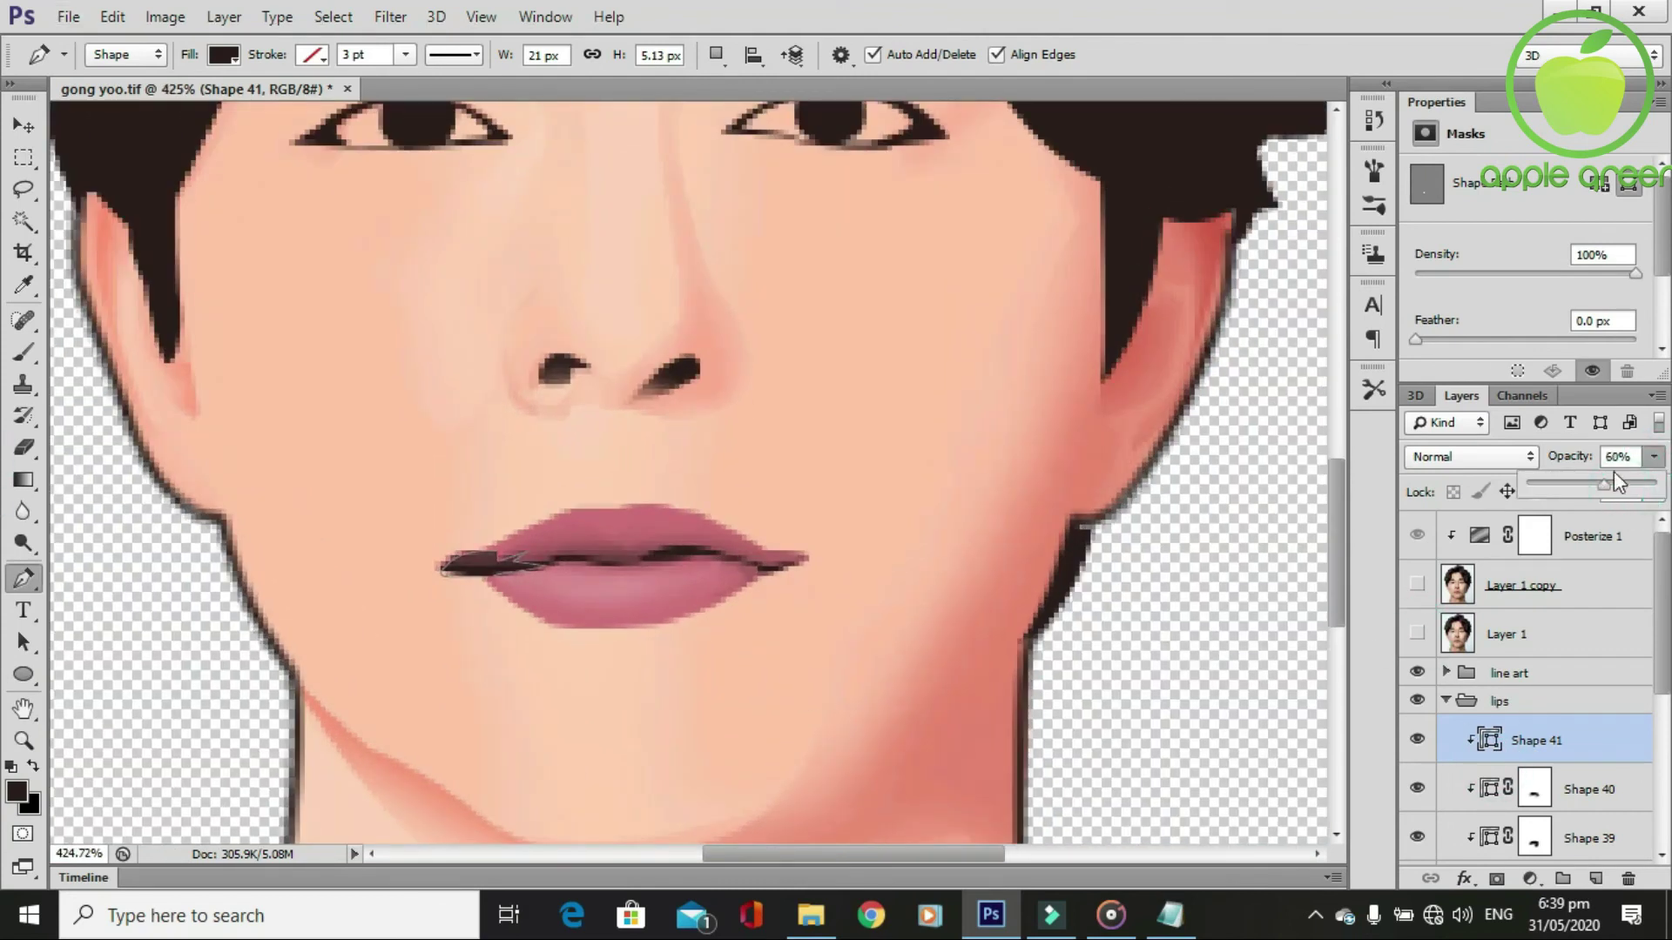
key("b")
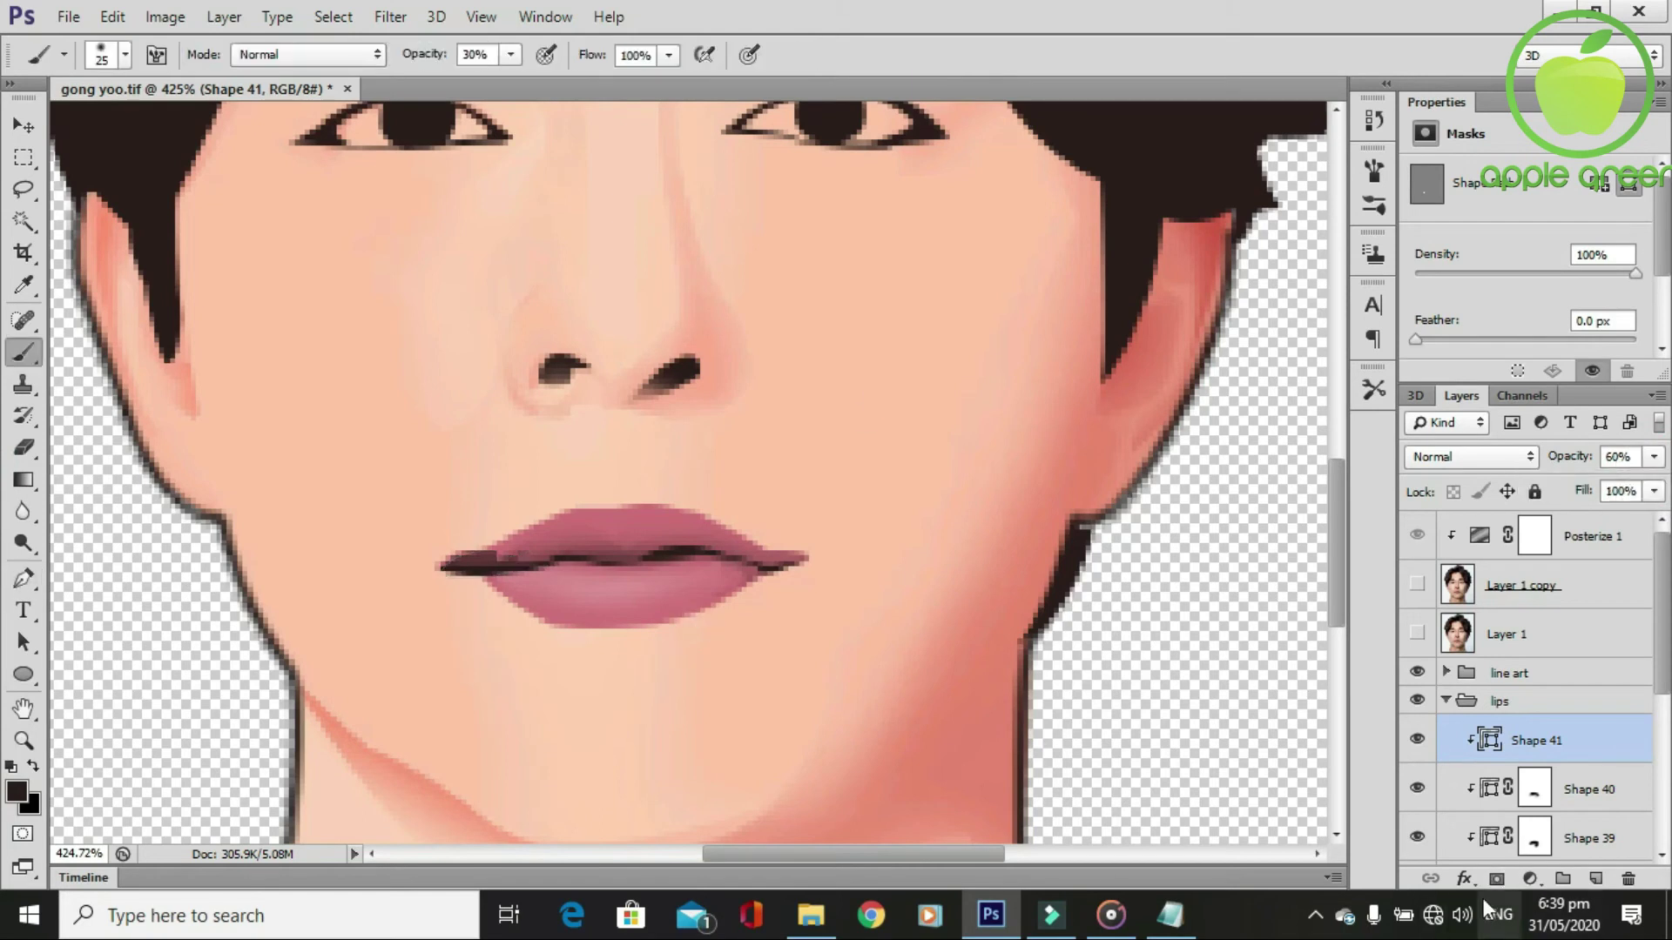
left_click(1496, 879)
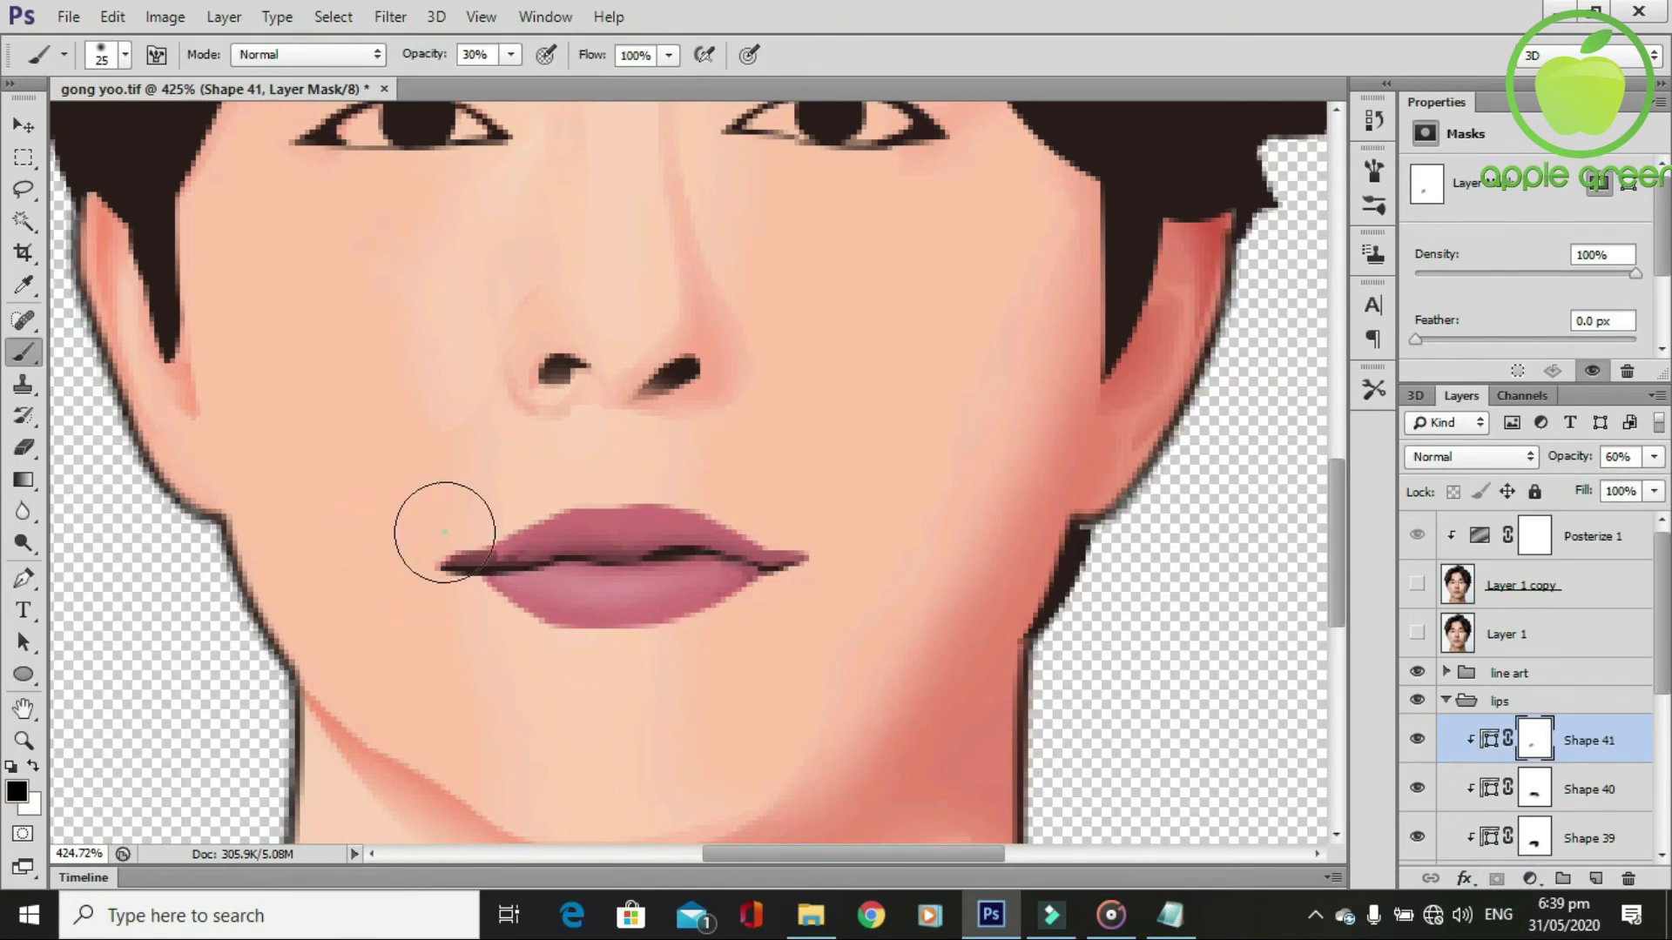
Compare with the reference photo, sample a colour beside the lips, and show the photo again.
scroll(444, 532, "down", 3)
scroll(523, 560, "up", 1)
scroll(969, 729, "up", 1)
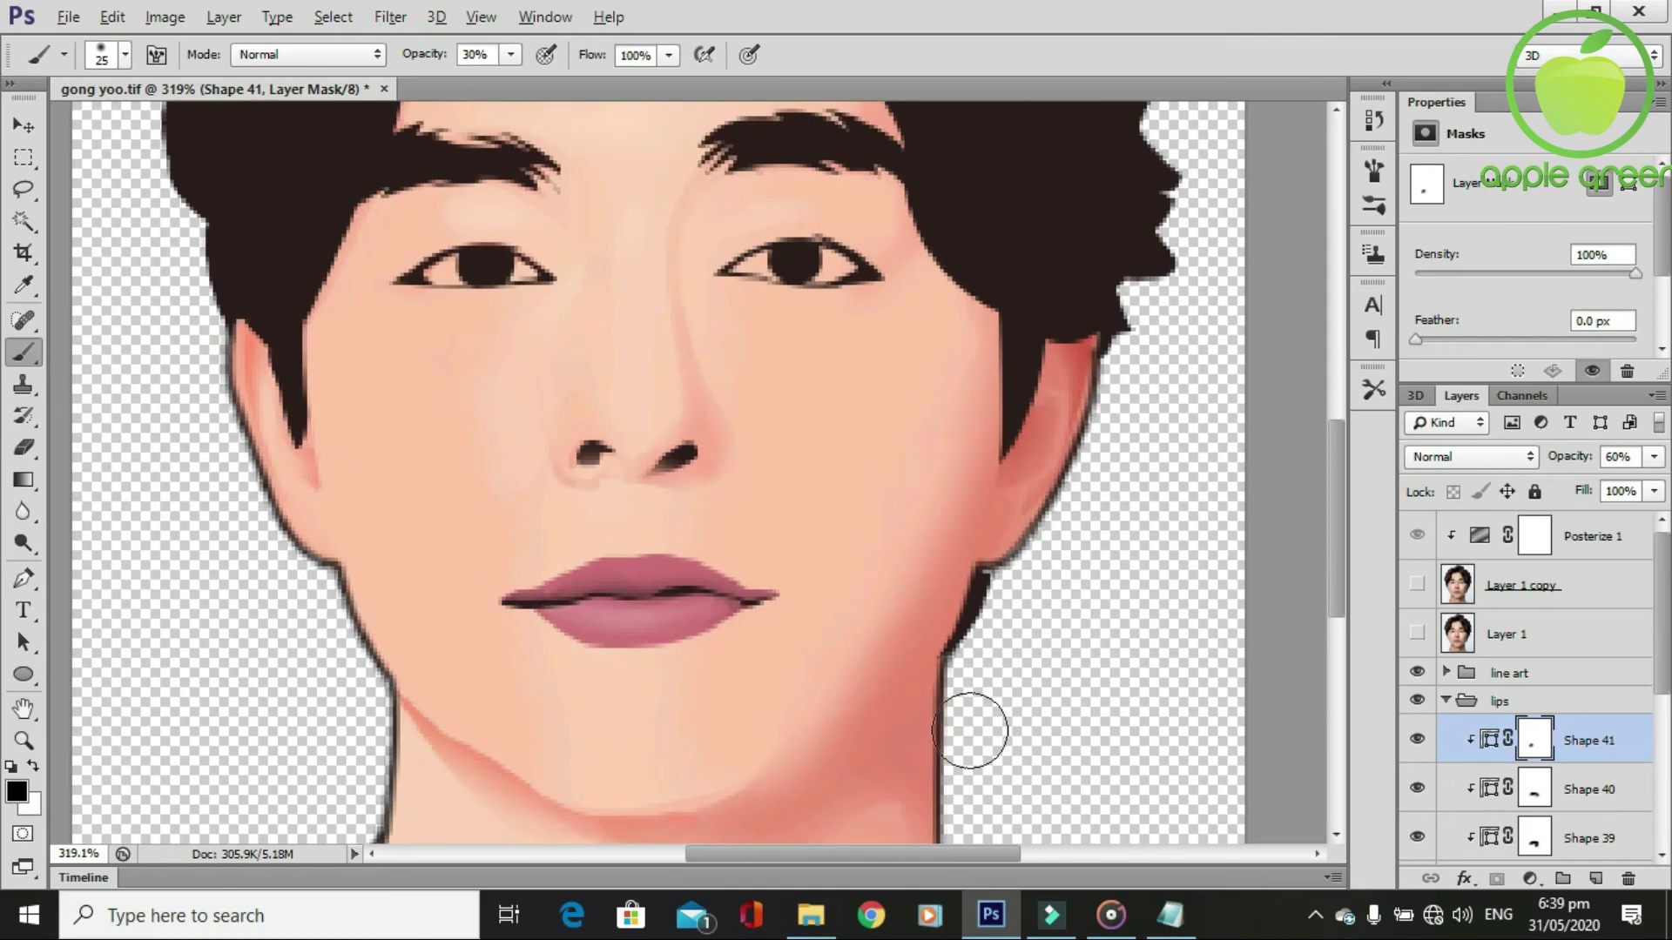
left_click(1417, 634)
left_click(797, 610, "alt")
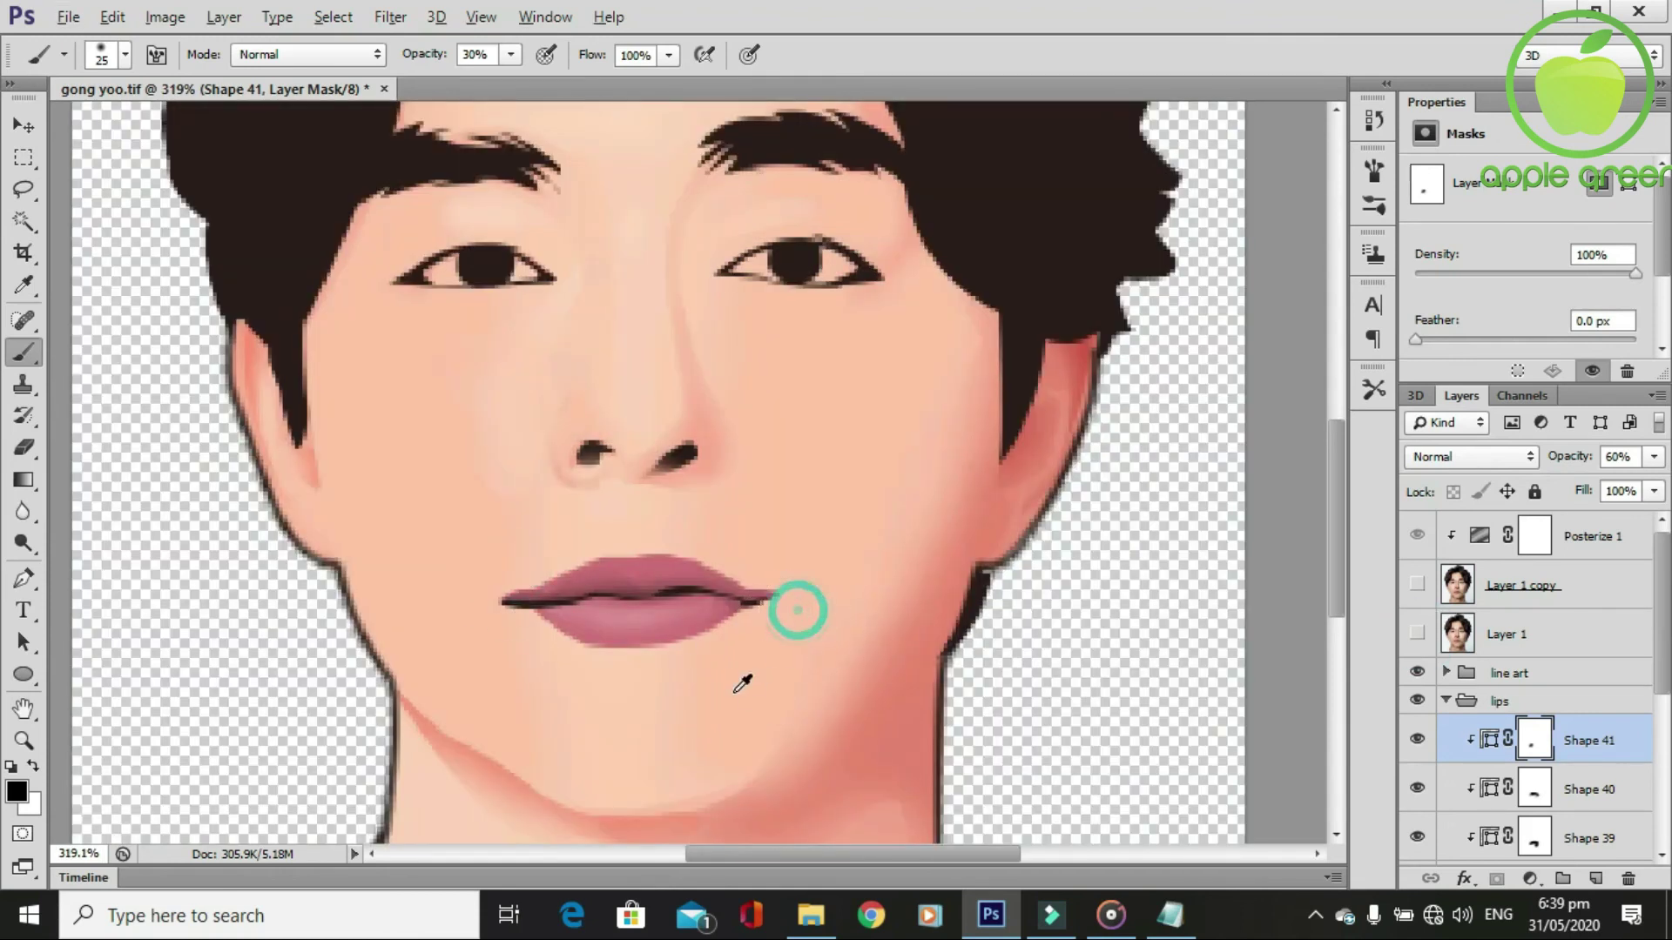
scroll(735, 688, "down", 2)
scroll(736, 688, "up", 1)
scroll(731, 627, "up", 1)
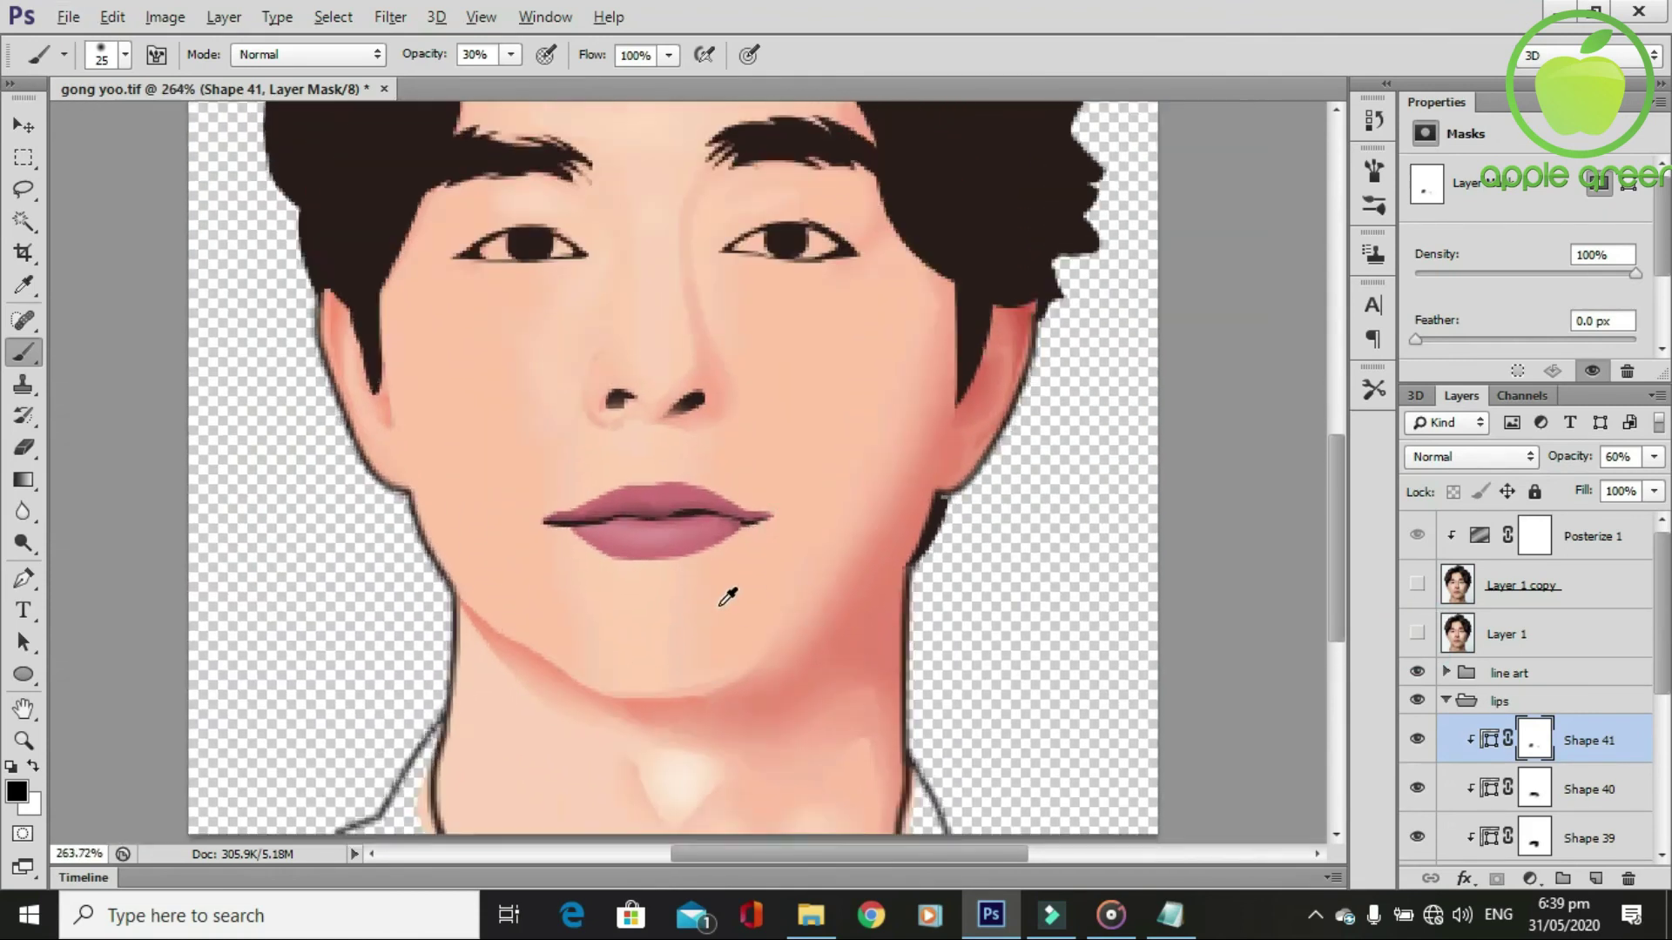
scroll(728, 601, "down", 1)
scroll(839, 627, "up", 2)
left_click(1418, 634)
scroll(871, 627, "up", 1)
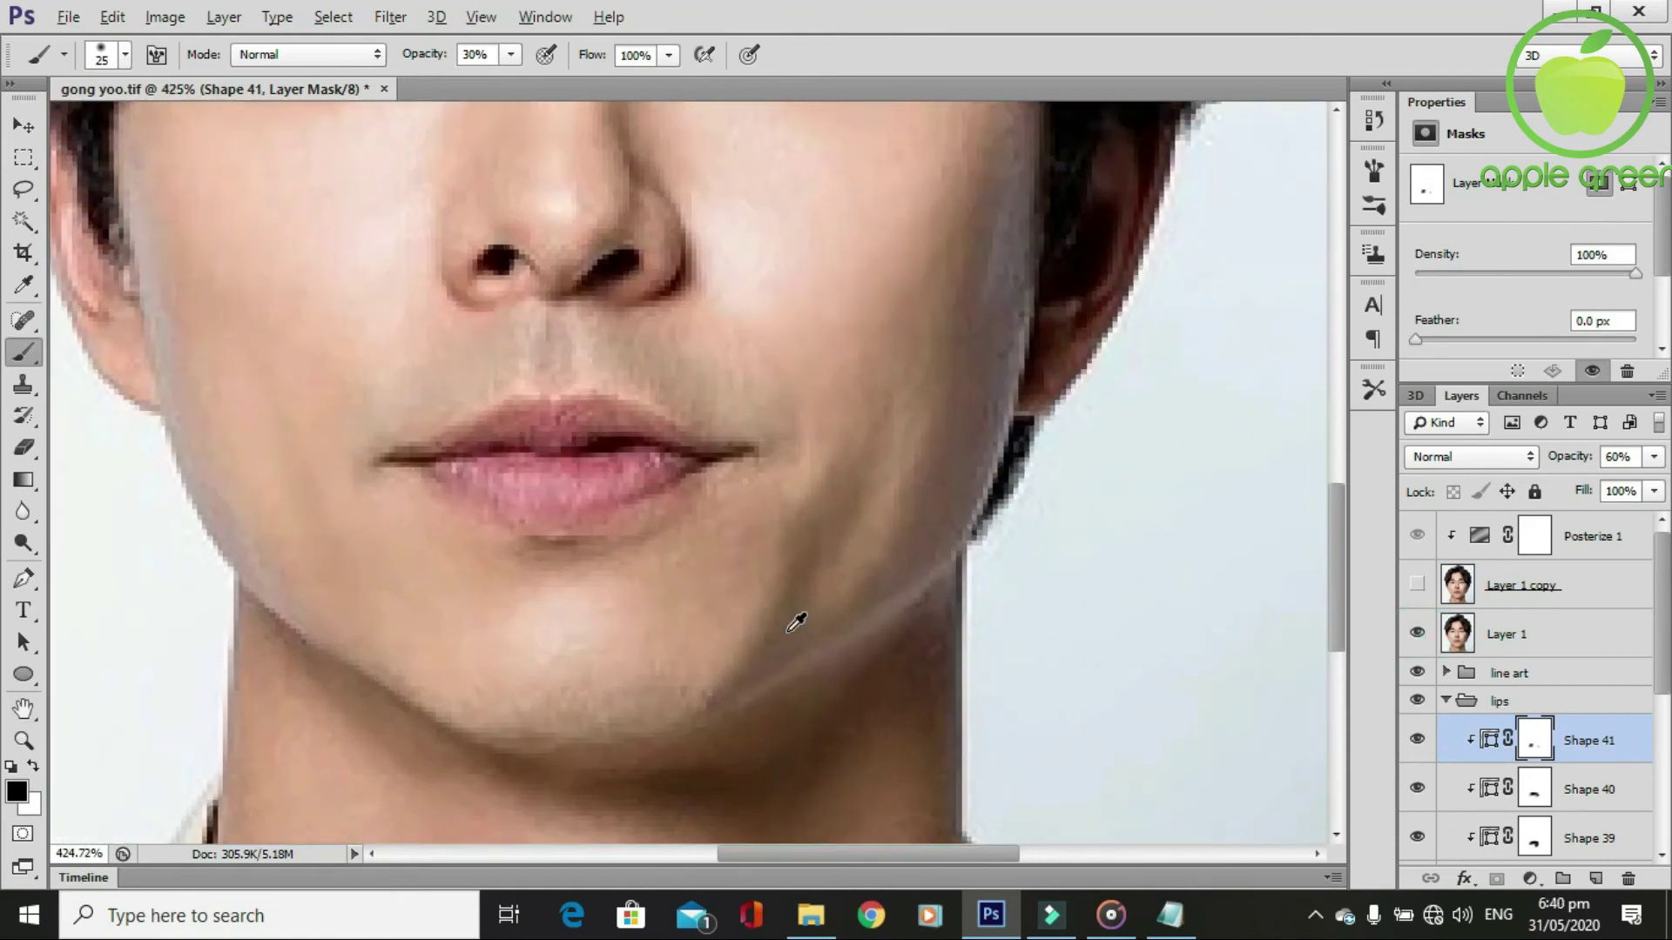
key("p")
scroll(712, 604, "up", 1)
Draw Shape 42 under the right lip corner and clip it to the lip layer.
left_click(682, 424)
left_click(753, 428)
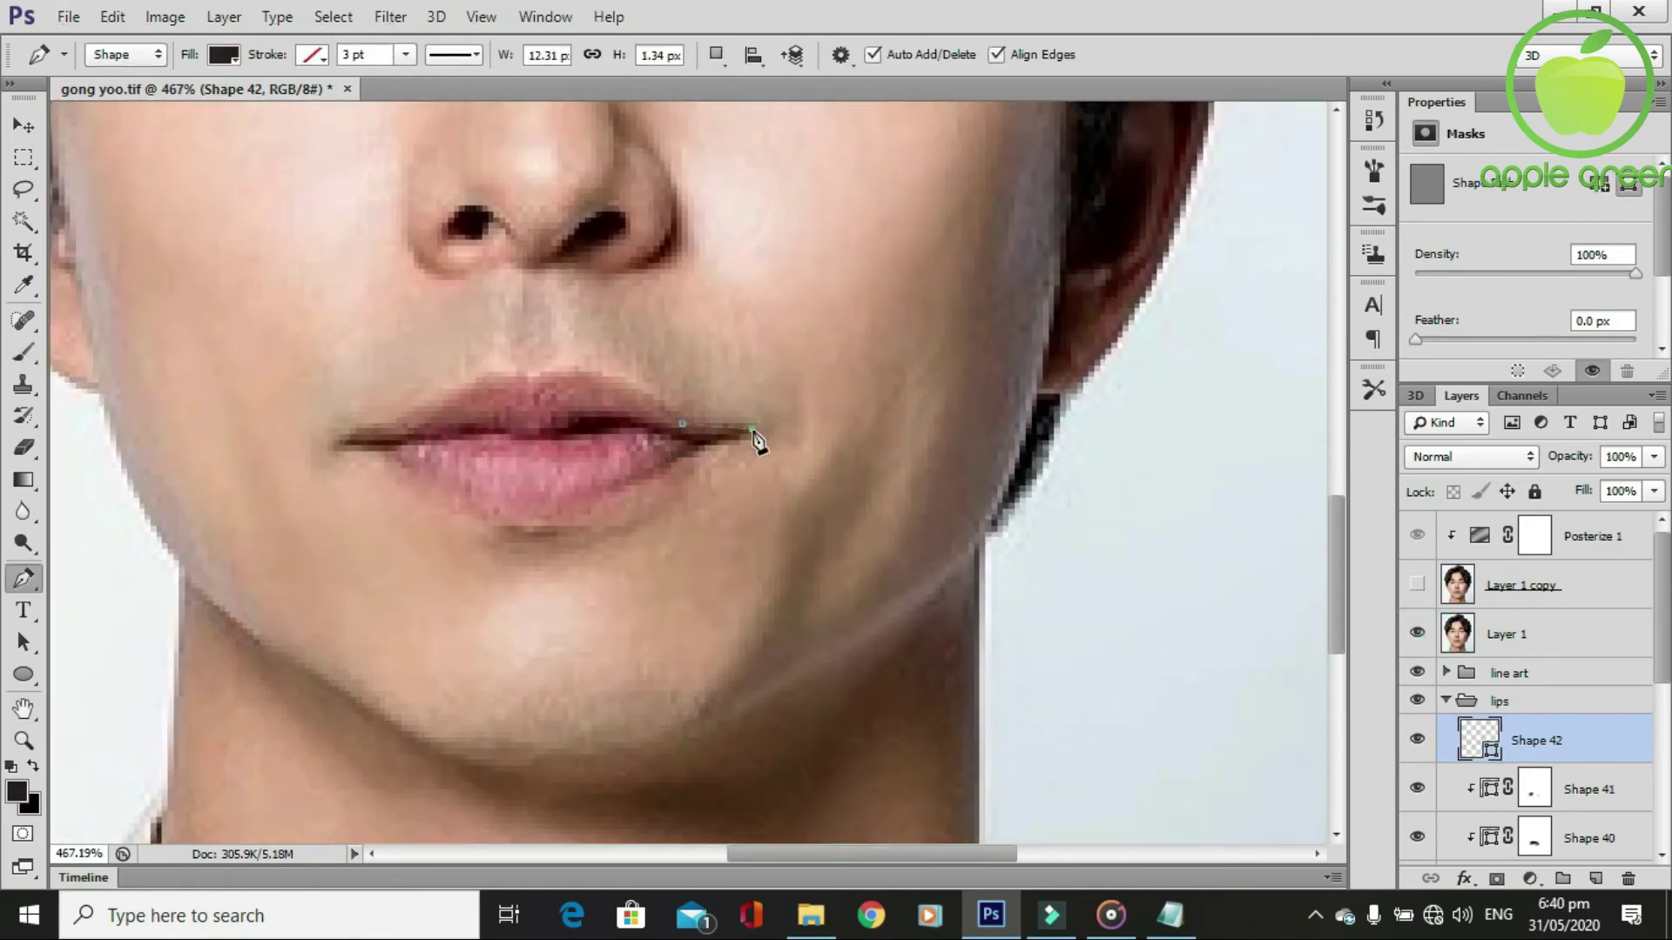
mouse_move(661, 468)
left_mouse_down()
mouse_move(646, 453)
mouse_move(700, 446)
left_mouse_up()
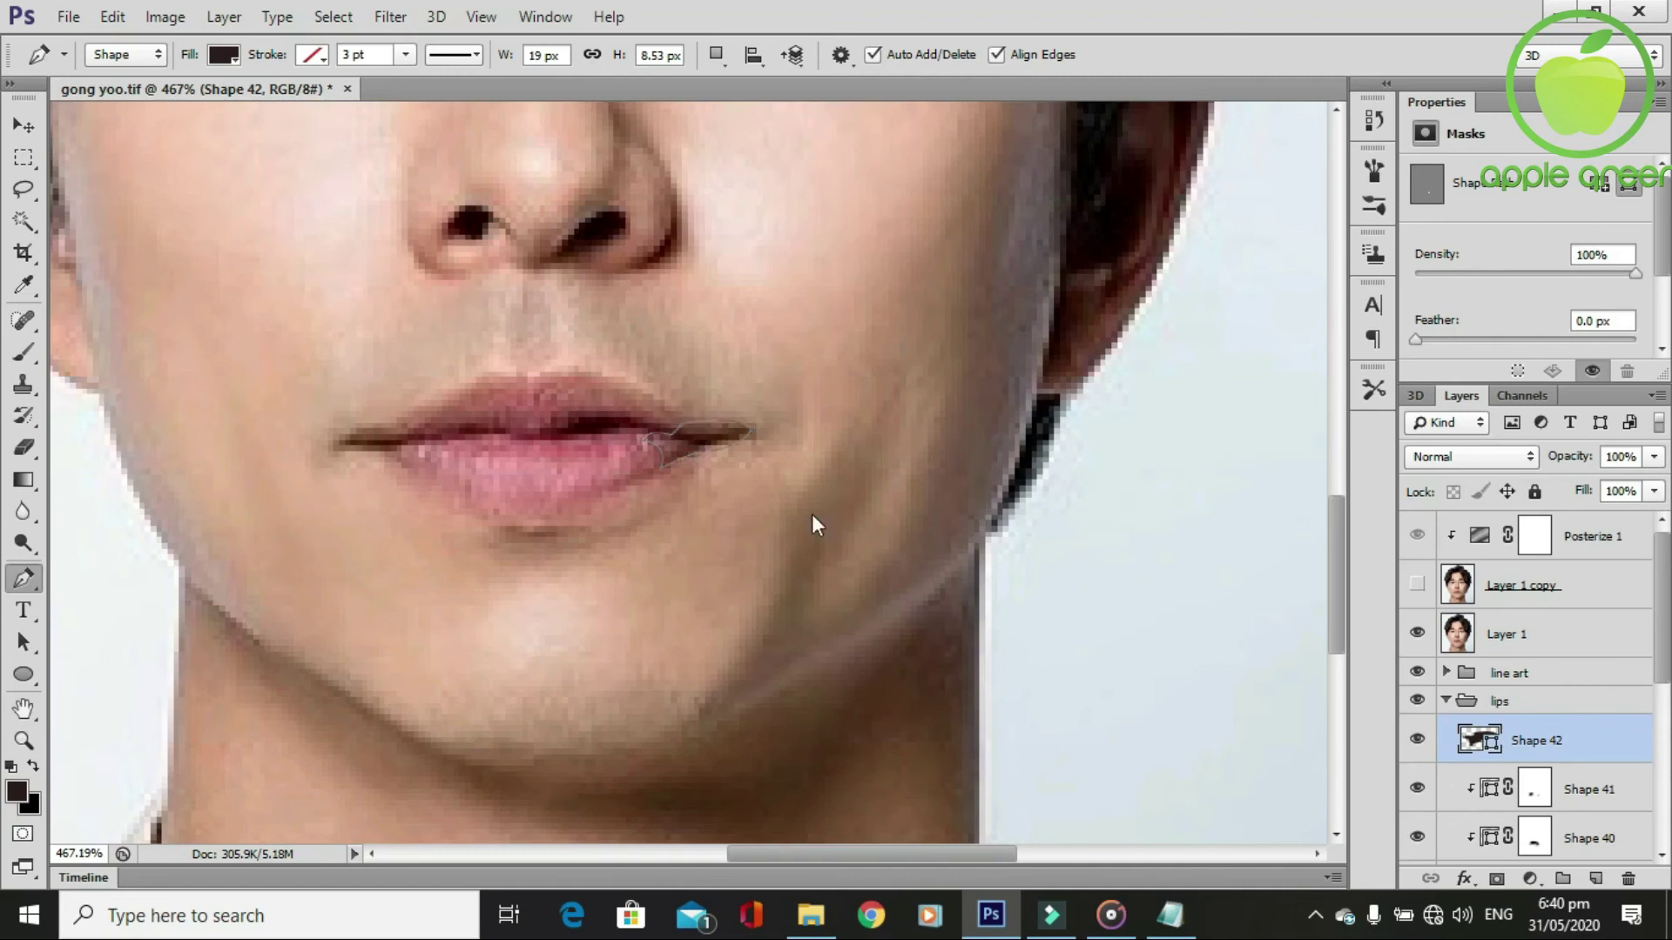
left_click(1482, 765, "alt")
Set Shape 42 to 78% opacity and give it a layer mask.
left_click(1417, 625)
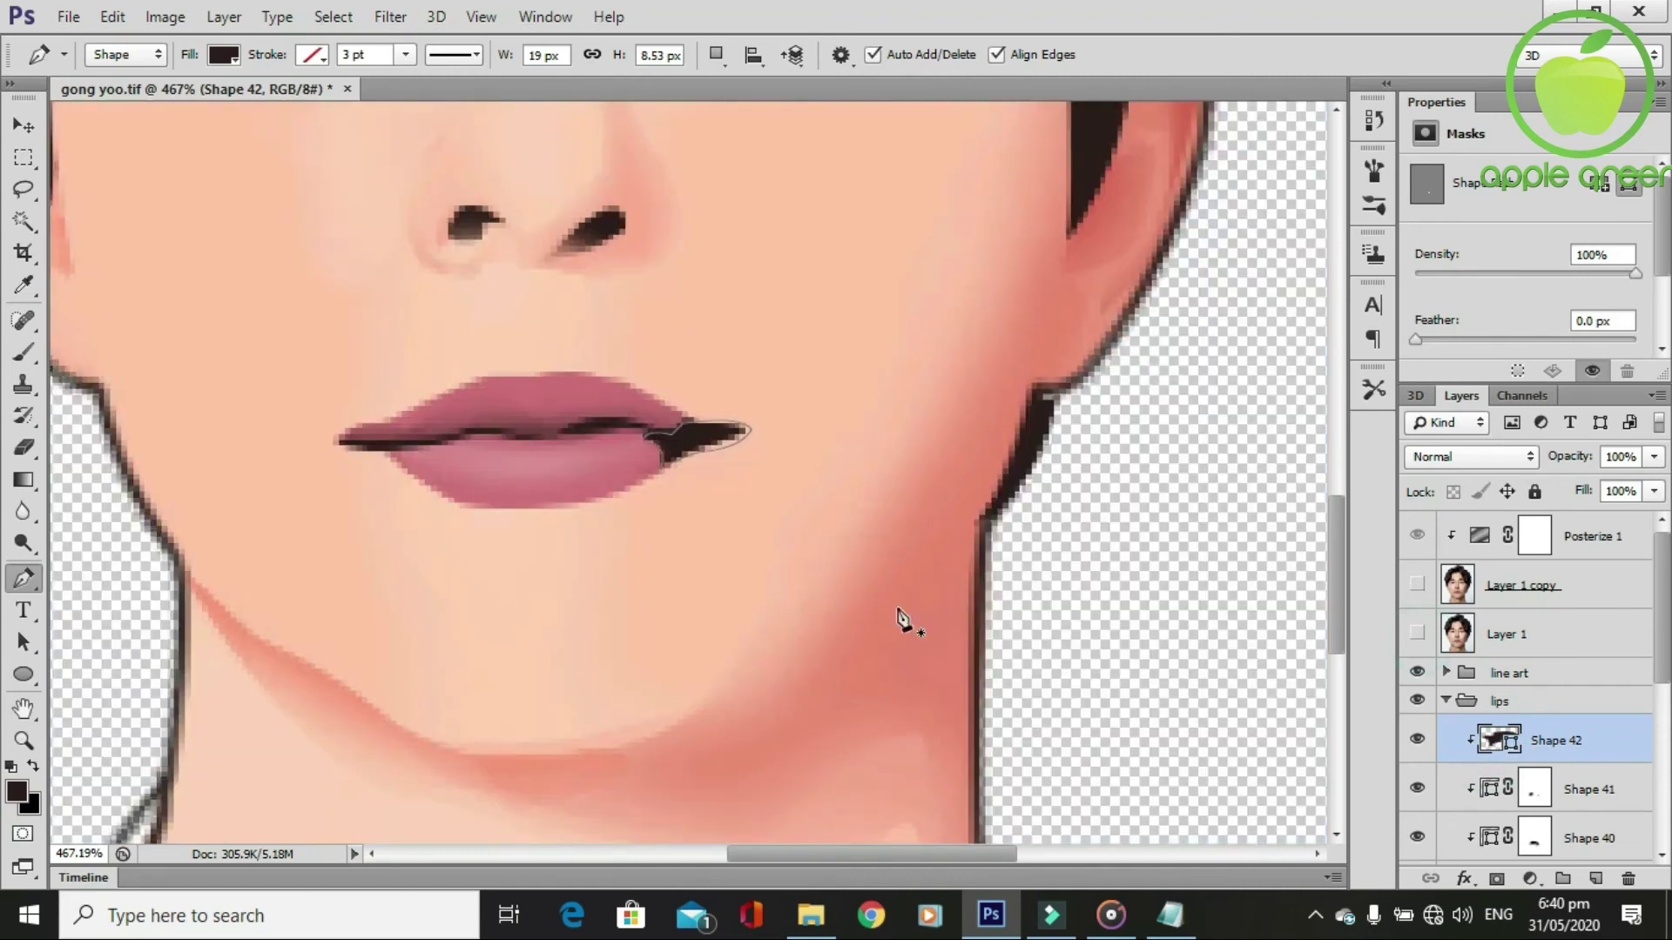
scroll(871, 610, "down", 3)
left_click(1654, 456)
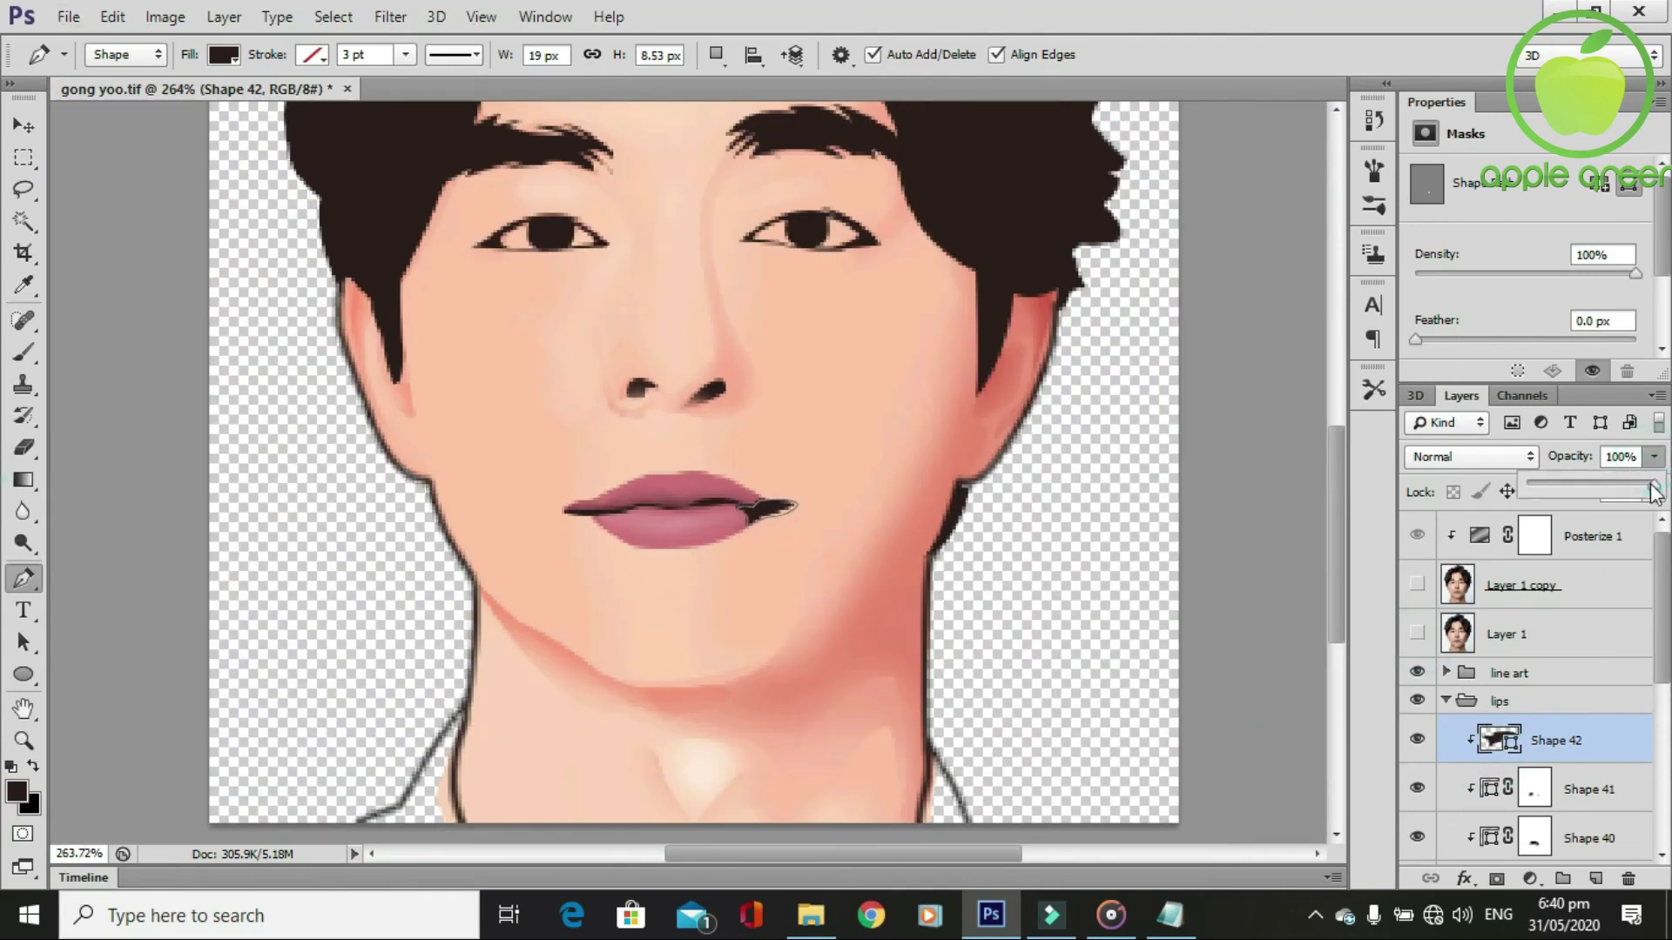
left_click_drag(1613, 490, 1626, 489)
left_click(1496, 877)
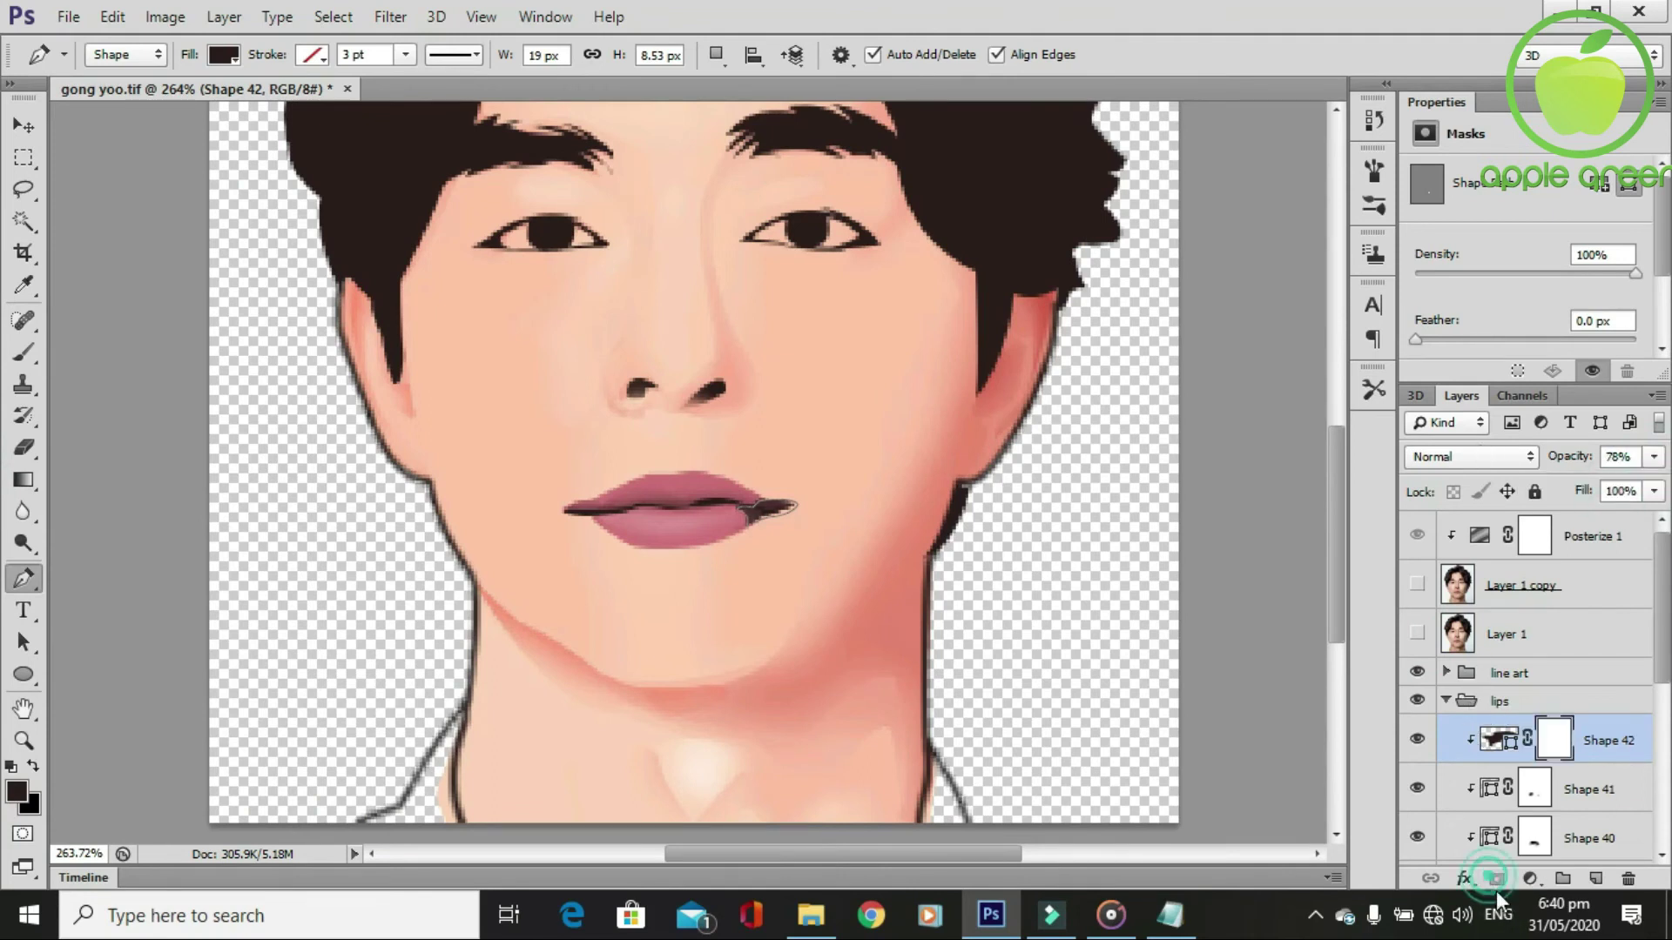
Brush out Shape 42's edges on its mask, then show the reference photo again.
key("b")
scroll(721, 647, "up", 3)
left_click_drag(728, 456, 736, 448)
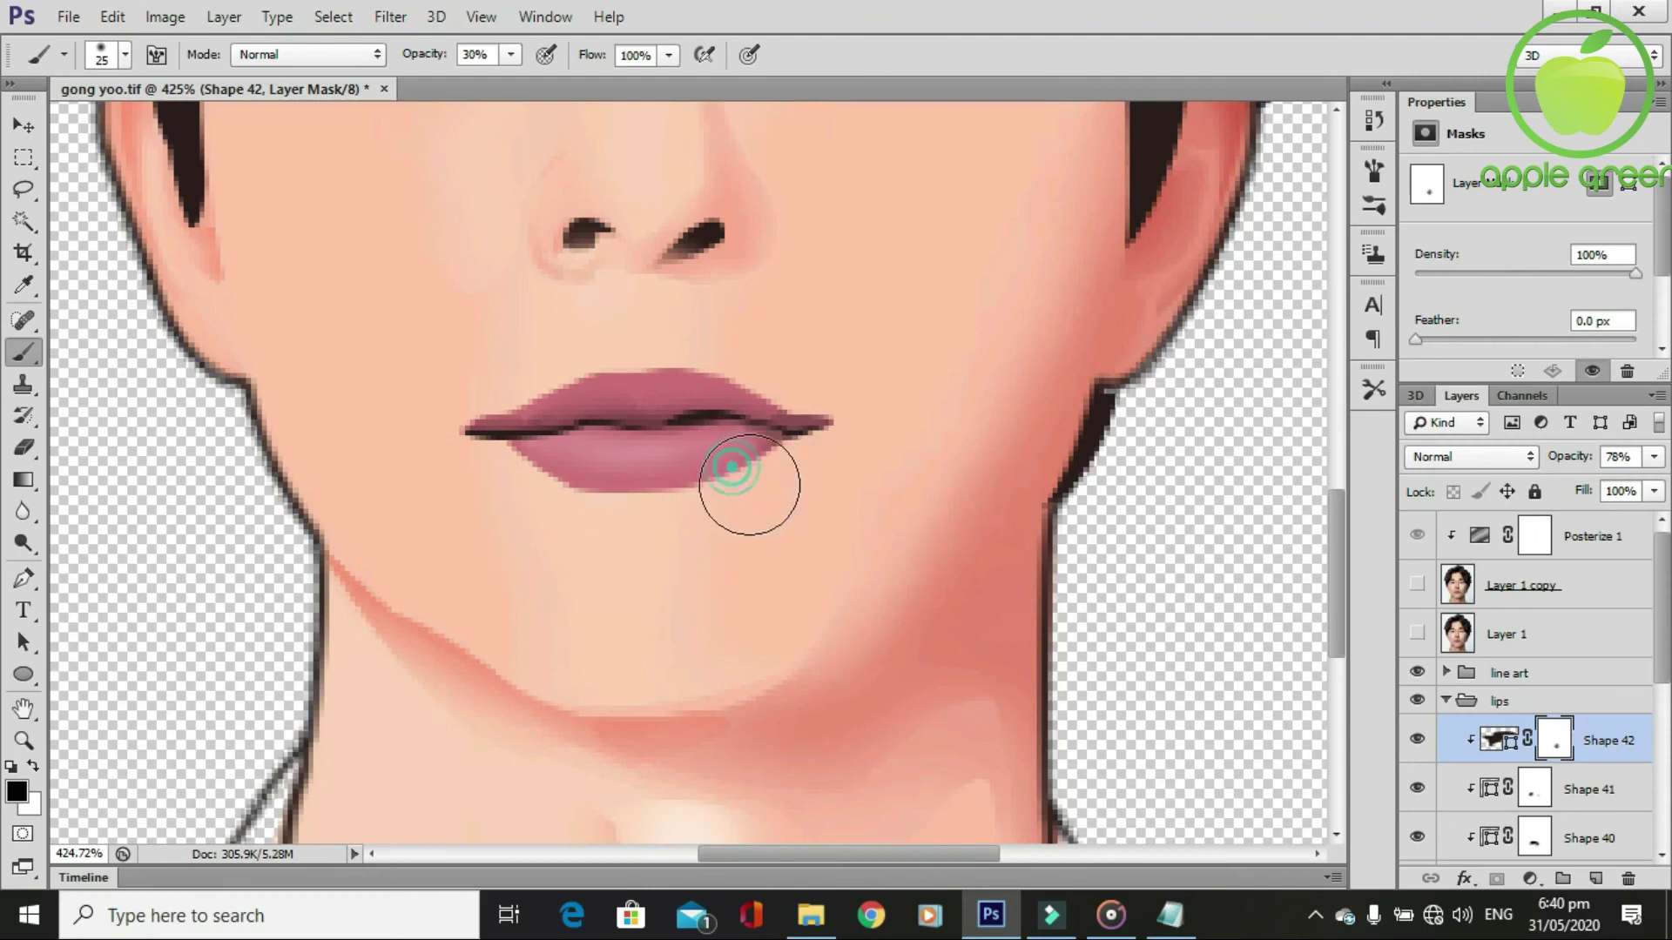
scroll(757, 531, "down", 3)
scroll(768, 565, "down", 1)
scroll(780, 553, "up", 1)
scroll(775, 553, "up", 1)
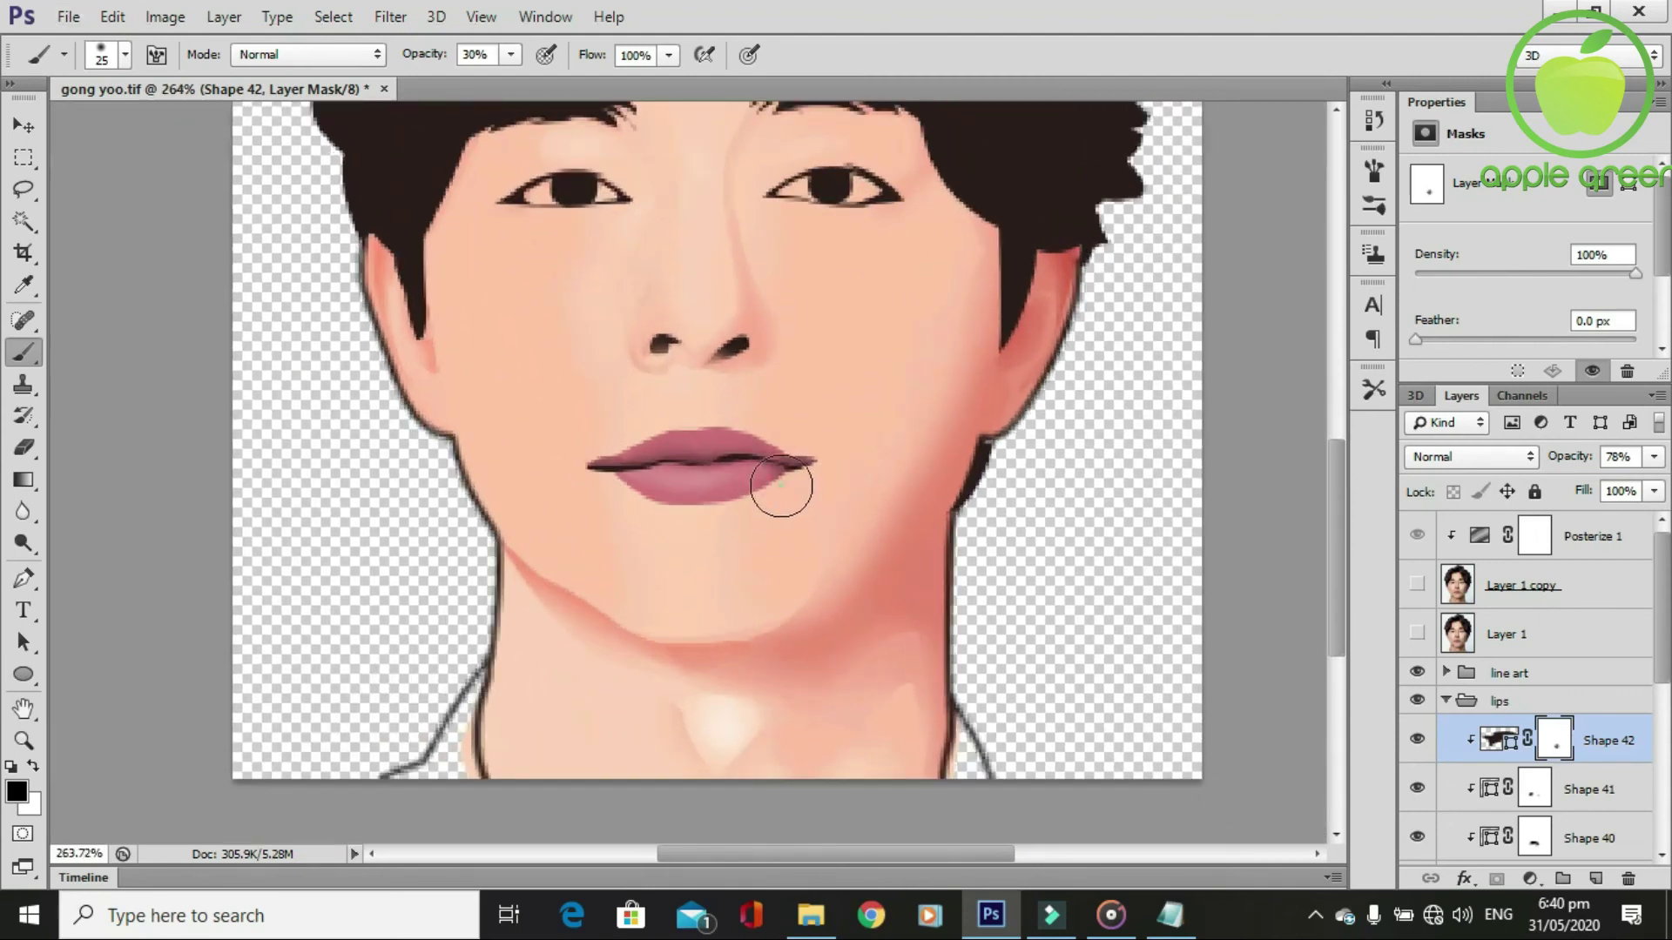
scroll(626, 522, "down", 1)
scroll(784, 522, "up", 1)
scroll(810, 557, "up", 2)
key("p")
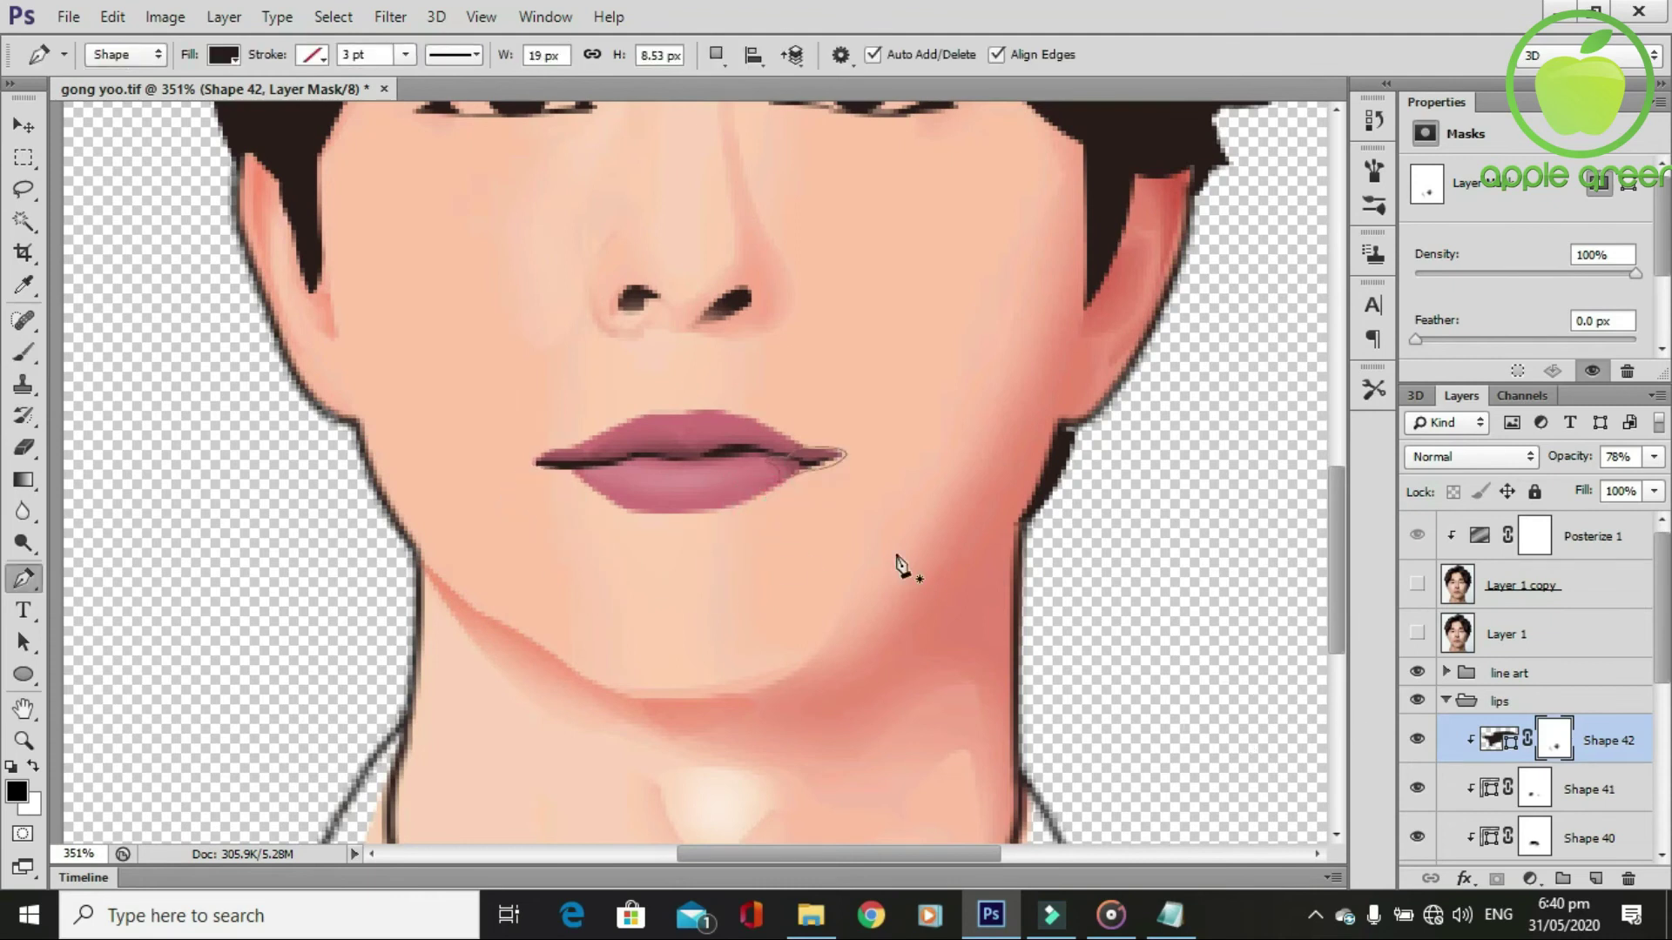
left_click(1415, 632)
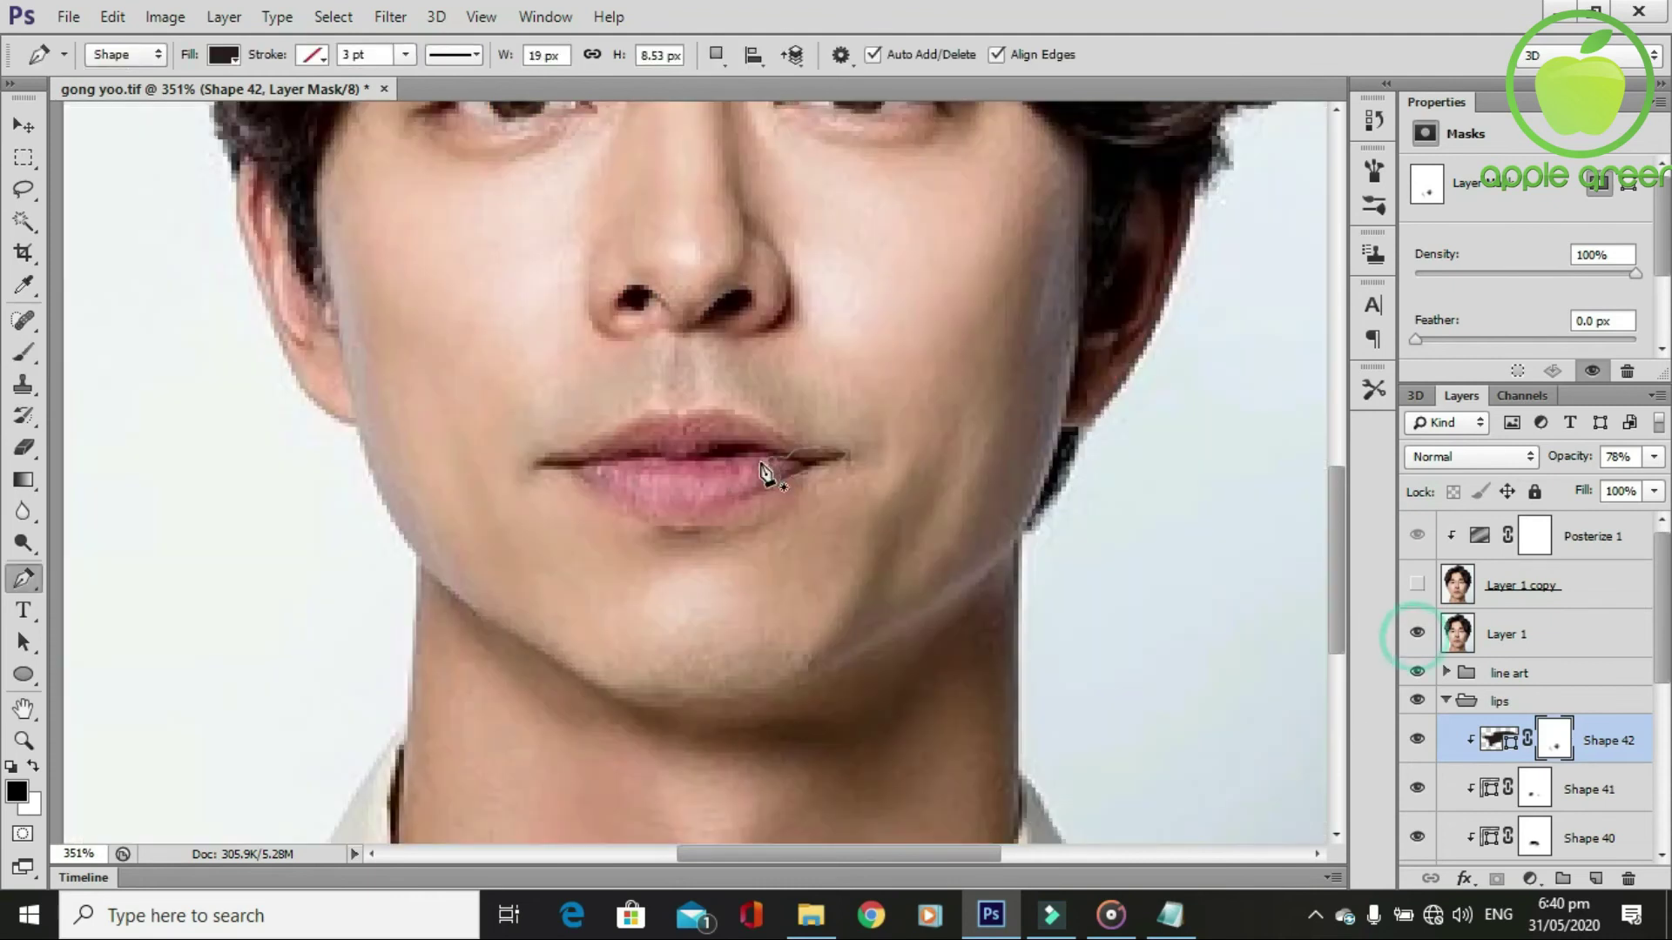
Draw Shape 43 at the left lip corner and clip it to the layer below.
left_click(592, 455)
left_click_drag(551, 489, 544, 480)
left_click(583, 471)
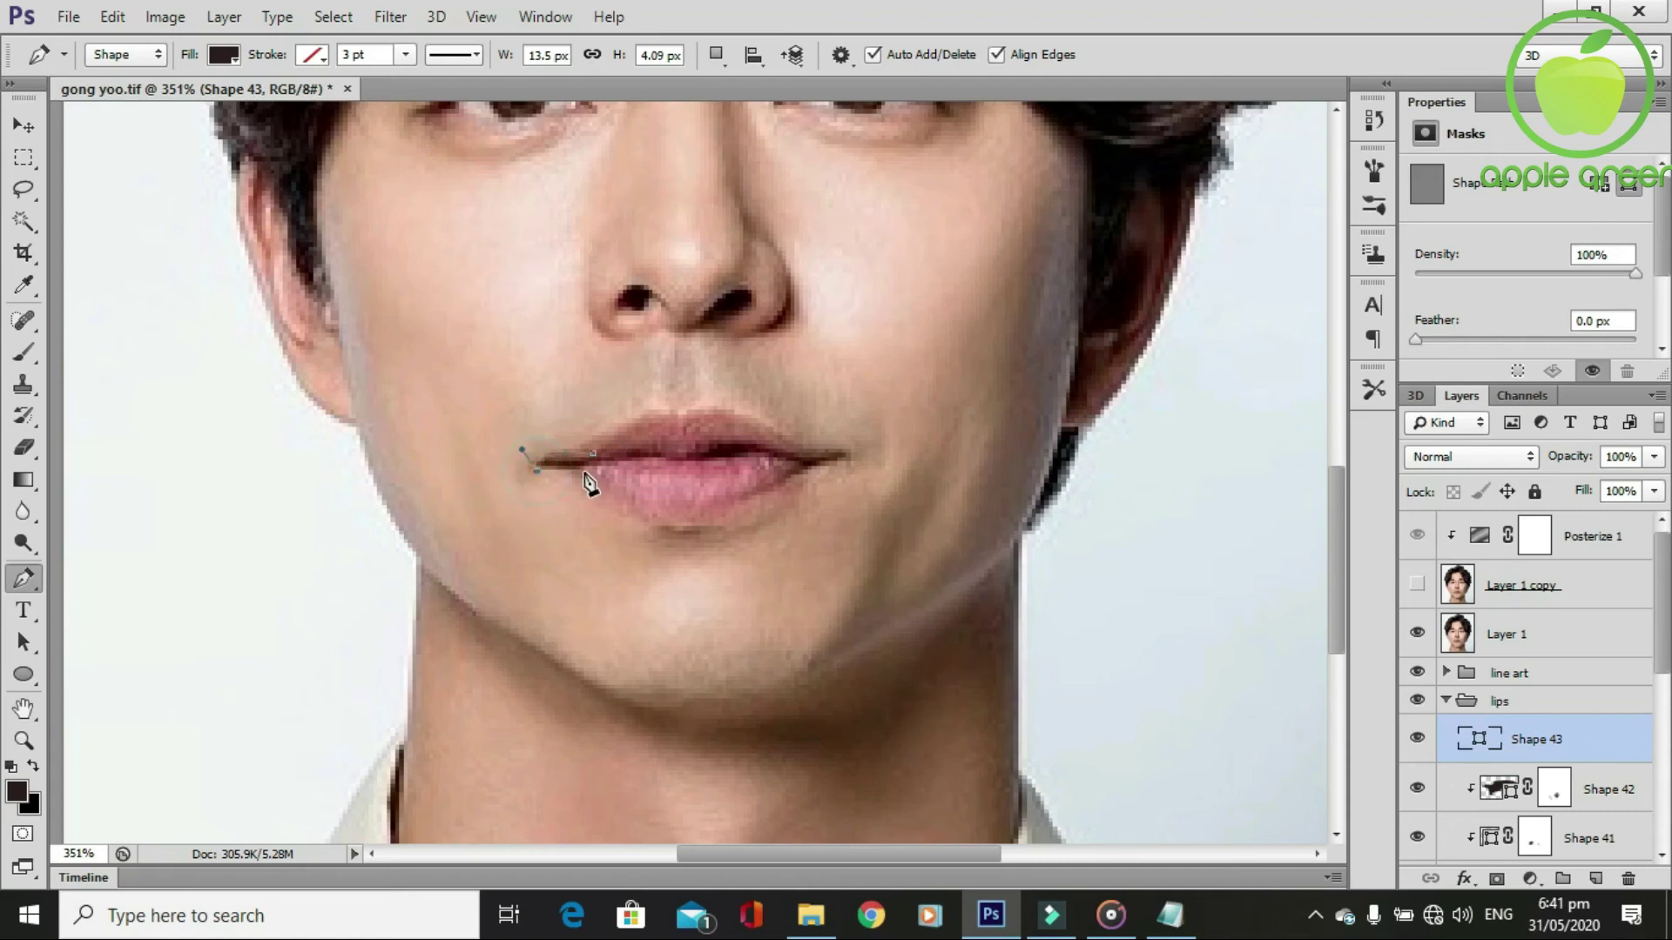
left_click(592, 454)
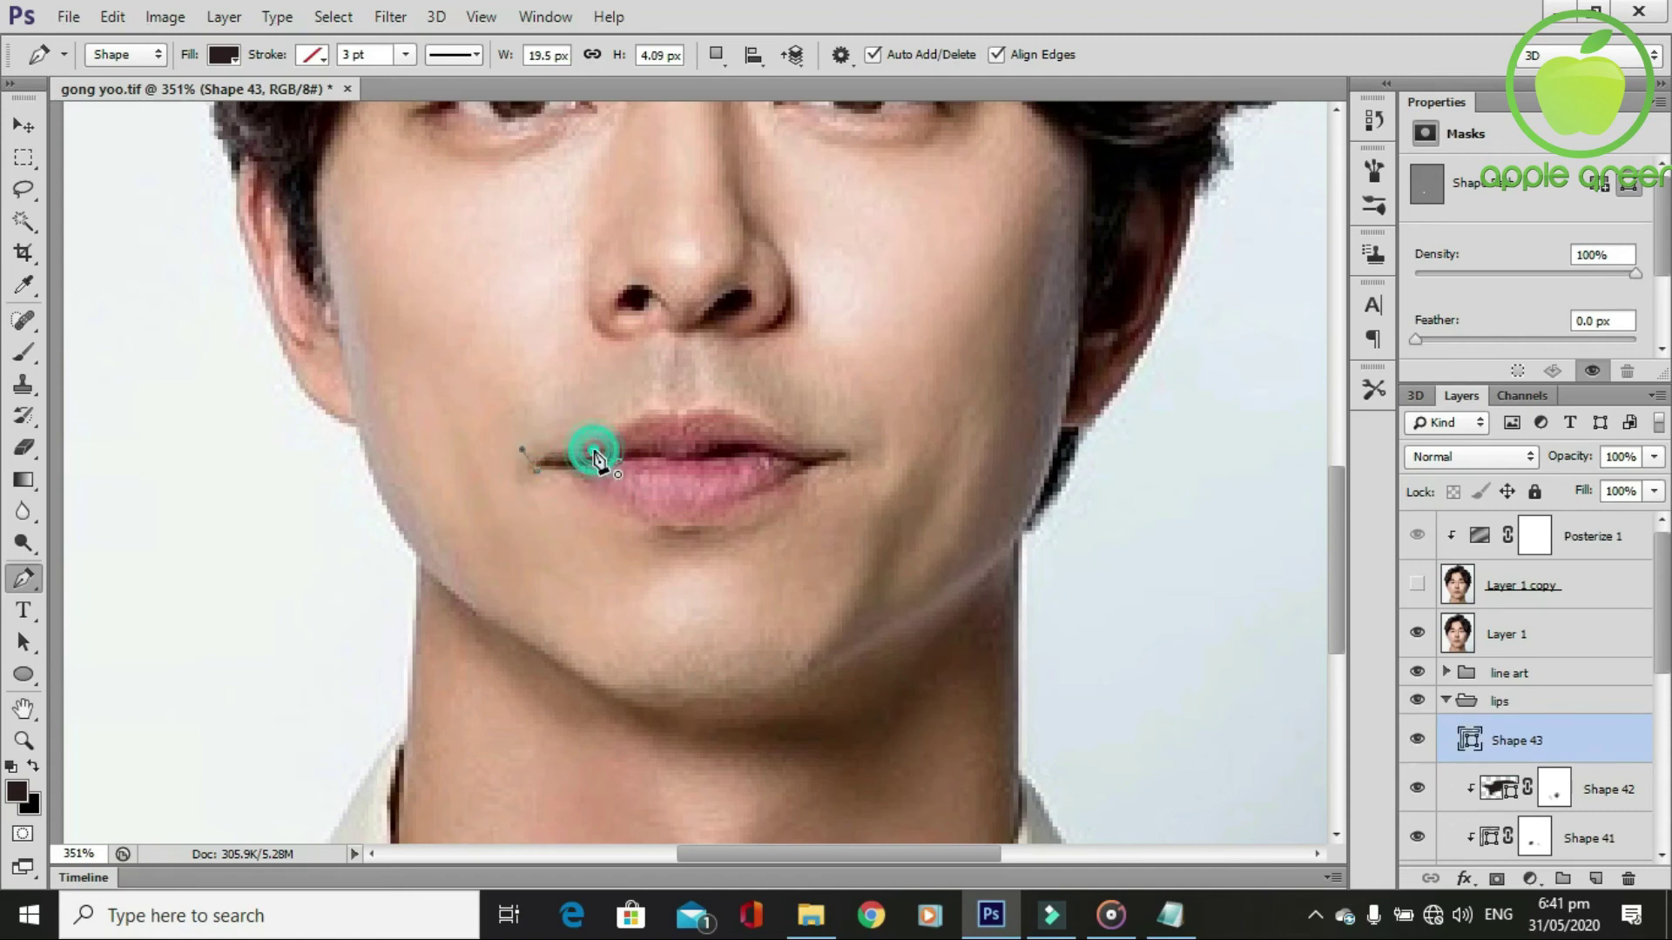
left_click(1480, 757, "alt")
left_click(1417, 634)
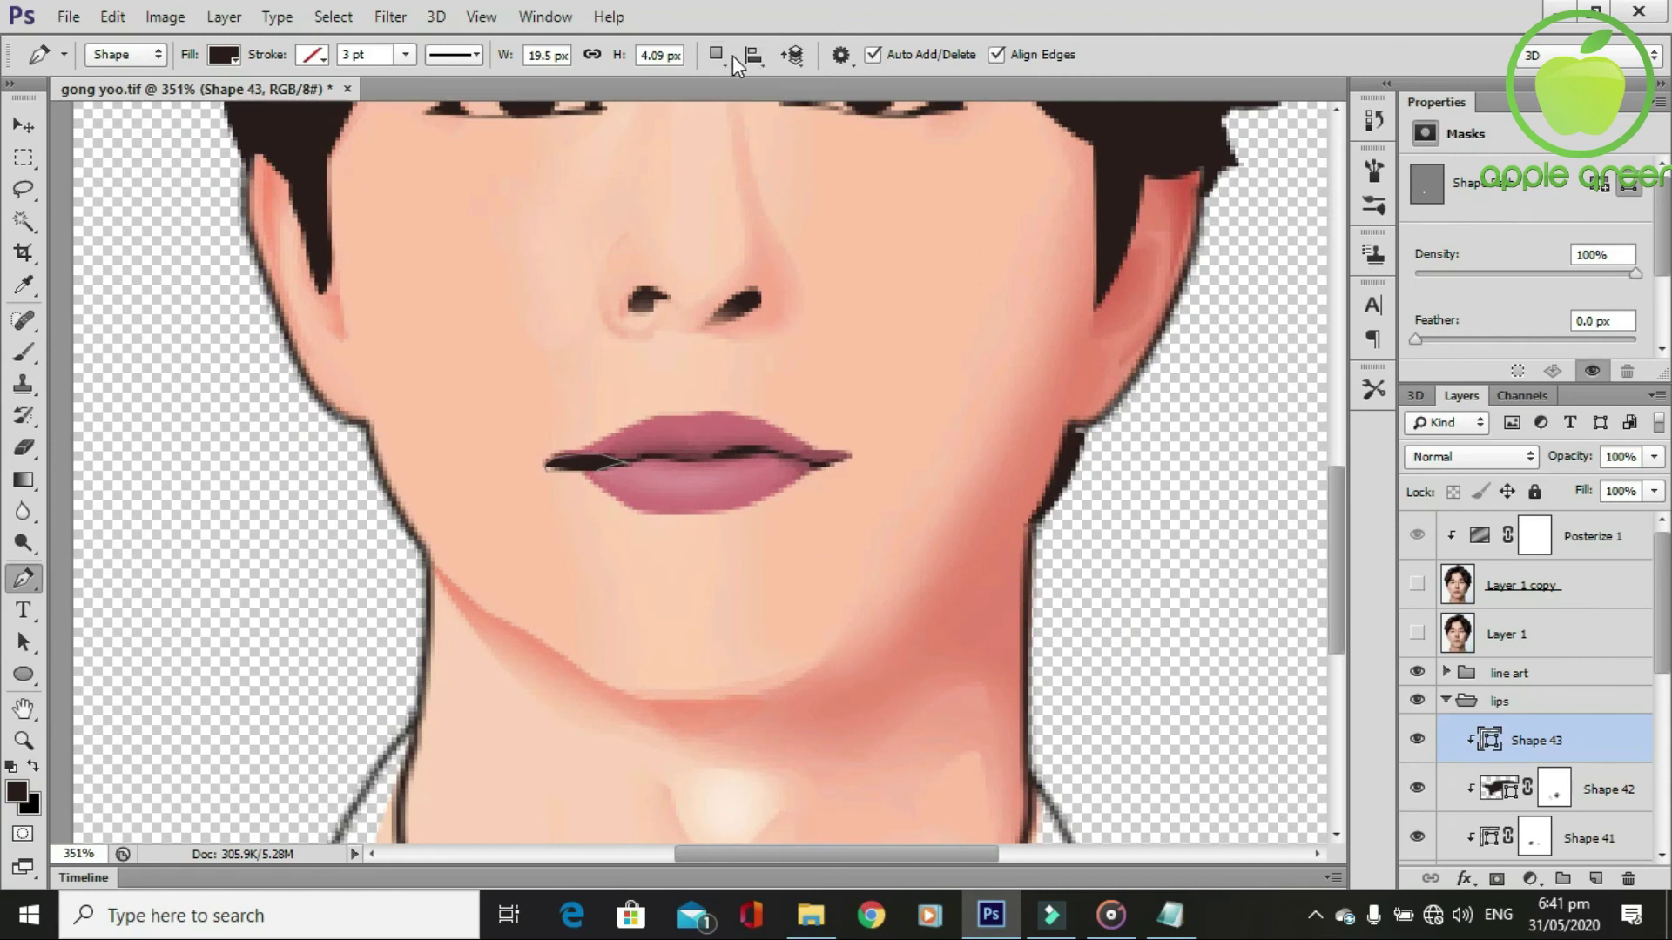
Switch the path operation to Combine Shapes and add an extra closed path to Shape 43.
left_click(731, 55)
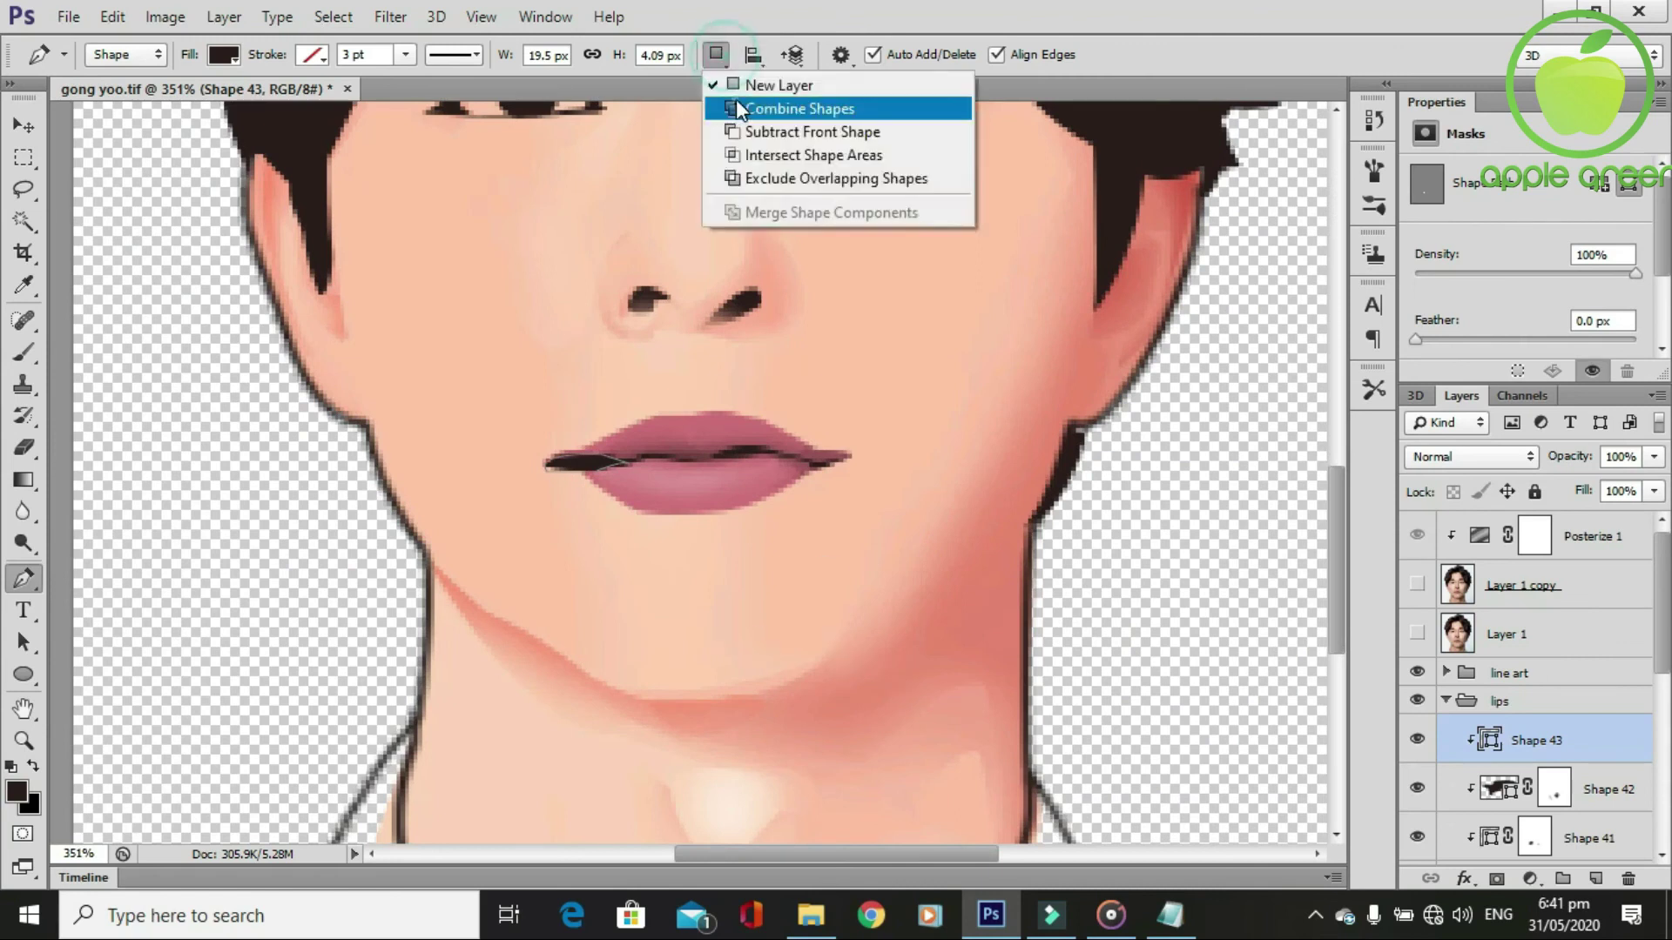
left_click(737, 103)
scroll(681, 512, "up", 1)
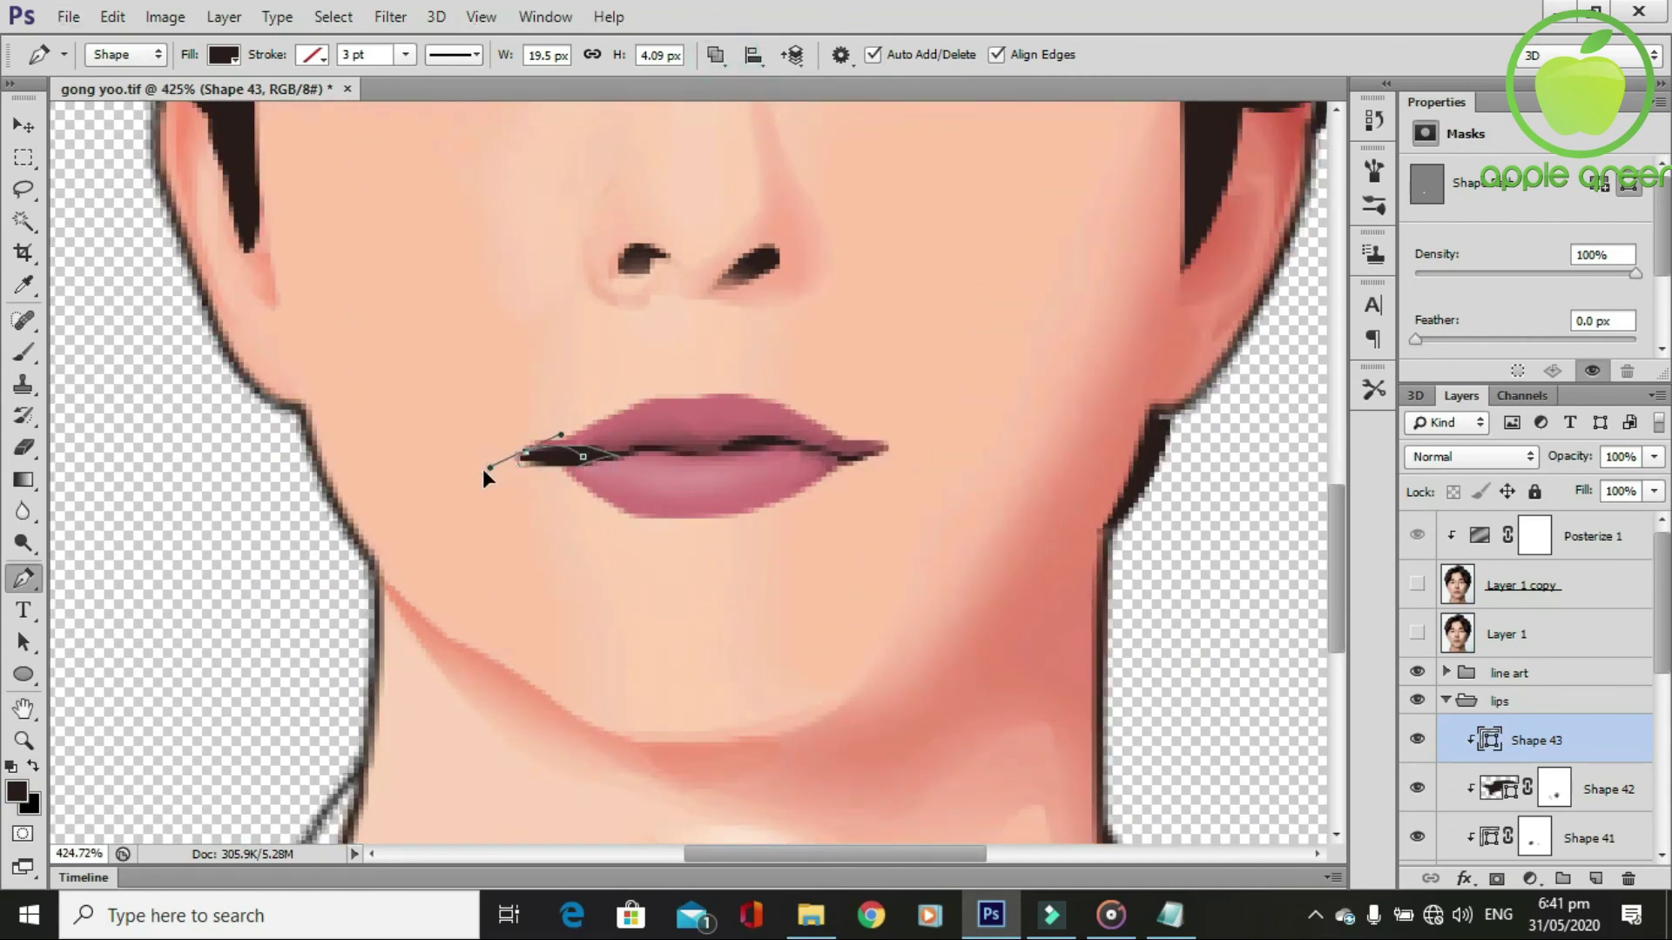
left_click(524, 444)
Add a layer mask to Shape 43 and soften the left lip corner with the brush.
left_click(1500, 879)
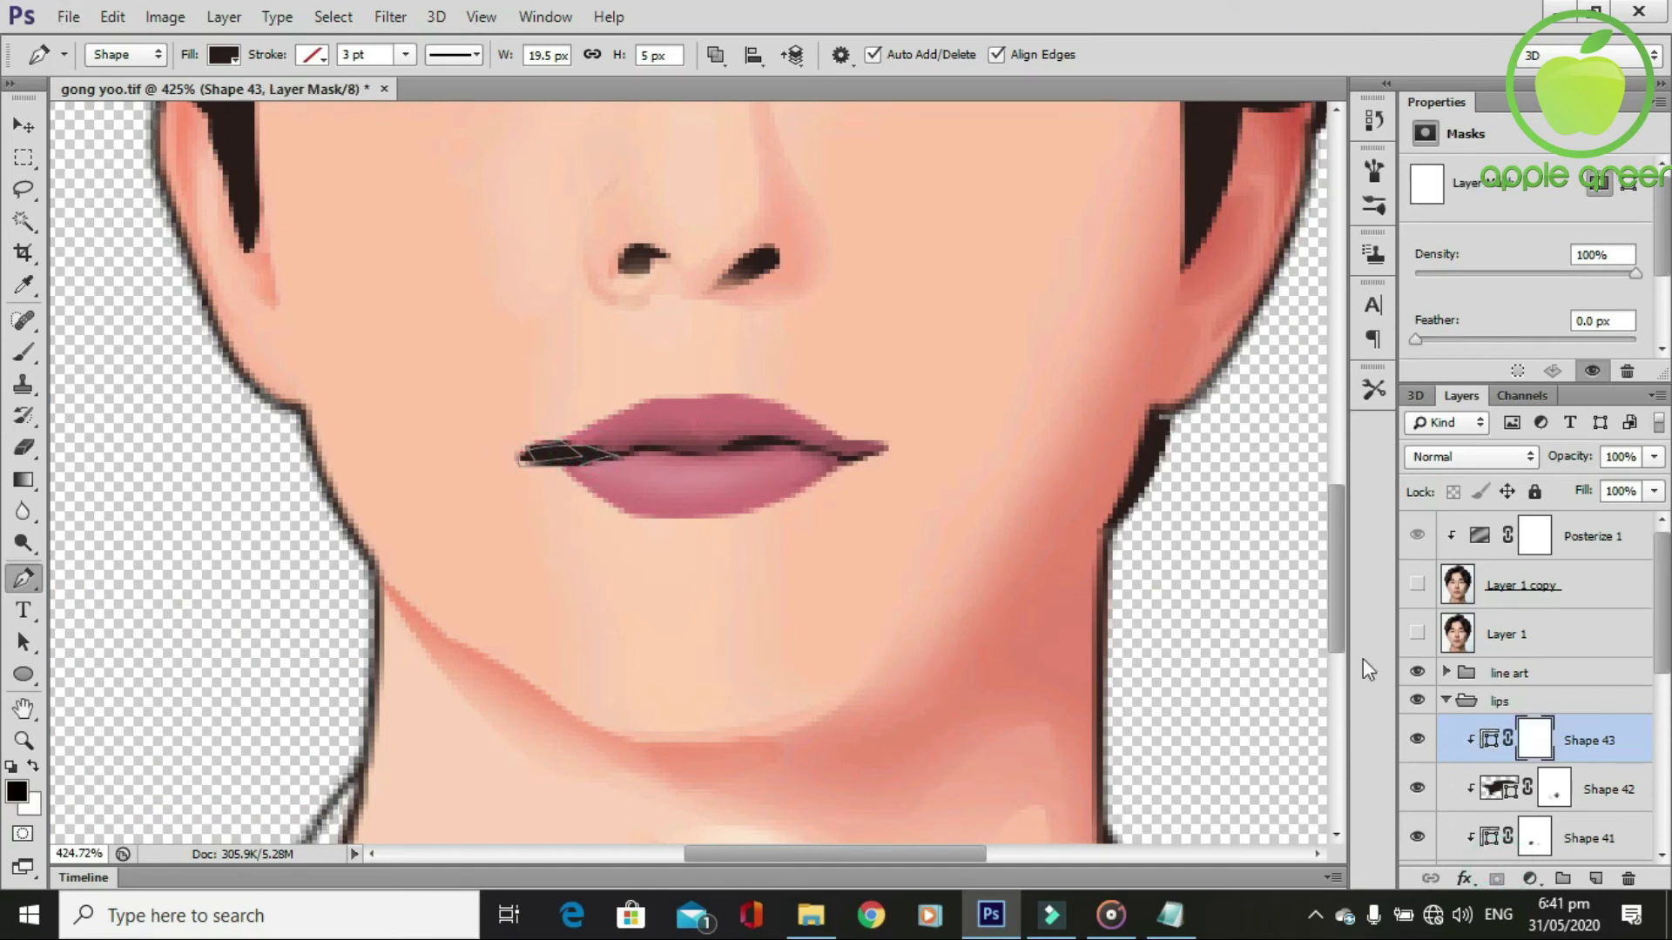
key("b")
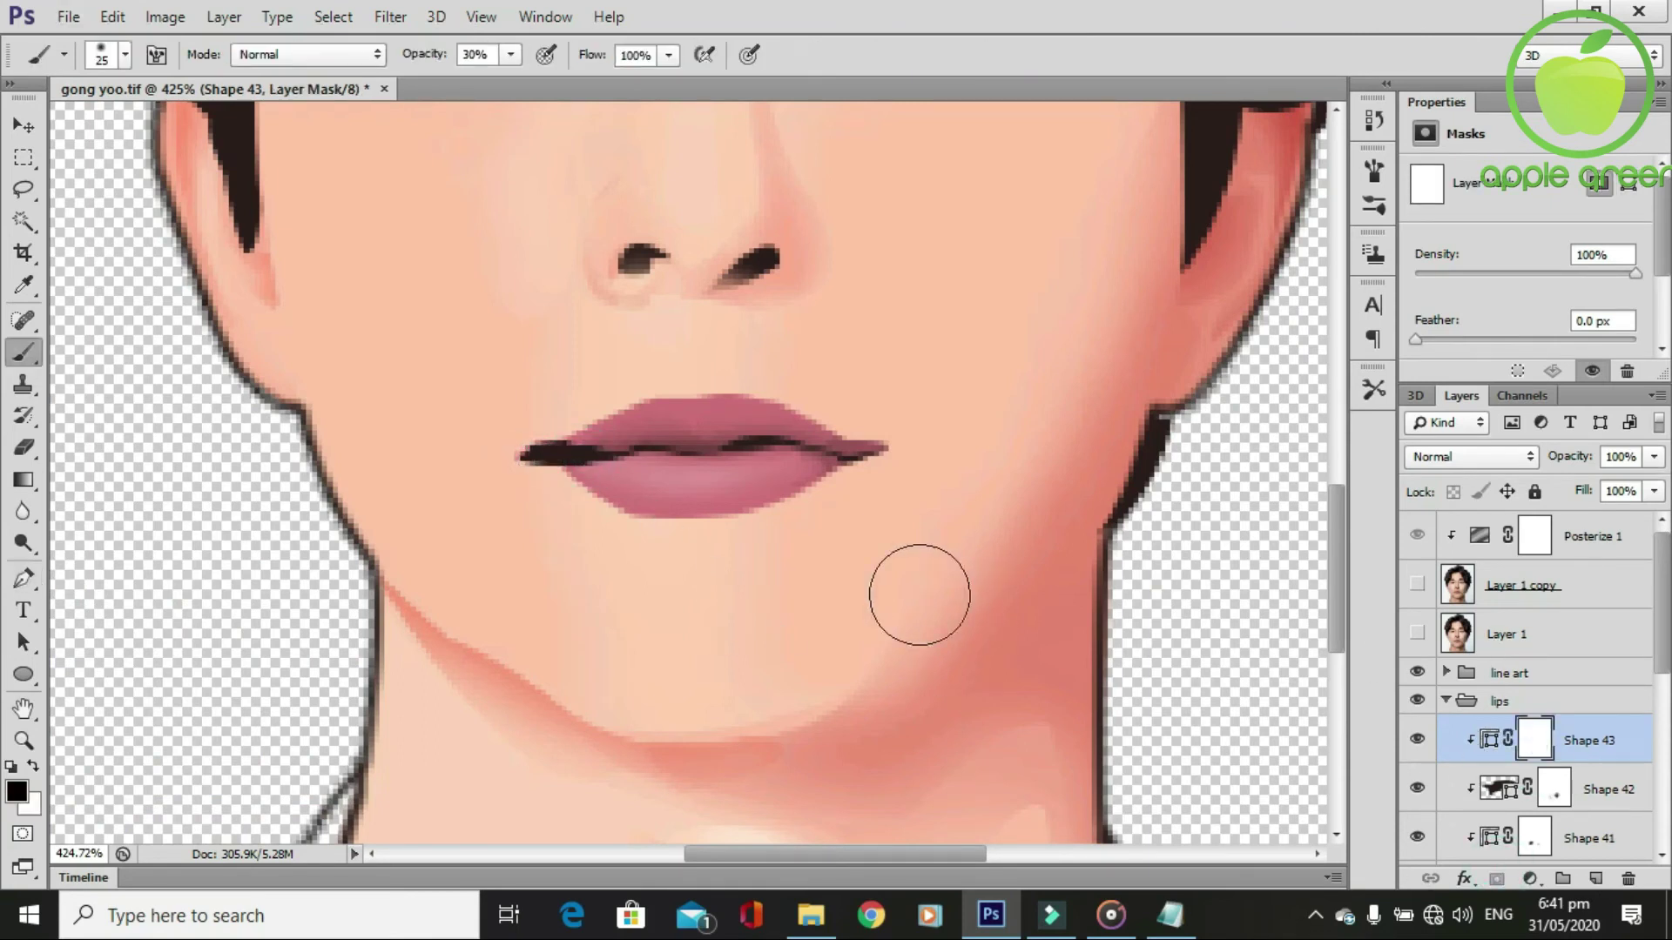
left_click_drag(597, 467, 541, 488)
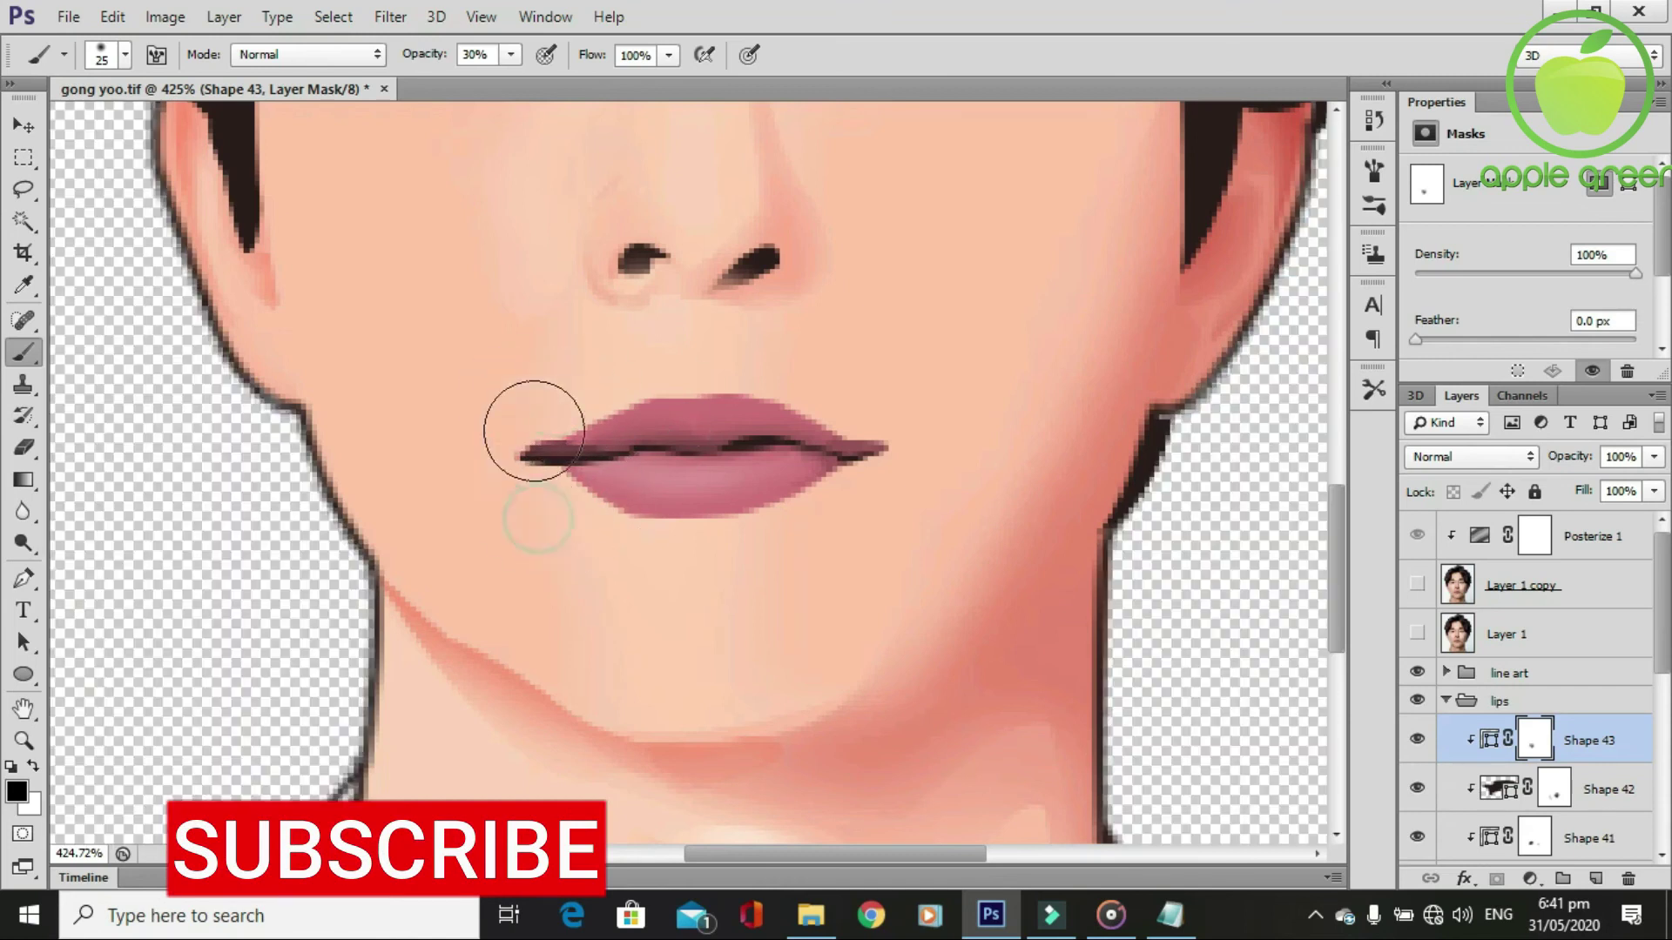
scroll(720, 559, "down", 3)
scroll(723, 592, "down", 2)
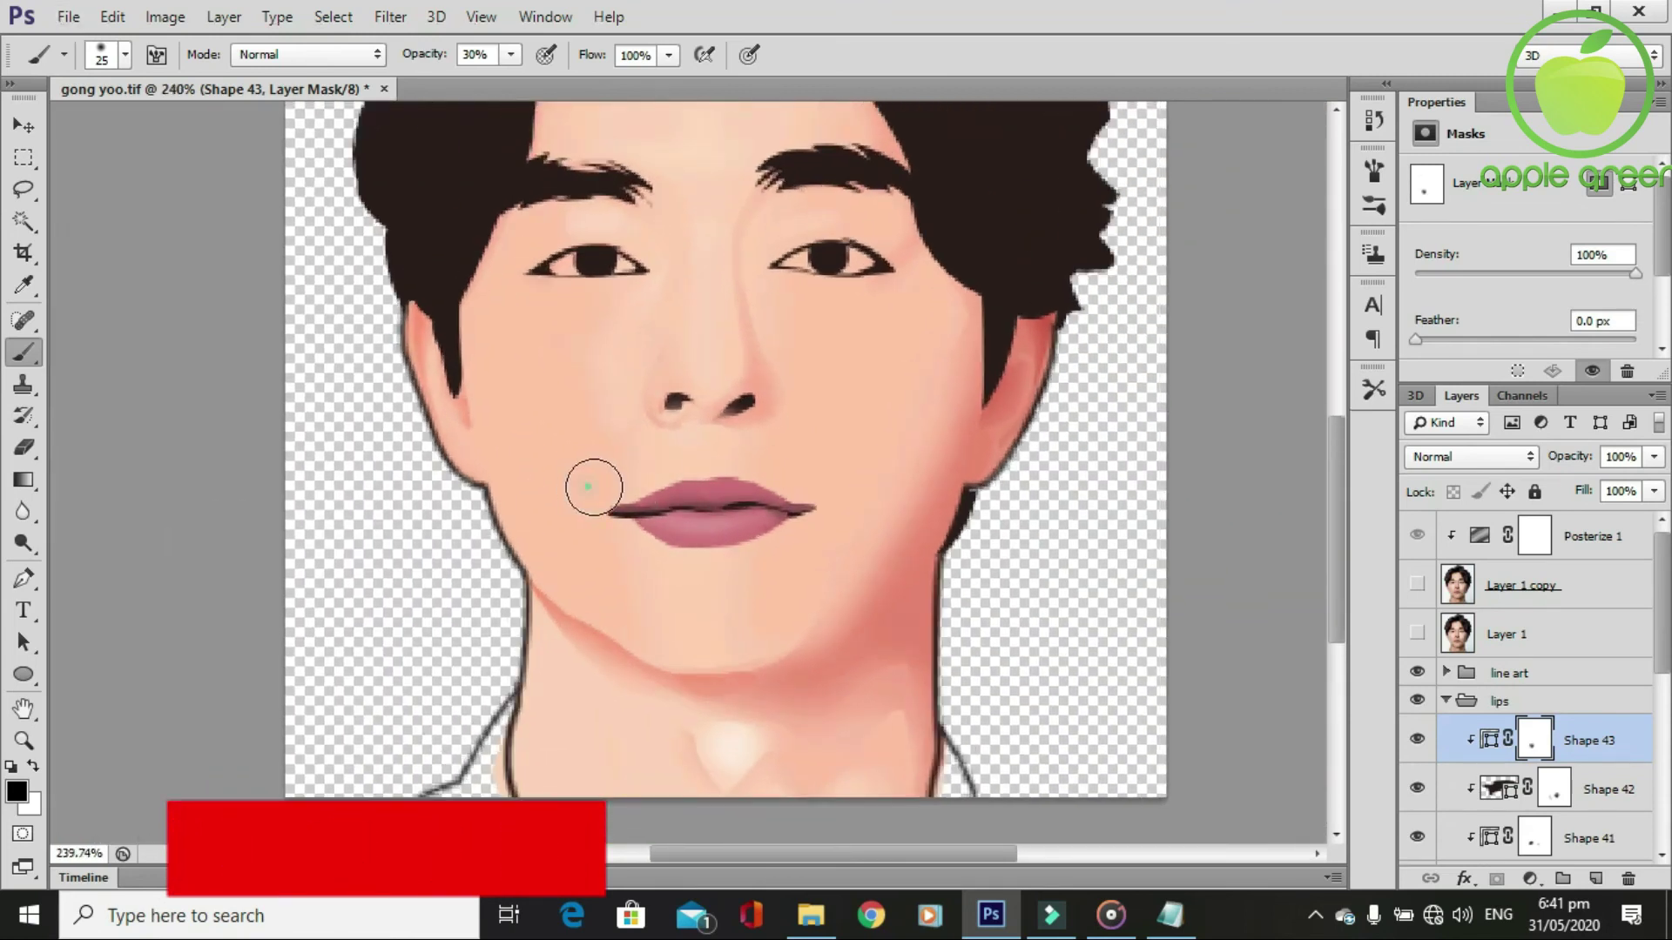
scroll(782, 593, "up", 2)
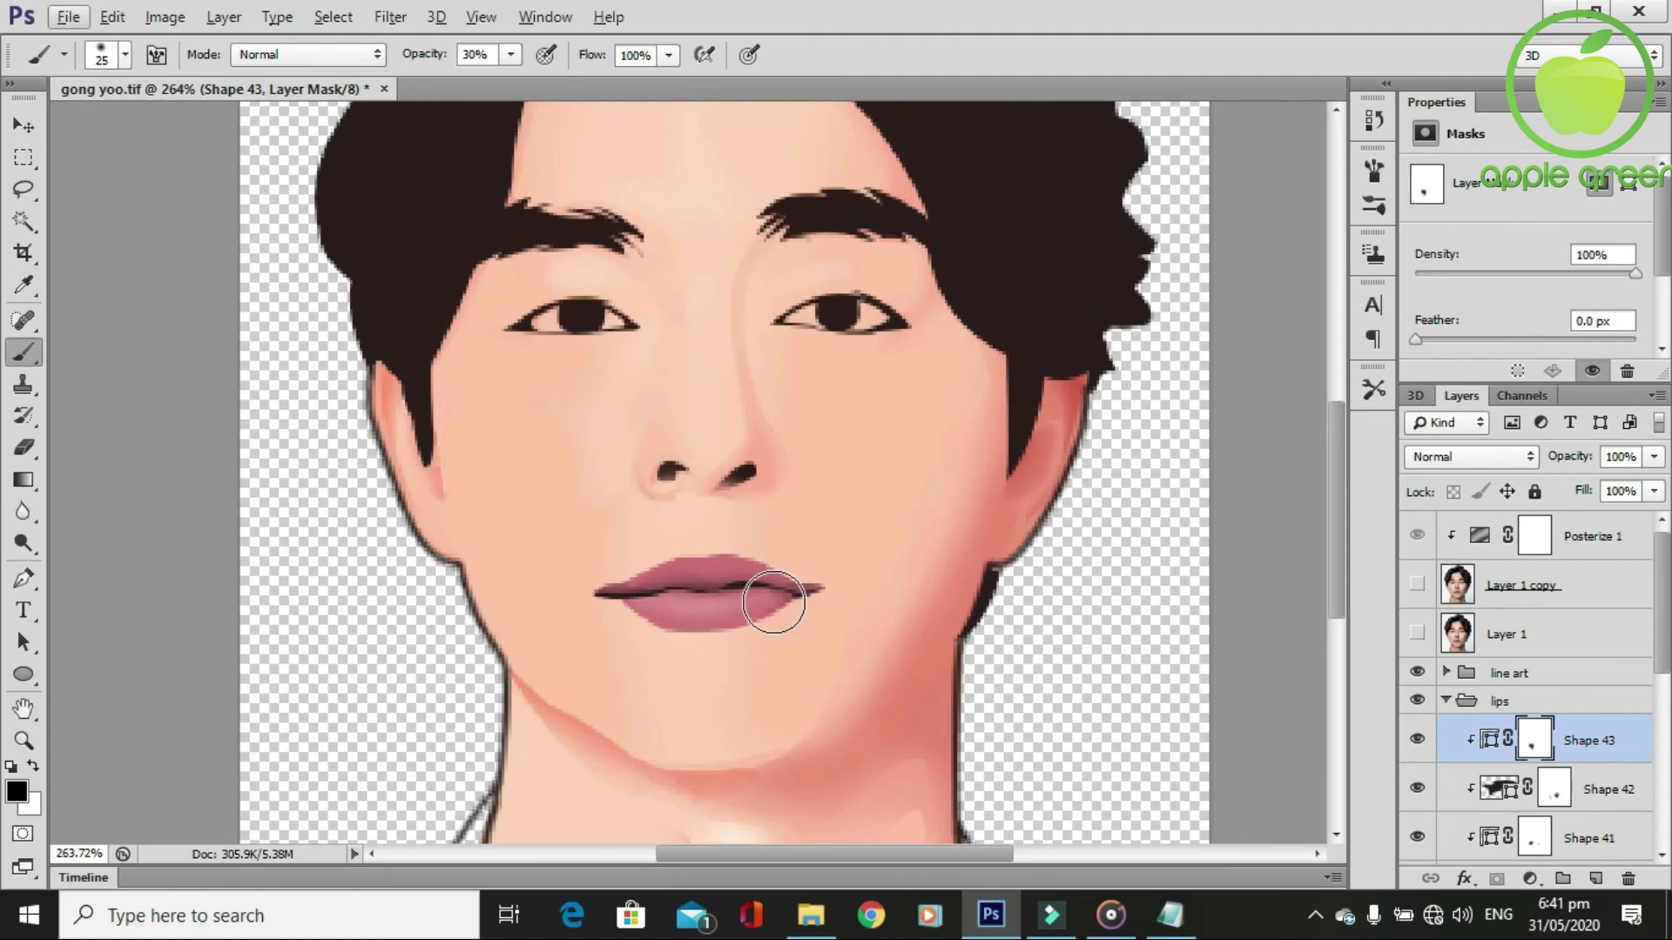
scroll(773, 602, "up", 1)
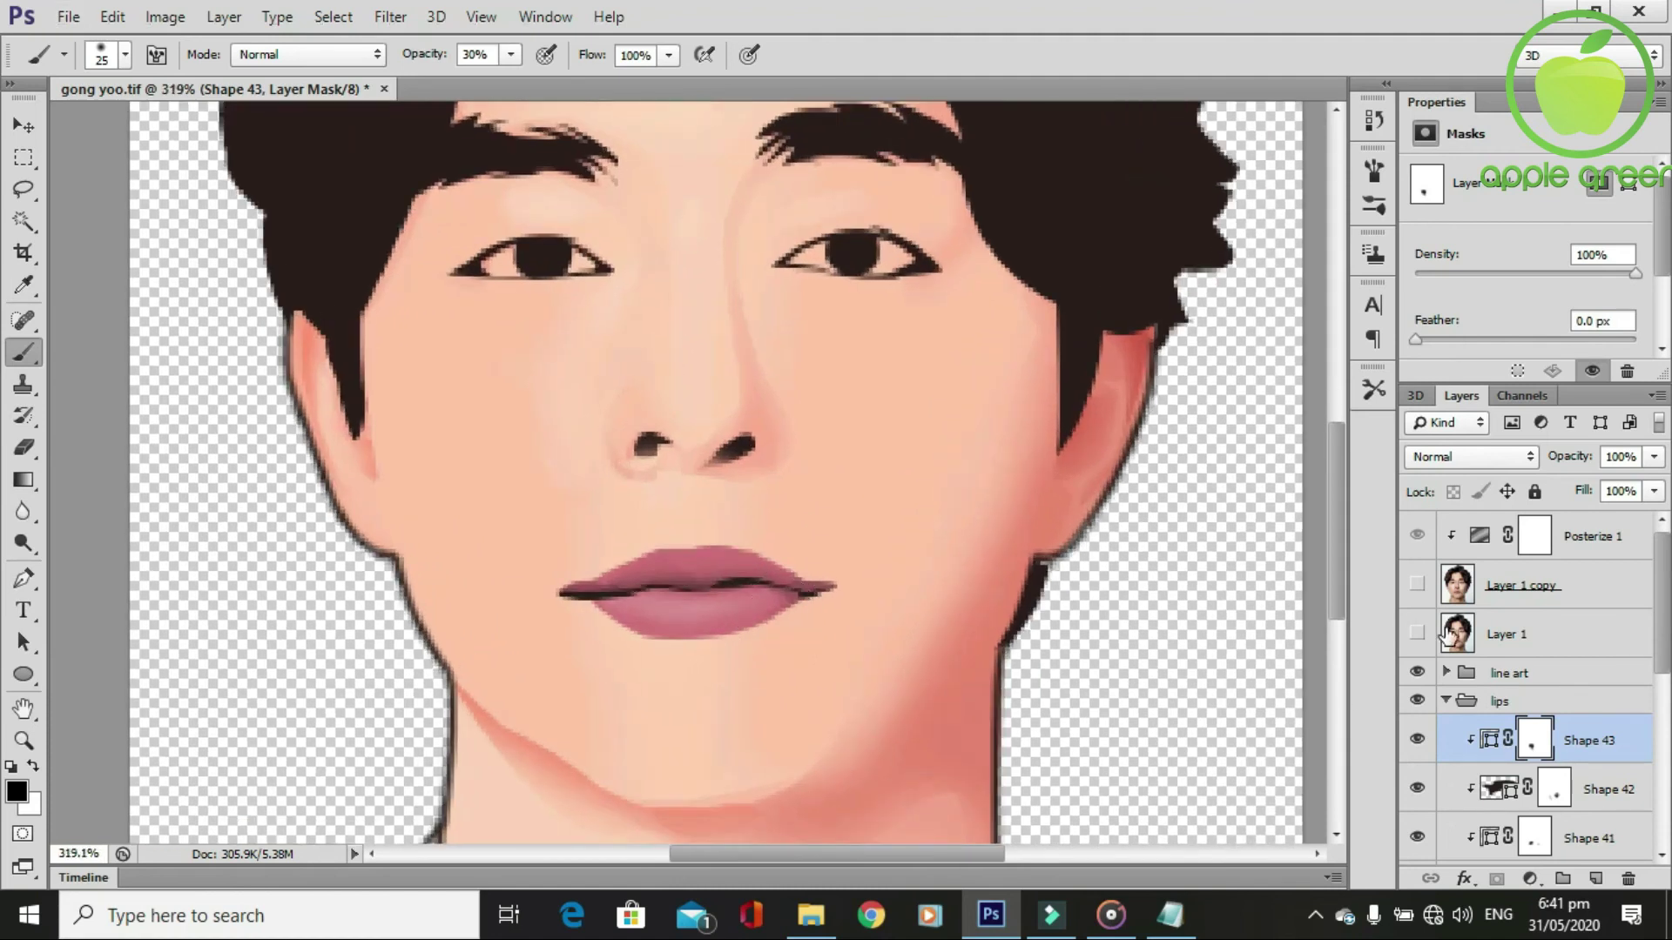
Show the reference photo again and start Shape 44 along the lower lip line.
left_click(1417, 634)
scroll(750, 685, "up", 1)
key("p")
scroll(752, 688, "up", 1)
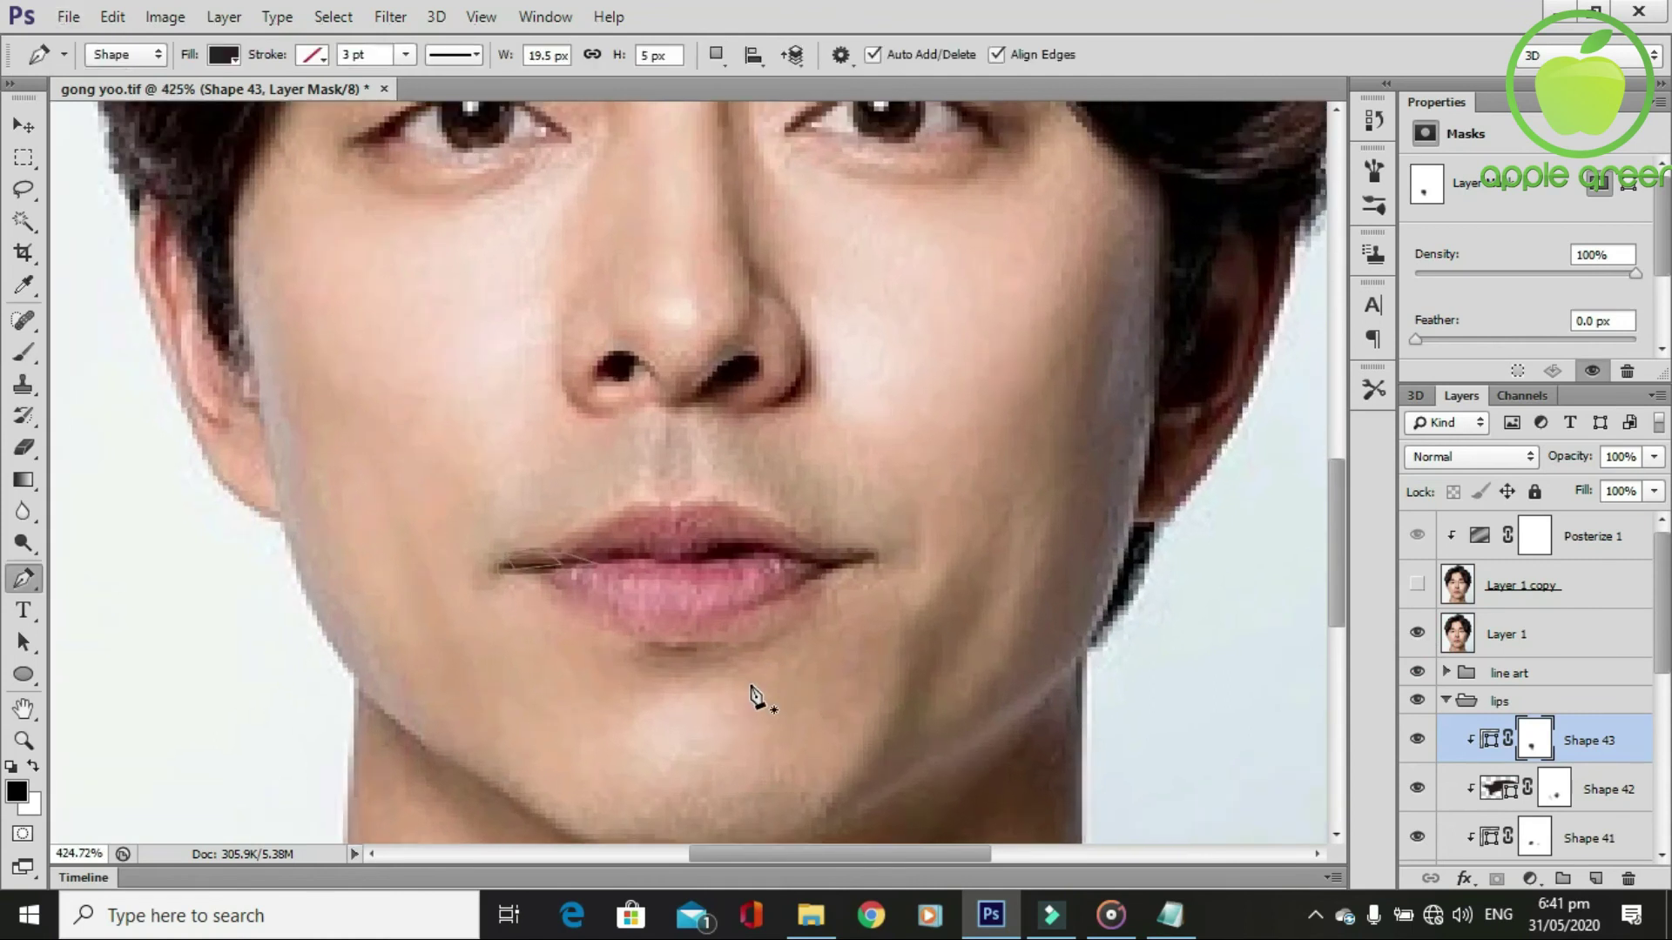
left_click(820, 570)
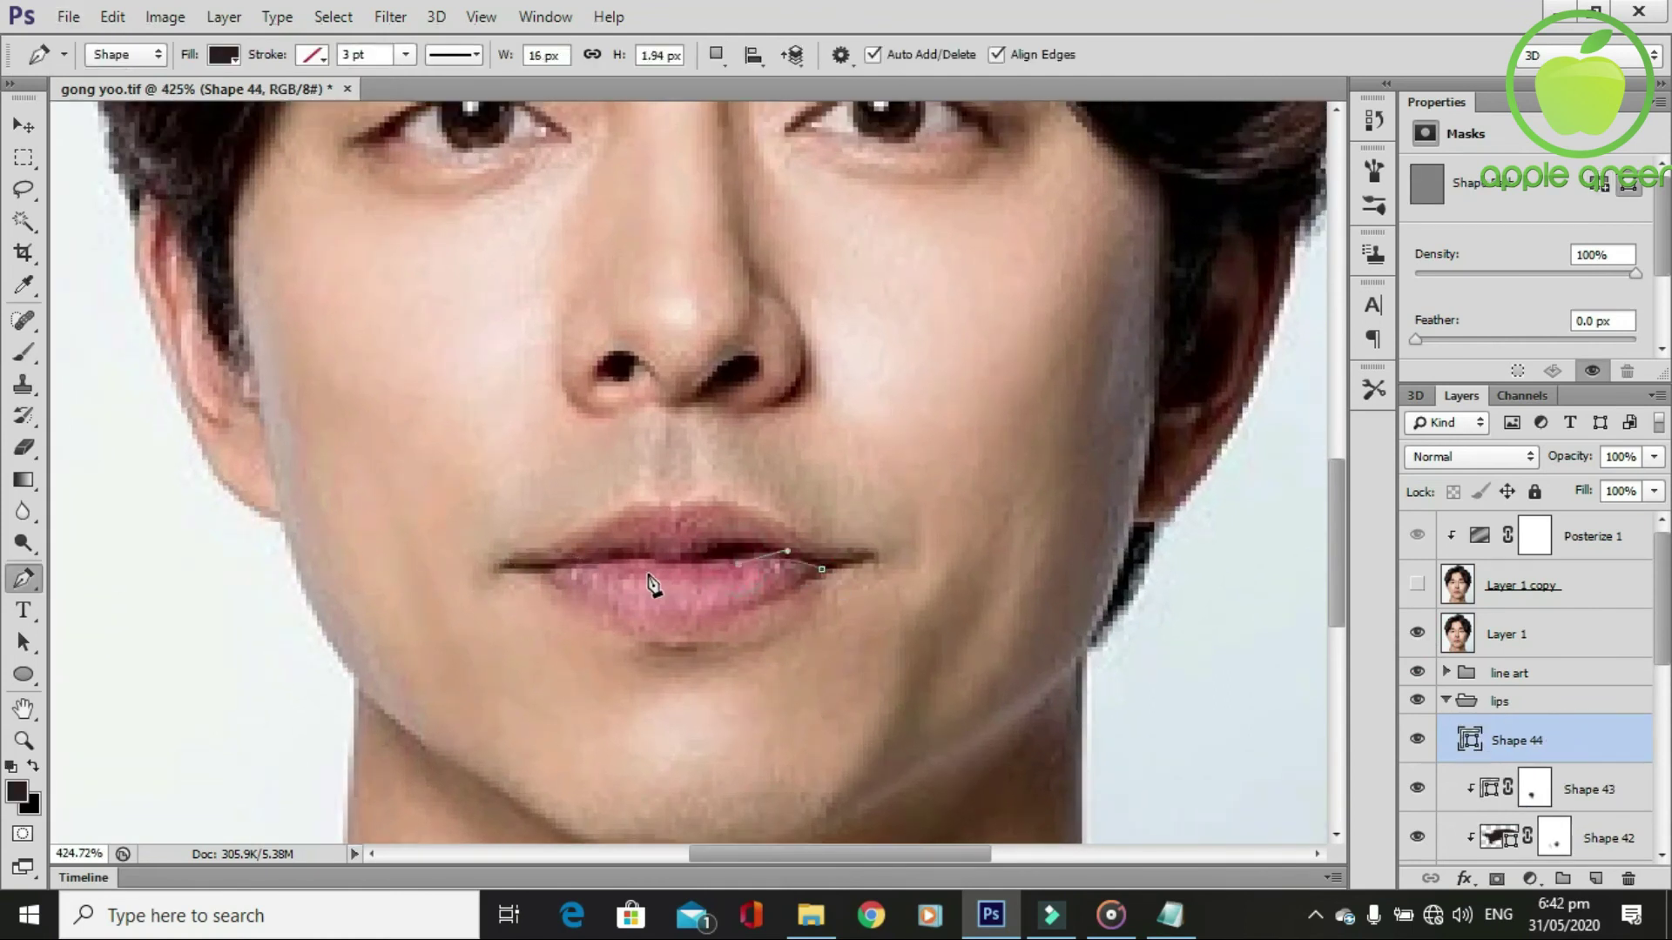
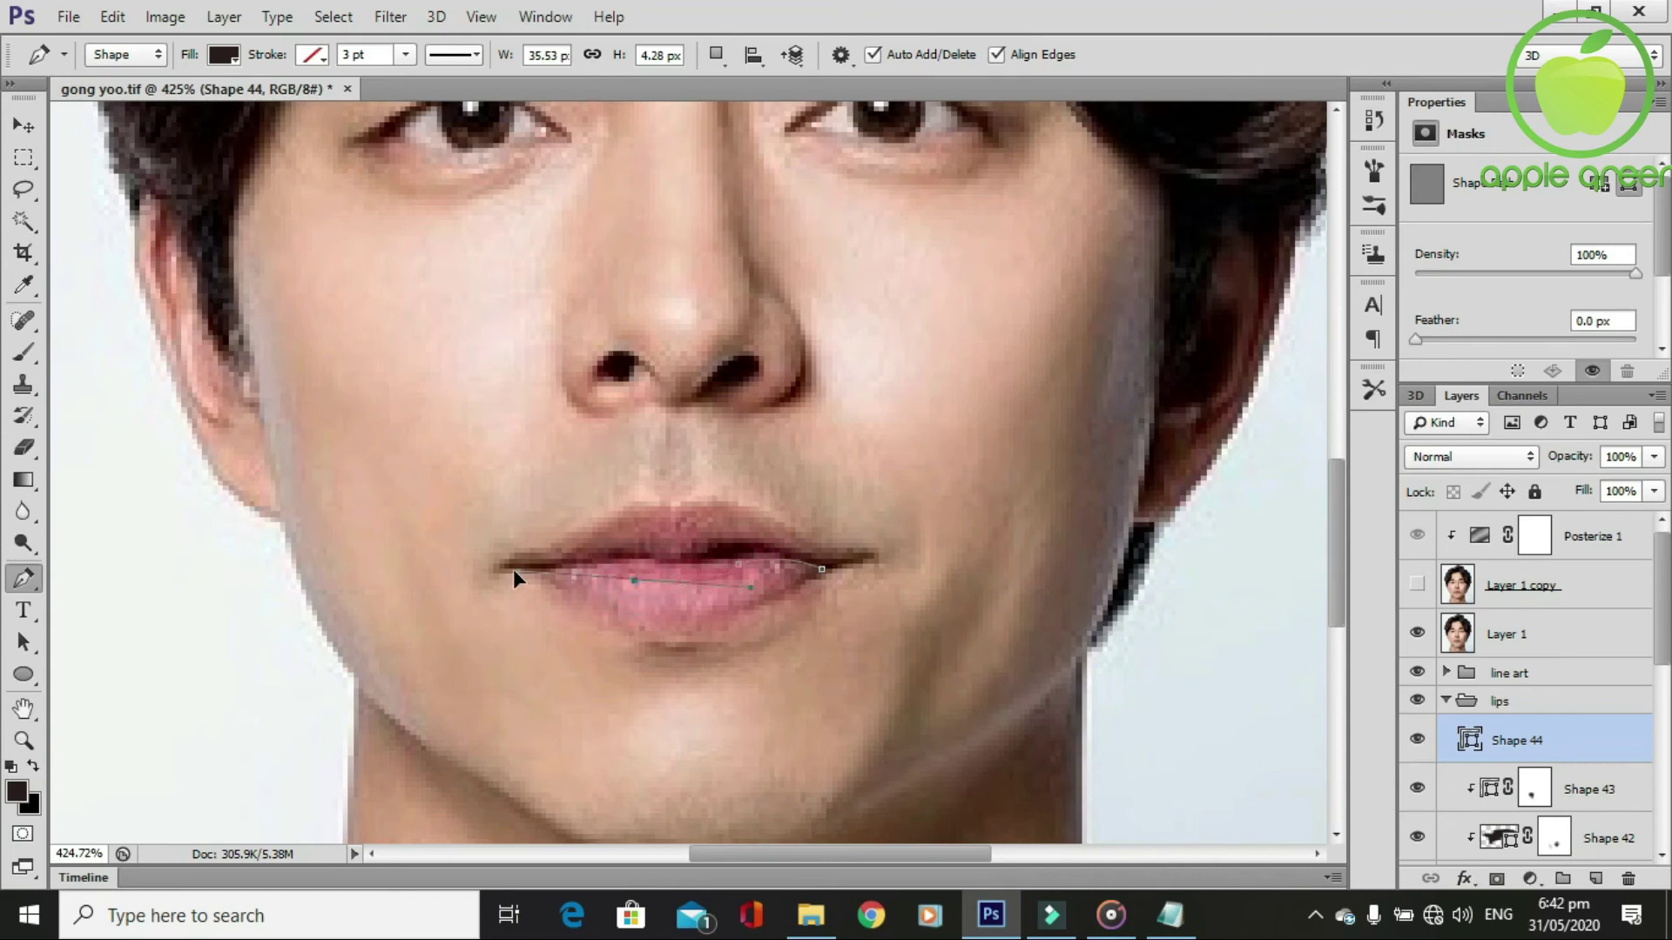
Refine the lip shape's anchors, adding one and removing one to smooth the lower-lip curve.
left_click(575, 570)
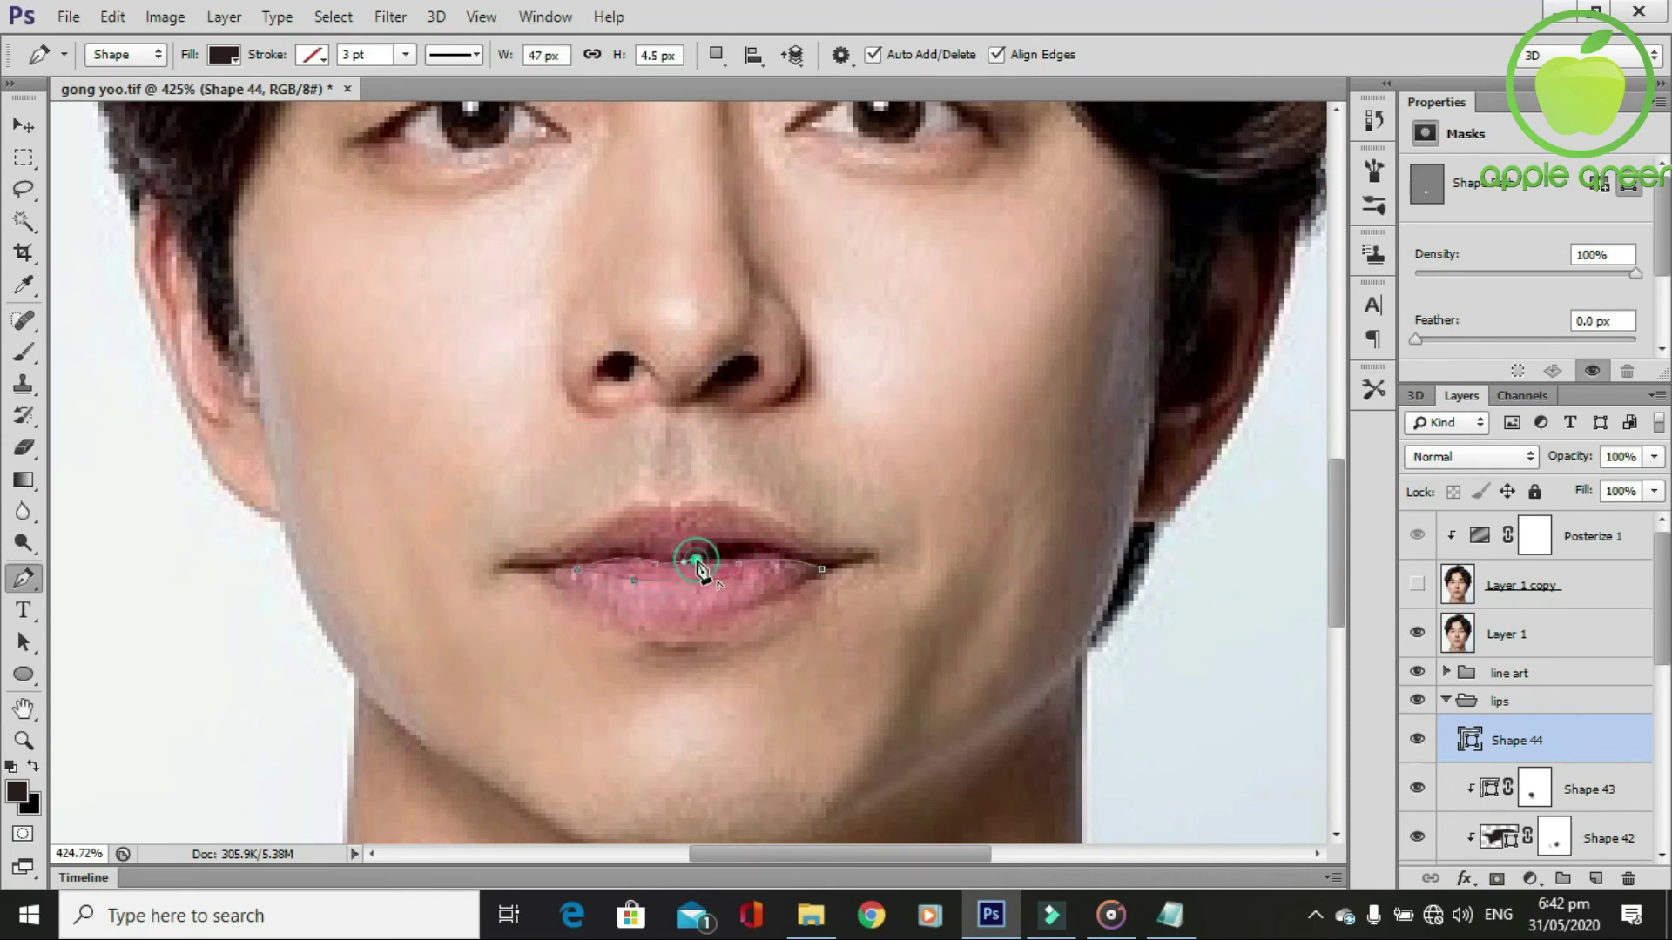
left_click(743, 571)
scroll(853, 659, "down", 2)
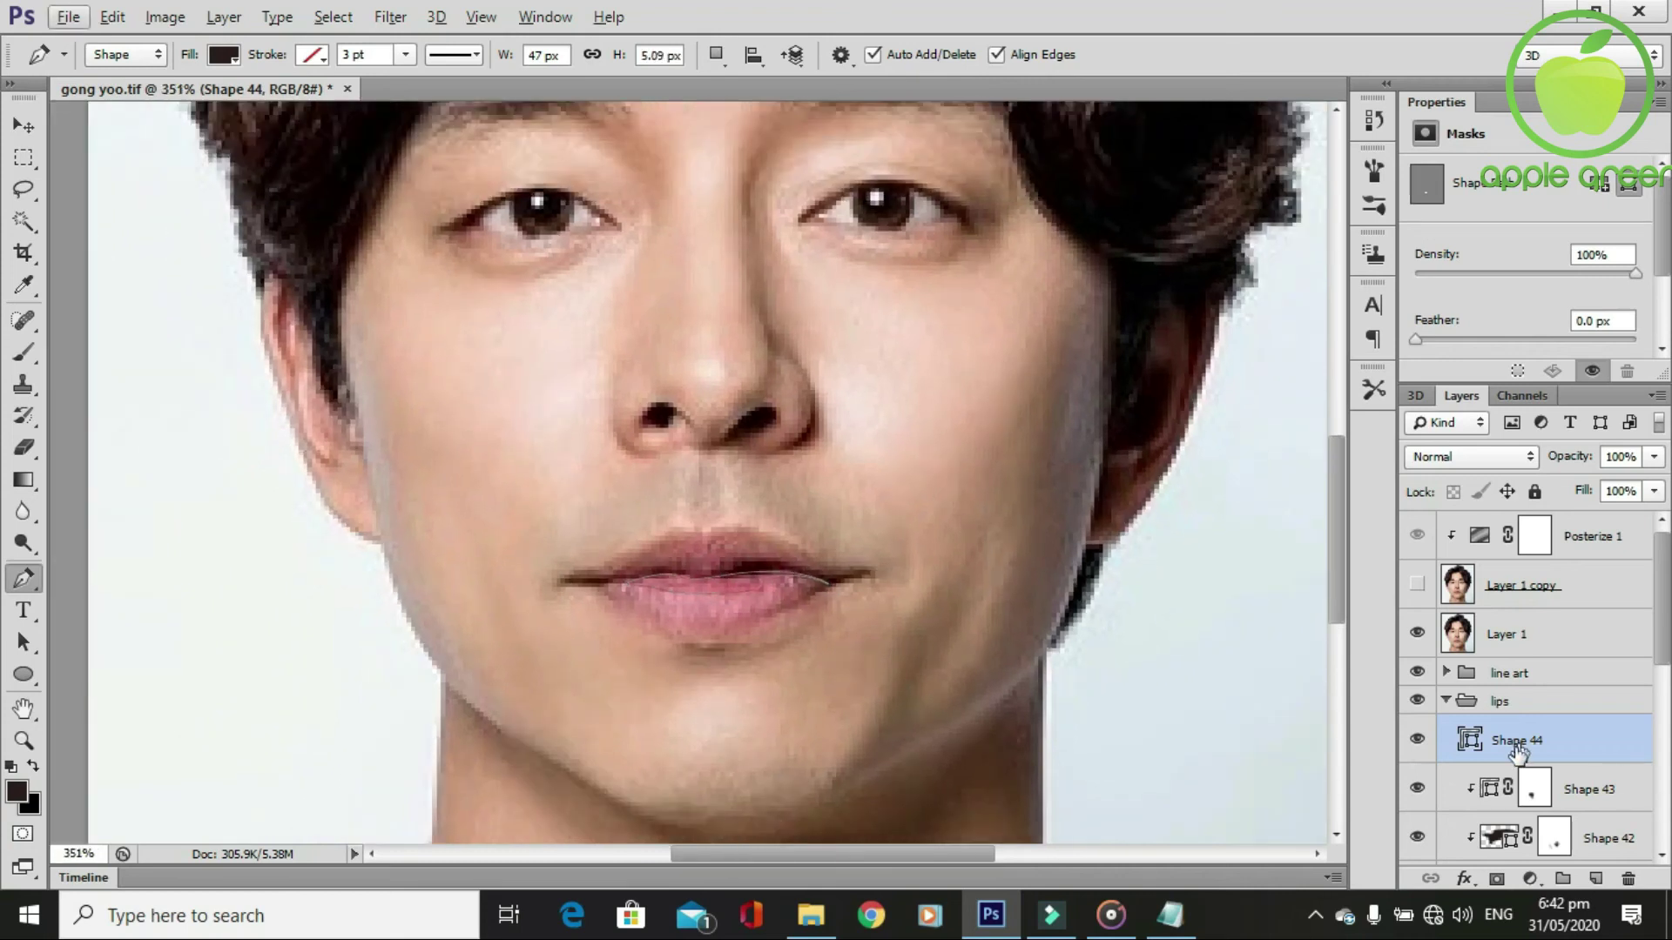
Hide the reference photo and recolour the lip shape's fill to pink c96d74.
left_click(1417, 633)
scroll(809, 640, "down", 2)
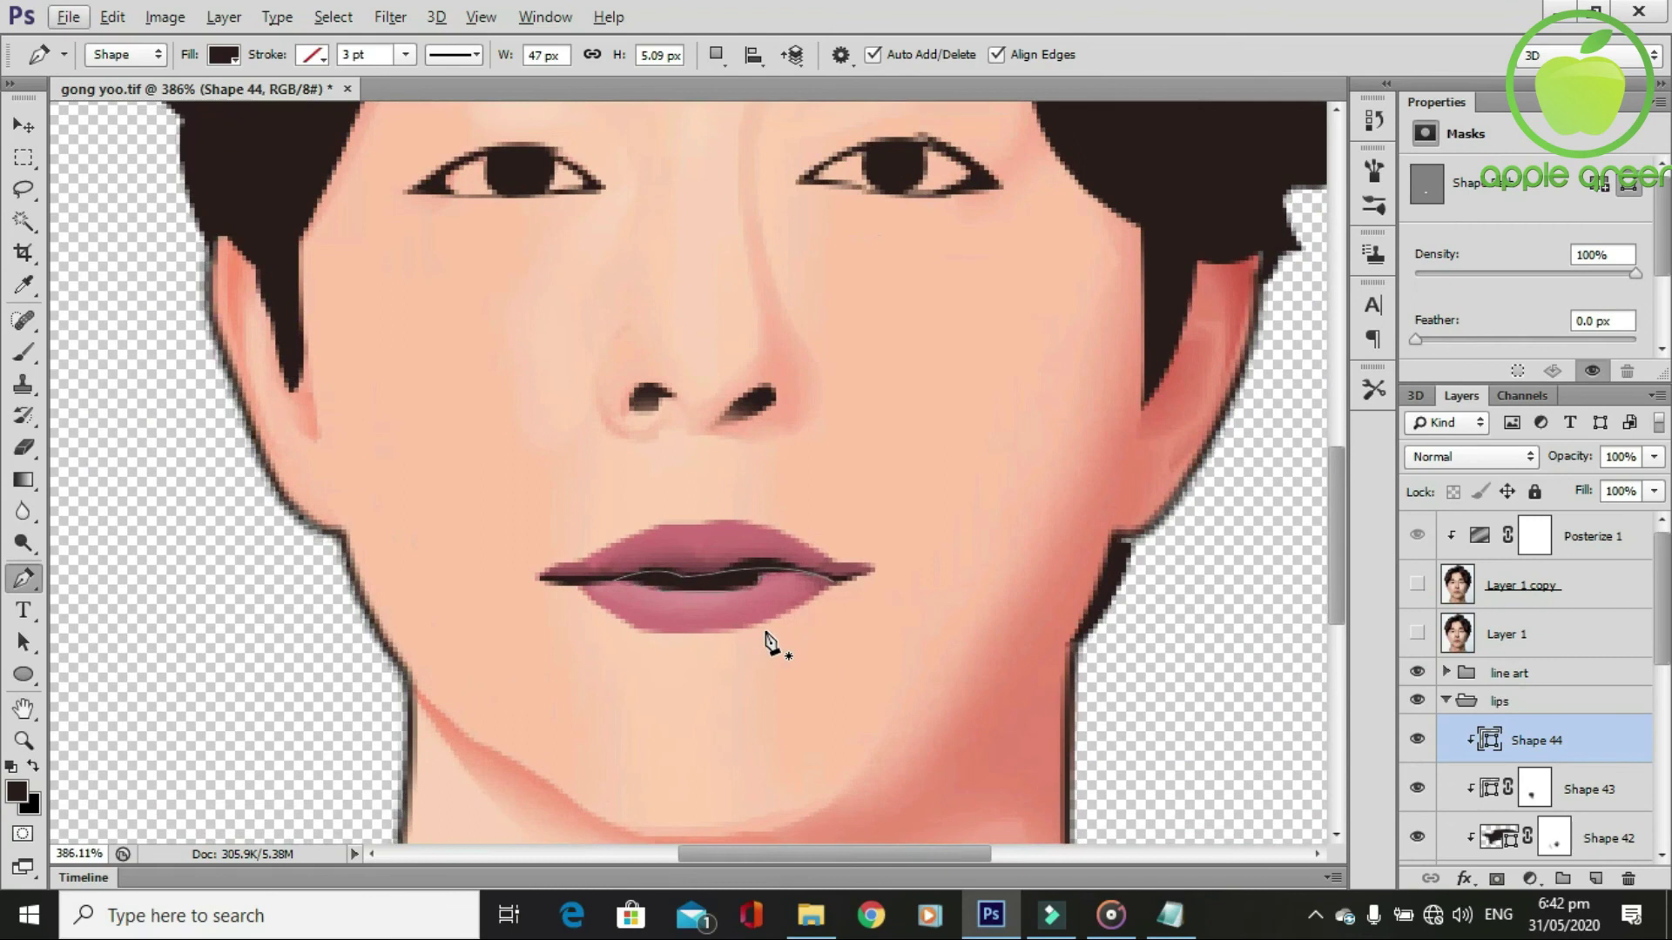
scroll(810, 648, "up", 2)
double_click(1490, 741)
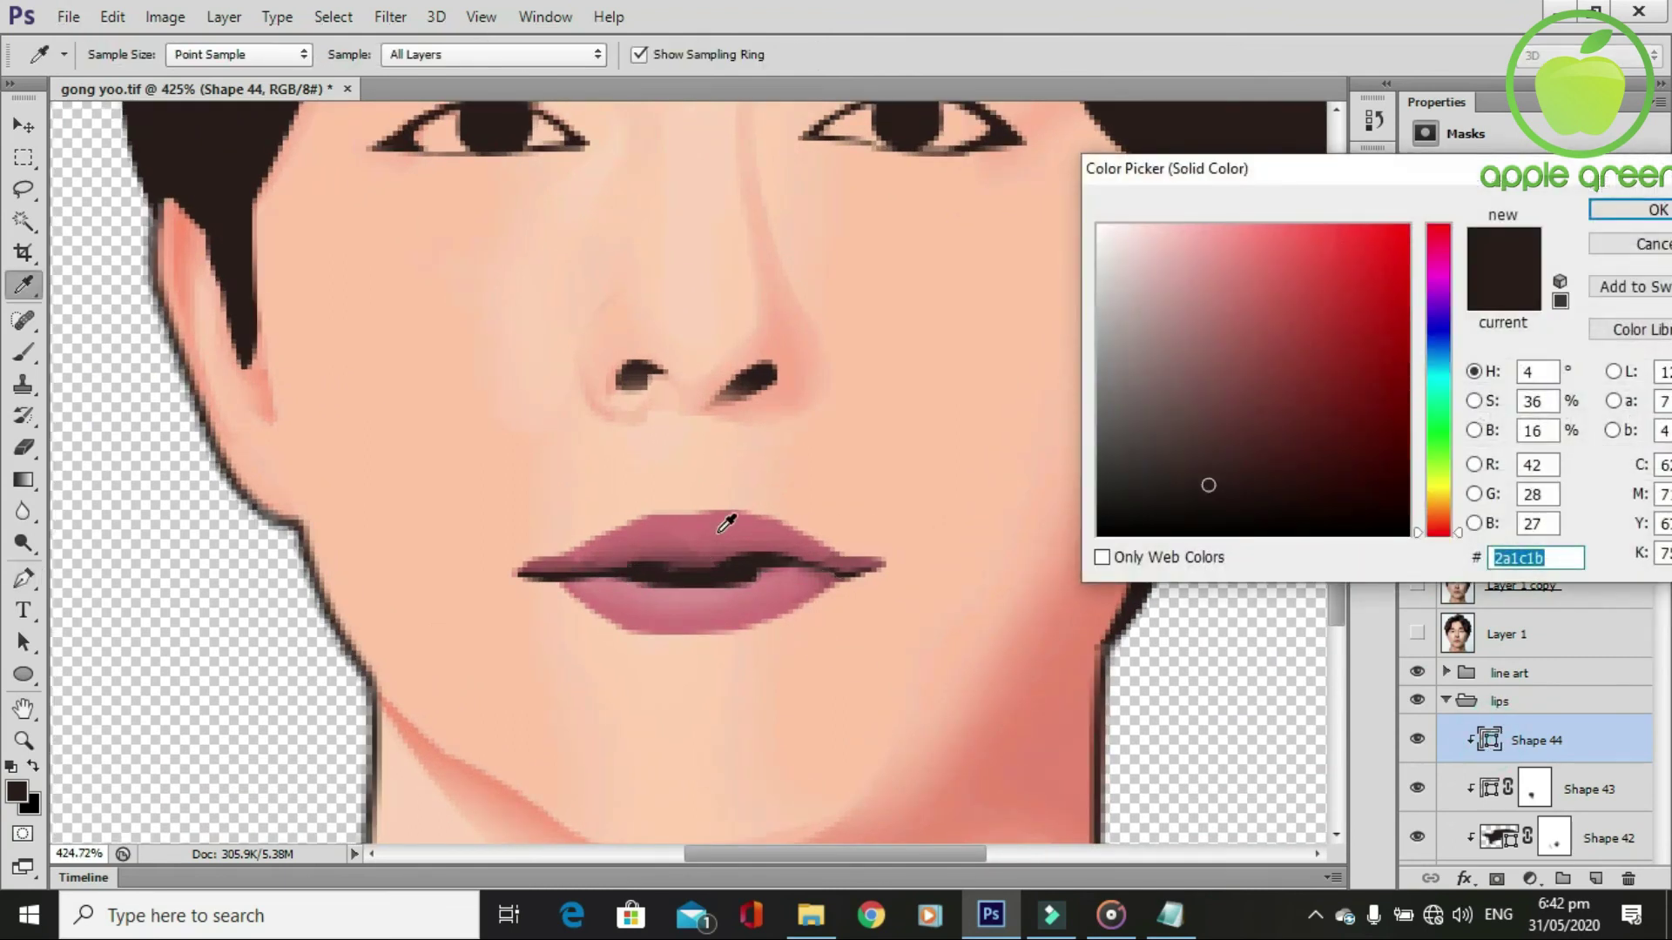
left_click(724, 524)
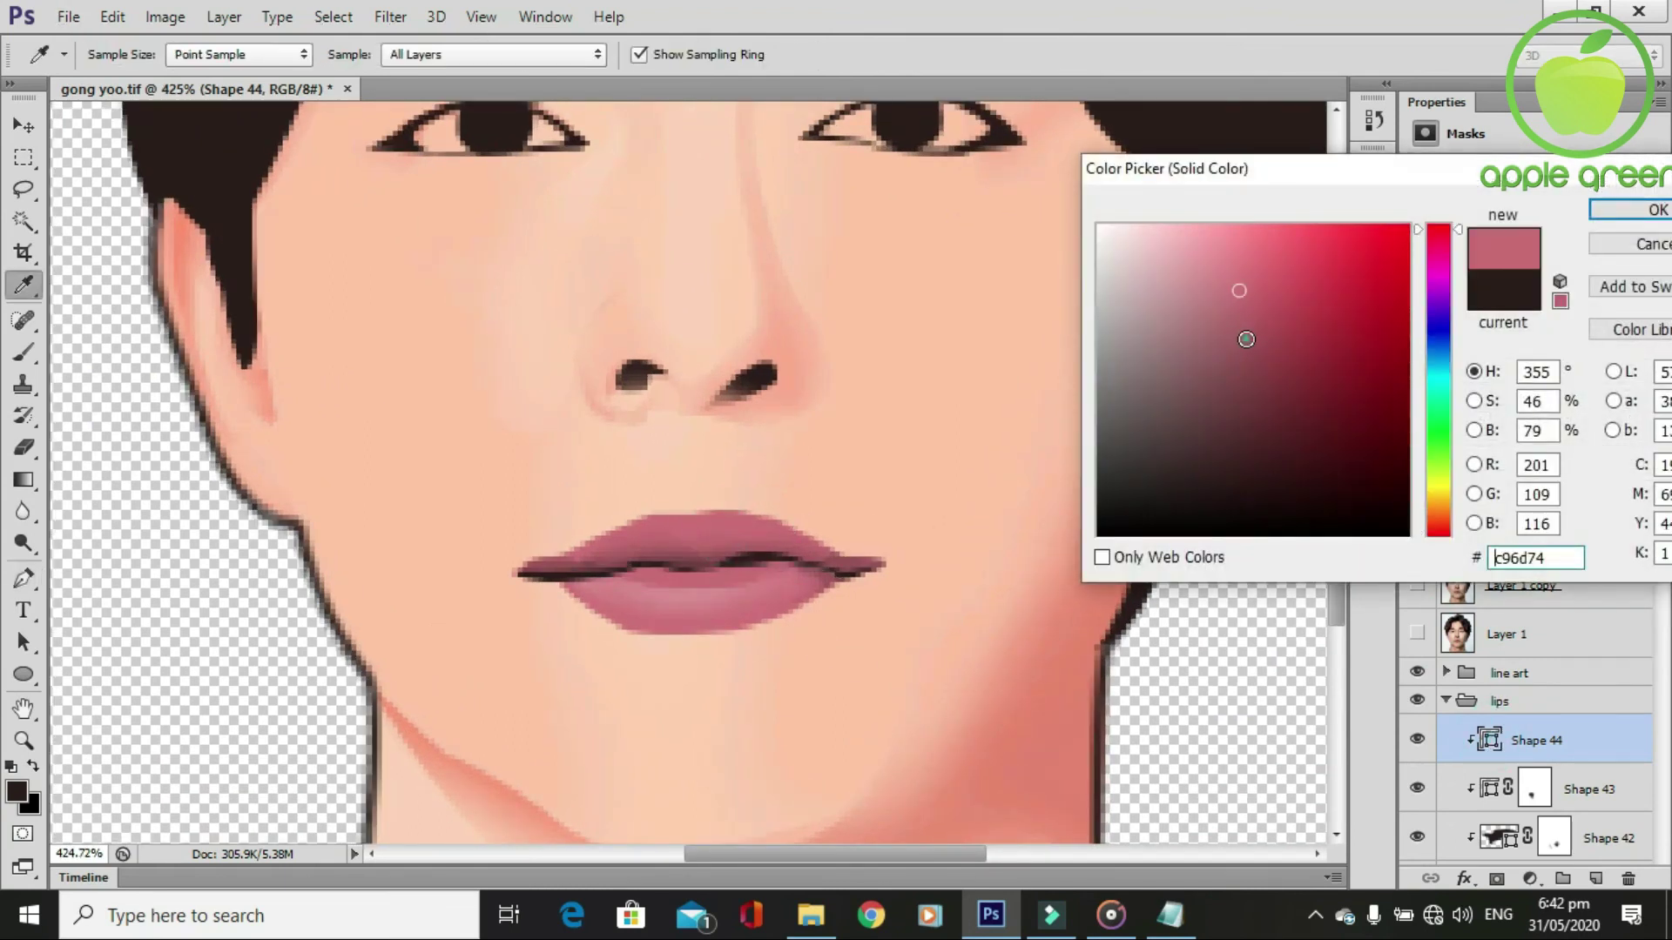
key("Return")
Add a layer mask and paint it at 30% so the shape blends into the lower lip.
left_click(1498, 878)
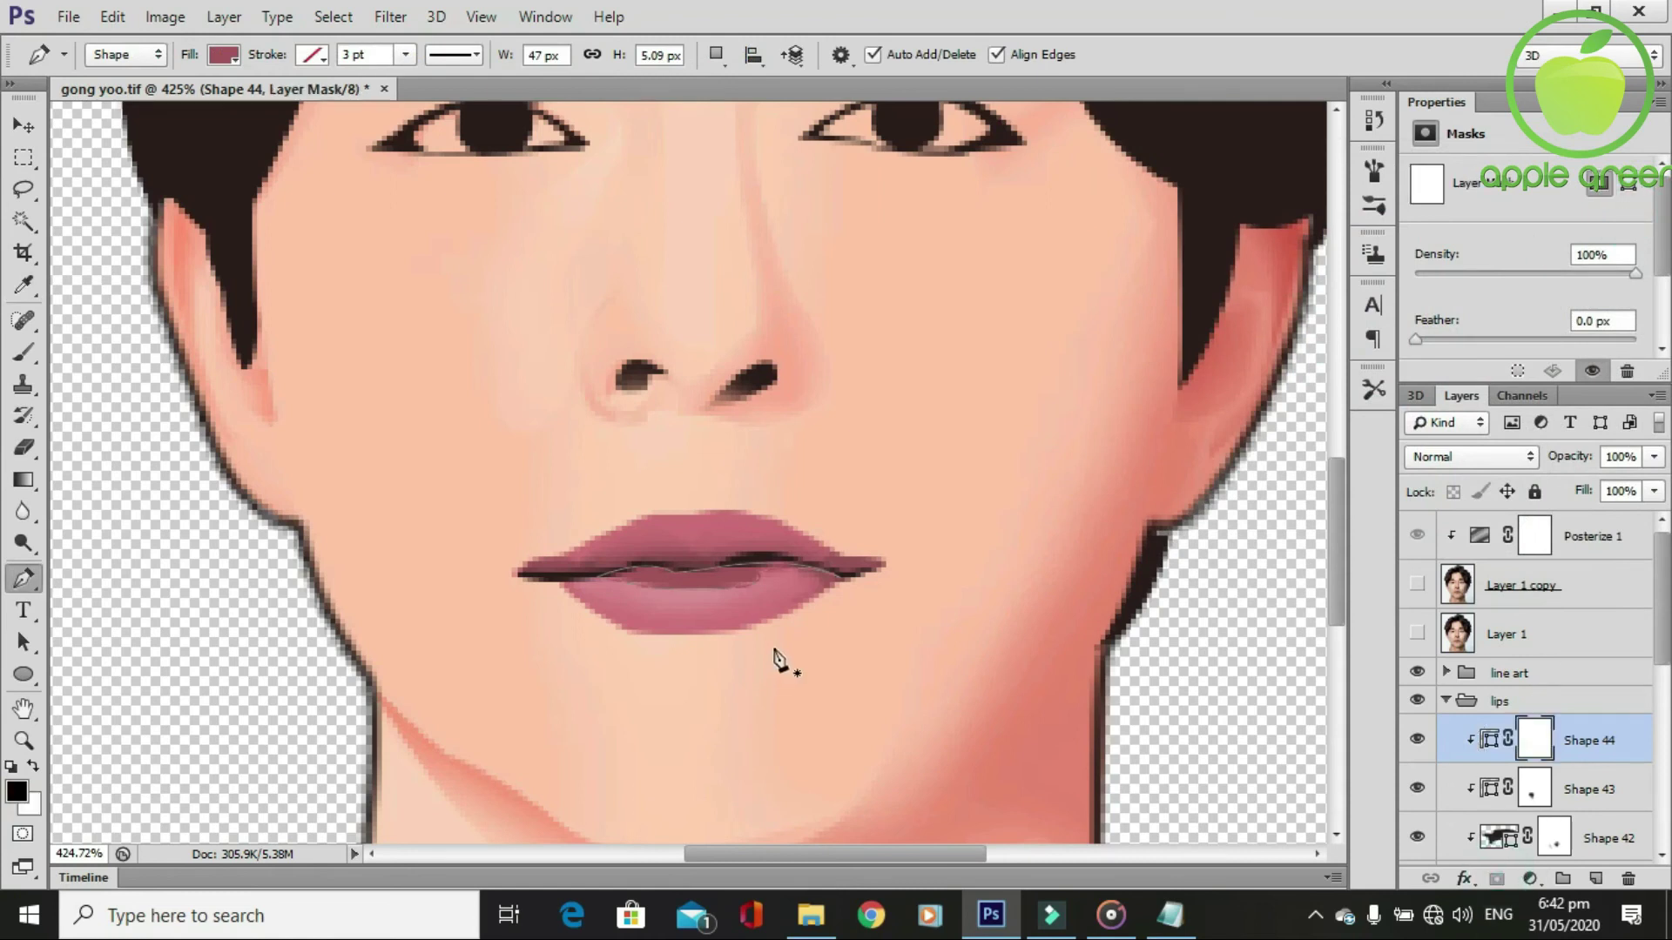
key("b")
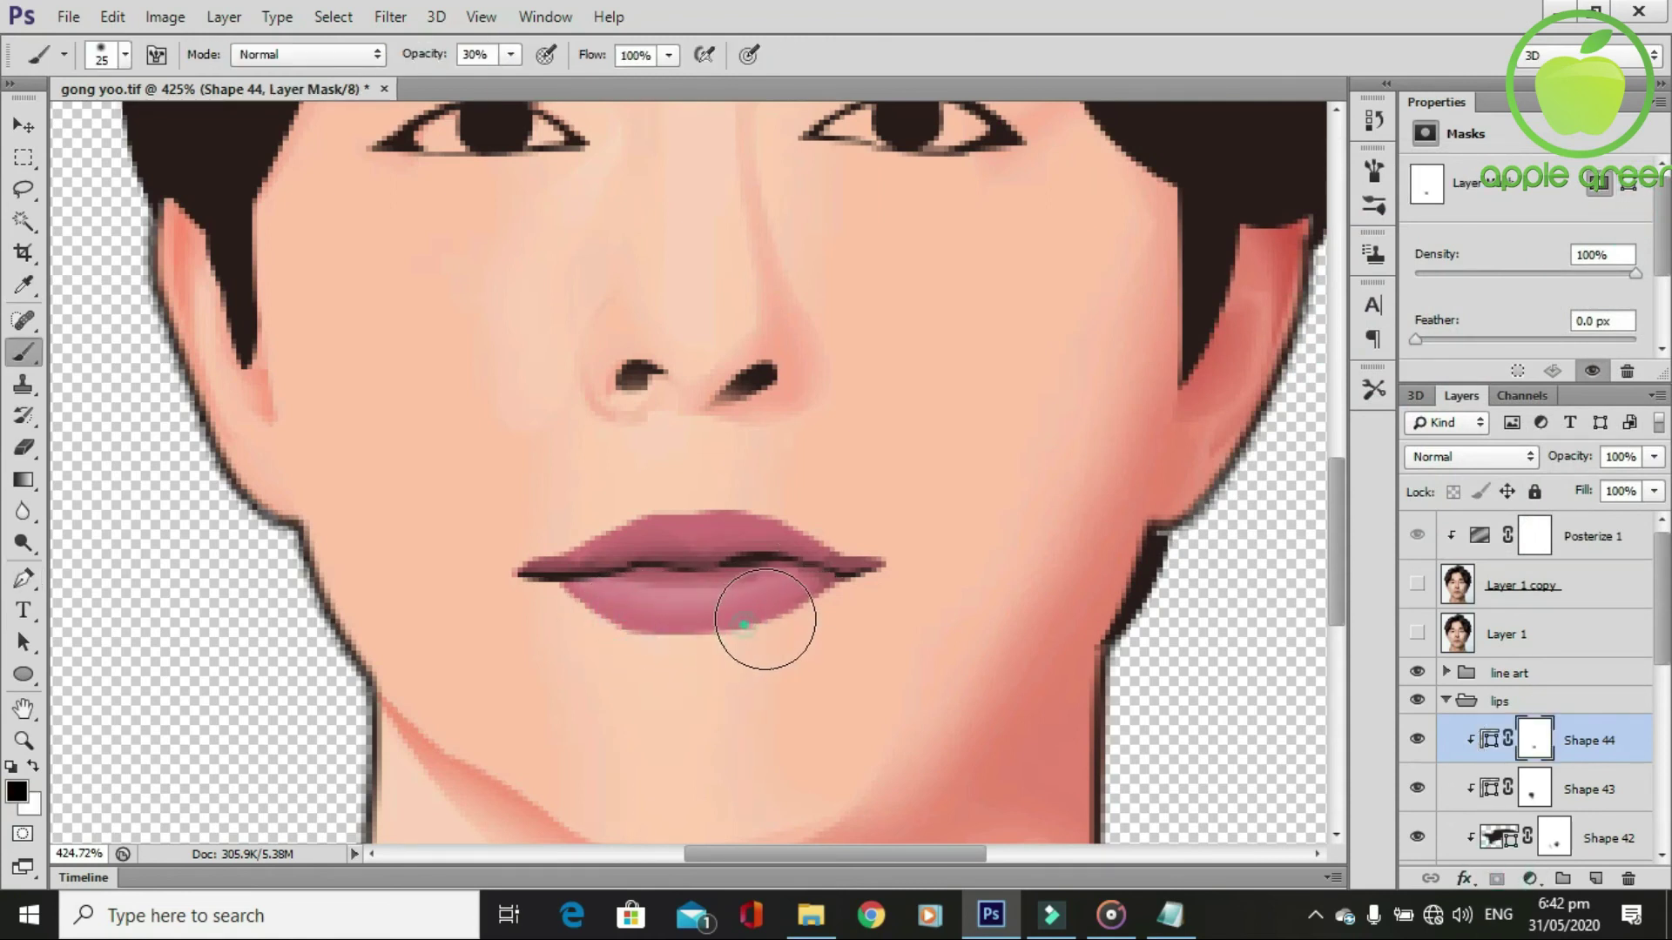
scroll(757, 707, "down", 3)
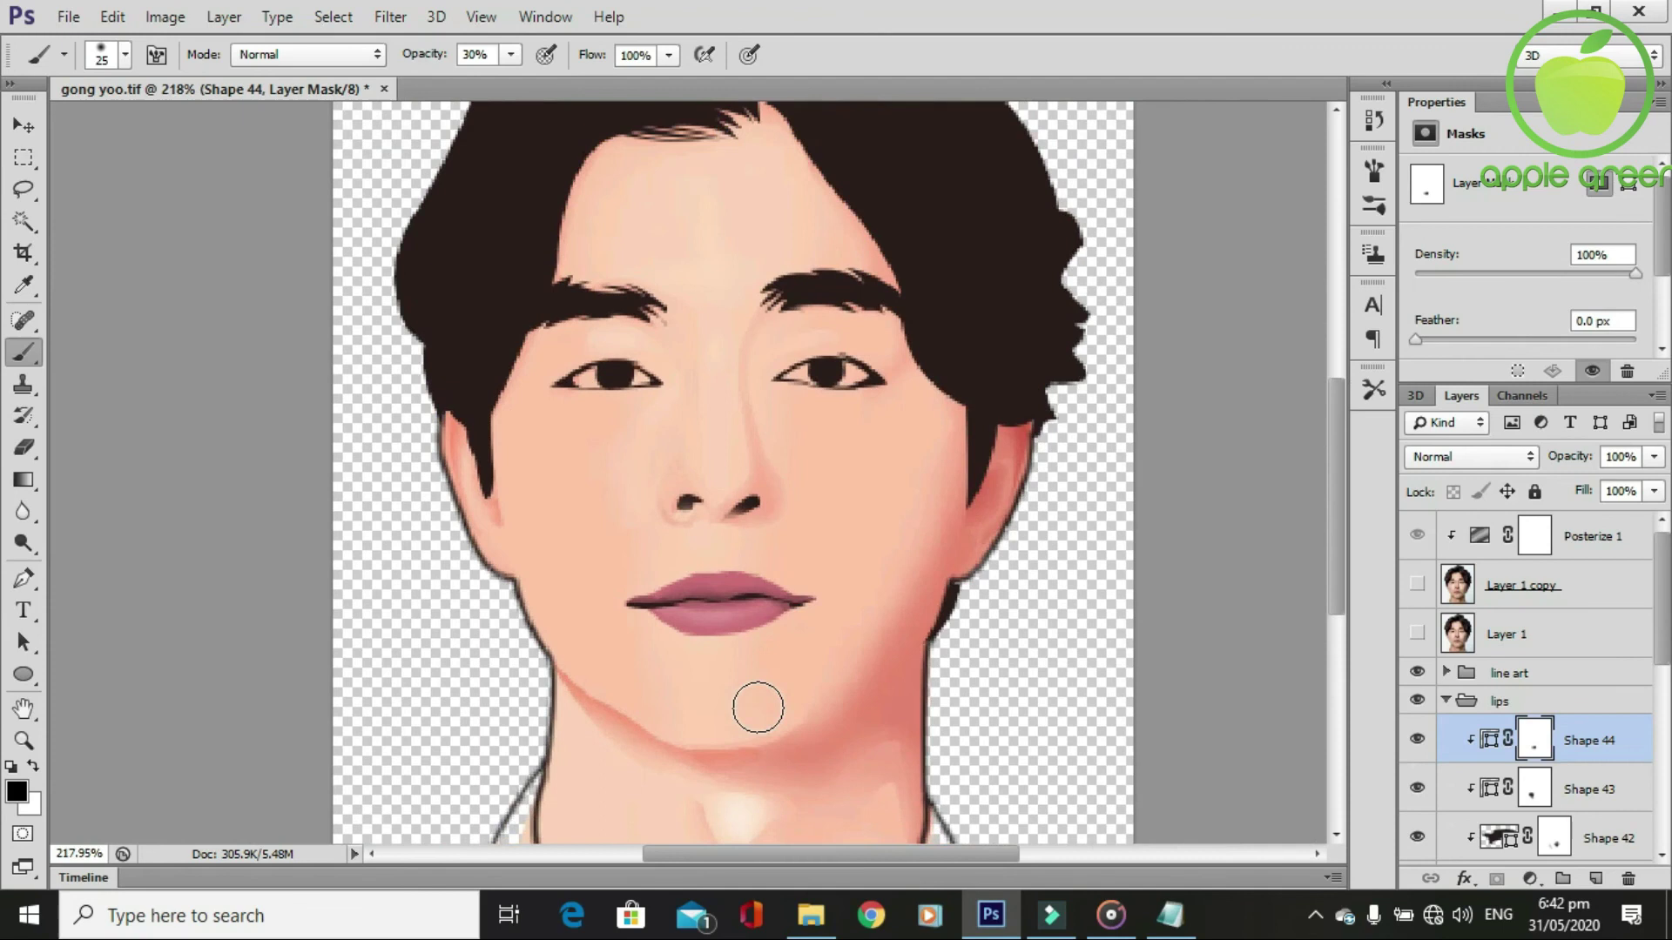
scroll(758, 707, "up", 2)
left_click_drag(635, 592, 719, 588)
scroll(719, 627, "down", 1)
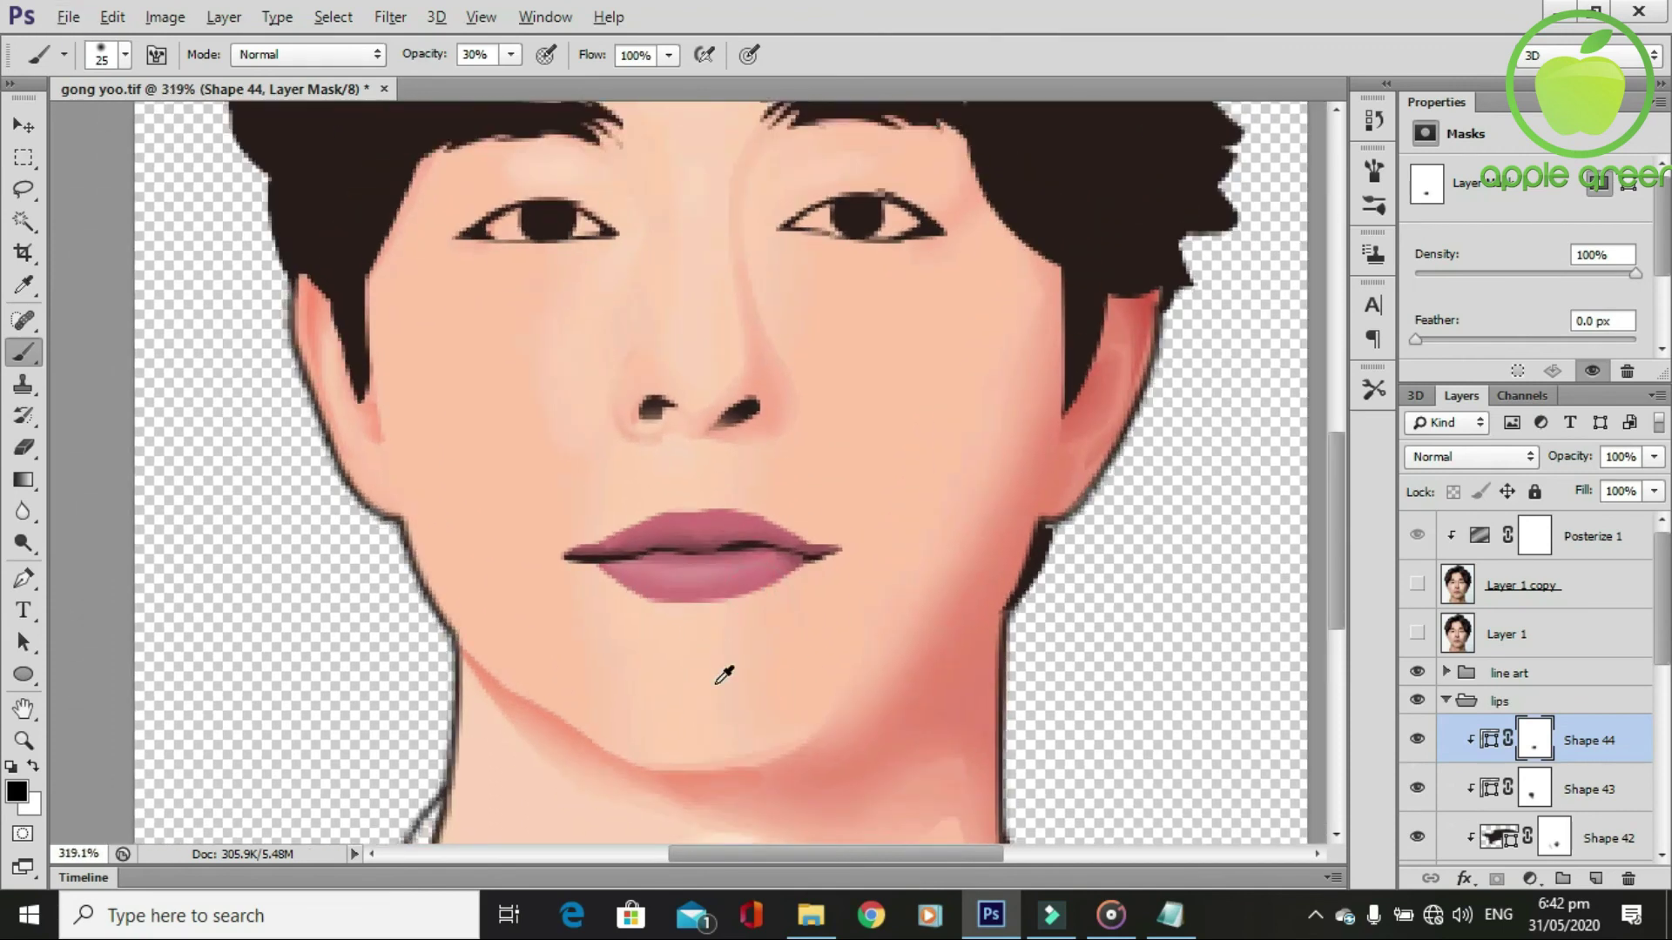
scroll(720, 675, "down", 1)
scroll(712, 683, "up", 2)
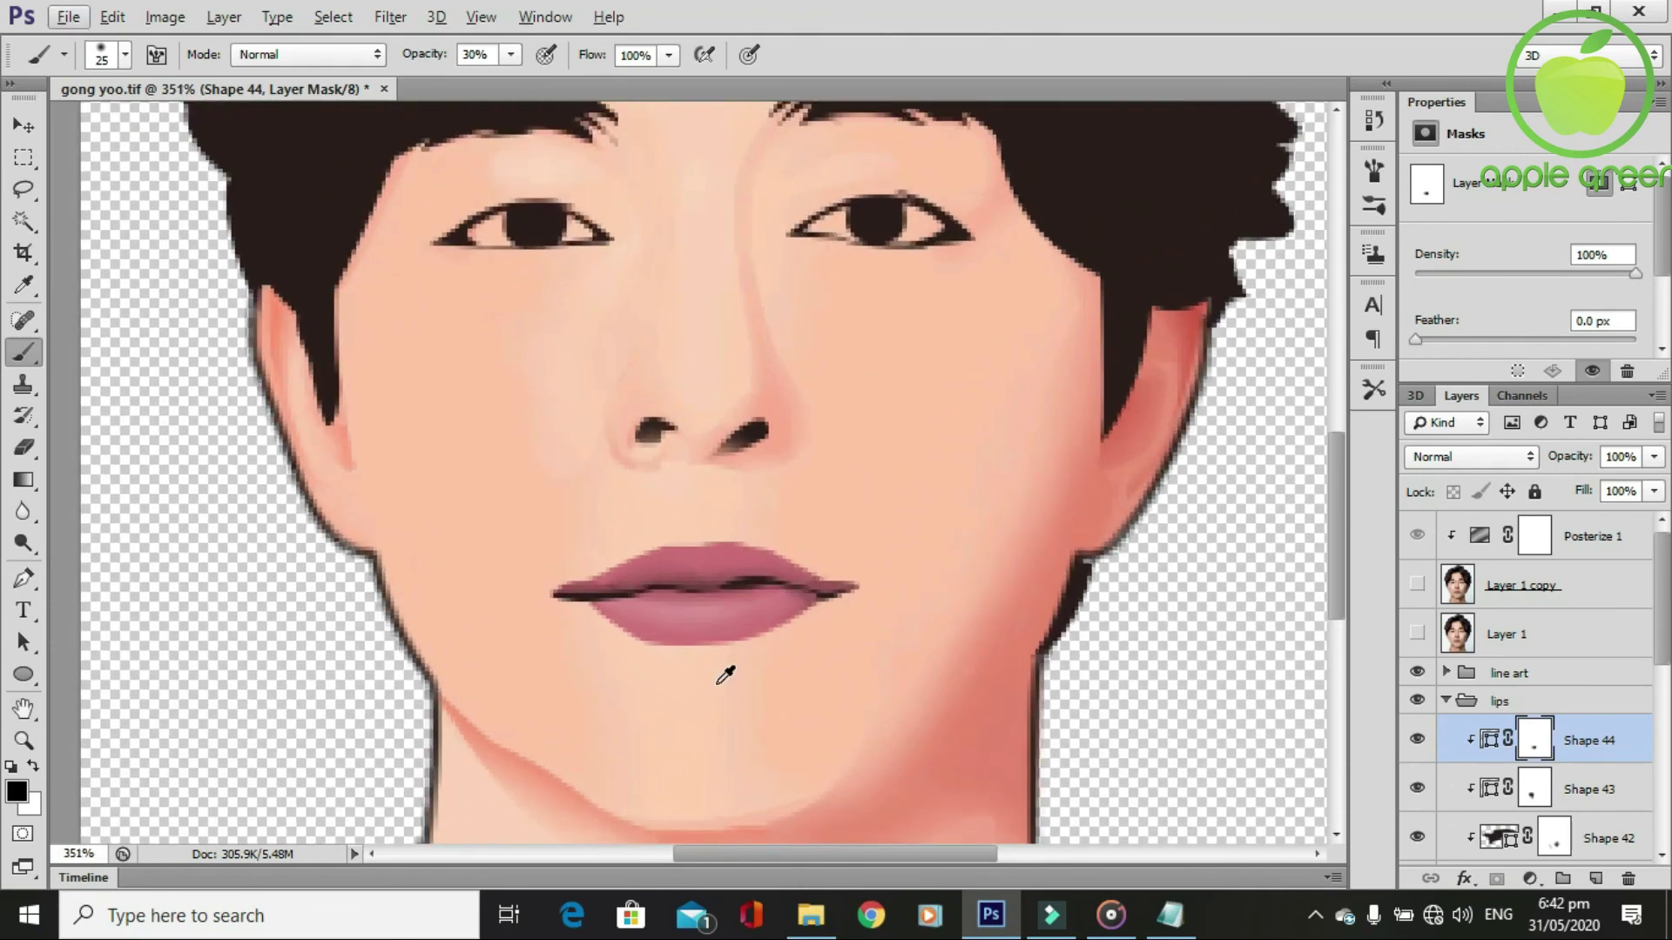
Collapse the lips group and select Shape 34 inside the skin group.
left_click(1447, 699)
left_click(1509, 731)
left_click(1446, 728)
left_click(1593, 719)
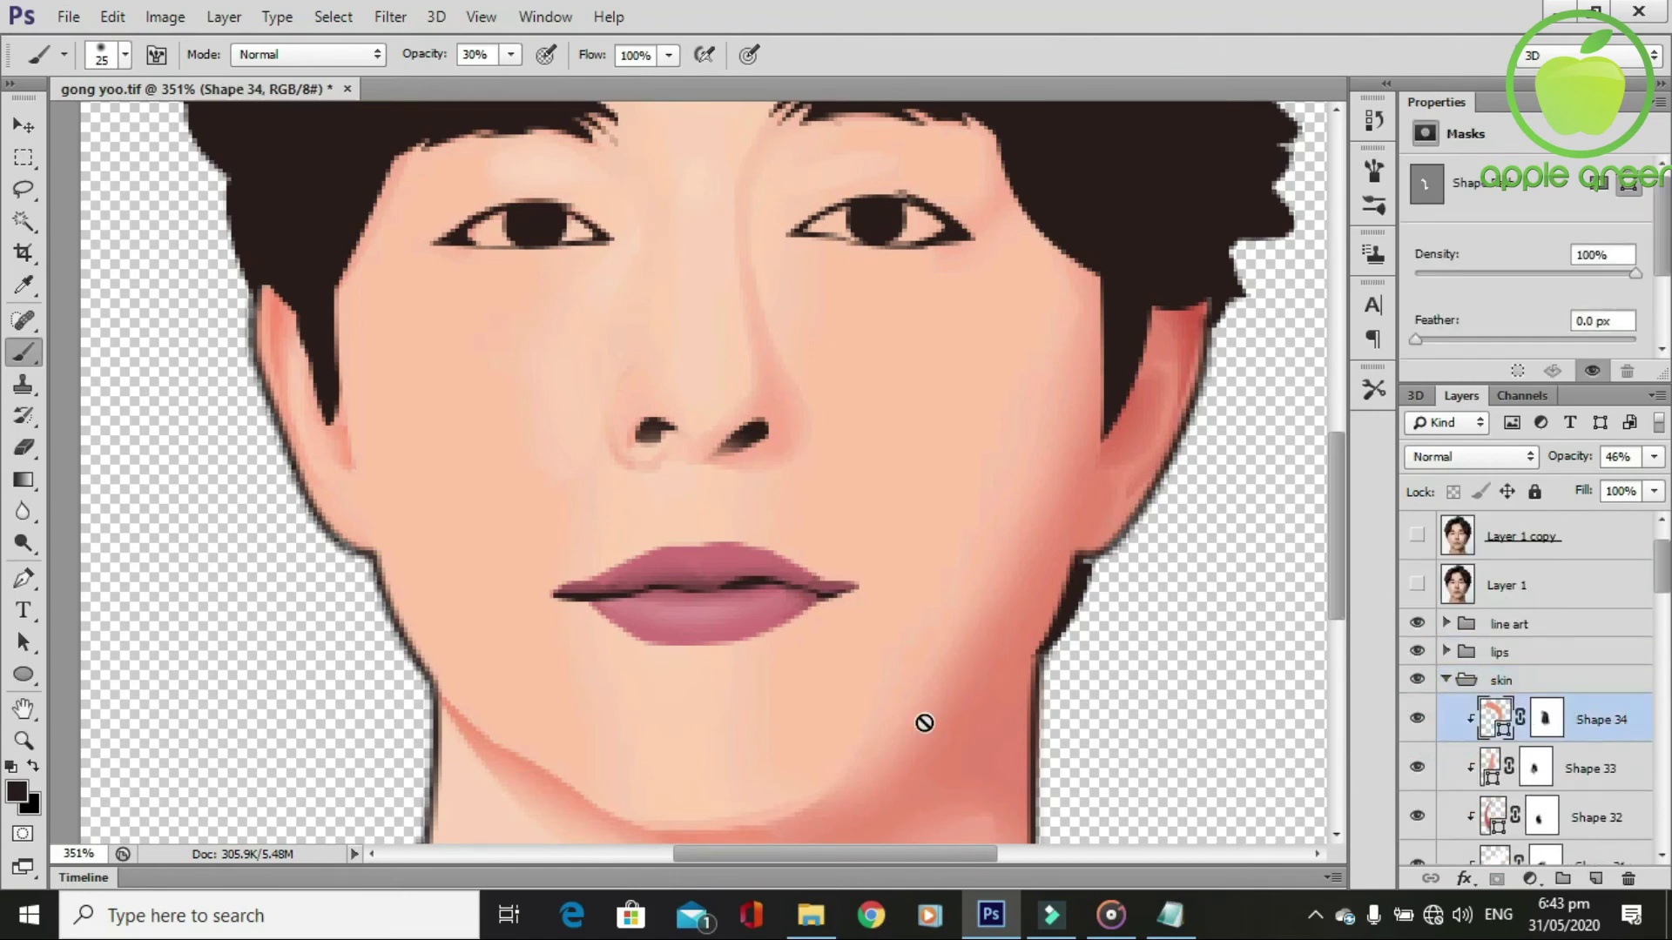
key("p")
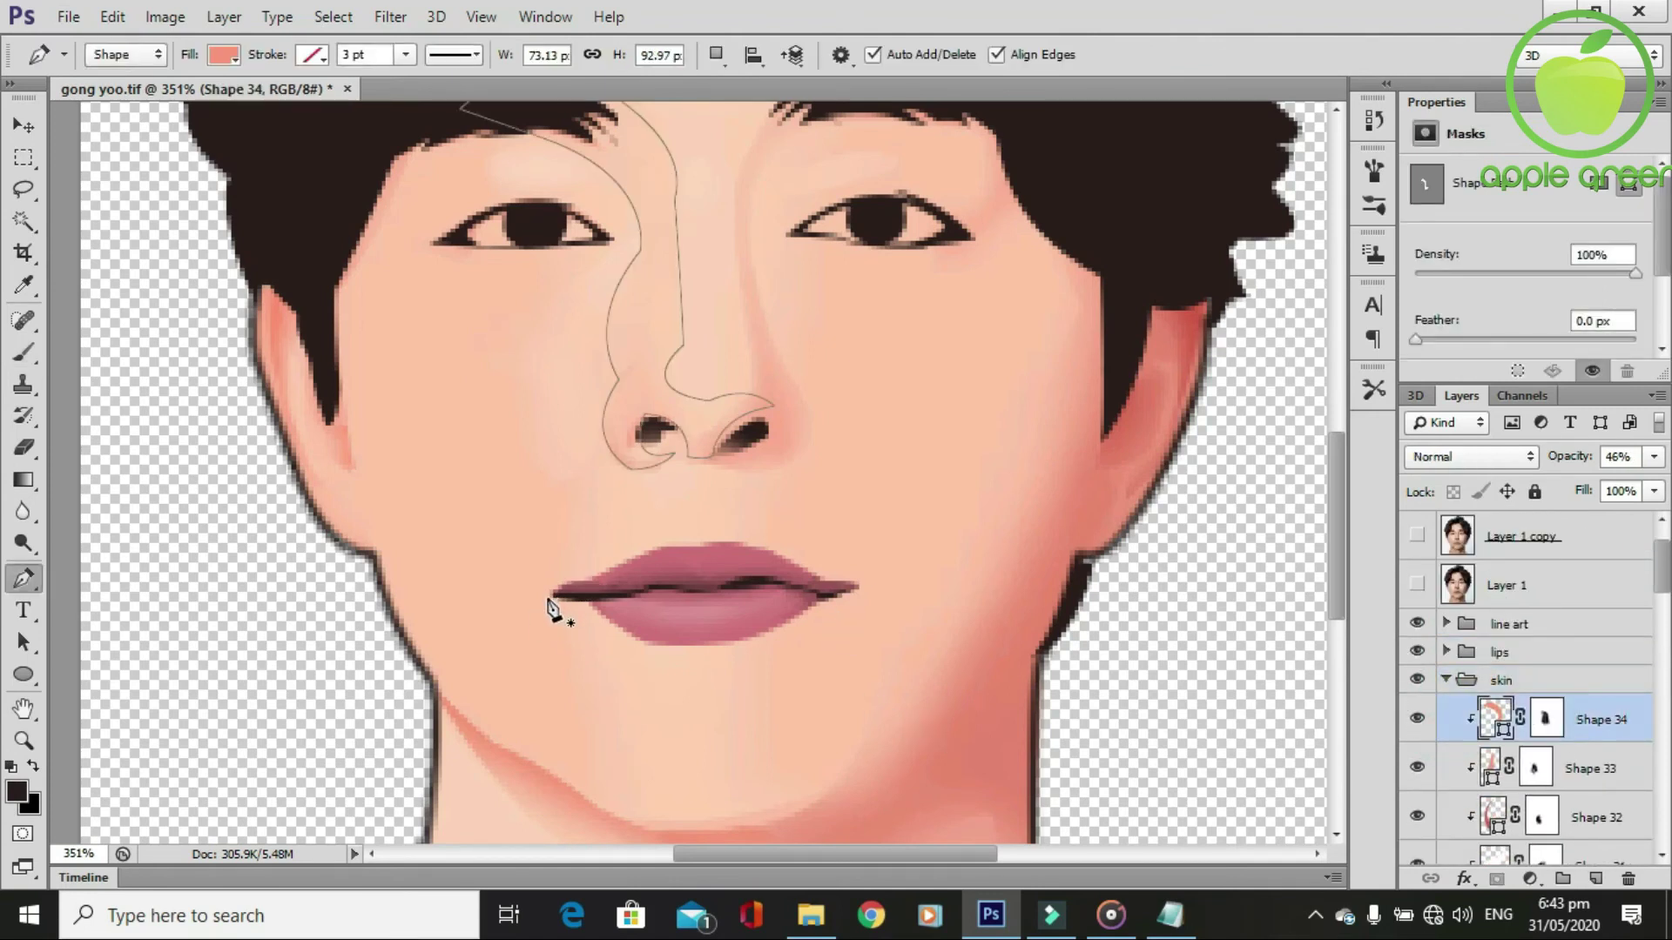
Draw a closed skin-toned Shape 45 outlining the lips, from the left corner around.
left_click(546, 599)
left_click(593, 577)
left_click_drag(676, 541, 762, 544)
left_click(696, 542)
left_click_drag(841, 585, 859, 590)
left_click(862, 590)
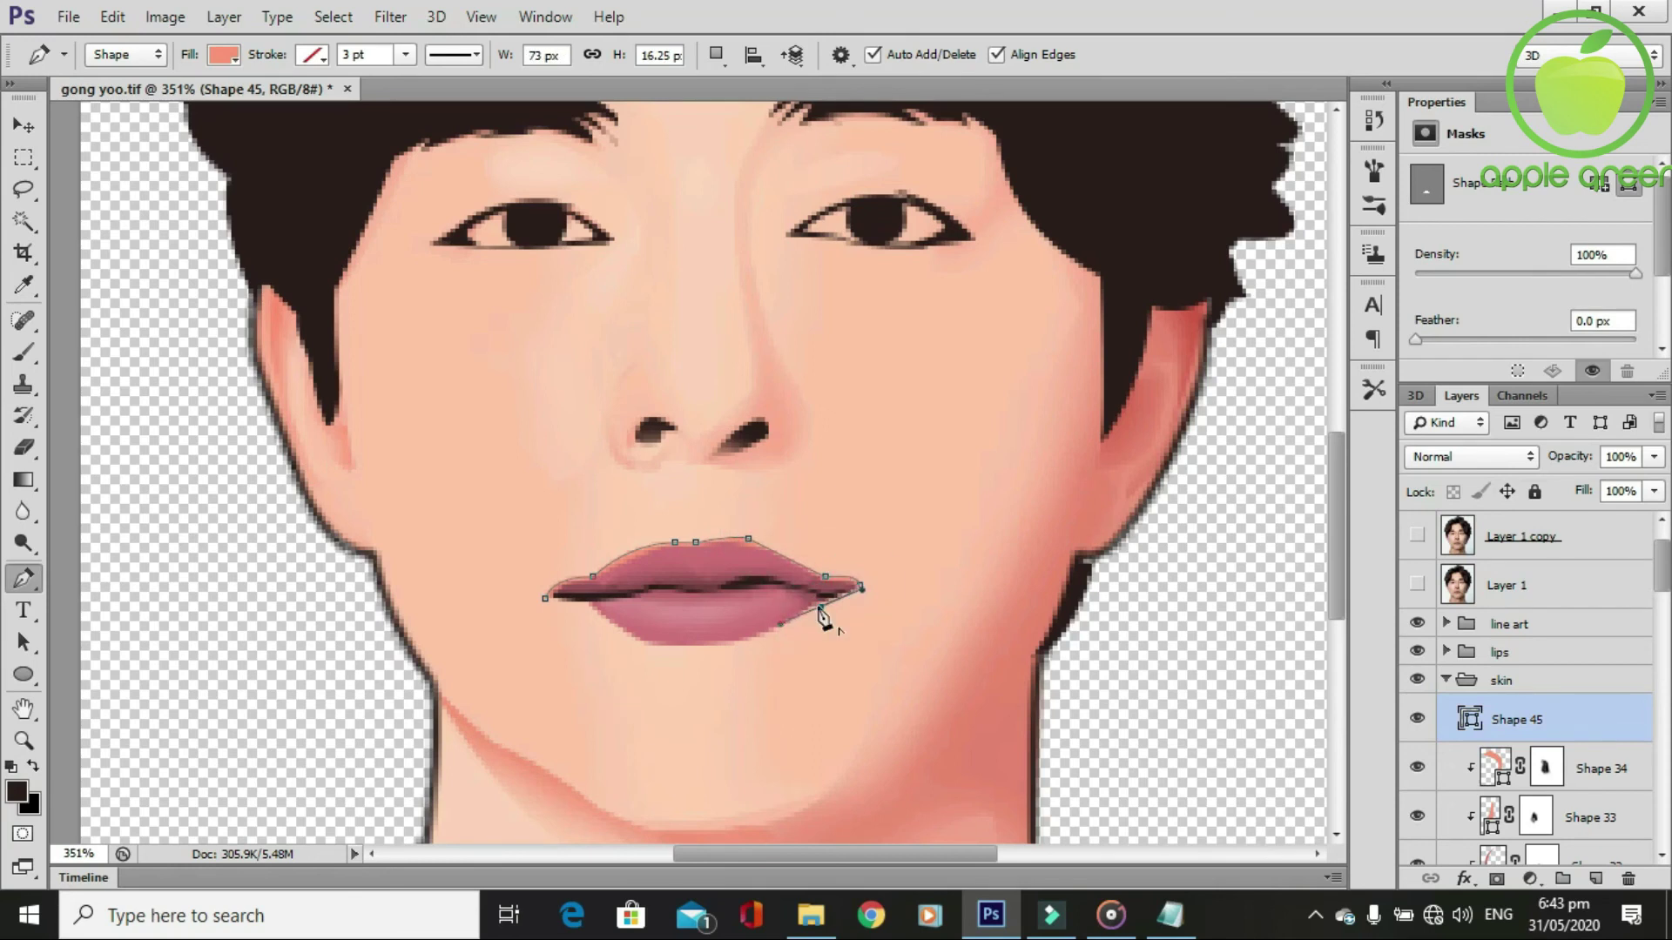
left_click(732, 649)
left_click(640, 655)
left_click(545, 599)
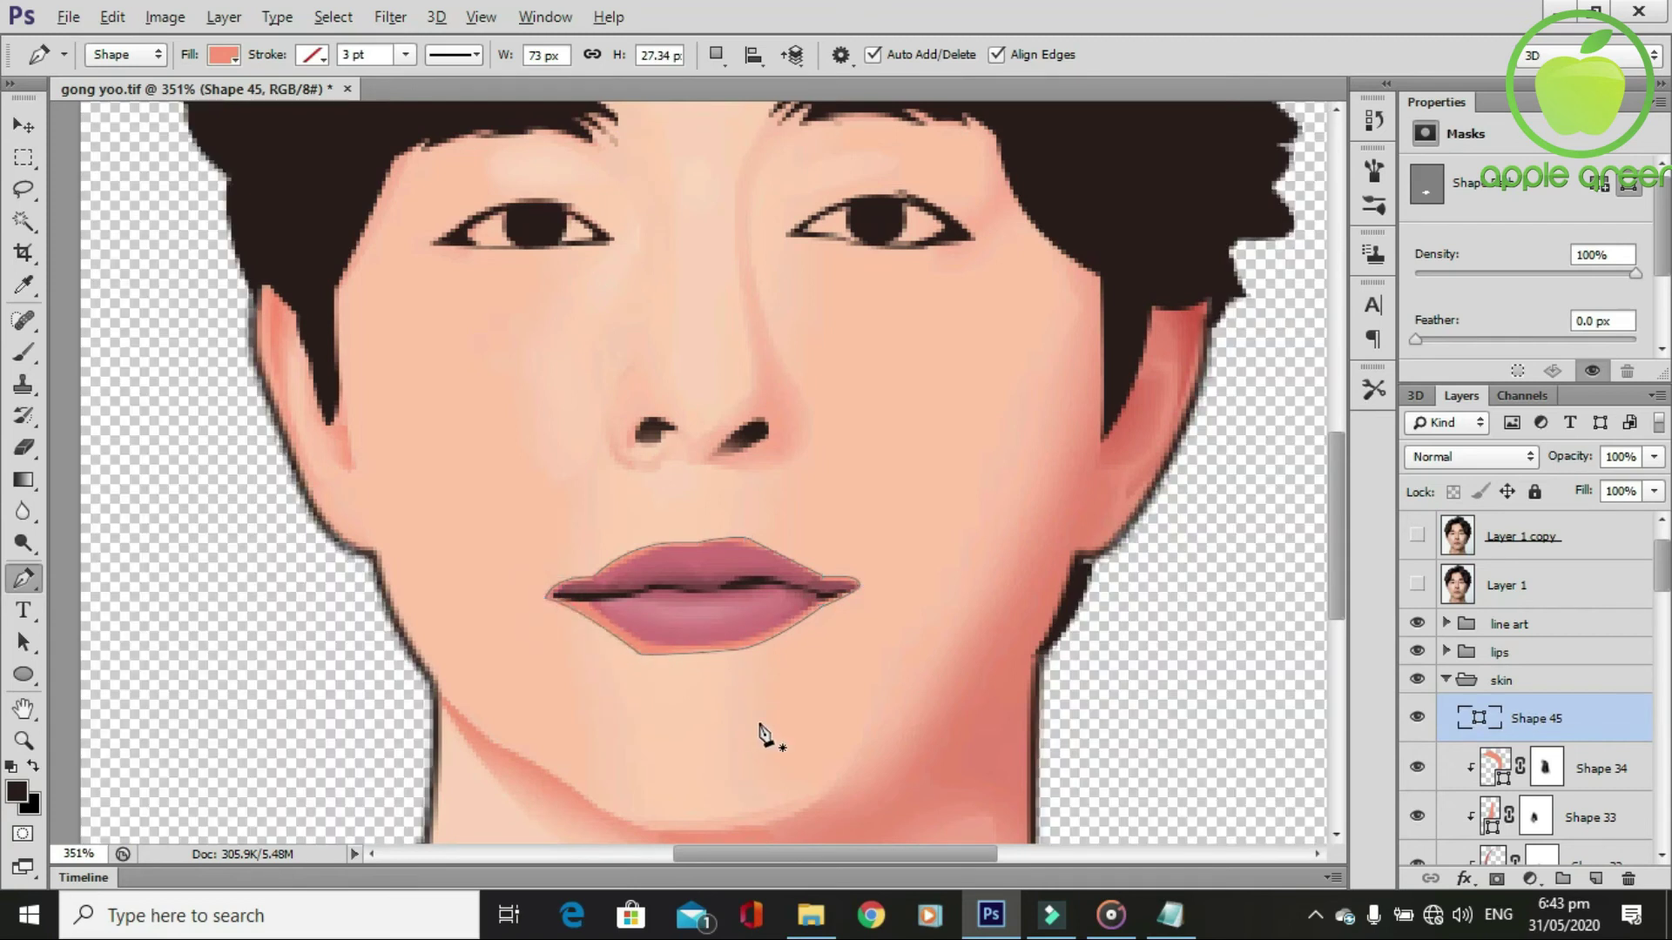
scroll(759, 727, "down", 2)
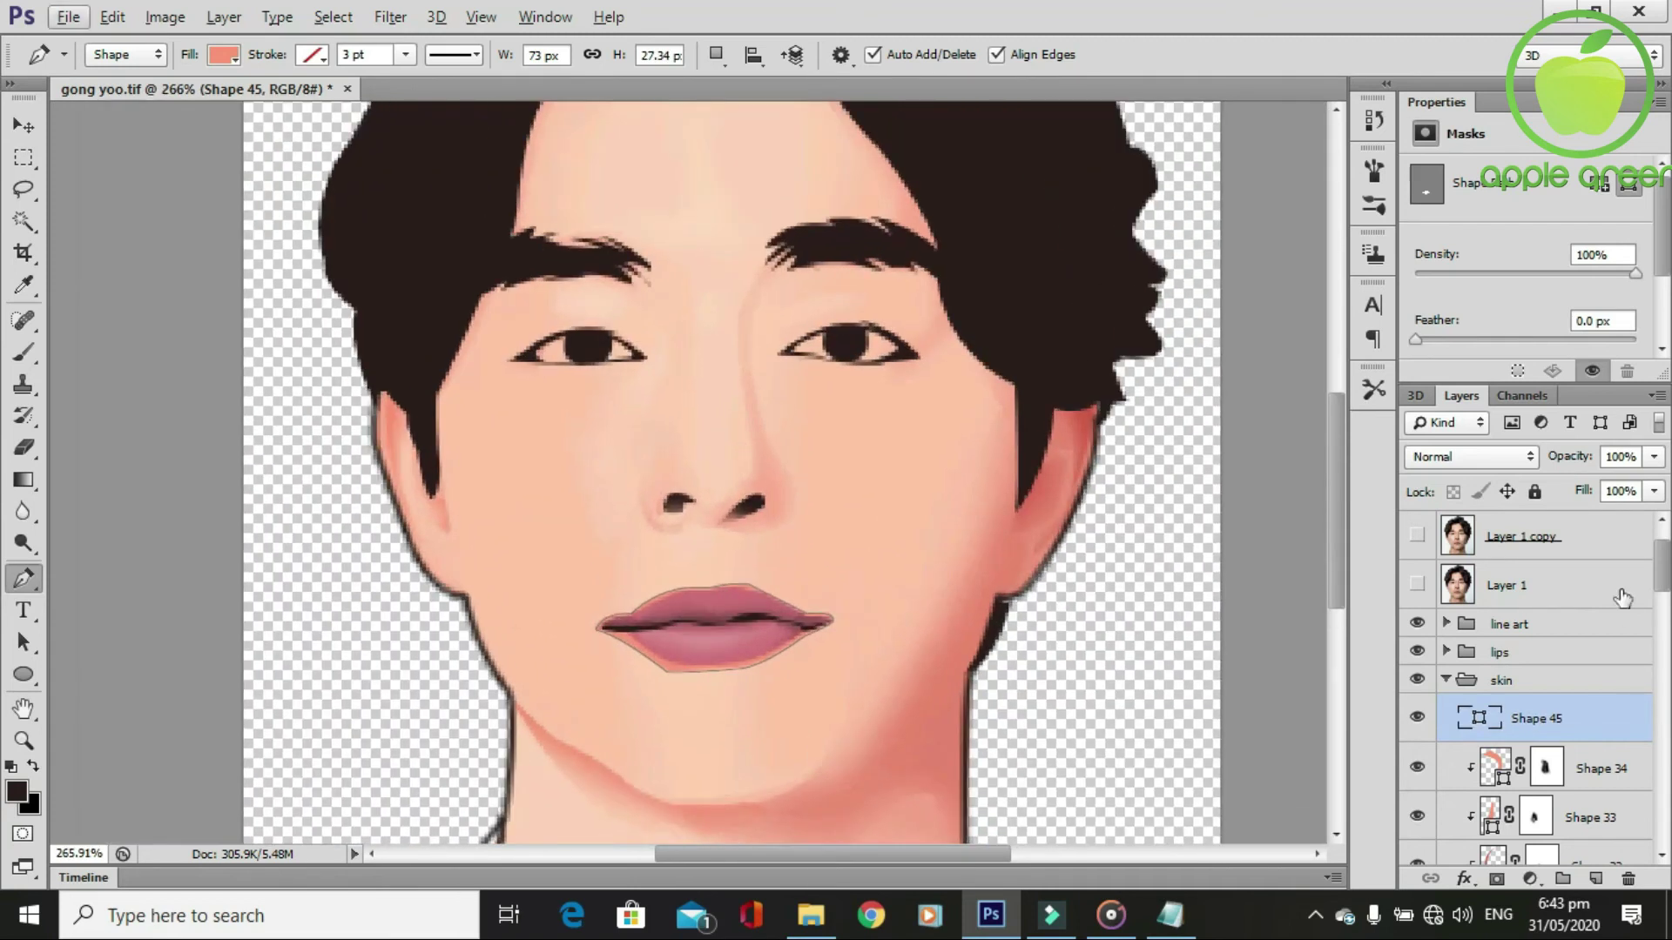
Clip Shape 45 to the layer below, then mask and brush its edges softly around the lips.
left_click(1524, 742, "alt")
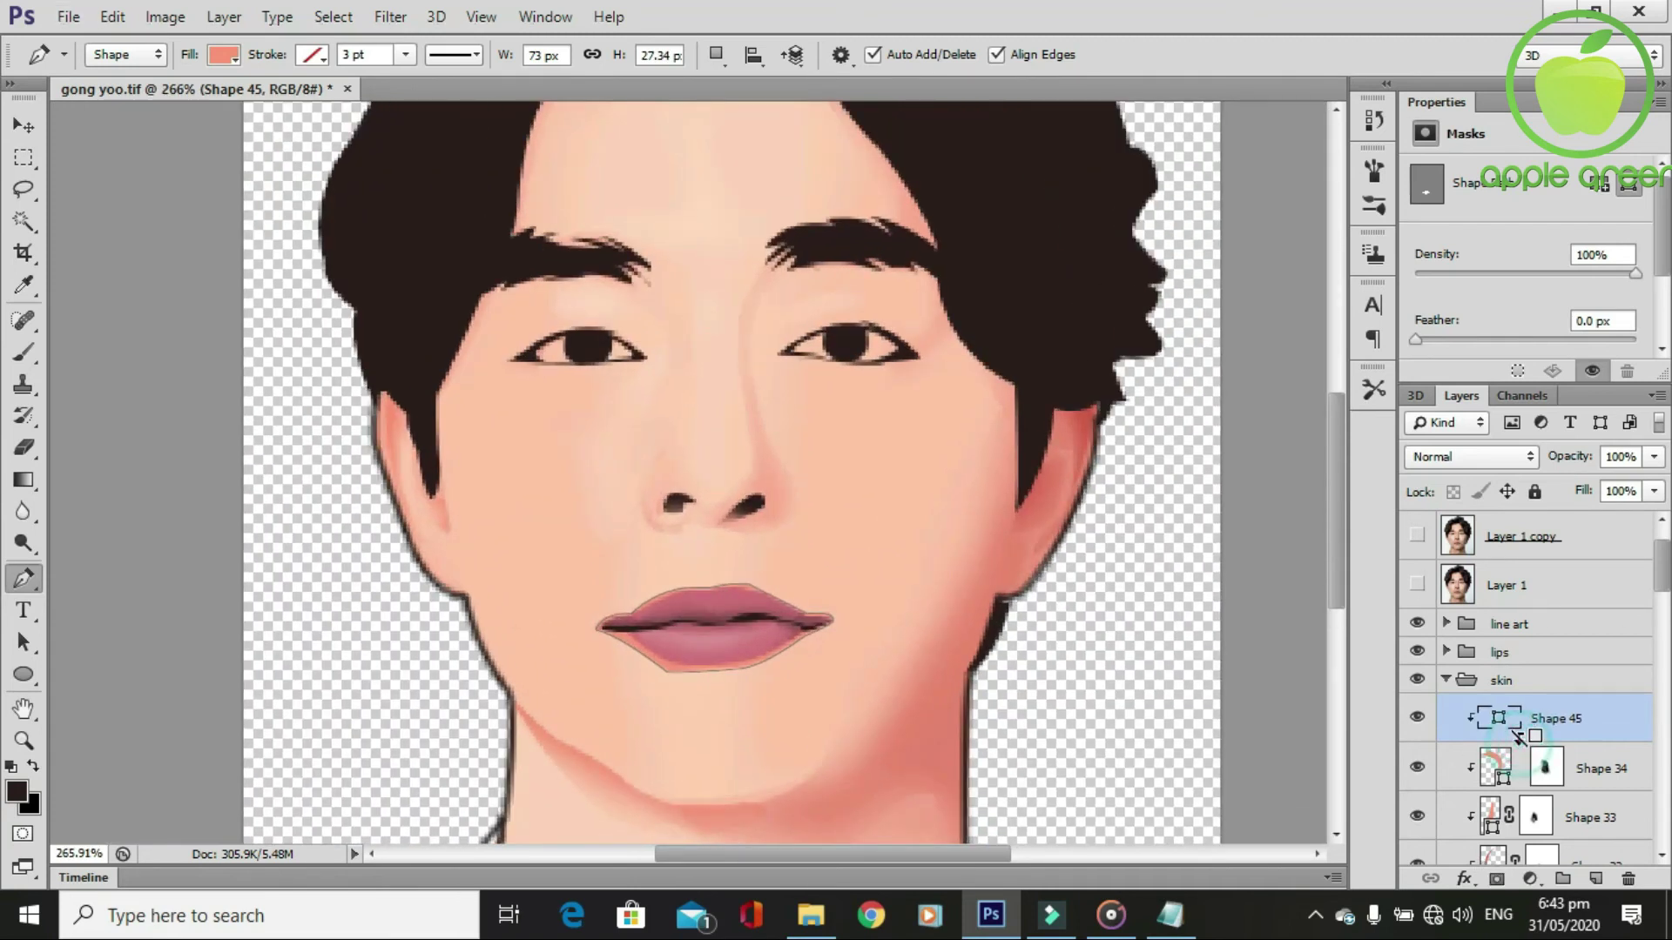
left_click(1497, 878)
key("b")
left_click_drag(791, 656, 735, 683)
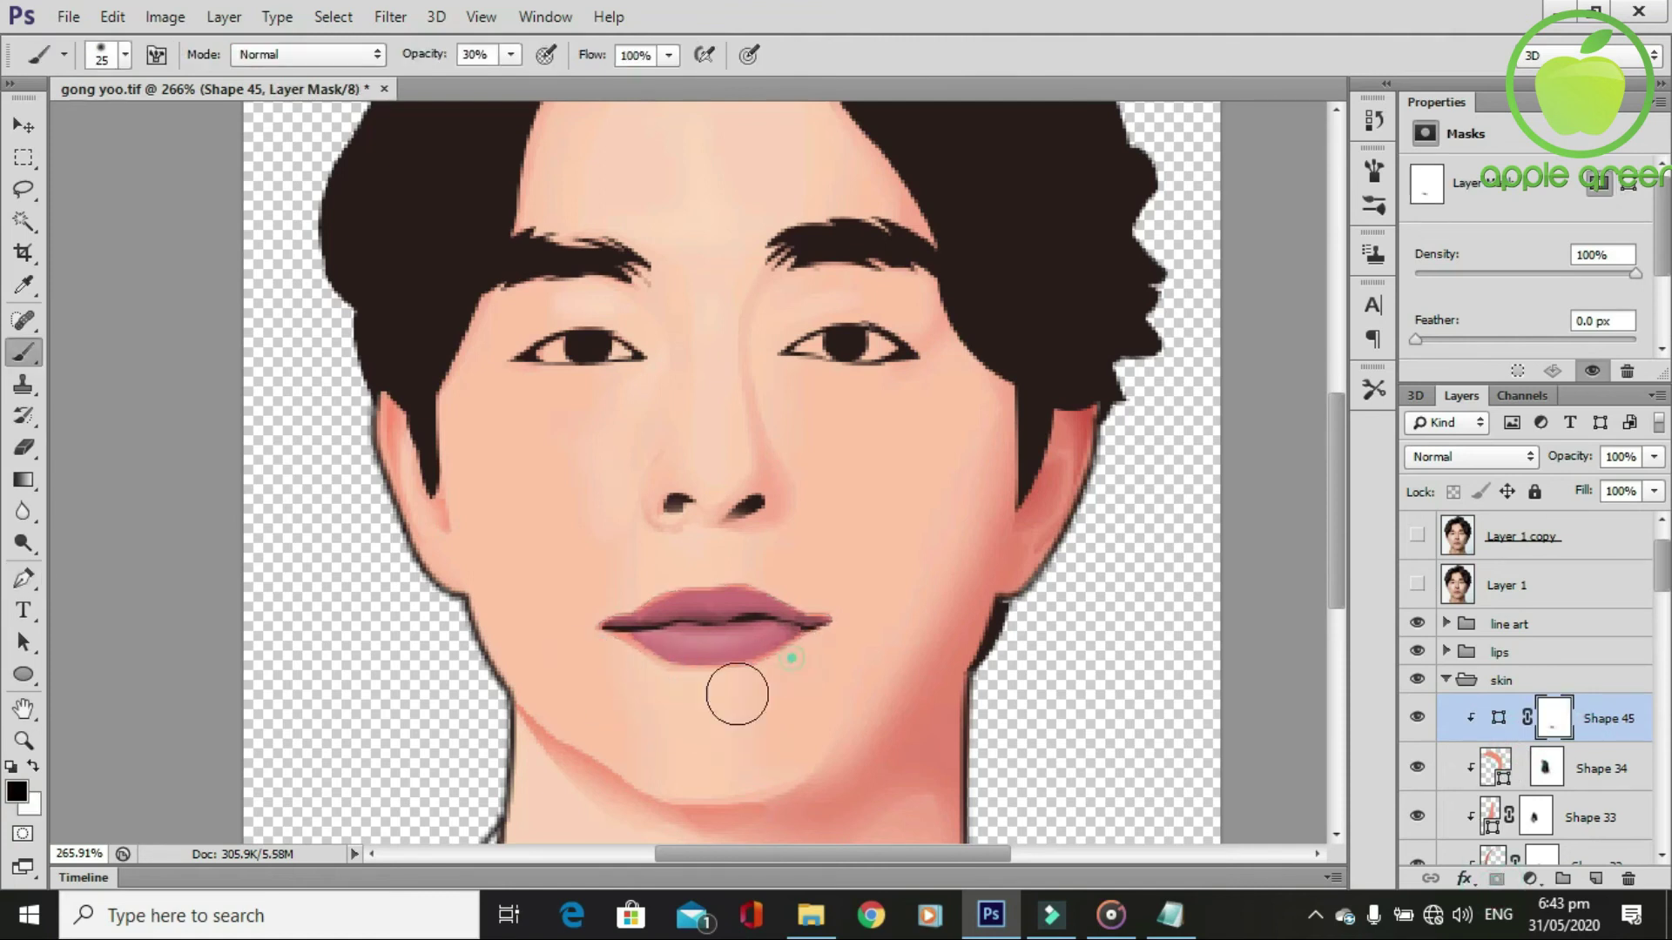
left_click(577, 641)
mouse_move(577, 642)
left_mouse_down()
mouse_move(721, 553)
mouse_move(803, 586)
mouse_move(784, 680)
mouse_move(616, 663)
left_mouse_up()
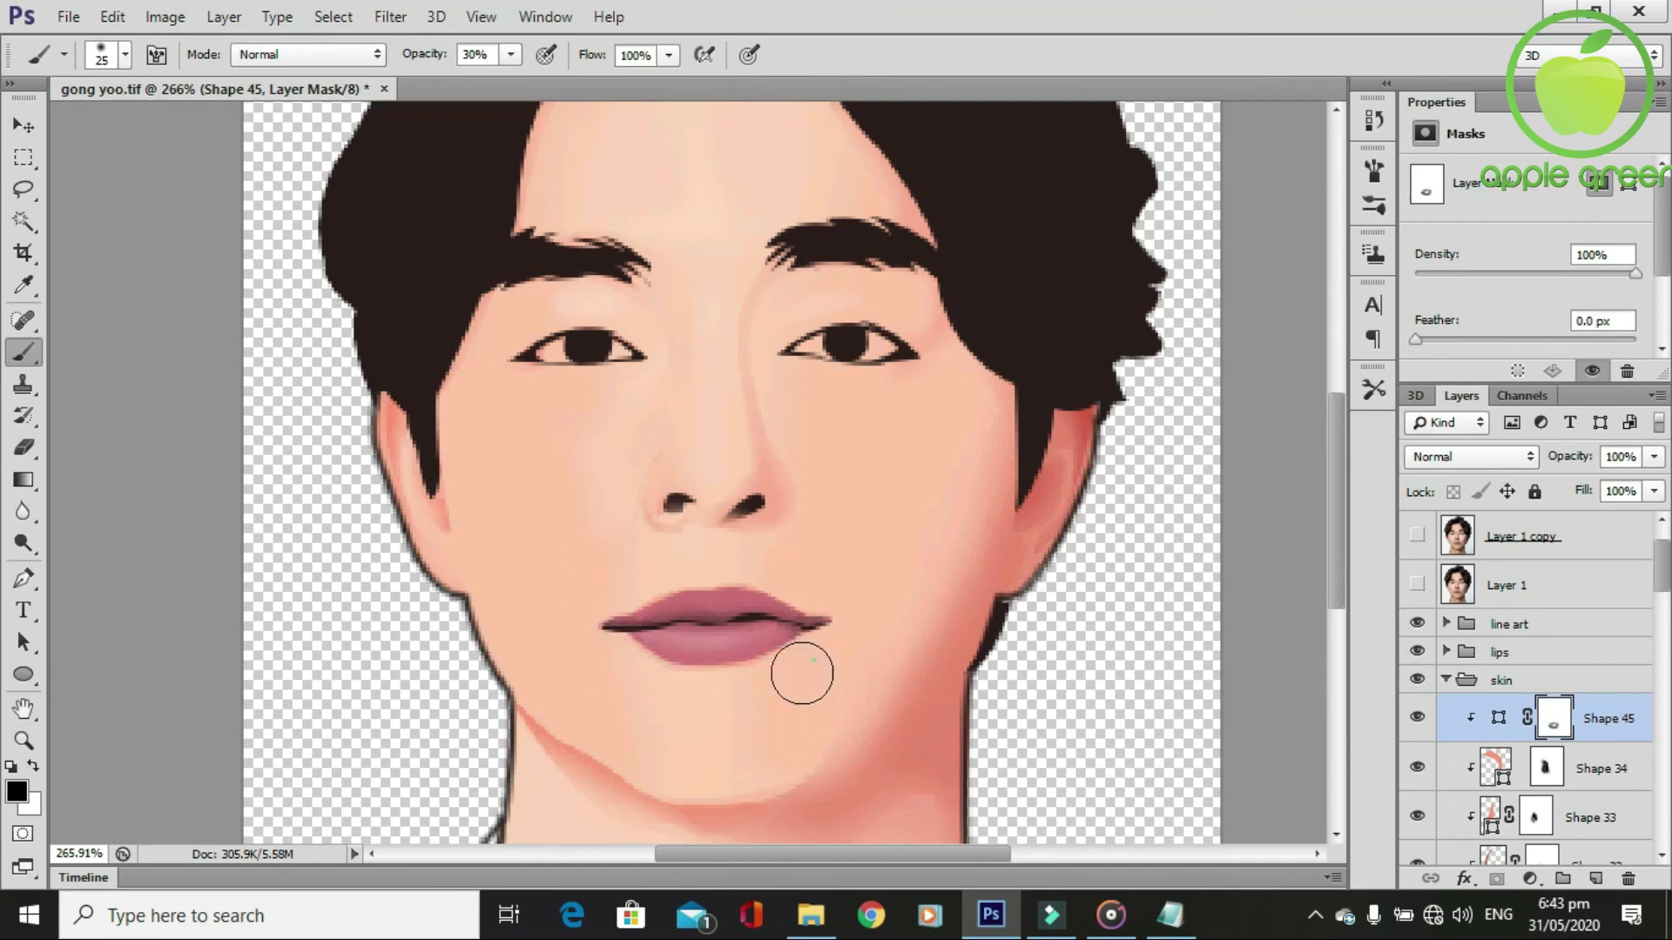
left_click_drag(757, 682, 743, 624)
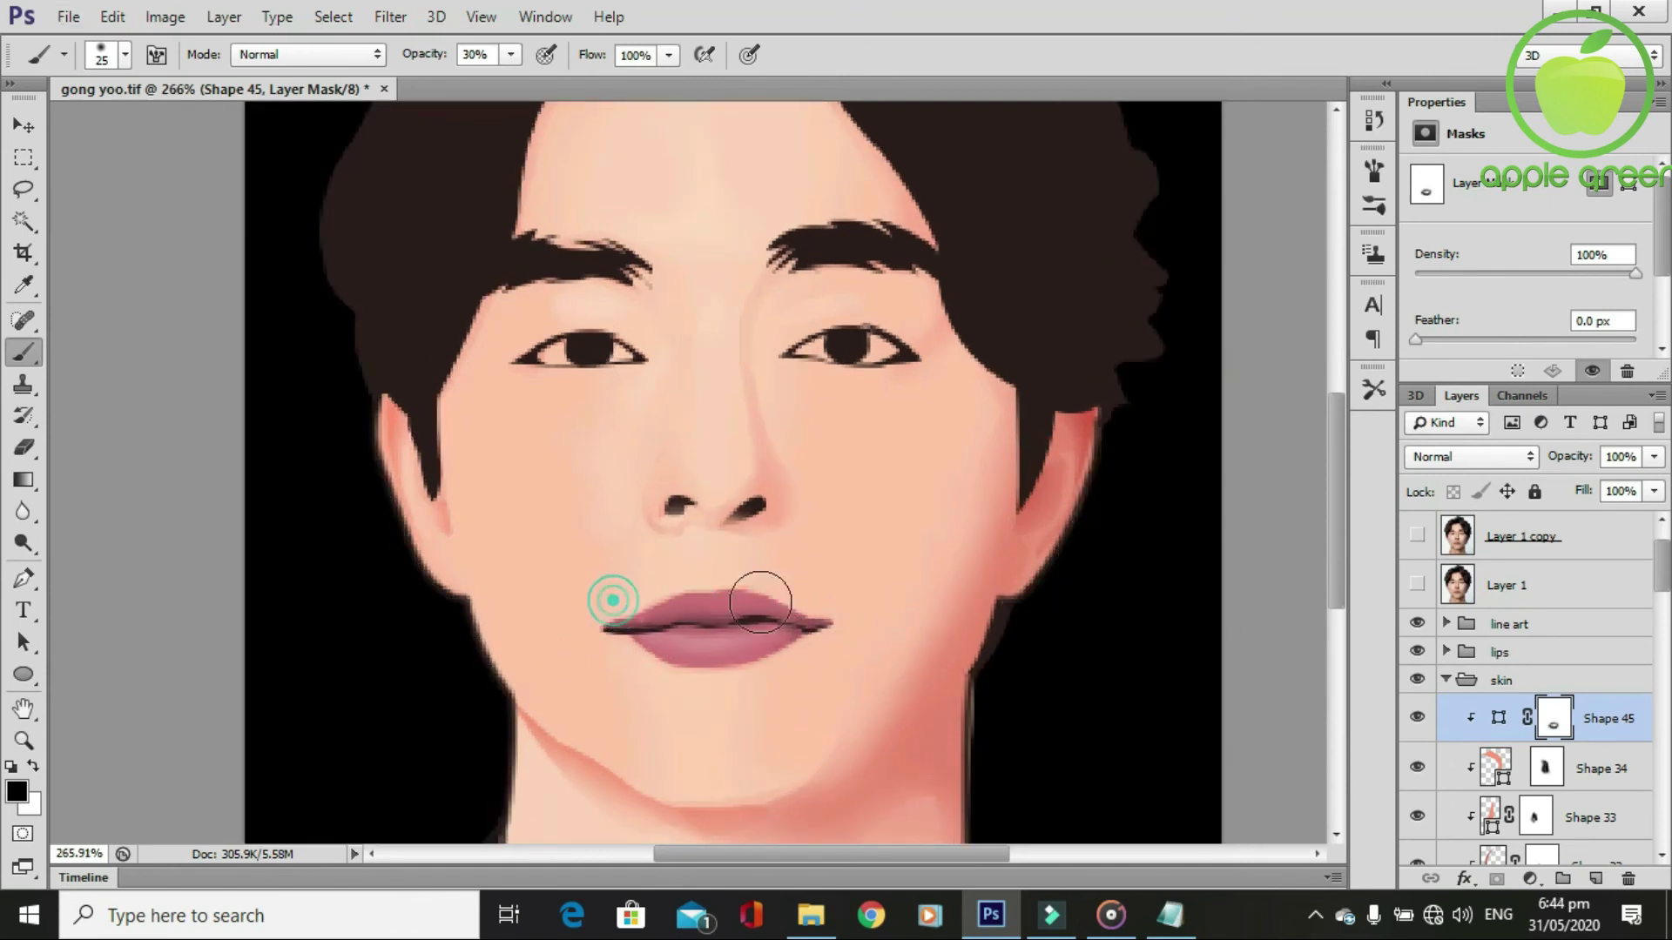
key("p")
scroll(814, 610, "up", 1)
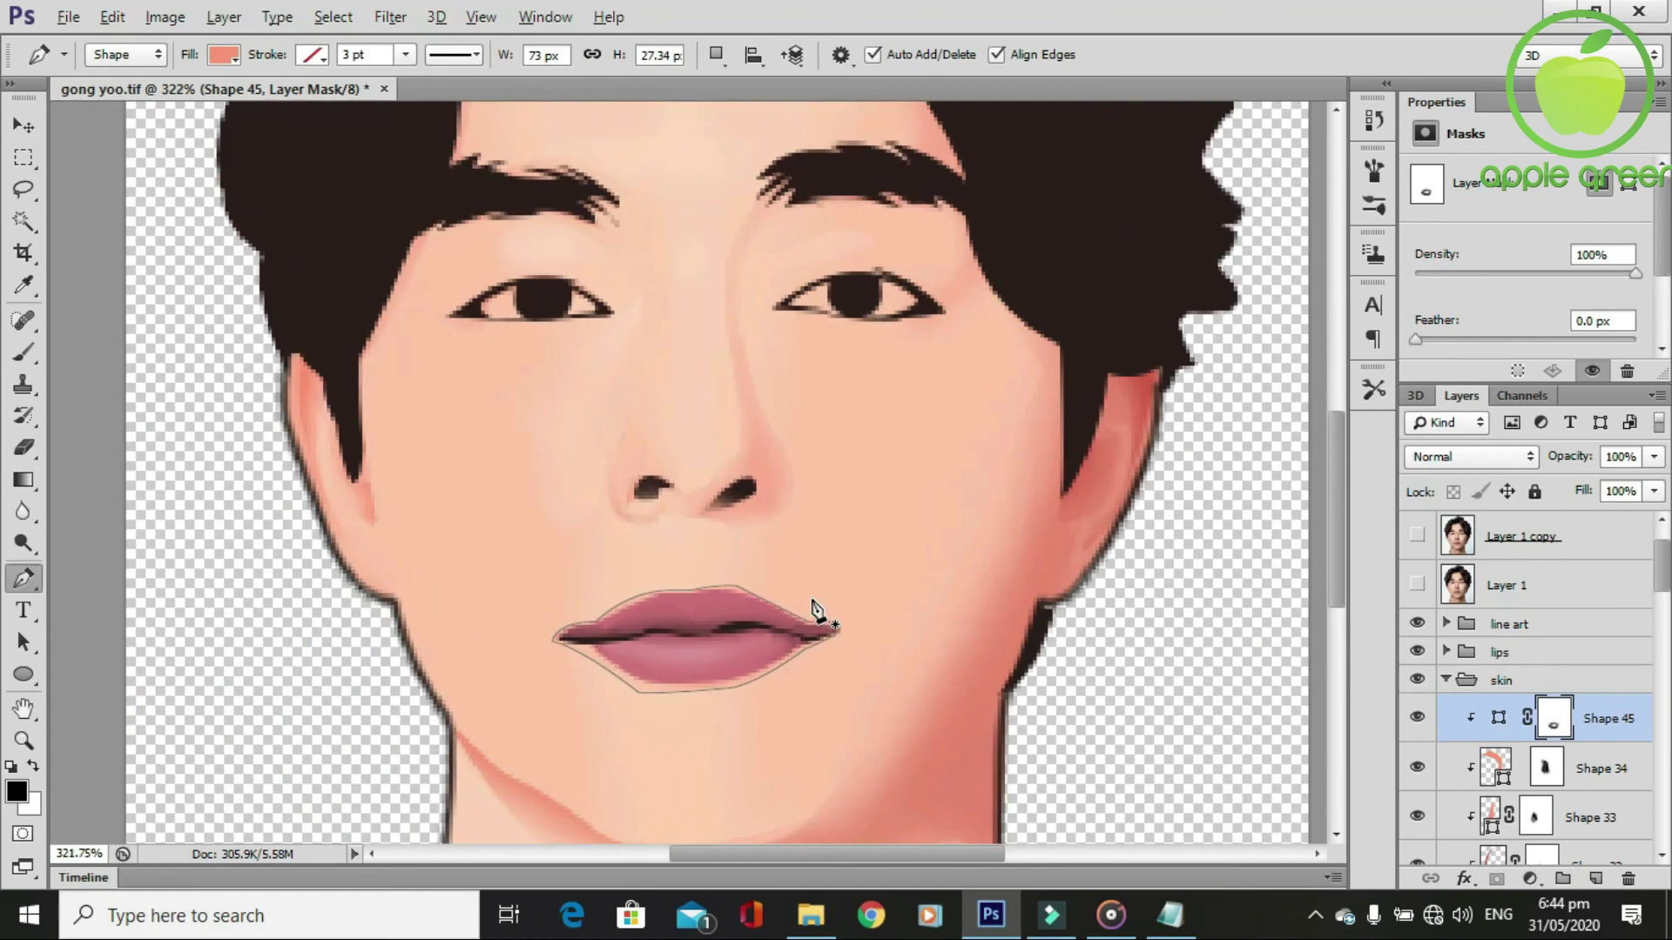
Draw a second closed lip shape, Shape 46, curving over the upper and under the lower lip.
left_click(805, 619)
left_click_drag(701, 587, 664, 582)
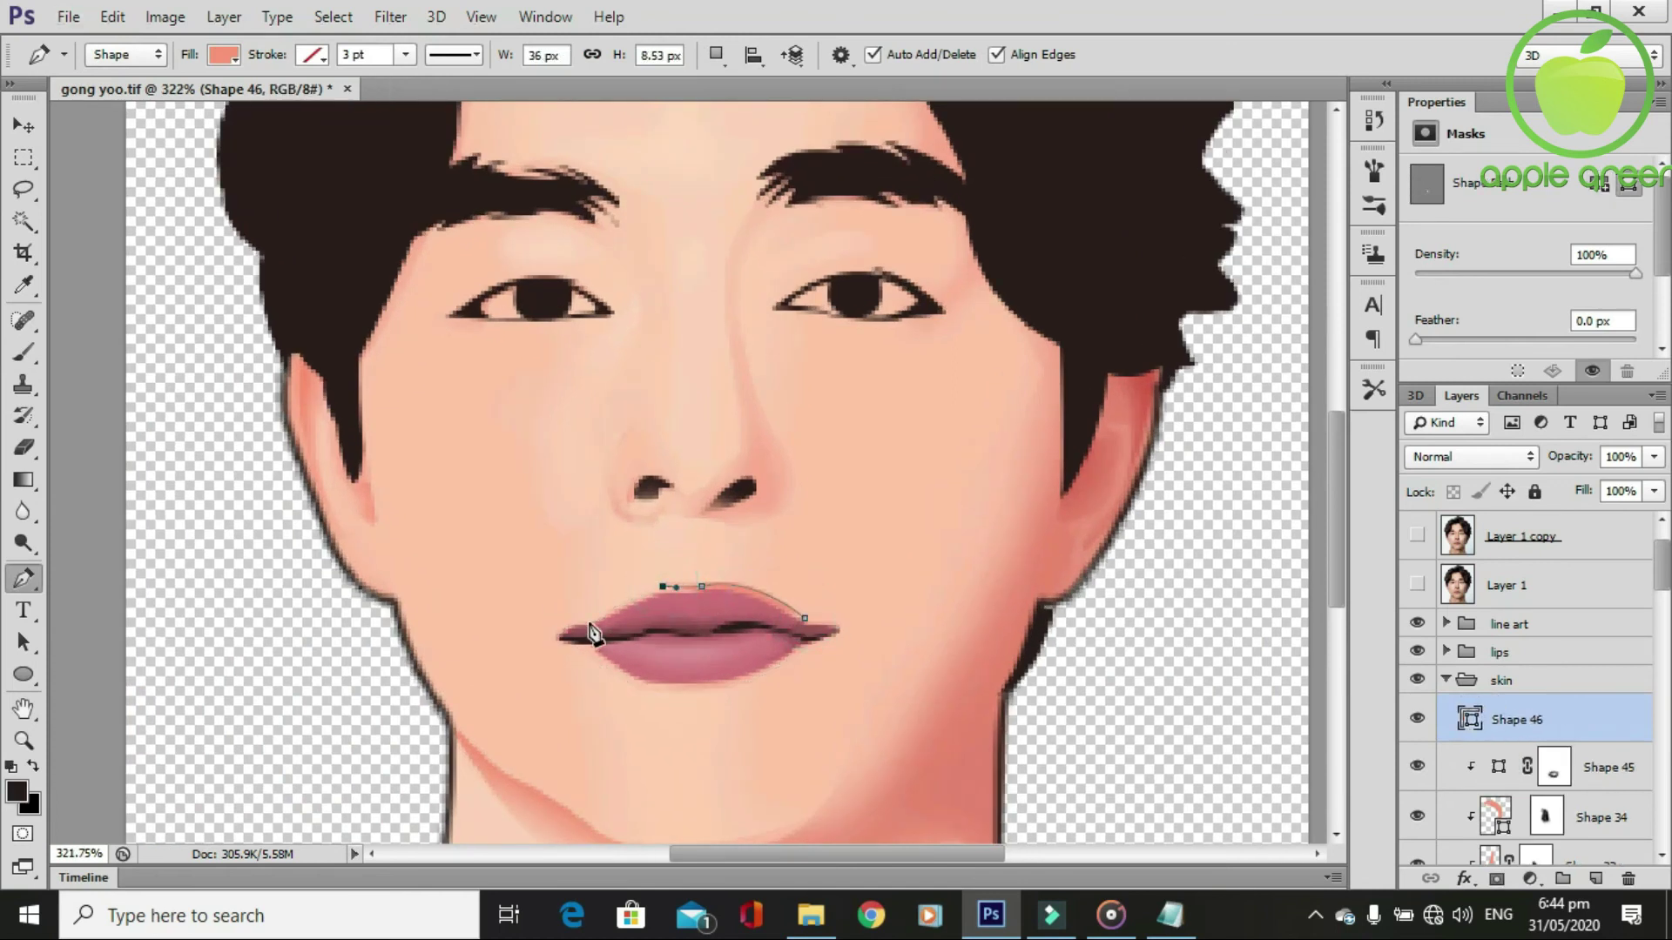
left_click_drag(585, 619, 559, 638)
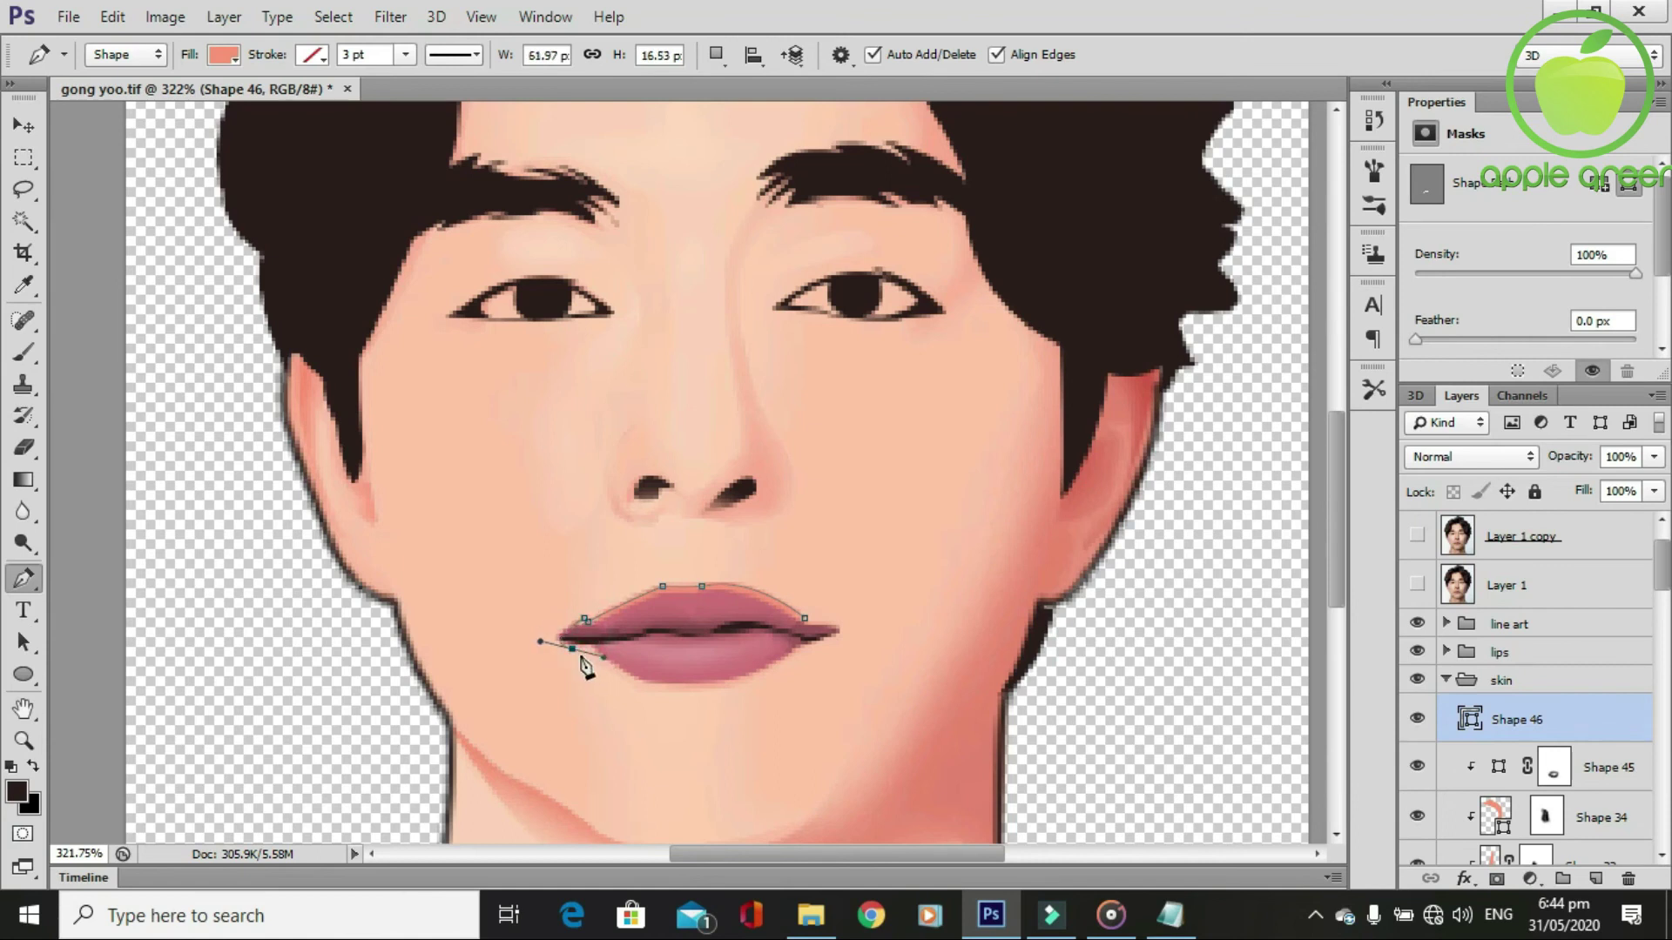
left_click_drag(669, 690, 713, 691)
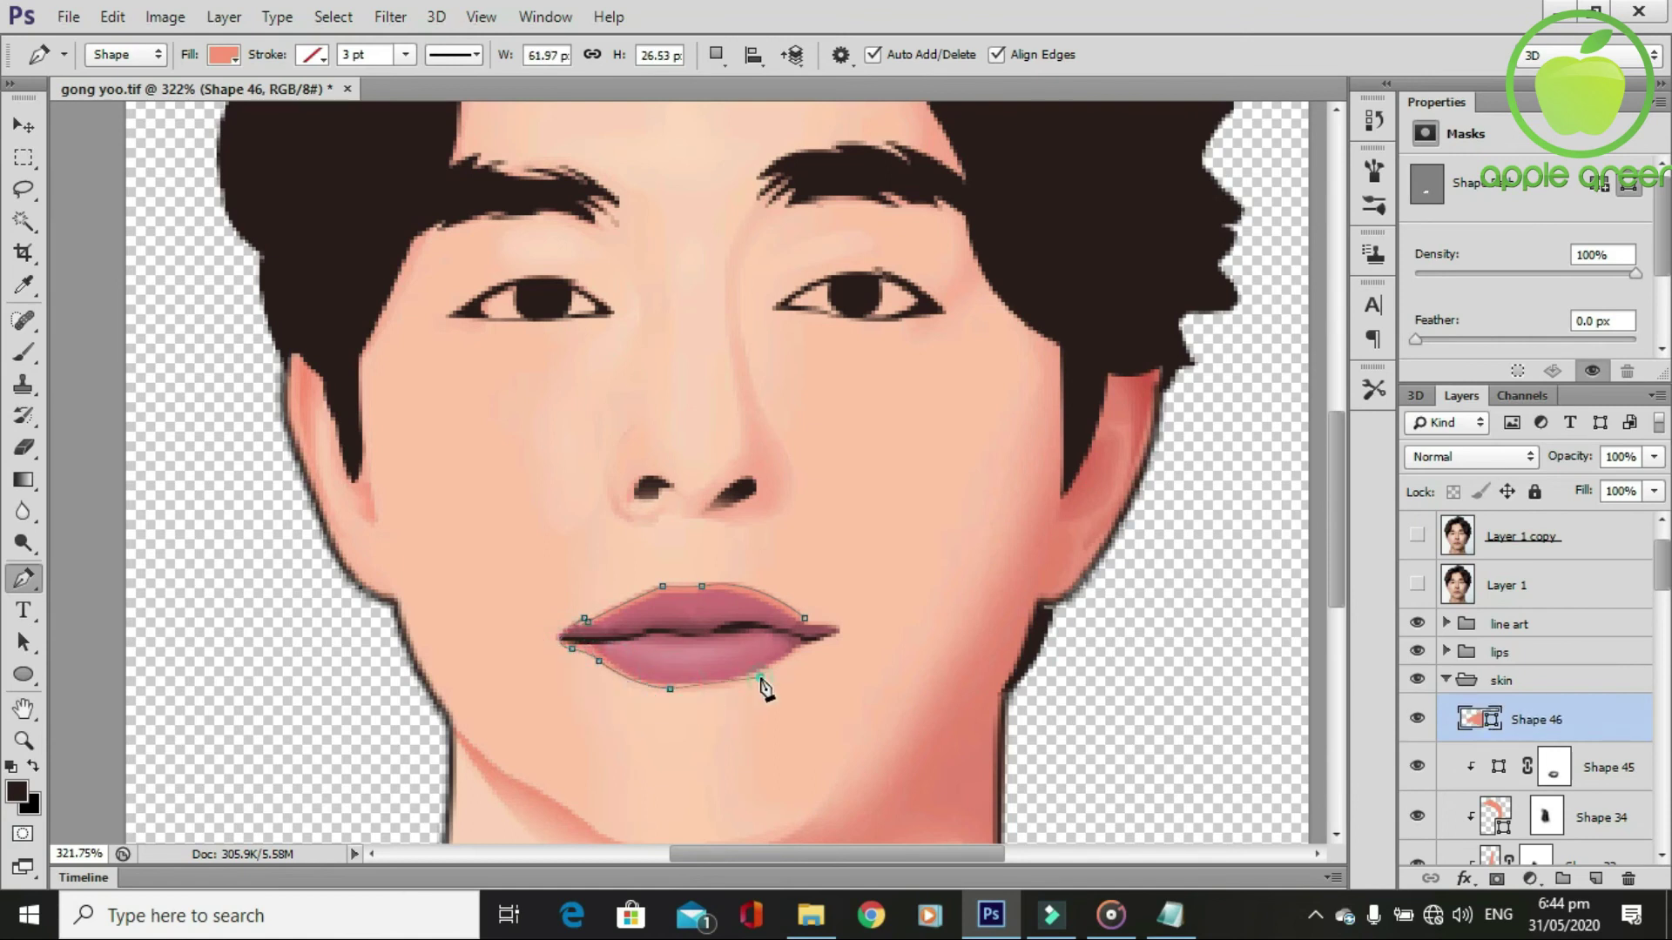
left_click(836, 626)
left_click(804, 618)
scroll(860, 712, "down", 1)
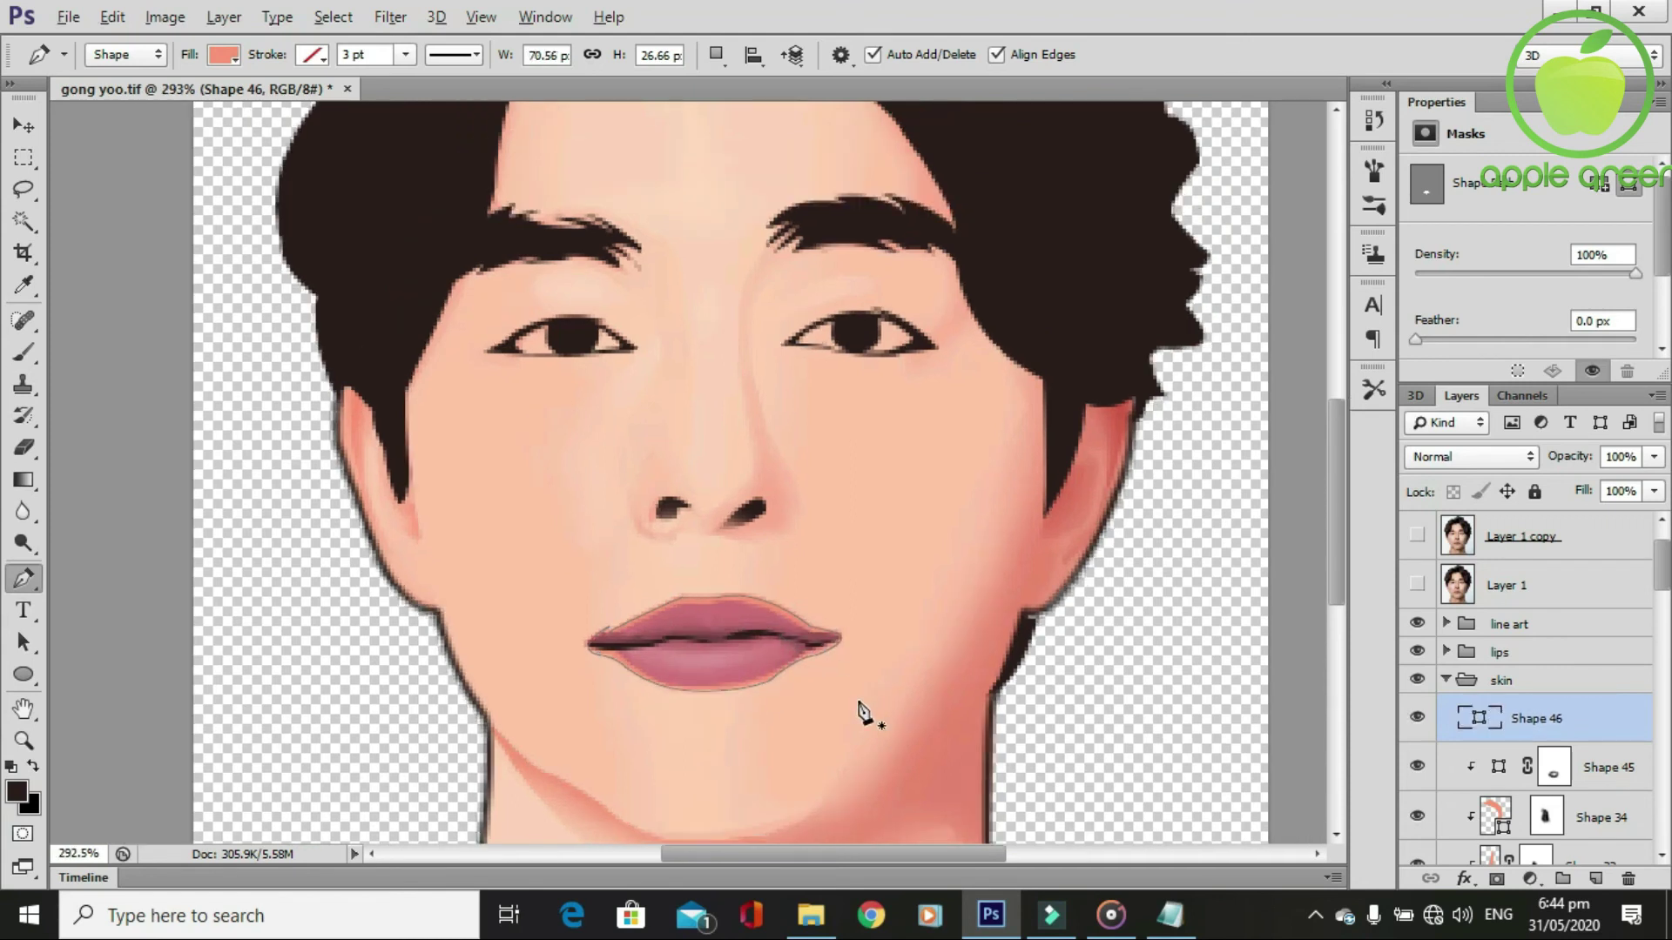
Clip Shape 46 onto the shape below, then add a mask and brush it across the lips.
left_click(1492, 732, "alt")
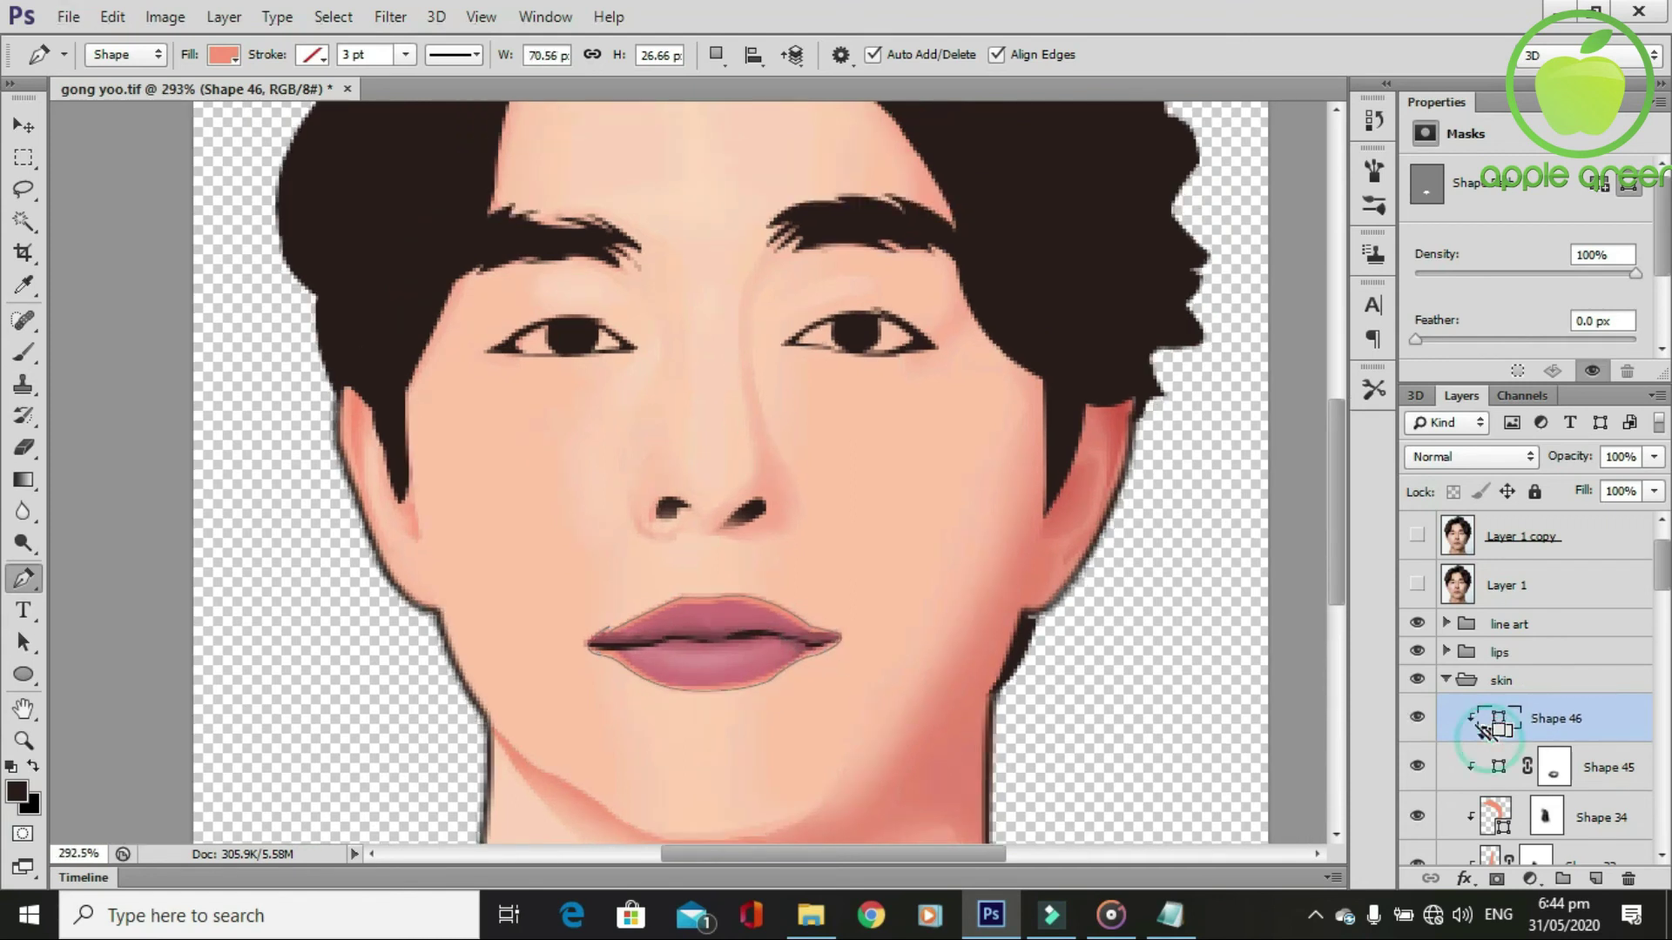
left_click(1494, 878)
key("b")
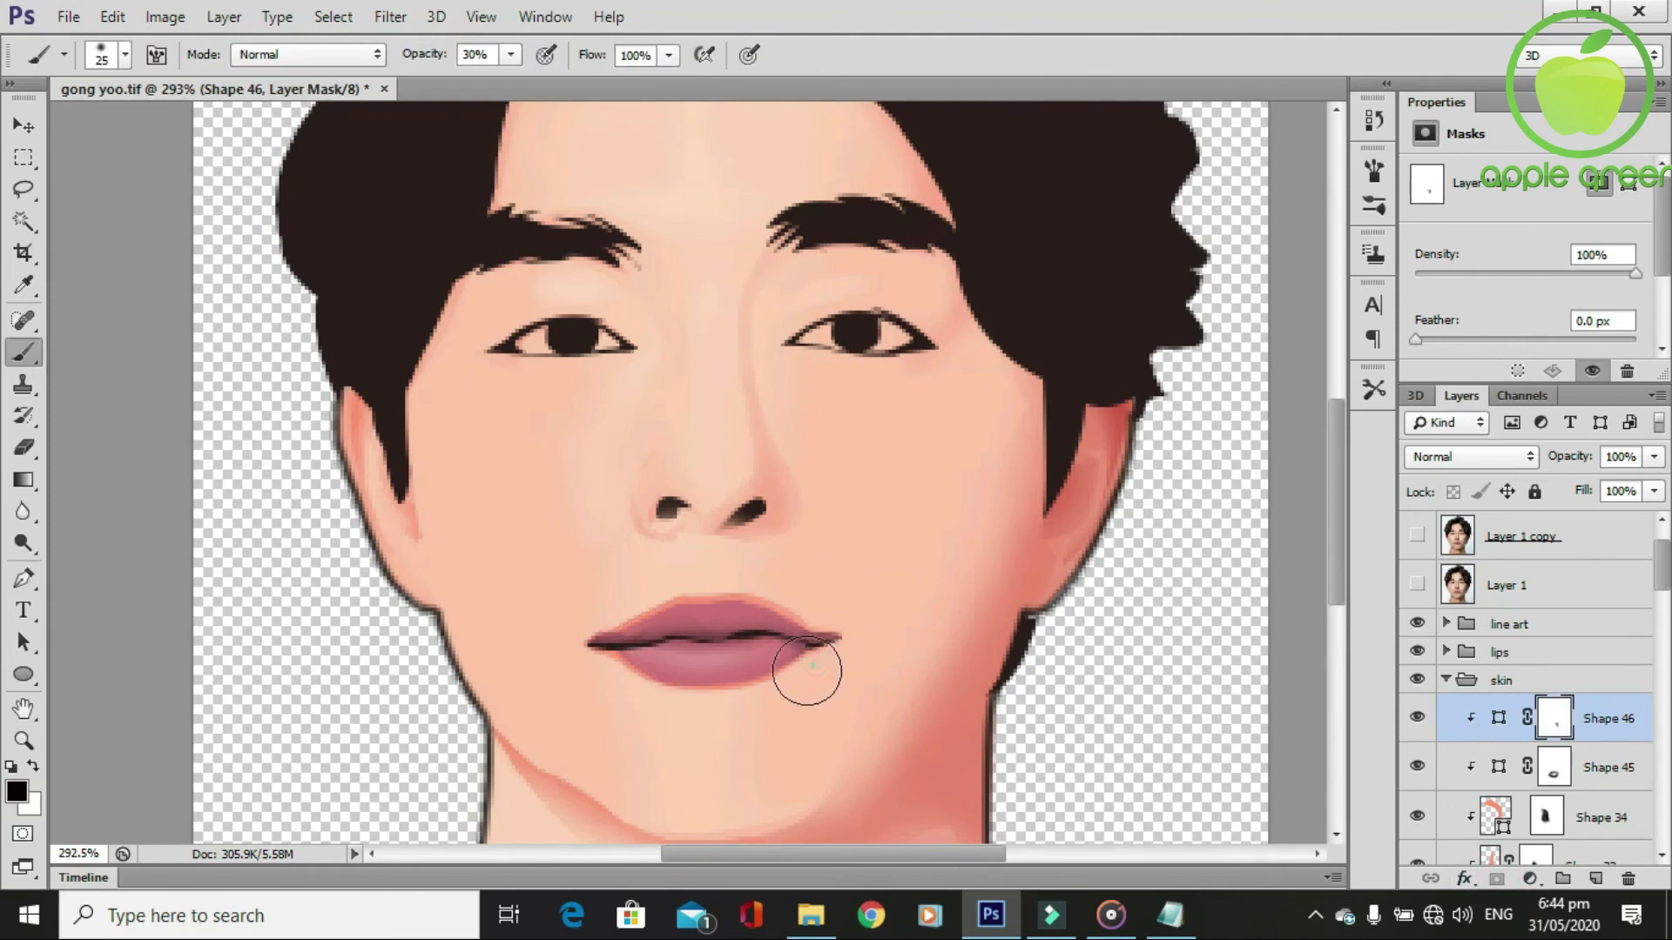
mouse_move(807, 671)
left_mouse_down()
mouse_move(607, 683)
mouse_move(605, 590)
mouse_move(747, 579)
mouse_move(877, 635)
mouse_move(716, 574)
left_mouse_up()
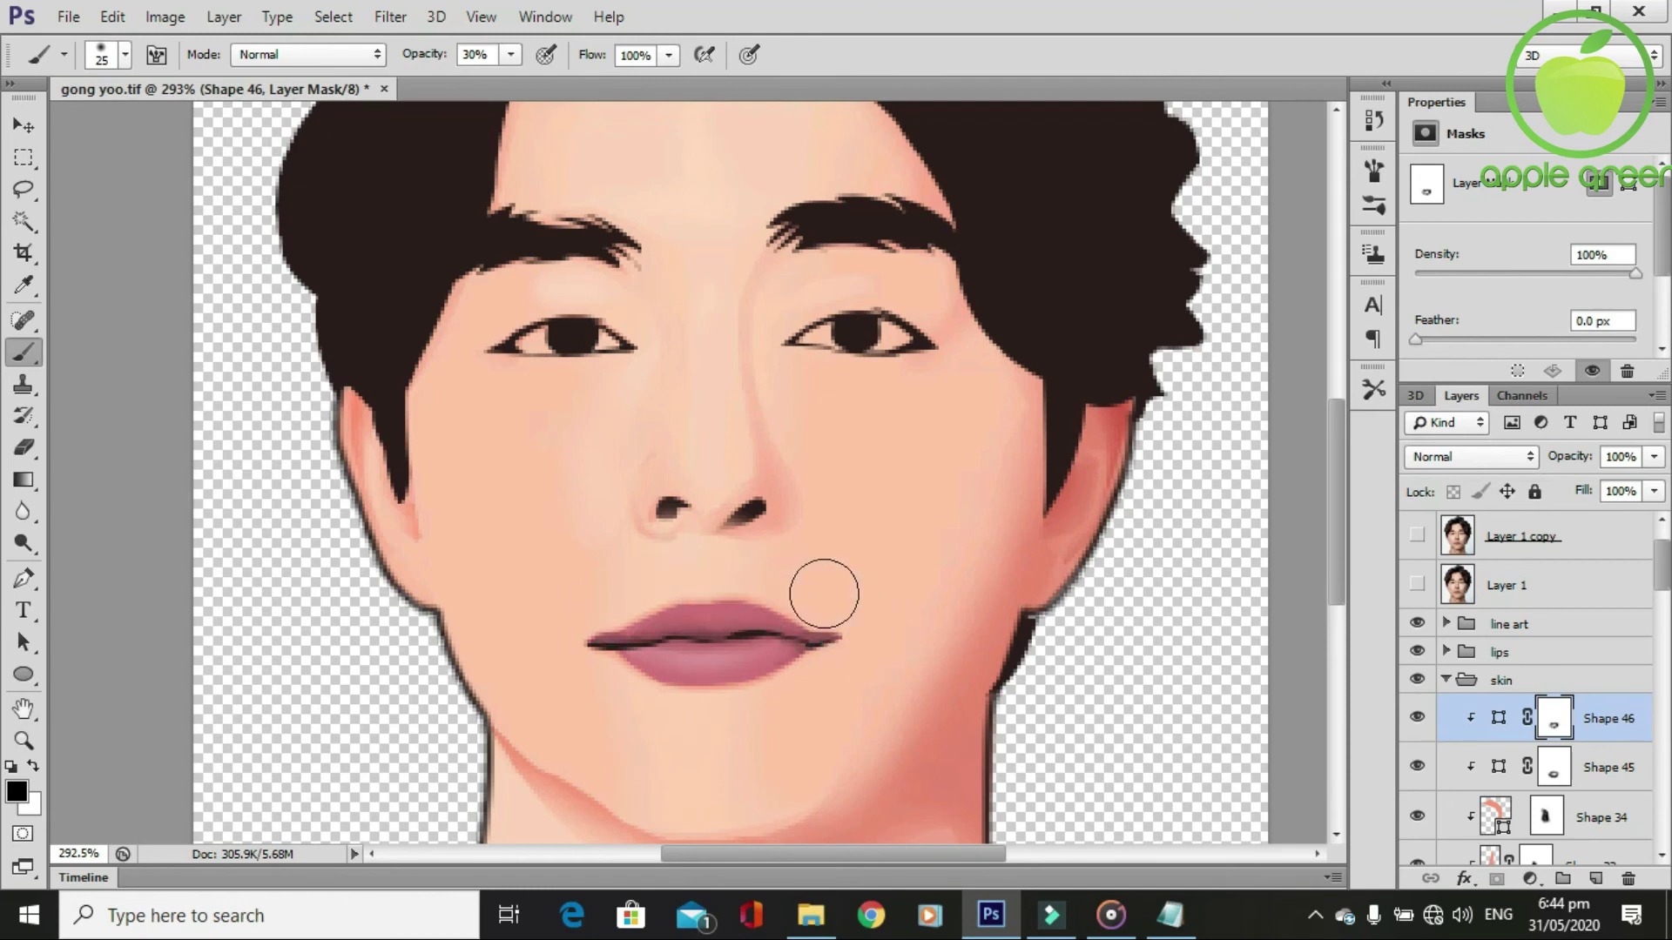
scroll(781, 733, "down", 2)
scroll(801, 697, "up", 1)
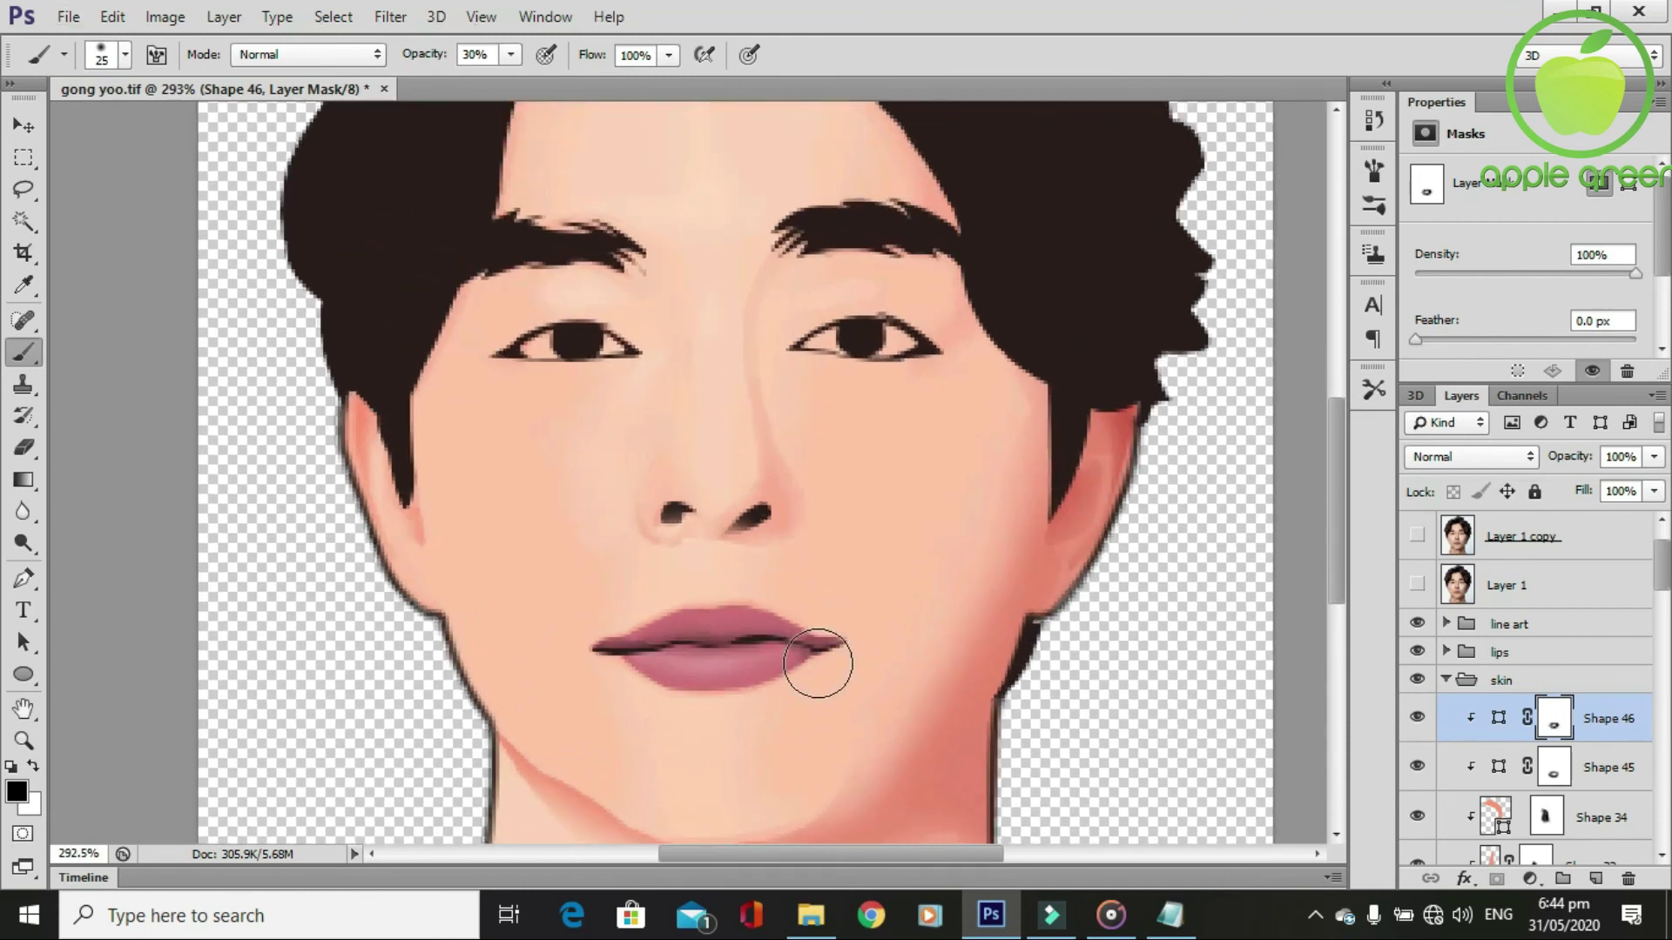
scroll(827, 679, "up", 1)
With the reference photo shown, draw a closed Shape 47 between the nose and upper lip.
left_click(1416, 584)
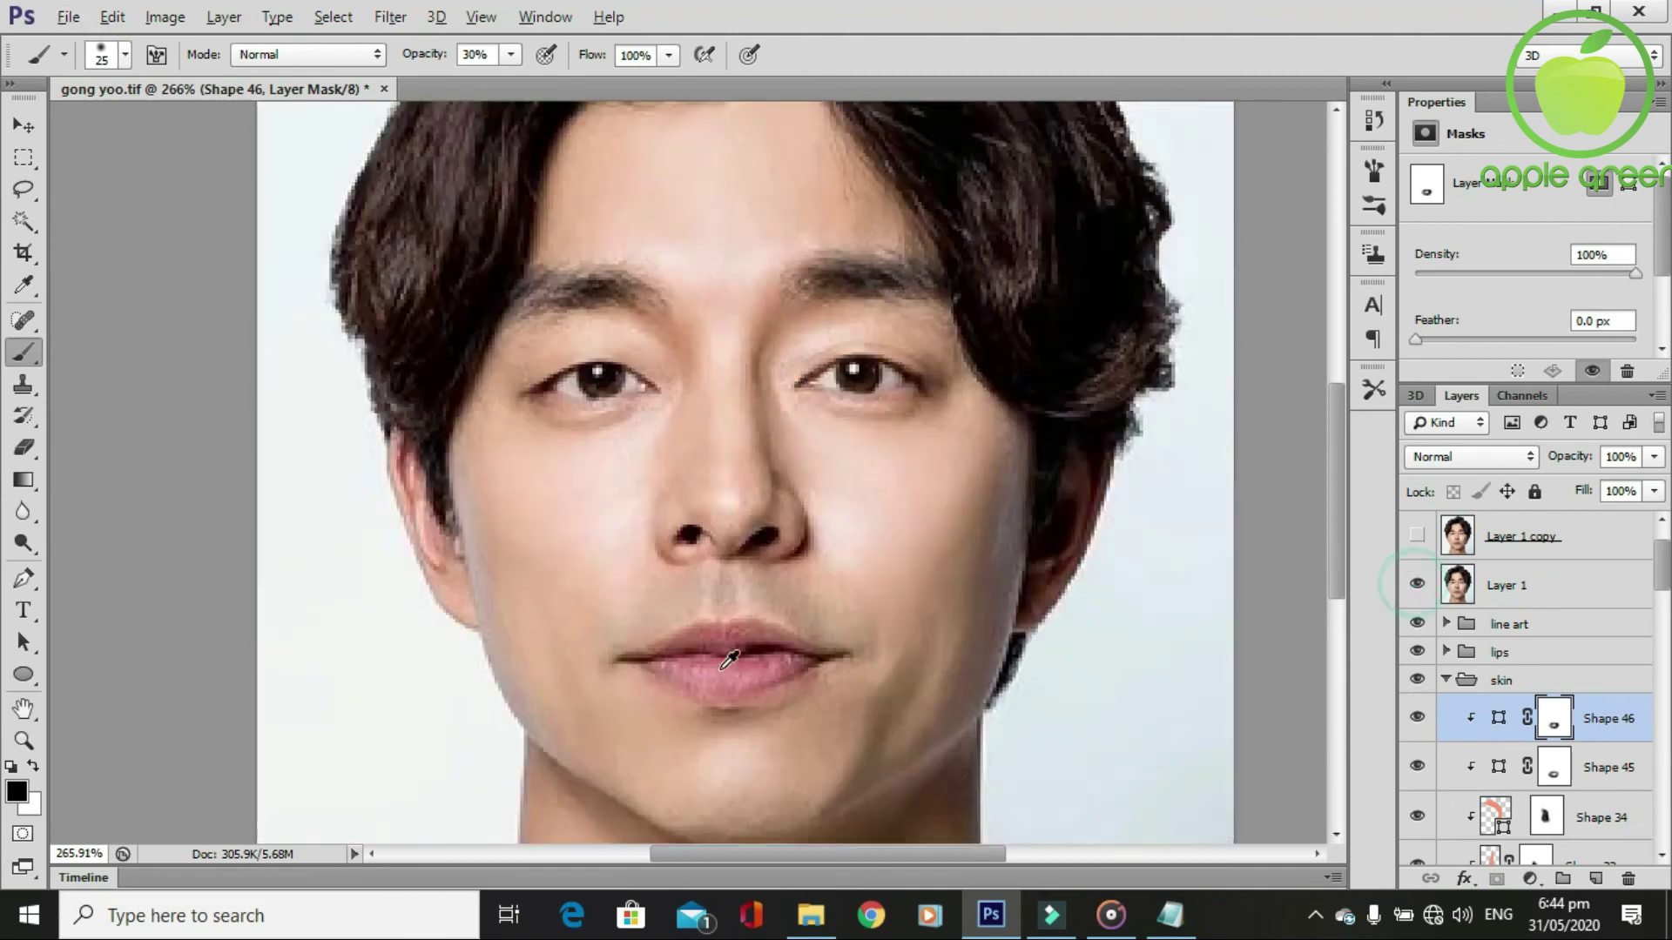
scroll(722, 679, "up", 1)
key("p")
scroll(682, 694, "up", 1)
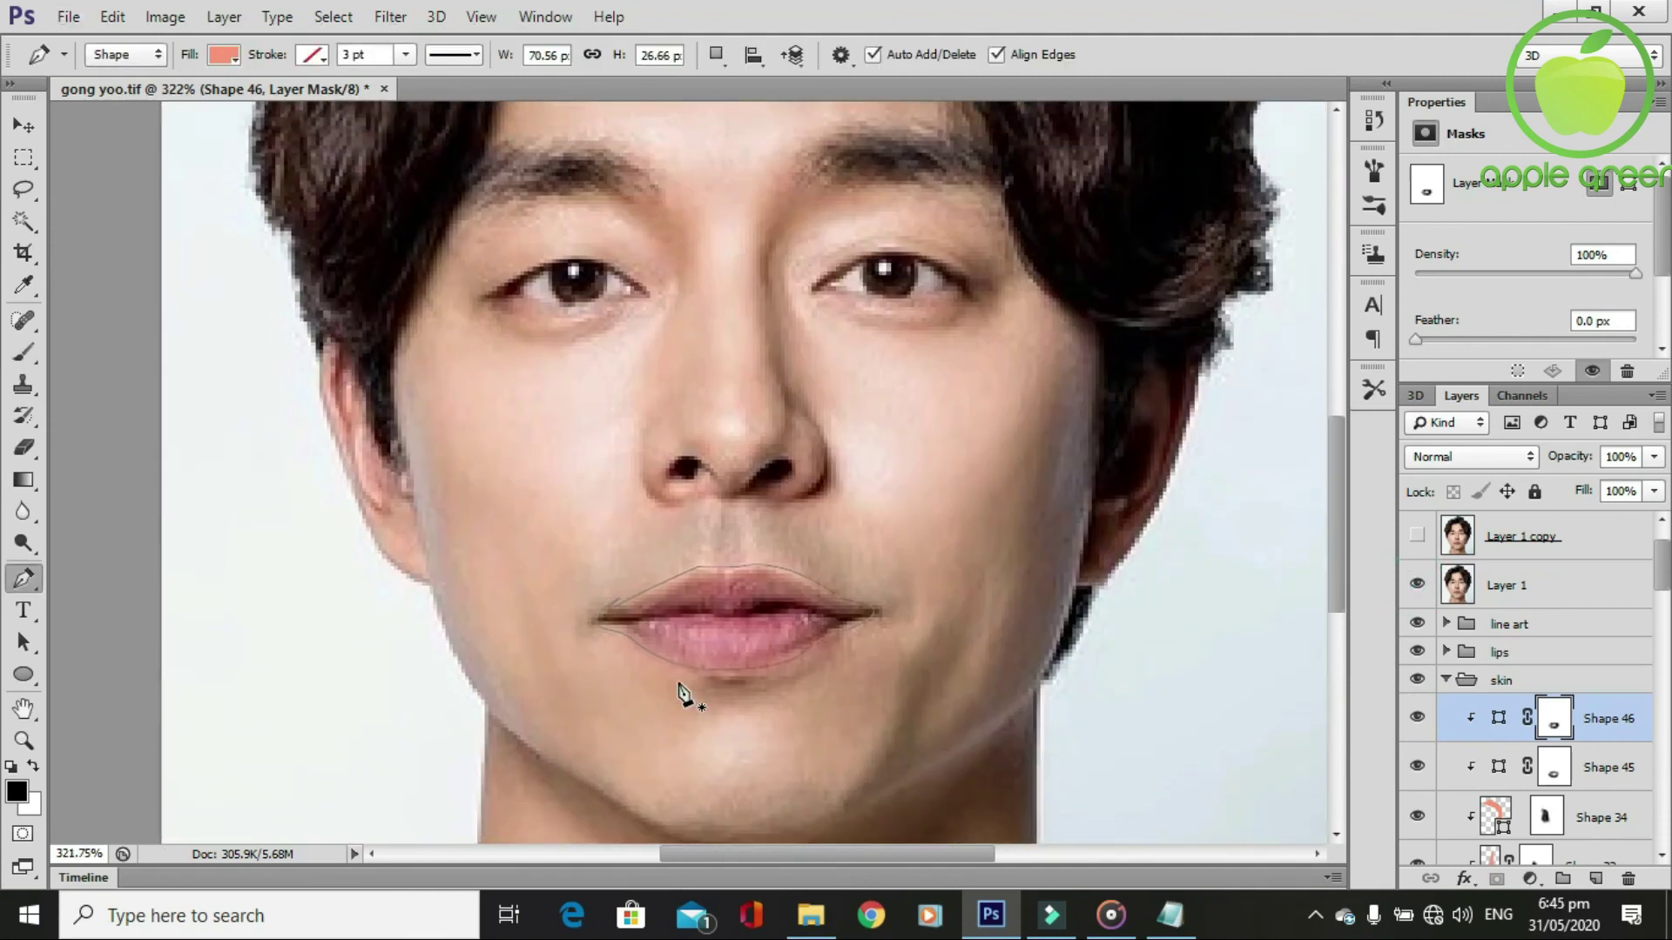
scroll(681, 693, "down", 1)
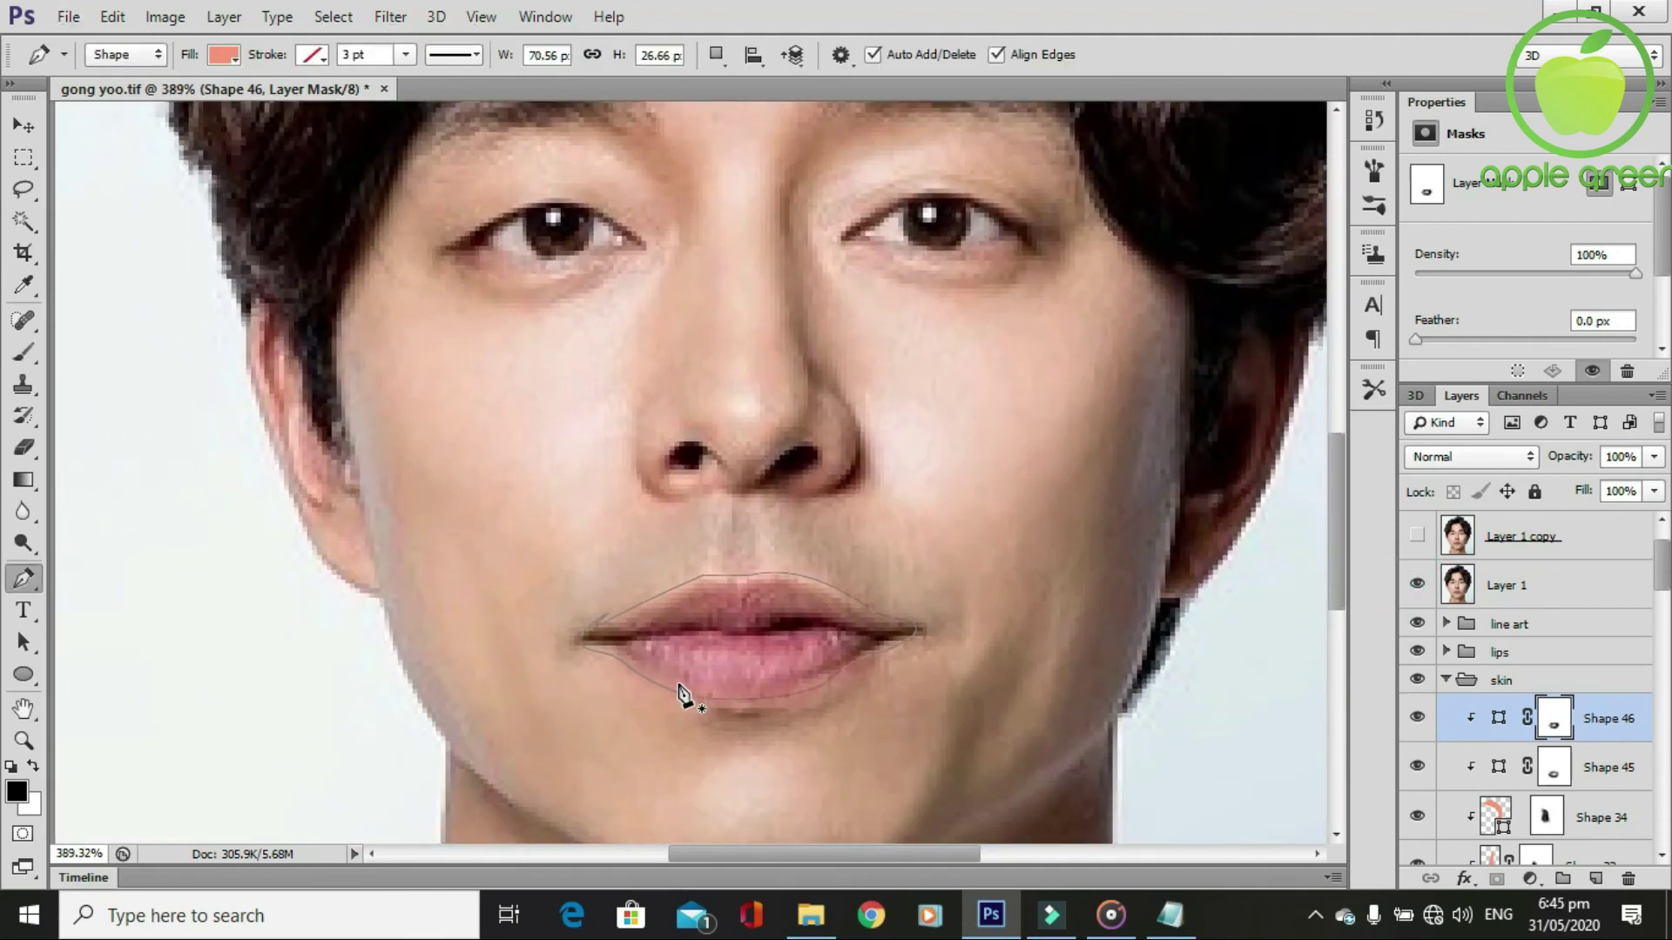
left_click(732, 499)
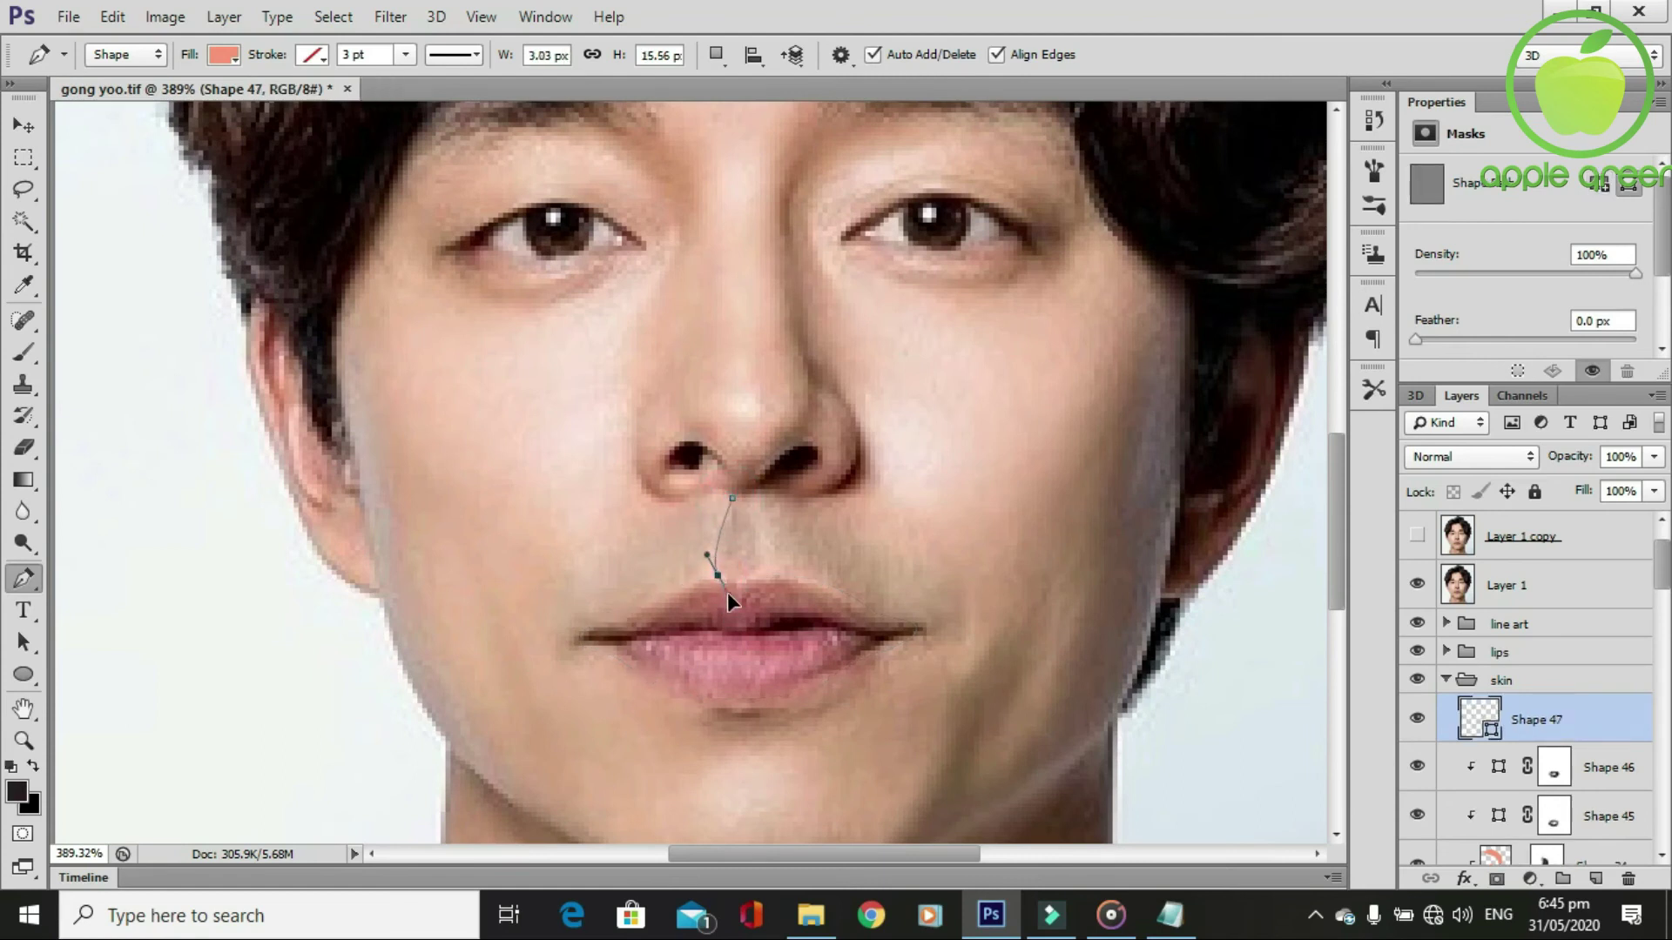
left_click_drag(723, 565, 737, 580)
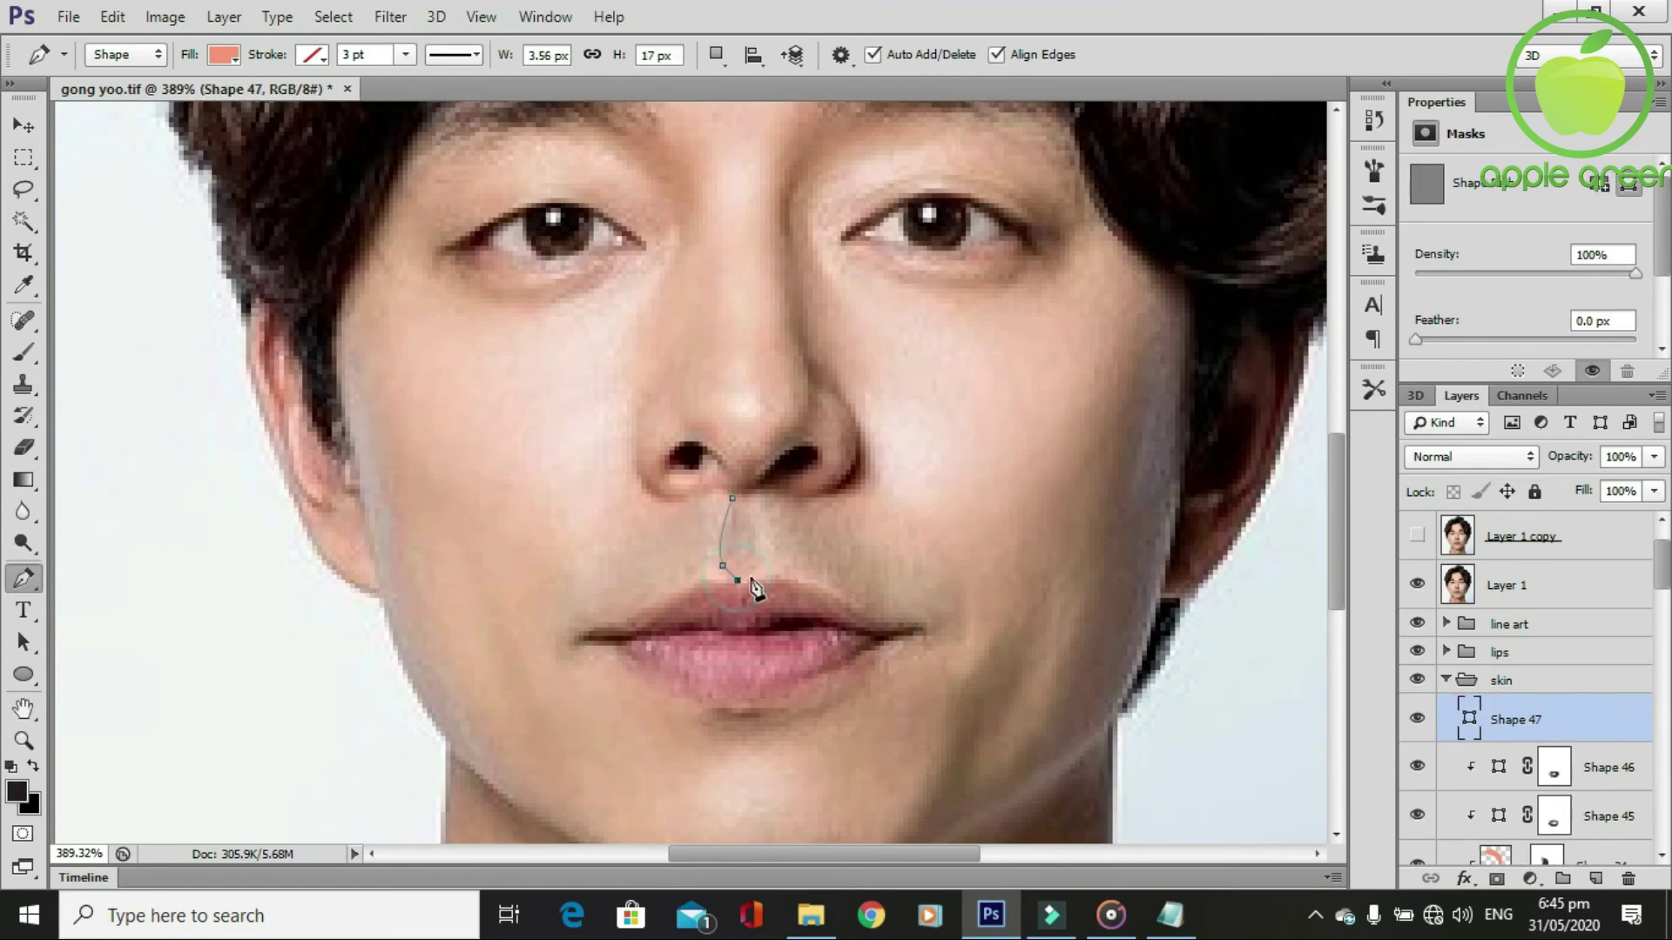
left_click(763, 564)
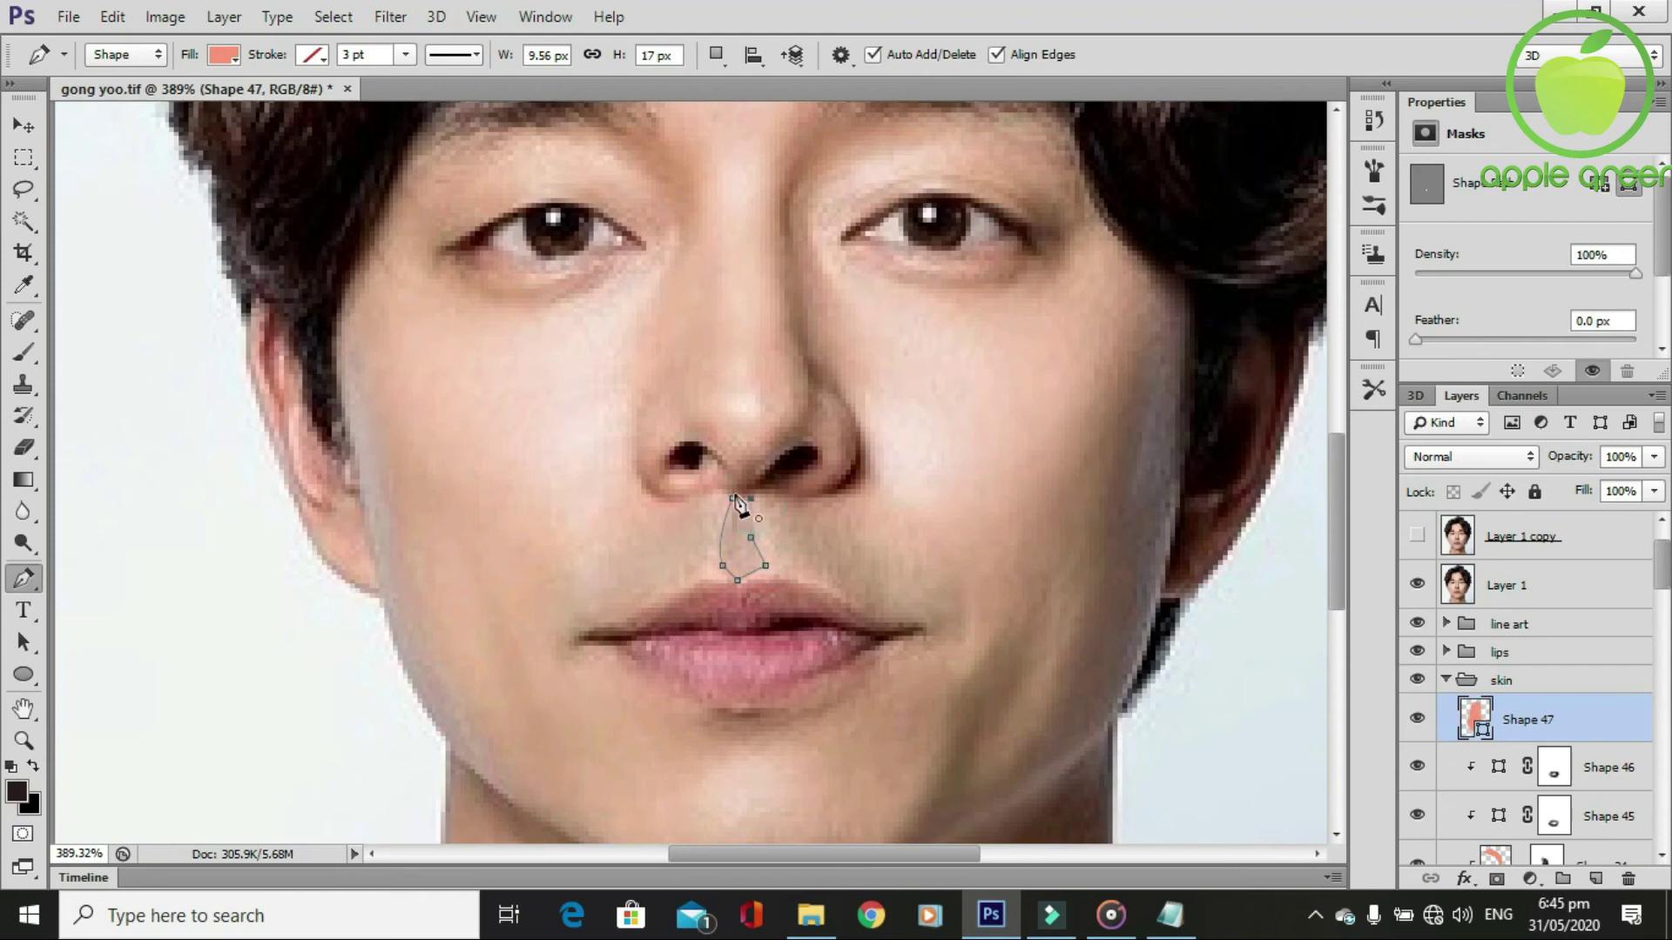
left_click(731, 499)
scroll(786, 576, "down", 1)
Clip Shape 47 into the skin group, hide the photo, and mask away part of it under the nose.
left_click(1493, 742, "alt")
left_click(1417, 586)
scroll(1006, 668, "down", 1)
mouse_move(1110, 916)
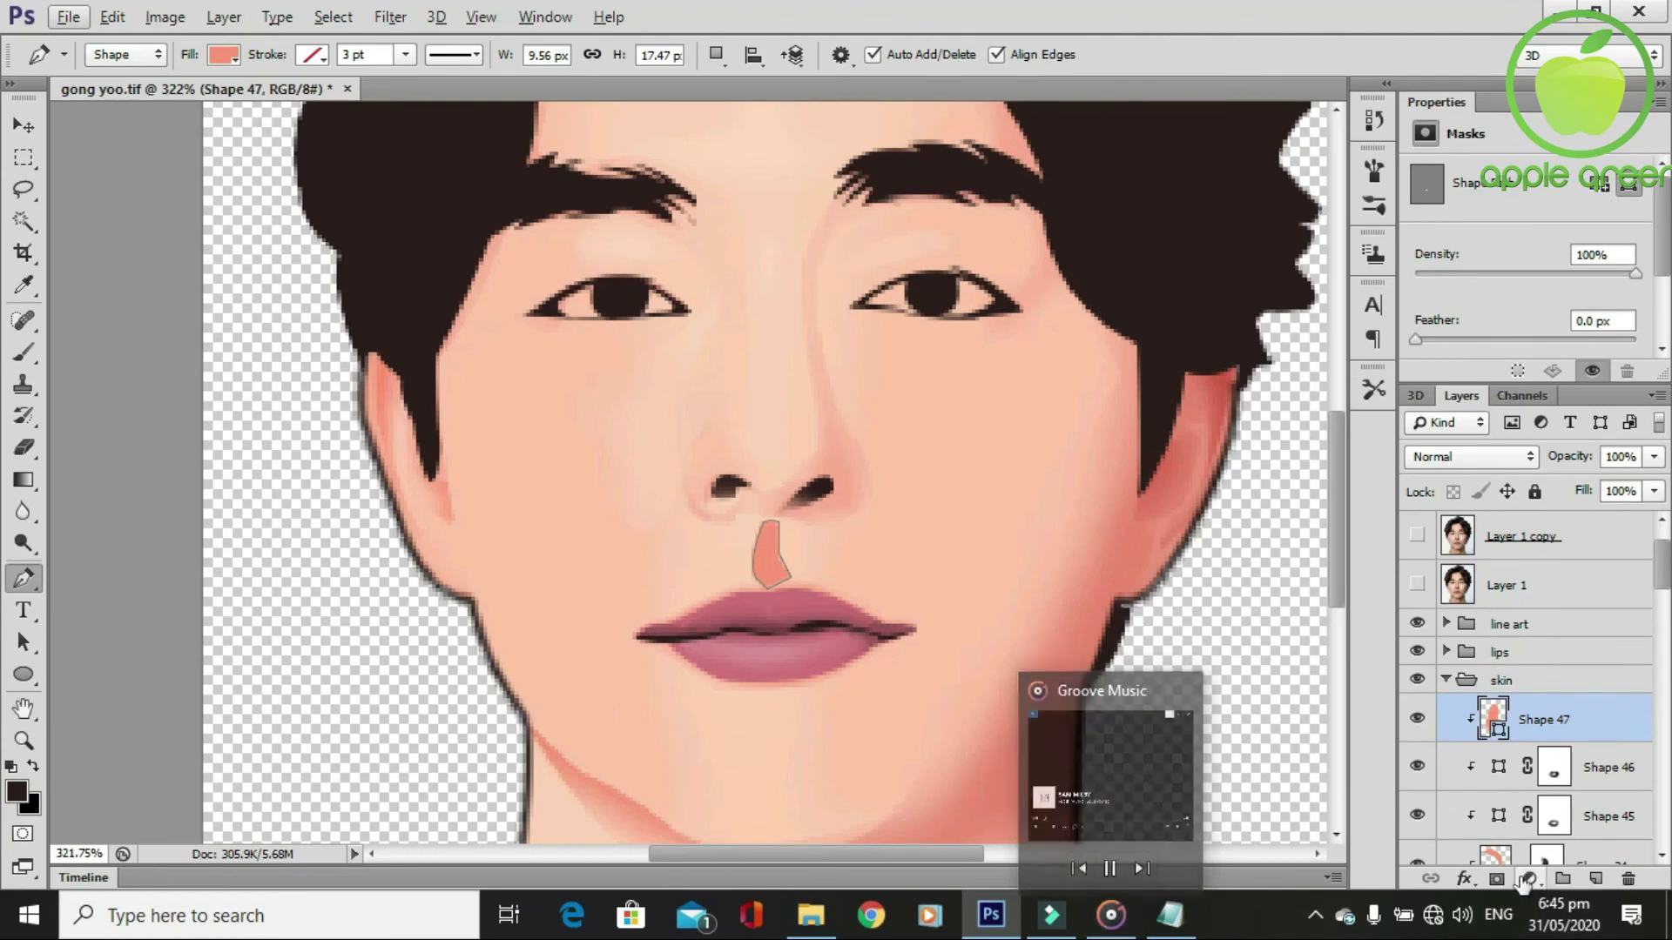
left_click(1497, 879)
key("b")
mouse_move(716, 566)
left_mouse_down()
mouse_move(735, 590)
mouse_move(791, 571)
mouse_move(731, 581)
left_mouse_up()
mouse_move(728, 503)
left_mouse_down()
mouse_move(709, 545)
mouse_move(728, 560)
left_mouse_up()
scroll(722, 626, "up", 2)
Return to the Pen tool with the reference photo visible again.
key("p")
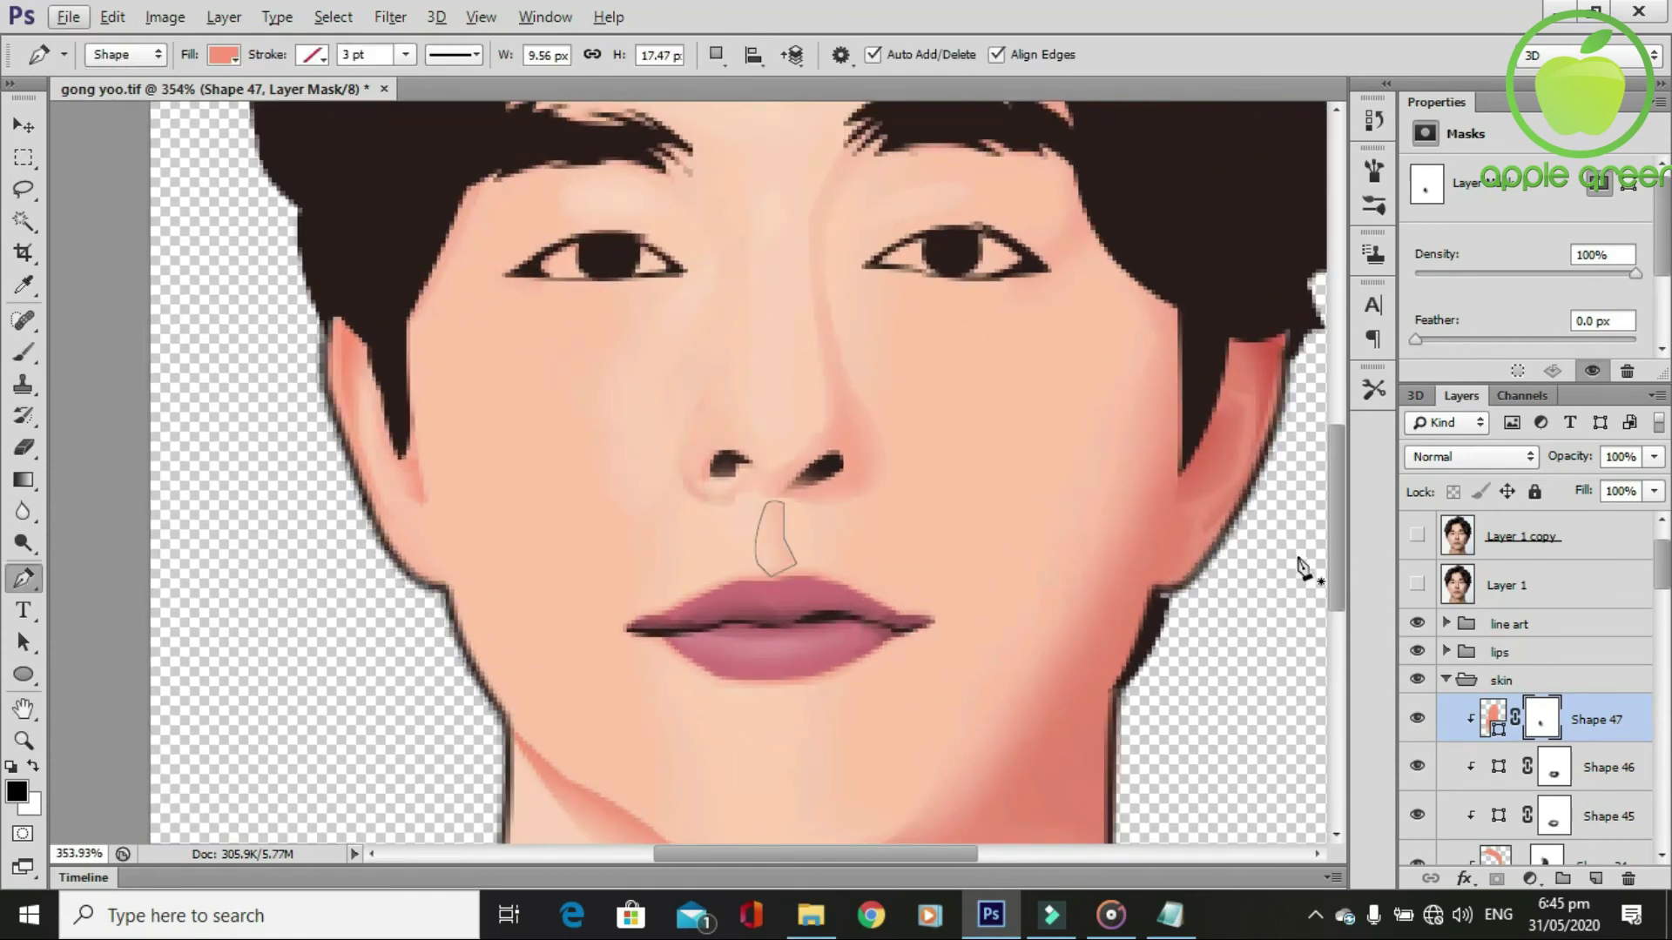
left_click(1416, 584)
scroll(766, 518, "up", 1)
Draw a closed philtrum Shape 48 from below the nose toward the upper lip.
left_click(774, 489)
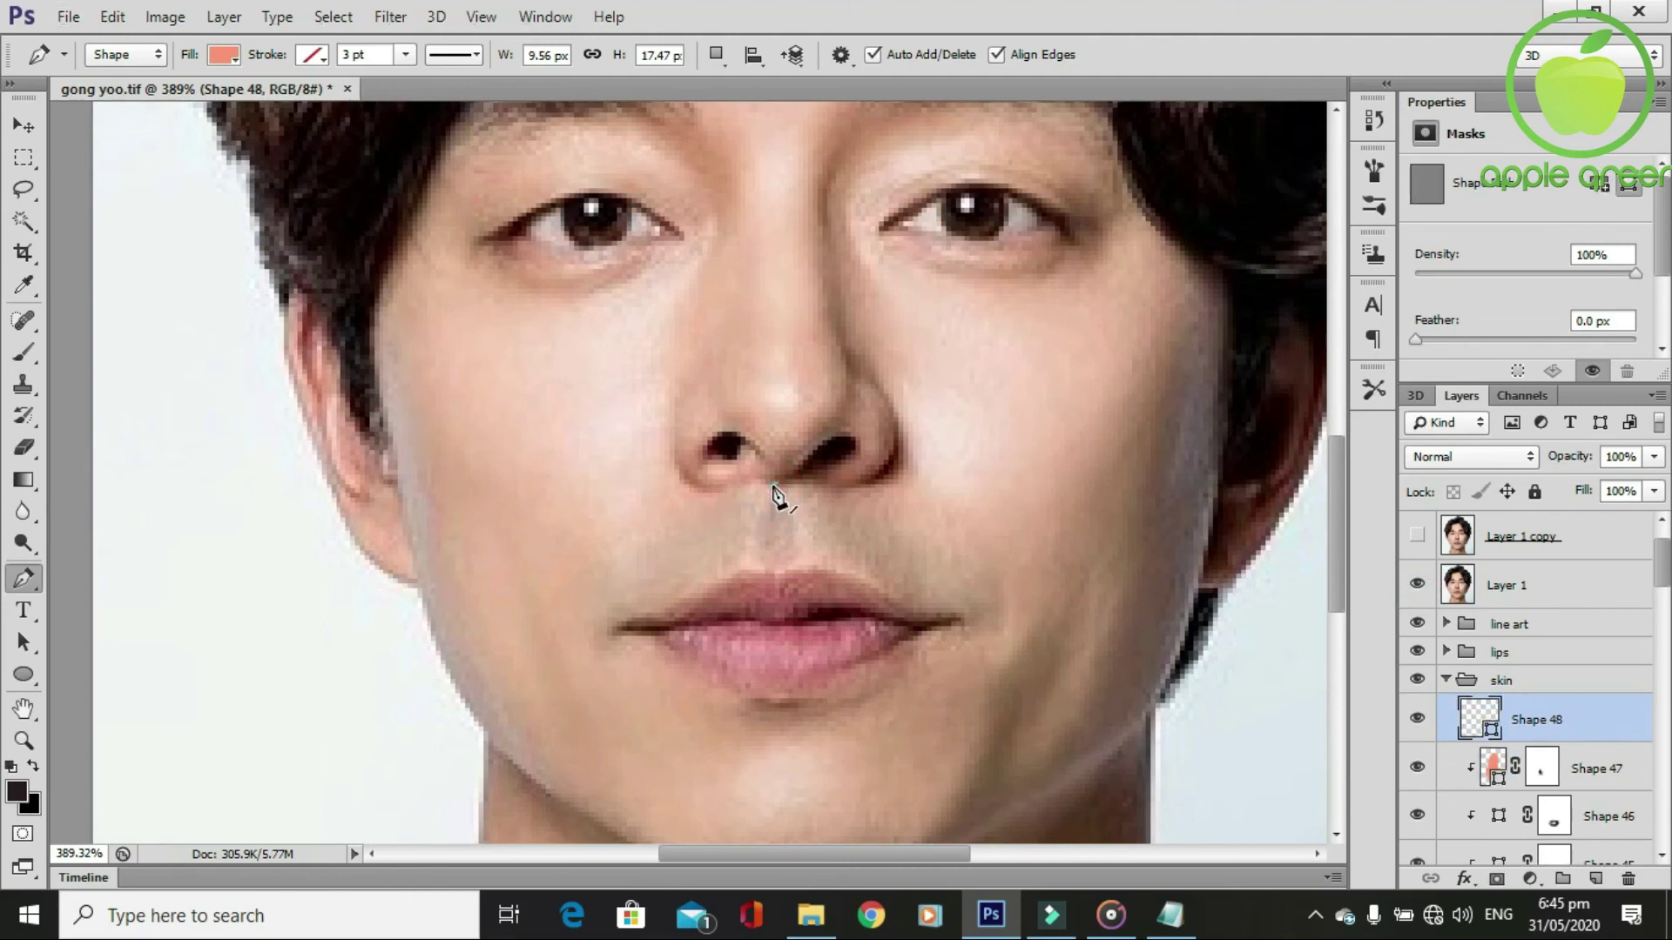
left_click(755, 550)
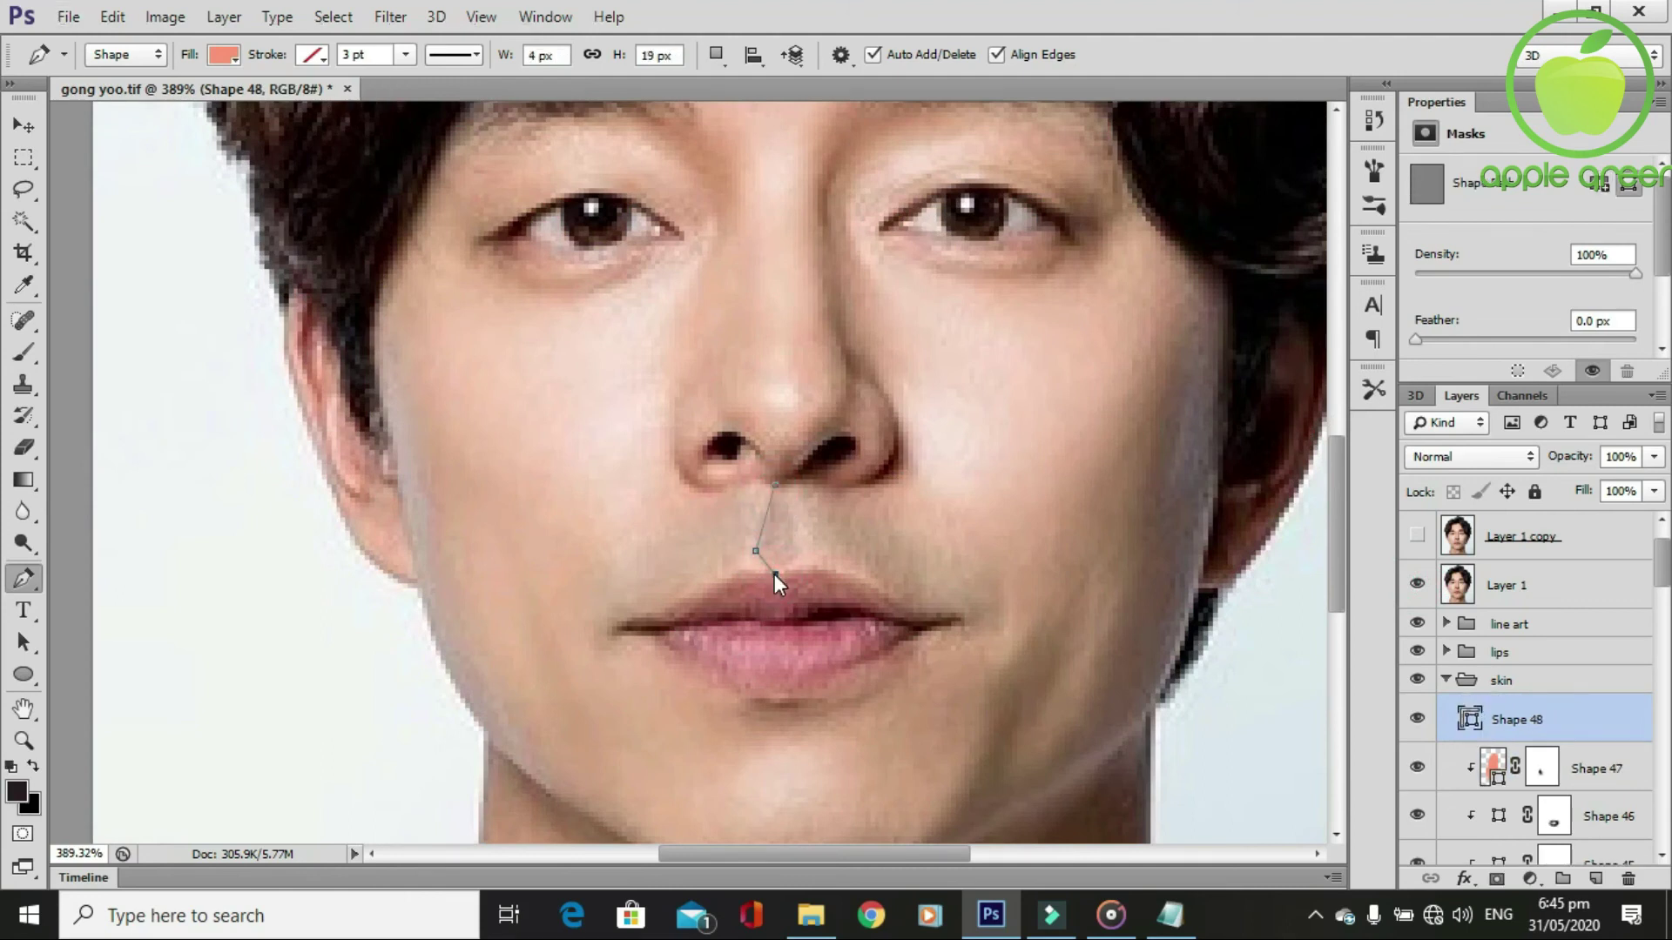
left_click(777, 488)
scroll(818, 586, "up", 1)
Clip Shape 48 to the layers beneath, add a layer mask, and brush it into the skin.
left_click(1504, 736, "alt")
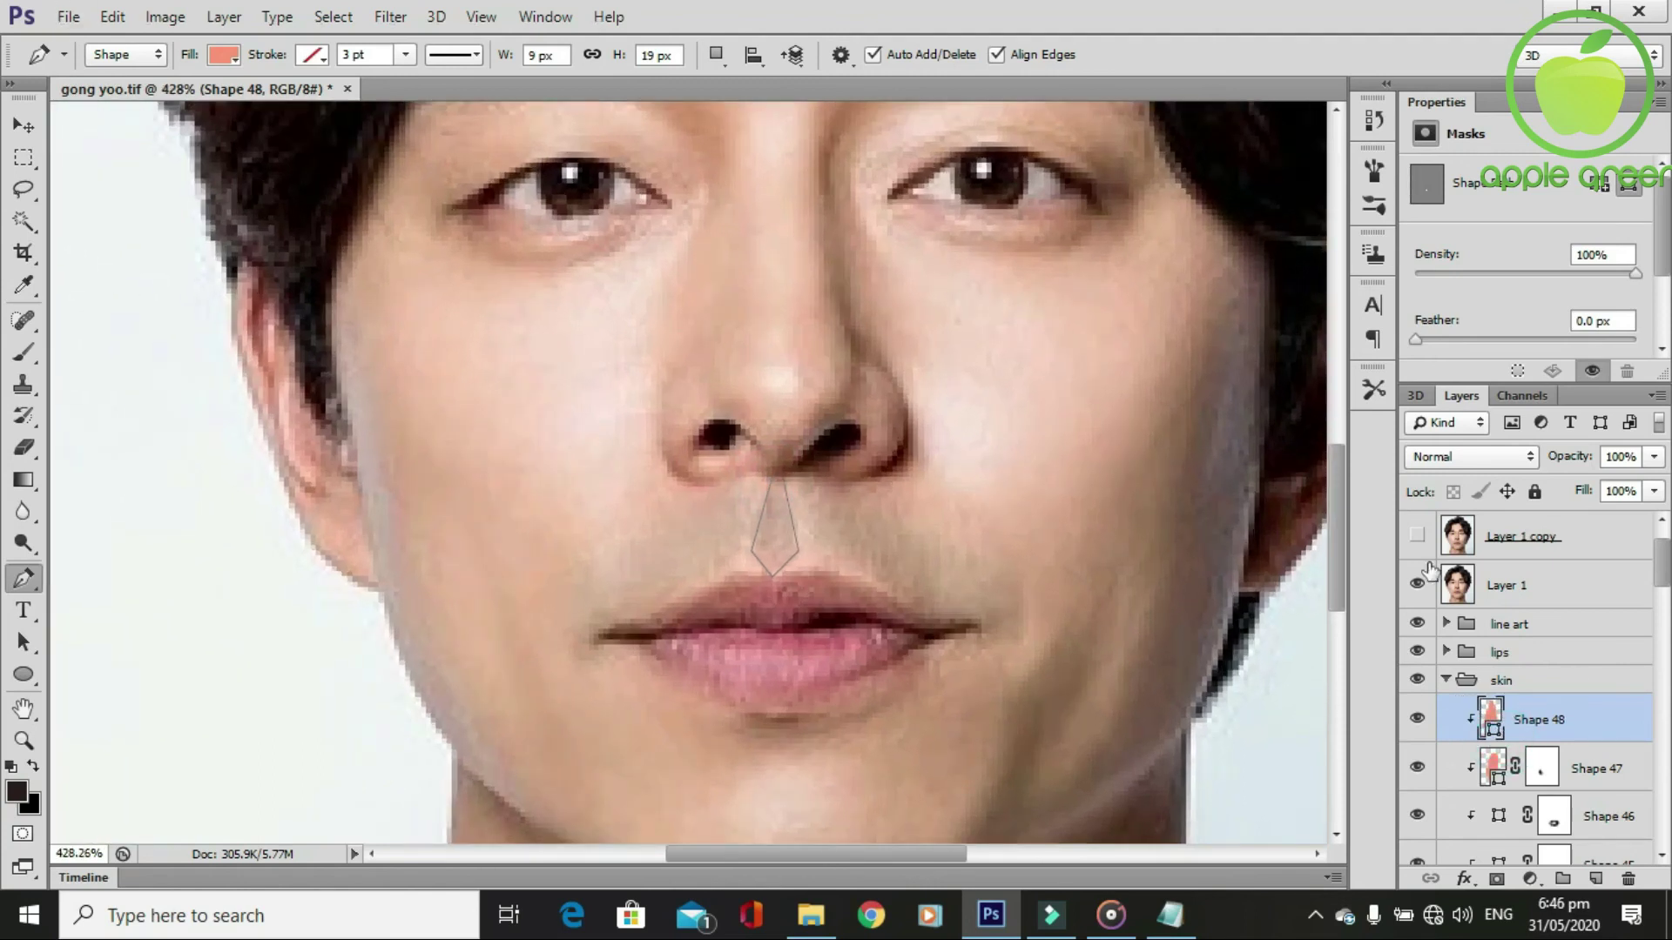
left_click(1416, 584)
left_click(1496, 879)
key("b")
left_click_drag(828, 552, 836, 531)
Paint Shape 48's mask between nose and lip, then target Shape 47's mask.
left_click(1597, 751)
left_click(1597, 721)
left_click(1535, 724)
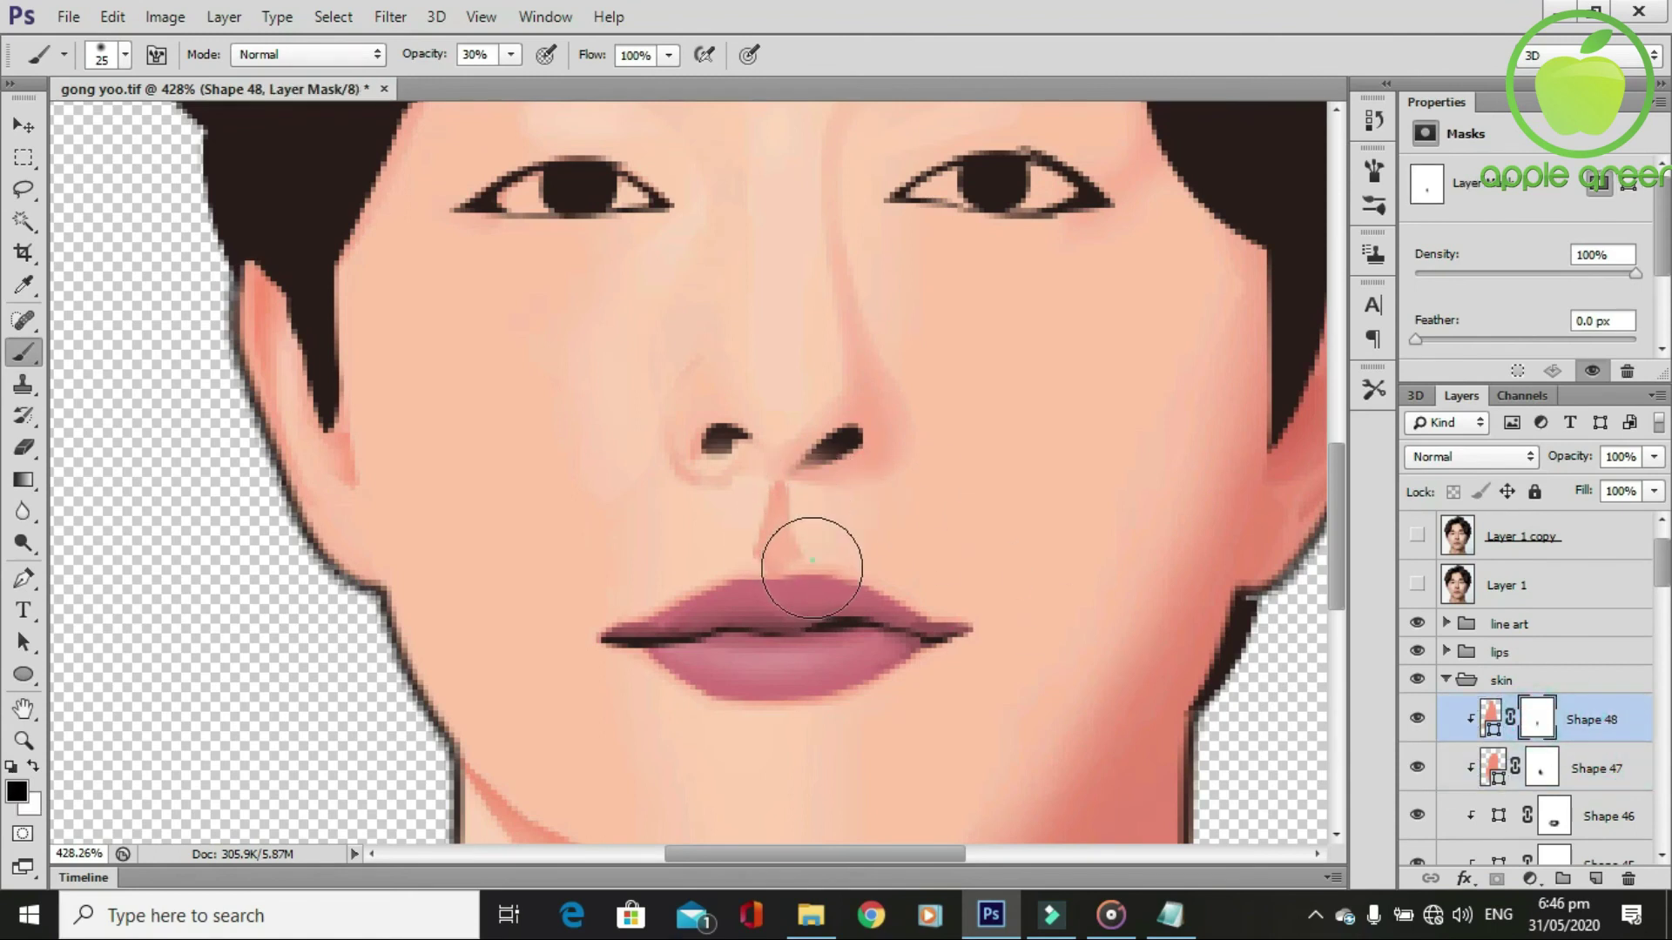
mouse_move(813, 485)
left_mouse_down()
mouse_move(801, 587)
mouse_move(765, 448)
mouse_move(813, 566)
left_mouse_up()
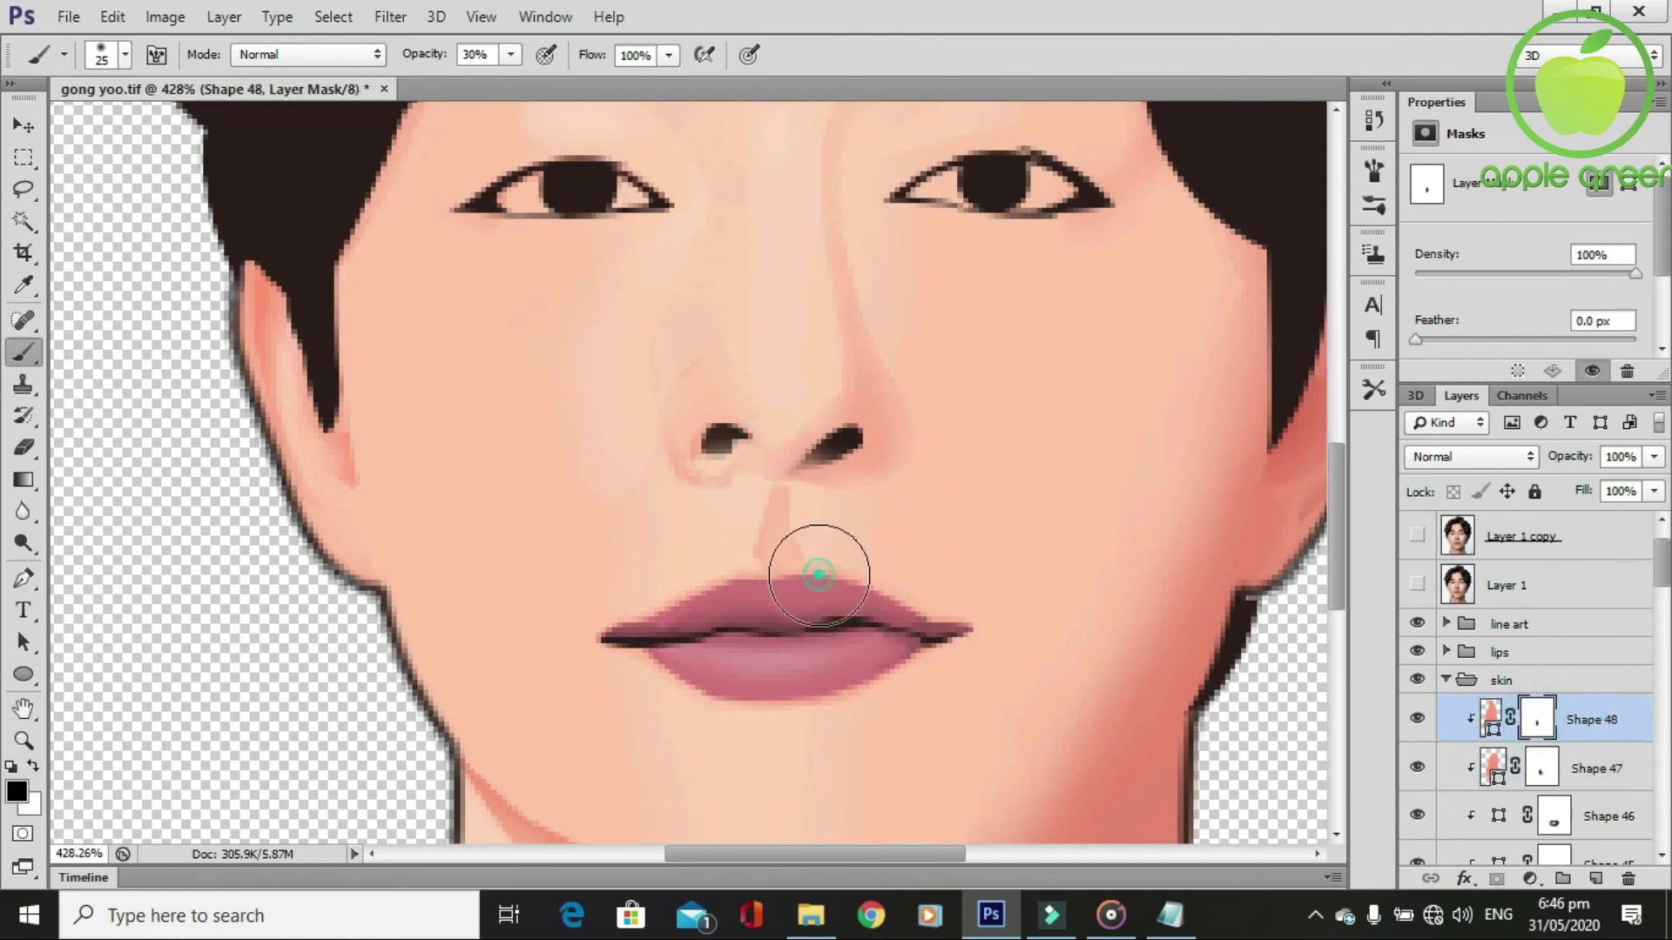
scroll(813, 567, "down", 3)
scroll(870, 656, "up", 2)
scroll(843, 653, "down", 2)
scroll(843, 653, "up", 1)
left_click(1541, 768)
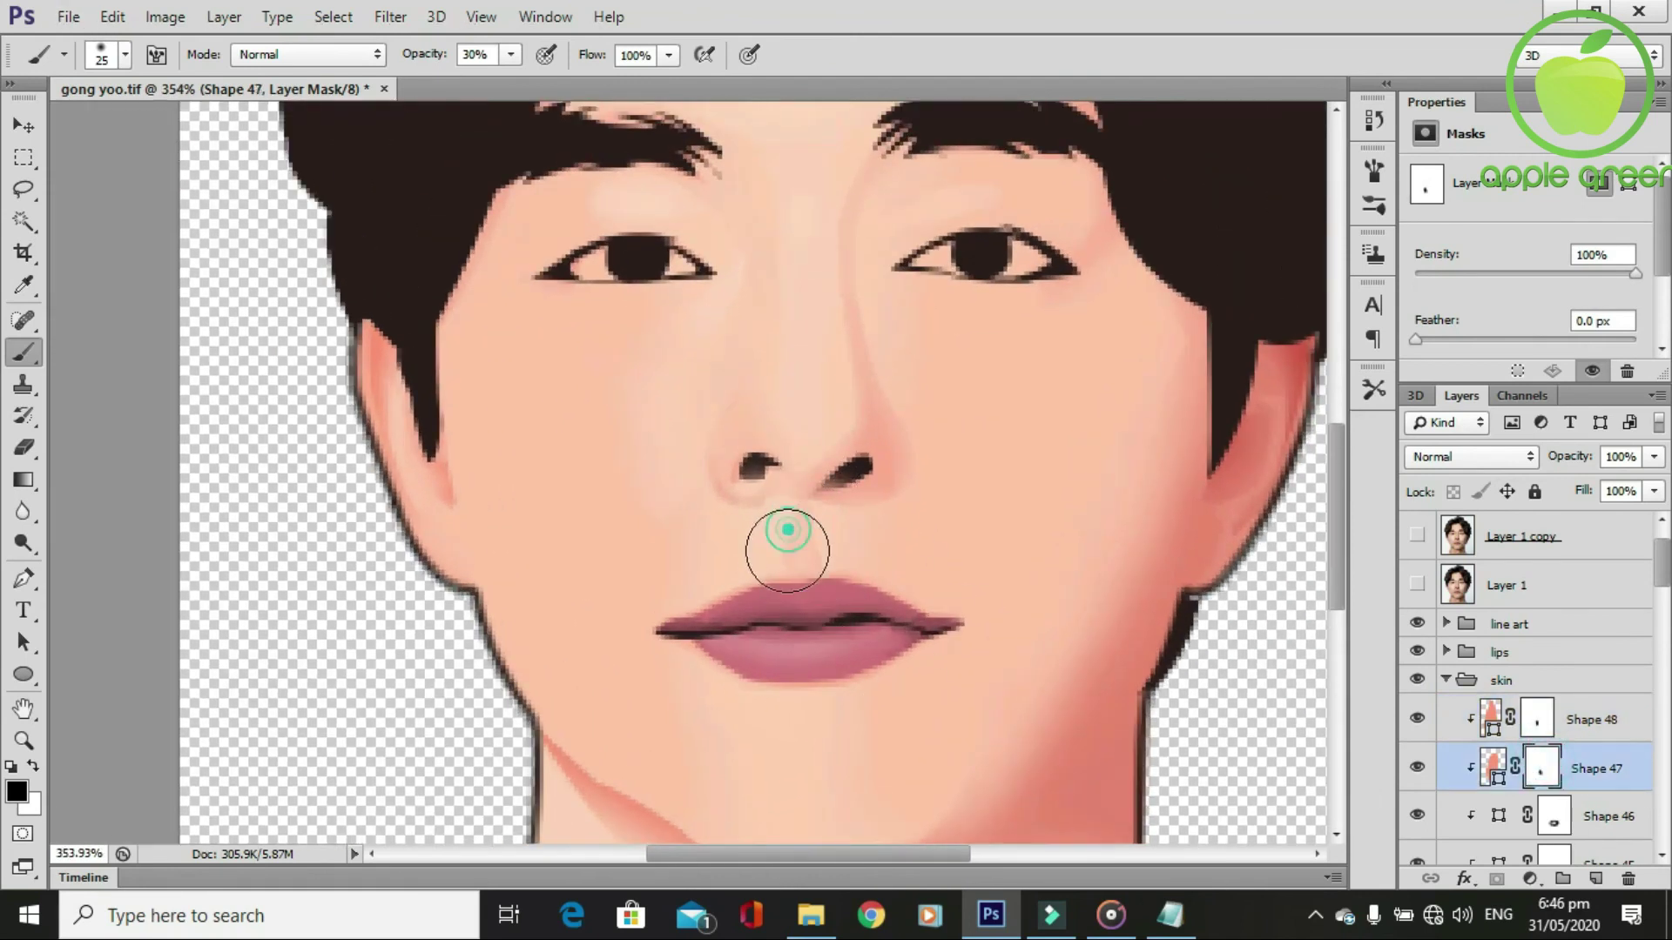
scroll(853, 731, "down", 1)
scroll(855, 751, "up", 3)
Compare the philtrum shading against the reference photo and return to the Pen tool.
left_click(1415, 585)
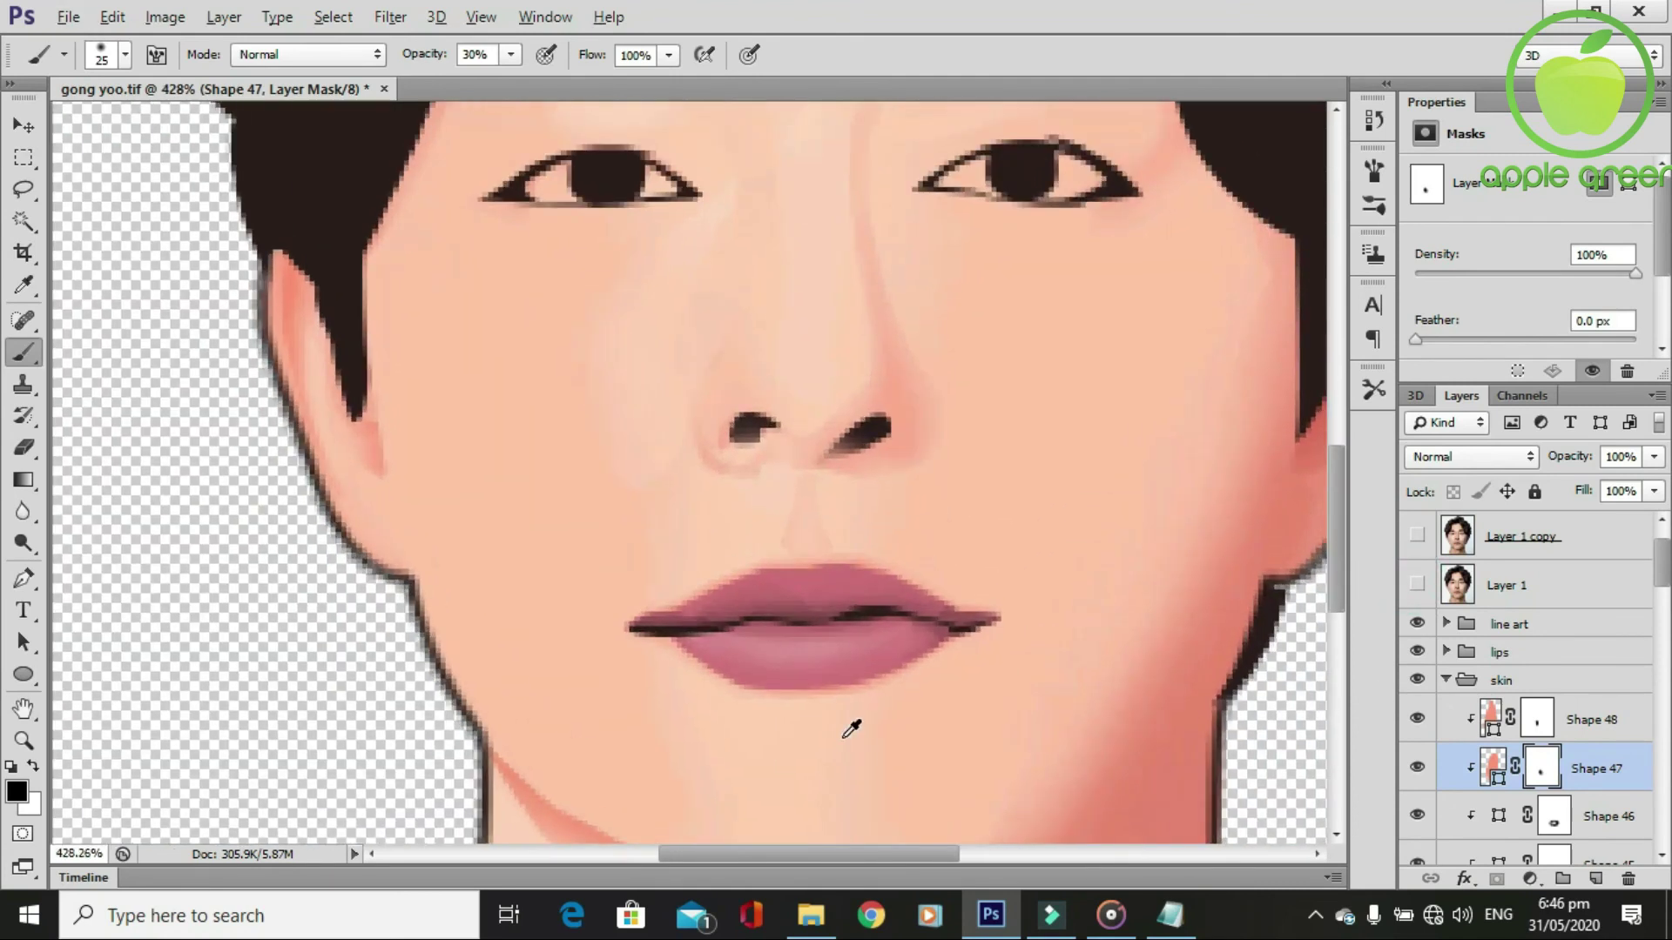
left_click(1416, 585)
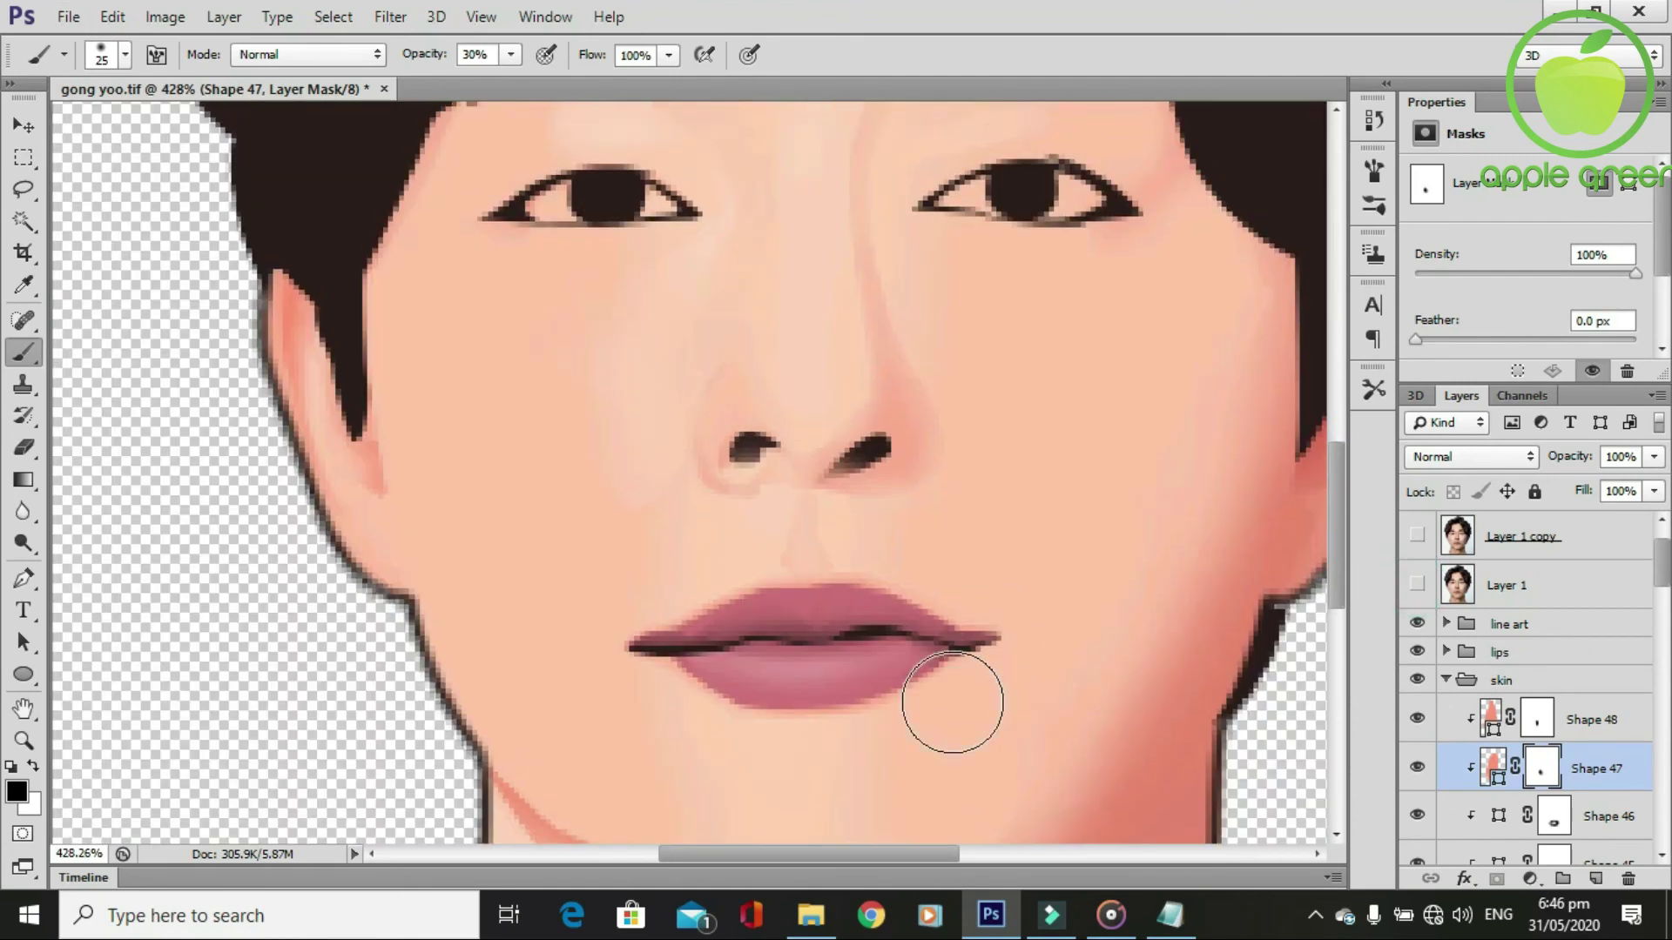
key("p")
scroll(953, 705, "up", 2)
left_click(1417, 585)
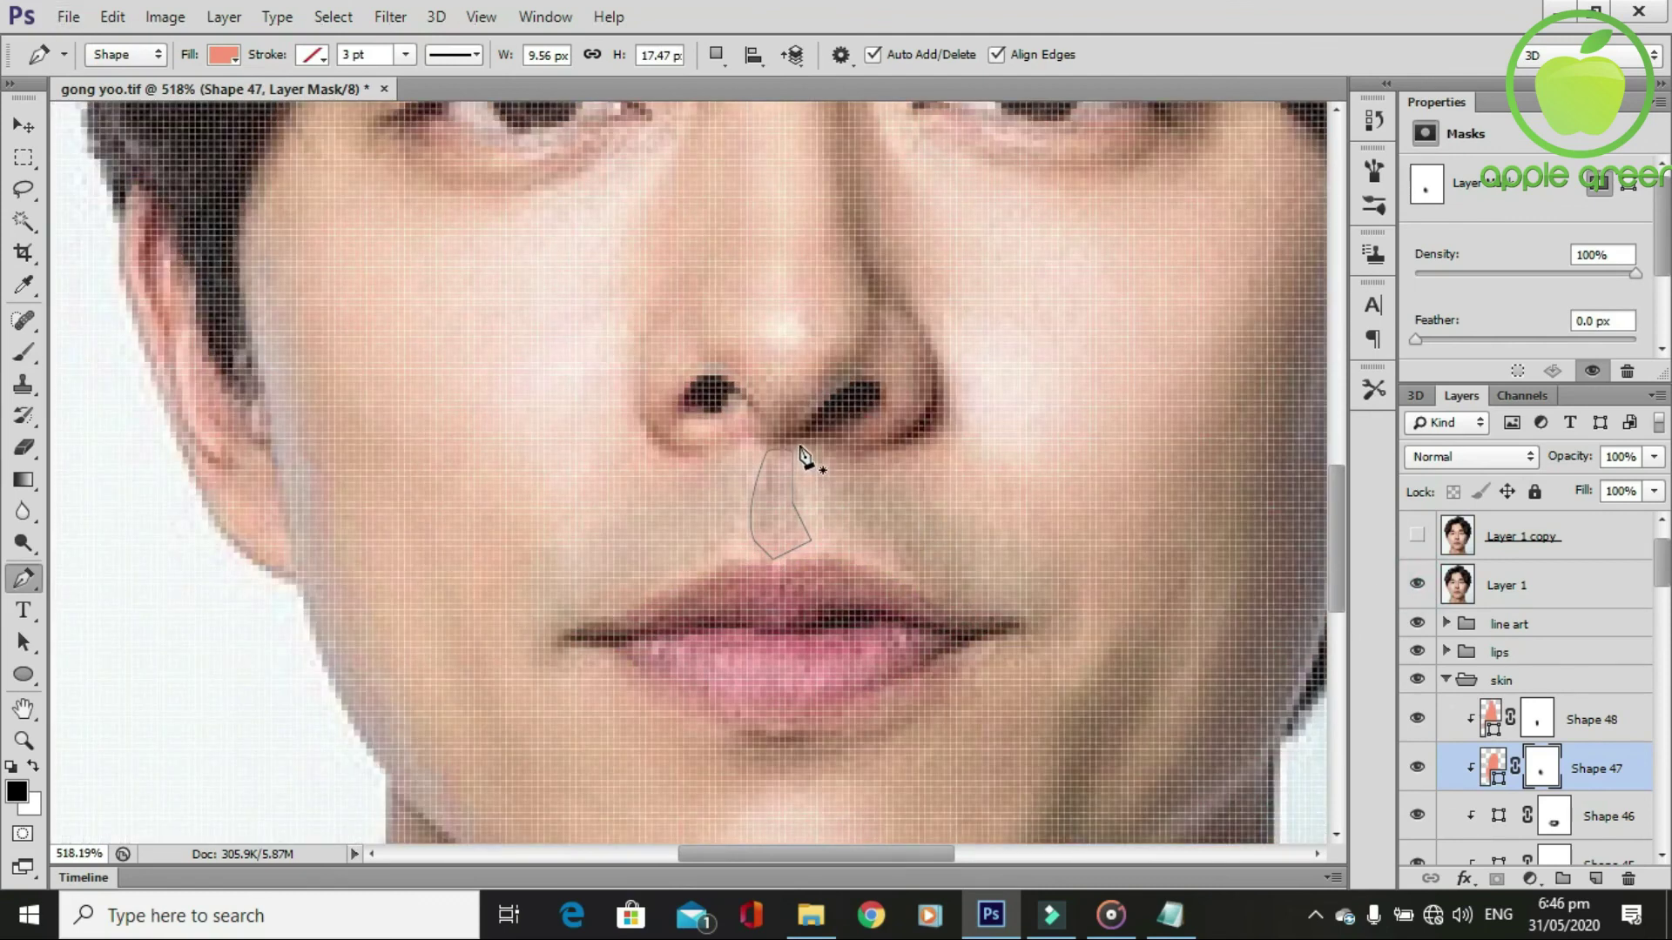
Draw a closed philtrum Shape 49 from under the nose down to the upper lip edge.
left_click(799, 445)
left_click_drag(804, 516, 815, 537)
left_click(804, 539)
left_click(779, 566)
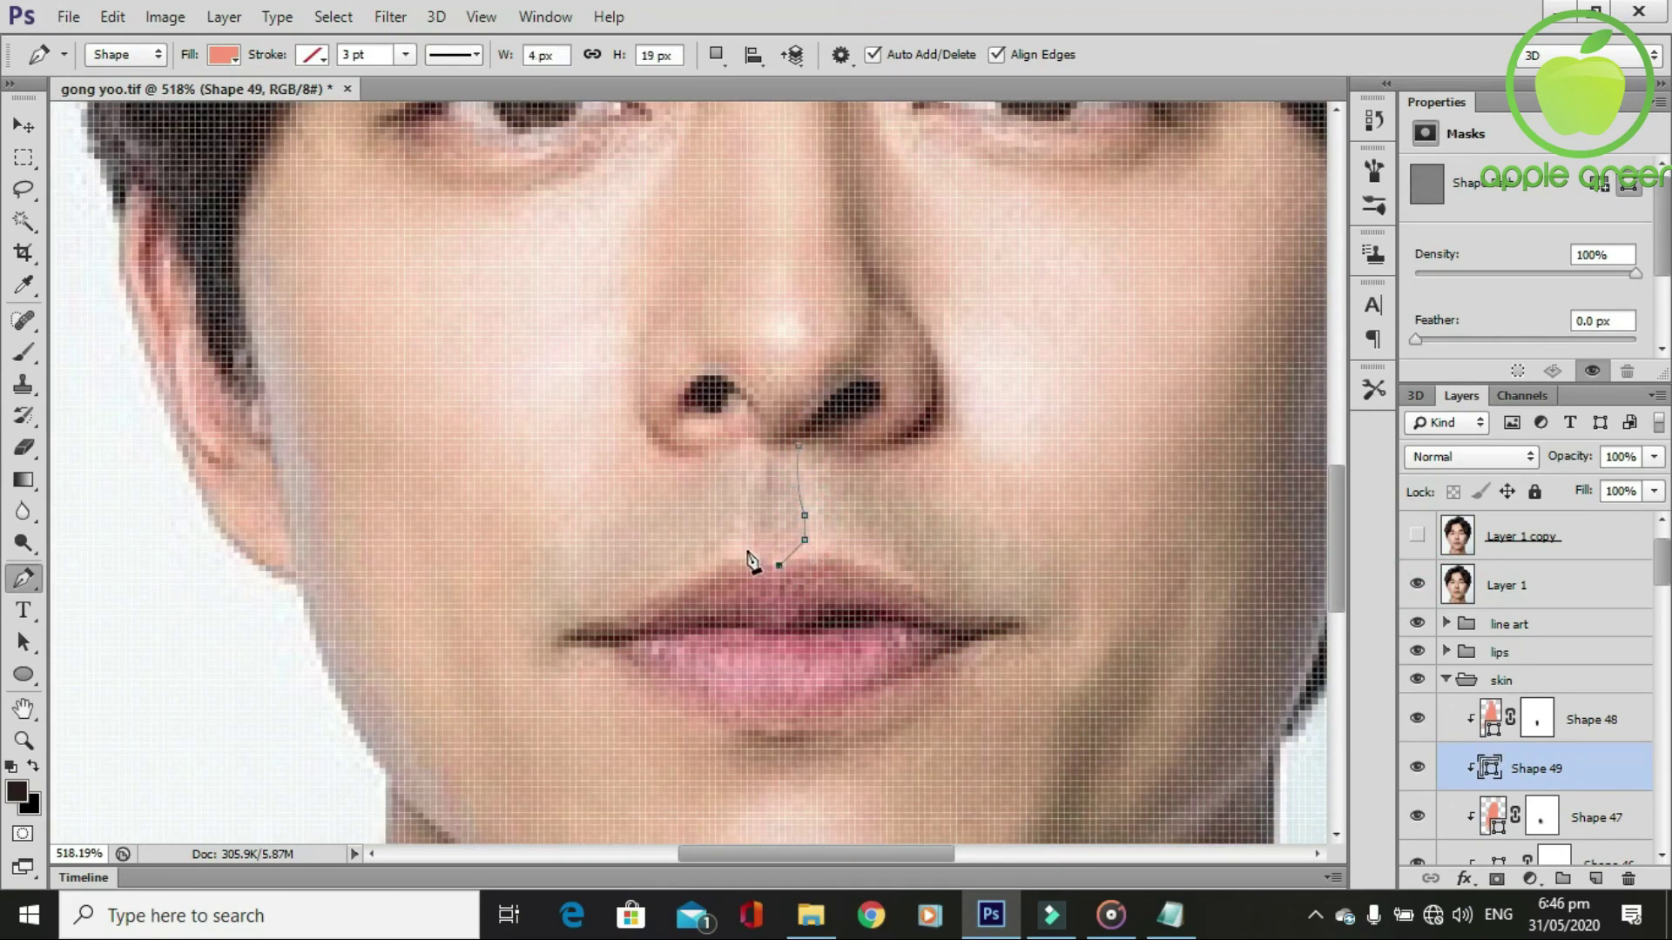
left_click(761, 483)
left_click(766, 438)
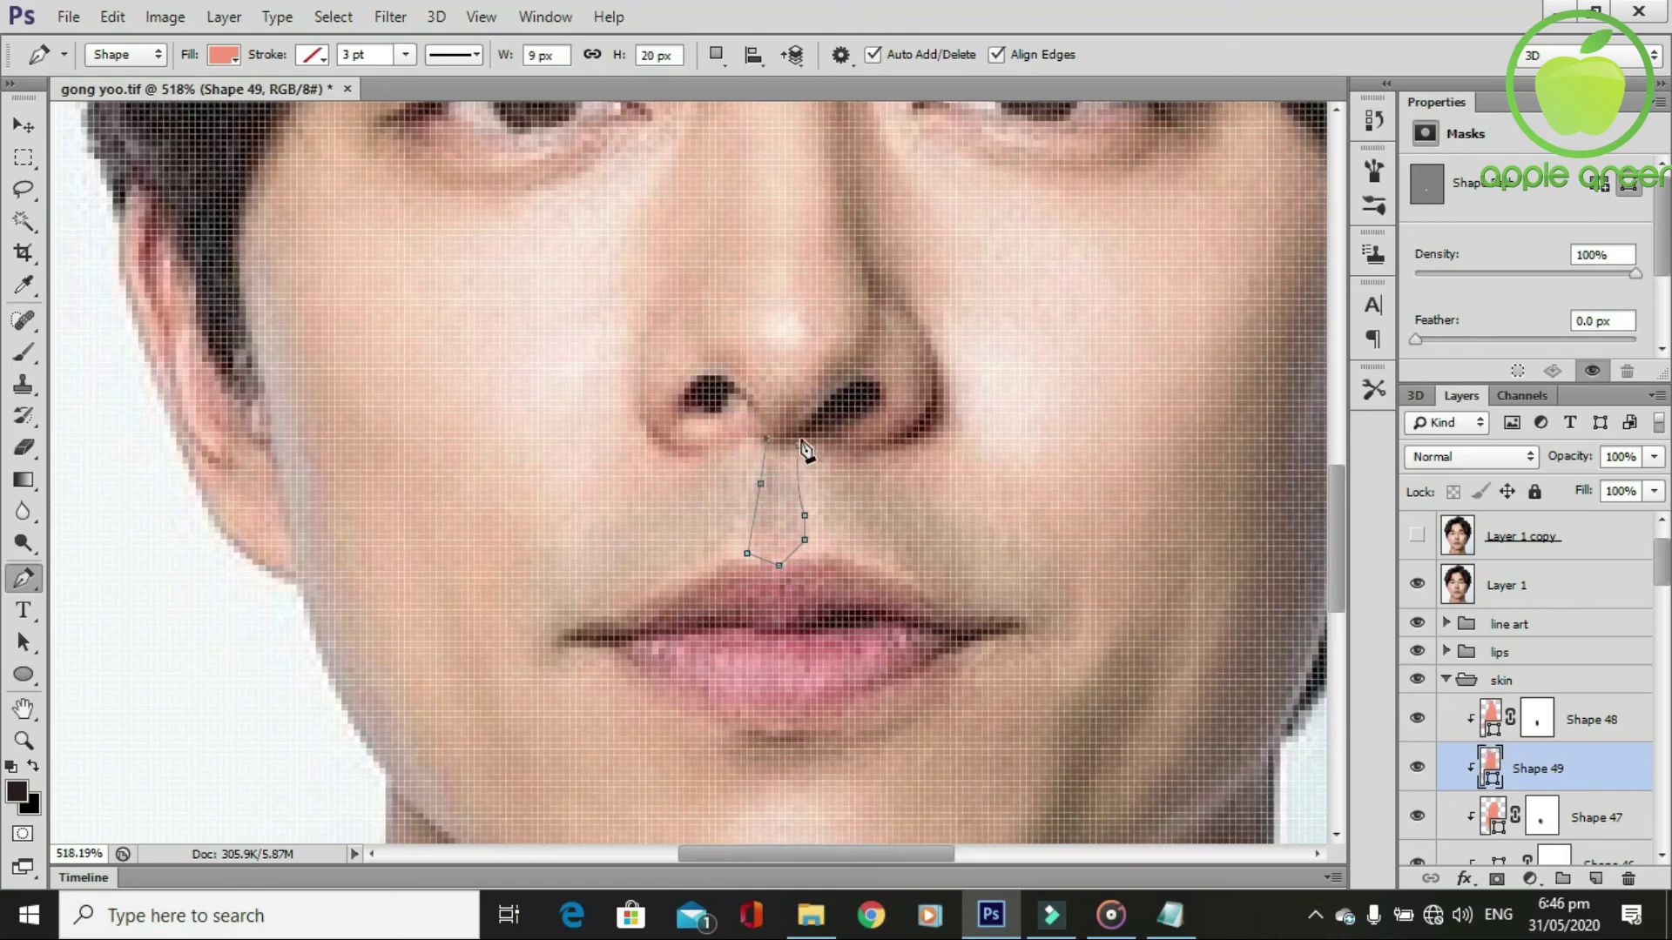
left_click(800, 446)
scroll(827, 514, "down", 1)
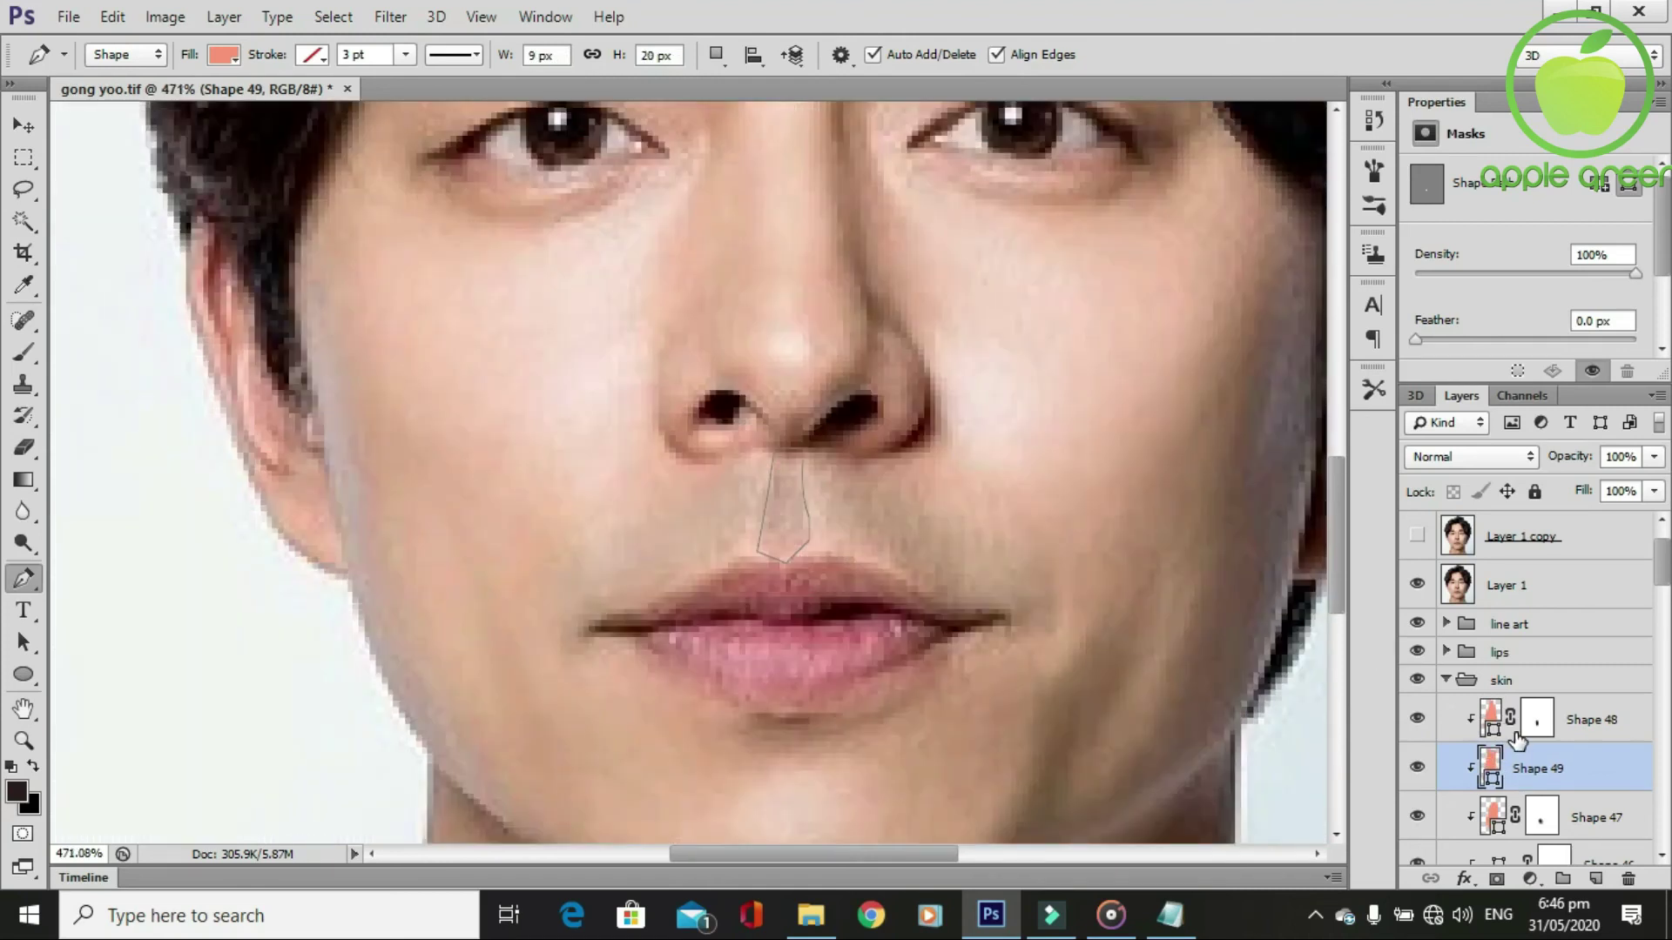
Add a layer mask to Shape 49, hide the photo, and softly brush the strip into the skin.
left_click(1496, 875)
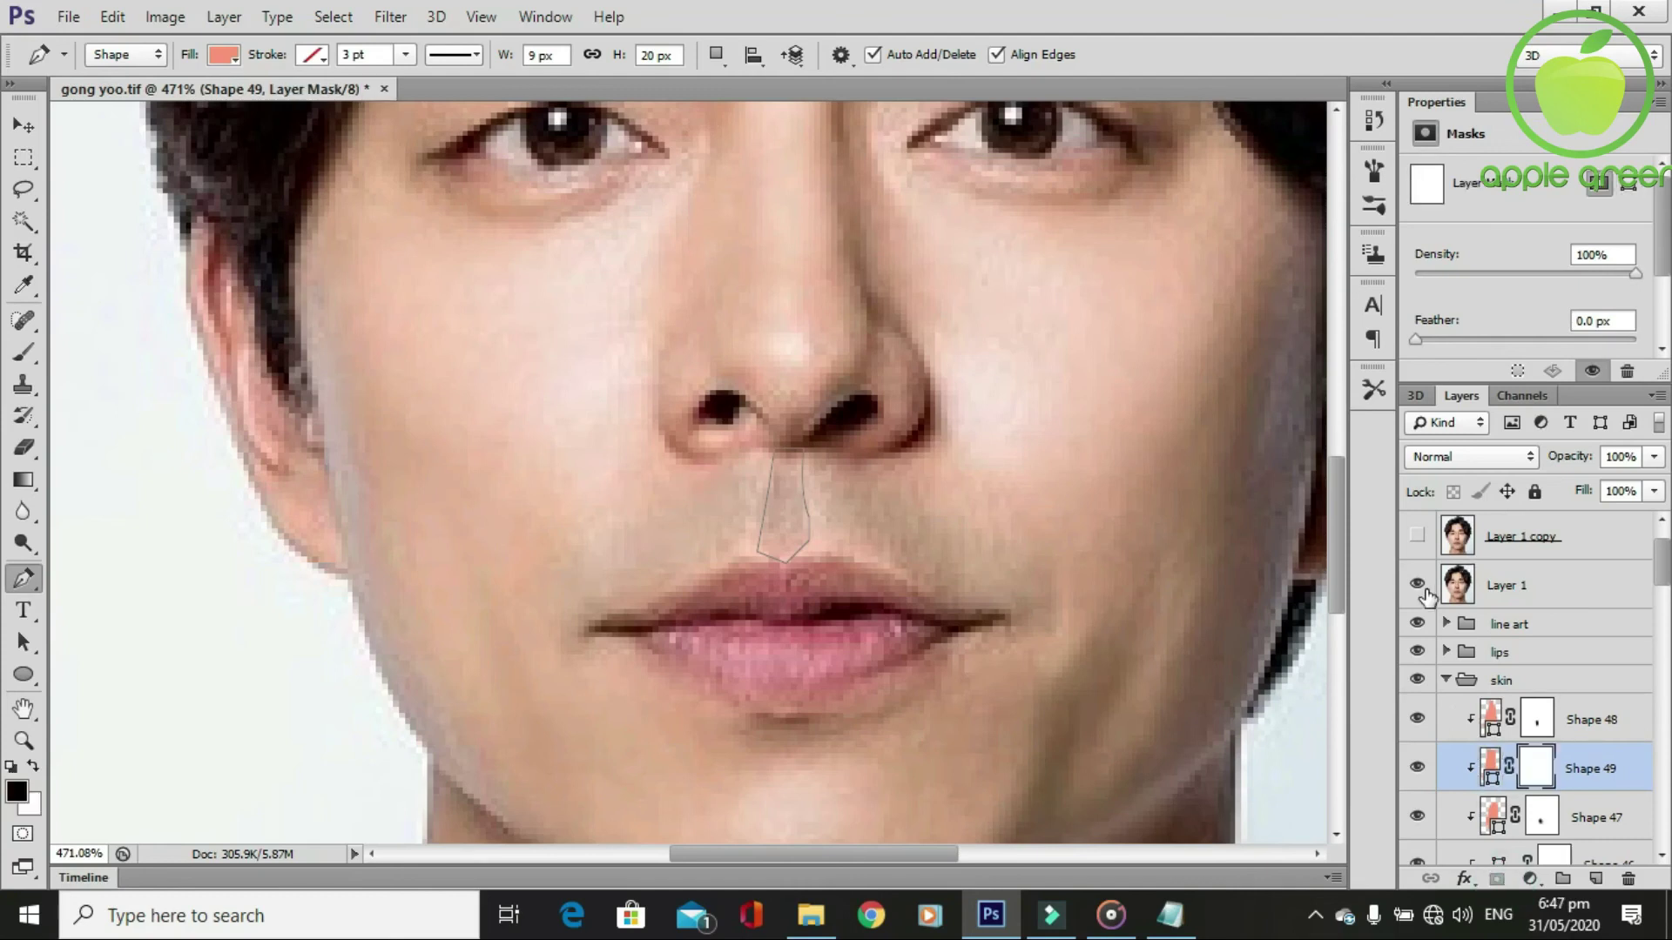
left_click(1417, 585)
scroll(852, 677, "down", 1)
key("b")
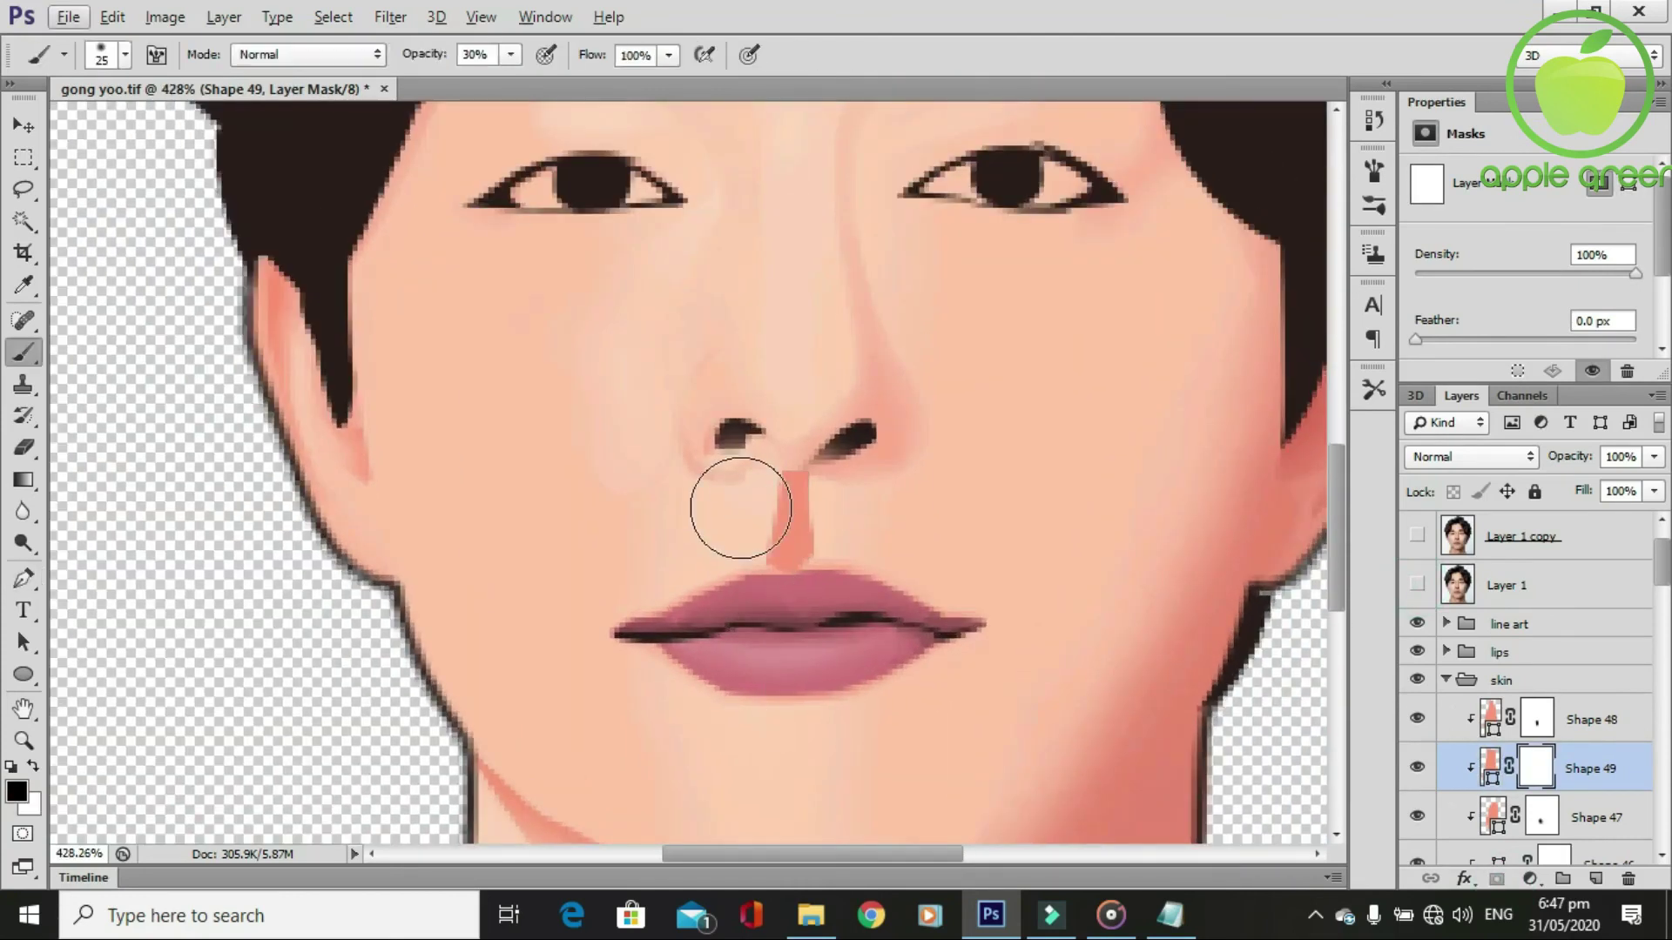
left_click_drag(784, 400, 827, 523)
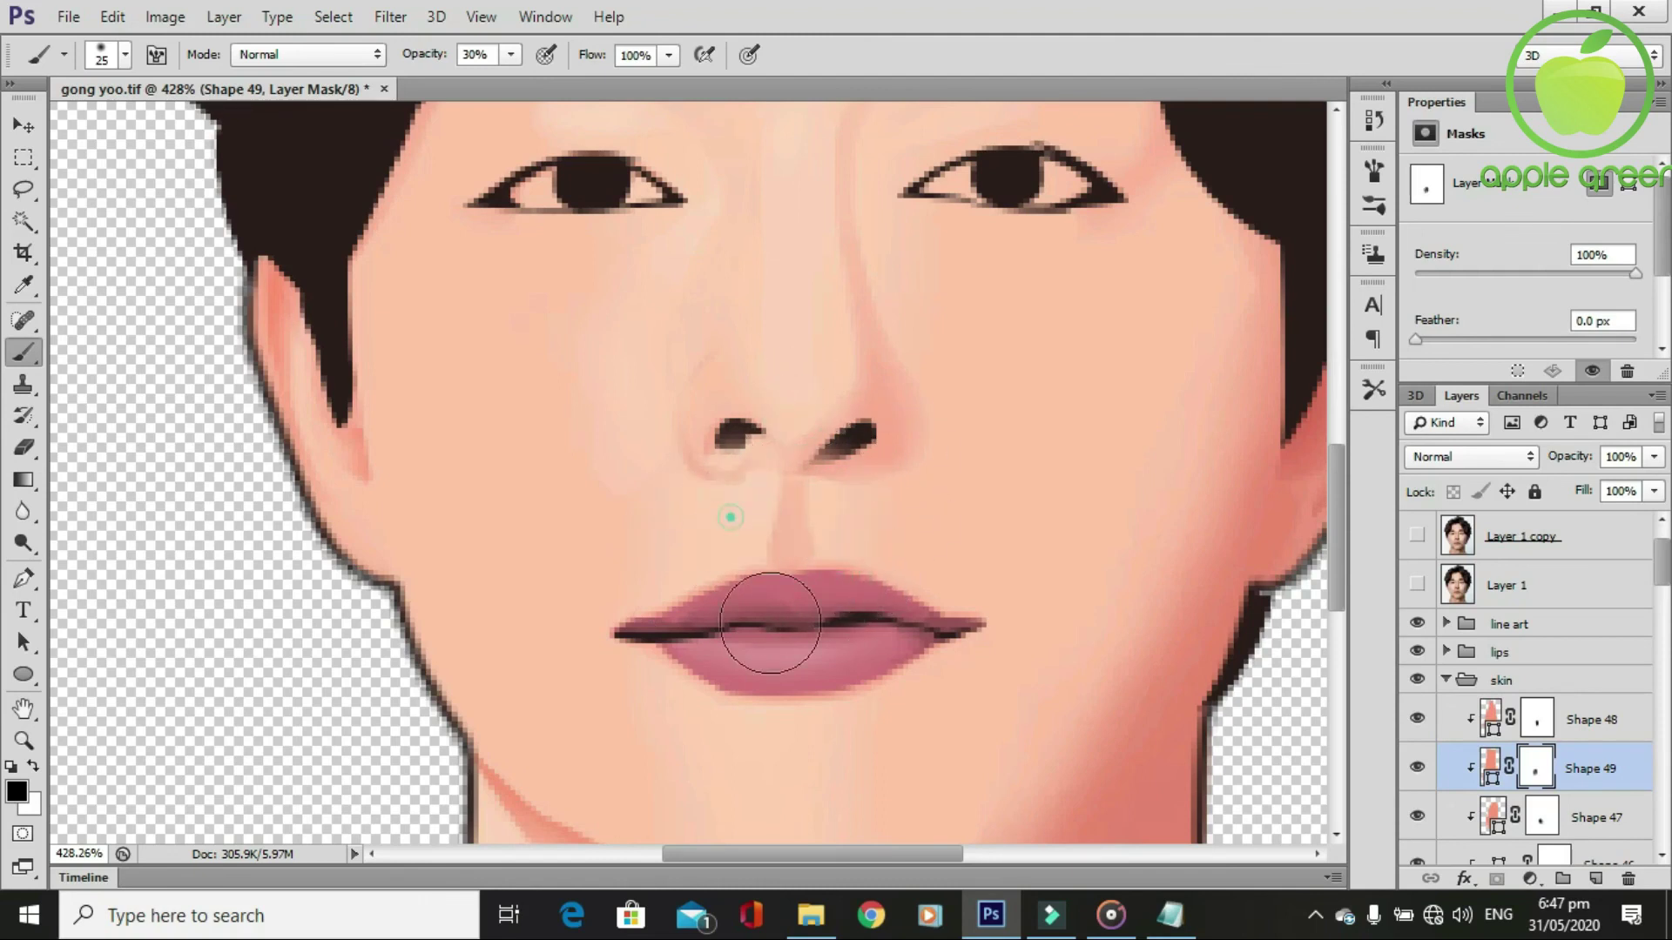
scroll(767, 636, "down", 3)
scroll(786, 794, "down", 1)
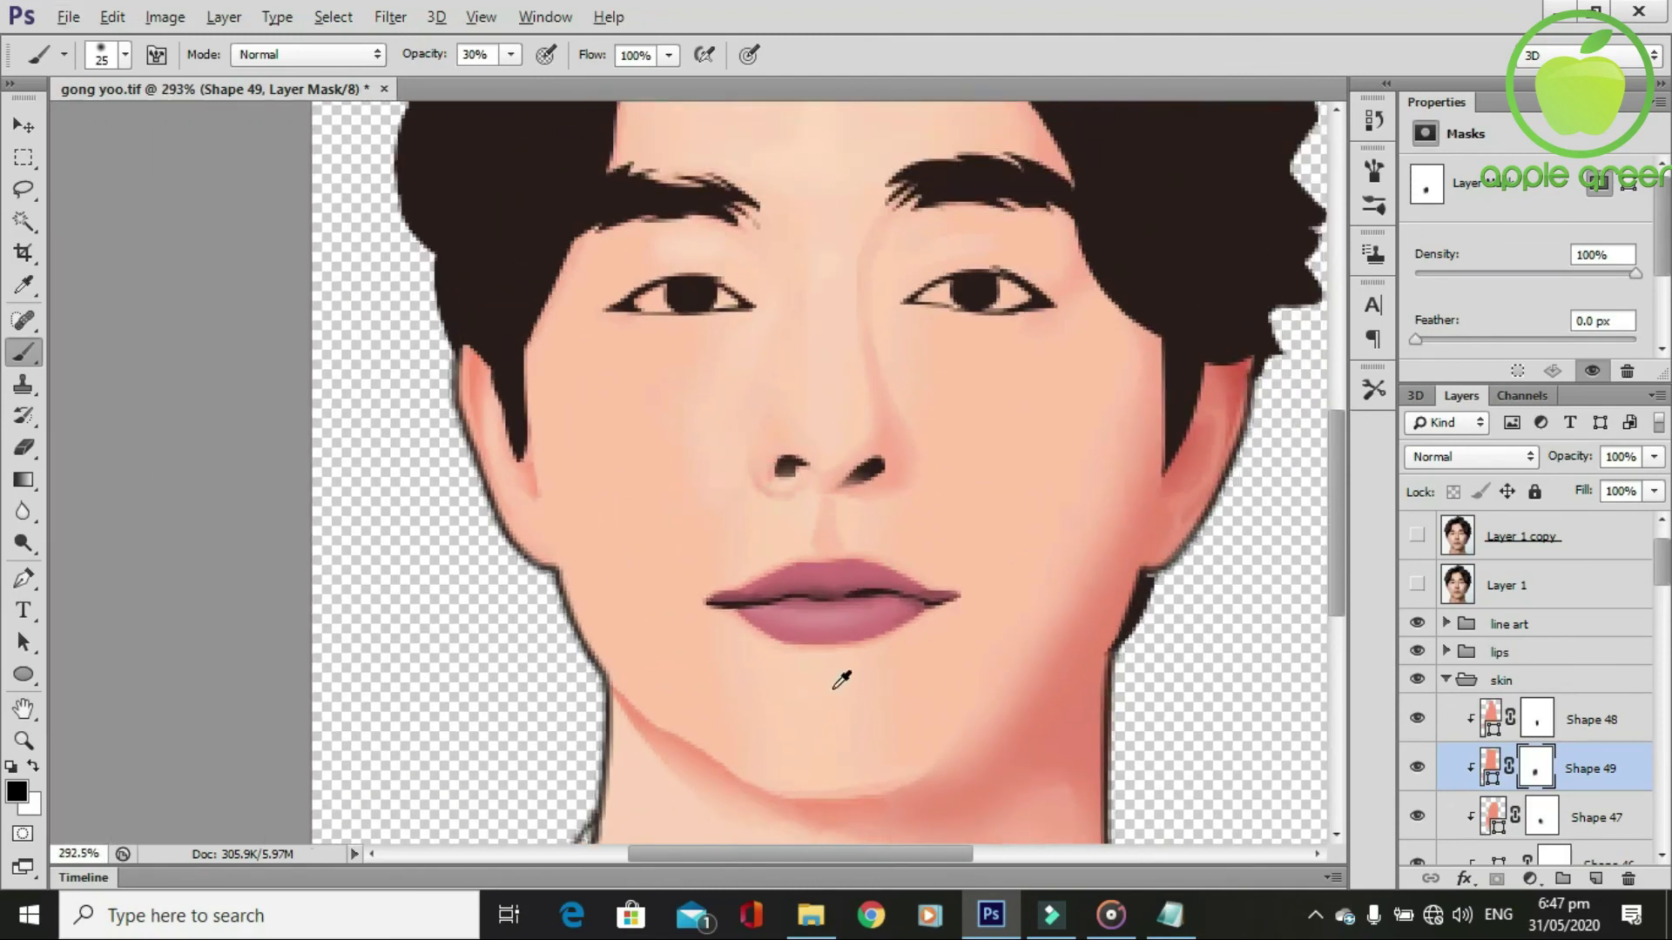
scroll(839, 671, "up", 2)
scroll(850, 705, "up", 1)
scroll(836, 609, "down", 1)
scroll(905, 586, "down", 1)
scroll(902, 593, "up", 2)
Compare with the reference photo, then select Shape 48 and return to the Pen tool.
left_click(1416, 584)
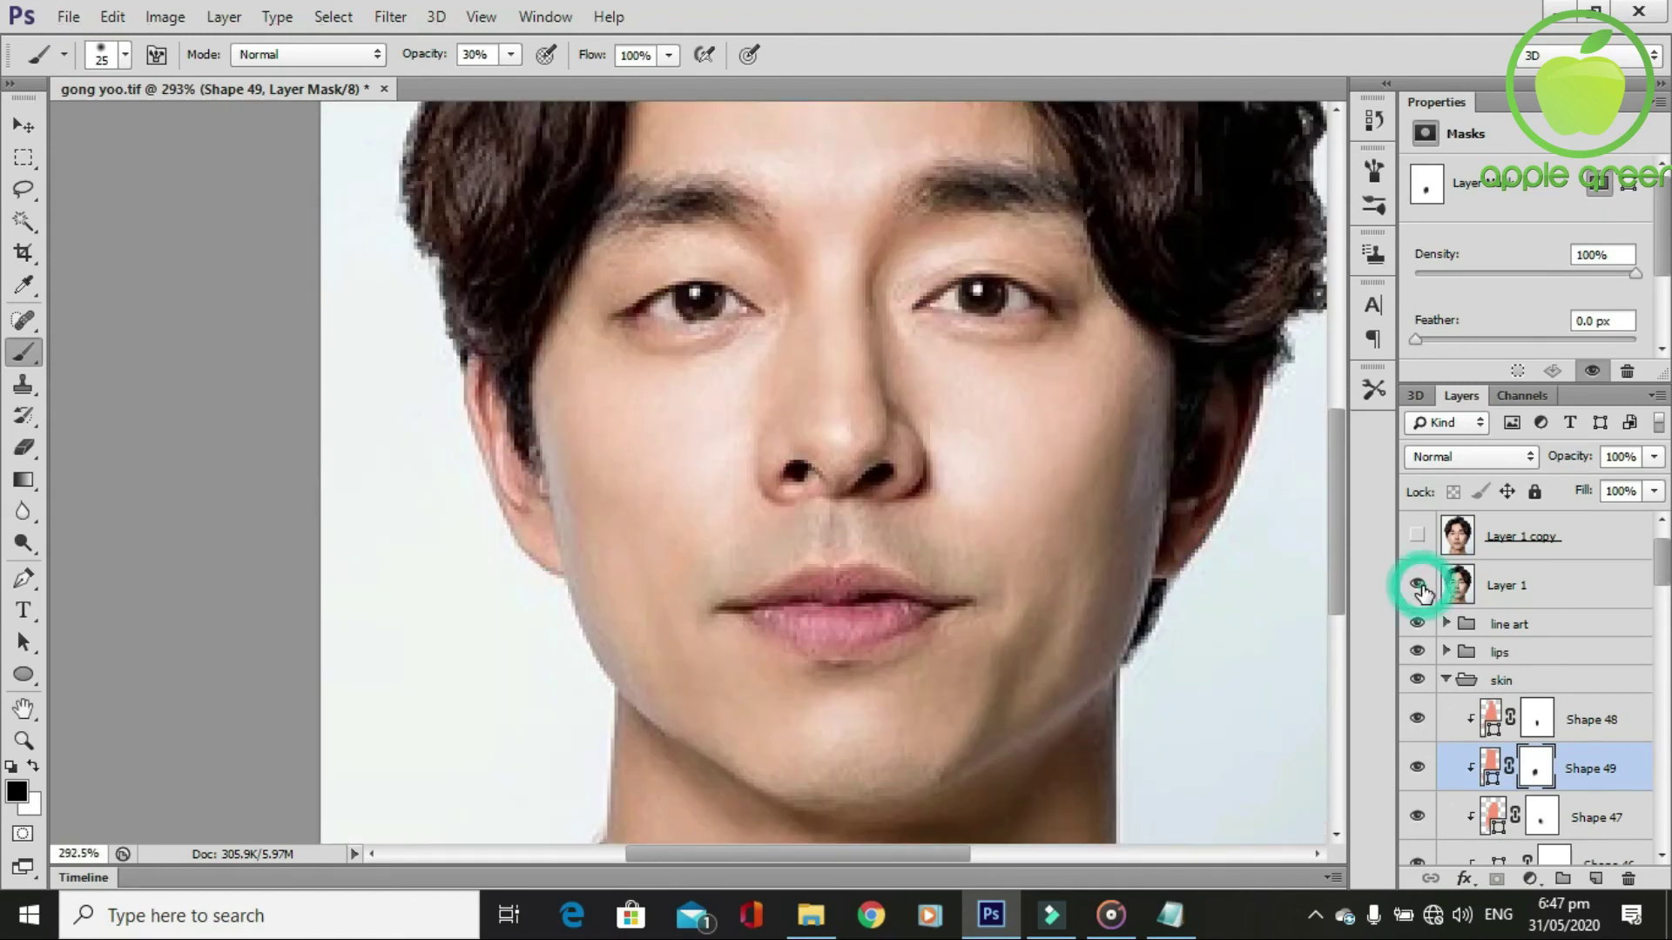
left_click(1417, 584)
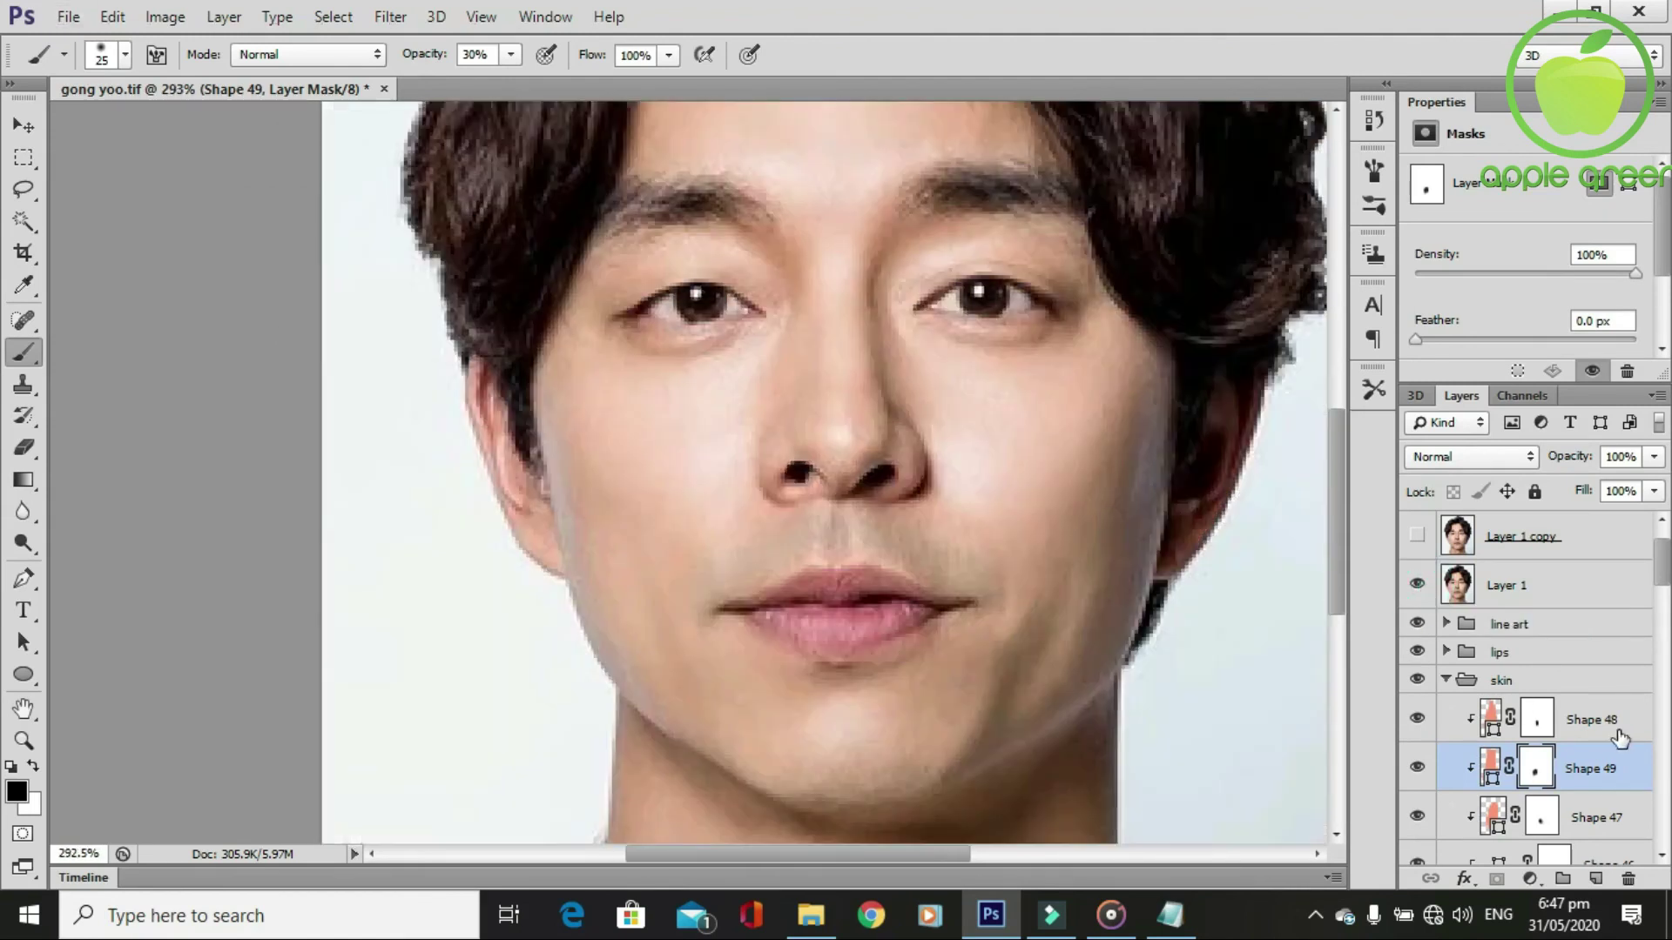
left_click(1612, 715)
key("p")
scroll(1176, 662, "up", 2)
Trace a pen shape from under the nose, along the upper lip, to both lip corners.
scroll(1175, 661, "up", 1)
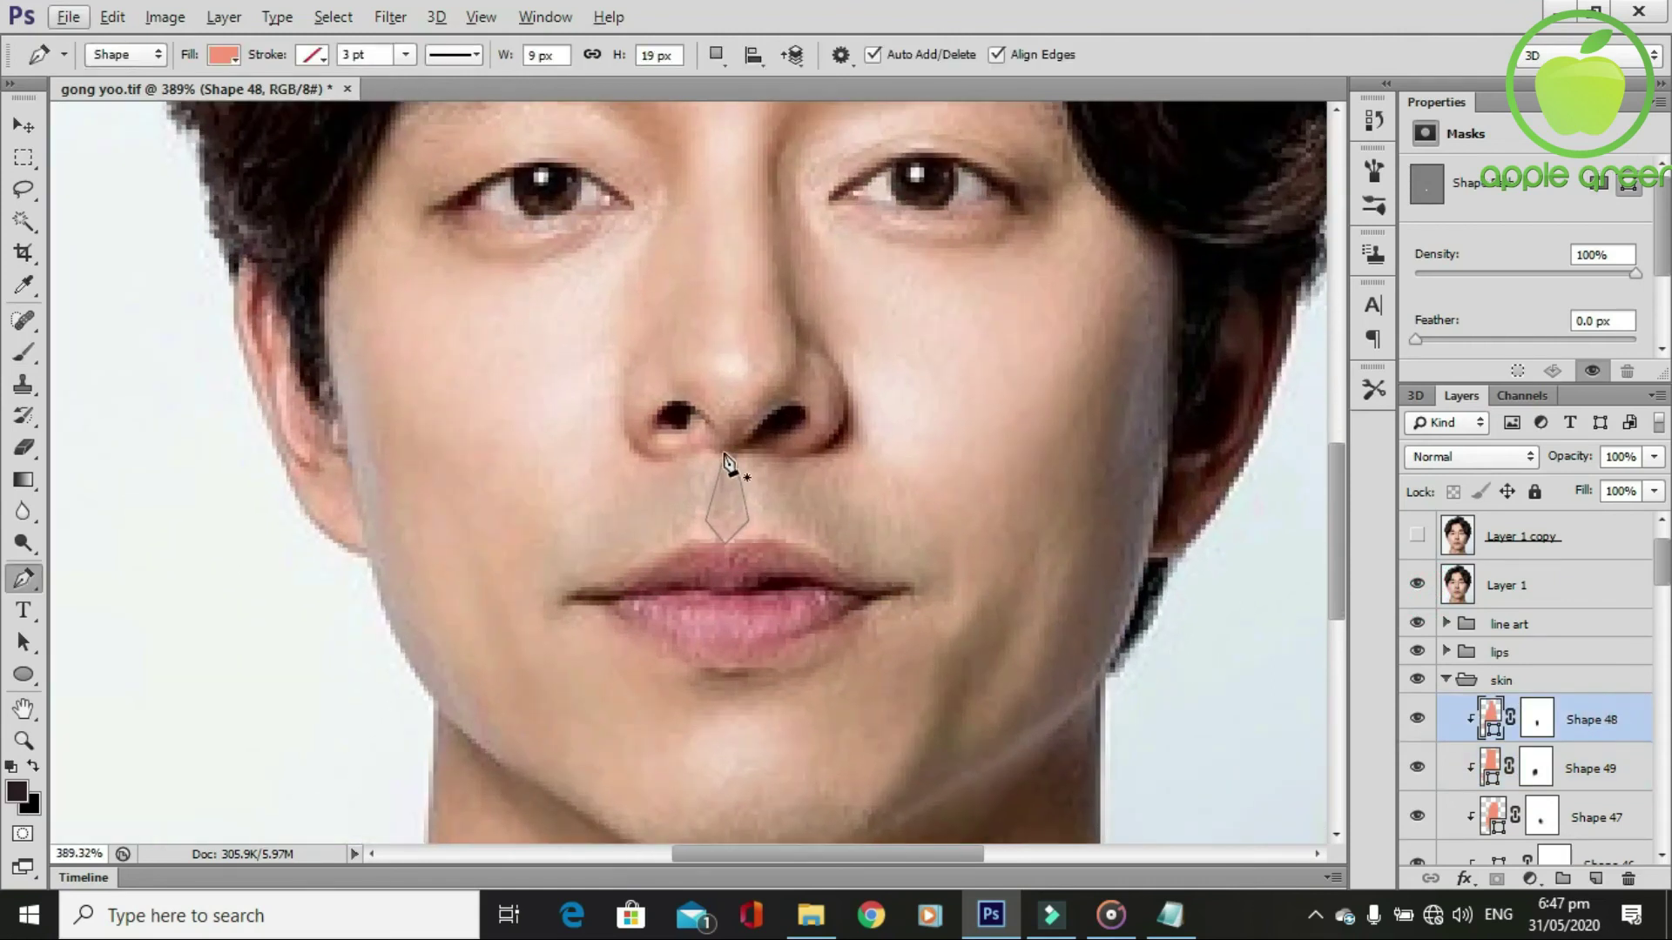
left_click(735, 462)
left_click_drag(848, 491, 834, 493)
key("Return")
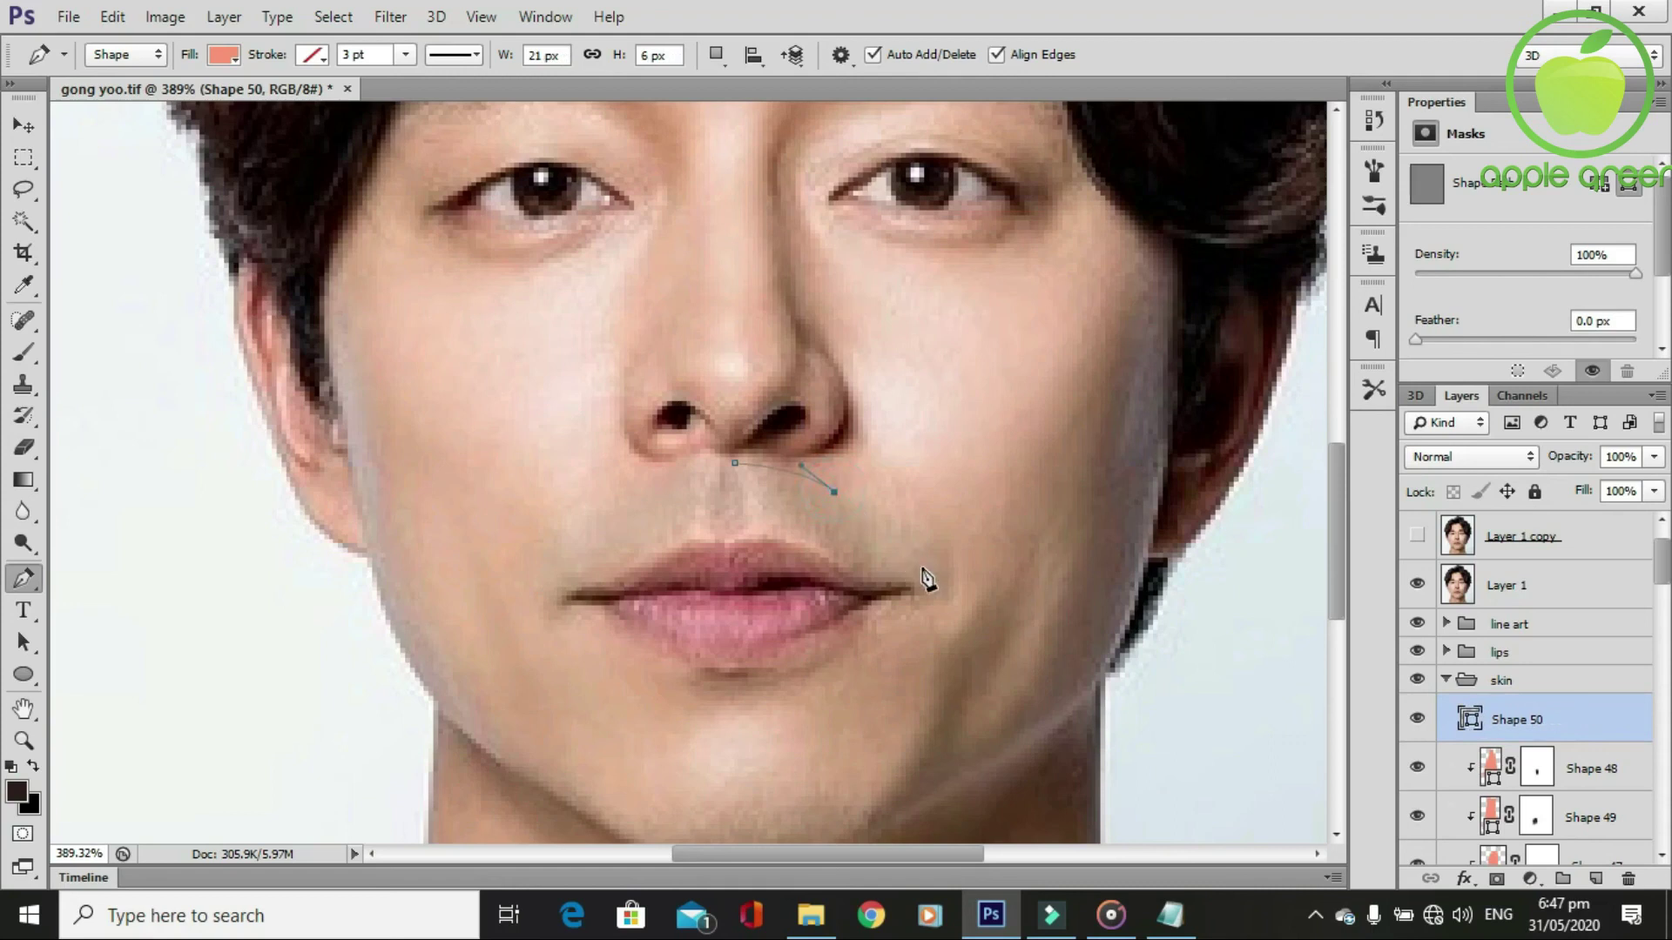
left_click_drag(937, 552, 869, 593)
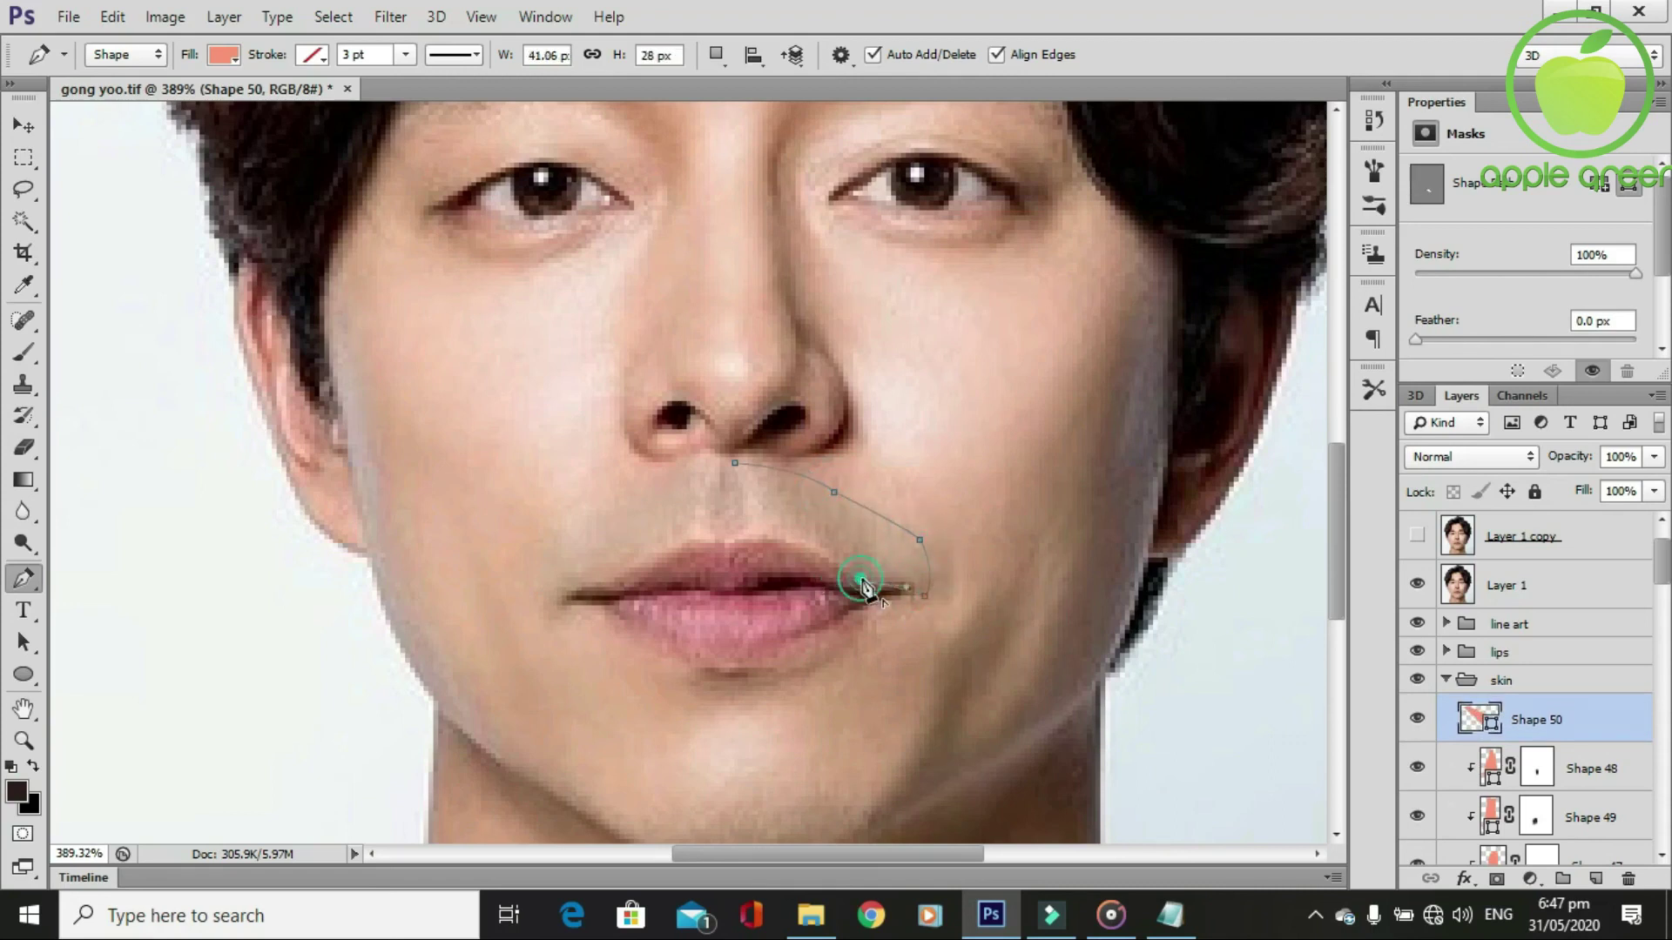
left_click(767, 525, "alt")
left_click(690, 535)
left_click(620, 568, "alt")
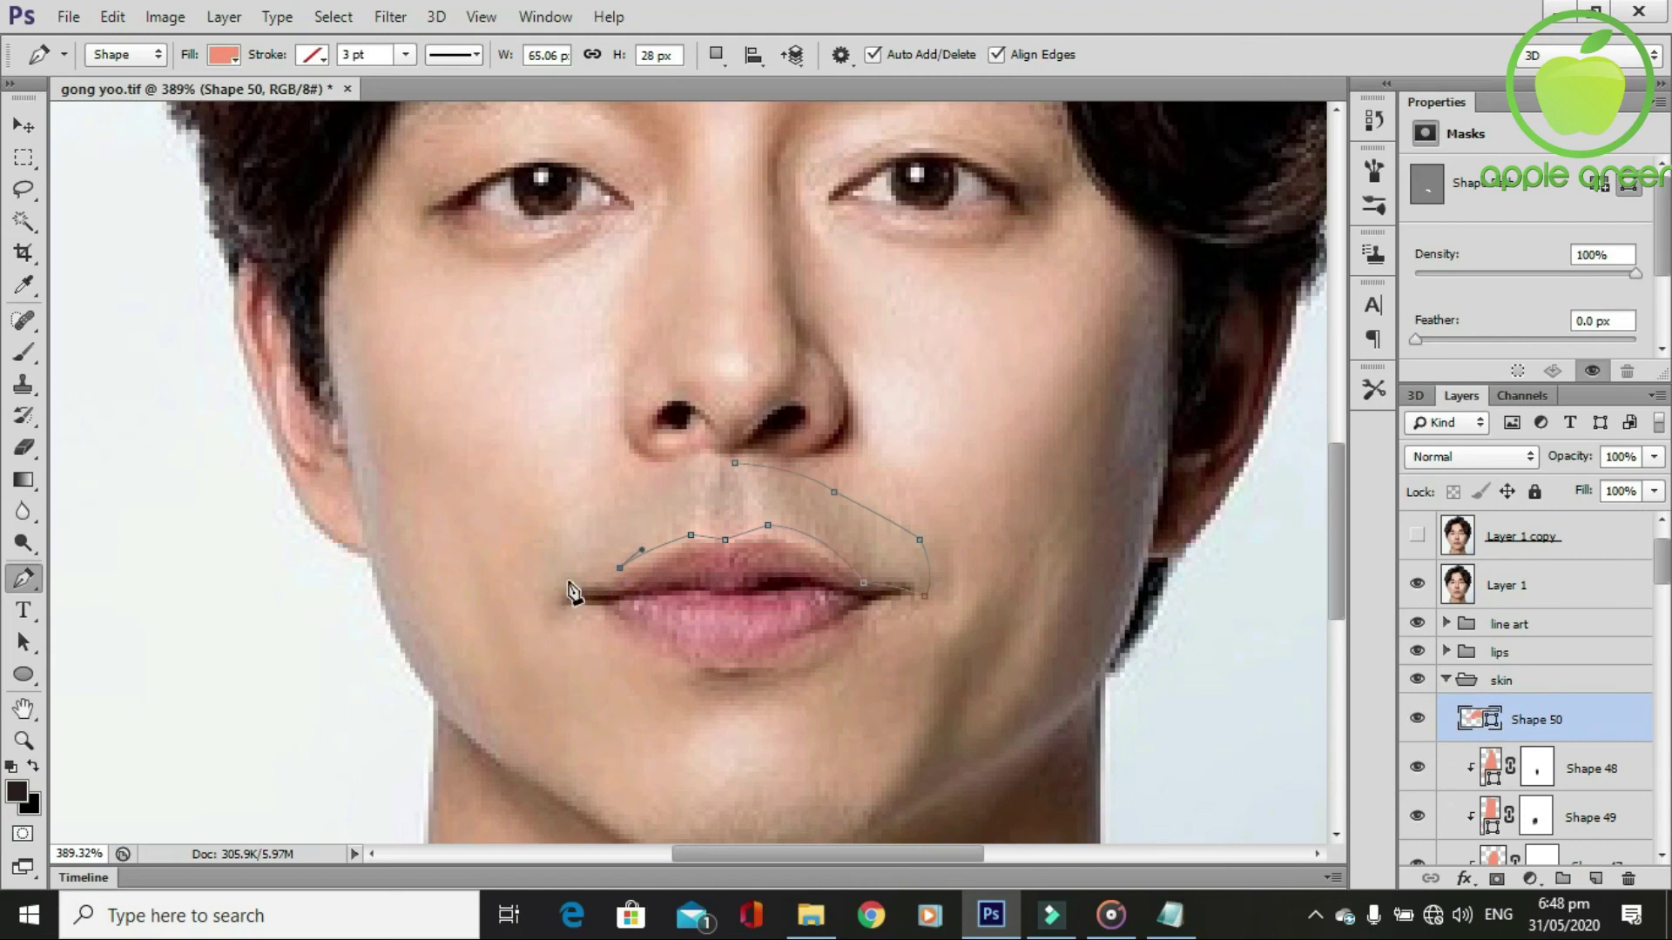
key("ctrl+z")
left_click_drag(566, 599, 579, 528)
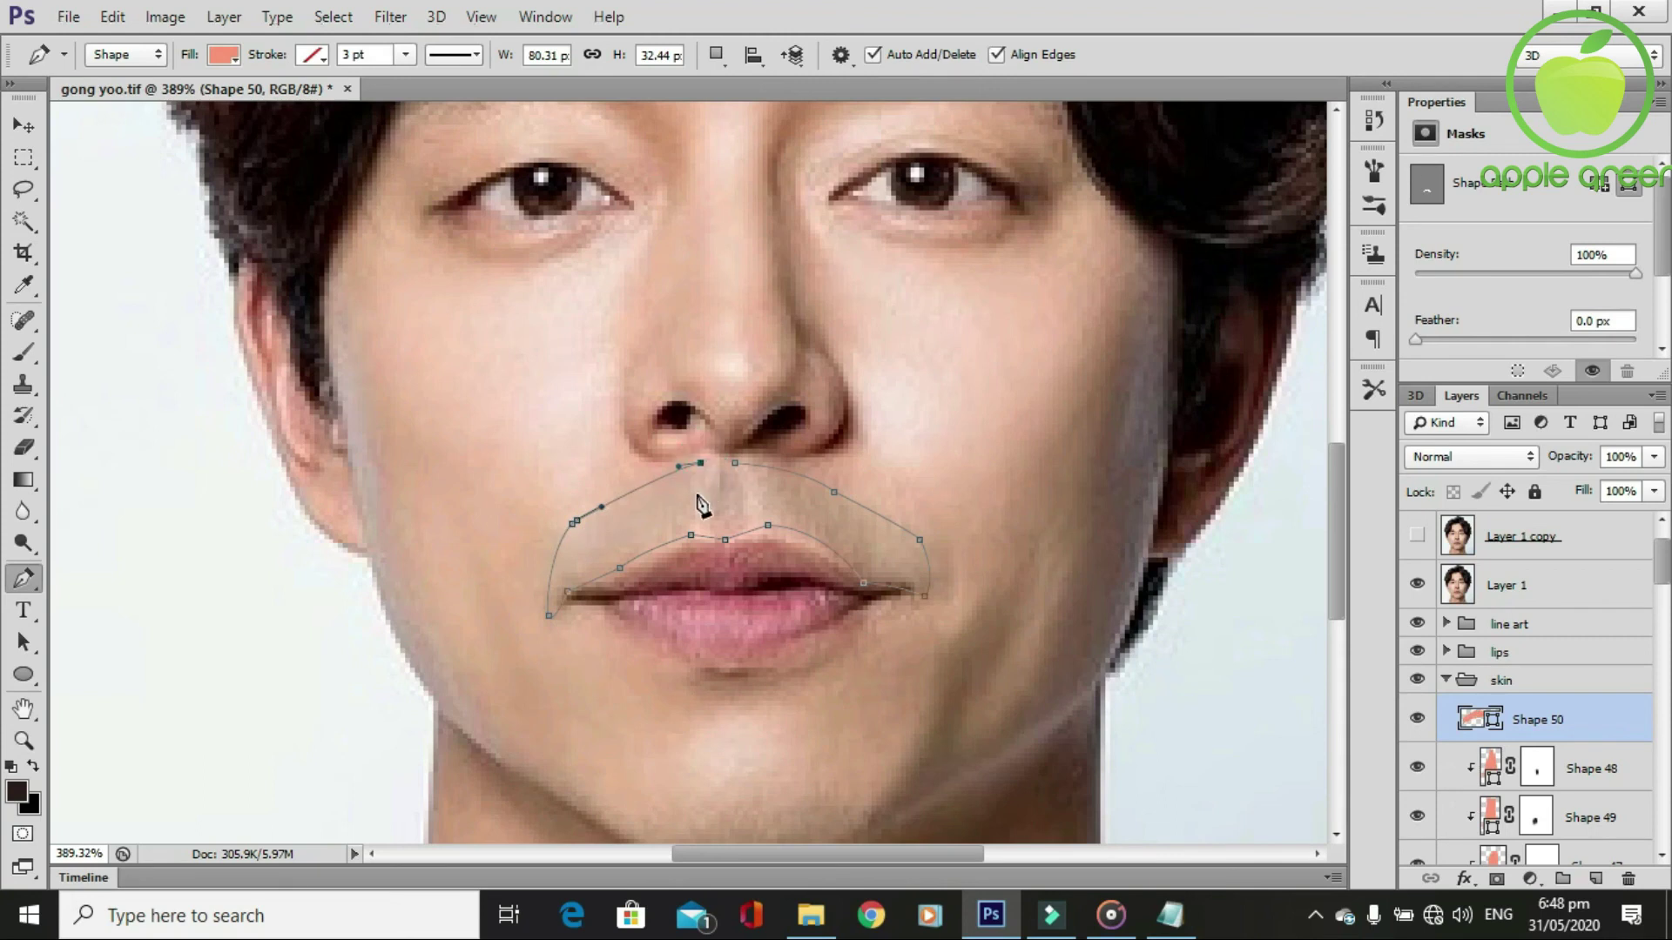
Hide the reference photo and copy colour code d7604a from the saved colour notes.
scroll(794, 544, "down", 1)
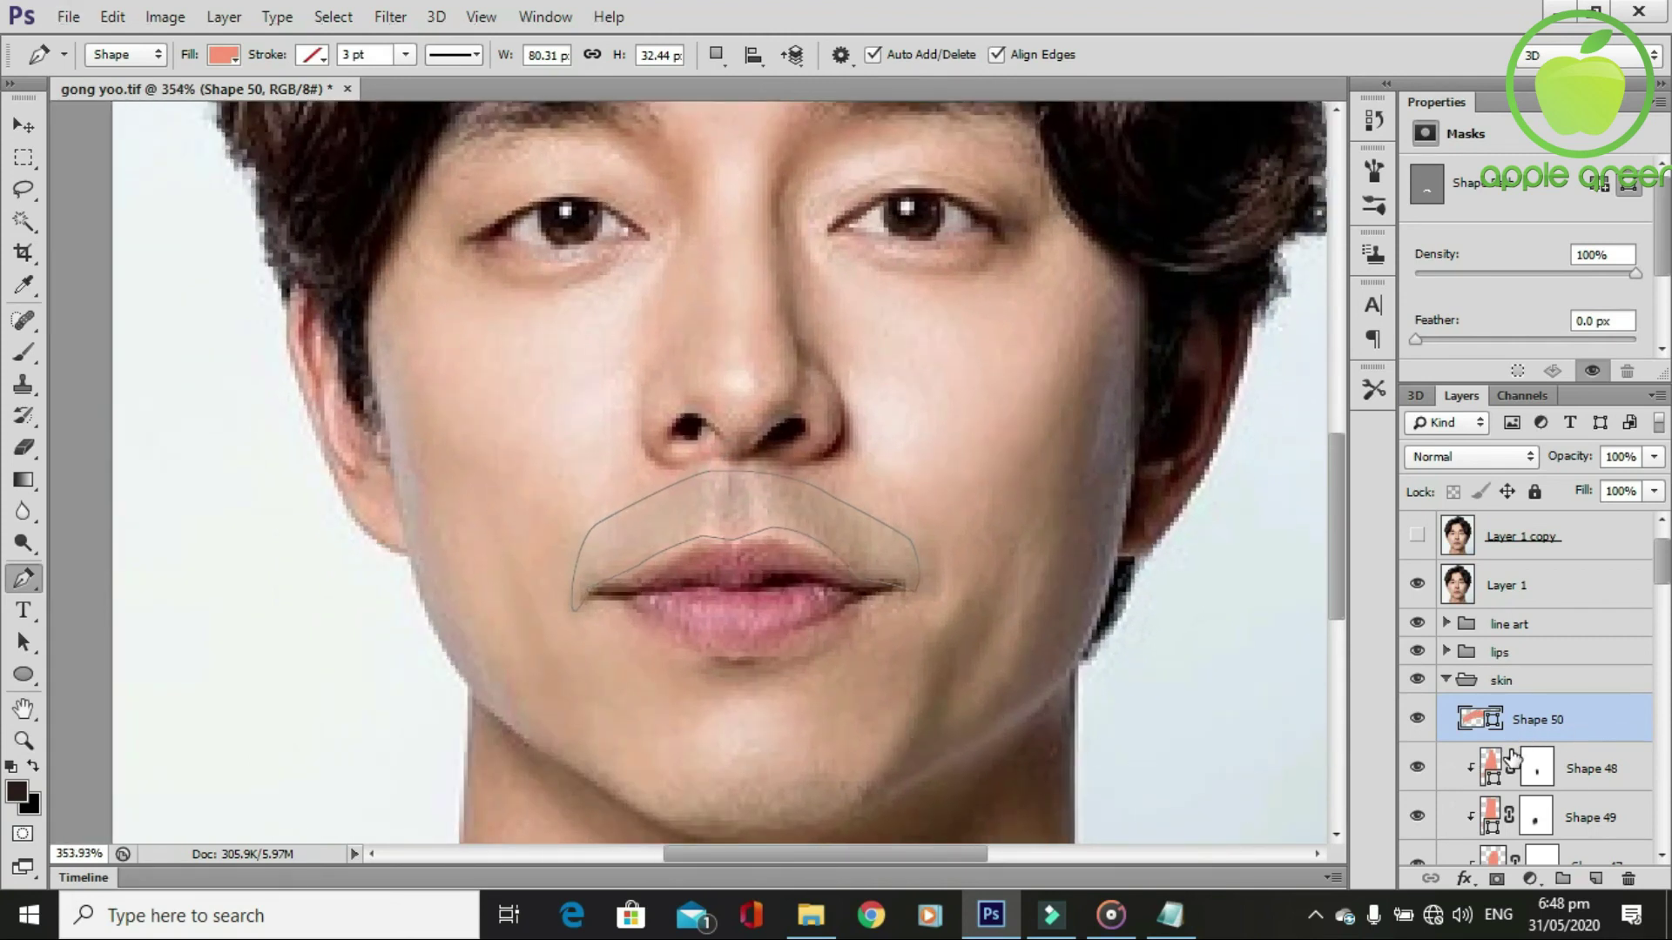
left_click(1419, 585)
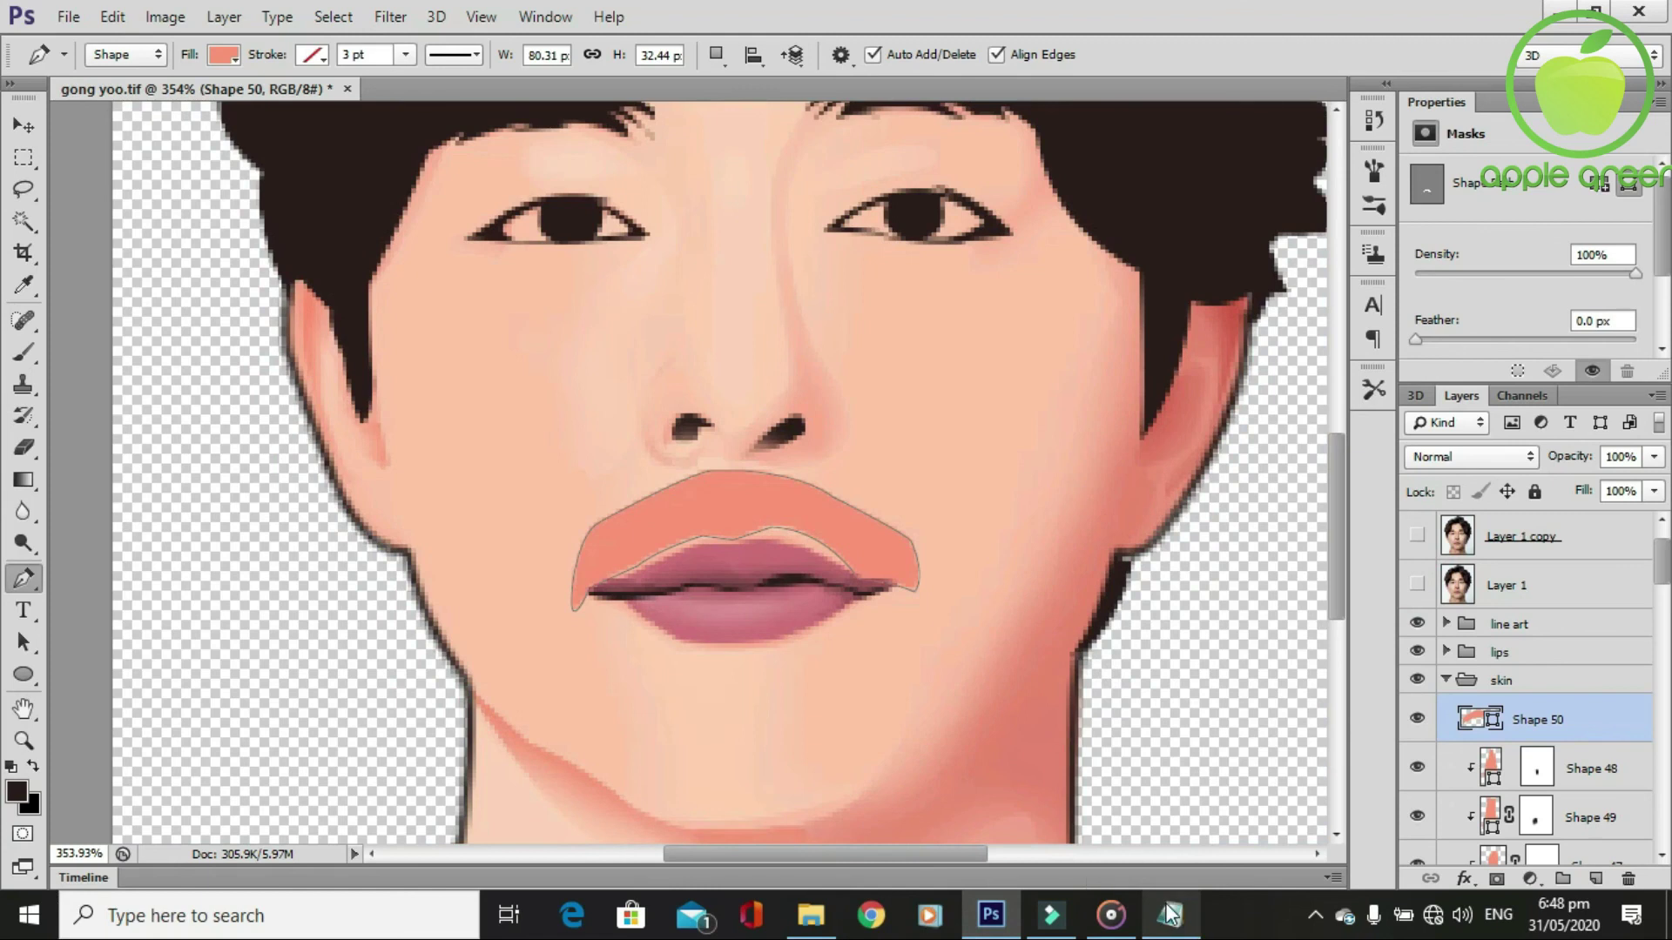
left_click(1169, 915)
left_click_drag(364, 296, 281, 304)
key("ctrl+c")
left_click(1546, 722)
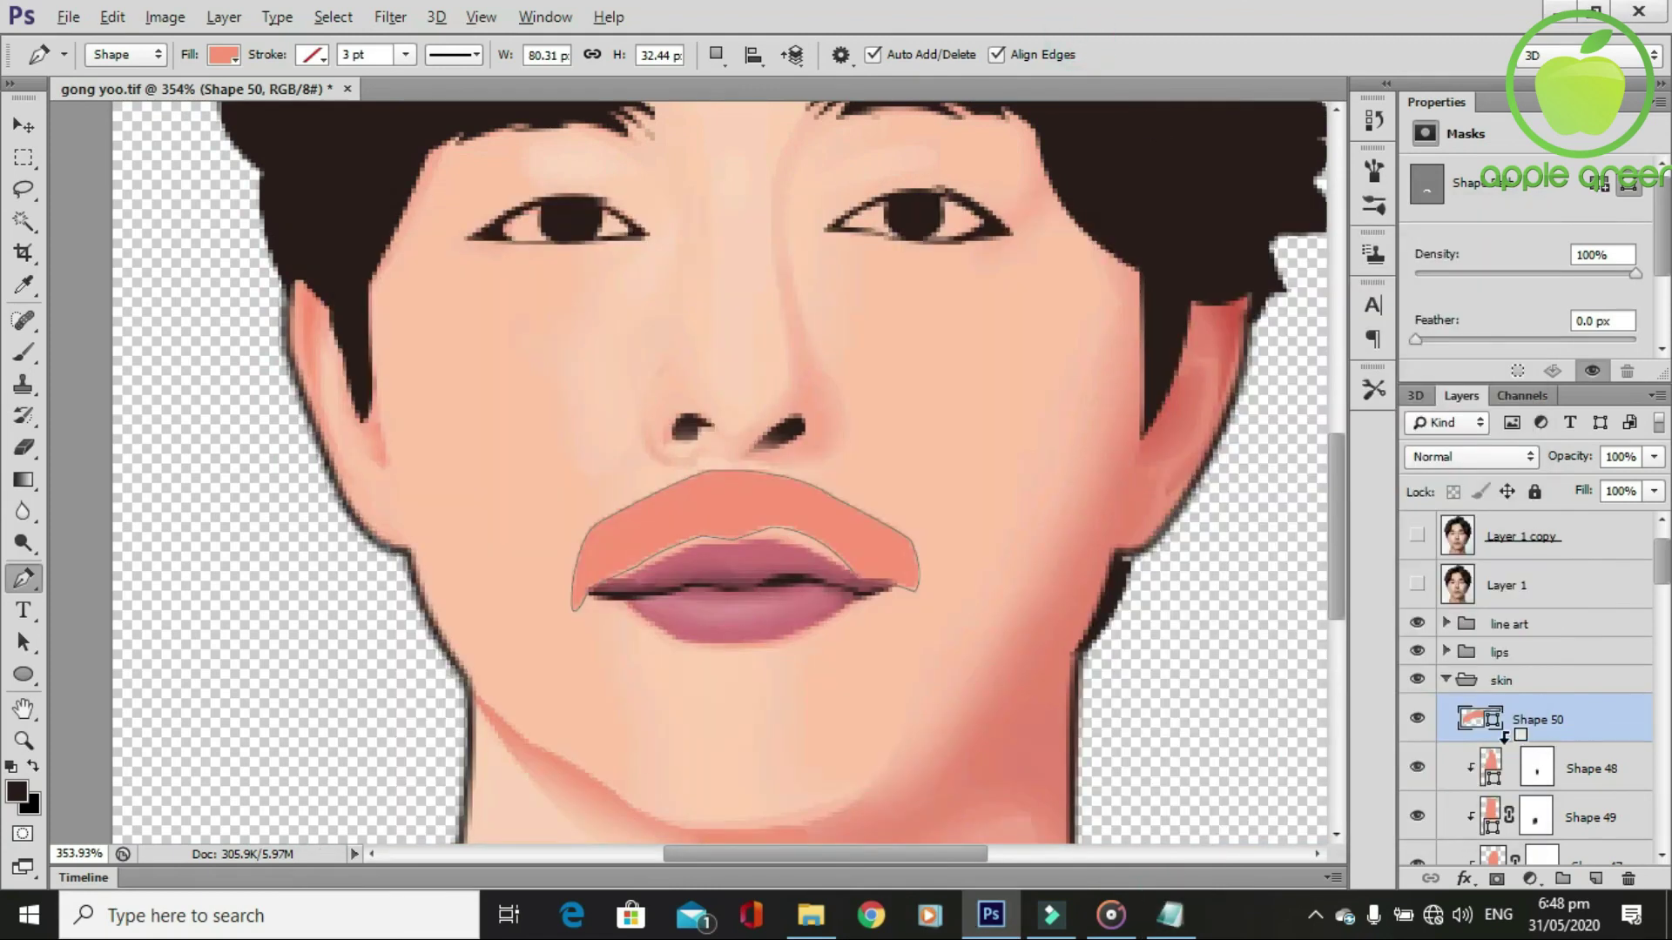
Set Shape 50's fill colour to d7604a.
key("i")
double_click(1507, 721)
key("ctrl+v")
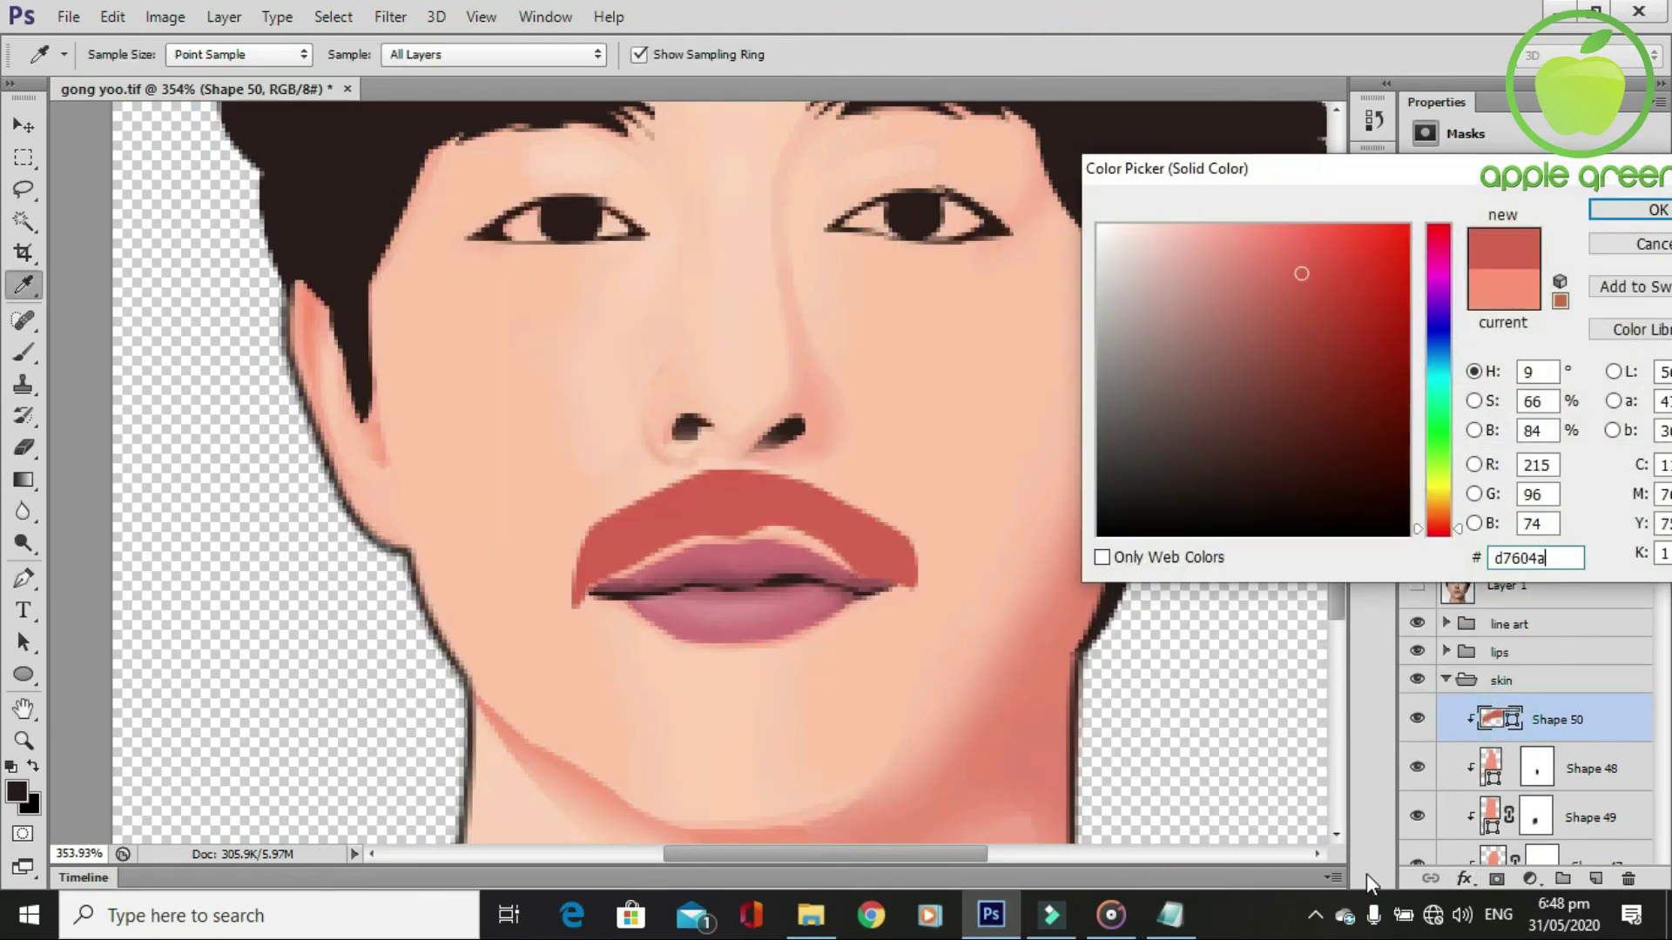
key("Return")
key("p")
Add a layer mask to Shape 50 and lower its opacity to 48%.
left_click(1496, 878)
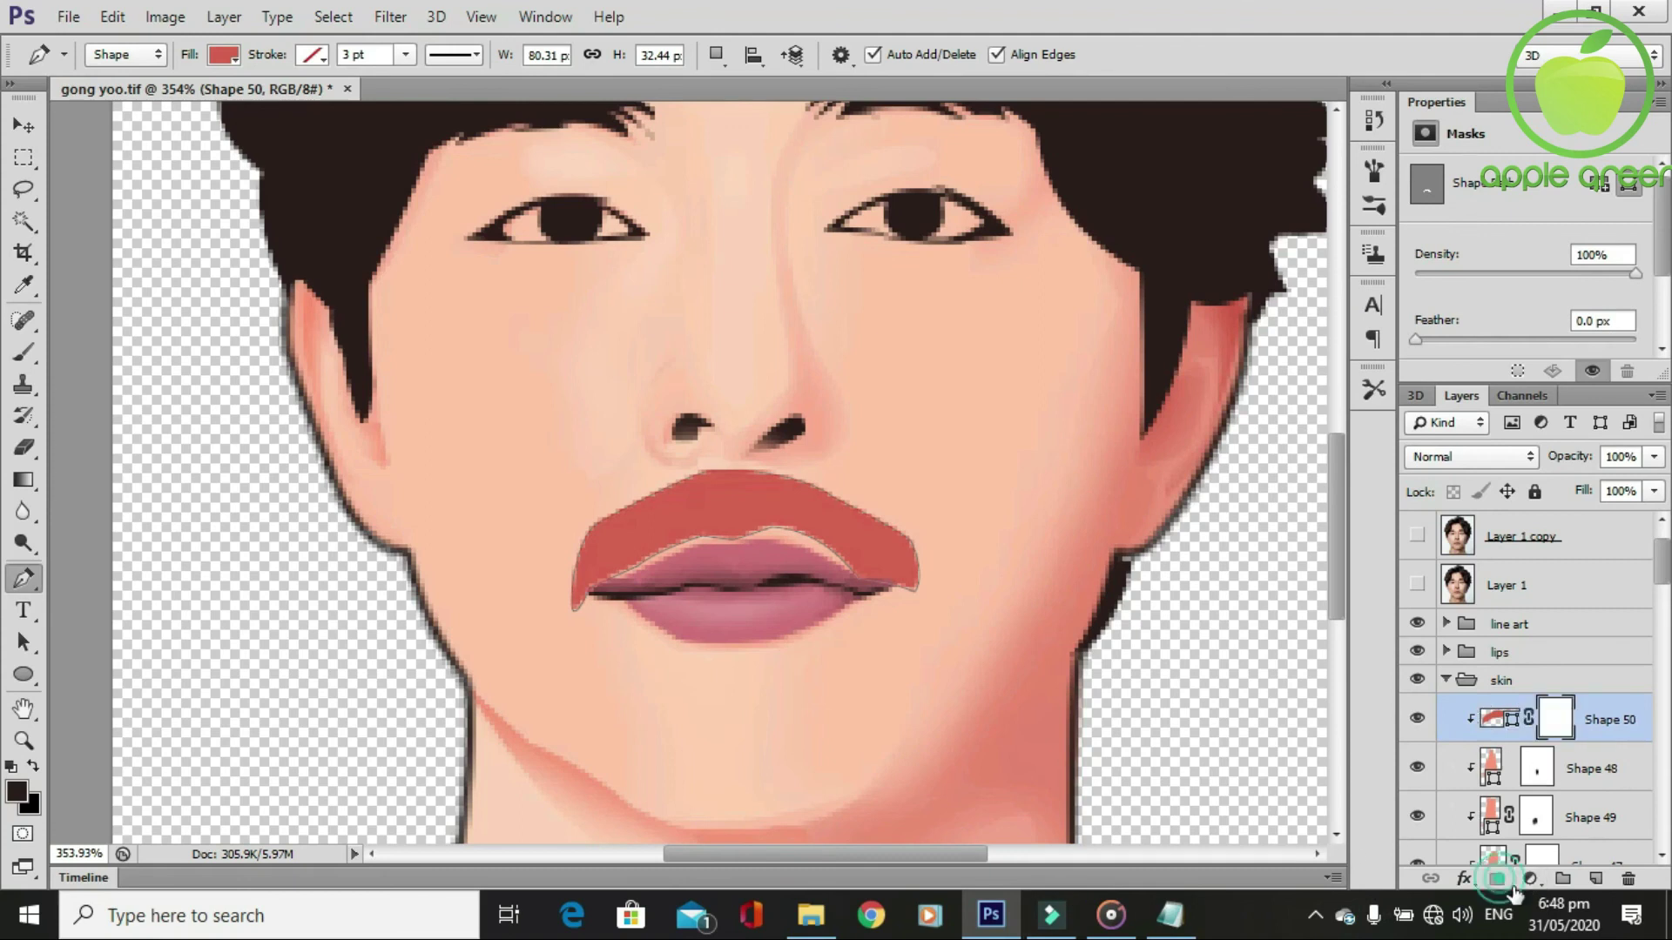
left_click(1654, 456)
left_click_drag(1652, 484, 1590, 488)
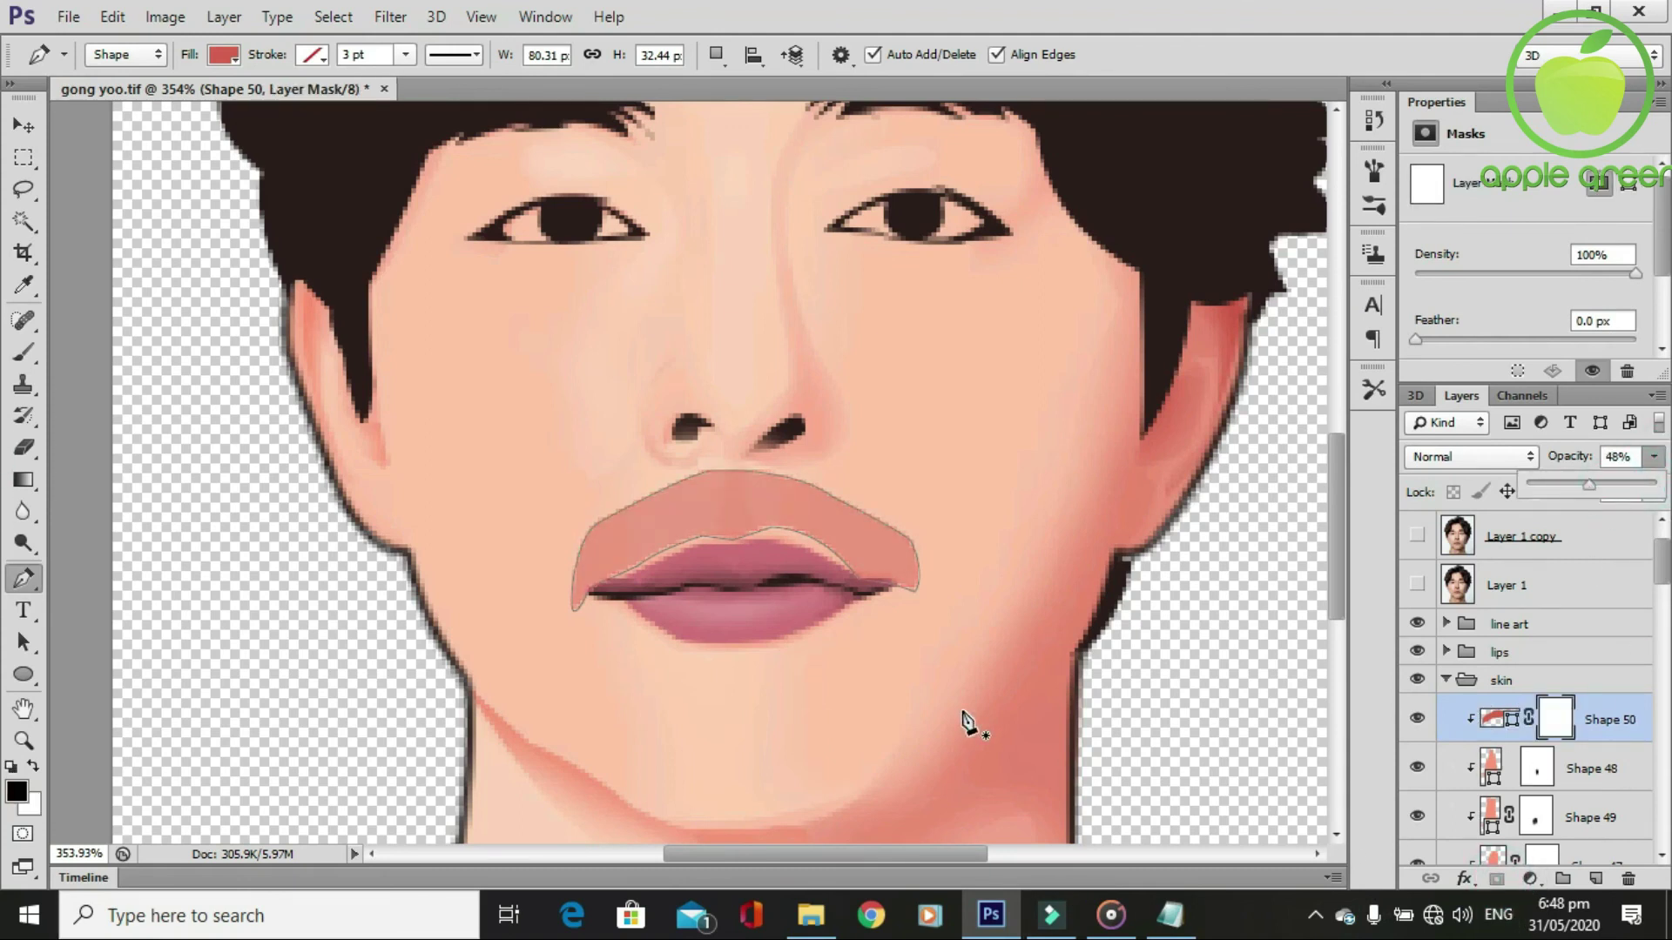
left_click(964, 873)
Paint Shape 50's mask with a soft brush so the upper-lip shading fades away from the nostril and lip edges.
key("b")
left_click(590, 609)
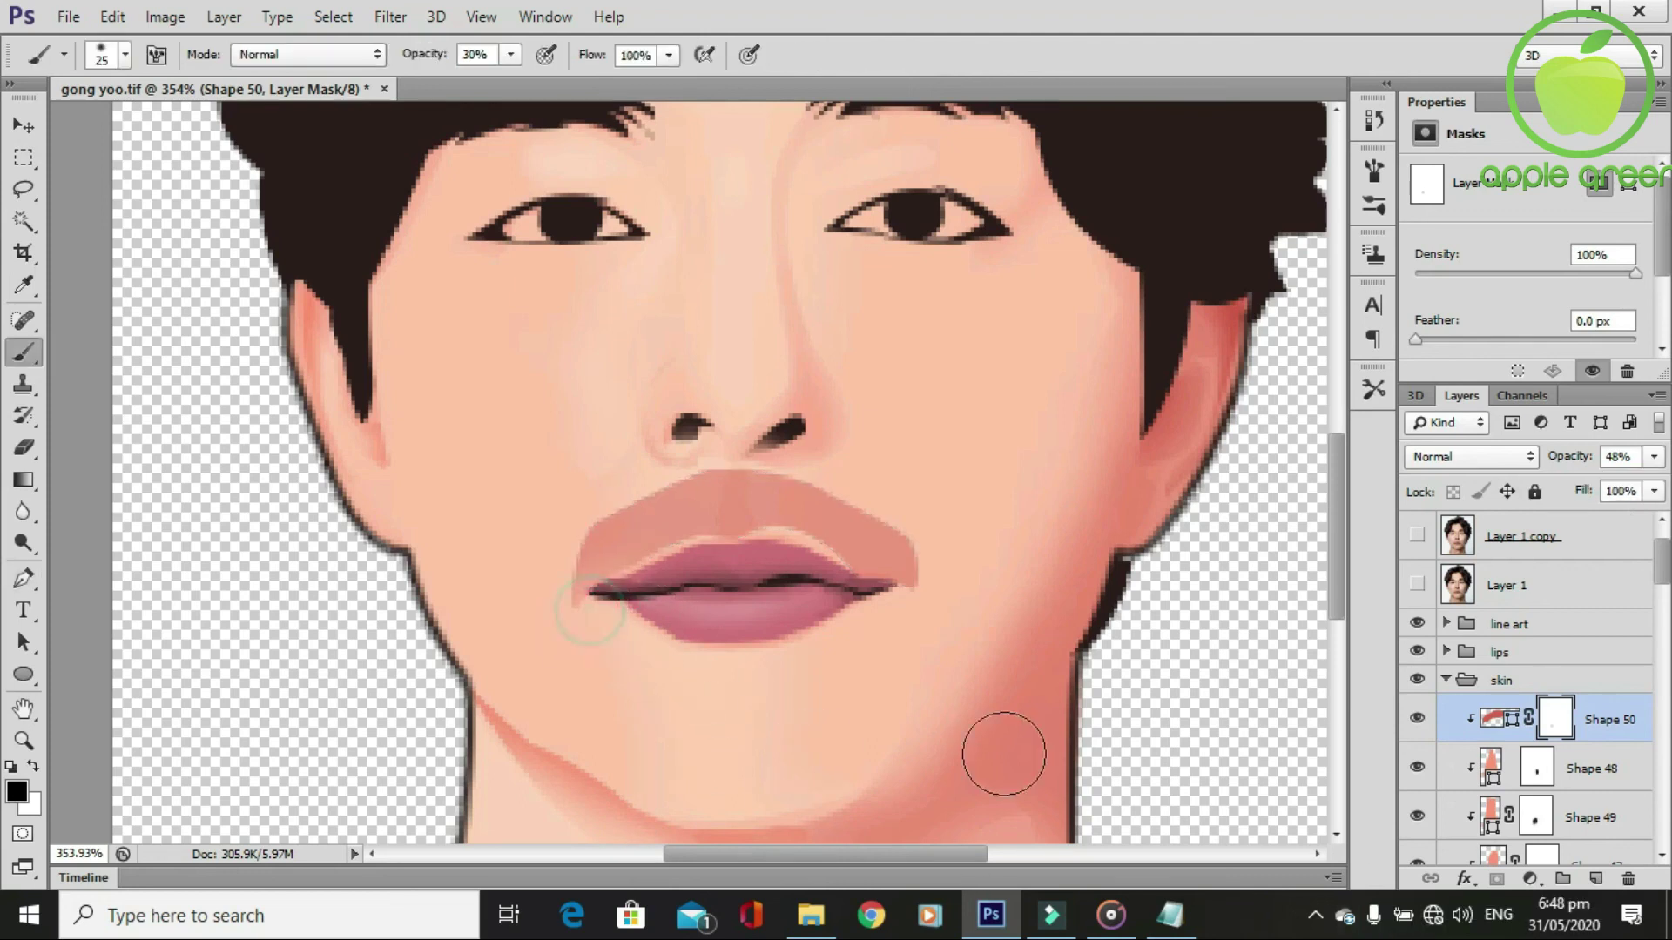
left_click_drag(932, 557, 781, 444)
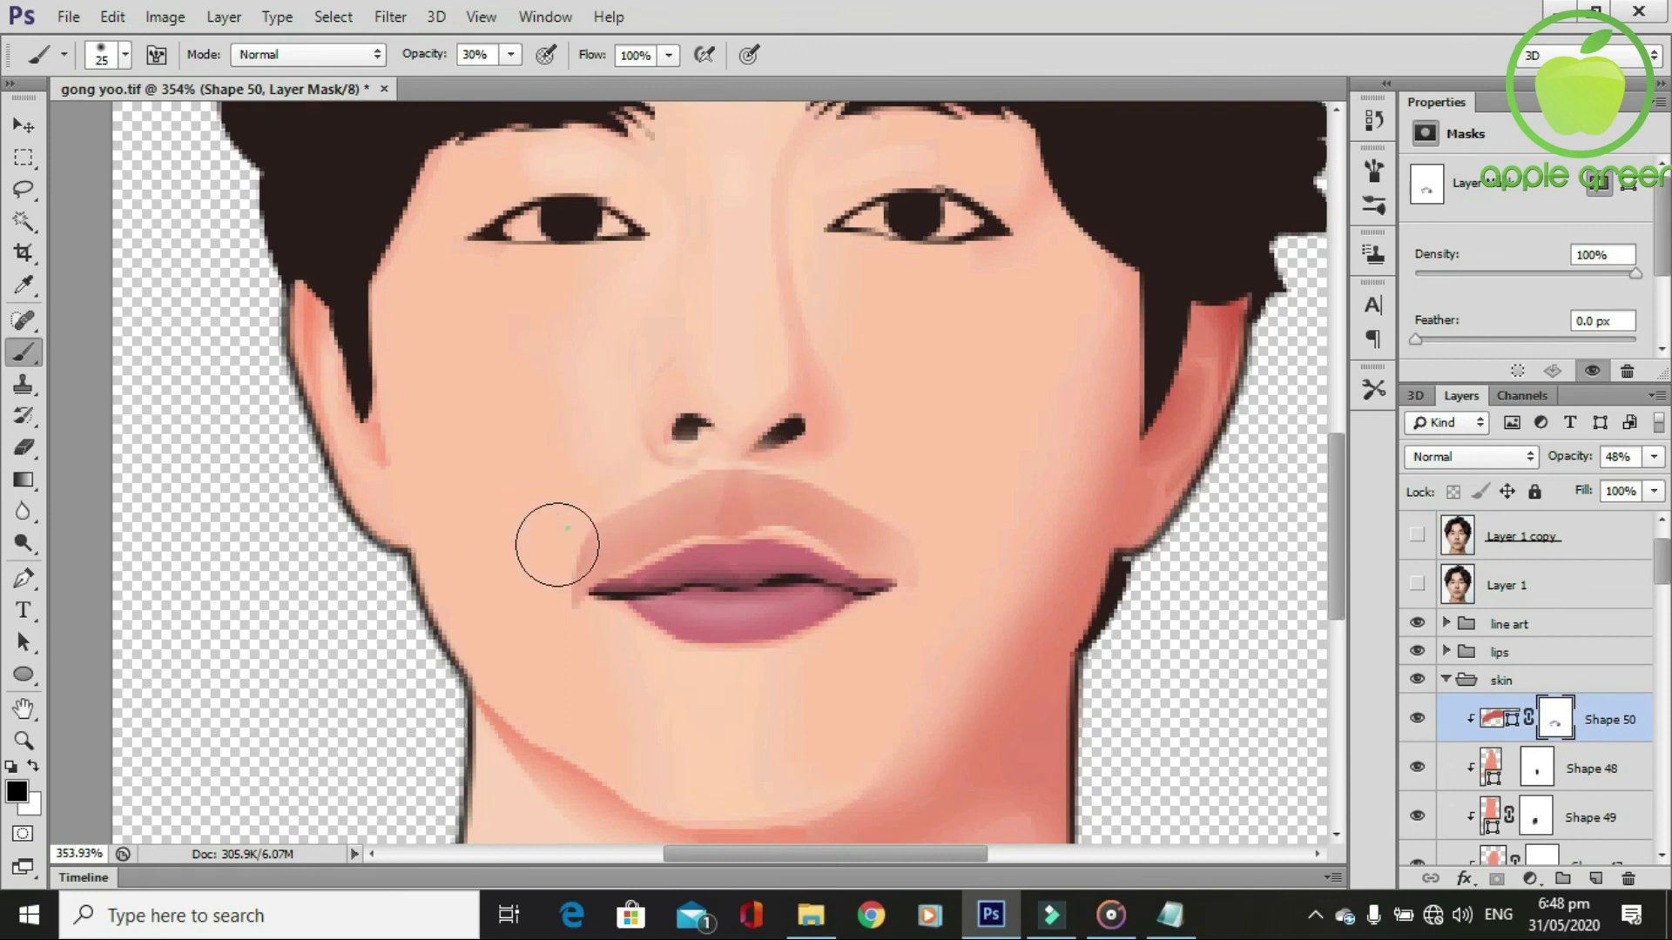
left_click_drag(714, 451, 781, 455)
left_click_drag(795, 552, 657, 575)
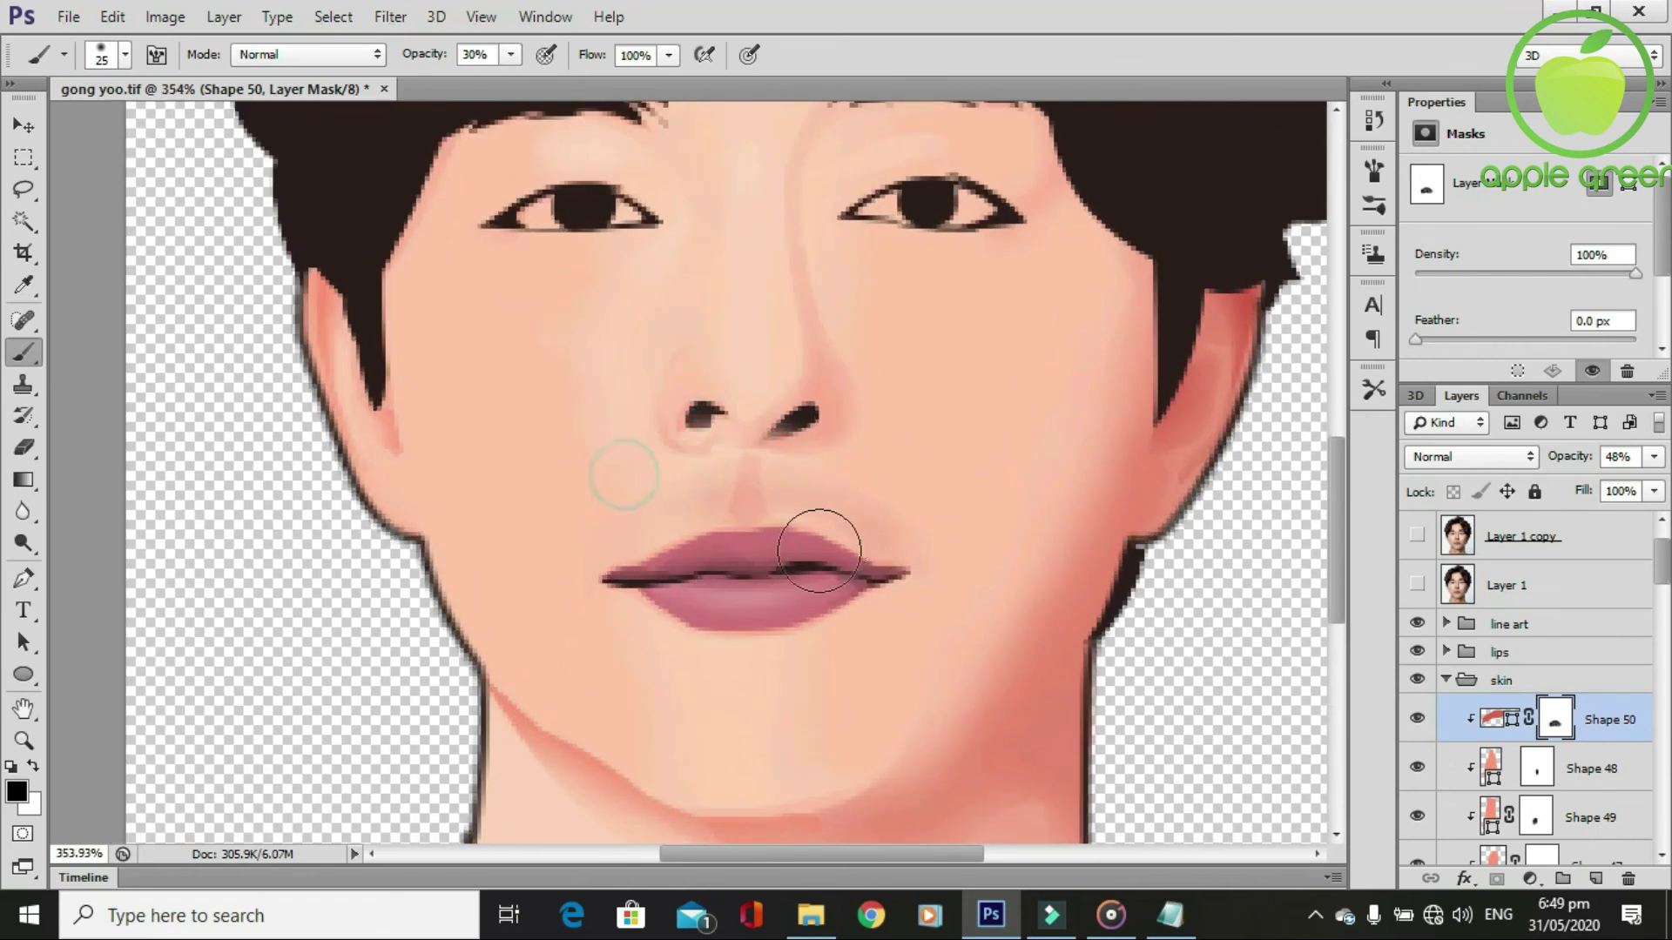
Move Shape 50 below Shape 47 in the Layers panel.
scroll(1639, 755, "down", 1)
scroll(1615, 677, "down", 1)
left_click_drag(1615, 643, 1591, 797)
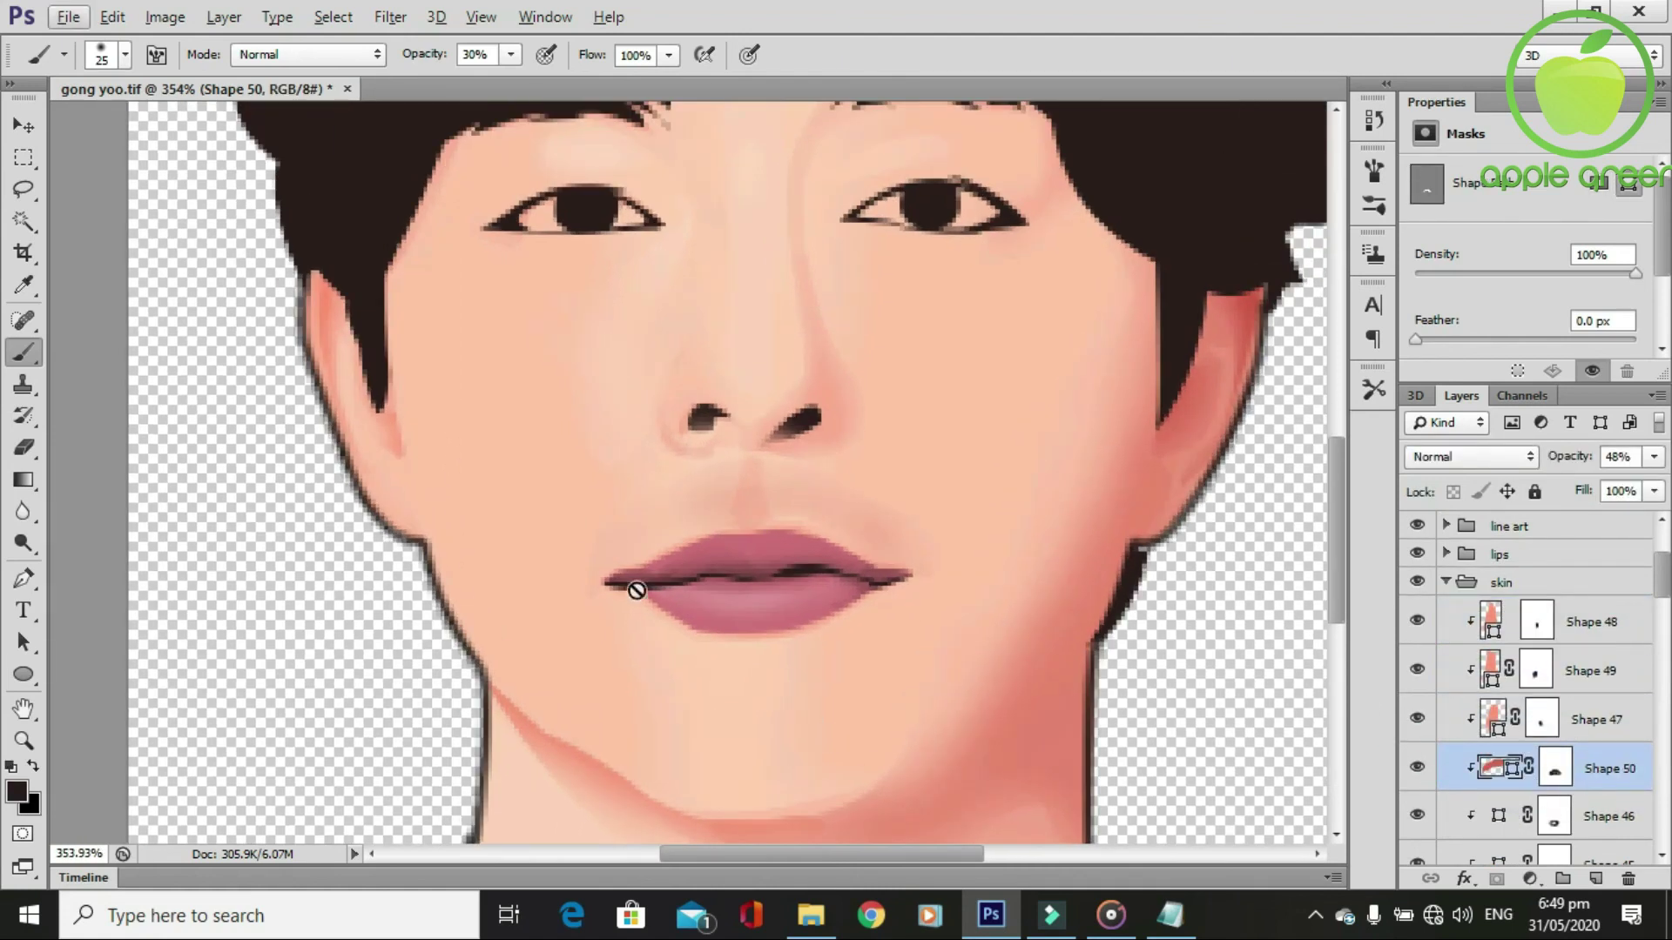
With the reference photo visible, trace a closed Shape 51 outline around the upper lip using the Pen.
key("p")
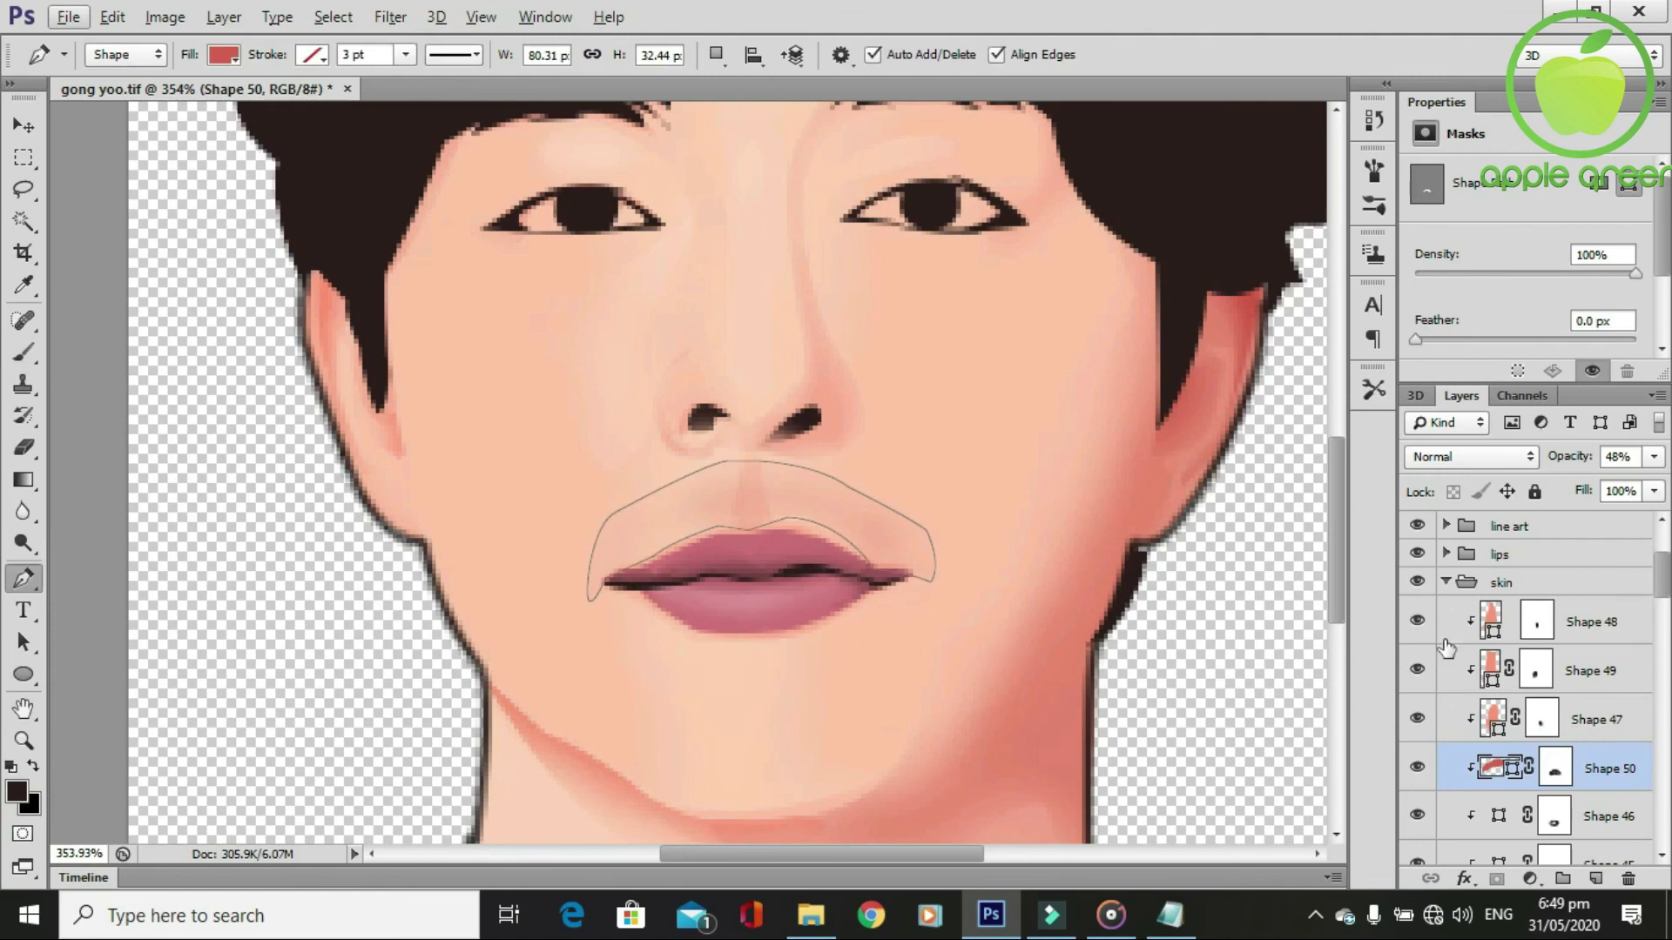
scroll(1445, 648, "up", 1)
left_click(1417, 536)
scroll(827, 727, "up", 1)
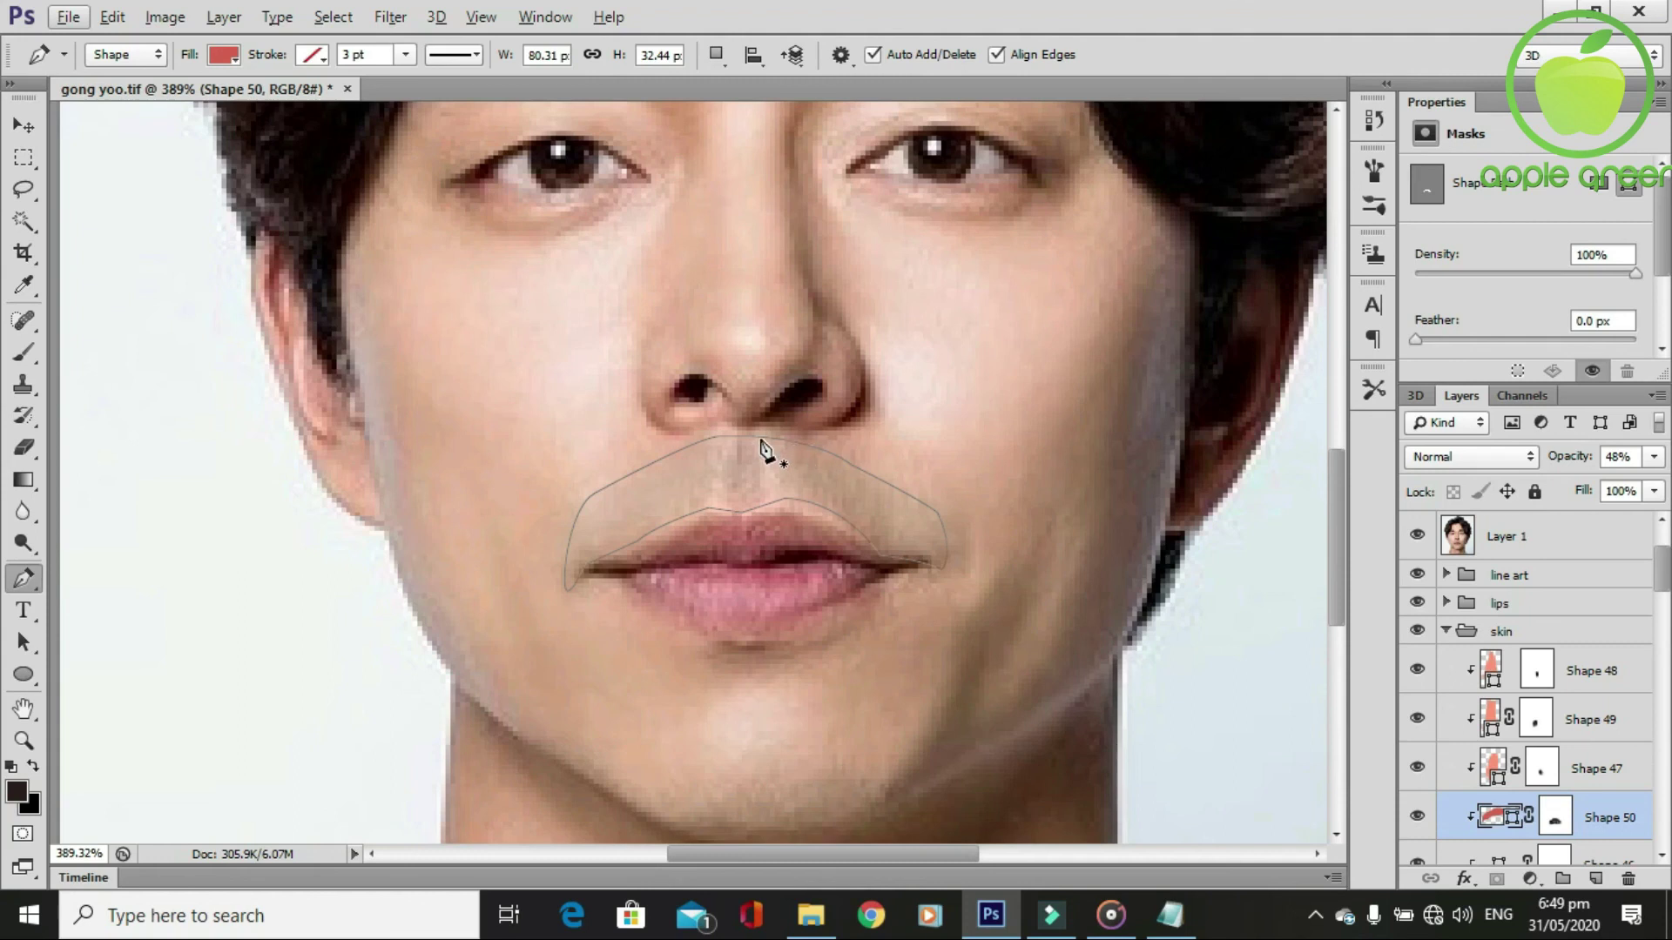
left_click(738, 427)
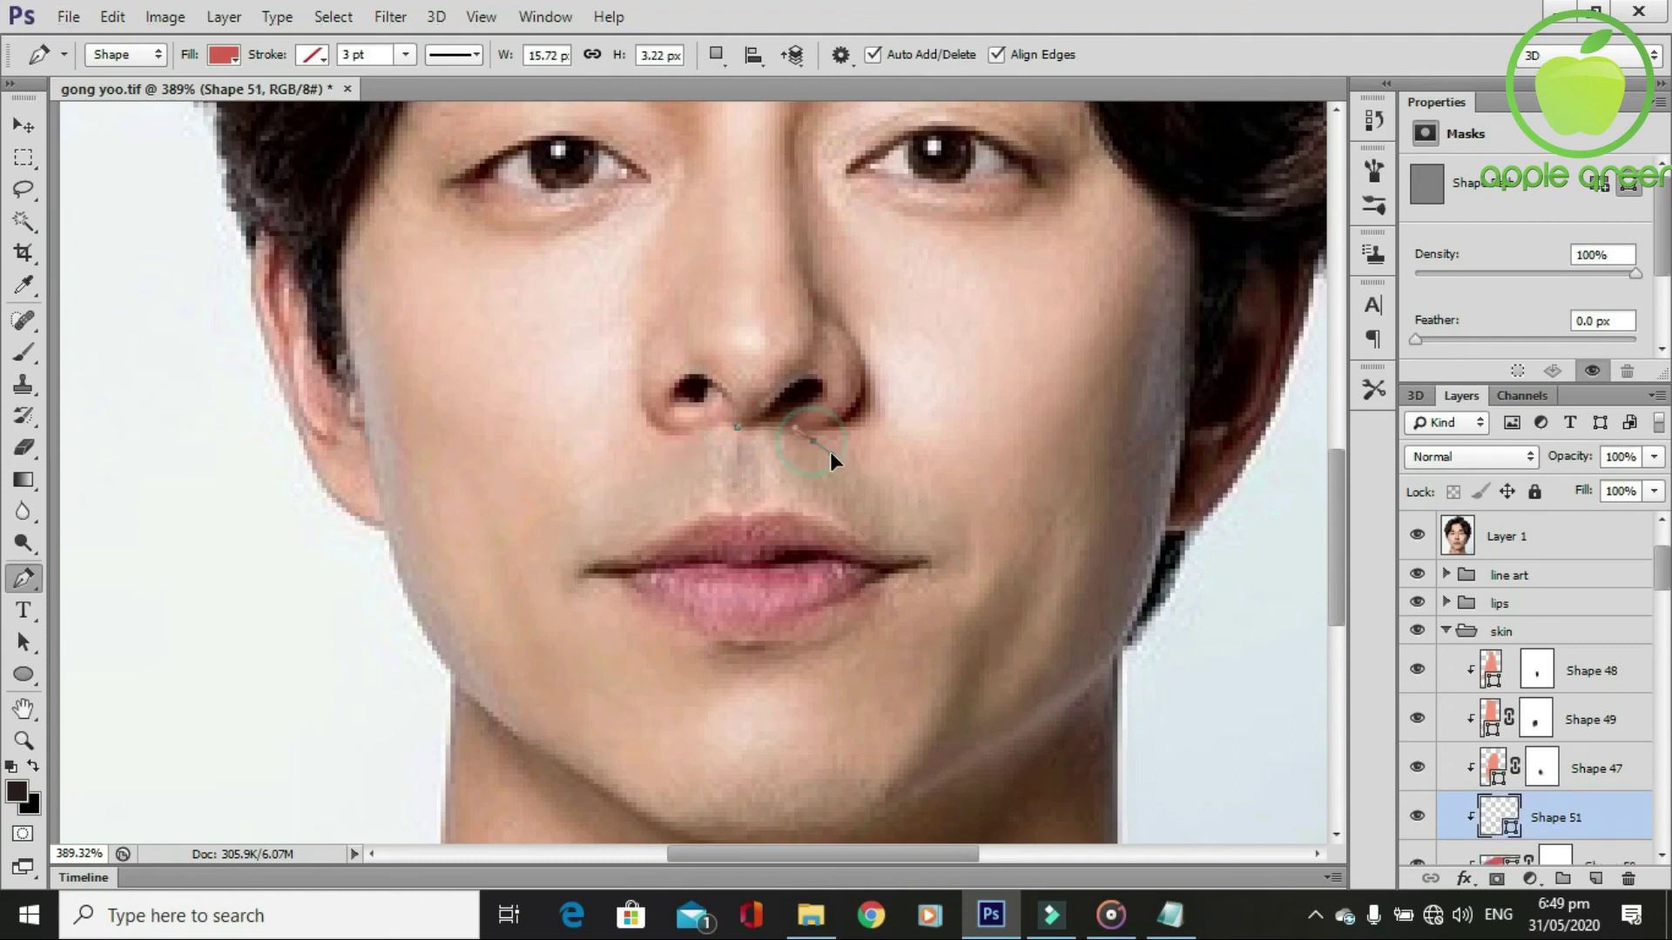
left_click_drag(829, 452, 837, 455)
left_click_drag(932, 569, 879, 562)
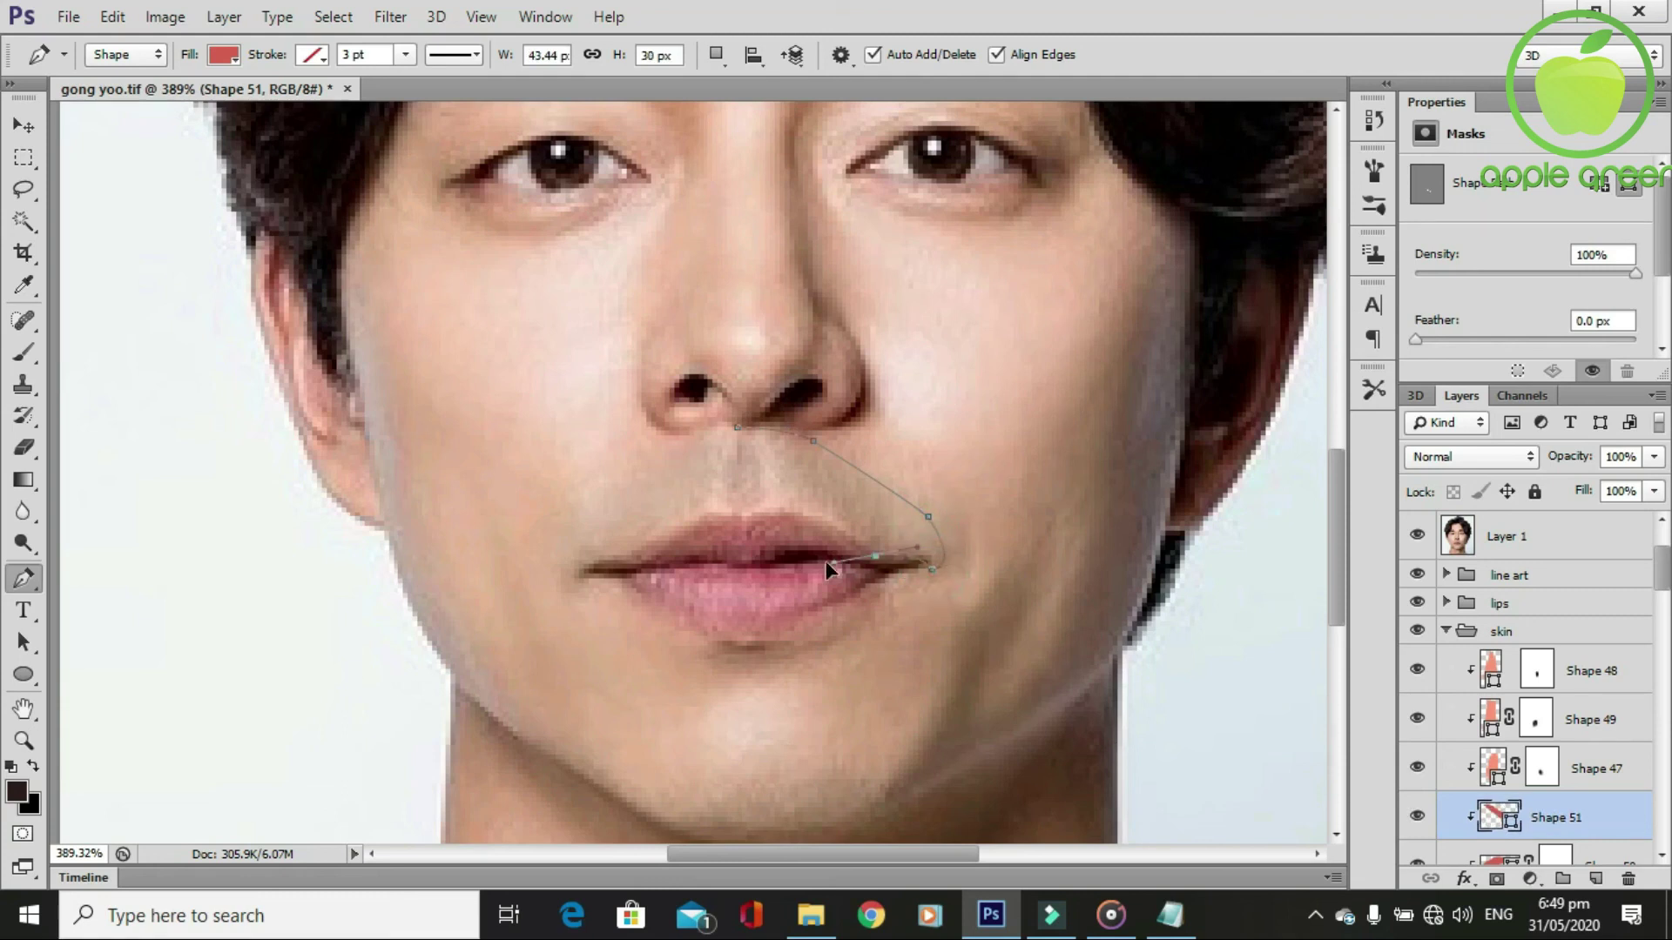
left_click(875, 555)
left_click(764, 508, "alt")
left_click(708, 504)
left_click_drag(601, 562, 581, 584)
left_click(573, 575)
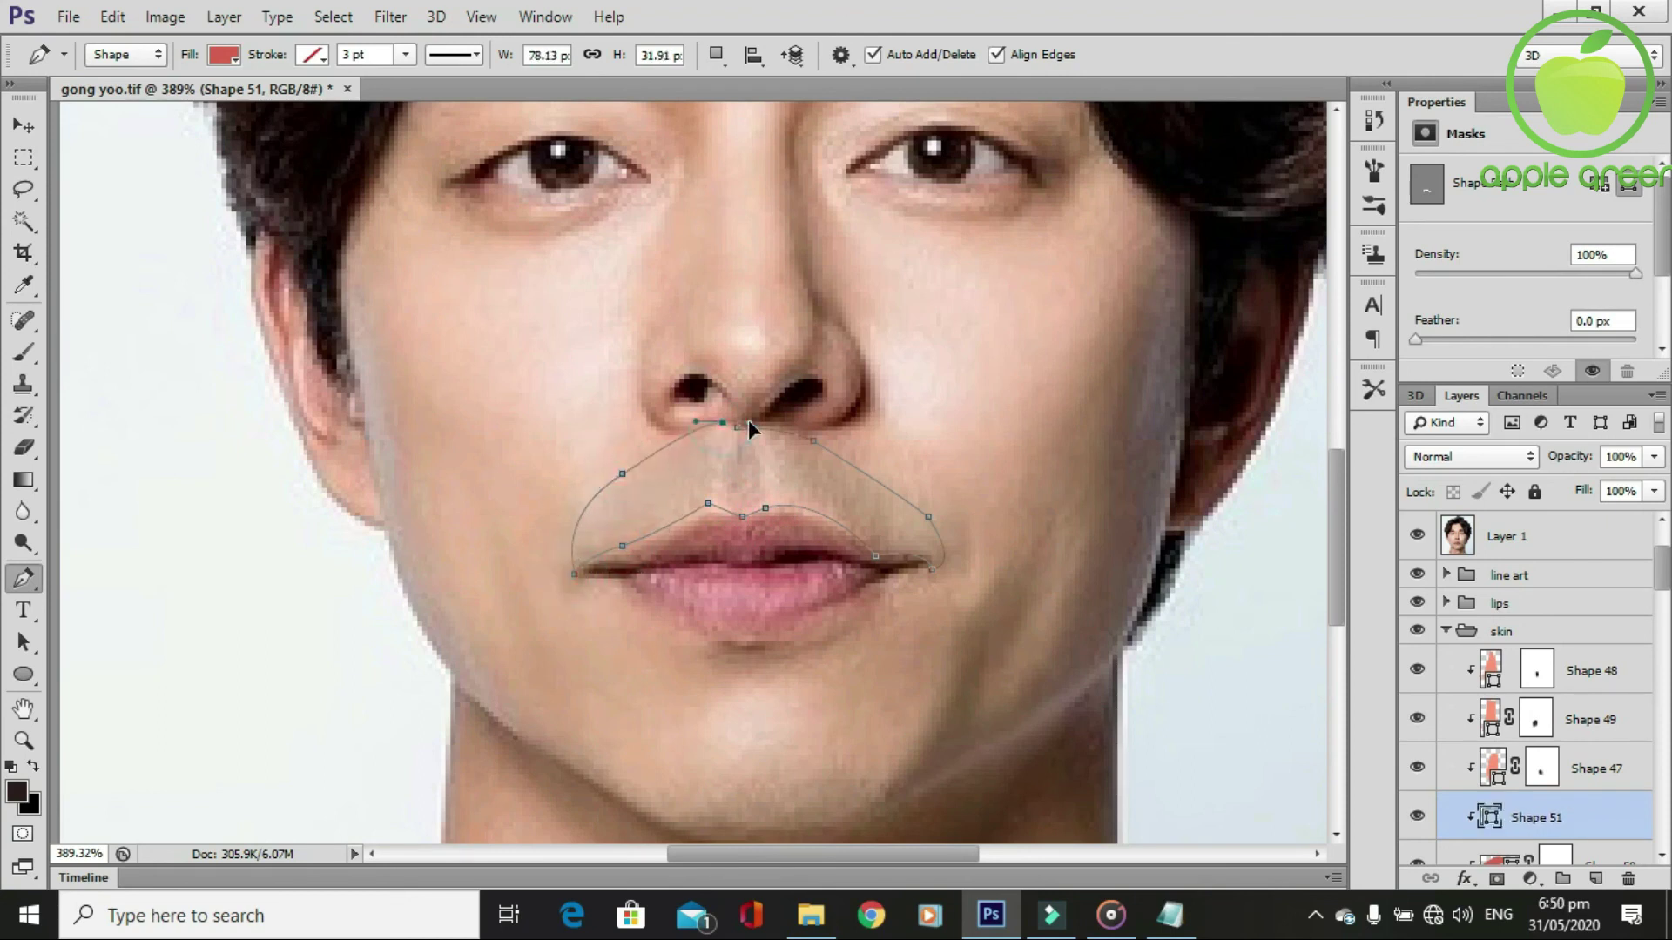
left_click(725, 426)
Add a layer mask to Shape 51 and hide the reference photo.
scroll(1019, 649, "down", 1)
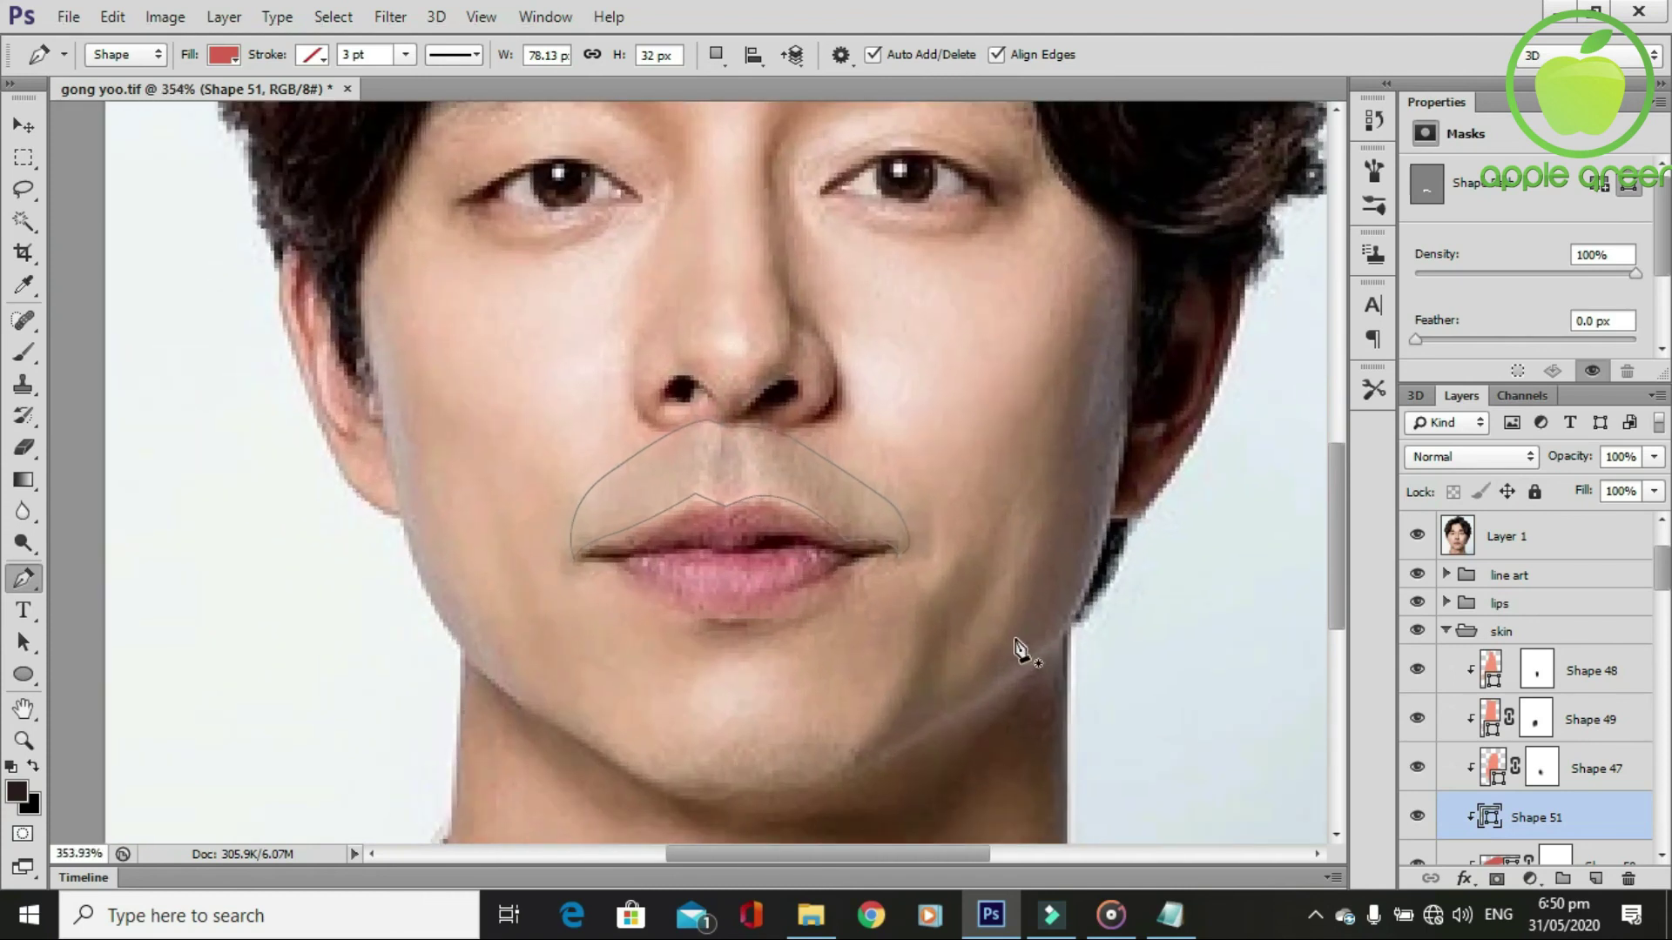
scroll(1533, 805, "down", 2)
left_click(1498, 880)
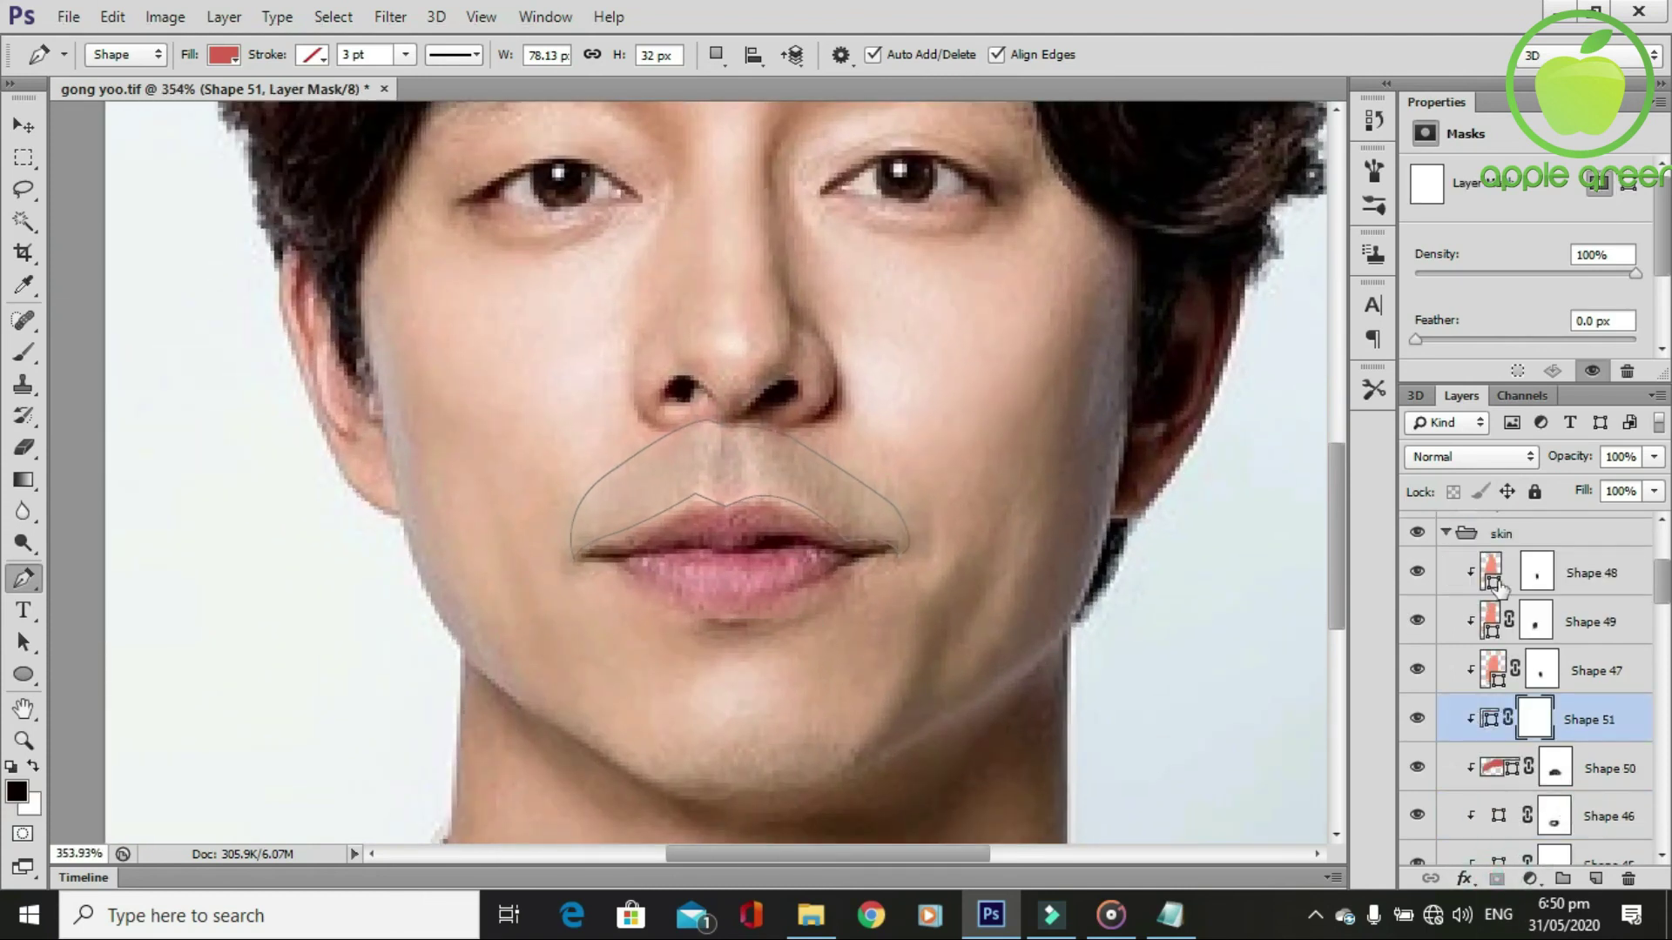
scroll(1532, 696, "up", 2)
left_click(1417, 537)
scroll(799, 588, "down", 1)
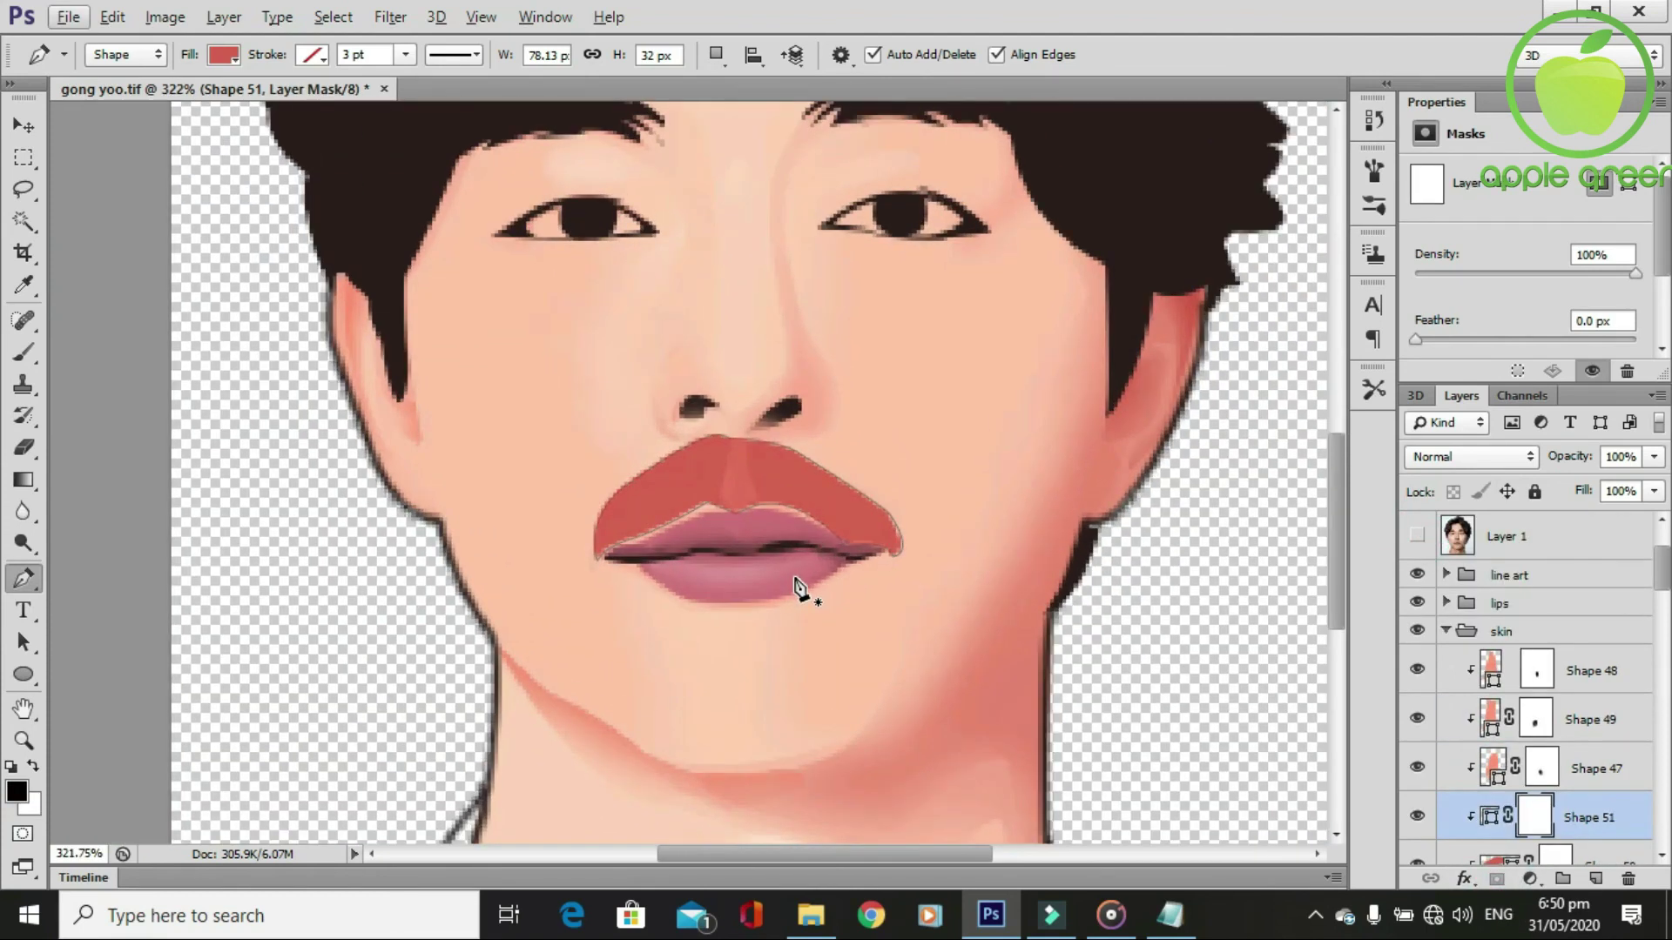
Brush a mask stroke across the upper-lip shape and lower Shape 51's opacity to 32%.
key("b")
key("3")
left_click(1653, 457)
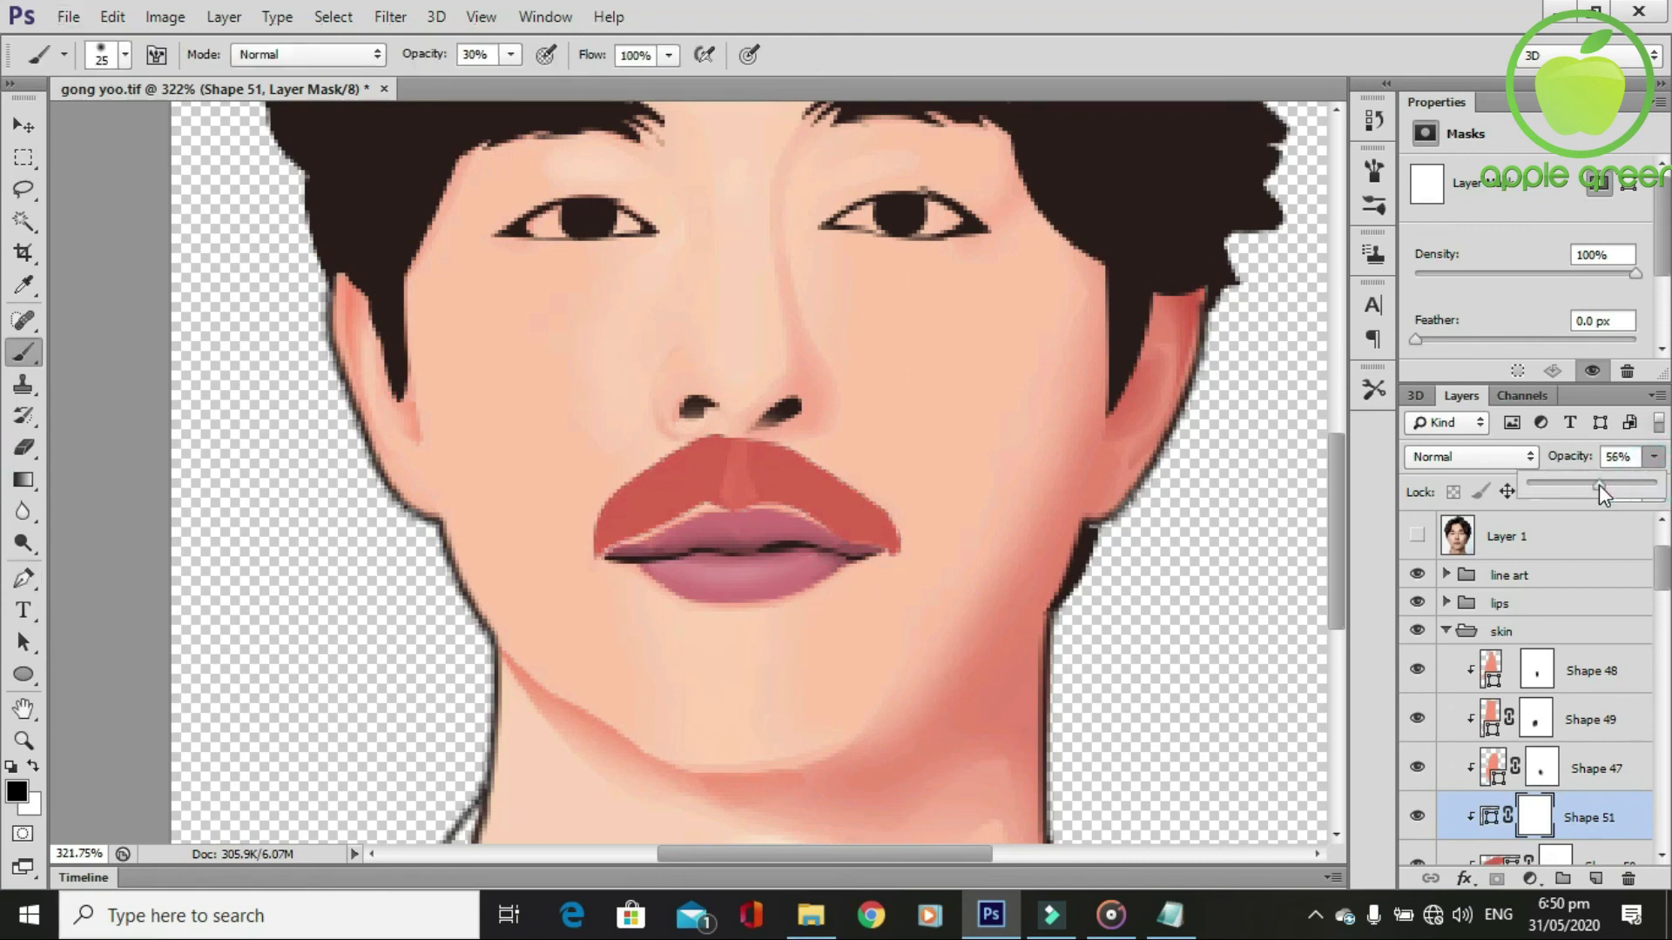
left_click_drag(1598, 484, 1597, 484)
mouse_move(930, 579)
left_mouse_down()
mouse_move(648, 552)
mouse_move(616, 534)
mouse_move(560, 549)
mouse_move(610, 448)
mouse_move(693, 428)
left_mouse_up()
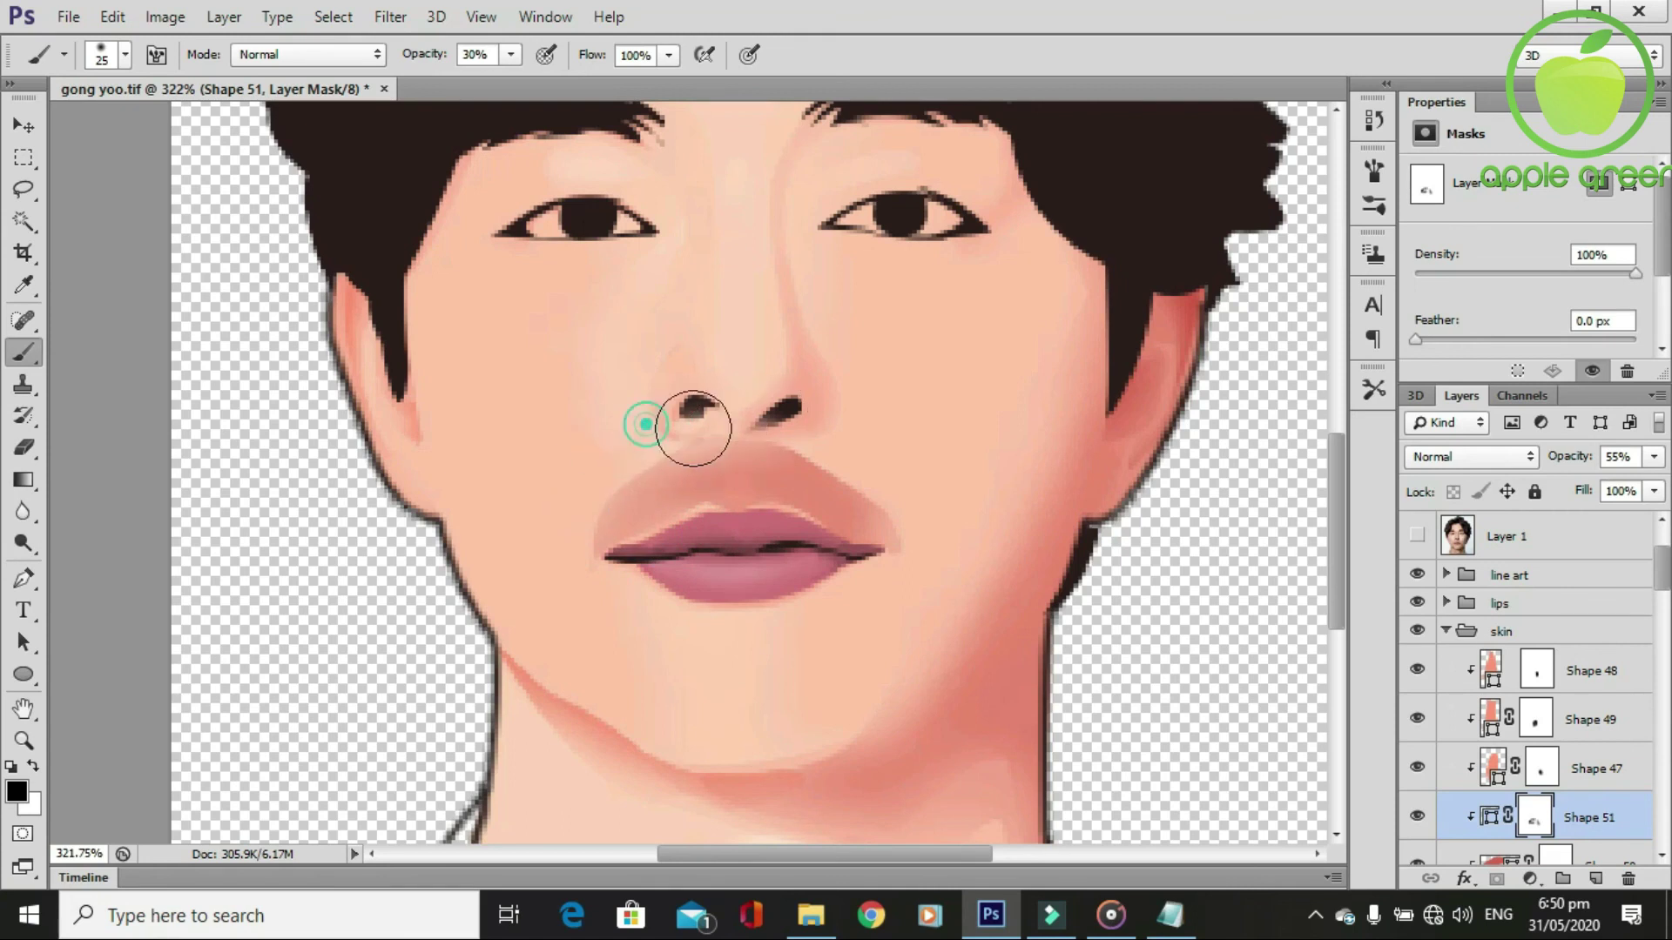
left_click(1653, 456)
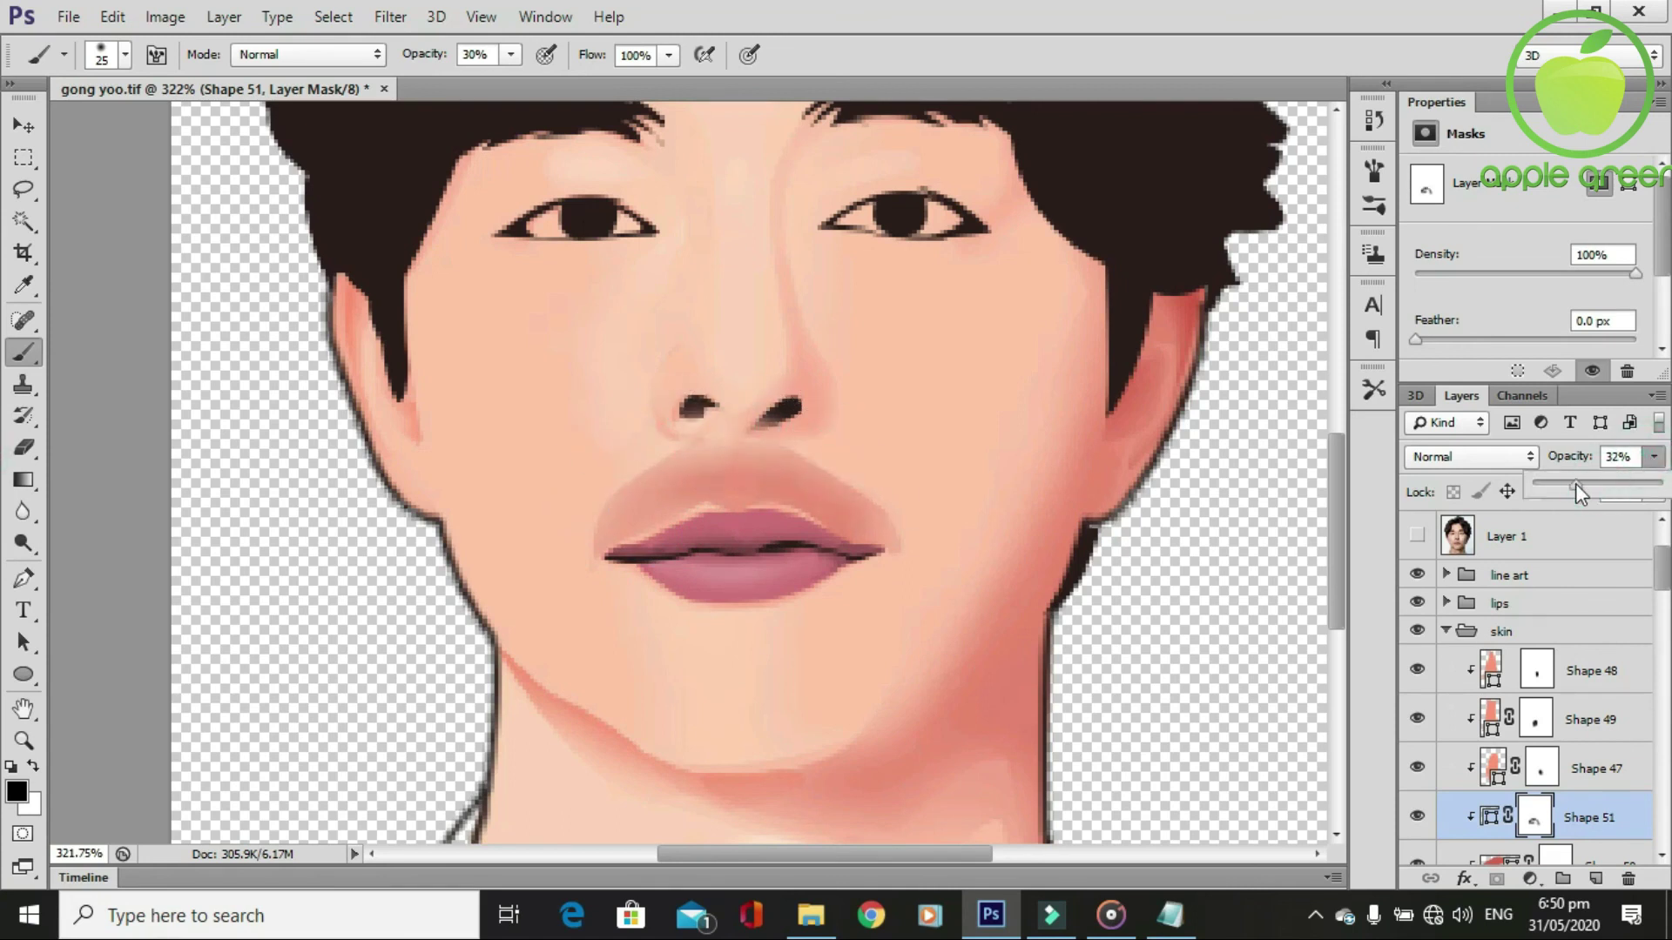
left_click_drag(1575, 483, 1575, 484)
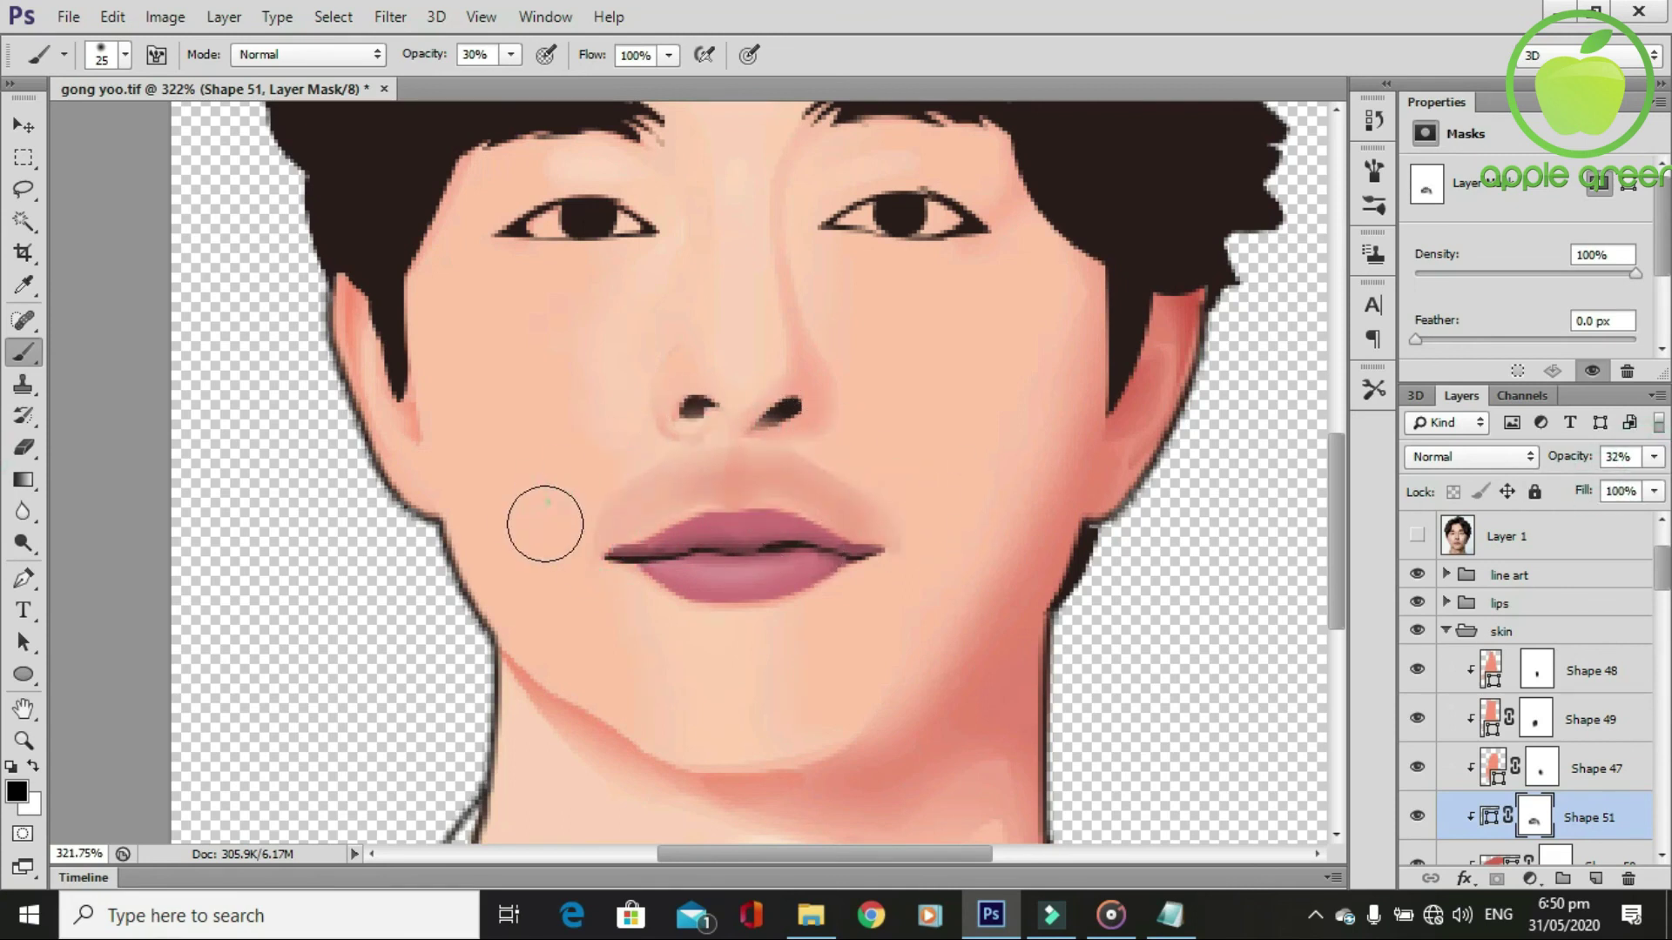
Soften Shape 51's mask edges on the cheek, around the lips, and near the nose.
left_click(892, 440)
left_click_drag(542, 553, 616, 467)
left_click_drag(767, 478, 716, 501)
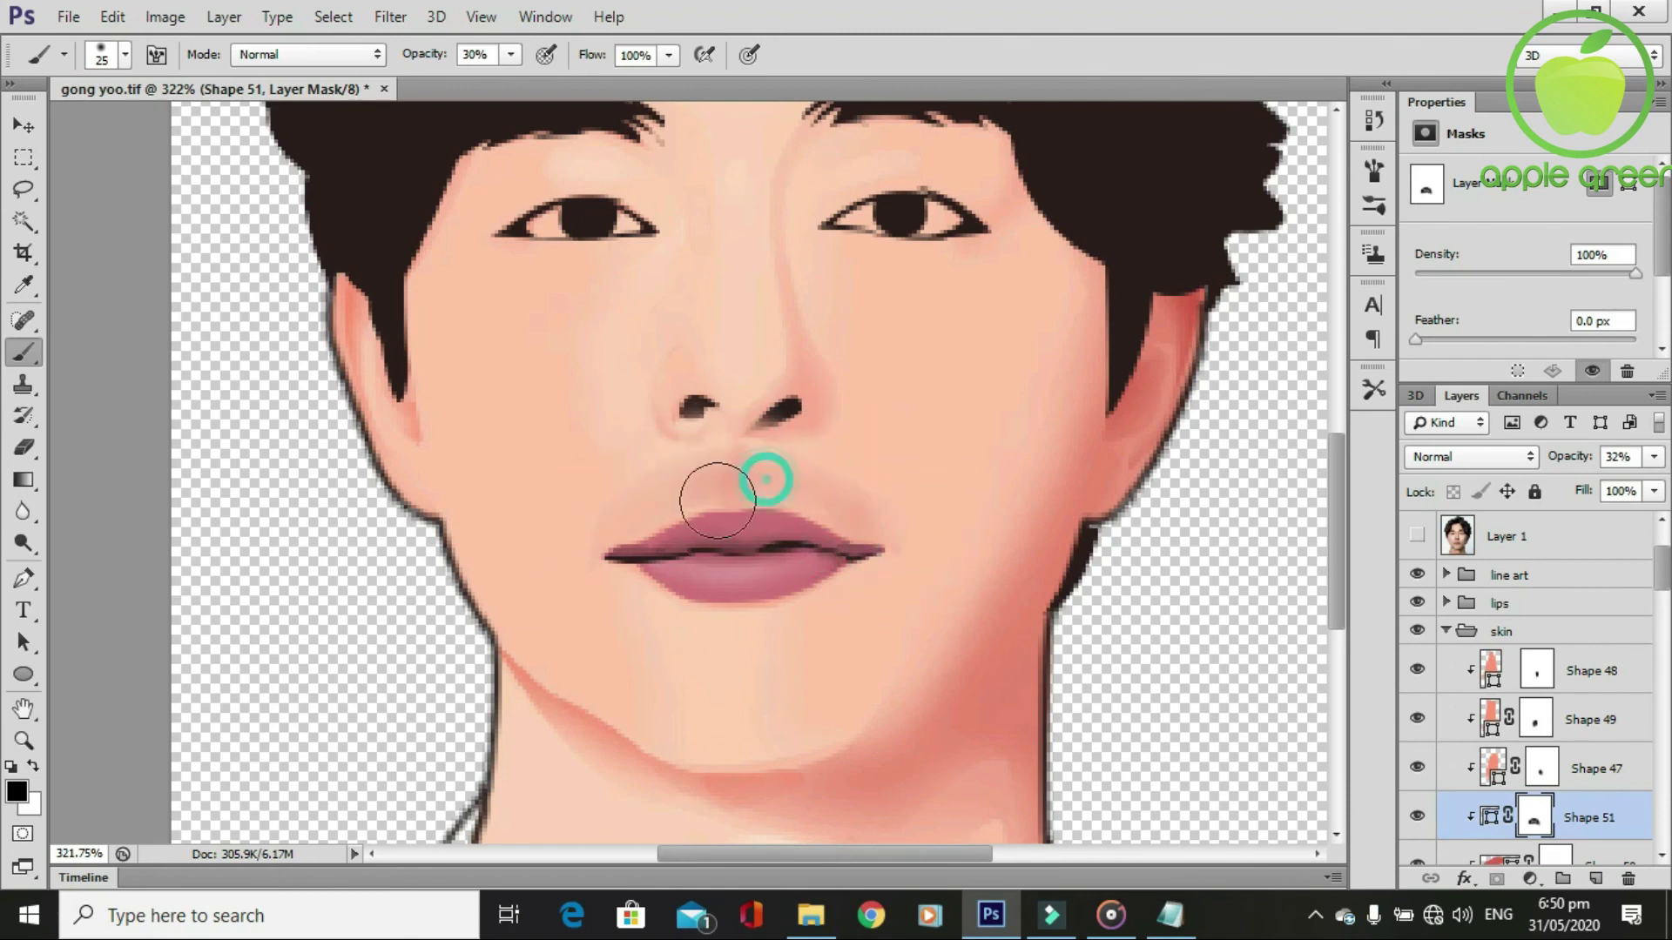
scroll(717, 501, "down", 2)
scroll(821, 627, "up", 1)
left_click(802, 448)
left_click(662, 453)
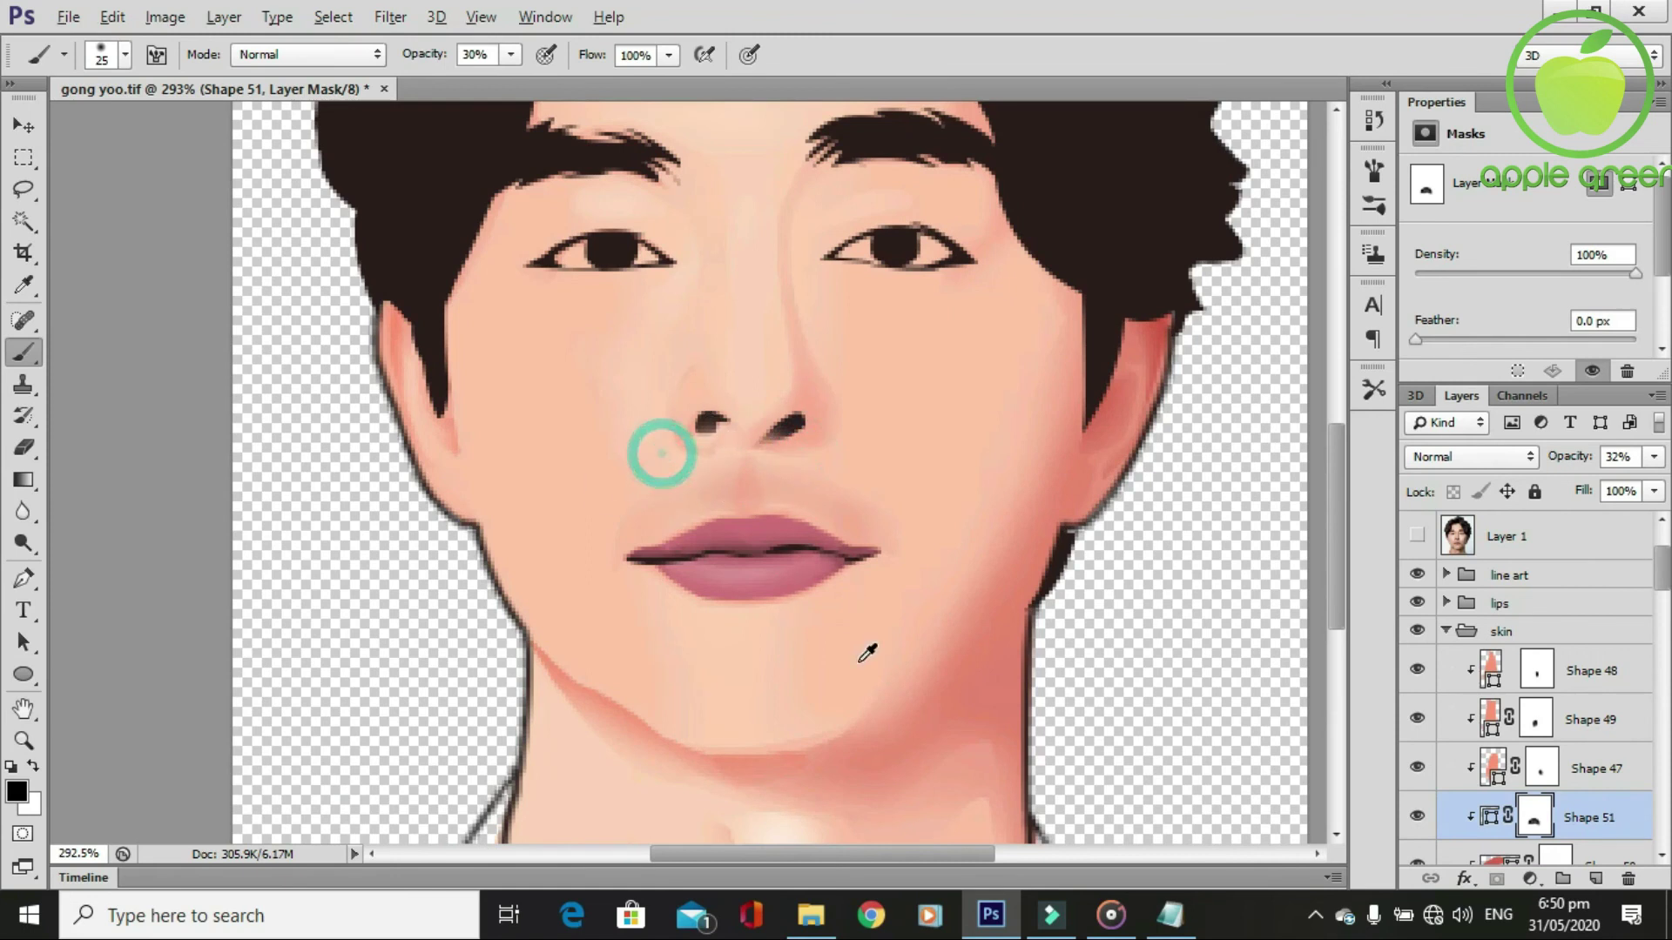
Fade Shape 51's mask near the nostrils.
scroll(866, 653, "down", 1)
scroll(888, 662, "down", 1)
scroll(766, 485, "up", 1)
left_click(732, 448)
left_click(814, 449)
scroll(865, 532, "up", 1)
scroll(849, 556, "up", 1)
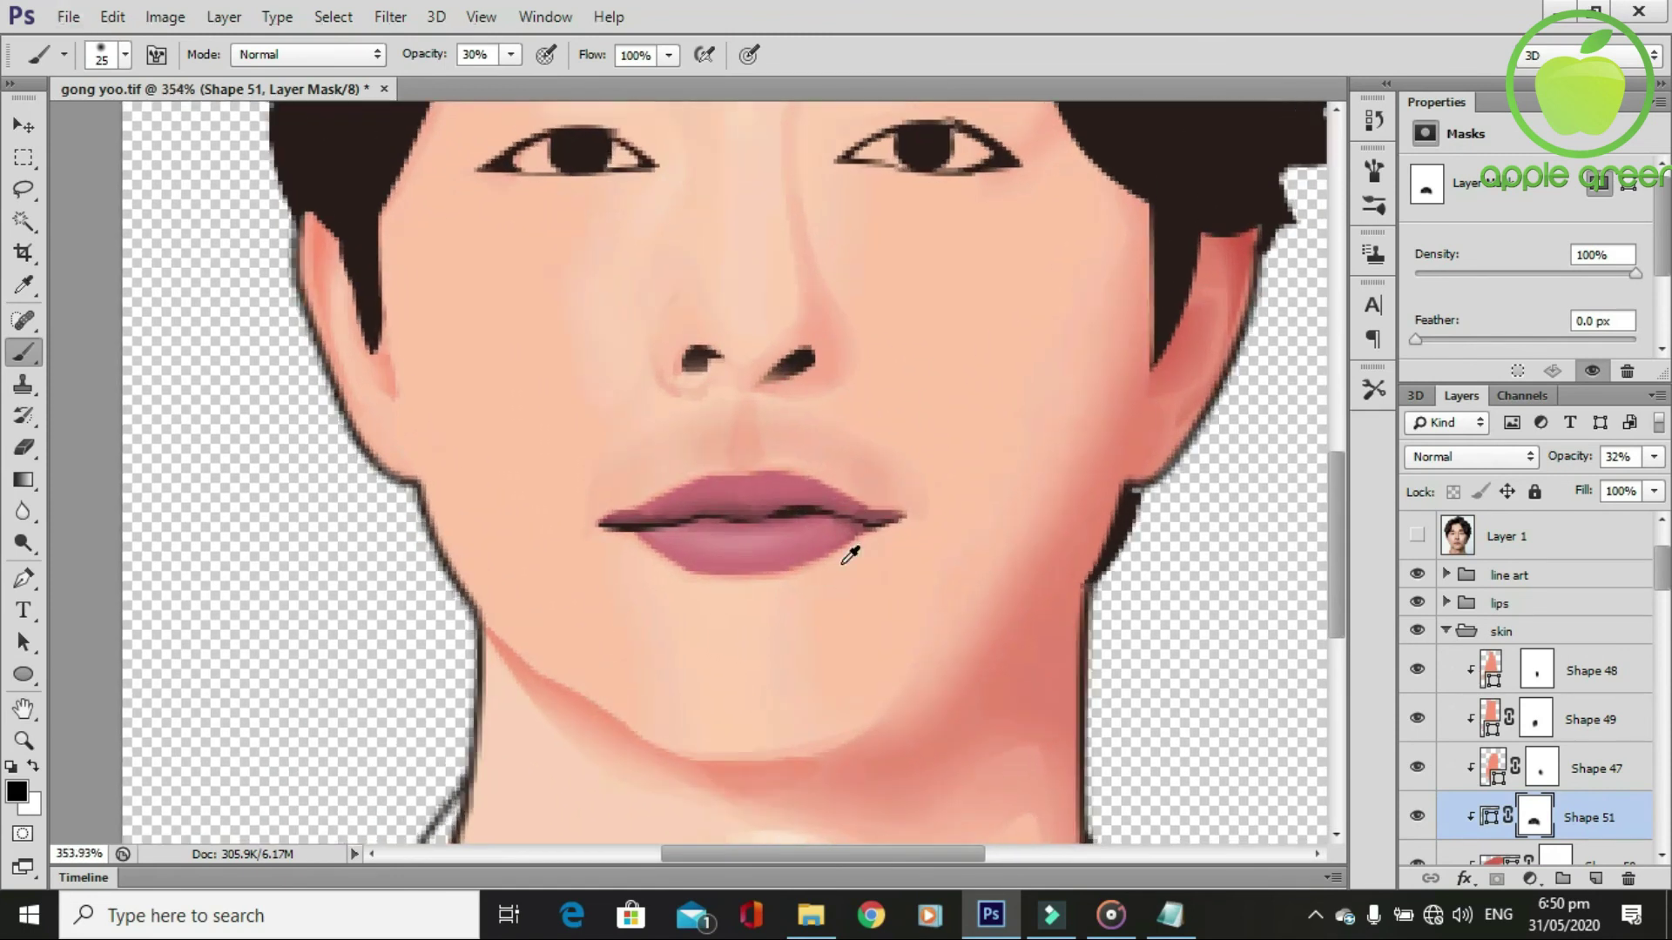
scroll(849, 474, "down", 1)
scroll(866, 444, "up", 1)
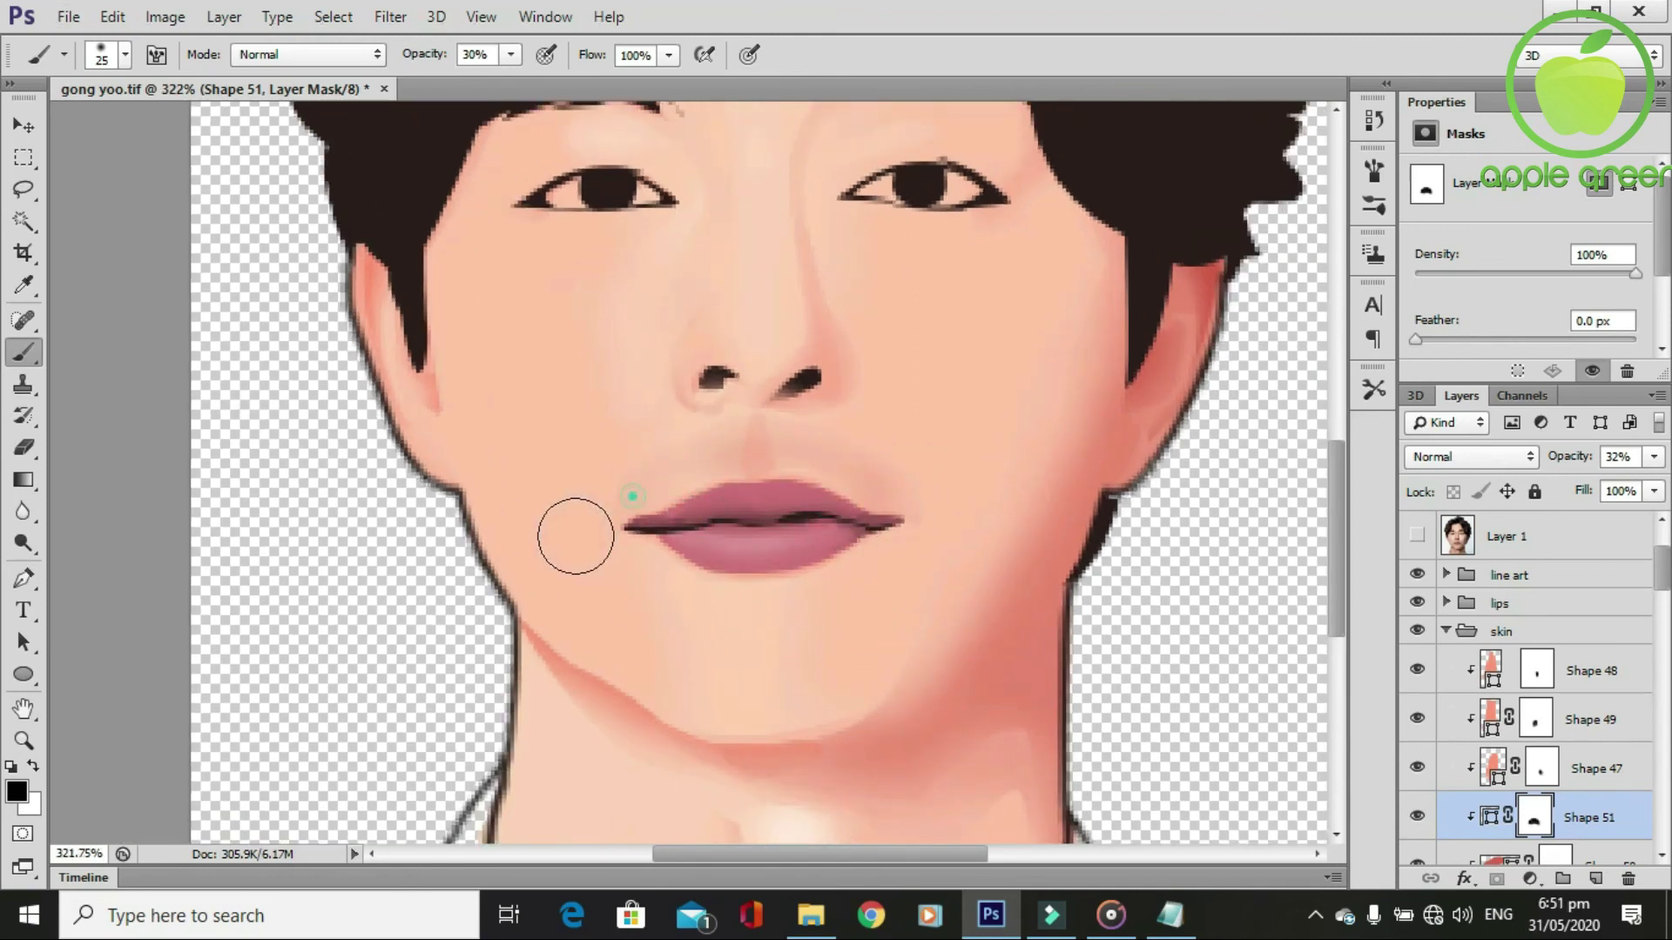
scroll(798, 621, "up", 1)
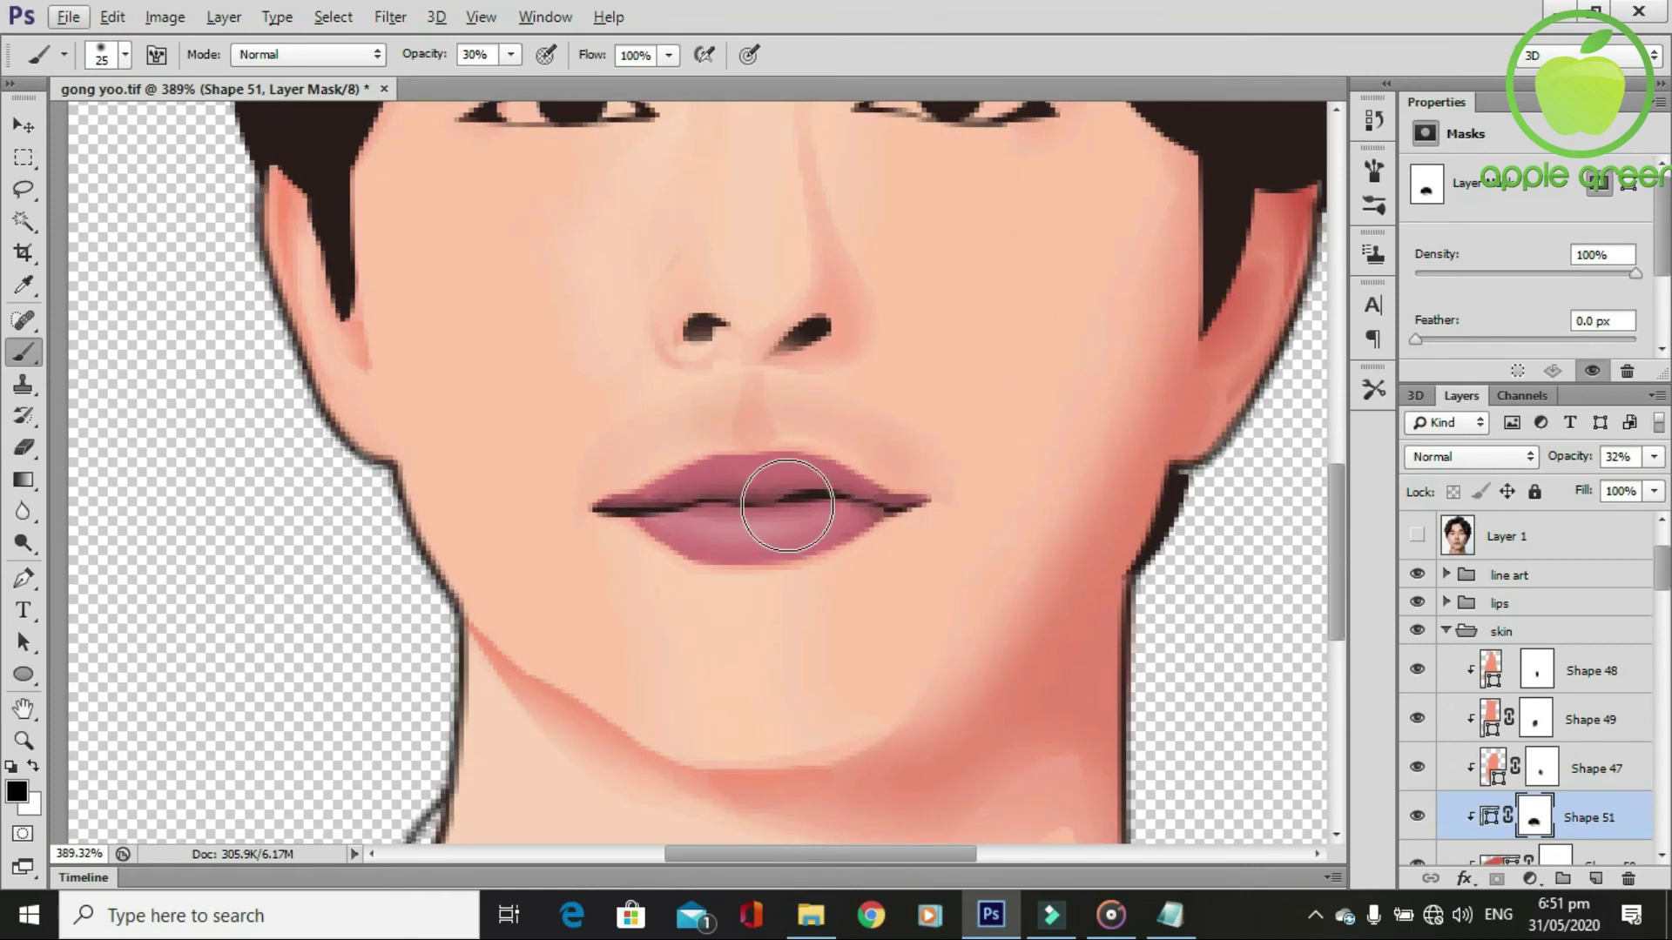
scroll(810, 488, "down", 1)
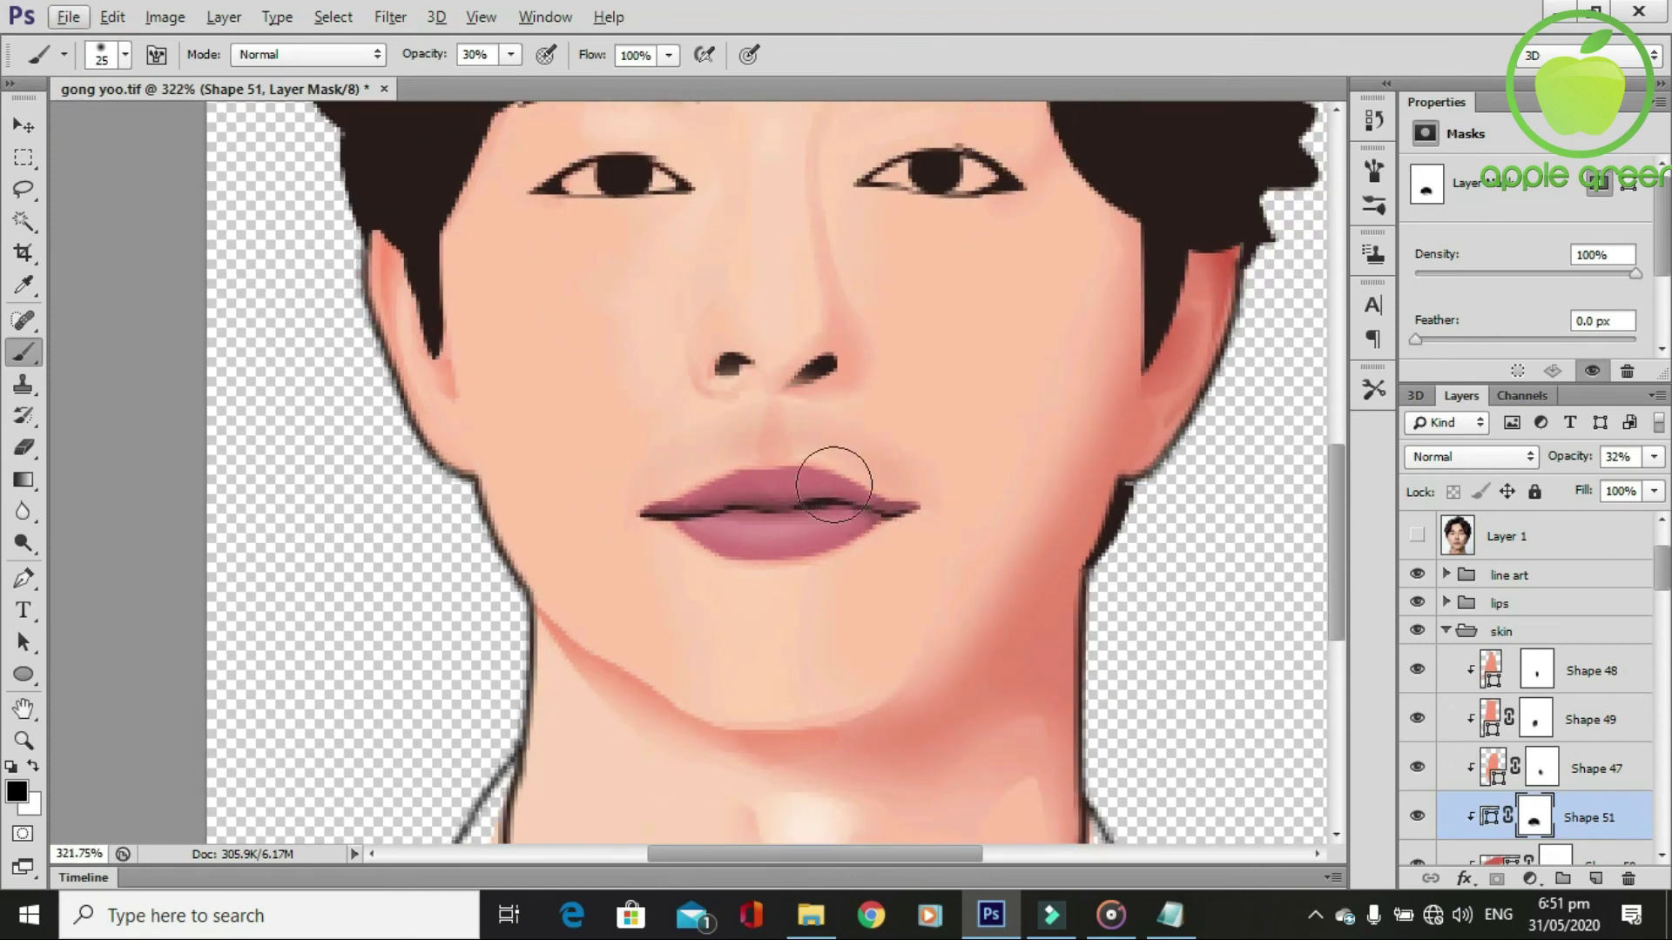
scroll(767, 522, "down", 1)
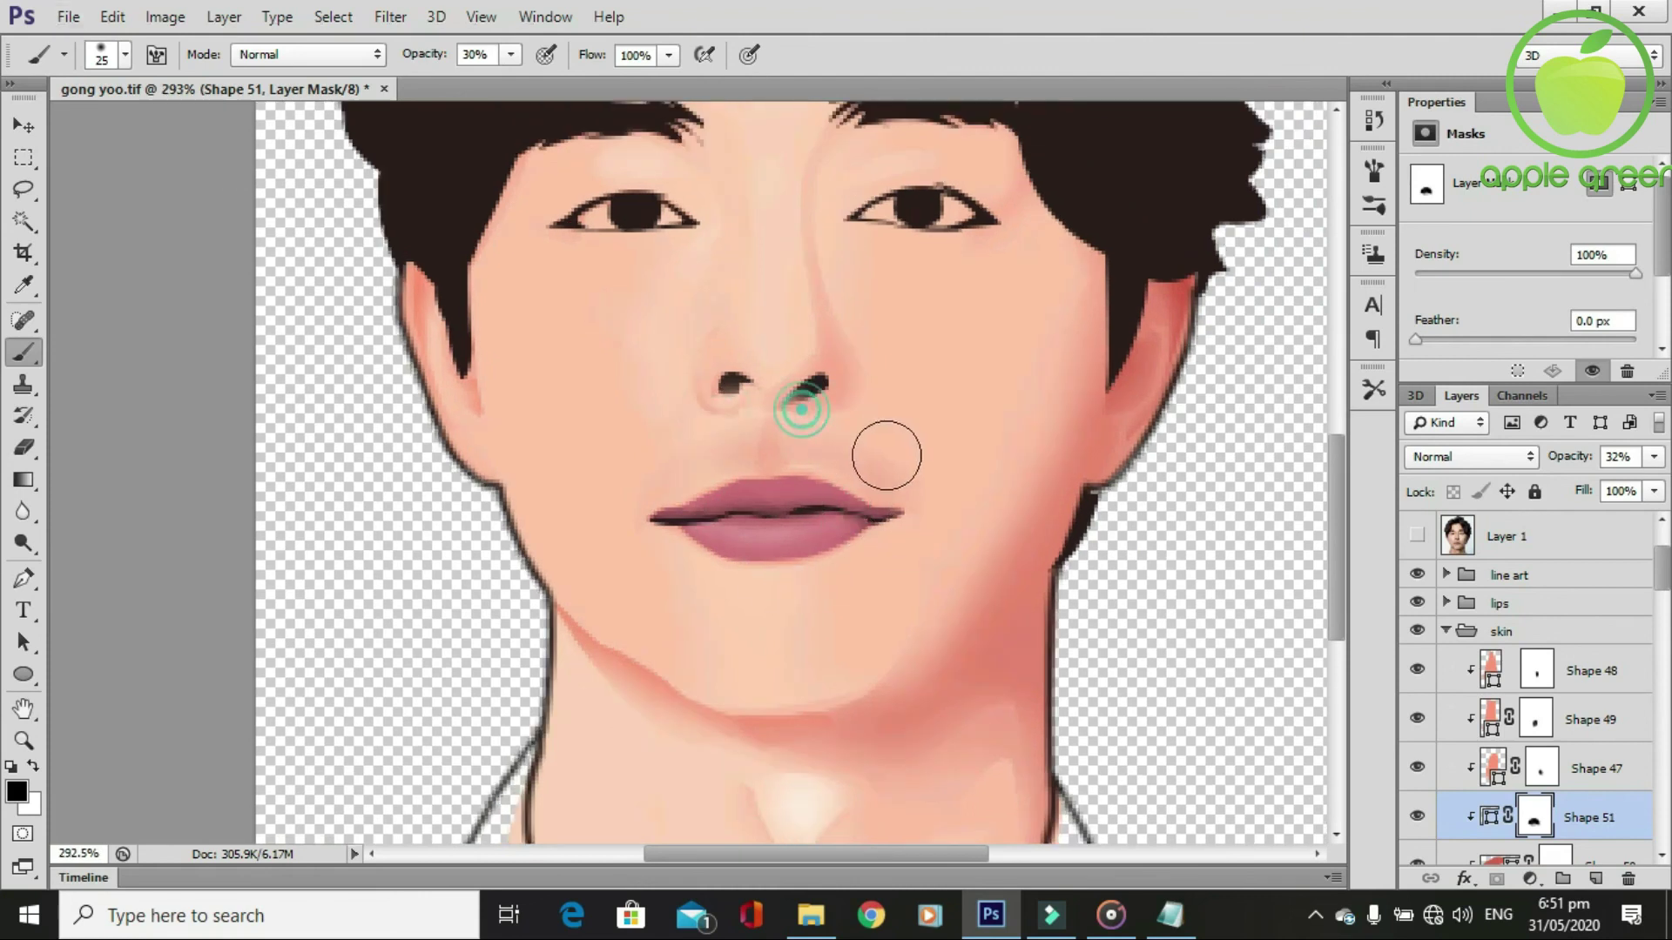
Lower Shape 48's opacity to 83%, then select Shape 47 to set its opacity to 81%.
scroll(843, 523, "down", 1)
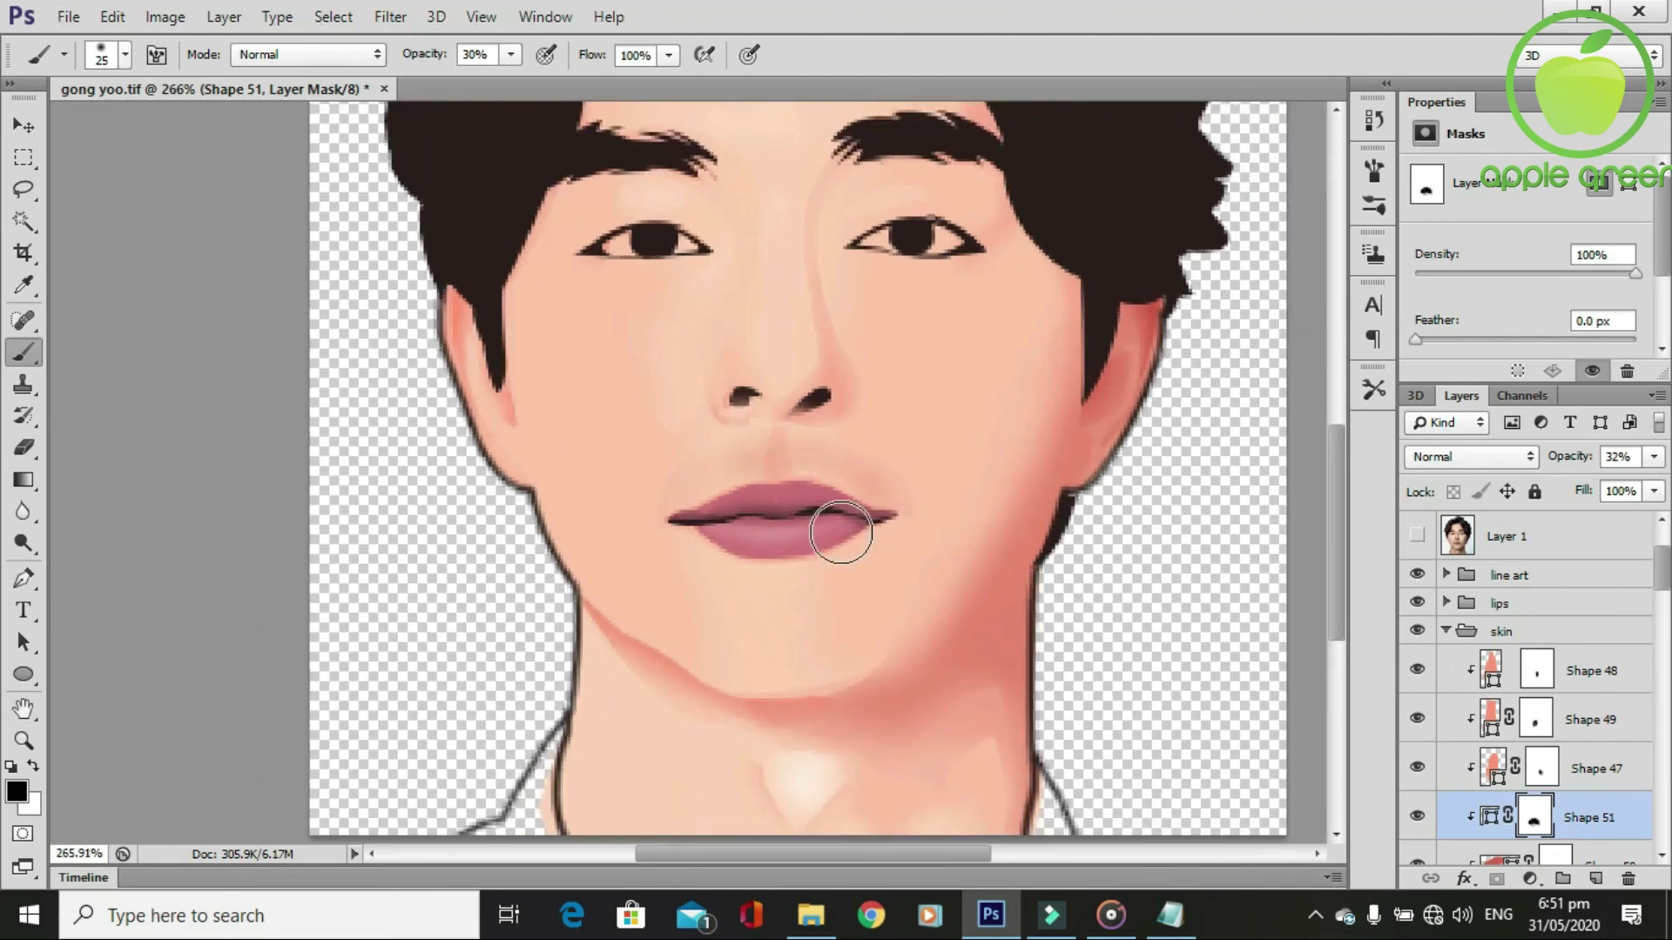
left_click(1616, 664)
left_click(1610, 721, "shift")
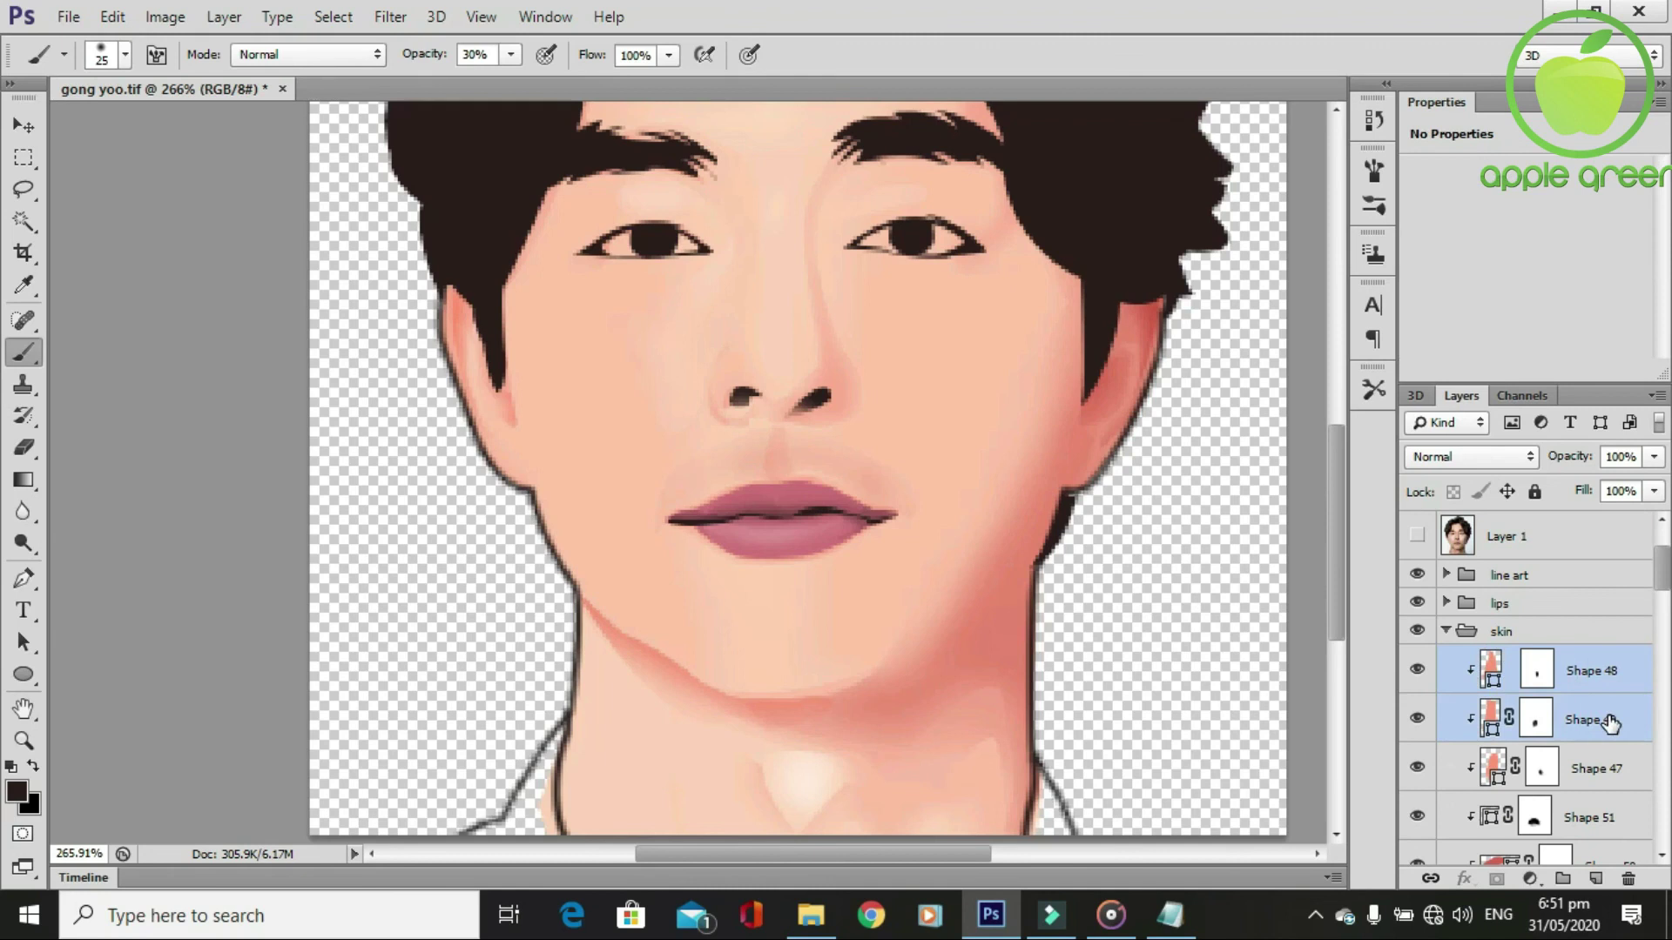
left_click(1616, 679)
left_click(1654, 456)
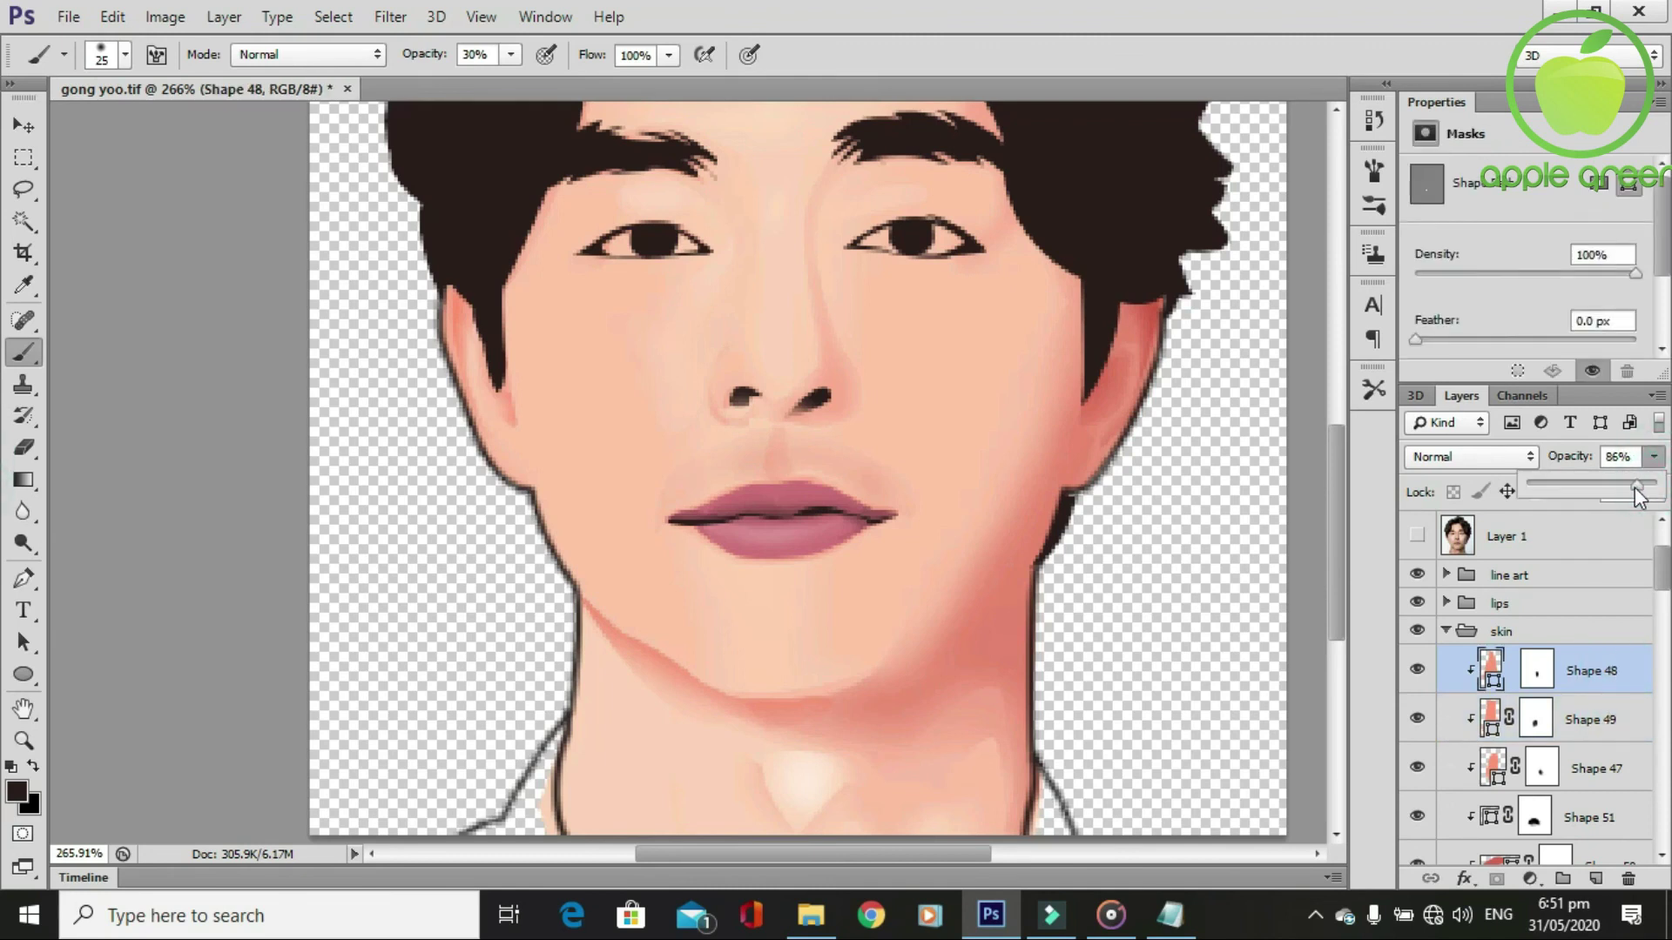
left_click_drag(1640, 496, 1638, 496)
left_click(1604, 721)
left_click(1653, 456)
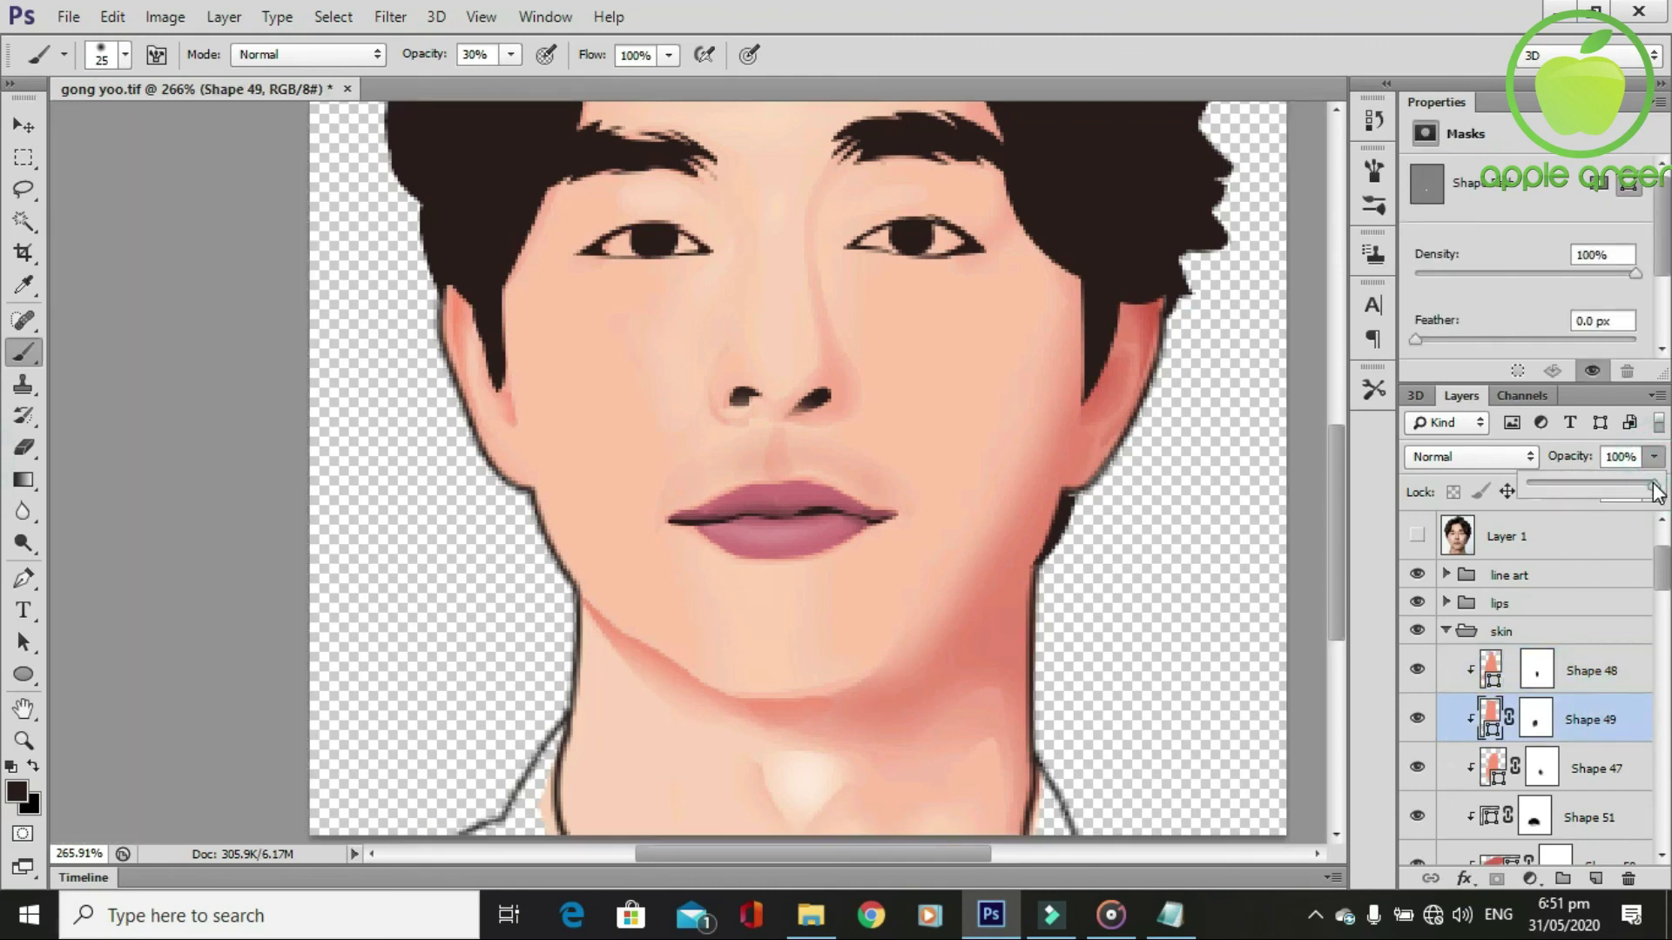
left_click(1606, 771)
left_click(1653, 456)
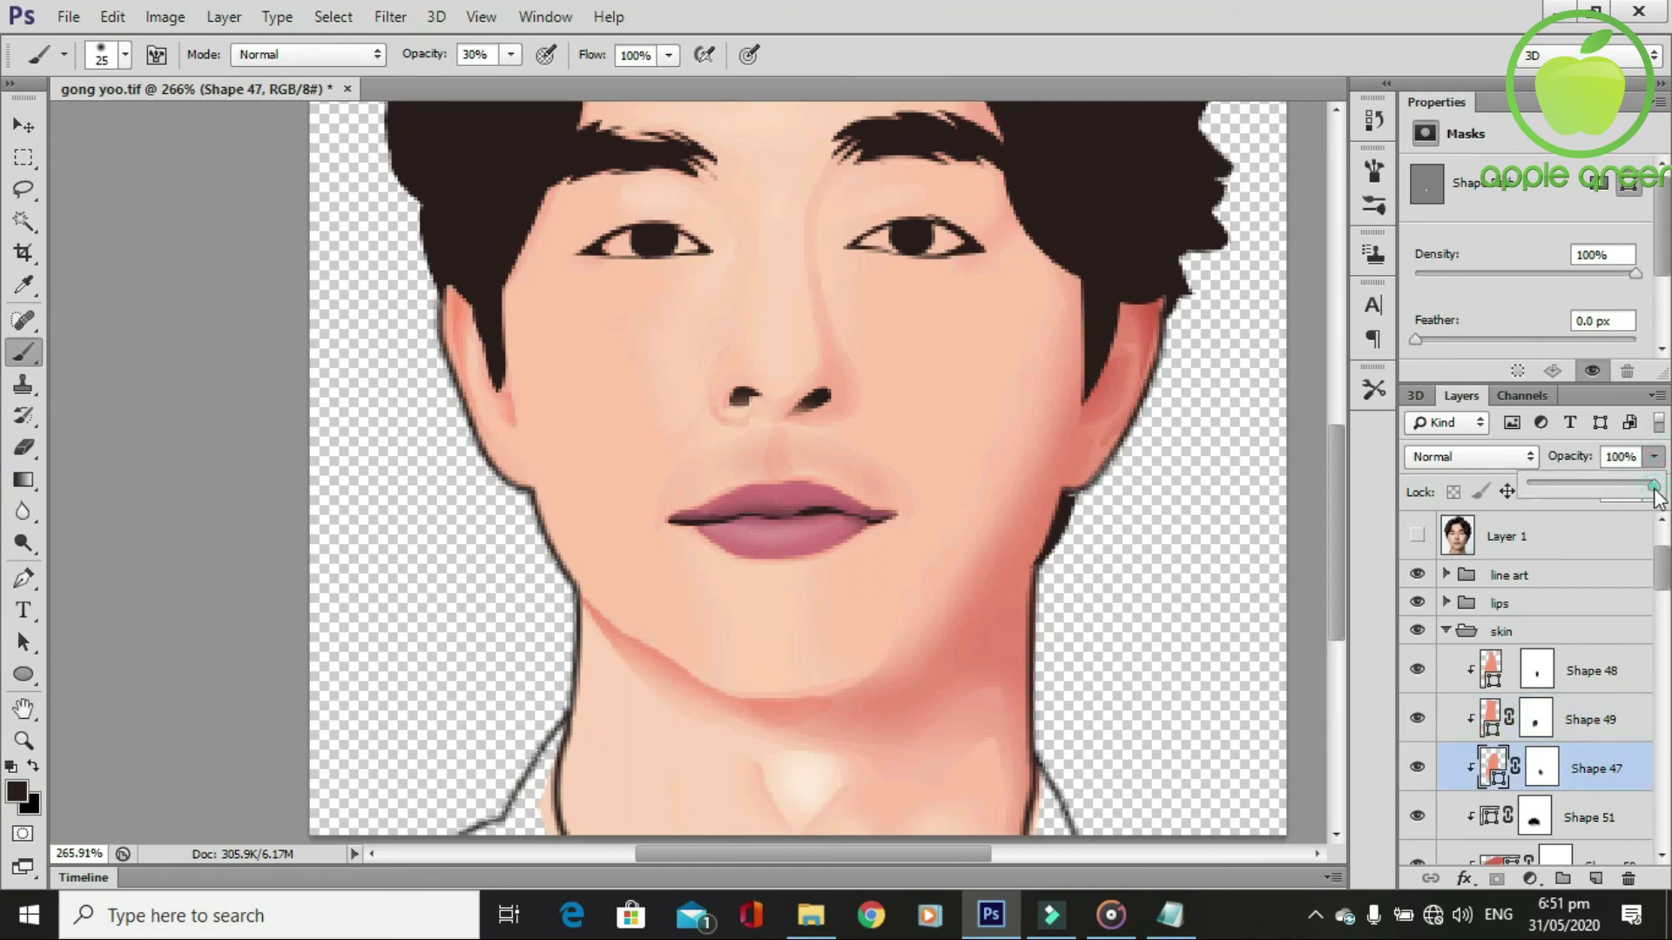
scroll(737, 629, "down", 2)
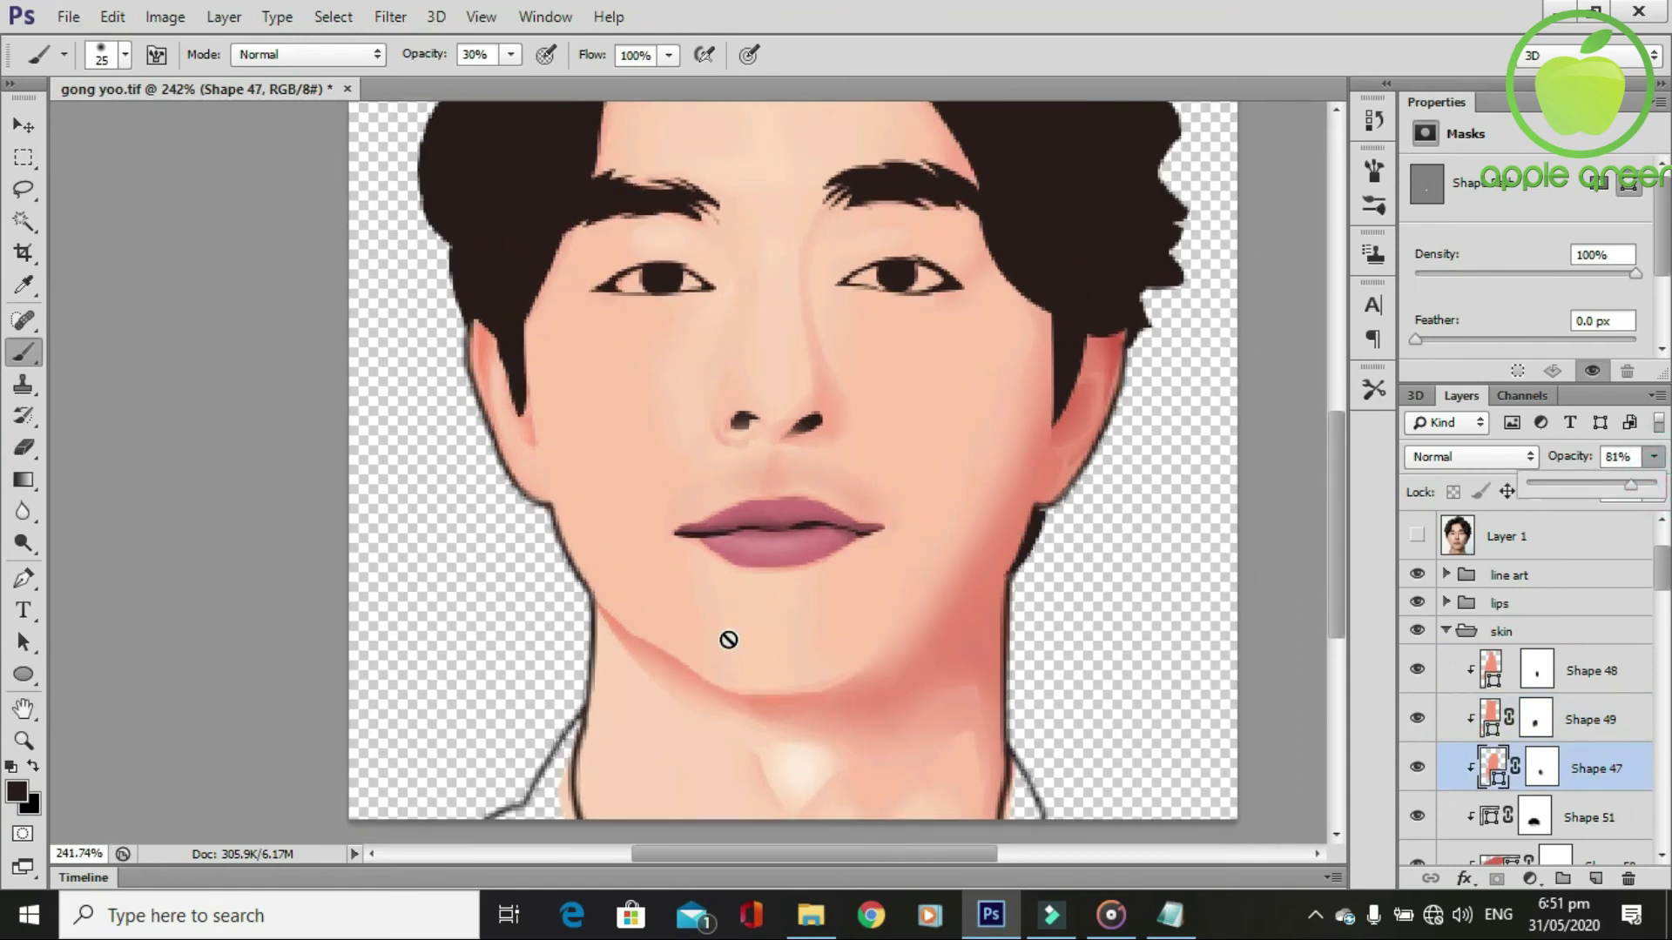
Show the reference photo and begin a new pen shape on the chin below the lower lip.
left_click(1417, 535)
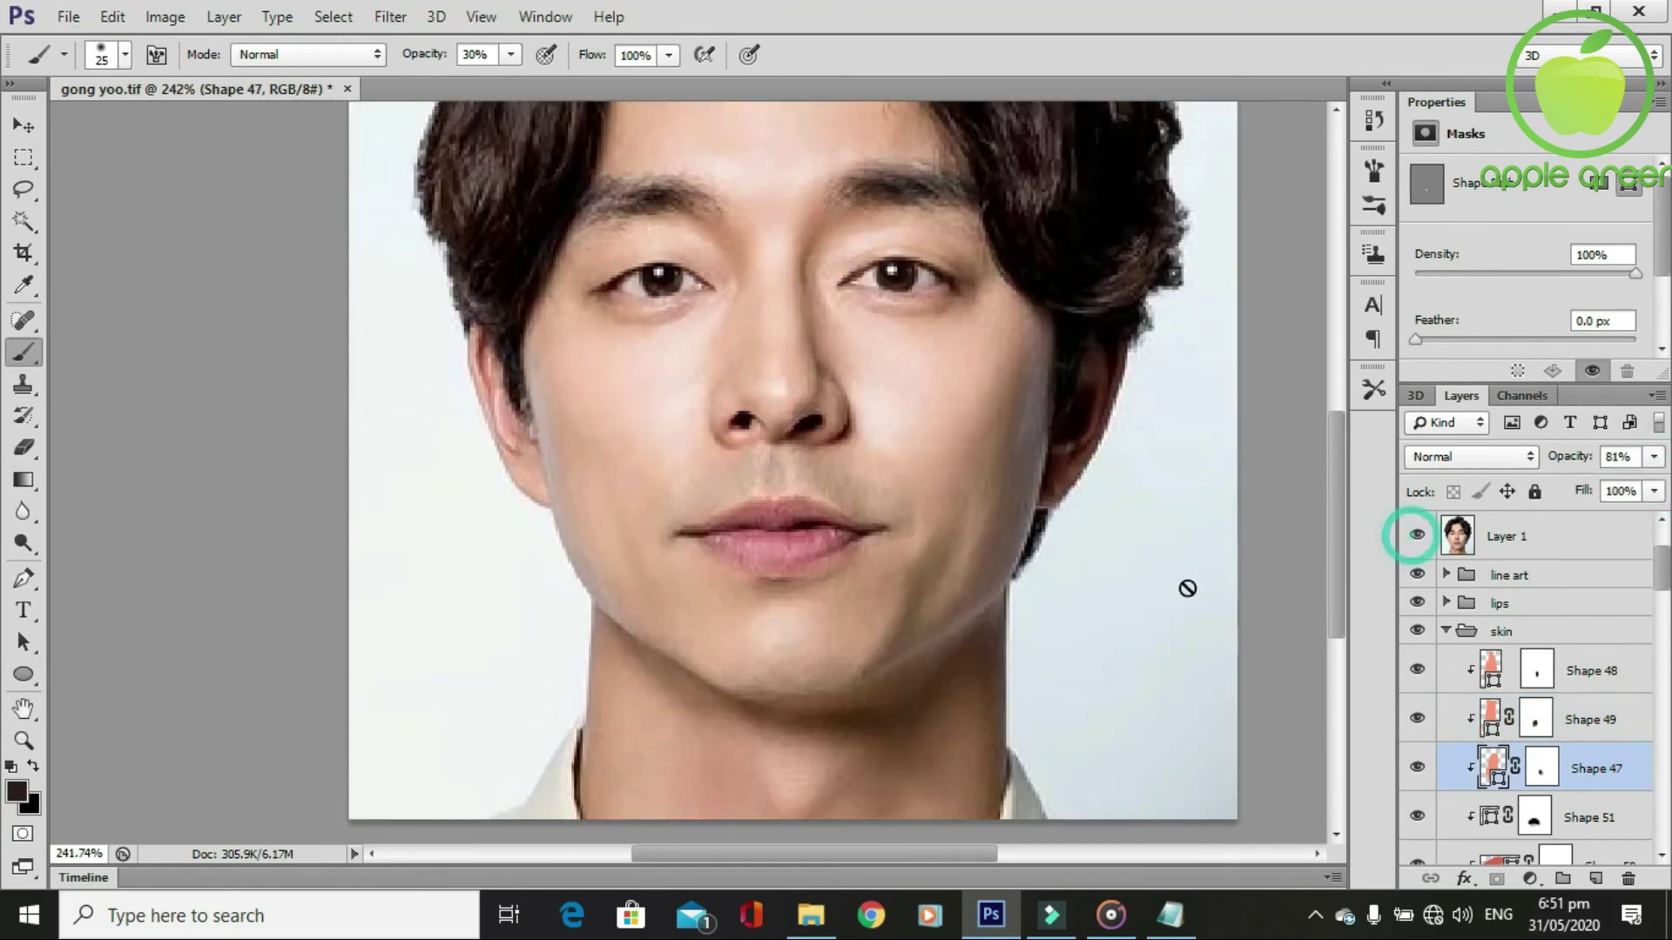
scroll(851, 672, "up", 2)
key("p")
left_click(1607, 679)
scroll(772, 685, "up", 2)
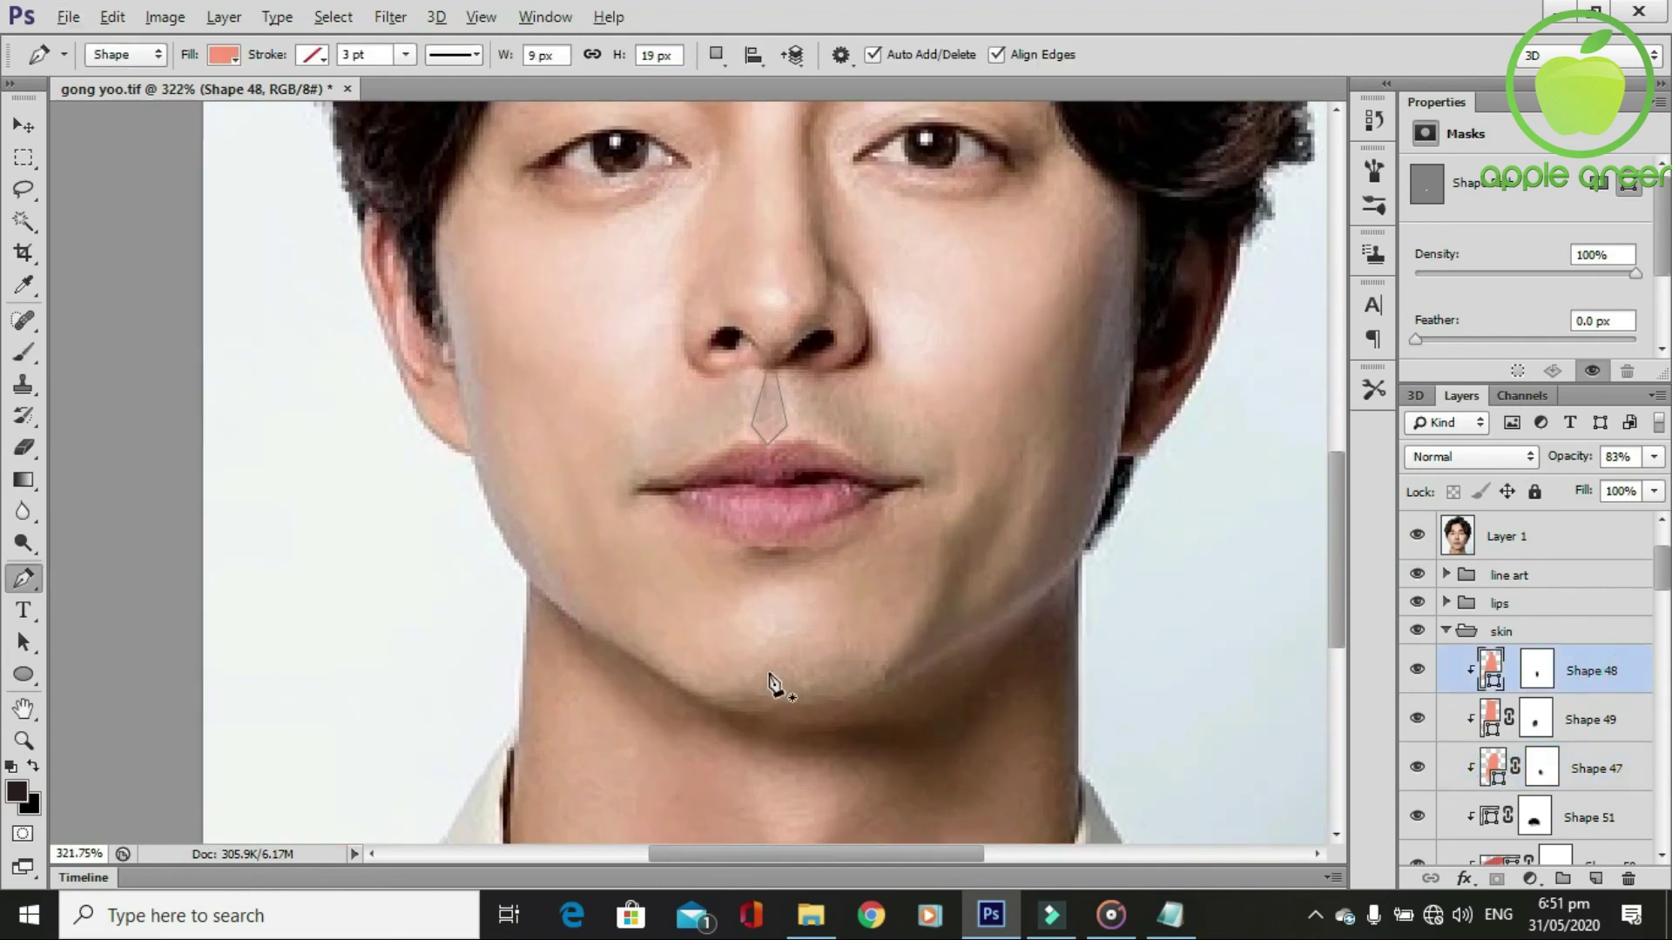
mouse_move(715, 549)
left_mouse_down()
mouse_move(830, 557)
mouse_move(713, 582)
left_mouse_up()
left_click(810, 549)
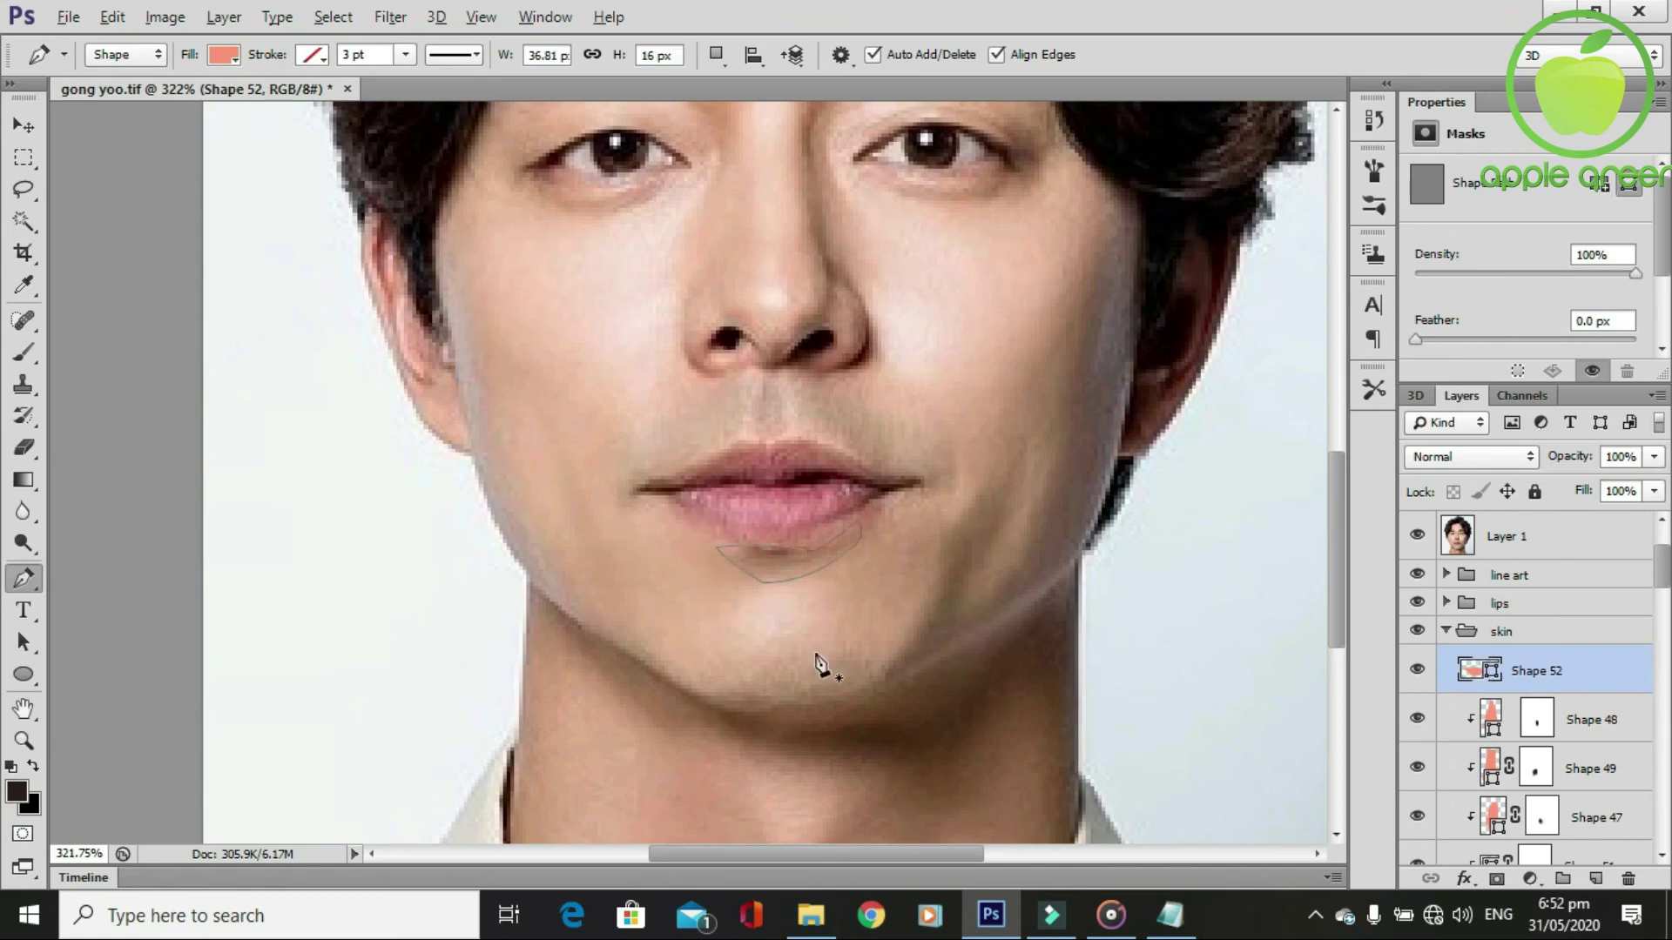
Hide the reference photo and recolour the chin shape to the darker orange fb936e.
scroll(816, 663, "down", 2)
left_click(1417, 535)
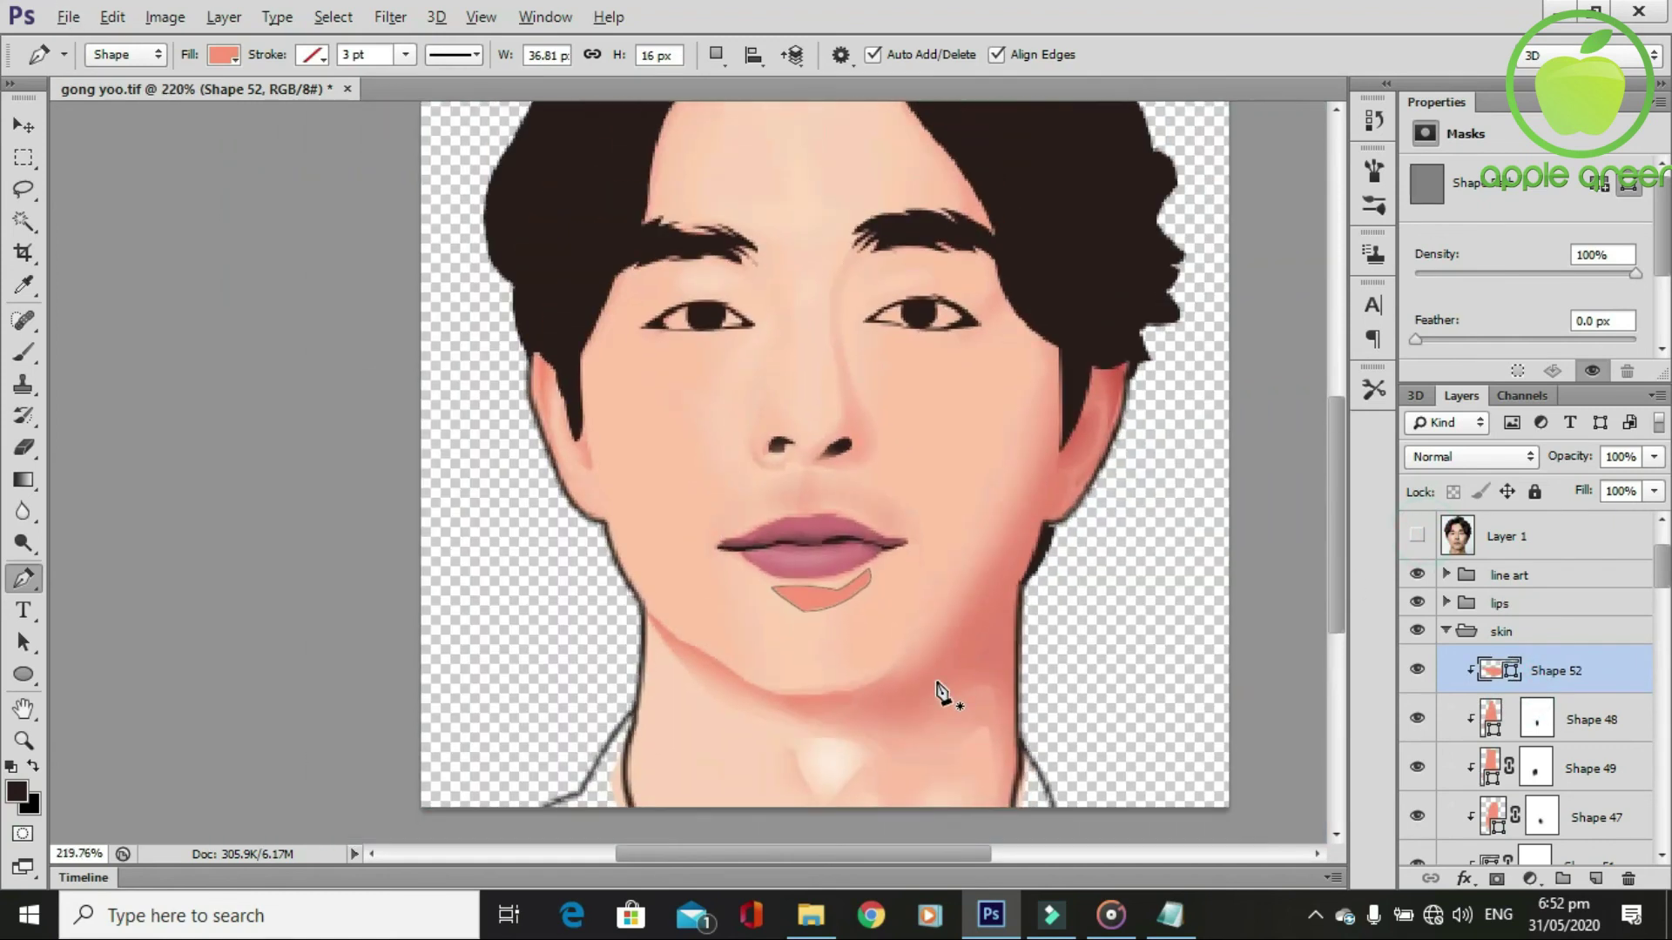
scroll(940, 692, "up", 1)
scroll(944, 701, "up", 1)
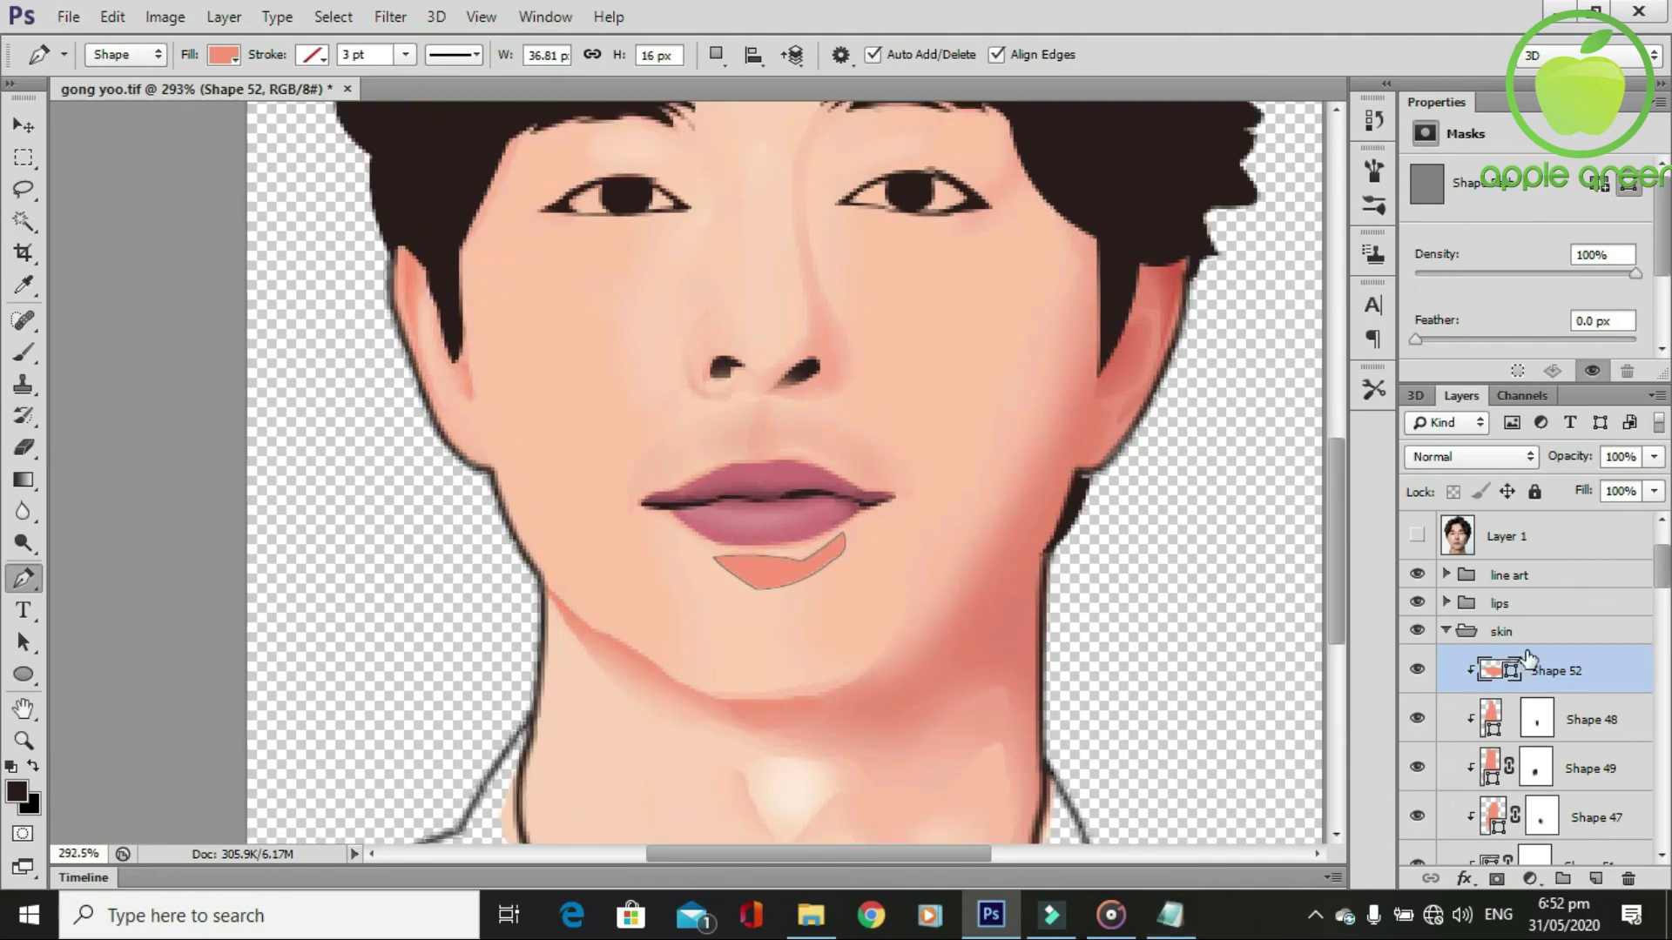
double_click(1506, 675)
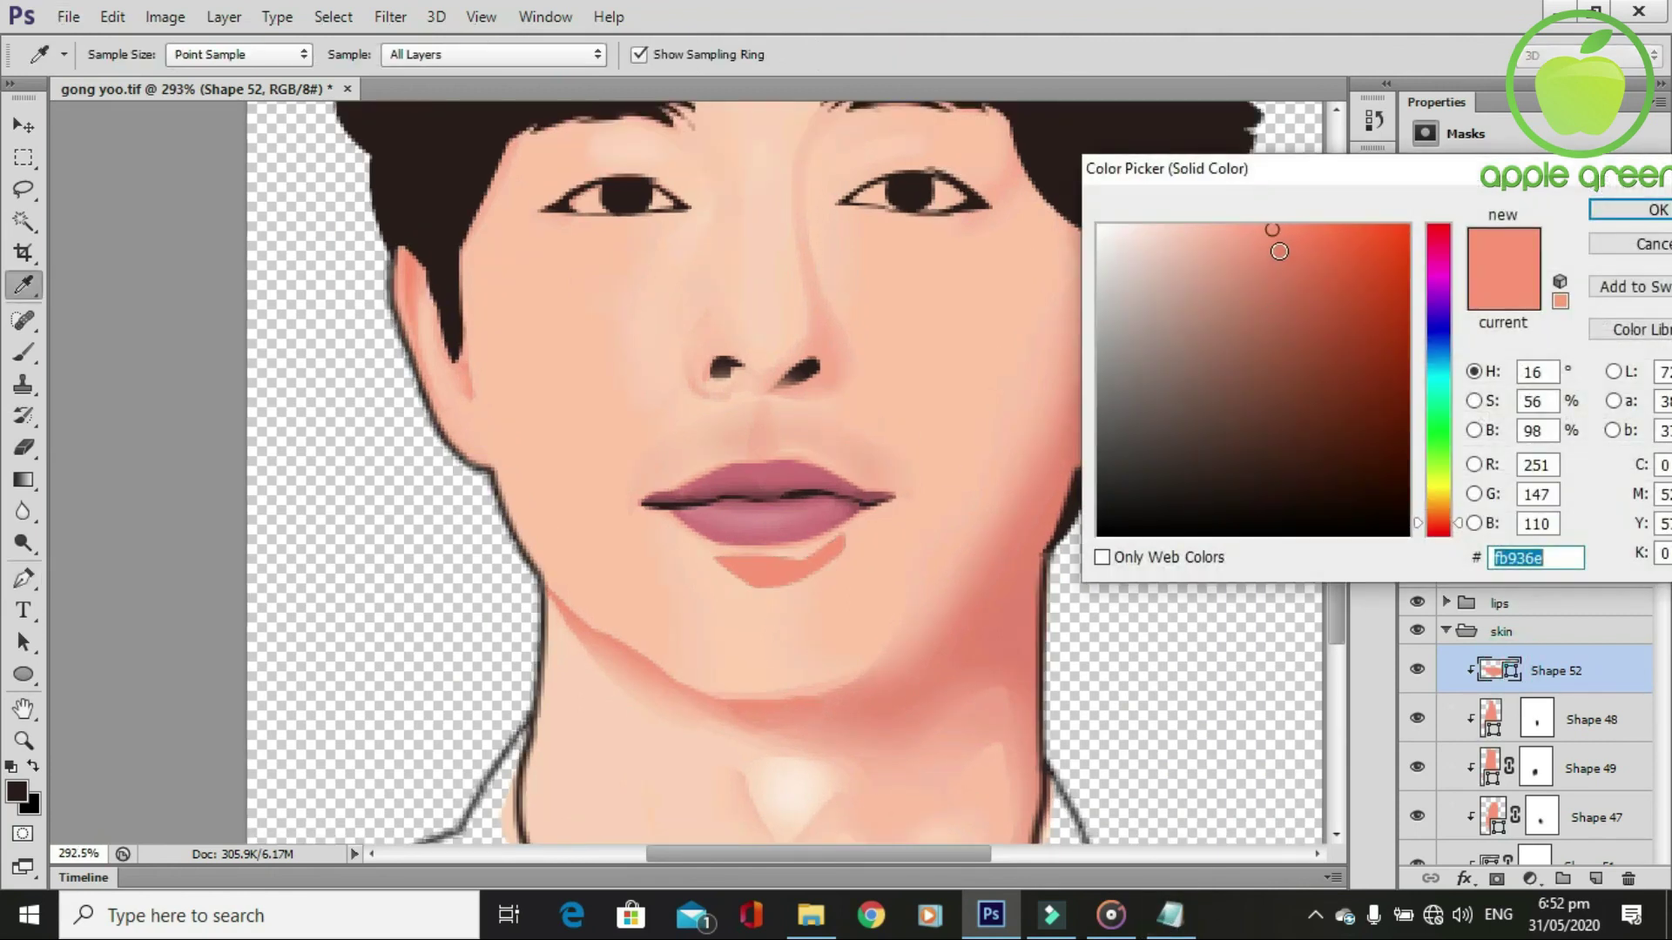
left_click(1280, 253)
left_click(1623, 210)
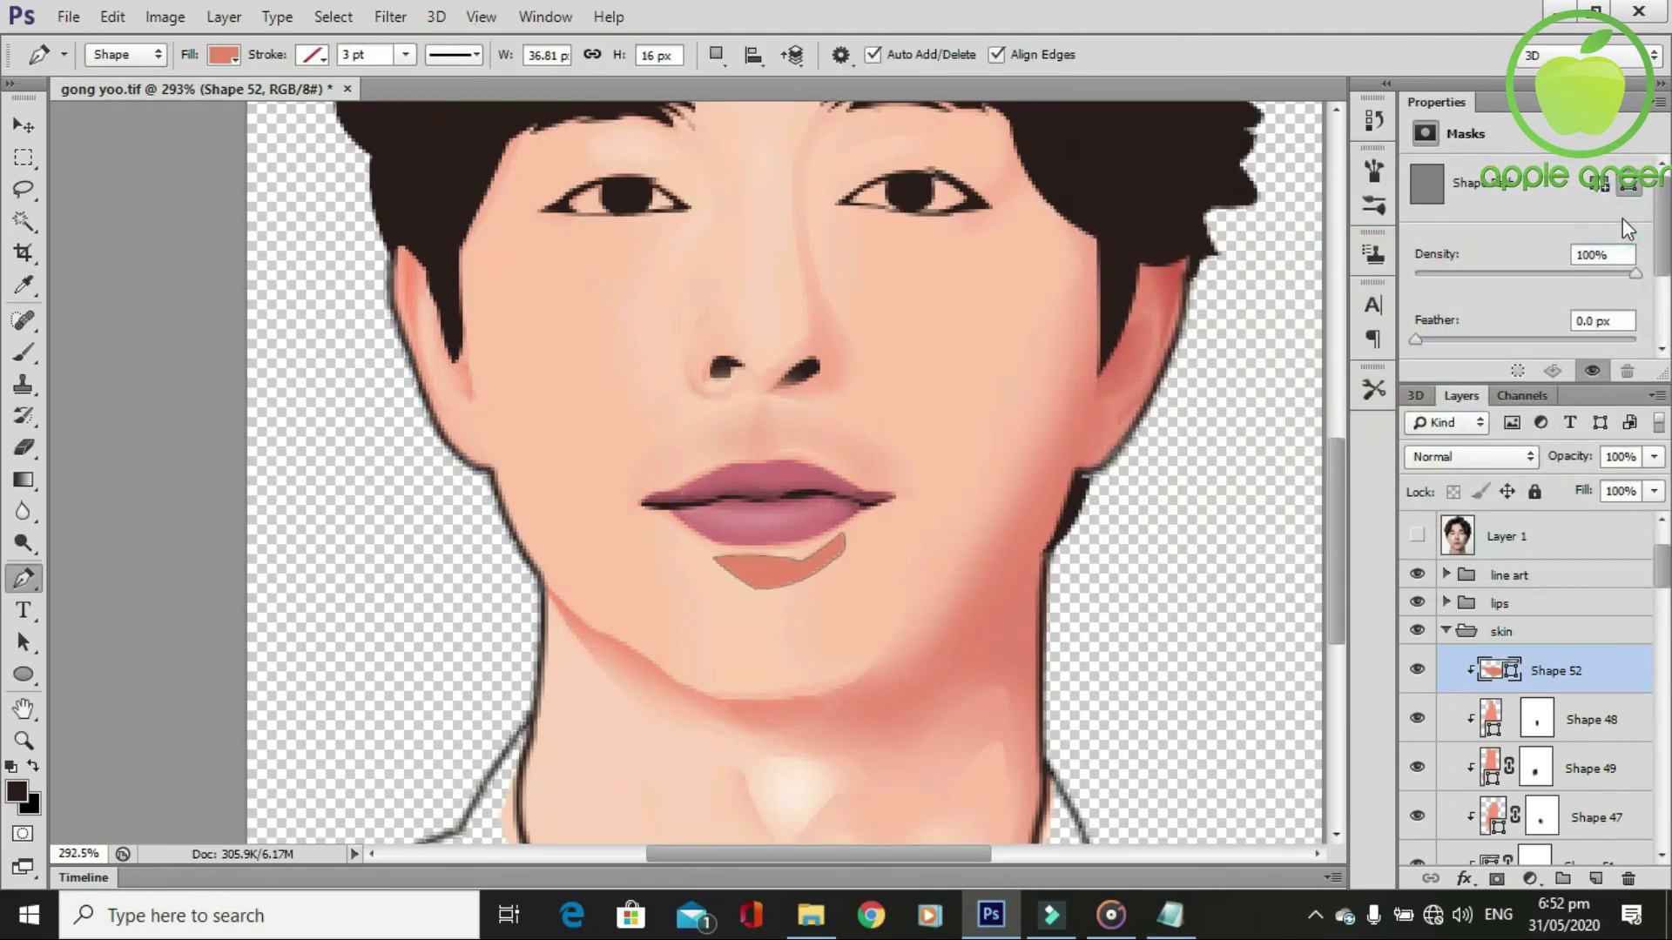
Add a layer mask to the chin shape, brush its edge away under the lip, and show the photo again.
left_click(1498, 879)
key("b")
left_click_drag(838, 575, 721, 586)
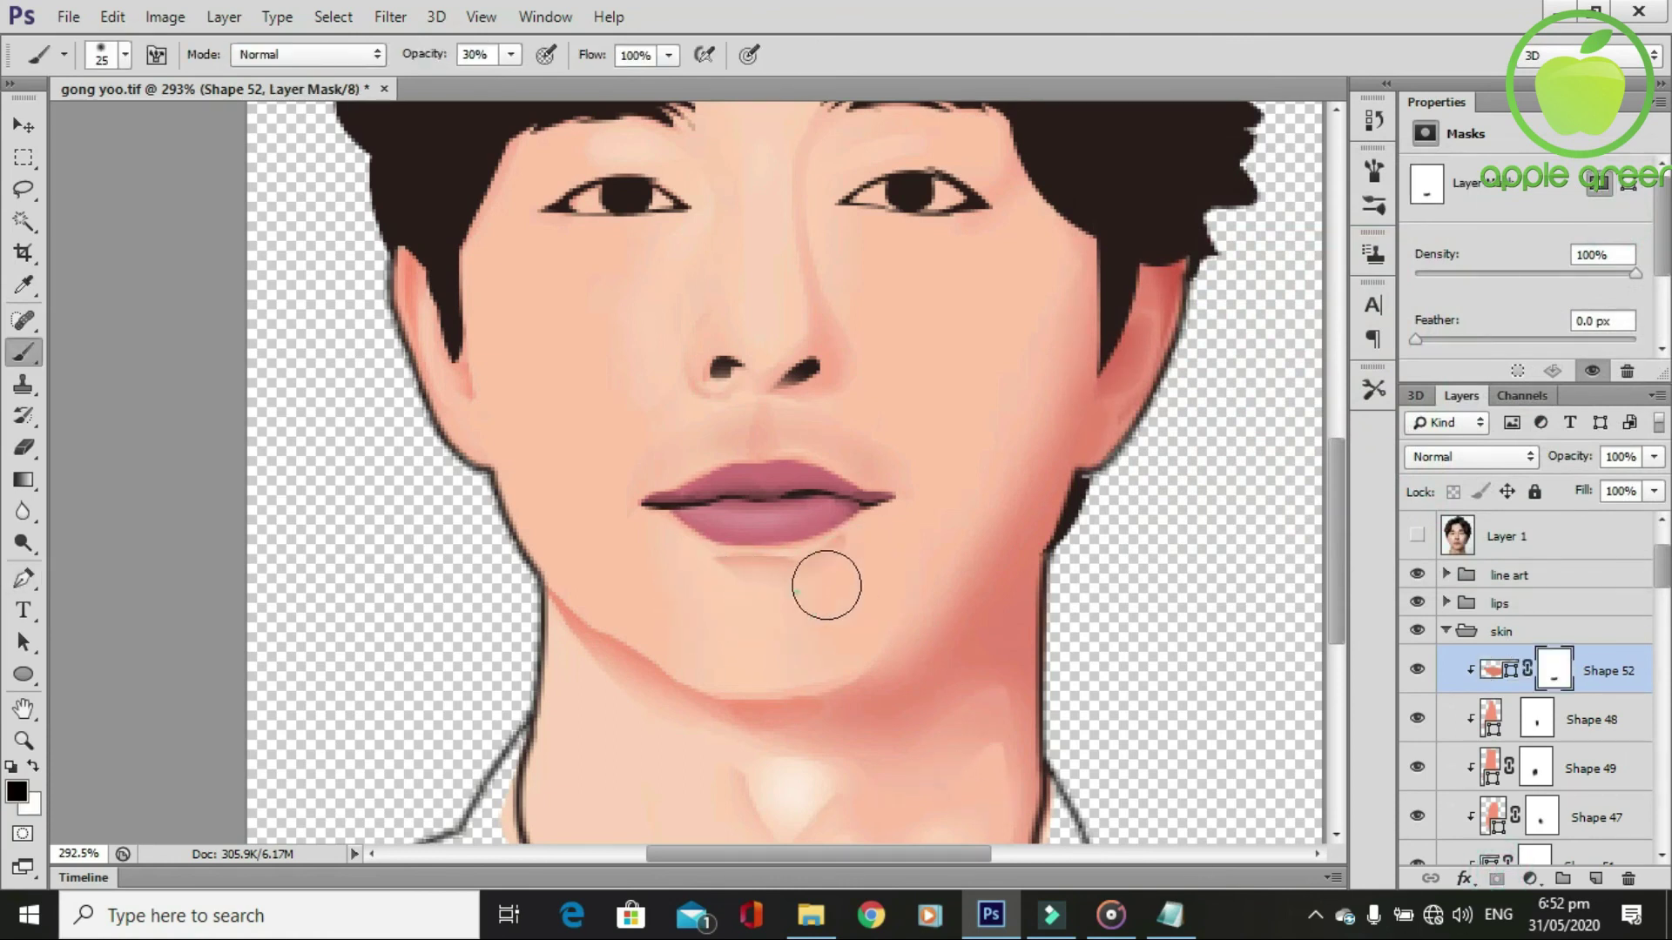
left_click(1416, 536)
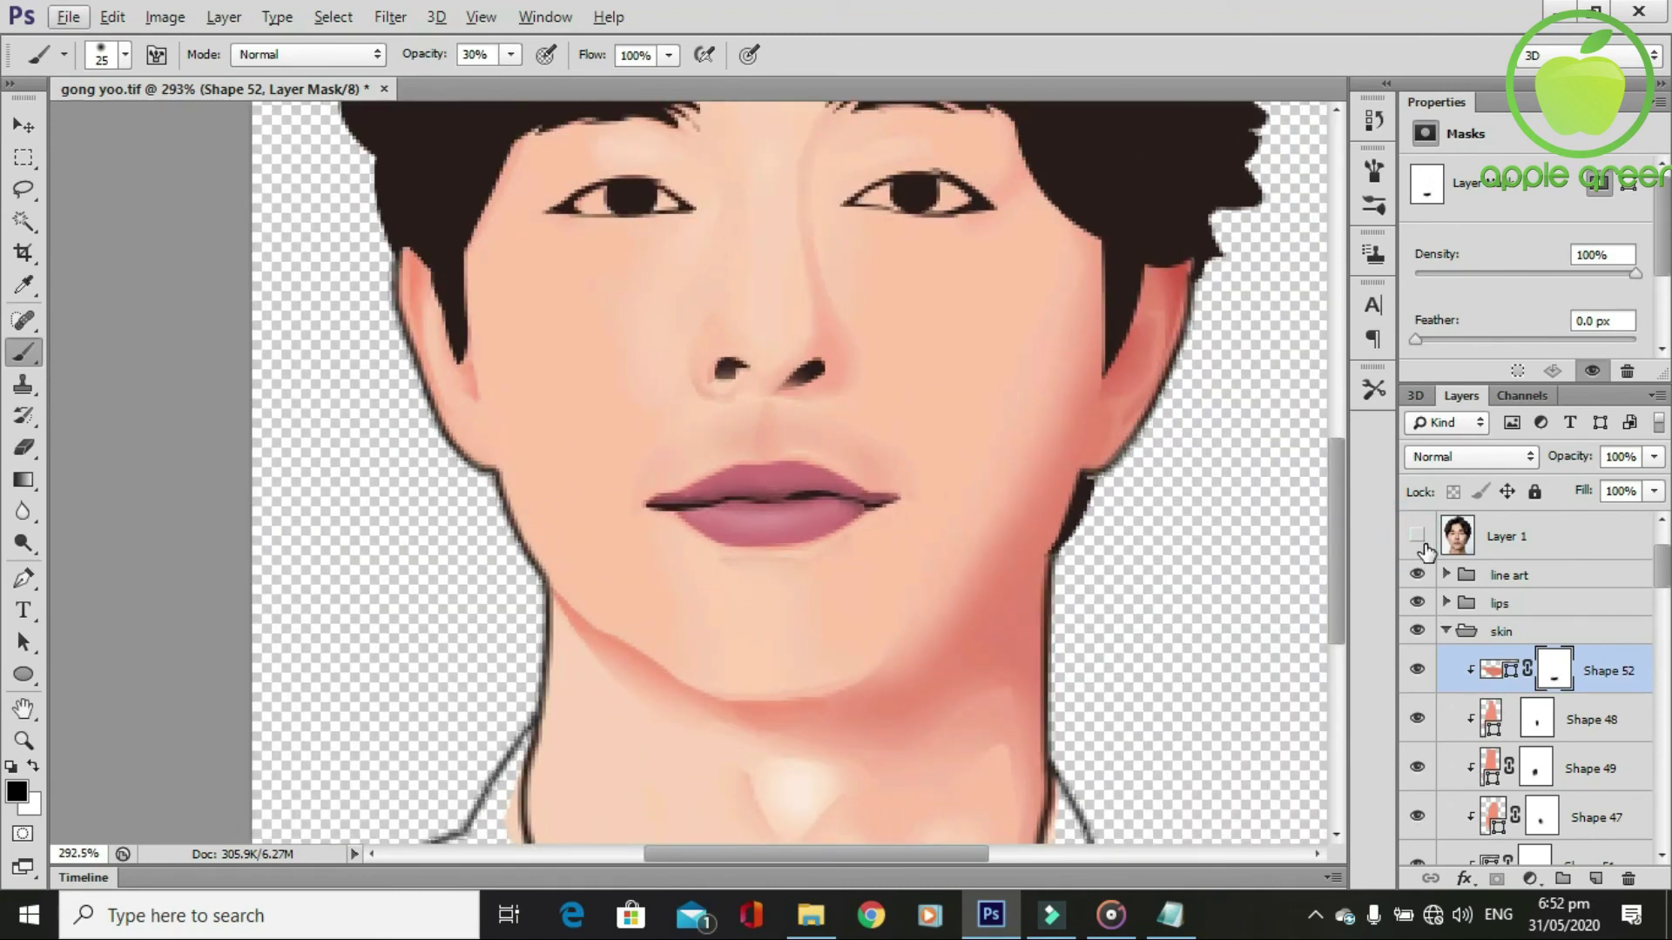
left_click(1417, 537)
scroll(784, 670, "up", 1)
Trace a new shading shape under the lower lip and hide the reference photo.
key("p")
left_click(718, 535)
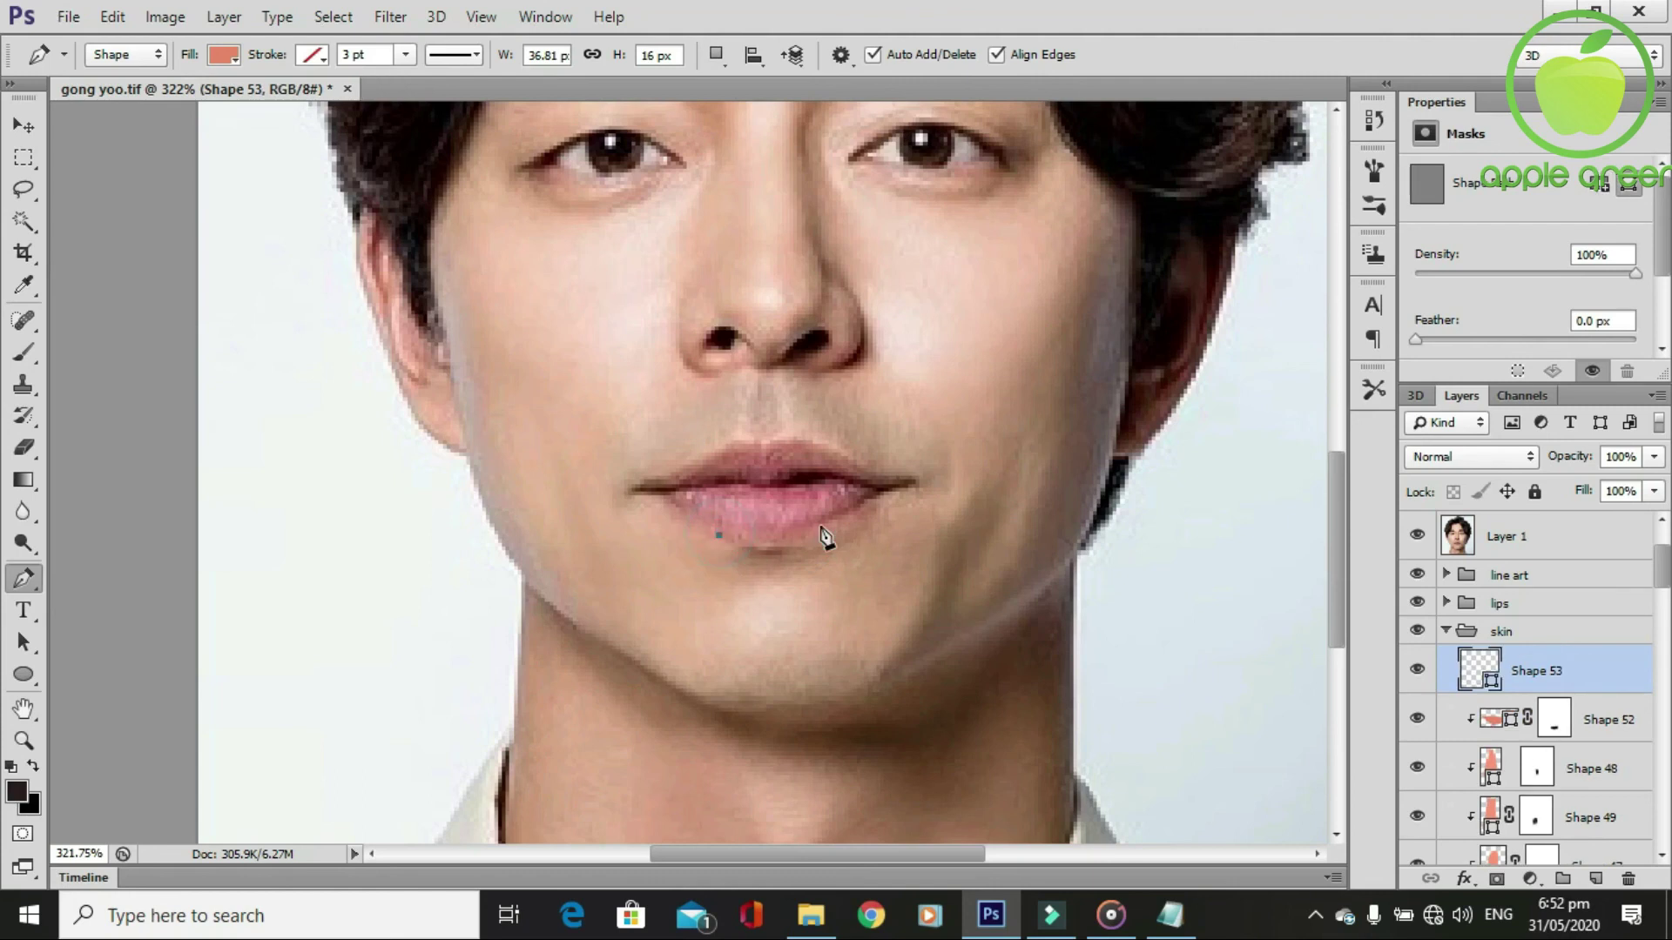
left_click_drag(826, 527, 854, 492)
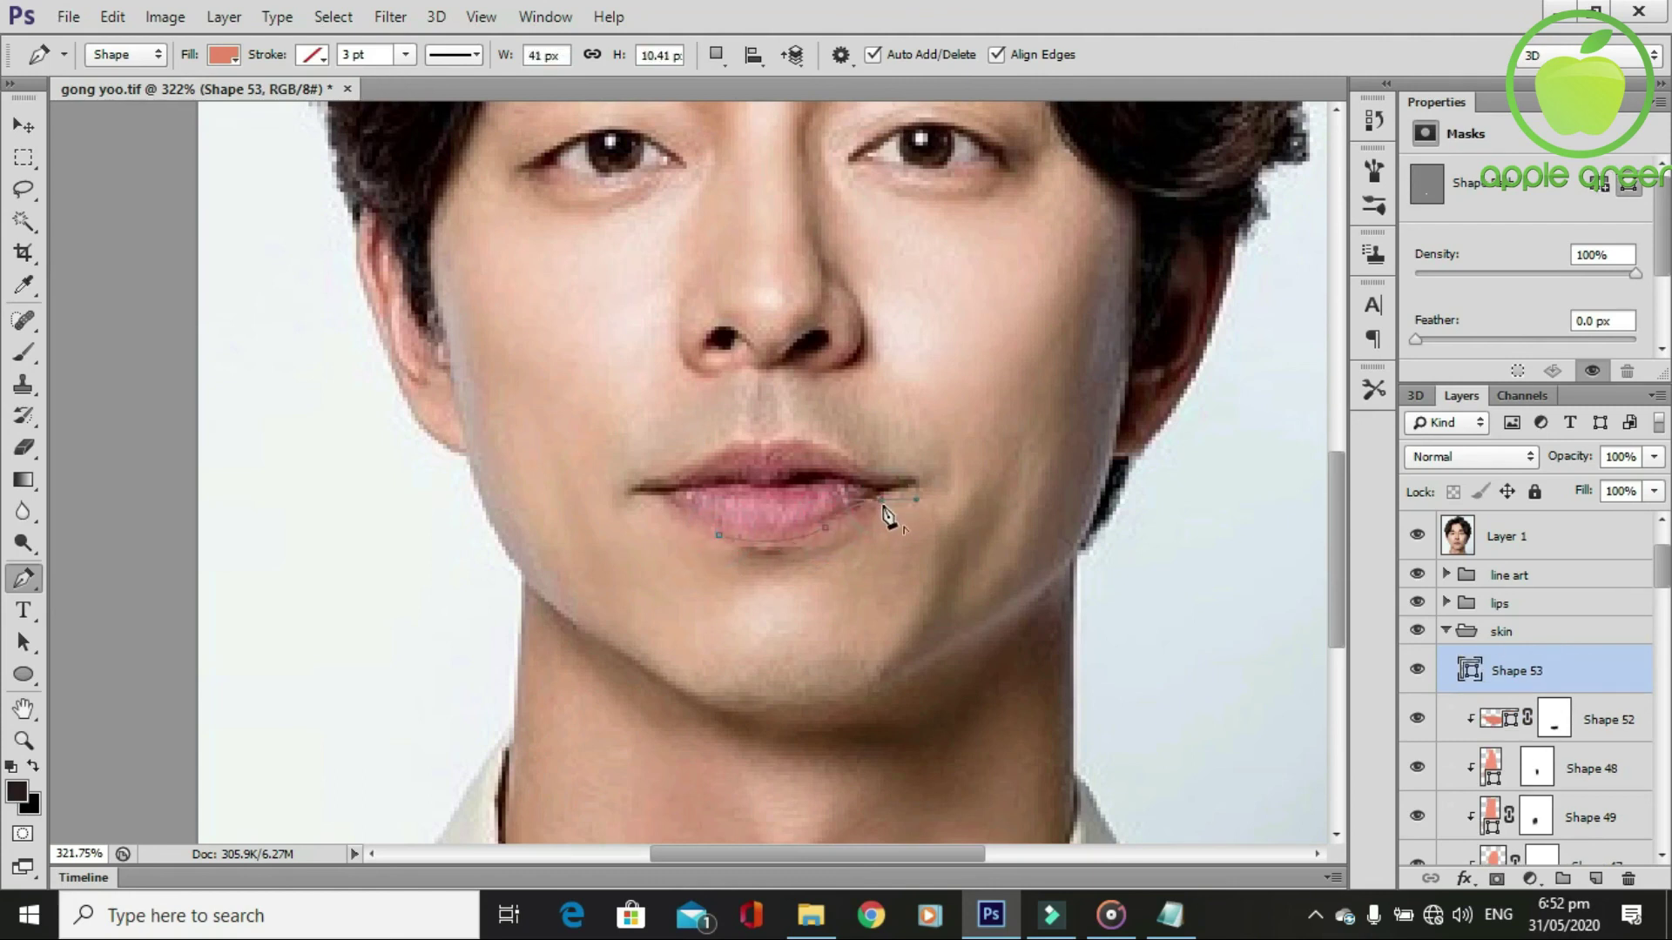
left_click(786, 570)
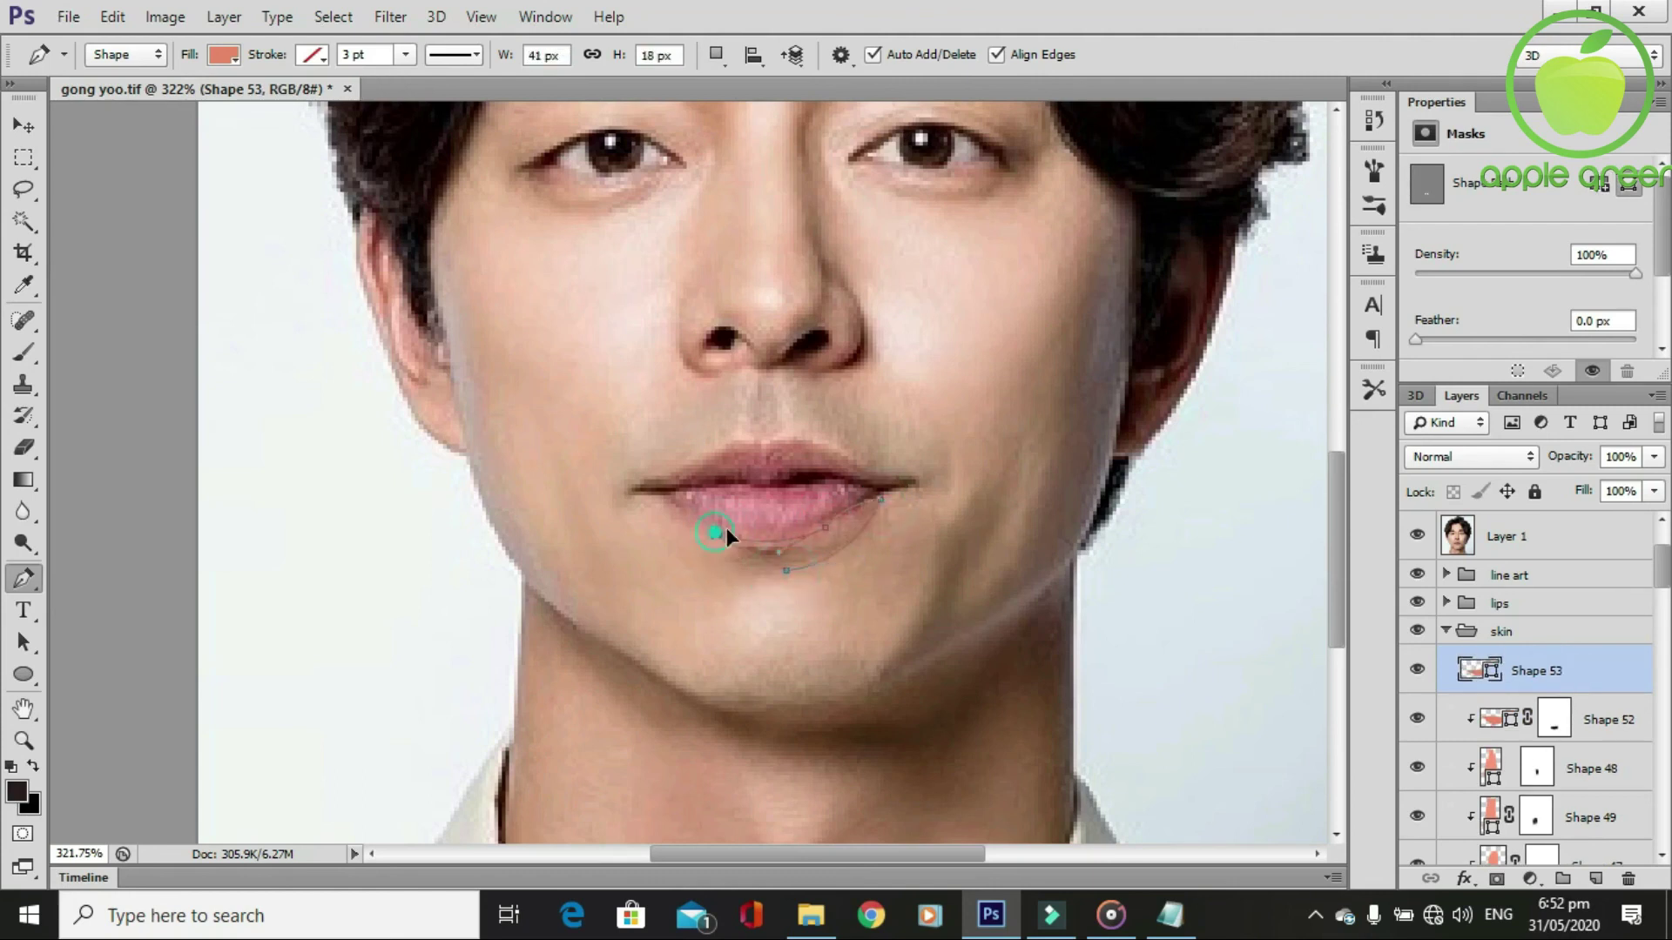
left_click(1418, 536)
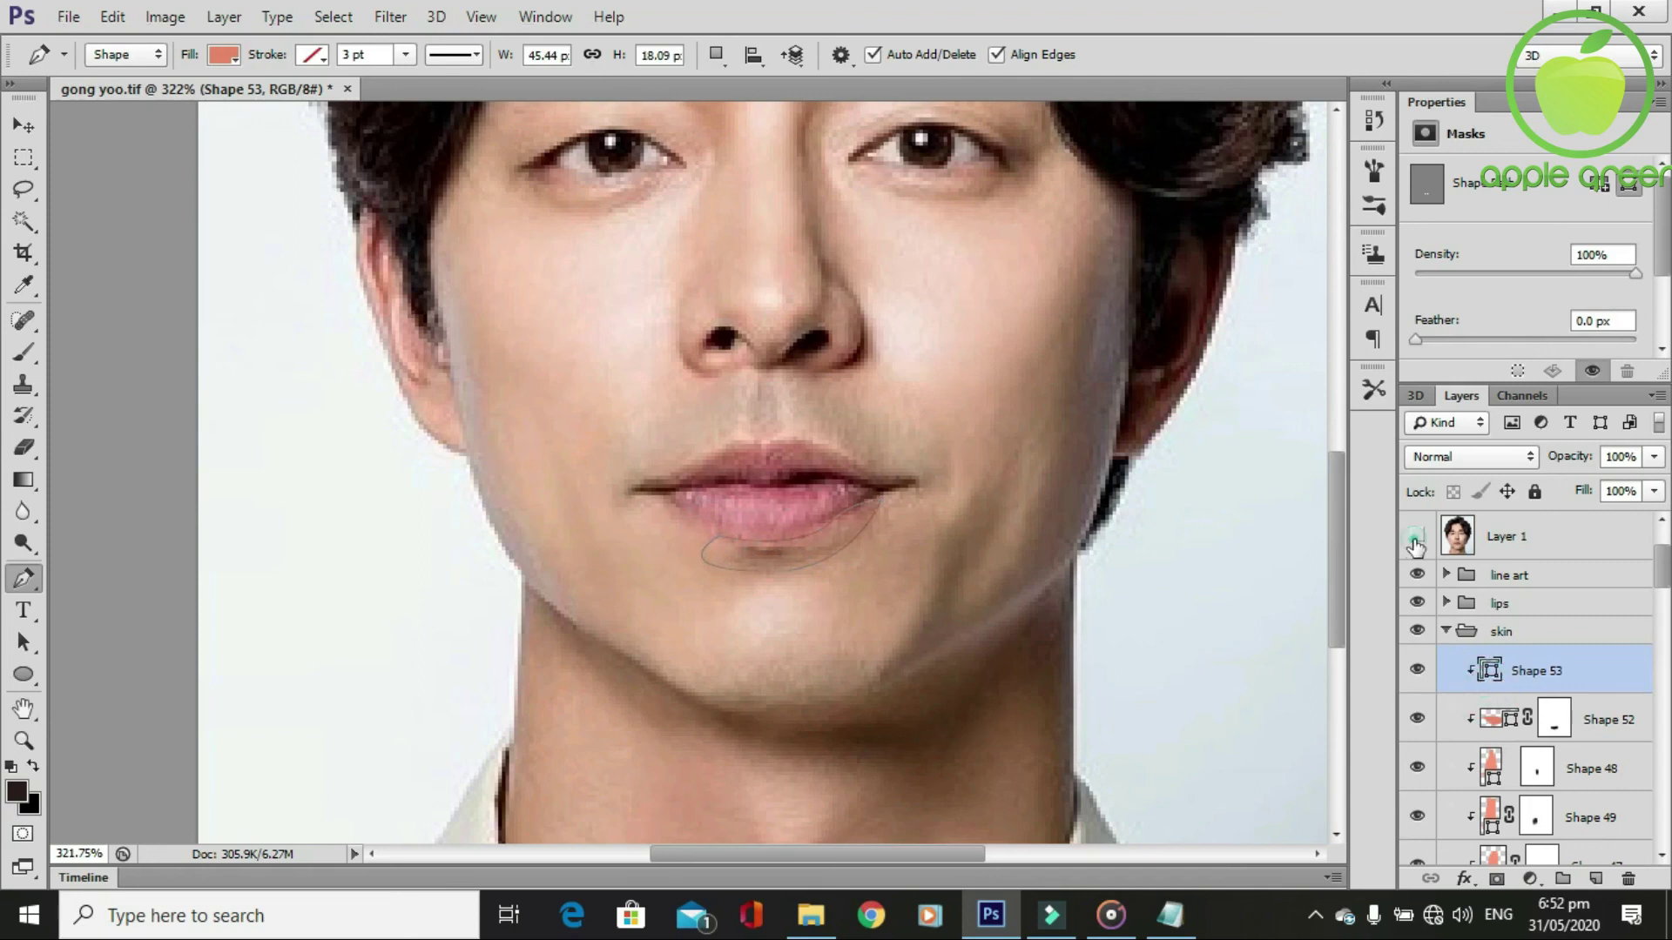
Mask the new shape, set its opacity to 77%, and brush out its lower part.
left_click(1496, 879)
left_click(1653, 456)
left_click_drag(1654, 498, 1627, 499)
key("b")
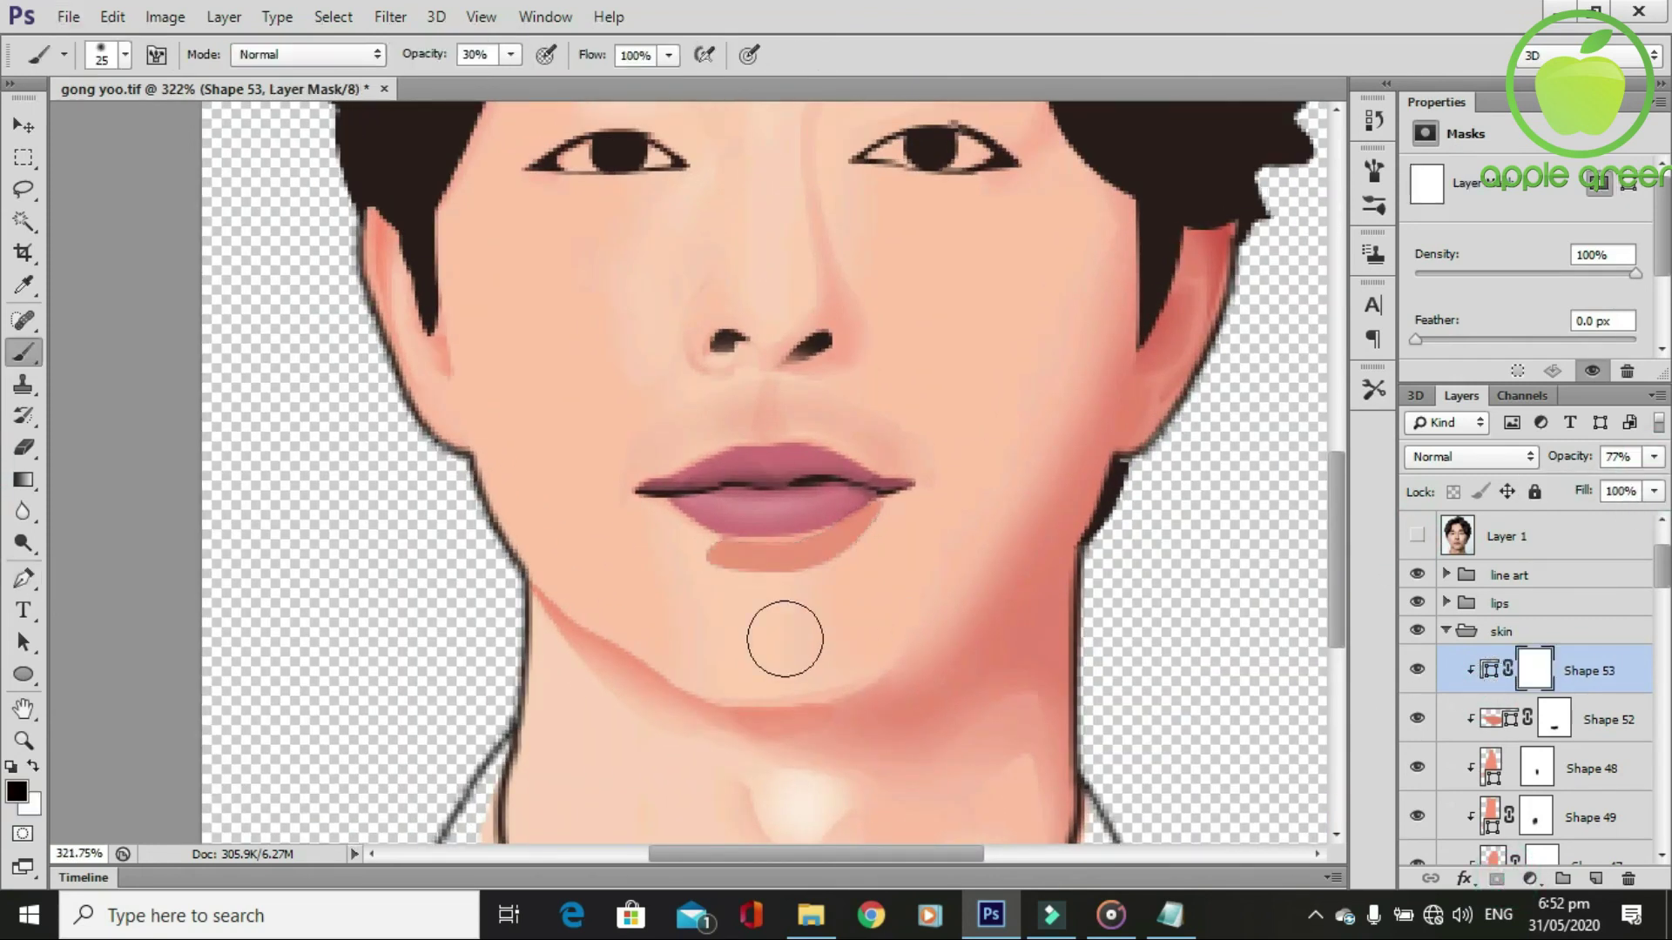
mouse_move(727, 592)
left_mouse_down()
mouse_move(709, 578)
mouse_move(876, 541)
mouse_move(765, 597)
mouse_move(901, 514)
left_mouse_up()
mouse_move(635, 598)
left_mouse_down()
mouse_move(773, 586)
mouse_move(680, 564)
left_mouse_up()
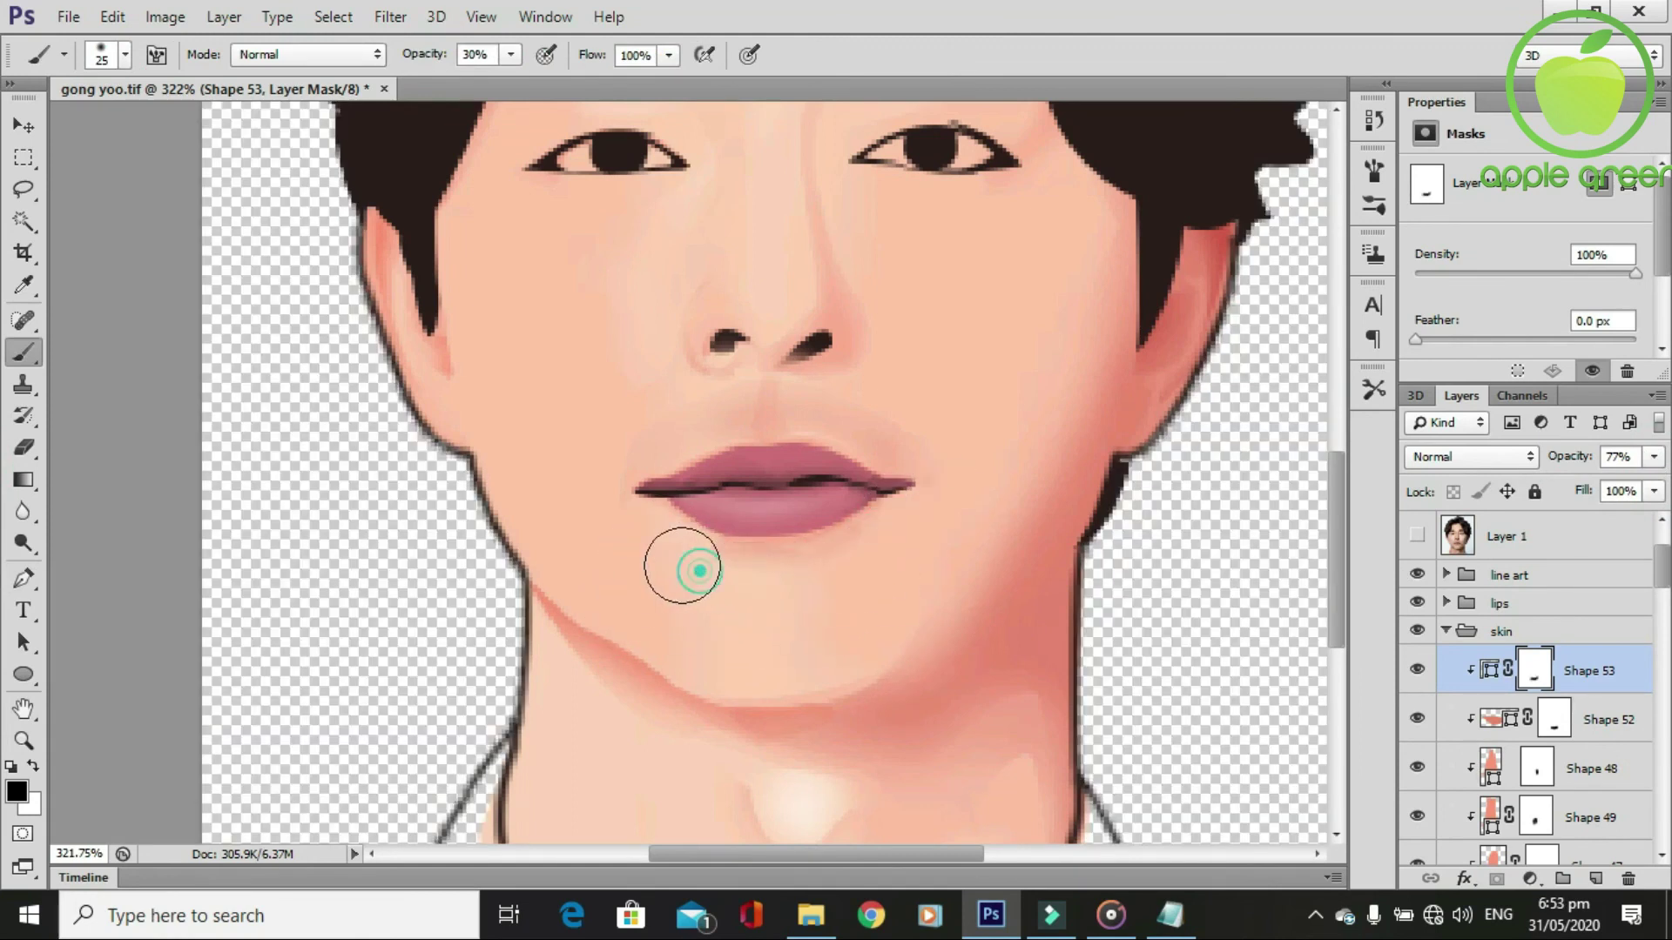
scroll(878, 680, "down", 1)
scroll(885, 664, "up", 1)
scroll(840, 540, "down", 1)
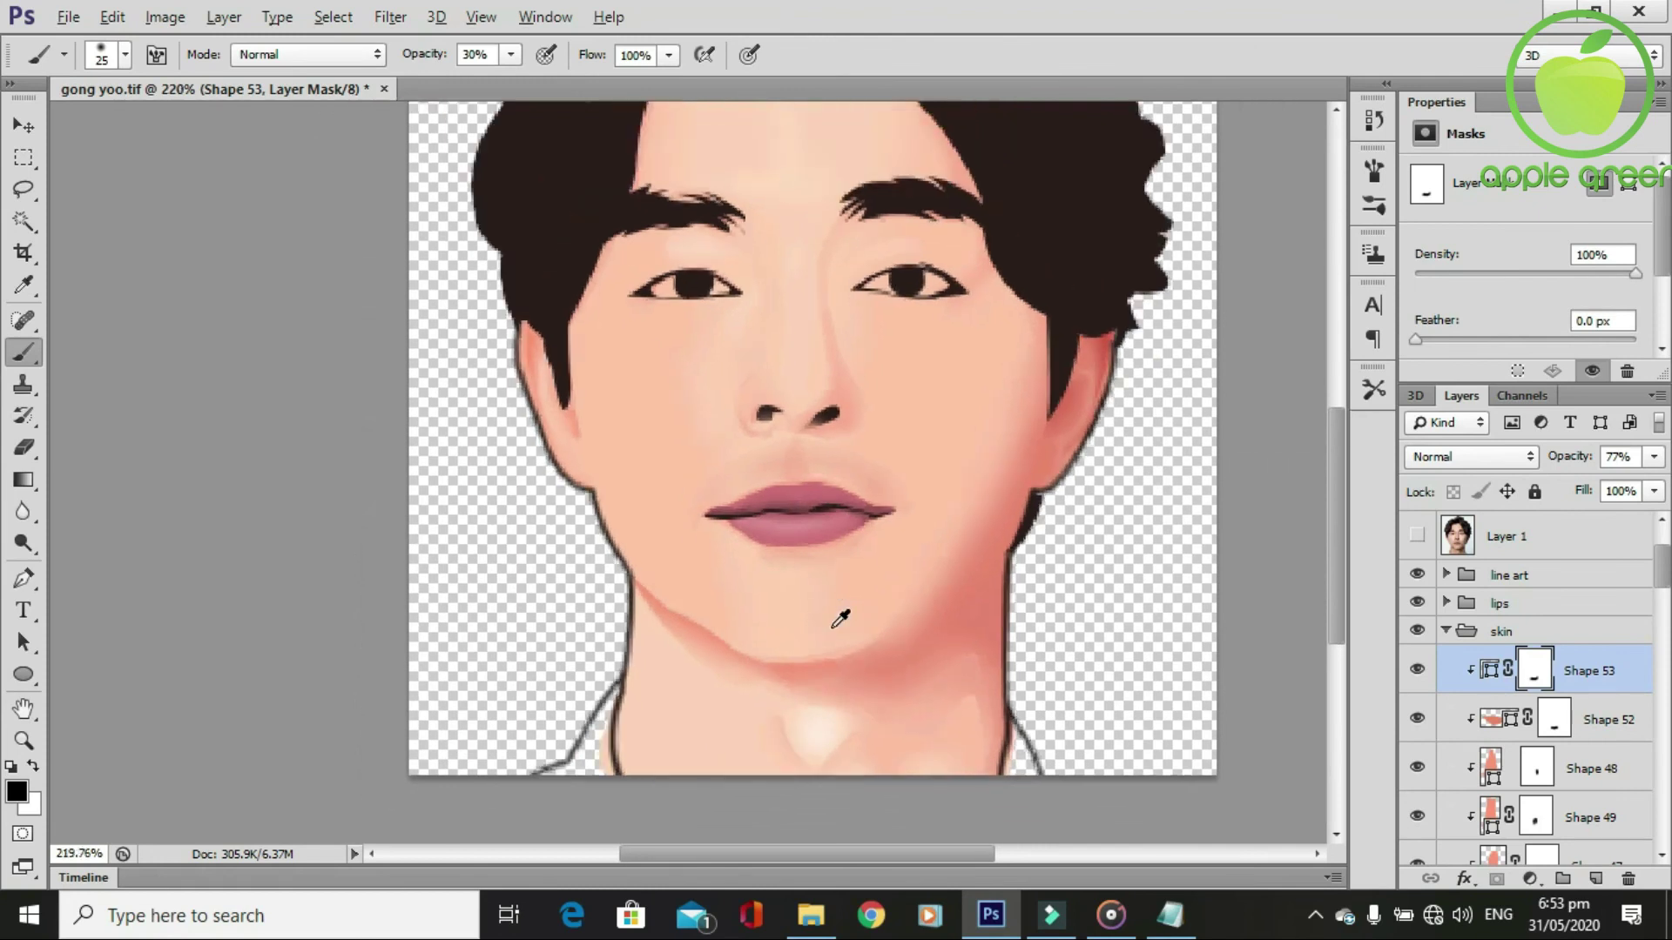
scroll(783, 592, "up", 1)
scroll(880, 651, "up", 1)
Begin a thin Shape 54 strip under the lower lip.
key("p")
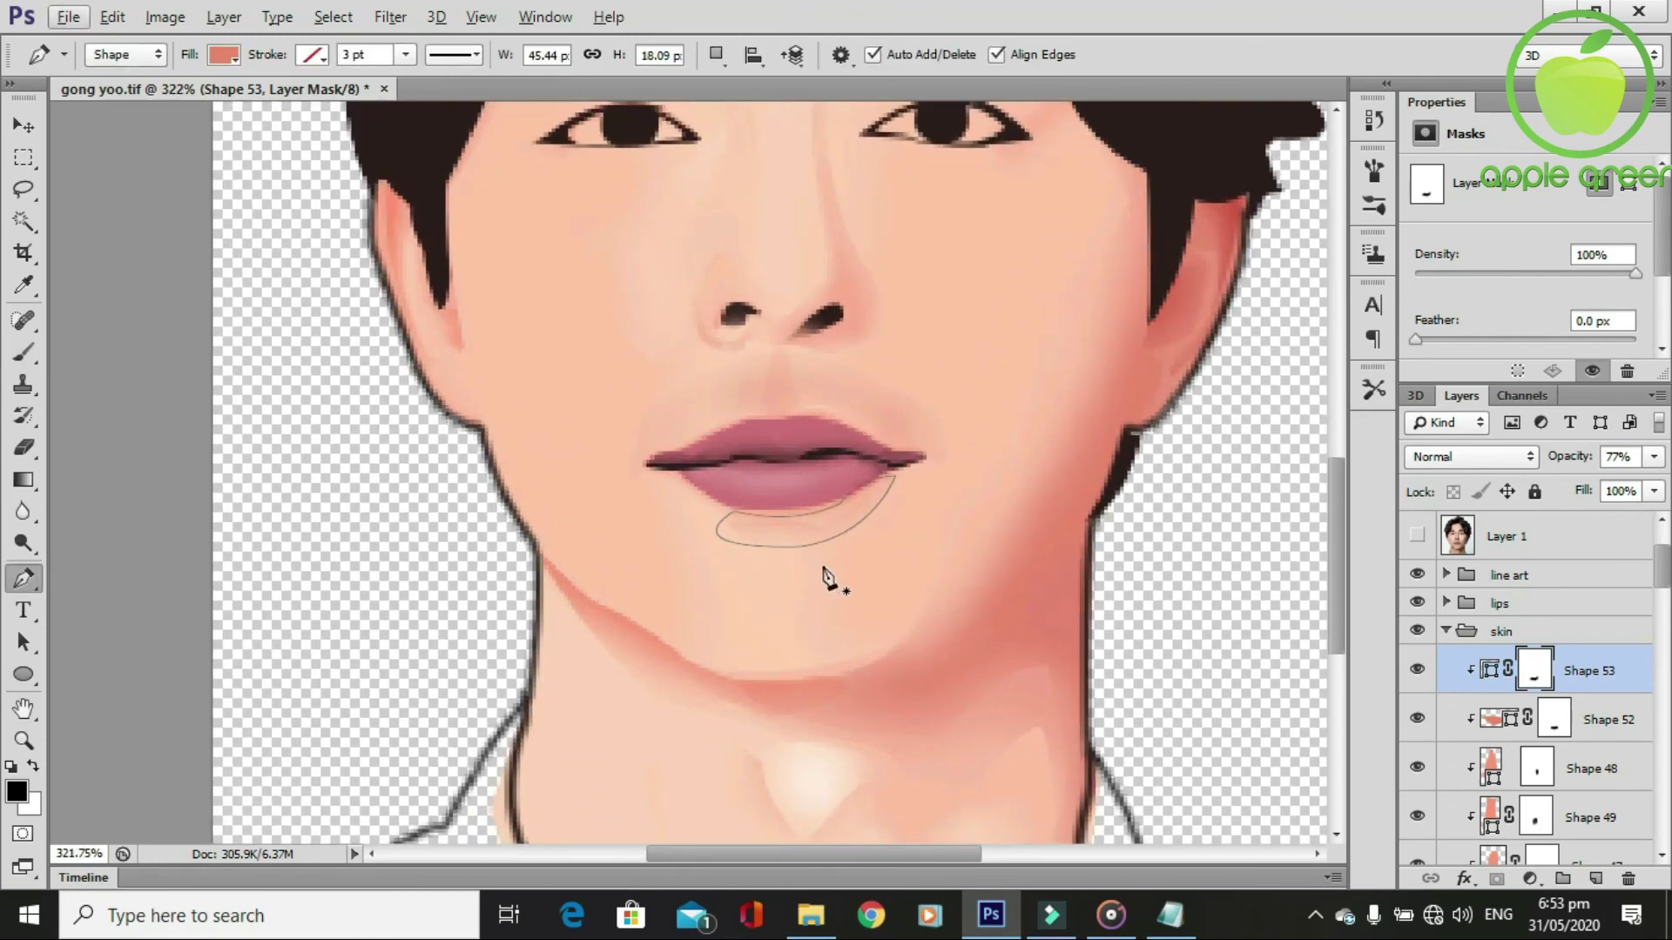
left_click(847, 519)
left_click(642, 538)
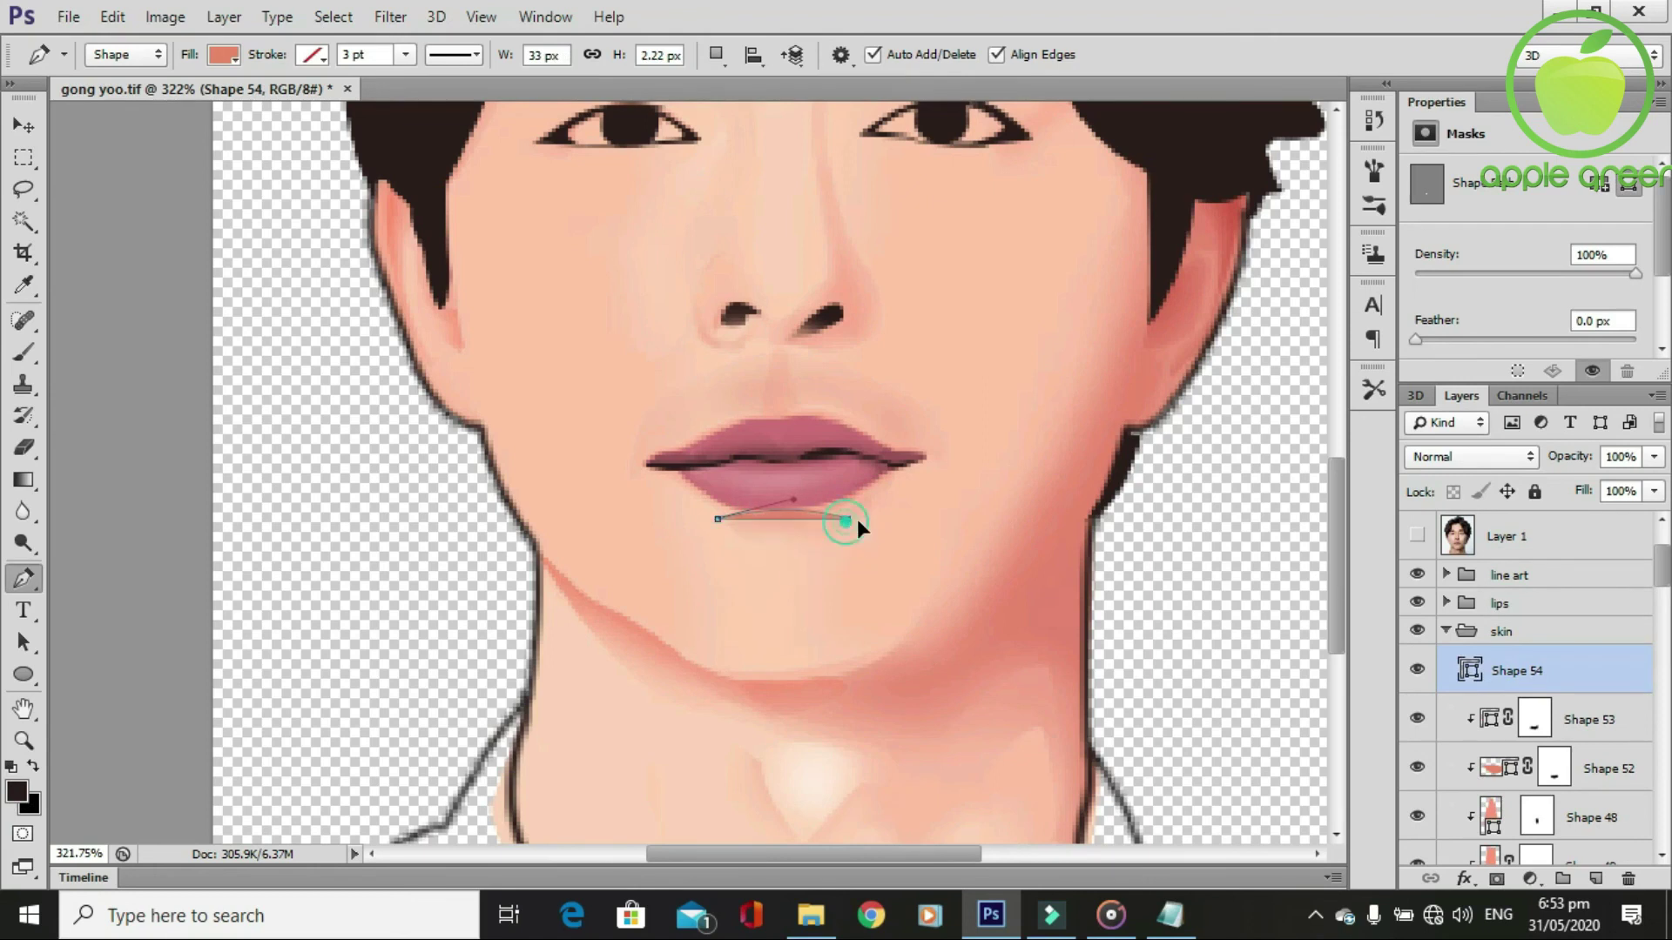
Clip Shape 54 to the layer below, add a mask, and brush it softly into the chin.
scroll(940, 654, "down", 1)
left_click(1501, 688, "alt")
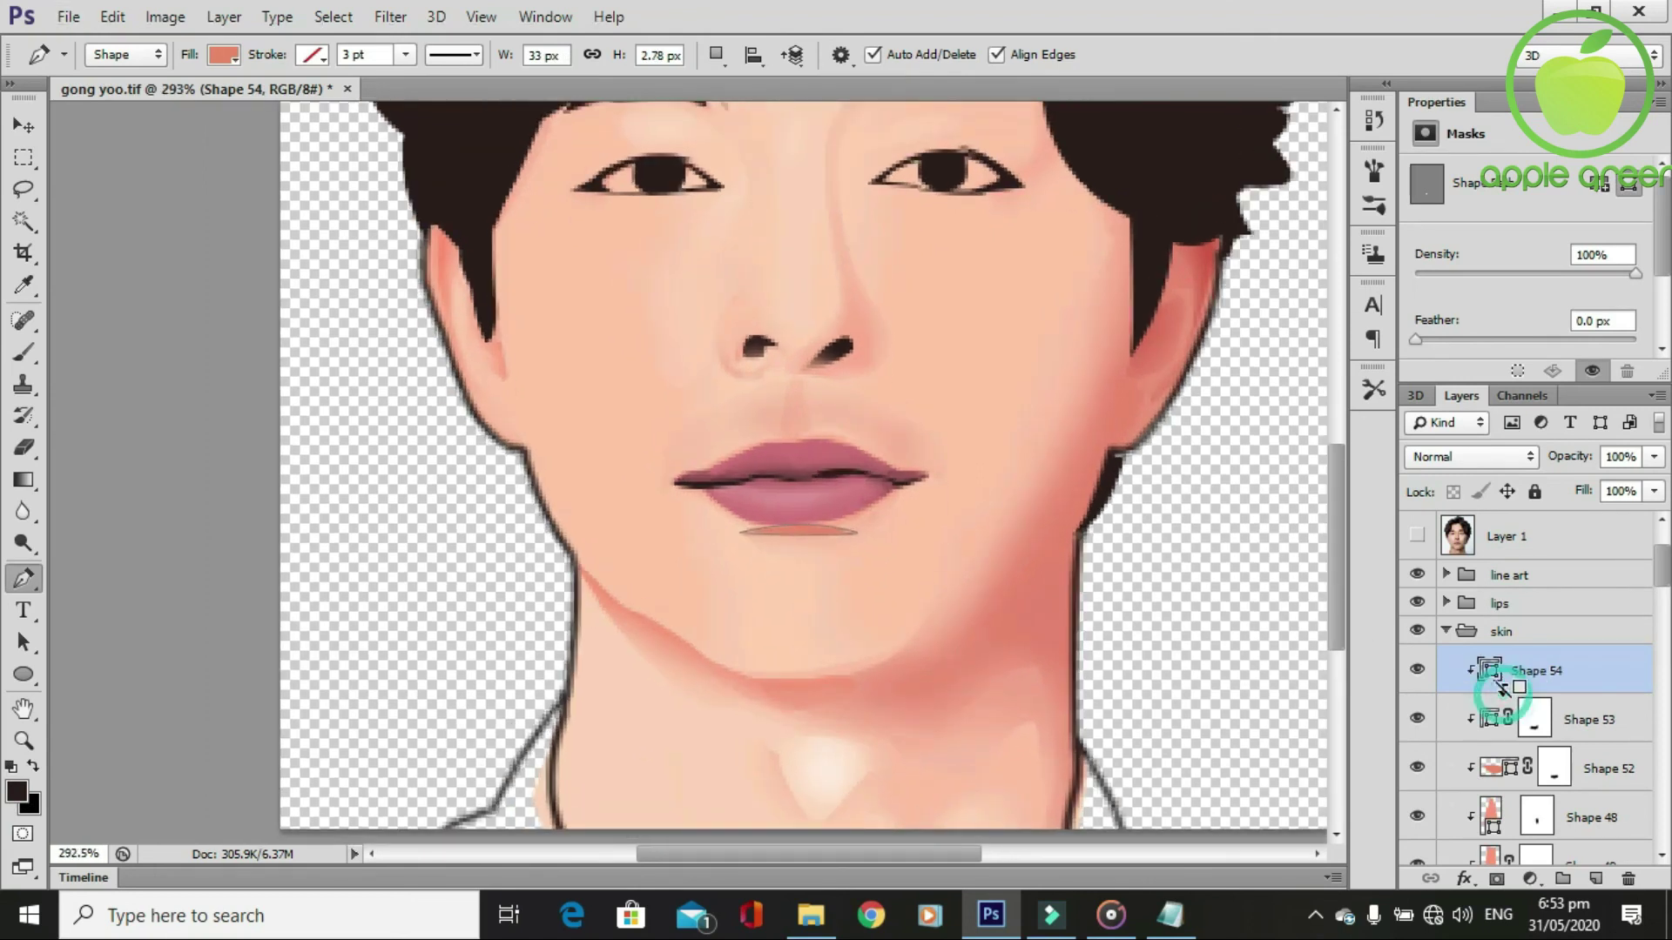
left_click(1497, 880)
key("b")
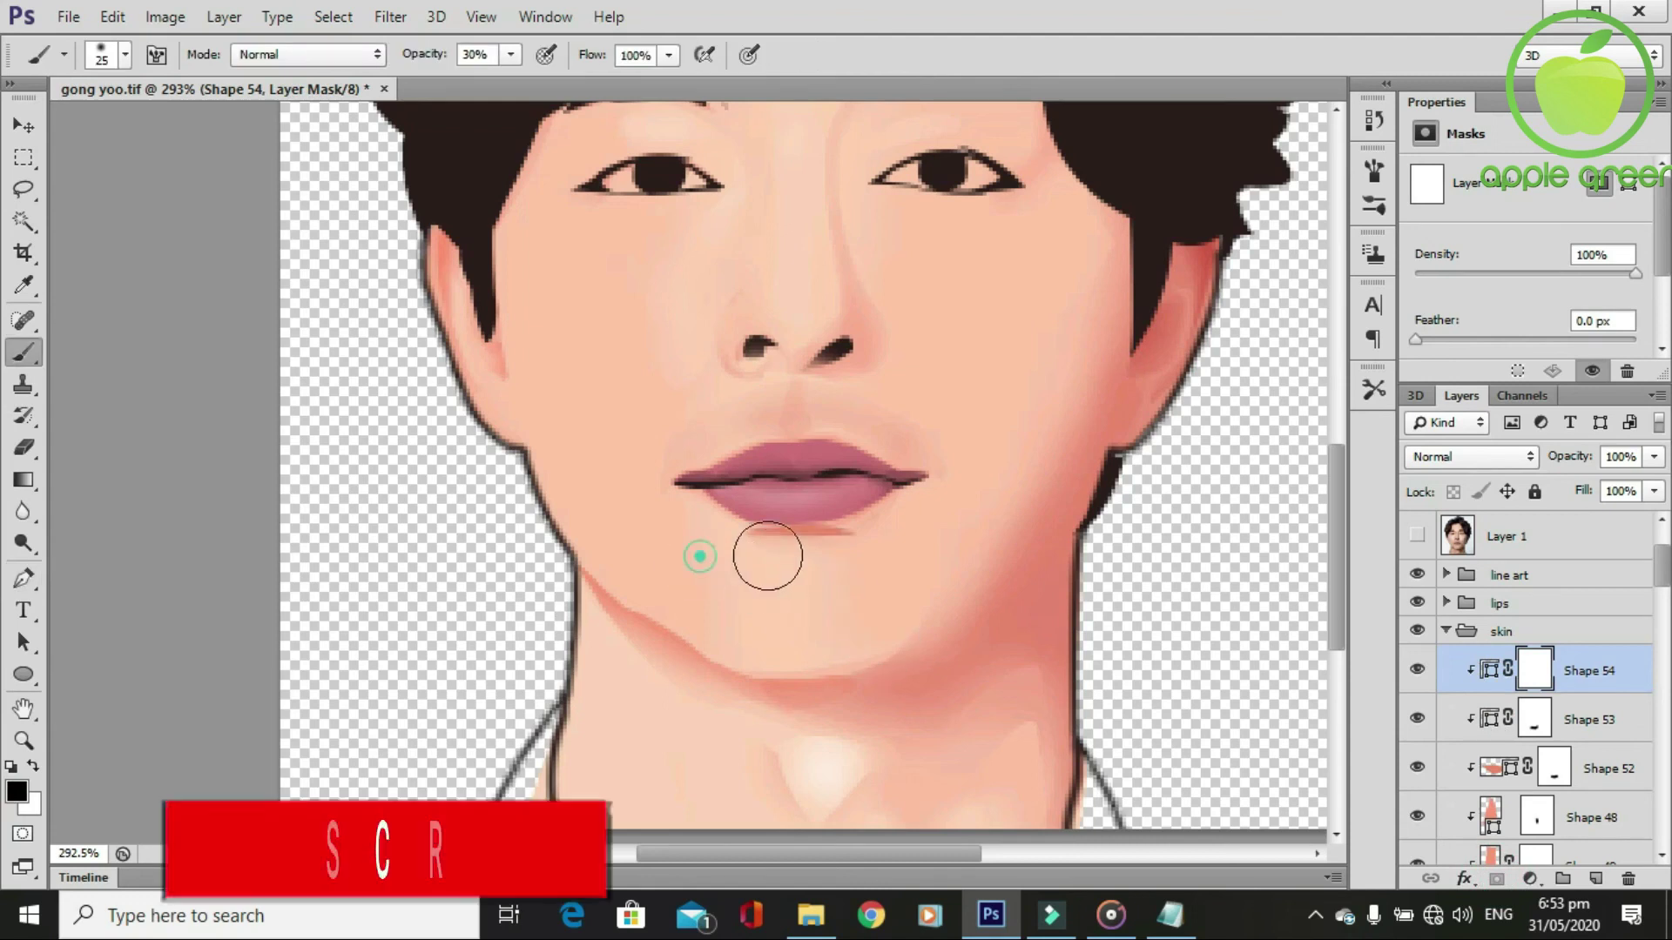
left_click(826, 566)
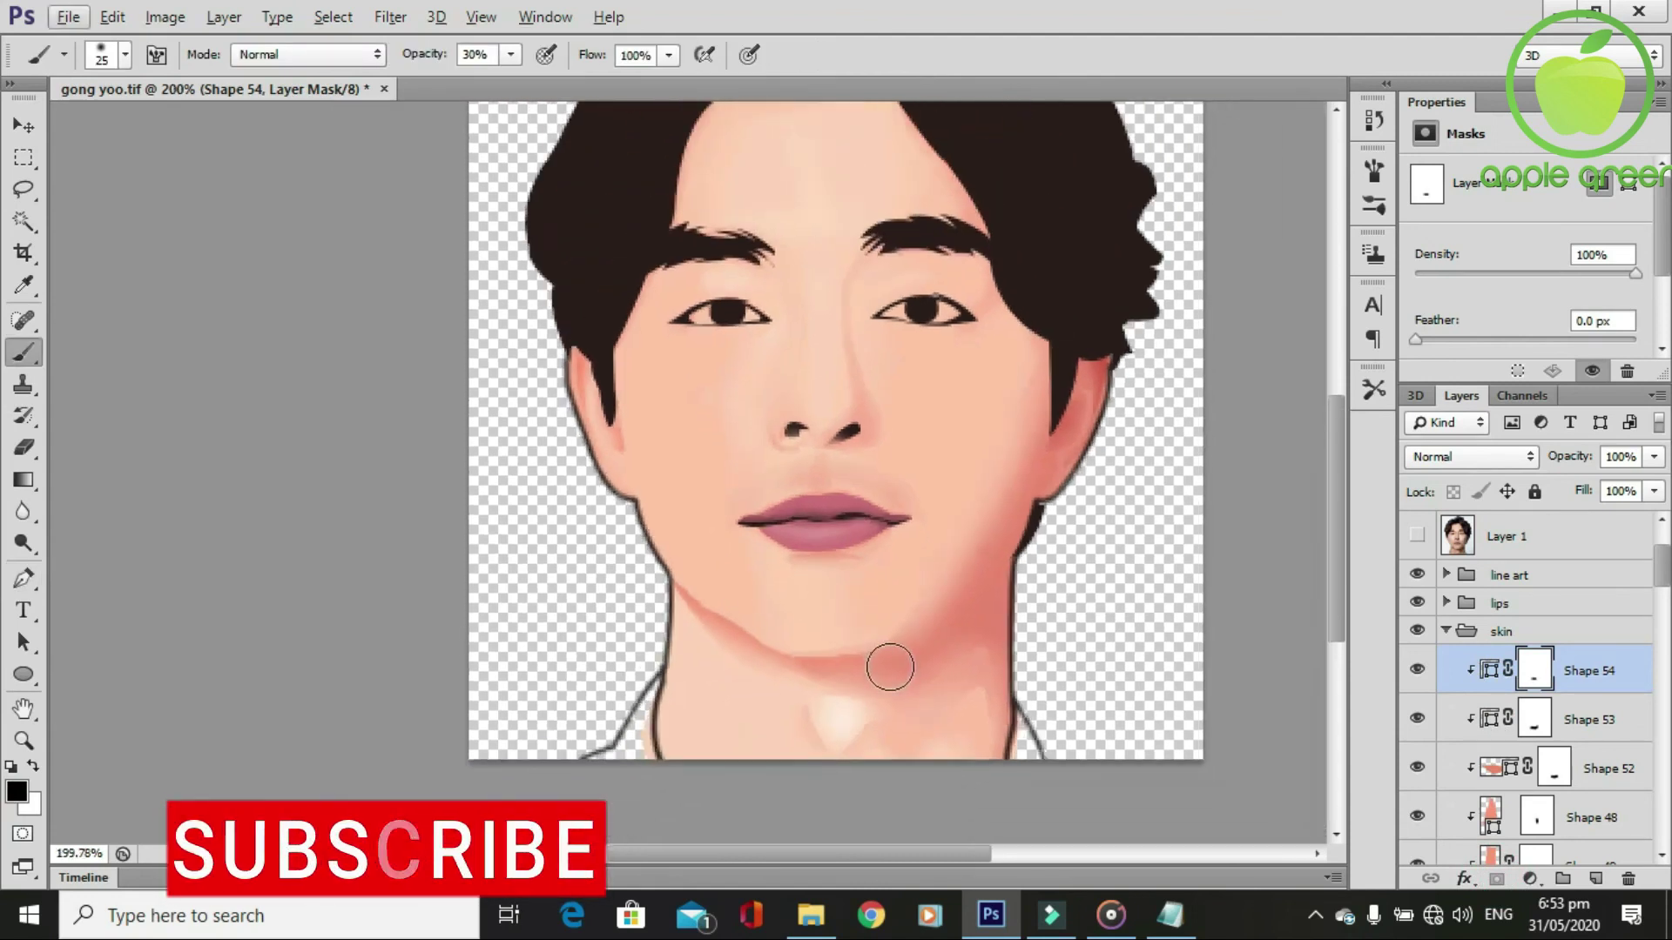
scroll(888, 662, "down", 1)
scroll(888, 662, "up", 1)
left_click(762, 549)
scroll(872, 634, "down", 1)
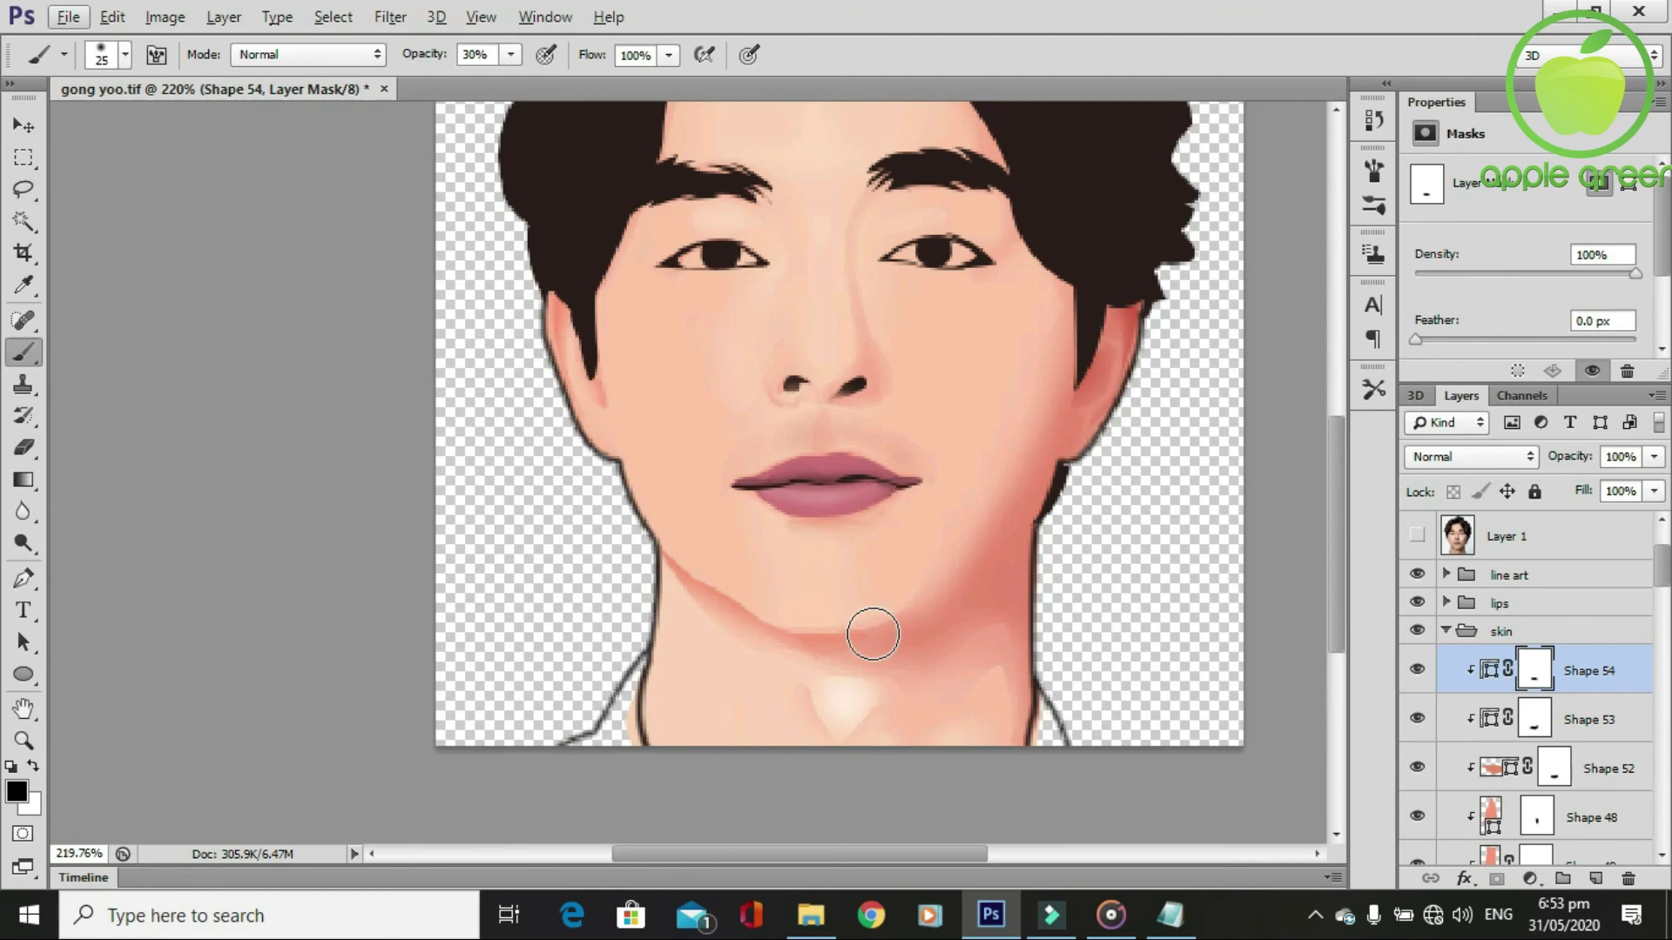
scroll(873, 634, "down", 1)
scroll(874, 633, "up", 2)
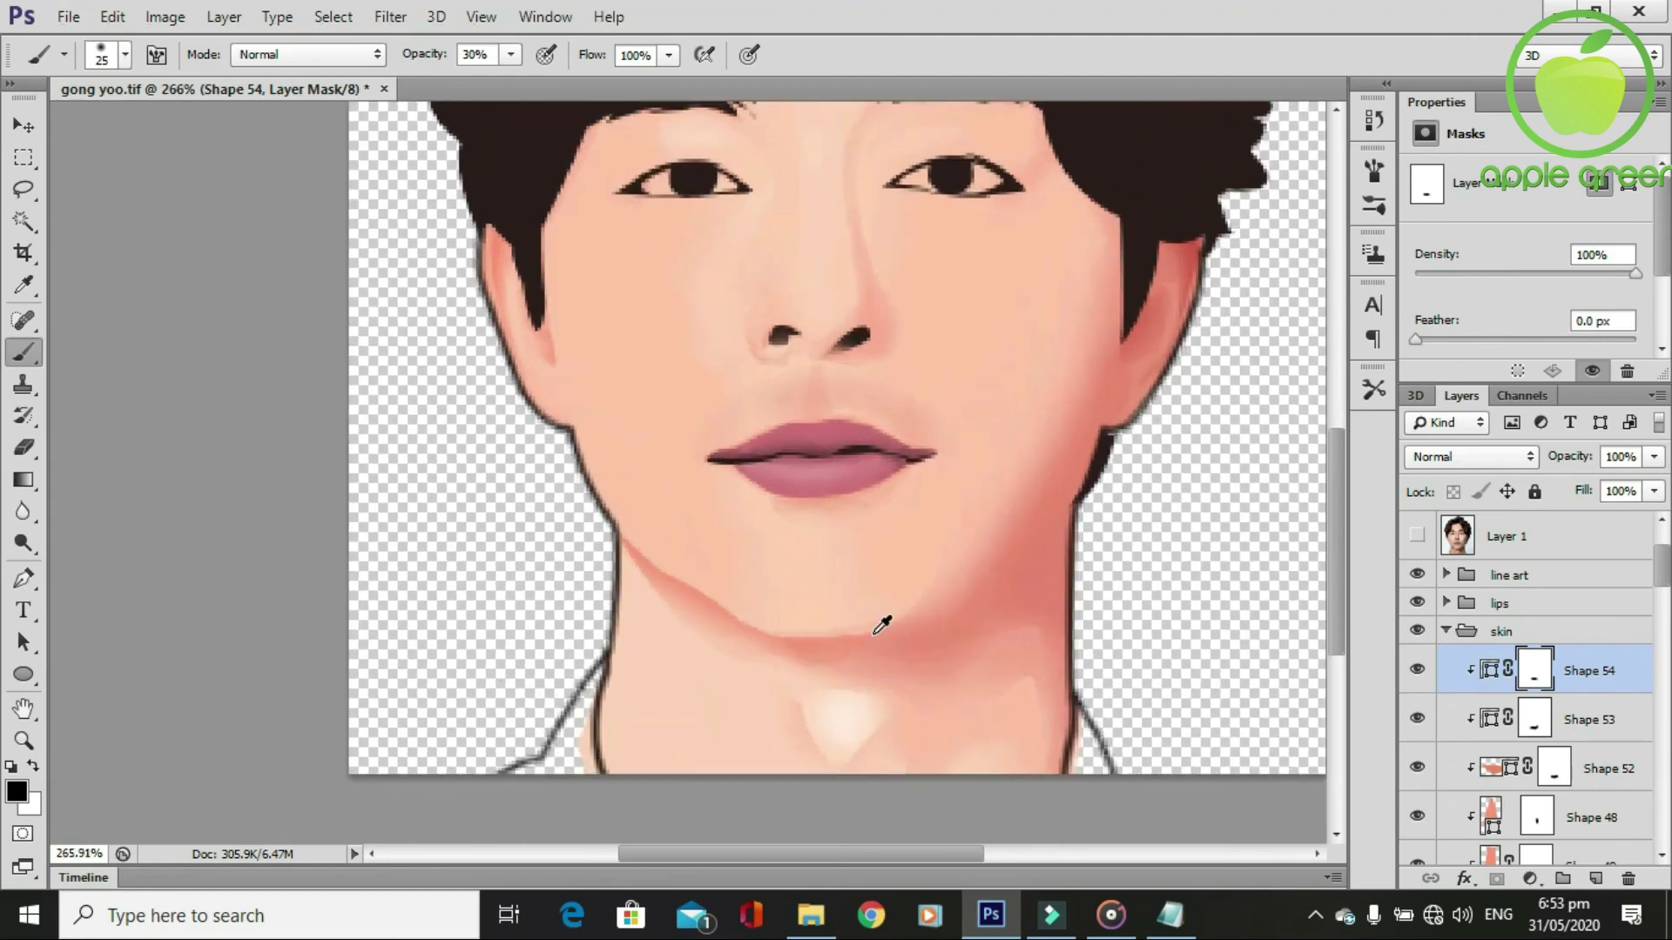
Pen-draw Shape 55 as a second orange strip under the lower lip.
key("p")
scroll(880, 640, "up", 1)
left_click(745, 479)
left_click_drag(875, 470, 928, 512)
key("ctrl+z")
left_click(744, 479)
scroll(914, 597, "down", 1)
scroll(1101, 714, "up", 1)
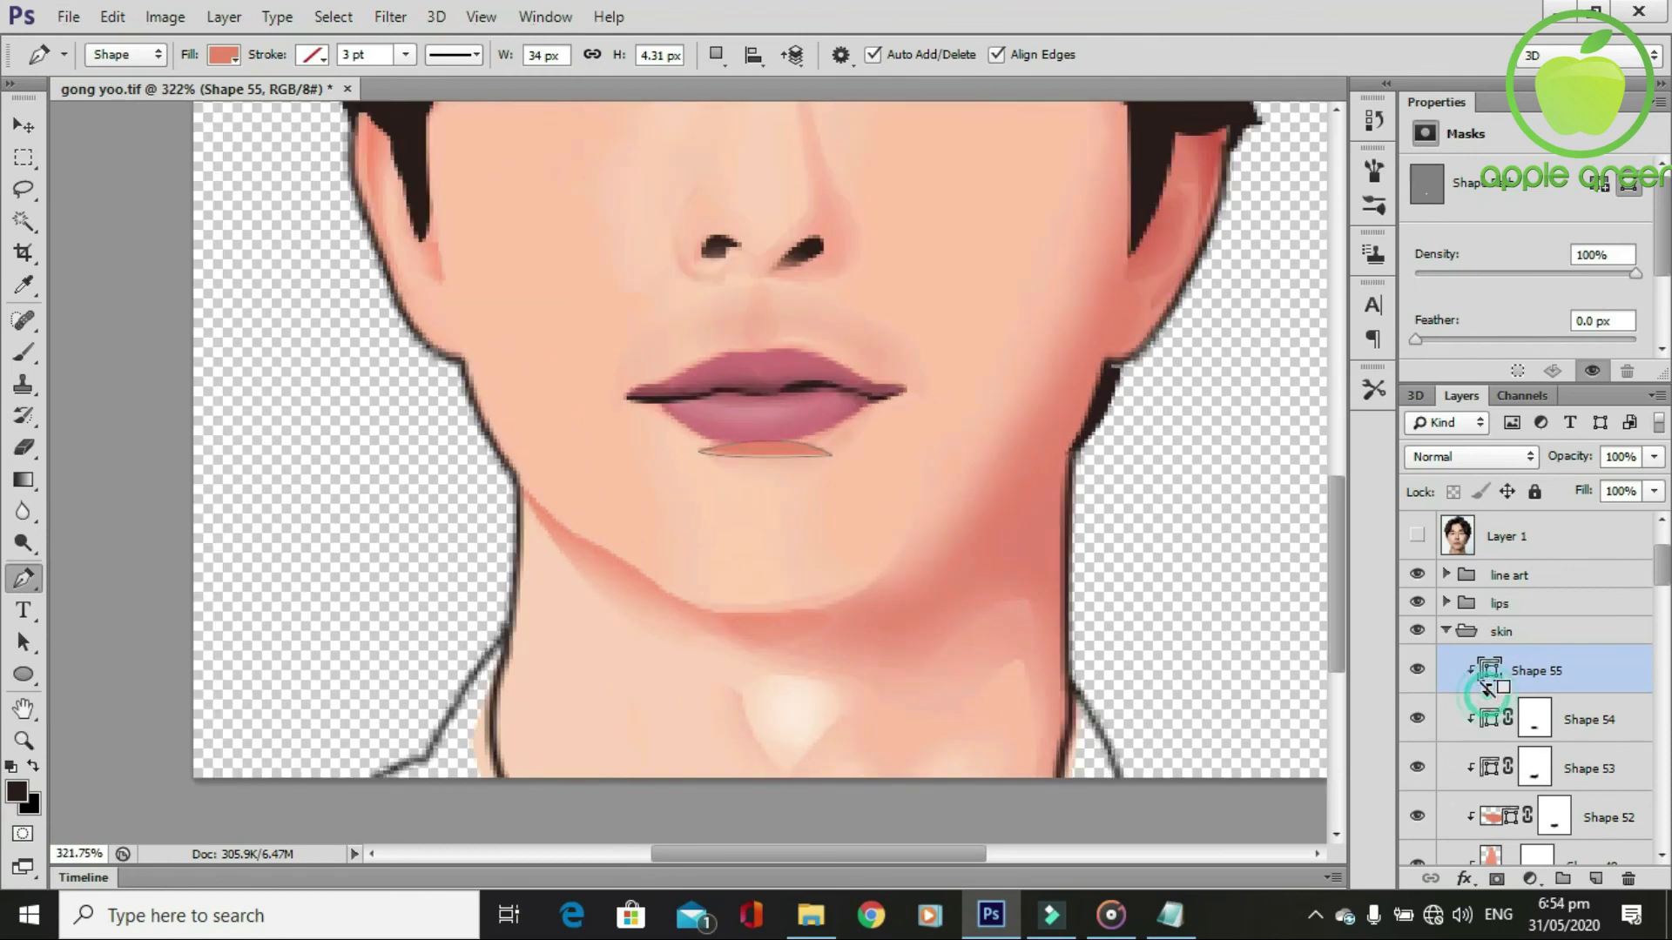
Mask Shape 55, paint out part of it, and show the Layer 1 reference photo.
left_click(1496, 883)
key("b")
scroll(696, 566, "up", 1)
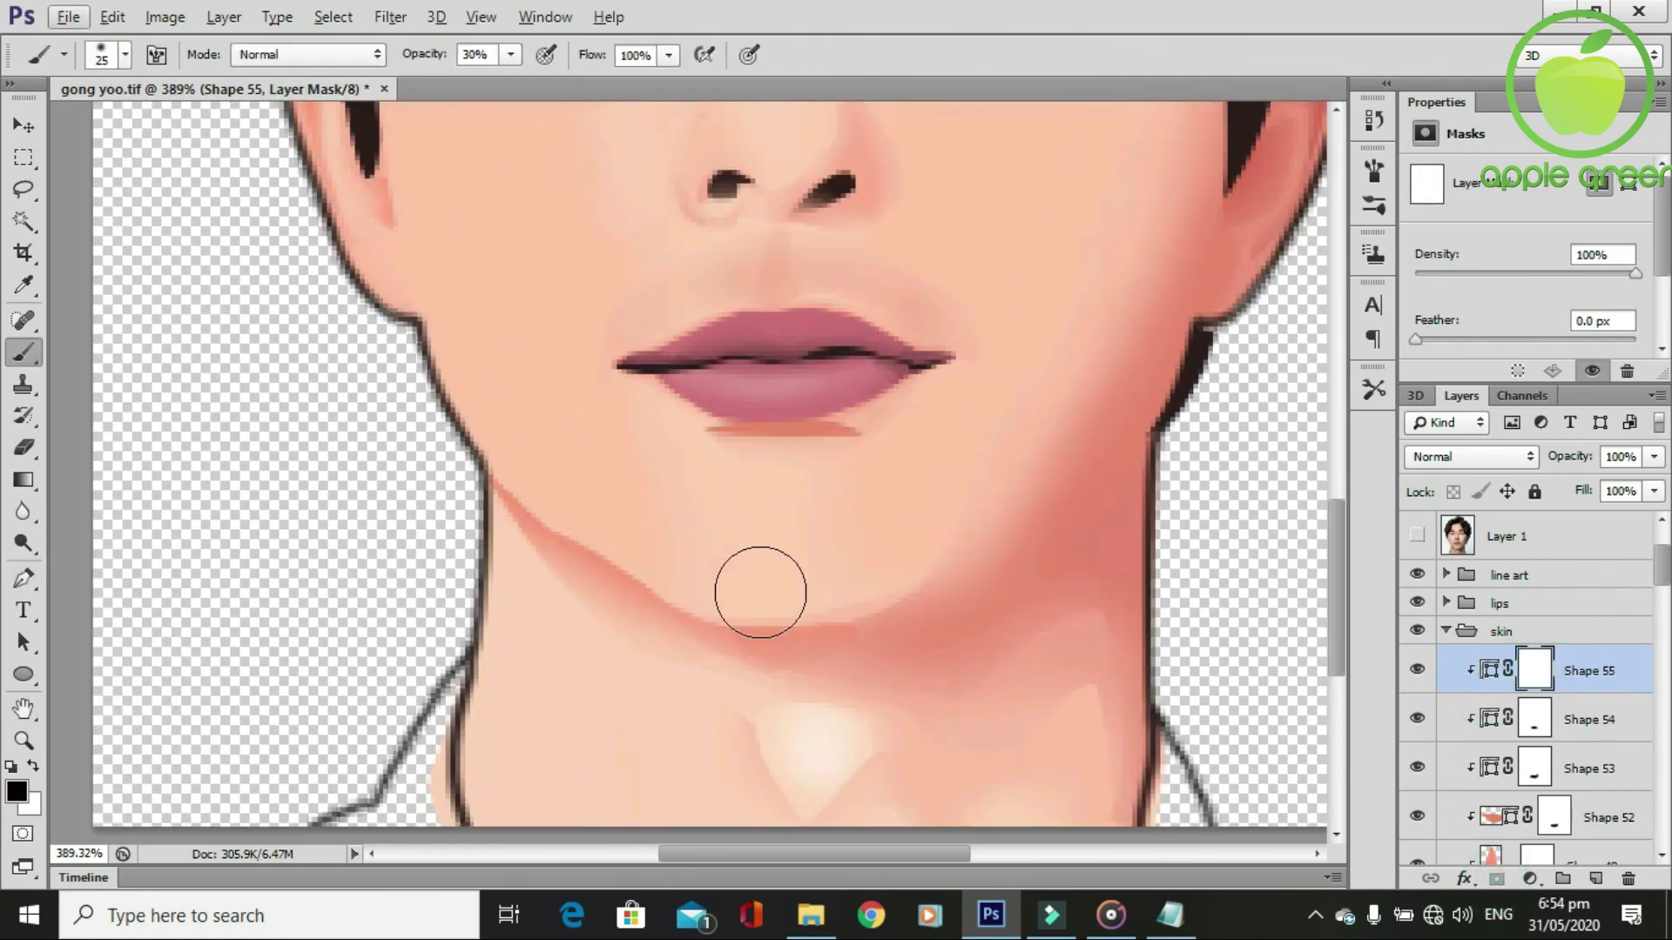
mouse_move(709, 512)
left_mouse_down()
mouse_move(831, 530)
mouse_move(720, 511)
mouse_move(866, 512)
left_mouse_up()
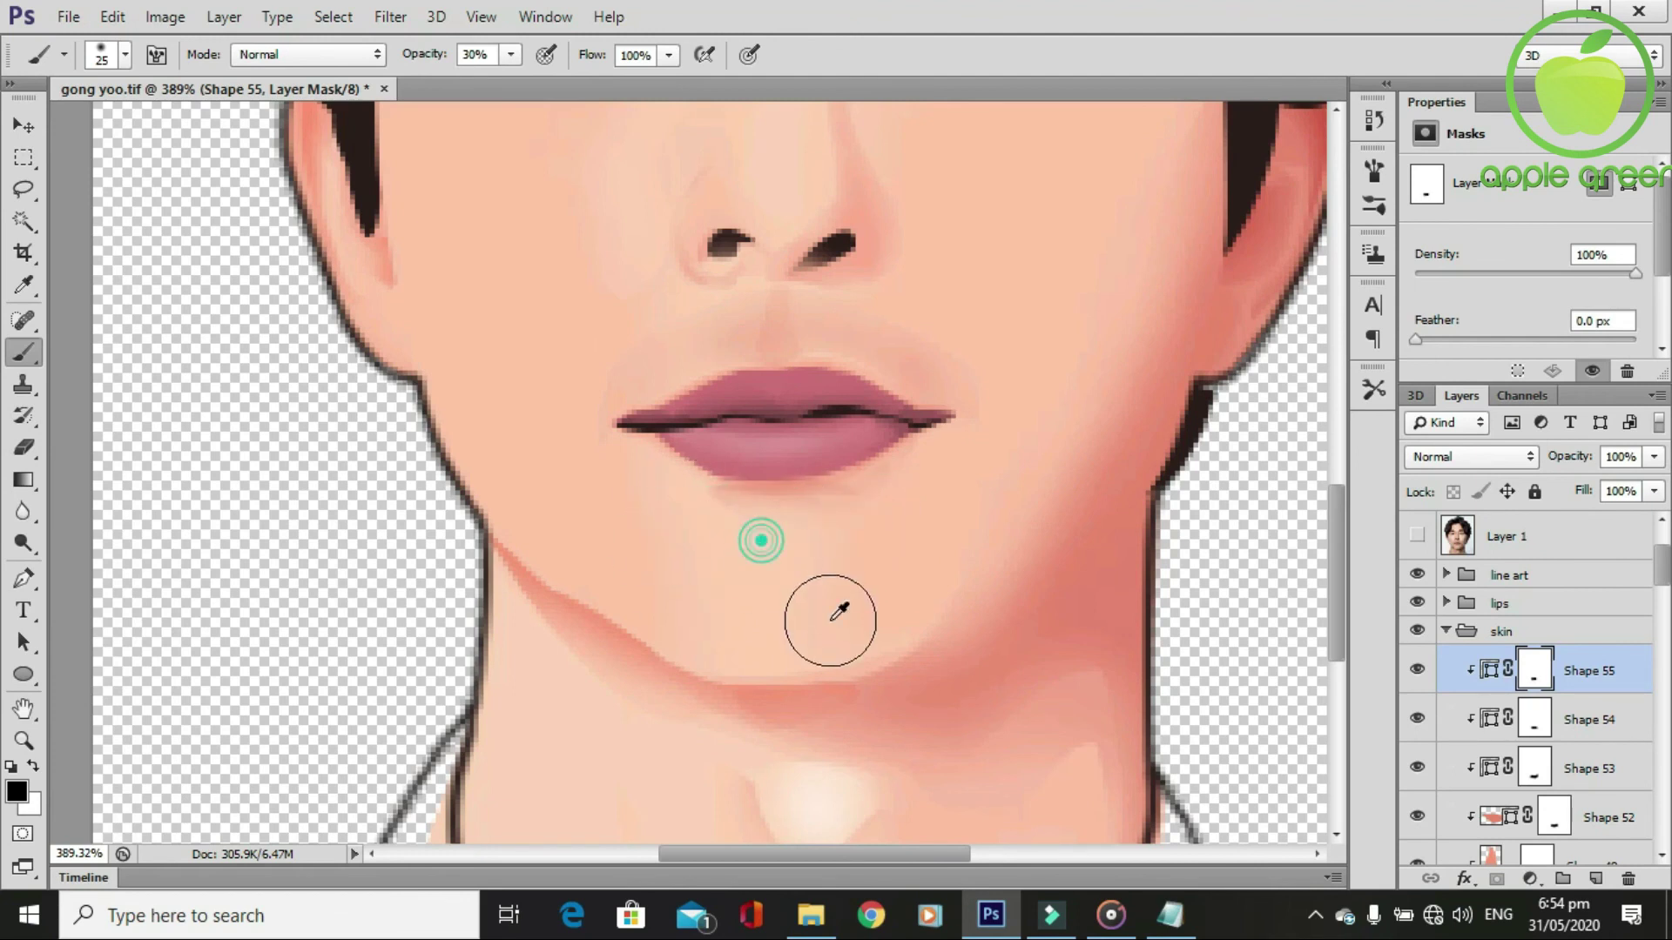
scroll(833, 613, "down", 3)
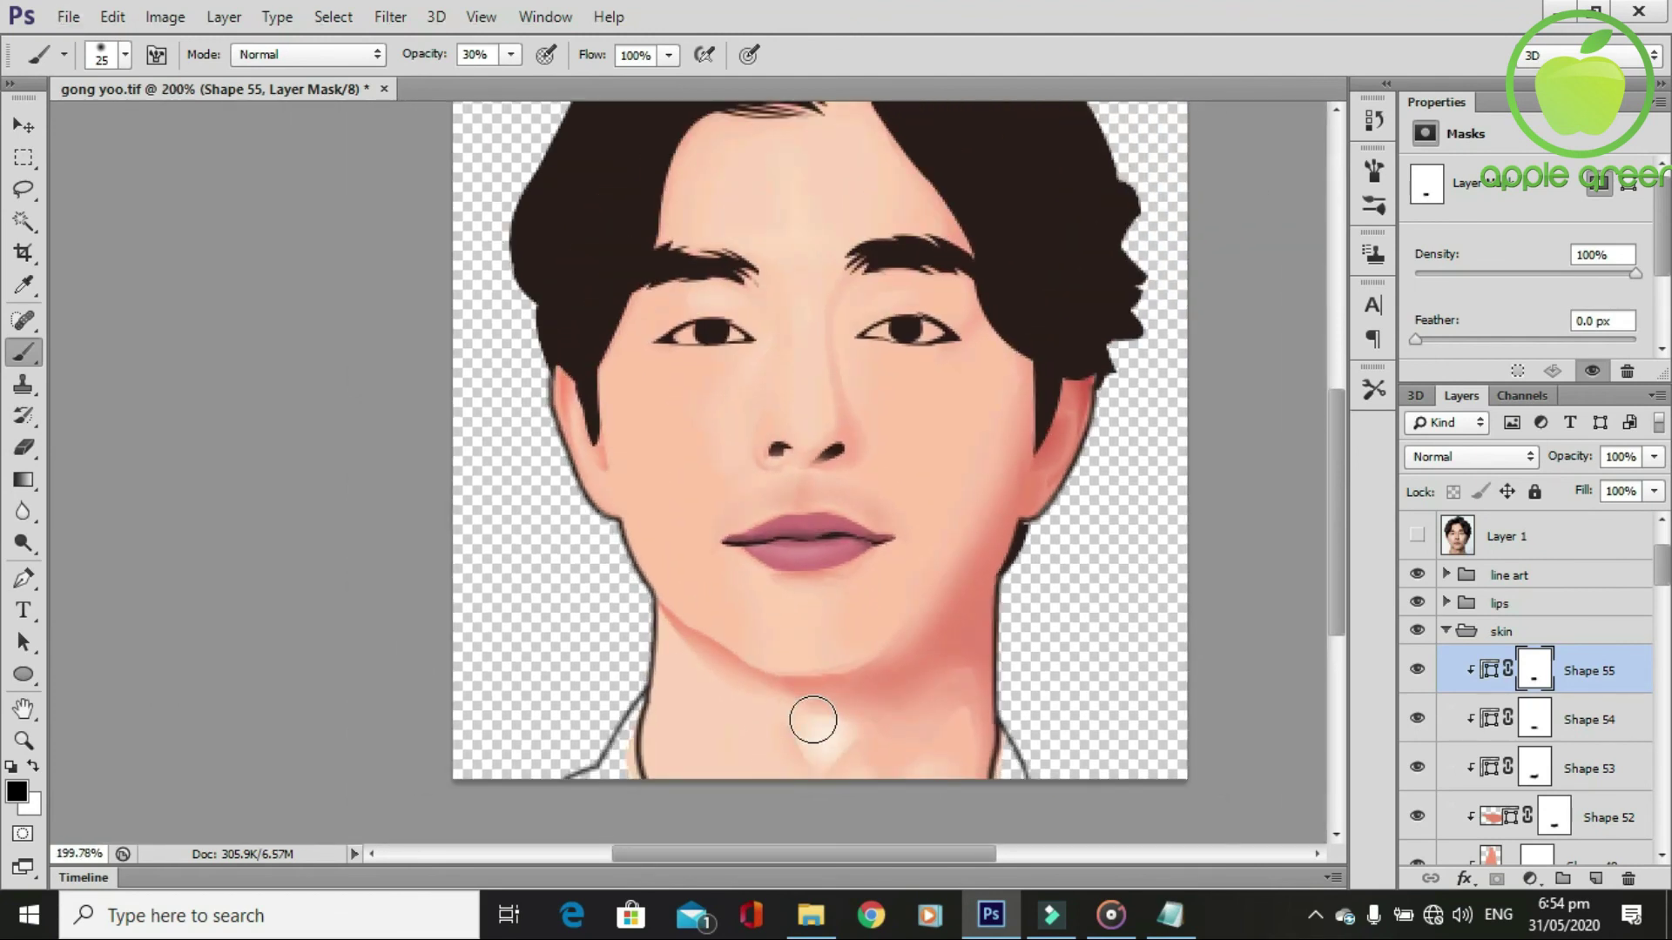
scroll(813, 720, "up", 1)
scroll(813, 719, "down", 1)
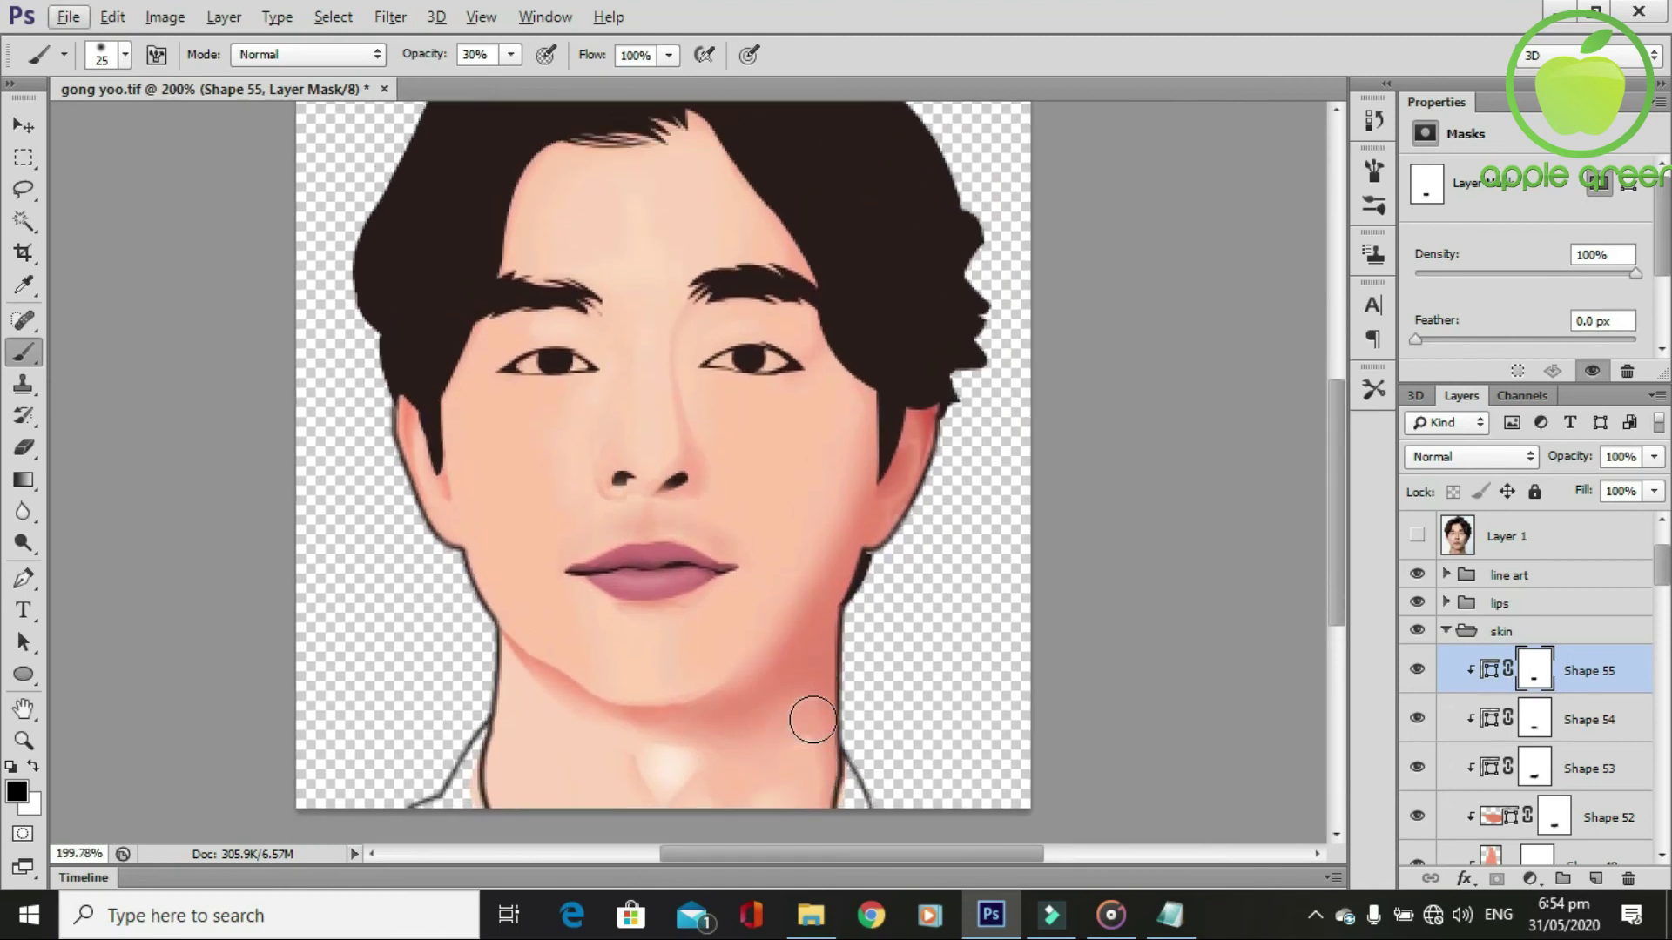
scroll(813, 719, "up", 1)
scroll(680, 588, "up", 1)
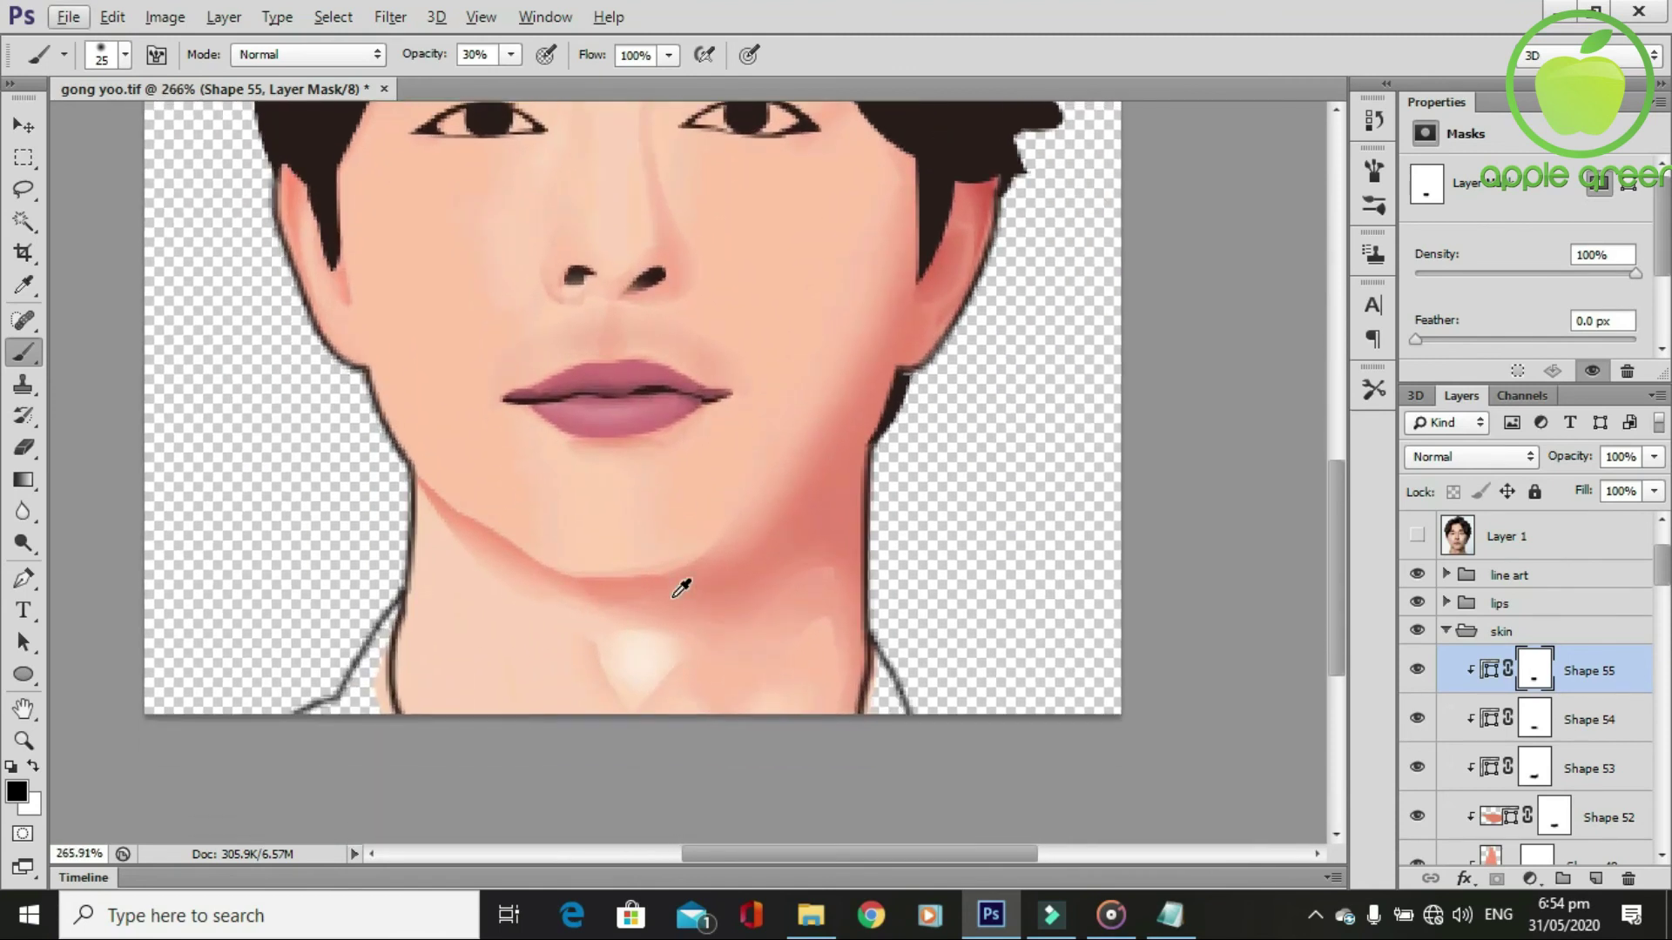
left_click(1417, 537)
Pen-draw the corner-pointed Shape 56 on the chin, clip it, and hide the reference photo.
key("p")
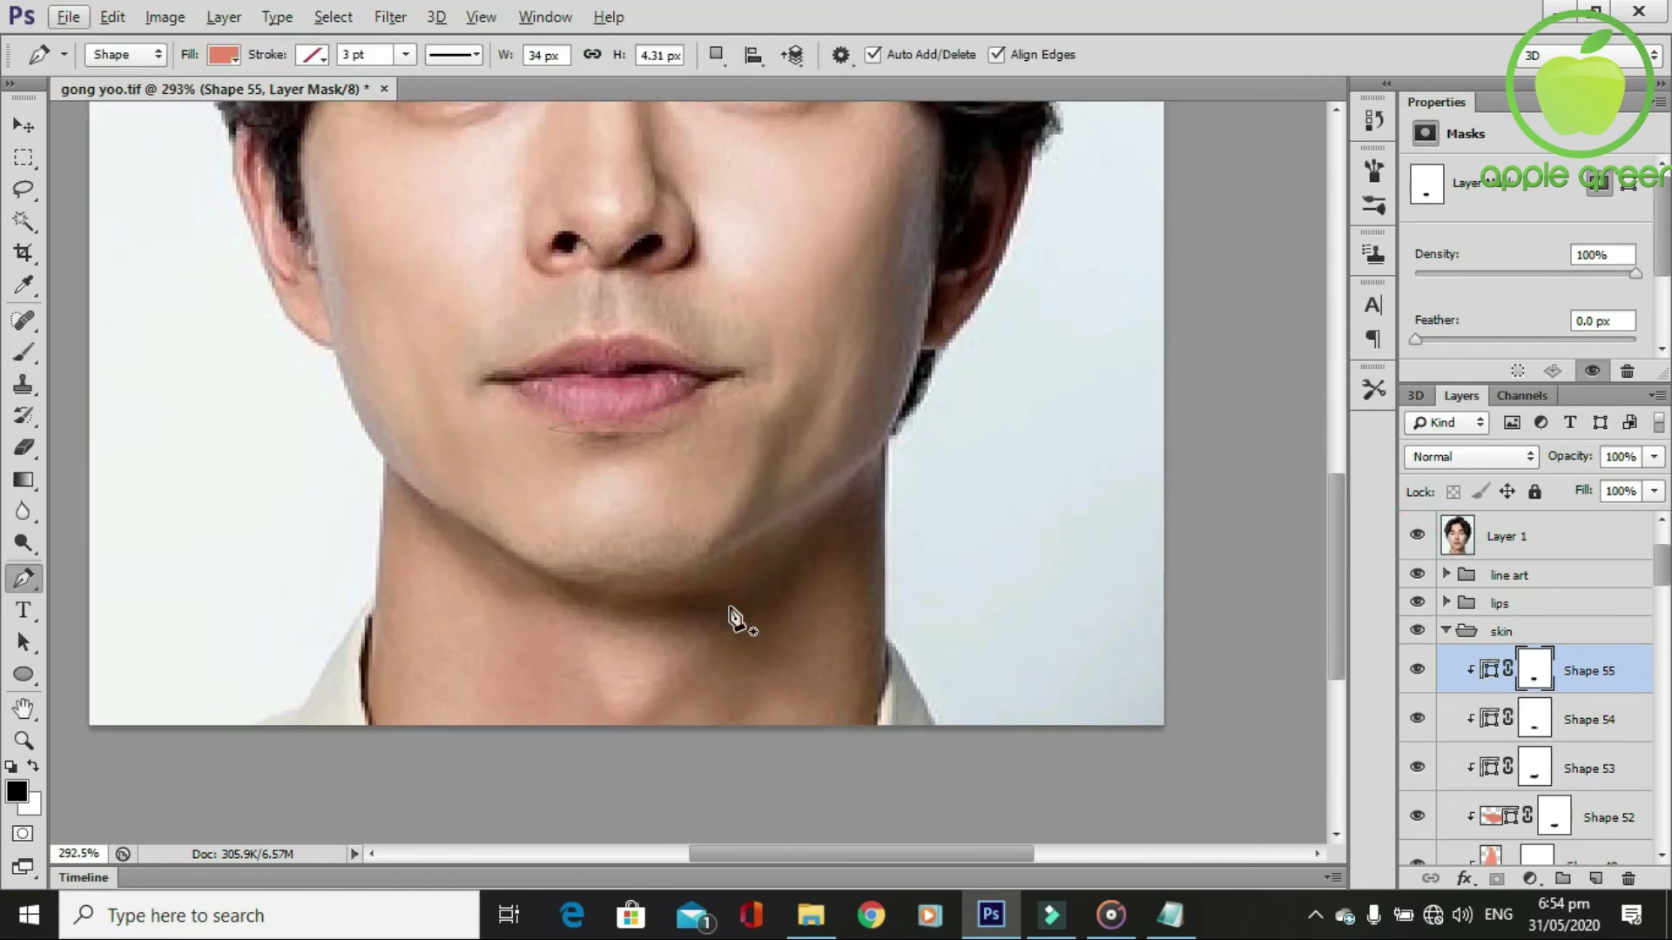
scroll(679, 584, "up", 1)
left_click(550, 538)
left_click(604, 447, "alt")
left_click(707, 535)
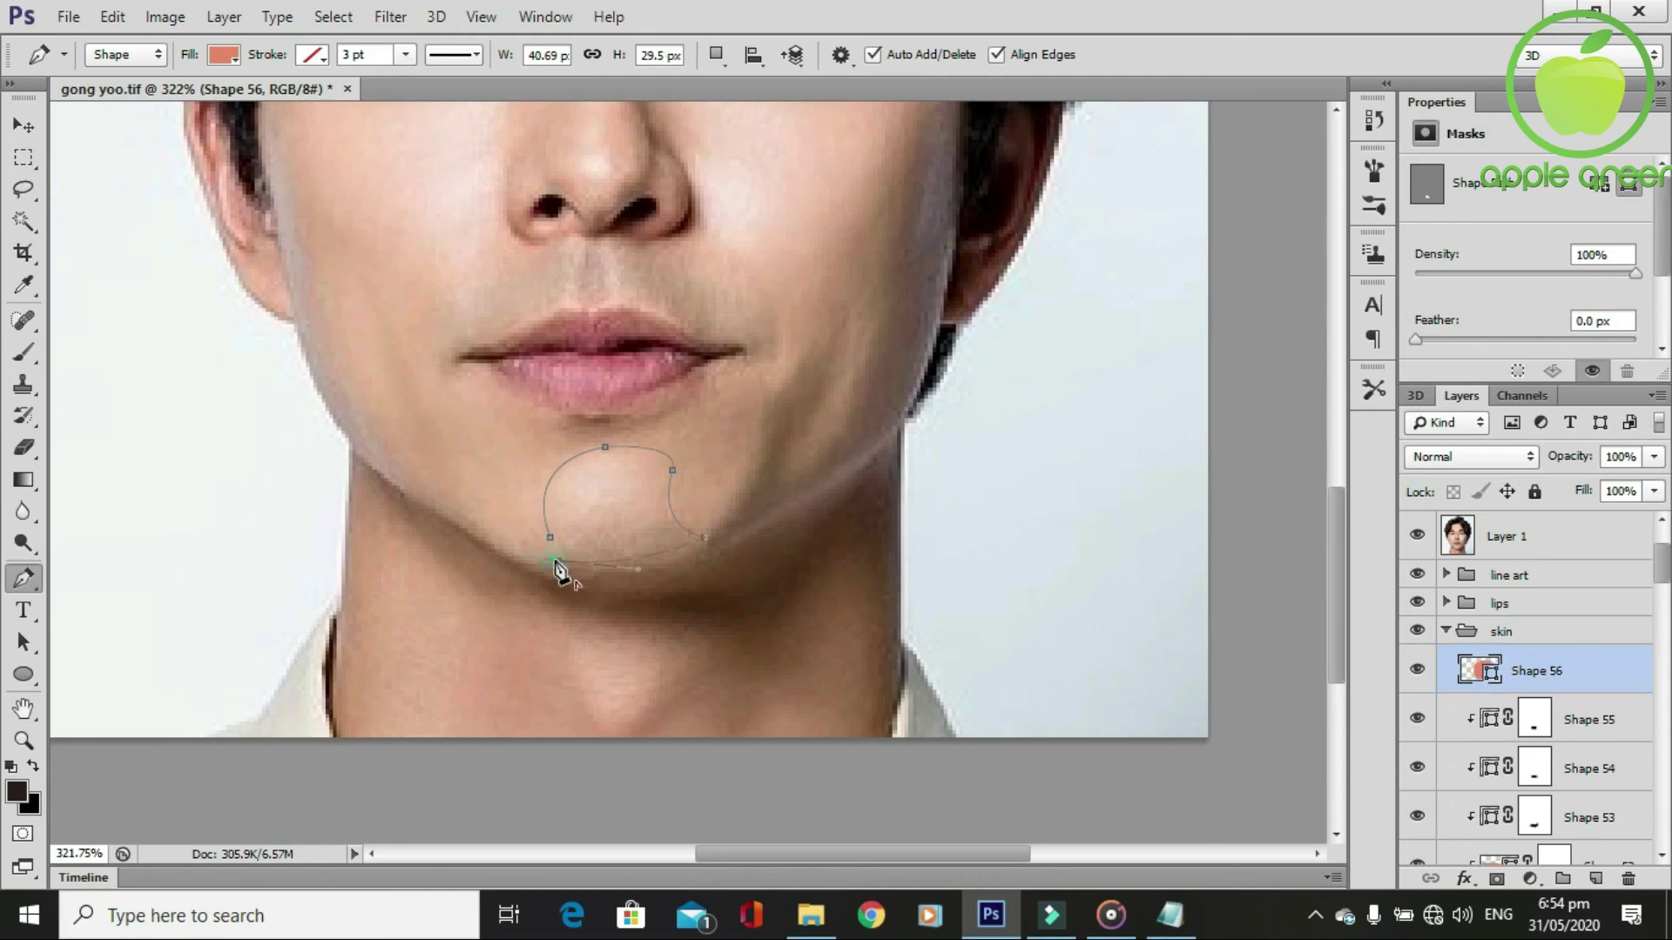
left_click(1511, 688, "alt")
left_click(1414, 537)
Fill Shape 56 with white #ffffff and lower its opacity to 38%.
double_click(1500, 670)
type("ffffff")
key("Return")
left_click(1653, 456)
left_click_drag(1644, 482, 1596, 492)
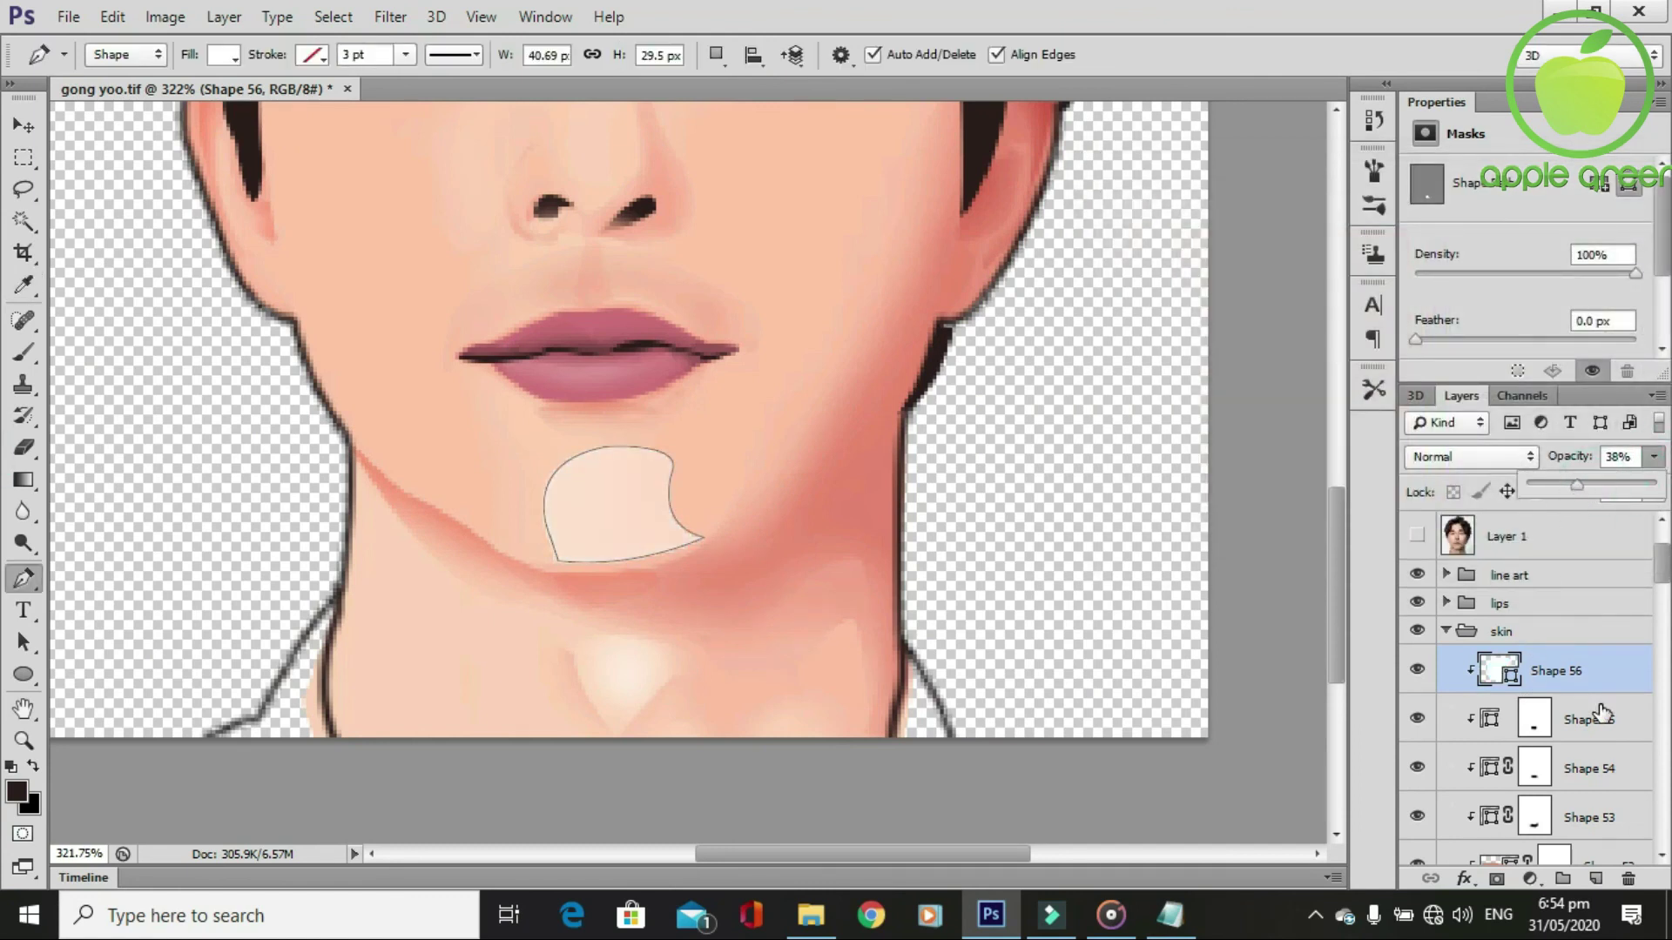
Mask the chin highlight and brush its upper-right, left and lower edges into the skin.
left_click(1495, 878)
key("b")
mouse_move(749, 540)
left_mouse_down()
mouse_move(694, 515)
mouse_move(686, 438)
mouse_move(660, 597)
left_mouse_up()
mouse_move(519, 513)
left_mouse_down()
mouse_move(553, 448)
mouse_move(627, 452)
left_mouse_up()
left_click_drag(512, 575, 644, 576)
left_click(675, 534)
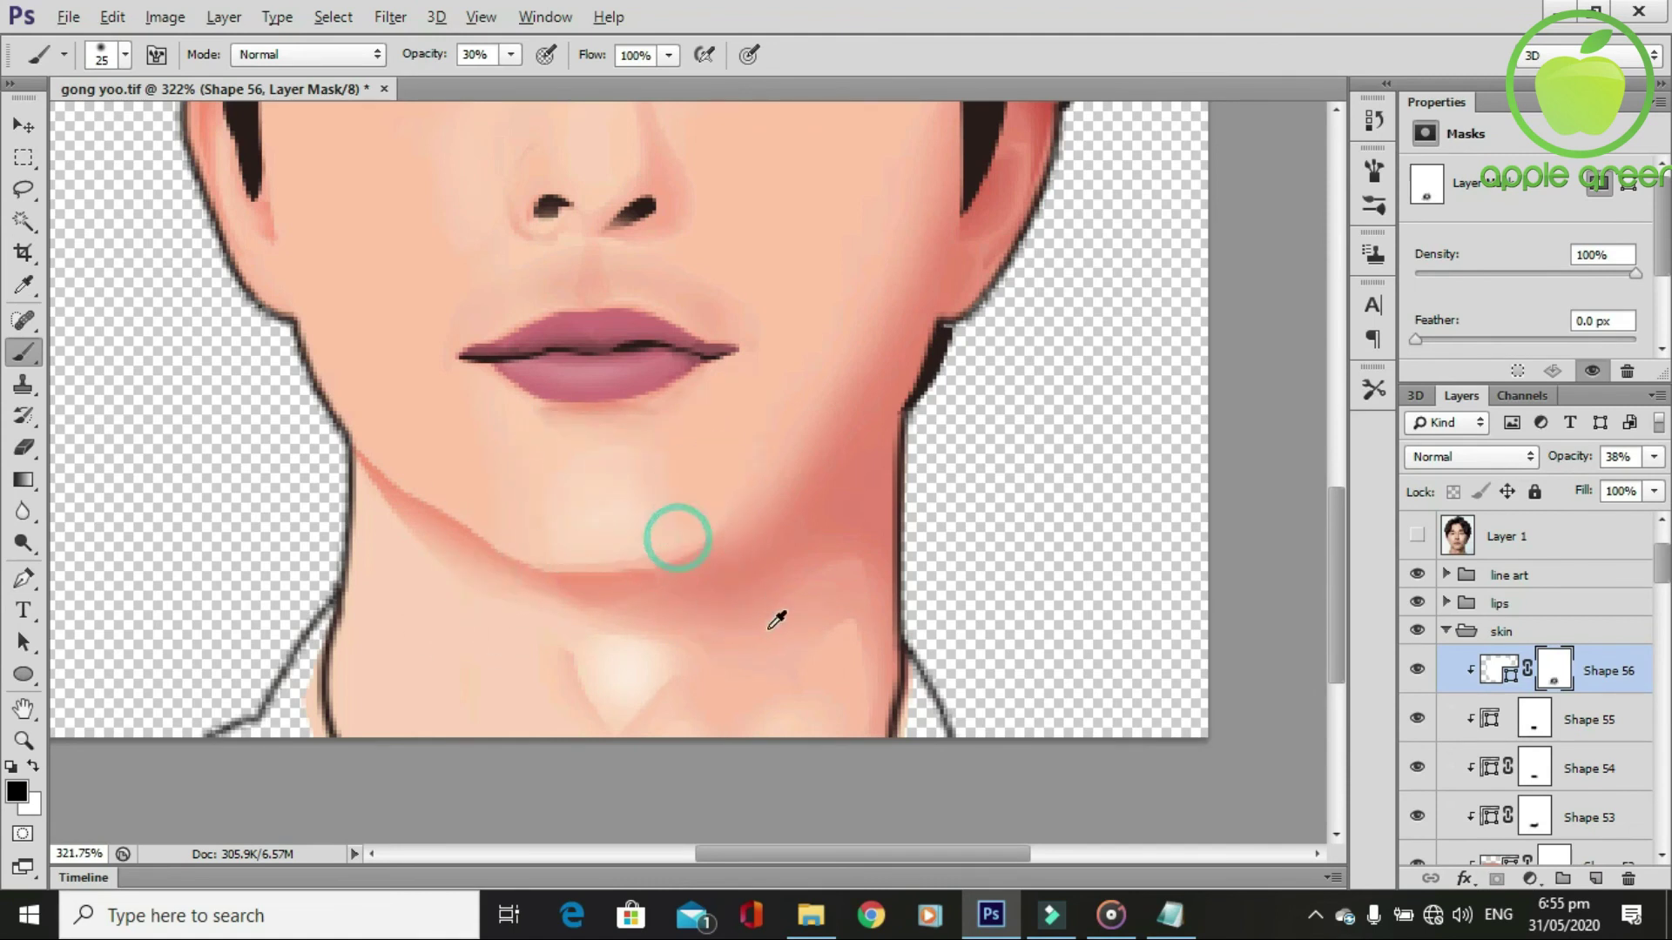
scroll(776, 616, "down", 2)
scroll(776, 616, "down", 2)
scroll(771, 631, "up", 2)
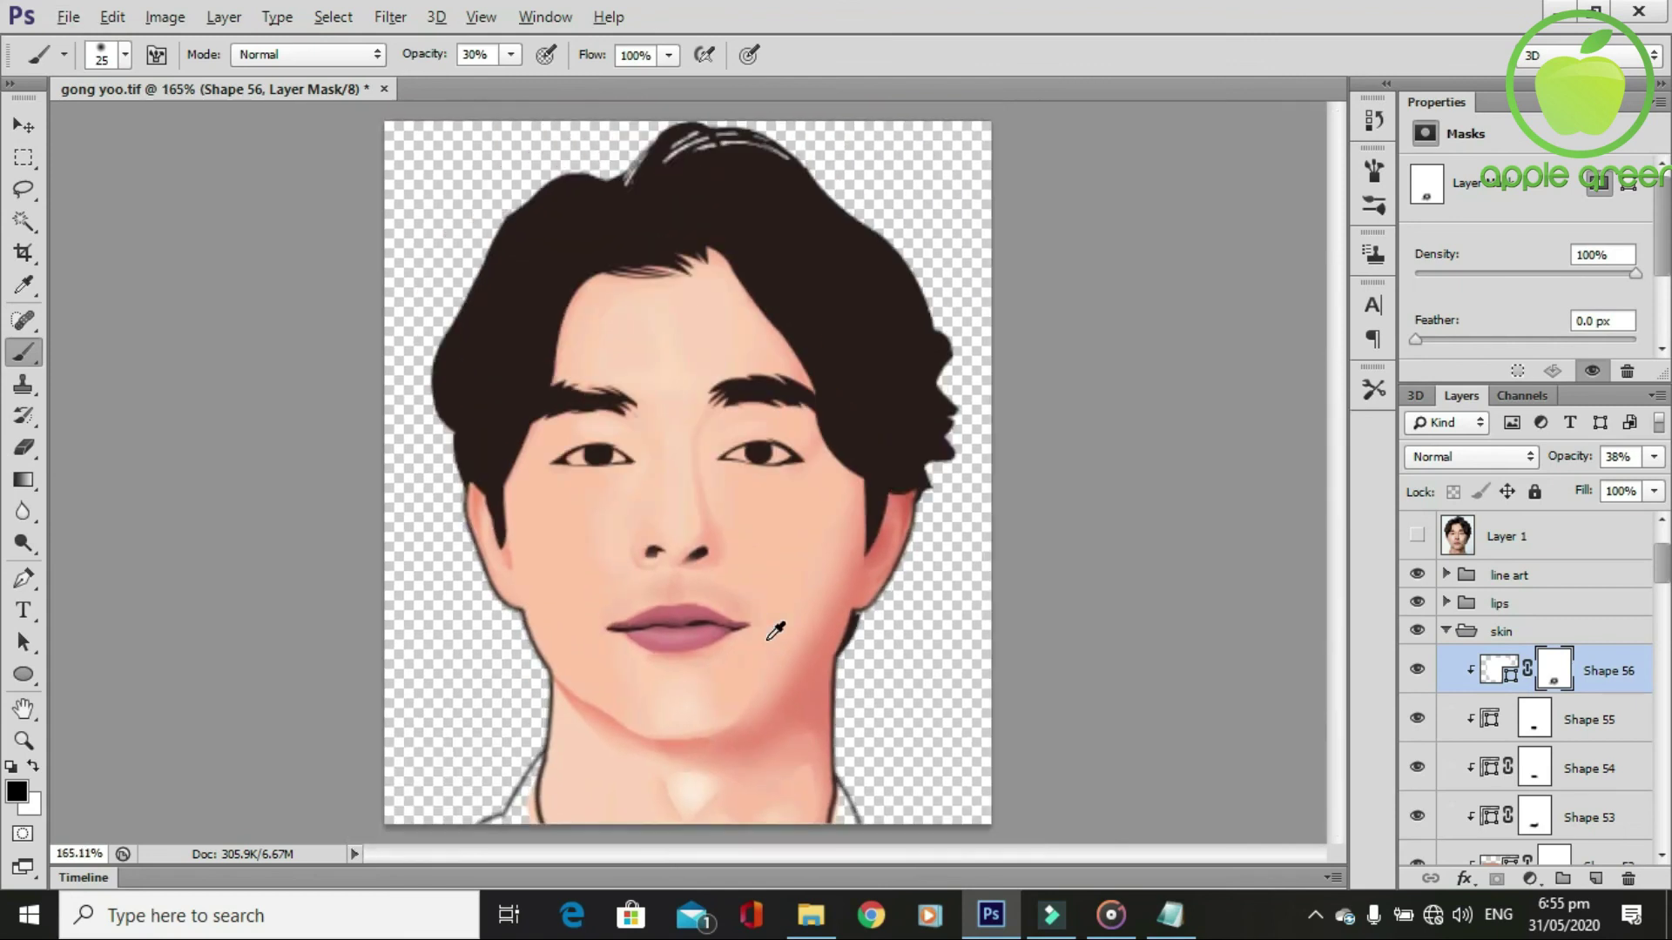